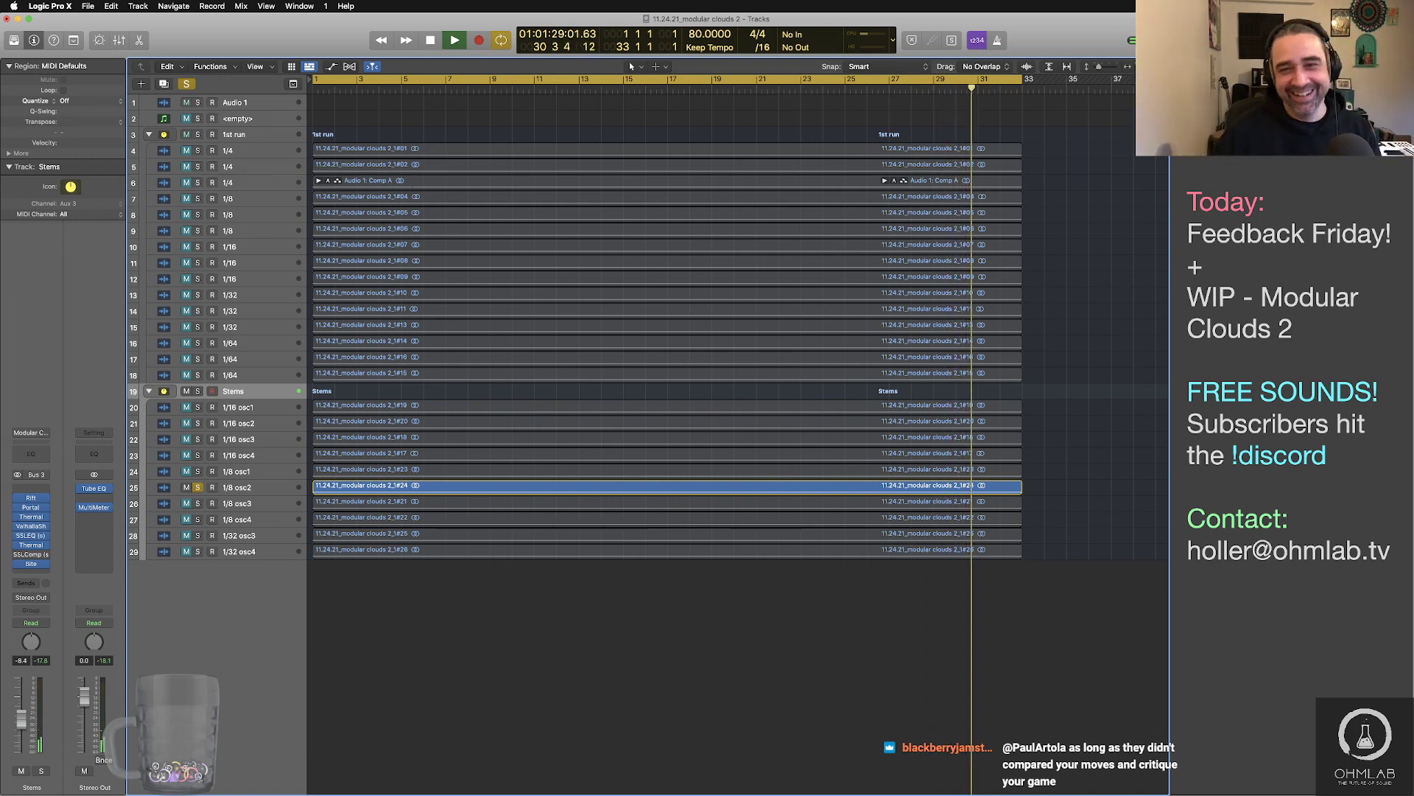
- Stop playback and close the "11.24.21_modular clouds 2" project without saving its changes
key("space")
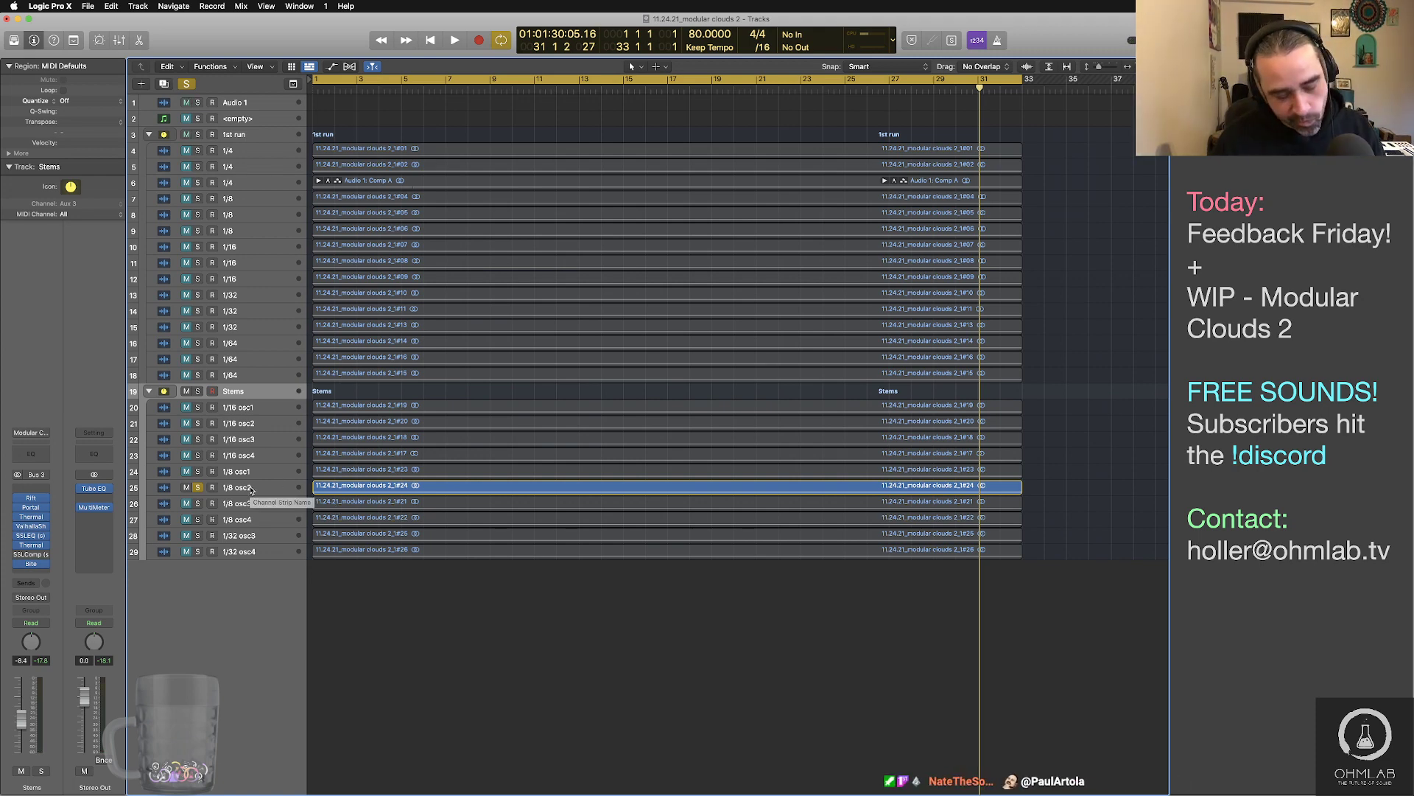
key("super+w")
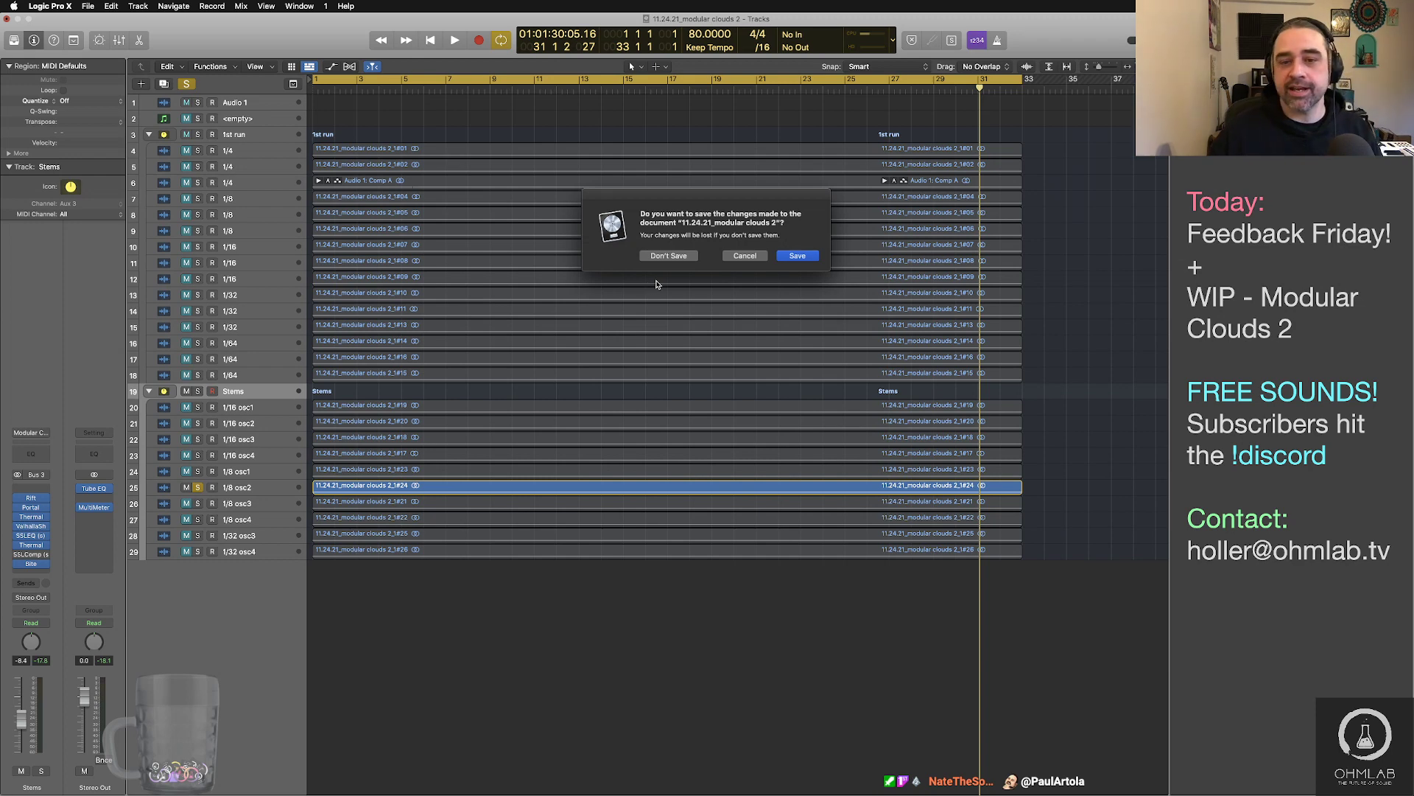
left_click(685, 258)
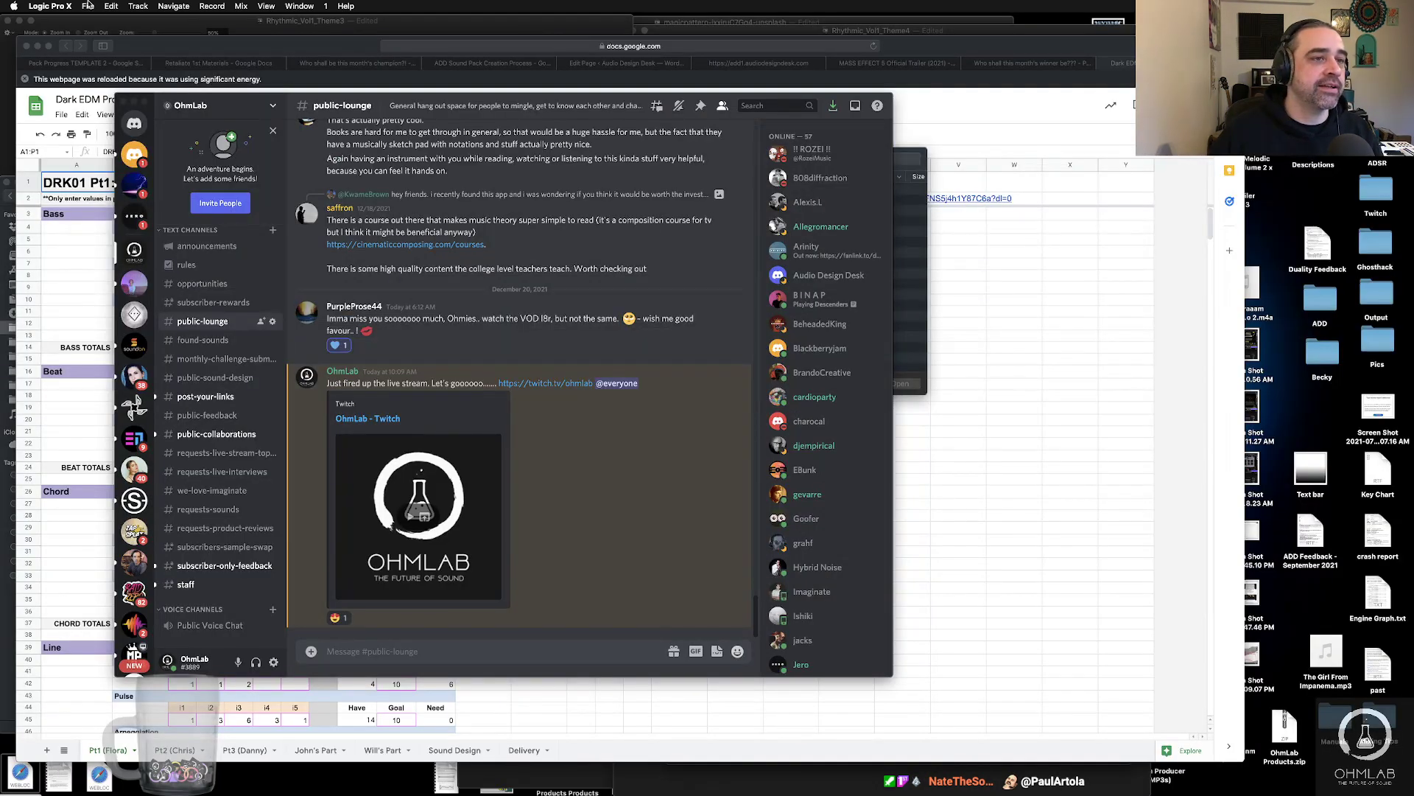
- Create a new project from the ADD_48k template in My Templates
left_click(88, 5)
mouse_move(110, 7)
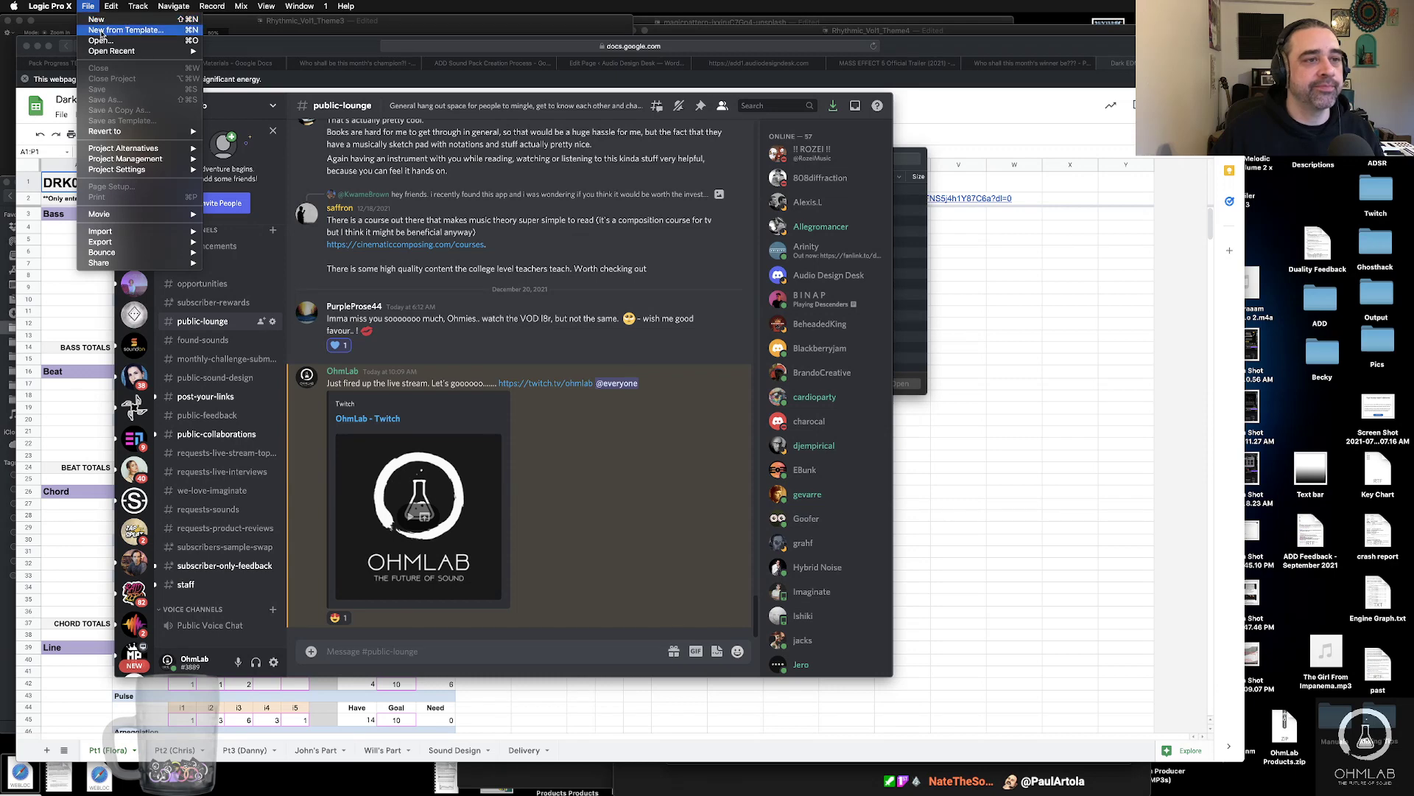
left_click(101, 32)
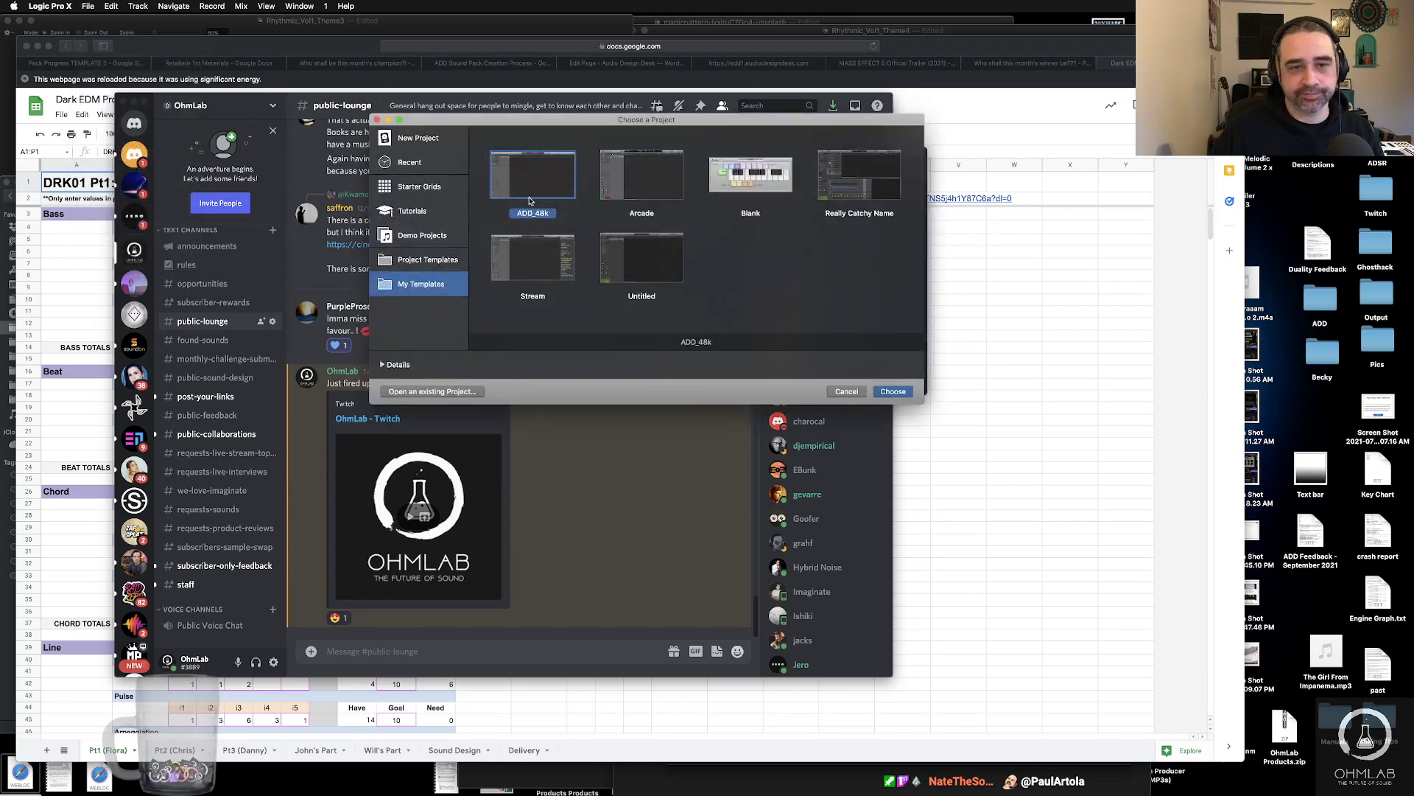
double_click(529, 200)
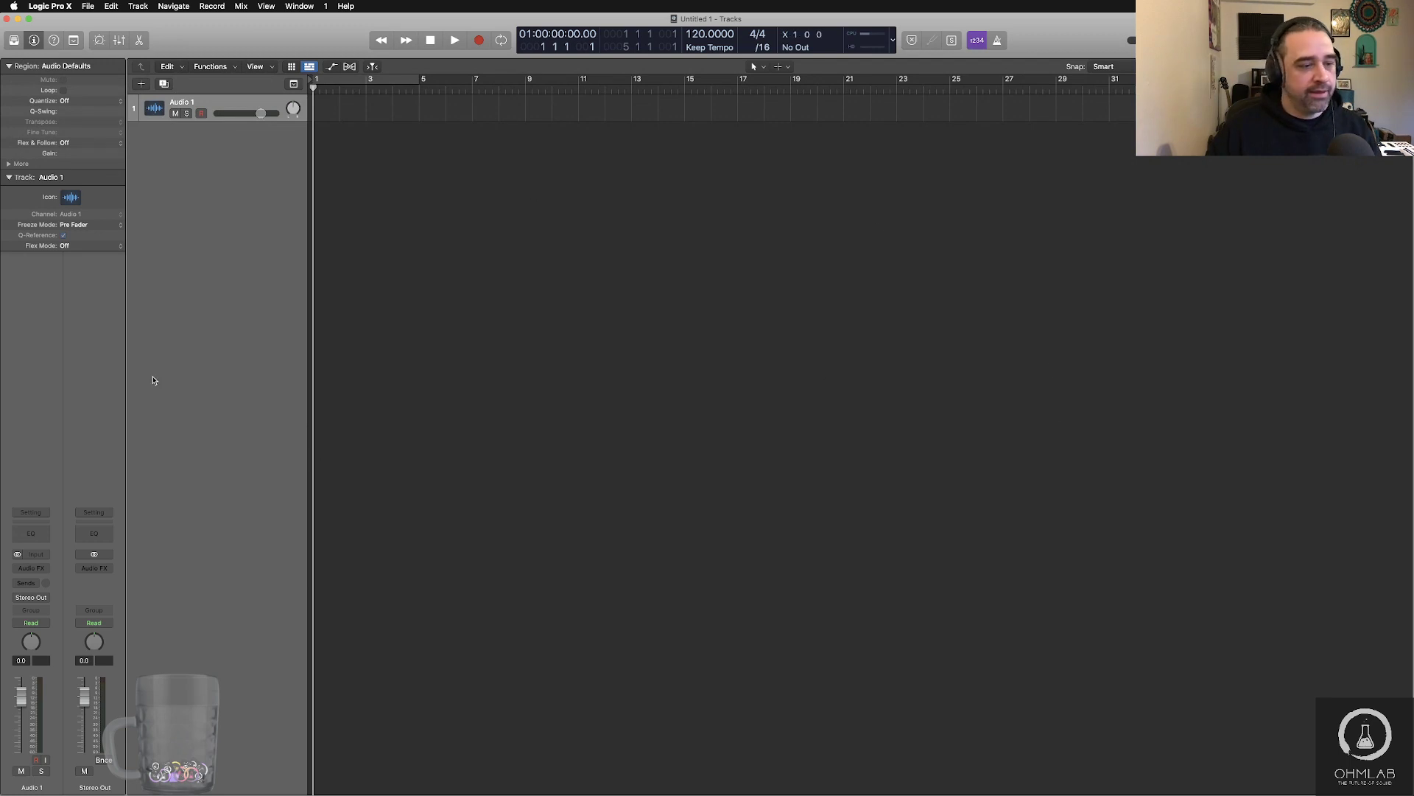
- Add one new Software Instrument track to the project
key("alt+super+n")
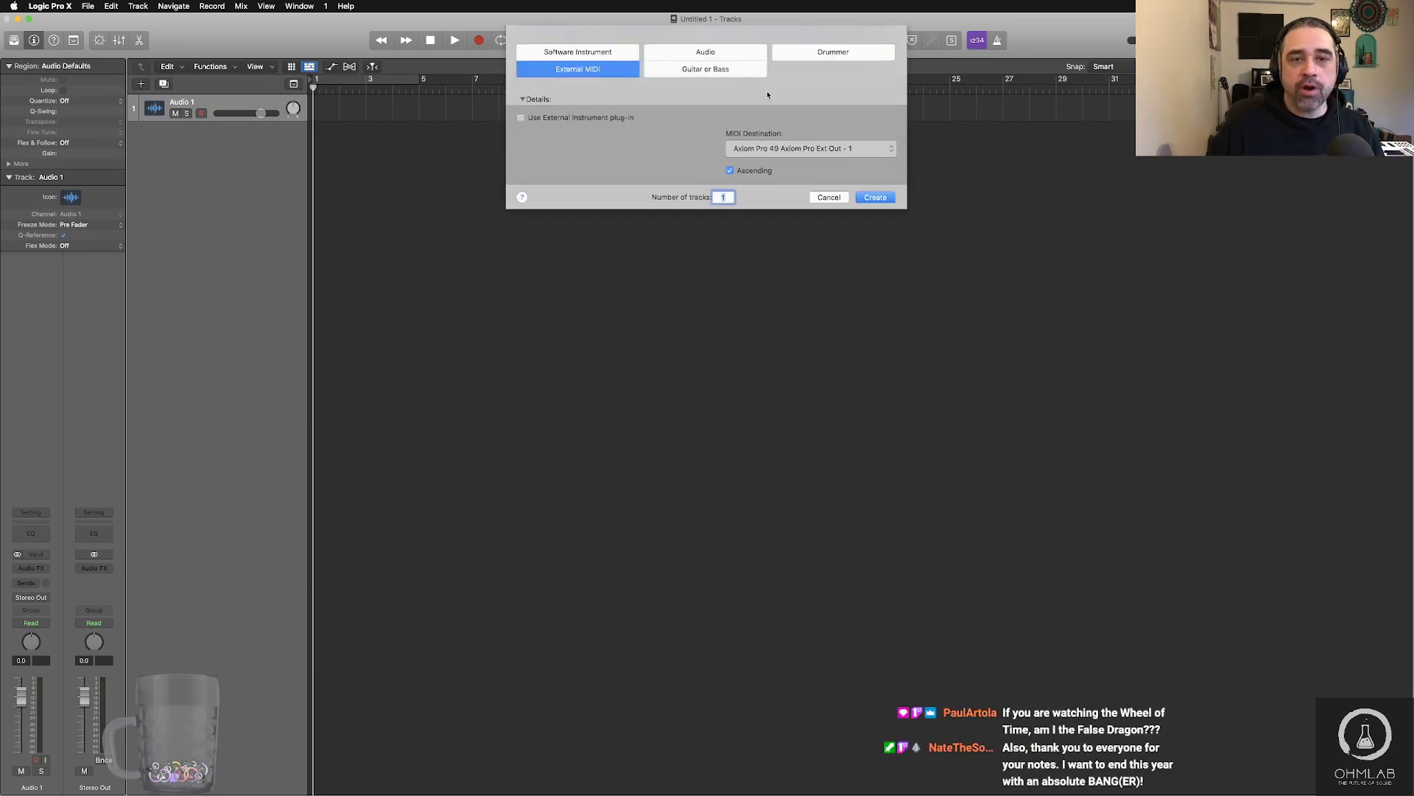
left_click(604, 50)
key("Return")
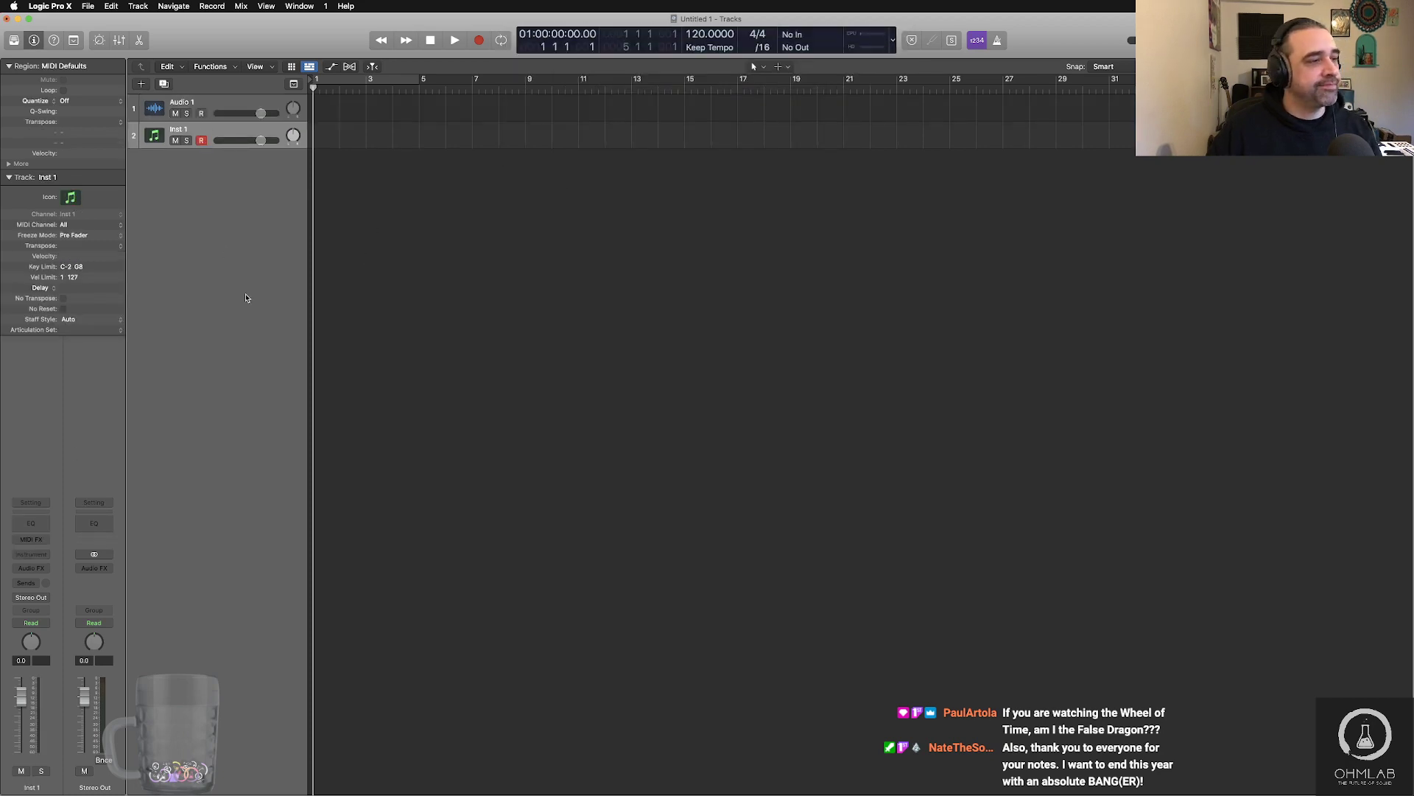
- Switch to Discord and look back through the older messages in the OhmLab server's public-lounge channel
key("super+Tab")
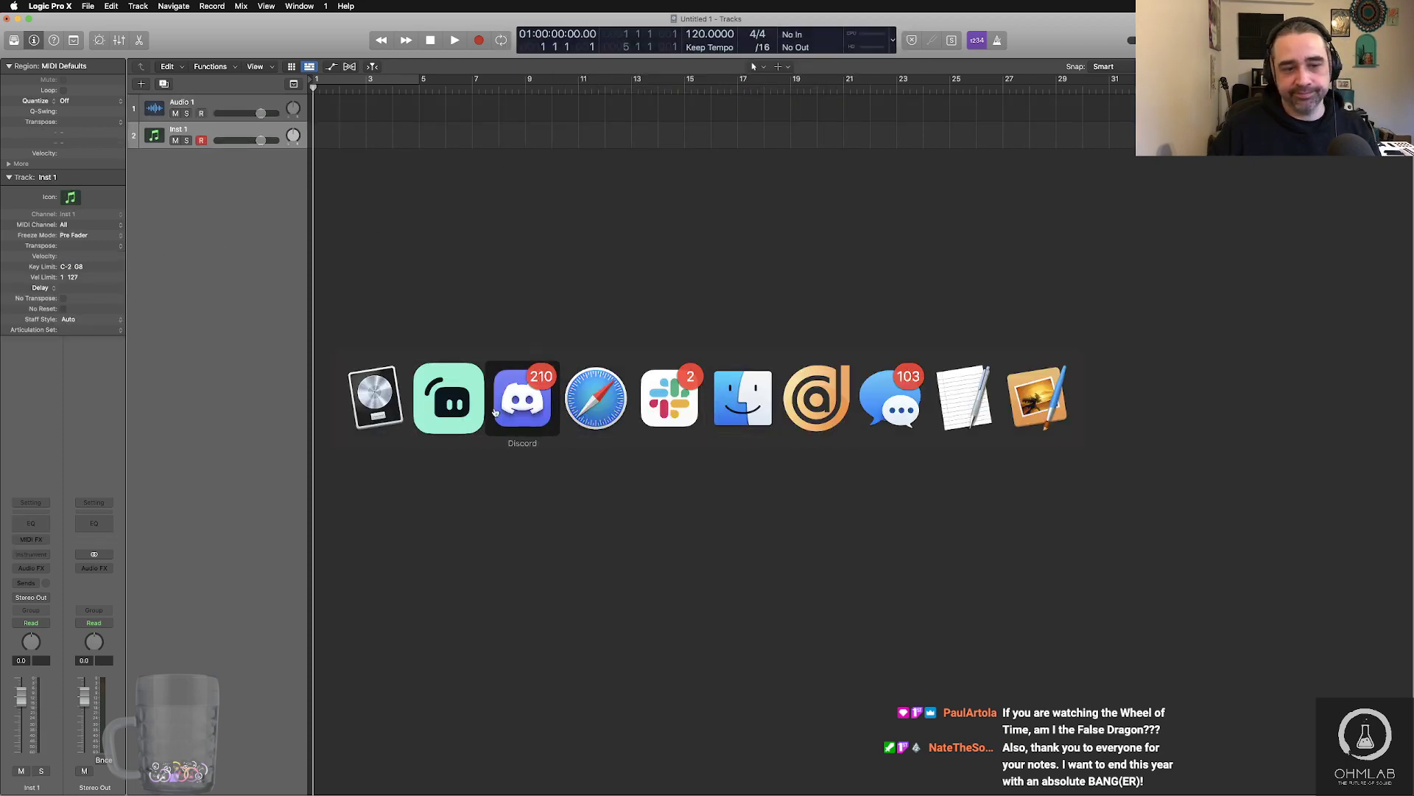
left_click(533, 411)
scroll(695, 500, "up", 5)
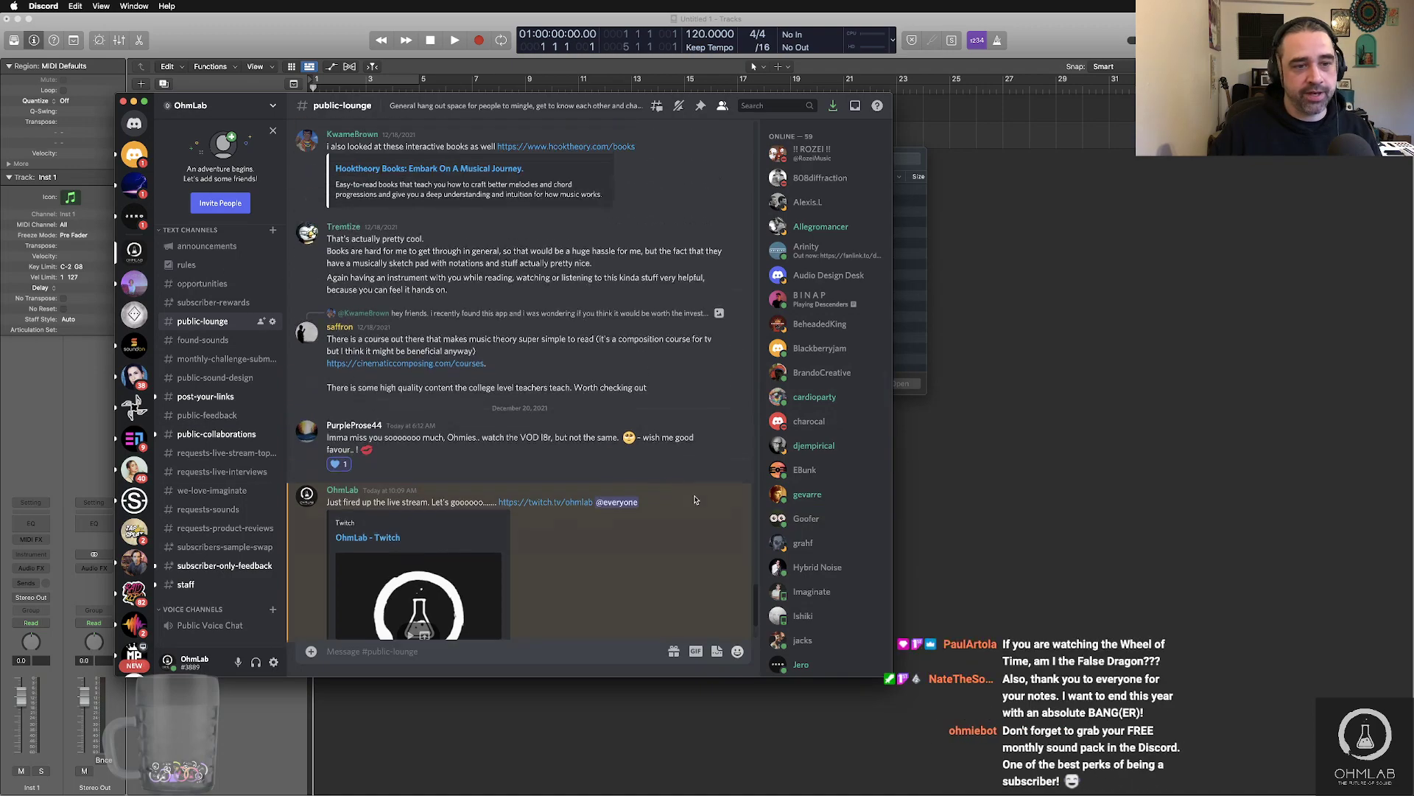
scroll(694, 500, "up", 10)
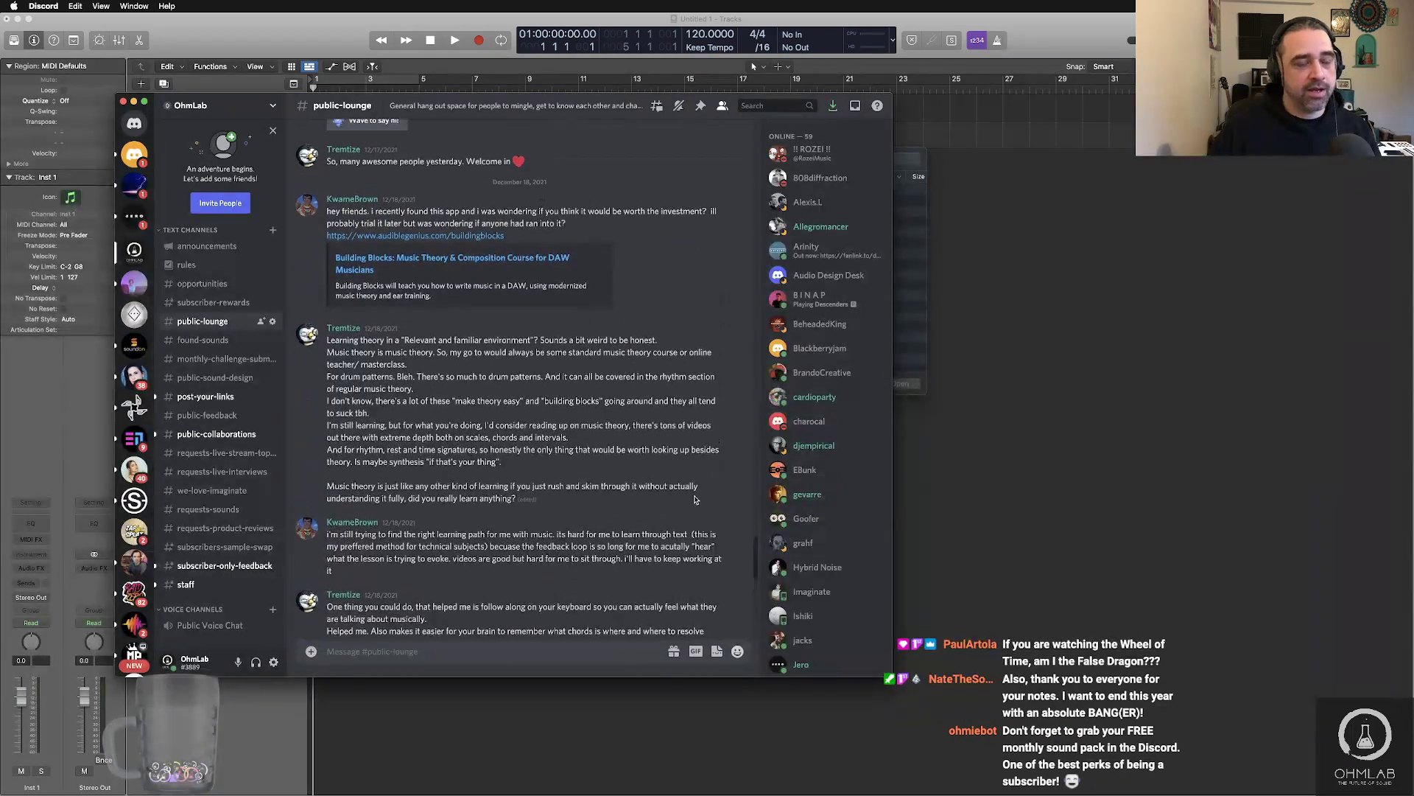
scroll(695, 500, "up", 2)
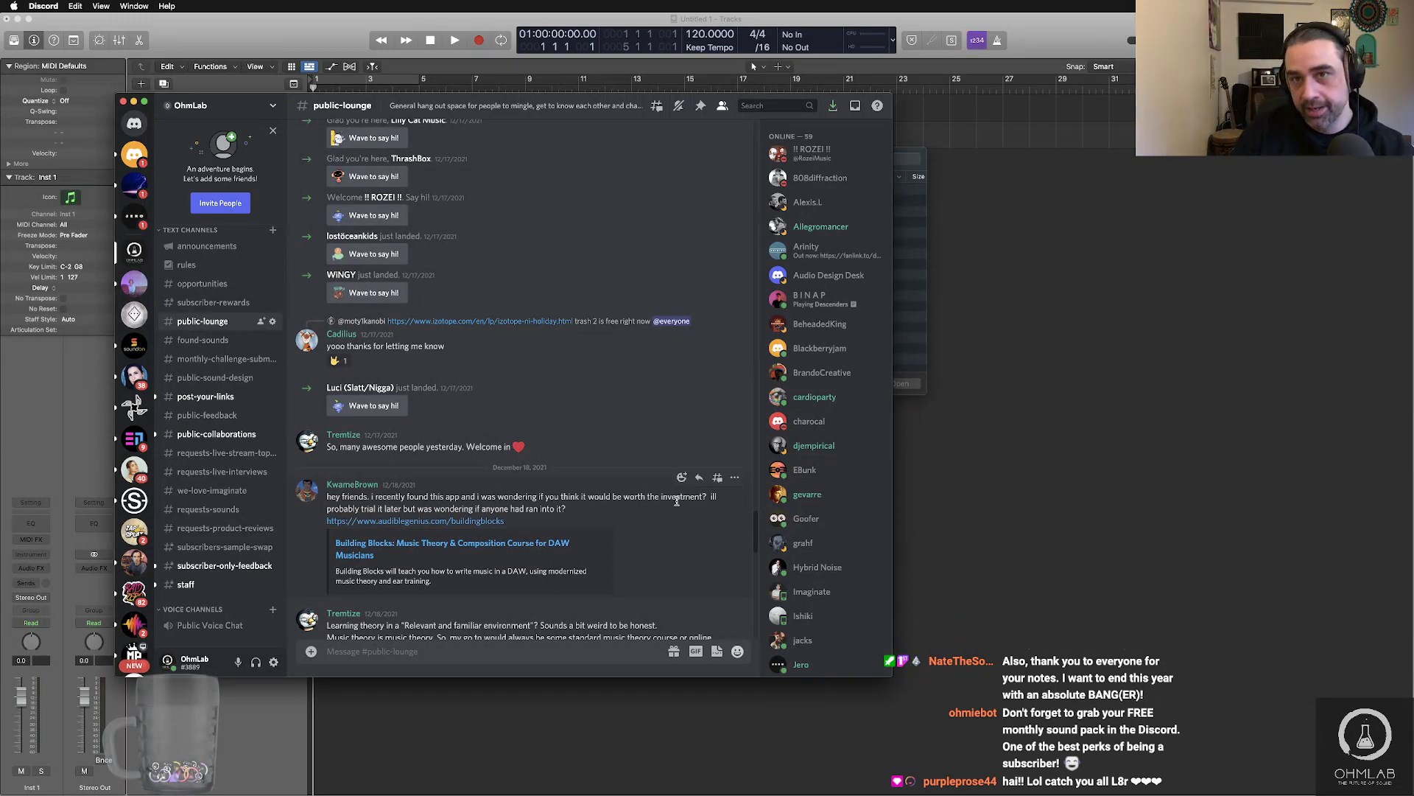
scroll(665, 527, "up", 10)
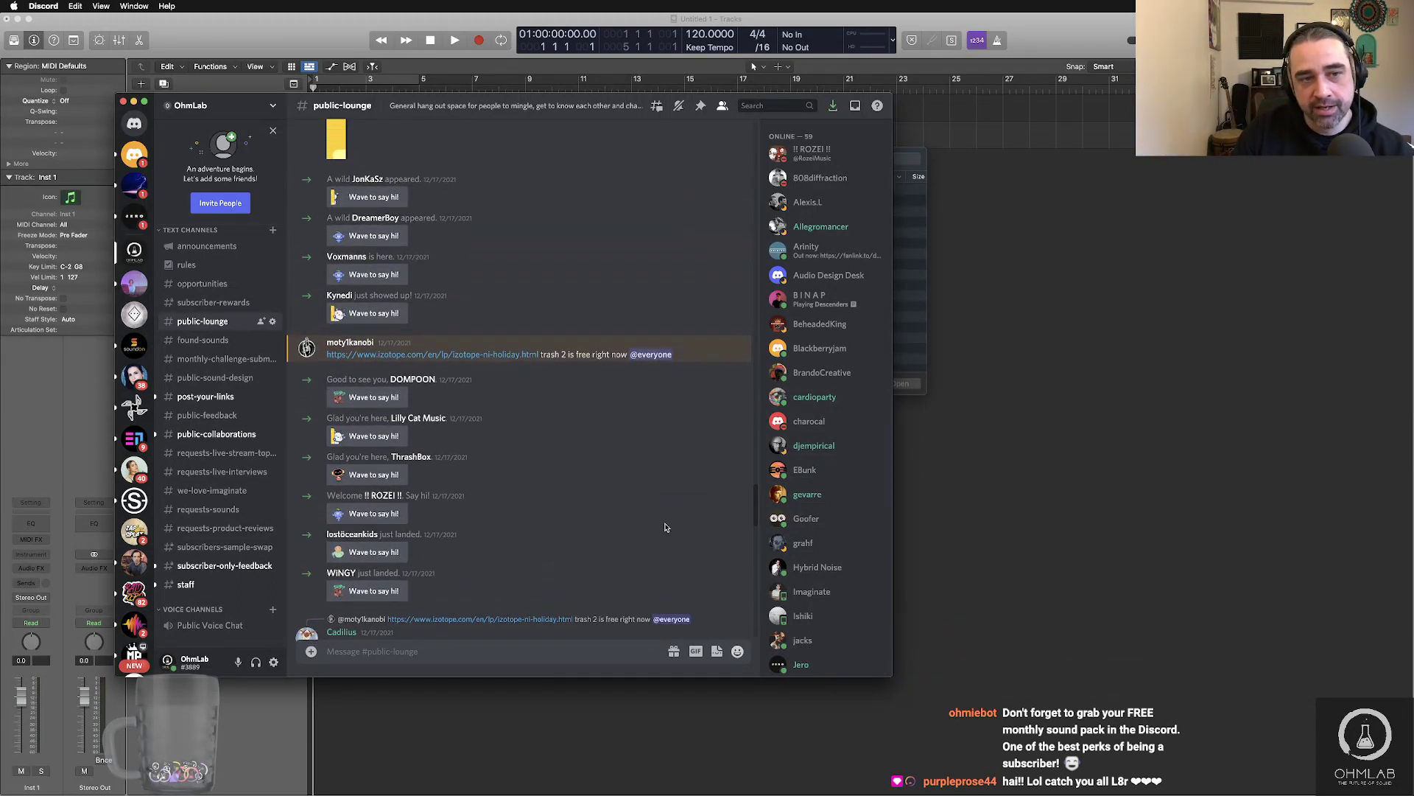
scroll(665, 527, "up", 10)
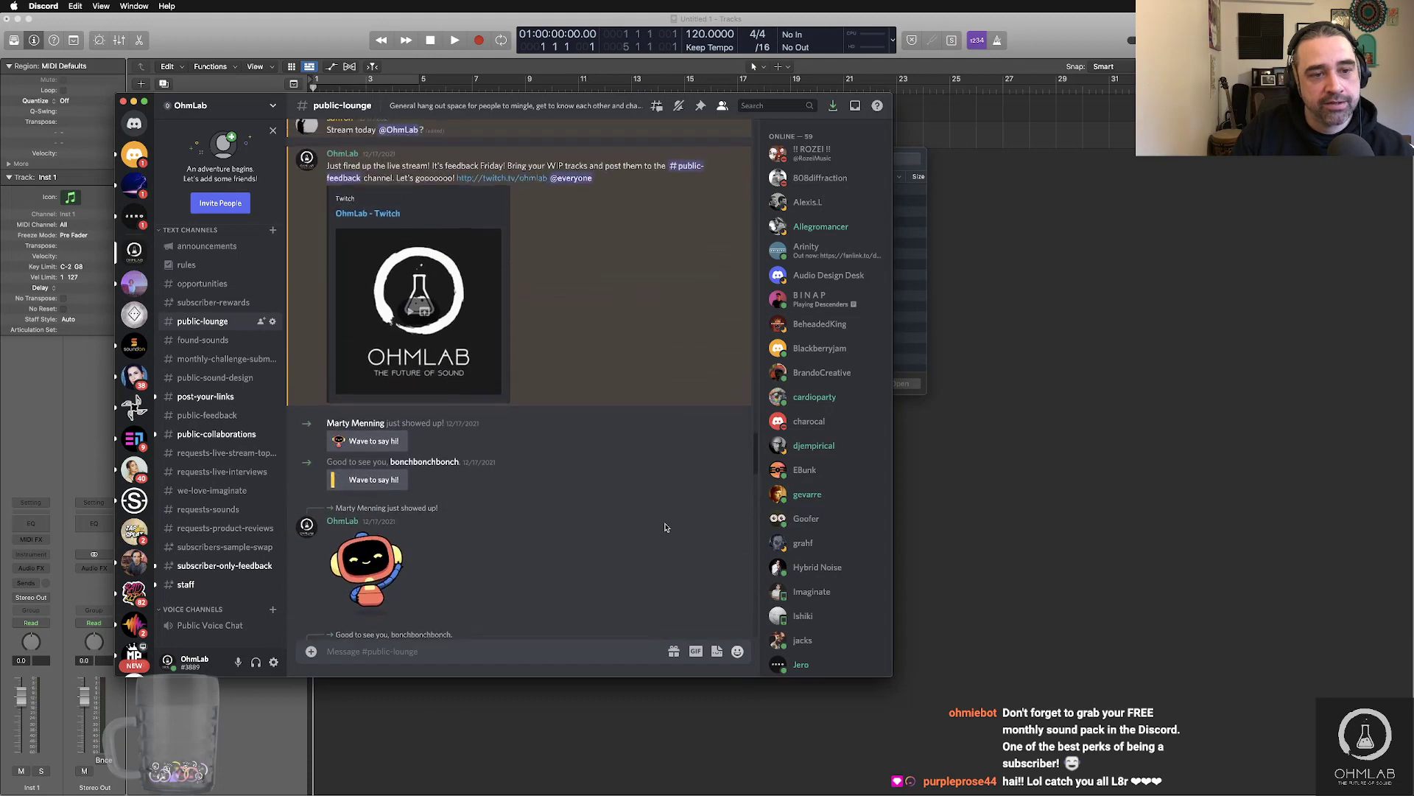
- Read the public-lounge discussion about music theory courses and books through to the latest post
scroll(664, 527, "down", 14)
scroll(664, 526, "down", 10)
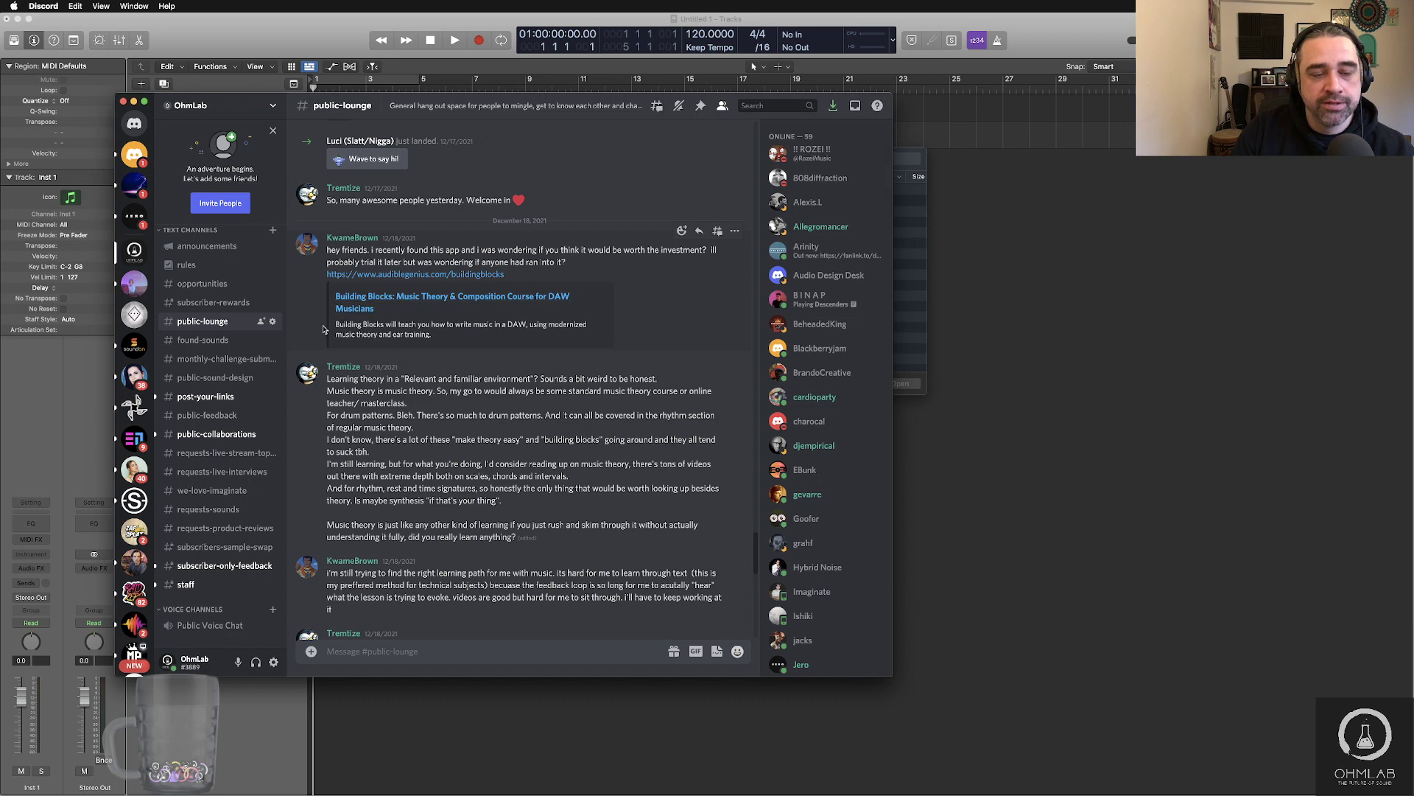
scroll(323, 329, "down", 1)
scroll(322, 329, "down", 3)
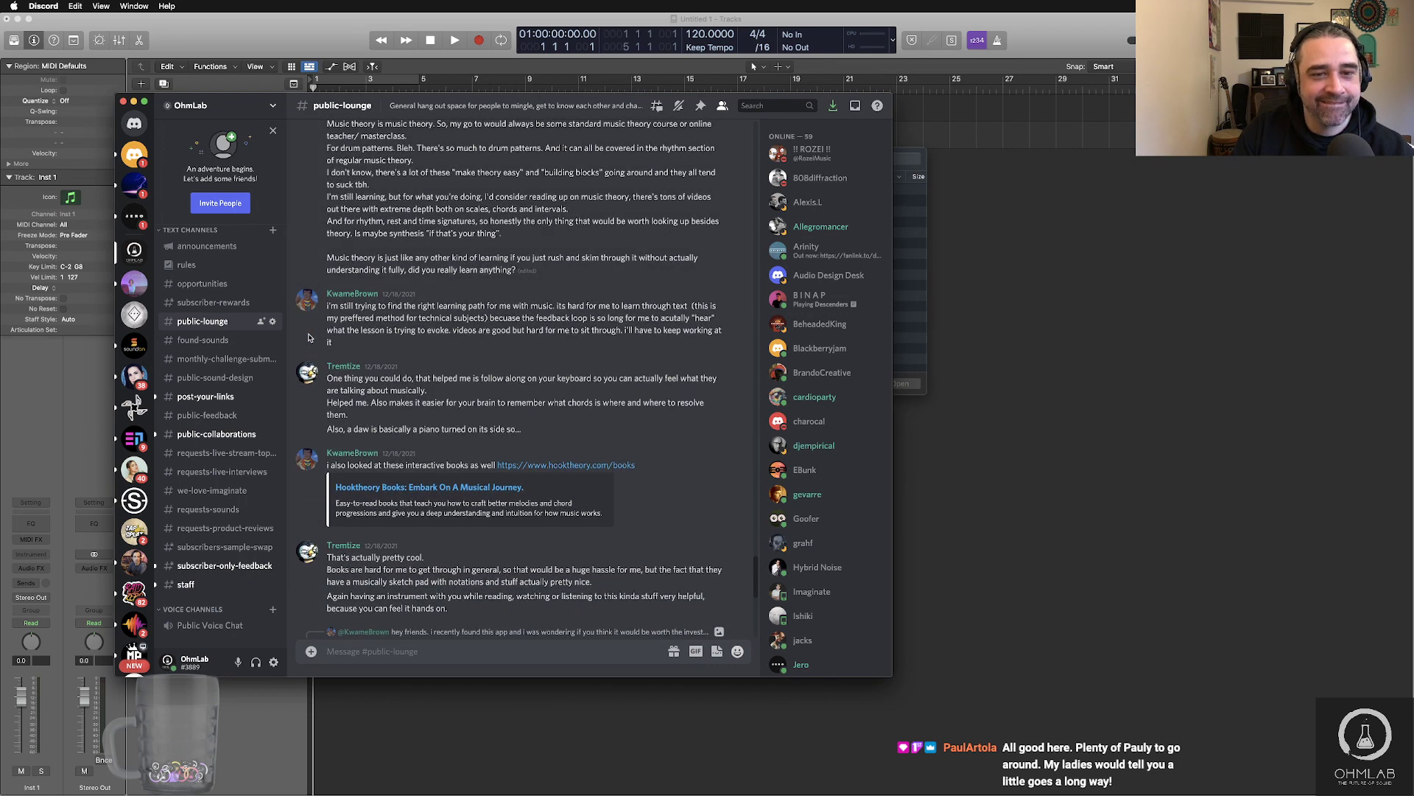
scroll(309, 338, "down", 3)
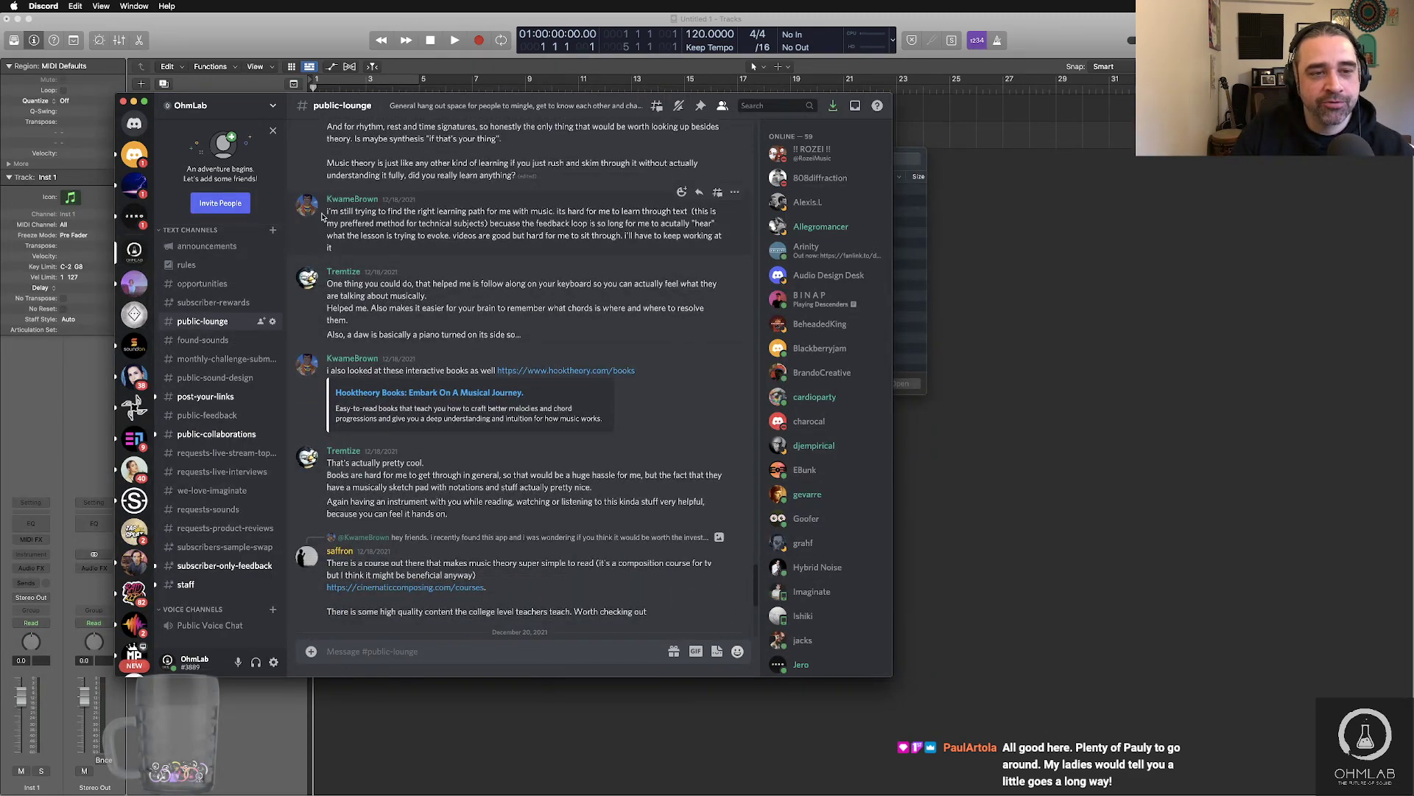
scroll(322, 215, "up", 10)
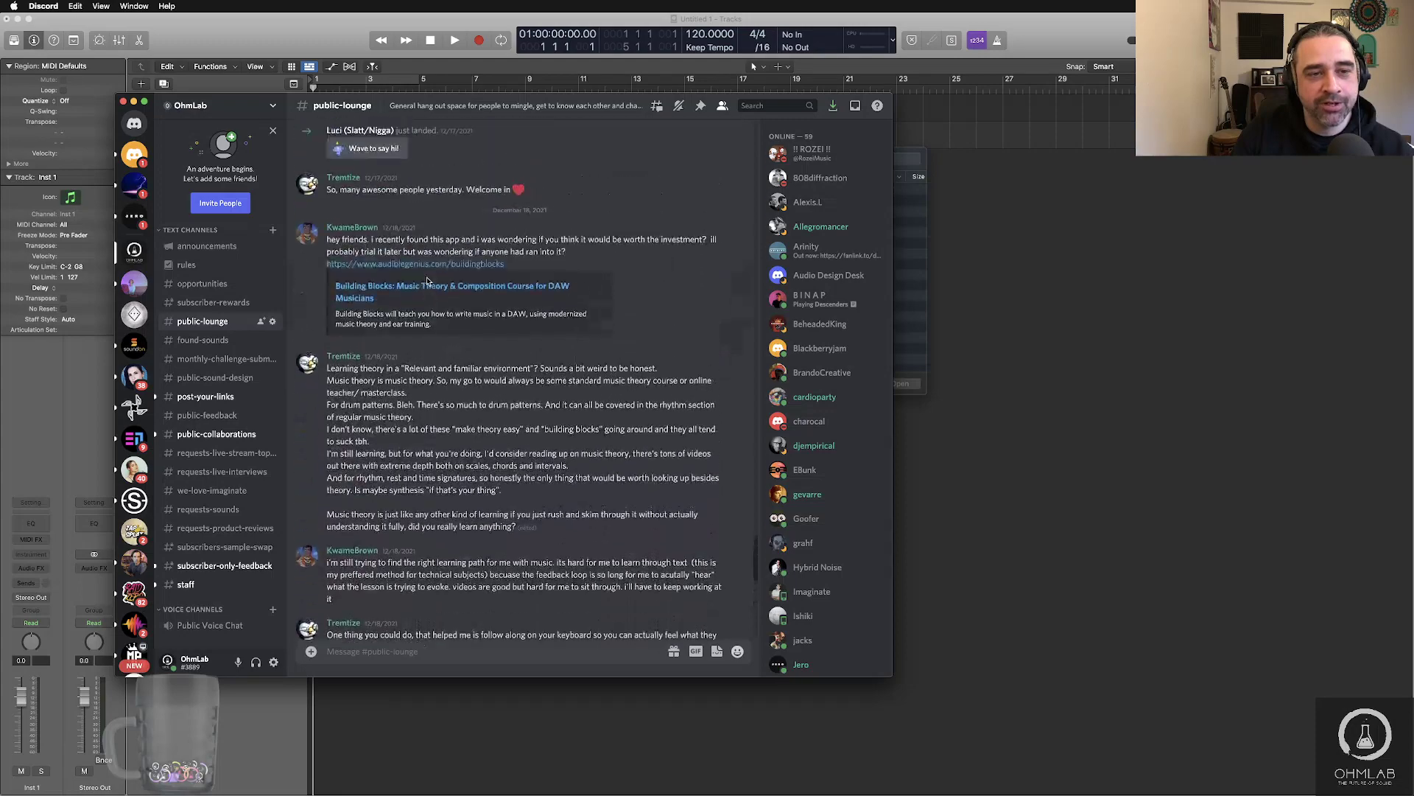
scroll(427, 281, "up", 4)
scroll(427, 280, "down", 5)
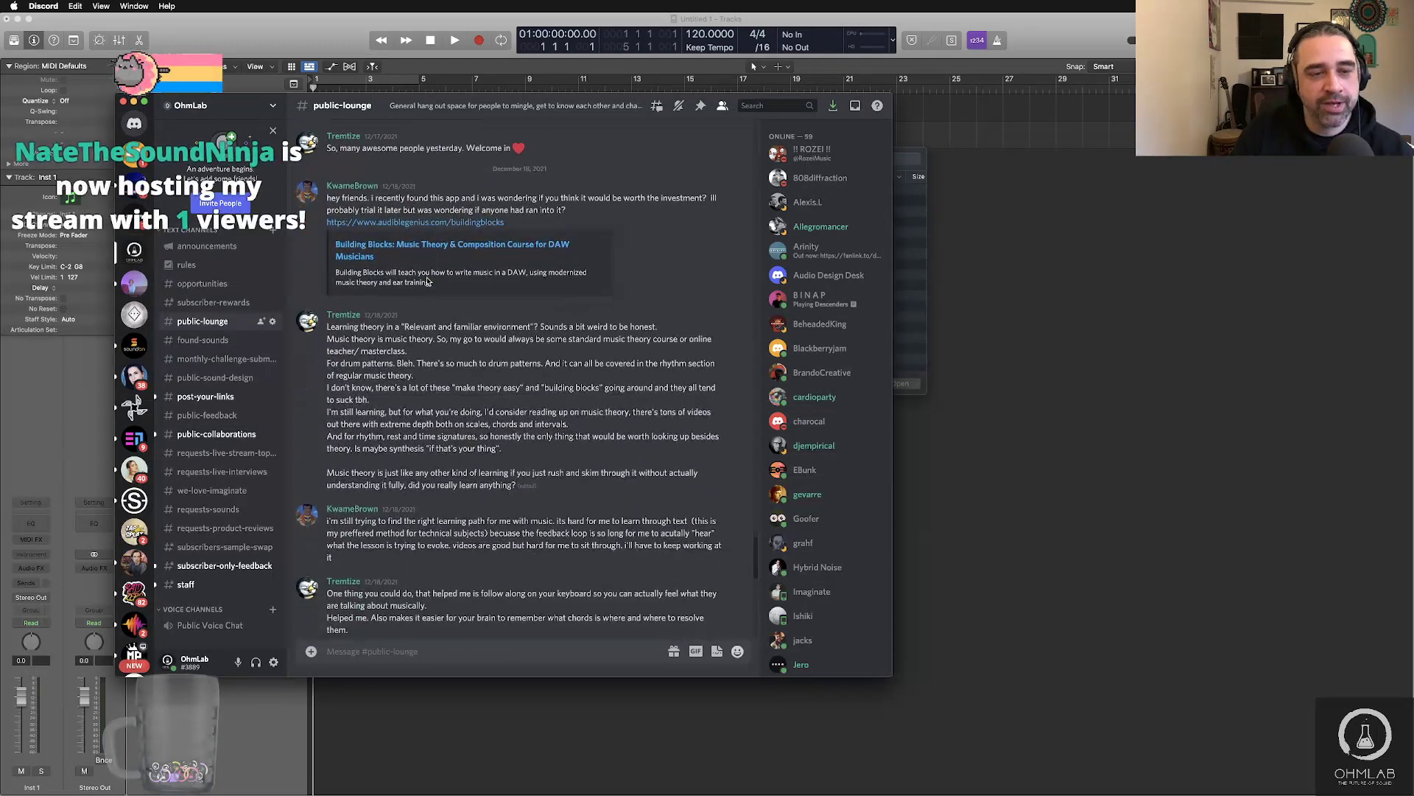
scroll(428, 280, "down", 8)
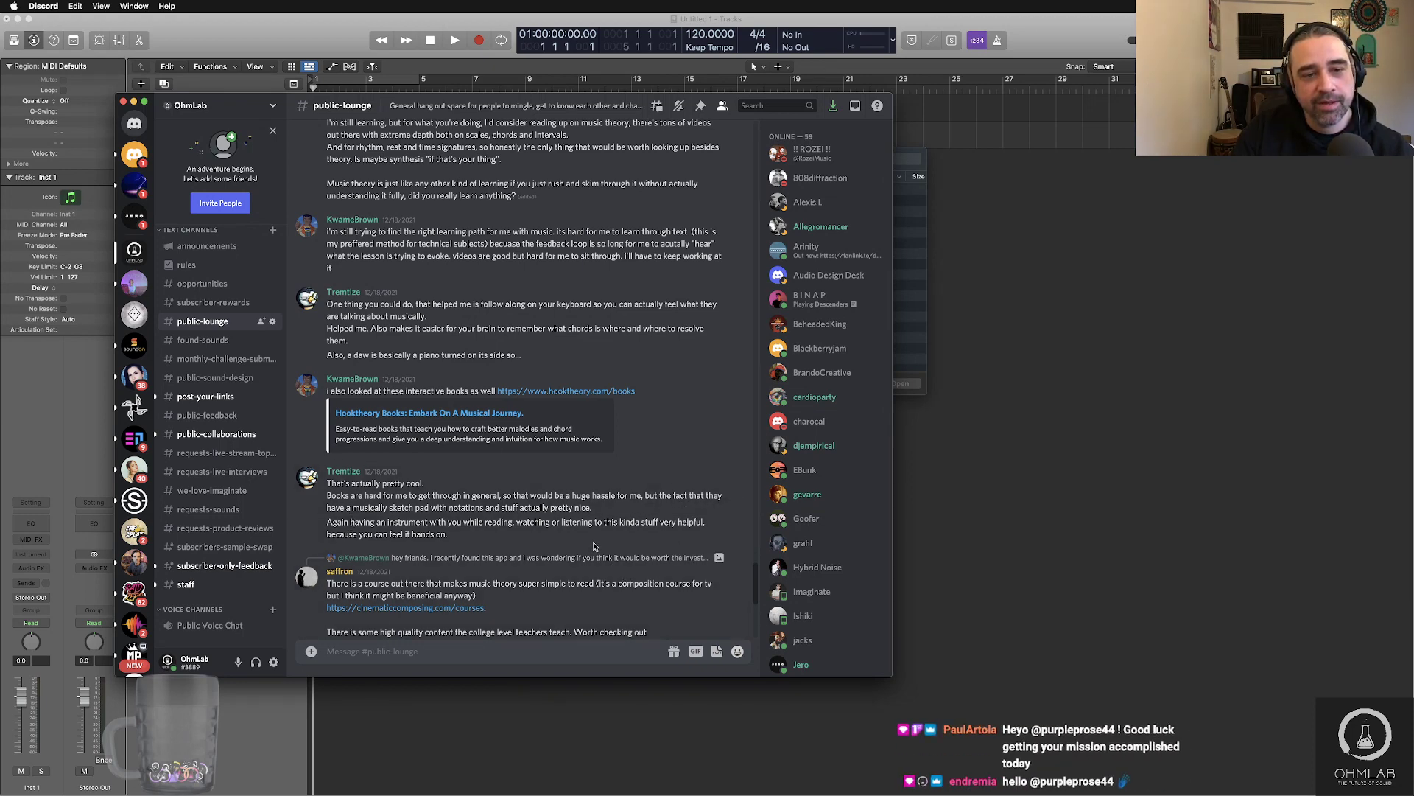
scroll(594, 546, "down", 5)
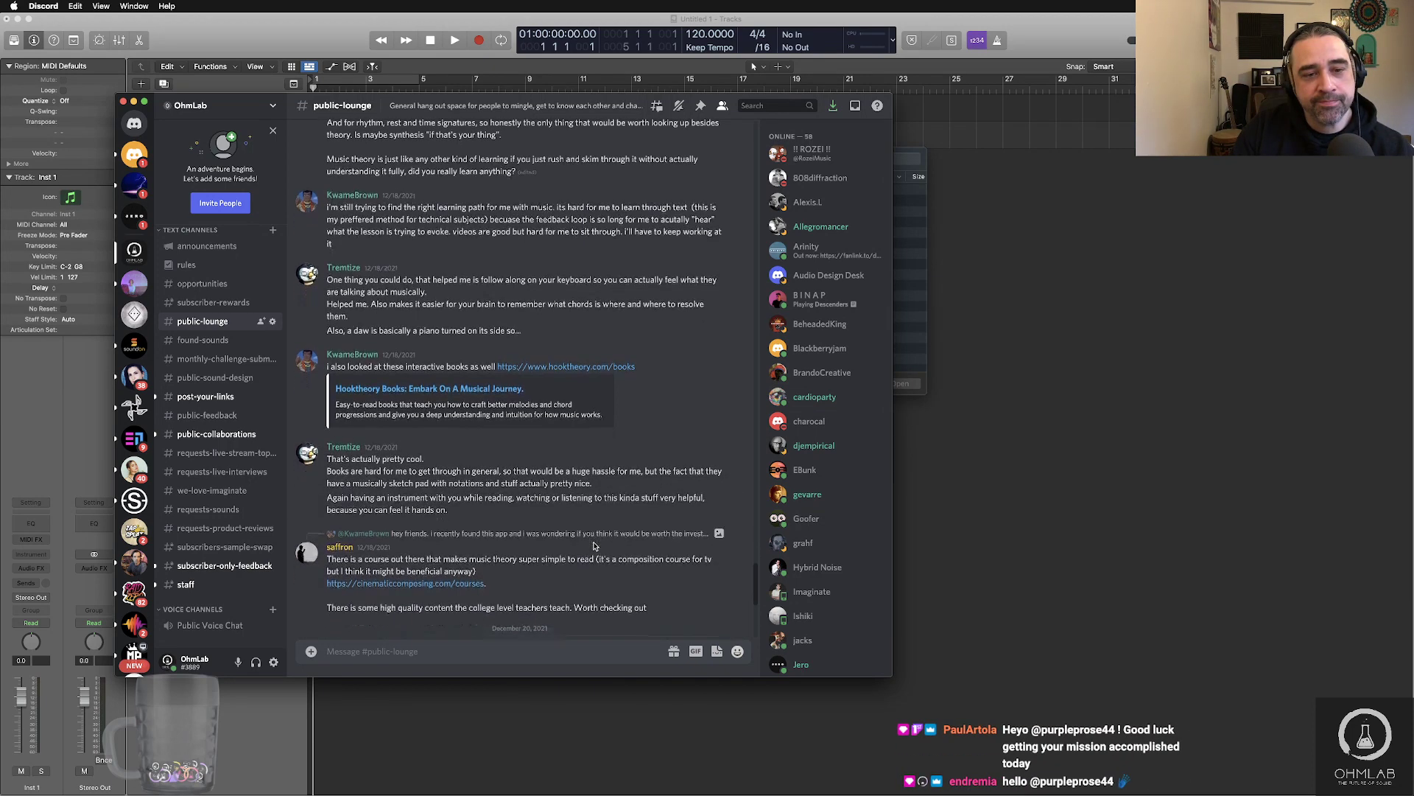
scroll(594, 546, "down", 2)
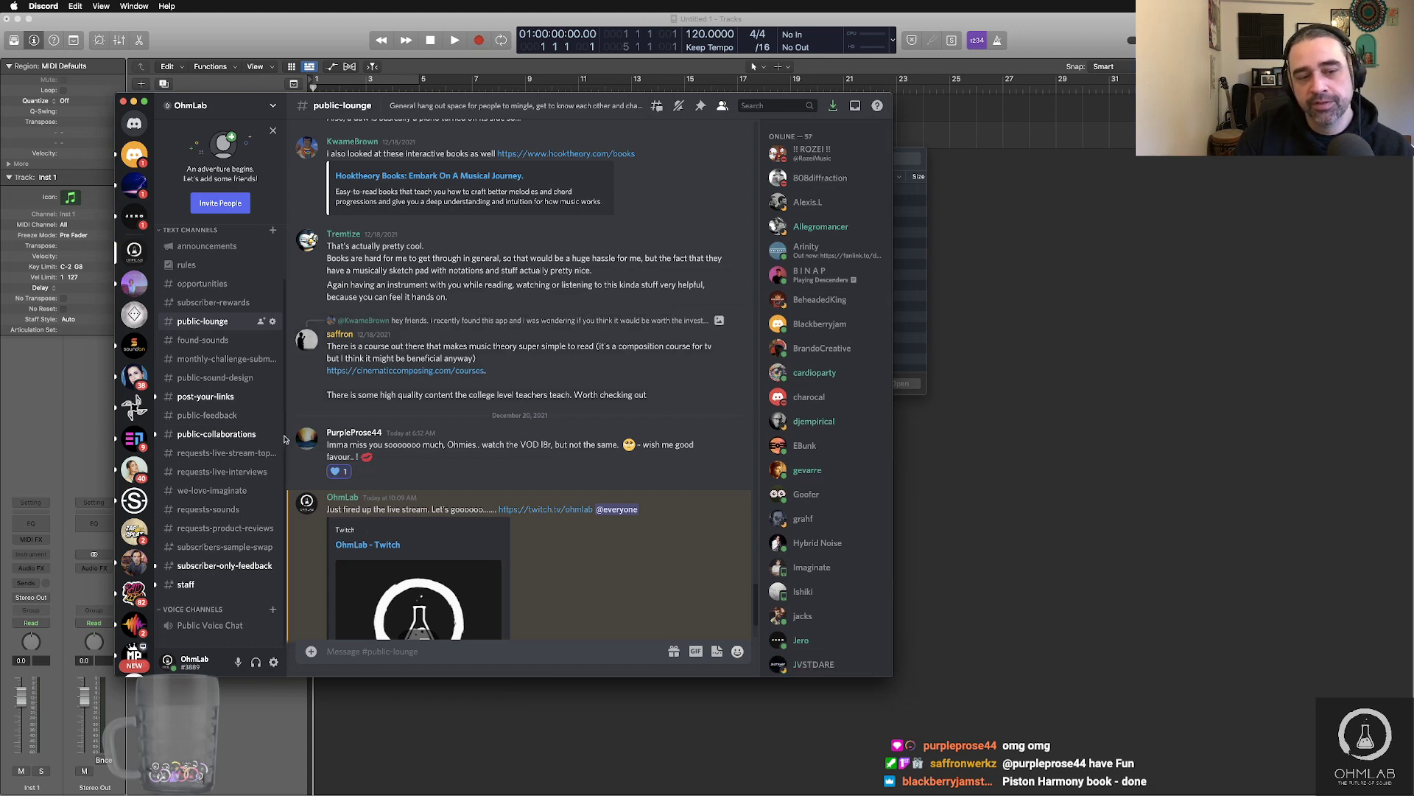
scroll(295, 443, "down", 3)
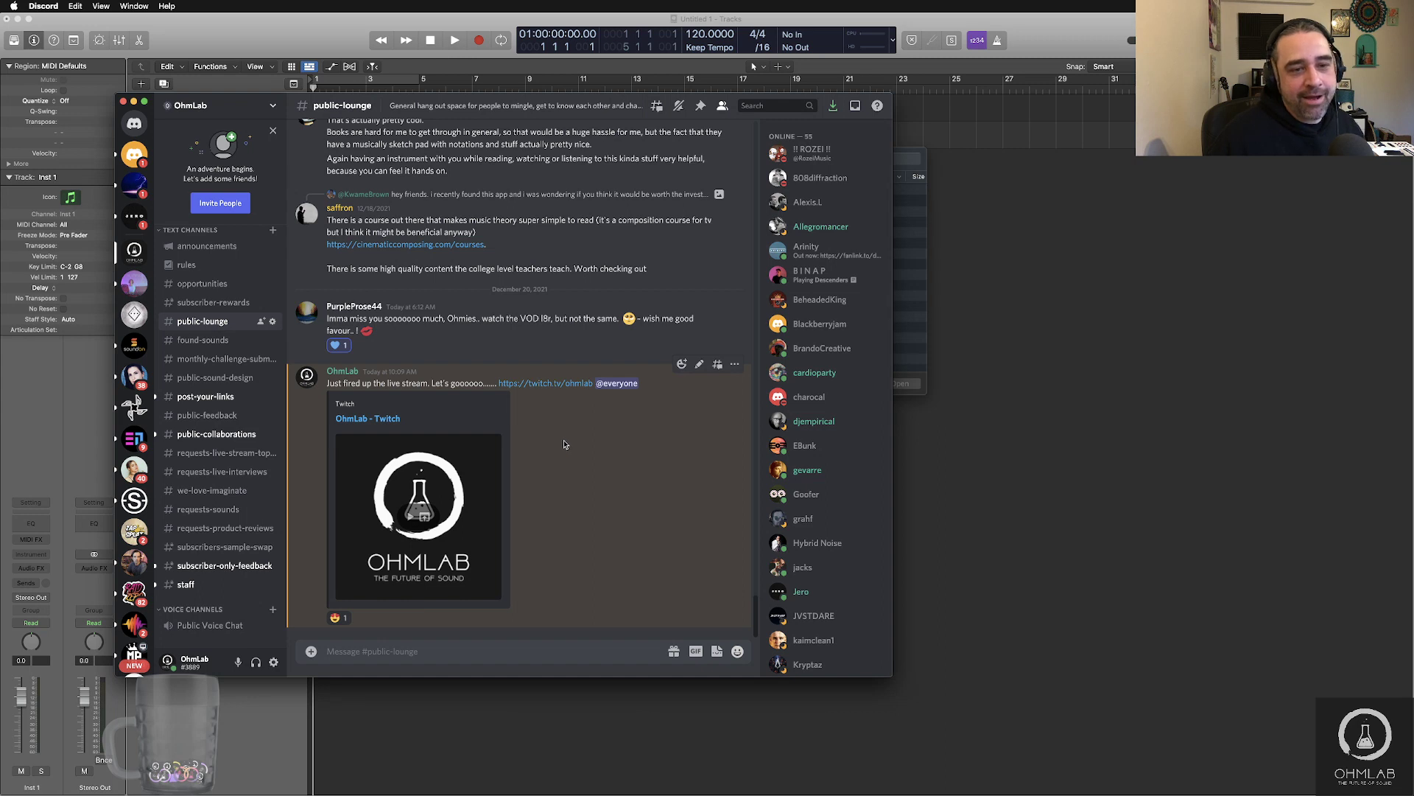
- Open the public-feedback channel and look through the submitted tracks and videos down to the newest one
left_click(218, 417)
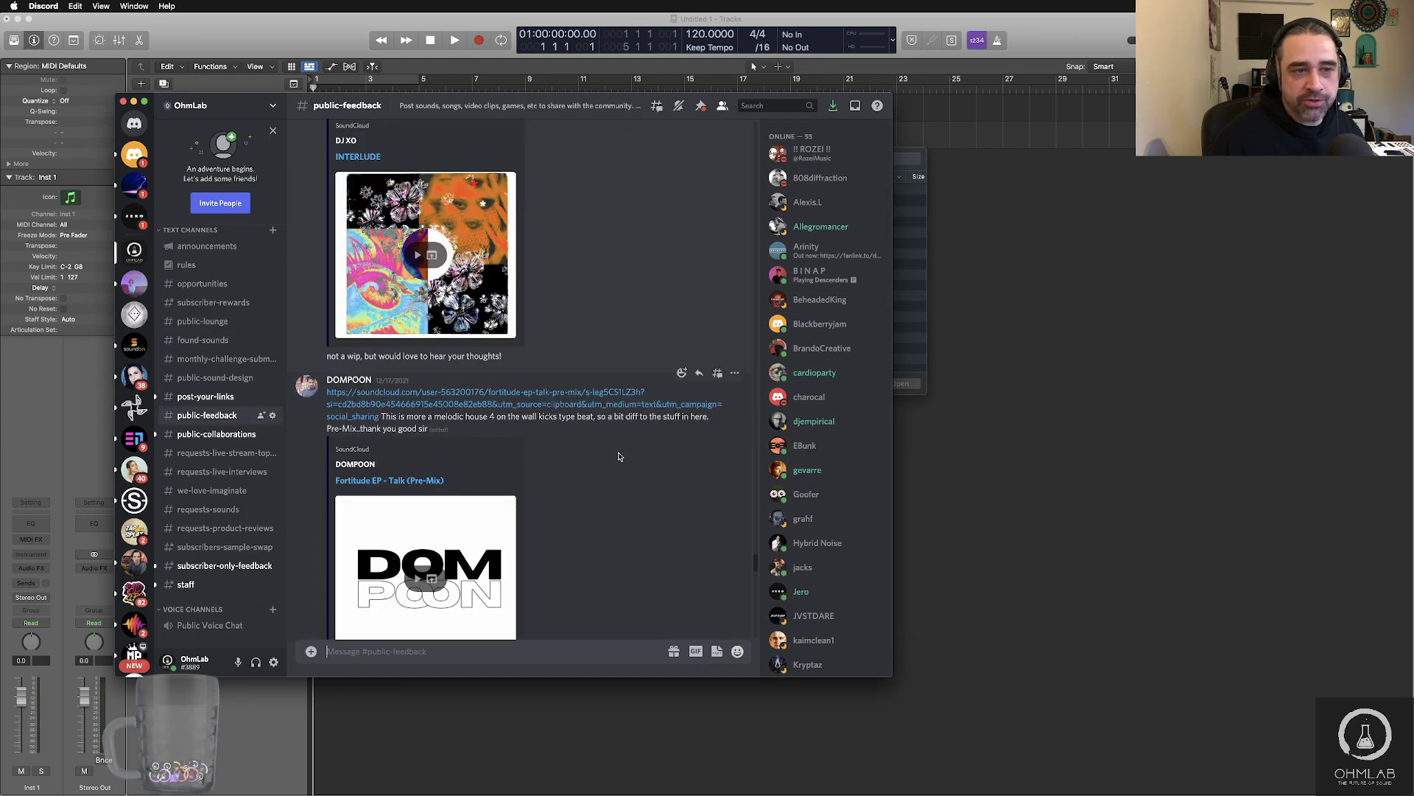
scroll(621, 456, "up", 2)
scroll(620, 457, "down", 3)
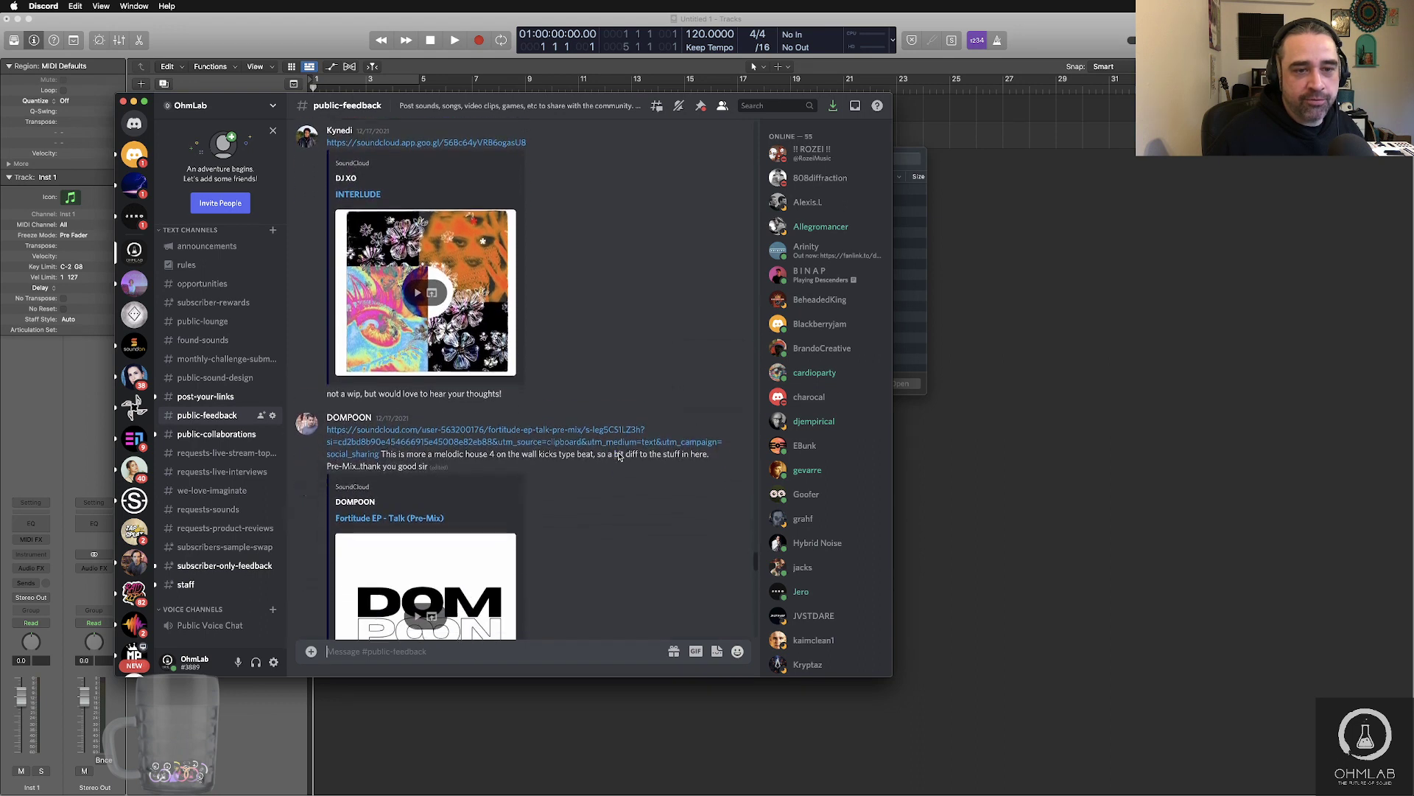
scroll(618, 457, "down", 5)
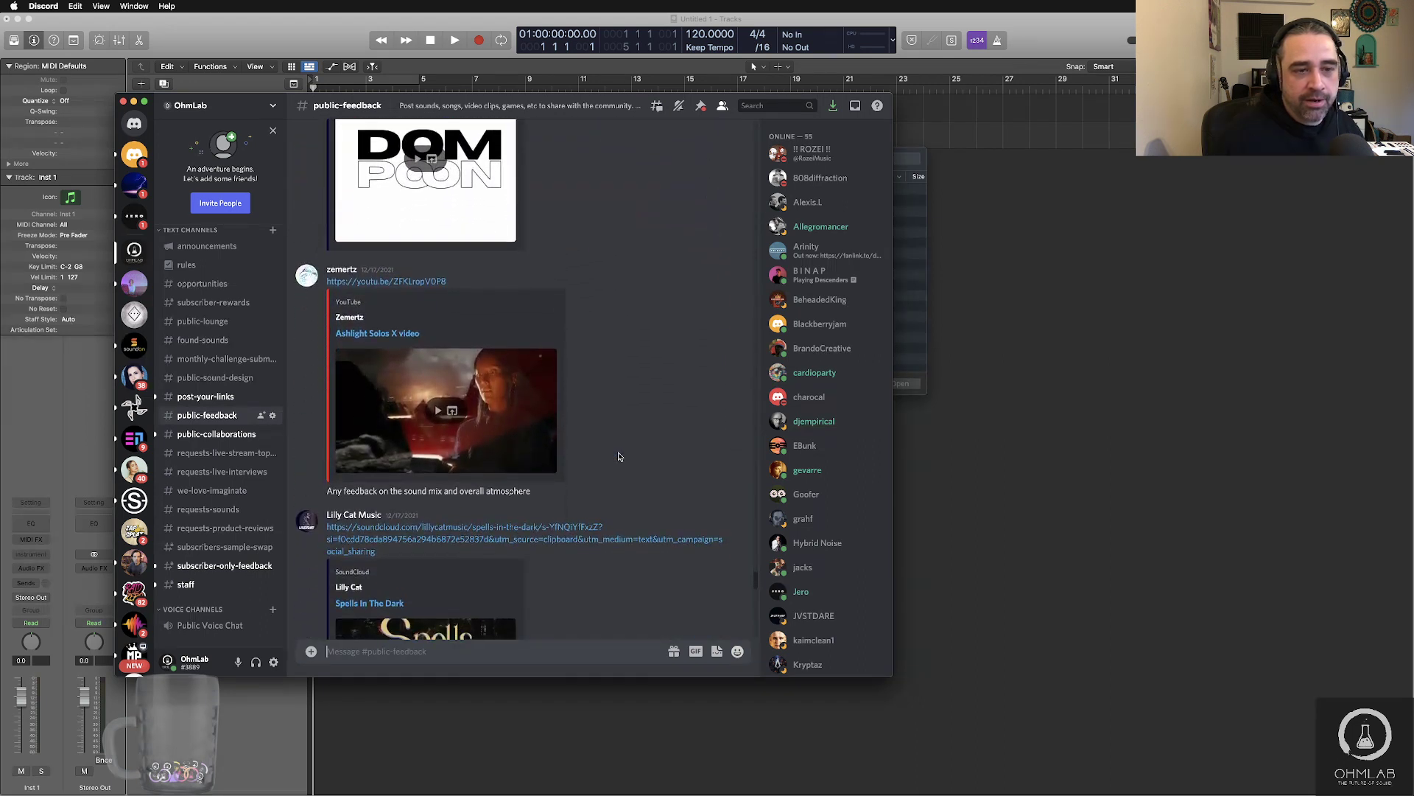
scroll(618, 457, "down", 2)
scroll(619, 457, "up", 6)
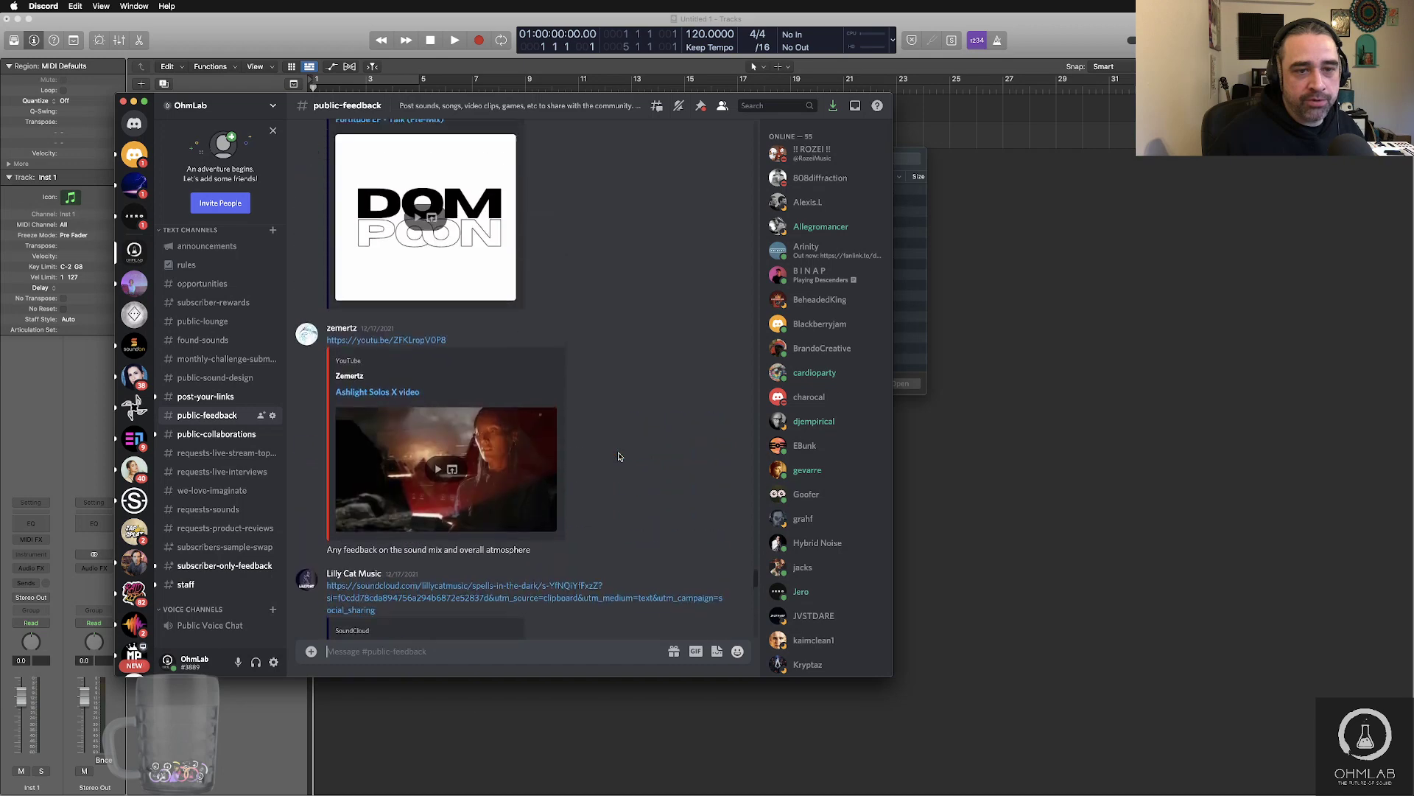
scroll(619, 457, "down", 6)
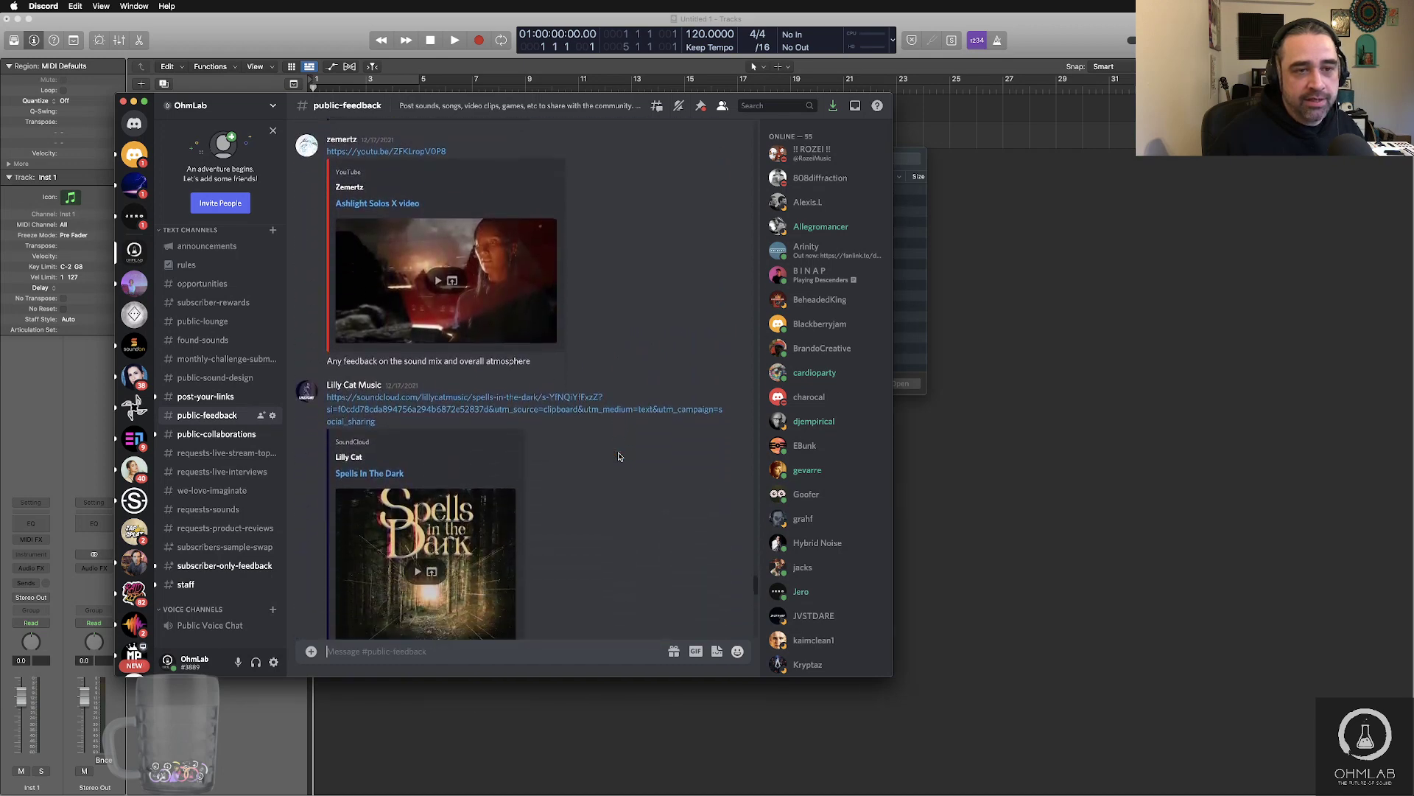
scroll(619, 457, "up", 1)
scroll(619, 457, "down", 4)
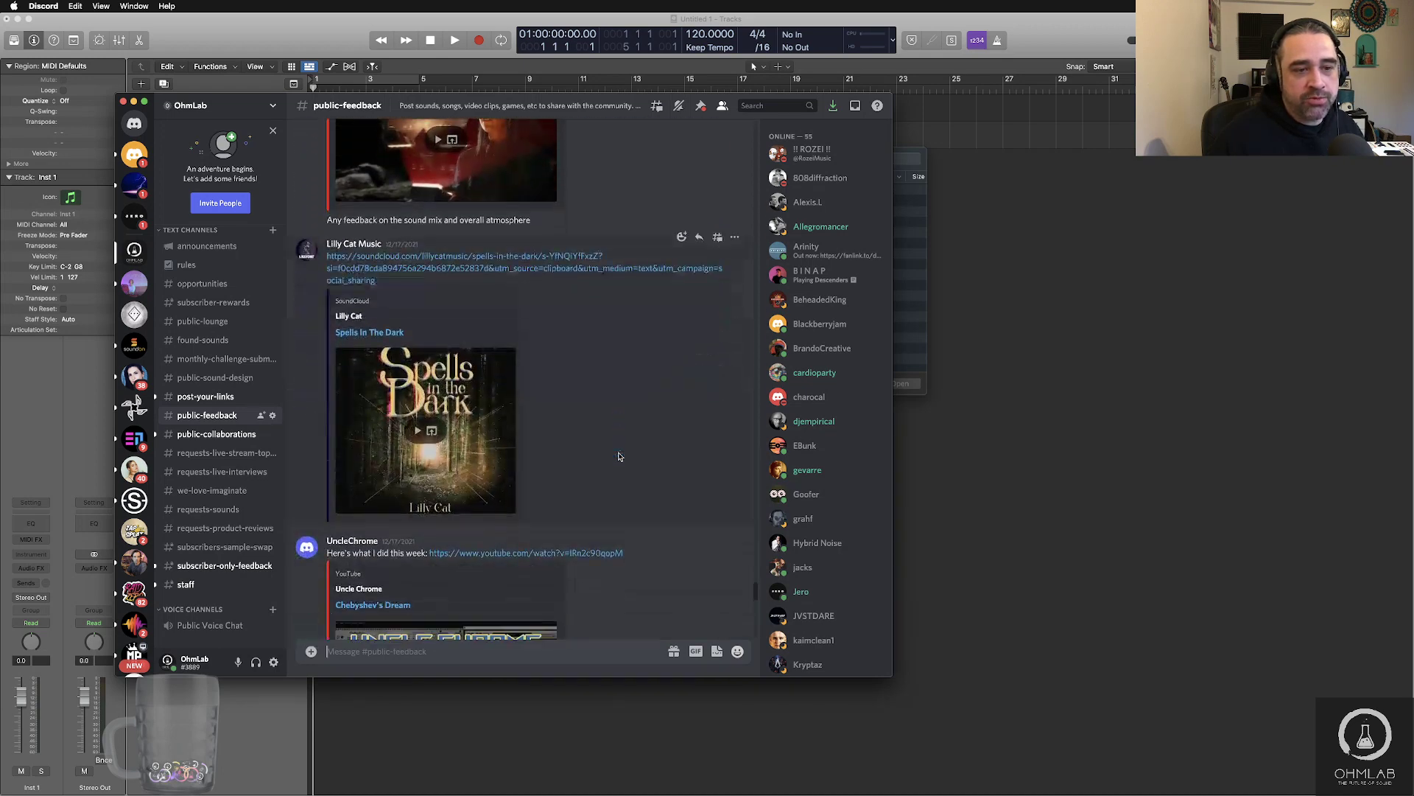
scroll(619, 456, "down", 7)
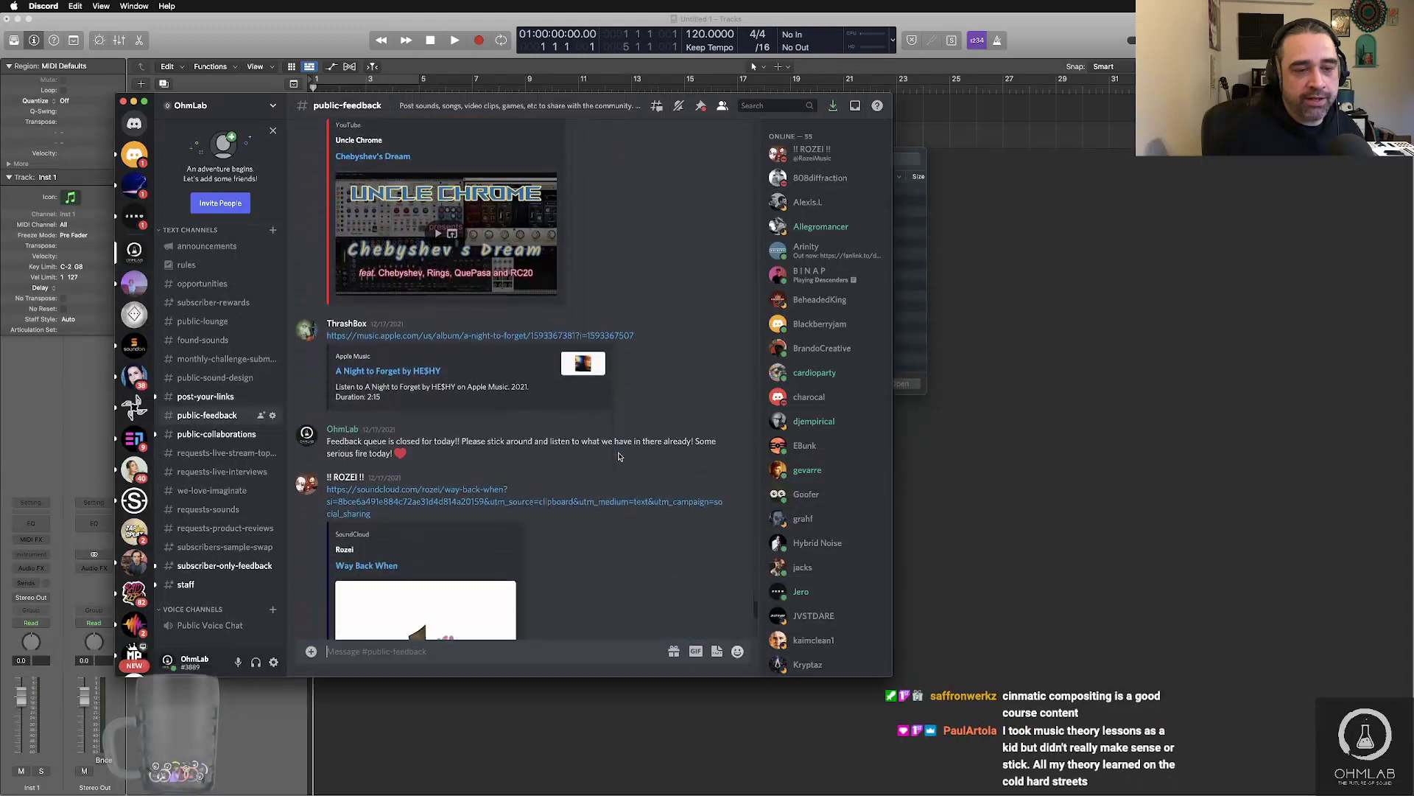
scroll(619, 457, "down", 3)
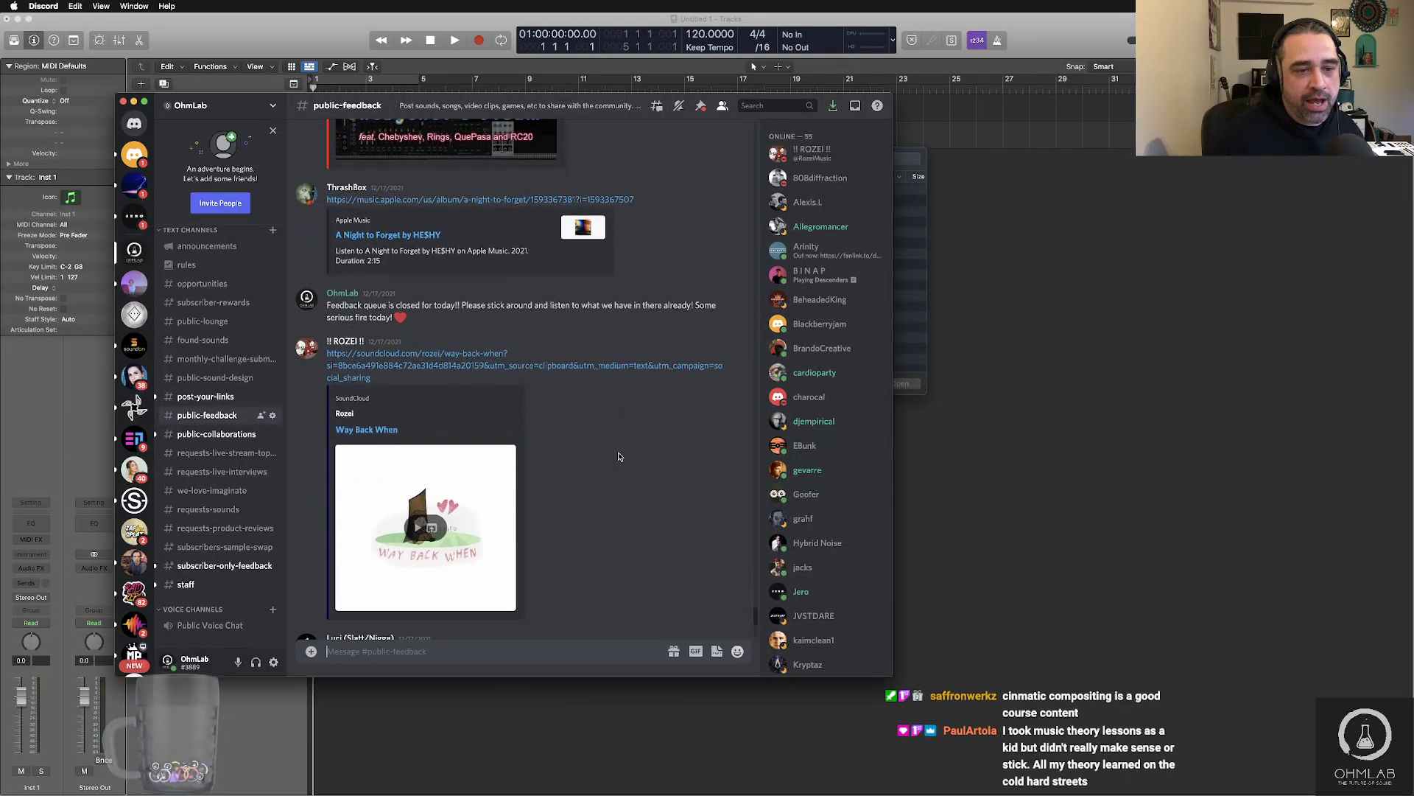
scroll(619, 456, "down", 3)
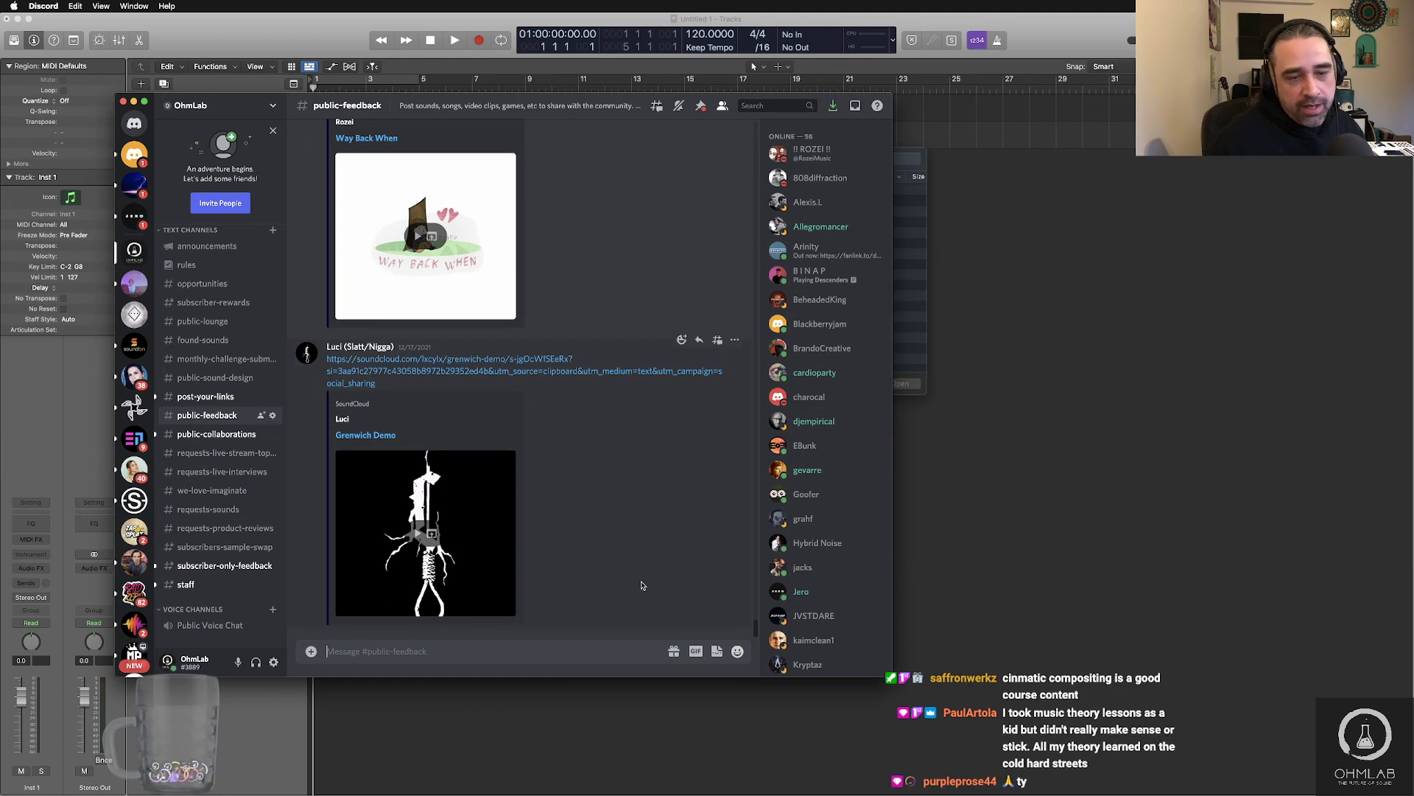
- Return to the "Ashlight Solos X video" and "Spells In The Dark" submissions in the public-feedback channel
scroll(641, 586, "up", 3)
scroll(641, 586, "up", 10)
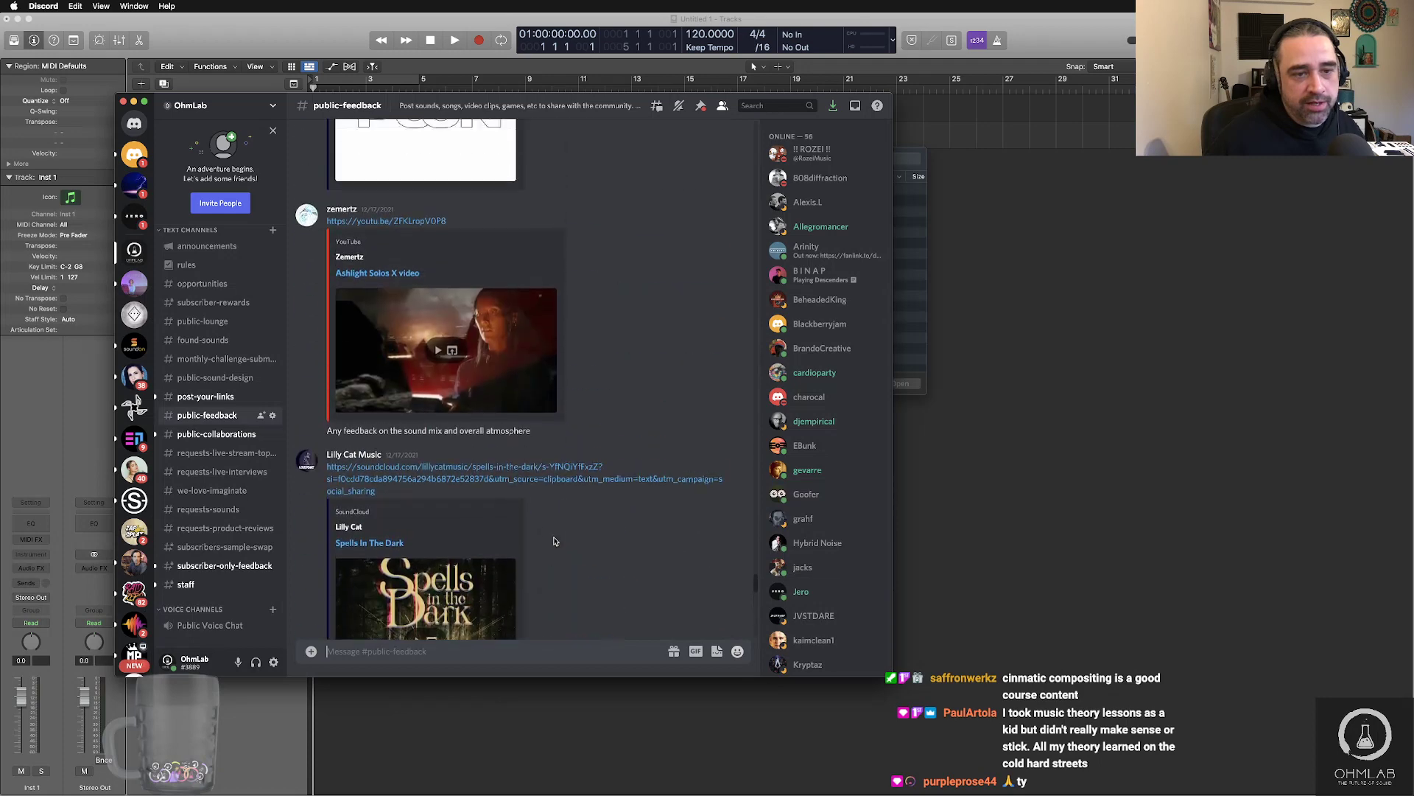
scroll(554, 541, "up", 5)
scroll(554, 541, "down", 7)
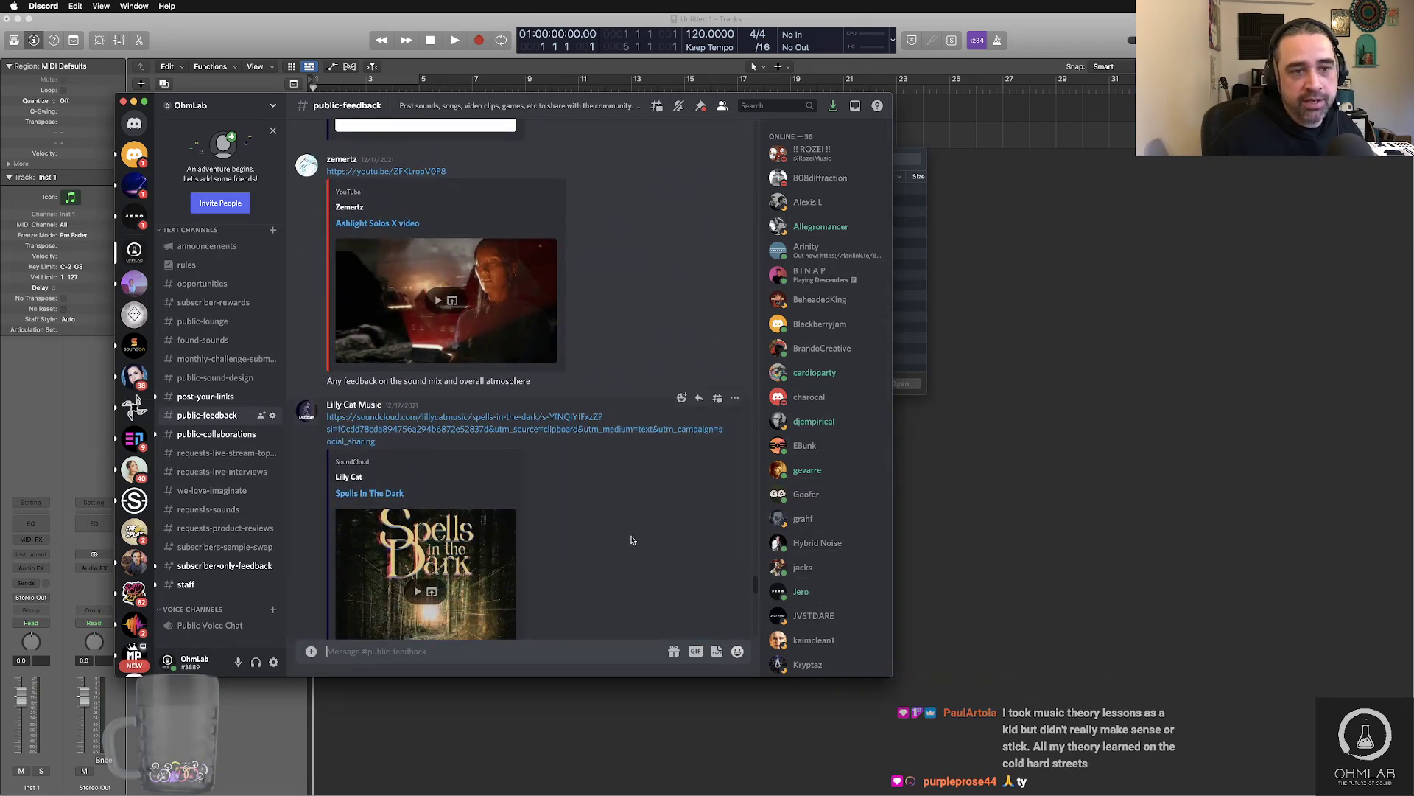
scroll(631, 540, "down", 1)
scroll(631, 540, "up", 1)
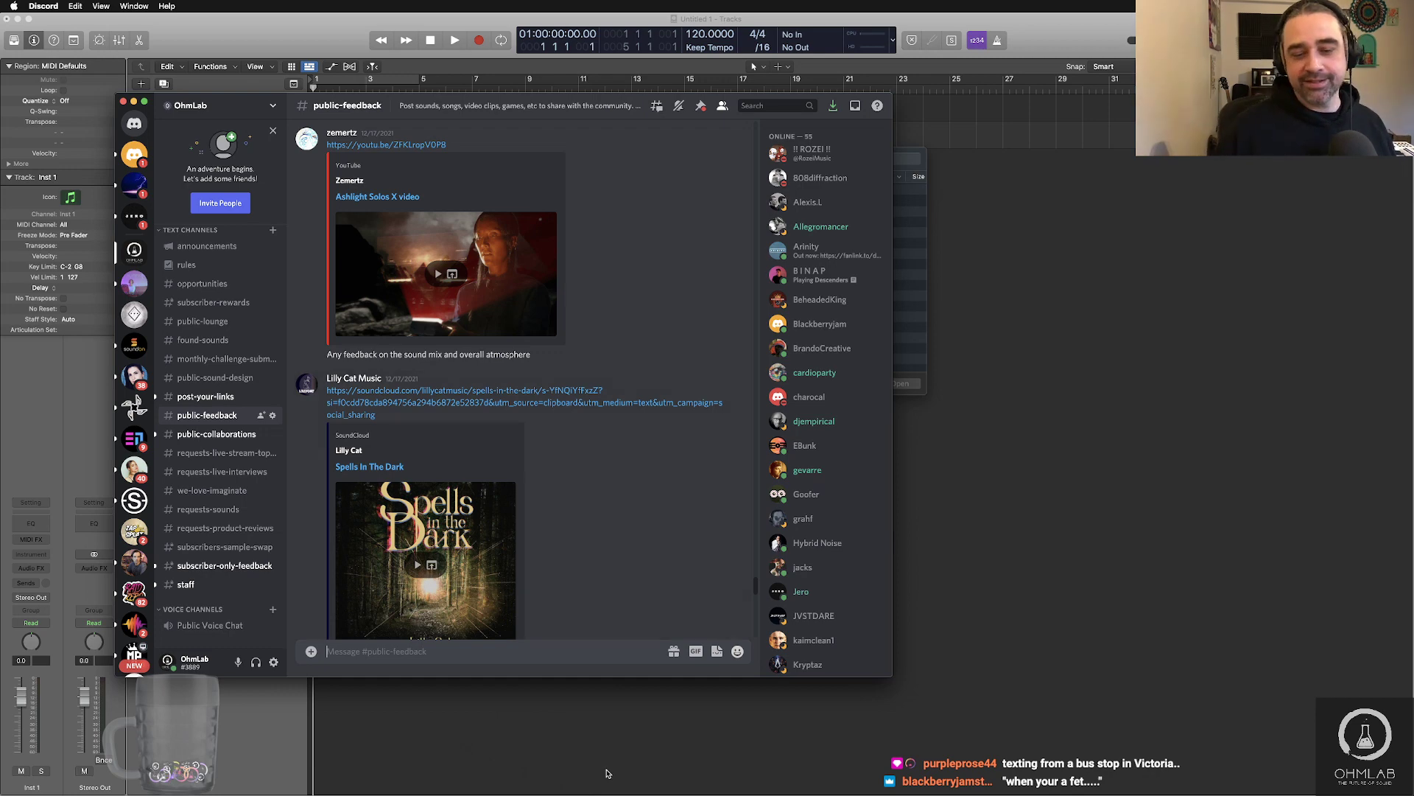
- Switch to Logic Pro, load the stereo version of Absynth 5 as the Inst 1 track's instrument, and move its window higher up
left_click(608, 774)
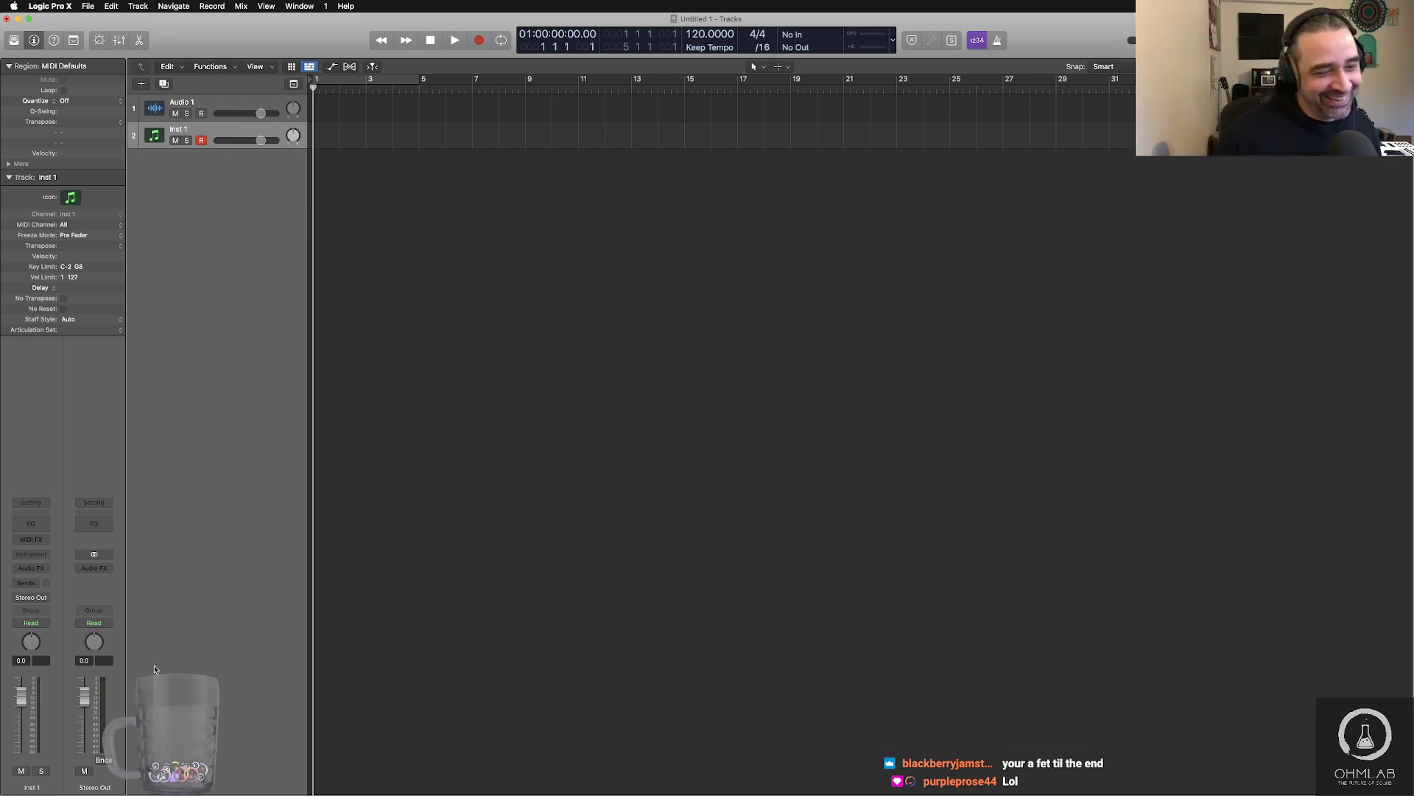
left_click(42, 555)
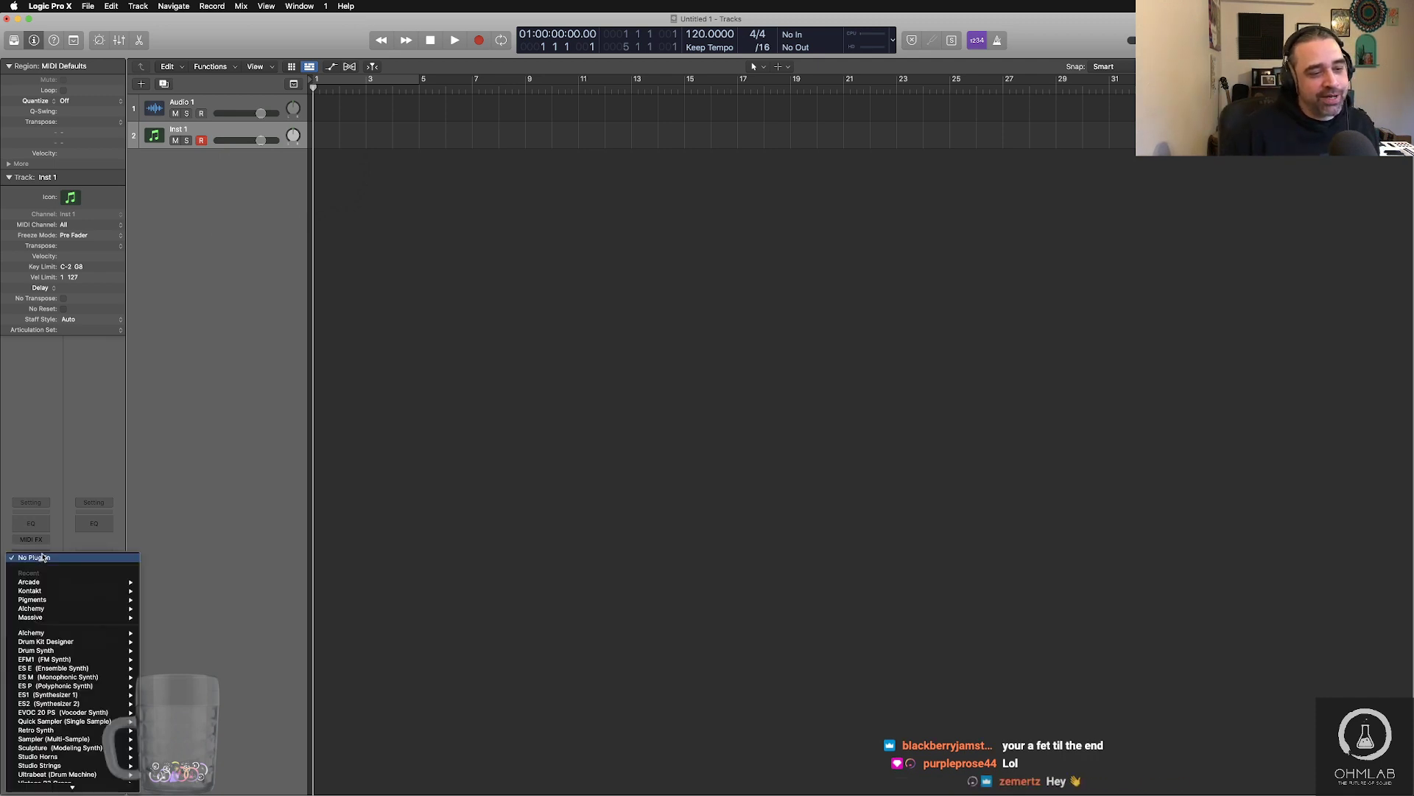
mouse_move(83, 671)
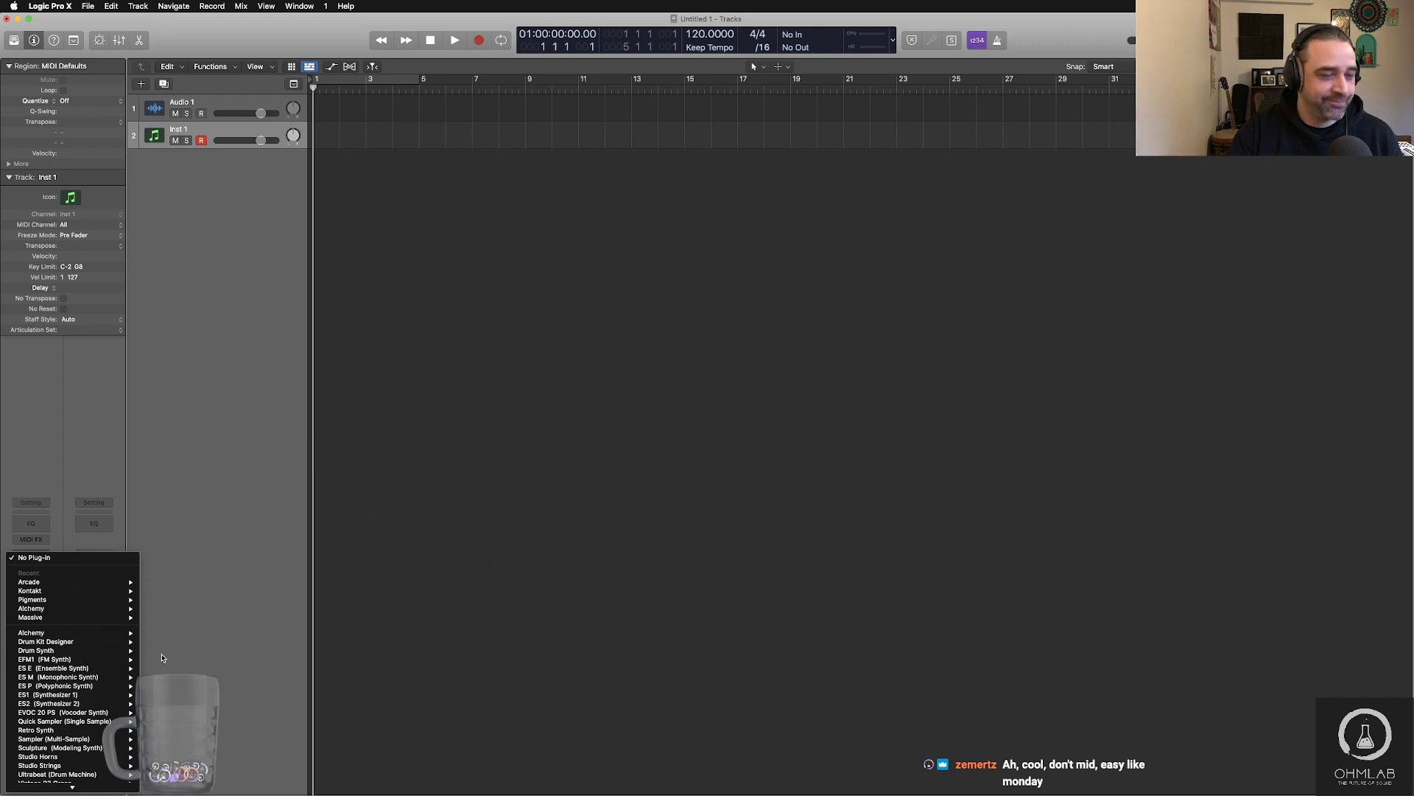
mouse_move(121, 624)
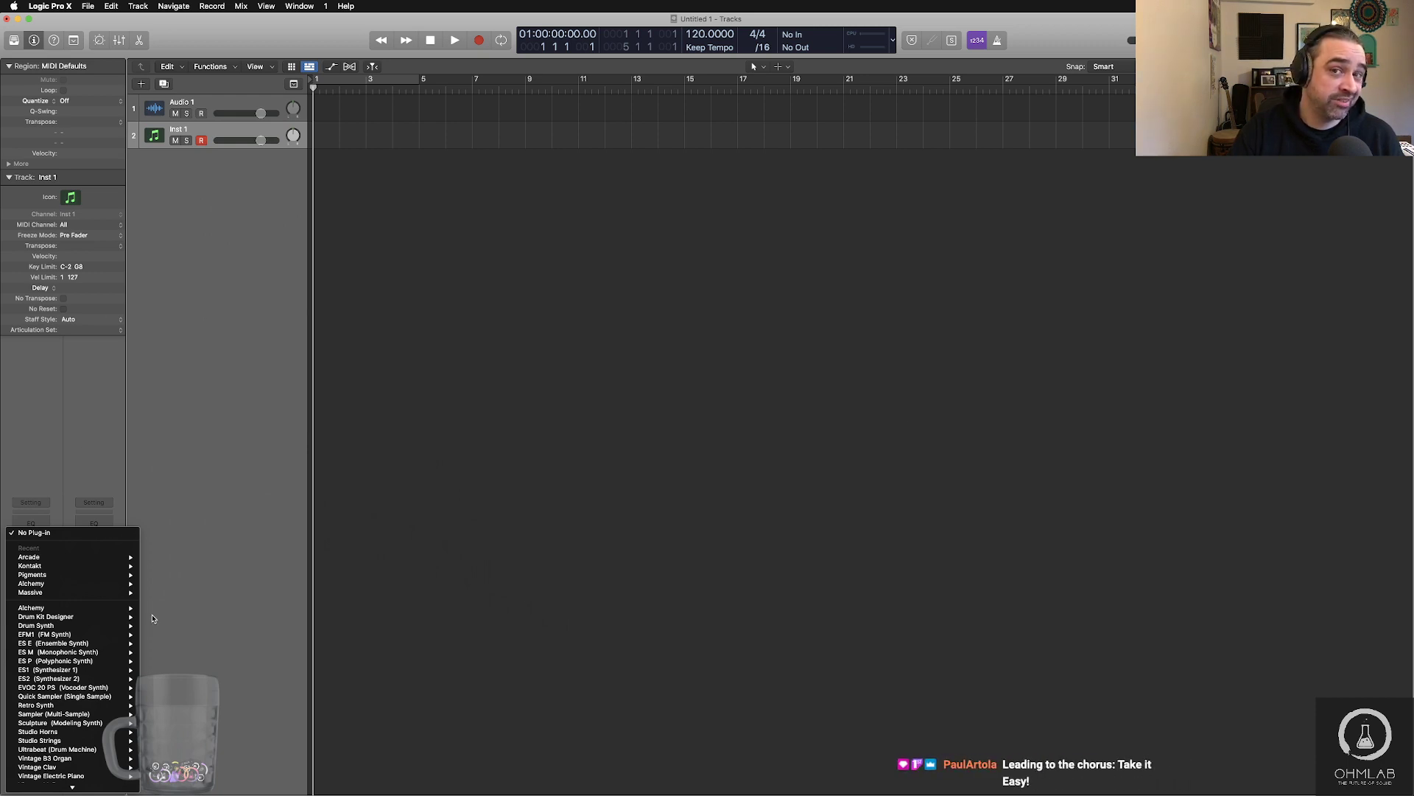
mouse_move(92, 584)
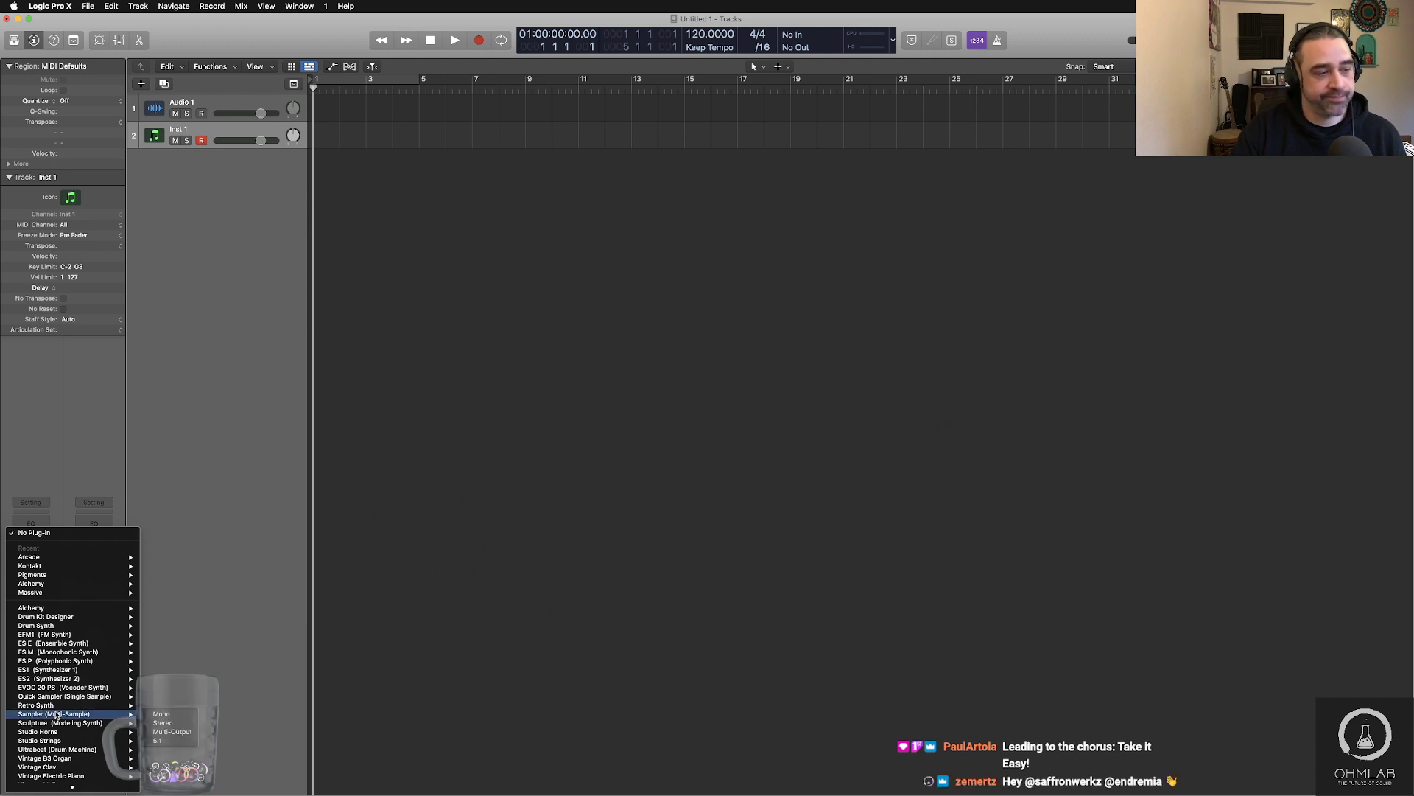
mouse_move(59, 707)
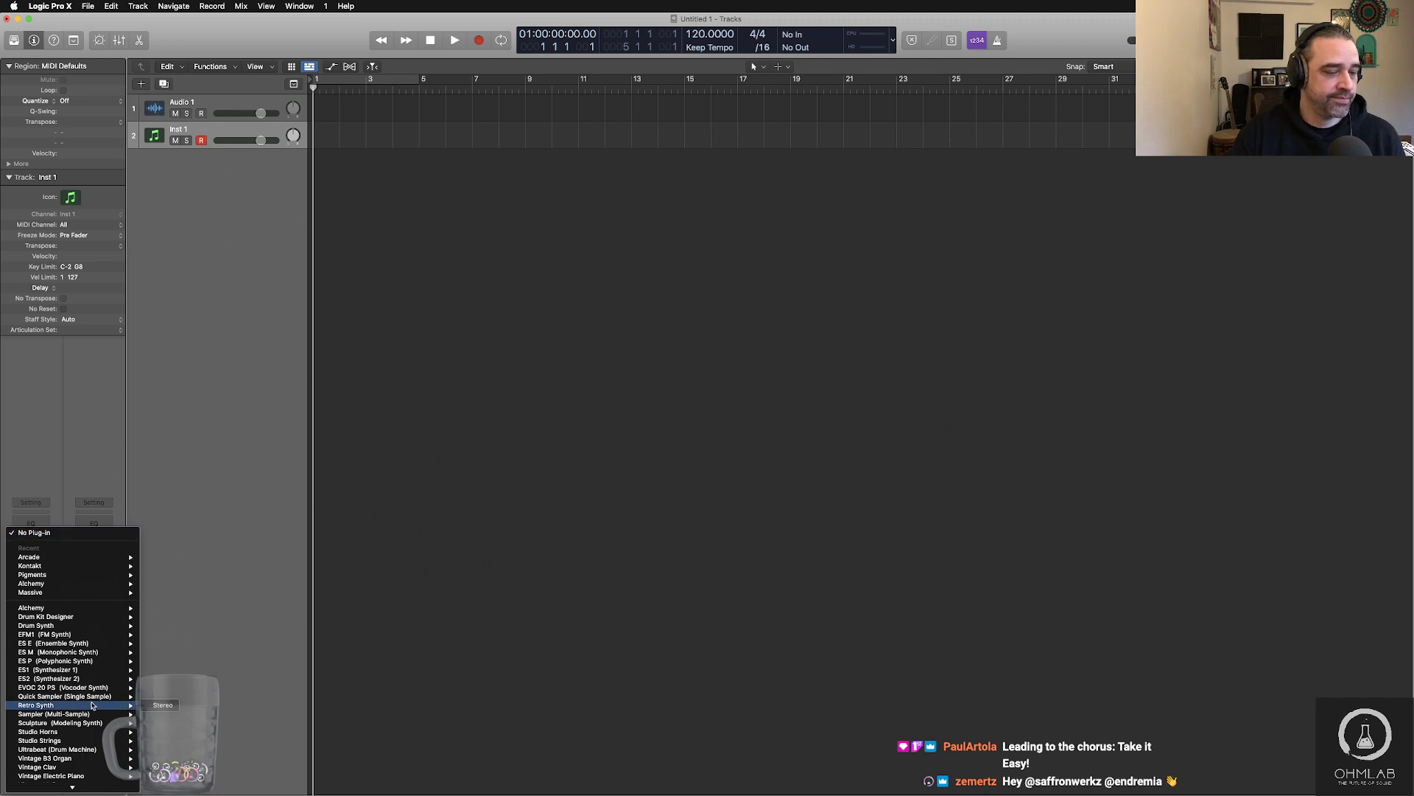
scroll(59, 637, "down", 5)
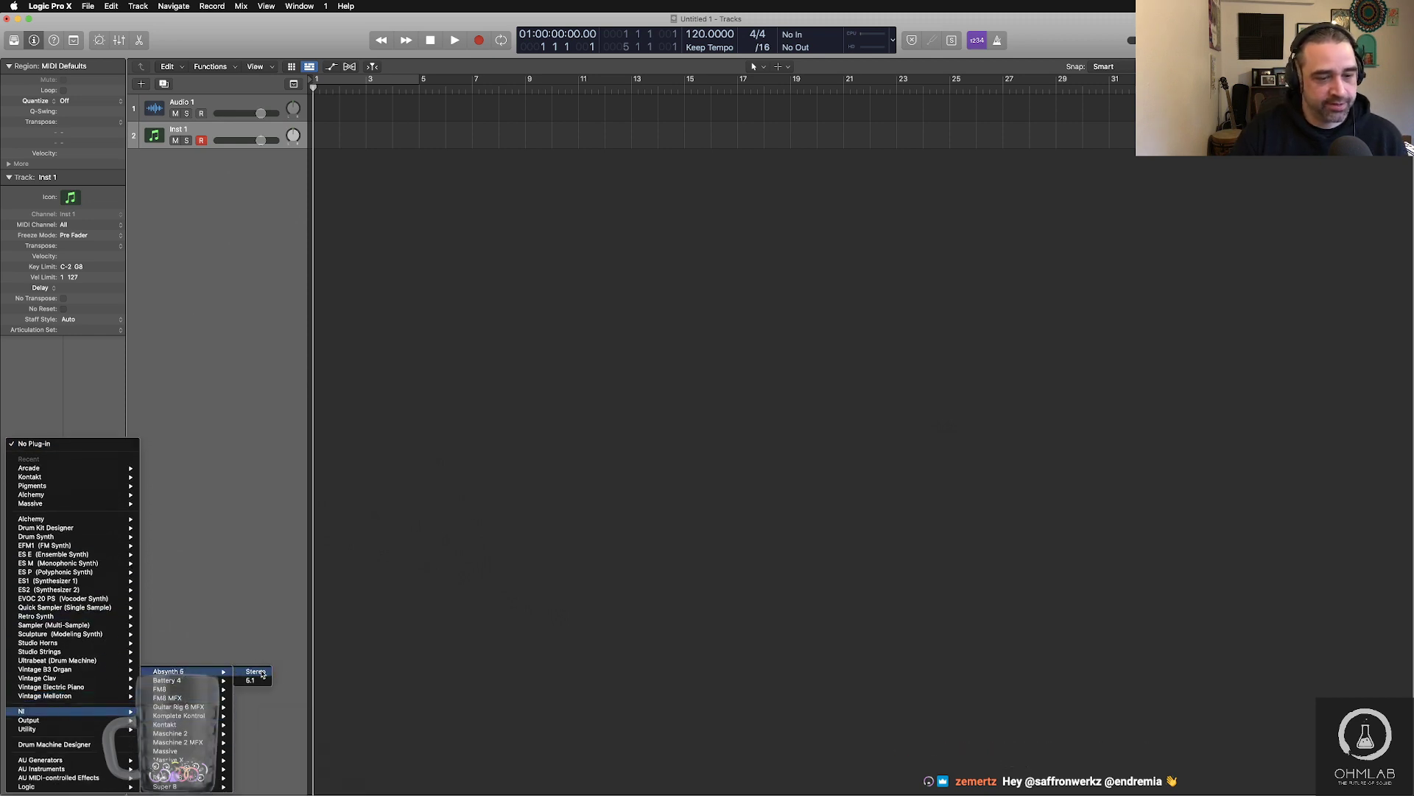
left_click(251, 676)
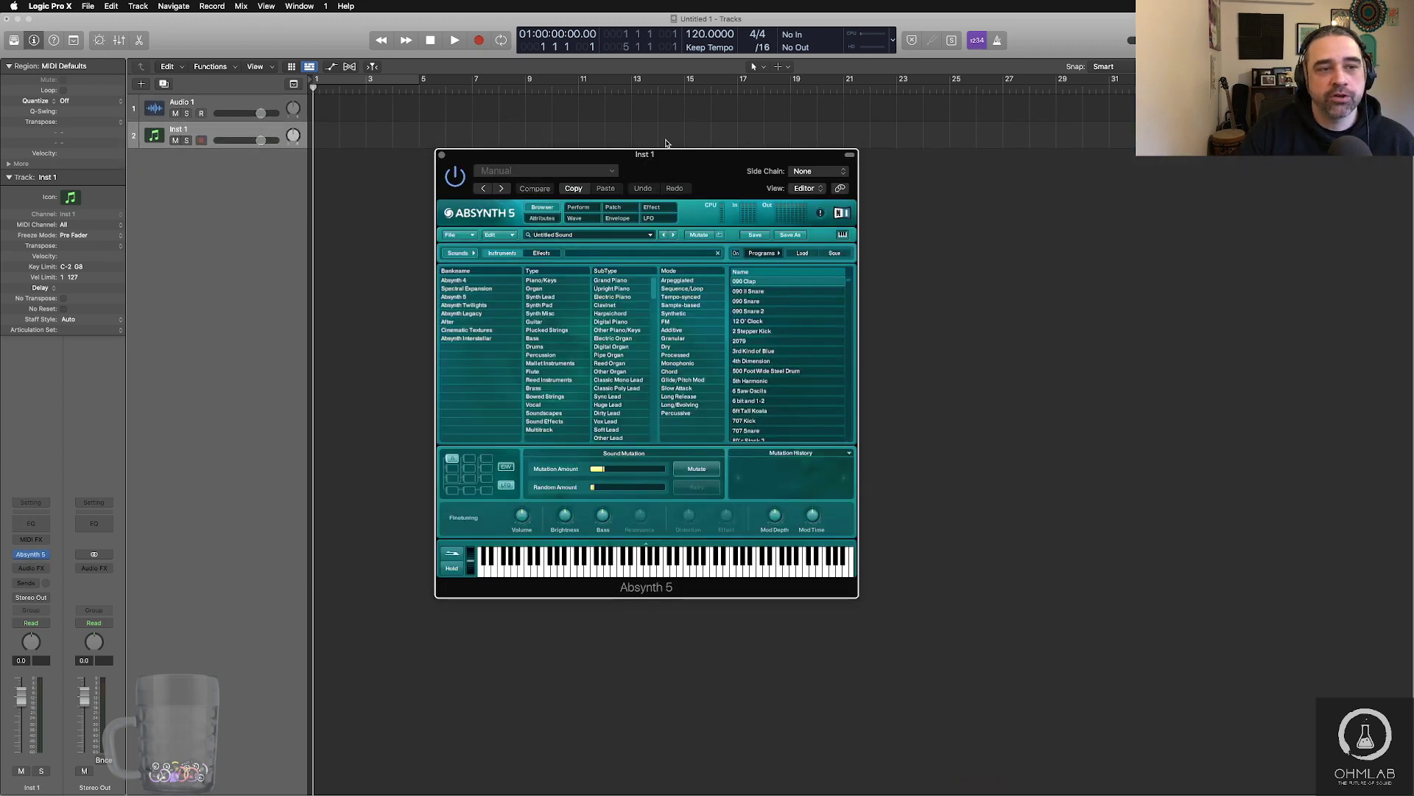
left_click_drag(673, 157, 608, 102)
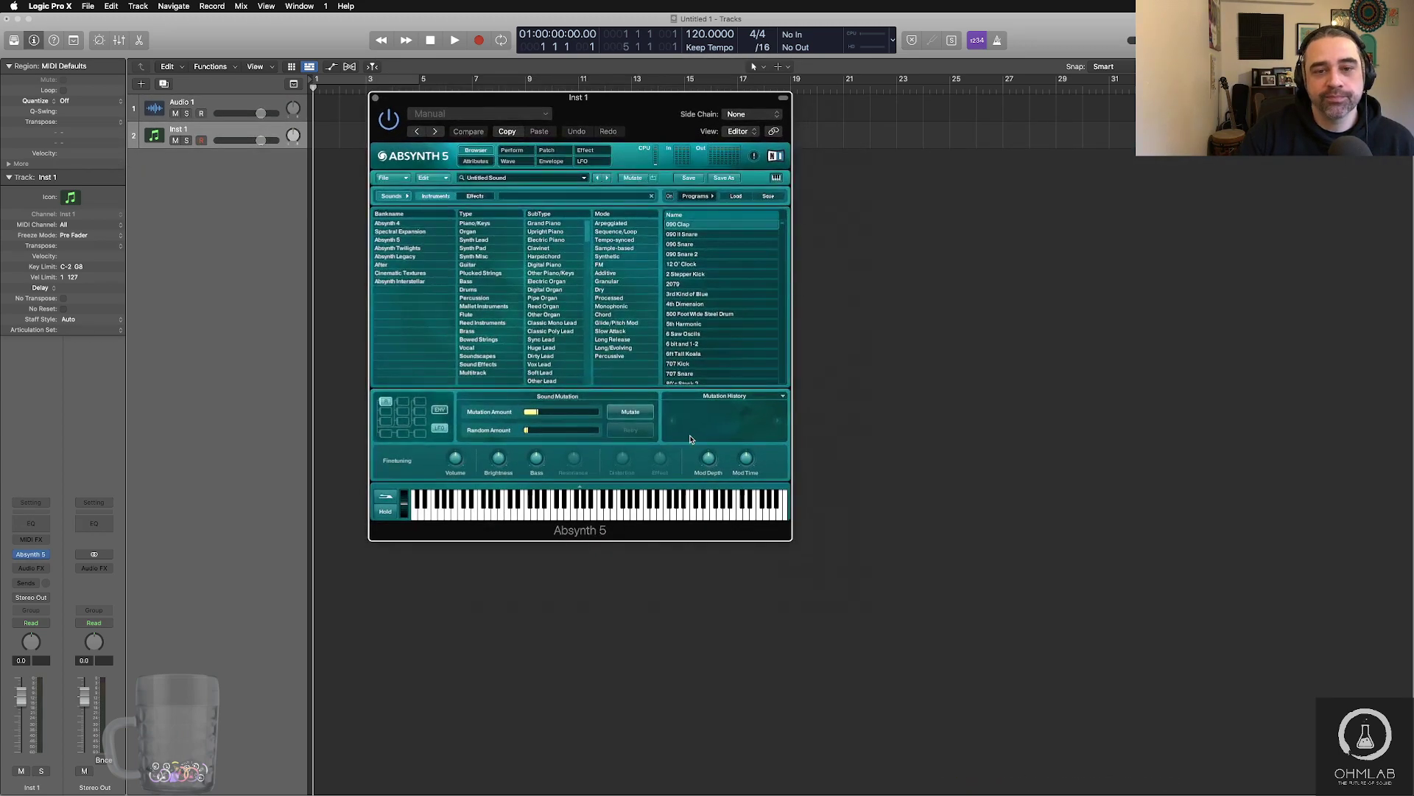
- On Absynth's Patch page, set the first oscillator module to Granular mode
left_click(547, 150)
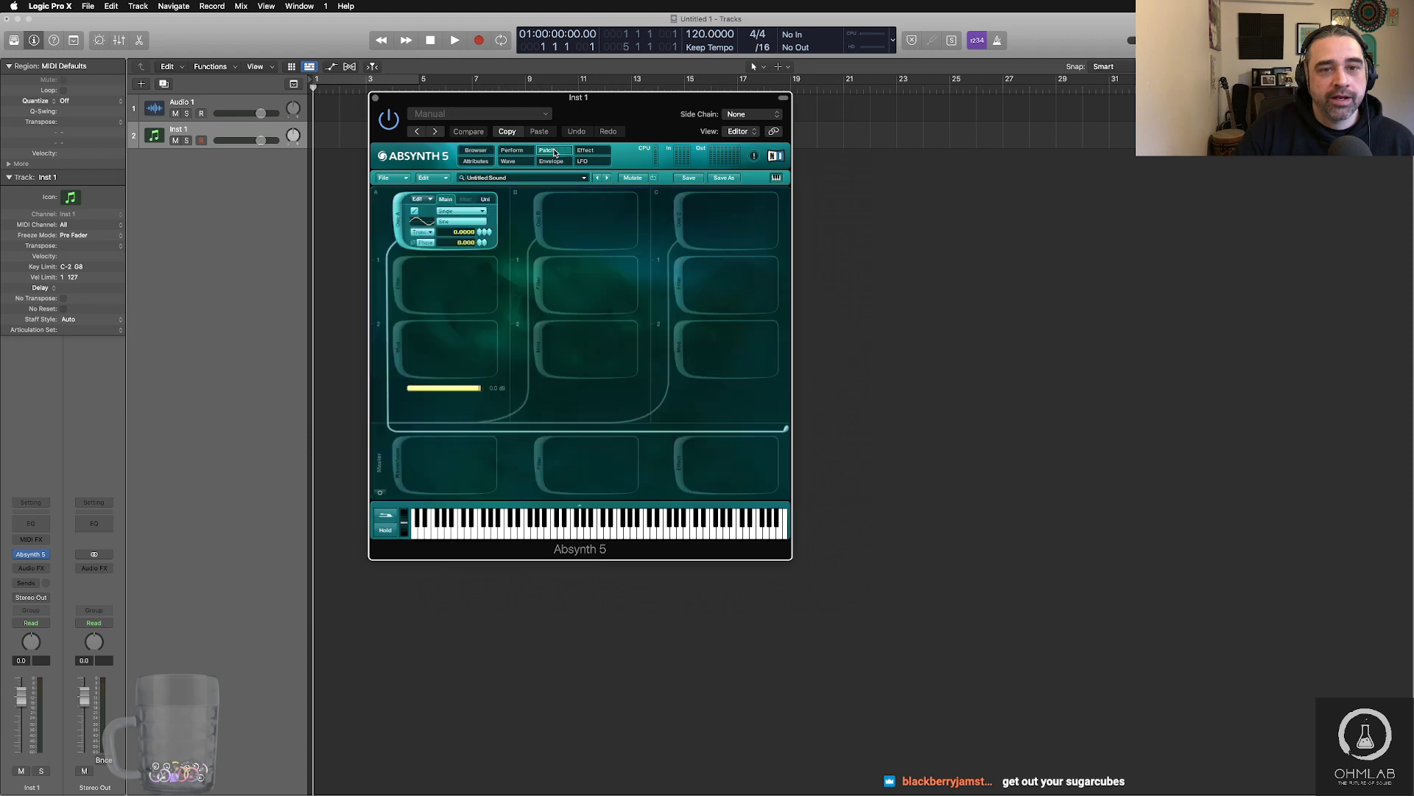
left_click(466, 223)
left_click(449, 212)
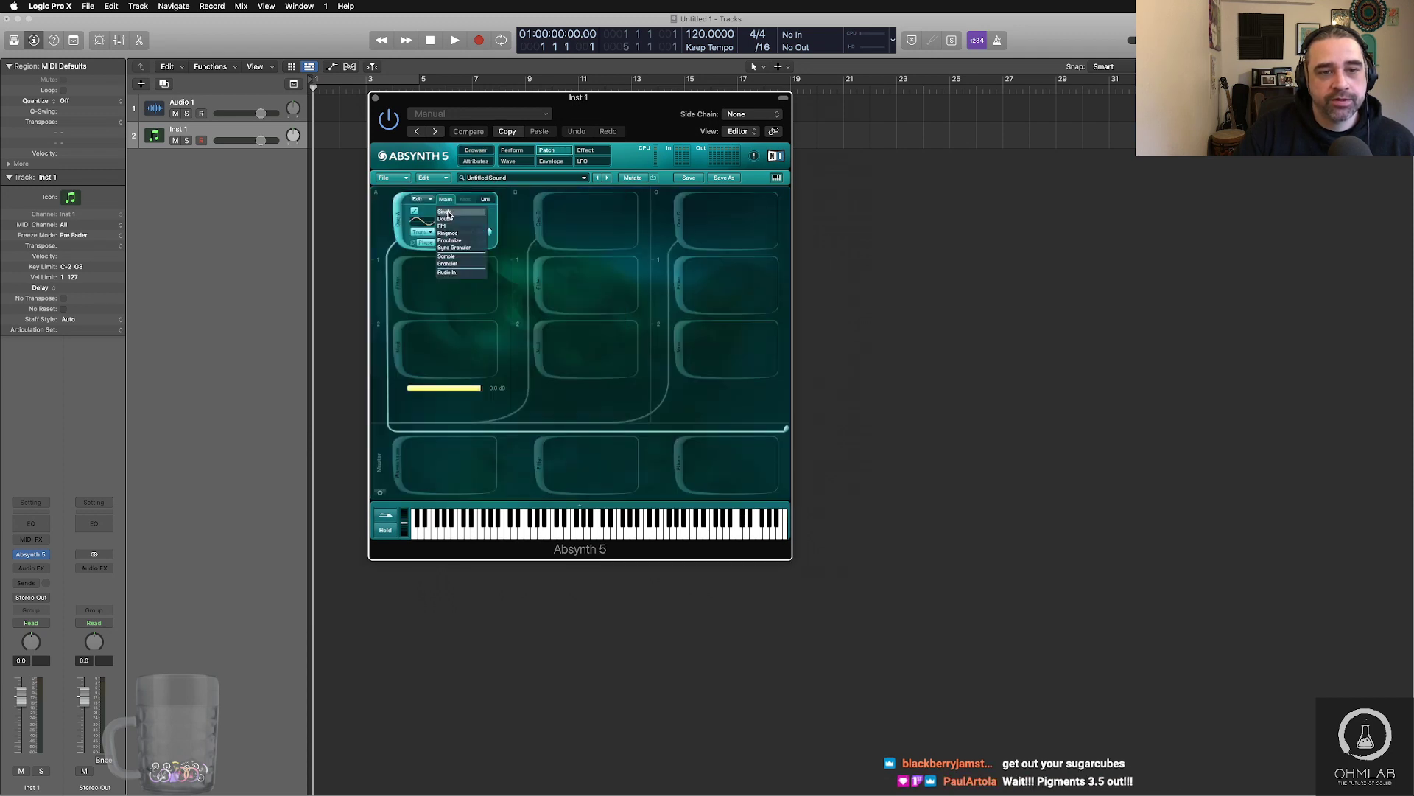
left_click(456, 265)
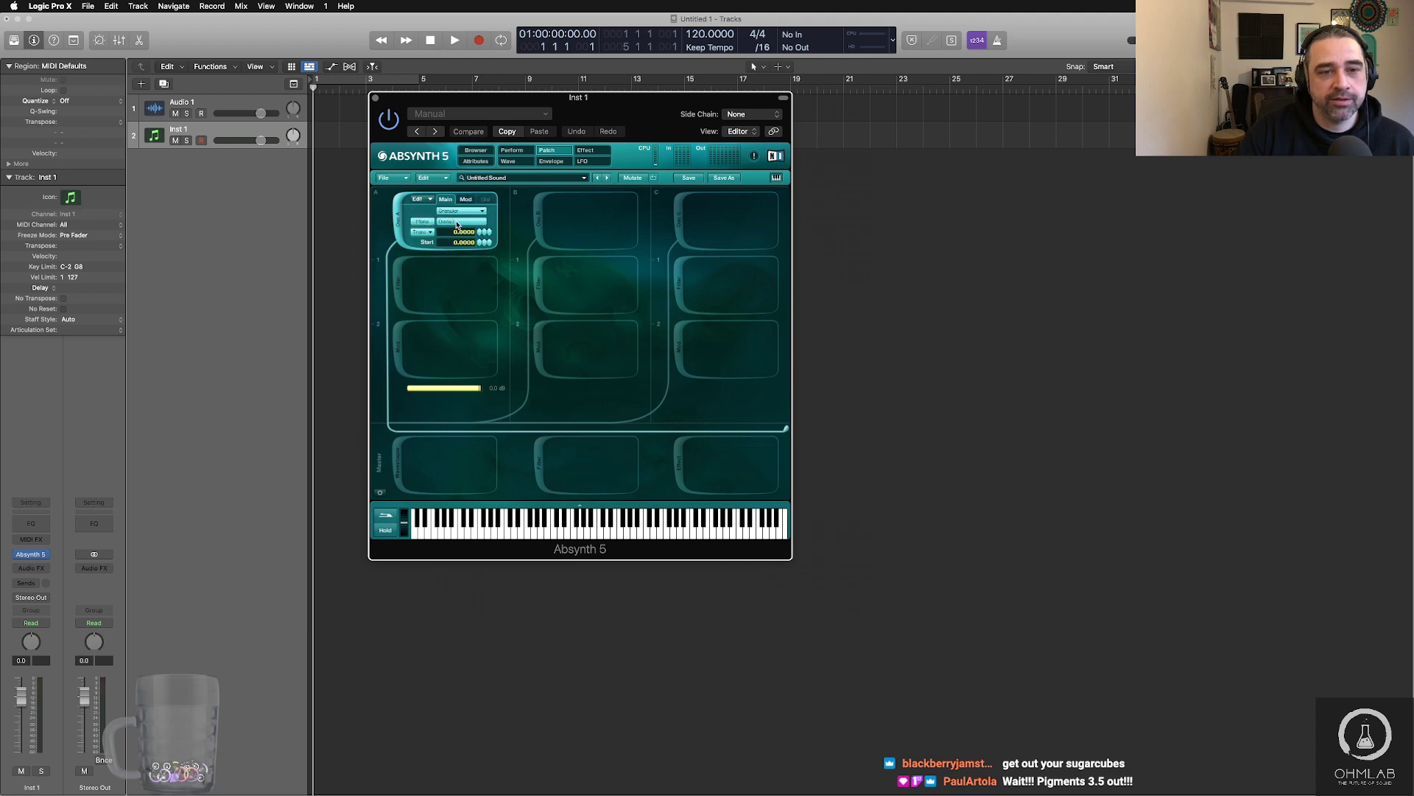
- Browse for an oscillator sample in the SoundFreqs Dark Final samples, collapsing the Experimental folder and expanding the Simple folder
left_click(456, 224)
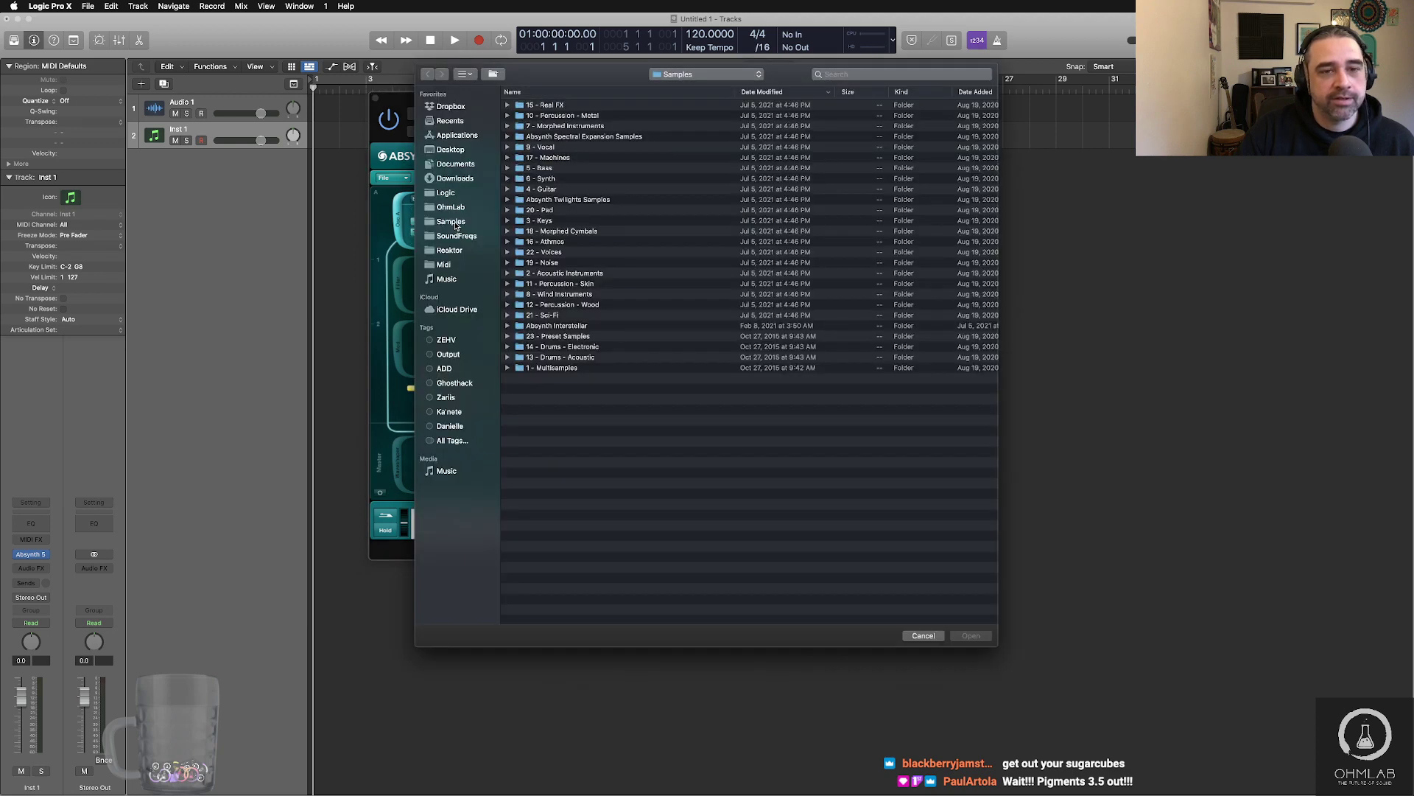
left_click(446, 236)
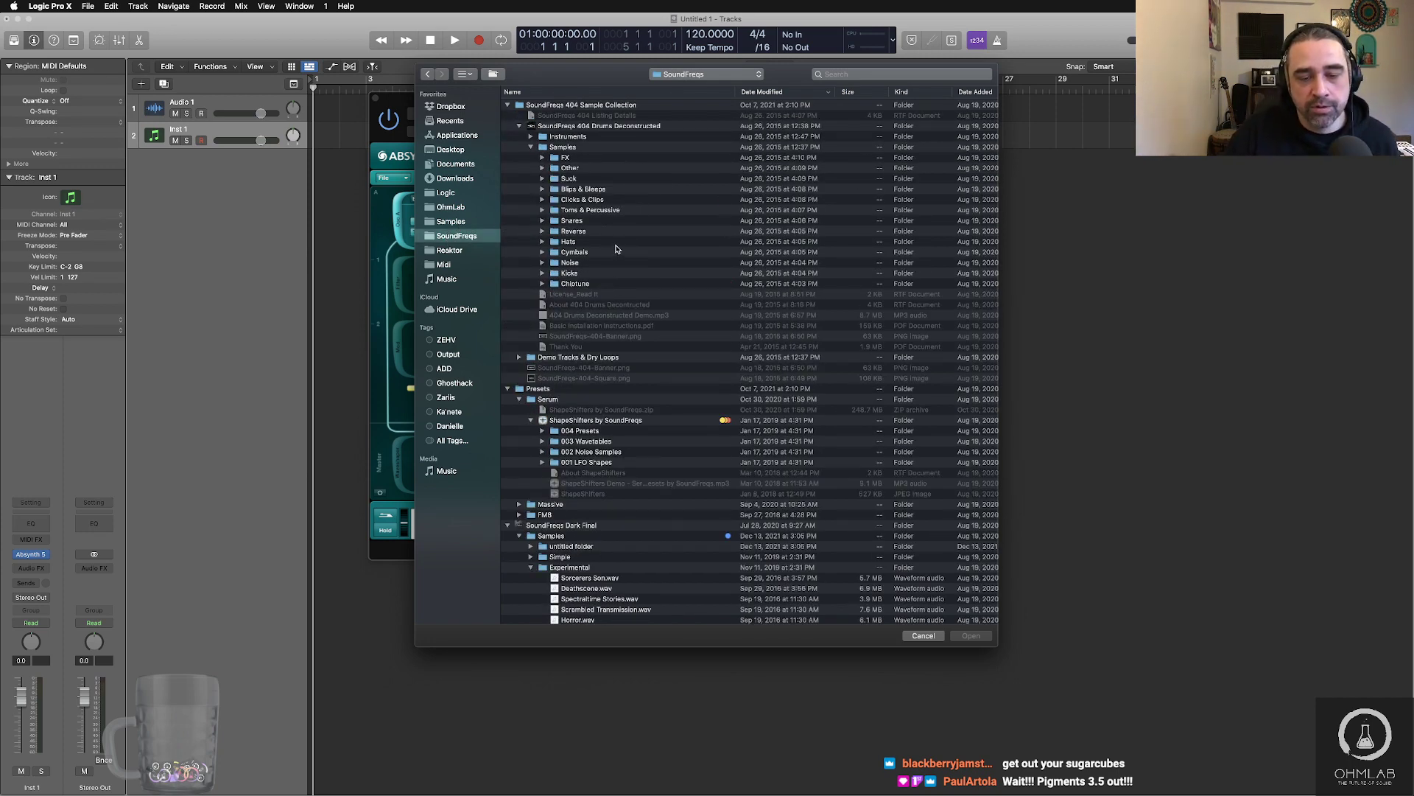
scroll(619, 405, "down", 3)
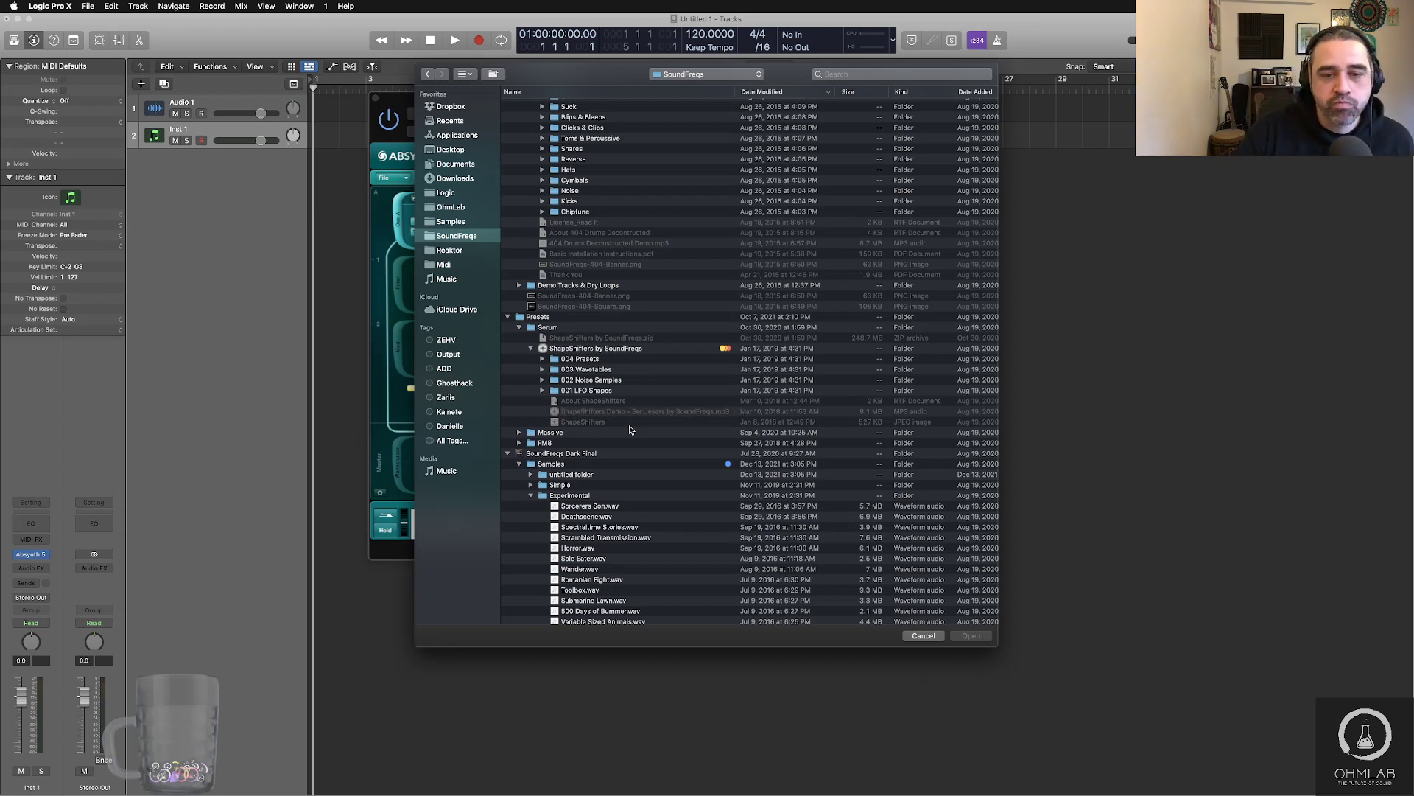
scroll(630, 429, "down", 5)
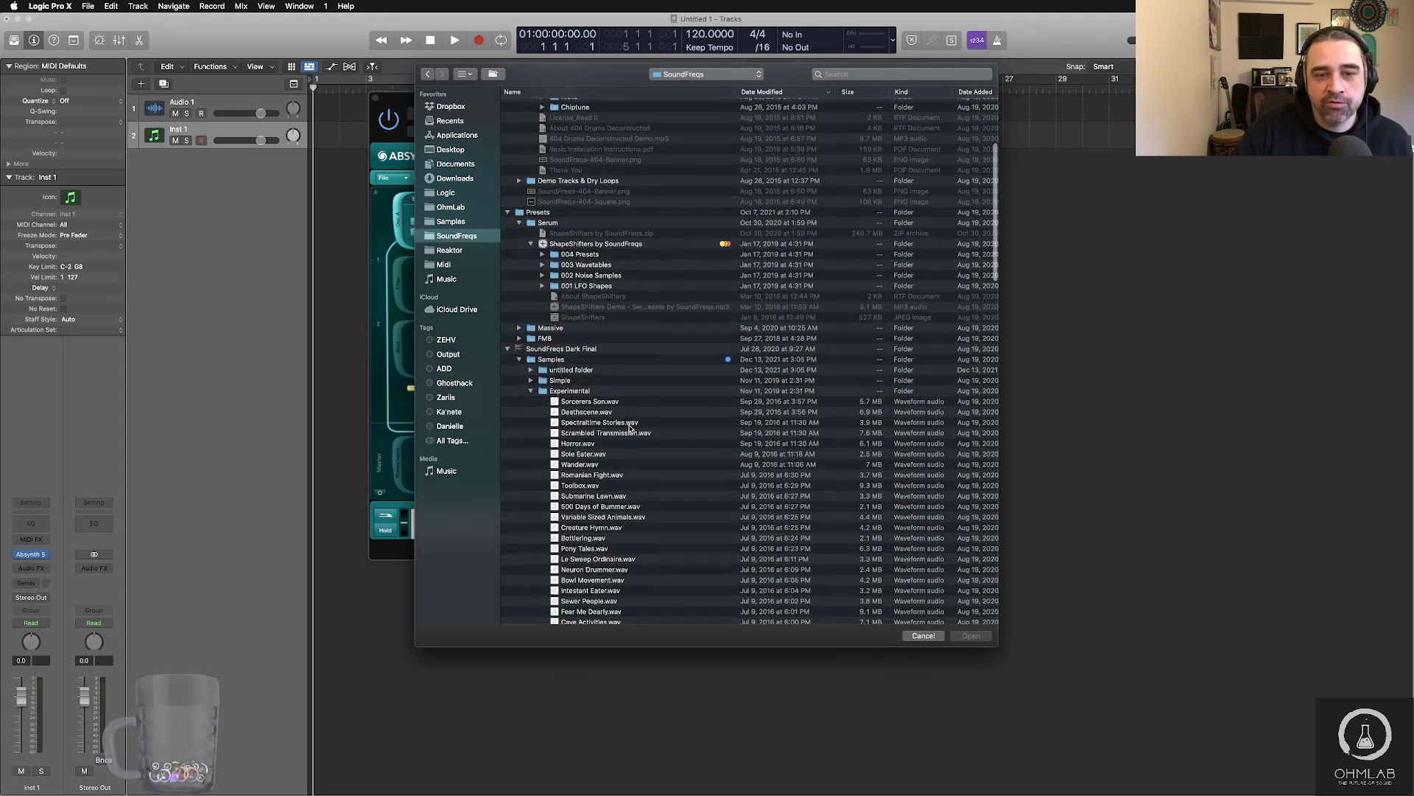
scroll(630, 427, "down", 4)
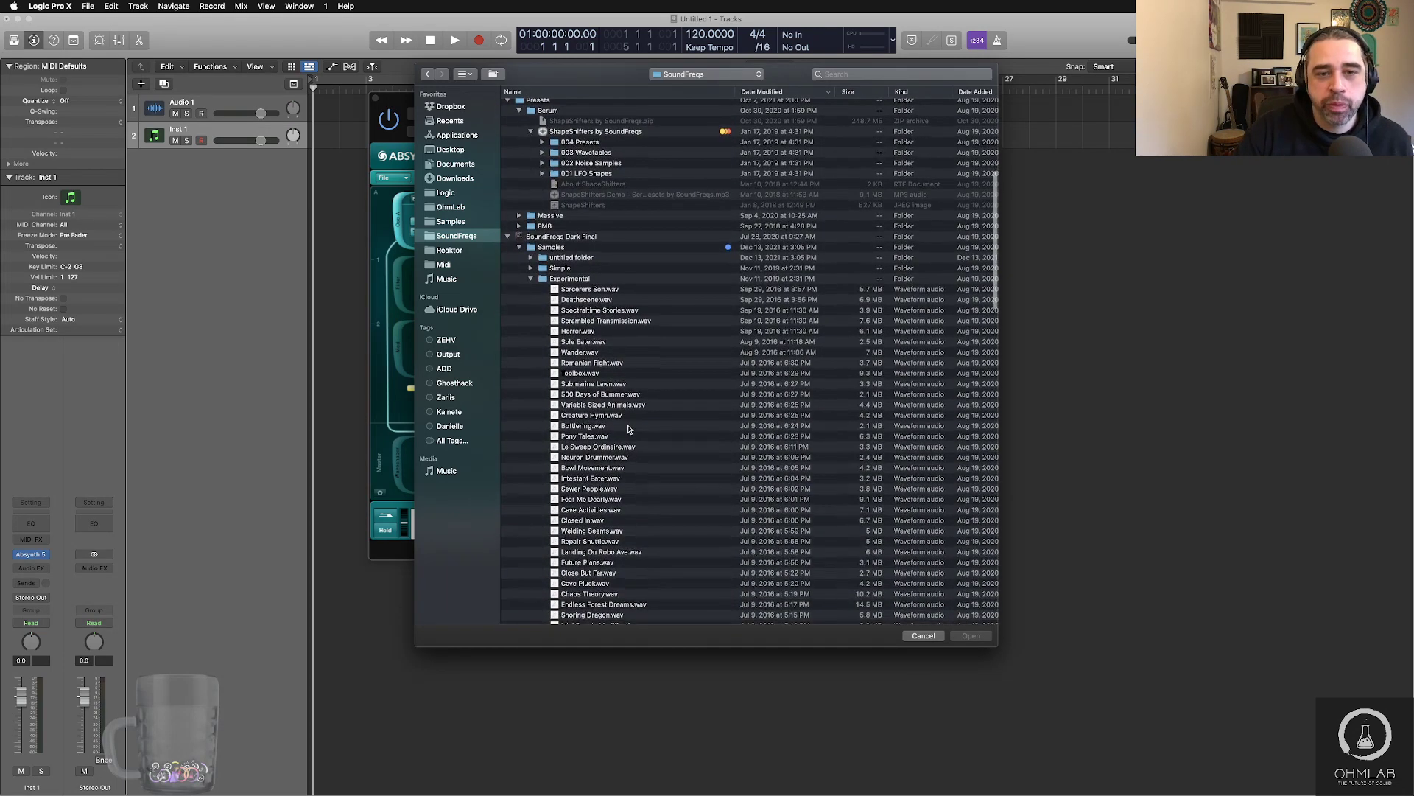
left_click(531, 278)
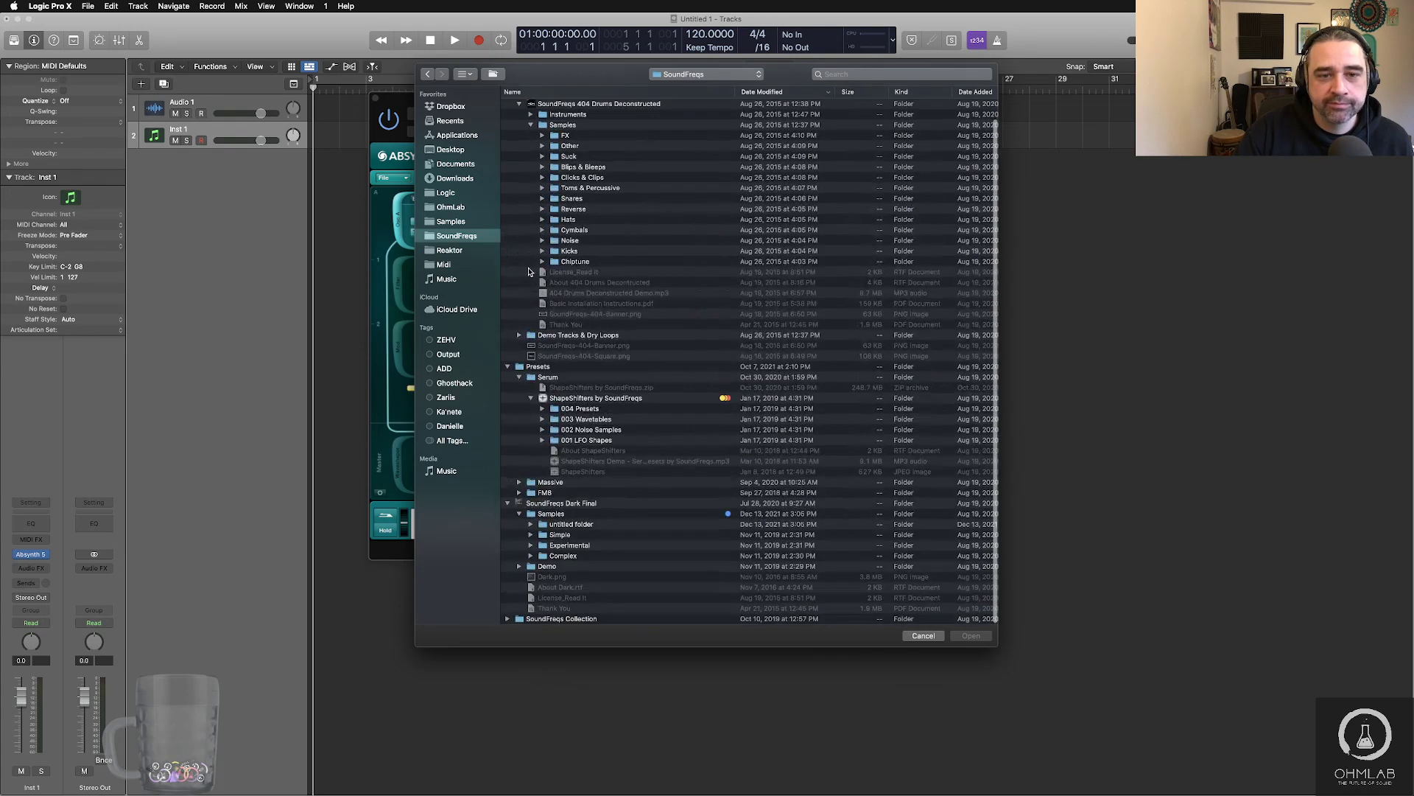
scroll(546, 463, "down", 1)
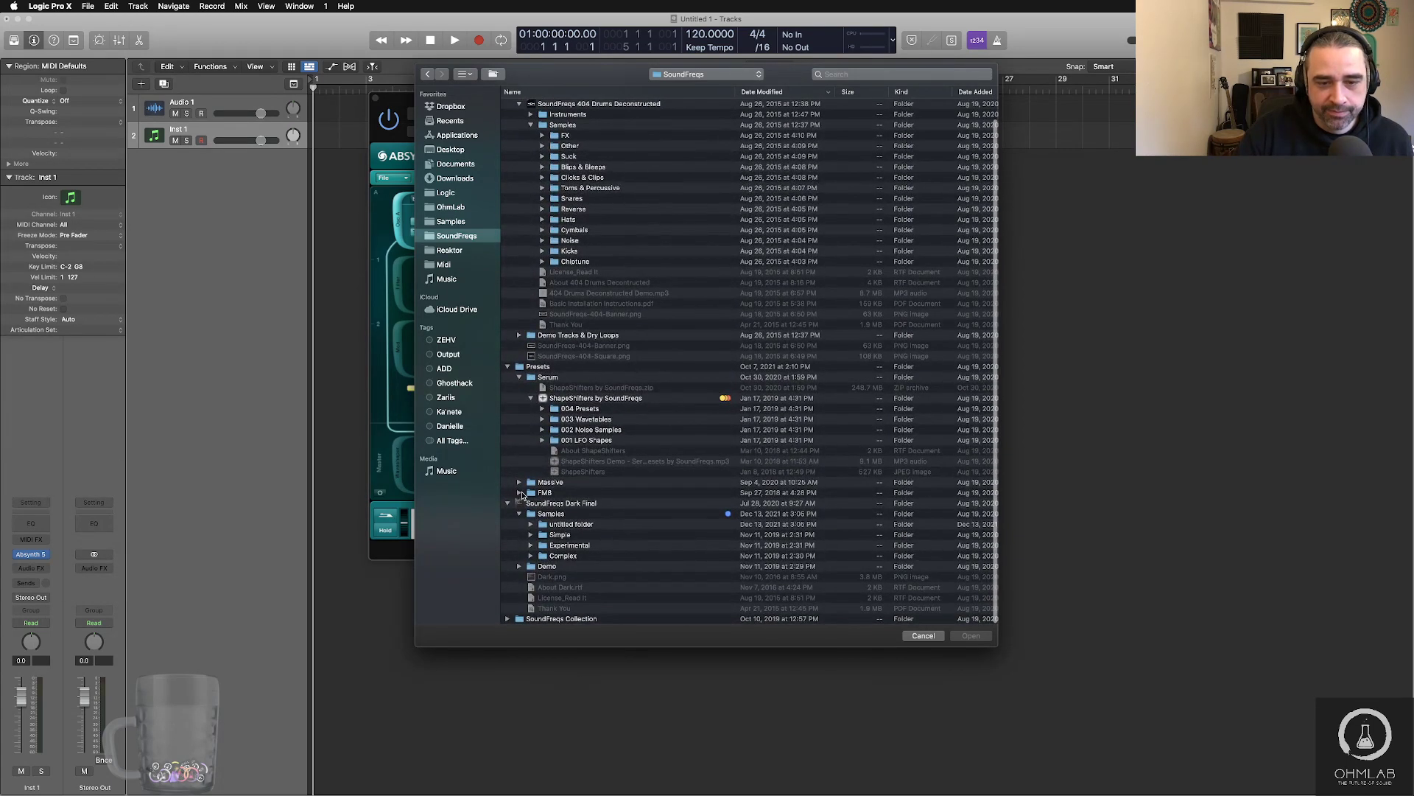
left_click(532, 536)
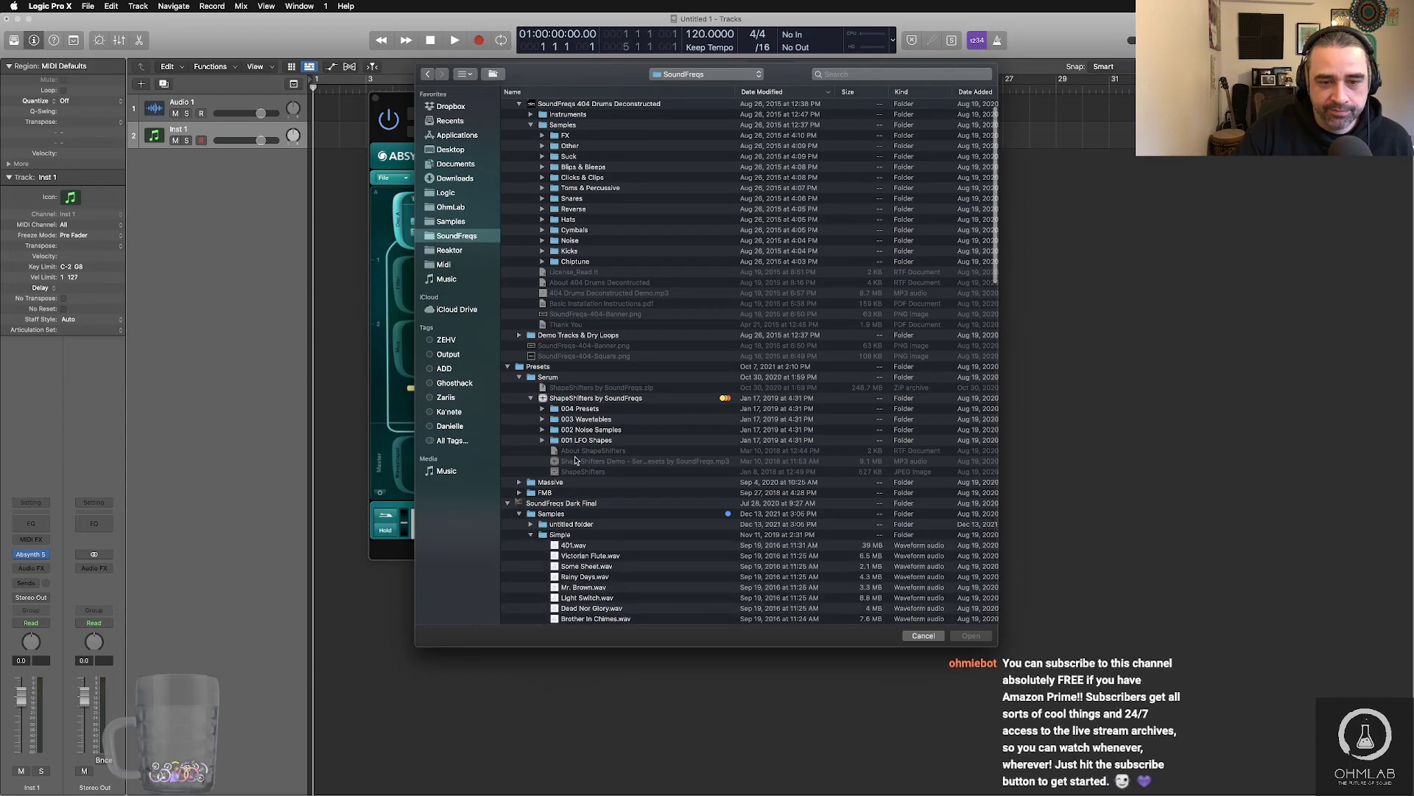
scroll(577, 461, "down", 10)
scroll(577, 460, "down", 3)
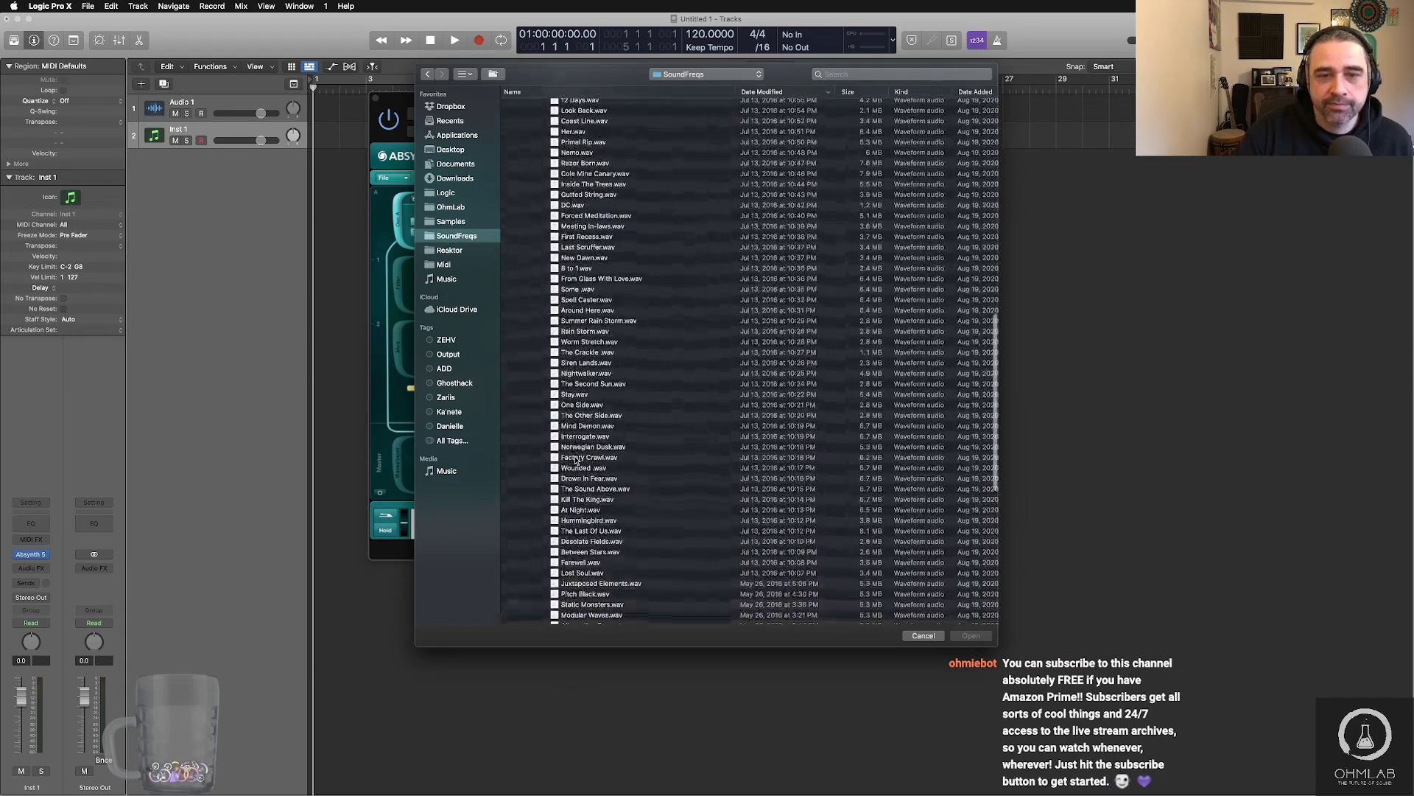
- Preview the sample Summer Rain Storm.wav in the Simple folder
left_click(590, 280)
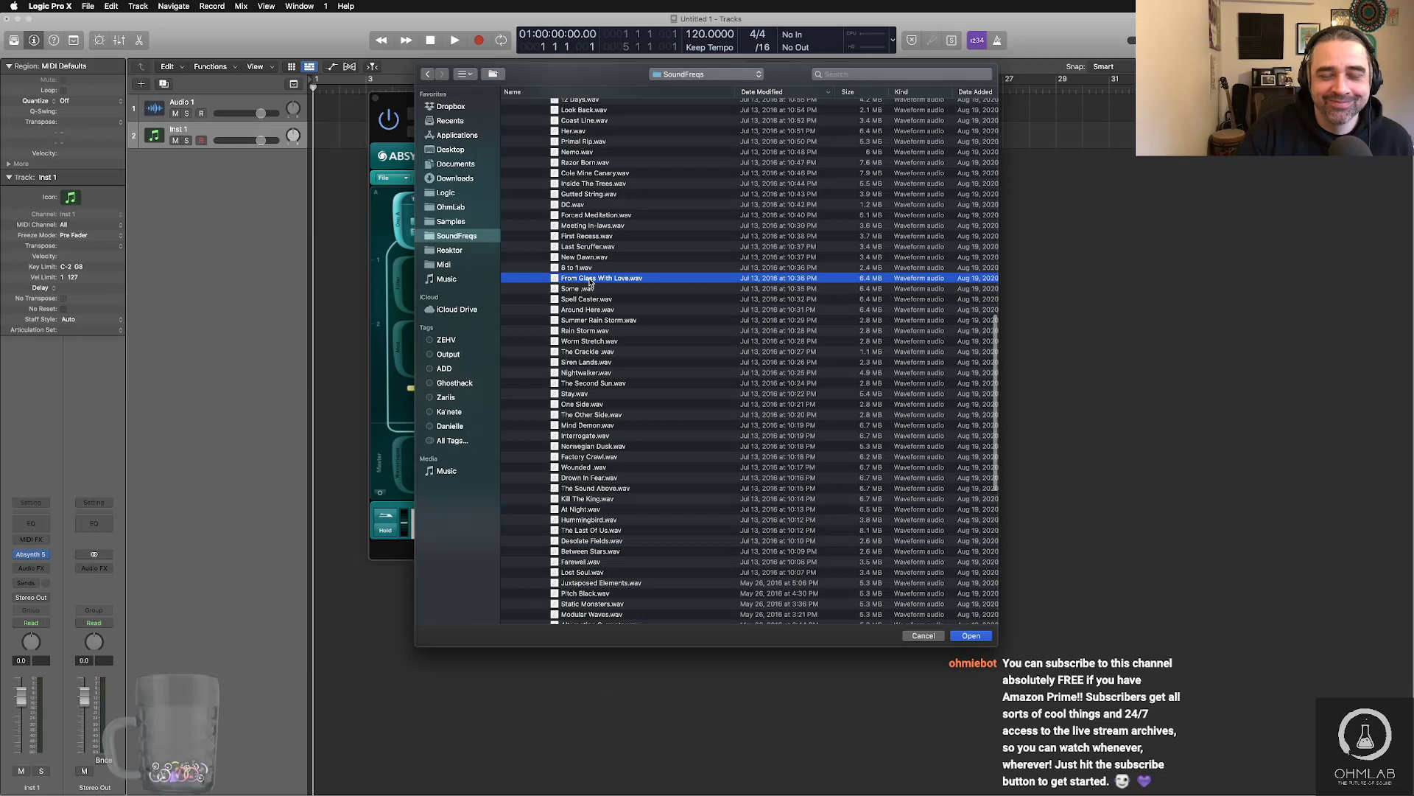
left_click(580, 322)
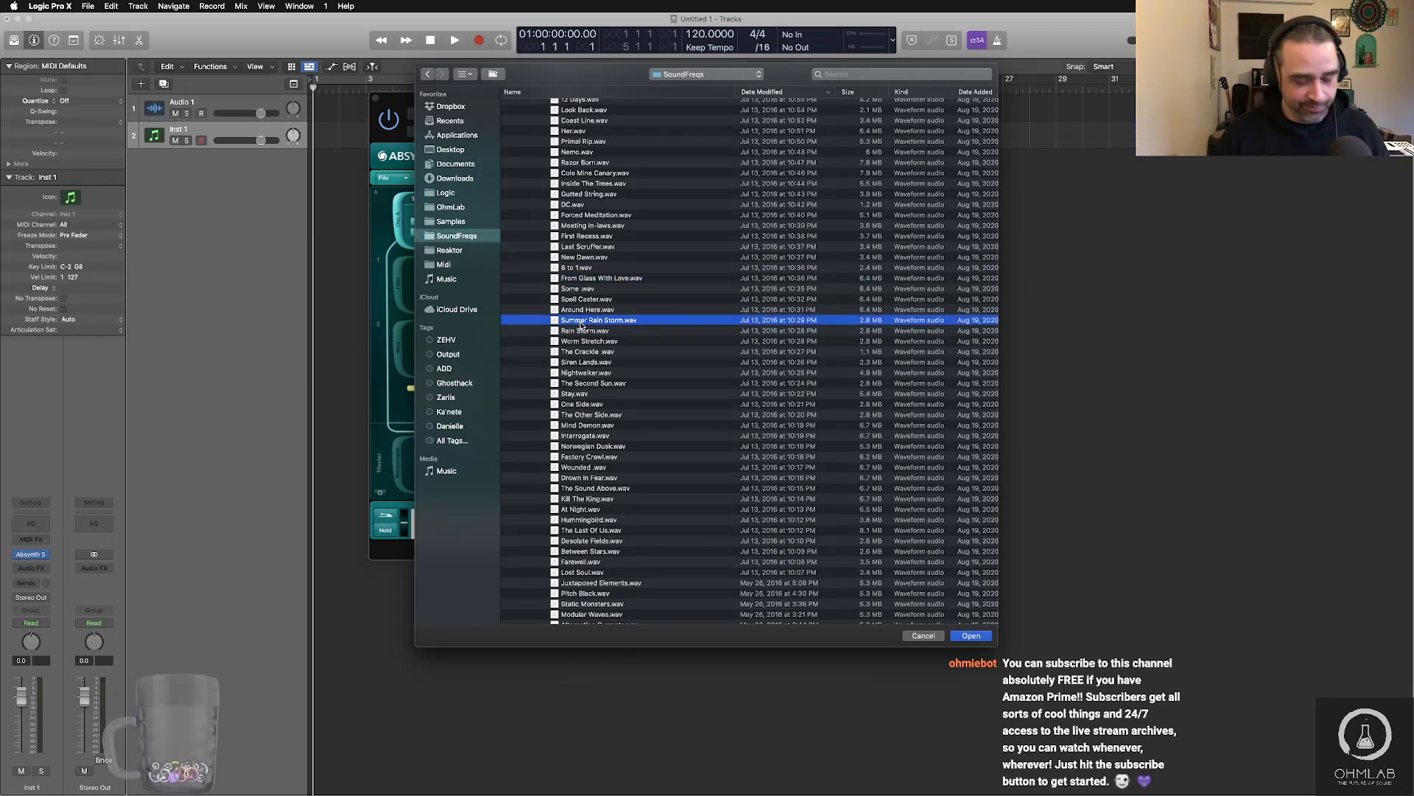
key("space")
key("space")
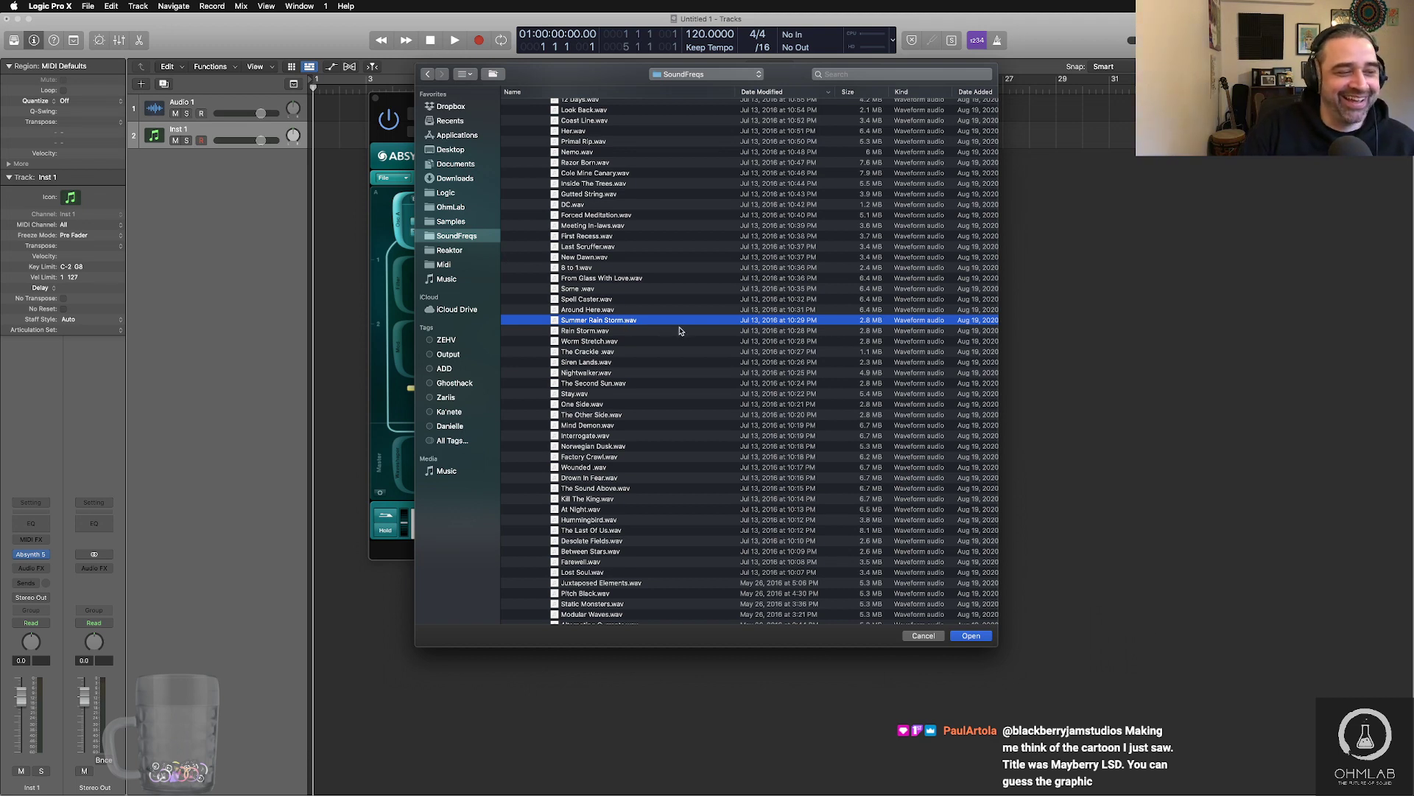
key("space")
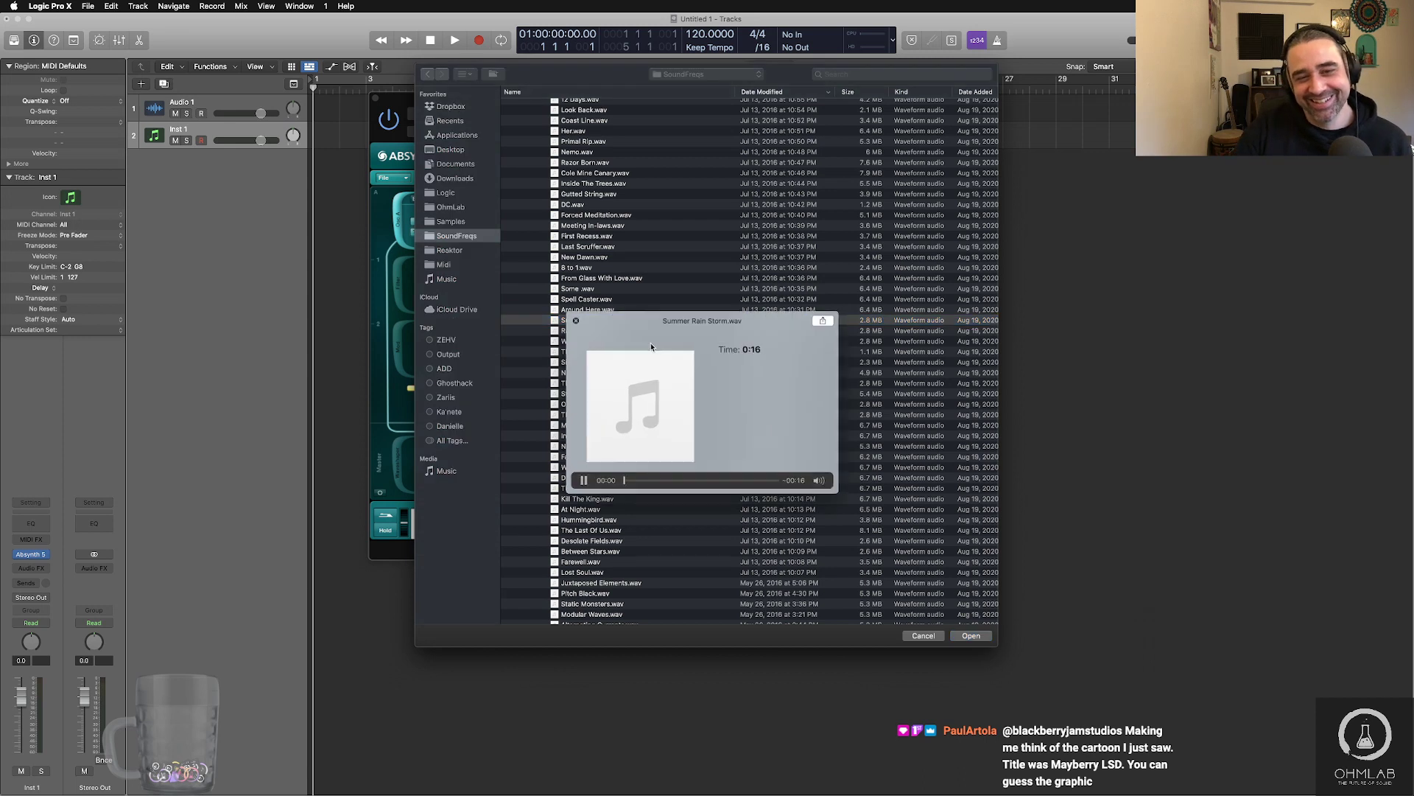
key("space")
- Preview Spell Caster.wav and load it into the granular oscillator
key("Up")
key("Up")
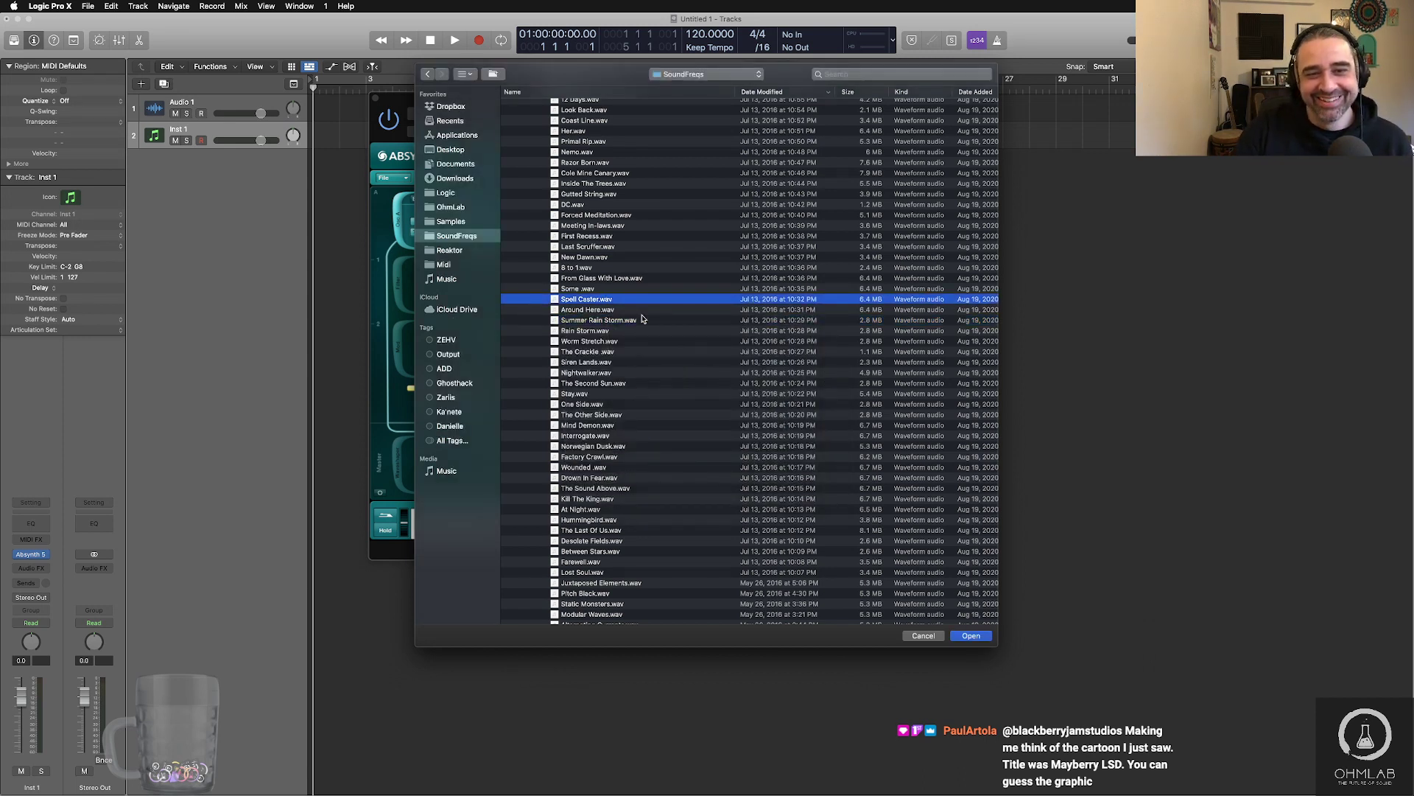
key("space")
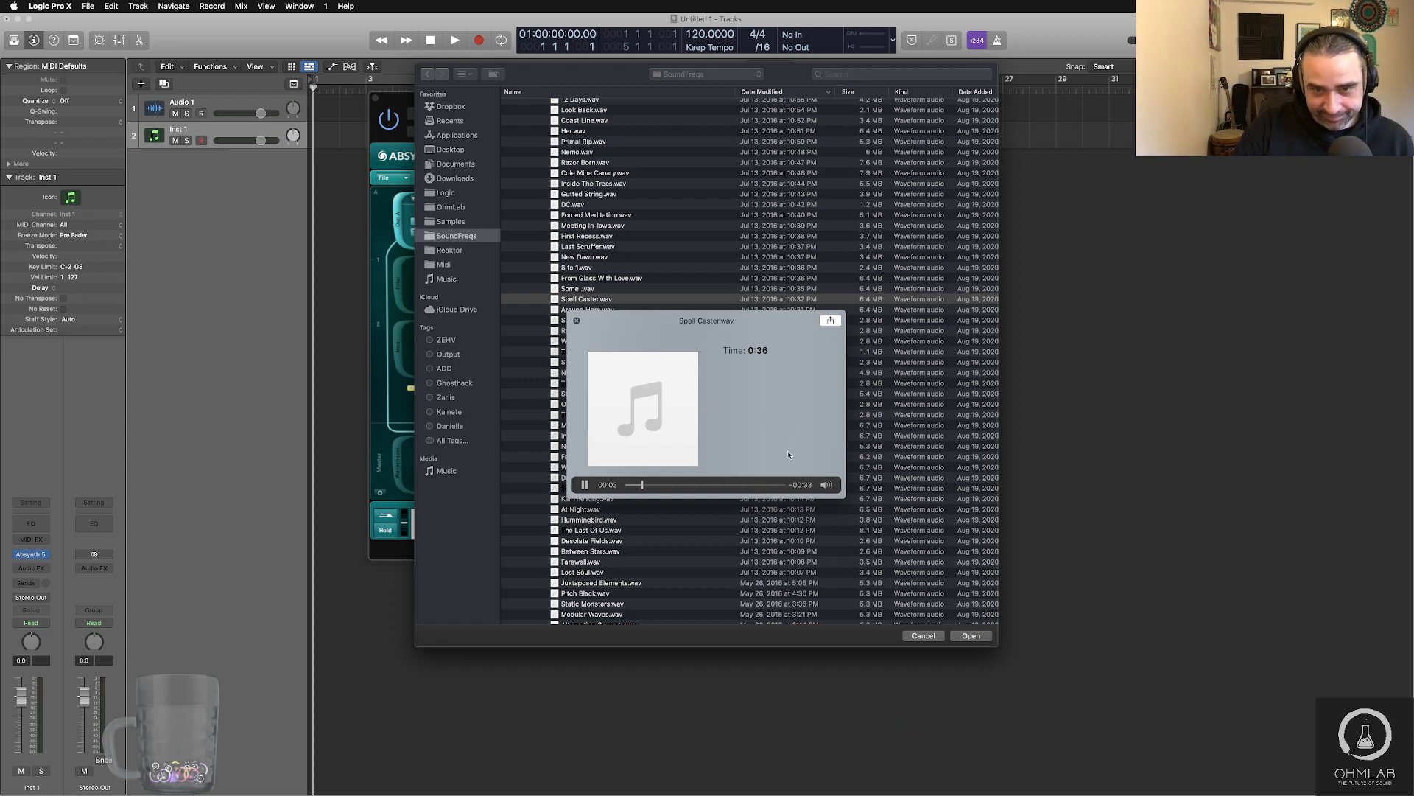
key("space")
left_click(971, 637)
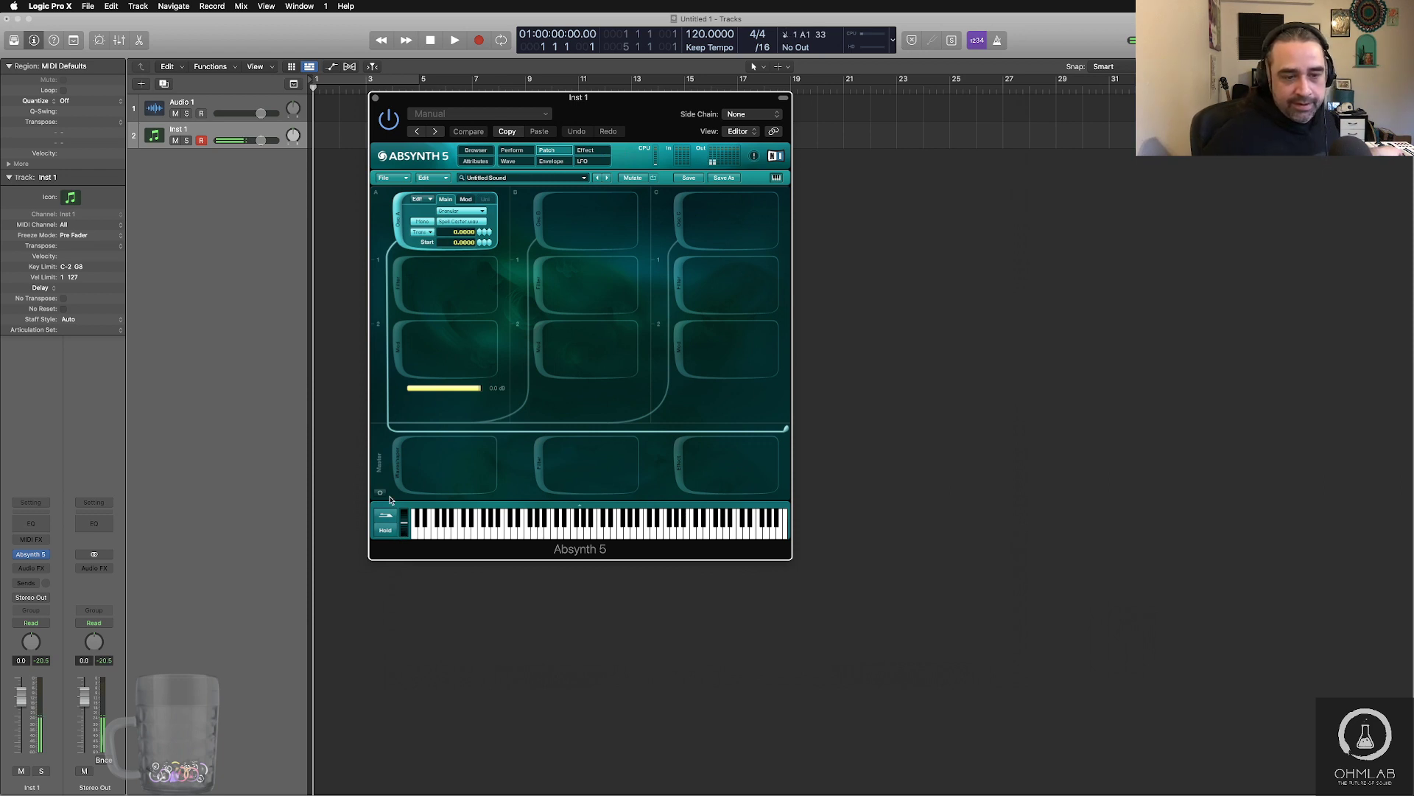
- Set the volume on Absynth's Perform page to 5.5 dB, then return to the Patch page
left_click(512, 150)
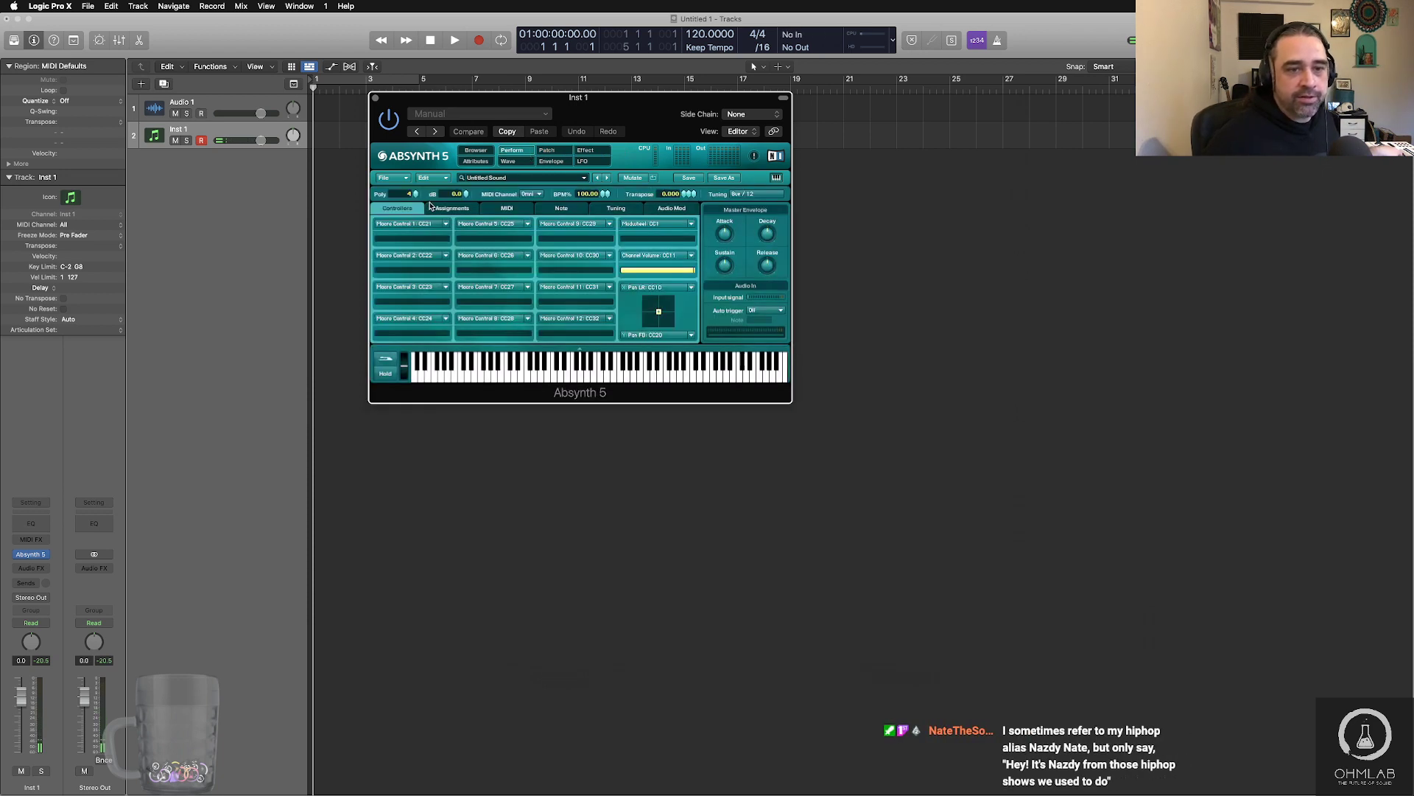
left_click_drag(466, 194, 468, 166)
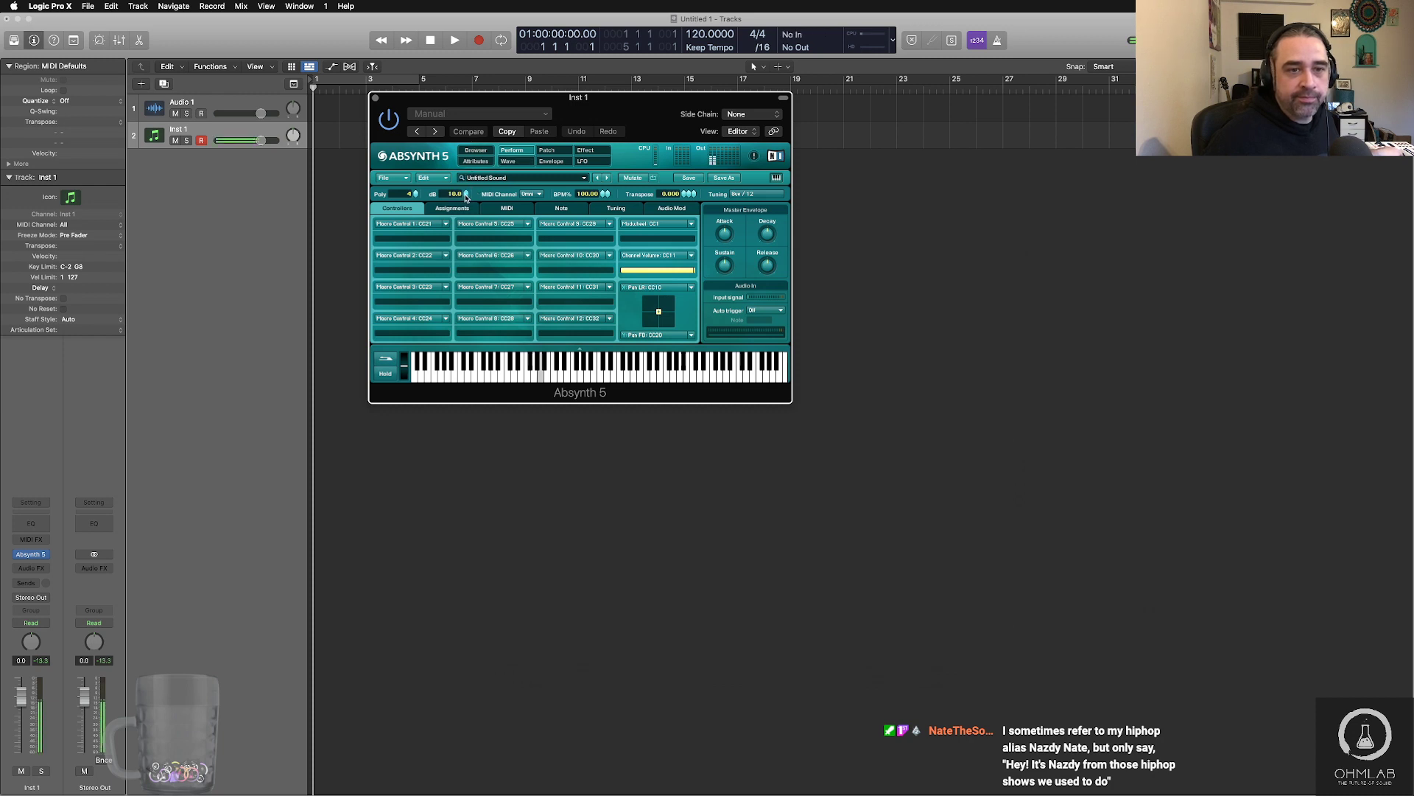
left_click(546, 149)
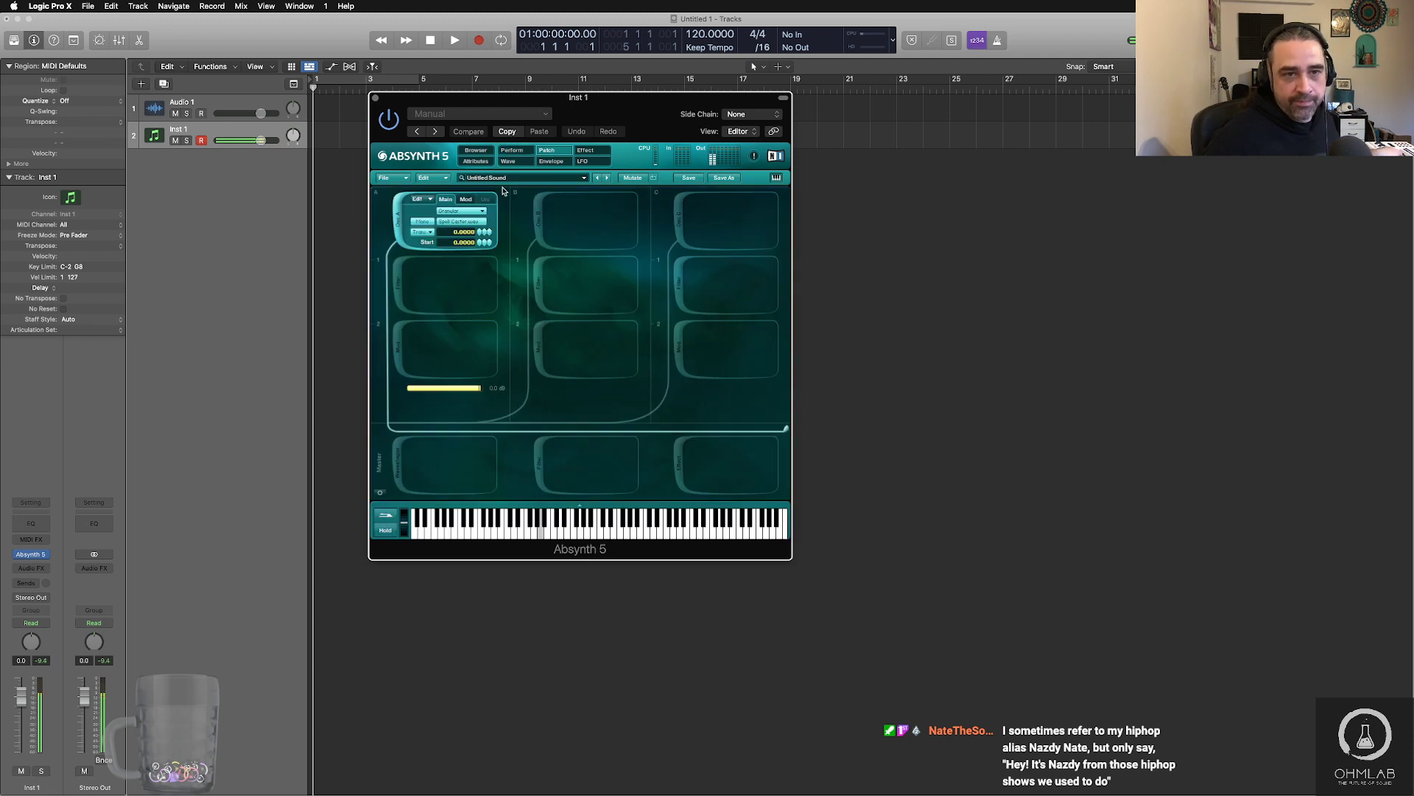
left_click(512, 149)
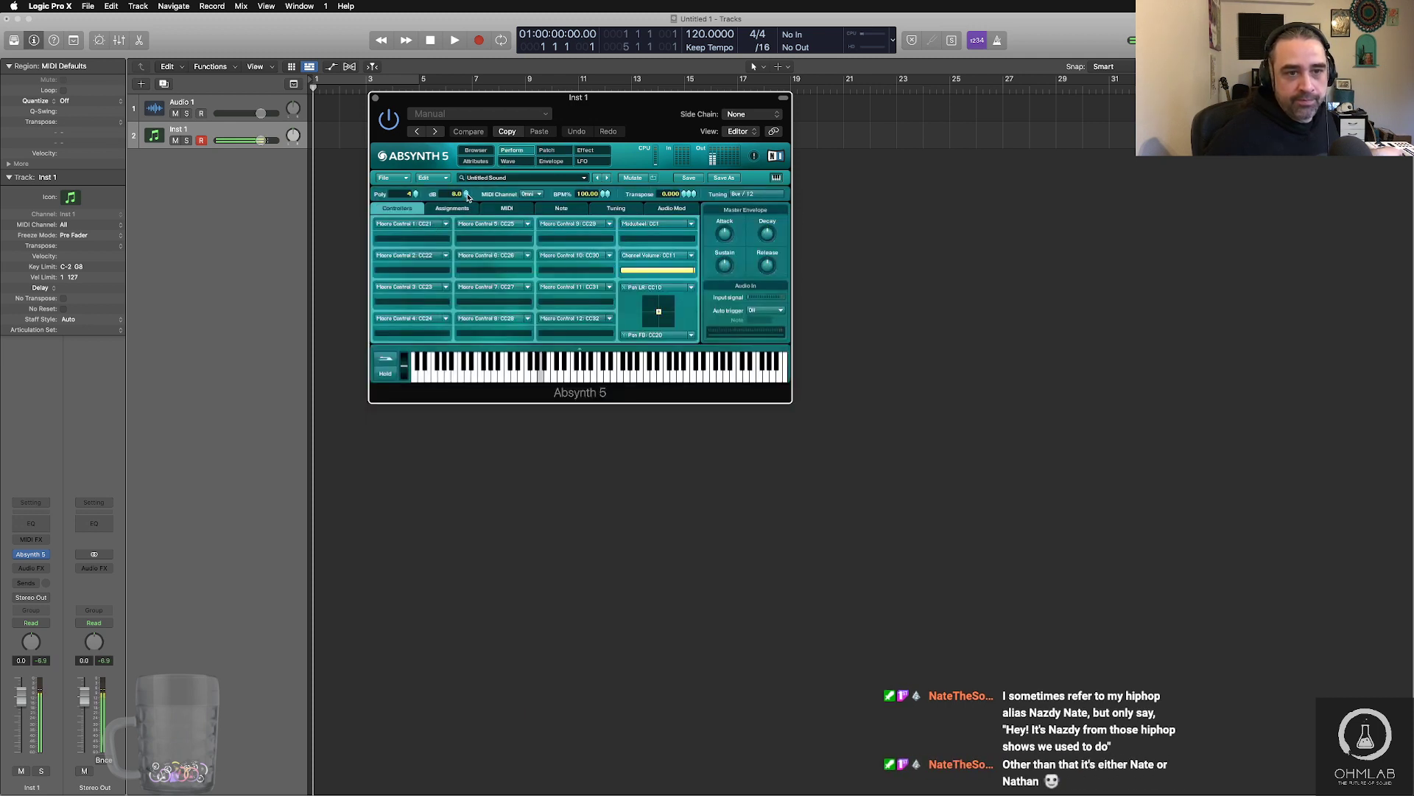
left_click_drag(467, 197, 466, 210)
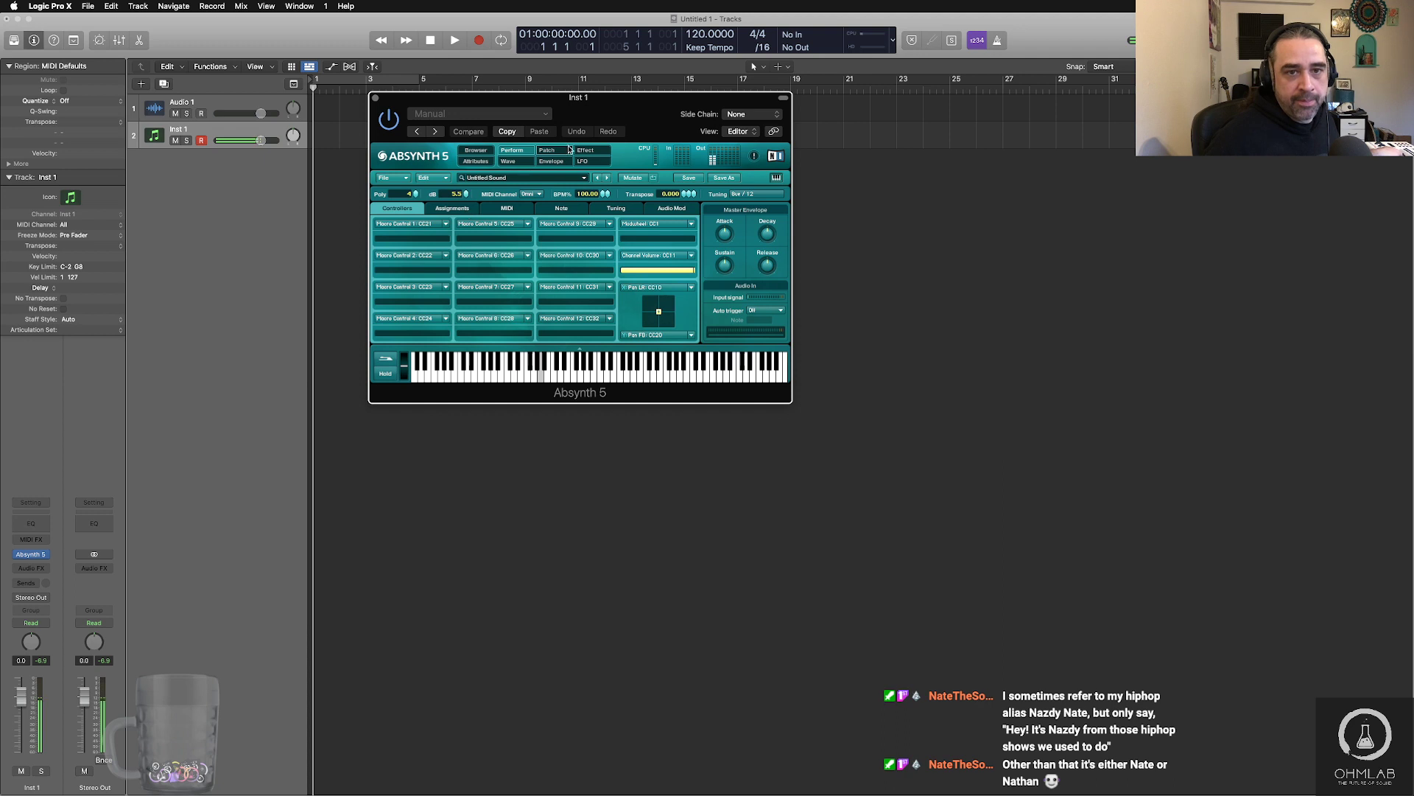
left_click(547, 150)
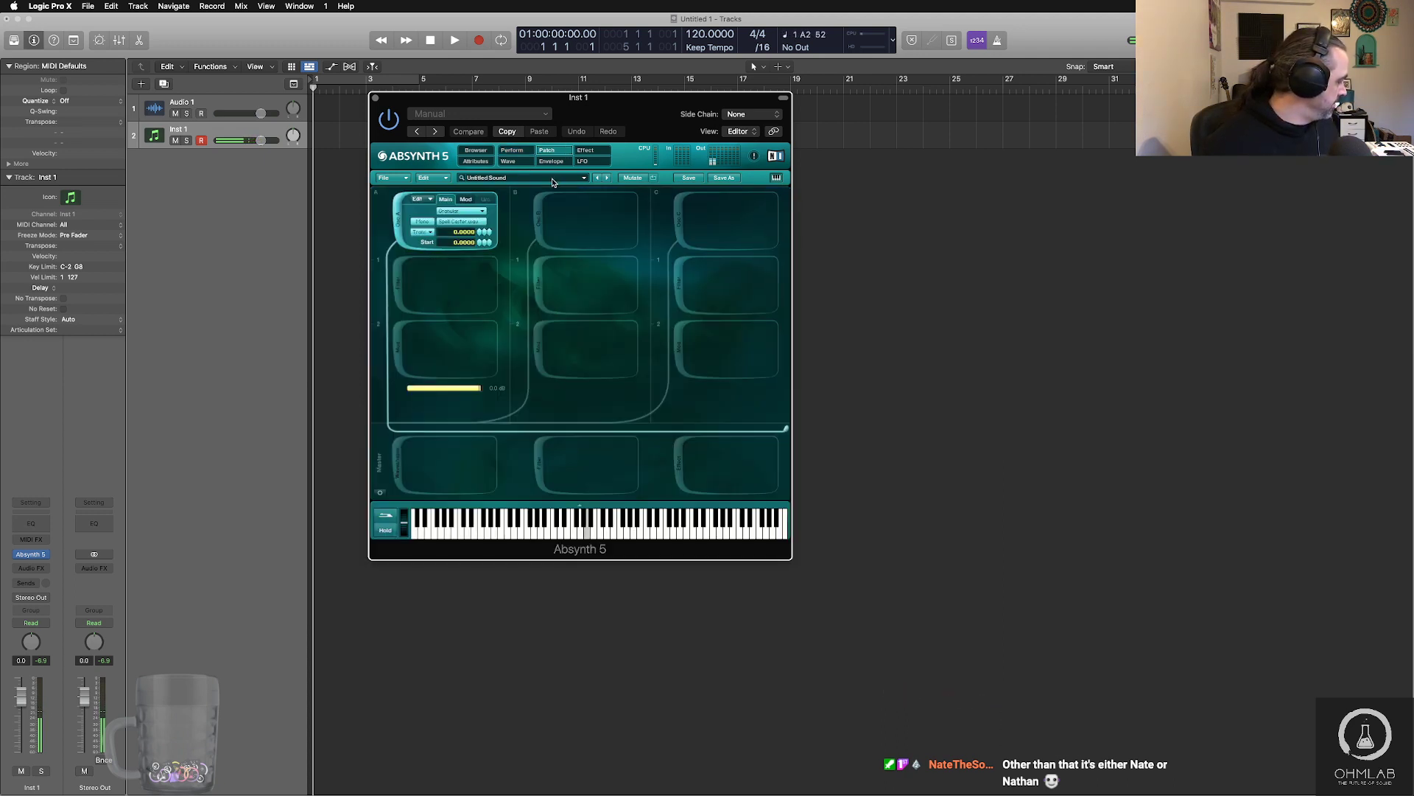
- Insert the metering Tuner as an audio effect on the Inst 1 channel, close its window and bypass it
left_click(42, 566)
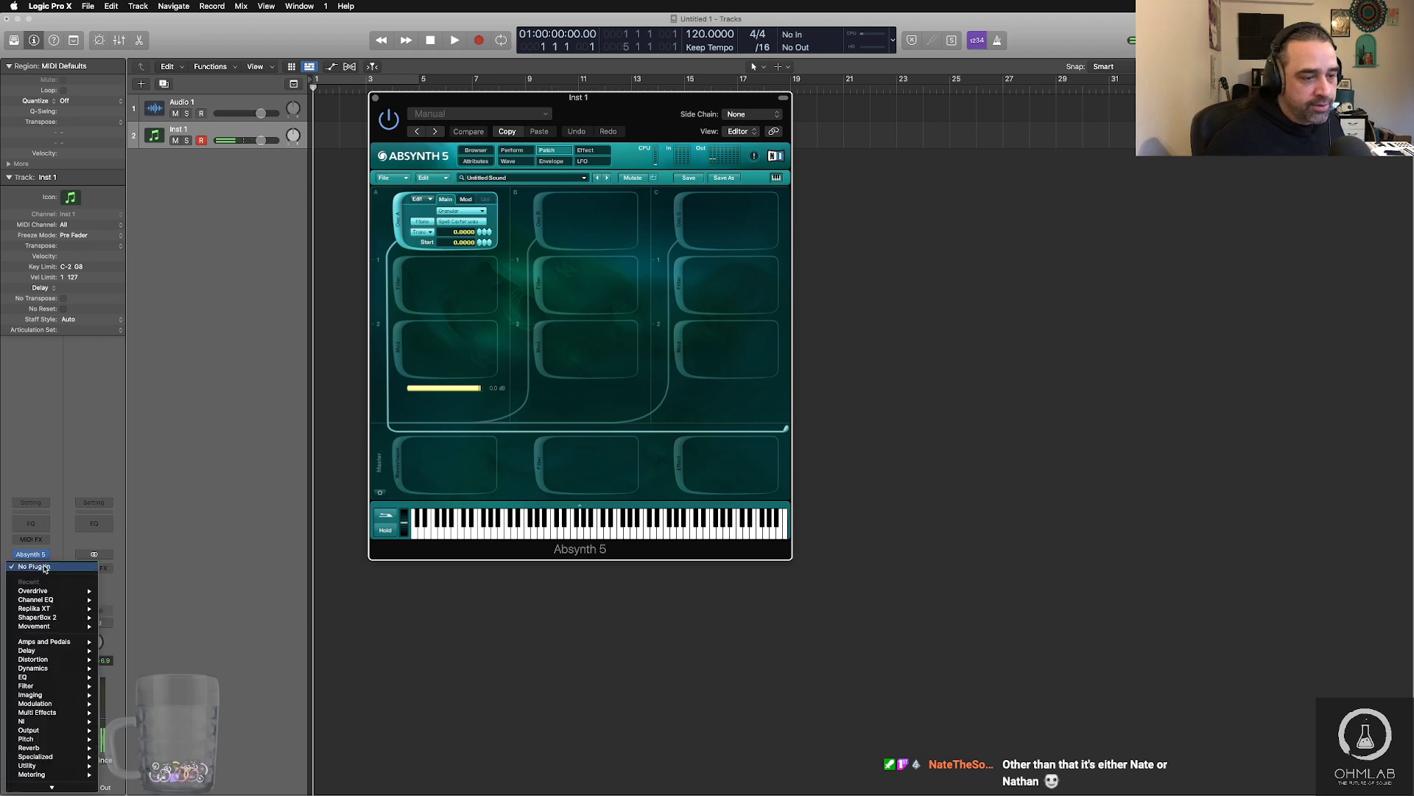
mouse_move(54, 762)
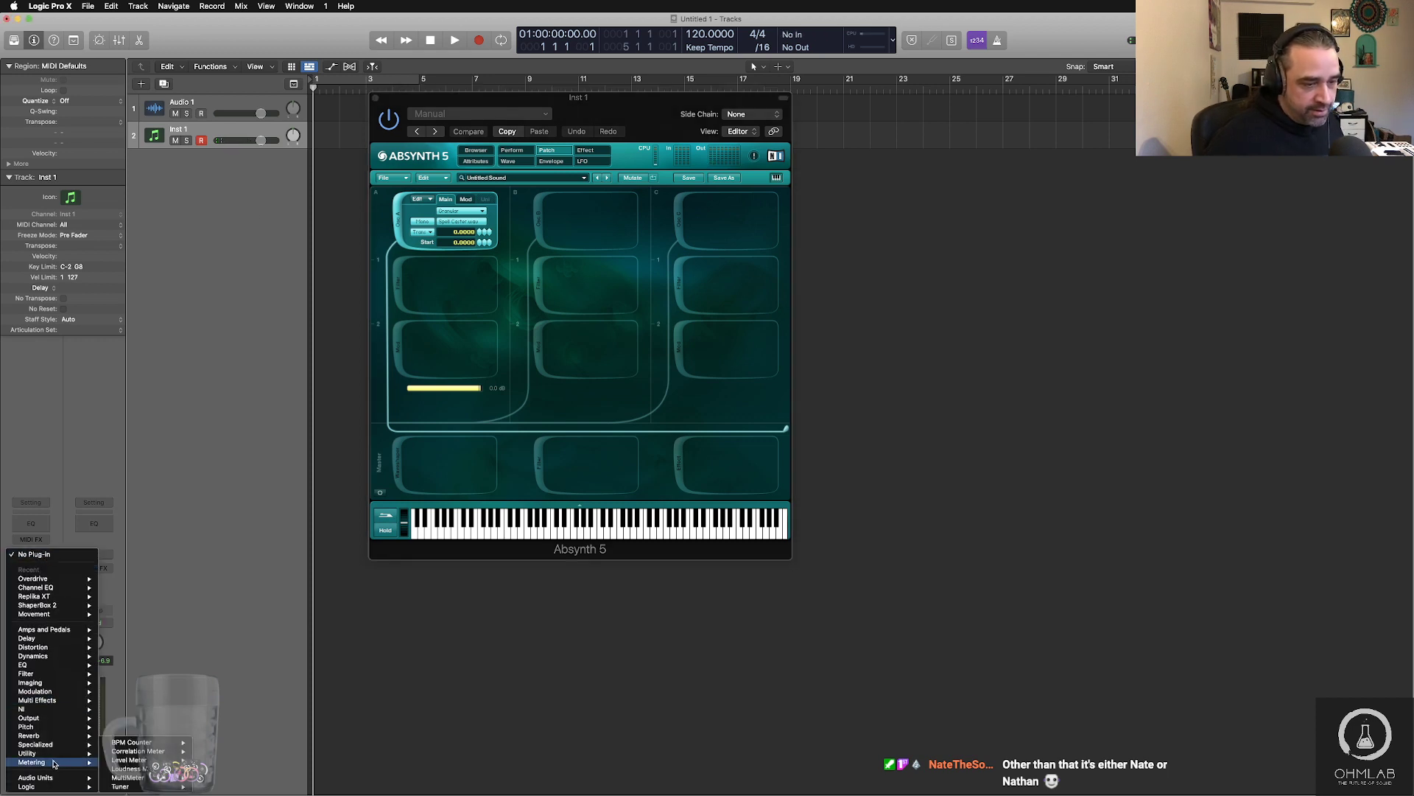
mouse_move(140, 786)
left_click(216, 786)
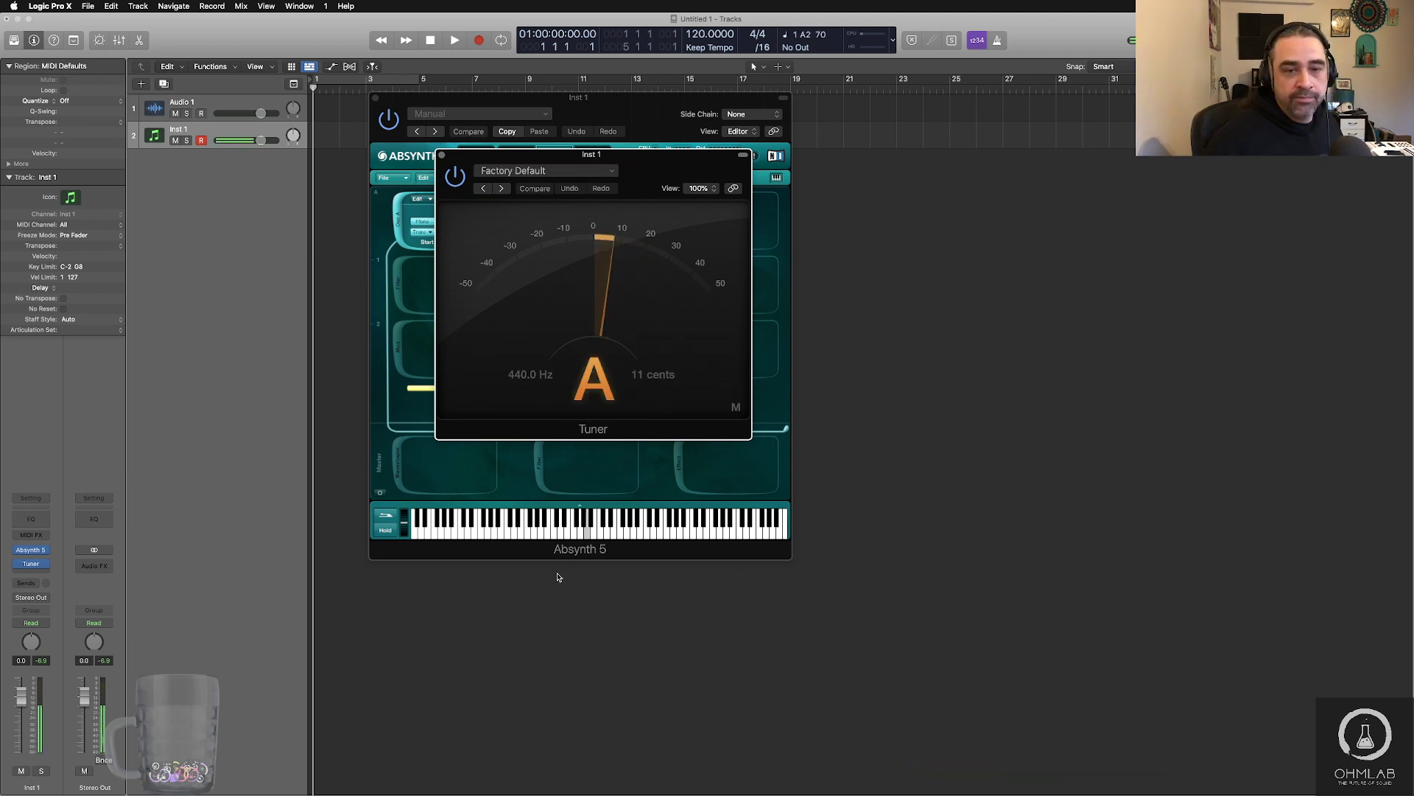
left_click(442, 155)
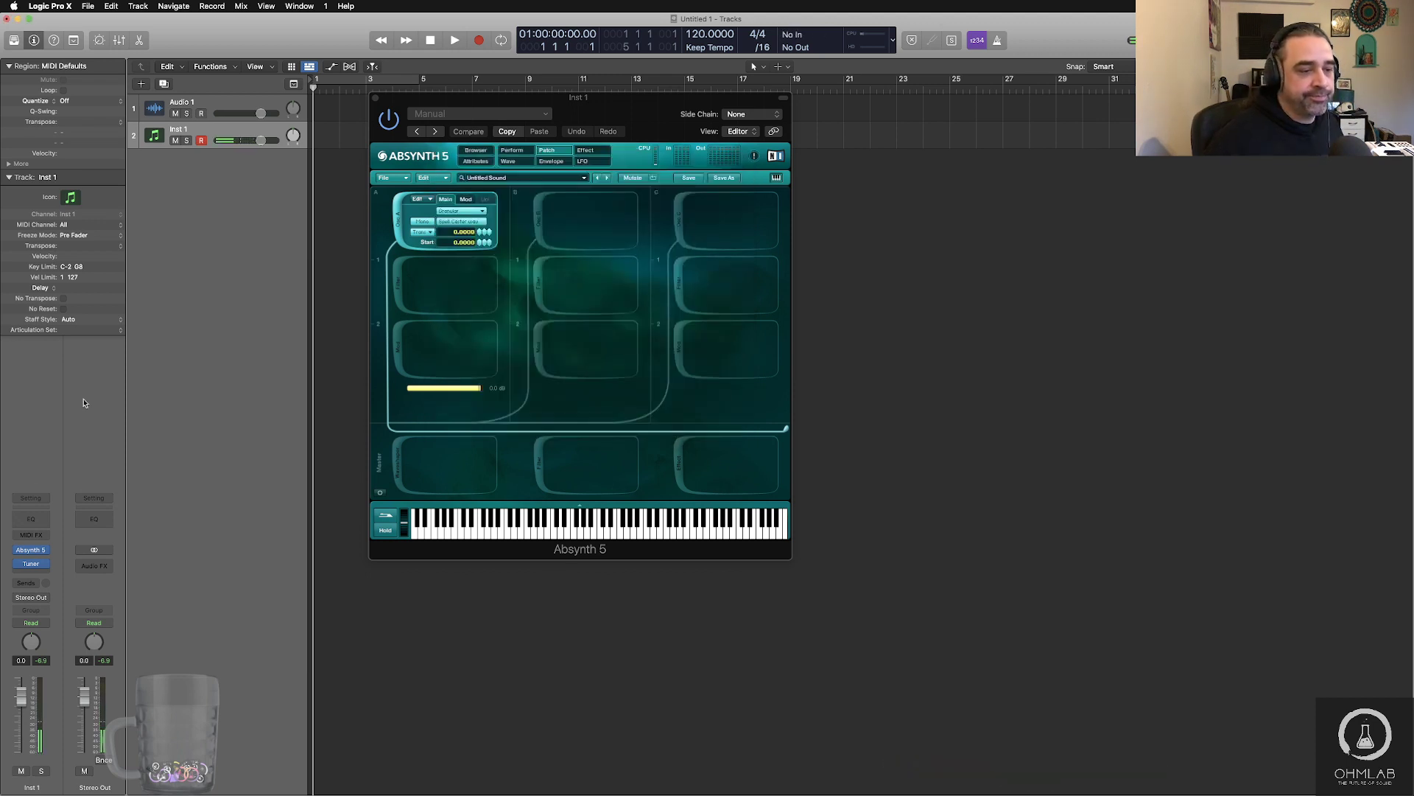
left_click(45, 563)
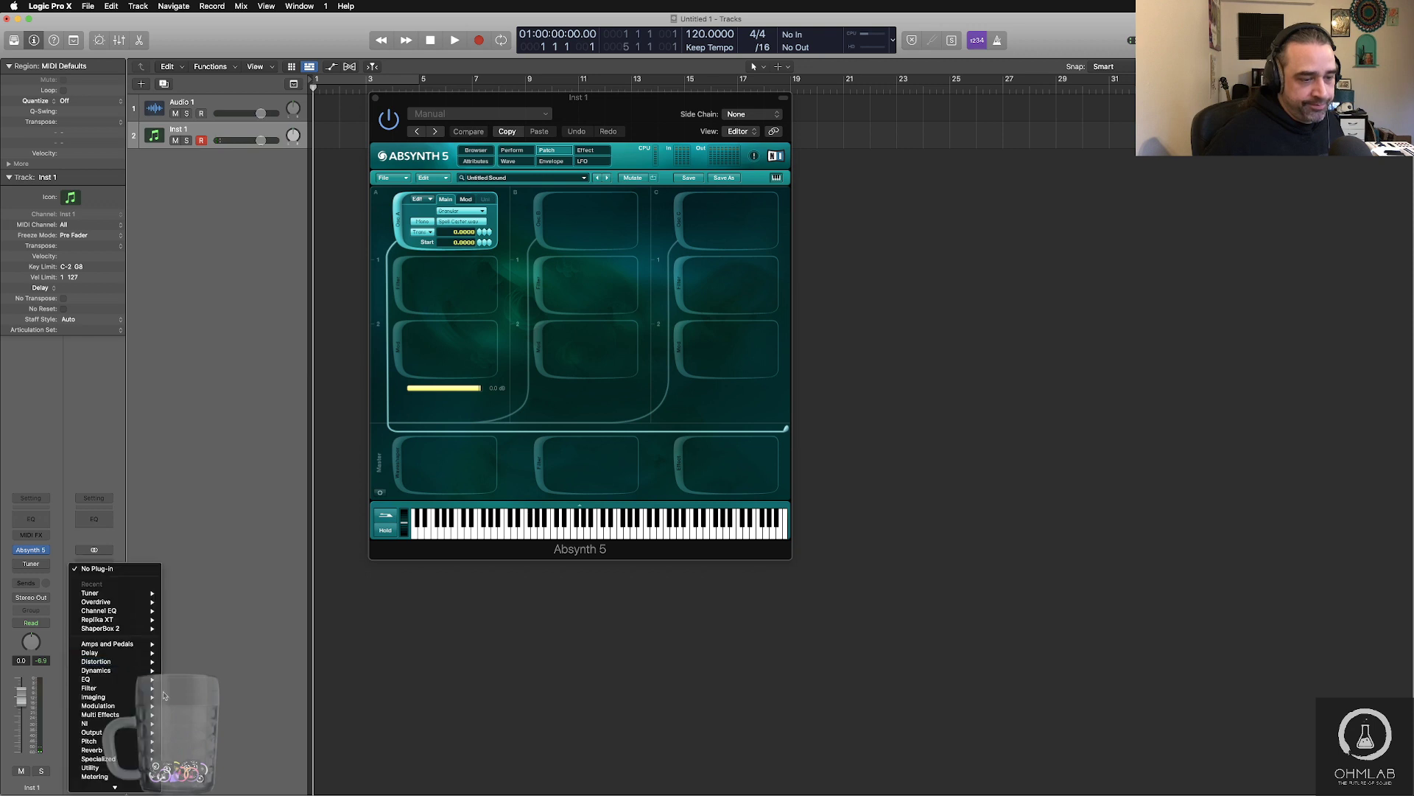
- Insert a stereo MultiMeter on the Stereo Out channel, show its Goniometer, and place a smaller meter window beside Absynth
mouse_move(110, 761)
mouse_move(221, 778)
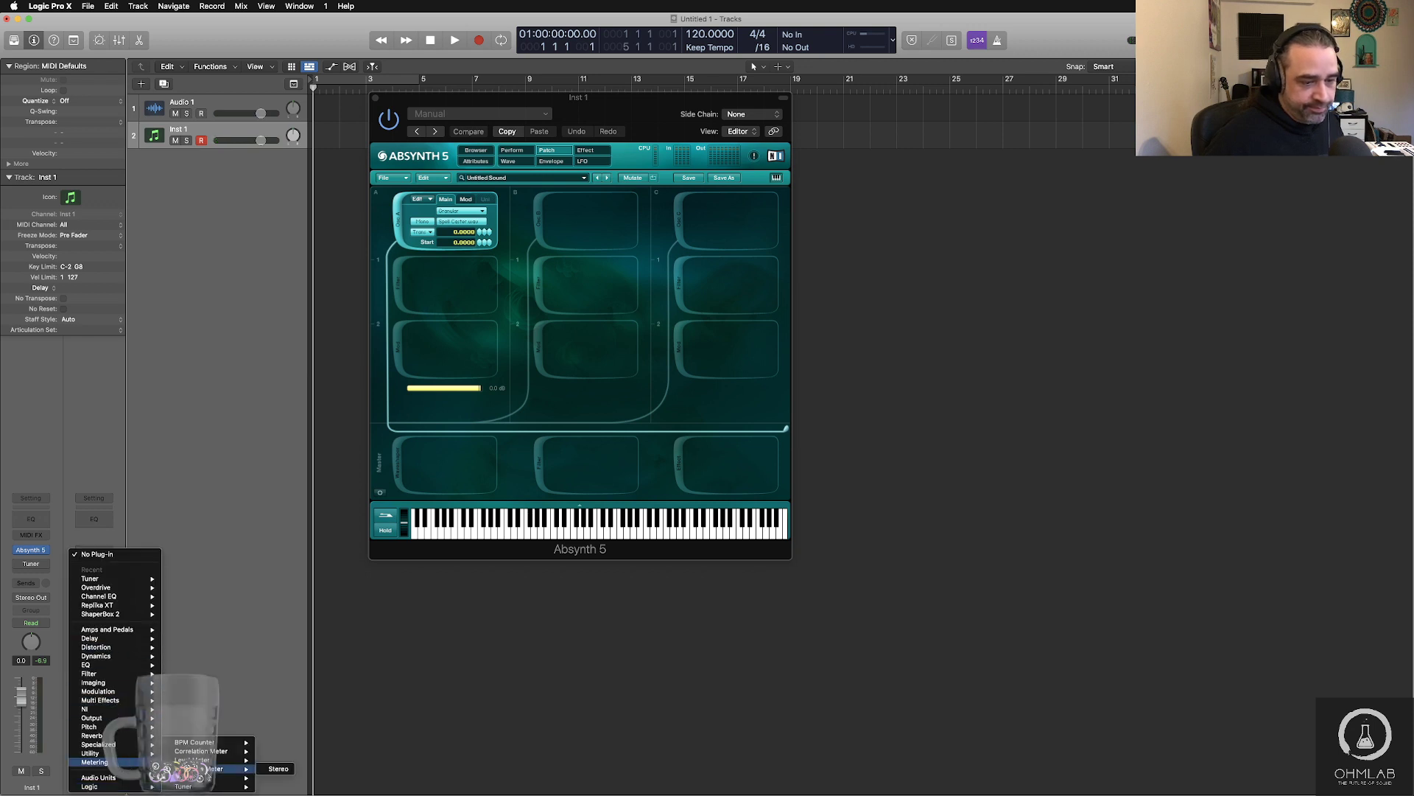
left_click(279, 777)
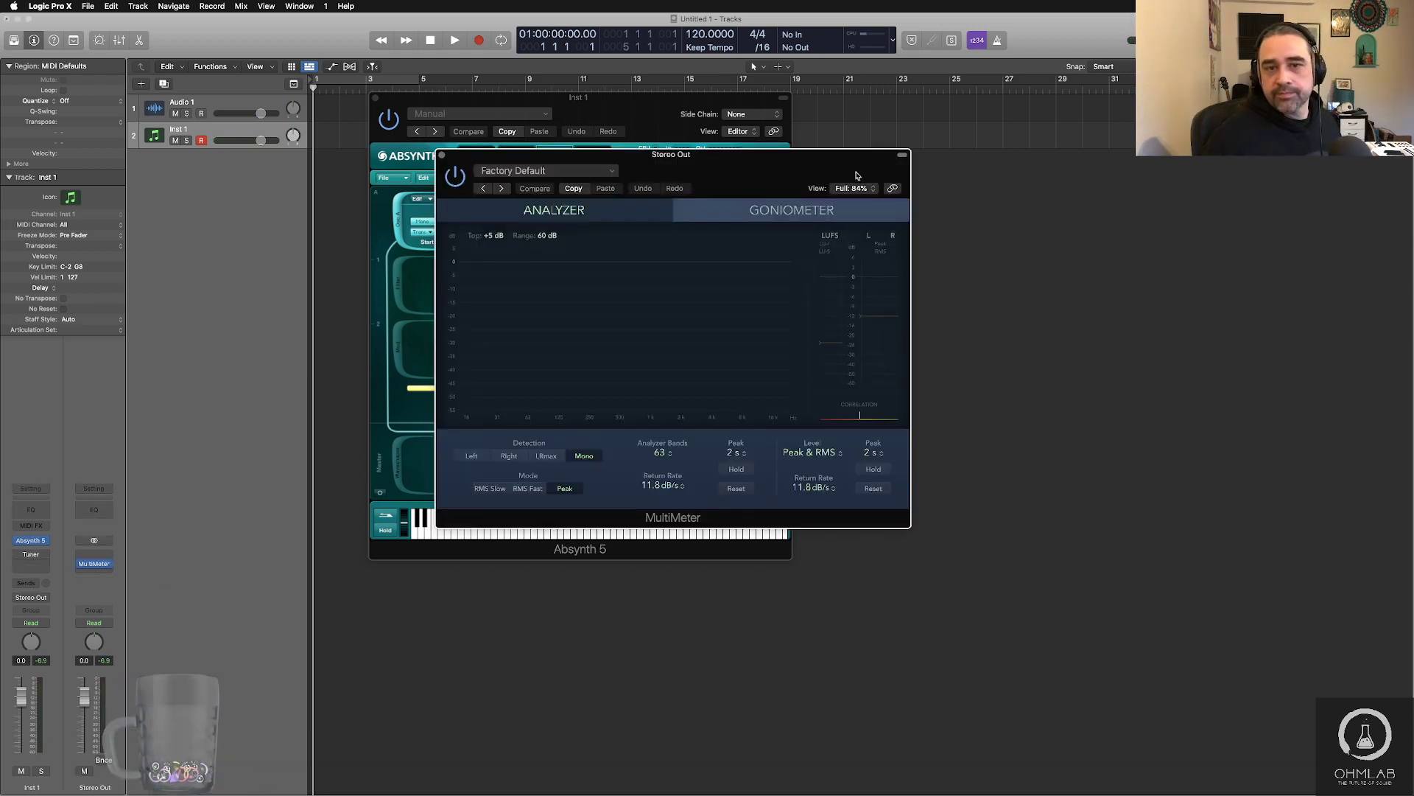
left_click_drag(855, 177, 1248, 121)
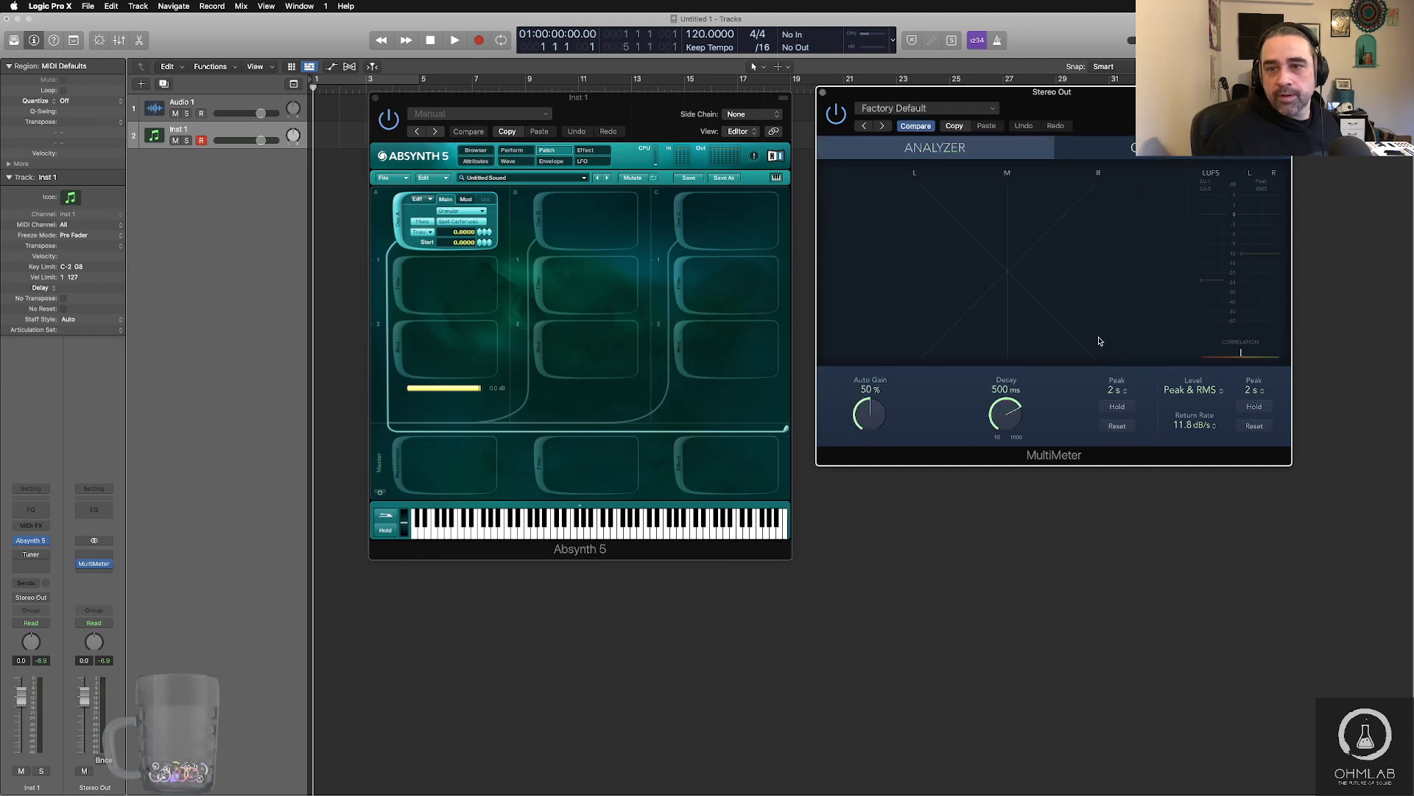
left_click(1172, 151)
left_click_drag(1291, 464, 1206, 409)
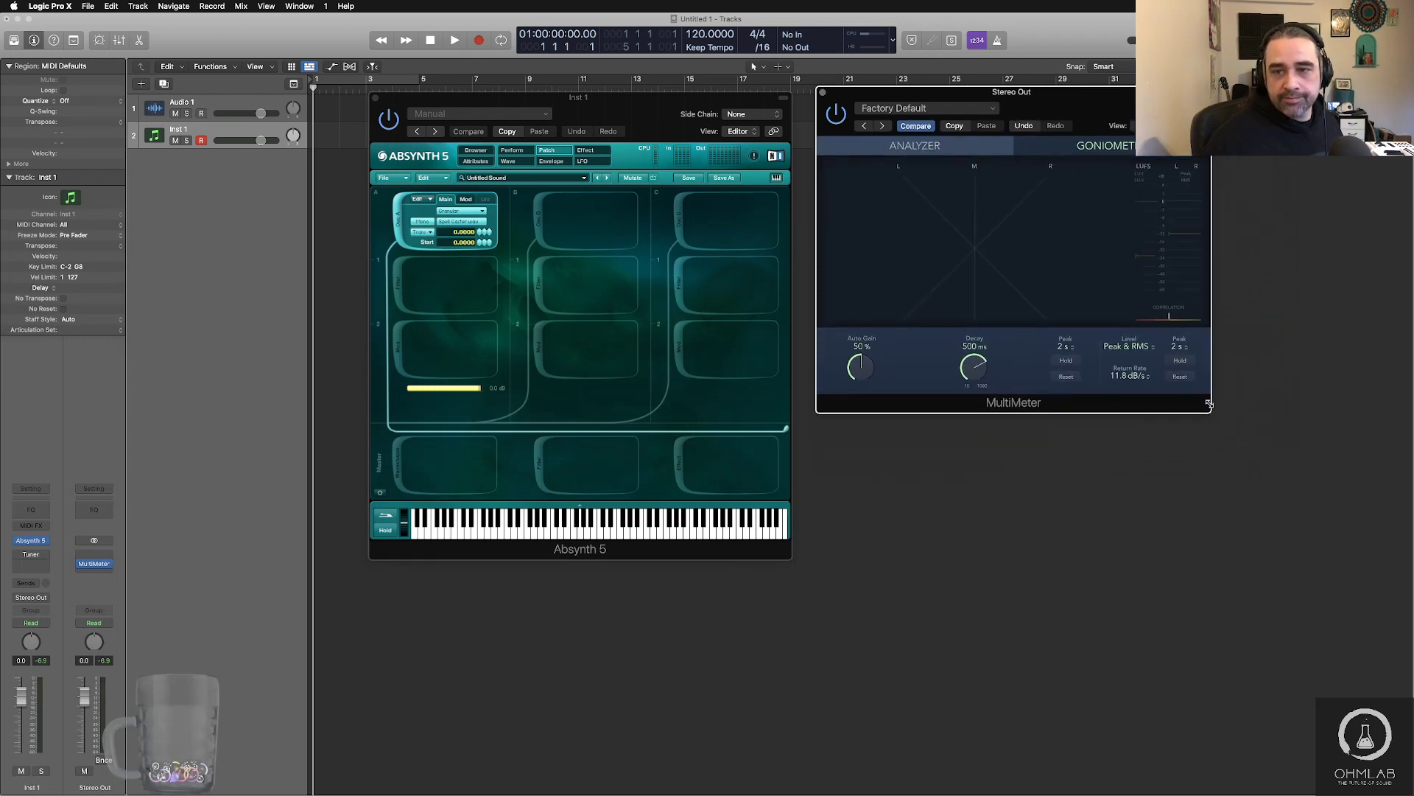
- Set the MultiMeter's level to True Peak & RMS and auto gain to 90%, and move its window farther from Absynth
left_click(1125, 348)
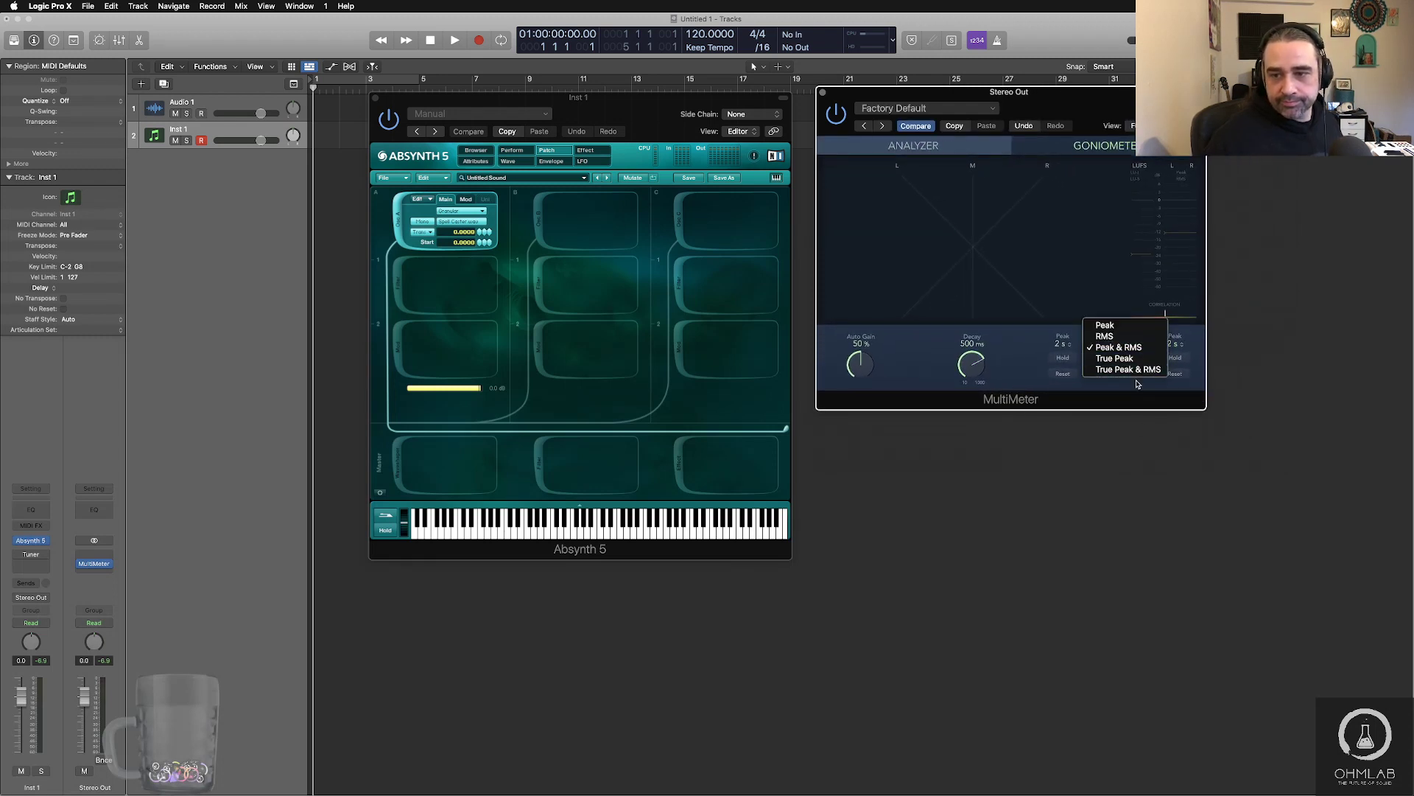
left_click(1137, 376)
left_click_drag(876, 374, 858, 305)
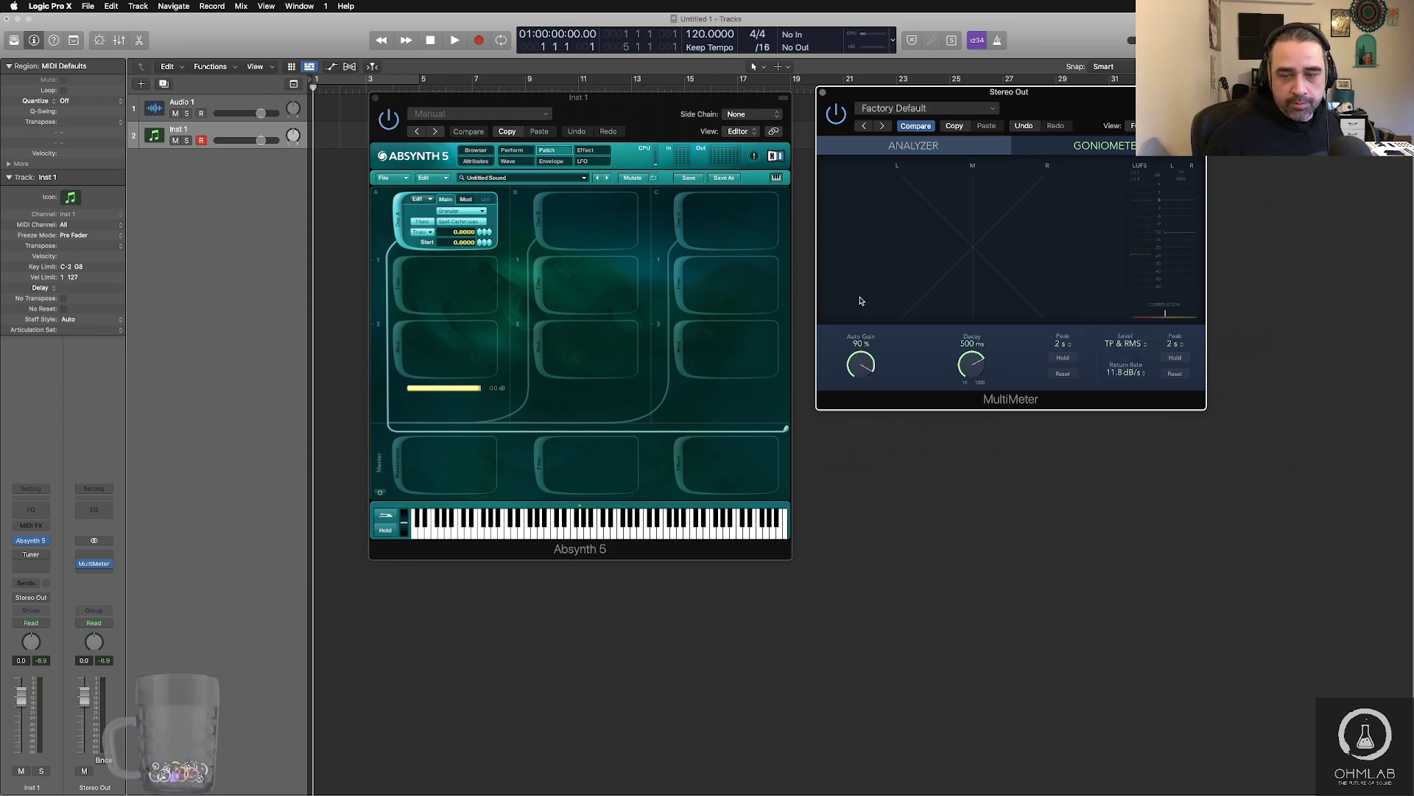
left_click_drag(1023, 97, 1114, 116)
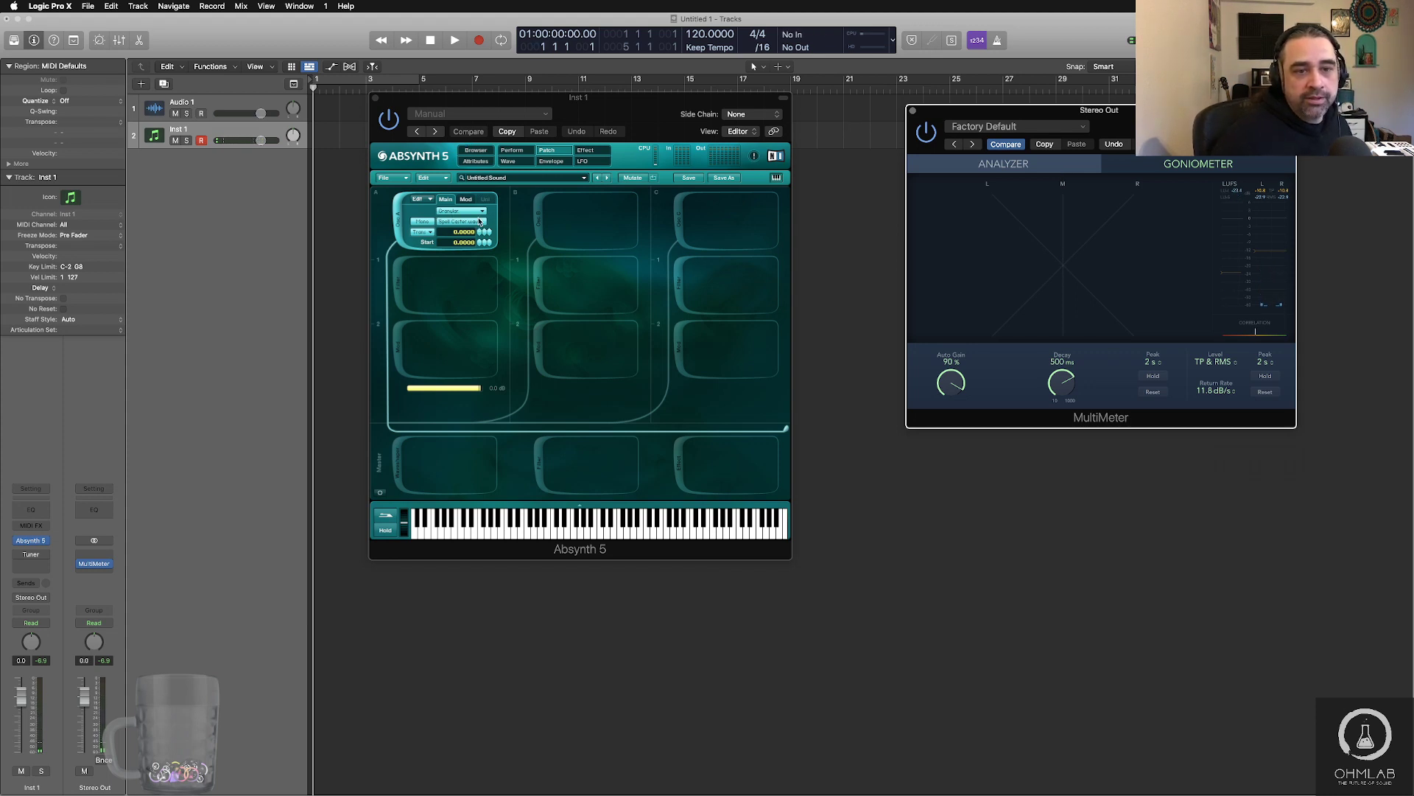
- Set the granular oscillator's Time to 14%, Size to 215 and R Freq to 1, and raise its R Time
left_click(465, 199)
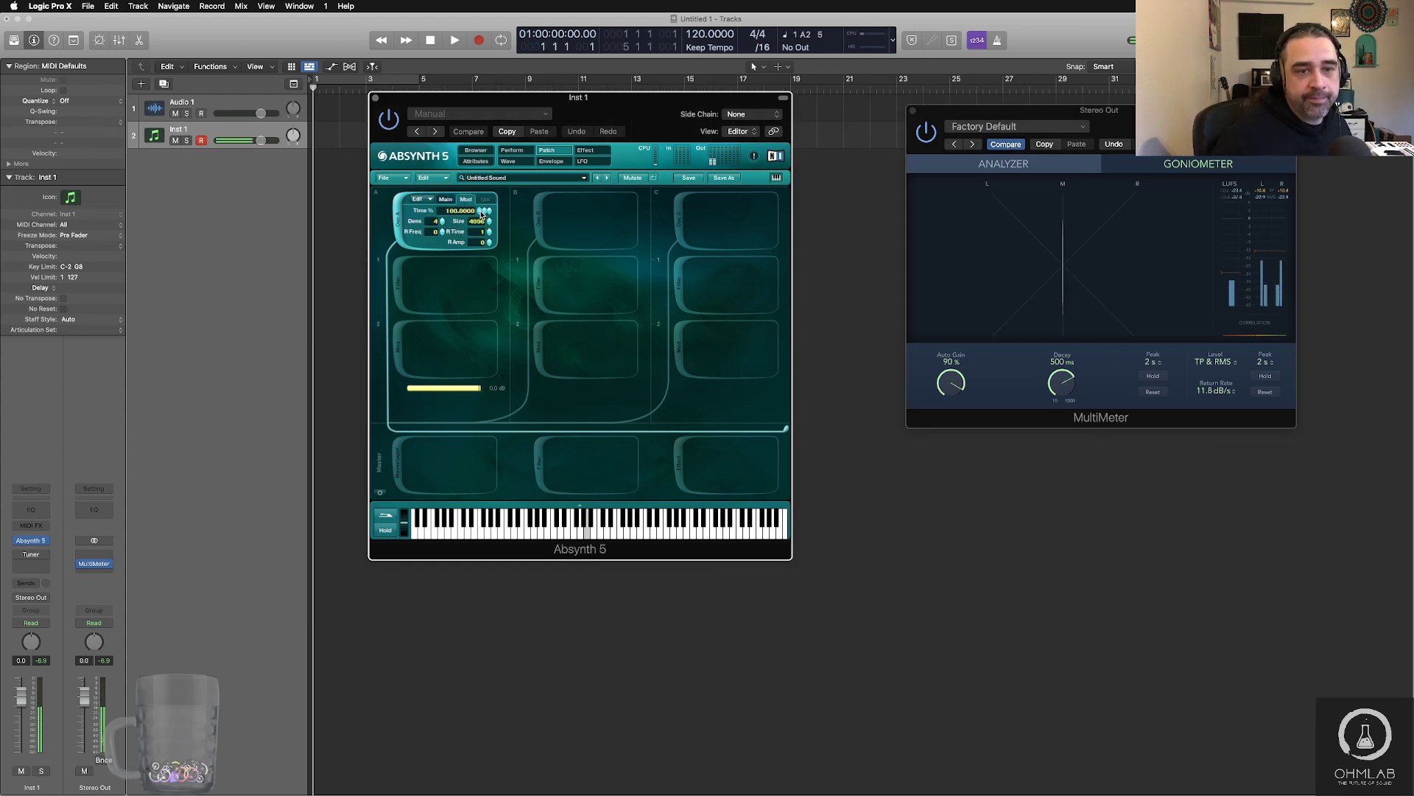
left_click_drag(485, 217, 489, 253)
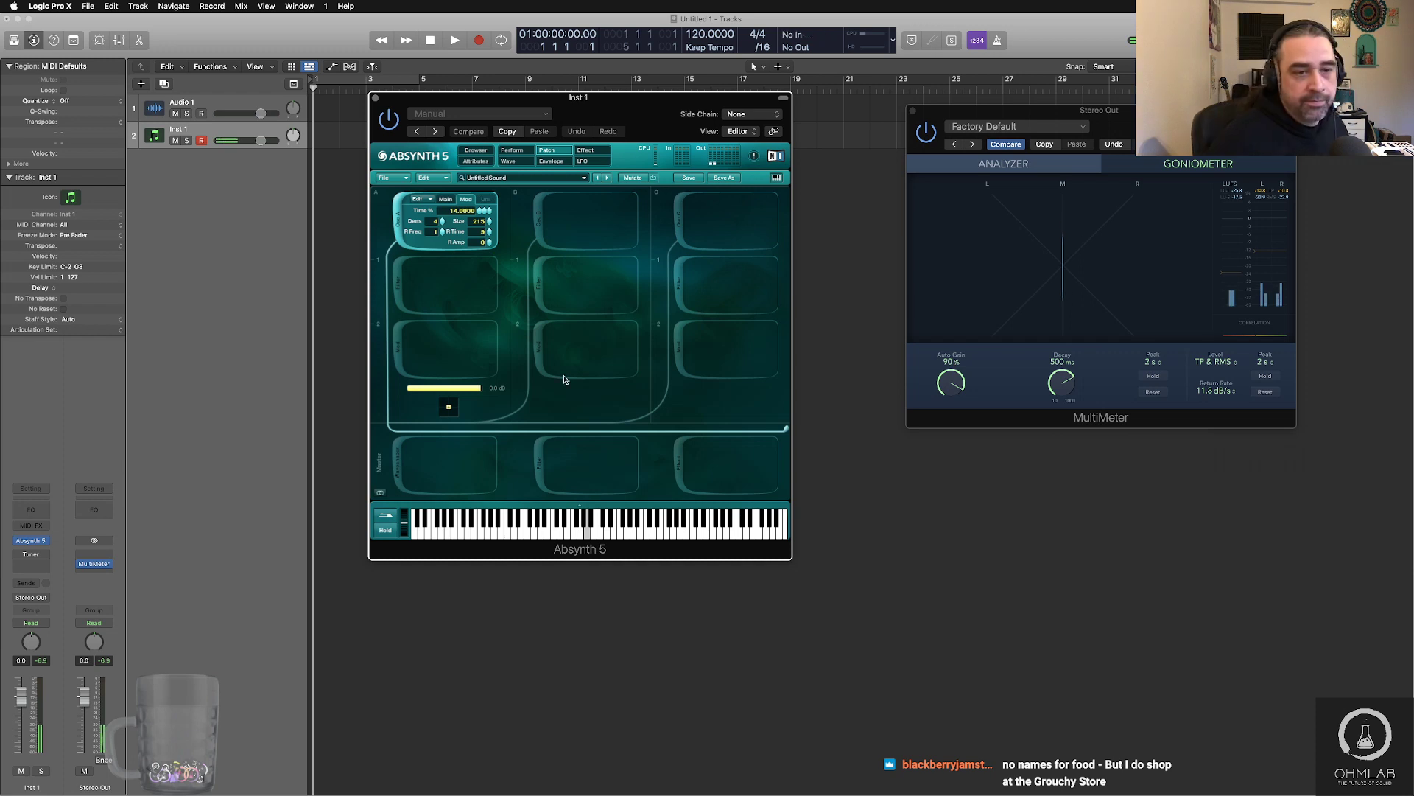
- Activate the module below the granular oscillator as a Ringmod with frequency 0.2277 Hz and balance 0.750
left_click(405, 304)
left_click(470, 277)
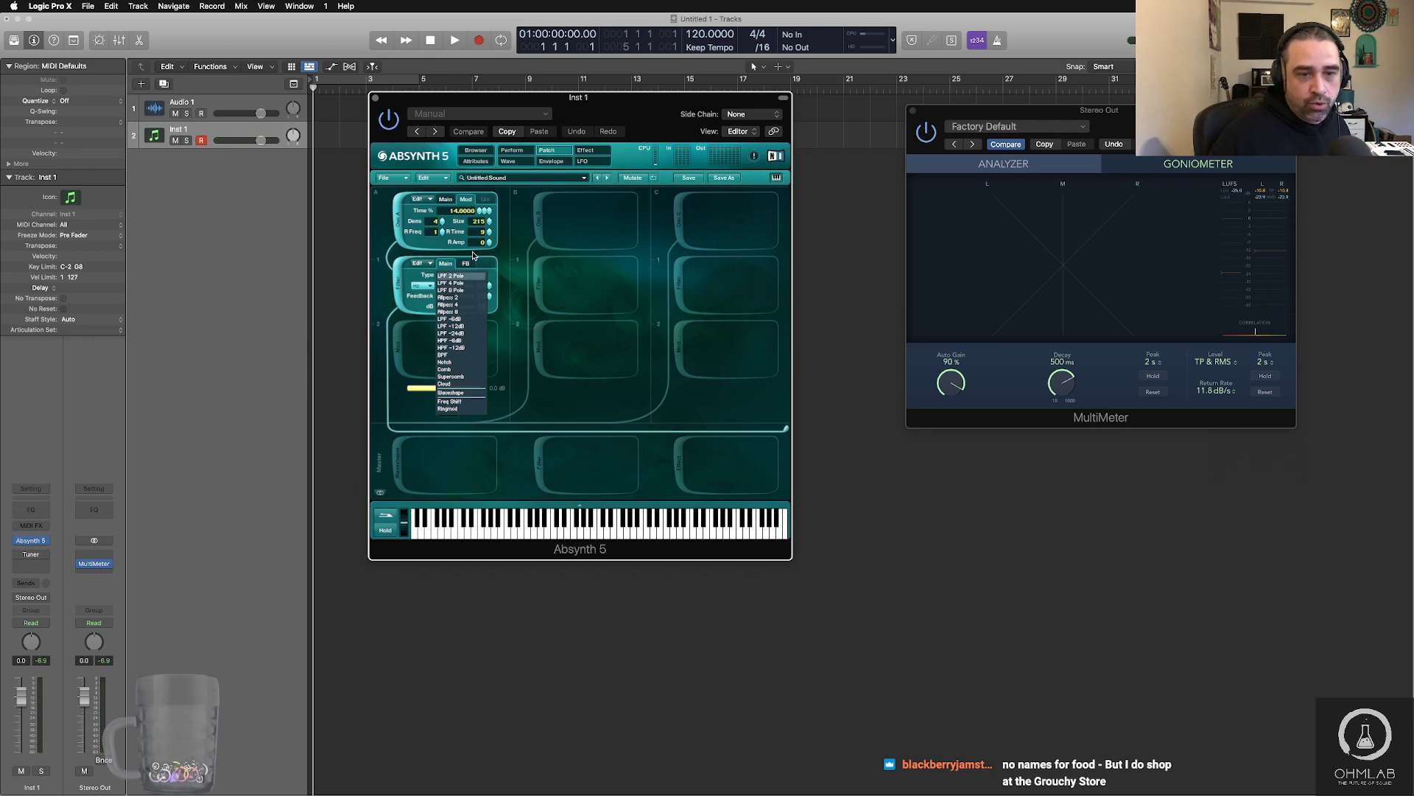
left_click(448, 408)
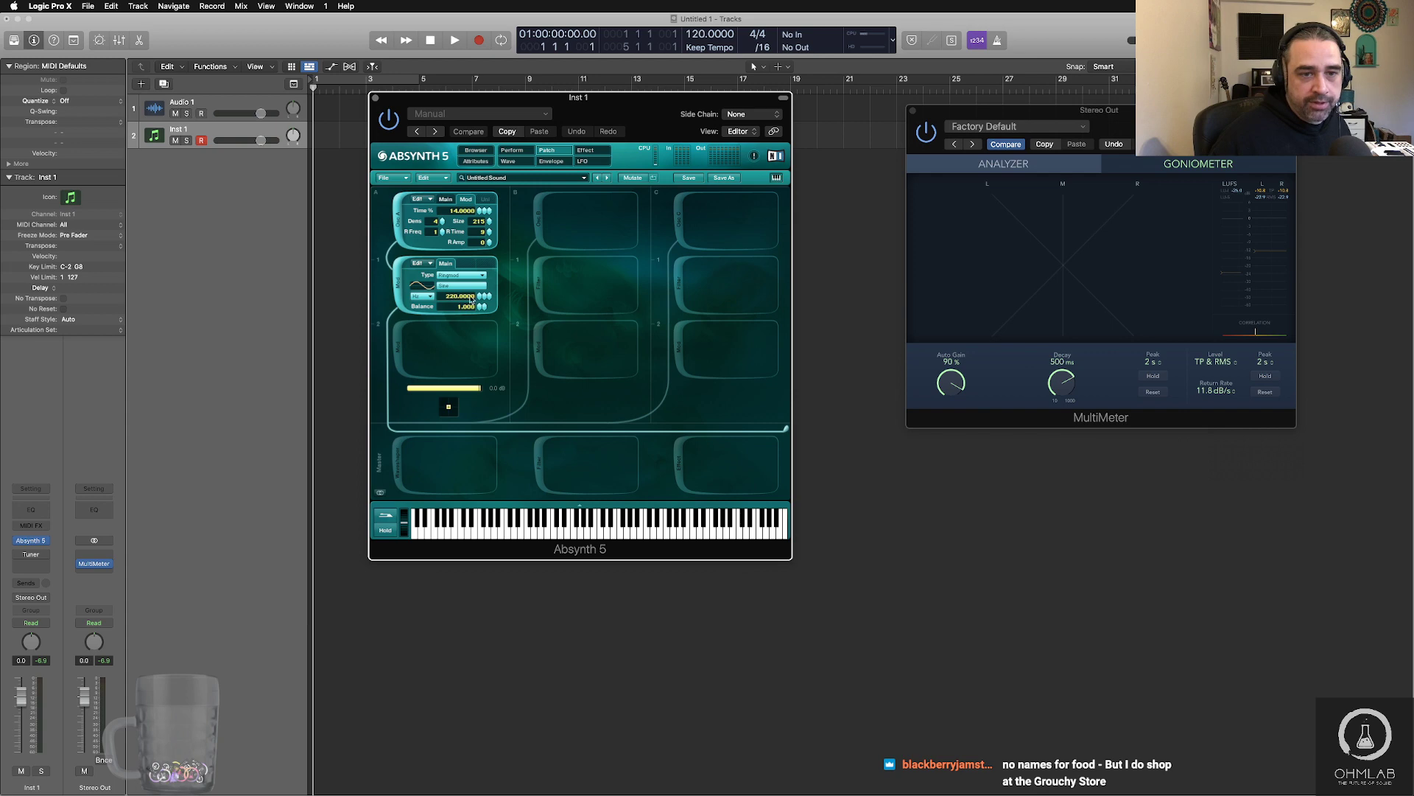
left_click_drag(478, 296, 478, 362)
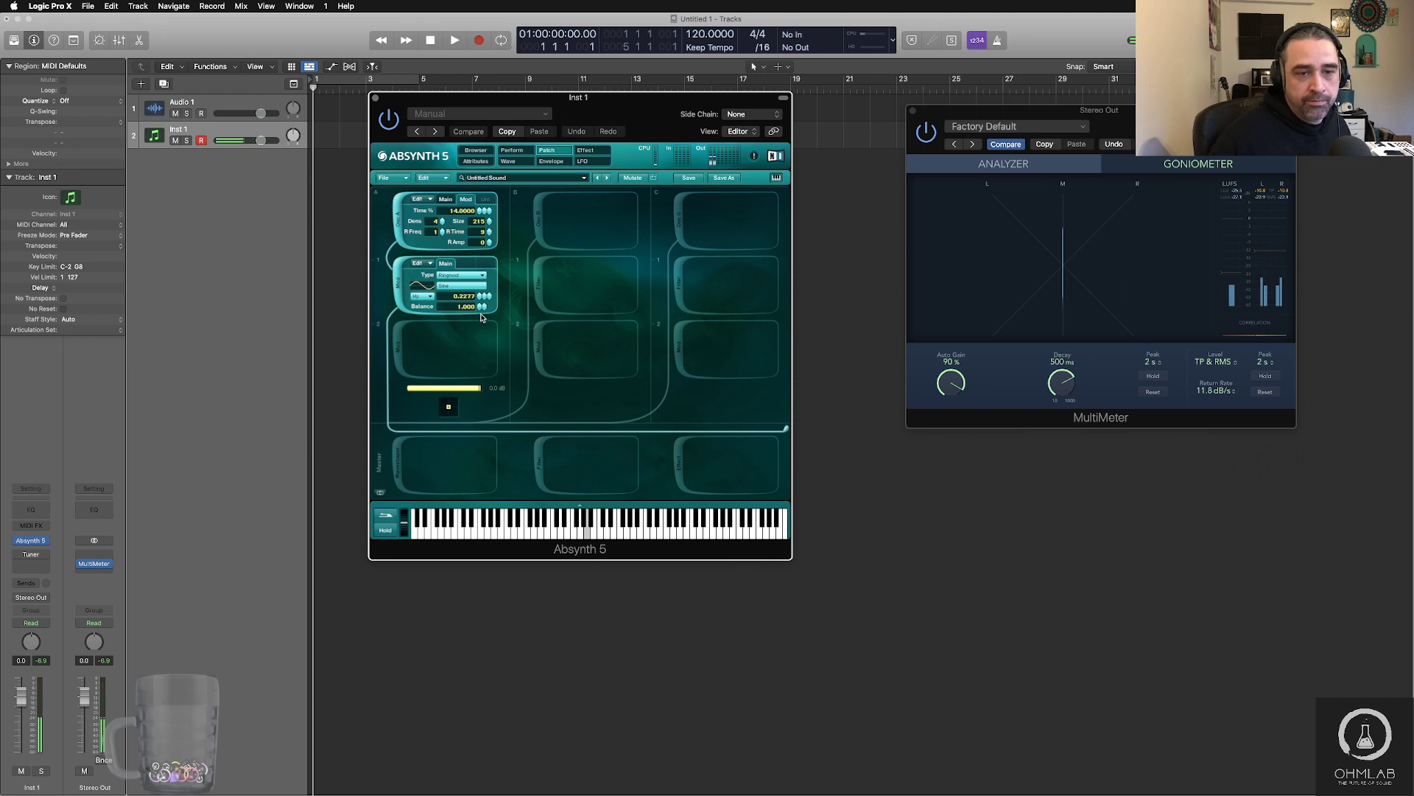
left_click_drag(480, 309, 481, 313)
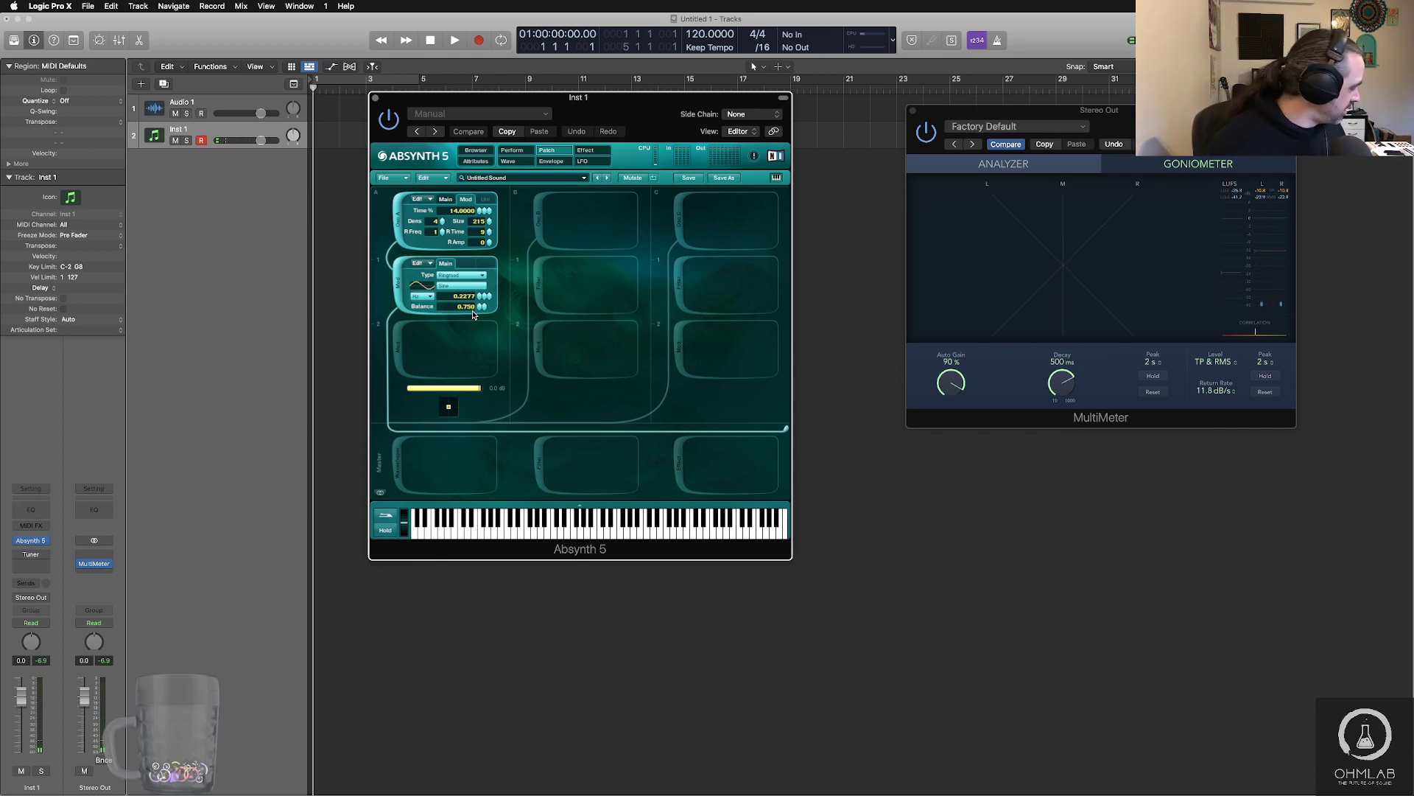
- Add a Freq Shift modulator below the Ringmod and raise its frequency
left_click(398, 350)
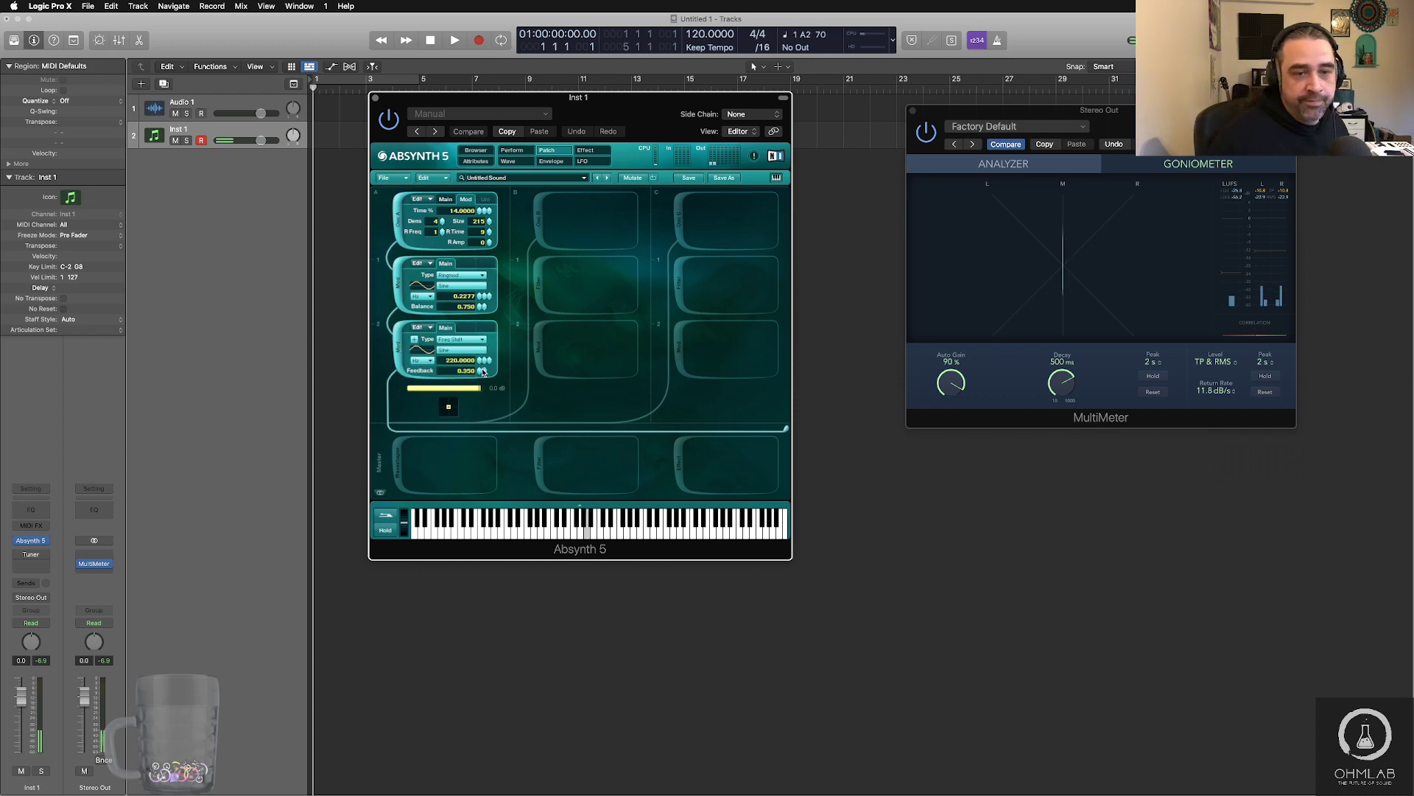
mouse_move(480, 363)
left_mouse_down()
mouse_move(480, 382)
mouse_move(482, 358)
left_mouse_up()
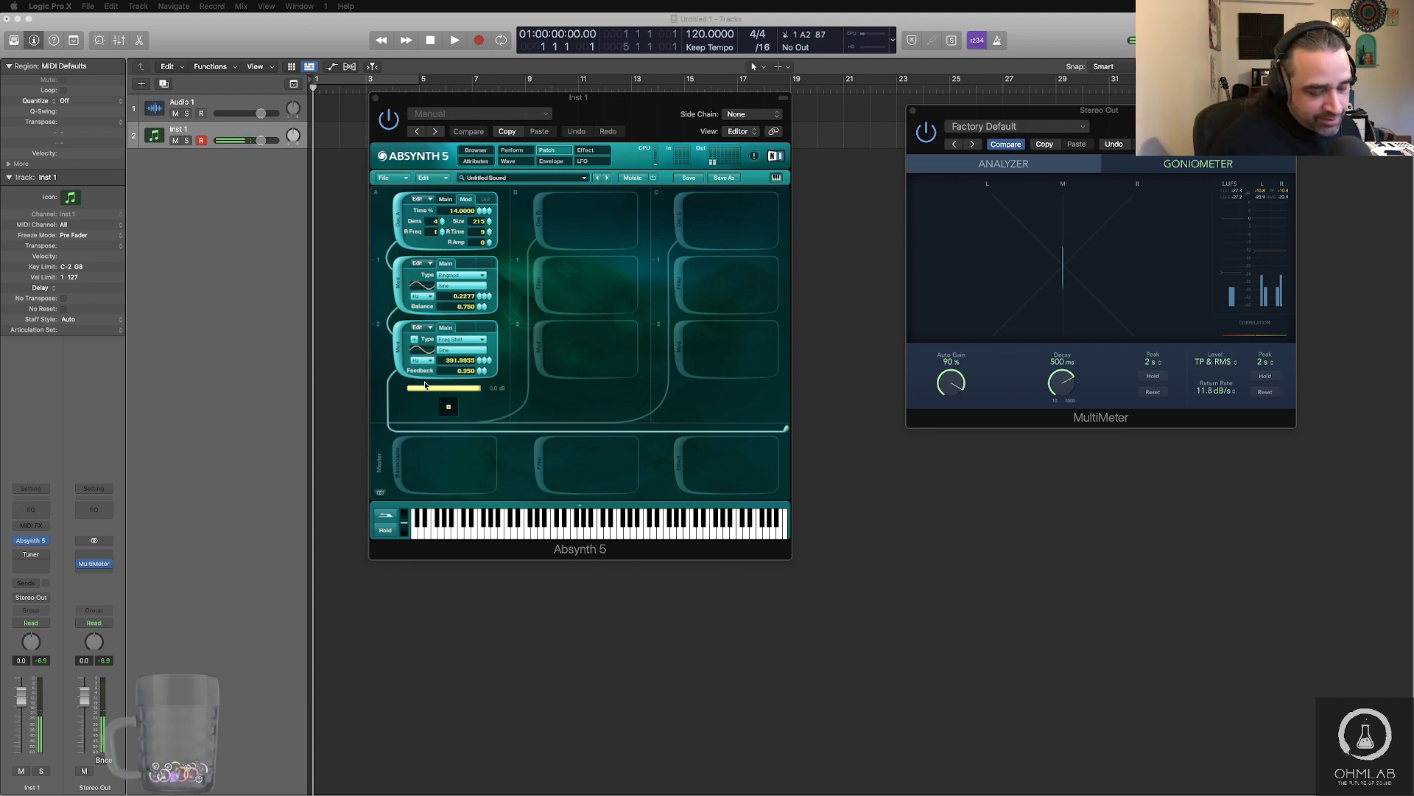
- Switch to Finder and browse the SoundFreqs Dark Final samples, examining the files in the Simple folder
key("super+Tab")
key("super+Tab")
key("super+Tab")
key("super+Tab")
key("super+Tab")
key("super+Tab")
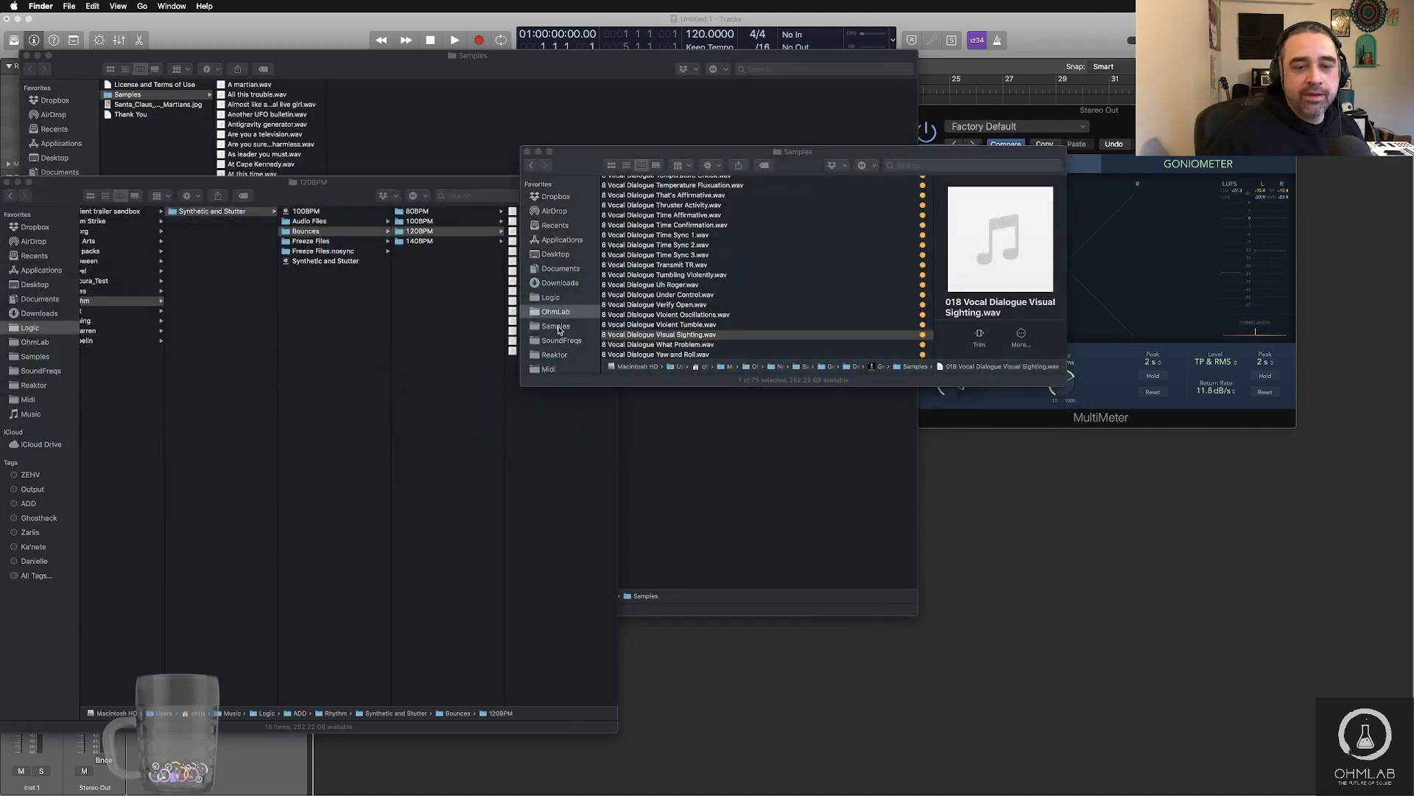
left_click(612, 335)
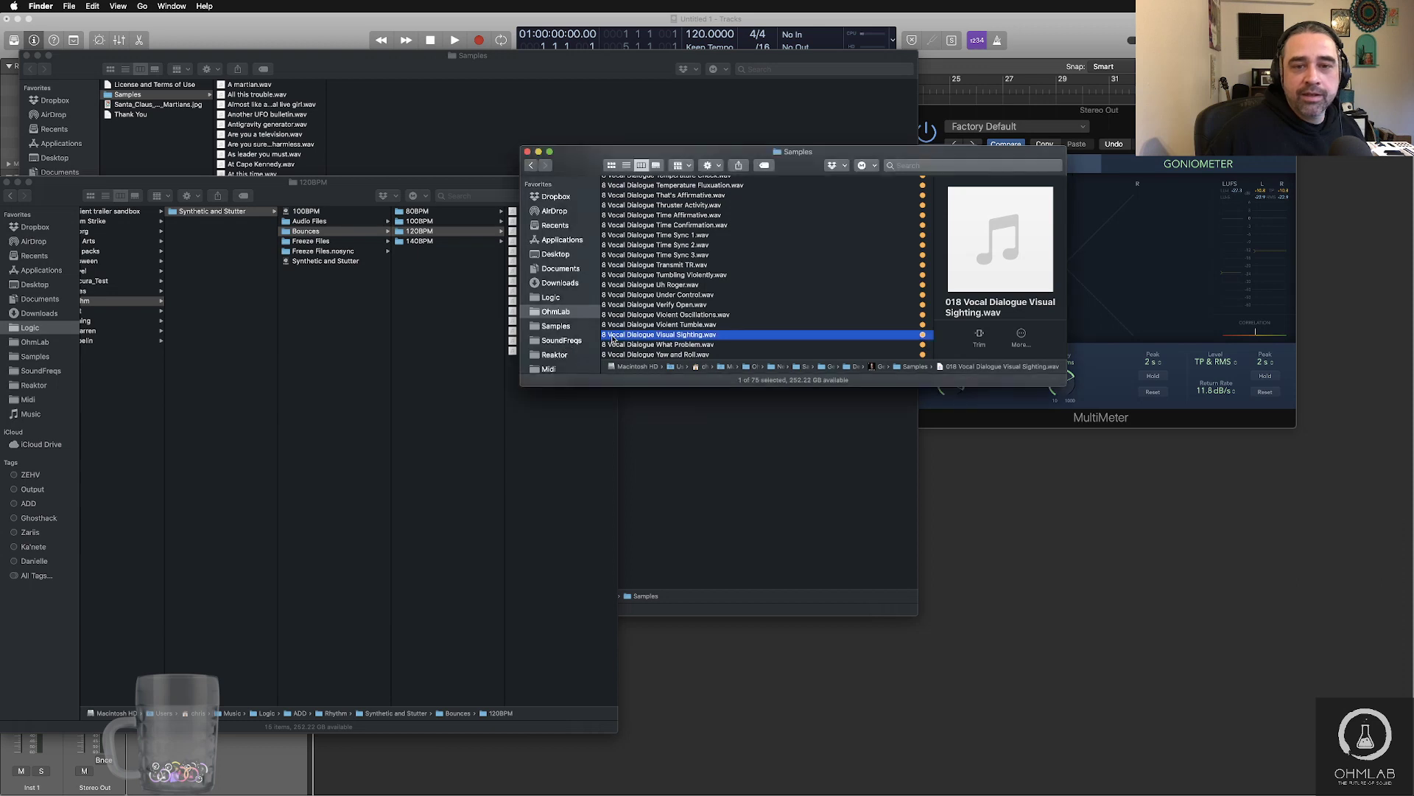
left_click(566, 344)
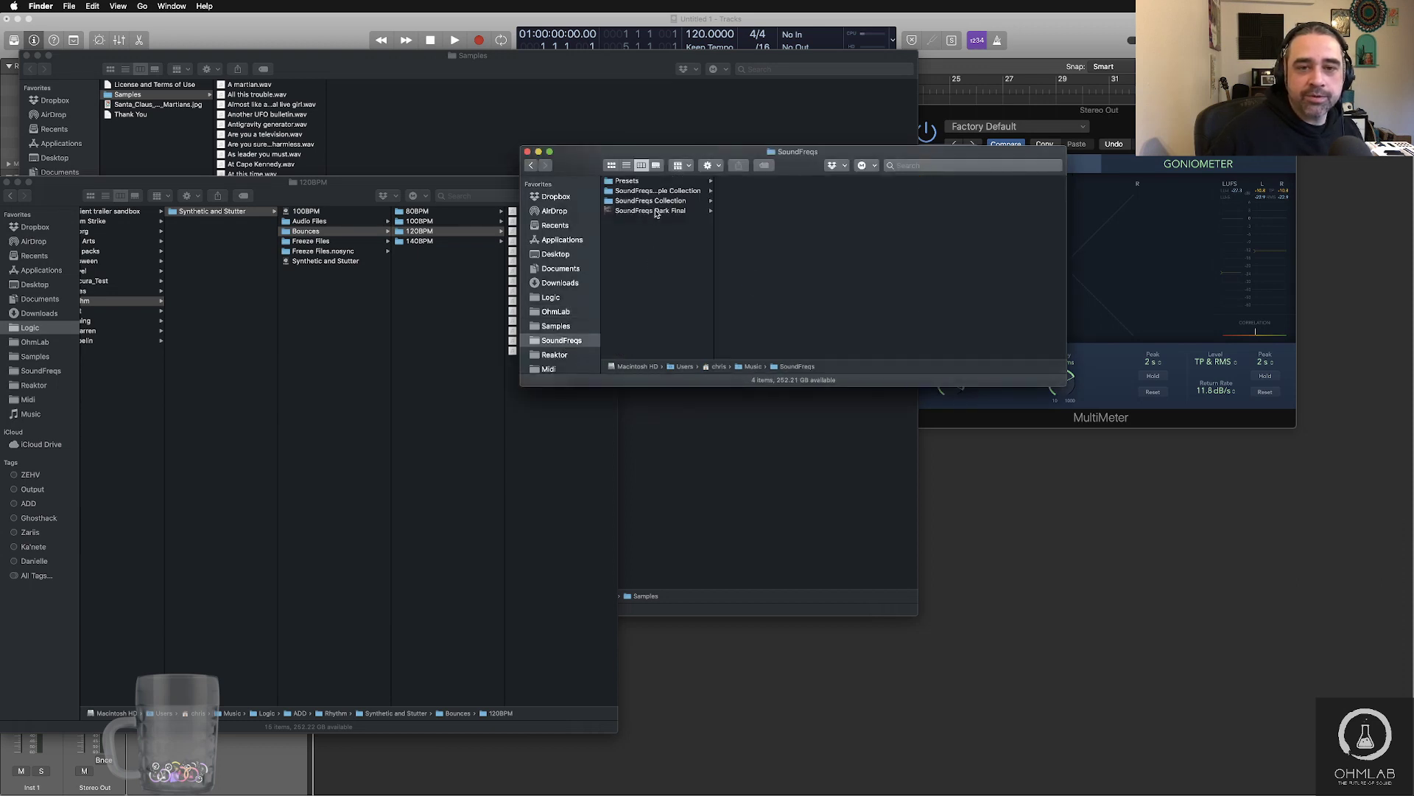
left_click(640, 202)
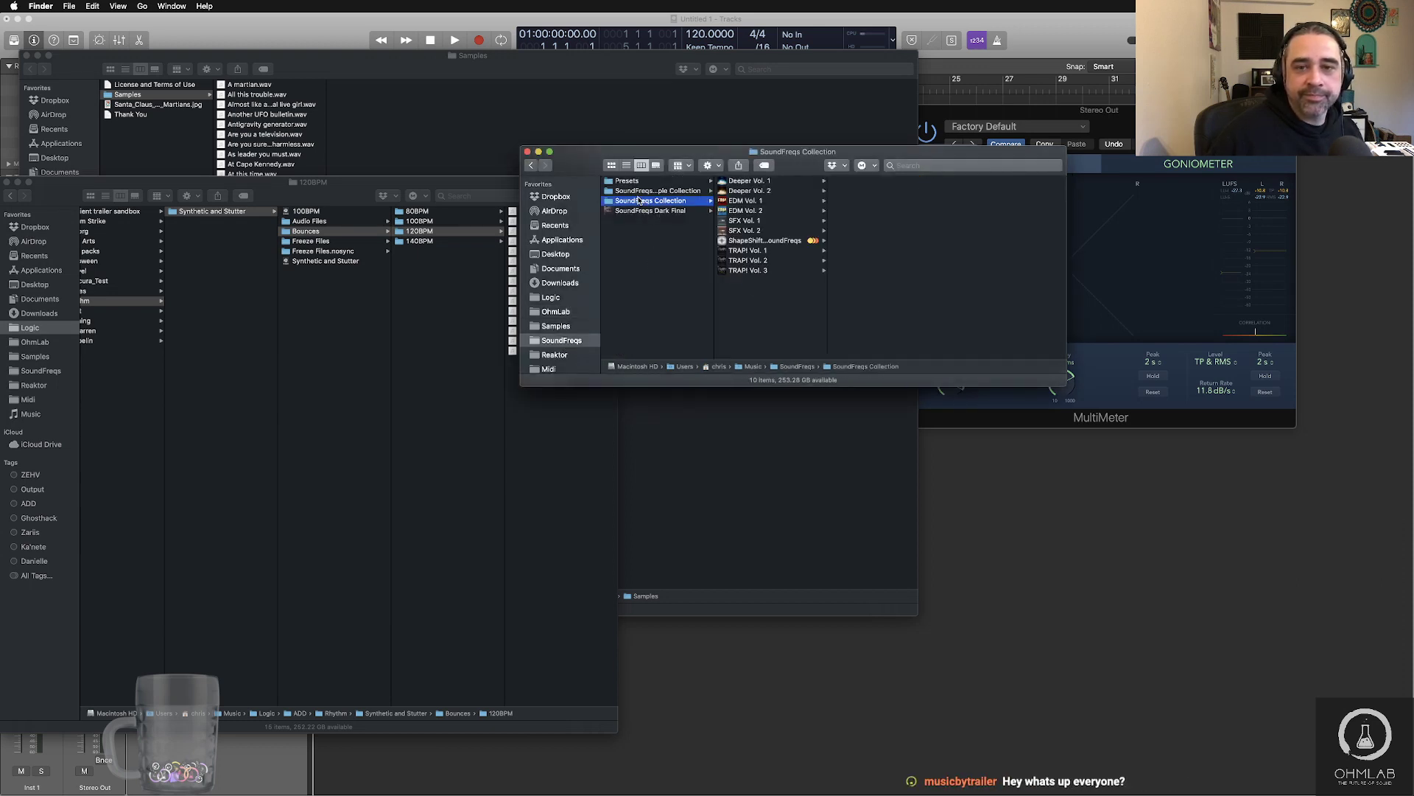
left_click(641, 191)
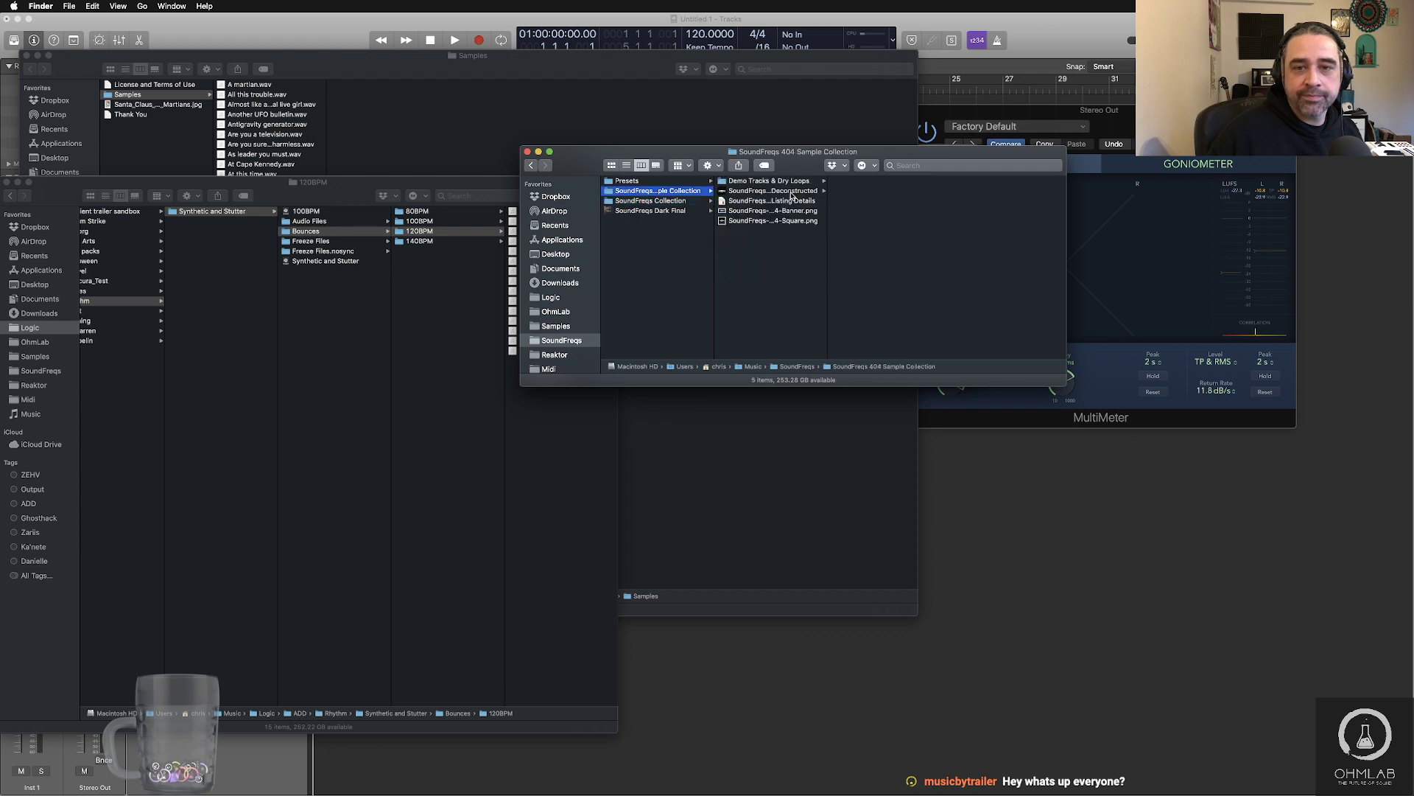
left_click(635, 212)
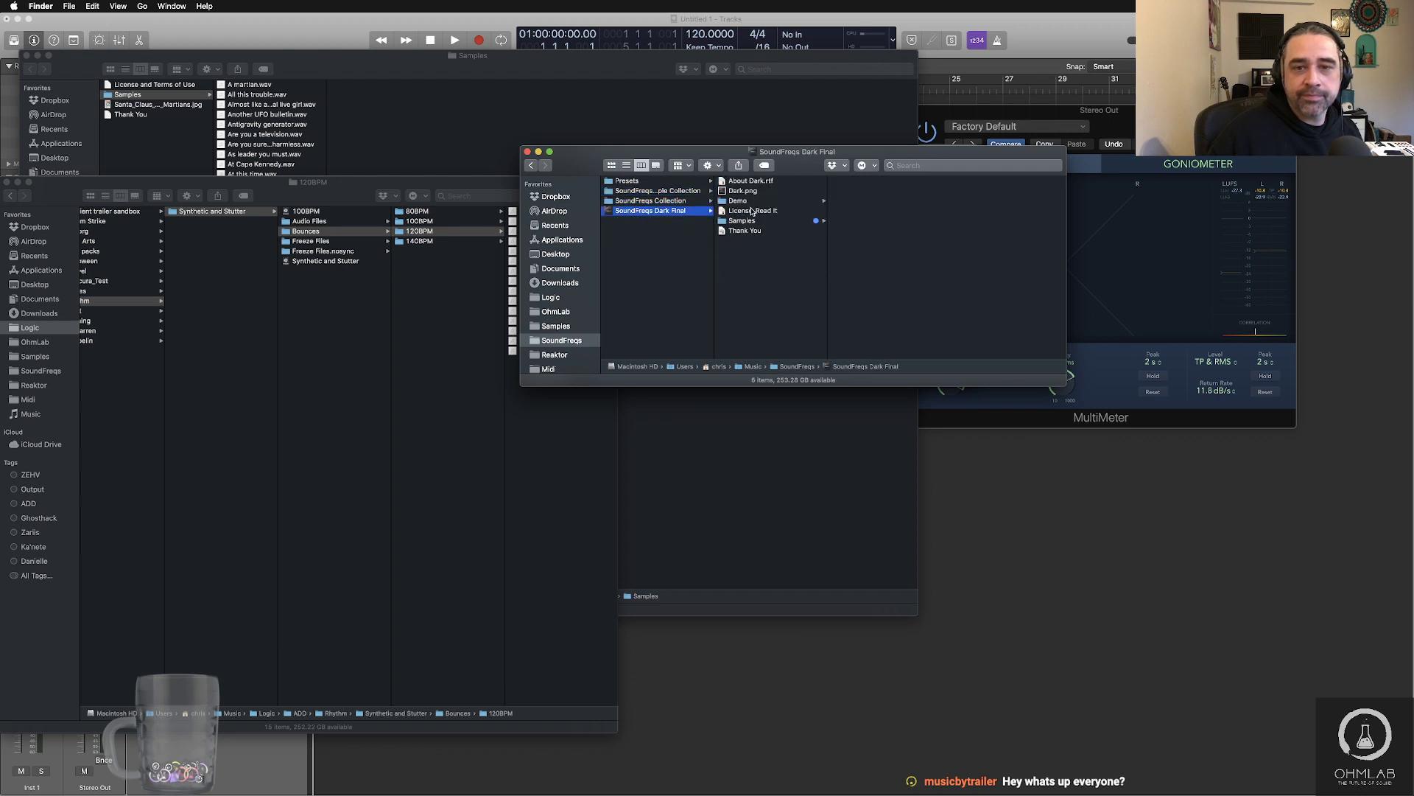
left_click(795, 222)
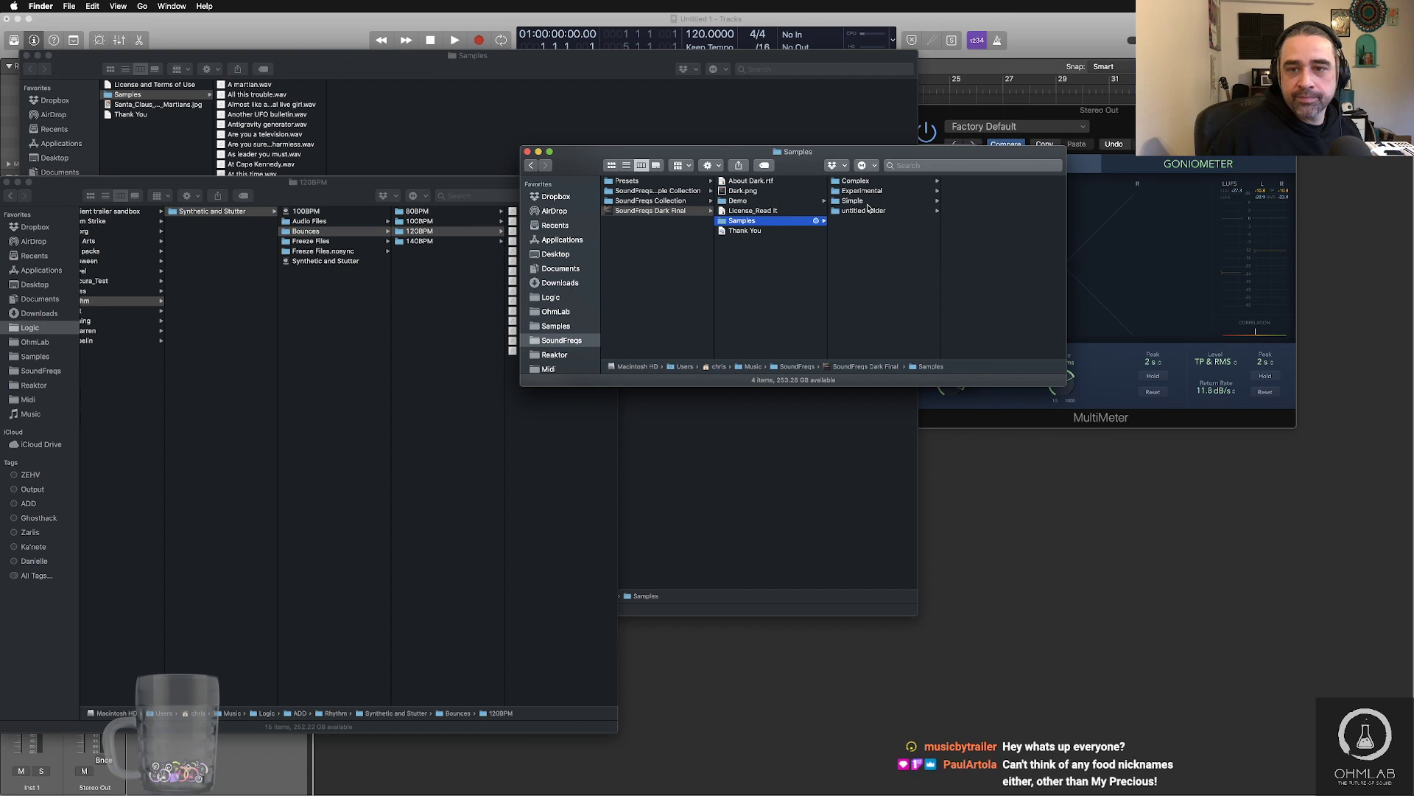
left_click(858, 201)
scroll(1026, 332, "down", 20)
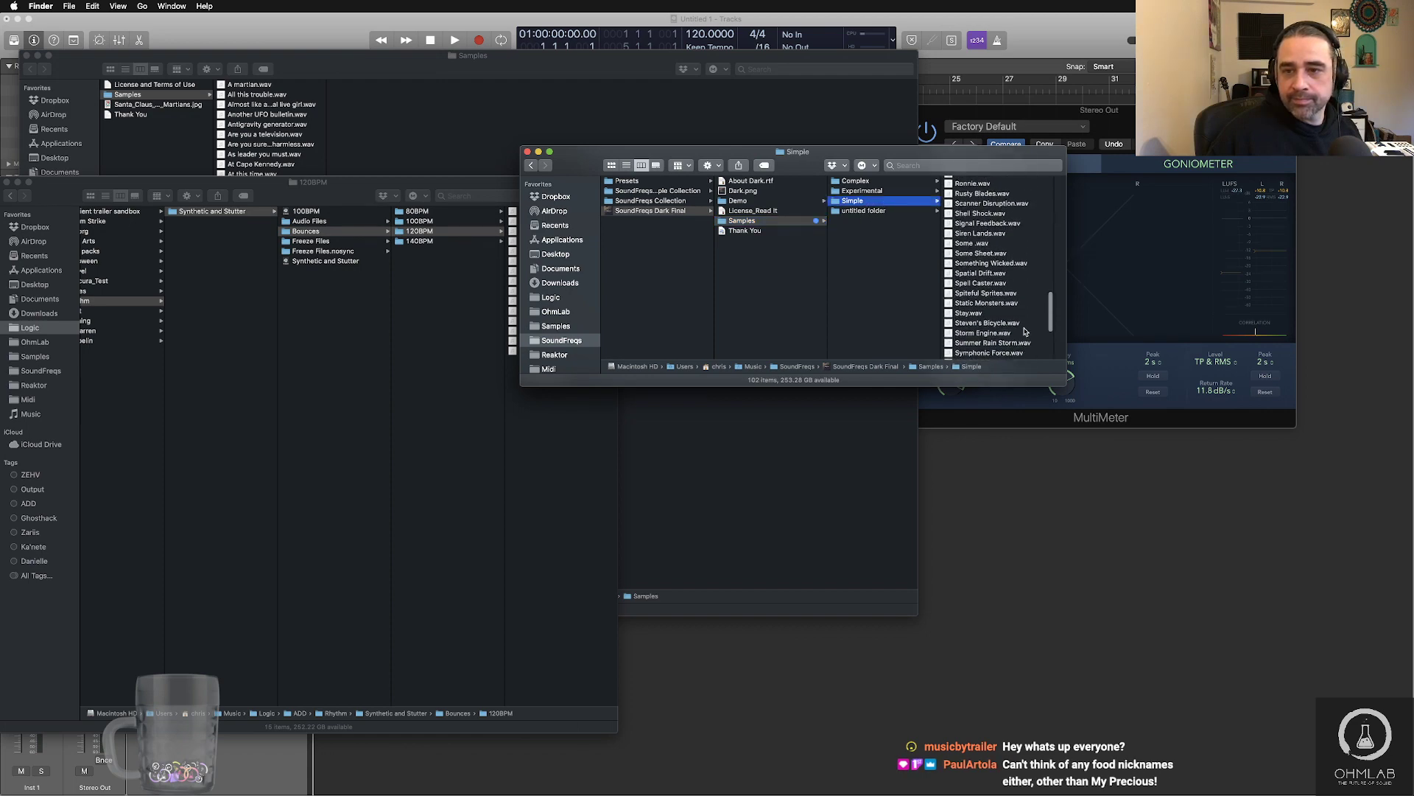
- Check the granular oscillator's sample name on its Main page, preview Spell Caster.wav in Finder, and return to Logic Pro X
key("super+Tab")
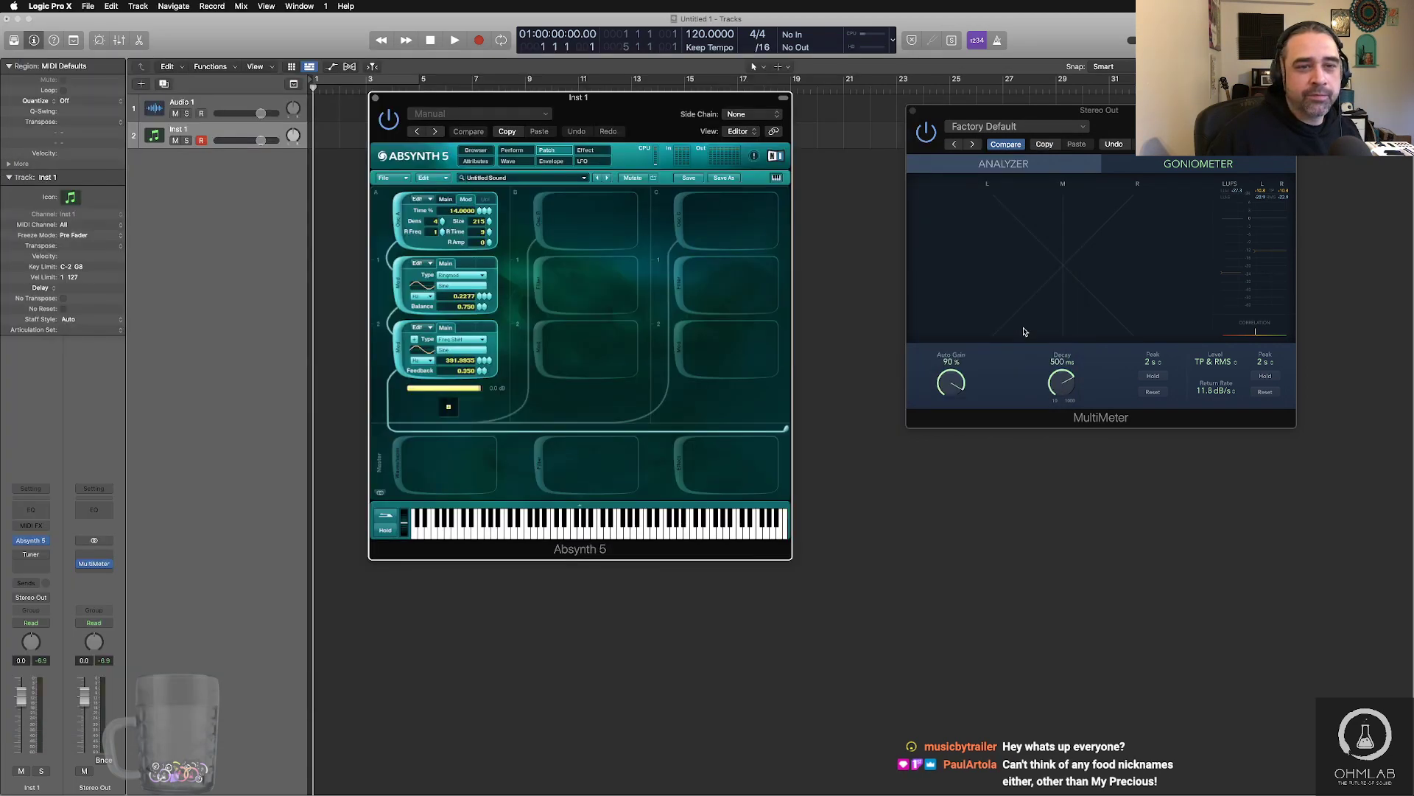
left_click(445, 199)
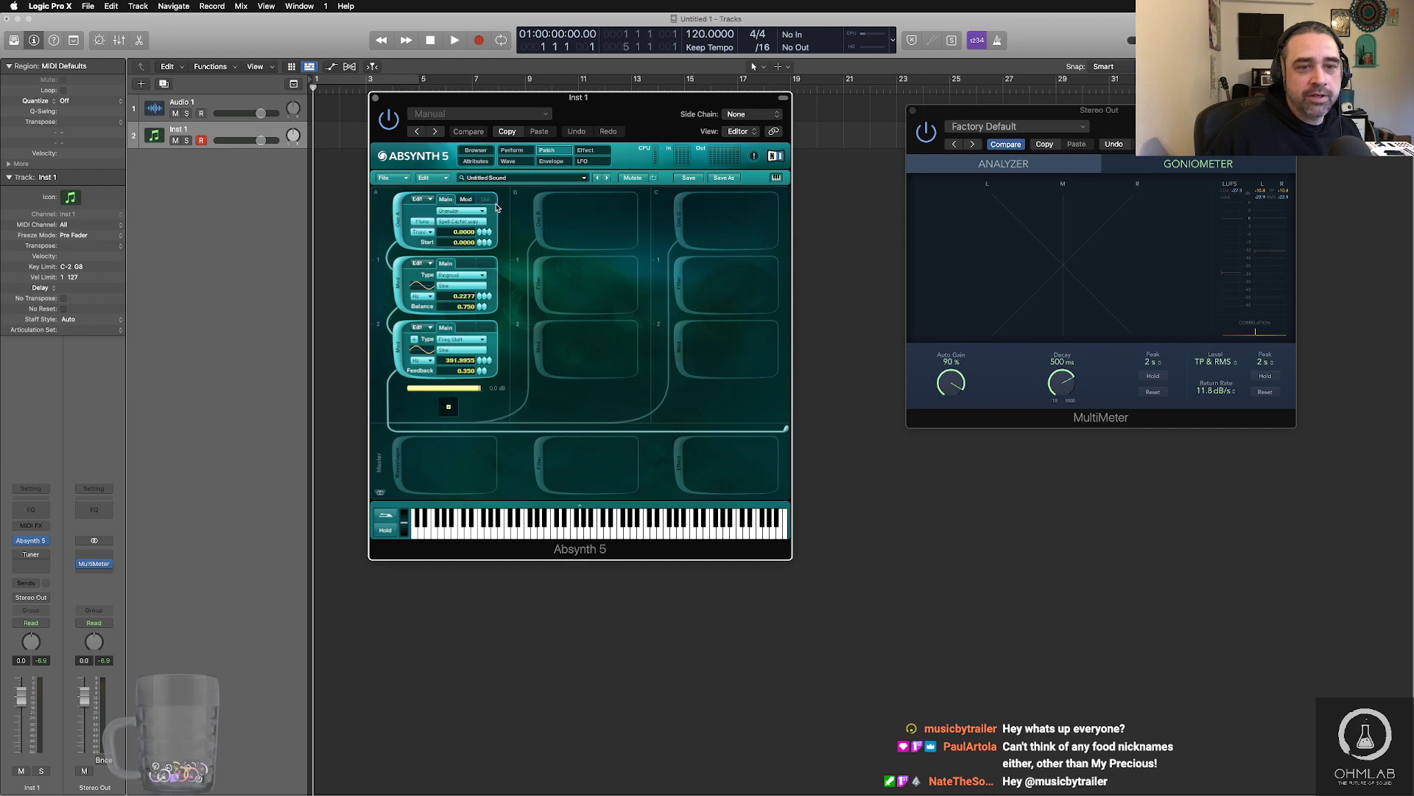
key("super+Tab")
scroll(992, 256, "down", 5)
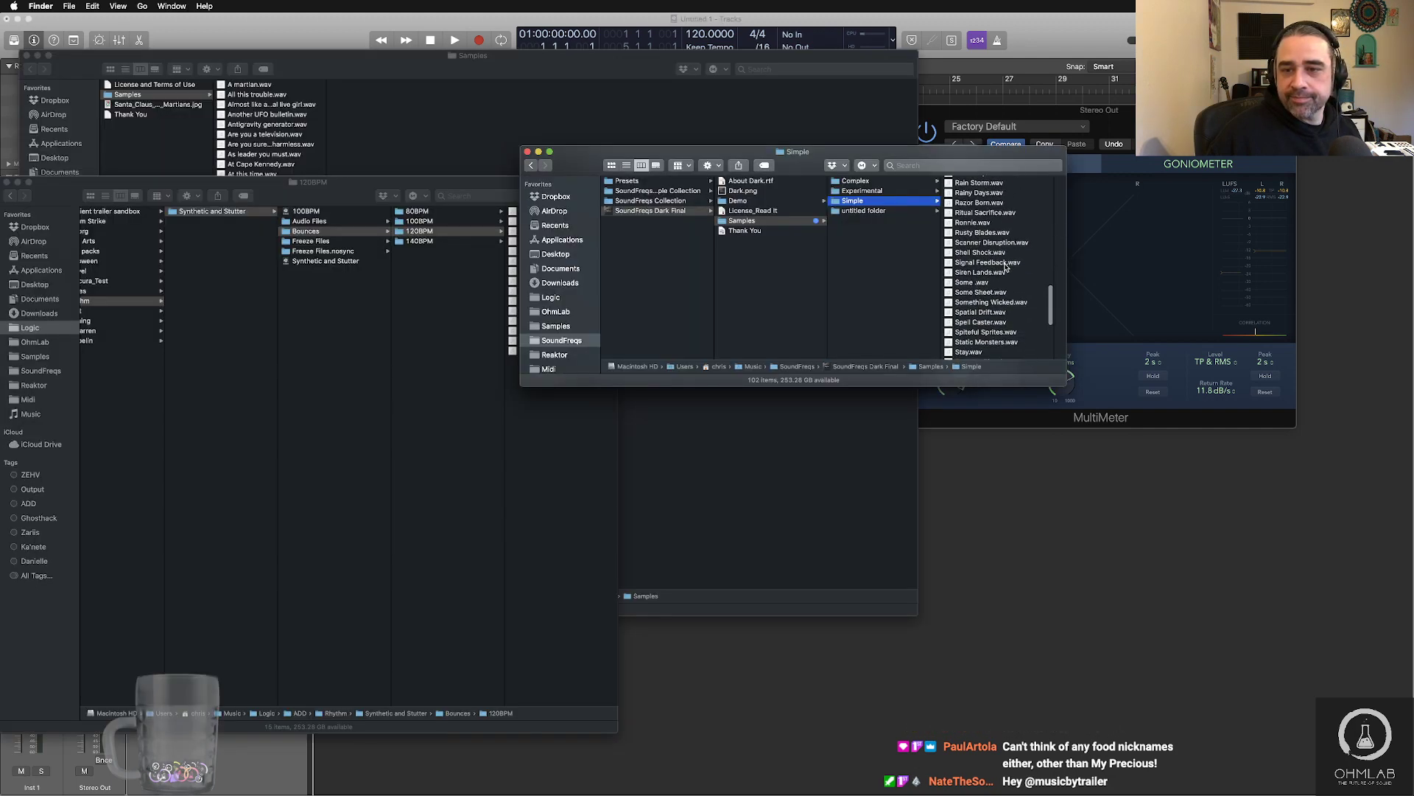
left_click(987, 237)
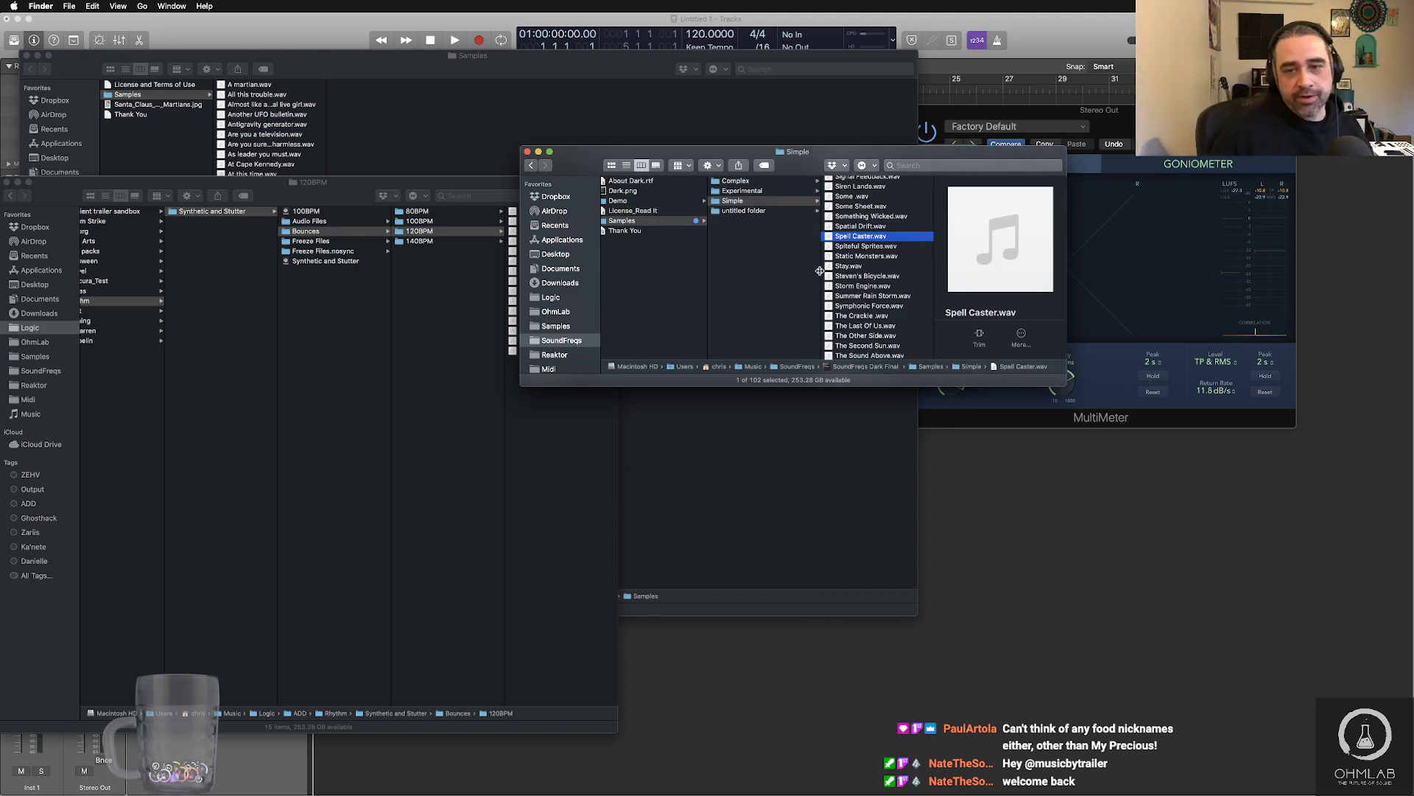
key("space")
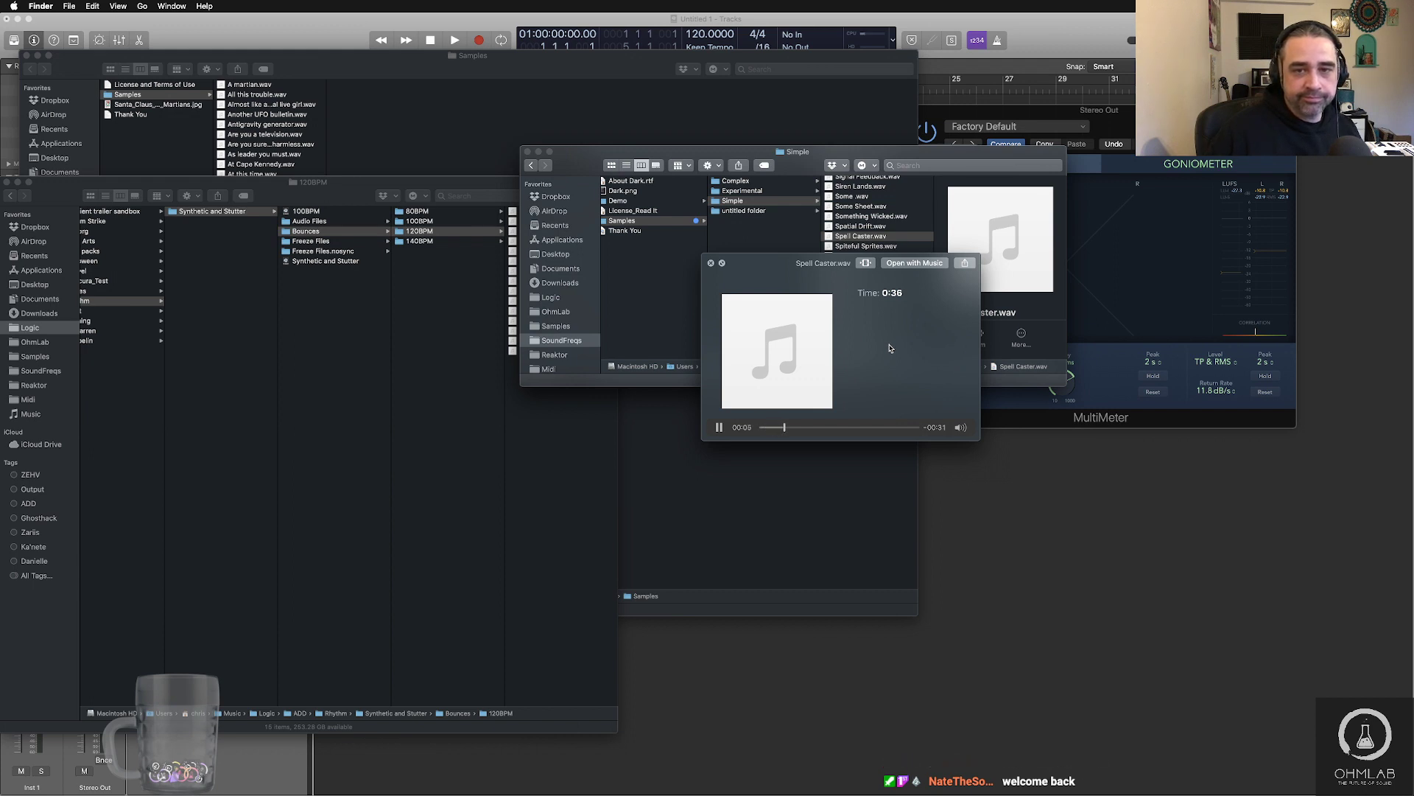
key("space")
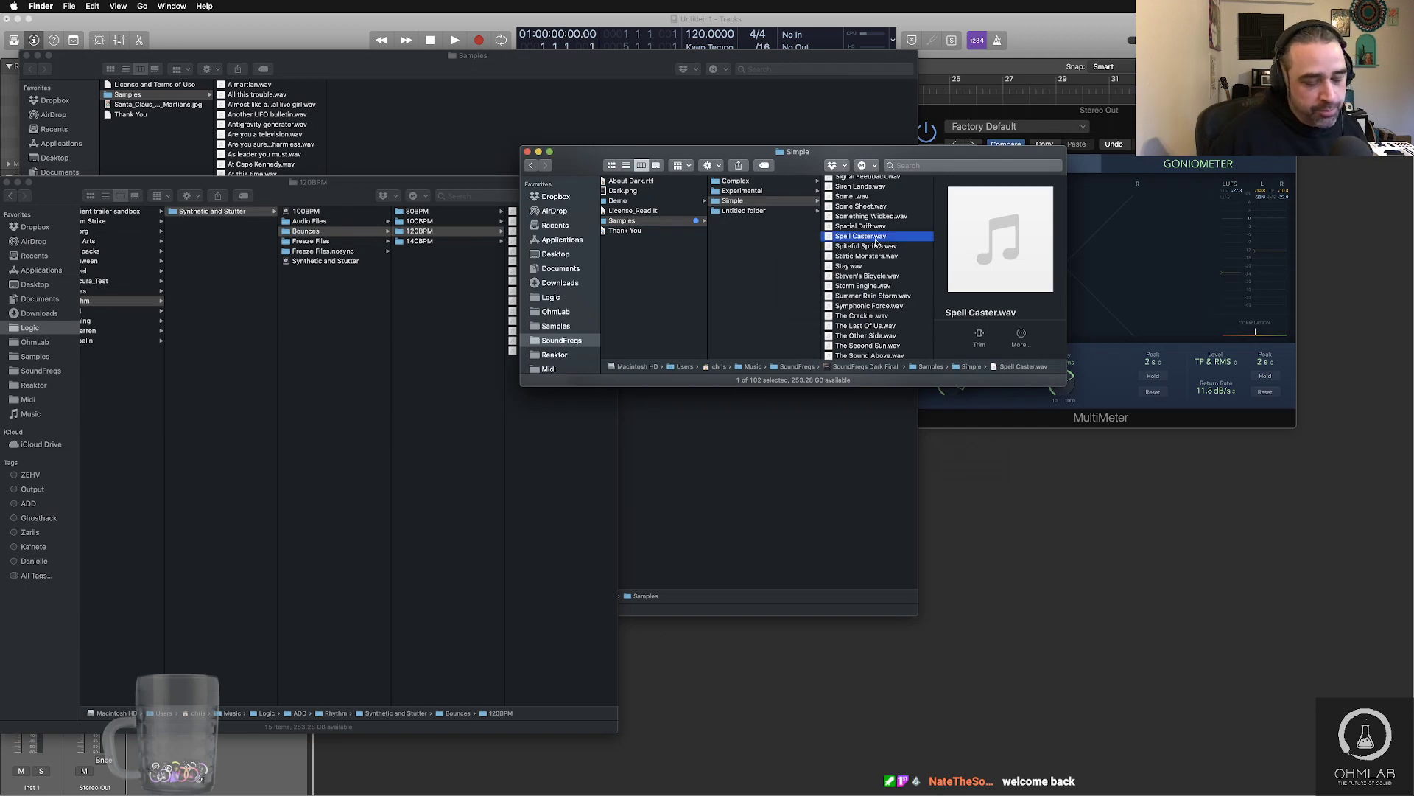
key("super+Tab")
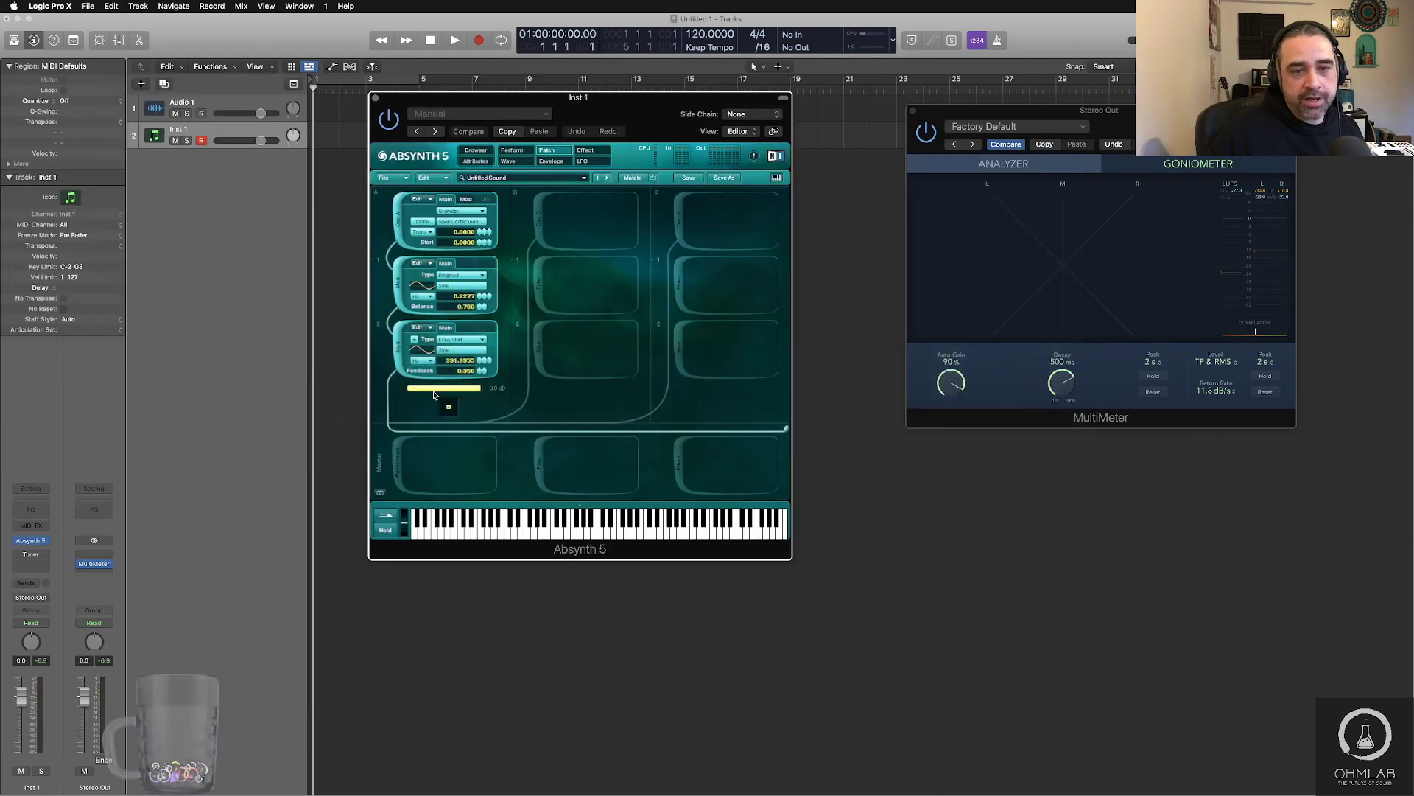
- Activate the master effect as a Pipe and reposition its outputs and input, with Output R at 0.9150 and Input at 0.5300
key("space")
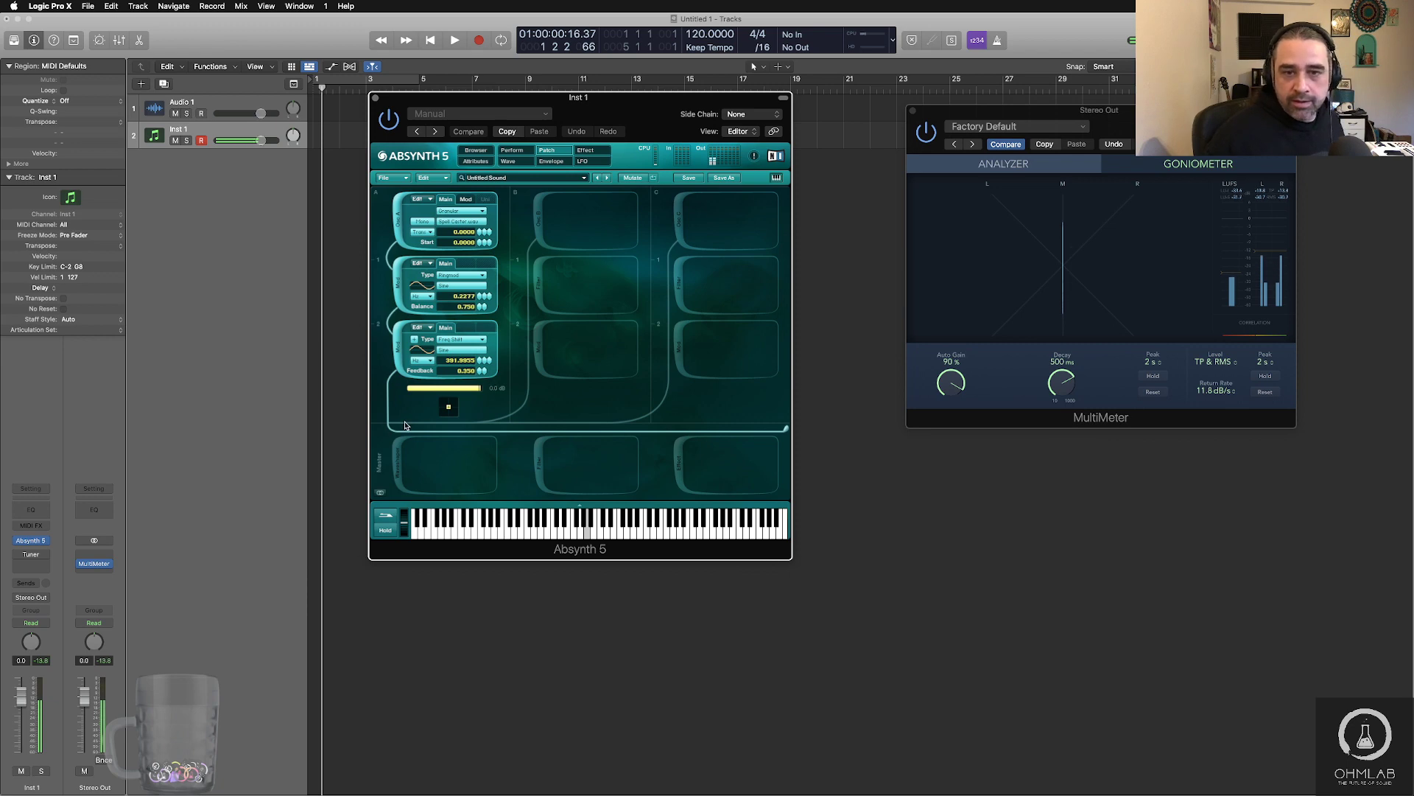
left_click(678, 471)
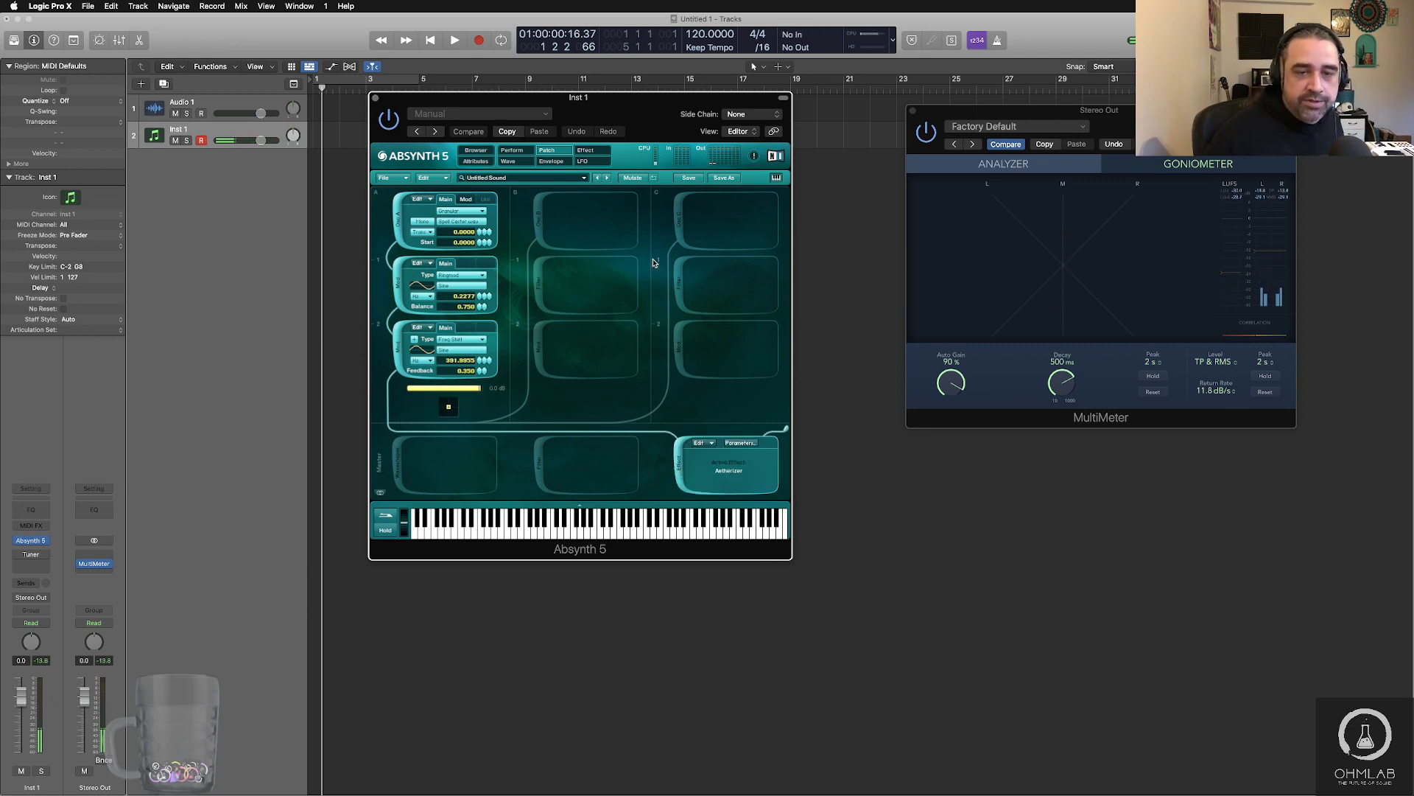
left_click(586, 150)
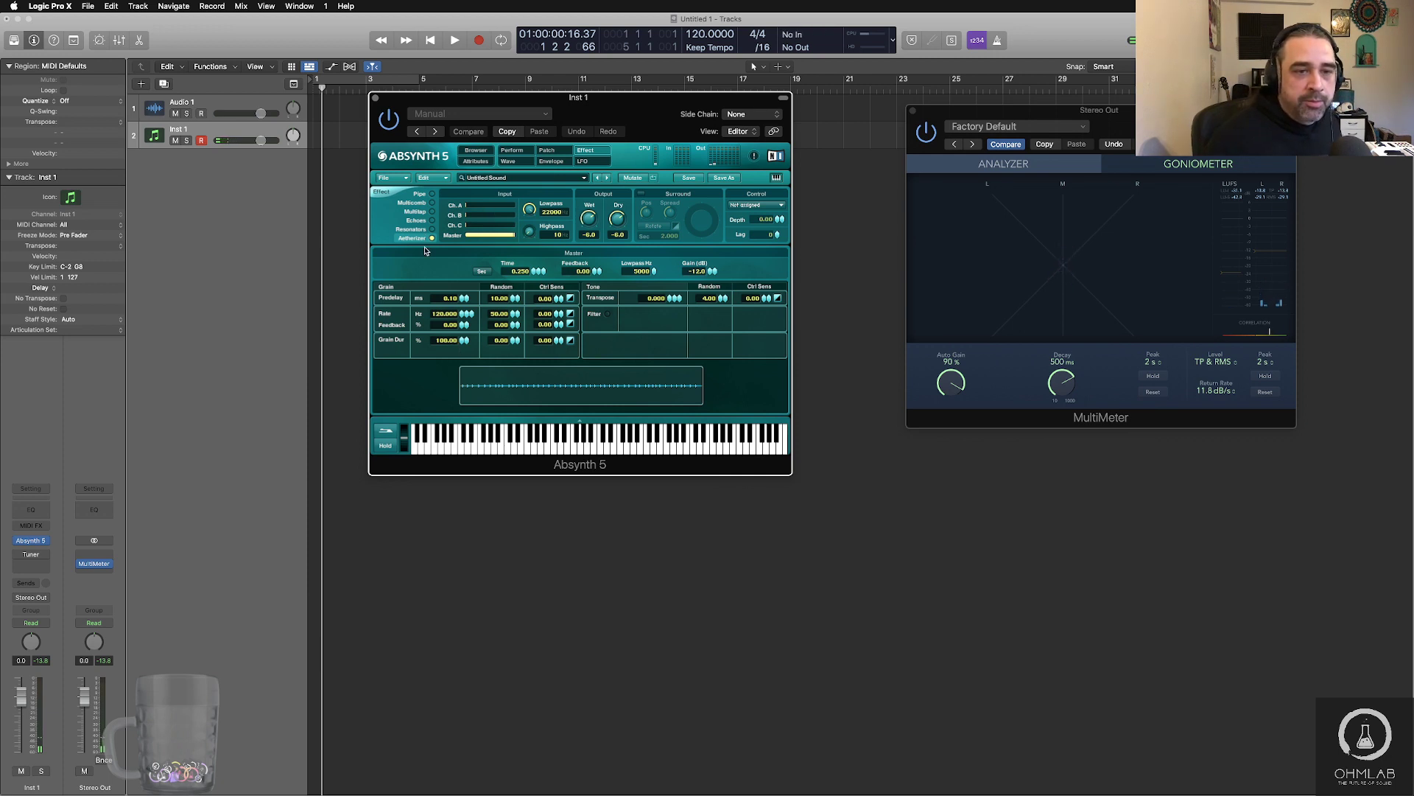
left_click(426, 194)
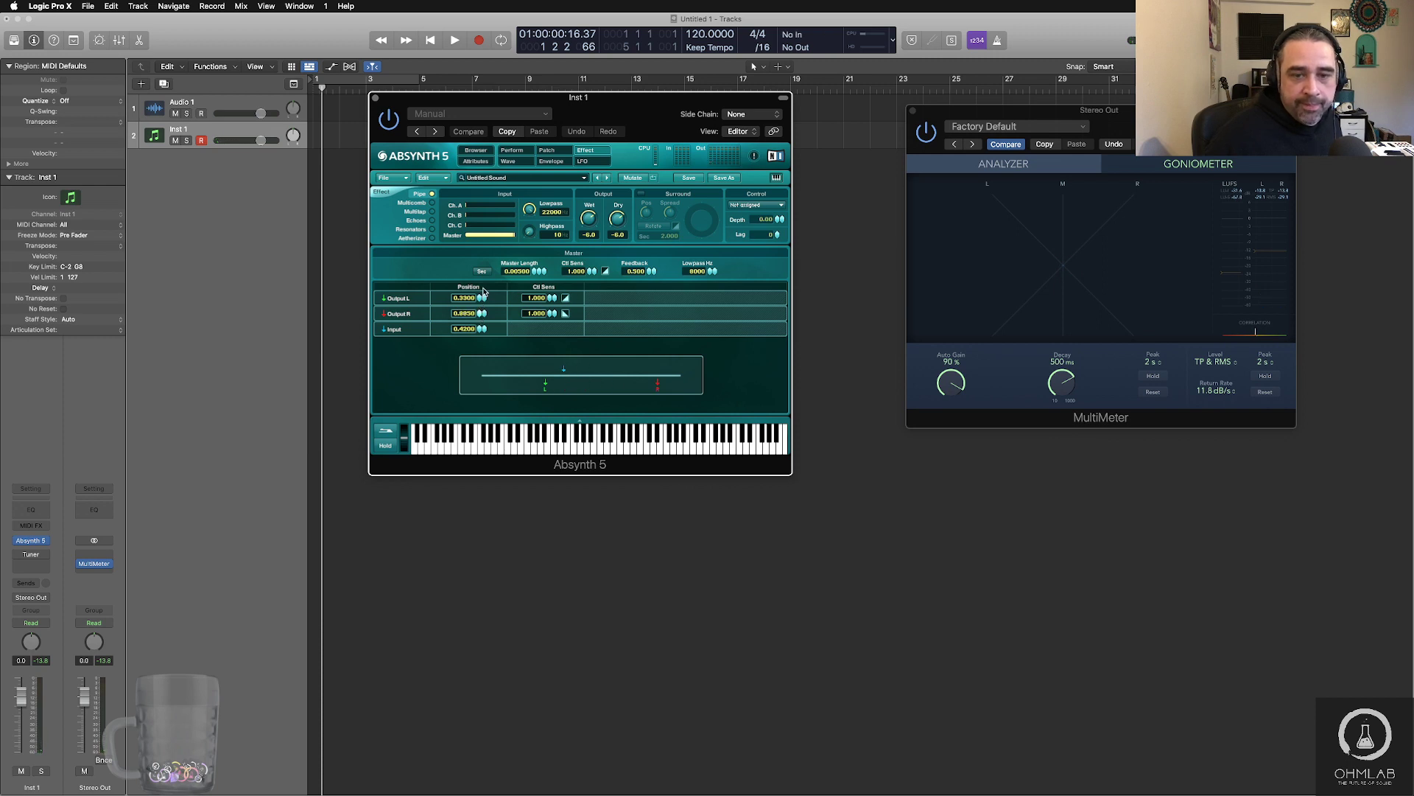
left_click(481, 311)
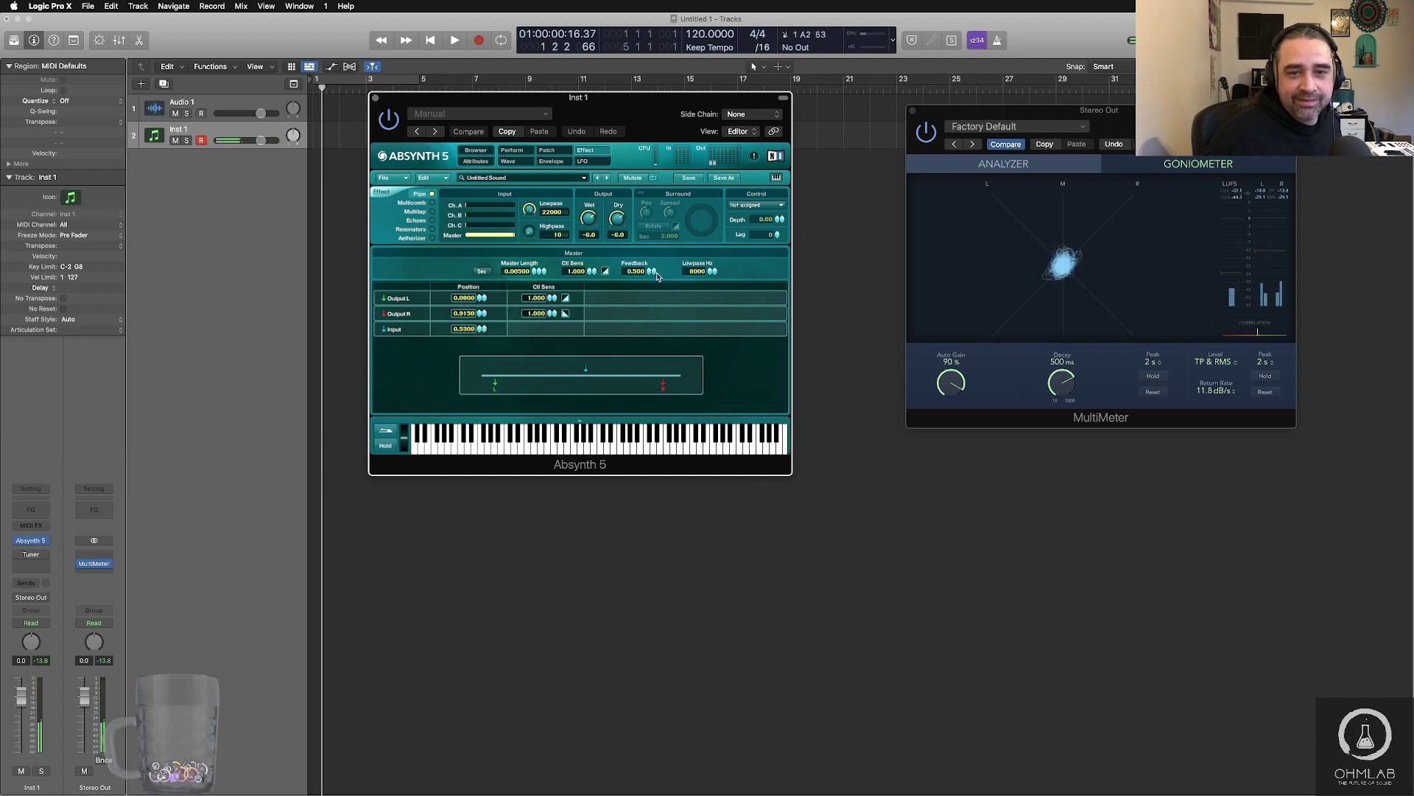
- Increase the Pipe's master length, set its feedback to 0.620, and set the output levels to Wet -4.8 and Dry -2.6
left_click_drag(652, 271, 651, 252)
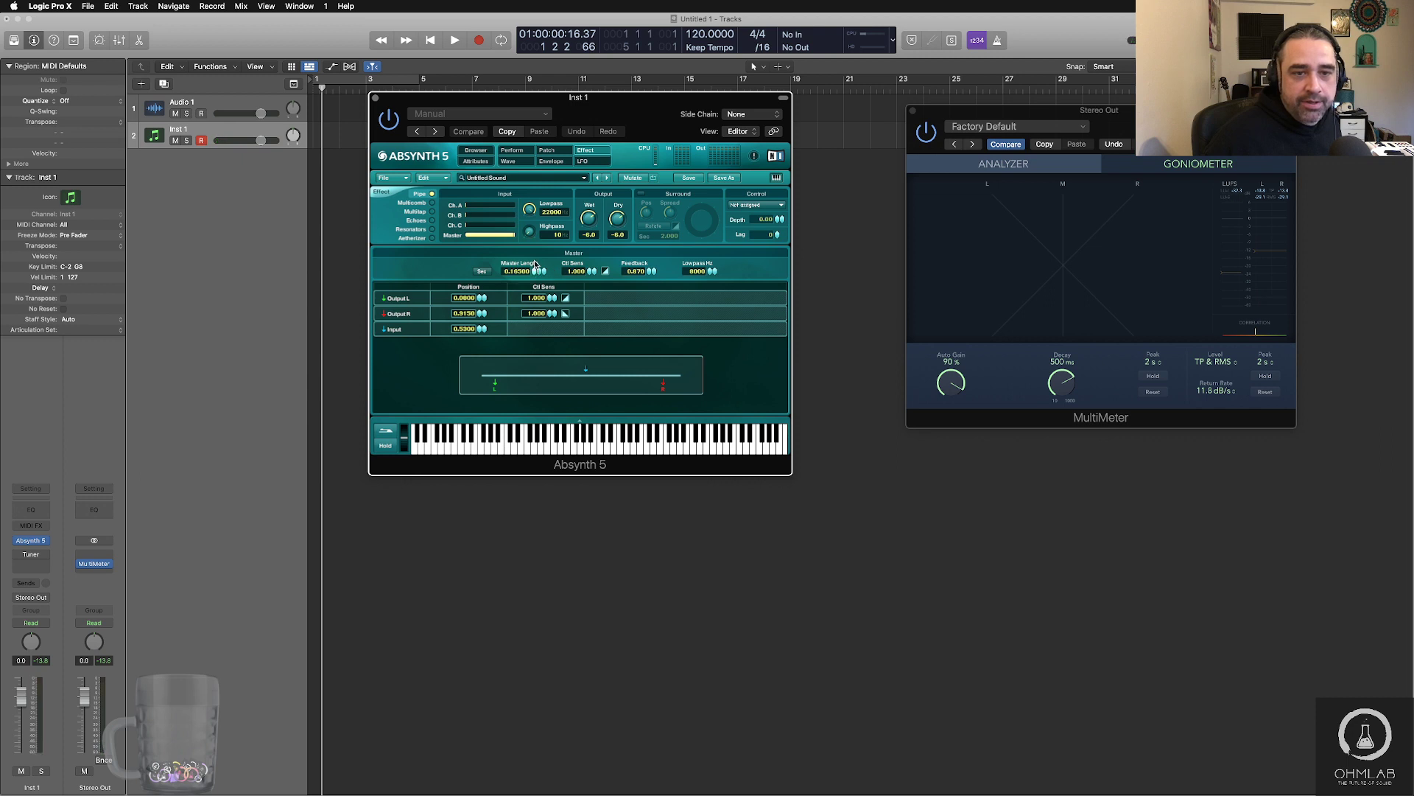
left_click_drag(536, 252, 536, 232)
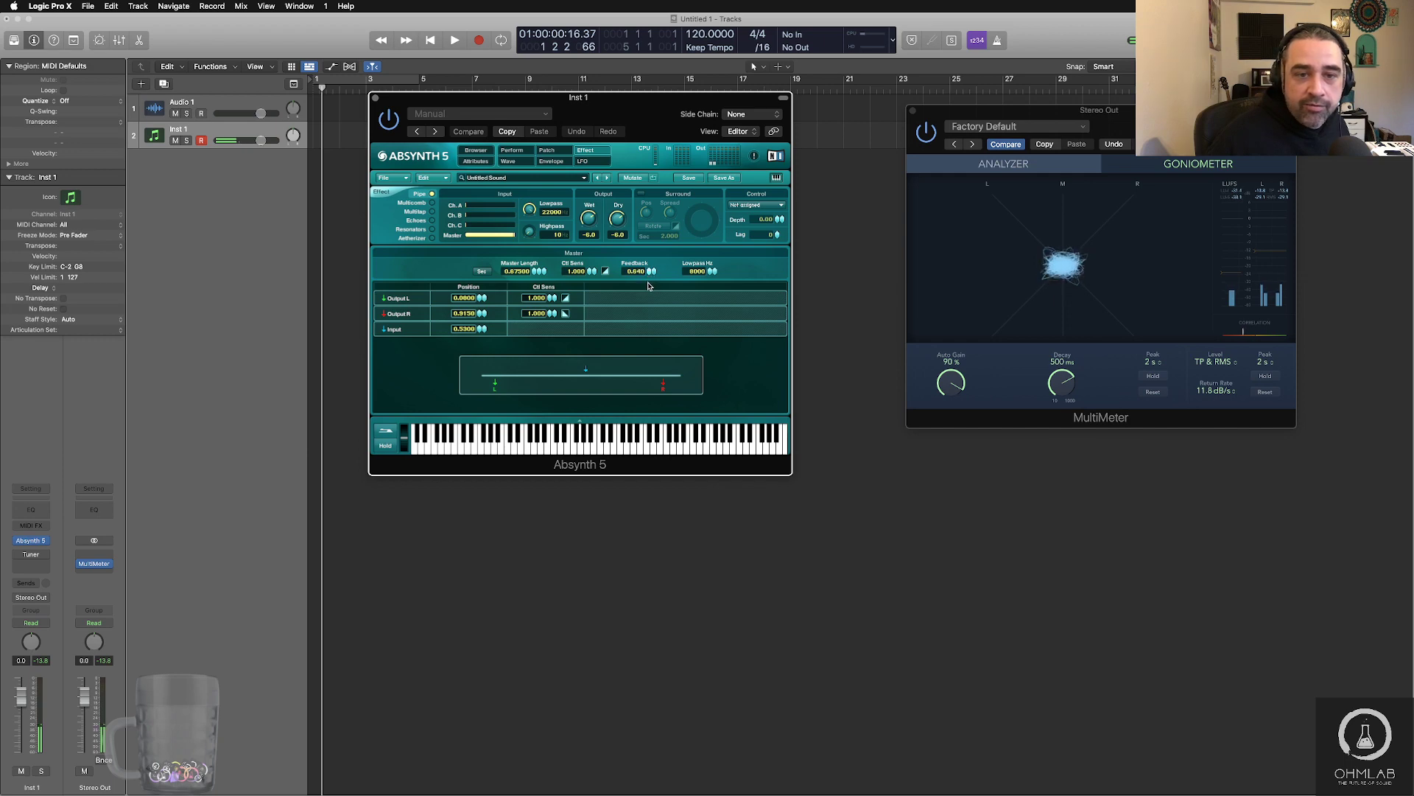
left_click(651, 273)
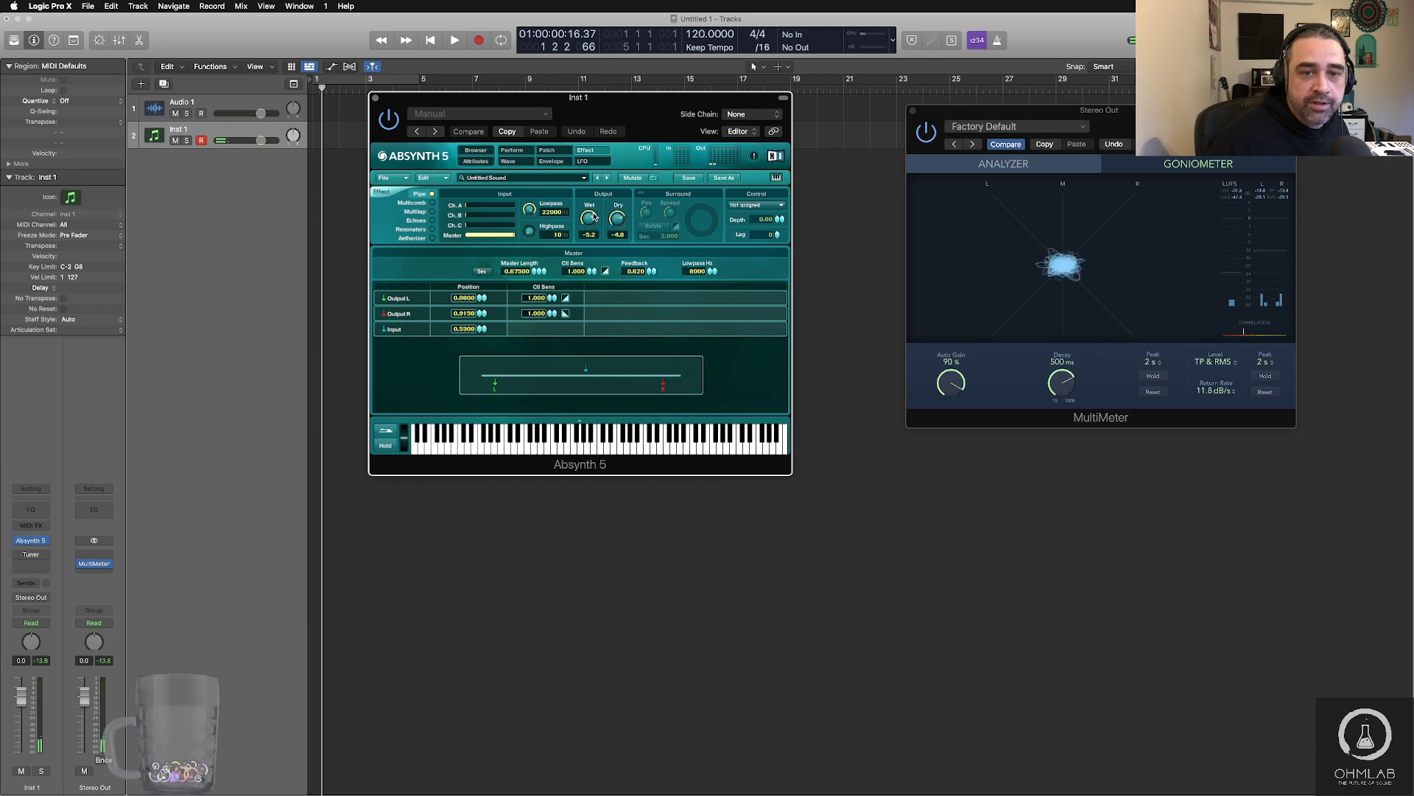
left_click_drag(623, 226, 619, 221)
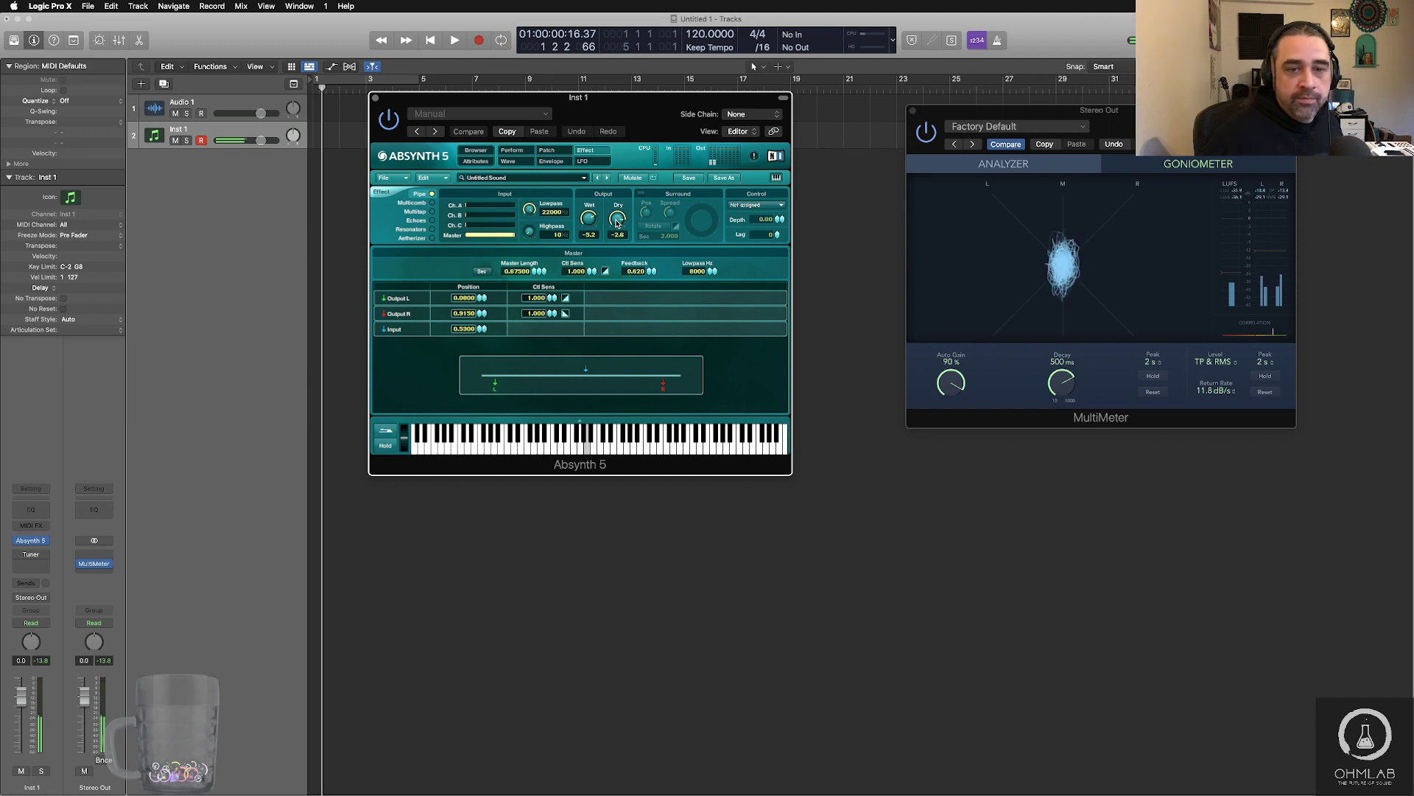
left_click_drag(589, 224, 588, 221)
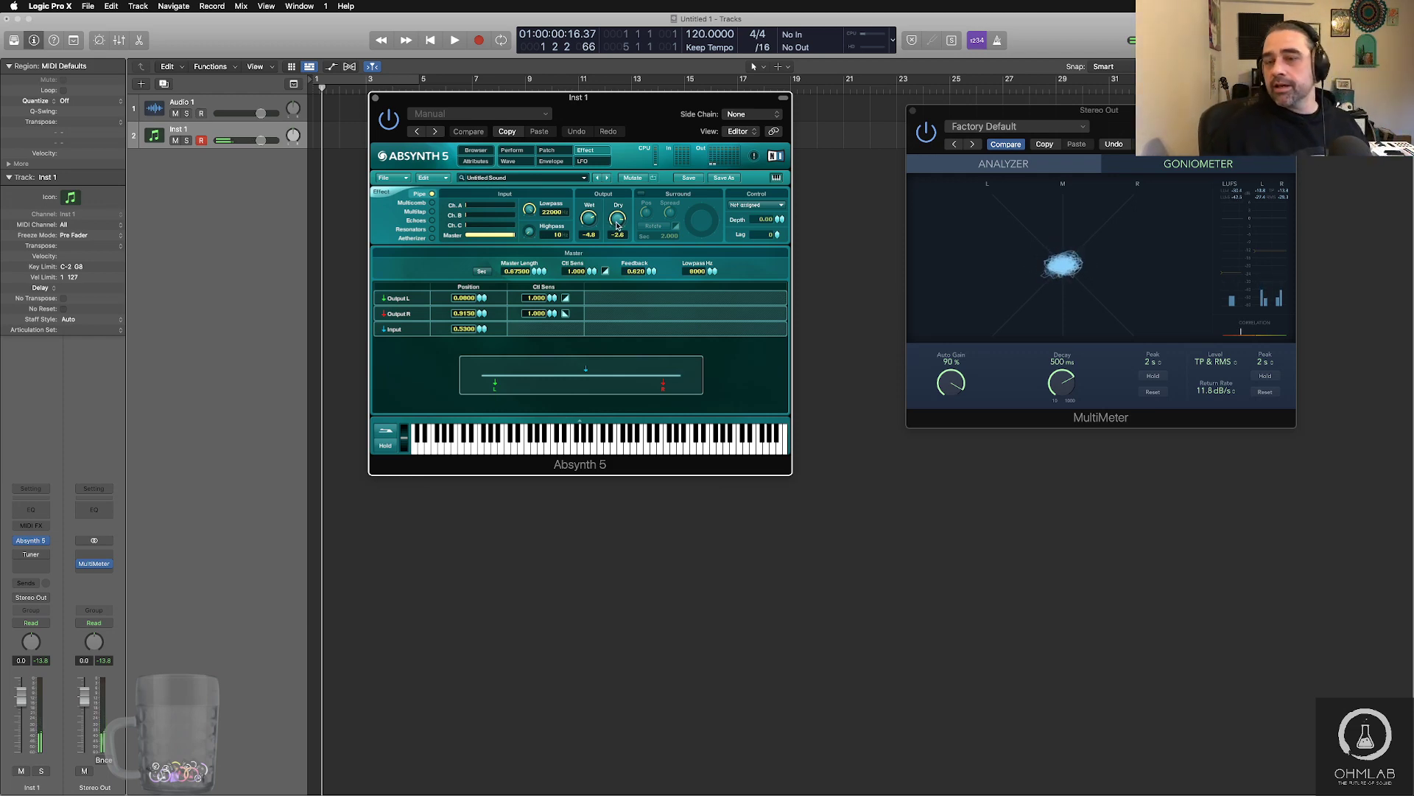
- Move the Absynth window clear of the tracks, return the playhead to bar 1, and set the project tempo to 140
left_click_drag(438, 98, 480, 275)
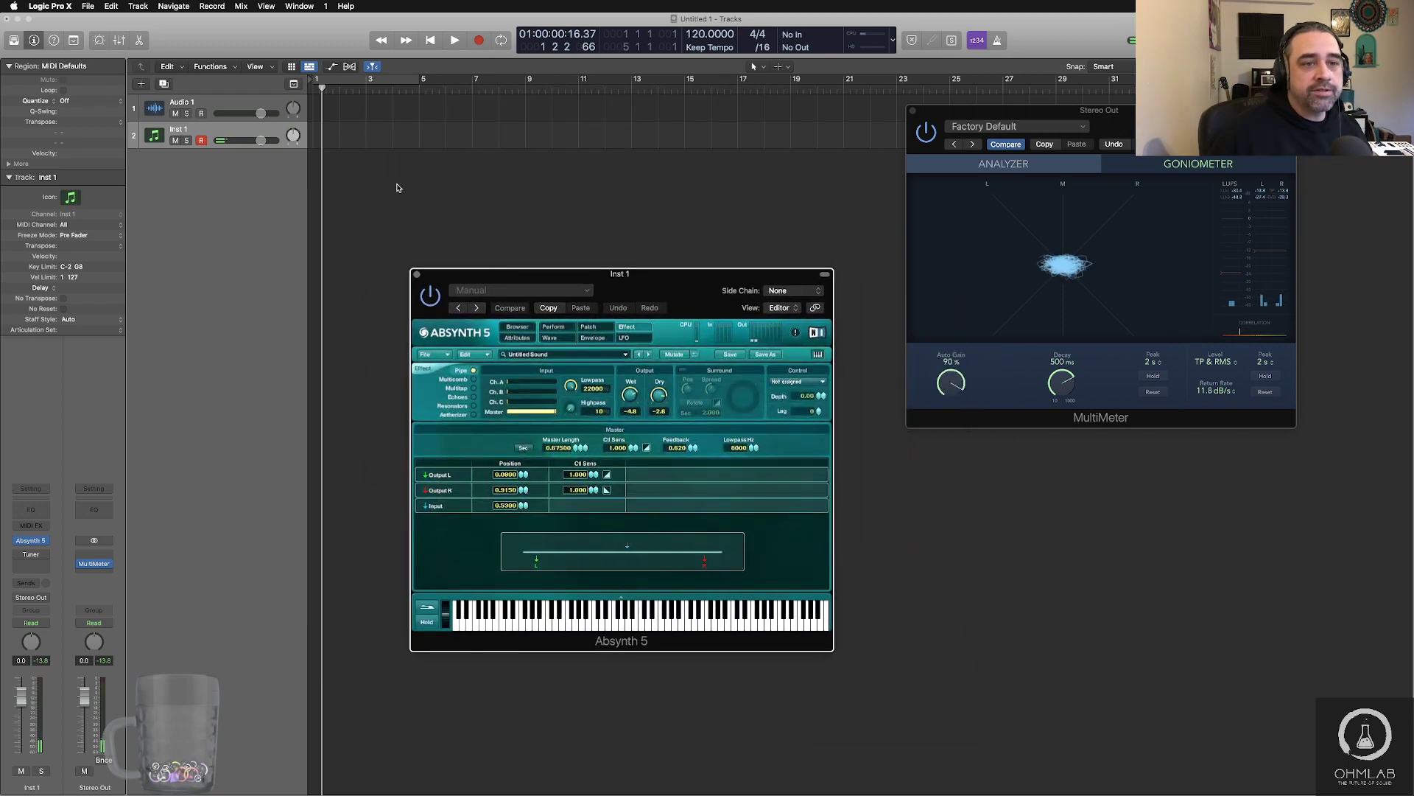
left_click(323, 100)
left_click_drag(322, 87, 293, 85)
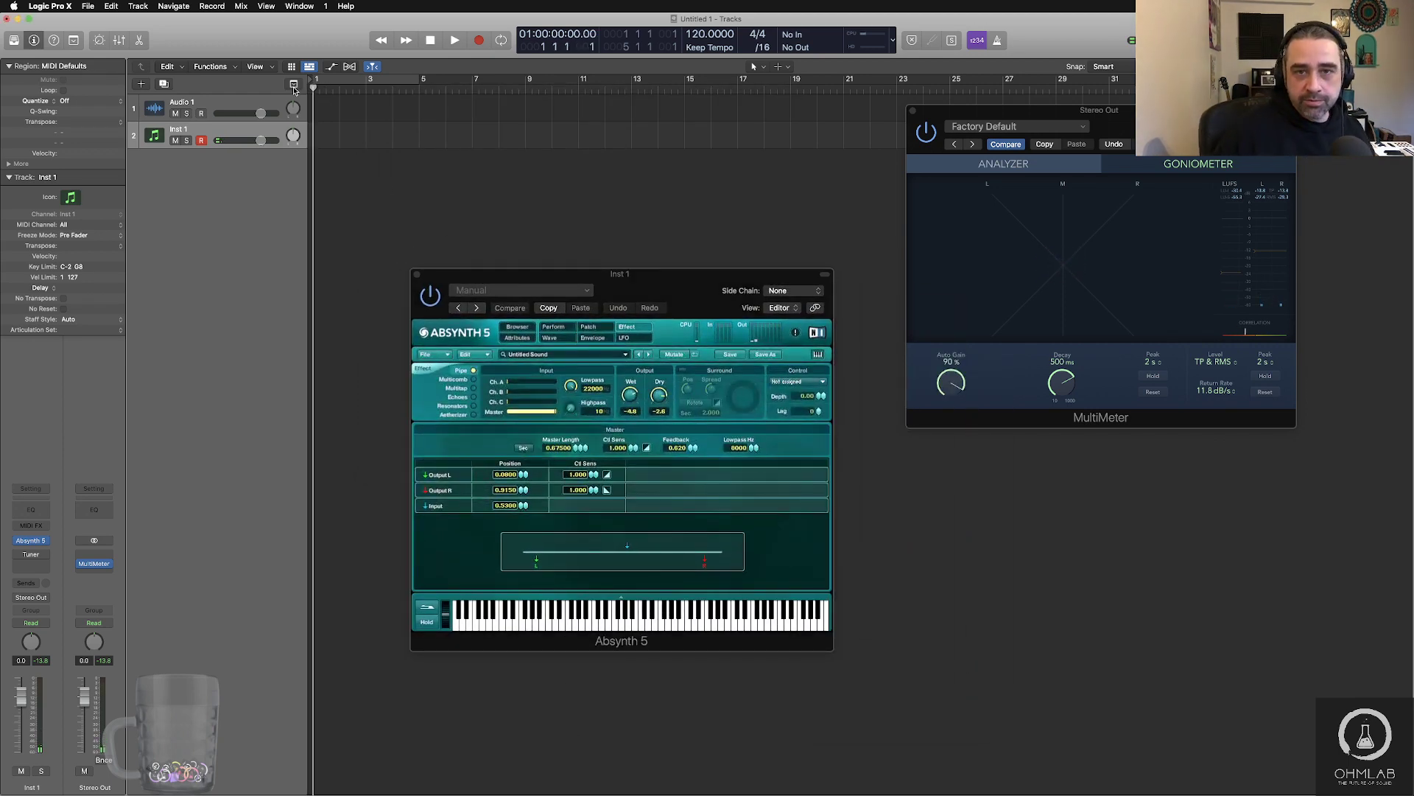
double_click(690, 34)
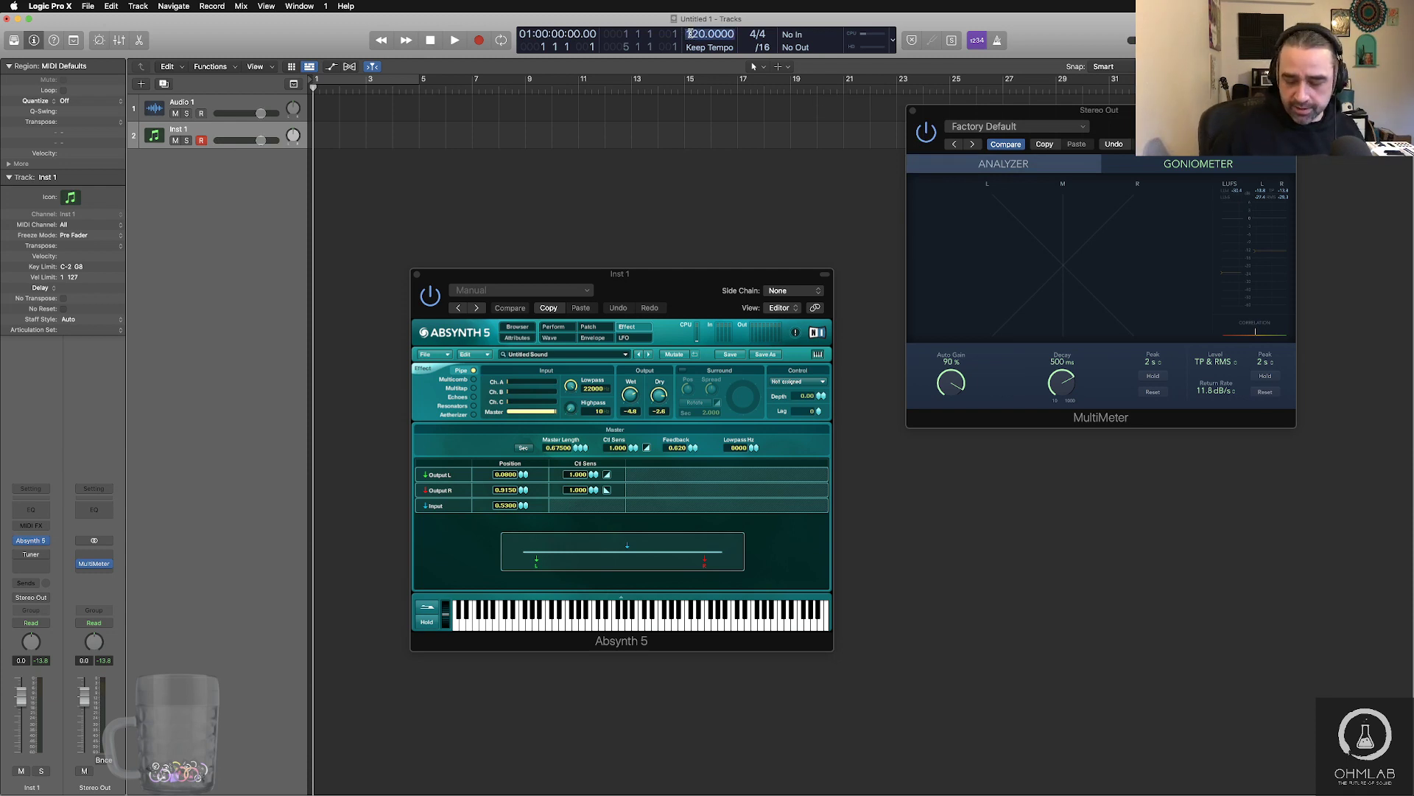
type("140")
key("Return")
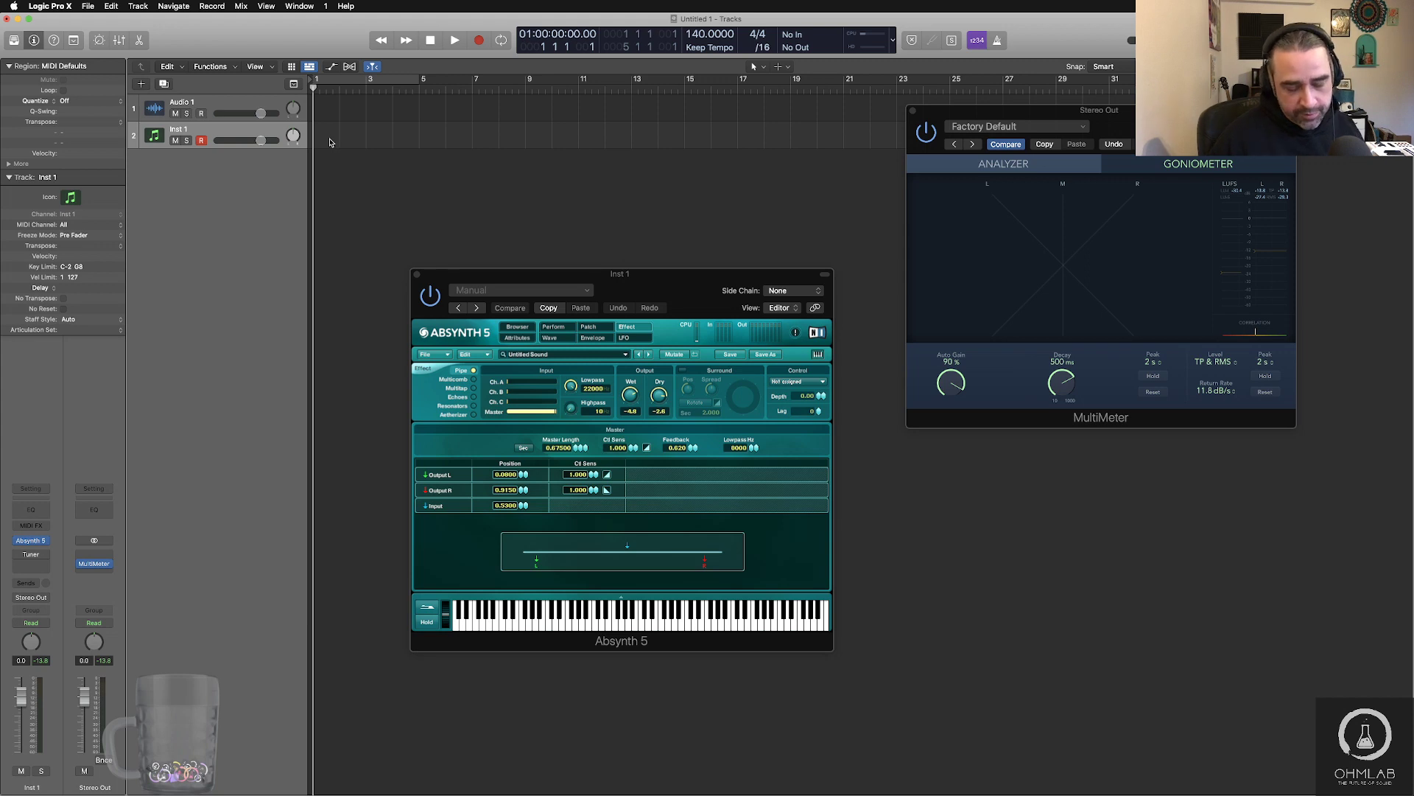
- Record a held A2 note on the Inst 1 track and select it in the recorded region's Piano Roll
key("r")
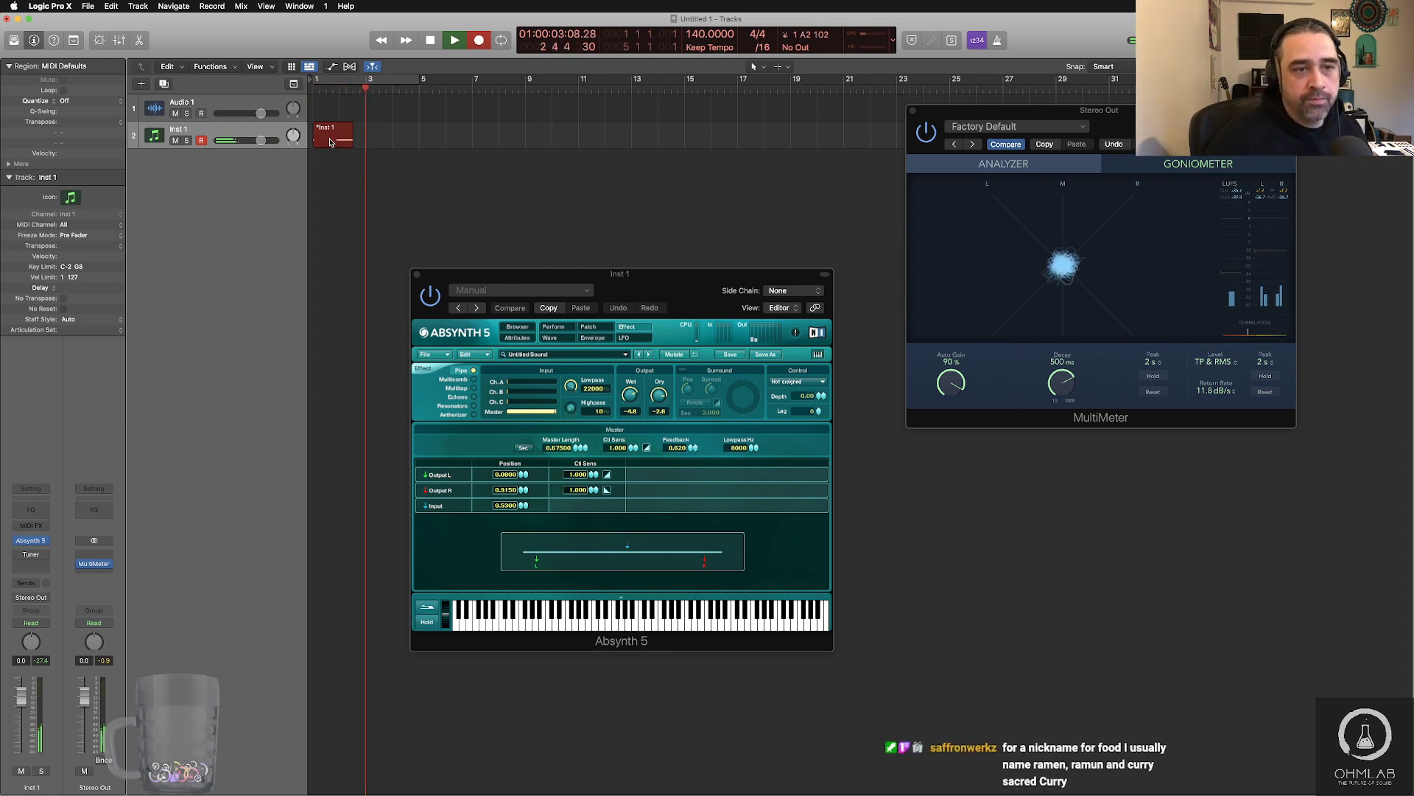
key("space")
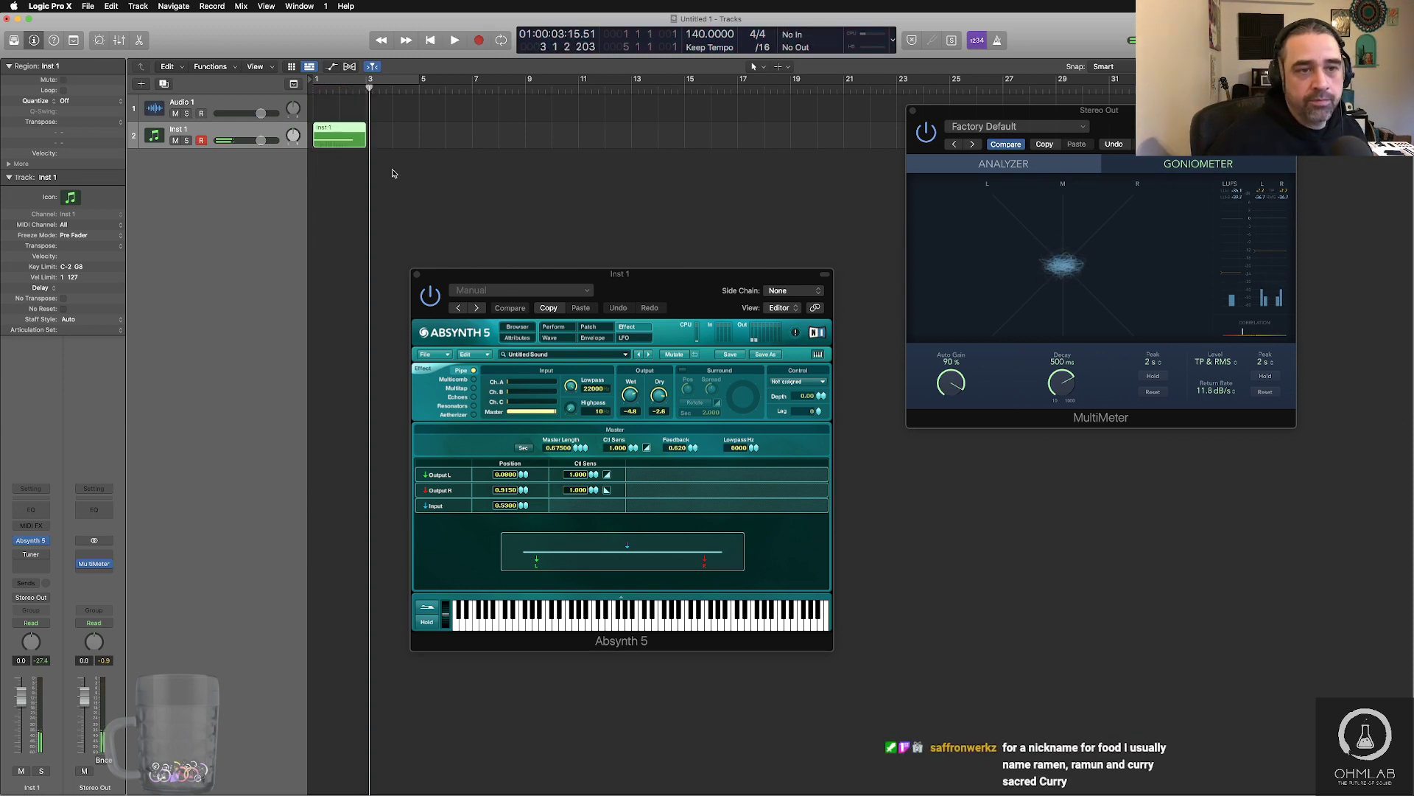
double_click(350, 142)
left_click(367, 677)
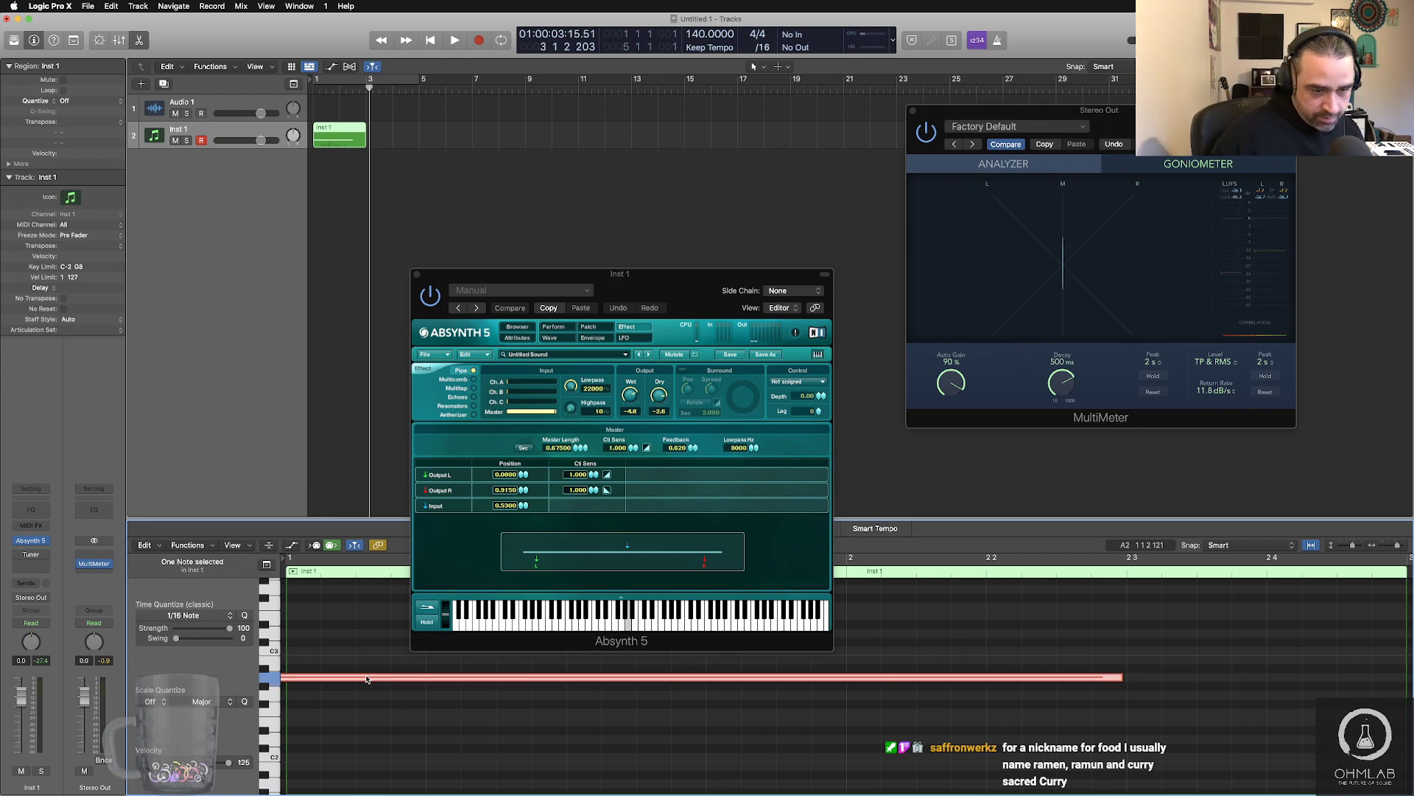
- Align the recorded note with the start of bar 1 using Snap Notes to Absolute Value
left_click_drag(367, 678, 391, 678)
left_click(1251, 546)
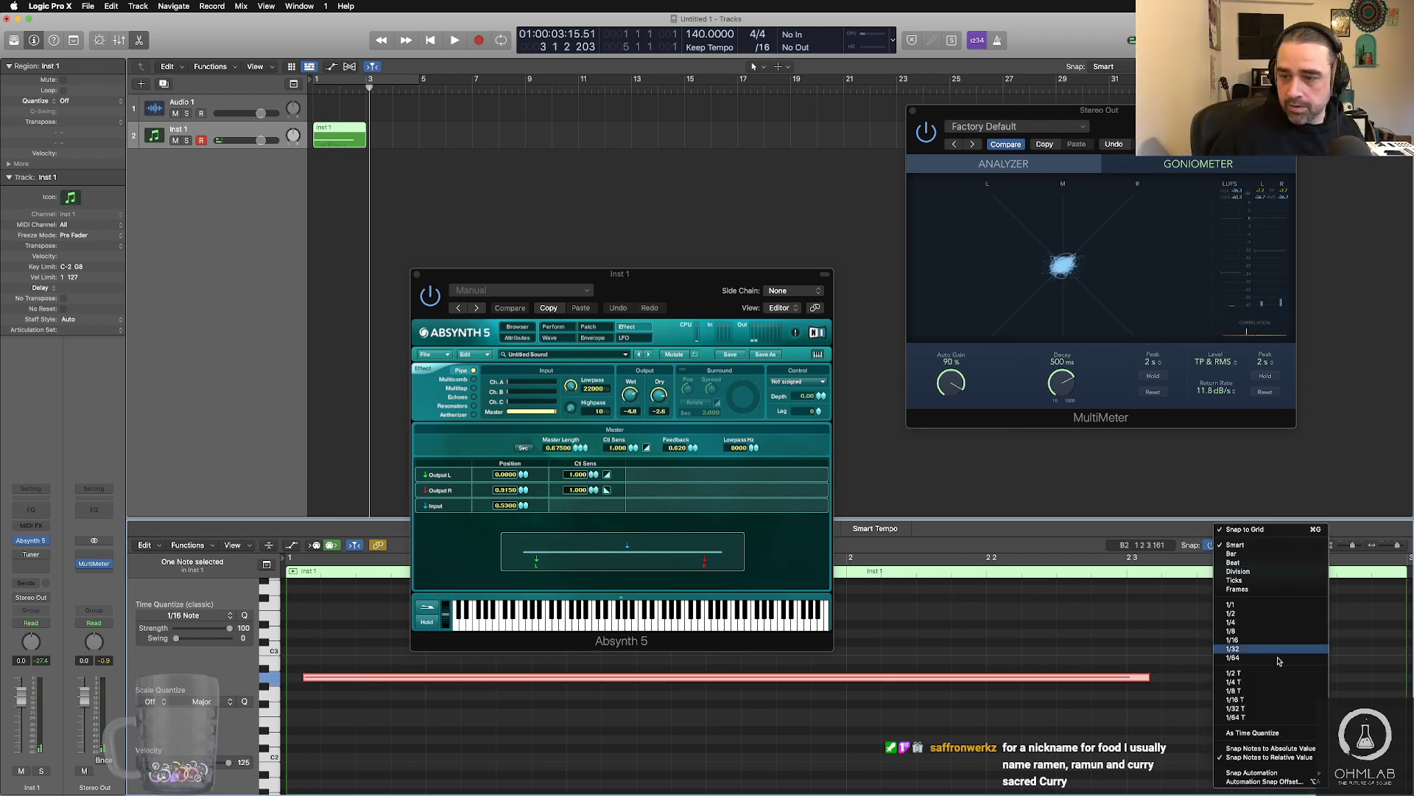
left_click(1295, 748)
left_click_drag(372, 678, 354, 680)
scroll(382, 674, "down", 8)
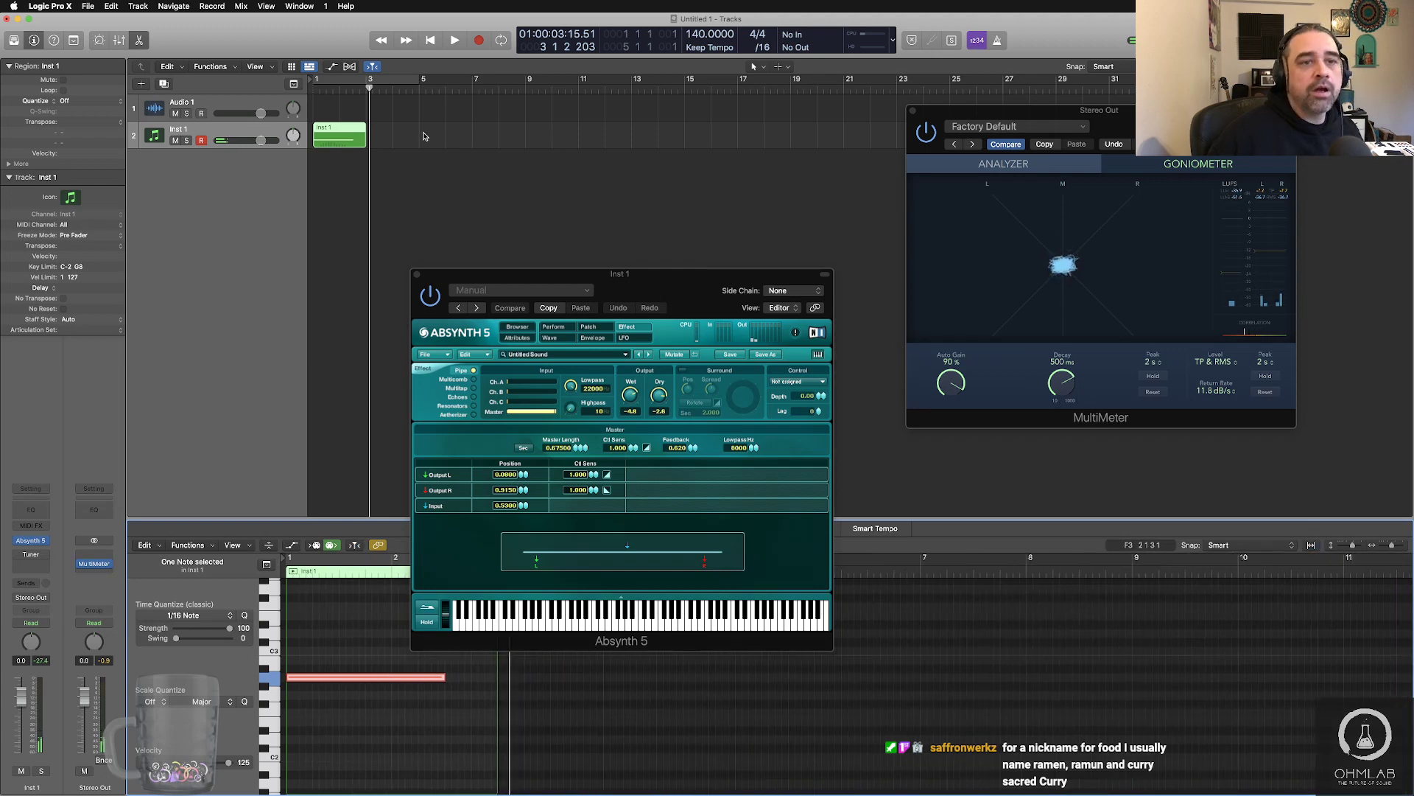
- Extend the Inst 1 region to bar 17 and lengthen its note to fill the whole region
left_click_drag(829, 162, 743, 164)
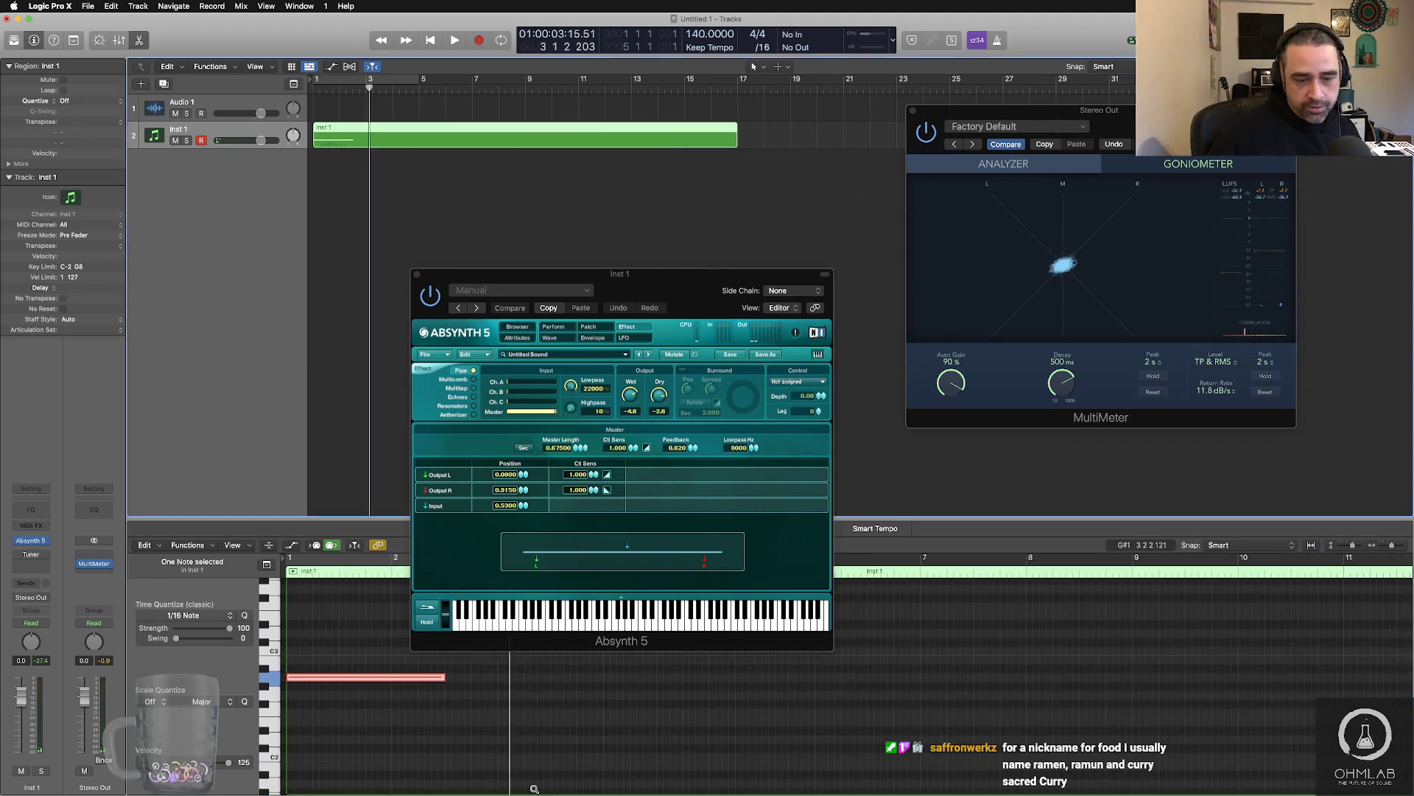
scroll(531, 787, "down", 5)
left_click_drag(333, 677, 808, 677)
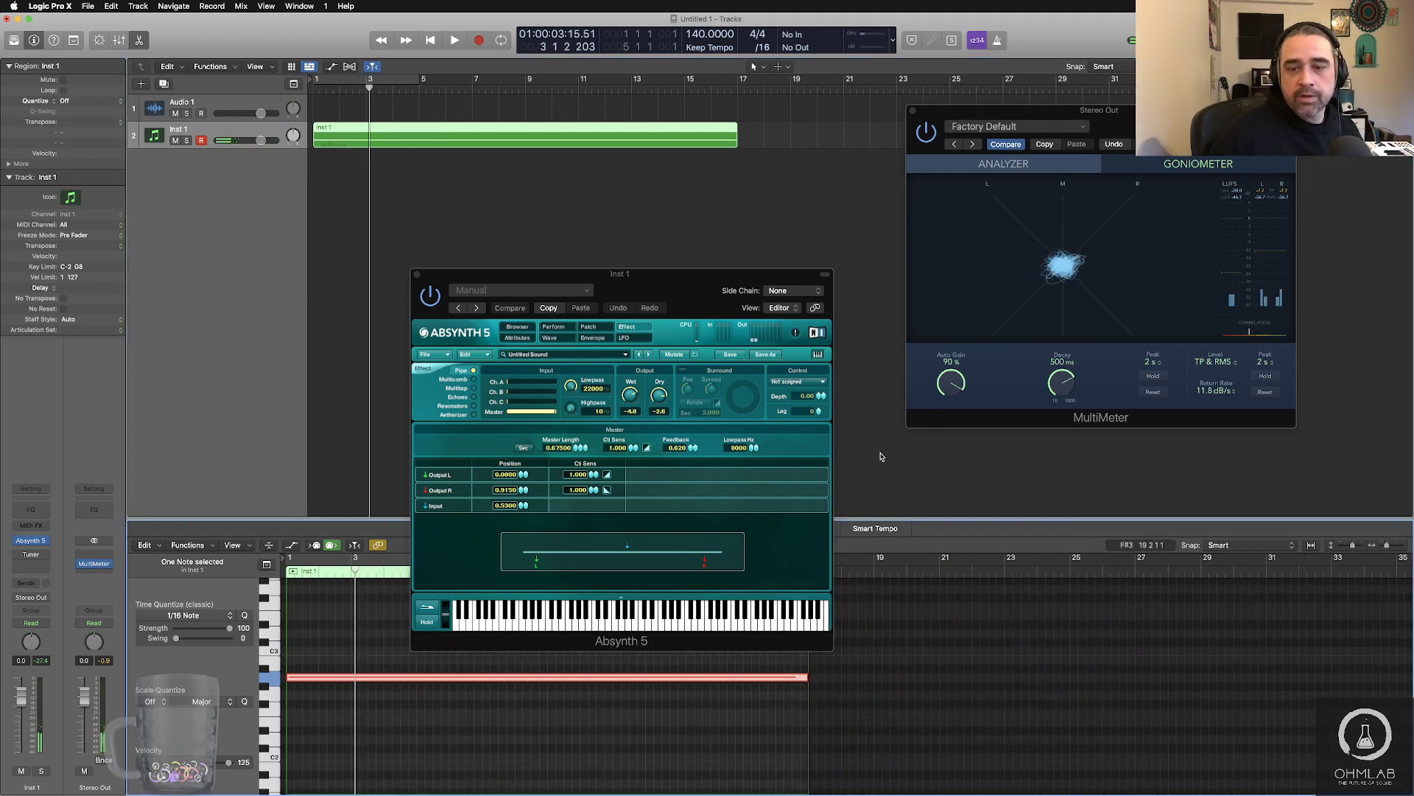
- Audition the extended Inst 1 region from the start of the project
left_click(418, 238)
key("Return")
key("space")
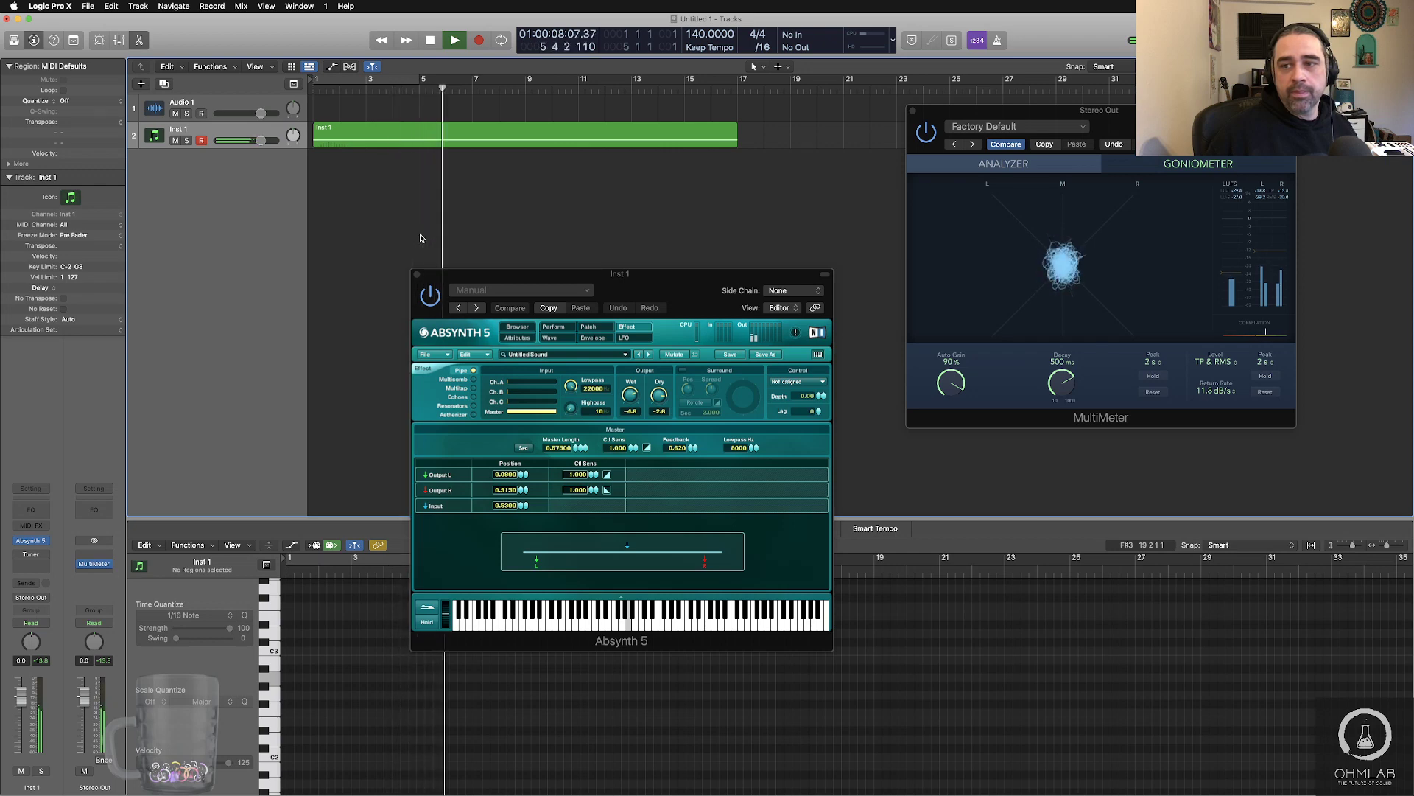
key("space")
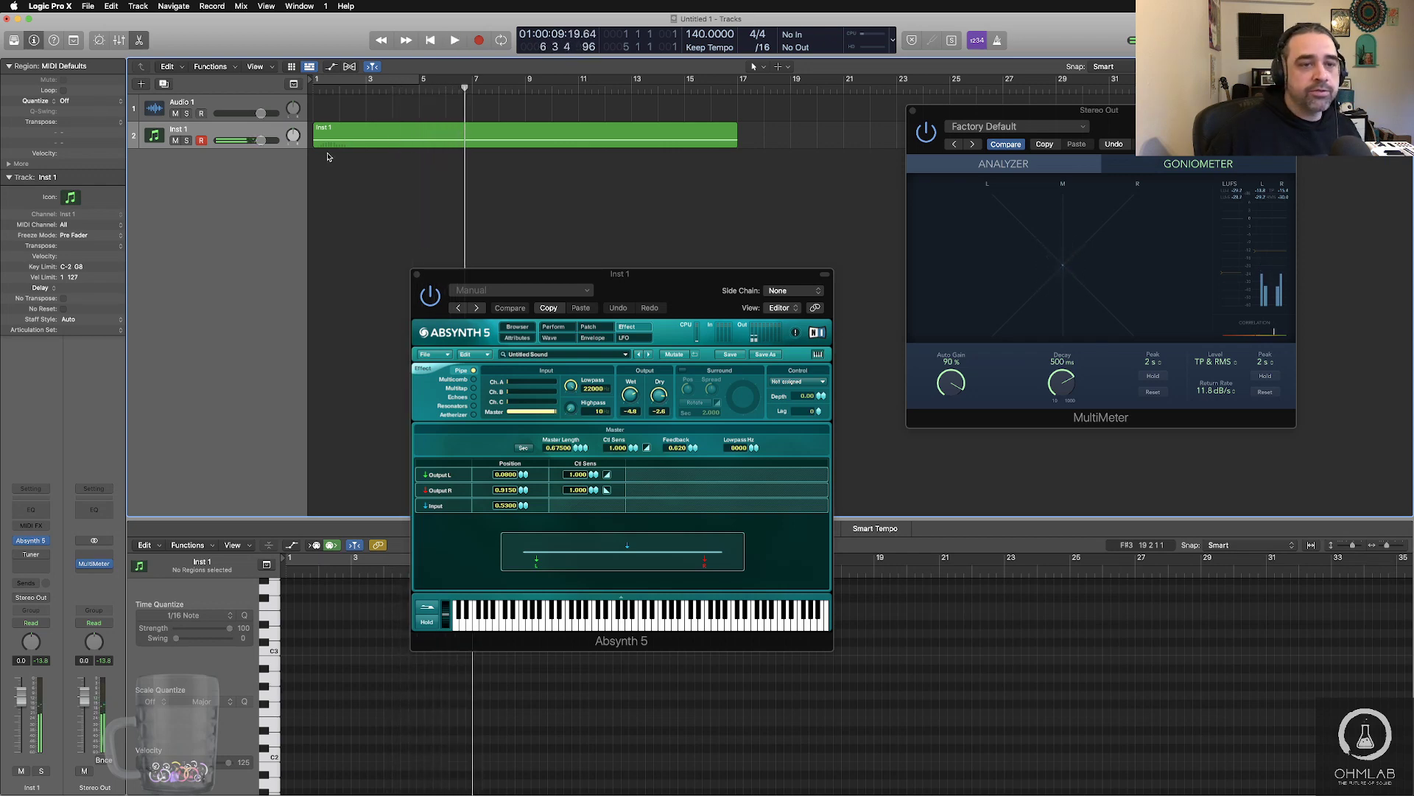
- Bounce the Inst 1 region in place to a new track named Grainy Atmos, leaving the source region as is
left_click(341, 142)
key("ctrl+b")
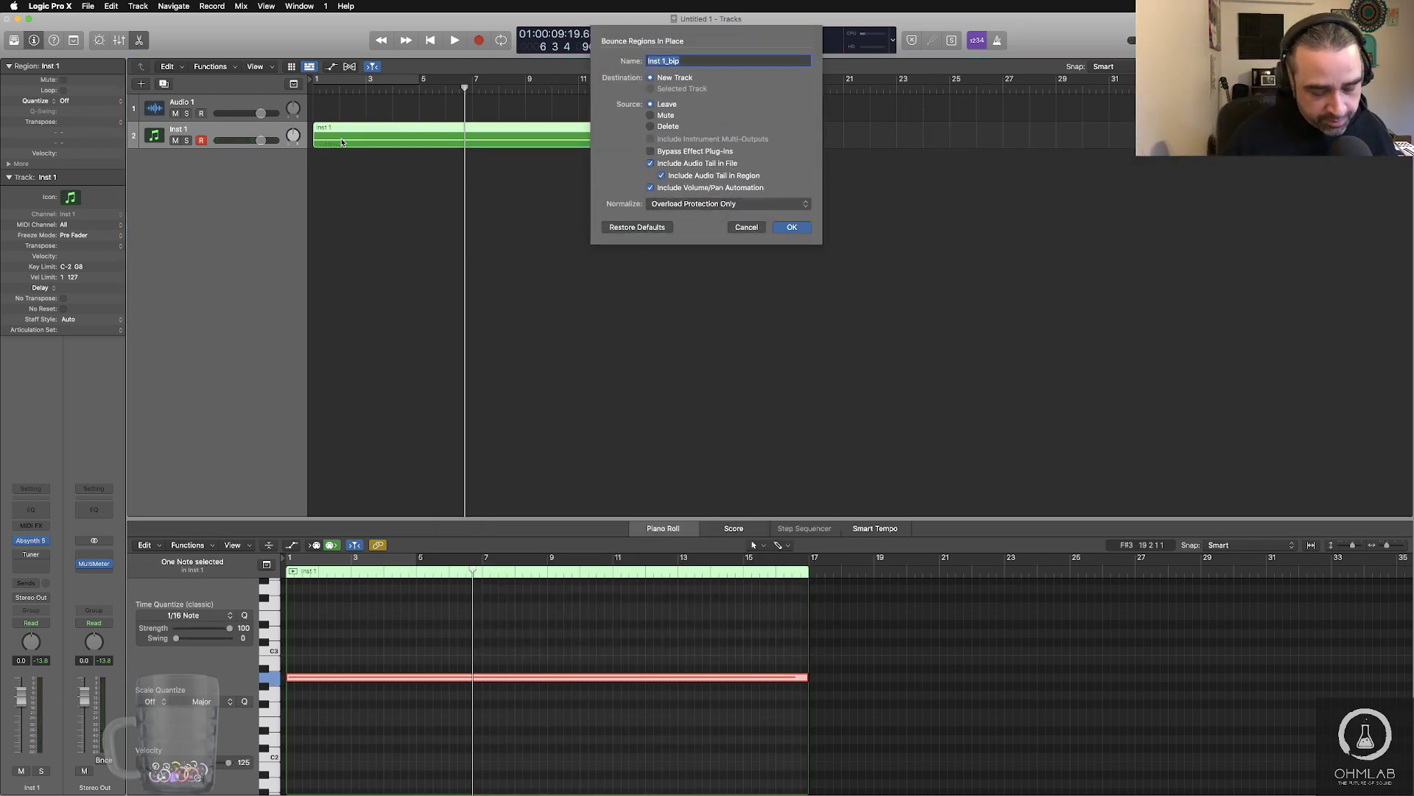
type("Grainy")
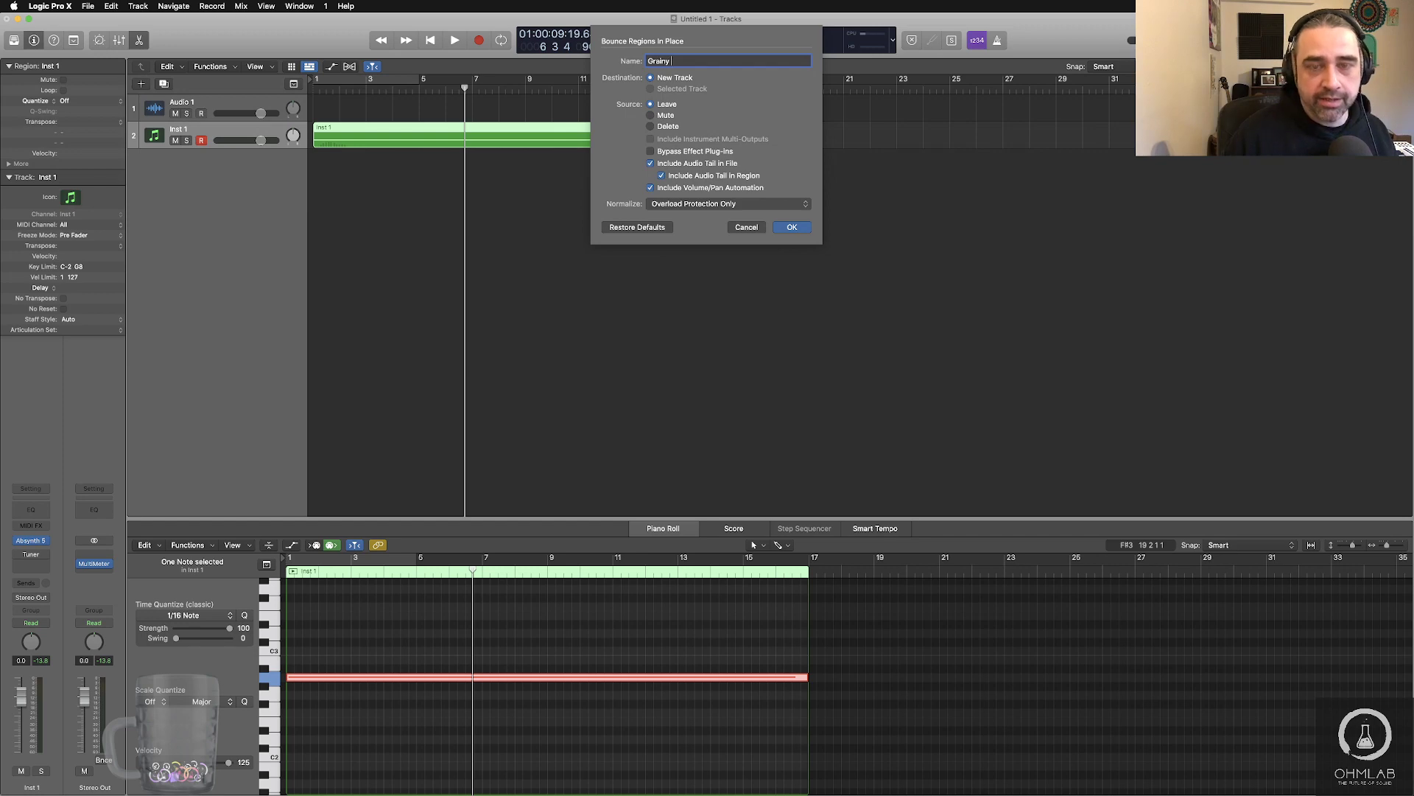
type(" Atmos")
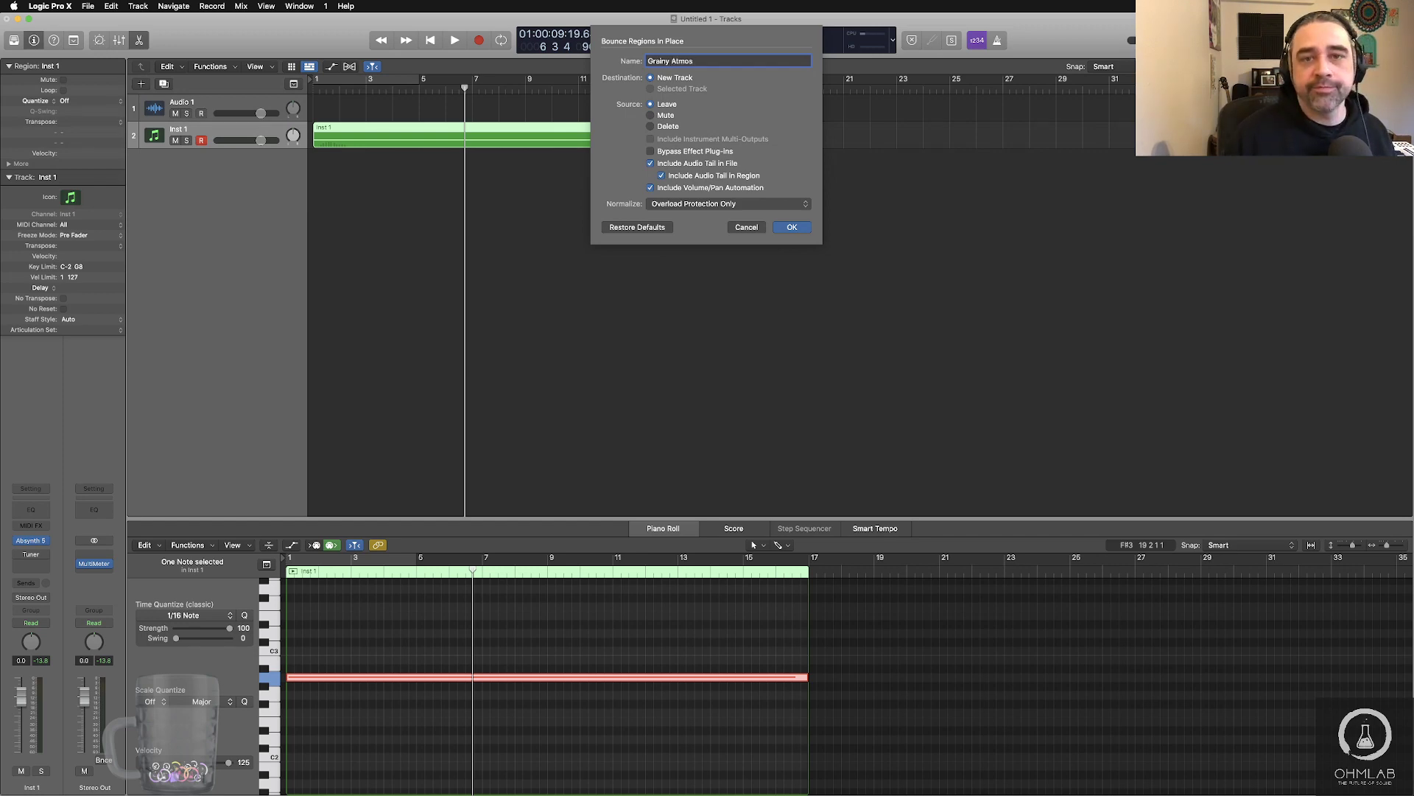
key("Return")
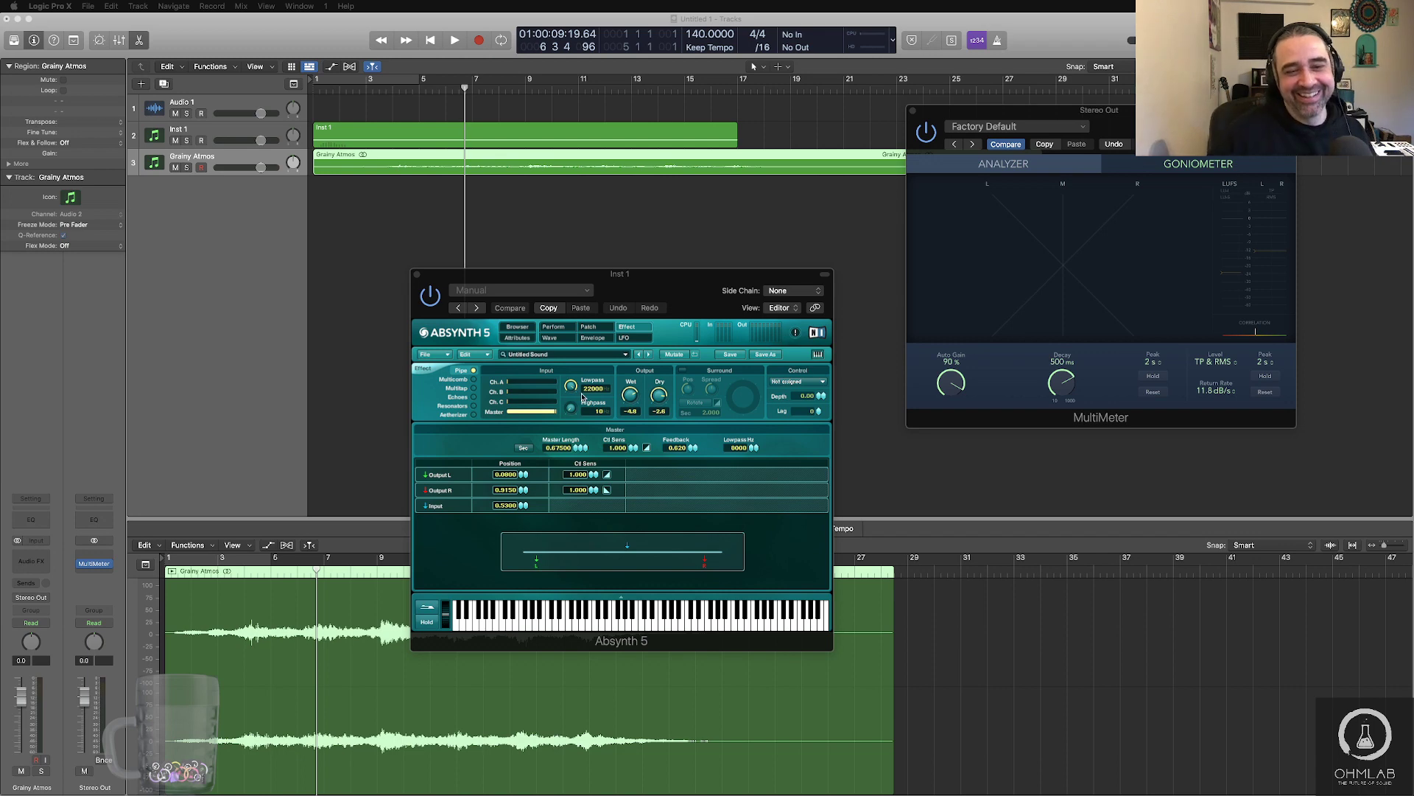
- Reposition the Absynth window below the tracks and display the sound's Patch page
left_click_drag(673, 289, 744, 235)
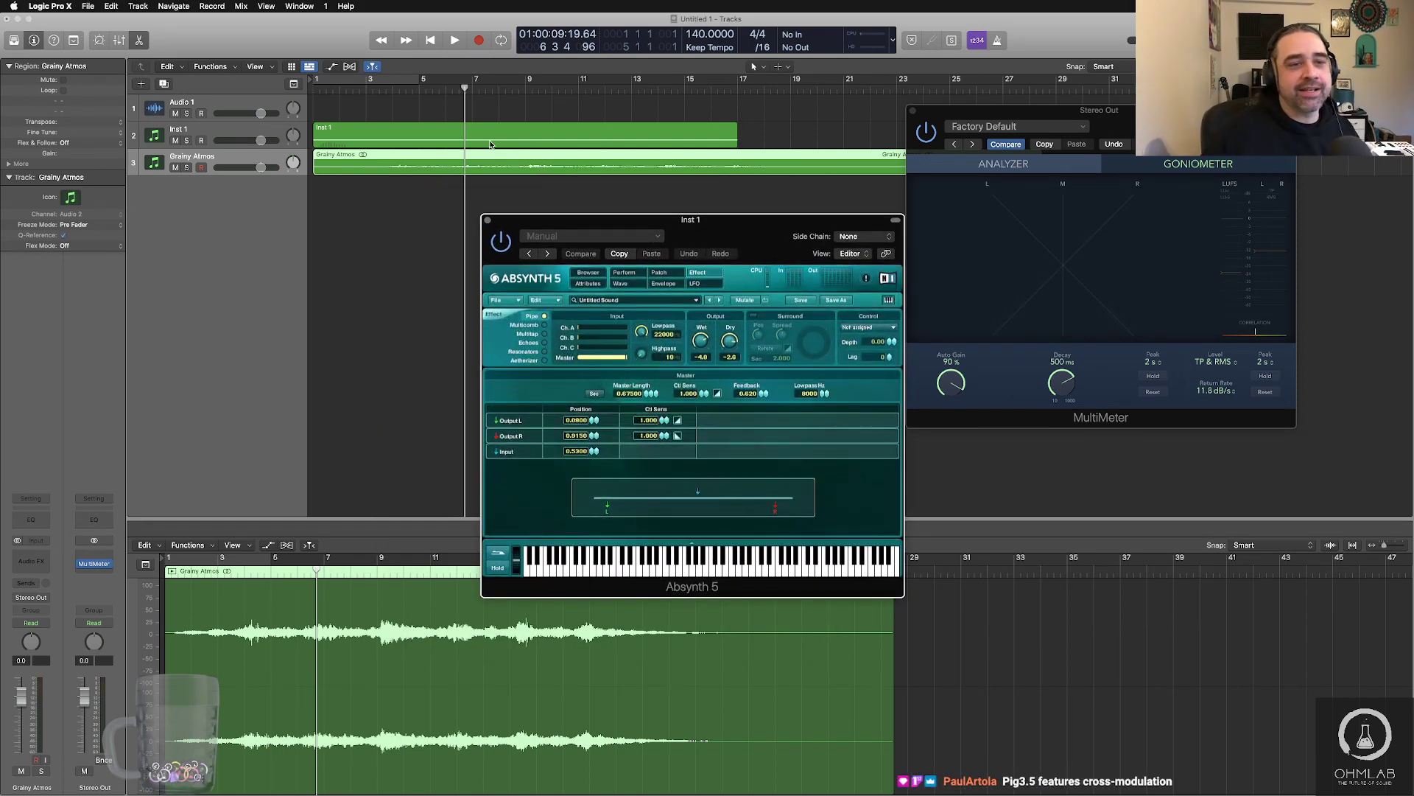
left_click_drag(745, 233, 634, 221)
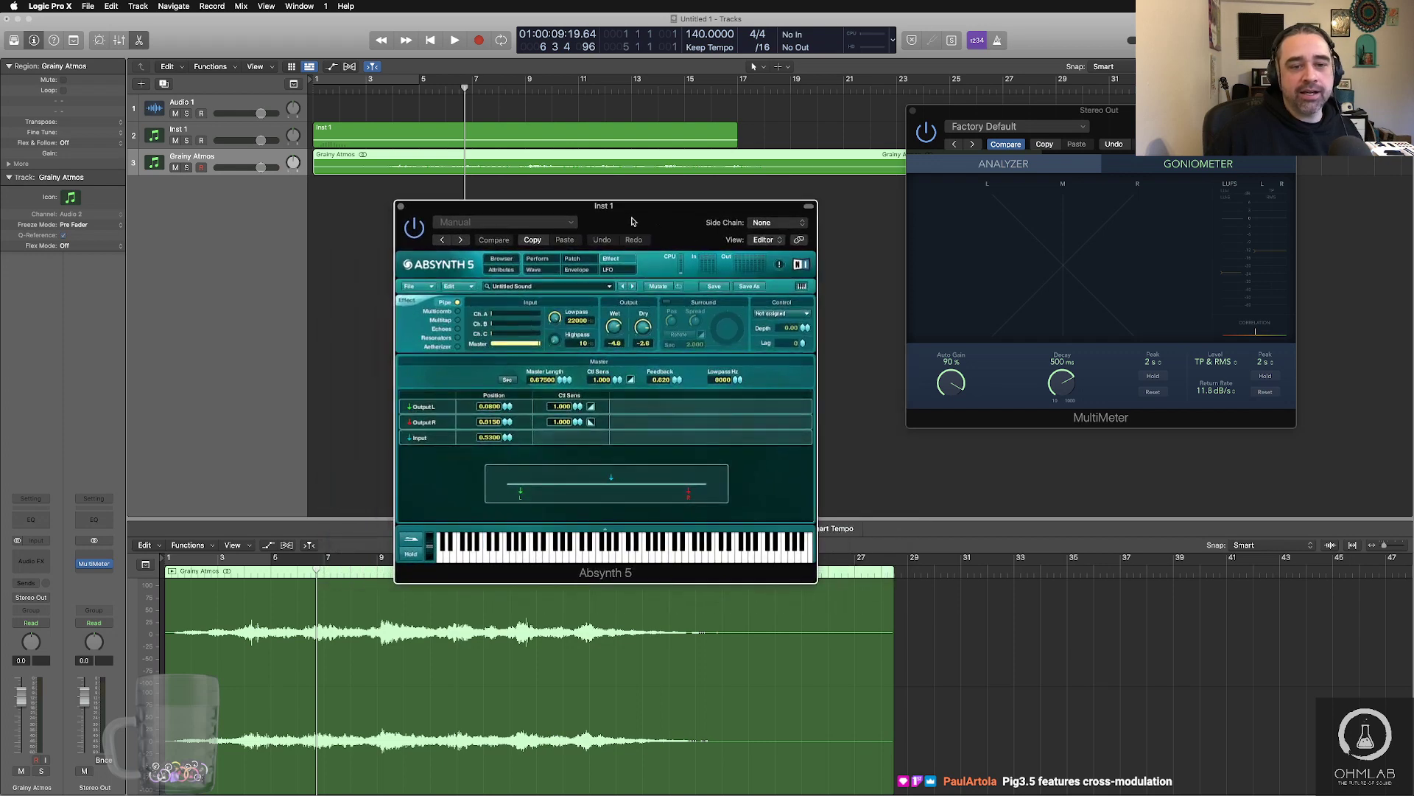
left_click(582, 260)
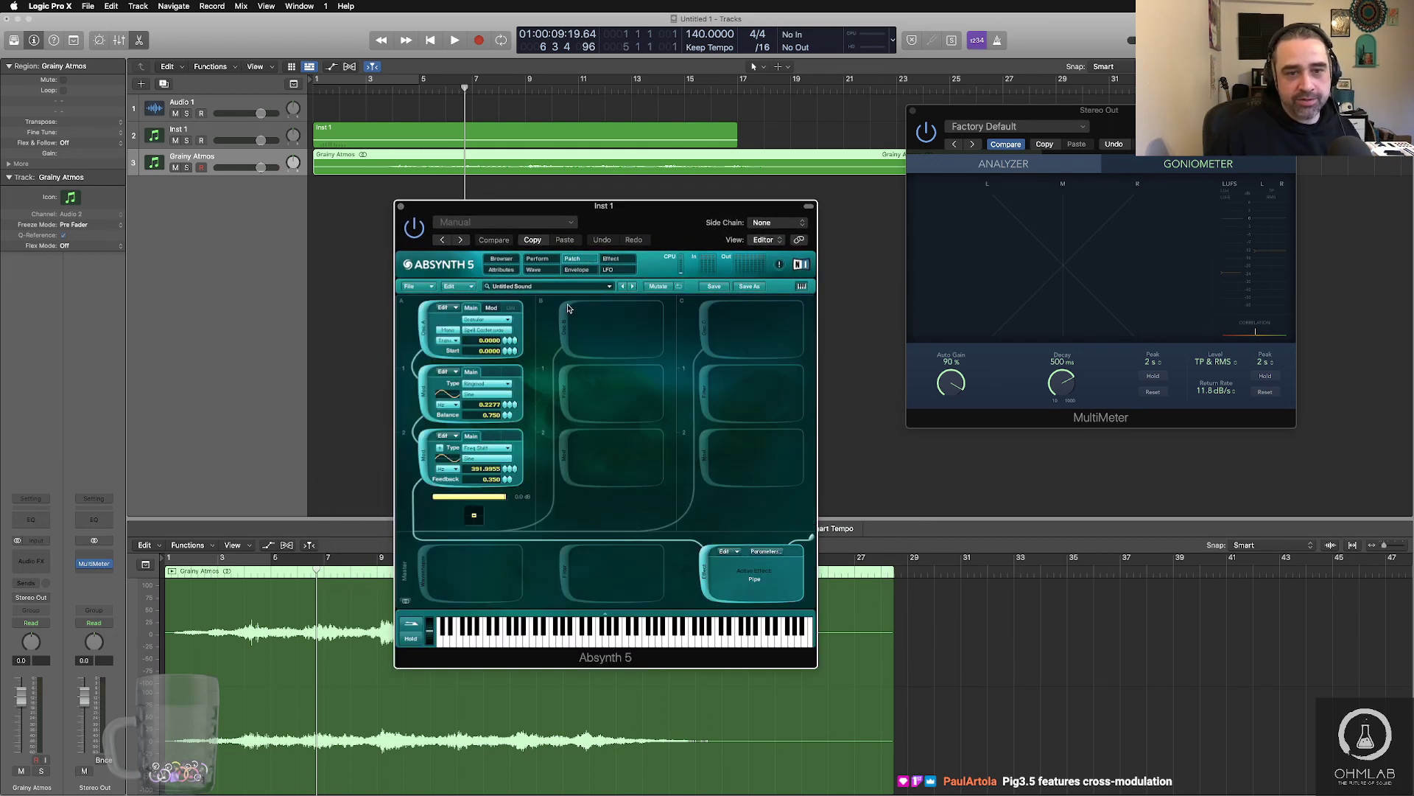
- Tag the sound's instrument types as Synth Pad and Soundscapes in its attributes, leaving Sound Effects unselected
left_click(504, 270)
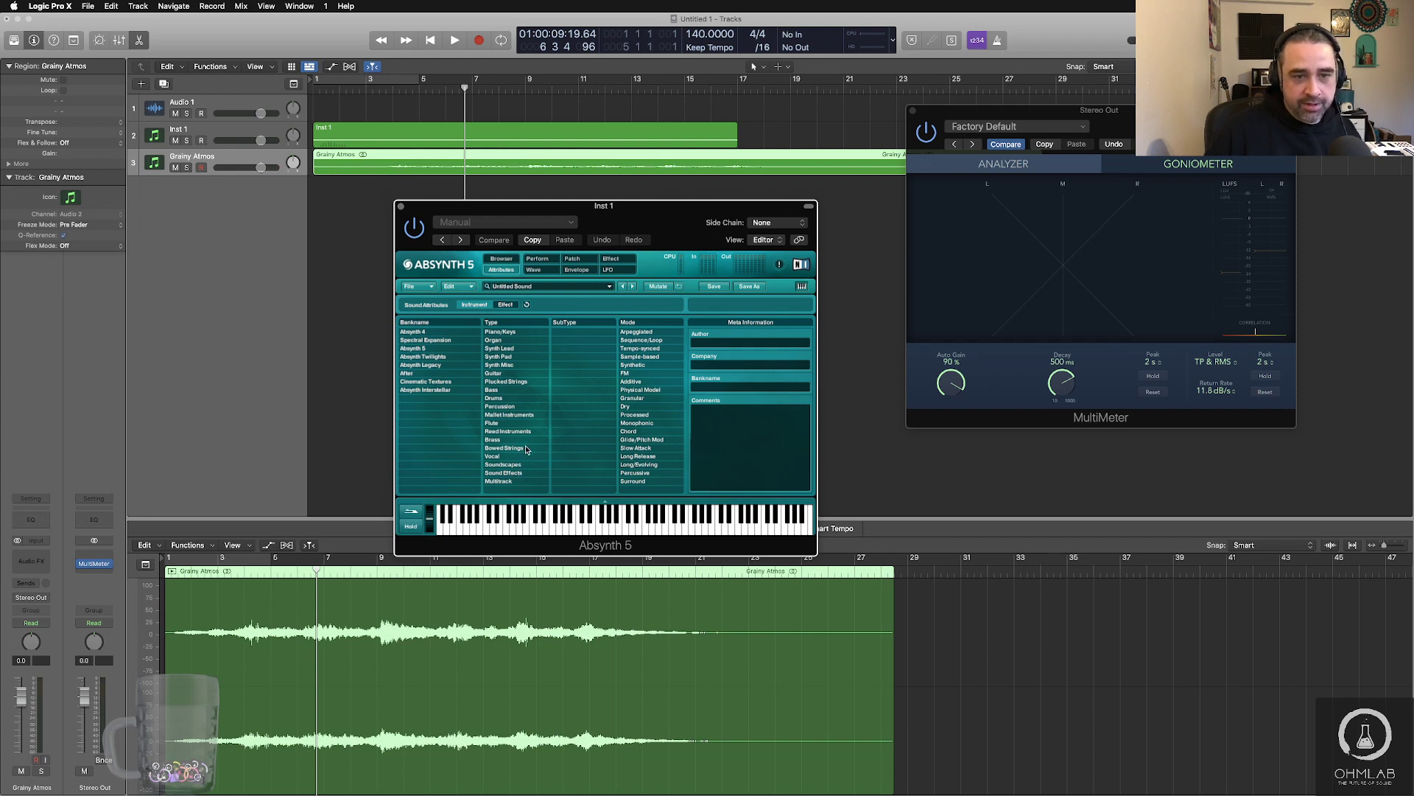
left_click(523, 357)
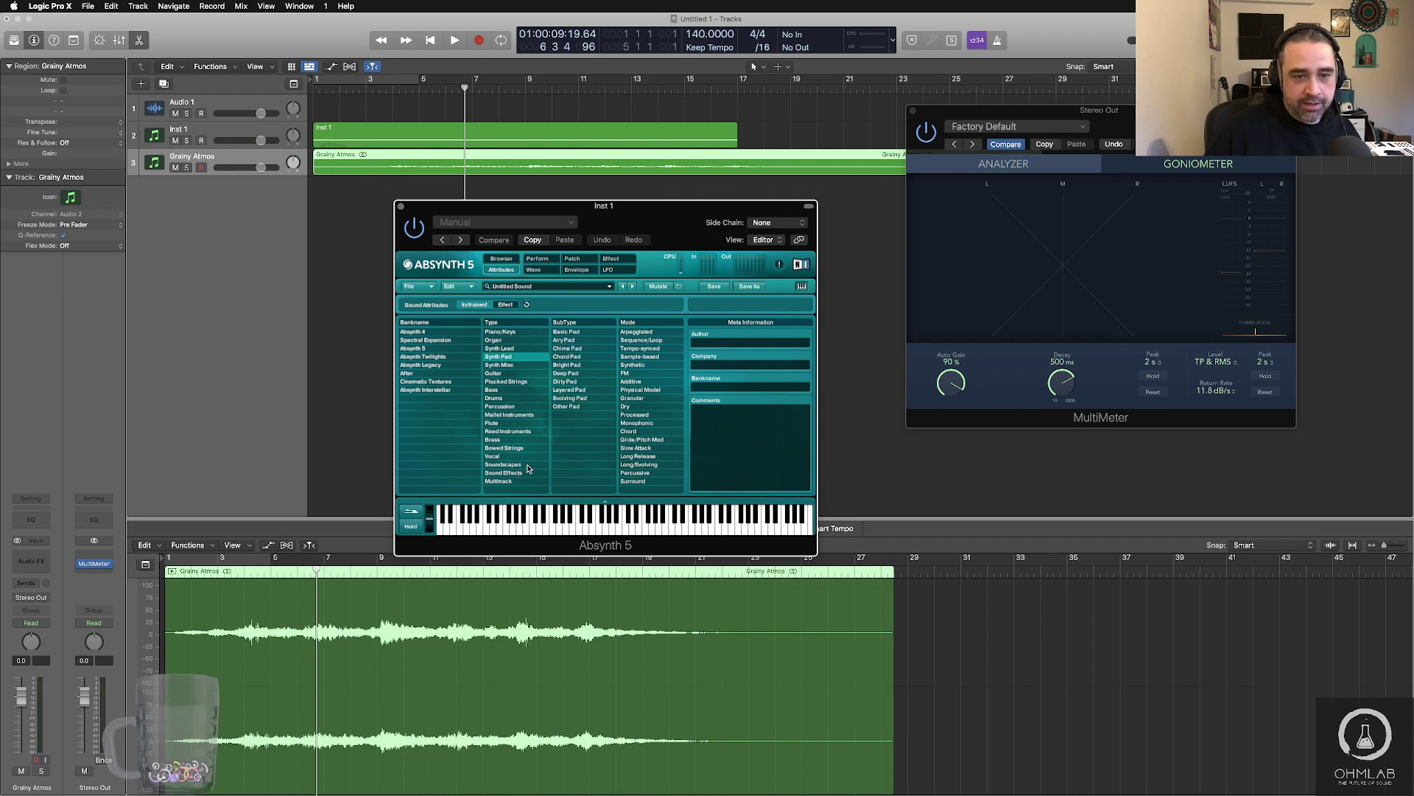
left_click(527, 467)
left_click(527, 474)
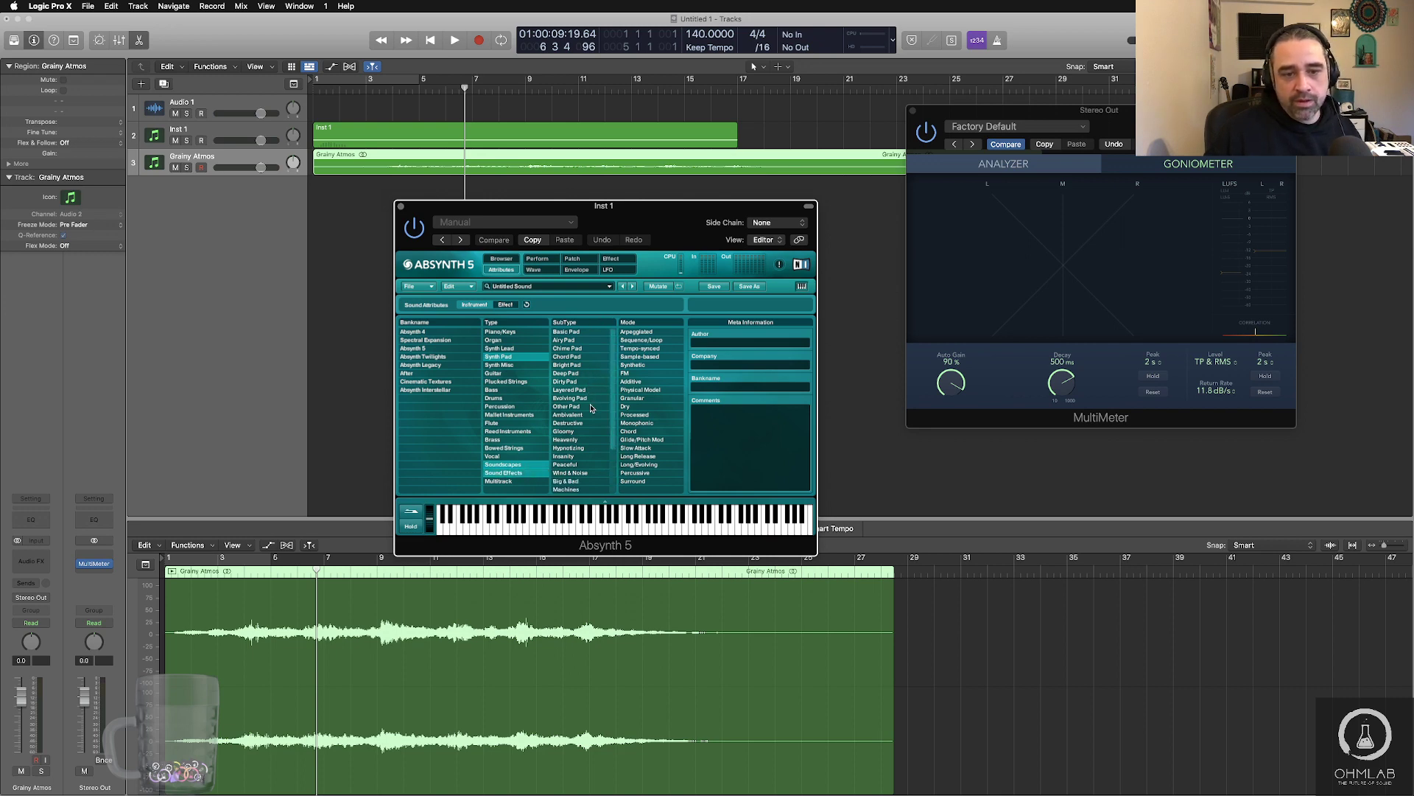
scroll(616, 449, "down", 3)
scroll(616, 449, "down", 2)
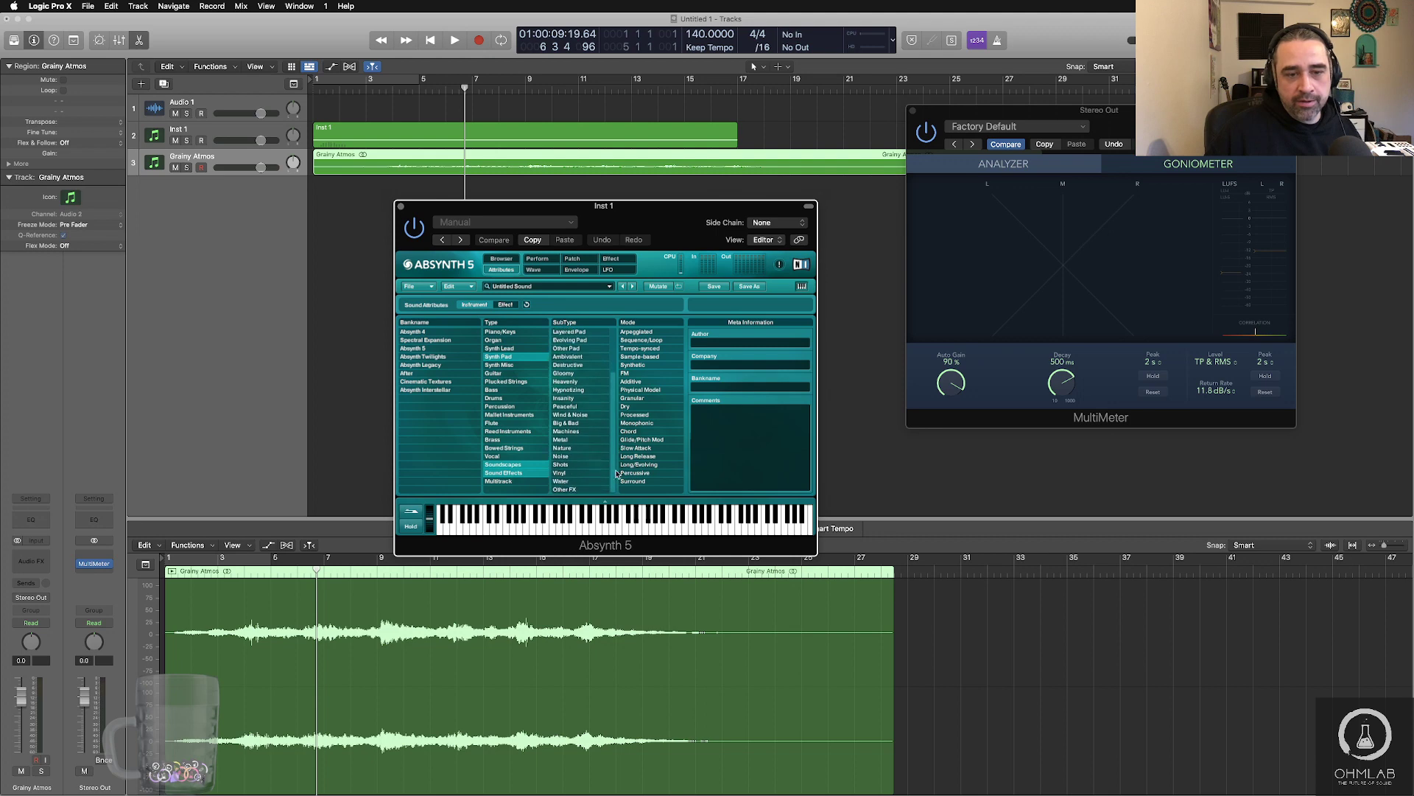
left_click(544, 475)
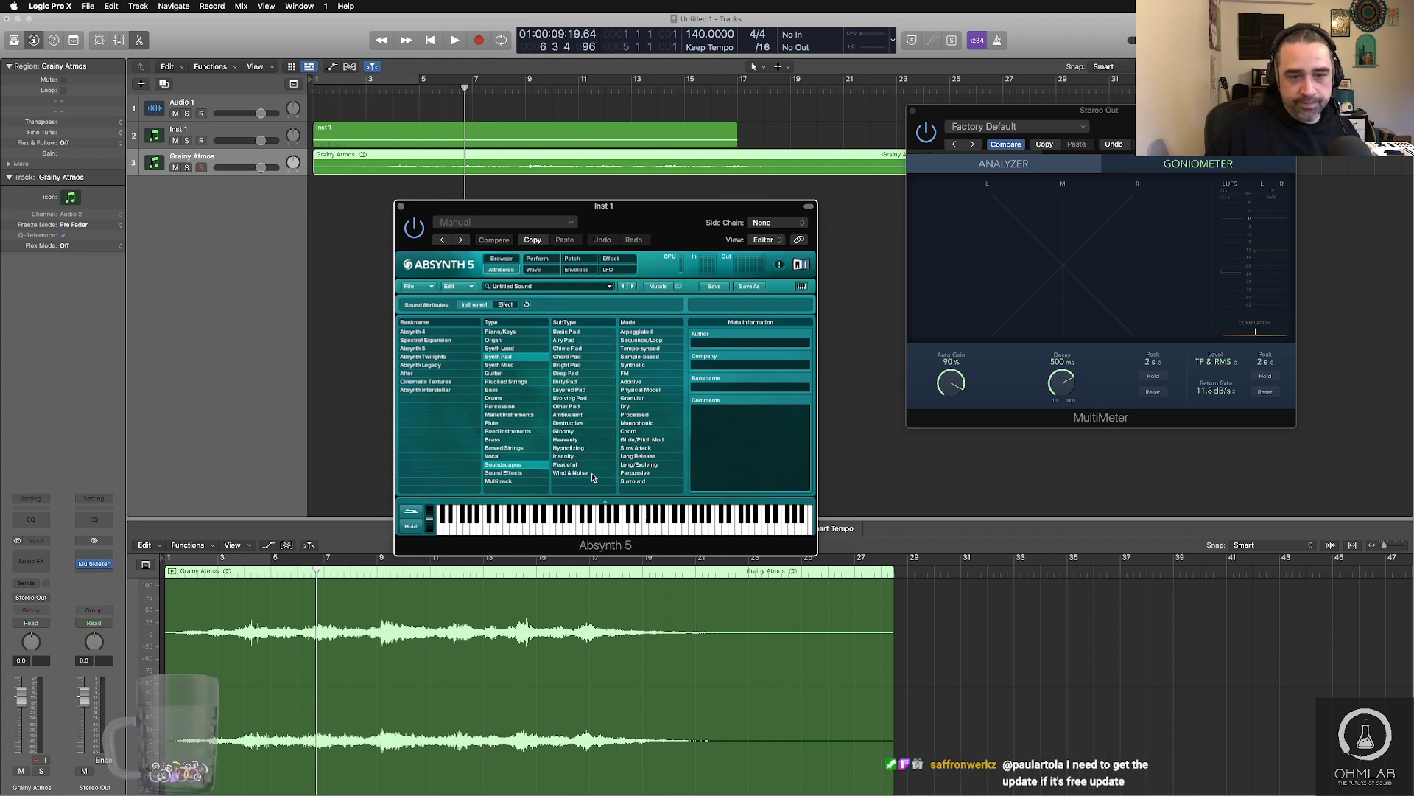
- Tag the sound's subtypes as Wind & Noise, Hypnotizing, Ambivalent and Airy Pad
left_click(592, 474)
left_click(582, 449)
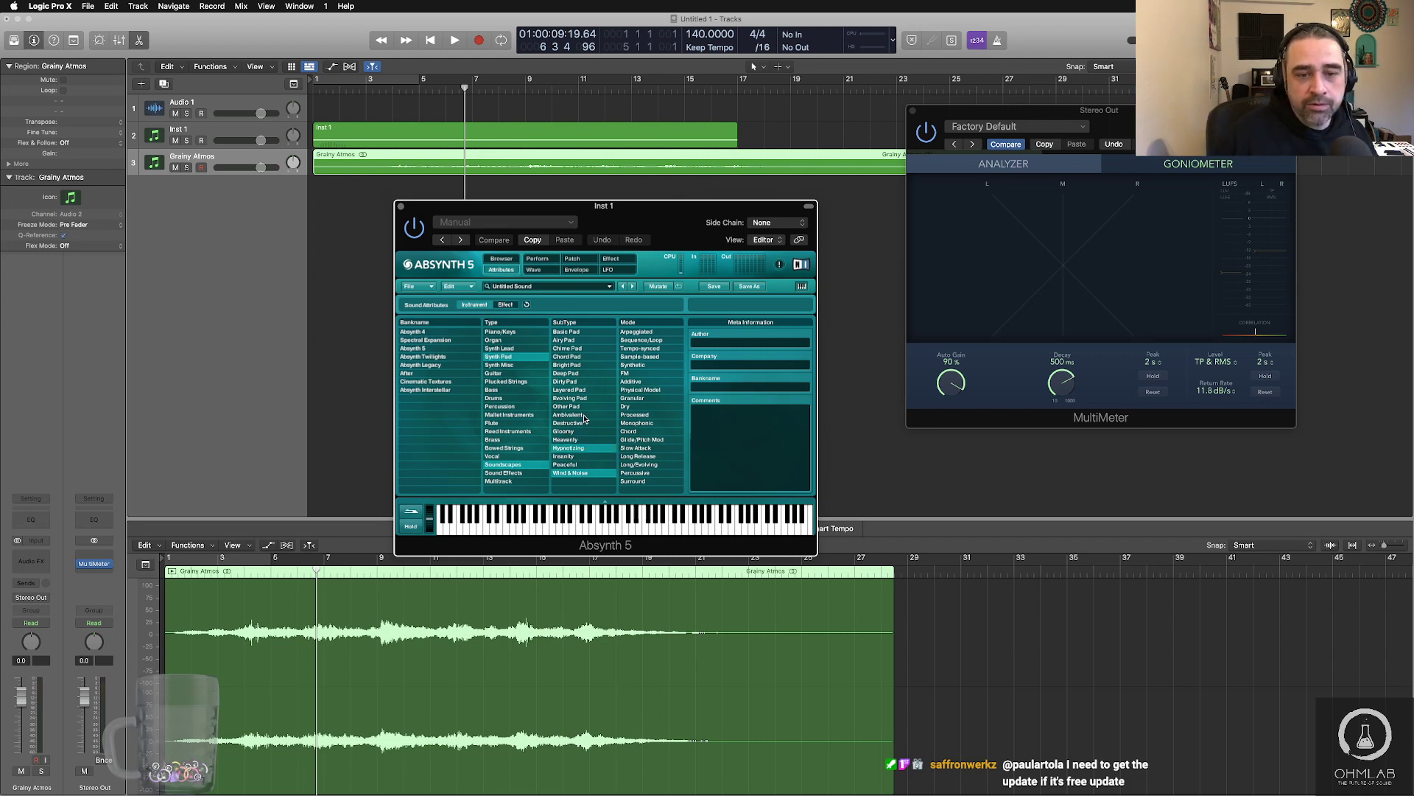
left_click(586, 417)
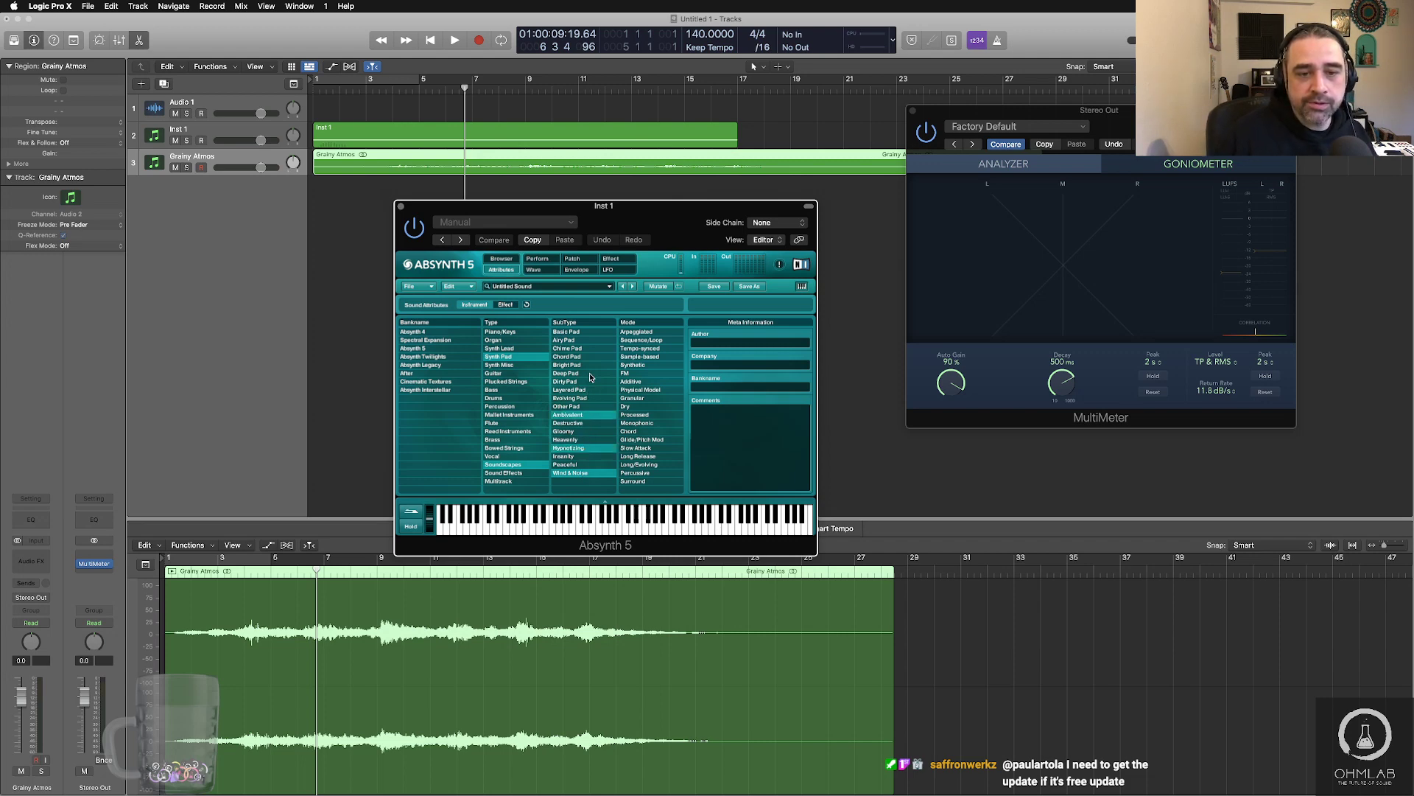
left_click(592, 343)
- Tag the sound's modes as Synthetic, Granular, Processed, Slow Attack and Long Release
left_click(663, 366)
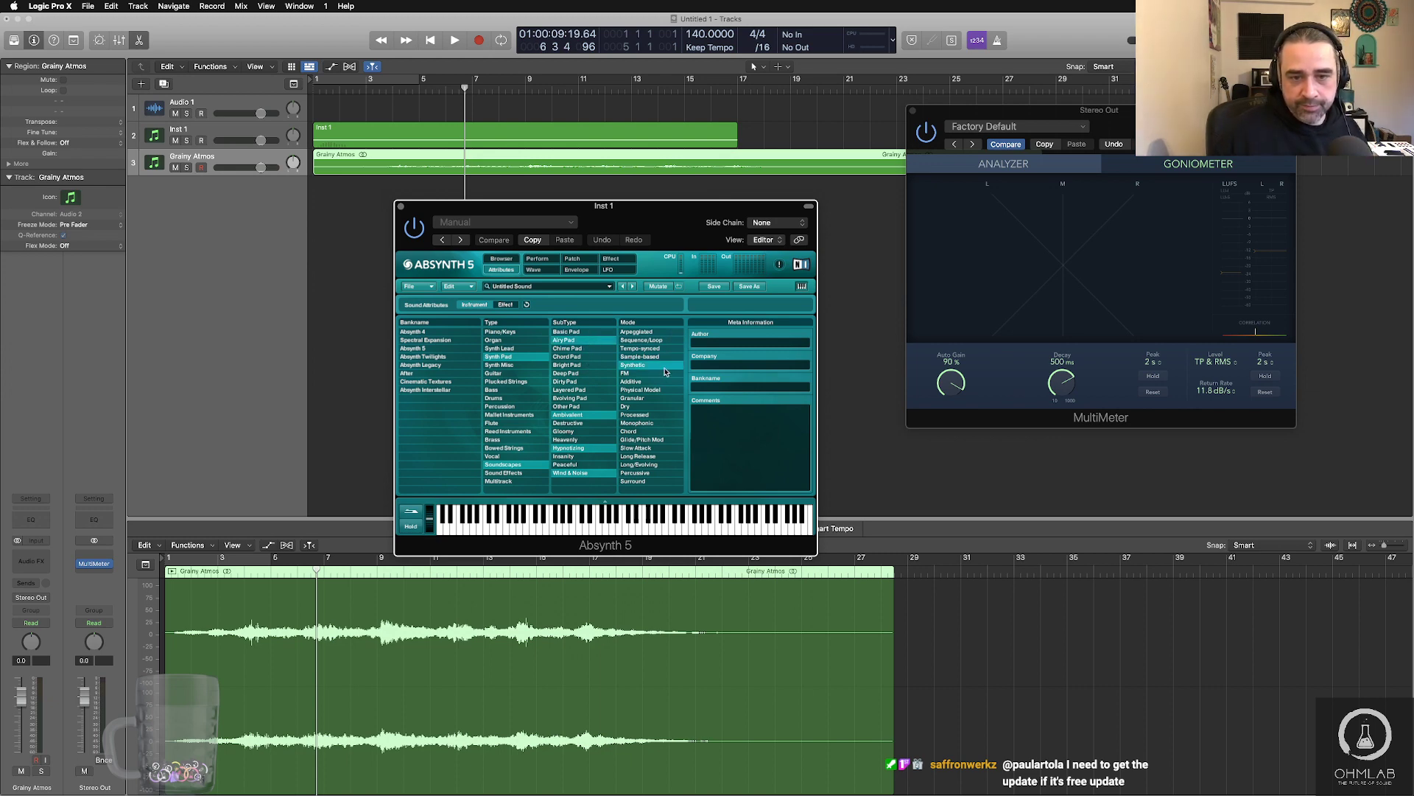
left_click(669, 398)
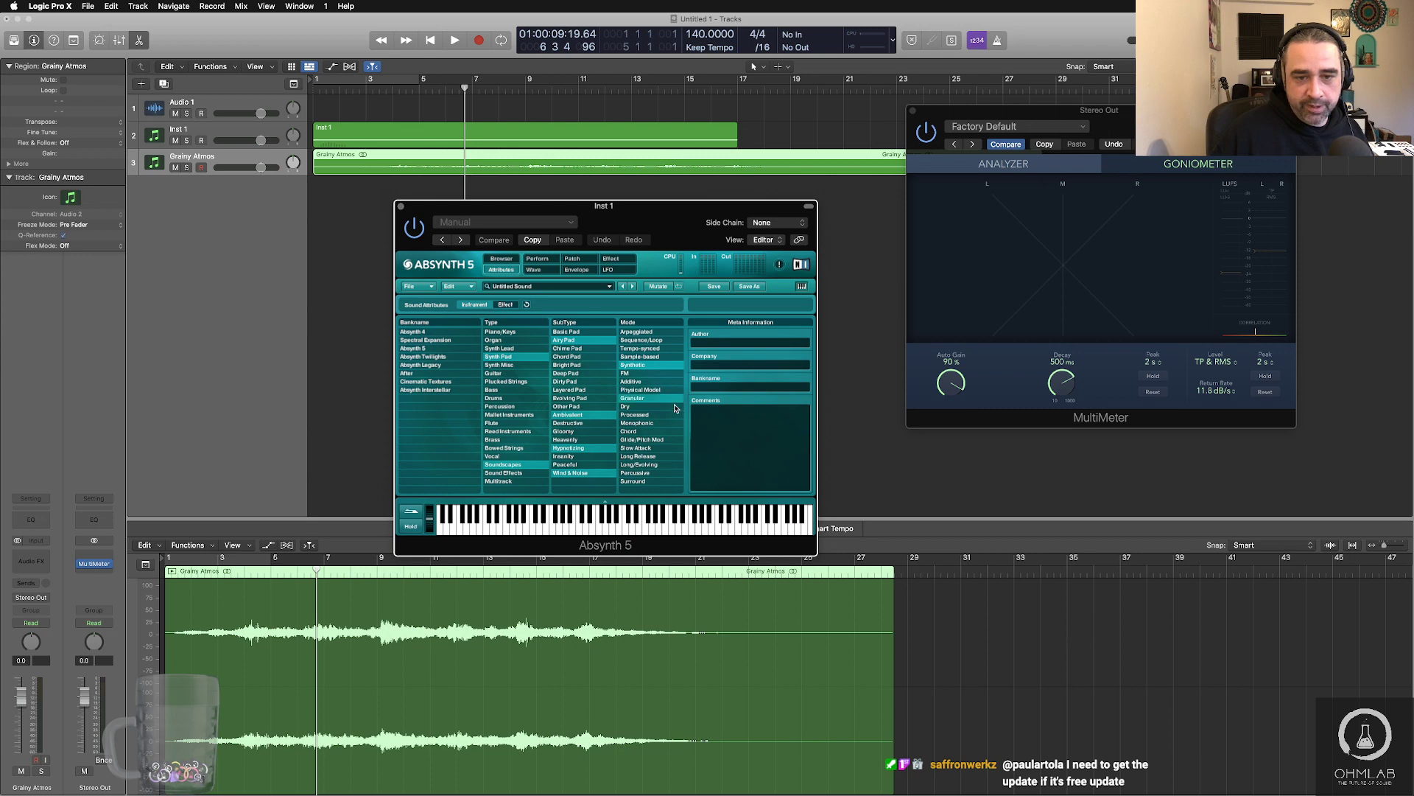
left_click(676, 414)
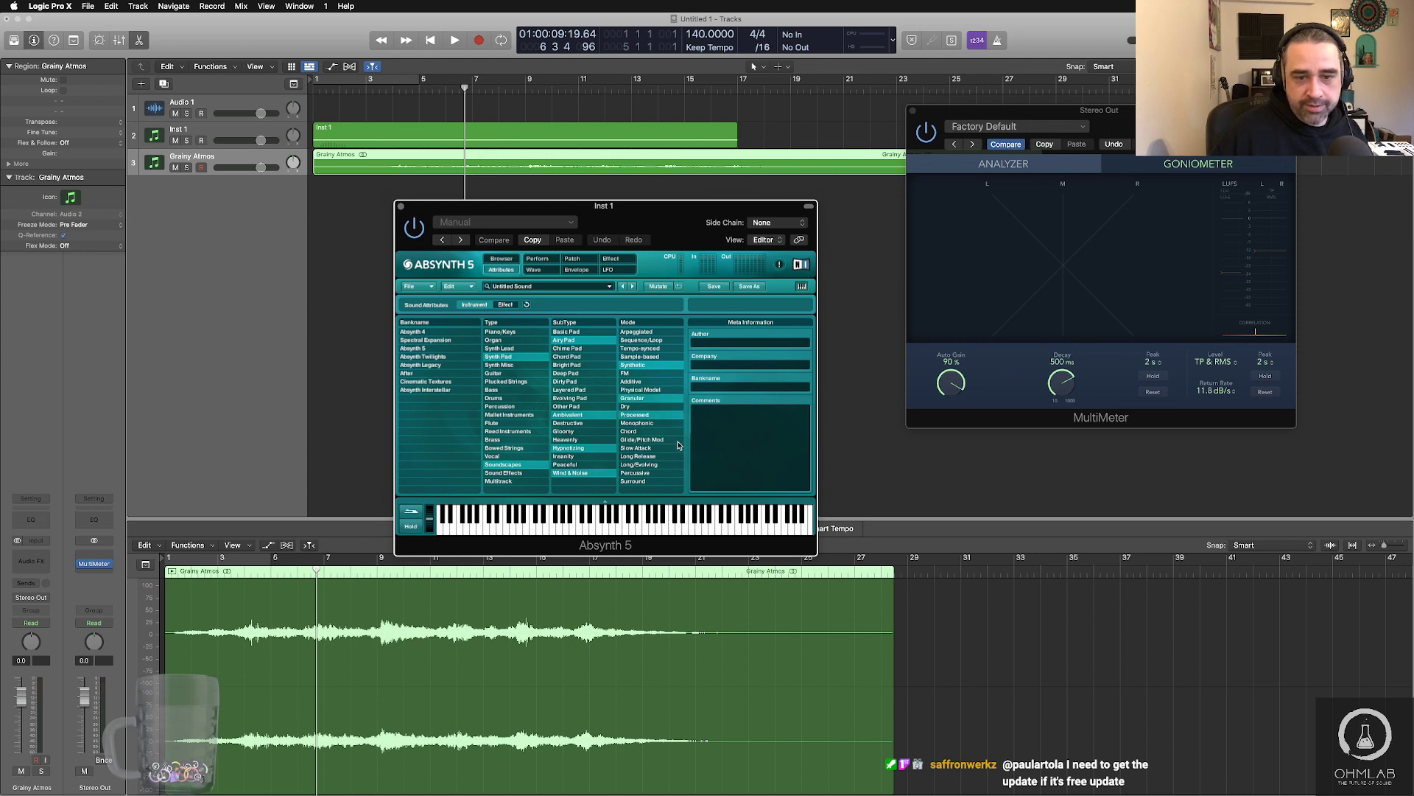
left_click(670, 449)
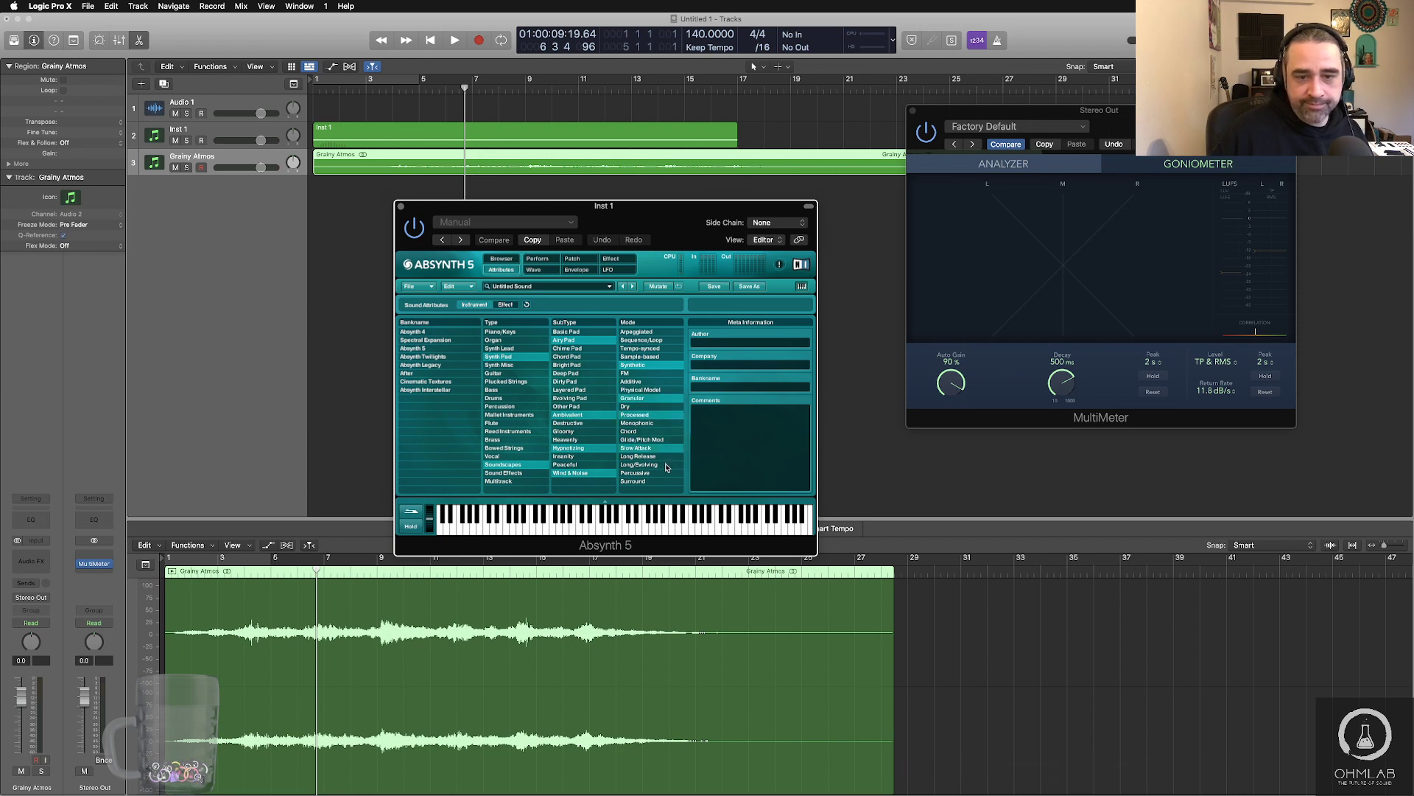
left_click(668, 456)
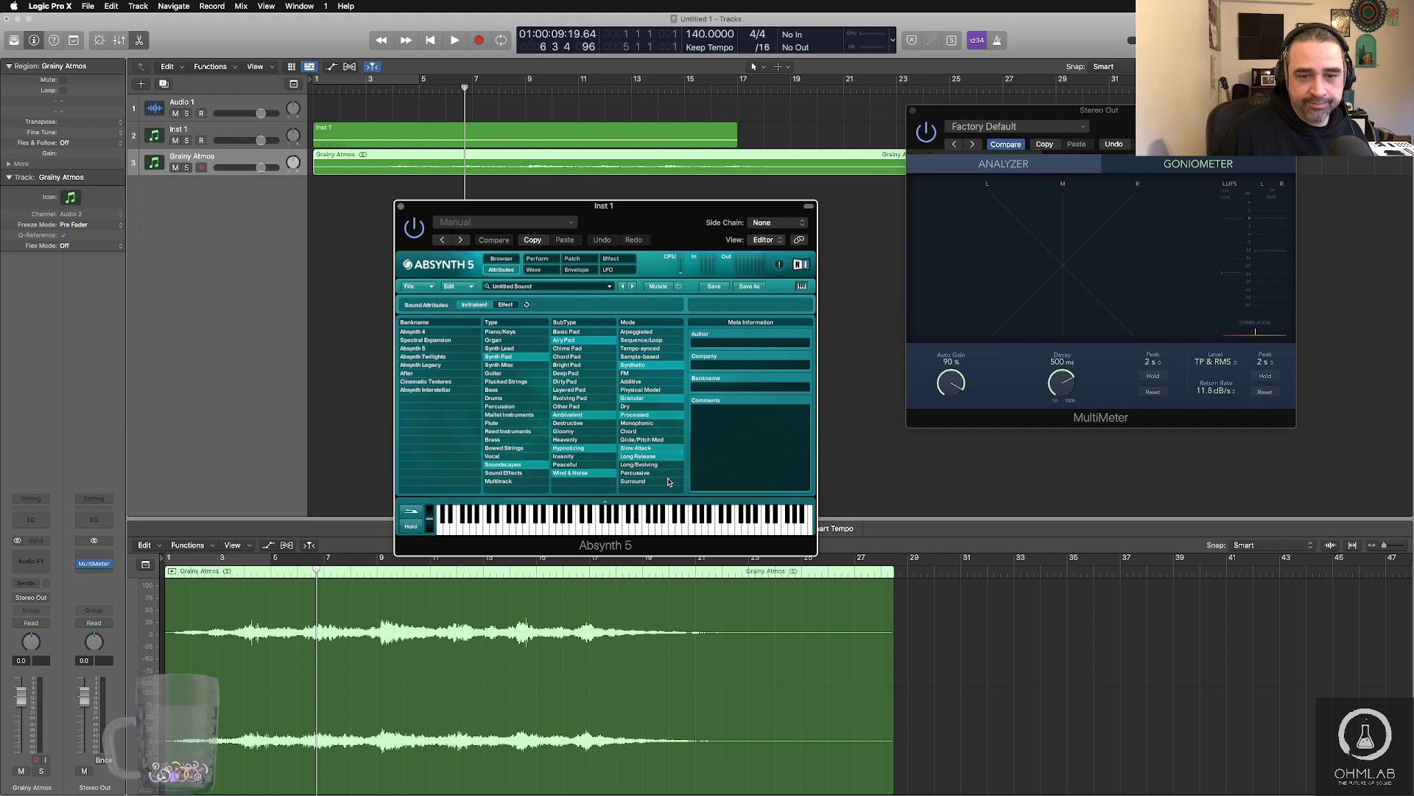
- Fill in the sound's meta information with the author's name, company OhmLab and bankname Atmos
left_click(707, 343)
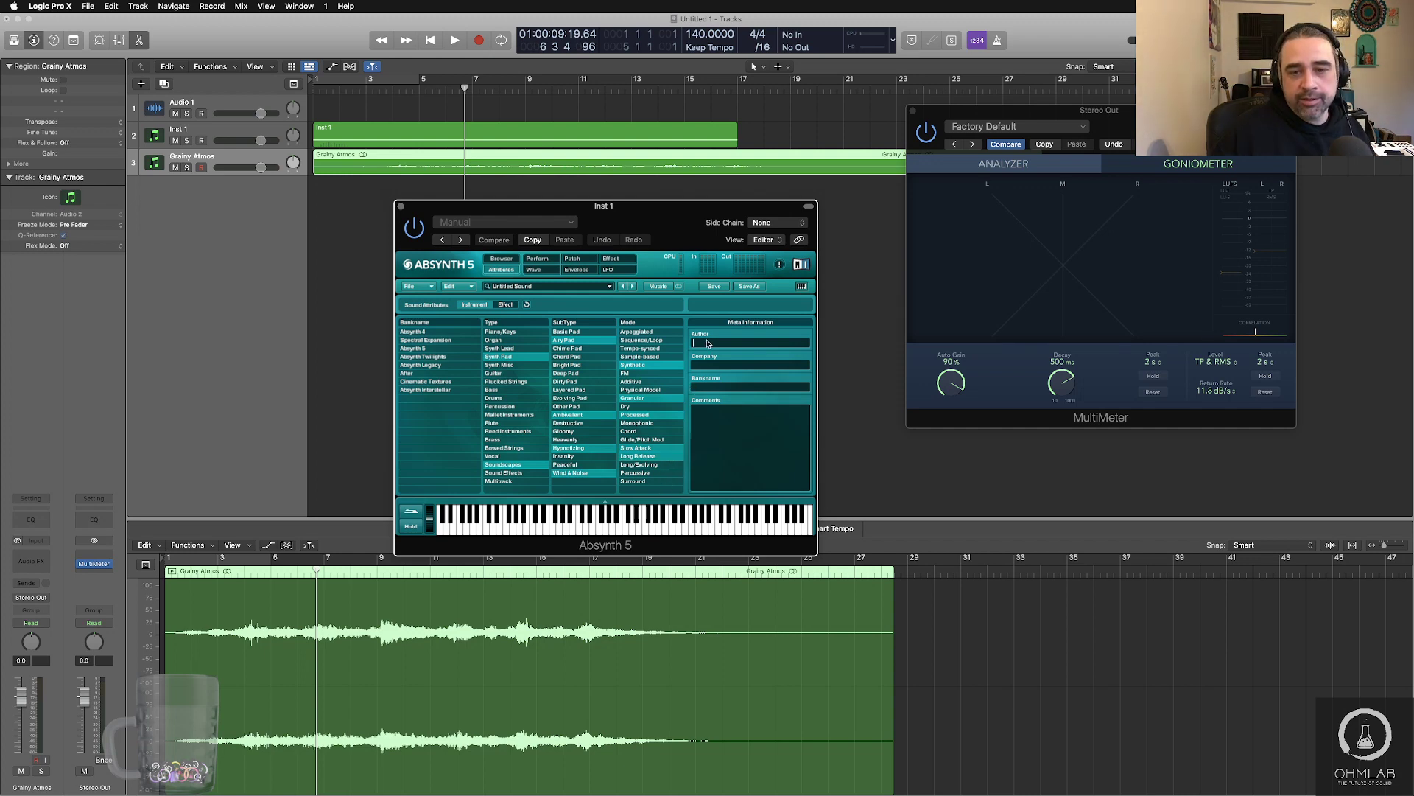
type("OhmLab")
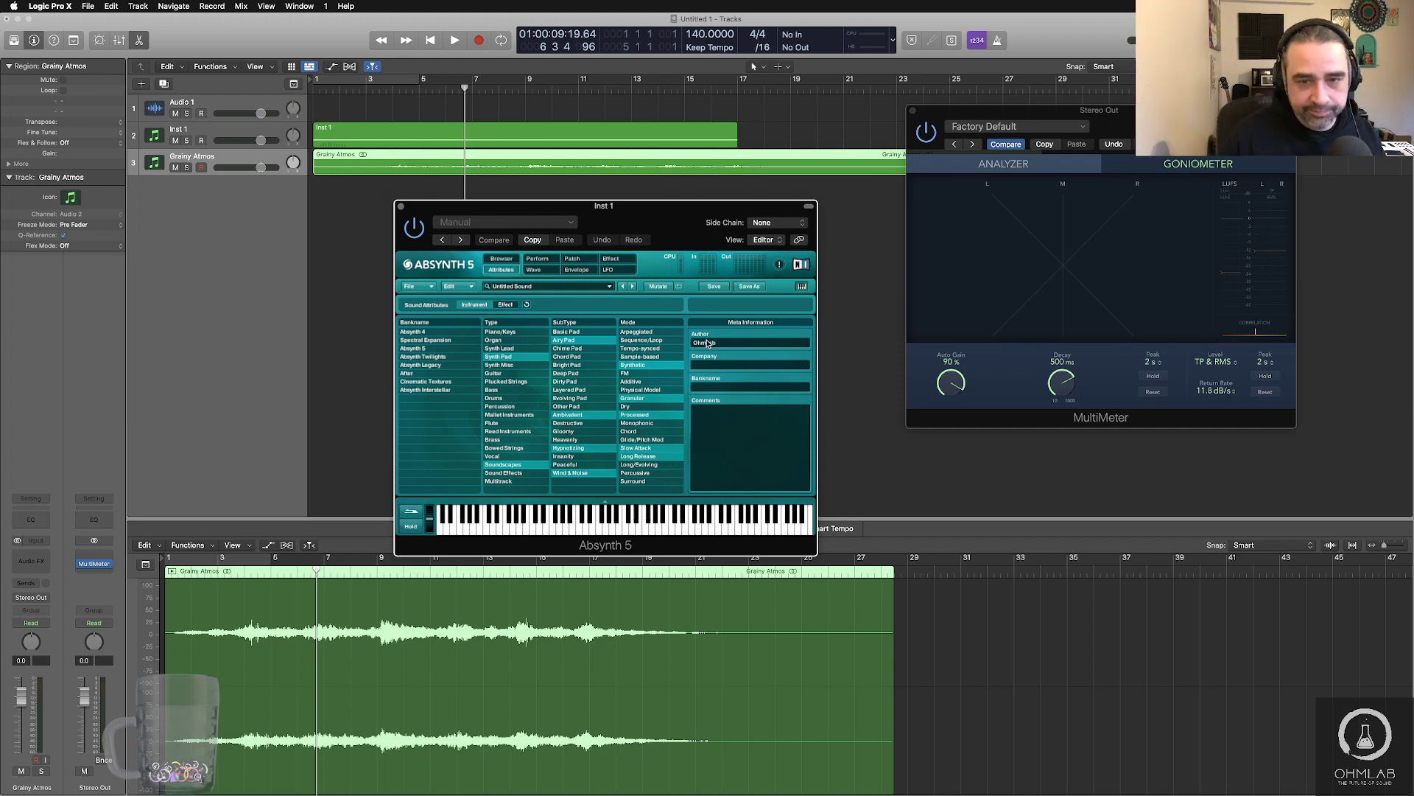
left_click_drag(721, 344, 641, 340)
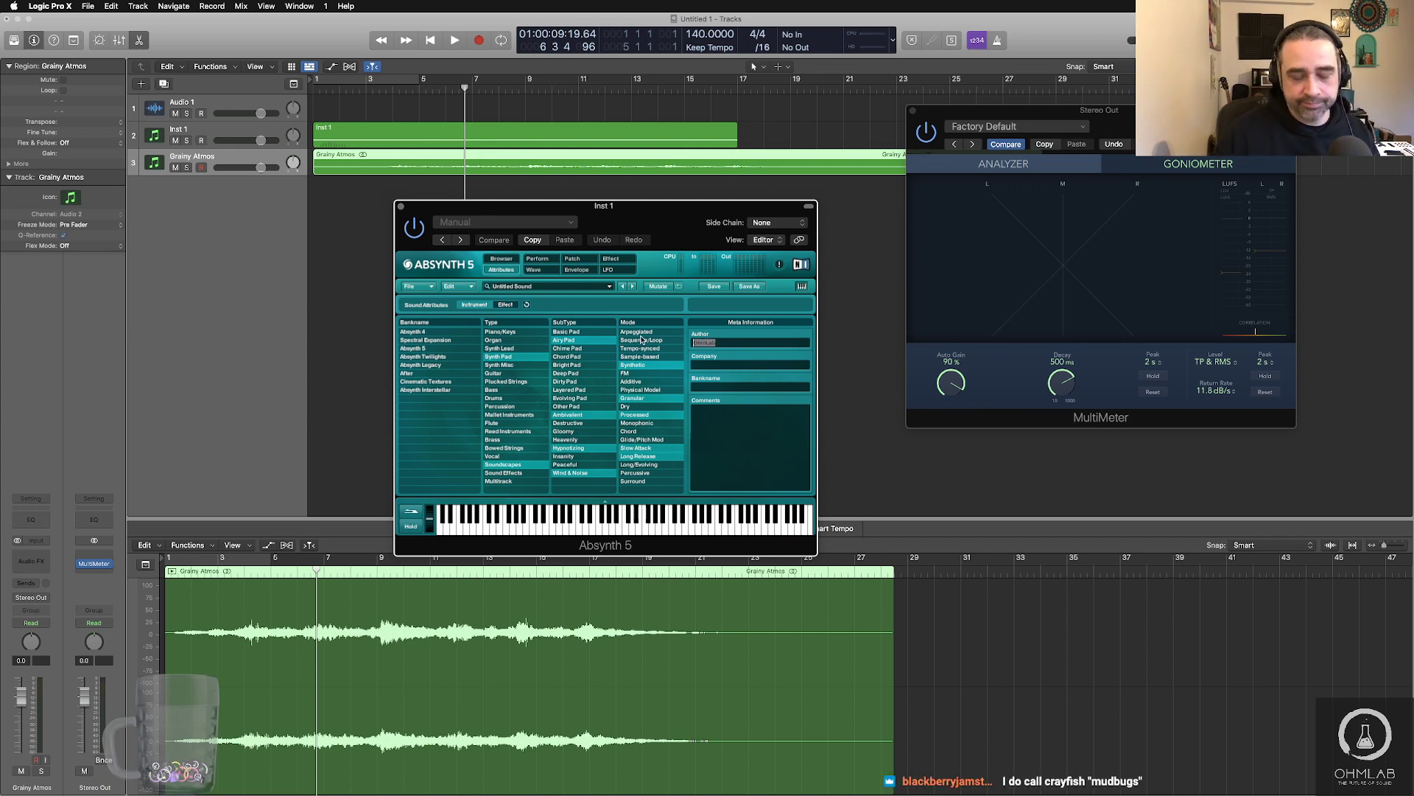
type("OhmLab")
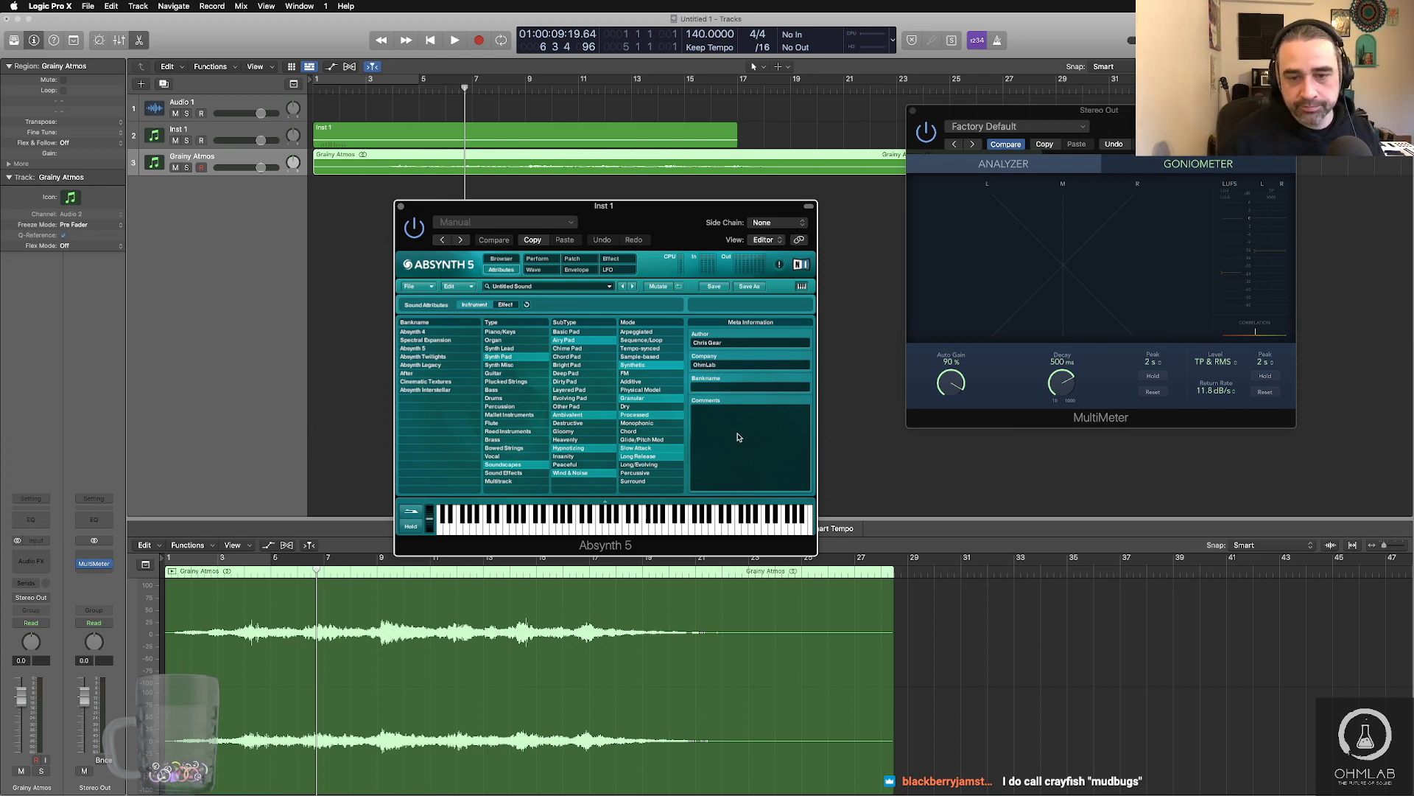
left_click(706, 388)
type("Atmos")
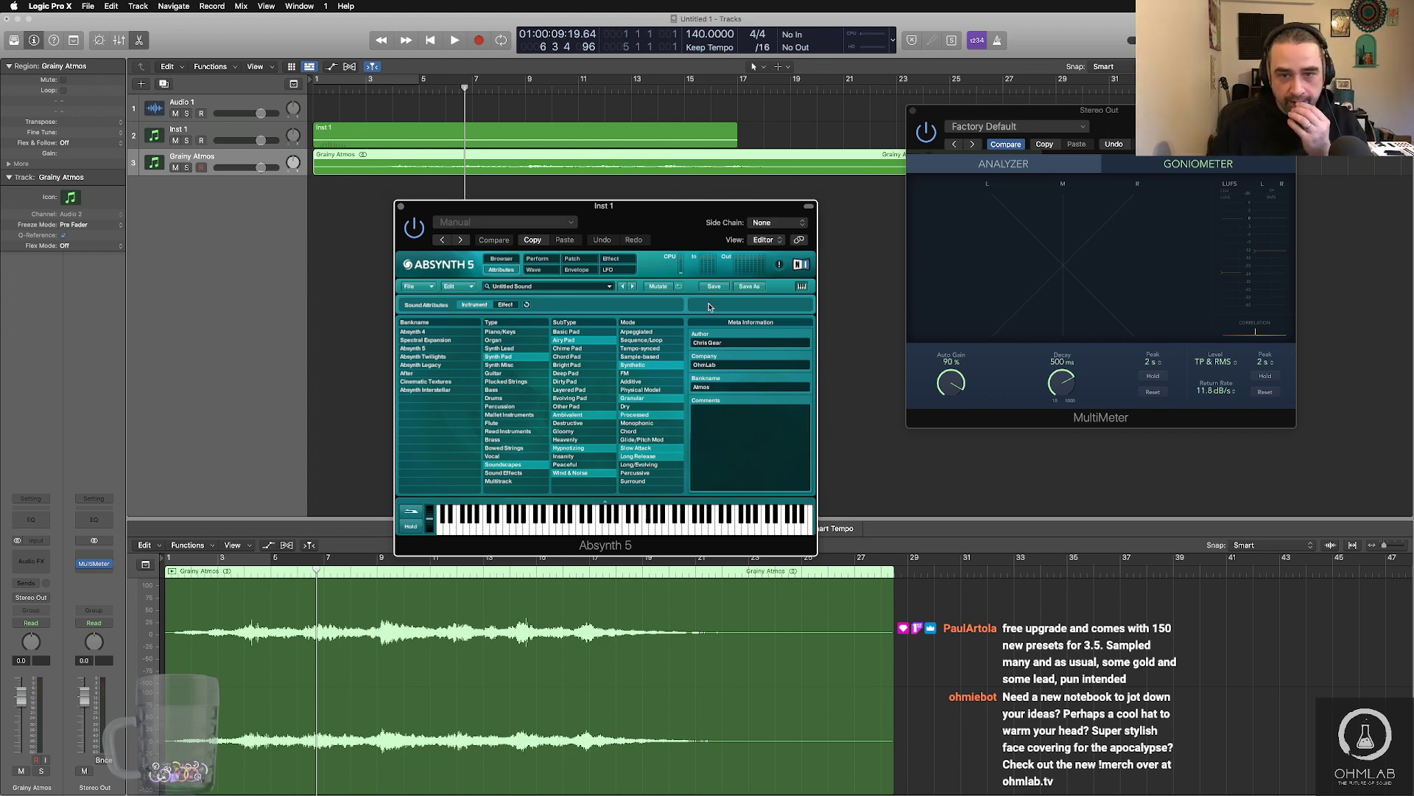
- Save the sound as a new file named Grainy Atmos in the Absynth presets folder
left_click(758, 288)
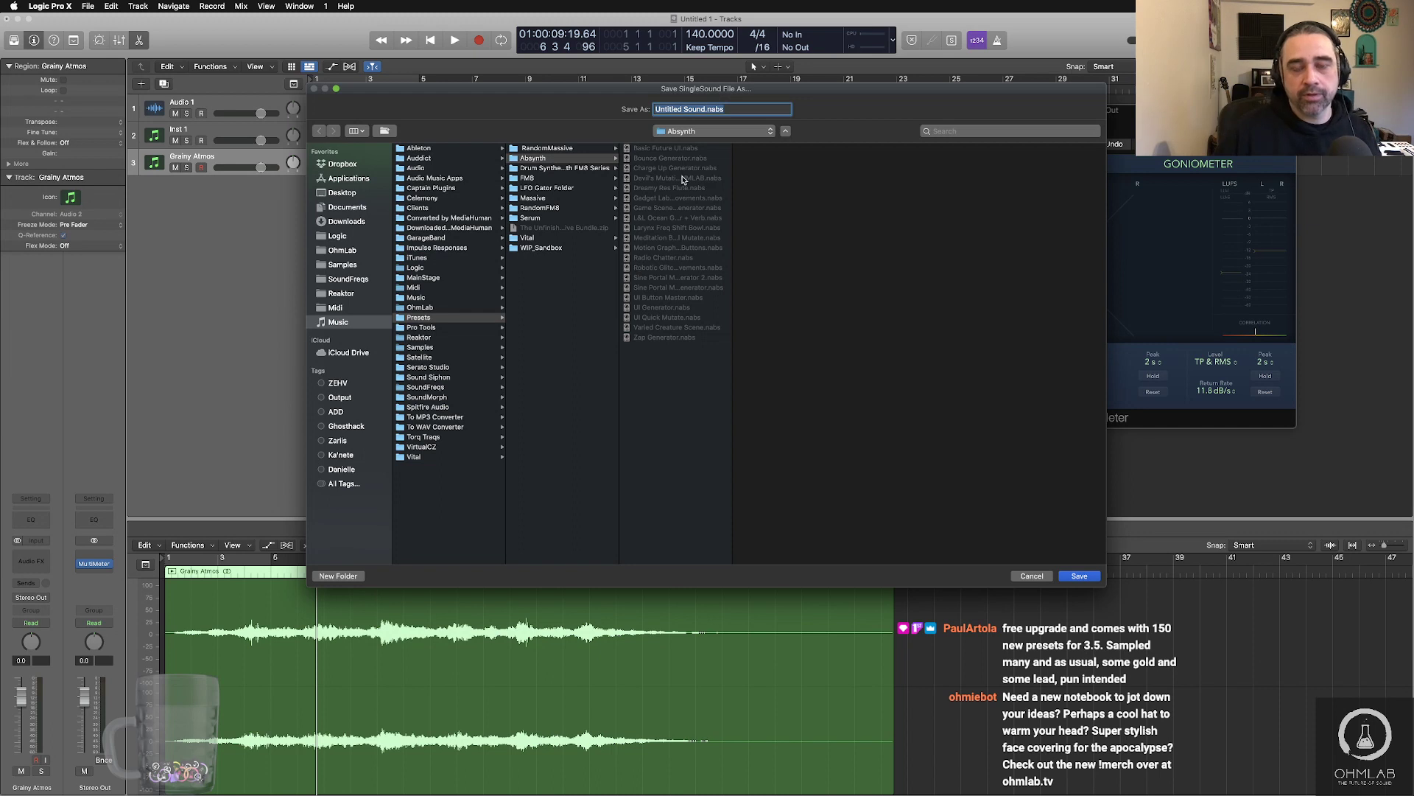
type("Grainy At")
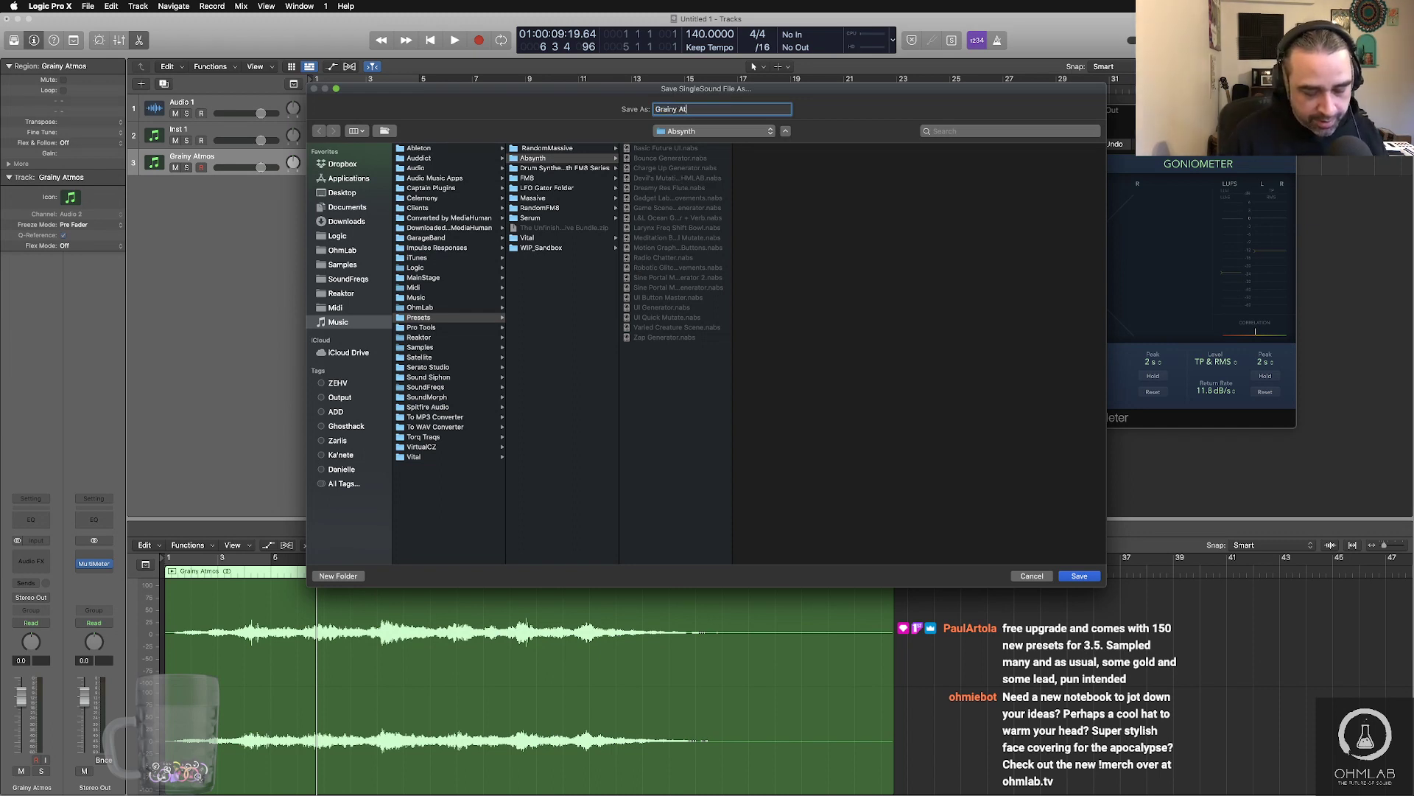
type("mos")
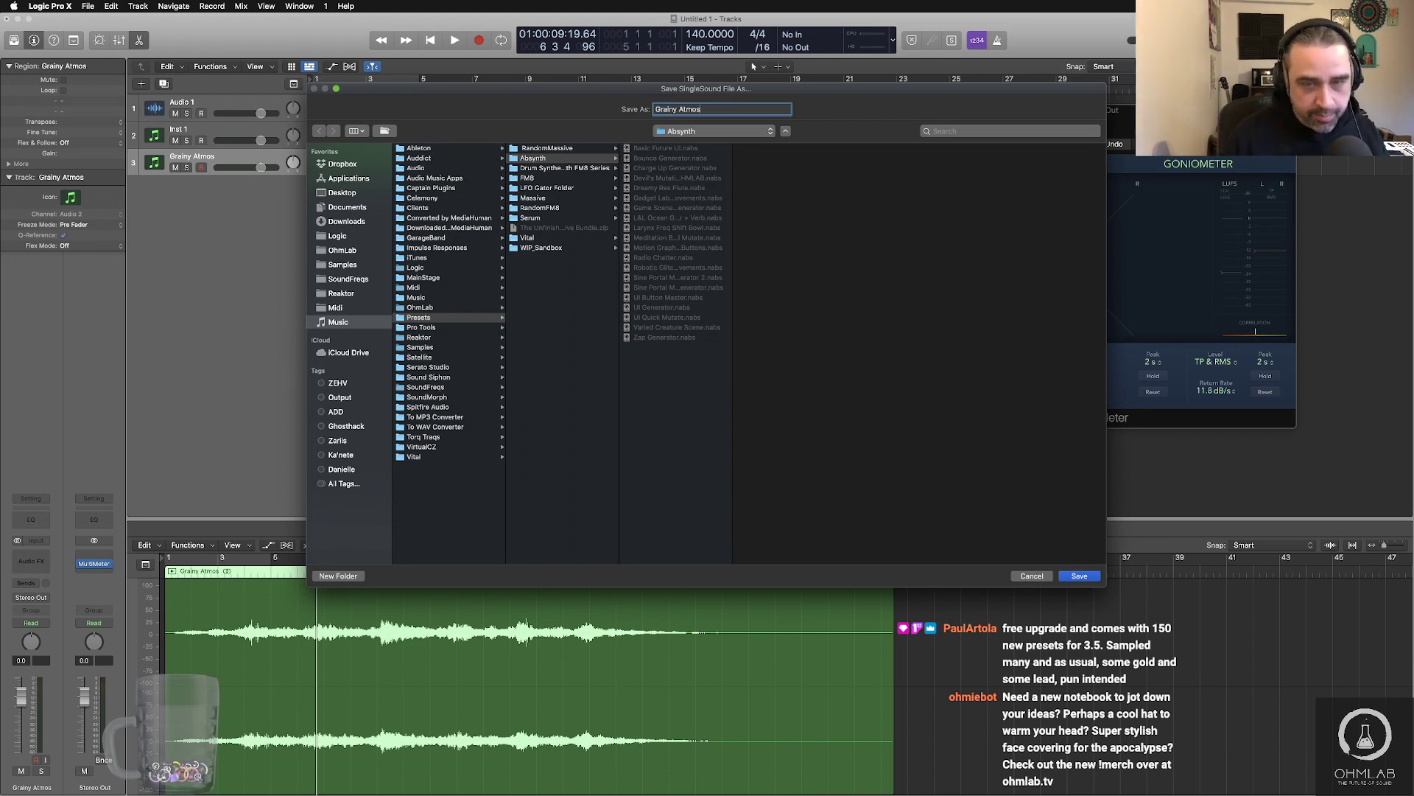
left_click(1077, 575)
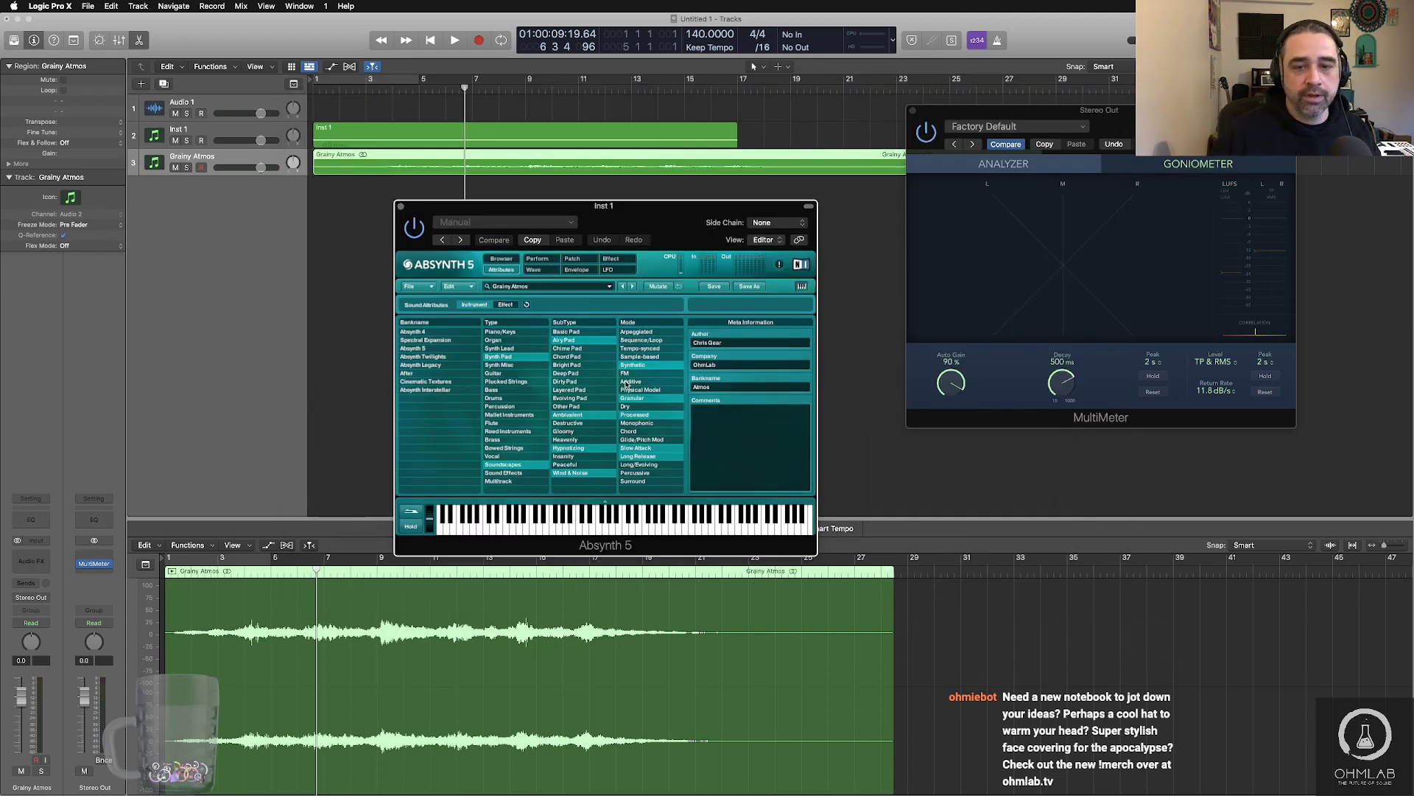
- Reposition the Absynth window and list the Cinematic Textures bank's sounds in the Browser page
left_click_drag(660, 220, 609, 195)
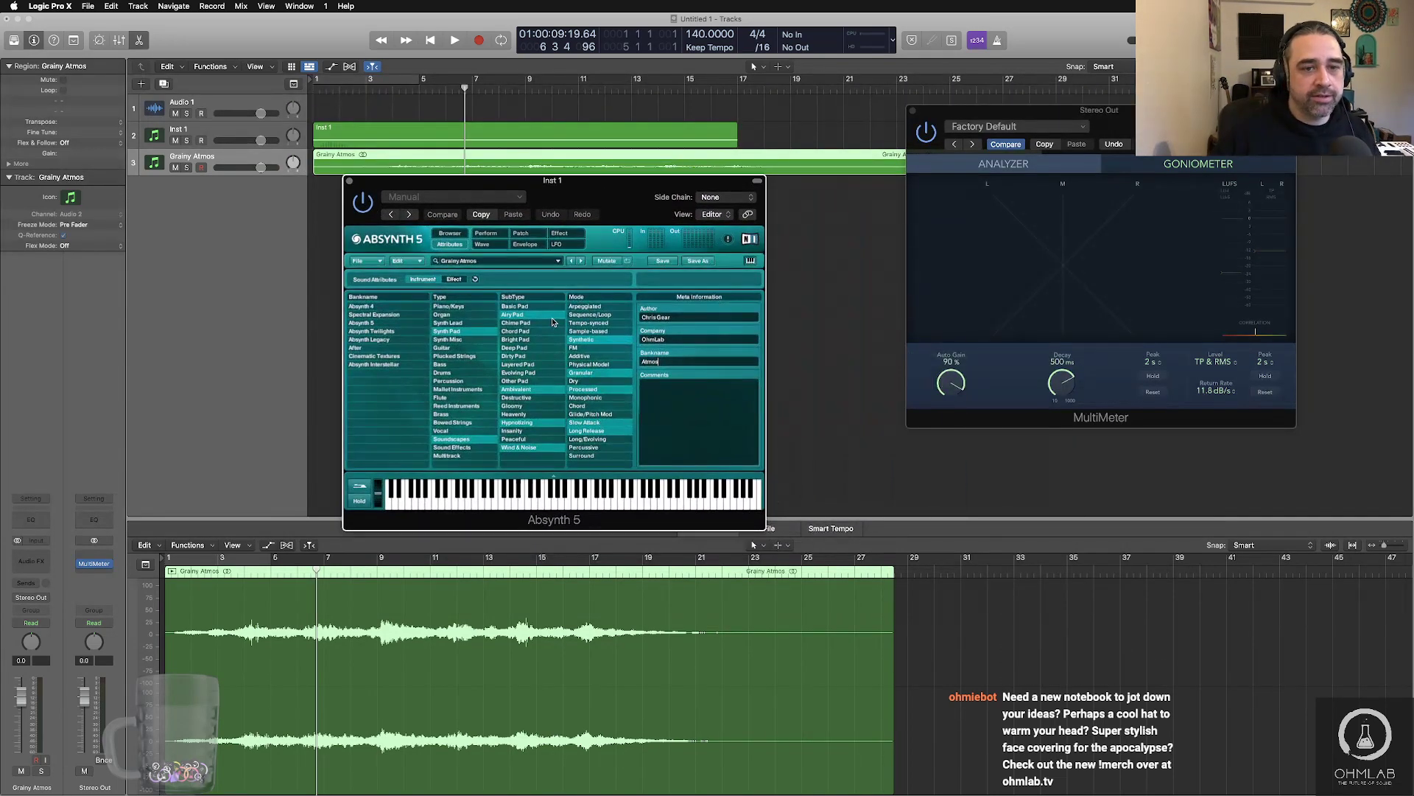
left_click(450, 234)
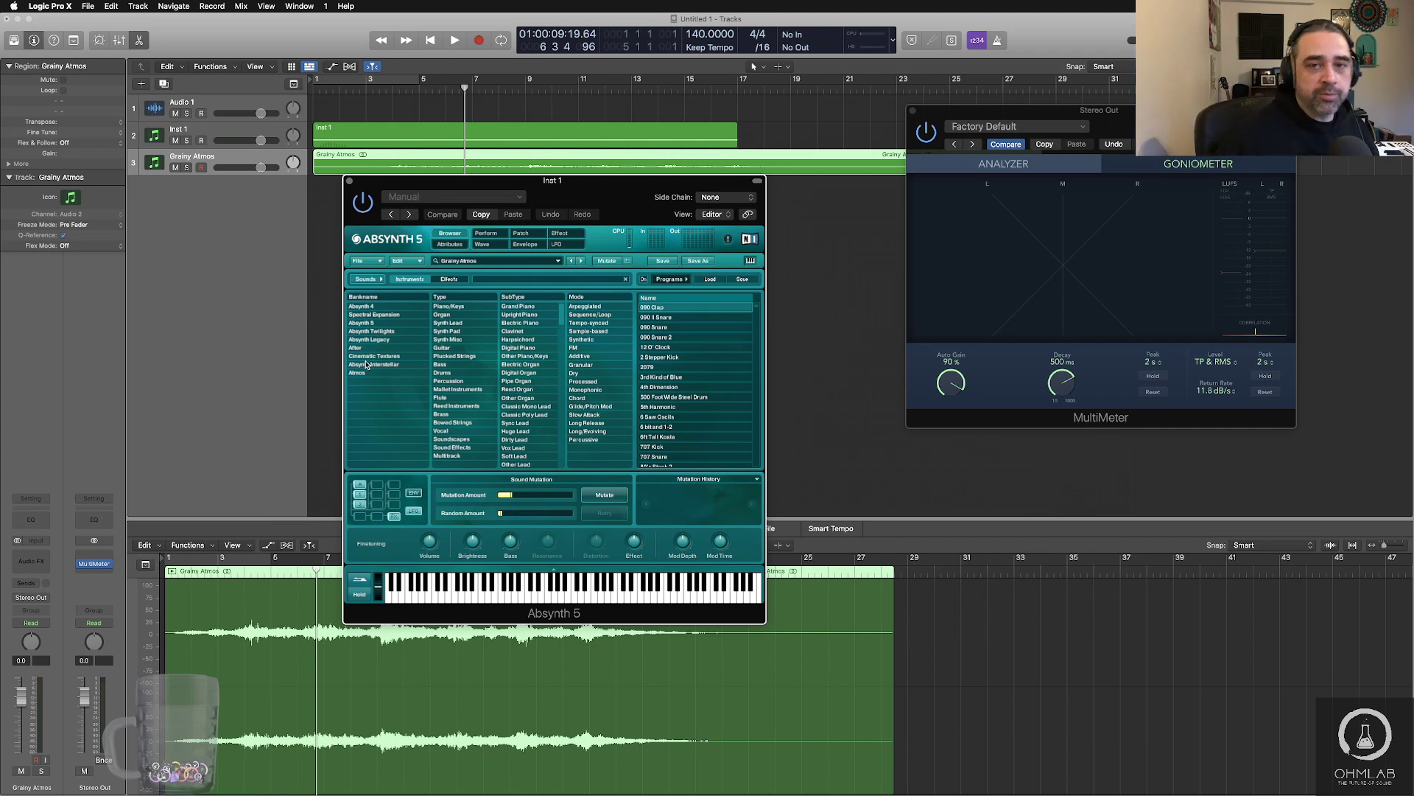
left_click(407, 357)
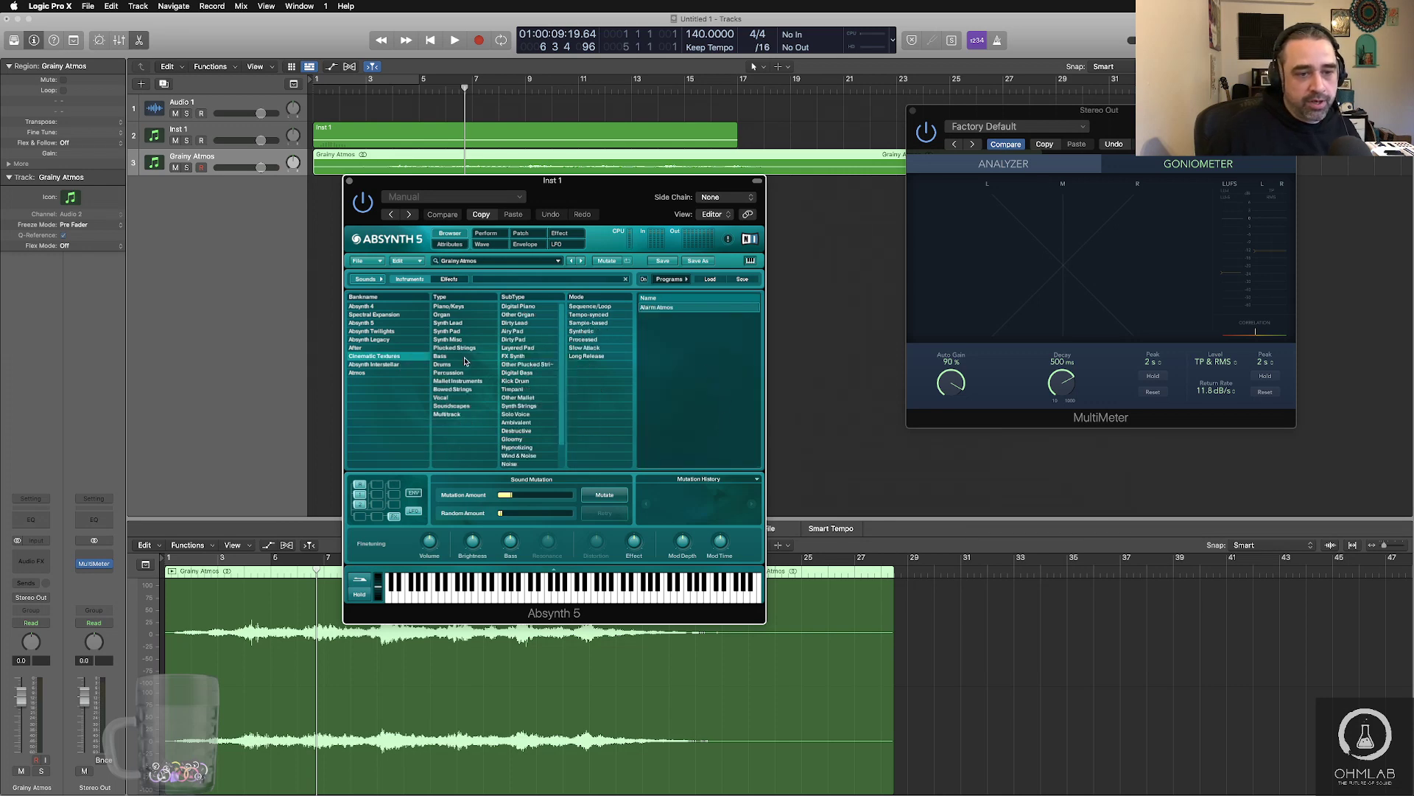
- Mutate Grainy Atmos with Alone -OHMLAB from the After bank as the selected sound, using a slightly higher mutation amount
left_click(396, 347)
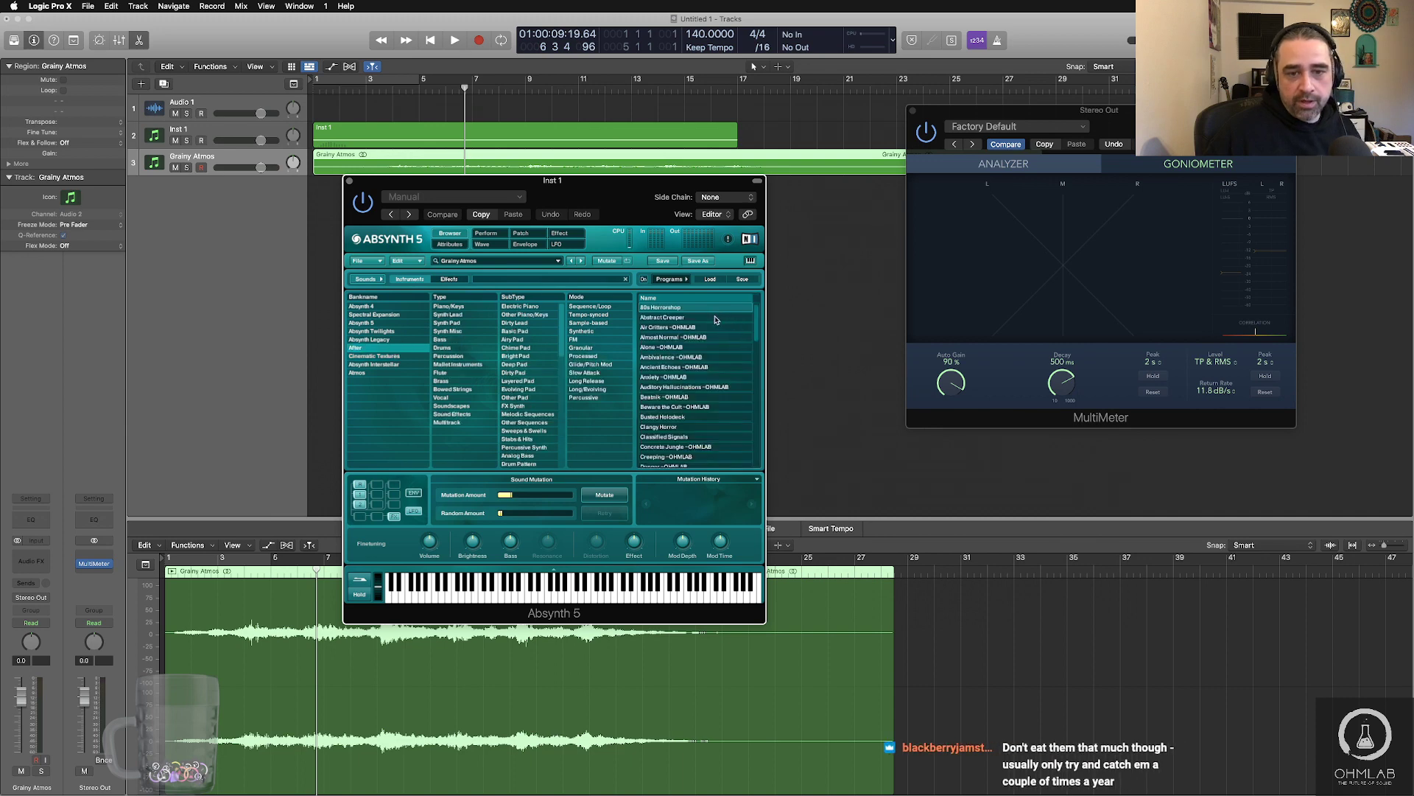
left_click(689, 349)
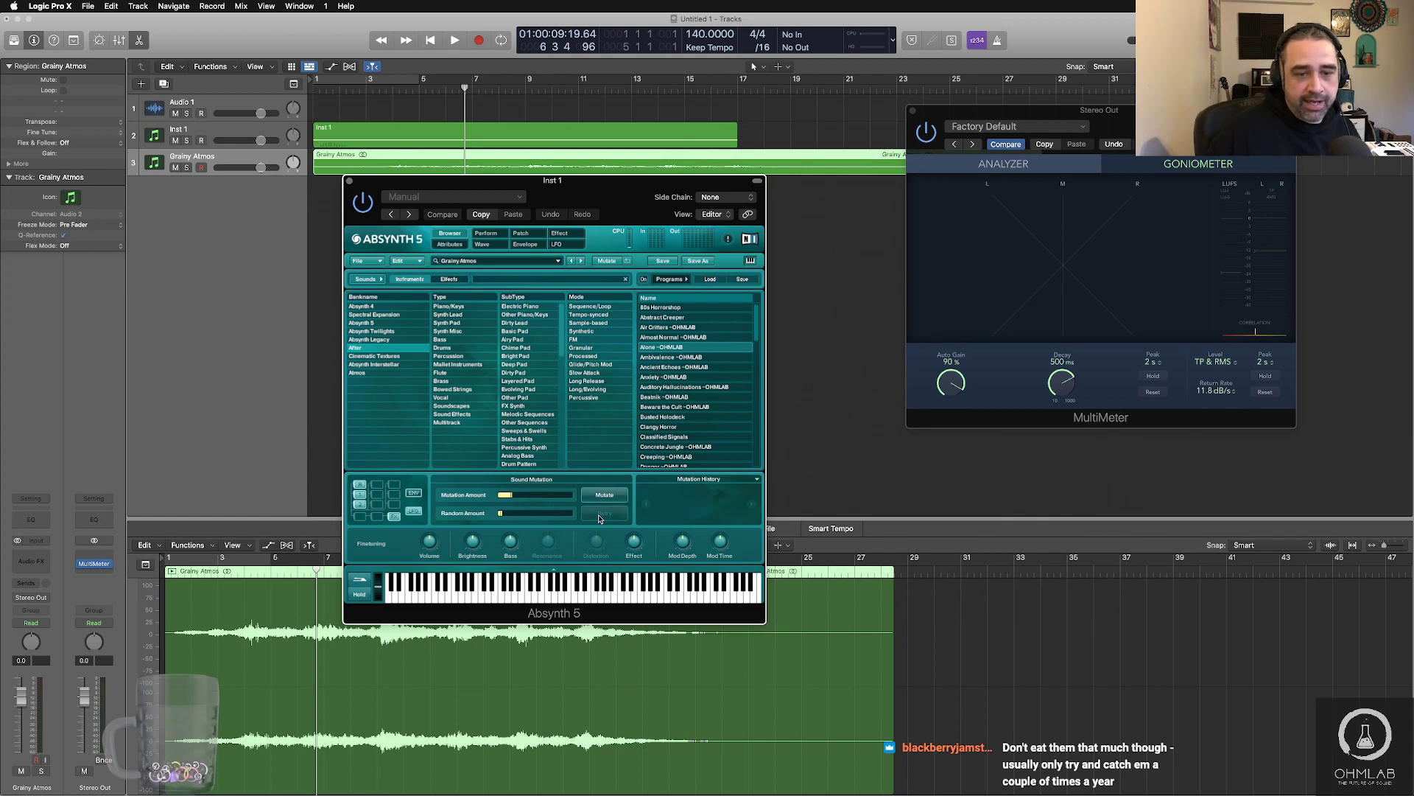
left_click_drag(510, 499, 517, 499)
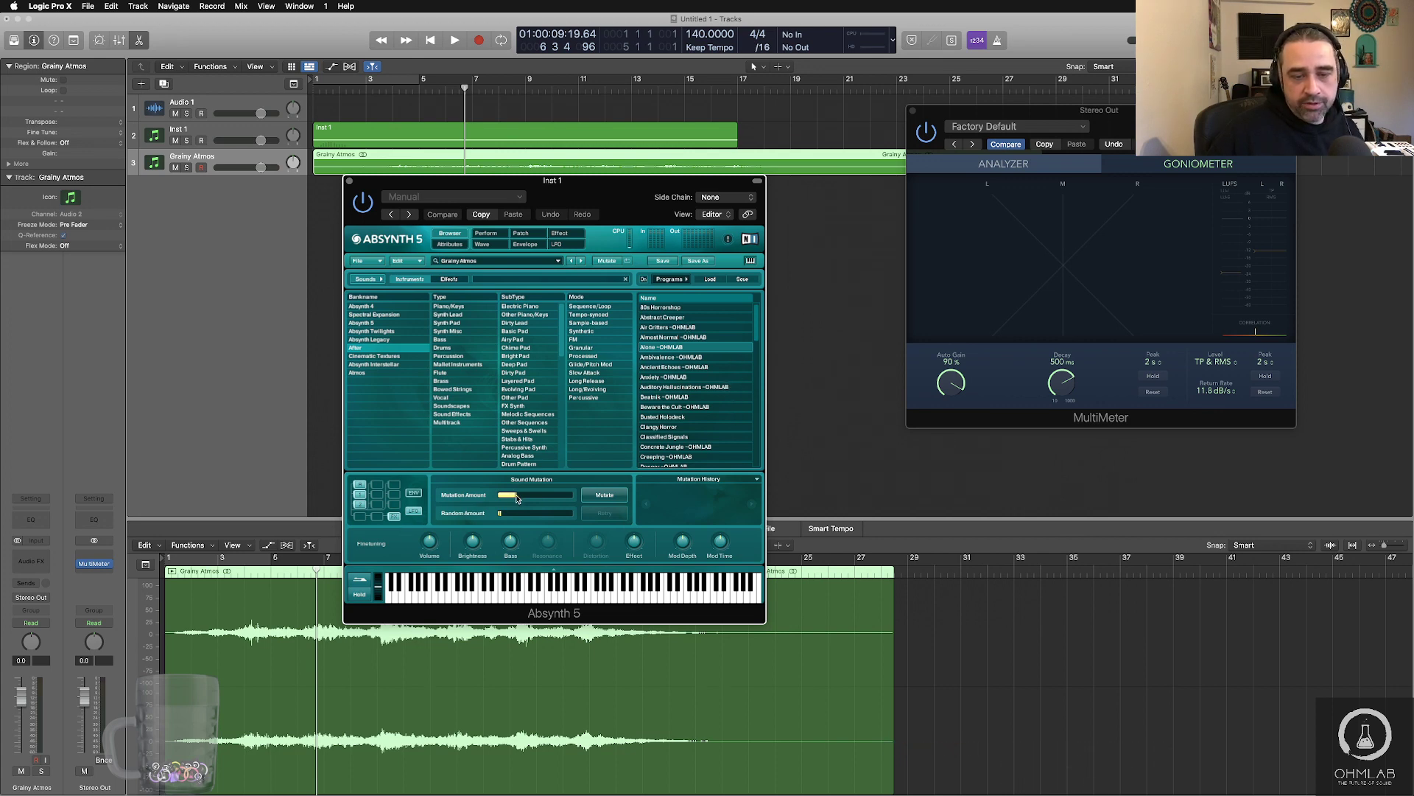
left_click(605, 496)
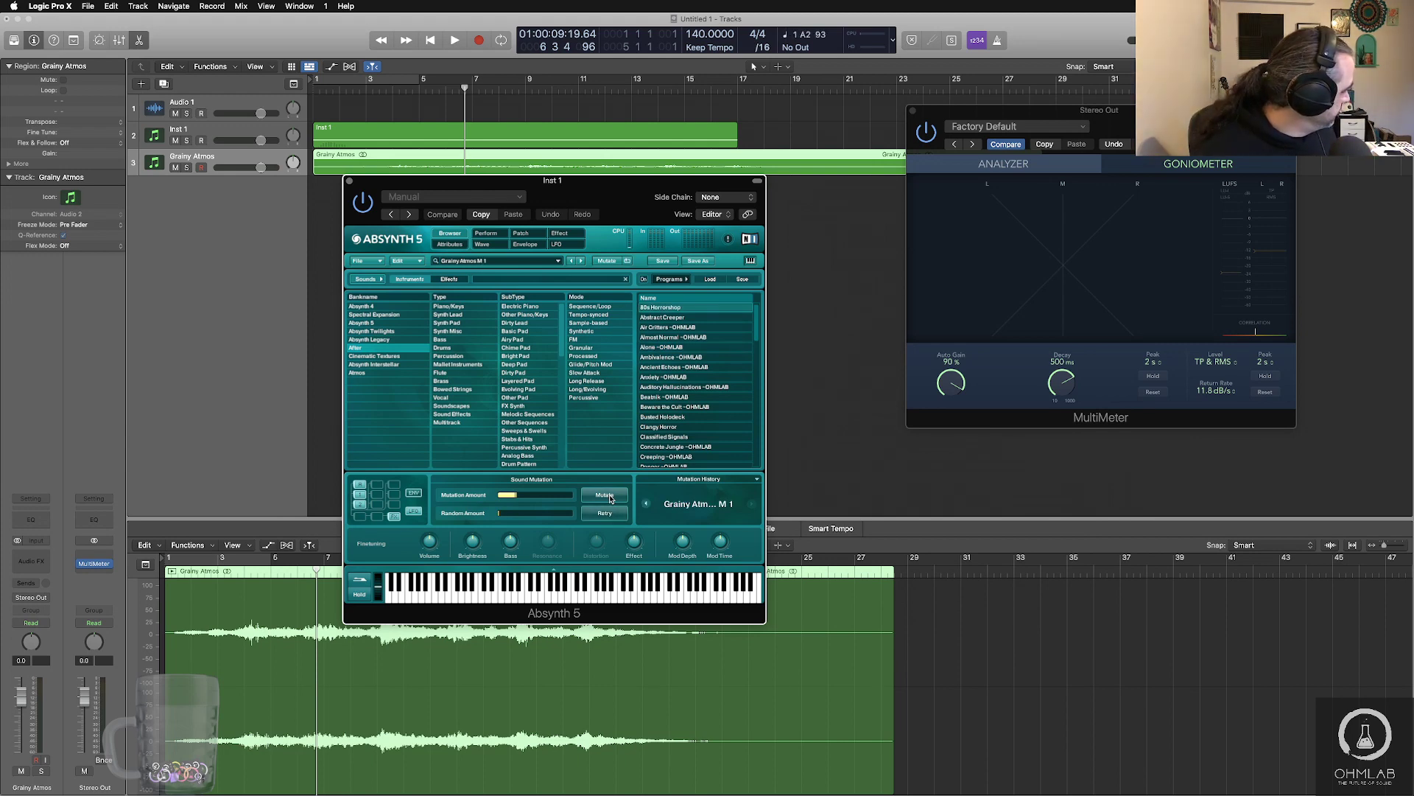
- Solo the Inst 1 track and transpose its sustained note up two octaves in the piano roll
left_click(236, 134)
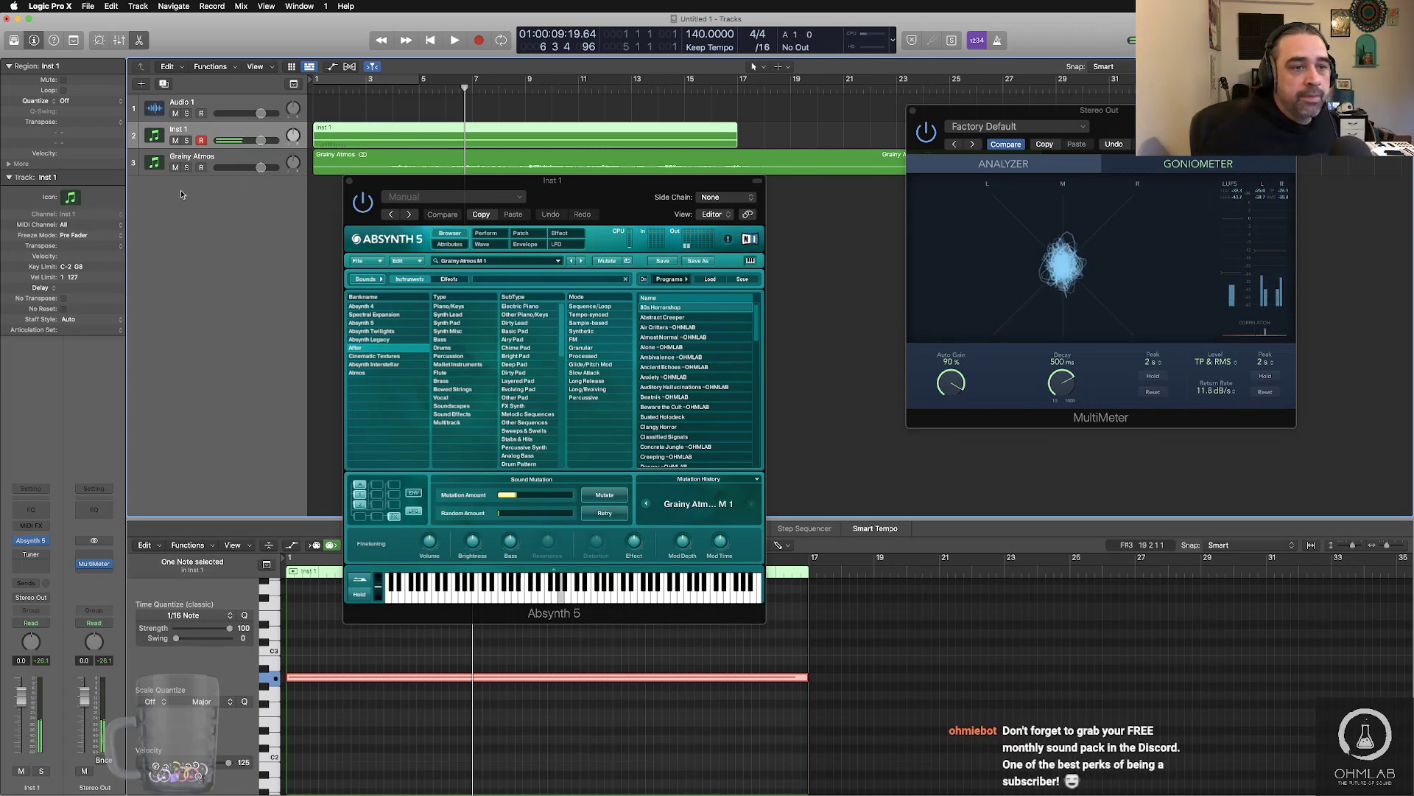
left_click(186, 141)
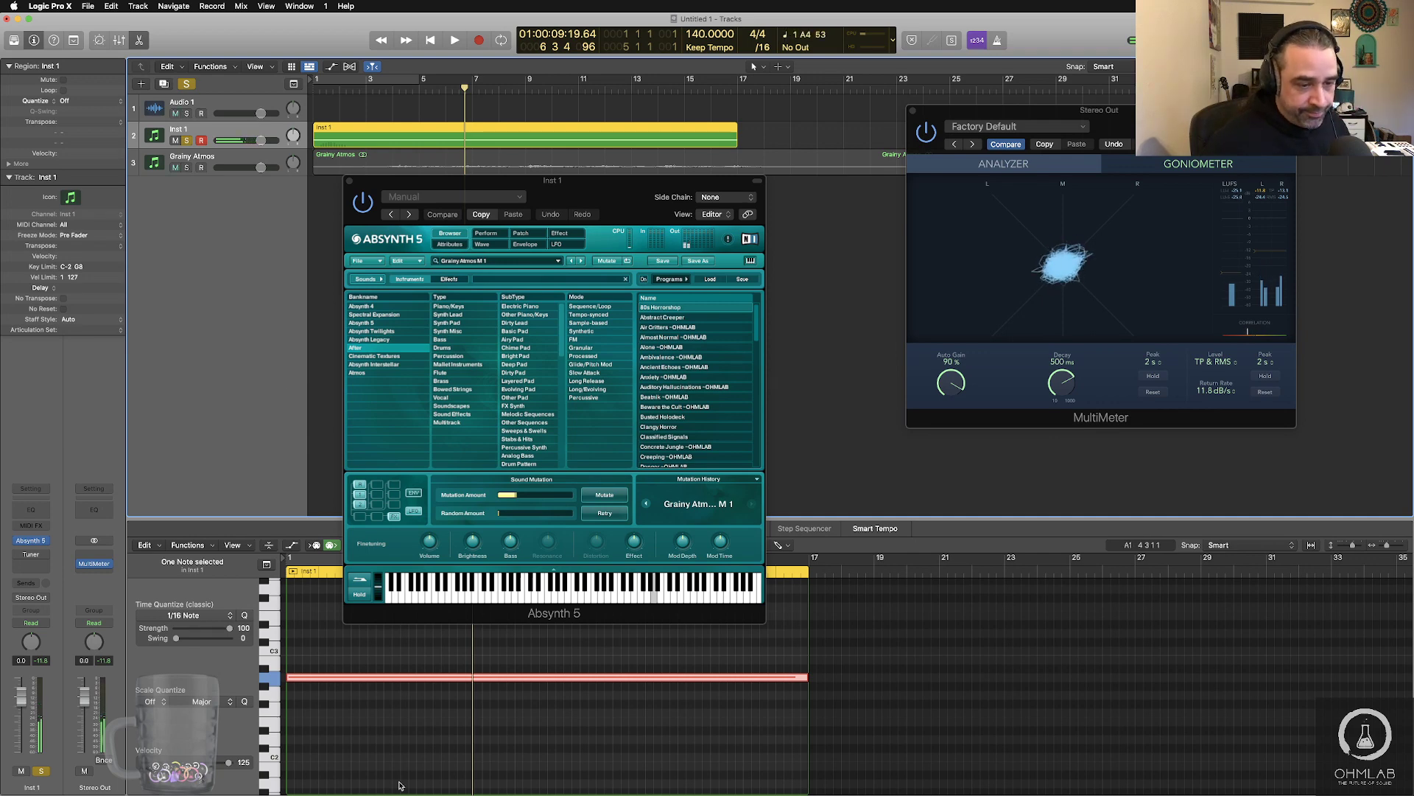
scroll(388, 762, "up", 5)
scroll(389, 761, "down", 2)
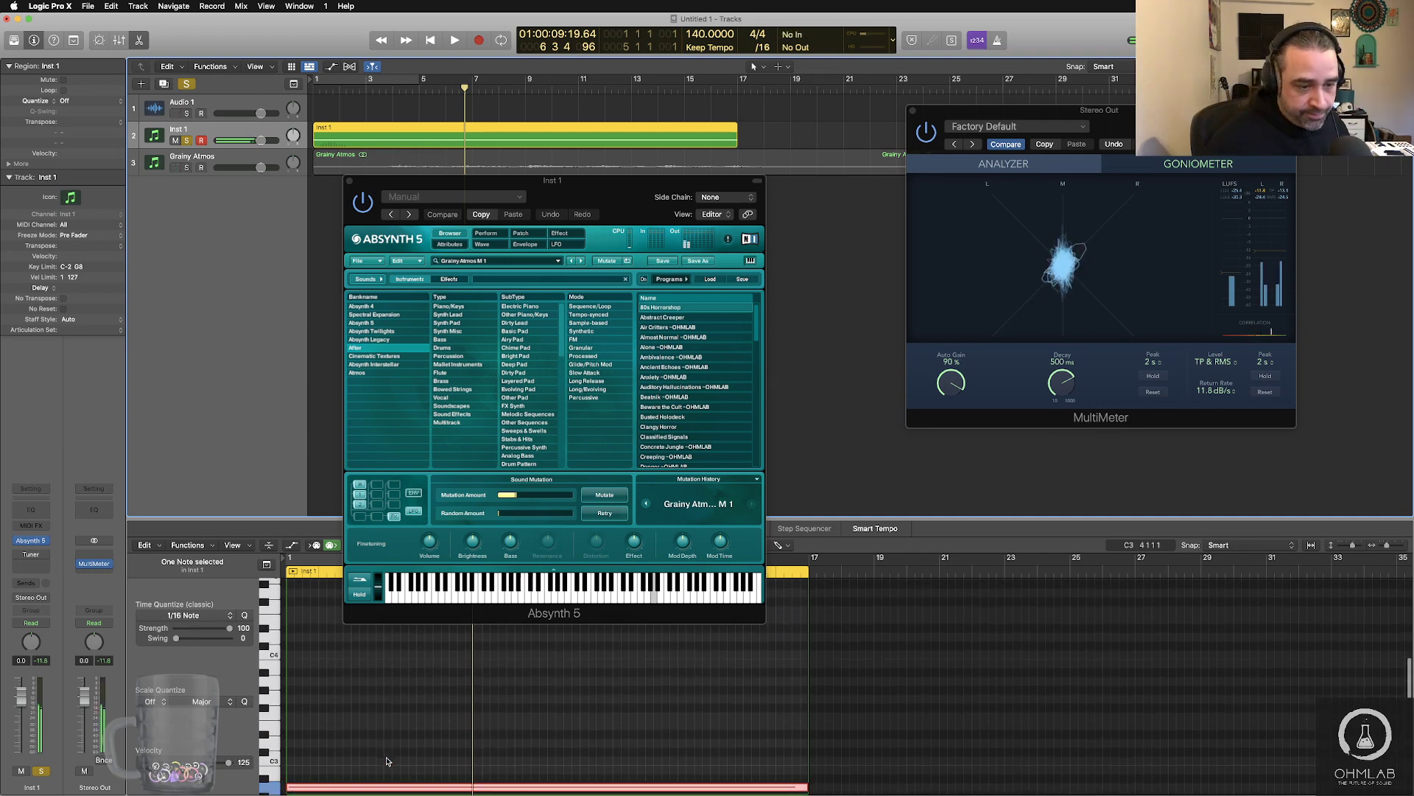
left_click(368, 753)
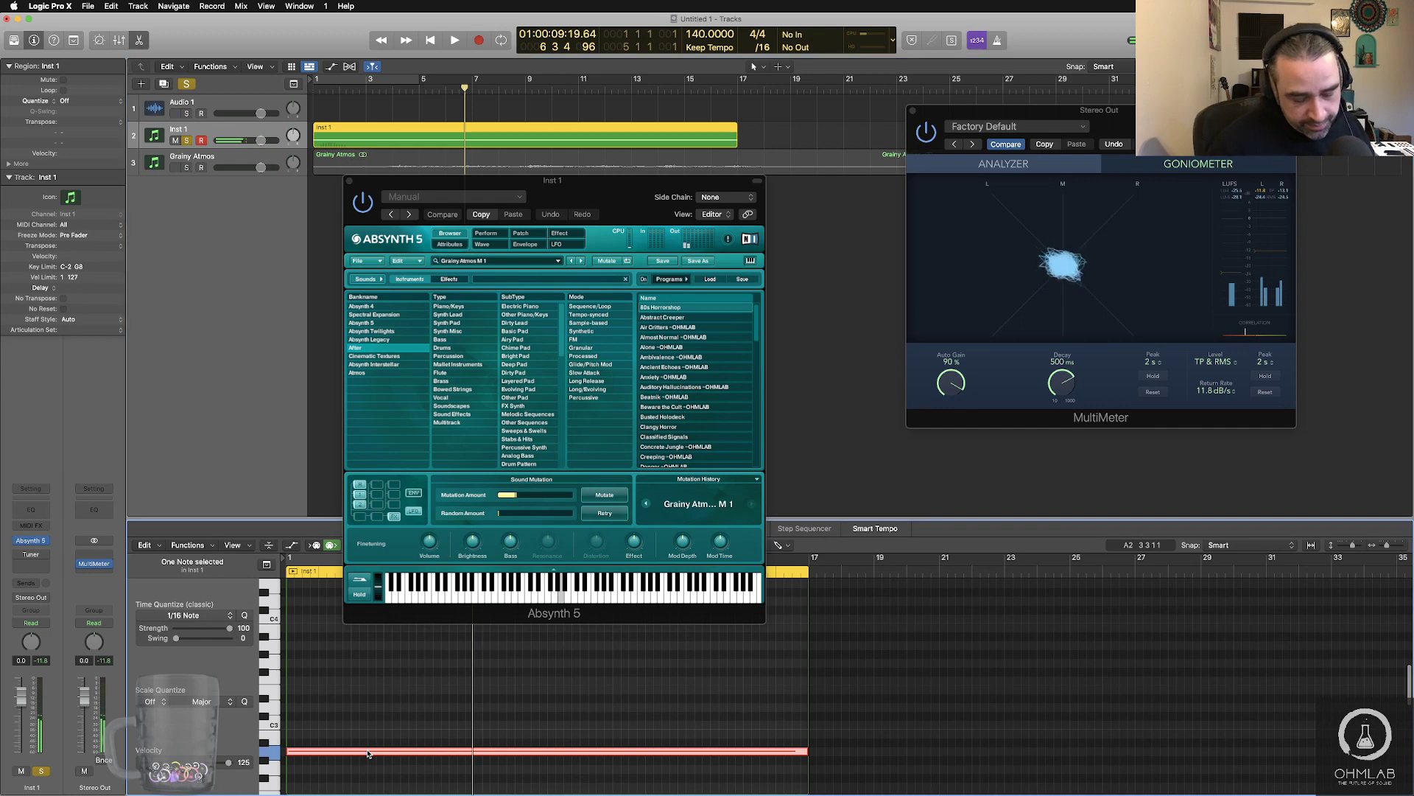
key("shift+alt+Up")
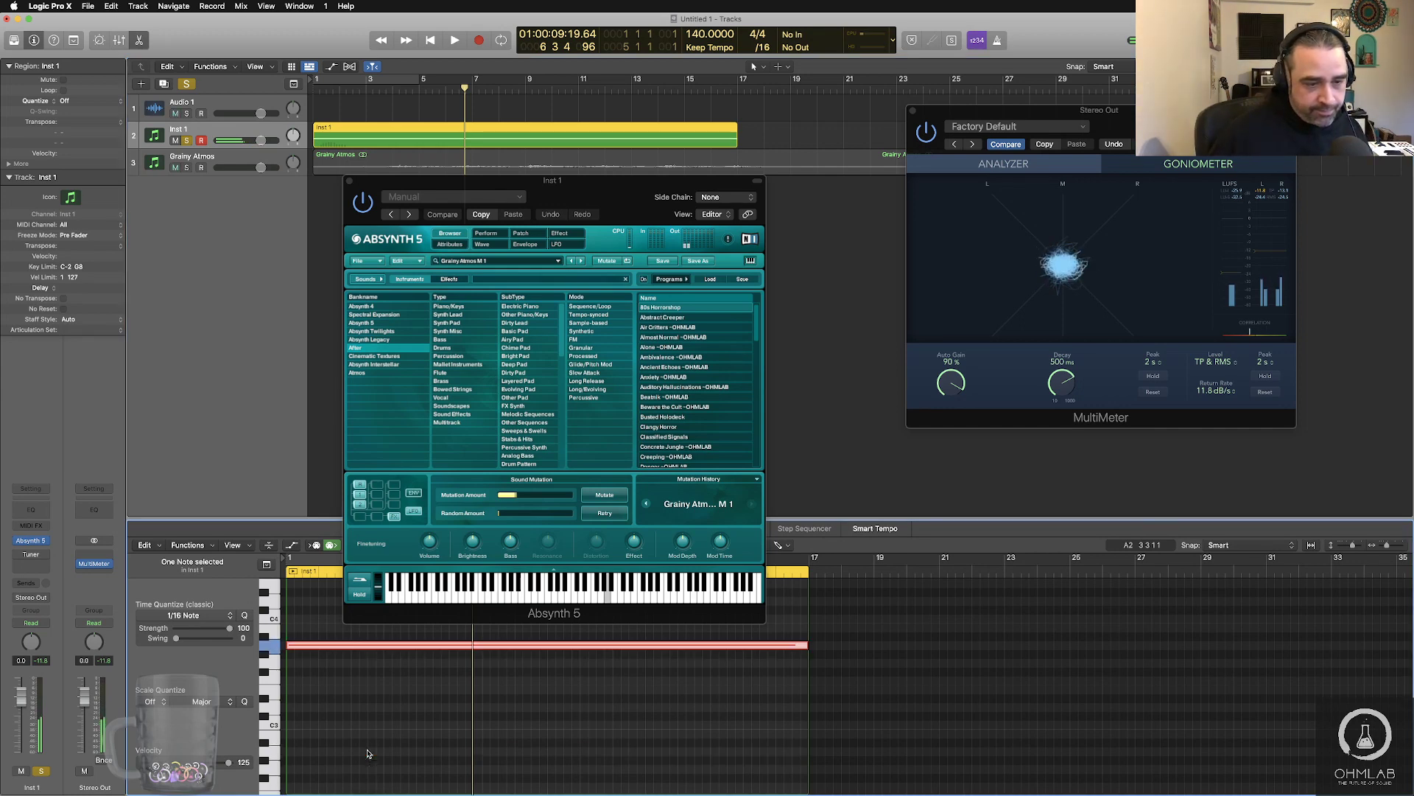
key("shift+alt+Up")
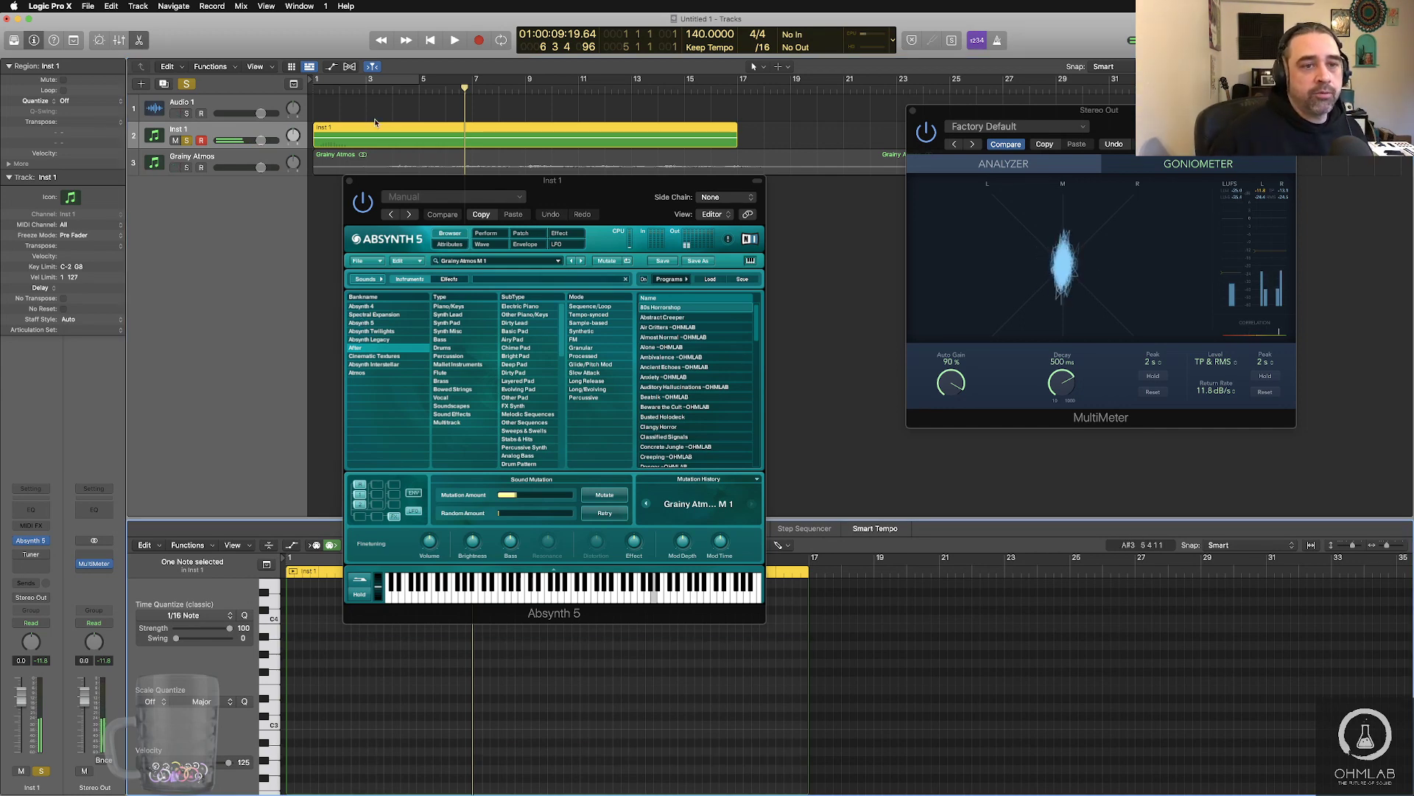
- Bounce the Inst 1 region in place to a new track named Grainy 2, leaving the source region as is
left_click(401, 144)
key("ctrl+b")
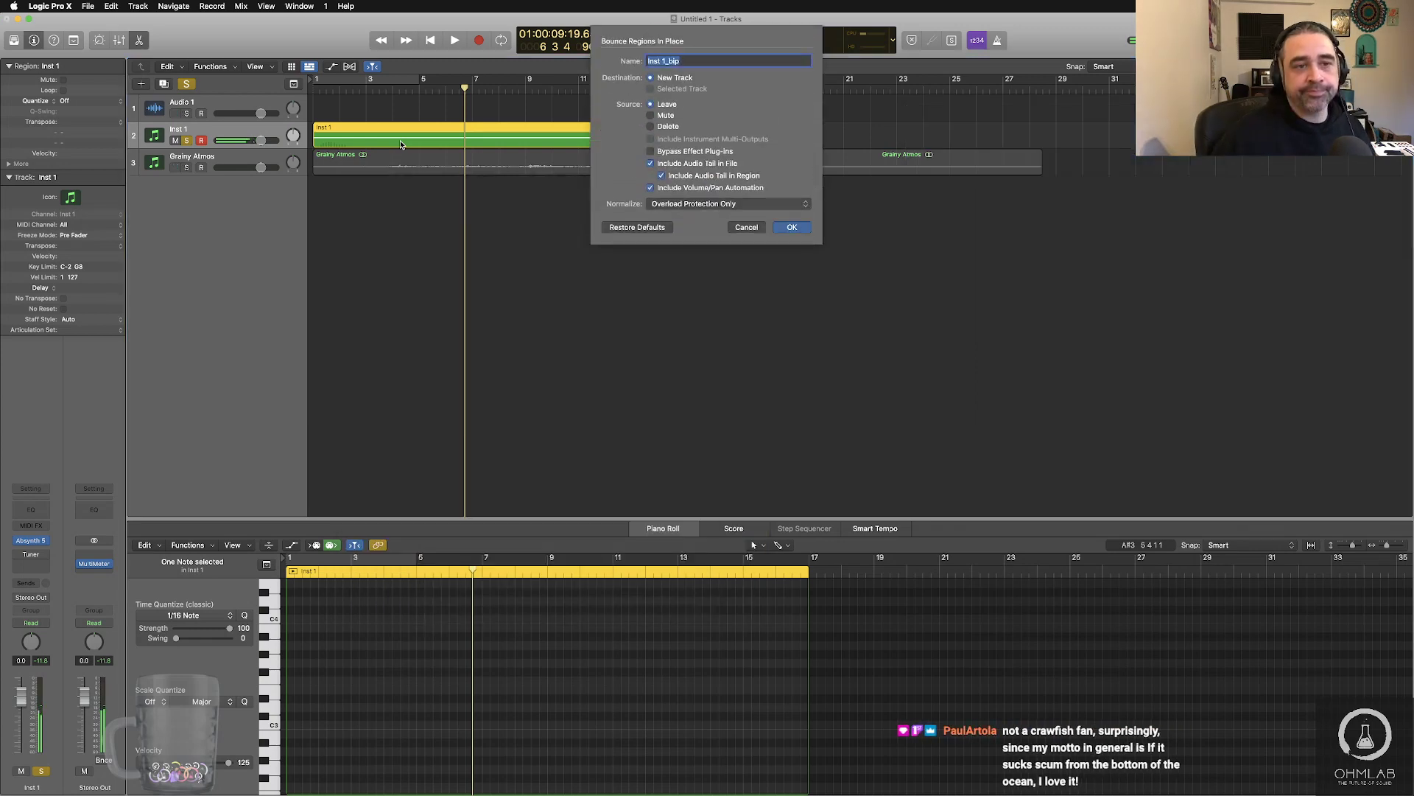
type("Grainy 2")
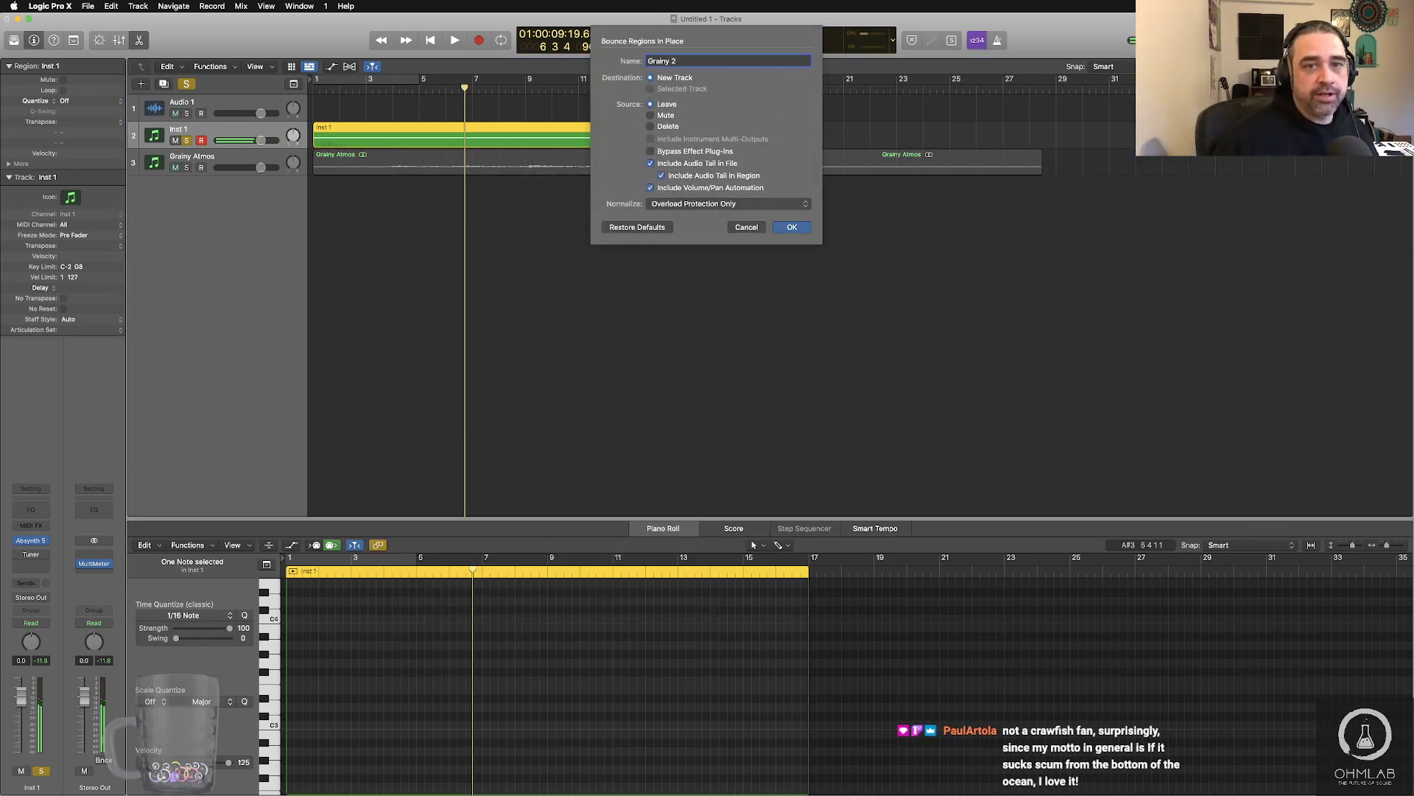
key("Return")
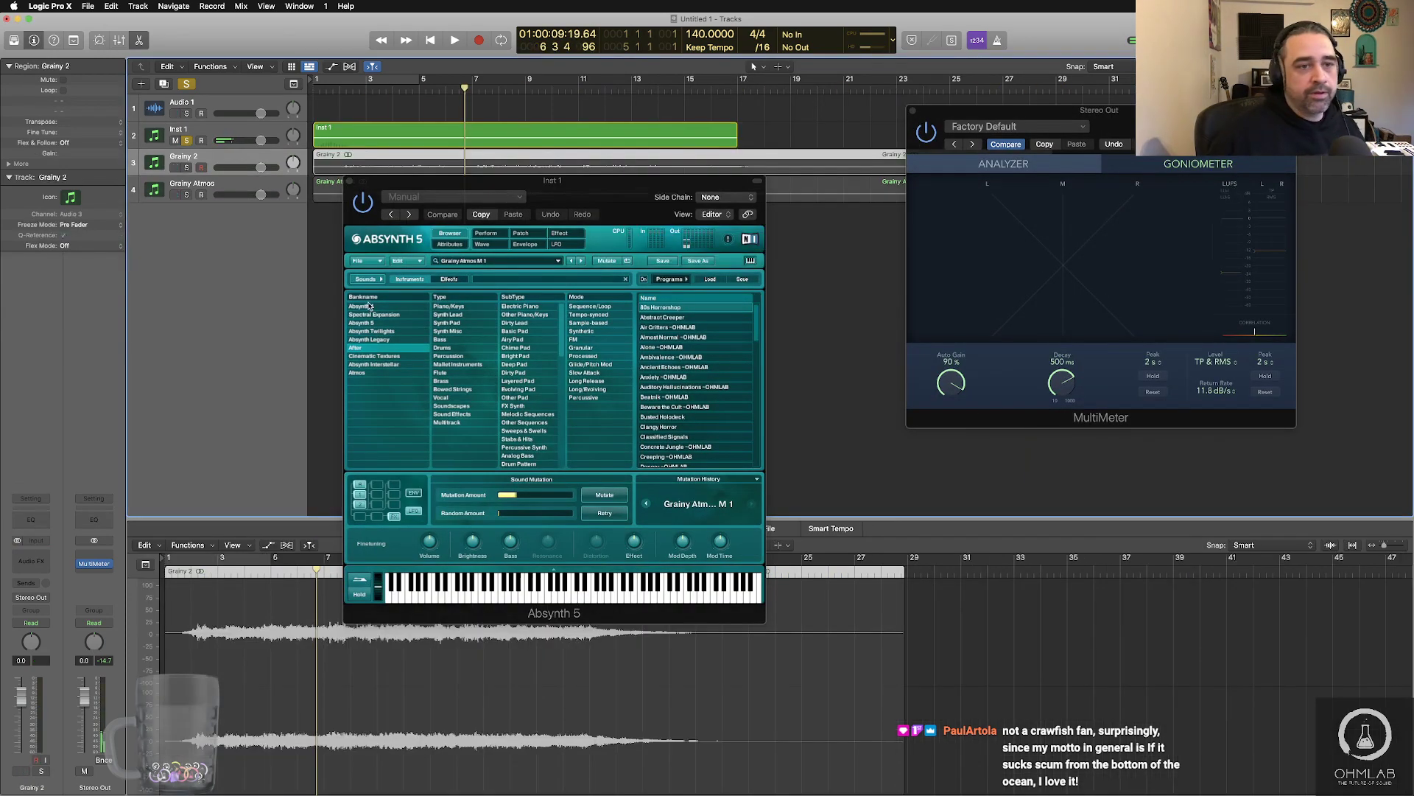
- Select the Inst 1 track and mutate the Absynth sound with Dreamy Res Flute from the After bank
left_click(246, 131)
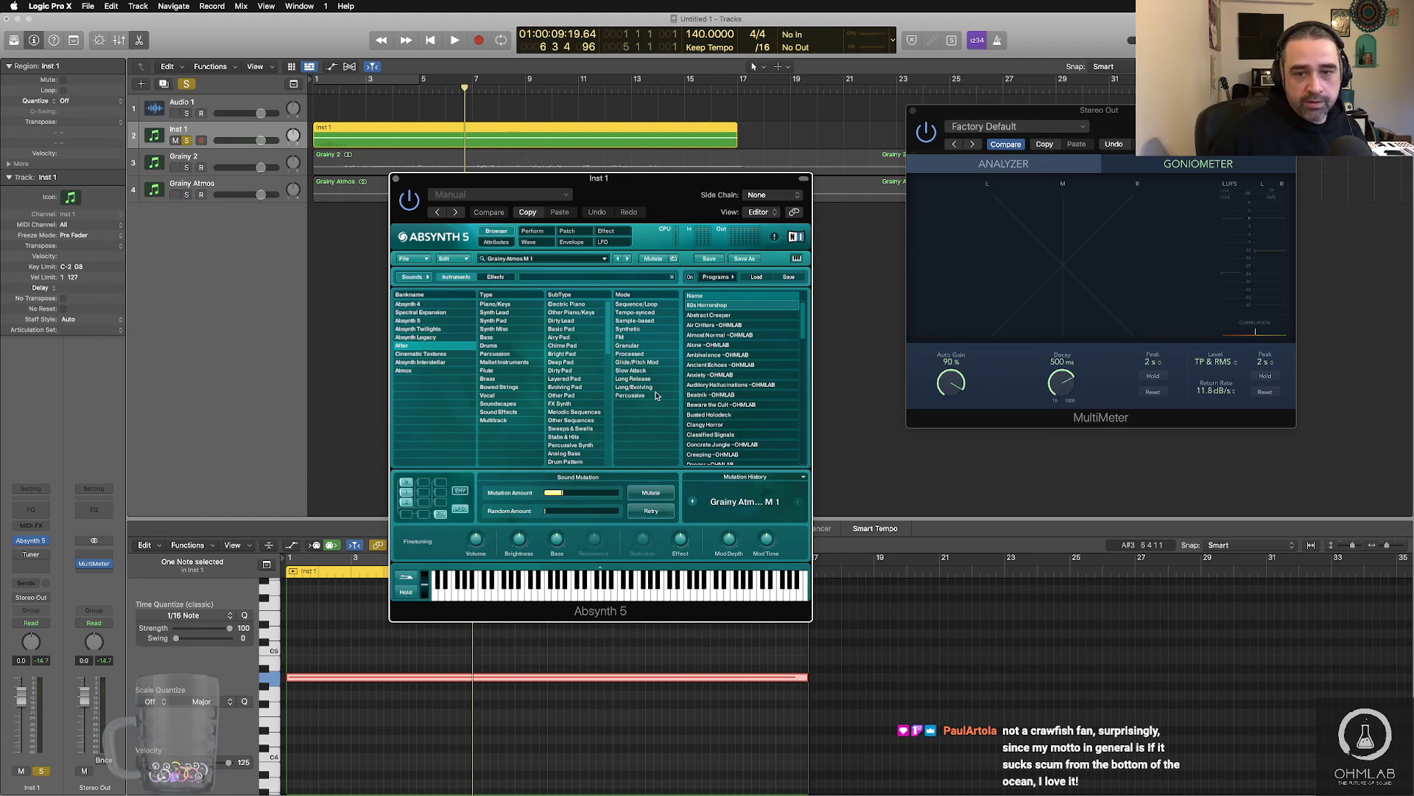
scroll(776, 425, "down", 5)
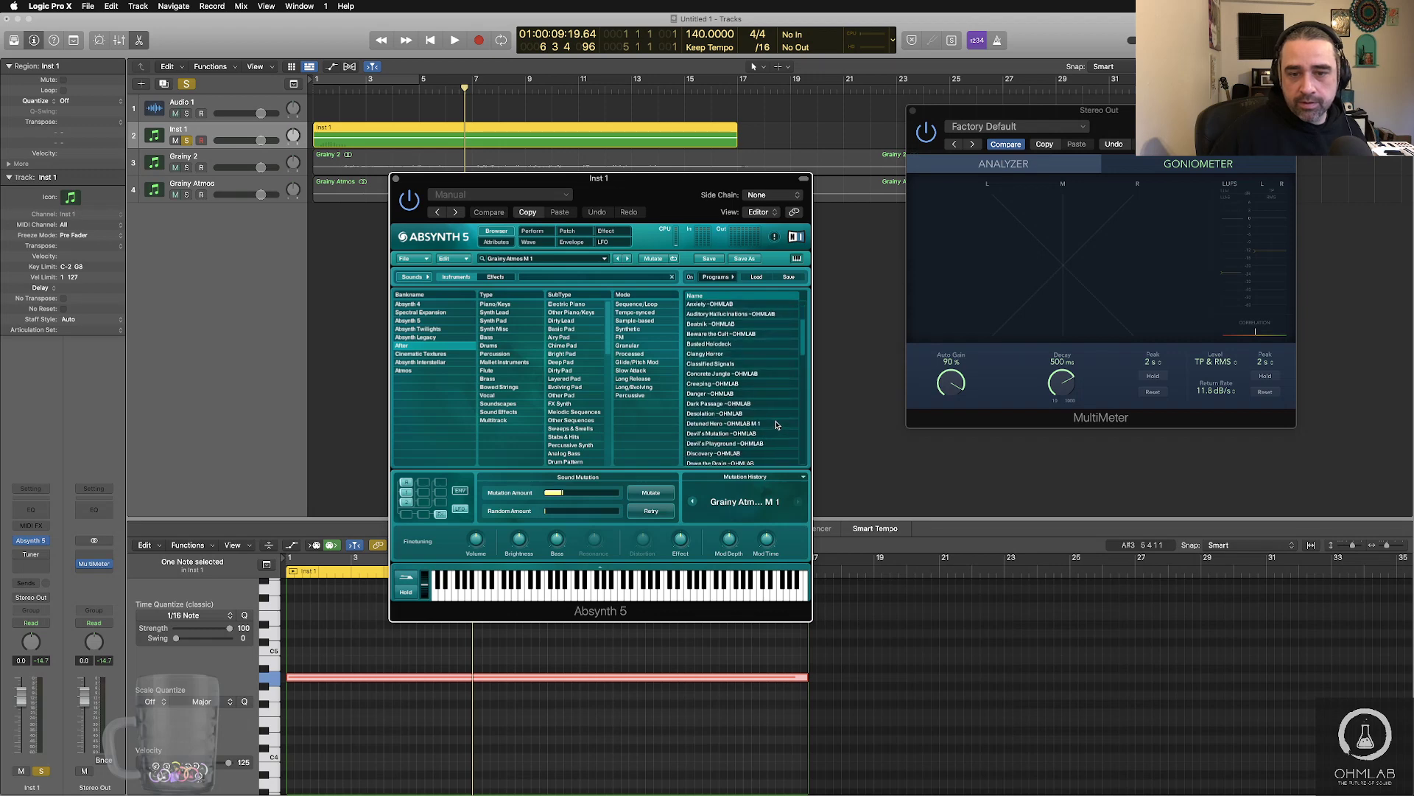
scroll(776, 426, "down", 7)
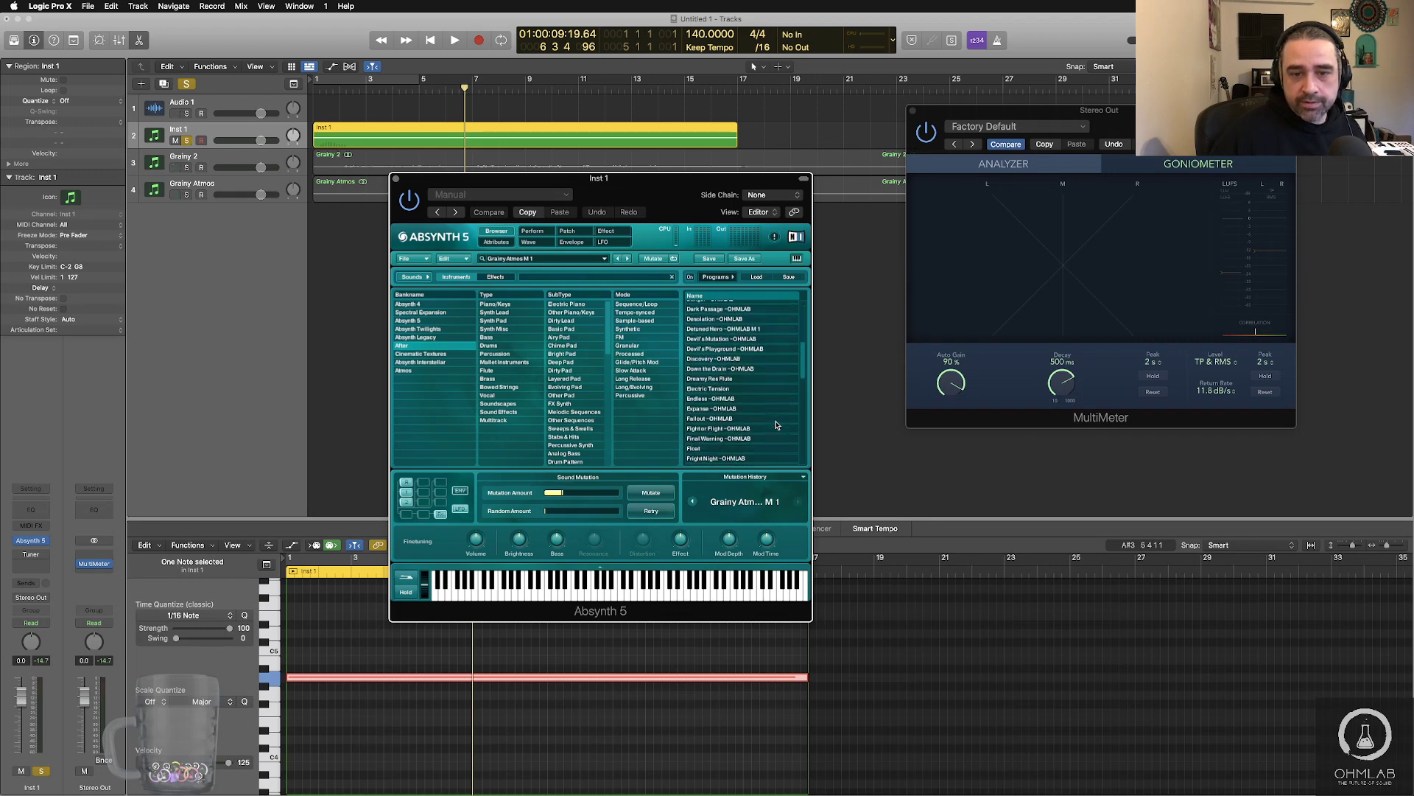
scroll(776, 425, "down", 1)
scroll(776, 425, "down", 1)
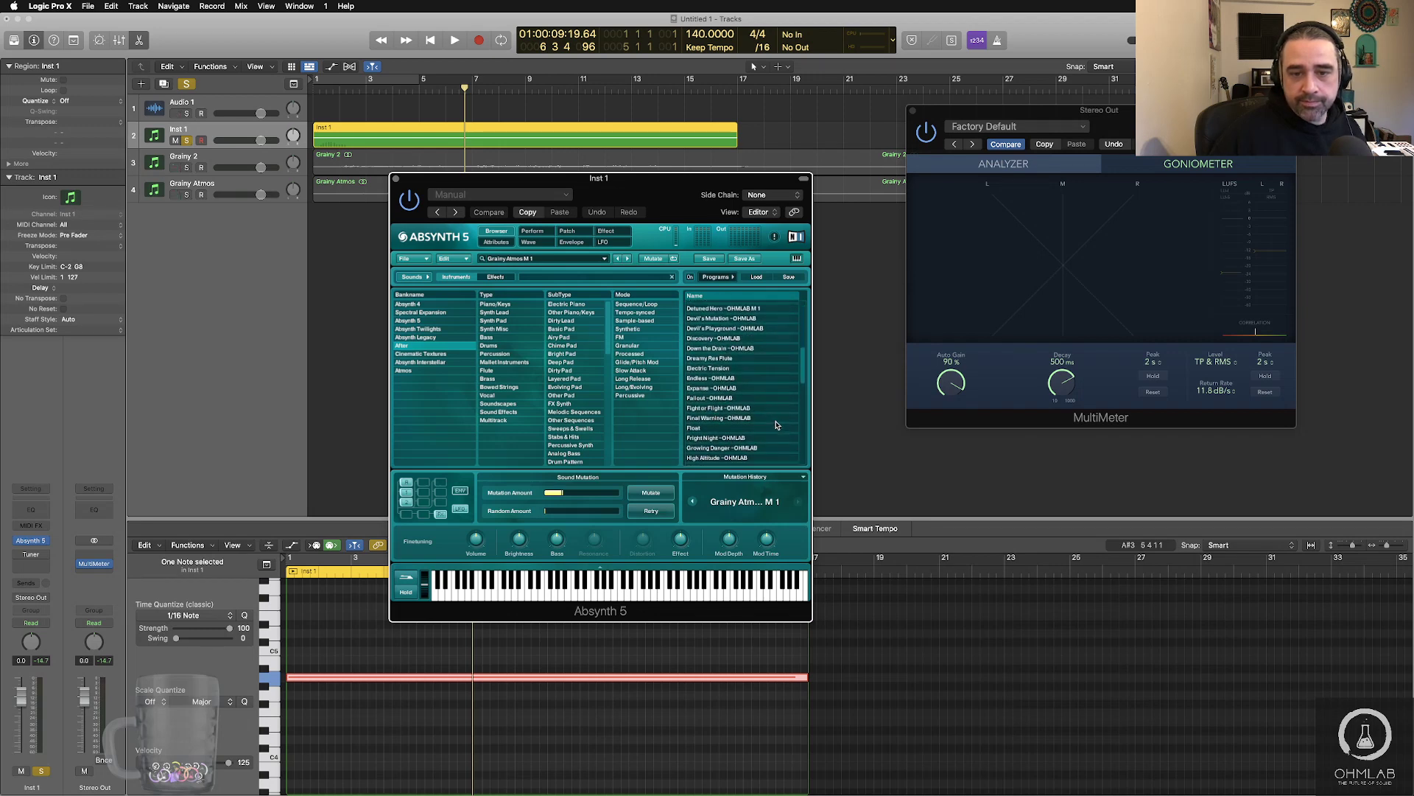
left_click(745, 359)
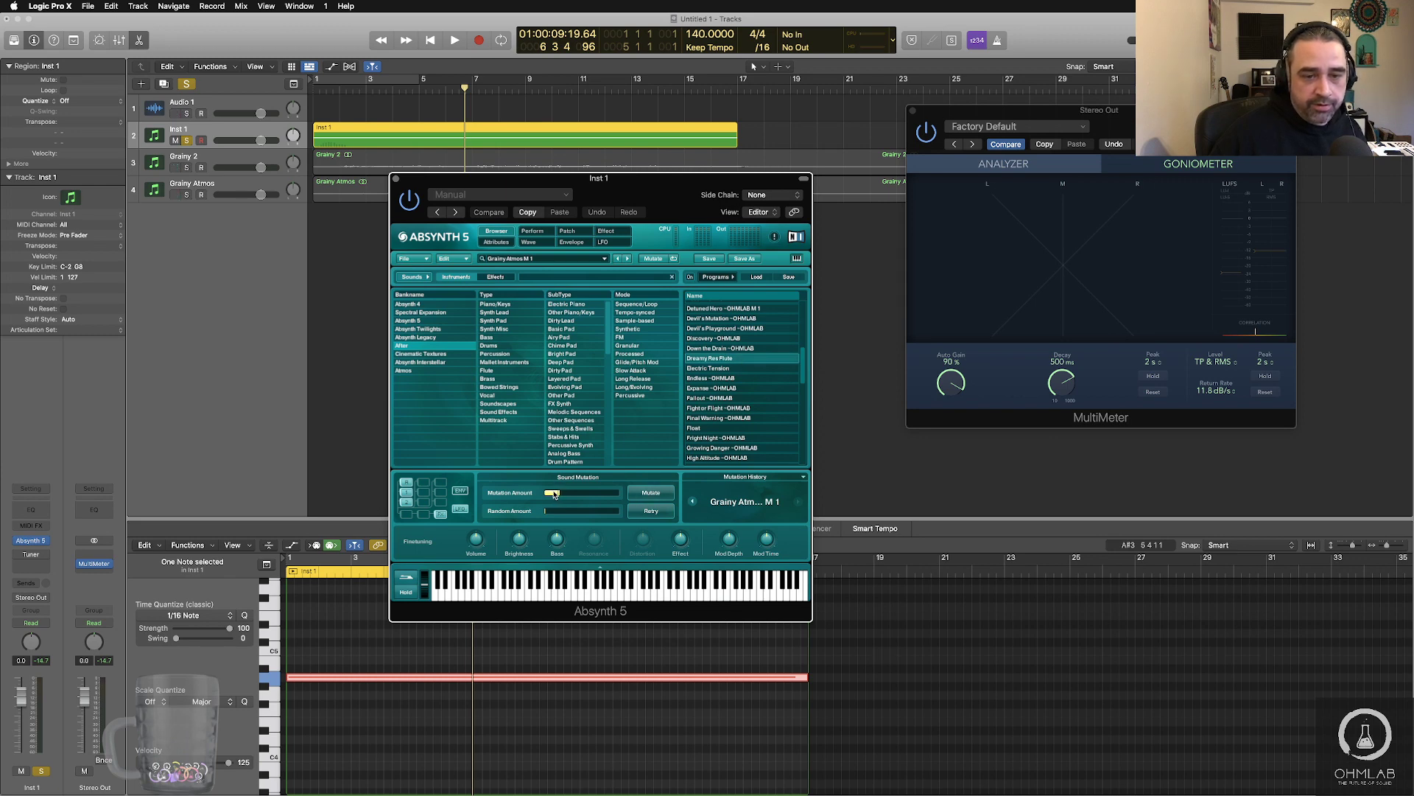
left_click(658, 498)
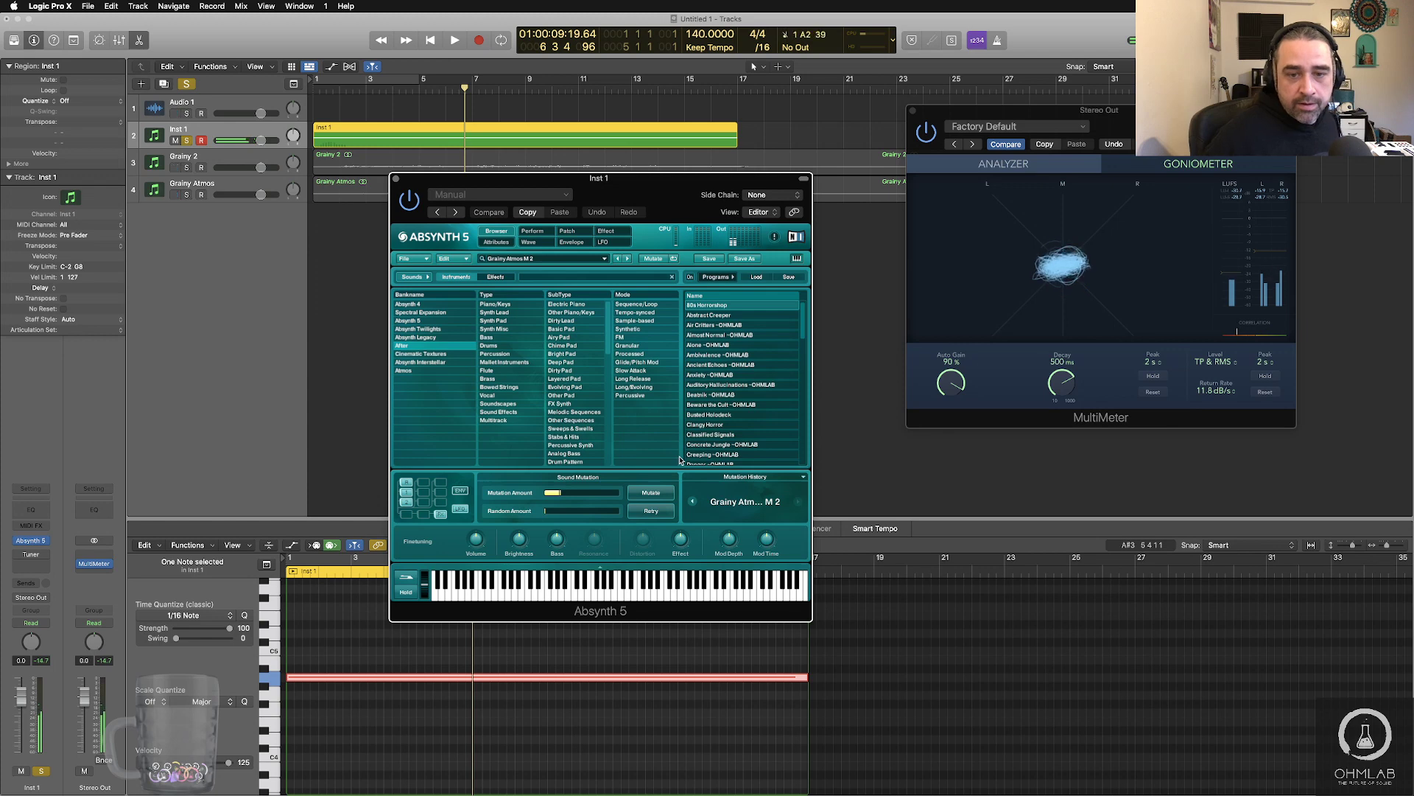
- Transpose the Inst 1 region down three octaves (-36)
left_click_drag(805, 332, 804, 346)
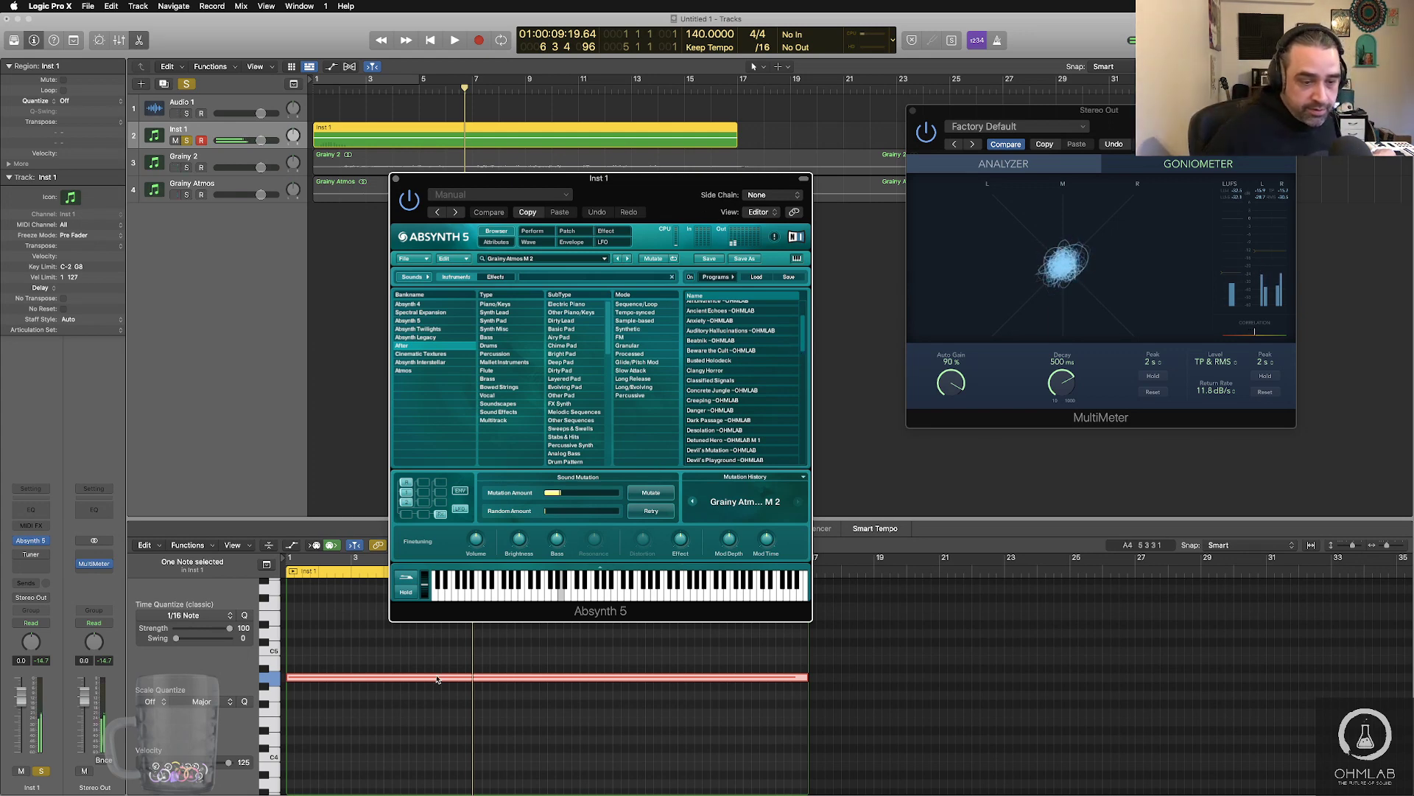
scroll(447, 711, "down", 8)
scroll(446, 707, "up", 8)
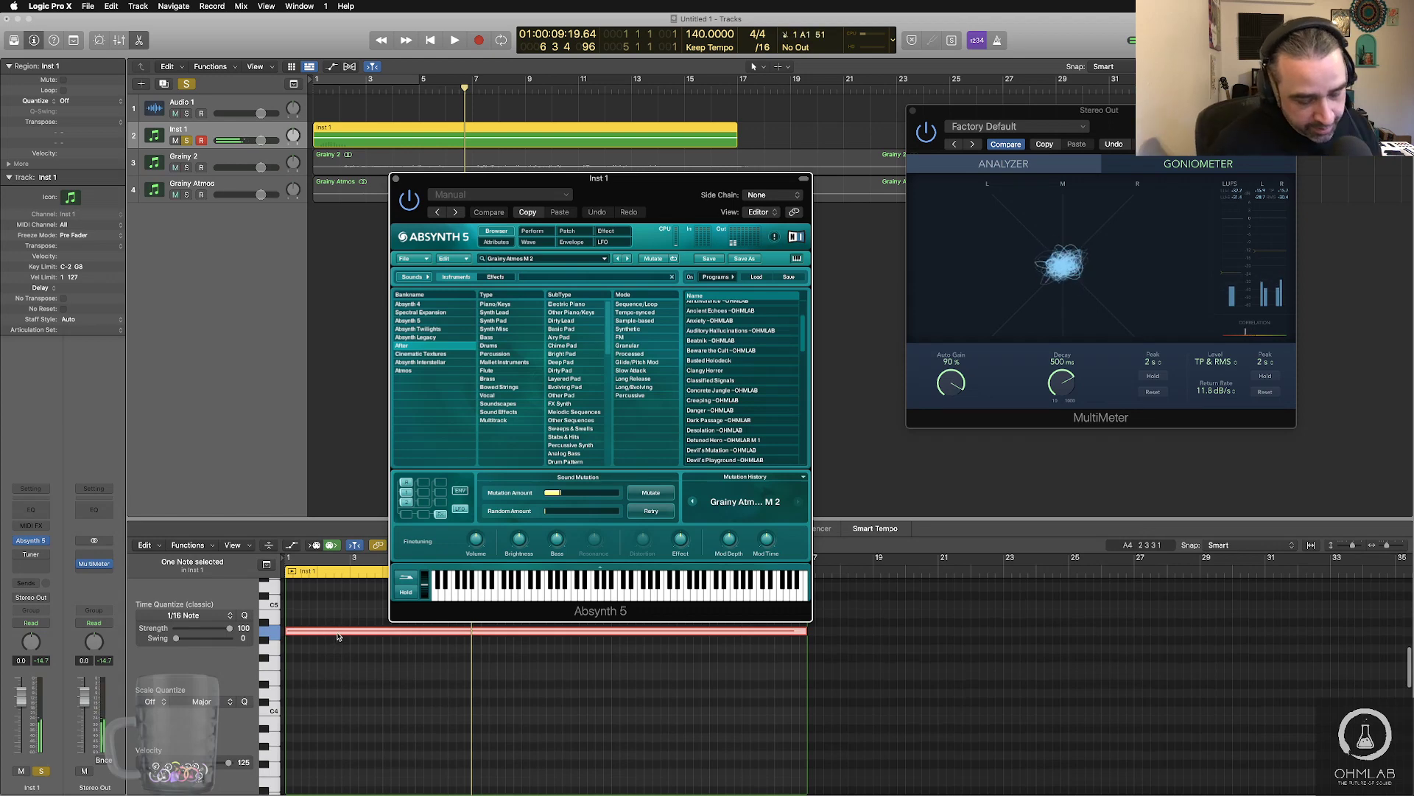
key("alt+shift+Down")
key("alt+shift+Down")
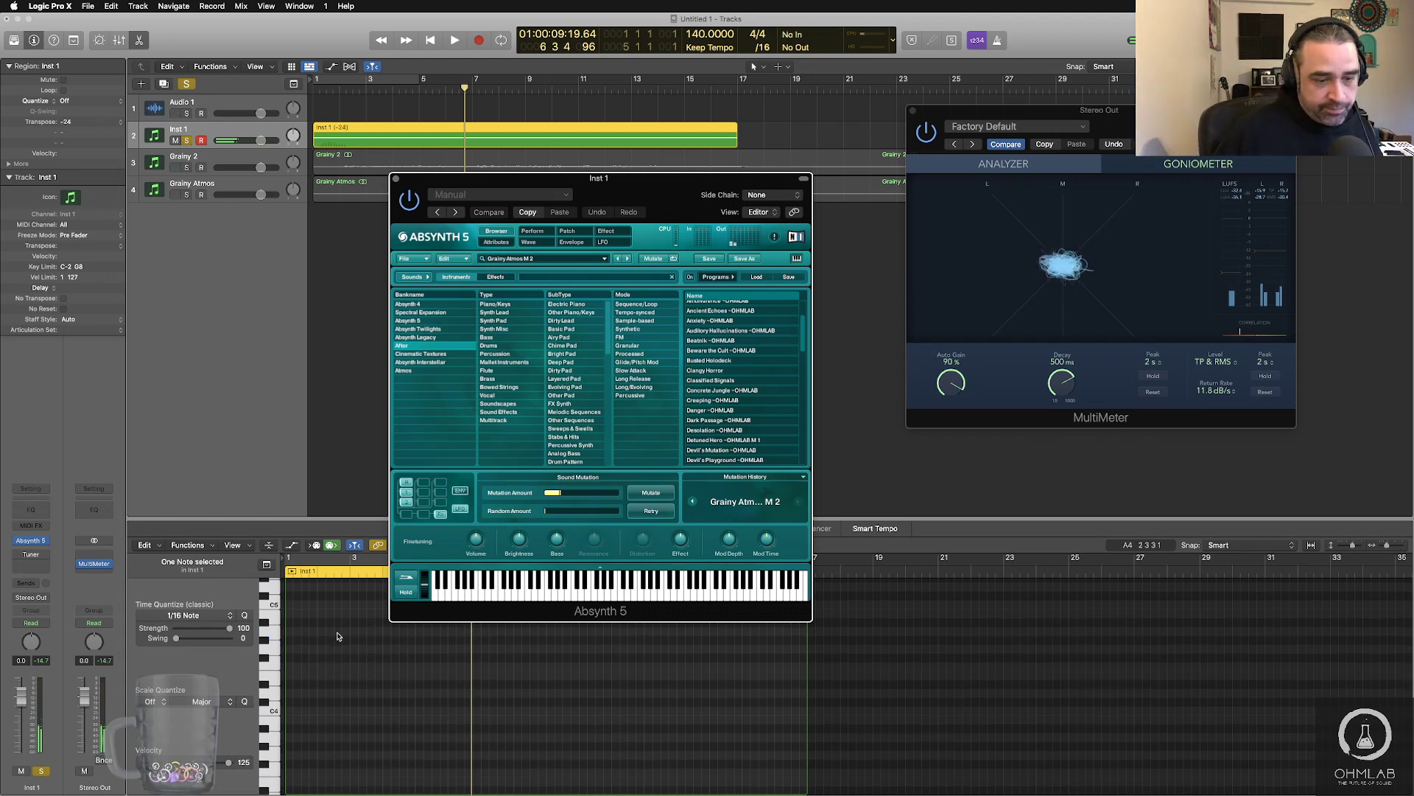
- Hide the plug-in windows and bounce the Inst 1 region in place to a new track named Grainy 3
key("v")
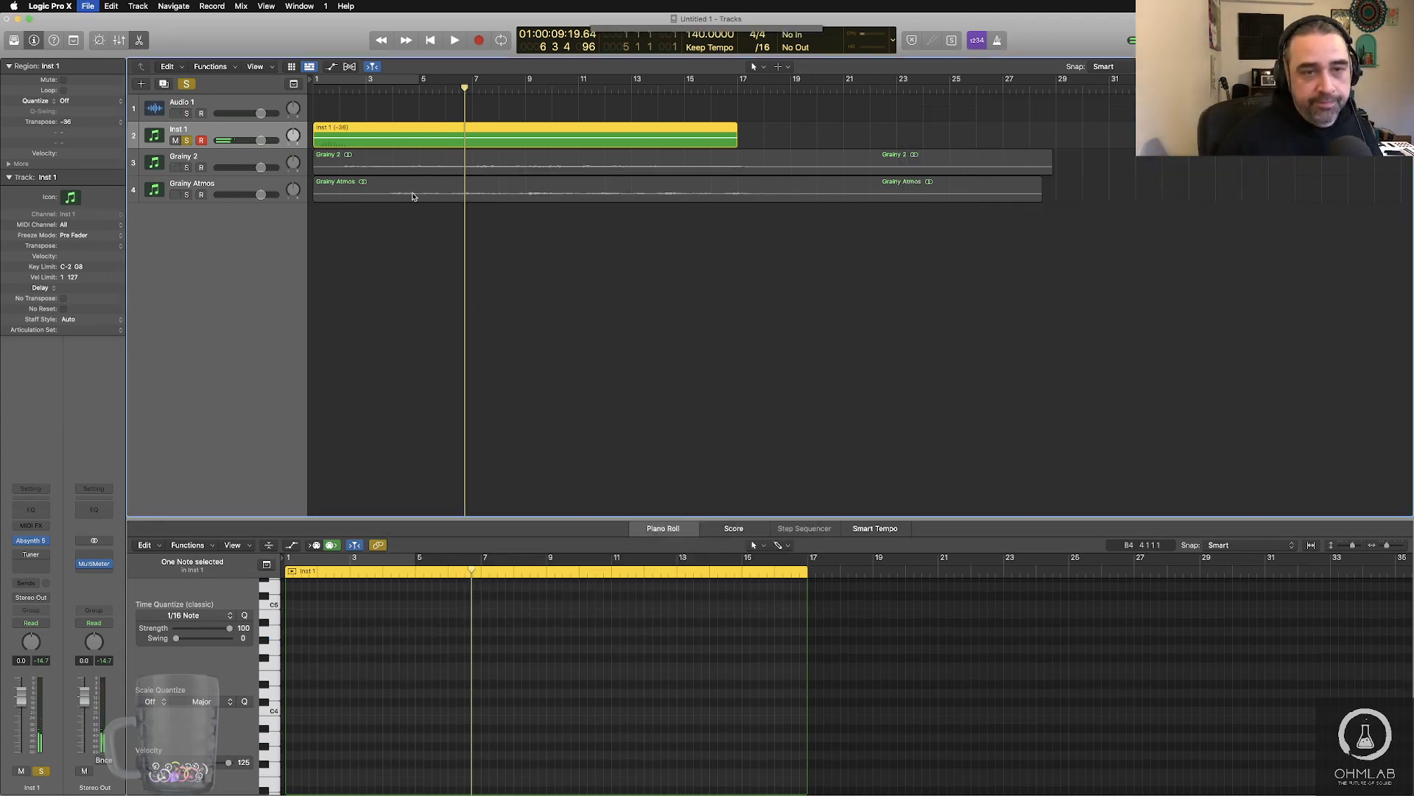
key("ctrl+b")
type("Gra")
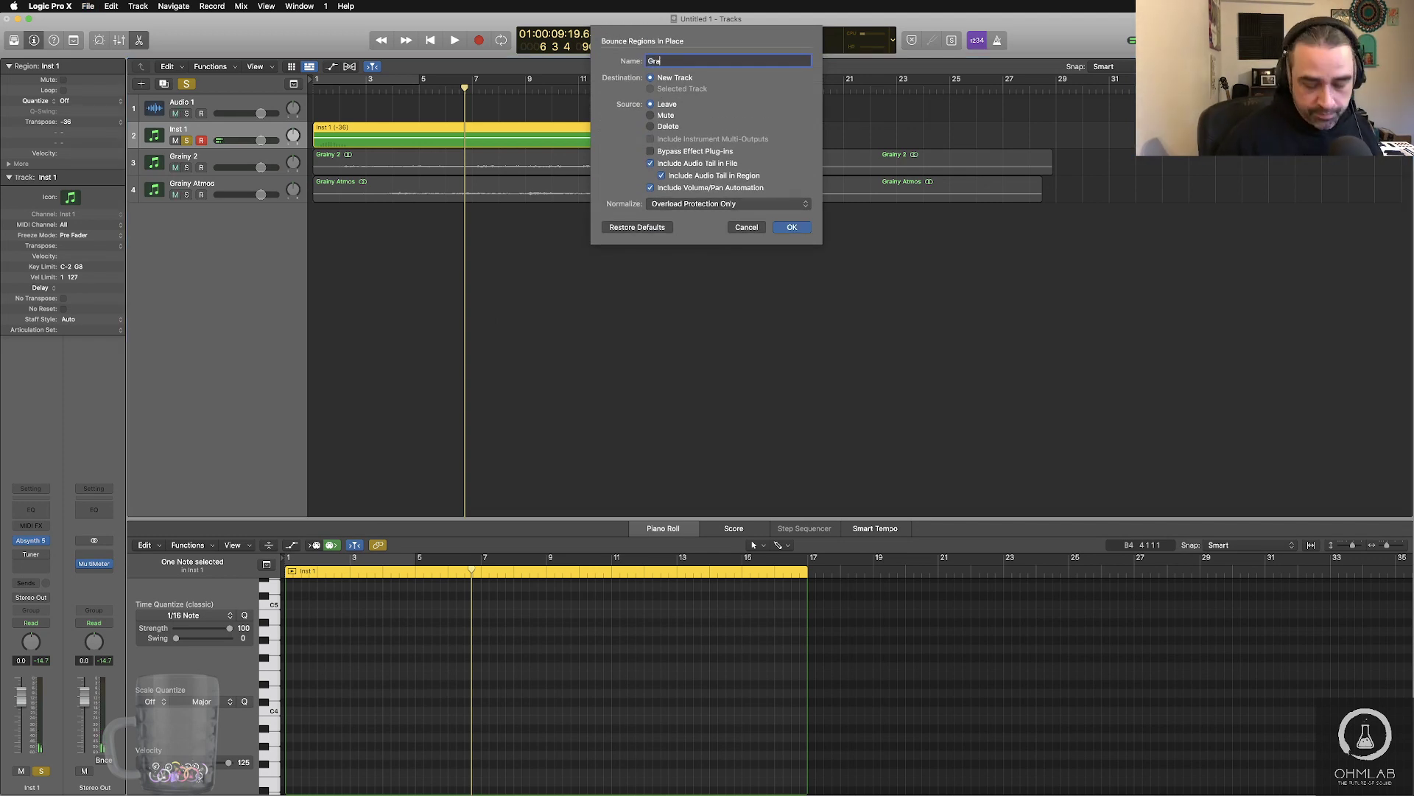
type("niy 3")
key("Return")
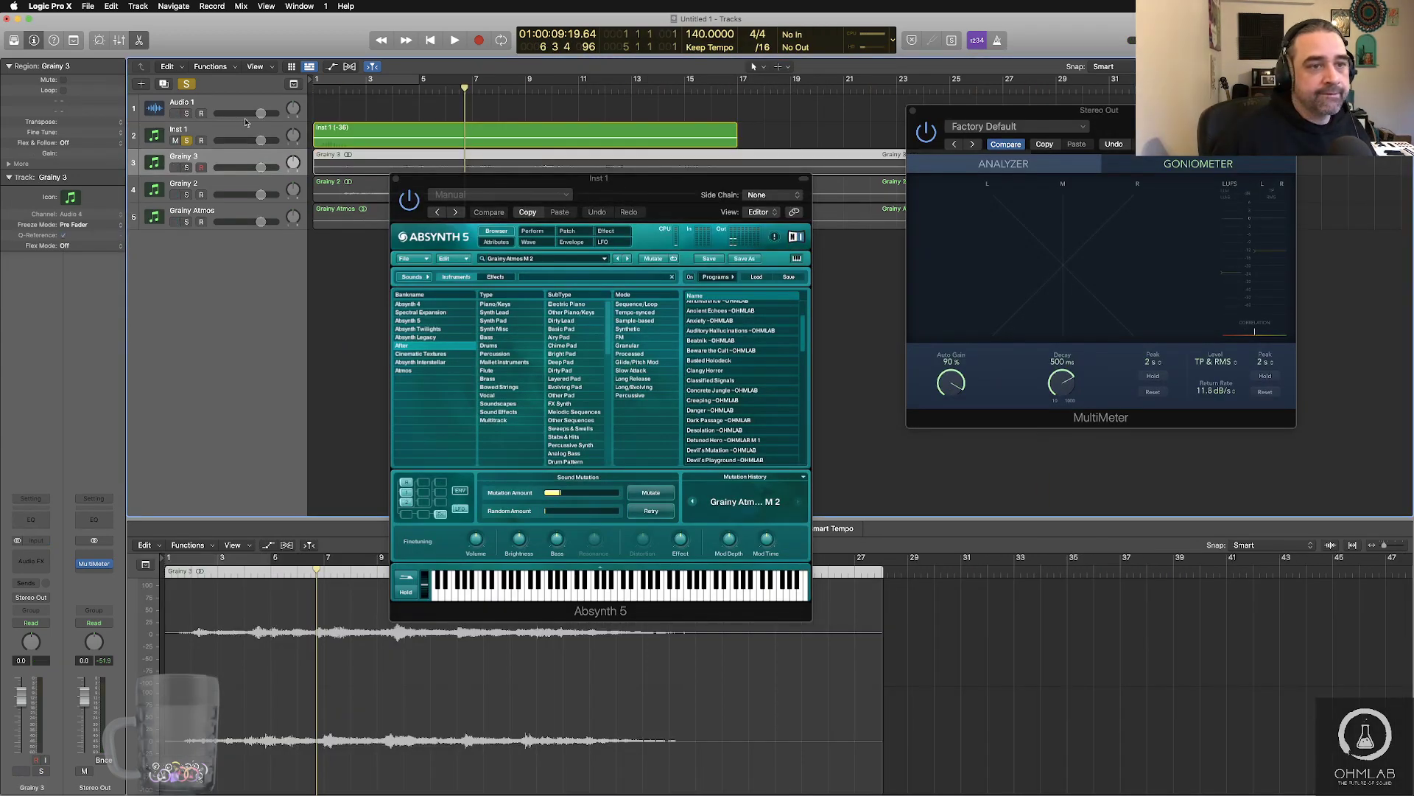
- Reselect the Inst 1 track and try mutating the sound with Desolation -OHMLAB at a slightly higher mutation amount
key("Up")
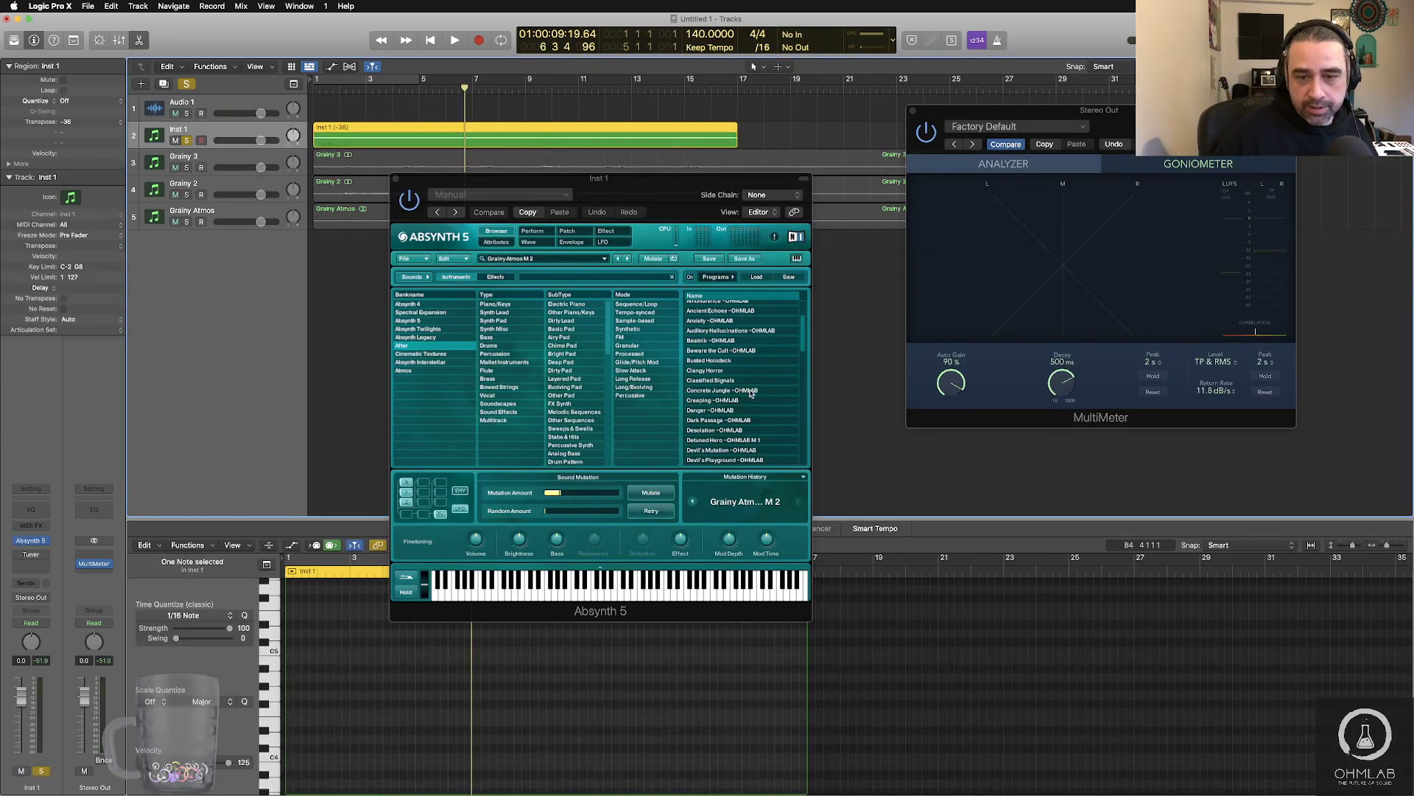
scroll(751, 392, "down", 3)
left_click(718, 377)
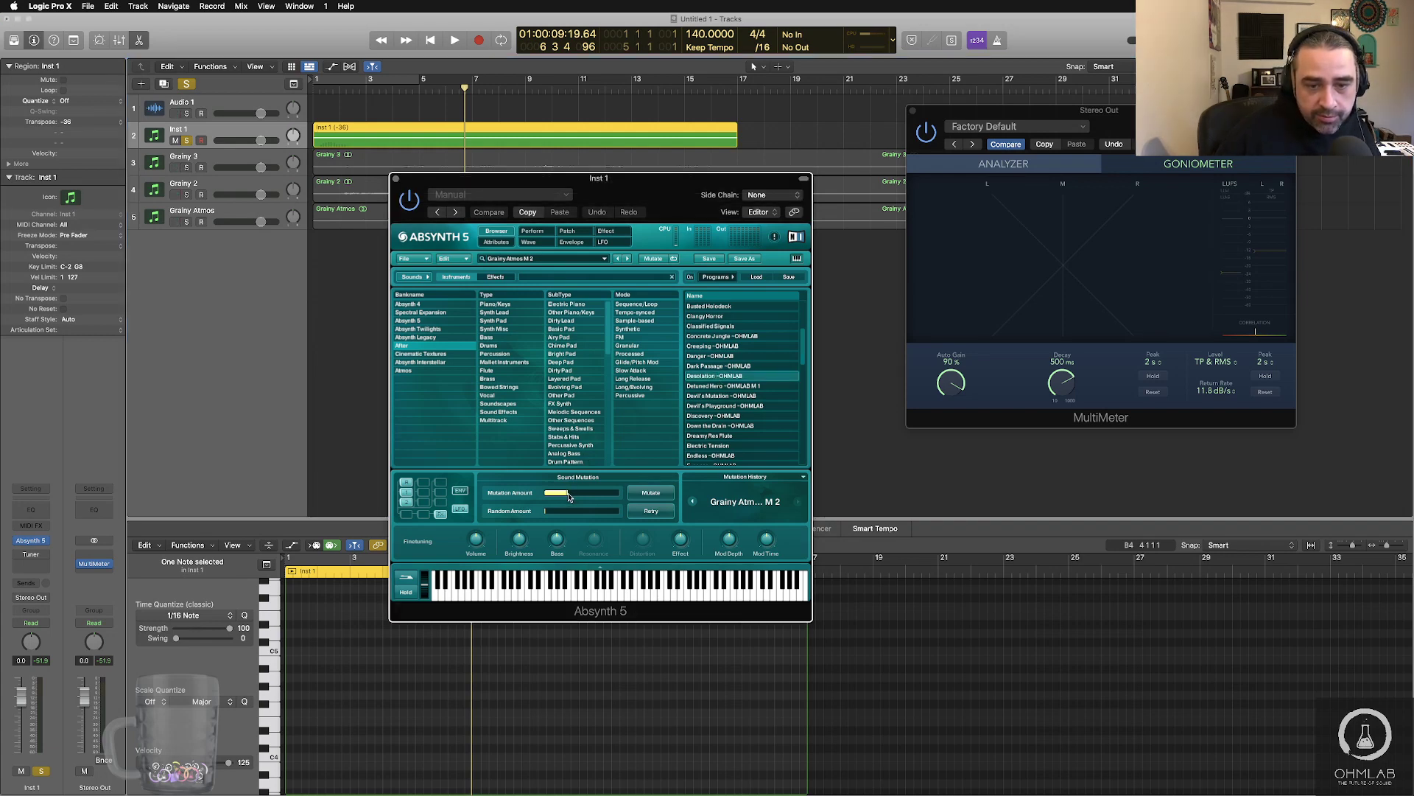
left_click(649, 494)
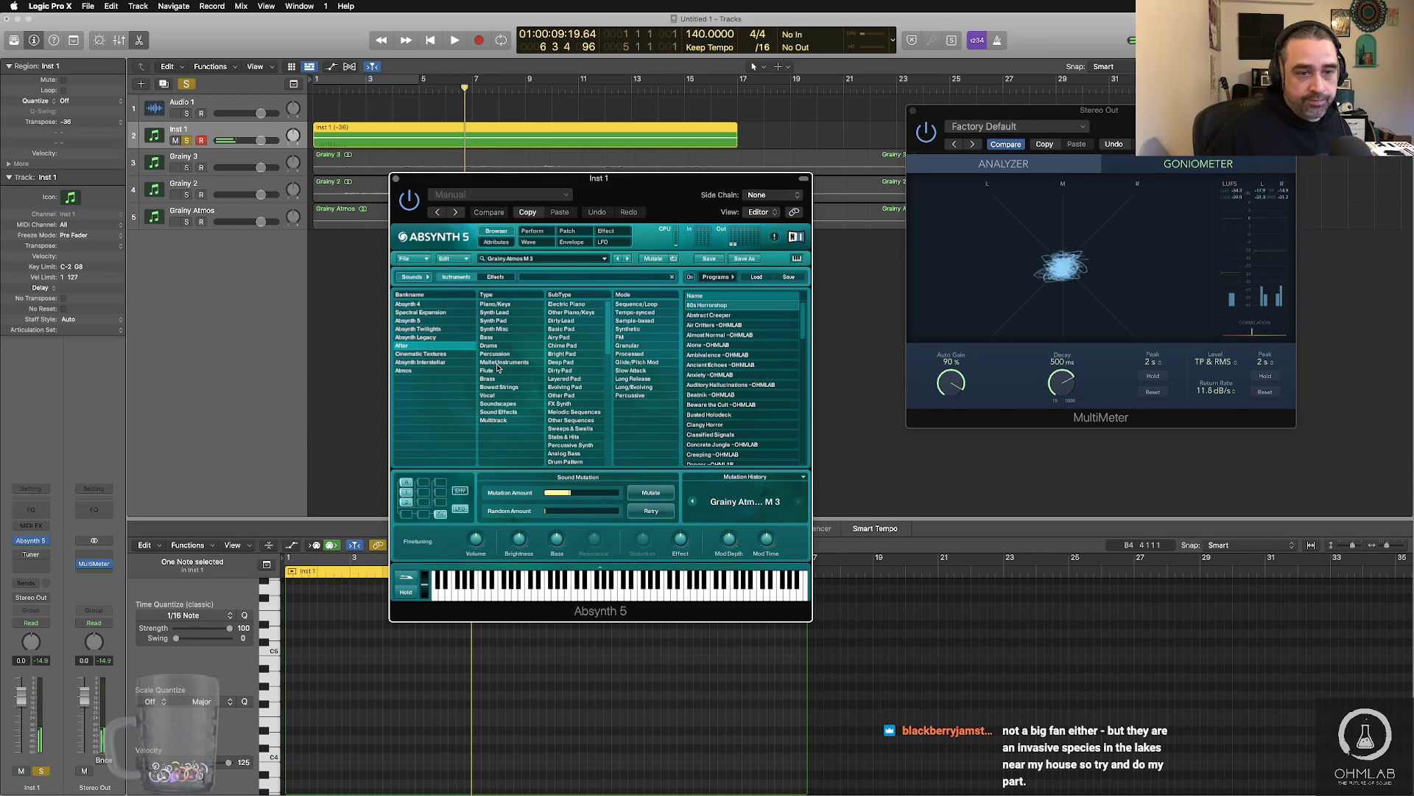
- Try mutating the sound with Galaxies from the Absynth Interstellar bank, using a lower mutation amount
left_click(447, 363)
scroll(767, 349, "down", 1)
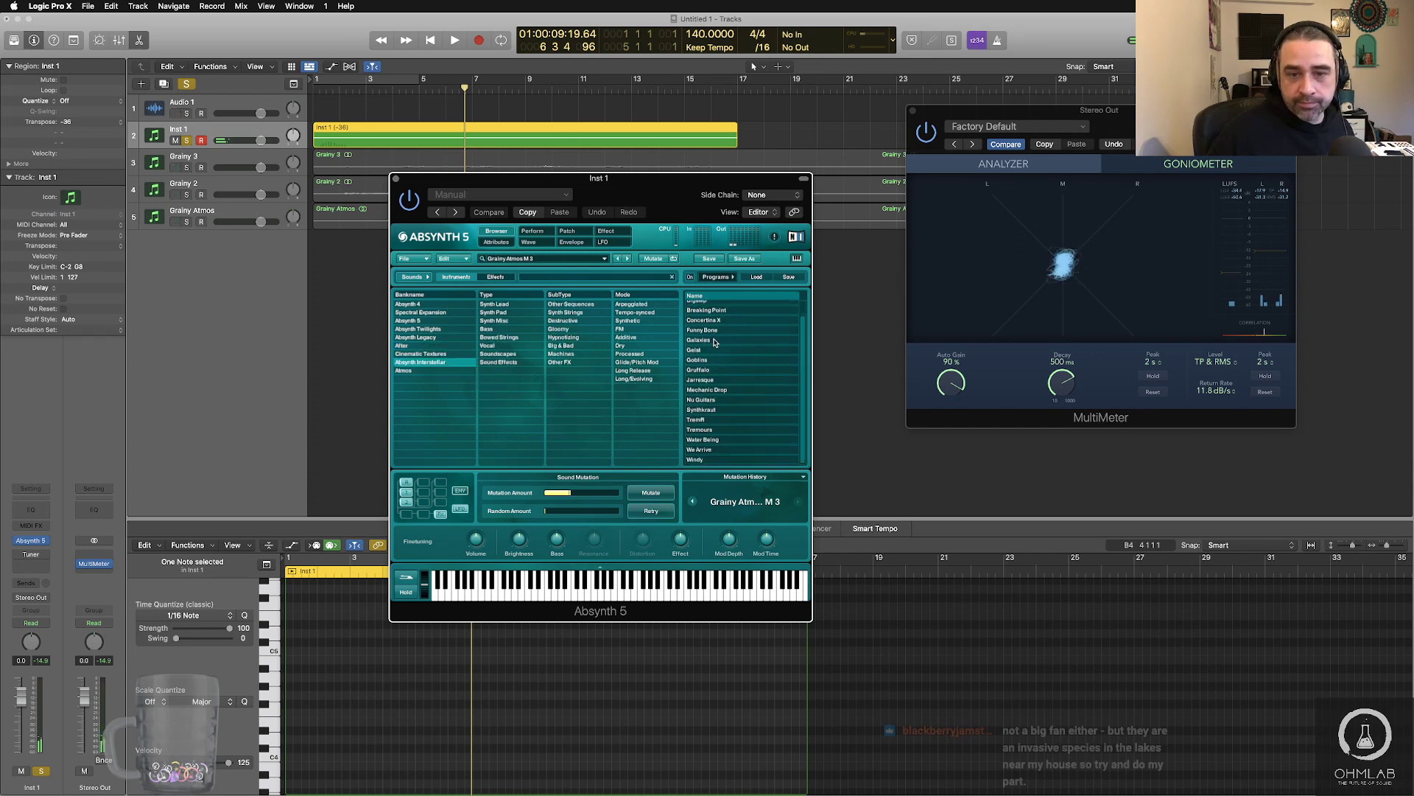
left_click(744, 340)
left_click_drag(567, 495, 551, 495)
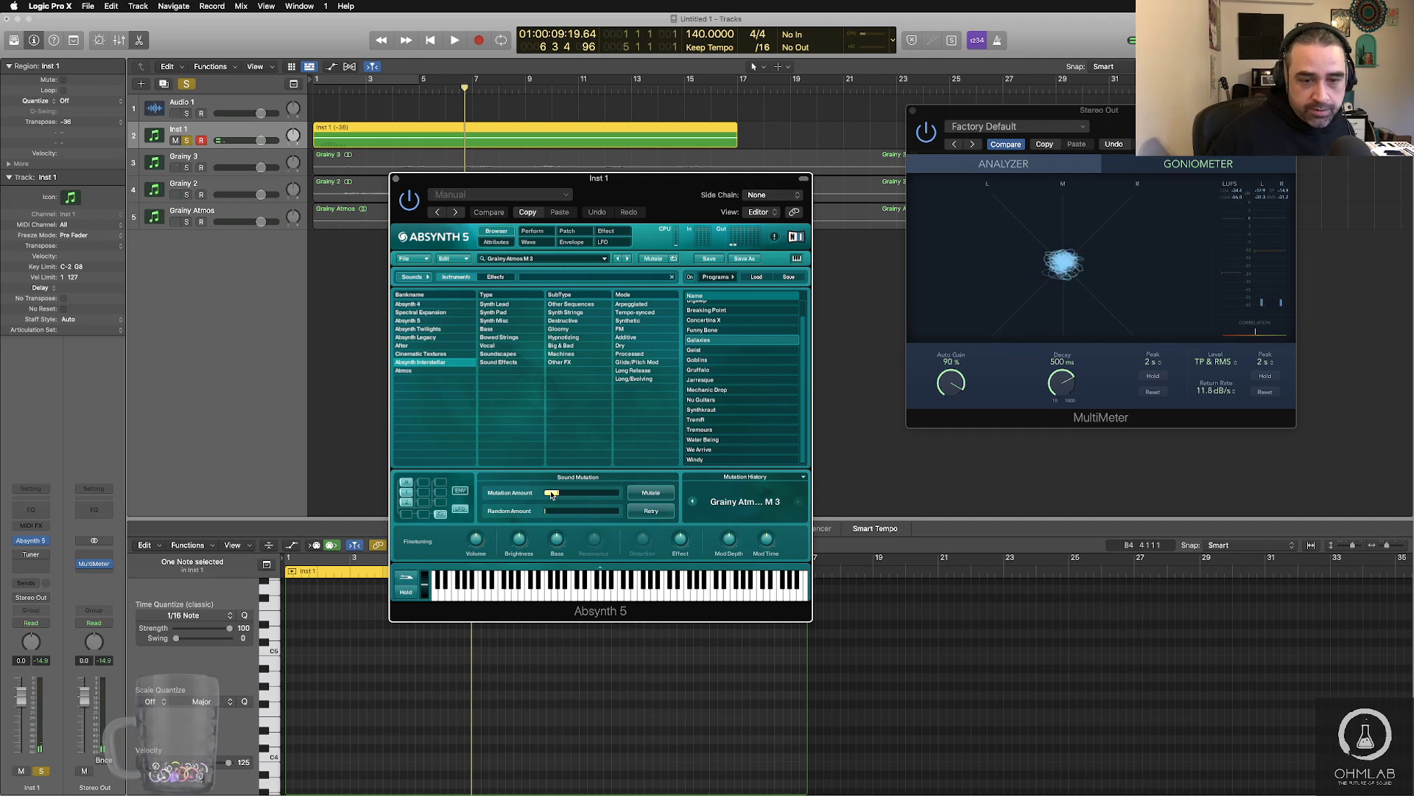
left_click(653, 498)
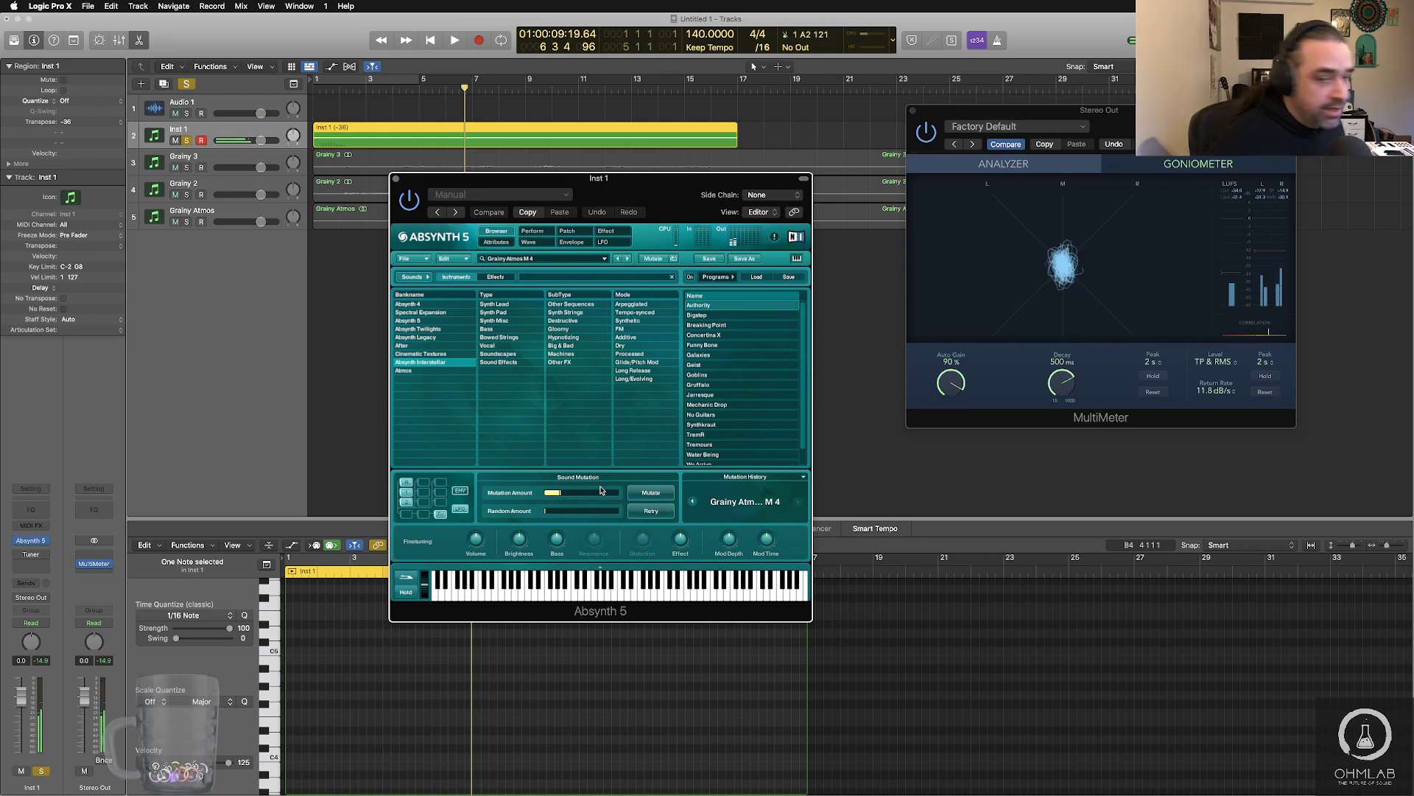
- Audition Grainy Atmos M 2 from the Mutation History and load Grainy Atmos M 1 instead
left_click(803, 477)
left_click(727, 315)
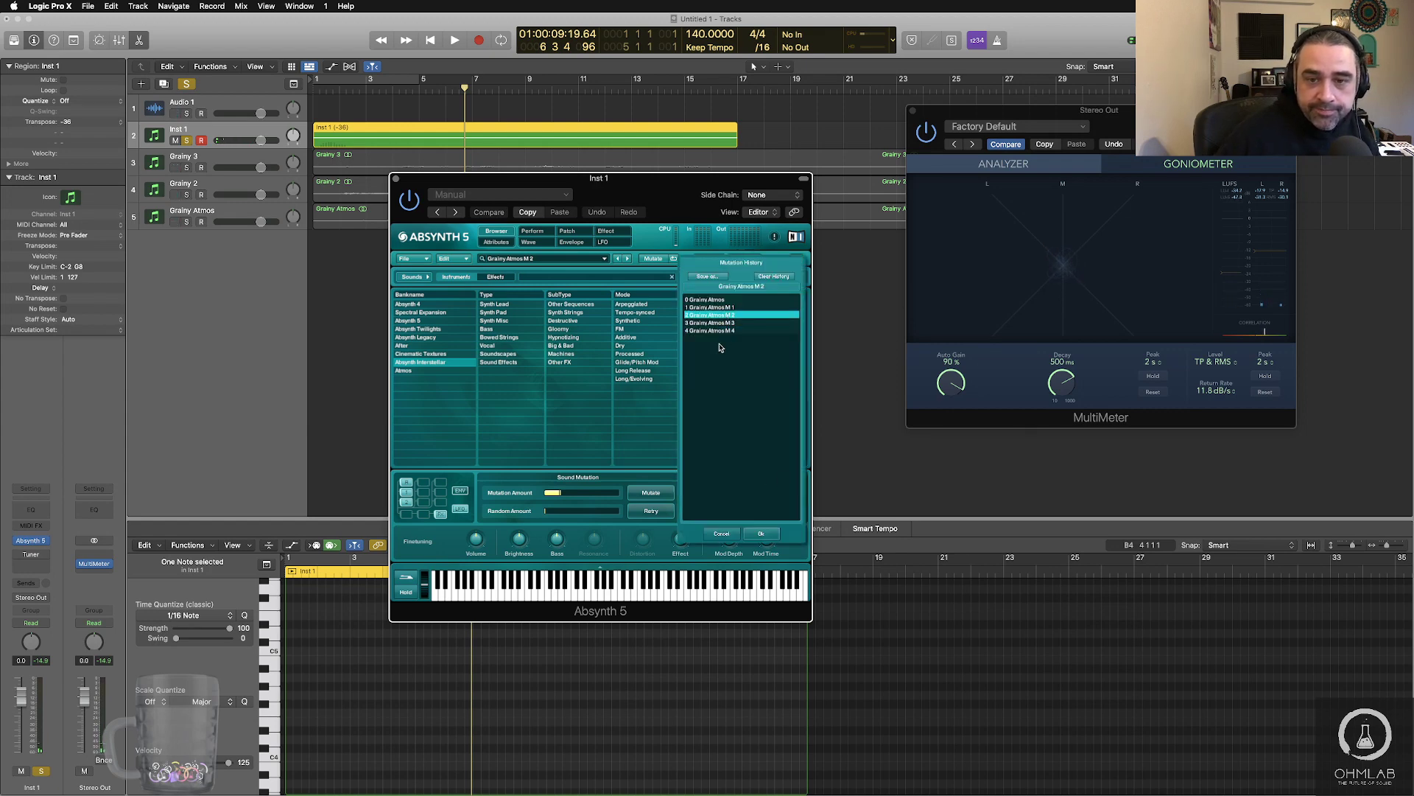
left_click(761, 533)
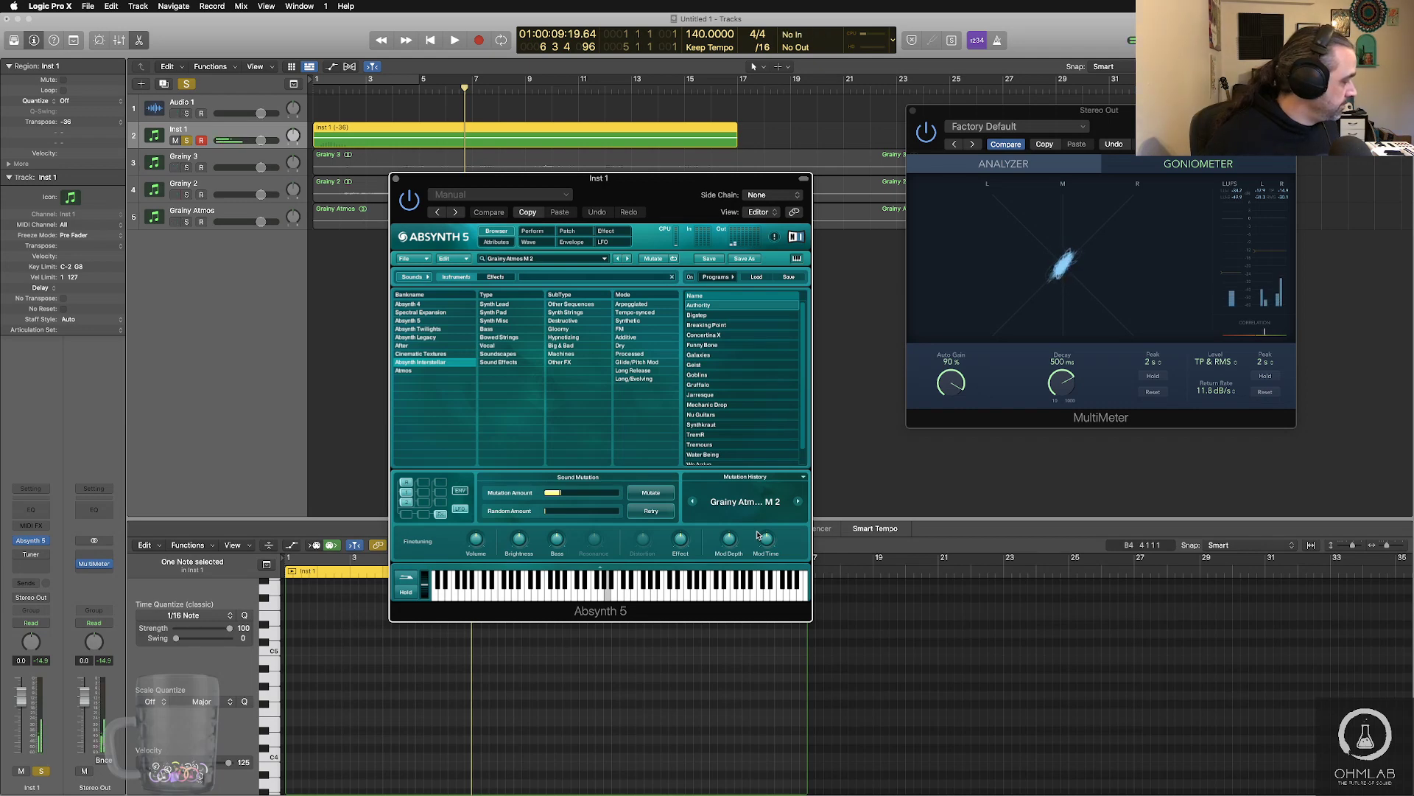
left_click(803, 477)
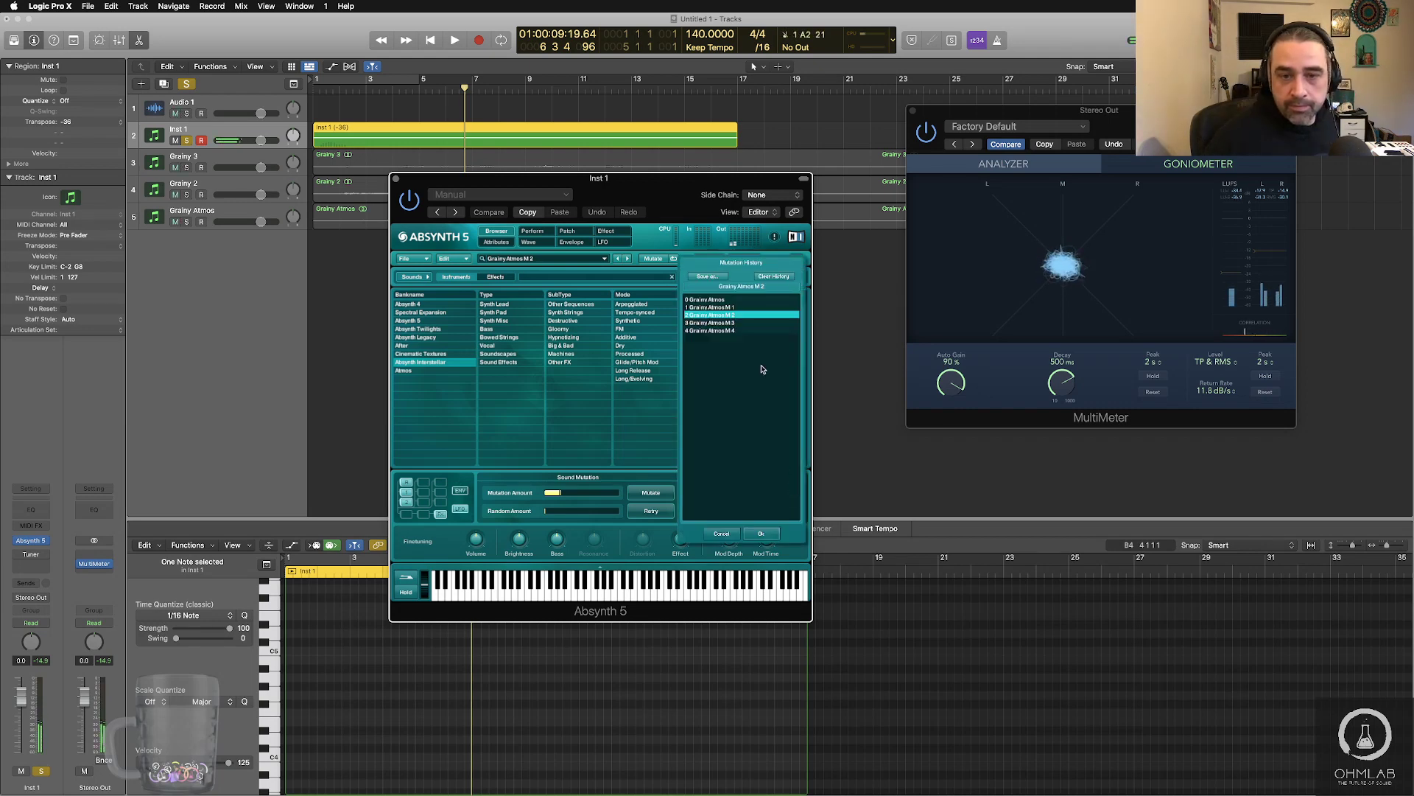
left_click(737, 307)
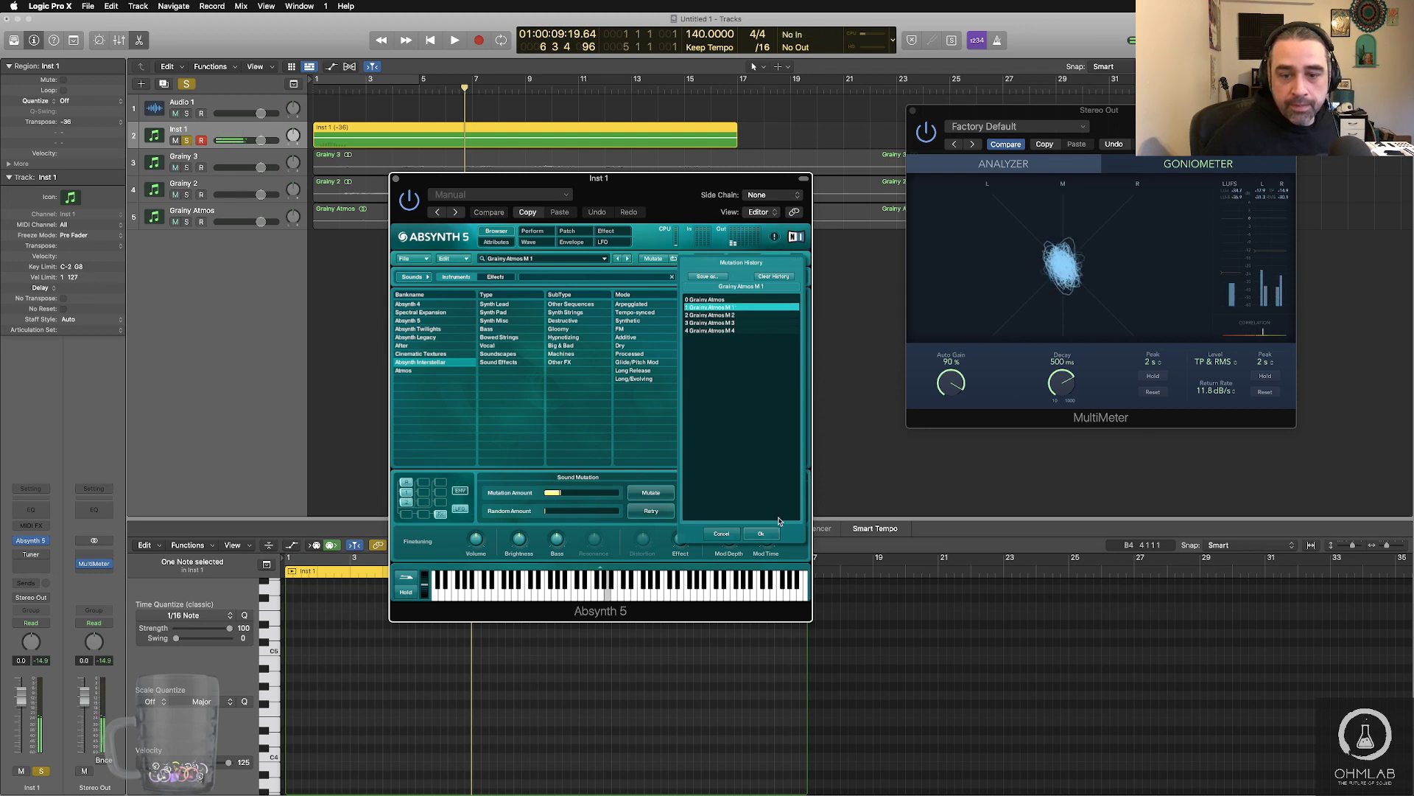
left_click(766, 536)
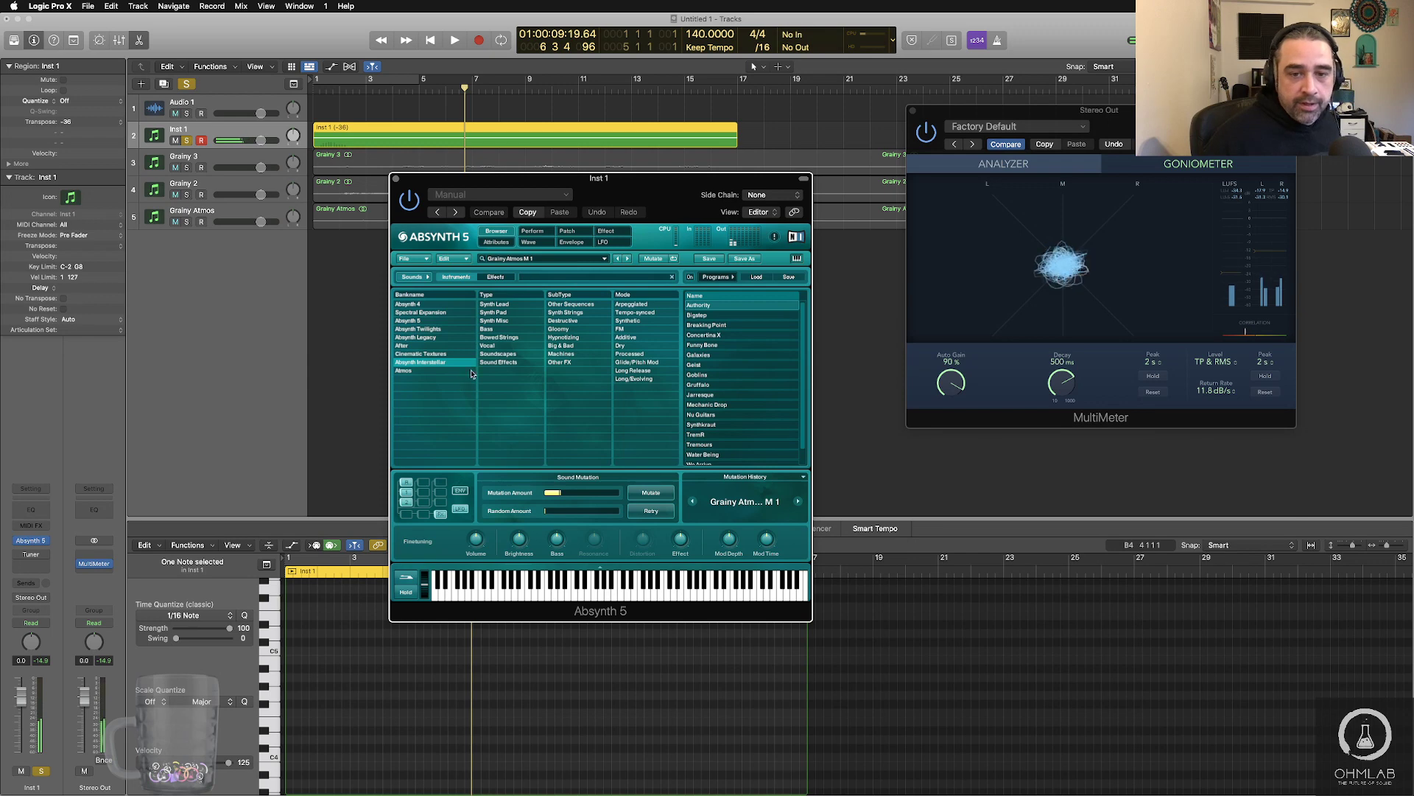
- Mutate Grainy Atmos M 1 with Cloudscape from the Absynth Twilights bank, using a slightly higher mutation amount
scroll(762, 411, "down", 2)
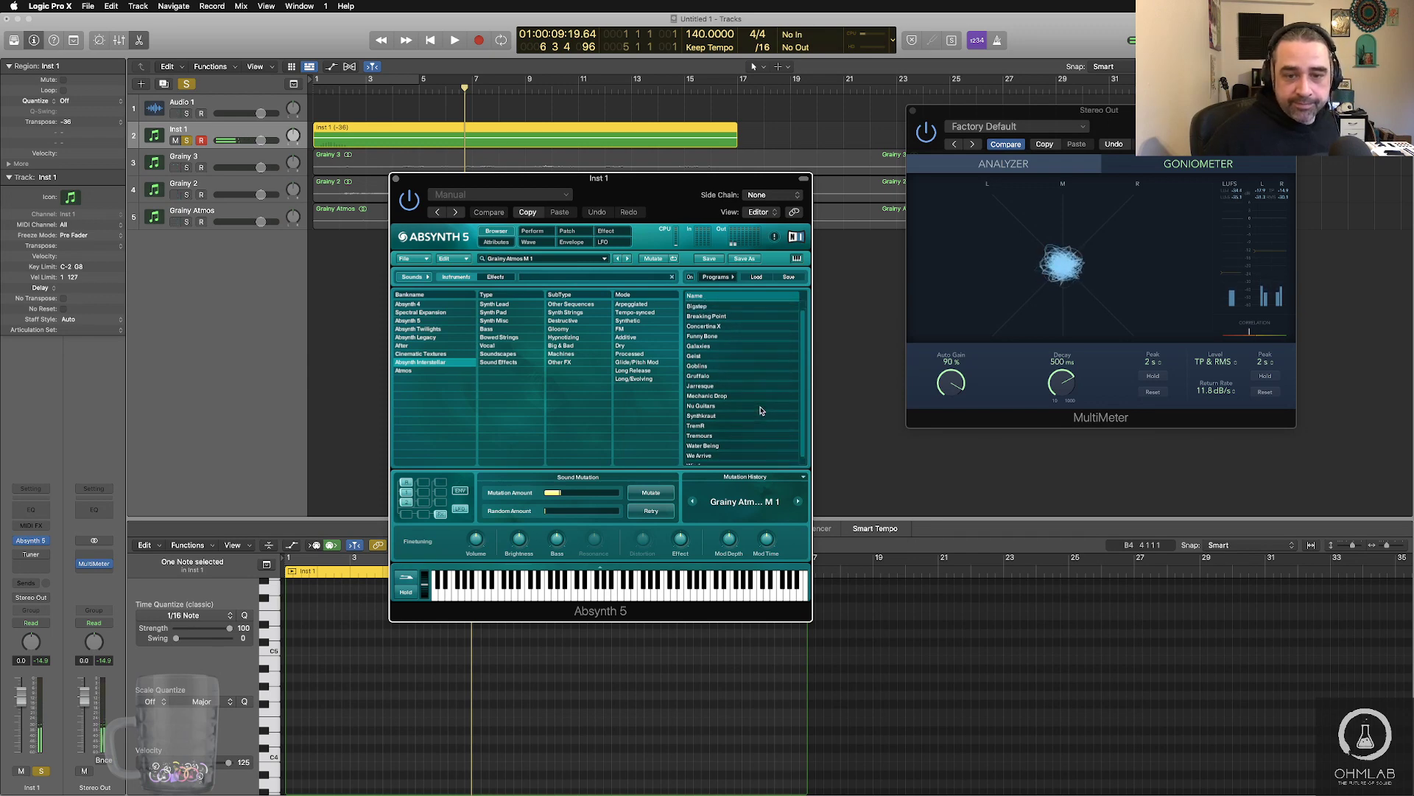
left_click(434, 329)
scroll(783, 389, "down", 8)
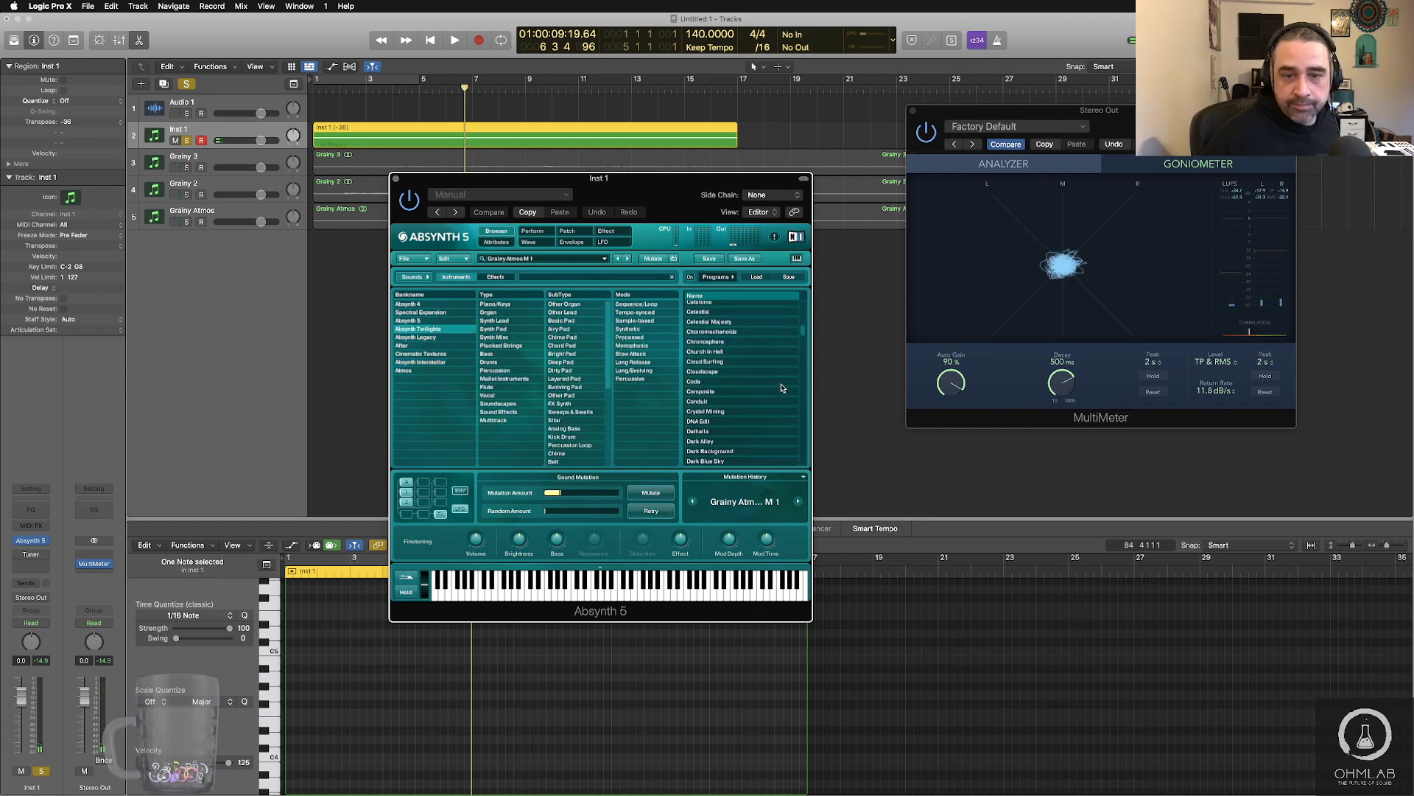
scroll(782, 388, "down", 1)
left_click(736, 359)
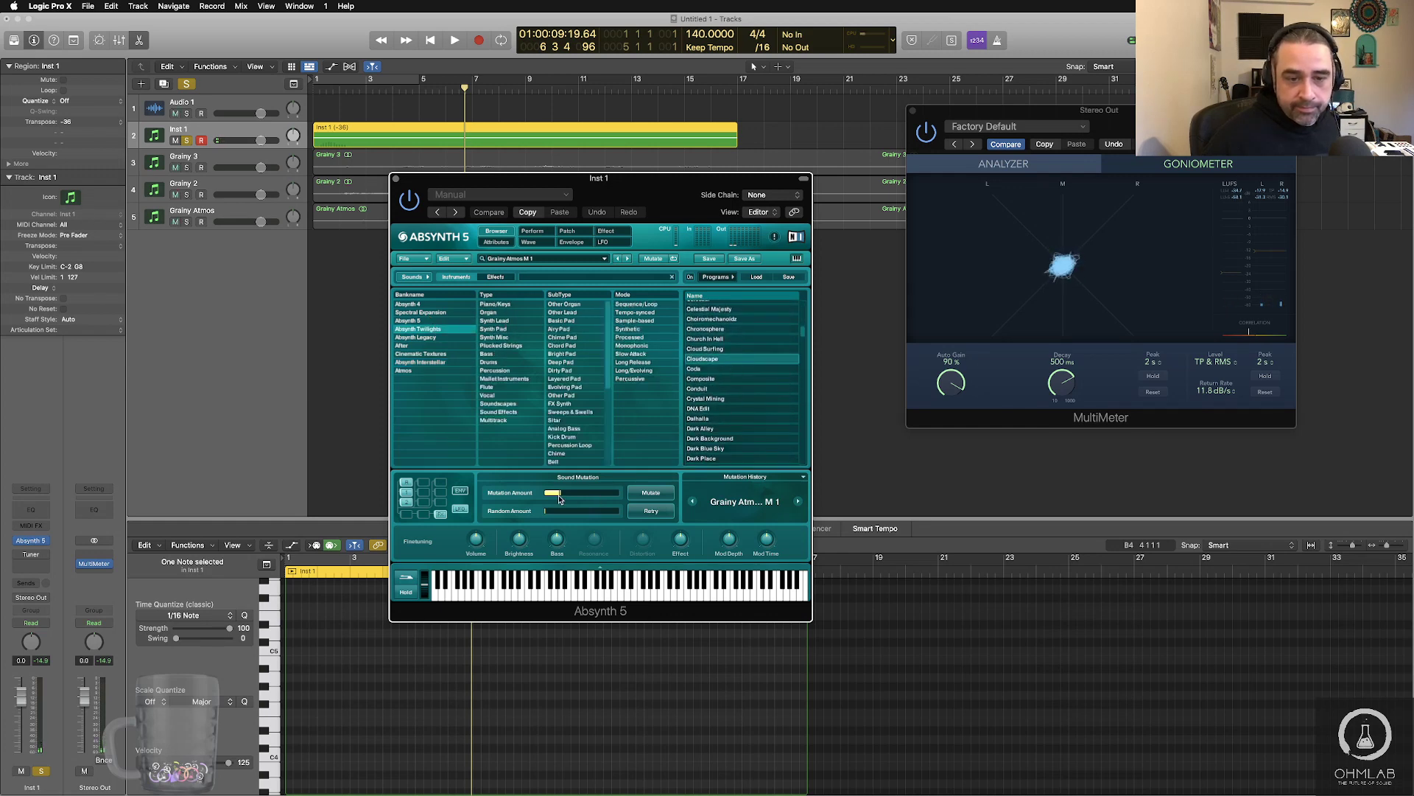
left_click(665, 499)
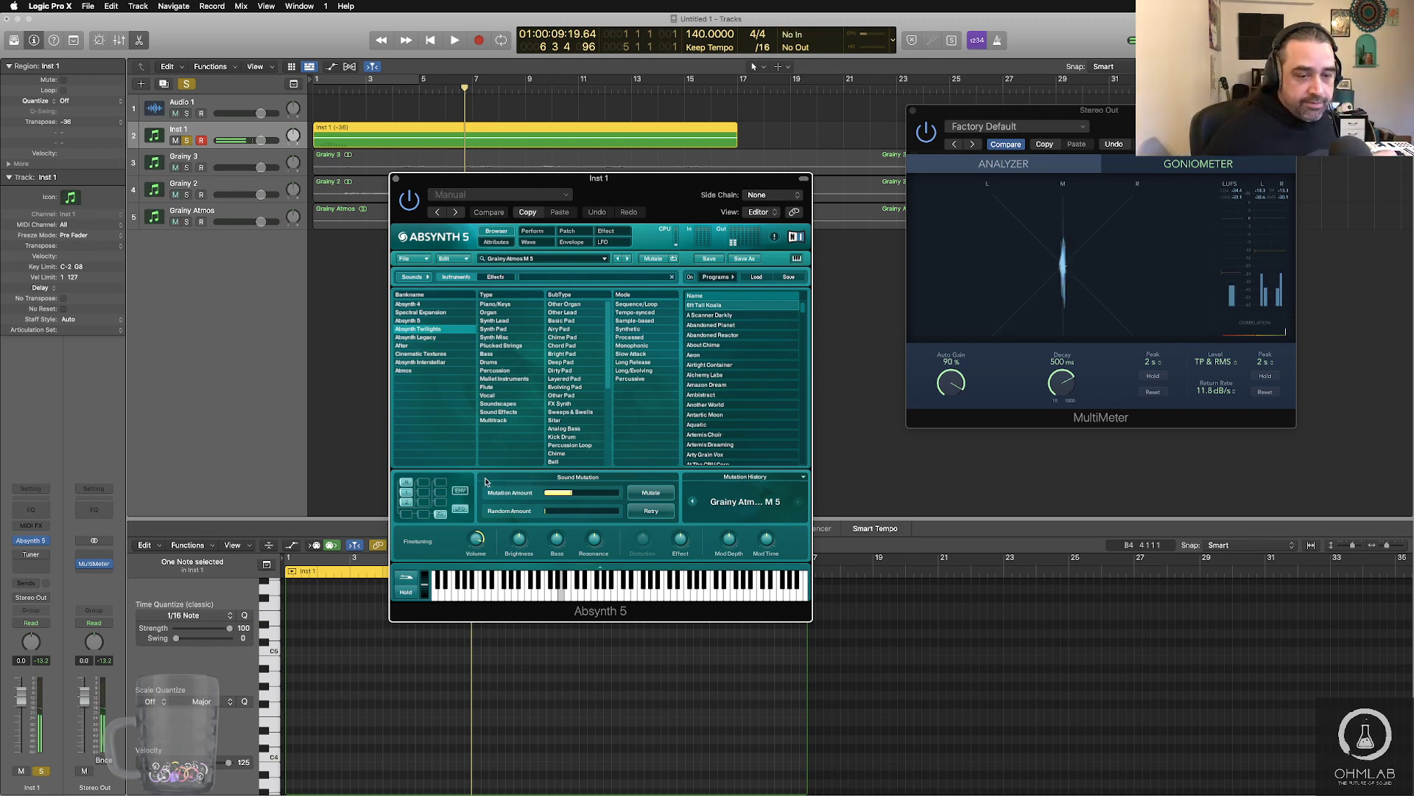
- Bounce the Inst 1 region in place to a new track named Grainy Rhythmic, leaving the source region as is
scroll(389, 713, "down", 5)
scroll(389, 713, "down", 3)
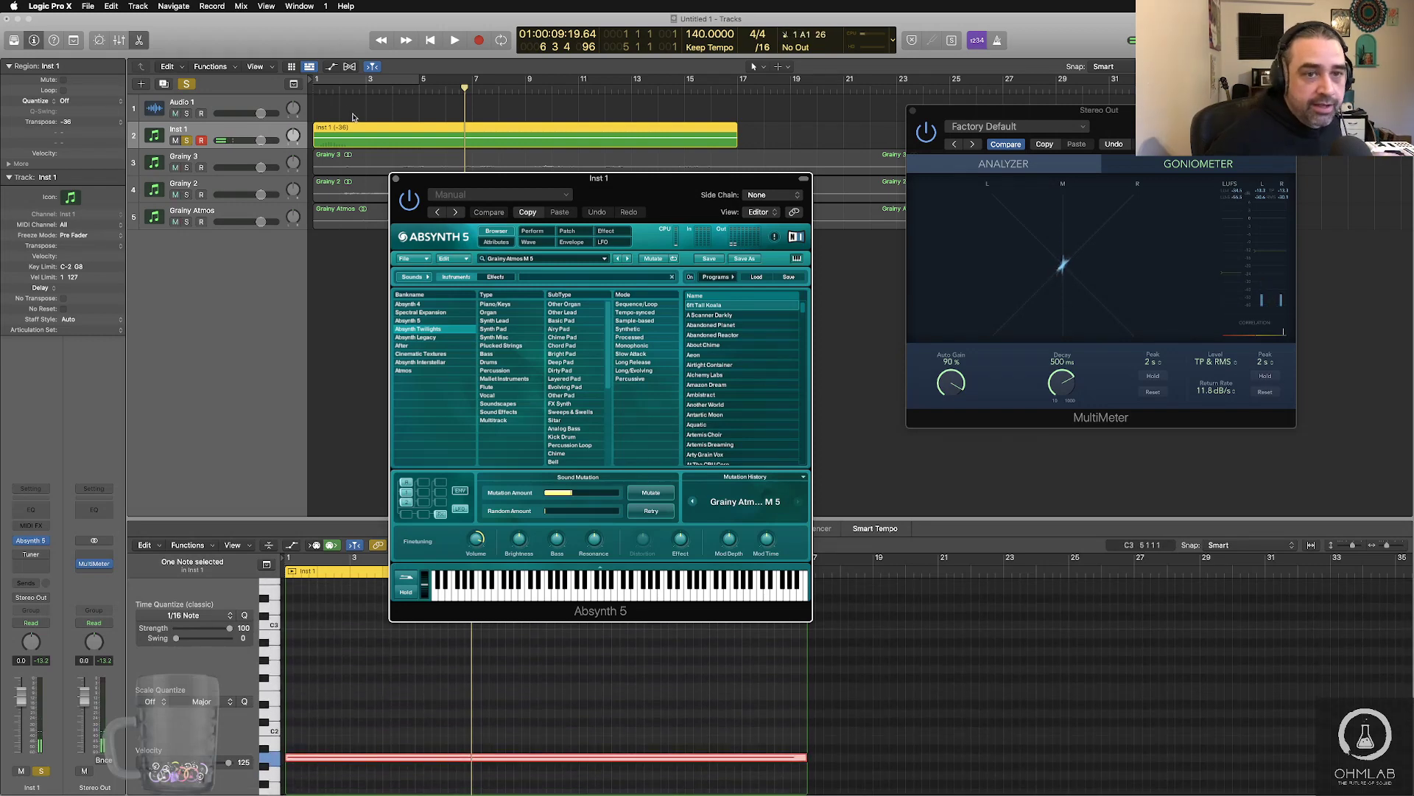
left_click(365, 132)
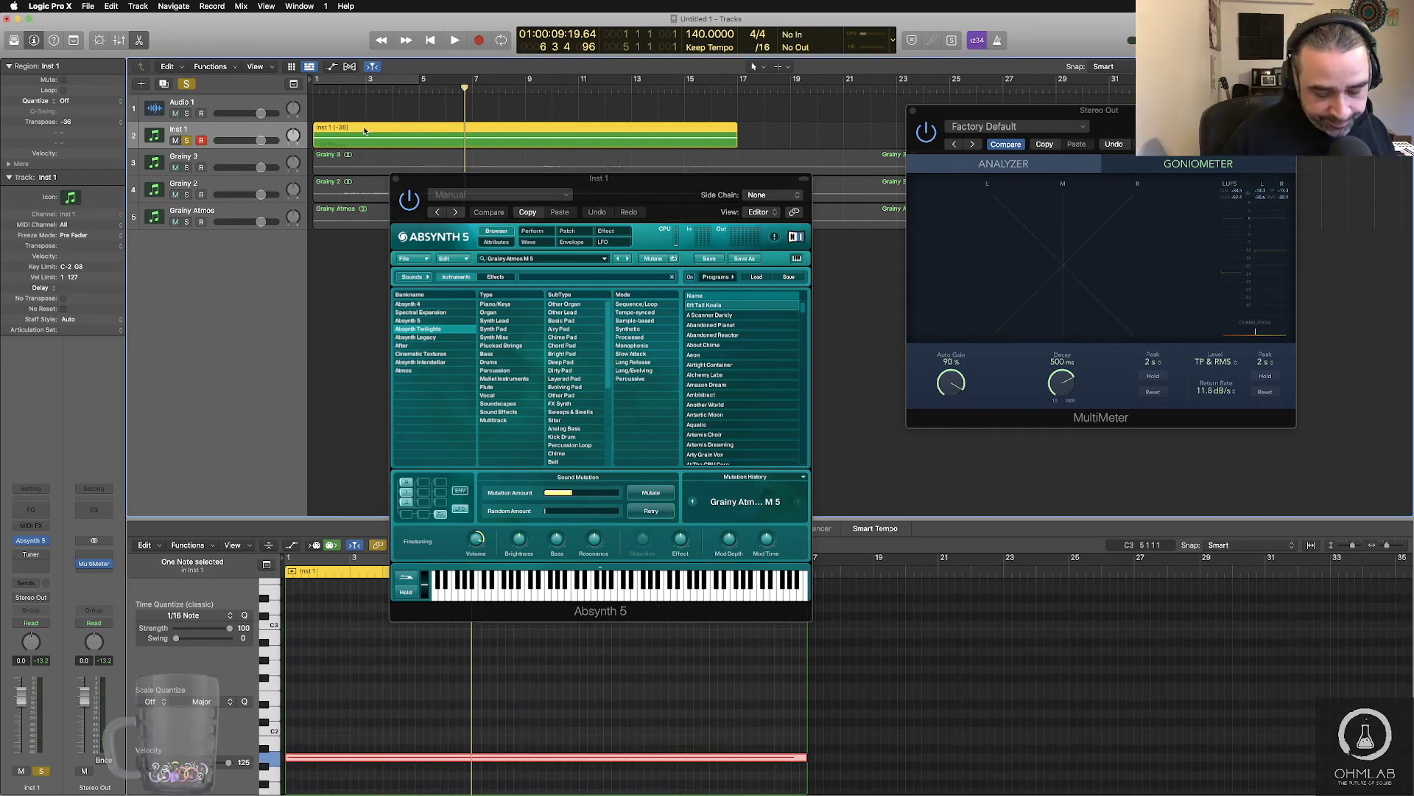
key("ctrl+b")
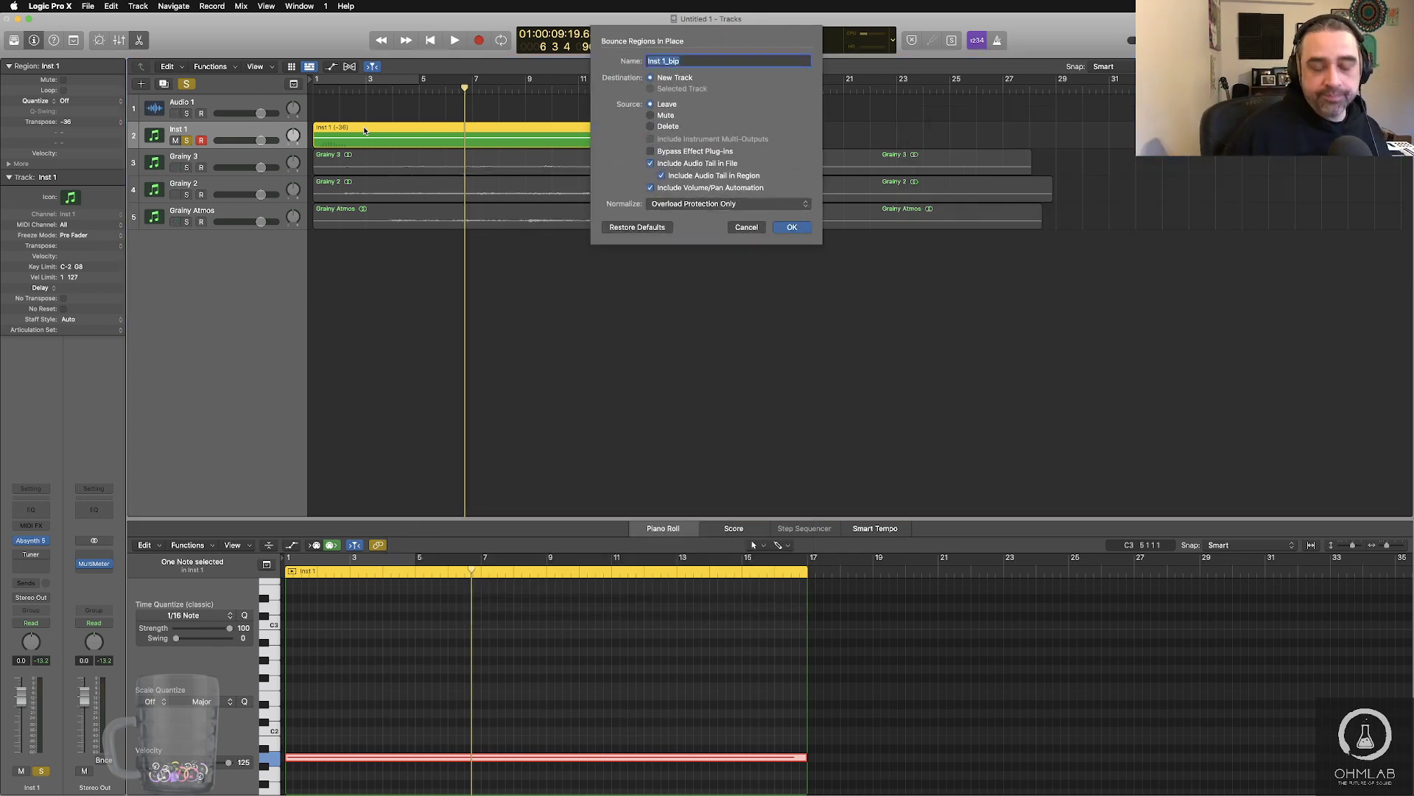
type("Grainy")
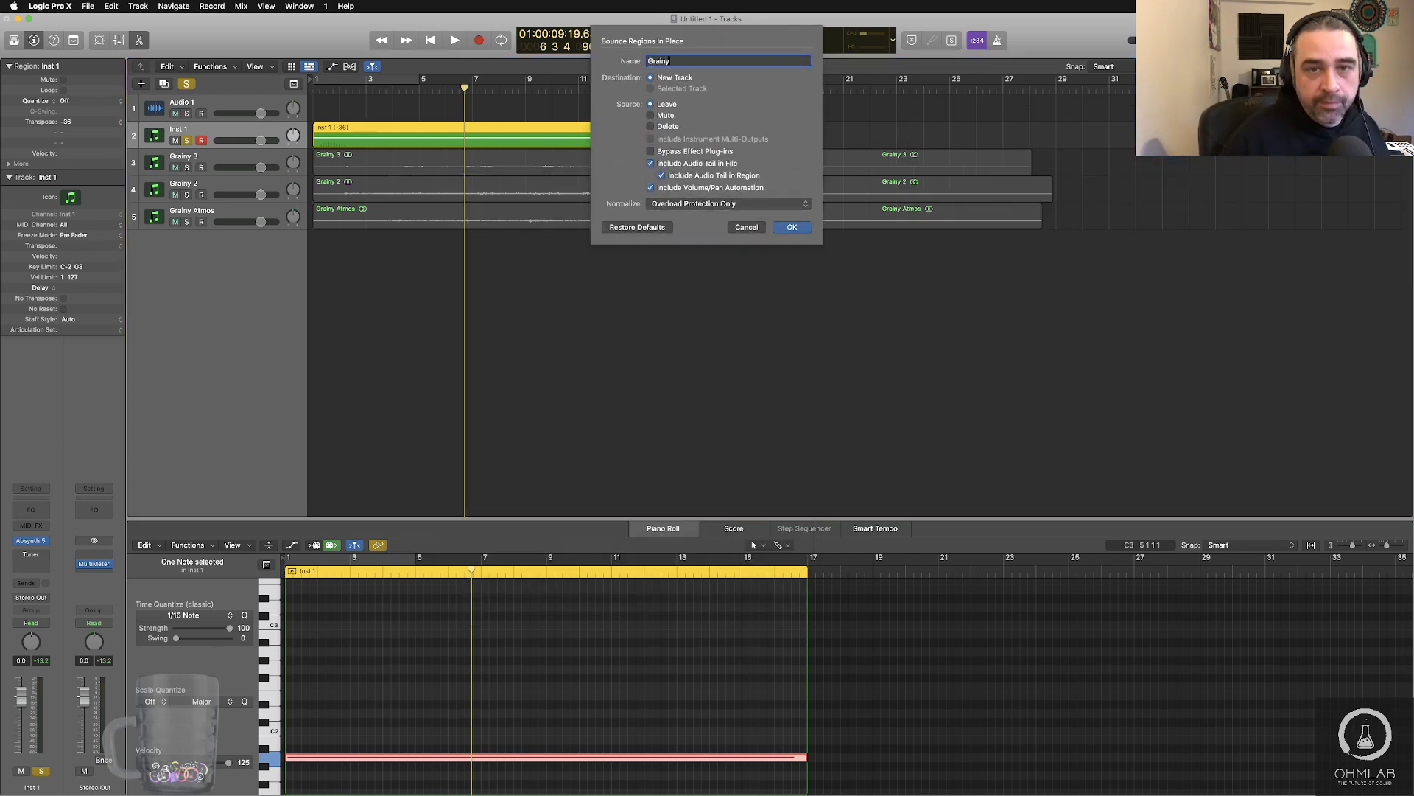
type(" R")
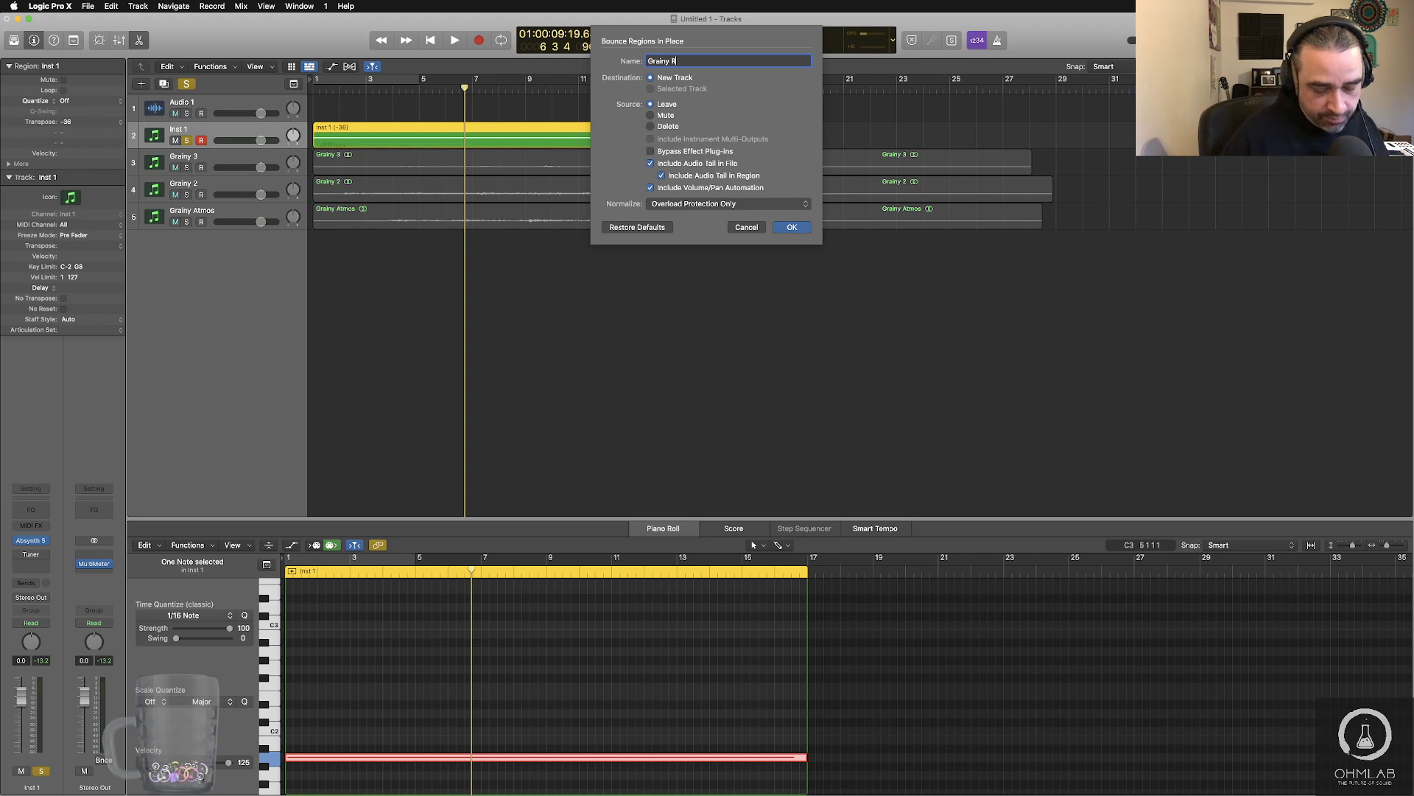
type("hythmic")
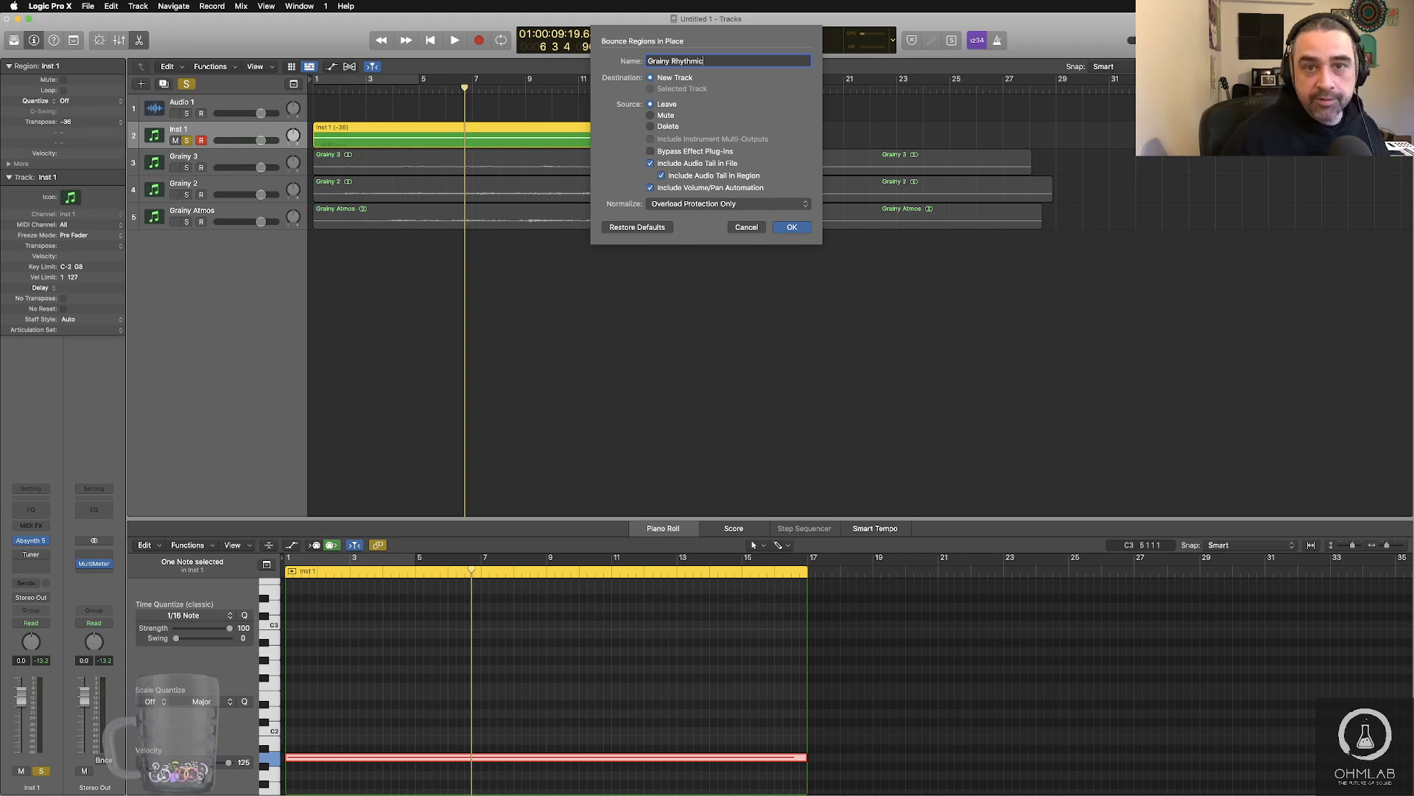
left_click(791, 228)
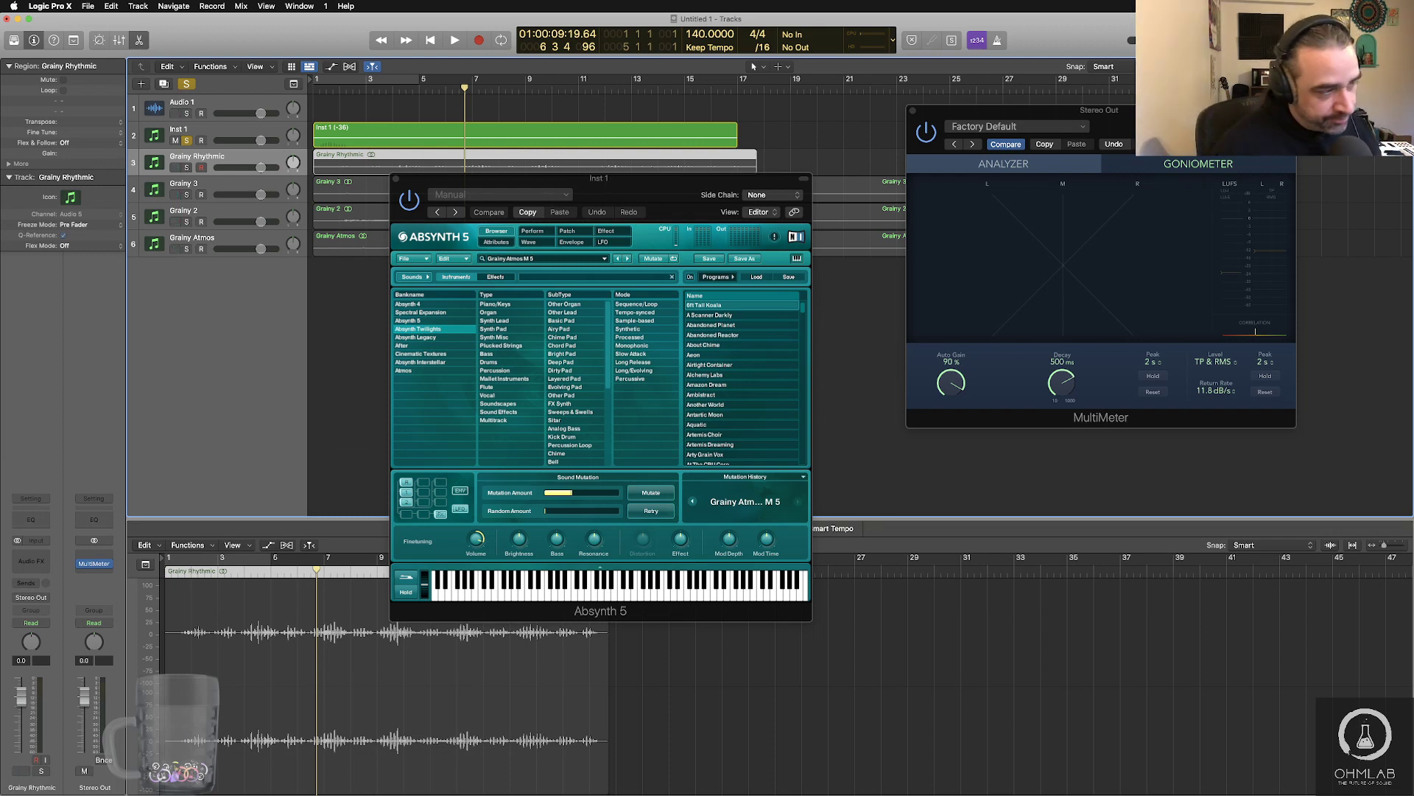
- Switch to Safari and bring up the Dark EDM Progress spreadsheet in Google Sheets
key("super+Tab")
key("super+Tab")
key("super+Tab")
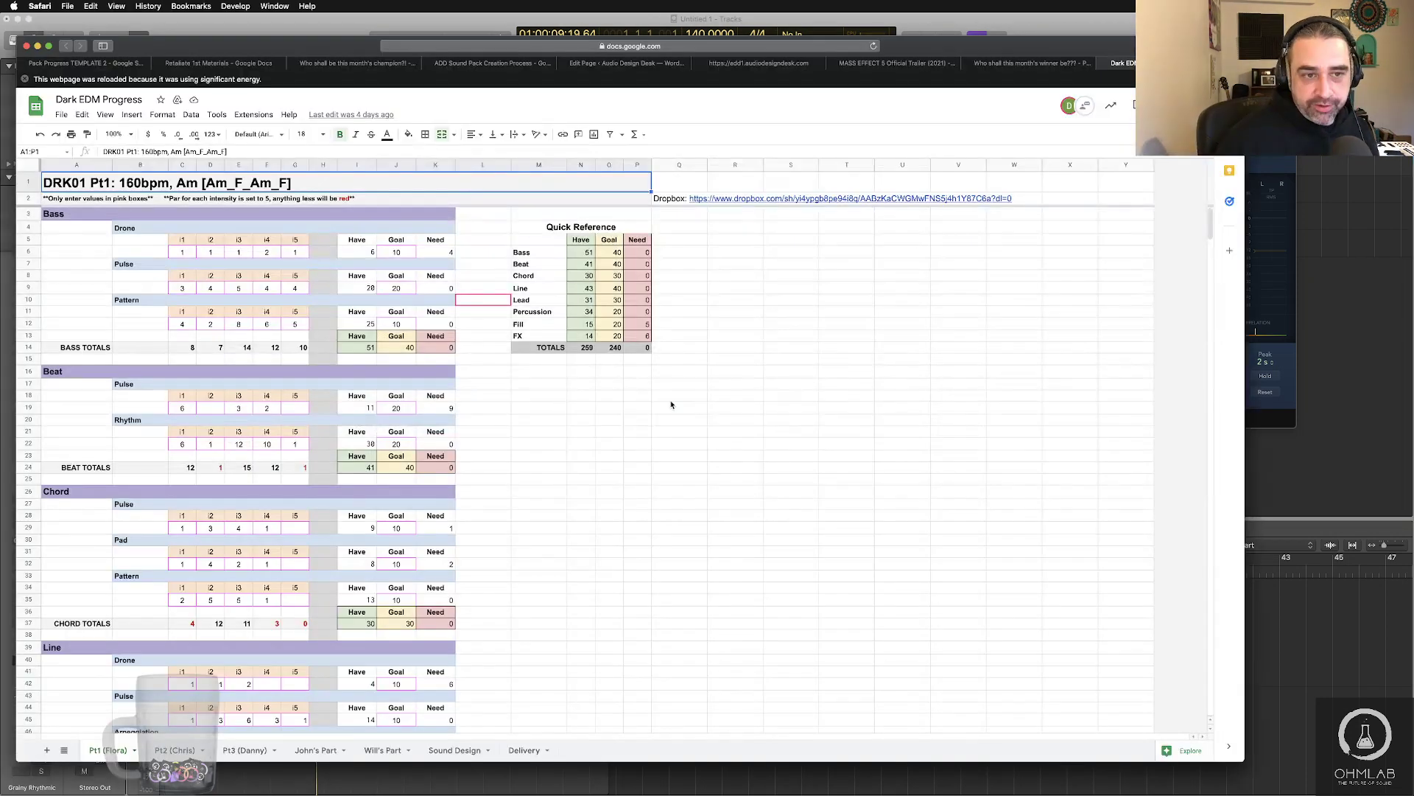
- Search the web for "pigments 3.5 cross modulation" in a new browser tab
key("super+t")
type("p")
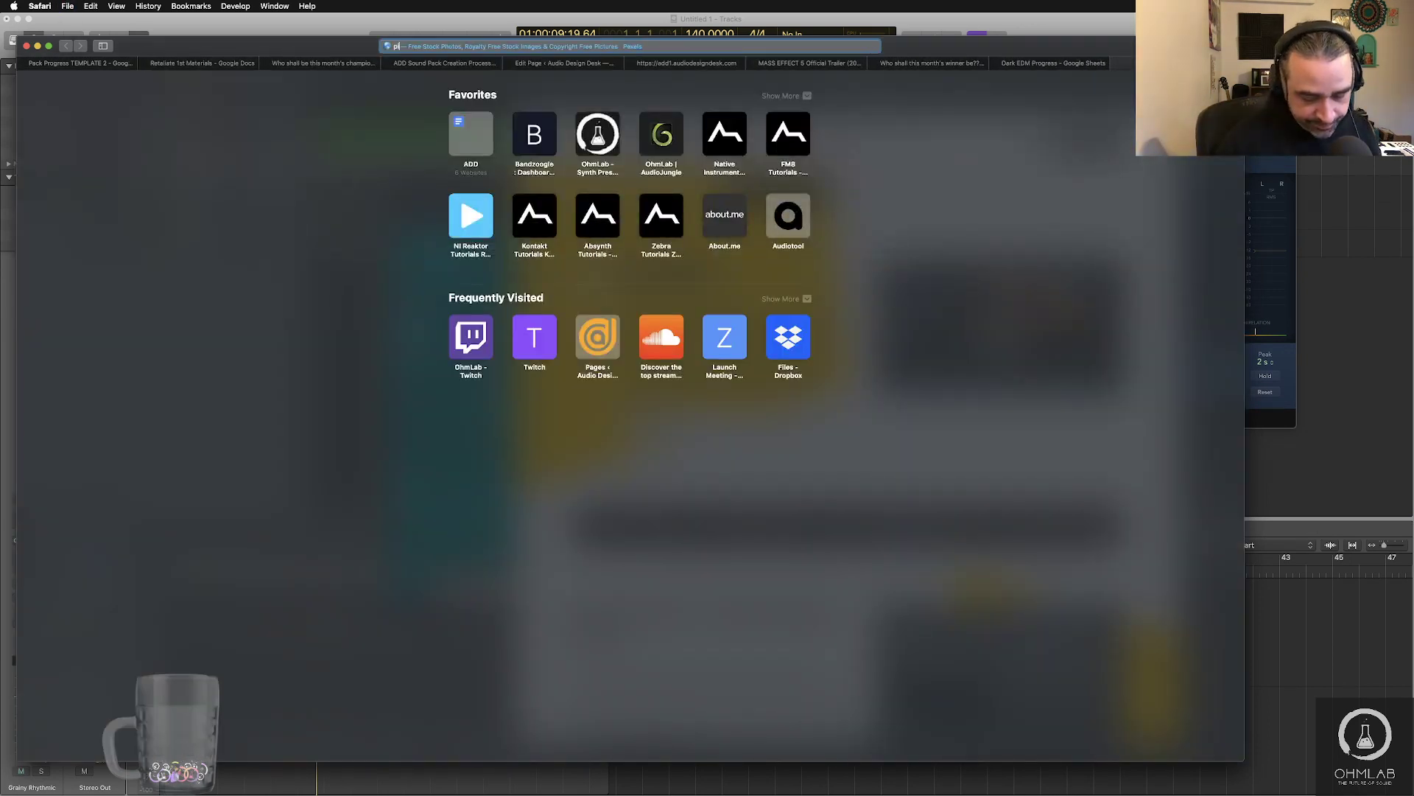
type("igments 3")
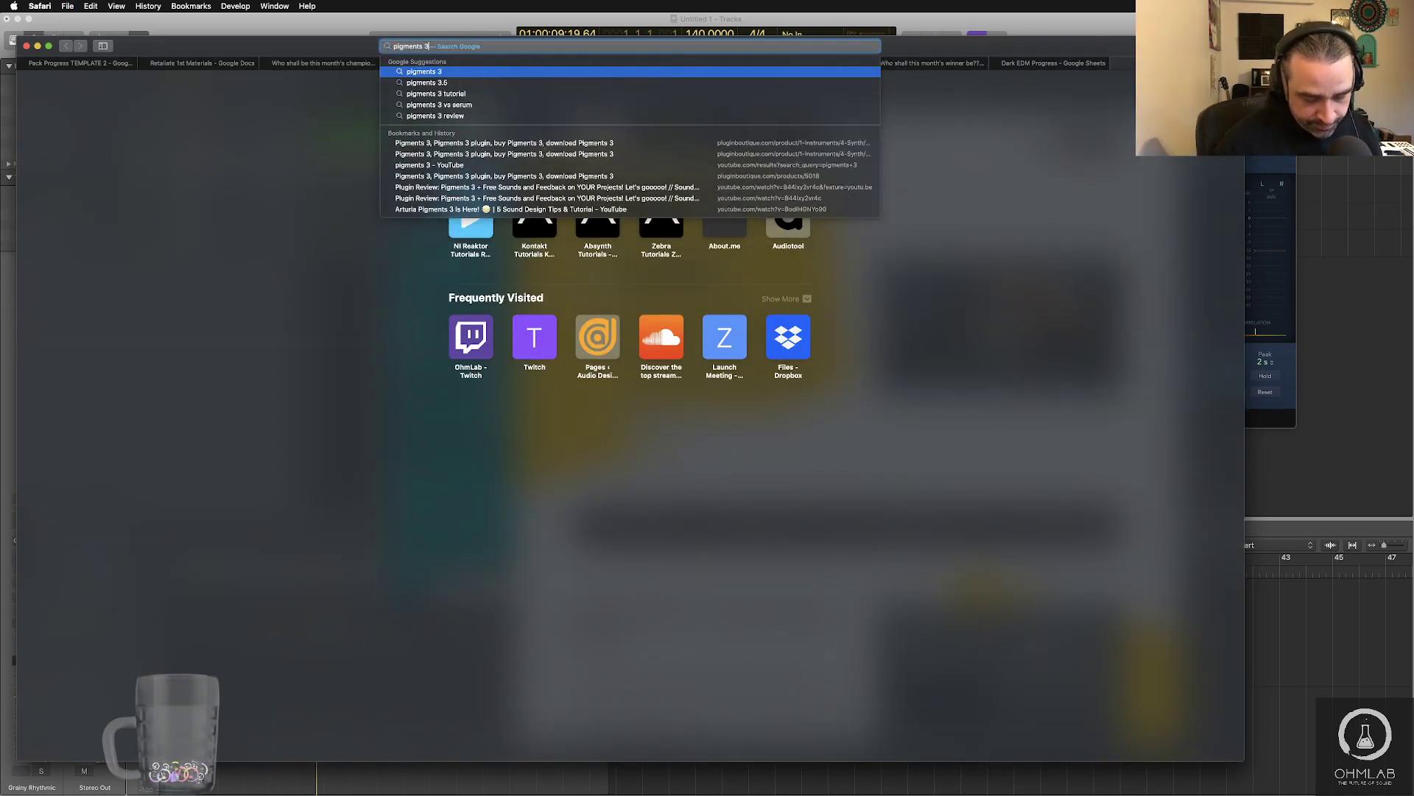
type(".5 cross m")
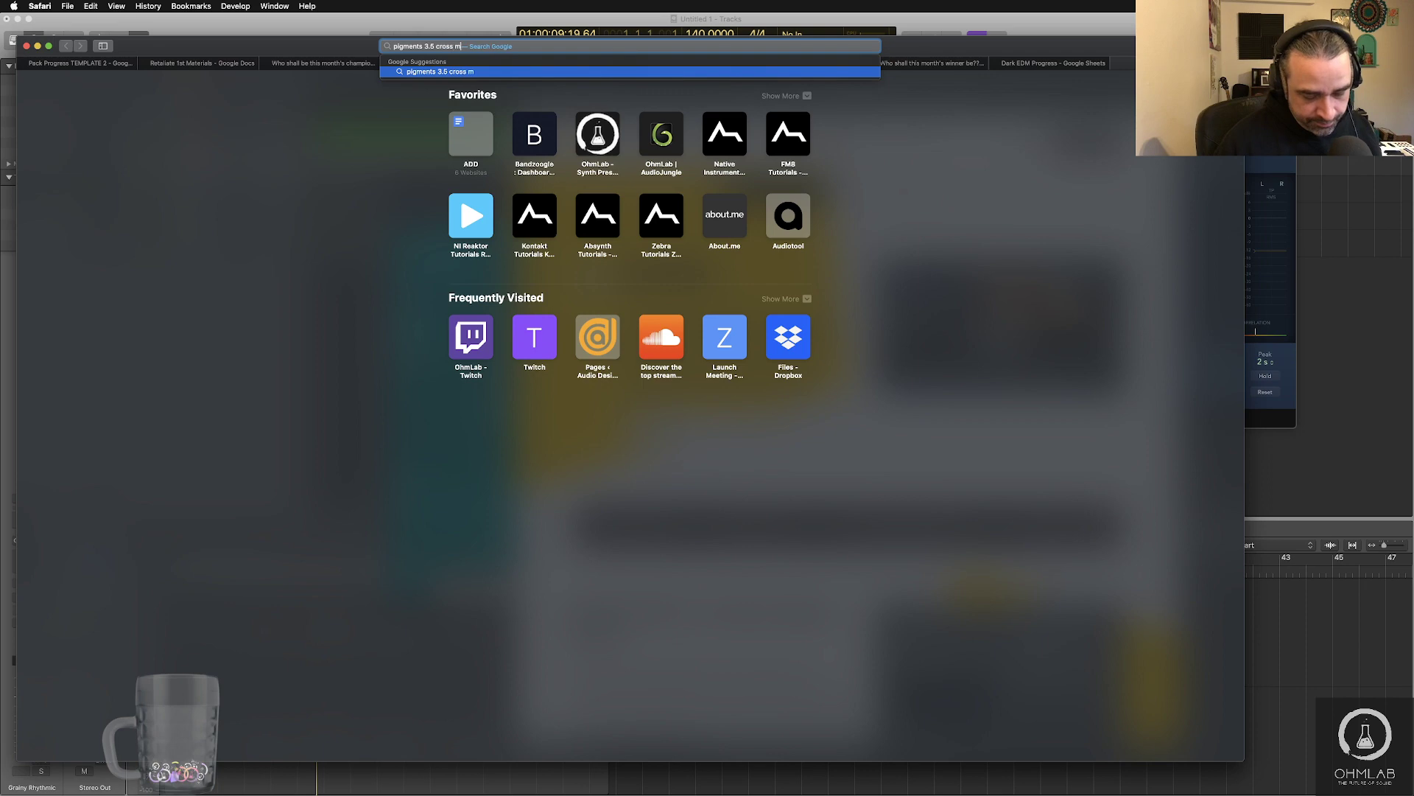
type("odulation")
key("Return")
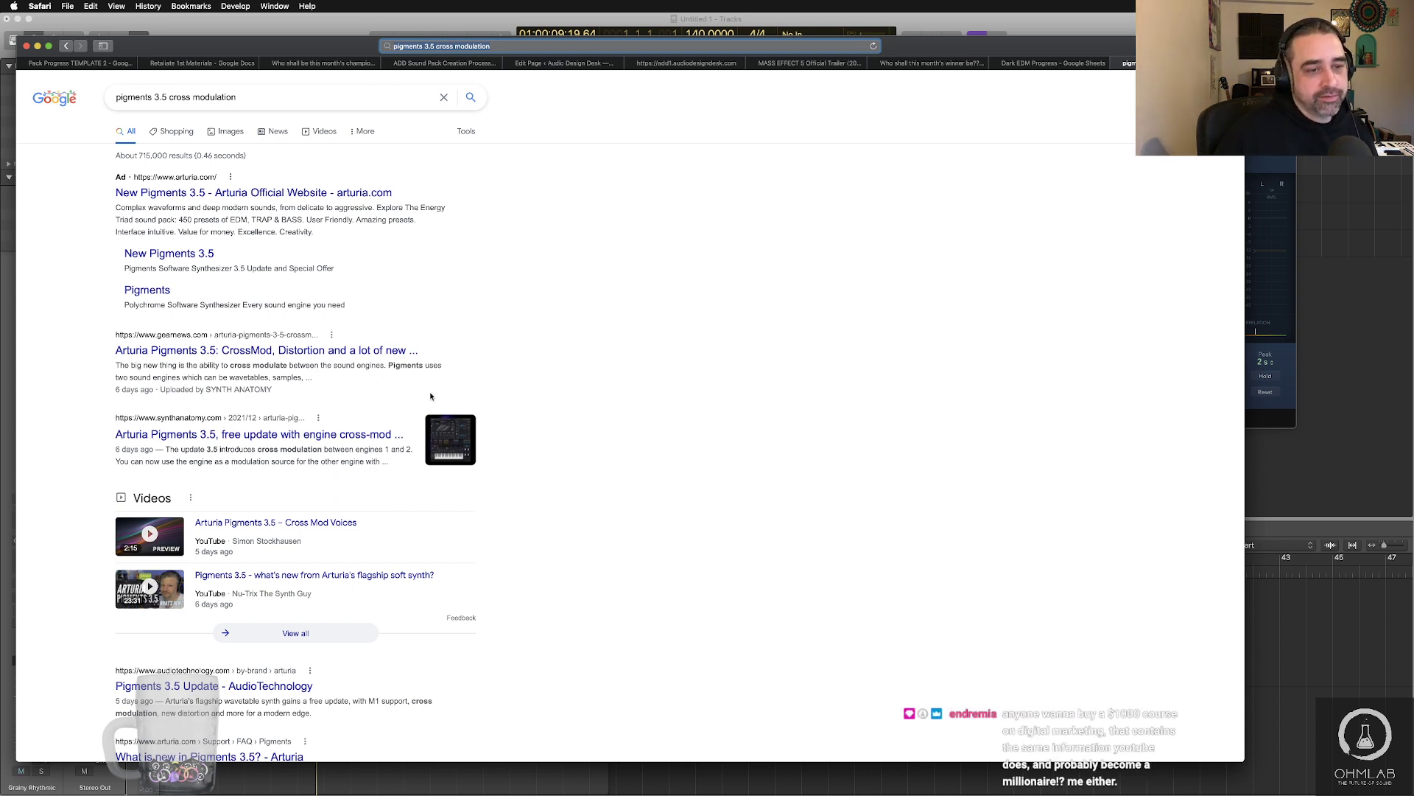
- Open Arturia's support page "What is new in Pigments 3.5?" from the search results
scroll(431, 396, "down", 5)
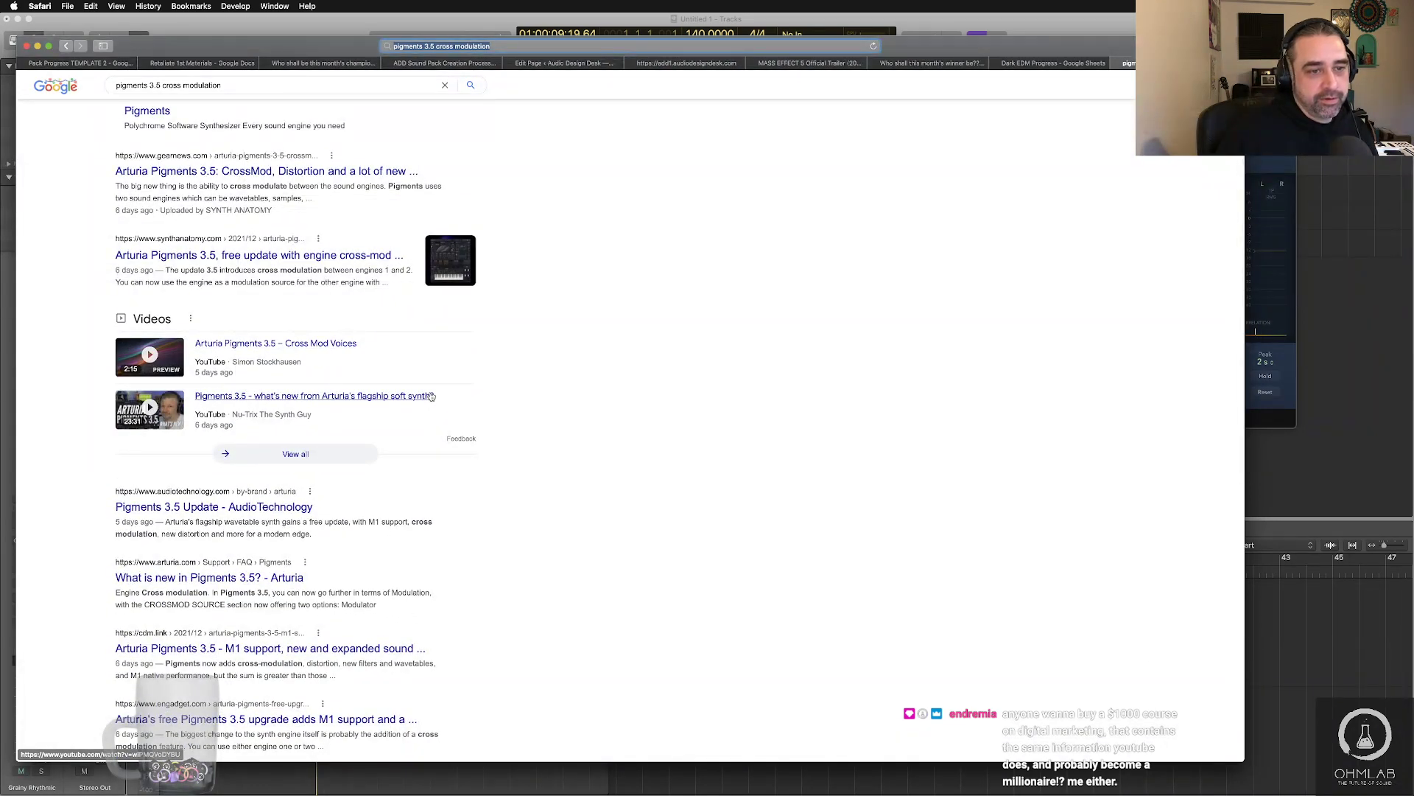
scroll(431, 397, "down", 6)
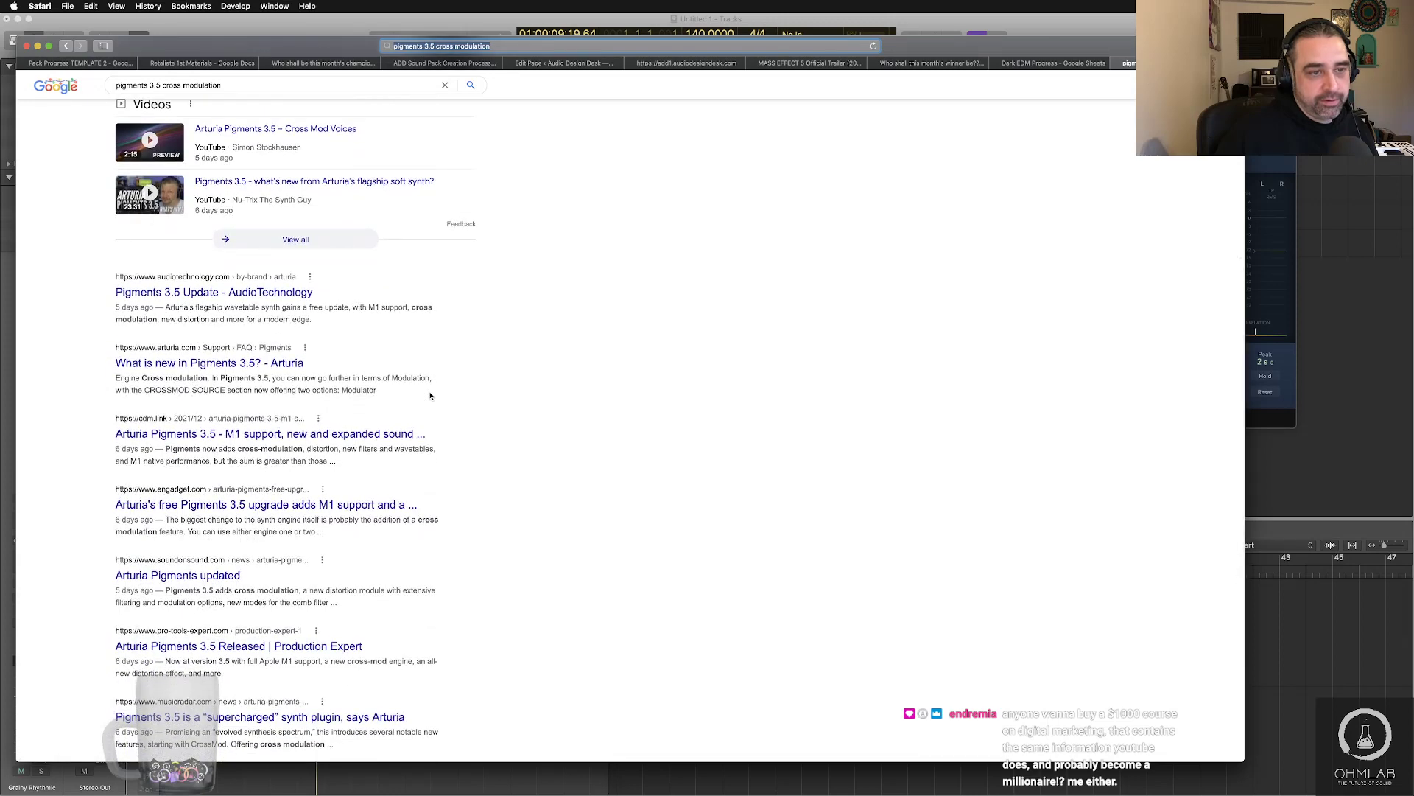
left_click(287, 365)
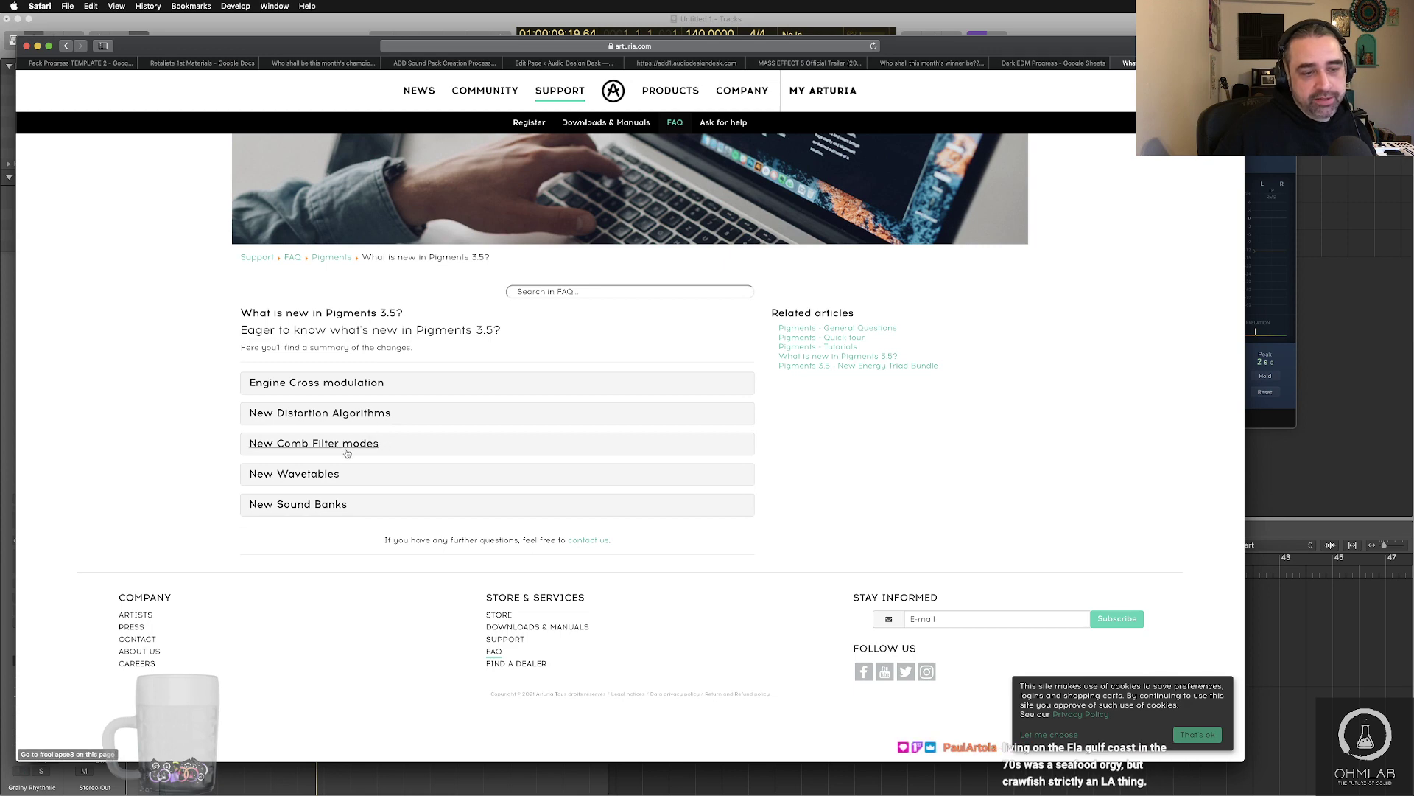
- Read the New Comb Filter modes and New Distortion Algorithms sections of the Pigments 3.5 FAQ
left_click(329, 446)
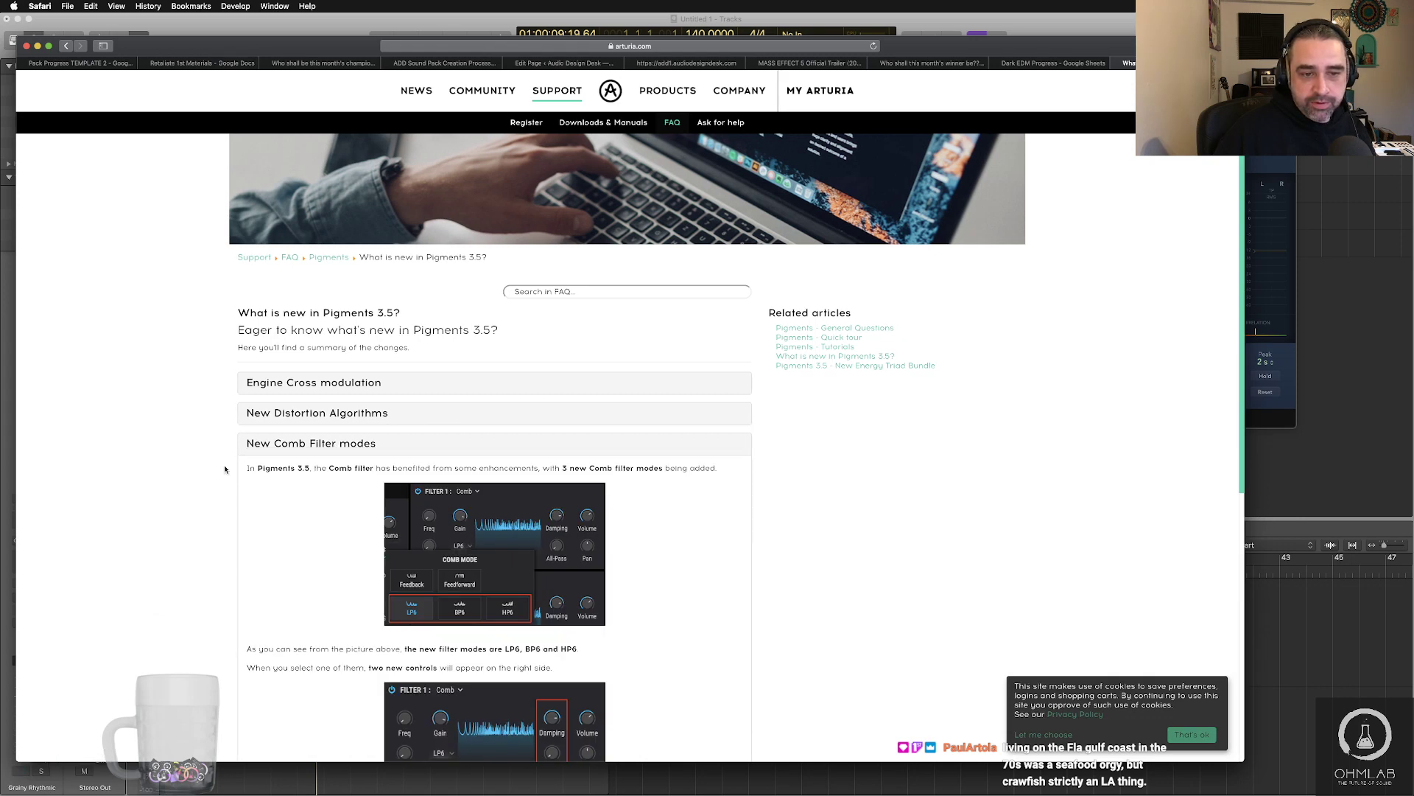
scroll(225, 470, "down", 5)
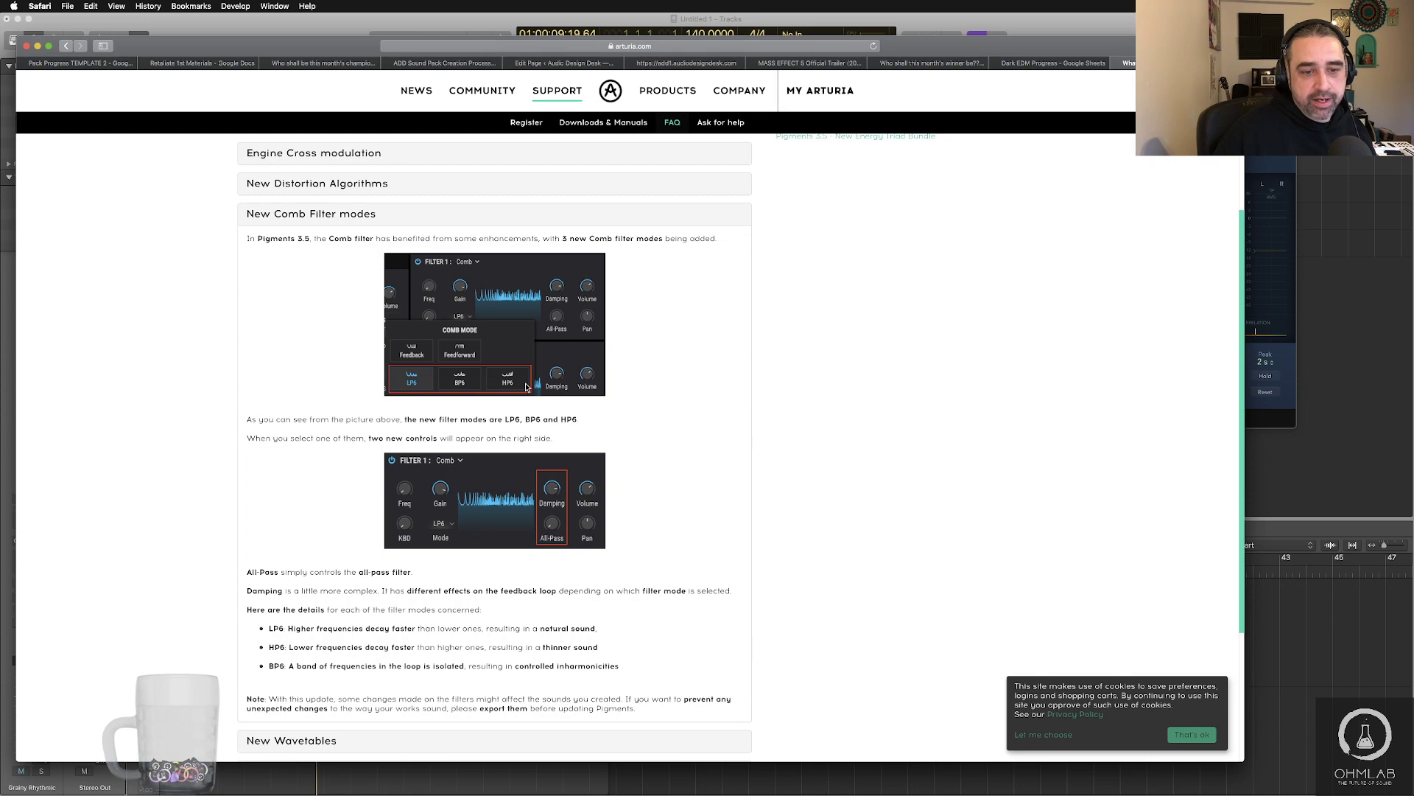
scroll(278, 306, "down", 5)
scroll(278, 306, "up", 10)
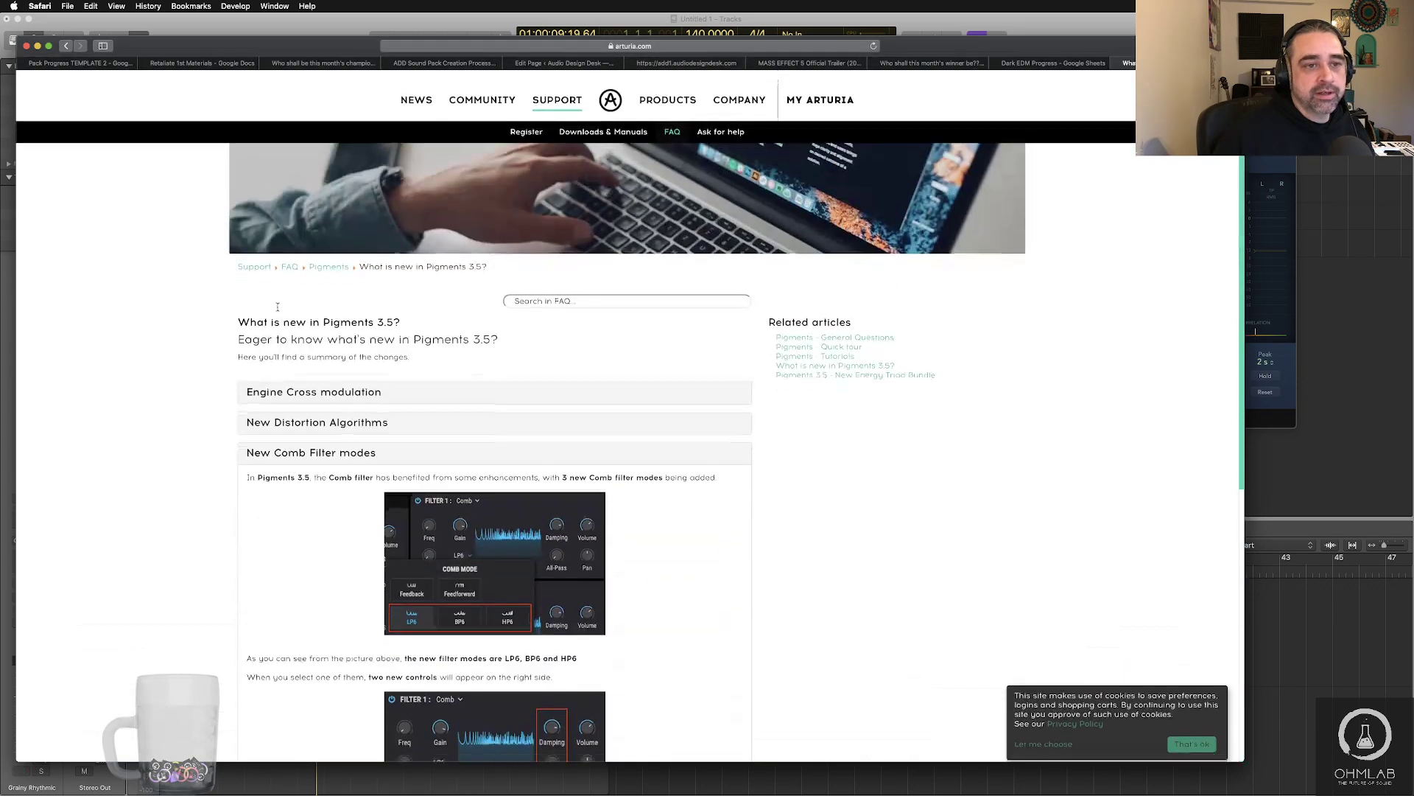
scroll(277, 306, "down", 3)
left_click(324, 318)
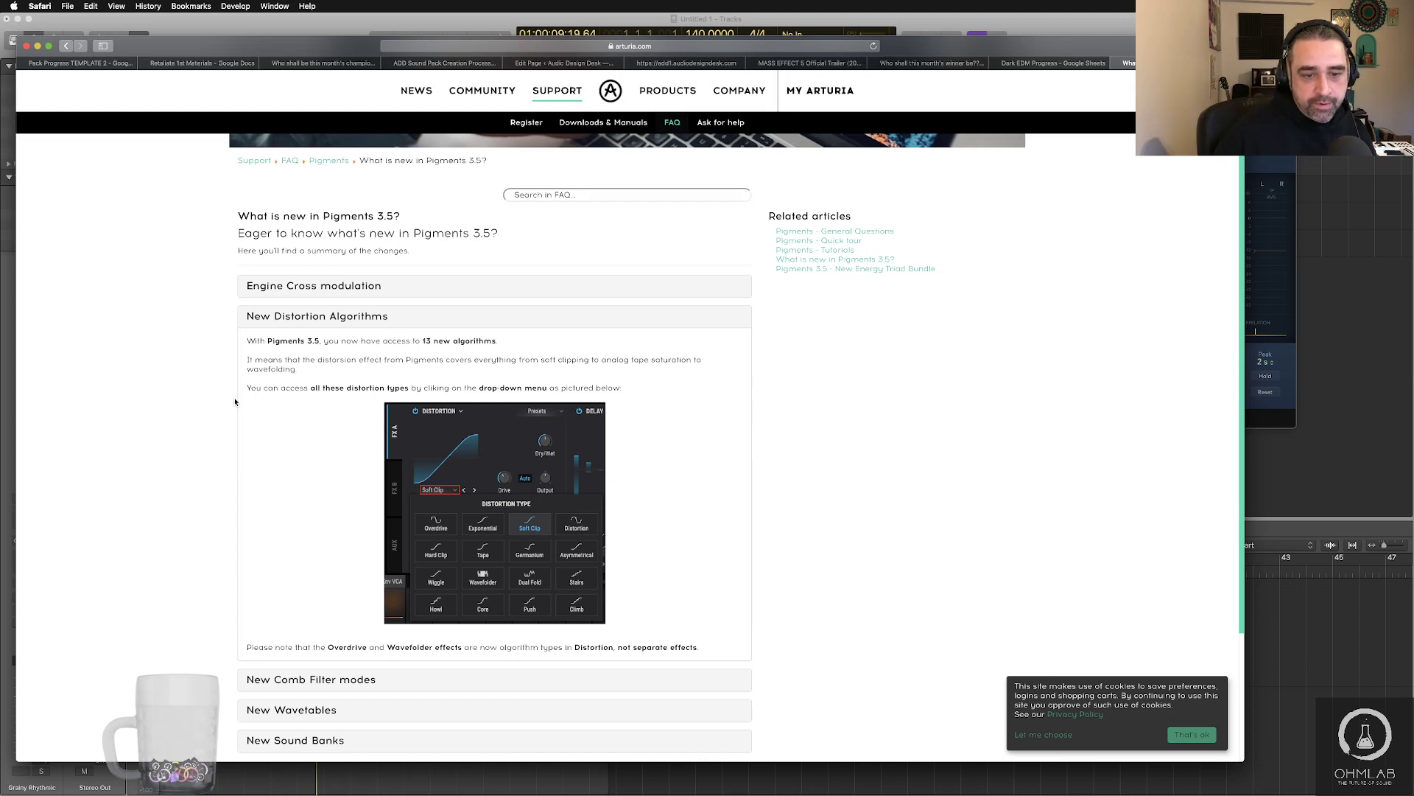
scroll(235, 401, "down", 5)
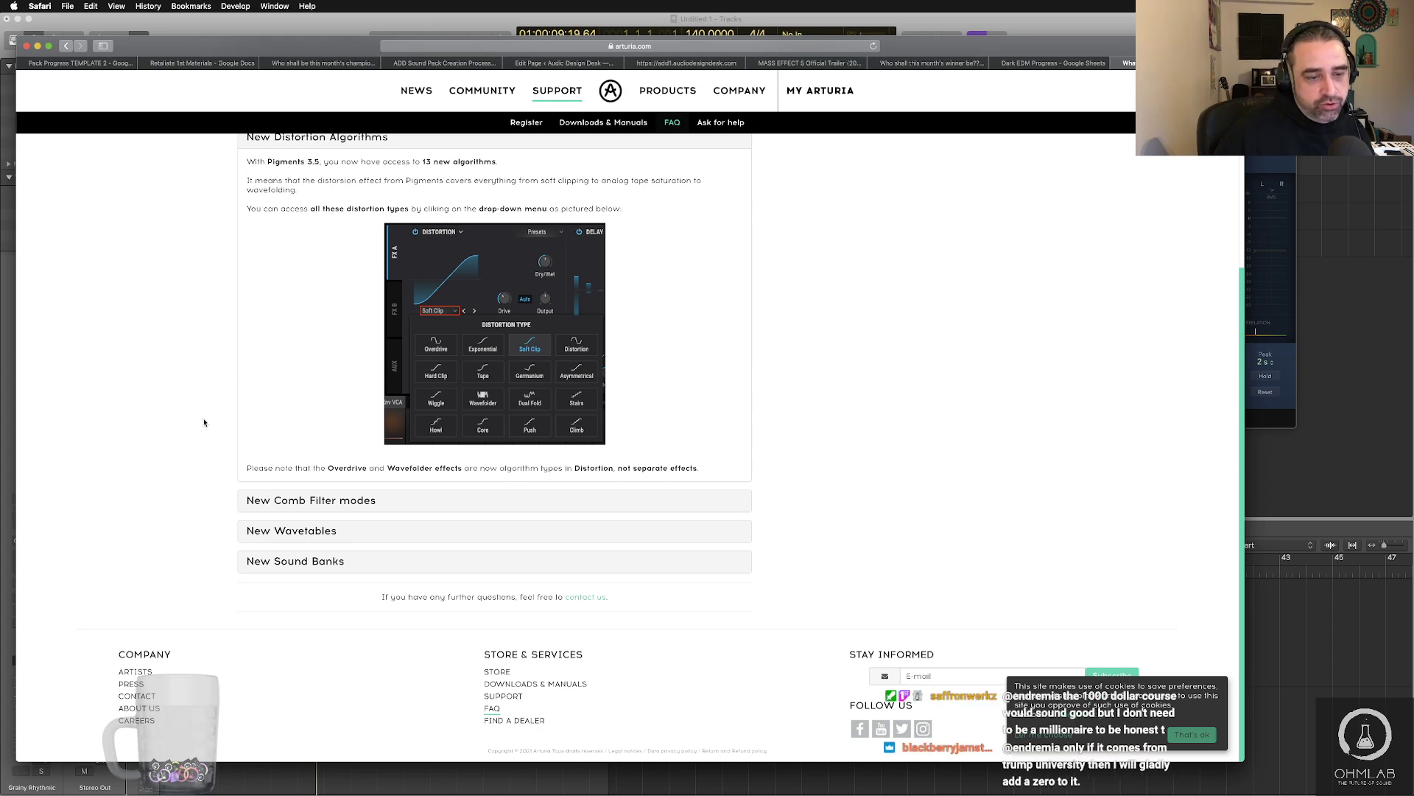
- Read the New Sound Banks and New Wavetables sections of the Pigments 3.5 FAQ
left_click(287, 561)
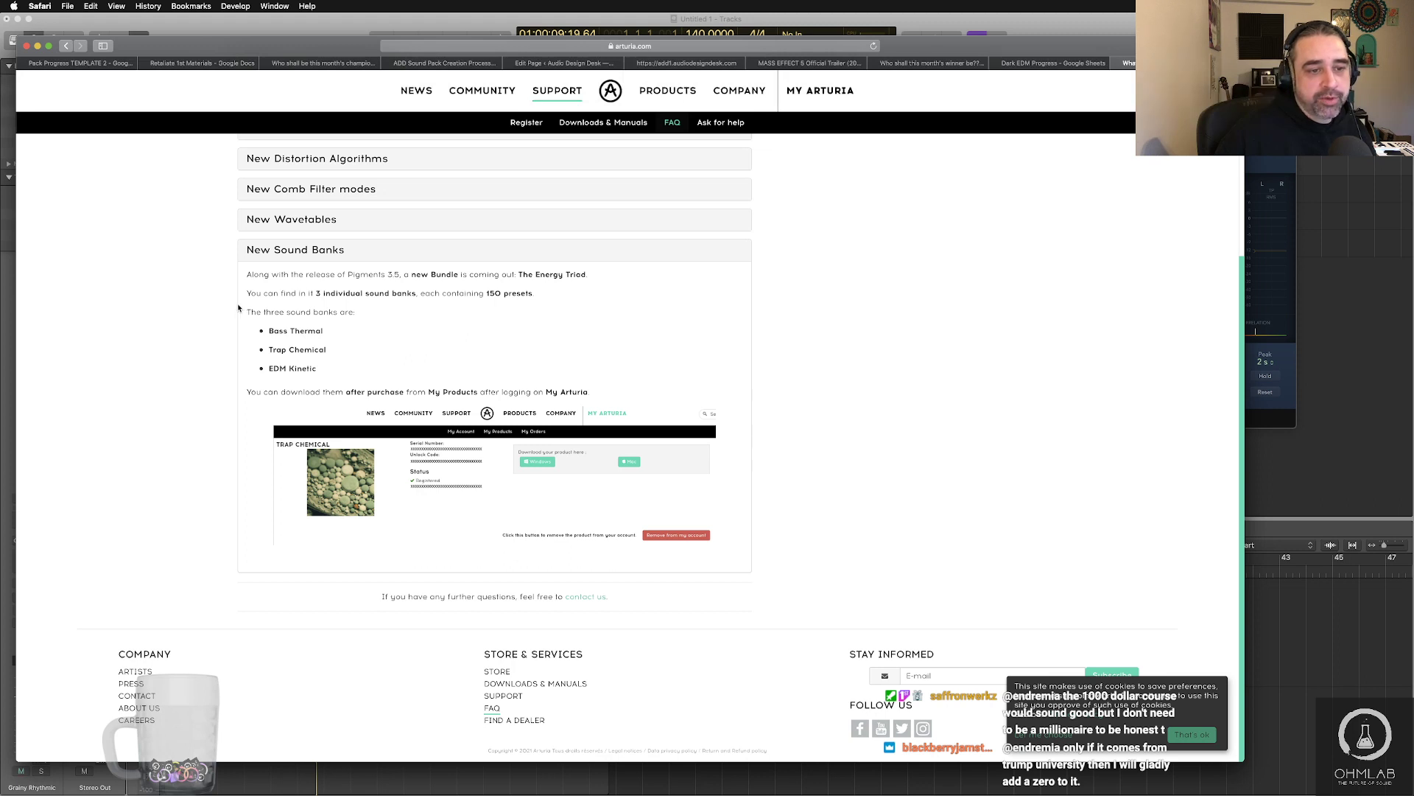
left_click(294, 228)
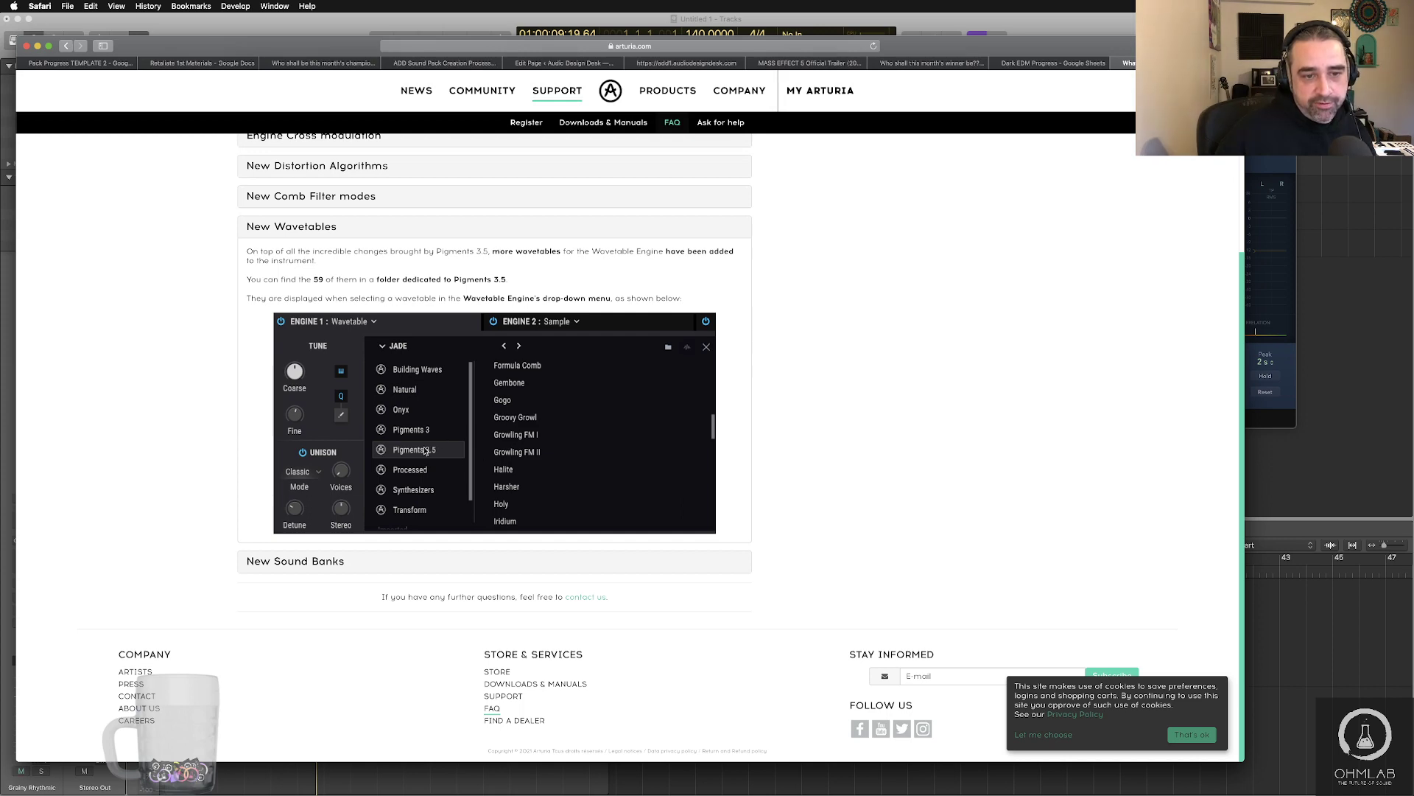
scroll(218, 340, "up", 5)
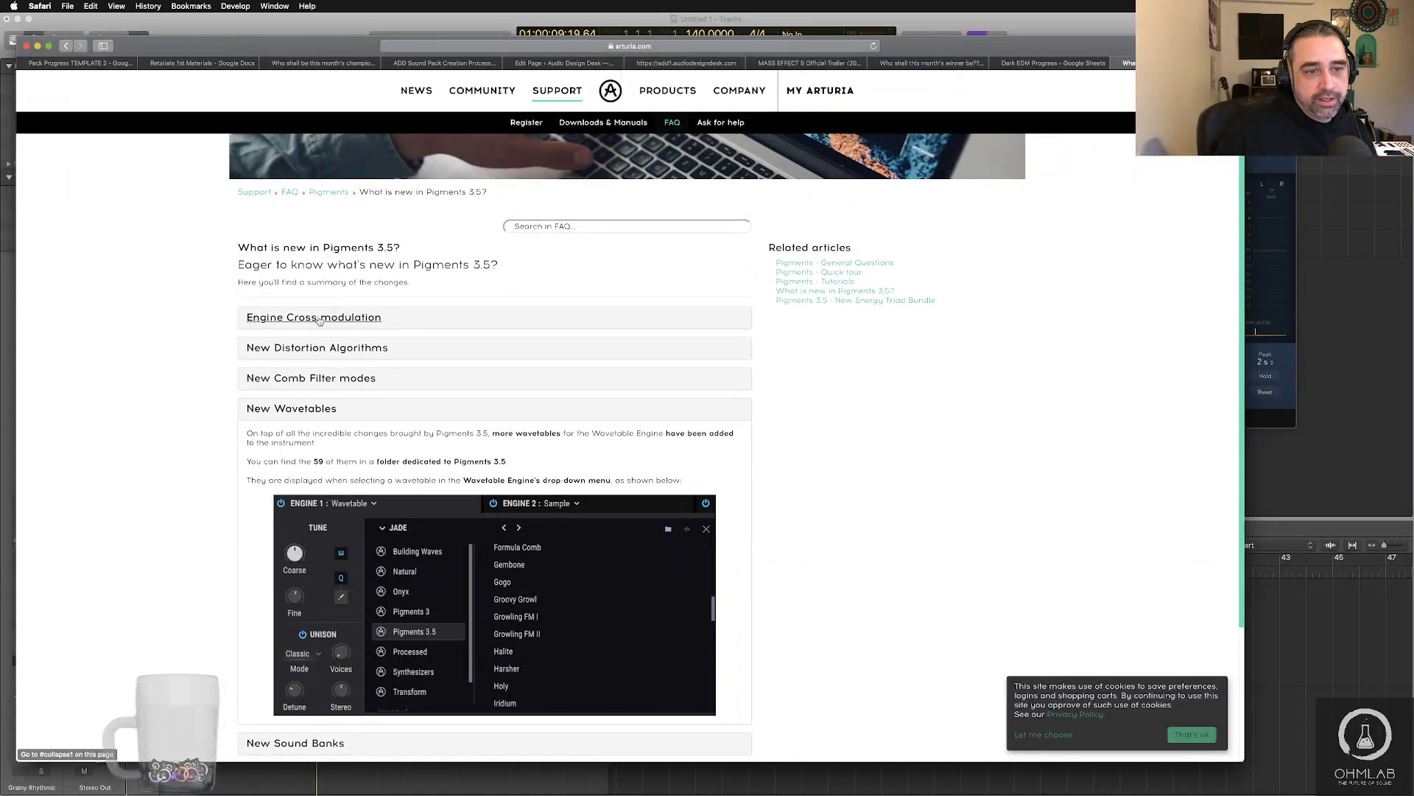
- Read the Engine Cross modulation section, including the controls offered for each engine type as a modulation source
left_click(316, 318)
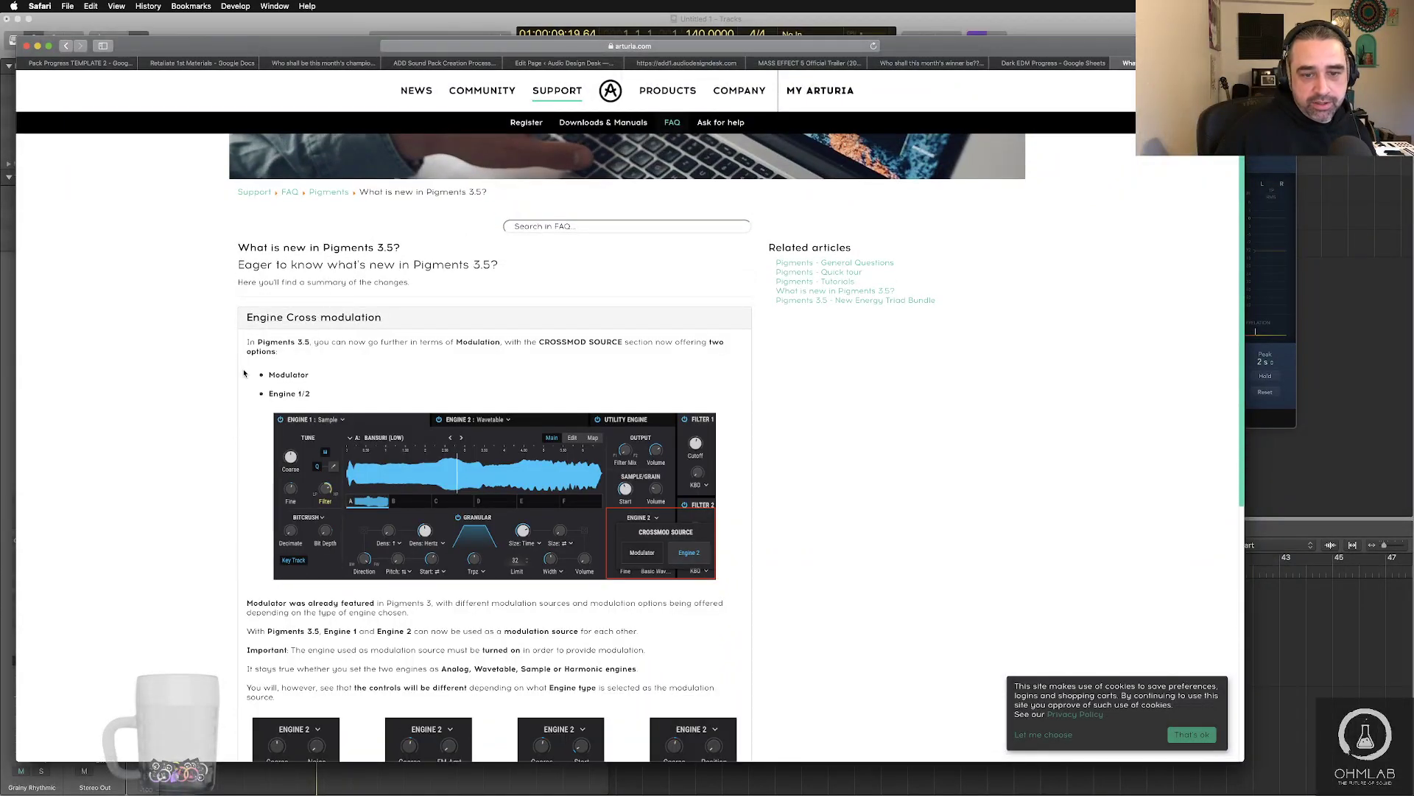
scroll(244, 373, "down", 5)
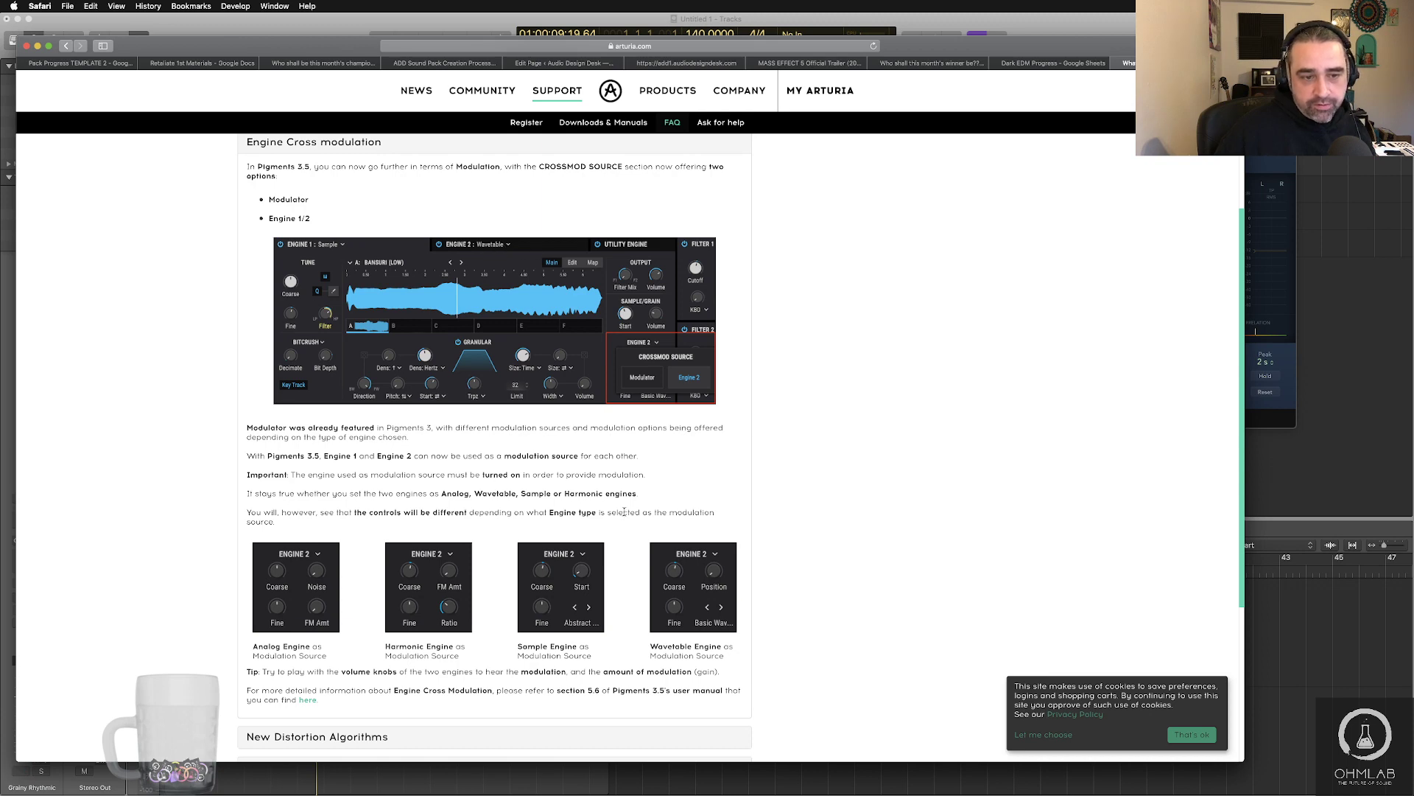
scroll(624, 511, "down", 3)
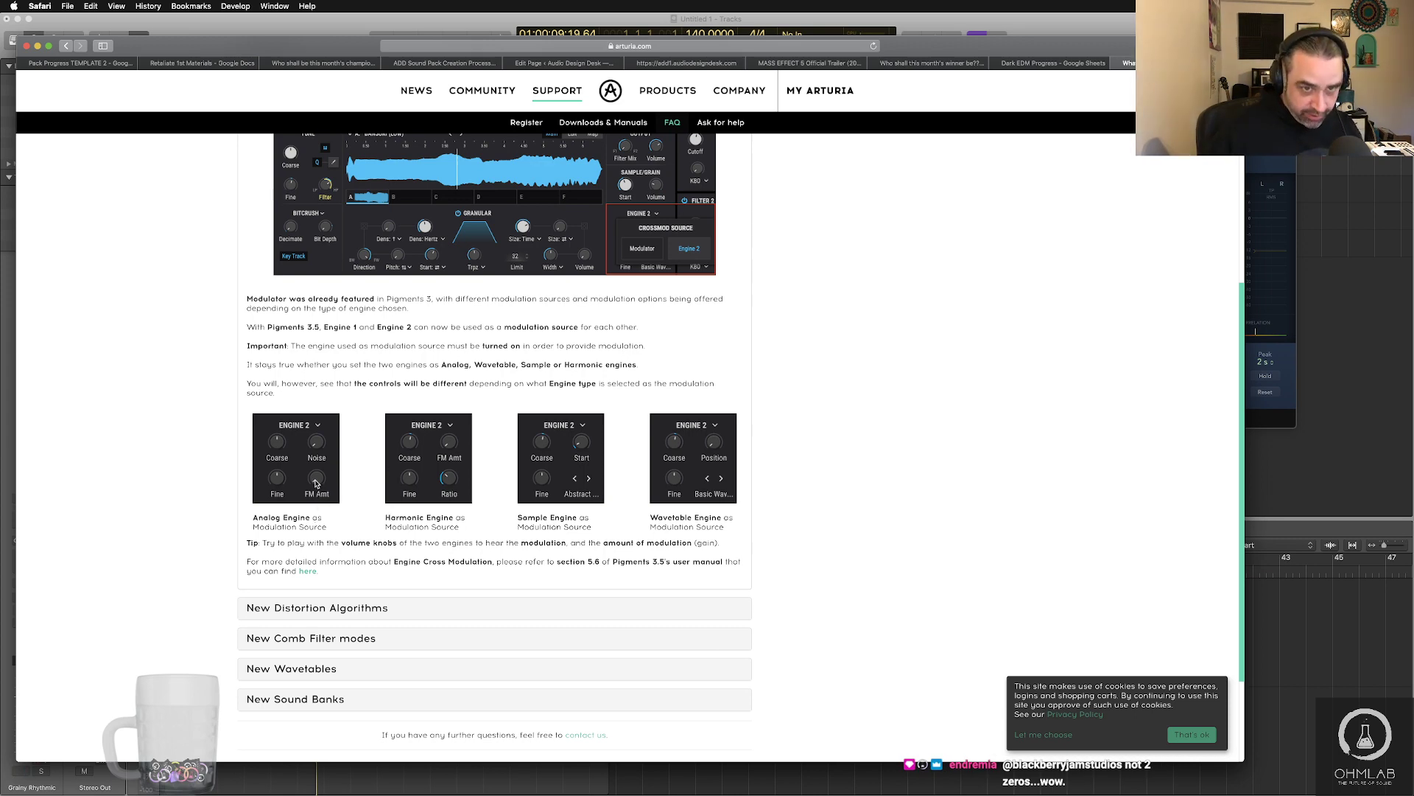
scroll(340, 237, "up", 5)
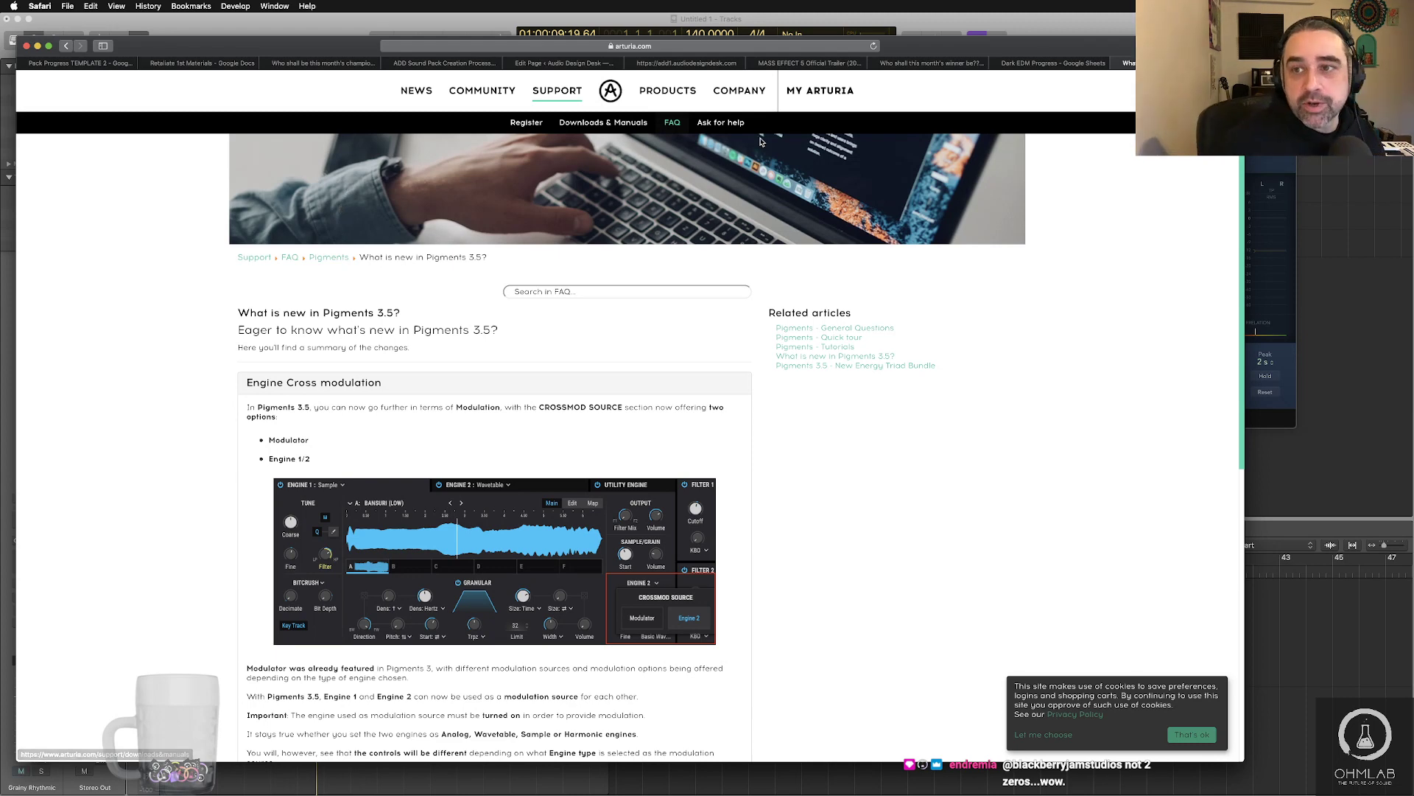
- Close the Arturia FAQ tab and switch back to the Logic Pro project
left_click(1117, 67)
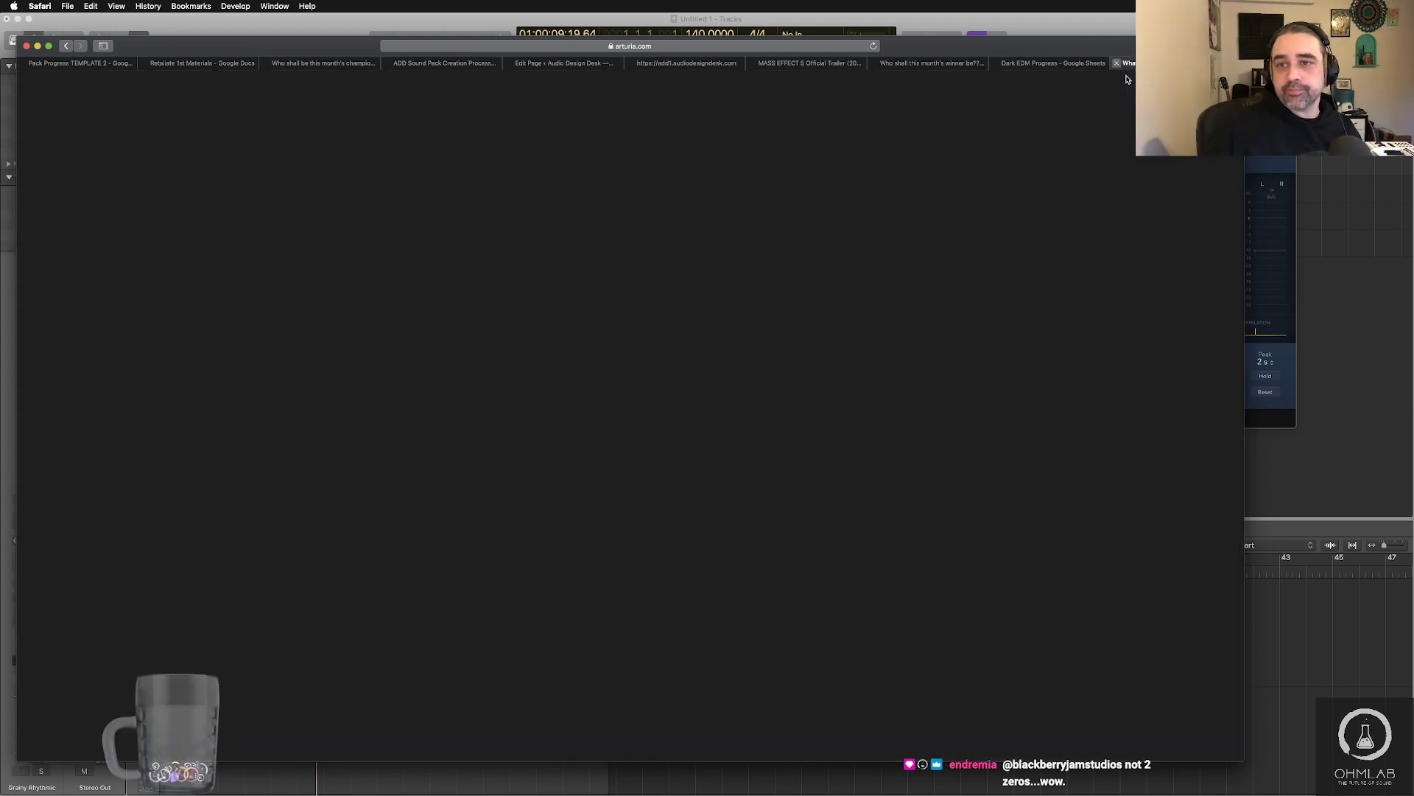
key("super+Tab")
left_click(536, 407)
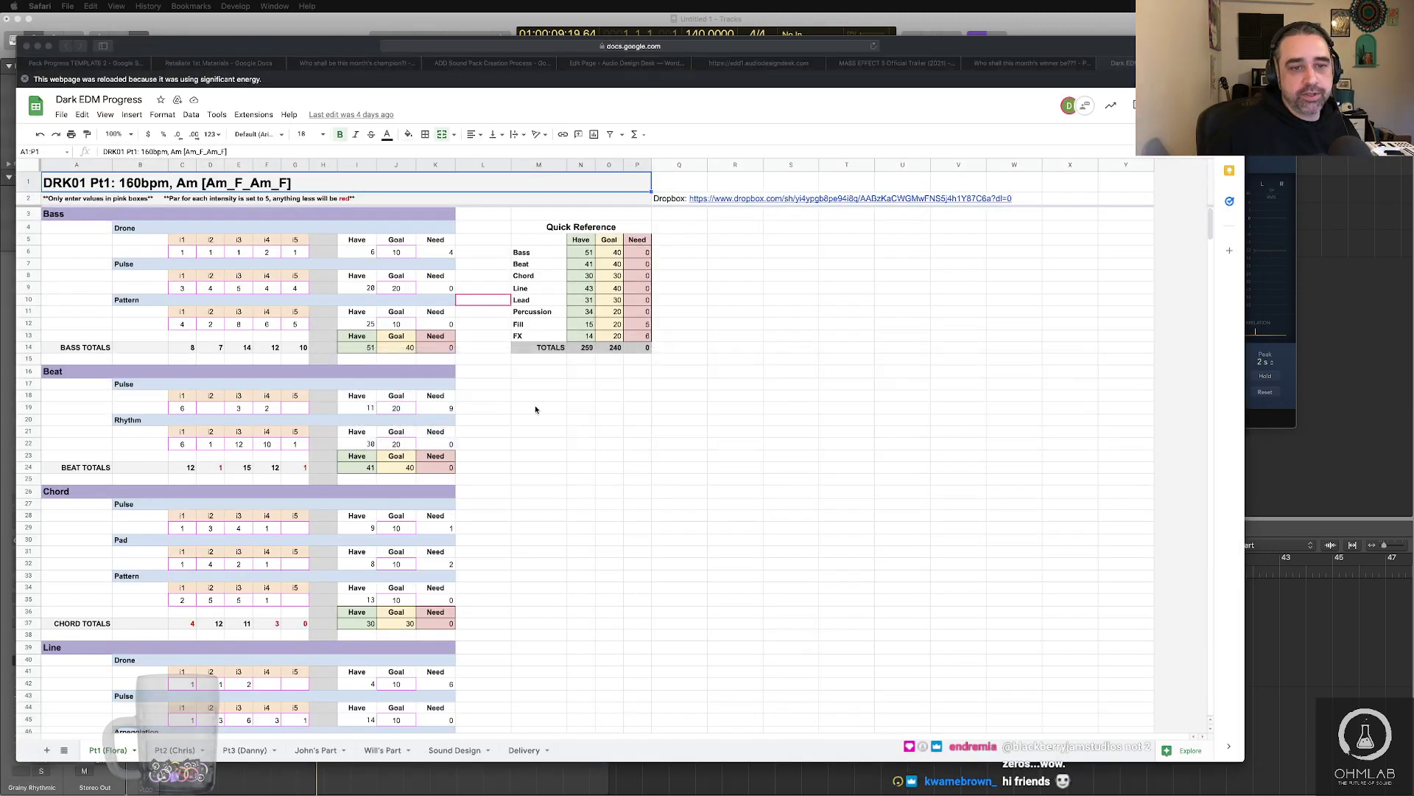
left_click(1291, 454)
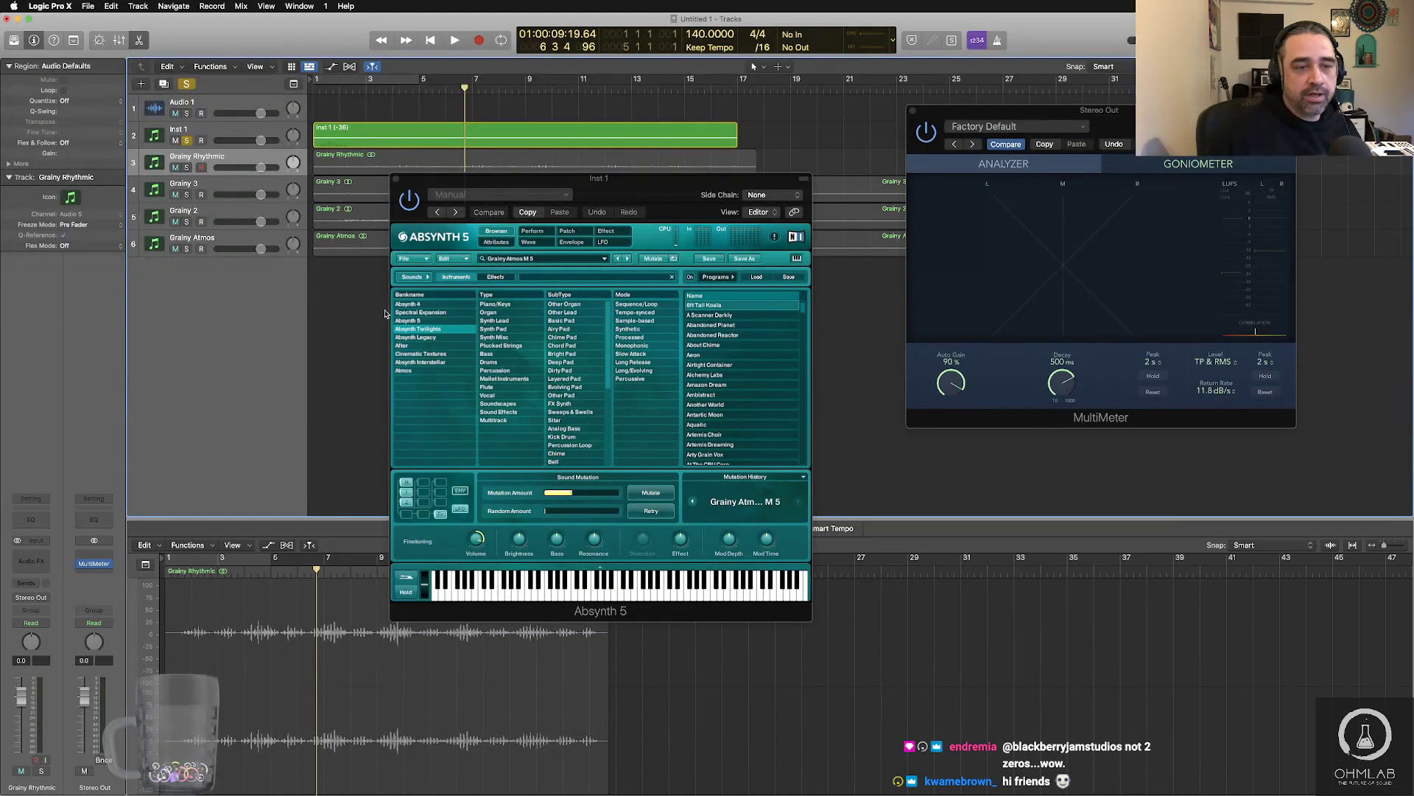
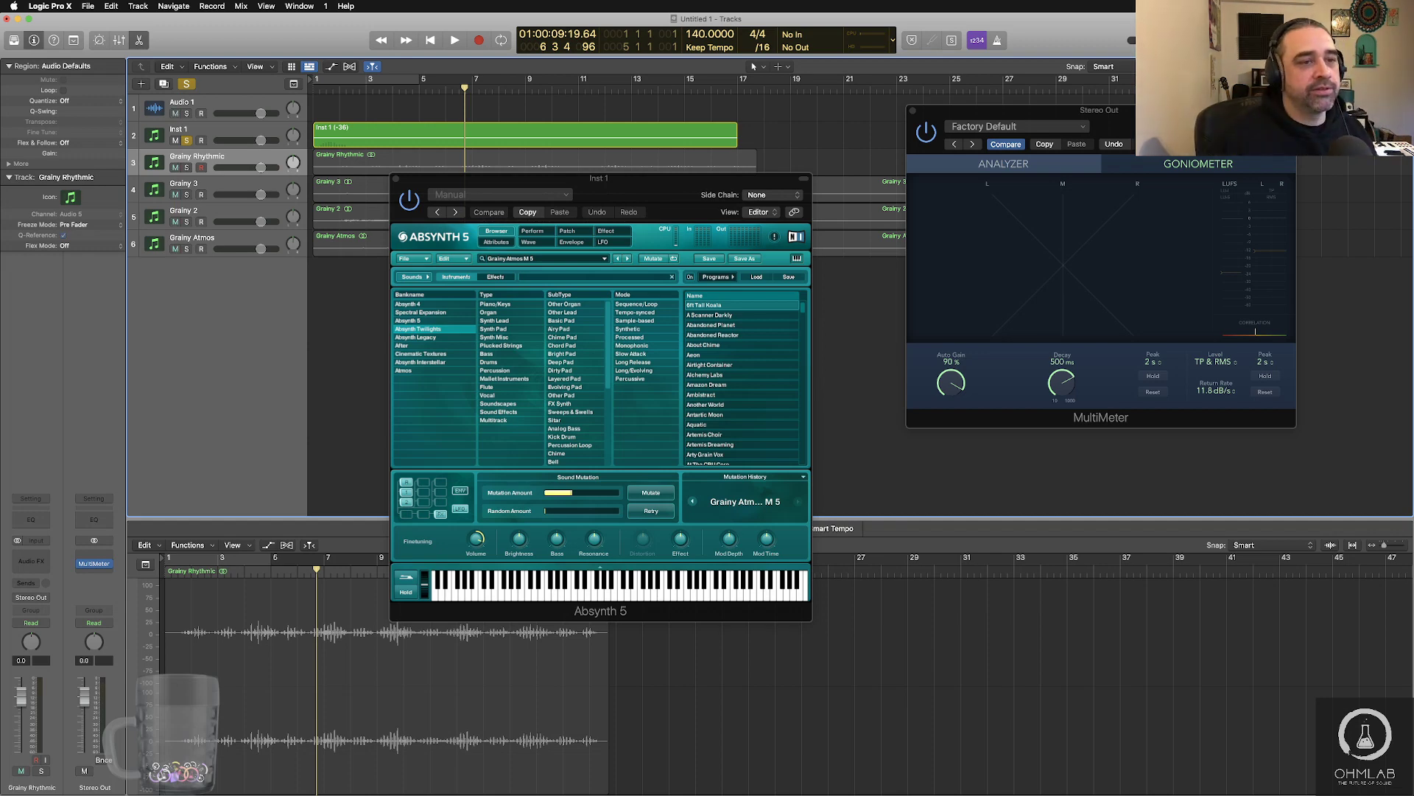
- On the Inst 1 track, mutate Grainy Atmos M 5 with Amazon Dream, using a slightly lower mutation amount
left_click(222, 129)
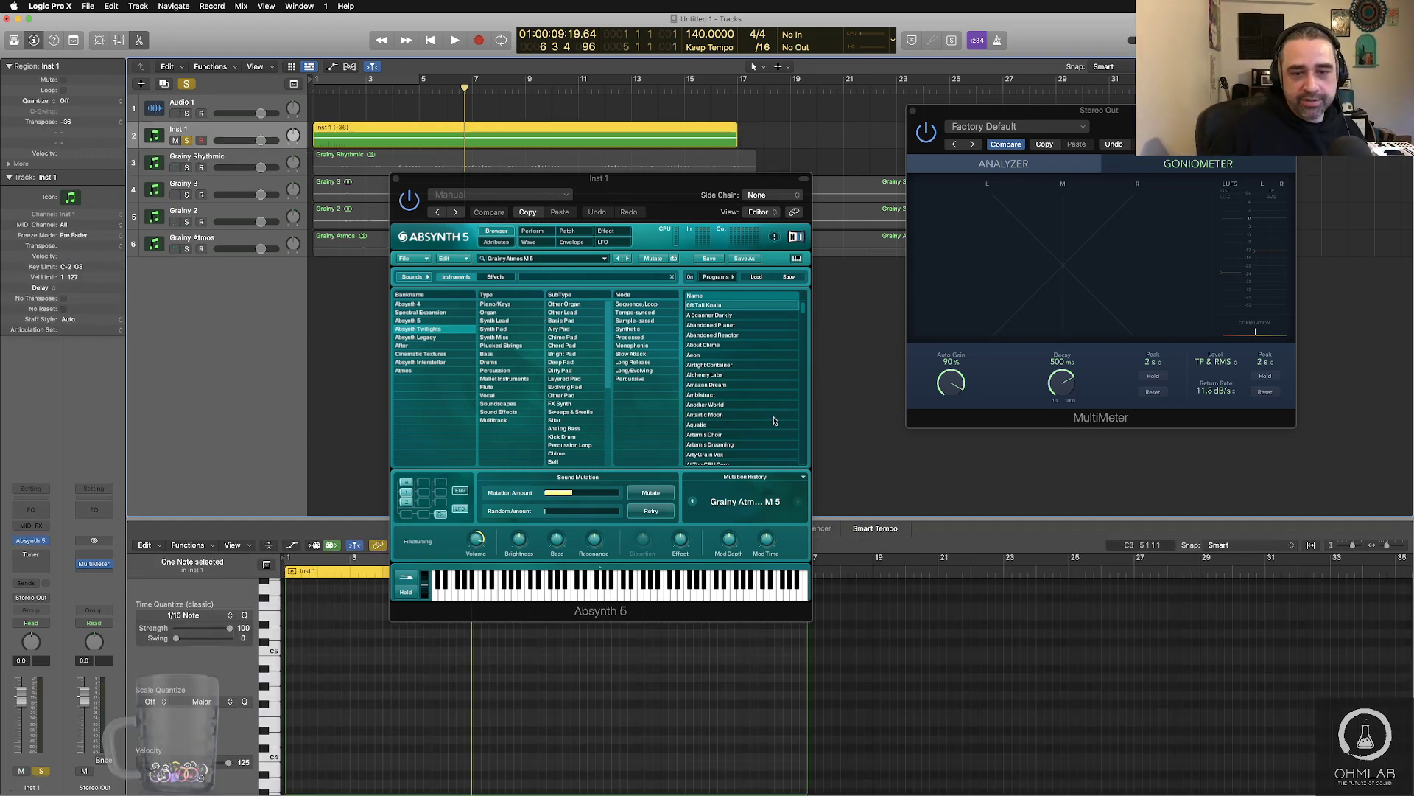
left_click(727, 386)
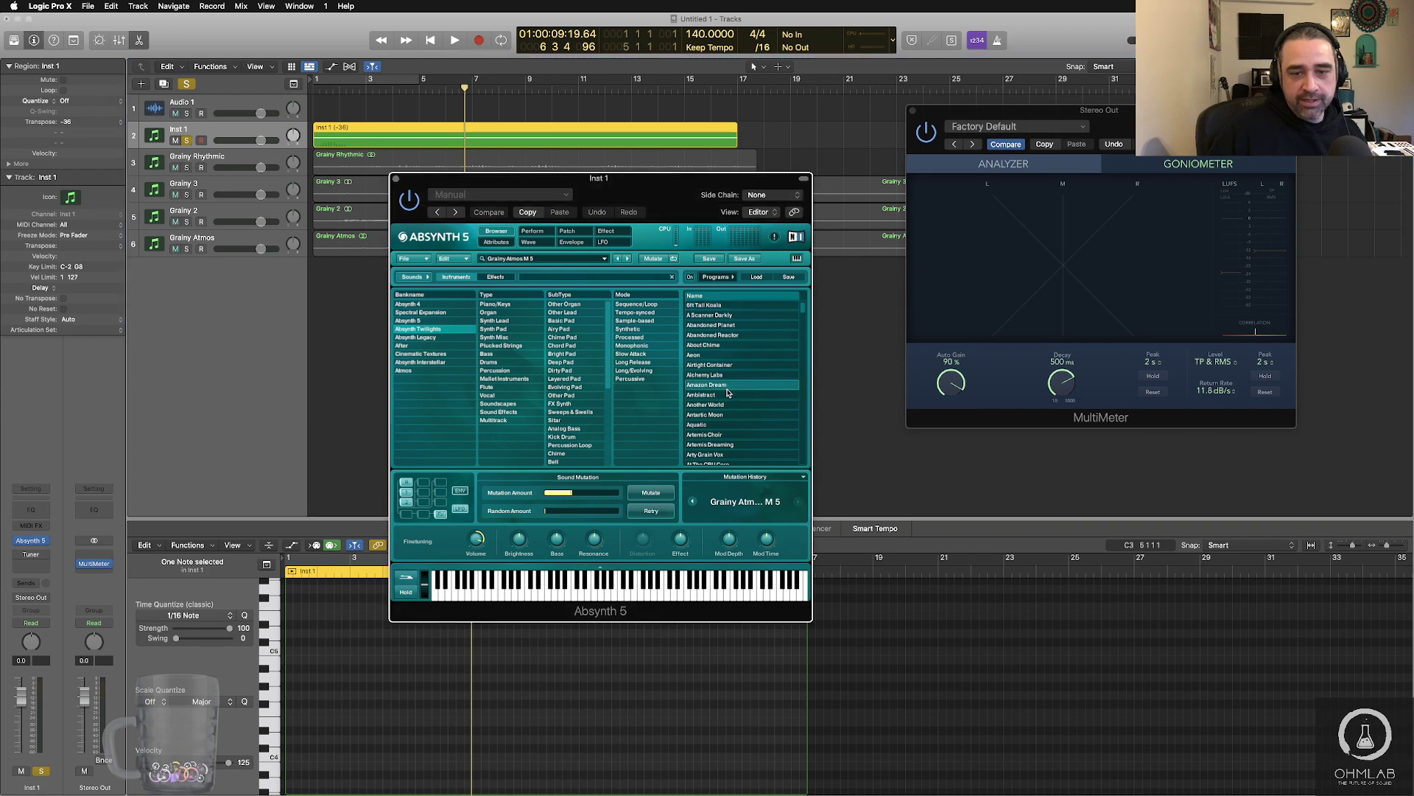
left_click_drag(569, 498, 563, 499)
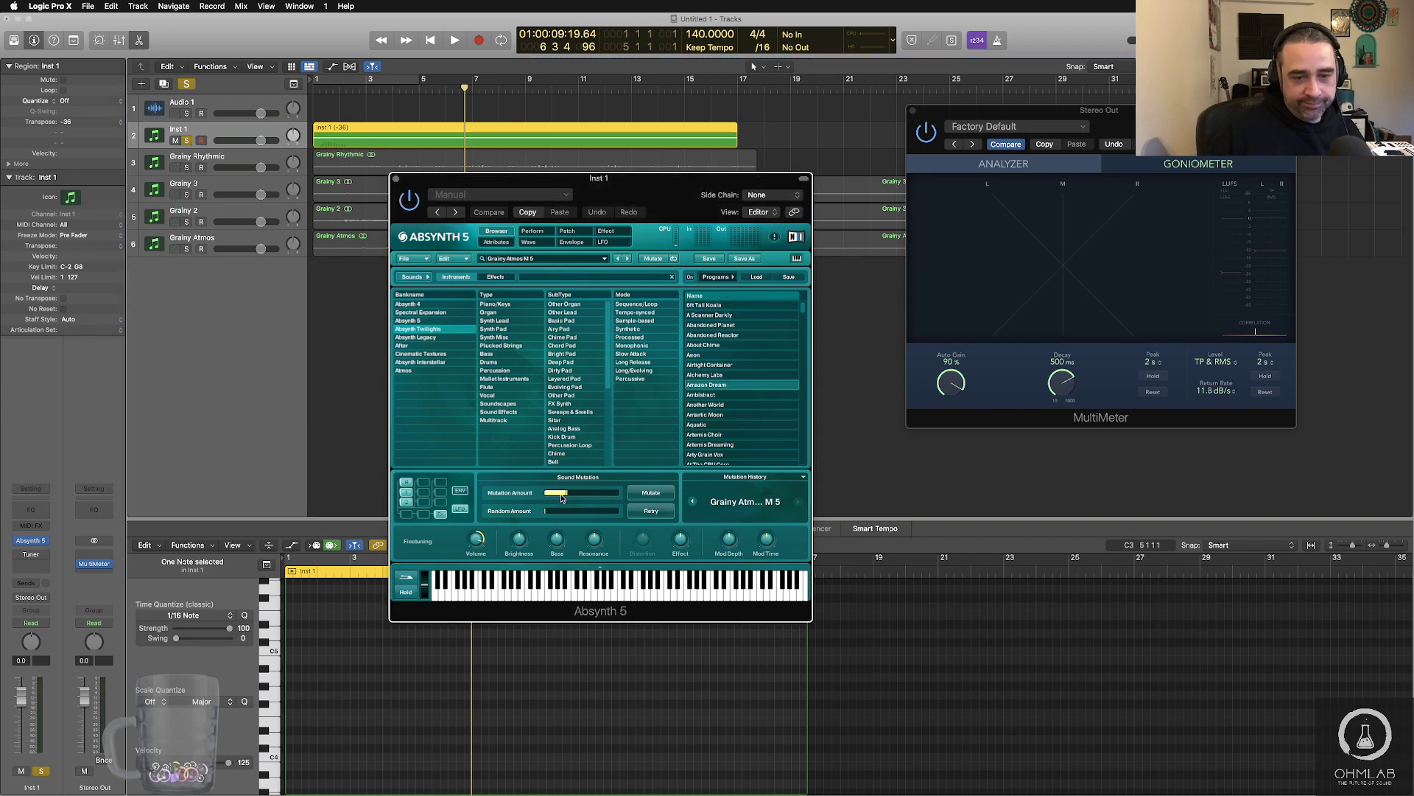
left_click(658, 498)
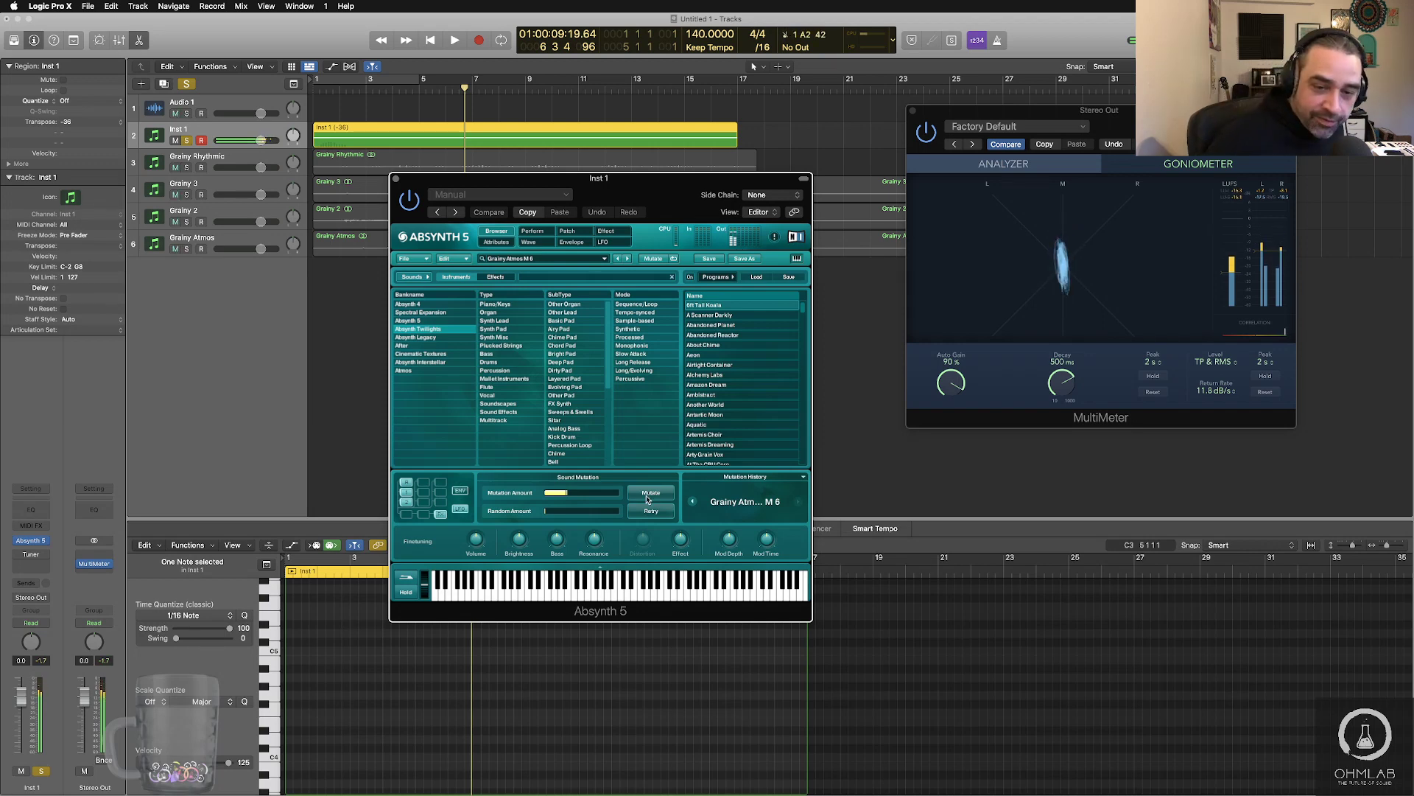
- Retry the mutation with the preset listed just below Amazon Dream, and browse the bank listed above Cinematic Textures
left_click(714, 395)
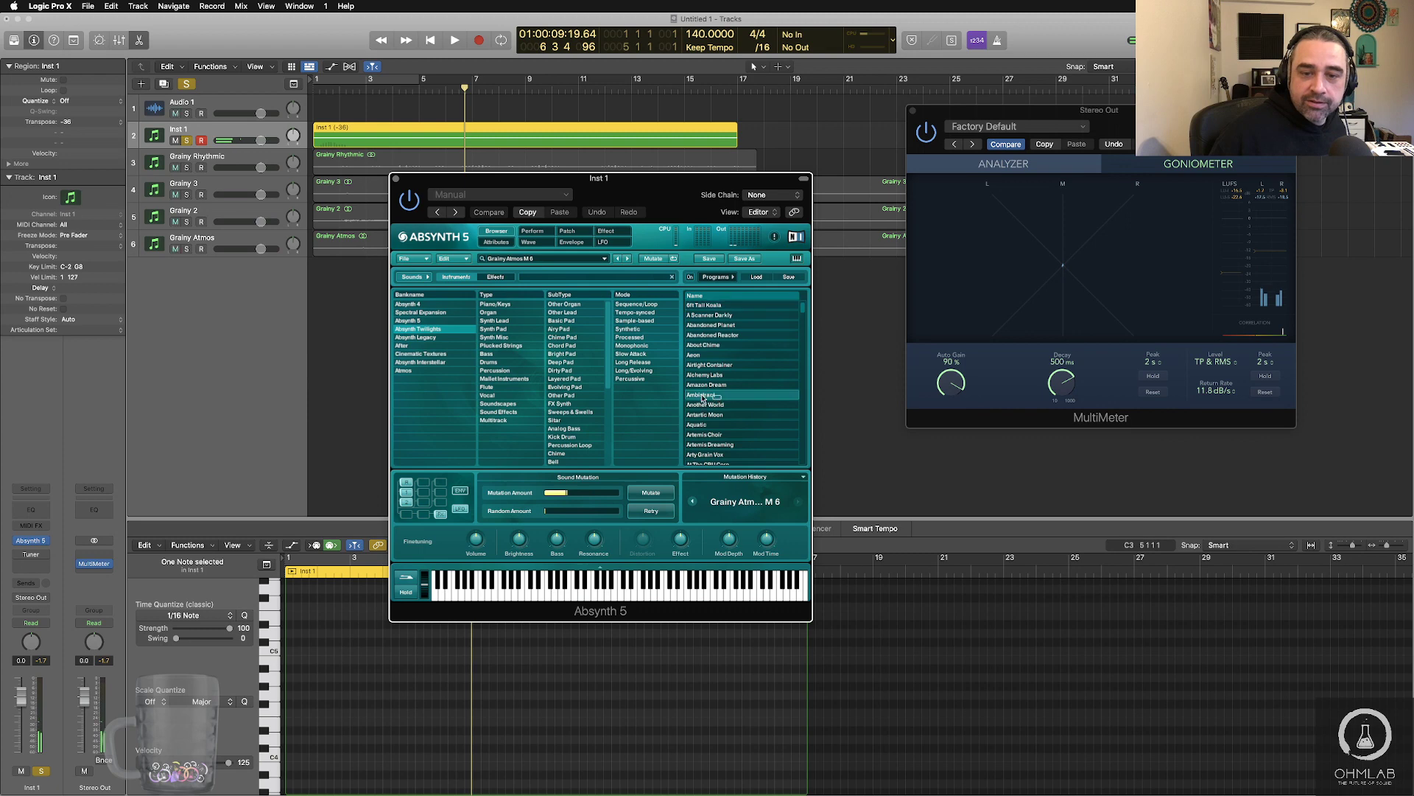
left_click(652, 511)
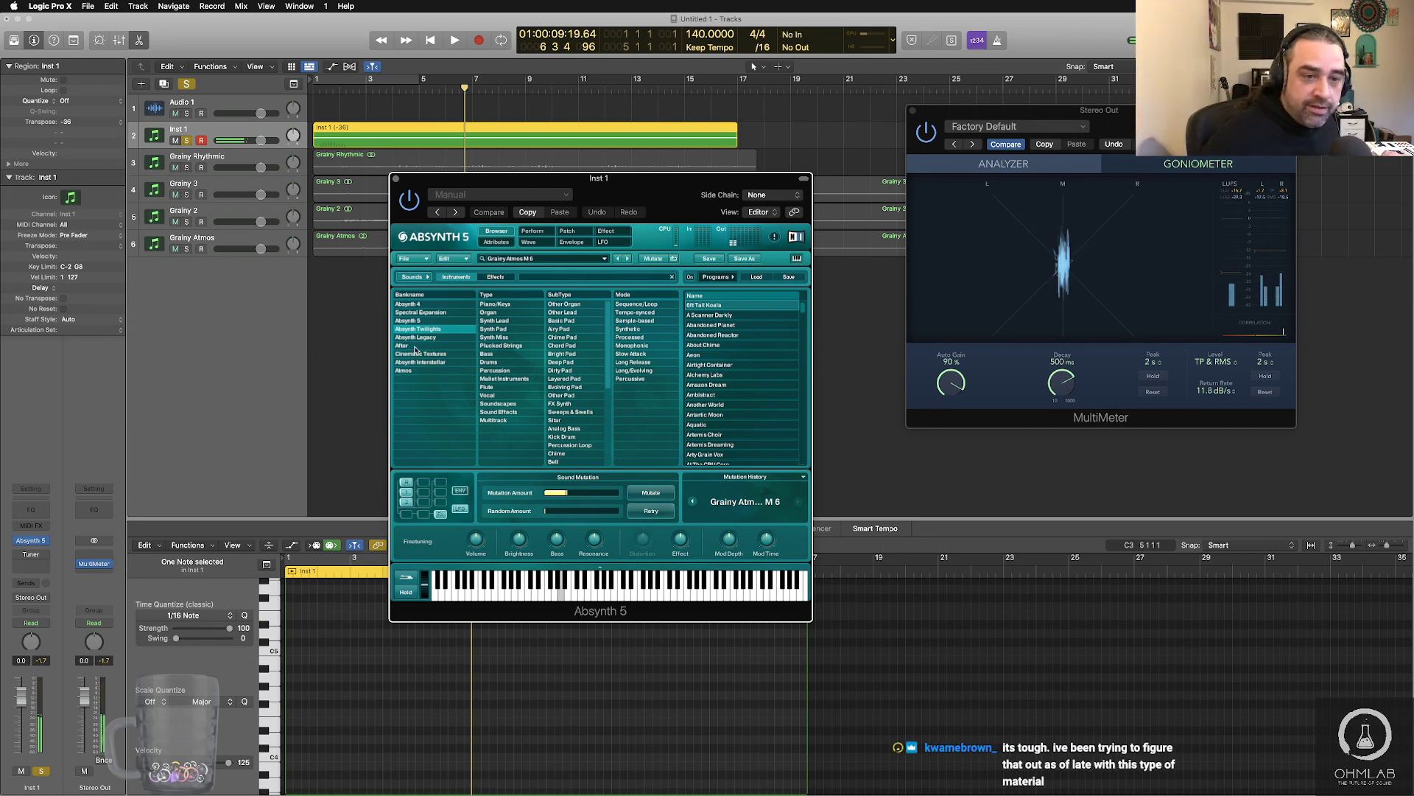
left_click(444, 346)
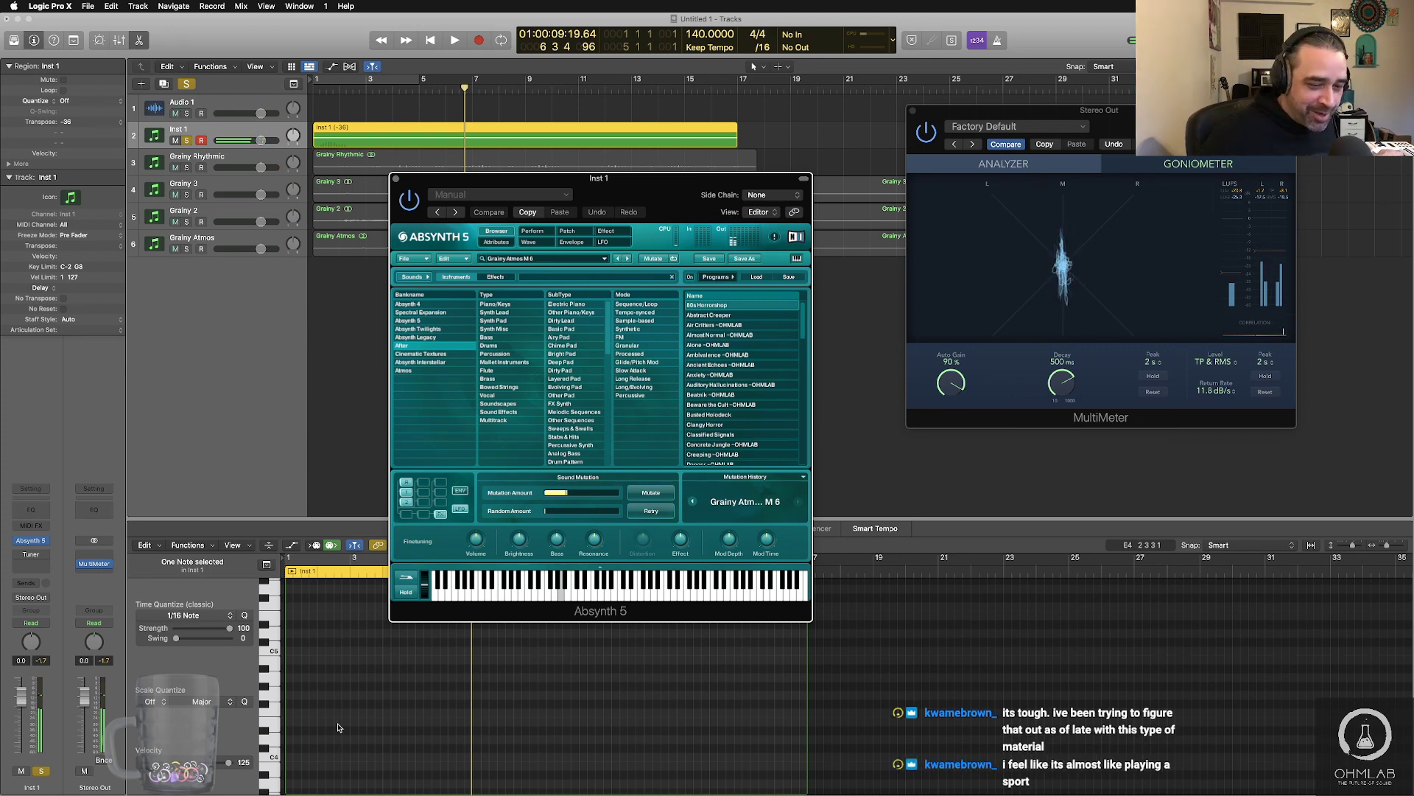
- Transpose the long note in the Inst 1 region down one octave
scroll(337, 725, "down", 5)
scroll(336, 726, "down", 2)
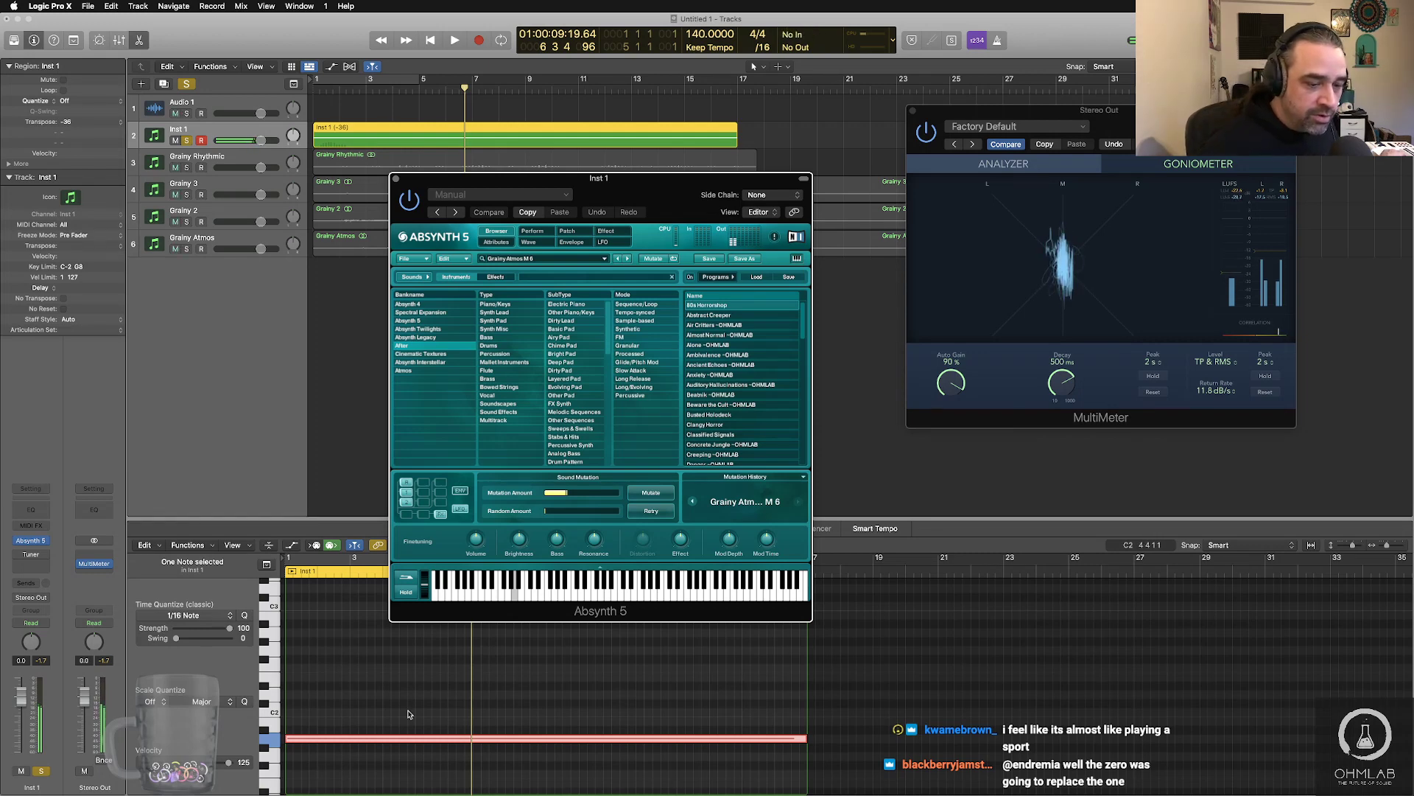
left_click(320, 740)
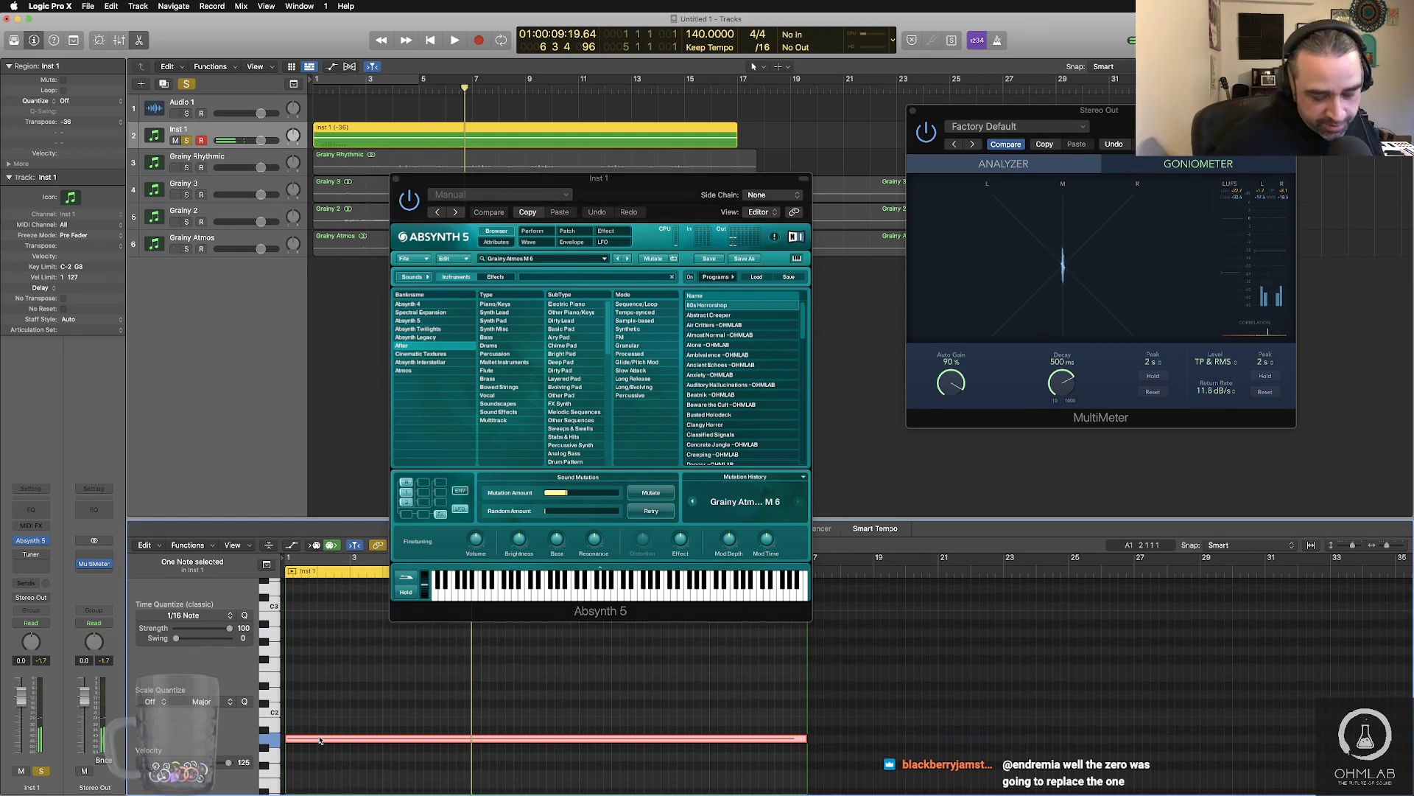
key("alt+shift+Down")
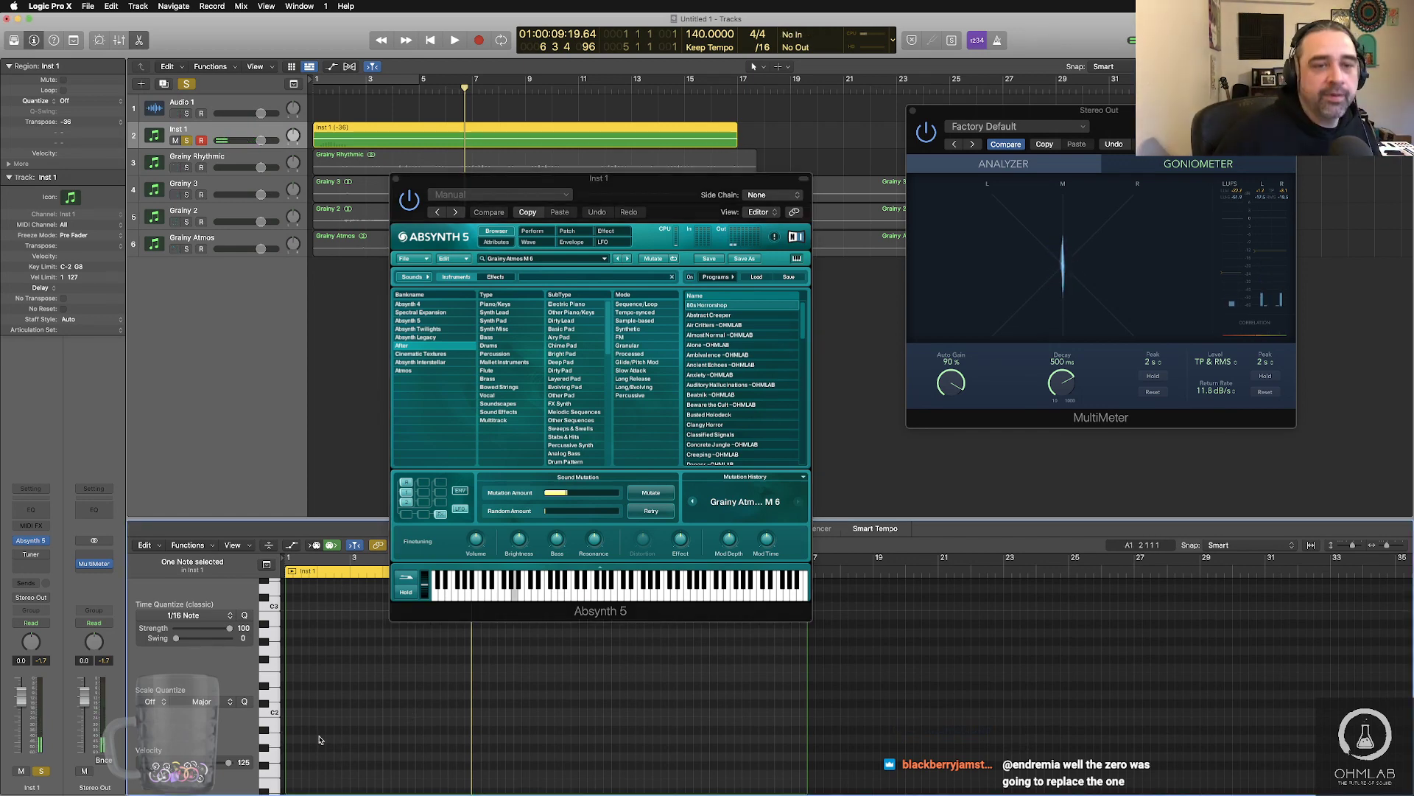
- Bounce the Inst 1 region in place to a new audio track named Grainy Oddity
left_click(388, 143)
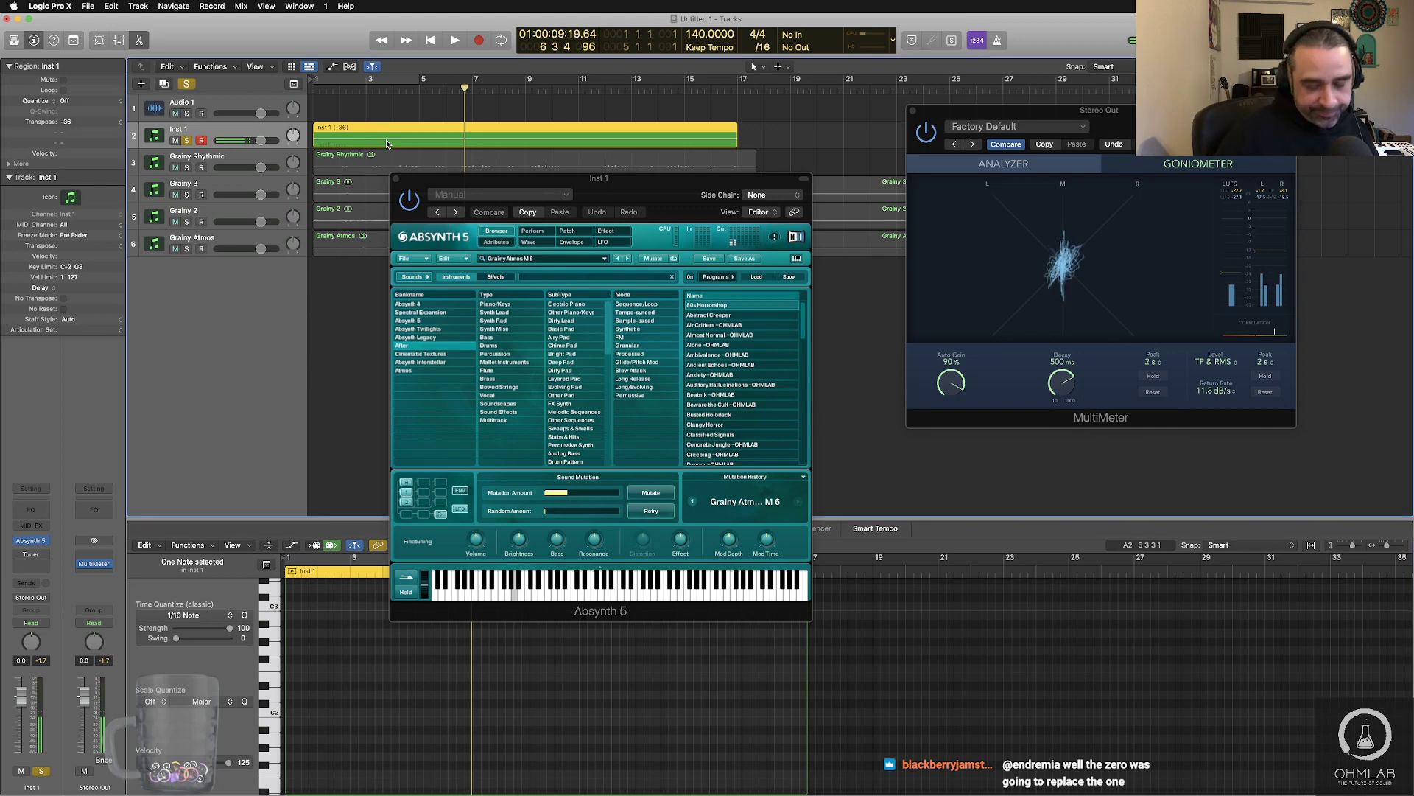
key("ctrl+b")
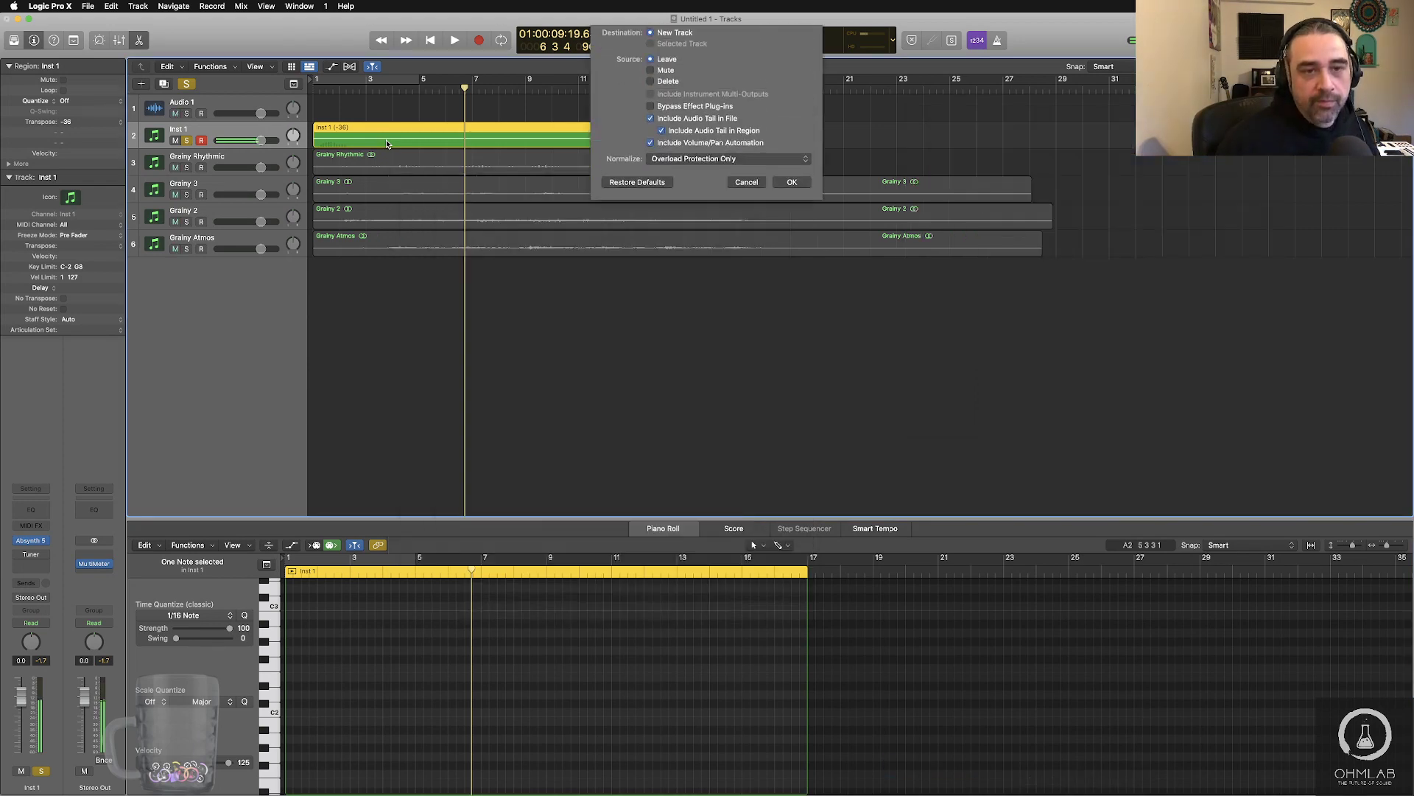
type("Grai")
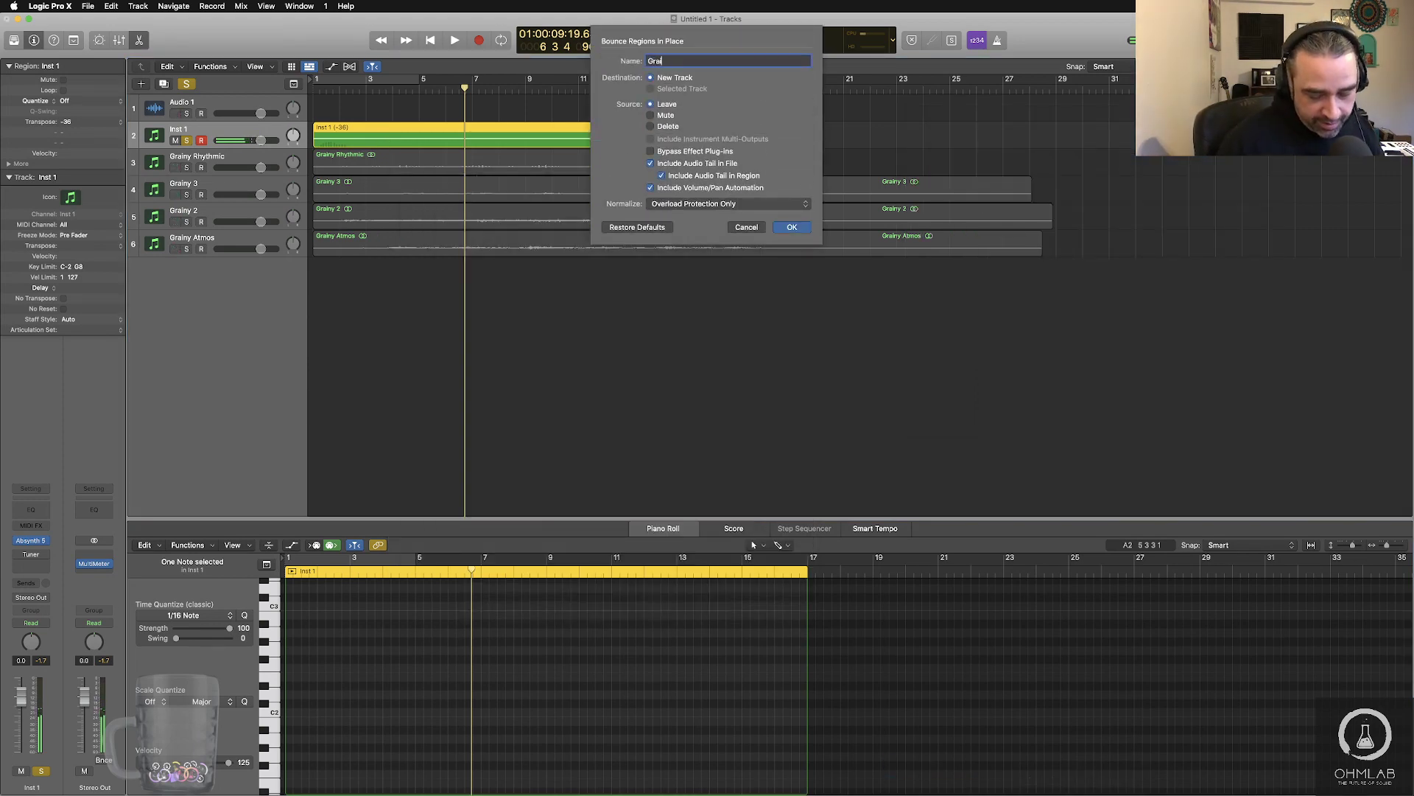
type("ny Oddity")
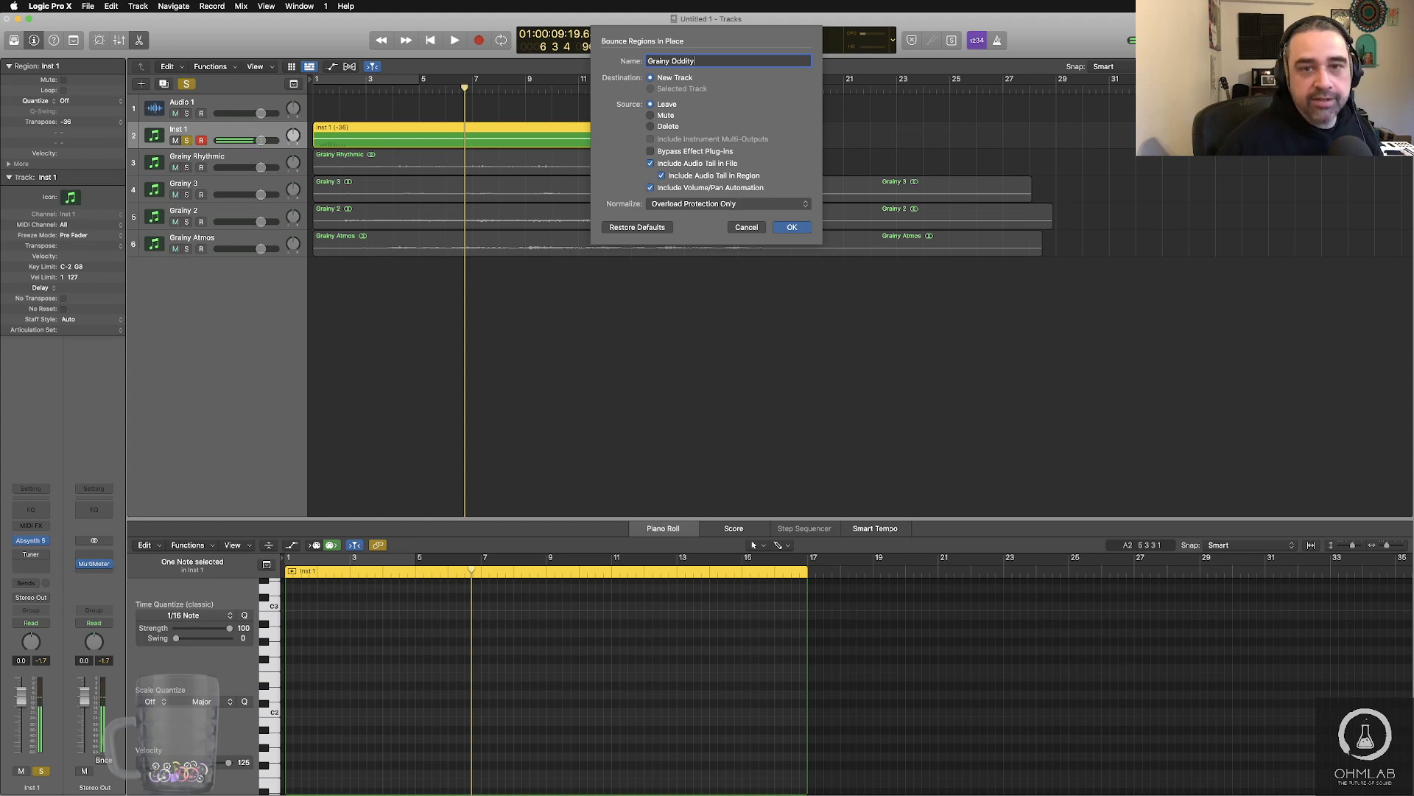
left_click(792, 227)
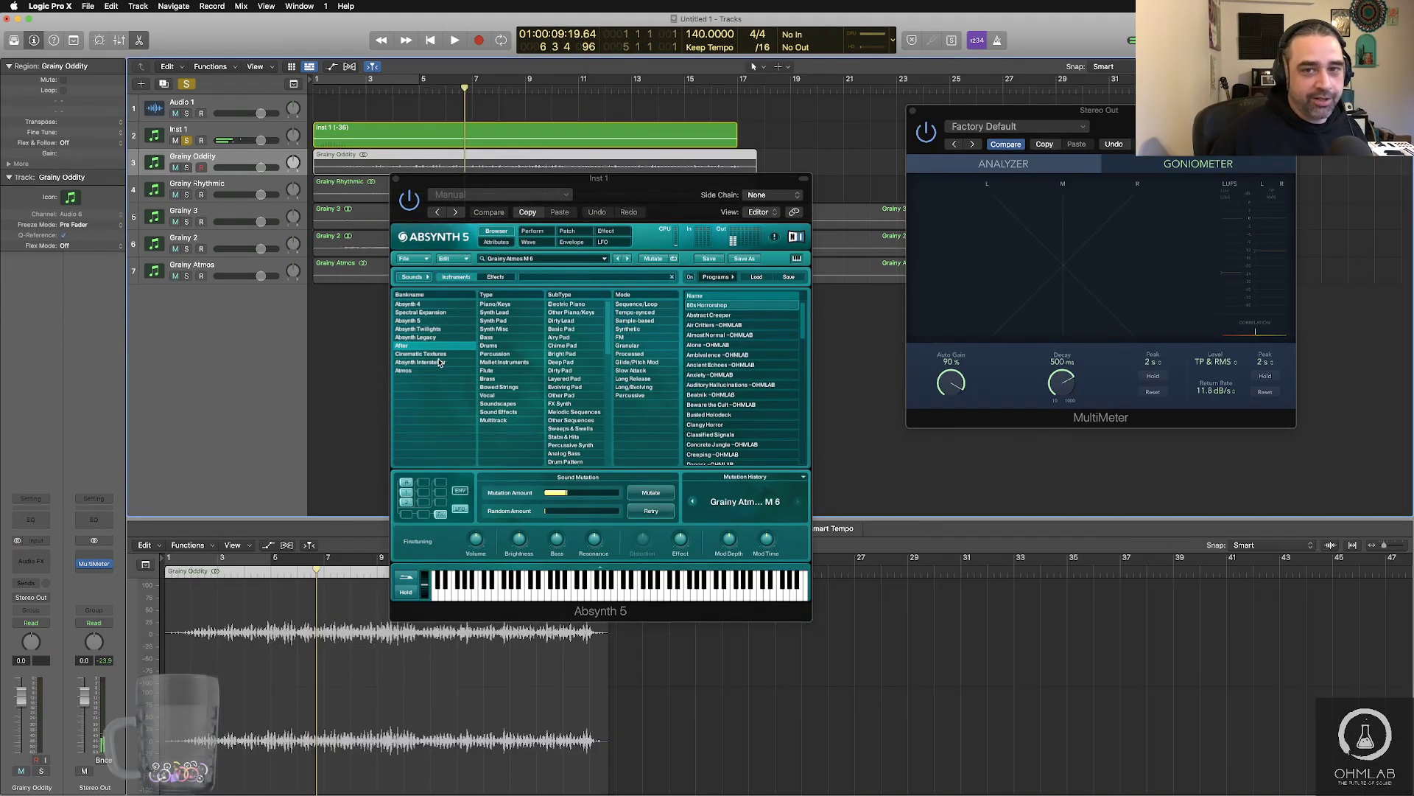
- Reselect the Inst 1 track and mutate the Absynth sound Grainy Atmos M 6 with the Lovely Tension -OHMLAB preset
left_click_drag(635, 190, 627, 180)
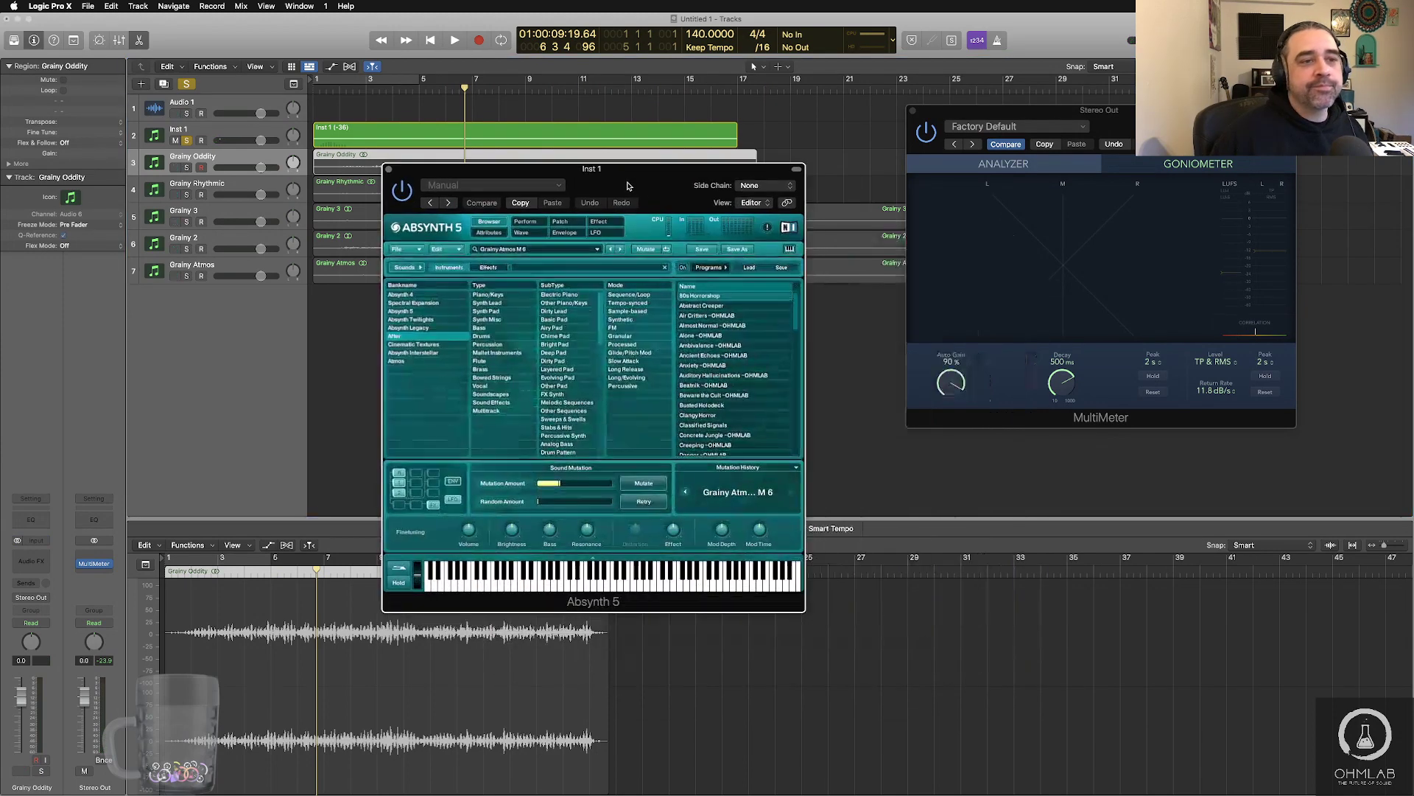
left_click(236, 130)
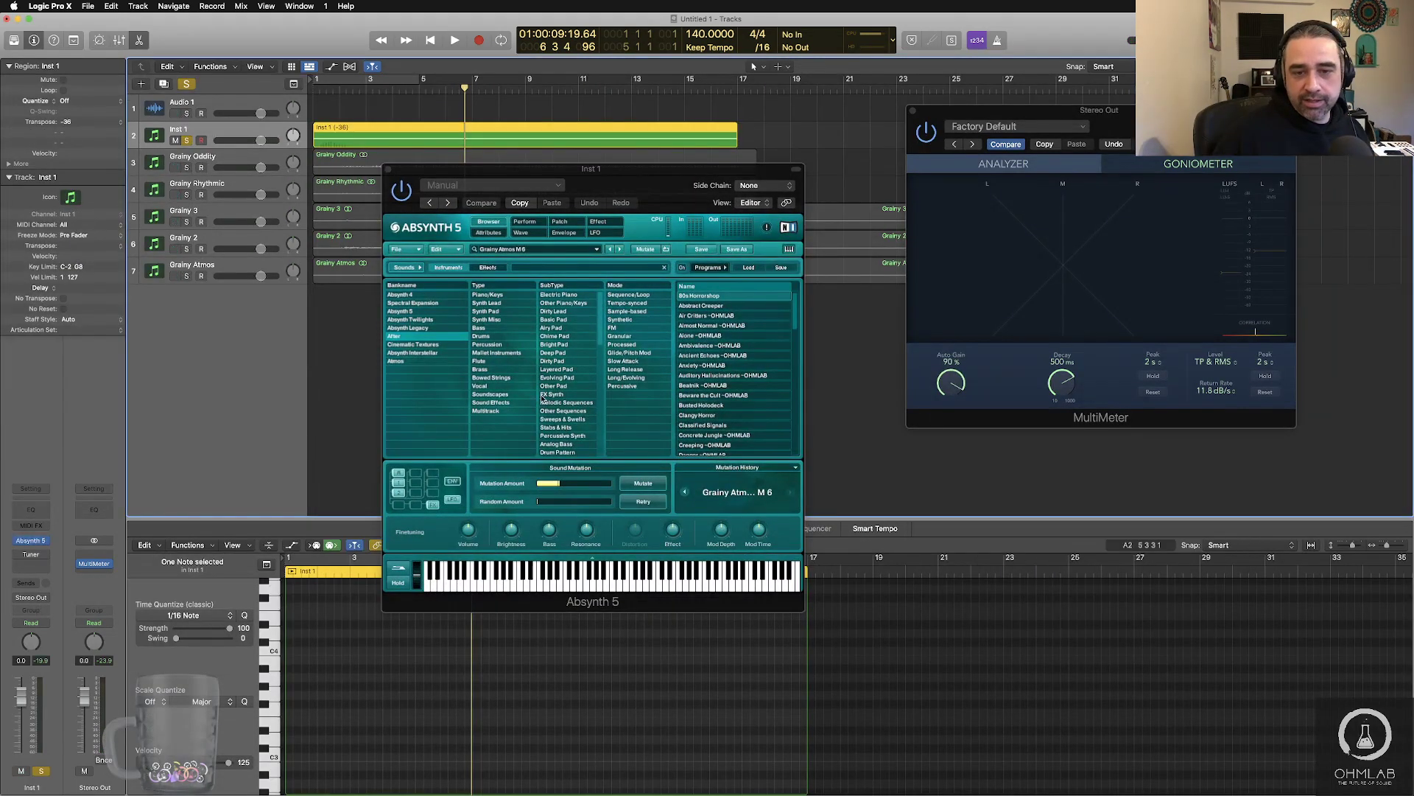
scroll(749, 391, "down", 10)
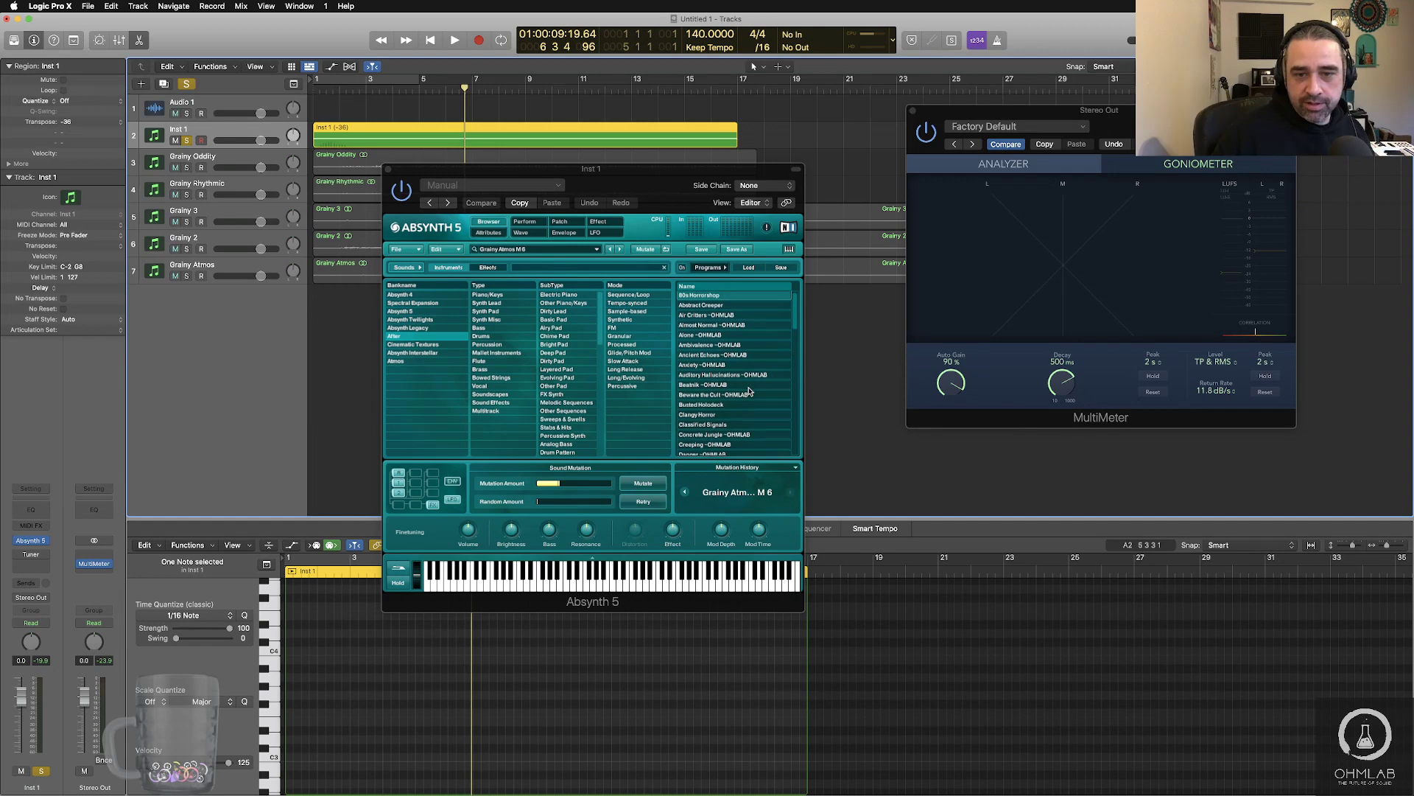
scroll(750, 390, "down", 1)
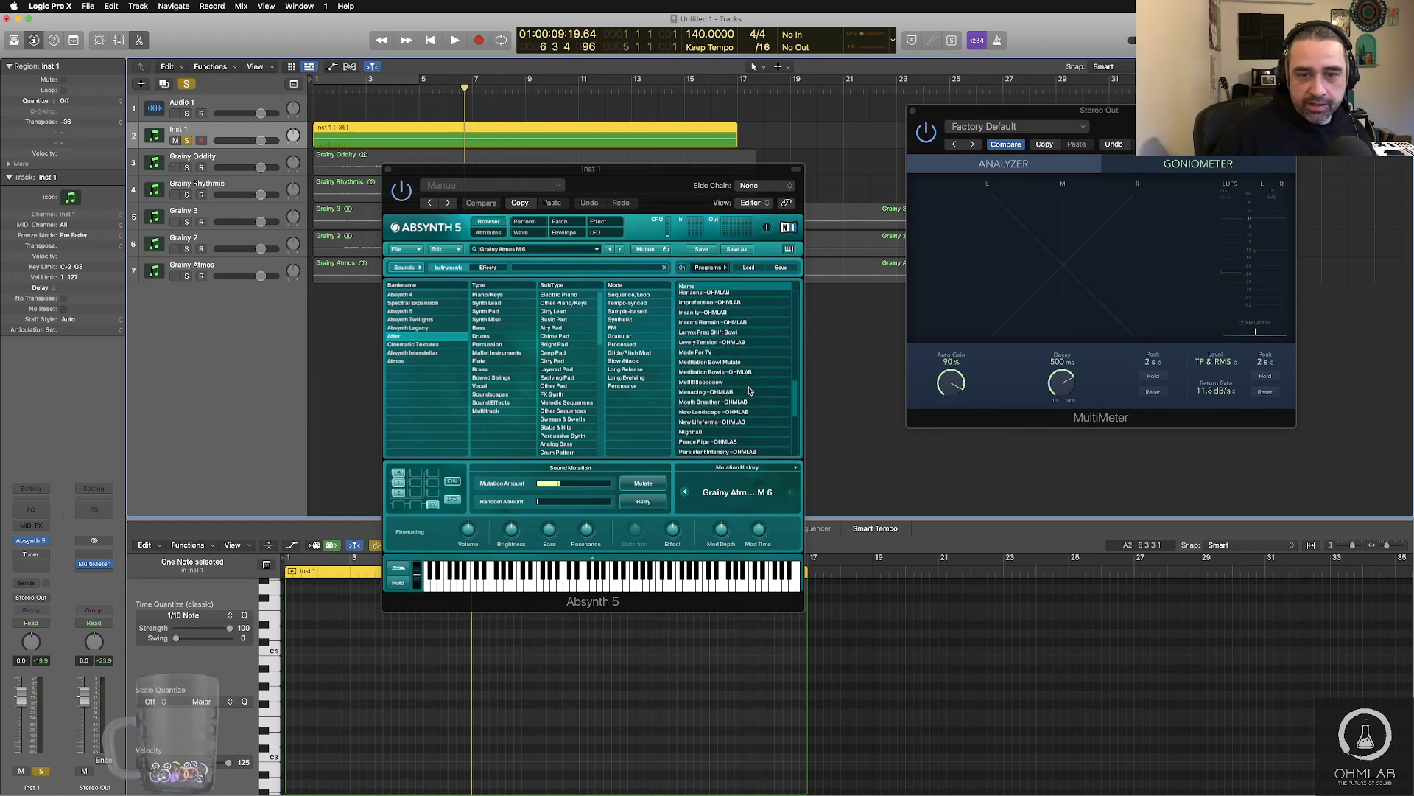
scroll(749, 390, "down", 1)
left_click(709, 333)
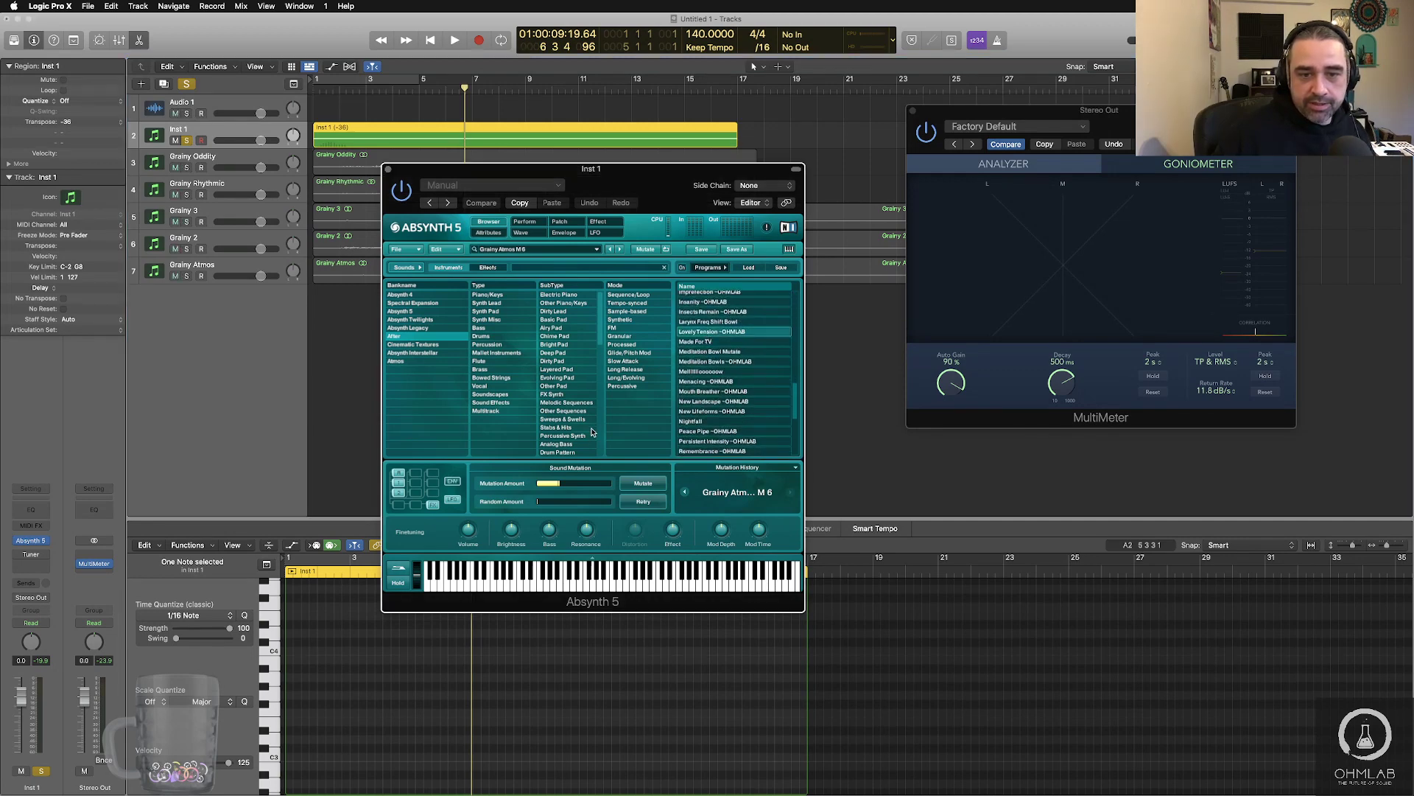
left_click(657, 483)
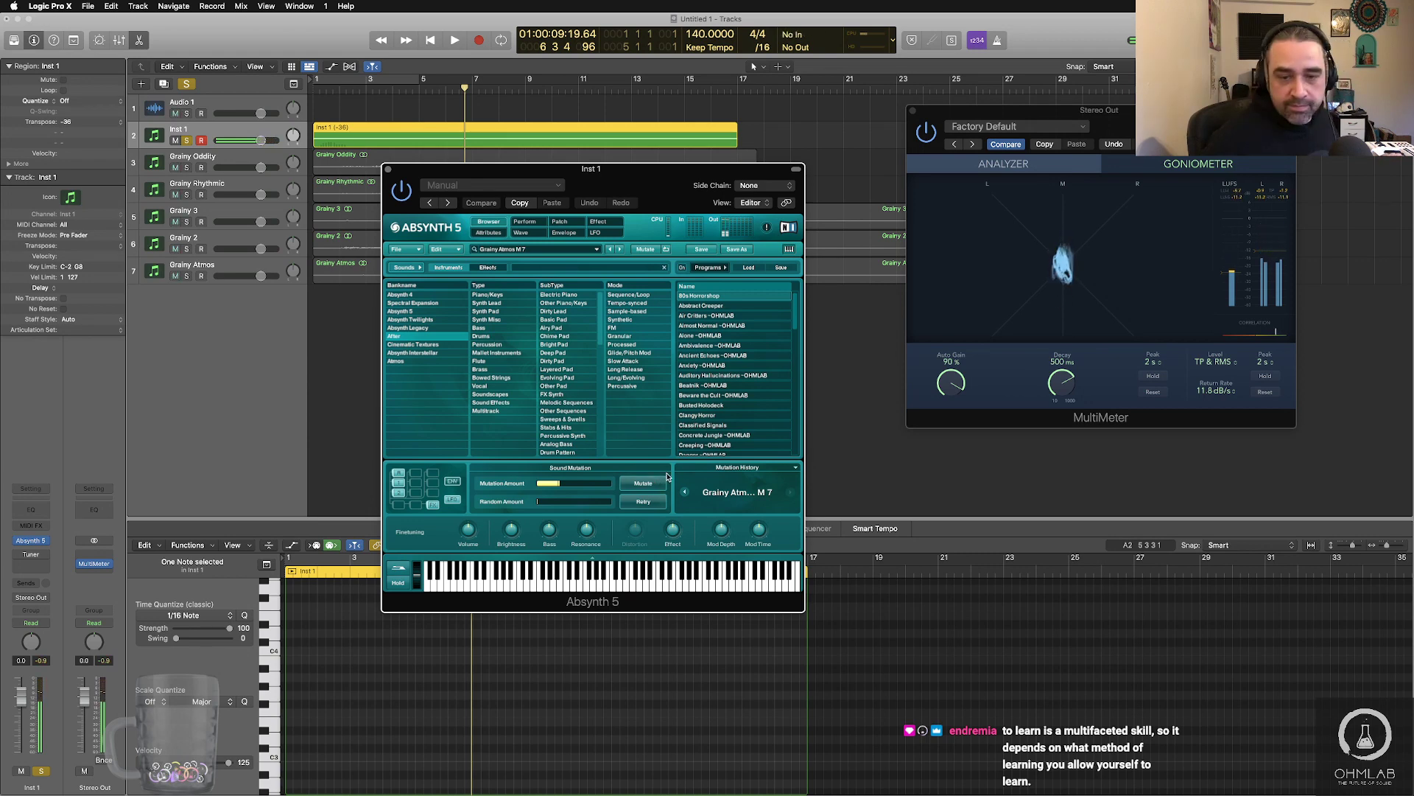
- Mutate Grainy Atmos M 7 with the Float preset, using a higher mutation amount
scroll(732, 427, "down", 3)
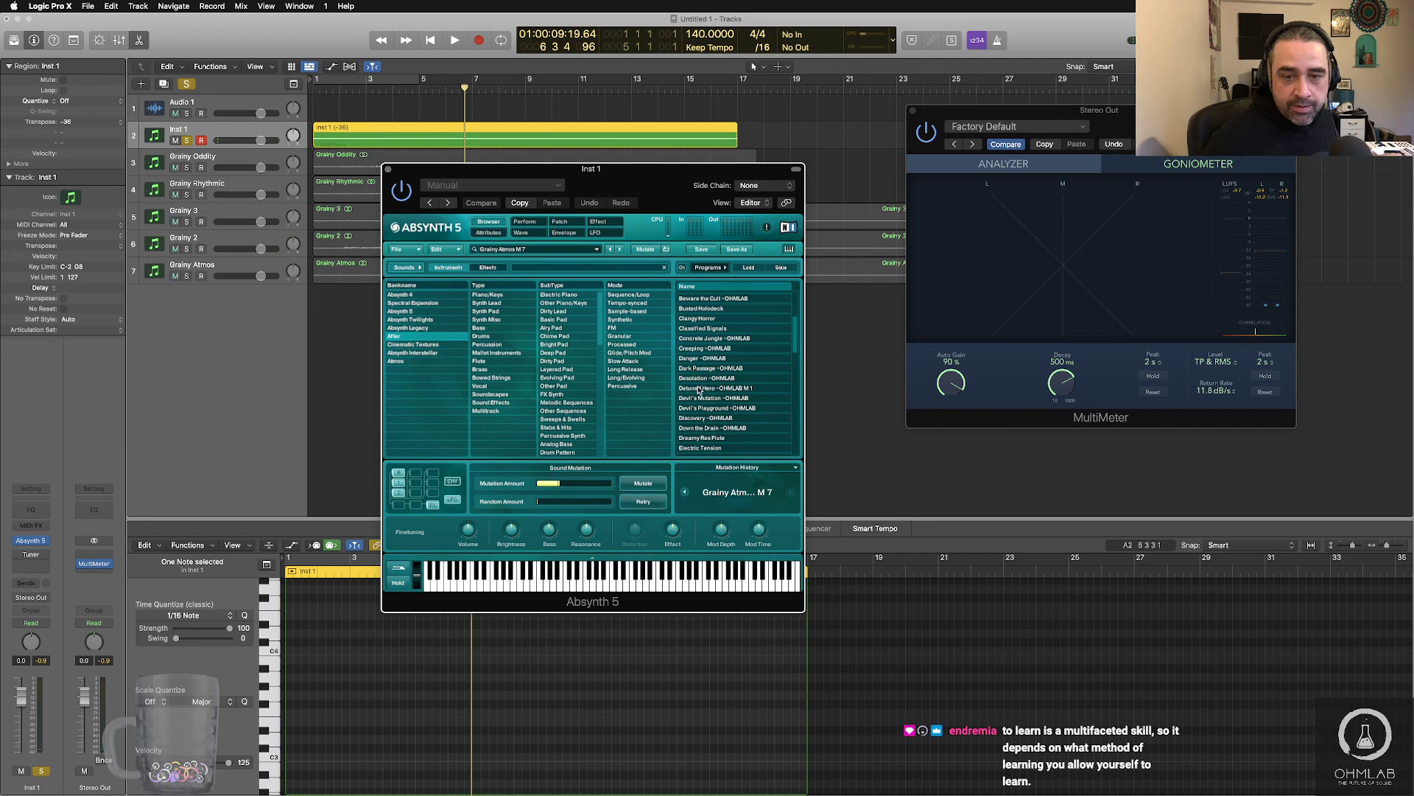
scroll(698, 389, "down", 4)
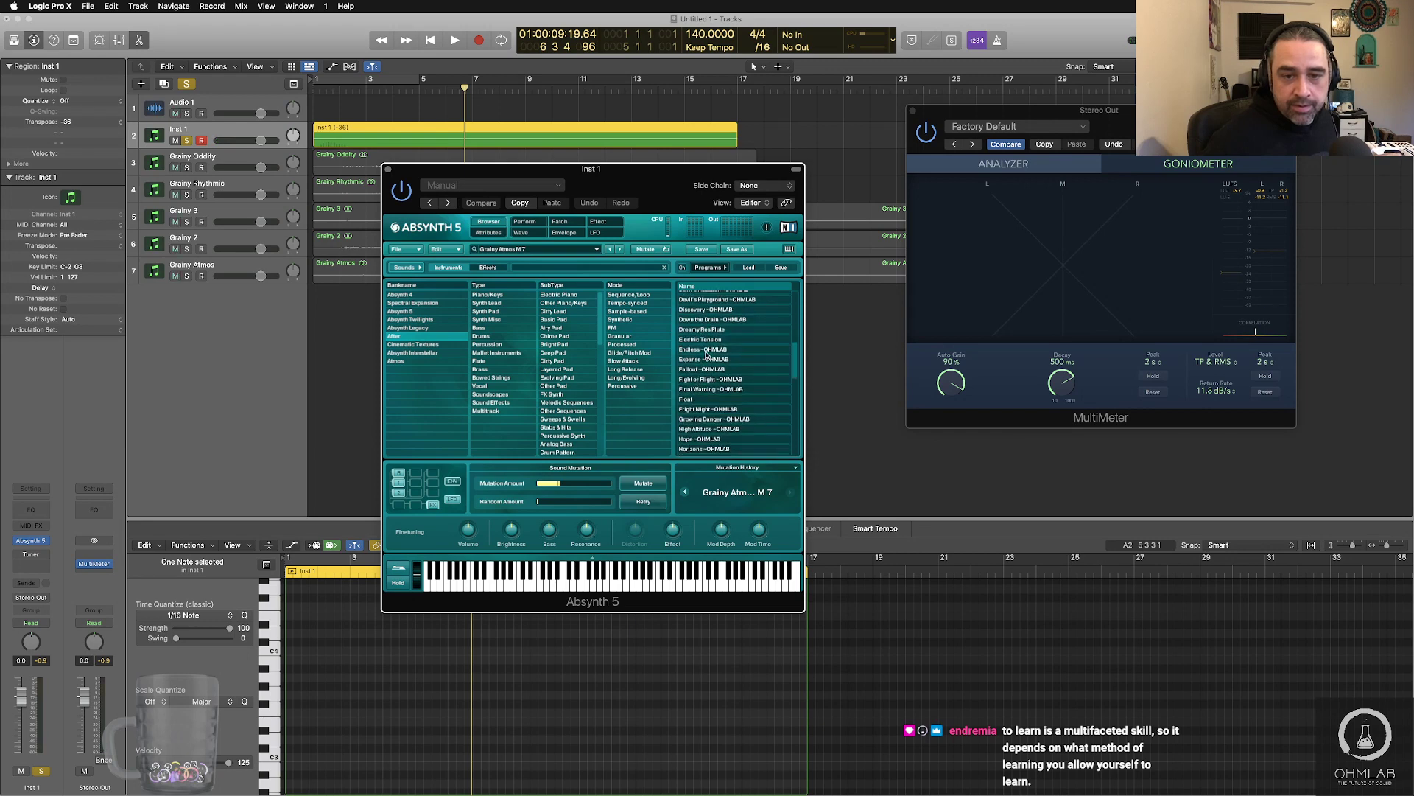
left_click(691, 399)
left_click_drag(565, 484, 580, 484)
left_click(655, 486)
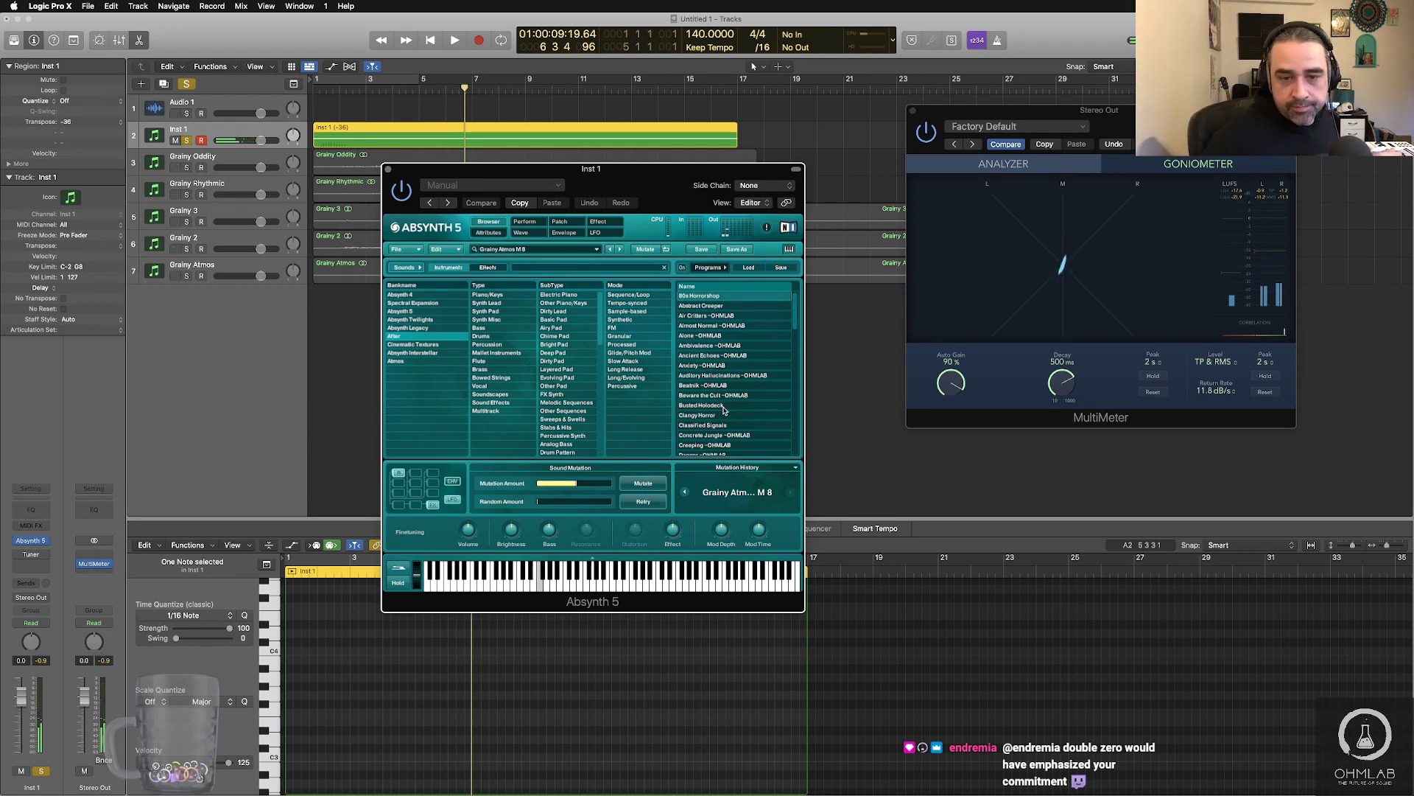
- Reload the original Grainy Atmos preset from the Atmos bank in Absynth
scroll(725, 410, "down", 2)
left_click(396, 362)
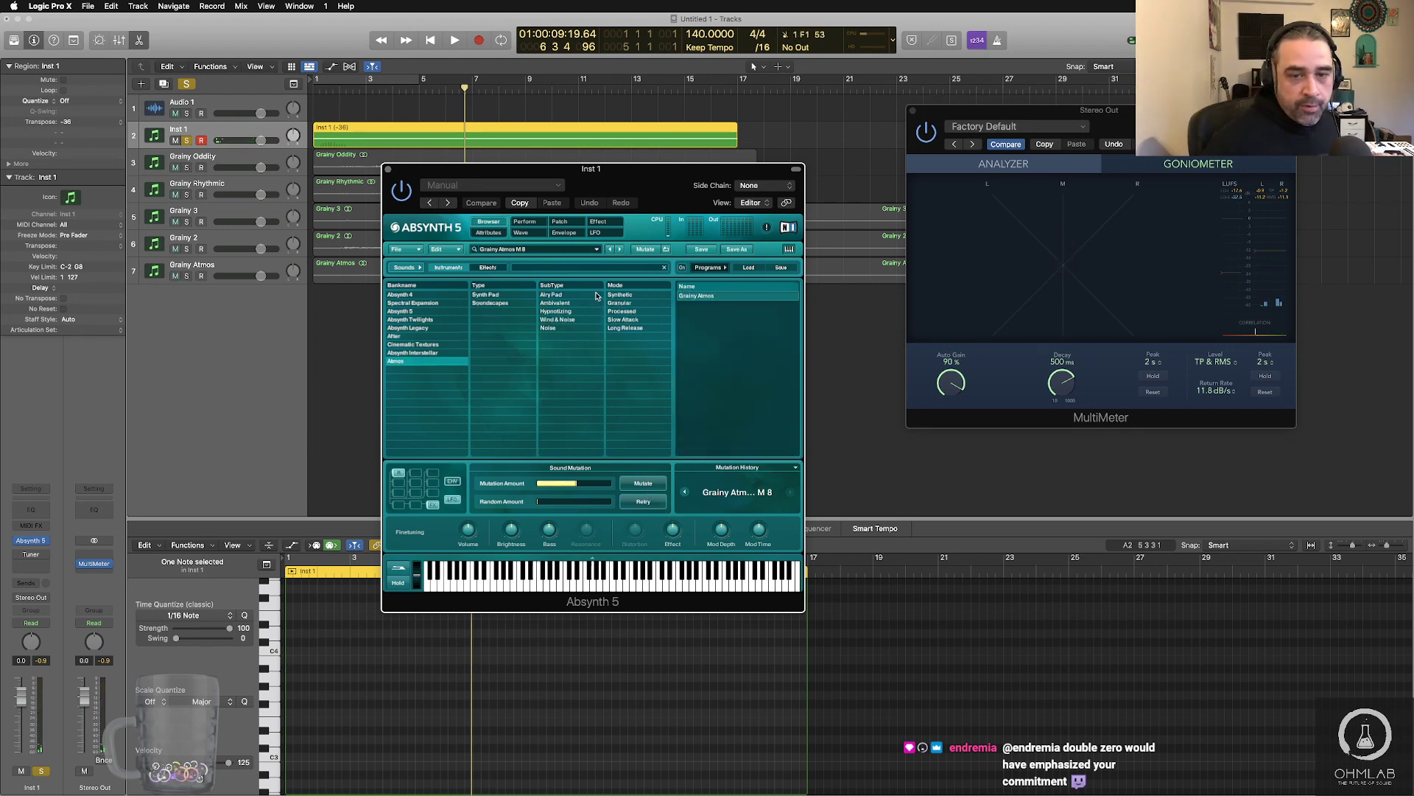
left_click(718, 300)
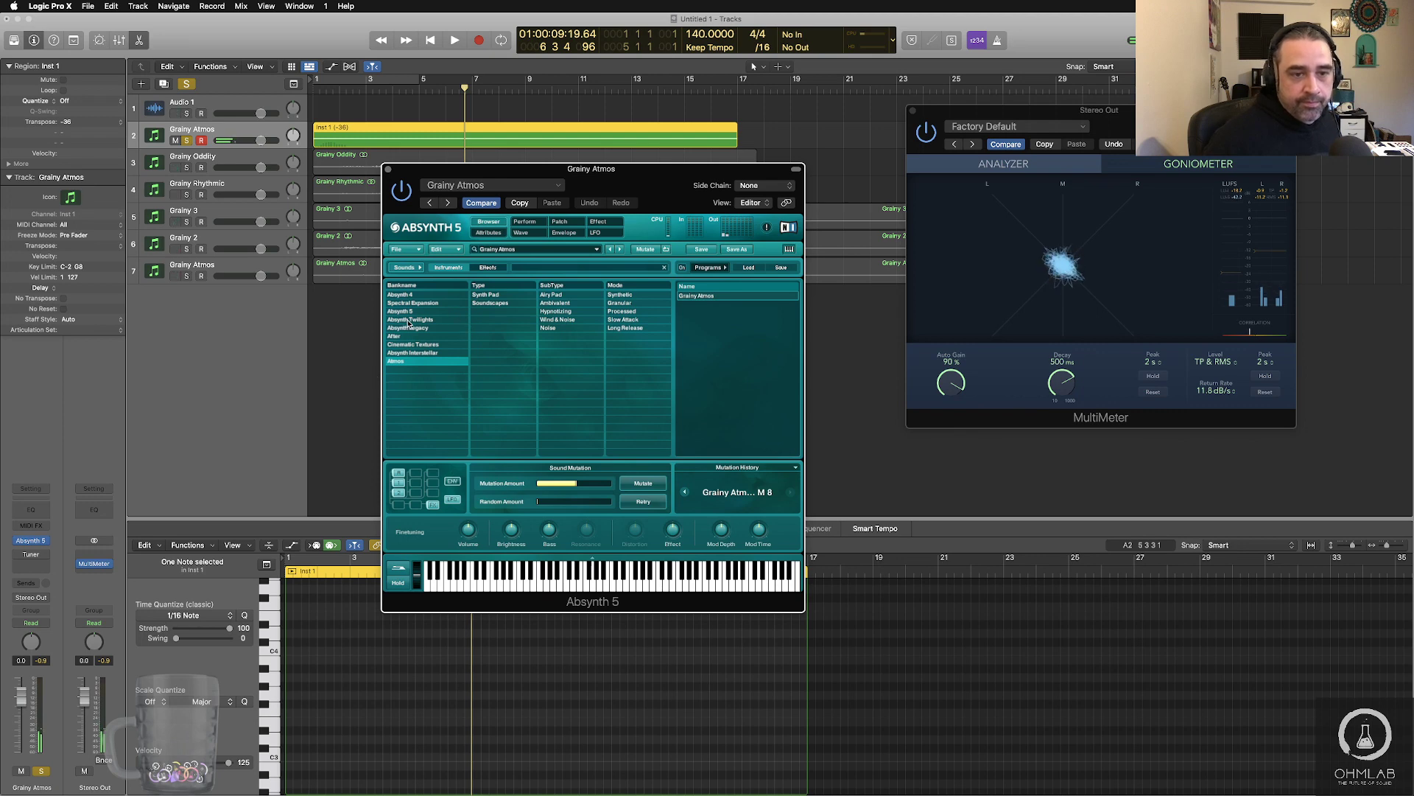
- Mutate Grainy Atmos with Space Whales -OHMLAB from the bank above Cinematic Textures, using a lower mutation amount
left_click(446, 336)
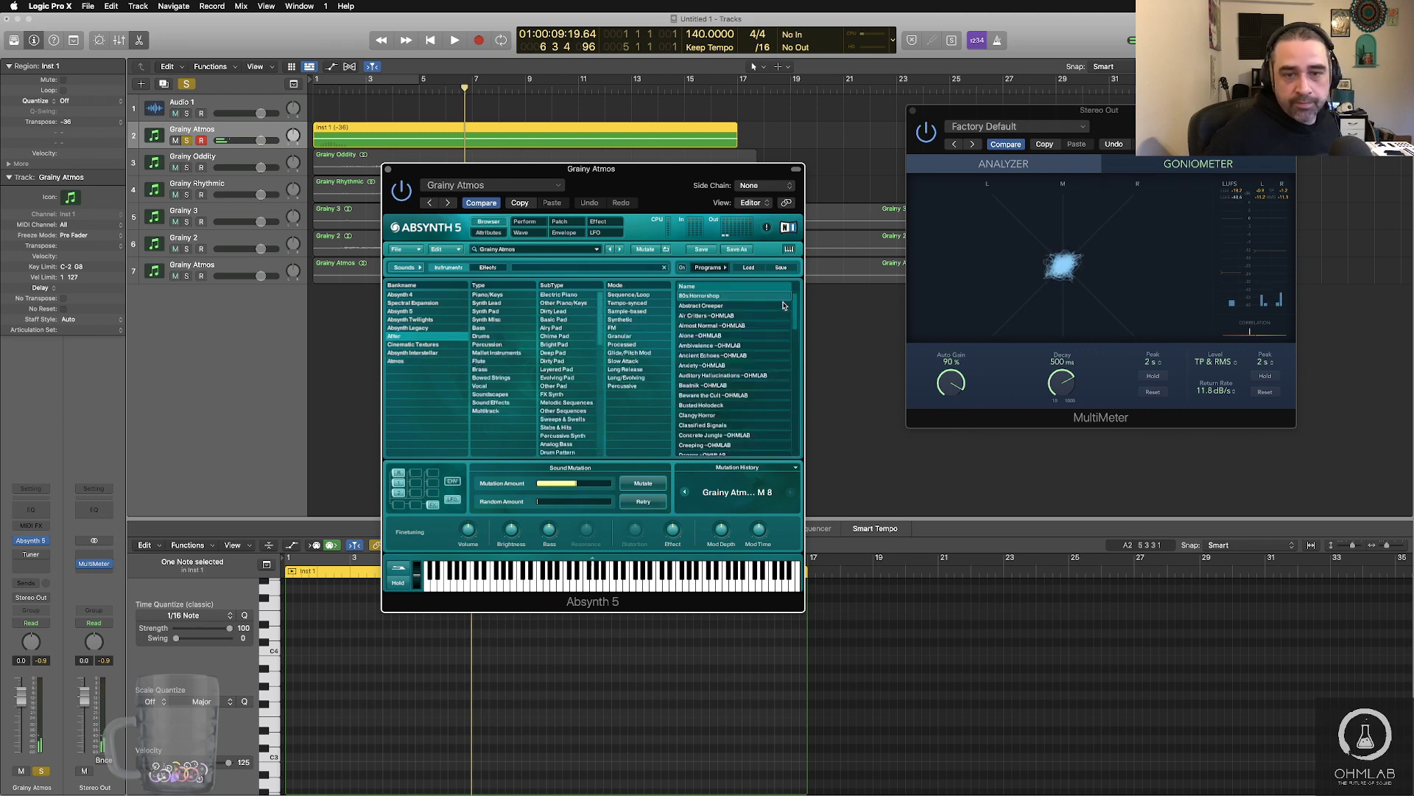
scroll(742, 364, "down", 3)
scroll(742, 364, "down", 10)
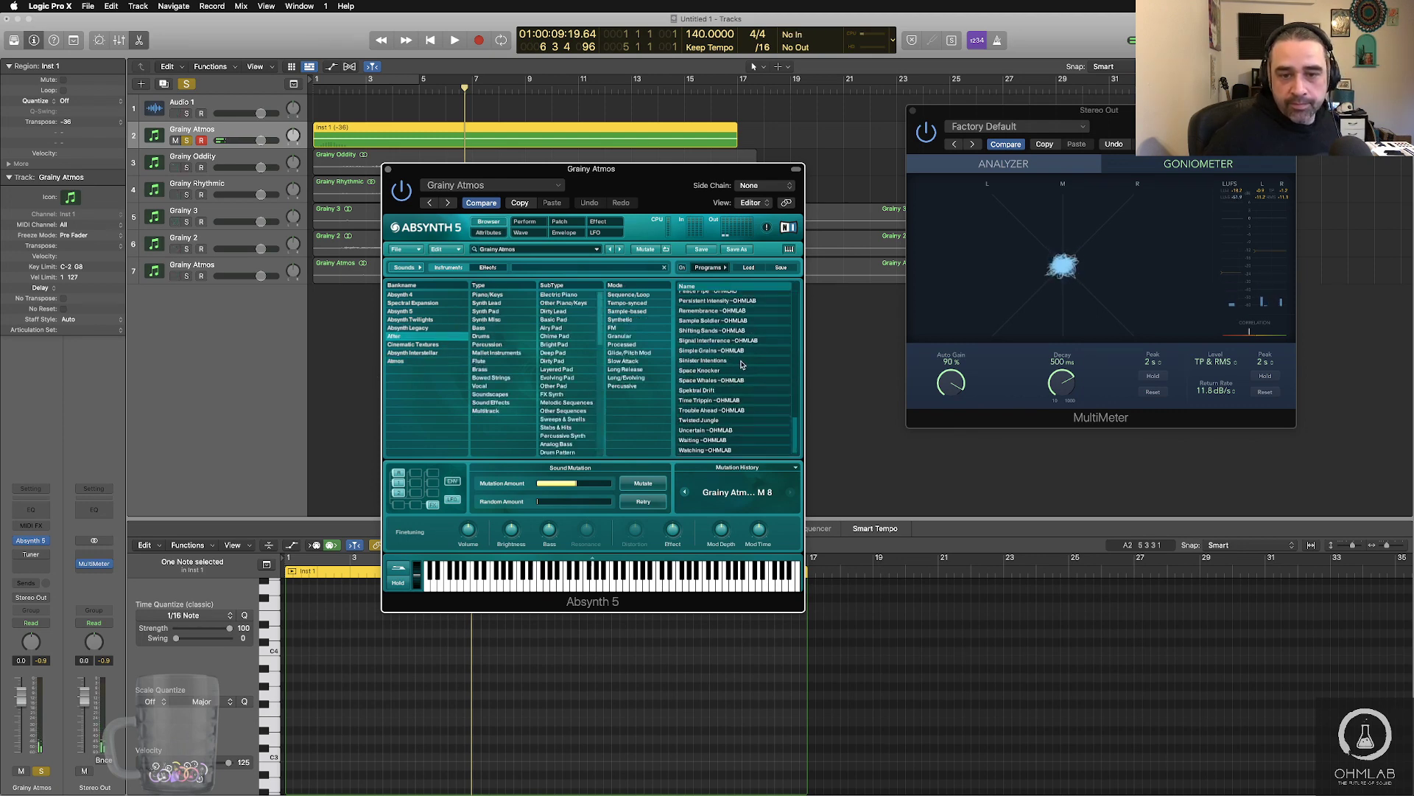
left_click(704, 381)
left_click_drag(576, 484, 546, 485)
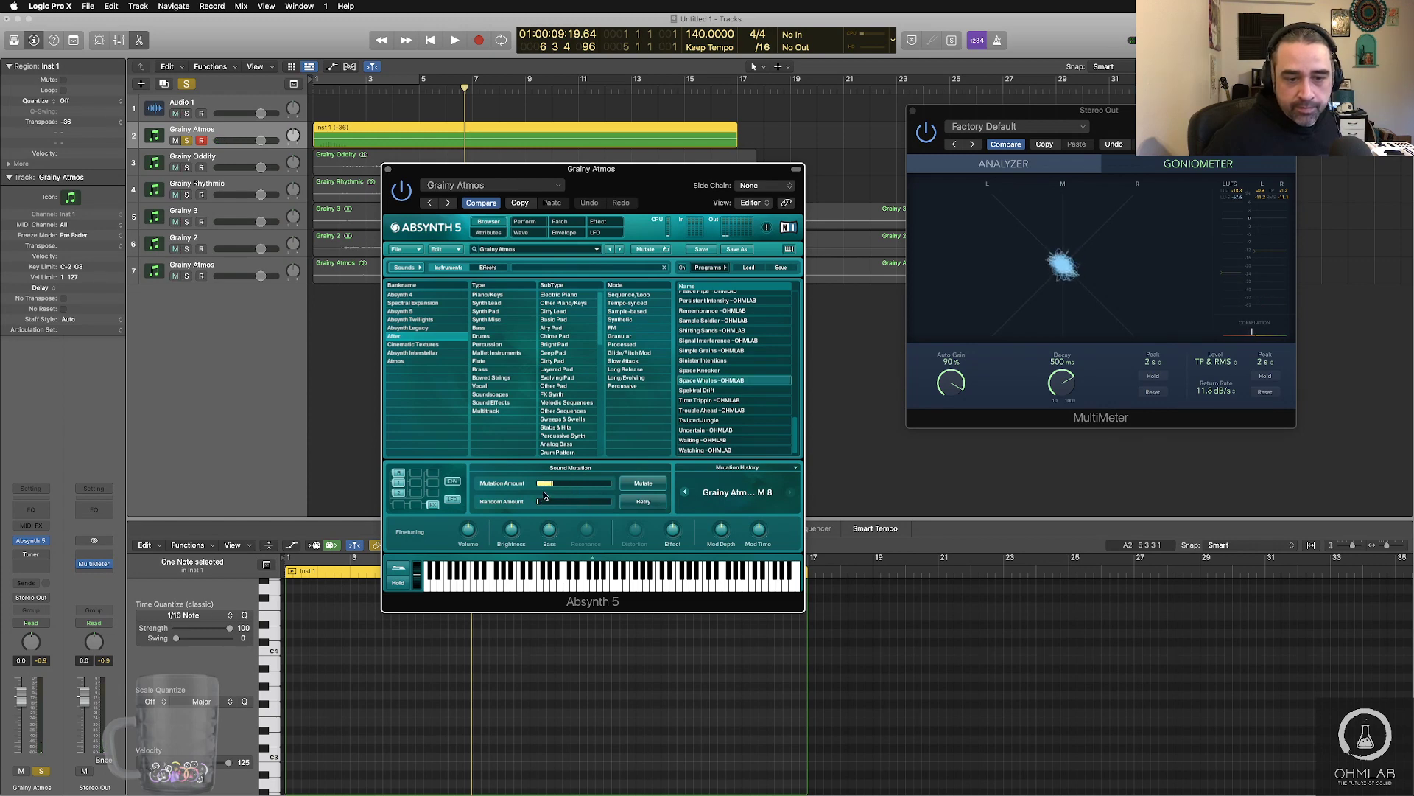
left_click(643, 483)
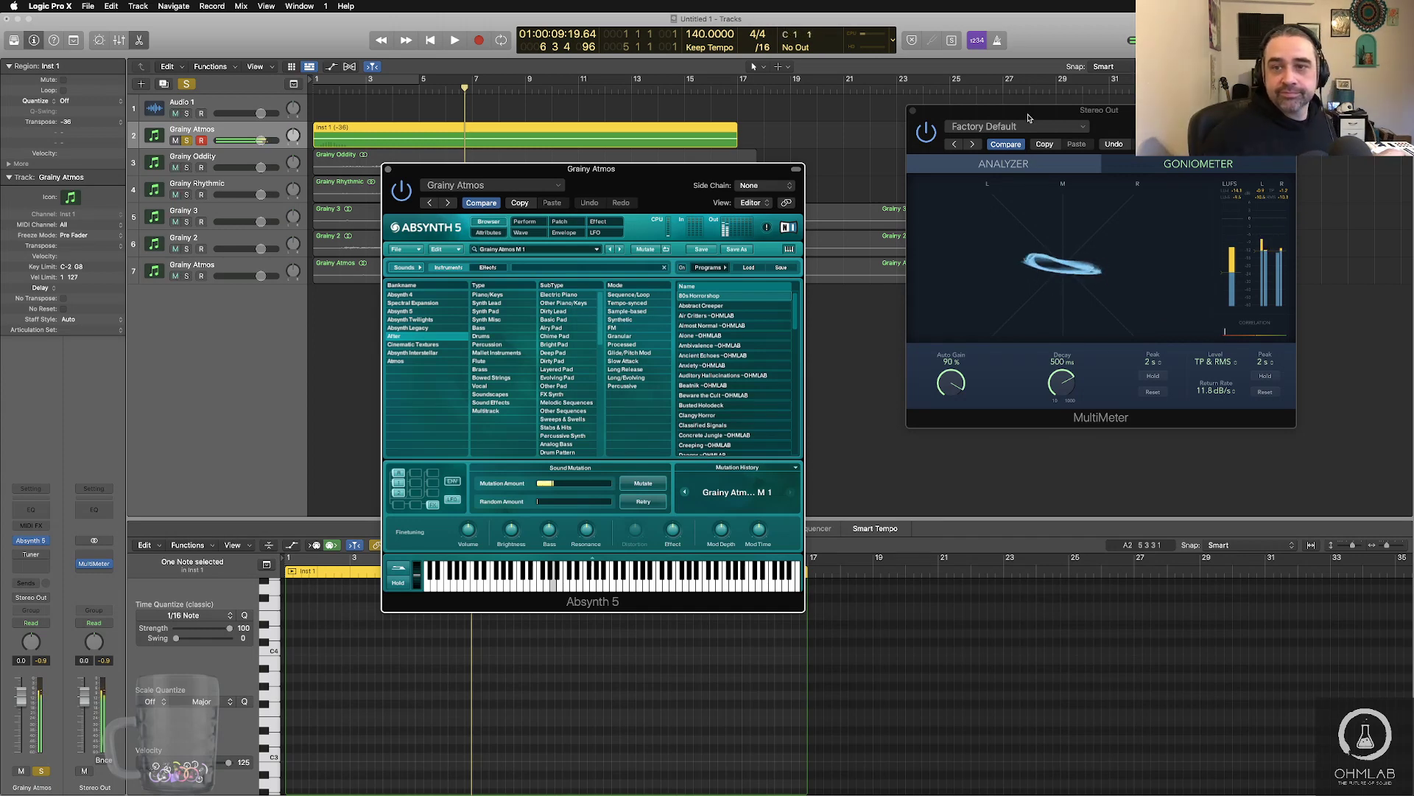
- Reposition and enlarge the MultiMeter window, and set the goniometer's Auto Gain to 100 %
left_click_drag(1029, 118, 685, 69)
left_click_drag(947, 379, 1390, 666)
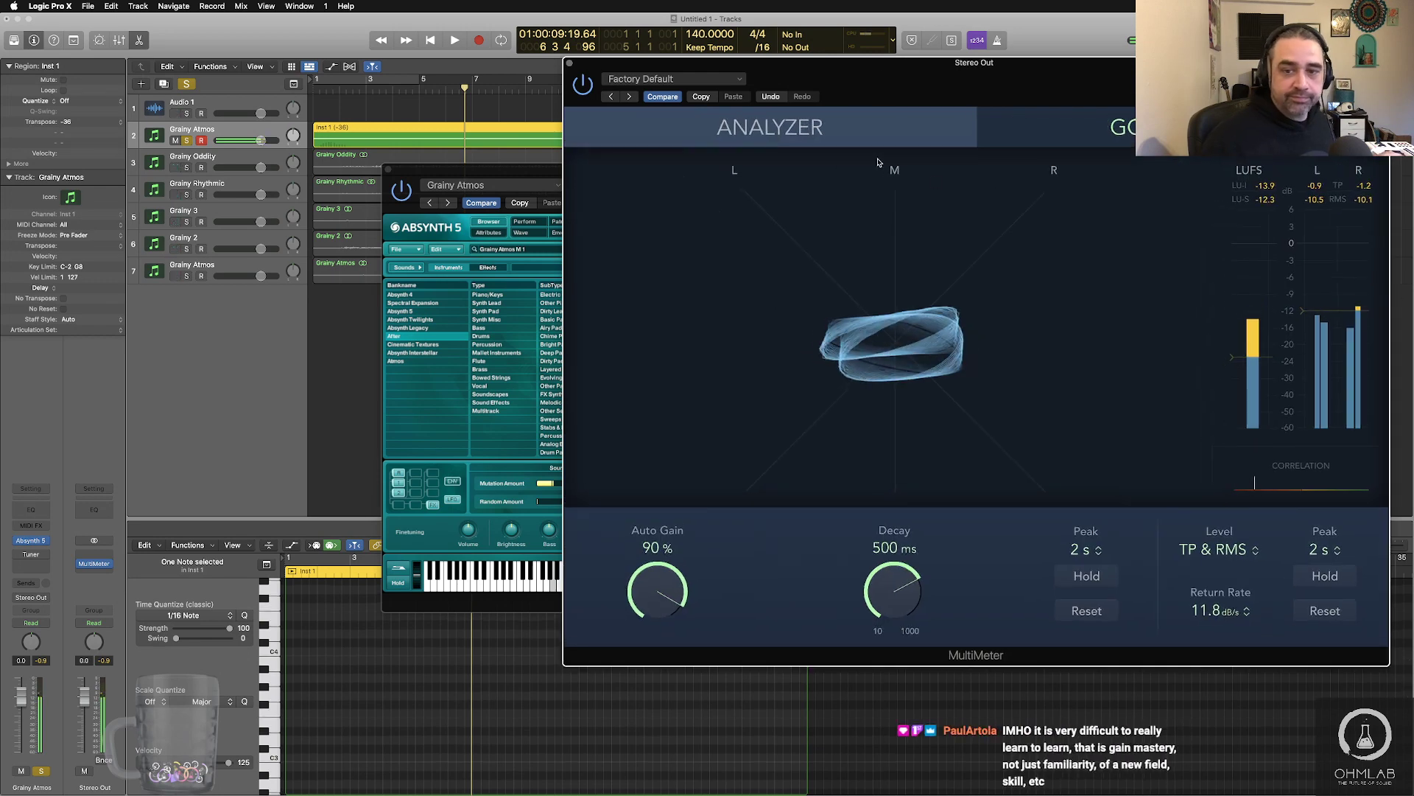
left_click_drag(657, 616, 760, 397)
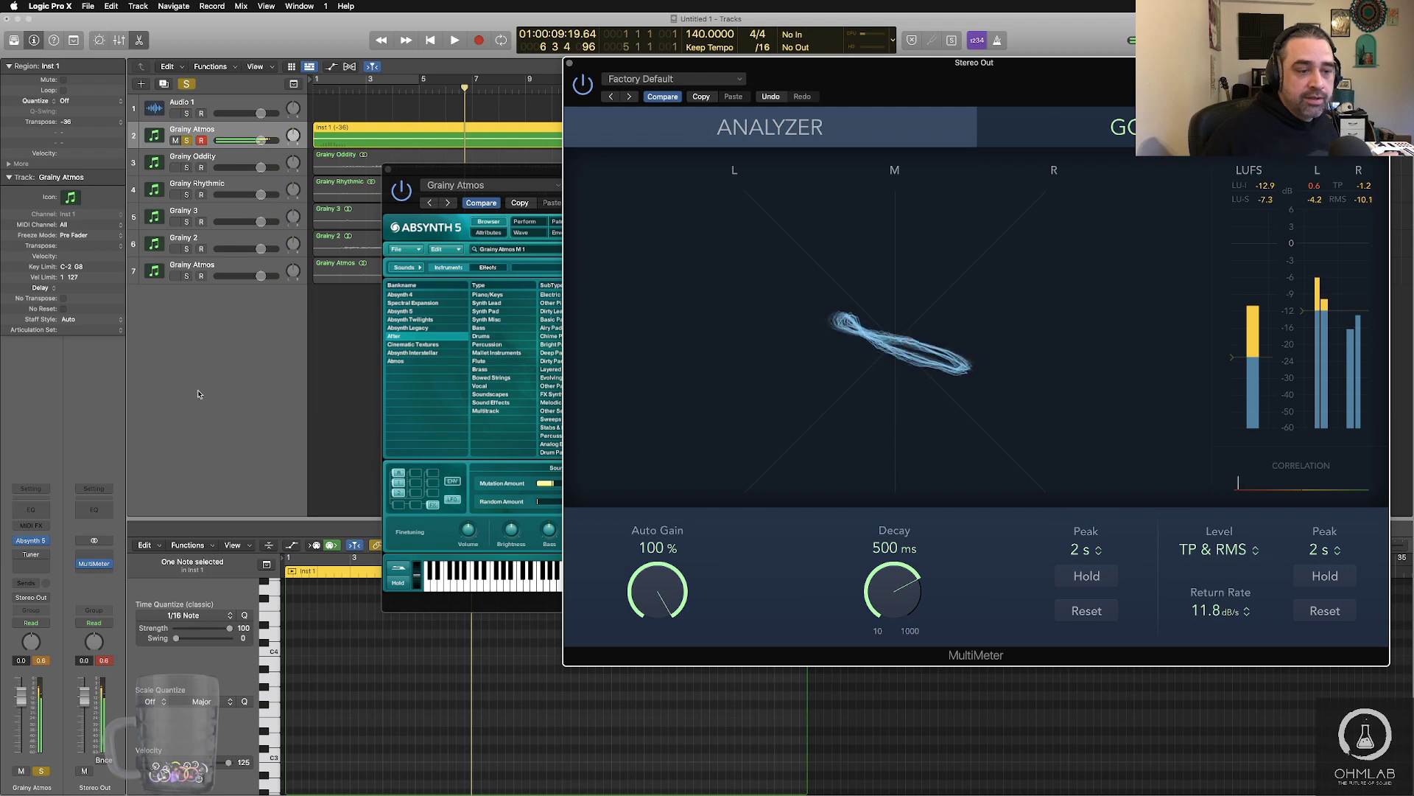
- Lower the Grainy Atmos instrument channel's volume to -3.1 dB, reset its peak reading, and bring the region's long note into view
left_click_drag(24, 709, 23, 719)
left_click(42, 663)
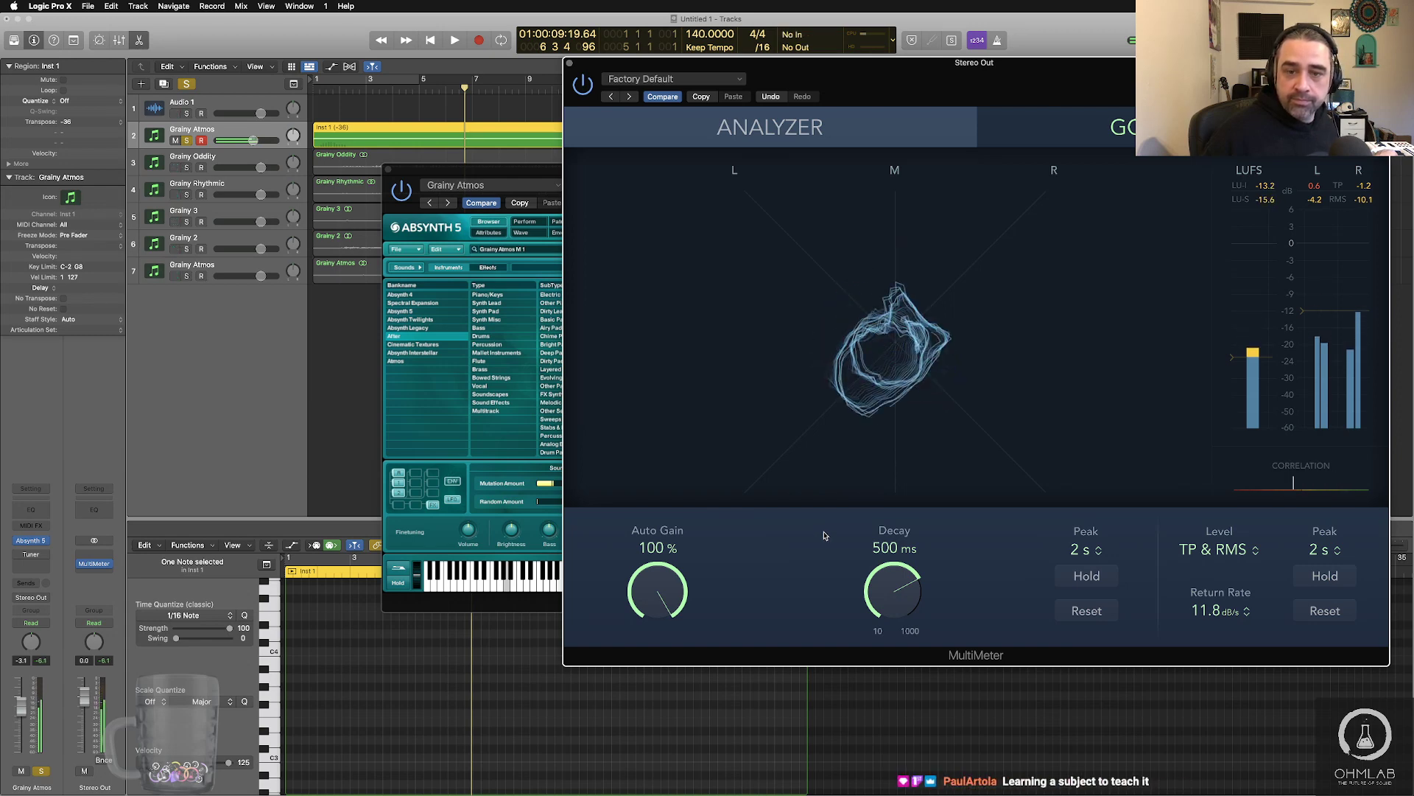
scroll(380, 688, "down", 10)
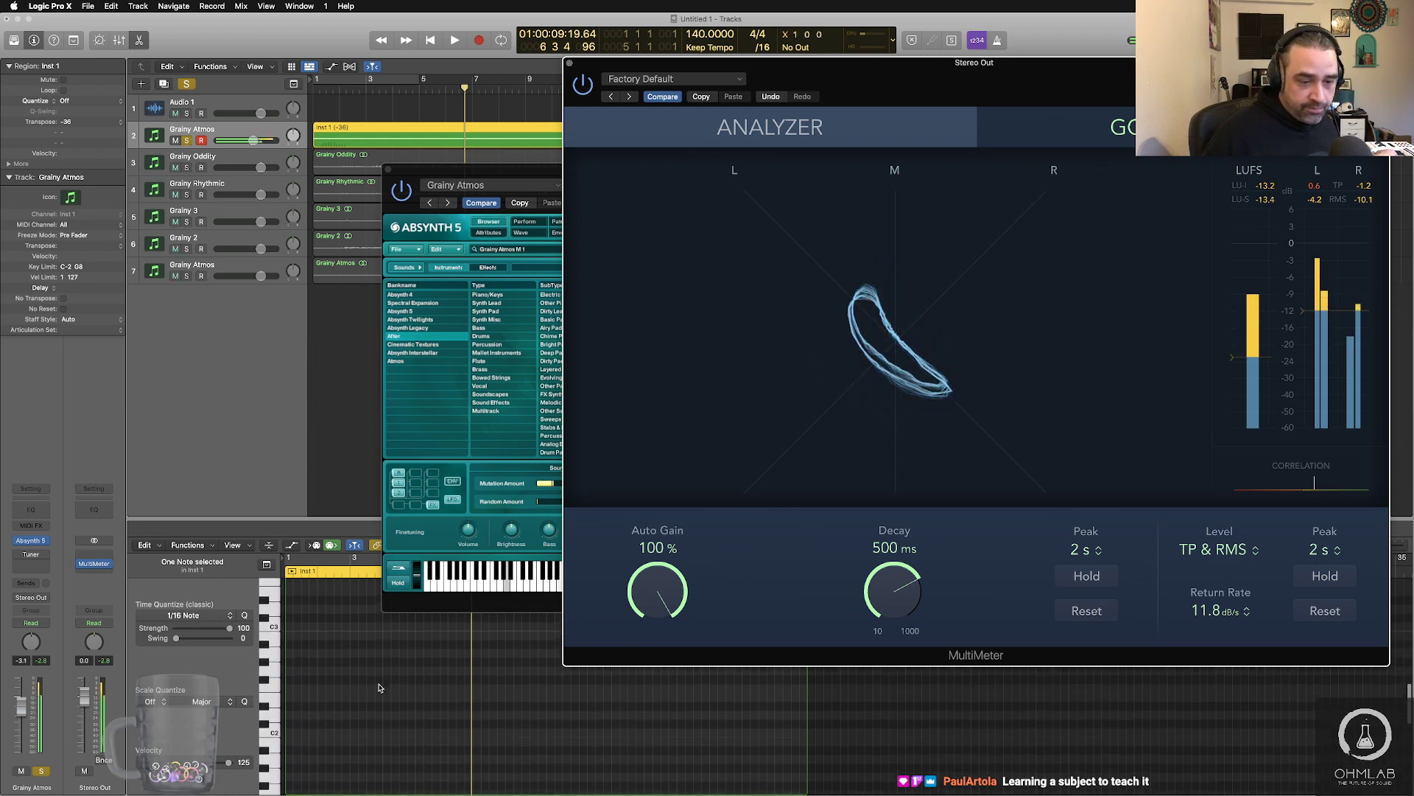
scroll(379, 687, "up", 4)
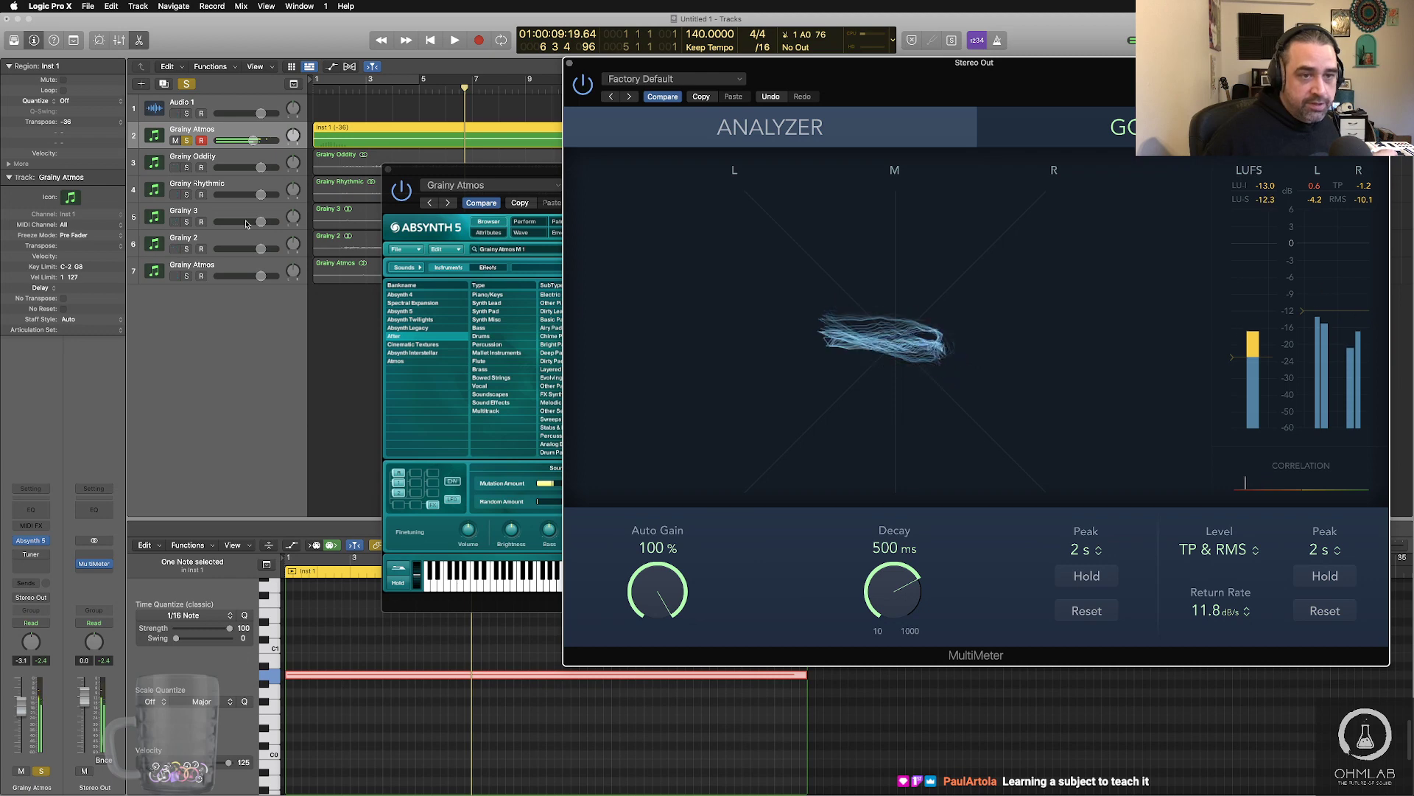
- Bounce the Inst 1 region in place to a new audio track named Grainy Bass Pad
left_click(368, 138)
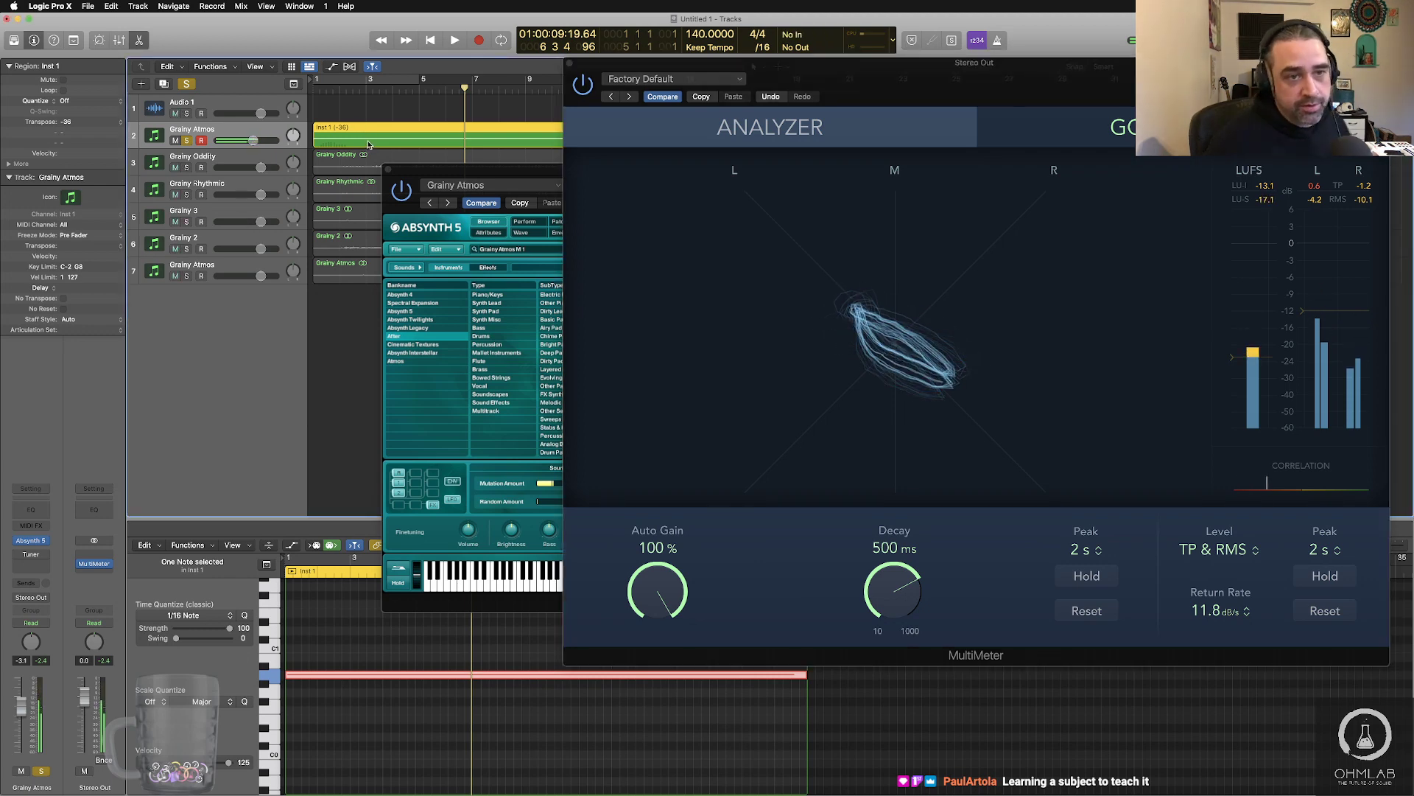
key("ctrl+b")
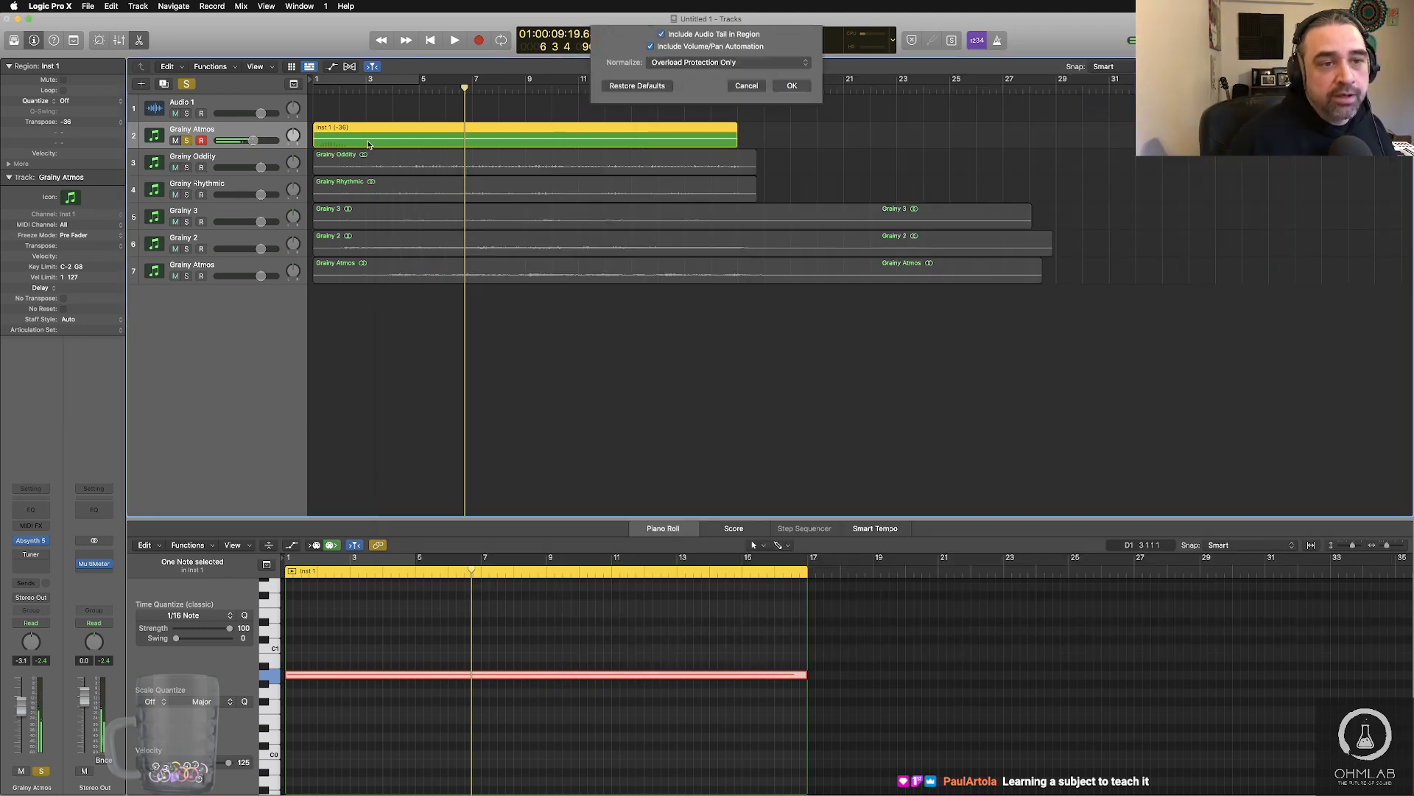
type("Grainy Bass Pad")
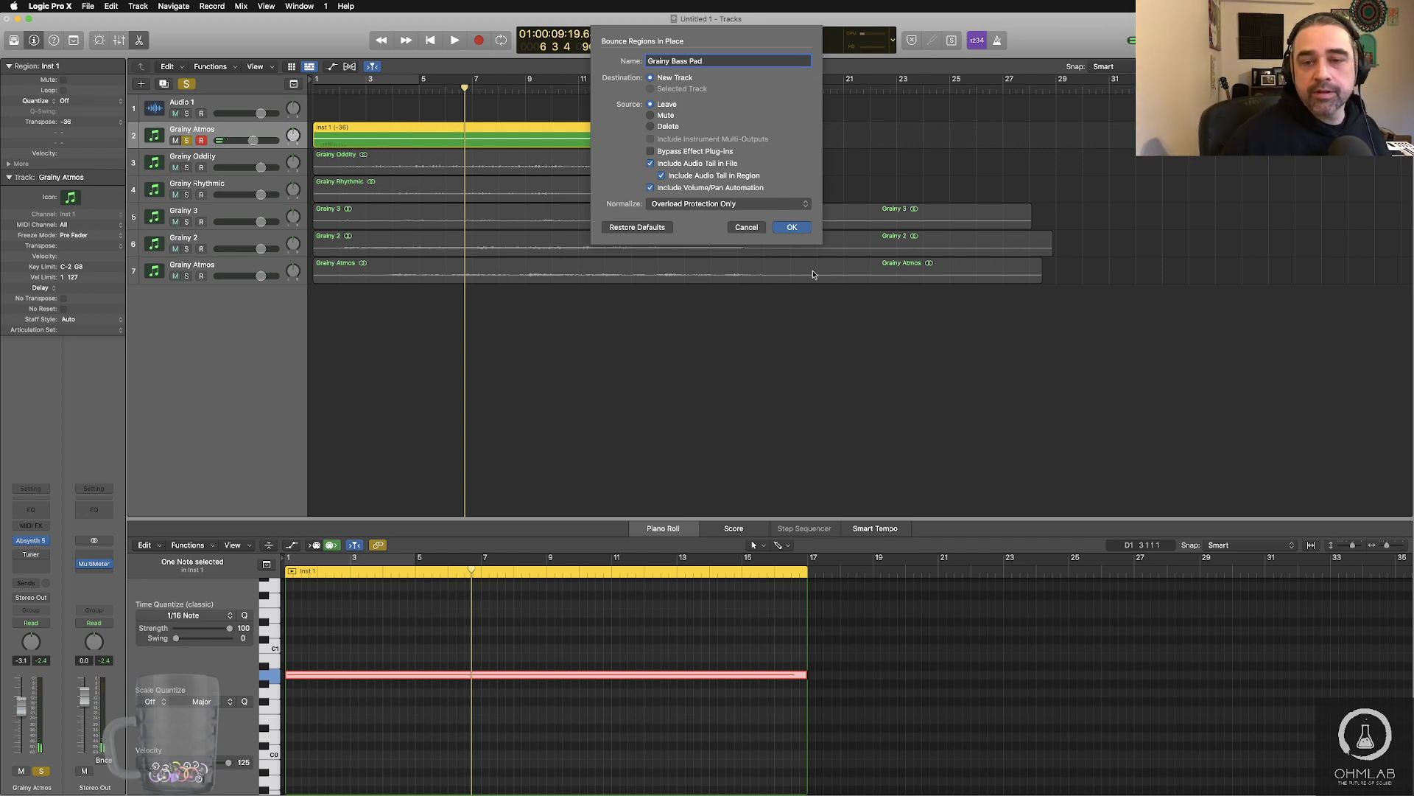
key("Return")
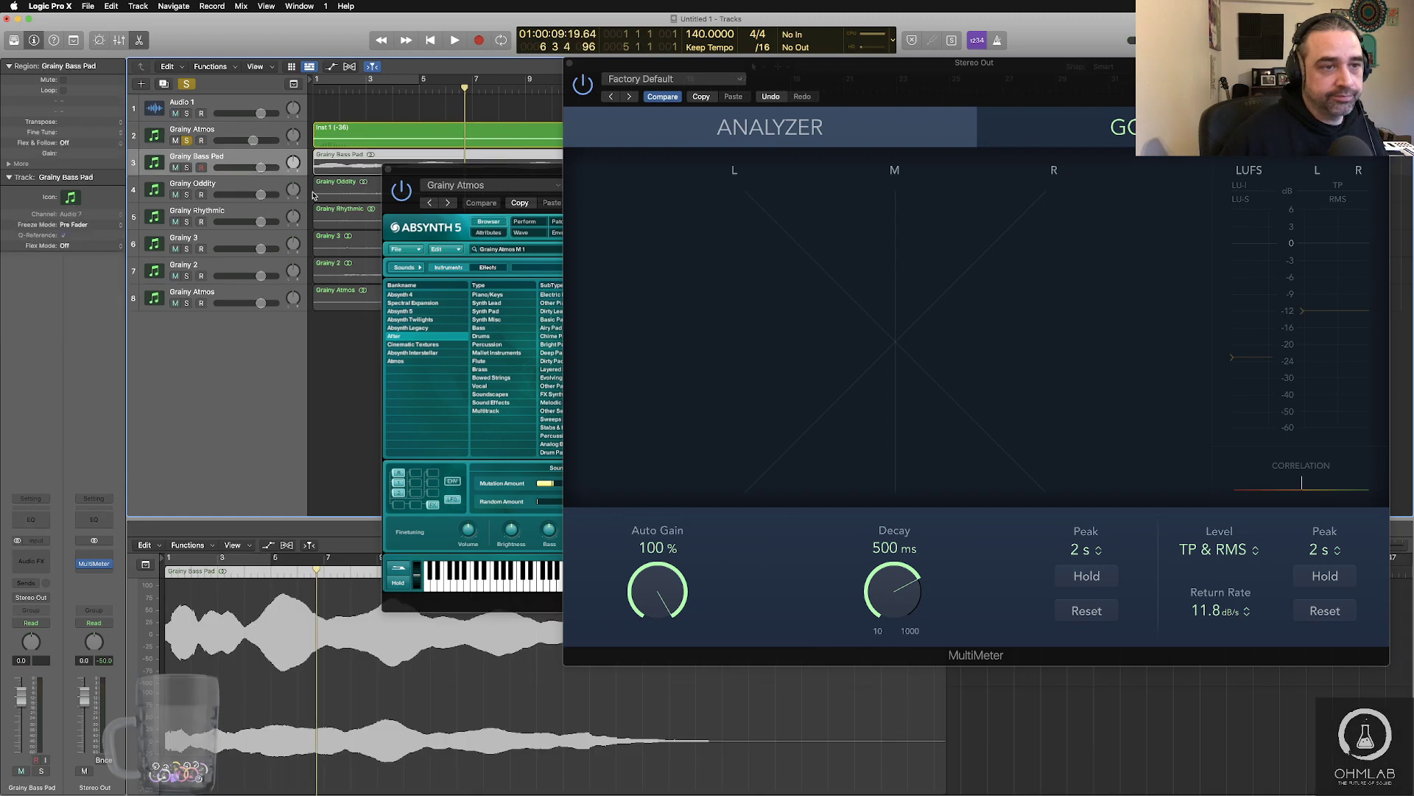
- Return to the Grainy Atmos instrument track and mutate Grainy Atmos M 1 with the Space Knocker preset
left_click(222, 135)
left_click(526, 178)
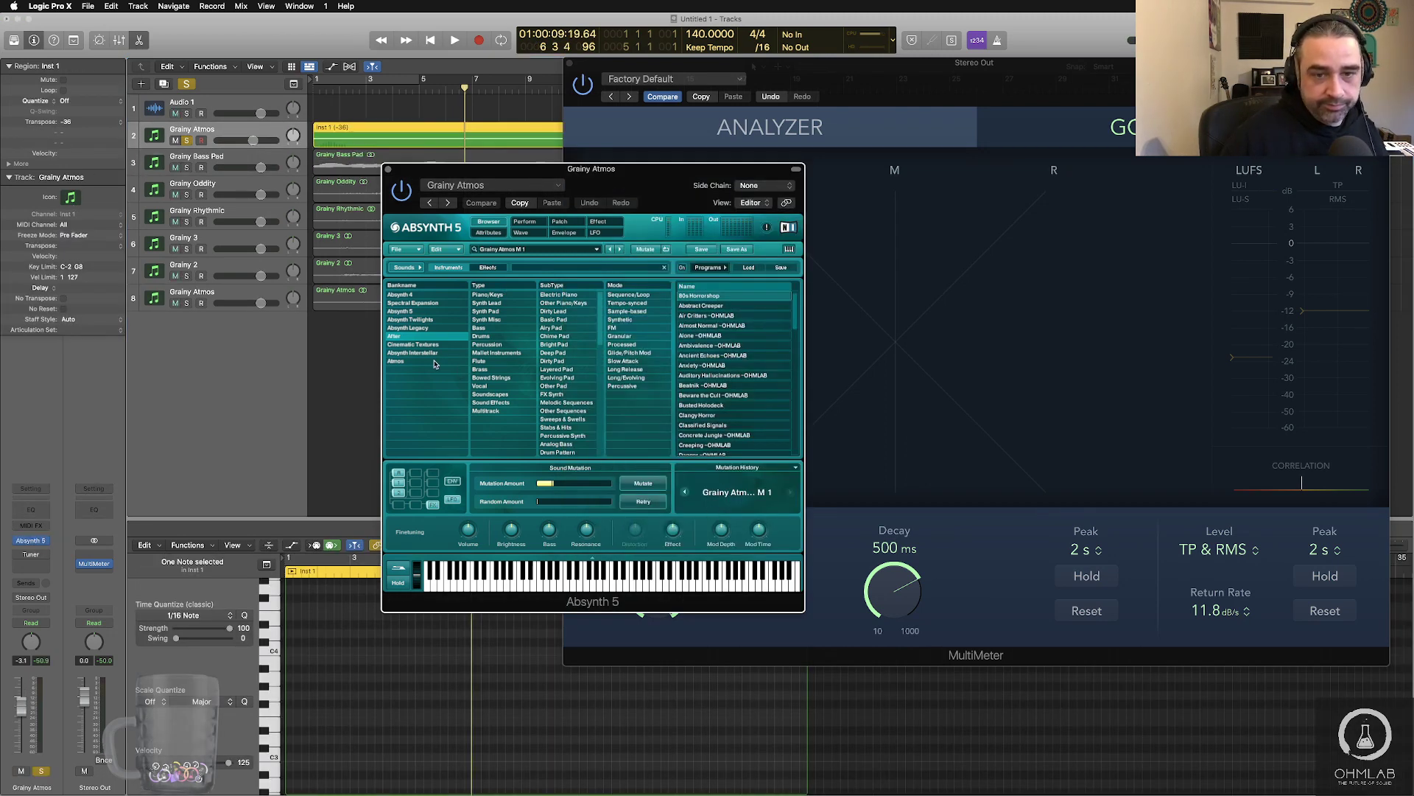
scroll(724, 389, "down", 15)
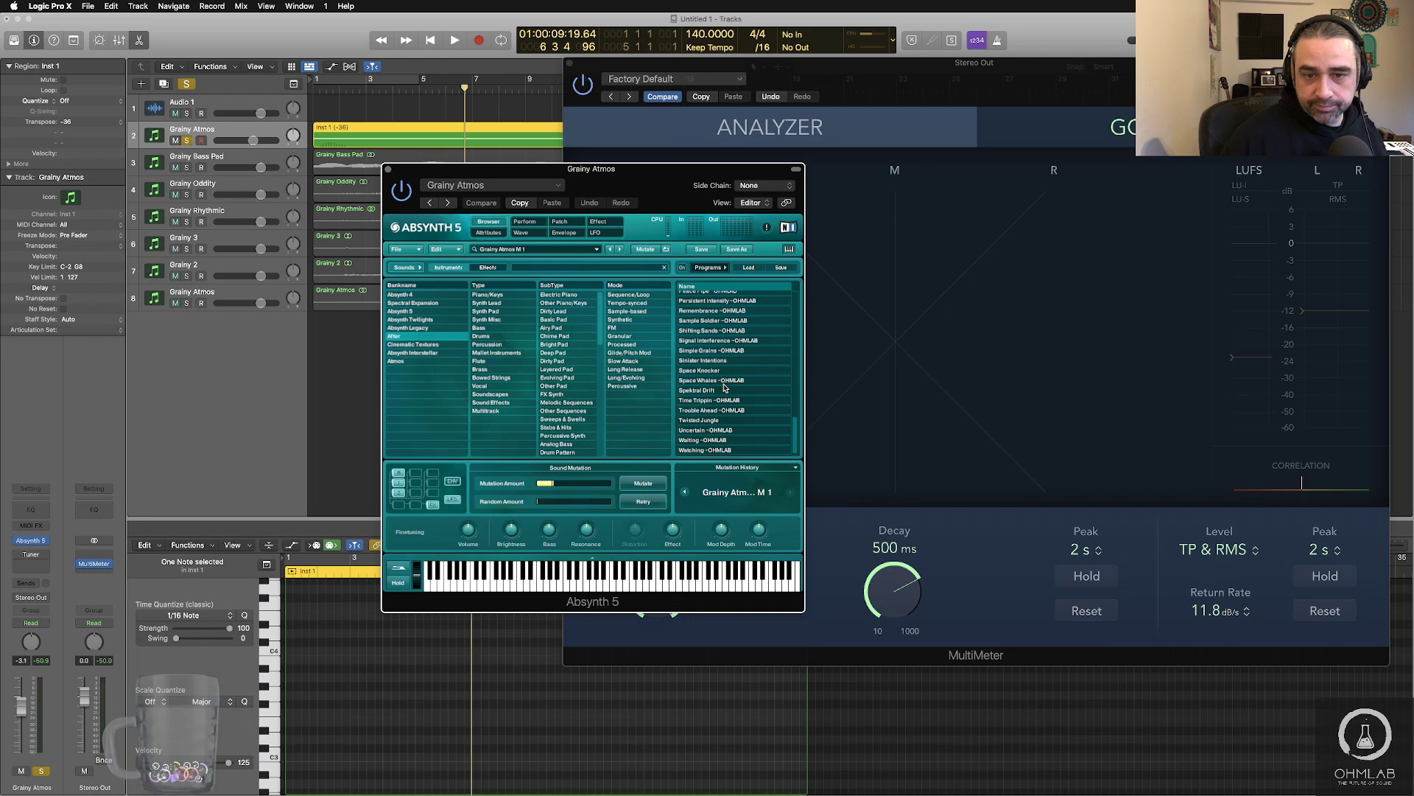
left_click(715, 372)
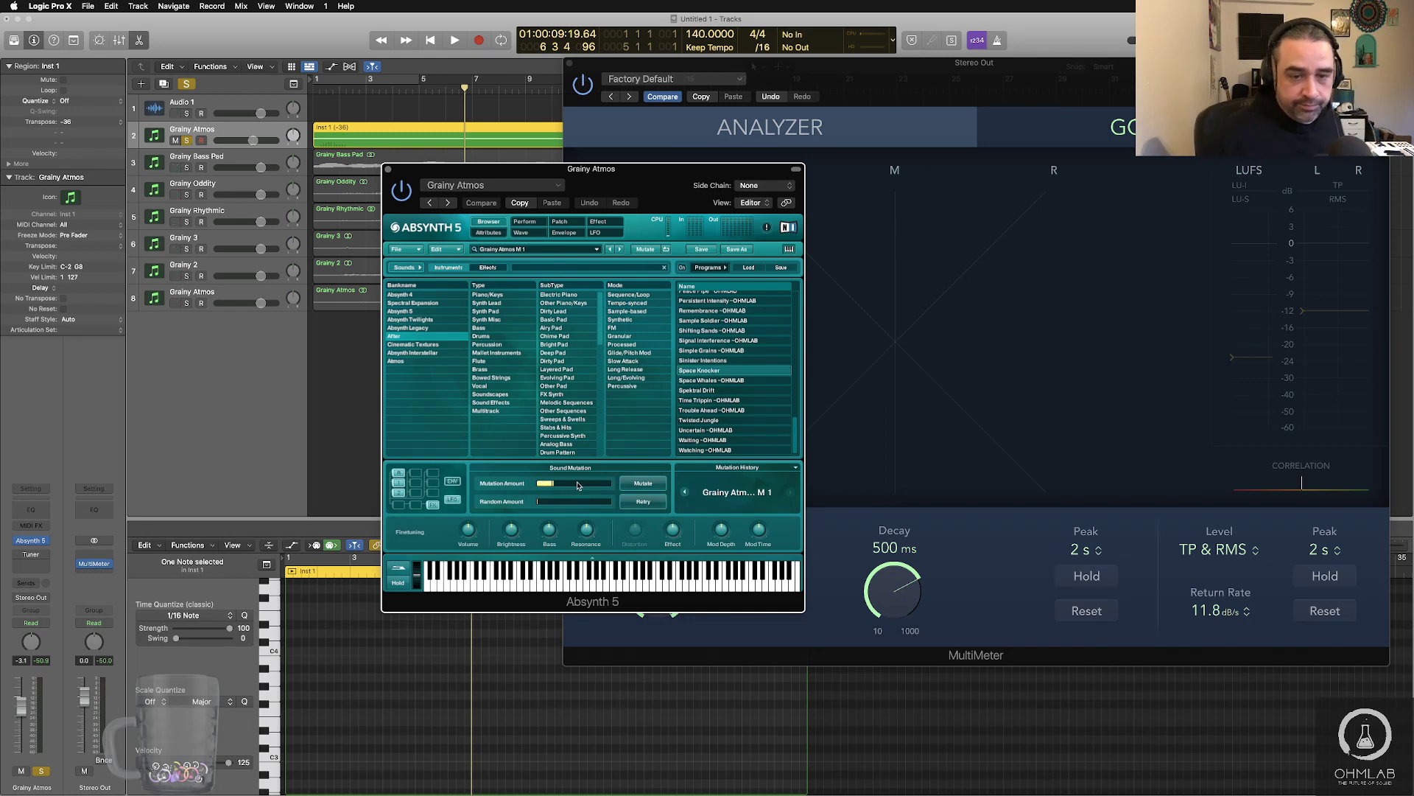
left_click(653, 486)
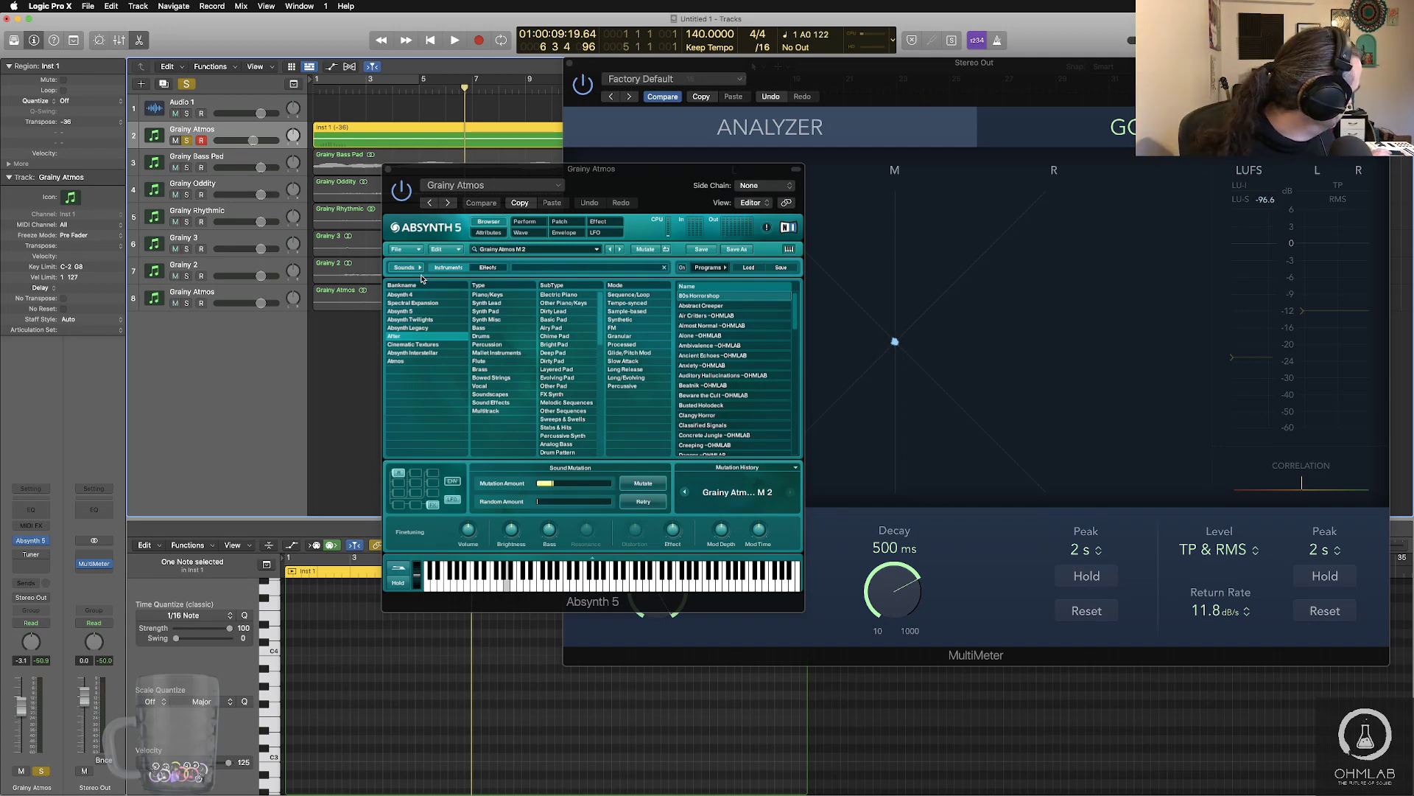
- Retry the Grainy Atmos M 2 mutation using the Spektral Drift preset
scroll(747, 408, "down", 15)
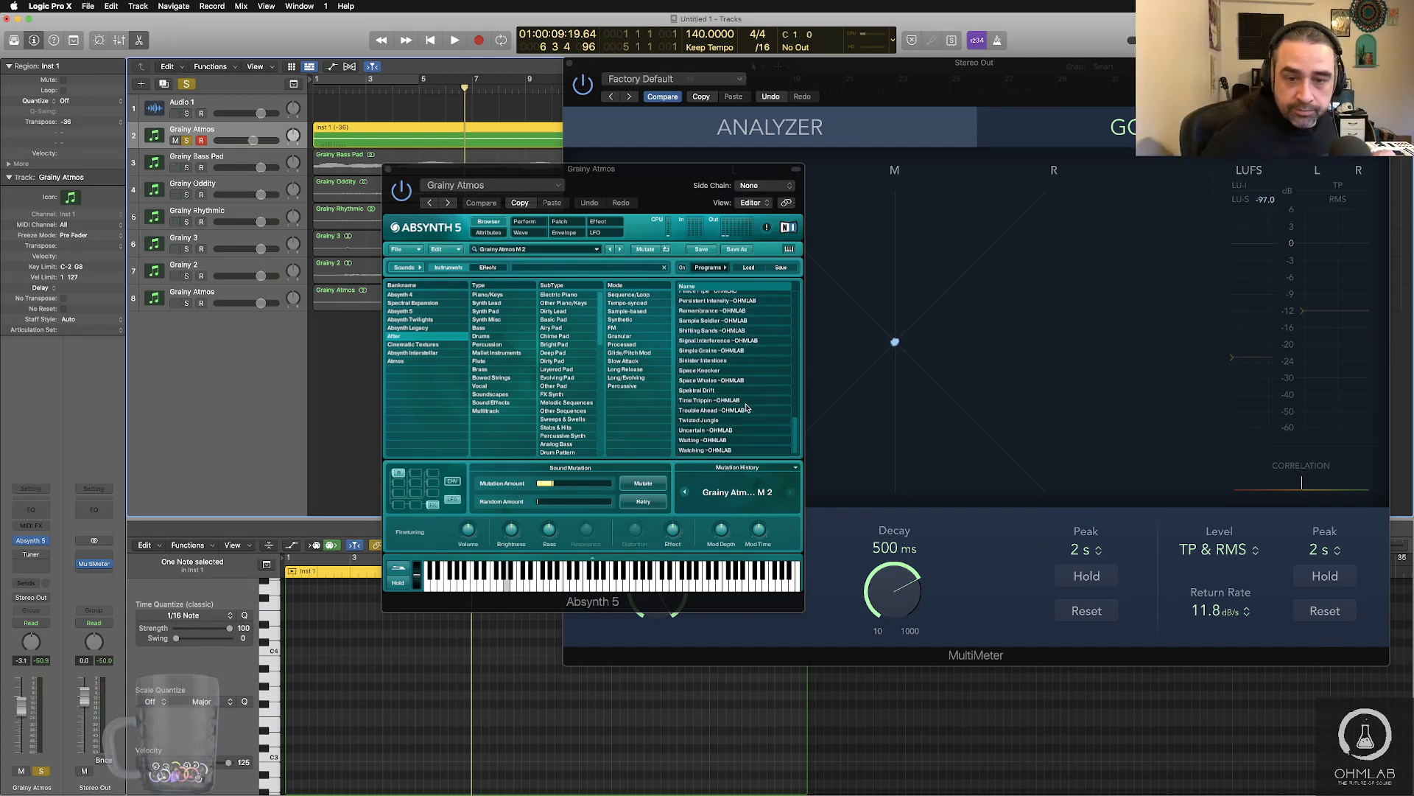
left_click(722, 390)
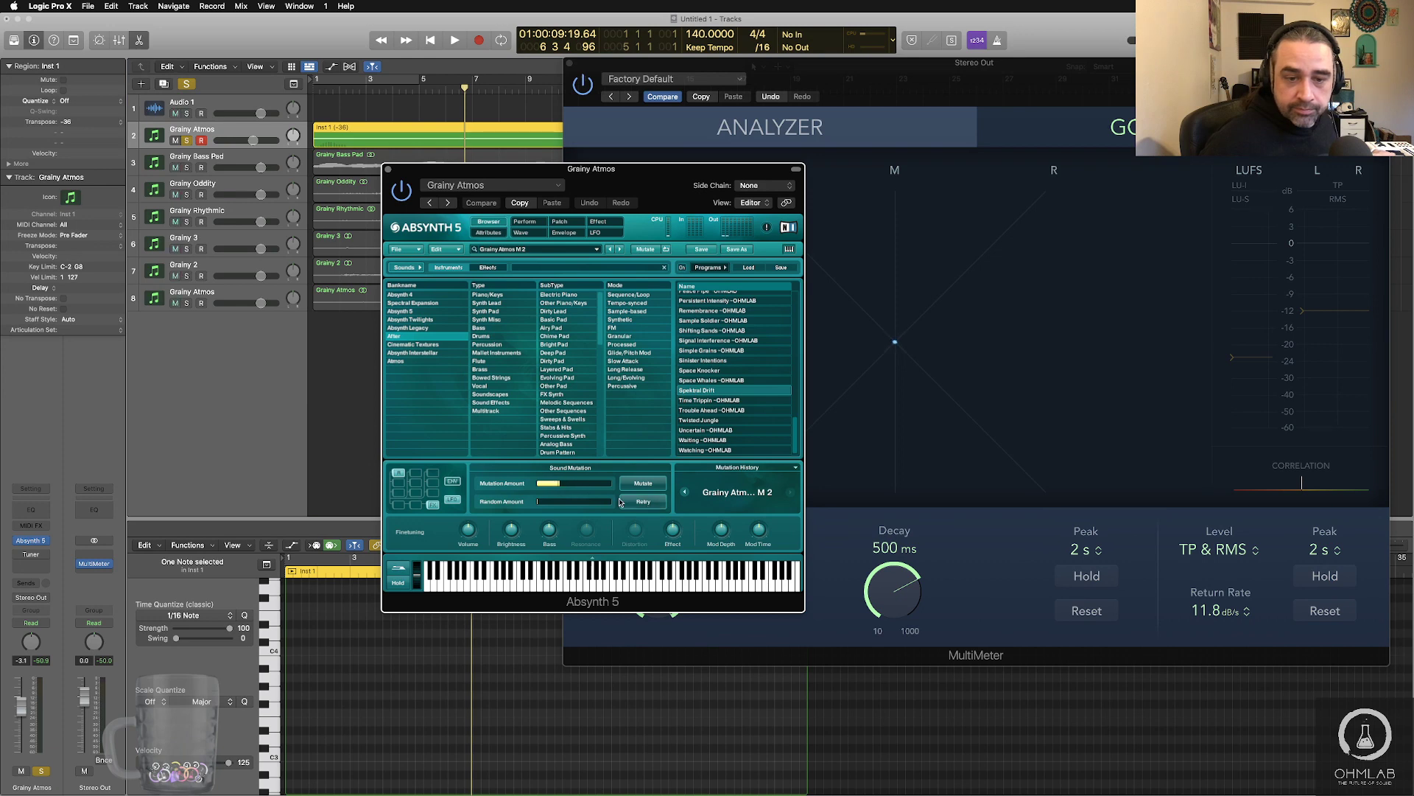
left_click(644, 502)
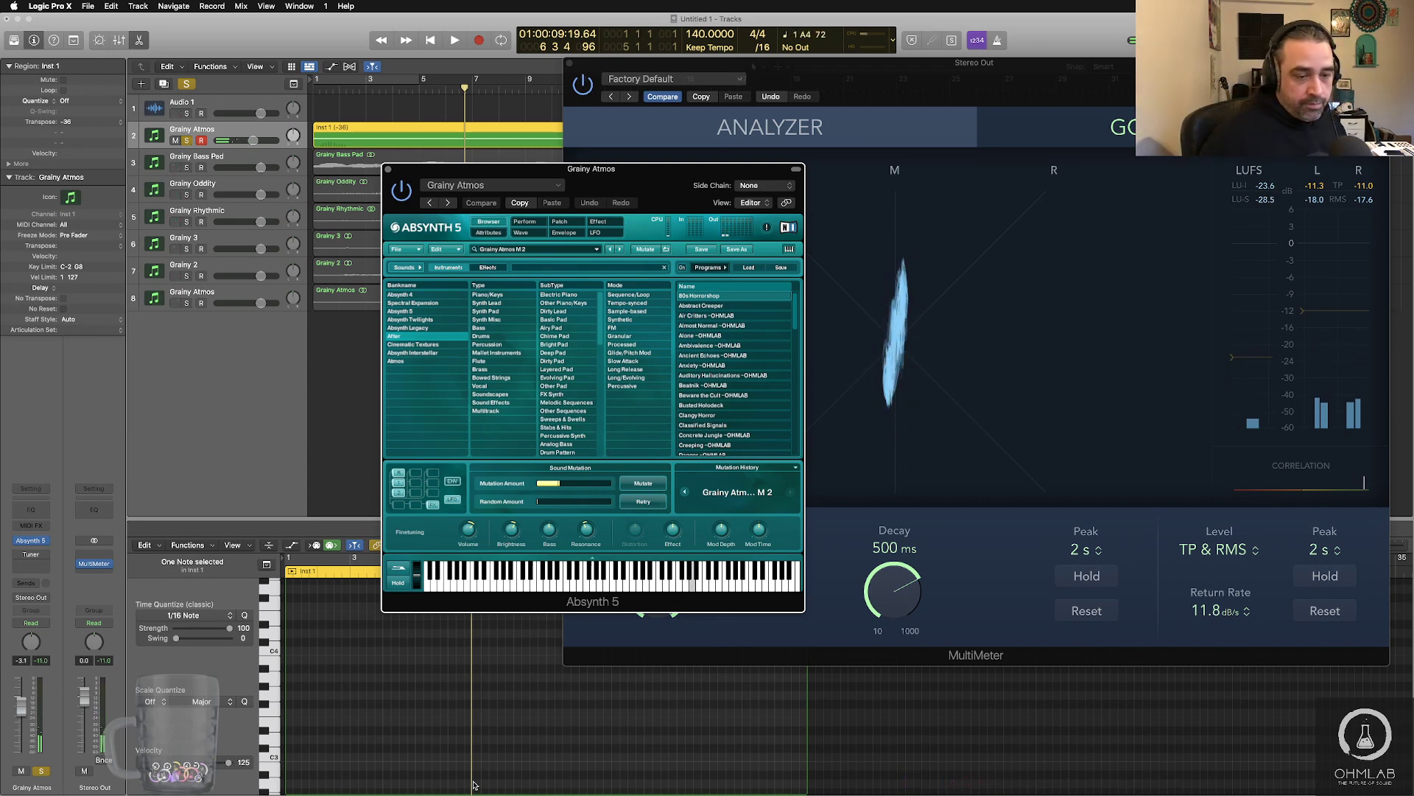
- Transpose the Inst 1 region up four octaves to +12
scroll(336, 746, "up", 5)
scroll(335, 745, "down", 3)
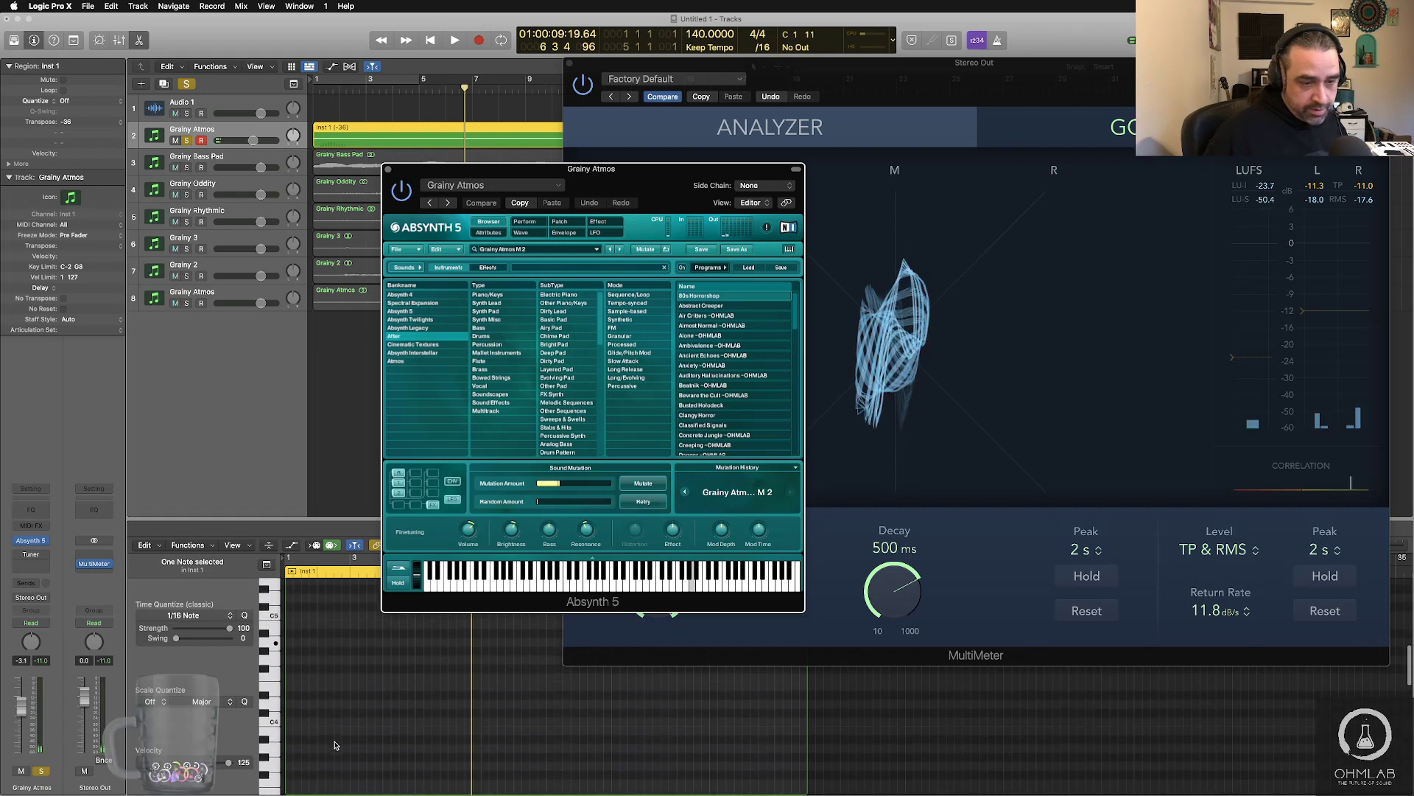
scroll(335, 746, "down", 2)
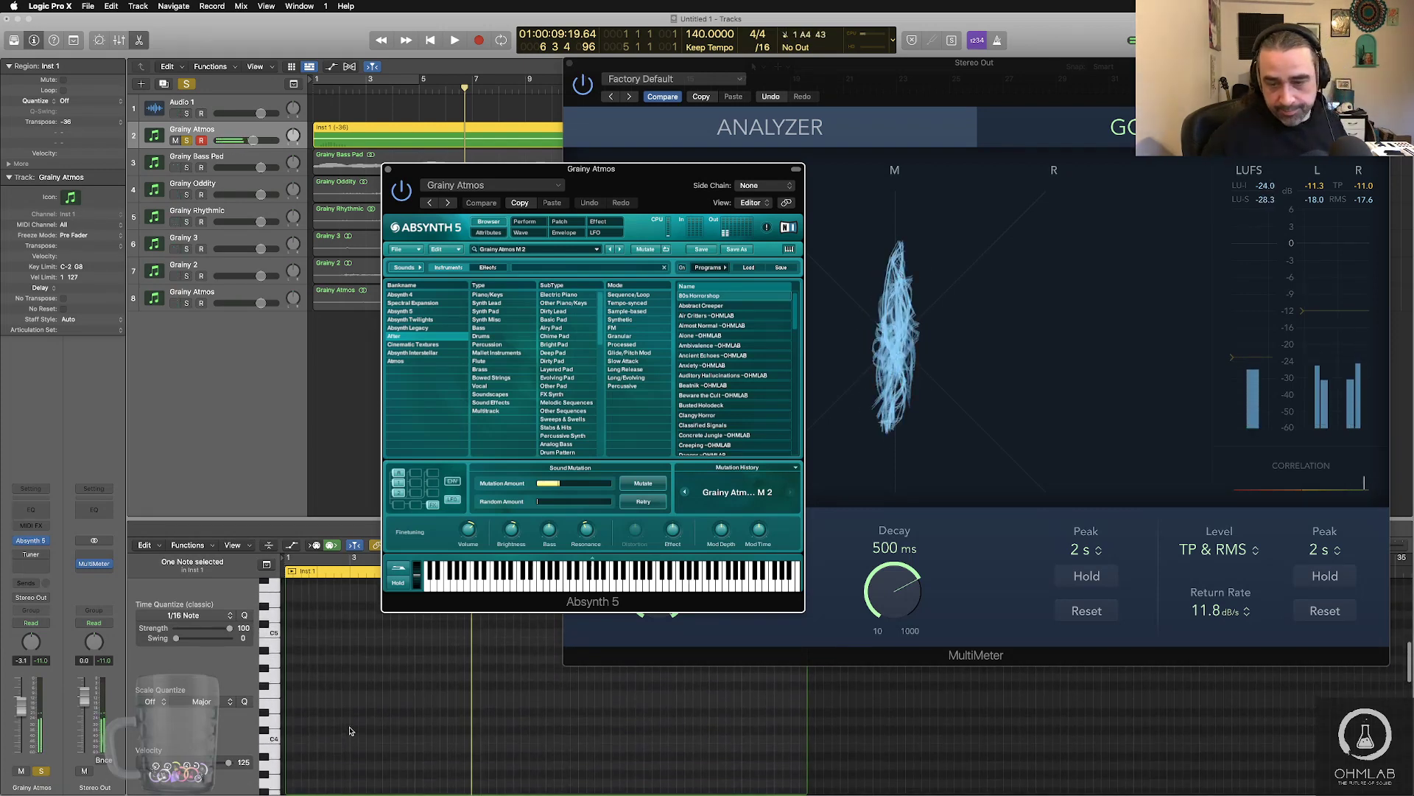
scroll(350, 722, "up", 1)
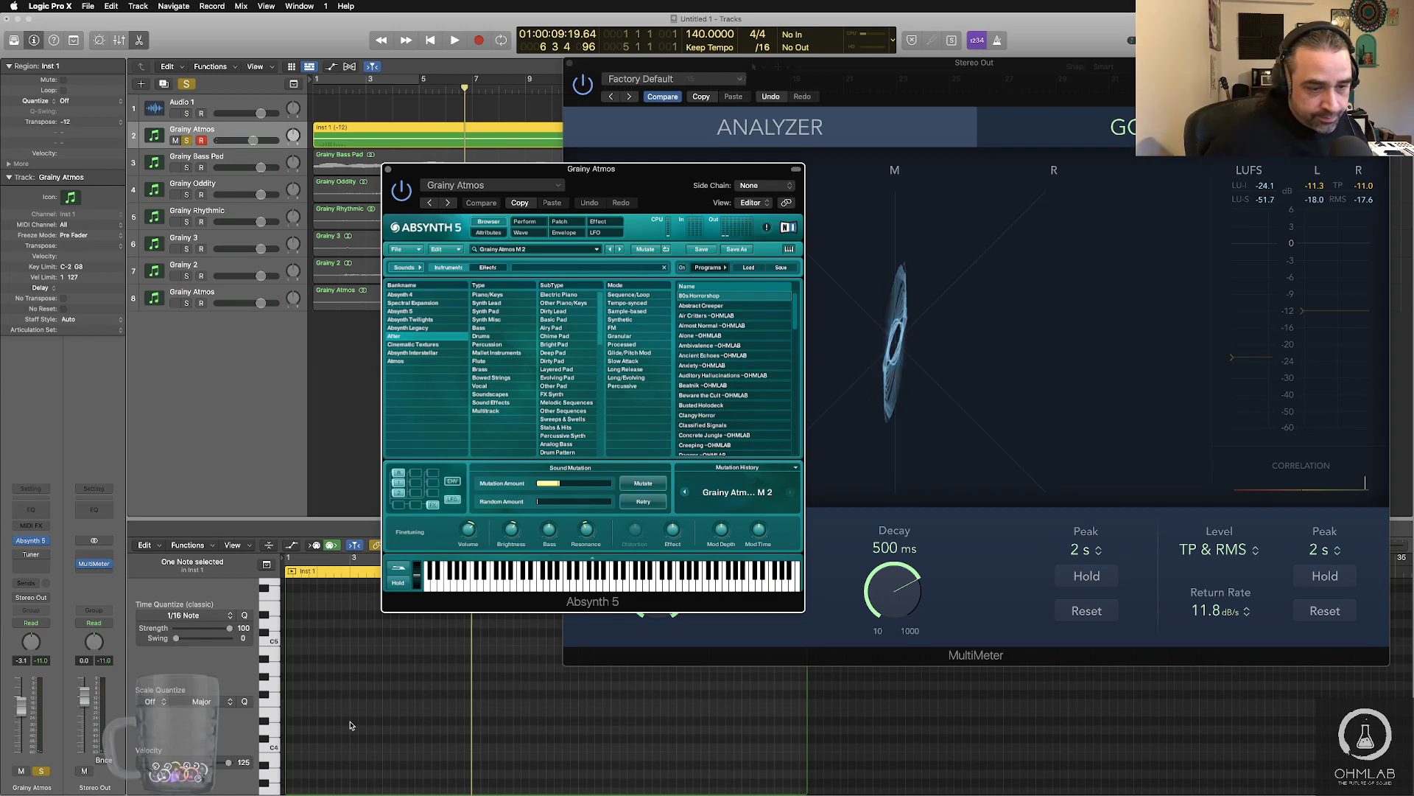
key("alt+shift+Up")
key("alt+shift+Up")
key("alt+shift+Up")
key("alt+shift+Up")
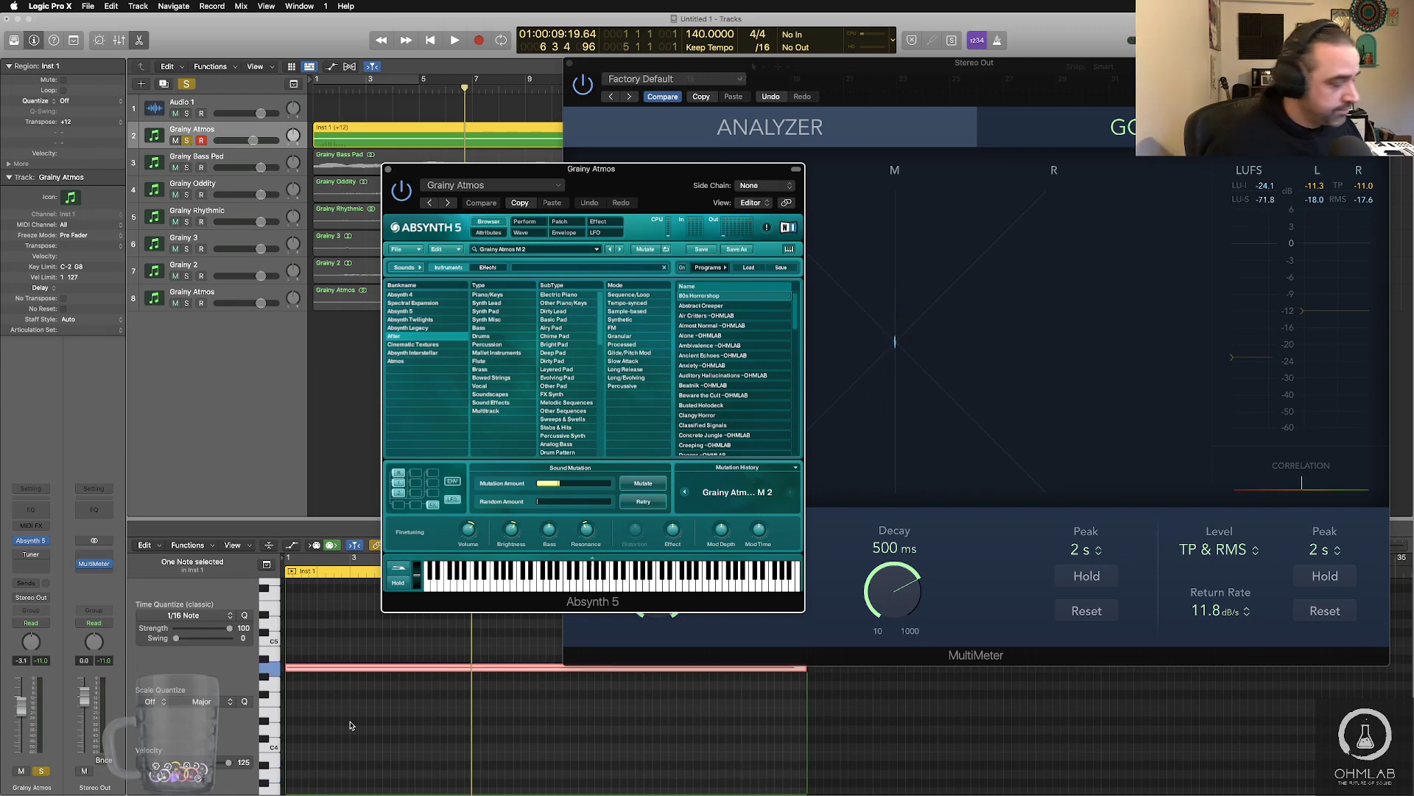
- Load the 80s Horrorshop preset in Absynth, play the region from the start, and move the plug-in window clear of the first tracks
key("space")
key("space")
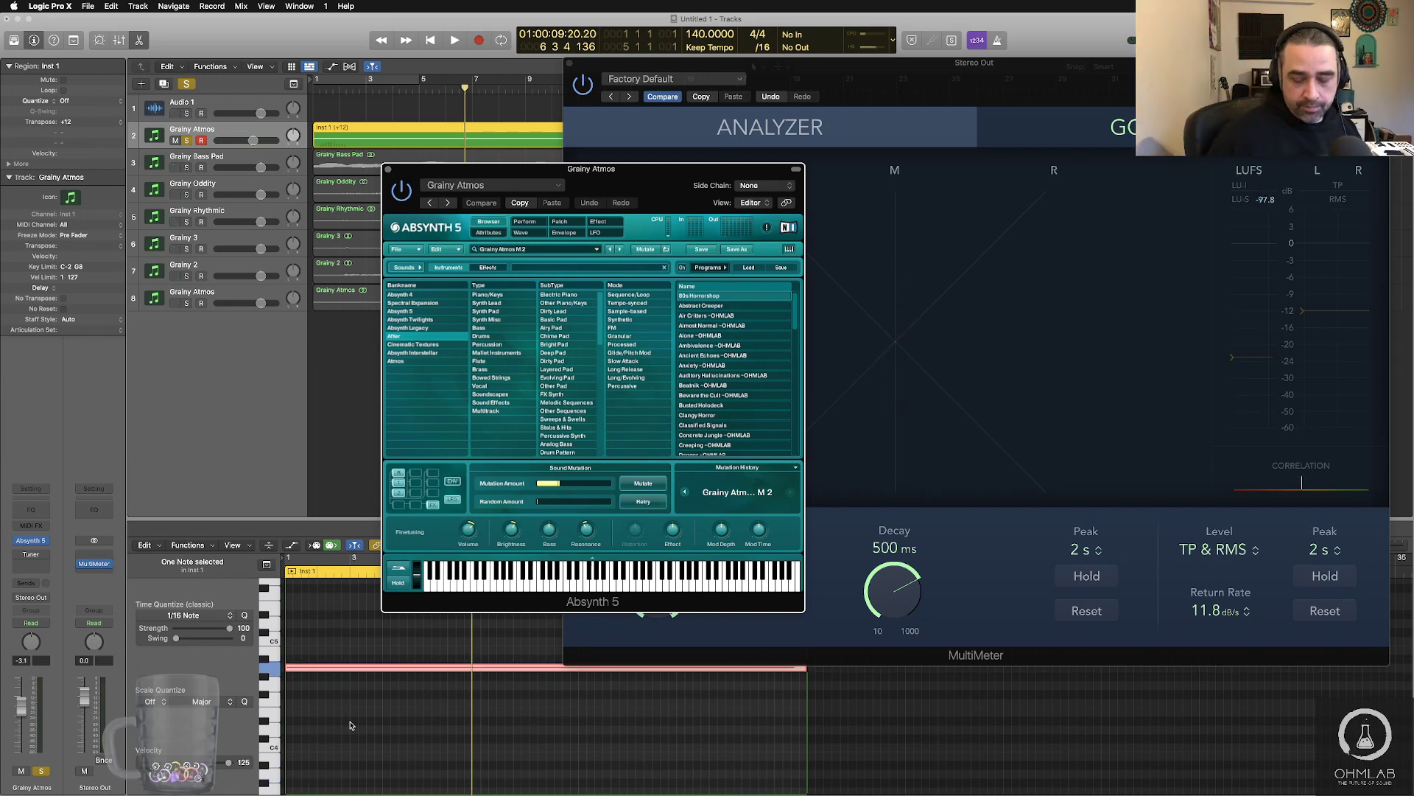
key("Return")
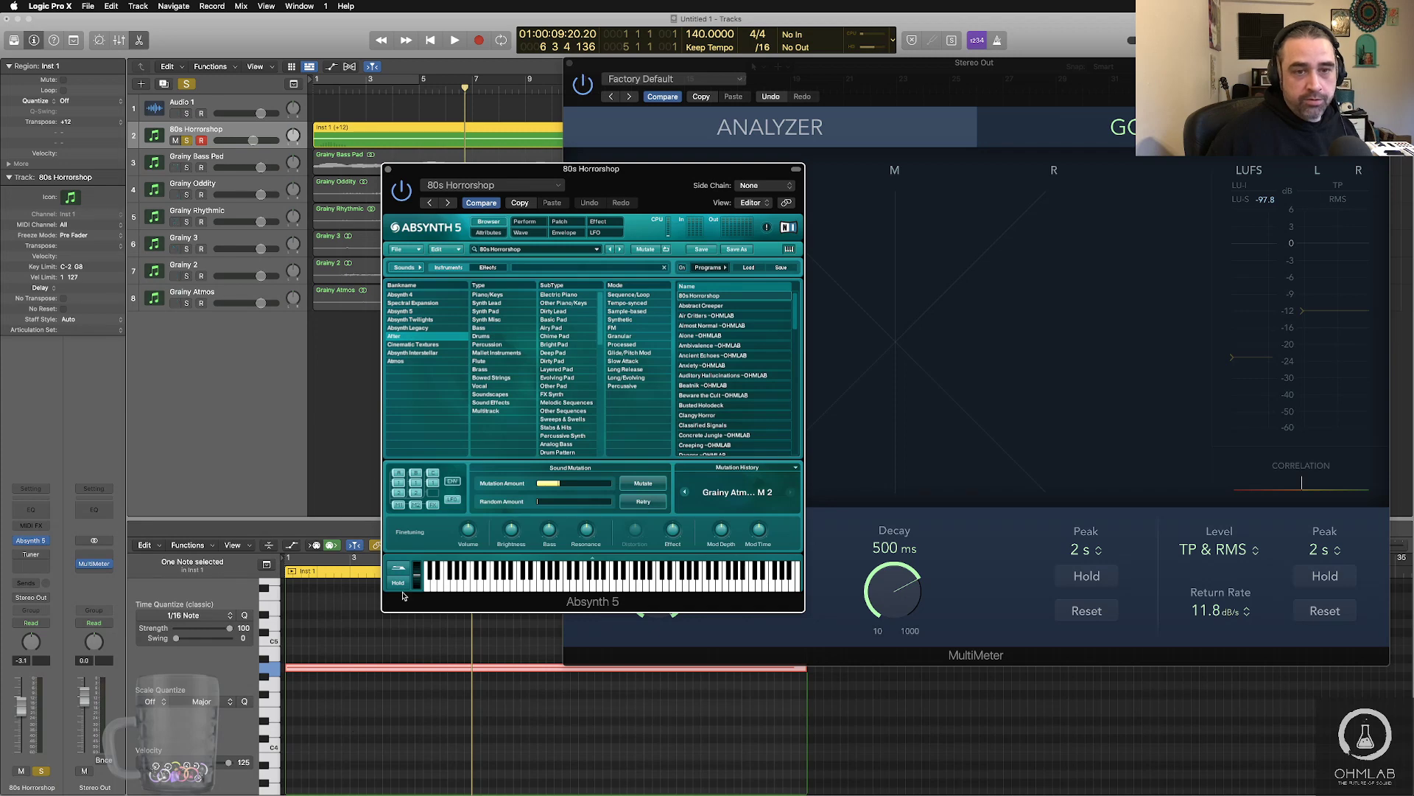
left_click(344, 451)
key("Return")
key("space")
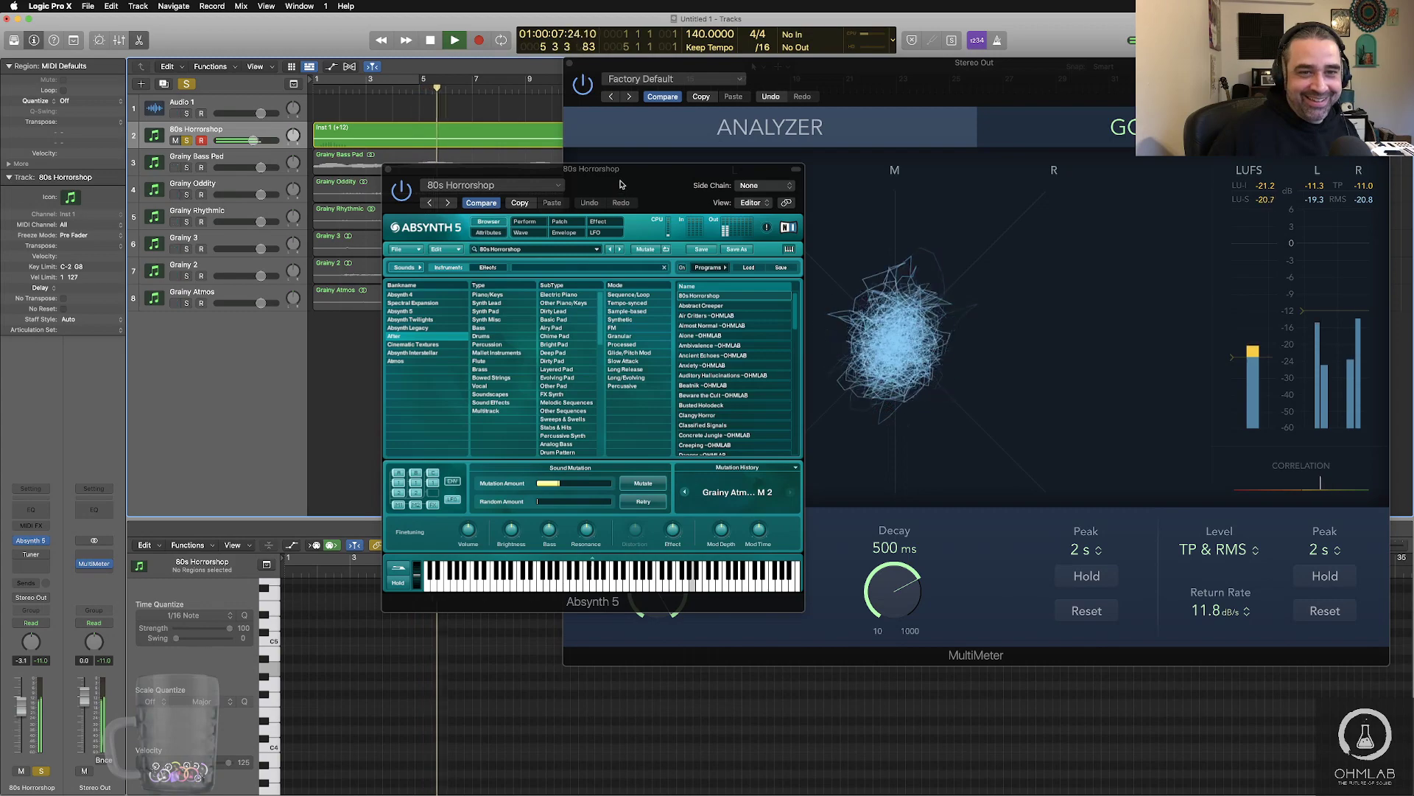
key("space")
left_click_drag(596, 174, 587, 219)
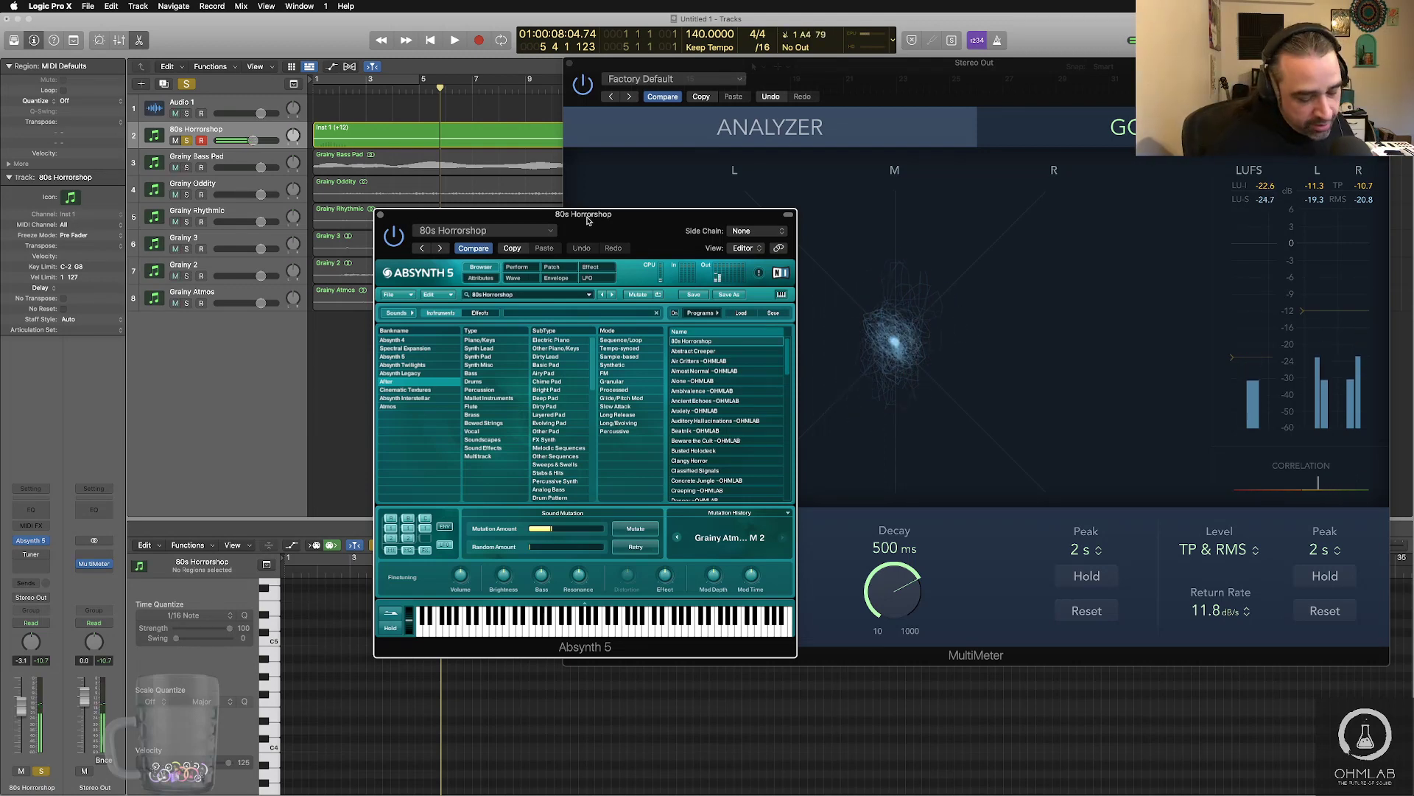
- Switch to Finder and rearrange the Simple and 120BPM folder windows
key("super+Tab")
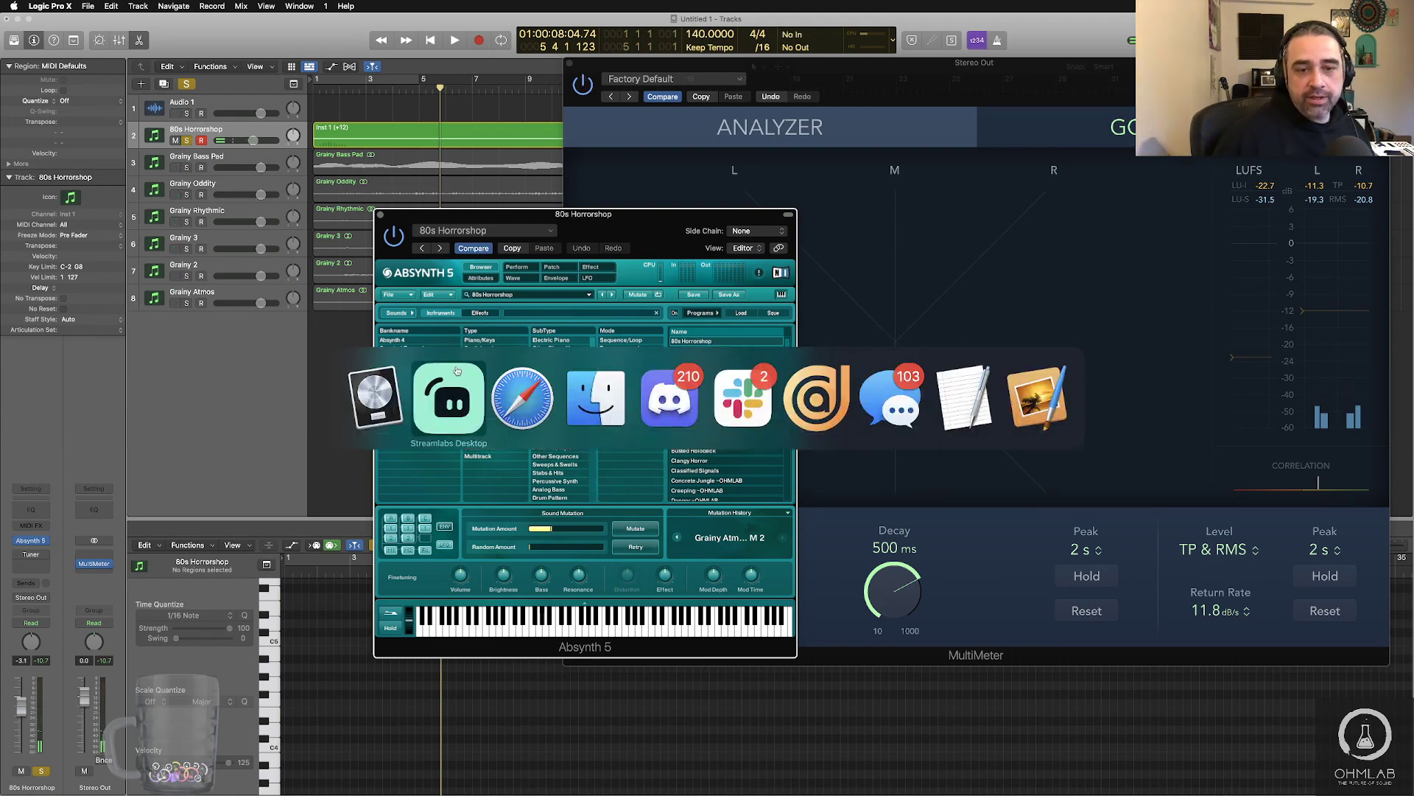
key("super+Tab")
key("super+Tab")
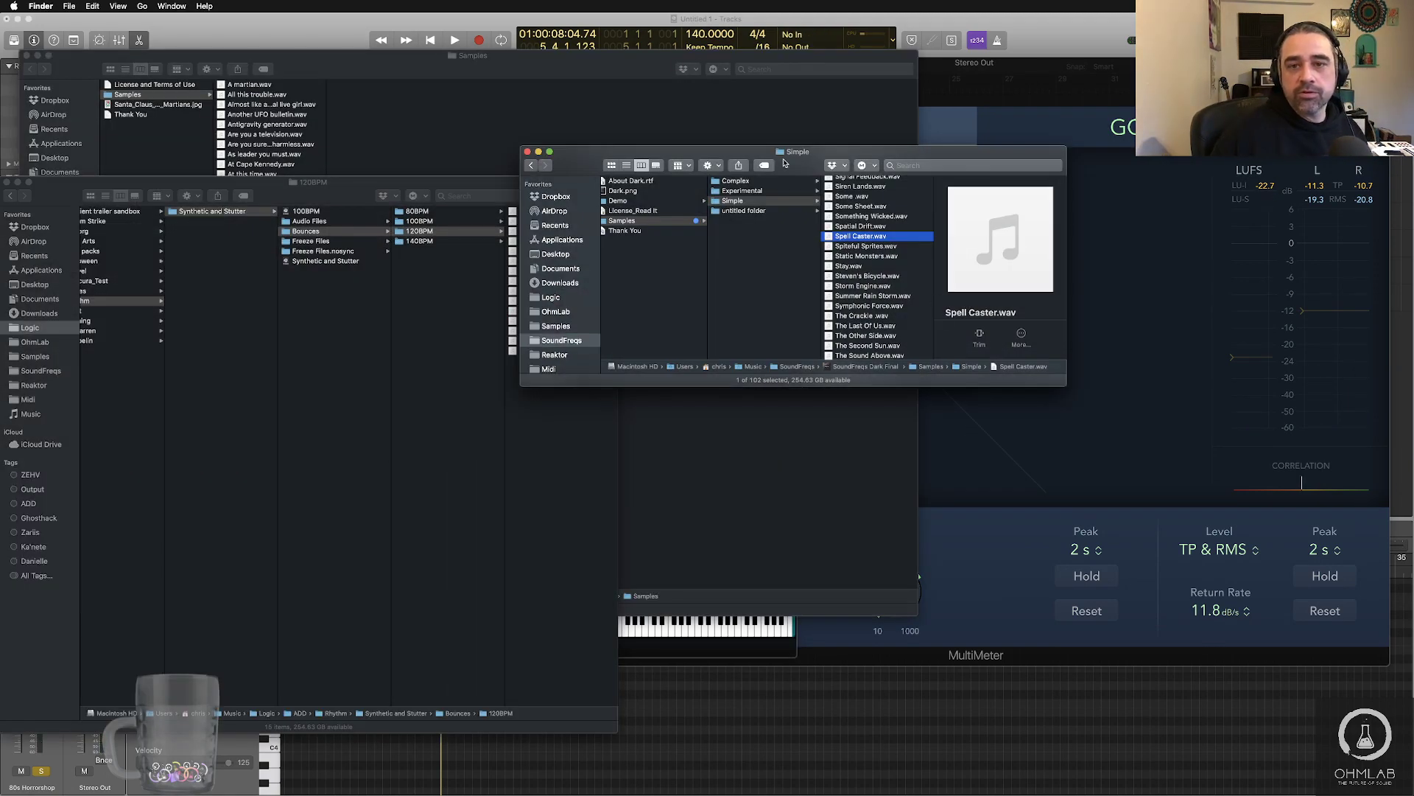
left_click_drag(786, 163, 786, 372)
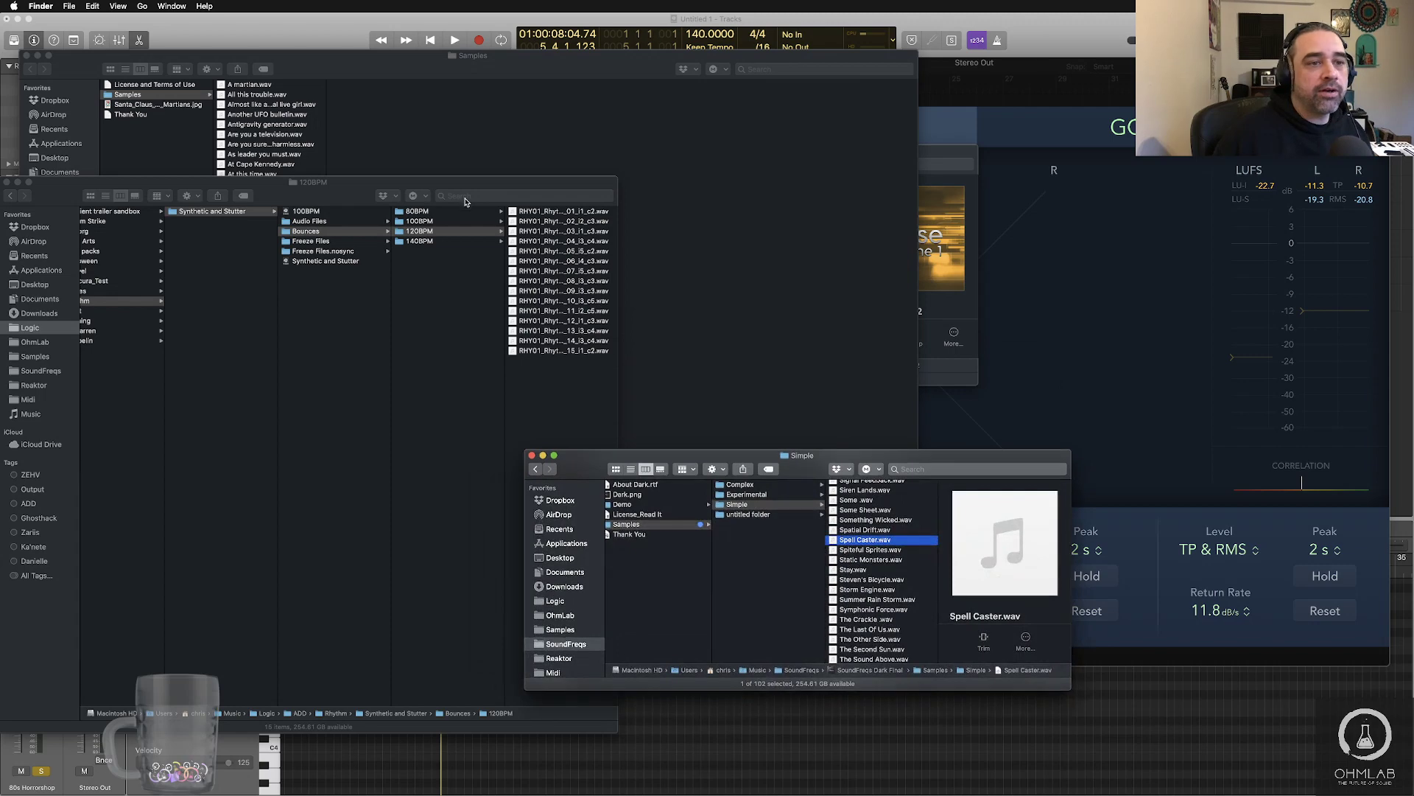
left_click_drag(351, 191, 413, 90)
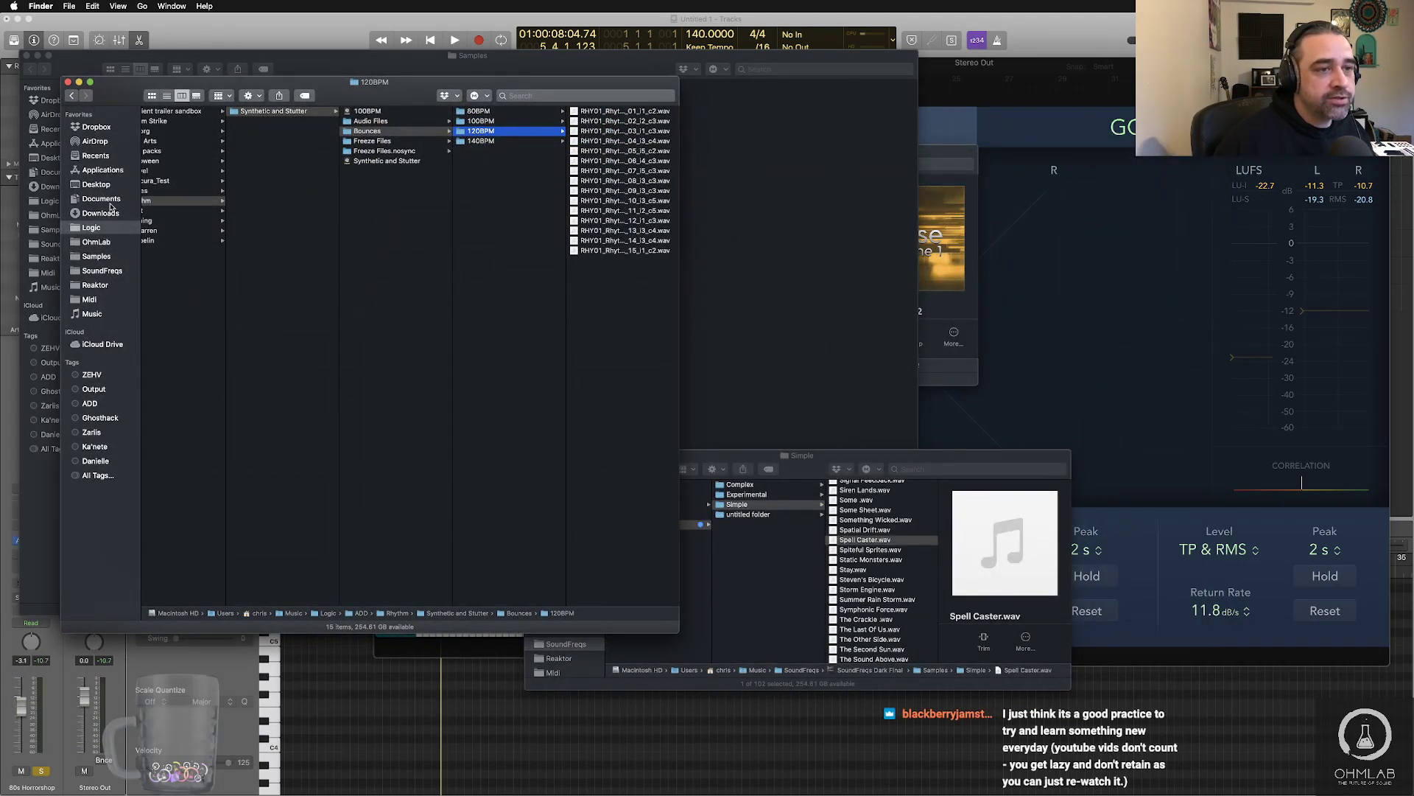
- Open the Bounces folder under Logic > ADD > Dark Arts > Captain Quickie and widen the window to show full file names
left_click(106, 229)
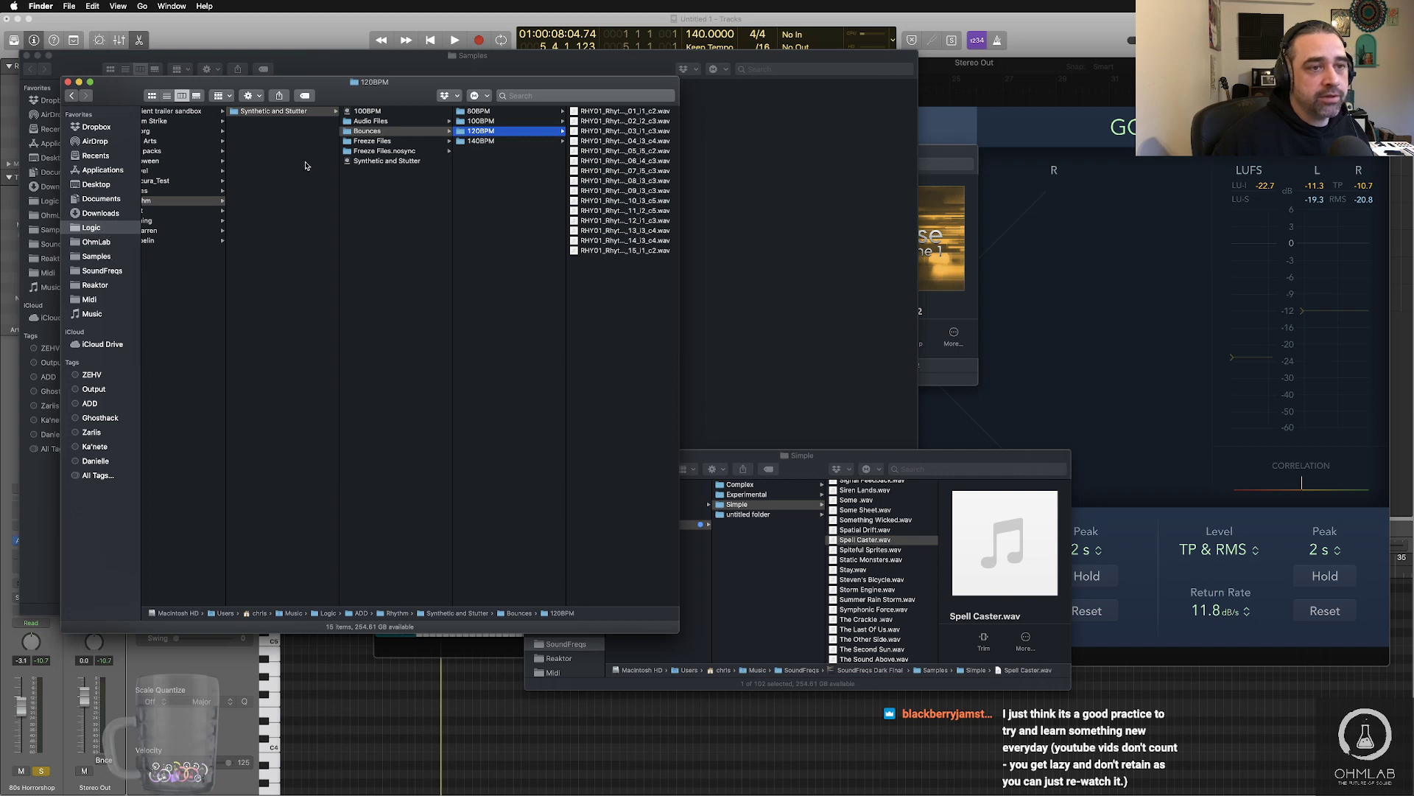
left_click(202, 120)
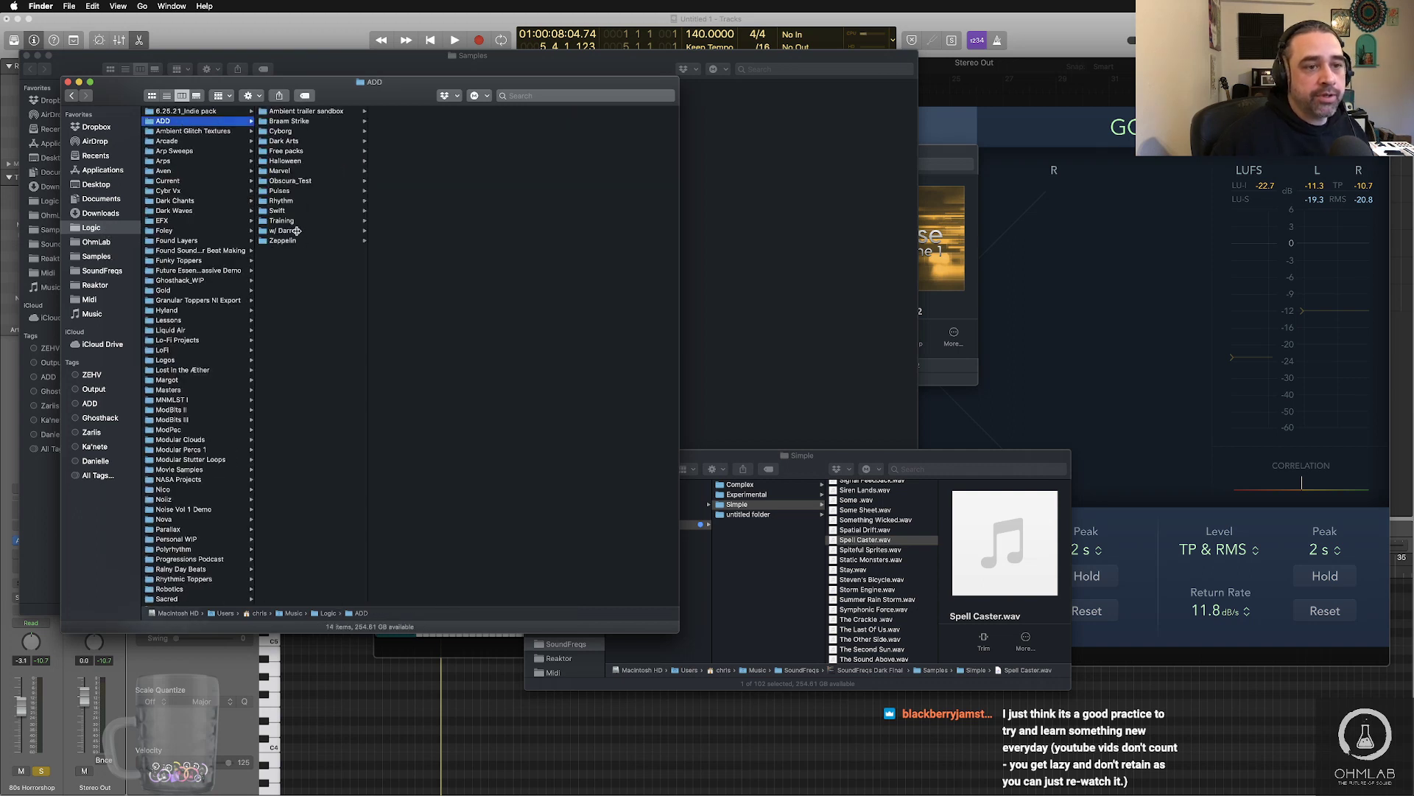
left_click(297, 141)
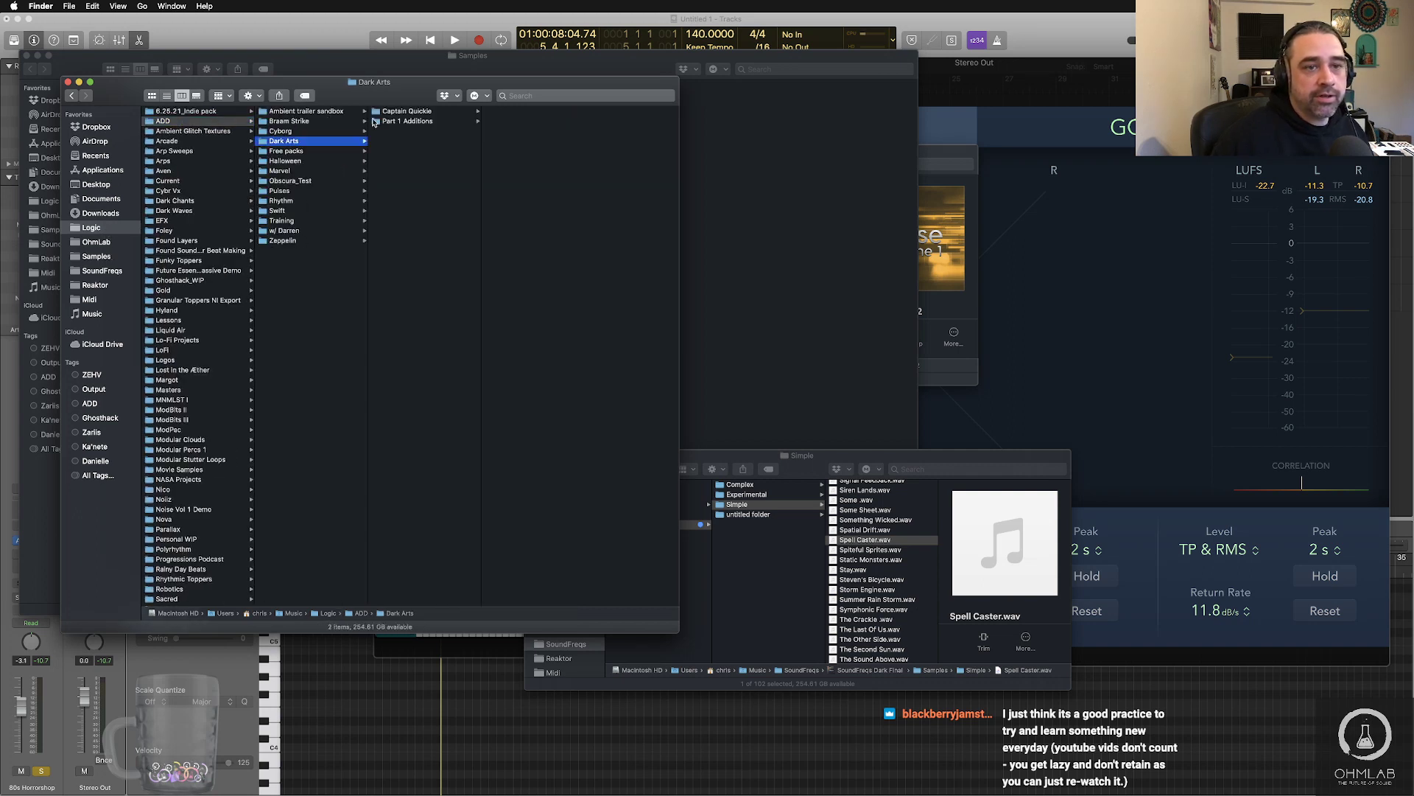
left_click(407, 111)
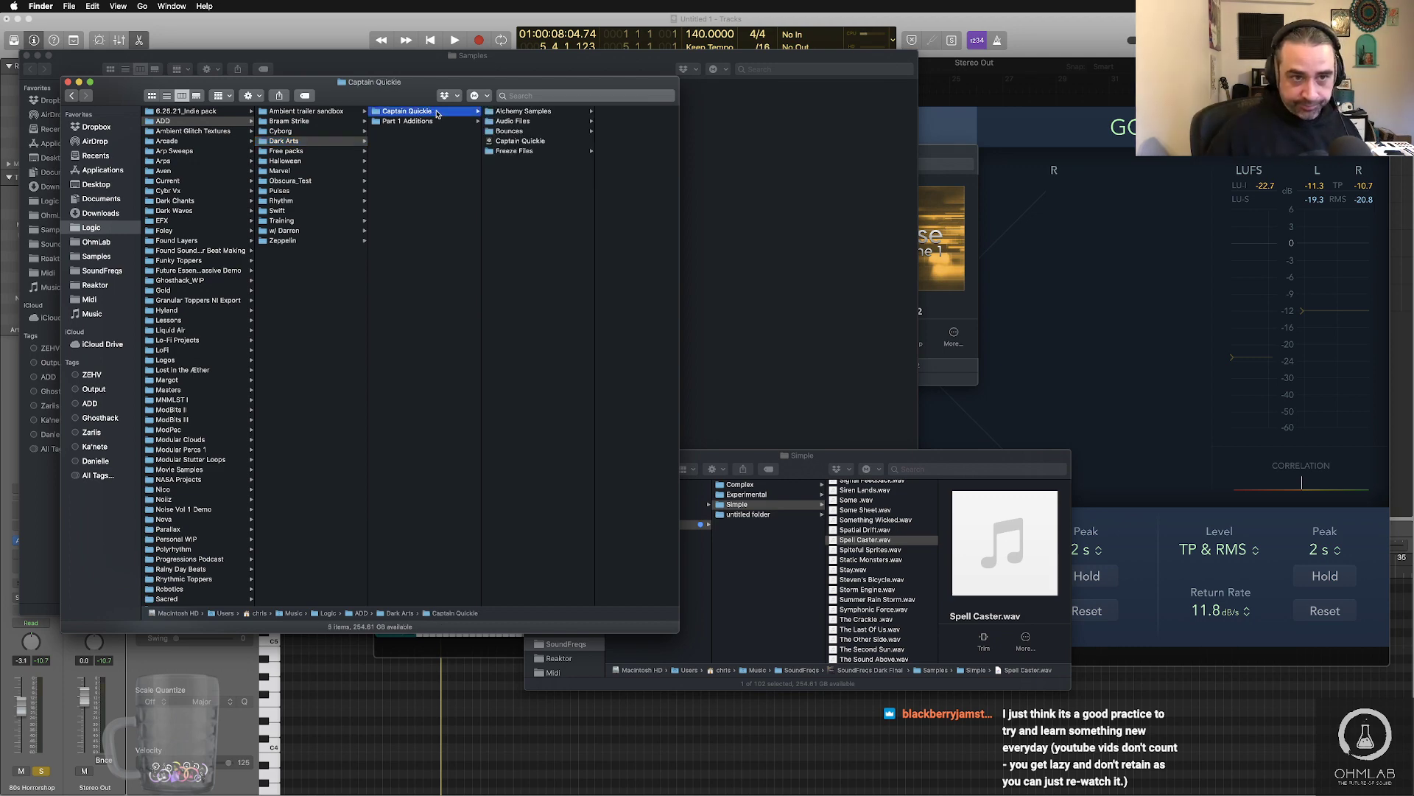
left_click(530, 121)
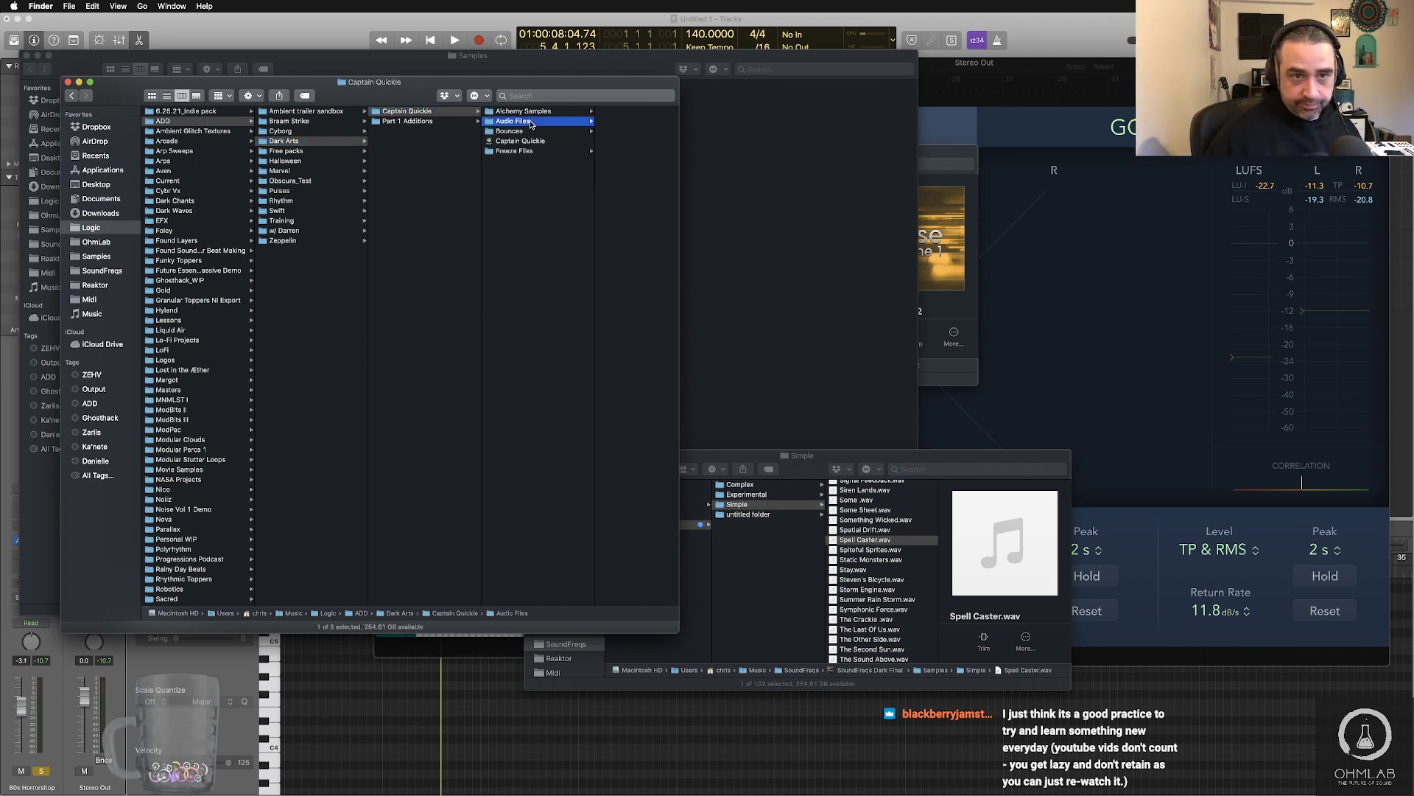
left_click(515, 131)
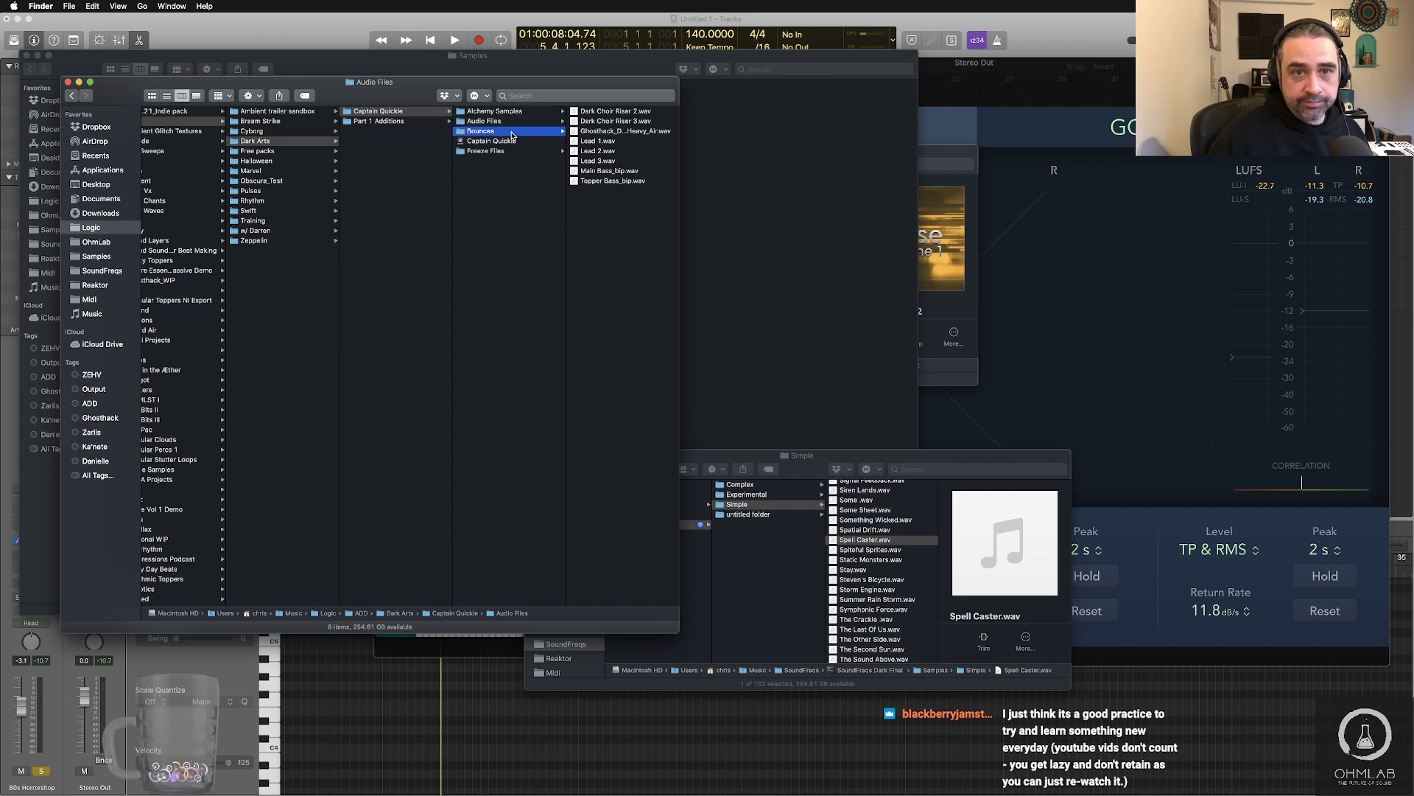
left_click_drag(678, 501, 1004, 513)
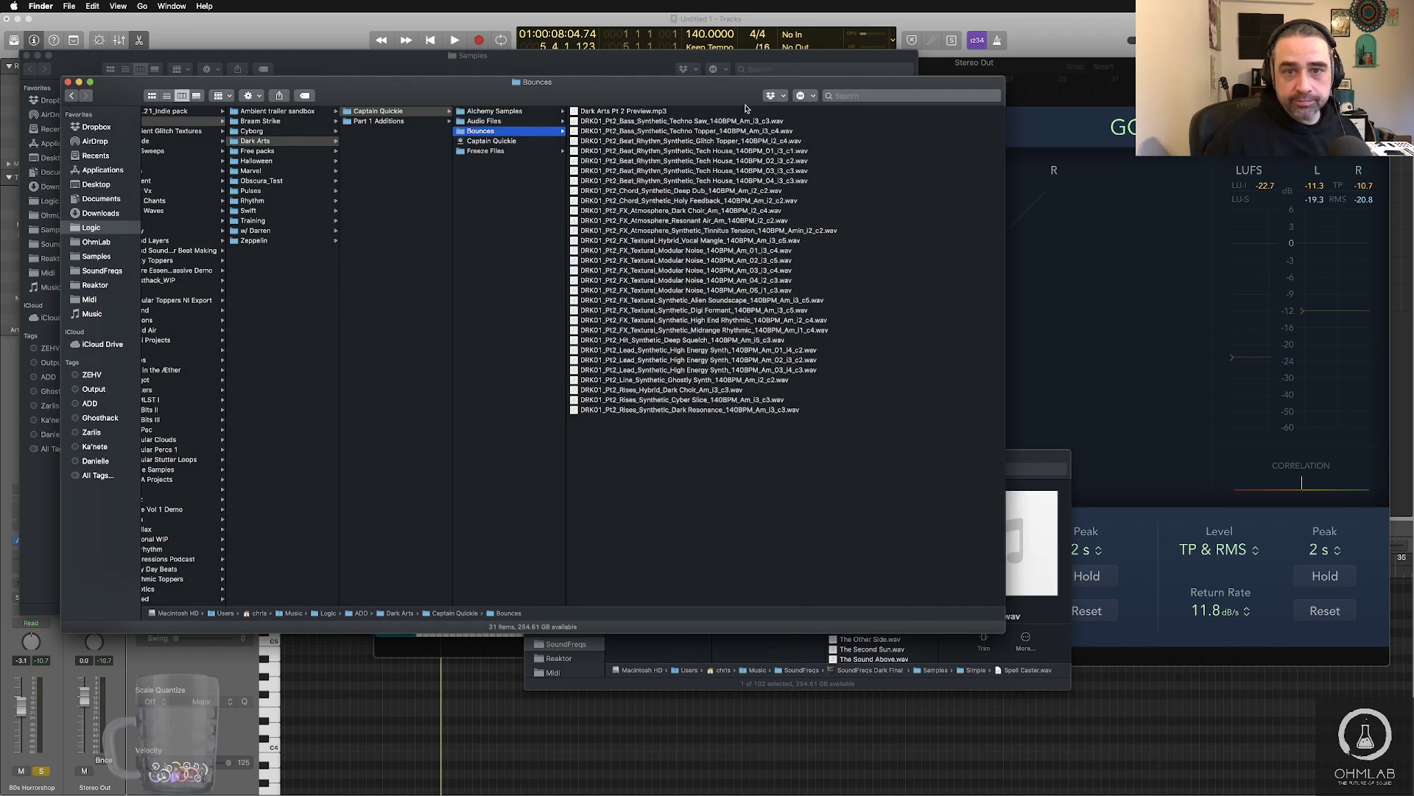
- Preview the Dark Choir atmosphere and the Hybrid Dark Choir rise among the bounced files
left_click(695, 211)
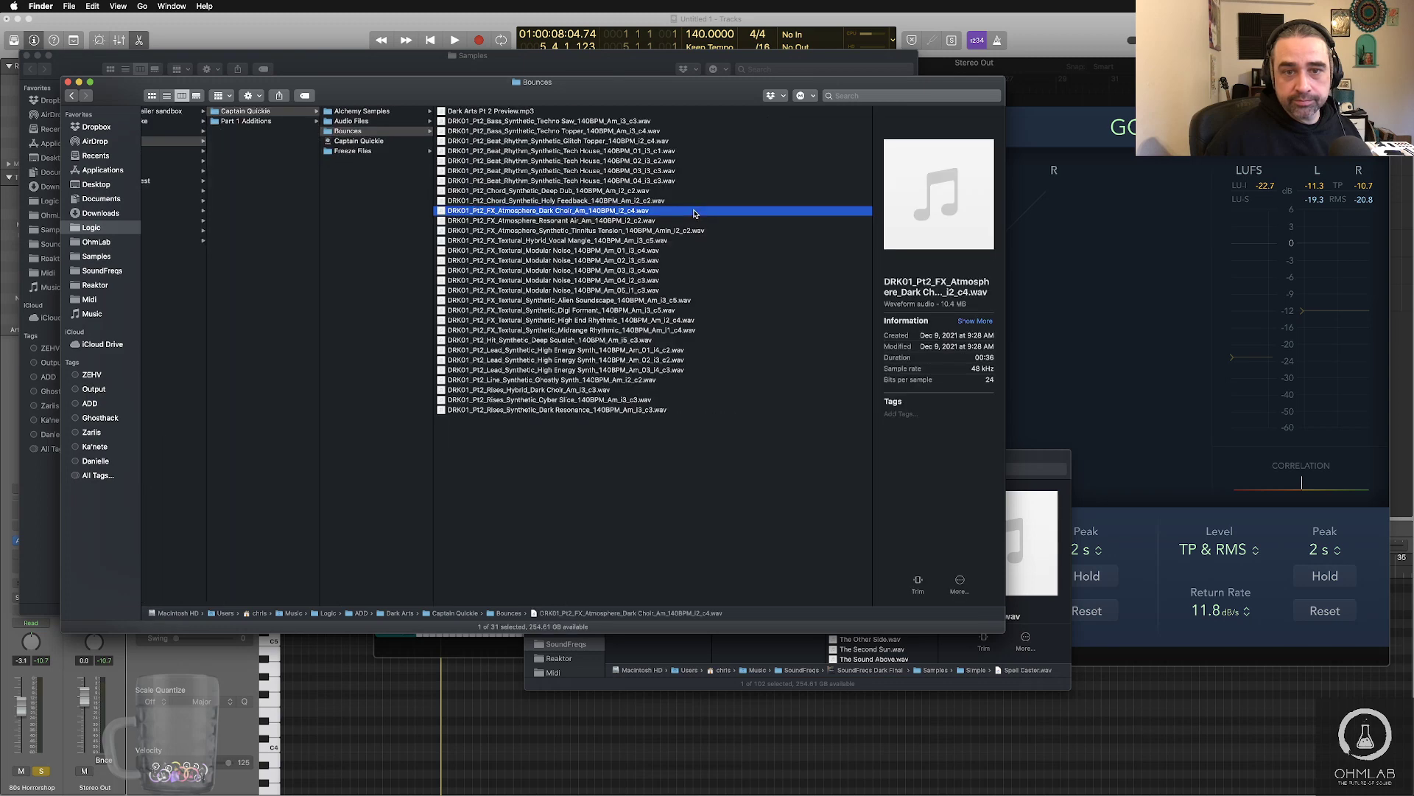
key("space")
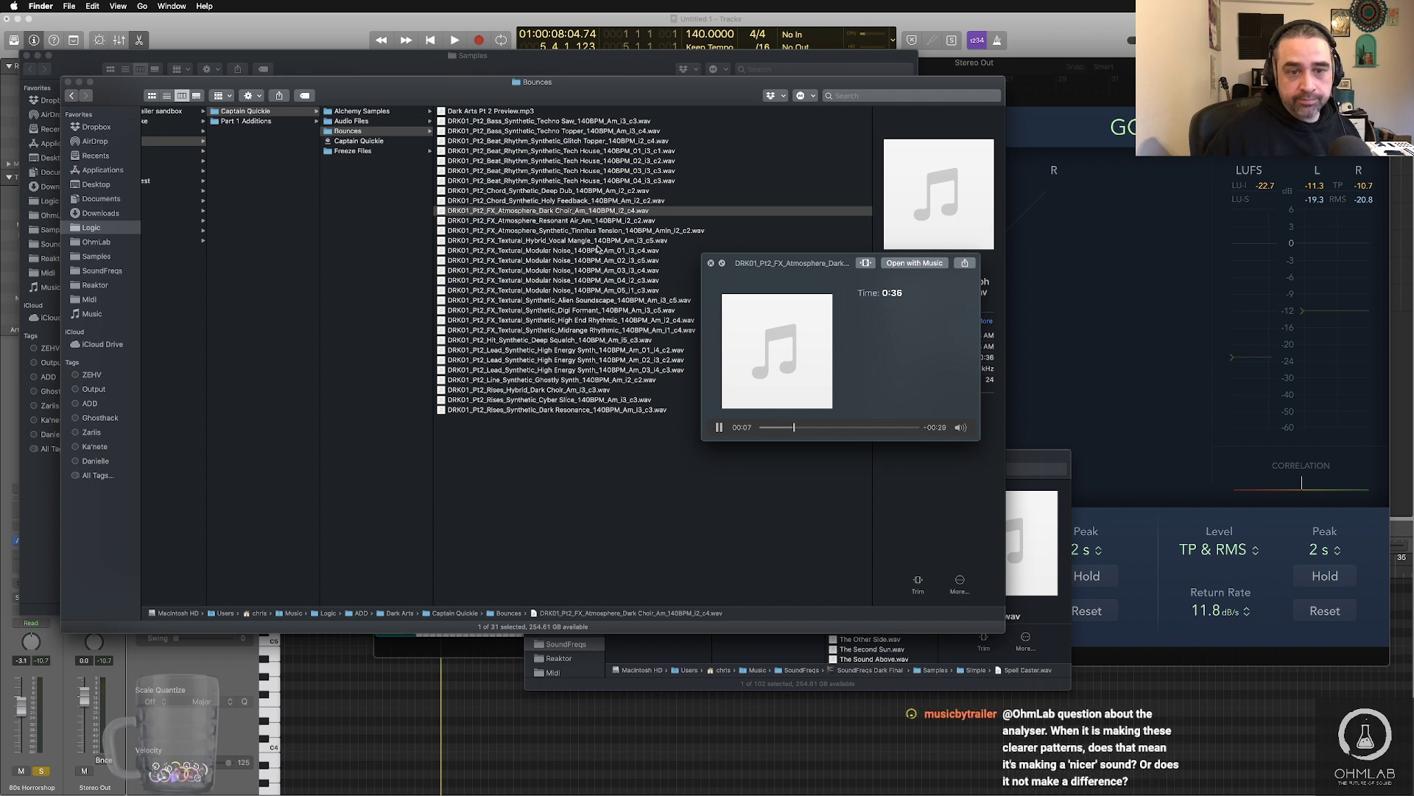
key("space")
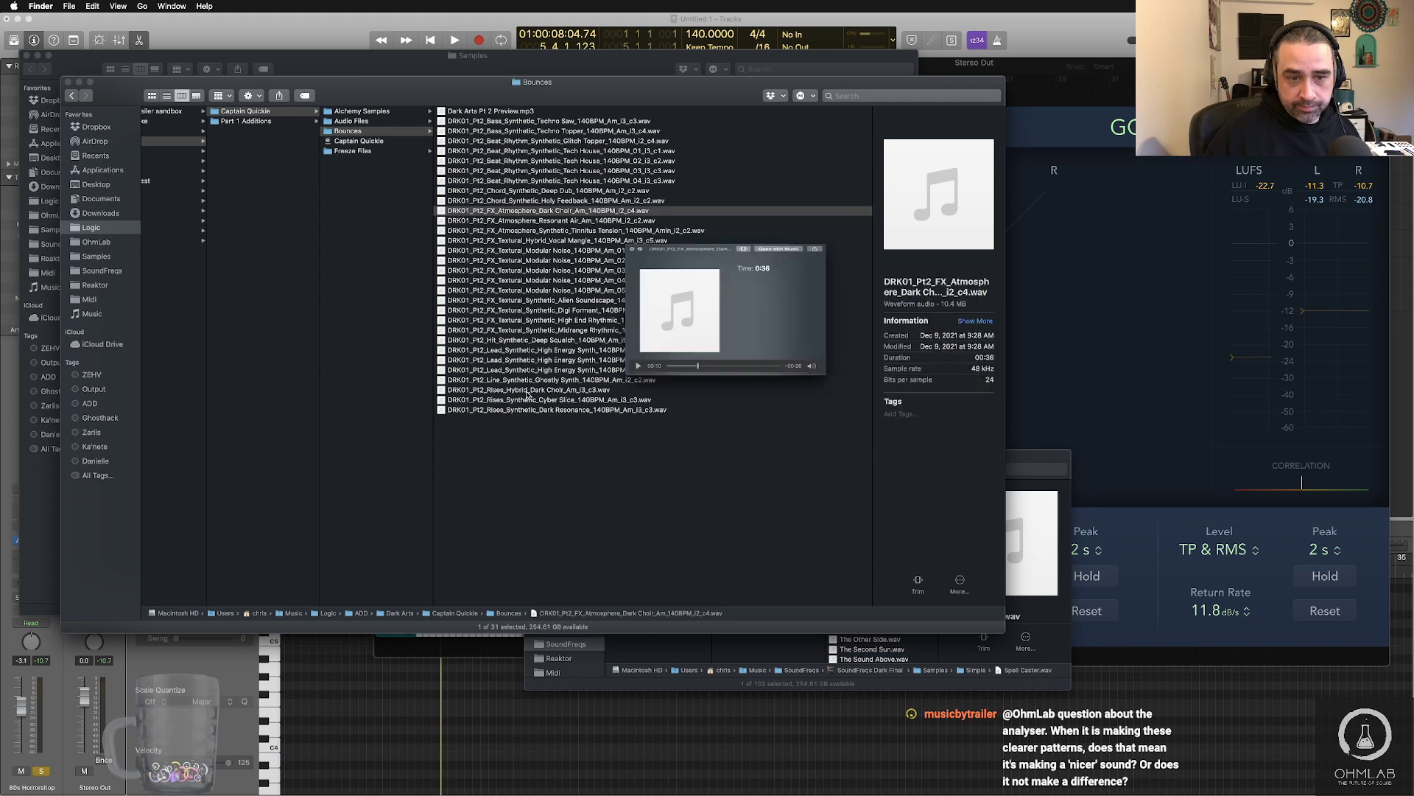
left_click(534, 389)
key("space")
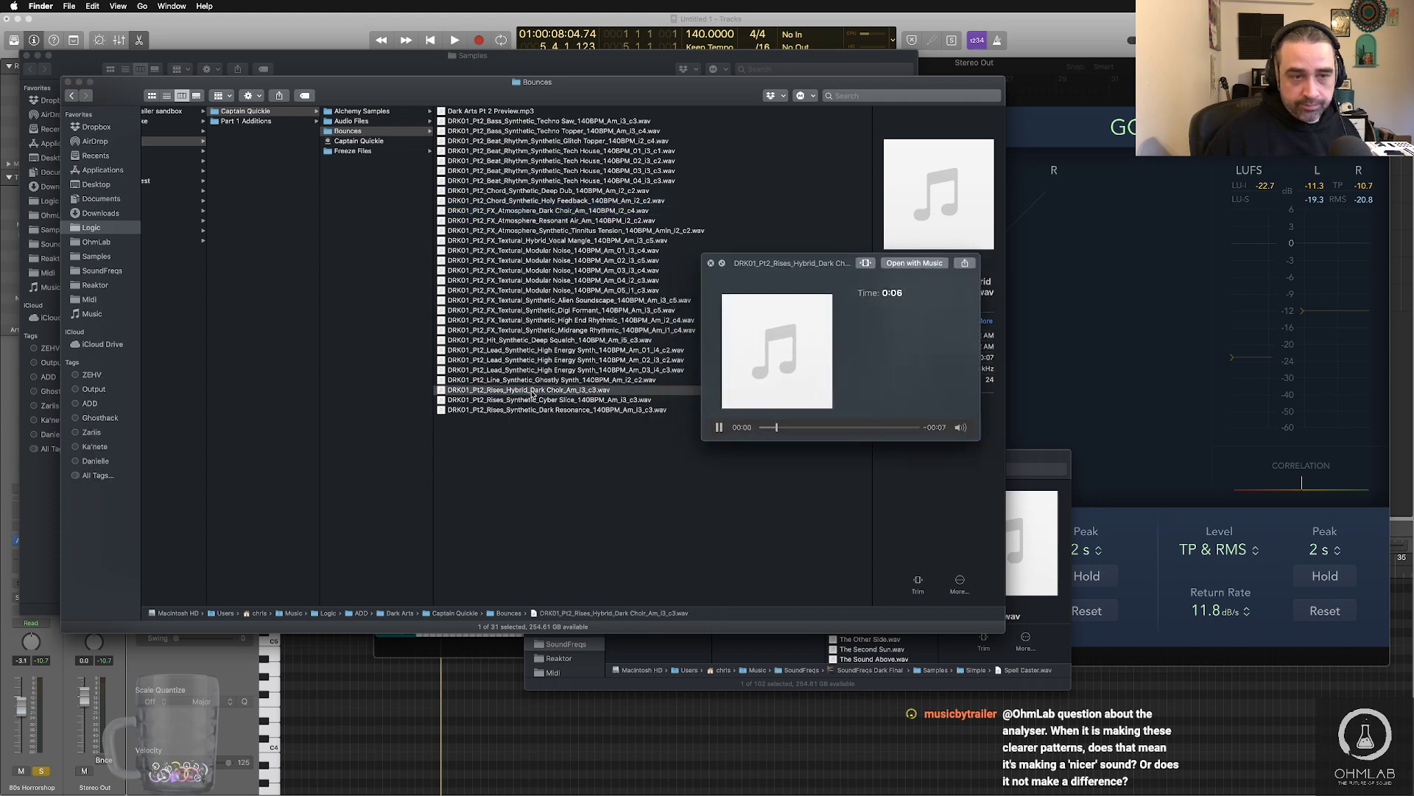
key("space")
- Preview Dark Choir Riser 2.wav from the project's Audio Files folder
left_click(376, 121)
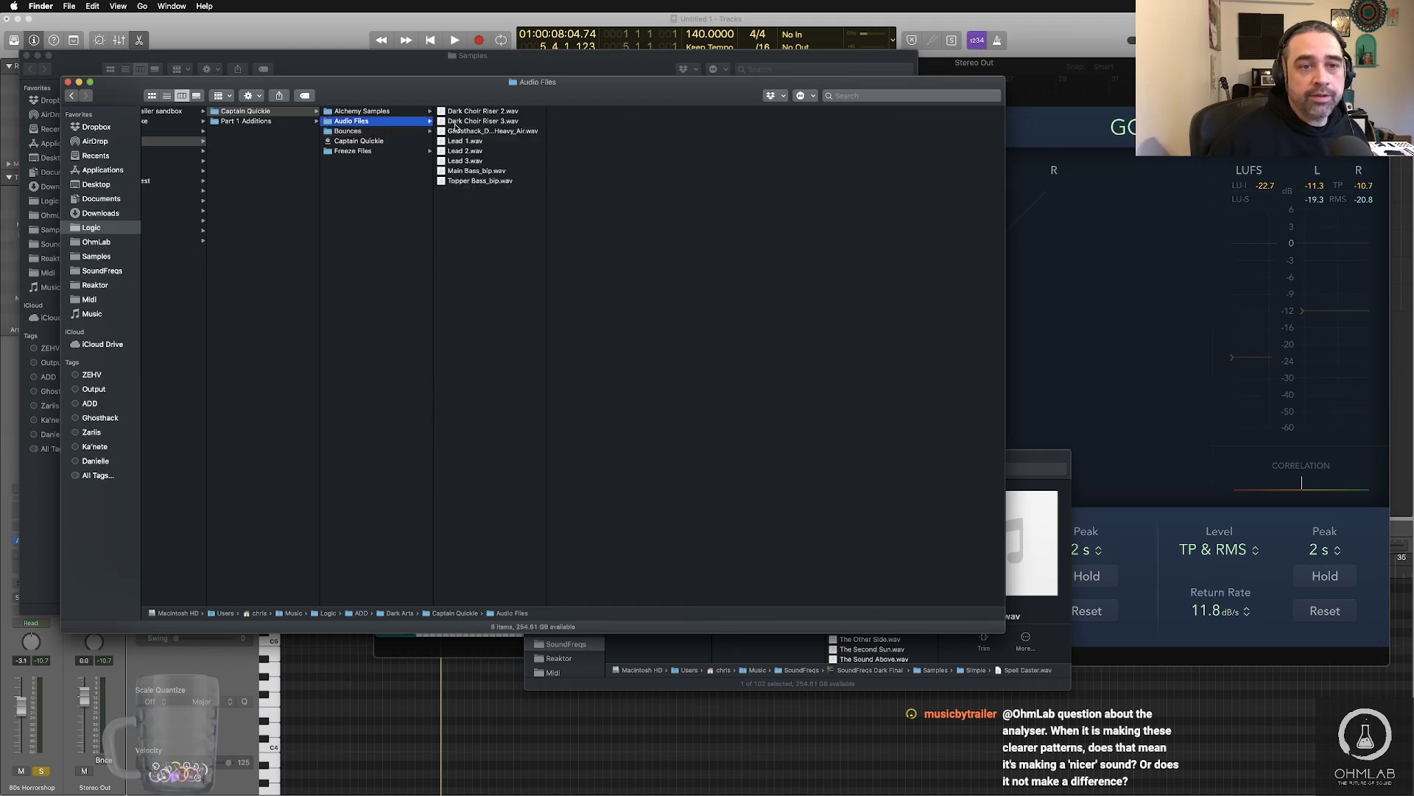
left_click(505, 112)
key("space")
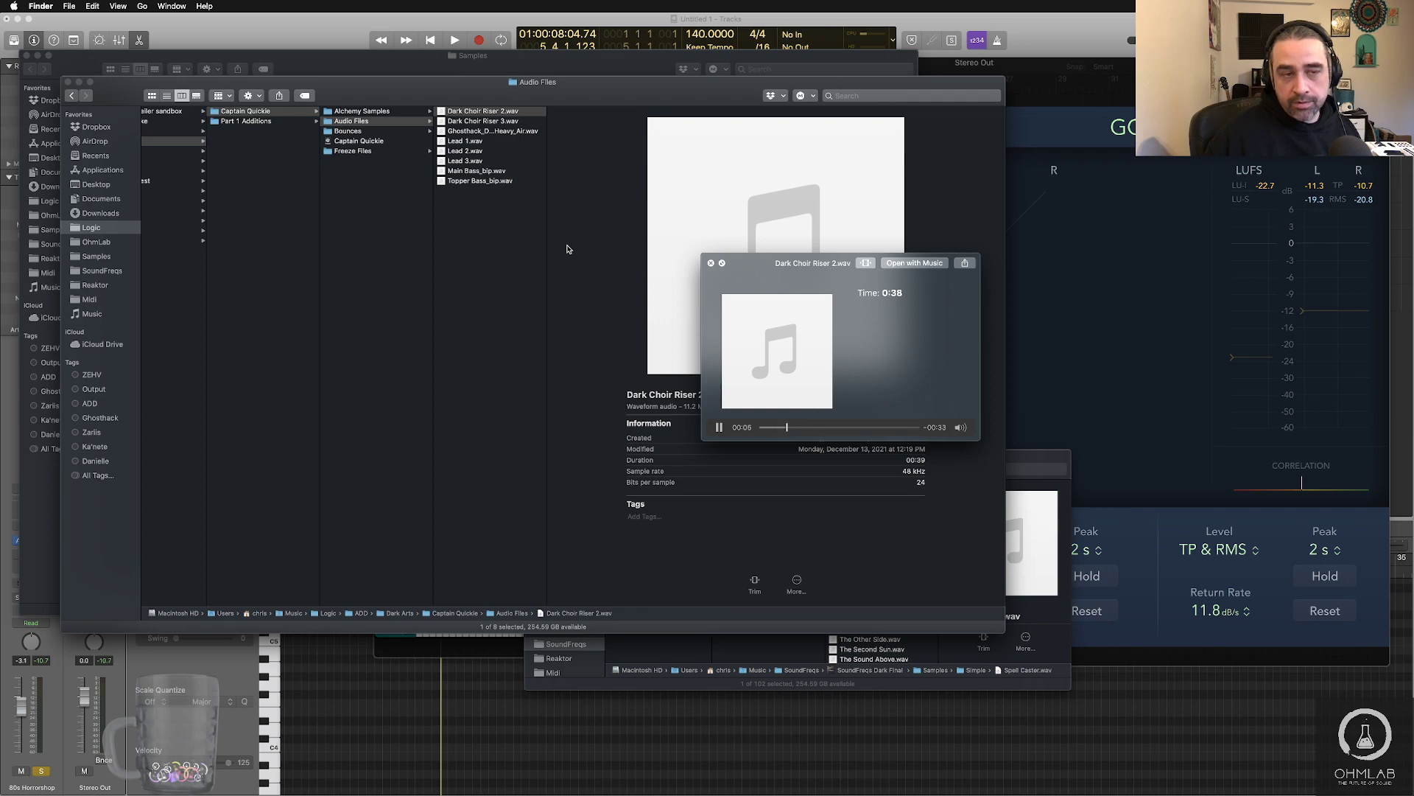
key("space")
- Return to Logic Pro, play the 80s Horrorshop track briefly, and move the Absynth window below the track regions
key("super+Tab")
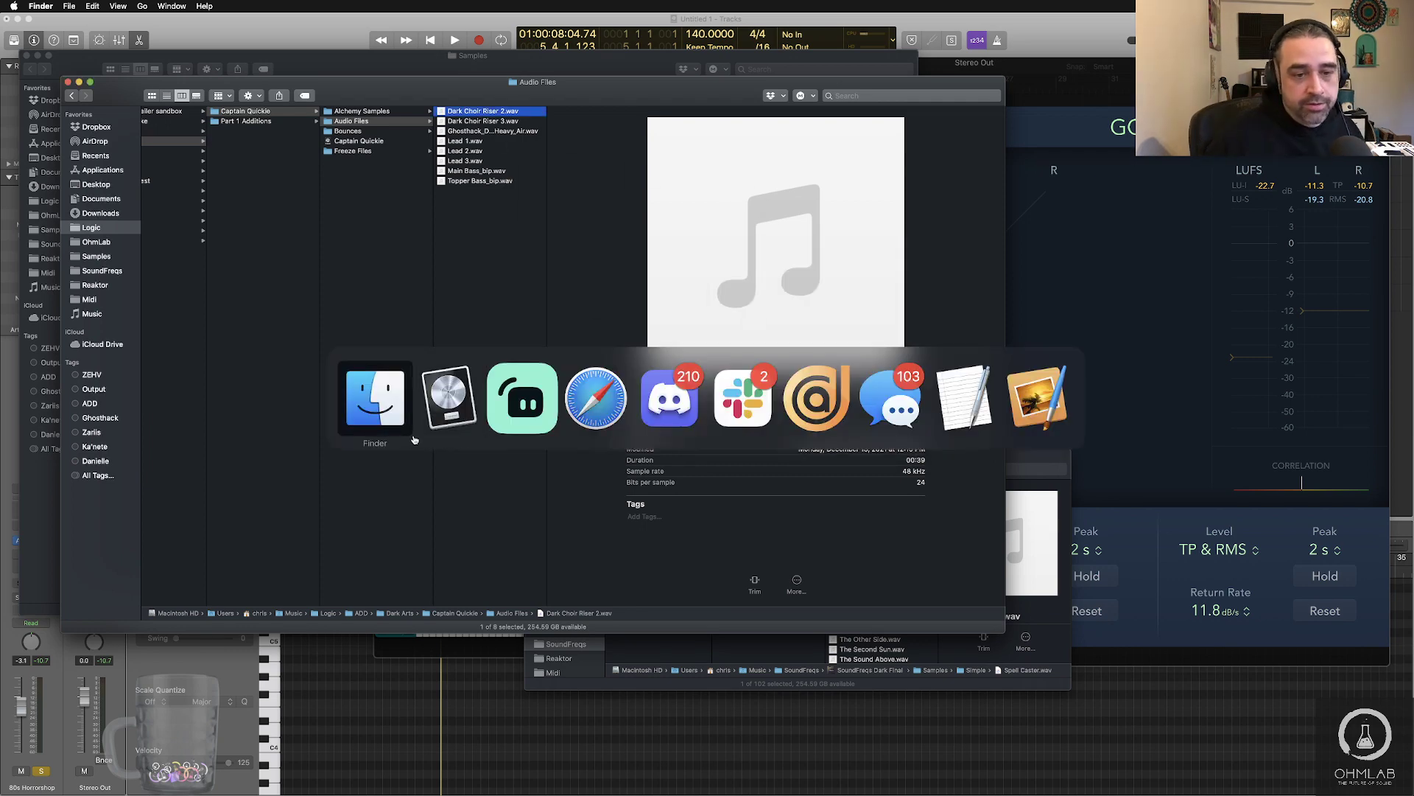
key("space")
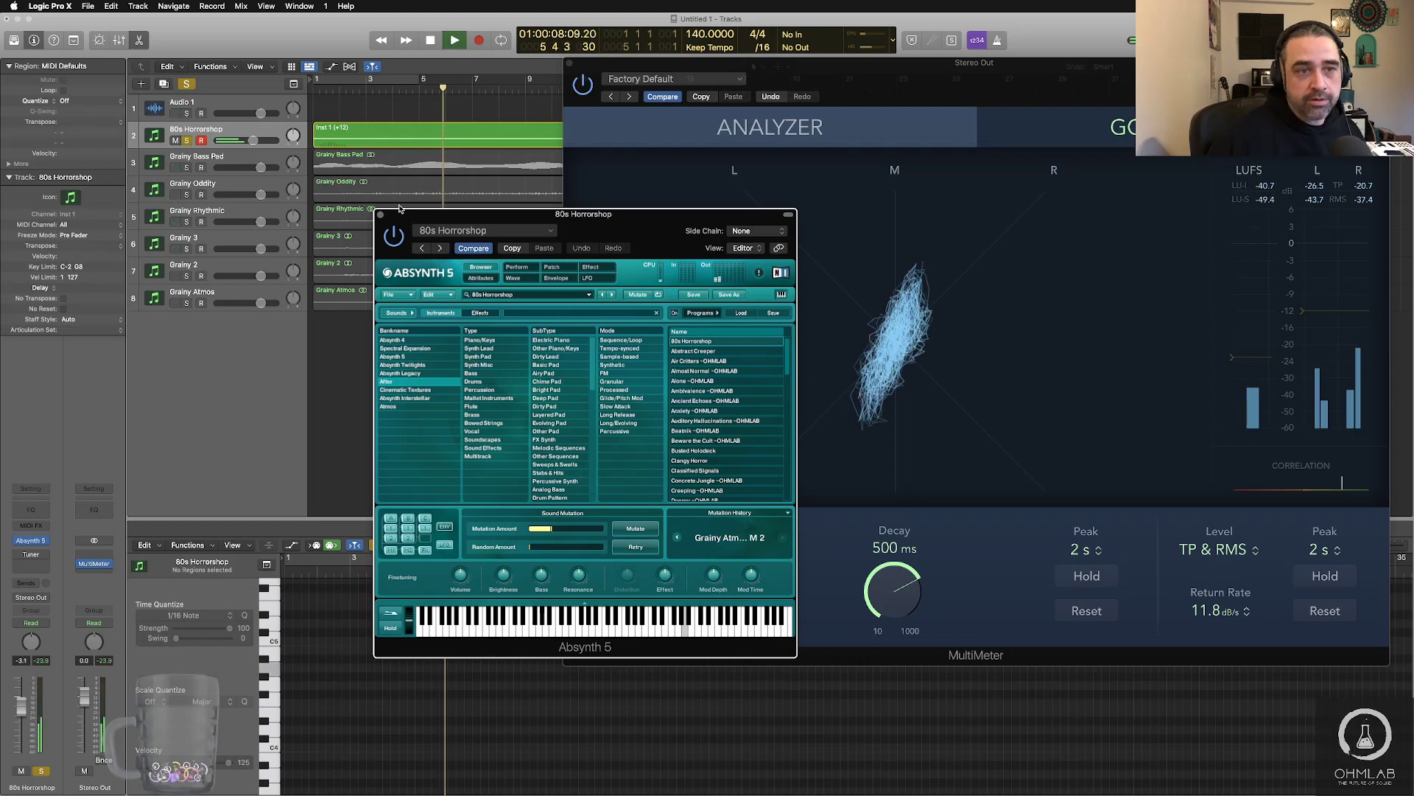
key("space")
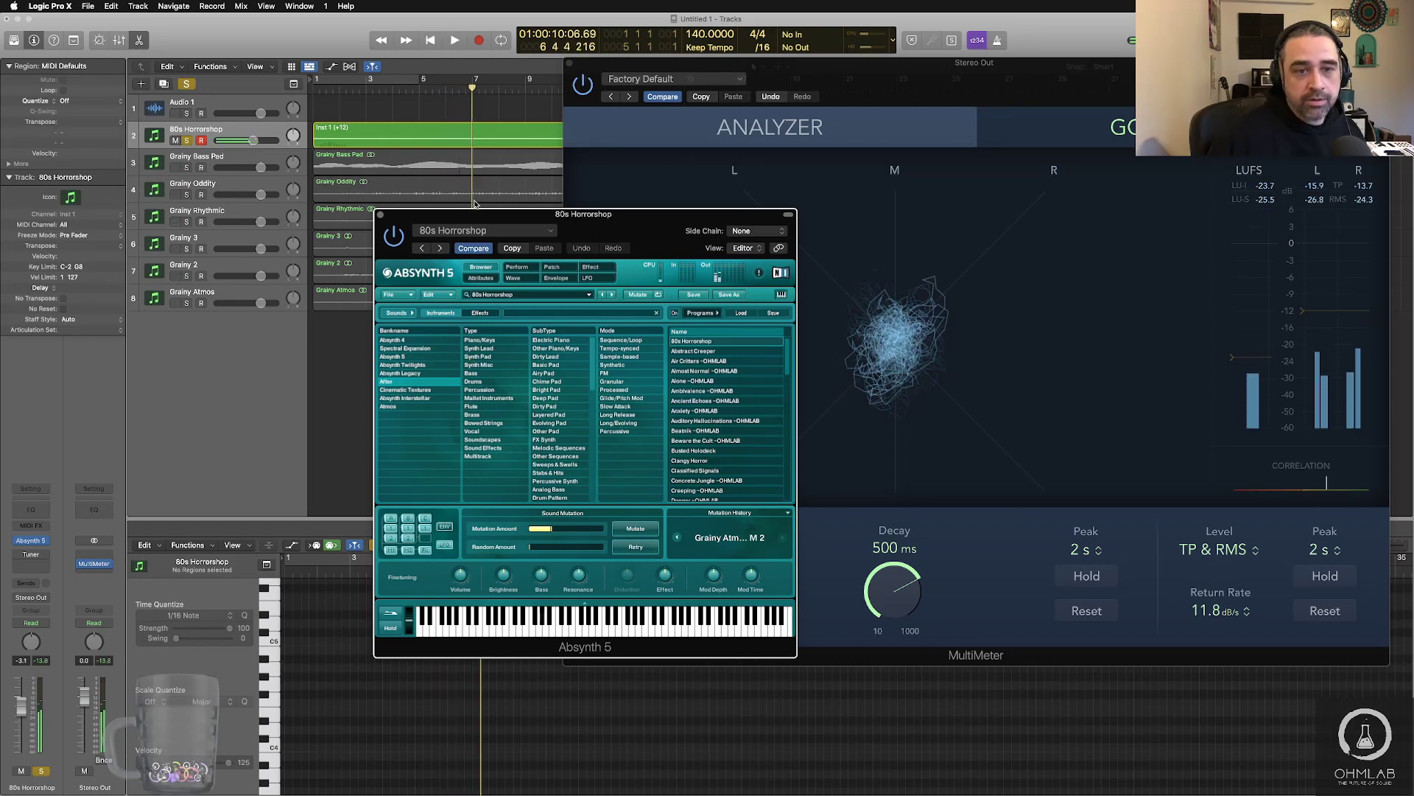
left_click_drag(500, 218, 569, 308)
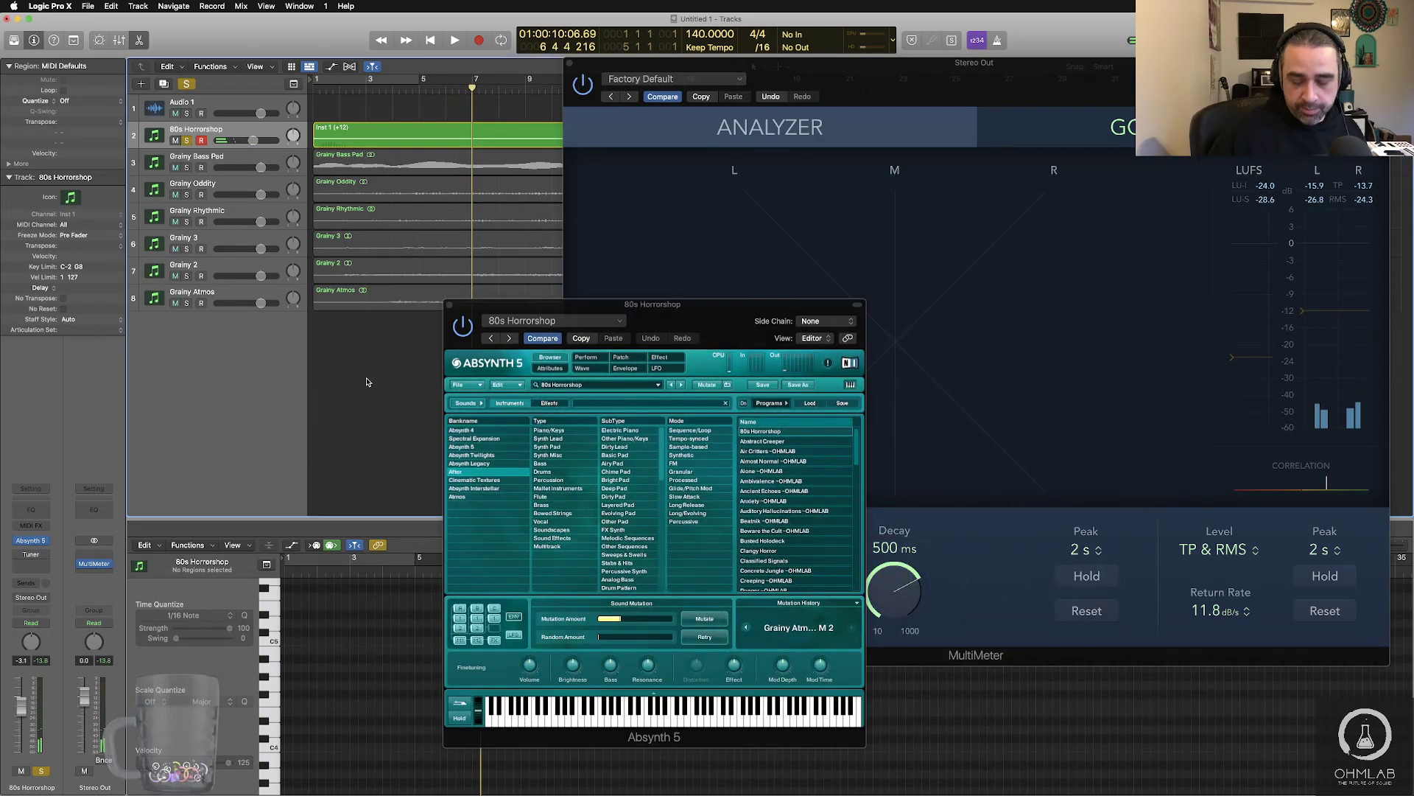
- Return to the start and bounce the 80s Horrorshop region in place to a new track named Grainy Choir
key("Return")
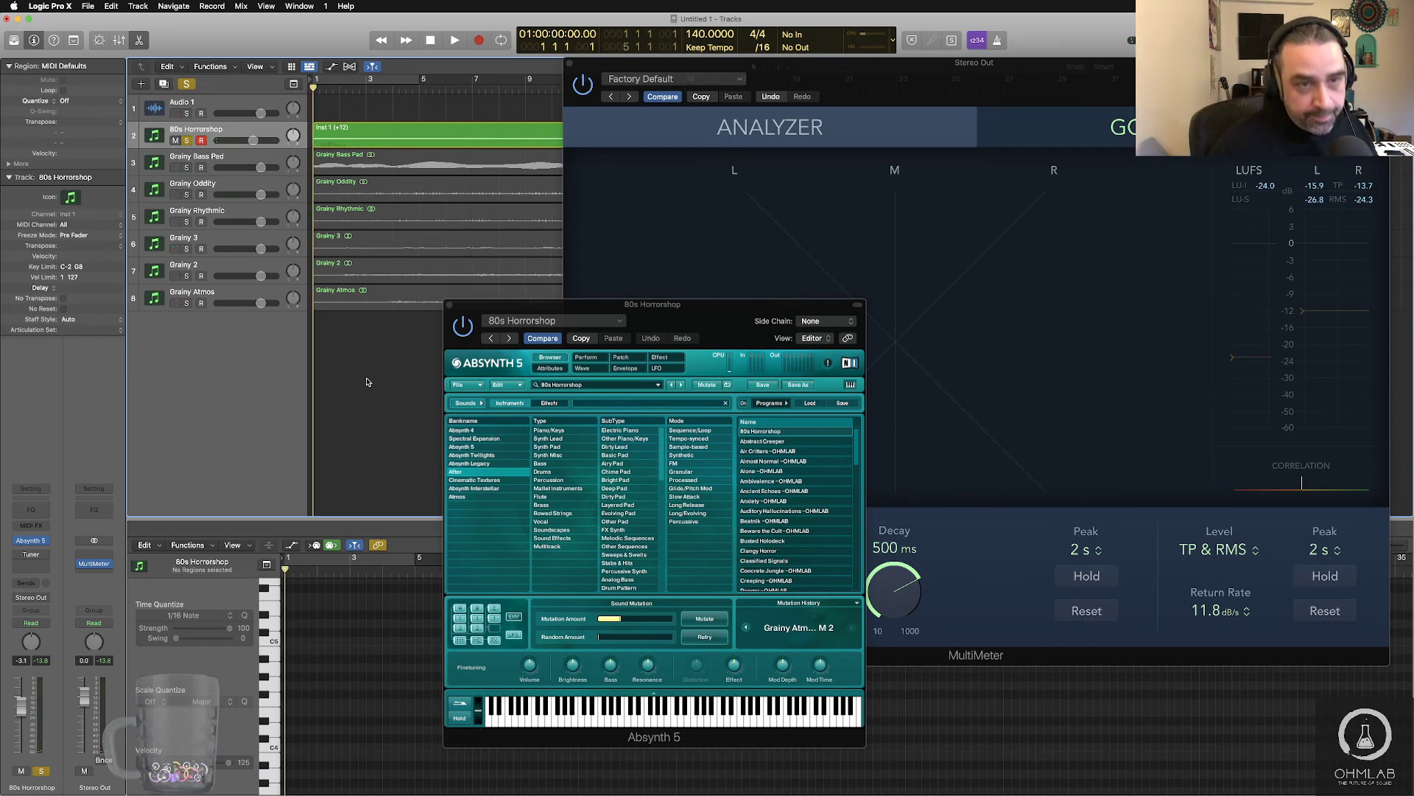
left_click(405, 140)
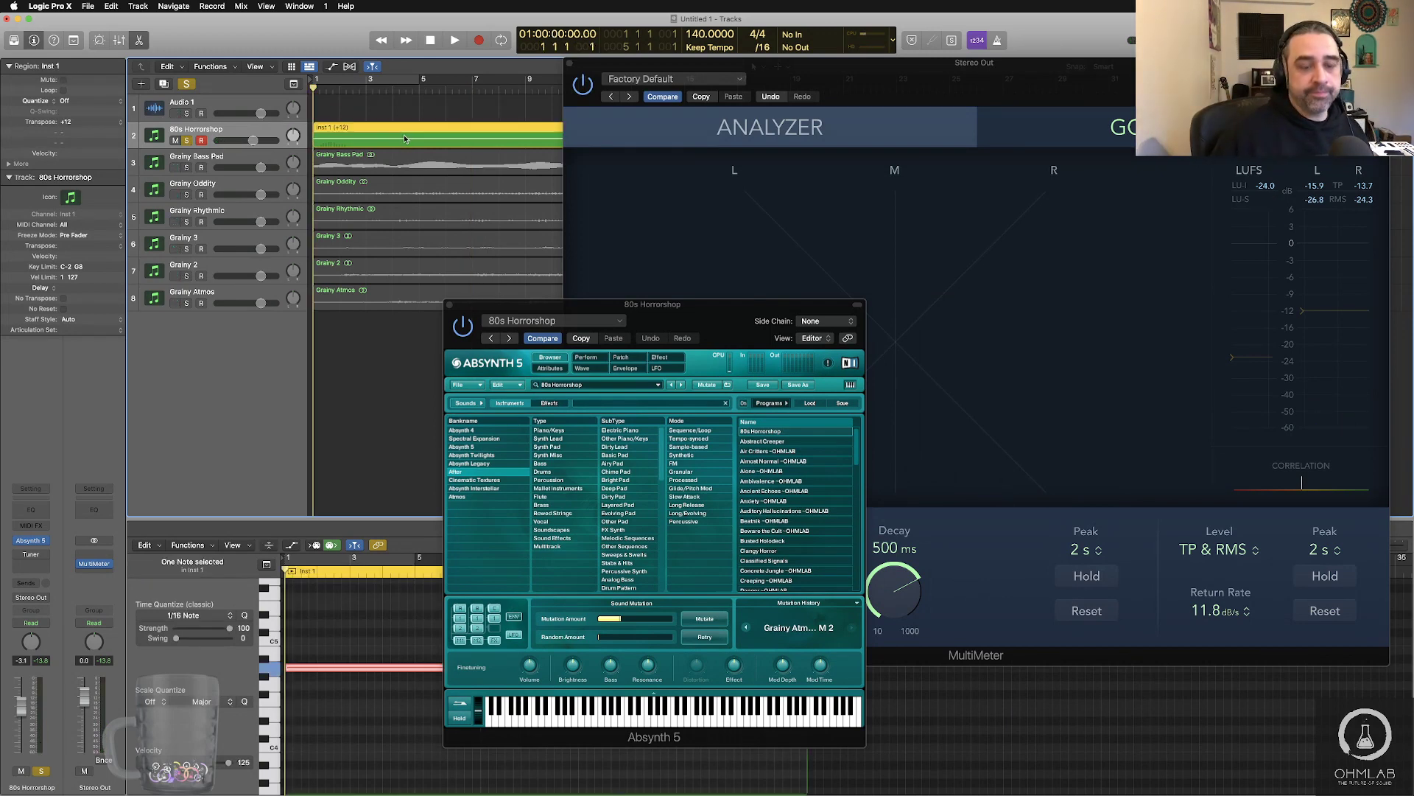
key("ctrl+b")
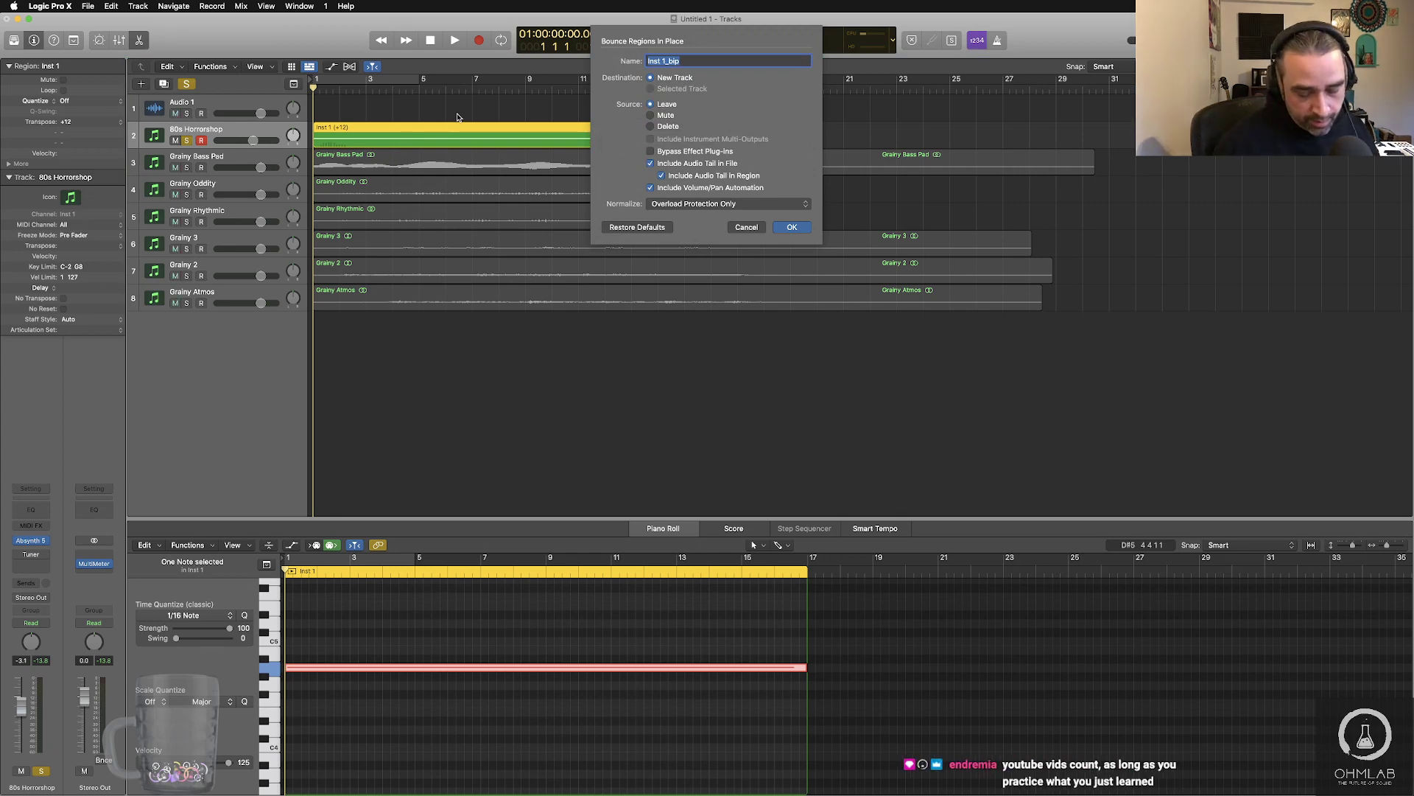
type("Grainy ")
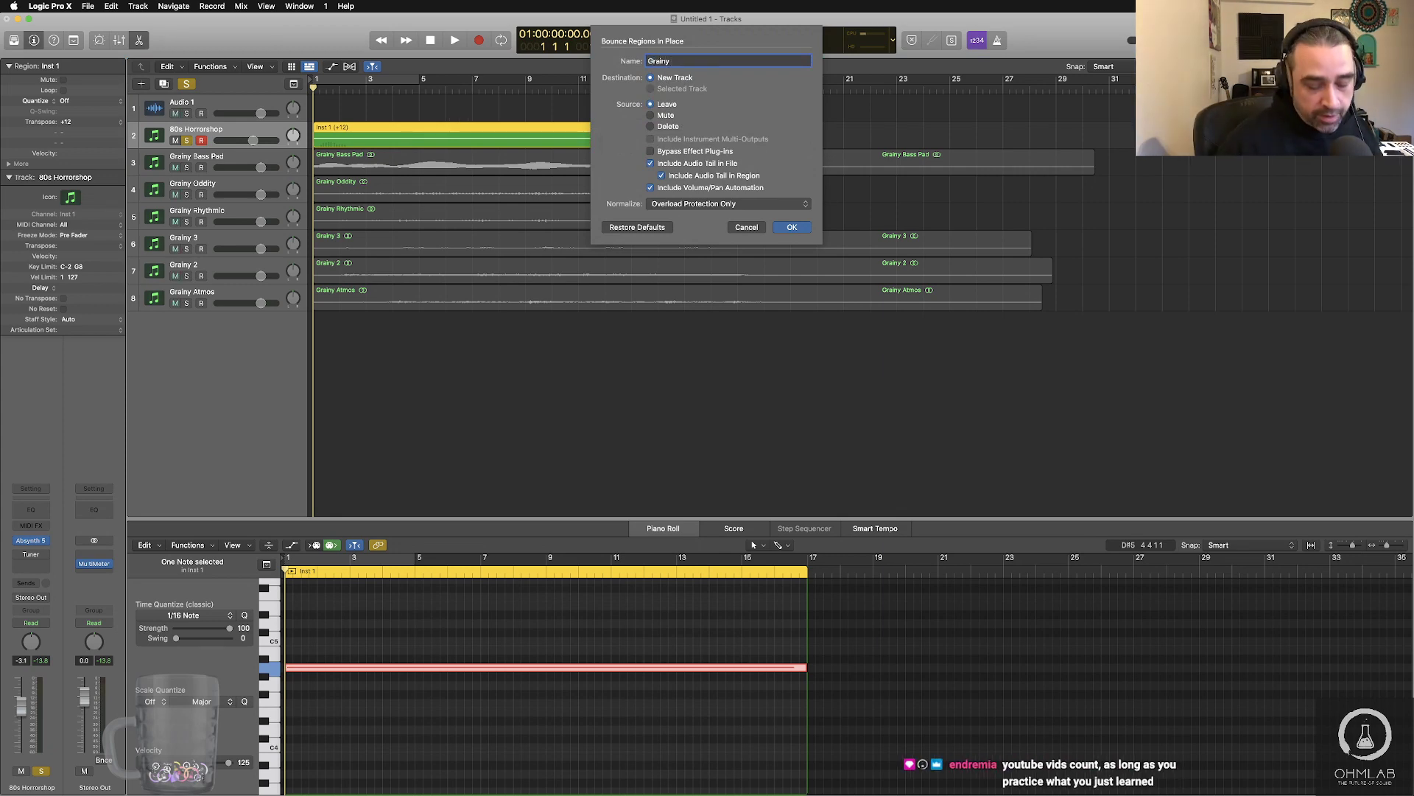
type("Choir")
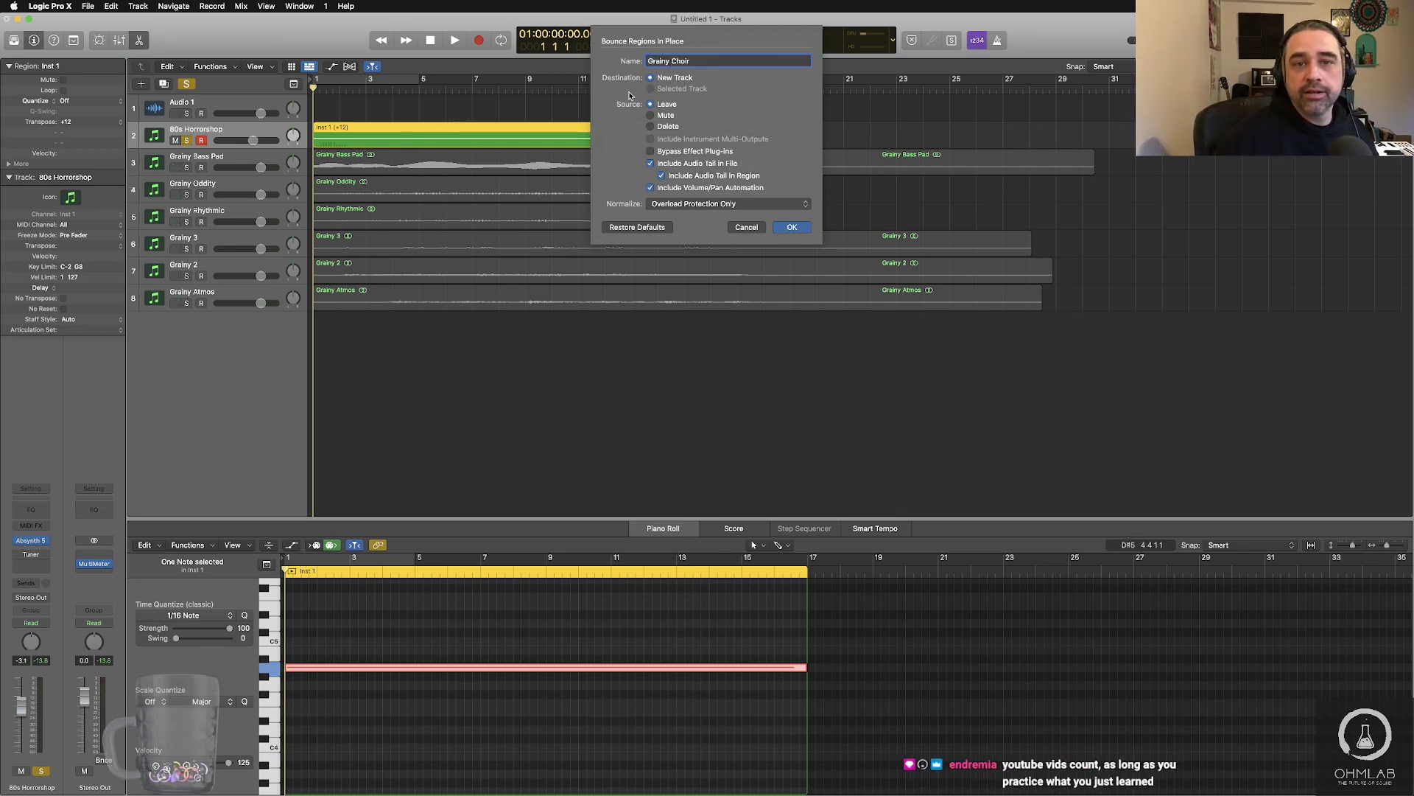
left_click(792, 226)
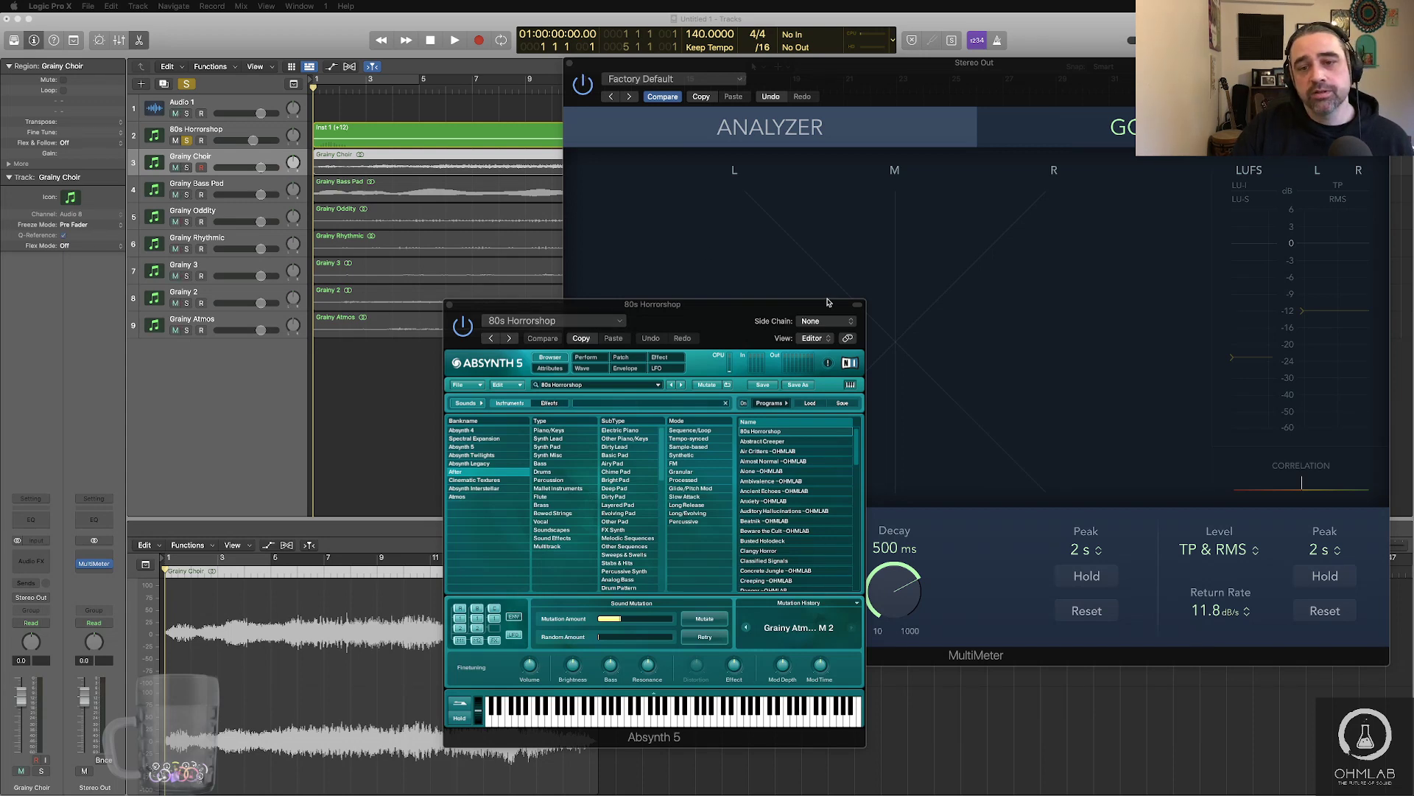
- Move the Absynth window clear of the MultiMeter and view the Analyzer display before returning to the goniometer
left_click_drag(828, 302, 496, 214)
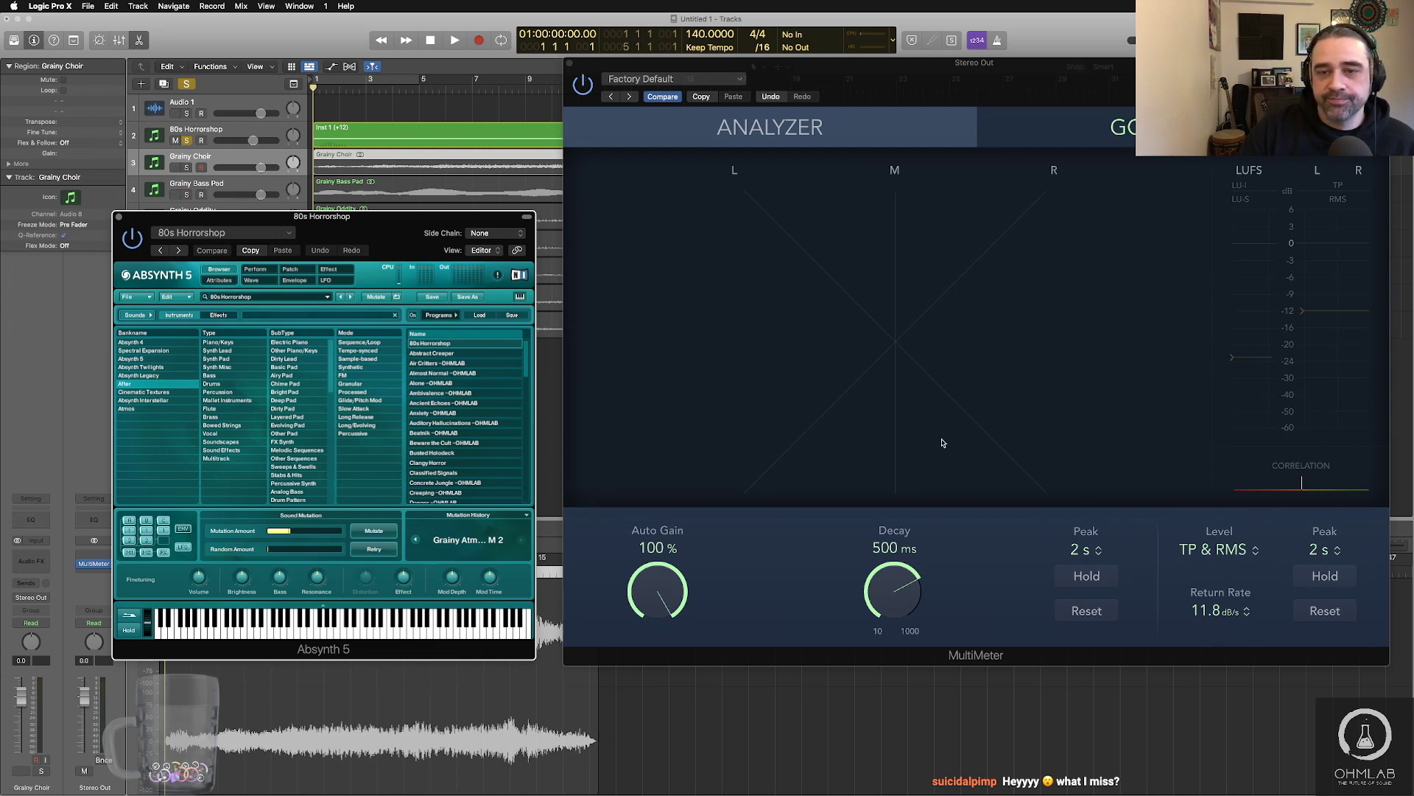
left_click(735, 136)
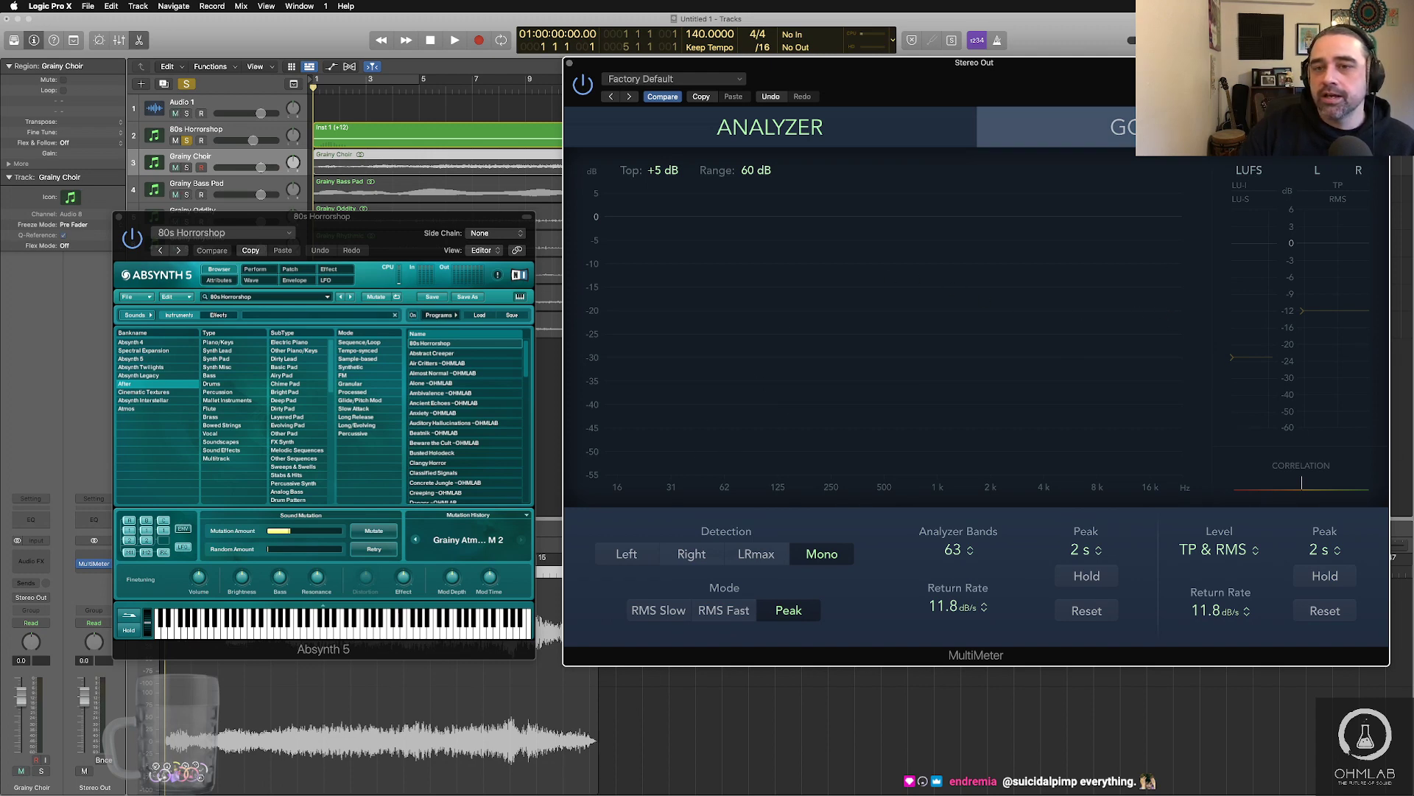
left_click(773, 137)
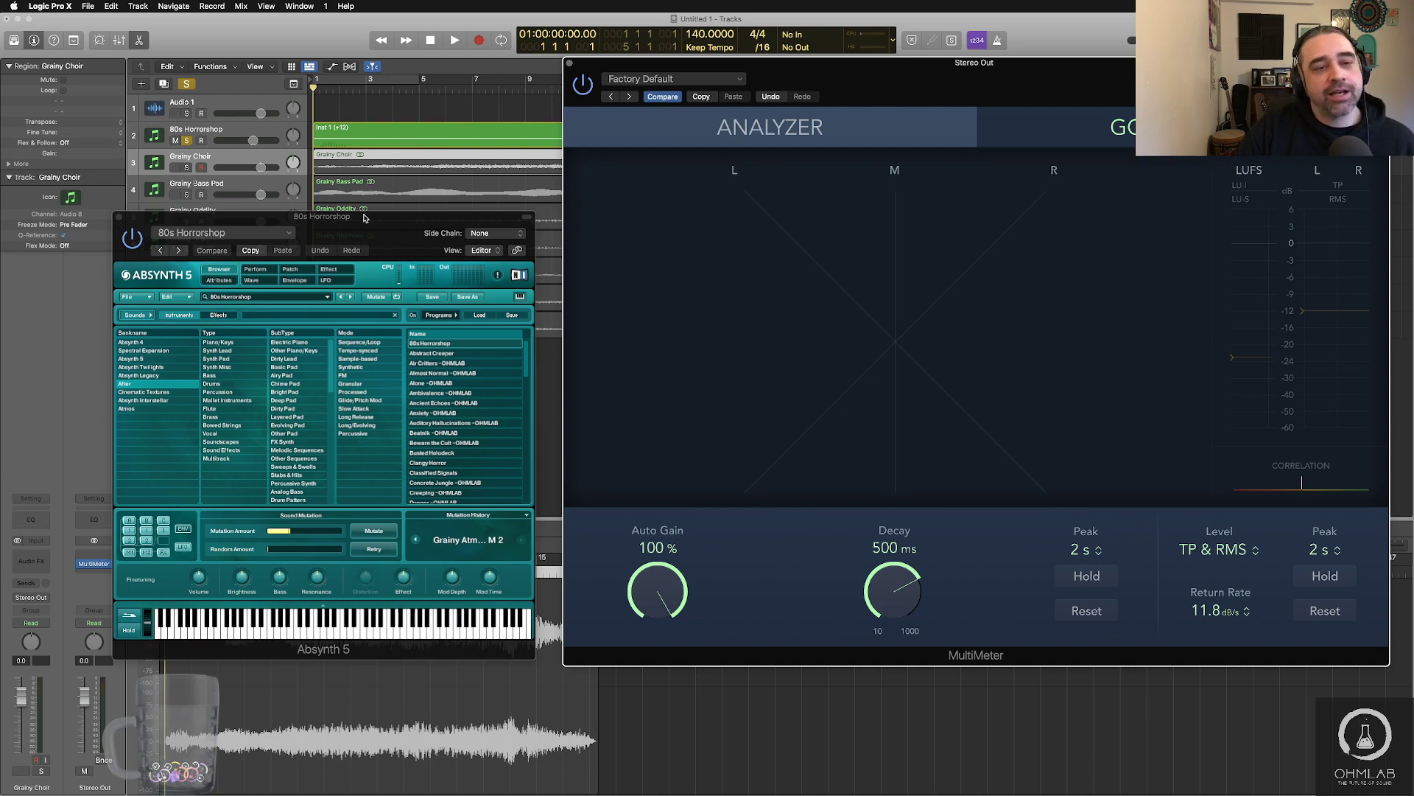
- Reposition the Absynth window over the track list and examine the oscillator waveform and its spectrum in the Wave editor
left_click_drag(345, 221, 396, 221)
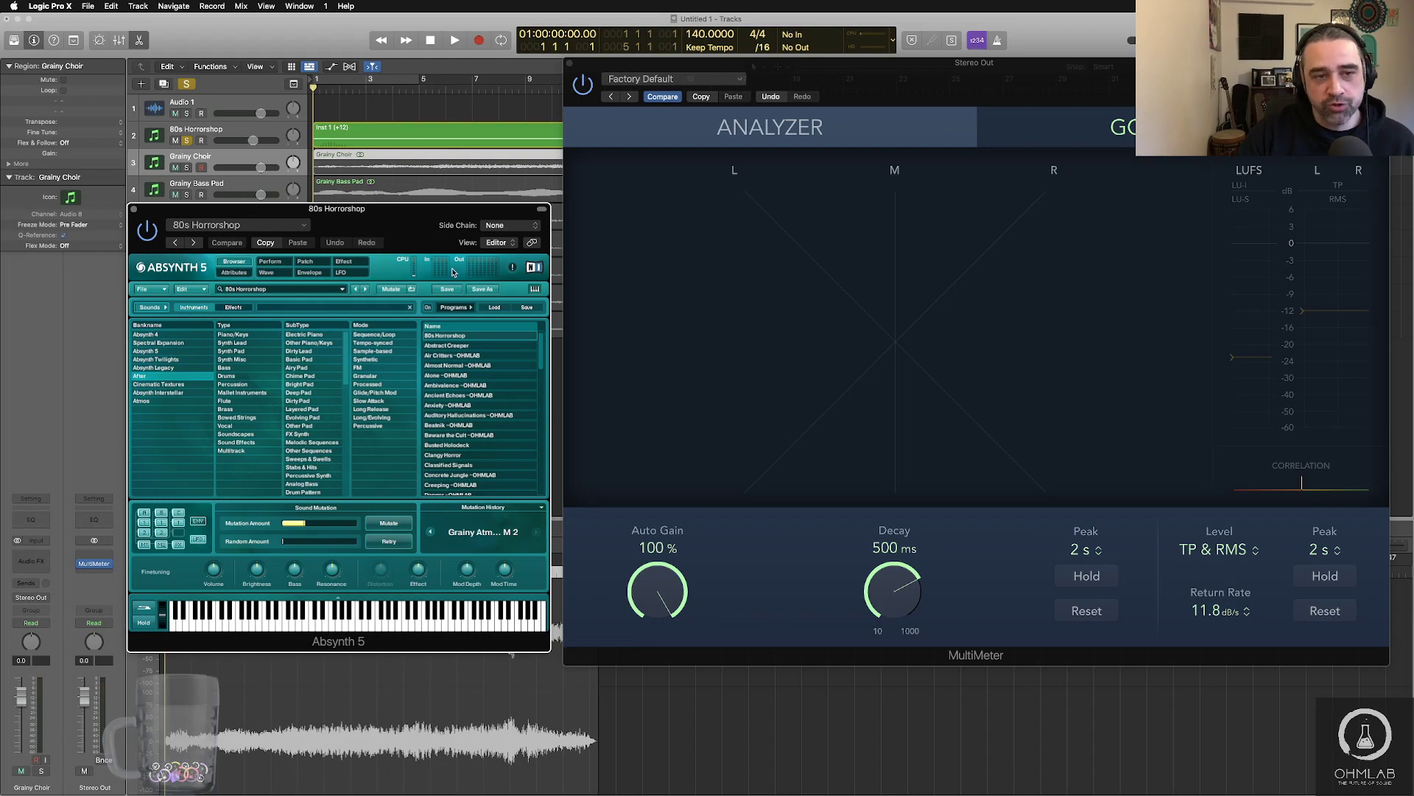
mouse_move(387, 226)
left_mouse_down()
mouse_move(566, 235)
mouse_move(319, 151)
mouse_move(424, 173)
mouse_move(378, 202)
left_mouse_up()
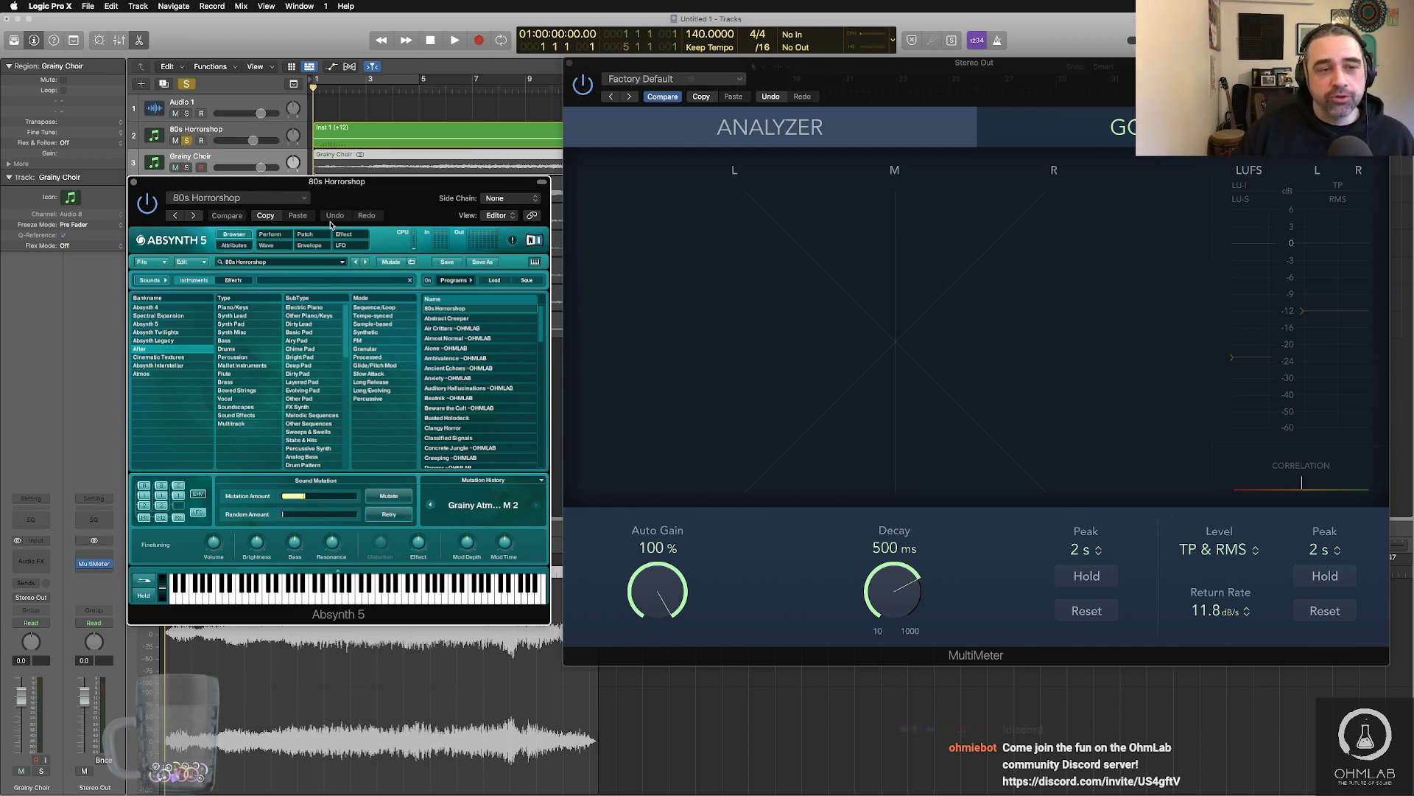
mouse_move(329, 193)
left_mouse_down()
mouse_move(343, 204)
mouse_move(328, 189)
left_mouse_up()
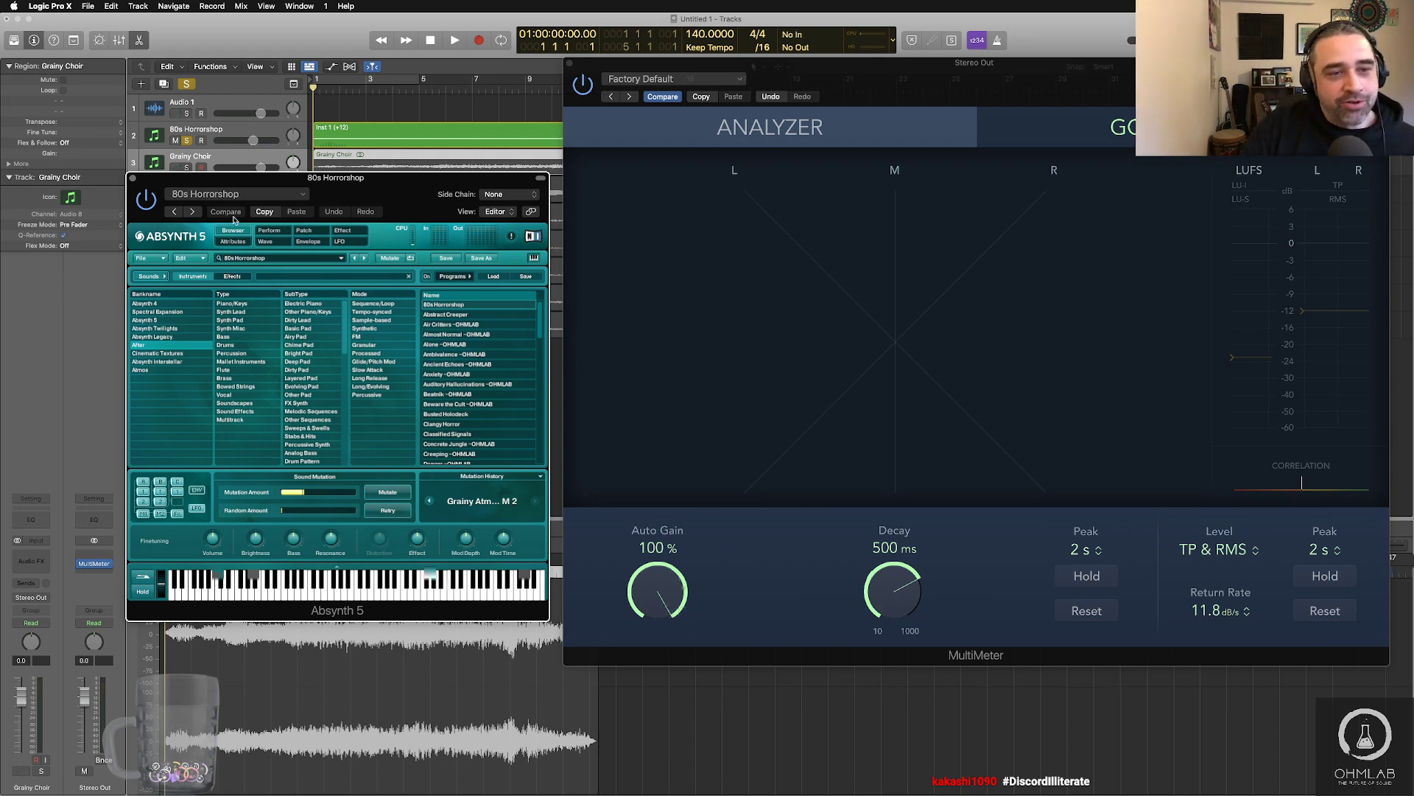
left_click_drag(329, 186, 435, 105)
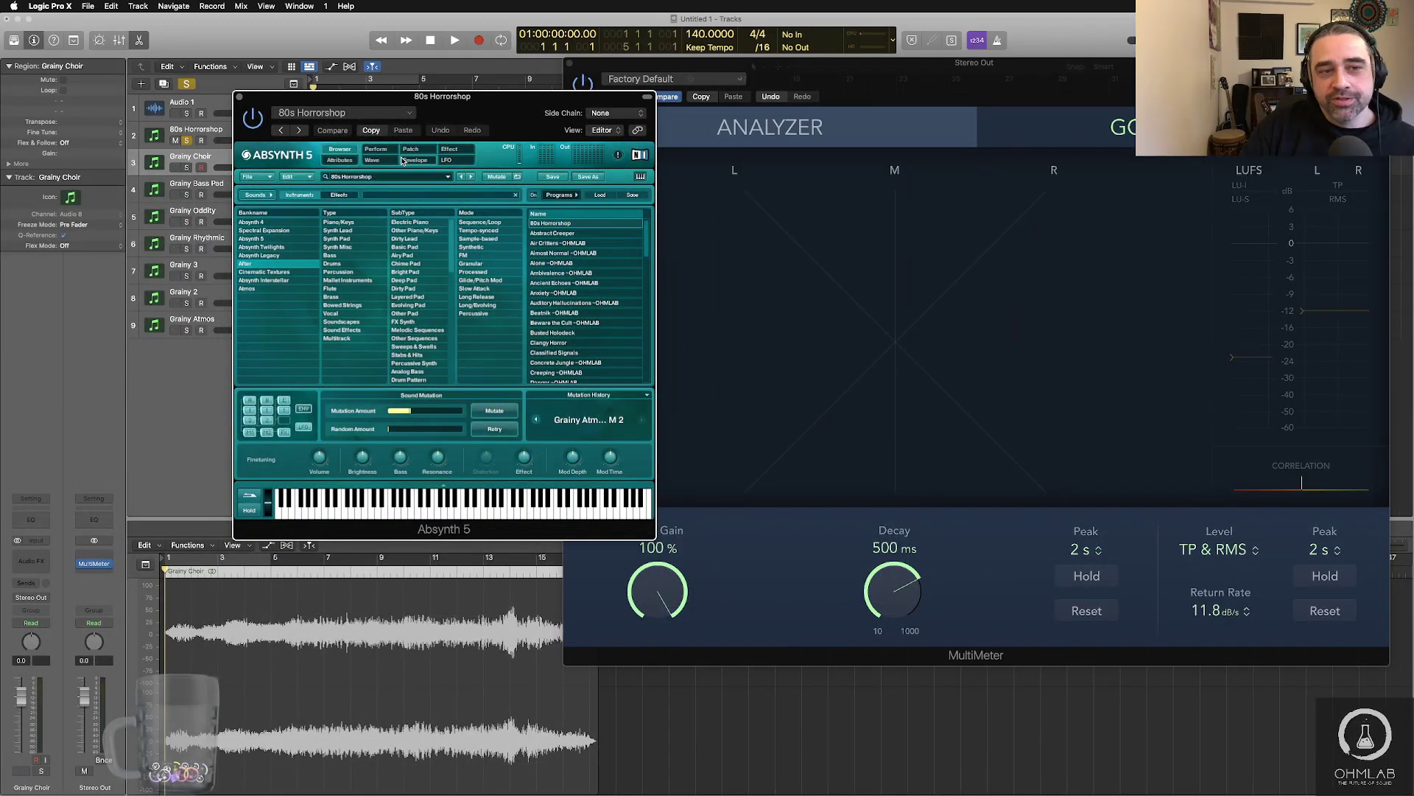
left_click(373, 160)
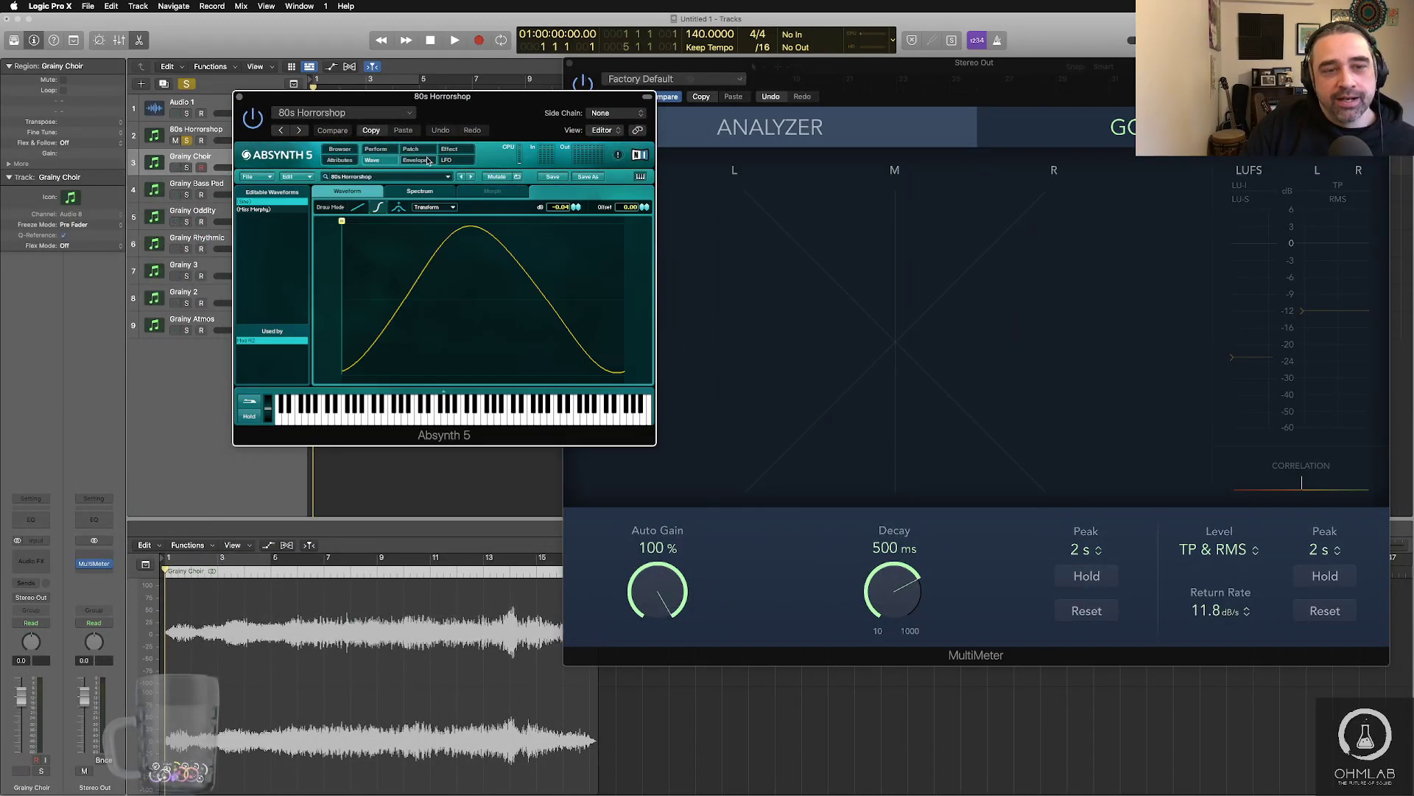
left_click(440, 191)
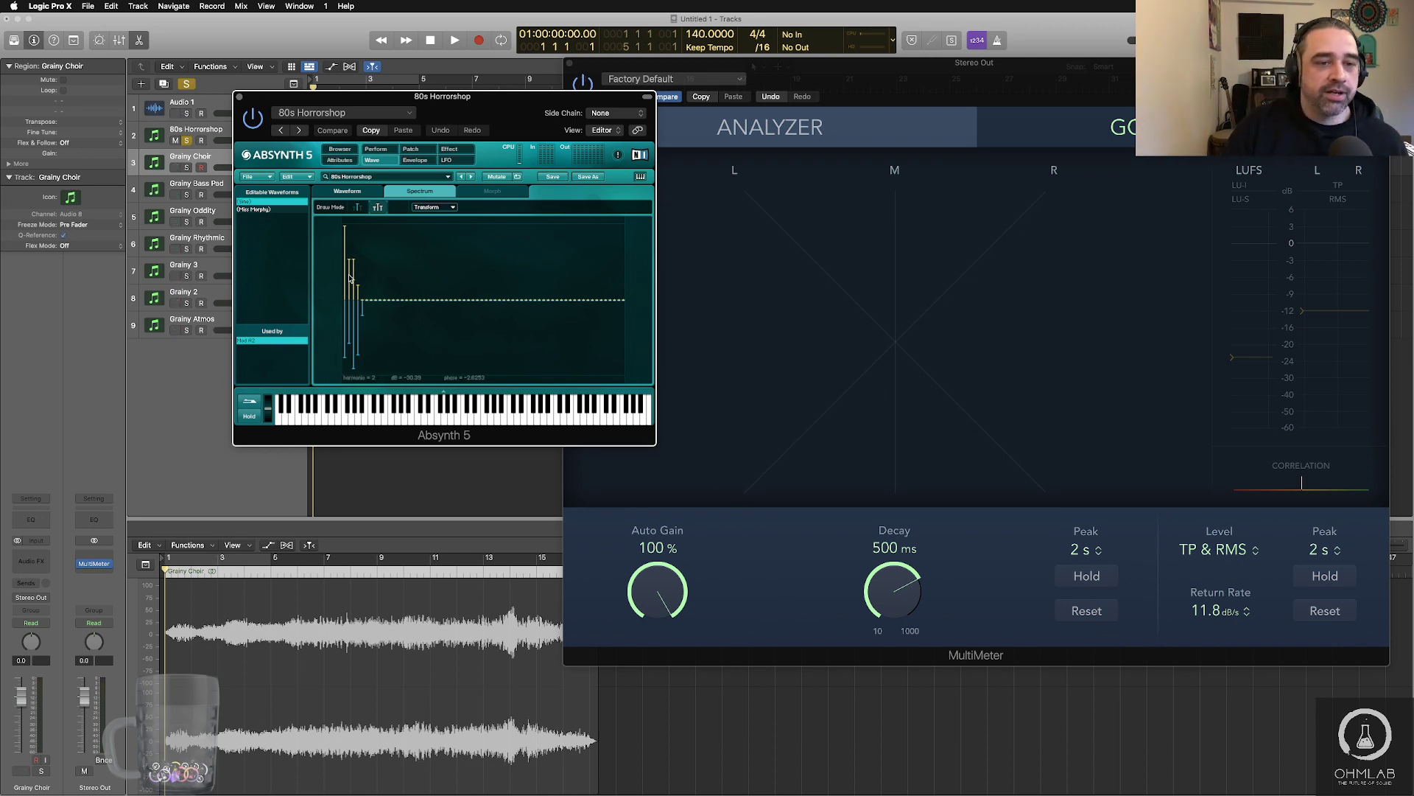
scroll(350, 278, "up", 5)
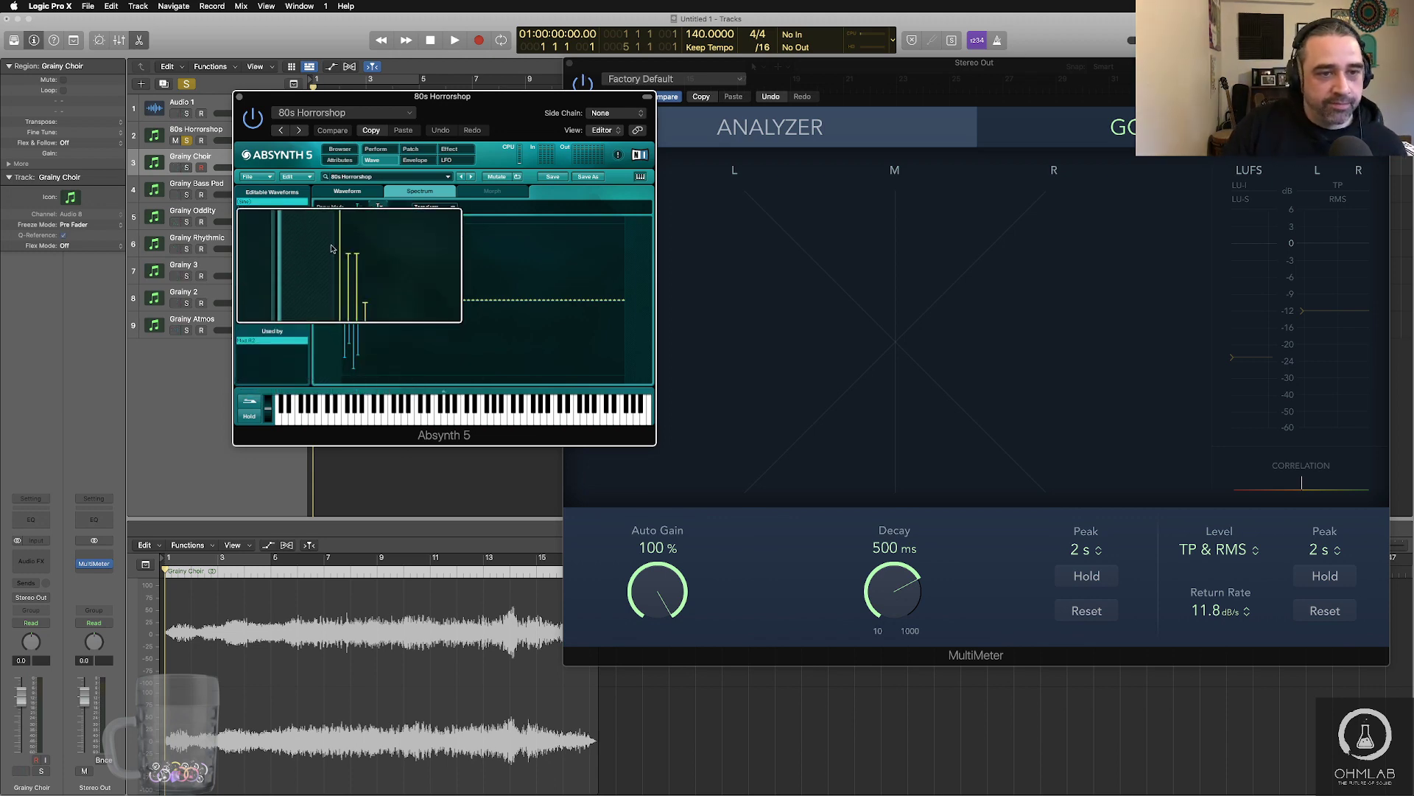
scroll(350, 224, "down", 5)
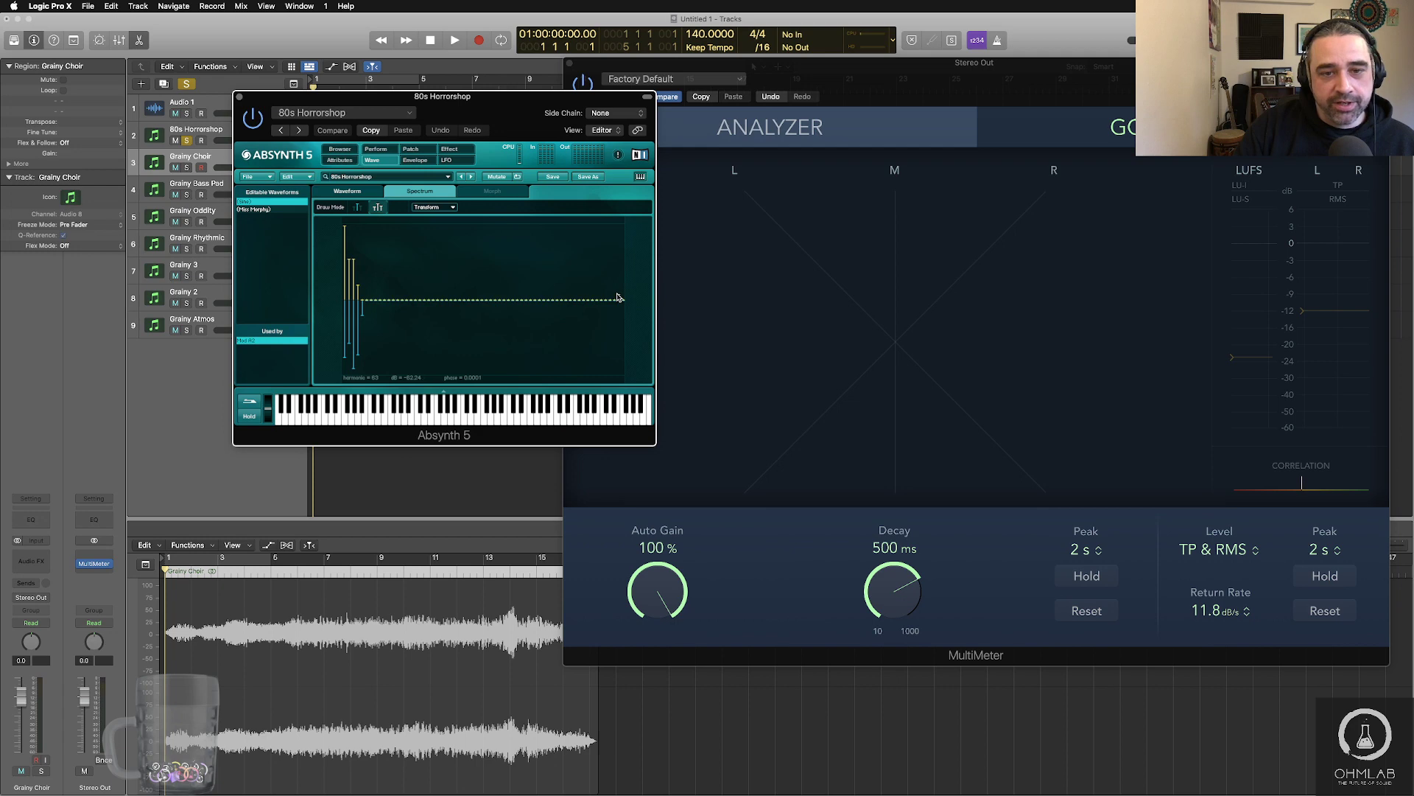
- Draw in the highest harmonics at the far end of the waveform's spectrum and pull them back down to zero
mouse_move(618, 278)
left_mouse_down()
mouse_move(622, 225)
mouse_move(613, 252)
left_mouse_up()
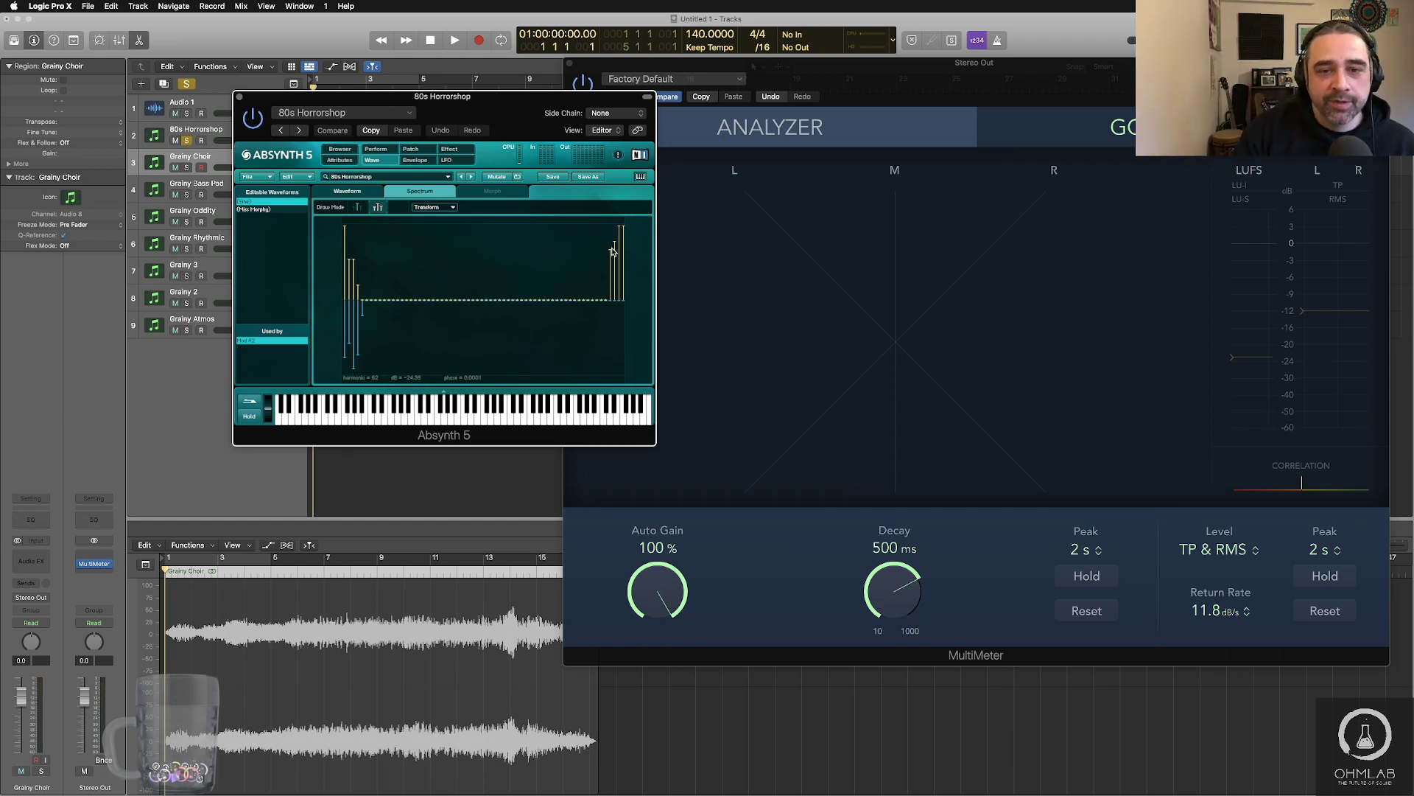
left_click_drag(611, 258, 613, 302)
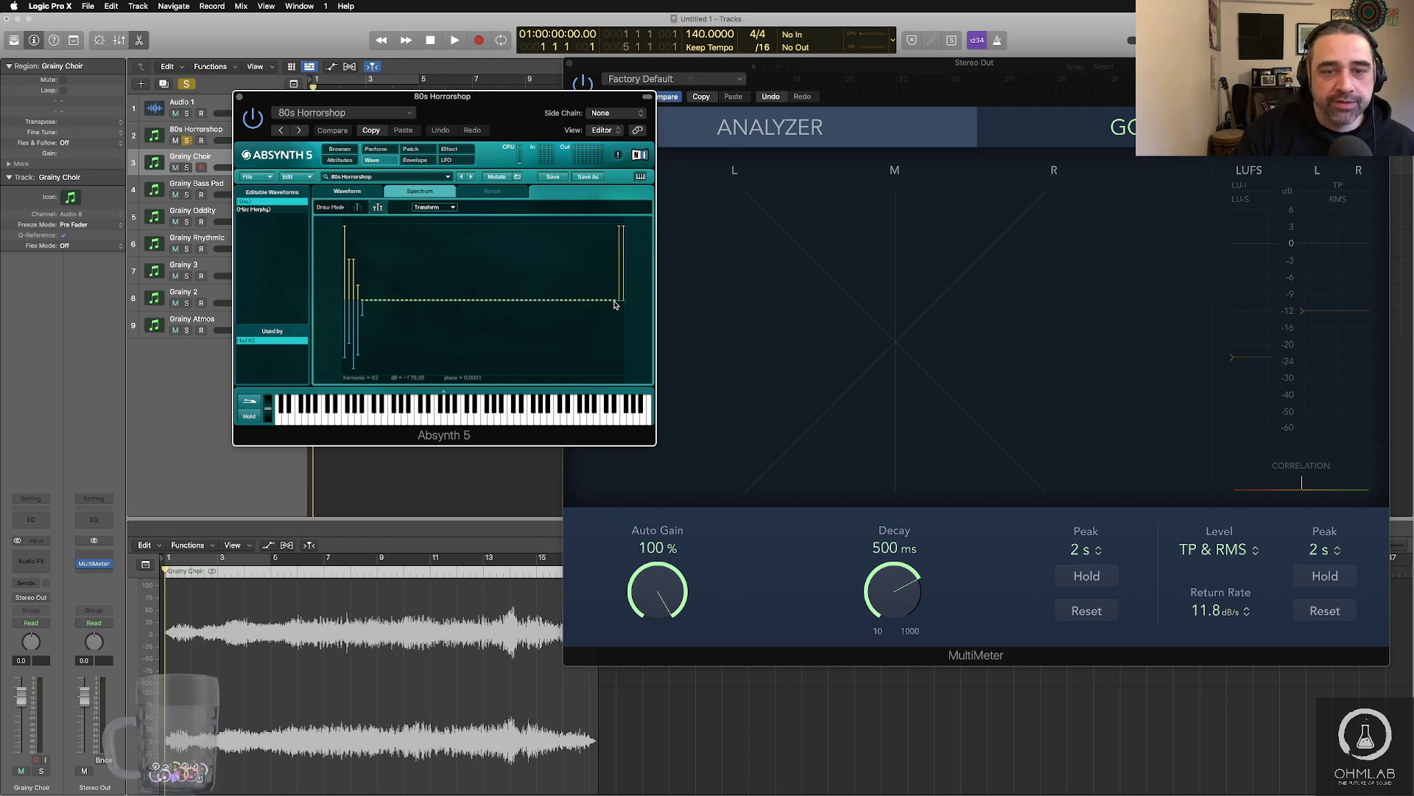
left_click_drag(621, 230, 623, 306)
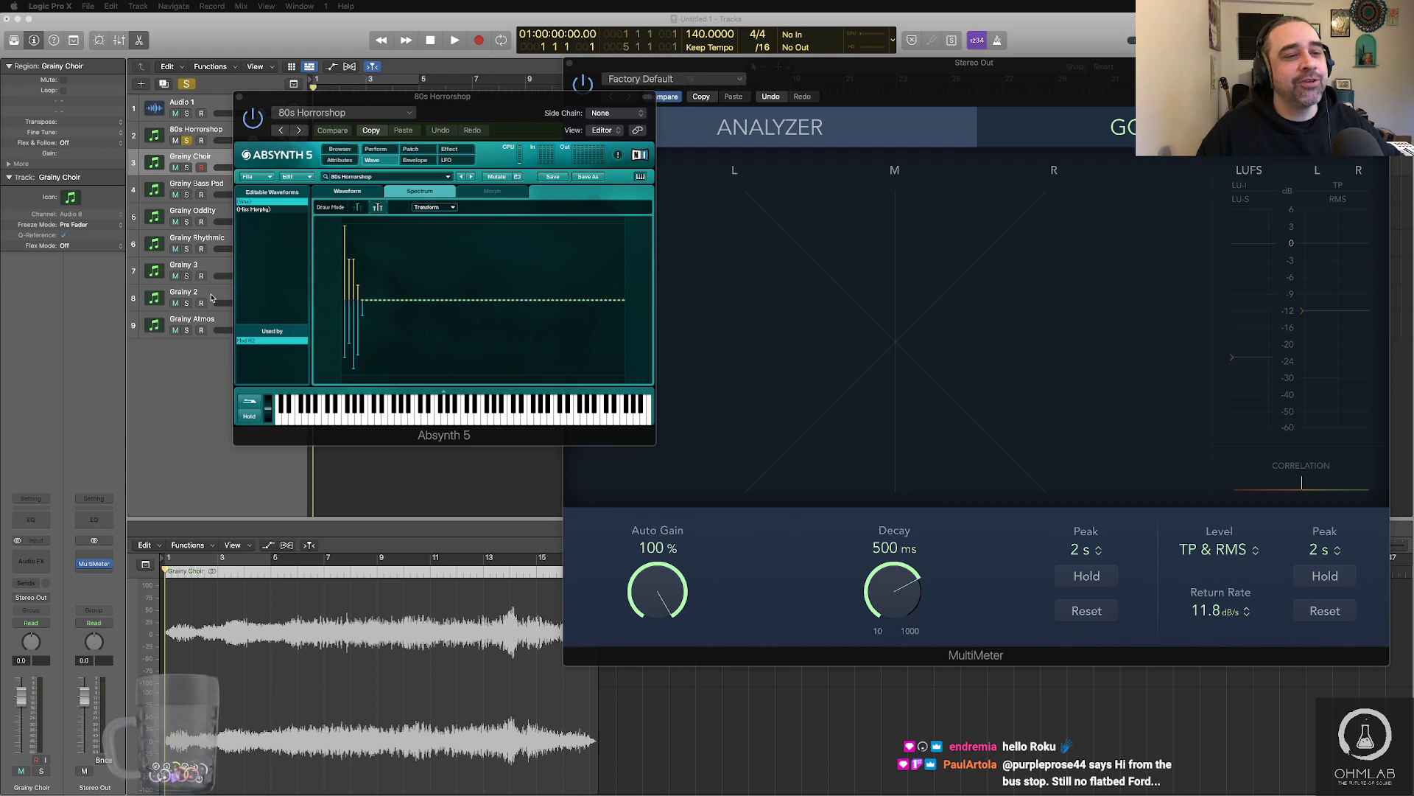
- Switch to Discord and browse the music links shared in the OhmLab server's public-feedback channel
left_click_drag(290, 104, 455, 255)
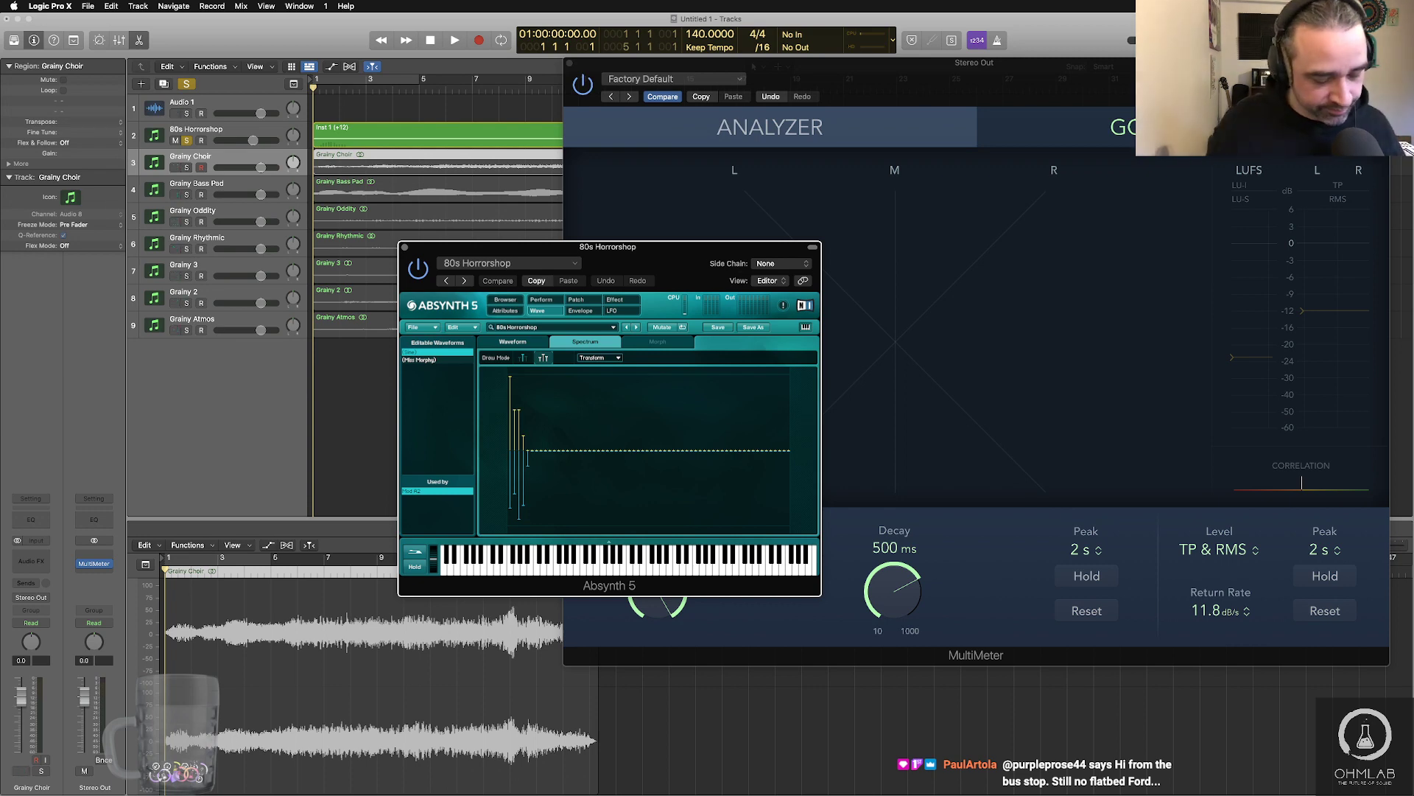
key("super+Tab")
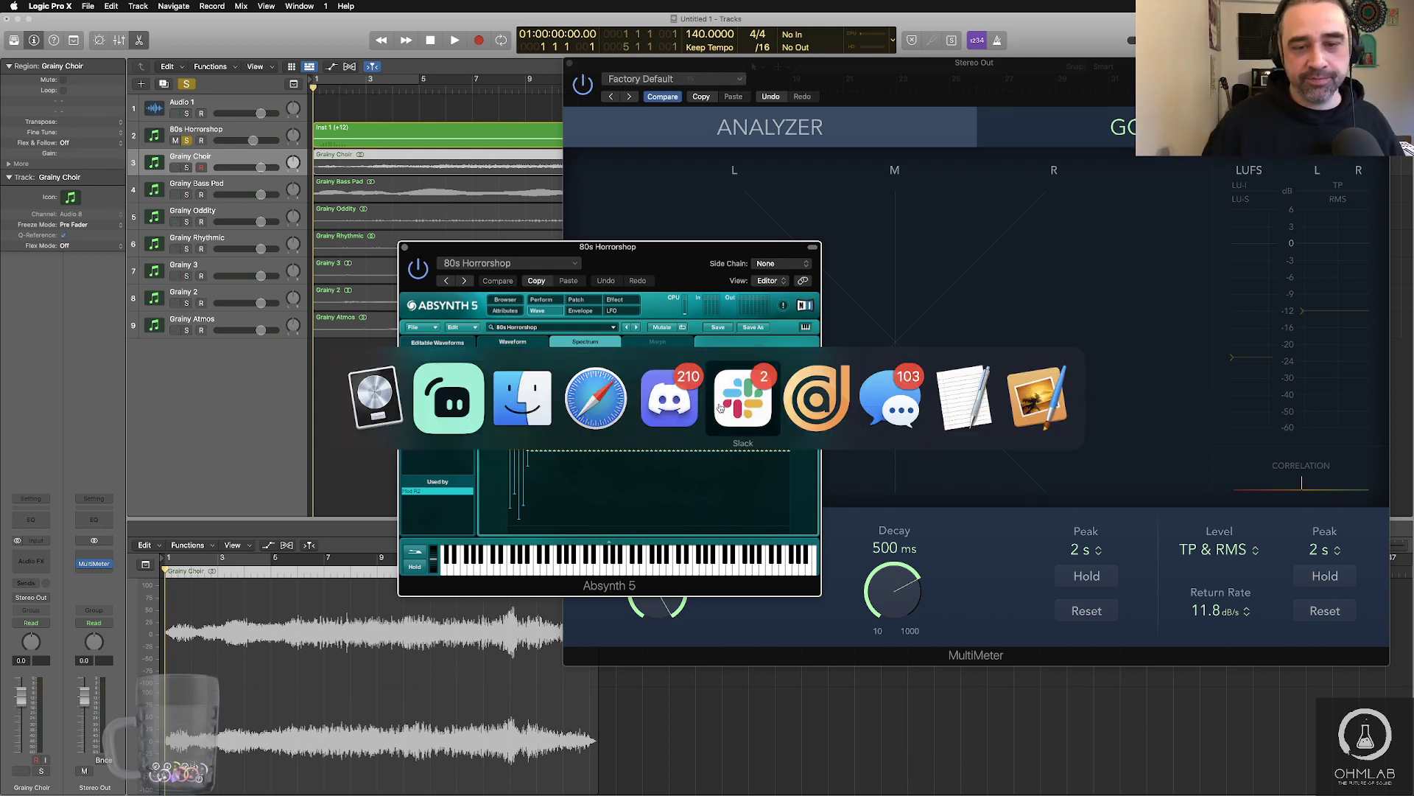
left_click(678, 404)
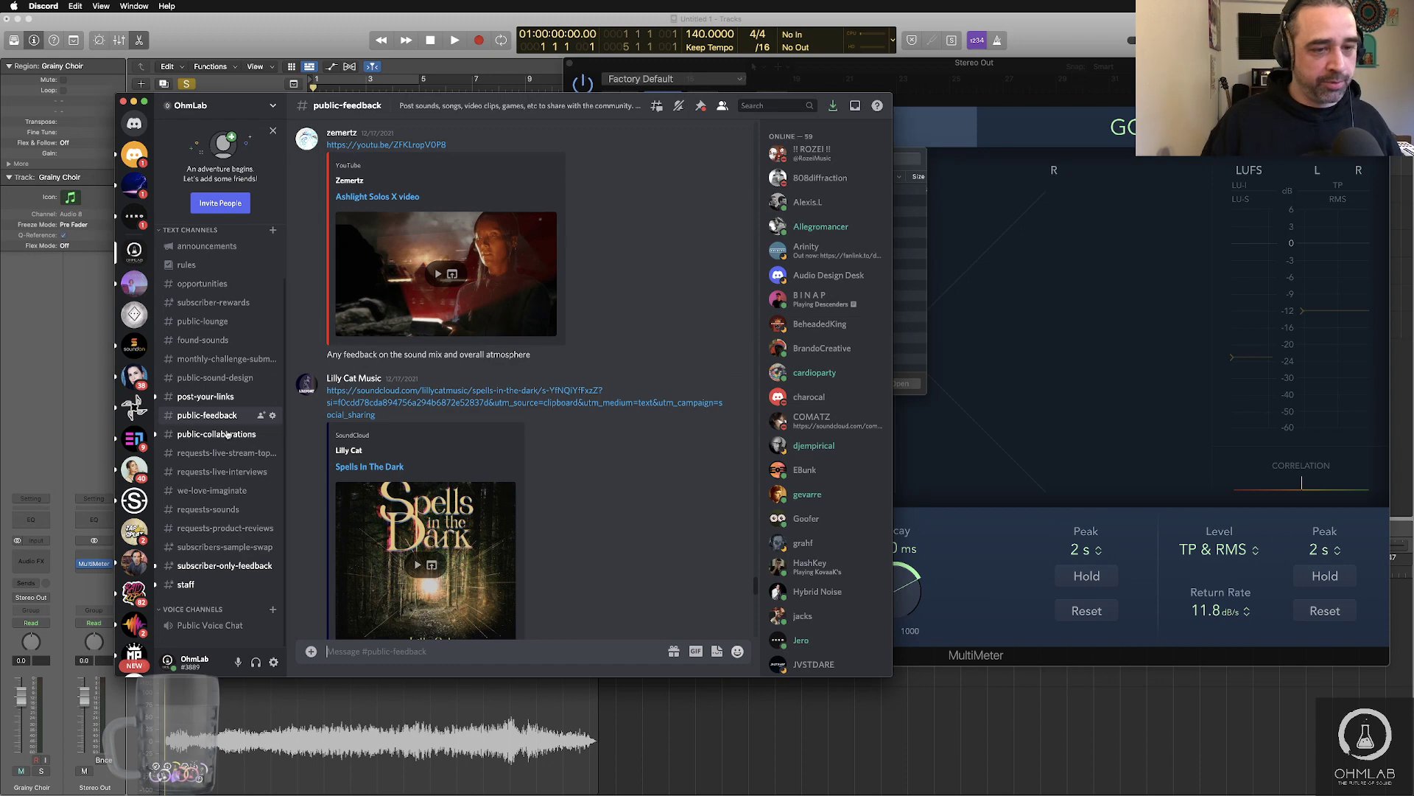
scroll(630, 483, "down", 10)
scroll(631, 484, "up", 4)
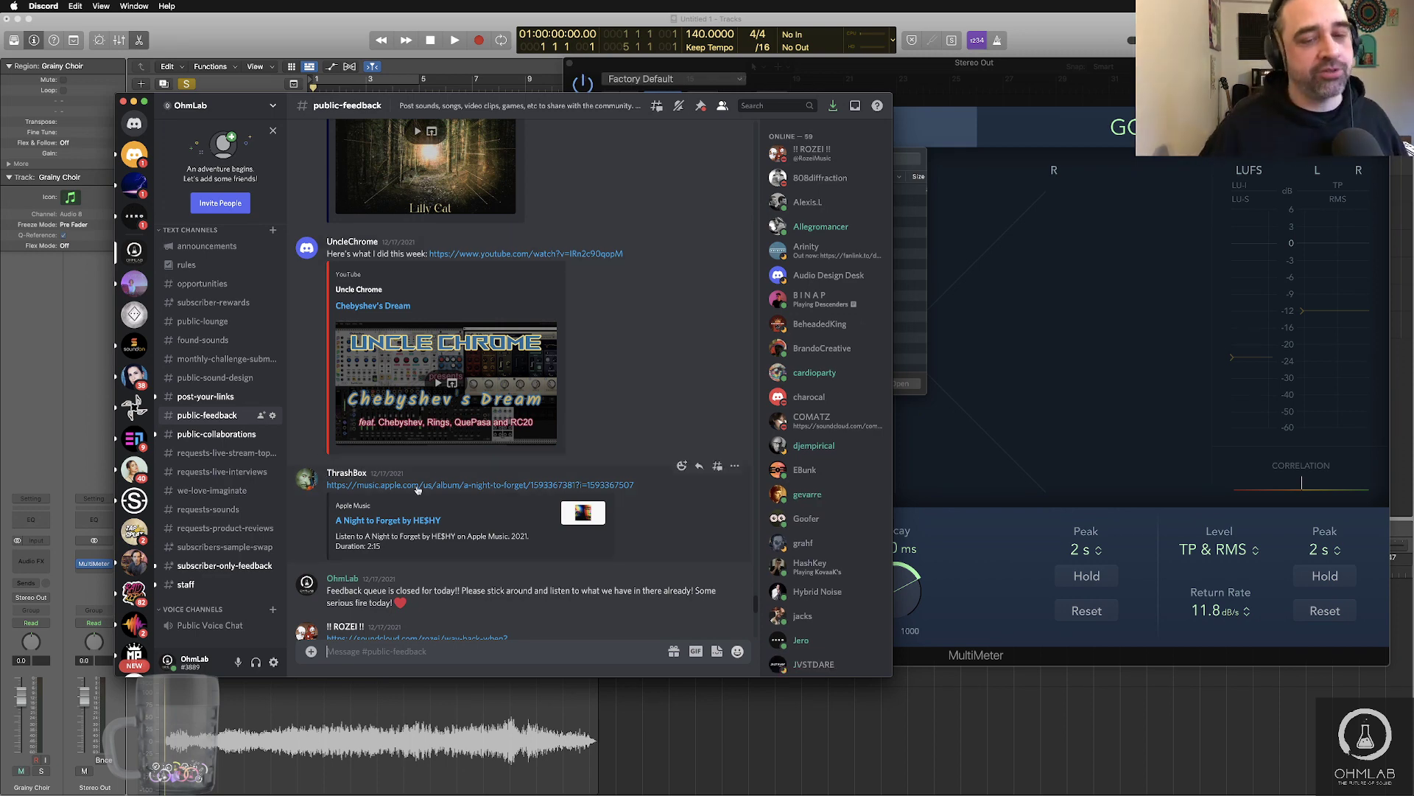
scroll(434, 498, "down", 5)
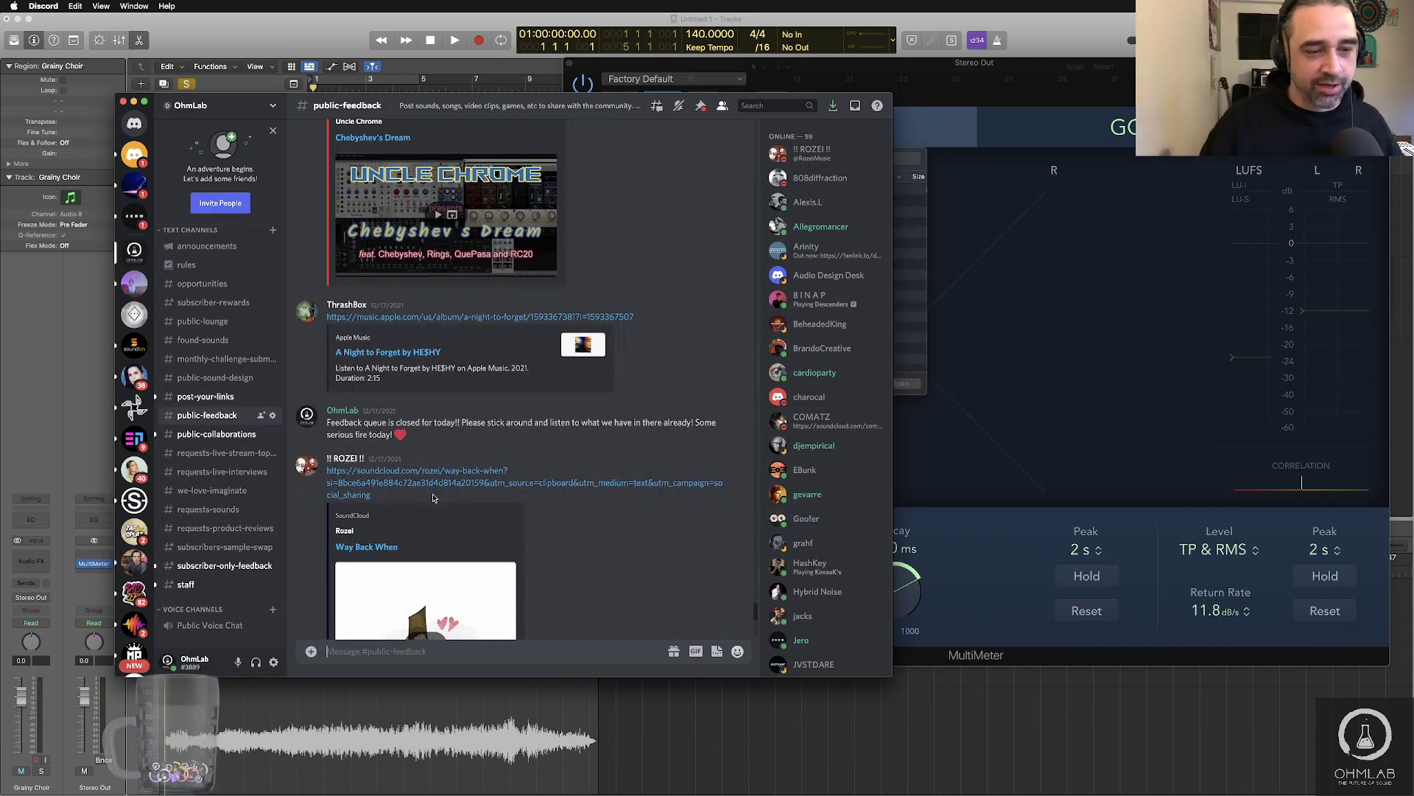
scroll(433, 498, "down", 4)
scroll(433, 498, "up", 8)
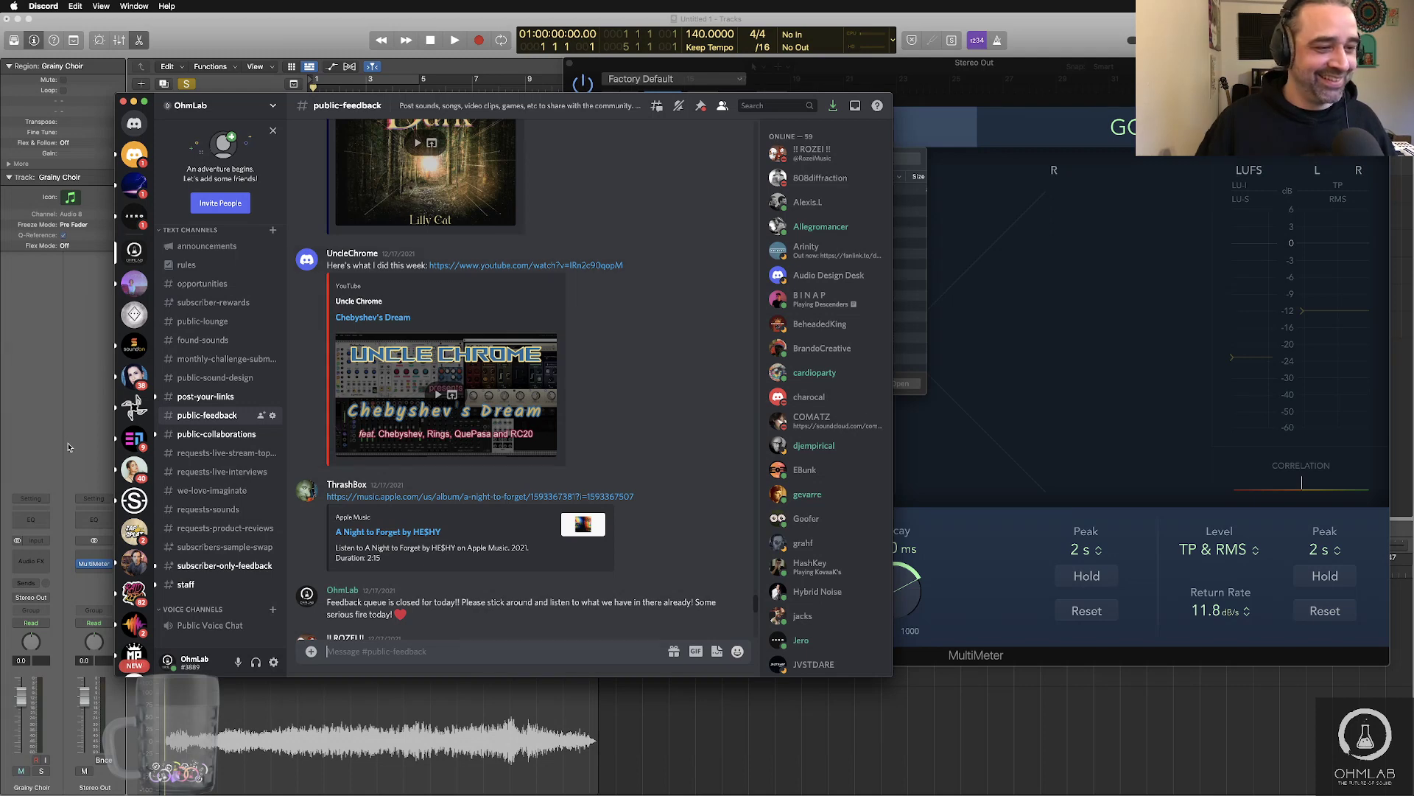
- Return to Logic Pro, select the 80s Horrorshop track to play it, and close the Absynth window
left_click(69, 447)
left_click_drag(540, 252, 558, 223)
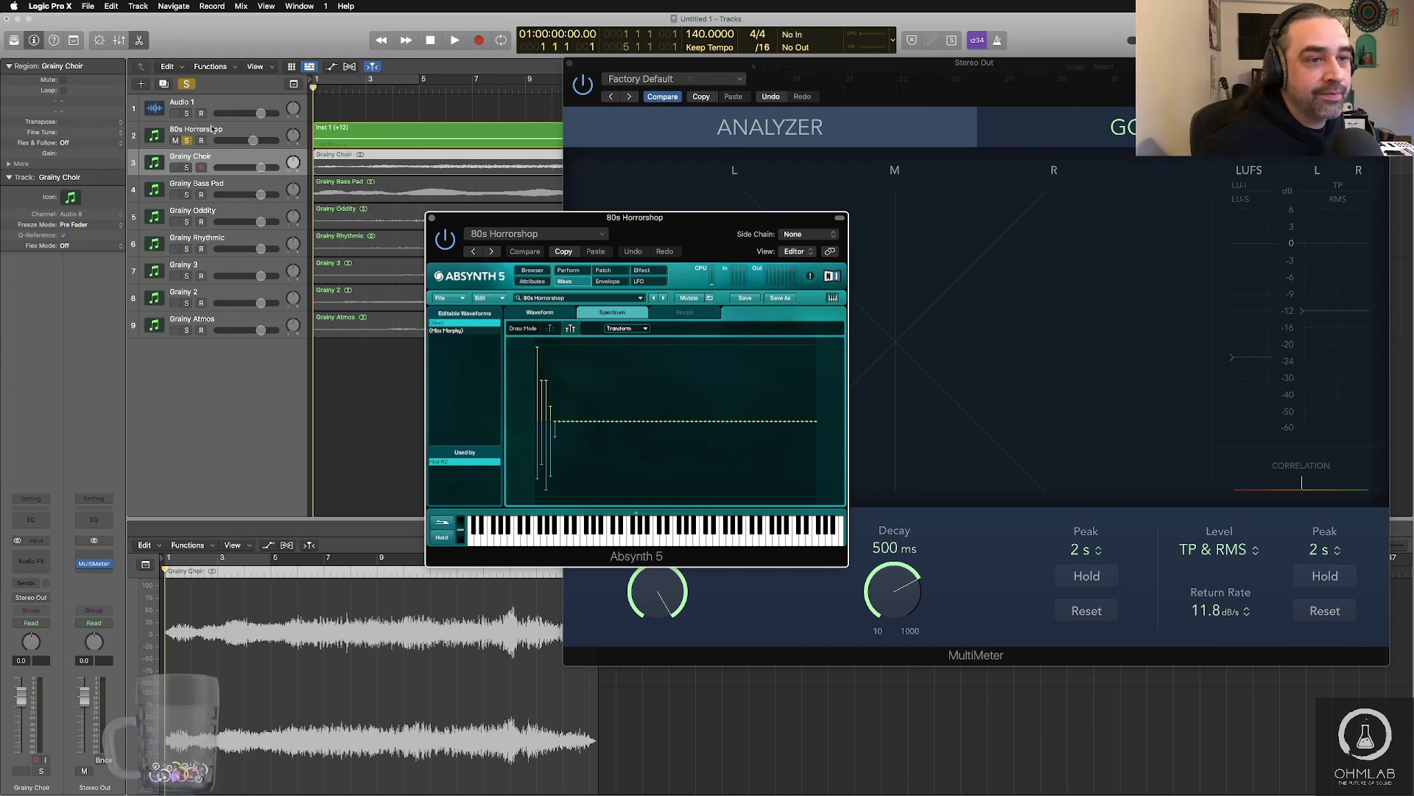
left_click(233, 137)
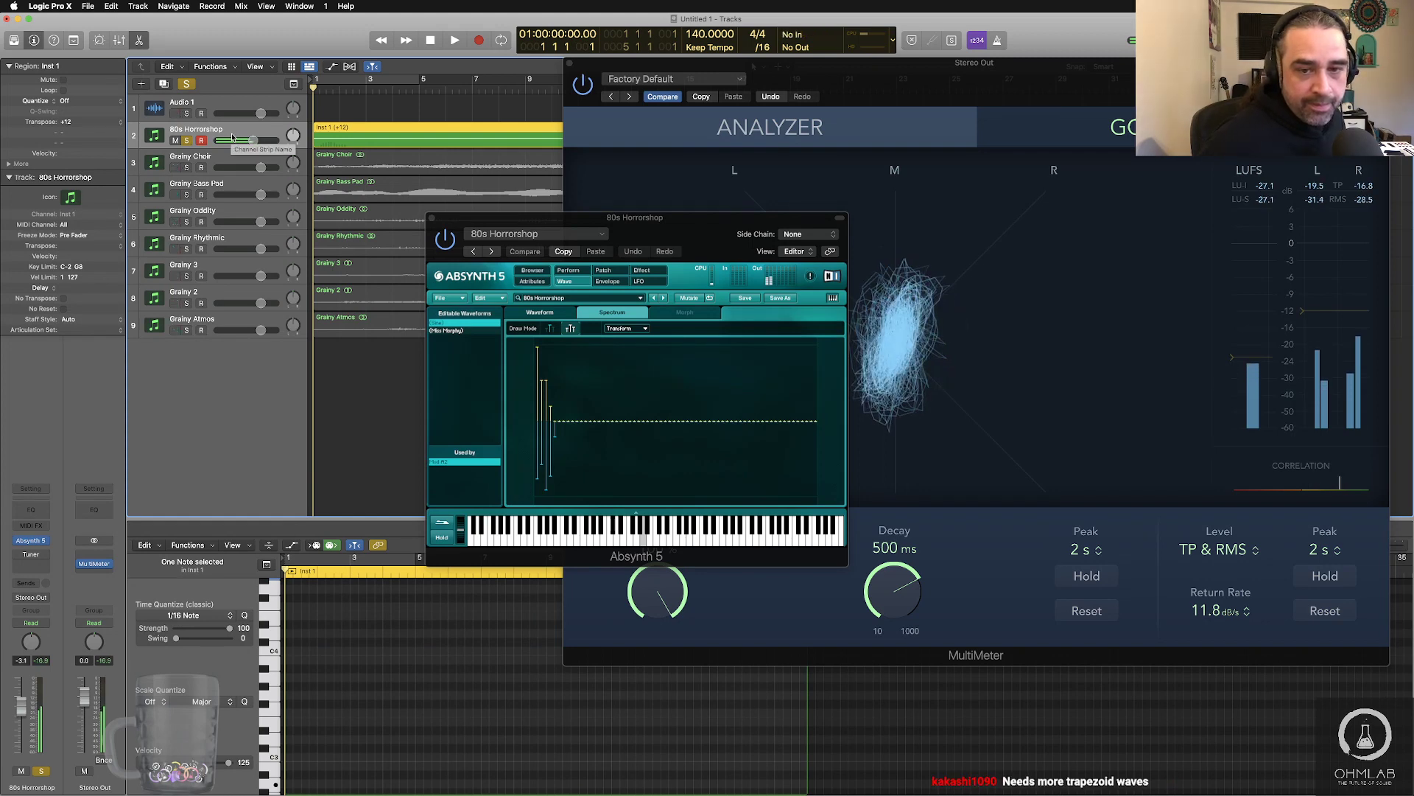
left_click(432, 219)
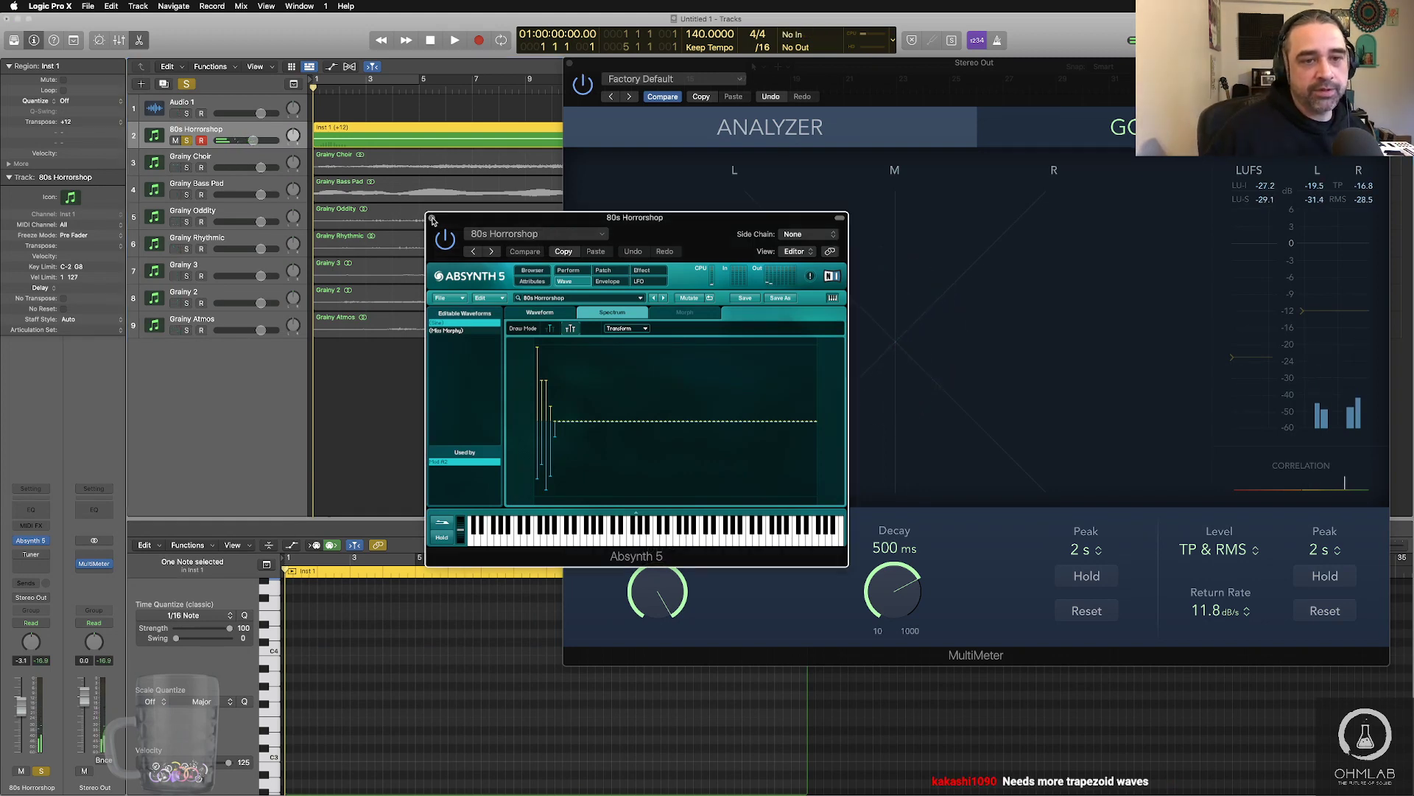
left_click(433, 219)
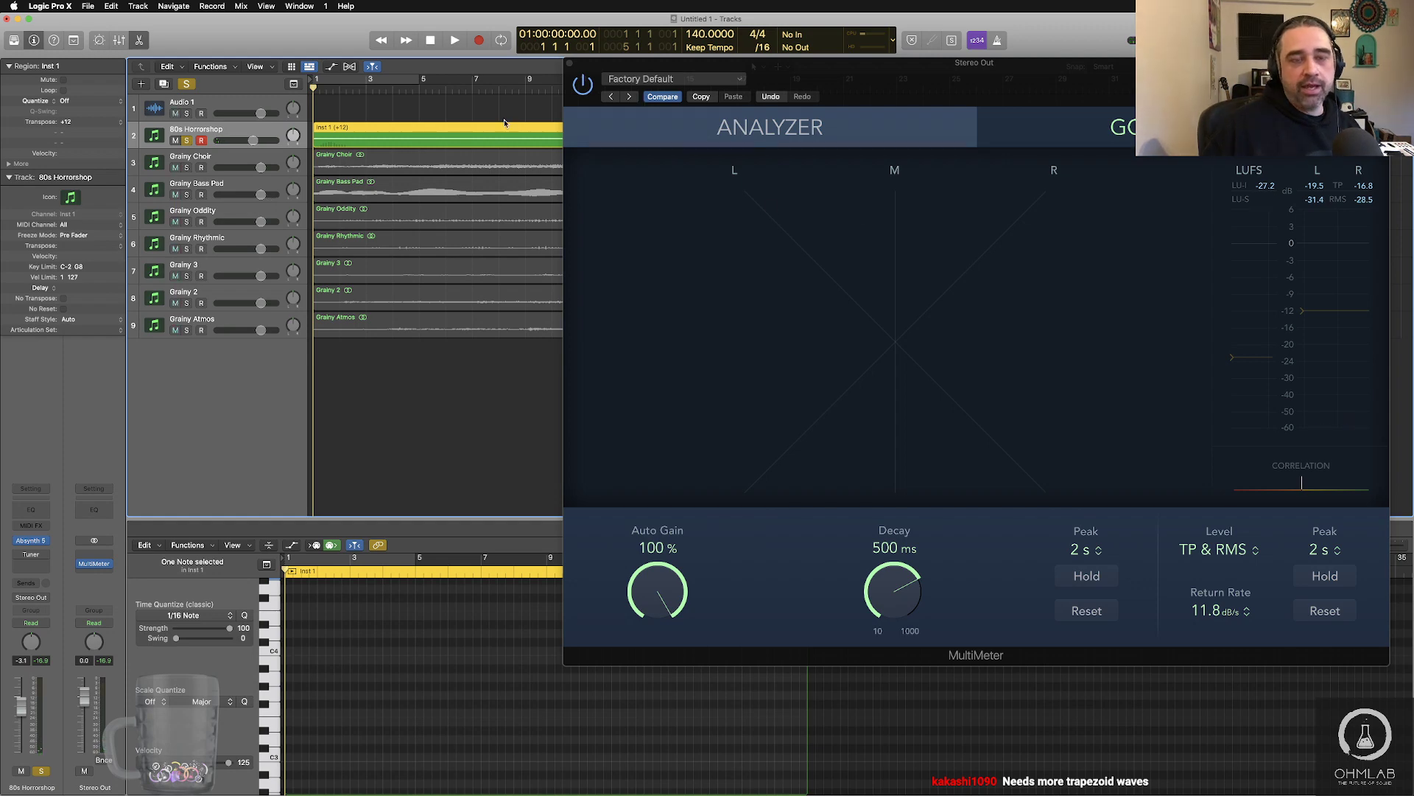
- Add a new software instrument track below Grainy Atmos, solo it, and browse the iZotope Audio Units effects for its channel
double_click(227, 396)
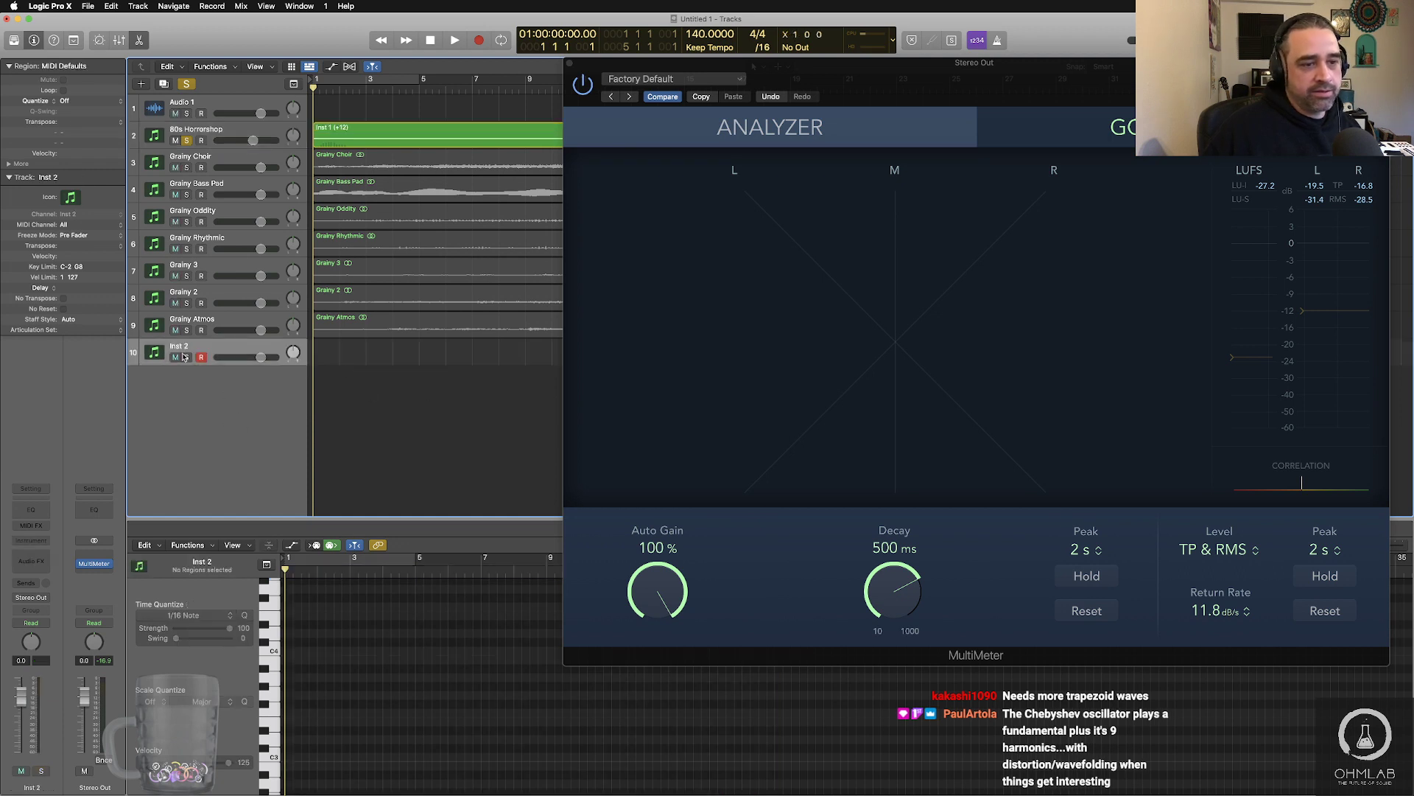
left_click(39, 563)
mouse_move(44, 775)
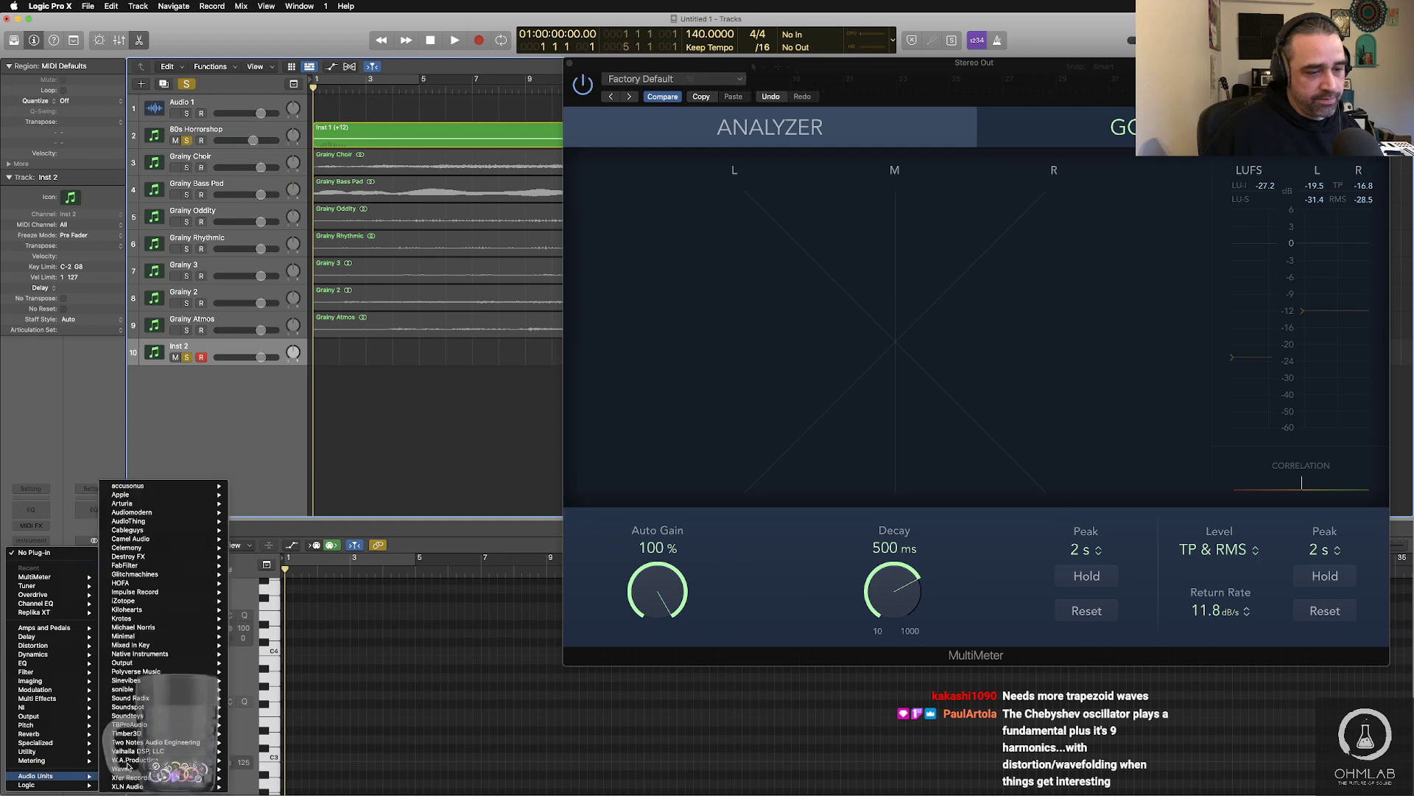
mouse_move(172, 631)
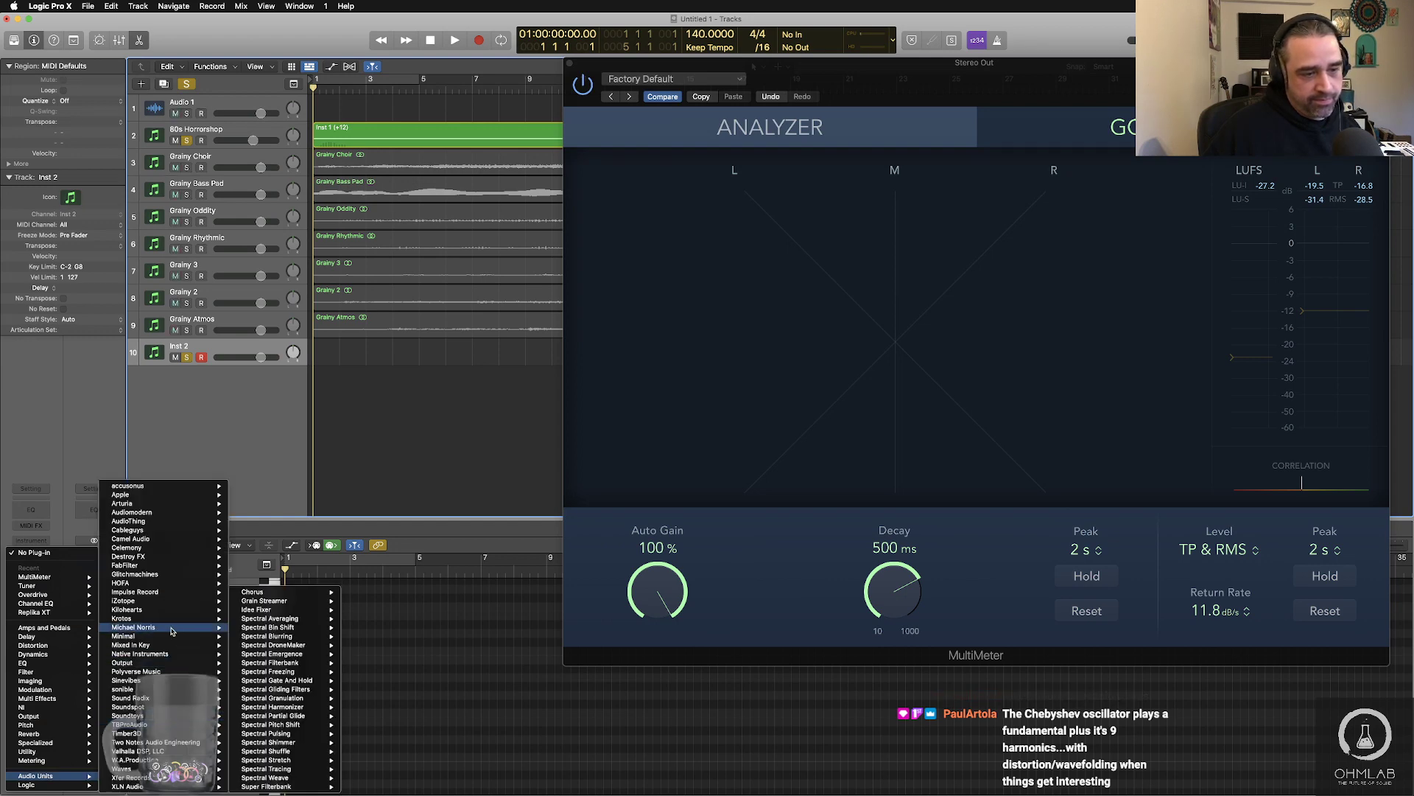
mouse_move(126, 601)
mouse_move(292, 610)
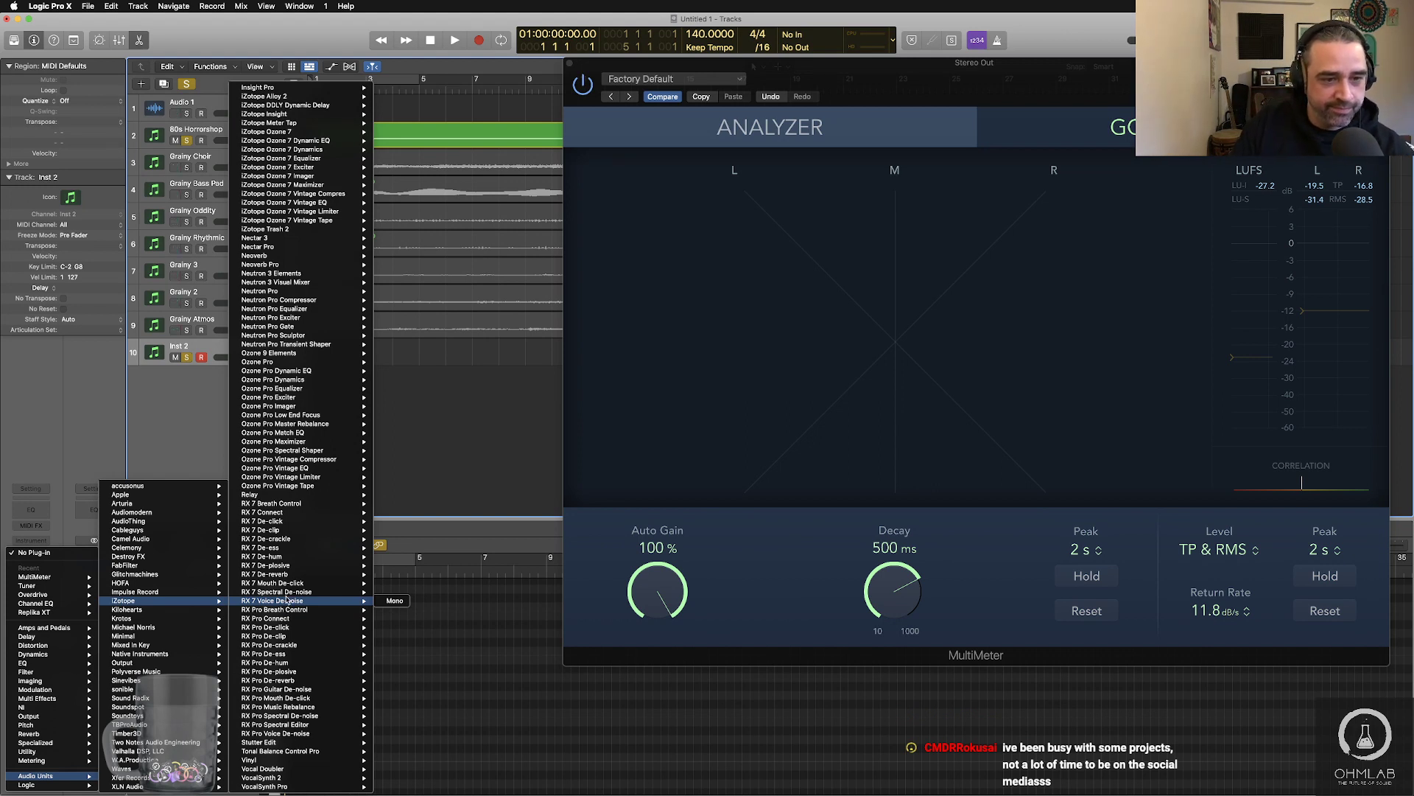
mouse_move(292, 381)
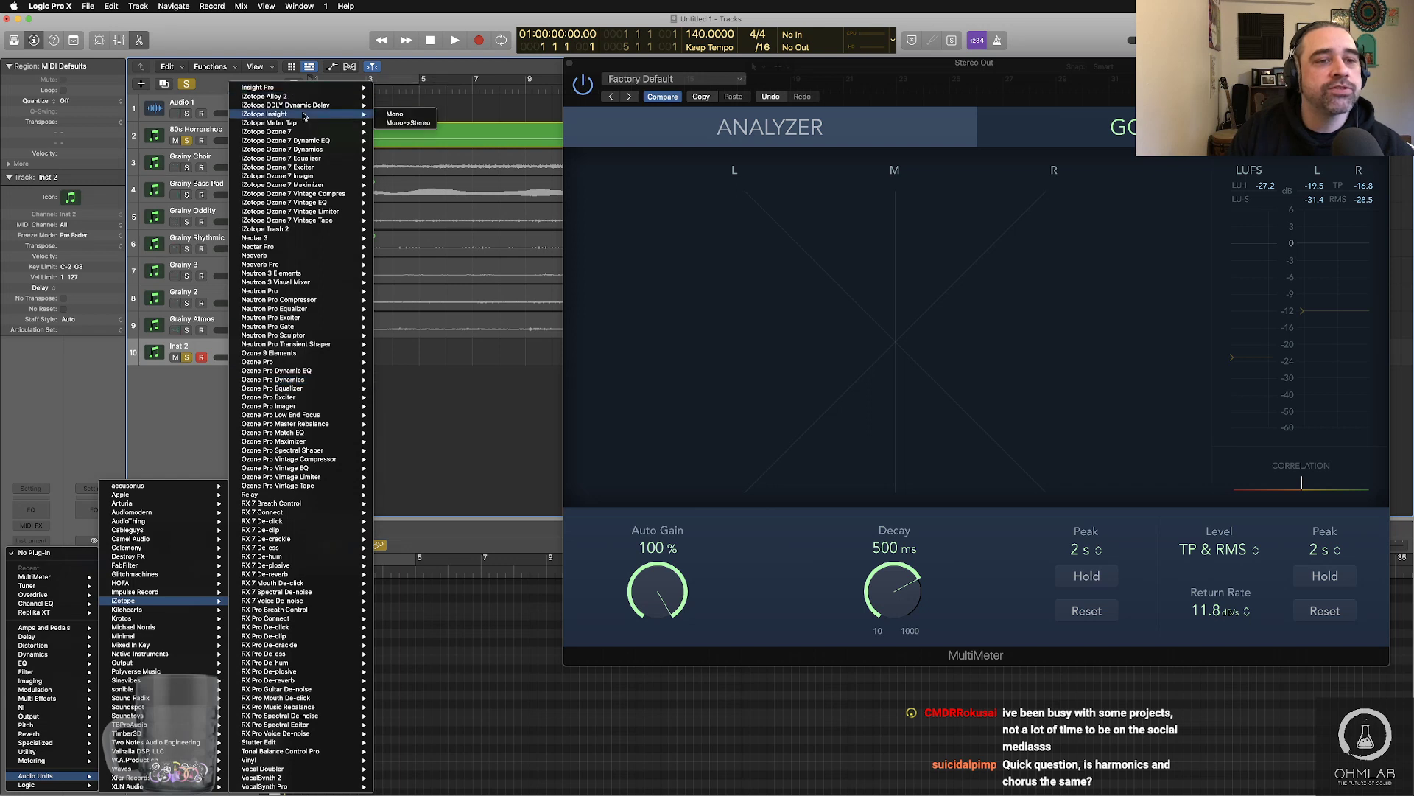
mouse_move(322, 204)
mouse_move(309, 90)
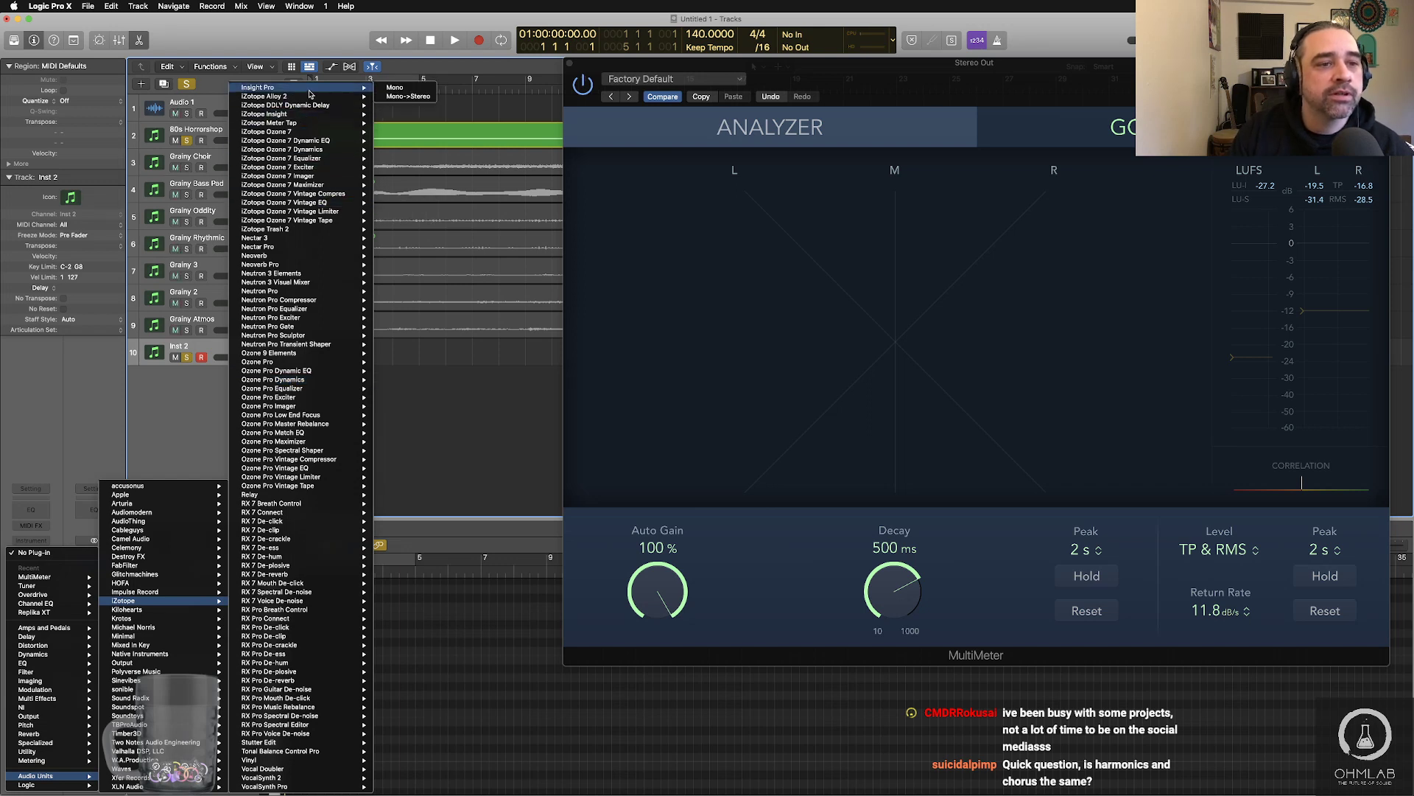
- Insert the iZotope Insight Pro plug-in as Mono->Stereo on the Inst 2 channel and decline sharing usage data
mouse_move(342, 108)
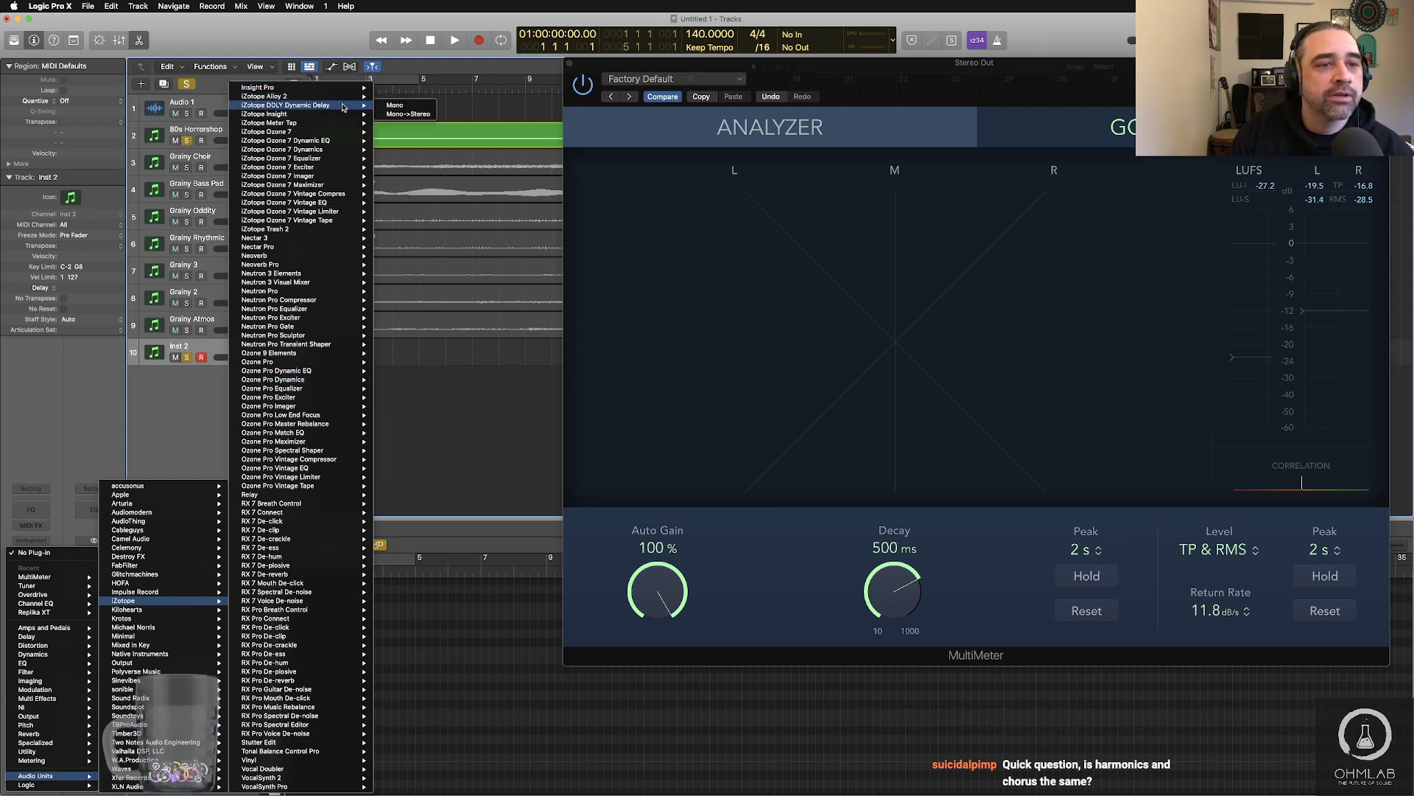
mouse_move(351, 177)
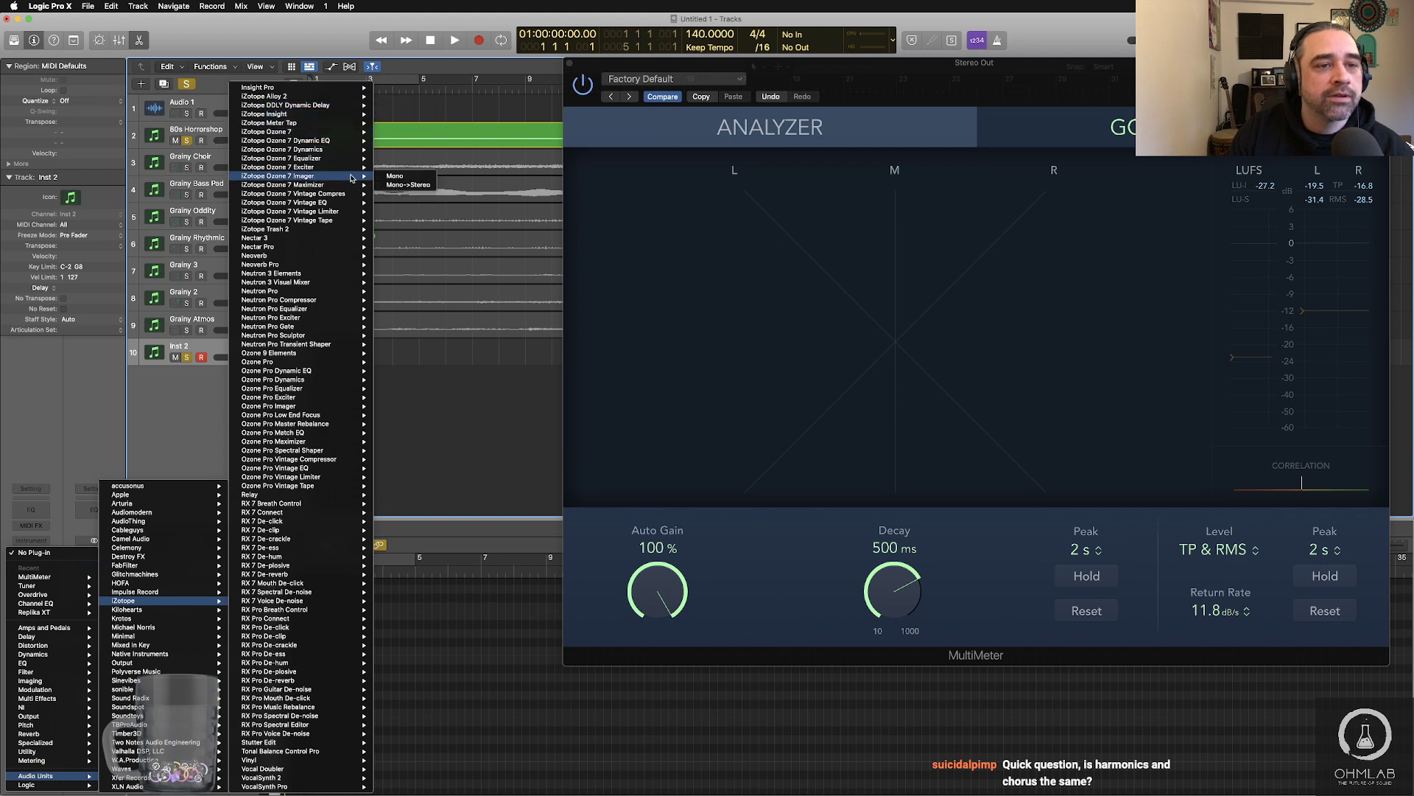
mouse_move(353, 255)
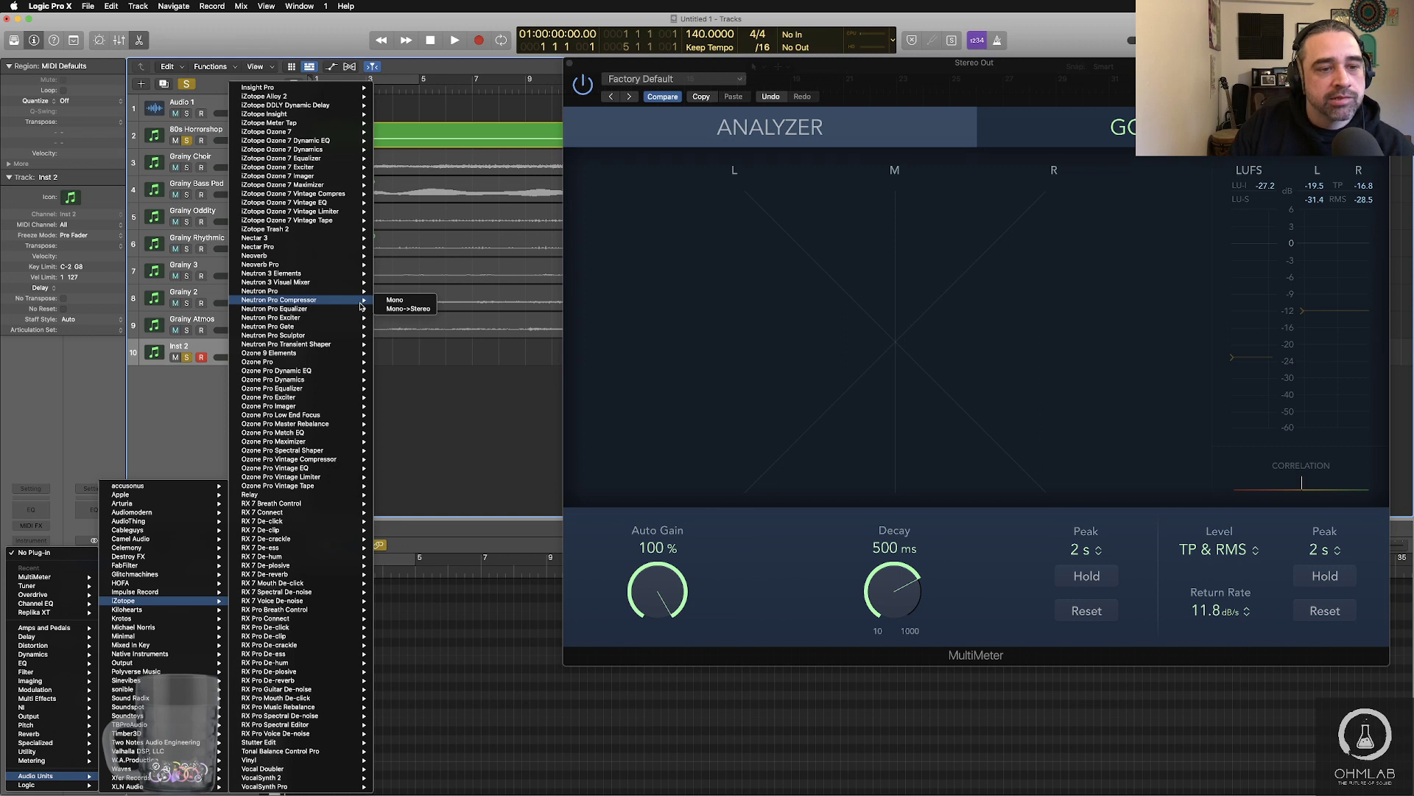
mouse_move(360, 329)
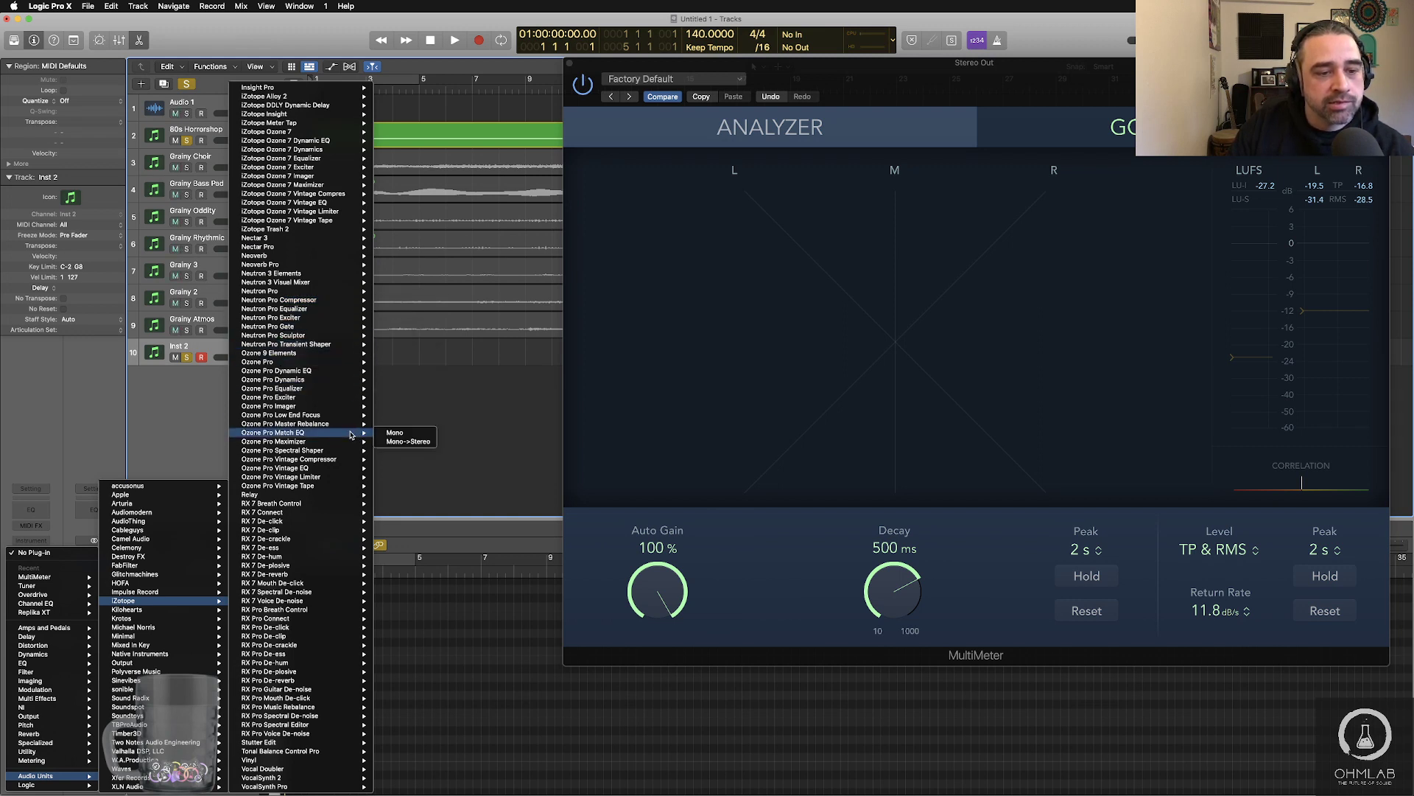
mouse_move(351, 461)
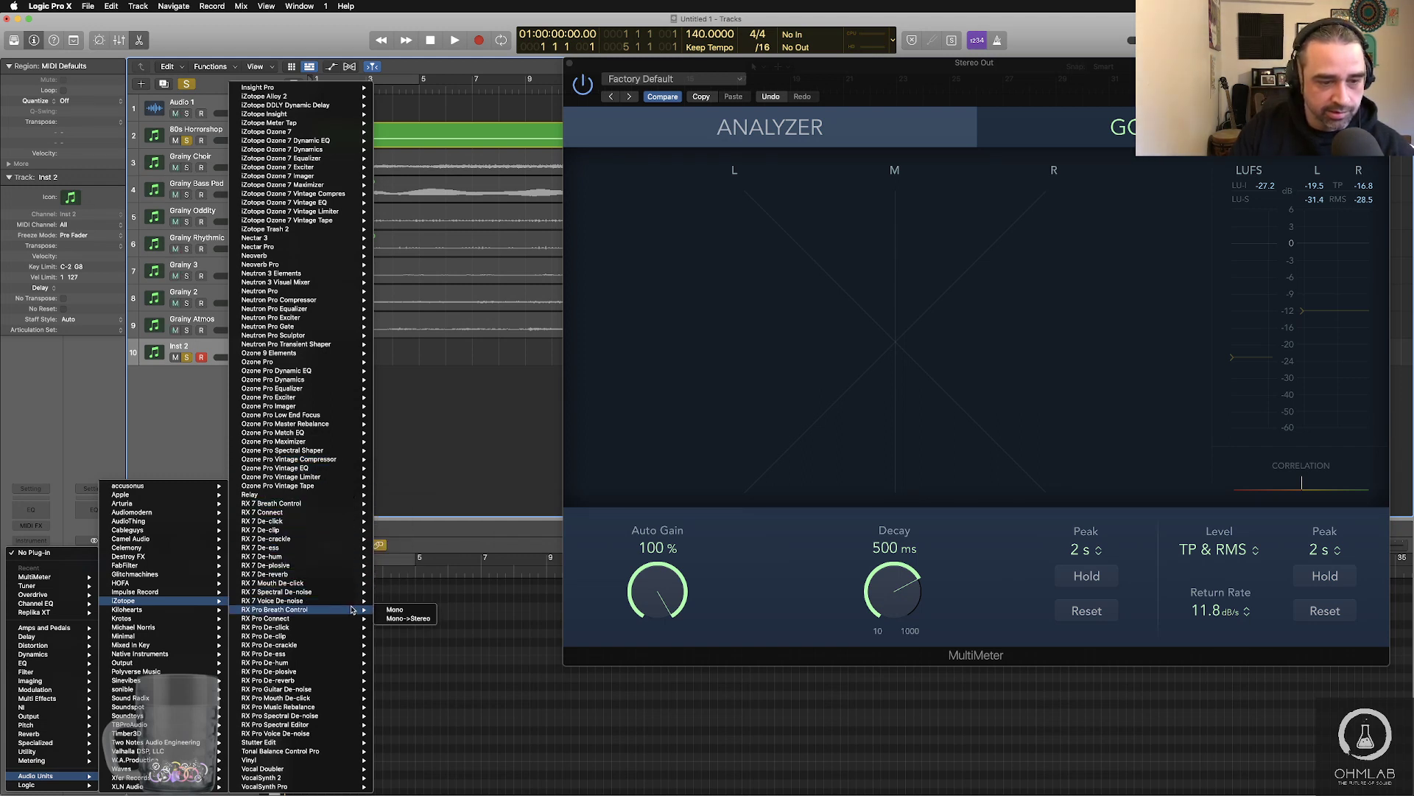
mouse_move(346, 691)
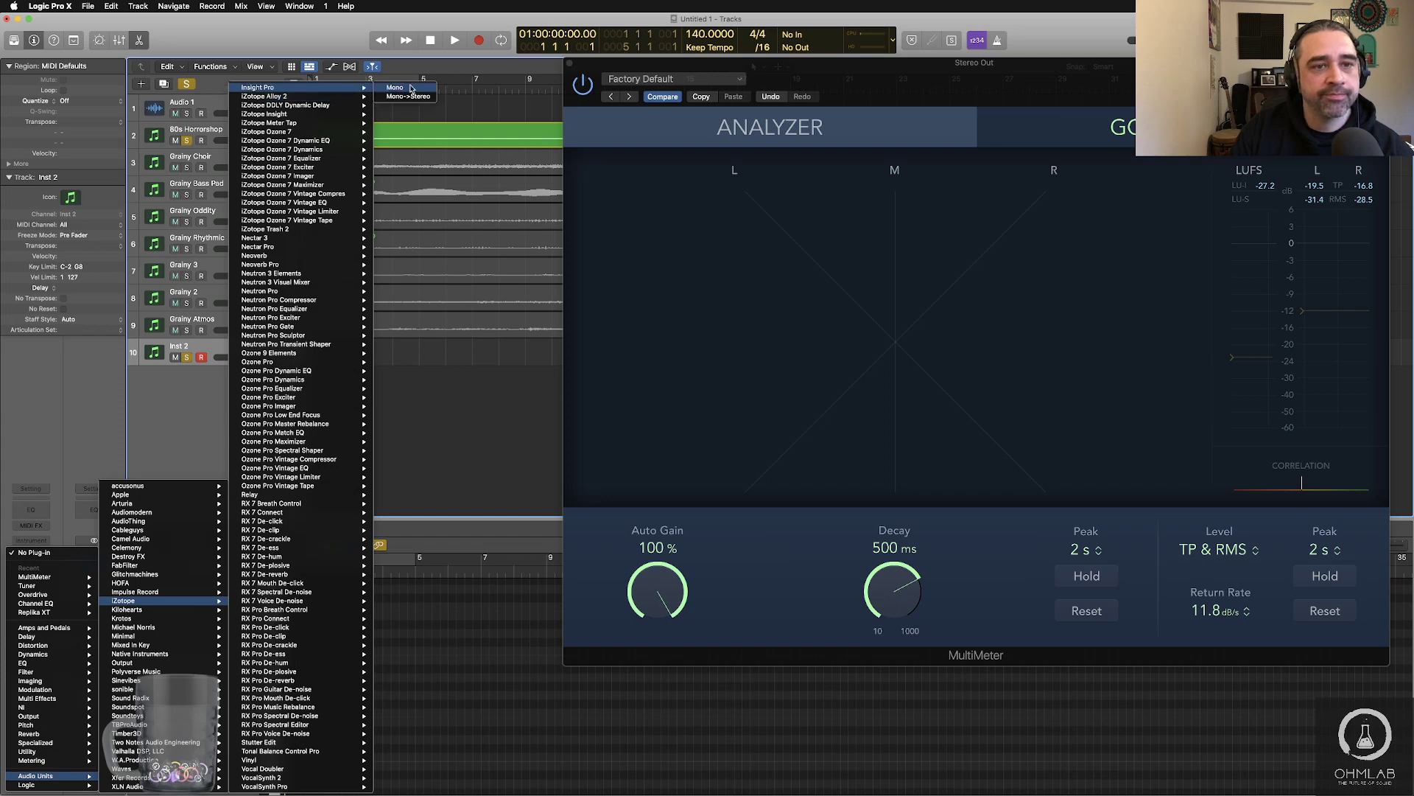
left_click(409, 99)
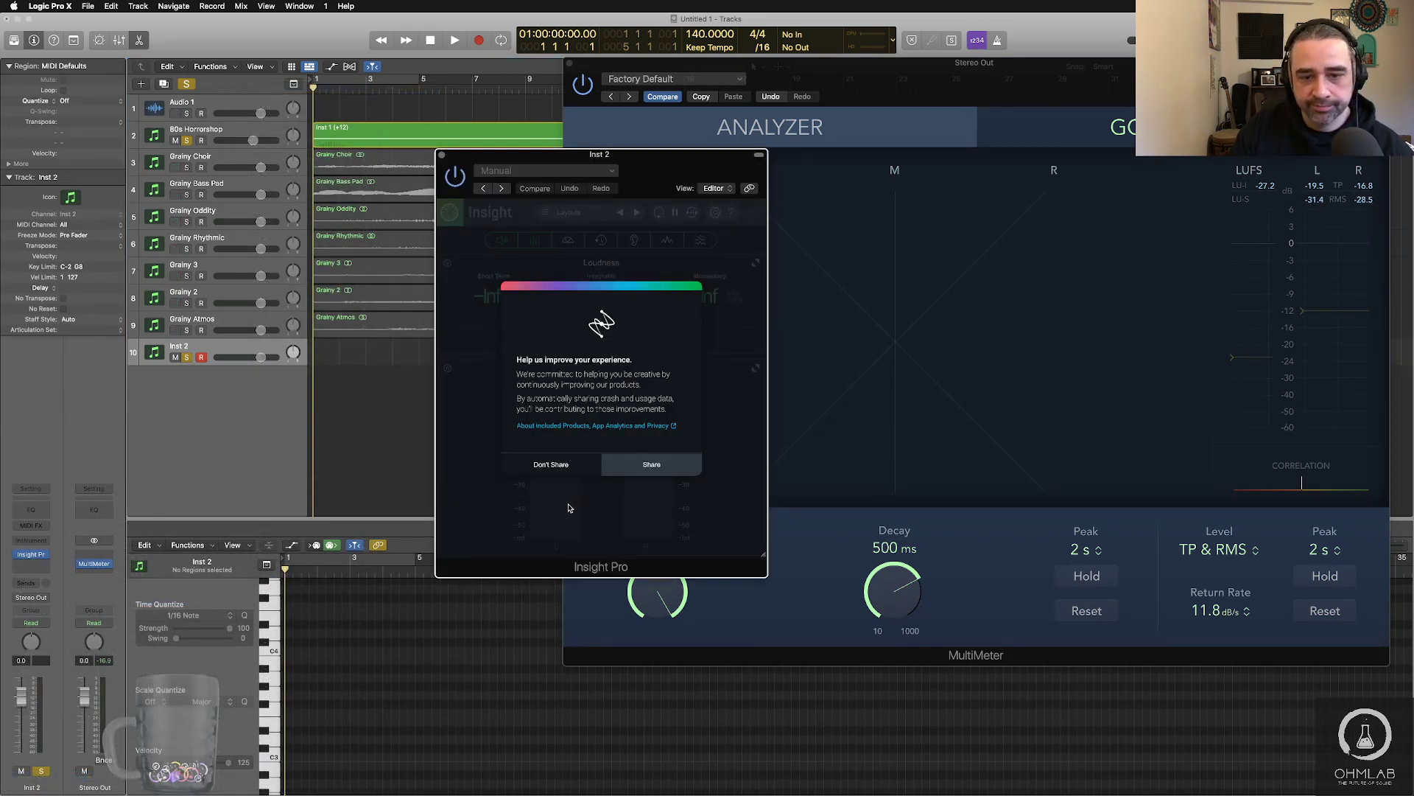
left_click(562, 465)
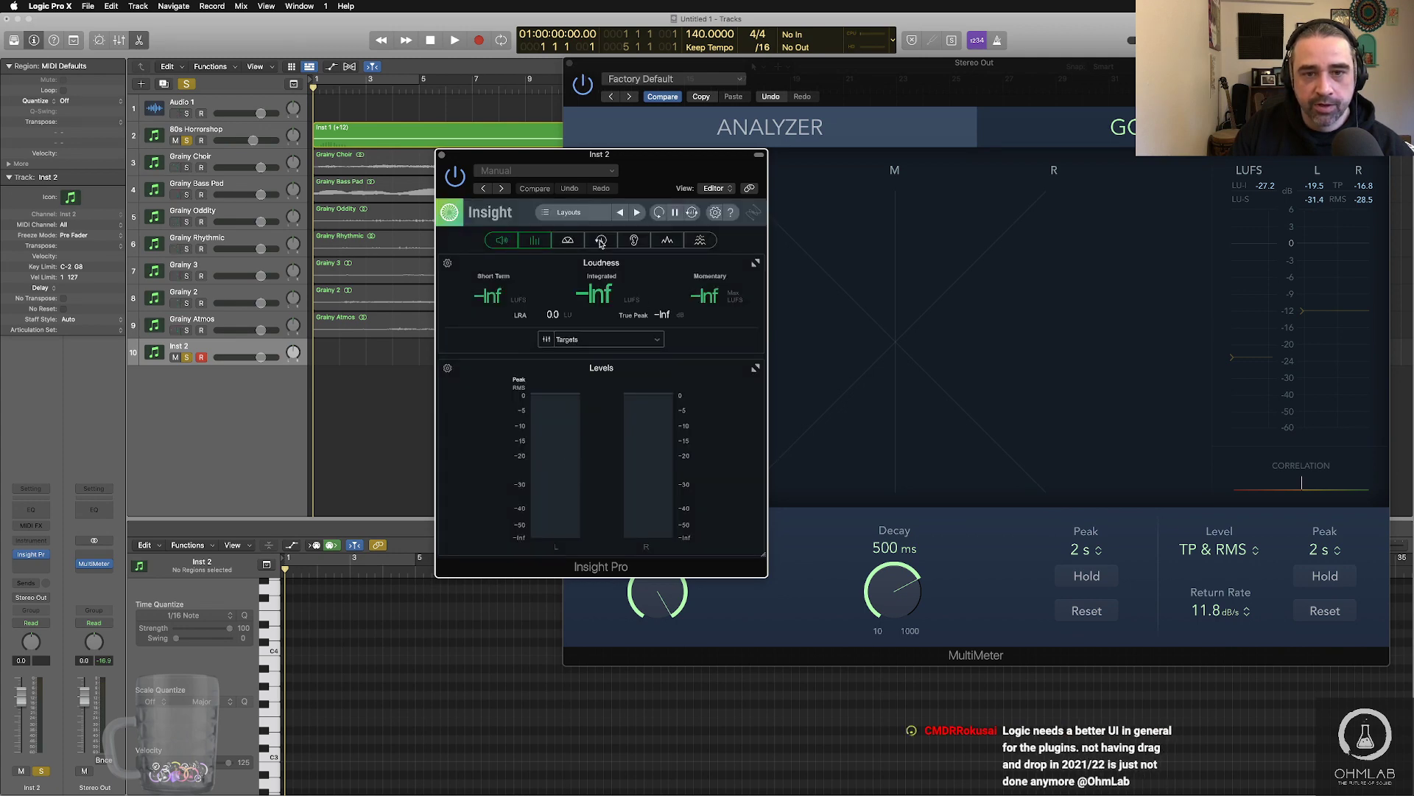
- Show the Spectrum, Spectrogram and Sound Field modules in Insight and close its window
left_click(670, 243)
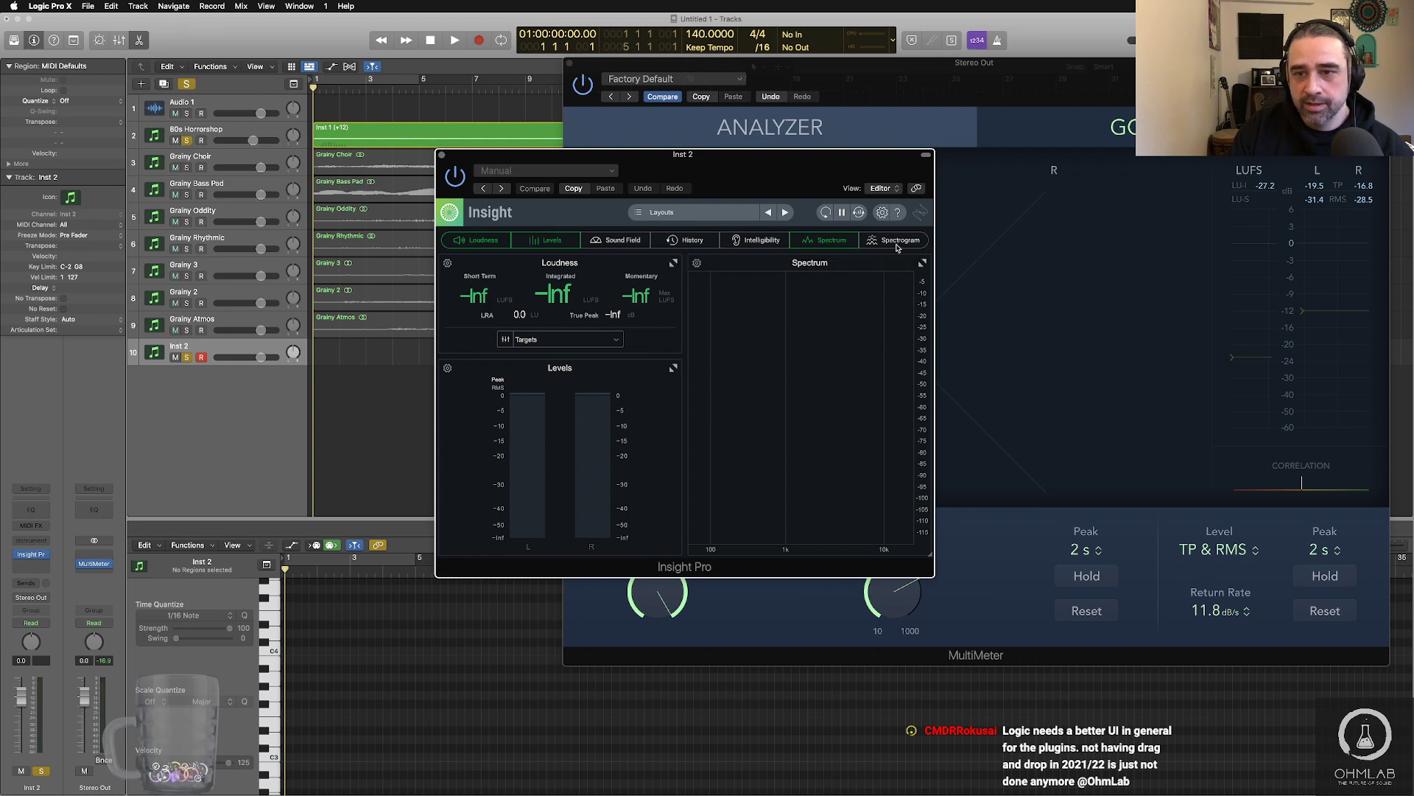
left_click(897, 243)
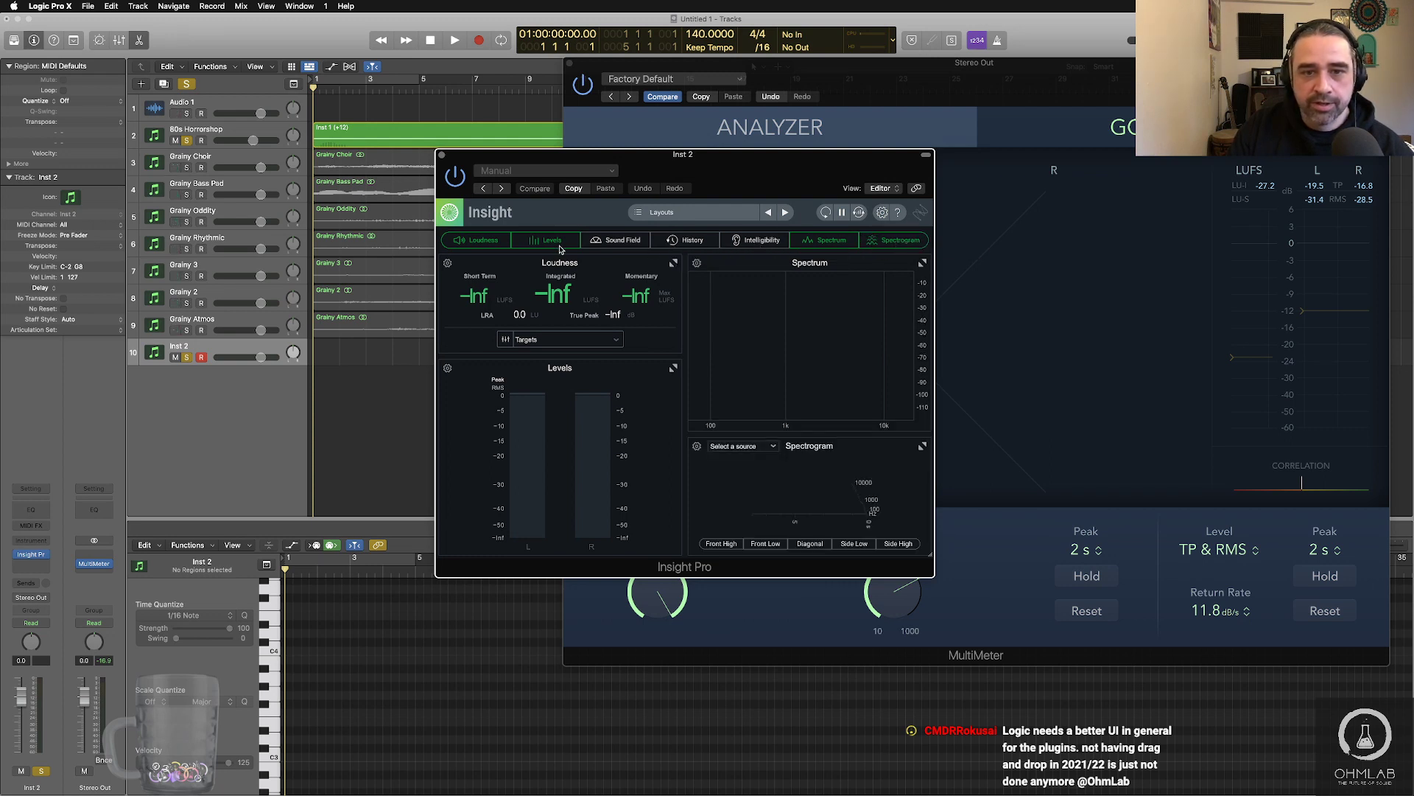
left_click(619, 247)
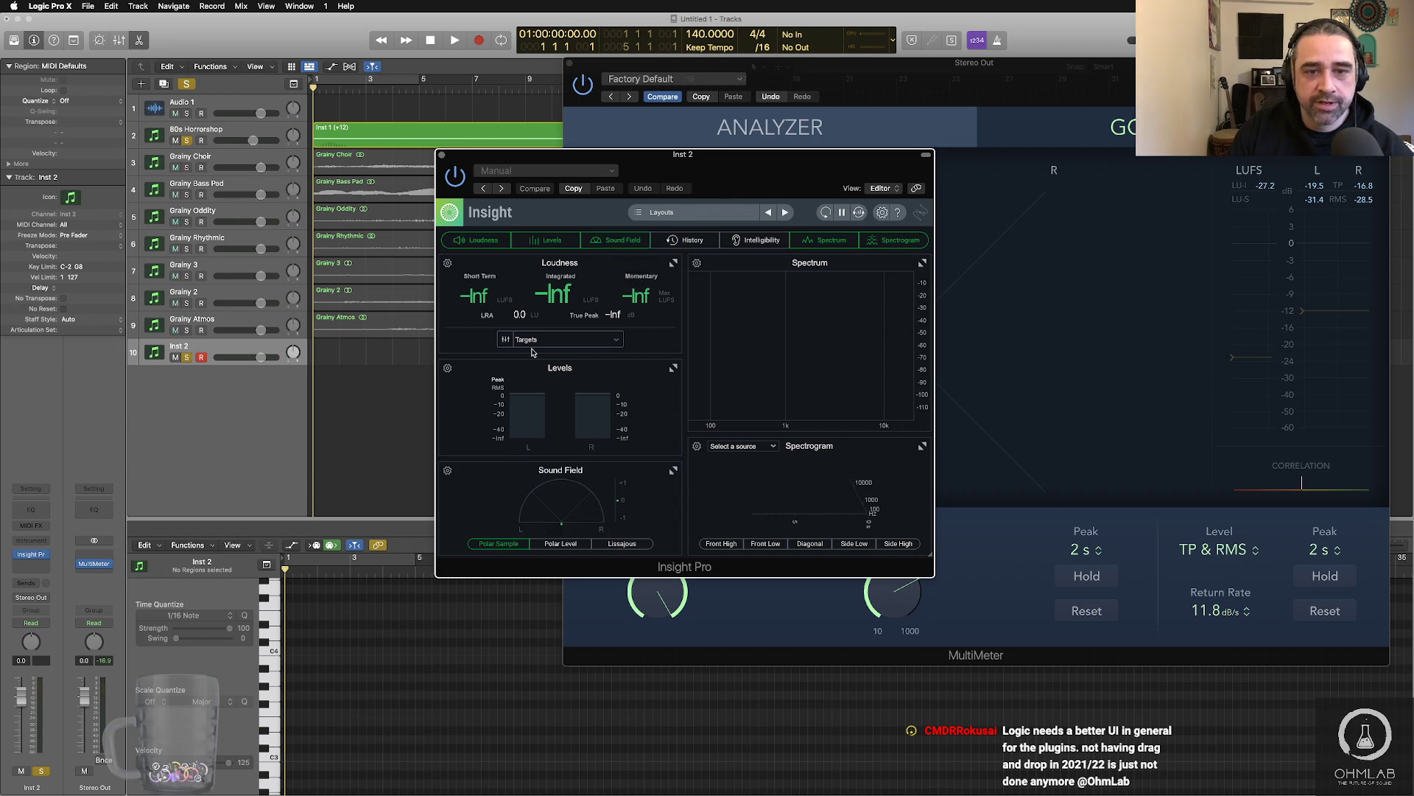
left_click(442, 155)
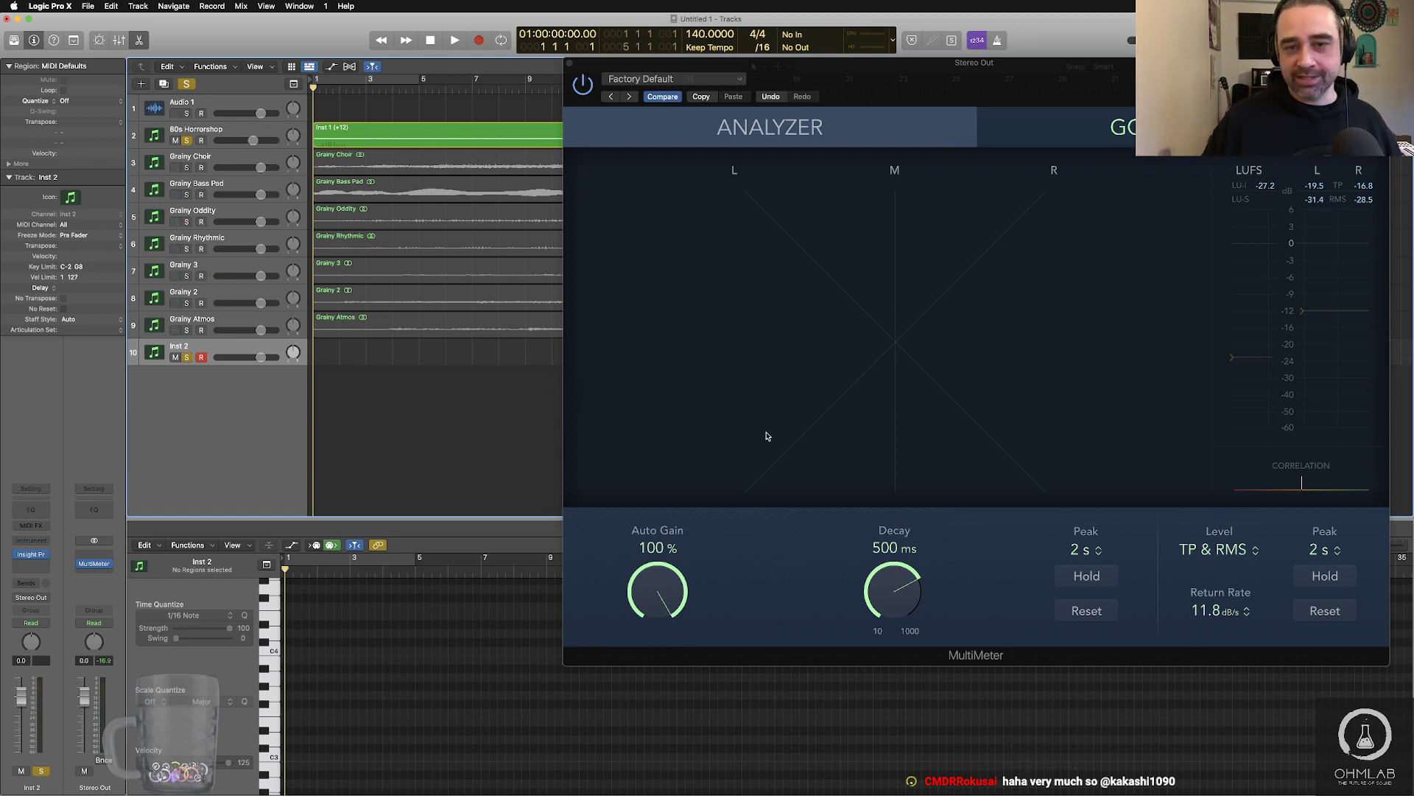
left_click(48, 556)
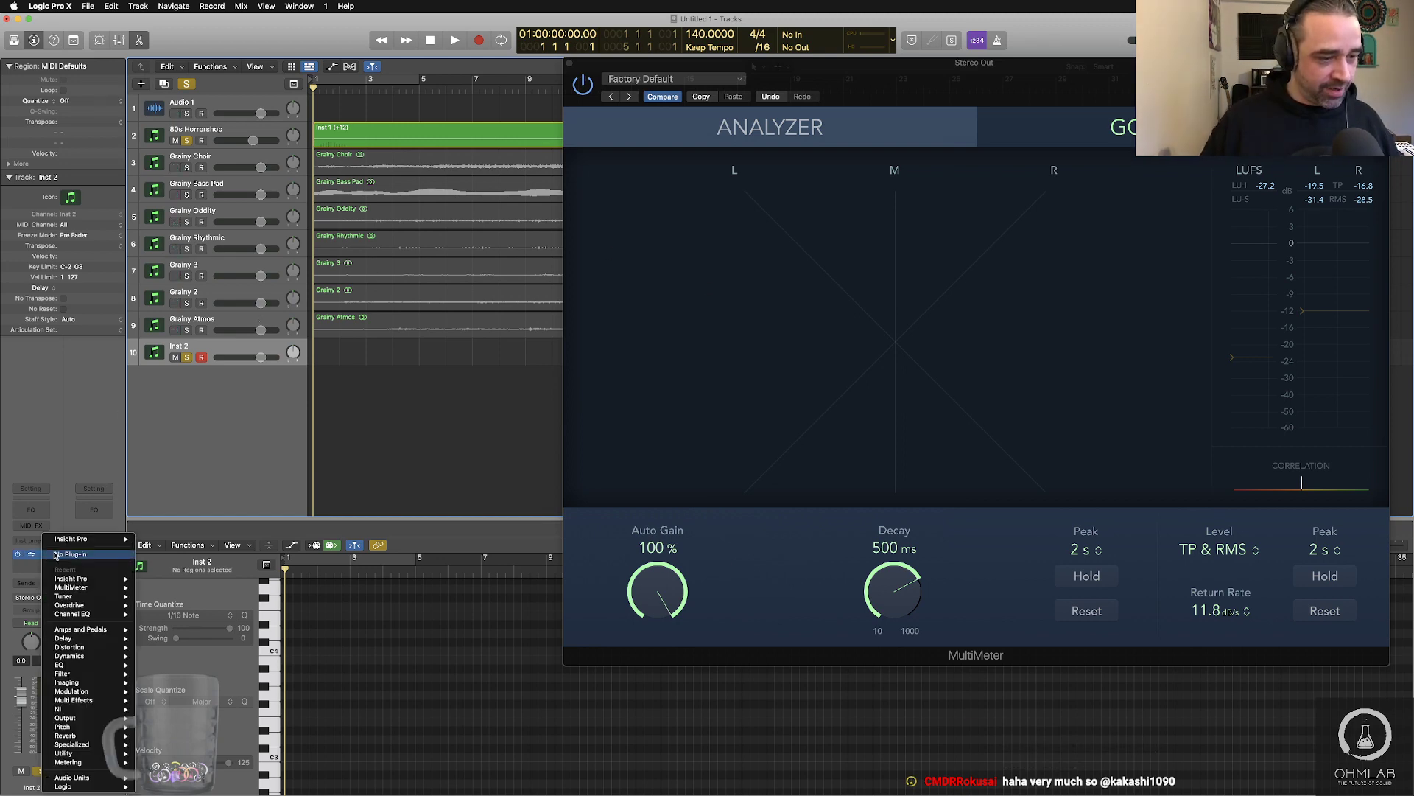
mouse_move(73, 777)
mouse_move(202, 778)
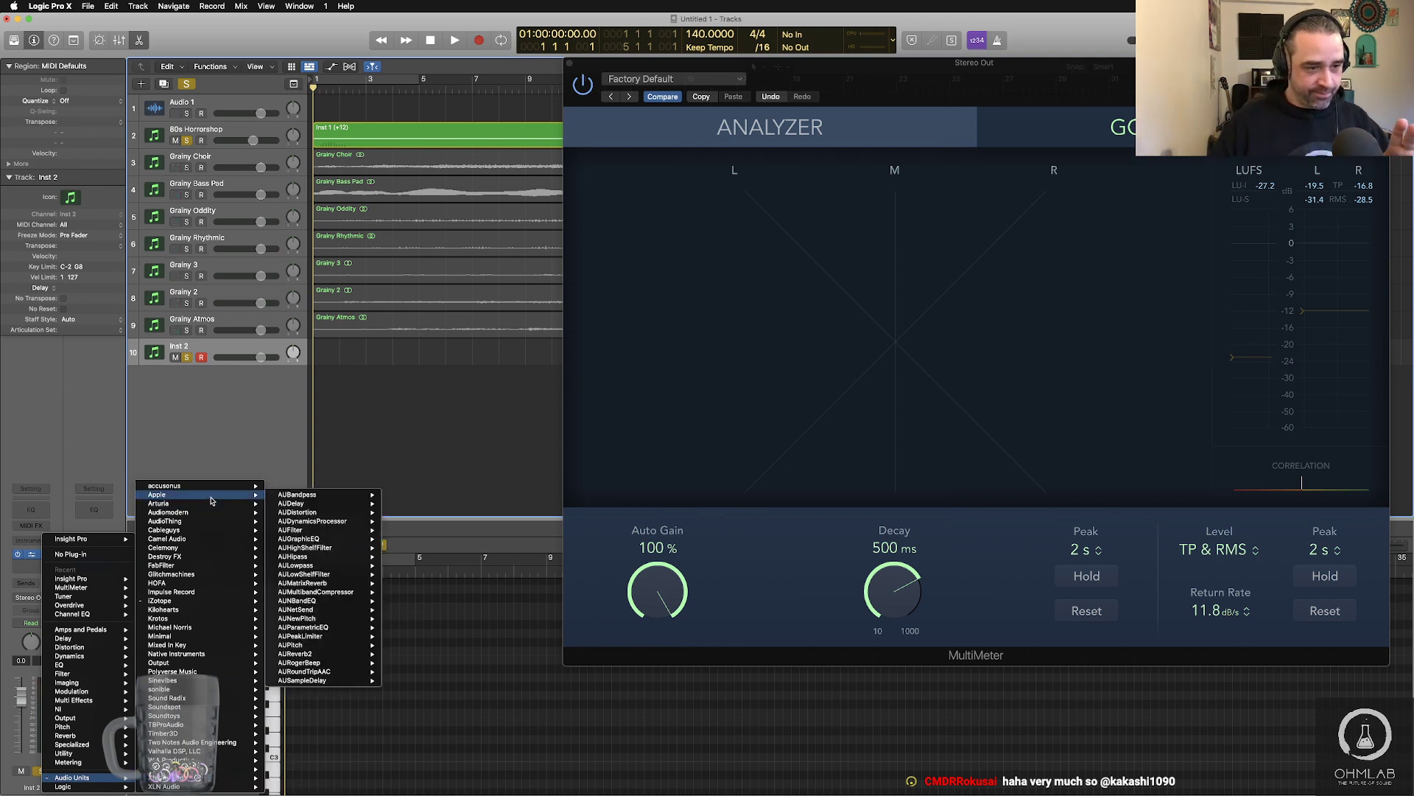
mouse_move(212, 585)
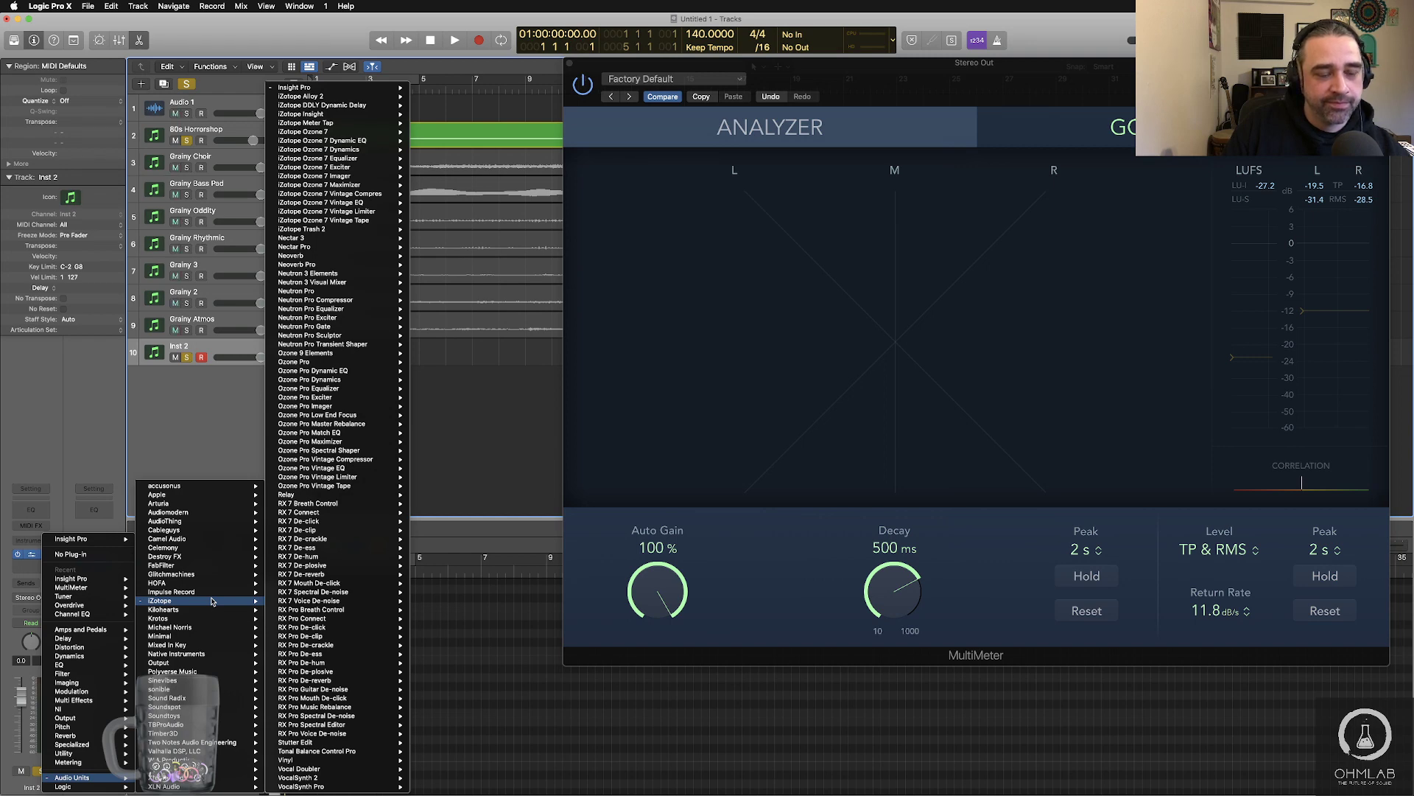
left_click(245, 405)
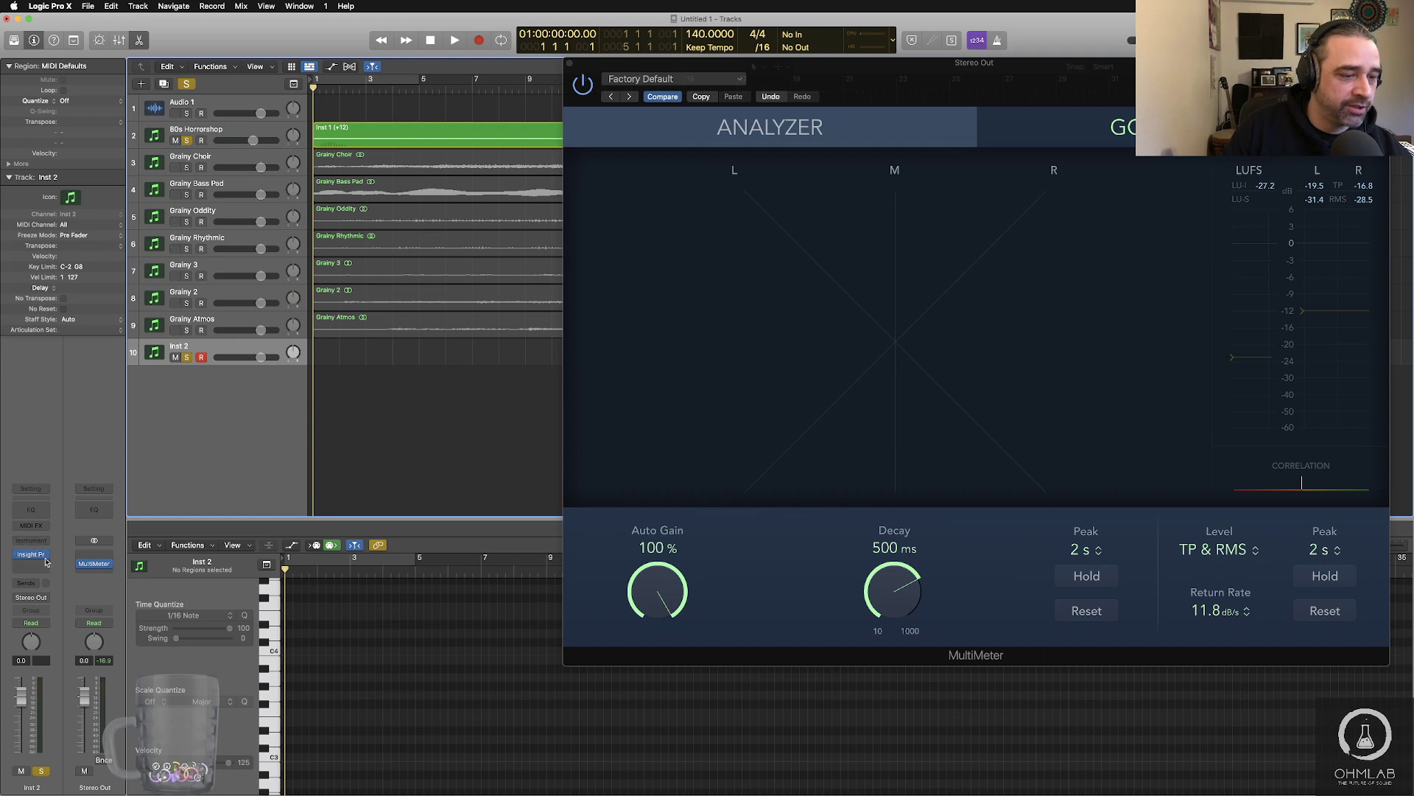
- Add a Channel EQ to the Inst 2 channel and load Absynth 5 in stereo as its instrument
left_click(34, 512)
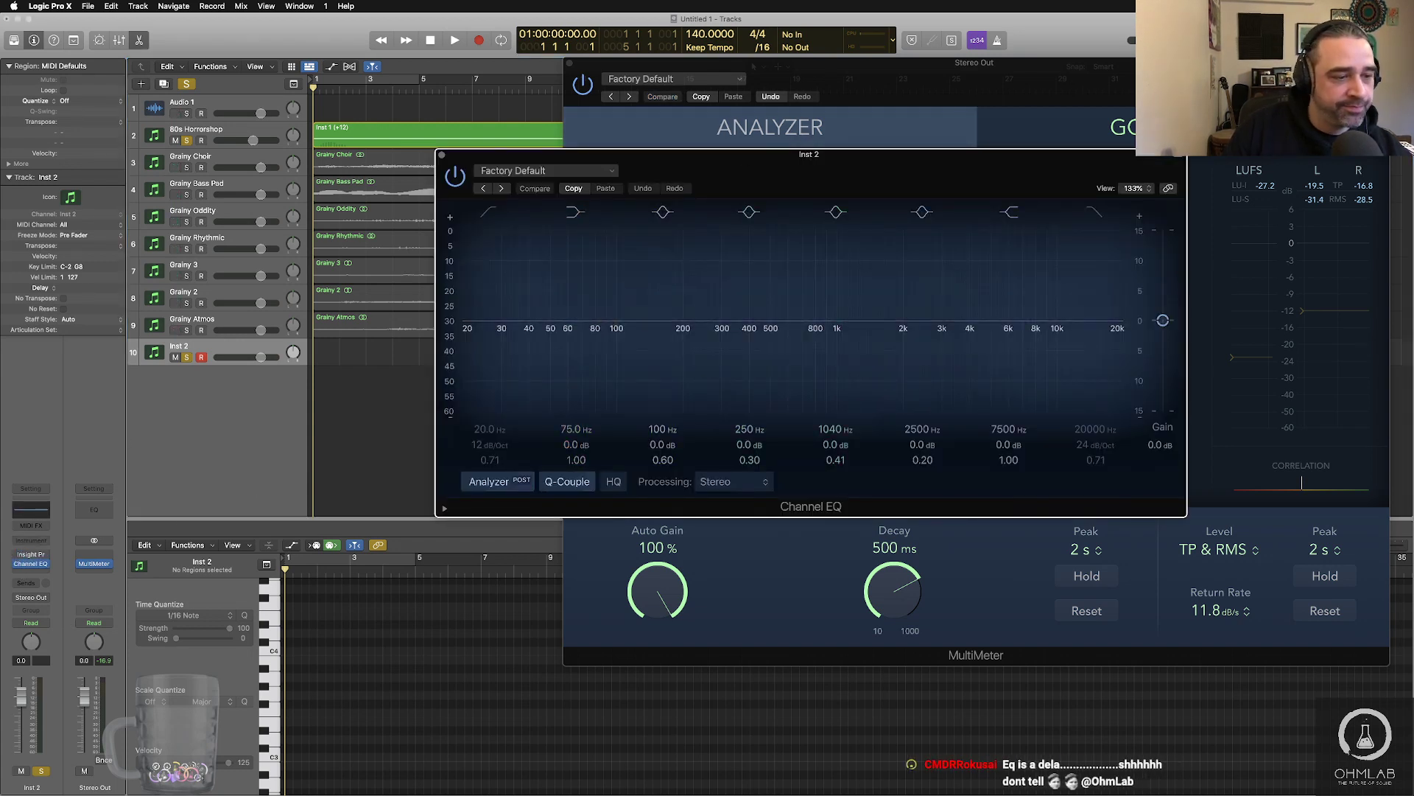
left_click(37, 542)
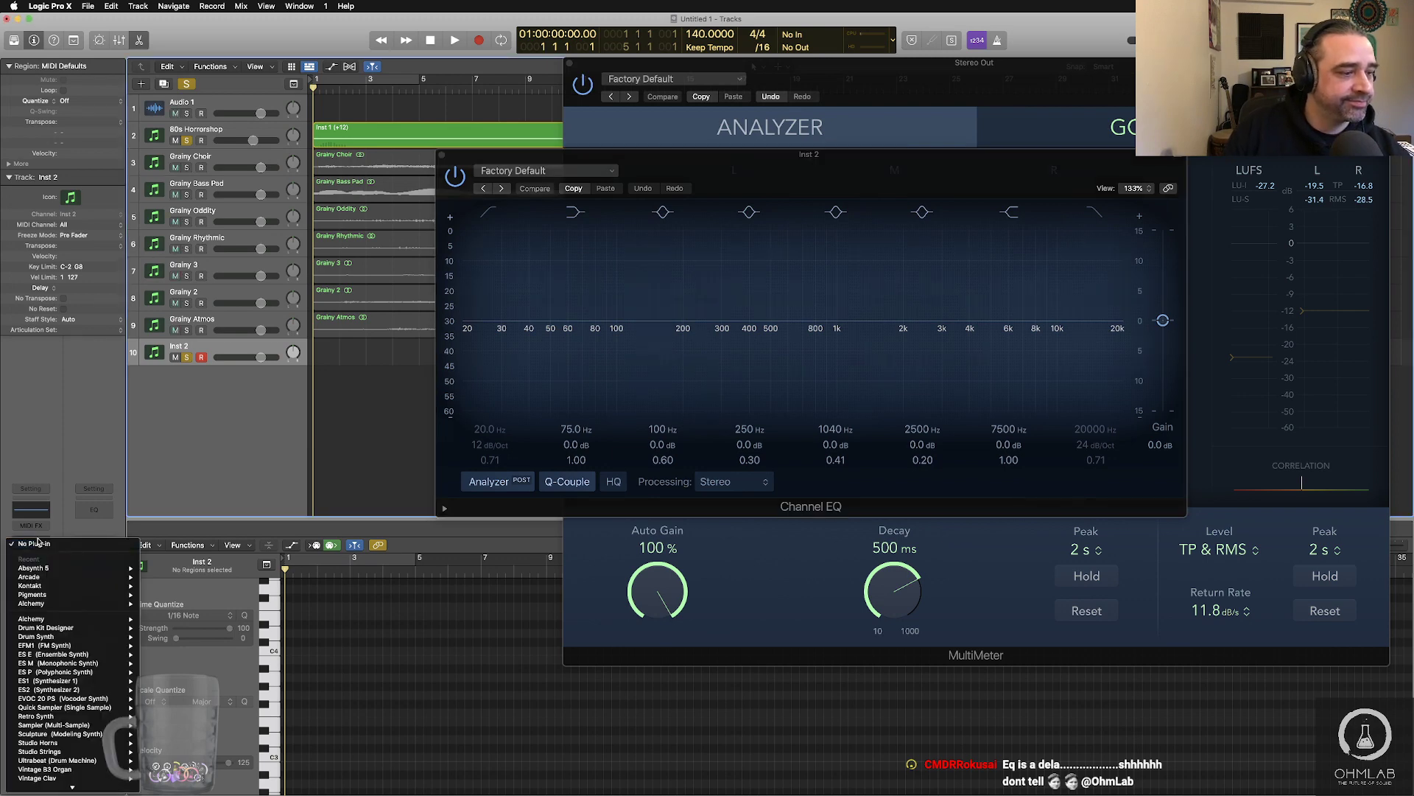
mouse_move(52, 638)
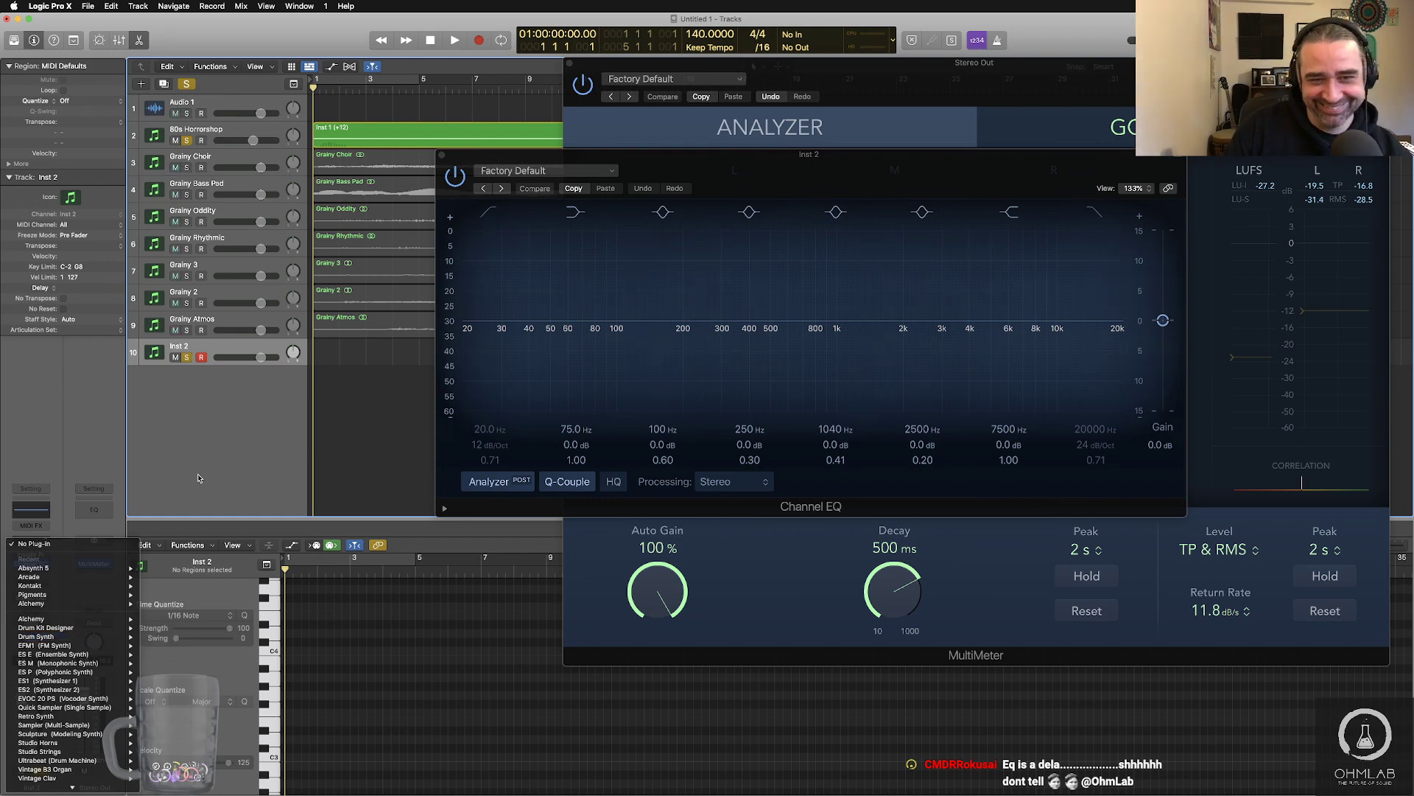
left_click(46, 543)
left_click(46, 544)
mouse_move(46, 569)
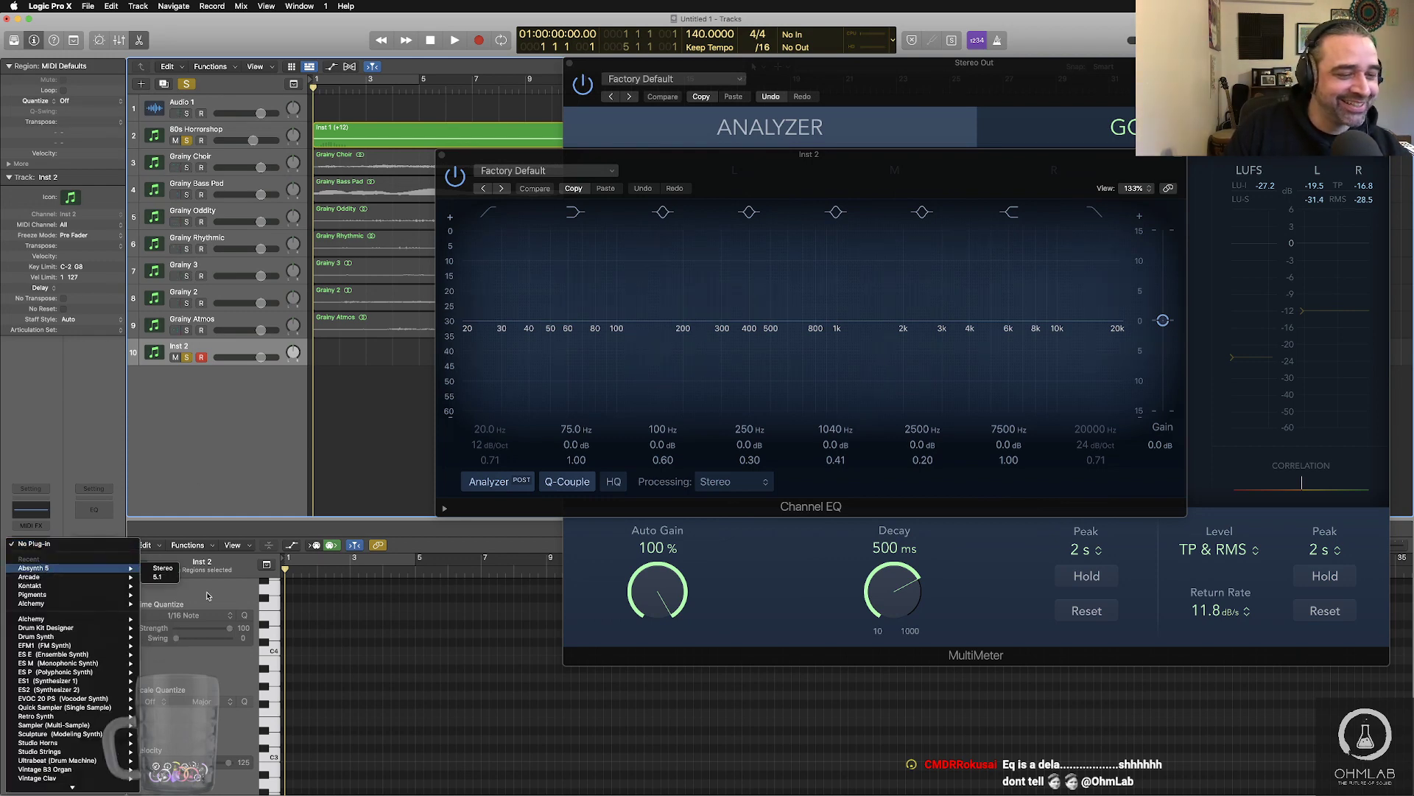
left_click(152, 569)
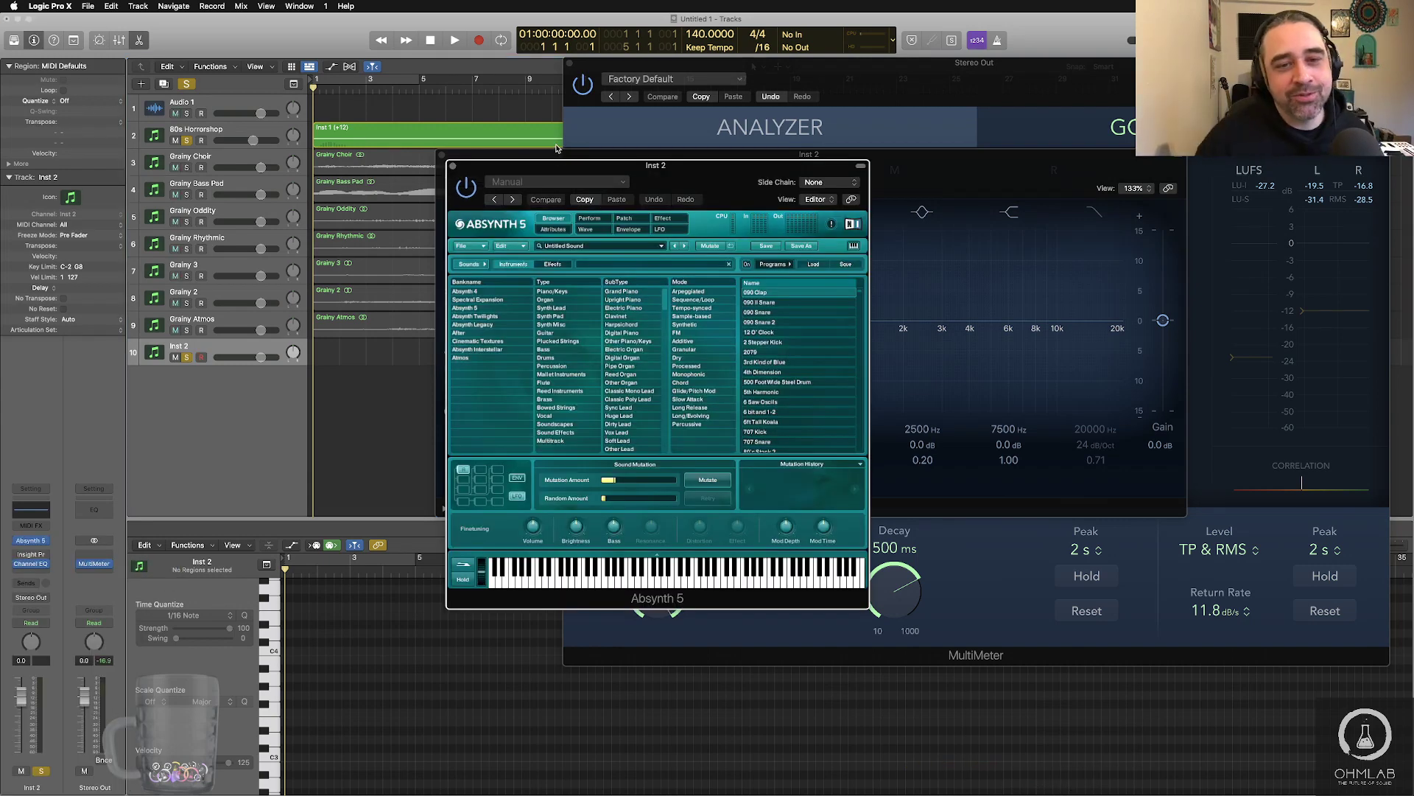
- Keep the first oscillator of Absynth's patch in Single mode and create a new editable waveform from Sine for it
left_click(628, 219)
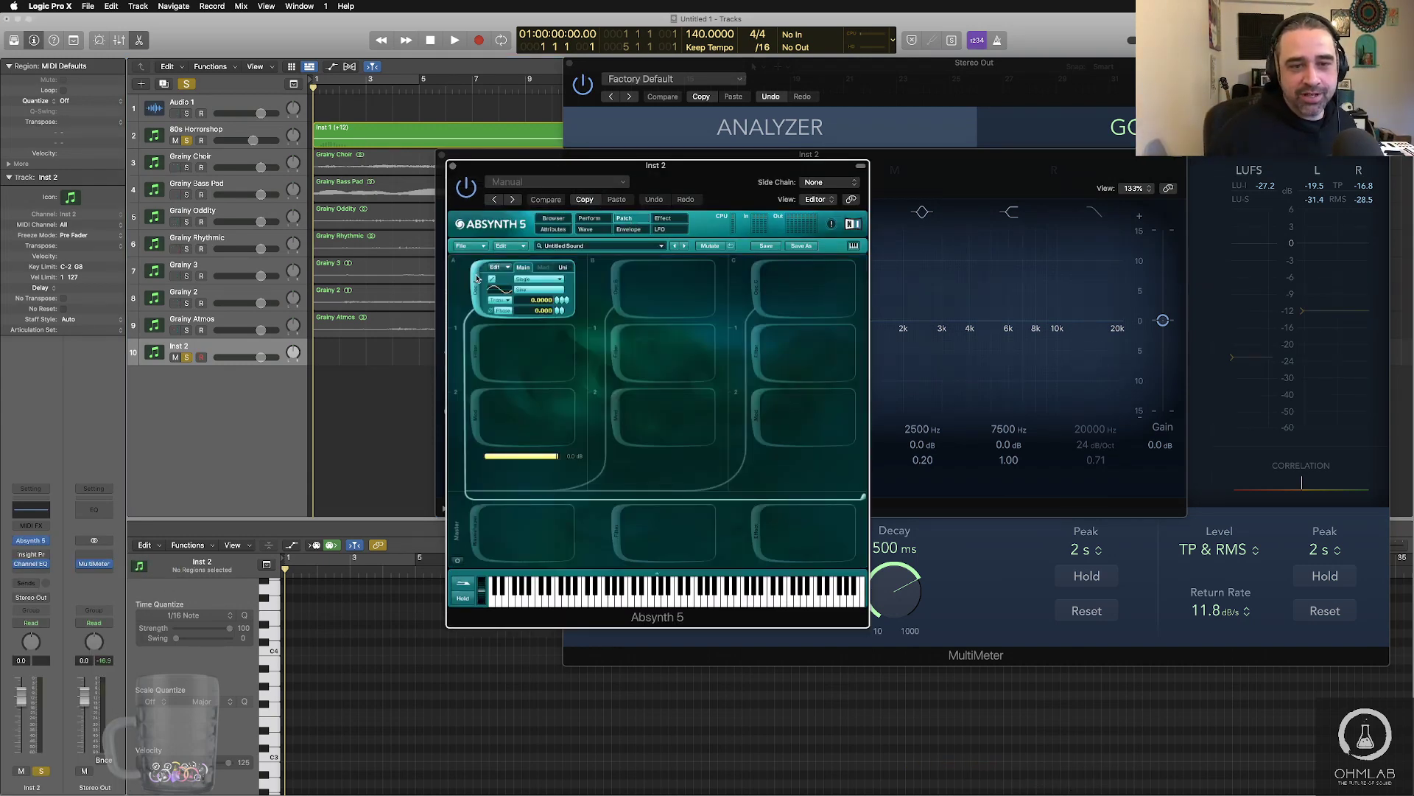
left_click_drag(626, 165, 336, 138)
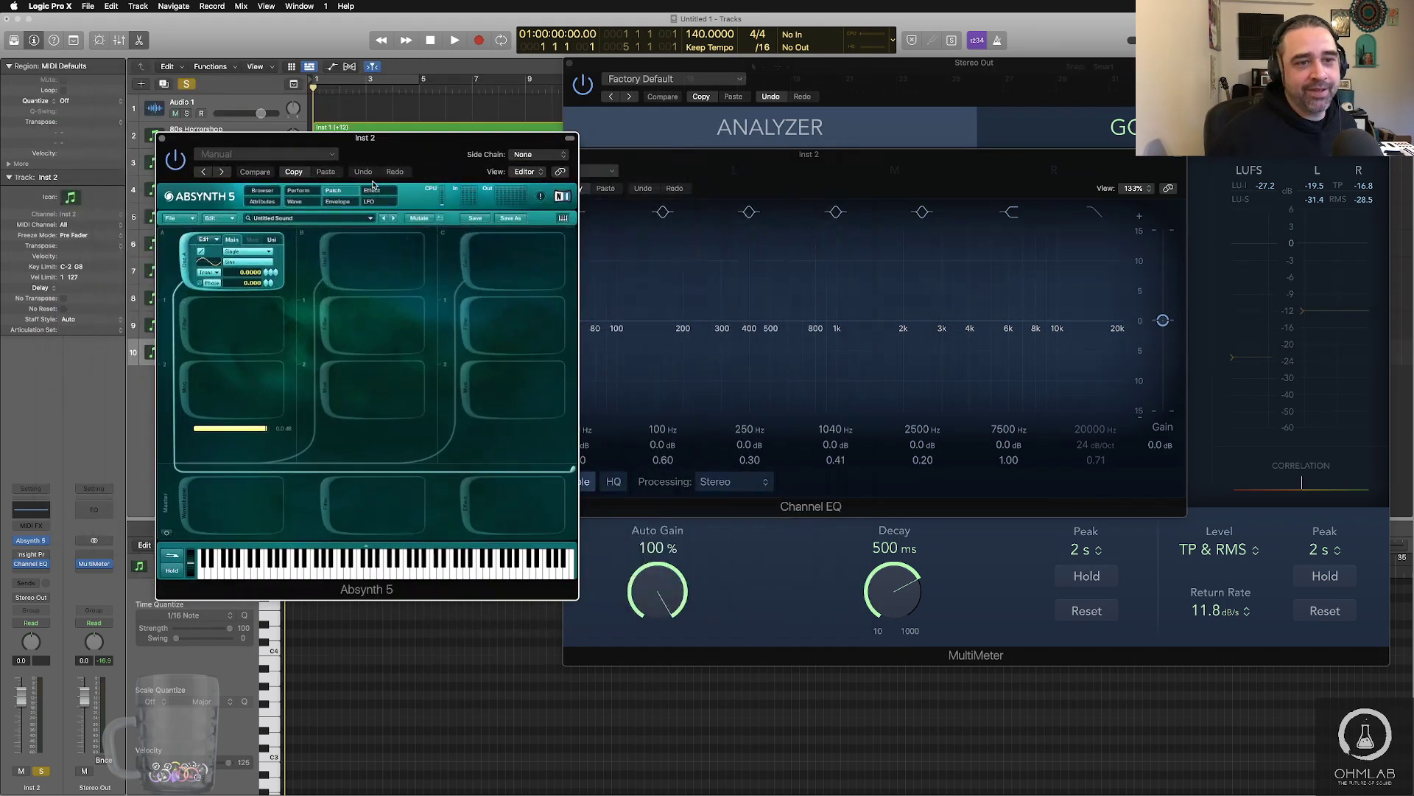
left_click(295, 202)
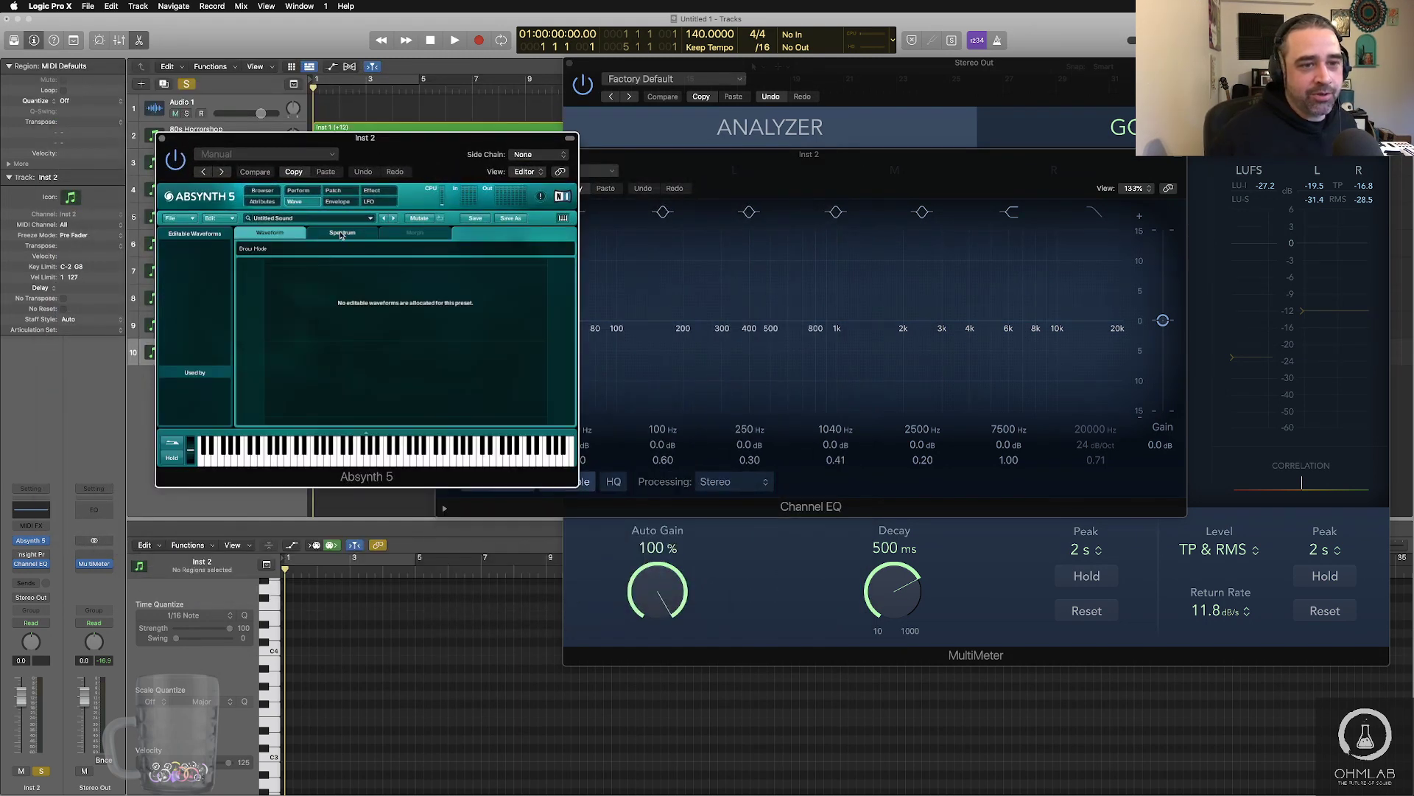
left_click(333, 190)
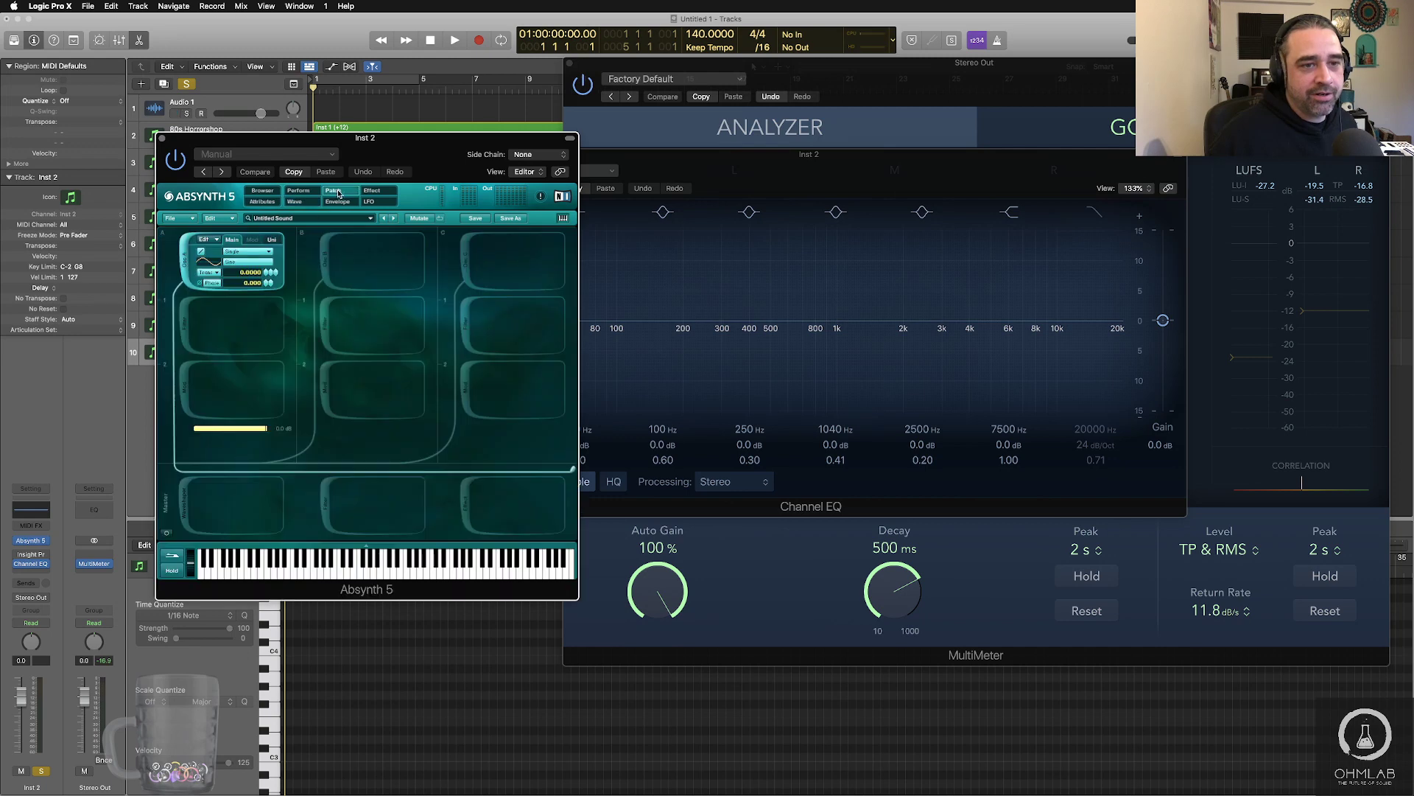
left_click(260, 252)
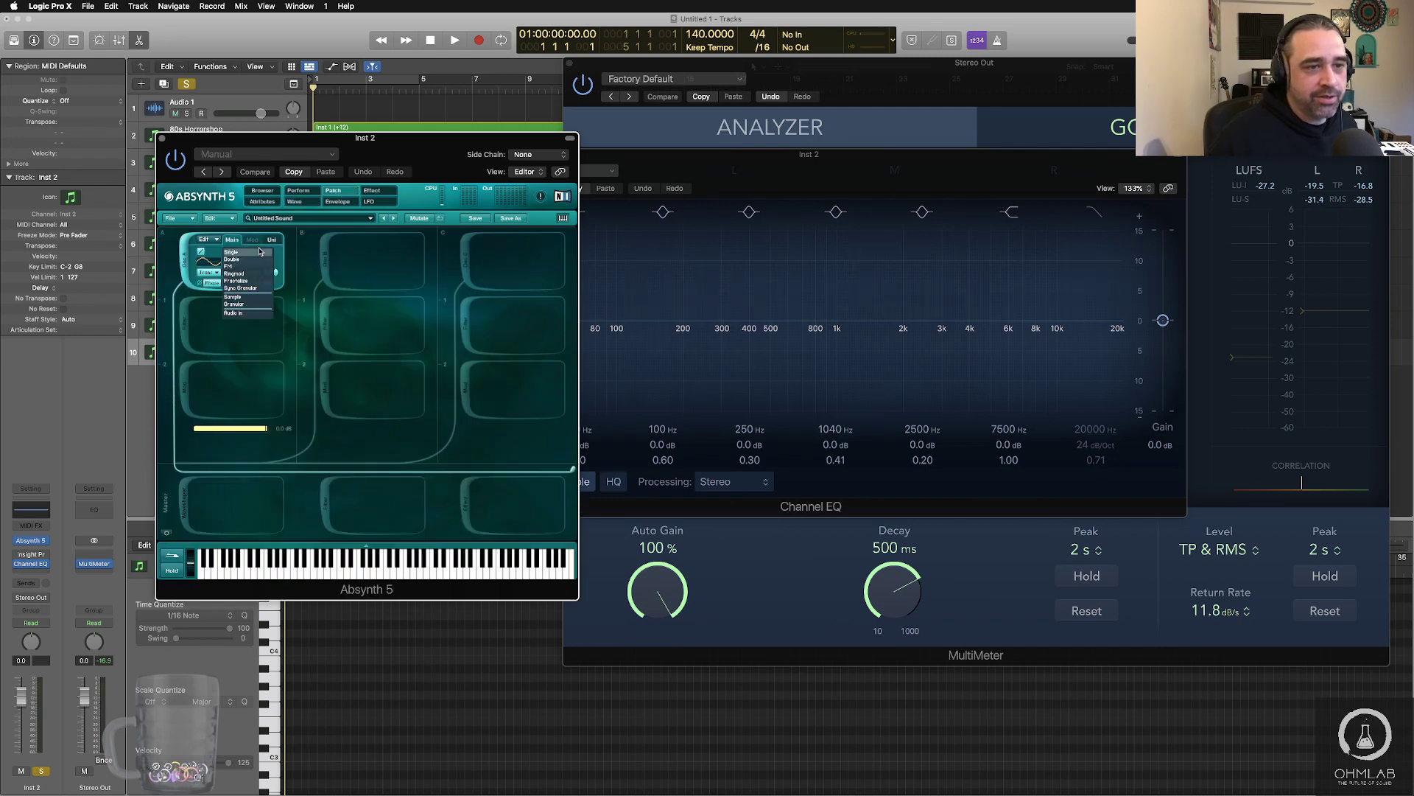
left_click(225, 252)
left_click(247, 264)
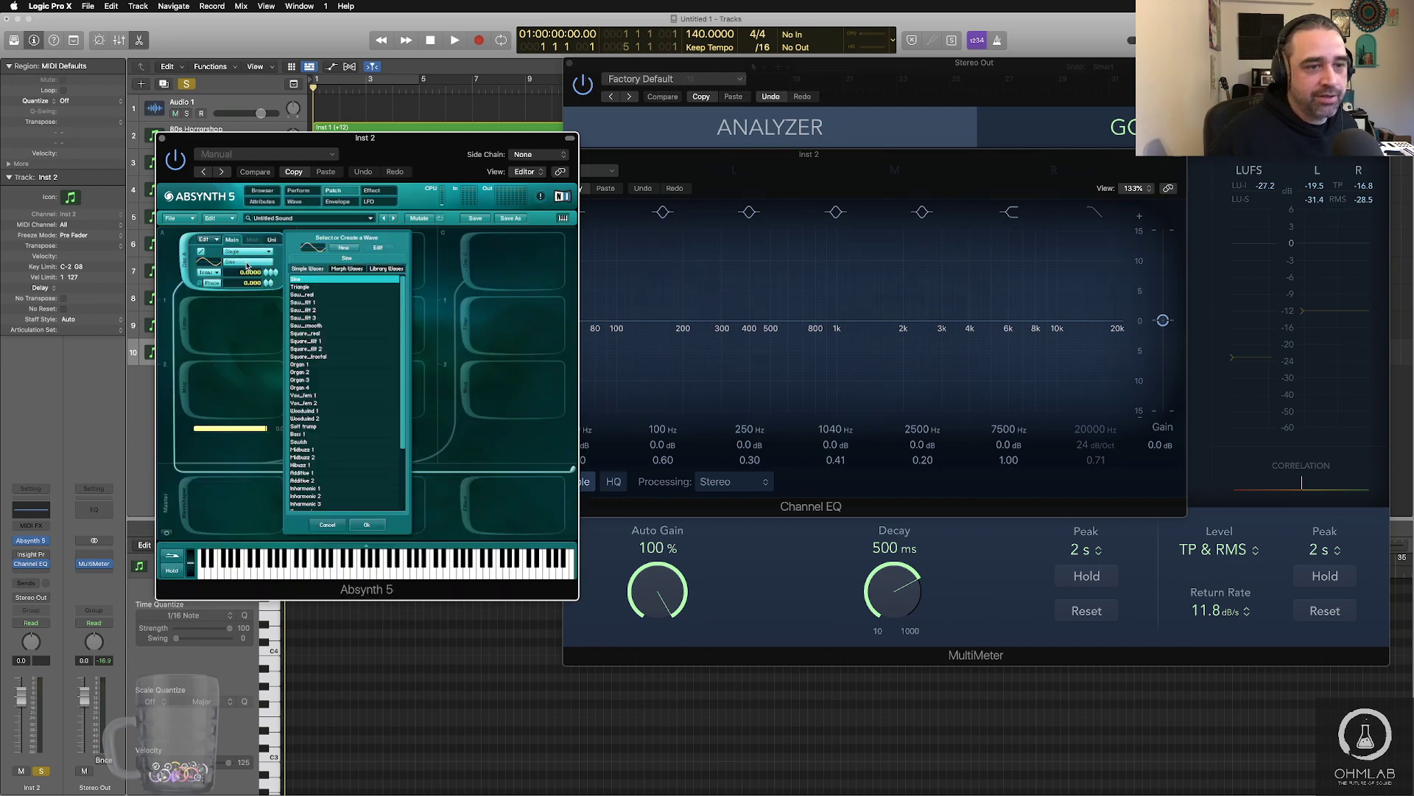
left_click(361, 249)
- View the new sine waveform in Absynth's wave editor and display its spectrum
left_click(337, 201)
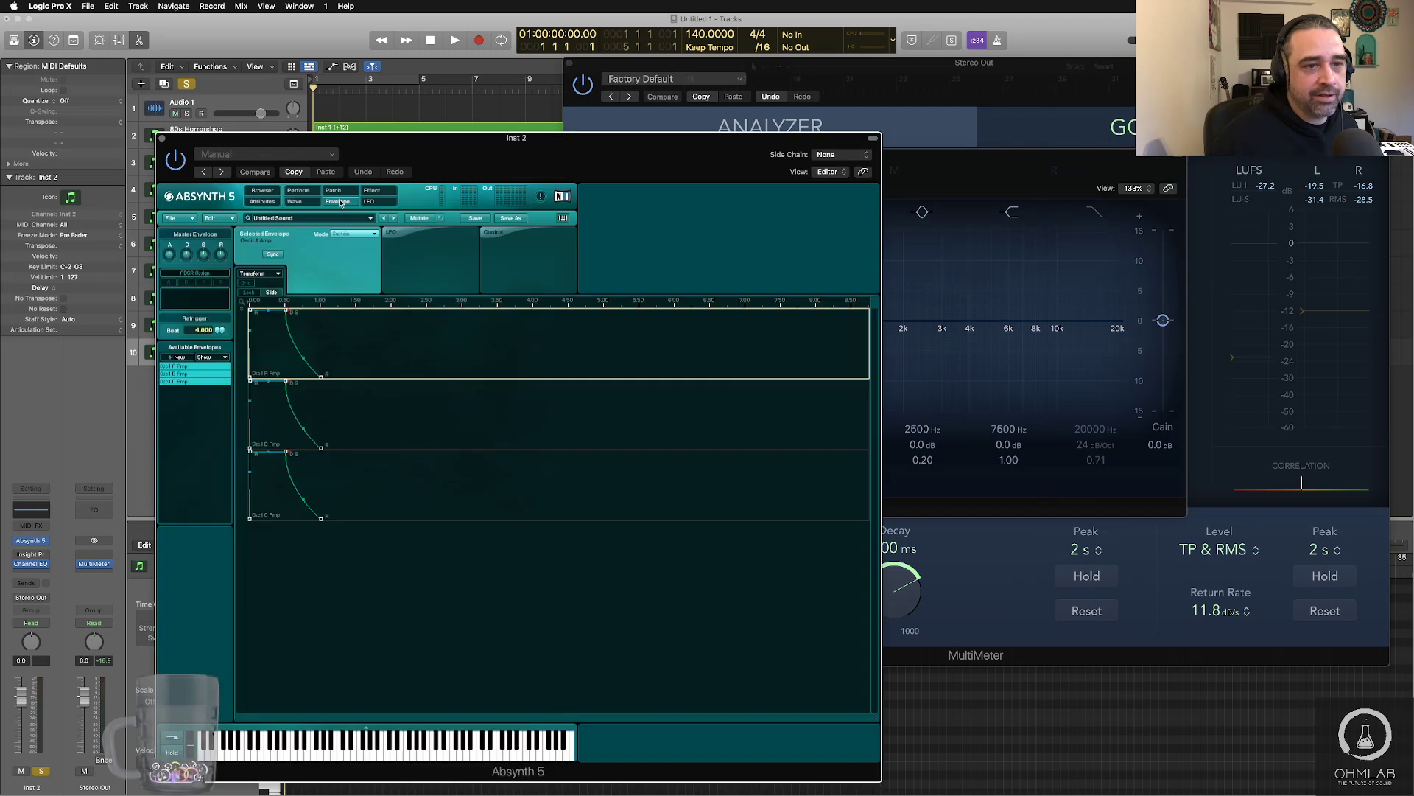
left_click(294, 201)
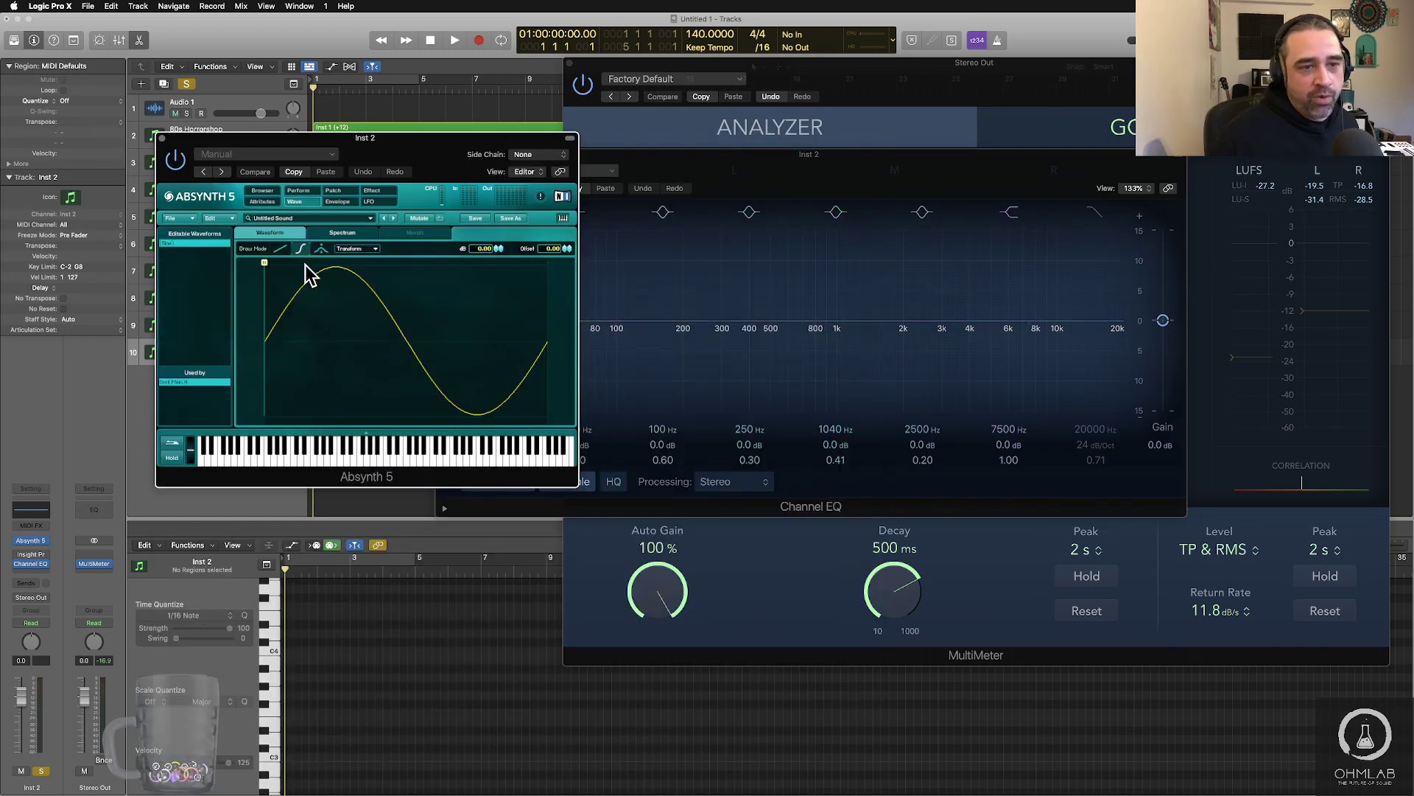
left_click(342, 232)
- Shrink the MultiMeter to about 87% and arrange the Absynth, Channel EQ and MultiMeter windows so they are visible together
mouse_move(396, 155)
left_mouse_down()
mouse_move(631, 172)
mouse_move(373, 158)
left_mouse_up()
left_click_drag(932, 155, 648, 410)
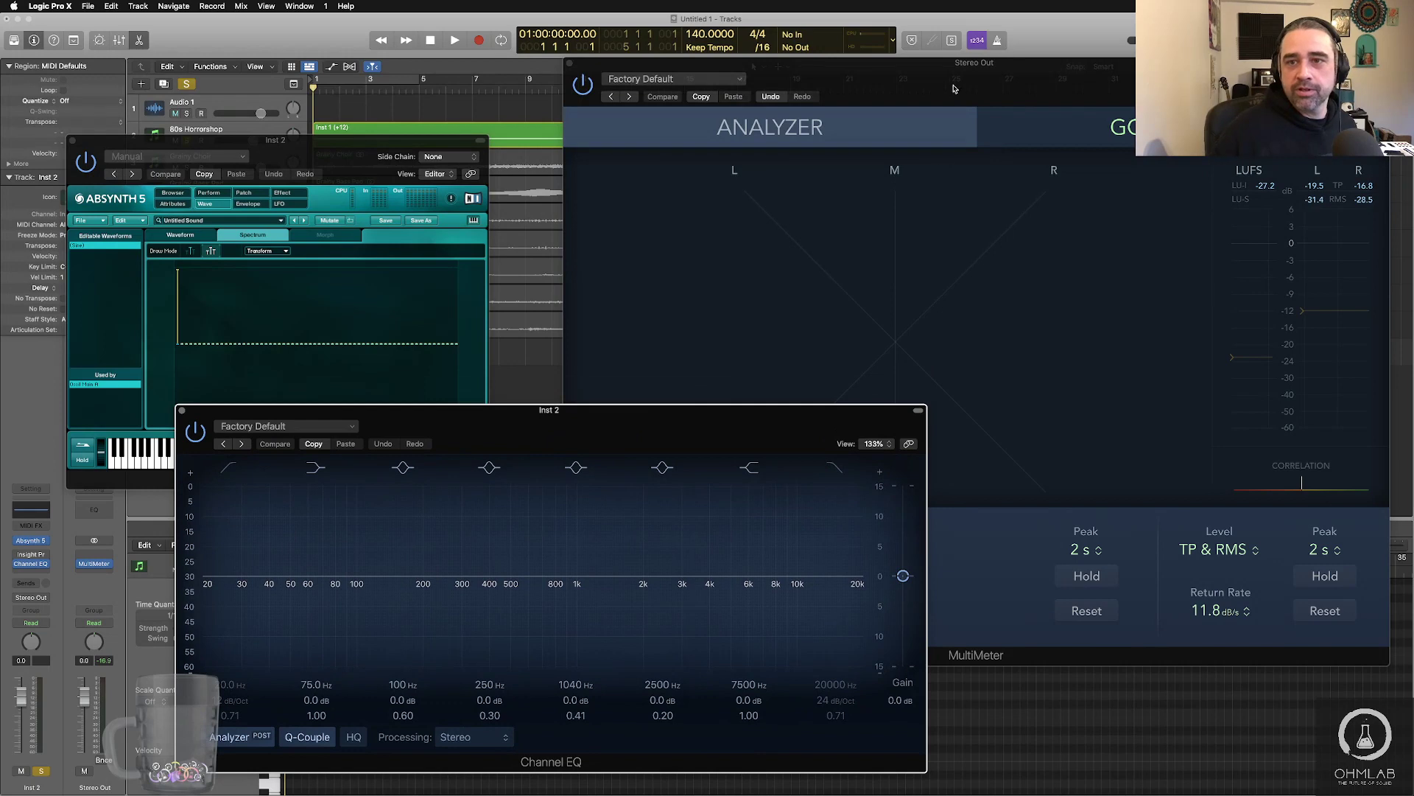
left_click_drag(954, 88, 925, 44)
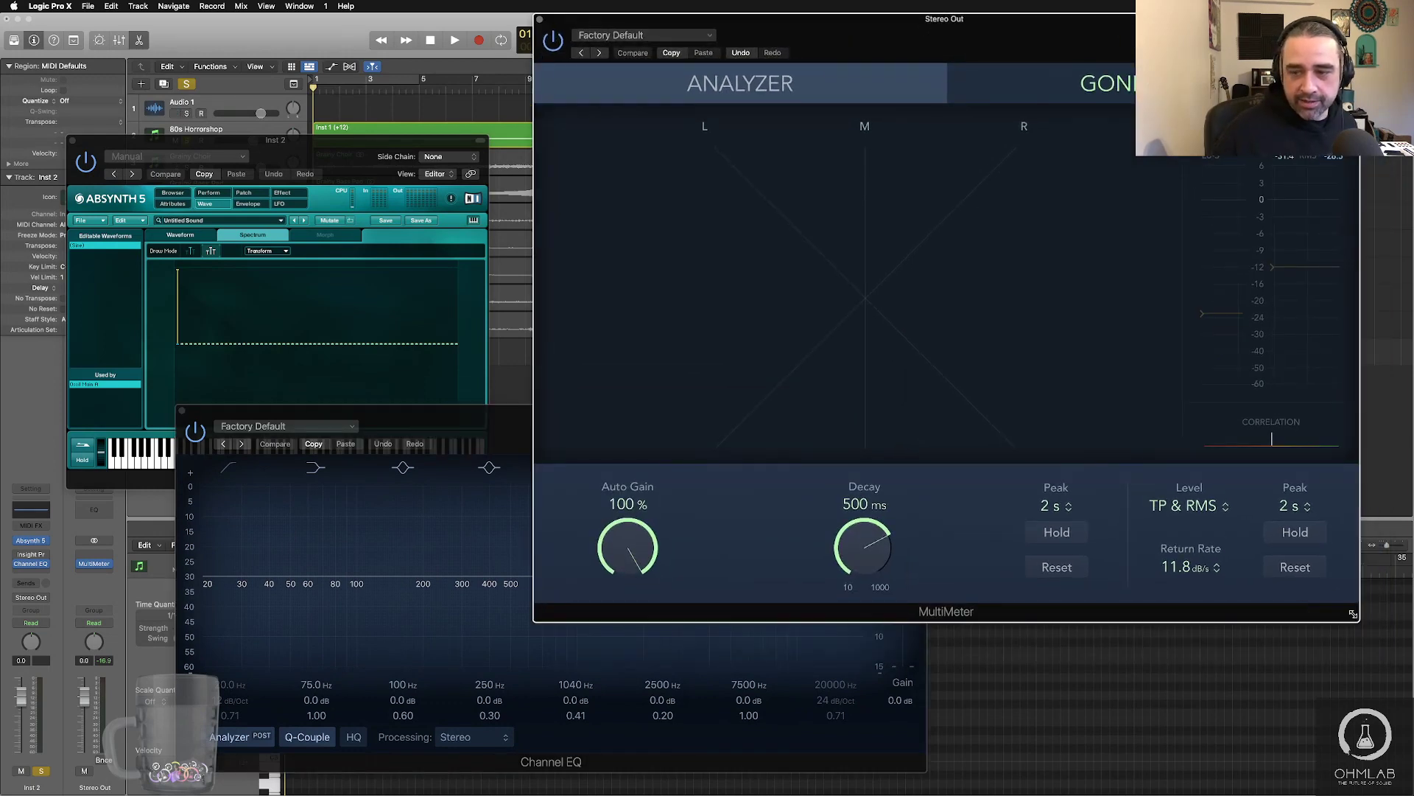
left_click_drag(1353, 613, 1025, 435)
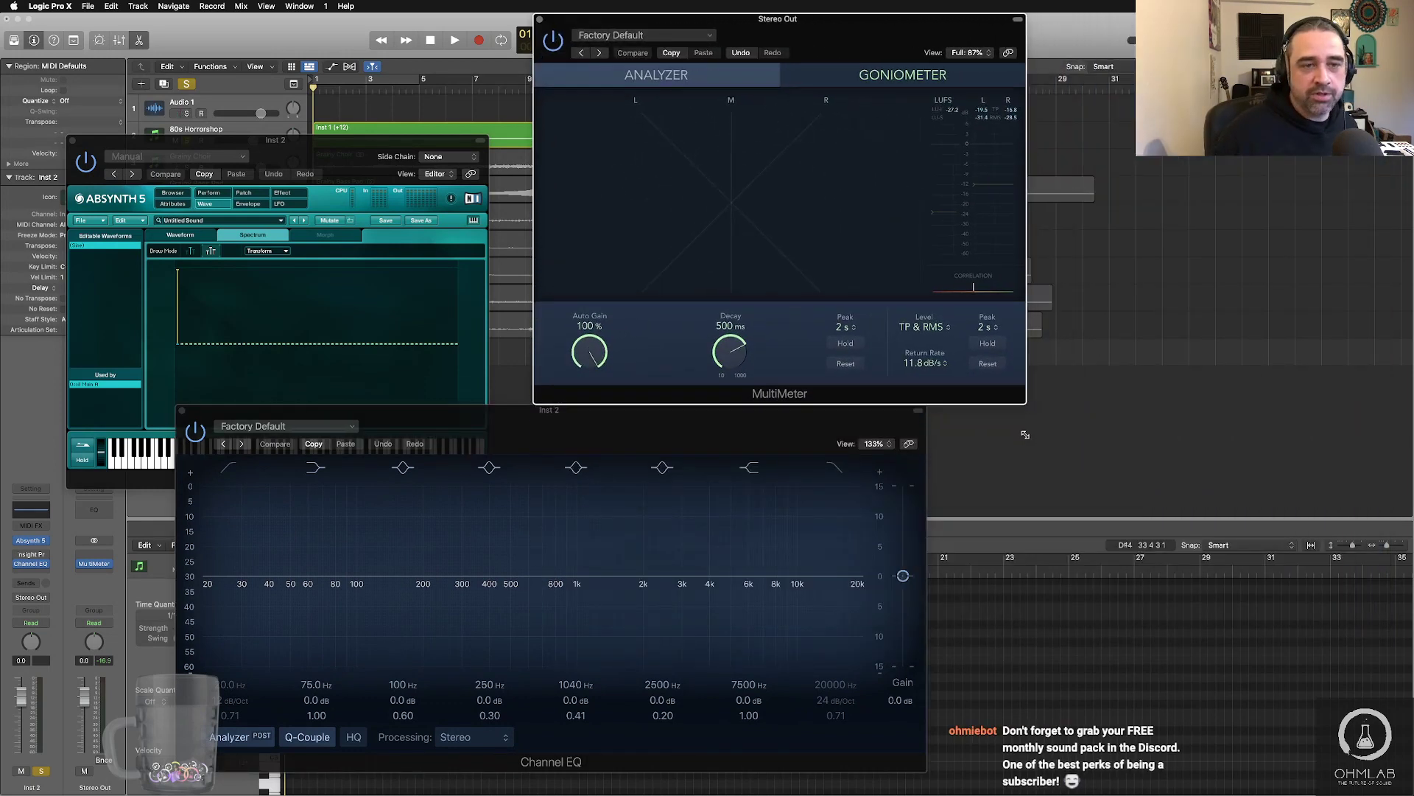
left_click_drag(1014, 32, 1306, 31)
left_click_drag(711, 419, 1120, 384)
left_click(1327, 376)
left_click_drag(1311, 374, 1370, 374)
left_click_drag(321, 159, 478, 44)
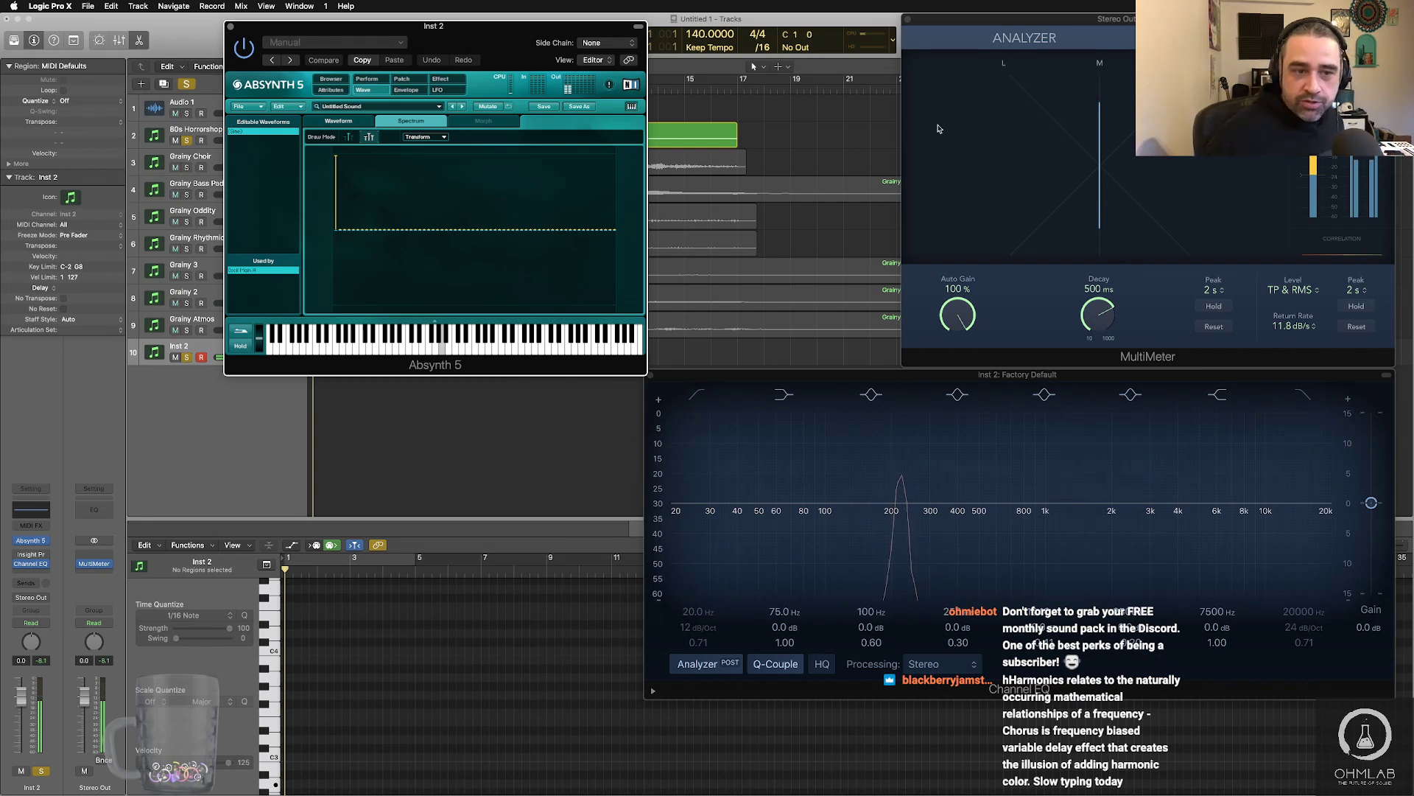
- Return to Absynth's Patch page and show the small positioning control below the first channel's level slider
left_click(402, 79)
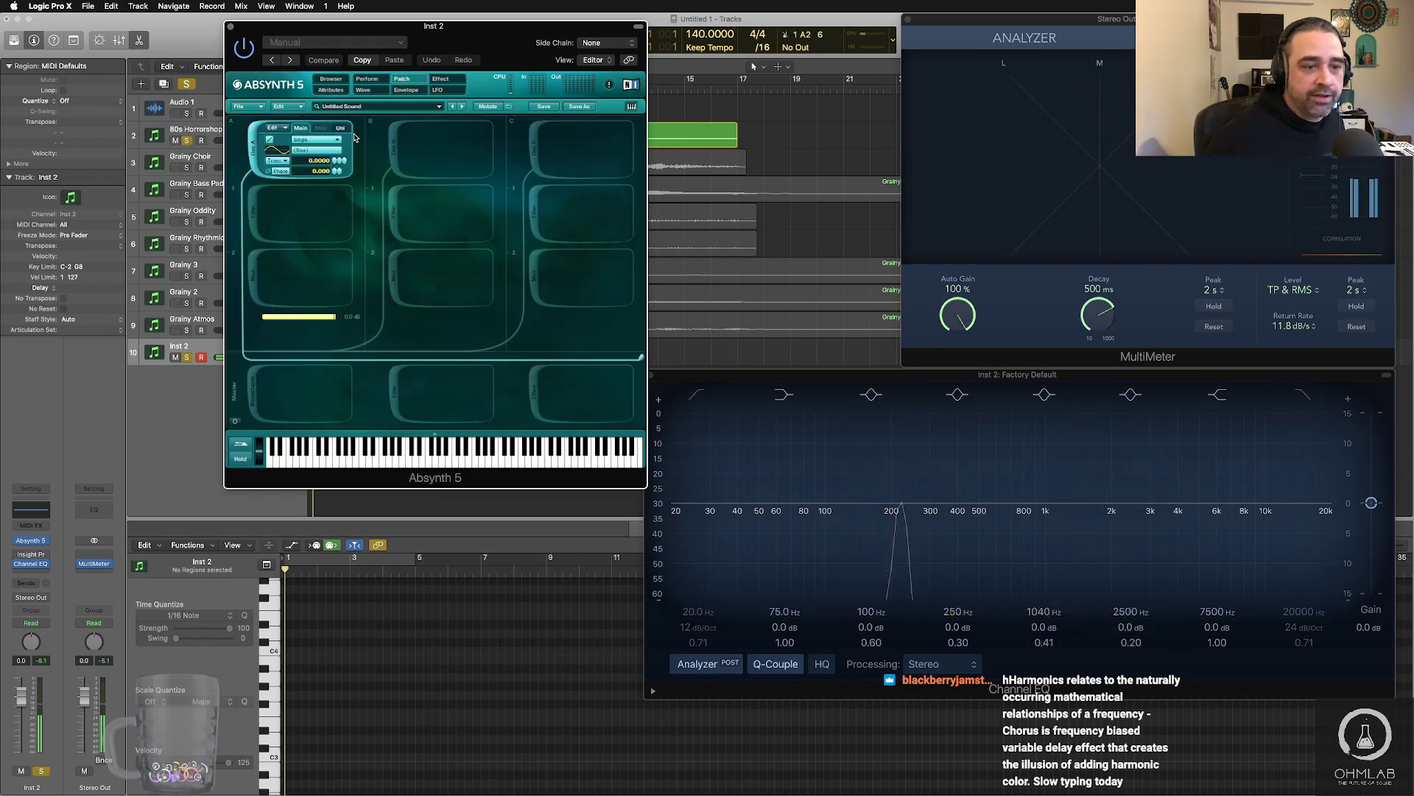
left_click(236, 422)
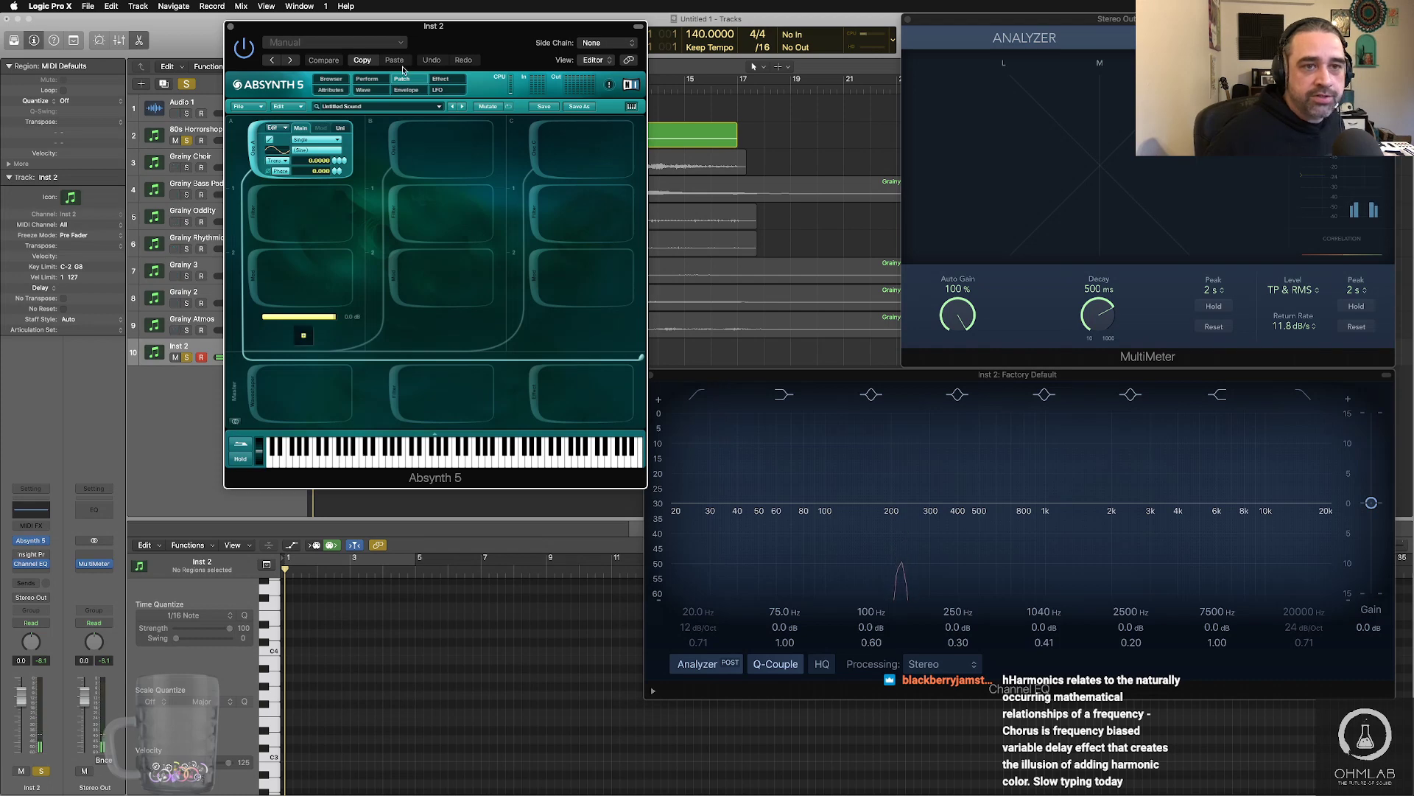
- Open the waveform's spectrum on Absynth's Wave page and raise harmonic 10 using single-harmonic drawing
left_click(364, 89)
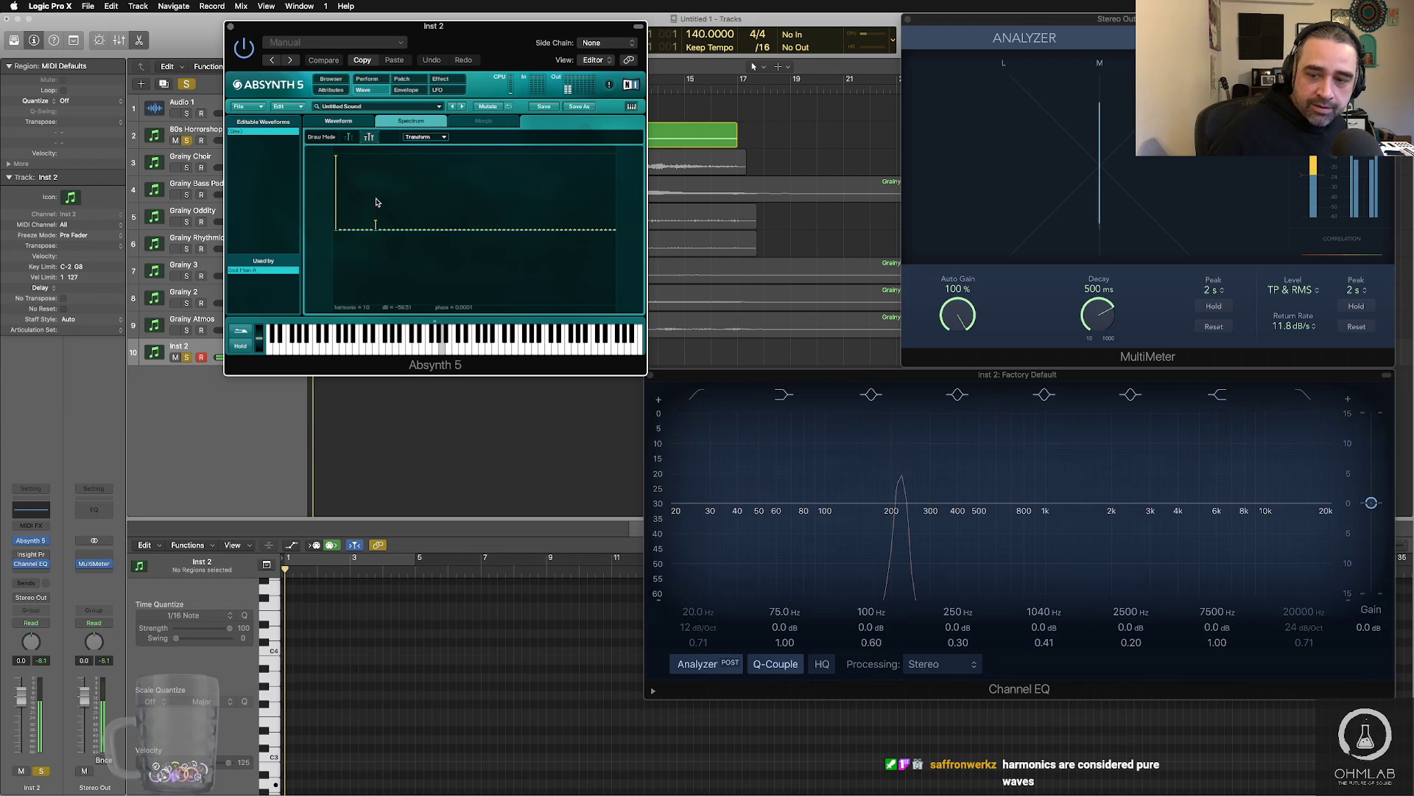
left_click_drag(379, 191, 379, 190)
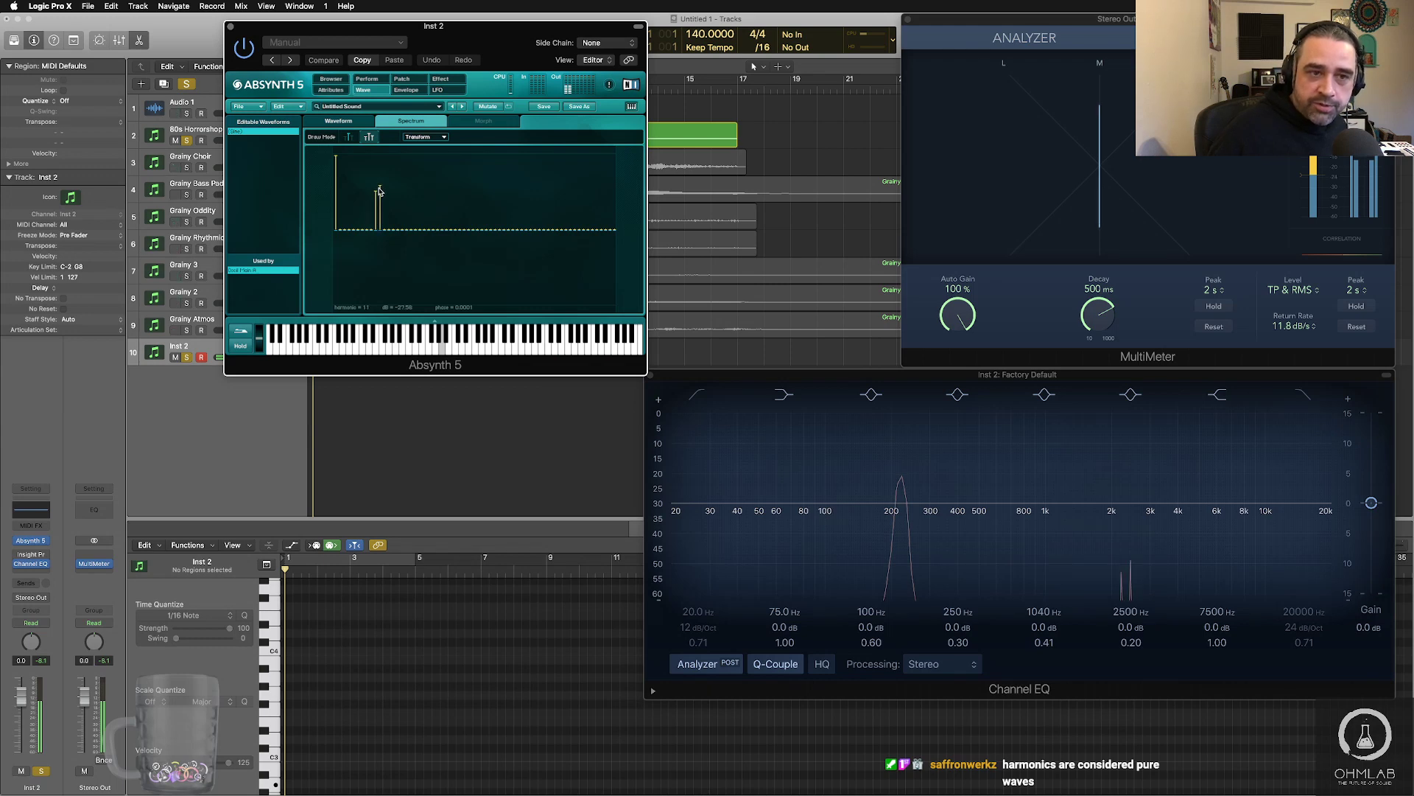
left_click(381, 242)
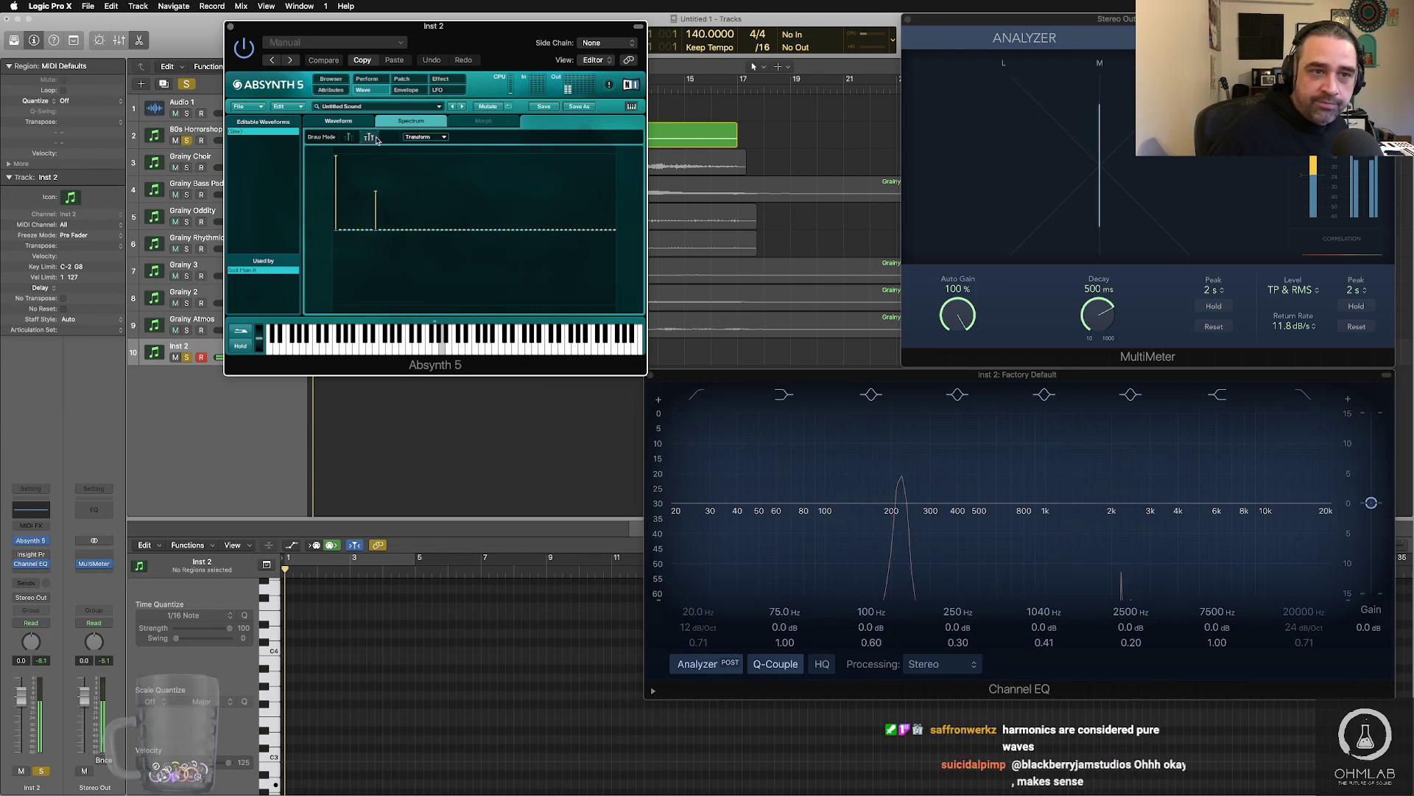
left_click(349, 138)
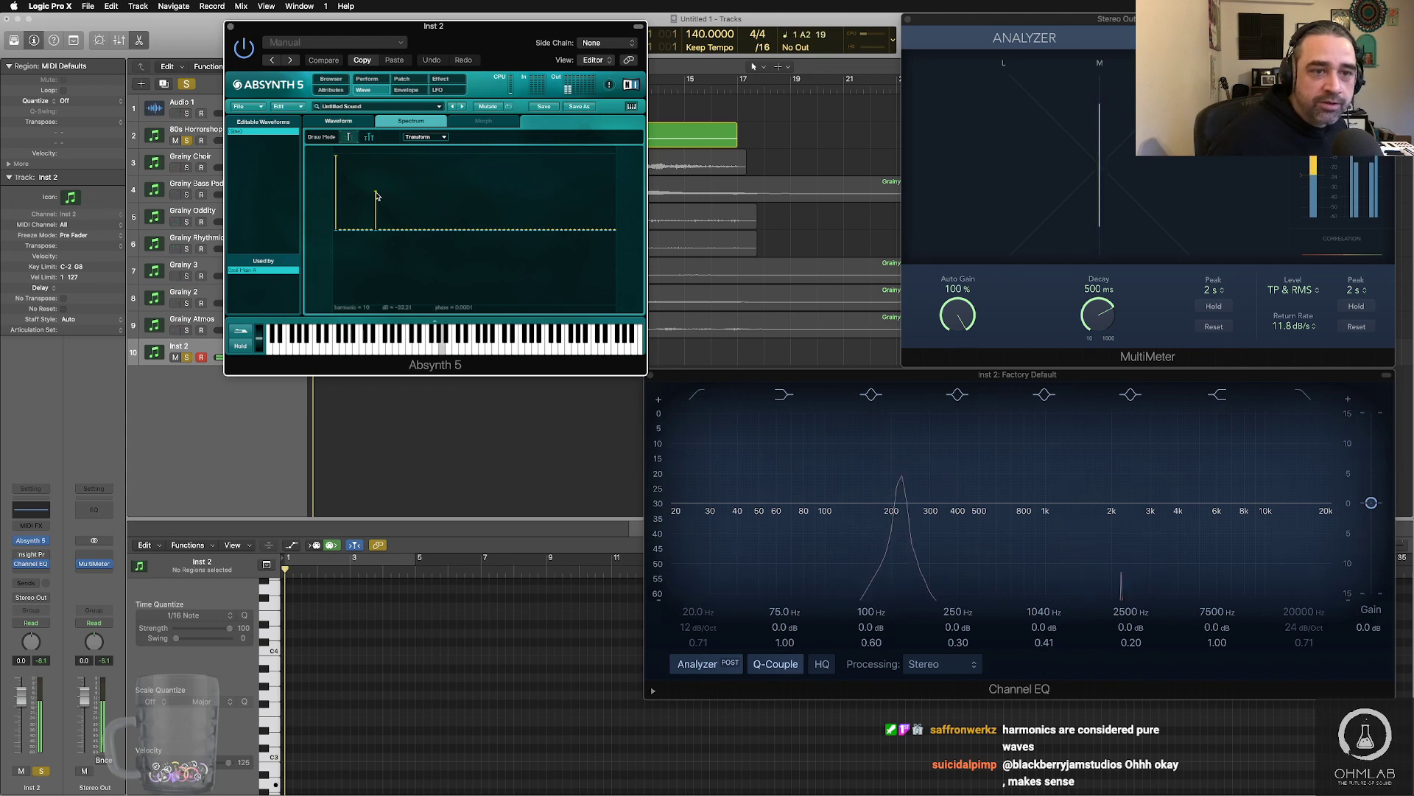
left_click(377, 172)
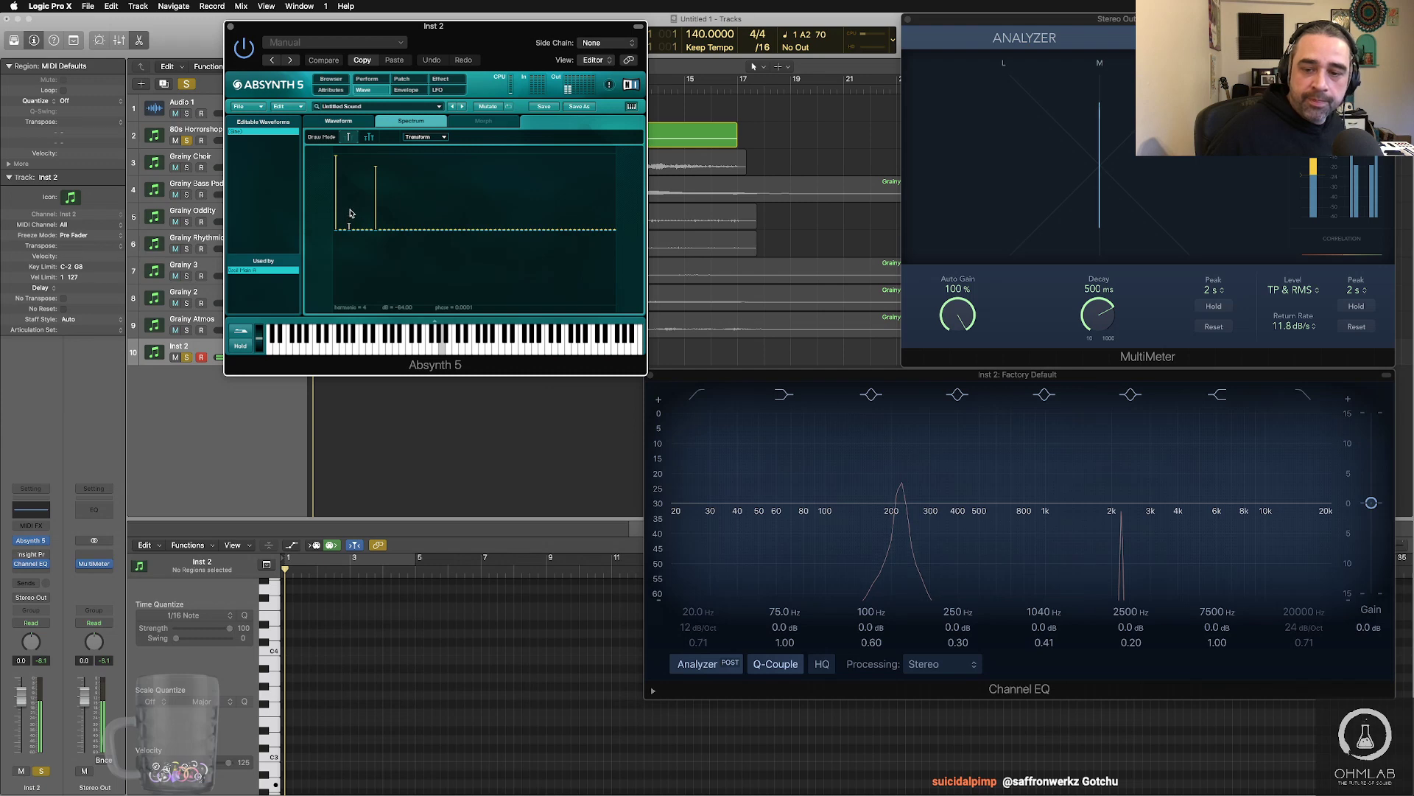
- Add harmonic 4 at a high level to the spectrum and lower the level of harmonic 10
left_click_drag(351, 205, 352, 186)
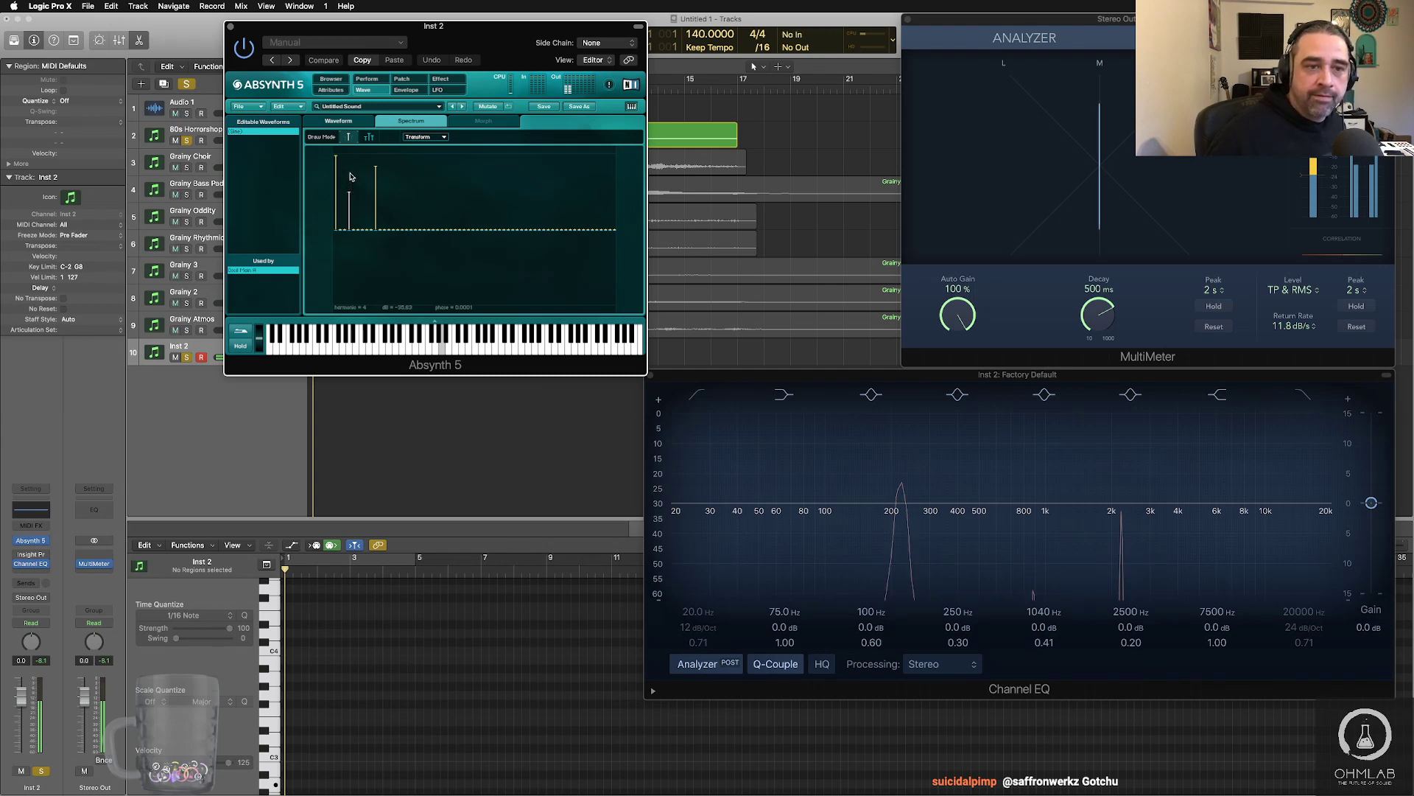
left_click(351, 173)
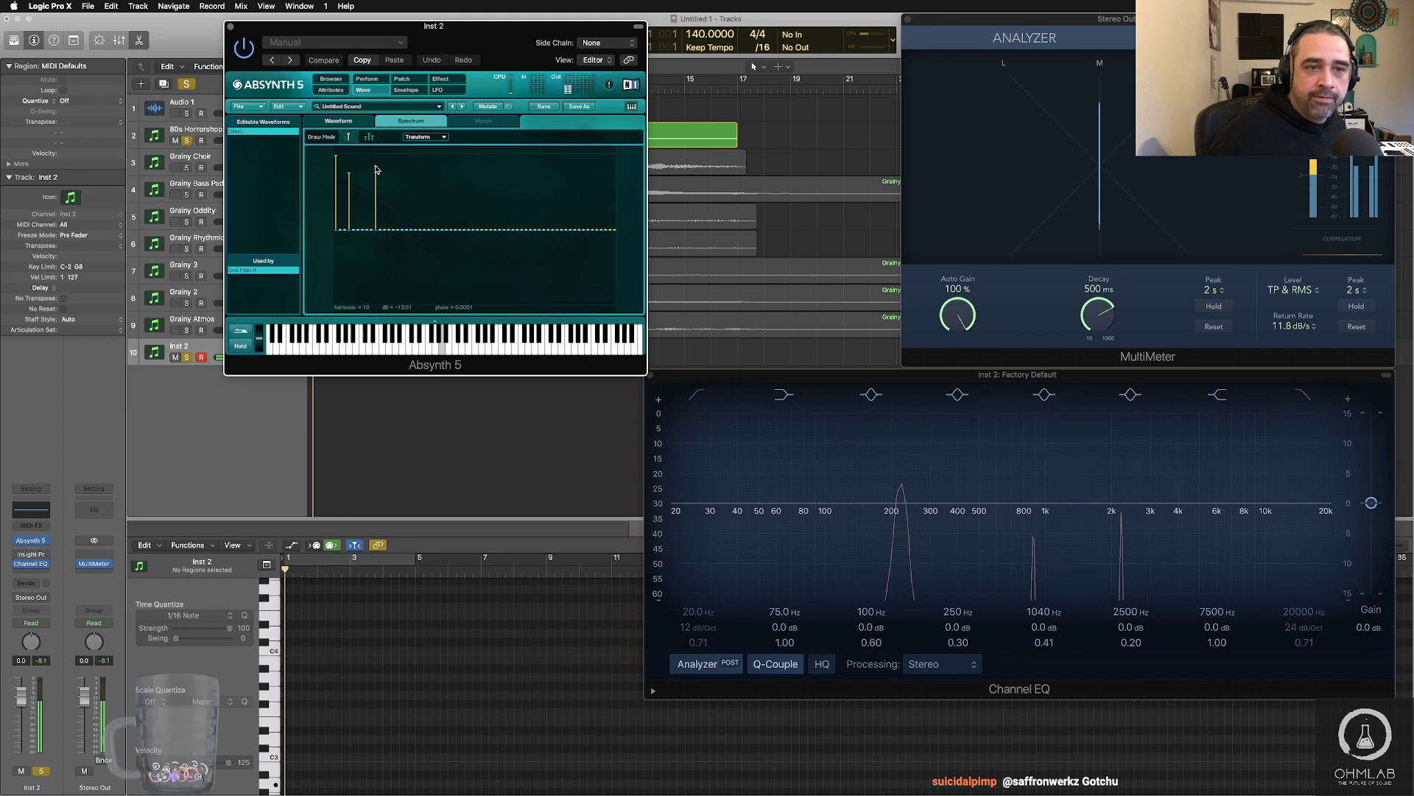
left_click_drag(376, 171, 376, 192)
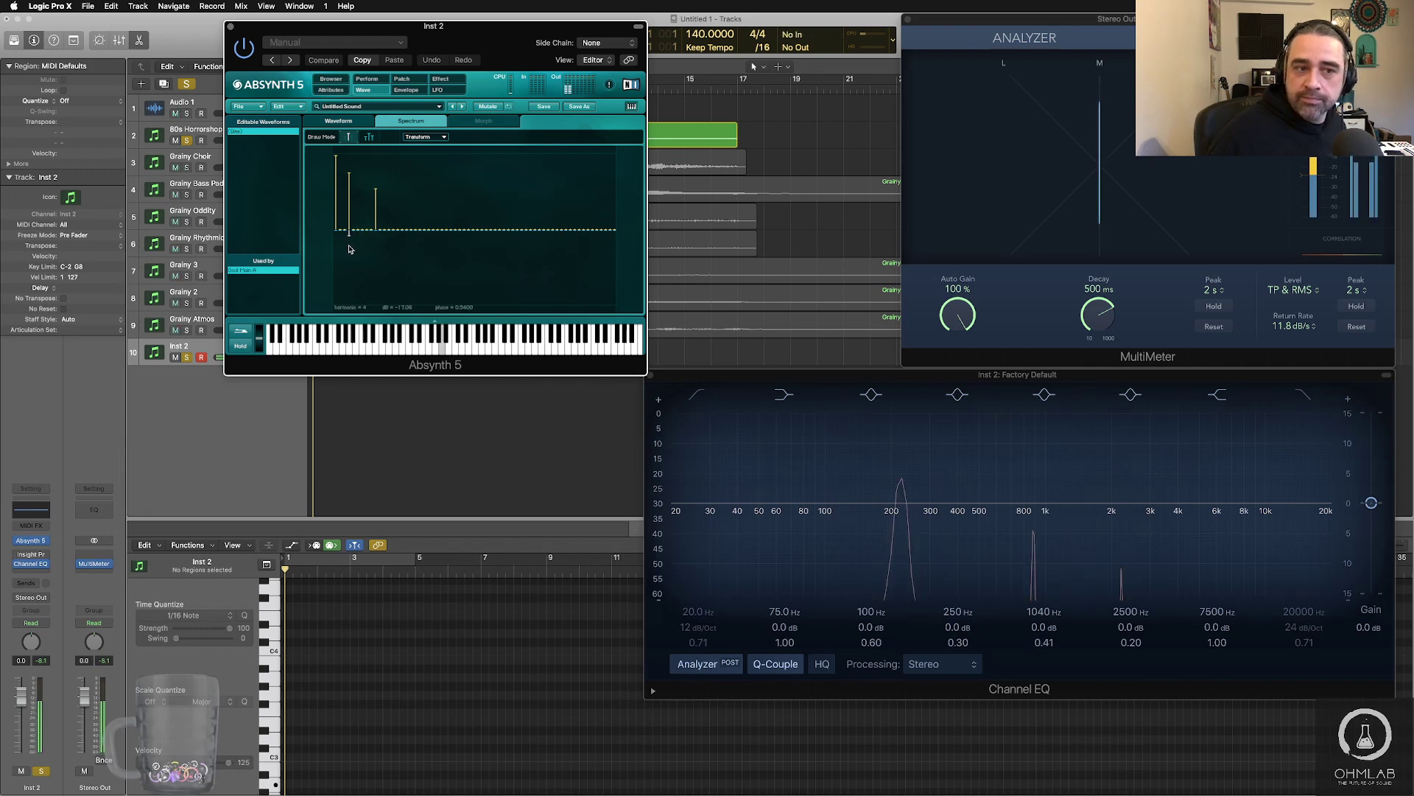
- Shift the phases of harmonics 4 and 10 to about the same moderate amount
left_click(349, 272)
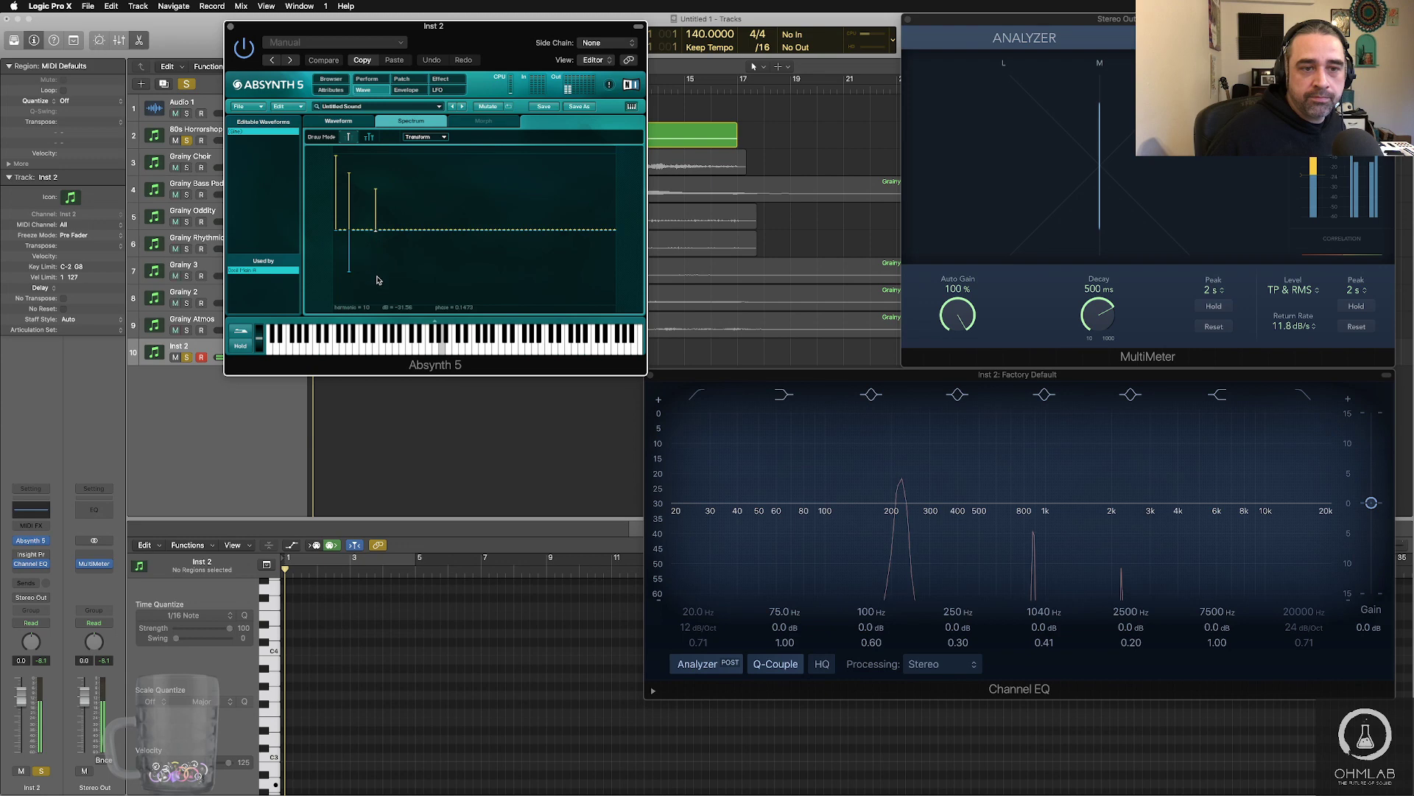
left_click(377, 302)
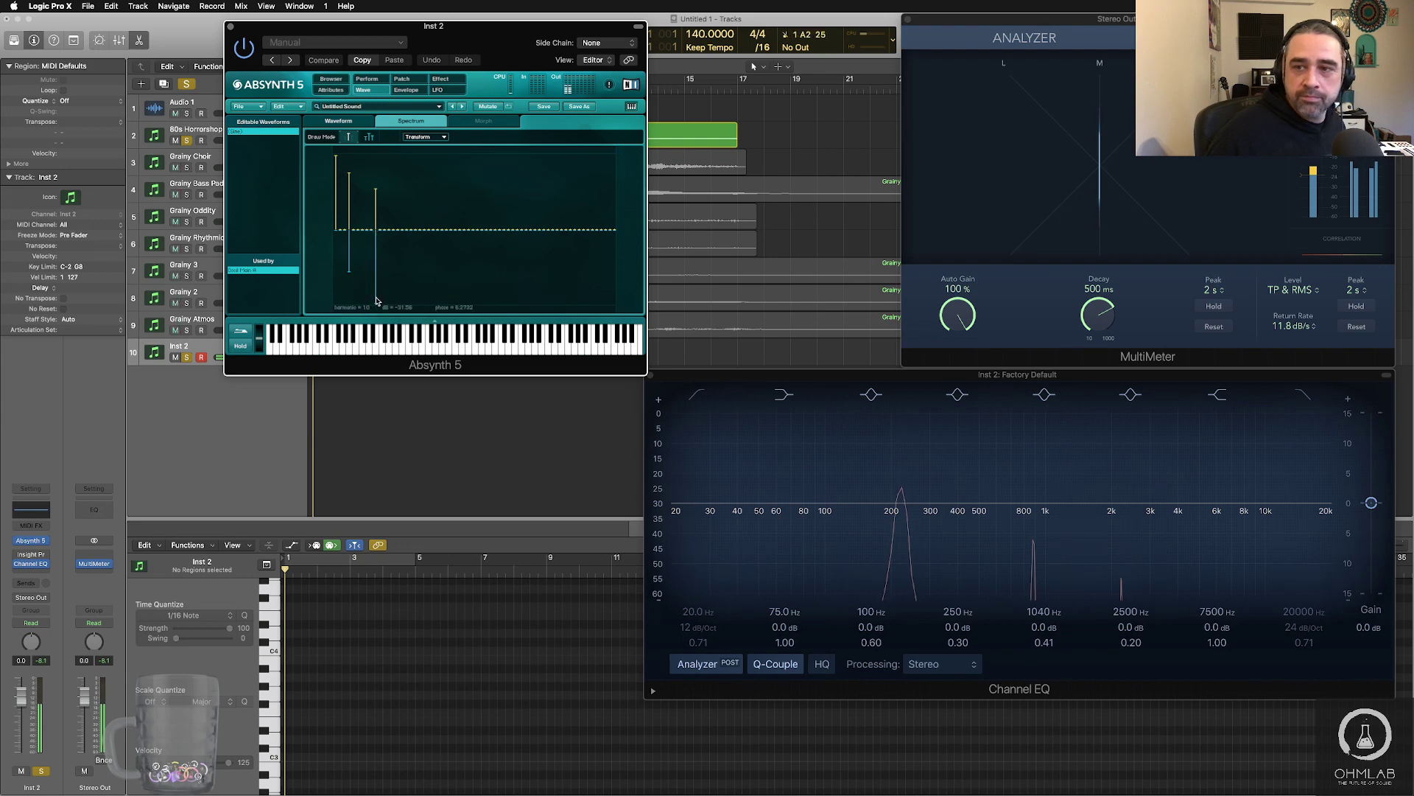
left_click_drag(376, 302, 376, 275)
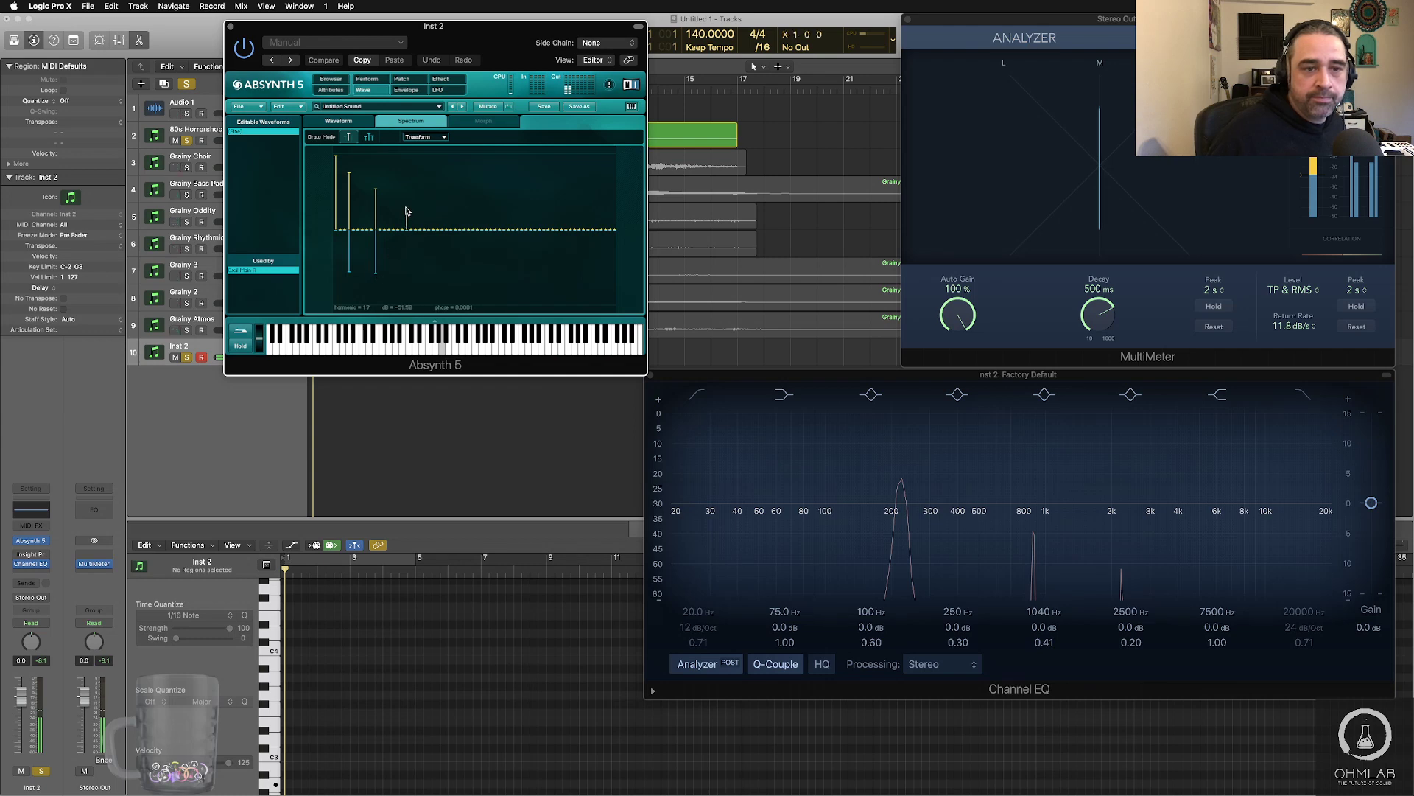
- Add harmonics 17, 22, 8, 6, 2 and 3 at various levels and shift the phases of several low harmonics
left_click(406, 204)
left_click(429, 212)
left_click(366, 211)
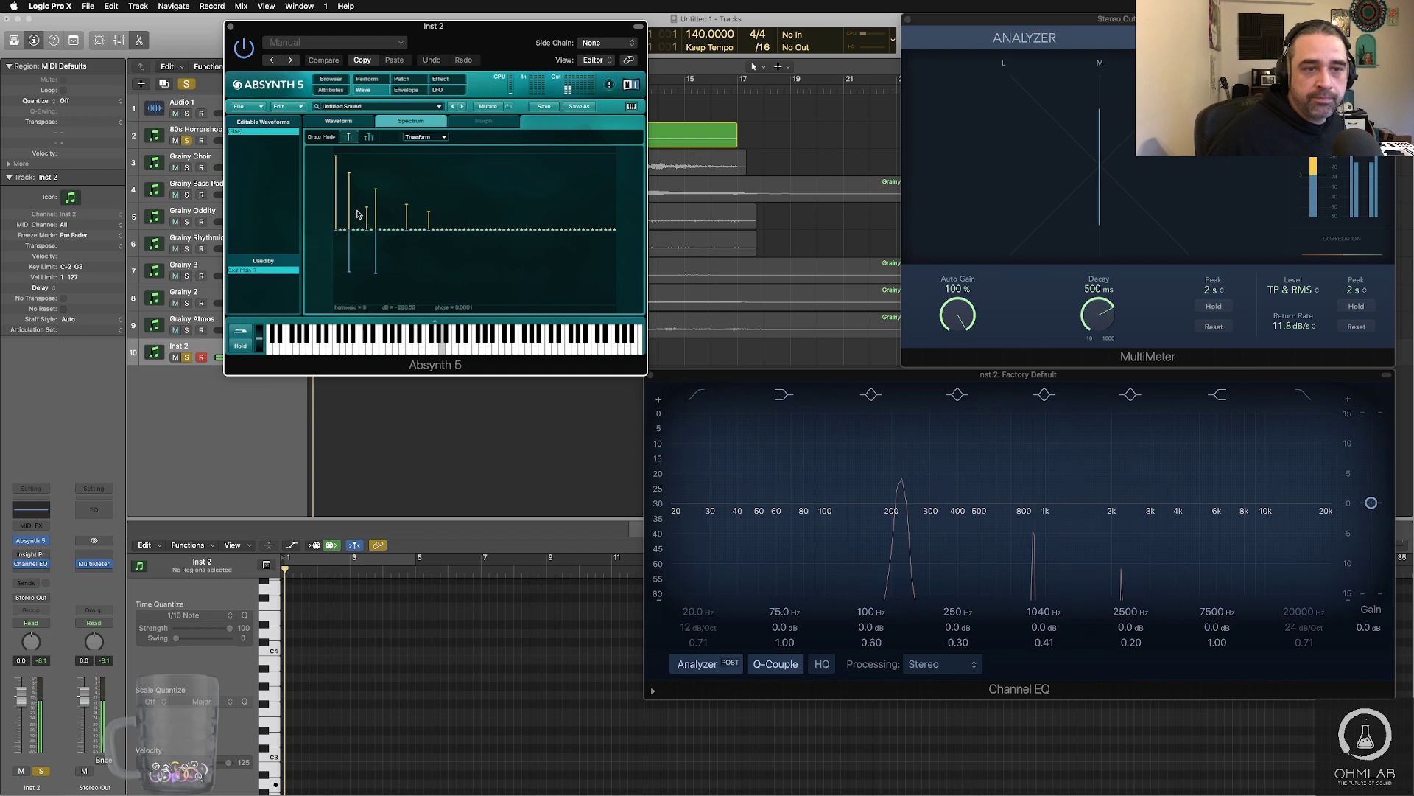
mouse_move(358, 232)
left_mouse_down()
mouse_move(358, 249)
mouse_move(340, 179)
left_mouse_up()
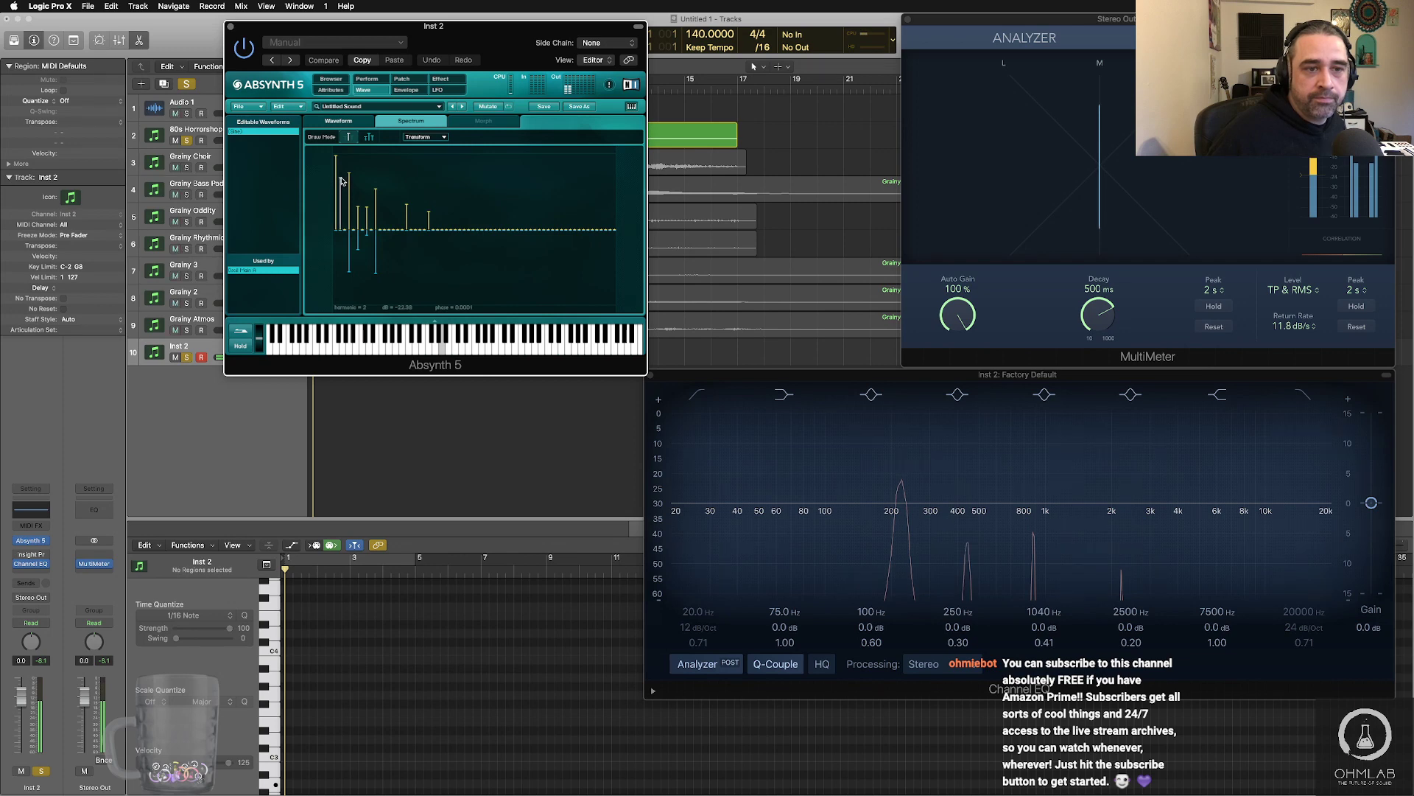
left_click(345, 201)
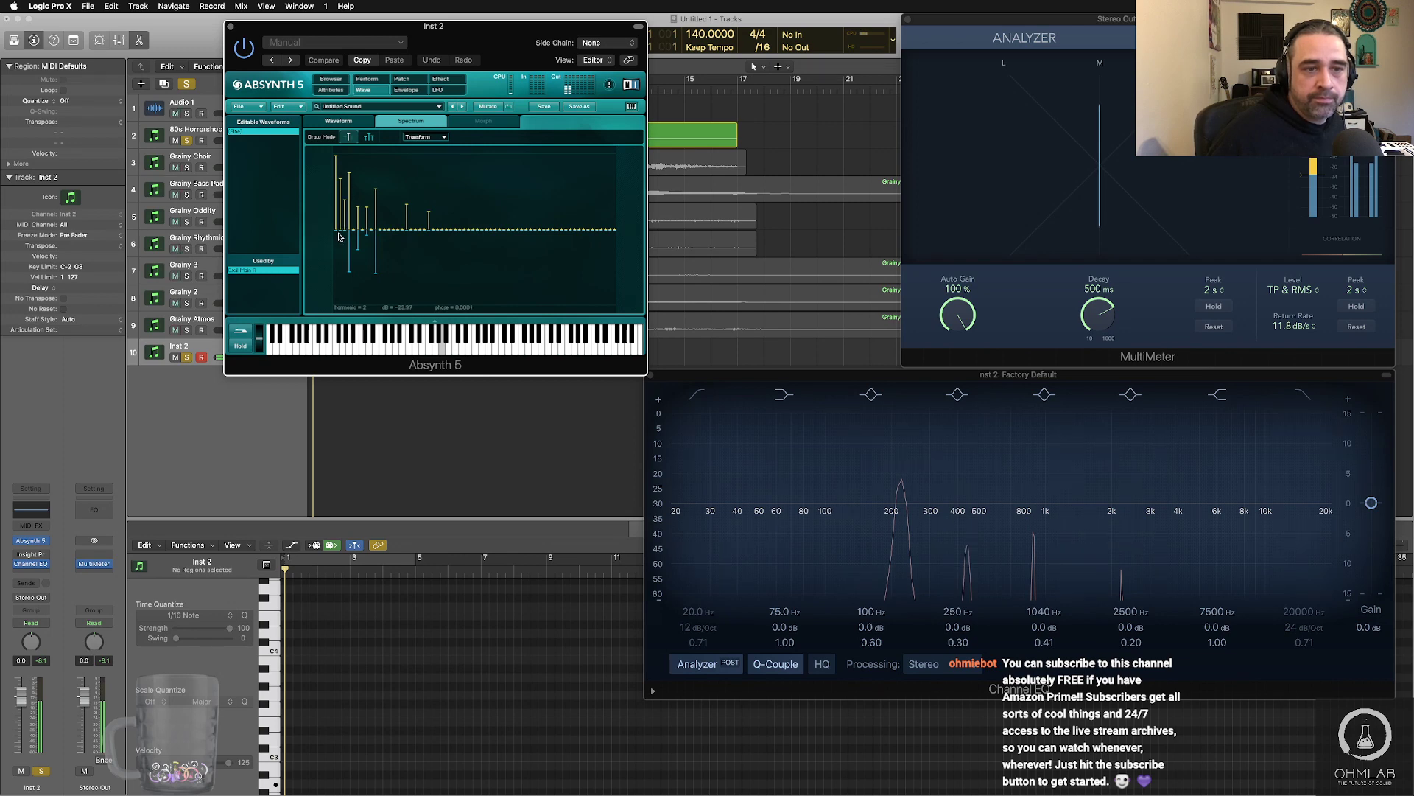
left_click_drag(339, 230, 341, 259)
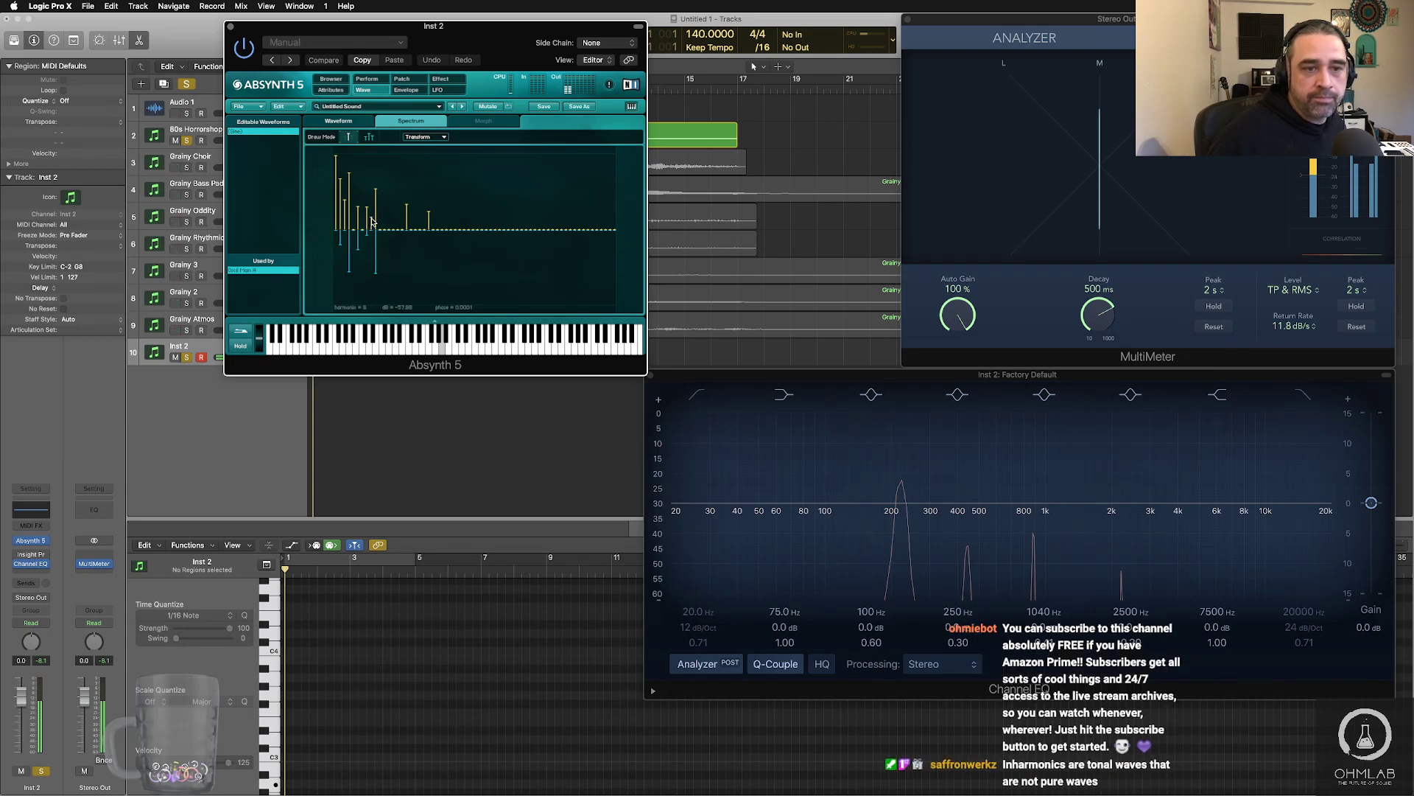
- Add harmonics 9, 12 and 14 to the spectrum and adjust the phases of harmonics 12 and 14
mouse_move(372, 221)
left_mouse_down()
mouse_move(369, 276)
mouse_move(385, 182)
left_mouse_up()
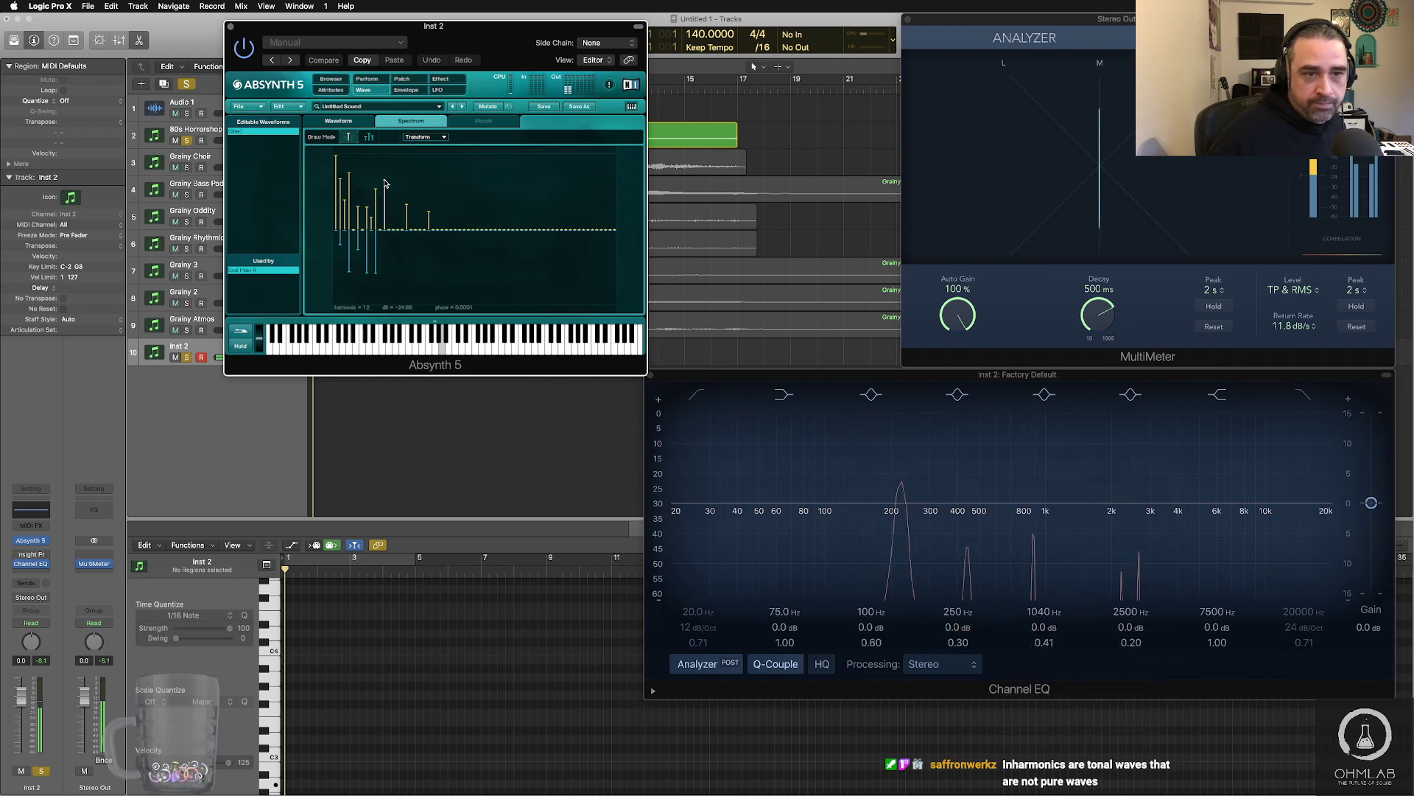
mouse_move(385, 235)
left_mouse_down()
mouse_move(385, 271)
mouse_move(394, 197)
left_mouse_up()
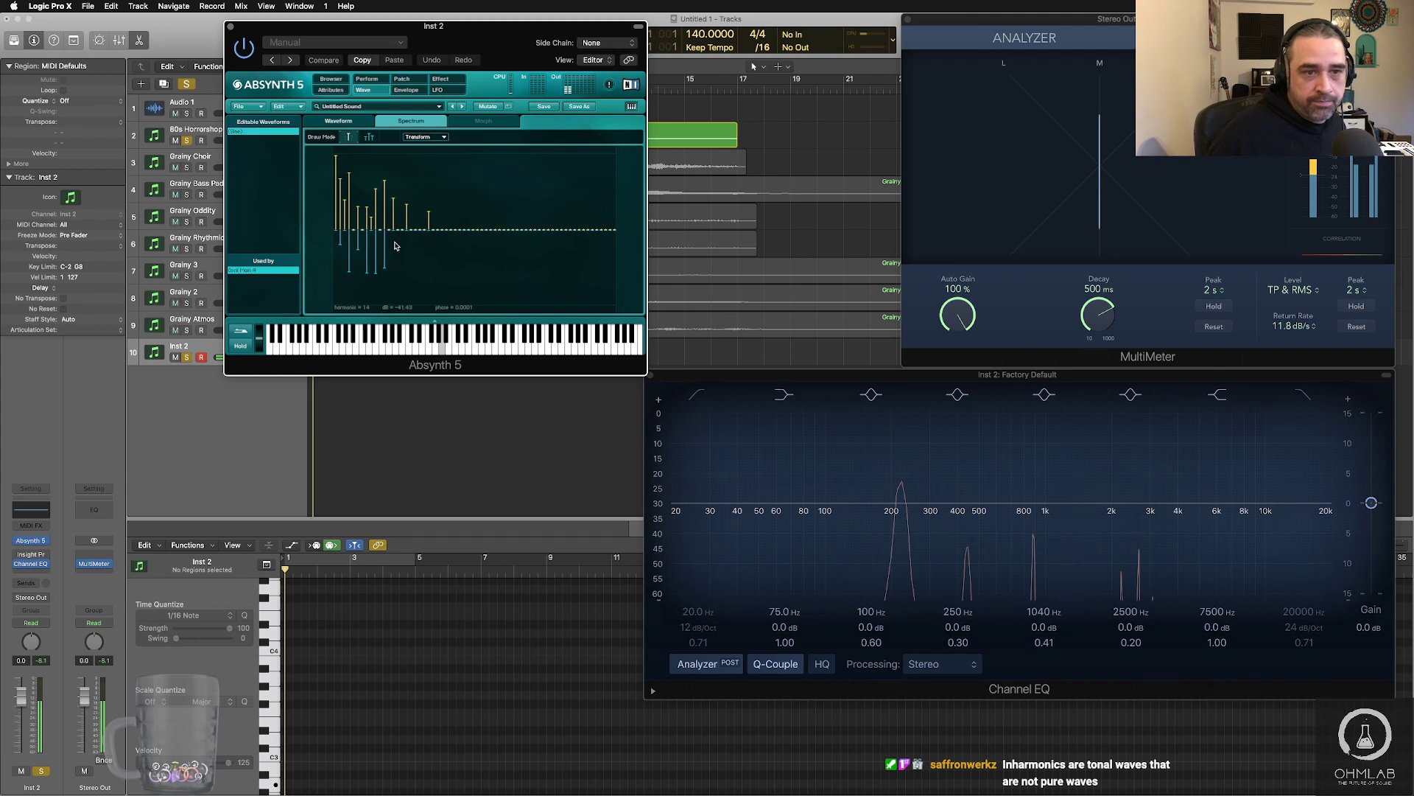
left_click(395, 248)
left_click(384, 289)
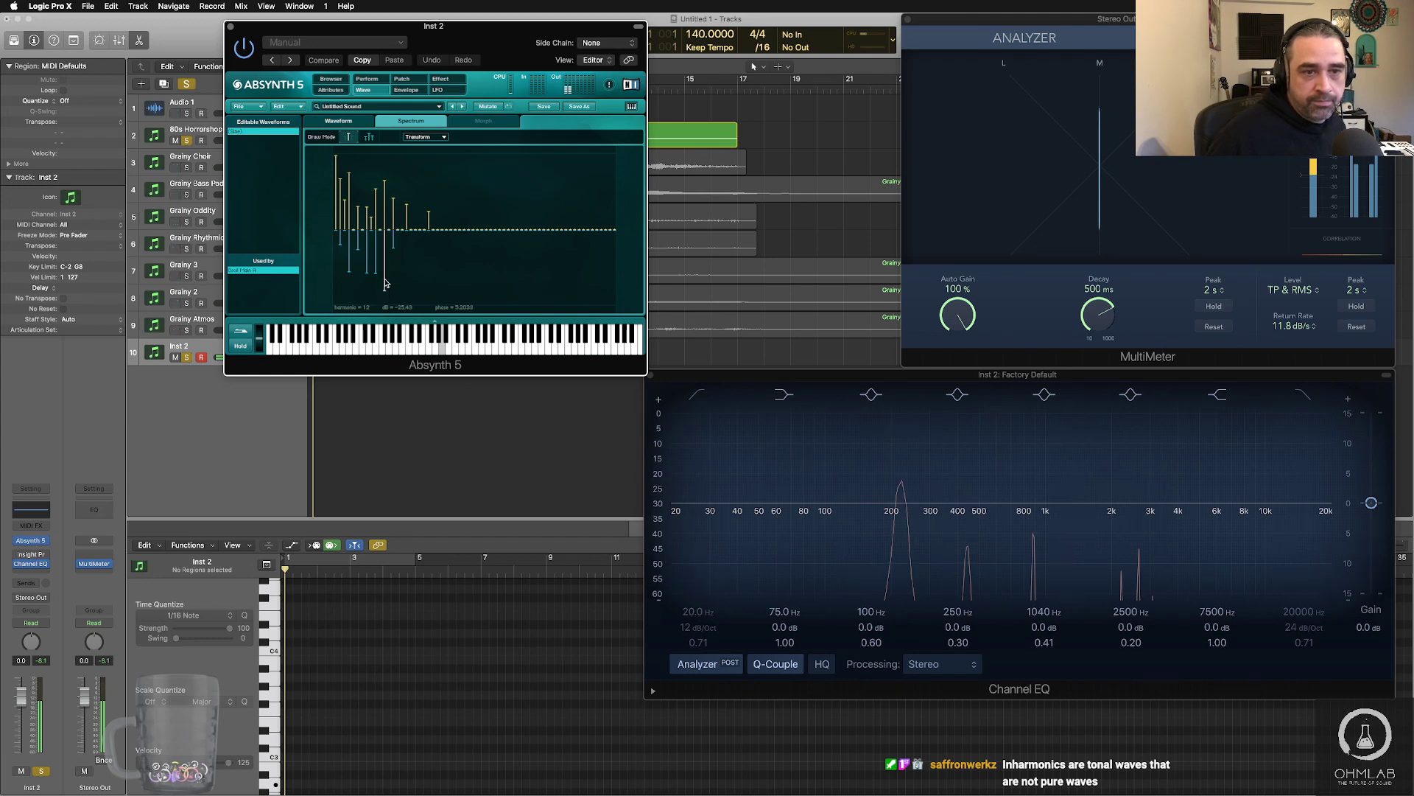
mouse_move(384, 283)
left_mouse_down()
mouse_move(386, 251)
mouse_move(389, 266)
left_mouse_up()
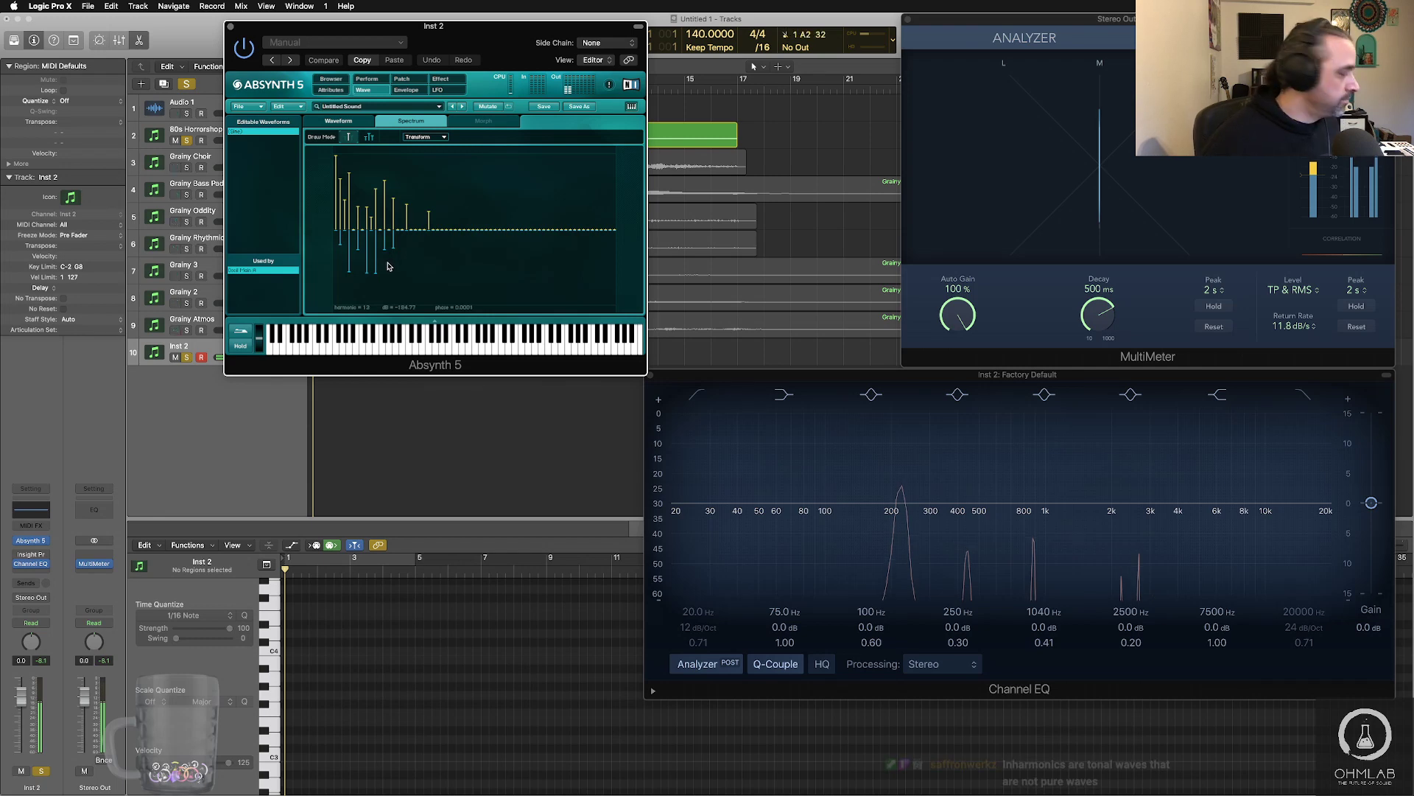
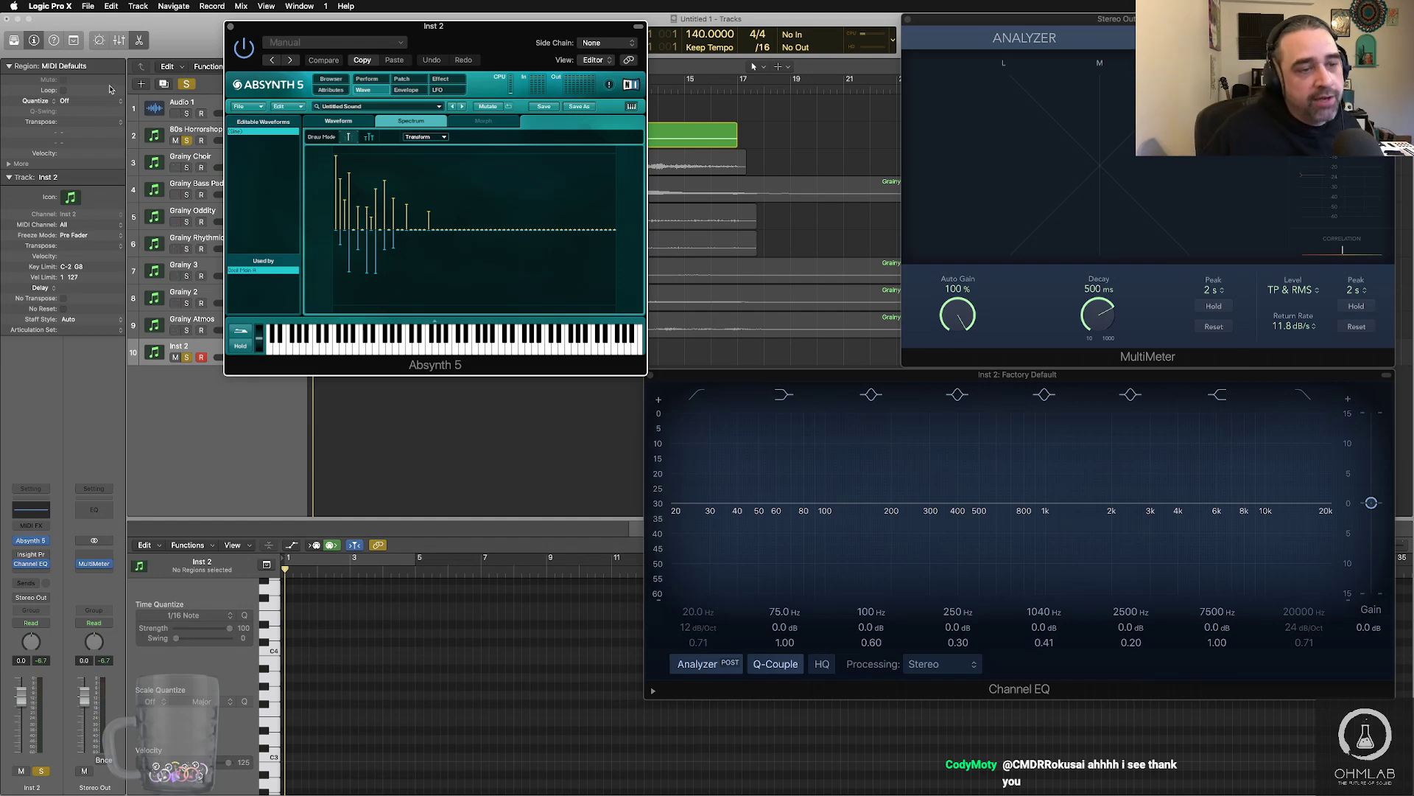
- Replace Absynth 5 on the Inst 2 track with a stereo Alchemy instrument and initialize its preset
left_click(45, 543)
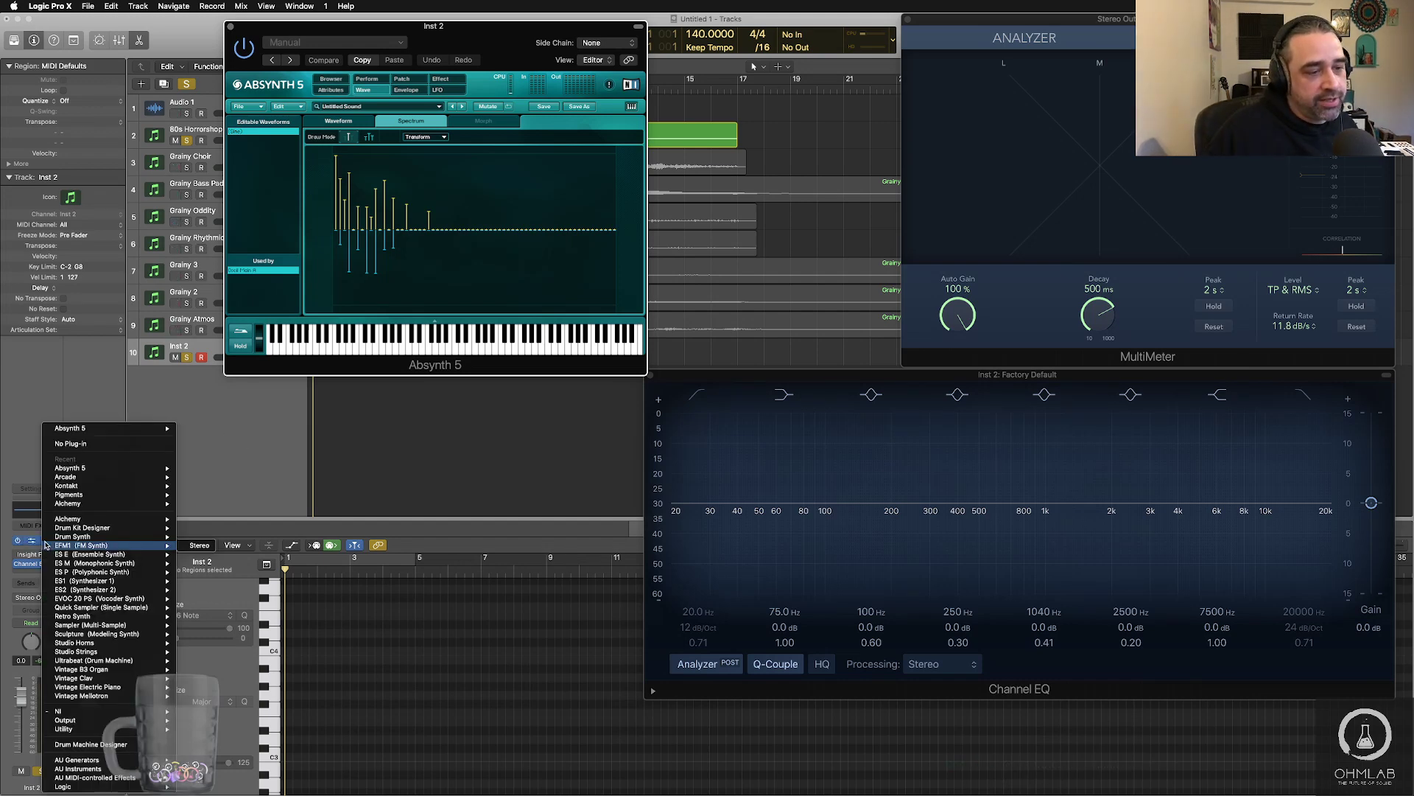
mouse_move(54, 507)
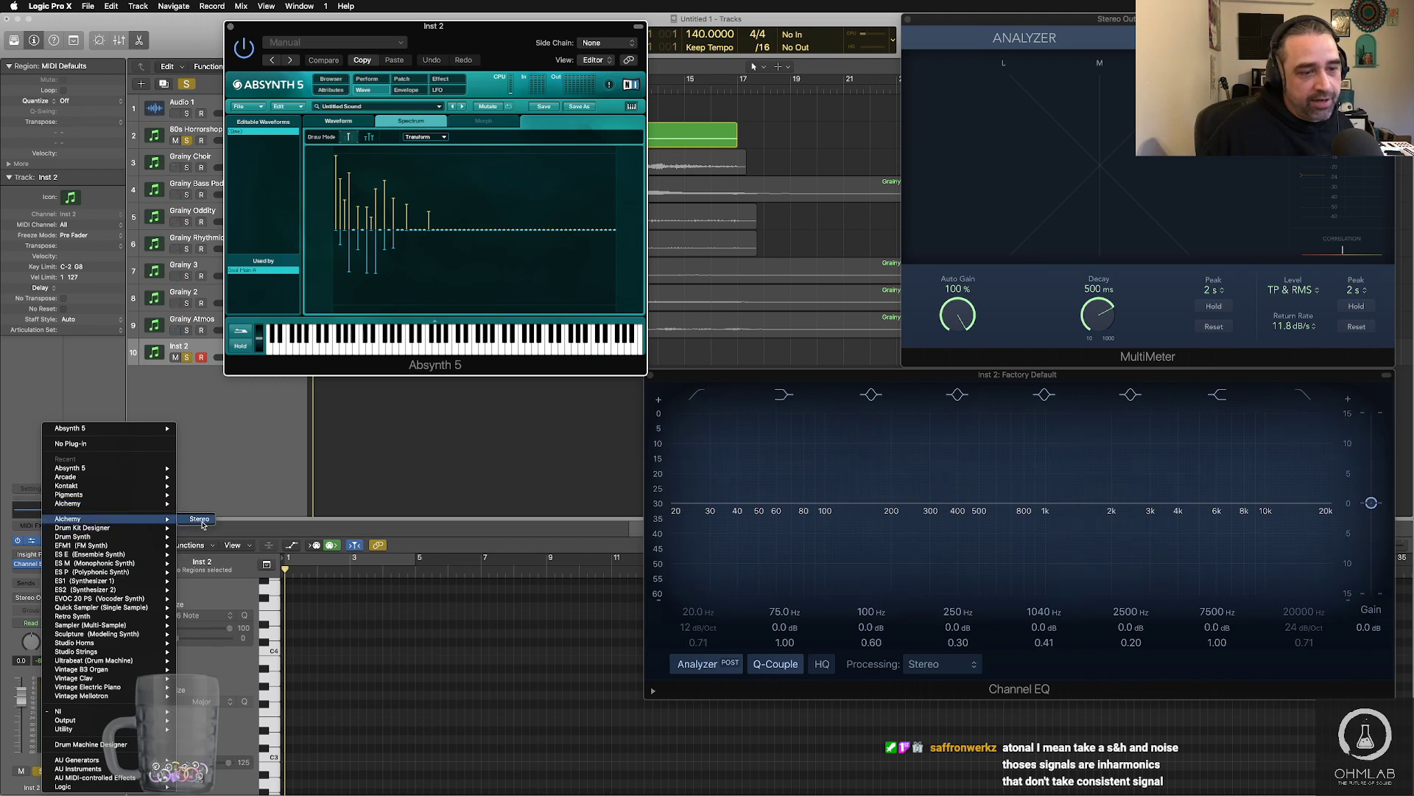
left_click(194, 520)
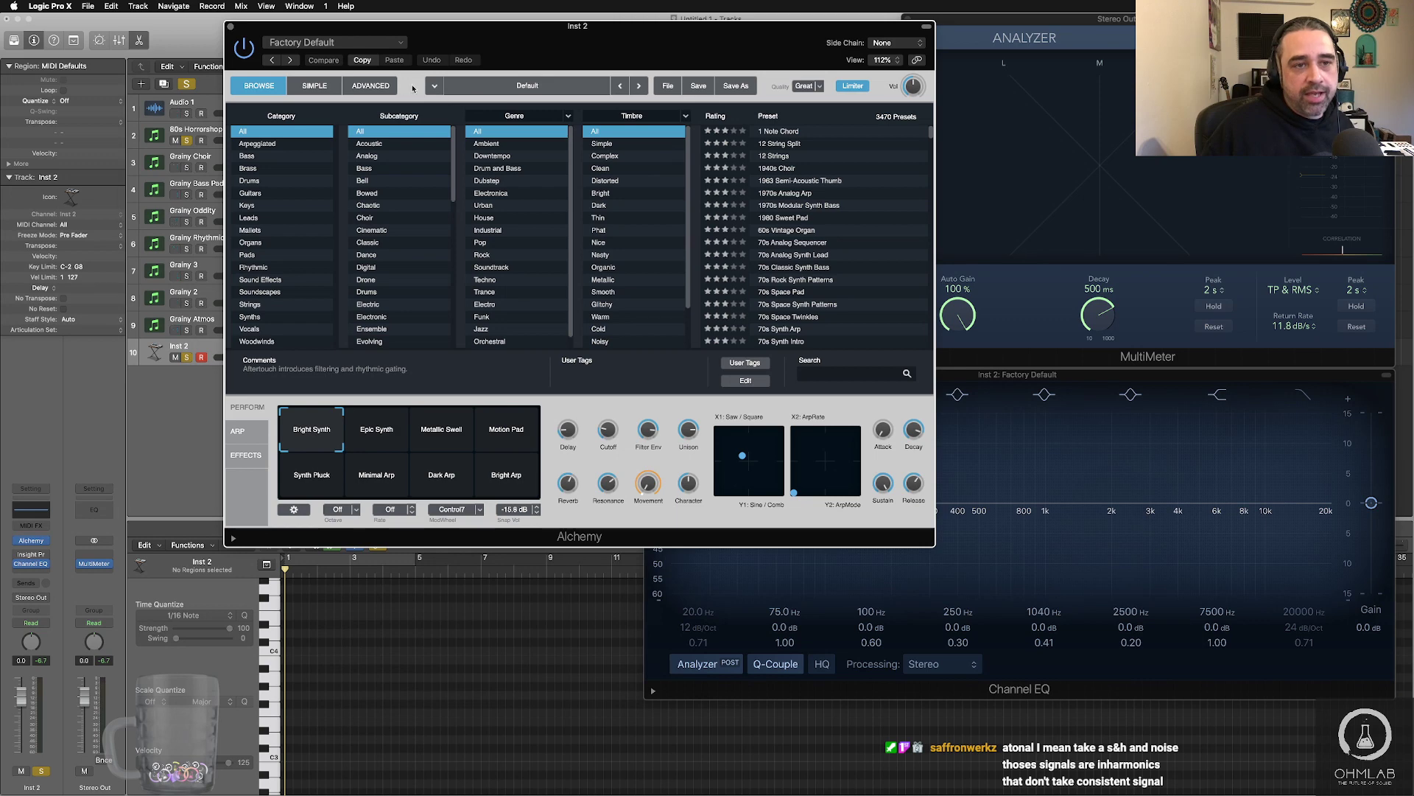
left_click(669, 87)
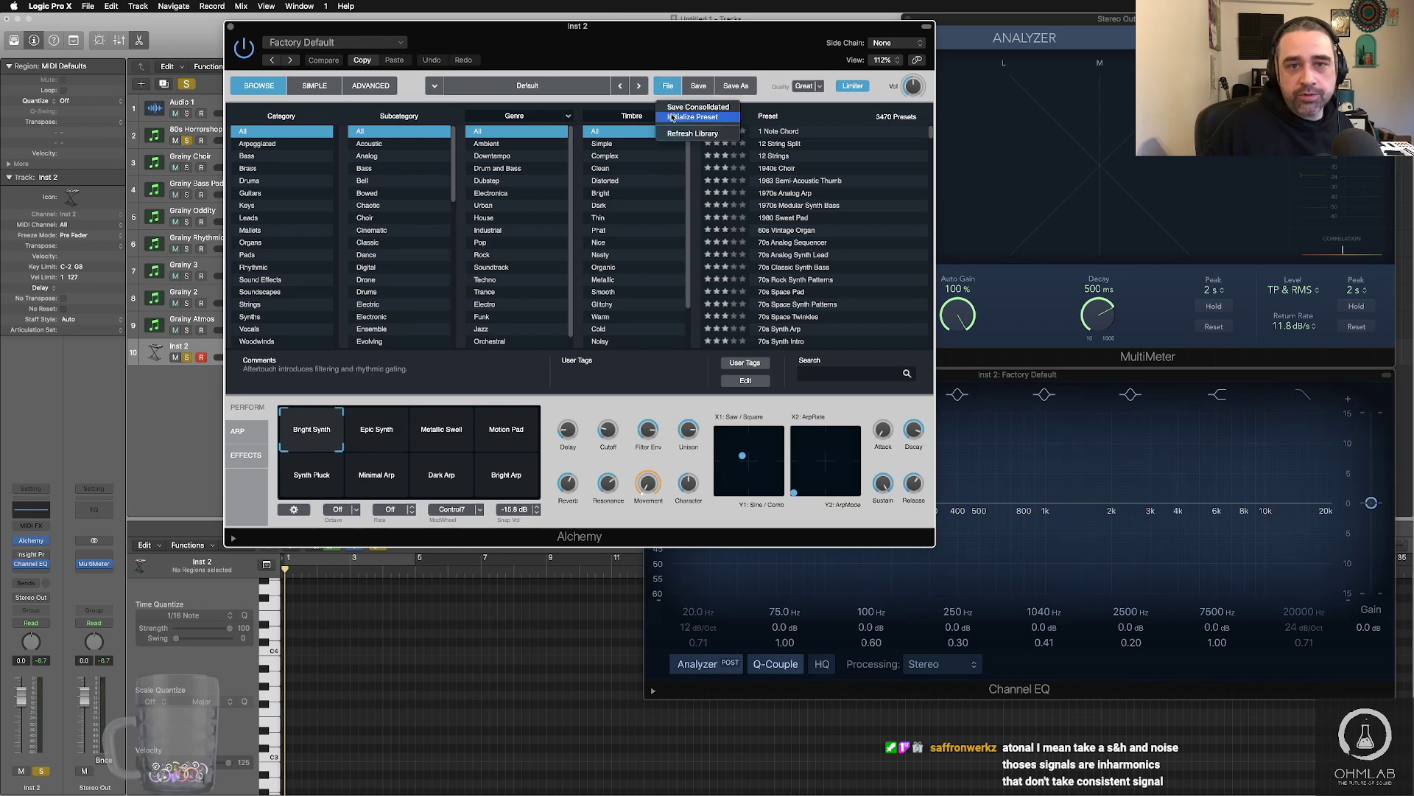
left_click(671, 118)
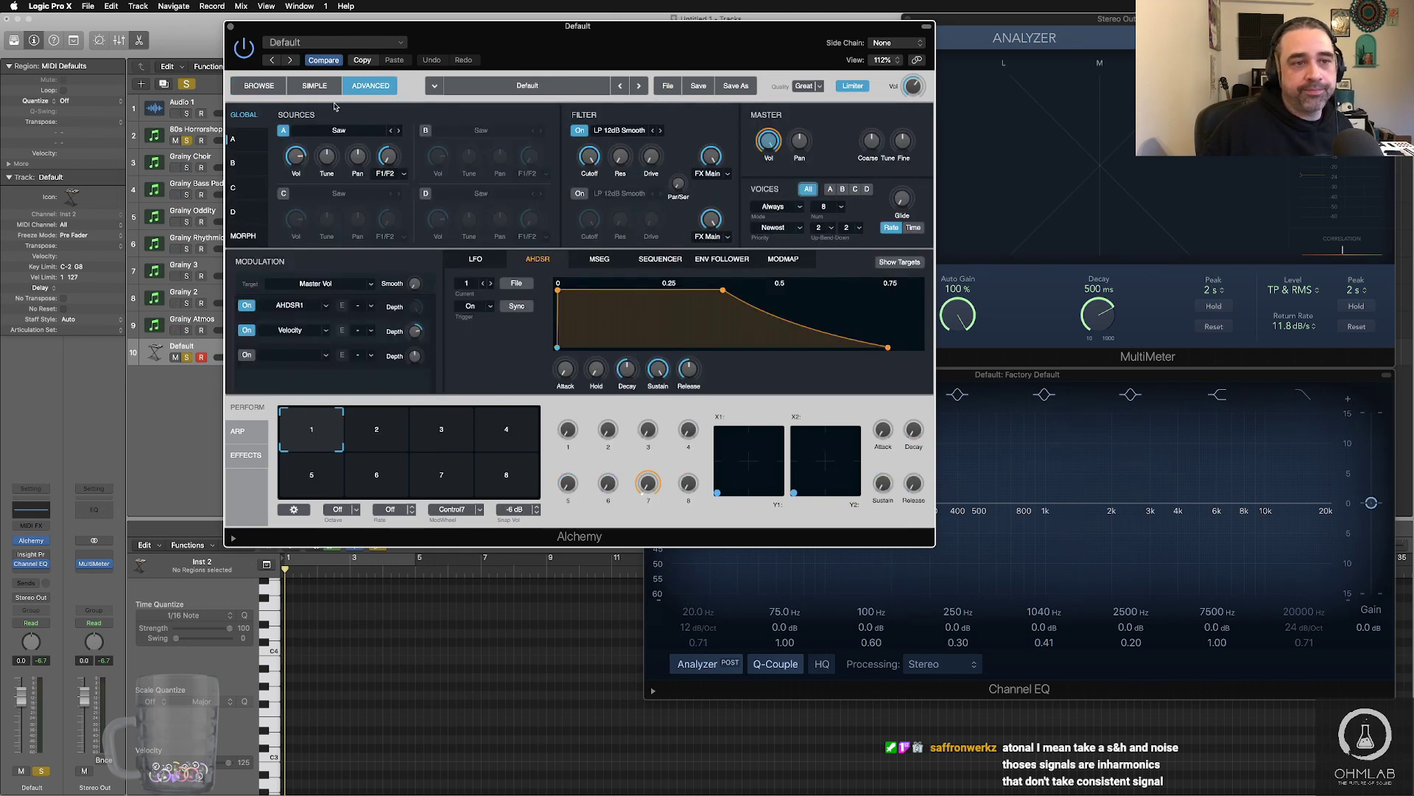
- Load the basic Sine virtual-analog waveform into Alchemy's source A
left_click(347, 132)
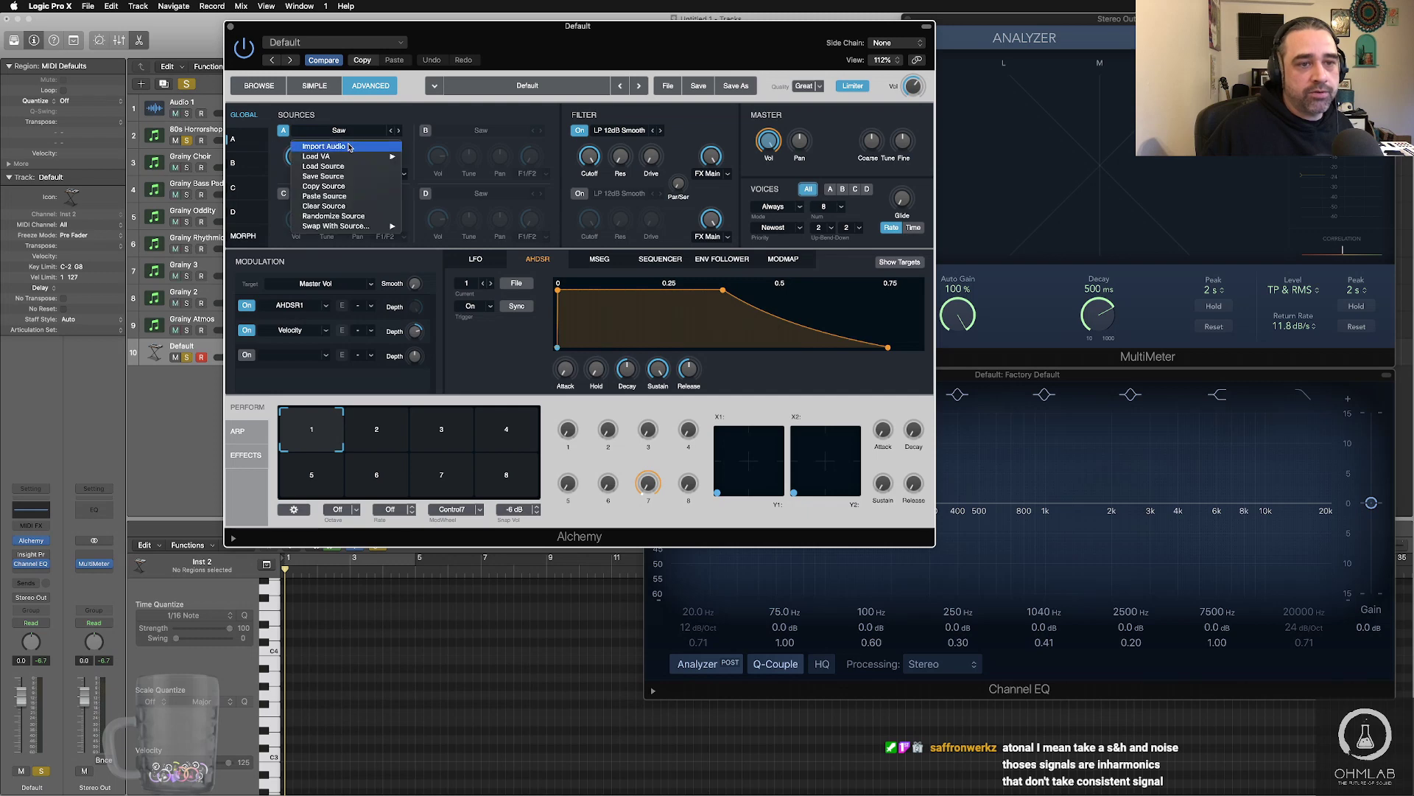
mouse_move(354, 156)
mouse_move(434, 156)
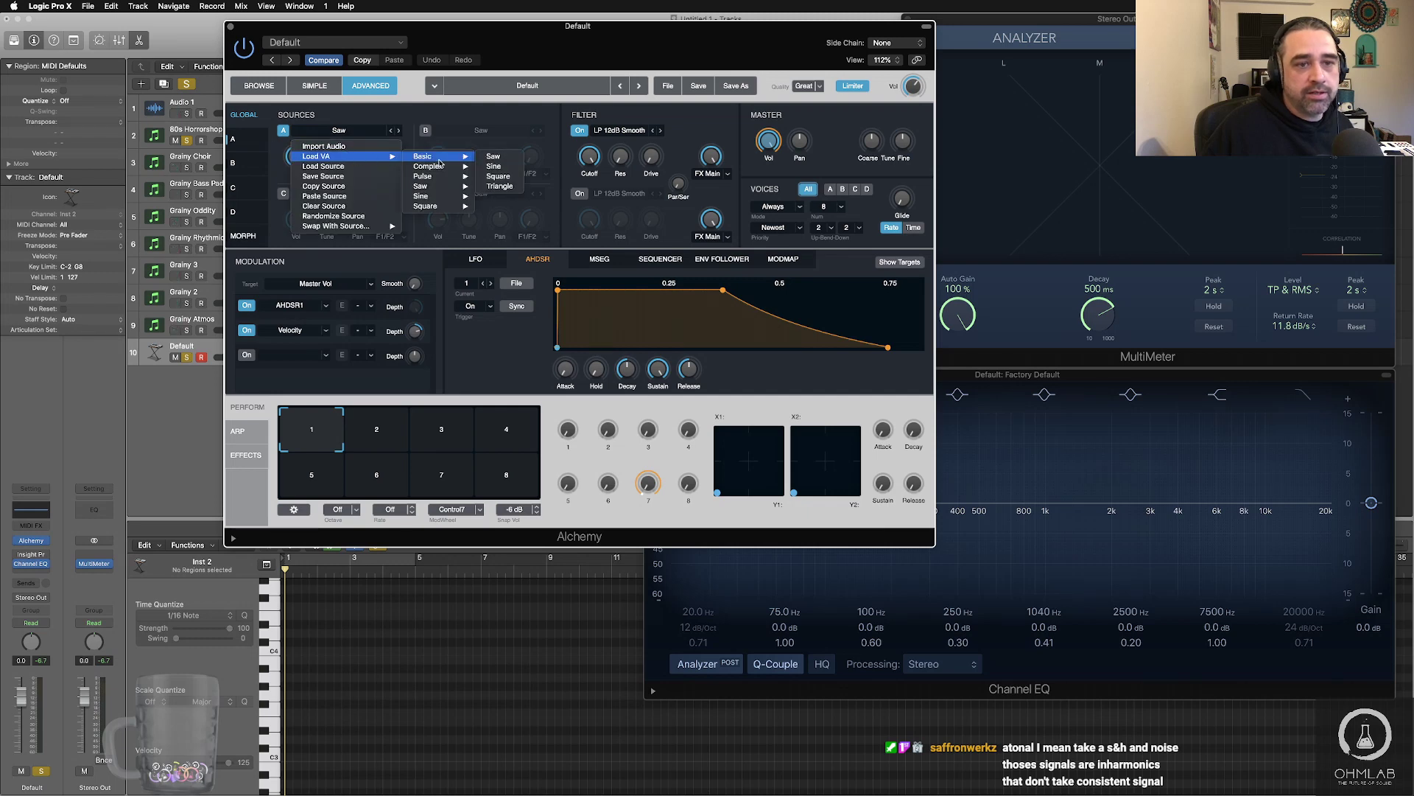
left_click(501, 167)
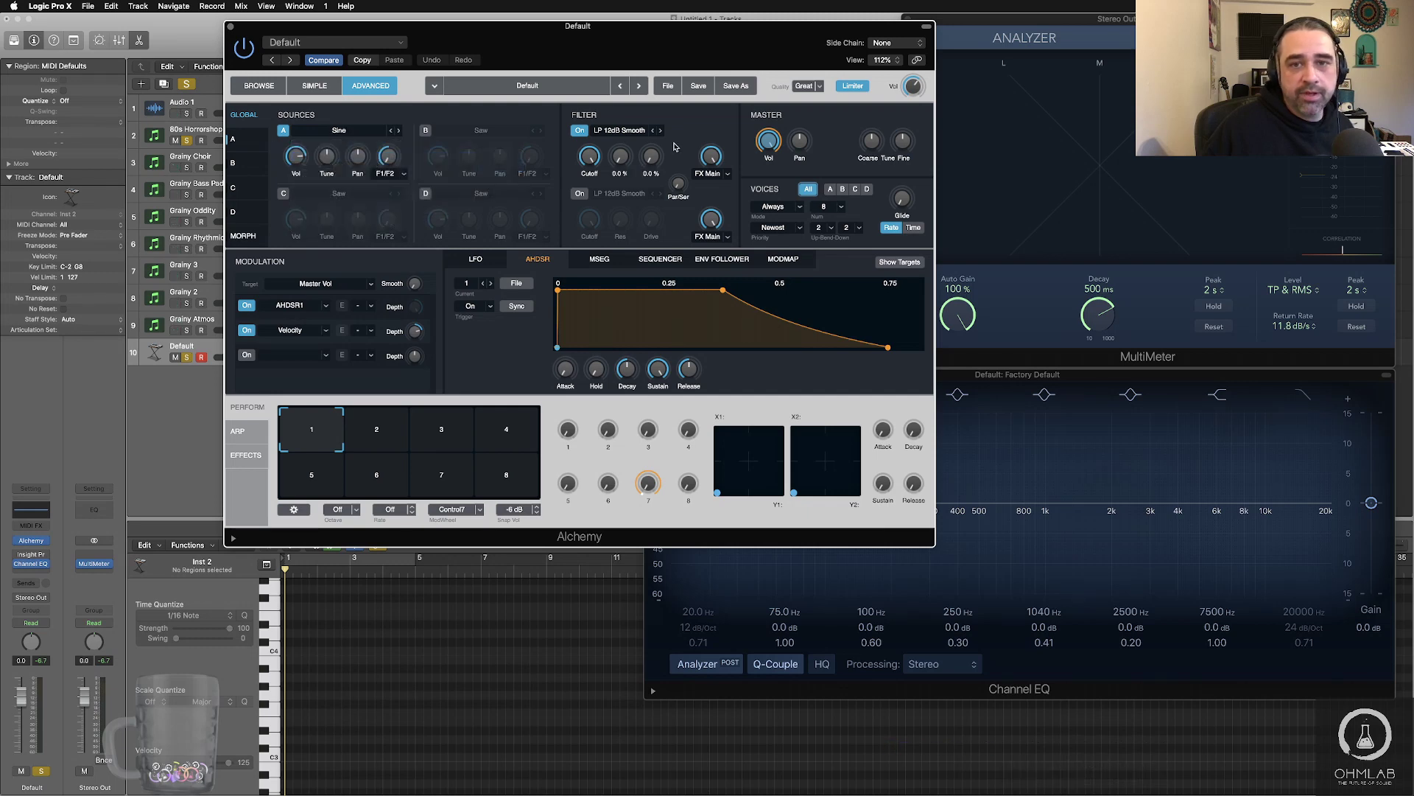
- Show the detailed settings of source A and enable its Additive synthesis element
left_click(234, 140)
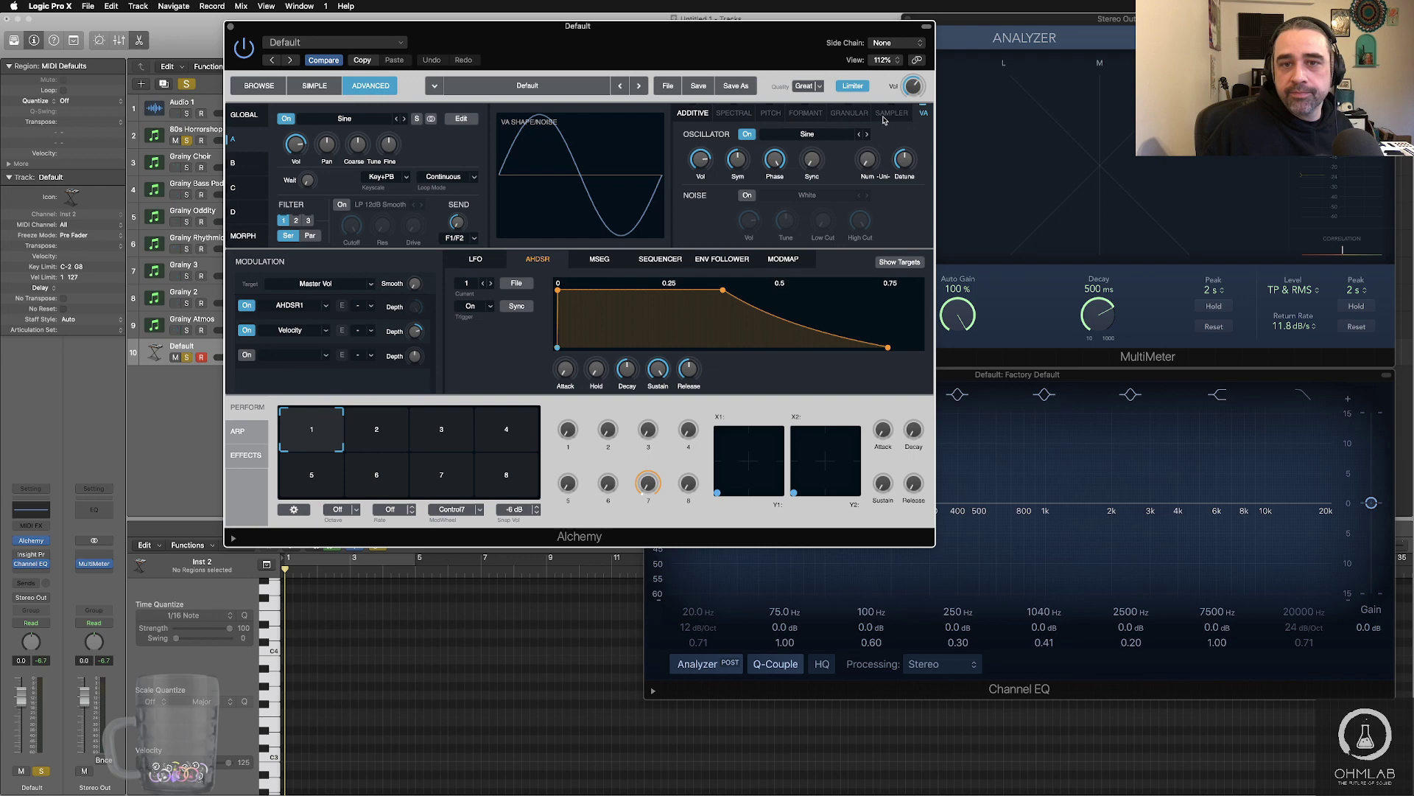
left_click(684, 113)
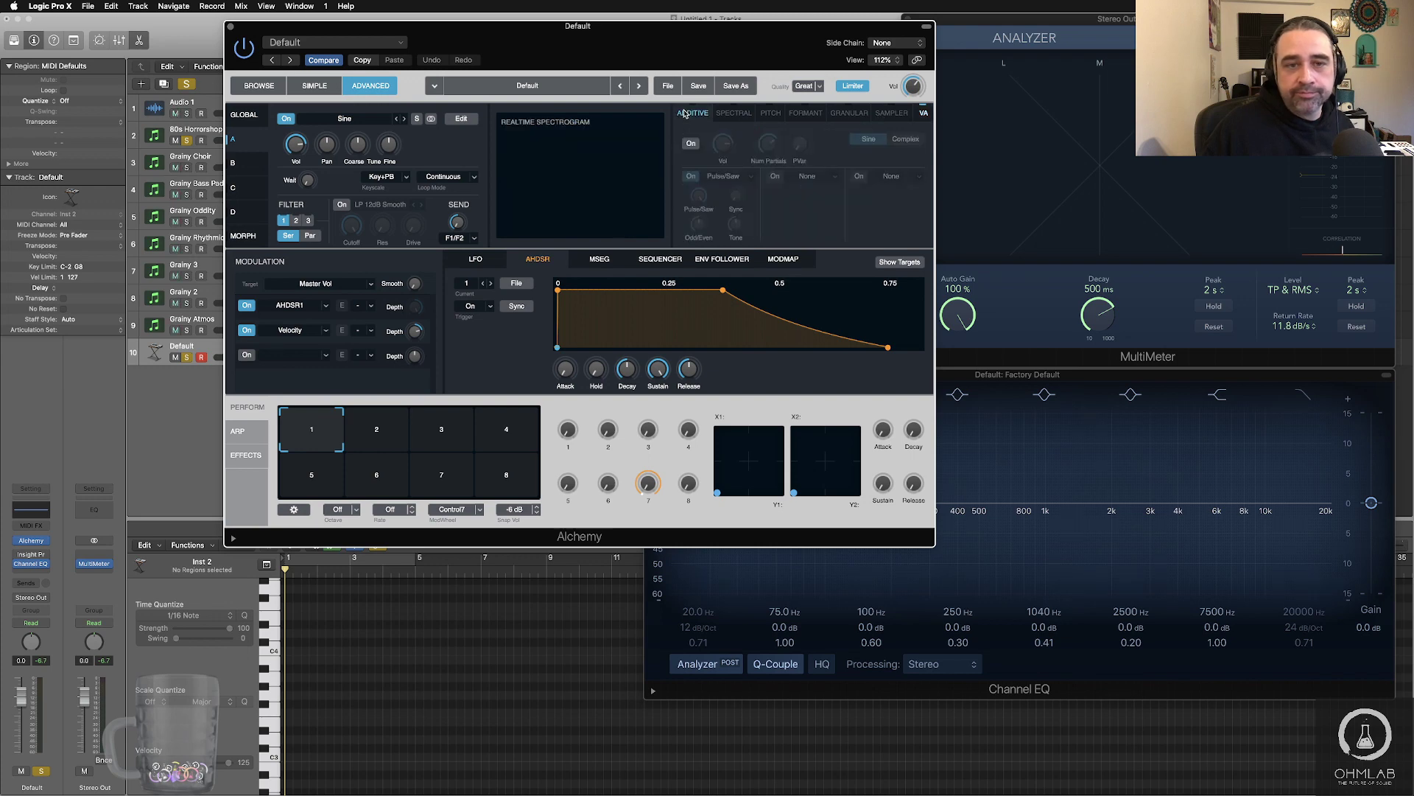
left_click(690, 142)
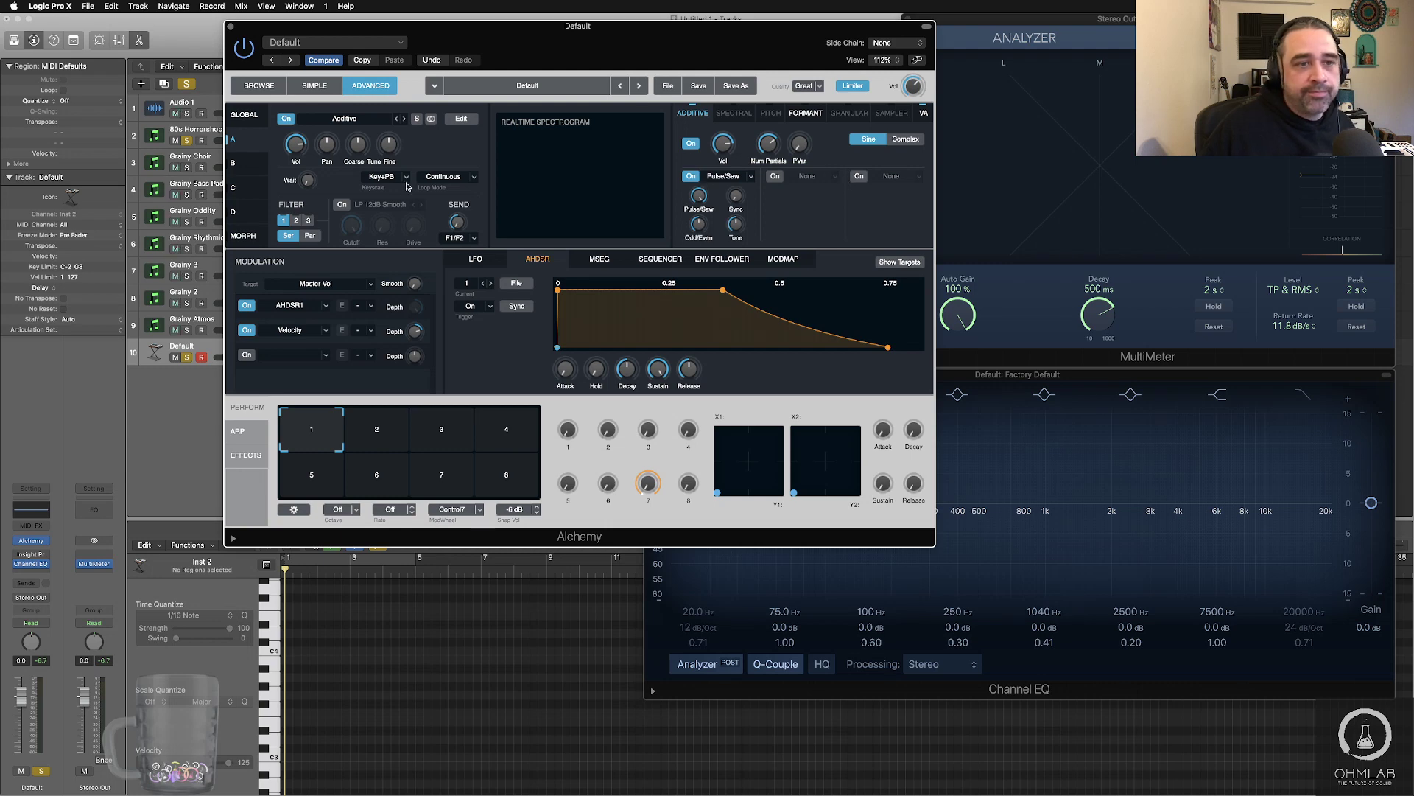
- Open source A's Additive harmonic editor and move the Alchemy window clear of the MultiMeter and most of the Channel EQ
left_click(460, 119)
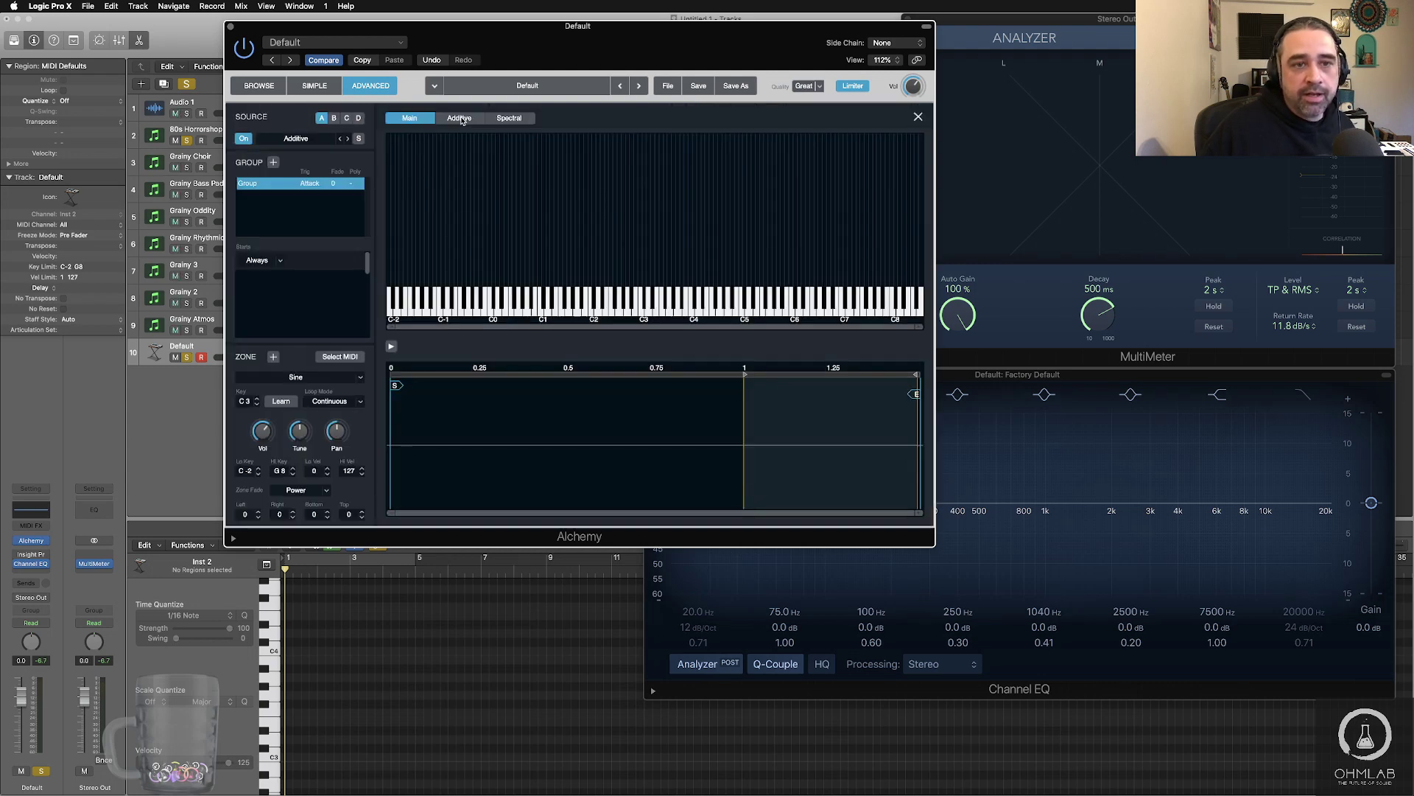
left_click(460, 119)
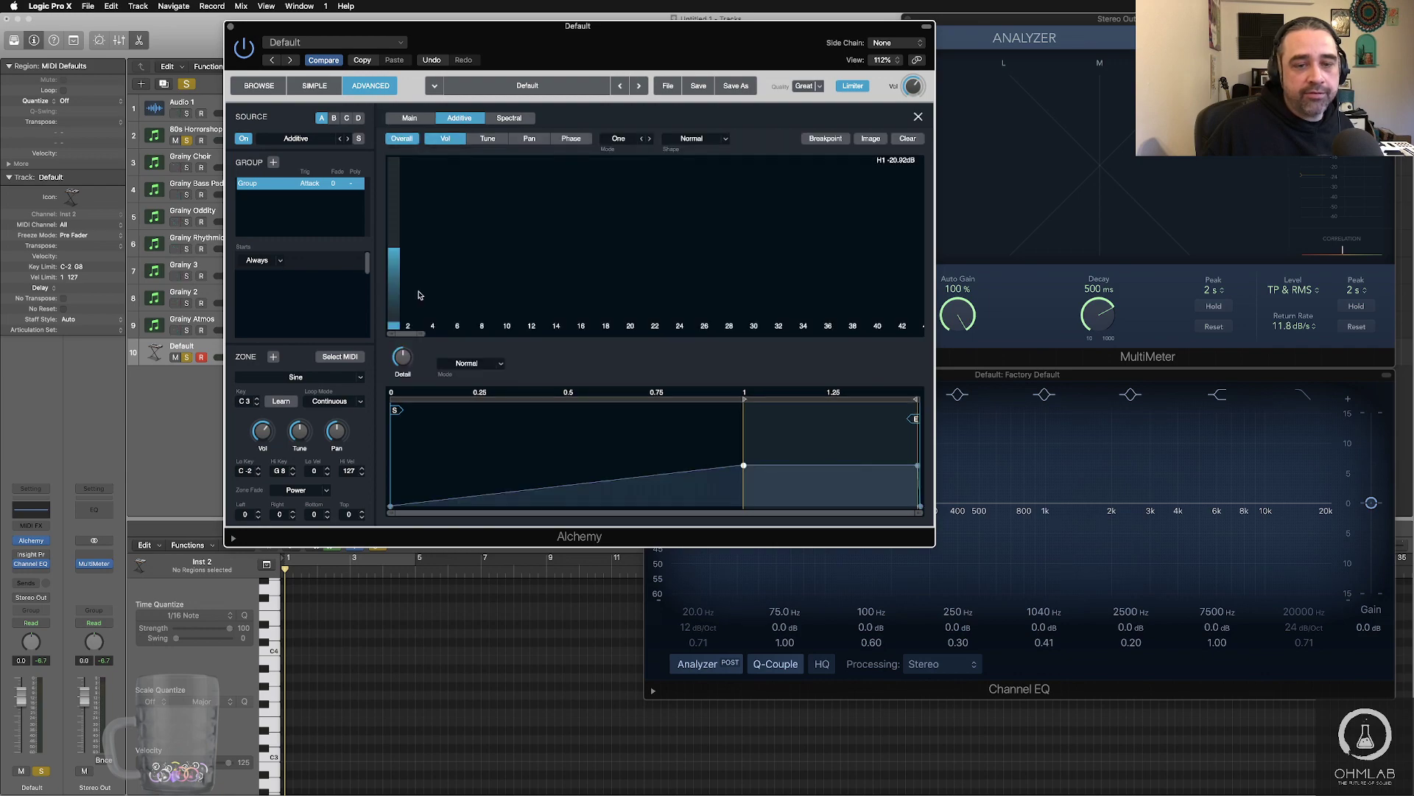
left_click_drag(789, 24, 600, 25)
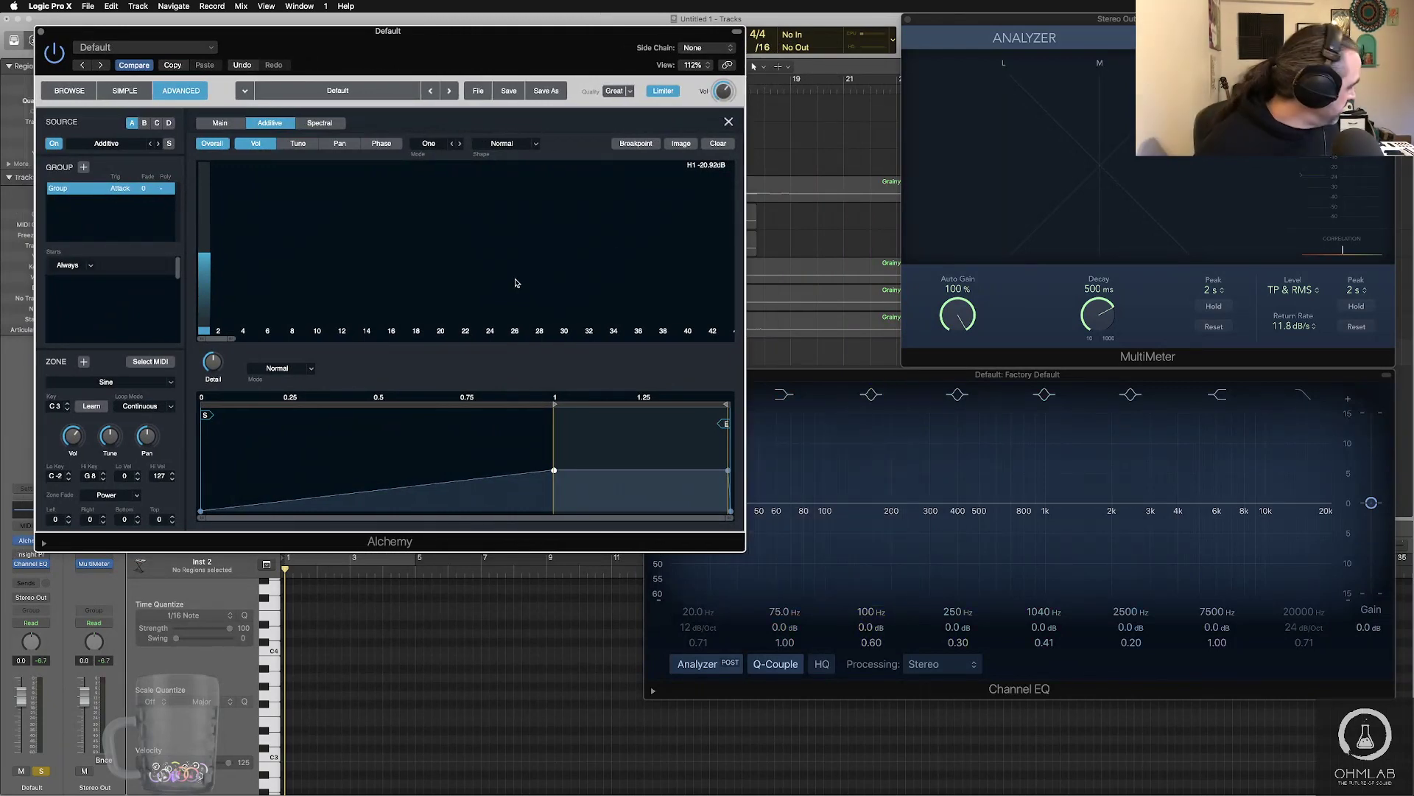
left_click(423, 89)
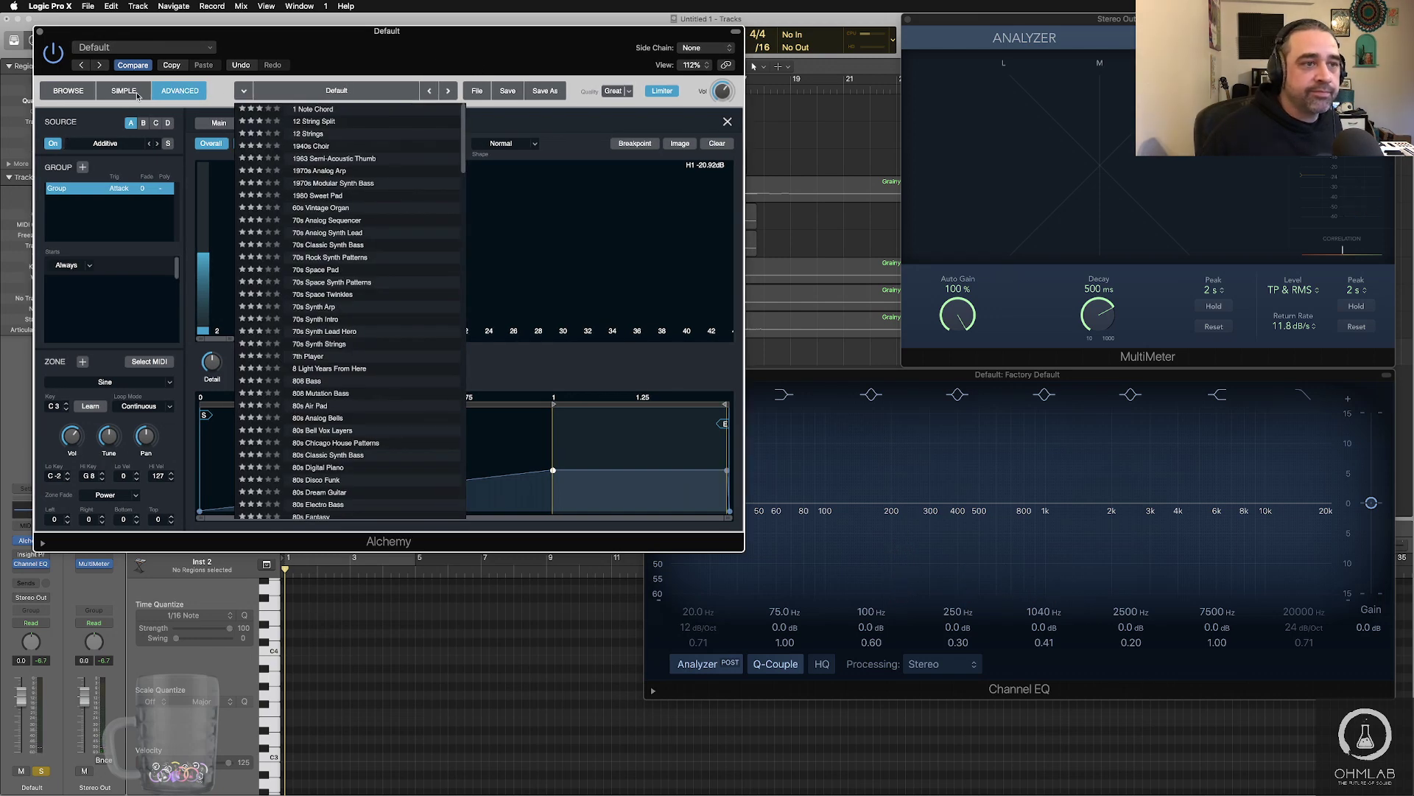
- Close source A's additive editor and reload the basic Sine virtual-analog waveform into source A
left_click(727, 124)
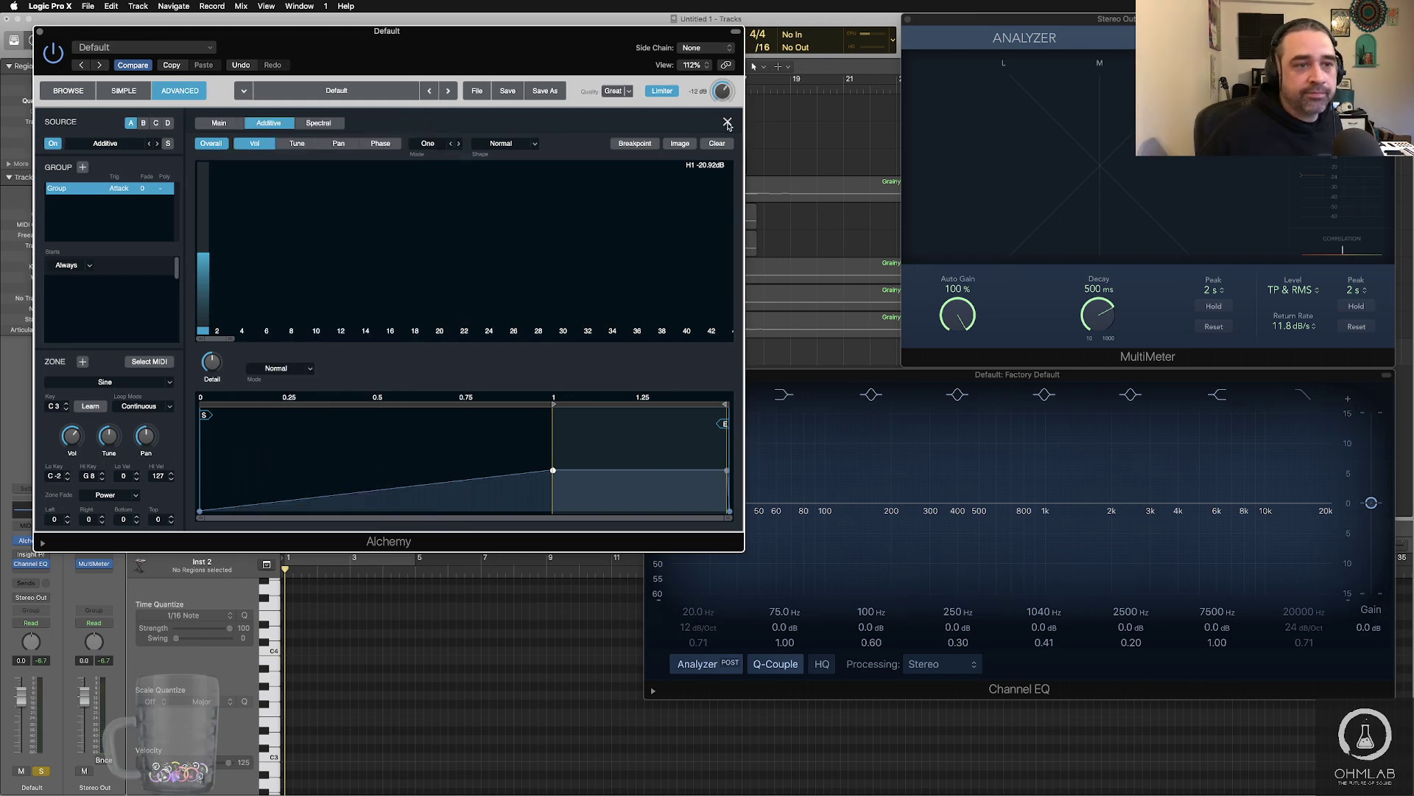
left_click(727, 124)
left_click(166, 129)
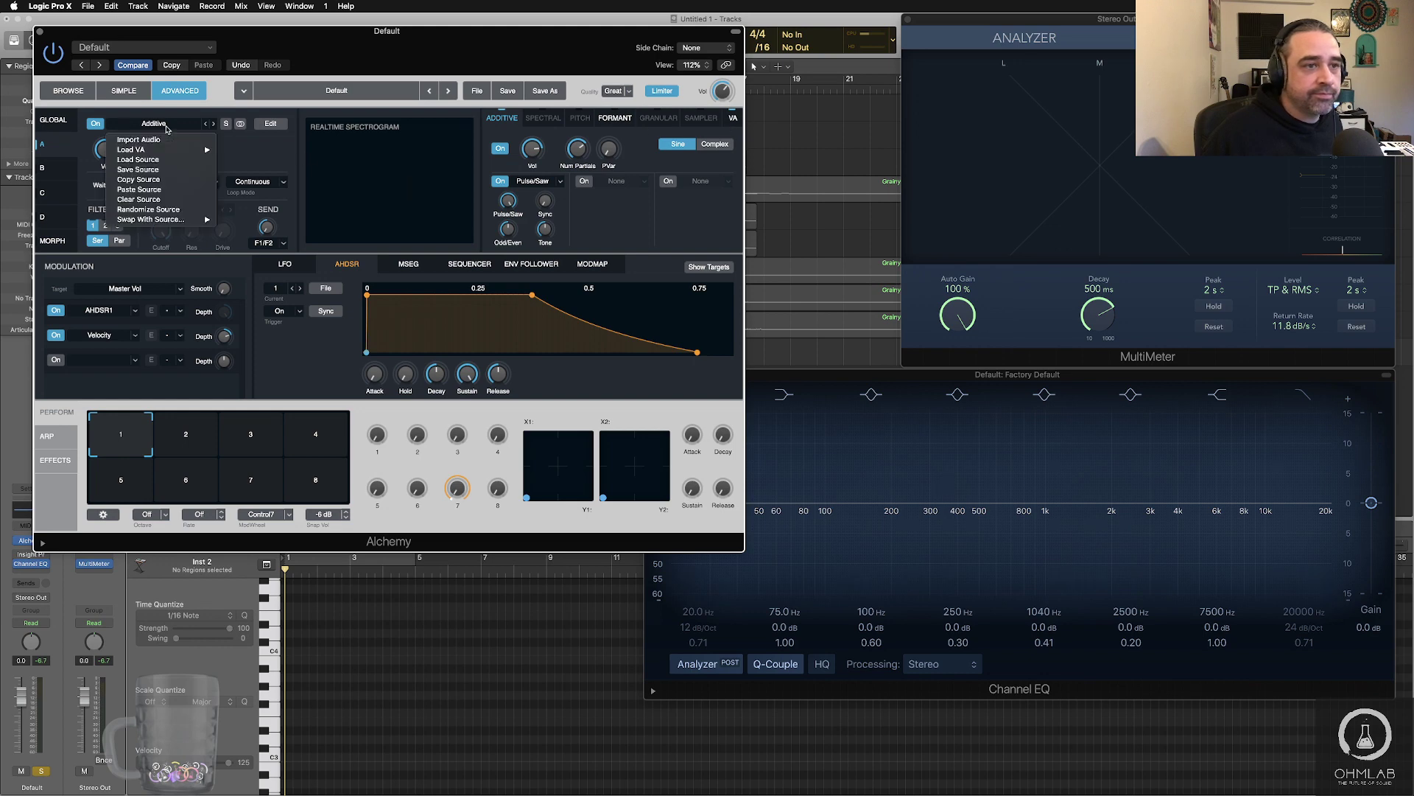
mouse_move(177, 149)
mouse_move(250, 150)
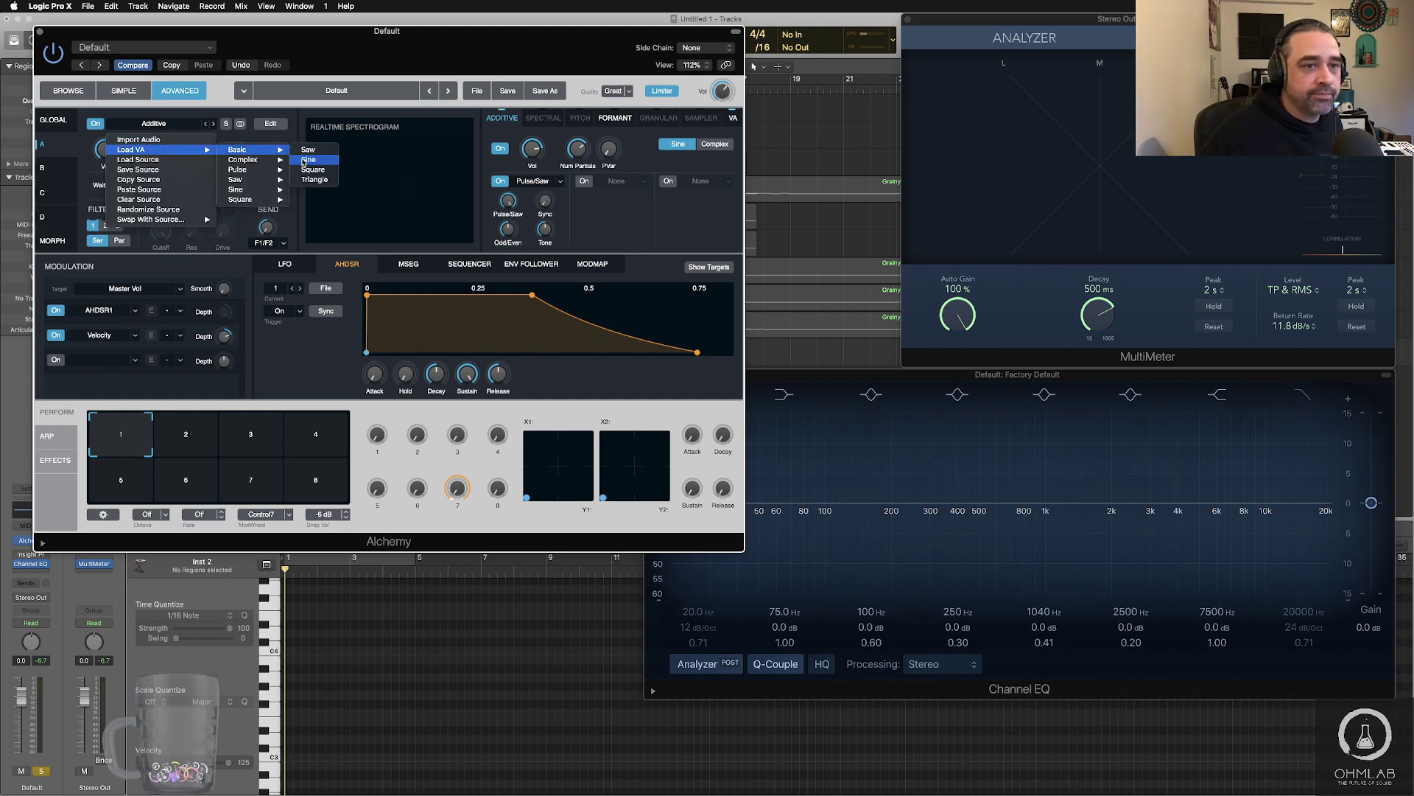
left_click(307, 159)
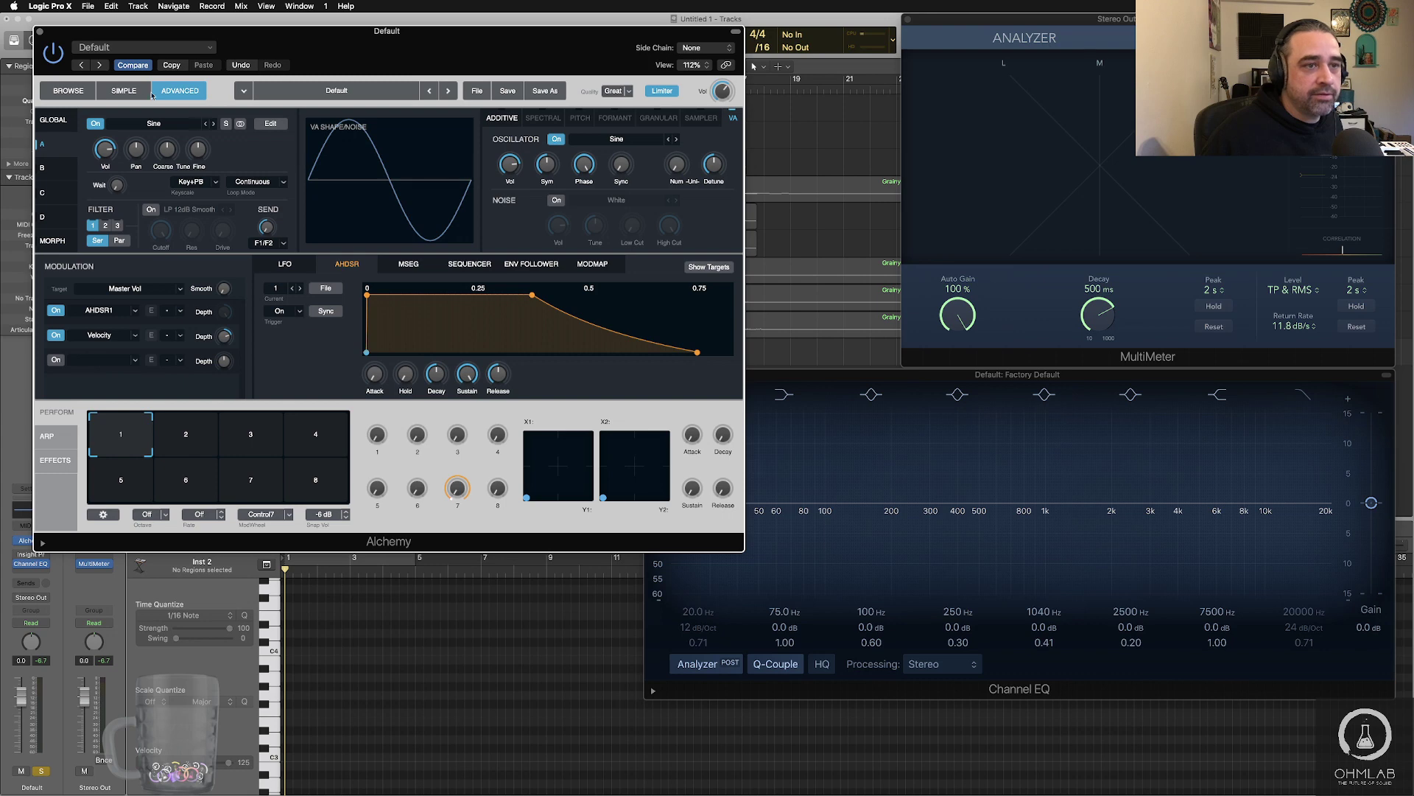
- Open source A's editor and add volume to harmonics 2, 3, 4, 7 and 8, with H2 about -33 dB, H4 about -42 dB and H8 about -27 dB
left_click(270, 123)
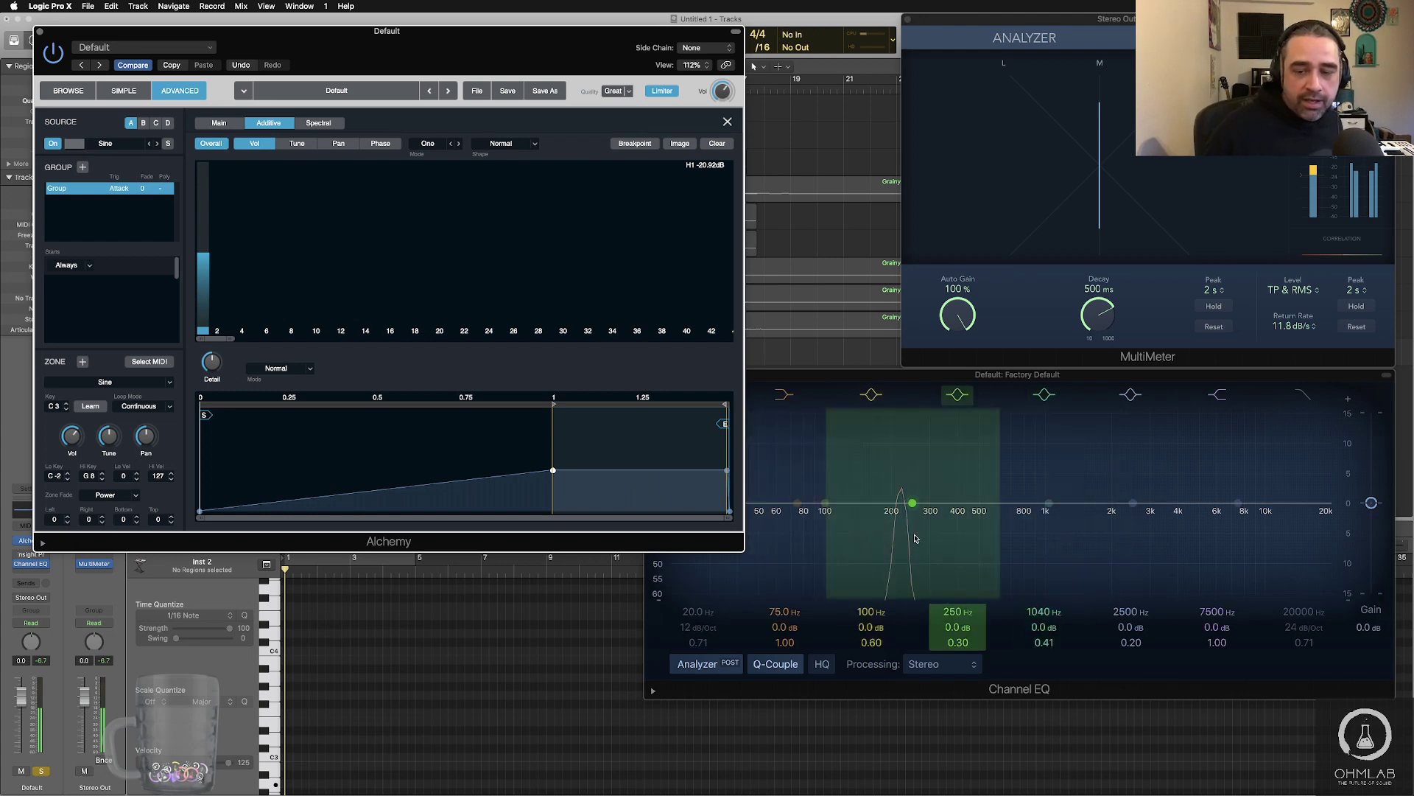
left_click(241, 294)
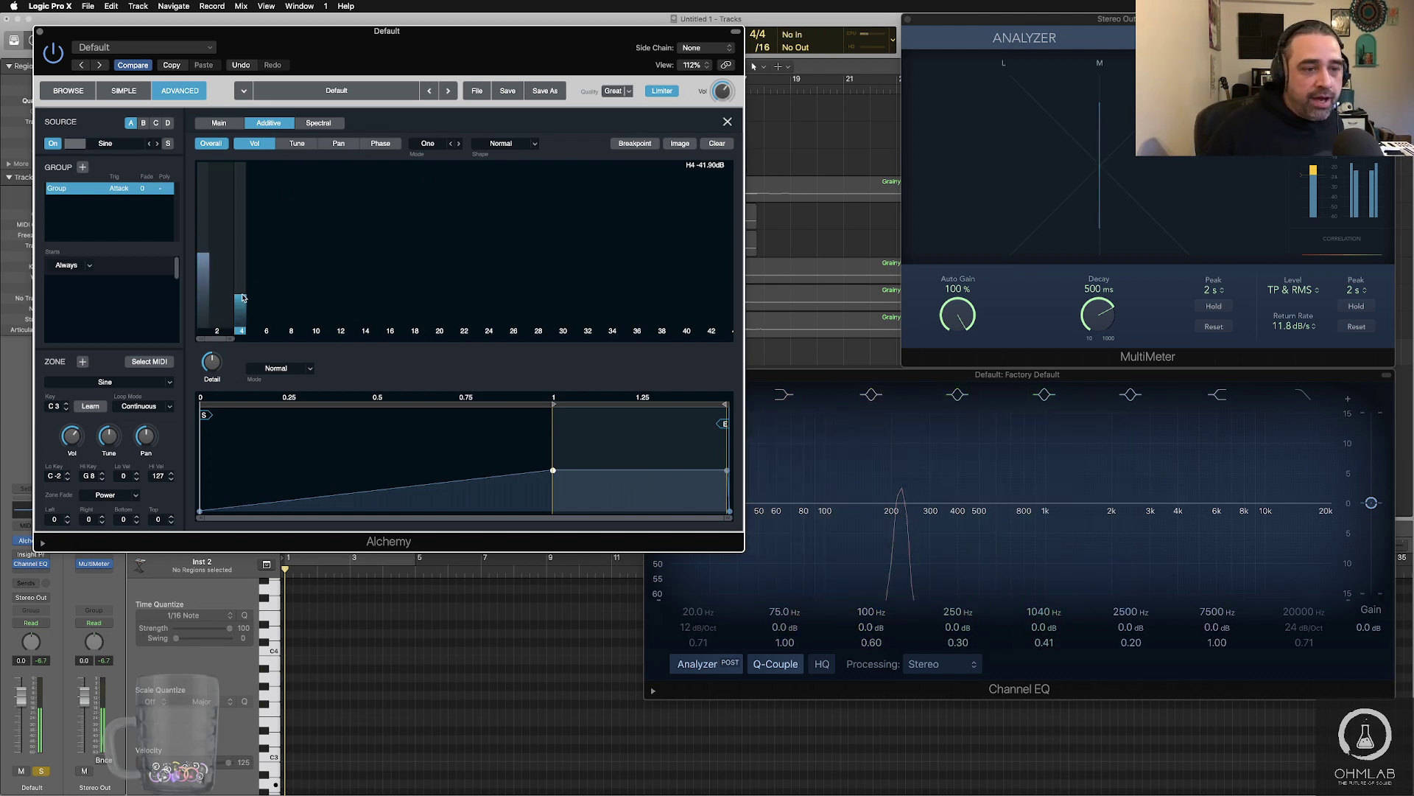
mouse_move(278, 302)
left_mouse_down()
mouse_move(290, 256)
mouse_move(227, 223)
left_mouse_up()
left_click(286, 244)
left_click(216, 281)
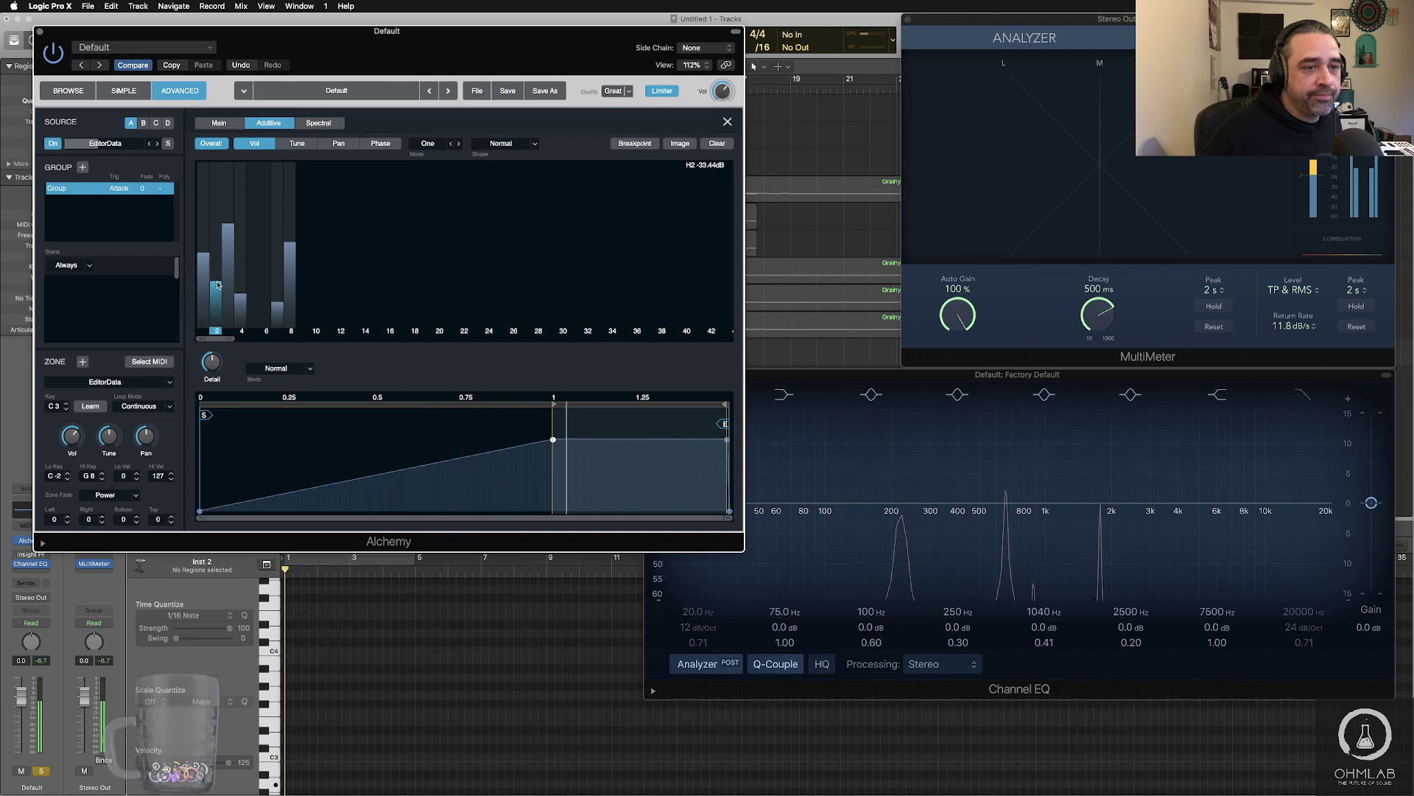
left_click(287, 270)
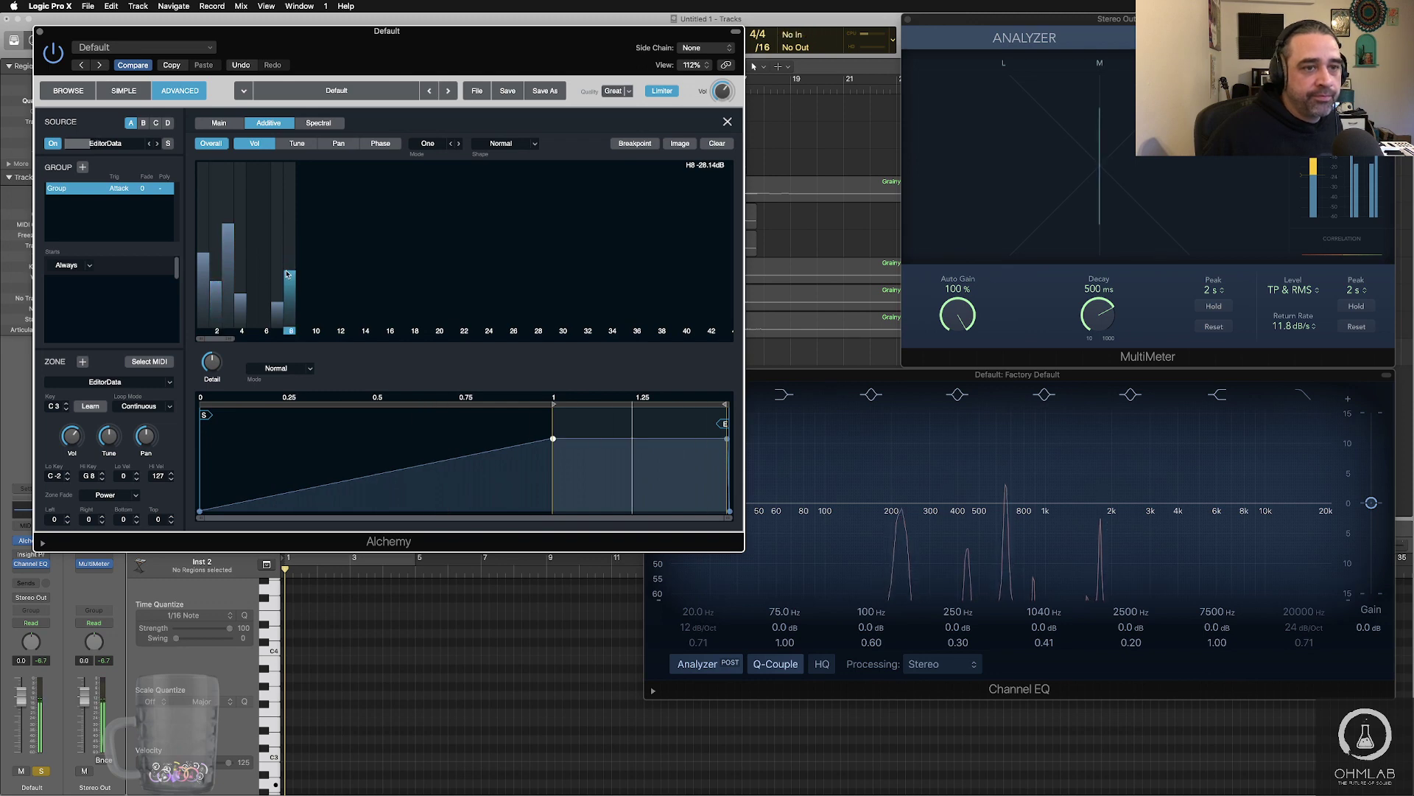
left_click(288, 271)
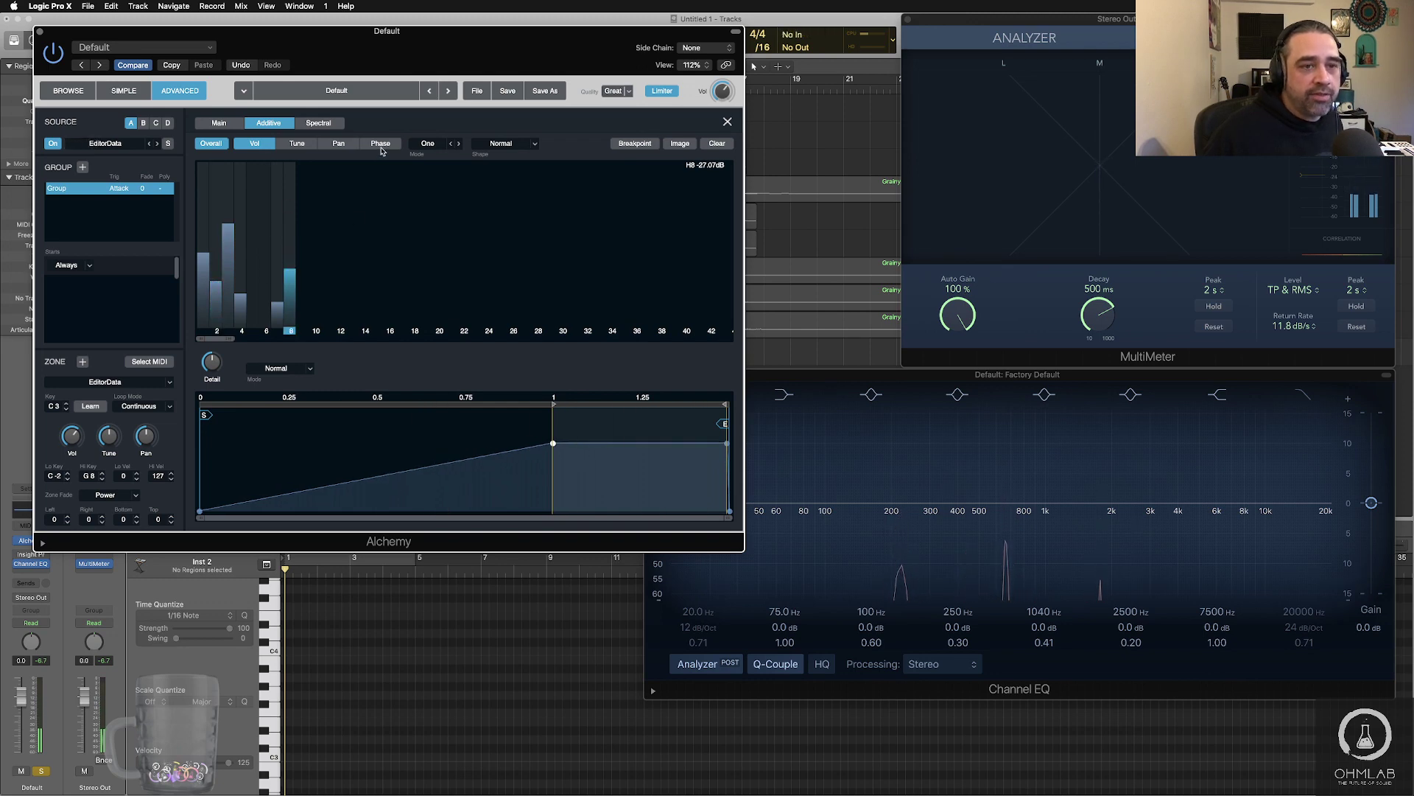
- Detune individual harmonics in the tuning view, setting H1 to about -1.5 semitones and H4 to about -0.9, and raising H2 and H8
left_click(295, 144)
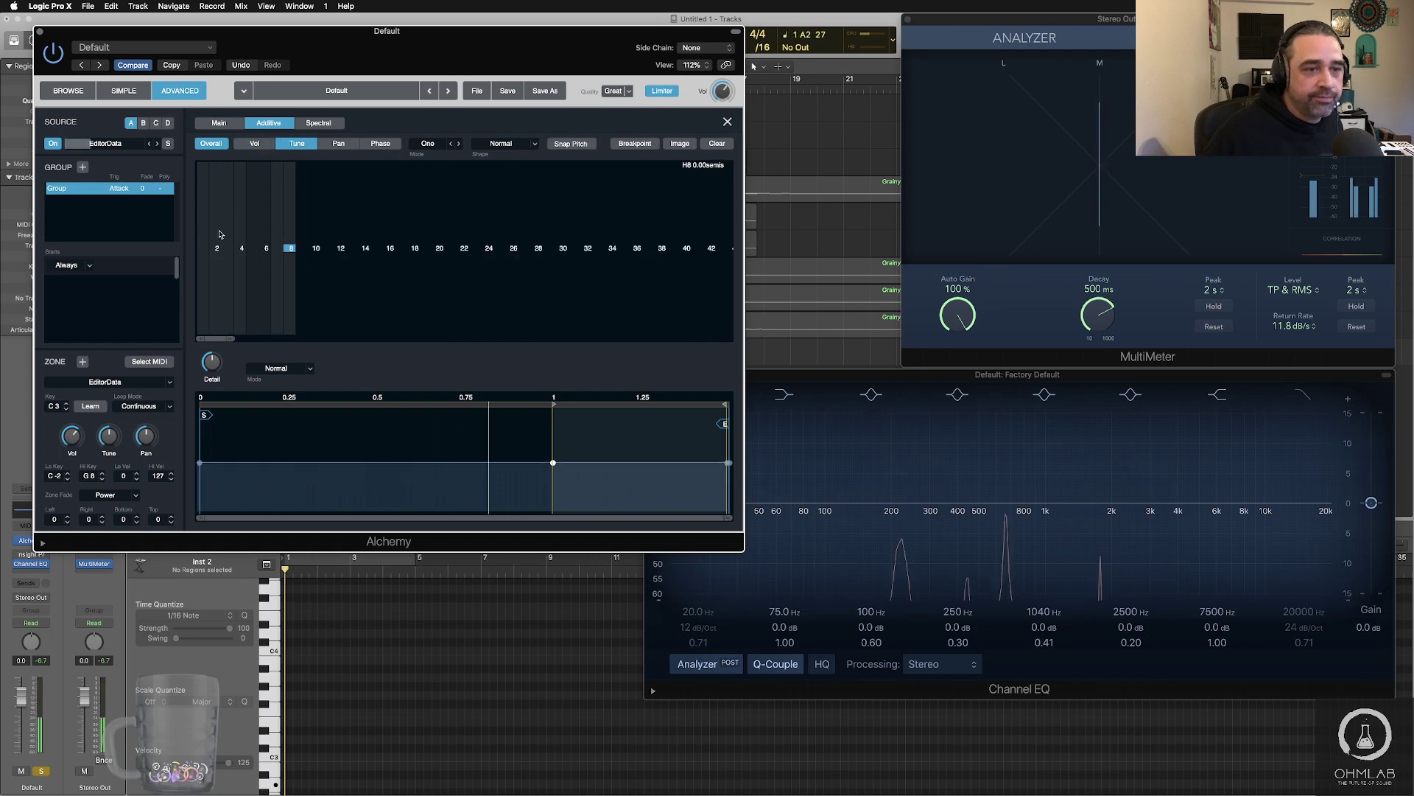
left_click(218, 231)
left_click(241, 257)
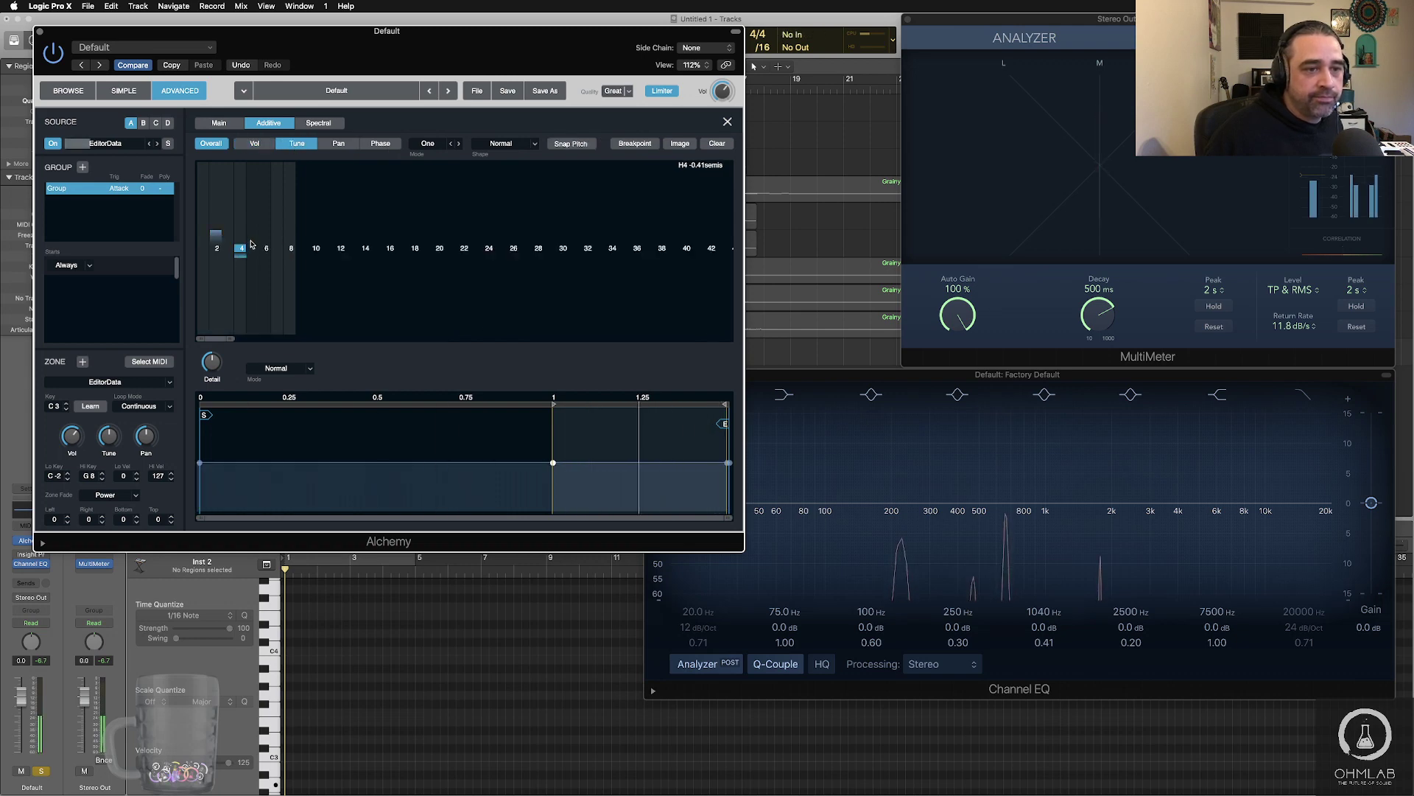
left_click(266, 237)
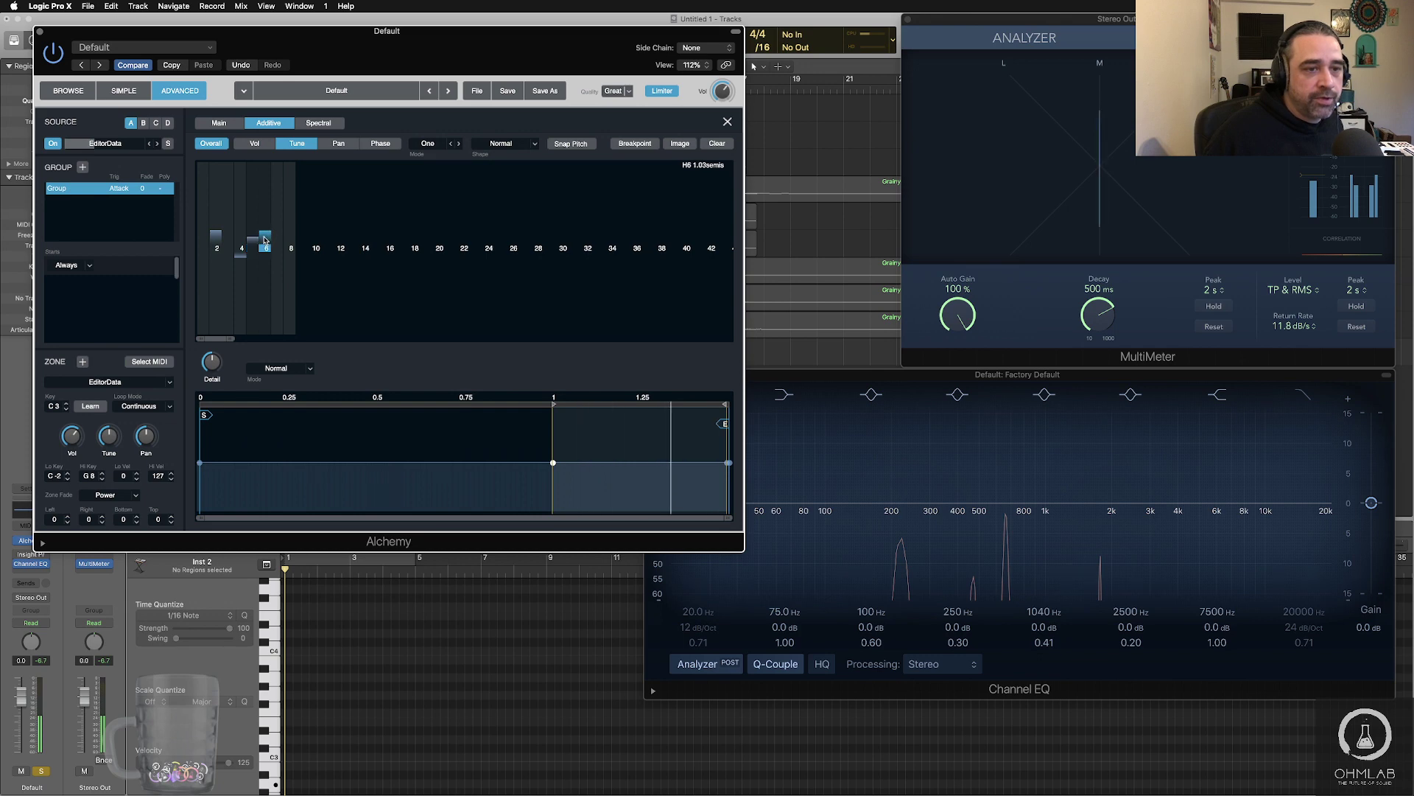
left_click(265, 244)
left_click(253, 243)
left_click(241, 247)
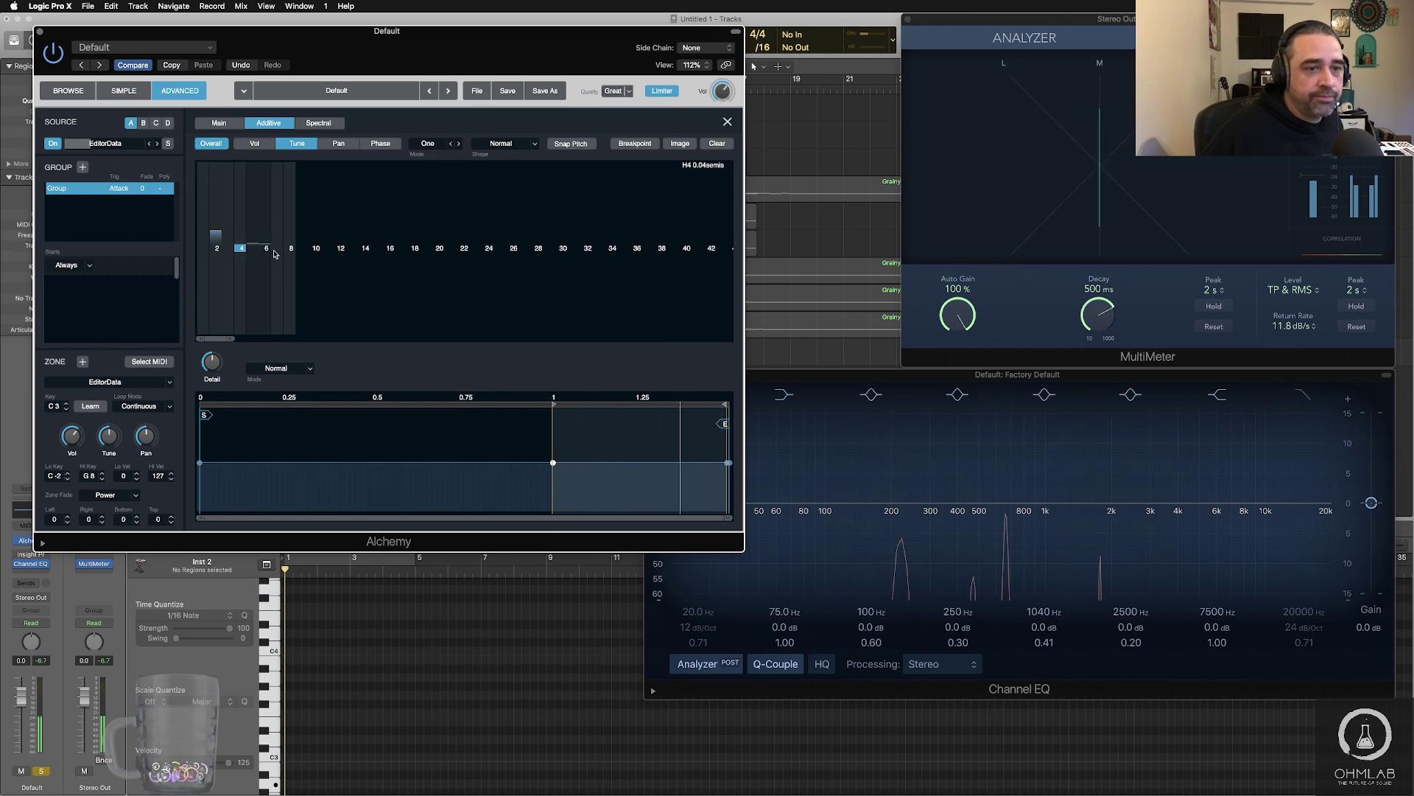
left_click(277, 257)
left_click(289, 234)
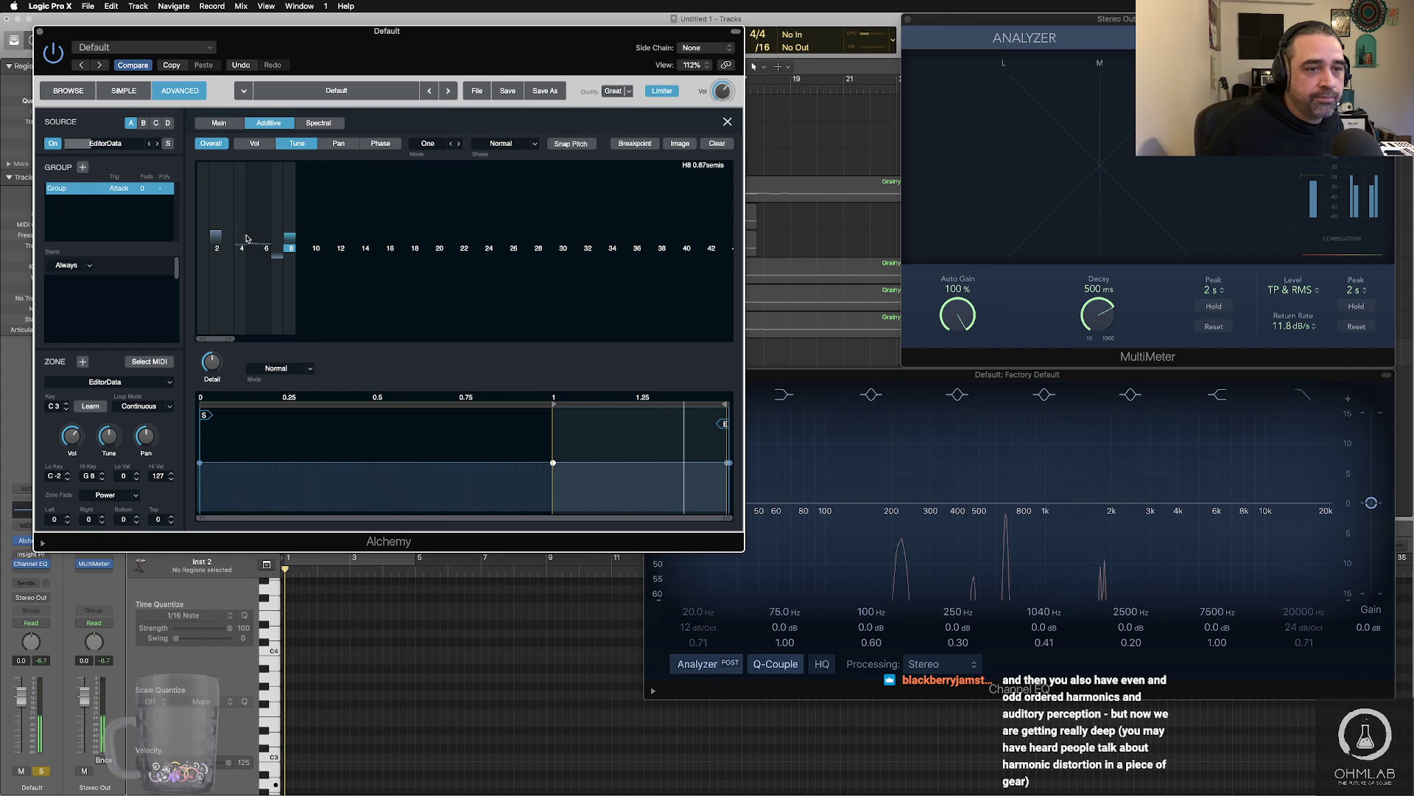
left_click(241, 257)
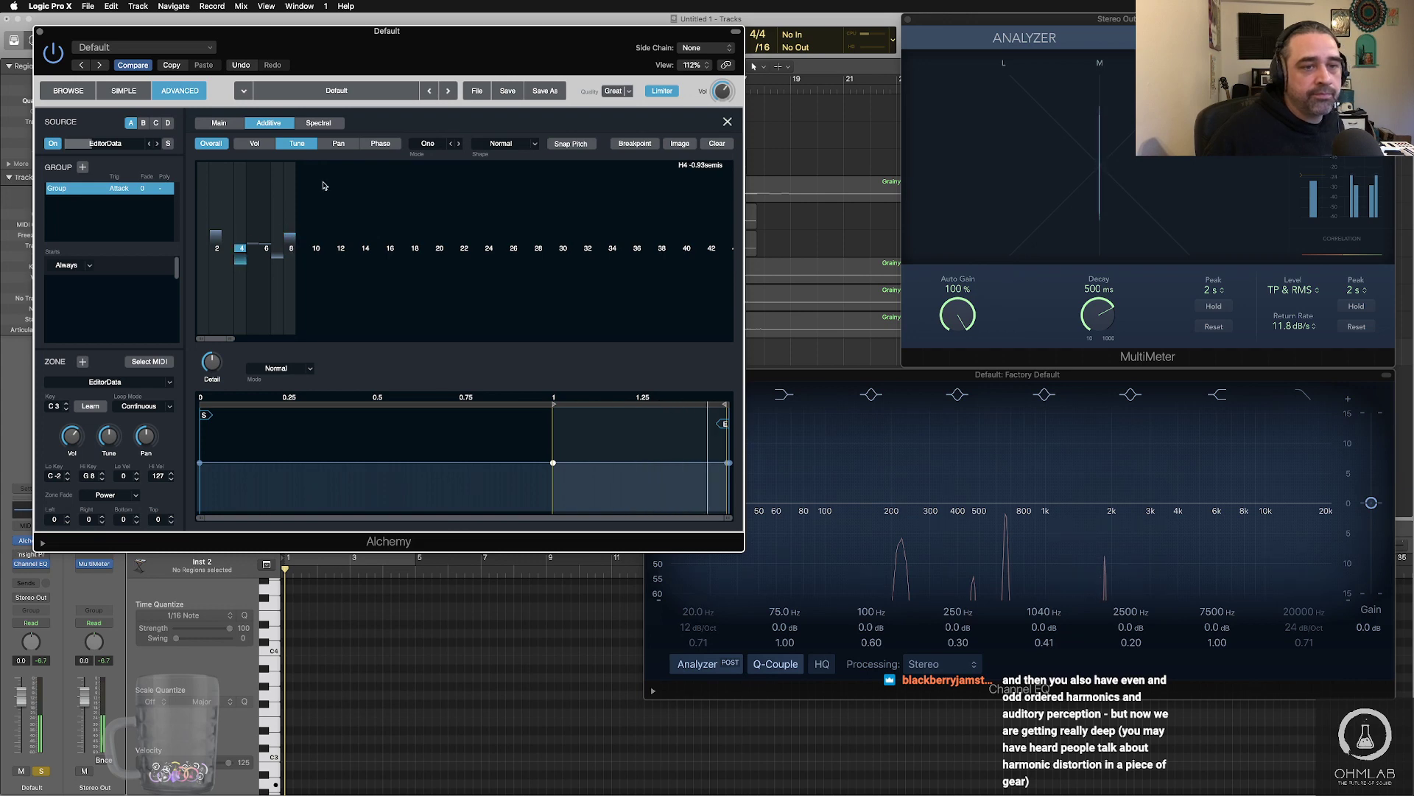
left_click(204, 275)
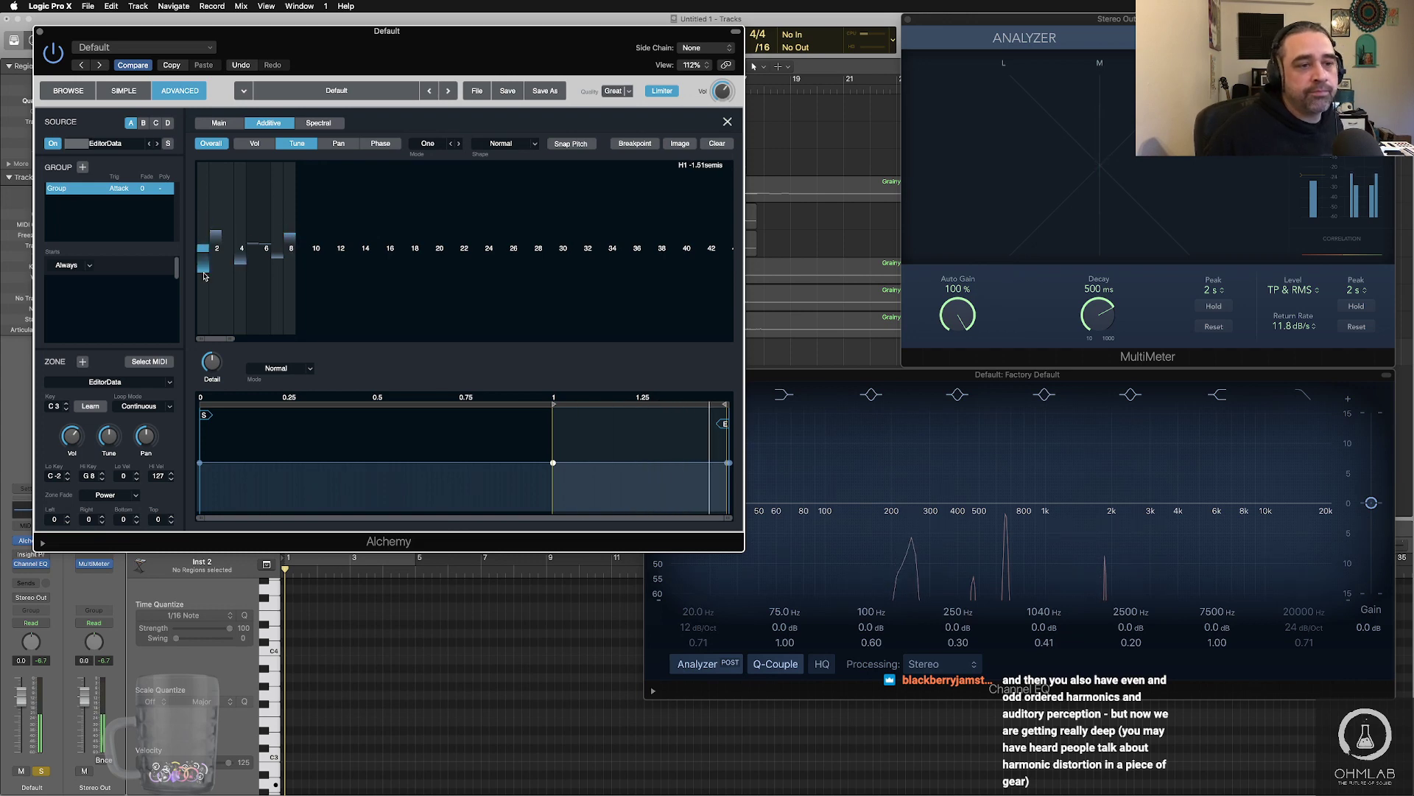
- Pan harmonics 1 to 3 increasingly positive, with H2 at about 0.52, and harmonics 4 and 7 negative, with H7 at about -0.47
left_click(339, 143)
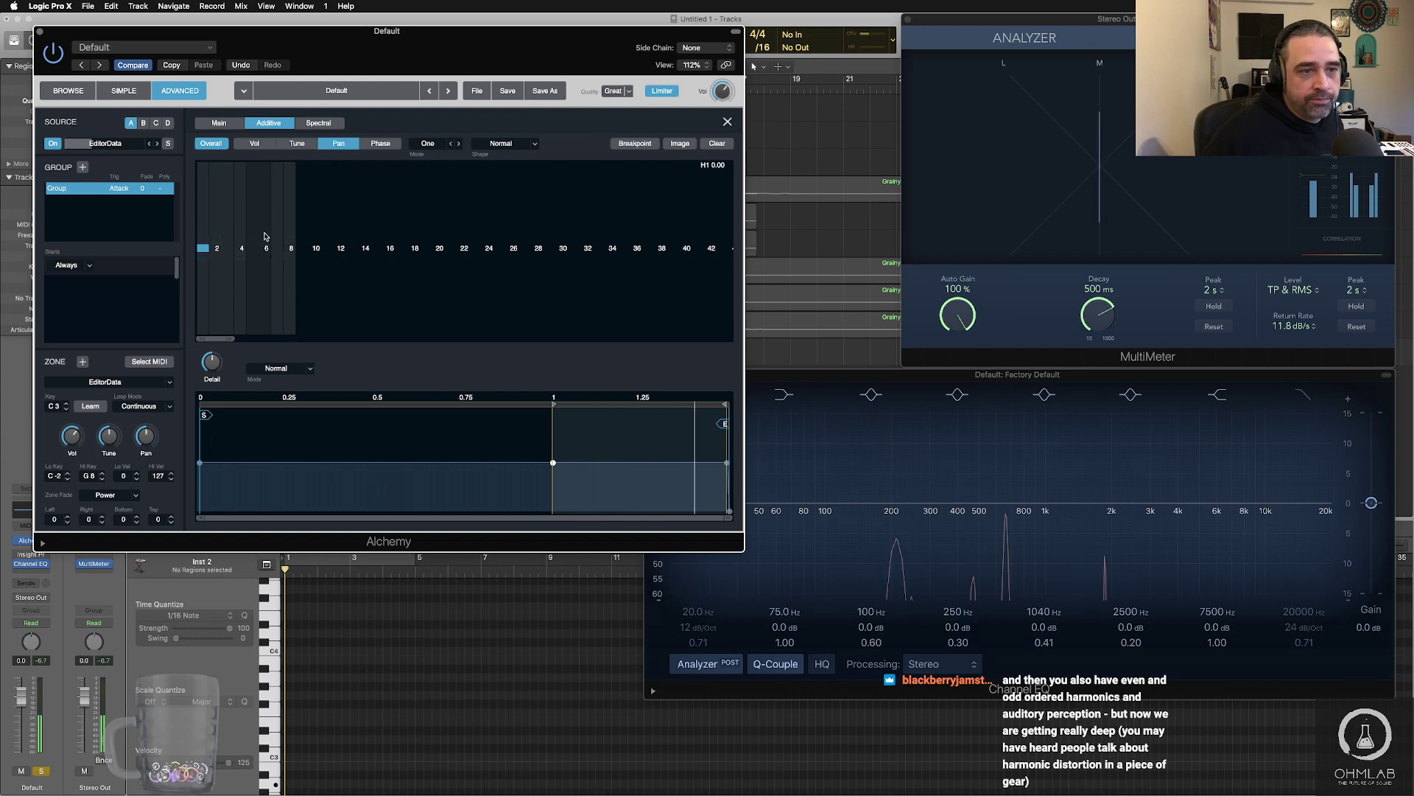
left_click(204, 218)
left_click(216, 202)
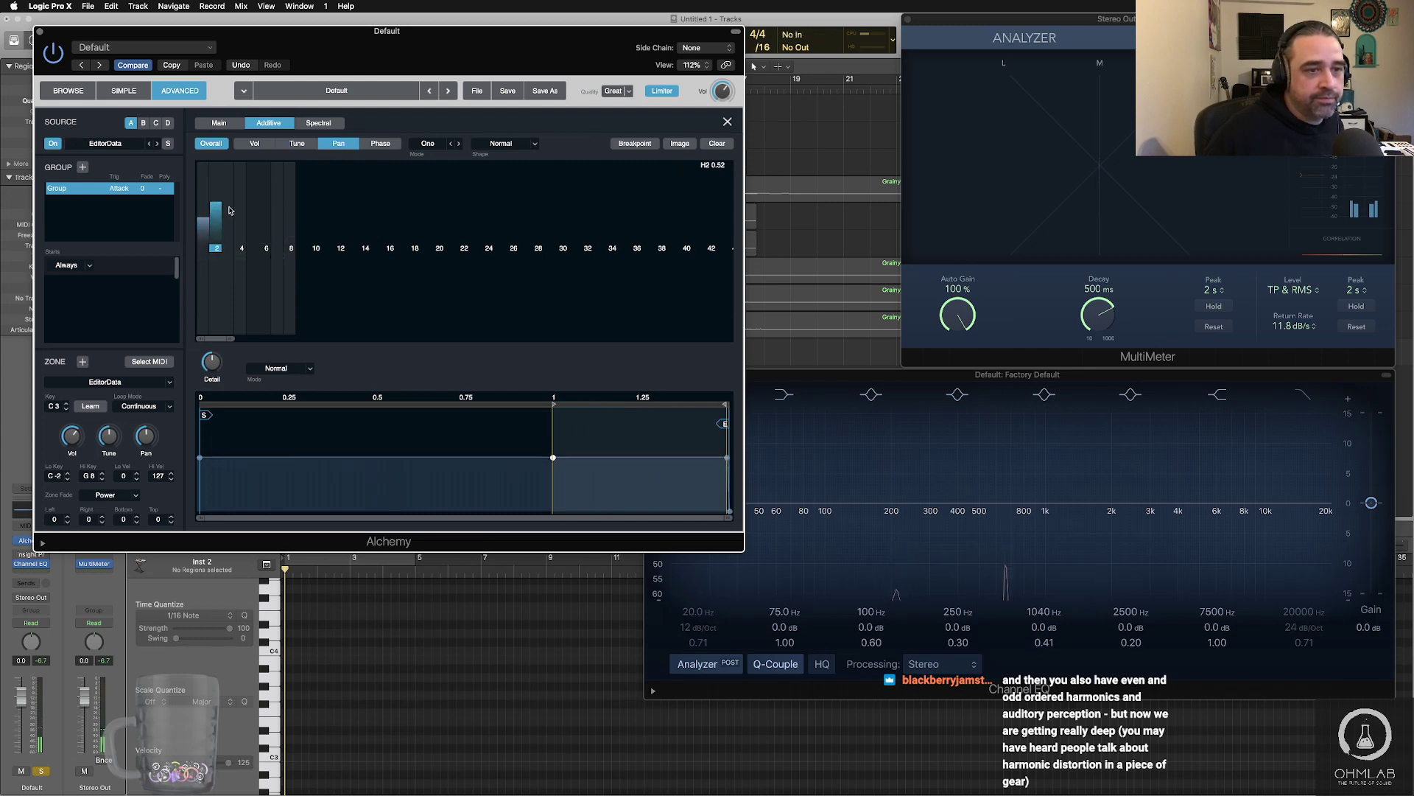
left_click(228, 185)
left_click(241, 269)
left_click(277, 290)
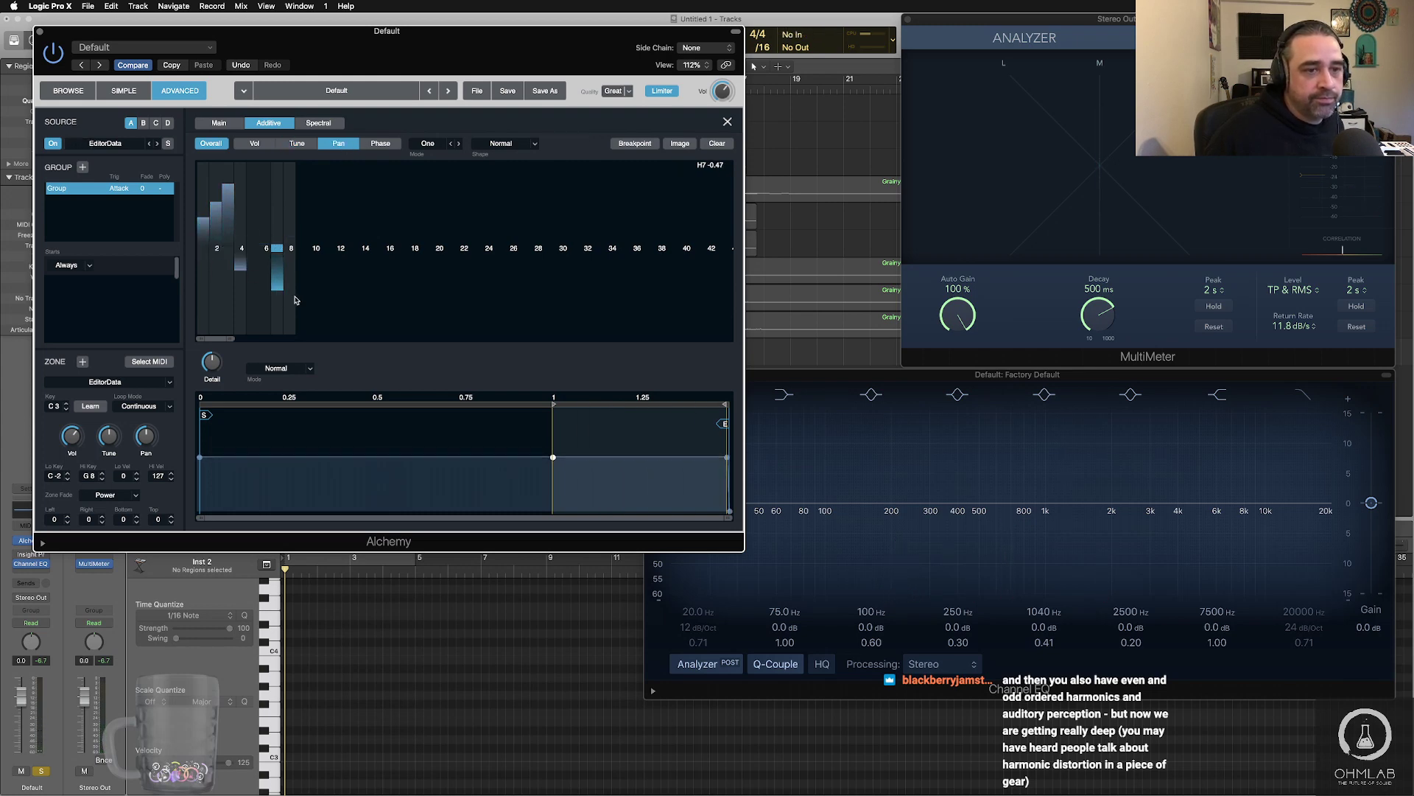
left_click(299, 303)
- Offset the phases of harmonics 1, 3 and 4, with H3 at about 0.6, and bring harmonics 6 to 8 back to zero phase
left_click(380, 143)
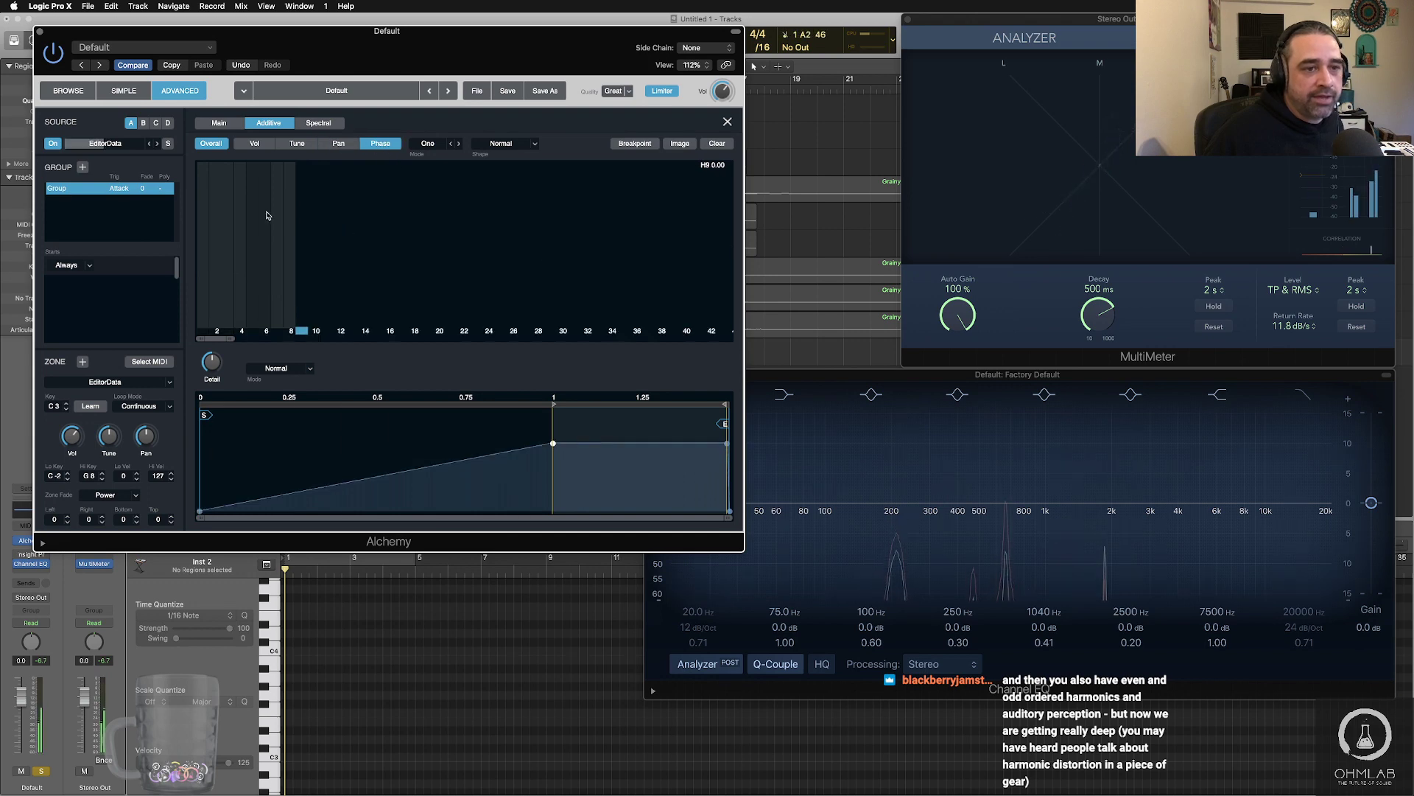
left_click(203, 266)
left_click(230, 234)
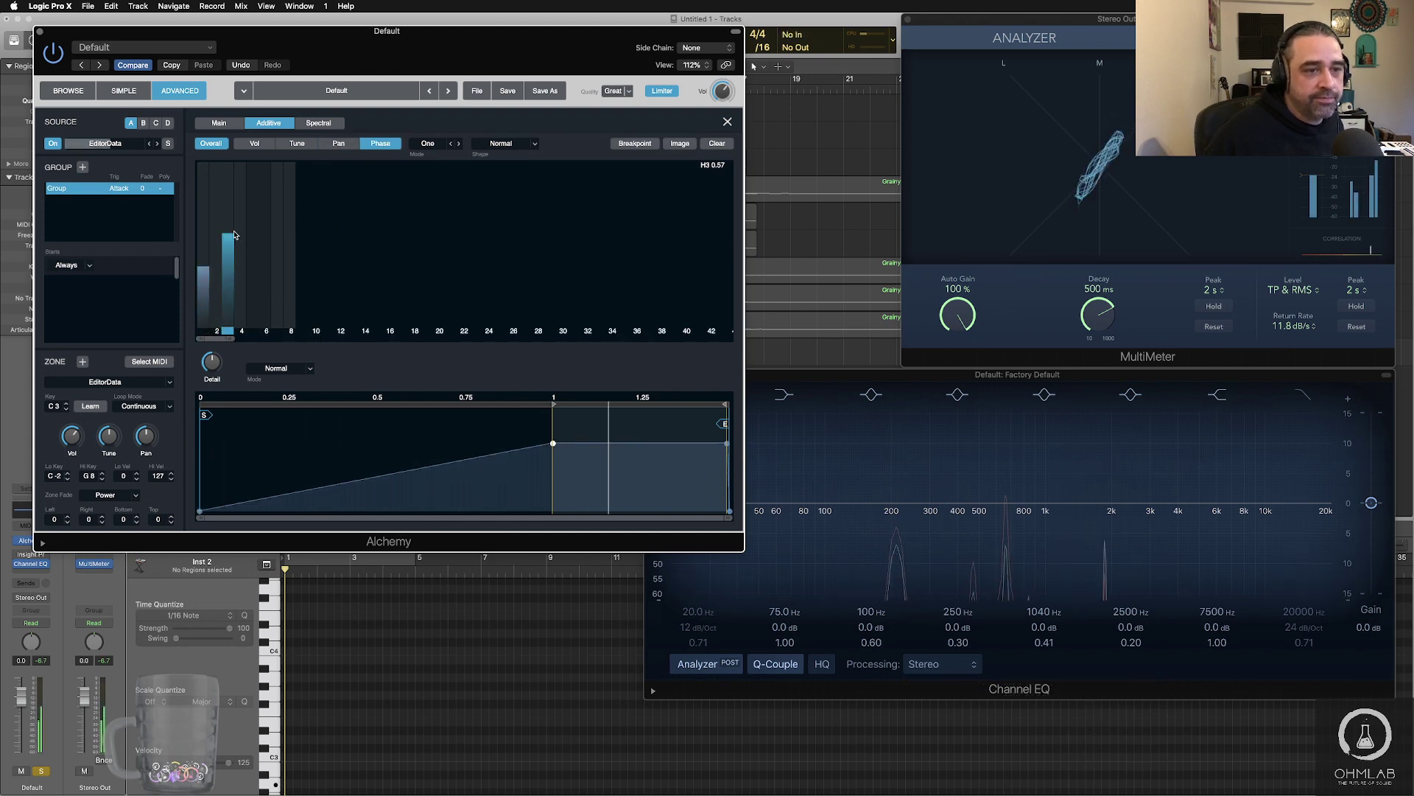
left_click(241, 271)
left_click(266, 256)
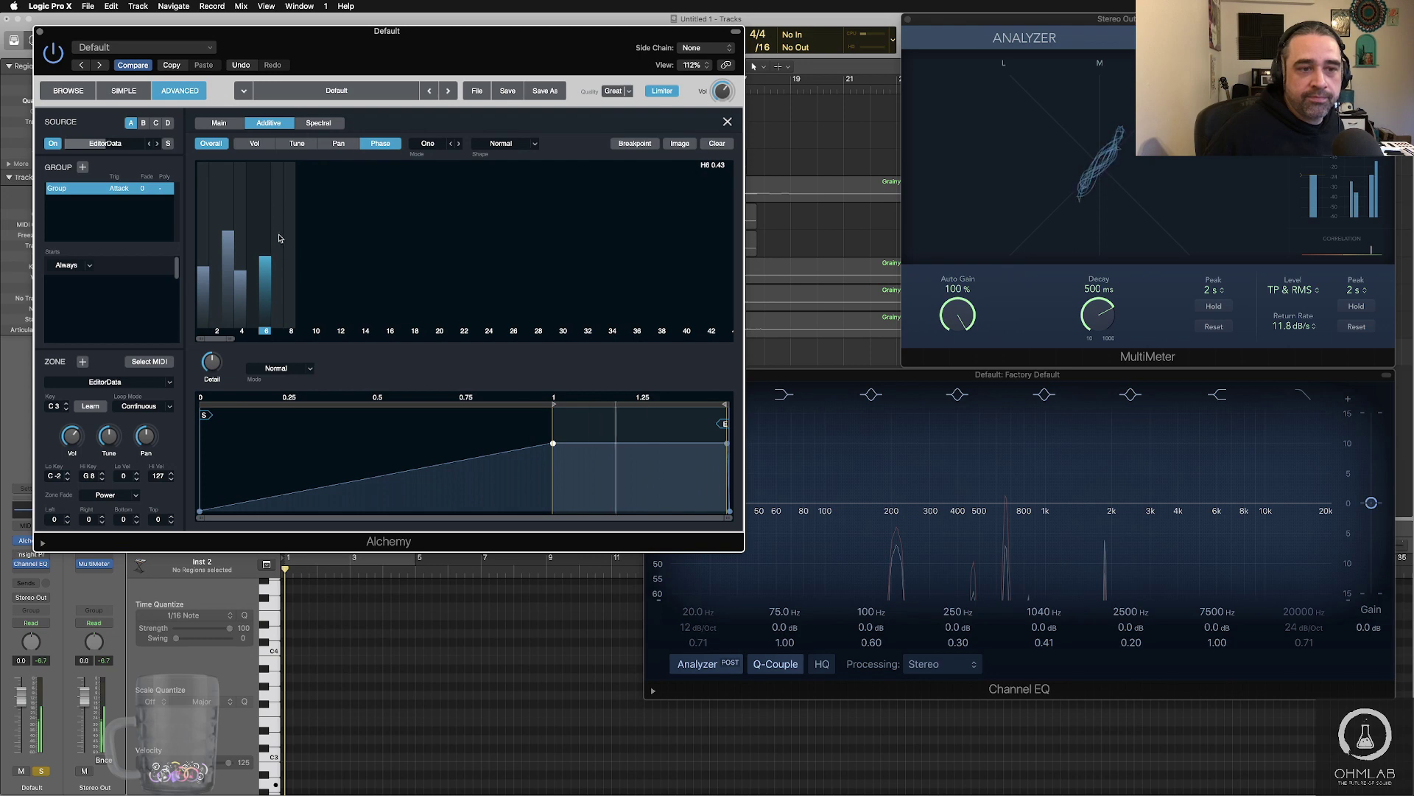
left_click(278, 222)
mouse_move(289, 228)
left_mouse_down()
mouse_move(267, 261)
mouse_move(280, 374)
mouse_move(302, 373)
left_mouse_up()
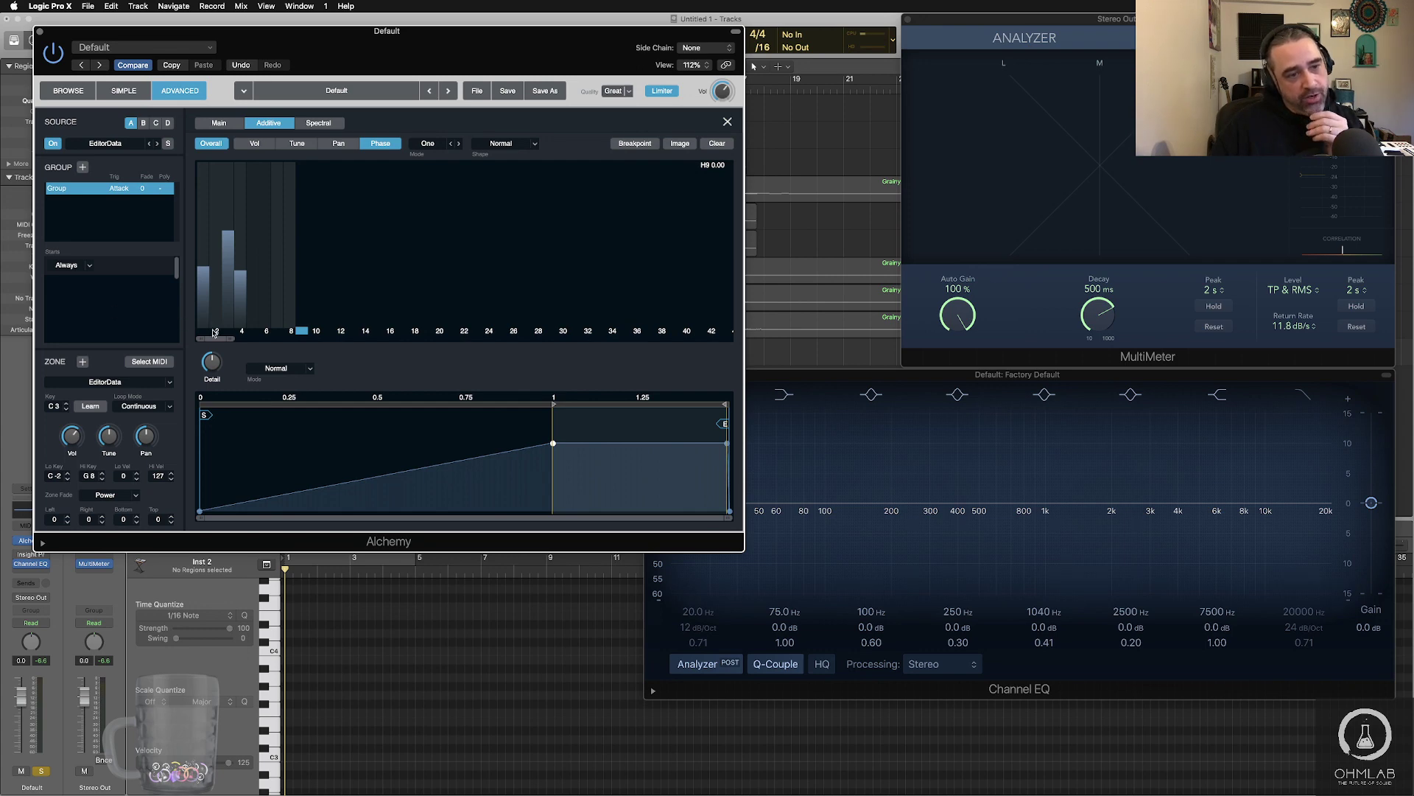
- Clear all additive harmonic edits and return to the volume view after checking pan and tuning
left_click_drag(234, 338, 281, 344)
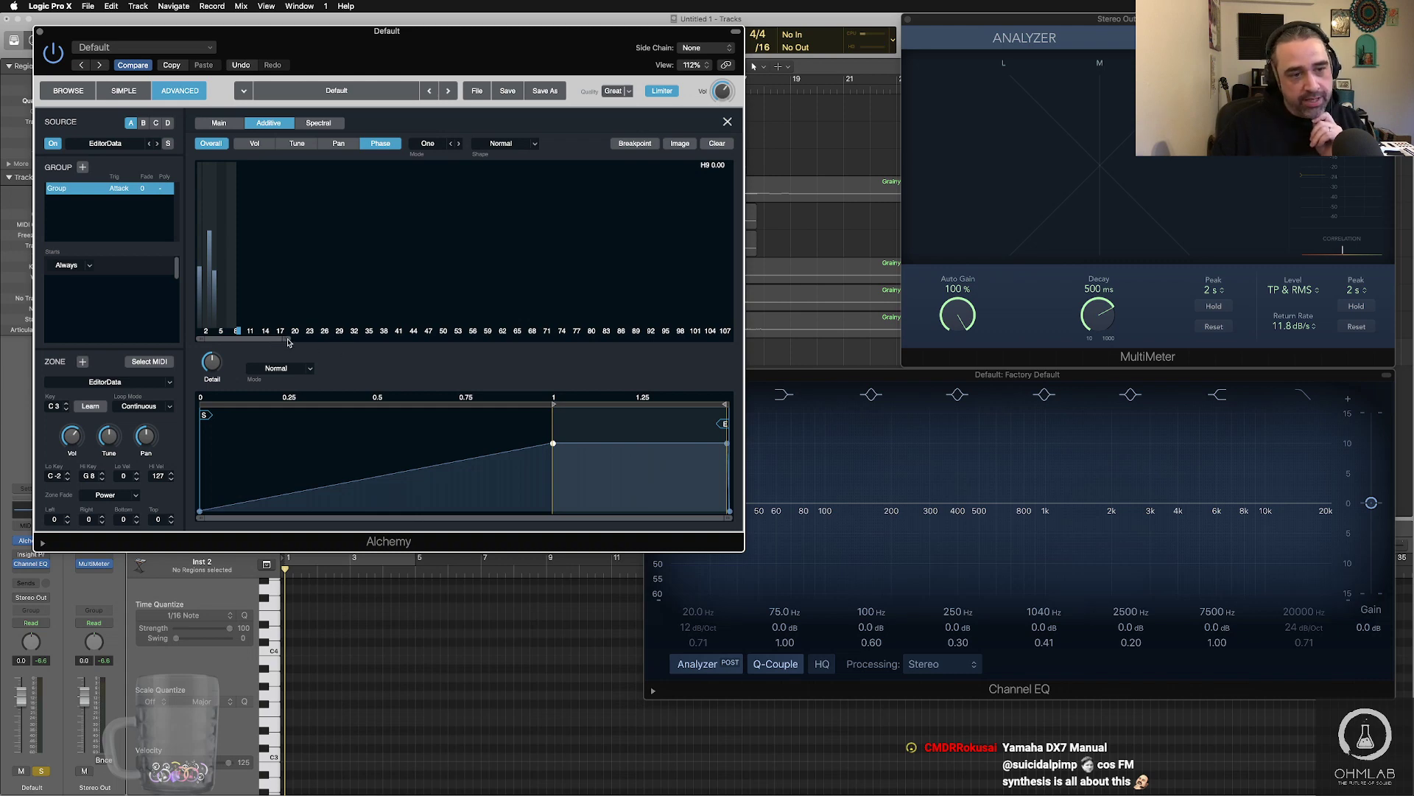
left_click_drag(285, 342, 333, 344)
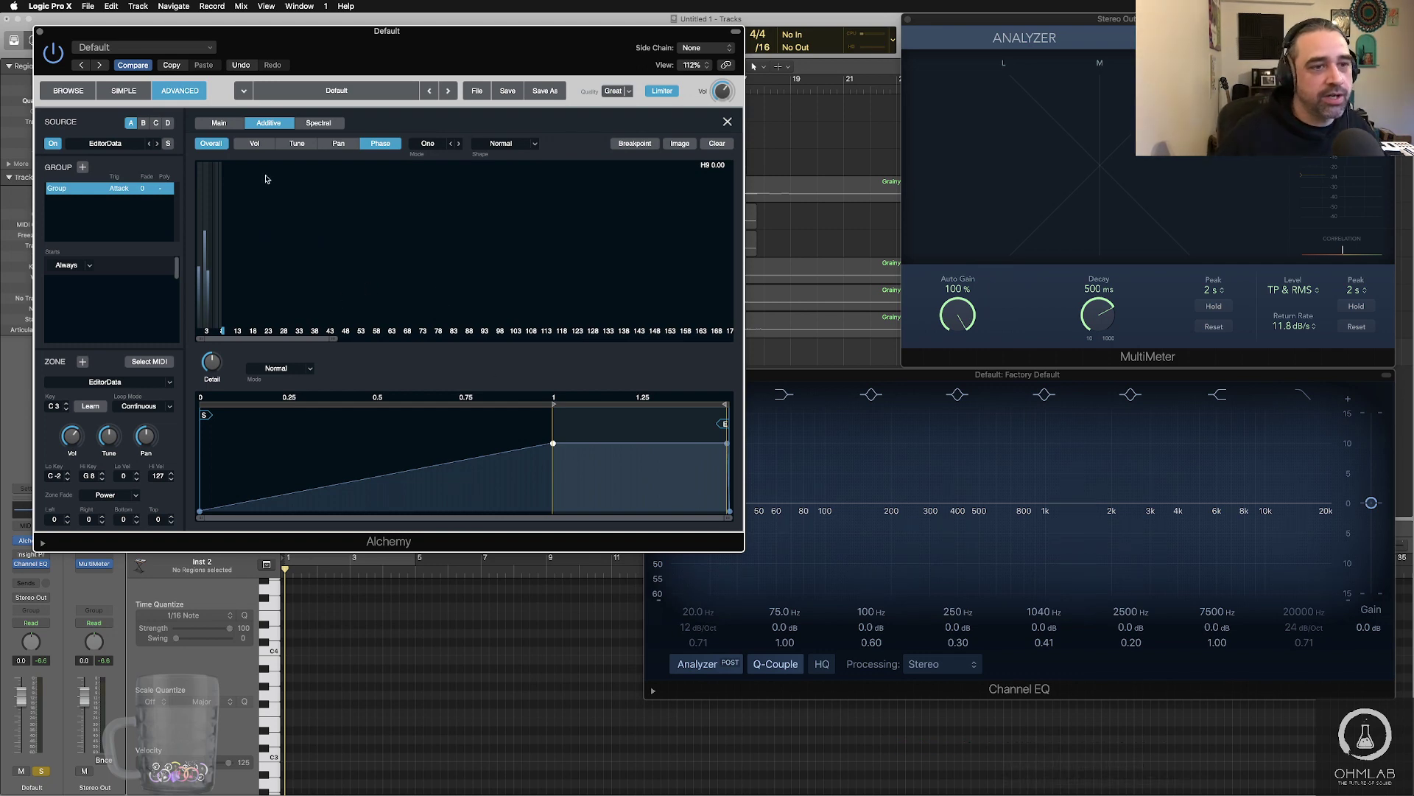
left_click(715, 145)
left_click(352, 144)
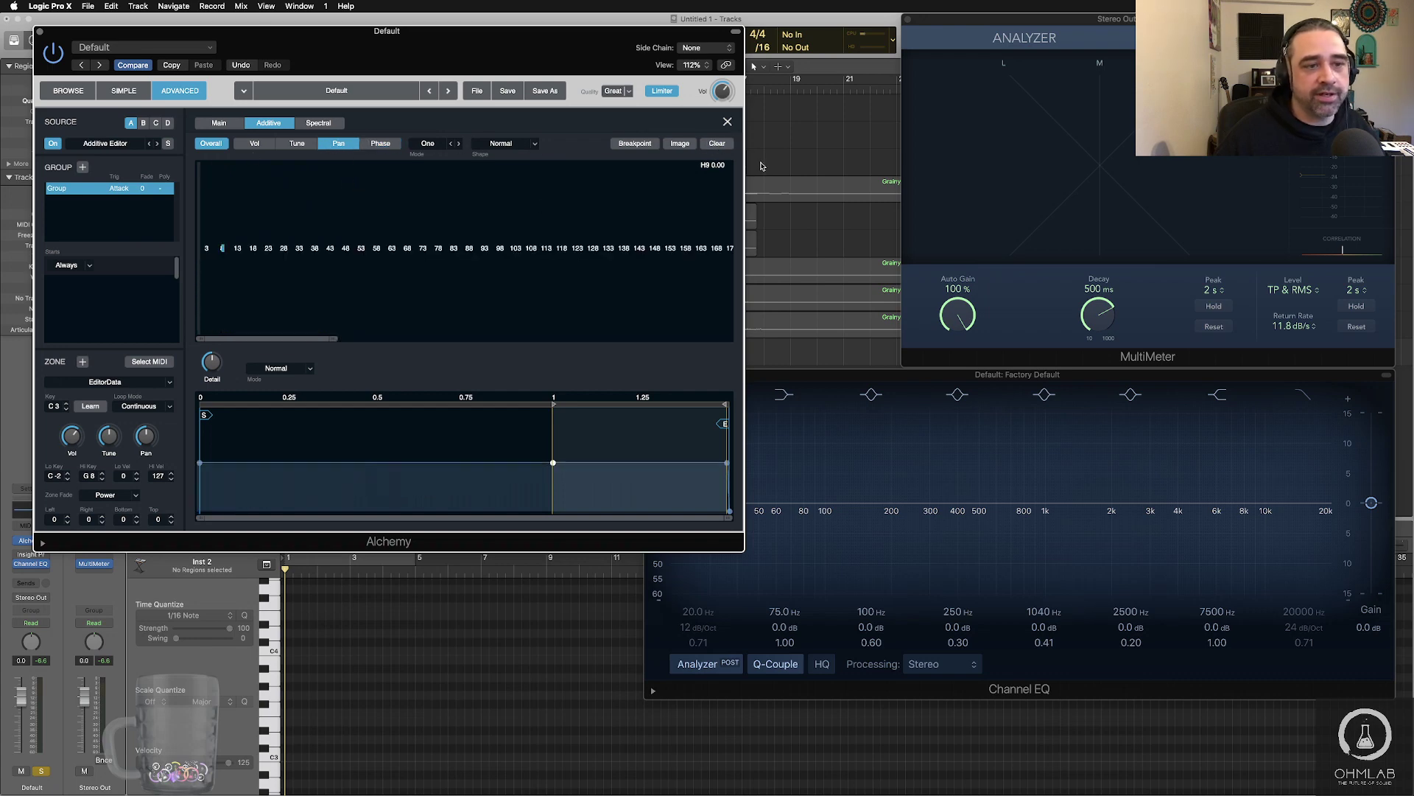
left_click(299, 145)
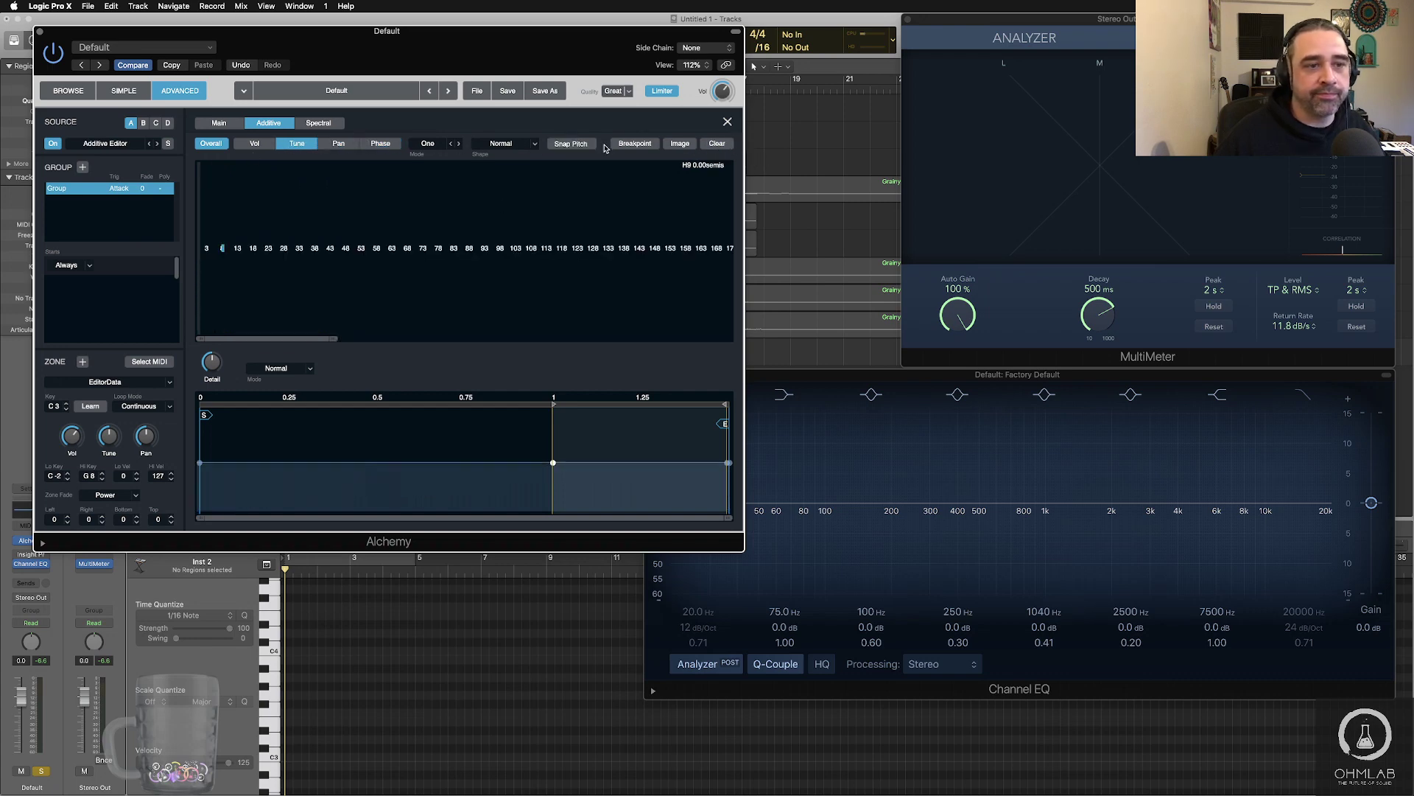
left_click(261, 145)
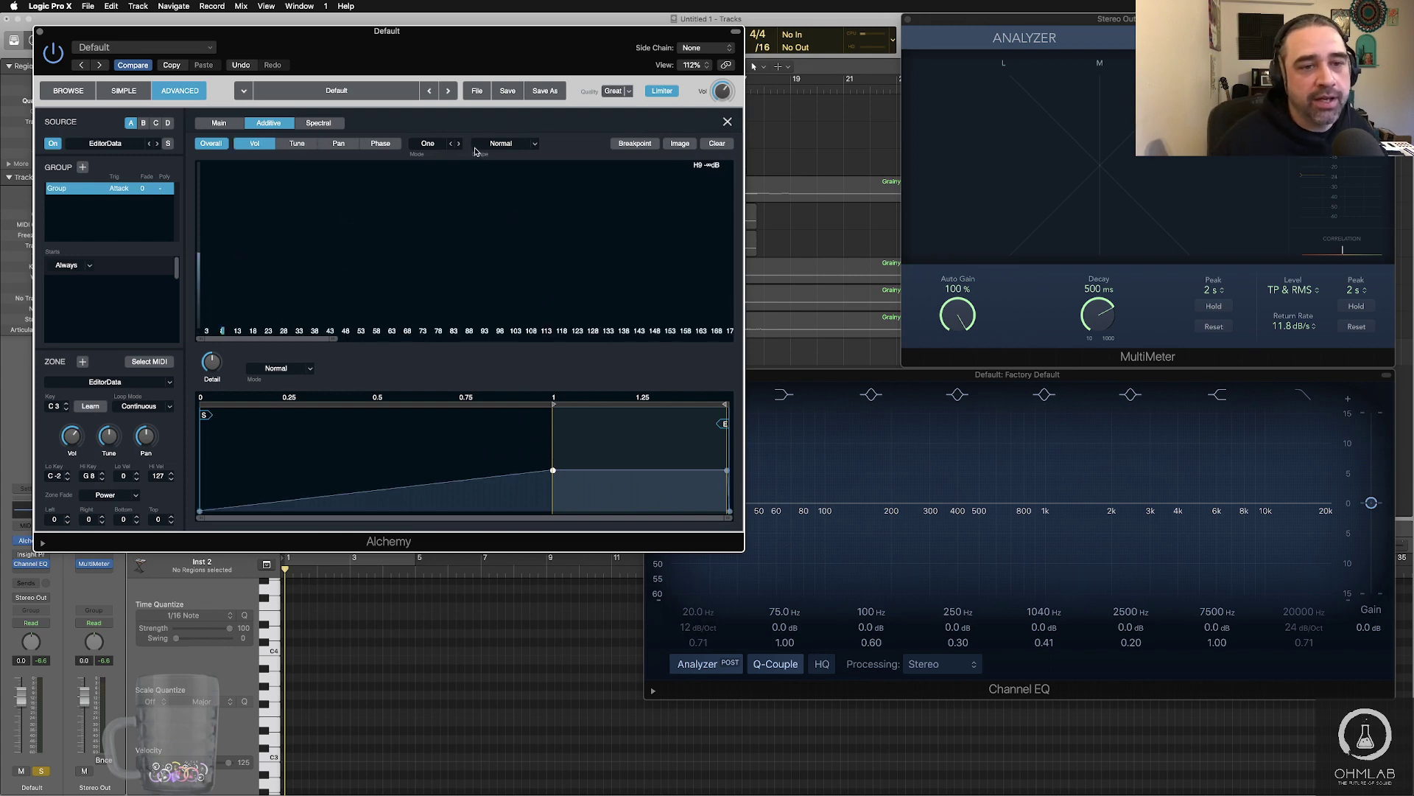
- Set the harmonic edit mode to Even, keep the Normal shape, and draw stepped descending volume levels up to harmonic 54
left_click(433, 144)
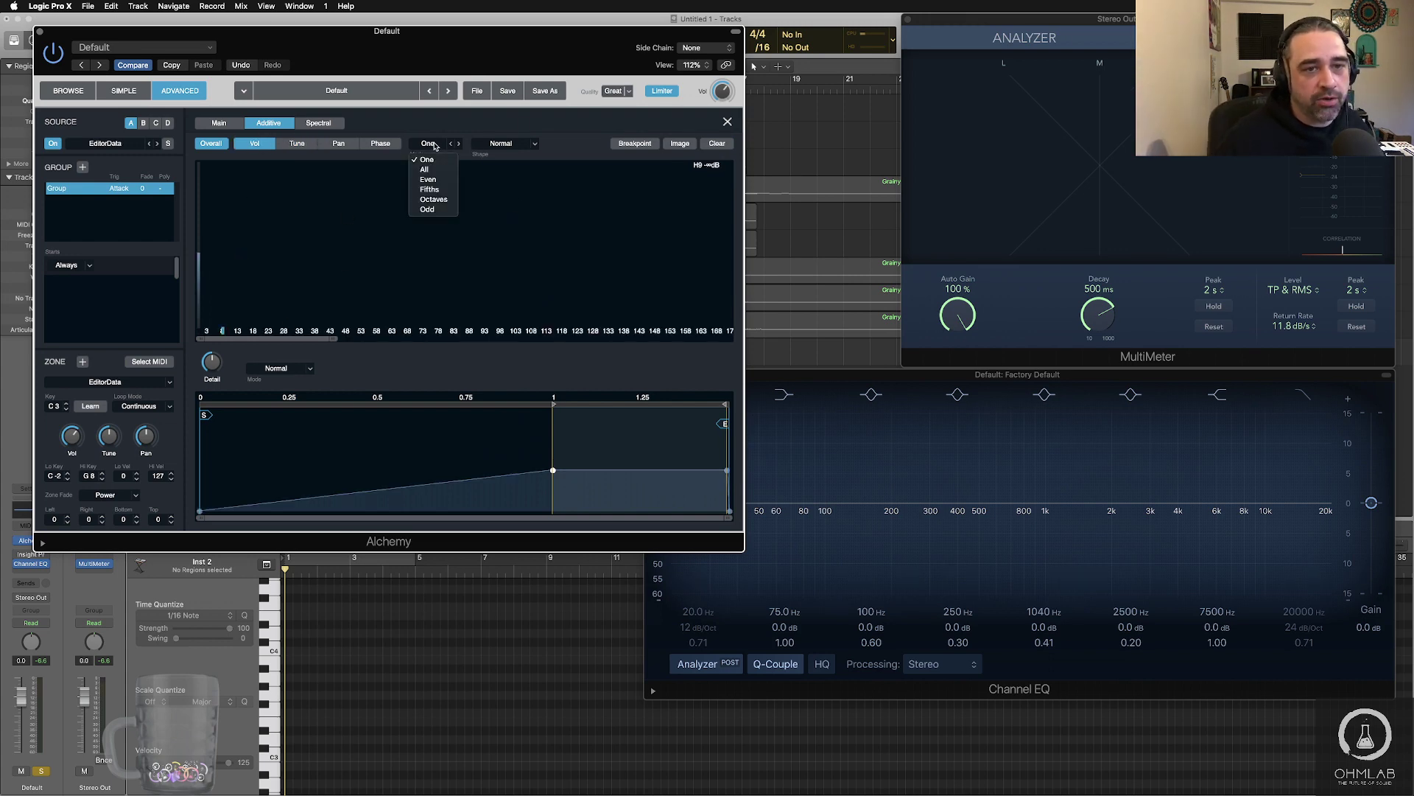
left_click(444, 183)
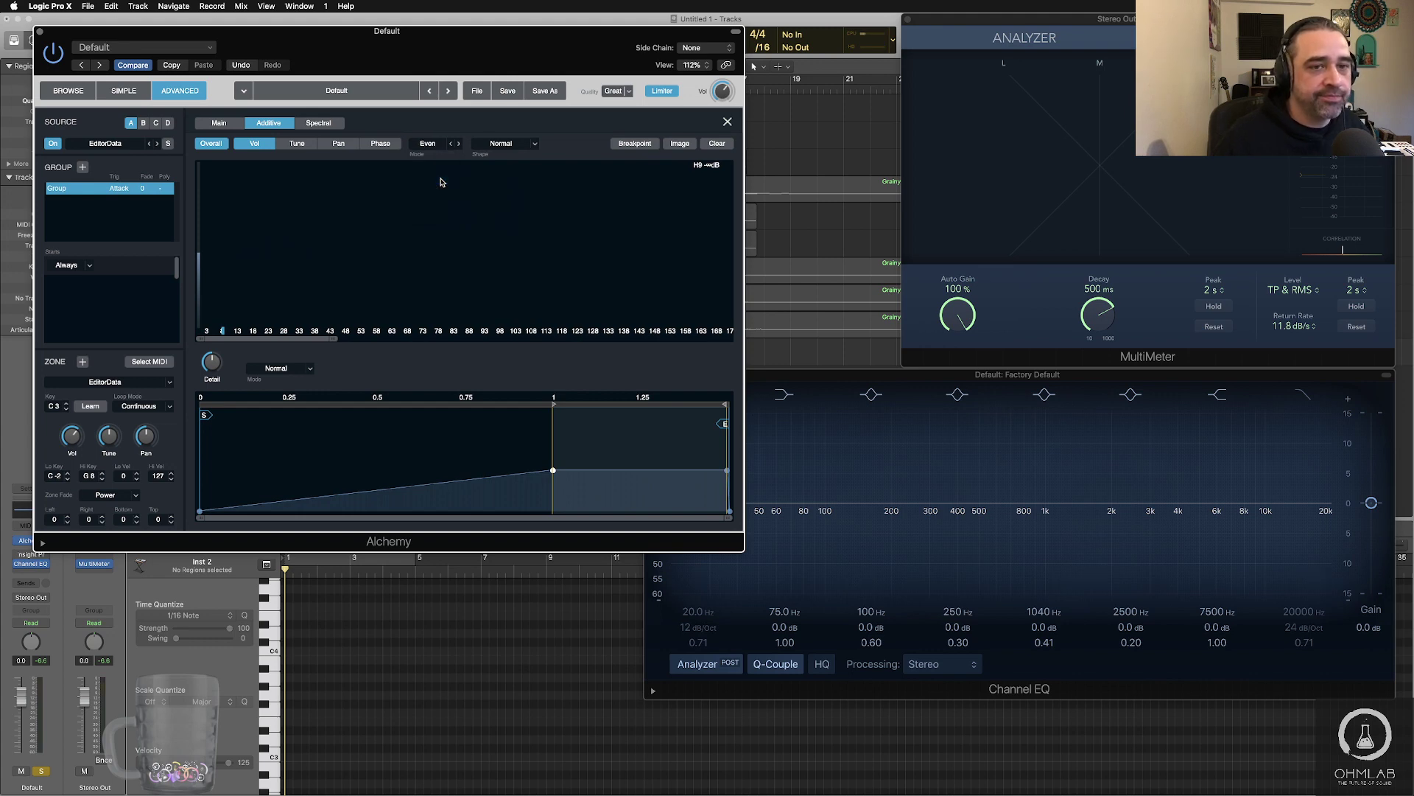
left_click(528, 145)
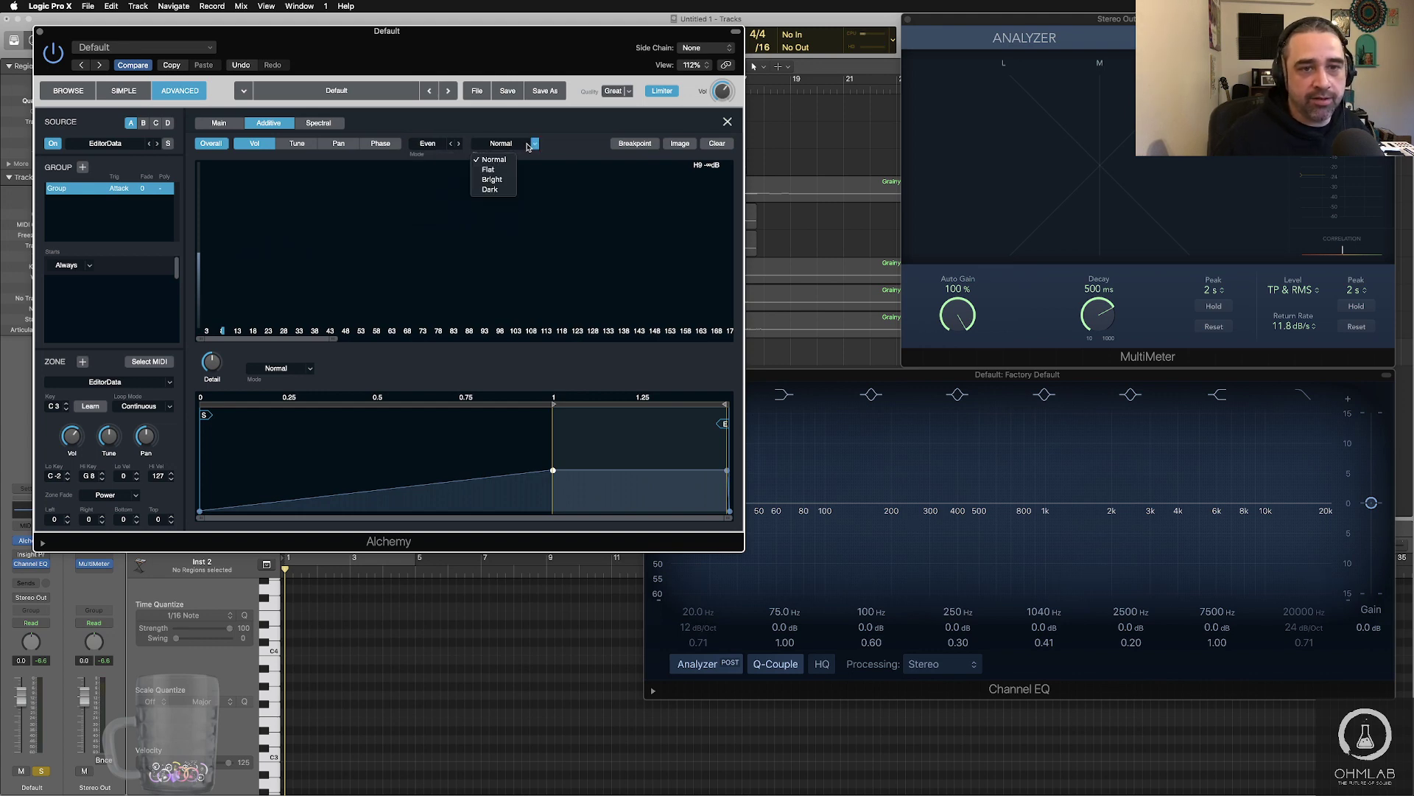
left_click(488, 144)
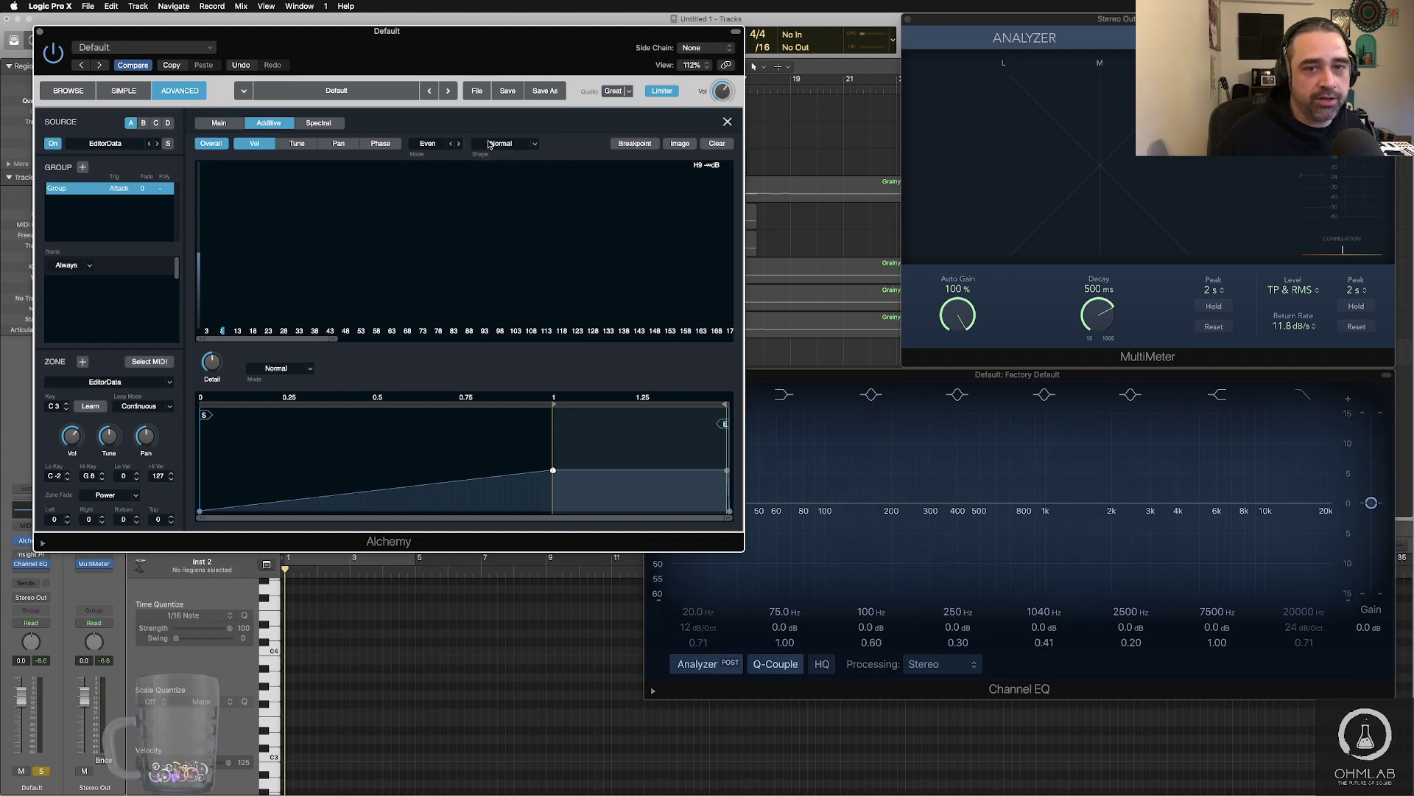
left_click_drag(220, 313, 221, 260)
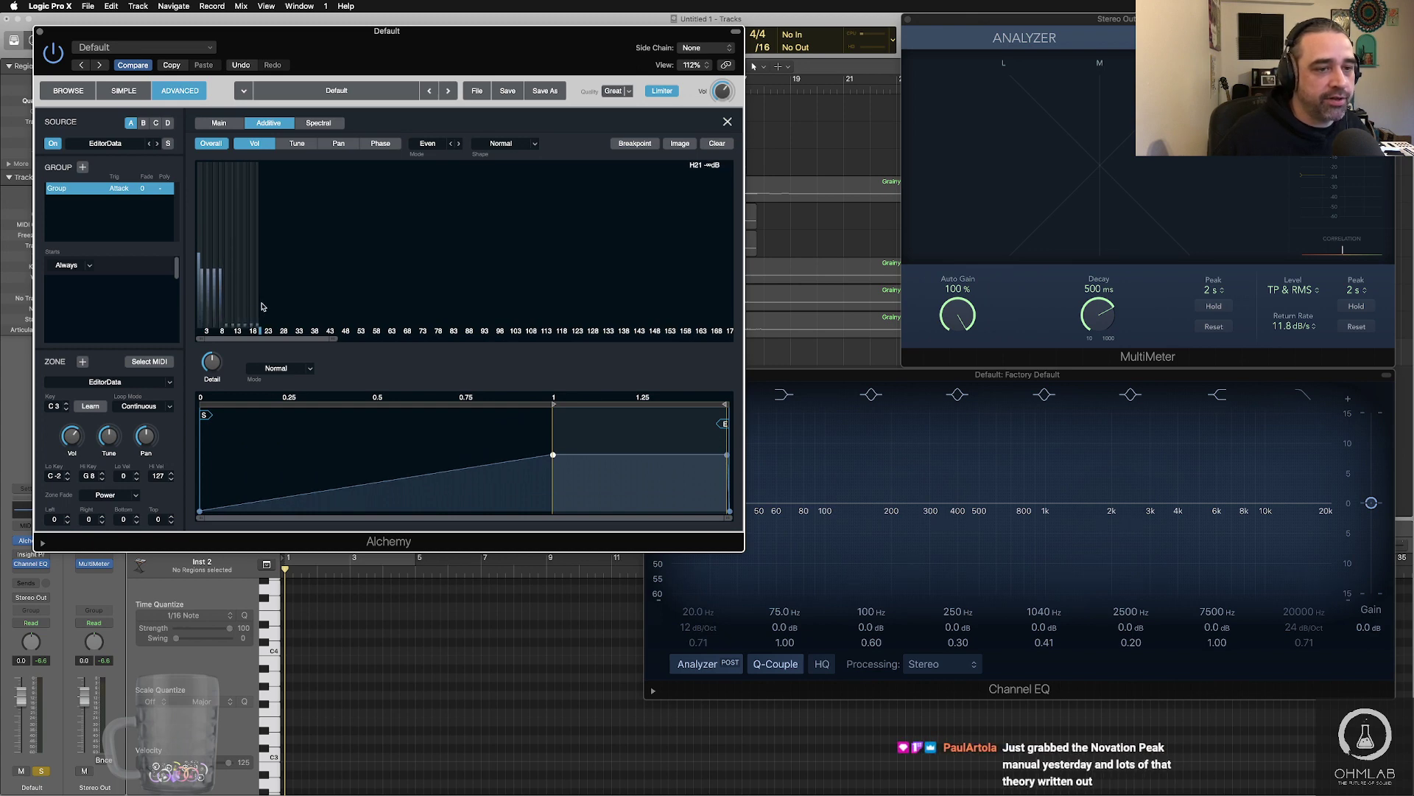
left_click_drag(295, 309, 365, 322)
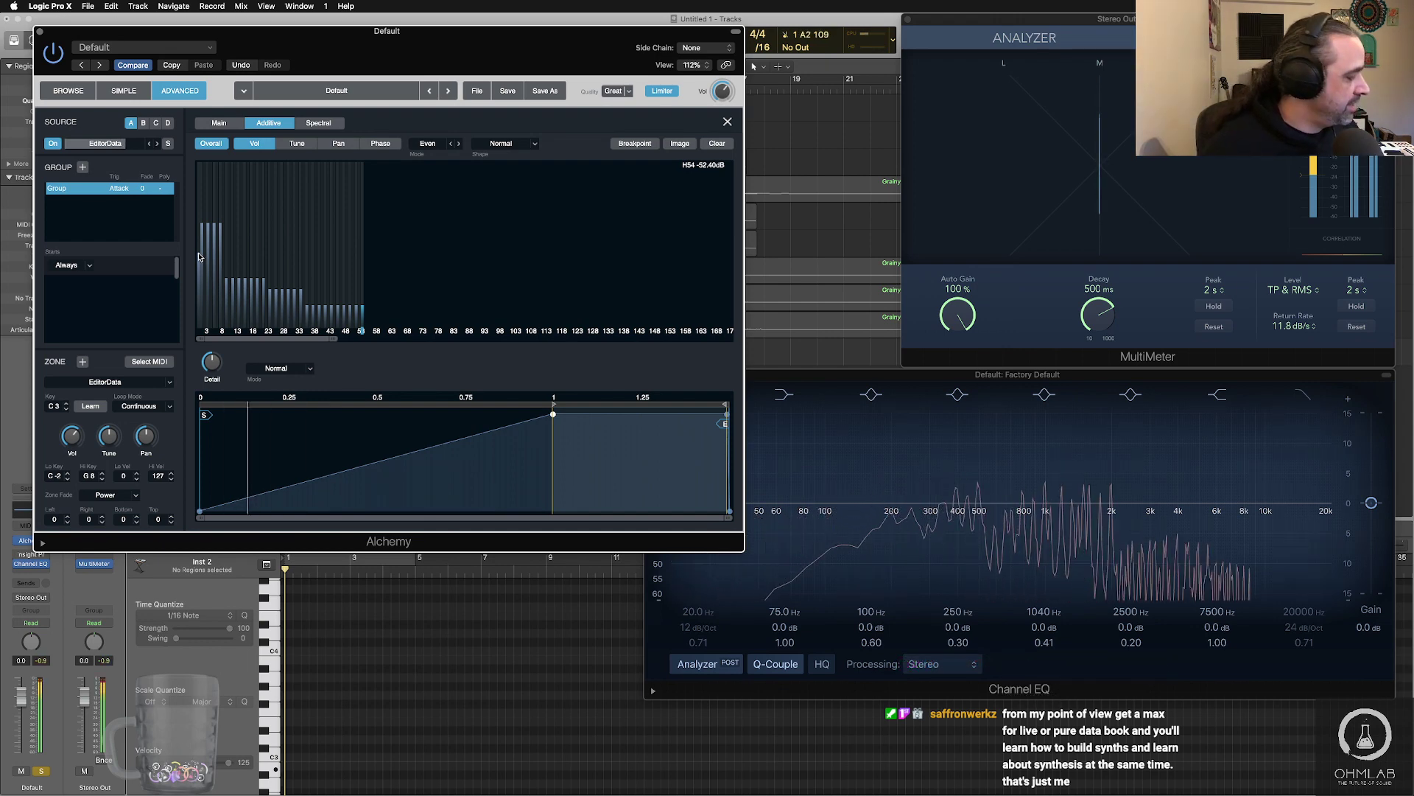
- Clear the harmonic edits, set the edit mode to Odd, and draw stepped descending volume levels up to harmonic 49
left_click(717, 143)
left_click(428, 143)
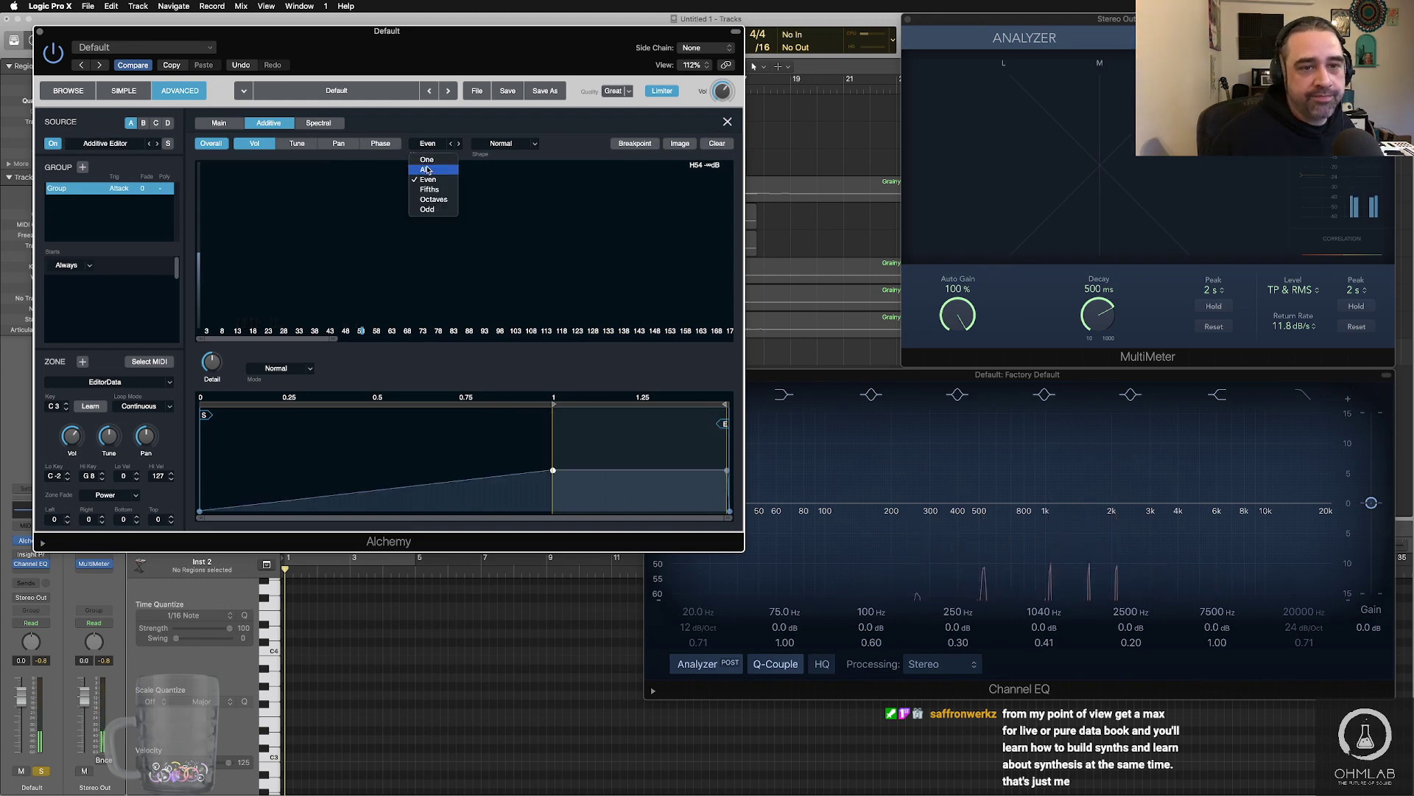
left_click(431, 210)
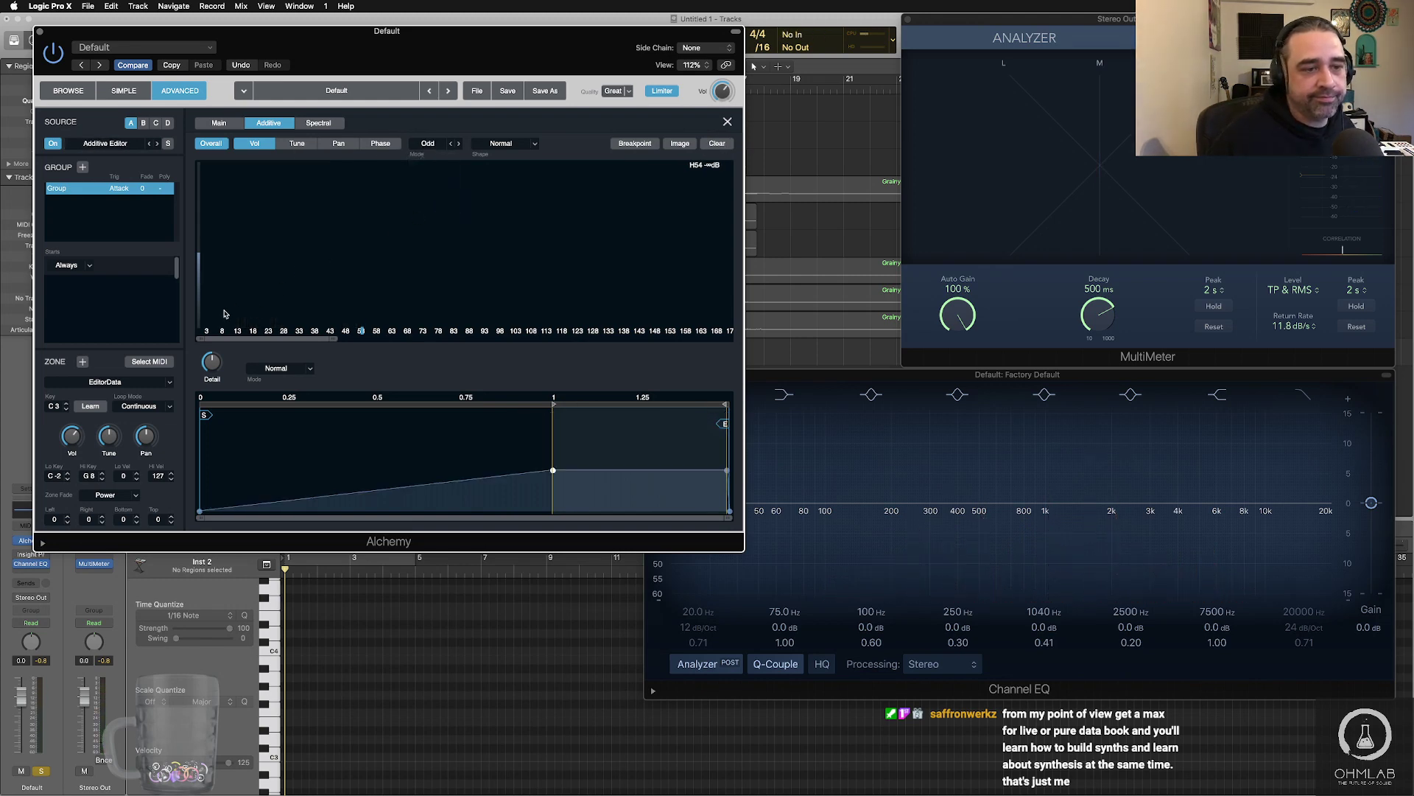
mouse_move(224, 314)
left_mouse_down()
mouse_move(214, 260)
mouse_move(229, 296)
mouse_move(303, 313)
mouse_move(349, 276)
left_mouse_up()
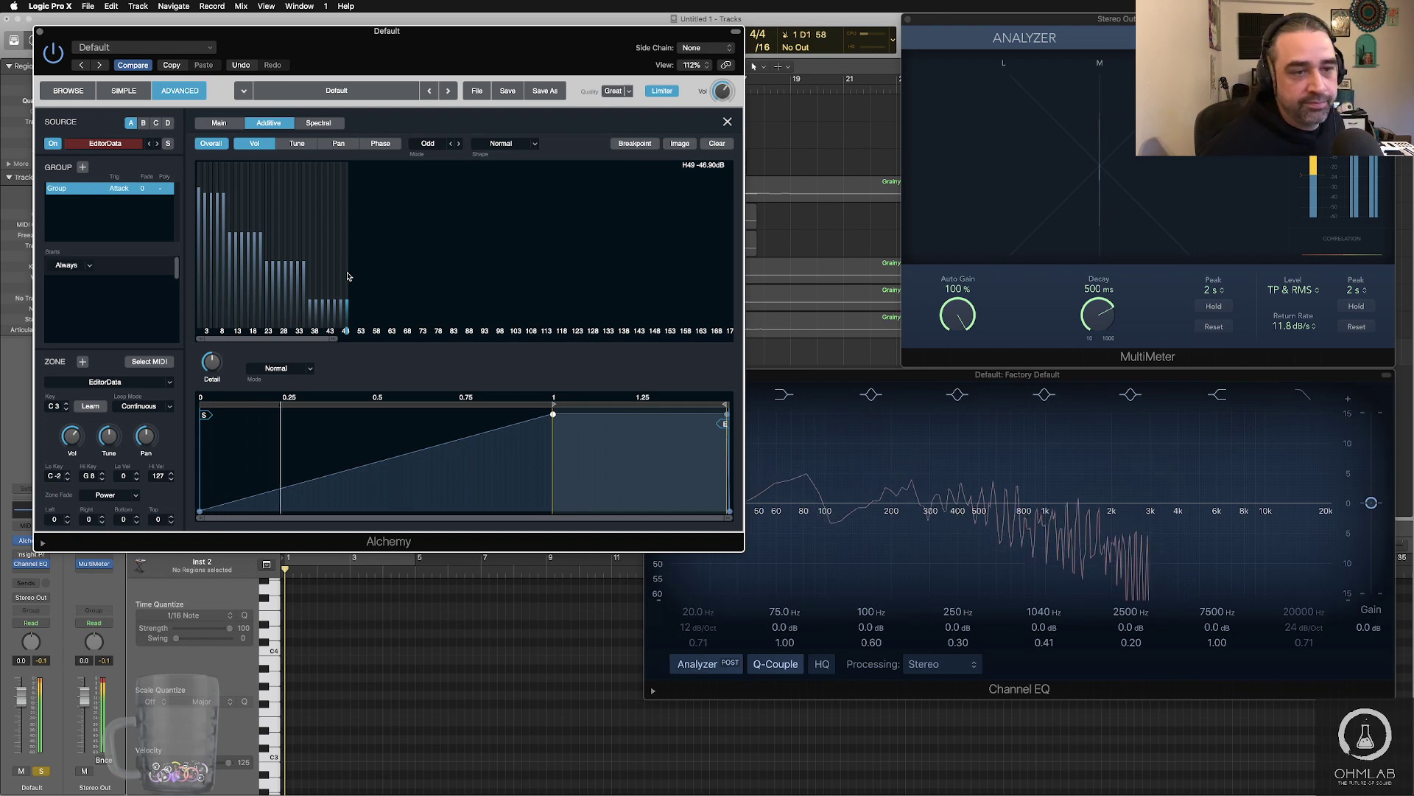
- Raise the volume around harmonic 27 in Fifths mode, and extend the stepped volume levels to harmonic 83 in Odd mode
left_click(428, 143)
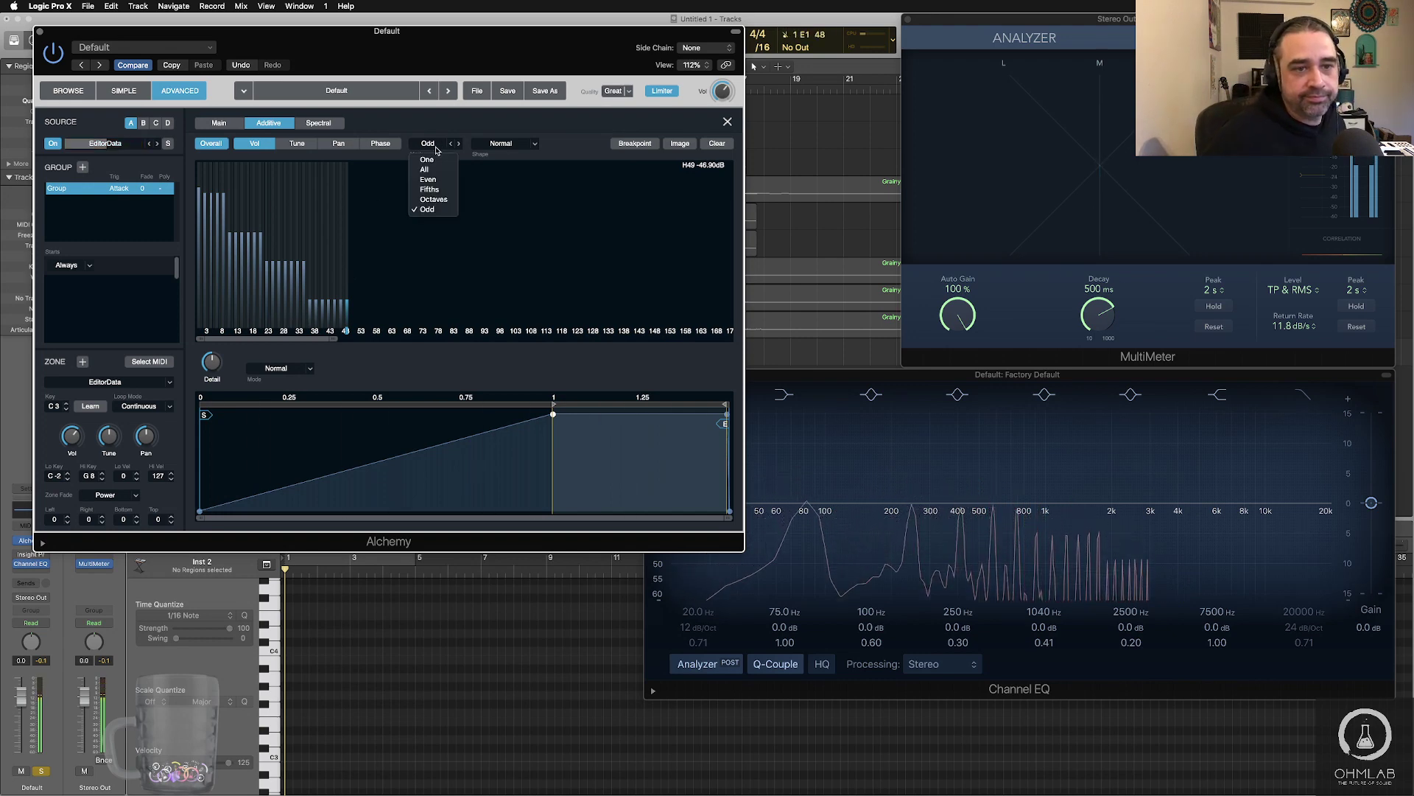
left_click(436, 190)
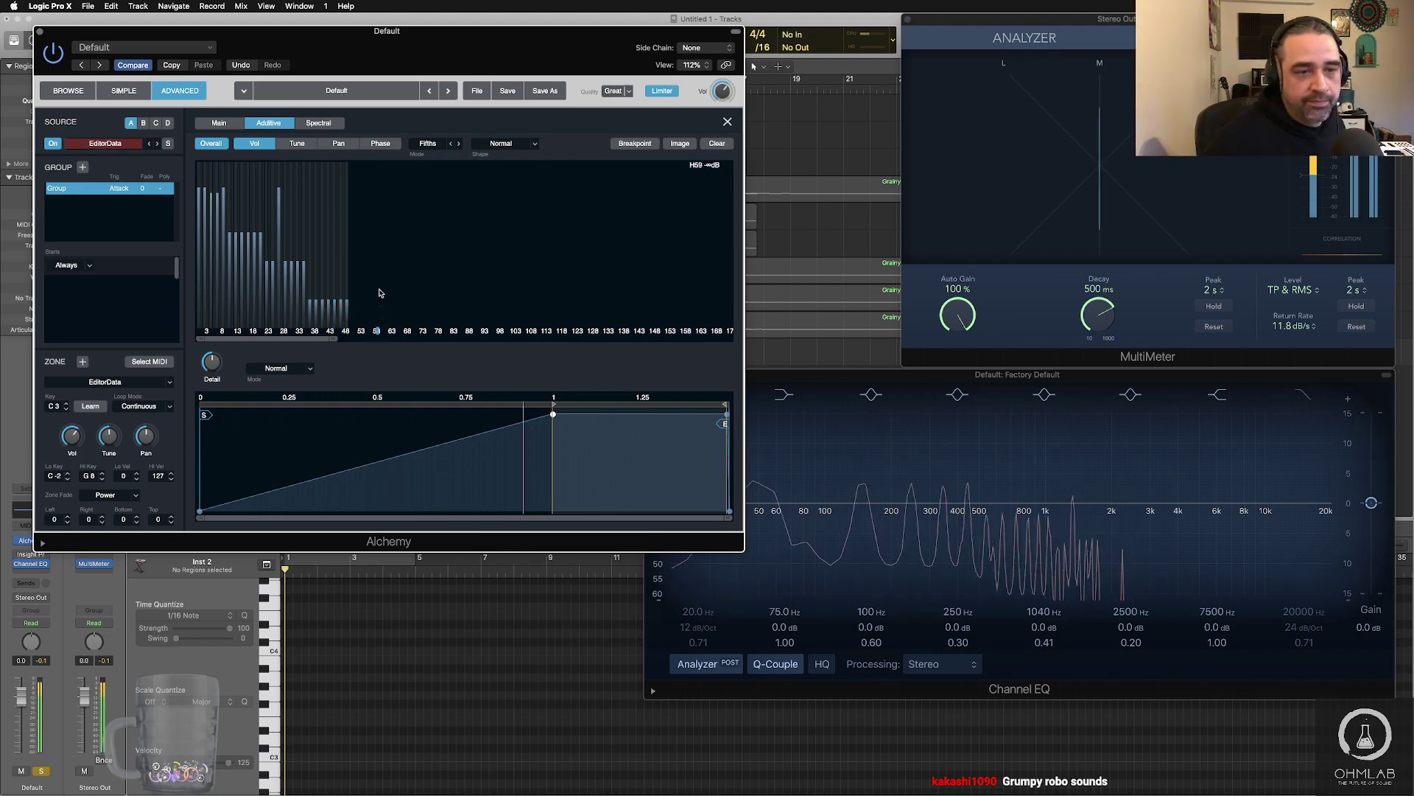
left_click(428, 144)
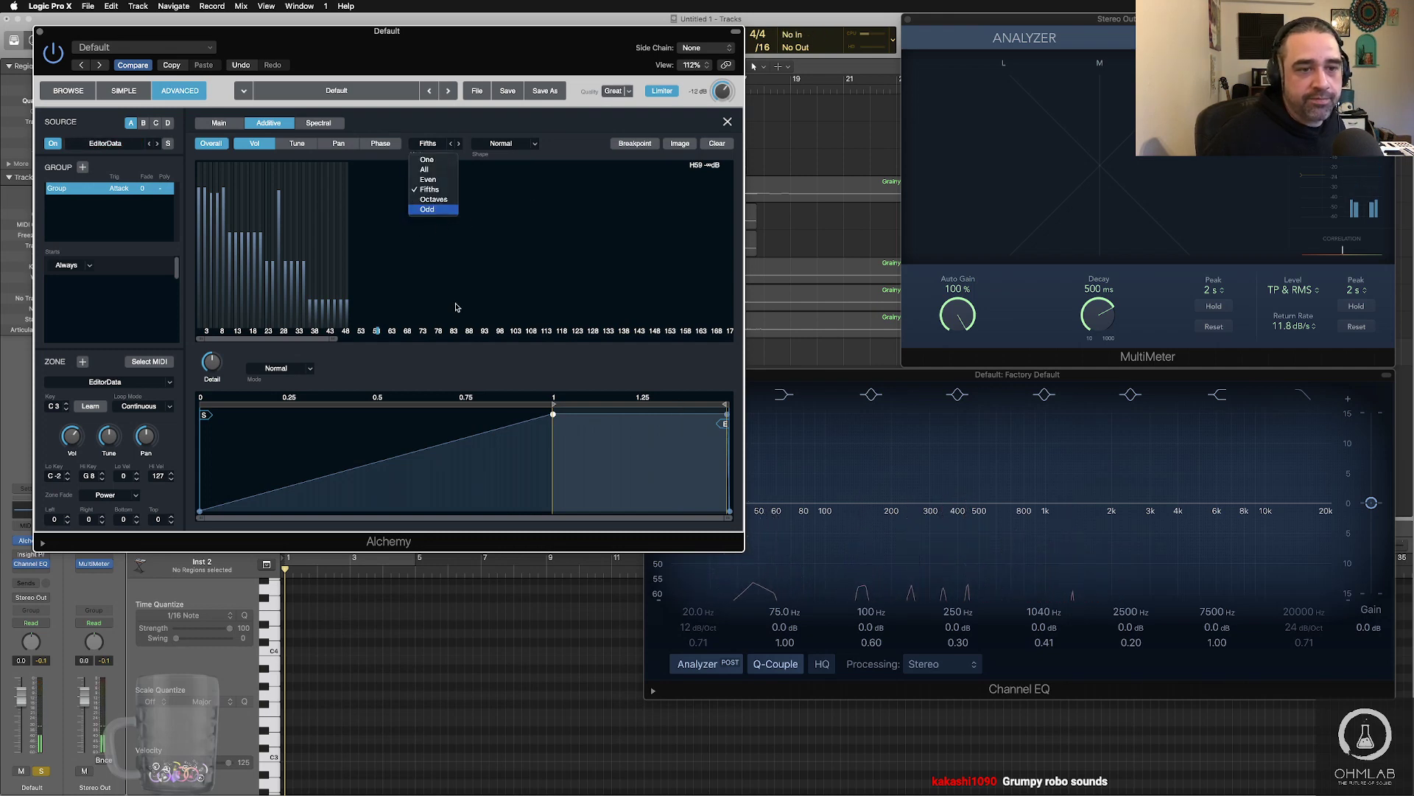
left_click(441, 211)
mouse_move(406, 315)
left_mouse_down()
mouse_move(408, 301)
mouse_move(455, 299)
left_mouse_up()
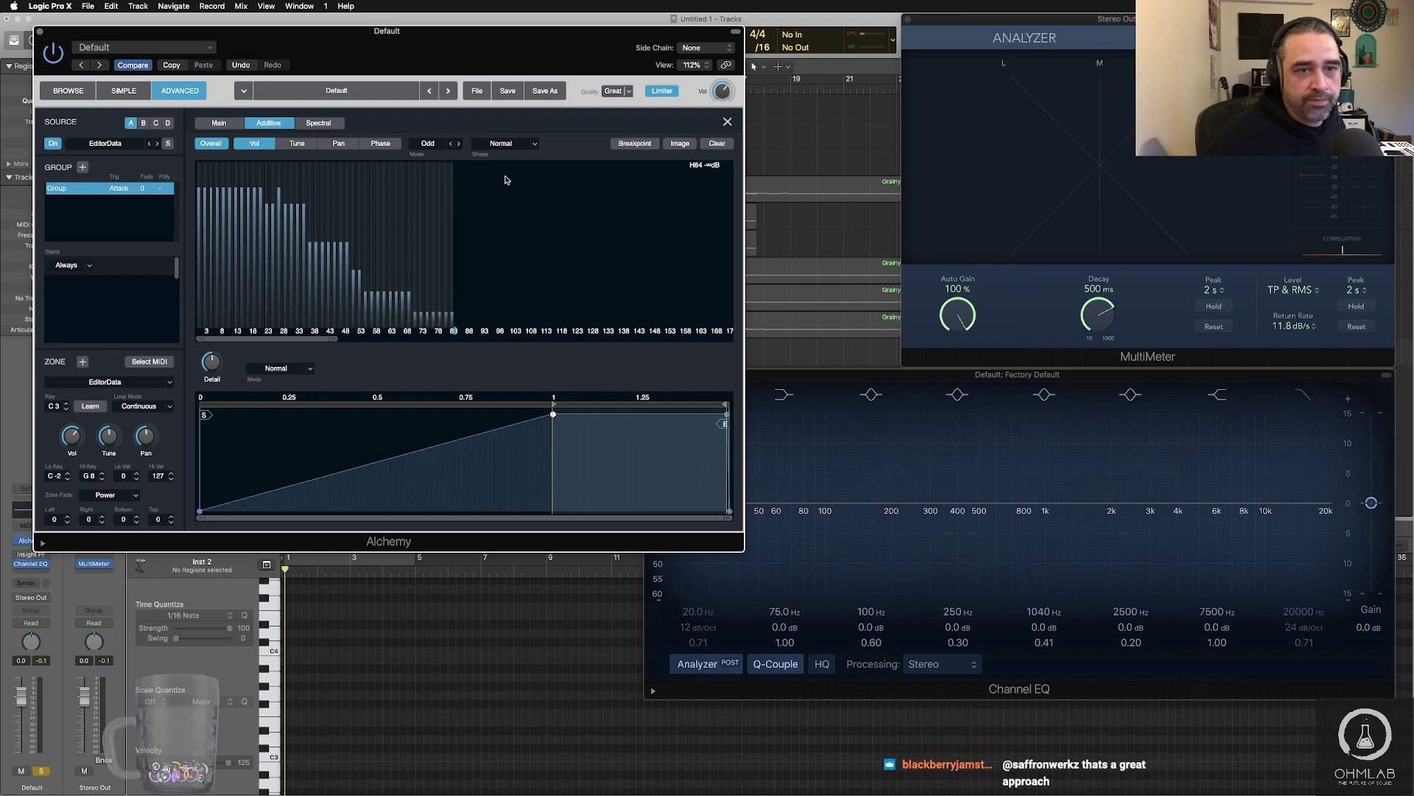
- Draw low volume levels for the even harmonics up to about 44, and raise the fifths harmonic near 81 in Fifths mode
left_click(425, 144)
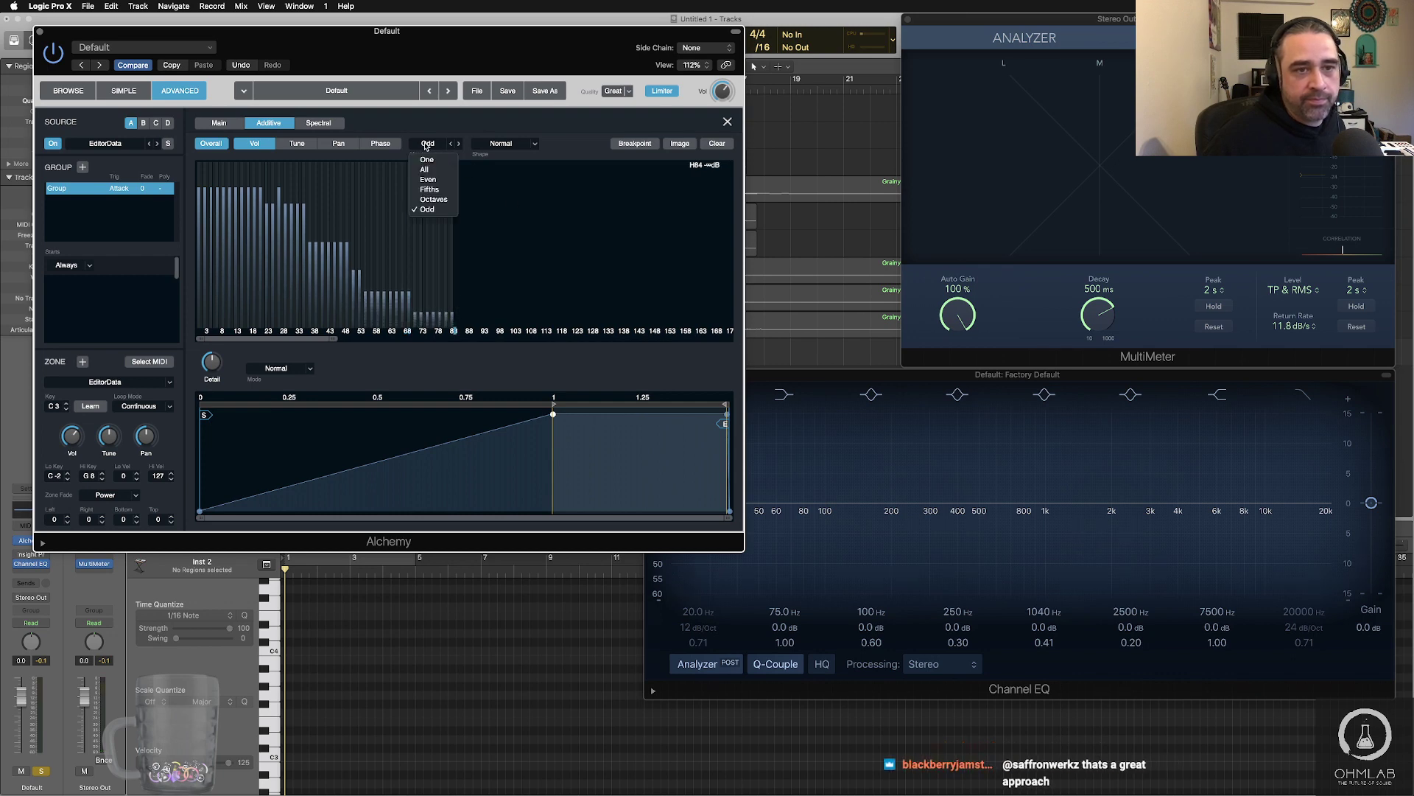
left_click(442, 181)
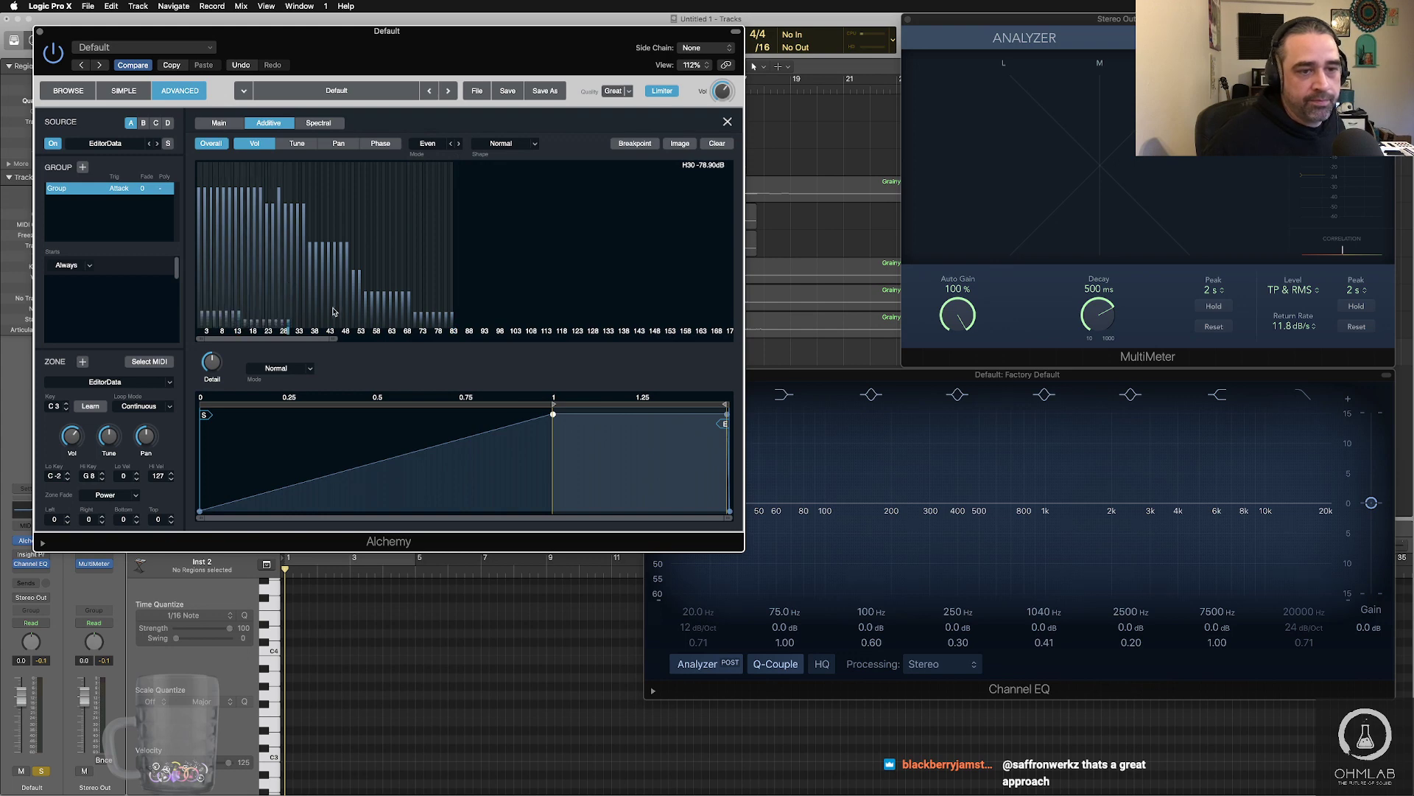
left_click(431, 146)
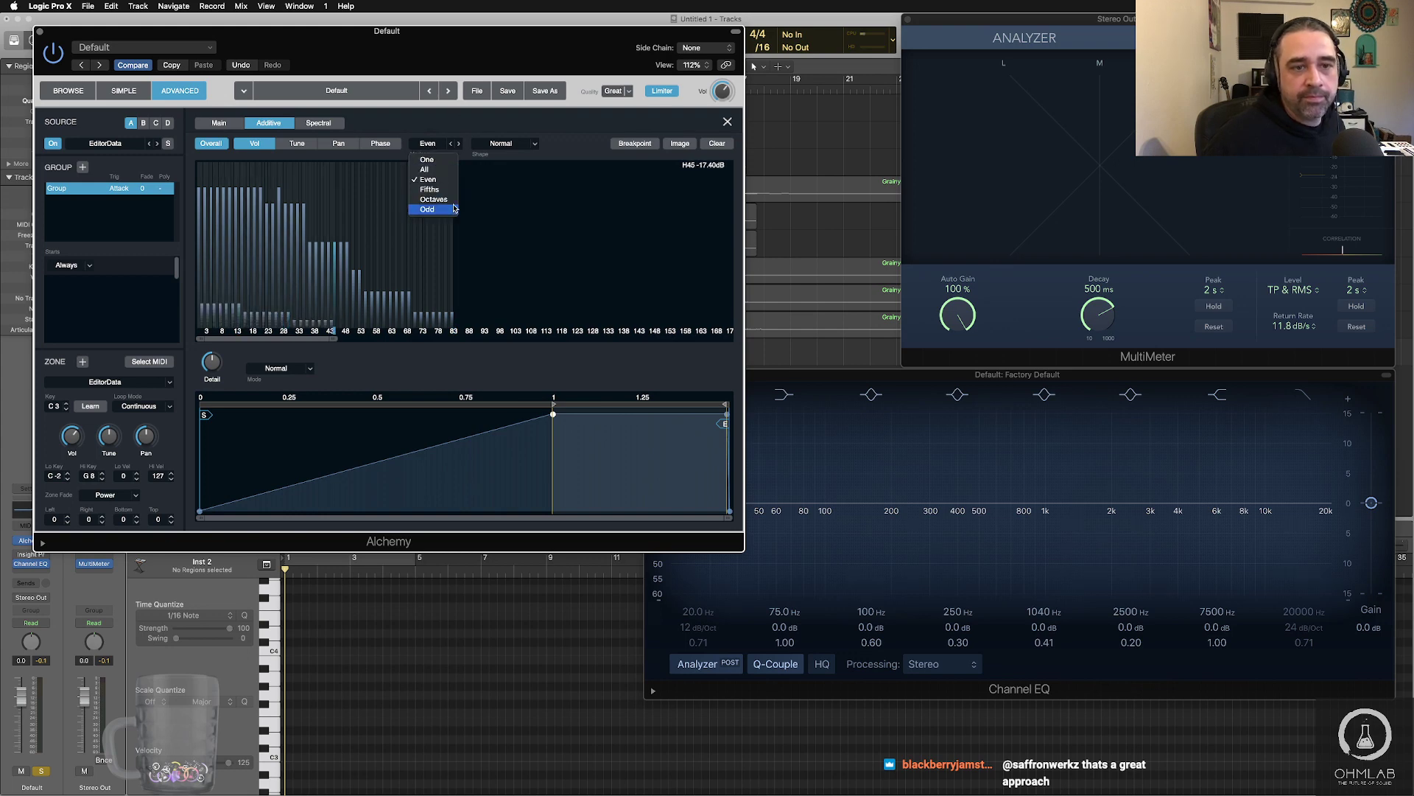
left_click(446, 190)
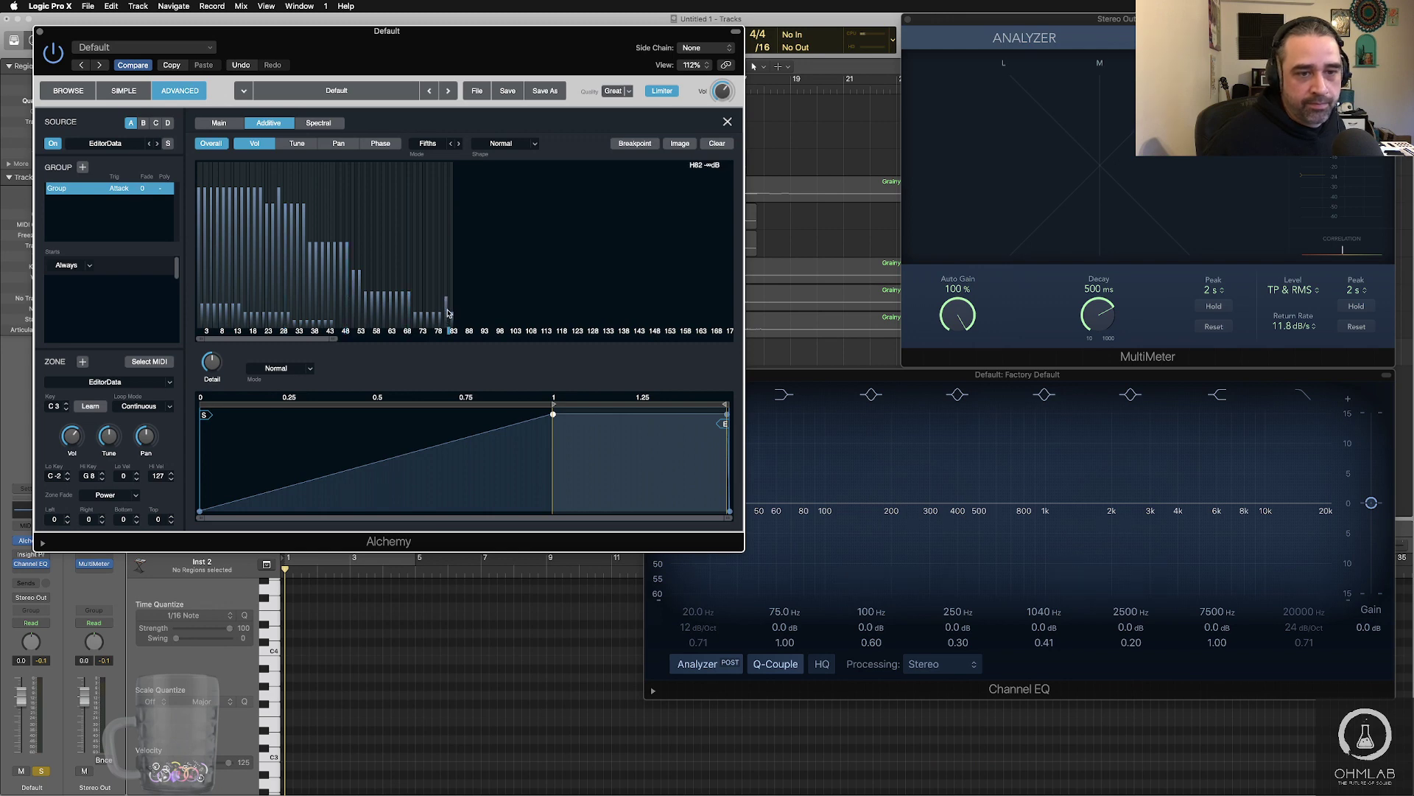
left_click_drag(447, 250, 447, 288)
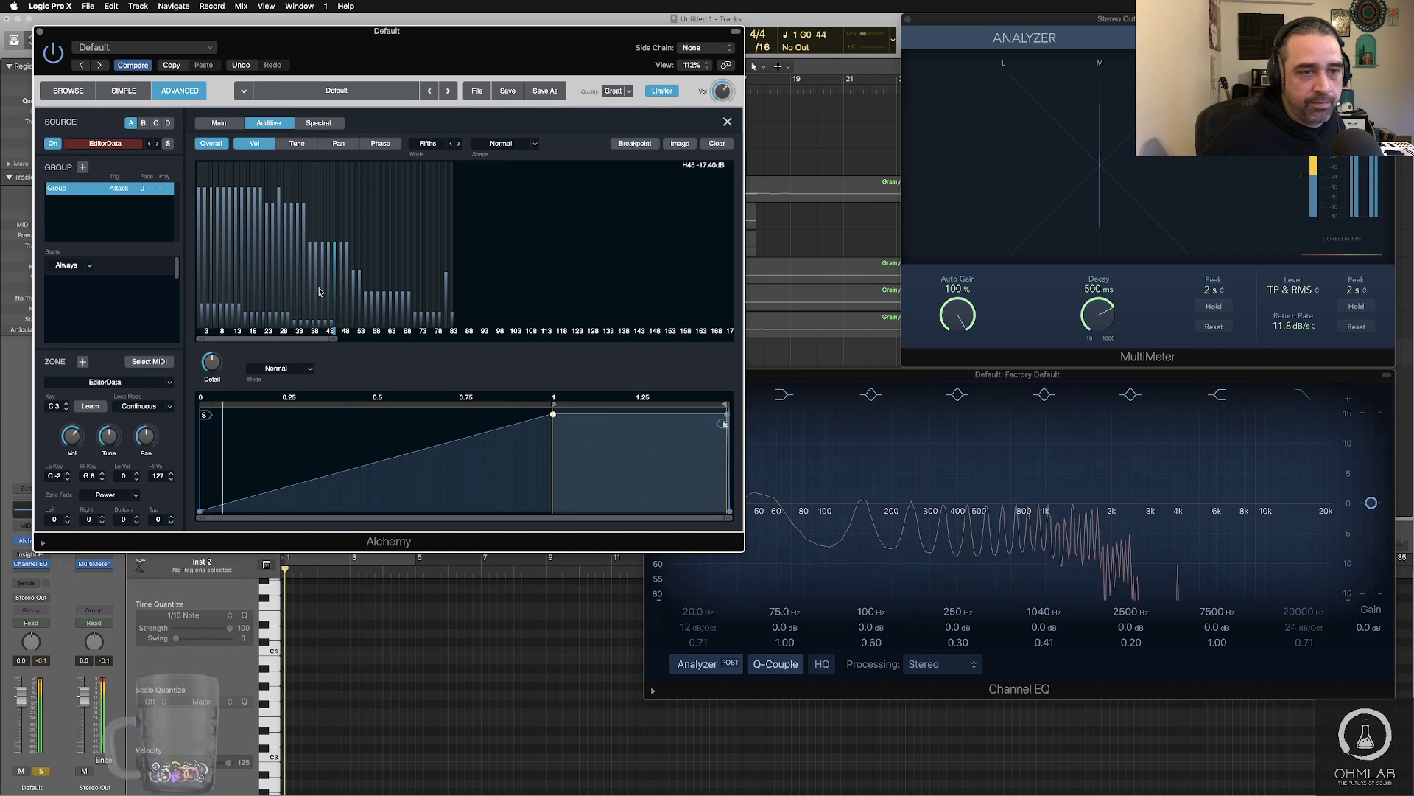
- Set the harmonic edit mode to All and redraw the volume levels in uneven steps up to harmonic 59, at about -47 dB
left_click(433, 143)
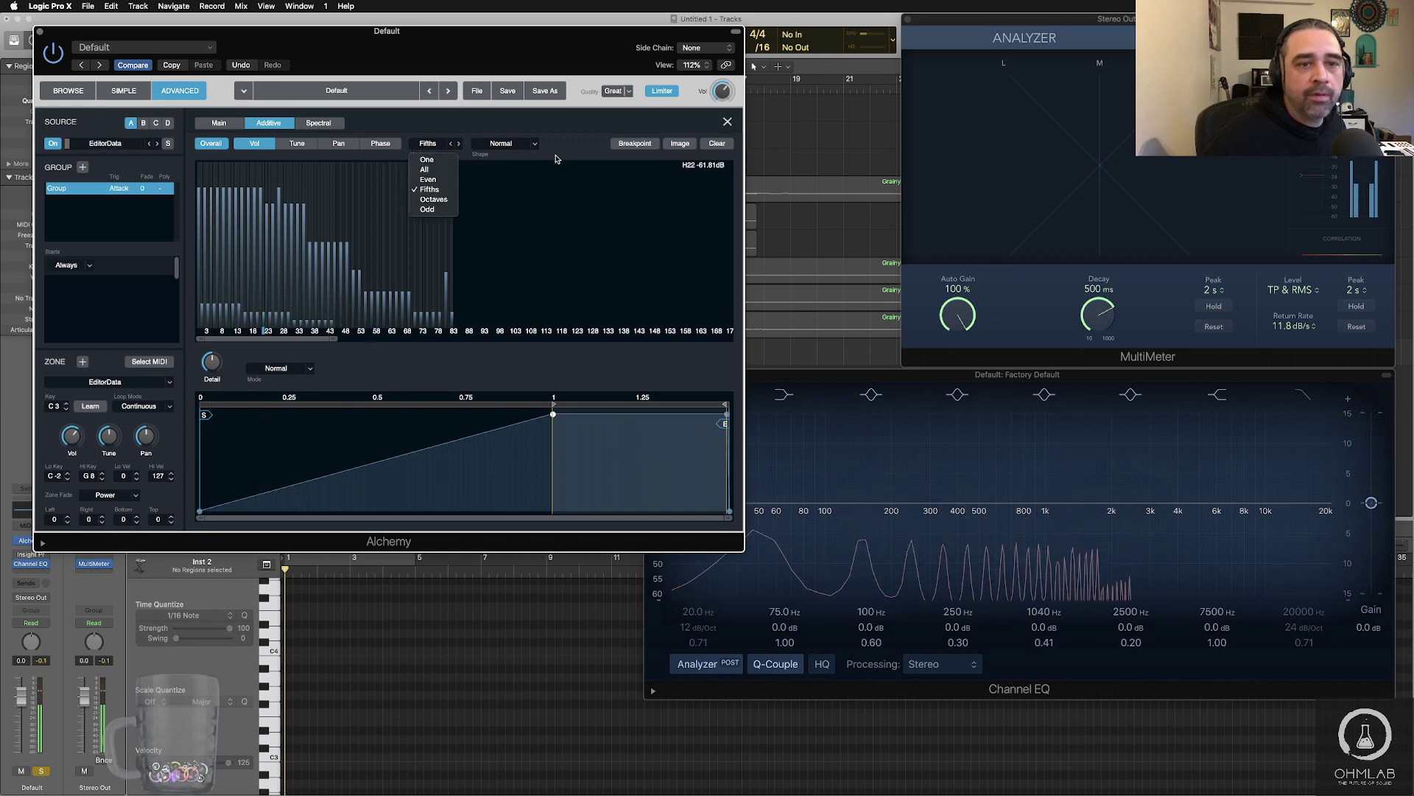
left_click(425, 170)
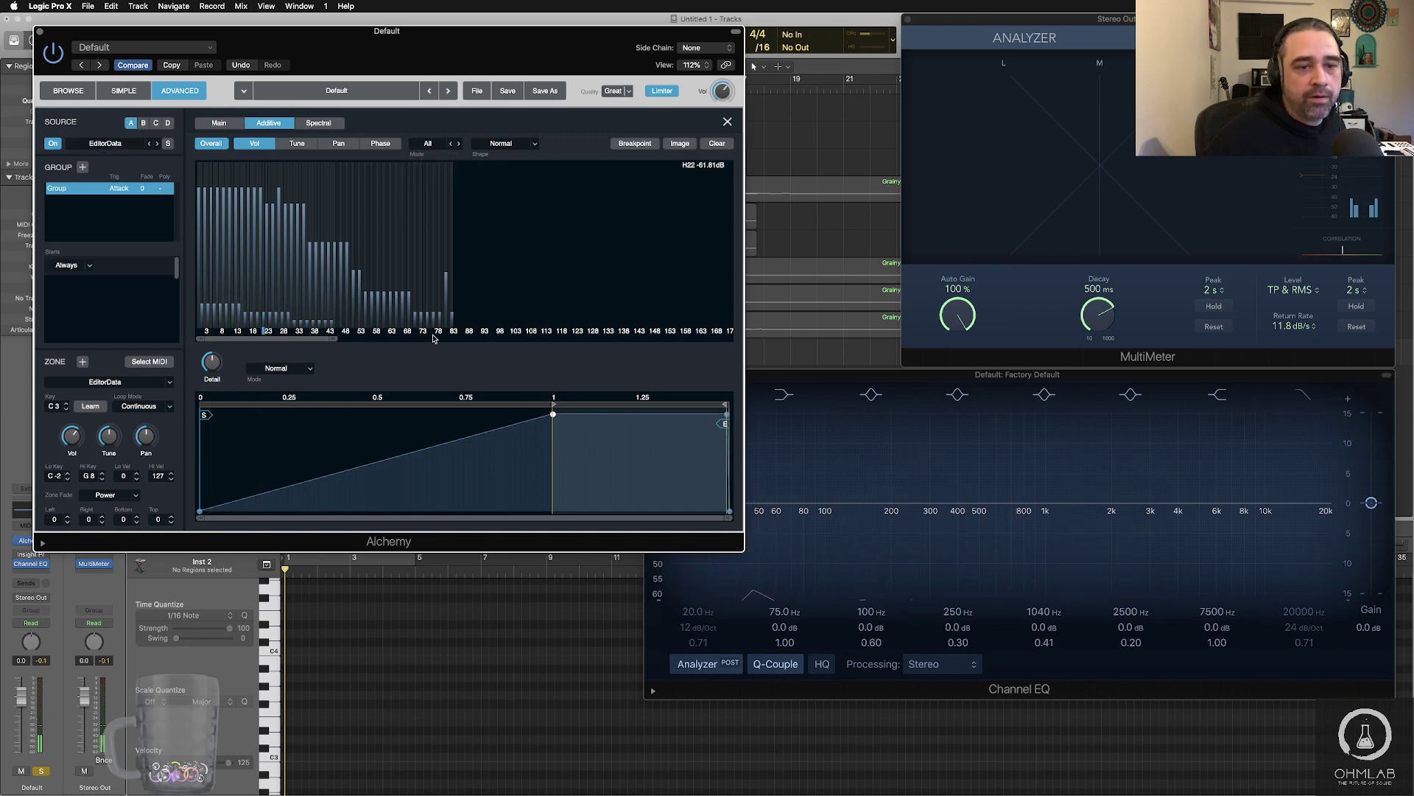
mouse_move(242, 281)
left_mouse_down()
mouse_move(219, 271)
mouse_move(239, 274)
mouse_move(286, 341)
left_mouse_up()
left_click_drag(320, 291, 321, 306)
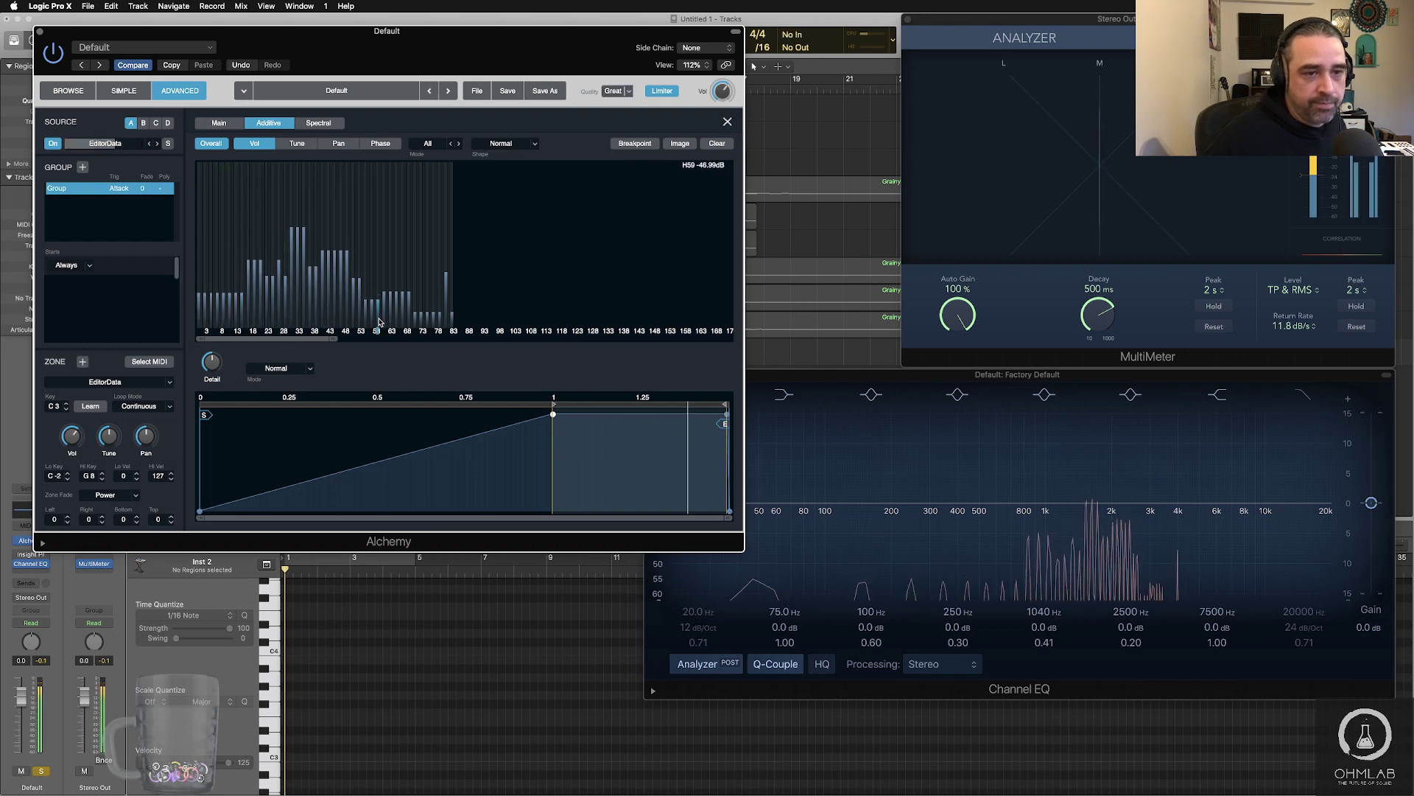
left_click_drag(378, 313, 379, 323)
- Set the harmonic shape to Dark and the edit mode to Octaves, and raise the volumes of the octave harmonics
left_click(504, 143)
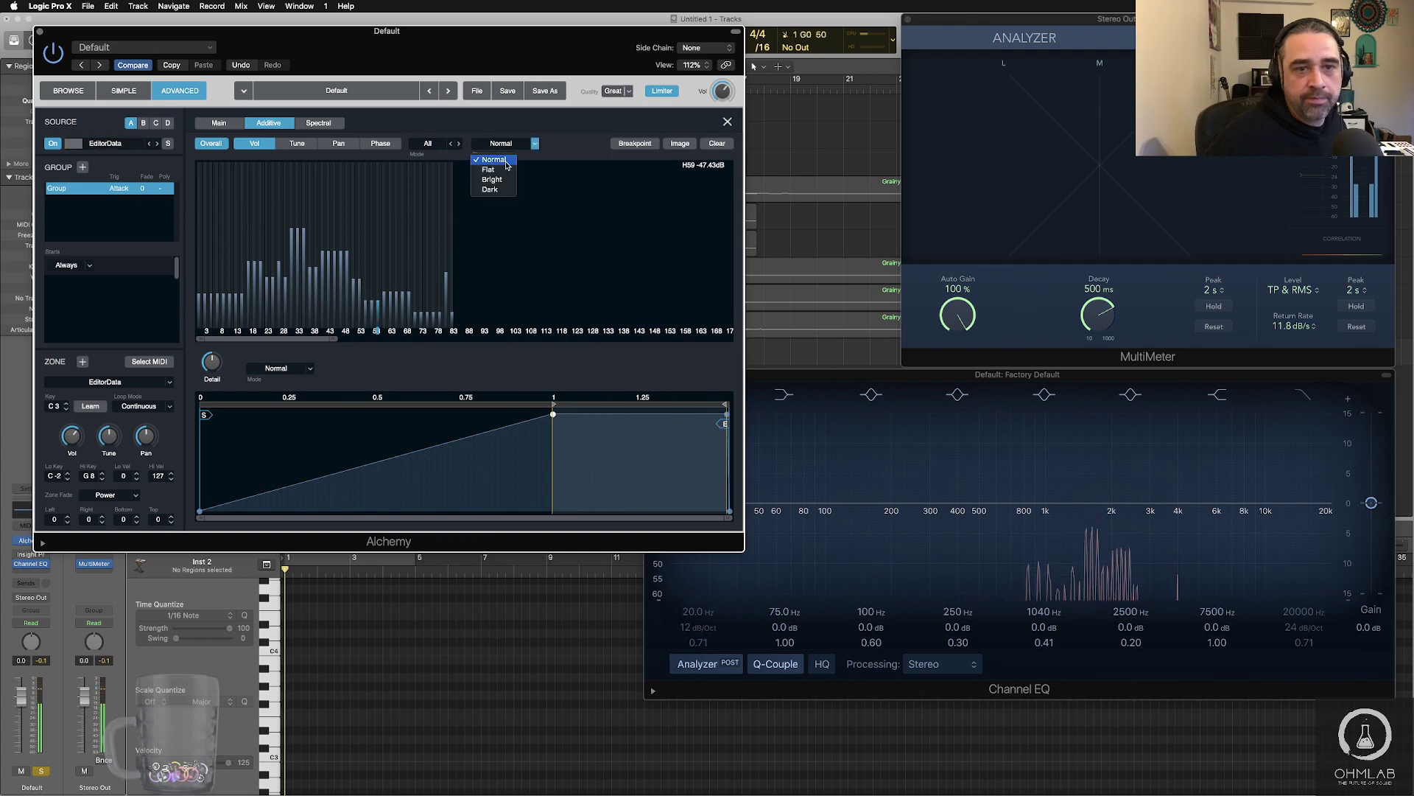
left_click(506, 189)
left_click(427, 143)
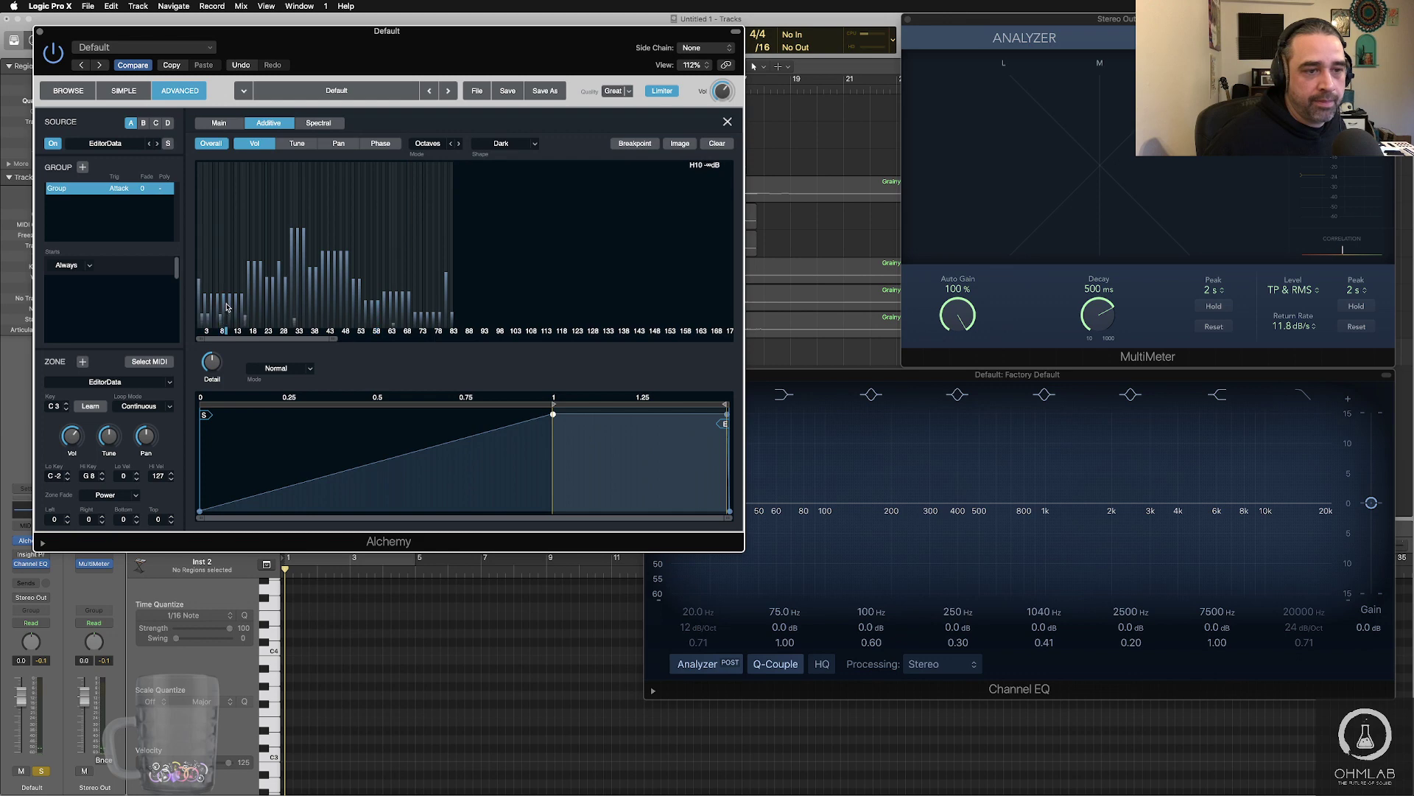
left_click_drag(229, 319, 232, 257)
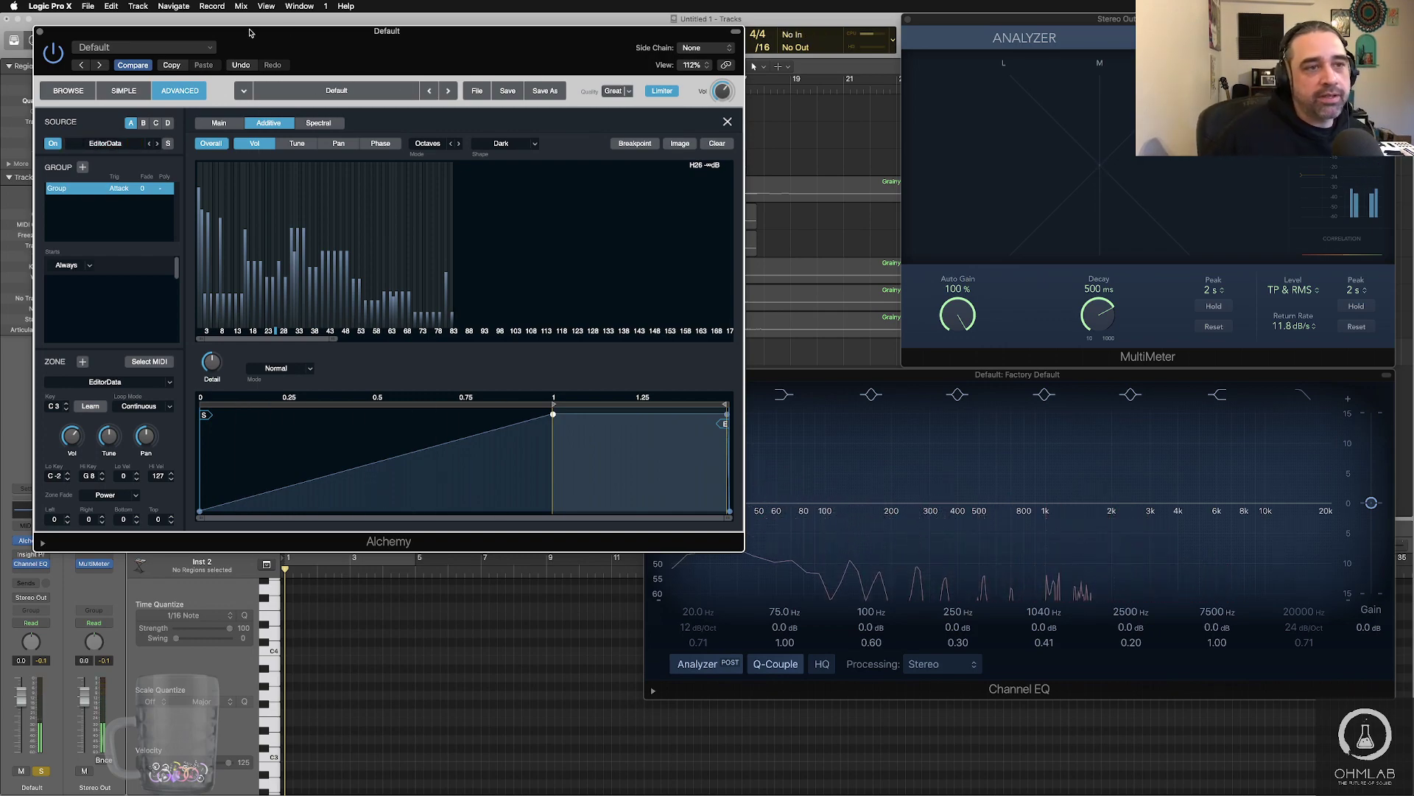
- Draw descending phase offsets for the harmonics using the Octaves, Fifths and Odd edit modes with the Dark shape
mouse_move(249, 32)
left_mouse_down()
mouse_move(328, 30)
mouse_move(334, 42)
mouse_move(237, 34)
left_mouse_up()
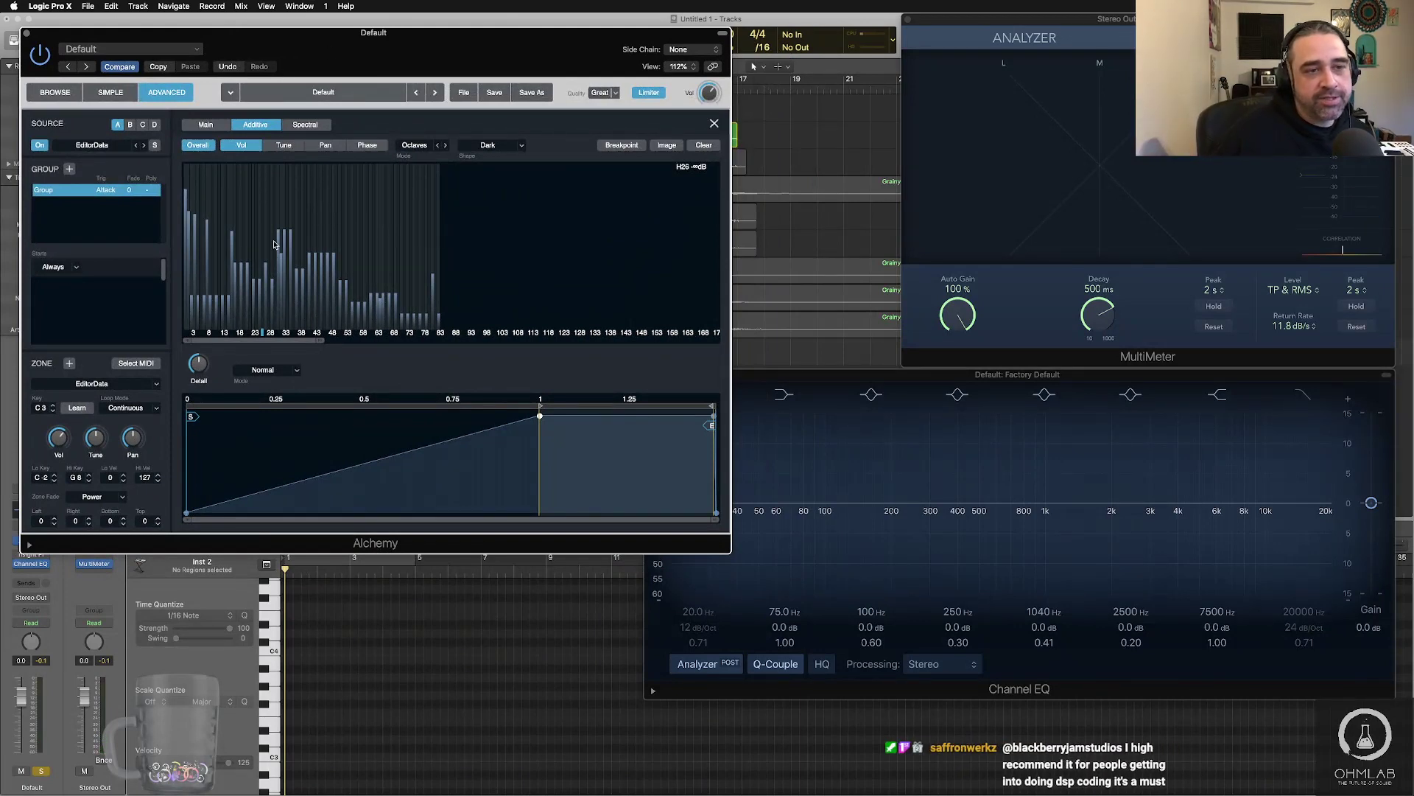
left_click(368, 146)
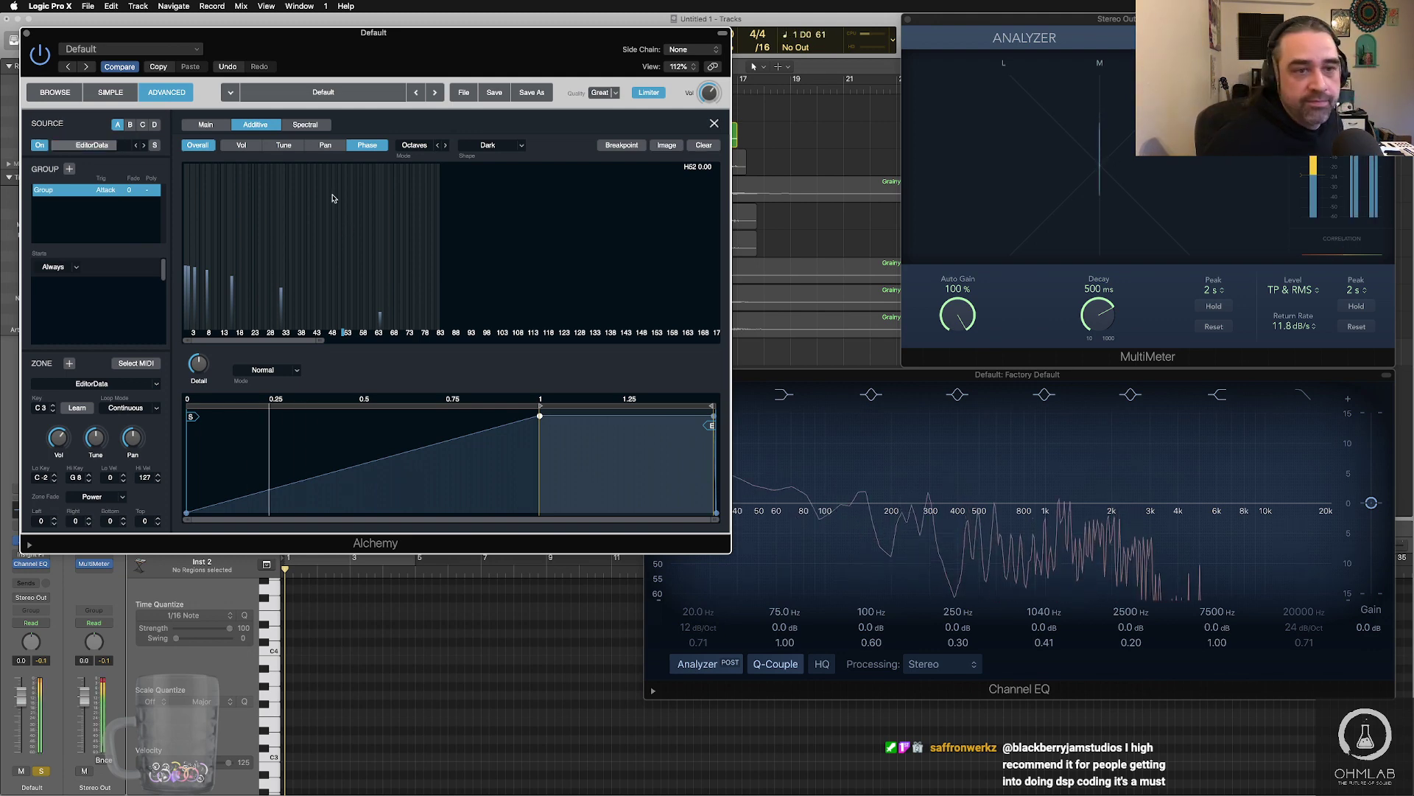
left_click(417, 145)
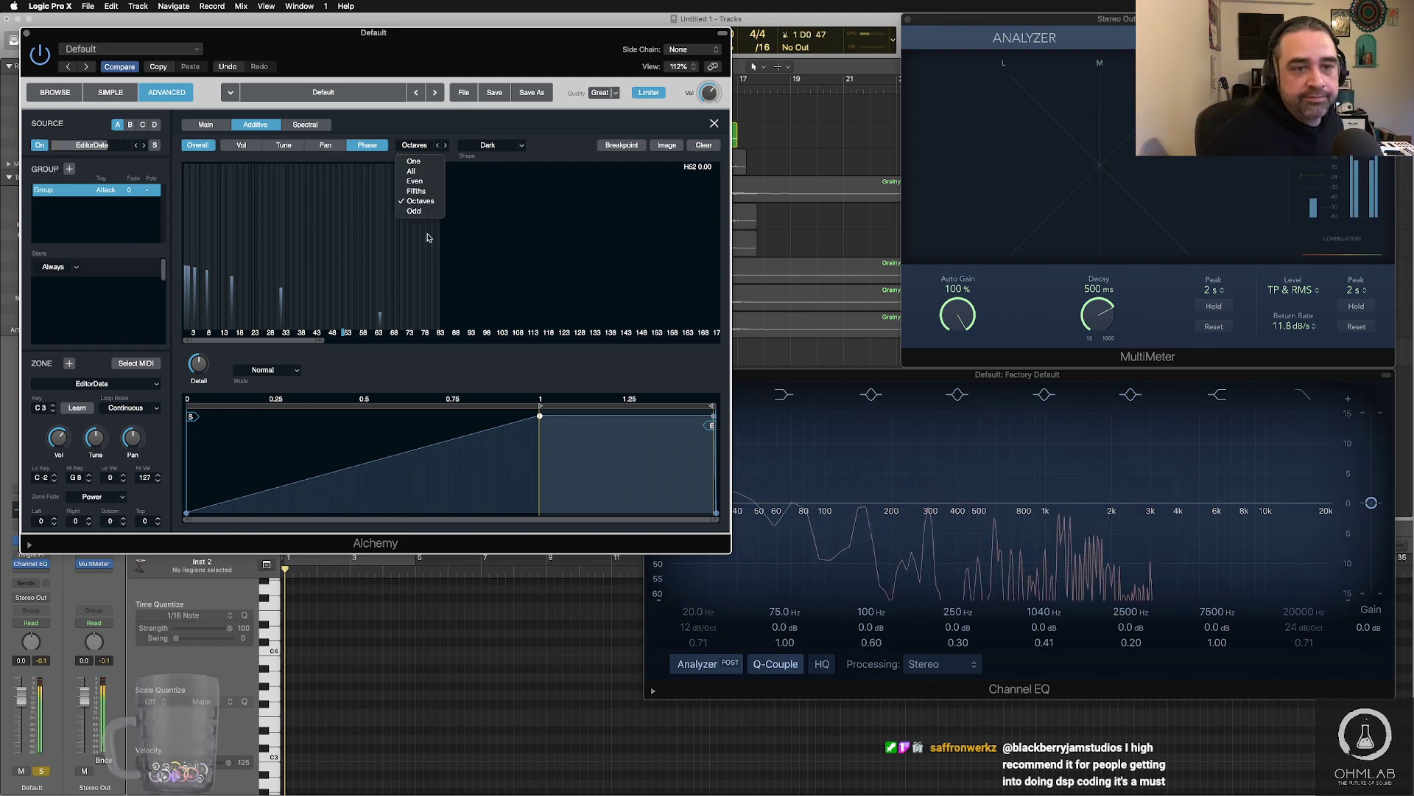
left_click(417, 193)
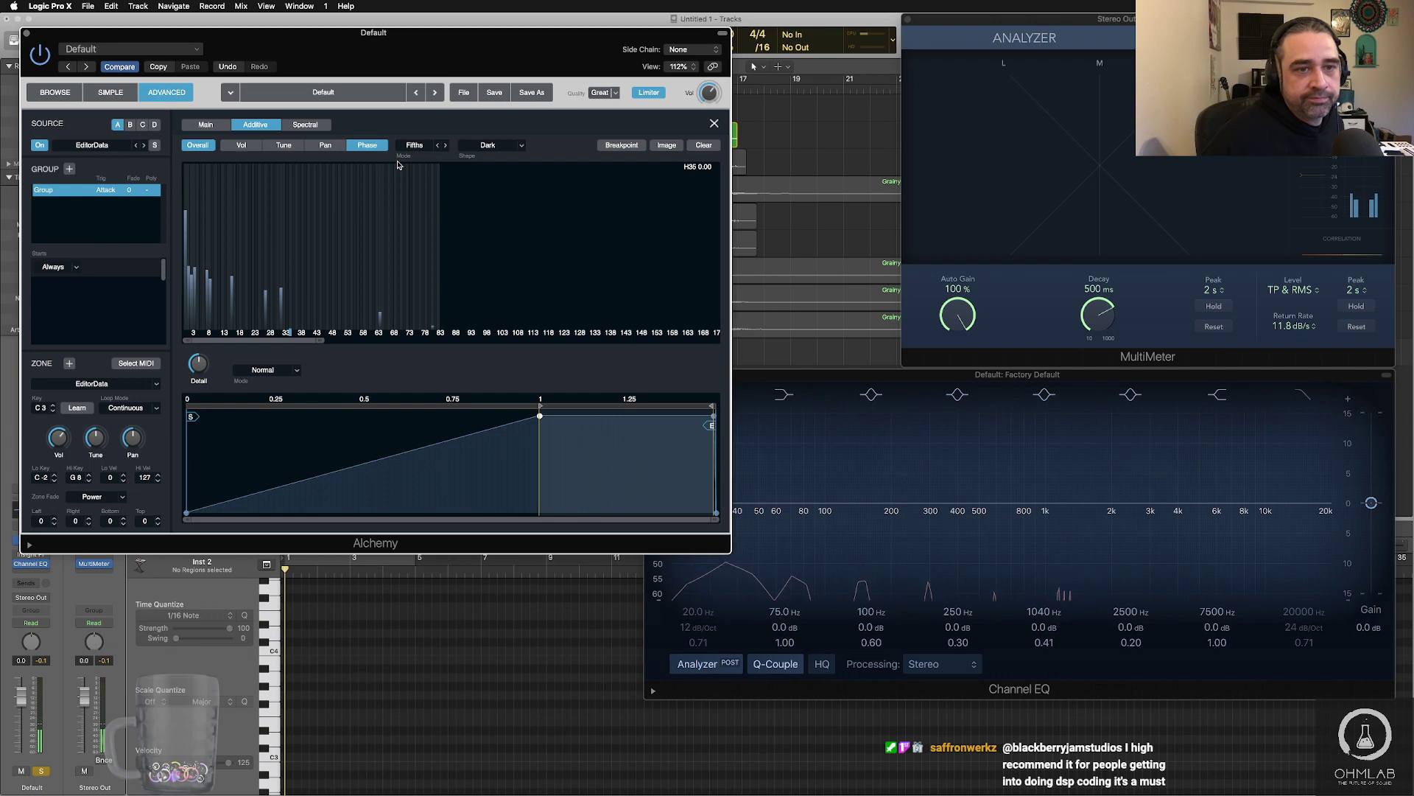
left_click(415, 145)
left_click(430, 213)
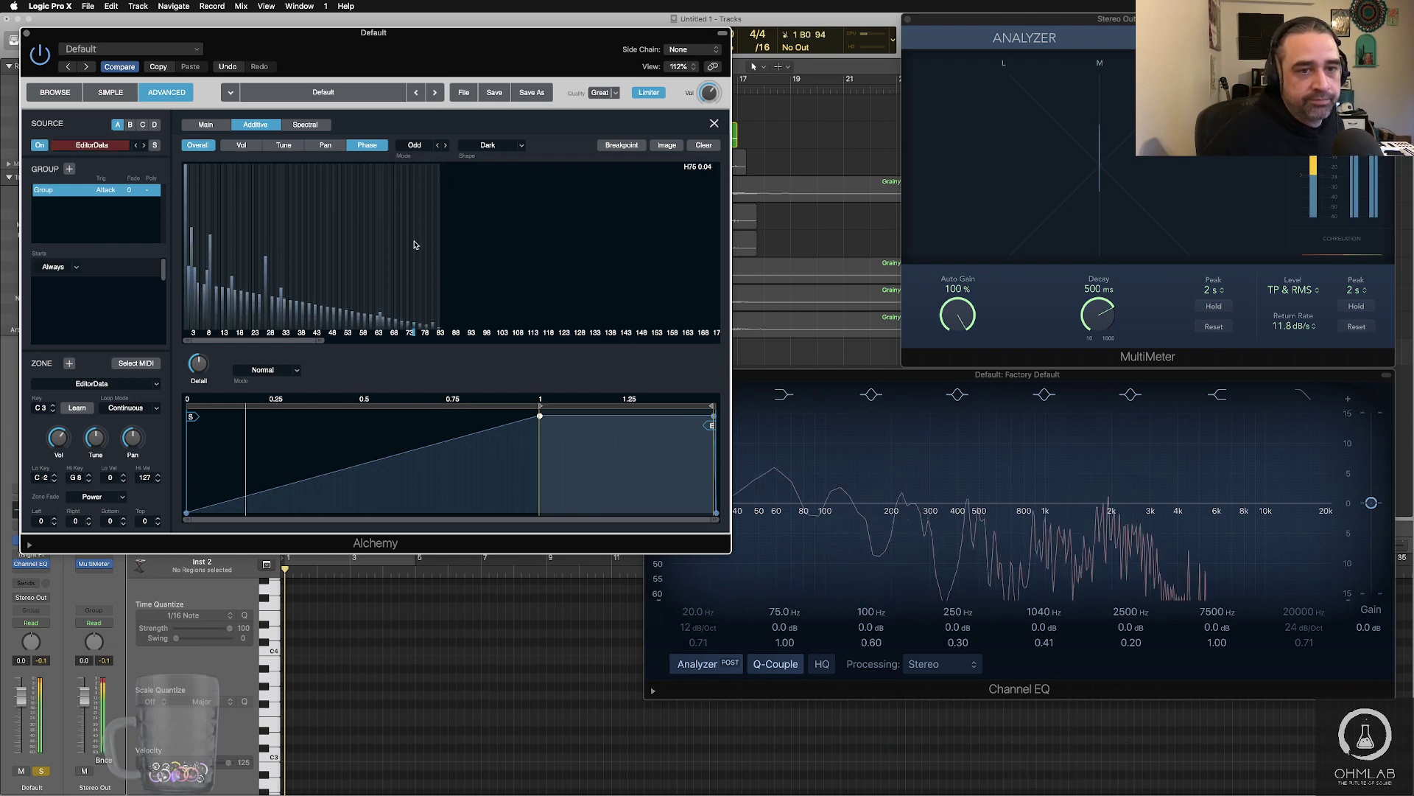
- Show the tuning of the harmonics in the additive editor
left_click(300, 144)
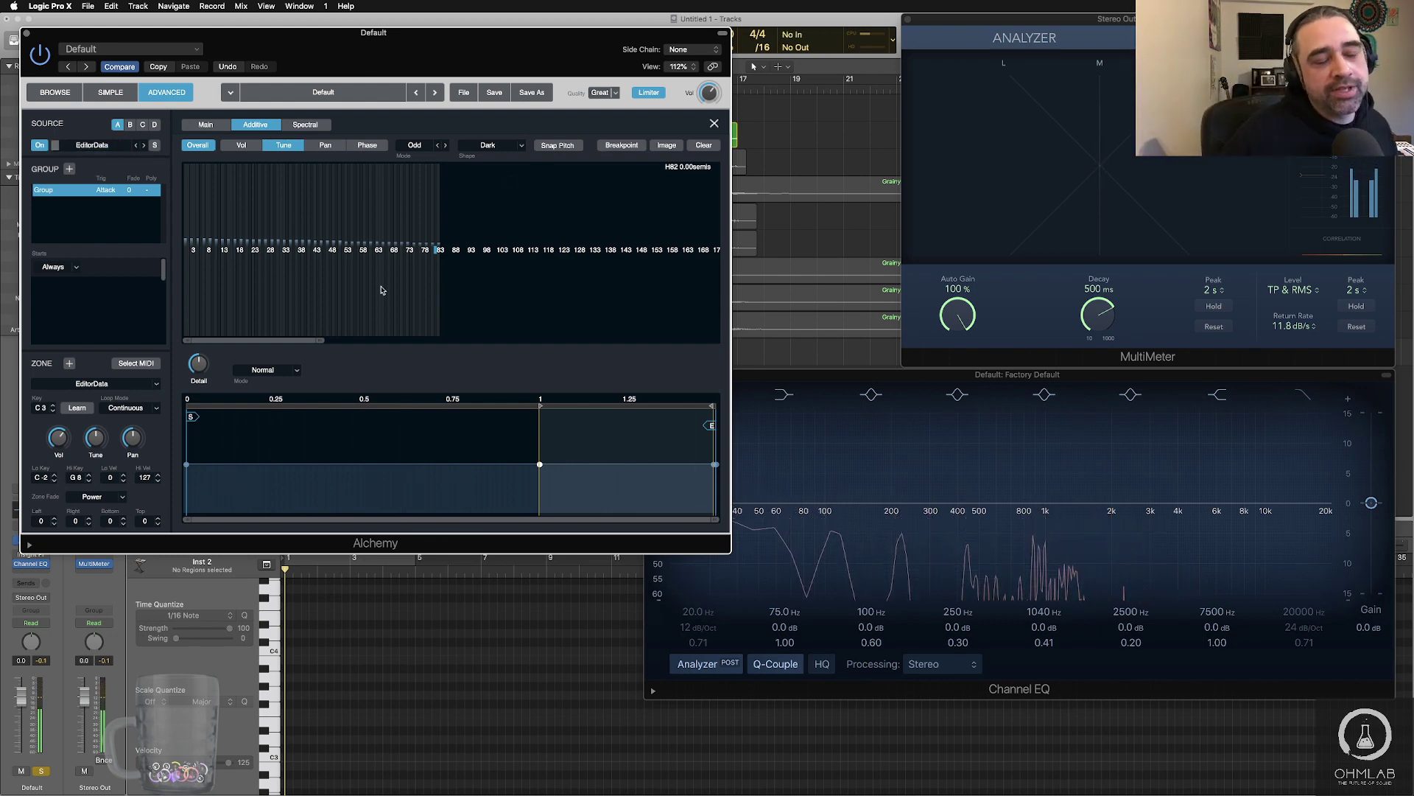
mouse_move(320, 341)
left_mouse_down()
mouse_move(253, 336)
mouse_move(330, 340)
left_mouse_up()
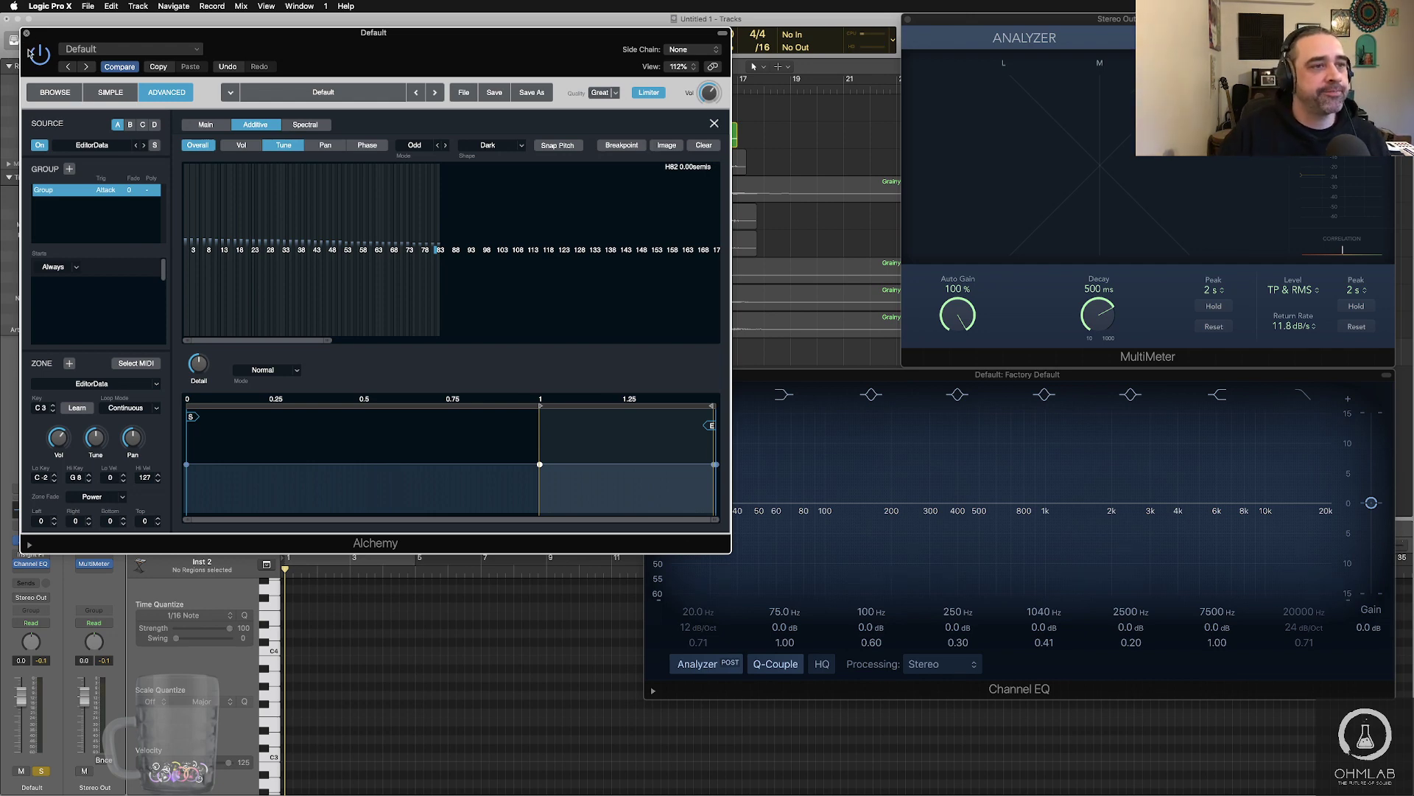
- Close the Alchemy editor, mute the Default track, and select the 80s Horrorshop track for playing
key("super+w")
left_click(174, 357)
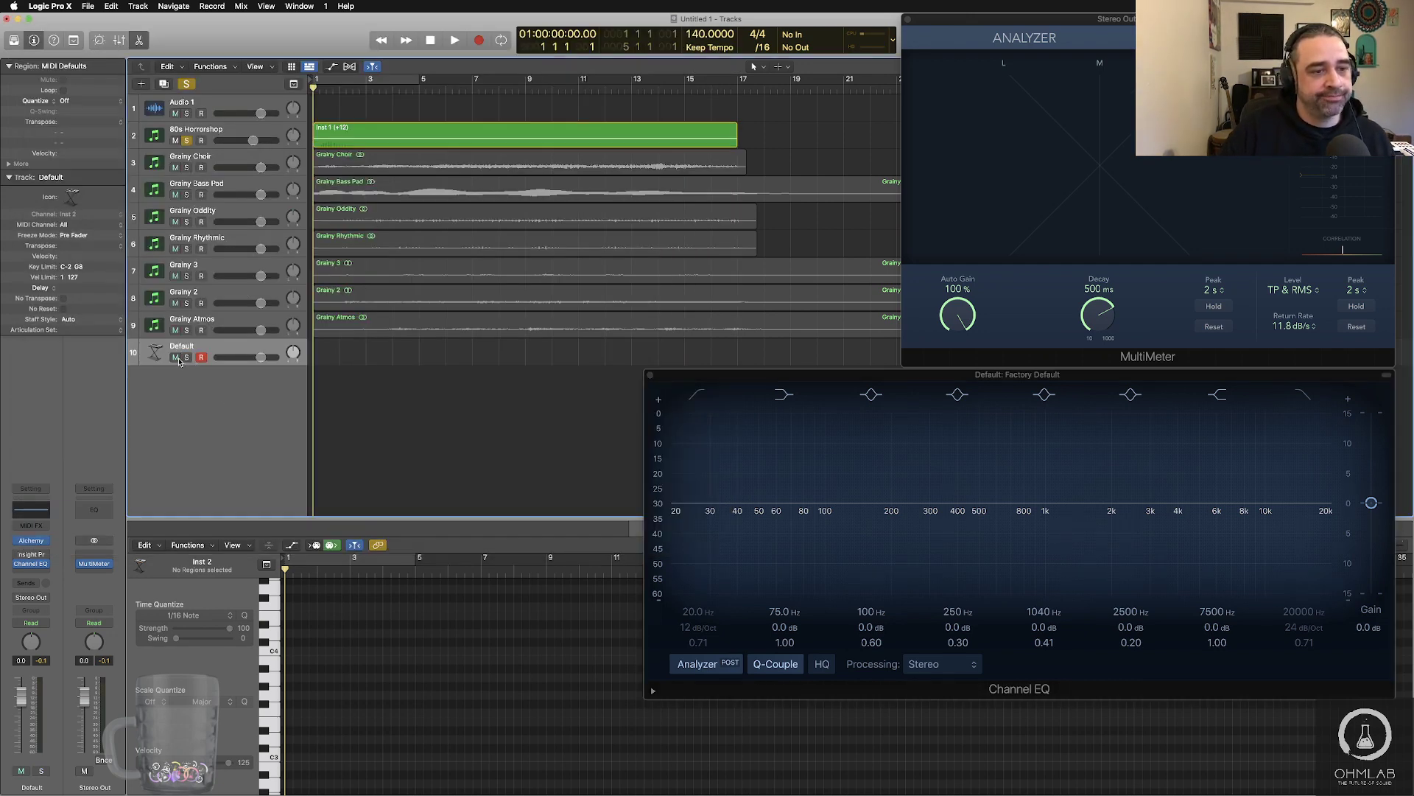
left_click(220, 142)
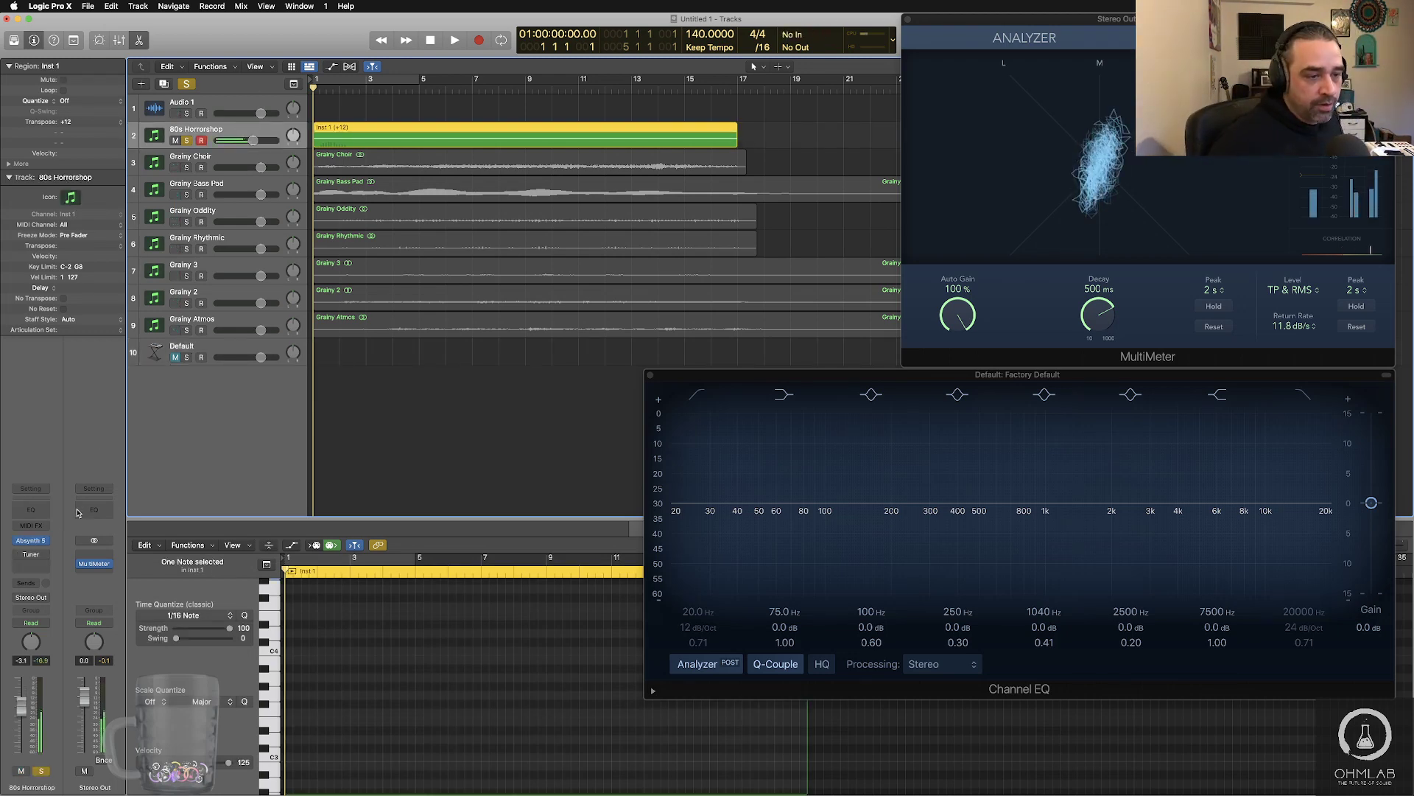
- Examine the wave, patch and browser pages of the 80s Horrorshop track's Absynth 5 instrument, and close its window
left_click(48, 543)
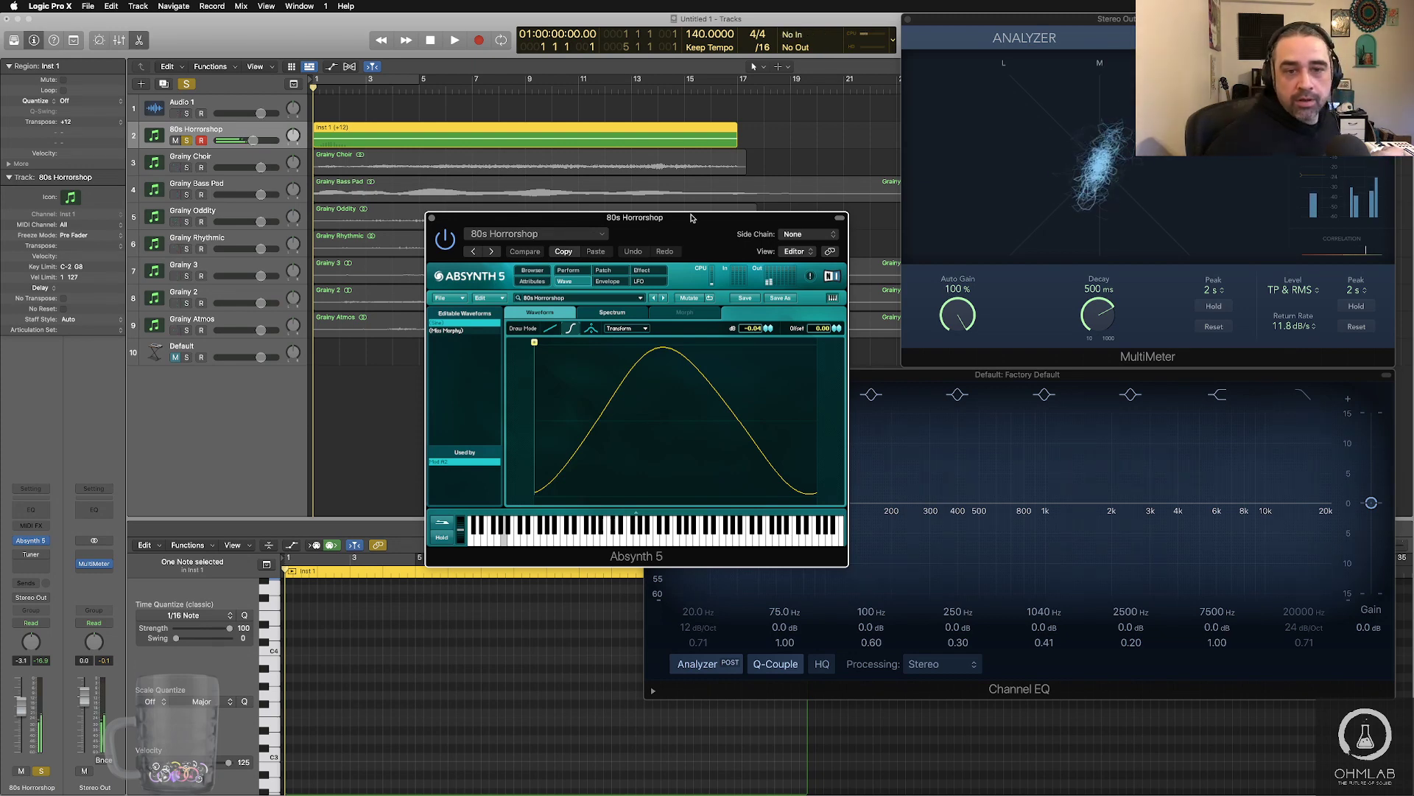
left_click_drag(705, 234, 507, 128)
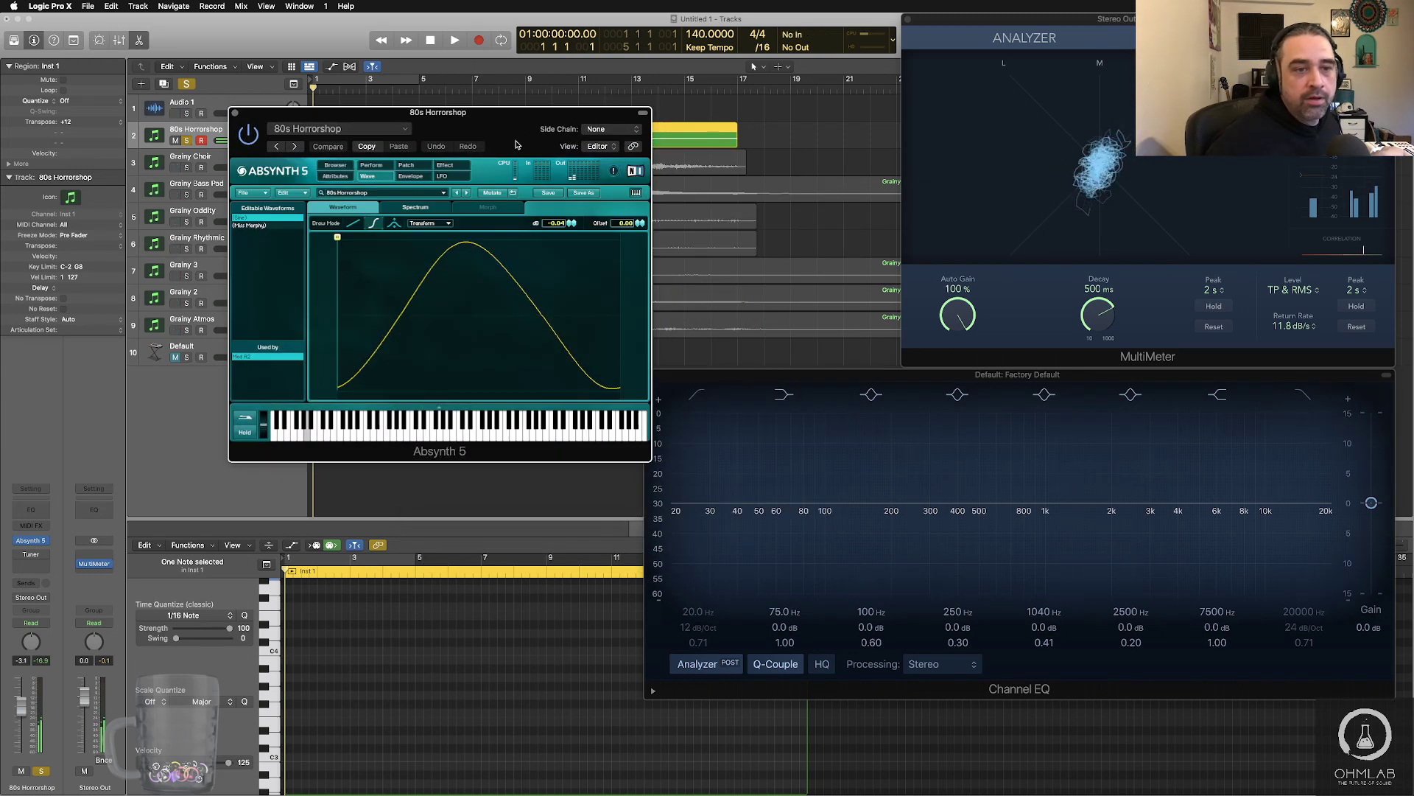
left_click(406, 165)
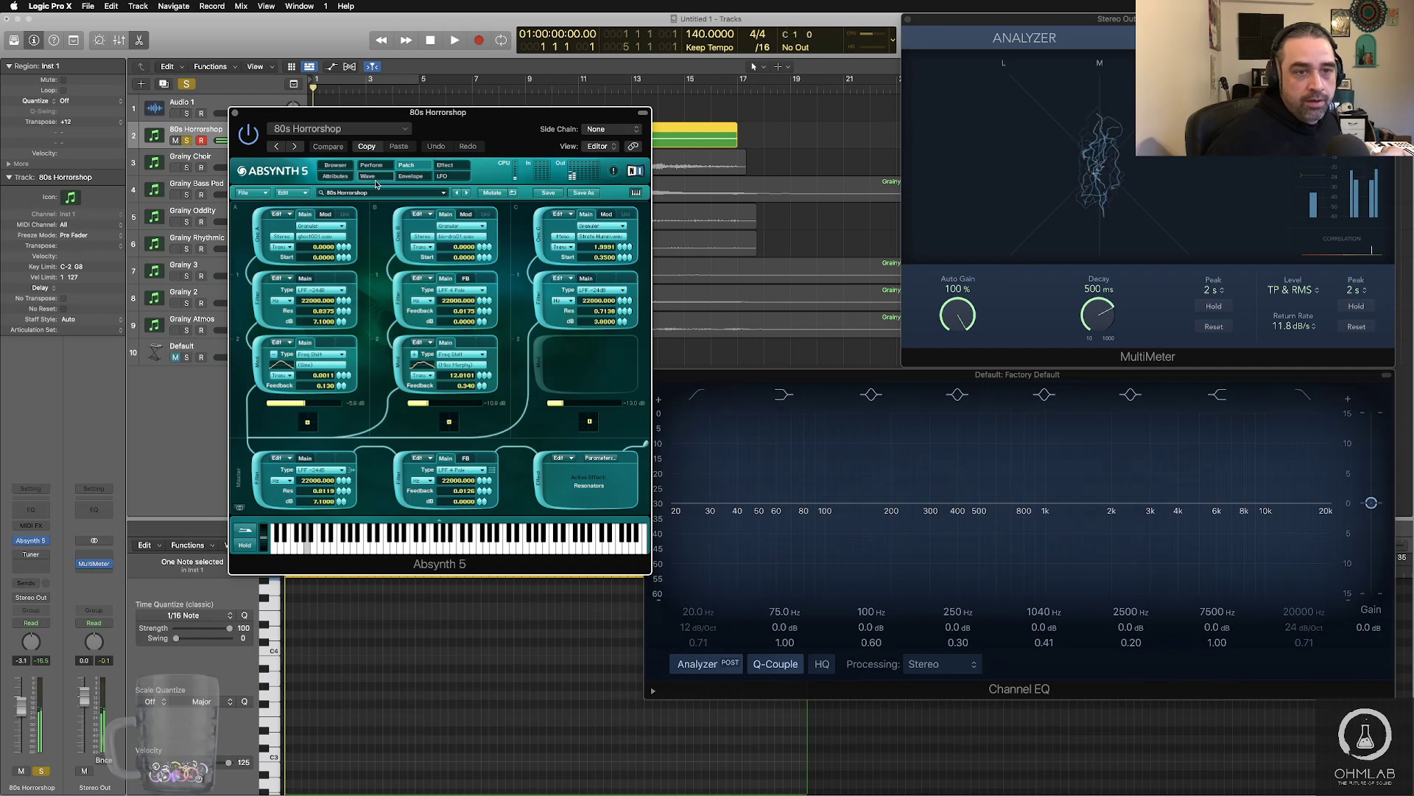
left_click(335, 165)
left_click_drag(404, 118, 334, 157)
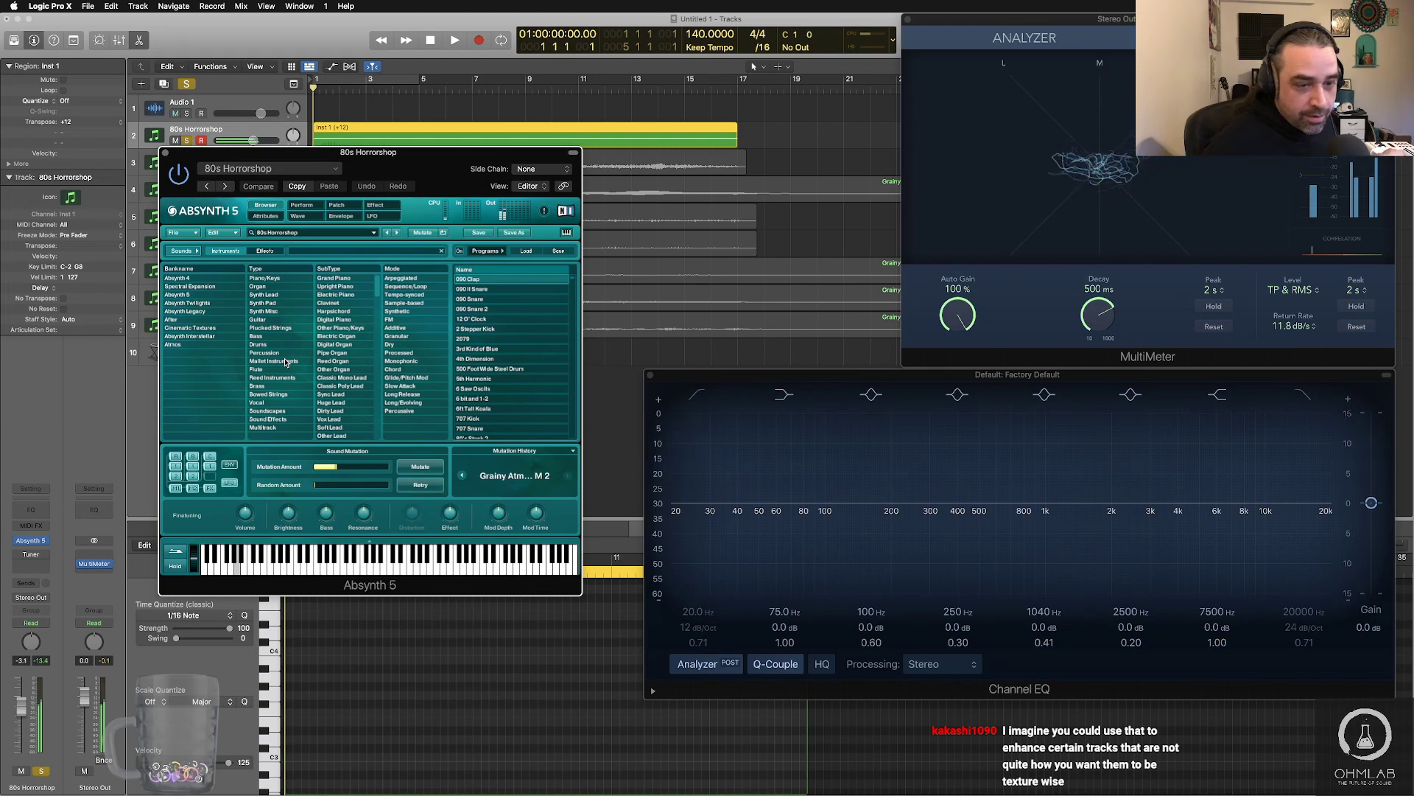
left_click_drag(196, 160, 880, 267)
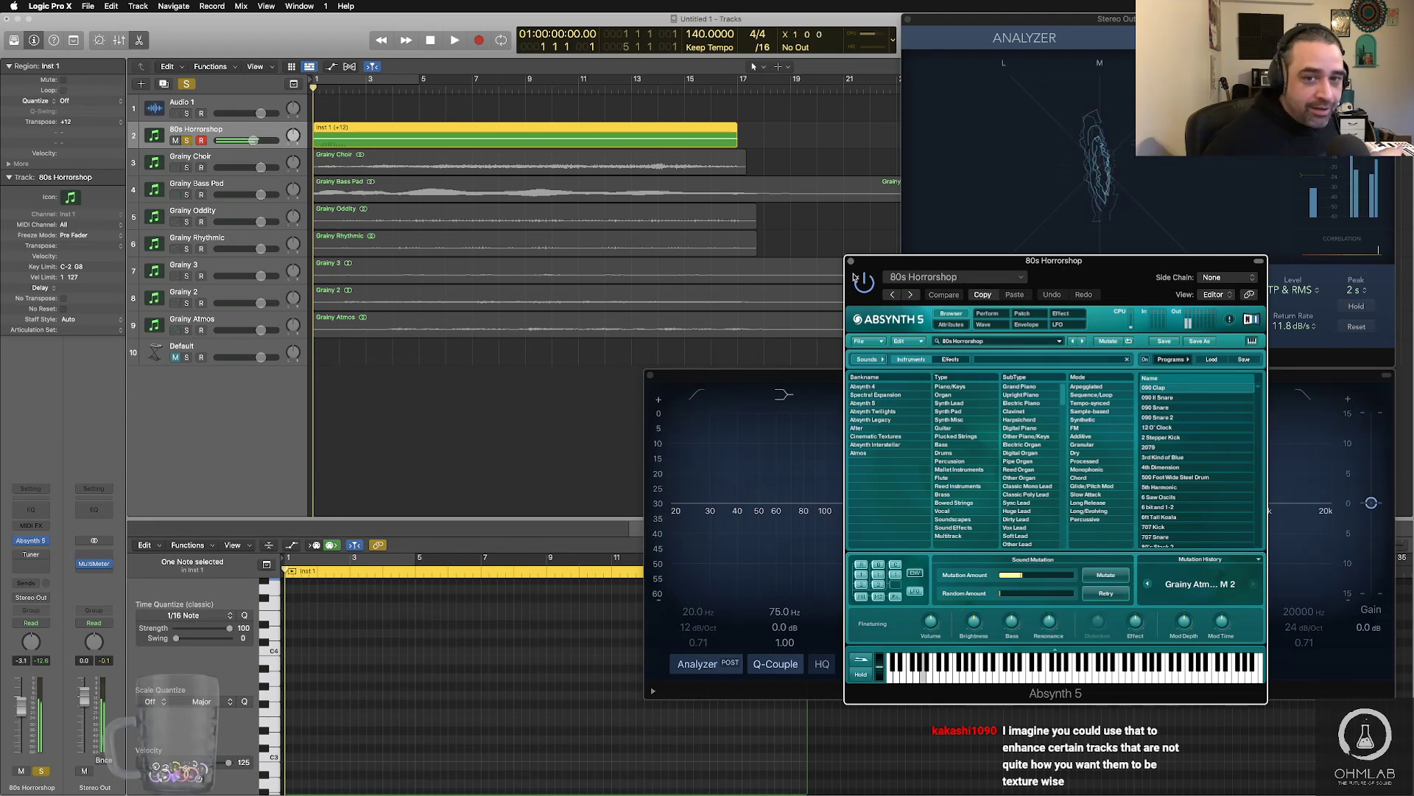
left_click(850, 262)
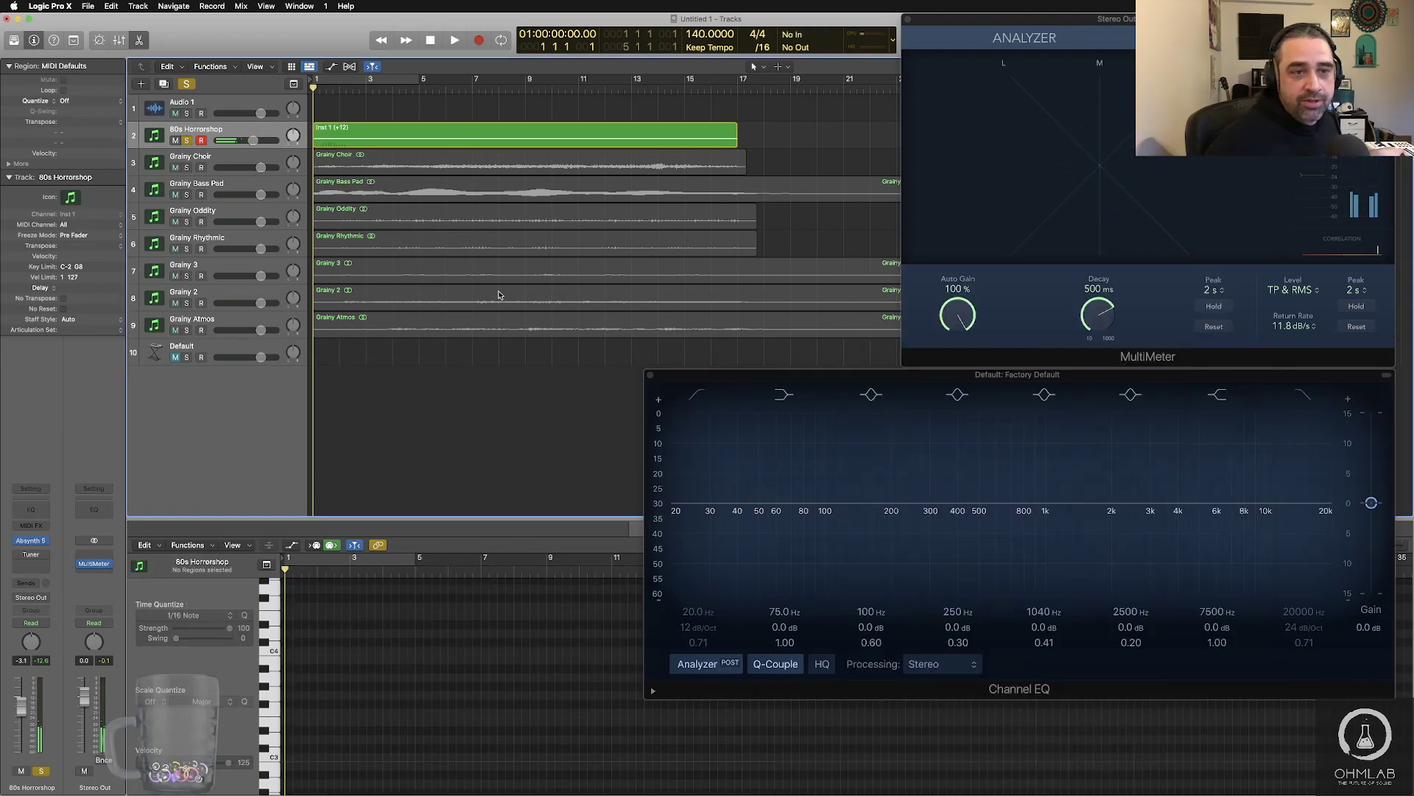
- Select the Inst 1 region on the 80s Horrorshop track and view its lower notes in the piano roll
left_click(398, 136)
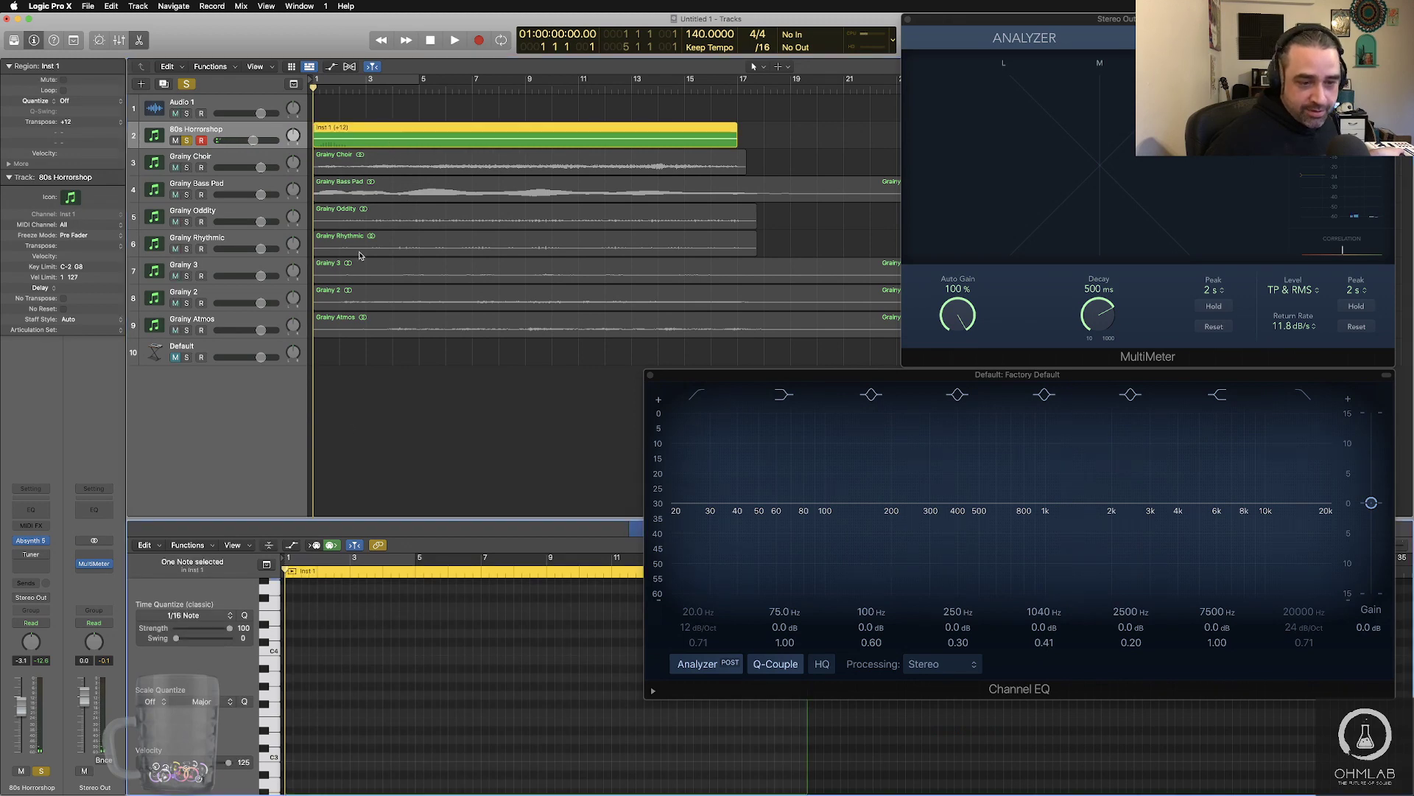
scroll(390, 726, "down", 8)
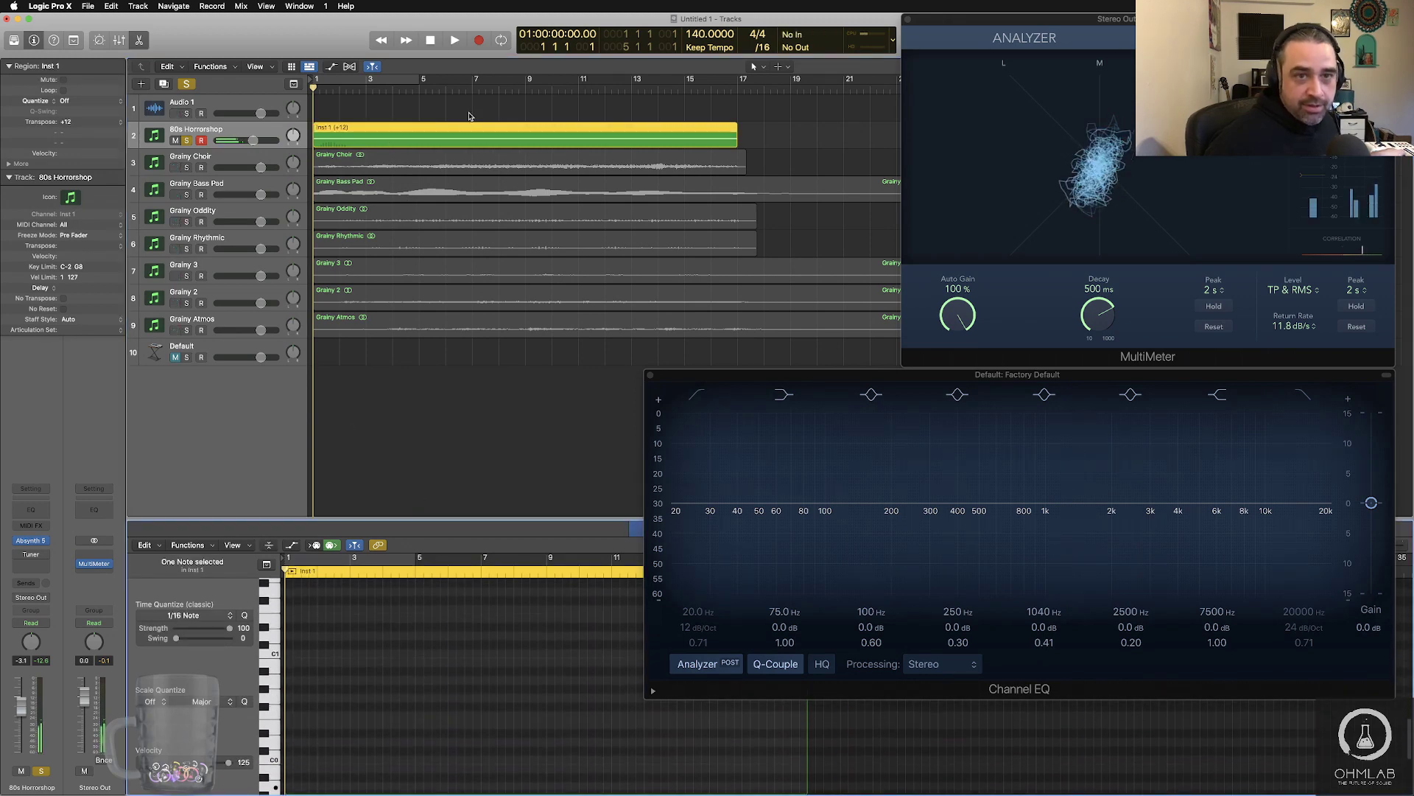
- Place the playhead at bar 7 and transpose the Inst 1 region to -48
left_click(471, 89)
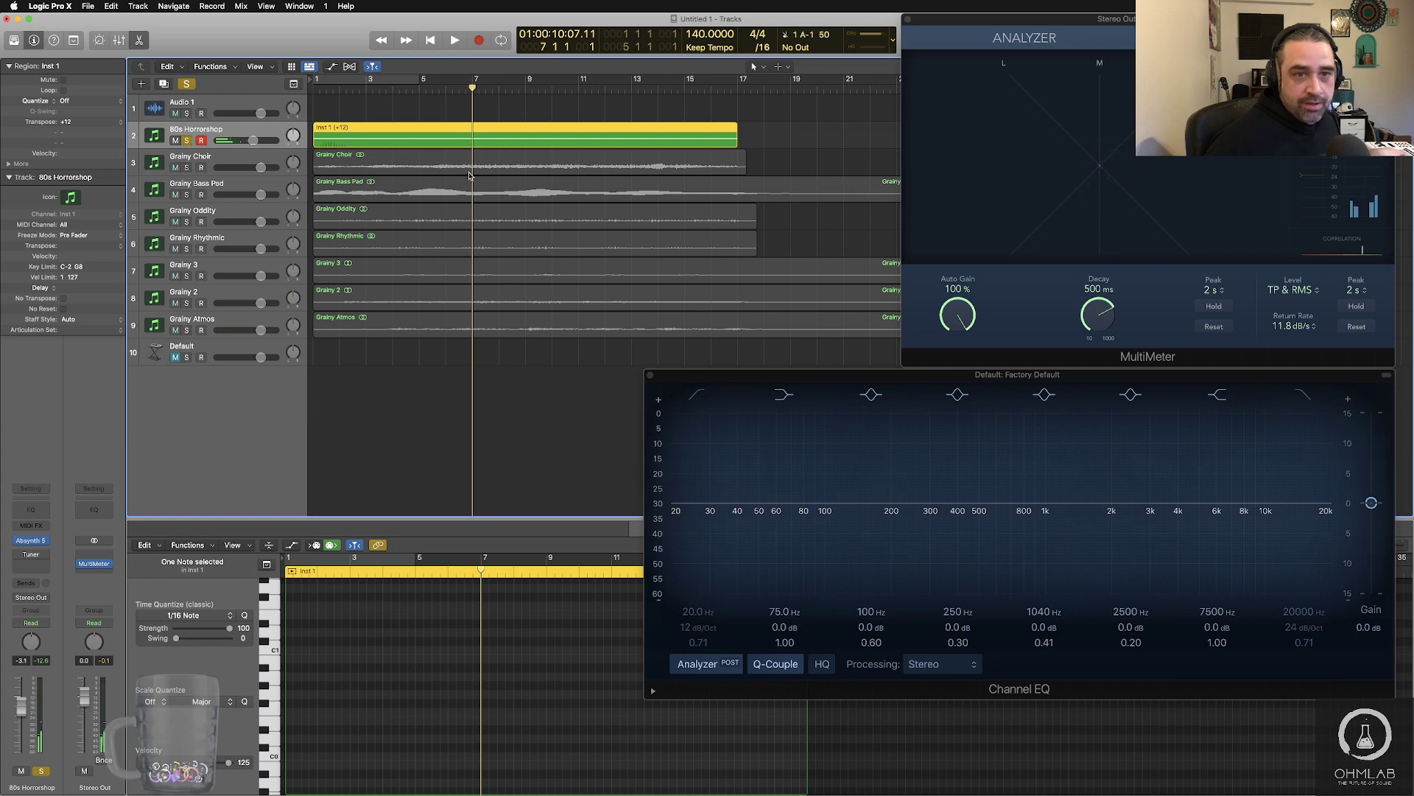
scroll(453, 675, "down", 5)
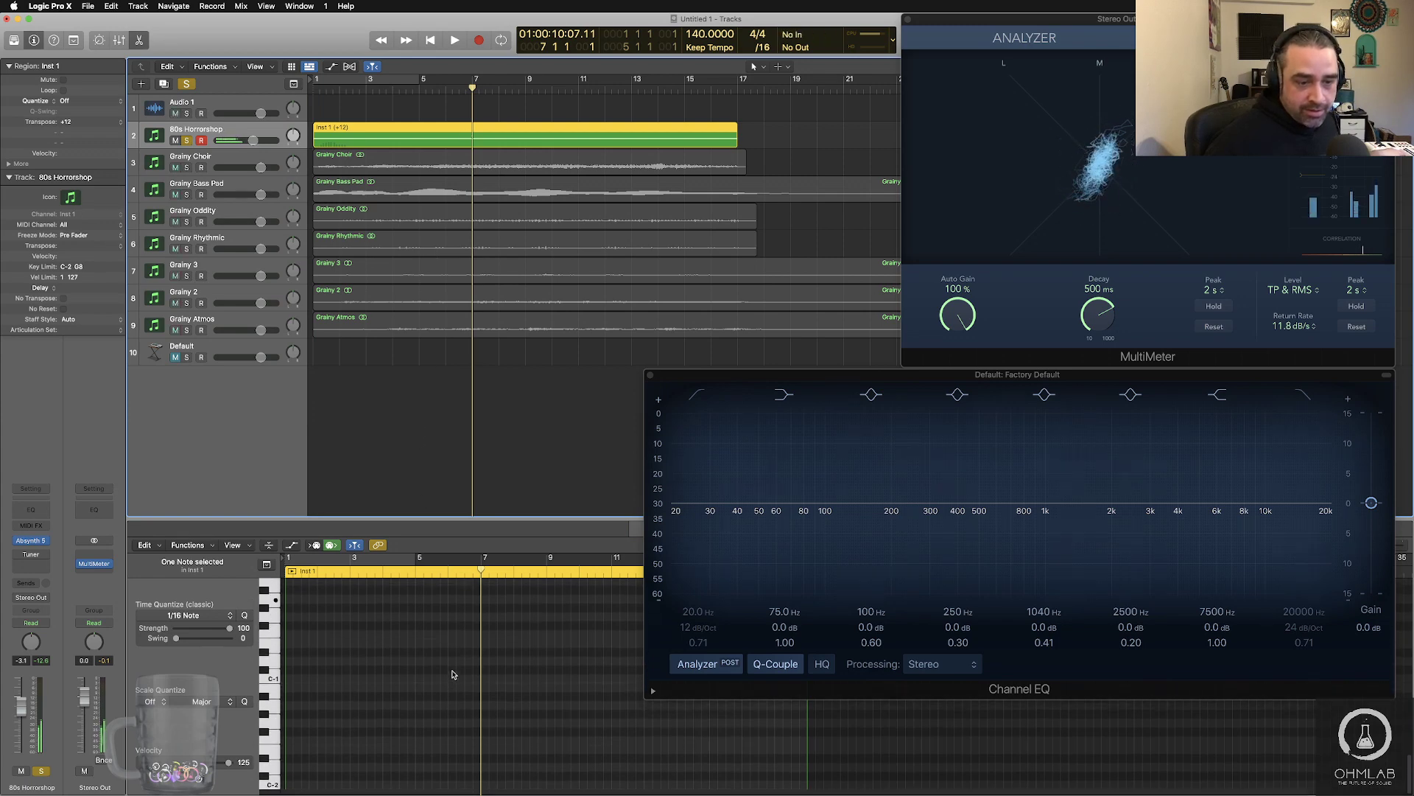
scroll(452, 674, "up", 8)
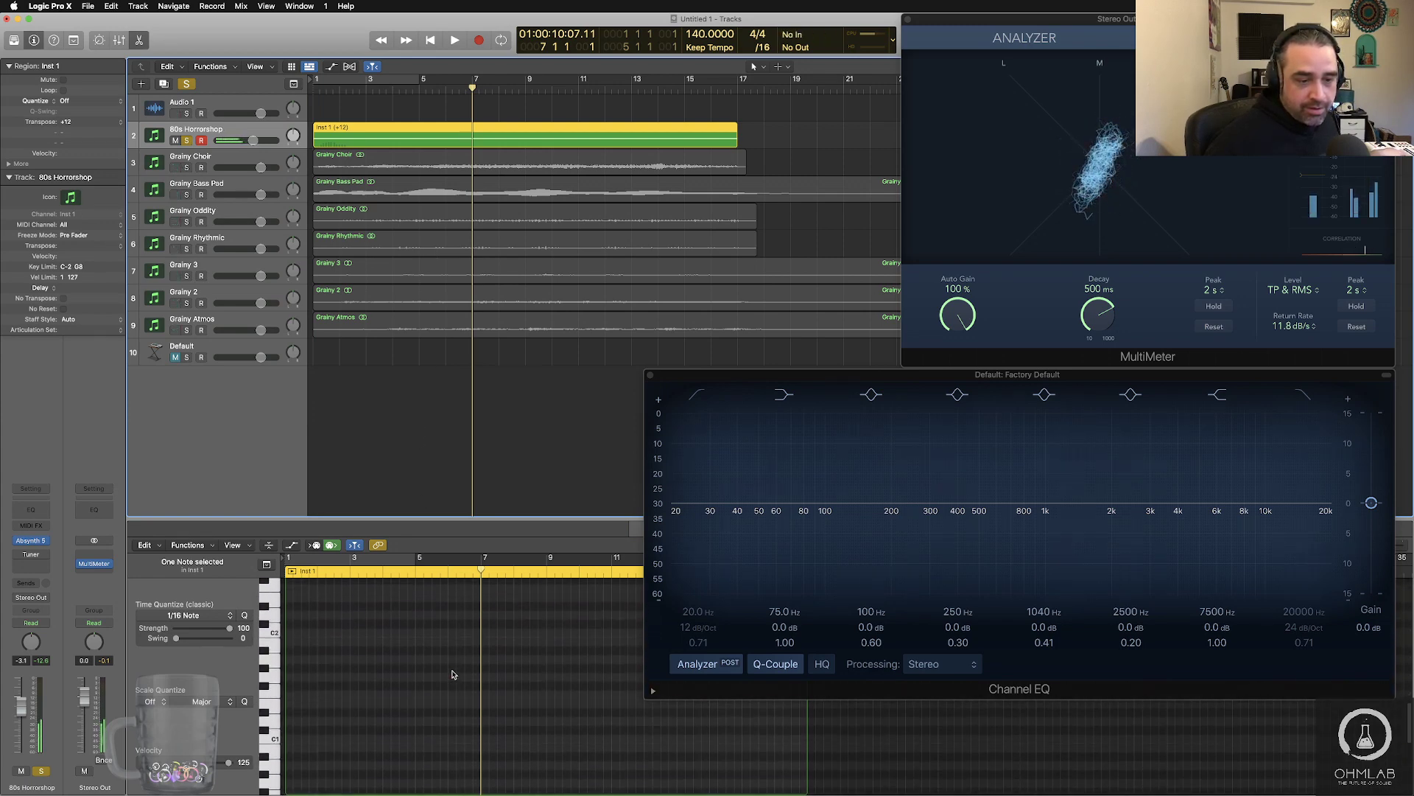
scroll(452, 674, "down", 4)
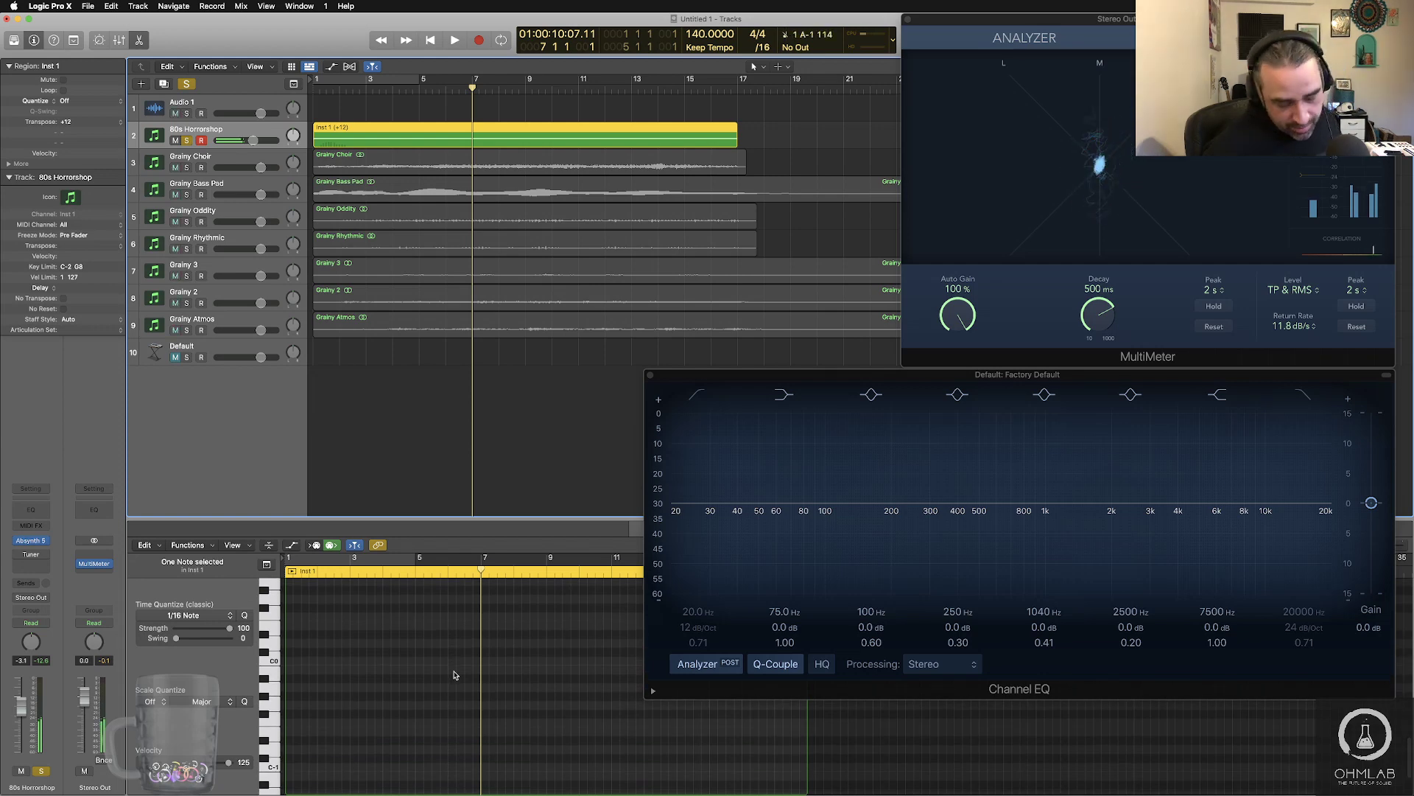
key("alt+shift+Down")
key("alt+shift+Down")
key("alt+shift+Down")
key("alt+shift+Down")
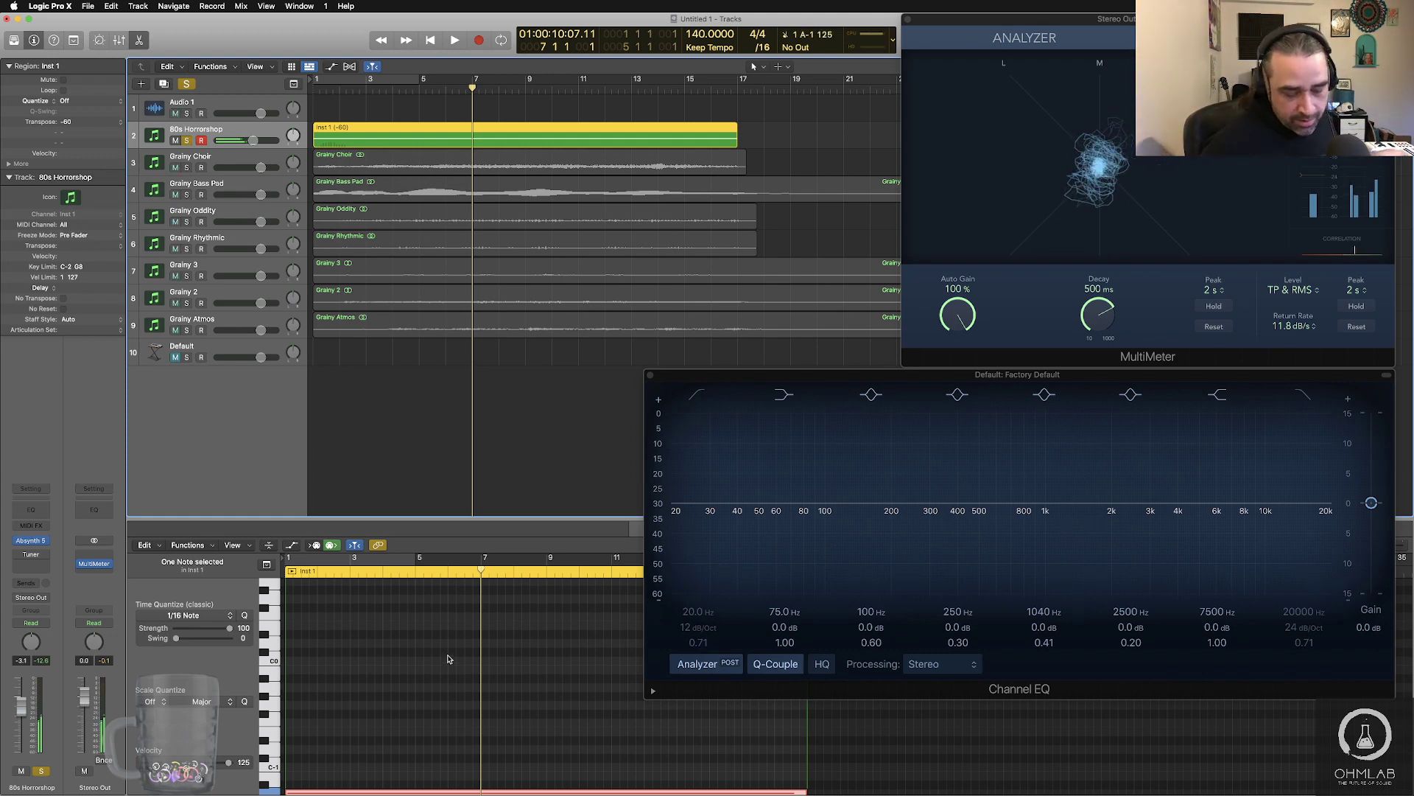
key("alt+shift+Up")
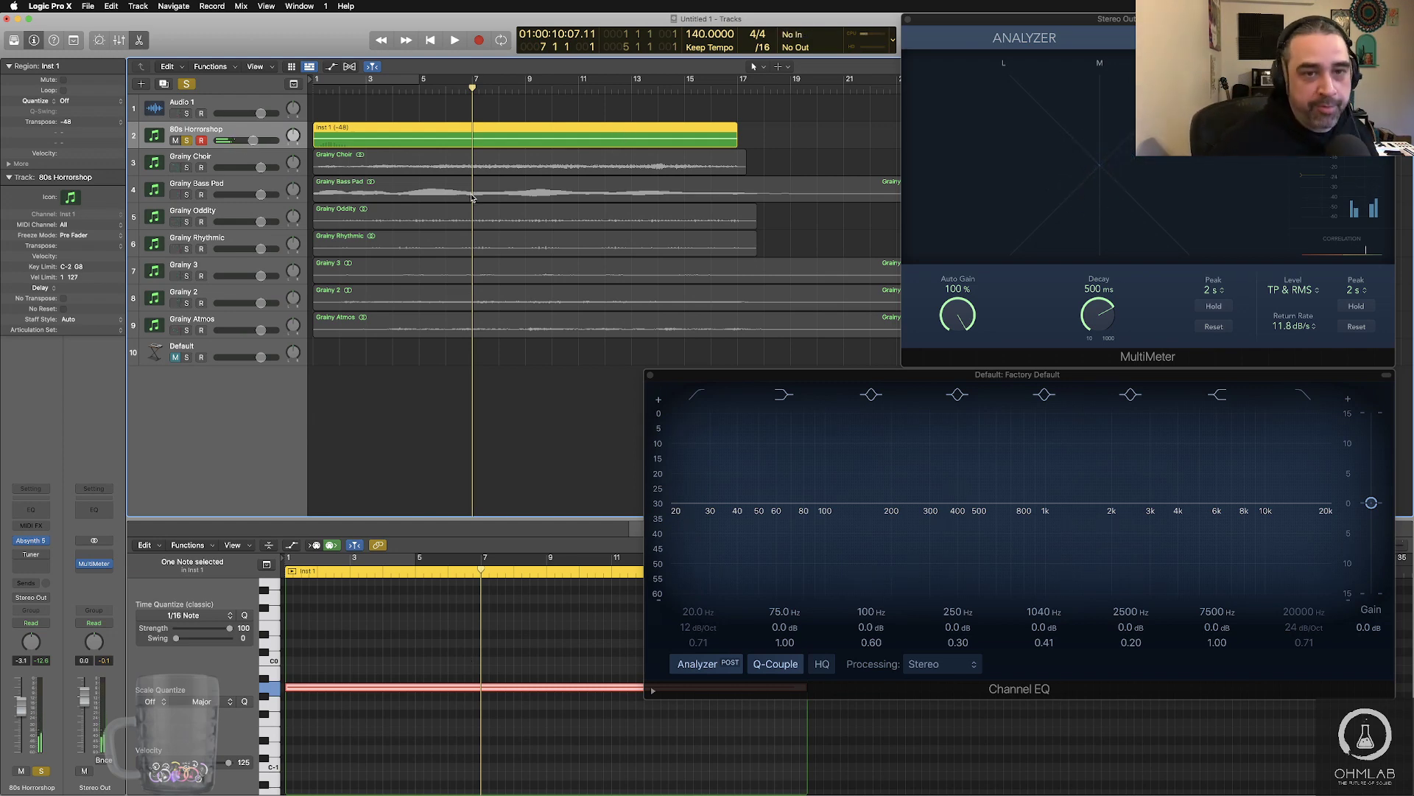
- Extend the Inst 1 region to bar 33 and lengthen its note to the region's new end
scroll(624, 135, "down", 5)
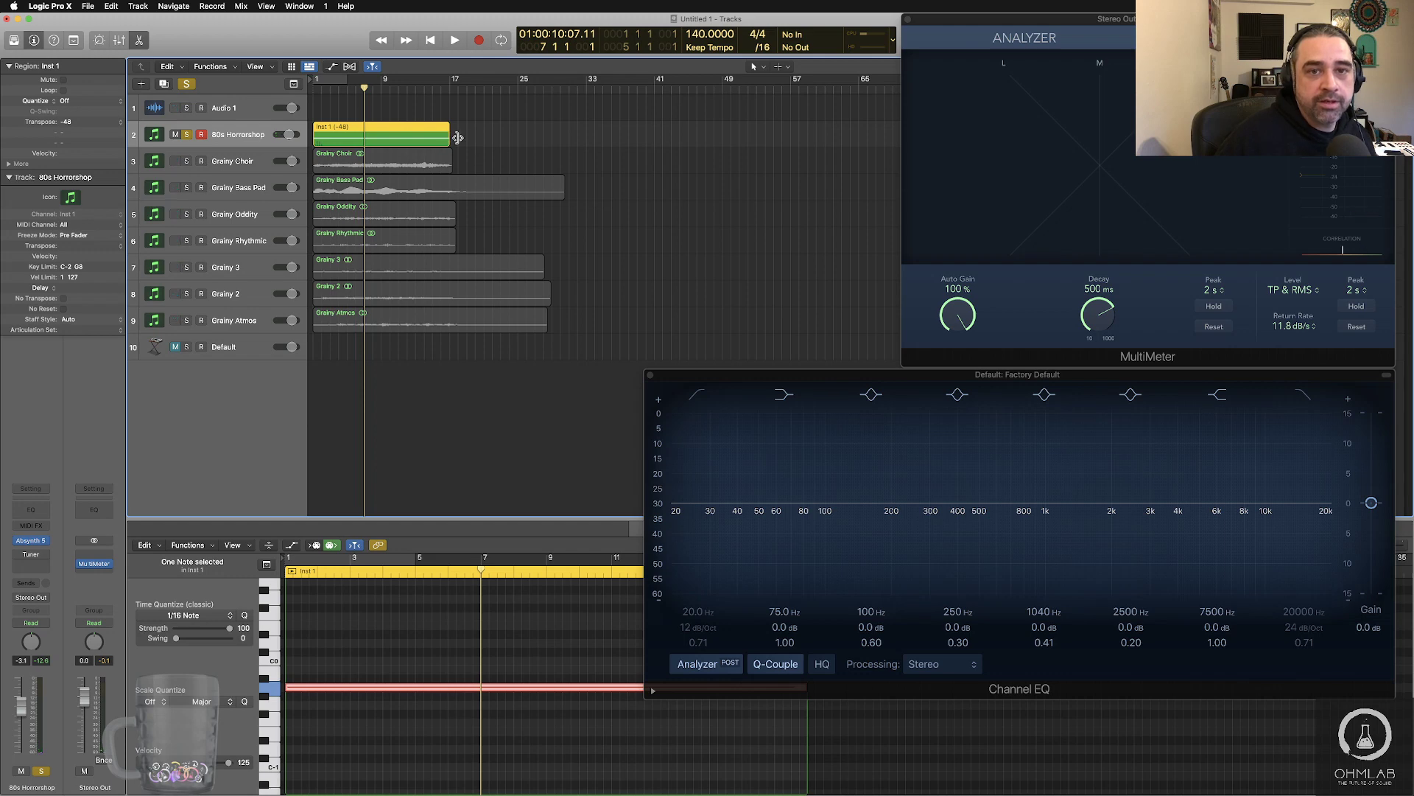
left_click_drag(450, 139, 582, 139)
scroll(397, 722, "down", 5)
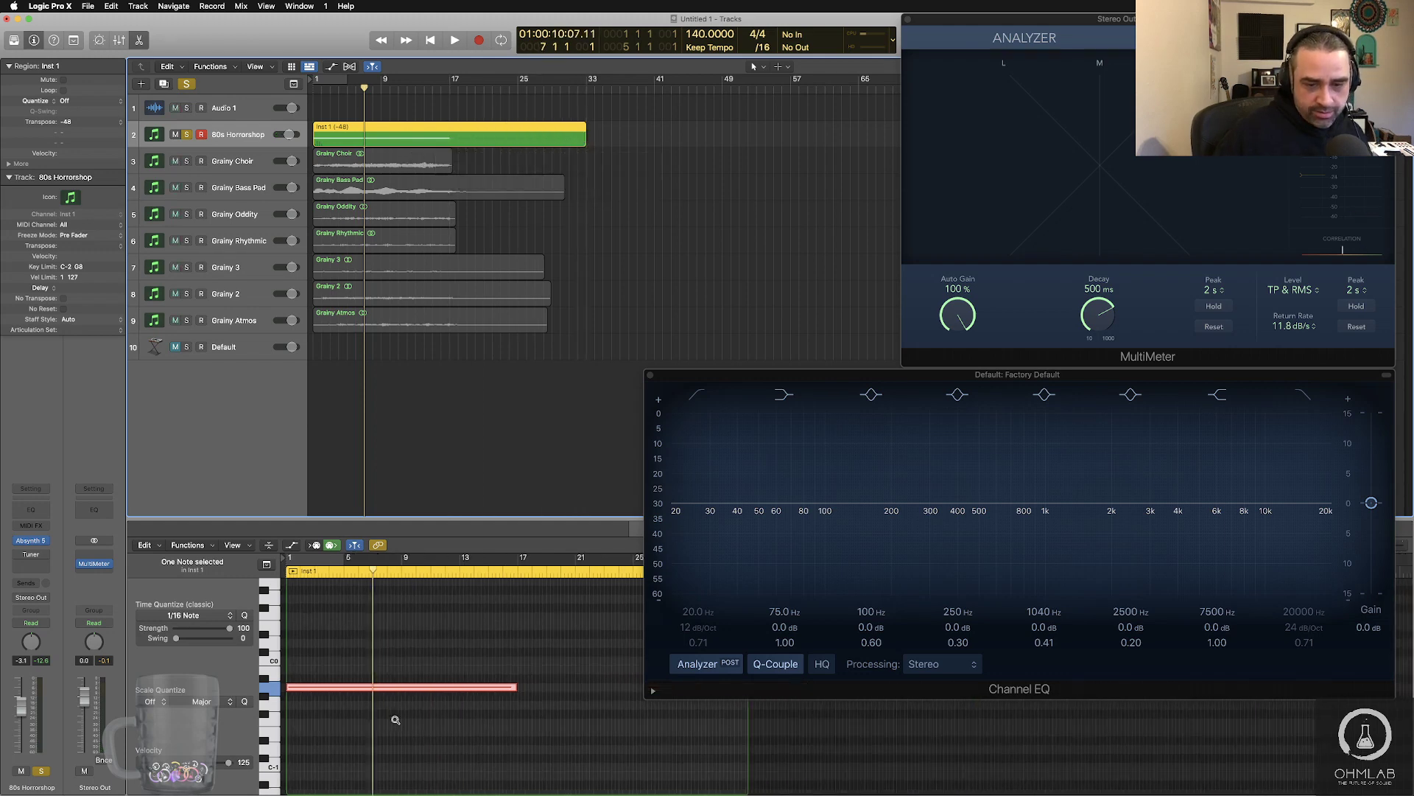
left_click_drag(397, 687, 512, 687)
- Bounce the Inst 1 region in place to a new track named Grainy Choir Texture, leaving the source region as it is
left_click(410, 134)
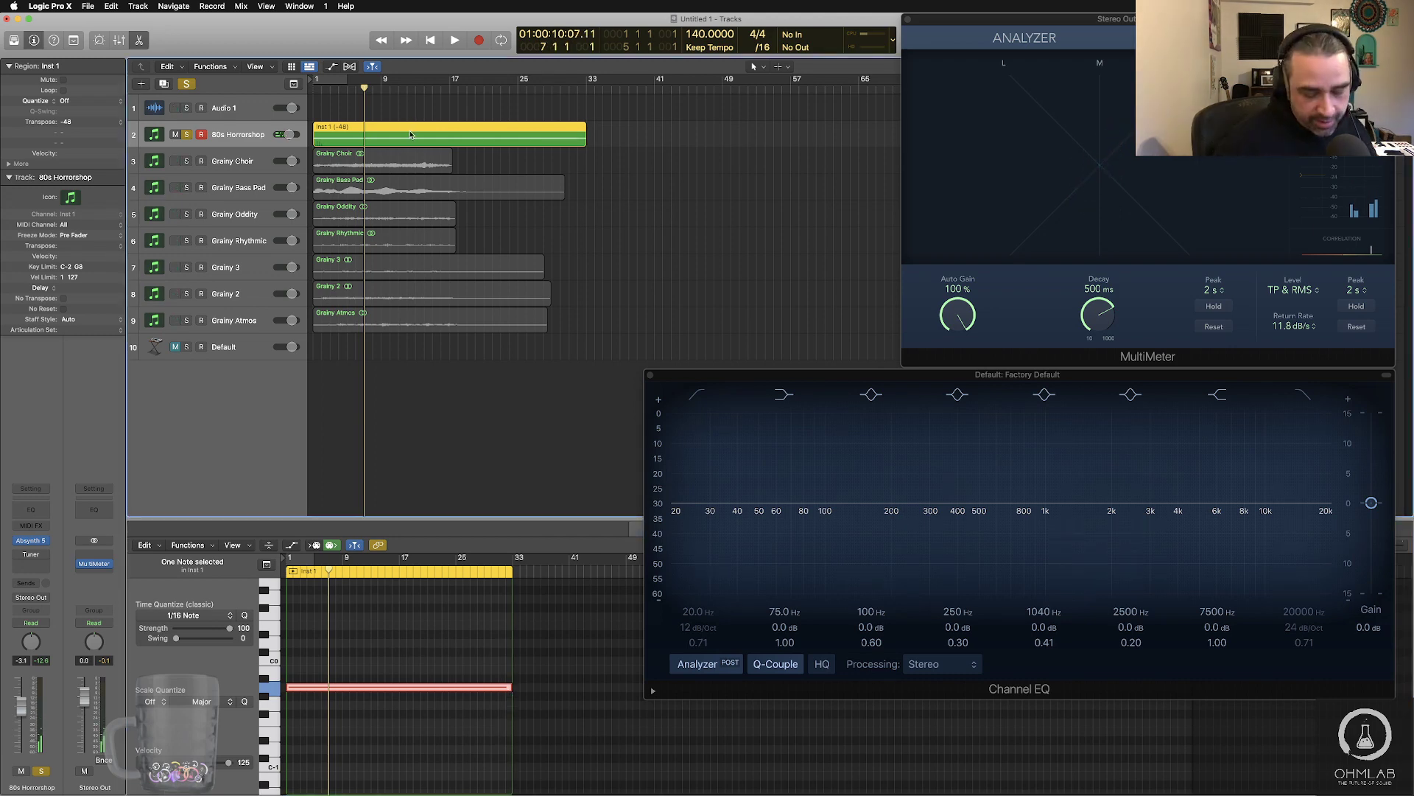
key("ctrl+b")
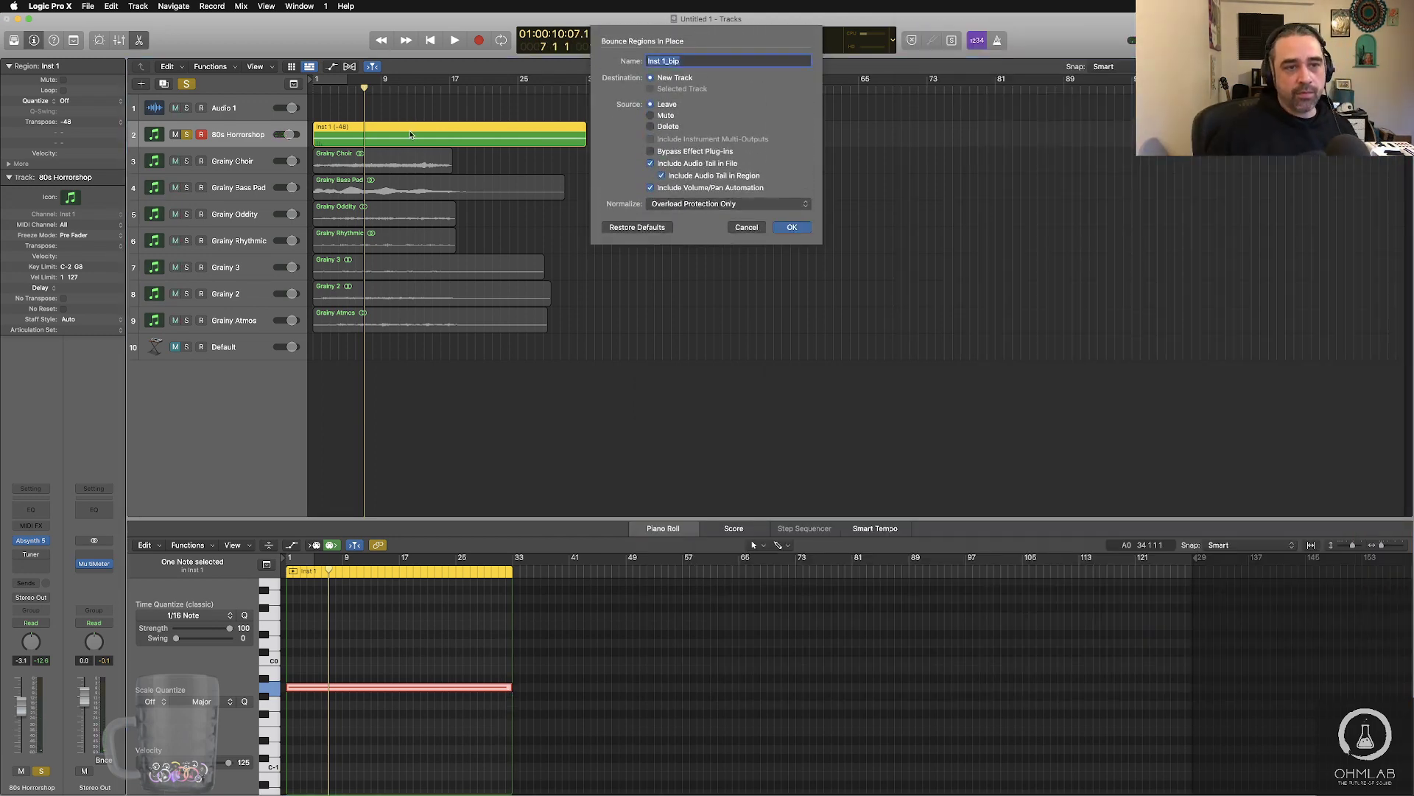
type("Grai")
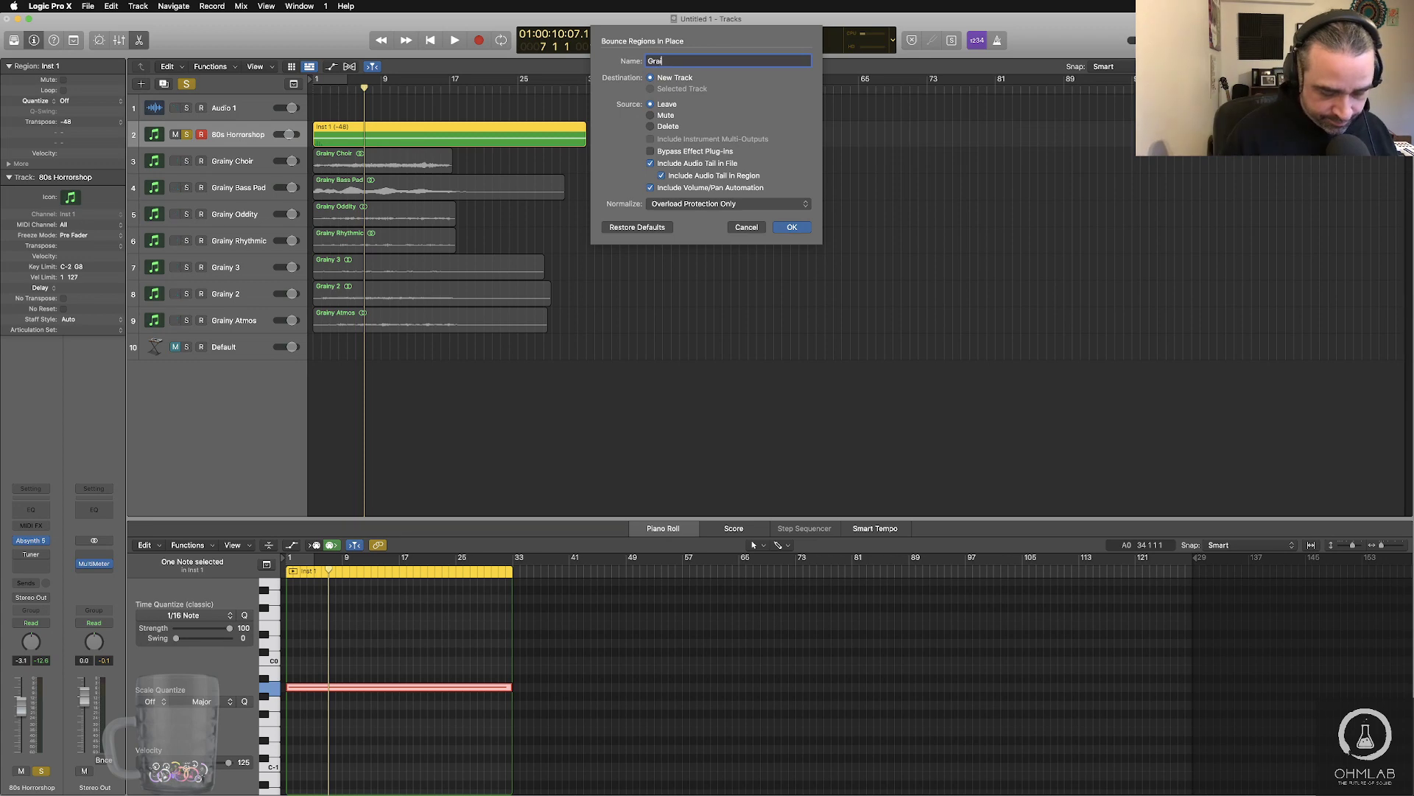
type("ny Cho")
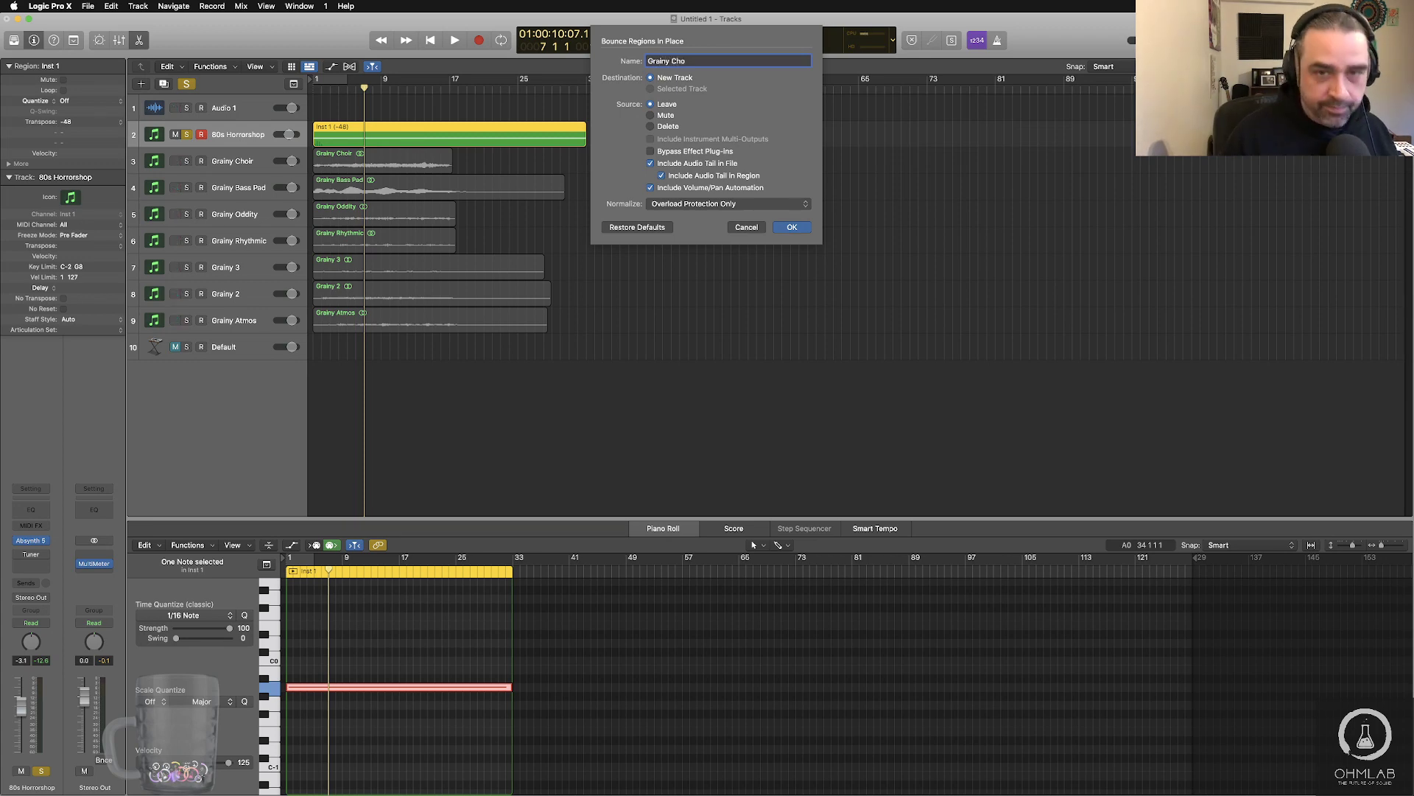
type("u")
key("BackSpace")
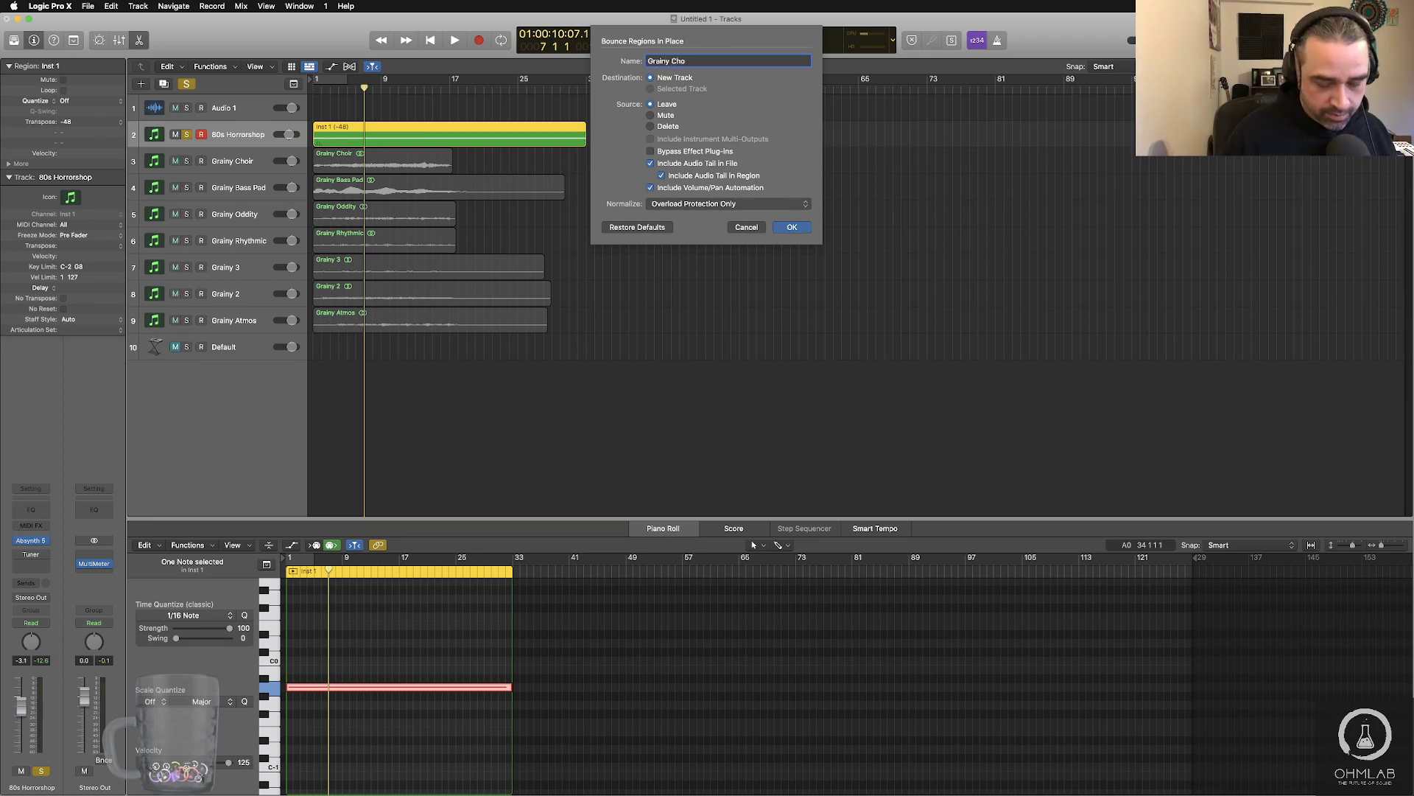
type("ir Texture")
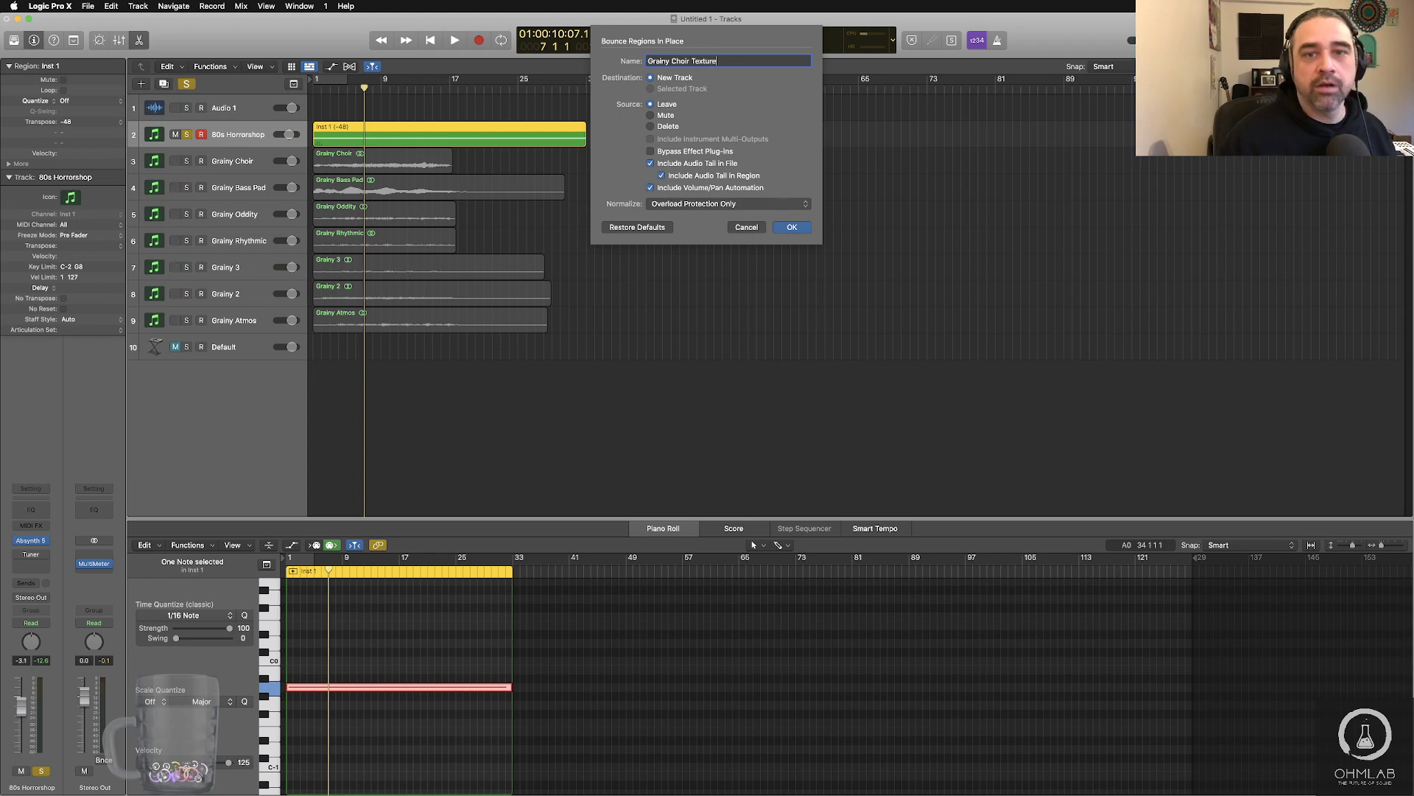
left_click(796, 228)
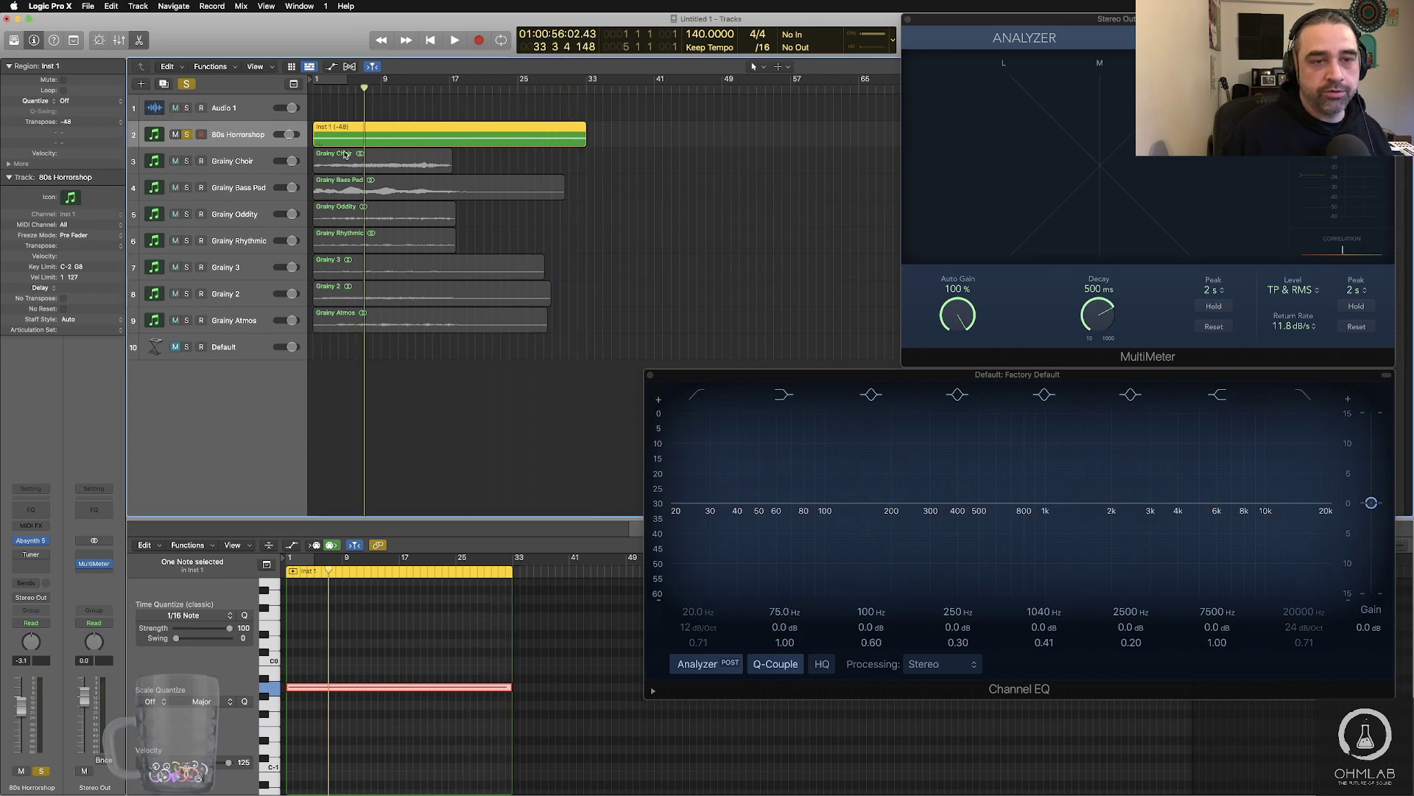
- Solo only the bounced Grainy Choir Texture track by taking the 80s Horrorshop track out of solo
left_click(187, 160)
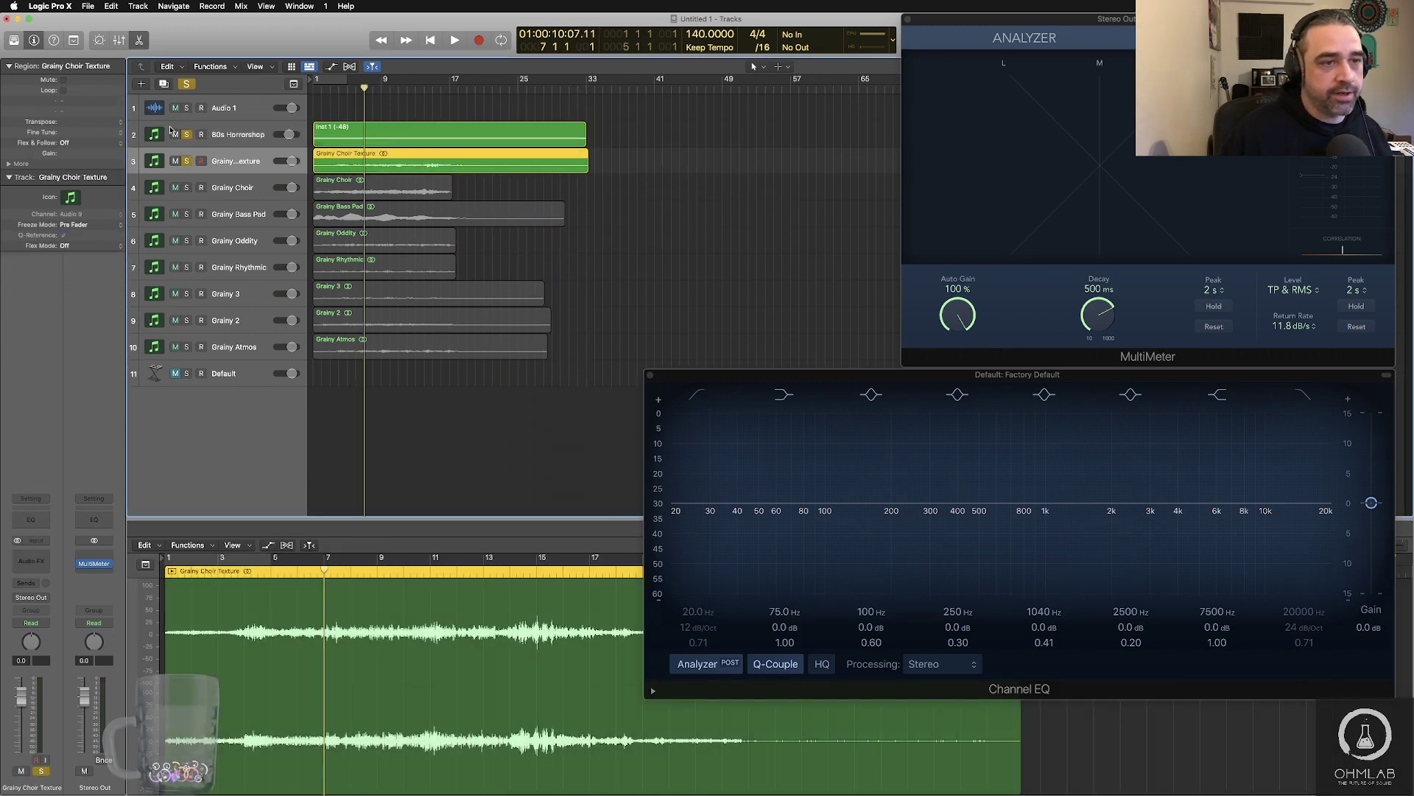
left_click(187, 134)
scroll(468, 194, "up", 8)
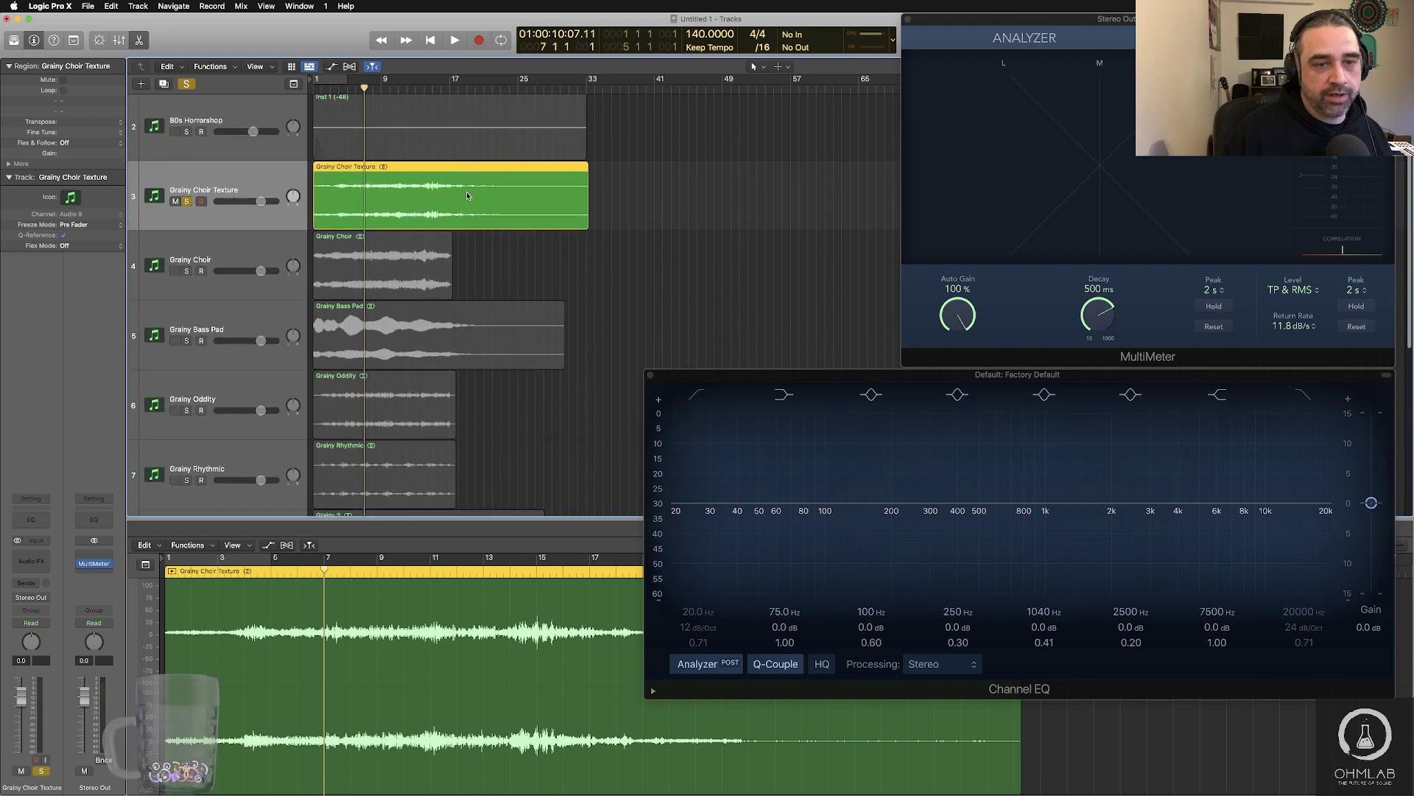
scroll(468, 193, "right", 8)
scroll(468, 196, "left", 5)
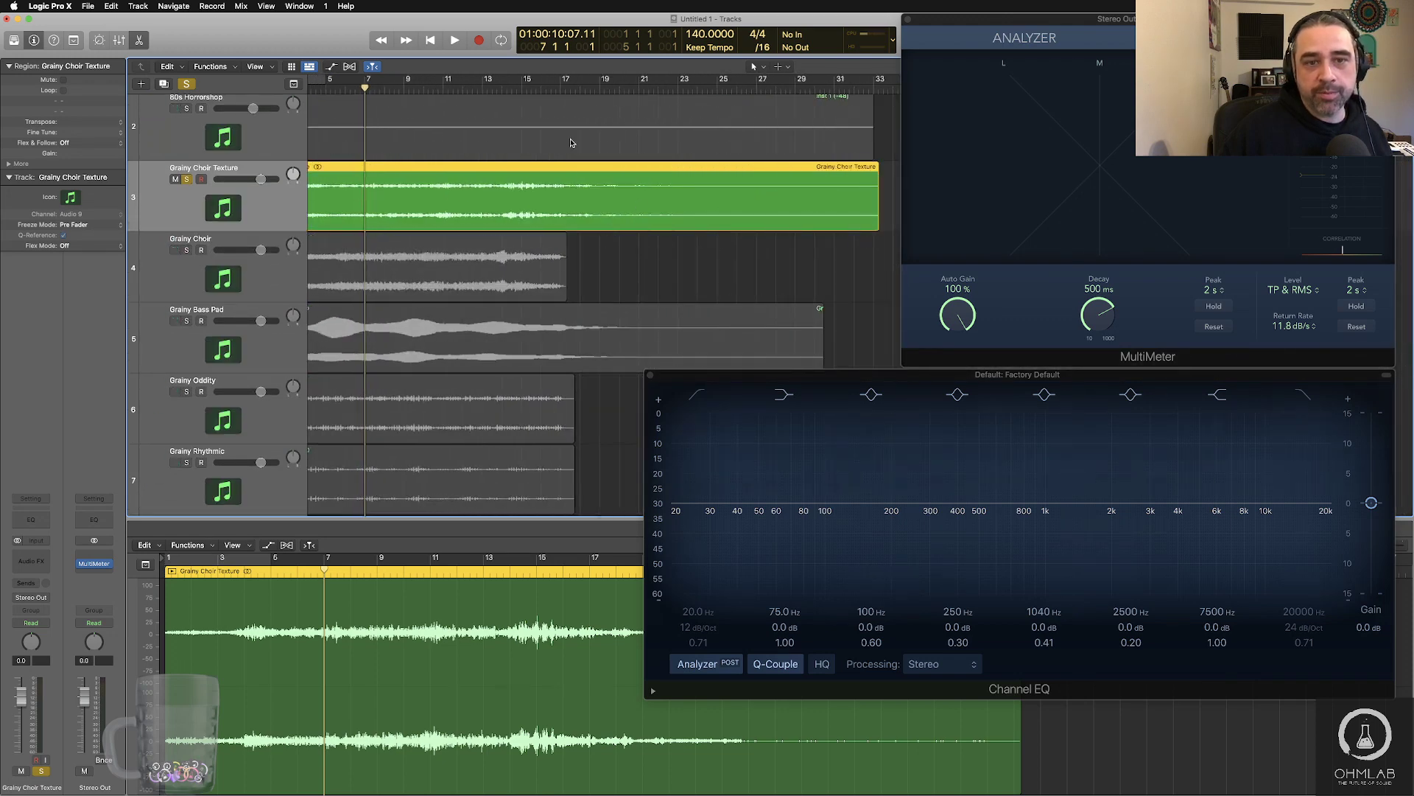
- Play back the Grainy Choir Texture bounce from bar 7, closing the Channel EQ window while listening, and stop playback
key("space")
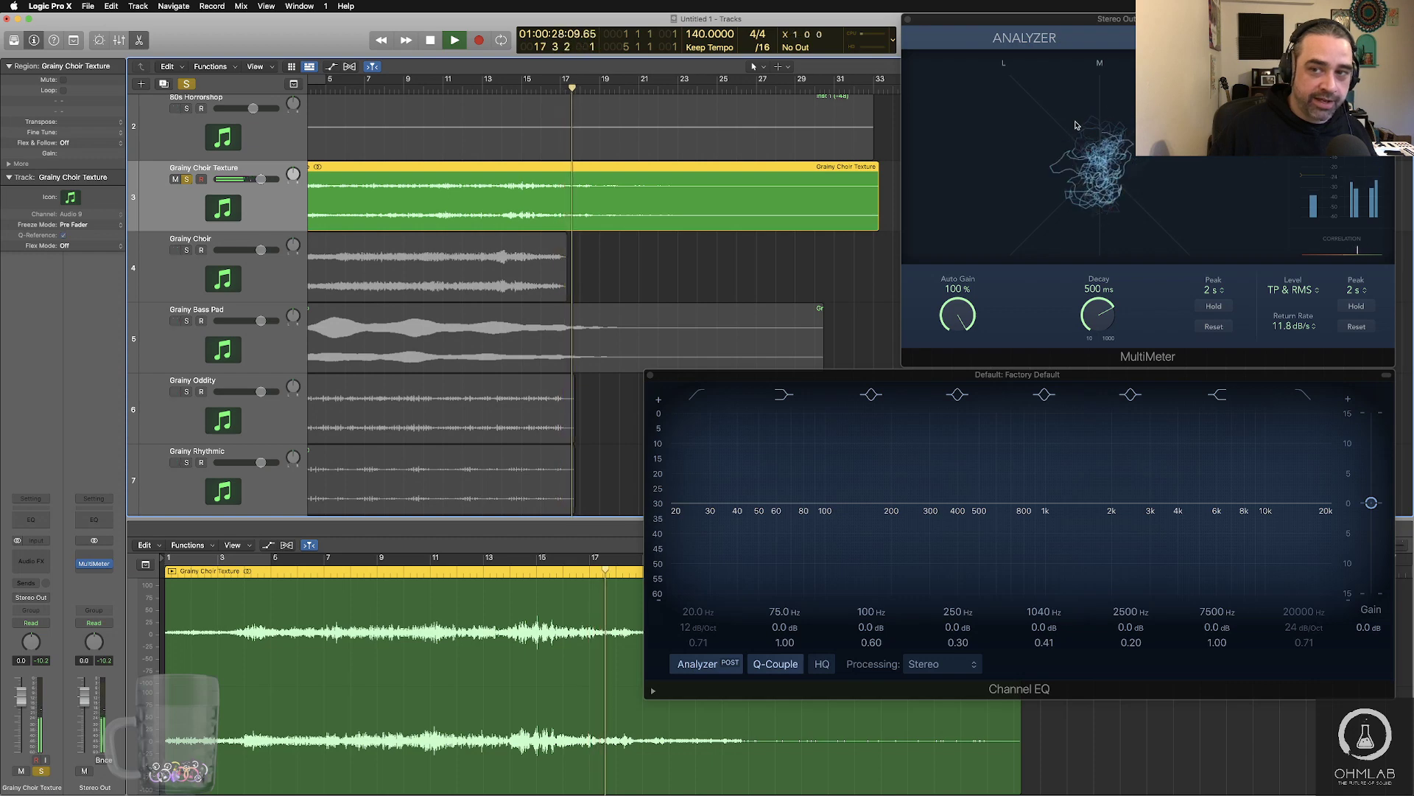
left_click(651, 375)
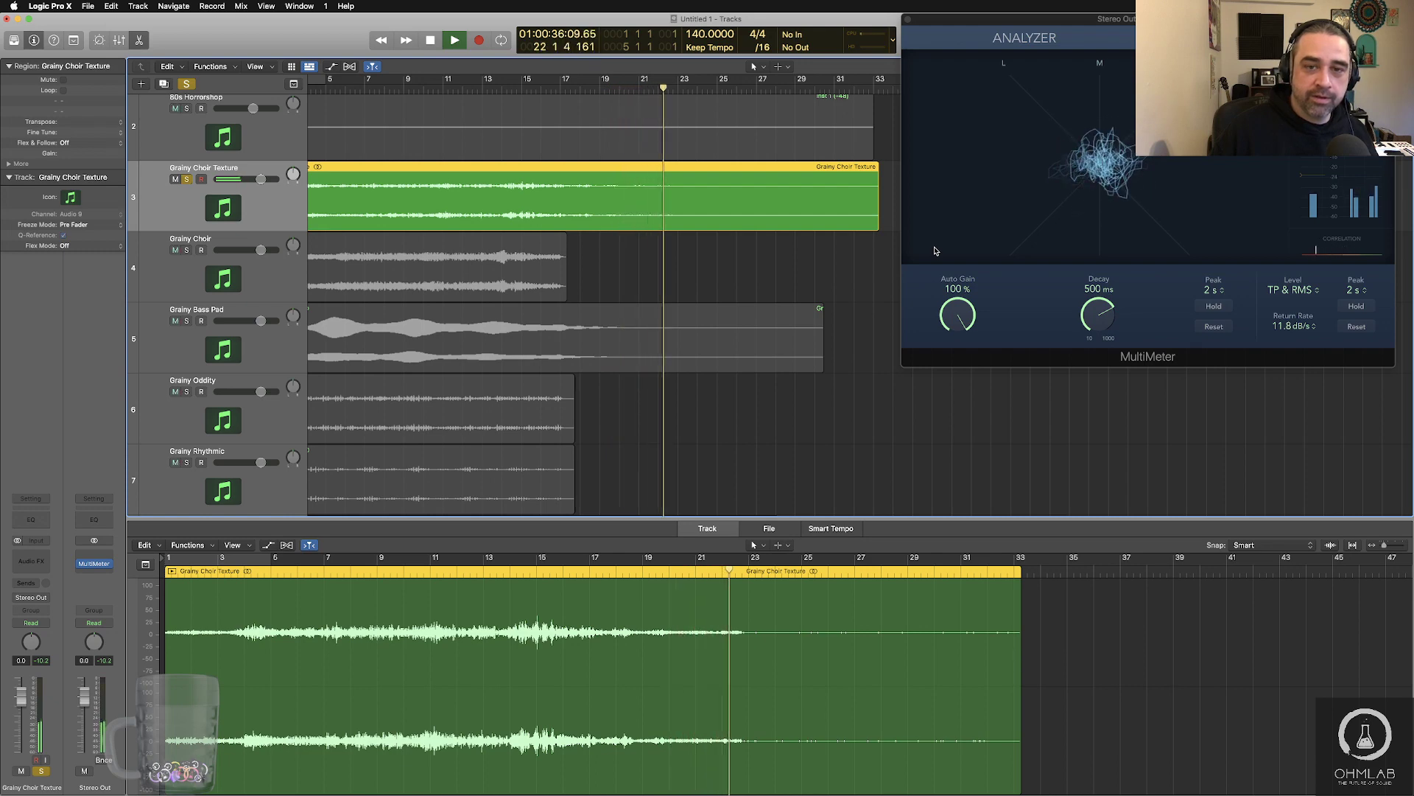
key("space")
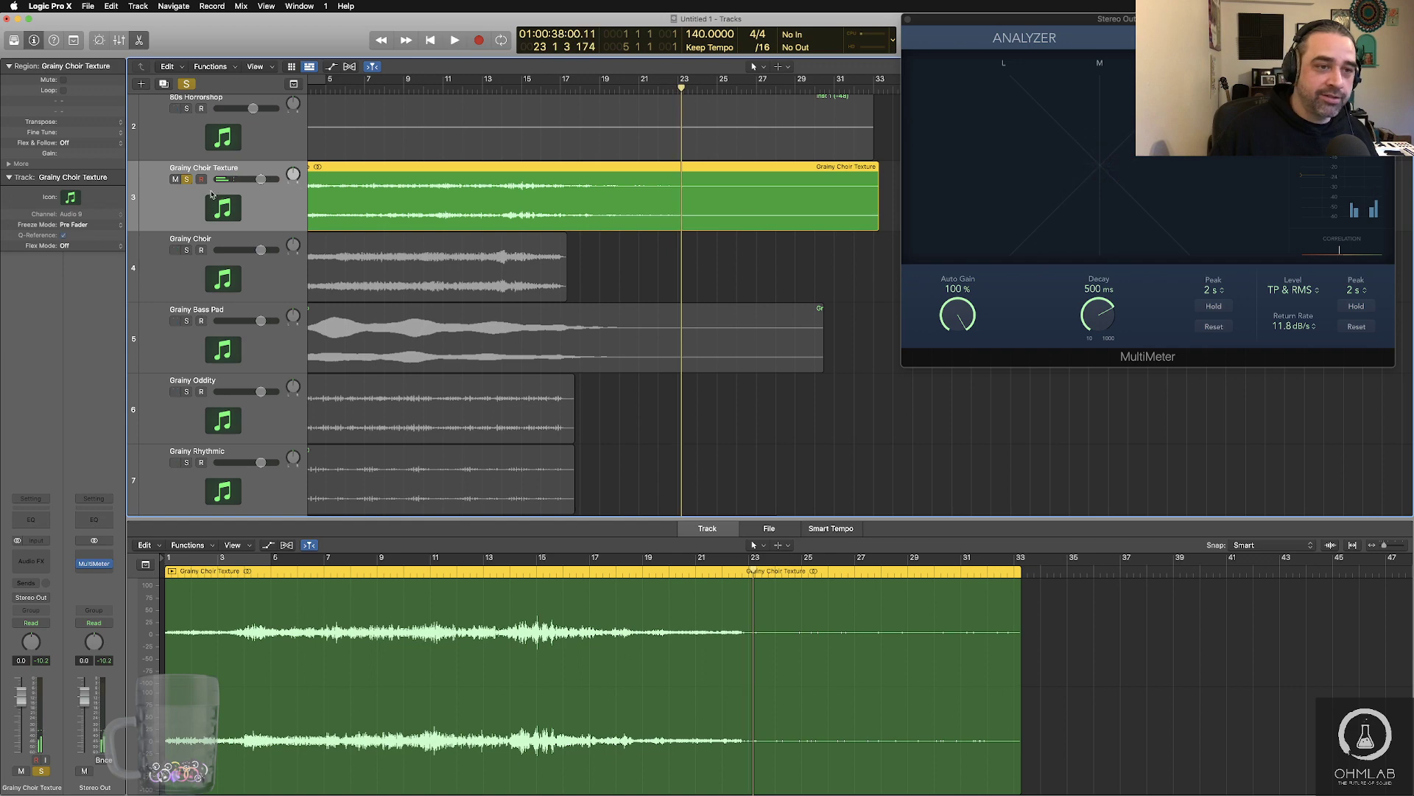
- Take the Grainy Choir Texture track out of solo and solo the 80s Horrorshop track instead
left_click(186, 181)
left_click(189, 129)
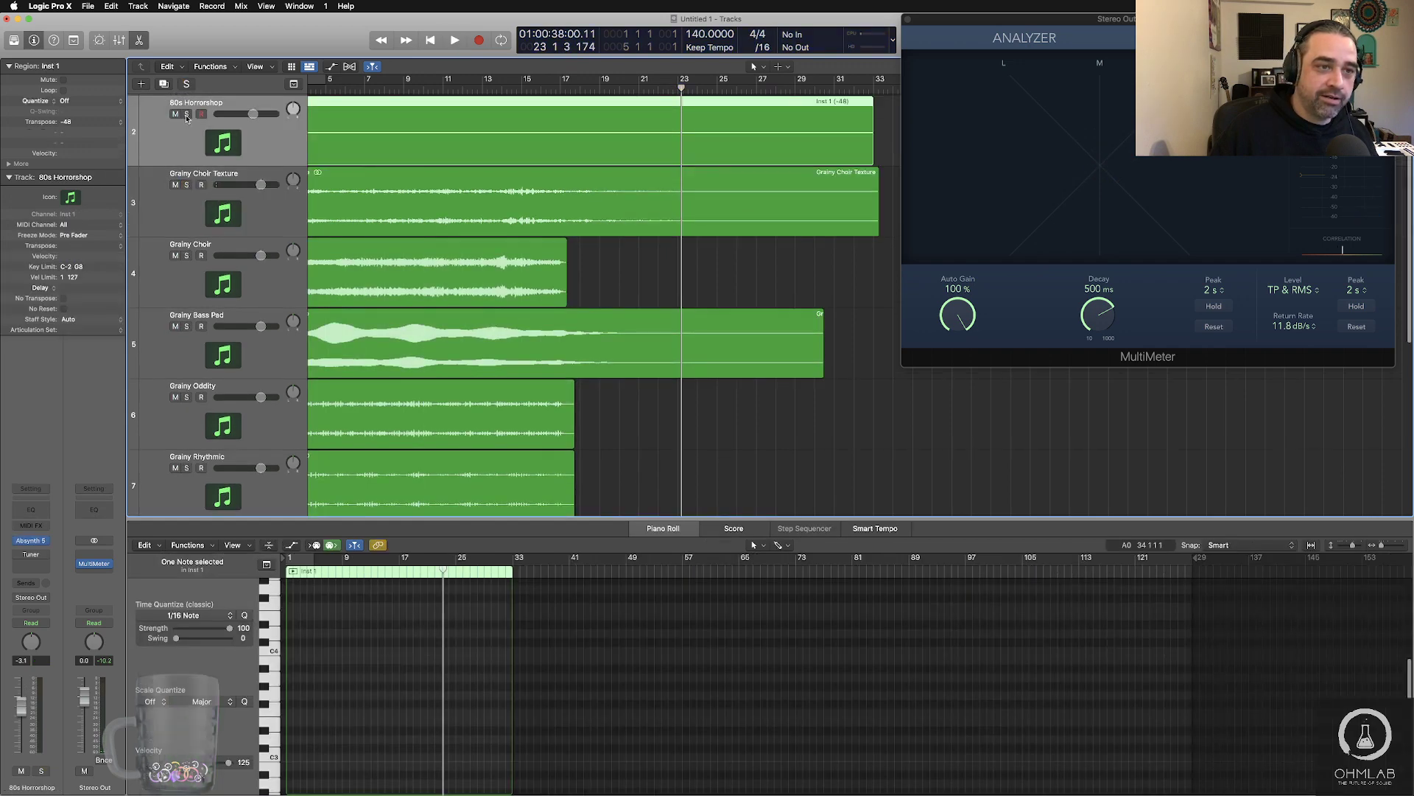
left_click(186, 113)
scroll(428, 184, "down", 6)
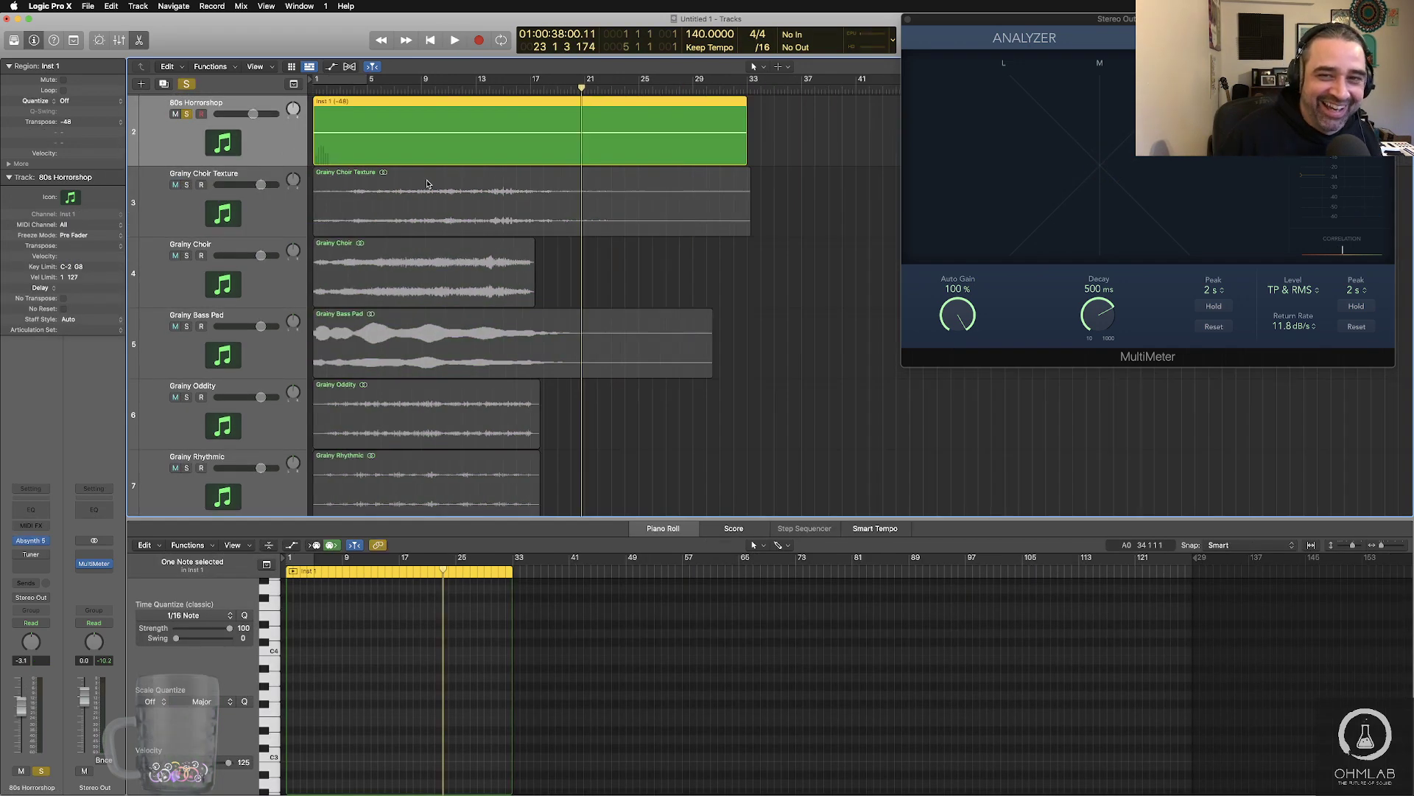
scroll(428, 184, "up", 3)
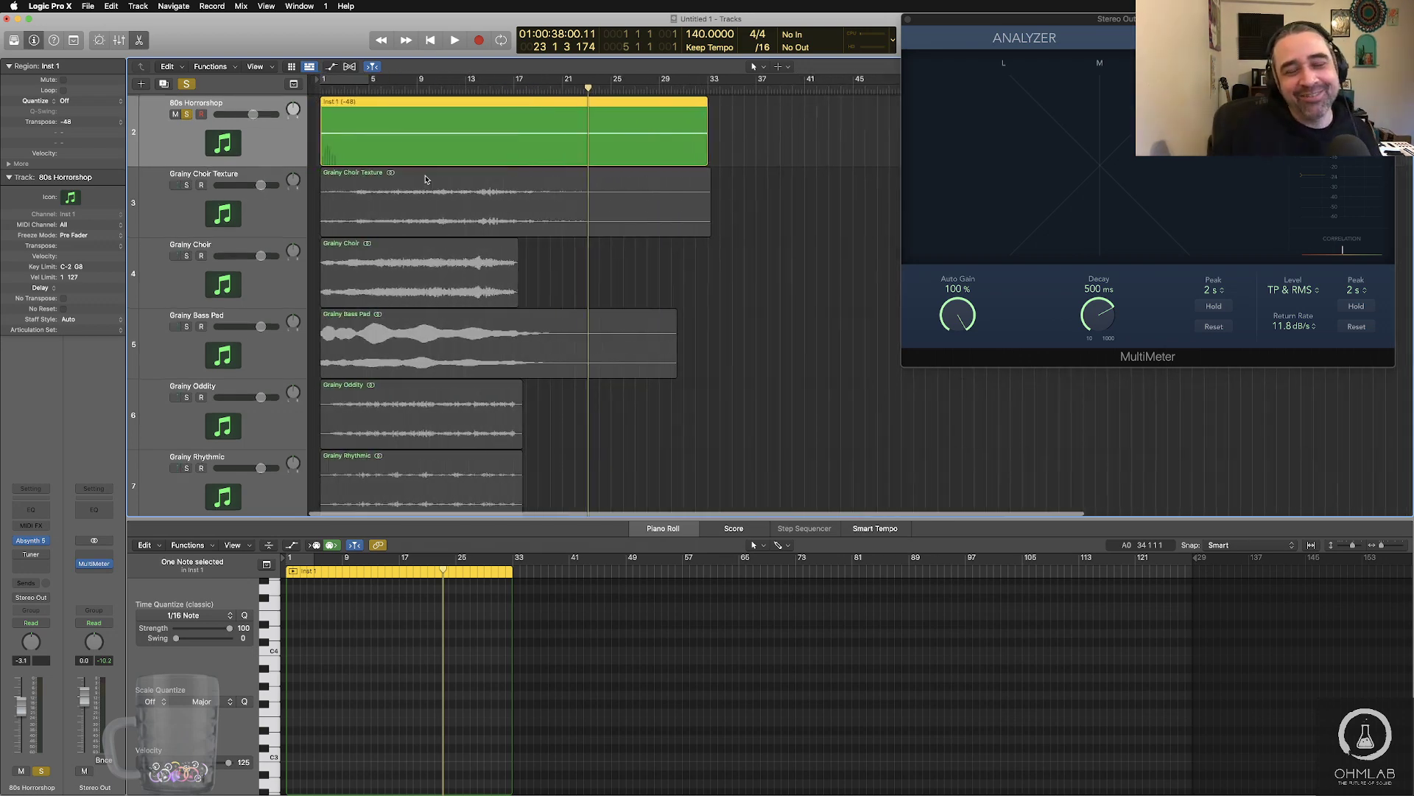
- Return the playhead to the start and open the 80s Horrorshop track's Absynth 5 instrument over the middle of the workspace
key("Return")
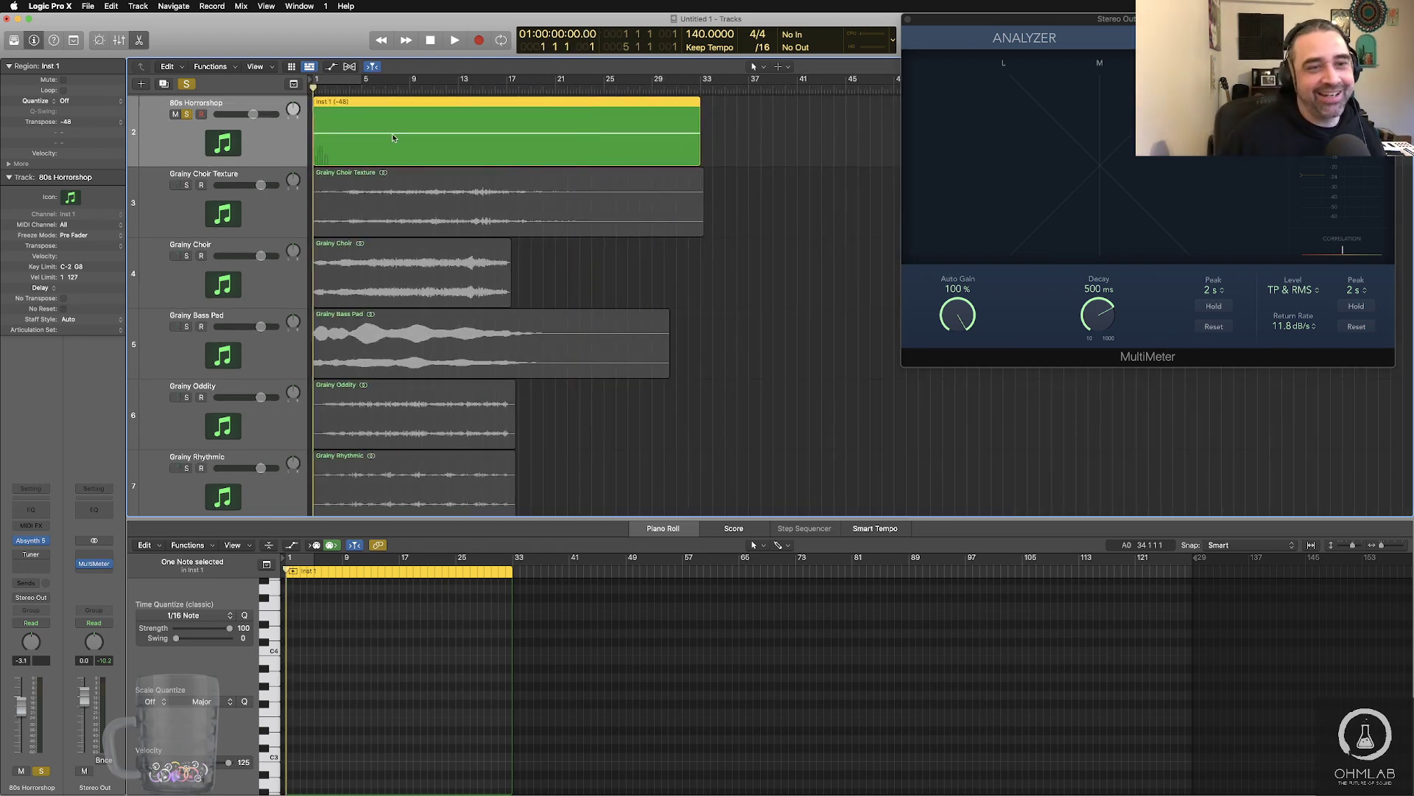
left_click(31, 543)
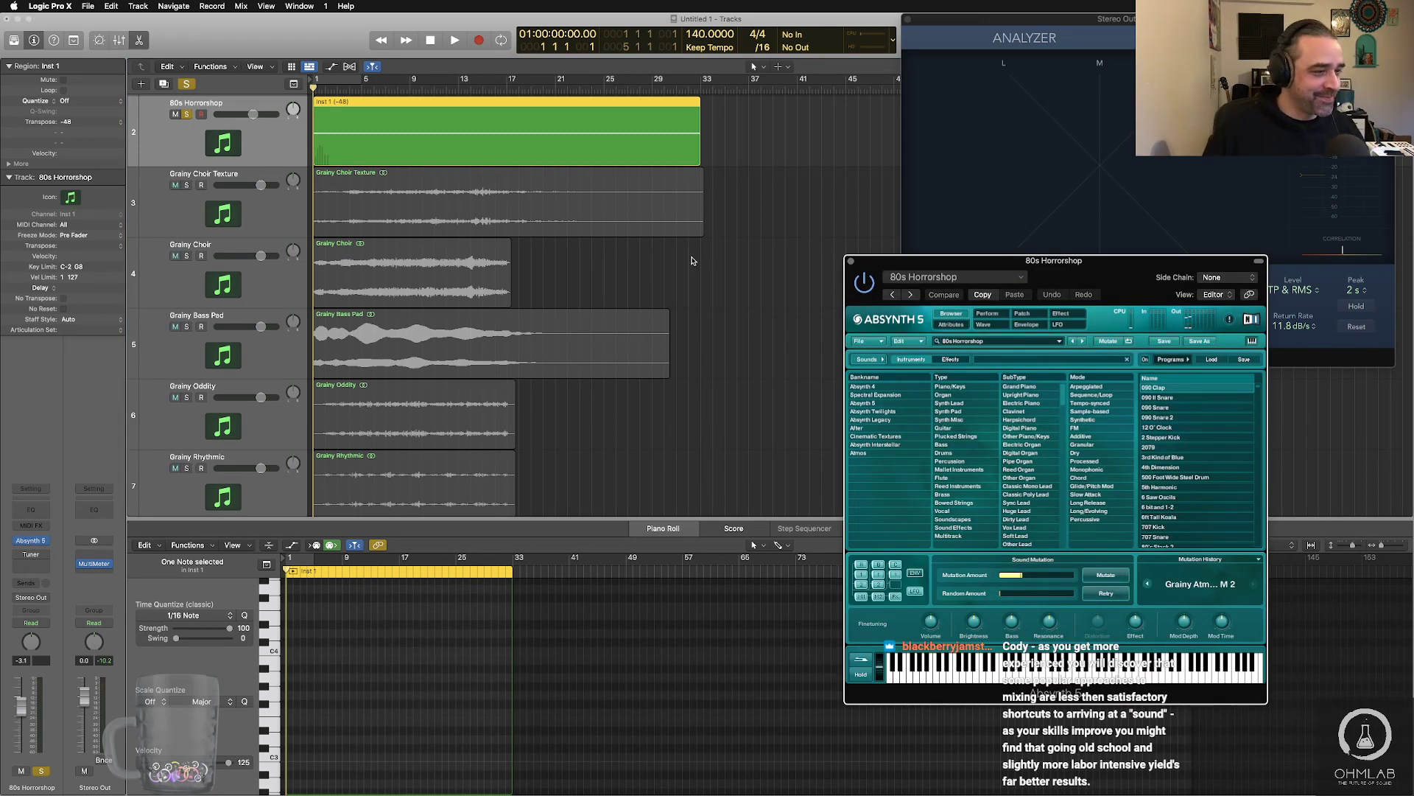
left_click_drag(1074, 275, 768, 212)
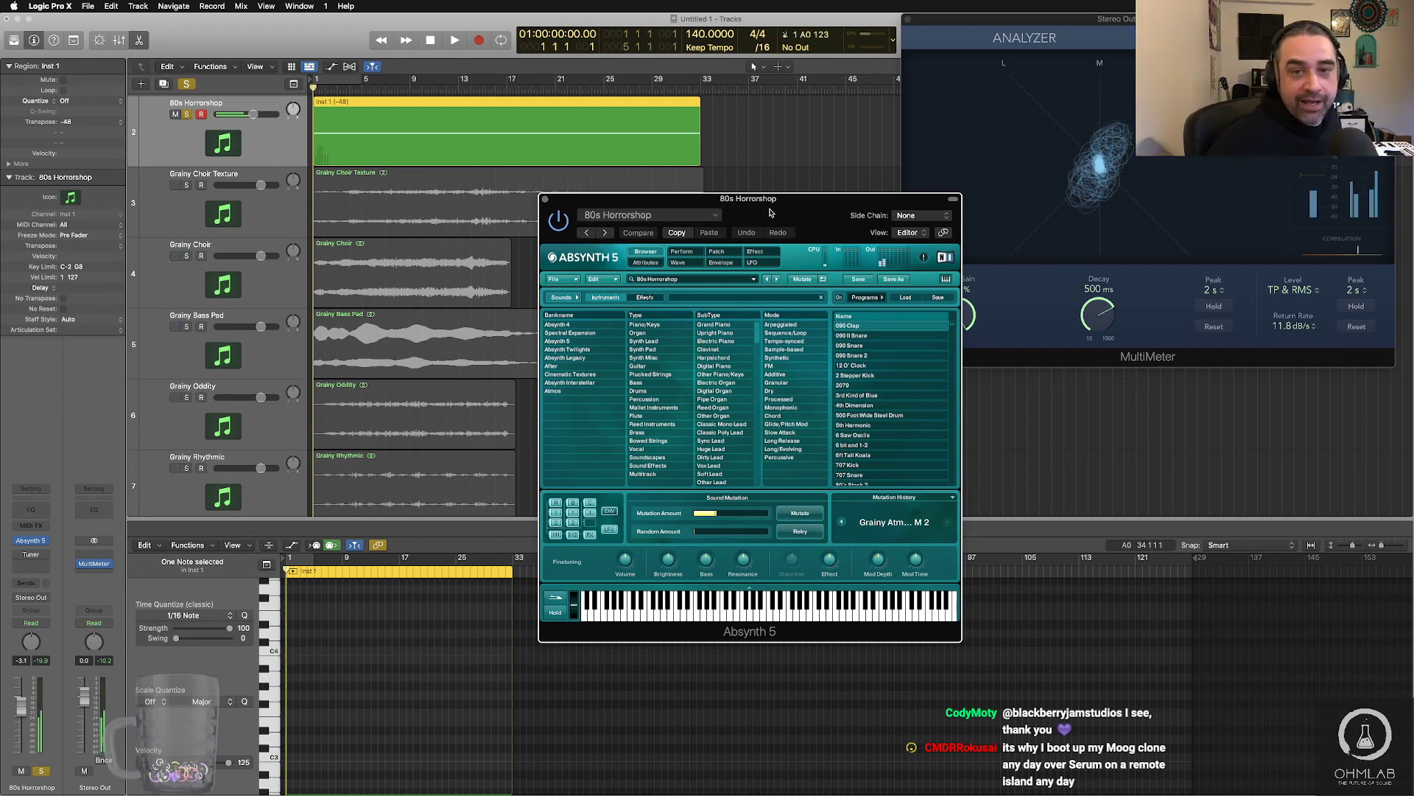
- Shorten the Inst 1 region to end at bar 17 and trim its note to the region's end
left_click(706, 156)
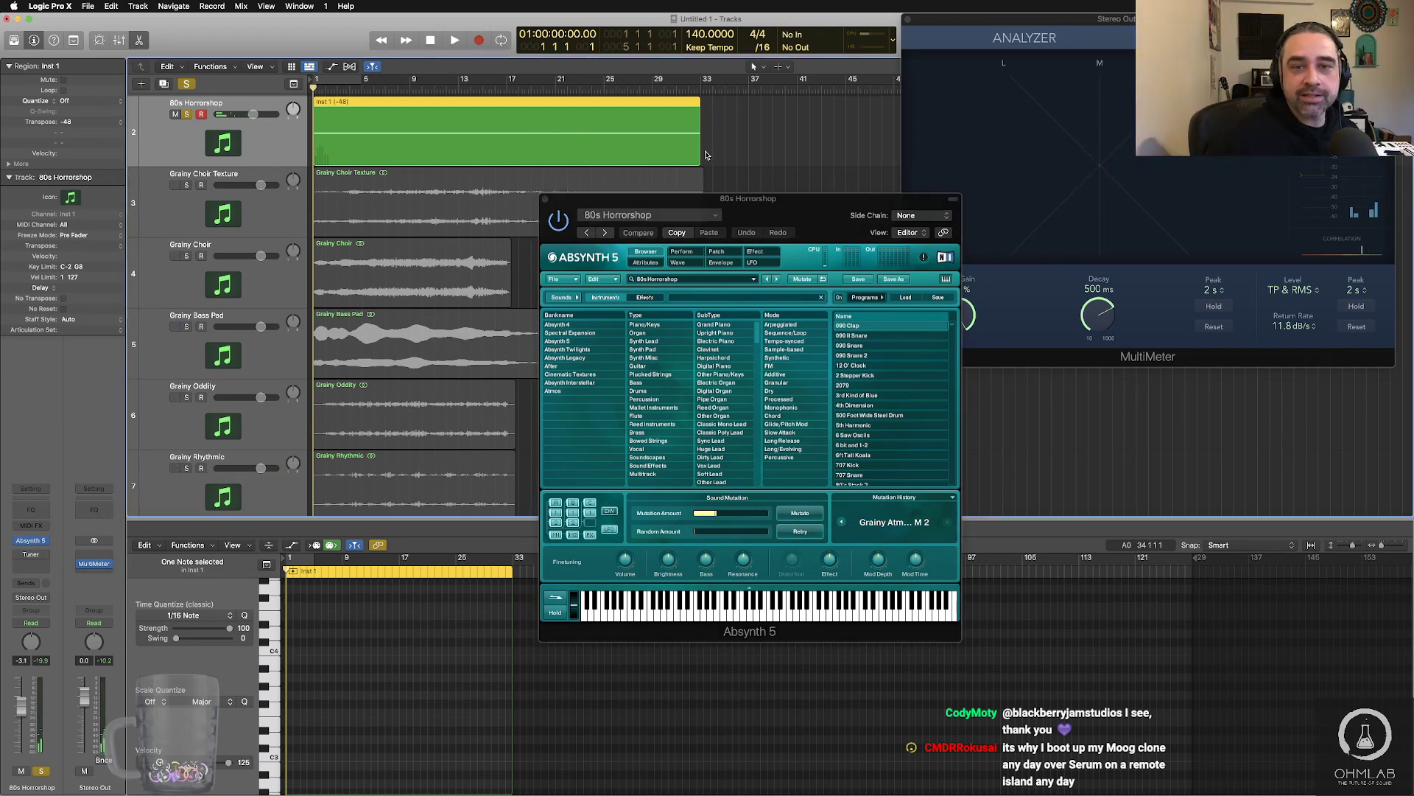
left_click_drag(700, 152, 506, 143)
left_click(471, 88)
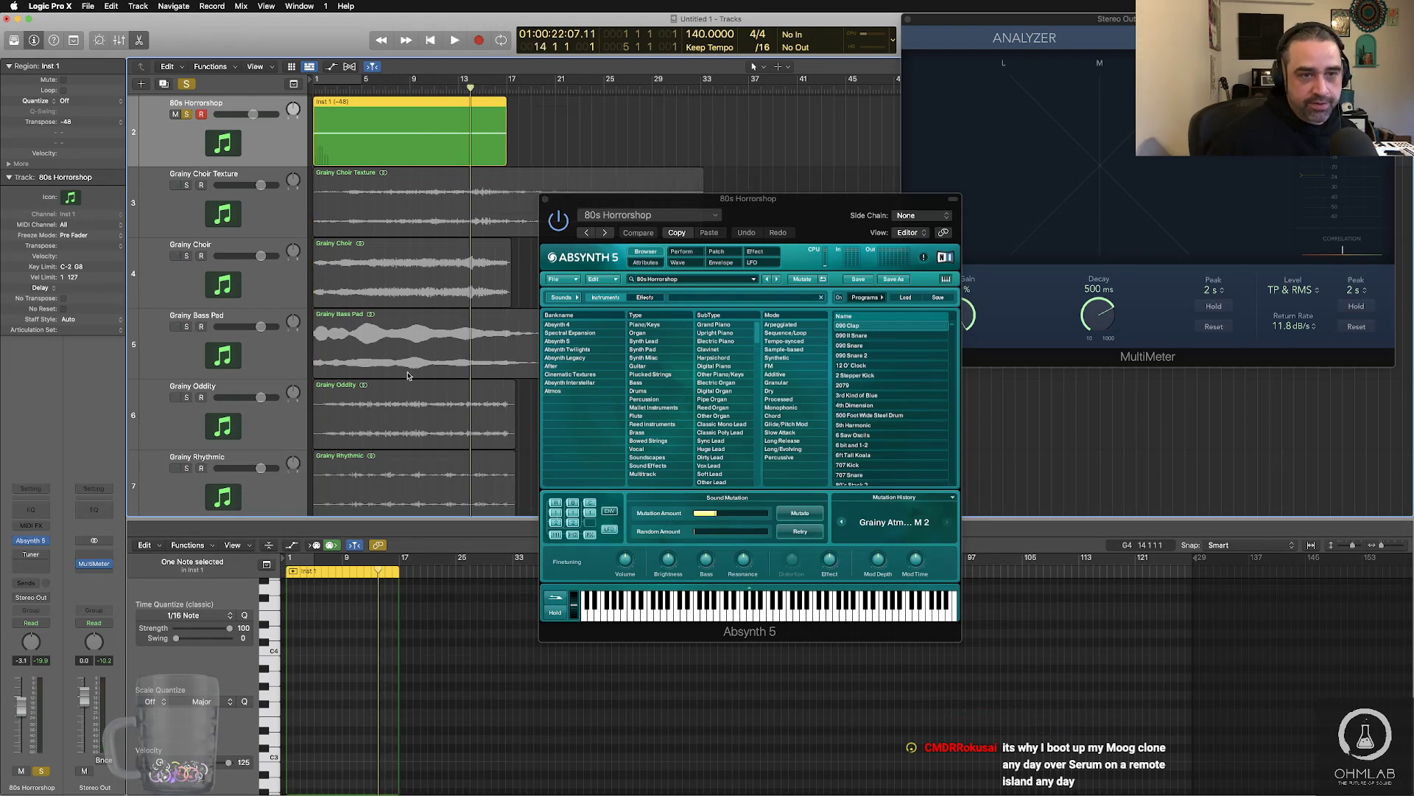
scroll(397, 654, "down", 10)
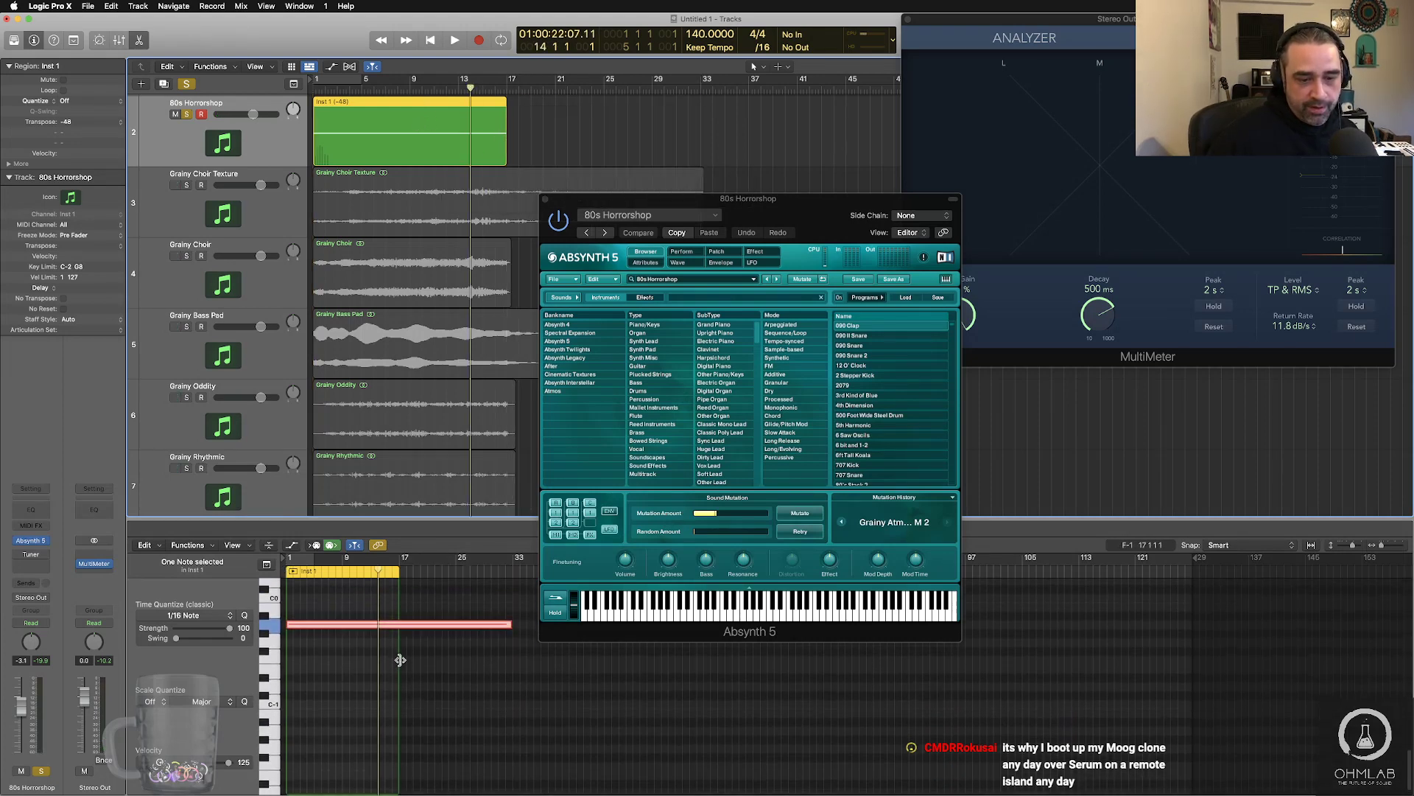
left_click_drag(509, 635, 398, 634)
- Look over the bounced Grainy tracks in the arrangement, temporarily moving the Absynth 5 window out of their way
scroll(257, 269, "down", 10)
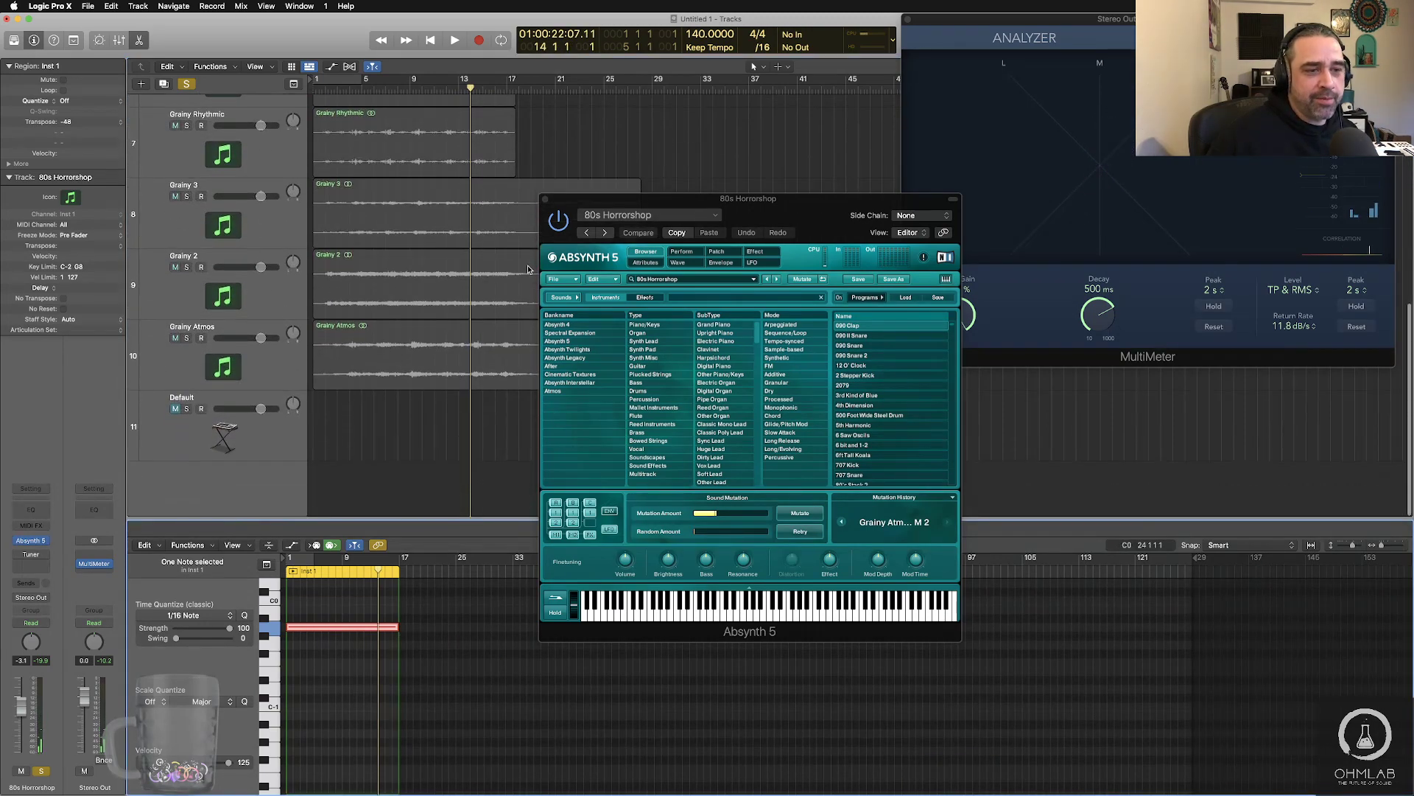
left_click_drag(632, 216, 903, 304)
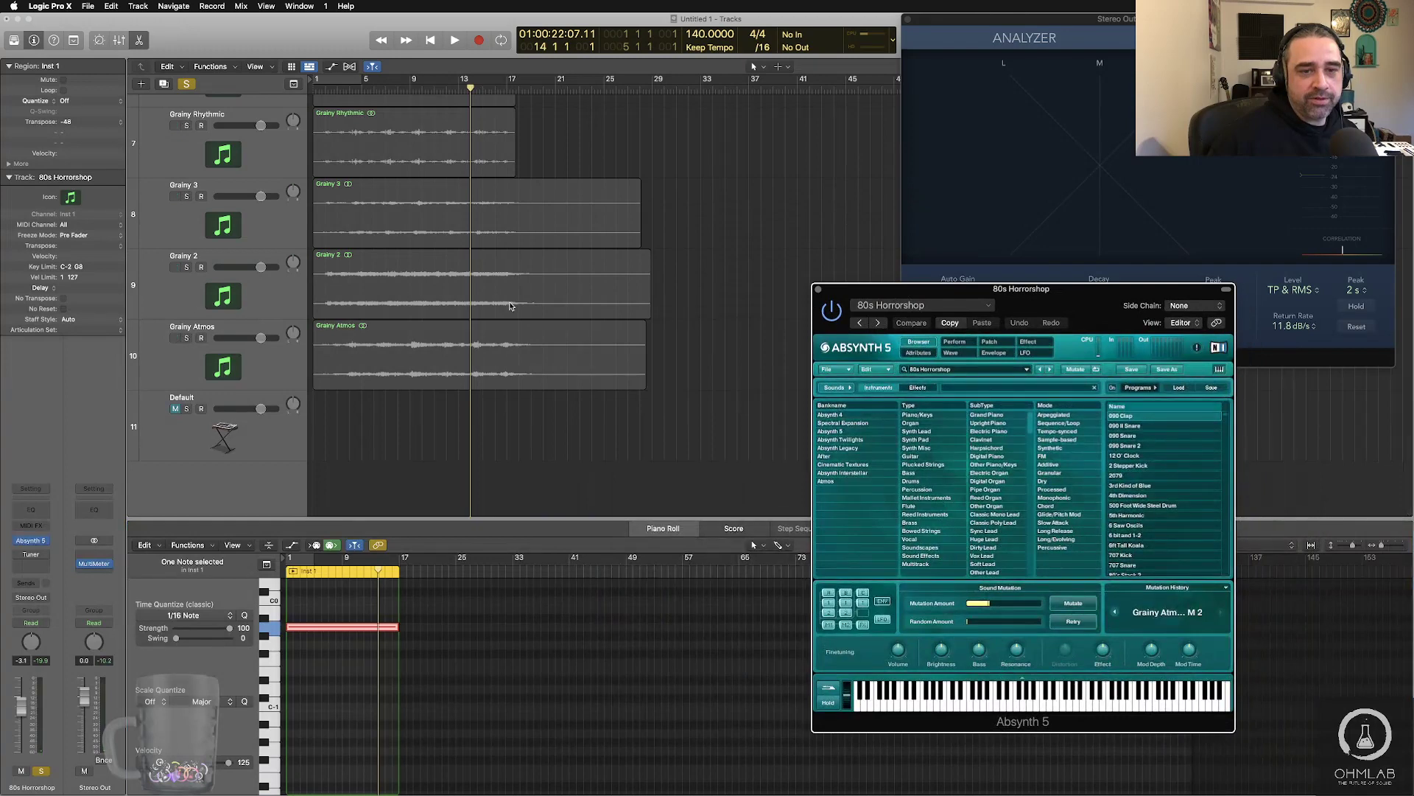
scroll(557, 349, "up", 1)
scroll(558, 349, "up", 10)
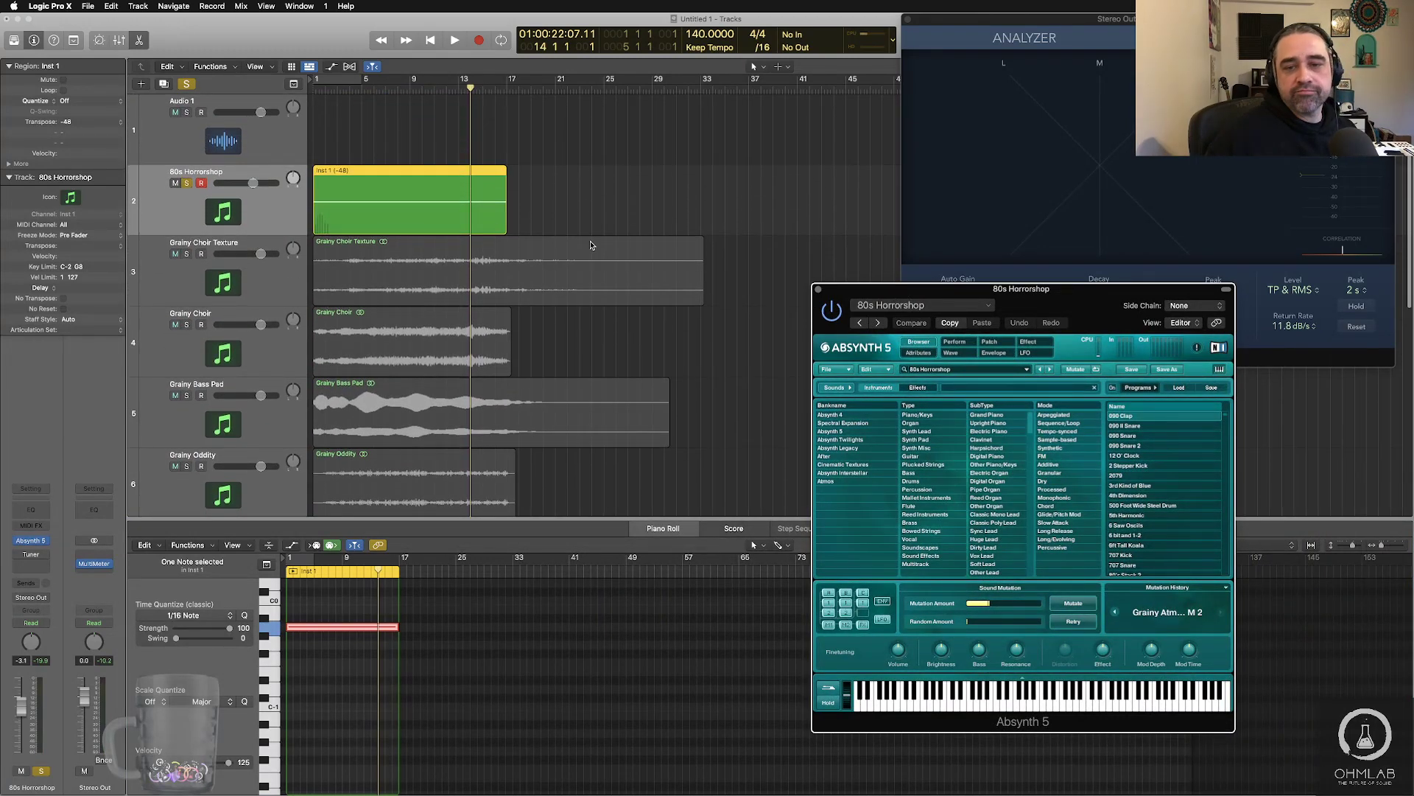
scroll(735, 326, "down", 7)
scroll(736, 327, "up", 4)
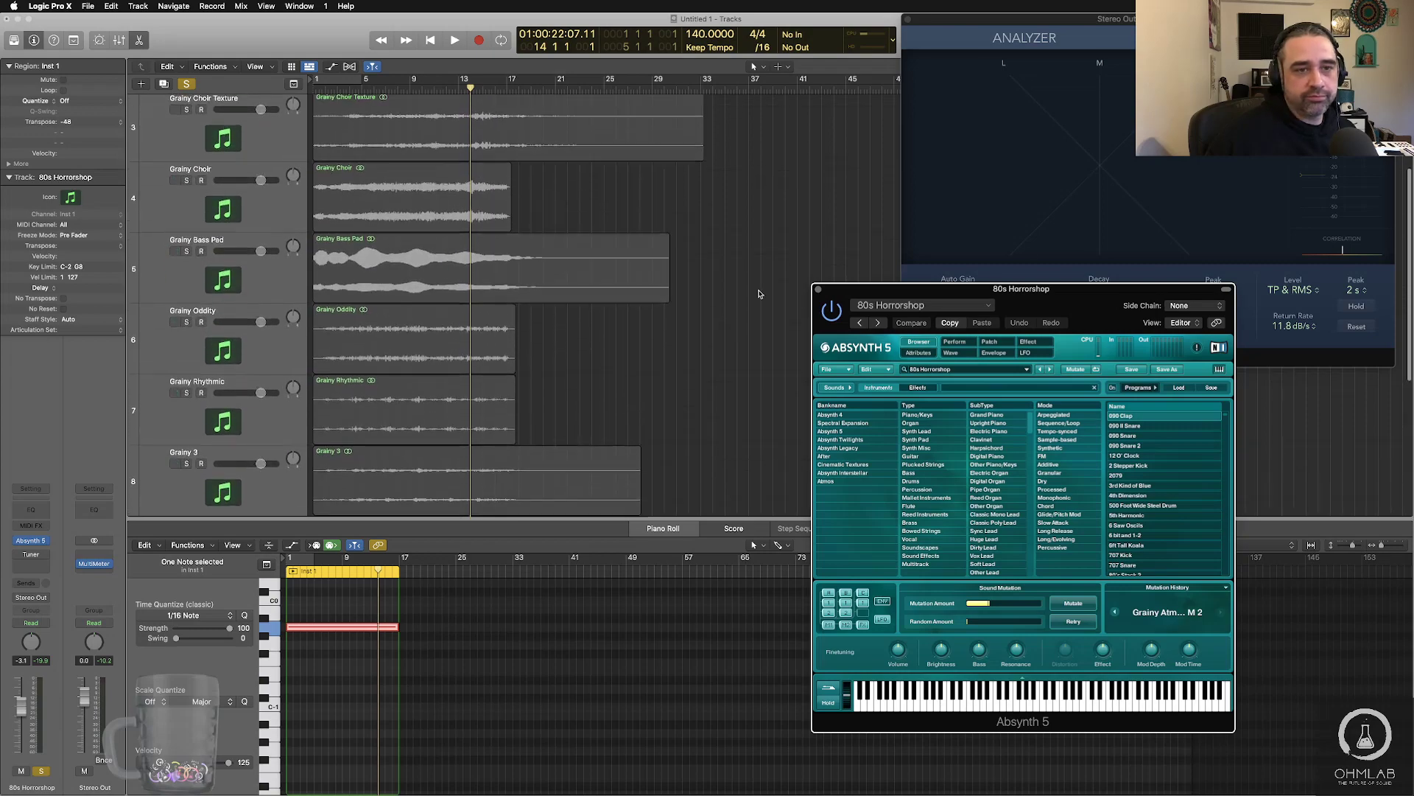
left_click_drag(1086, 301, 812, 219)
scroll(582, 178, "up", 5)
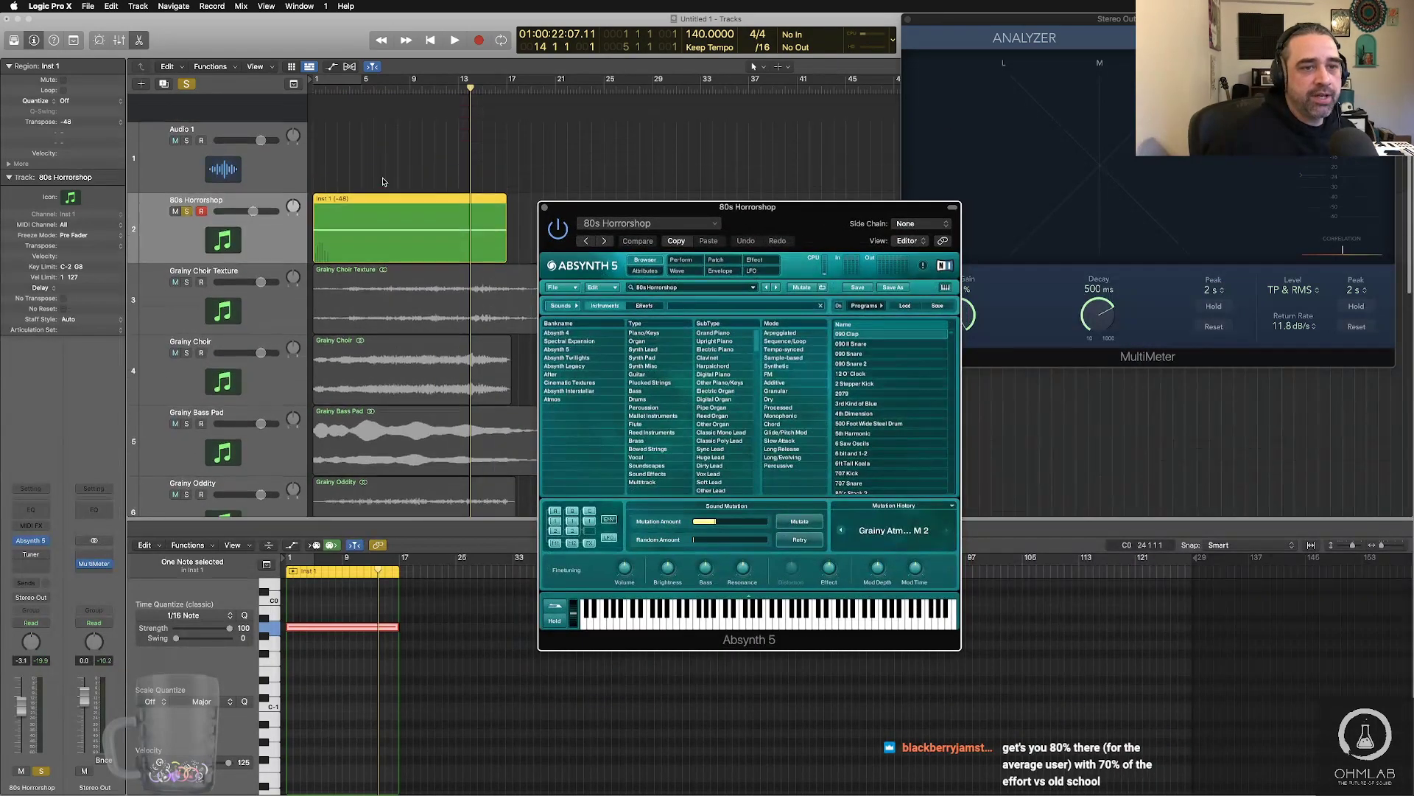
- Close the Absynth 5 window, then mute the 80s Horrorshop track and take it out of solo
left_click(544, 207)
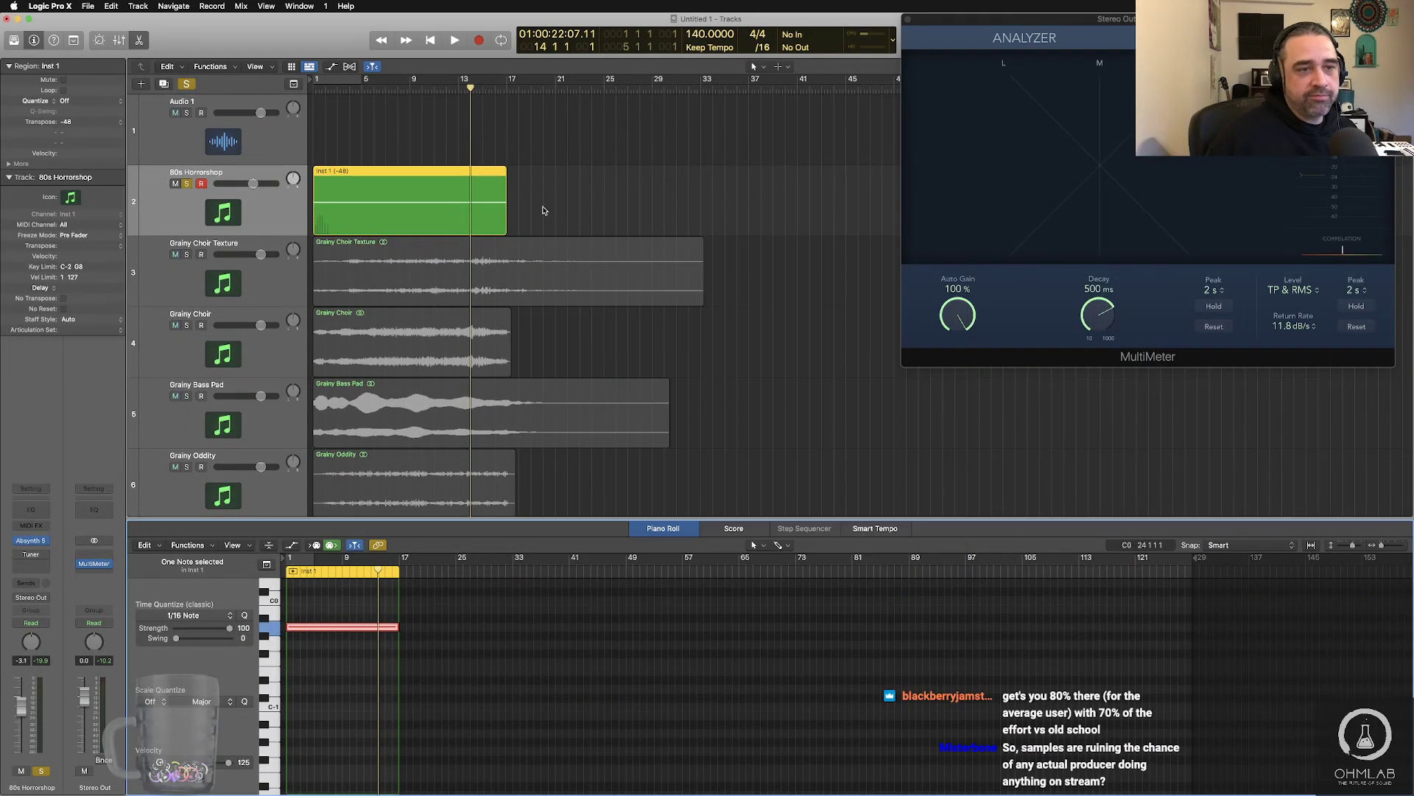
scroll(404, 238, "down", 10)
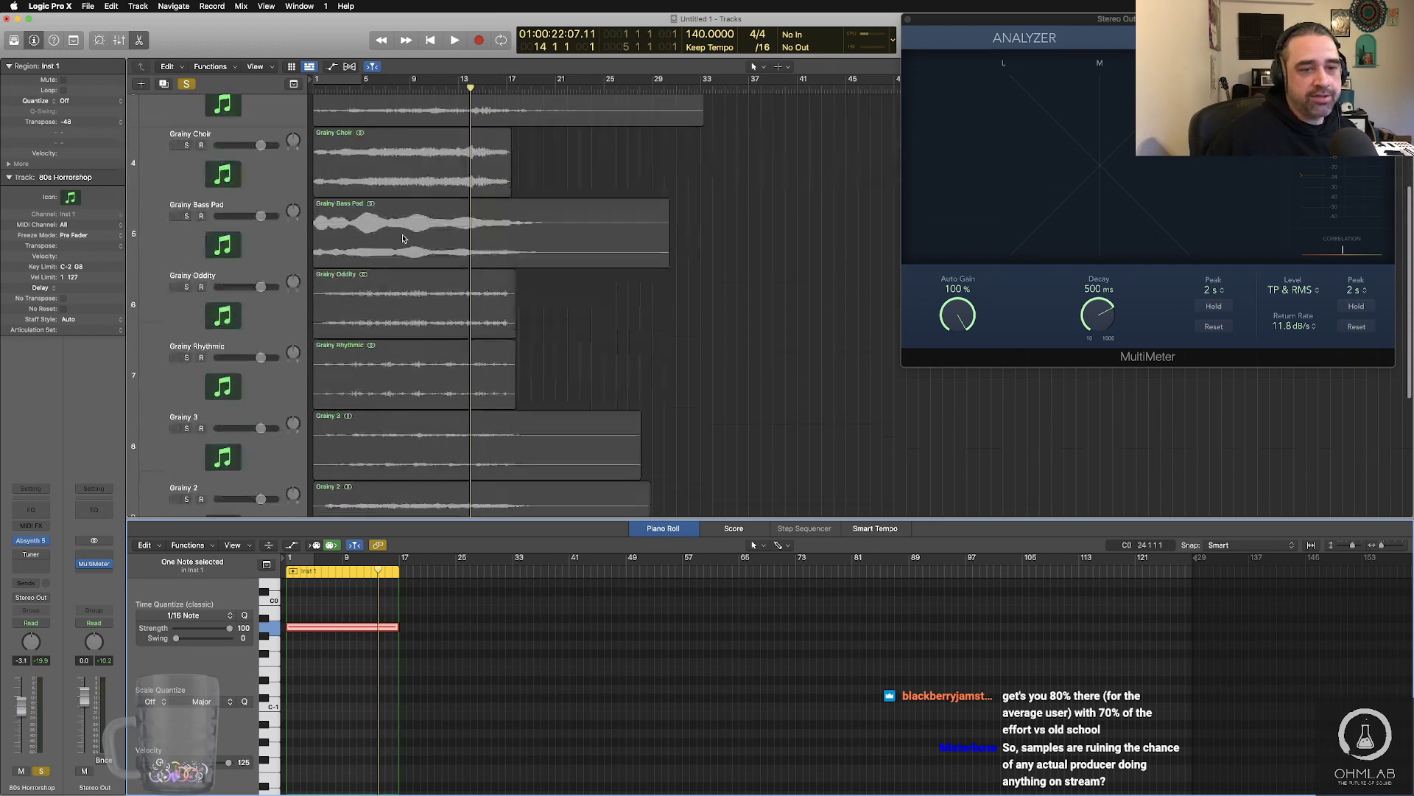
scroll(403, 238, "up", 10)
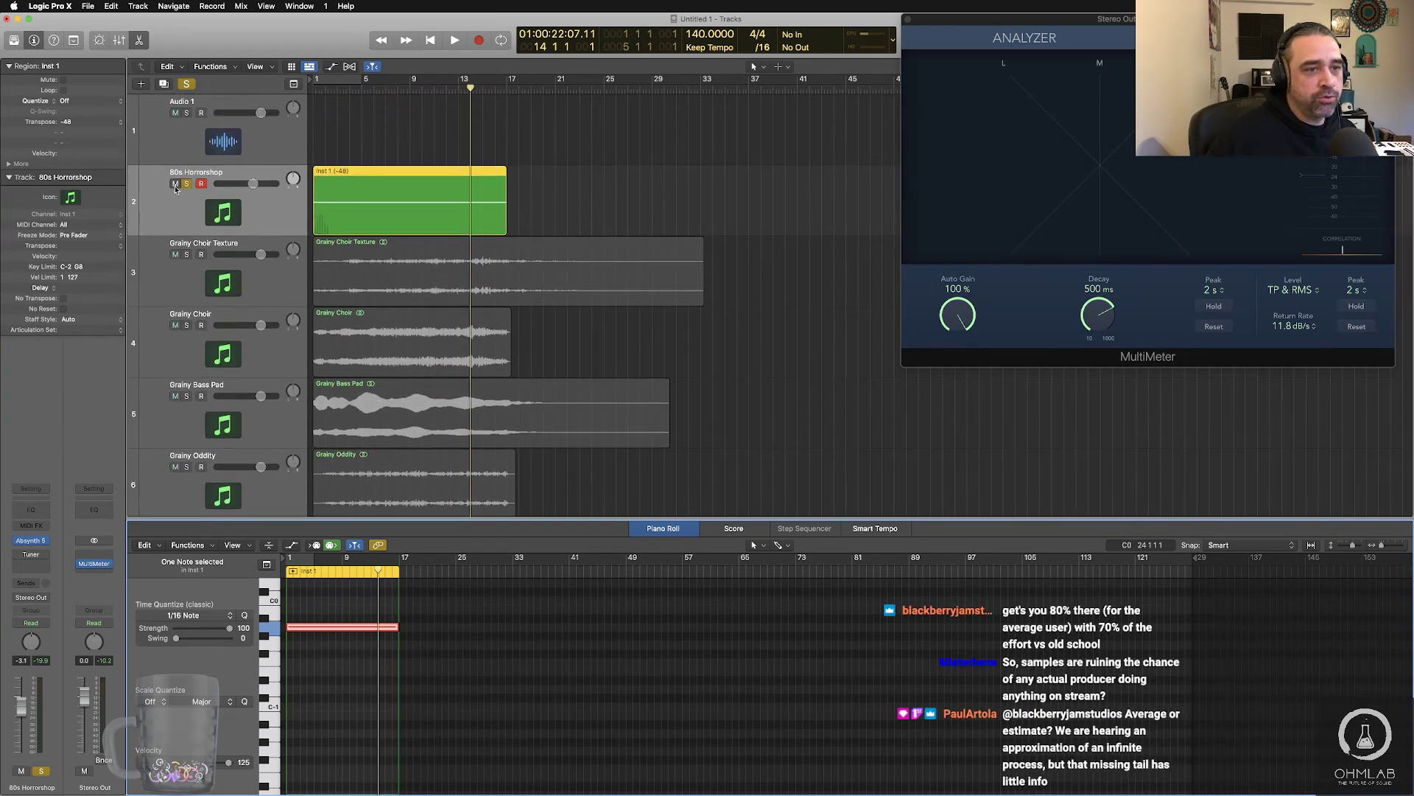
left_click(176, 183)
left_click(186, 185)
- Group the tracks from Grainy Choir Texture through Grainy Atmos into a summing track stack
scroll(261, 211, "down", 5)
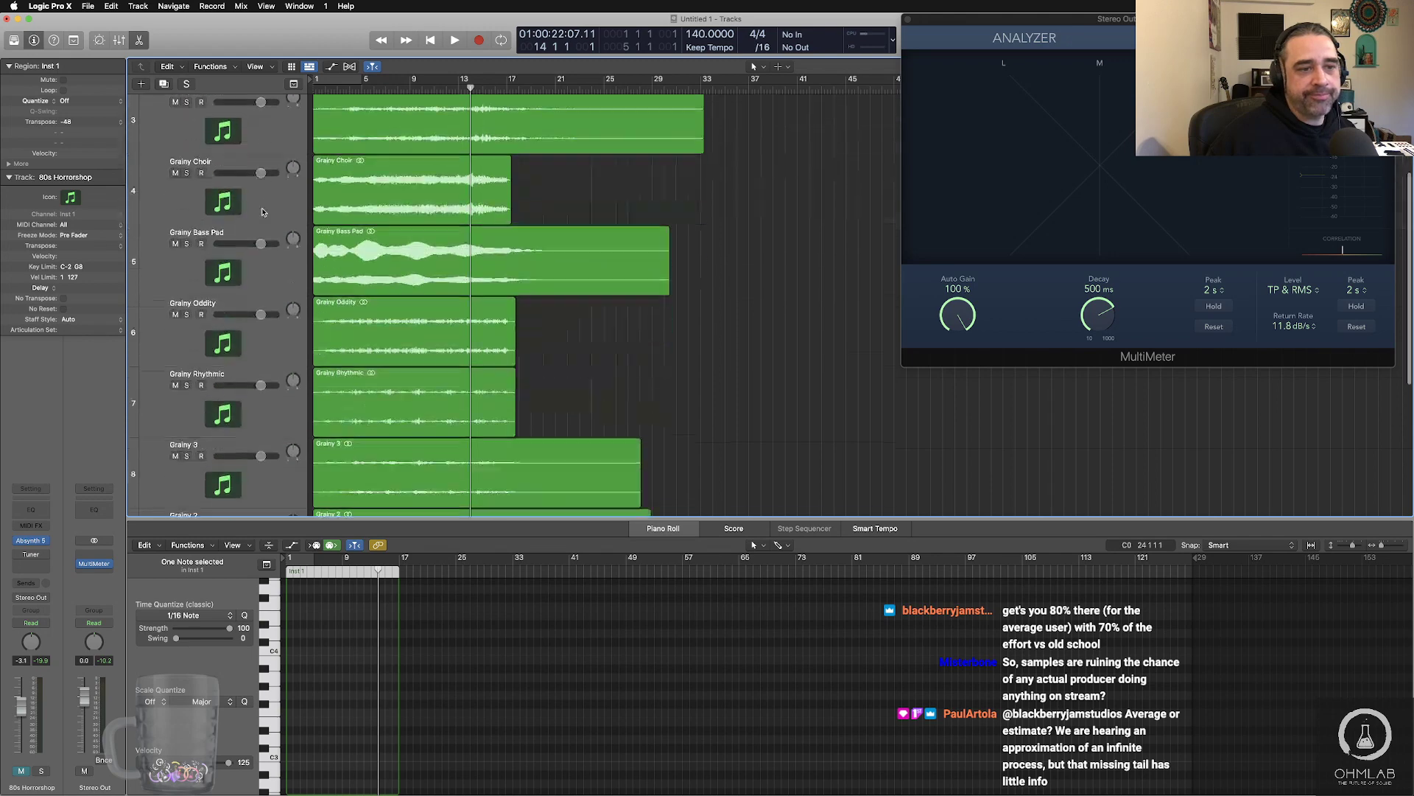
scroll(260, 213, "up", 2)
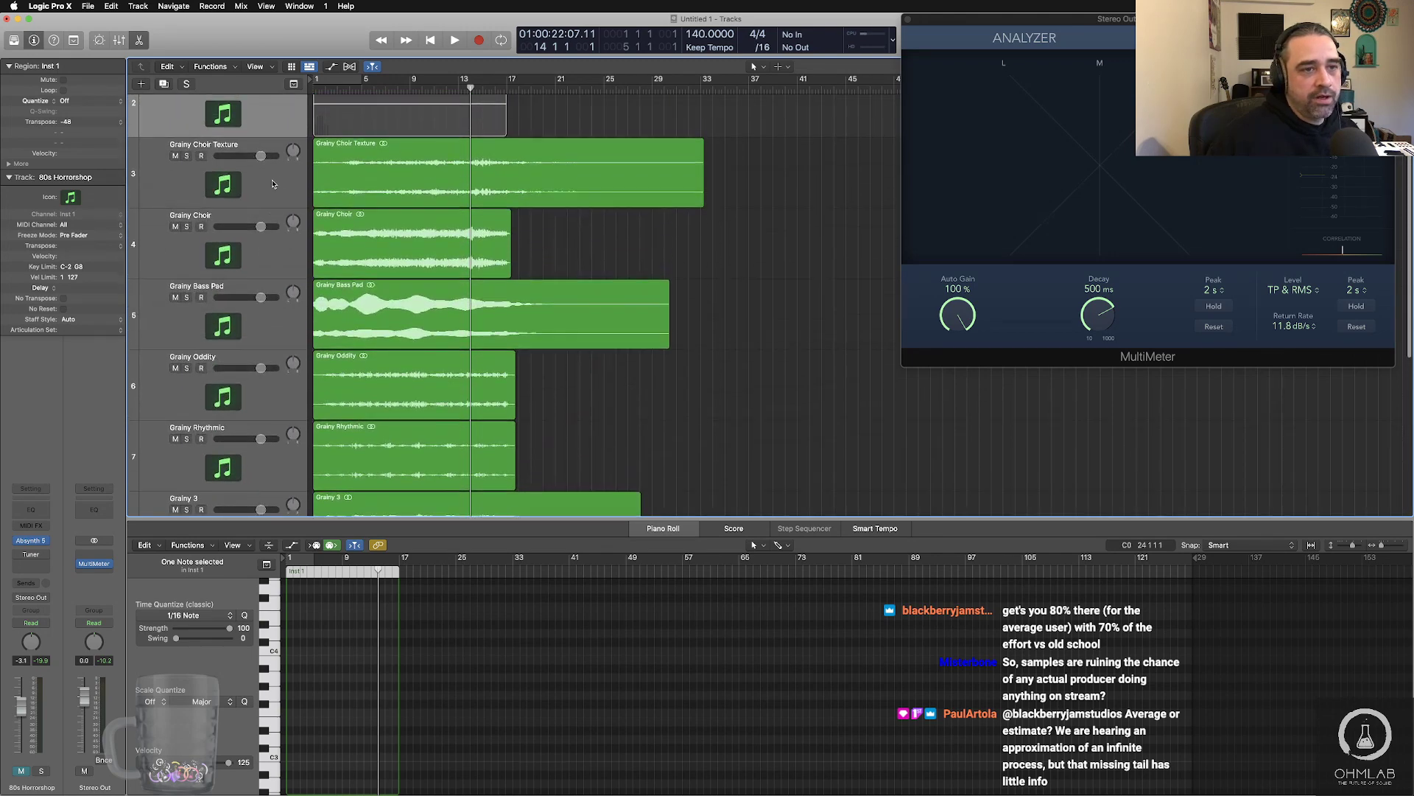
left_click(273, 184)
scroll(276, 389, "down", 8)
left_click(276, 356, "shift")
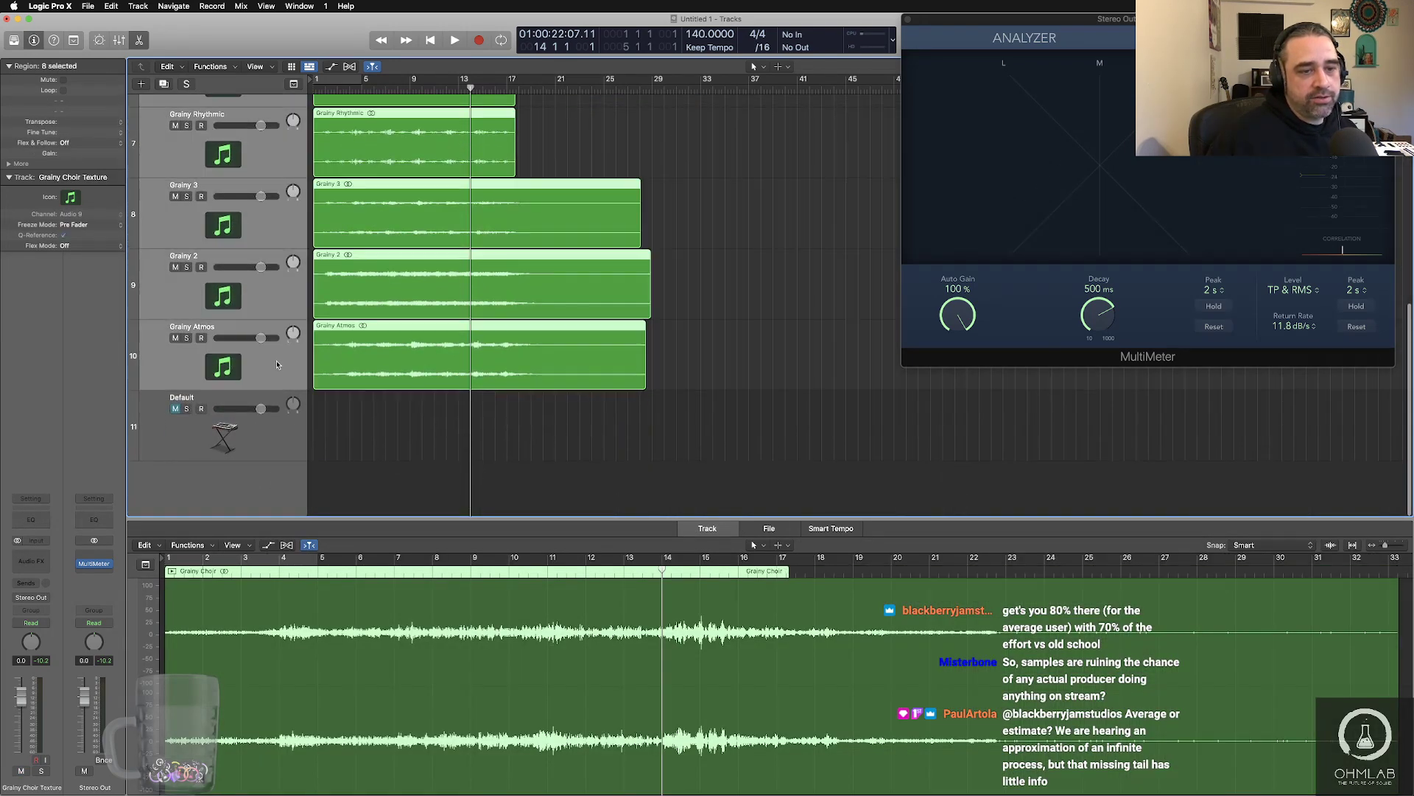
right_click(278, 360)
left_click(331, 466)
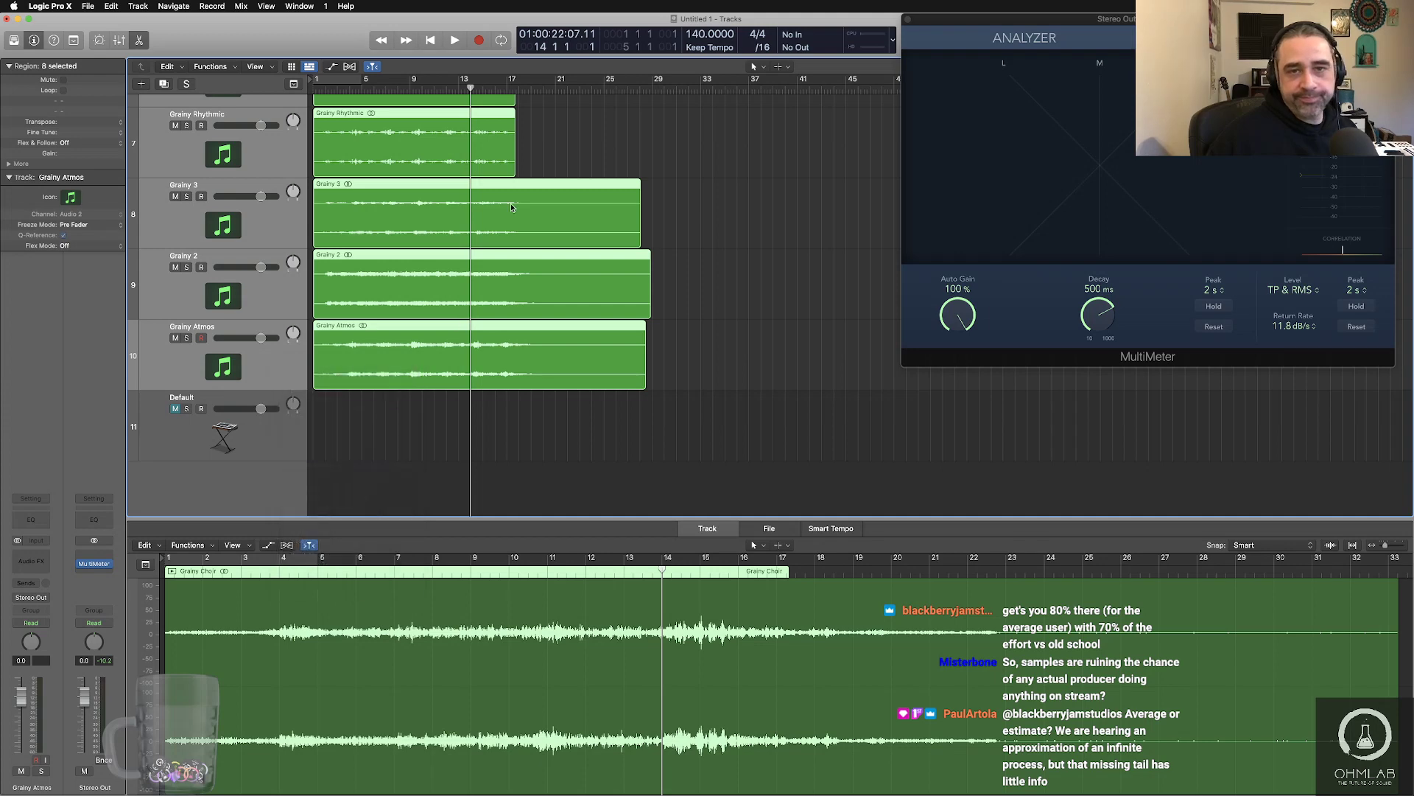
left_click(800, 110)
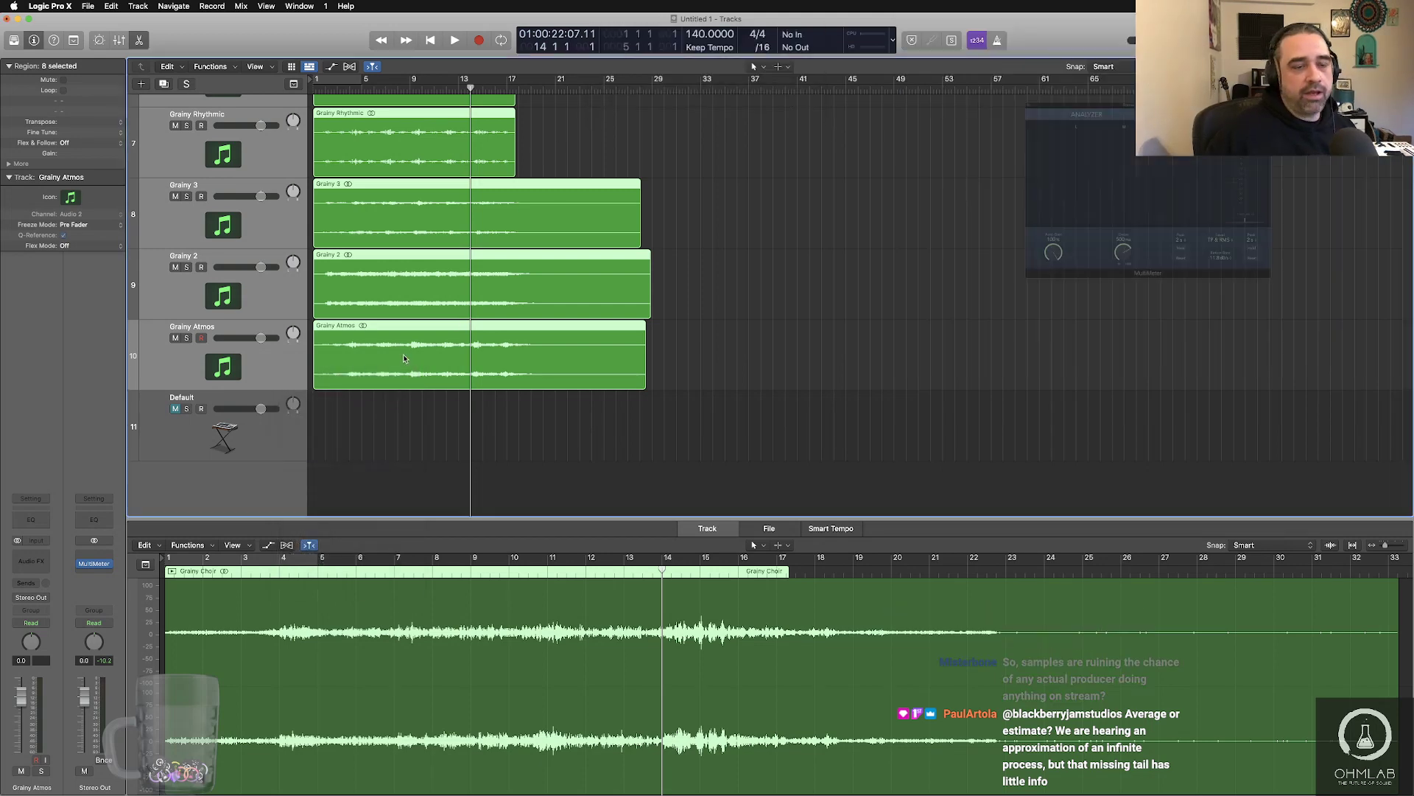
- Rename the summing stack to Atmos and leave it collapsed and muted
double_click(192, 125)
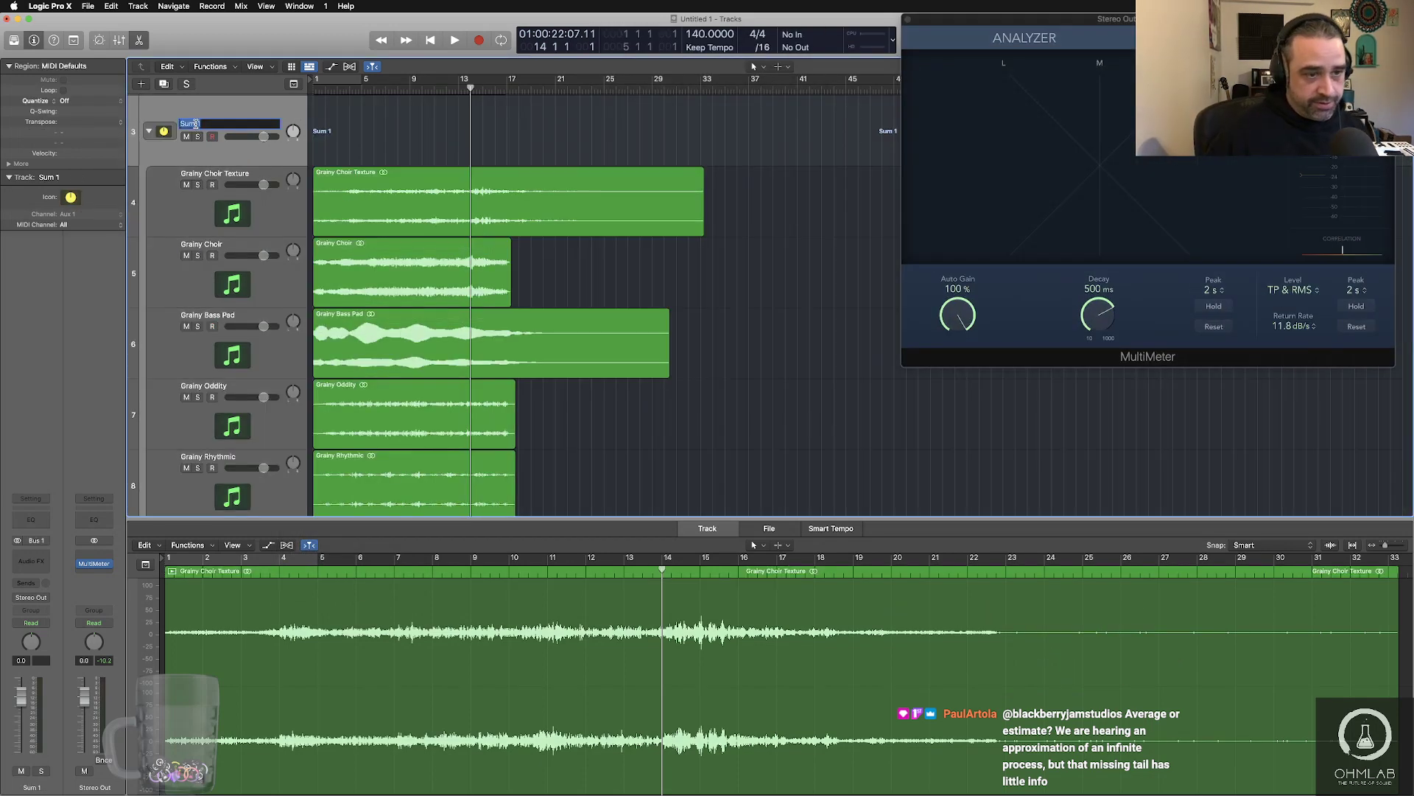
type("Atmos")
key("Return")
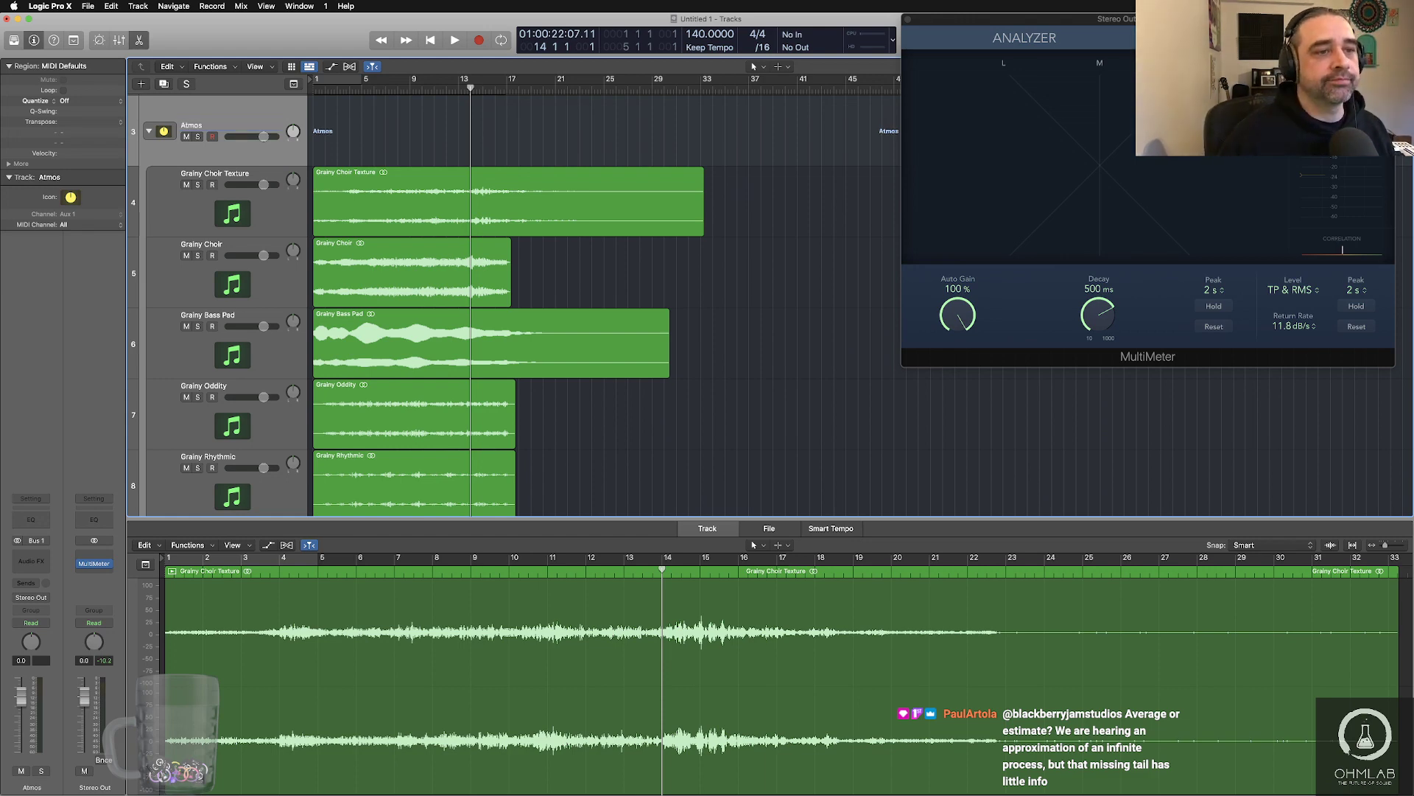
left_click(149, 132)
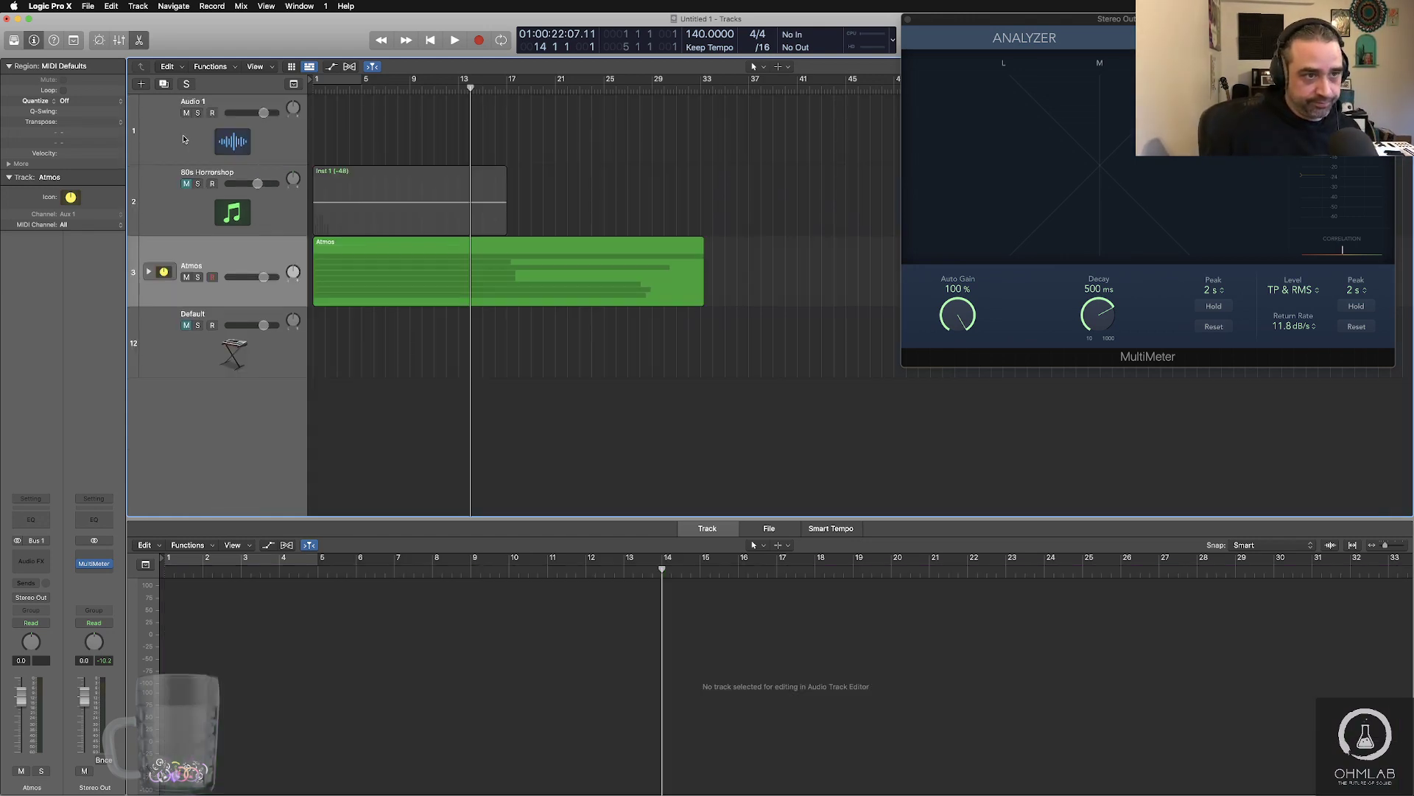
left_click(188, 277)
- Delete the unused Default and Audio 1 tracks
left_click(266, 361)
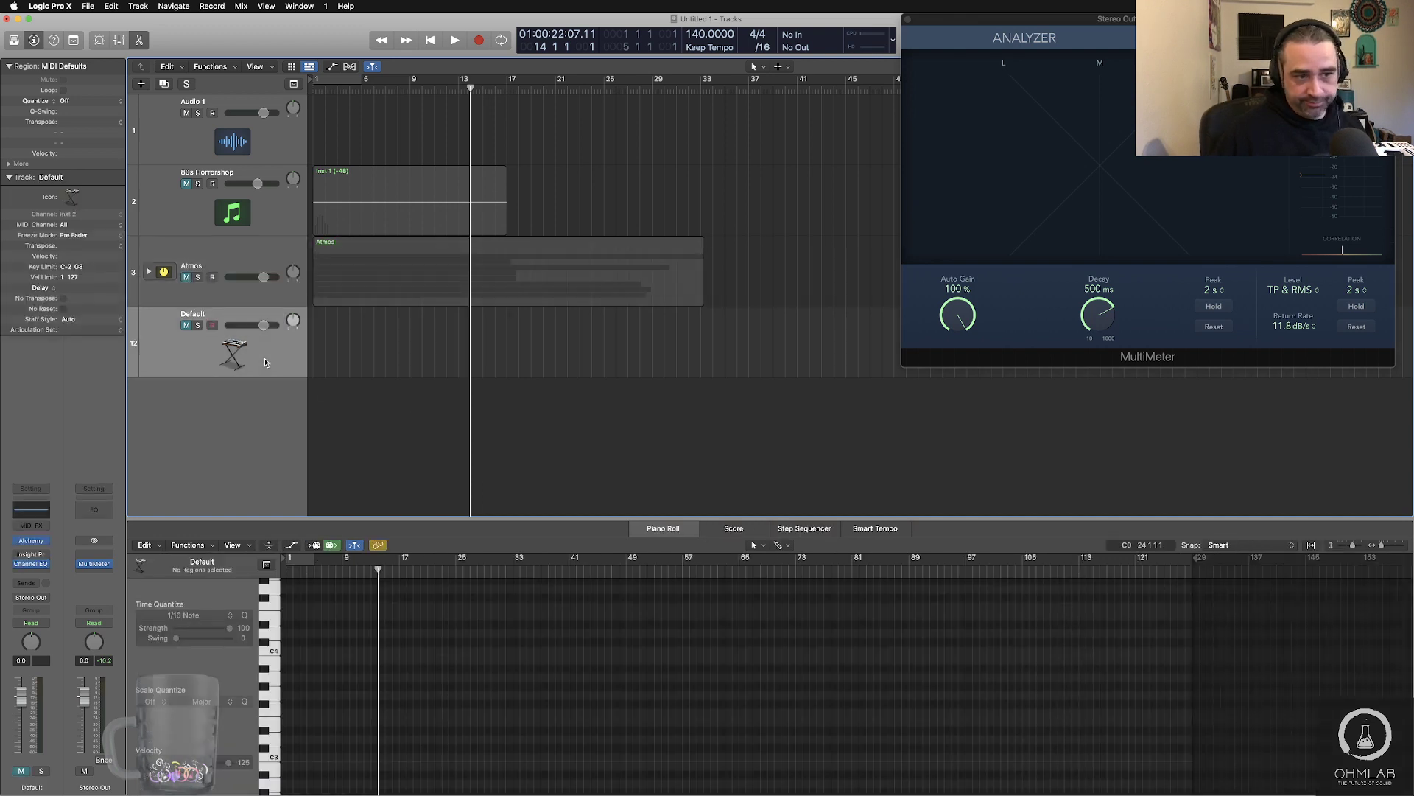
key("super+BackSpace")
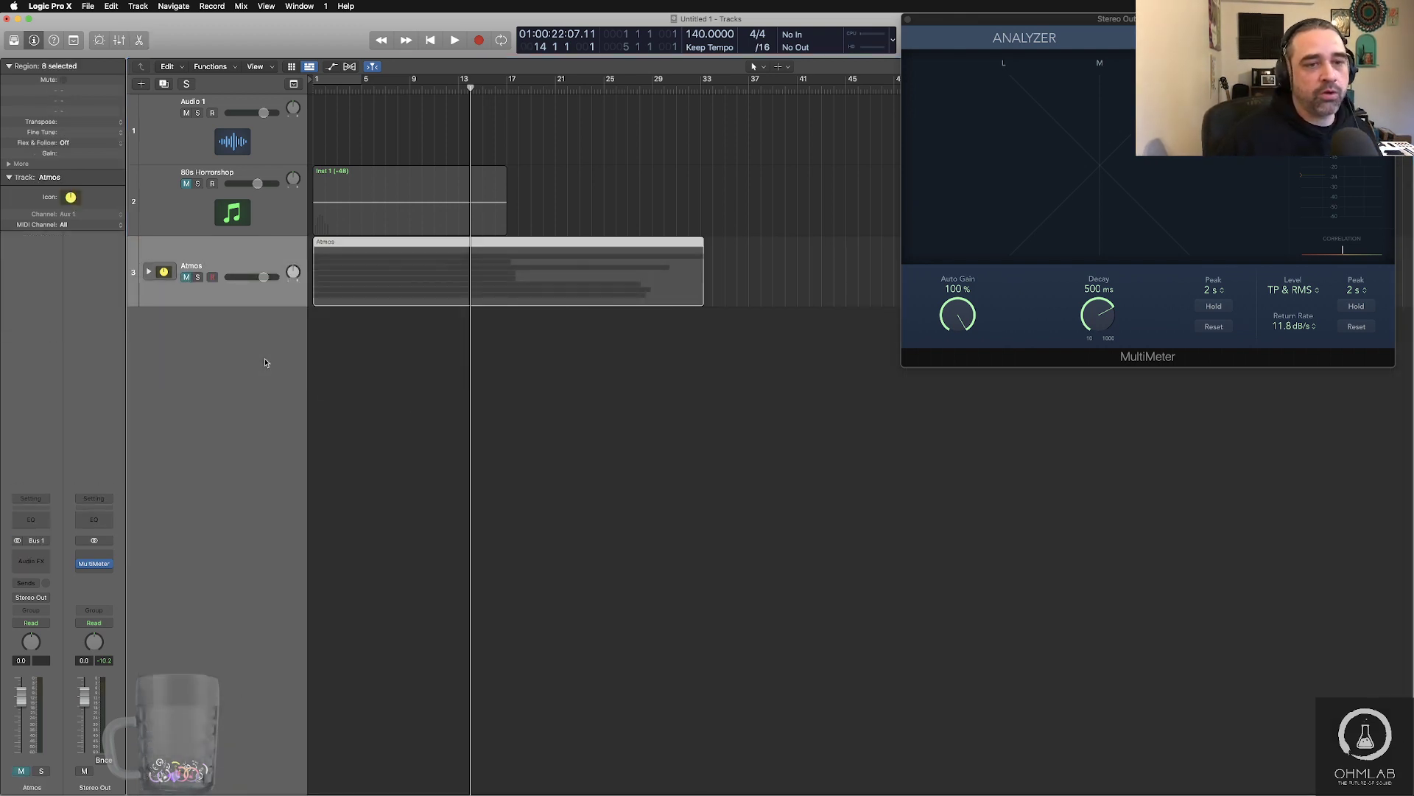
left_click(224, 133)
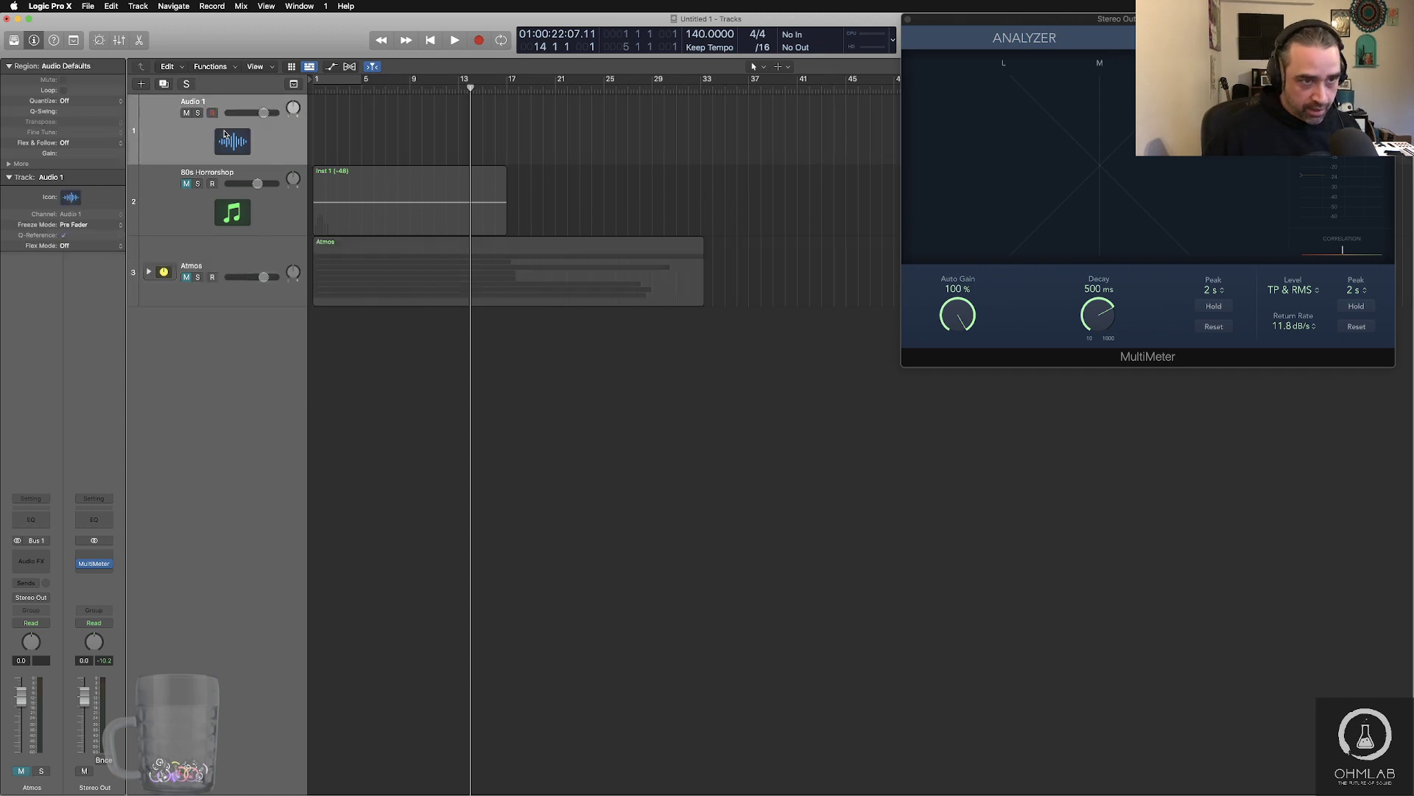
key("super+BackSpace")
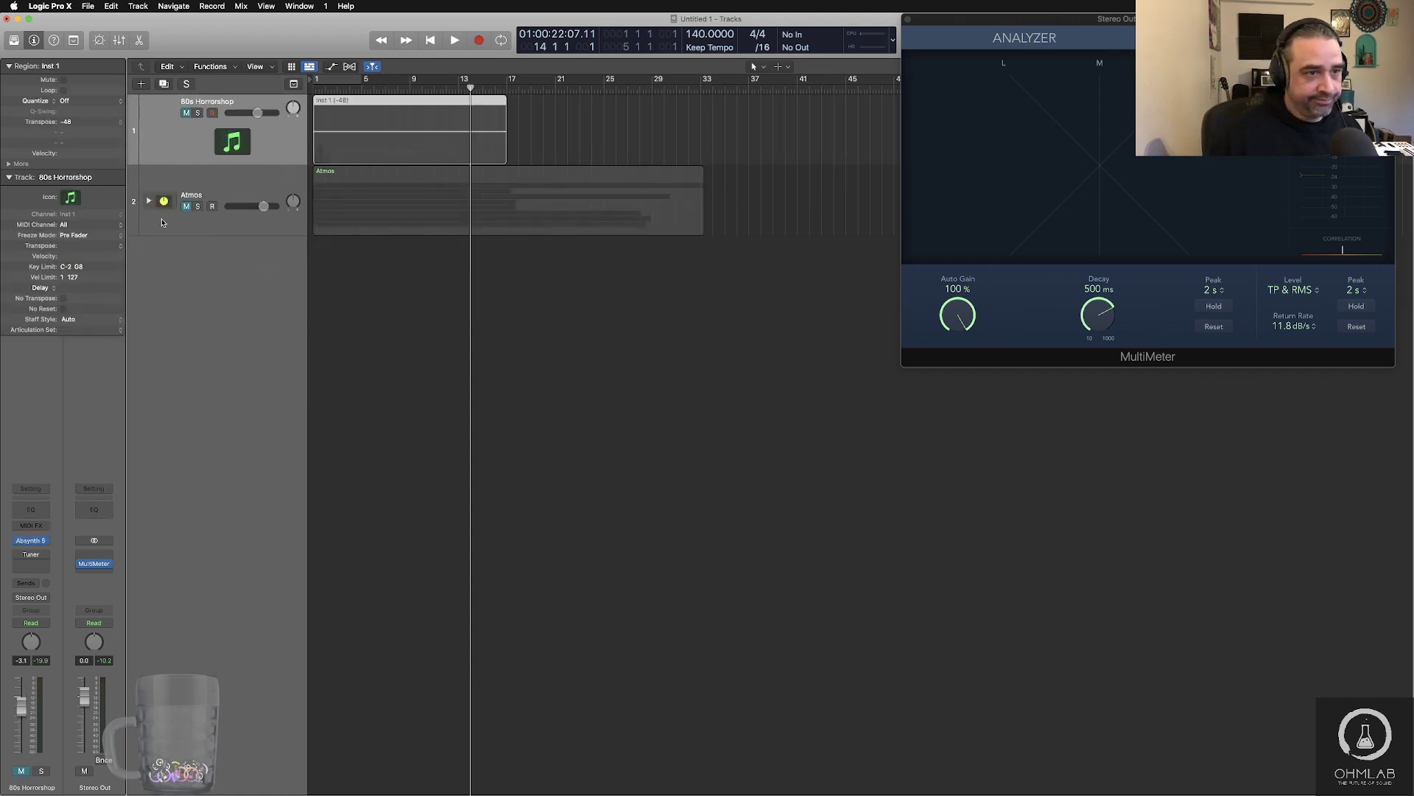
- Add a new software instrument track below the Atmos stack and solo it
left_click(231, 193)
left_click(227, 145)
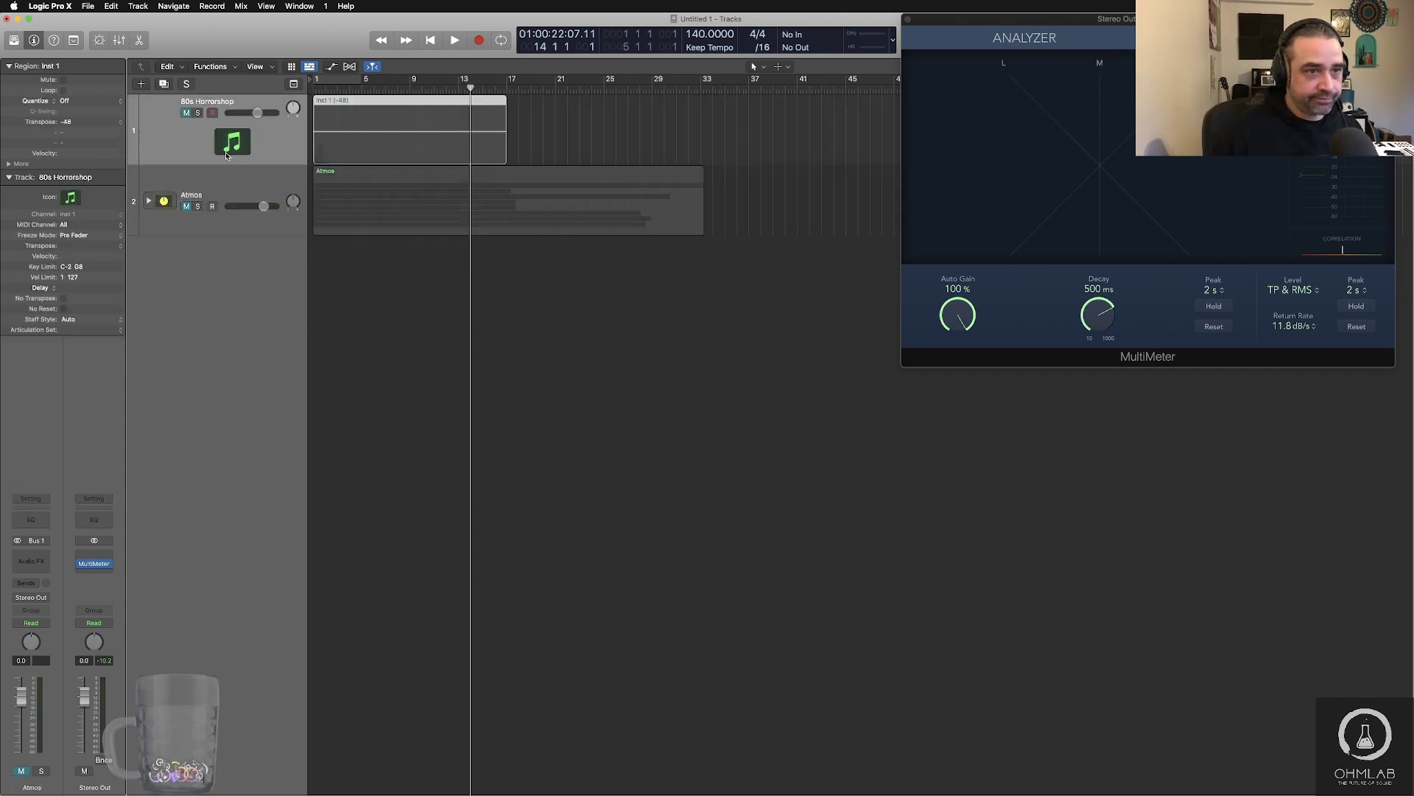
double_click(218, 292)
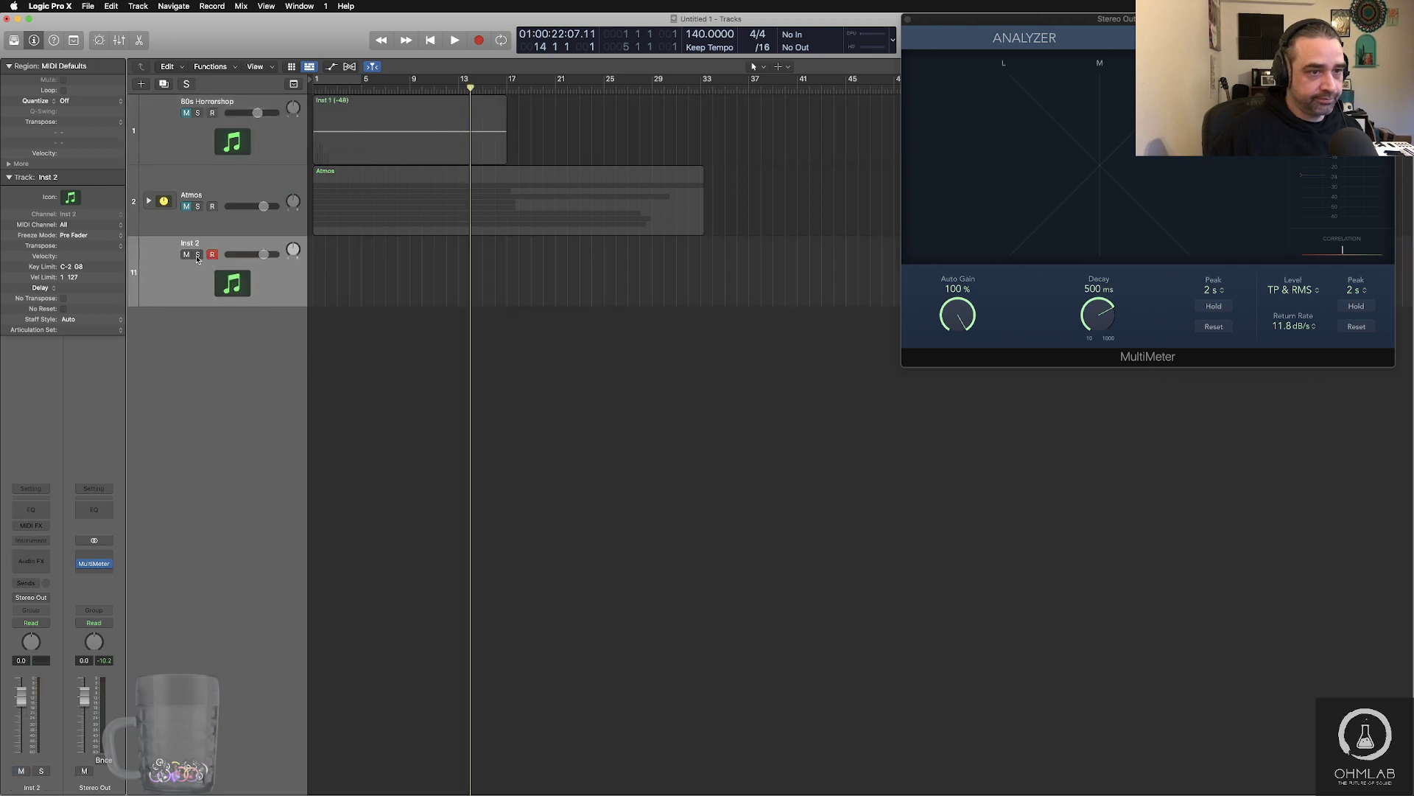
key("s")
- Load the Serum synthesizer as the instrument on the Inst 2 track
left_click(47, 554)
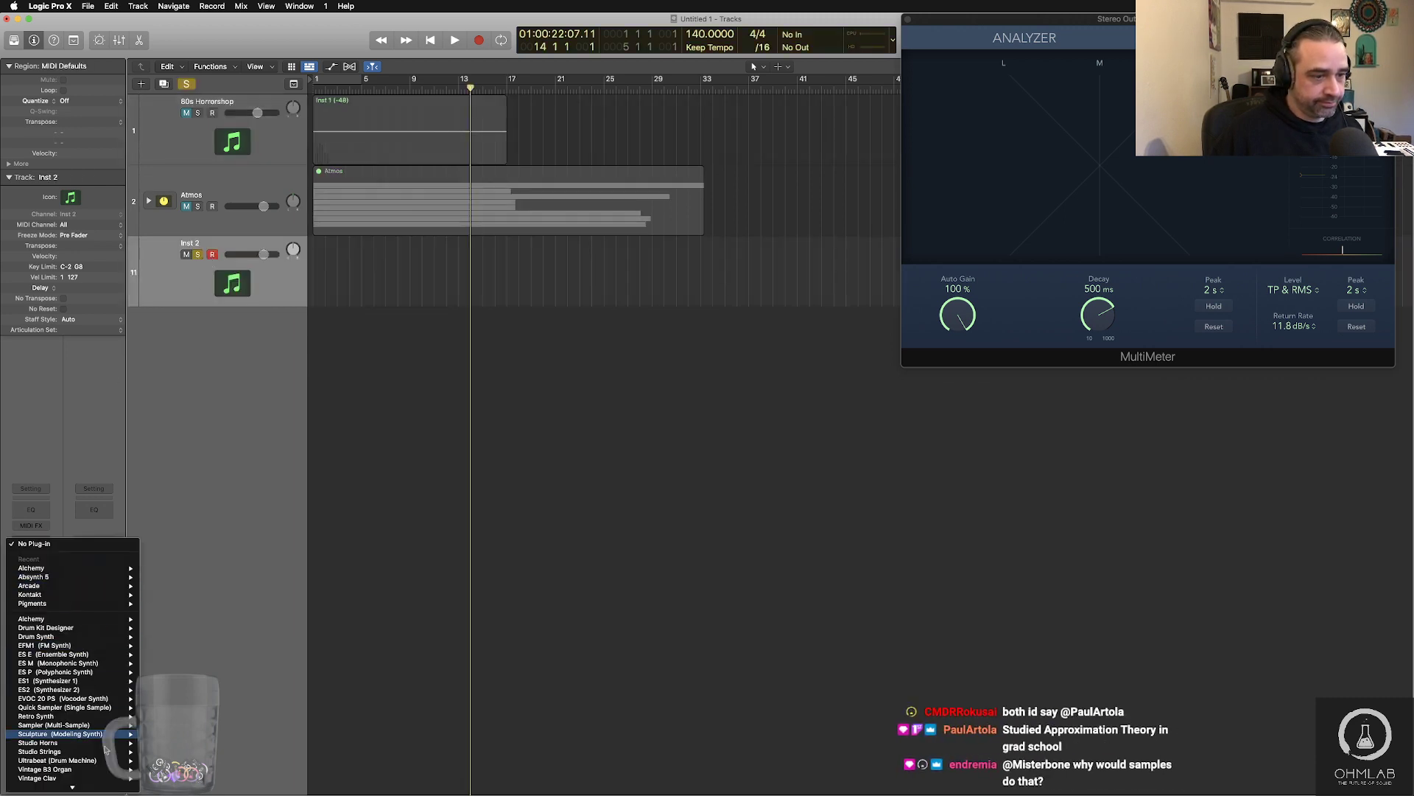
mouse_move(92, 792)
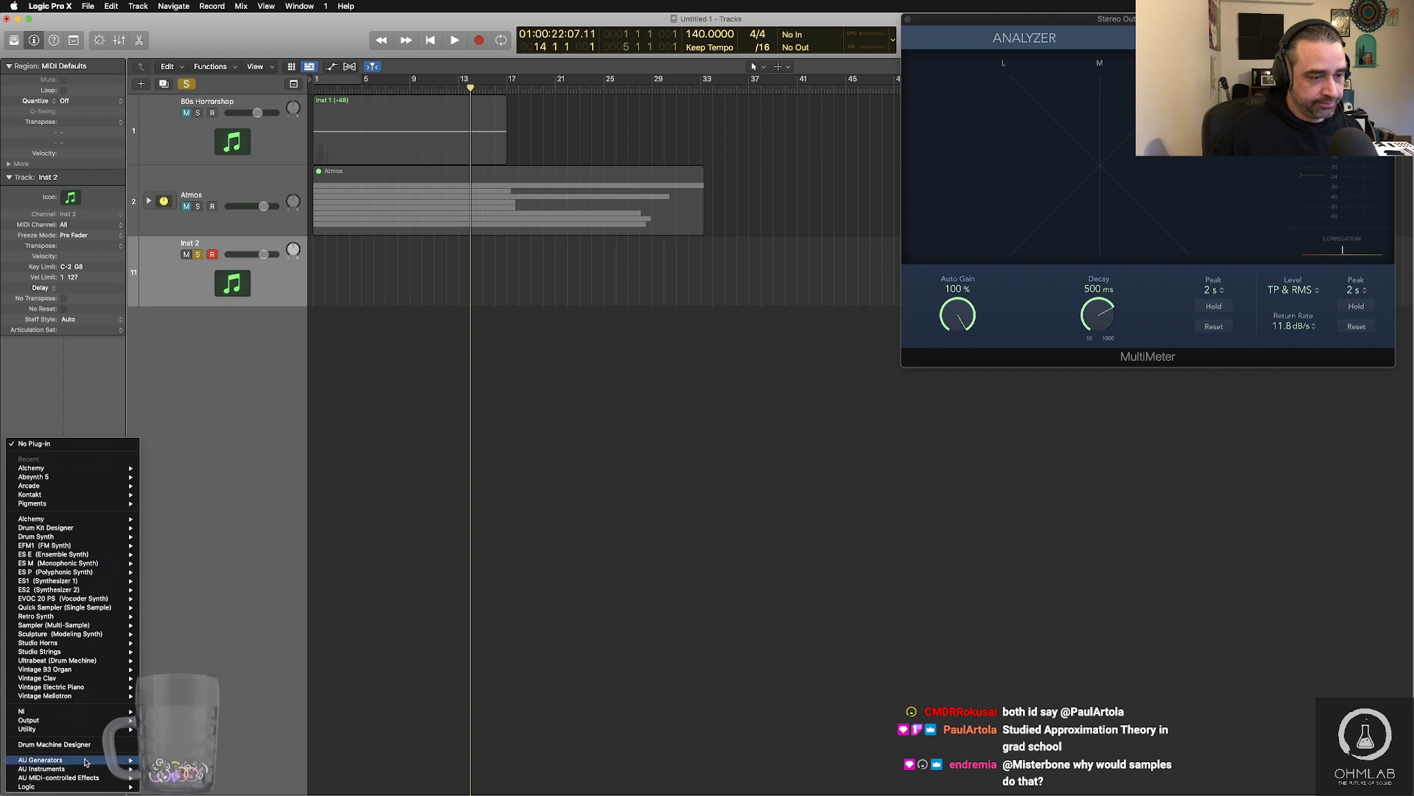
mouse_move(82, 769)
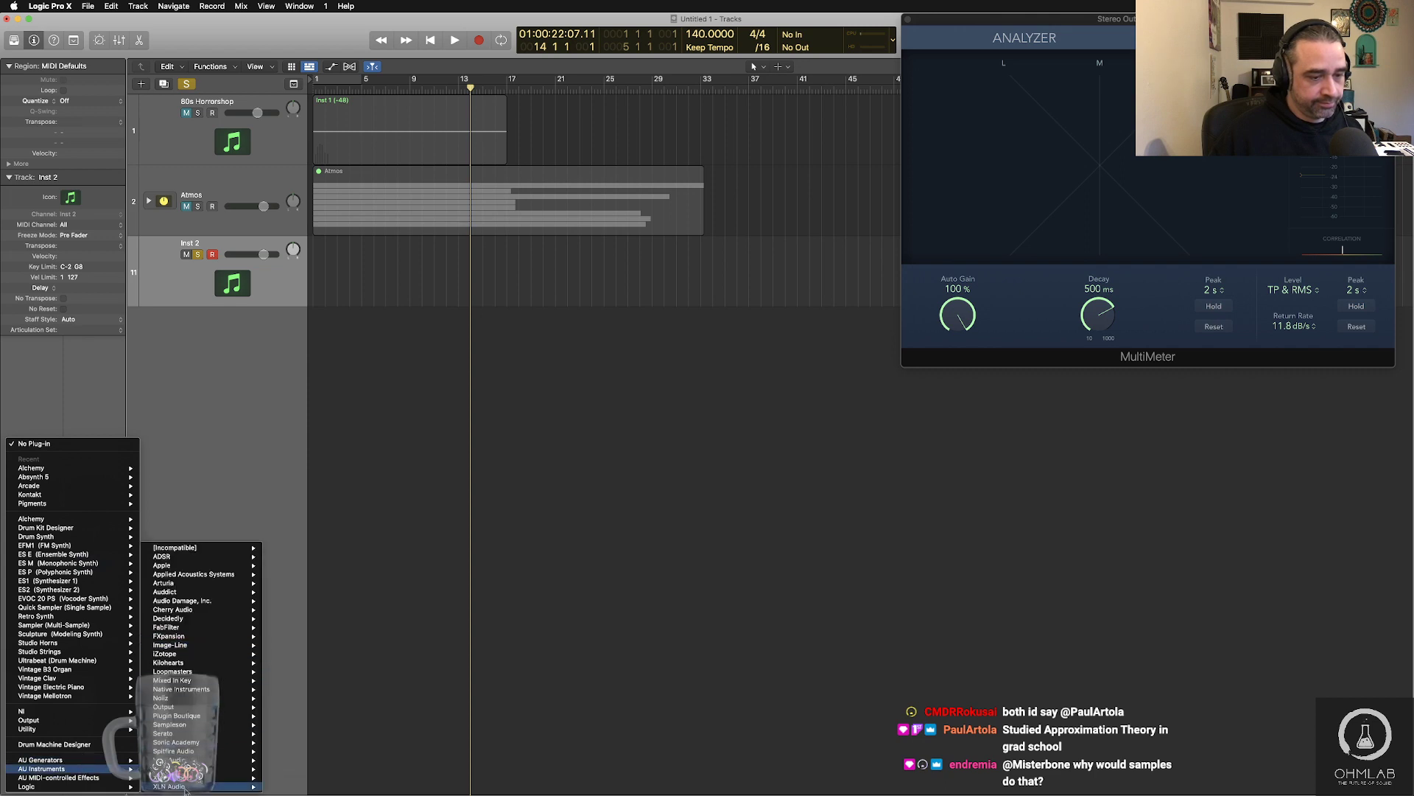
mouse_move(224, 780)
left_click(346, 787)
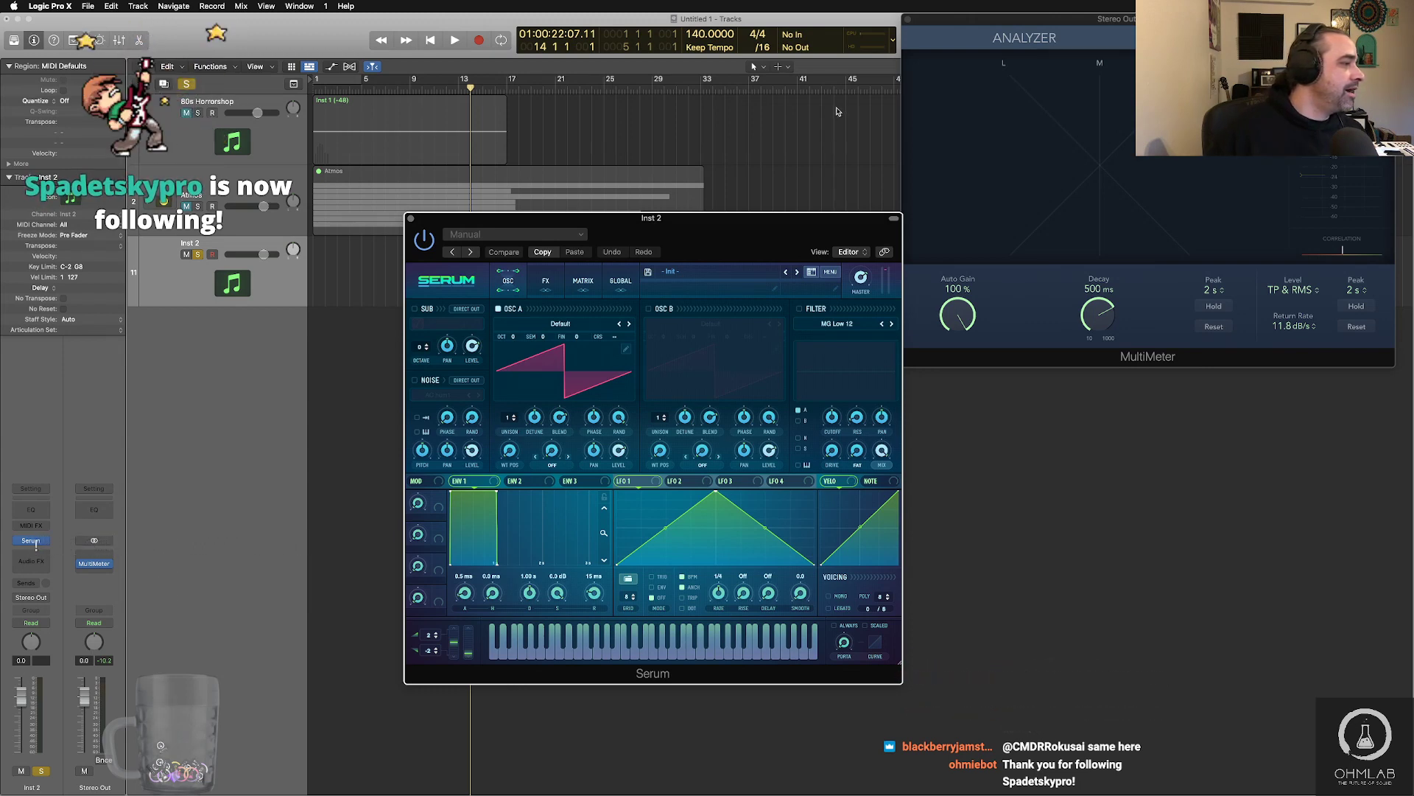
- Enlarge the Serum window and arrange it beside the MultiMeter window so both can be used
left_click_drag(766, 228, 812, 91)
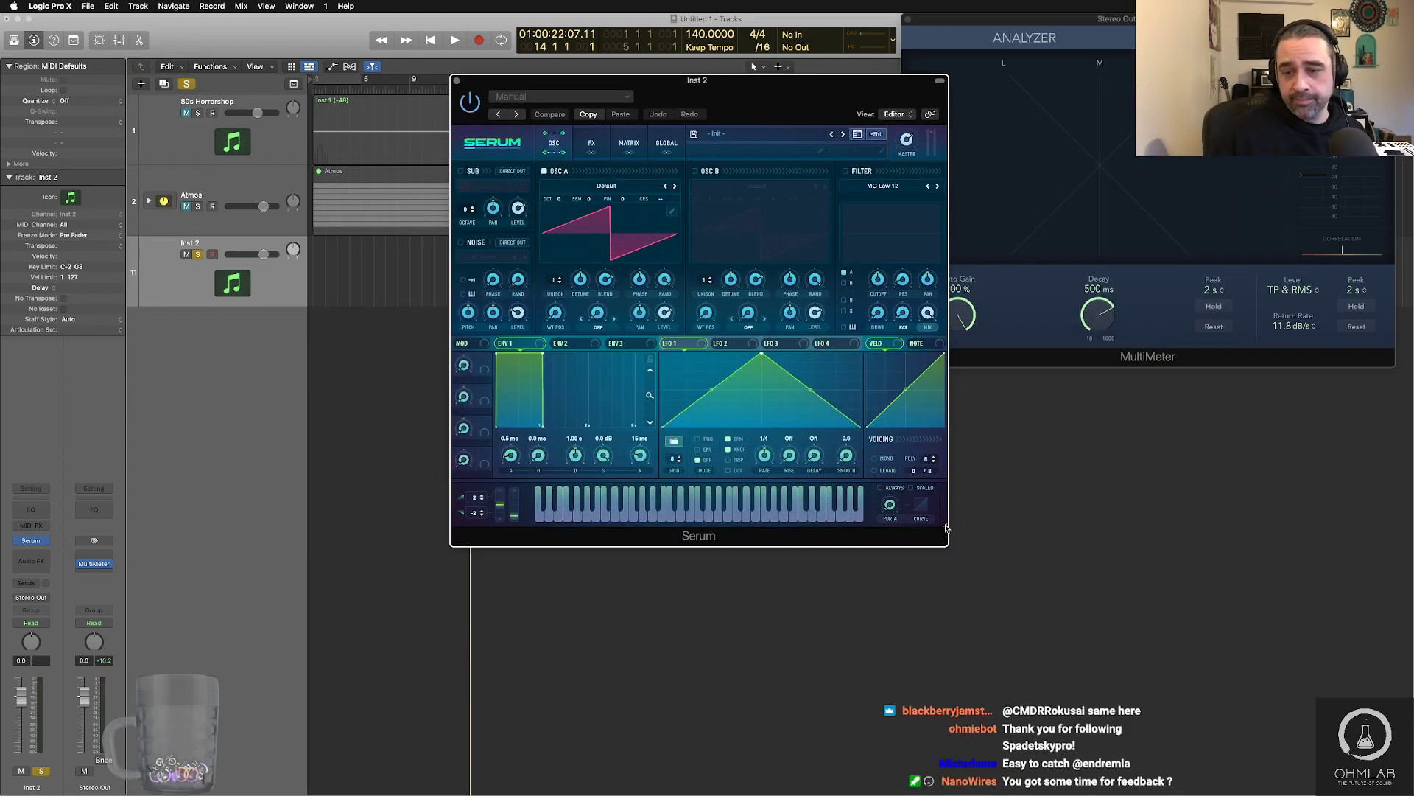
left_click_drag(947, 527, 983, 555)
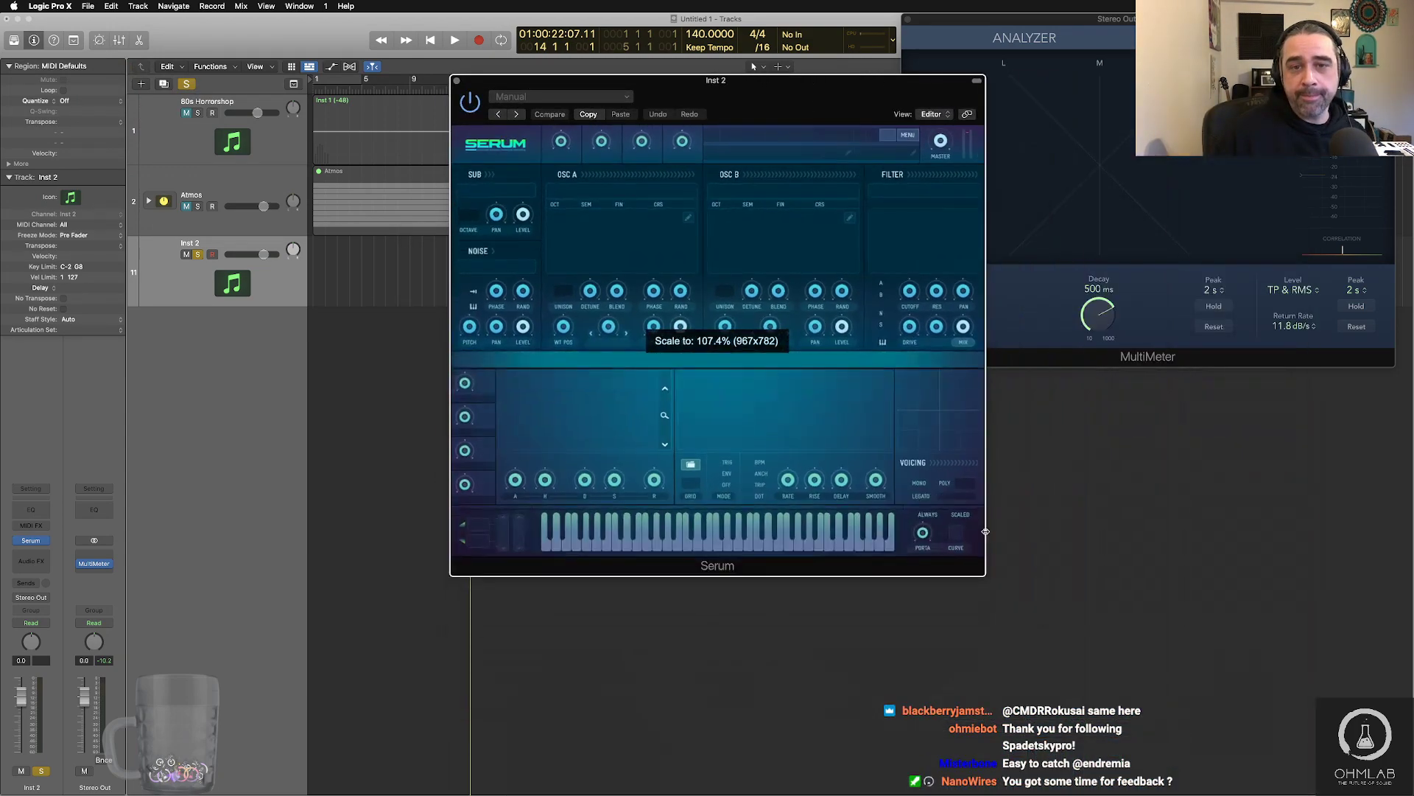
left_click_drag(771, 85, 855, 108)
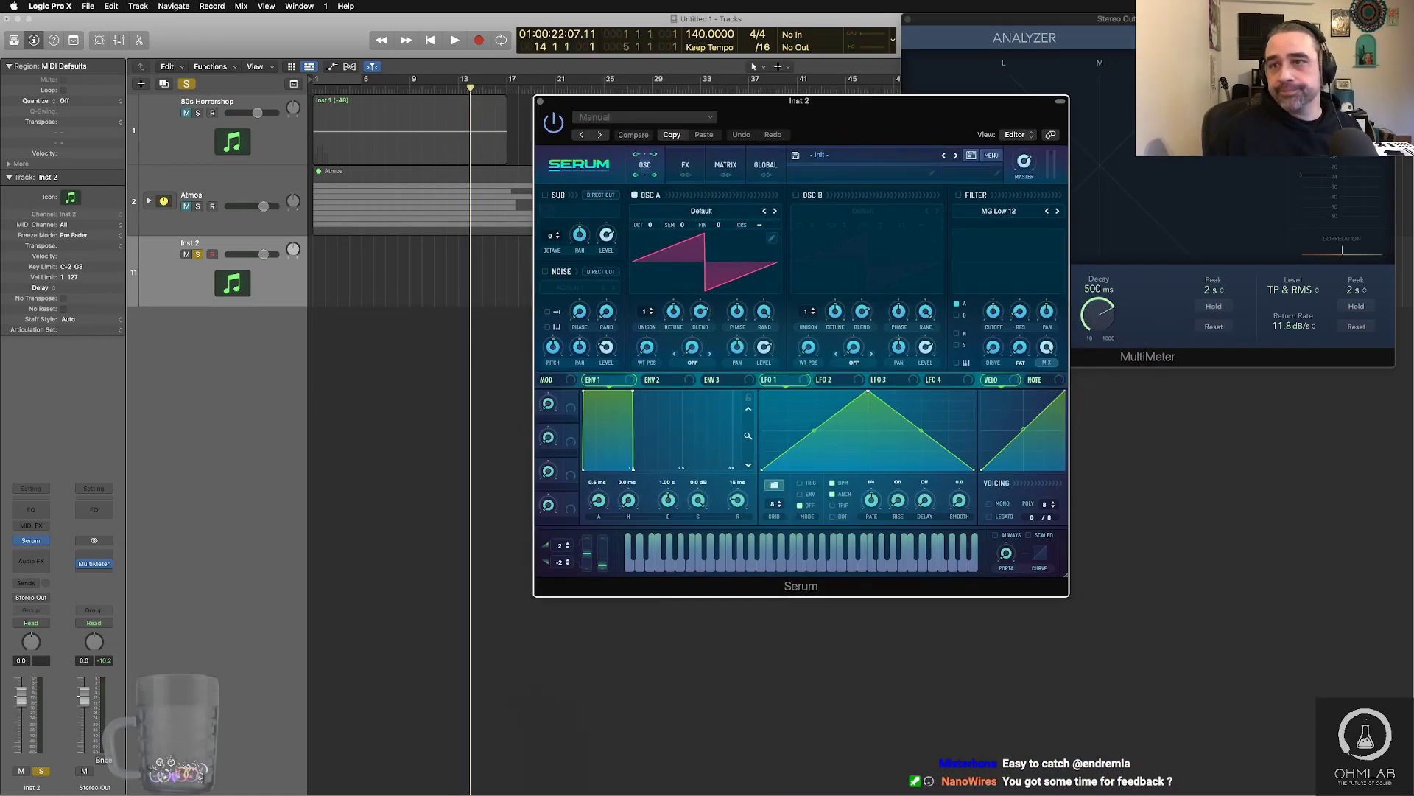
left_click_drag(1124, 21, 1100, 67)
left_click_drag(846, 112, 722, 107)
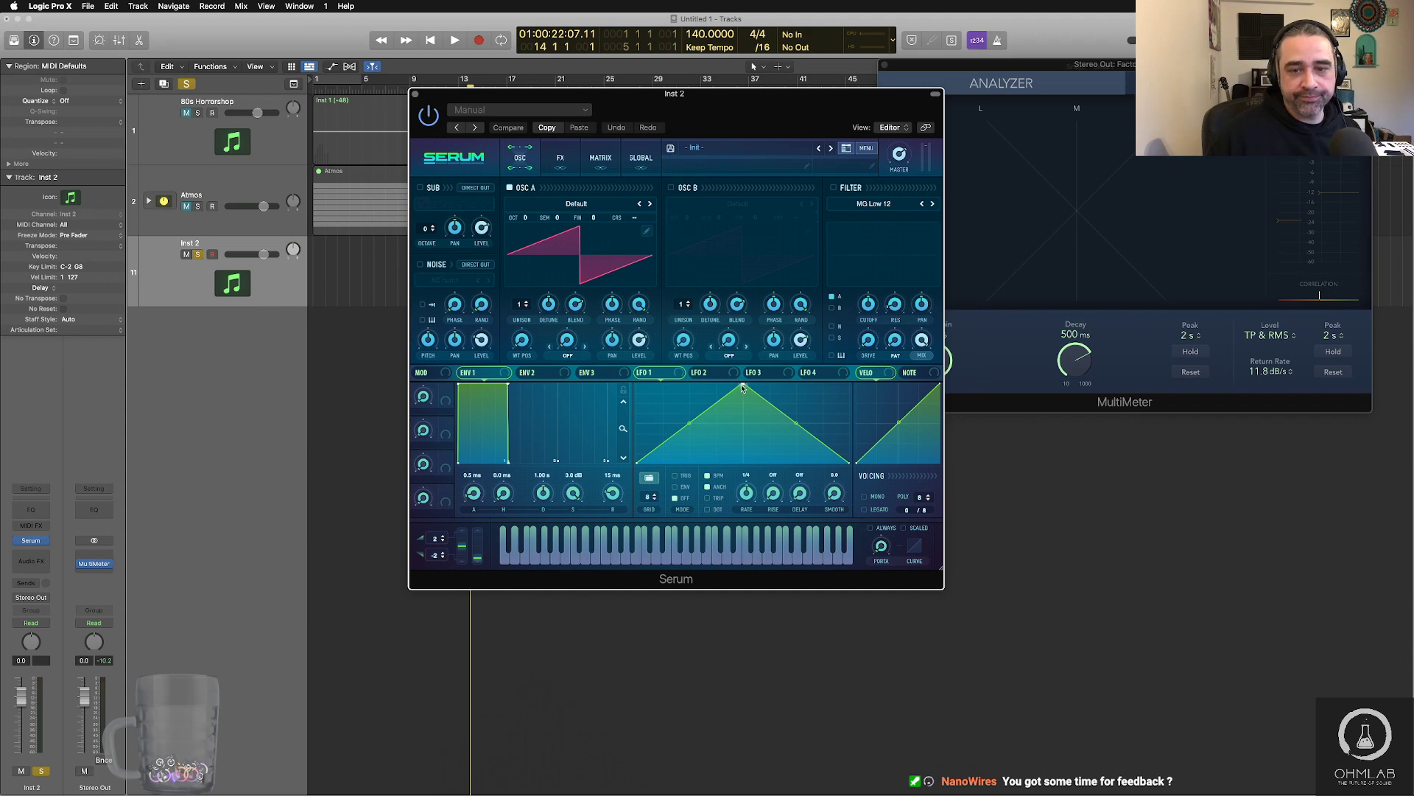
- Shape LFO 1 as a curved upward ramp in ENV mode at an 8 bar rate and assign it to Osc A's level
left_click_drag(743, 388, 850, 384)
left_click_drag(736, 498, 755, 536)
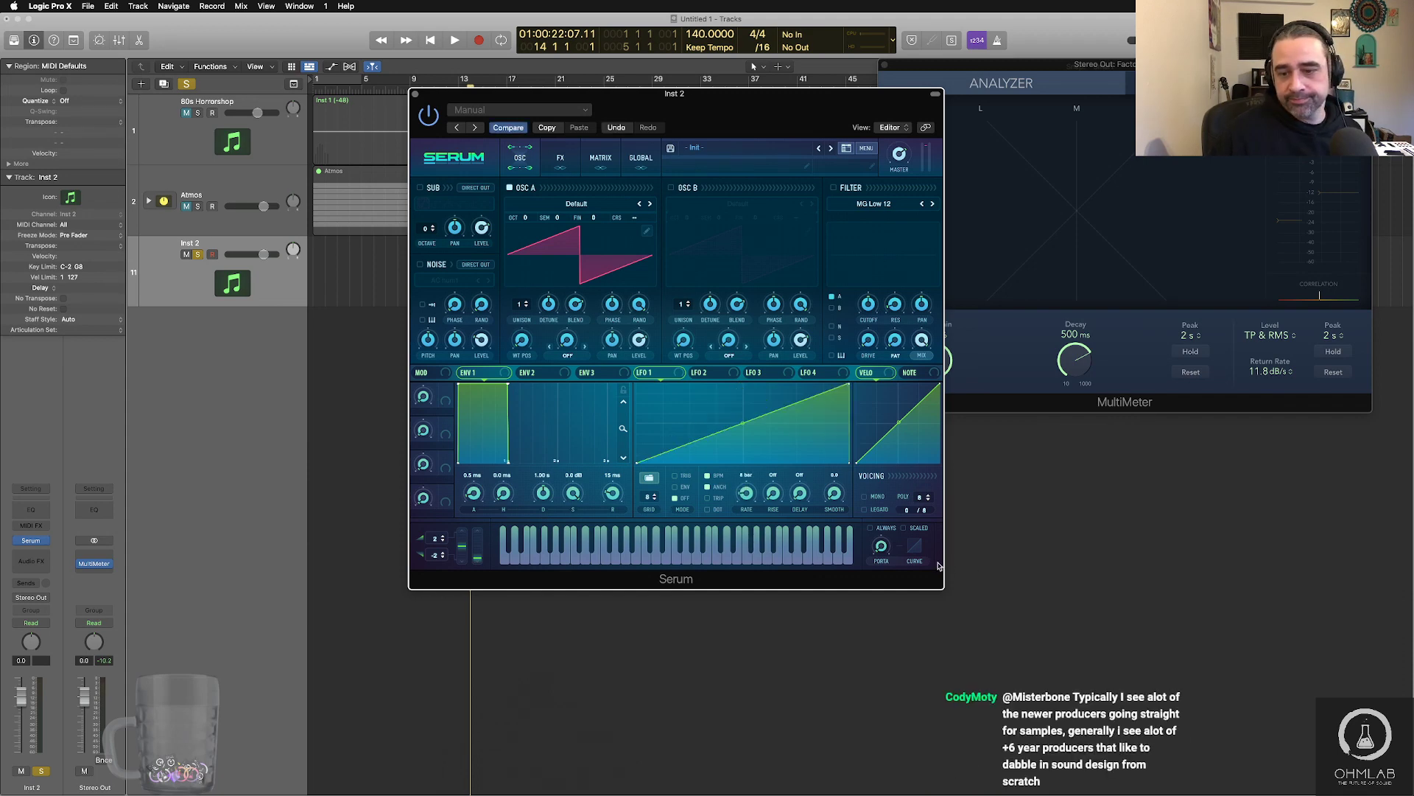
left_click_drag(942, 570, 1051, 657)
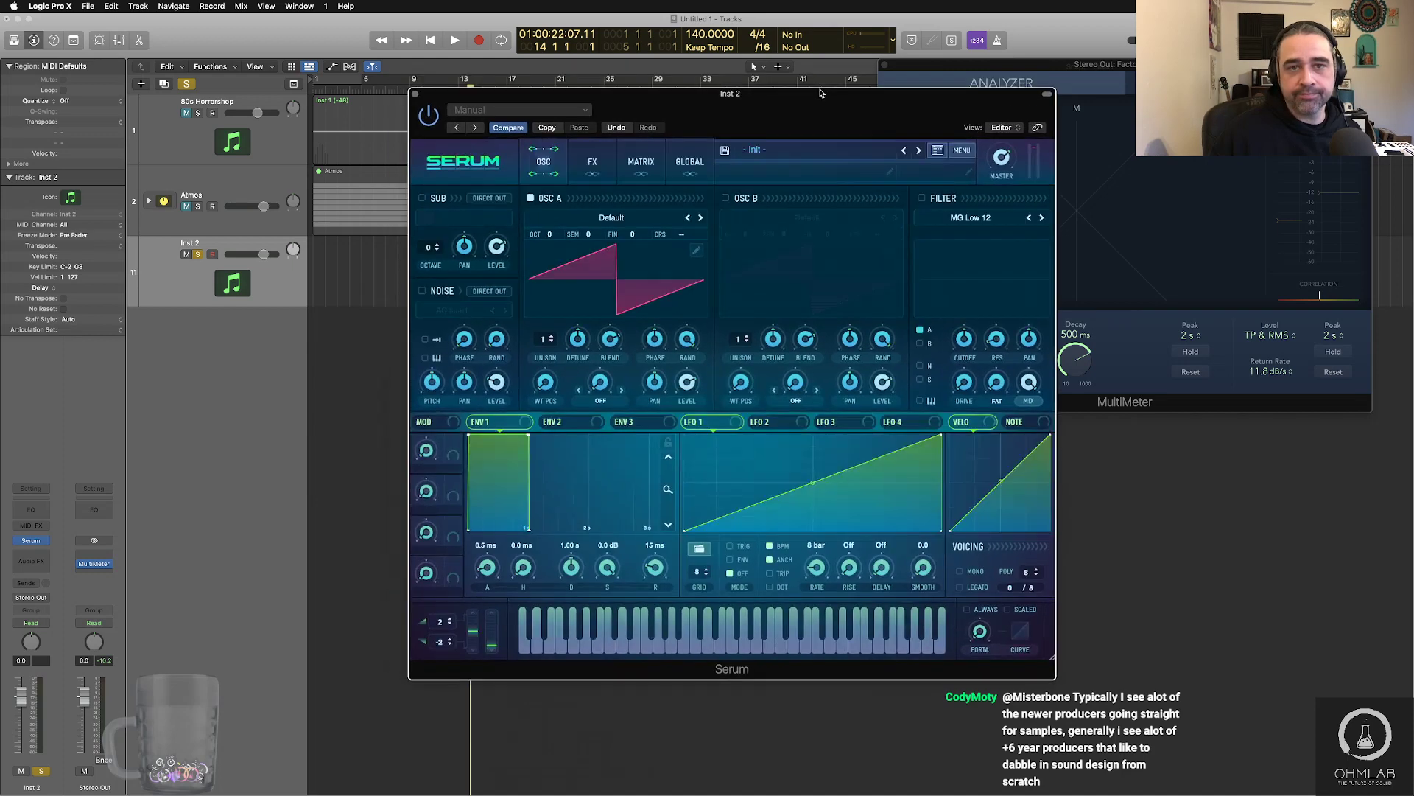
left_click(1031, 79)
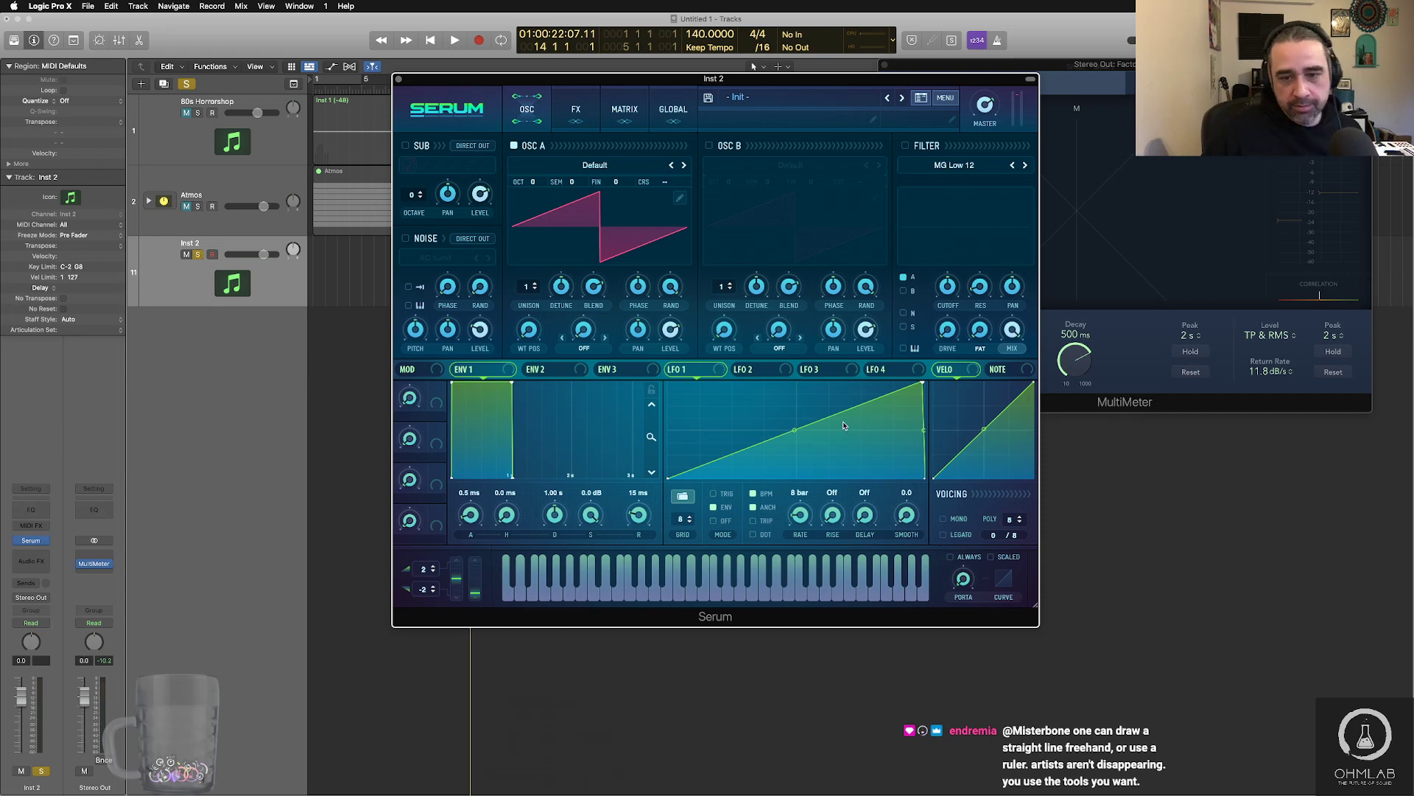
left_click_drag(796, 433, 796, 439)
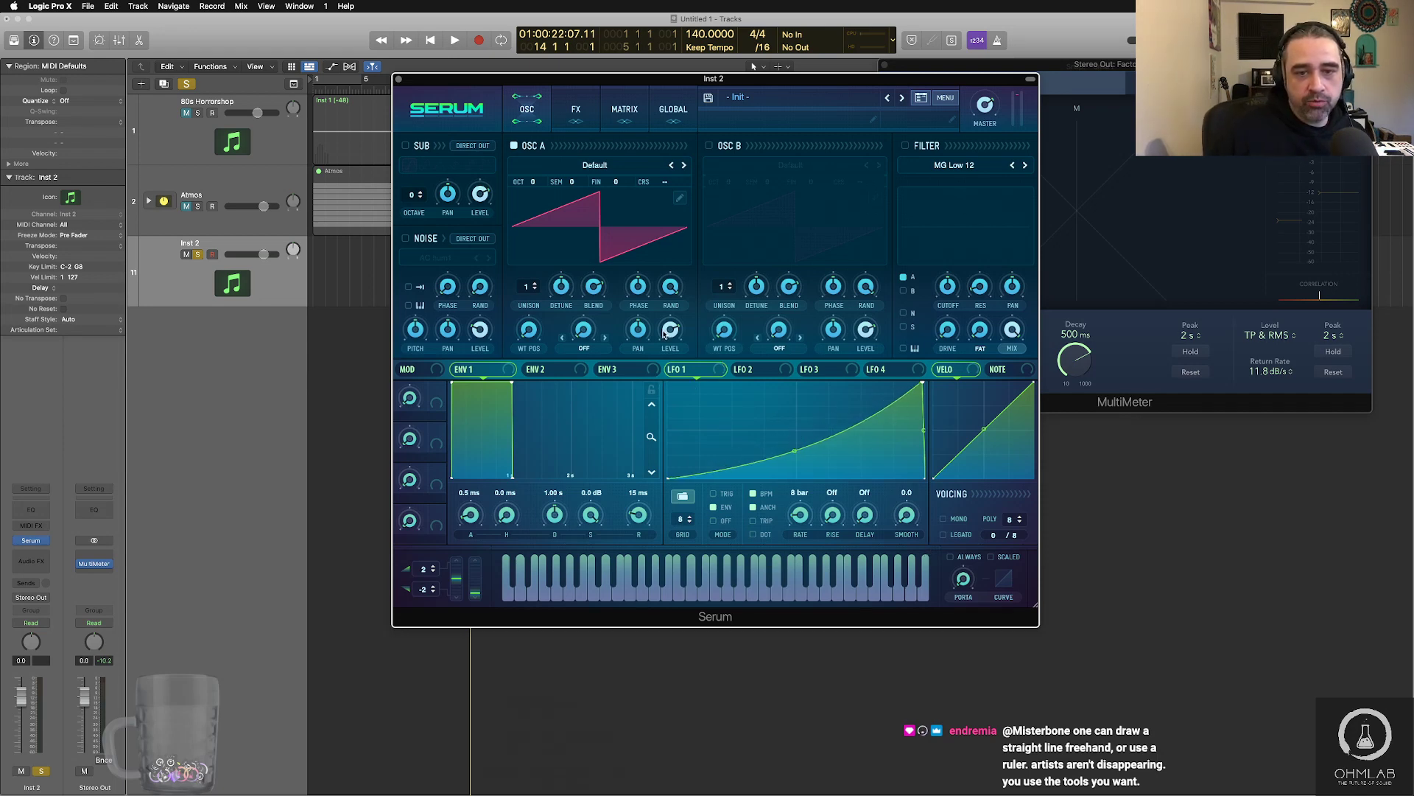
left_click_drag(730, 371, 659, 335)
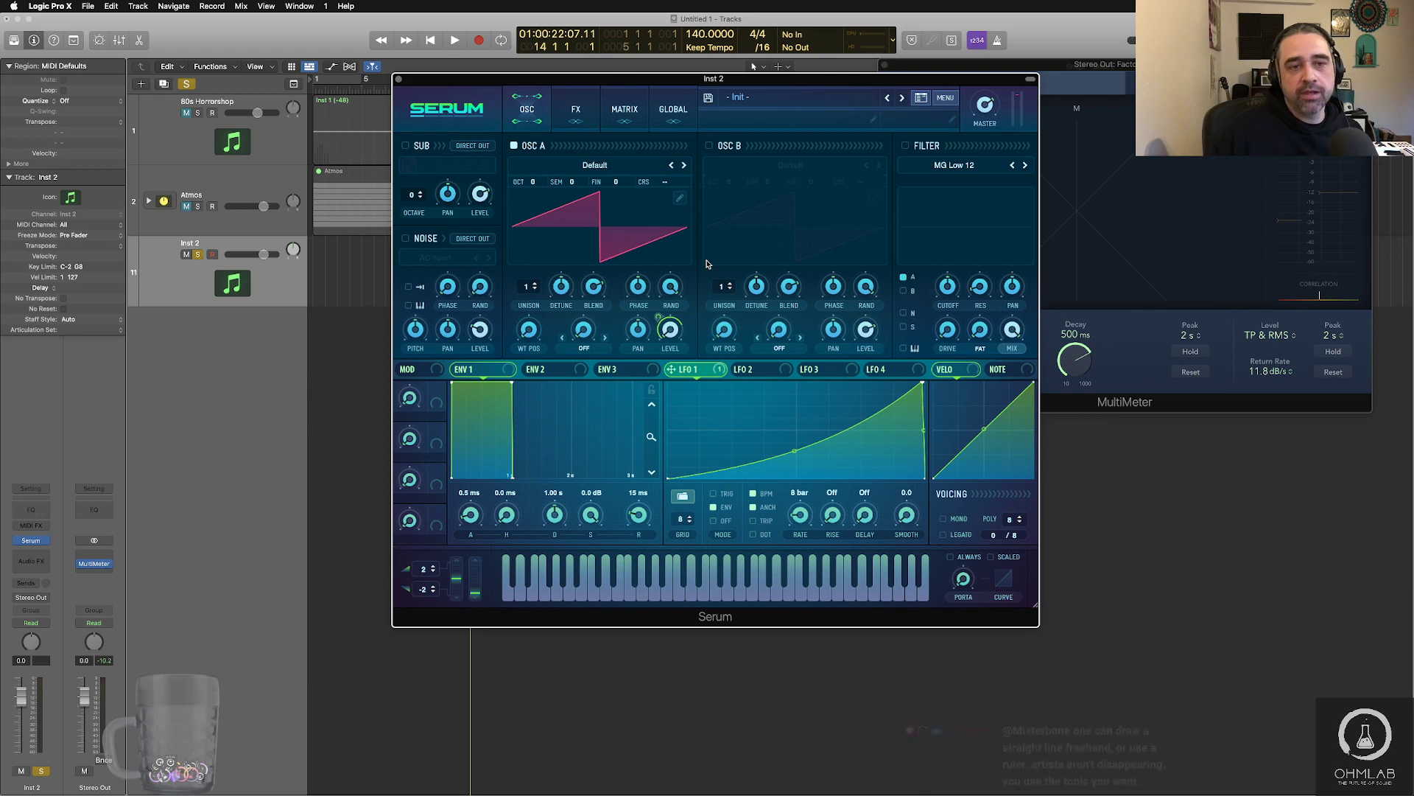
- Load the Uprising wavetable from the user SoundFreqs folder into Osc A
left_click(603, 167)
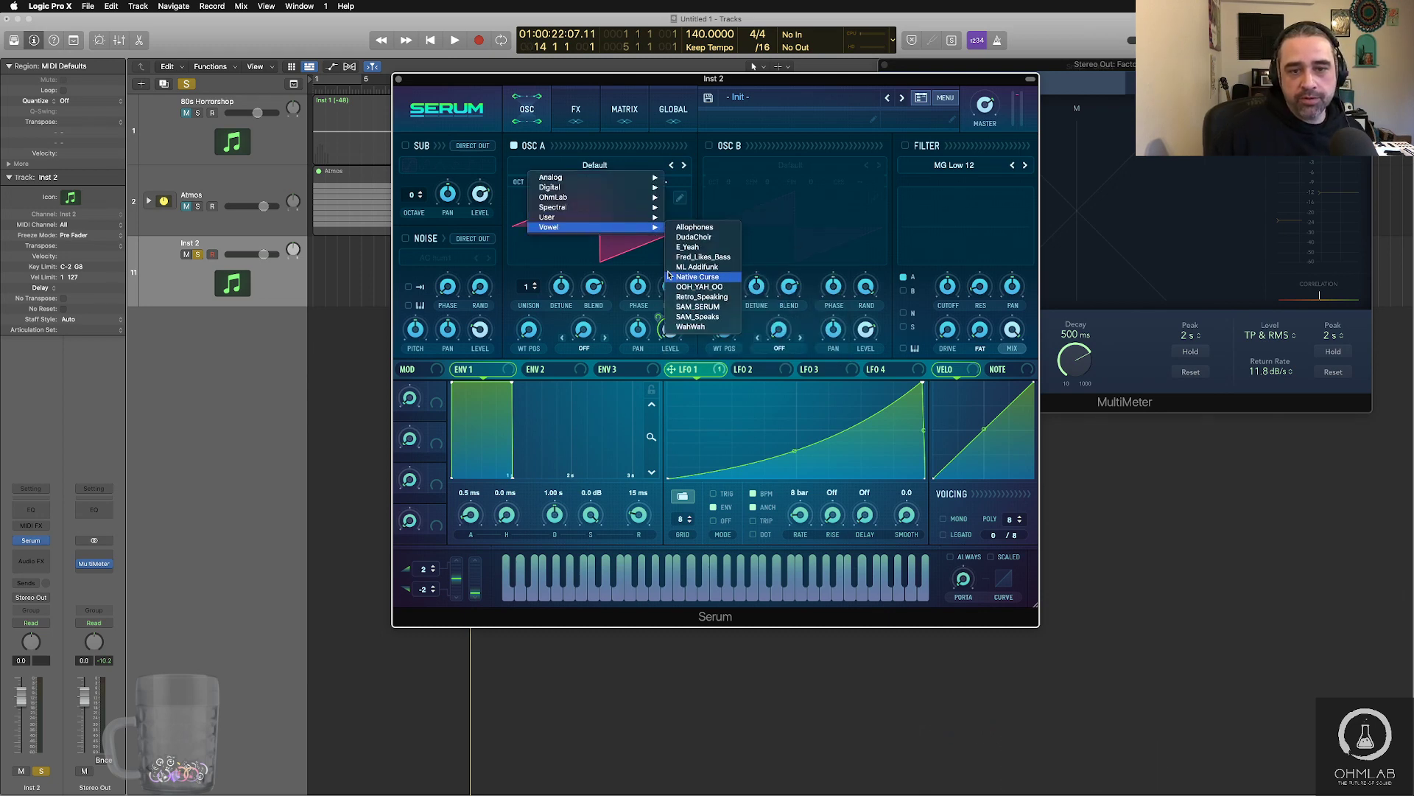
mouse_move(634, 218)
mouse_move(714, 340)
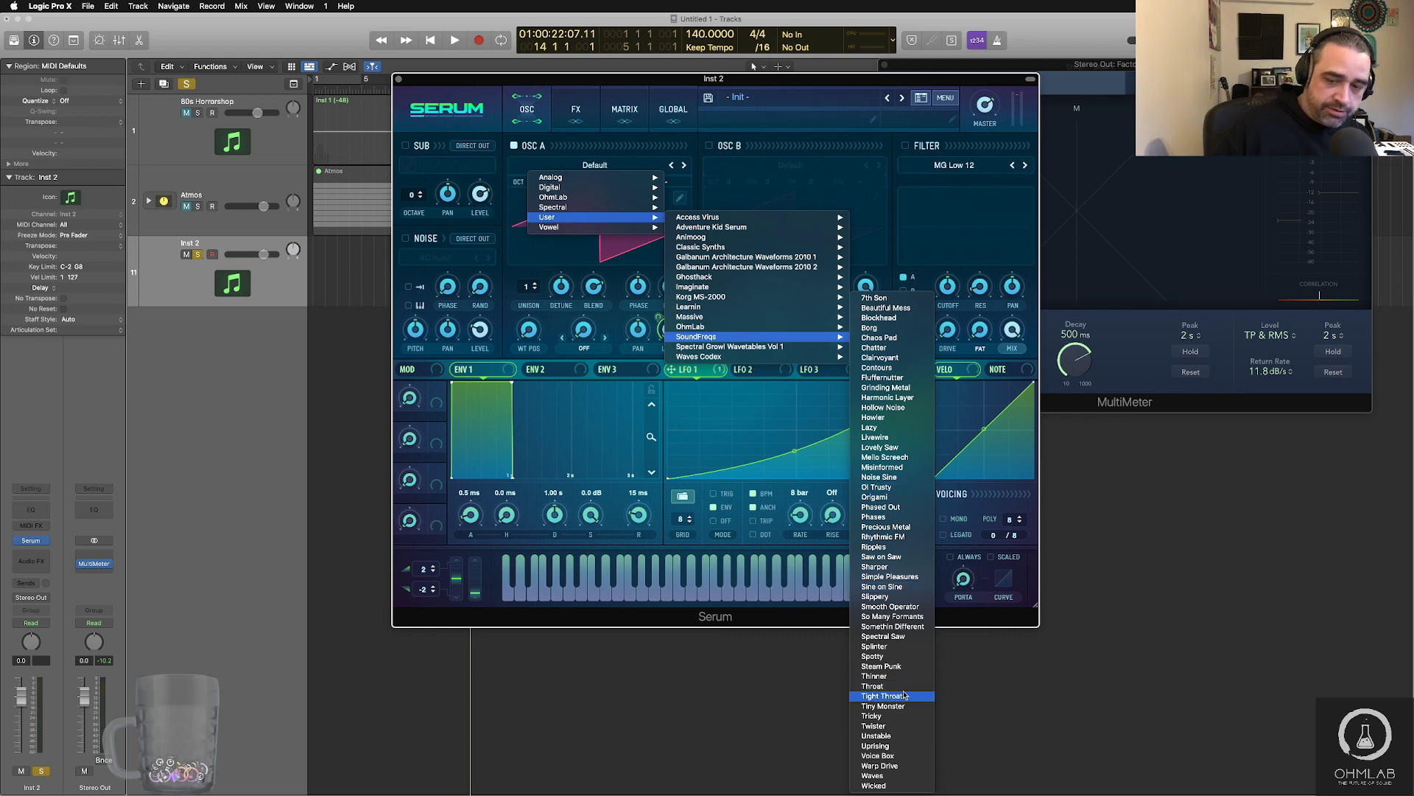
left_click(897, 748)
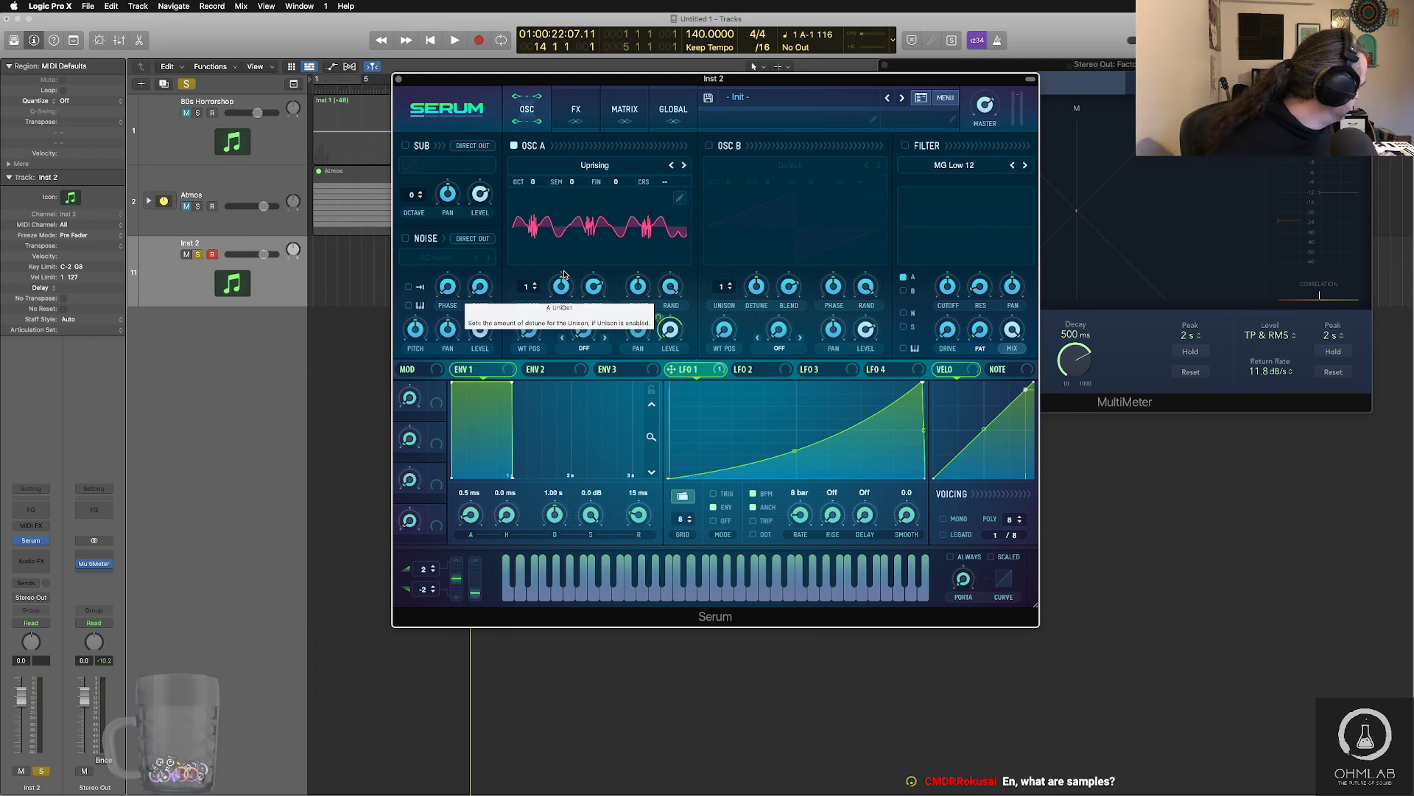
- Select the Inst 2 track for auditioning and set LFO 1's rate to 2 bar
left_click(289, 298)
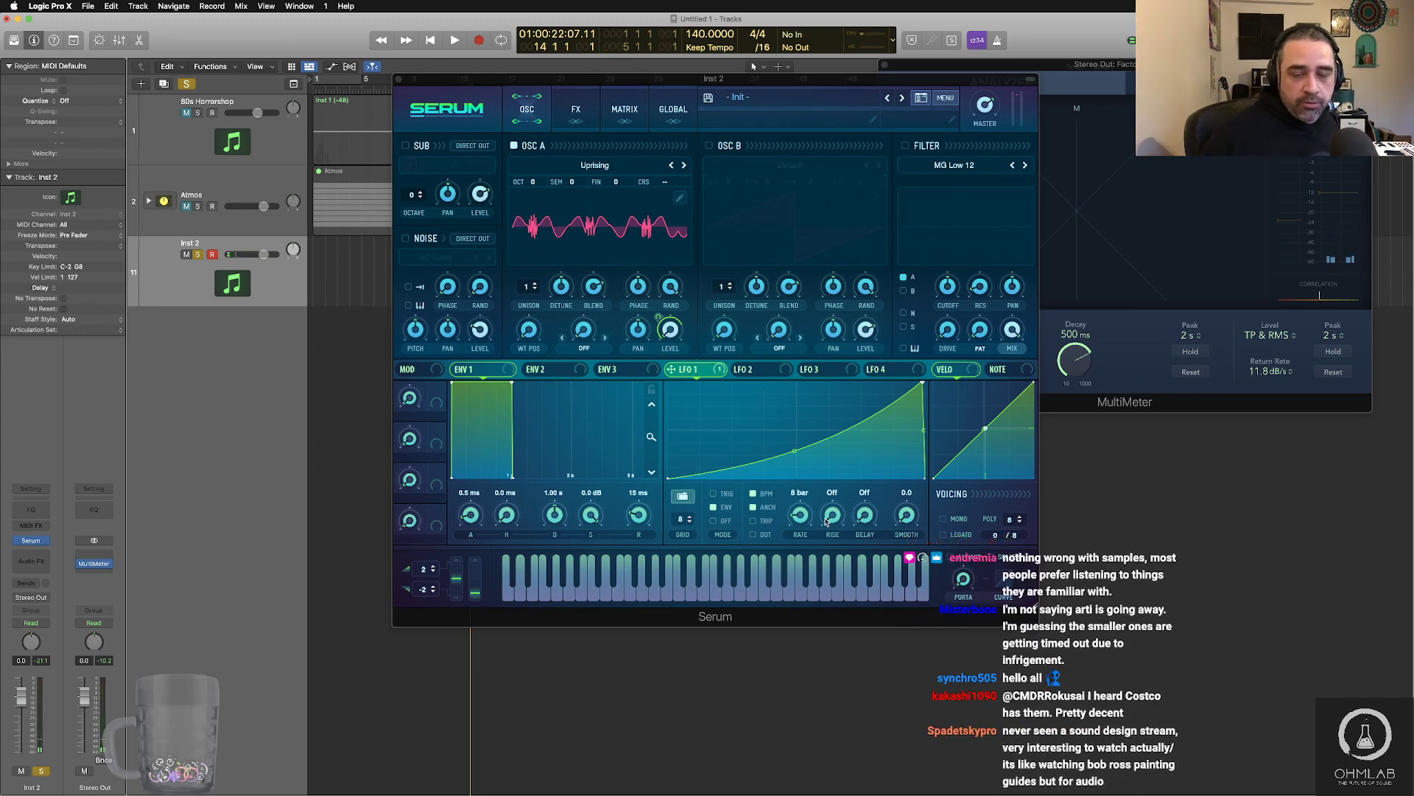
left_click(800, 523)
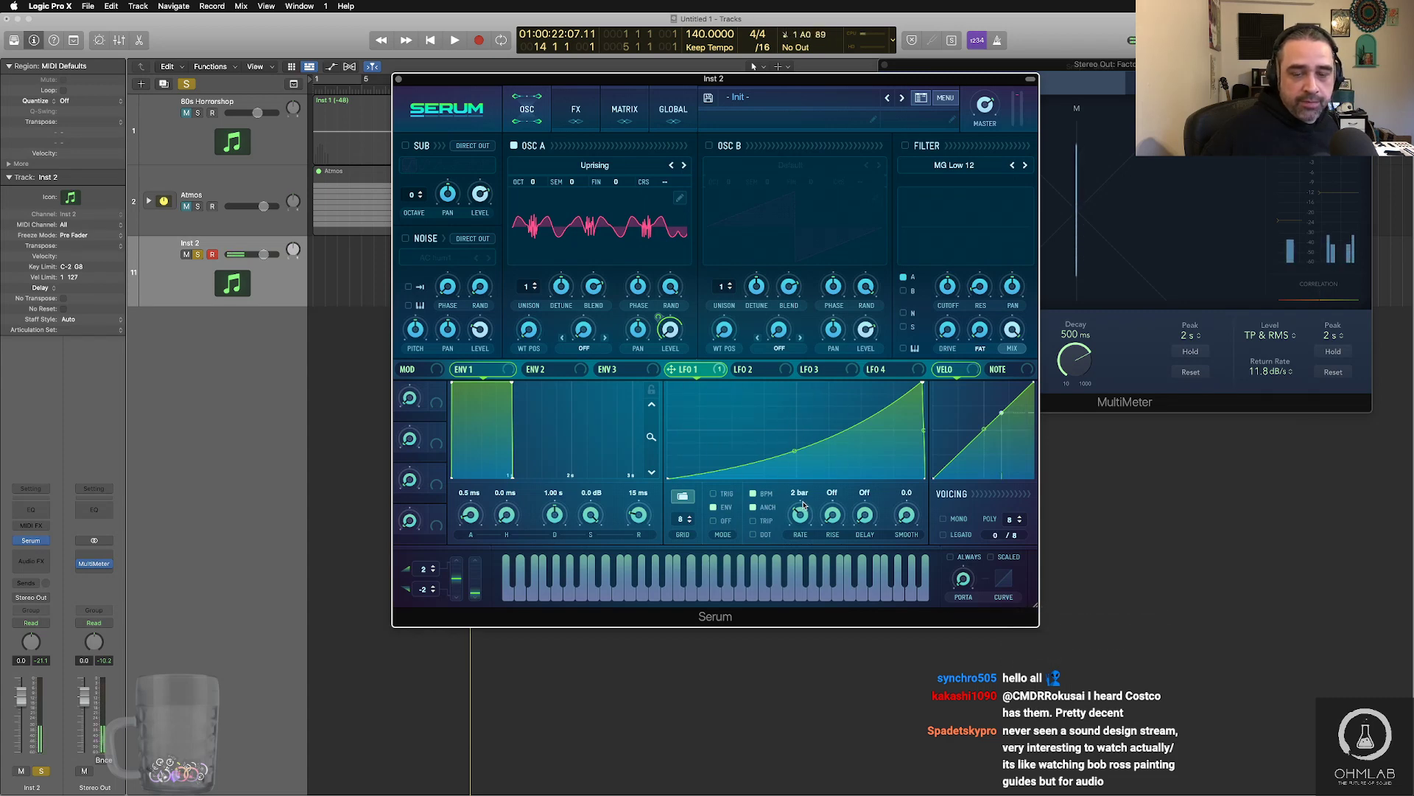
- Adjust Osc A's wavetable position, raise its level and set its unison to 4 voices
mouse_move(674, 327)
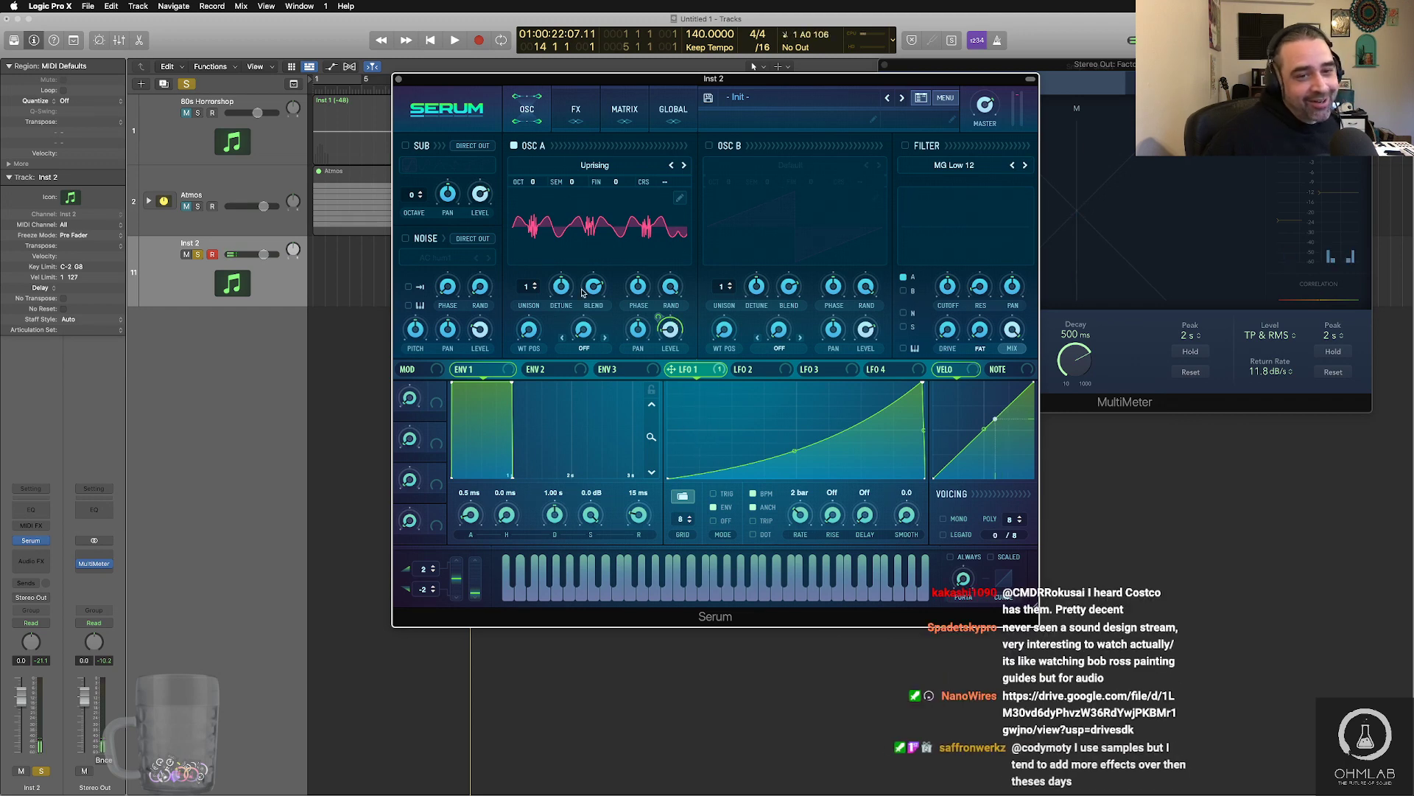
mouse_move(532, 336)
left_mouse_down()
mouse_move(532, 288)
mouse_move(531, 331)
left_mouse_up()
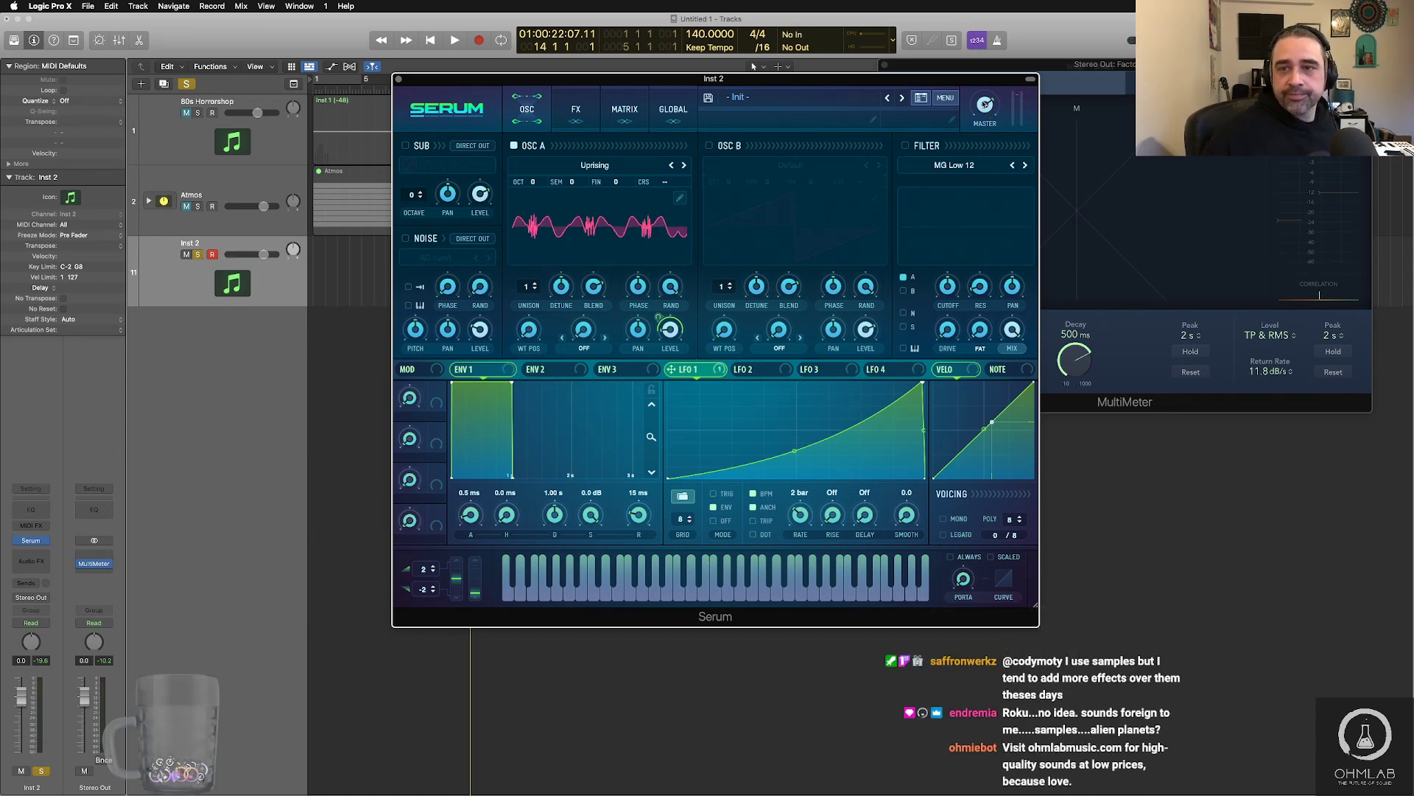
mouse_move(984, 104)
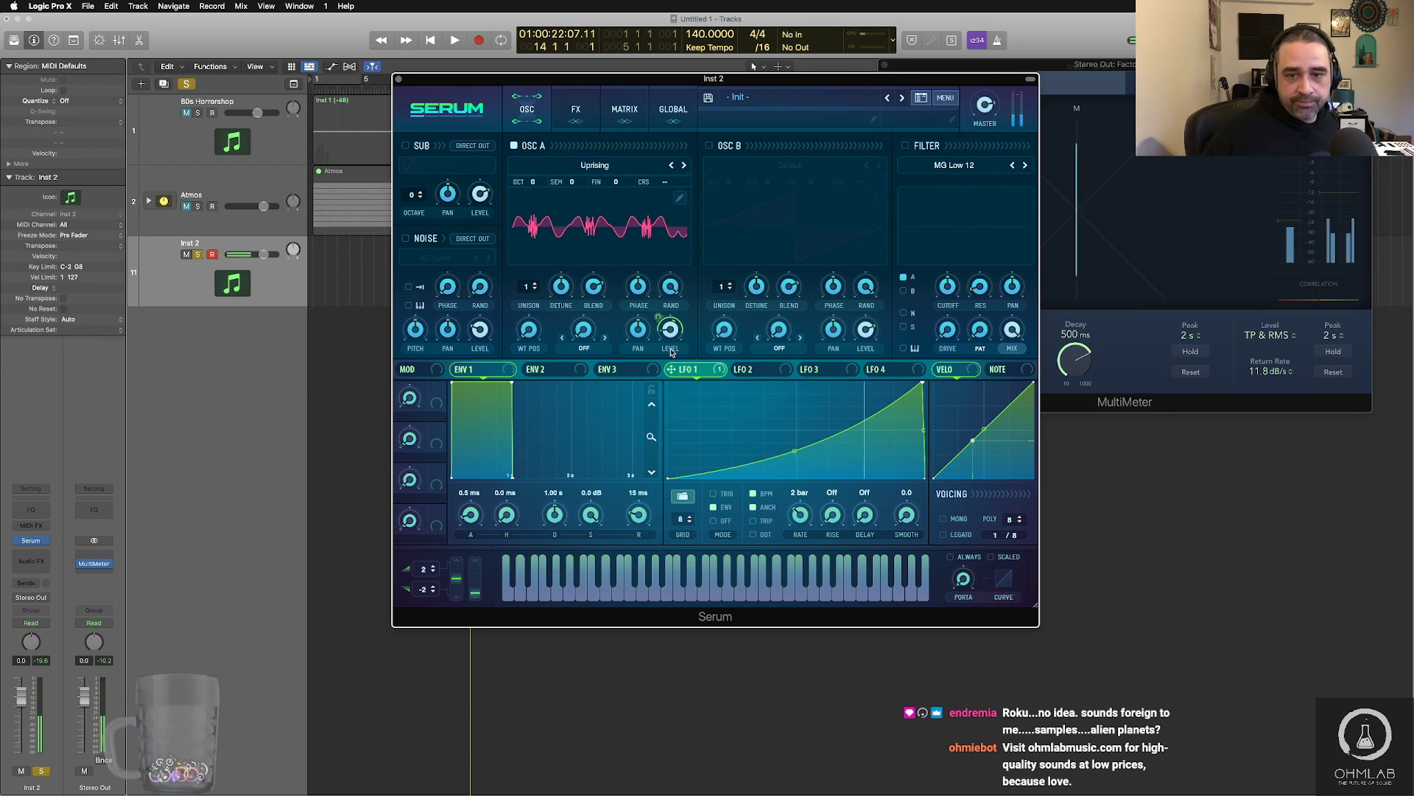
left_click_drag(670, 330, 668, 243)
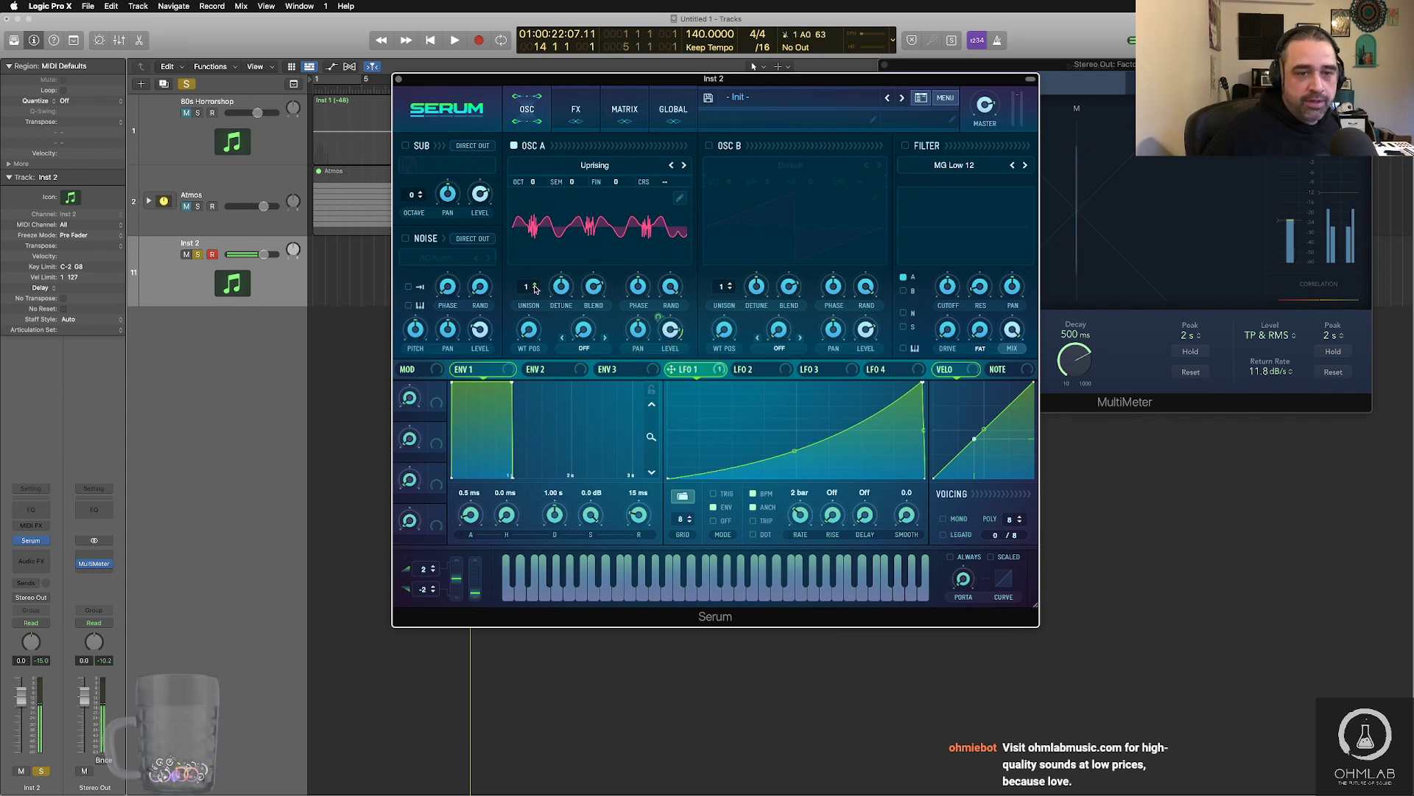
left_click_drag(535, 288, 534, 271)
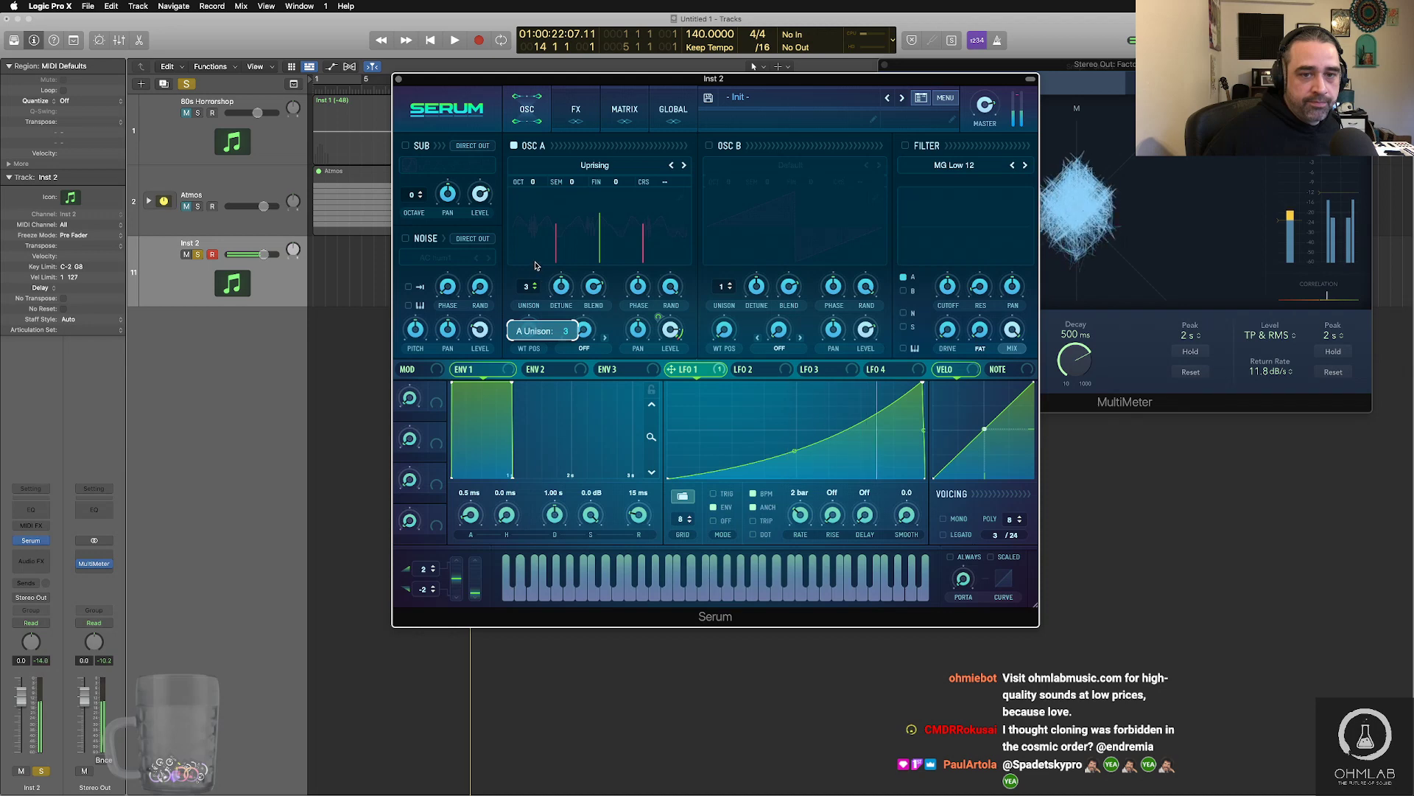
mouse_move(535, 266)
left_mouse_down()
mouse_move(566, 305)
mouse_move(593, 300)
mouse_move(528, 306)
mouse_move(526, 230)
mouse_move(528, 314)
mouse_move(525, 253)
left_mouse_up()
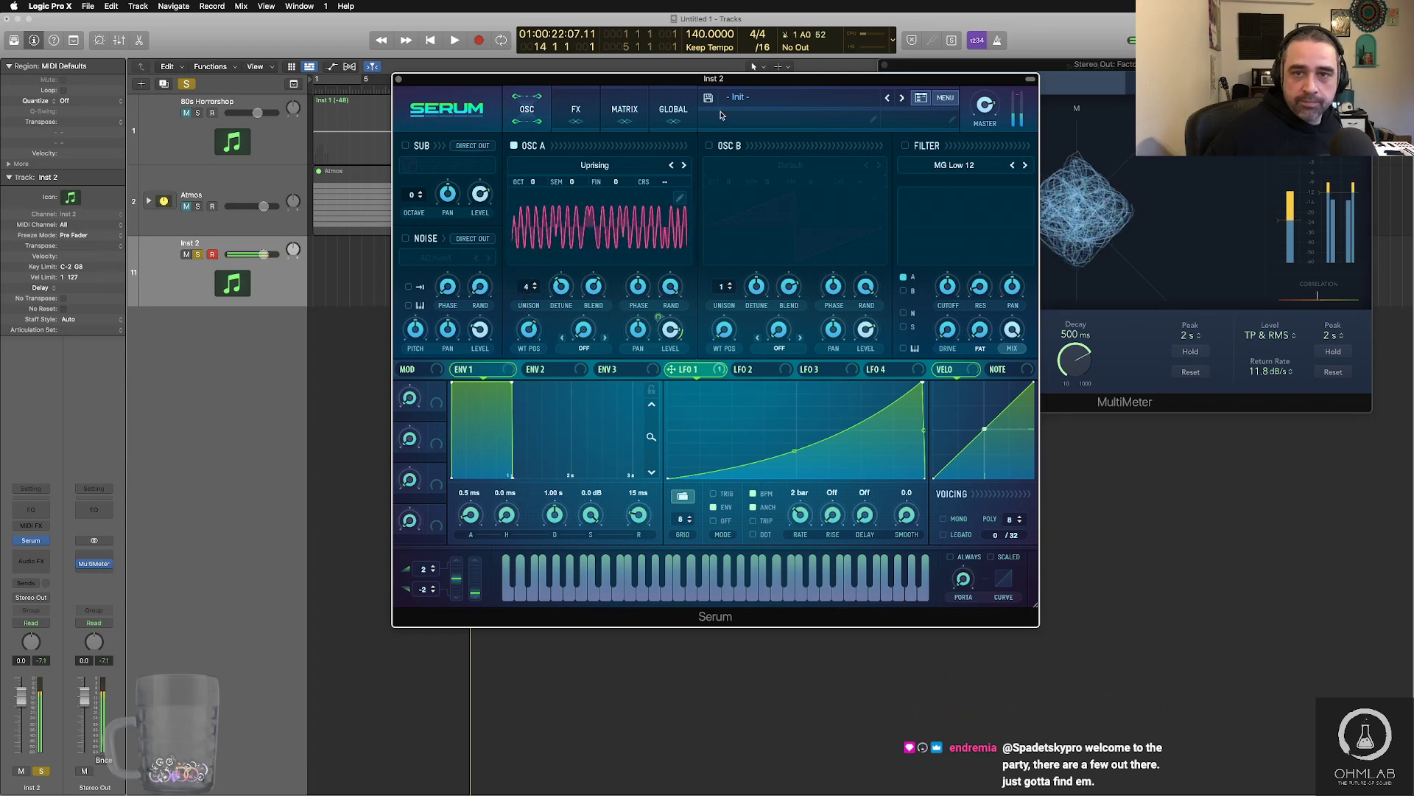
- Move the Serum window clear of the MultiMeter and turn Osc A's wavetable position back down to its start
left_click_drag(714, 78, 462, 98)
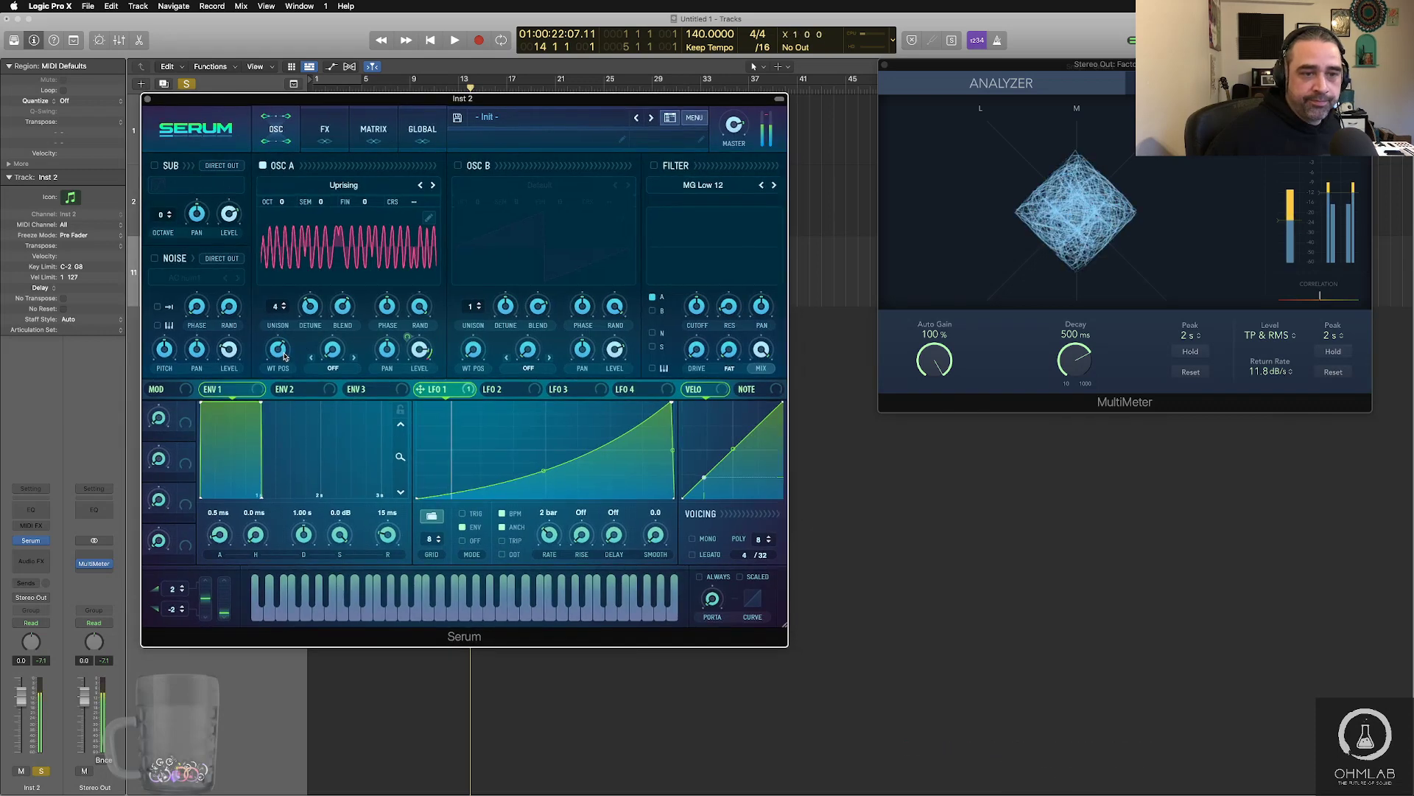
left_click_drag(285, 357, 287, 439)
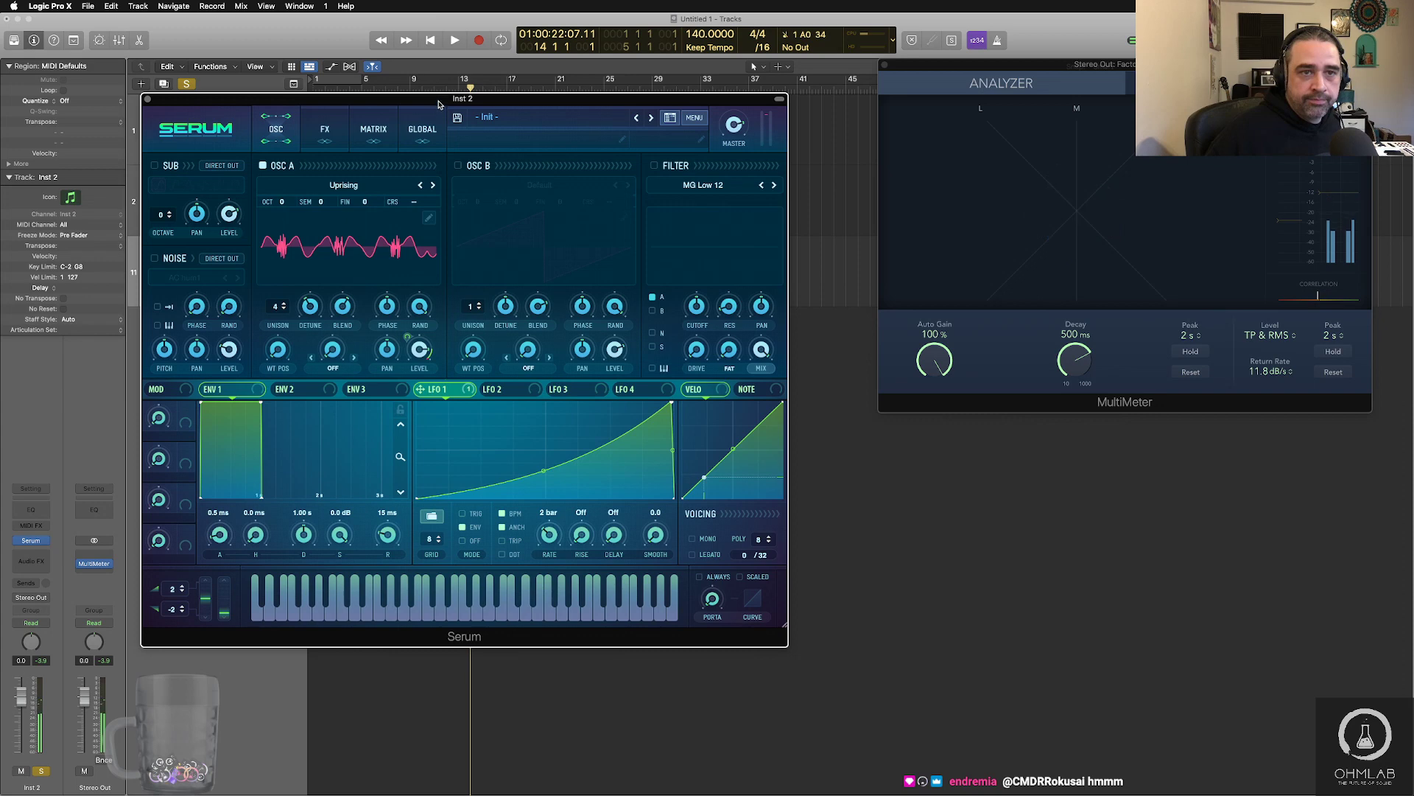
left_click_drag(442, 117, 503, 118)
- Apply Morph - Spectral (zero all phases) to Osc A's wavetable in the table editor and return to the oscillator page
left_click(488, 219)
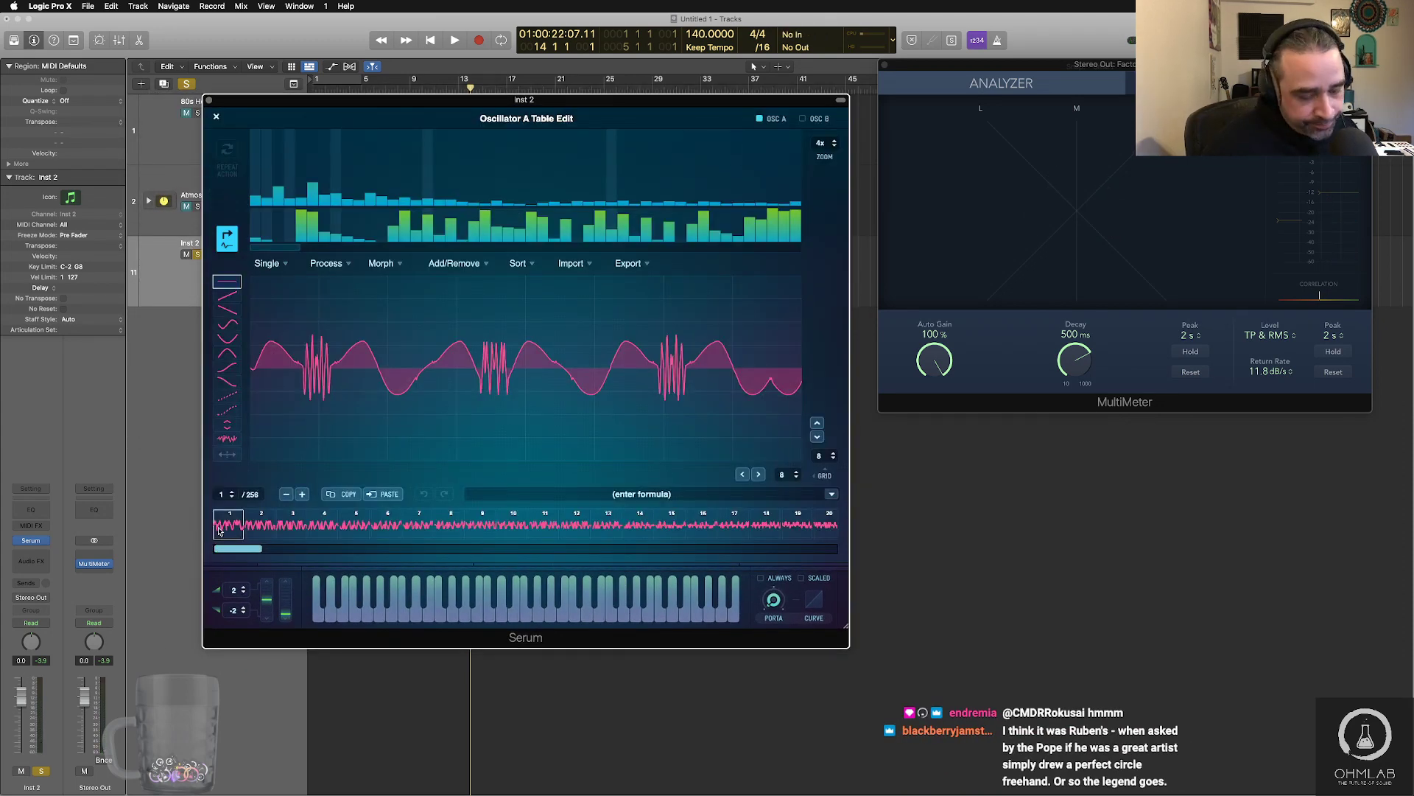
key("super+c")
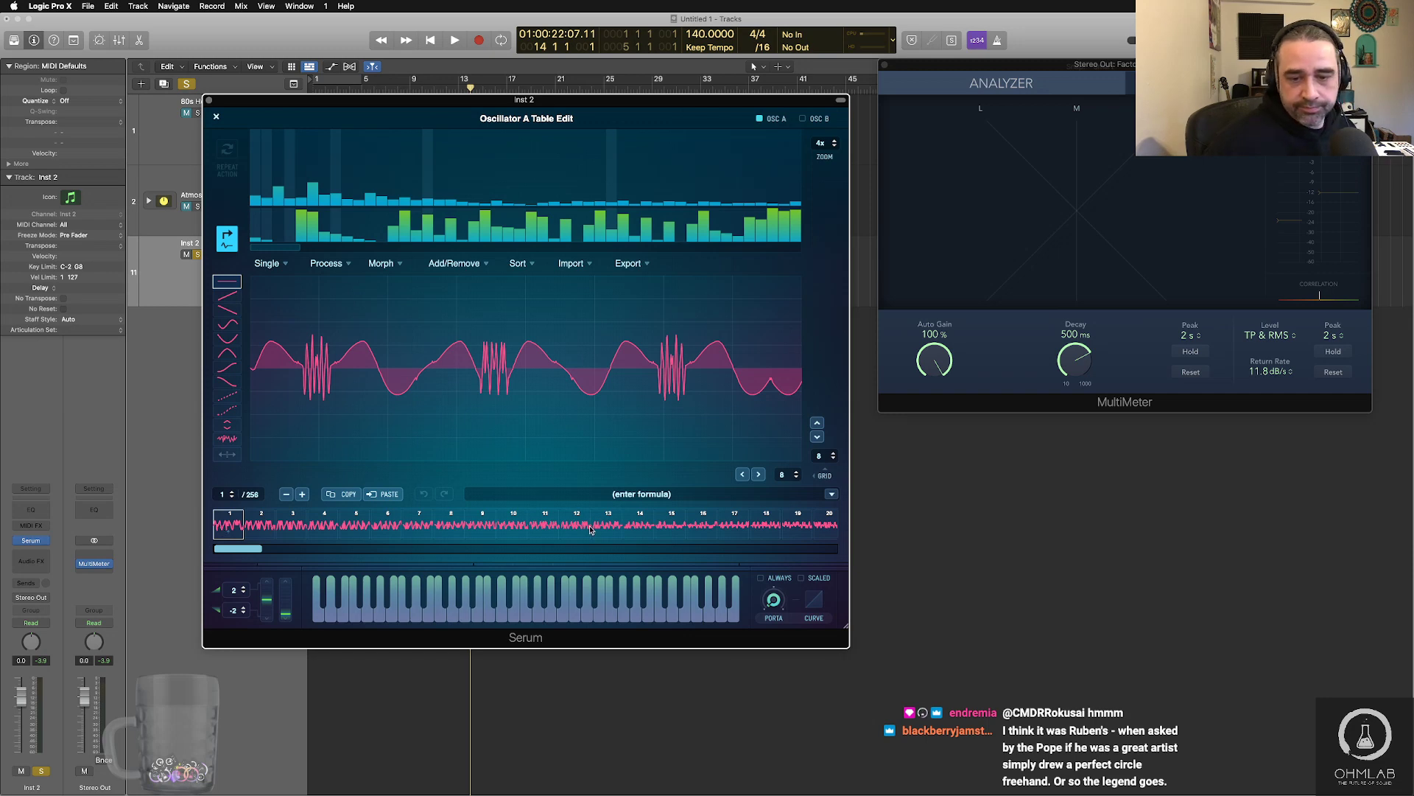
scroll(590, 530, "right", 20)
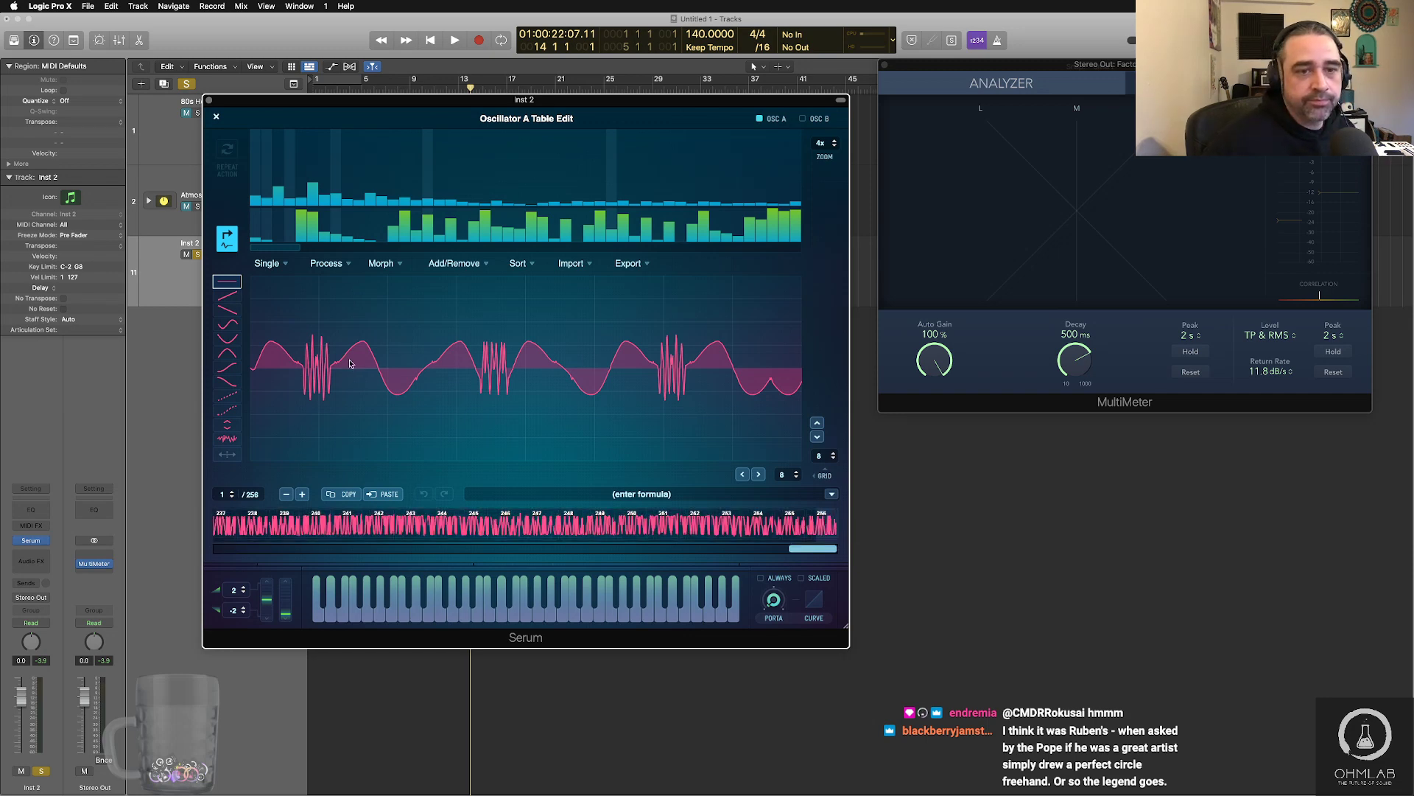
left_click(390, 263)
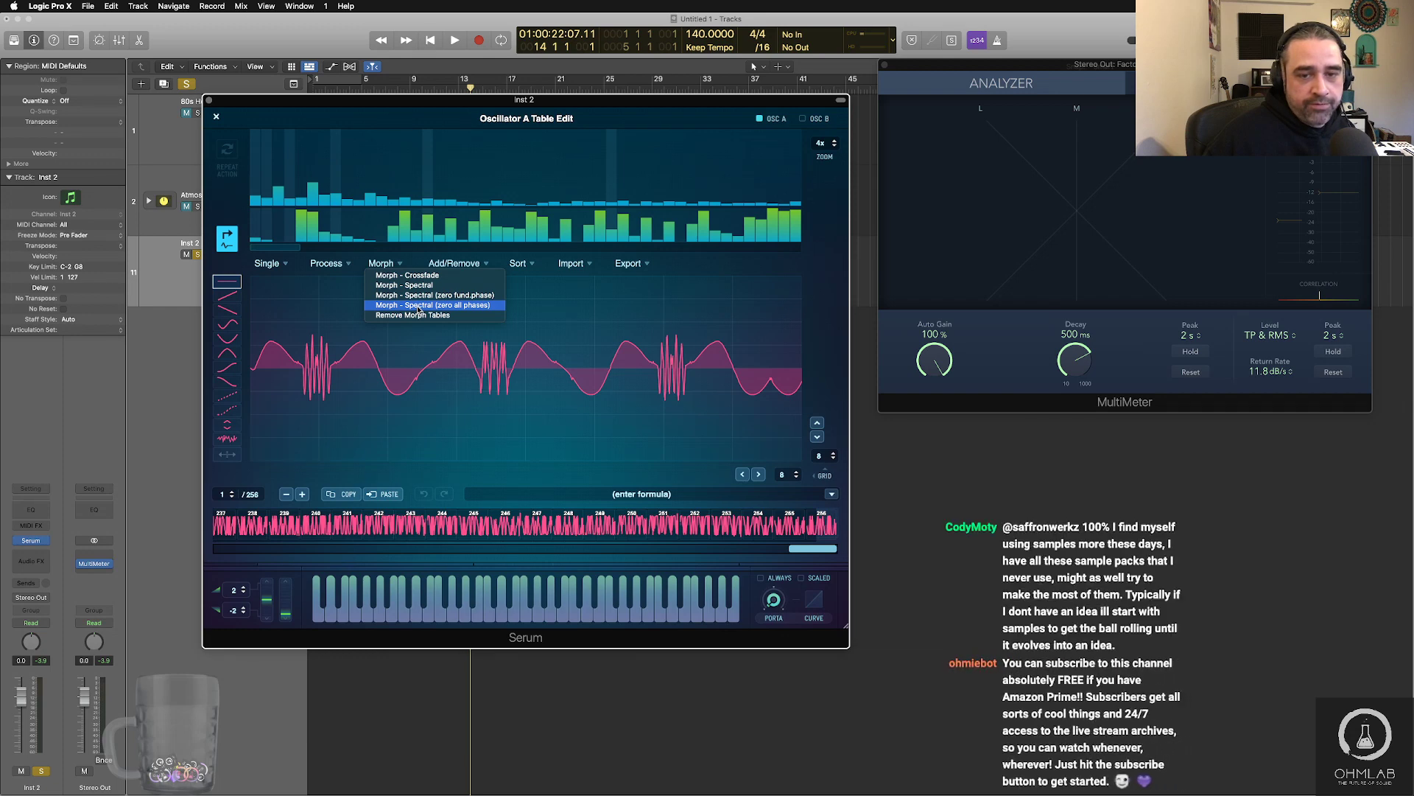
left_click(418, 305)
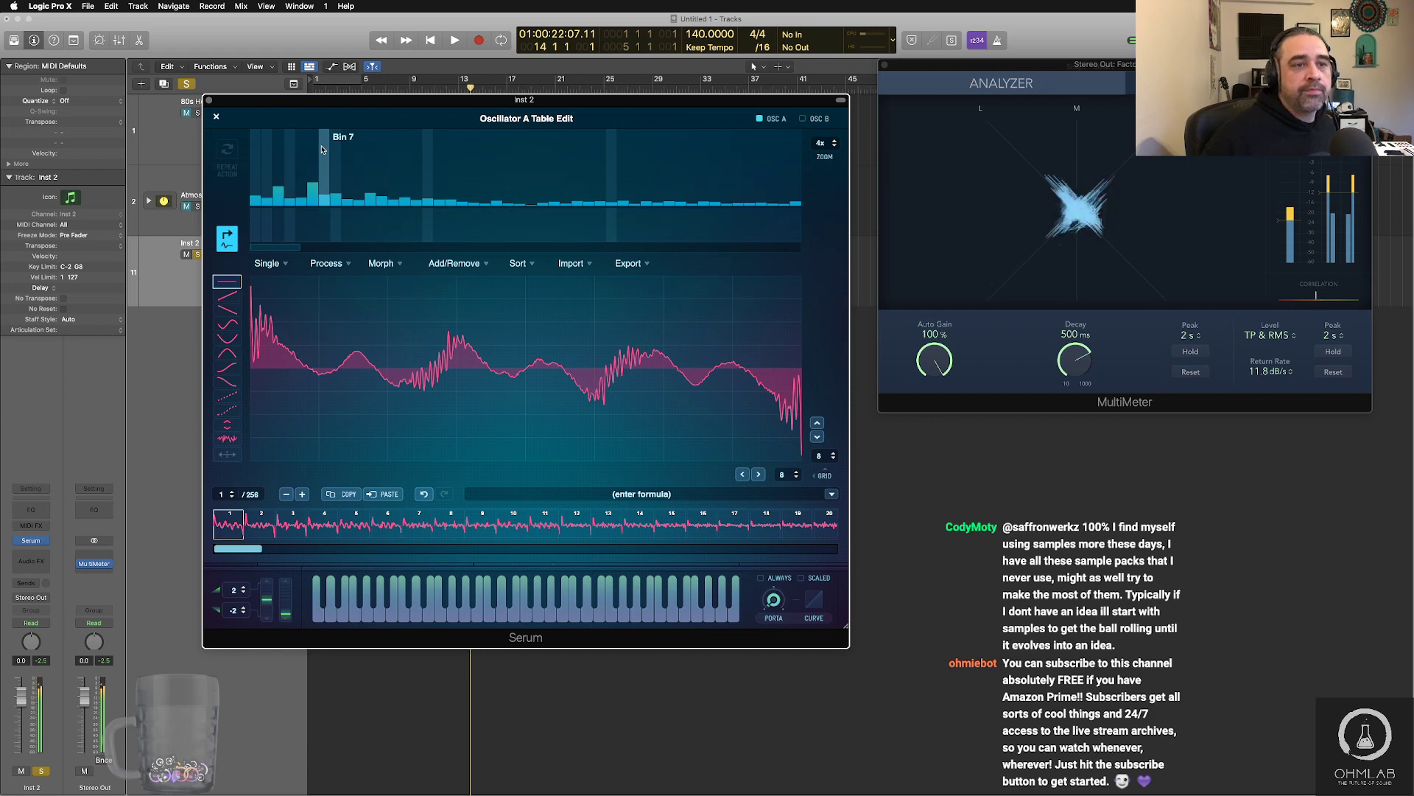
left_click(218, 116)
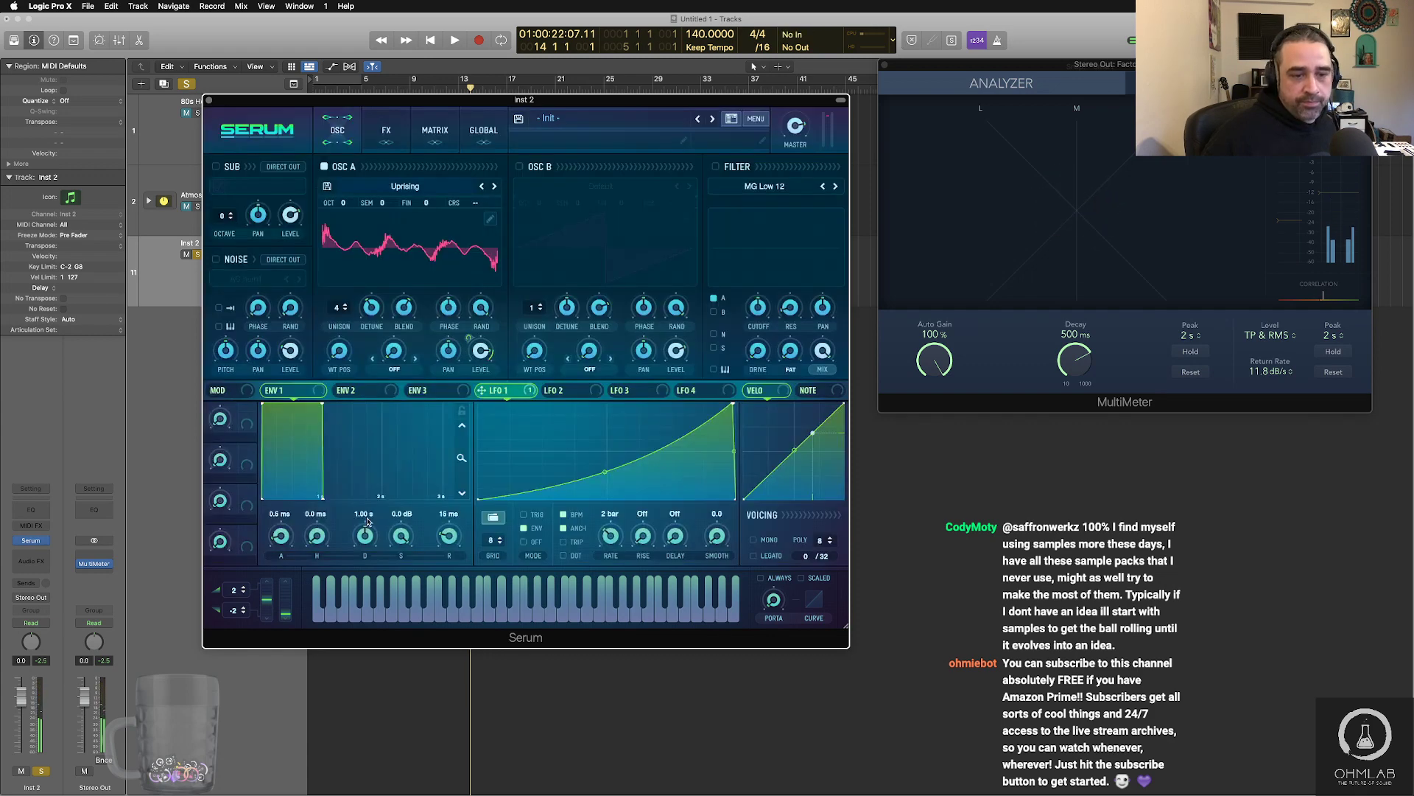
- Sweep Osc A's wavetable position up and back to its start, and turn Osc A's level down
left_click_drag(340, 359, 346, 228)
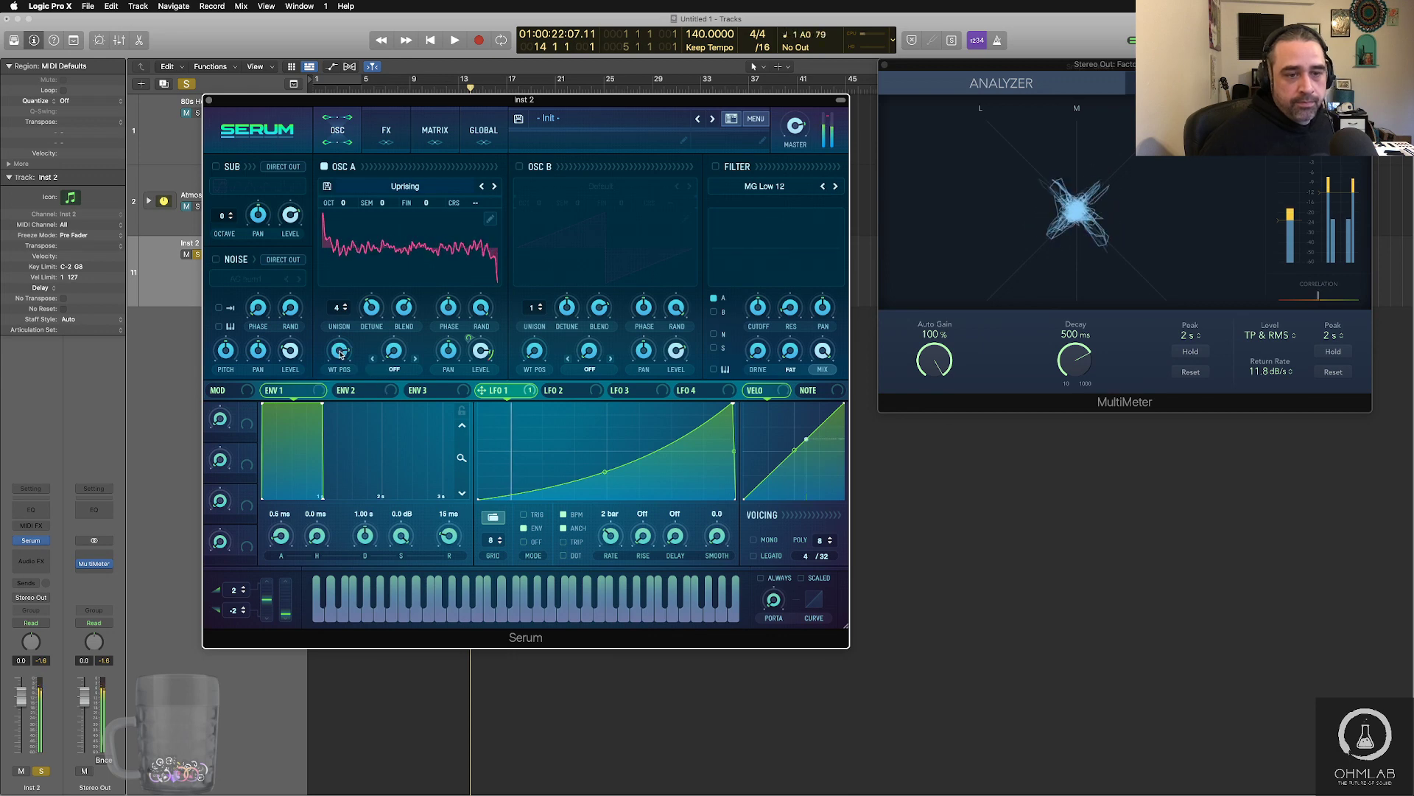
left_click_drag(341, 355, 353, 475)
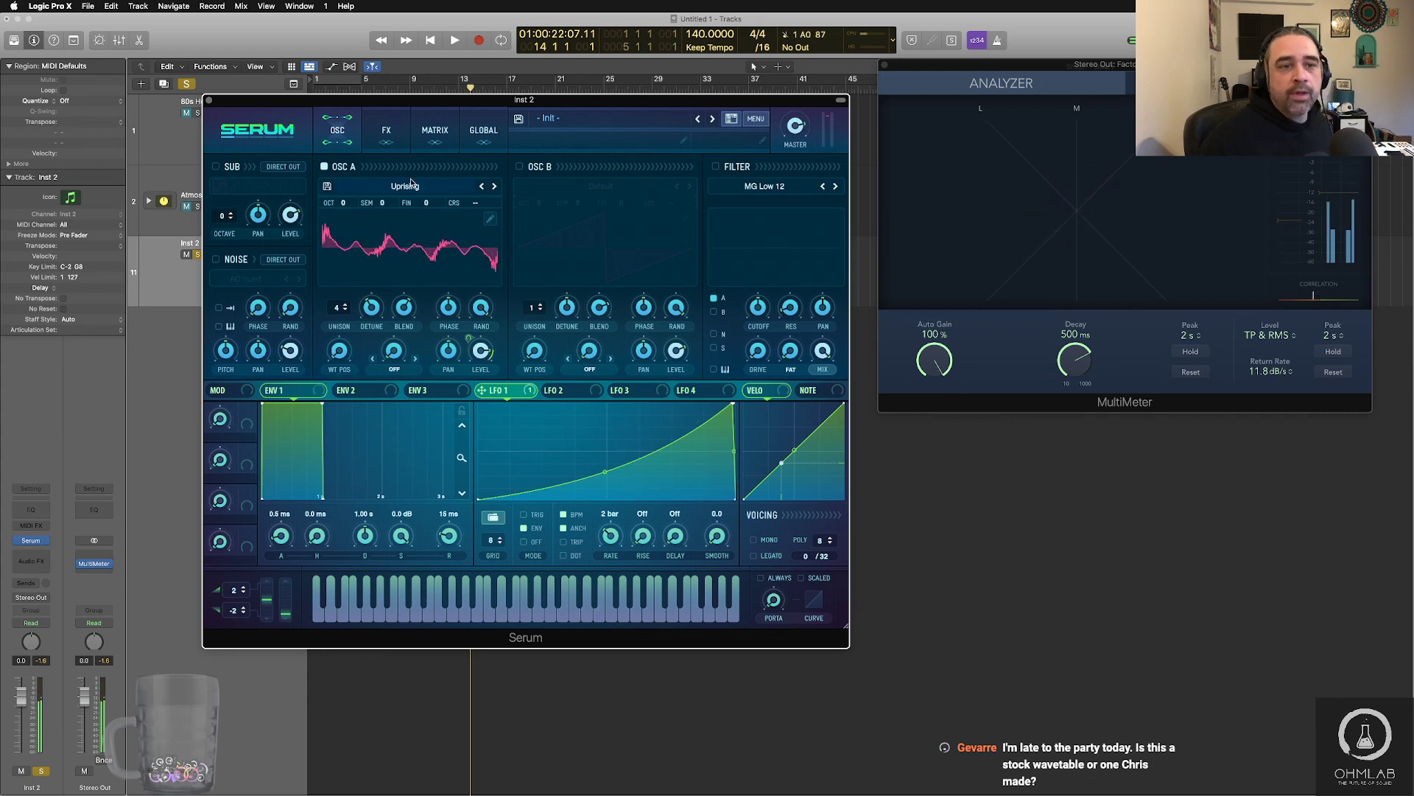
left_click_drag(495, 350, 497, 462)
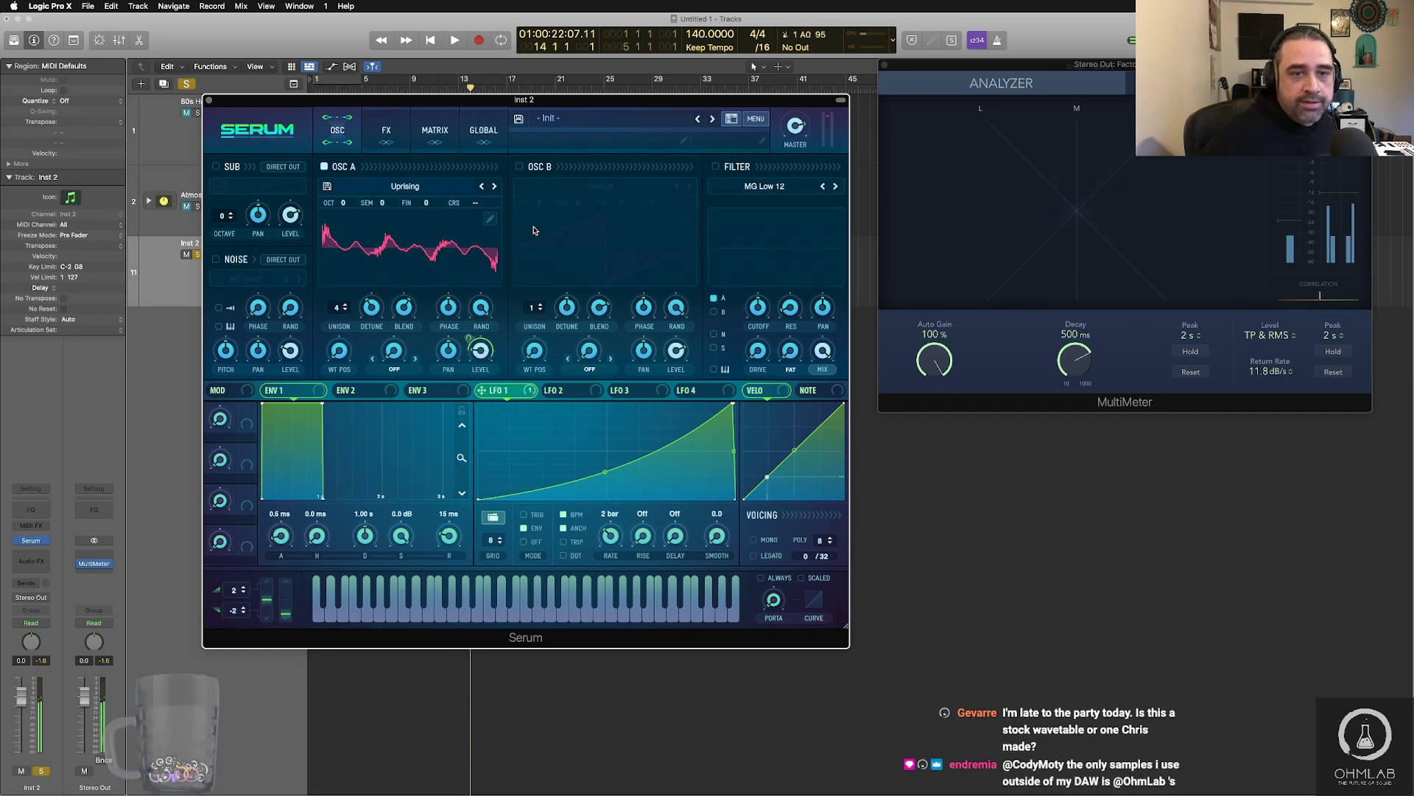
- Enable Osc B with the MMGModular3VCOPWM wavetable from the user Animoog folder, and return its octave to 0 after trying +2
left_click(519, 167)
left_click(618, 185)
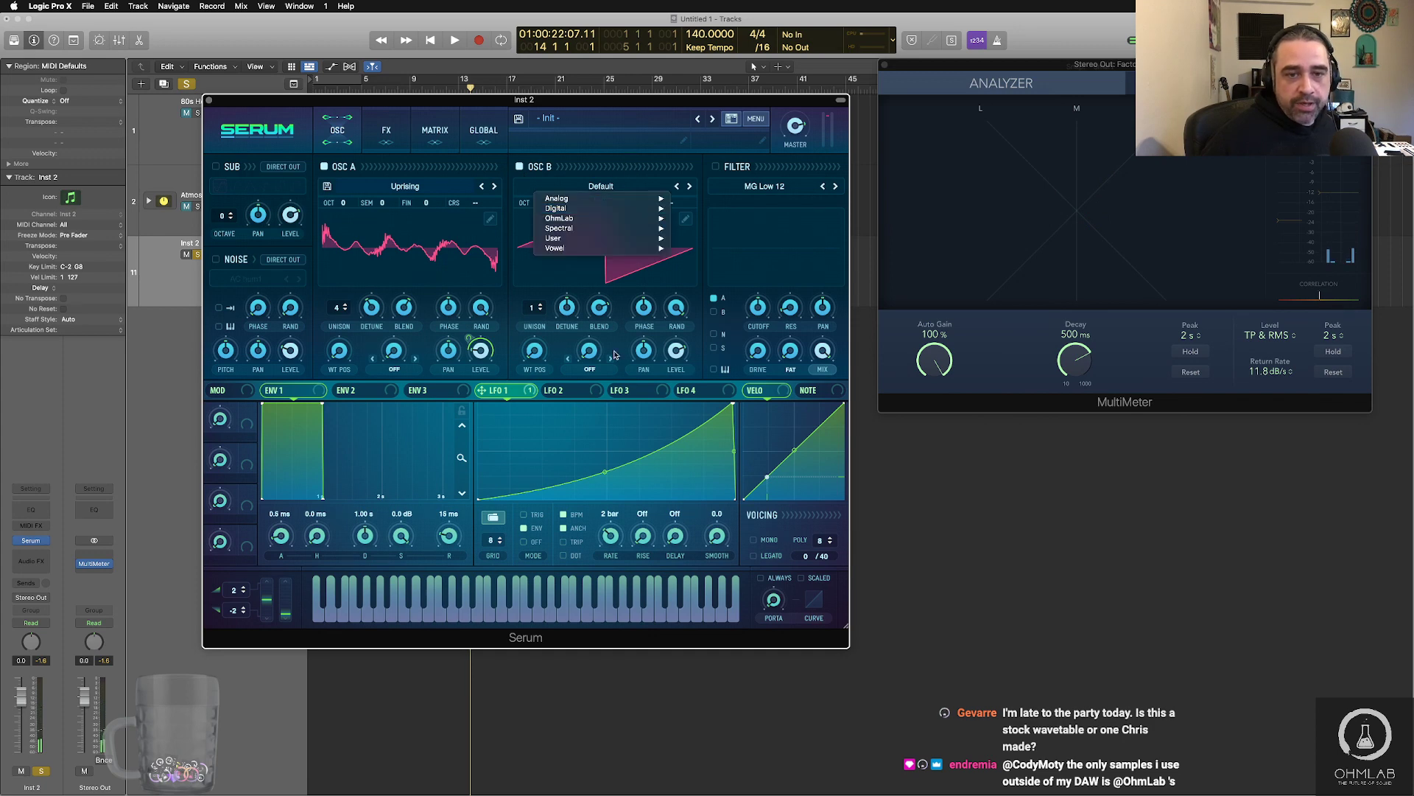
mouse_move(648, 249)
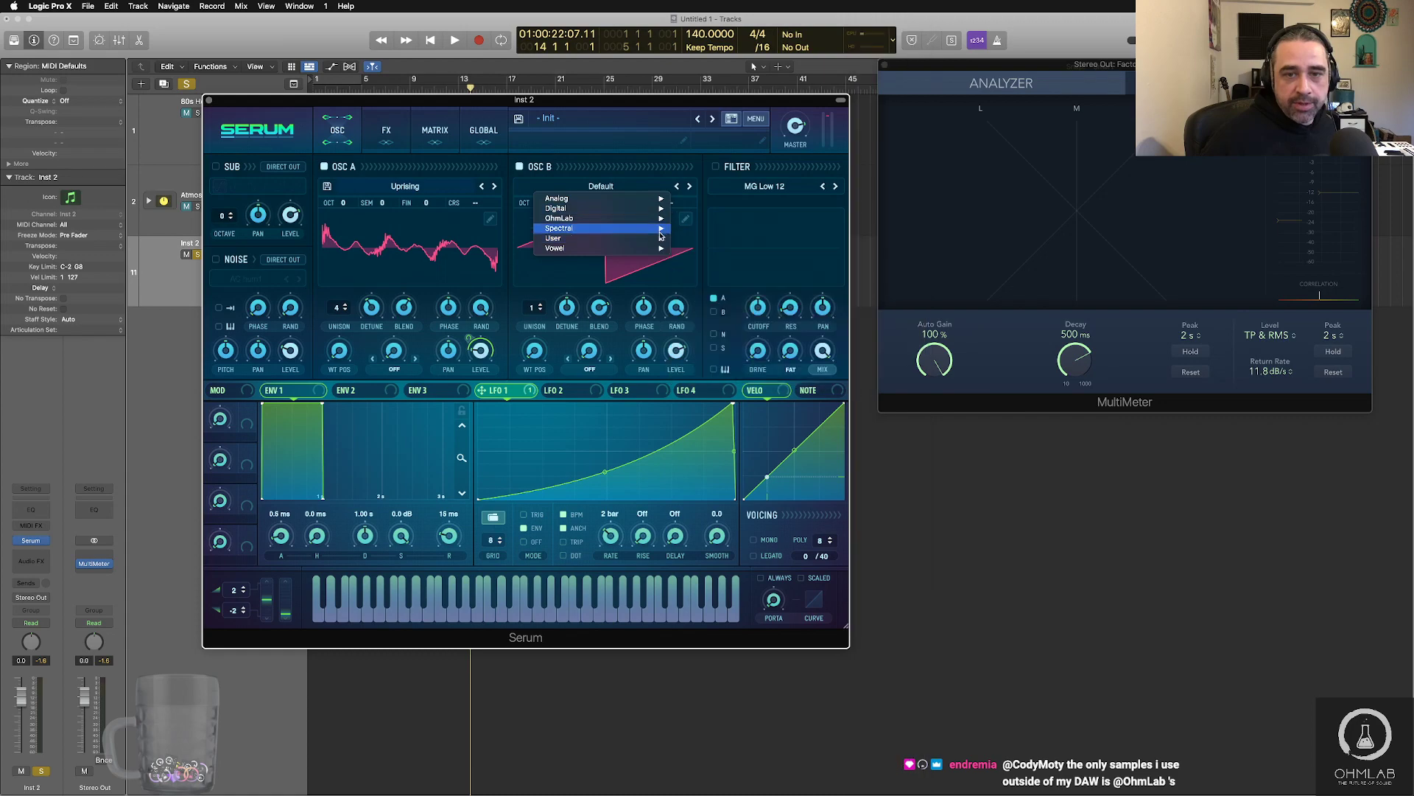
mouse_move(697, 258)
scroll(910, 543, "down", 15)
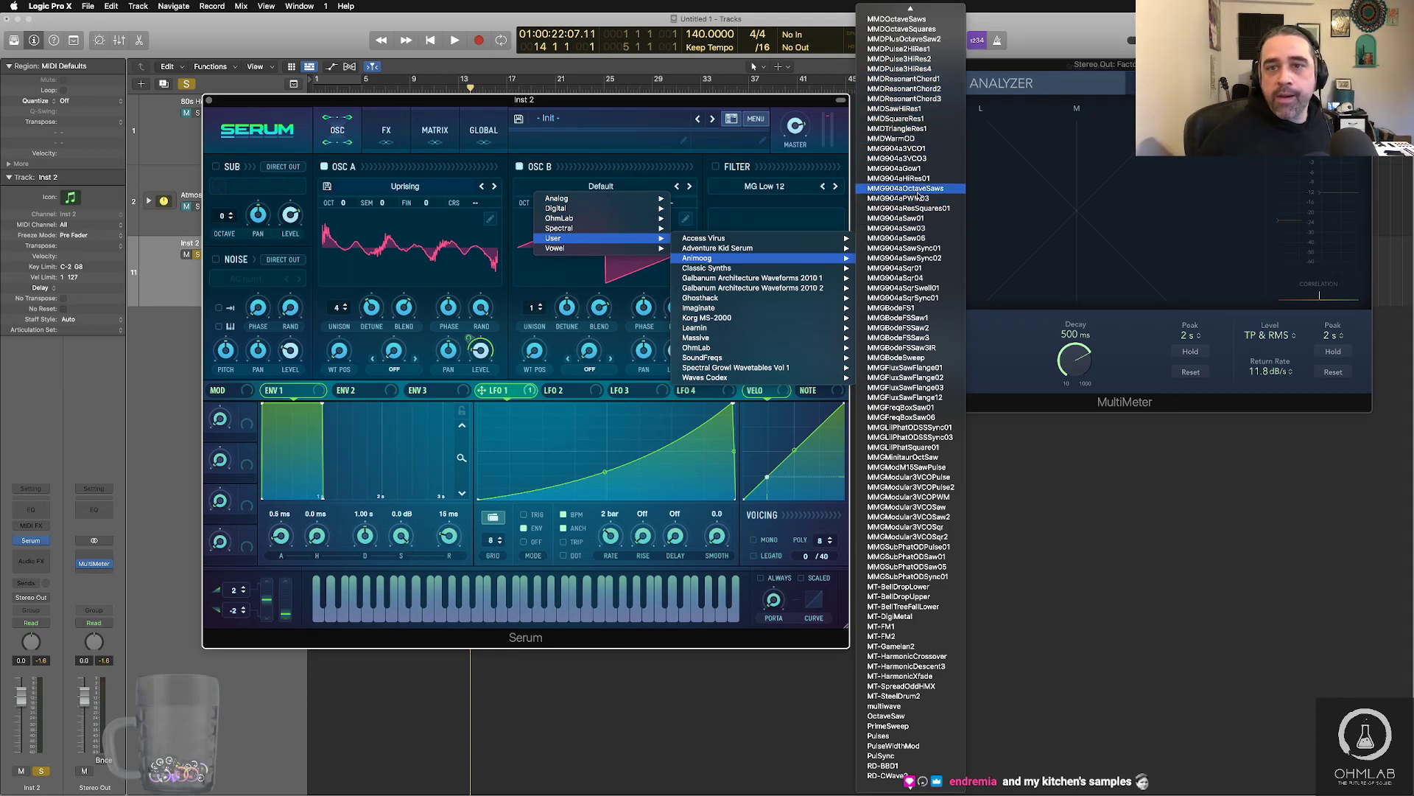
scroll(919, 195, "down", 5)
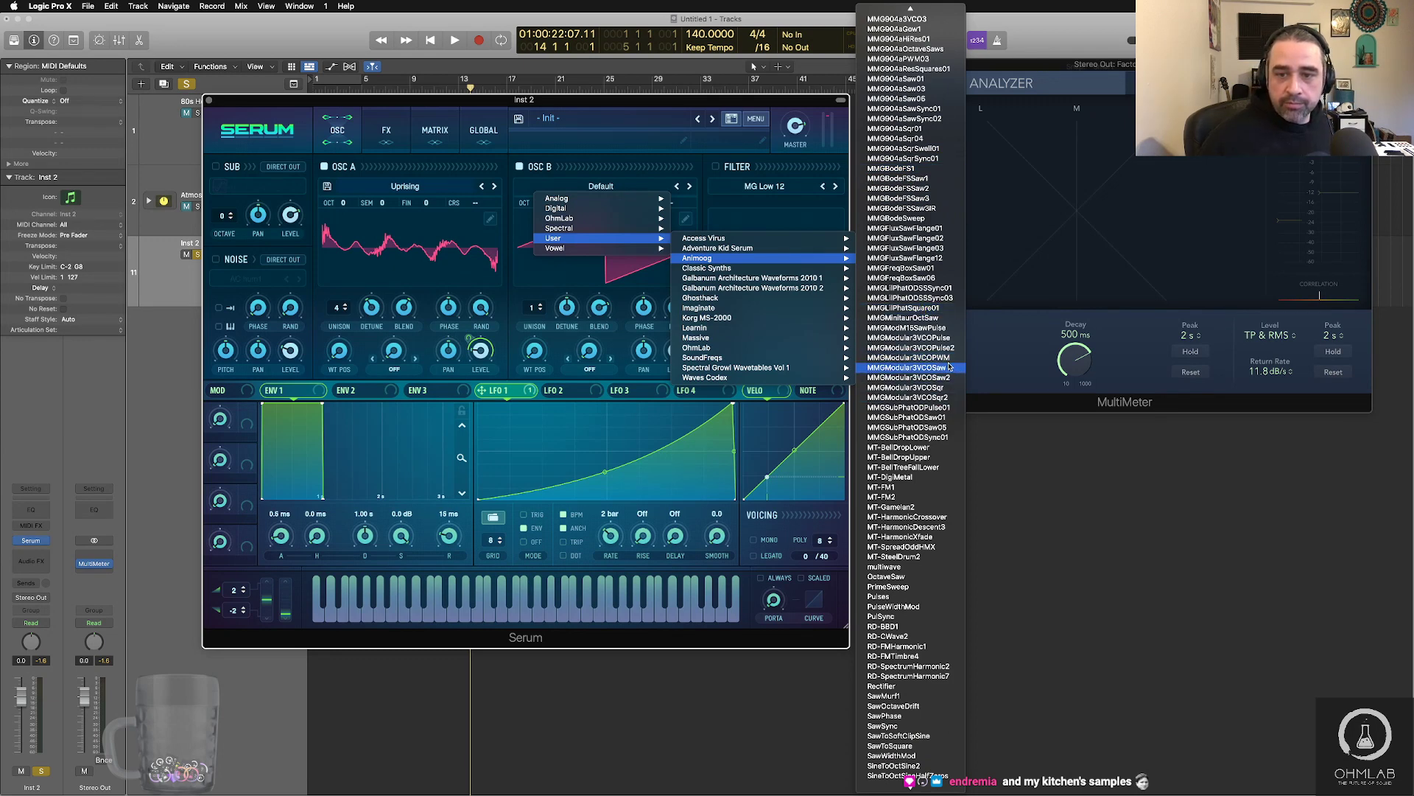
left_click(950, 357)
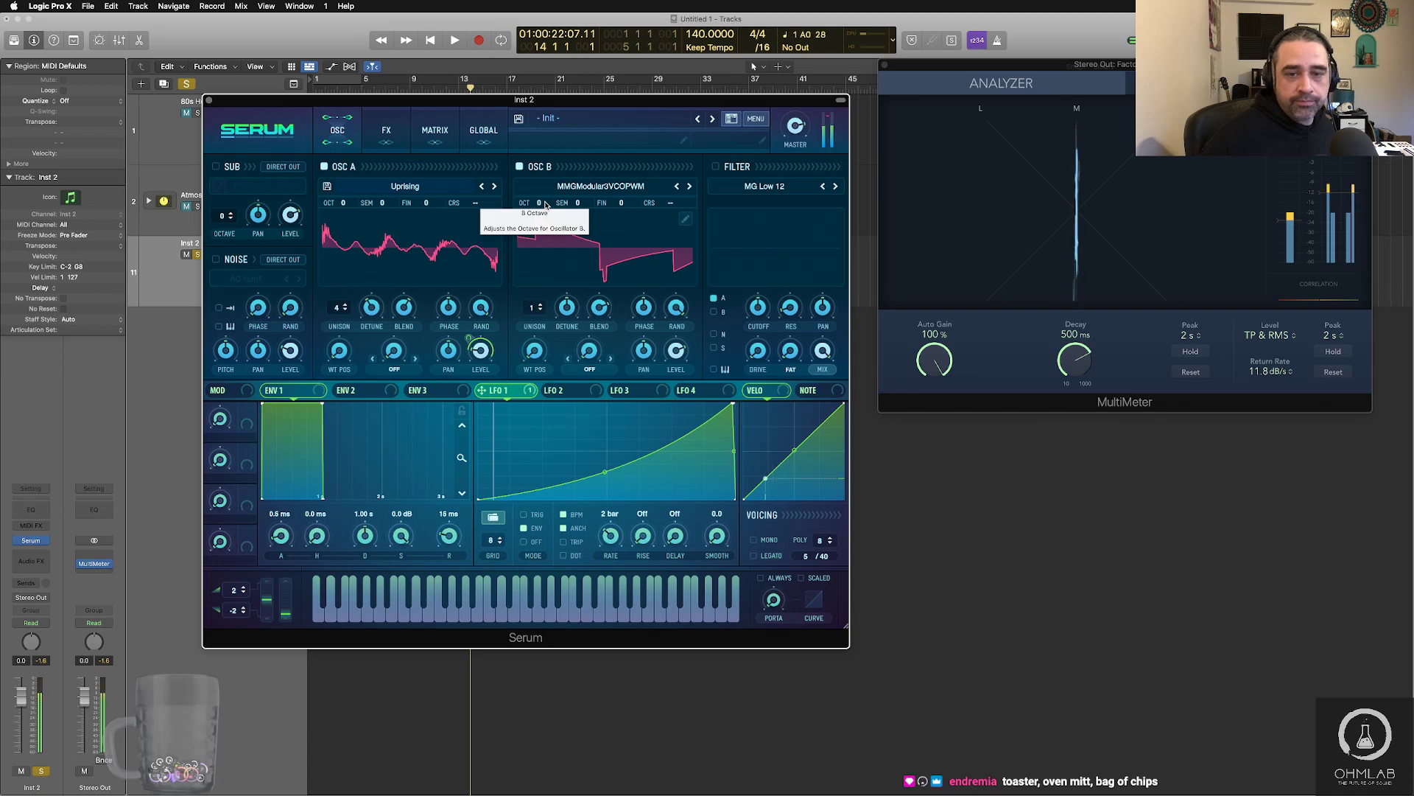
left_click_drag(545, 204, 546, 165)
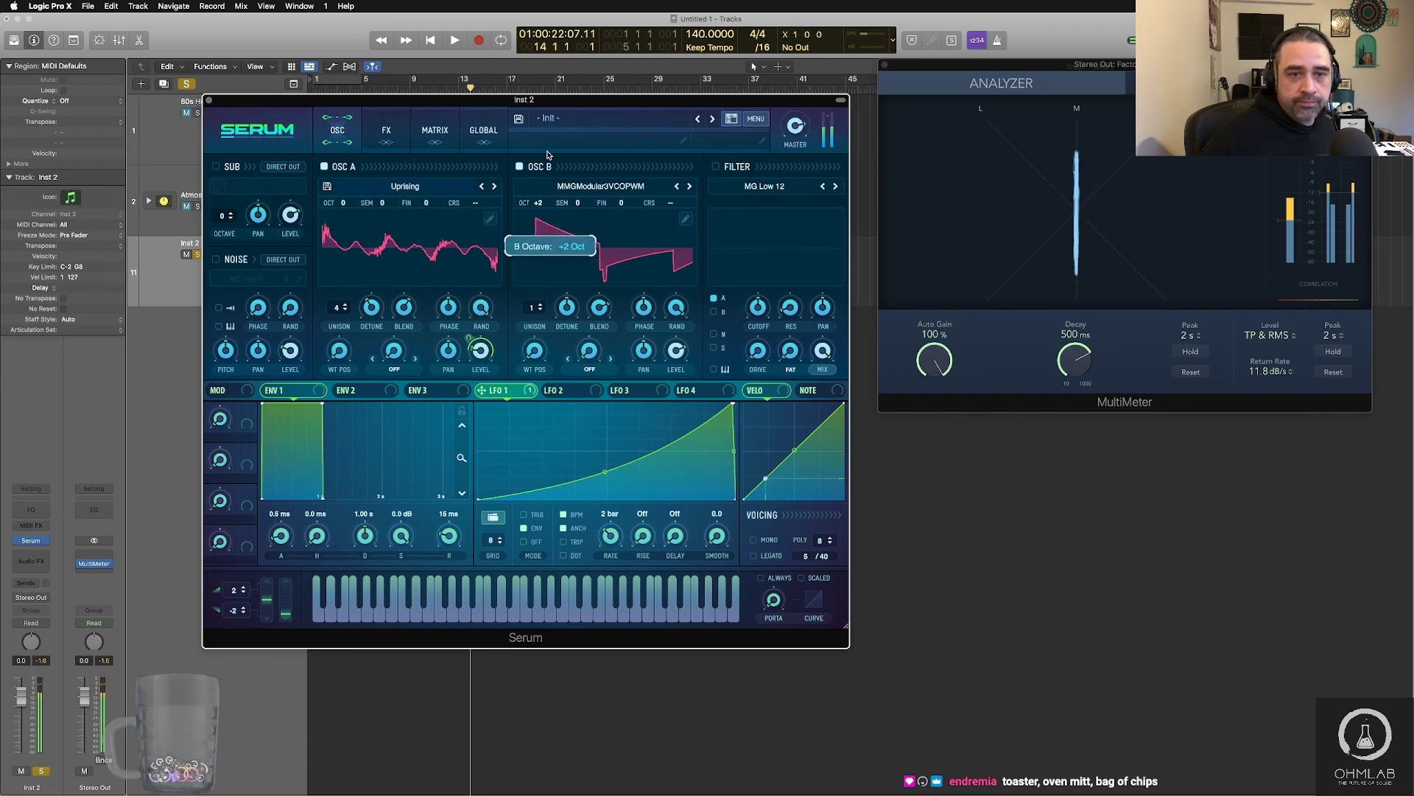
left_click_drag(547, 222, 546, 208)
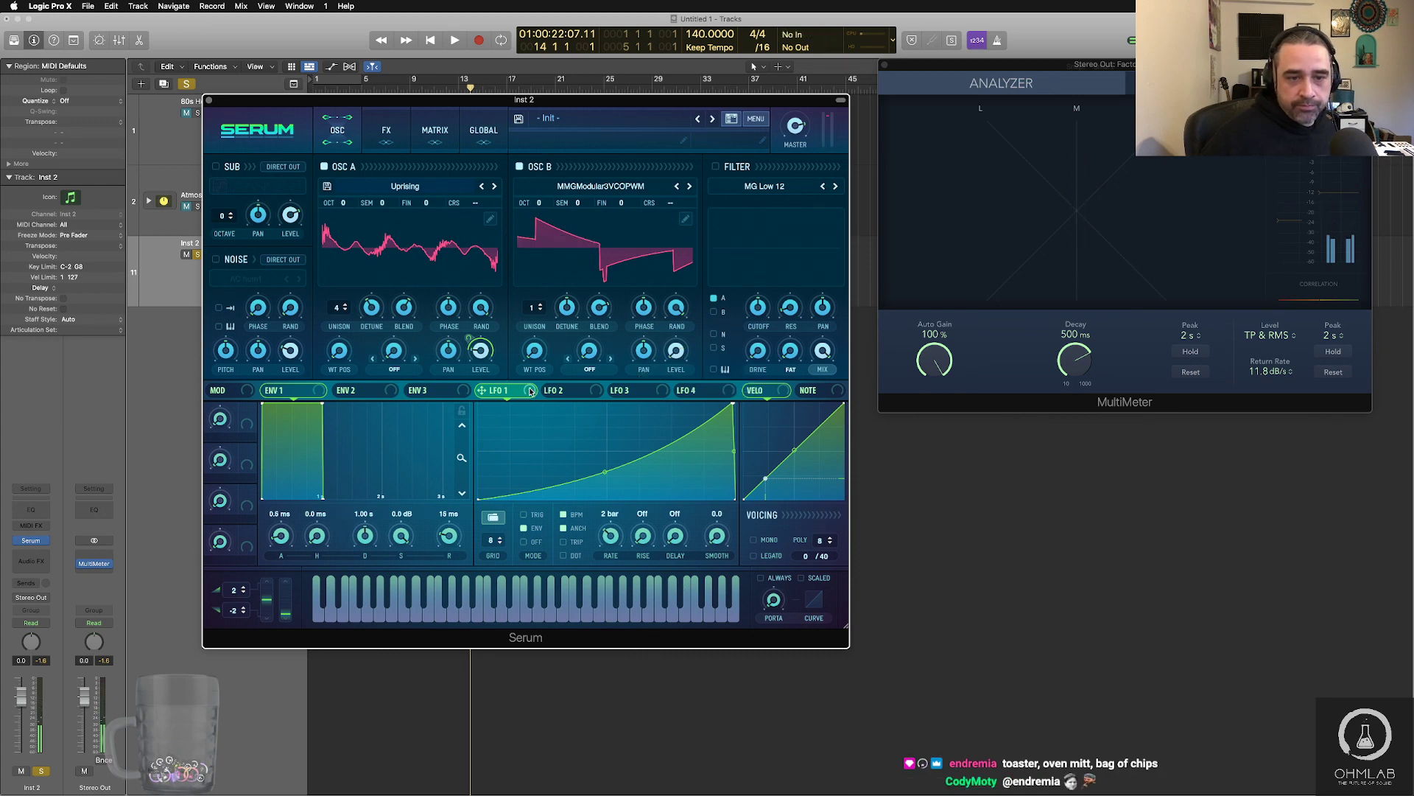
- Assign LFO 1 to Osc B's level and adjust the level knob by ear
left_click_drag(530, 391, 673, 337)
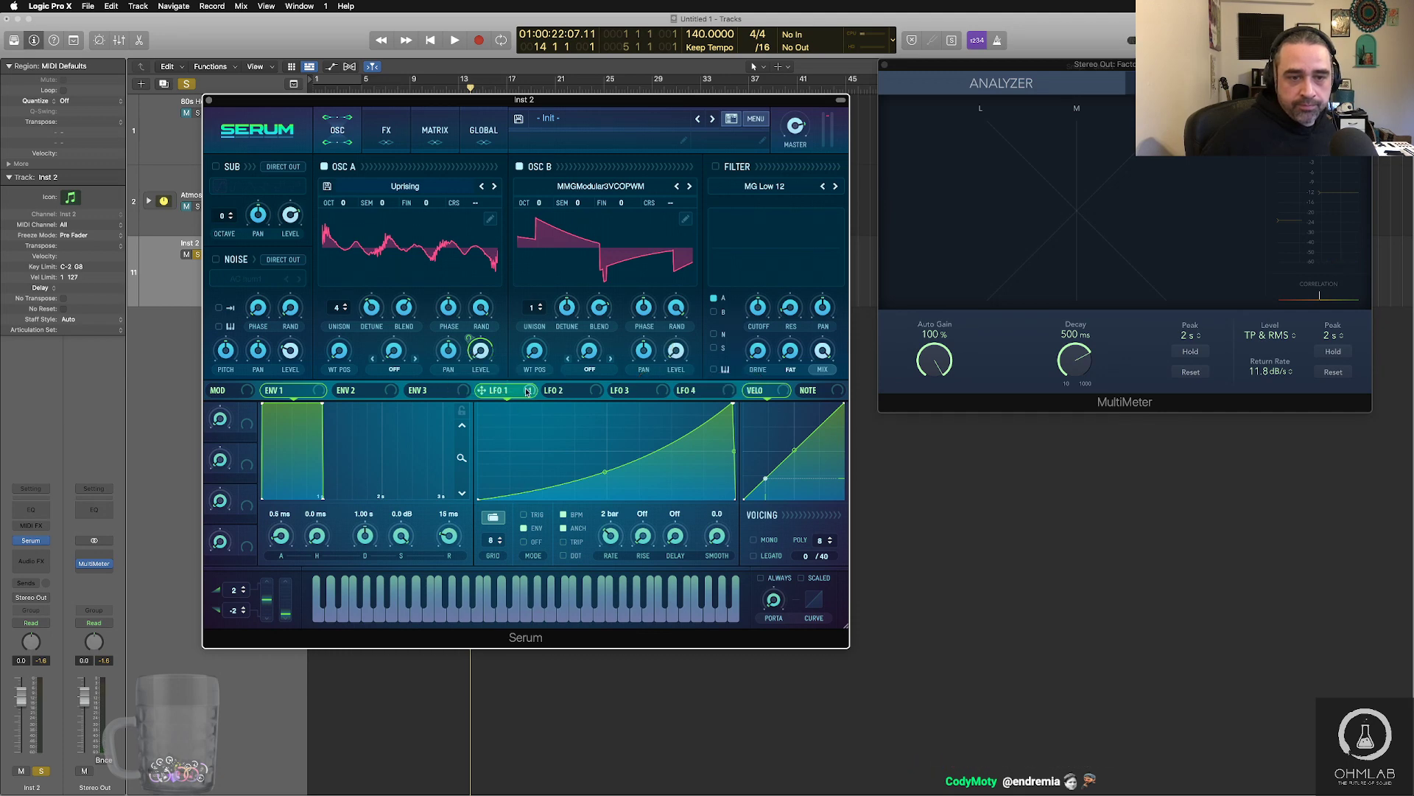
left_click_drag(528, 391, 667, 339)
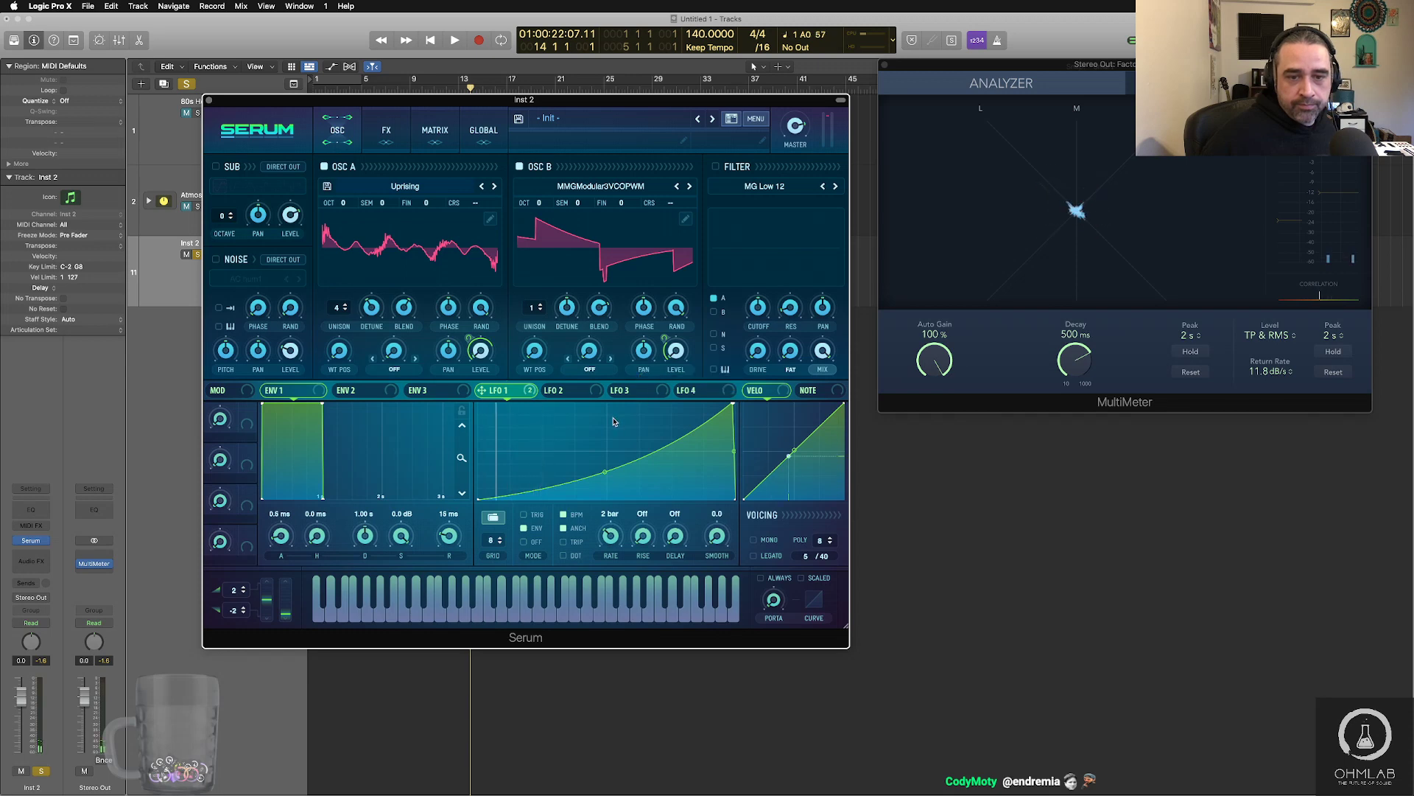
left_click_drag(676, 349, 677, 357)
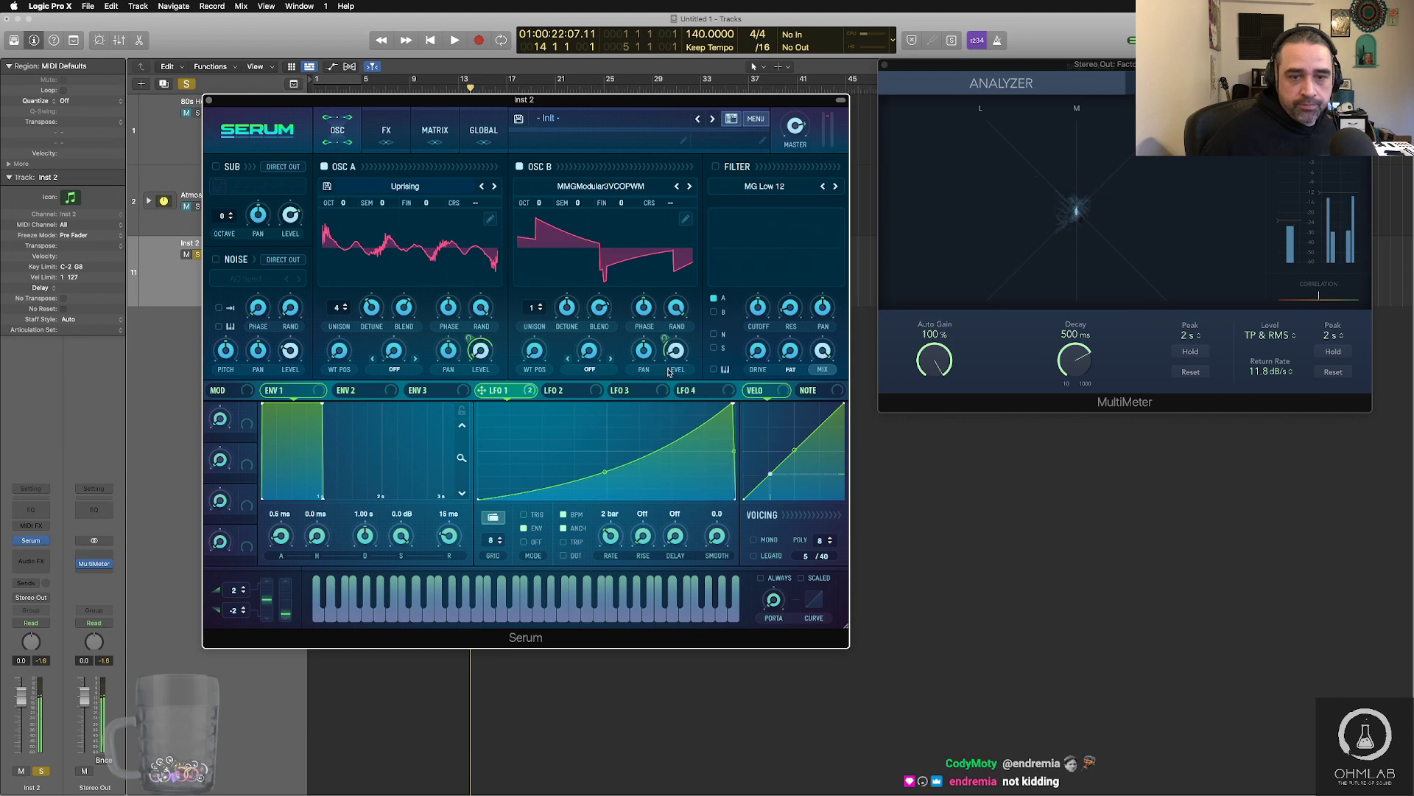
left_click_drag(672, 361, 673, 360)
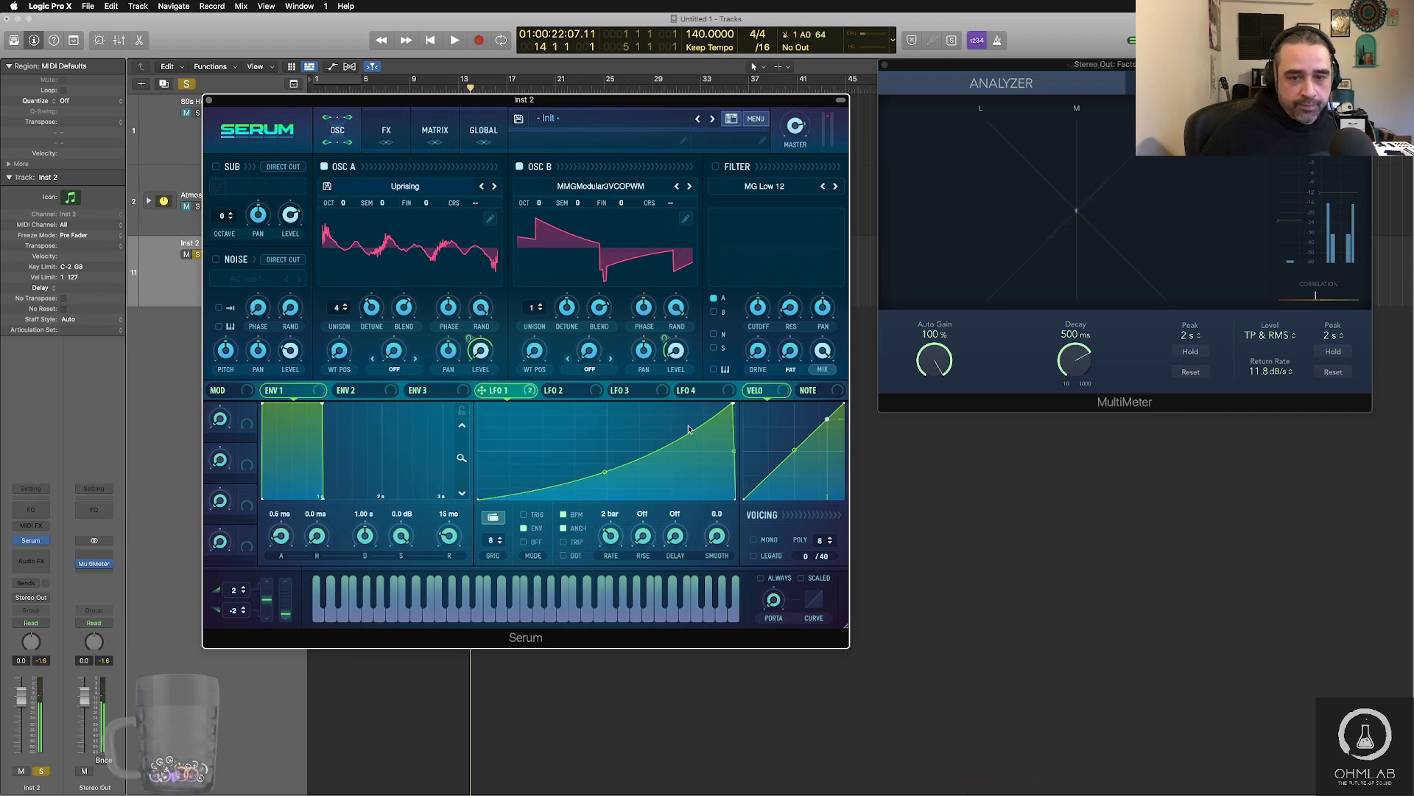
- Enable the MG Low 12 filter, lower its cutoff and assign LFO 1 to the cutoff
left_click(715, 167)
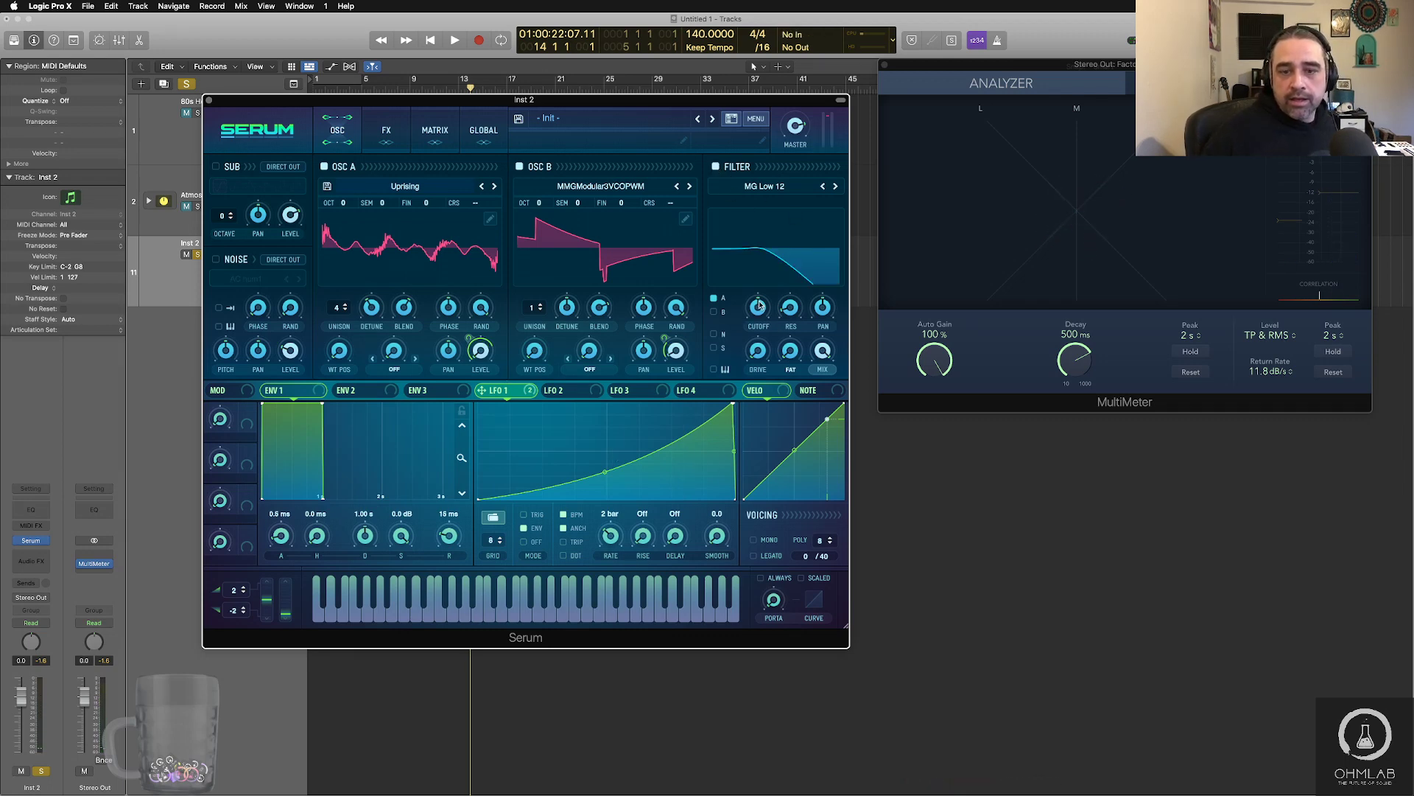
left_click_drag(759, 305, 752, 332)
left_click_drag(503, 390, 760, 309)
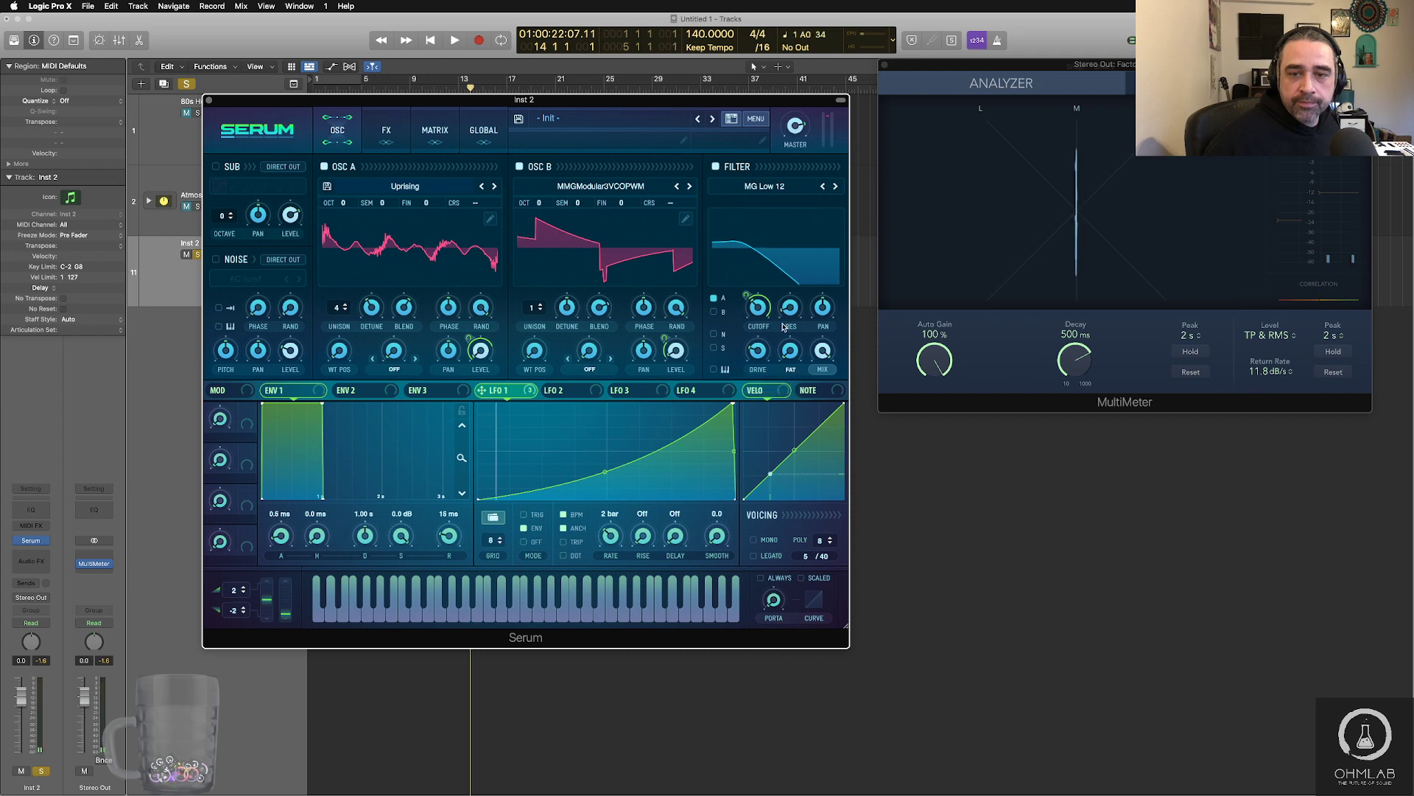
- Adjust the filter's resonance and fat amount by ear
mouse_move(790, 302)
mouse_move(790, 303)
left_mouse_down()
mouse_move(791, 275)
mouse_move(789, 290)
left_mouse_up()
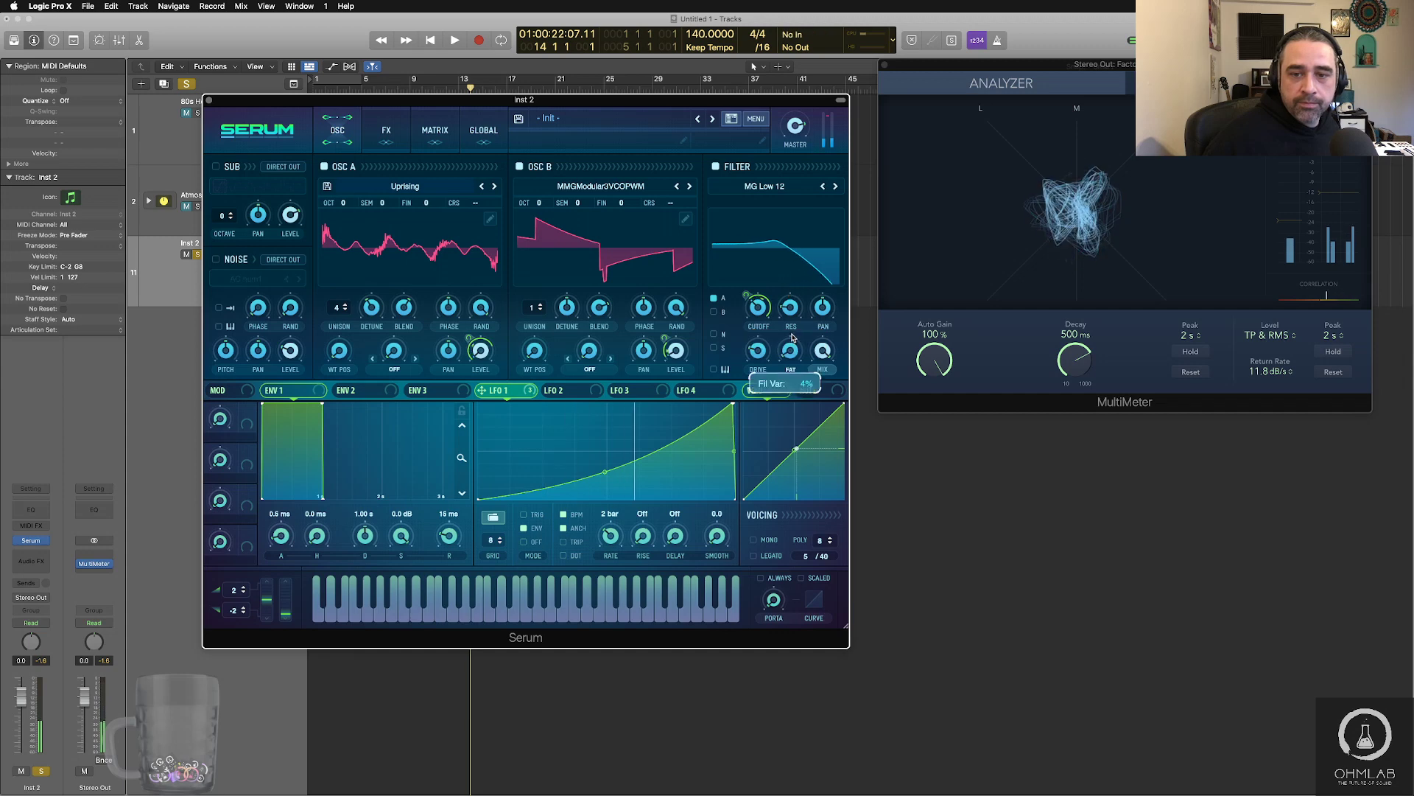
left_click_drag(790, 311, 788, 318)
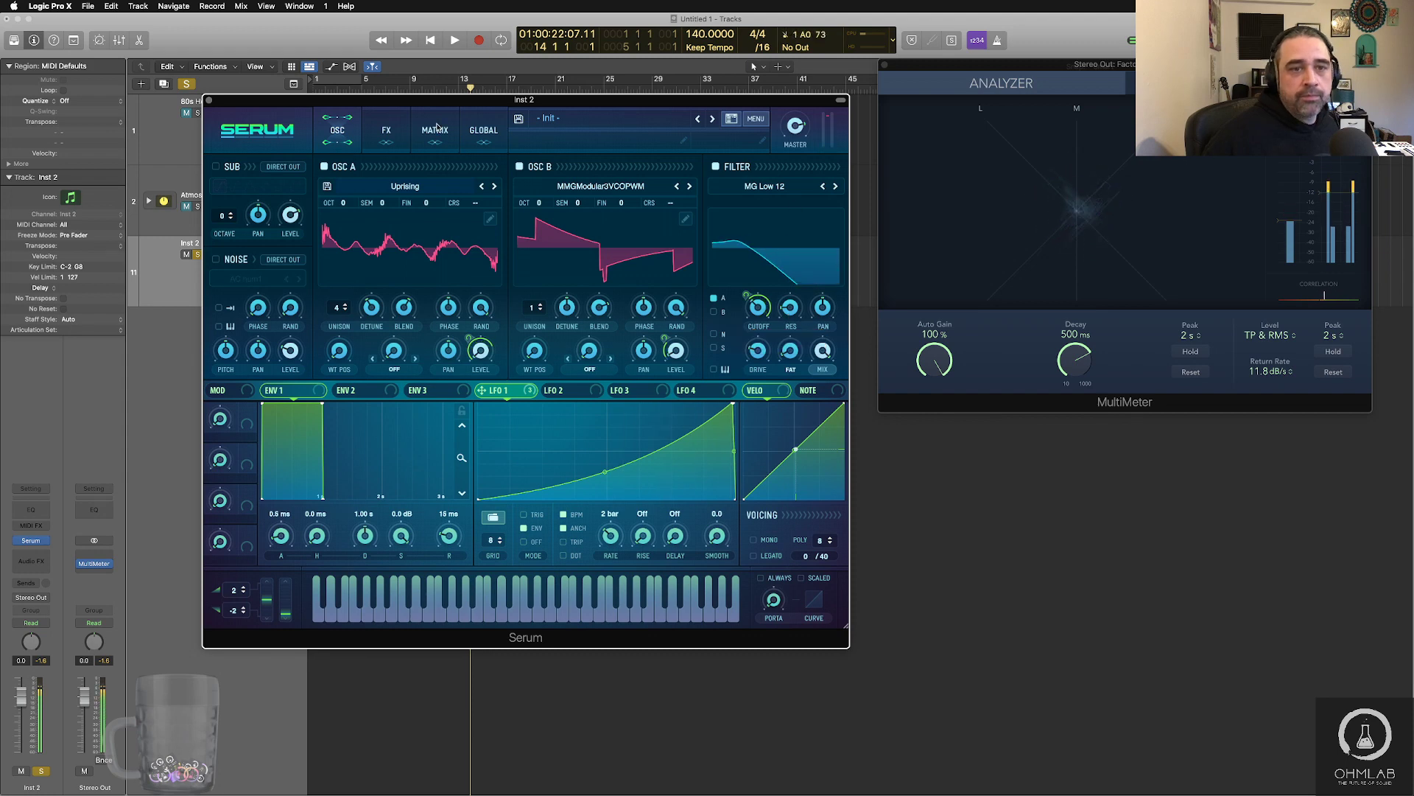
- Enable the Distortion effect in Serum's effects section and try it in Stomp Box mode
left_click(386, 130)
left_click(220, 191)
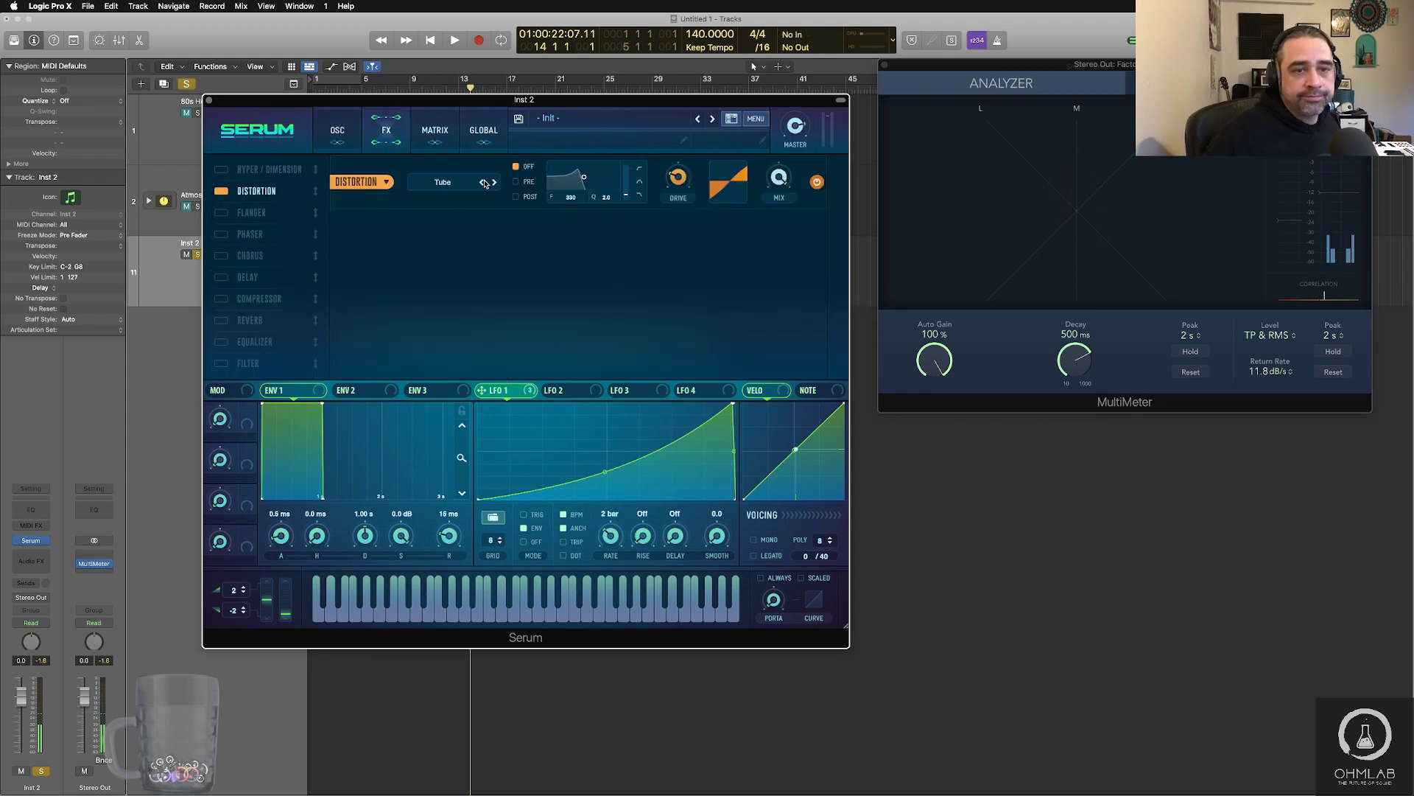
left_click(442, 182)
left_click(458, 325)
left_click(453, 184)
left_click(453, 322)
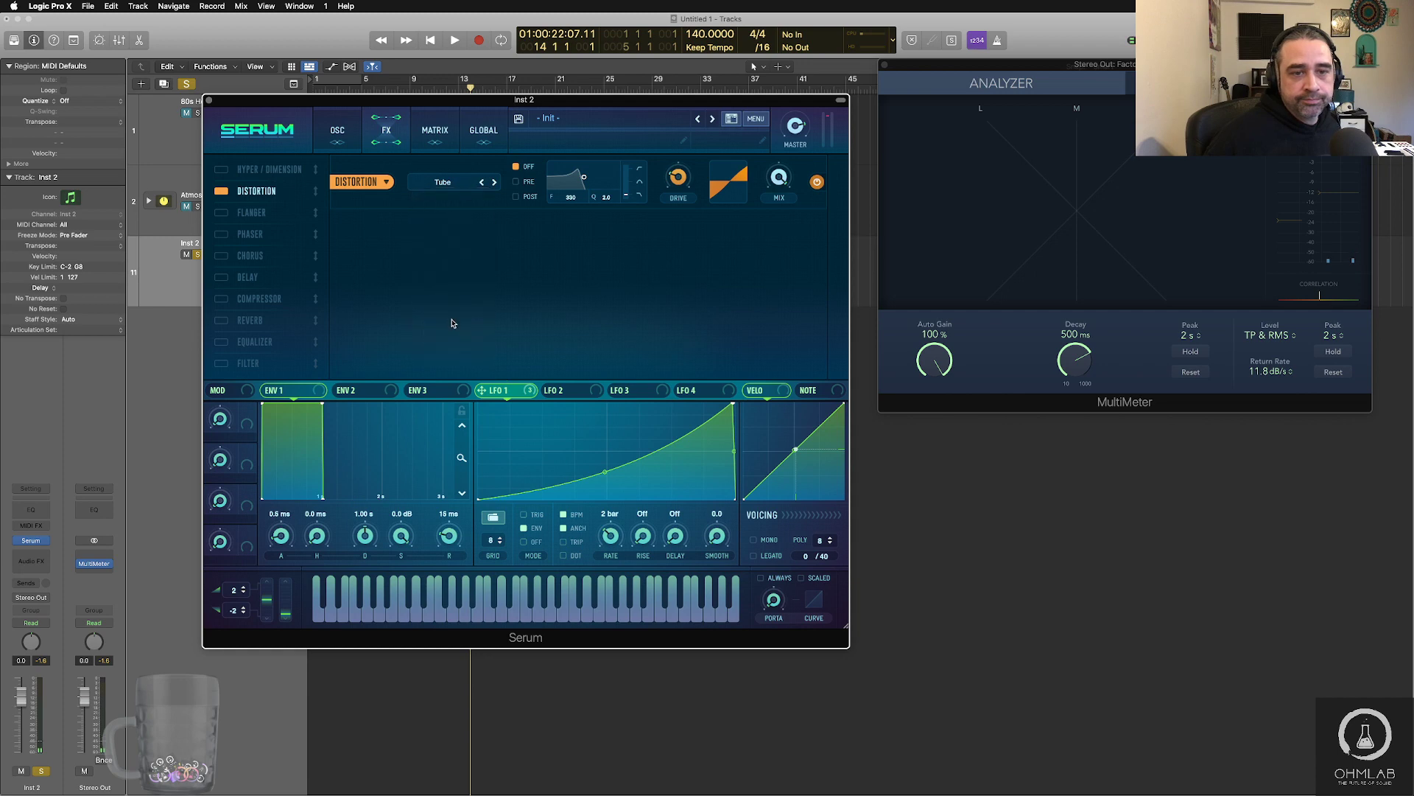
left_click(459, 184)
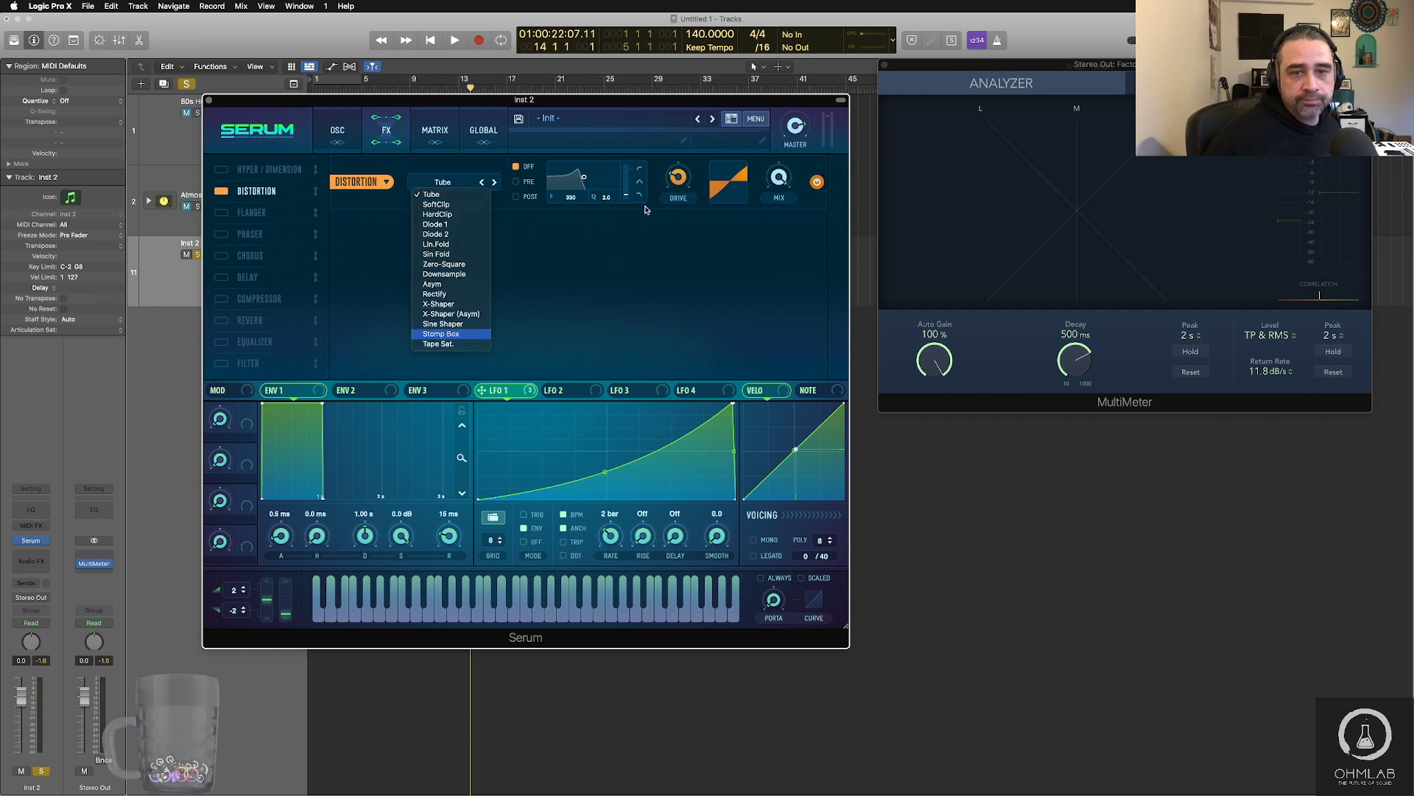
left_click(451, 336)
mouse_move(677, 184)
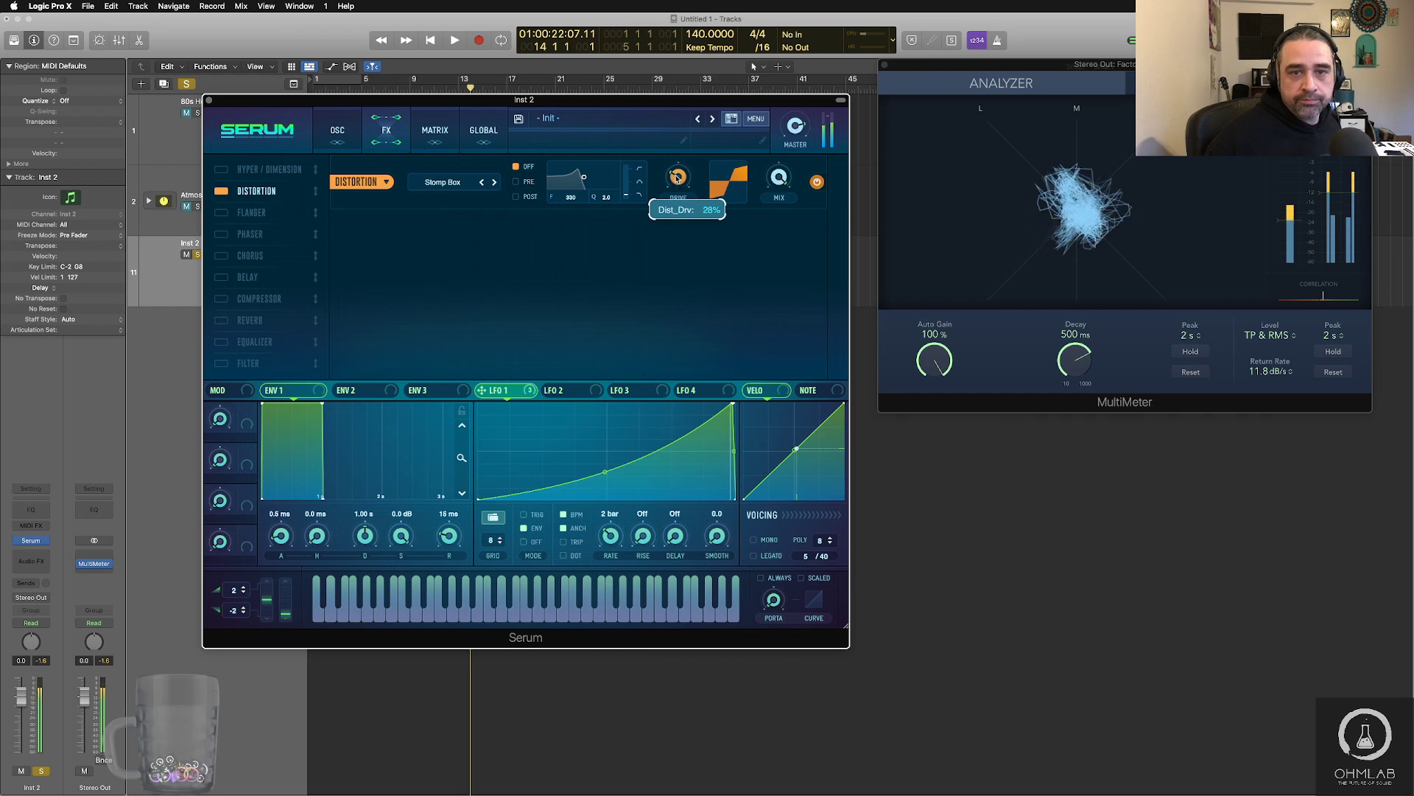
- Switch the distortion mode to Lin.Fold and set its drive to 12%
left_click(445, 182)
left_click(467, 337)
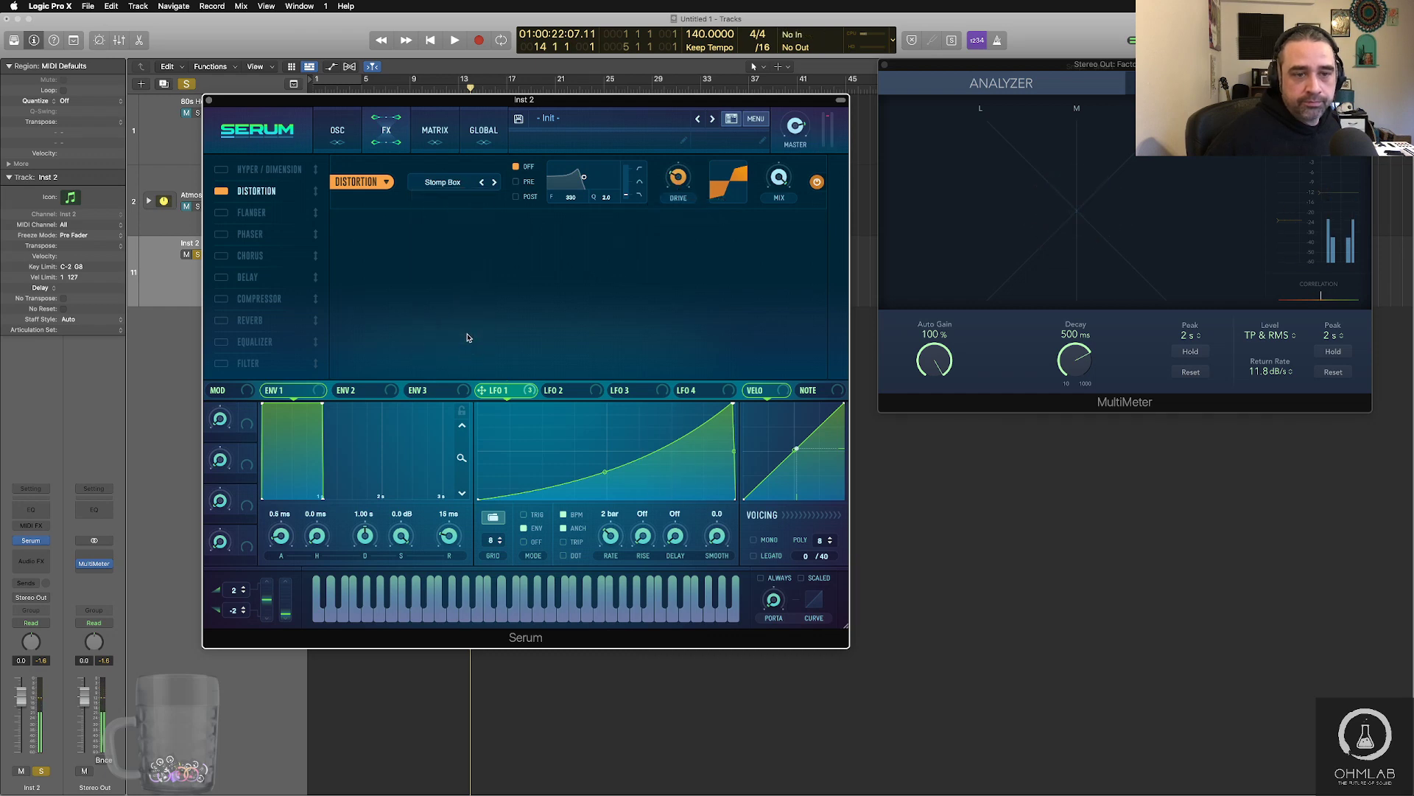
left_click(439, 188)
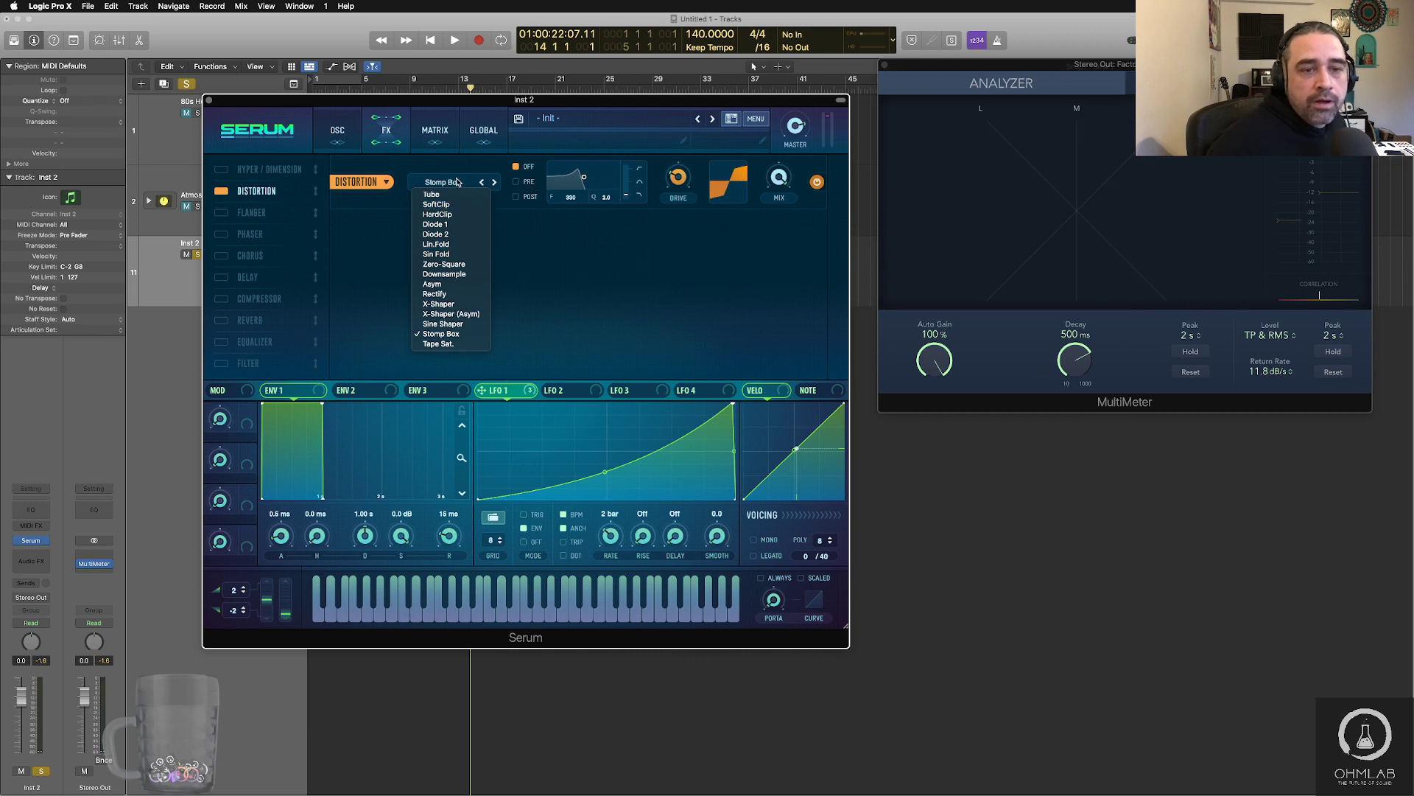
left_click(437, 244)
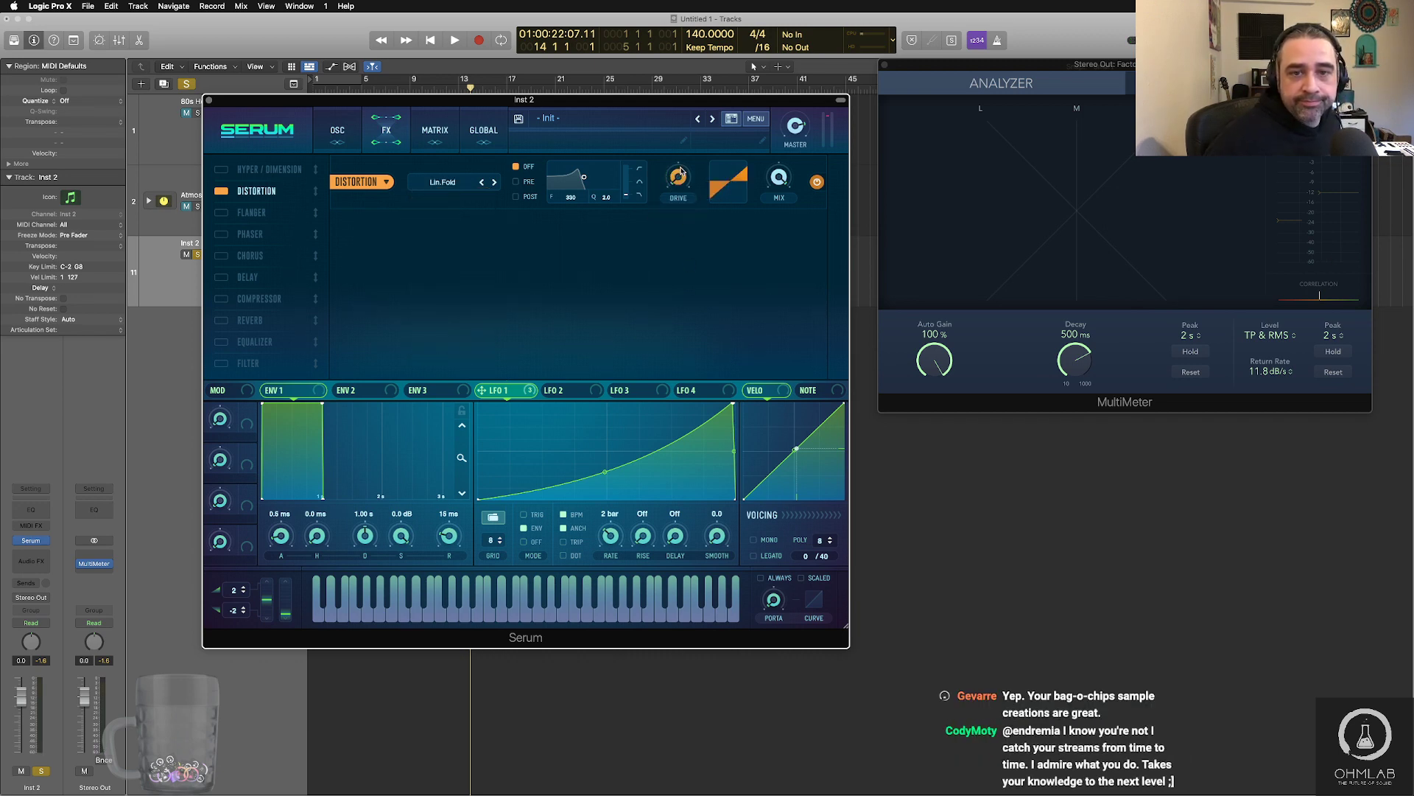
left_click_drag(678, 178, 679, 163)
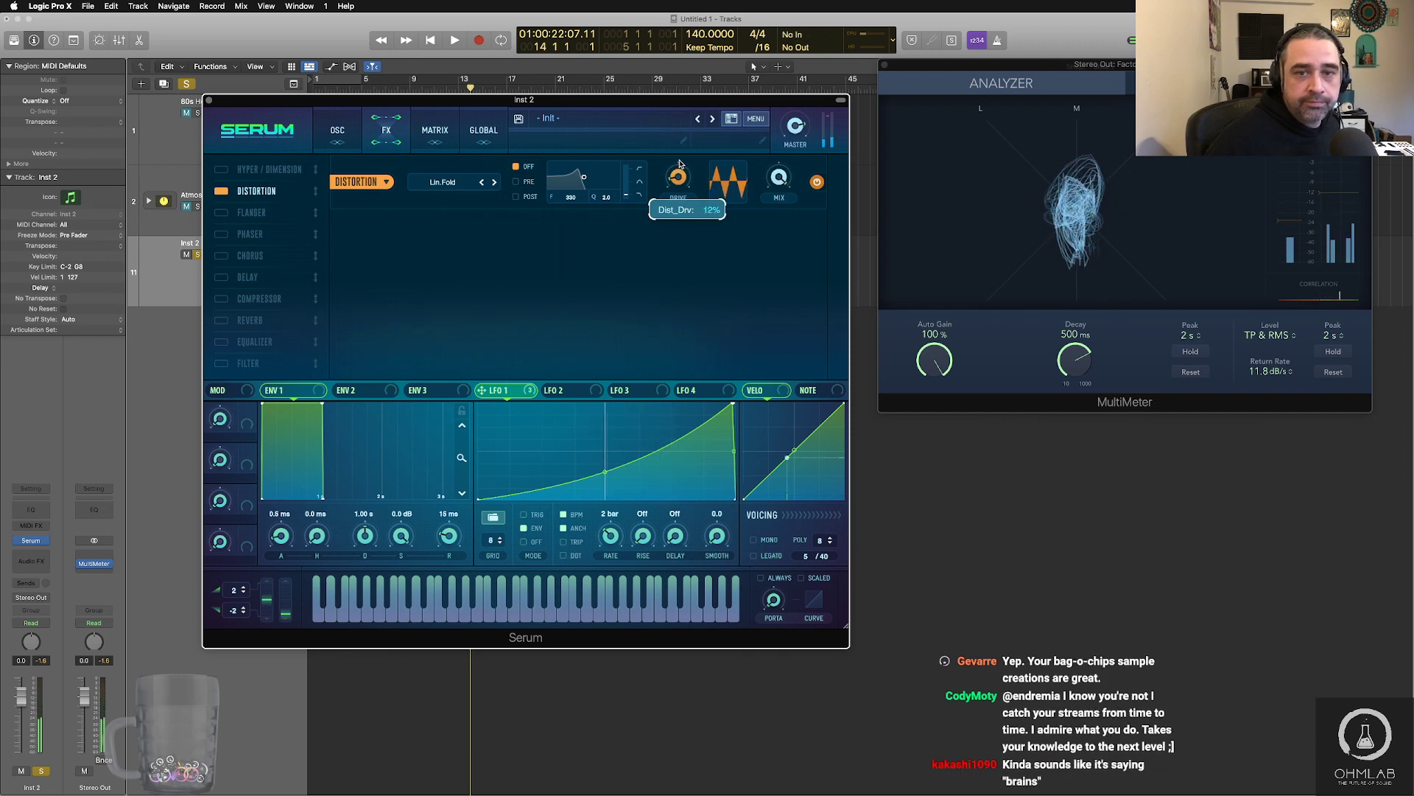
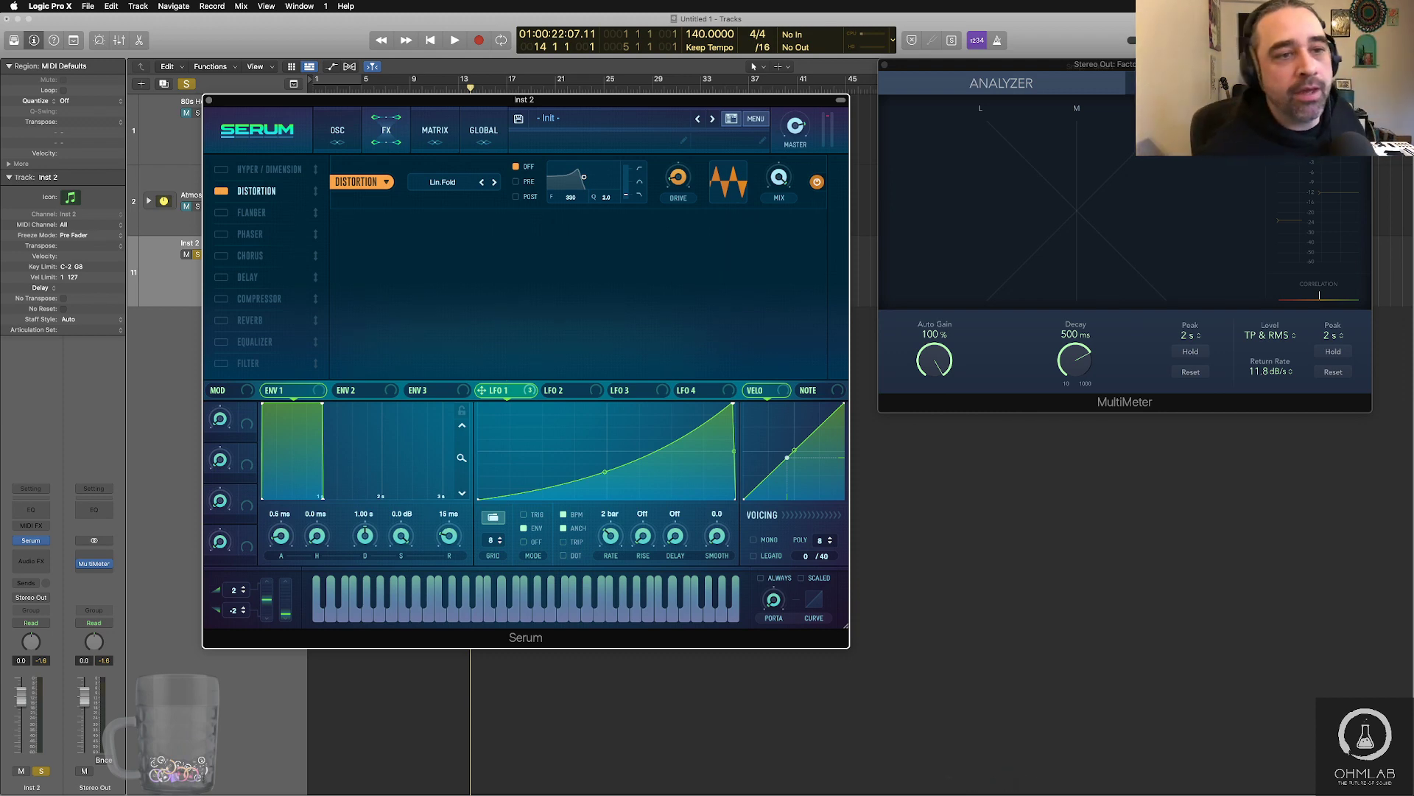
left_click(337, 132)
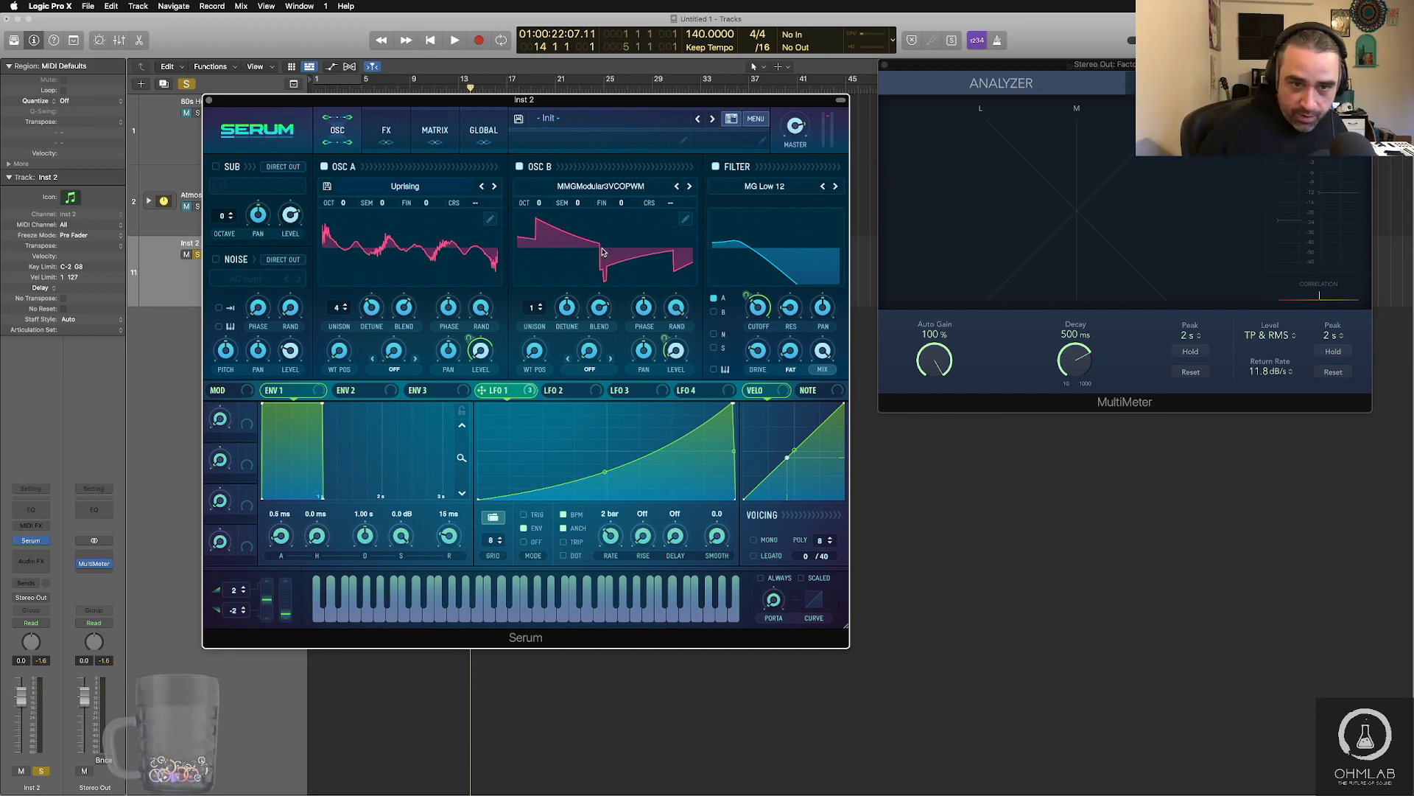
left_click(386, 130)
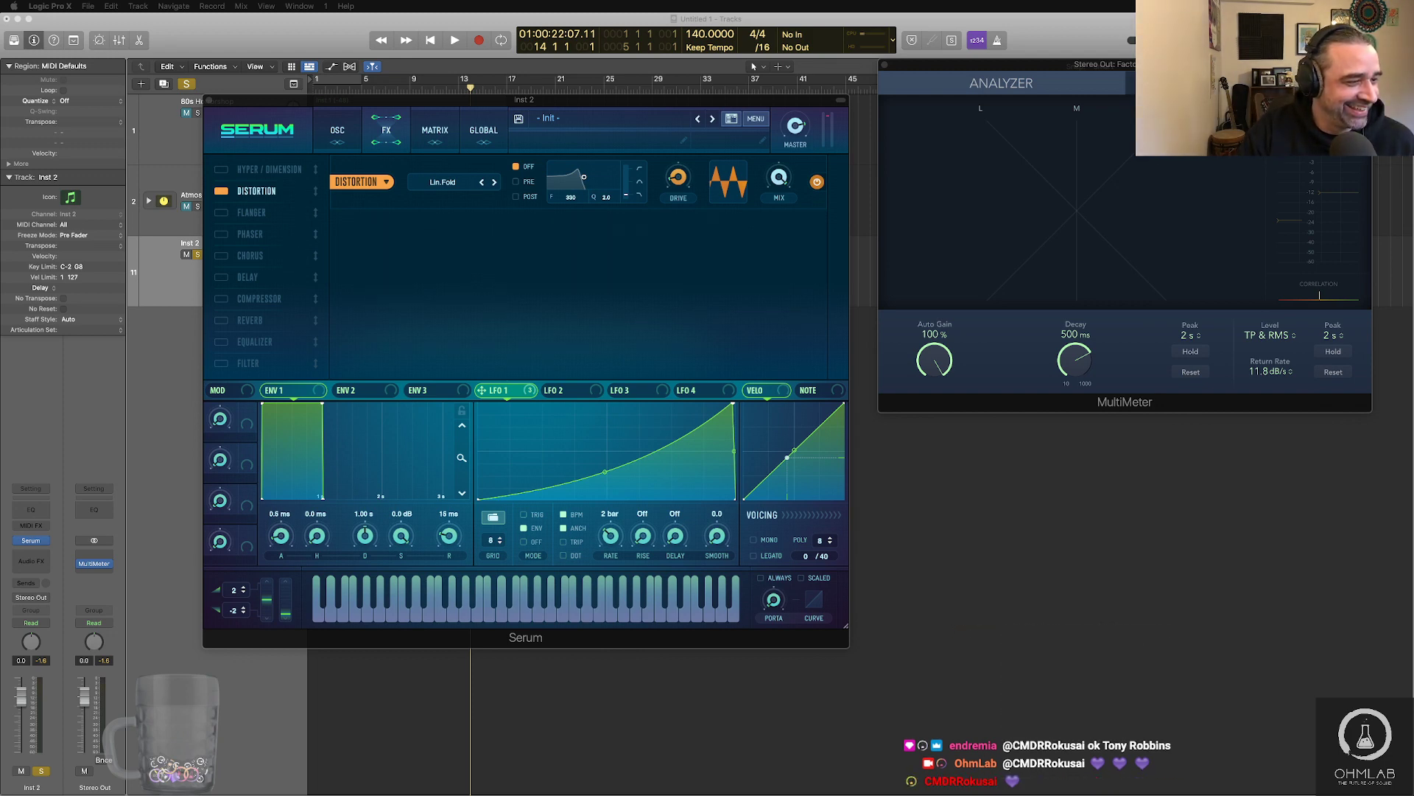
- Switch to TextEdit, replace all the old feedback notes with the new track artist's name as heading, and leave blank lines below
key("super+Tab")
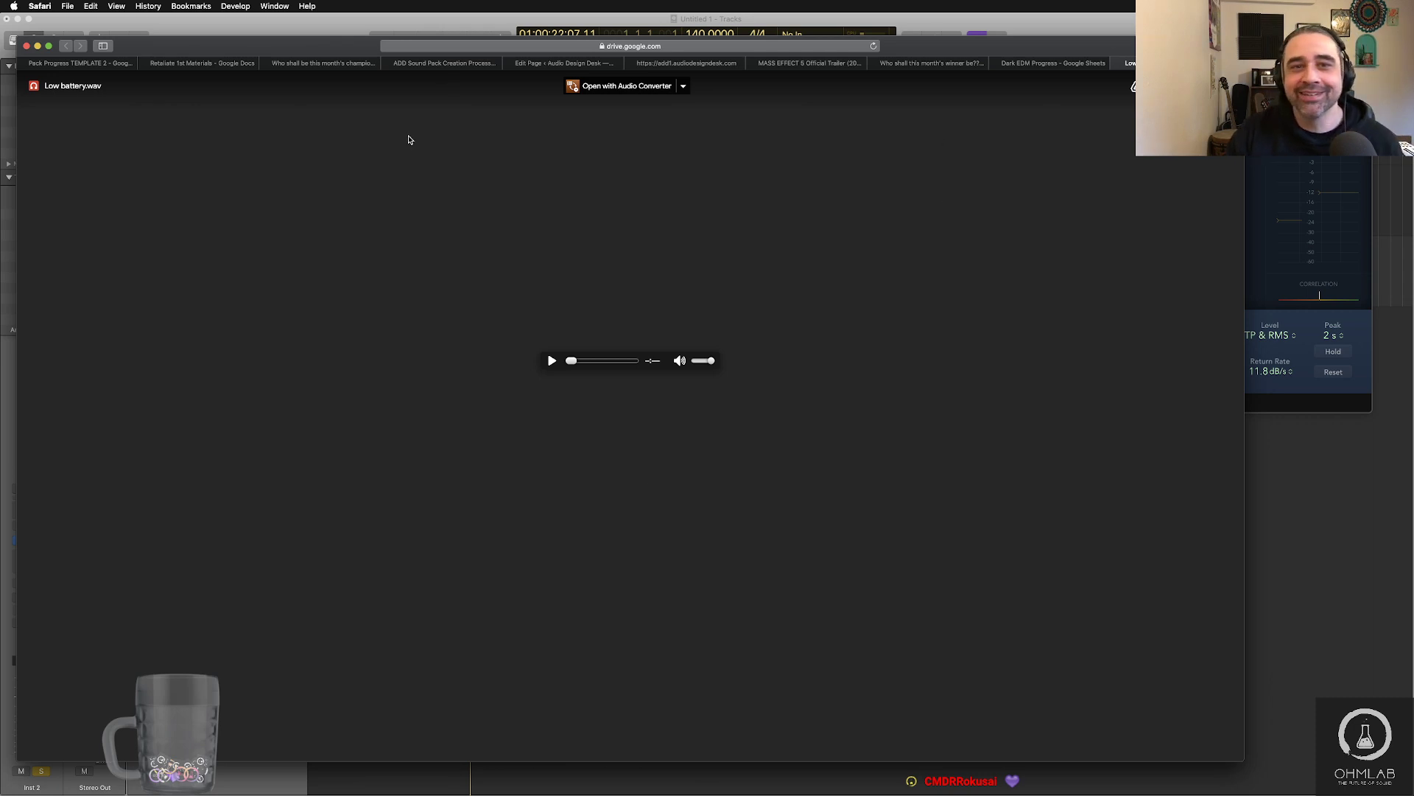
key("super+Tab")
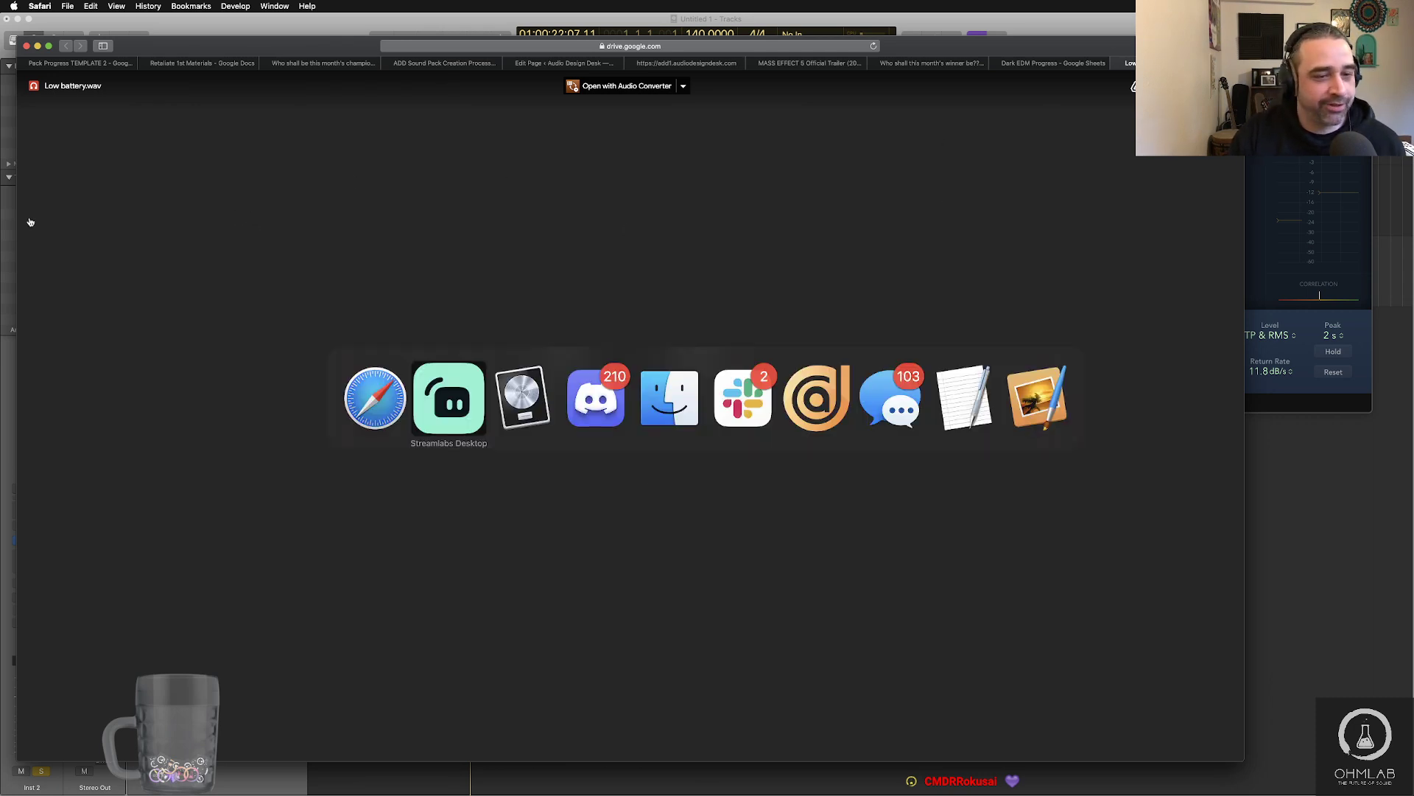
left_click(958, 398)
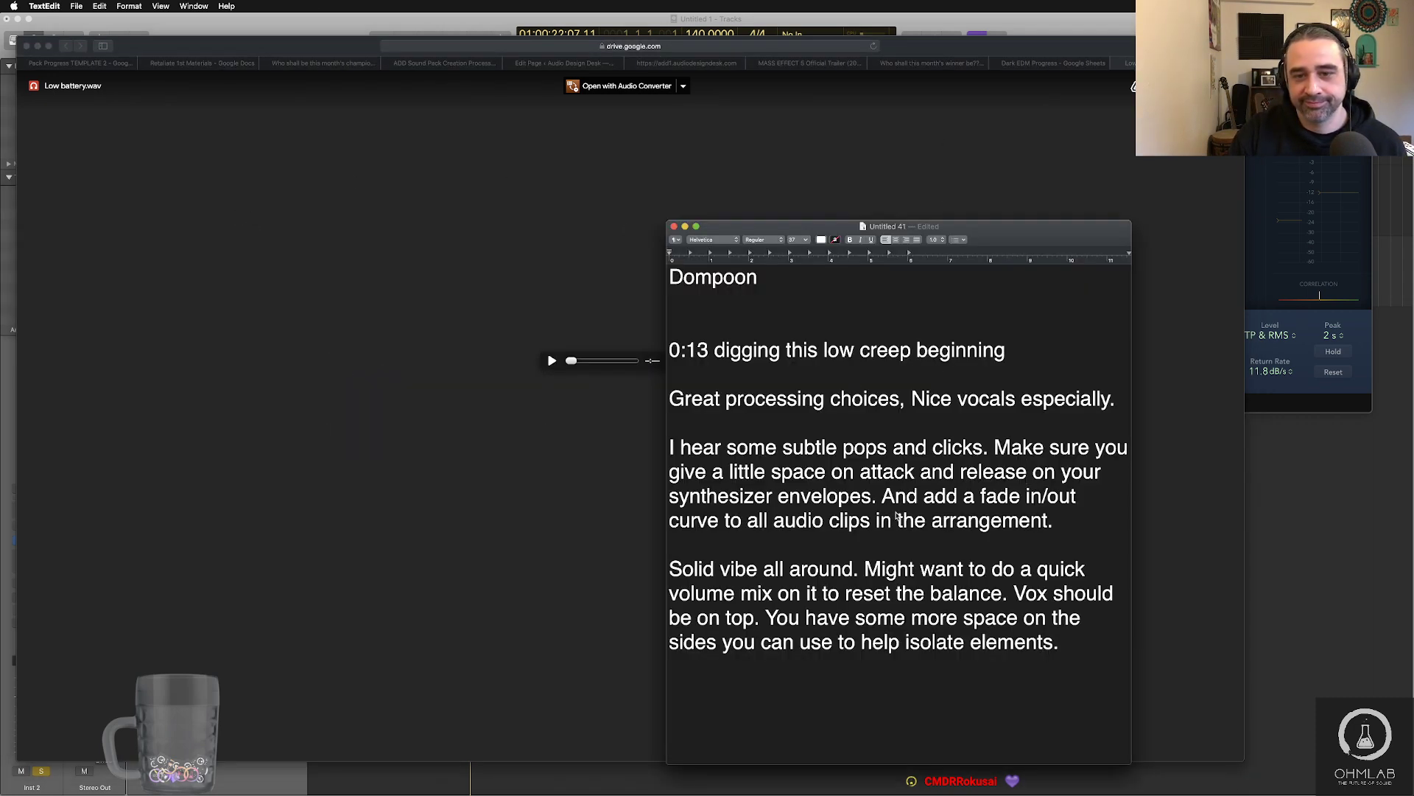
key("super+a")
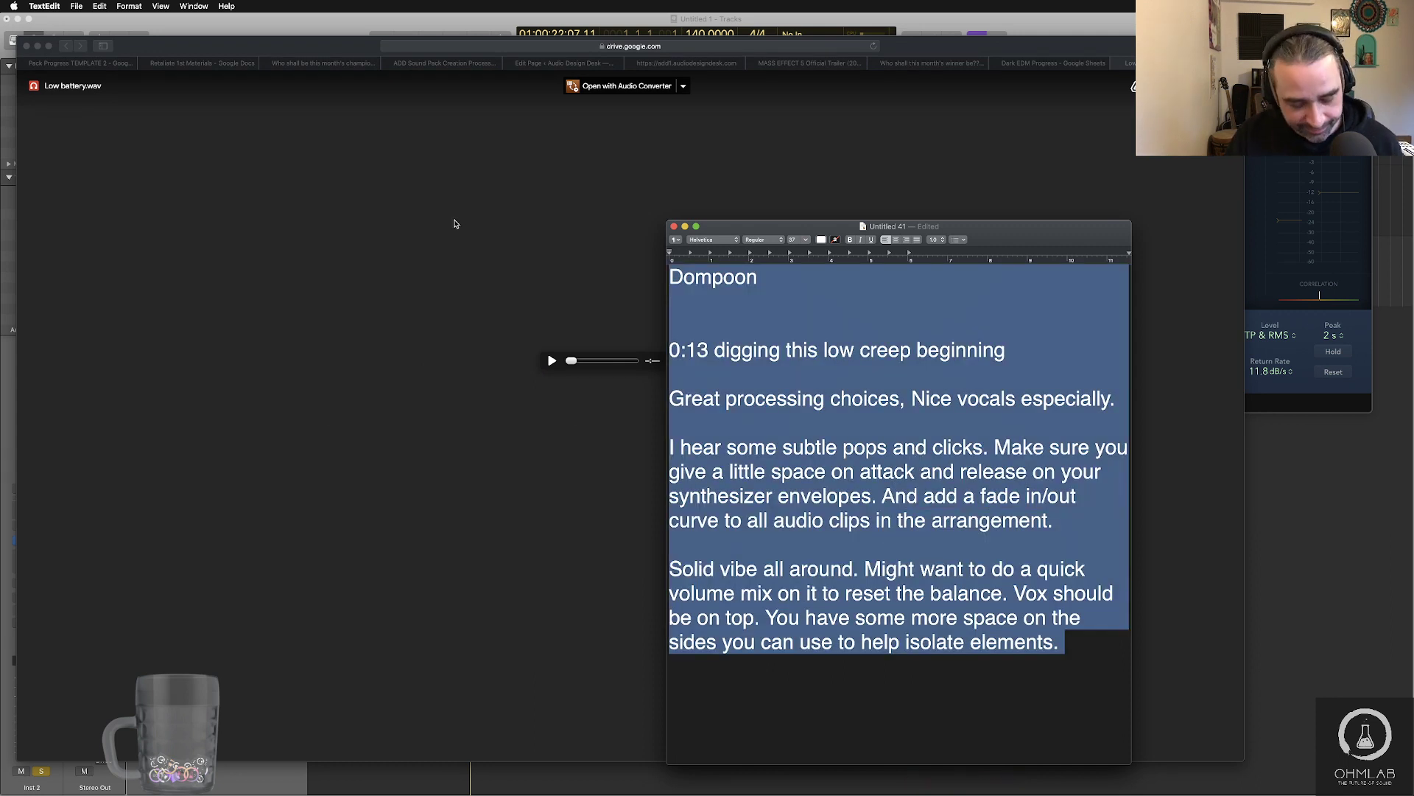
type("Nano")
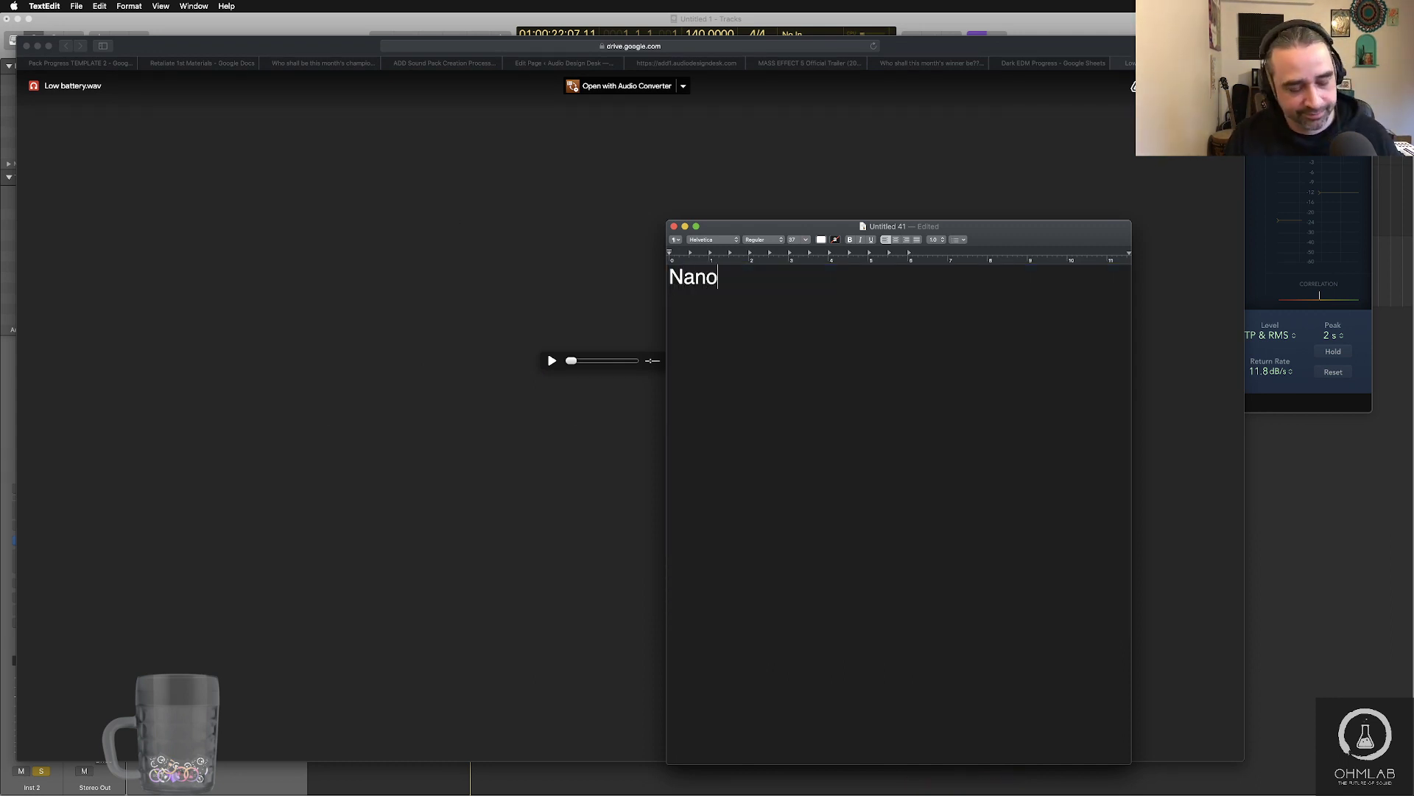
type("Wires")
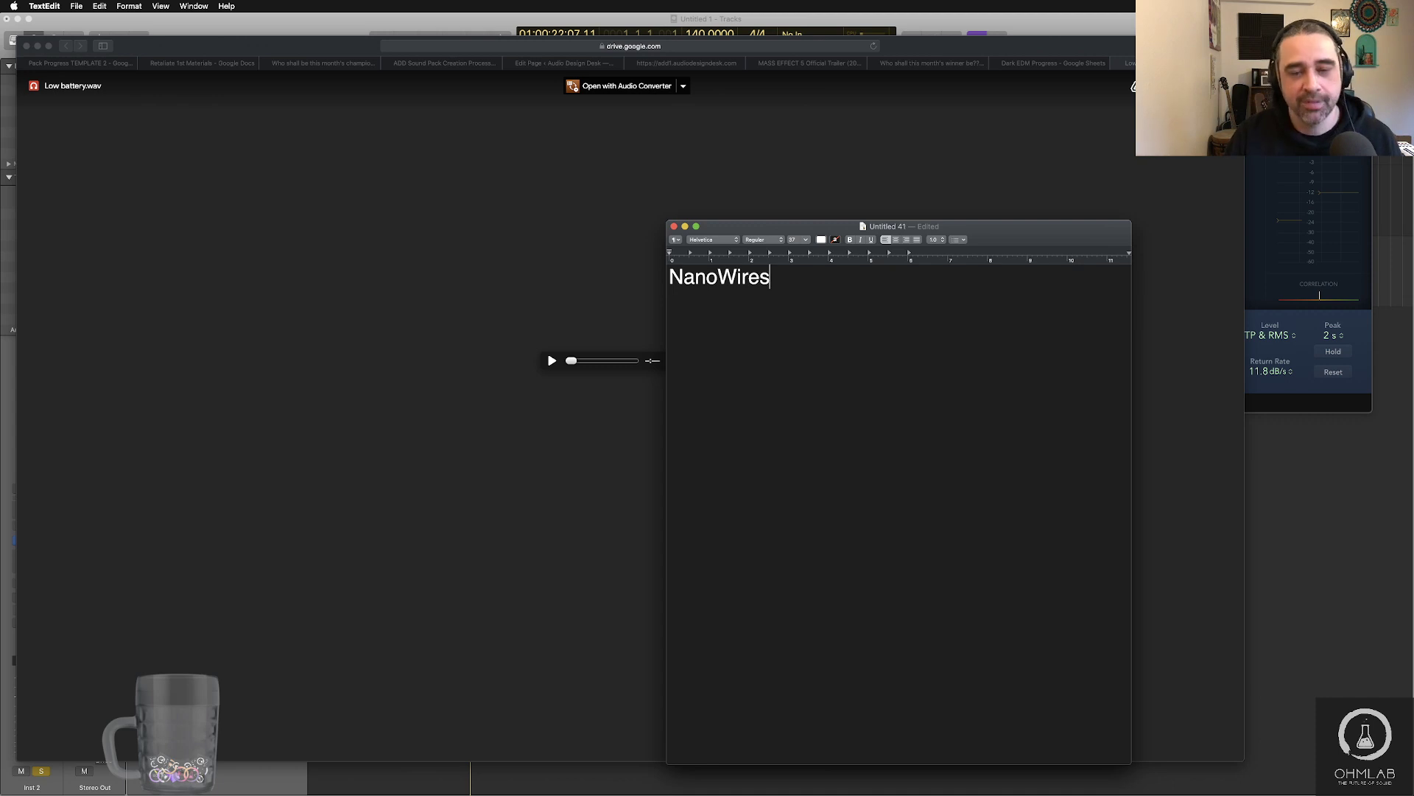
key("Return")
key("Return")
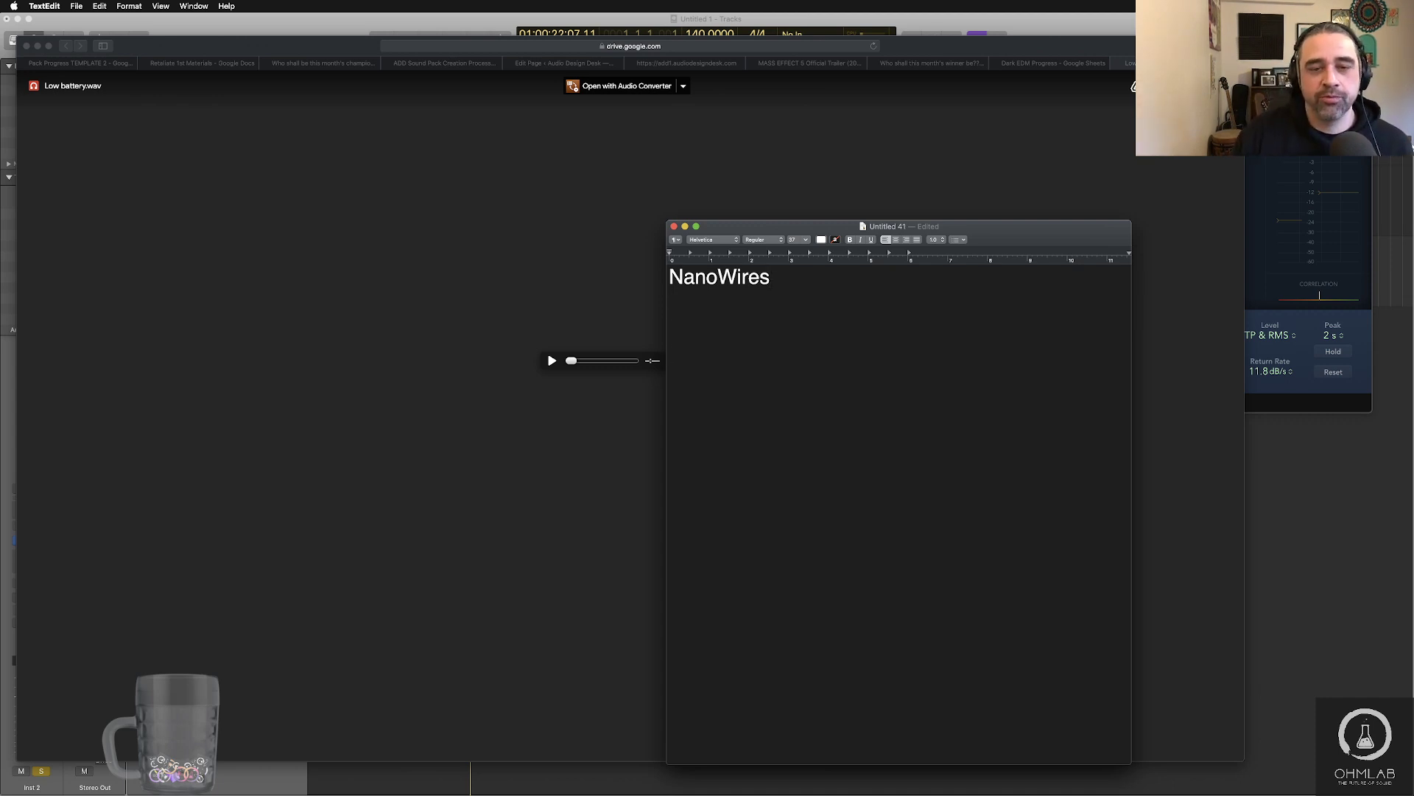
- Play Low battery.wav in Safari despite the virus-scan warning, and move the TextEdit notes window clear of the audio player
left_click(572, 416)
left_click(551, 360)
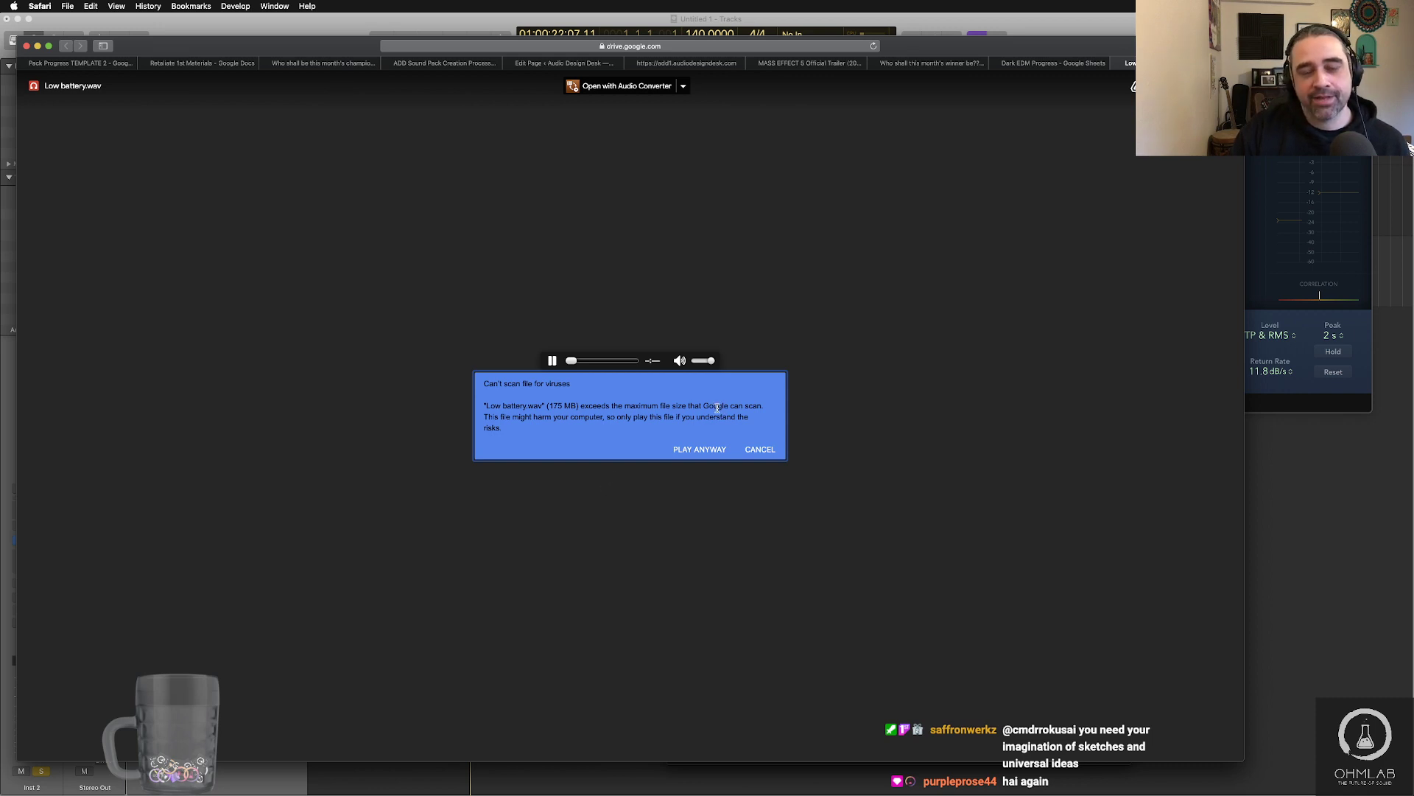
left_click(679, 451)
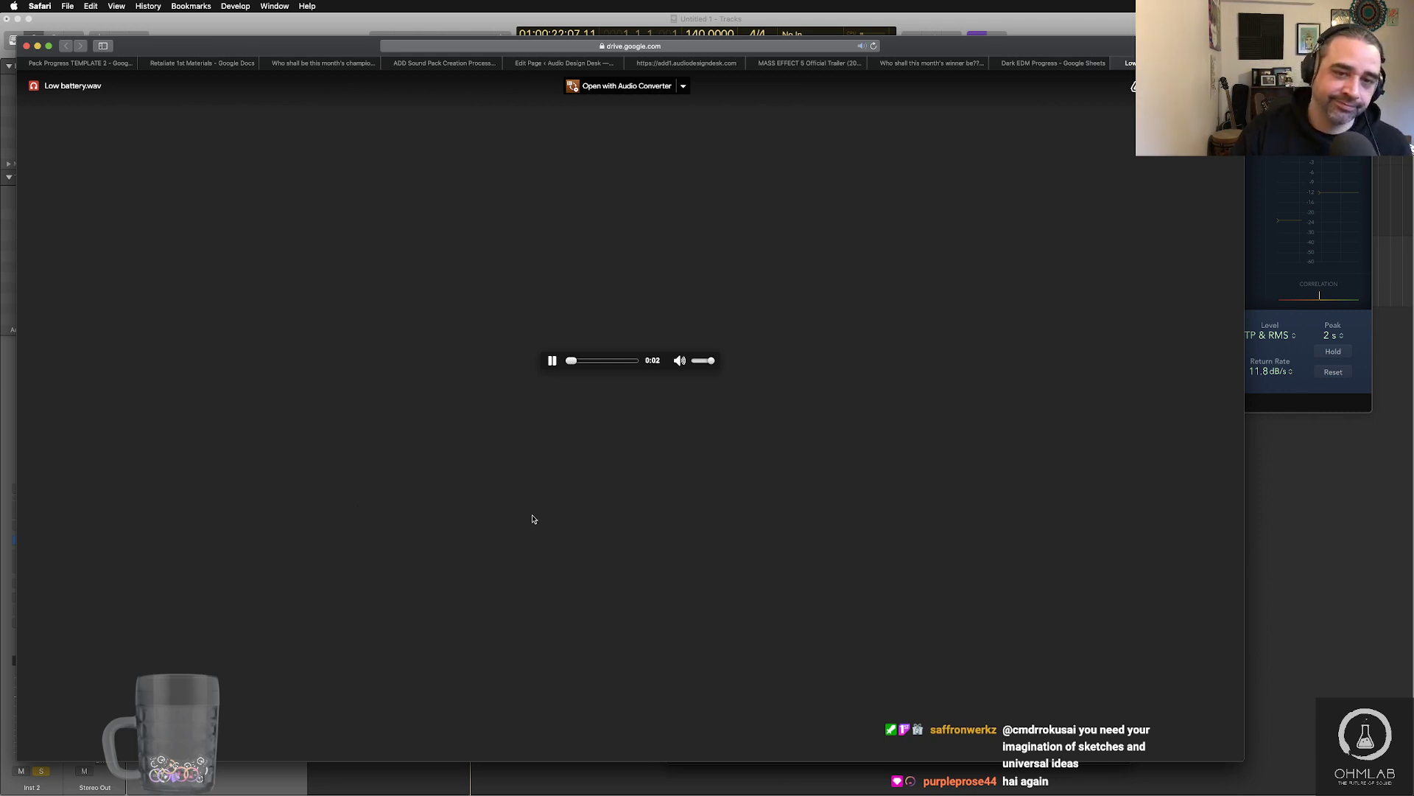
key("super+Tab")
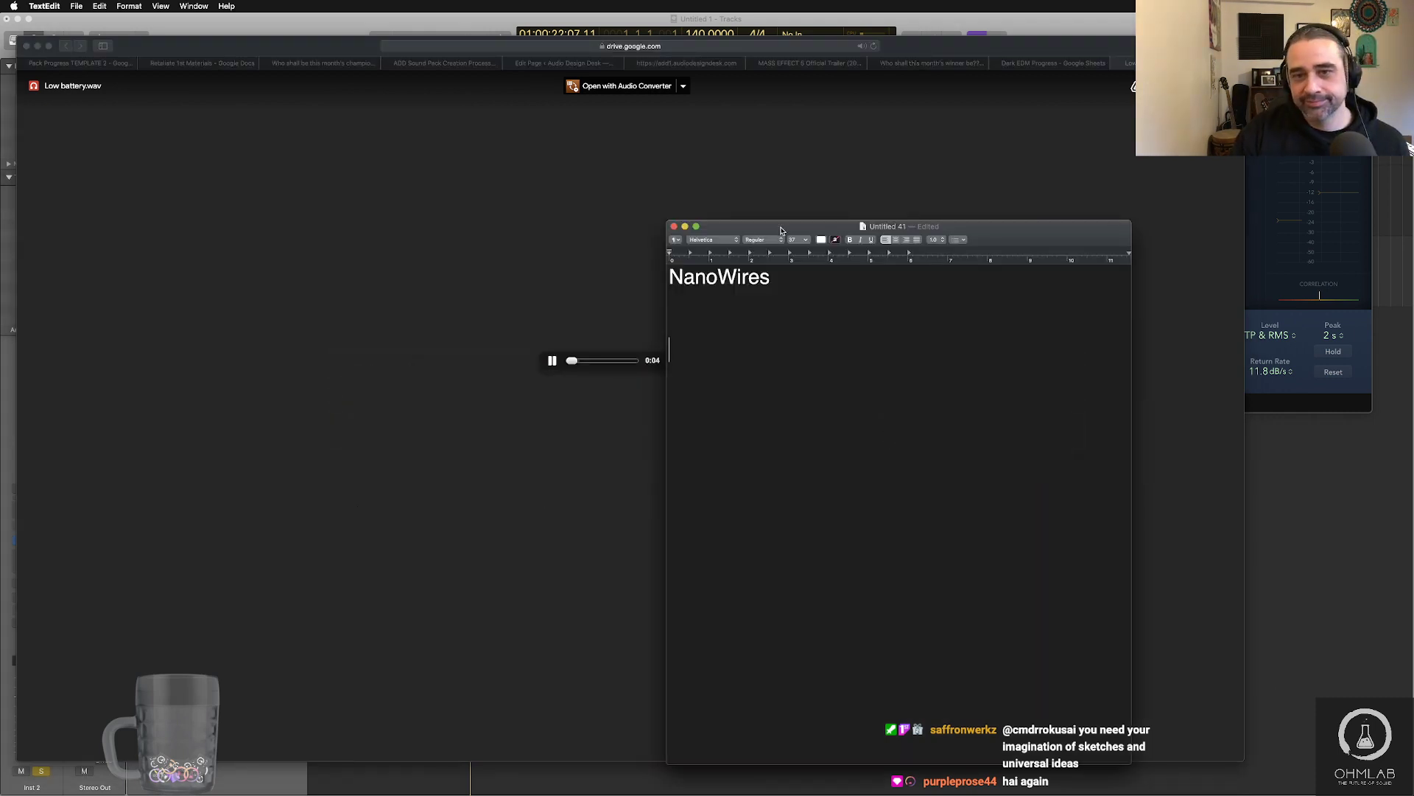
left_click_drag(781, 231, 857, 212)
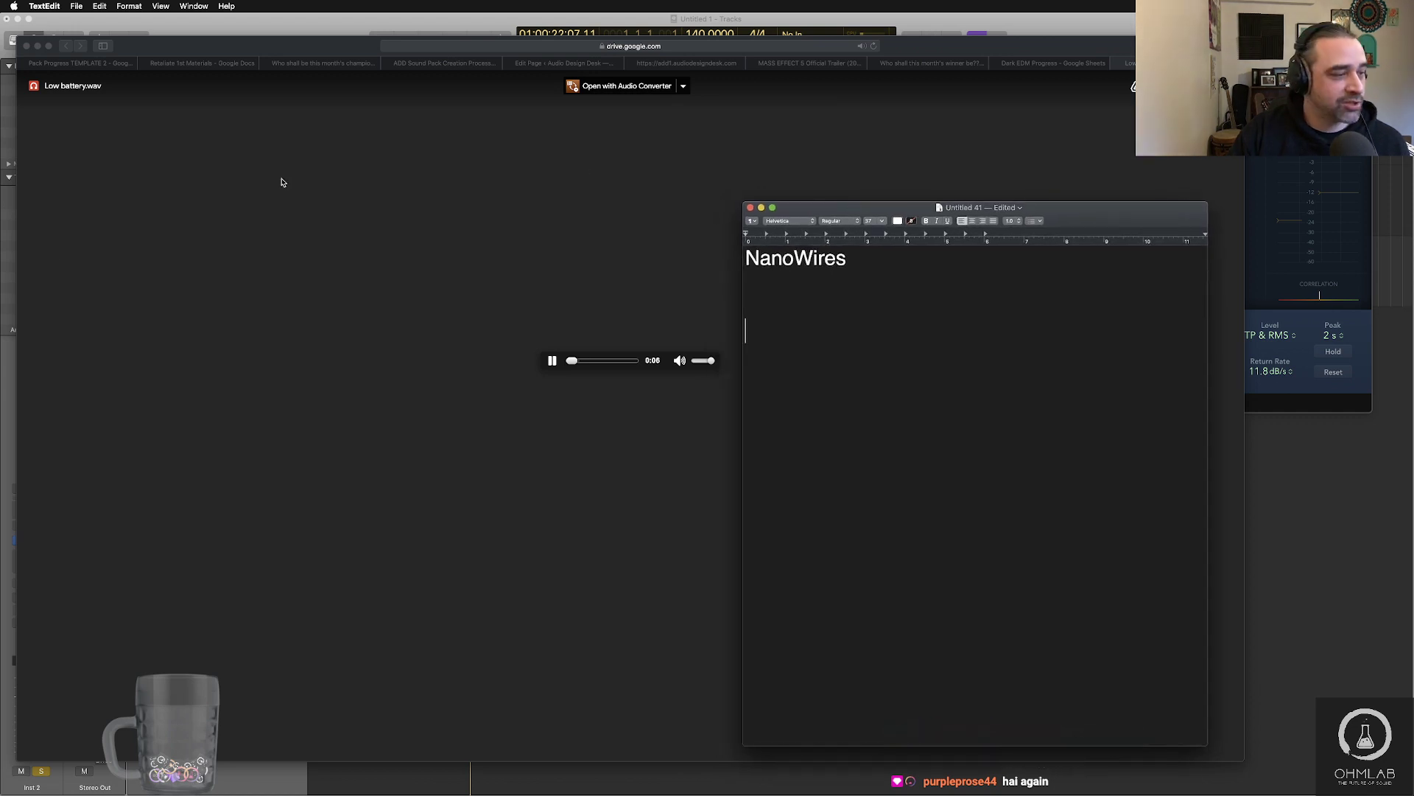
key("super+Tab")
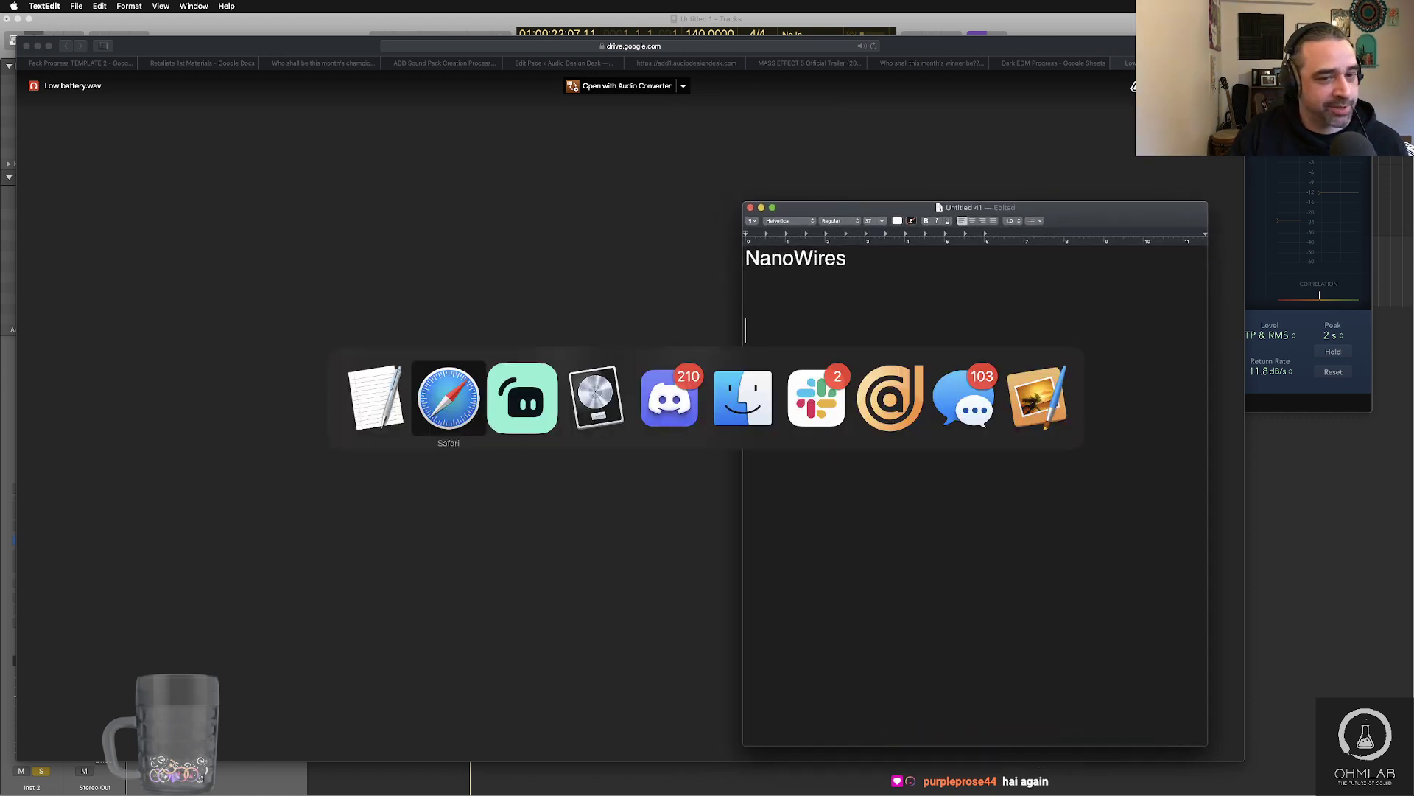
left_click(506, 417)
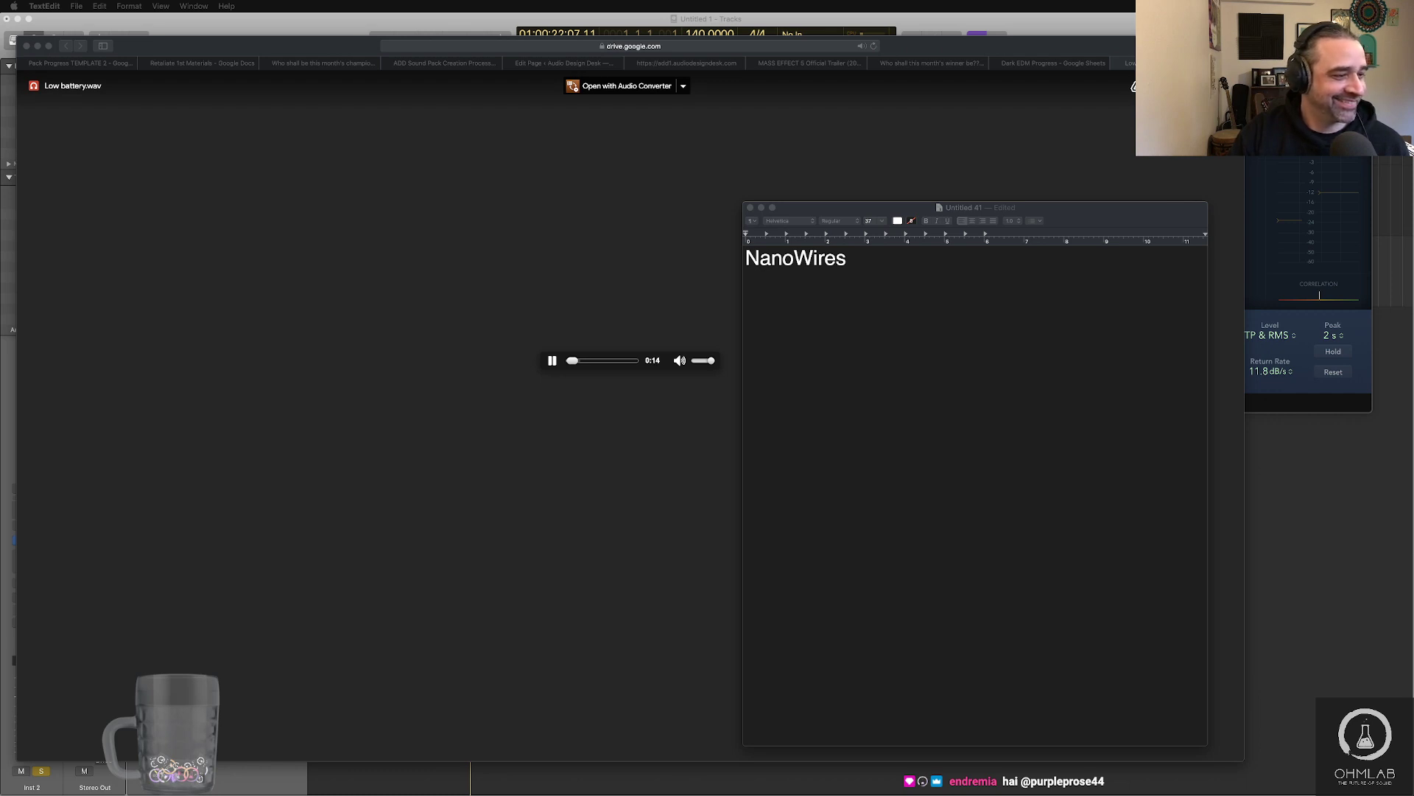
- Write the feedback "Dude these big pad intros lately! Still string with the Mau5 tho… ;)" below the heading and add a blank line
left_click(804, 377)
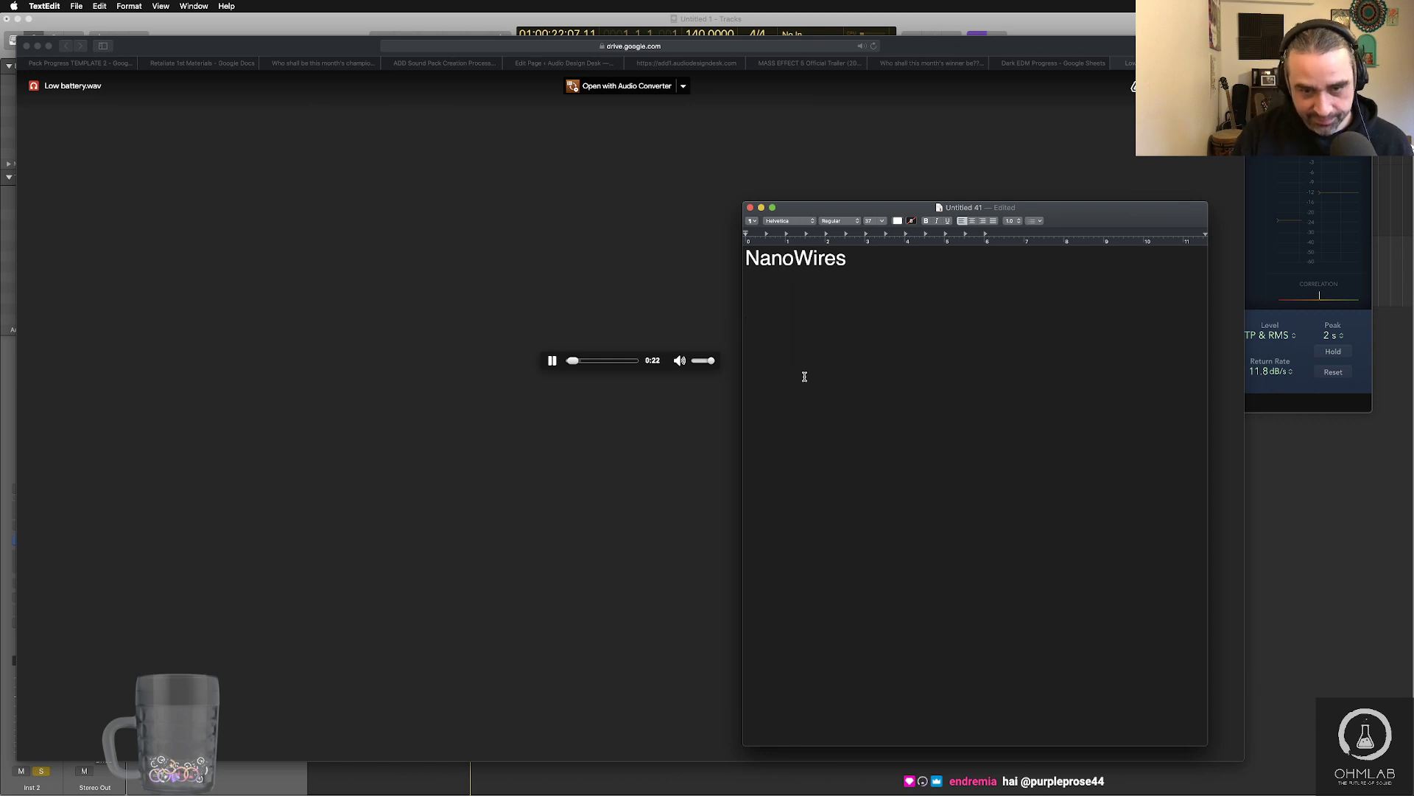
type("Dude the")
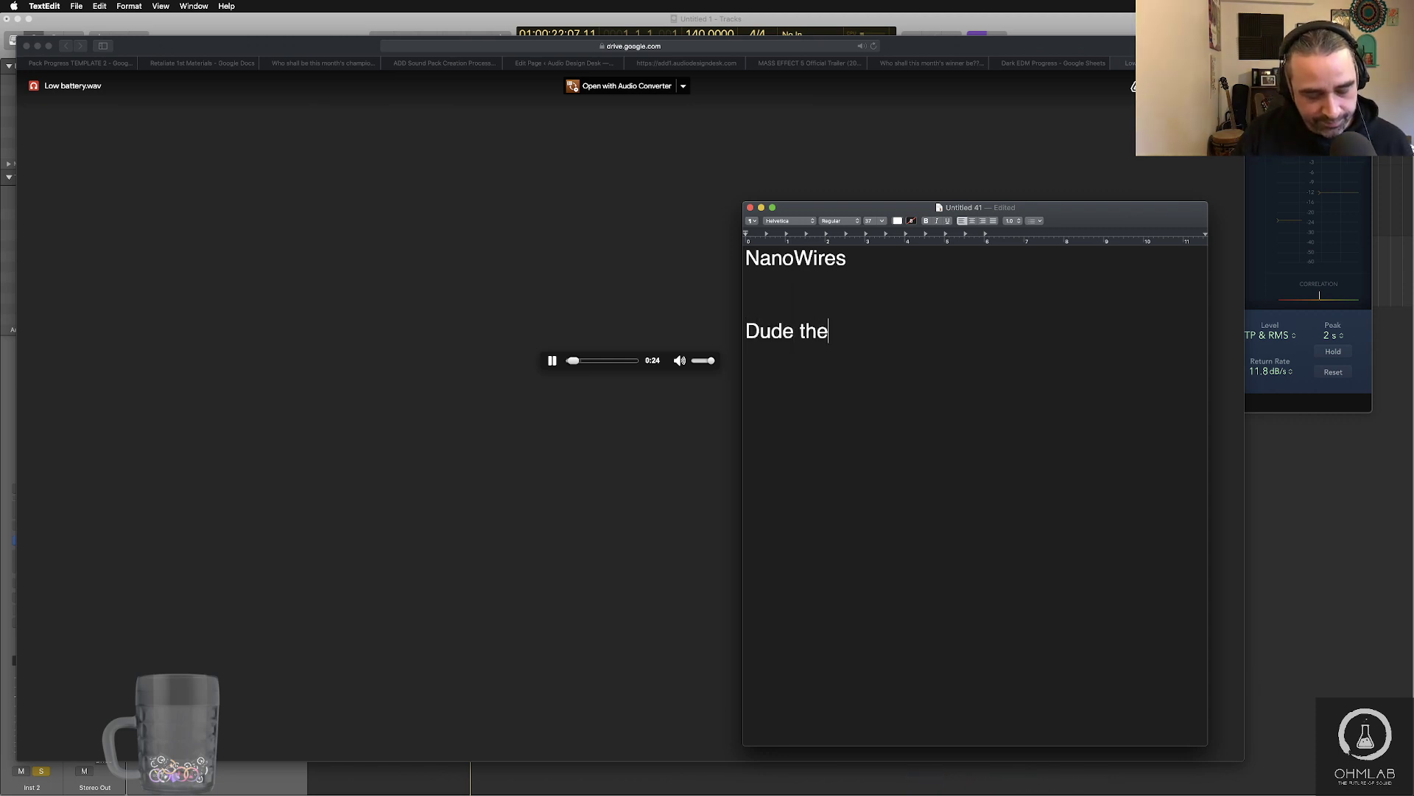
type("se ")
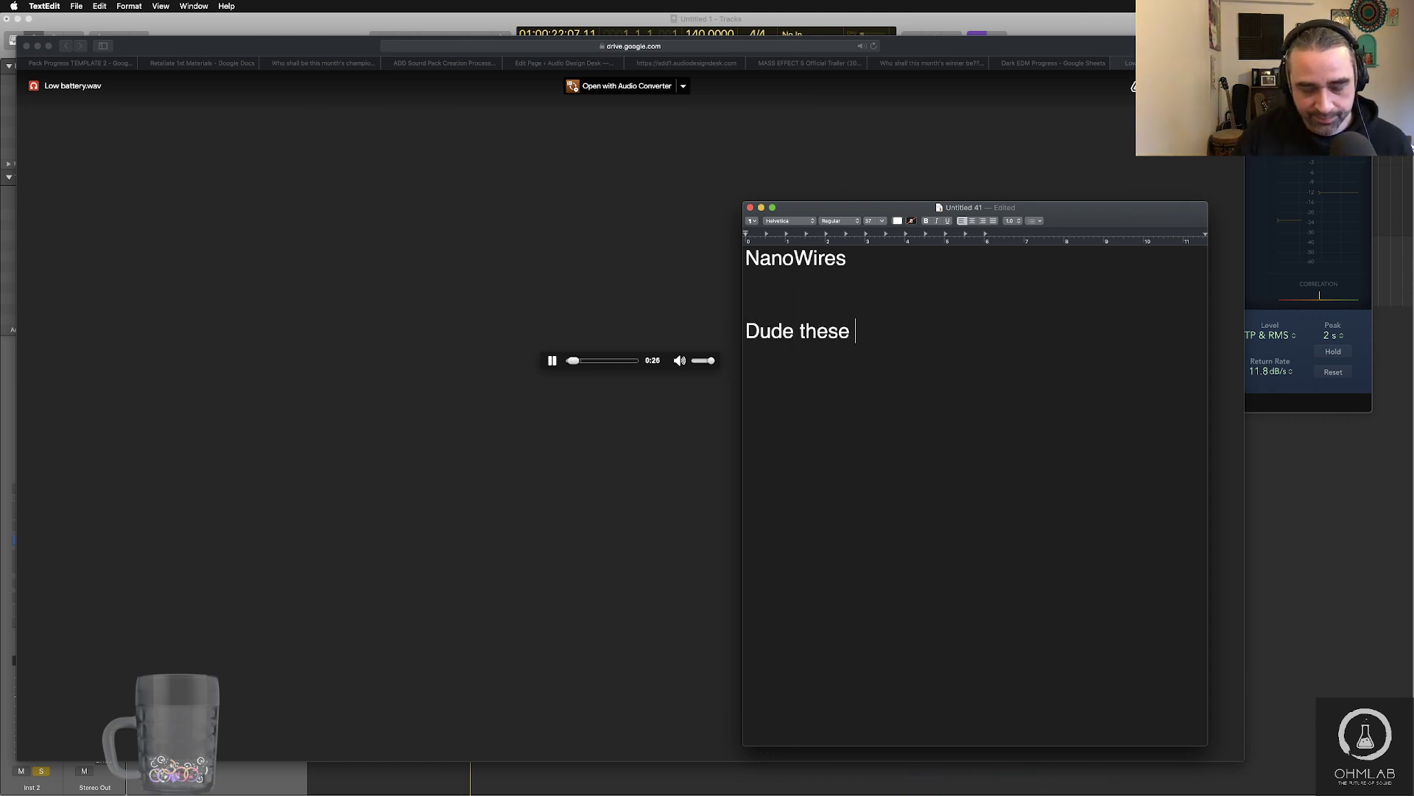
type("big ")
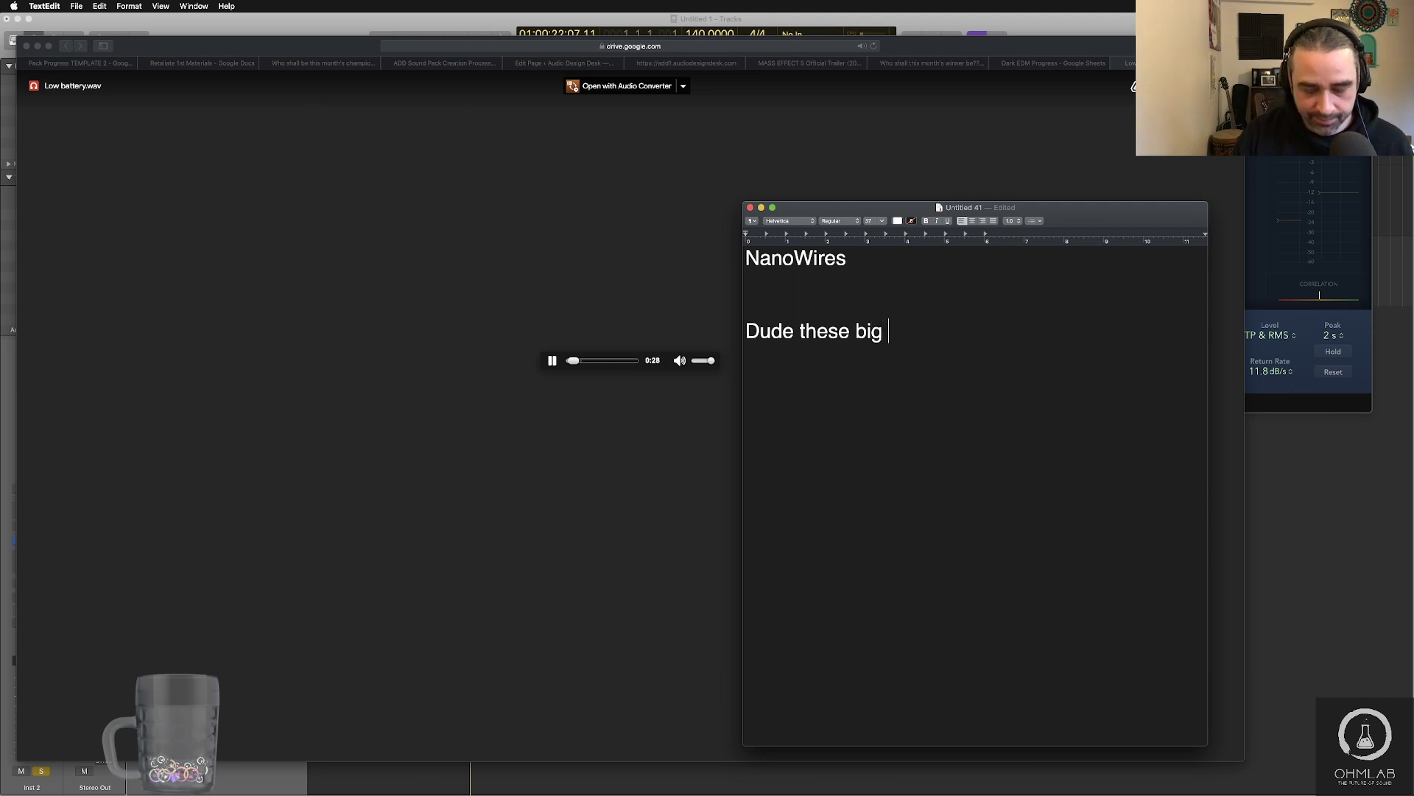
type("pad intros lately!")
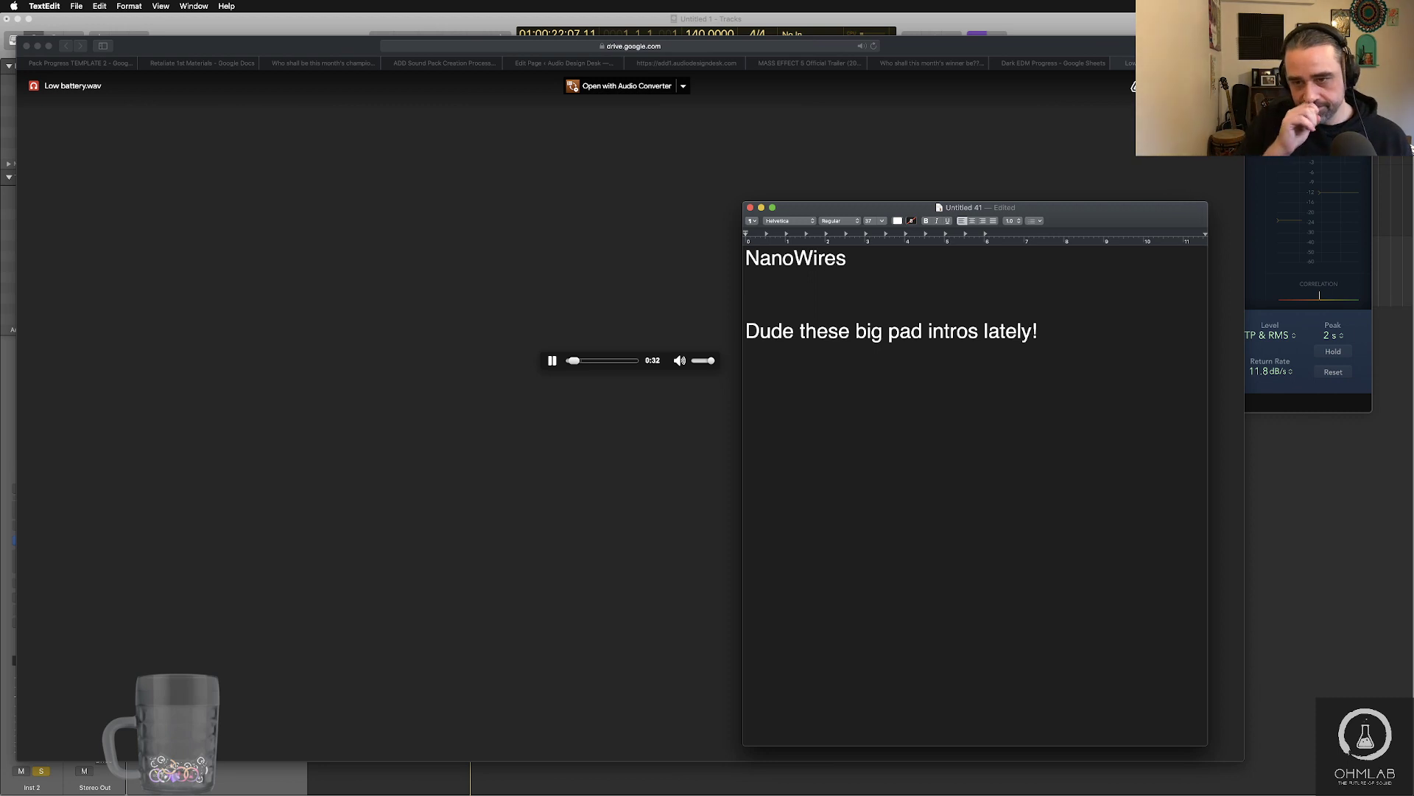
type(" Sti")
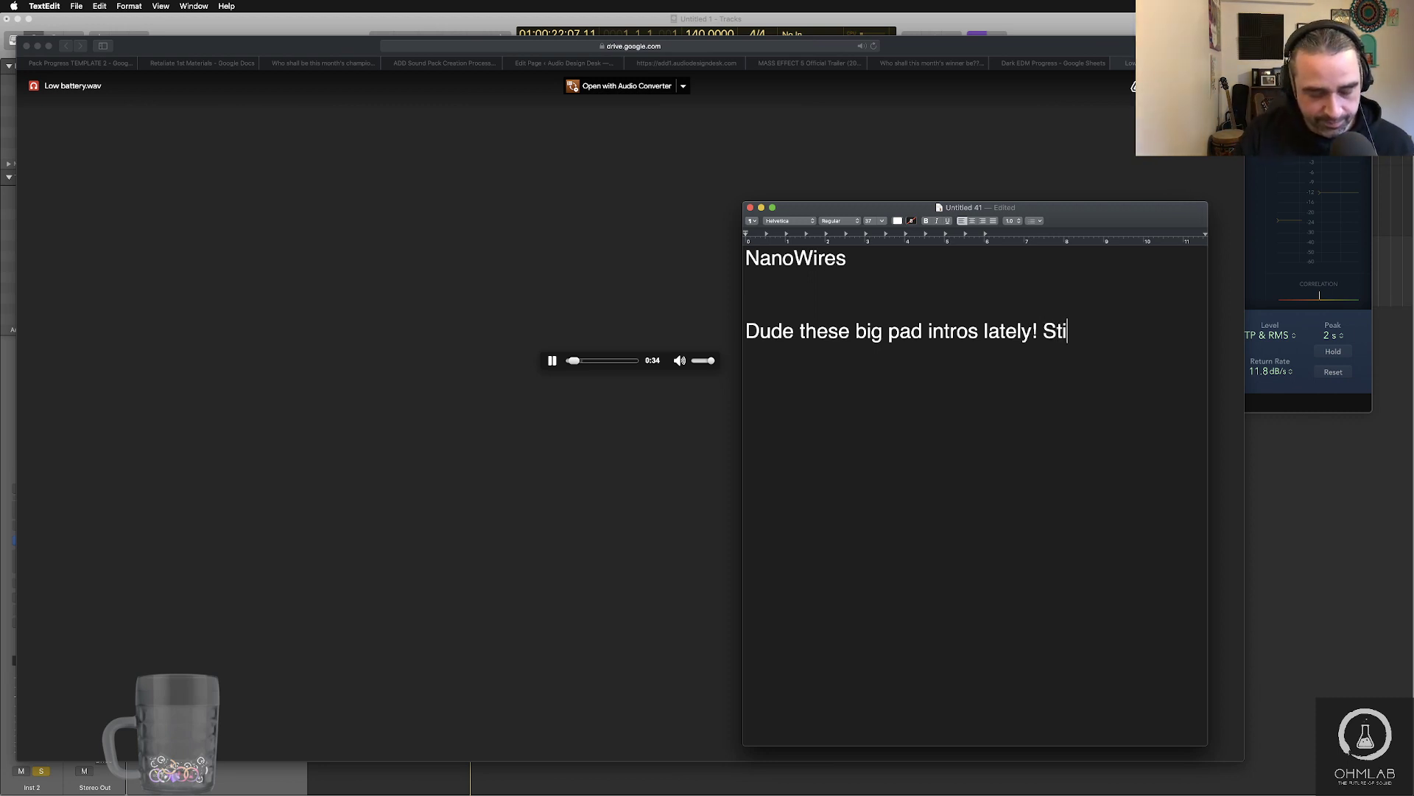
type("ll st")
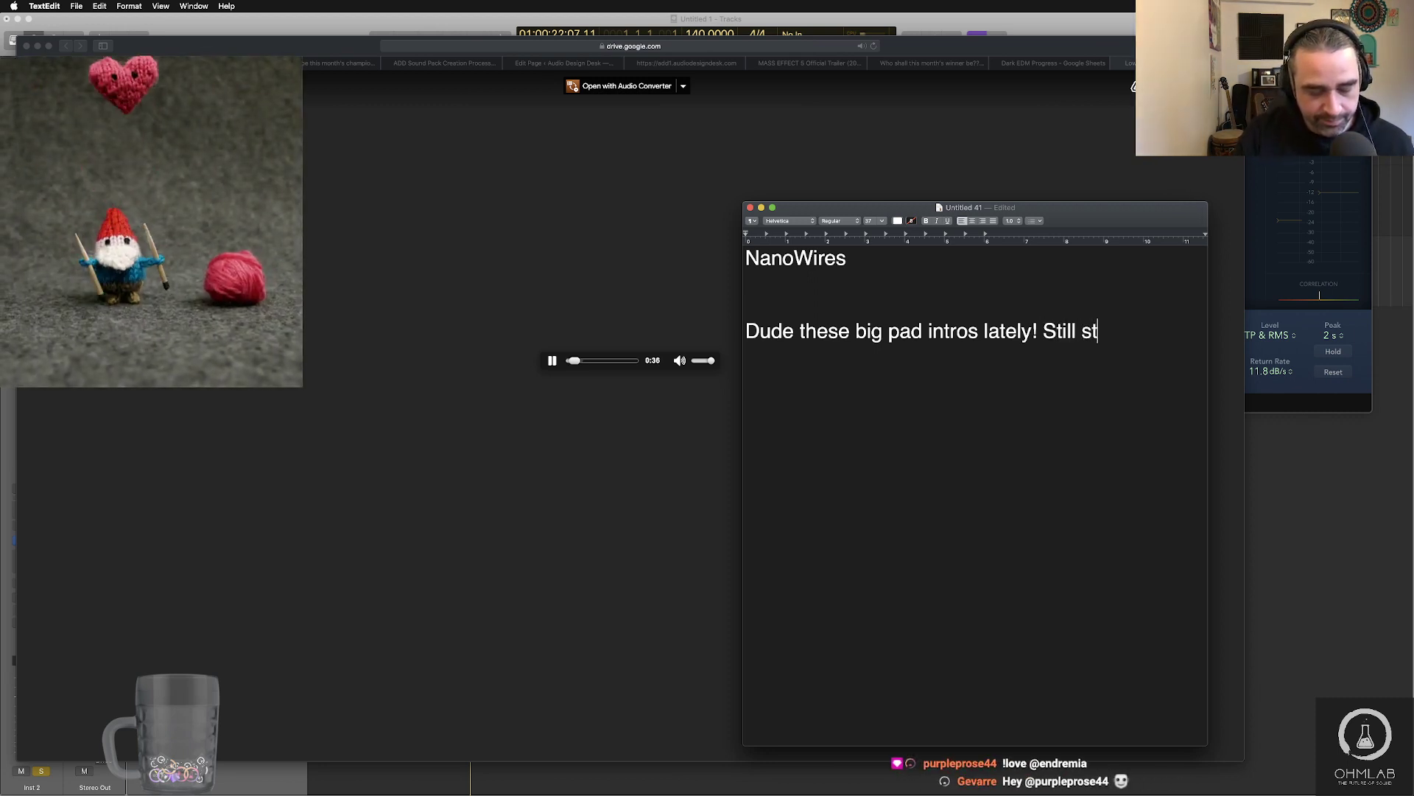
type("ring with the Mau")
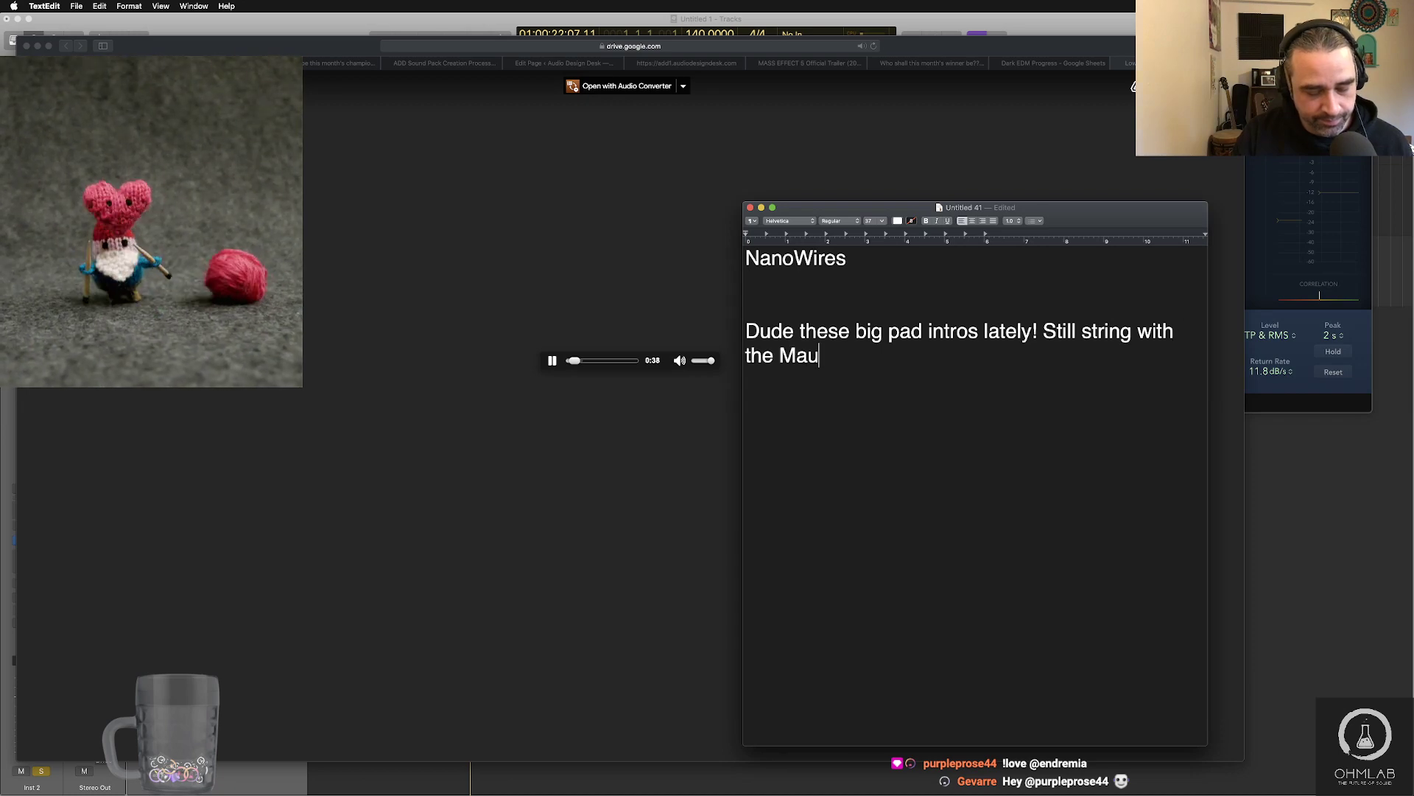
type("5 tho... ;)")
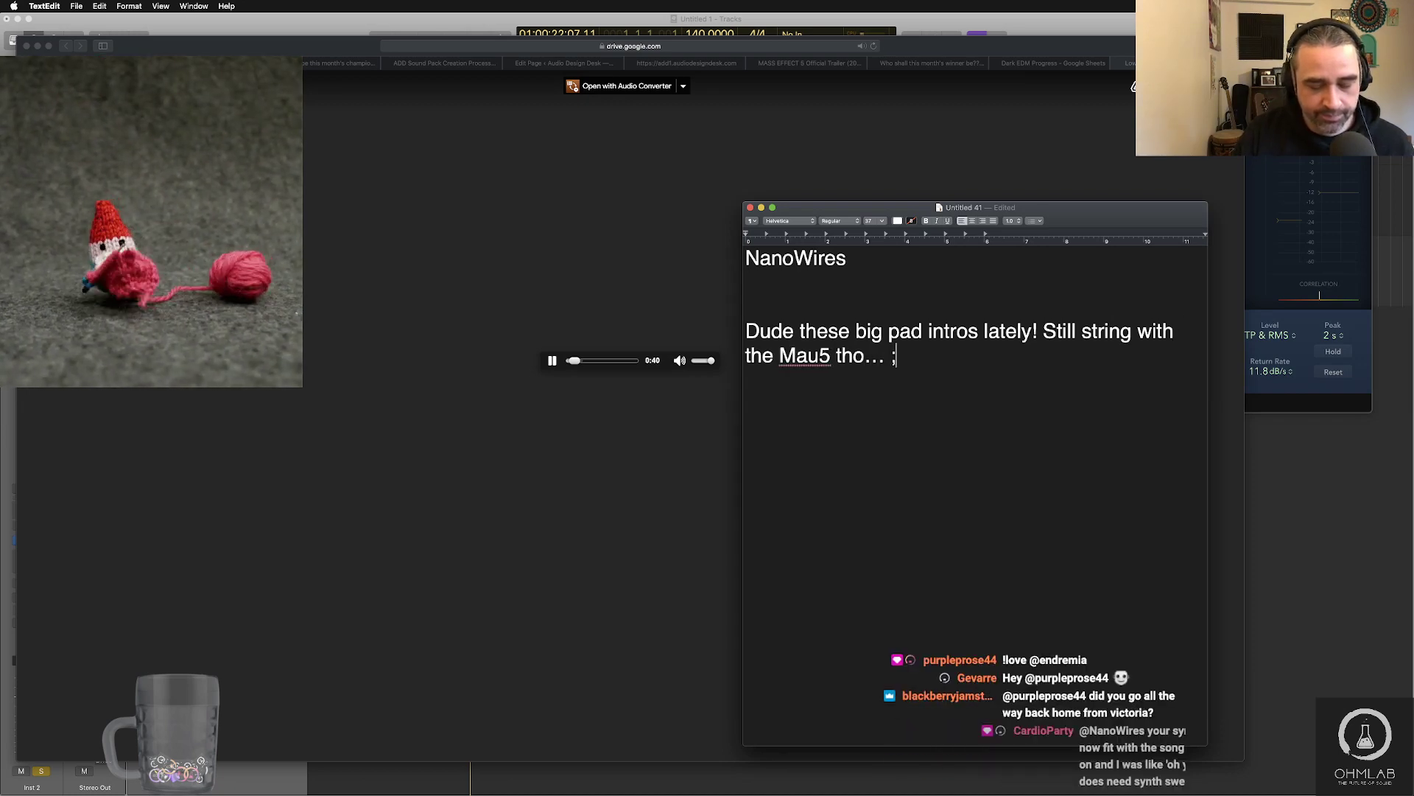
key("Return")
key("Return")
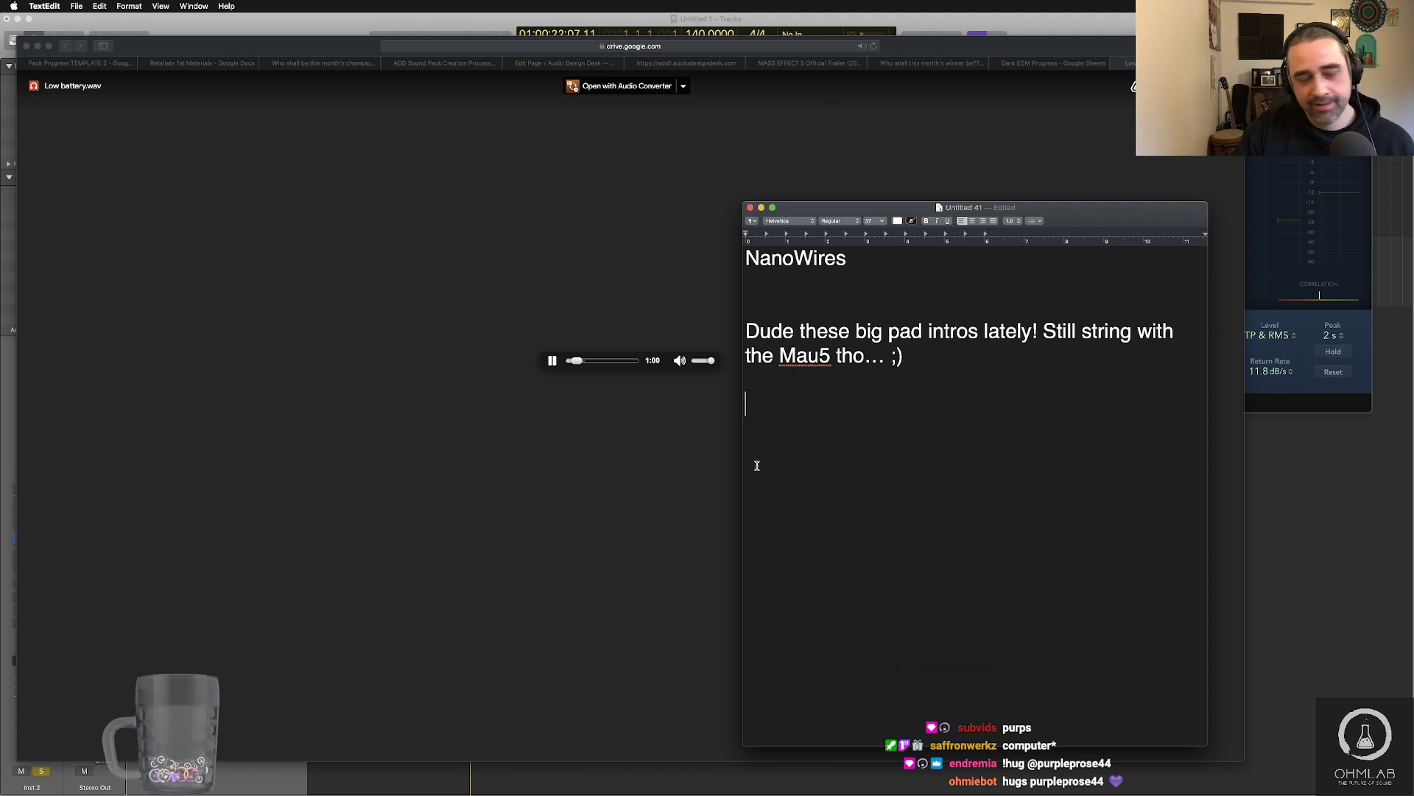
key("super+Tab")
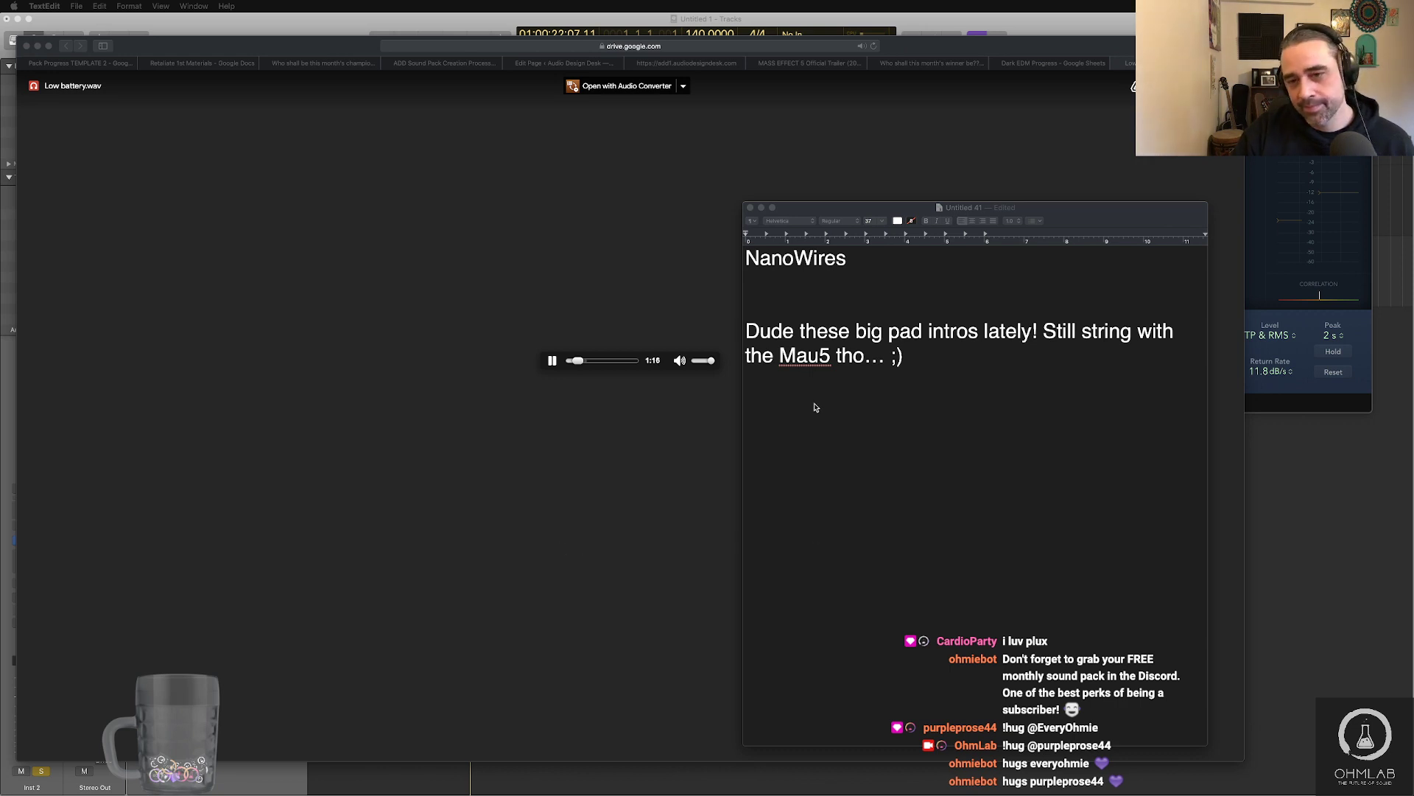
- Below the first comment, add a 1:20 note saying "This is great" addressed to the artist by first name, followed by a blank line
left_click(836, 455)
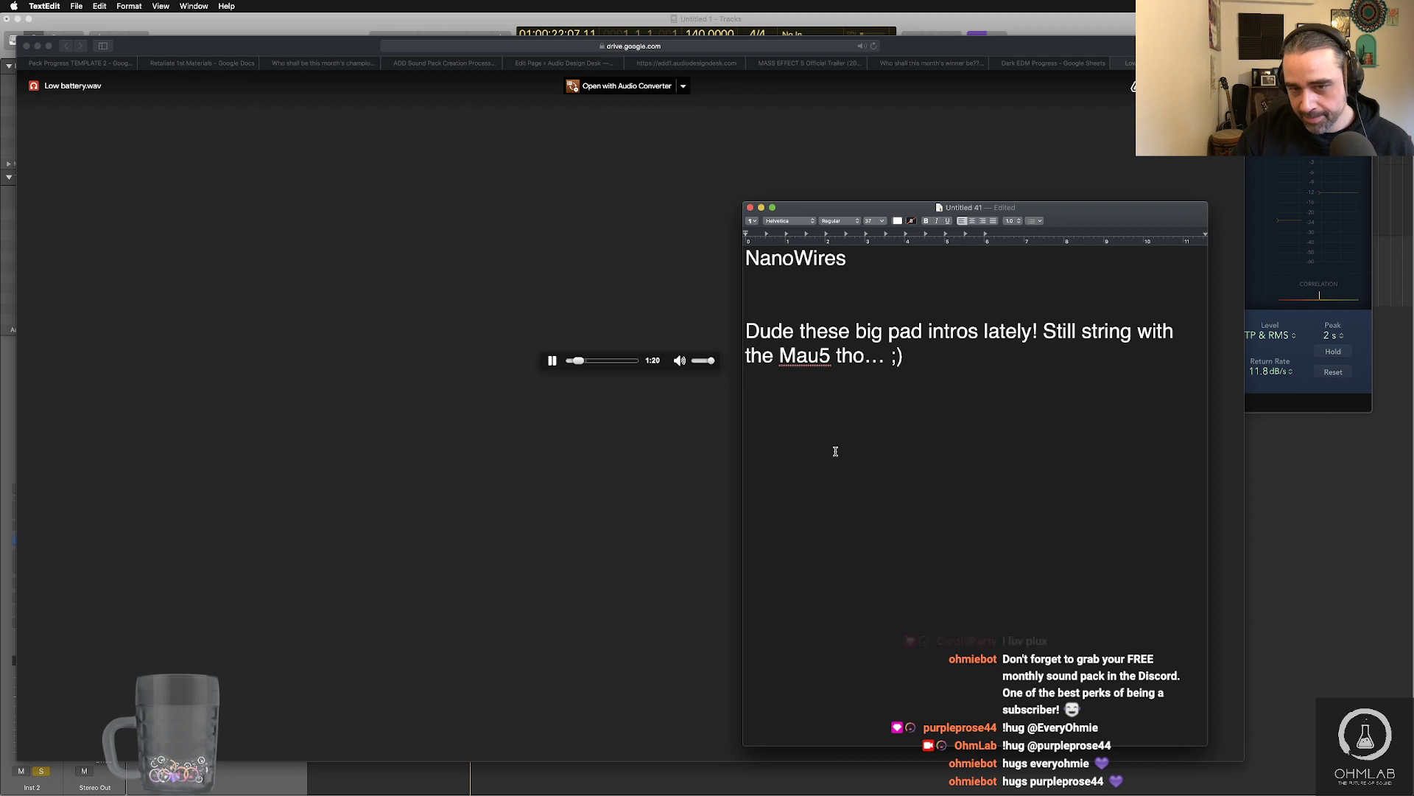
type("1:20 ")
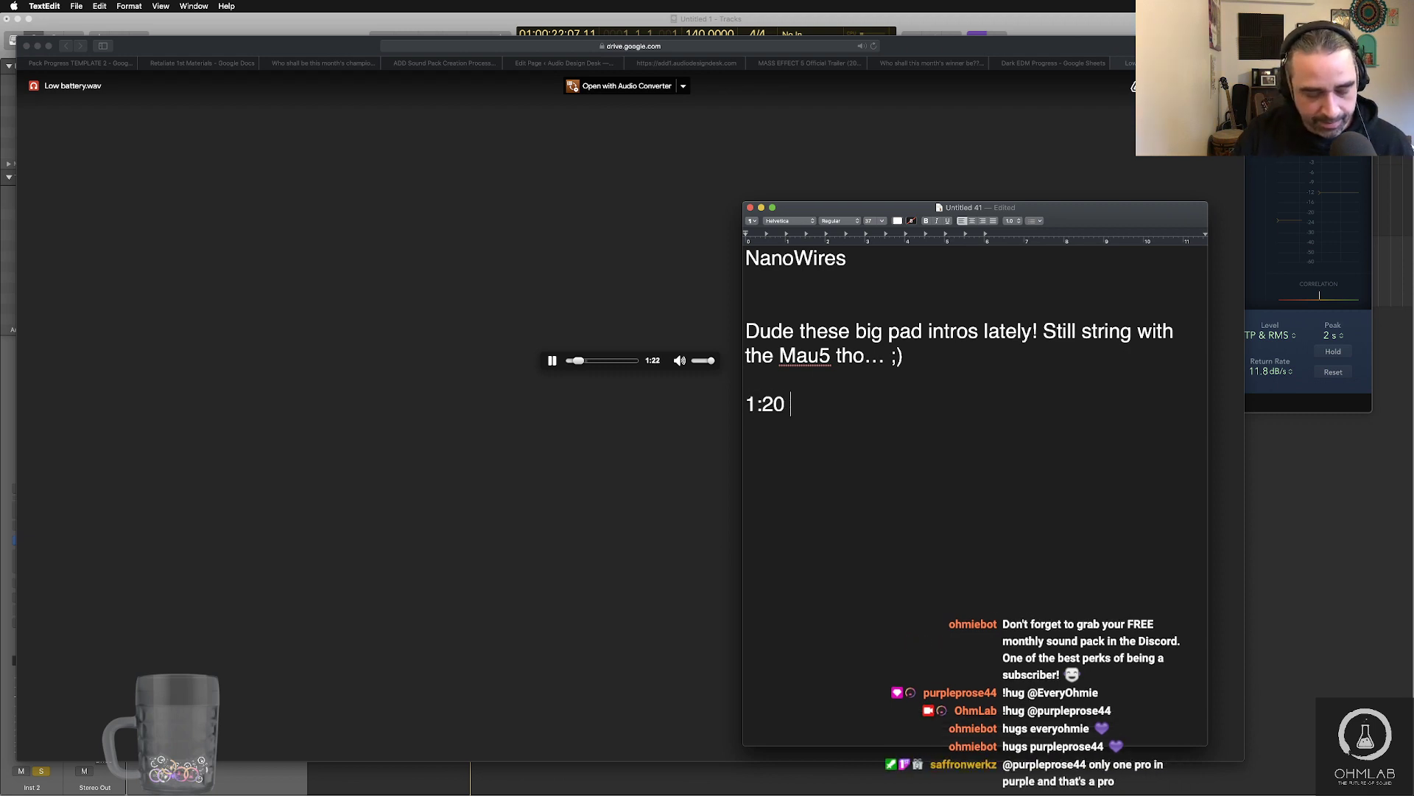
type("This is great")
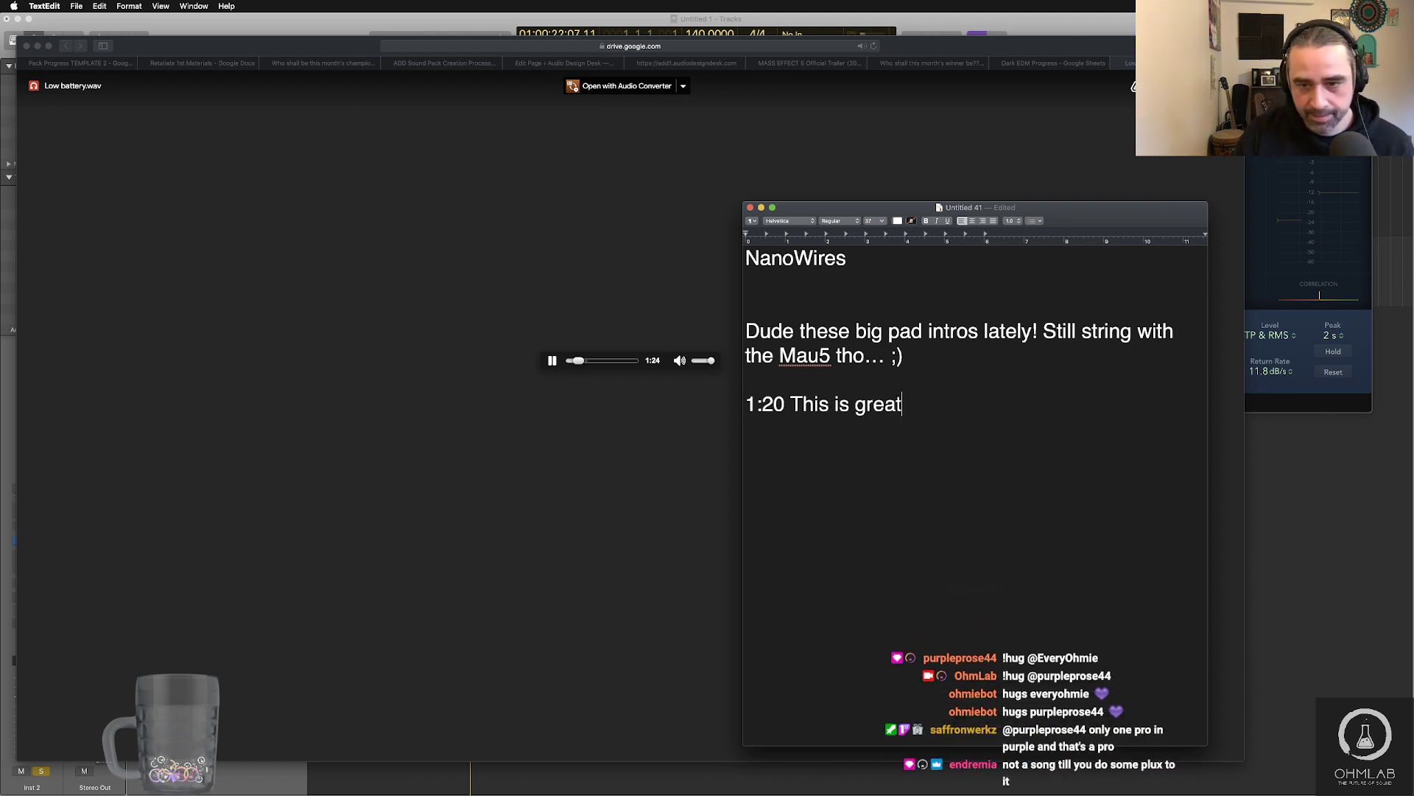
type(", Ben!")
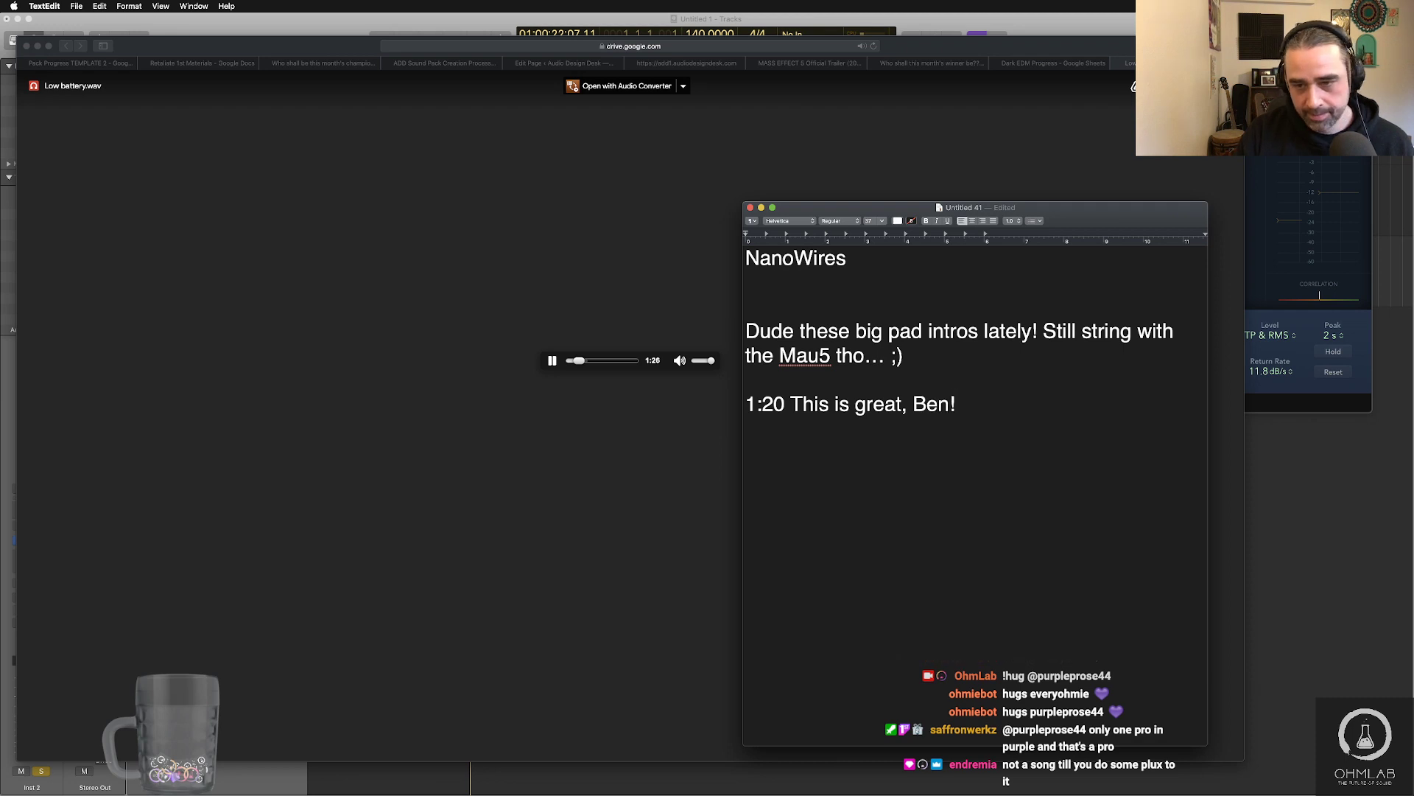
key("Return")
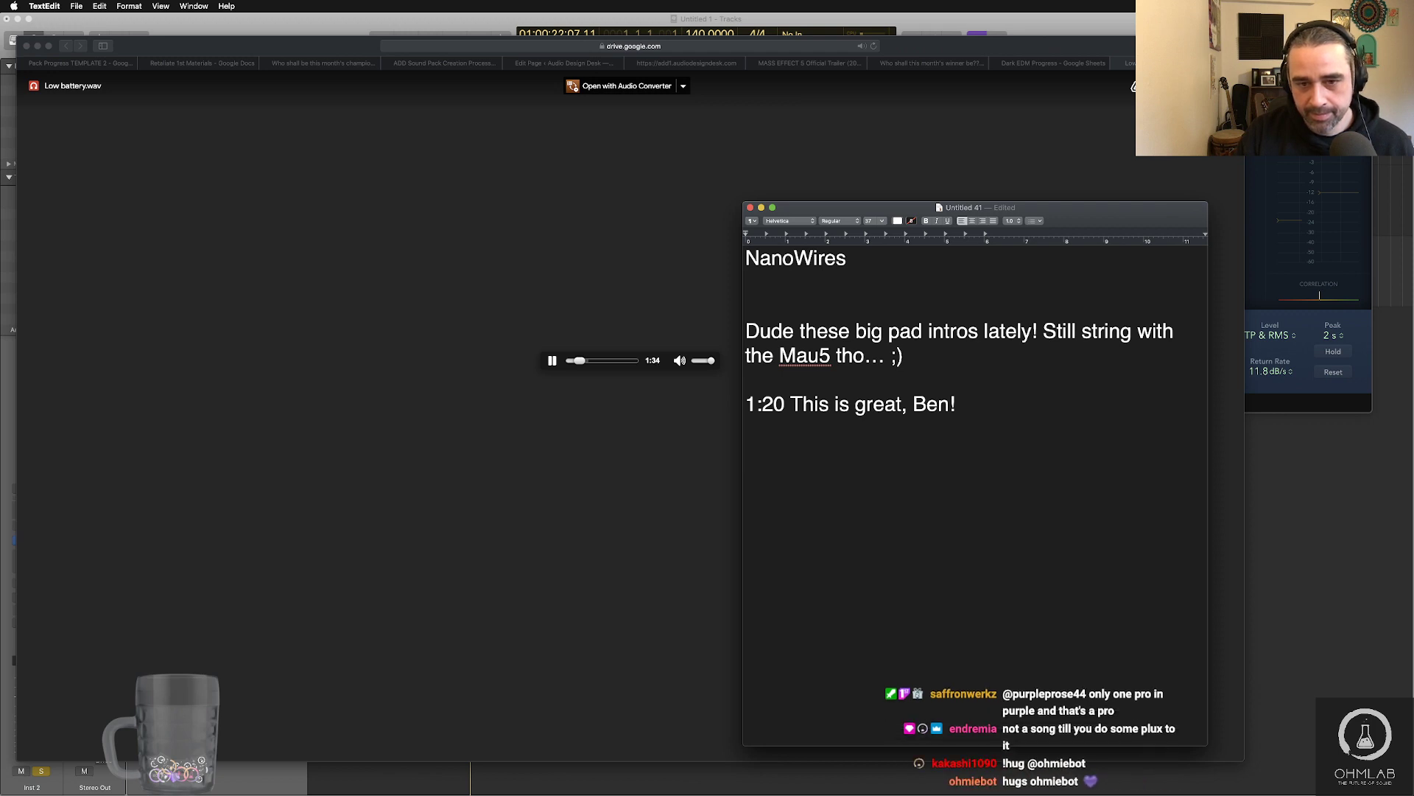
- Start a 1:34 note reading "the balance here is supreme. You could add some Valhalla Shimmer to that"
type("1:34")
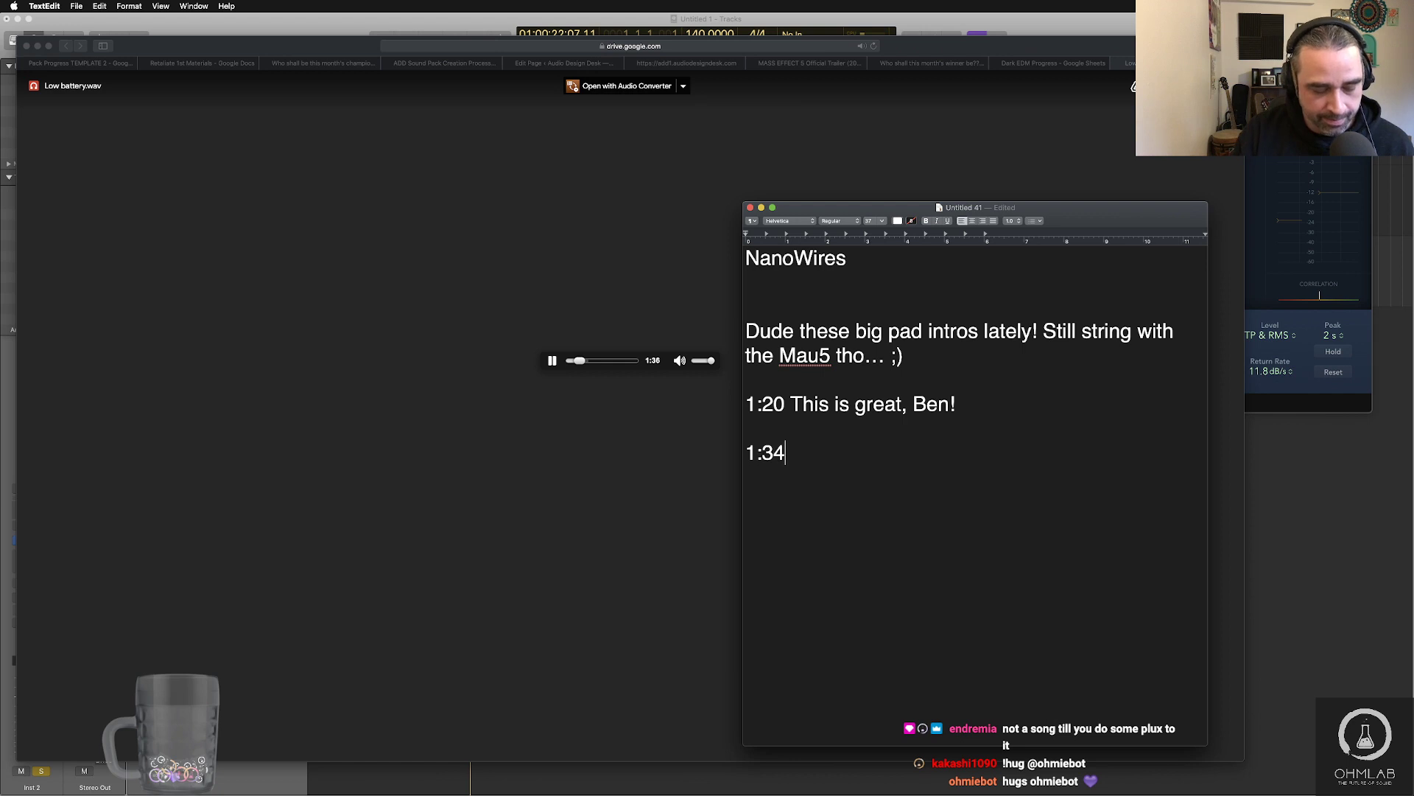
type(" the bala")
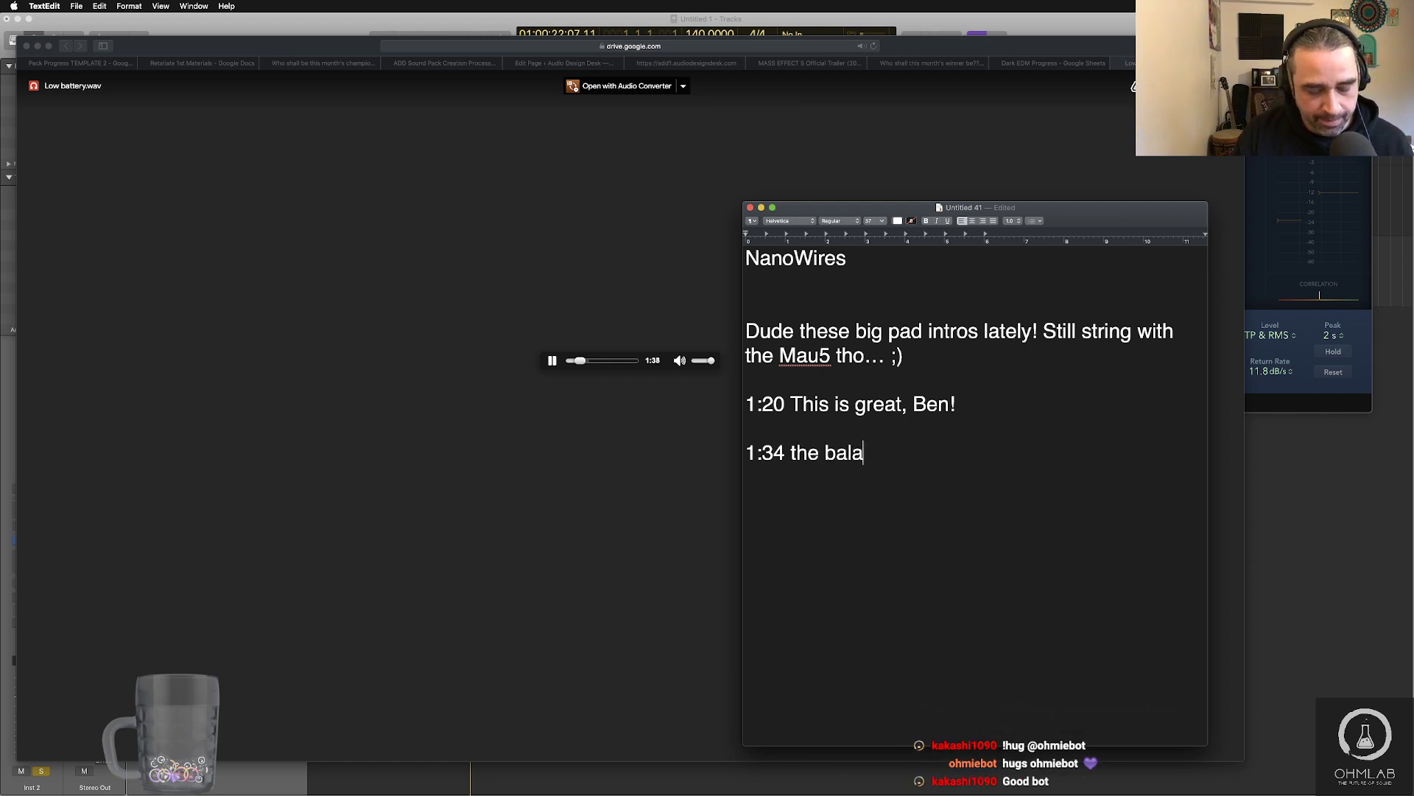
type("nce here is su")
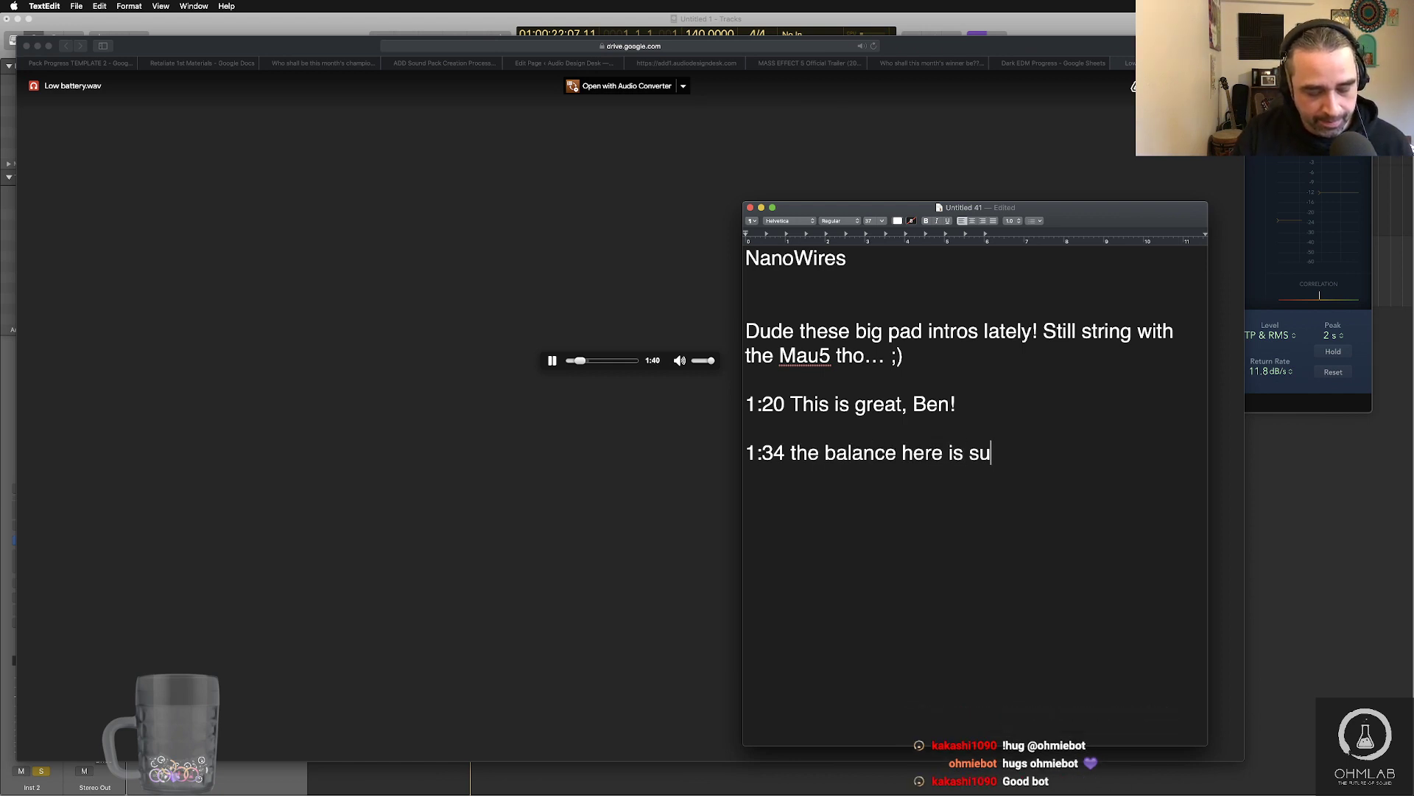
type("preme. You cou")
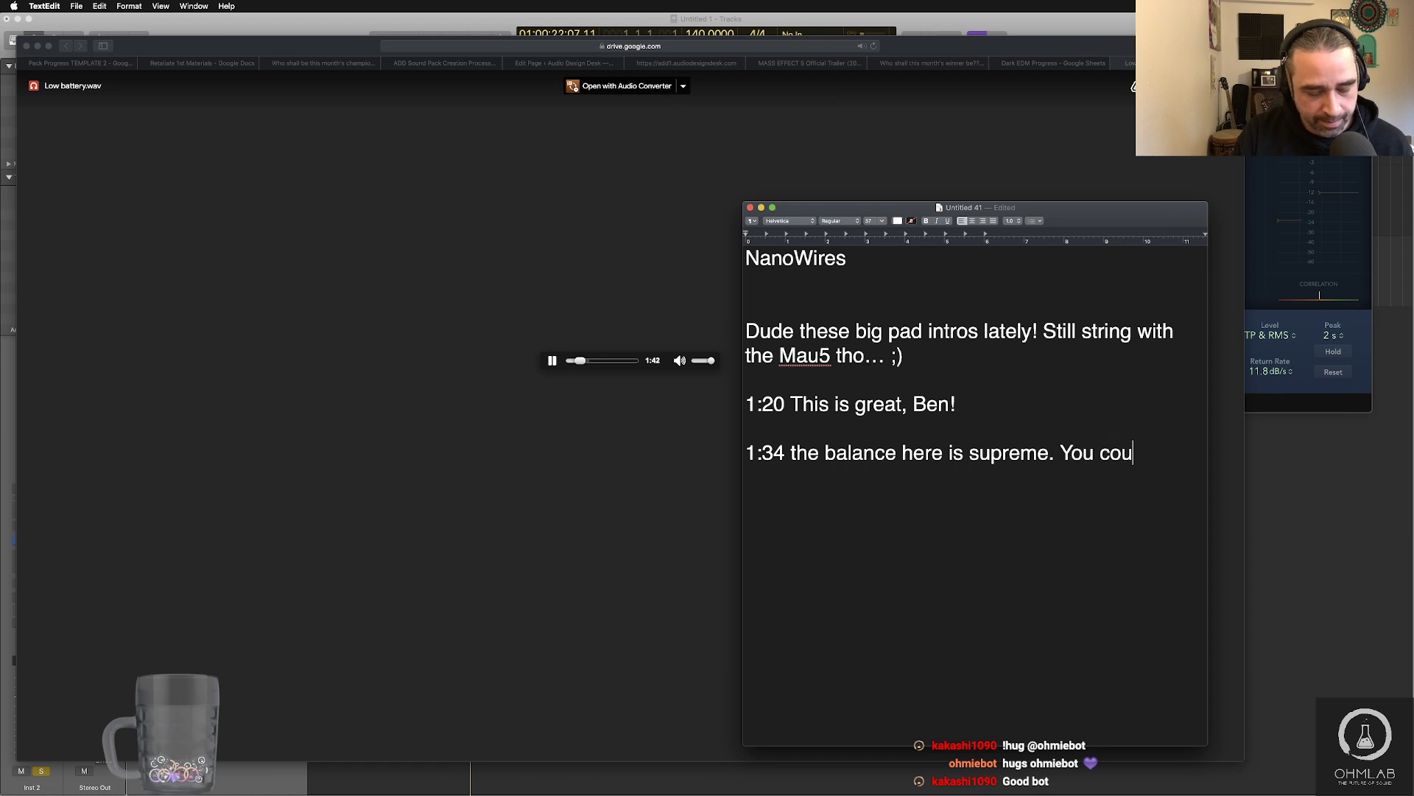
type("ld add some ")
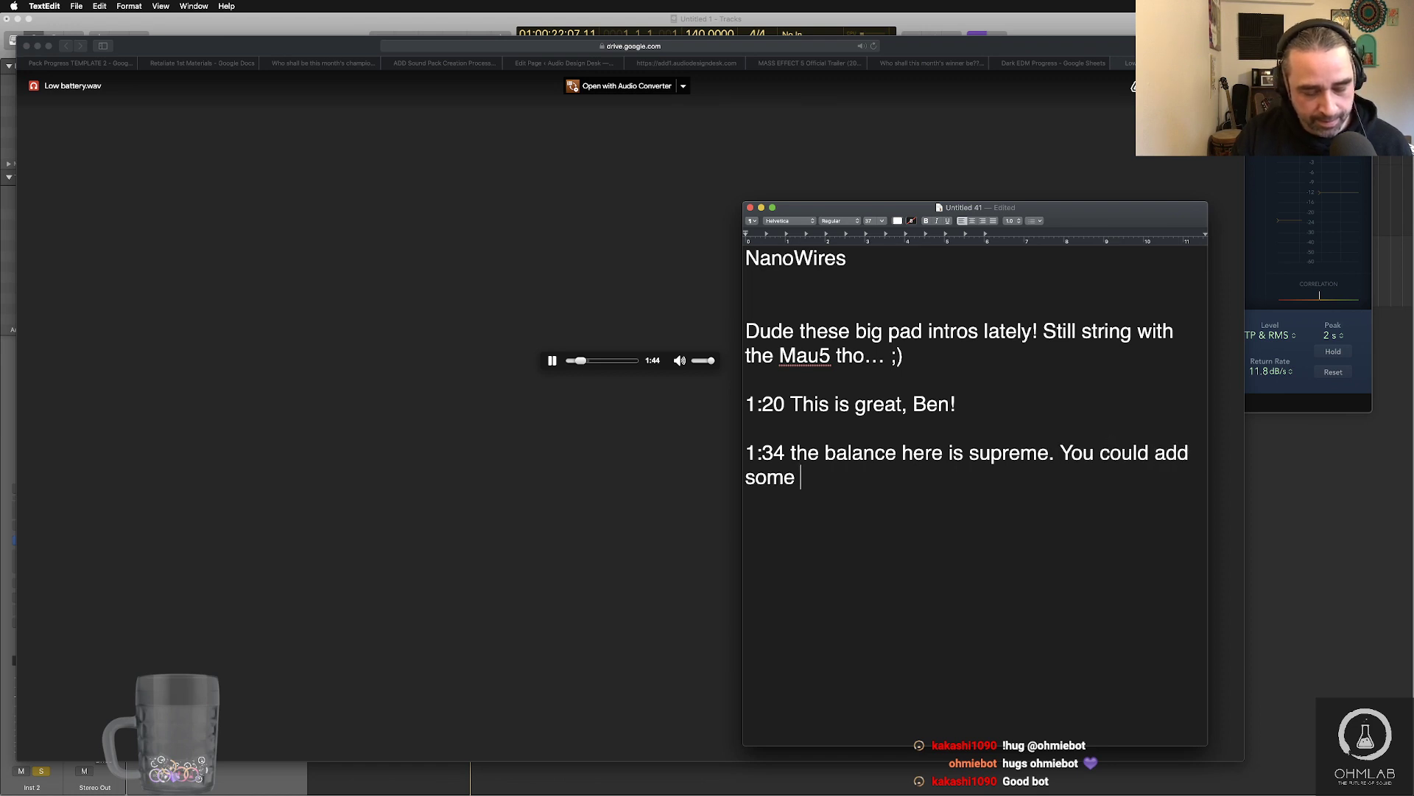
type("Valhala")
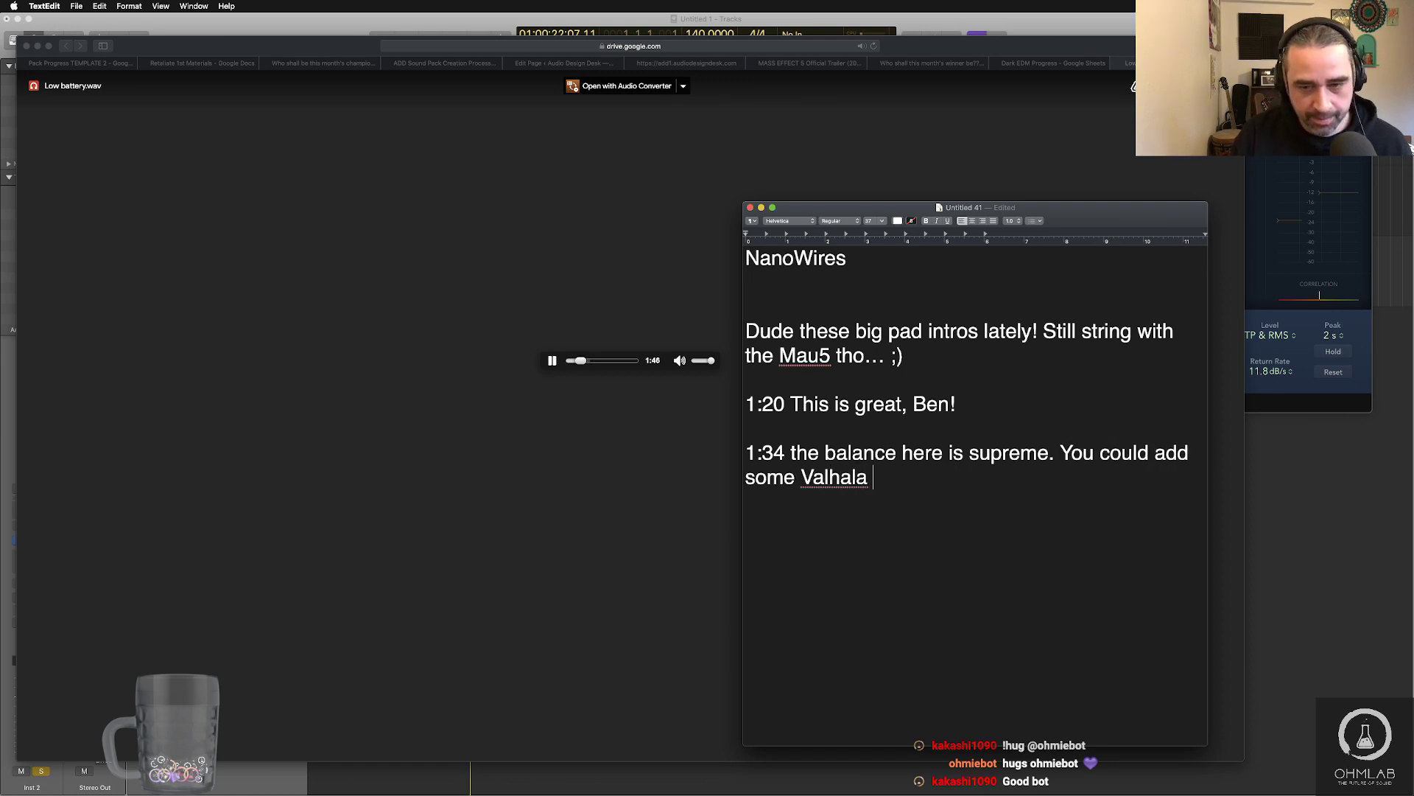
key("BackSpace")
key("BackSpace")
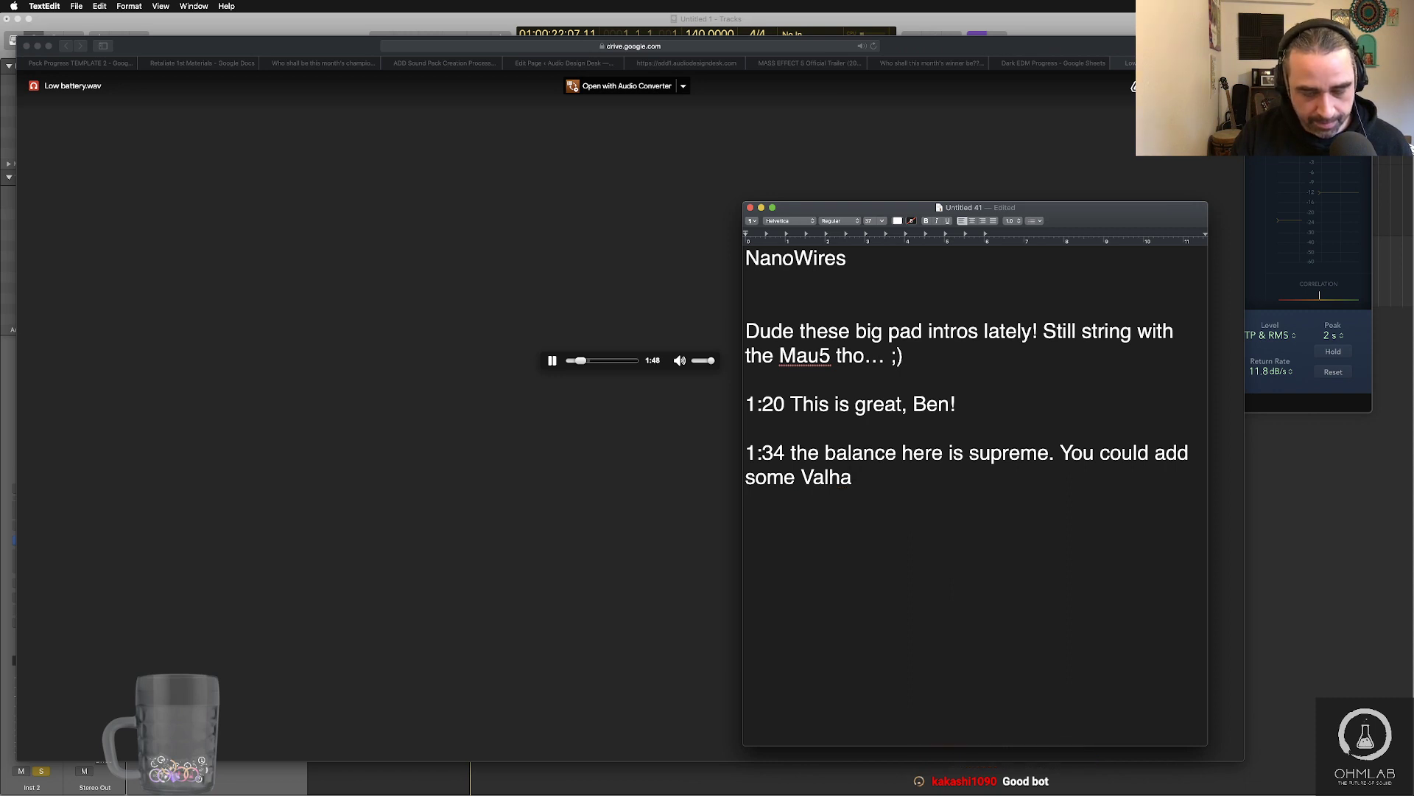
type("lla Shimme")
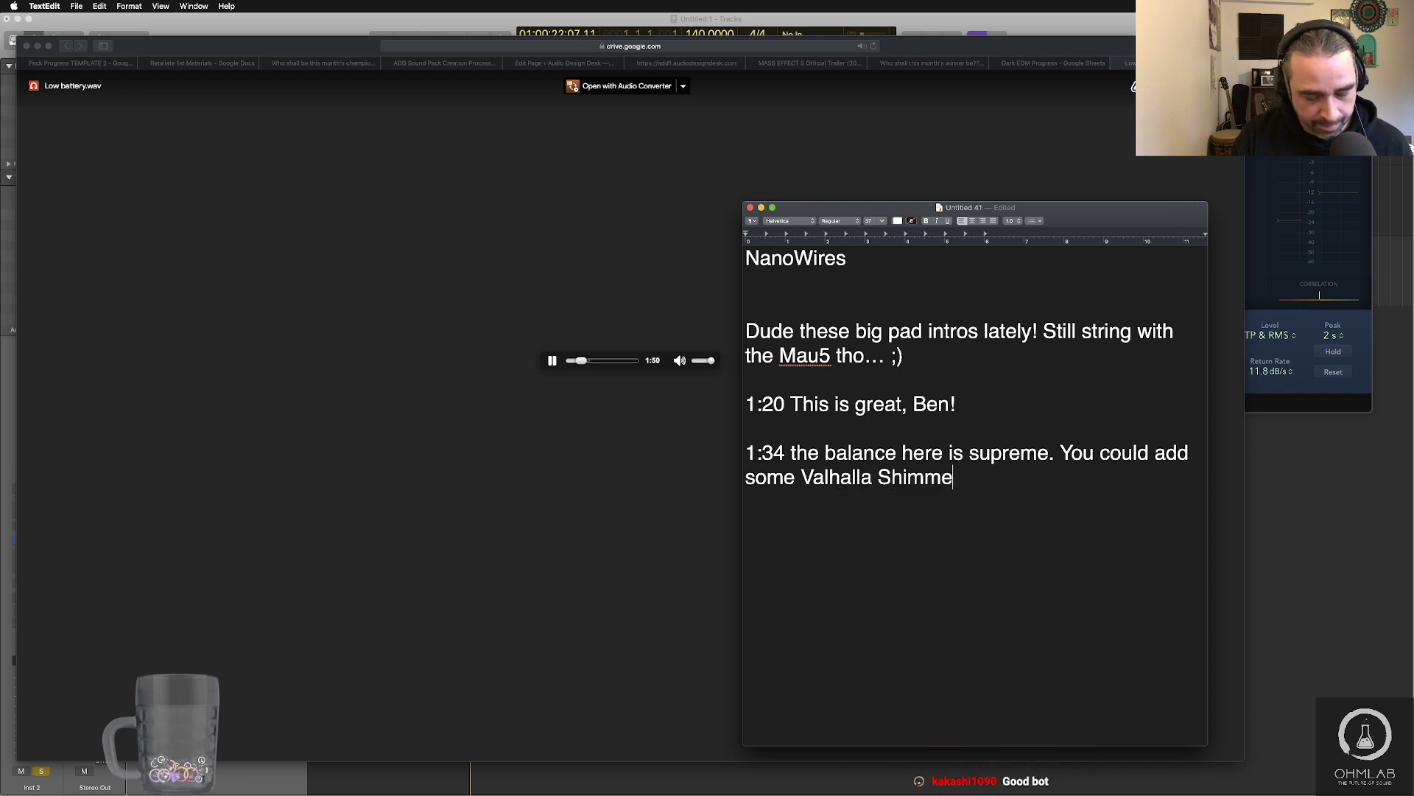
type("r to that")
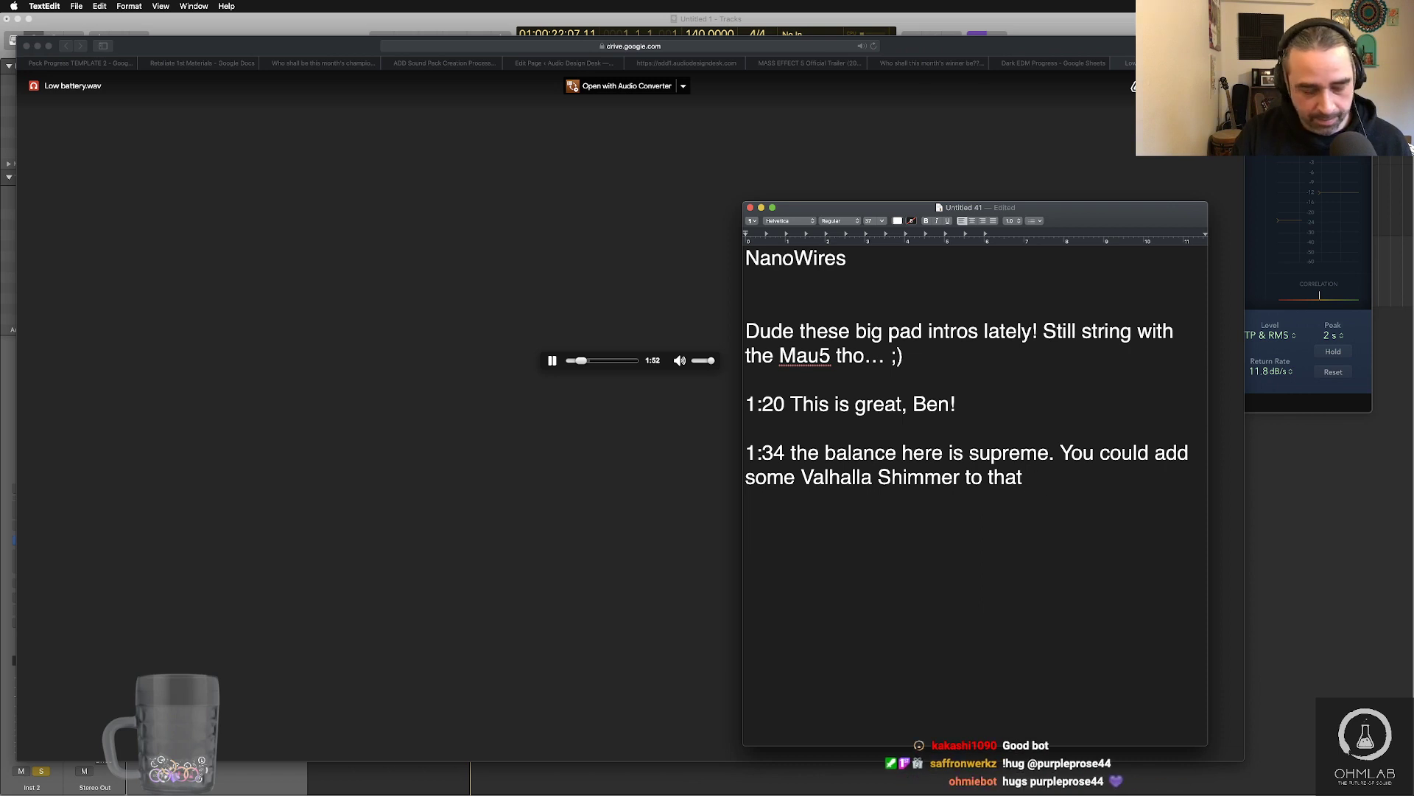
- Complete the 1:34 note with "arp, with a low level of feedback and generate a nice subtle atmosphere above this"
type(" arp, with a ")
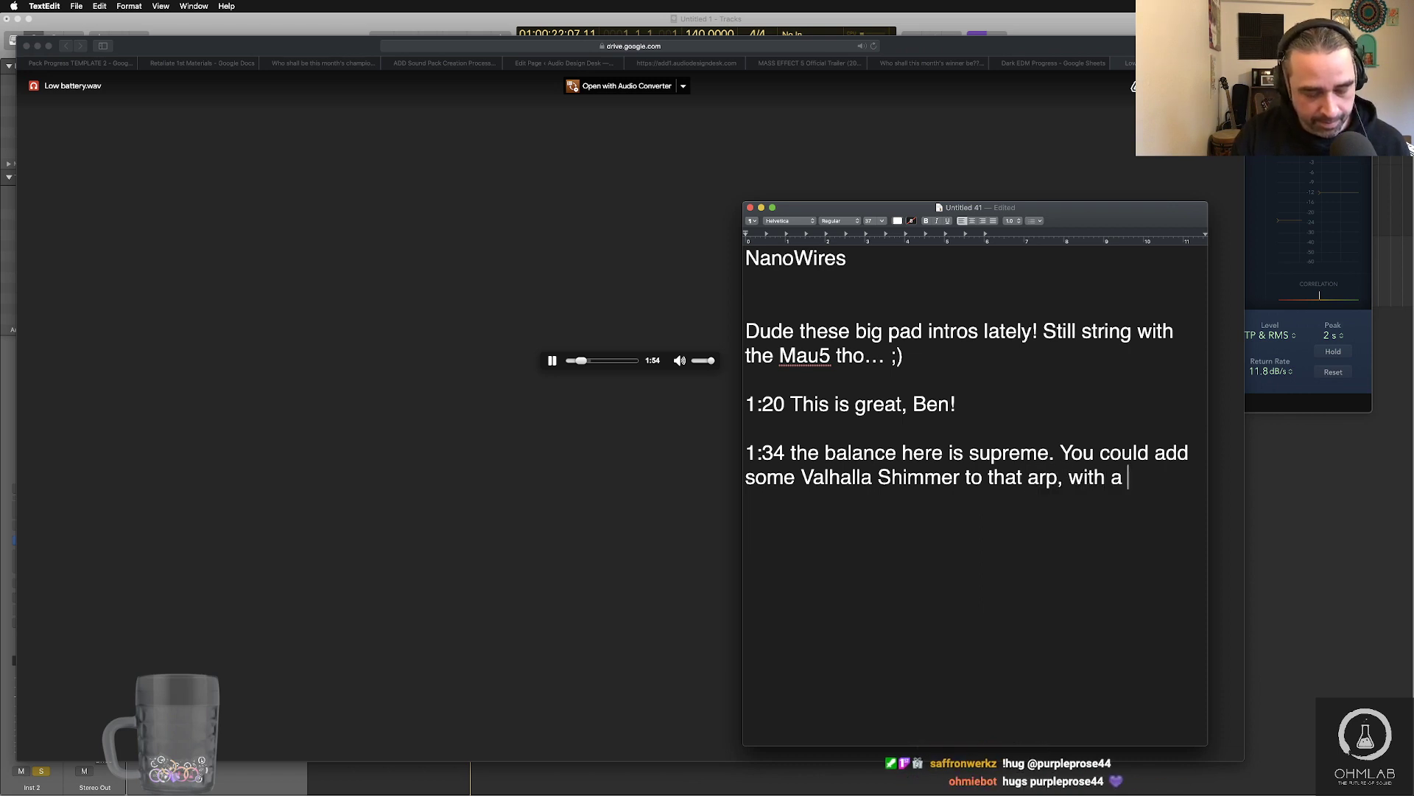
type("low level of ")
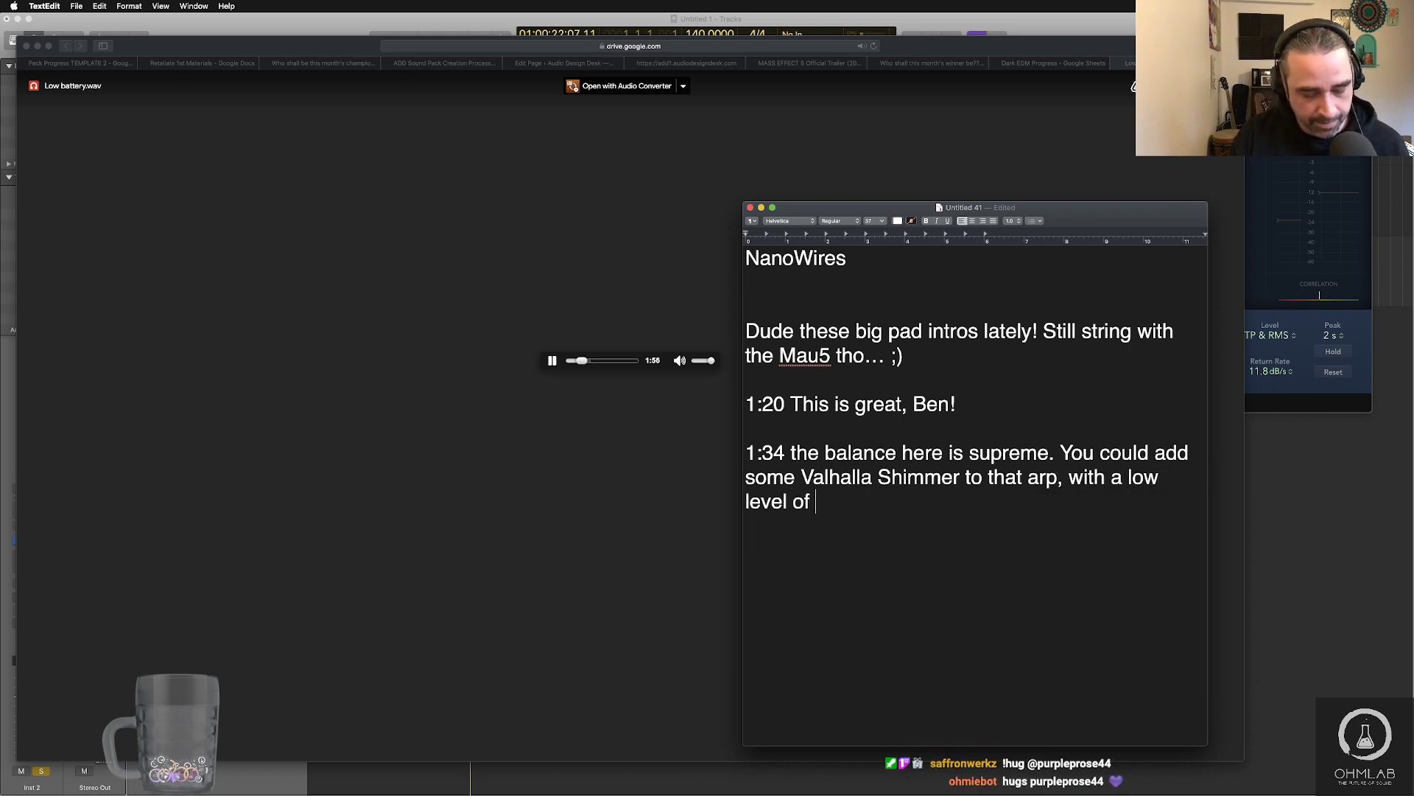
type("feedback and ge")
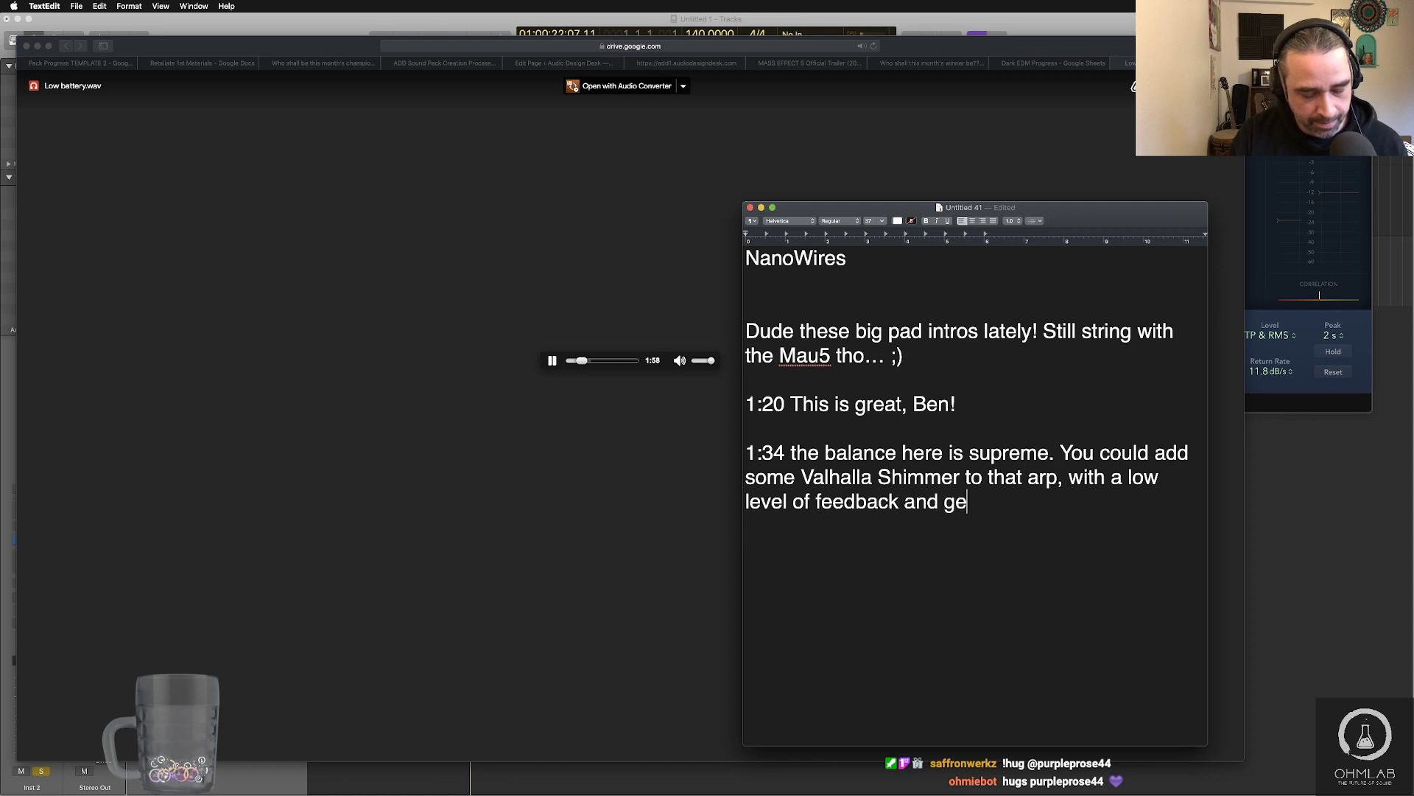
type("nerate a nice ")
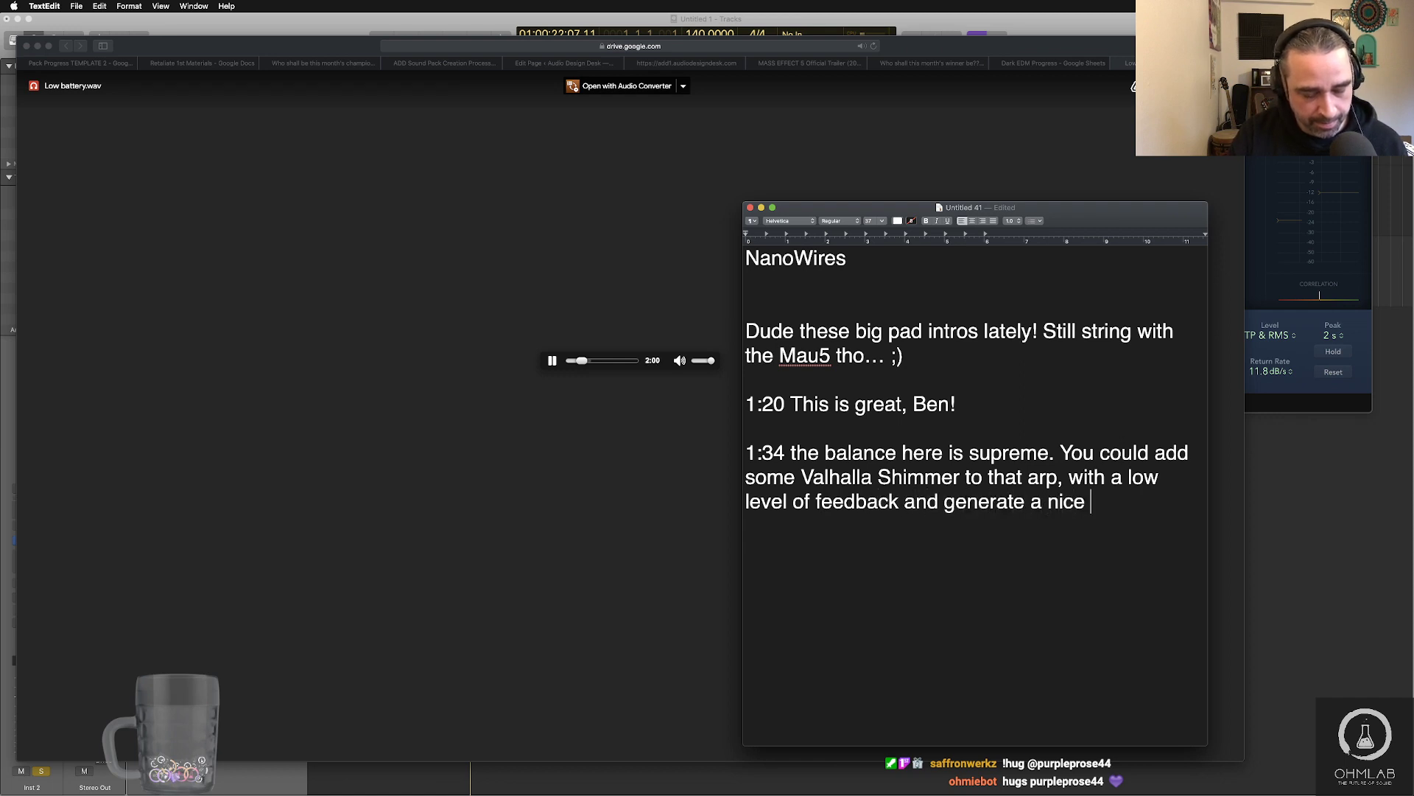
type("subtle atmos")
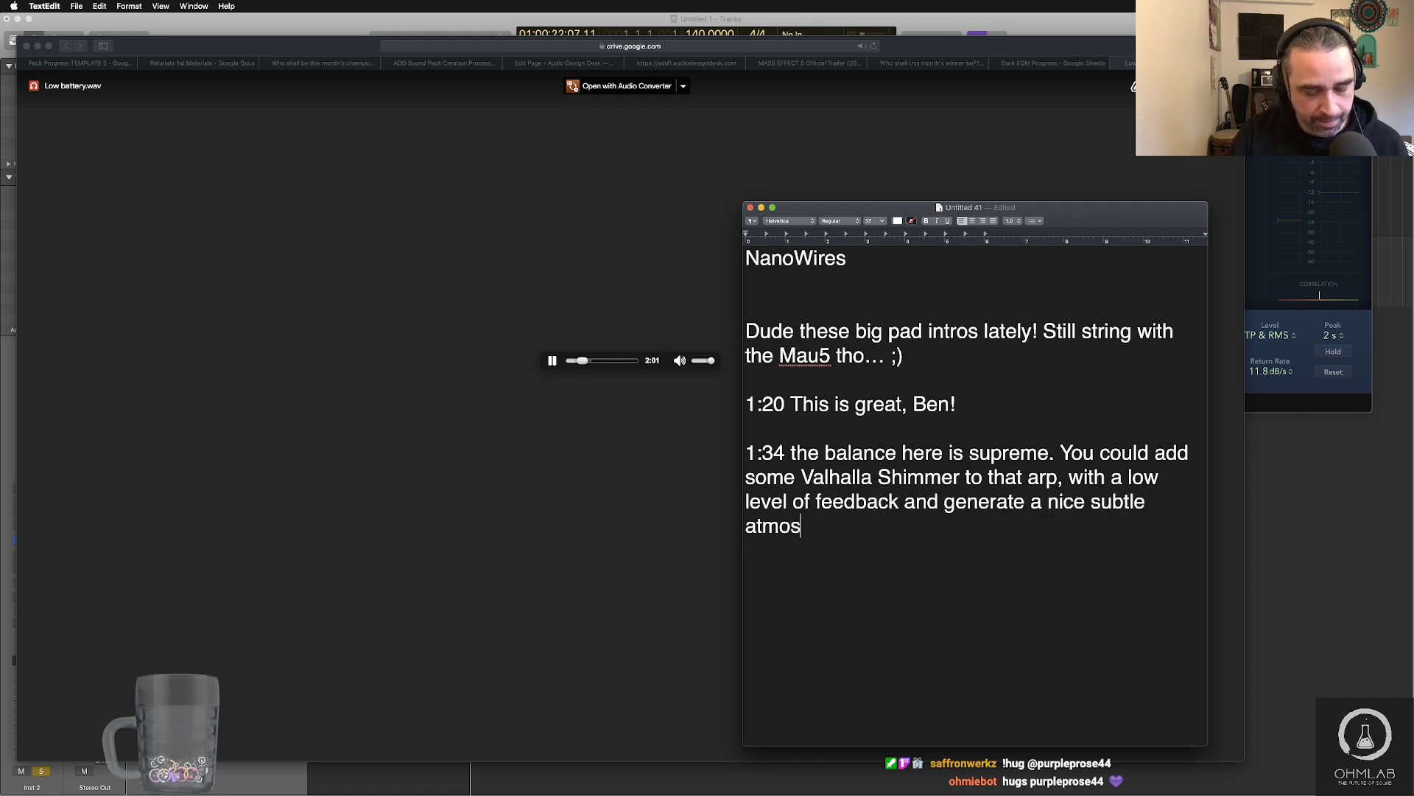
type("phere above this")
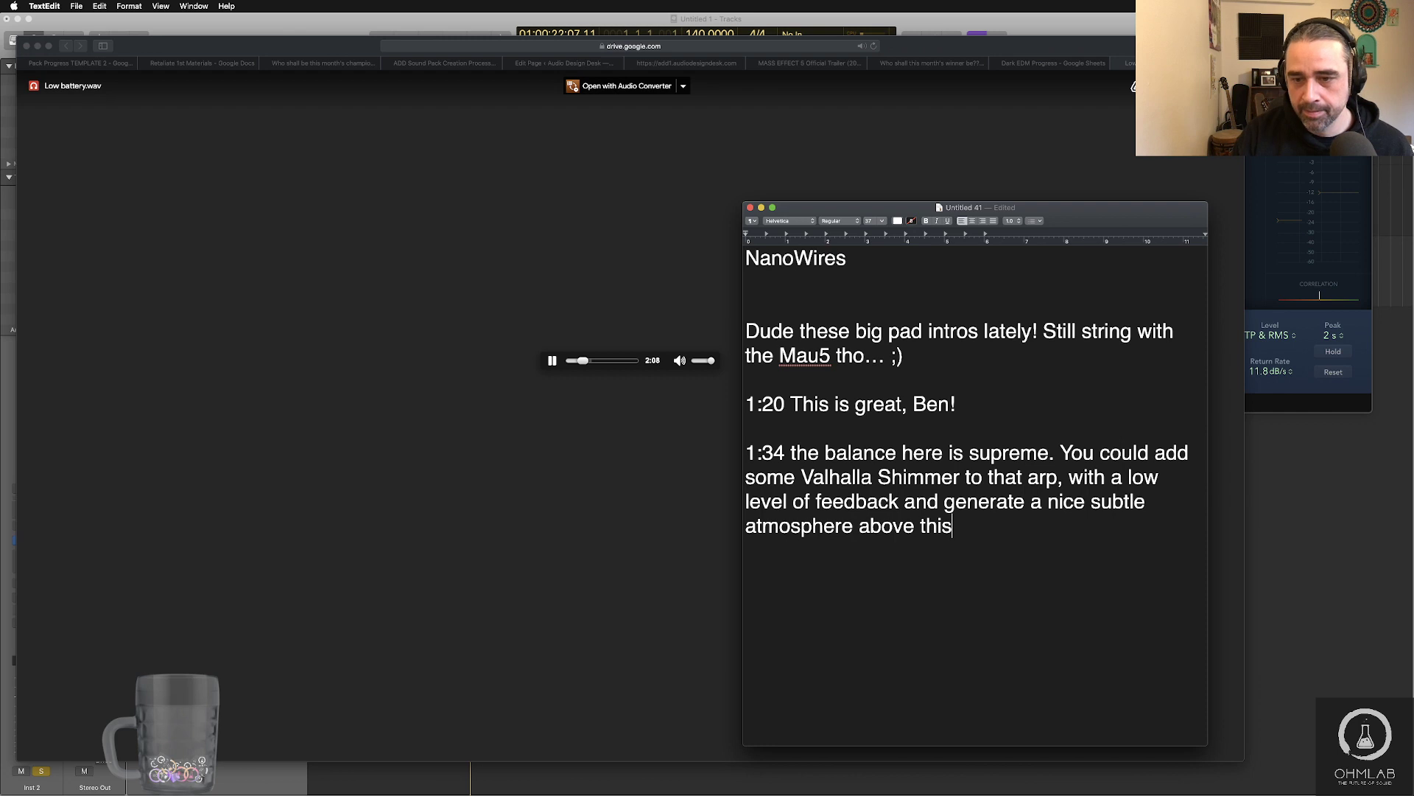
- Insert "(or similar)" after "Valhalla Shimmer" in the 1:34 note
left_click(966, 477)
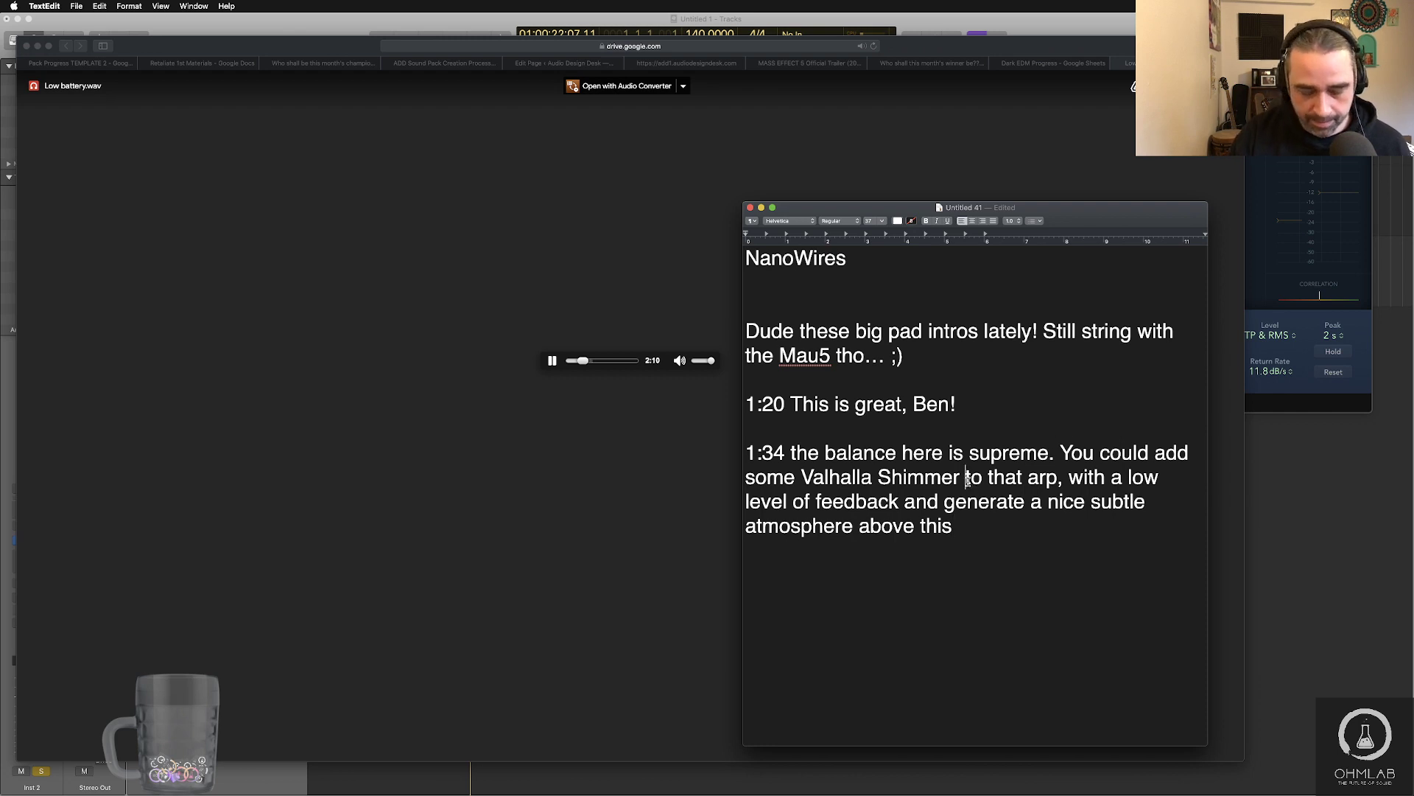
type("(or similar_to")
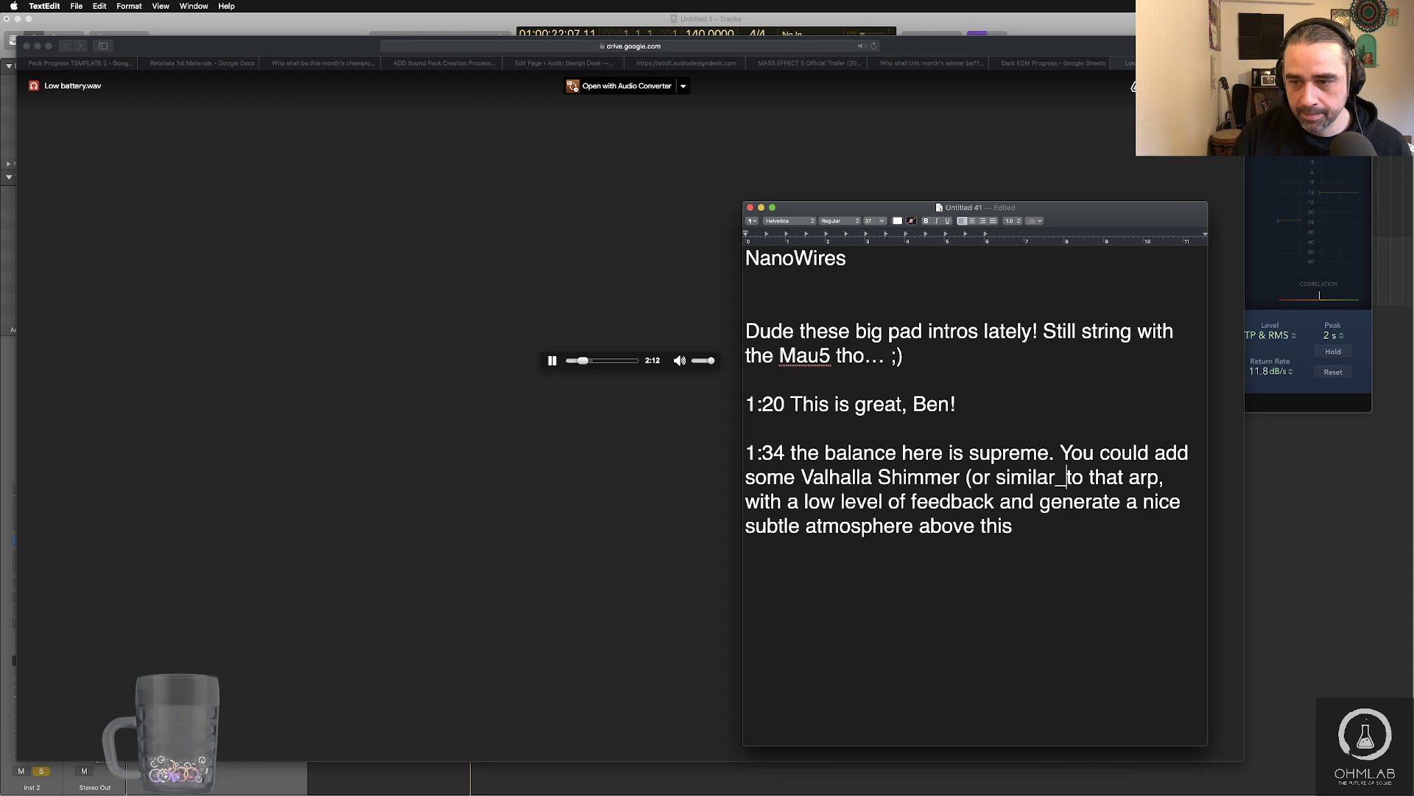
key("BackSpace")
type(")")
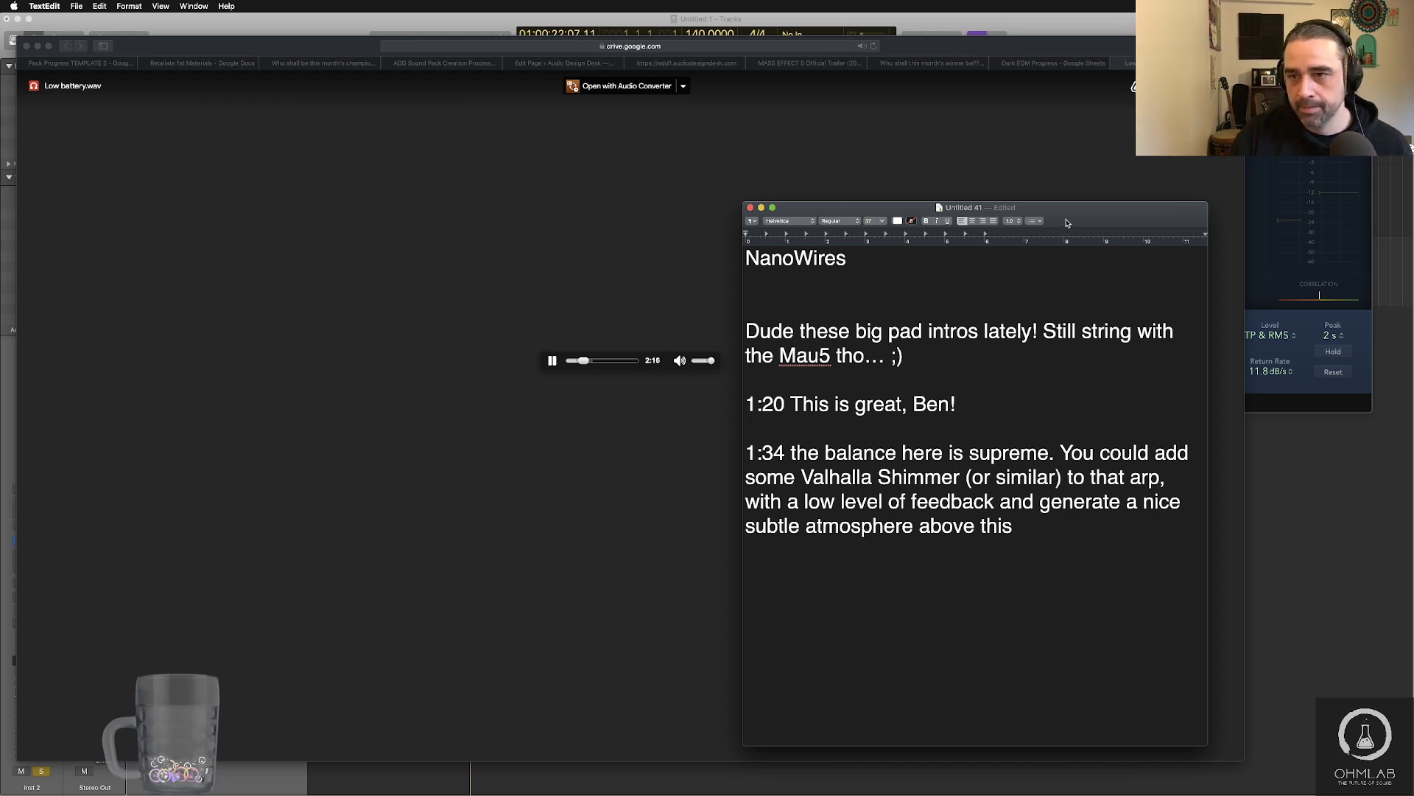
- Move the notes window higher and add the note "2:21 pad playing counter can have a simple delay on it occasionally." followed by a blank line
left_click_drag(1065, 223, 1062, 130)
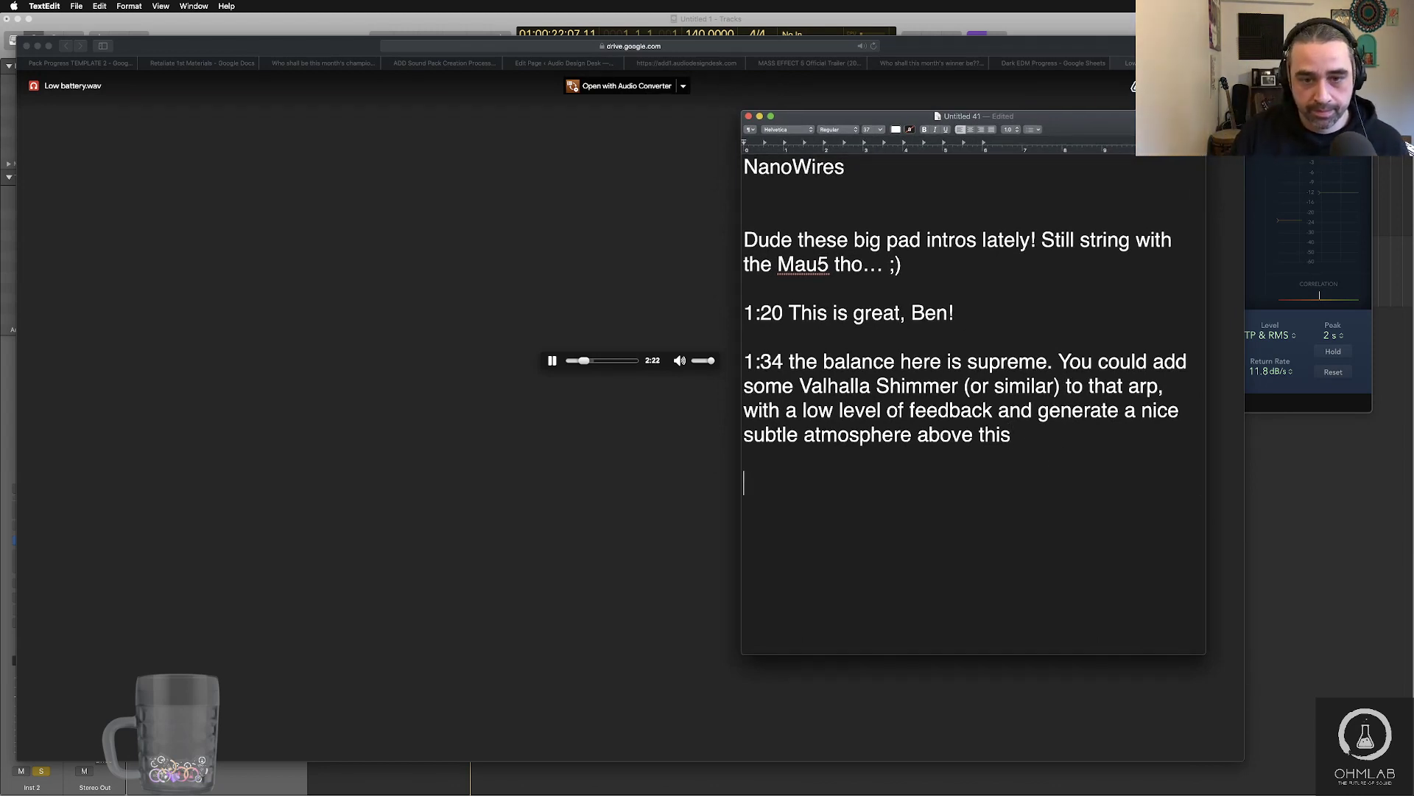
type("2:")
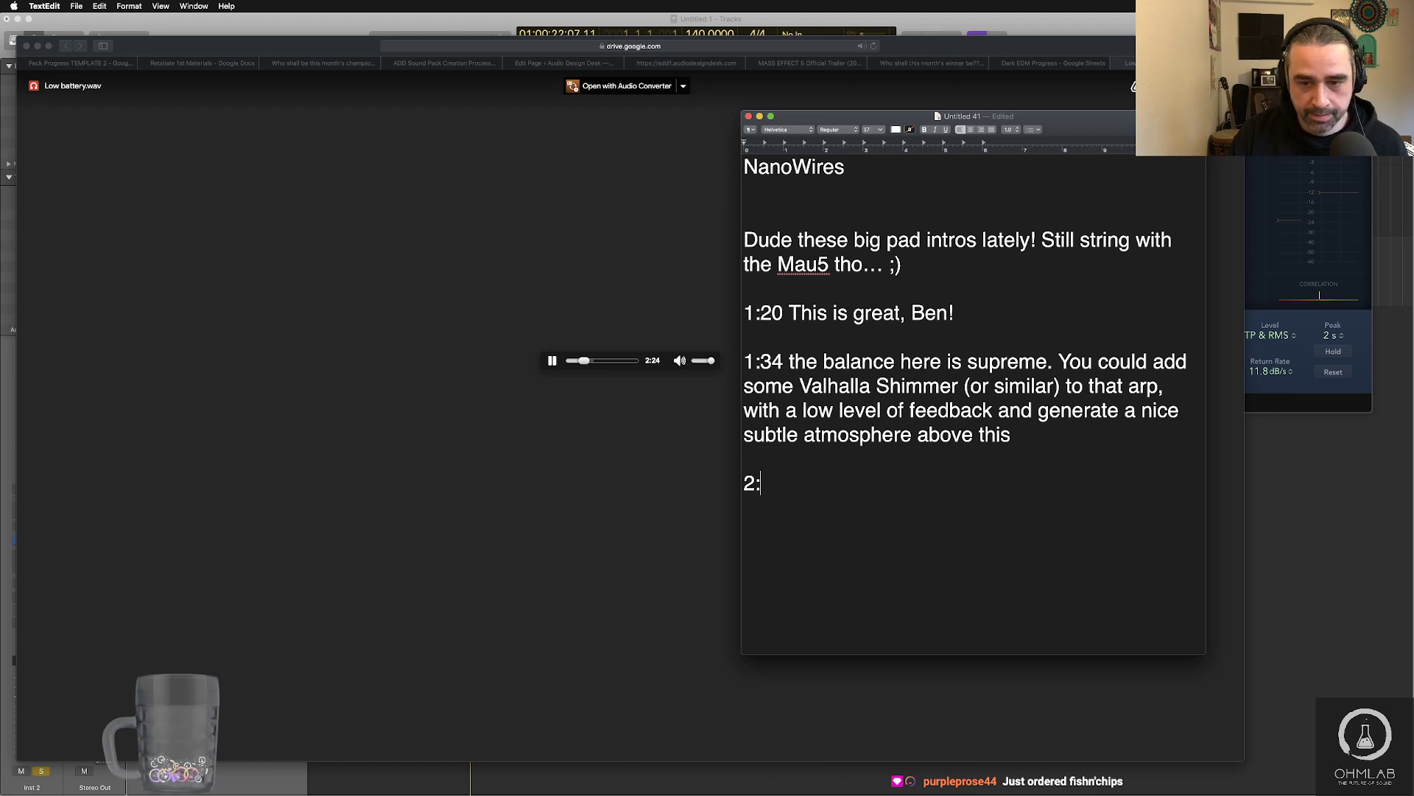
type("21")
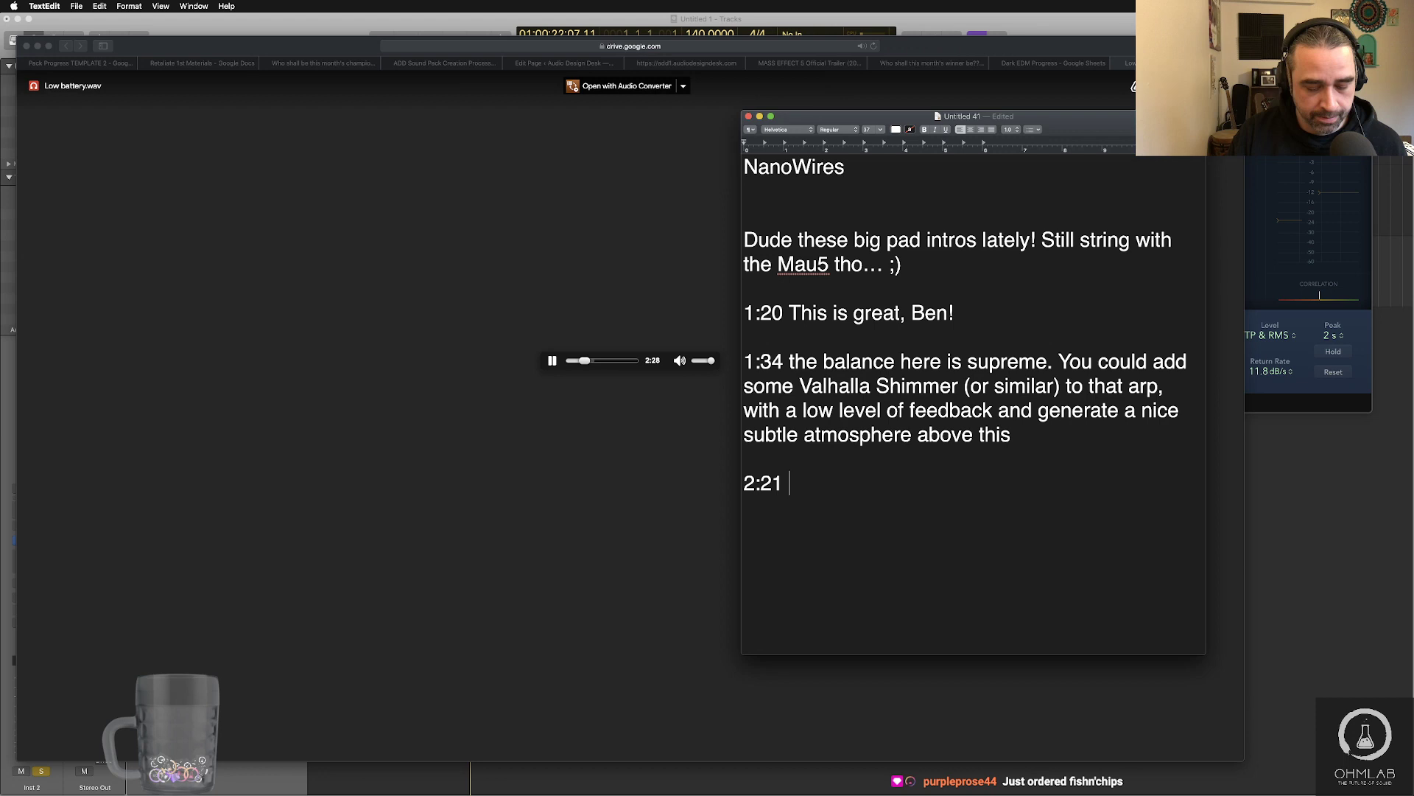
type("pad playing c")
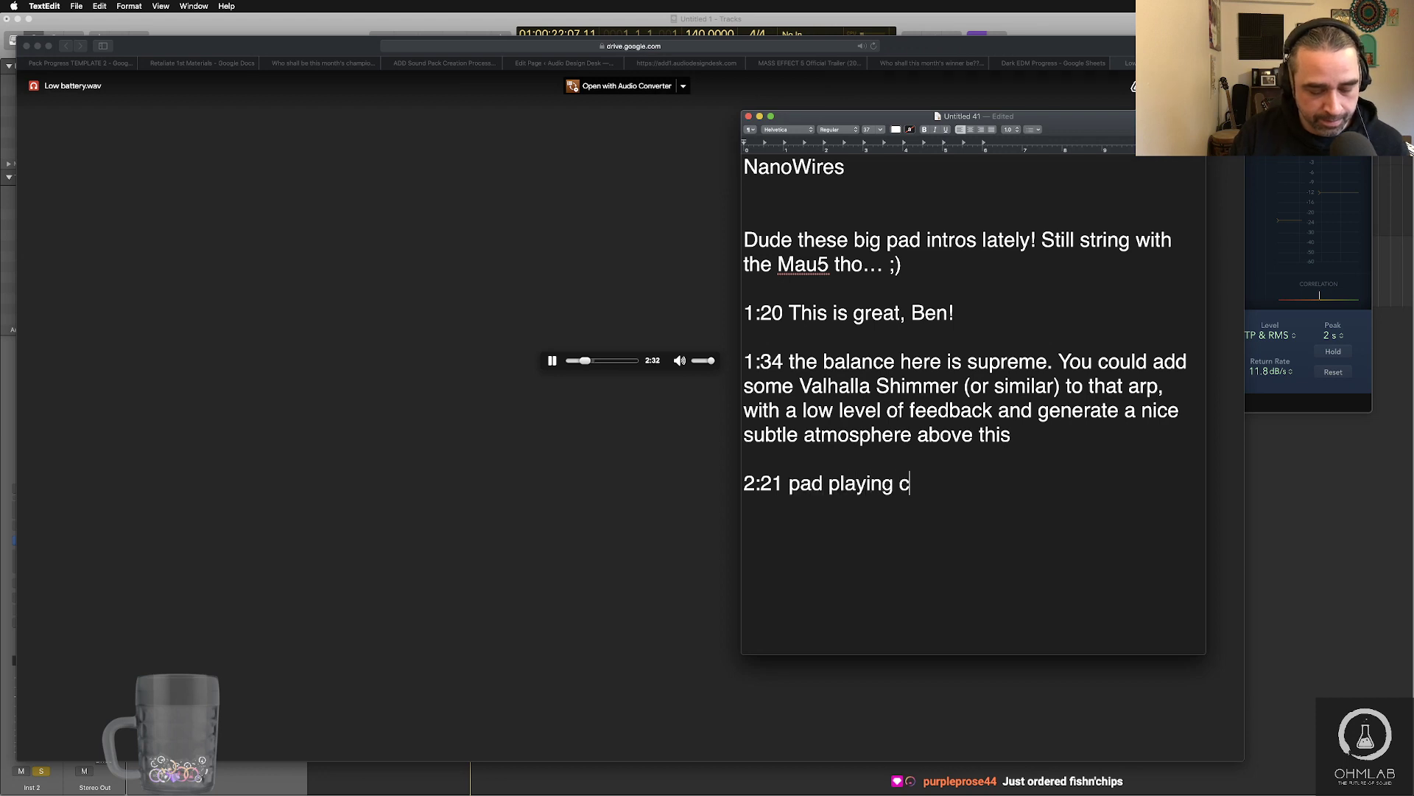
type("ounter can ha")
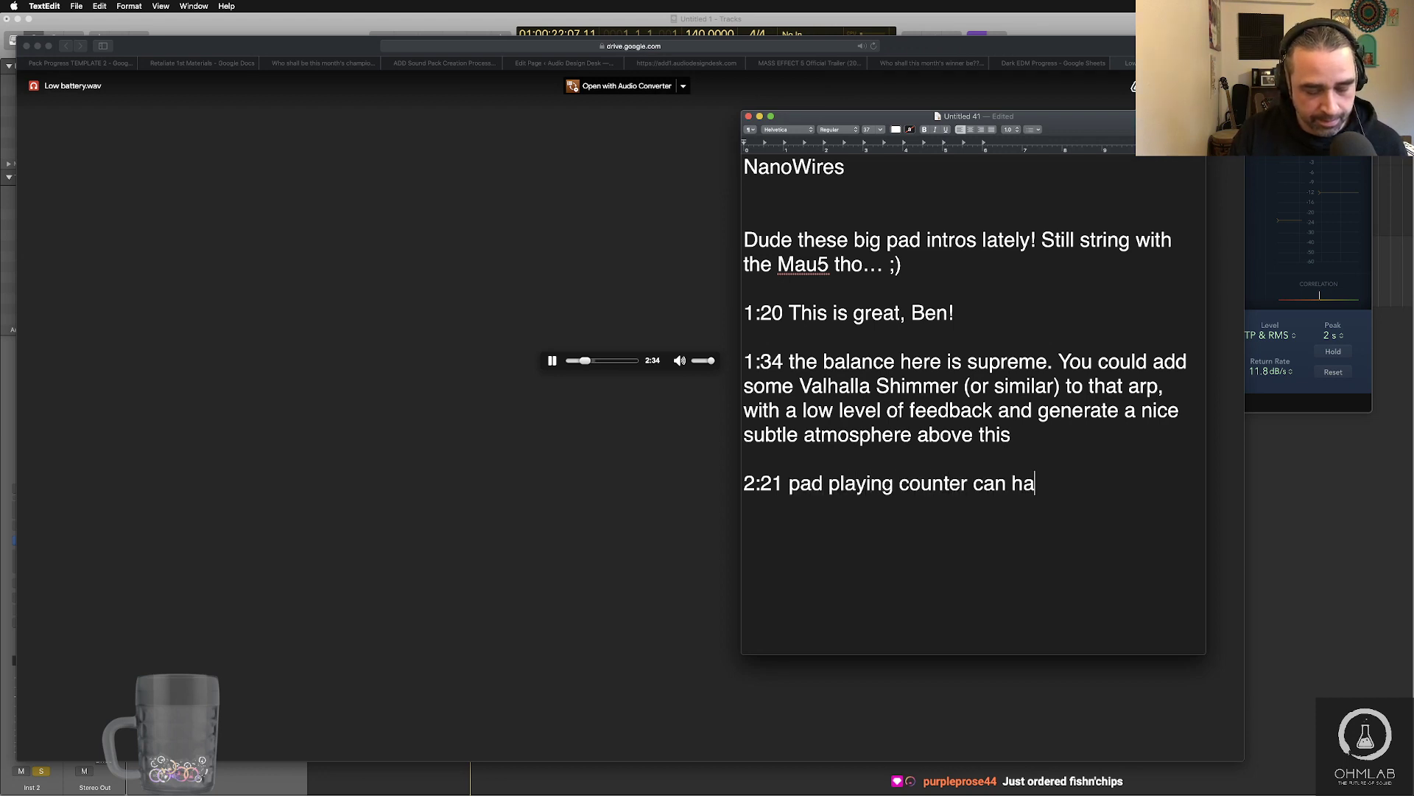
type("ve a simpl")
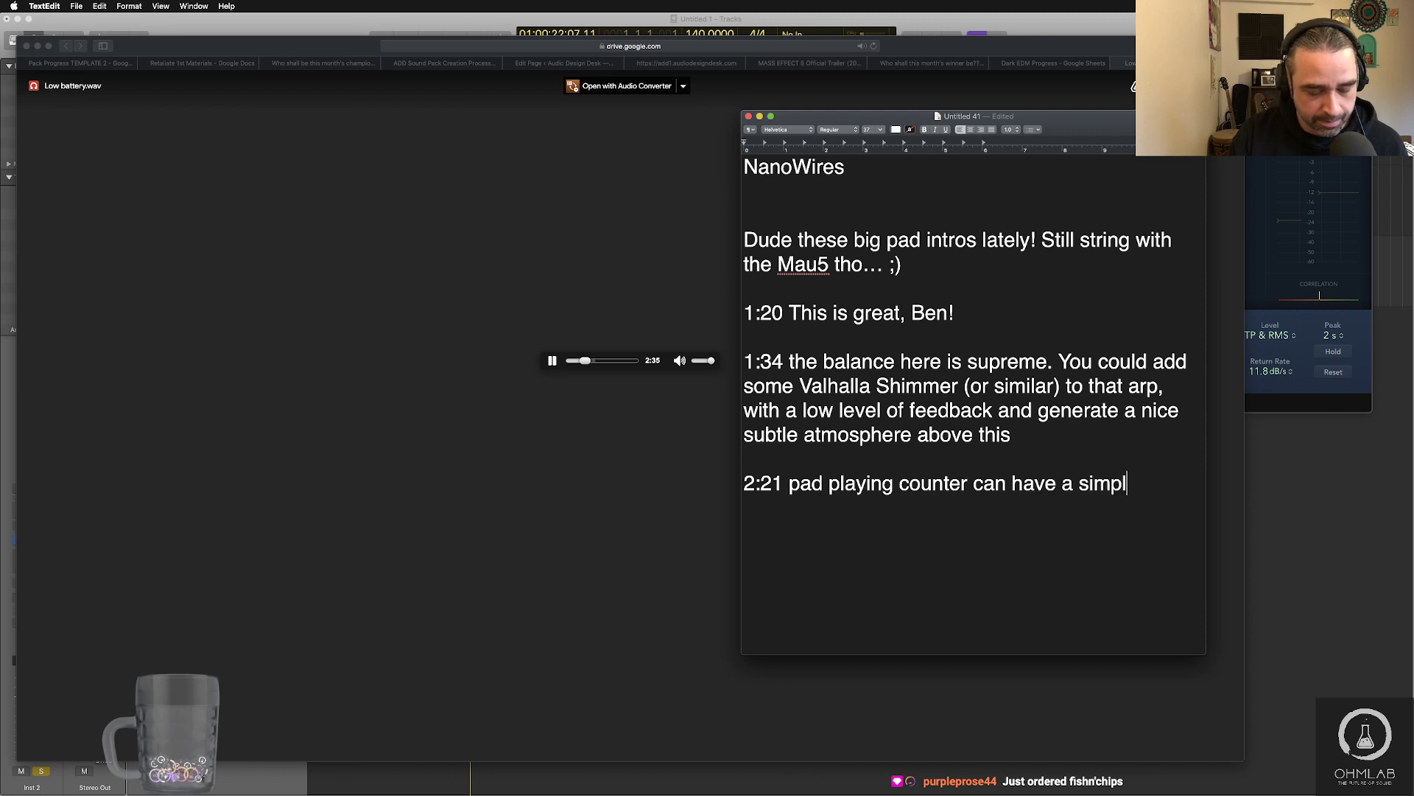
type("e delay ")
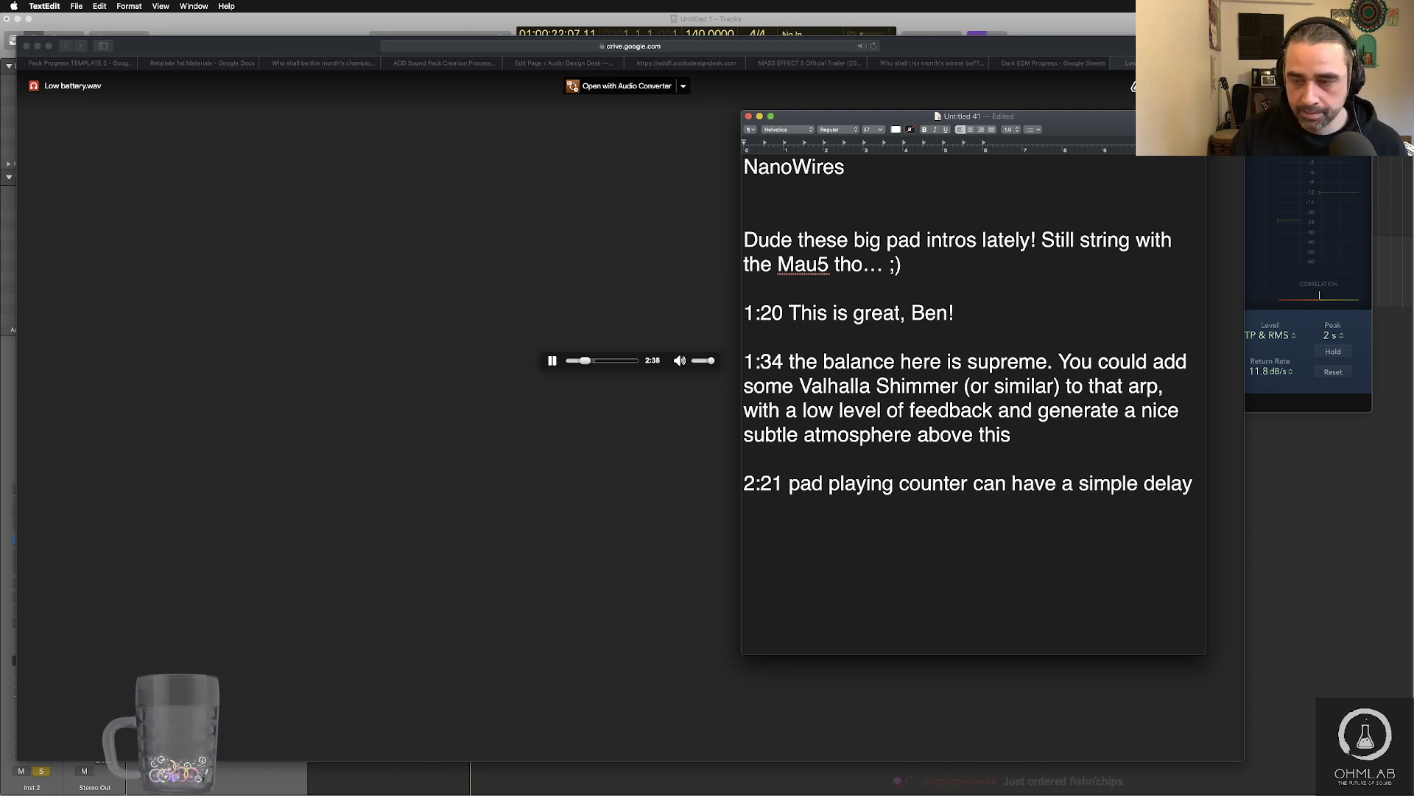
type("on it ")
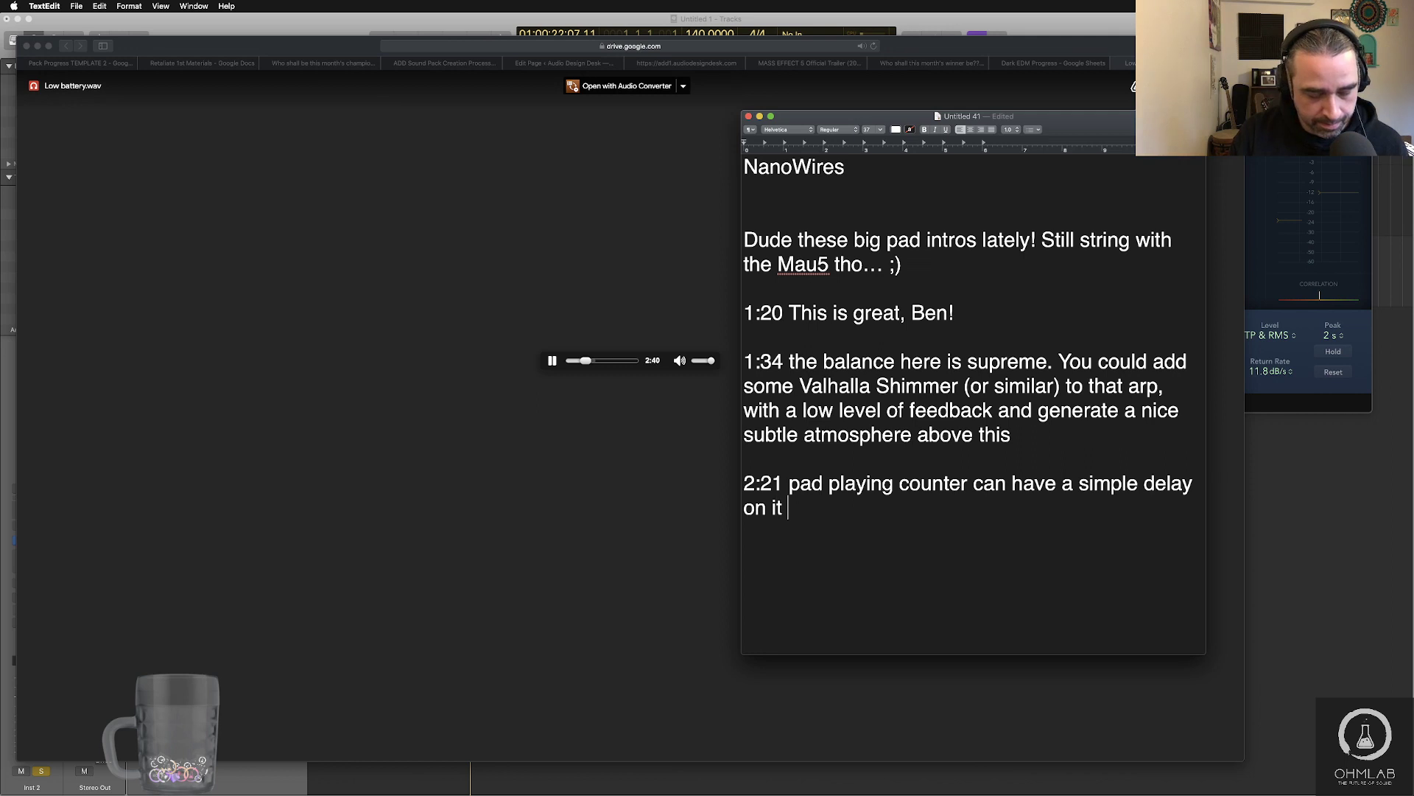
type("occassionally.")
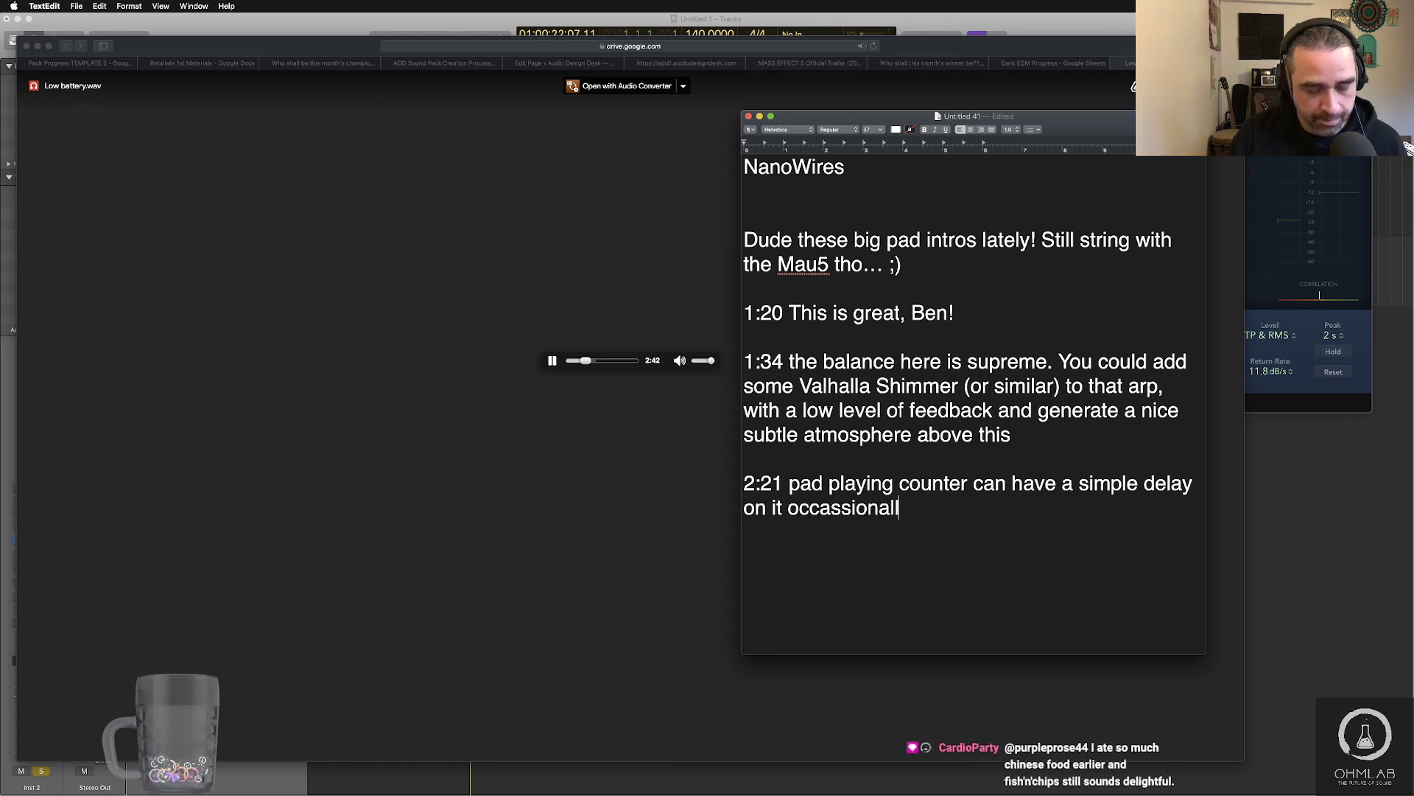
key("Return")
key("Return")
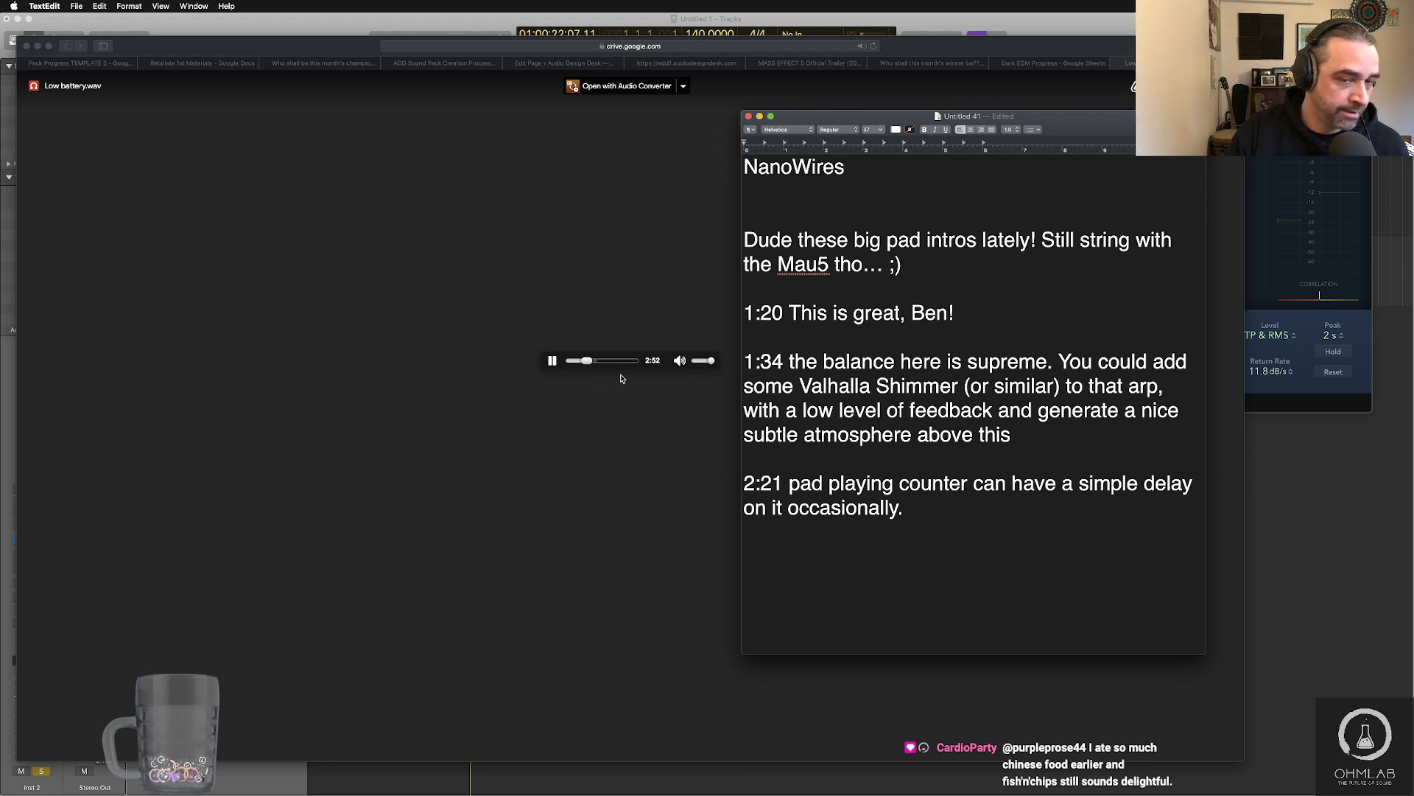
- Switch to Safari and pause the playback of Low battery.wav
left_click(552, 362)
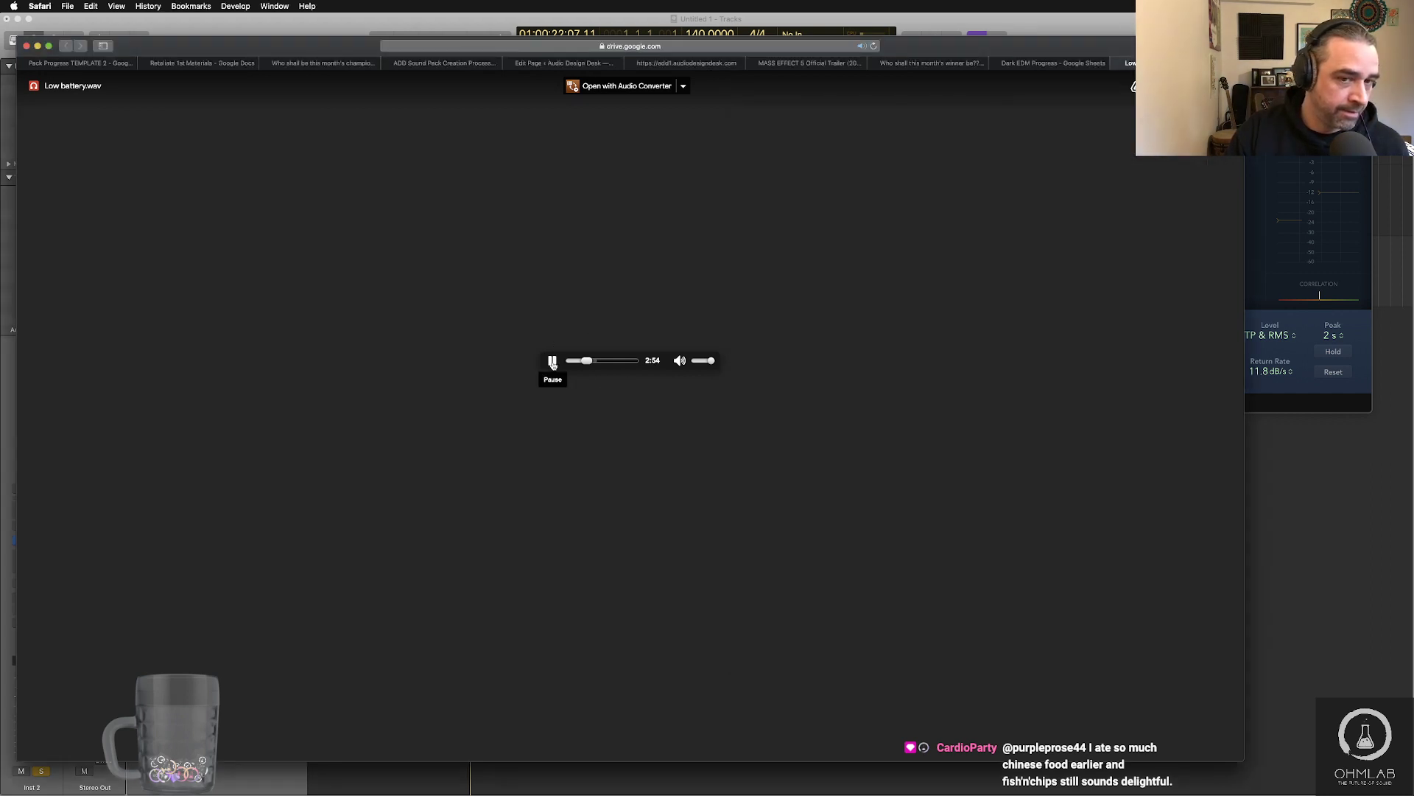
left_click(552, 362)
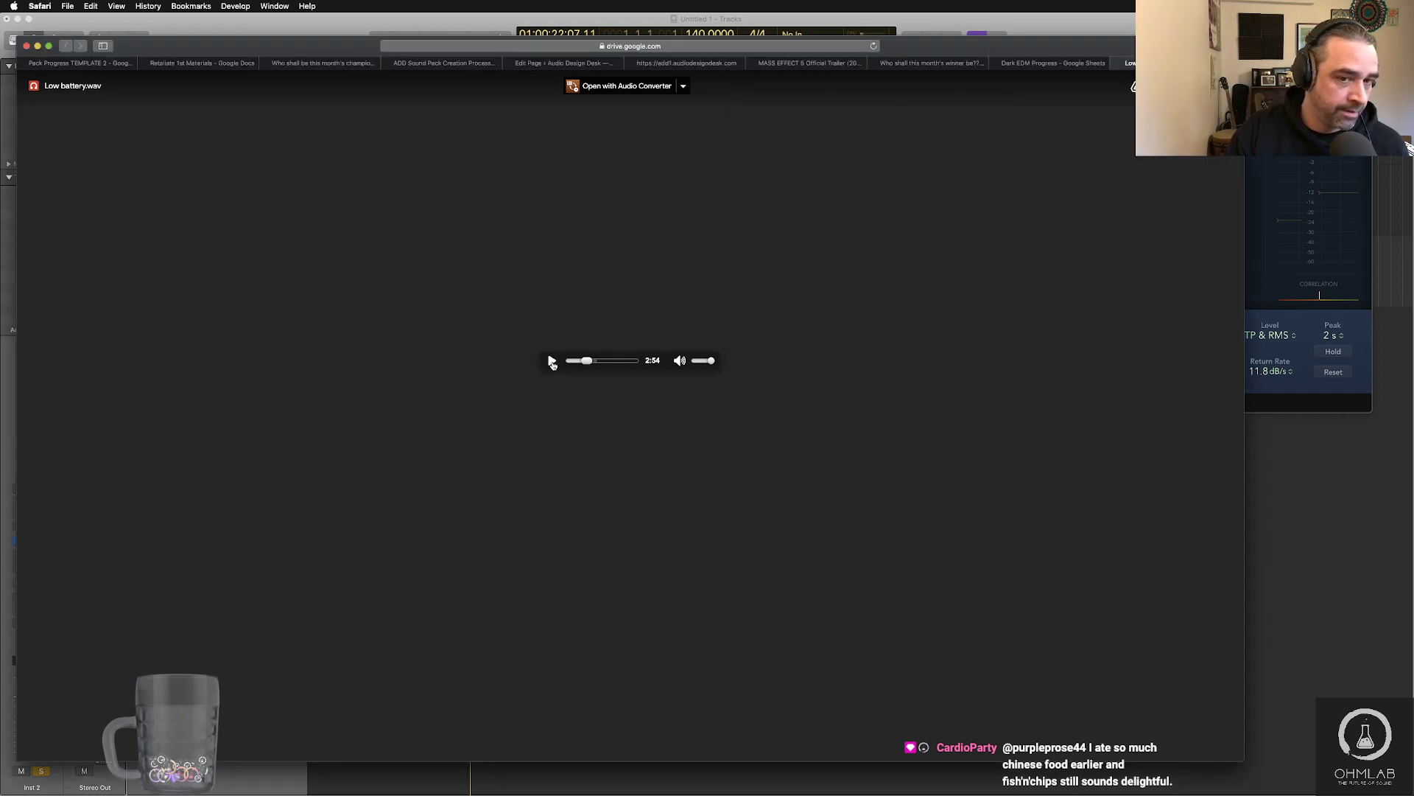
- Resume Low battery.wav, move playback back to about 4:34, and switch to the TextEdit notes while it plays
left_click(599, 361)
left_click(553, 361)
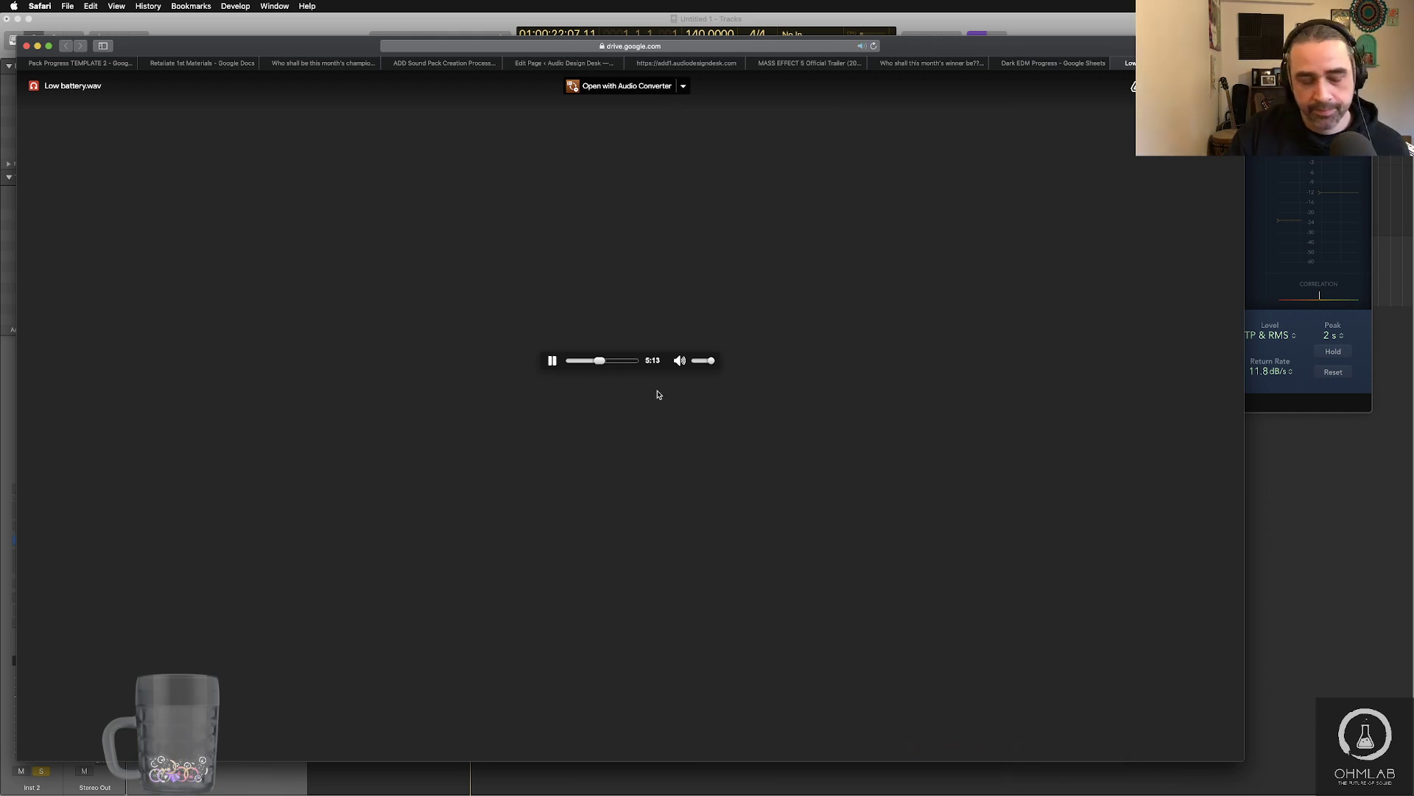
left_click(597, 361)
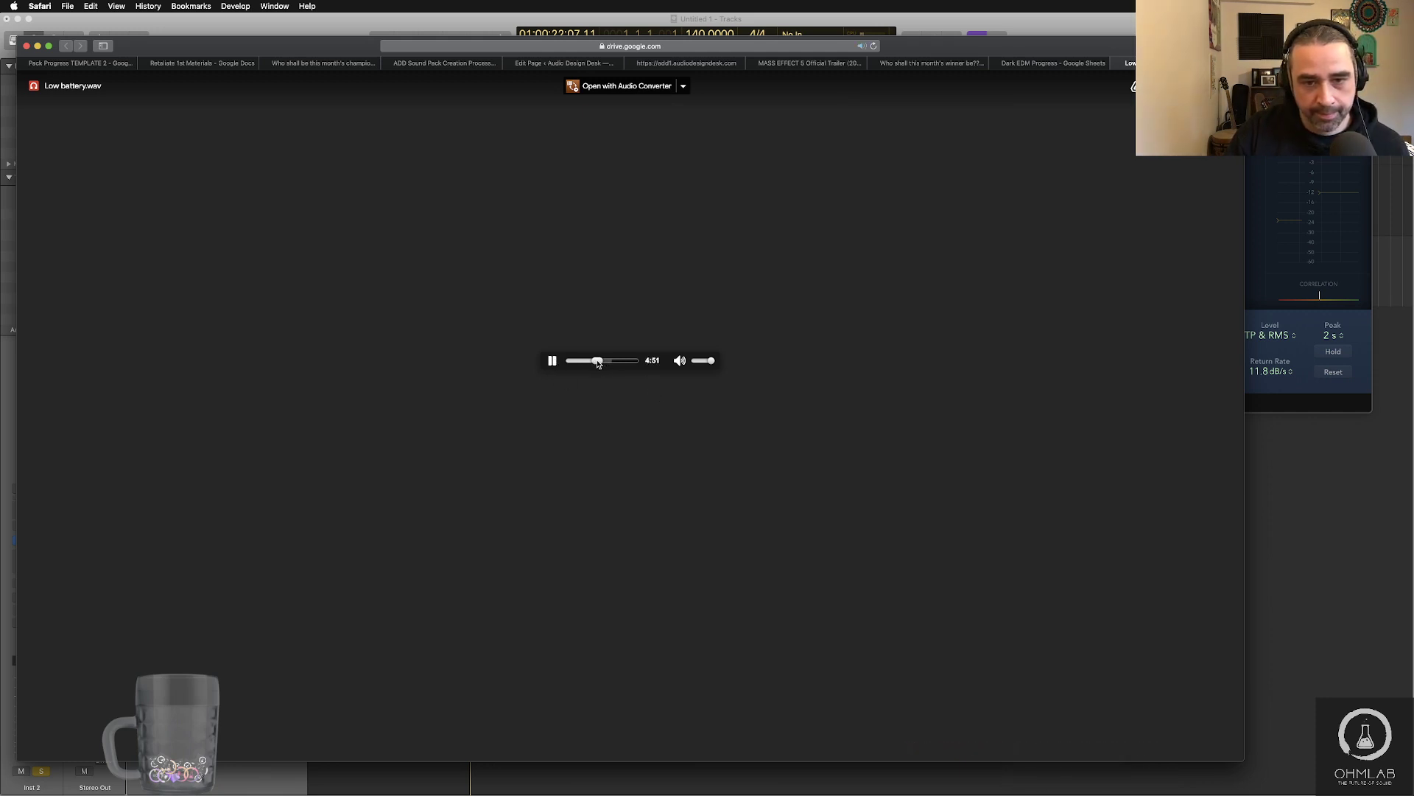
left_click(597, 362)
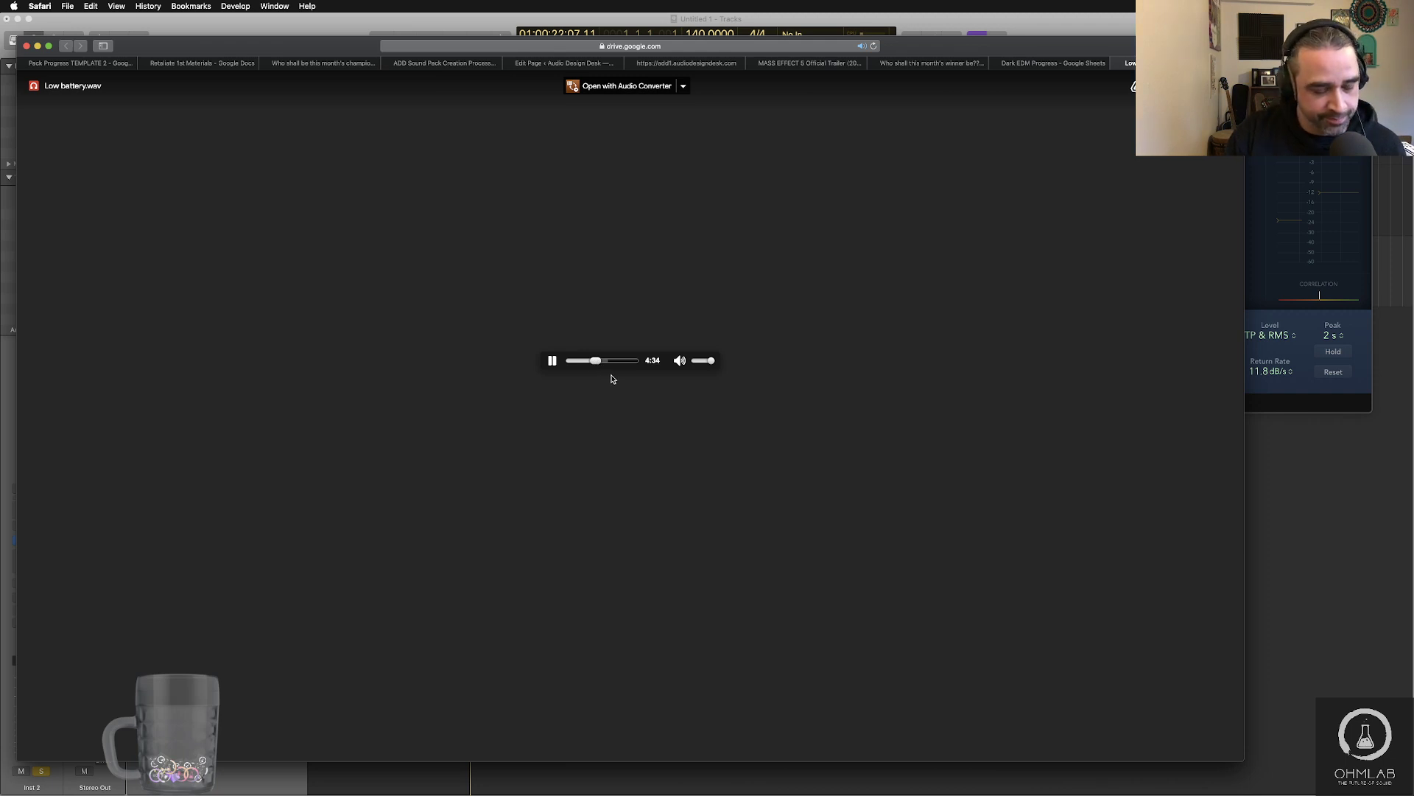
key("super+Tab")
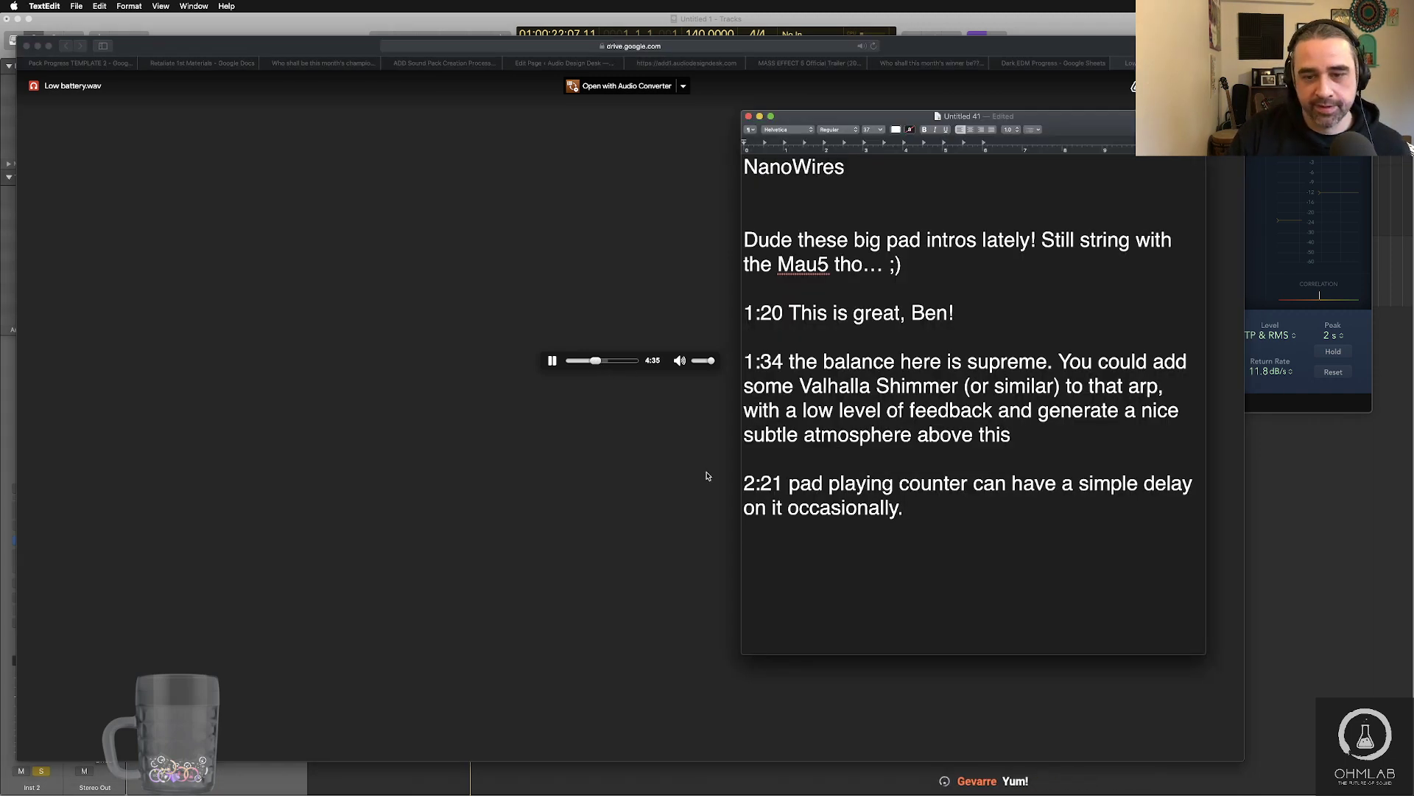
key("super+Tab")
key("super+shift+Tab")
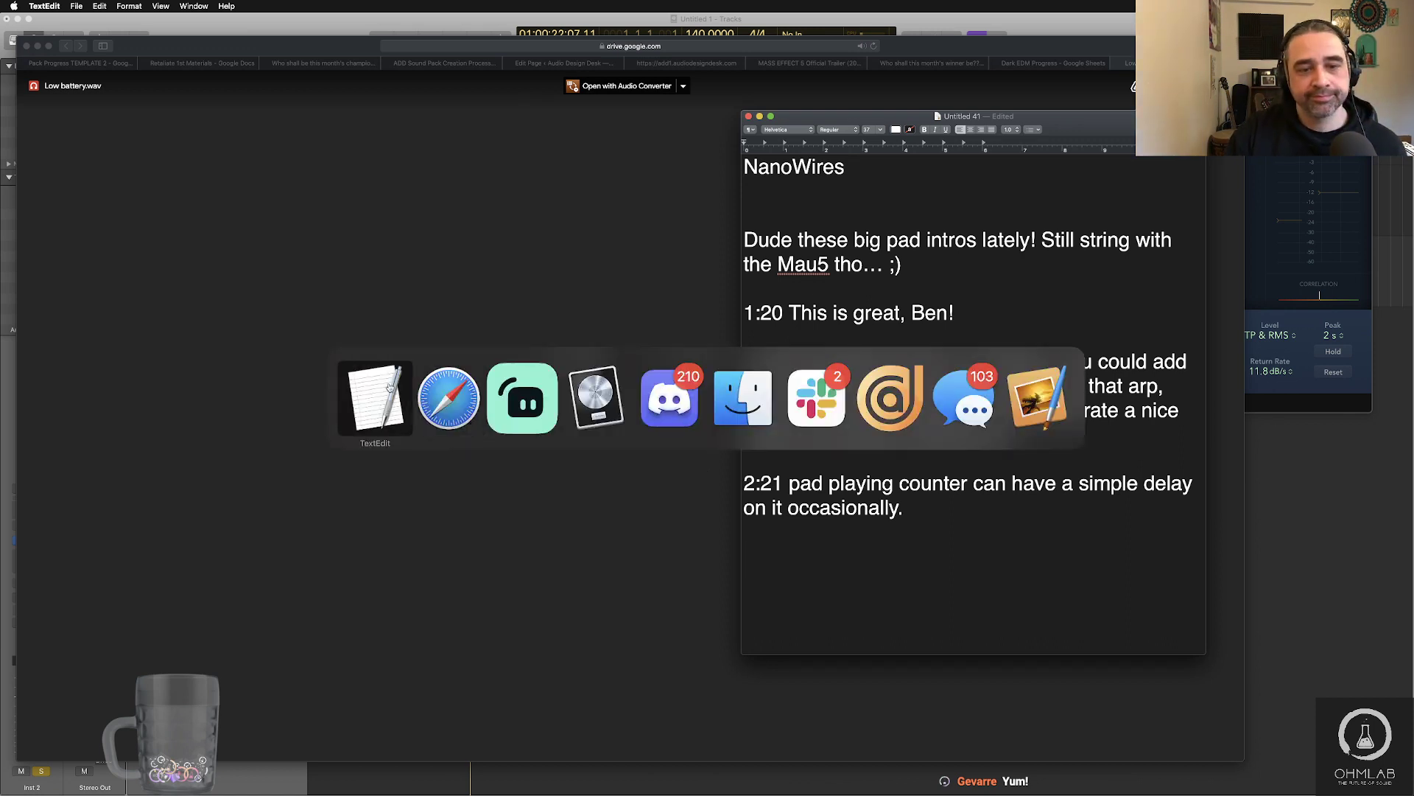
key("super+Tab")
key("super+Tab")
key("super+Tab")
key("super+shift+Tab")
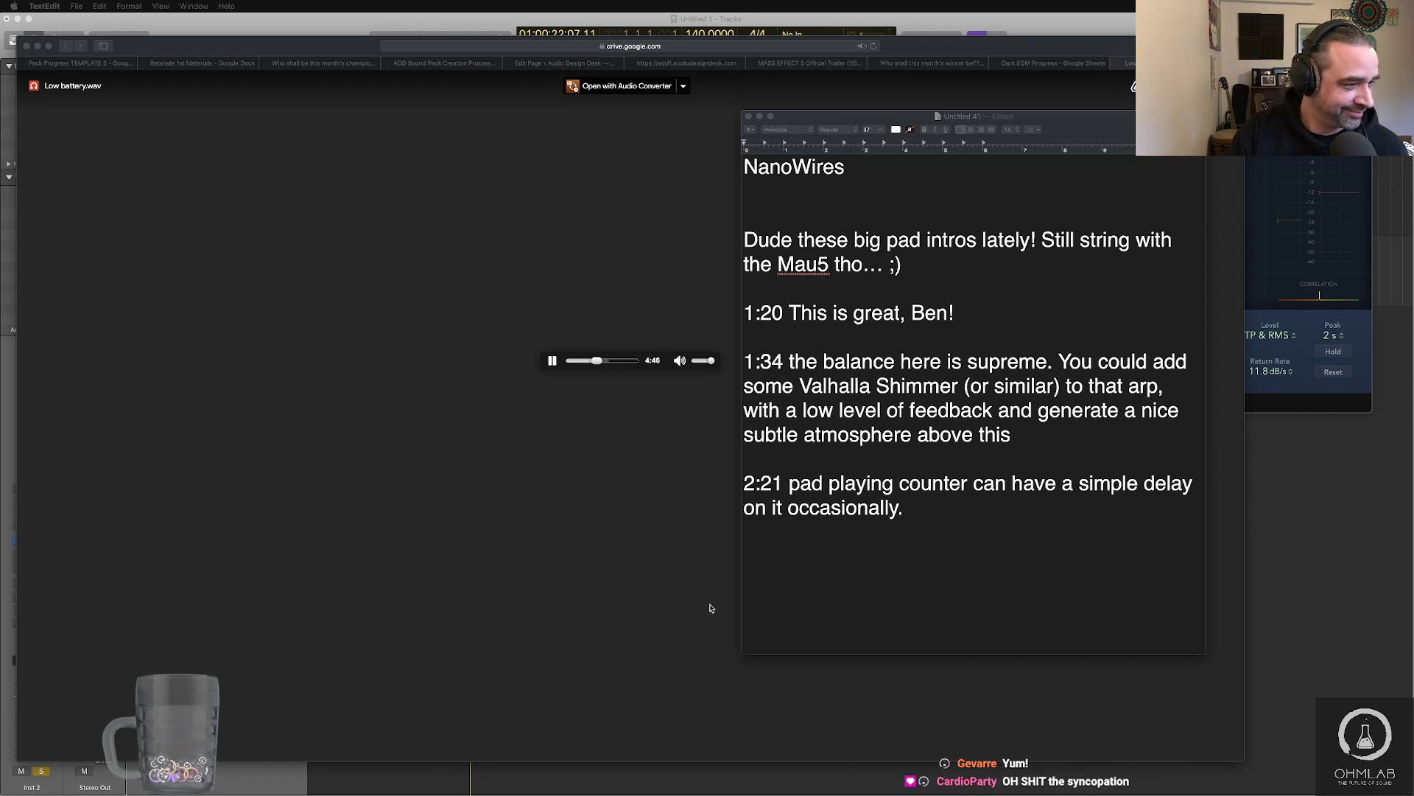
- Add the note "4:40 man…" below the 2:21 note and start a new note with the timestamp 5:08
left_click(873, 565)
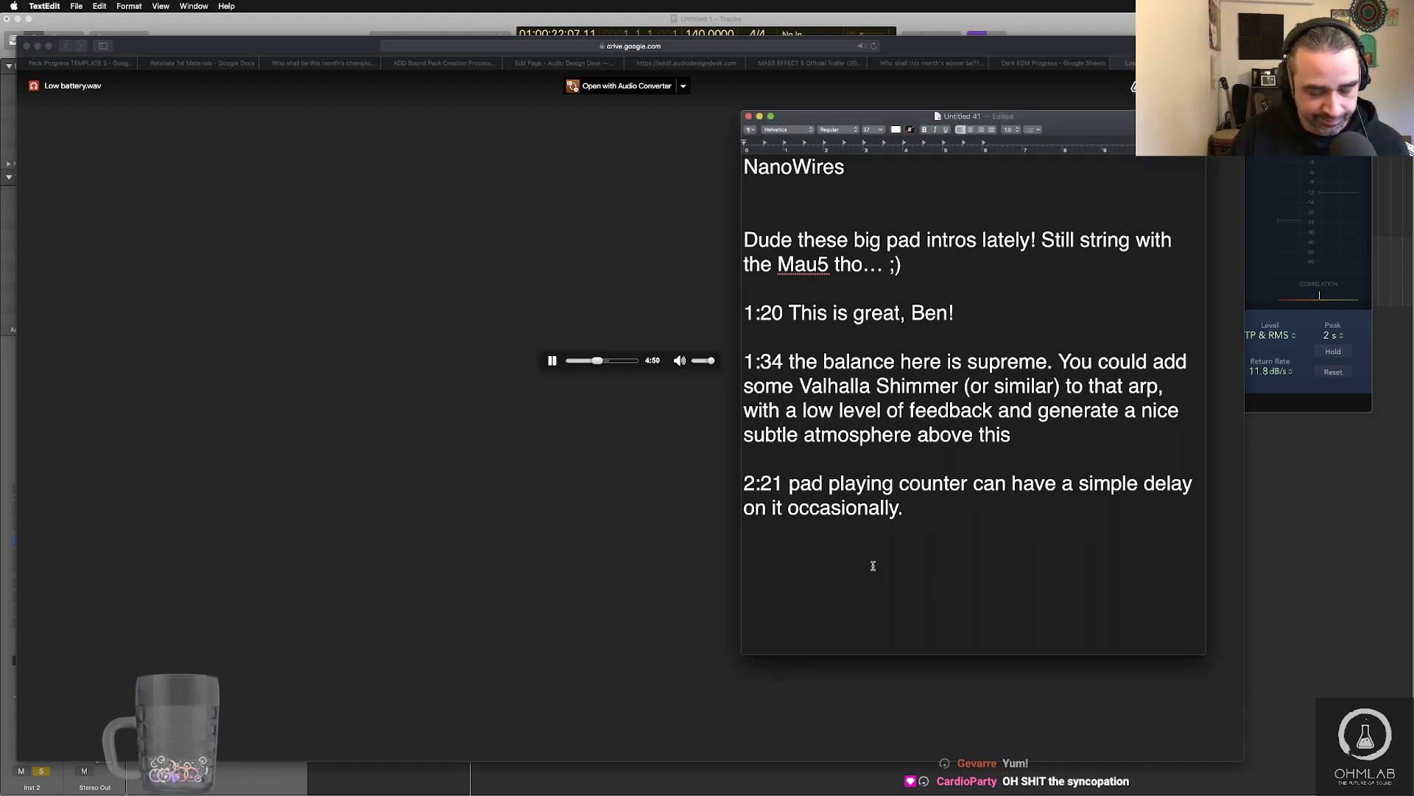
type("4:")
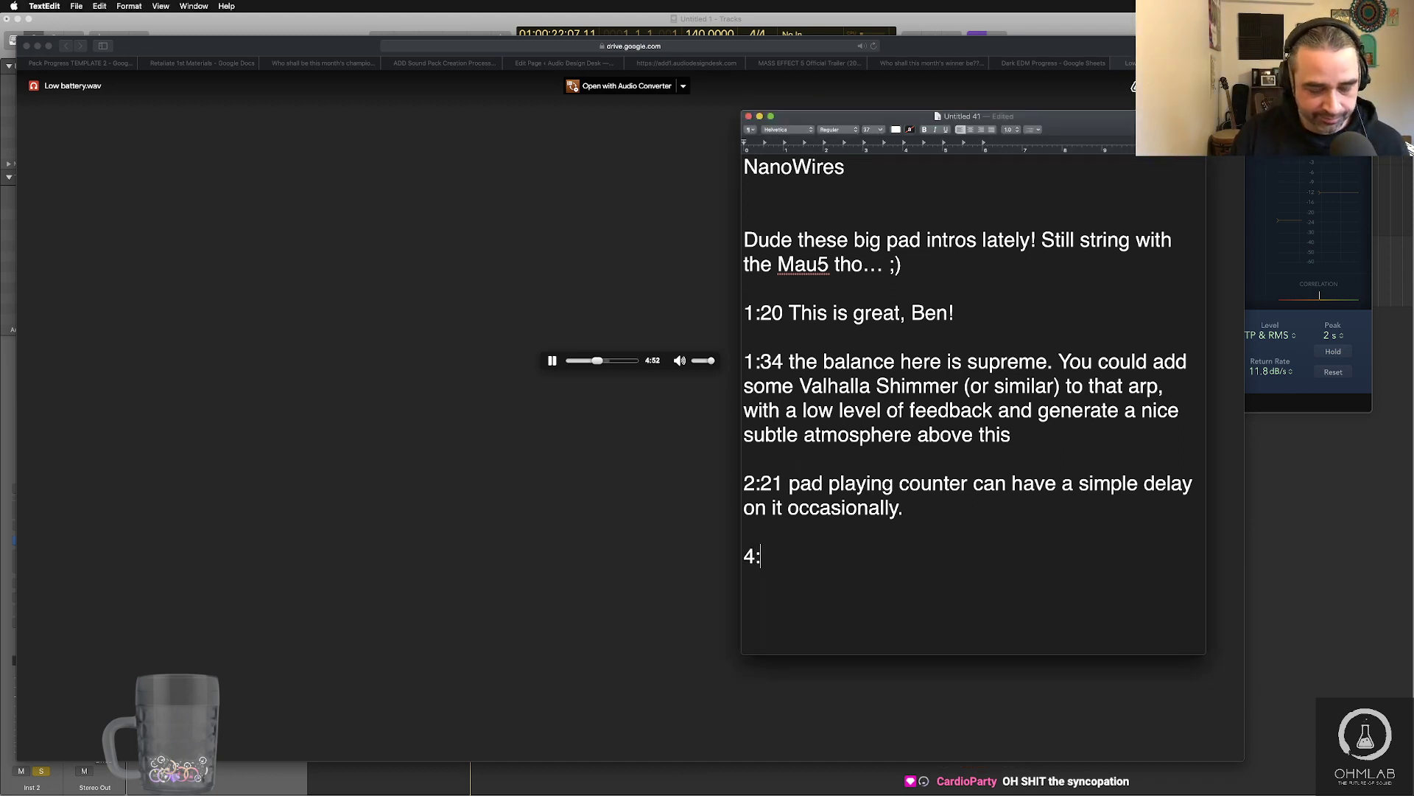
type("40")
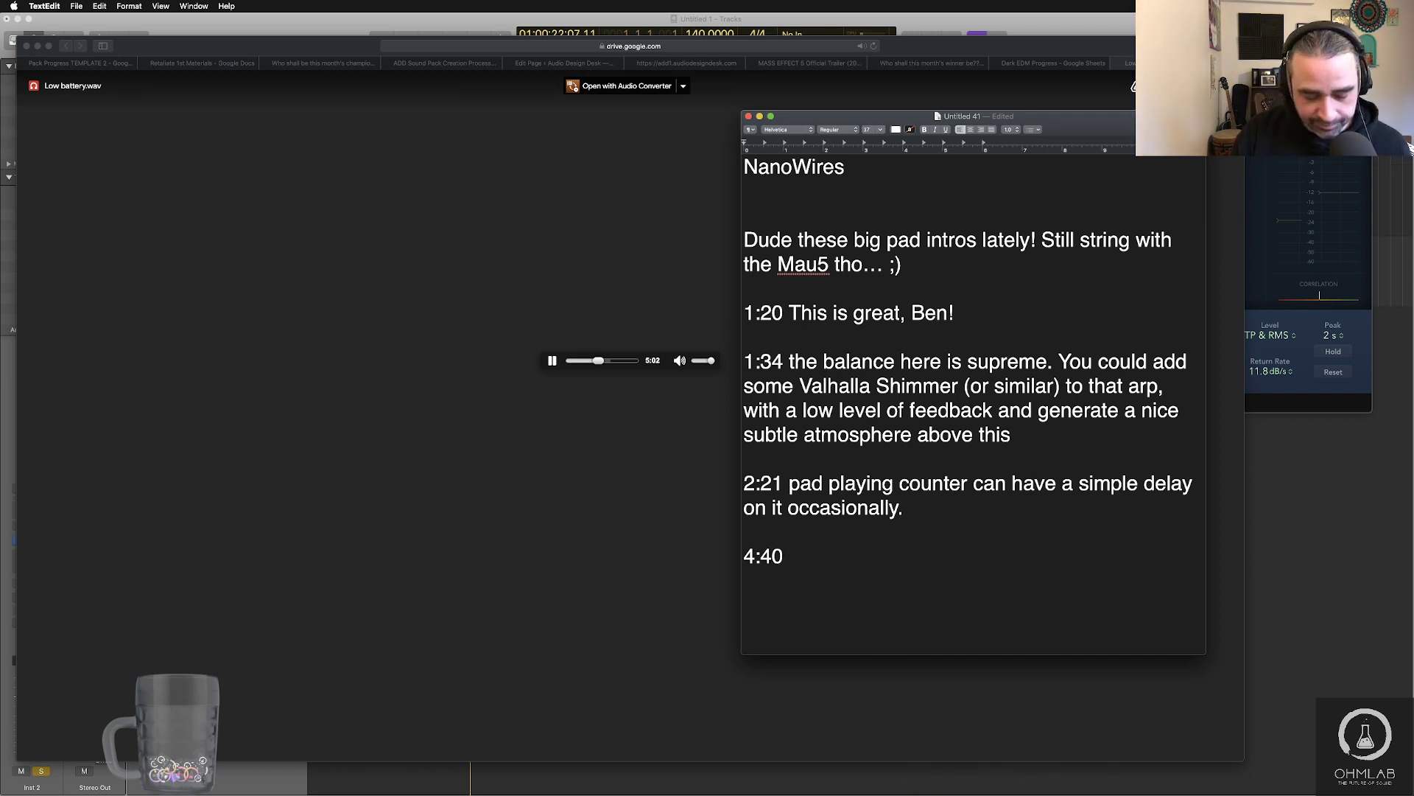
type("man...")
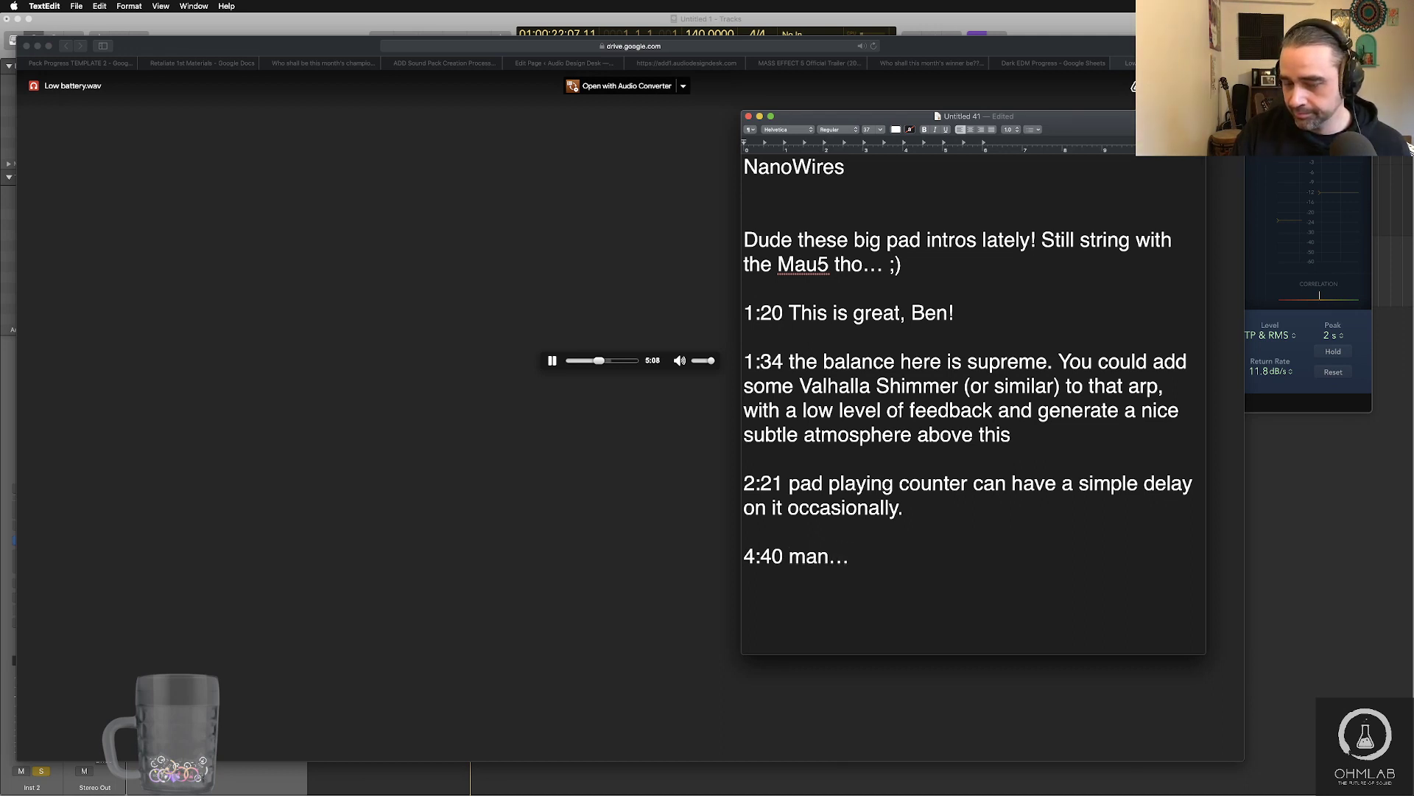
key("Return")
type("5:08 ")
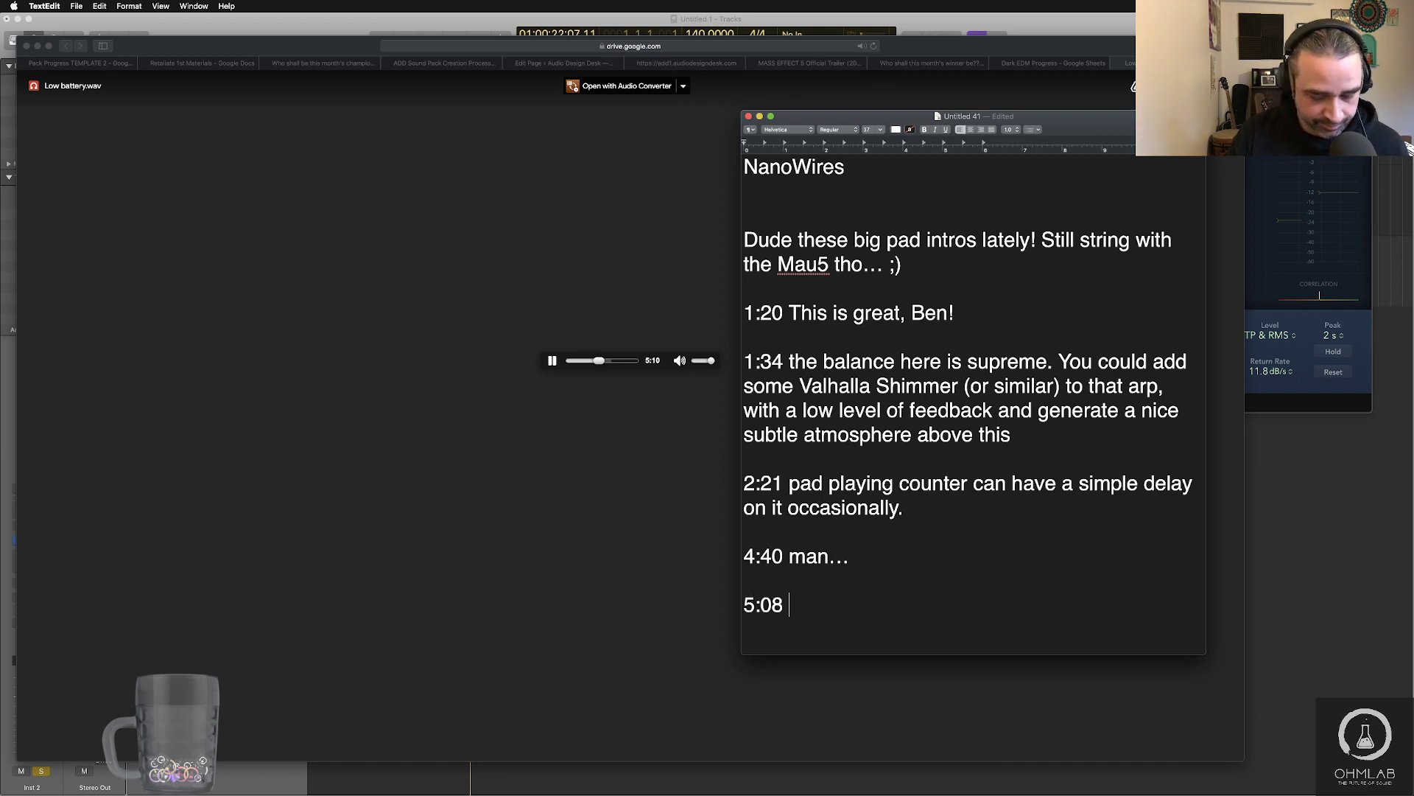
type("might be a")
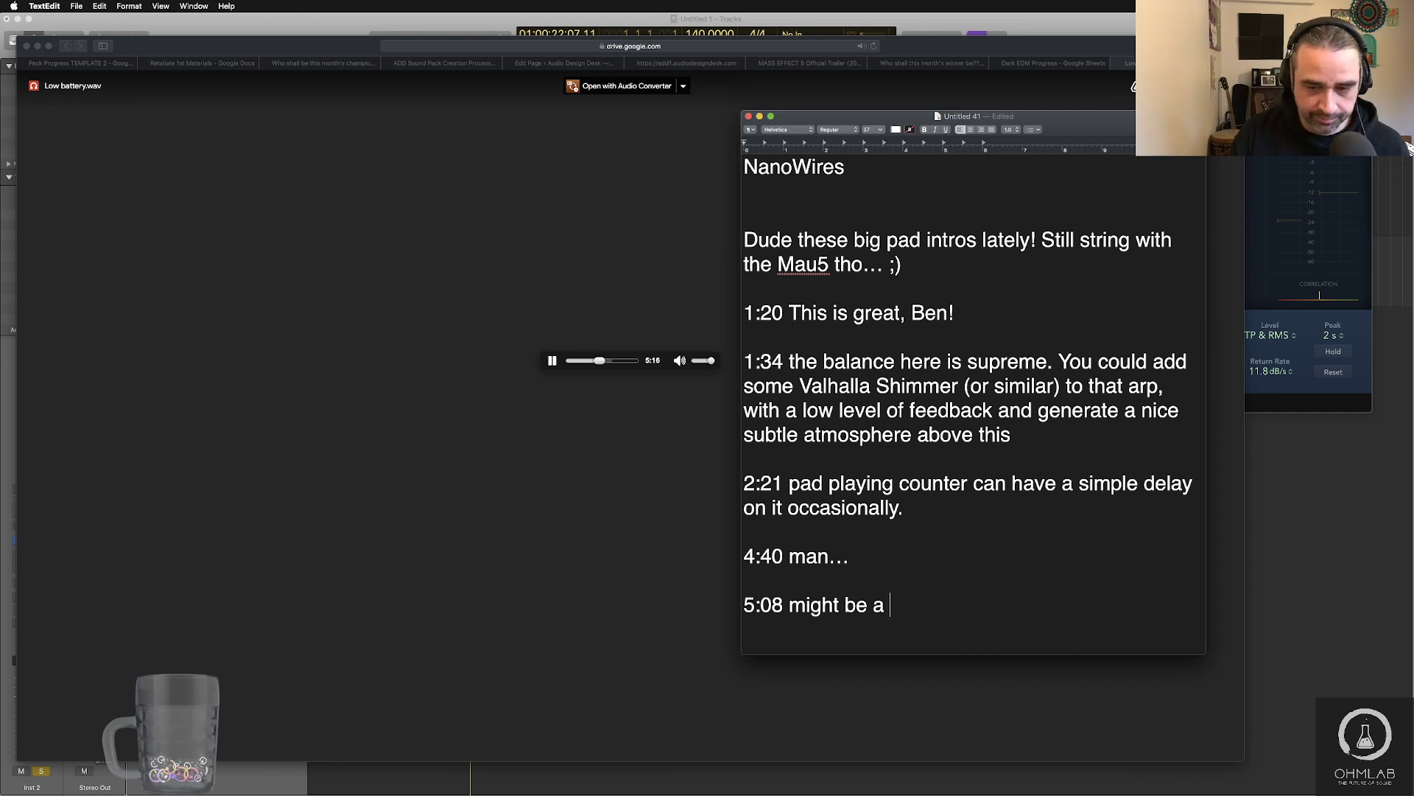
key("BackSpace")
key("BackSpace")
key("BackSpace")
key("BackSpace")
key("BackSpace")
key("BackSpace")
key("BackSpace")
key("BackSpace")
key("BackSpace")
key("BackSpace")
key("BackSpace")
key("BackSpace")
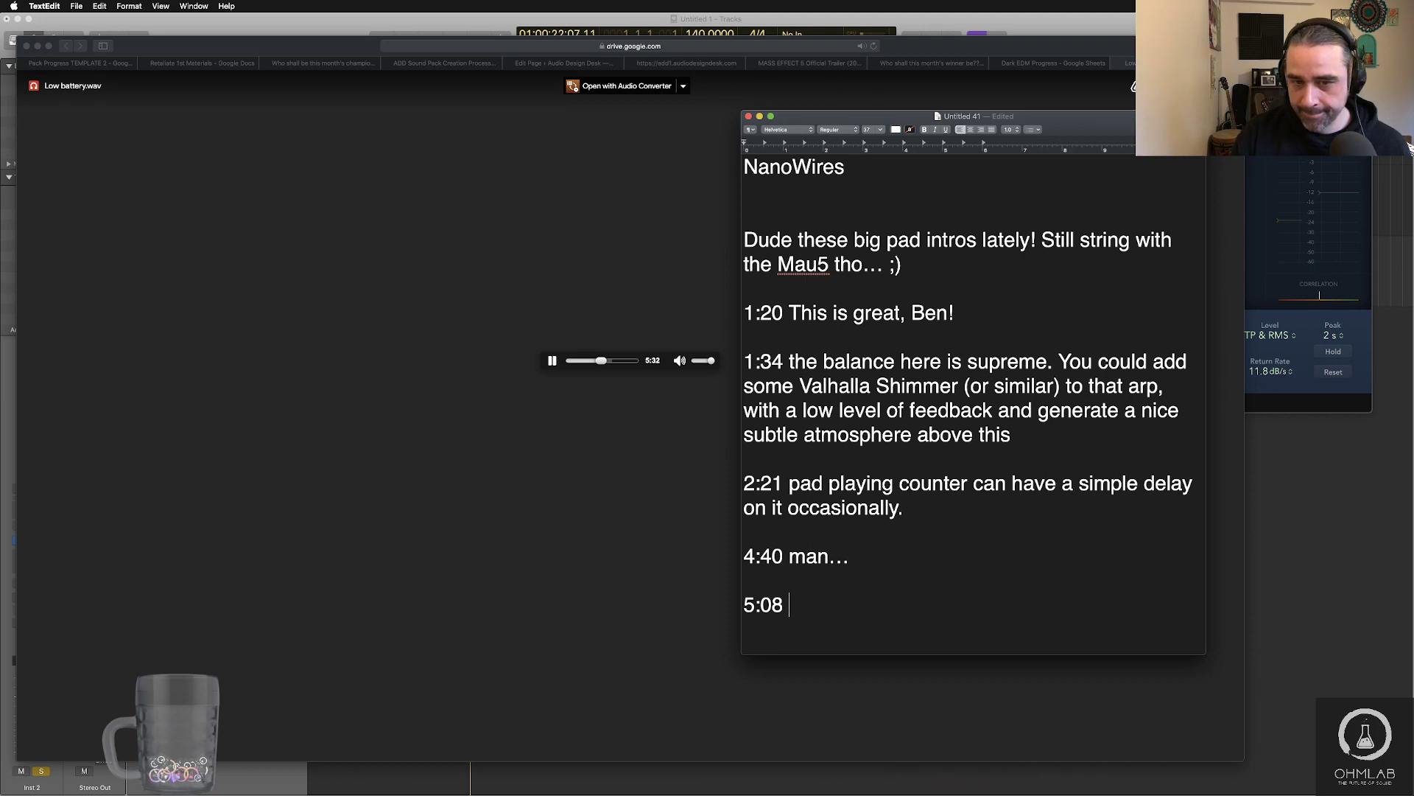
- Write "This one caught me off guard. Not your usual." after the 5:08 timestamp
type("T")
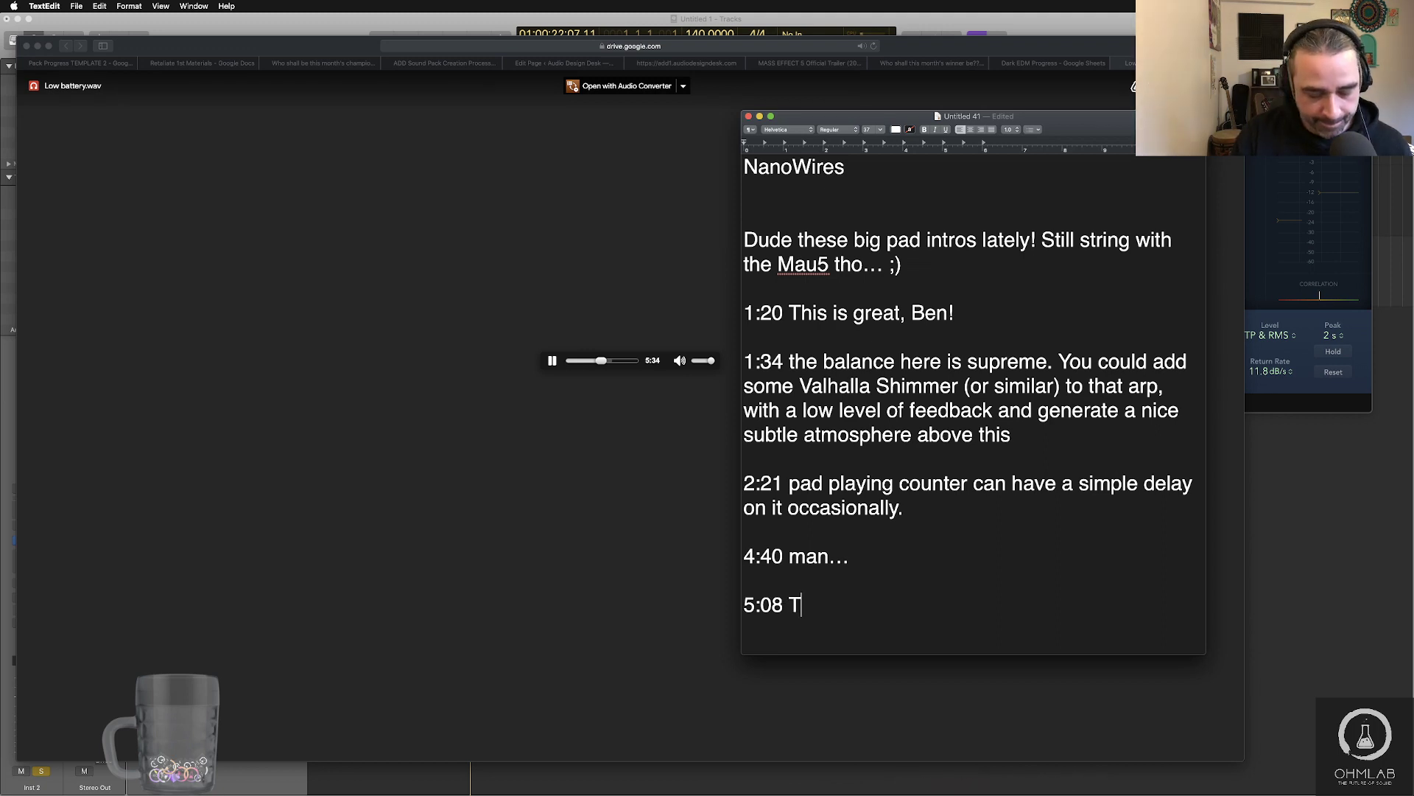
type("his one ha")
key("BackSpace")
key("BackSpace")
key("BackSpace")
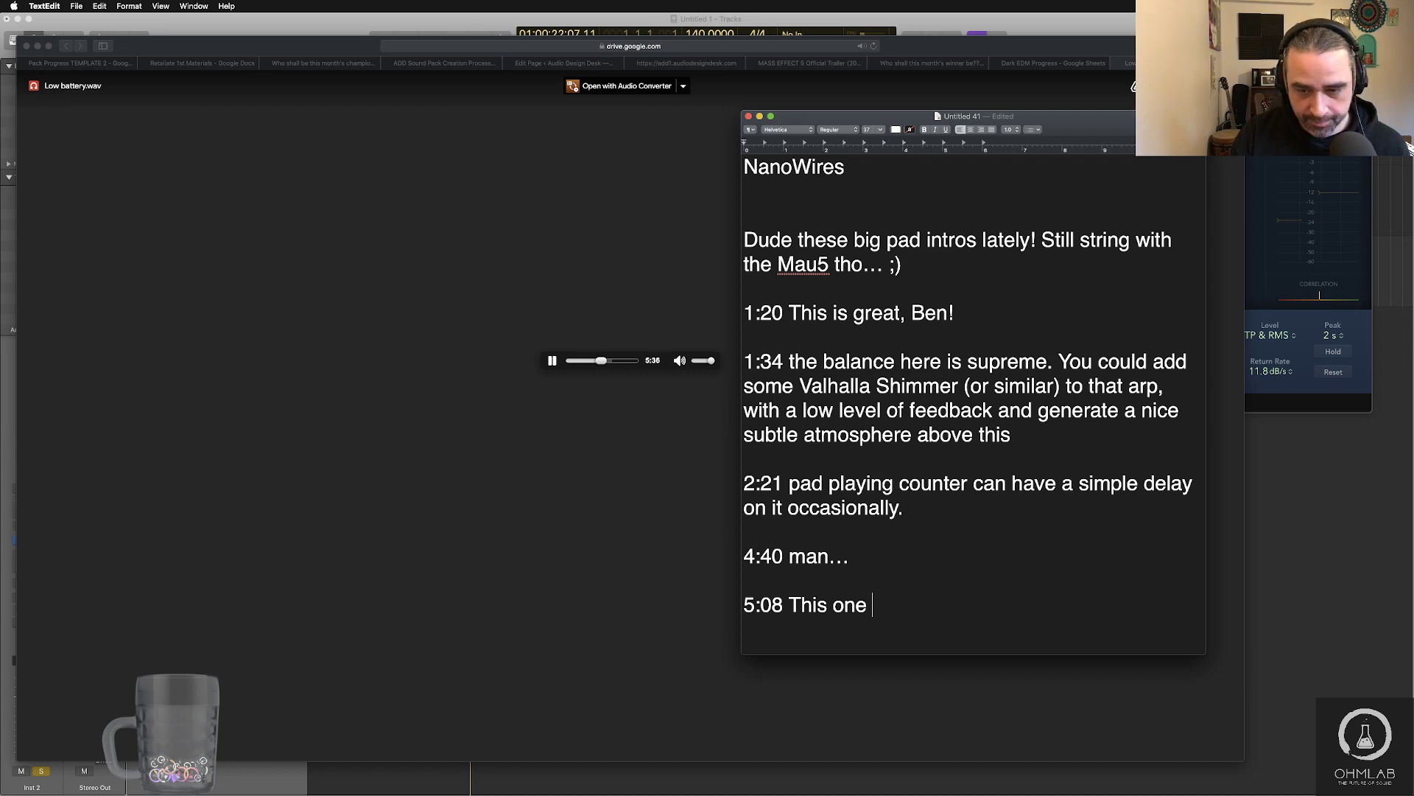
type("caught me off")
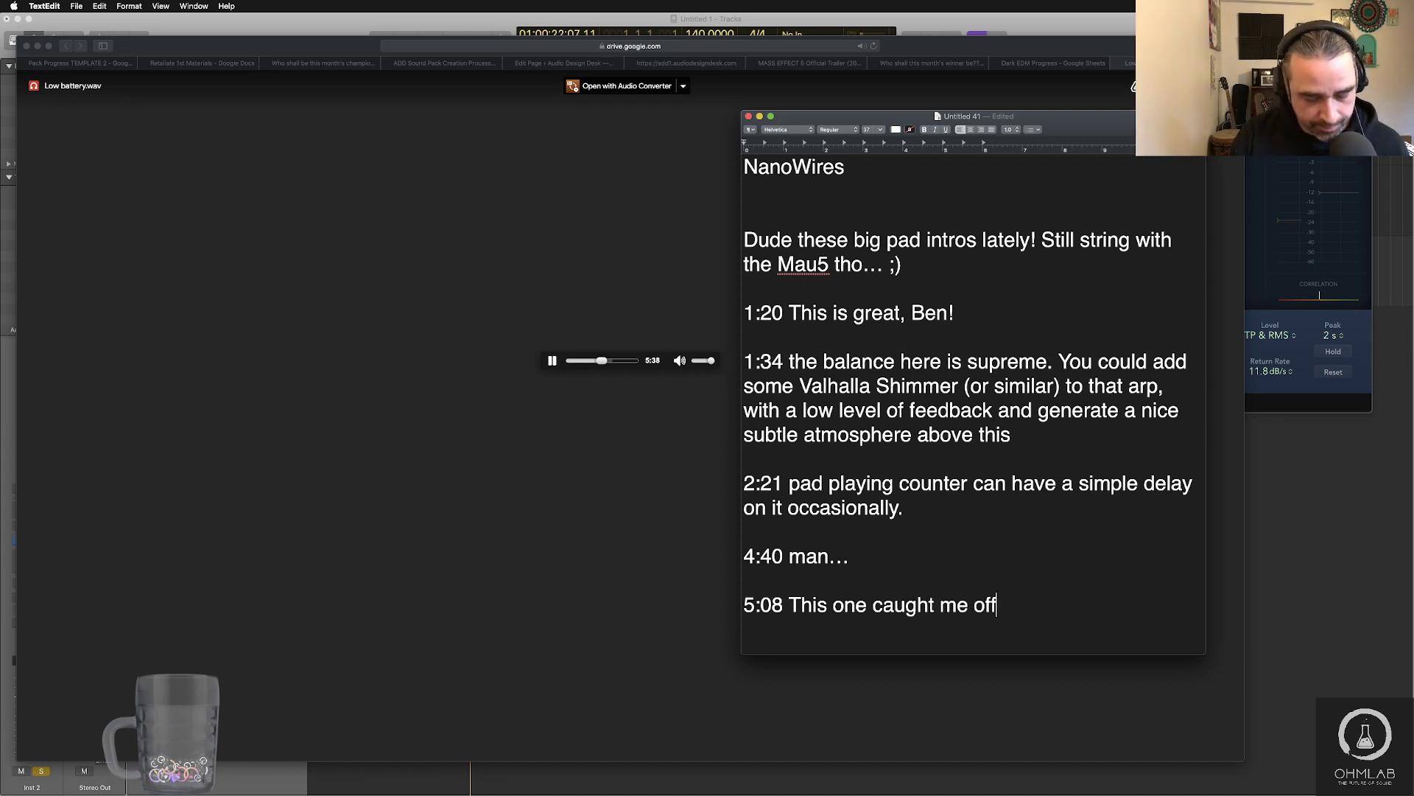
type(" guard. ")
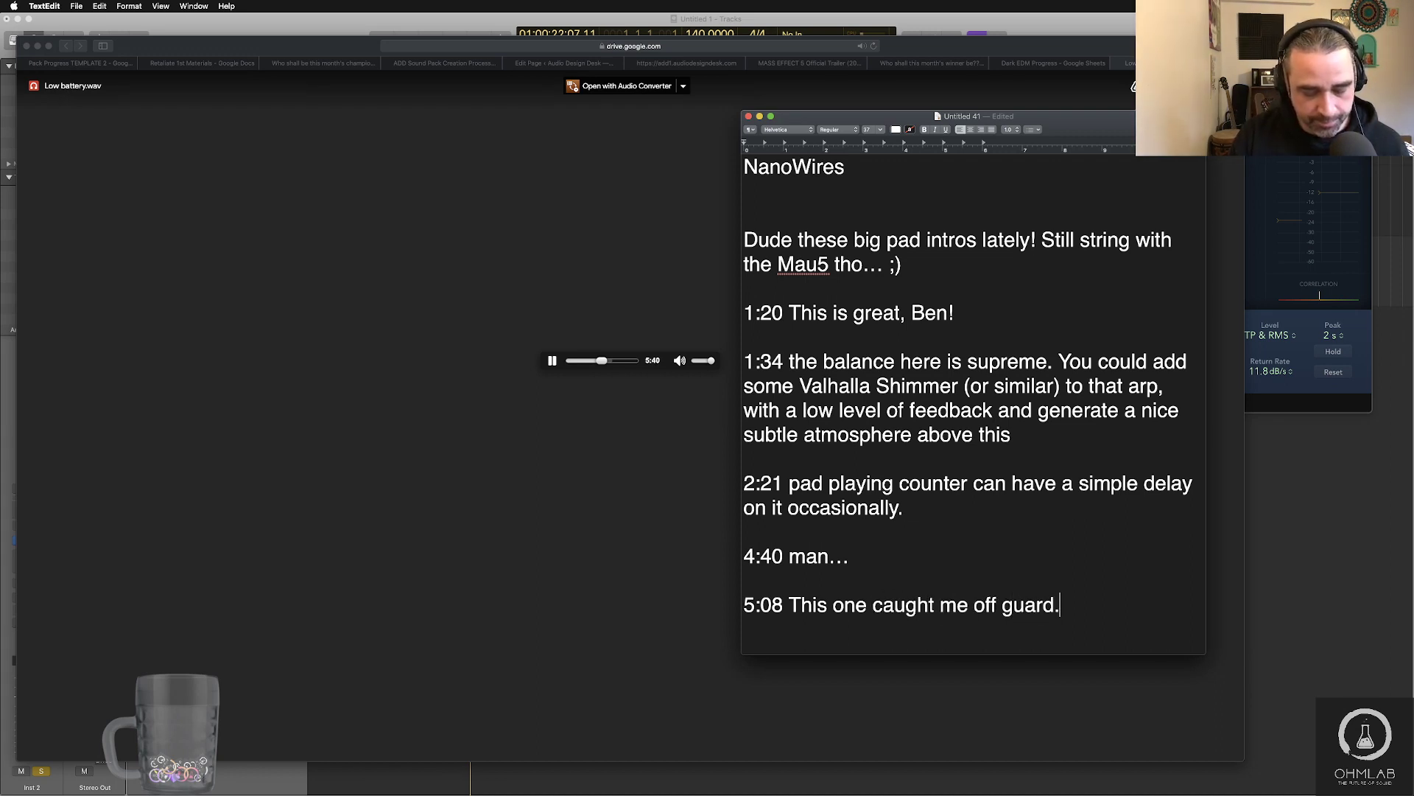
type("Not your us")
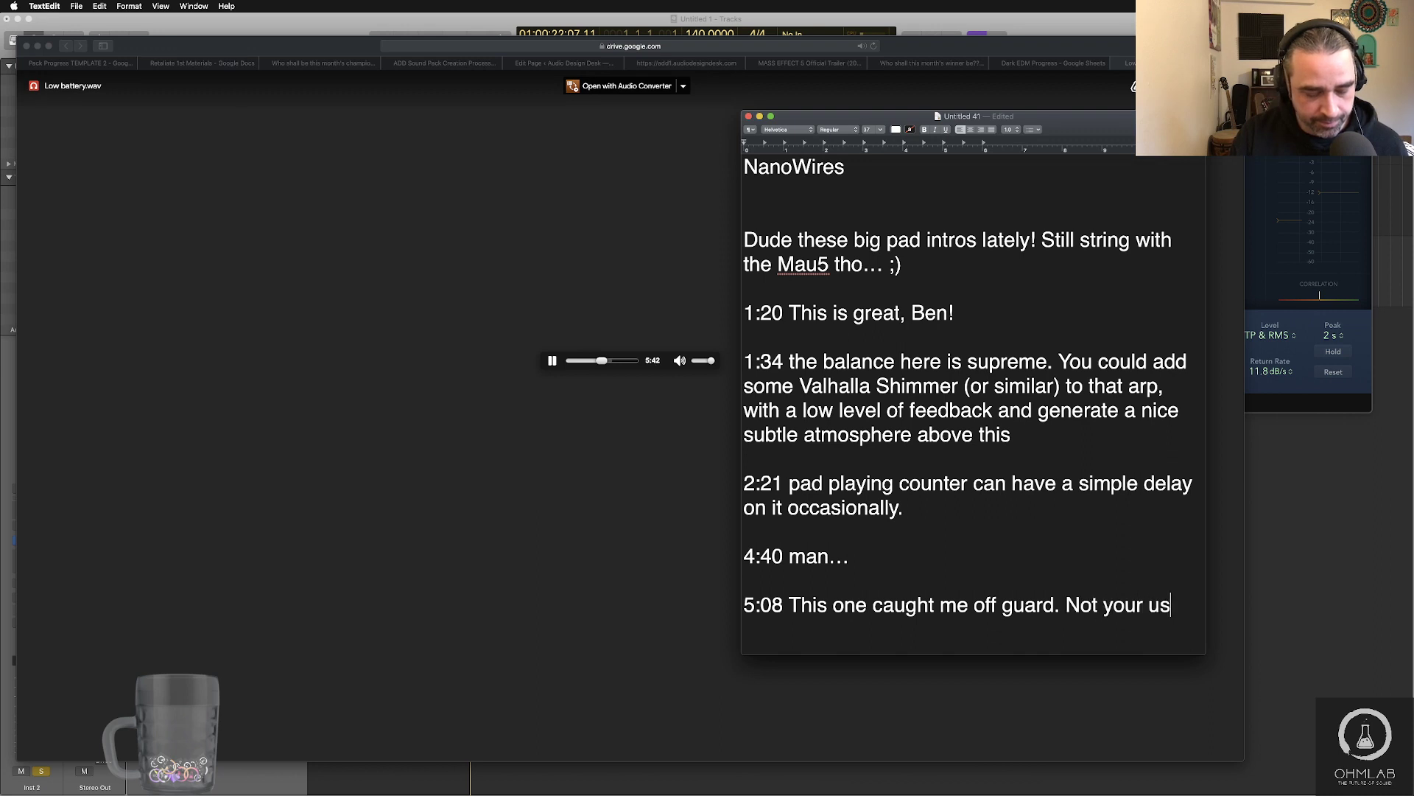
type("ual.")
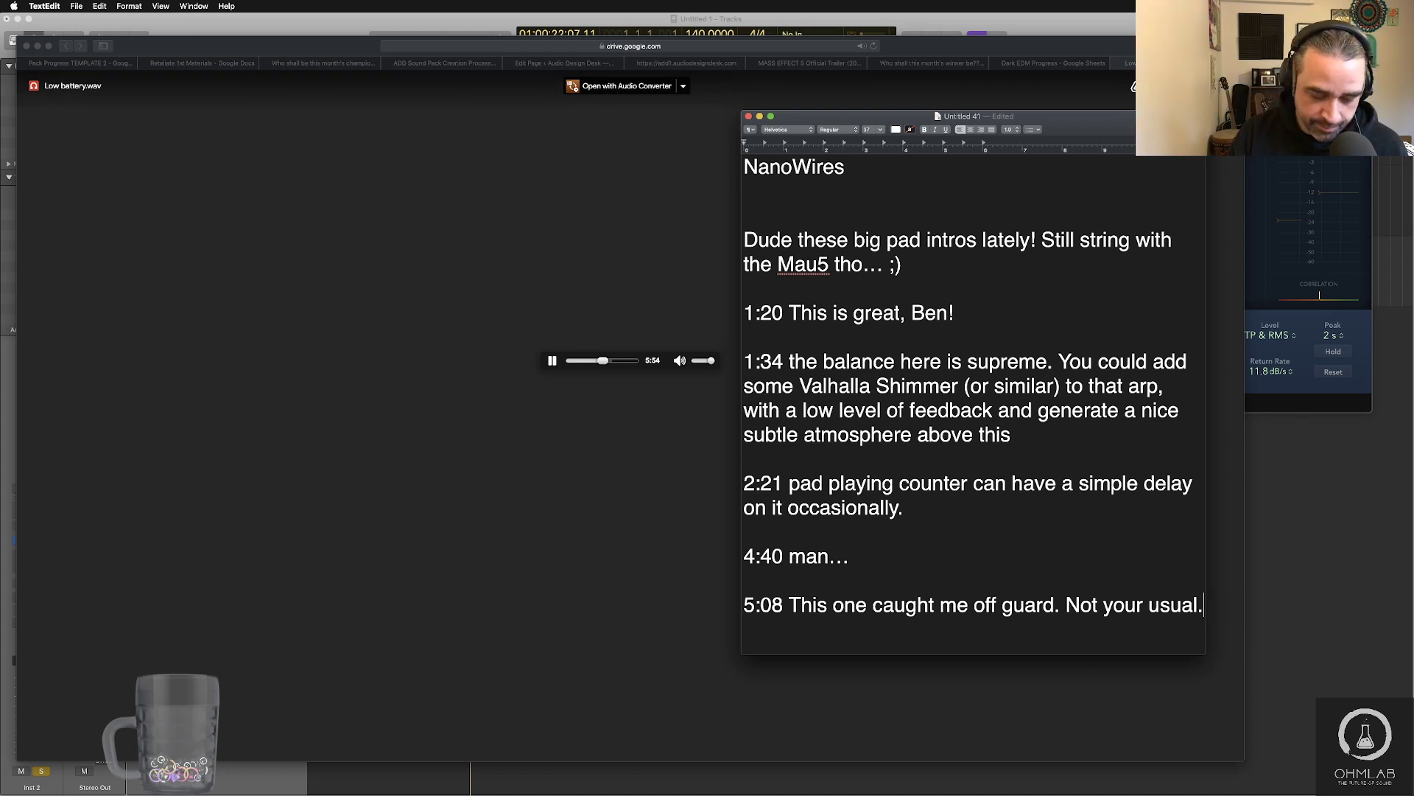
- Extend the 5:08 note with "Teases the dance floor hero, then dips back into the float" followed by a blank line
type("Teases ")
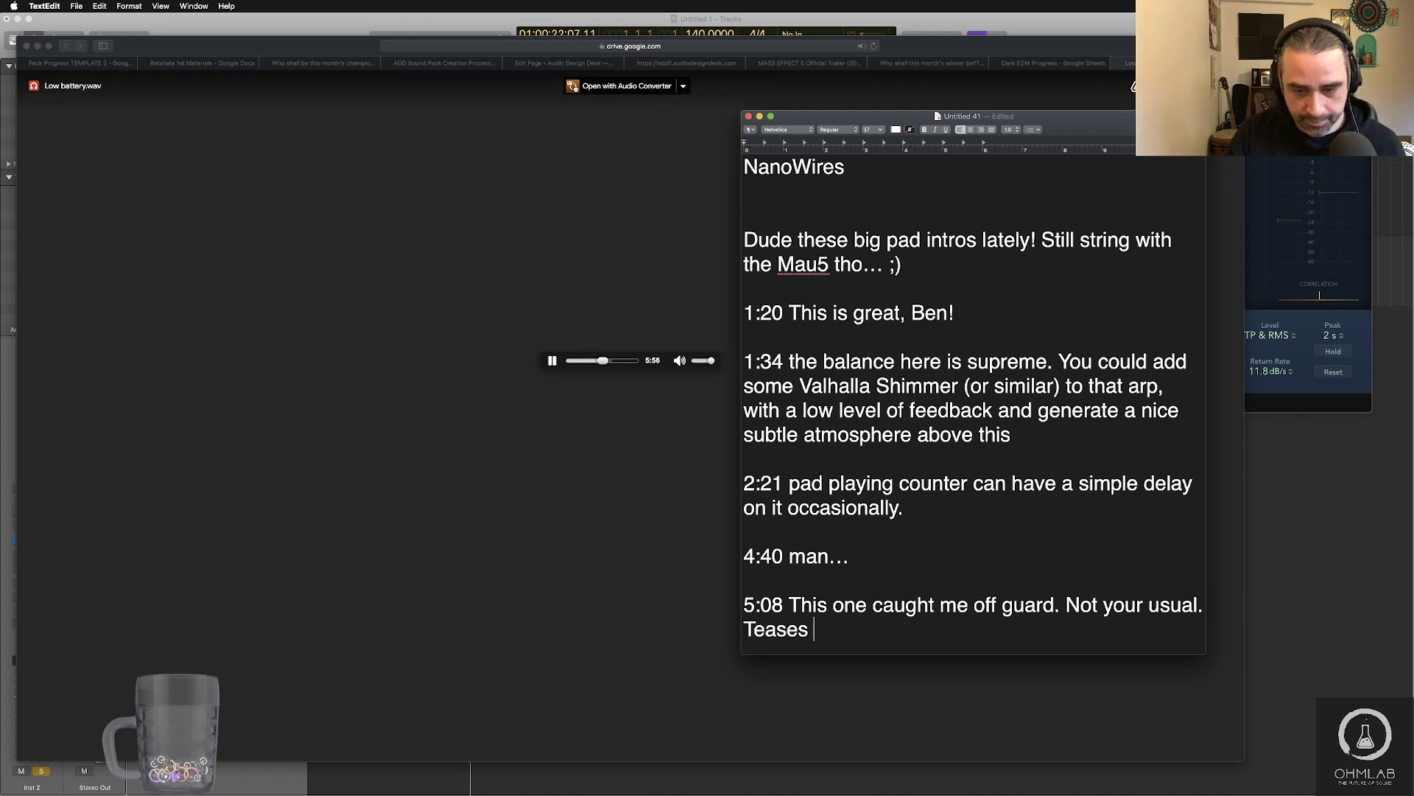
type("the dan")
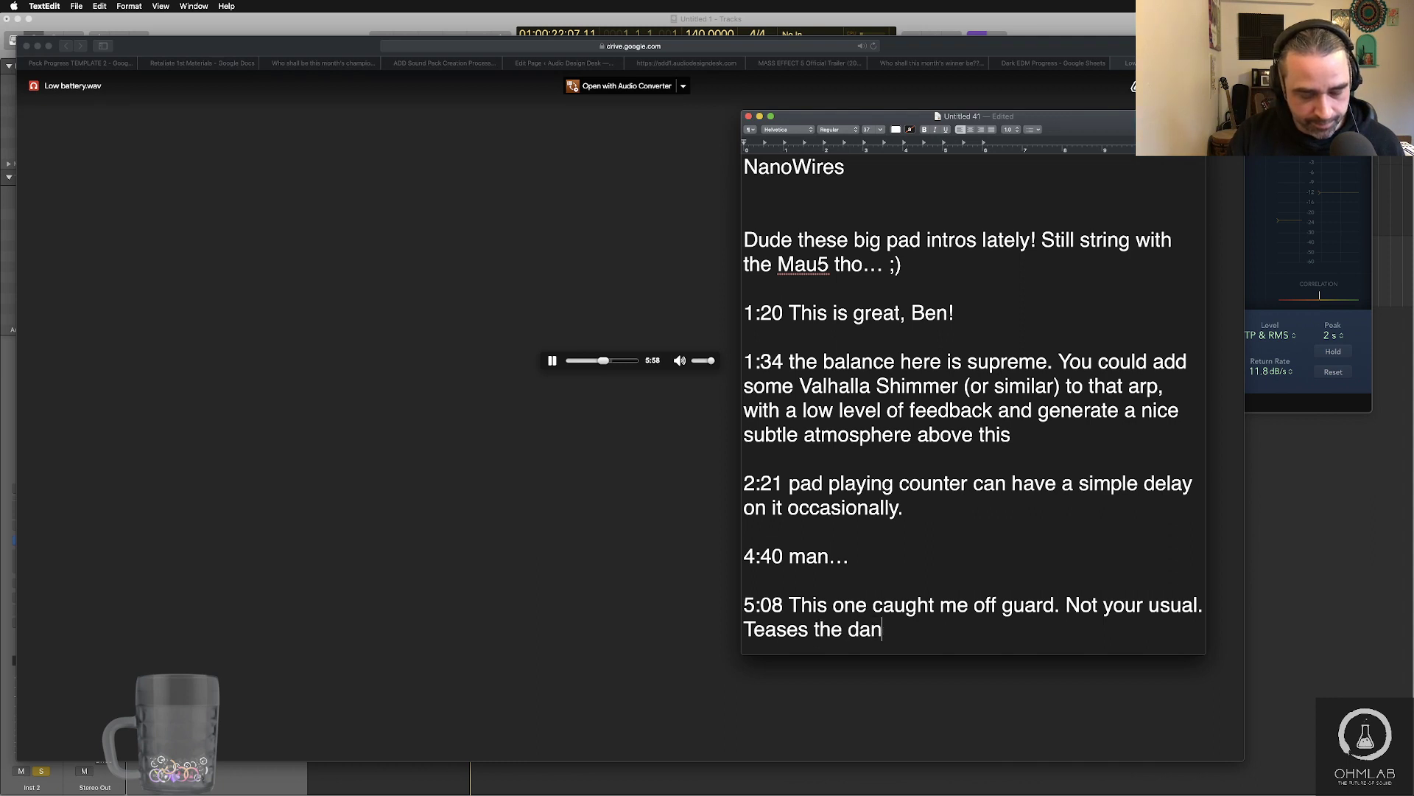
type("ce floor hero")
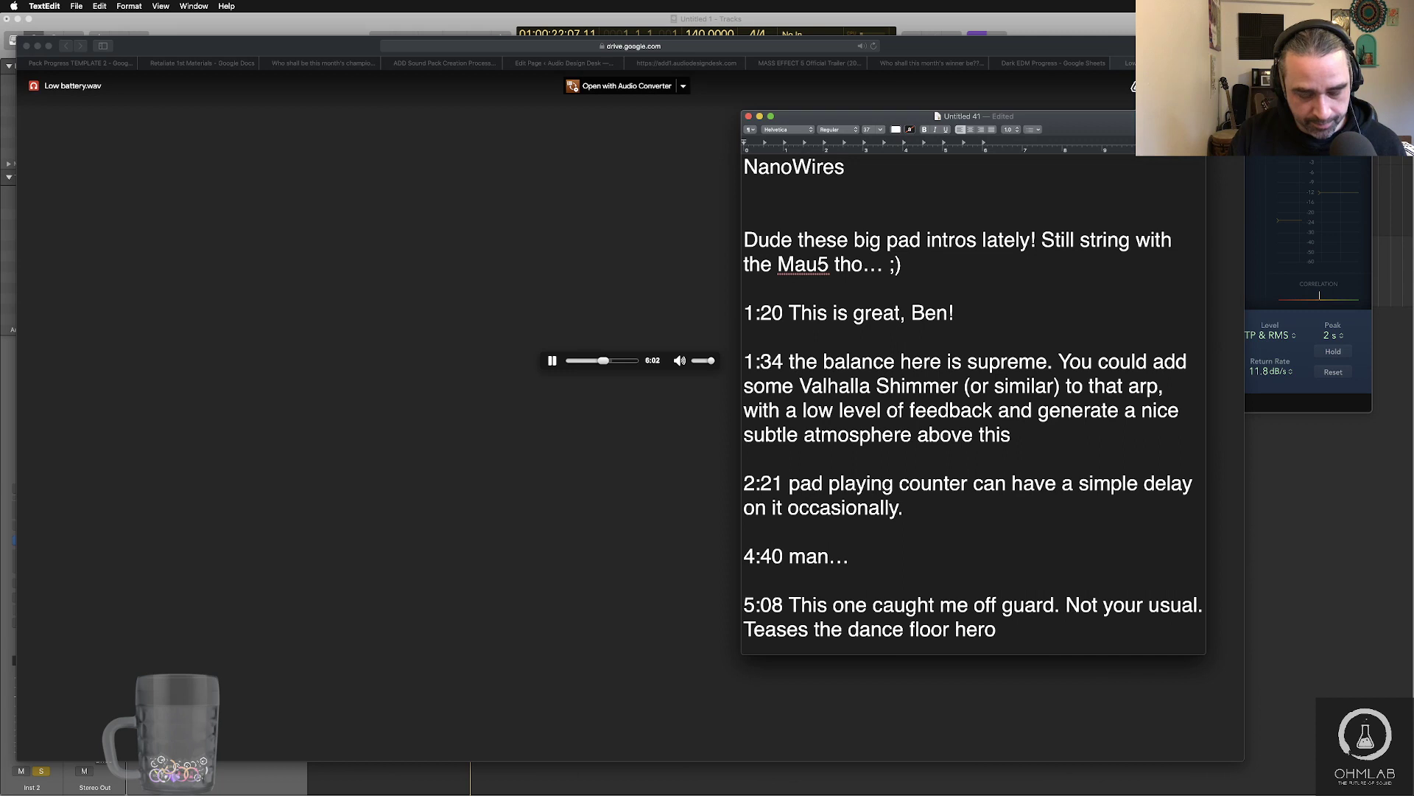
type(", then dips back into ")
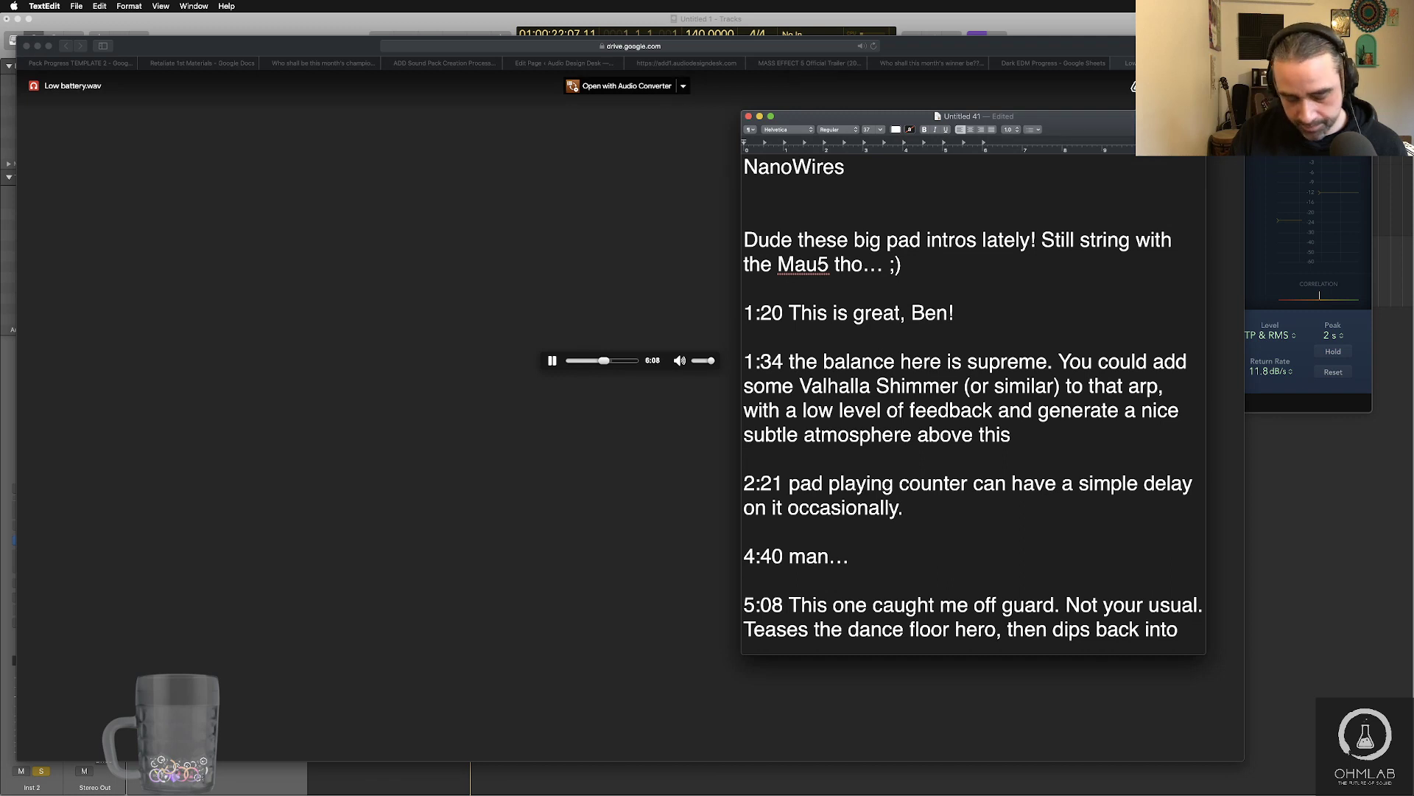
type("the floa")
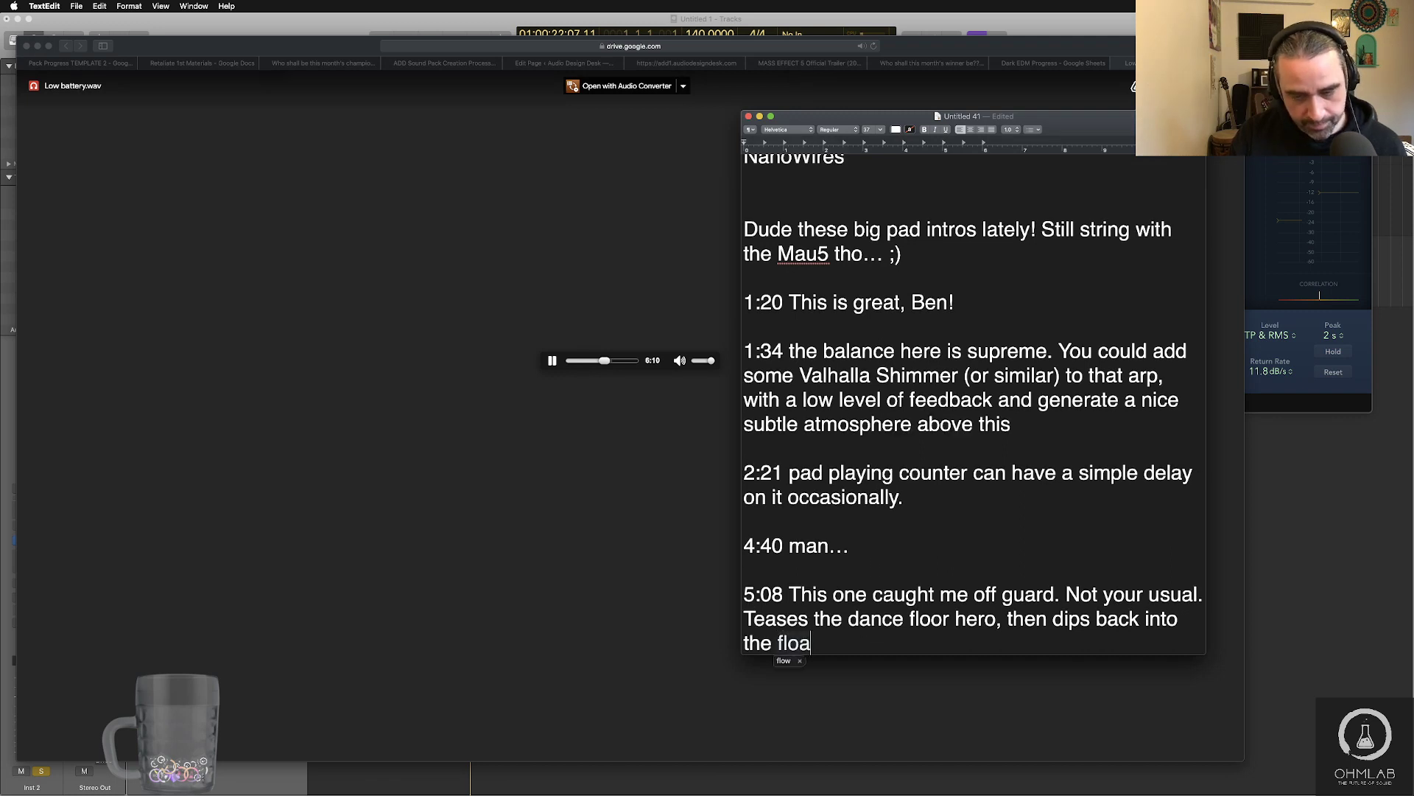
type("t")
key("Return")
key("Return")
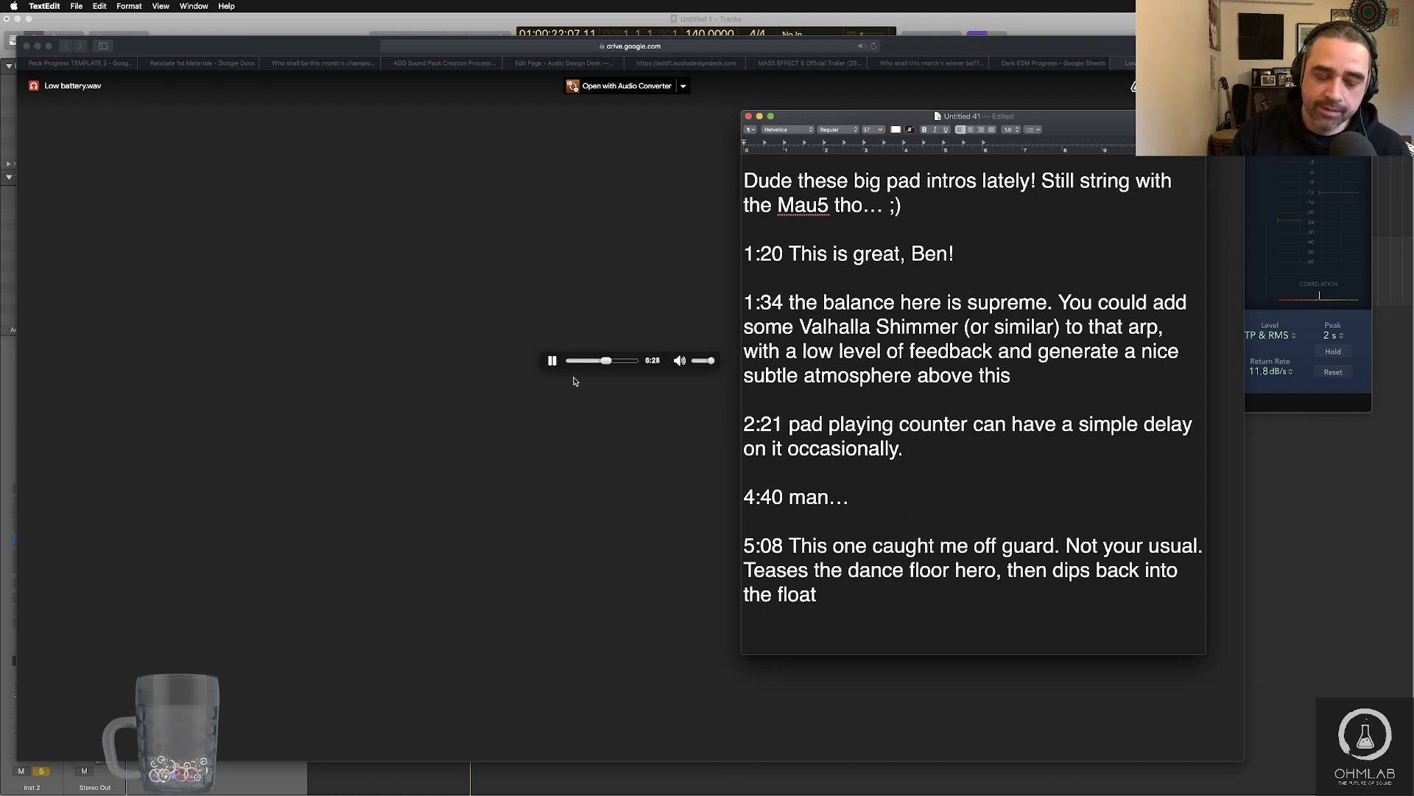
- Add the note "6:27 album material fo sho" followed by a blank line
type("6:27")
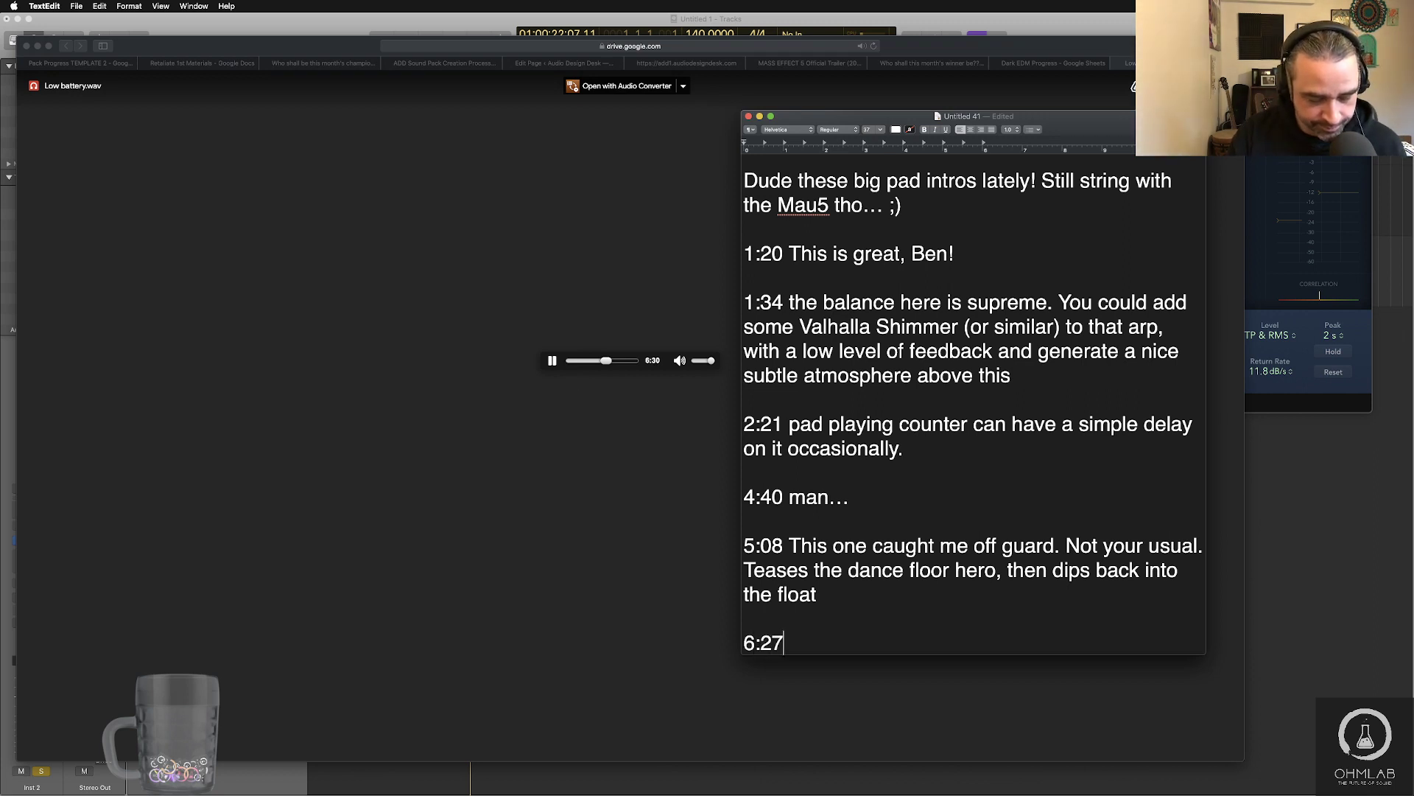
type(" album materui")
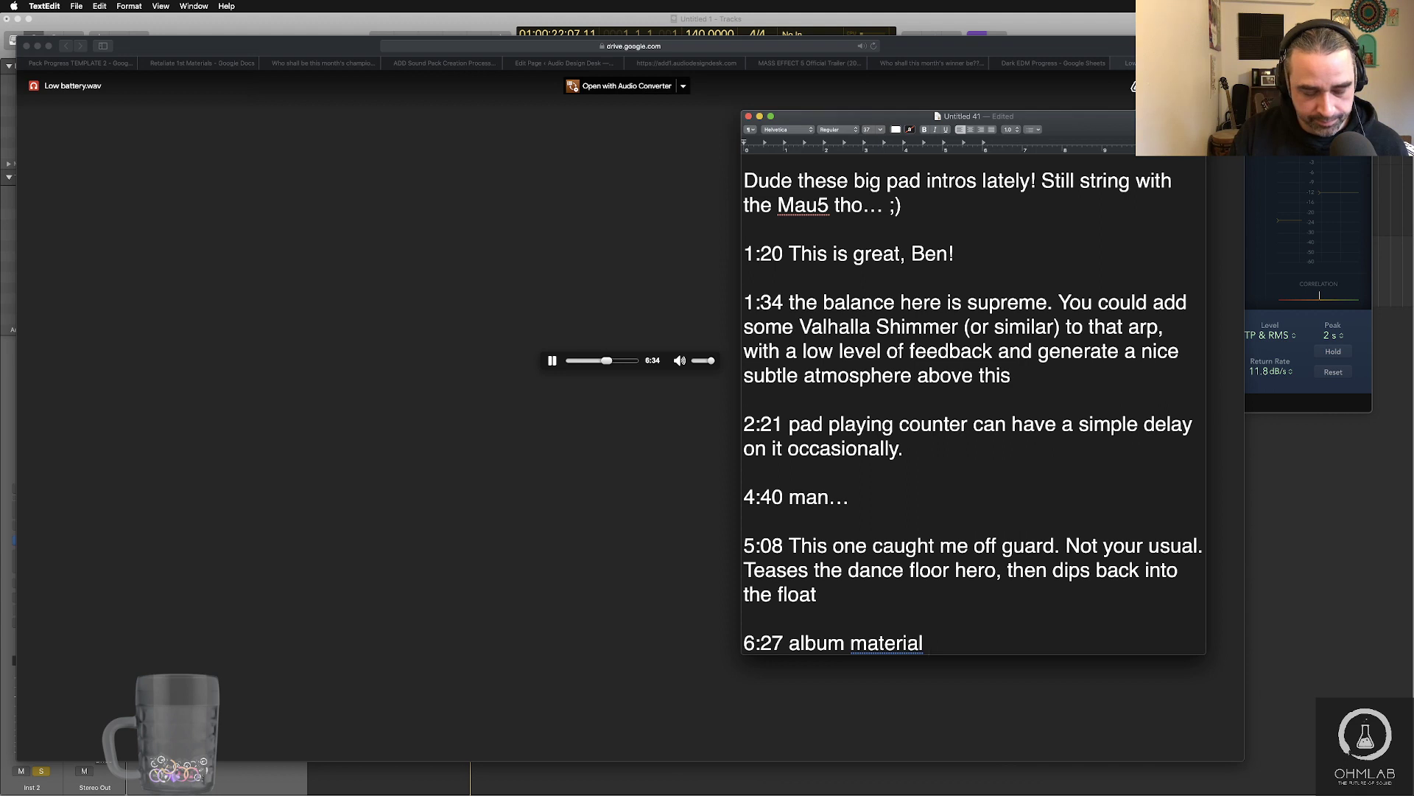
type(" fo sho")
key("Return")
key("Return")
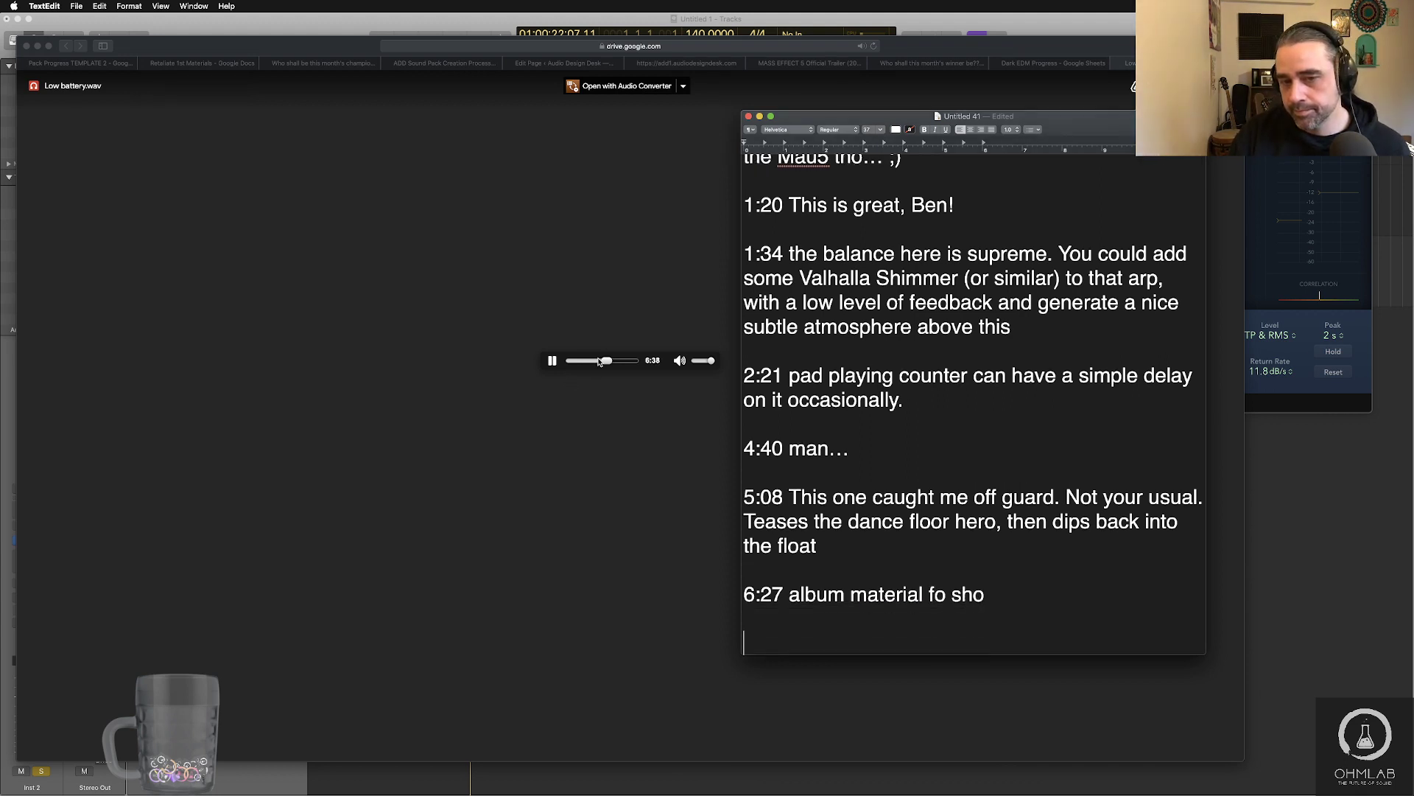
- Spot-check Low battery.wav in the Drive player at about 8:12, 6:48, 5:53 and 7:13
left_click(565, 401)
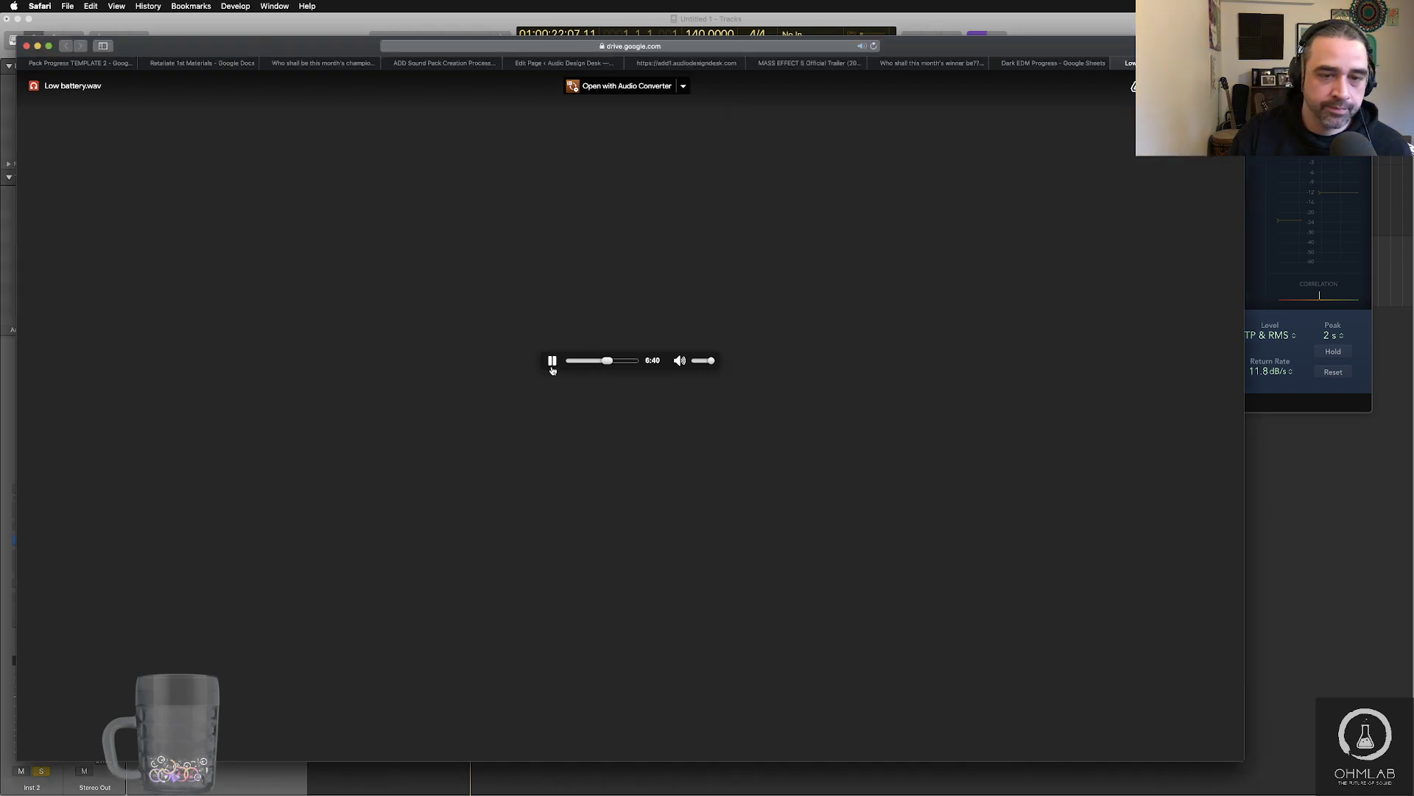
left_click(552, 360)
left_click(616, 360)
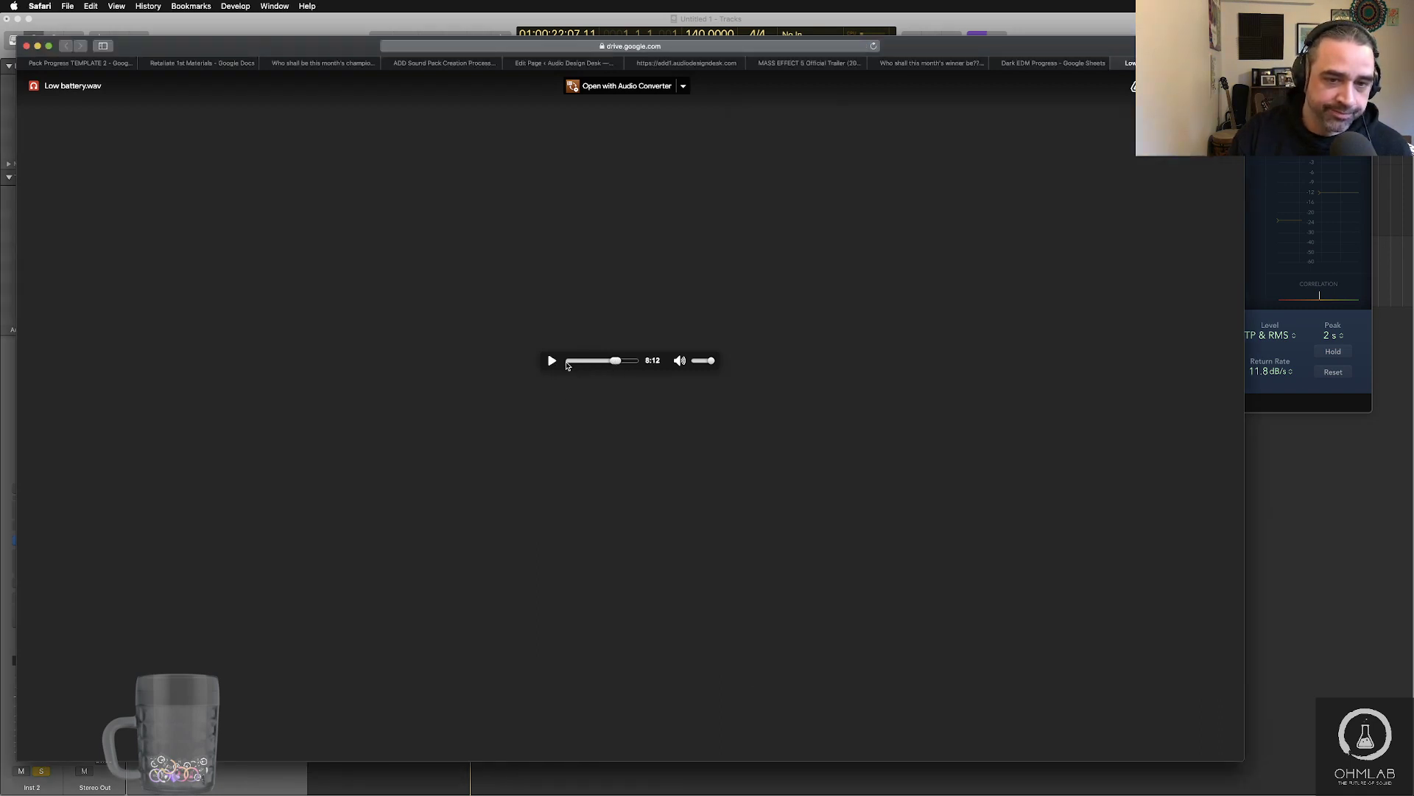
left_click(551, 360)
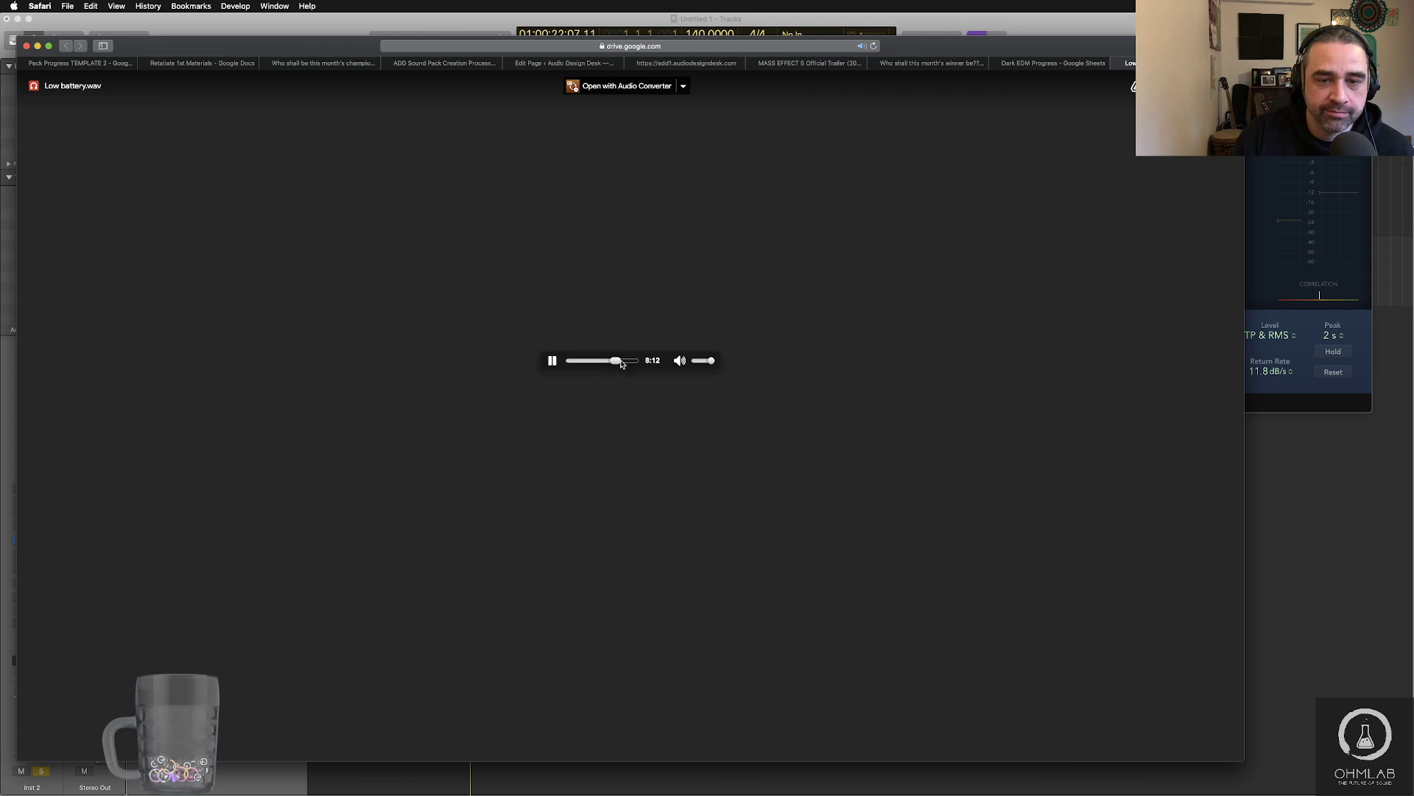
left_click_drag(621, 362, 612, 363)
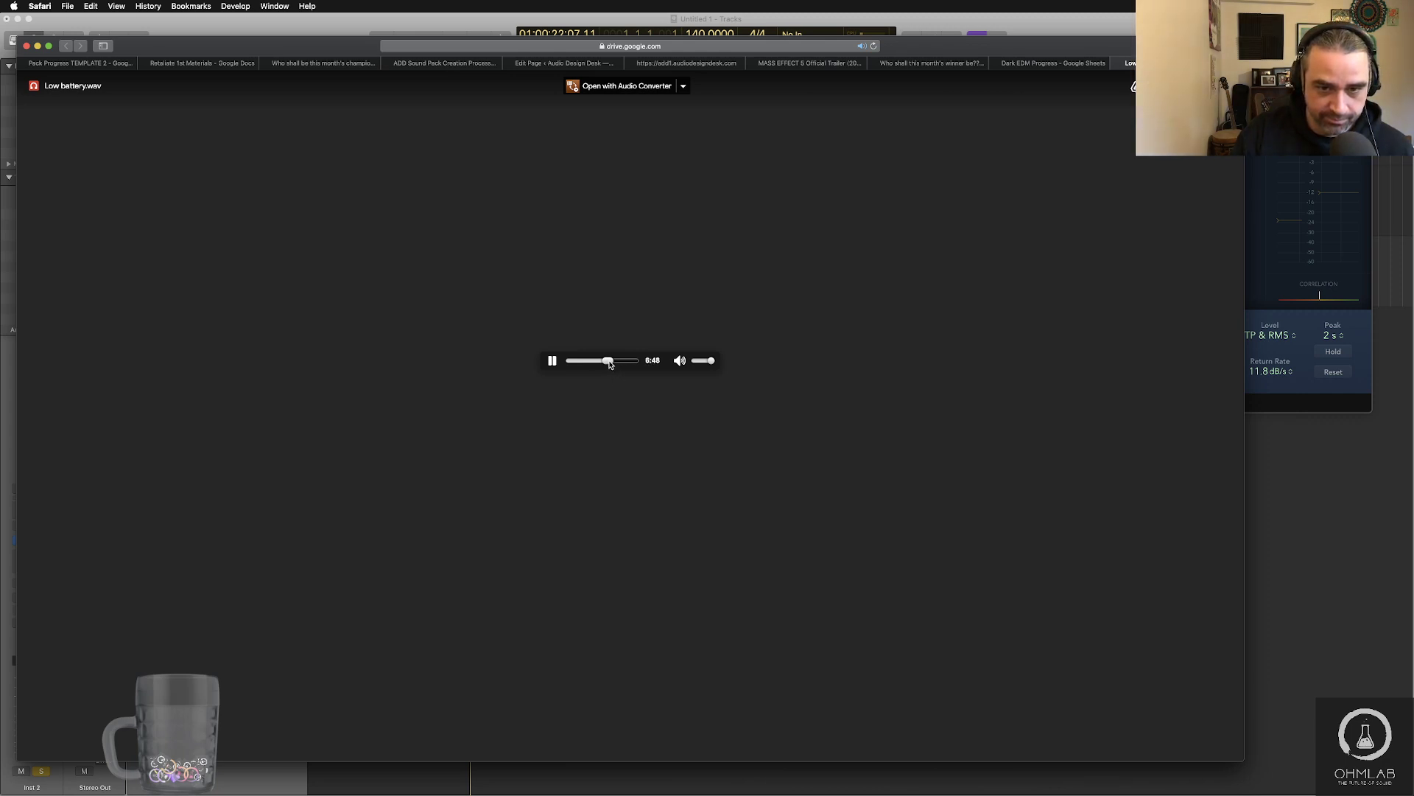
left_click_drag(610, 364, 606, 364)
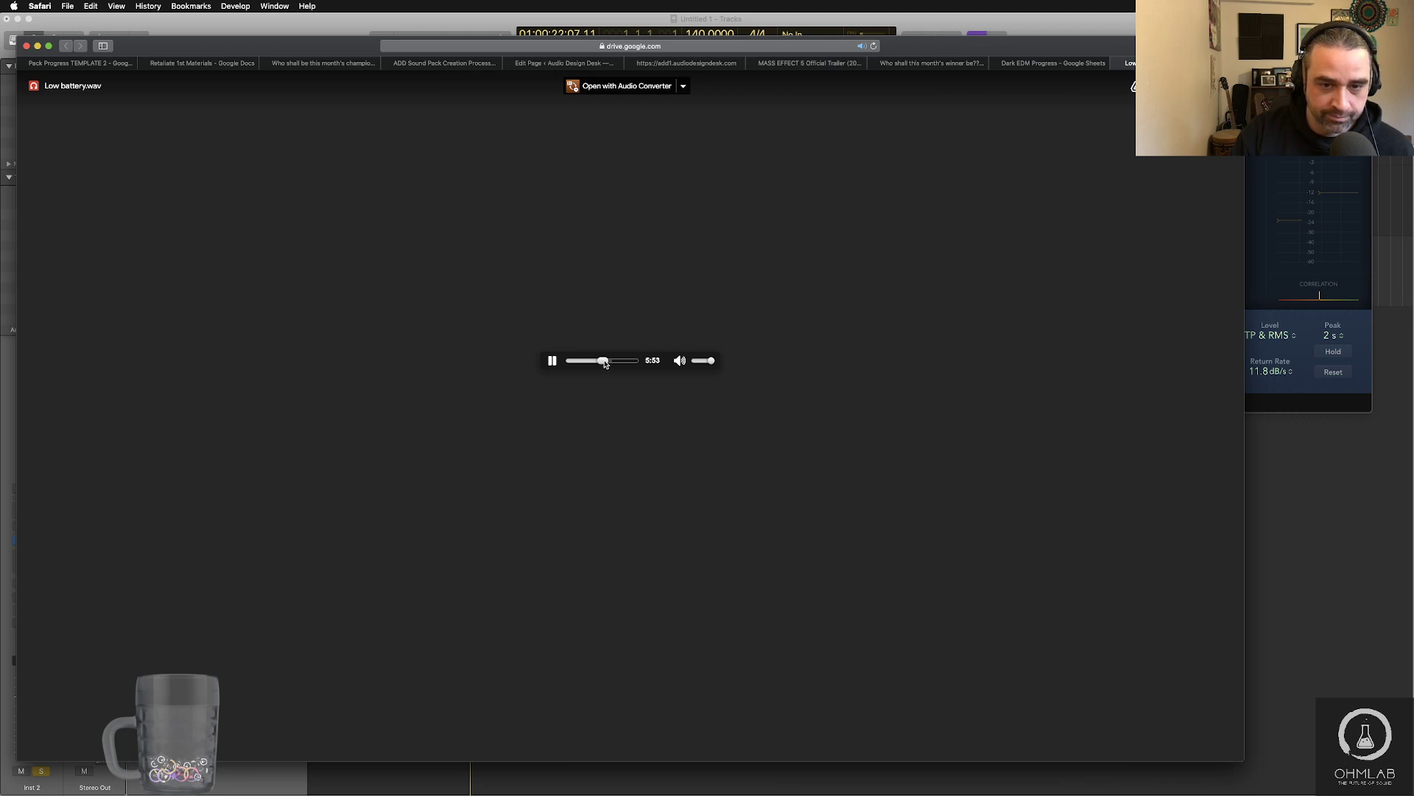
left_click_drag(607, 364, 611, 364)
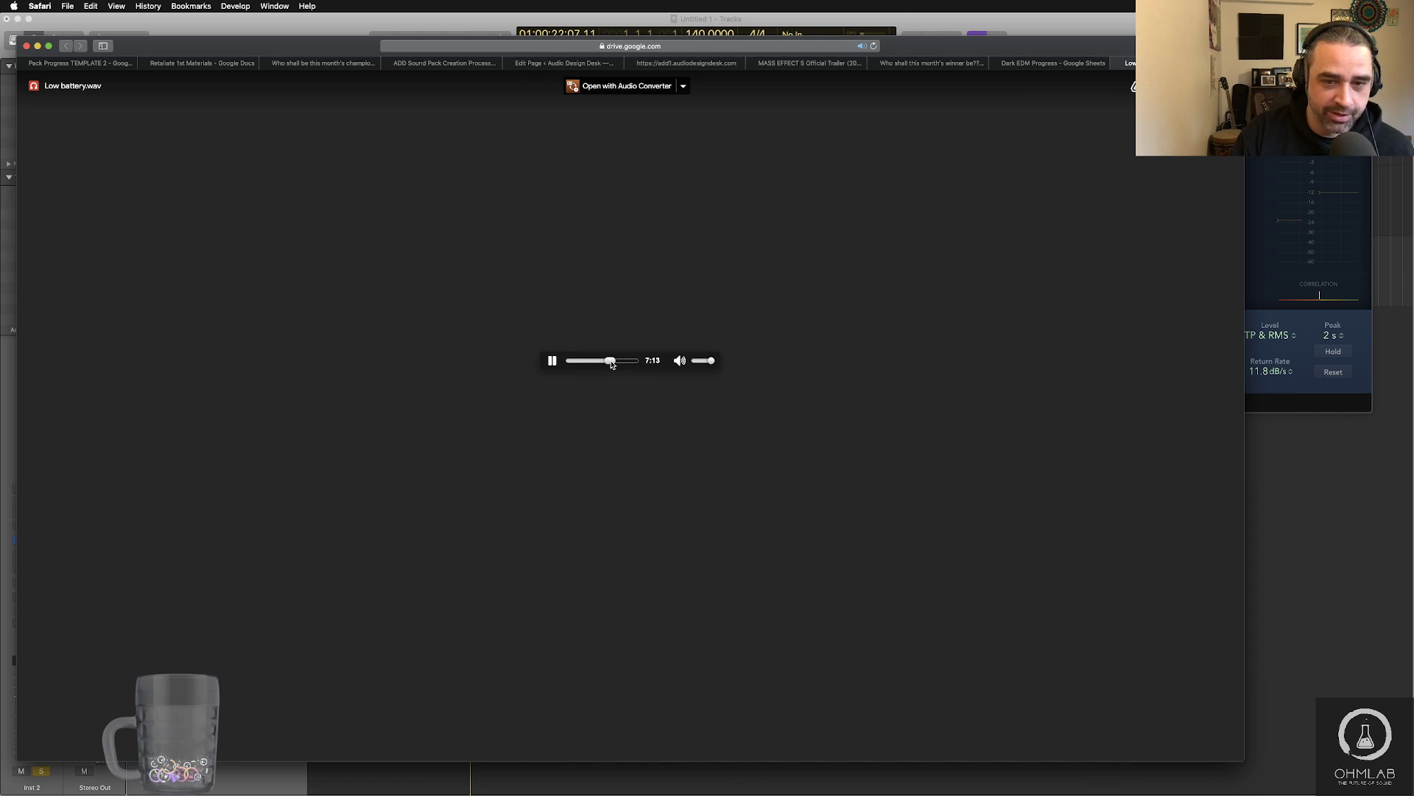
- Reload the Low battery.wav player, listen from about 8:11, and pause playback at 8:31
left_click(874, 46)
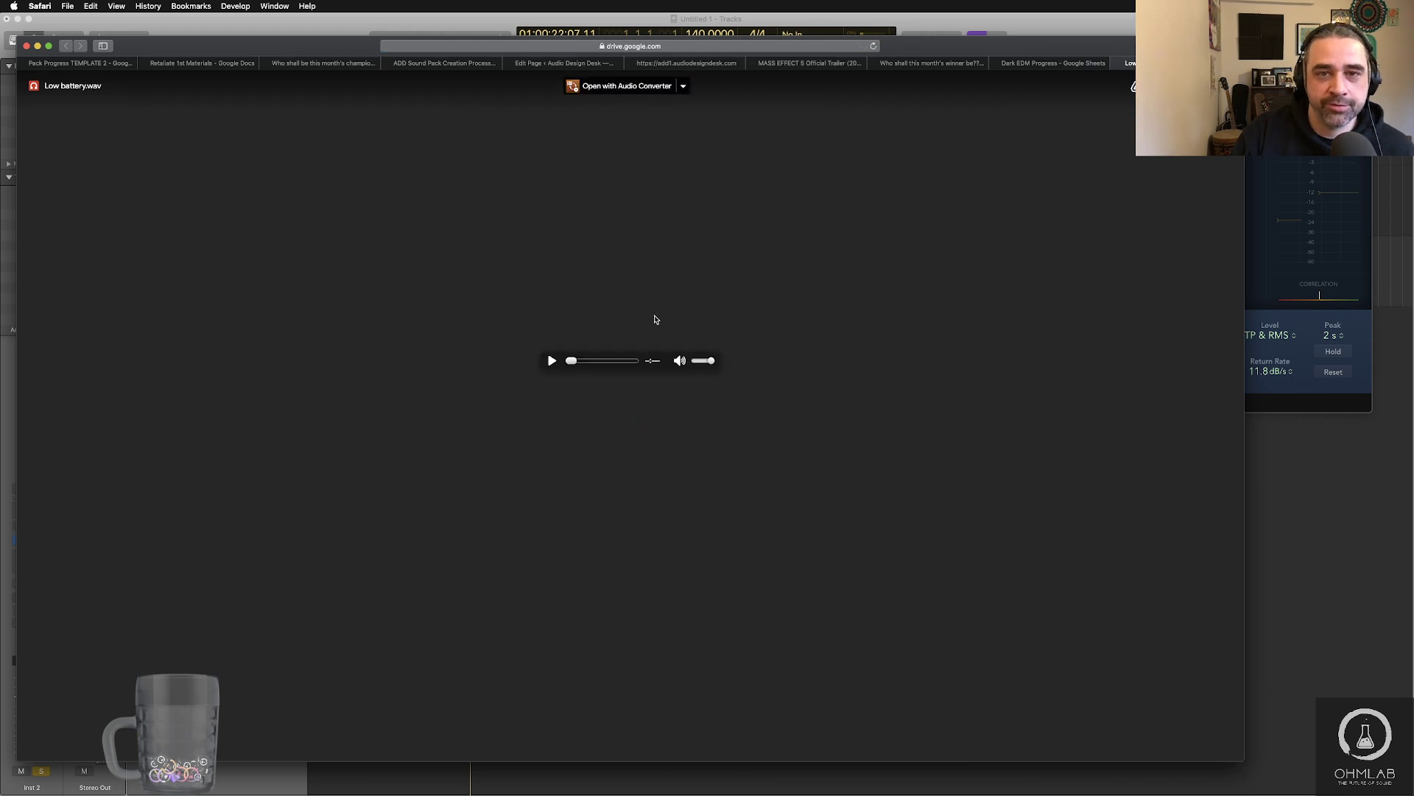
left_click(616, 362)
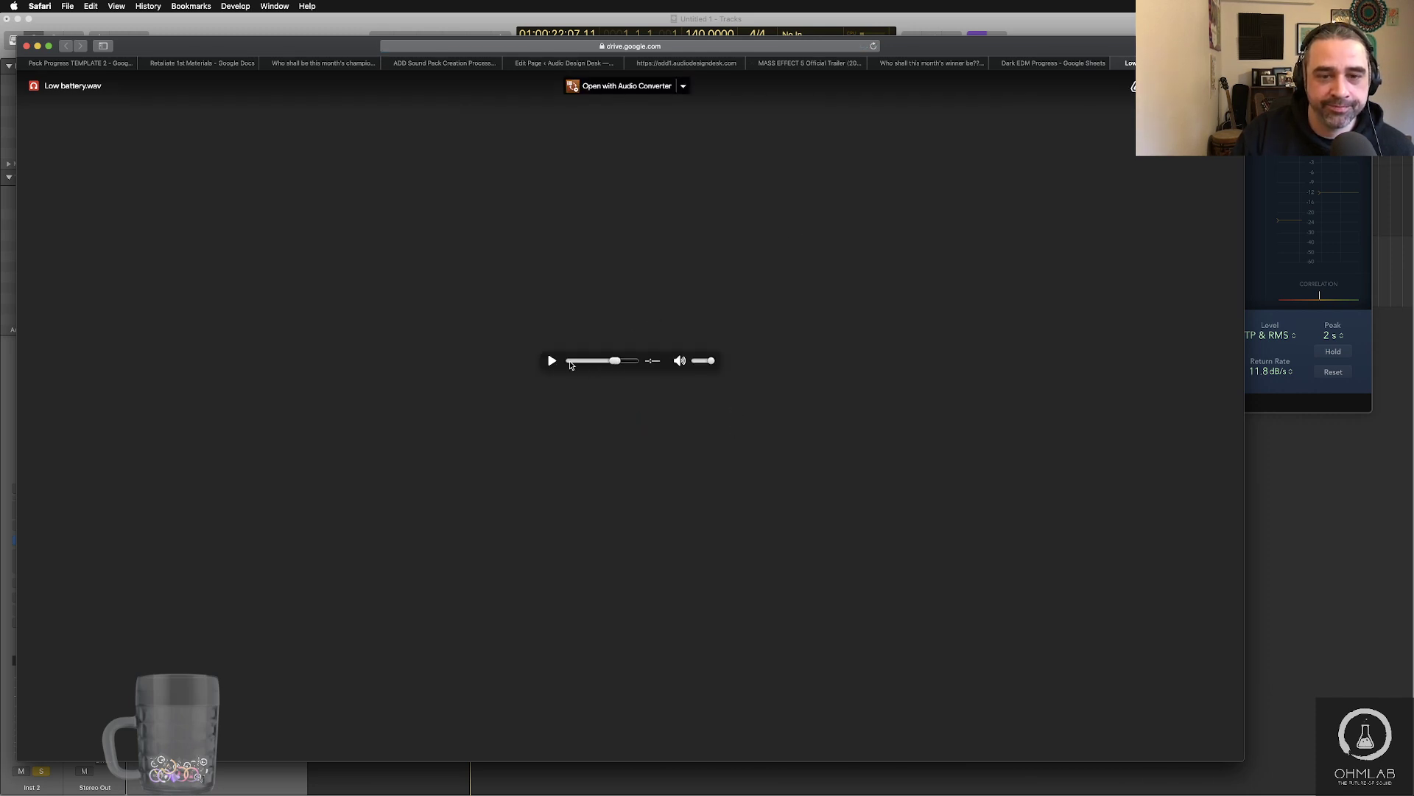
left_click(684, 450)
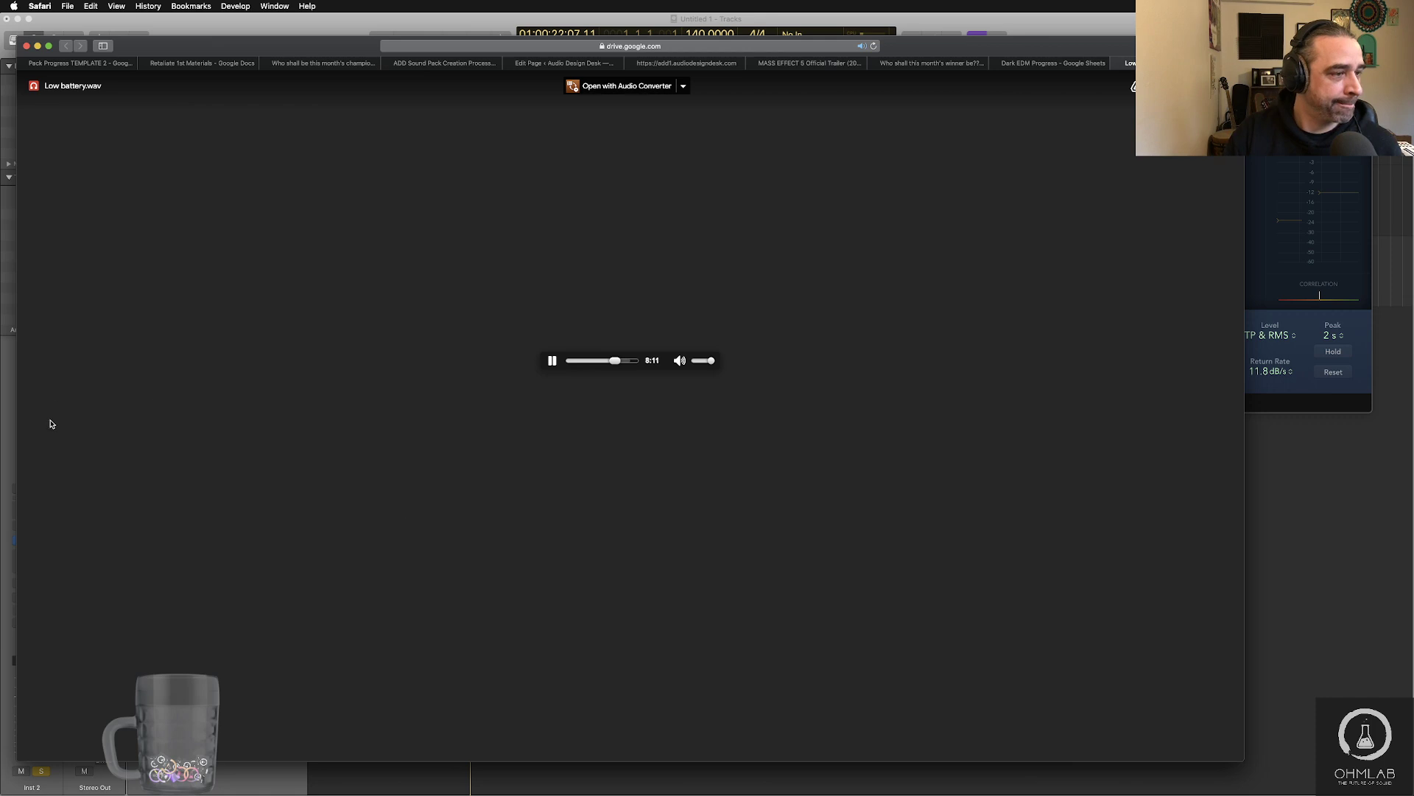
key("super+Tab")
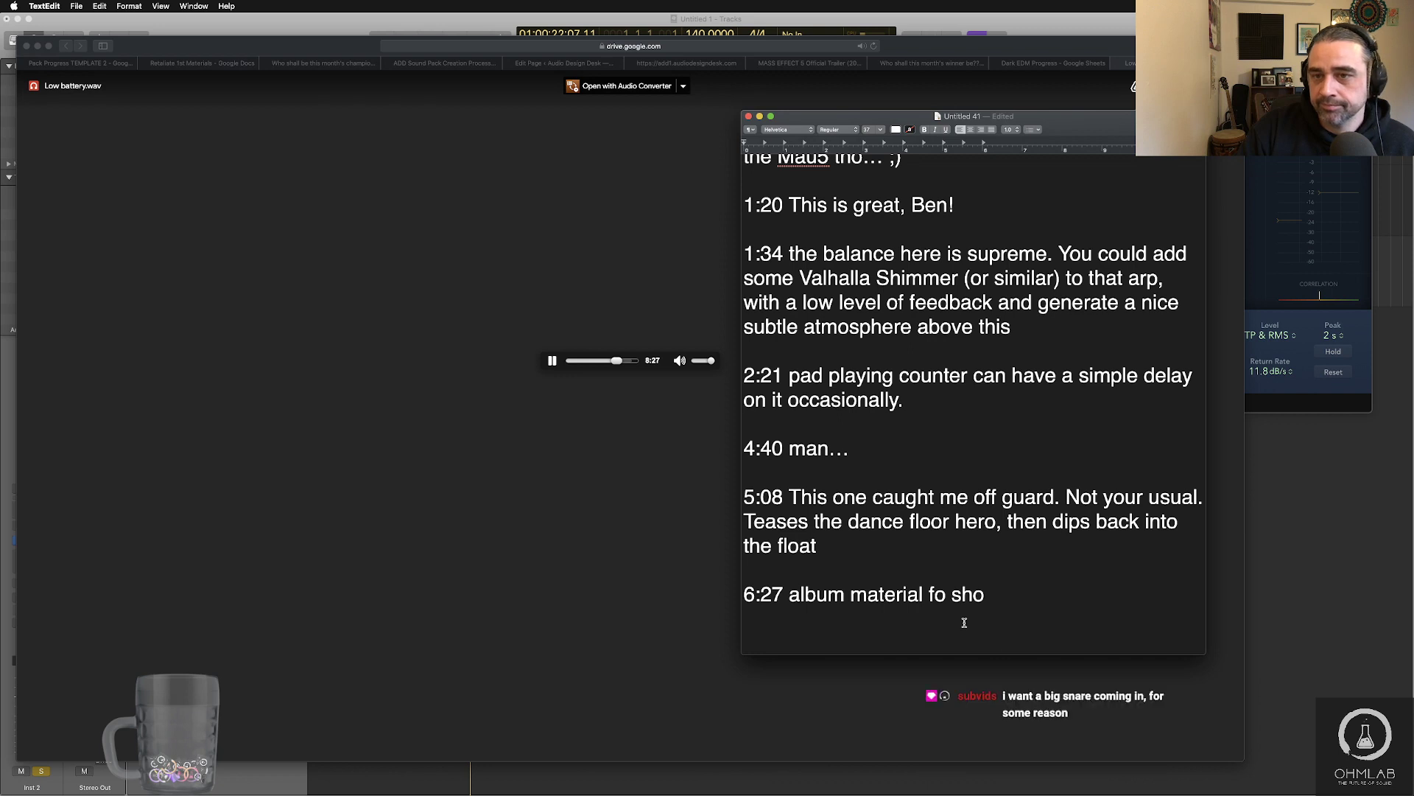
left_click(555, 364)
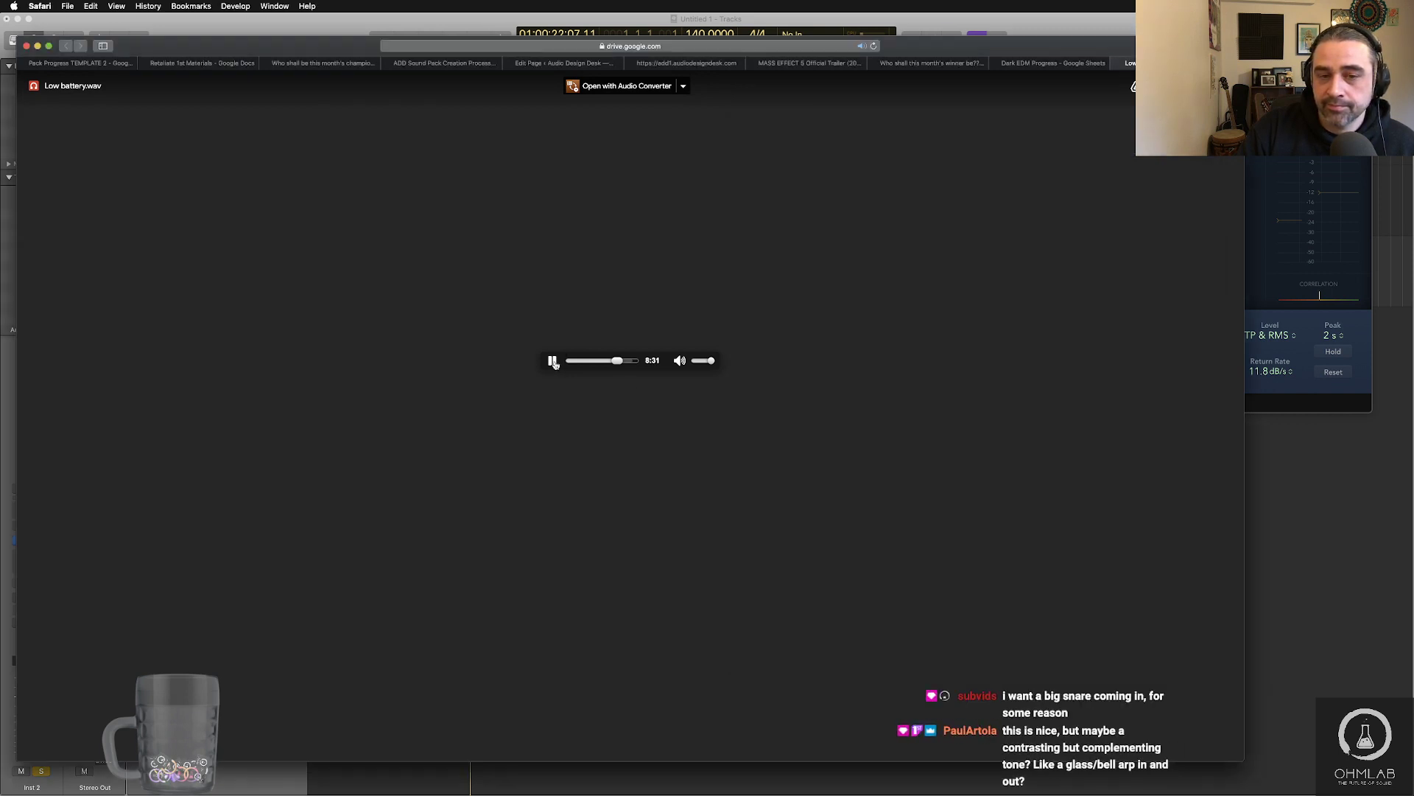
left_click(554, 361)
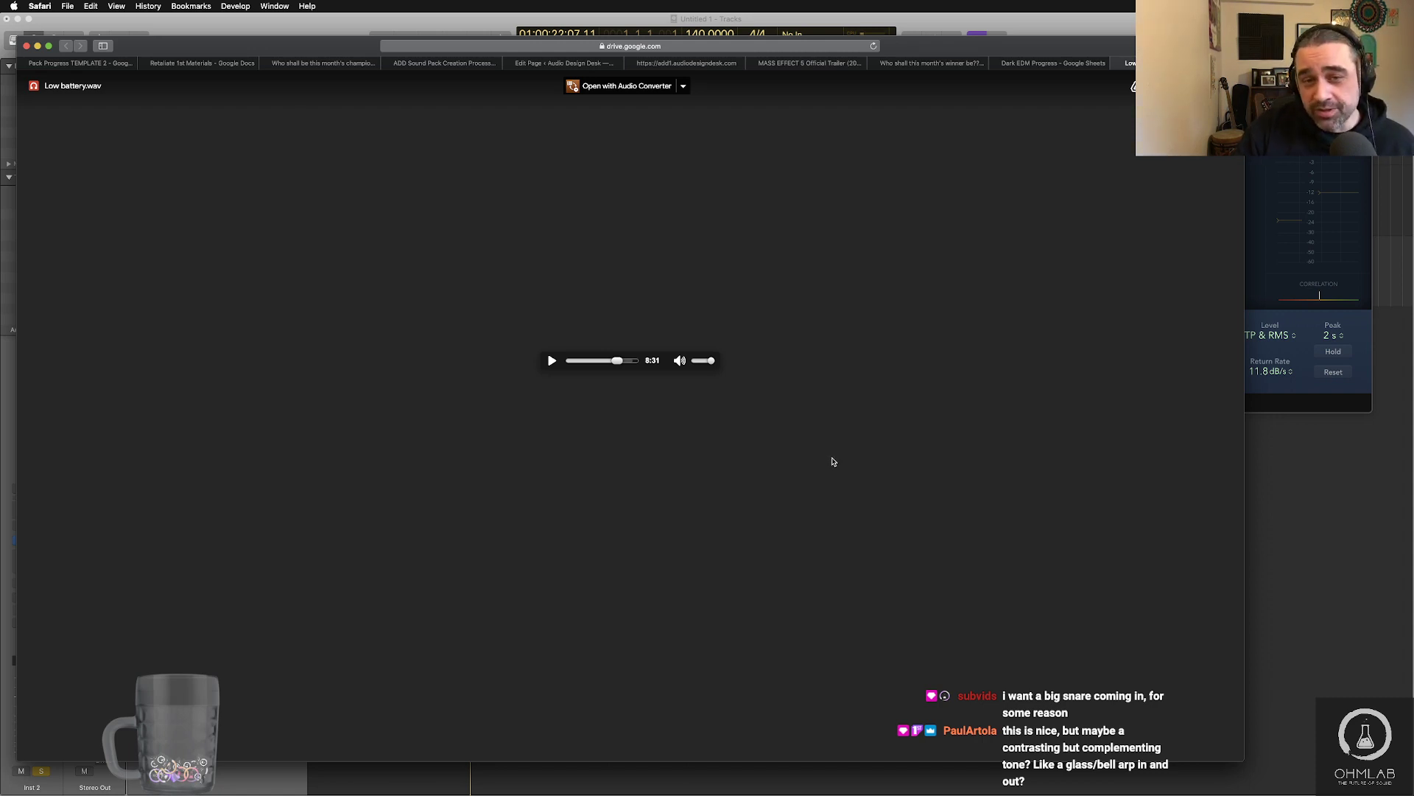
- Switch to TextEdit and review the track's feedback notes from their beginning
key("super+Tab")
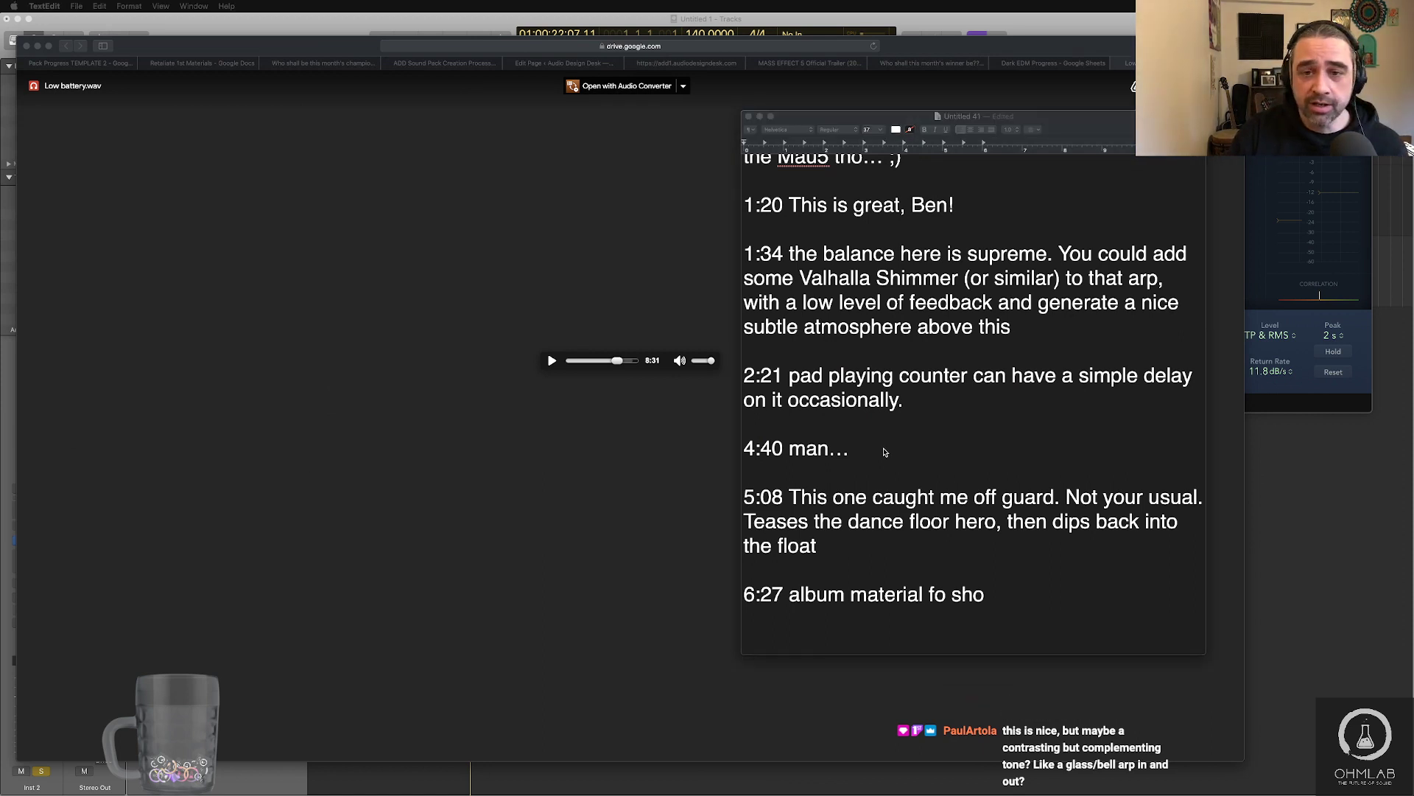
scroll(936, 495, "up", 3)
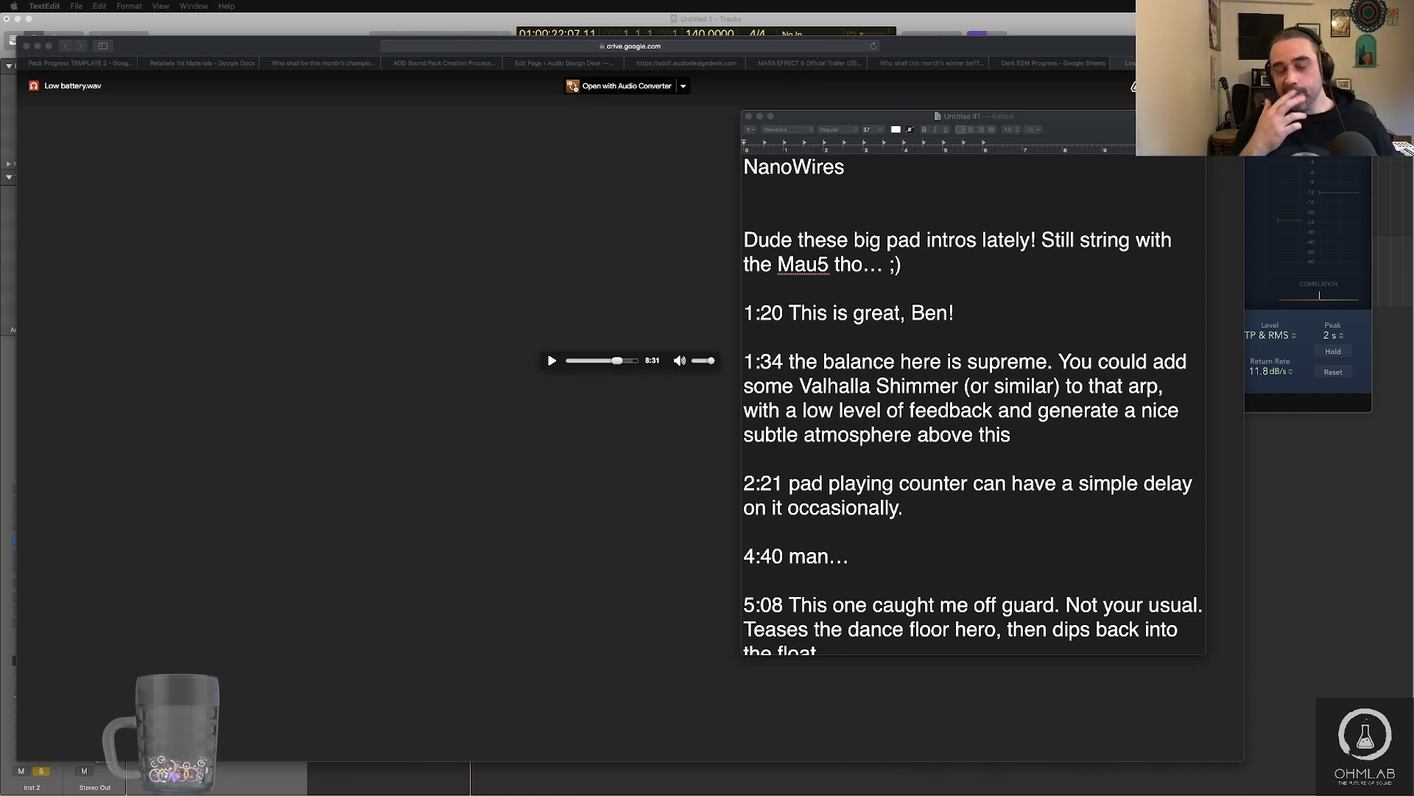
key("super+Tab")
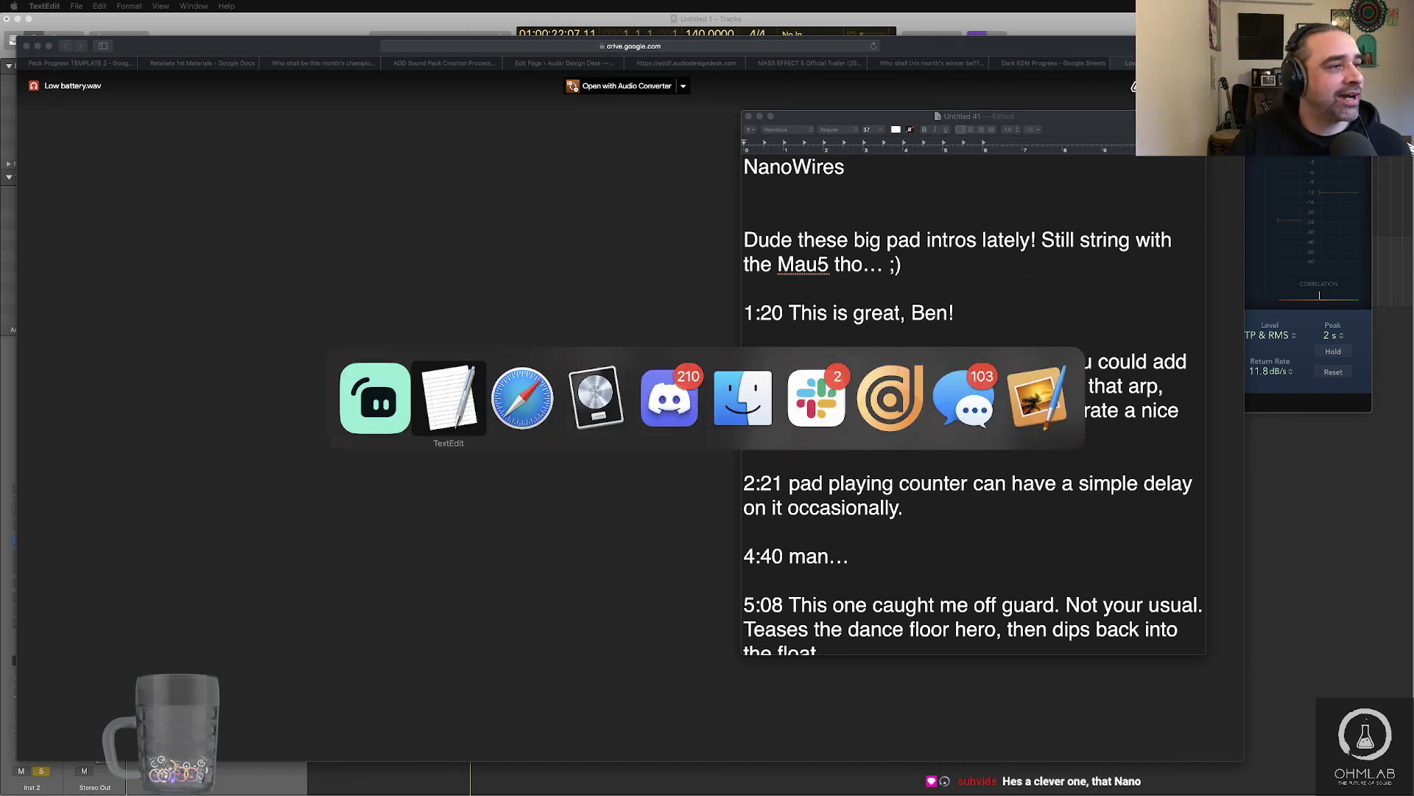
- Switch to Discord and browse the public-feedback channel down to its newest submission
key("super+Tab")
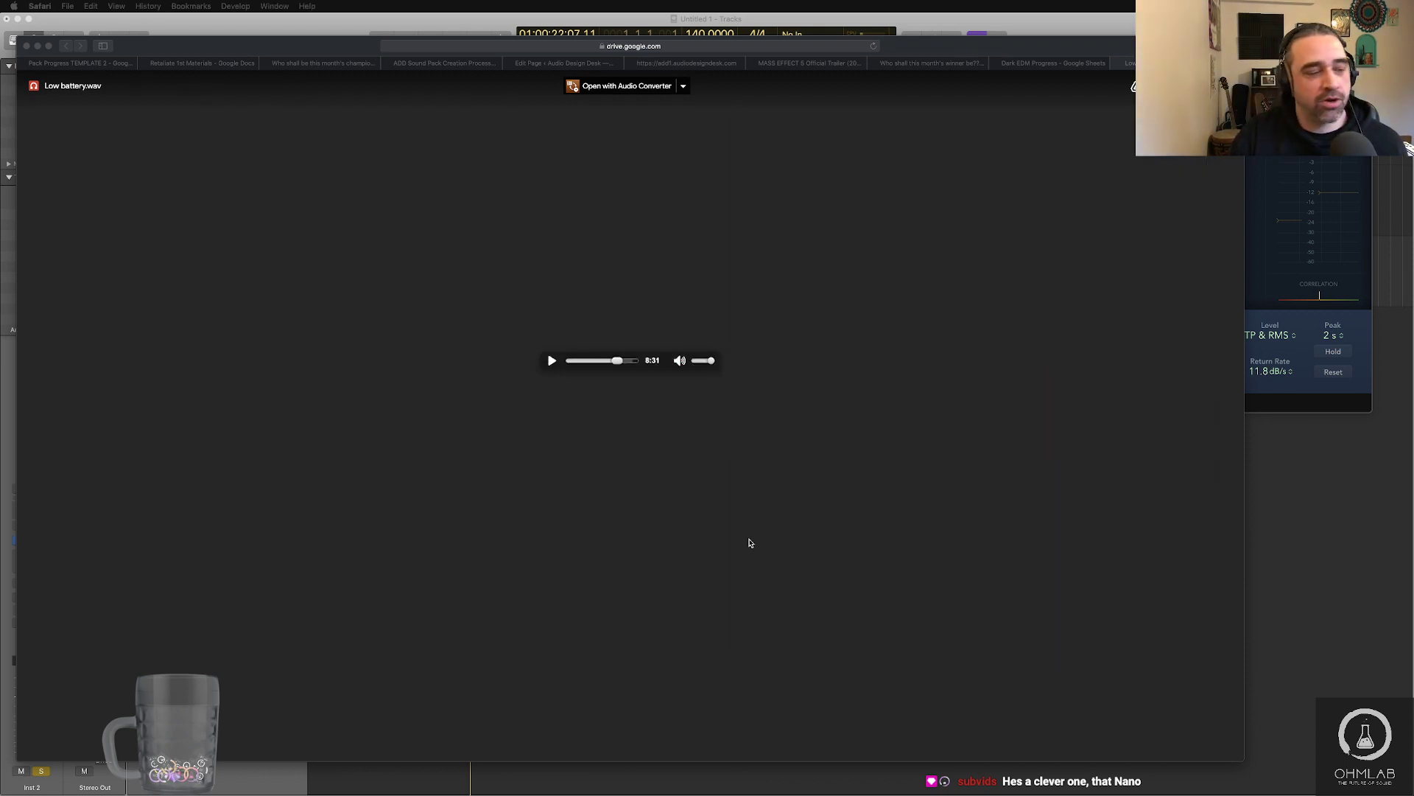
key("super+Tab")
key("super+Tab")
key("super+Tab")
key("super+Tab")
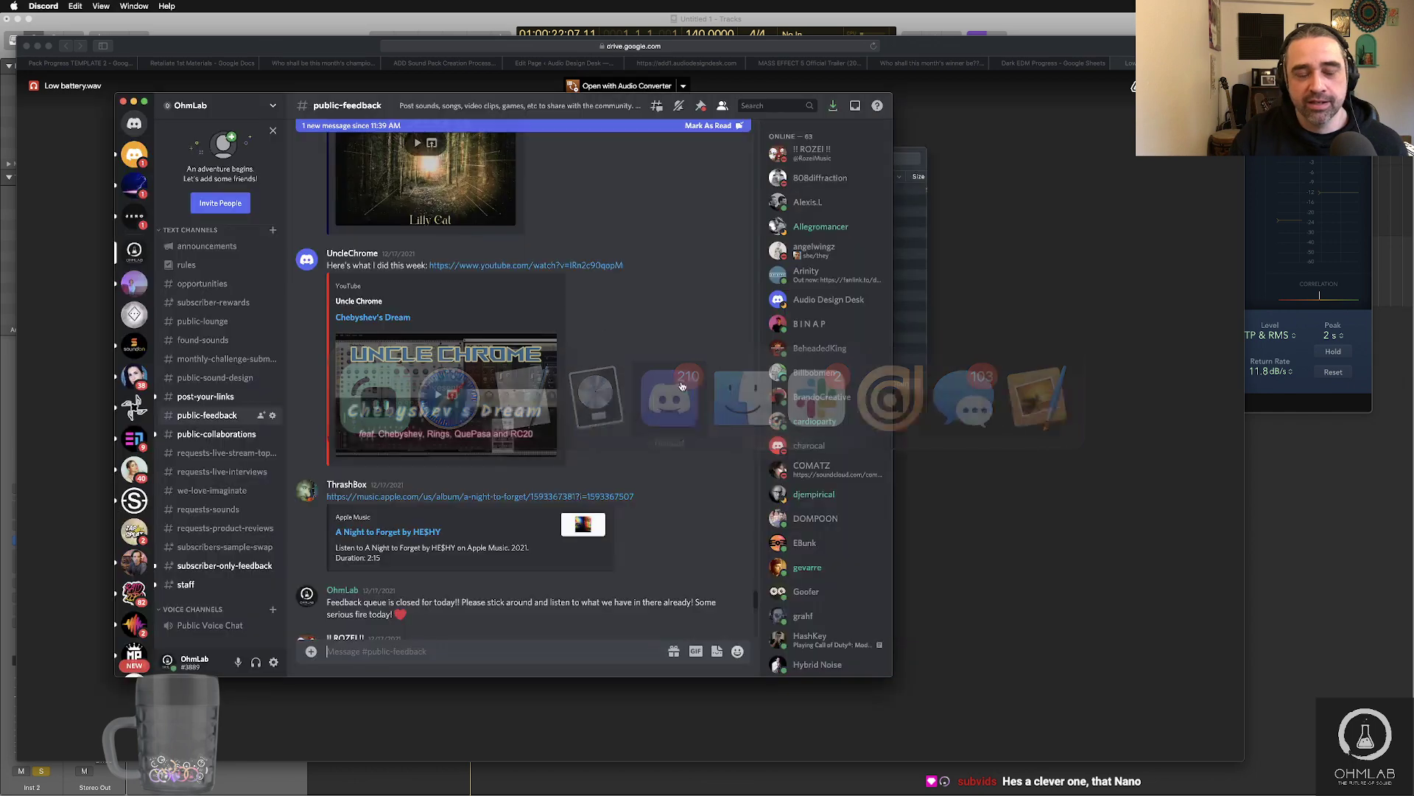
scroll(321, 450, "up", 5)
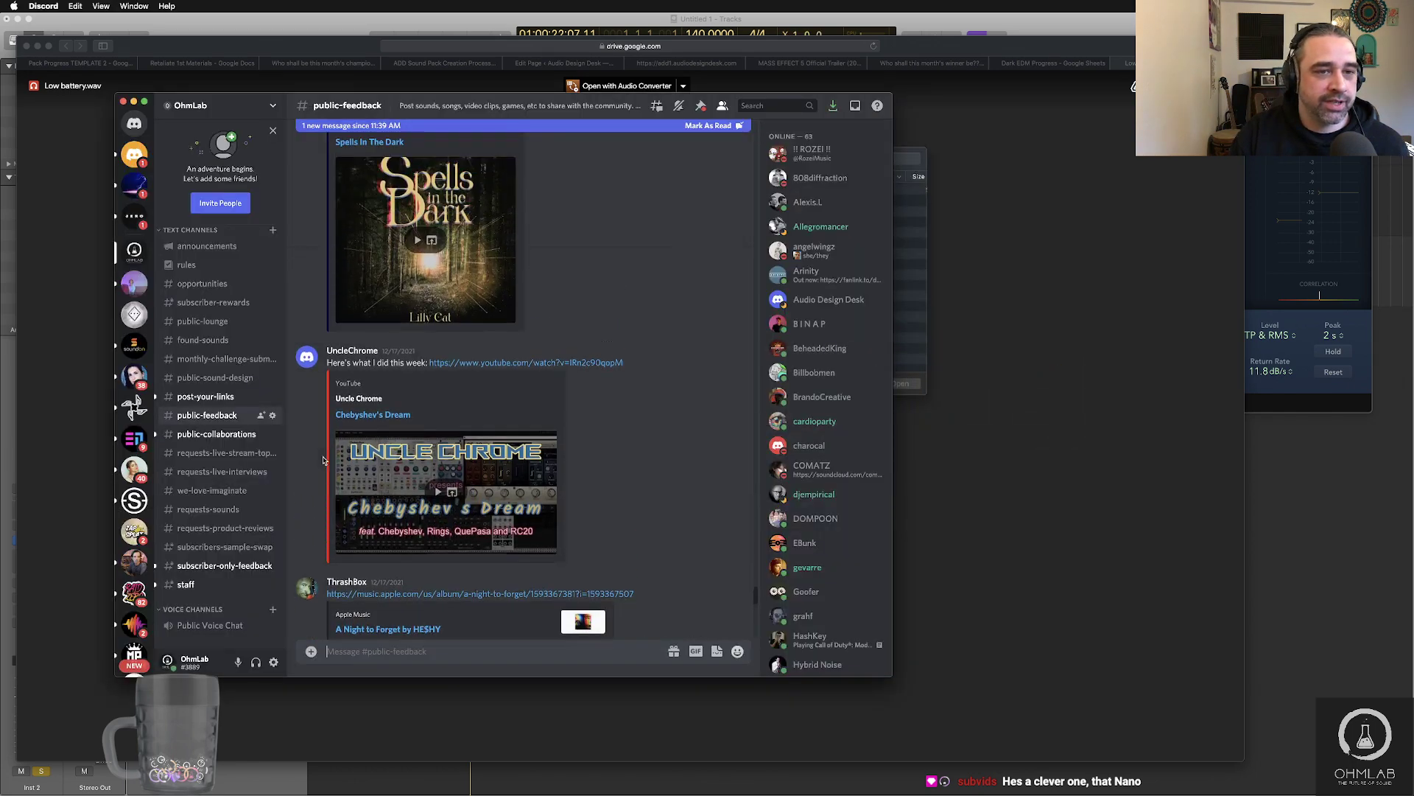
scroll(322, 460, "up", 5)
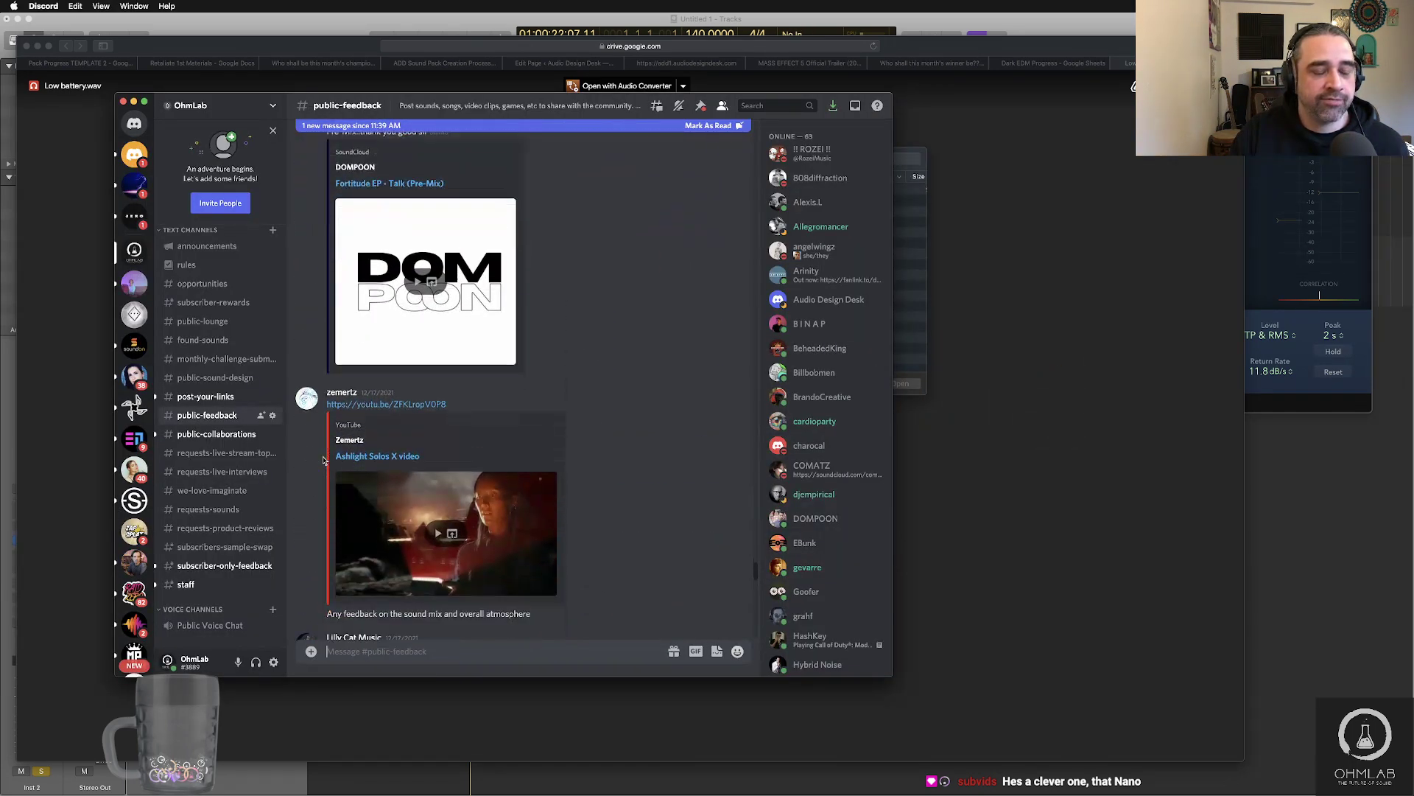
scroll(321, 460, "down", 12)
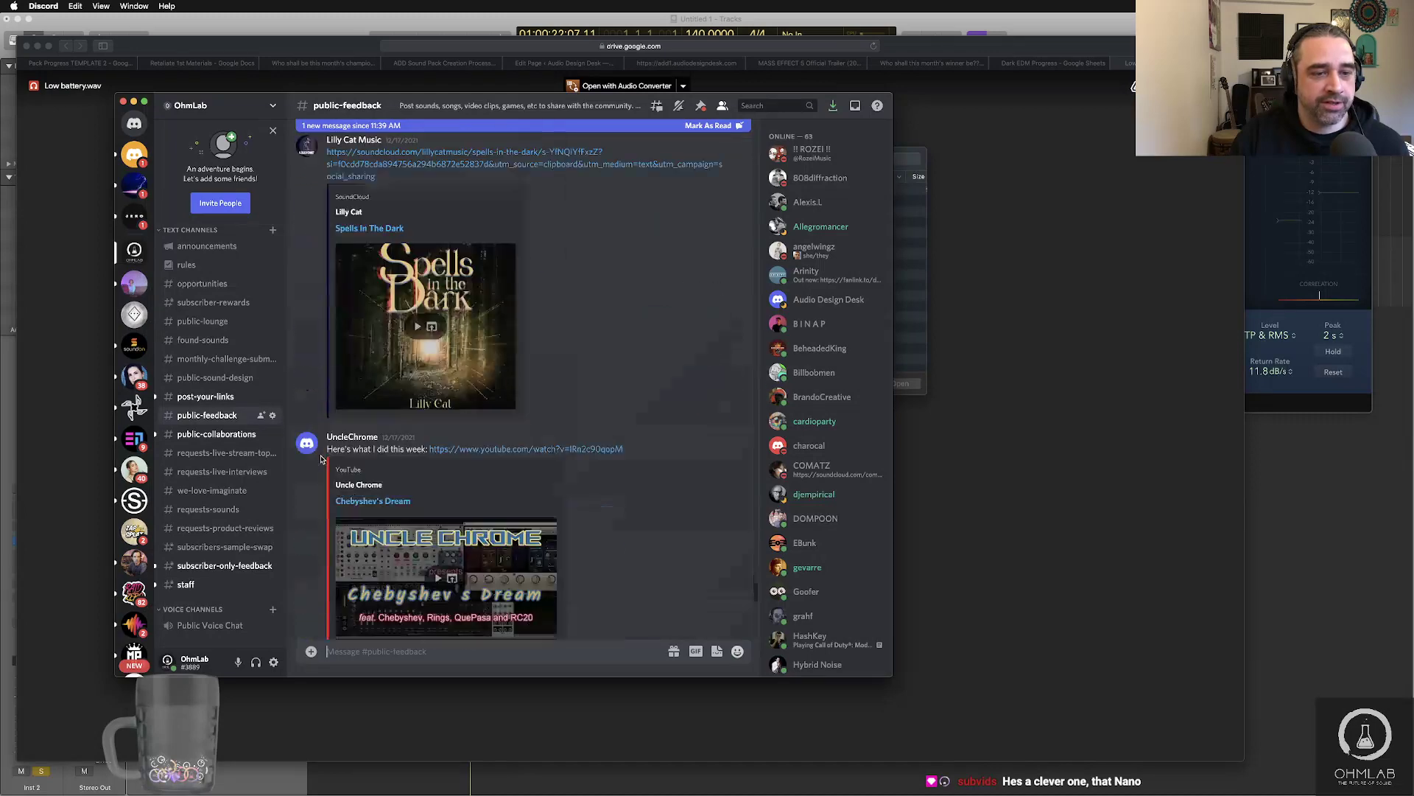
scroll(321, 461, "down", 9)
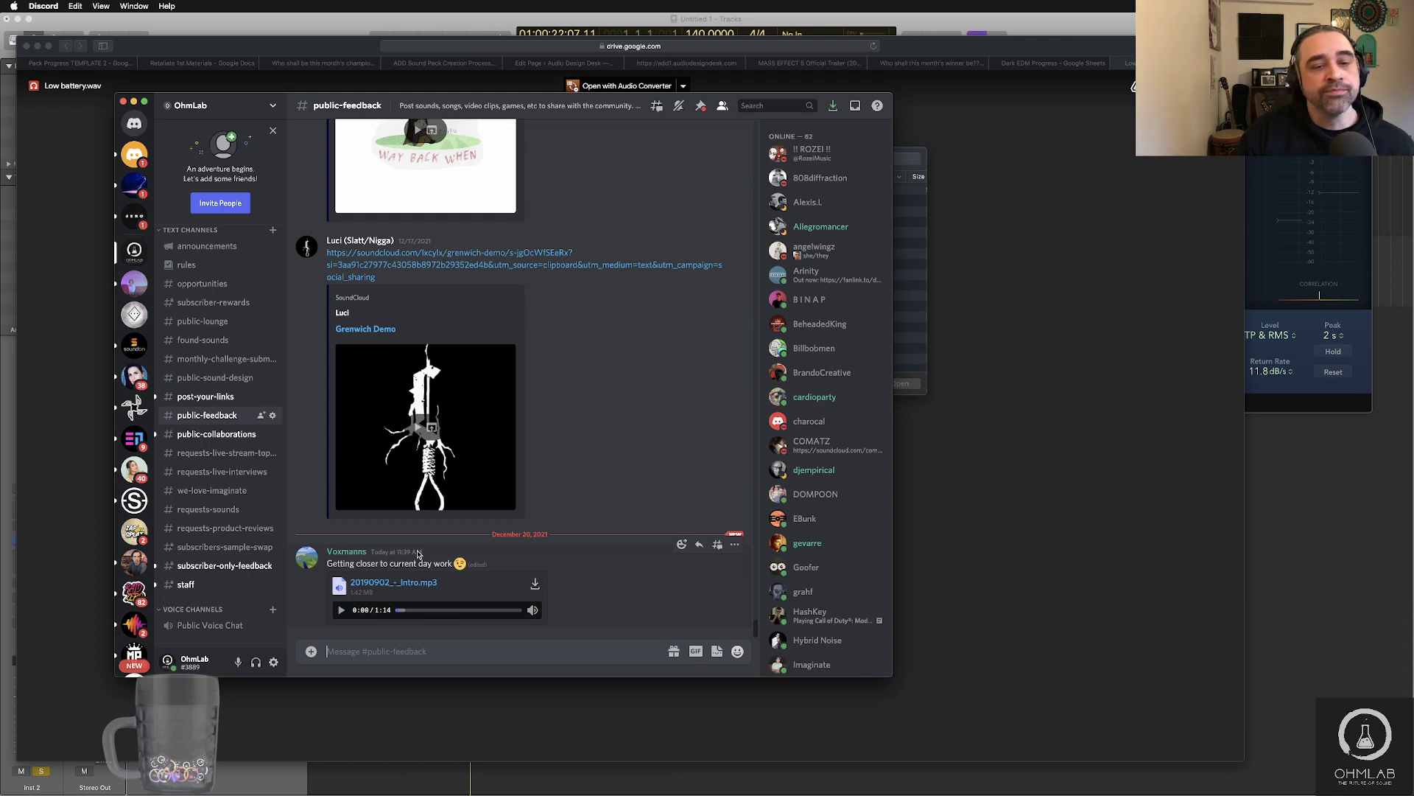
- Play the 20190902_-_Intro.mp3 attachment in the newest public-feedback post and check its volume control
left_click(341, 611)
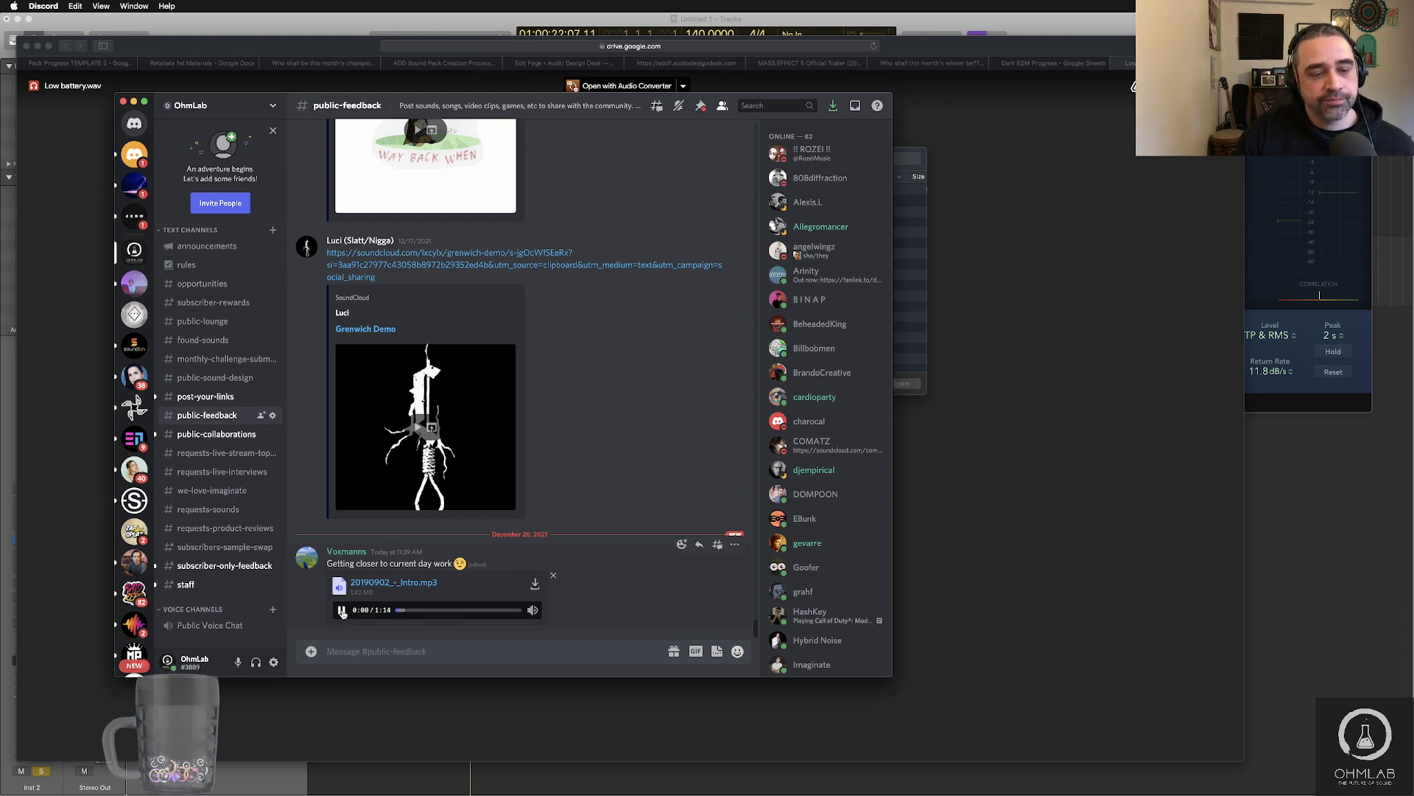
key("super+Tab")
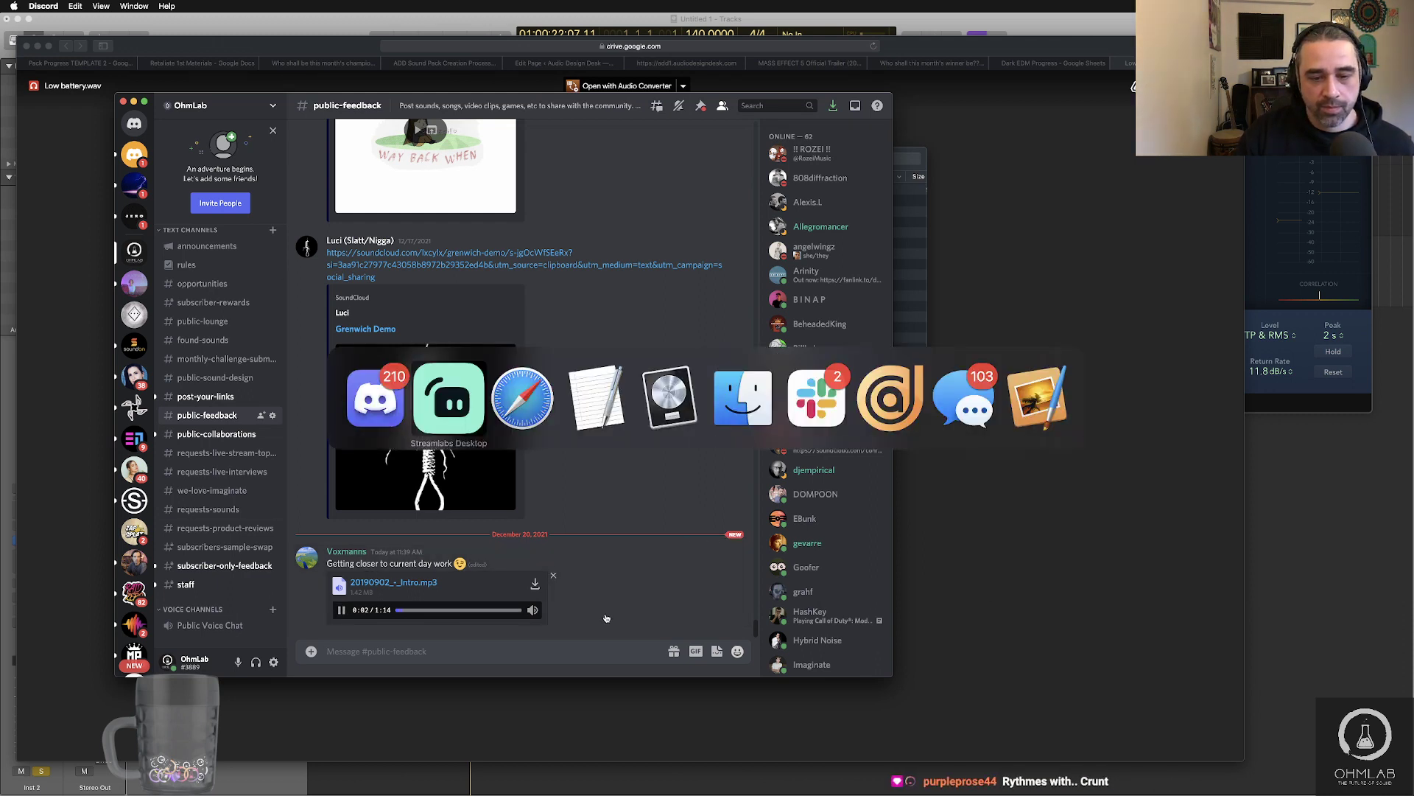
key("Escape")
mouse_move(532, 611)
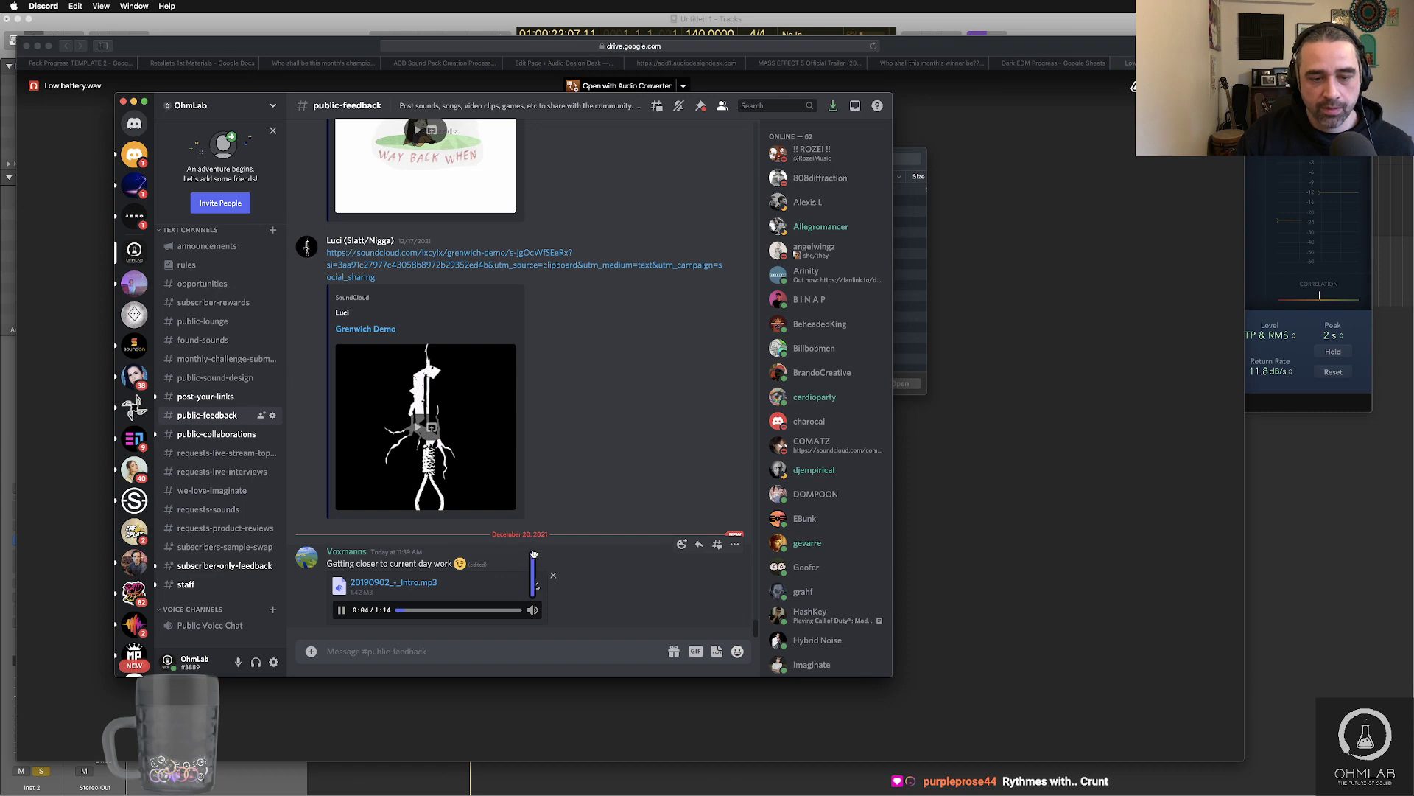
- Switch to TextEdit and replace all the previous feedback notes with the next artist's name as the heading
key("super+Tab")
left_click(593, 384)
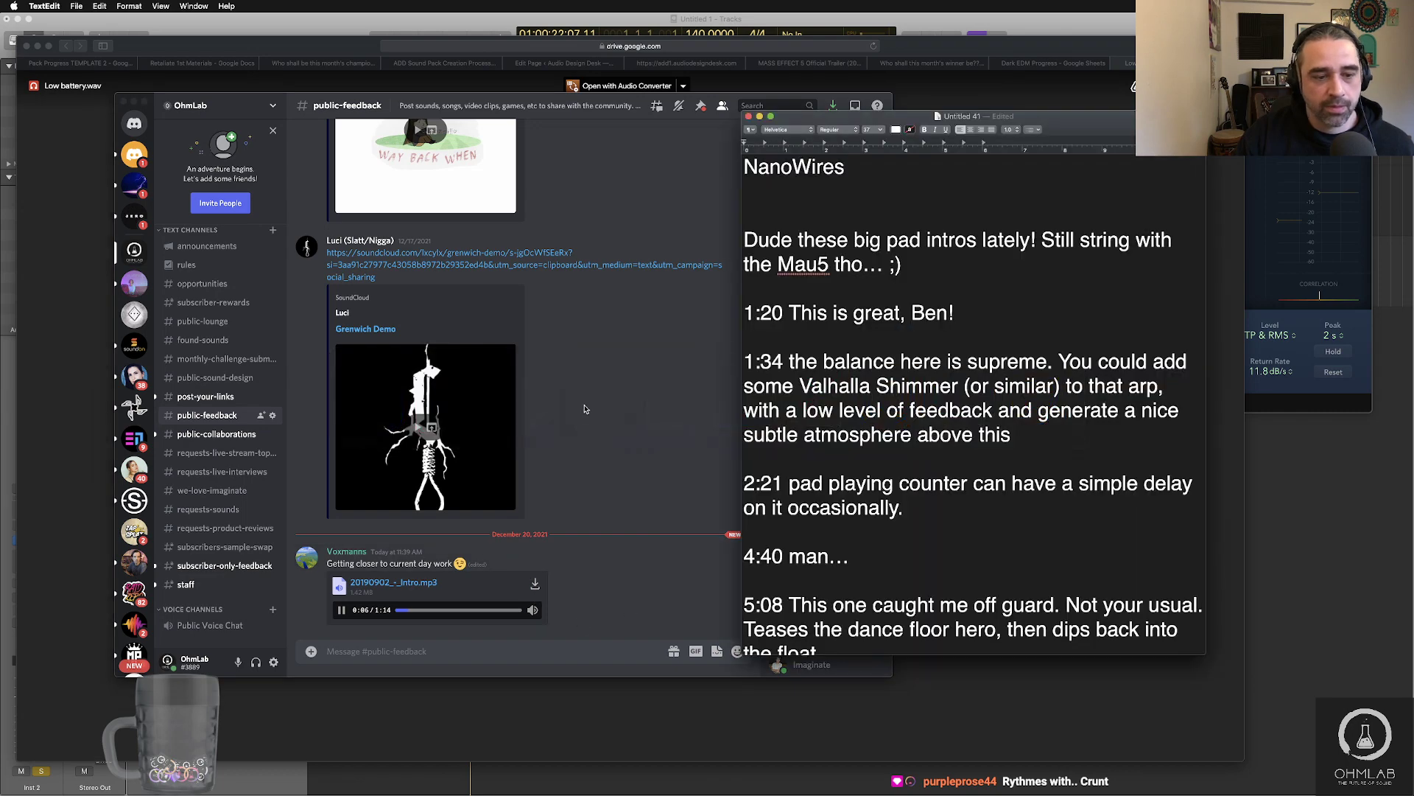
key("super+a")
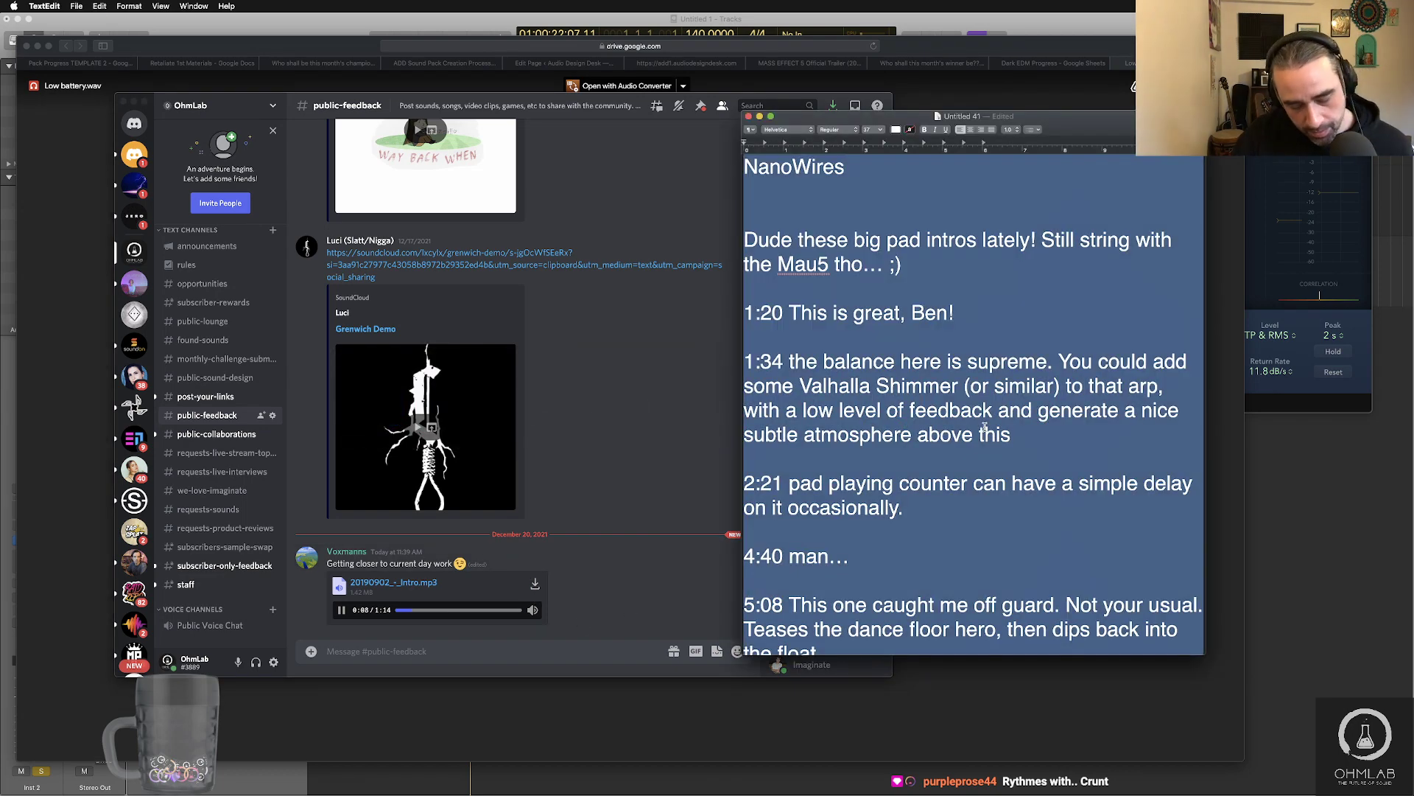
type("Nate")
key("Return")
key("Return")
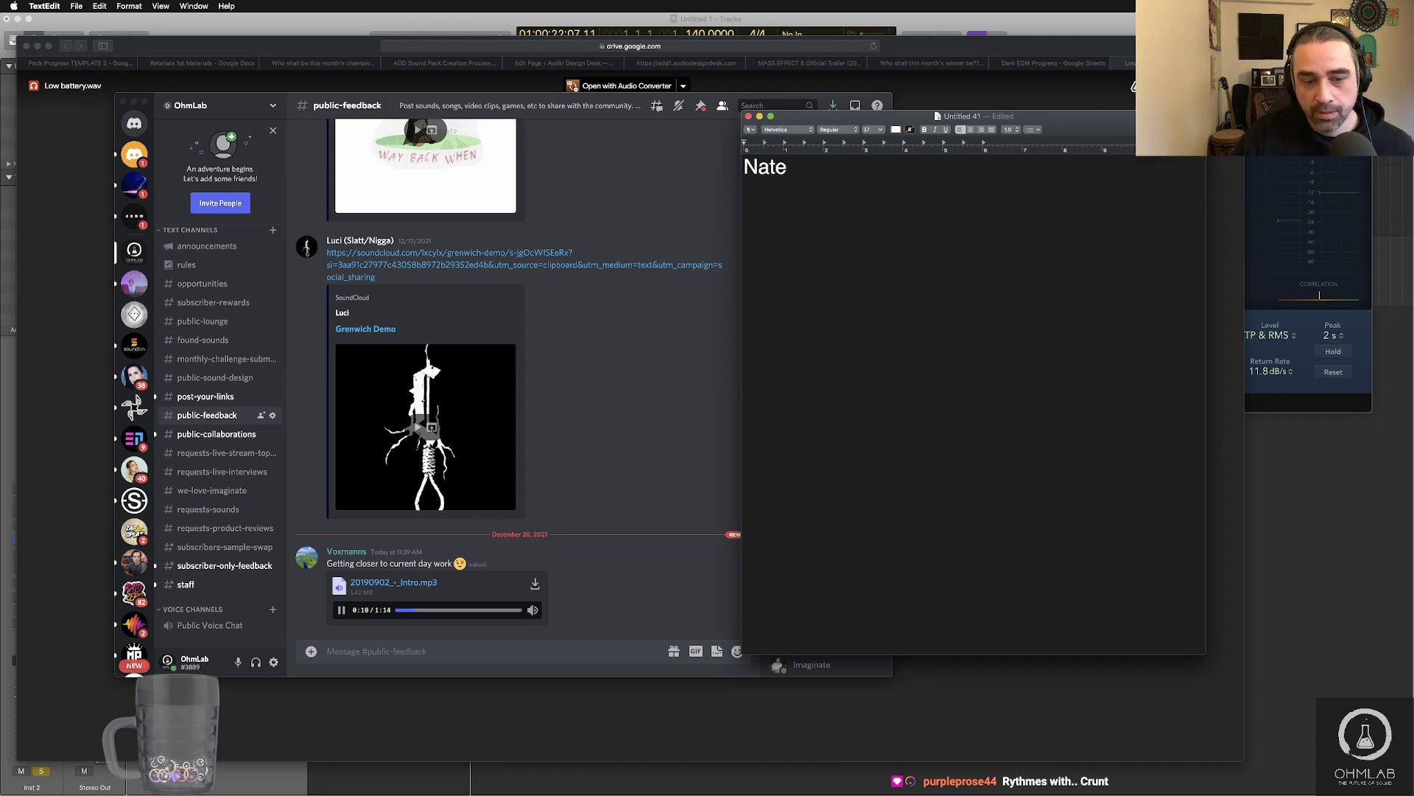
- Write the timestamped note "0:10 dig the loose timing here." below the artist's name
type("0")
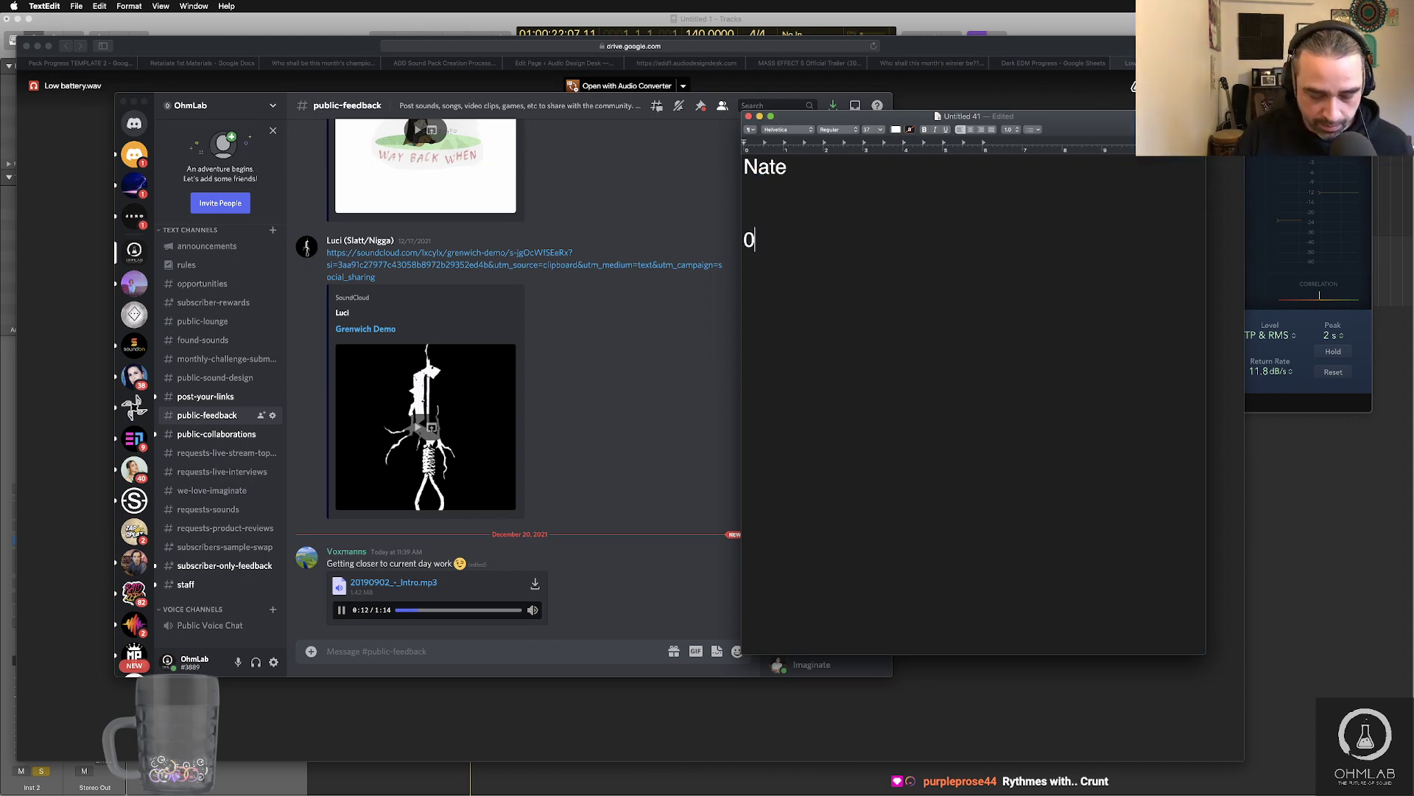
type(":10 dig the ")
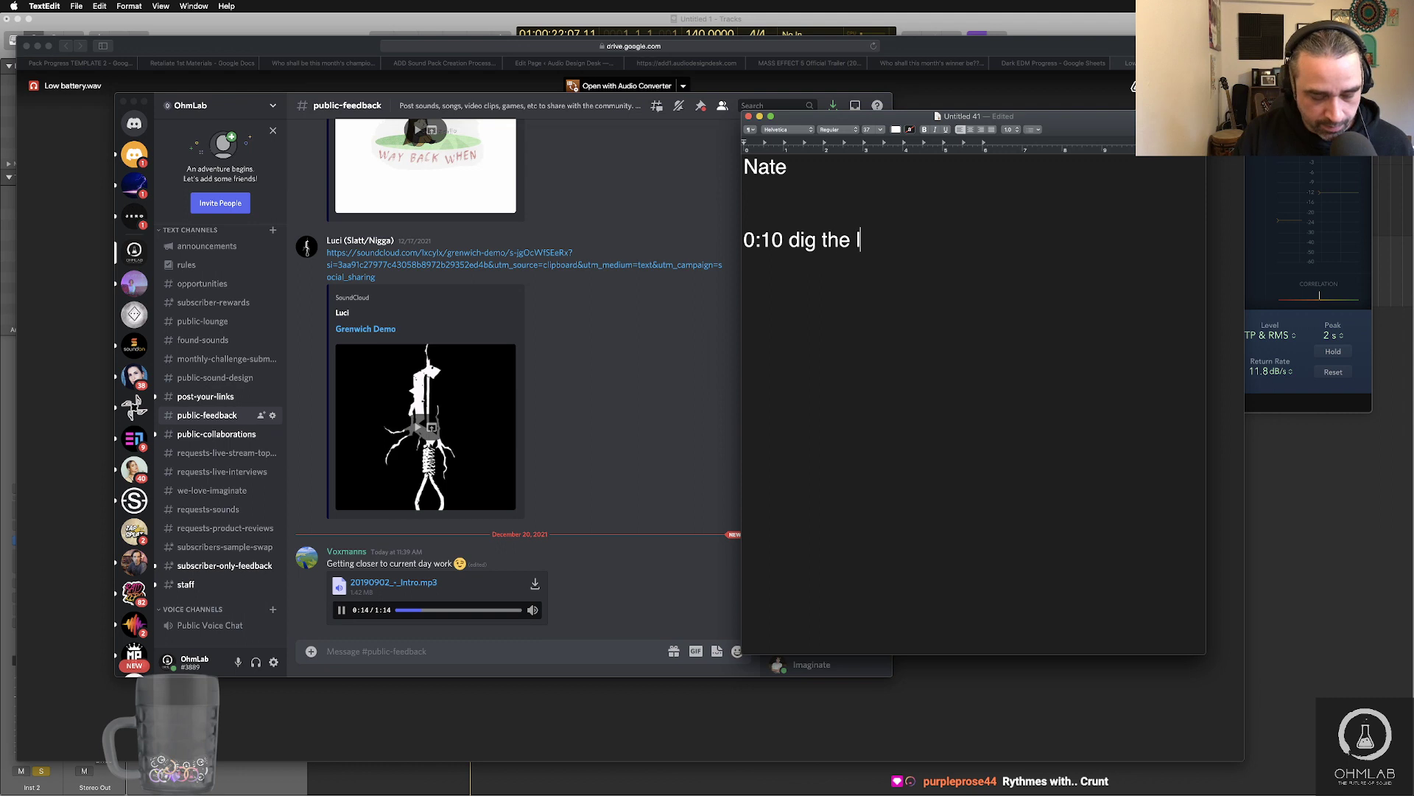
type("lose timing her")
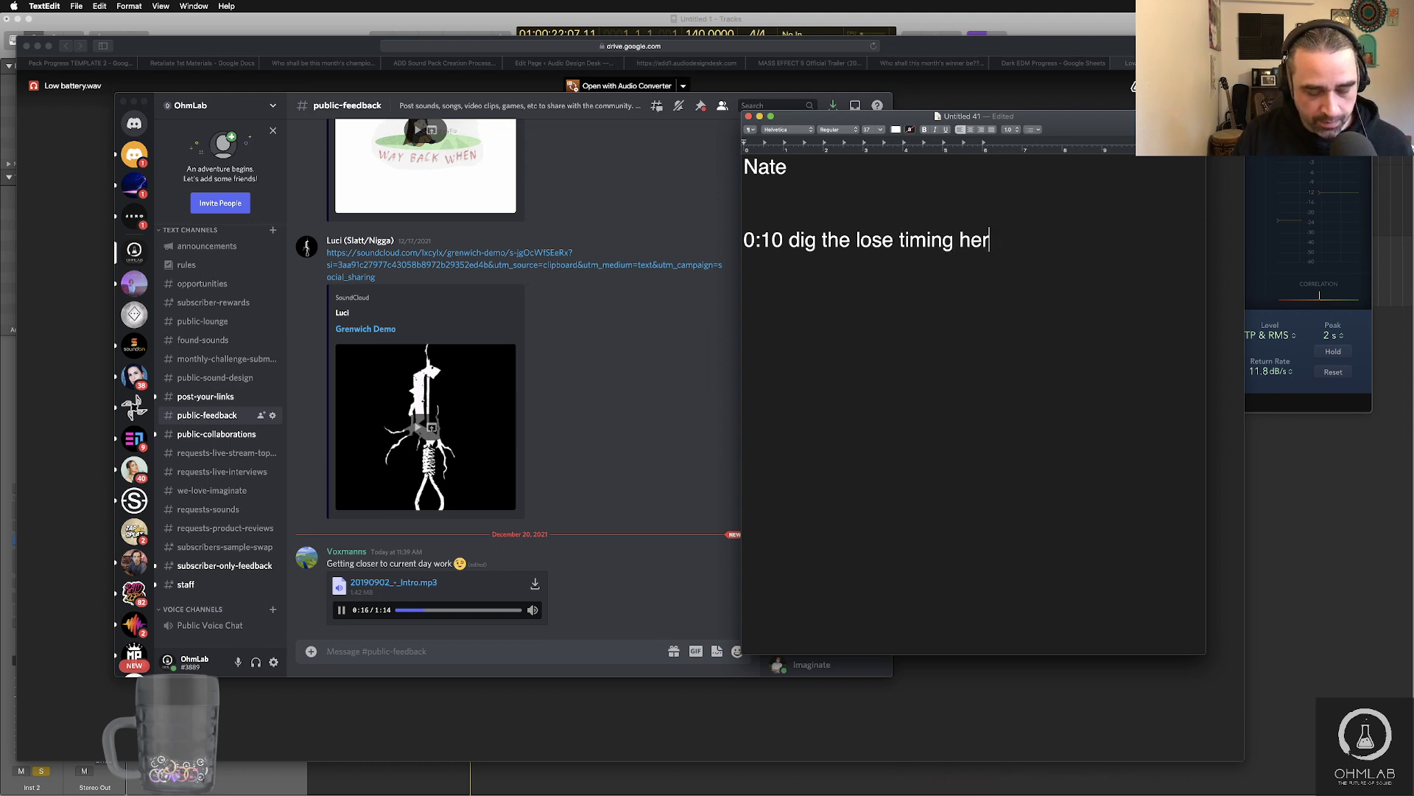
type("e.")
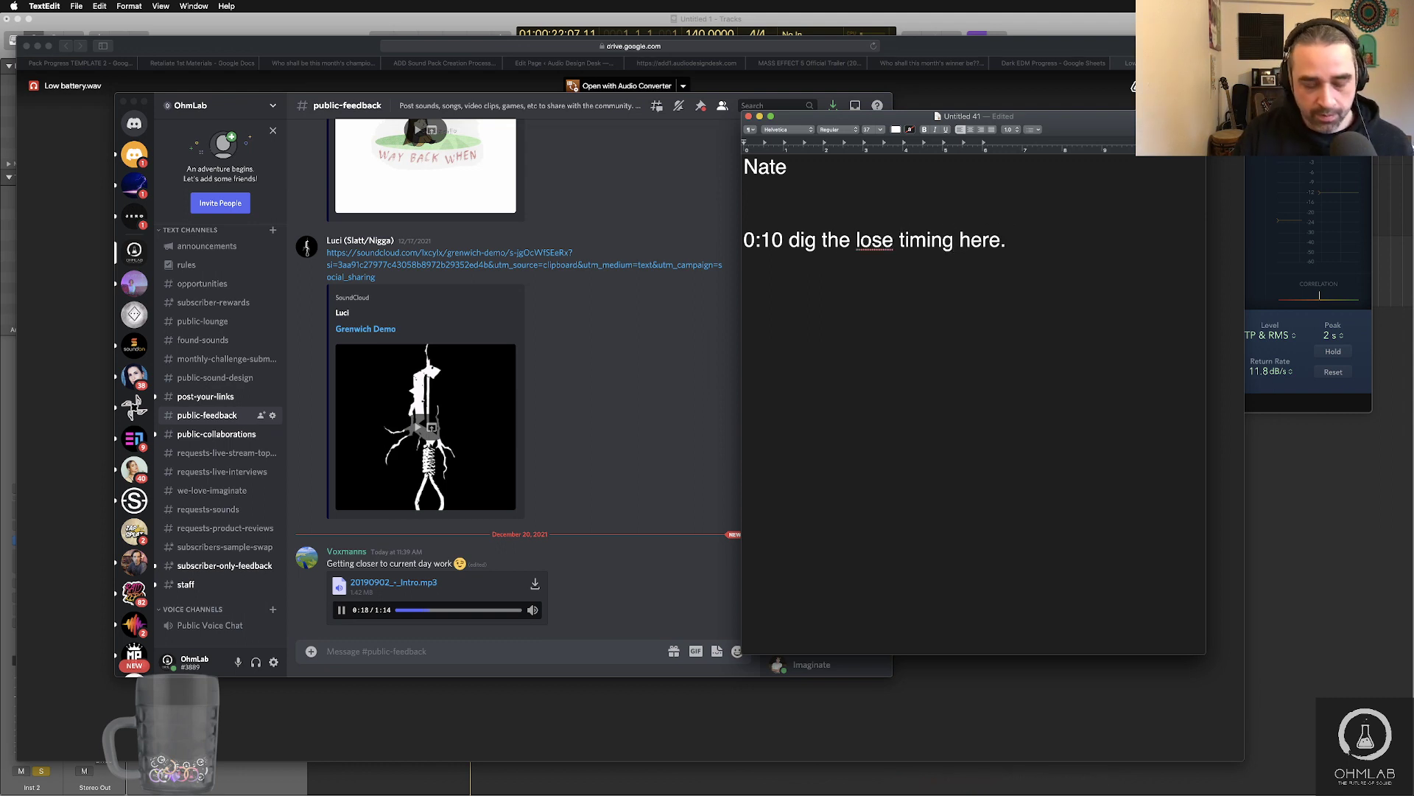
left_click(872, 242)
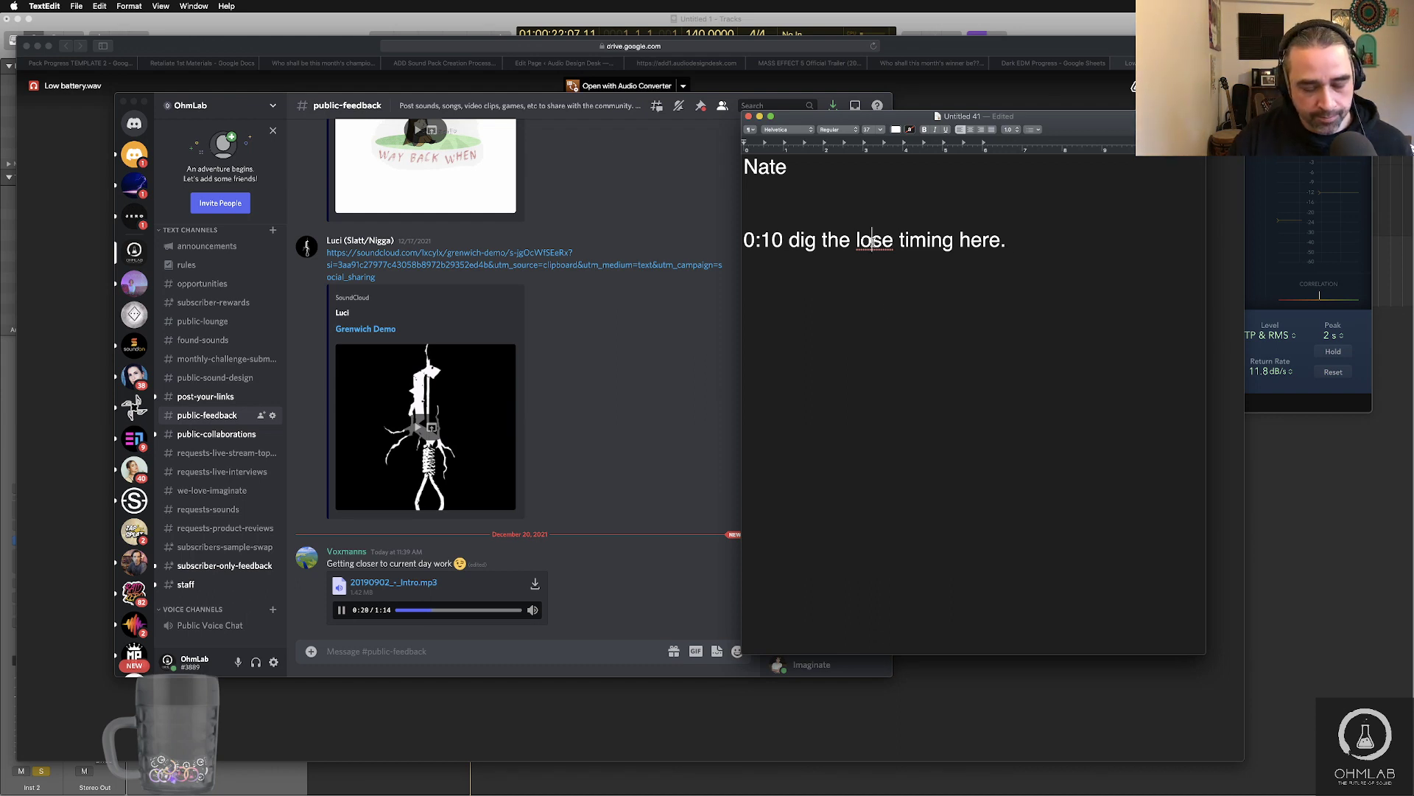
type("o")
- Extend the 0:10 note with "Feels like an old school show just getting started" and leave a blank line below it
left_click(1060, 238)
type("F")
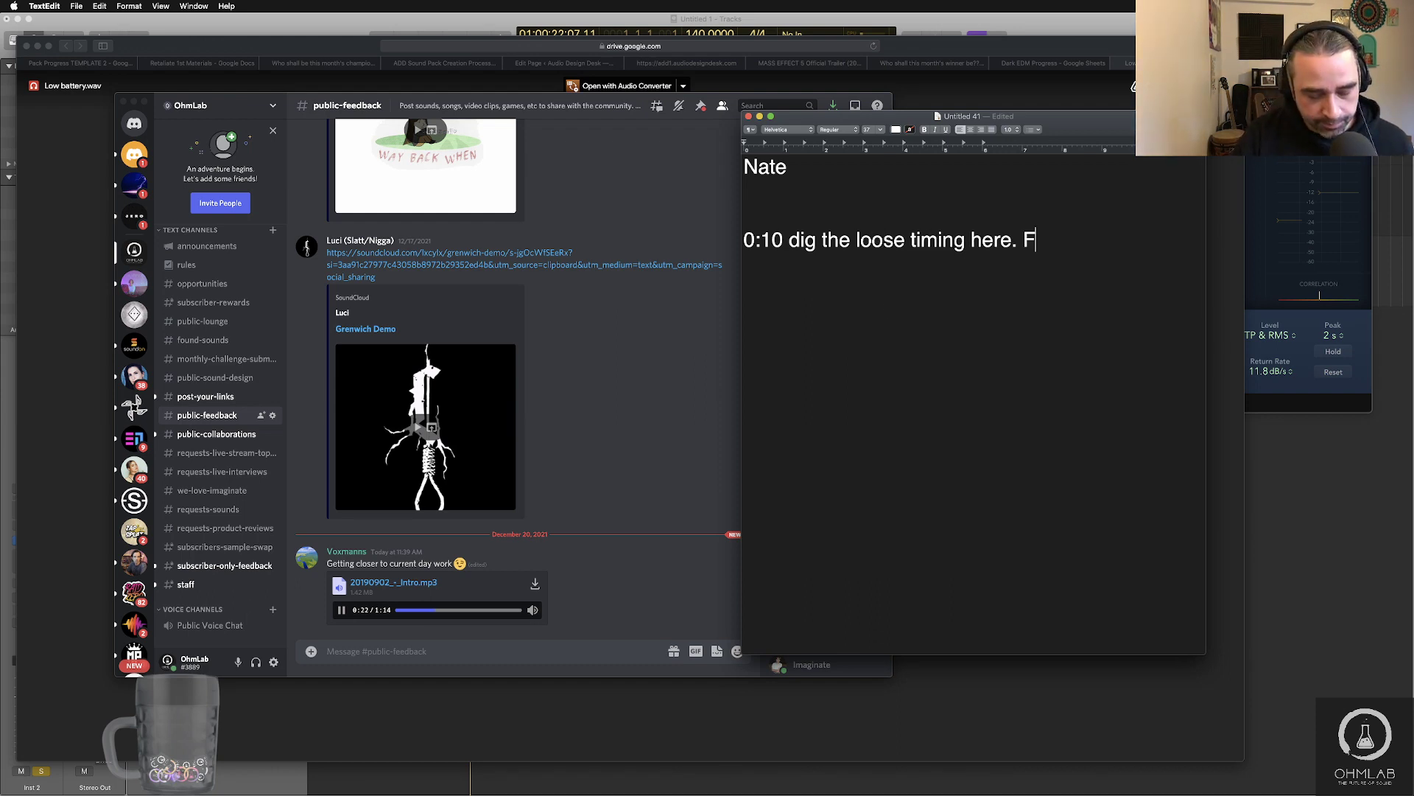
type("eels like a")
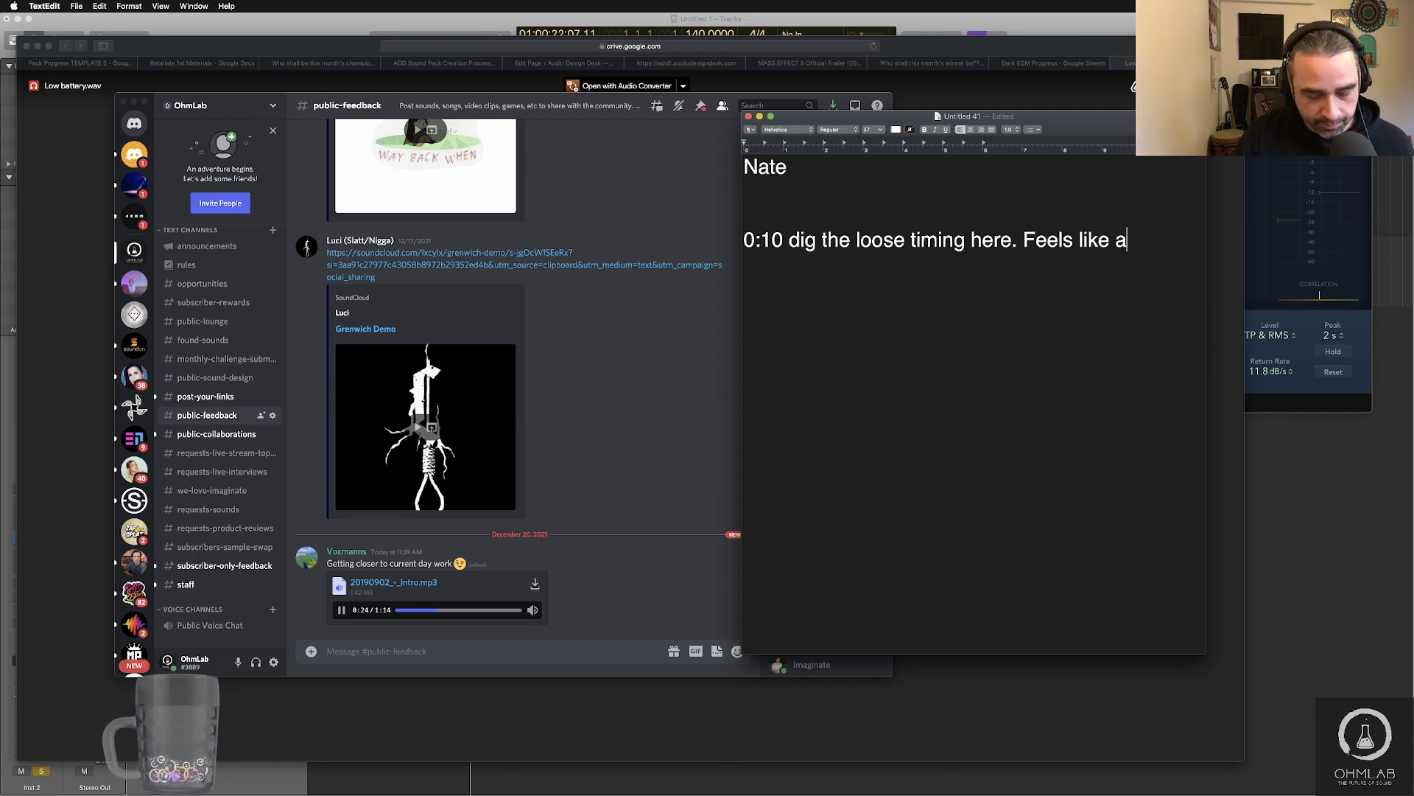
type("n old school ")
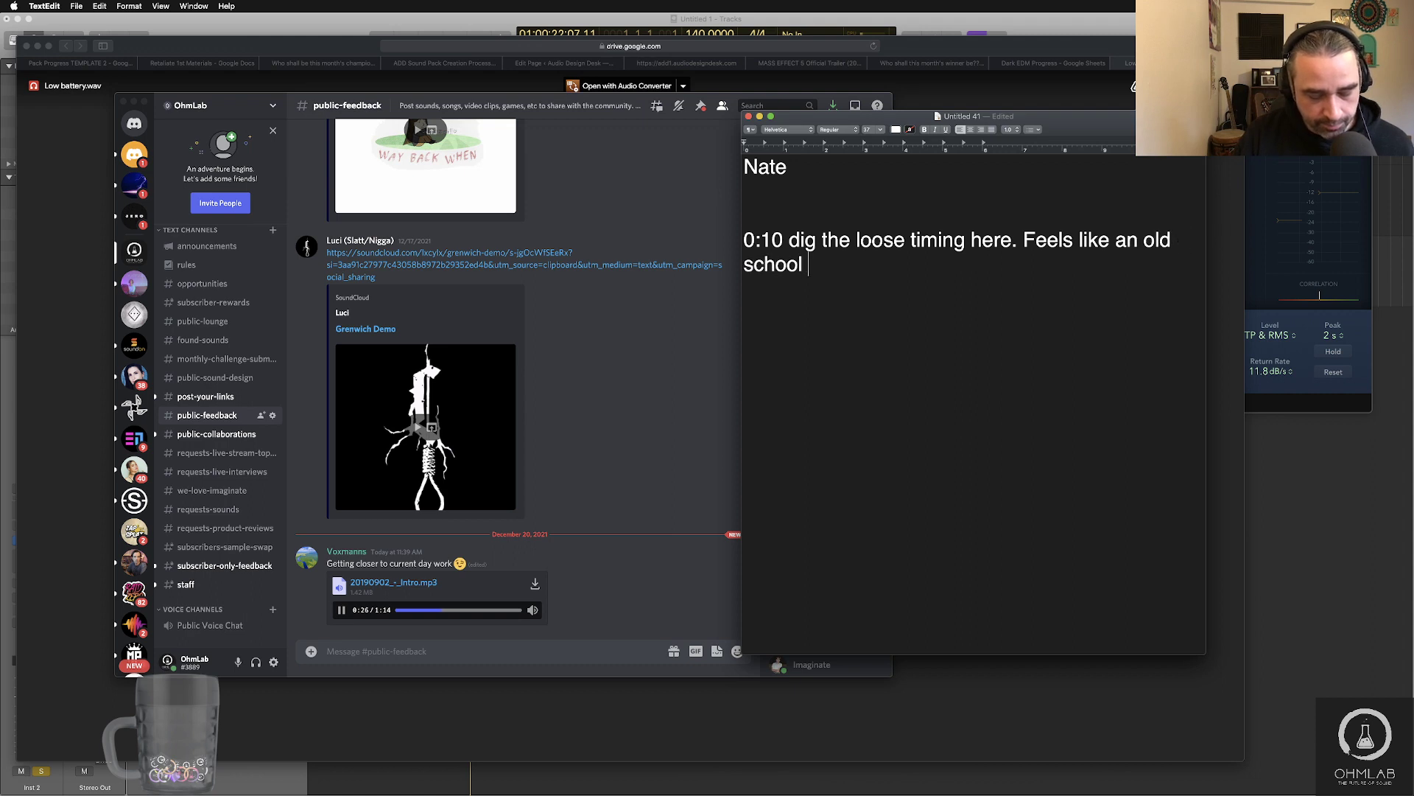
type("show just get")
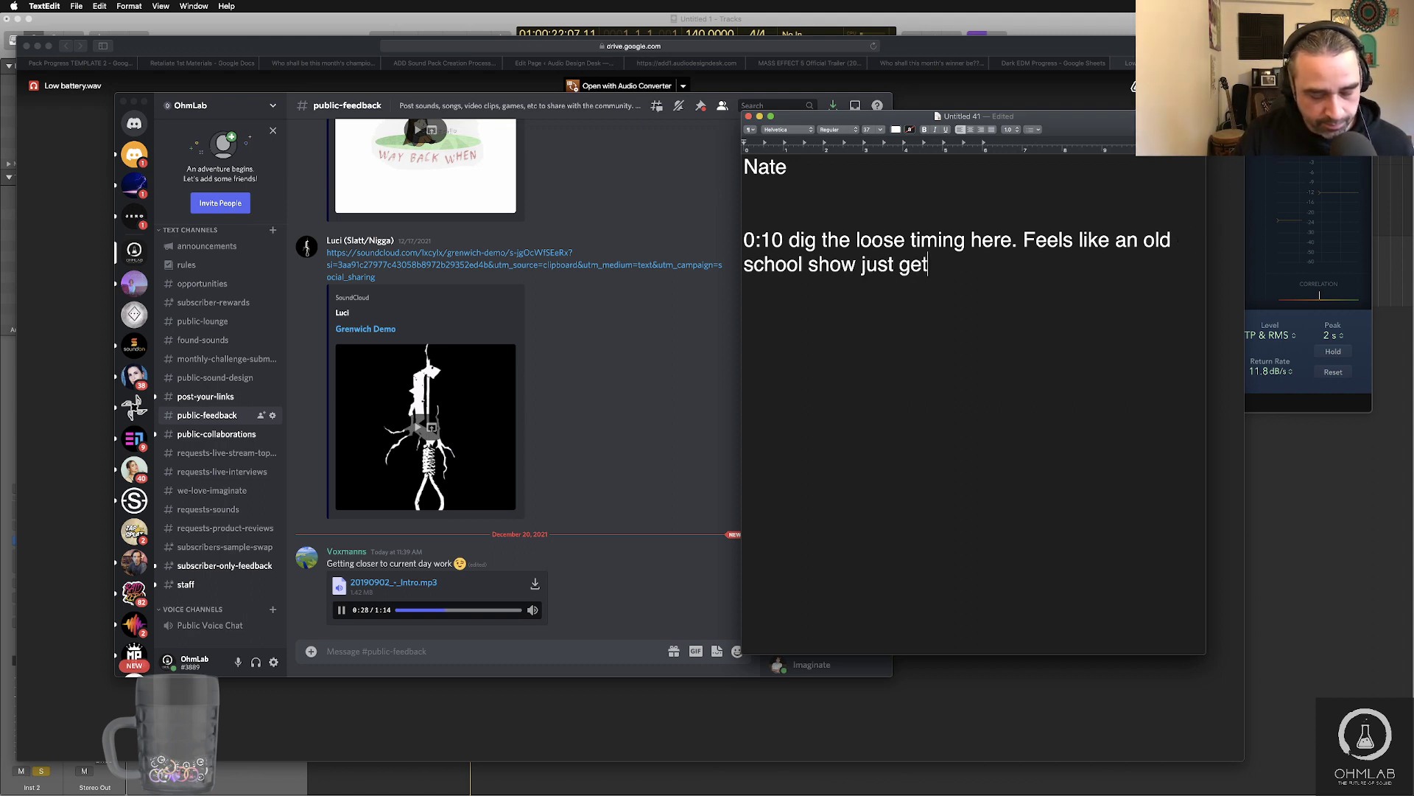
type("ting started")
key("Return")
key("Return")
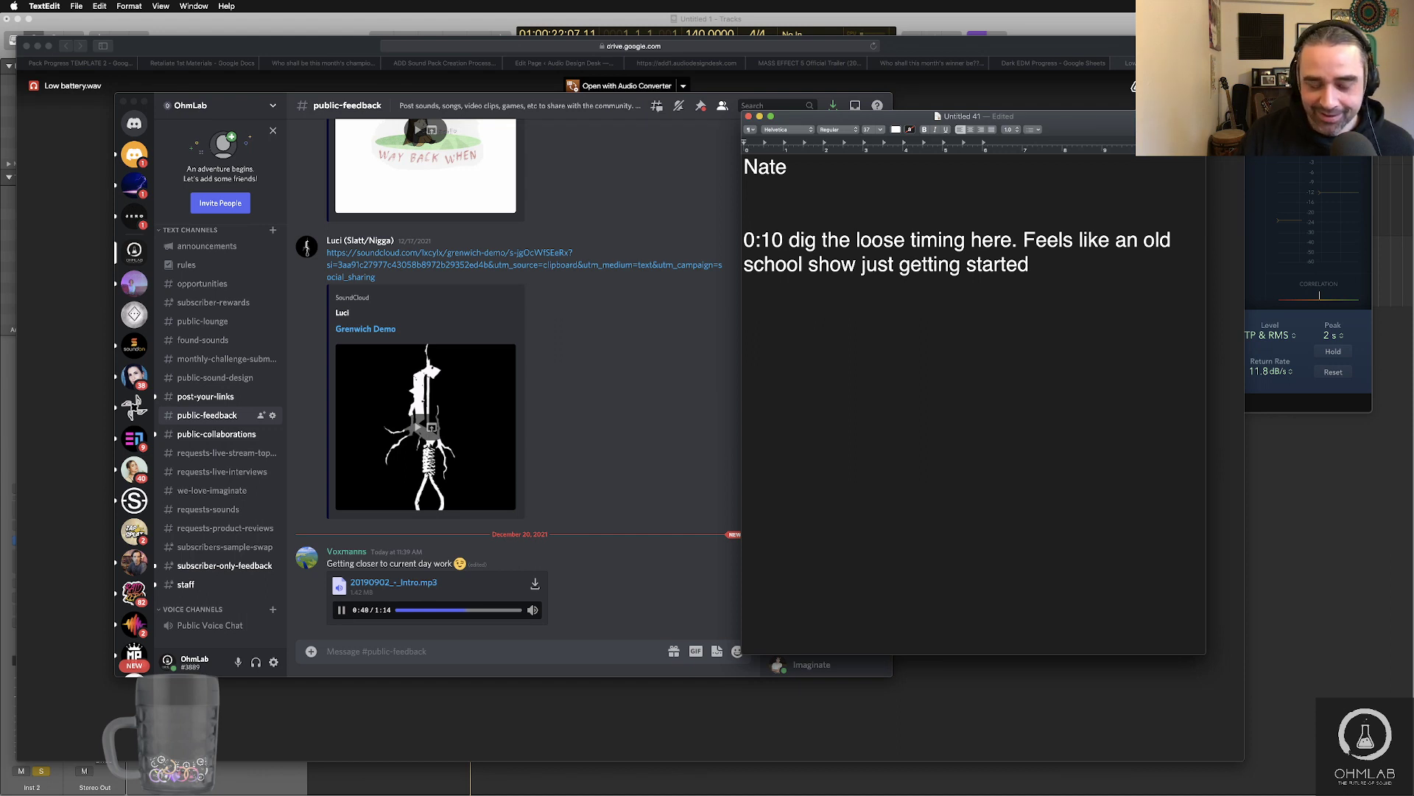
- Start a new paragraph reading "This is either an intro or an outro to an album. This sounds like idea segway"
type("T")
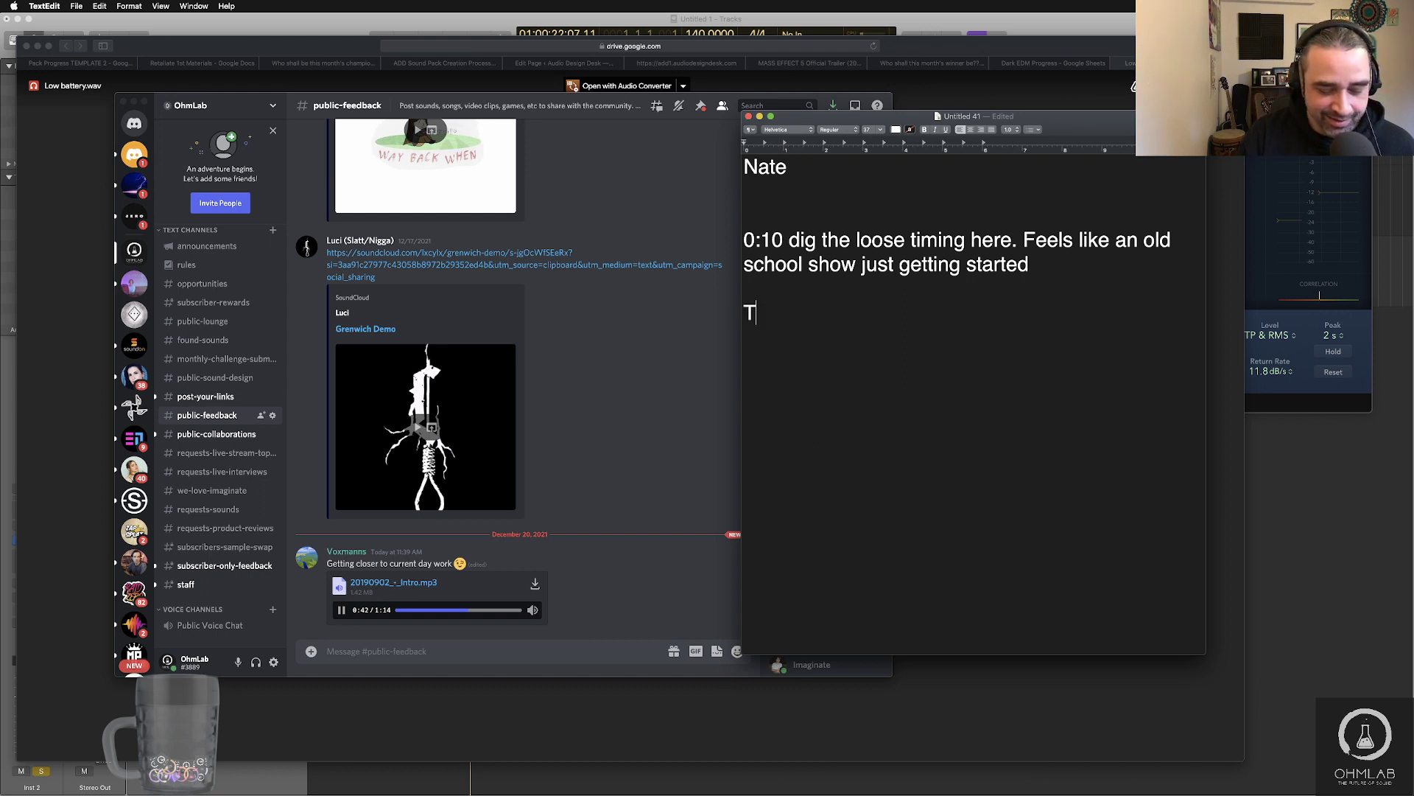
type("his is either an ")
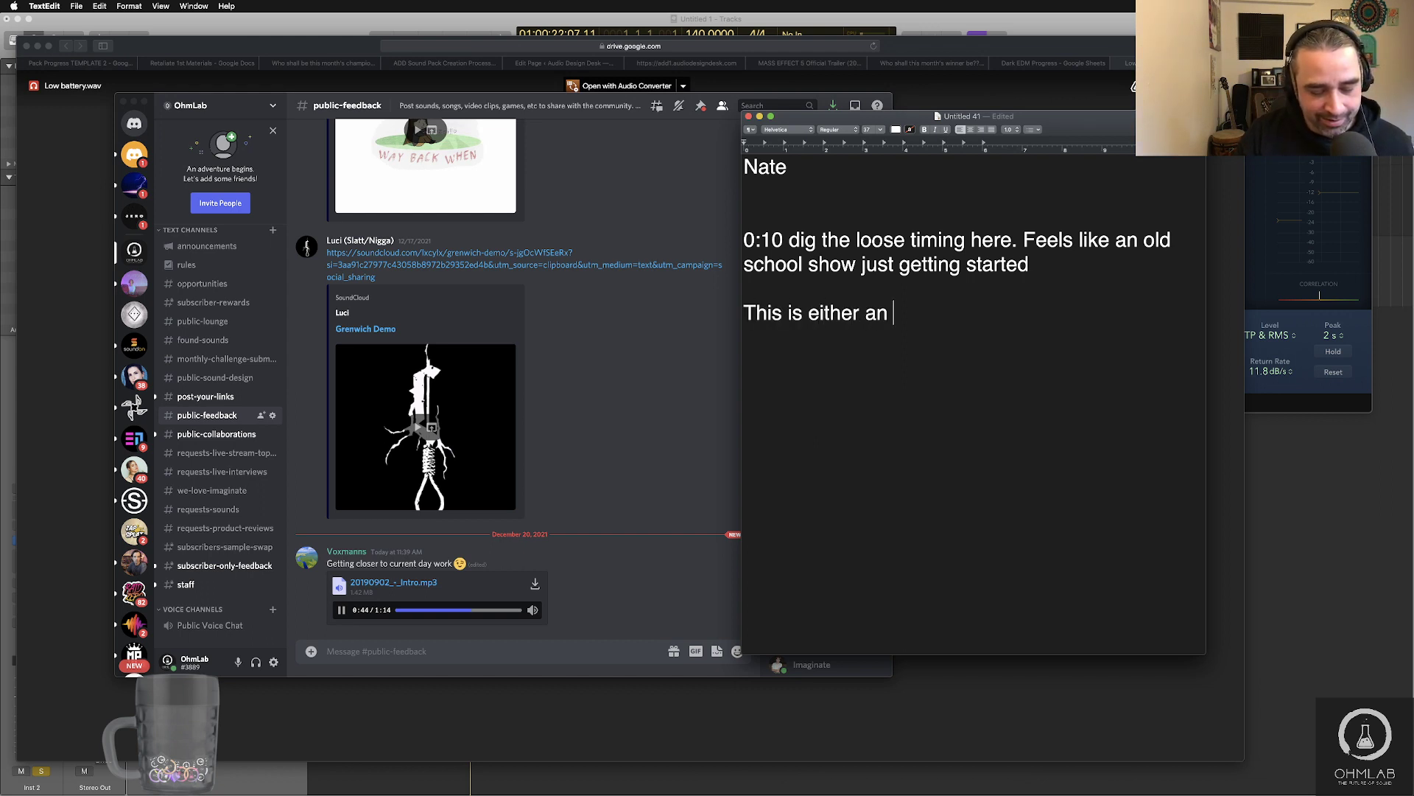
type("intro or an ")
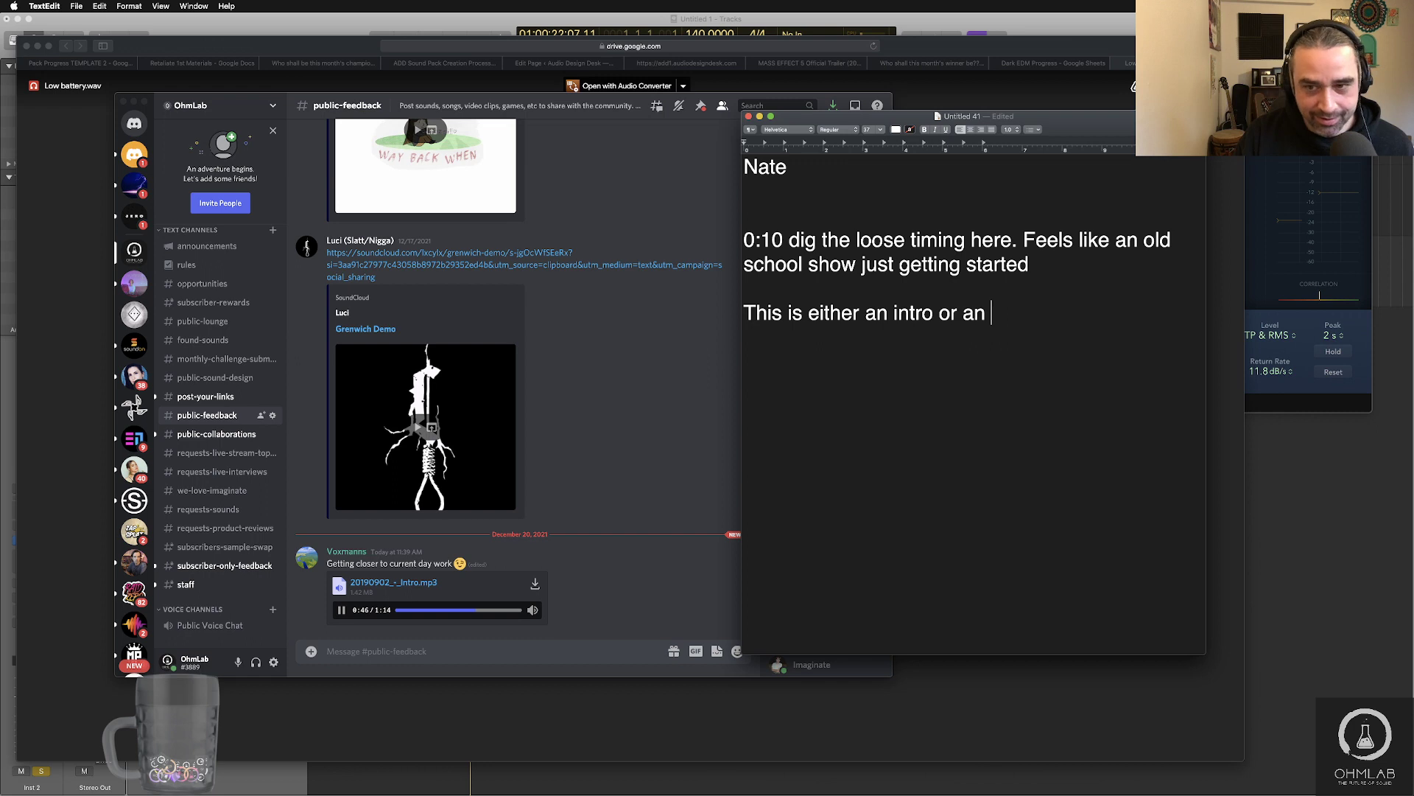
type("outro to ")
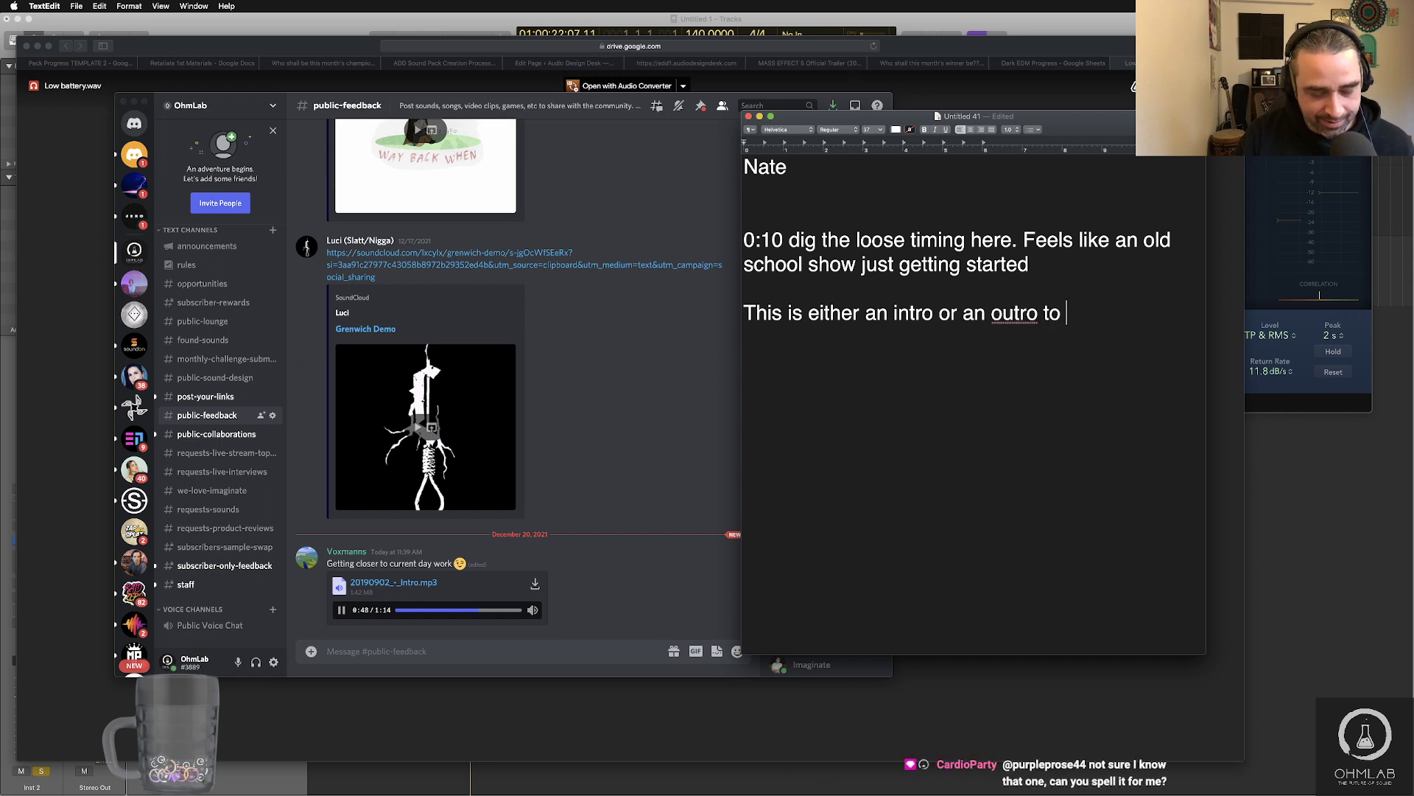
type("an album. This e")
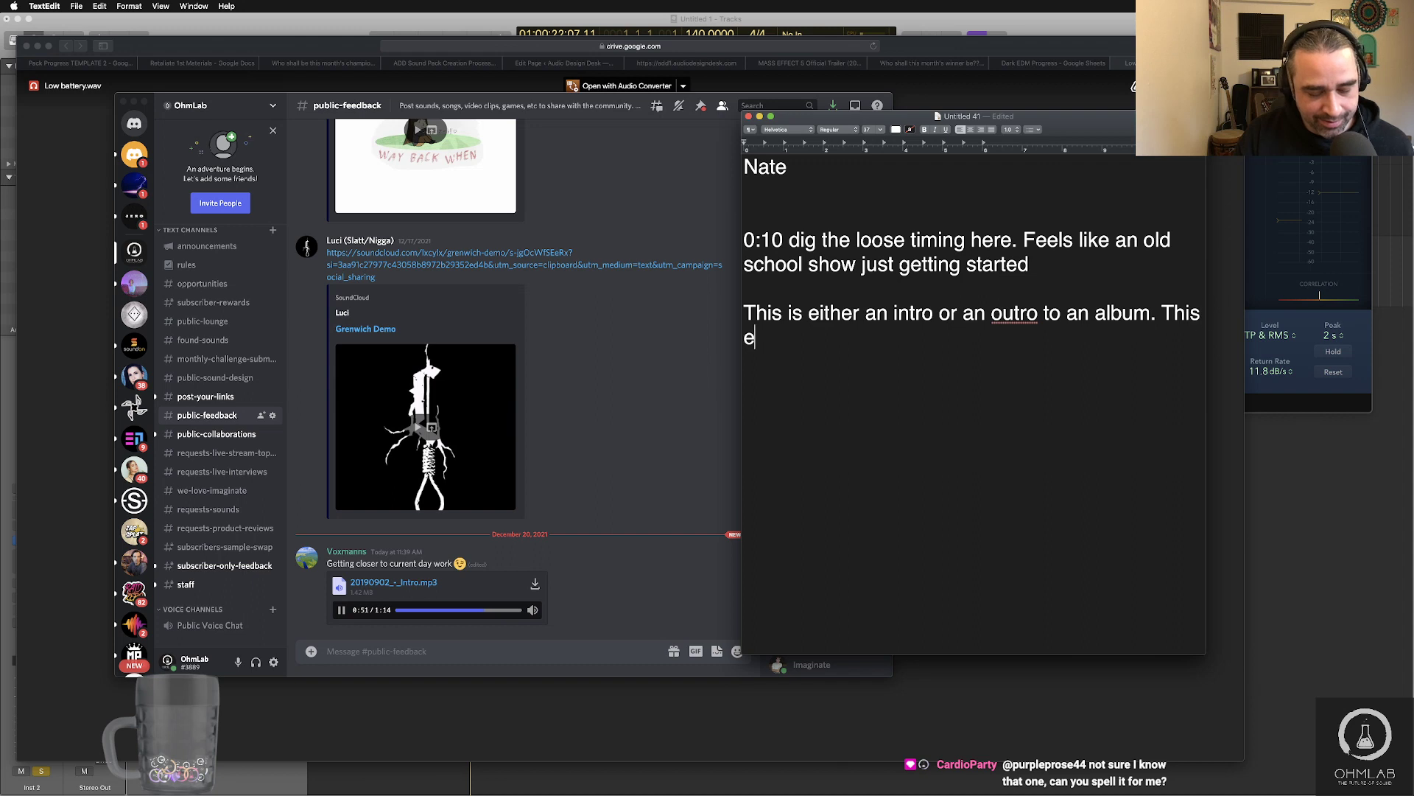
key("BackSpace")
type("sou")
type("nds like i")
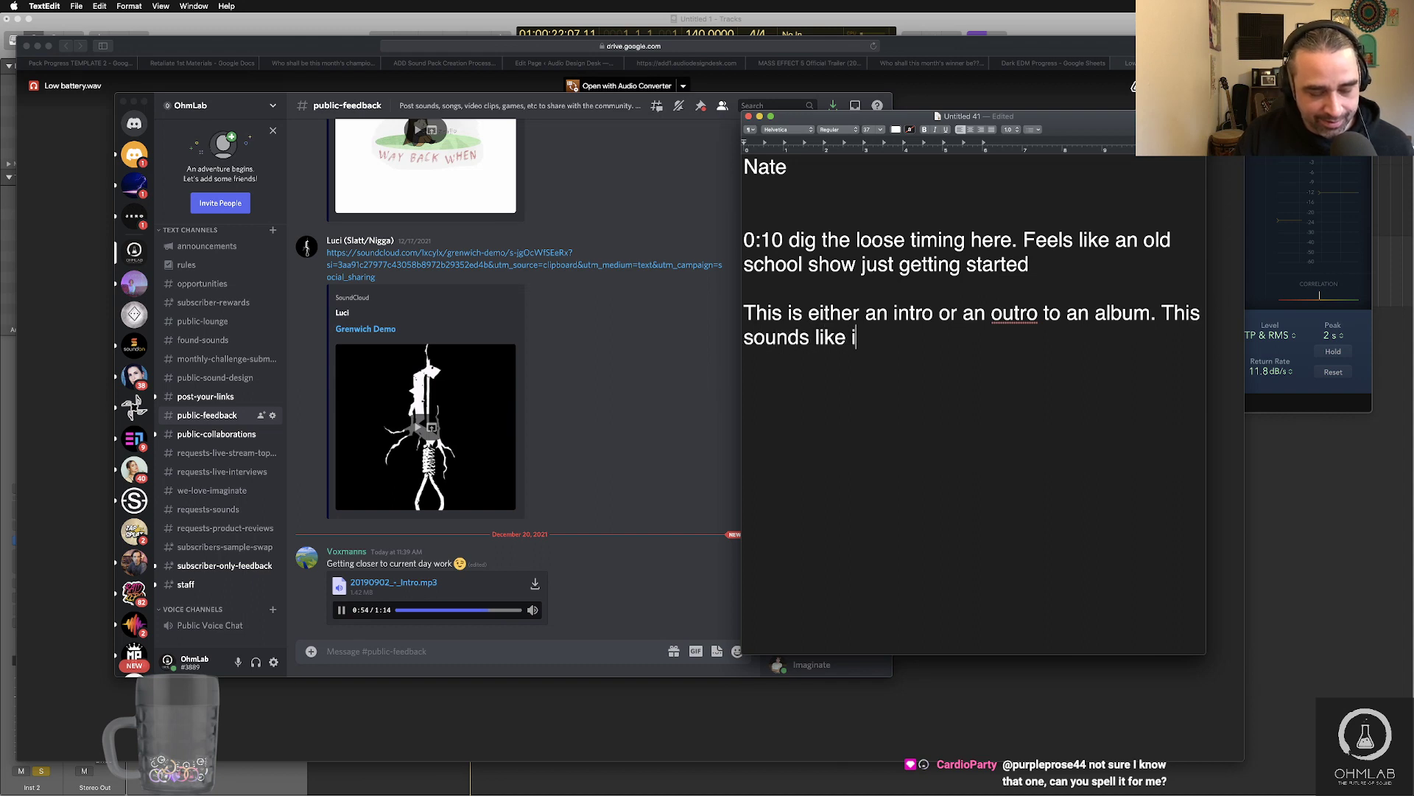
type("dea segway")
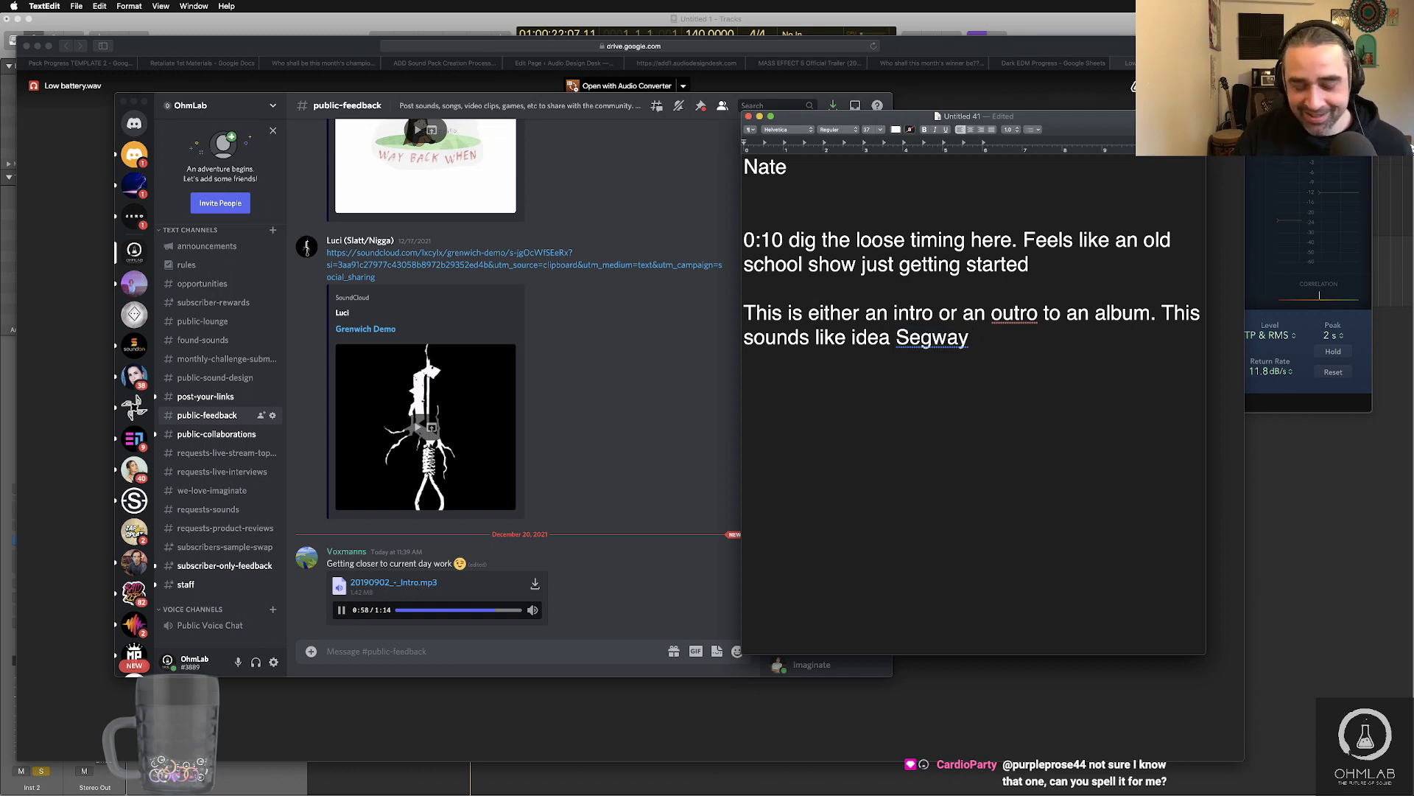
- Replace the final word "Segway" with "segue material" to finish the sentence
key("BackSpace")
key("BackSpace")
key("BackSpace")
key("BackSpace")
key("BackSpace")
key("BackSpace")
key("BackSpace")
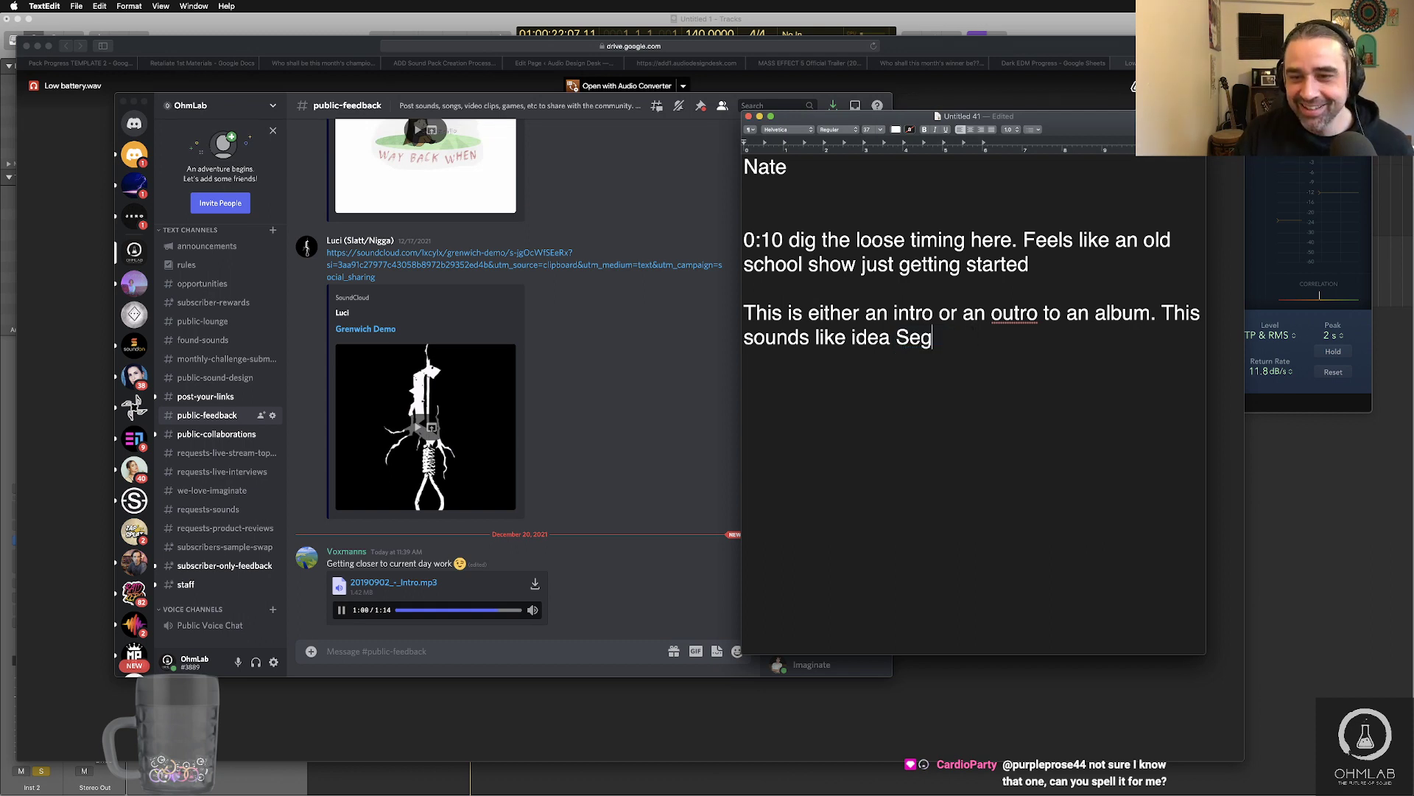
type("se")
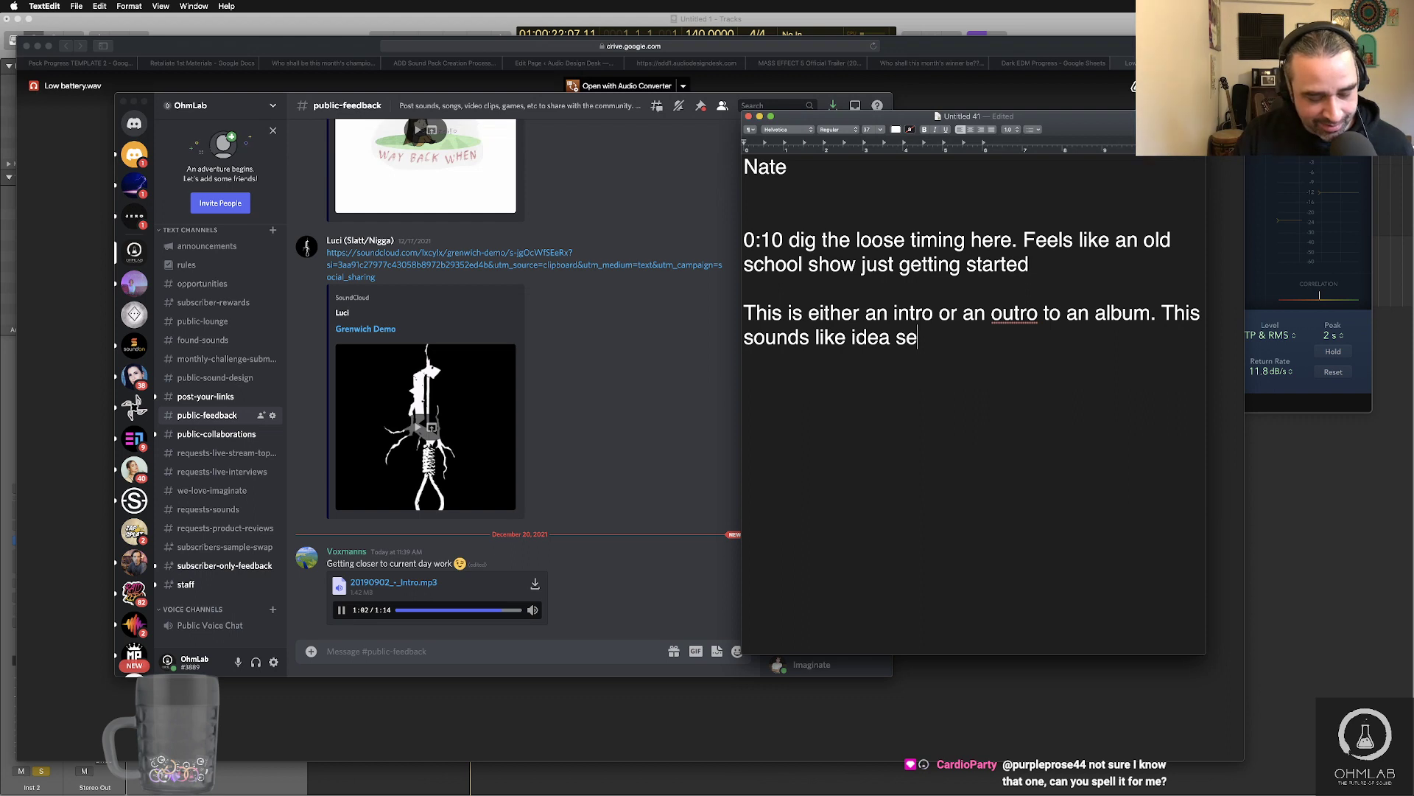
type("gue material")
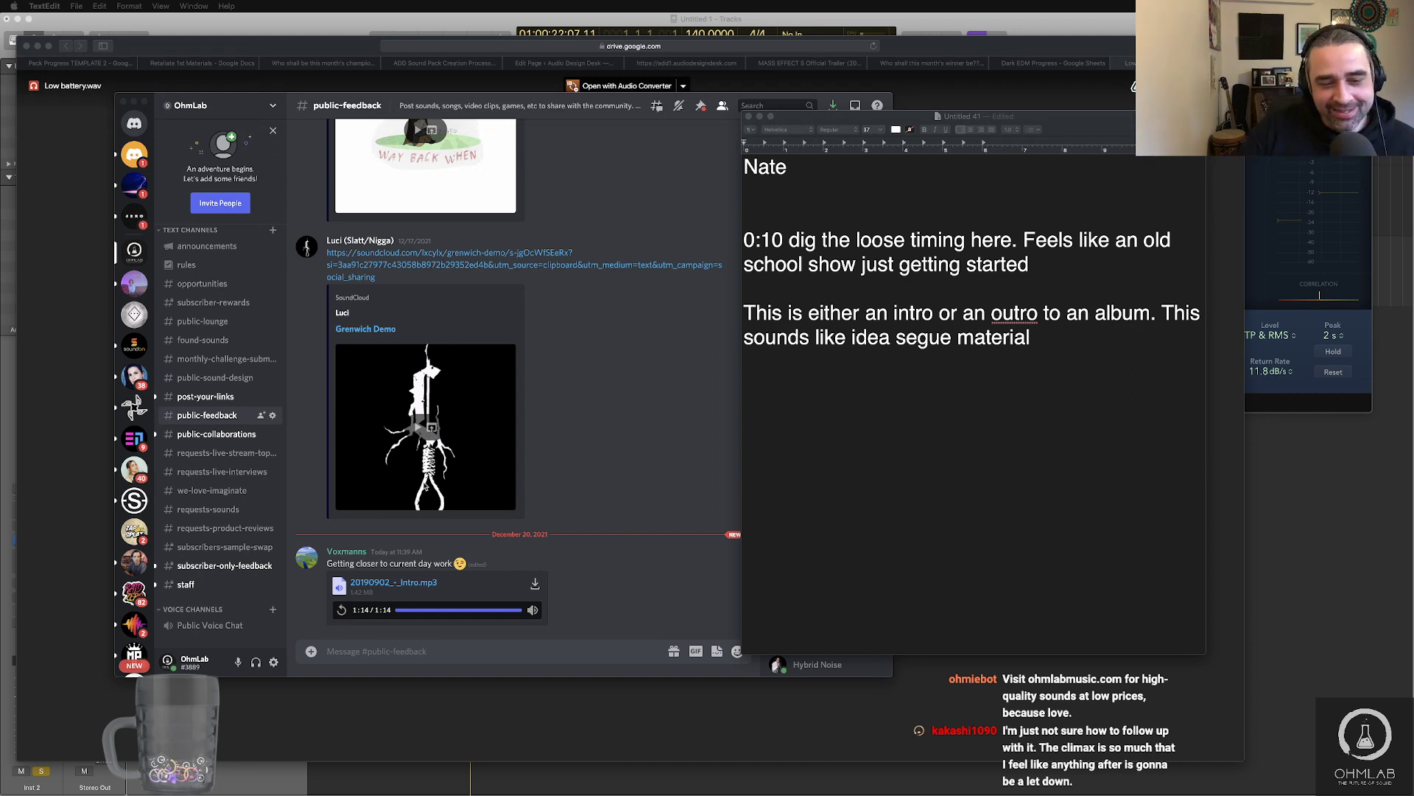
- Switch to Discord and replay the opening of 20190902_-_Intro.mp3, pausing at 0:13 and again at 0:26 after skipping ahead
left_click(409, 610)
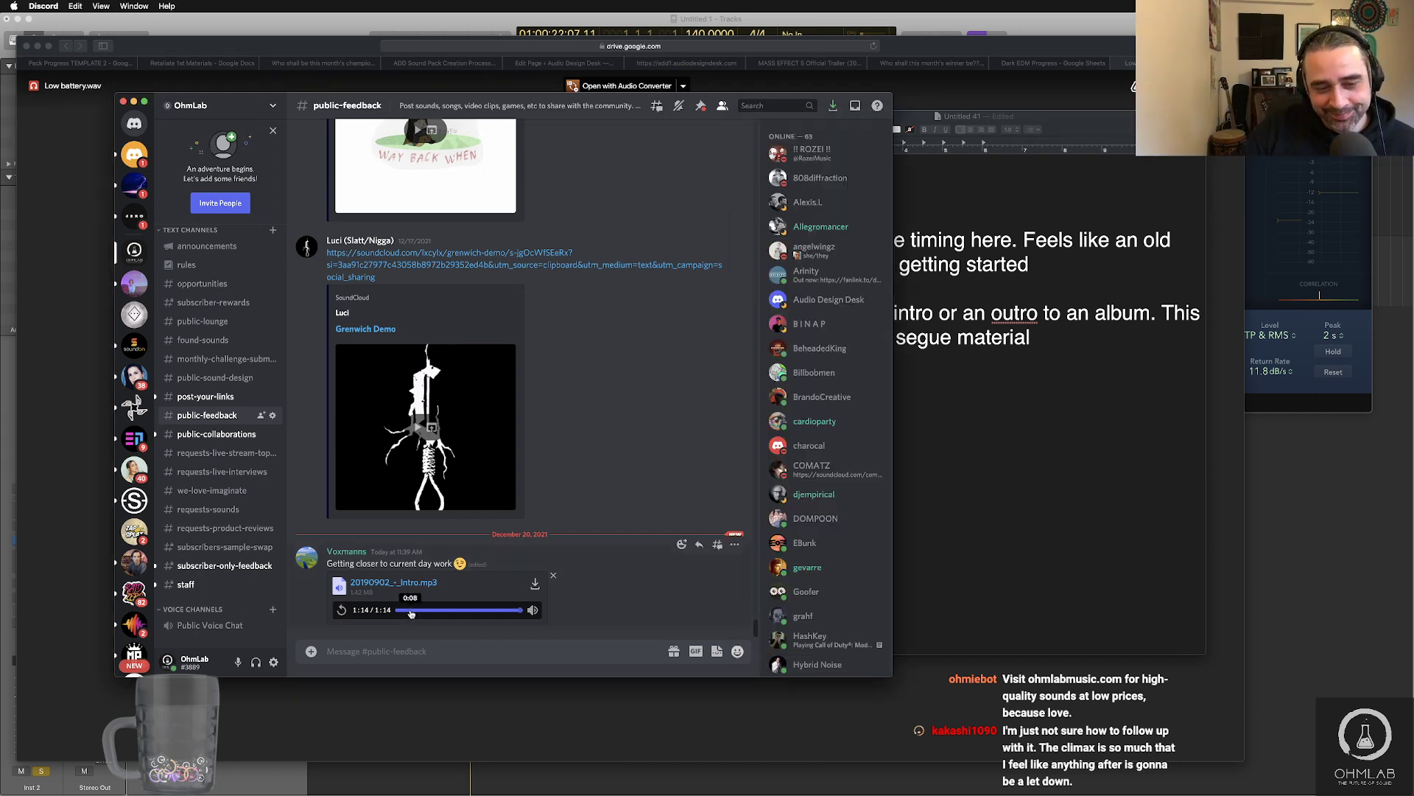
left_click(341, 610)
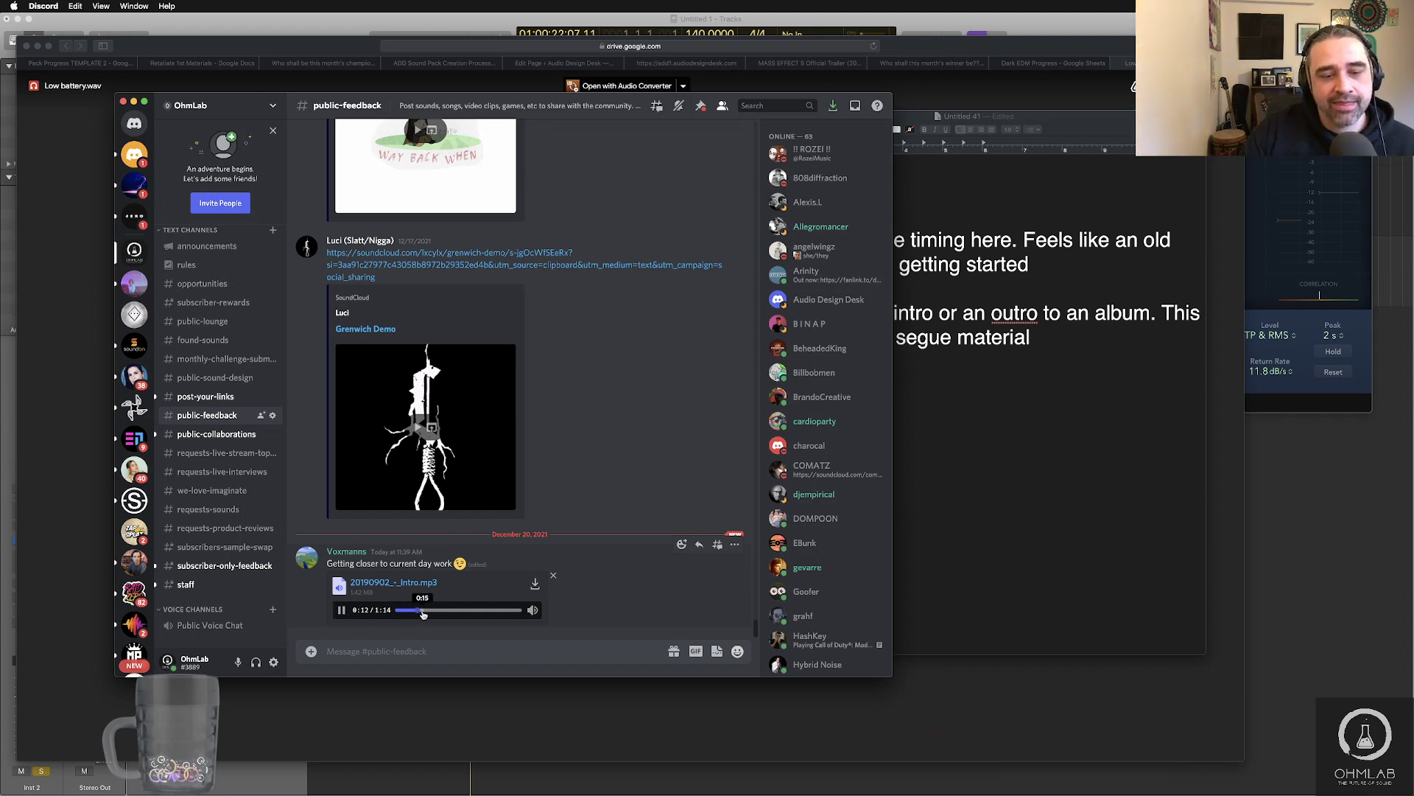
left_click(342, 610)
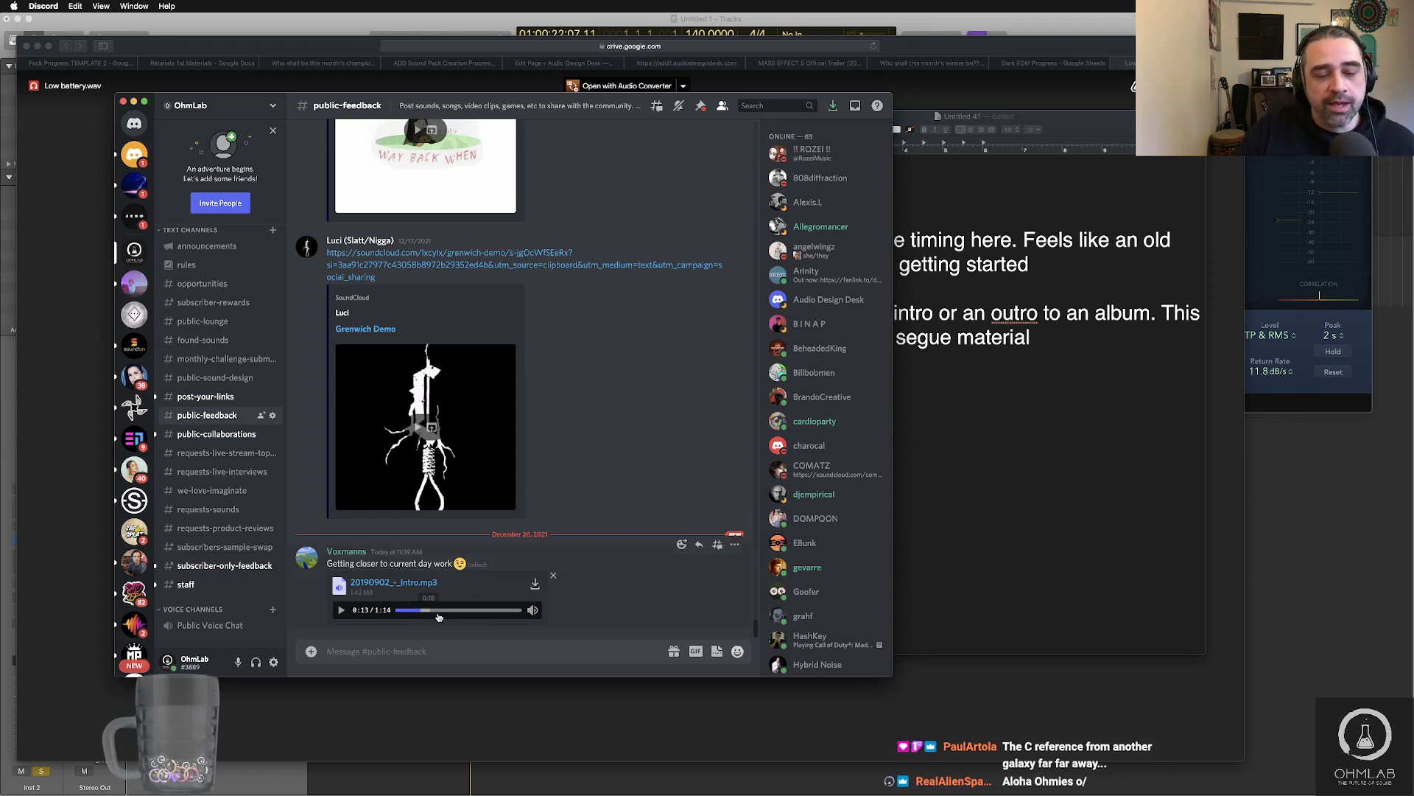
left_click(342, 612)
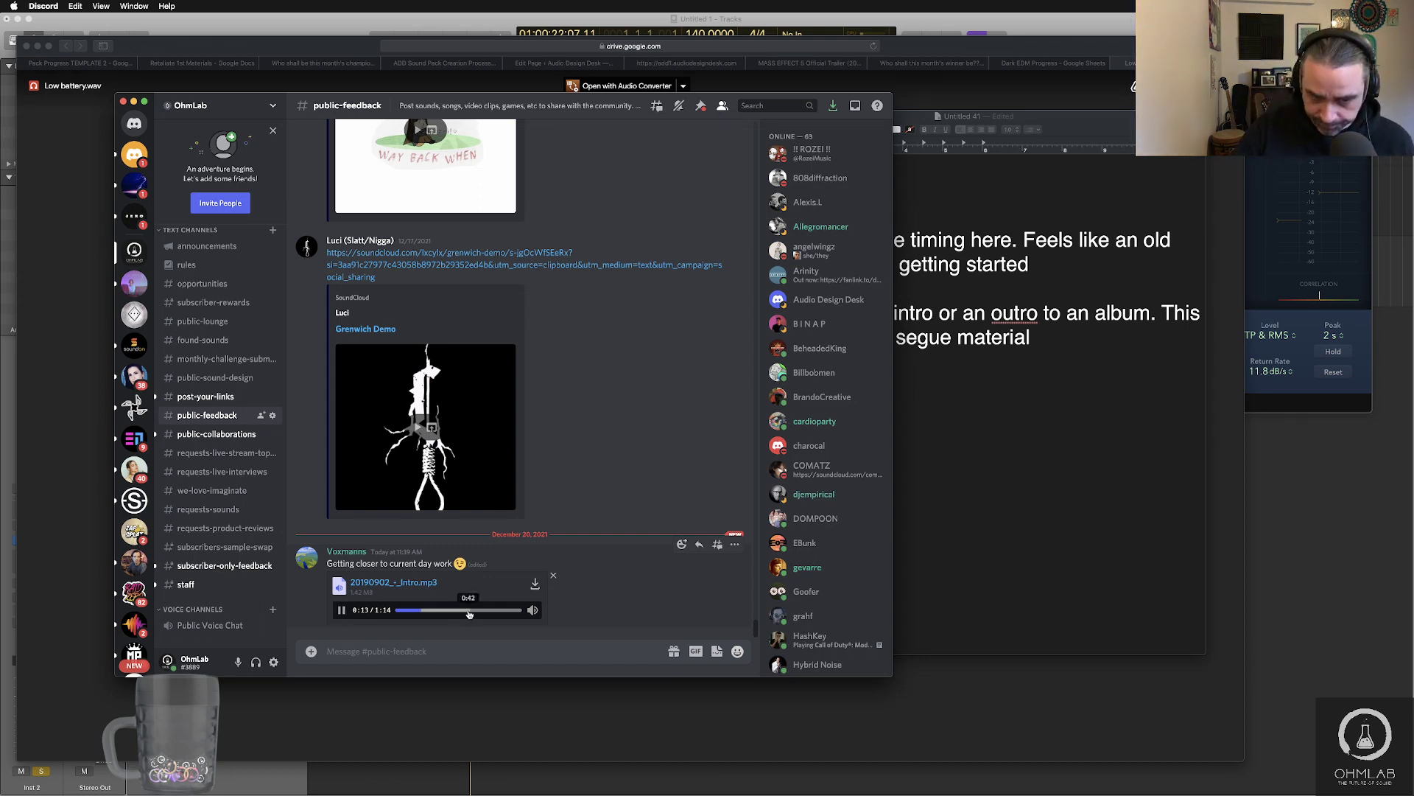
left_click(431, 609)
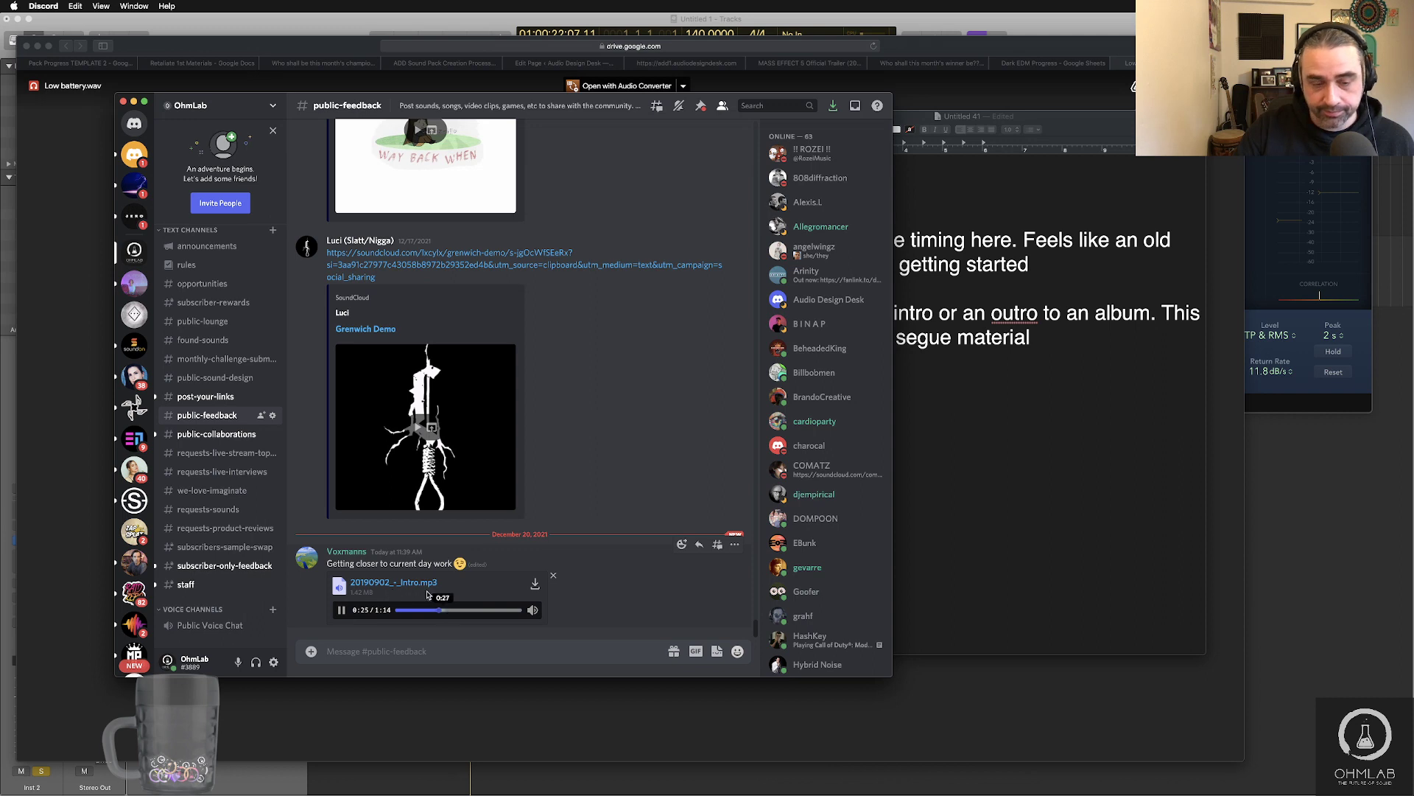
left_click(343, 612)
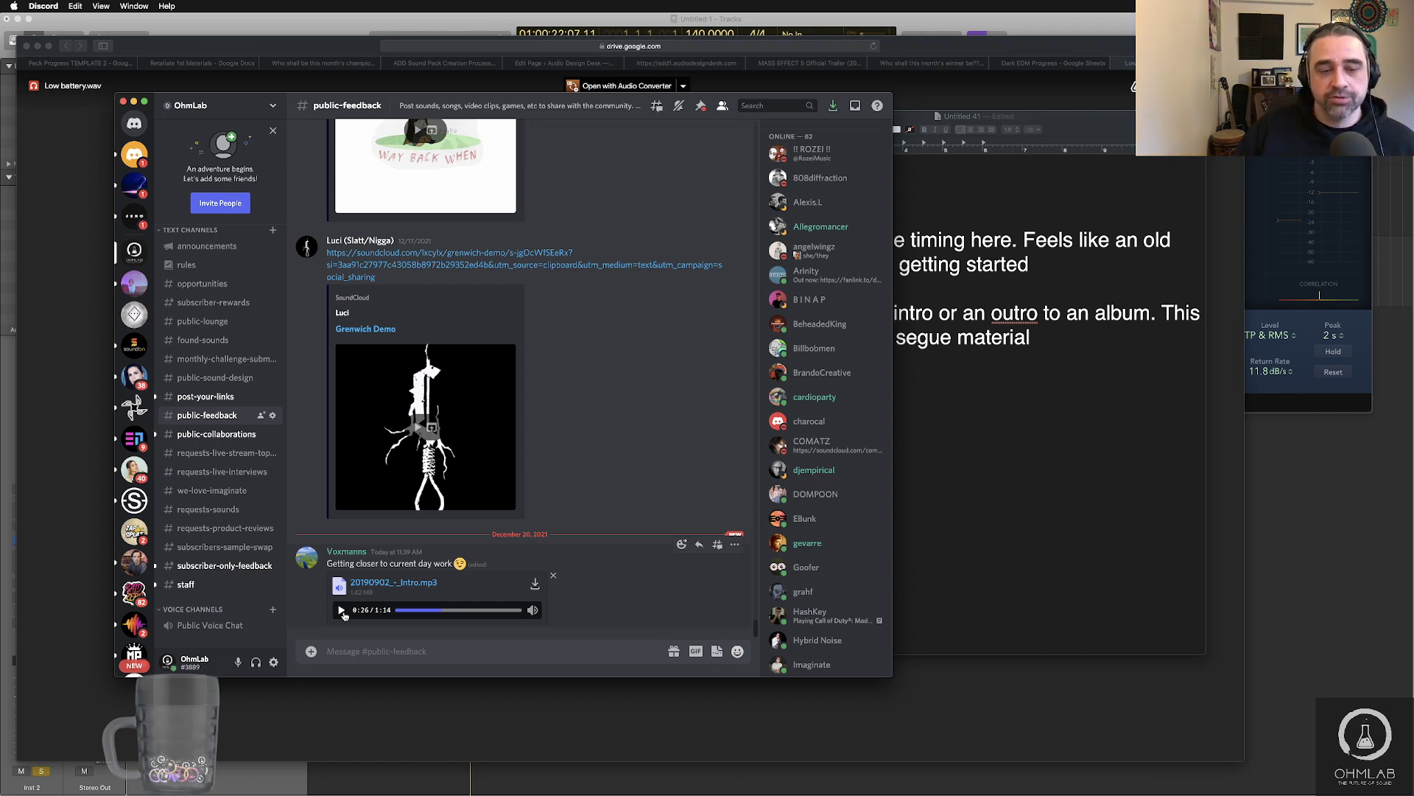
- Continue playing the intro track in short stretches, with pauses at 0:31, 0:41 and 1:02
left_click(341, 611)
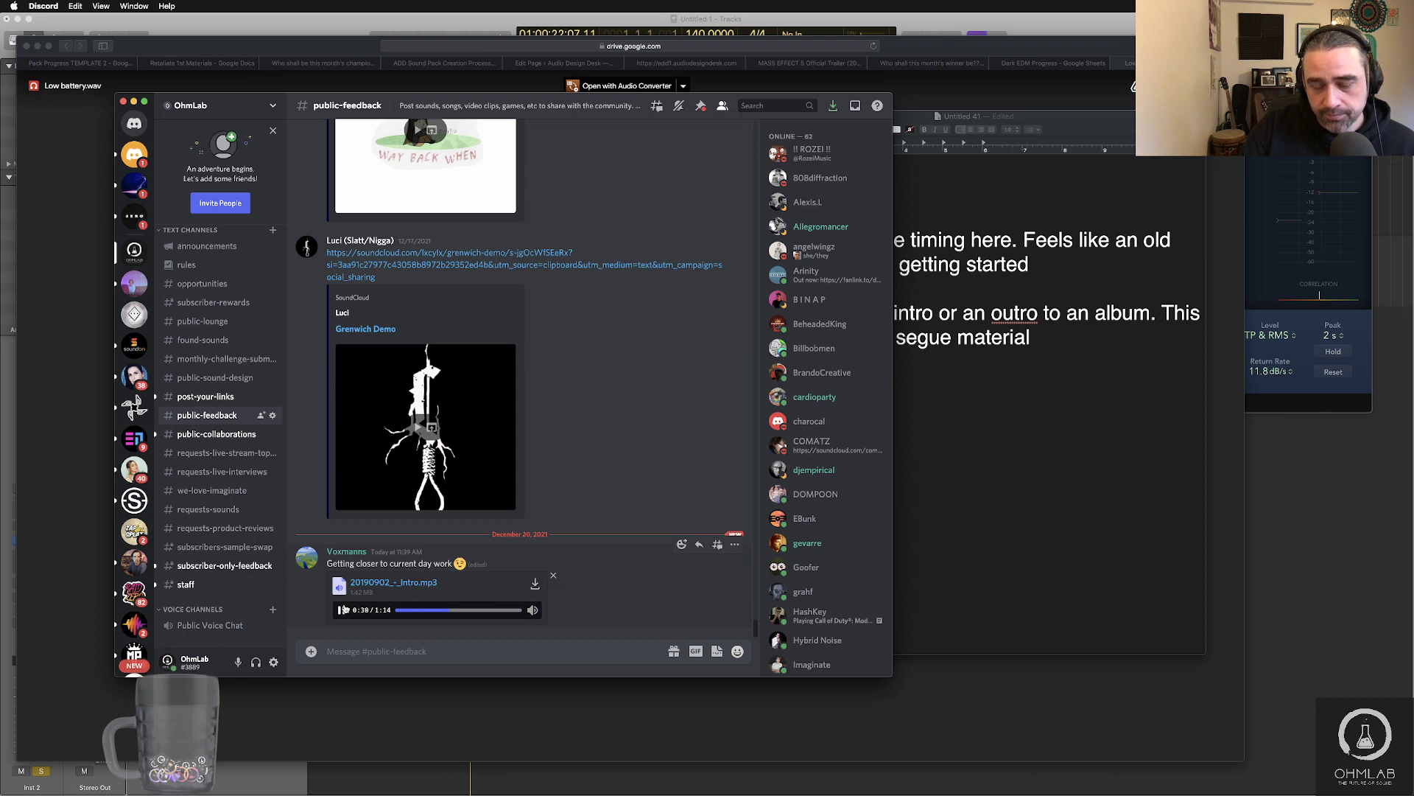
left_click(342, 610)
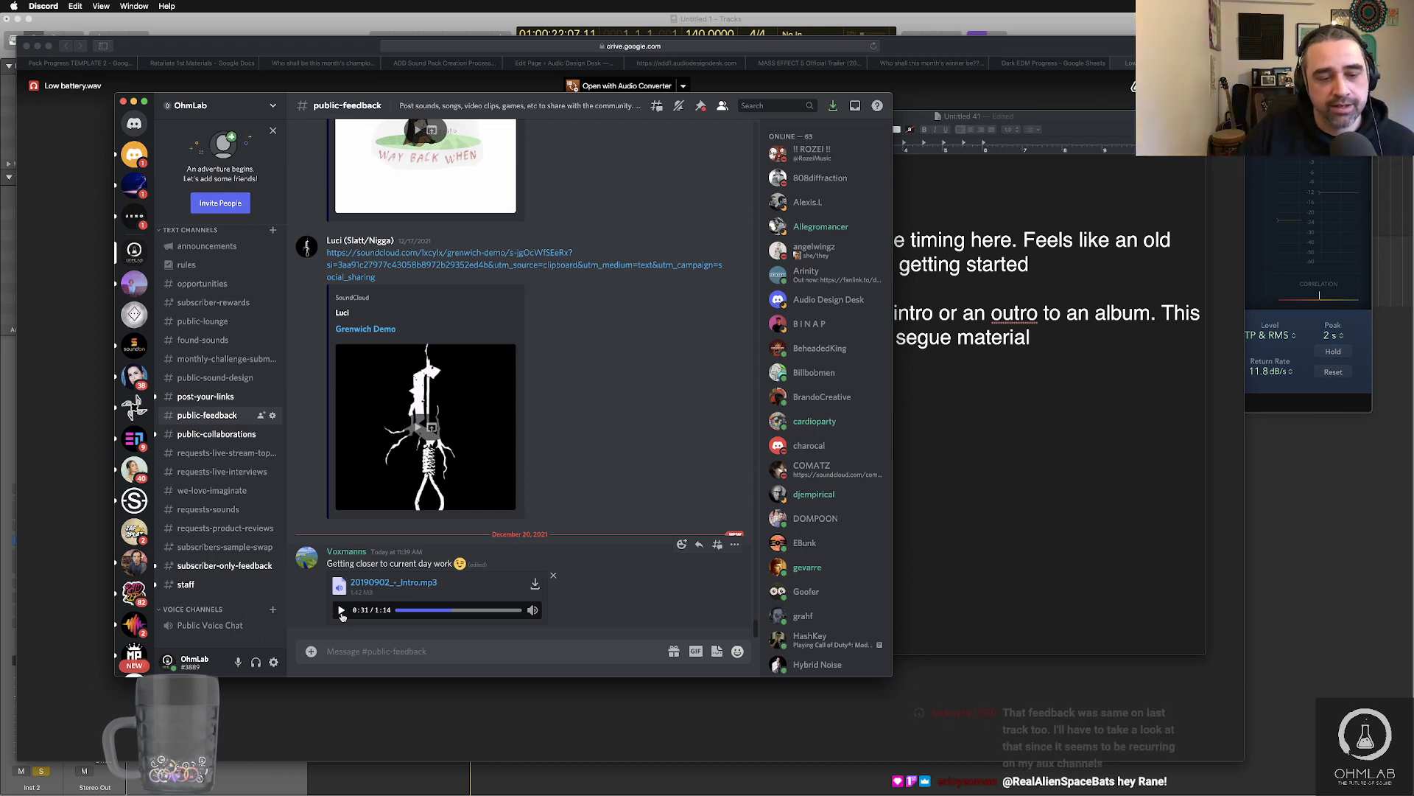
left_click(342, 611)
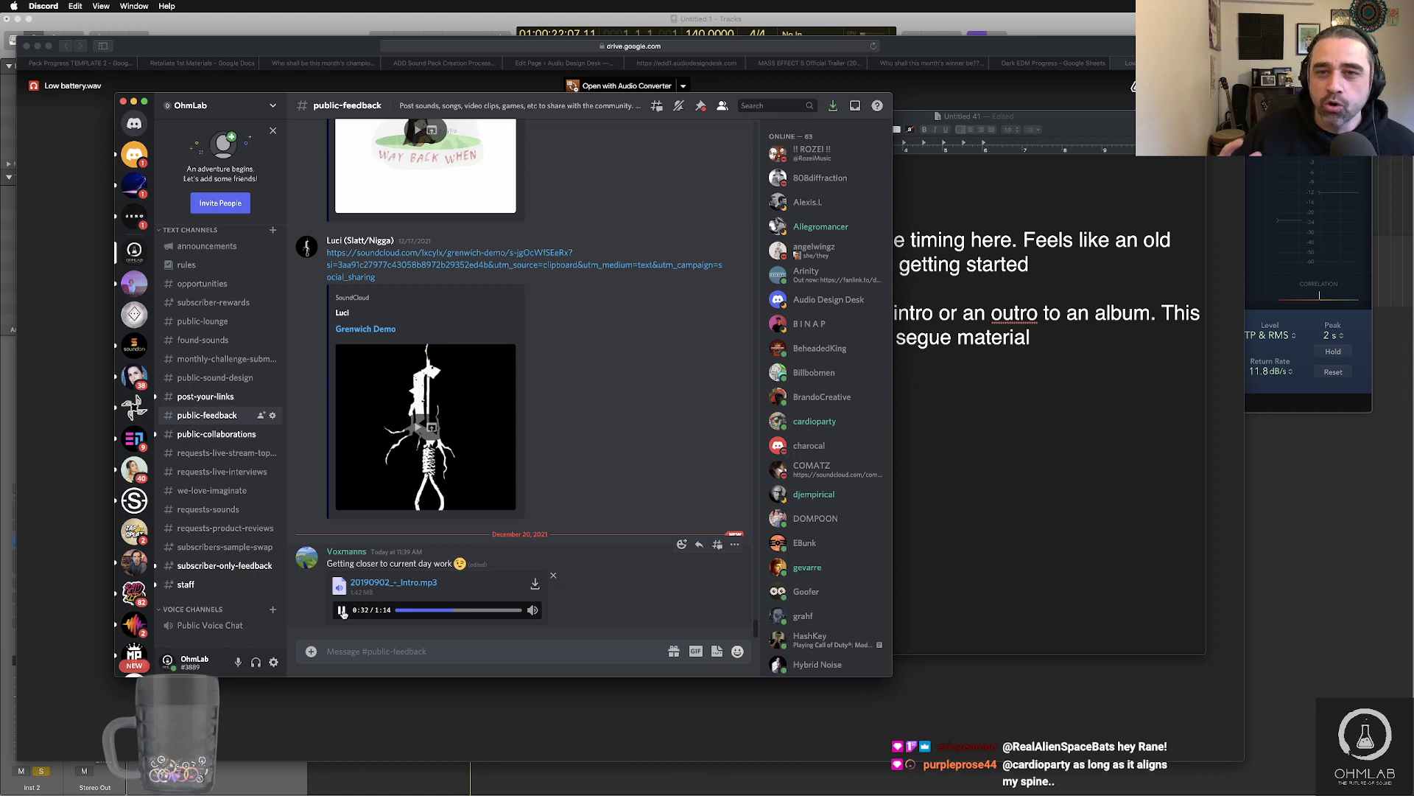
left_click(341, 611)
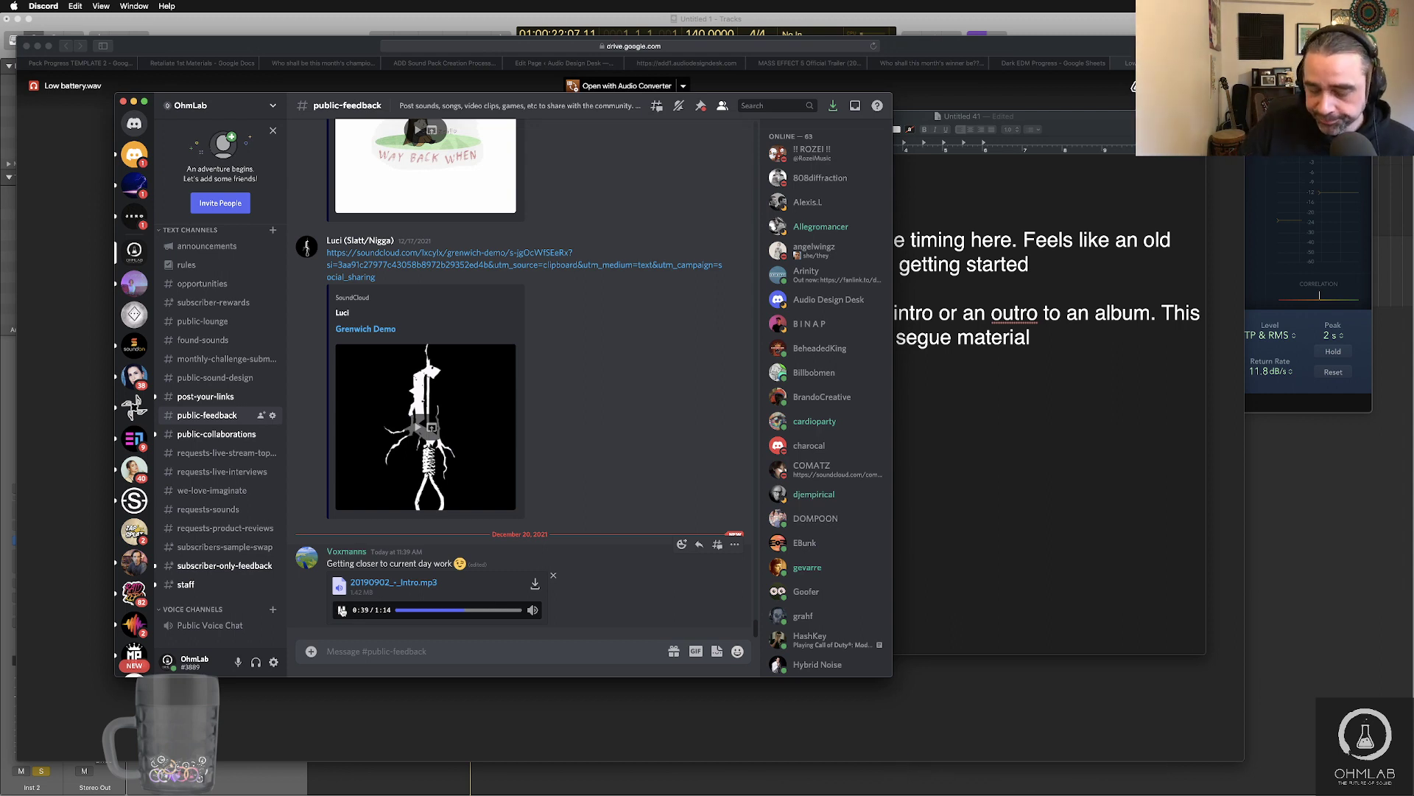
left_click(341, 610)
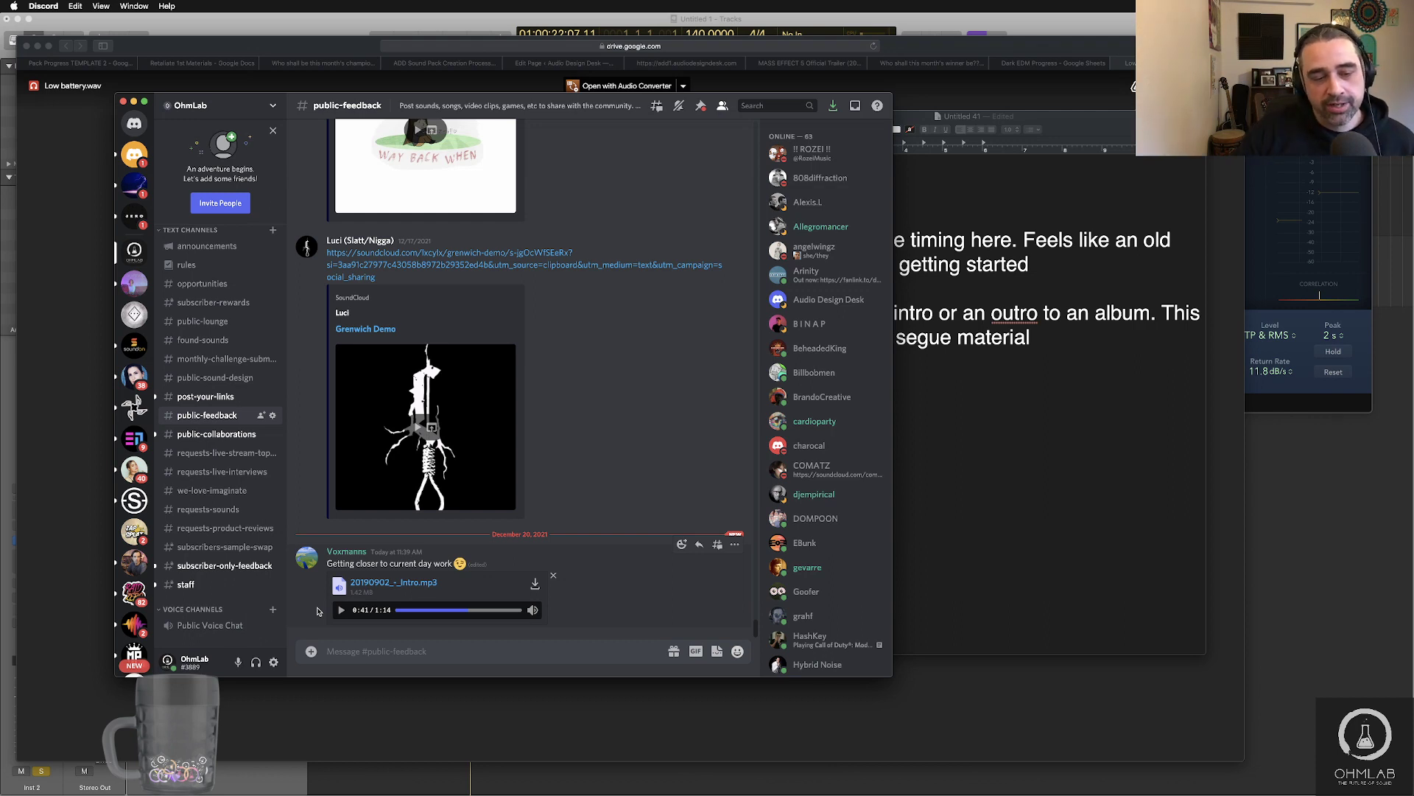
left_click(341, 610)
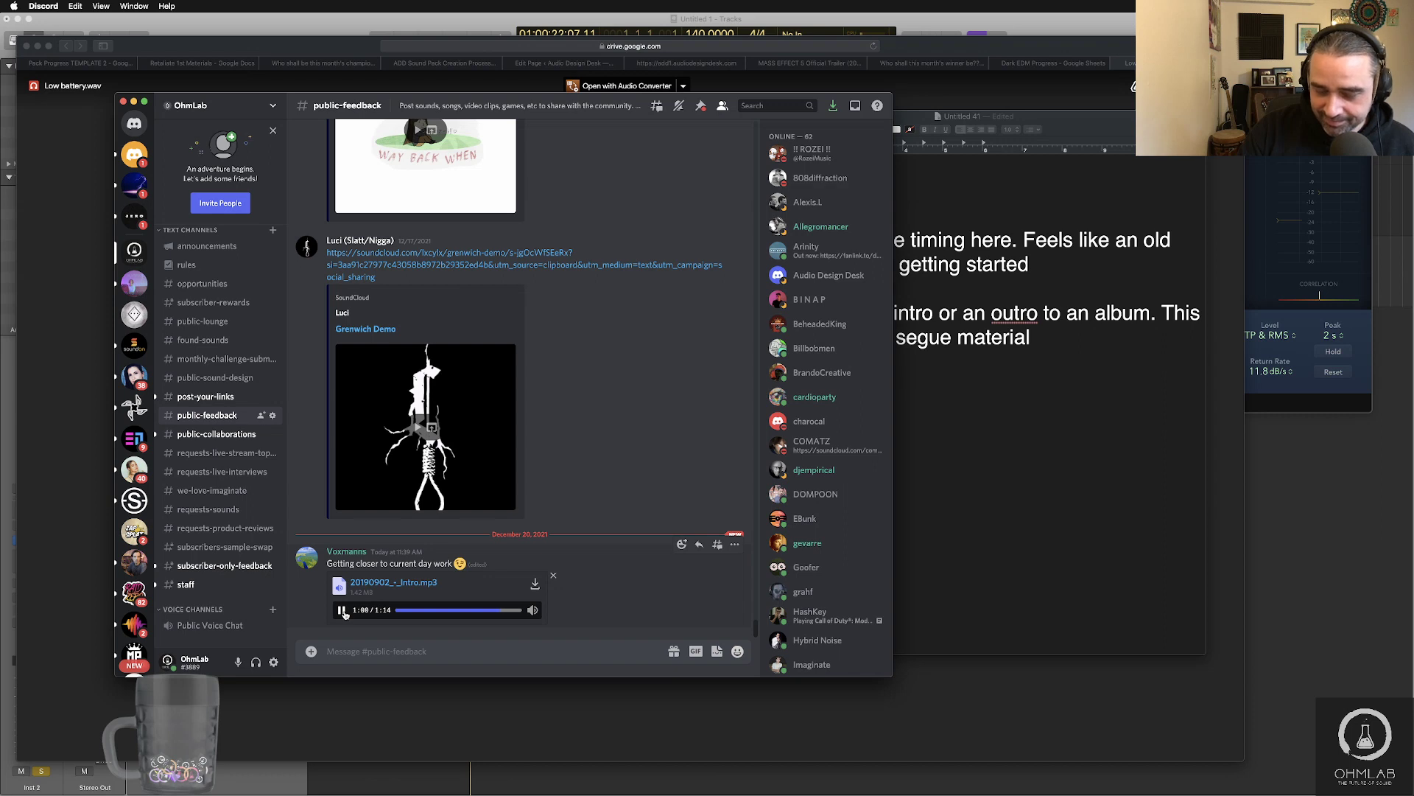
left_click(341, 610)
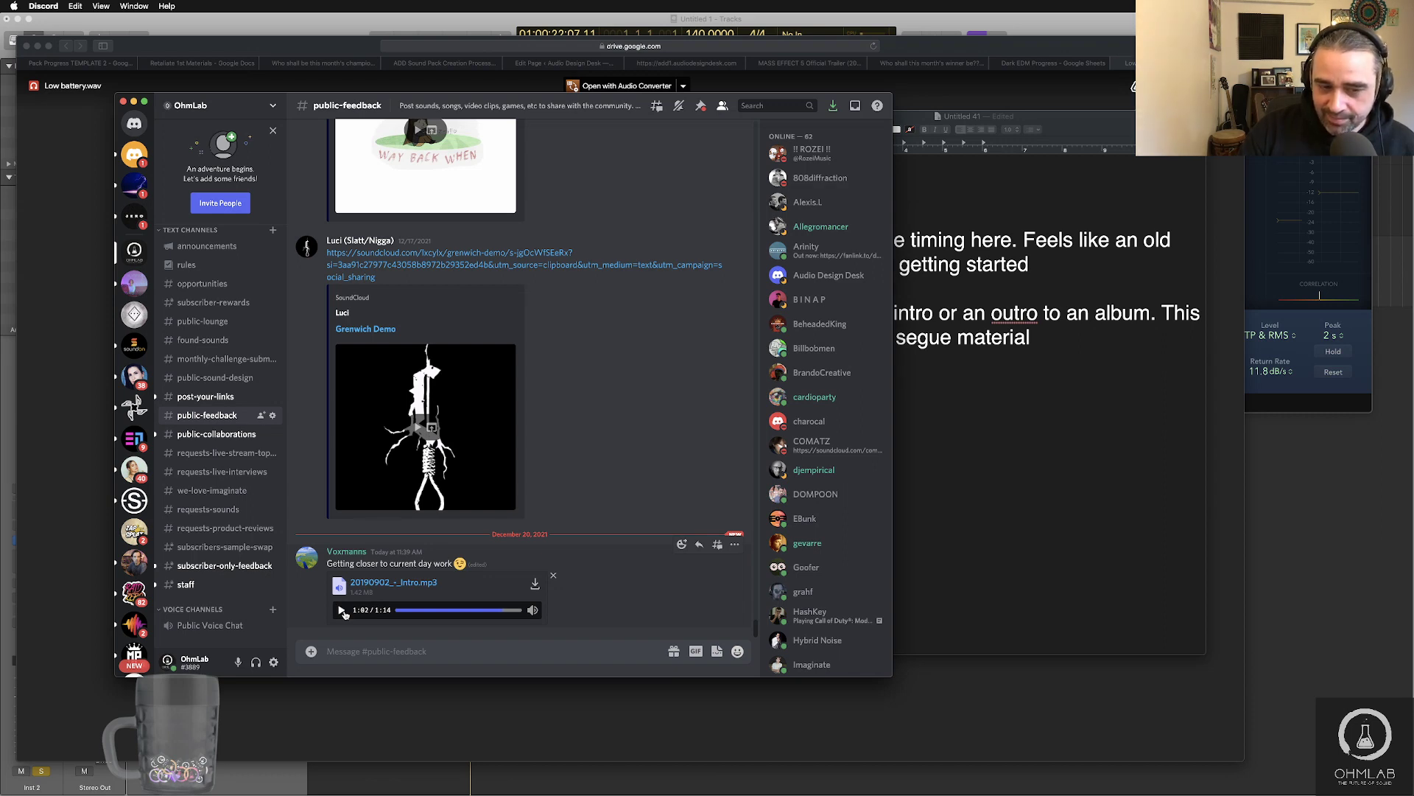
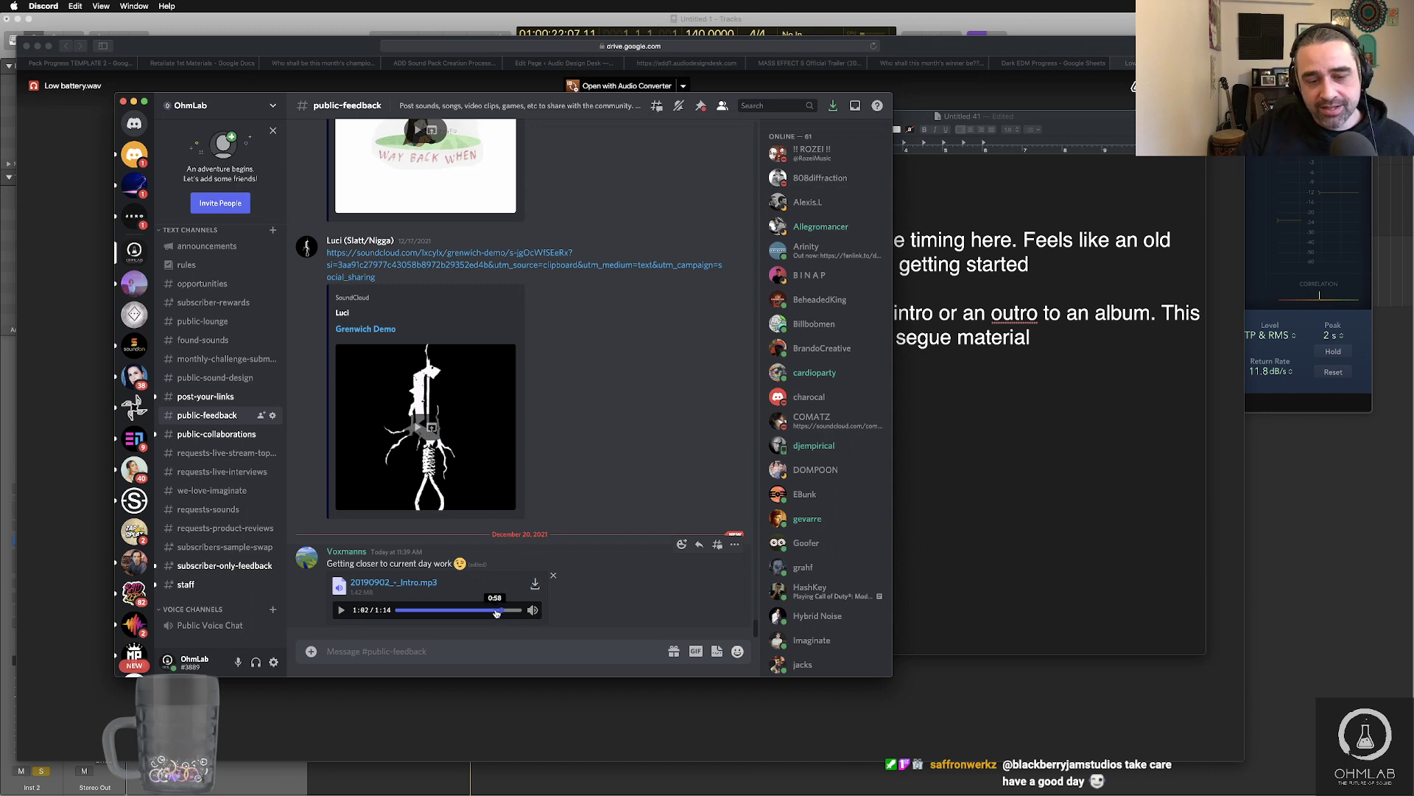
- Go back in the intro track to replay the passage just before 0:50, and pause playback there
left_click(497, 610)
left_click(341, 610)
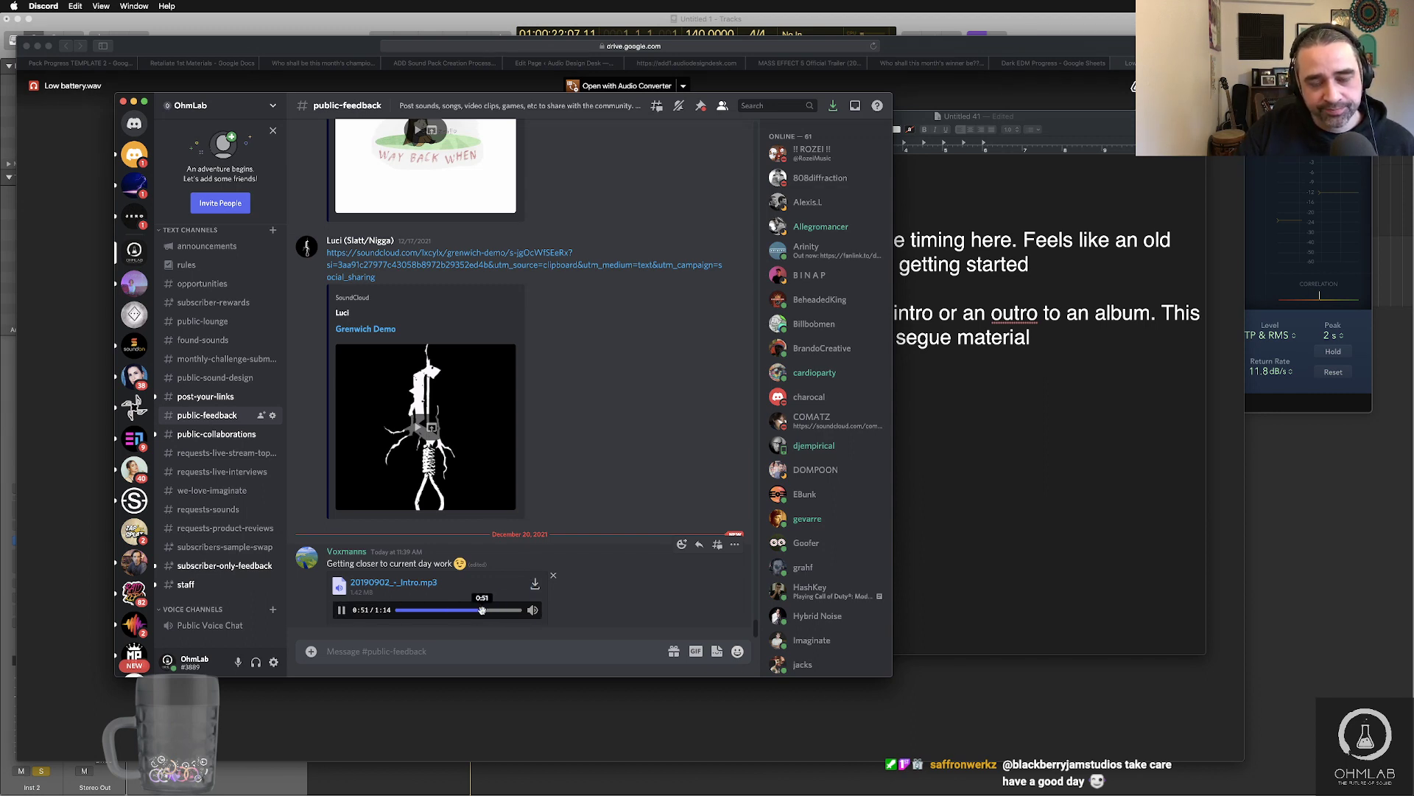
left_click(473, 609)
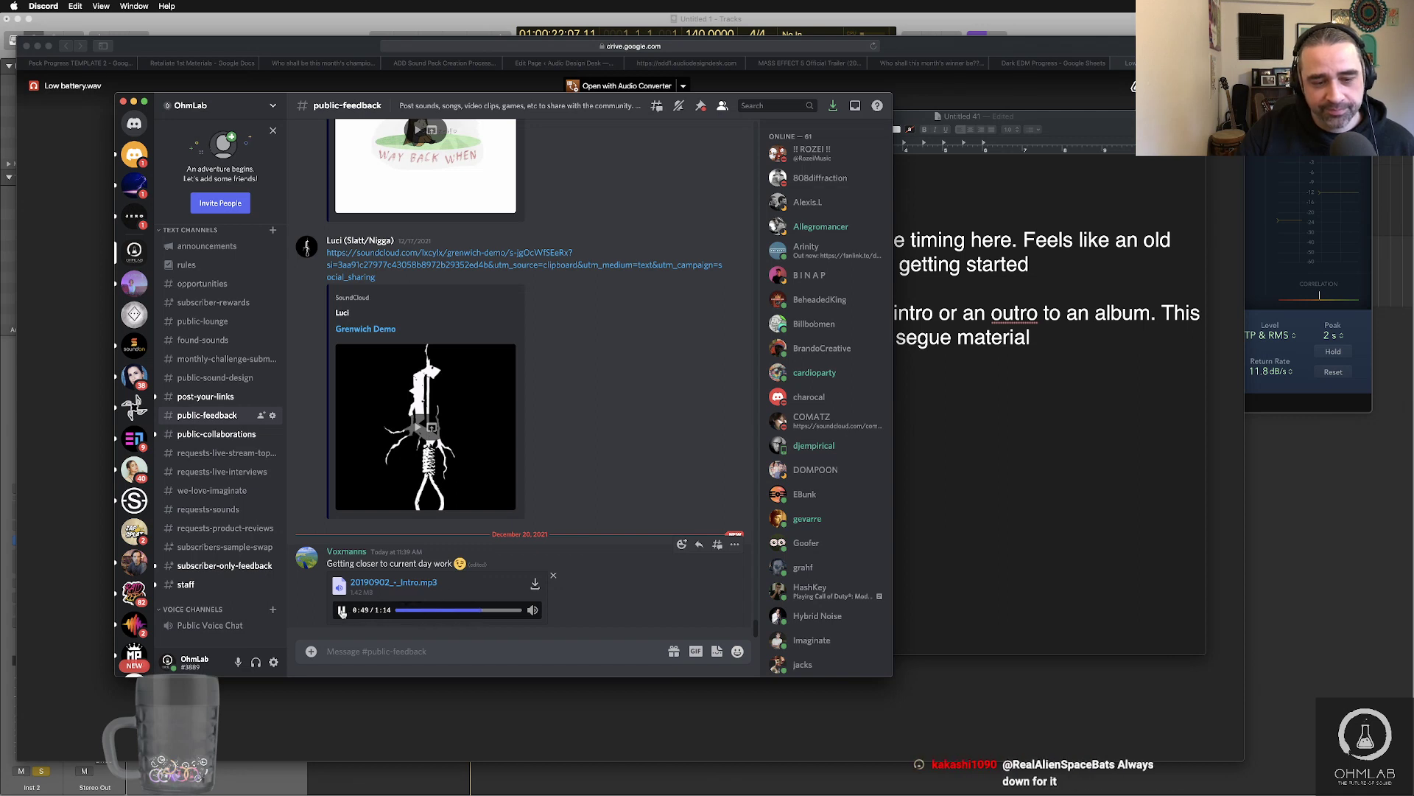
left_click(342, 610)
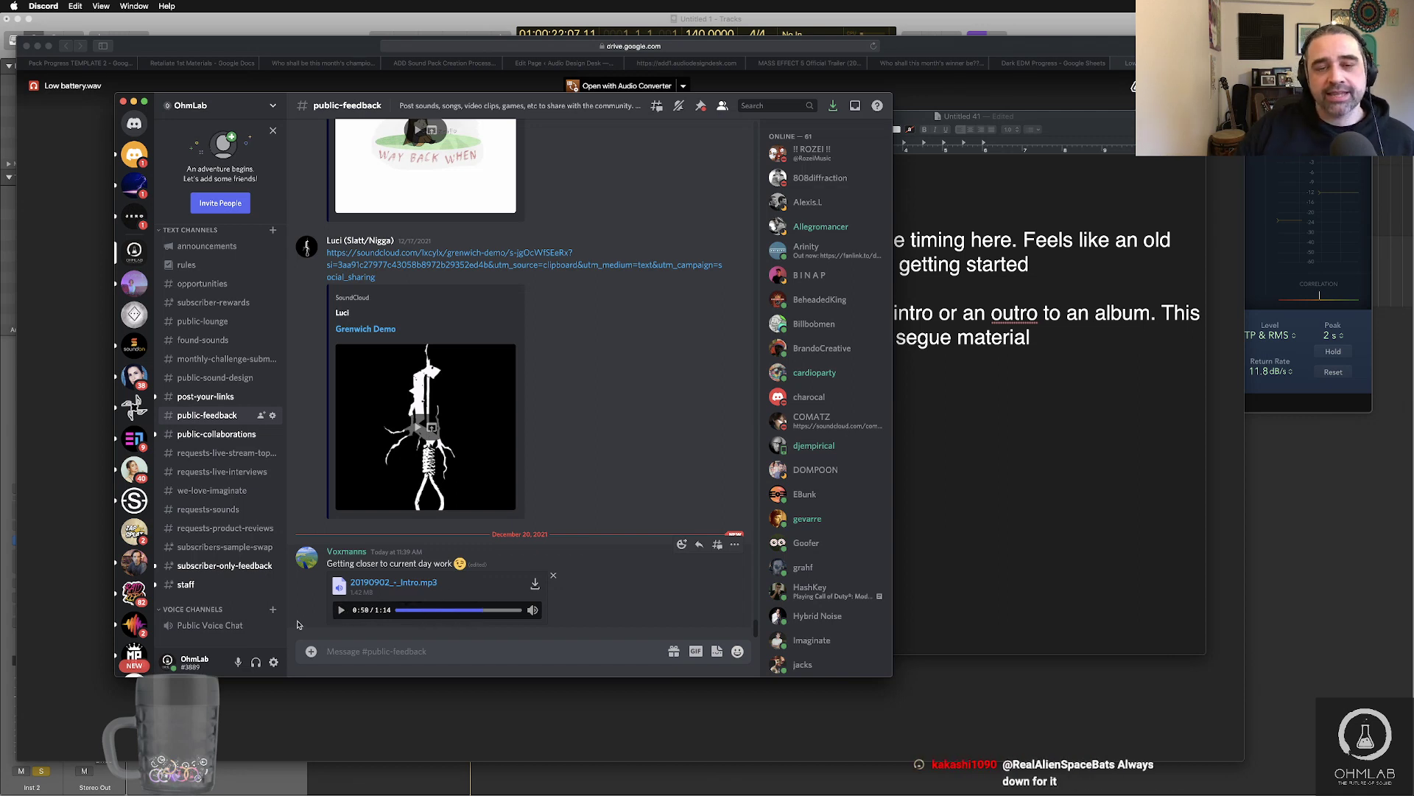
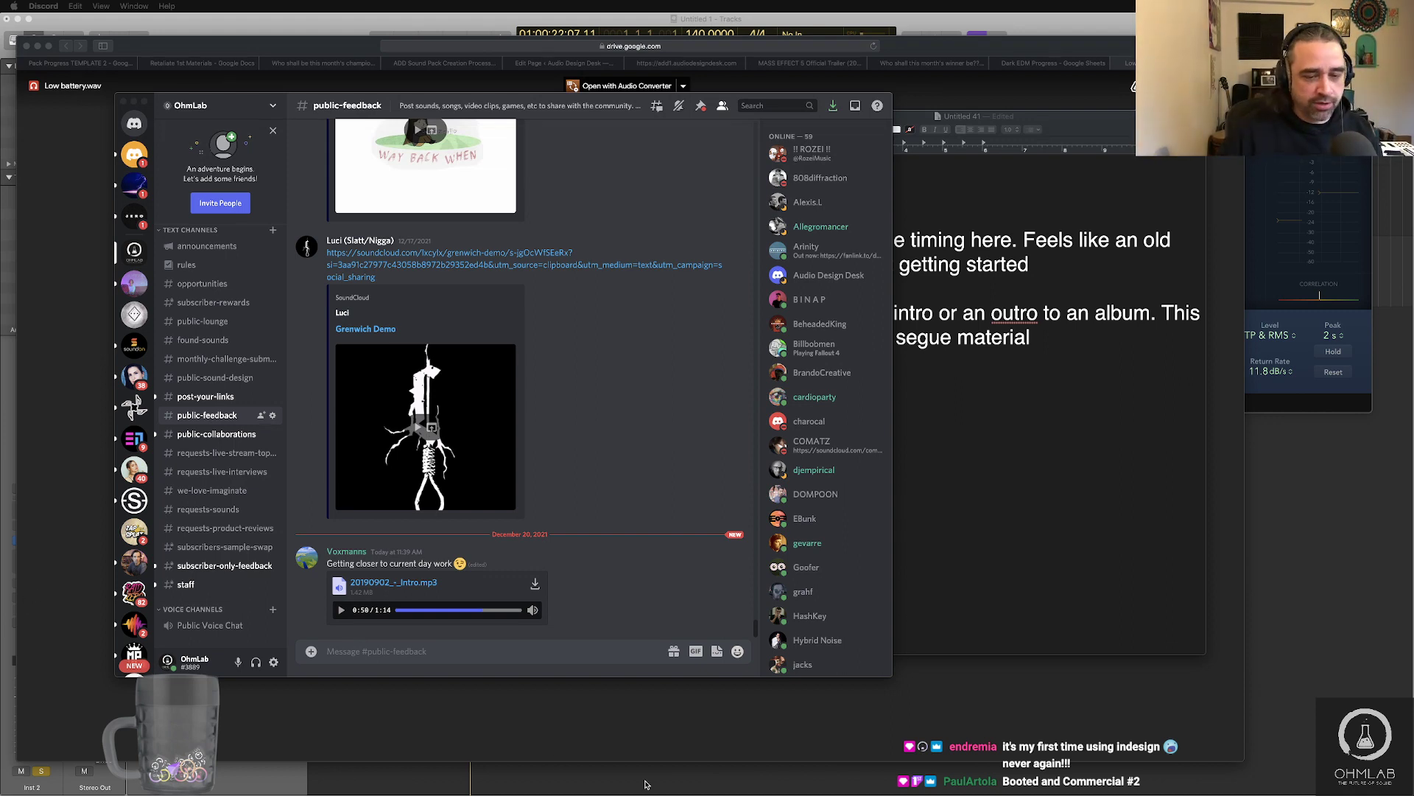
- Switch to Logic Pro and show the Global settings page of the Serum synth on the Inst 2 track
left_click(645, 783)
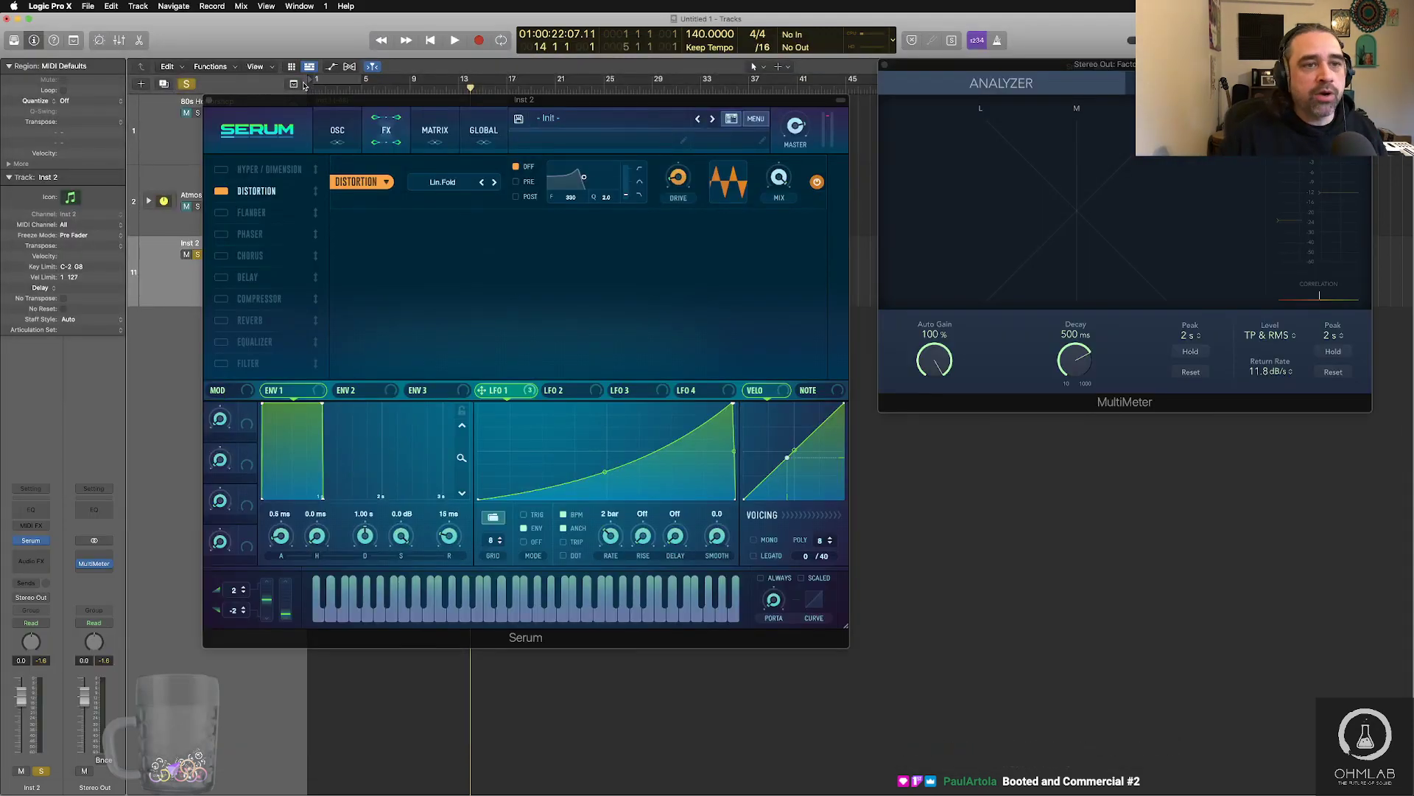
left_click(483, 130)
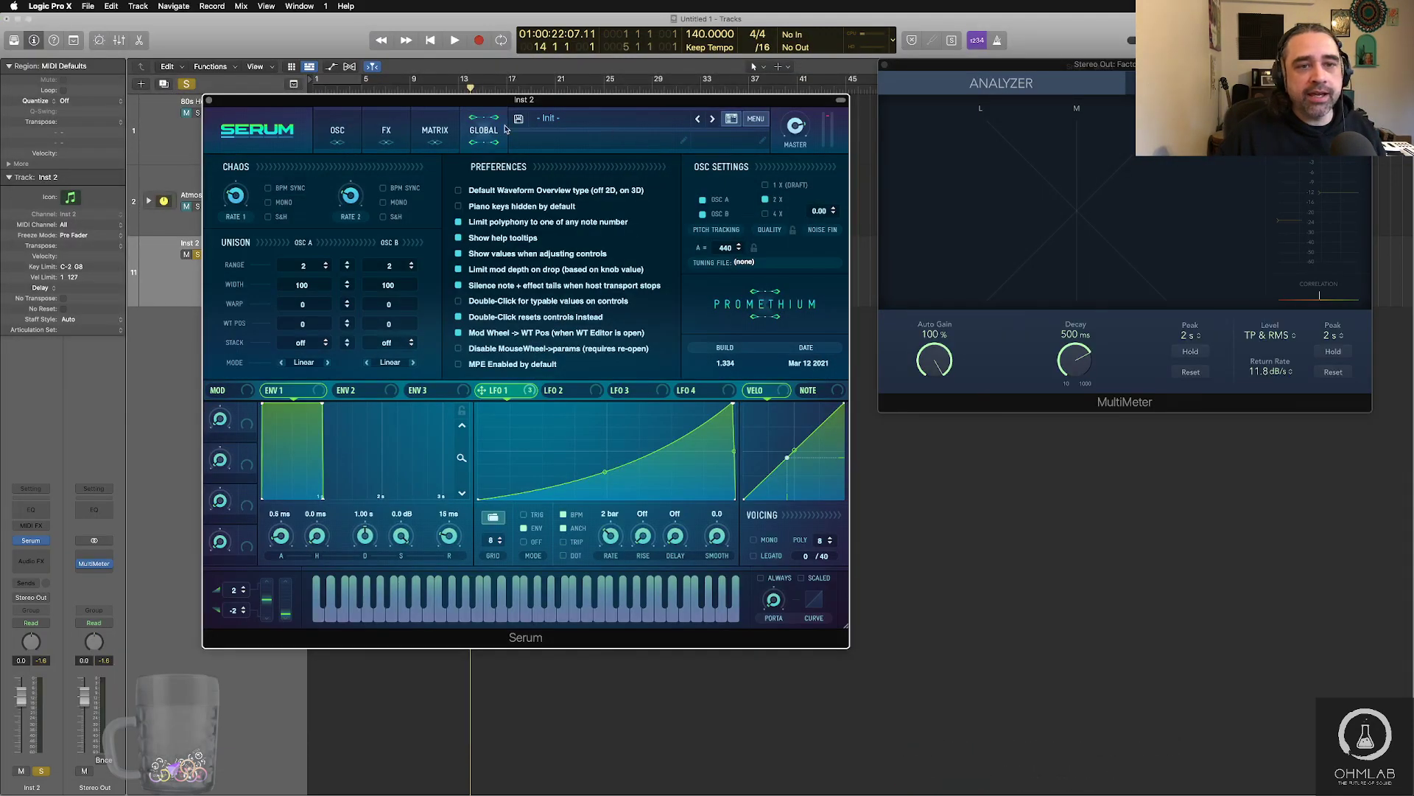
- Return the playhead to the project start and look through Serum's effects and oscillator pages
left_click(383, 133)
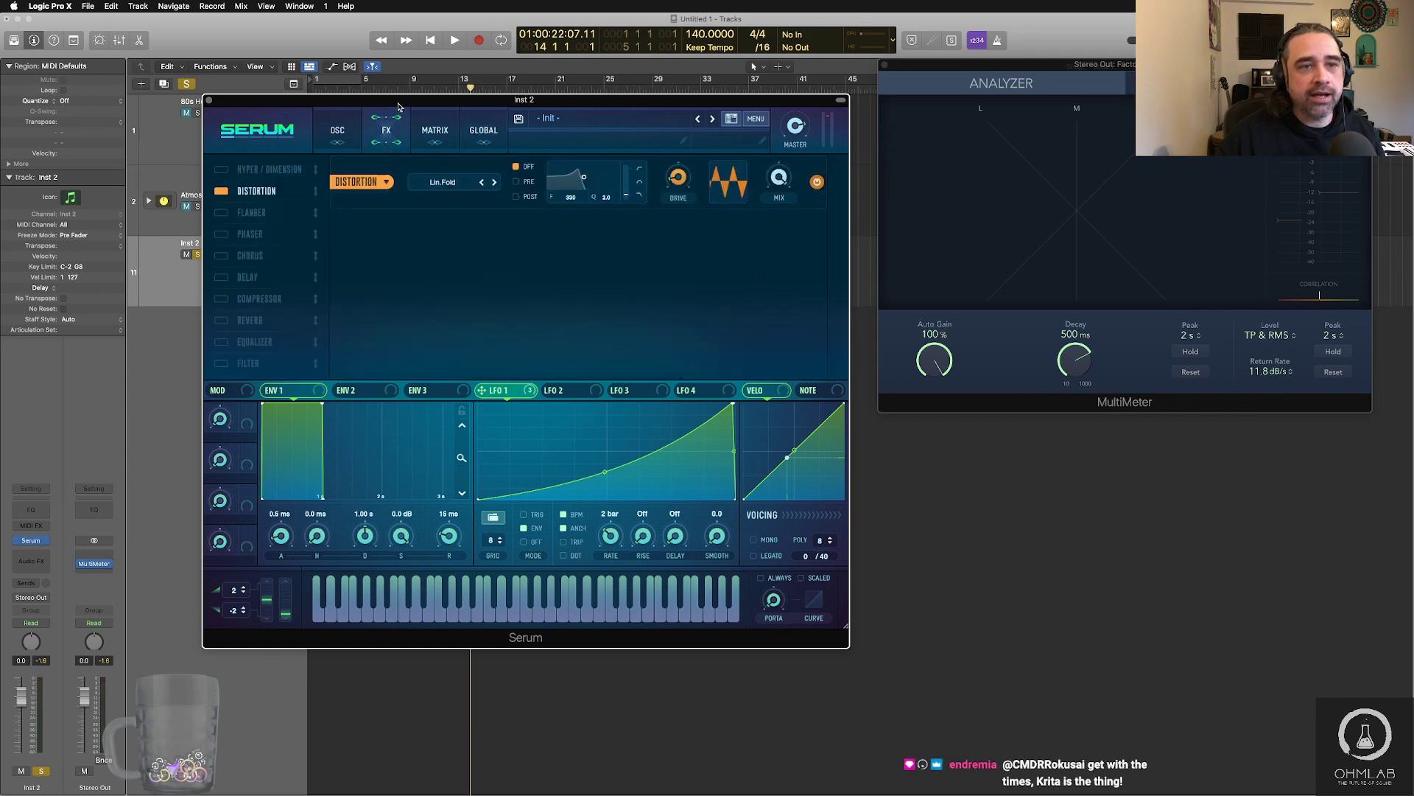
left_click_drag(398, 106, 609, 159)
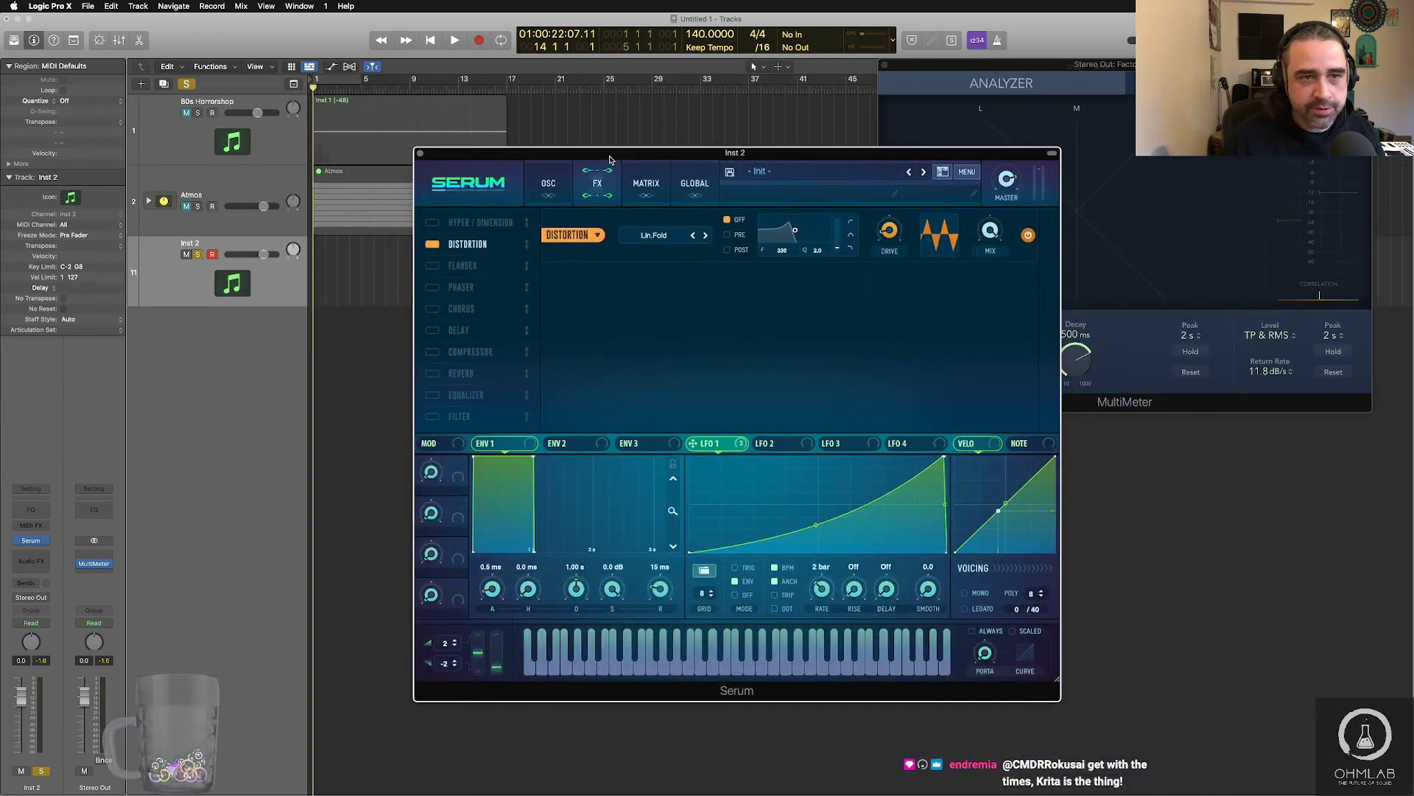
key("Return")
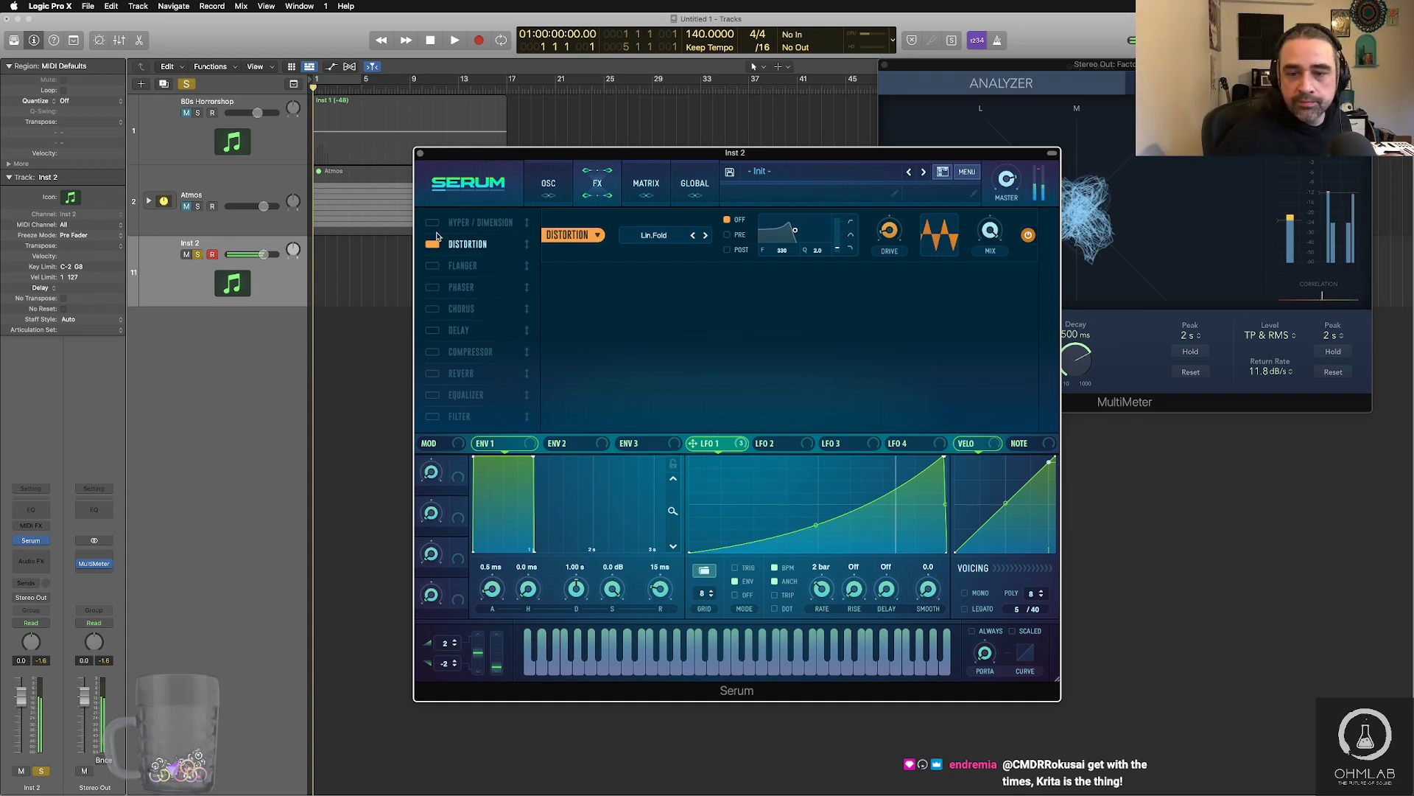
left_click_drag(837, 153, 622, 92)
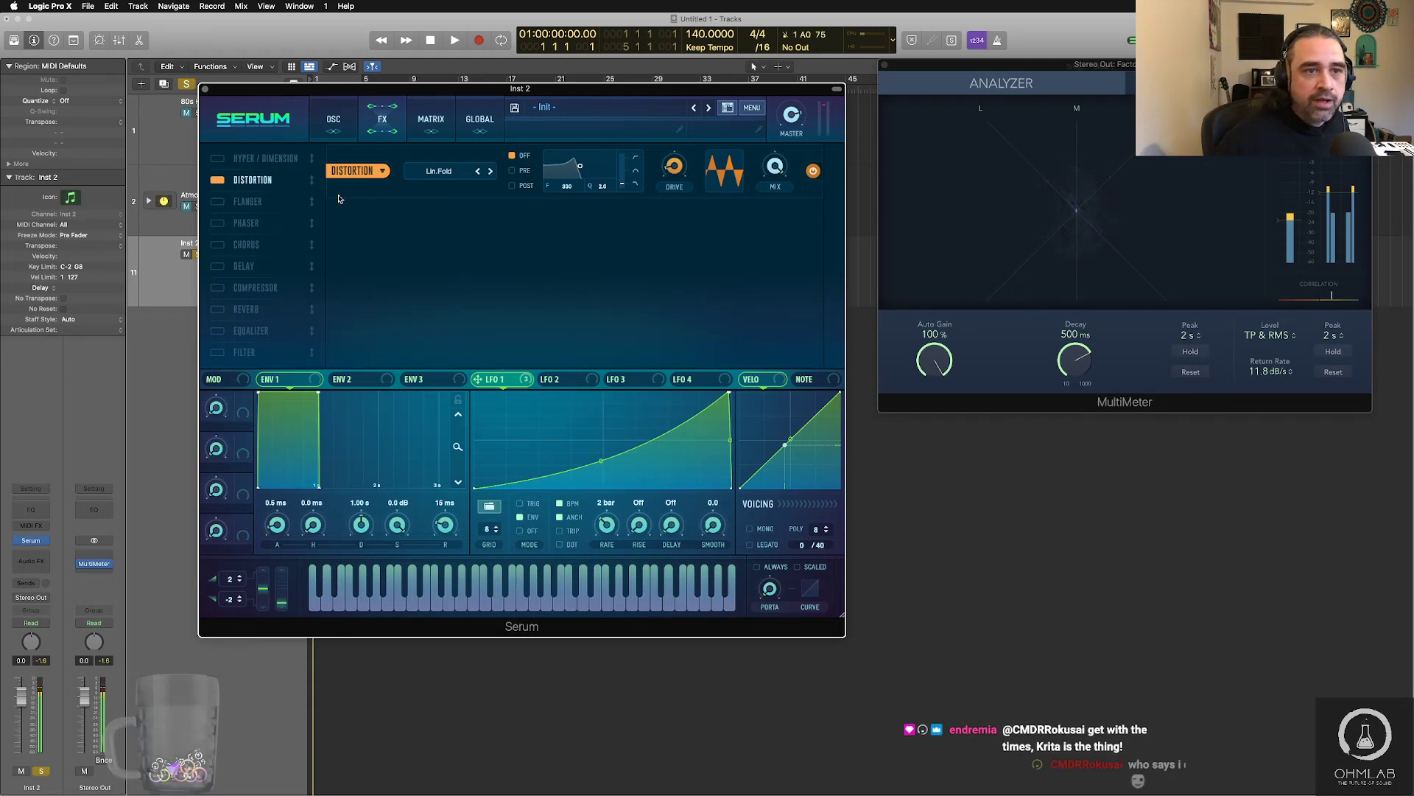
left_click(333, 118)
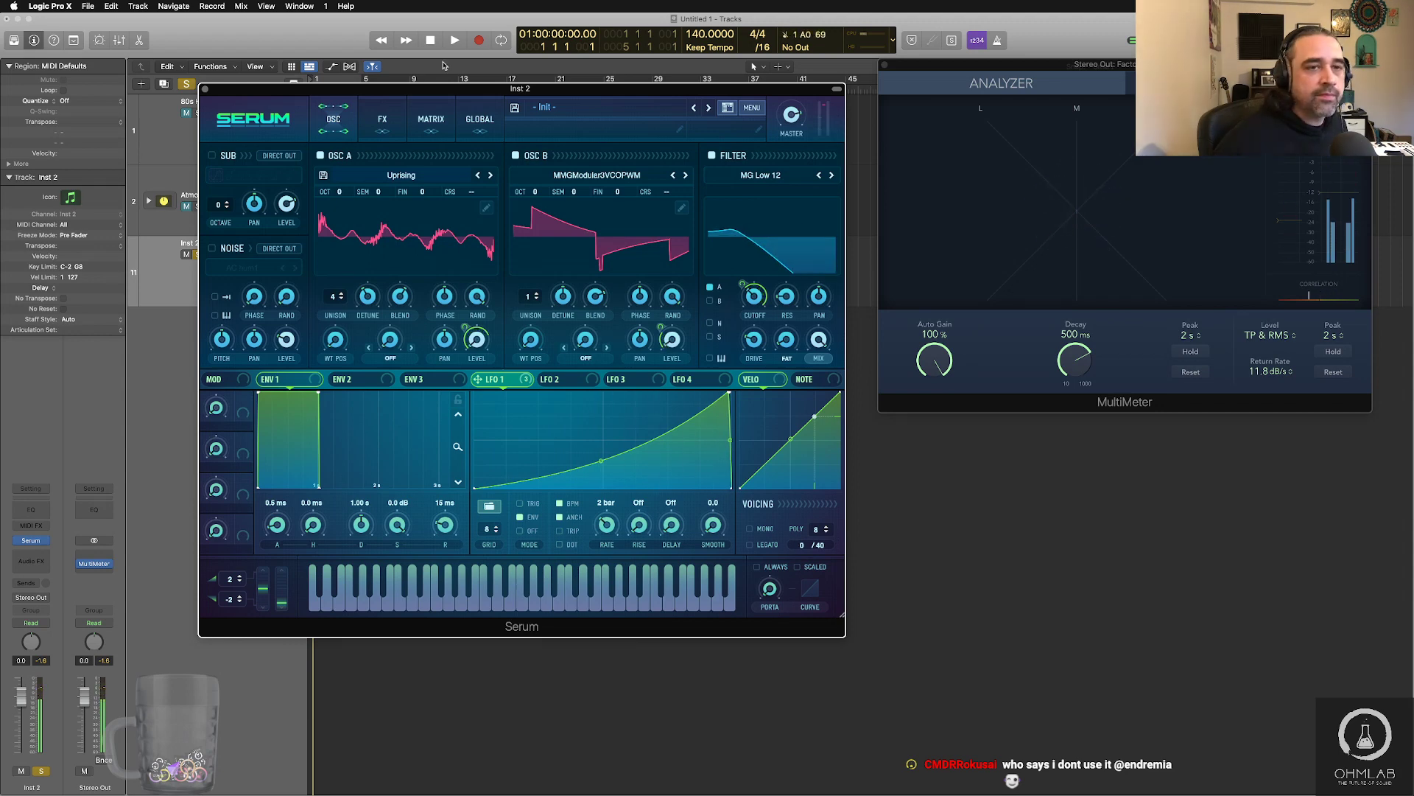
- Enable Serum's Compressor effect in multiband mode and fine-tune its band level and threshold
left_click(383, 119)
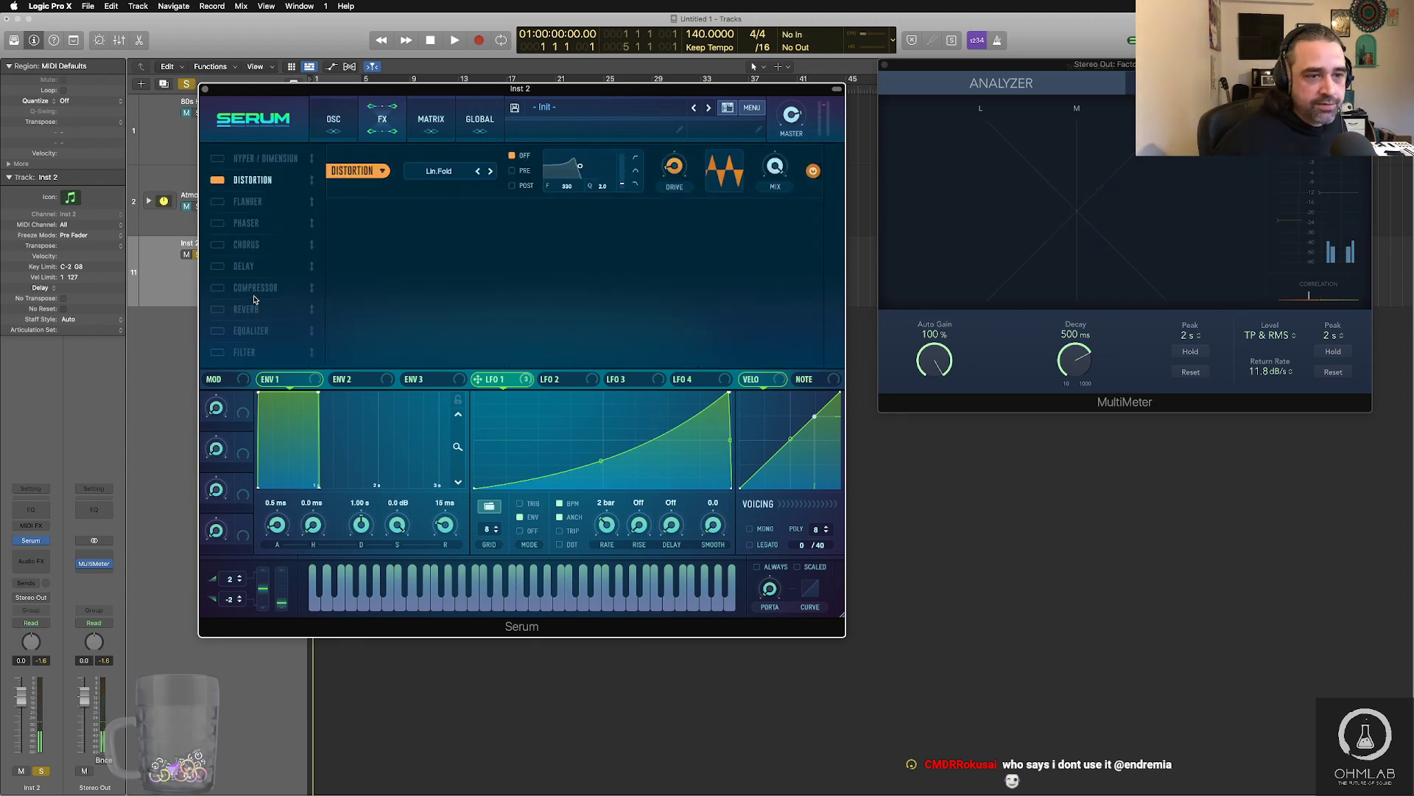
left_click(217, 288)
left_click(637, 243)
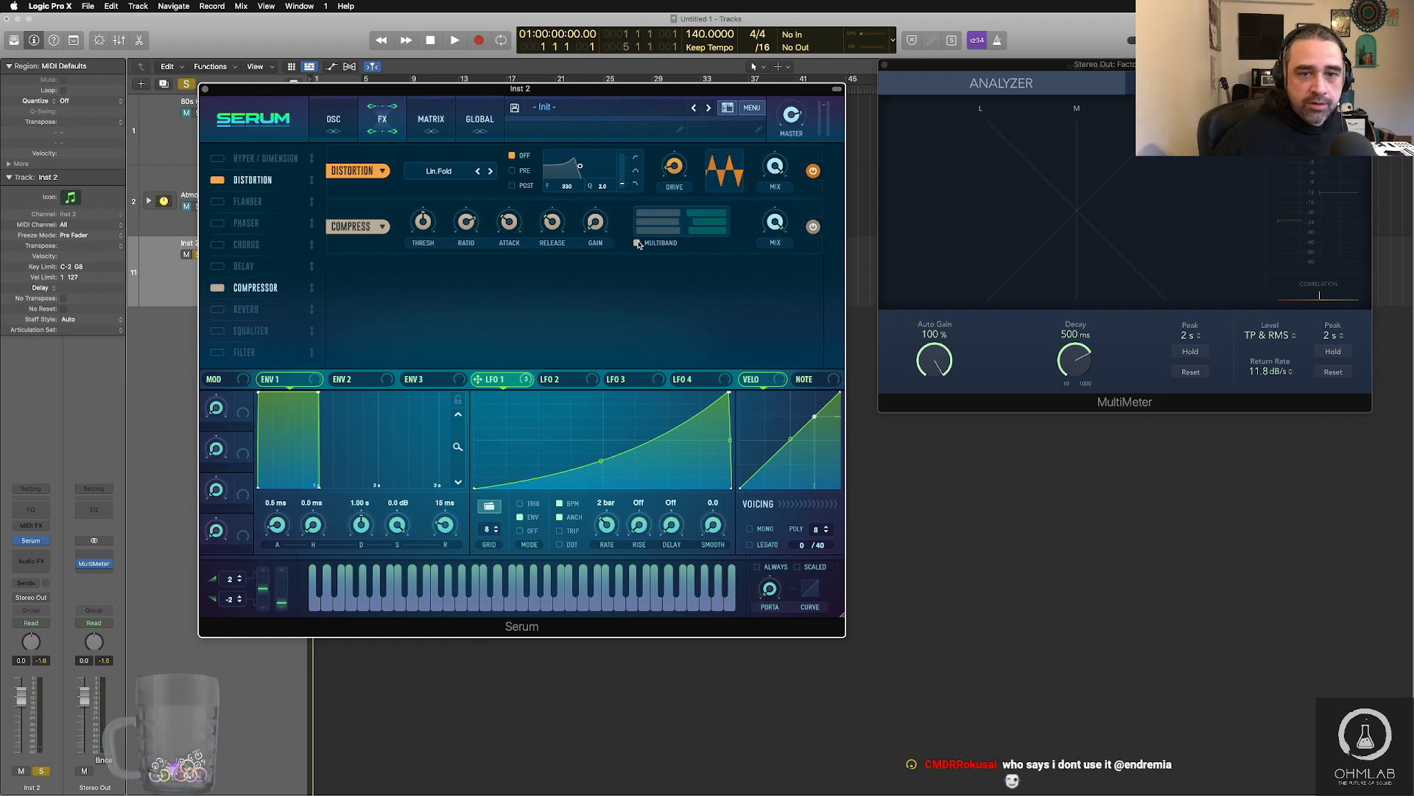
left_click_drag(671, 224, 663, 224)
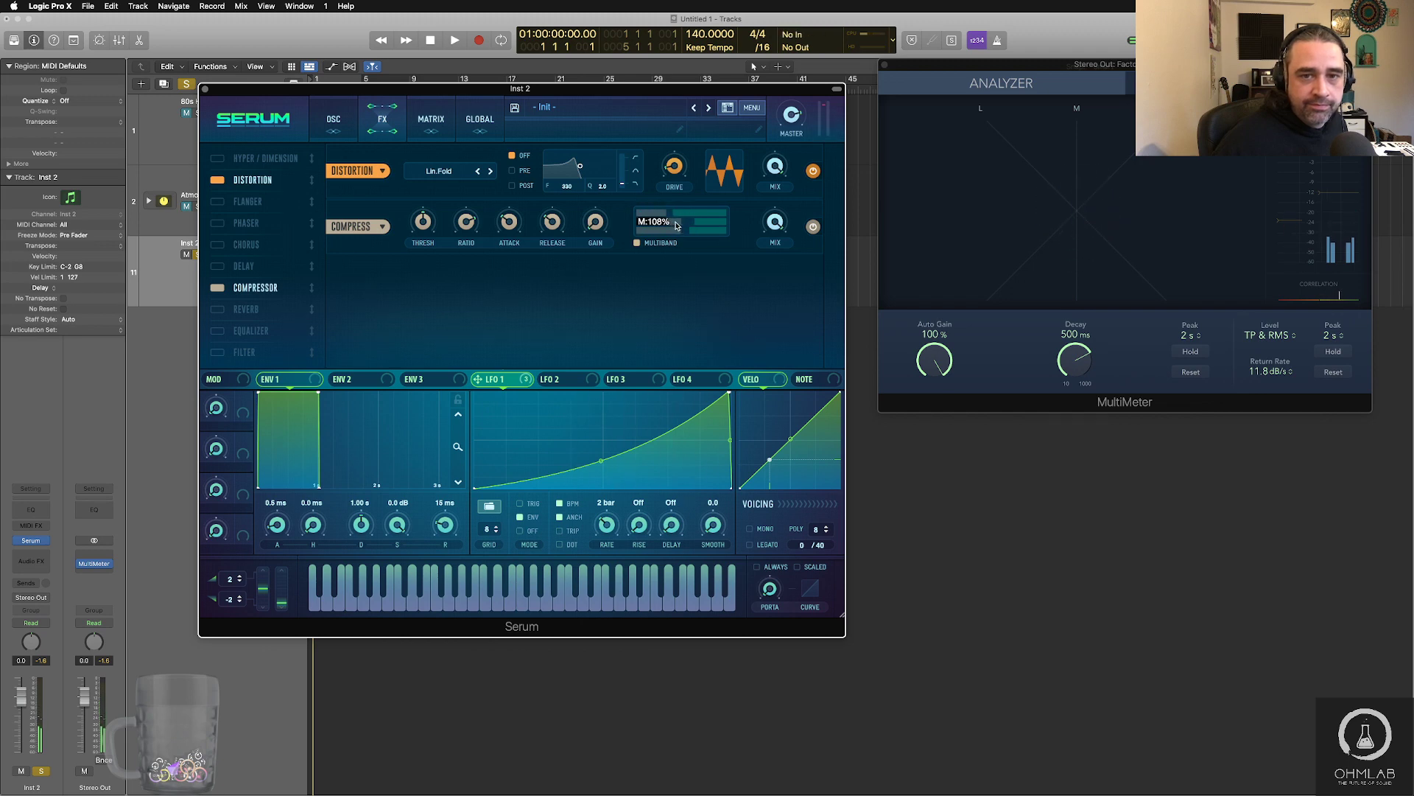
left_click_drag(677, 226, 677, 225)
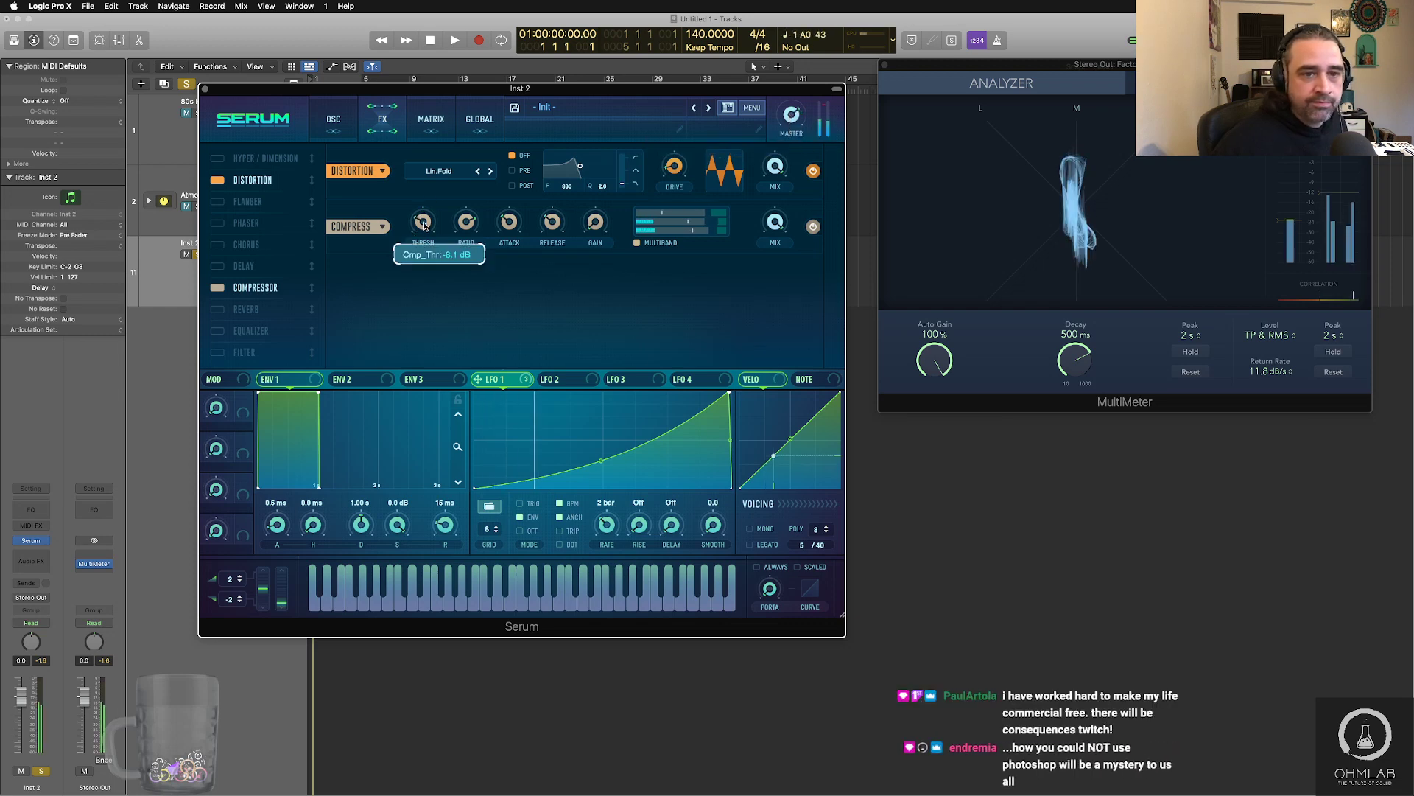
left_click_drag(423, 225, 424, 224)
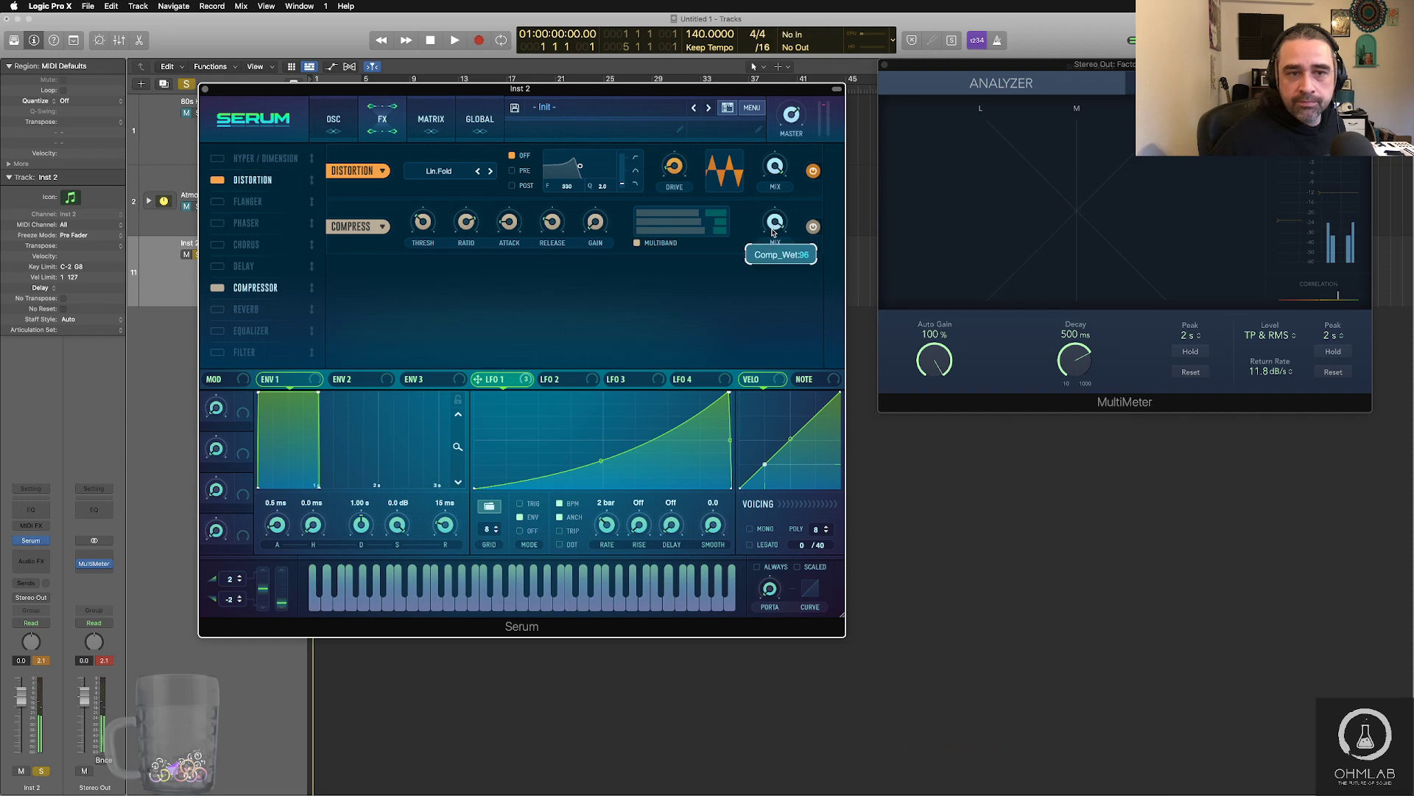
- Fine-tune the position of LFO 1's peak point just before the end of its rising curve
mouse_move(434, 221)
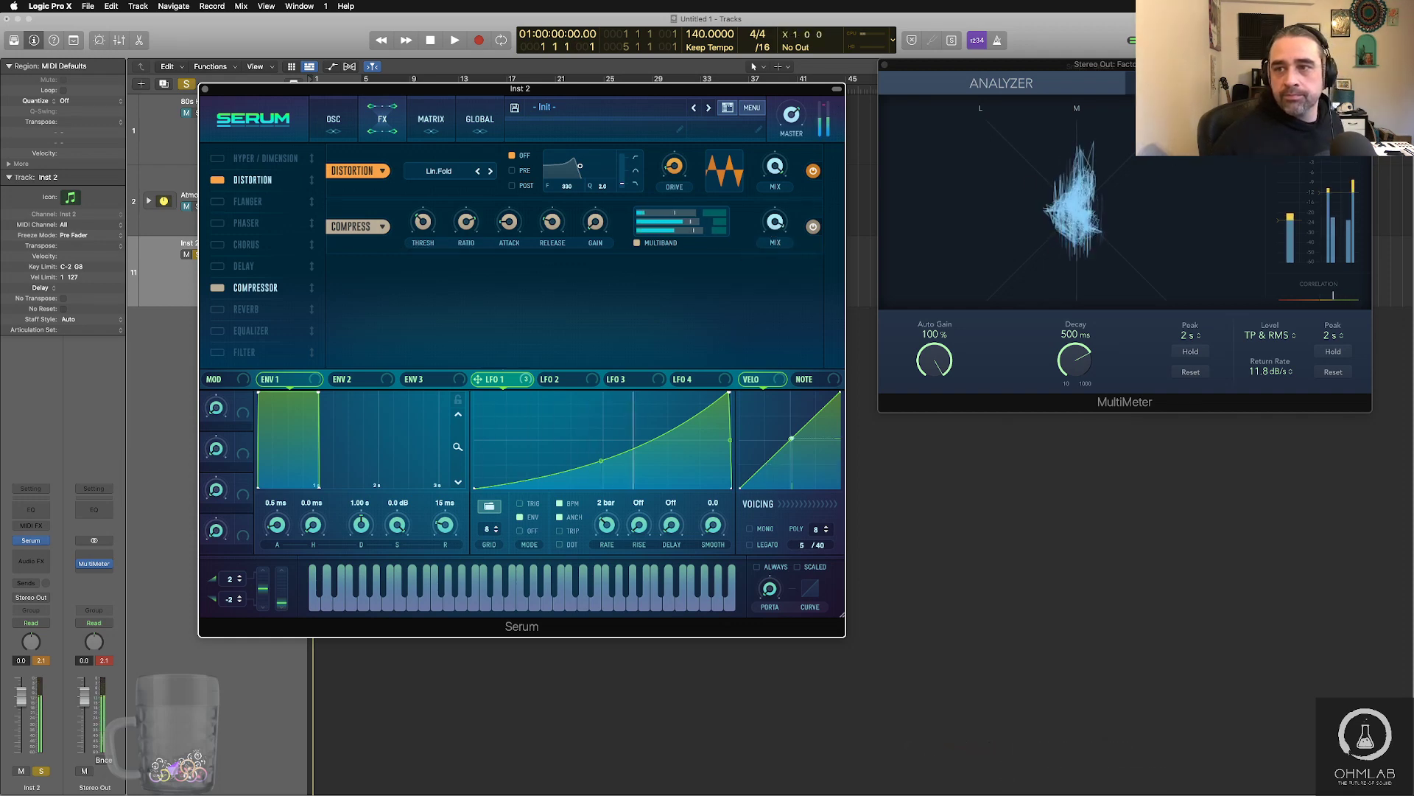
left_click(1208, 270)
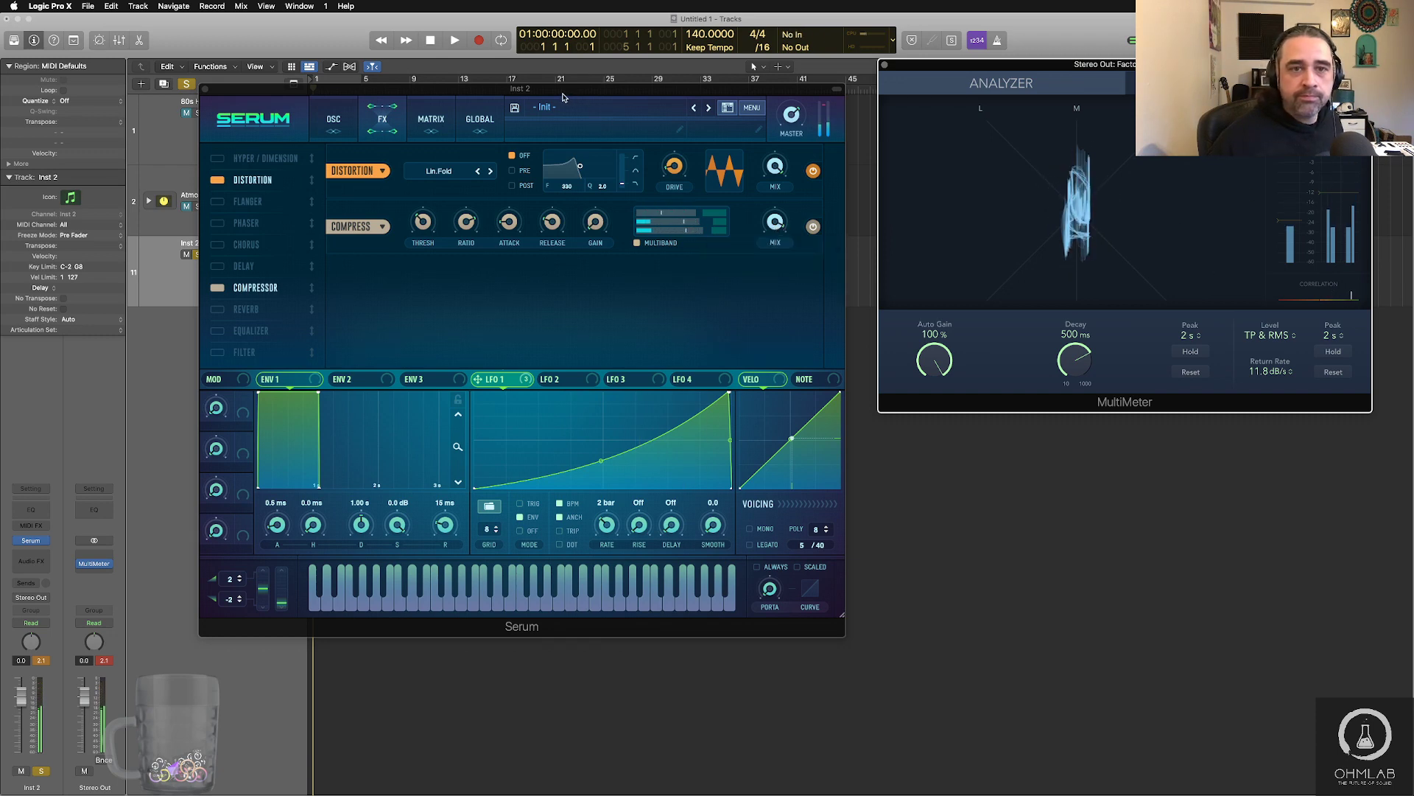
left_click_drag(603, 89, 747, 145)
left_click(494, 183)
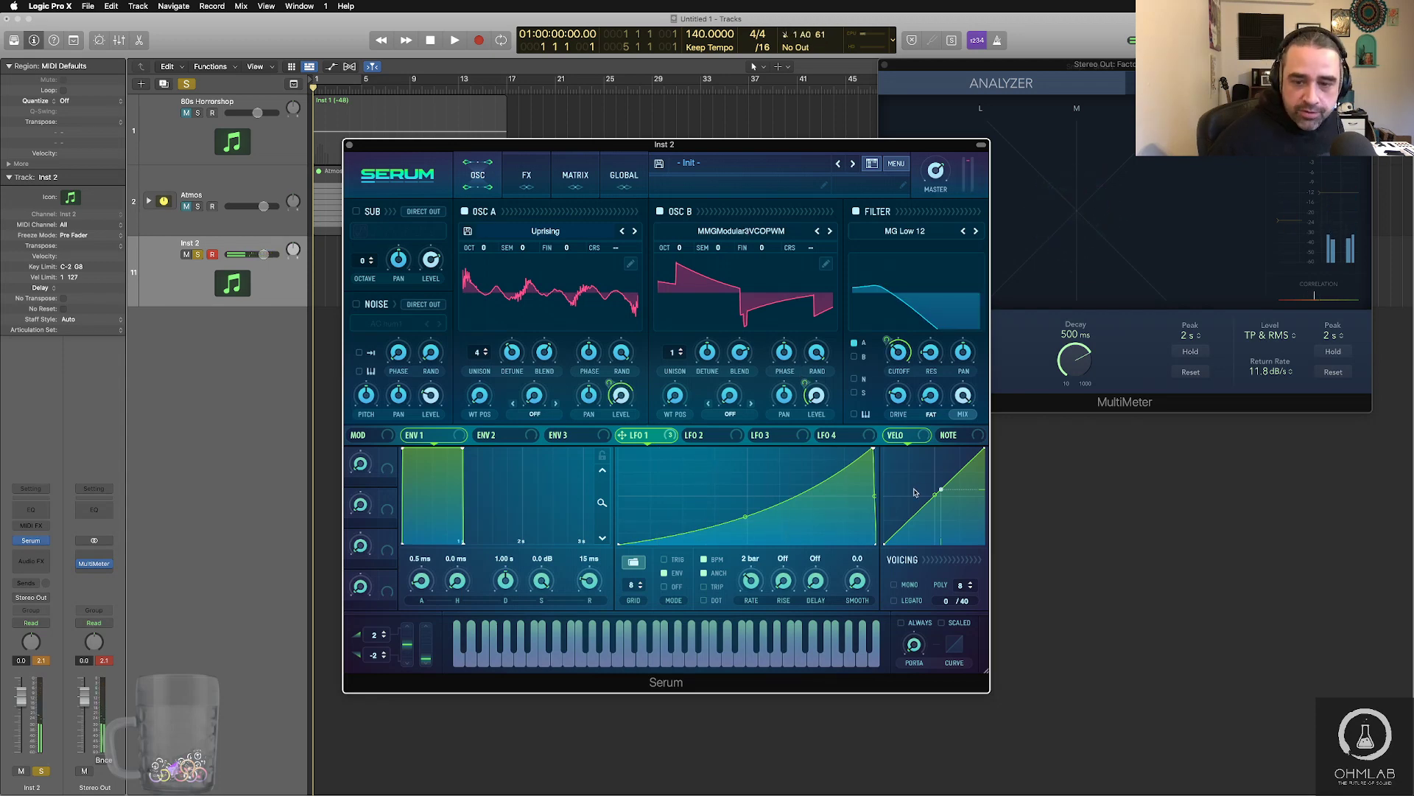
left_click_drag(872, 449, 866, 449)
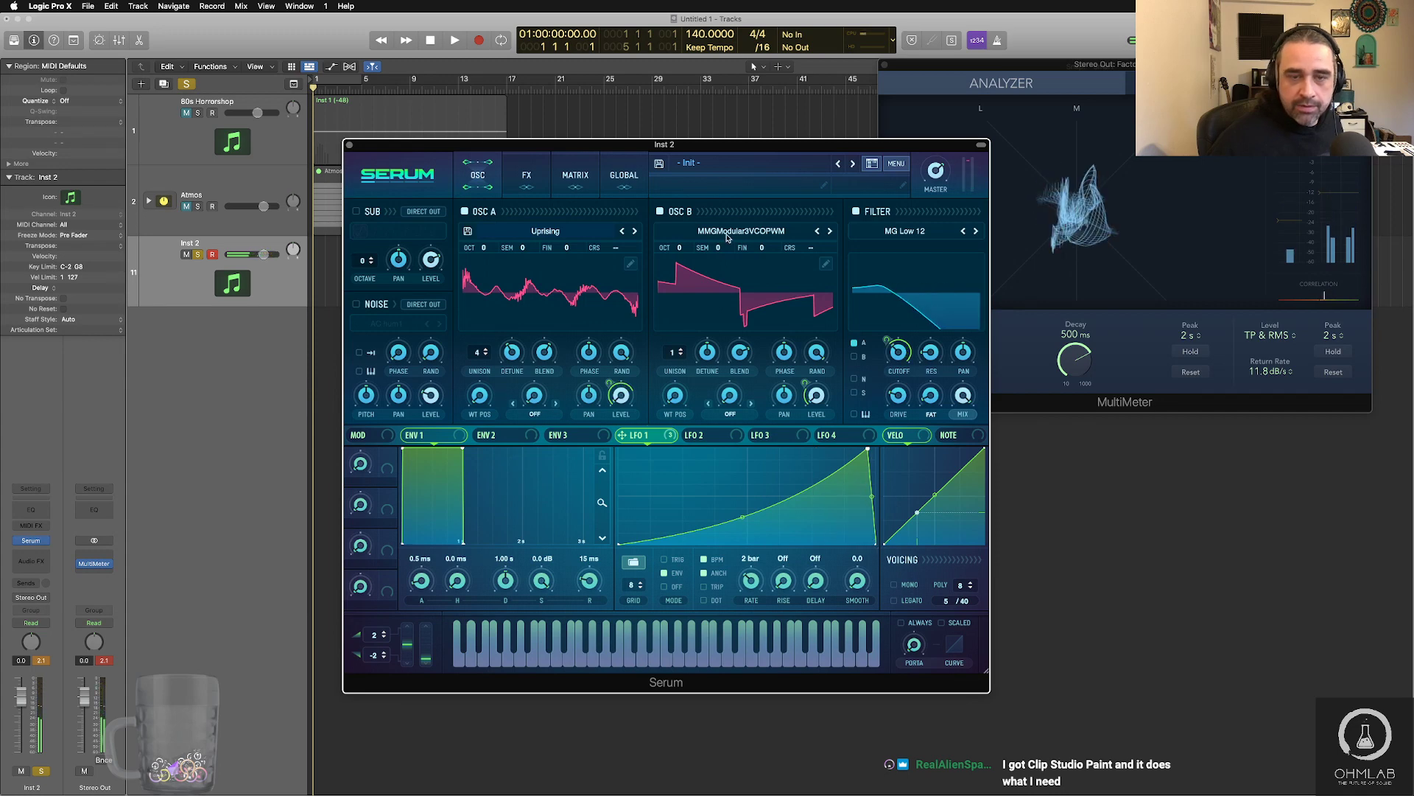
left_click(527, 176)
left_click(498, 188)
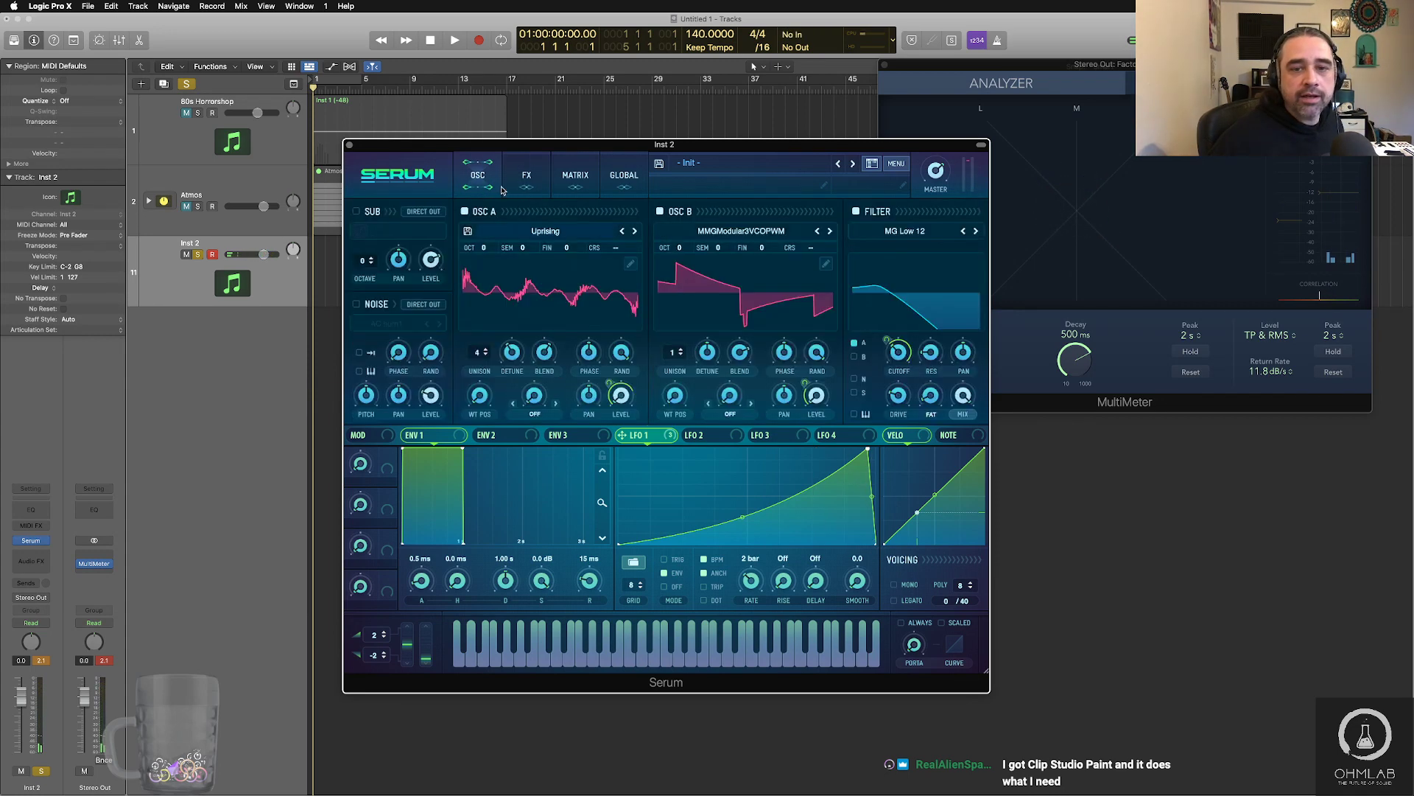
left_click_drag(867, 450, 873, 450)
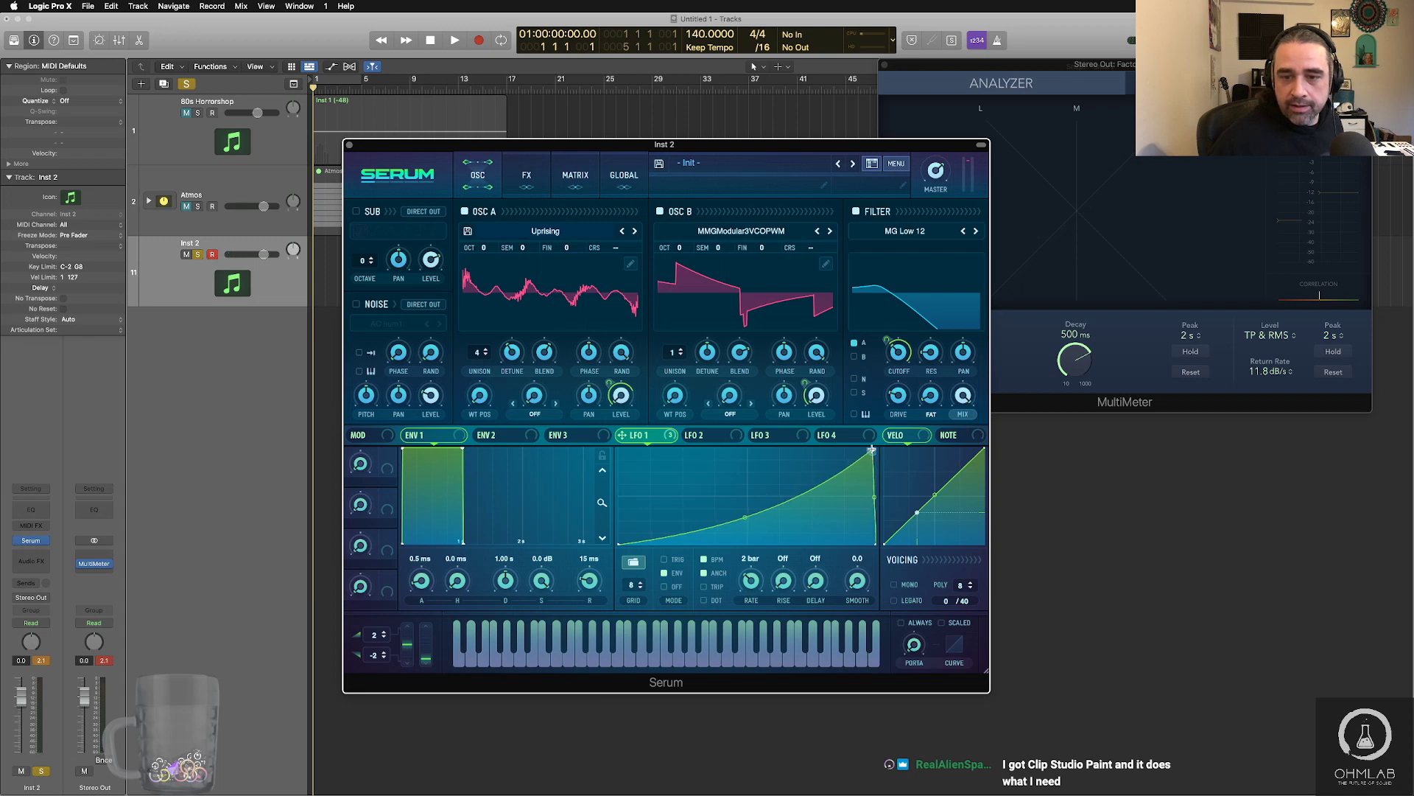
- Enable the Delay effect and reorder the chain so the Compressor sits directly after Distortion, ahead of the Delay
left_click(521, 174)
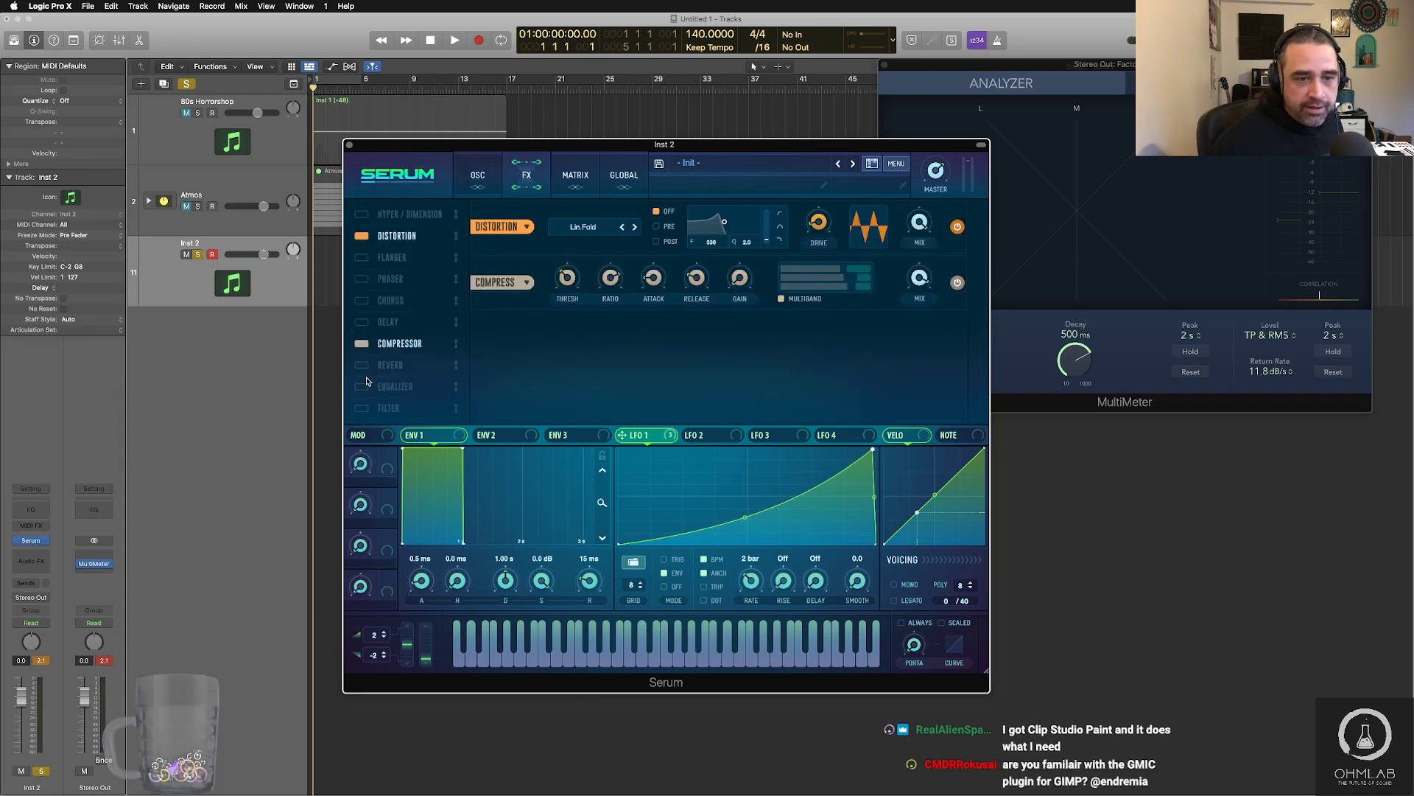
left_click(362, 322)
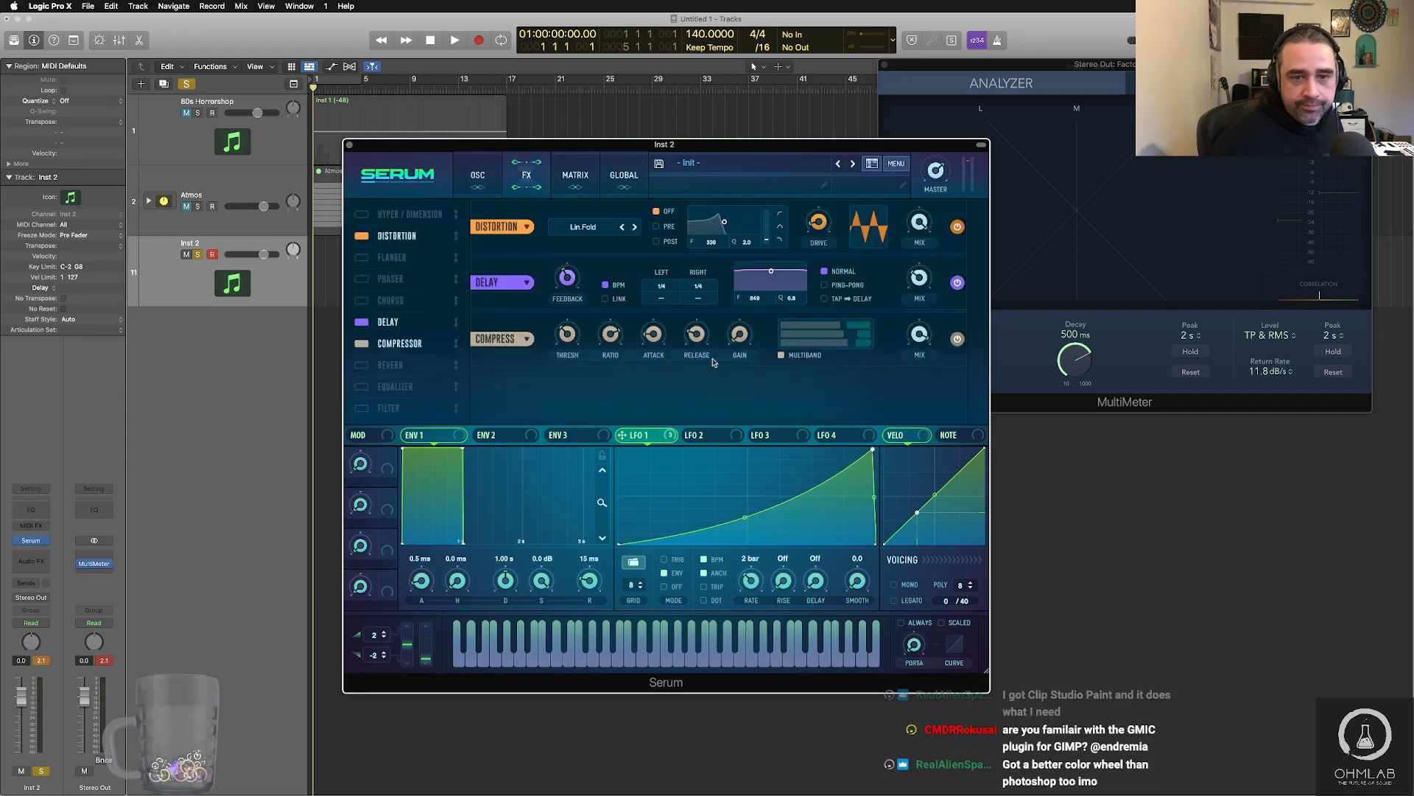
left_click_drag(455, 345, 458, 258)
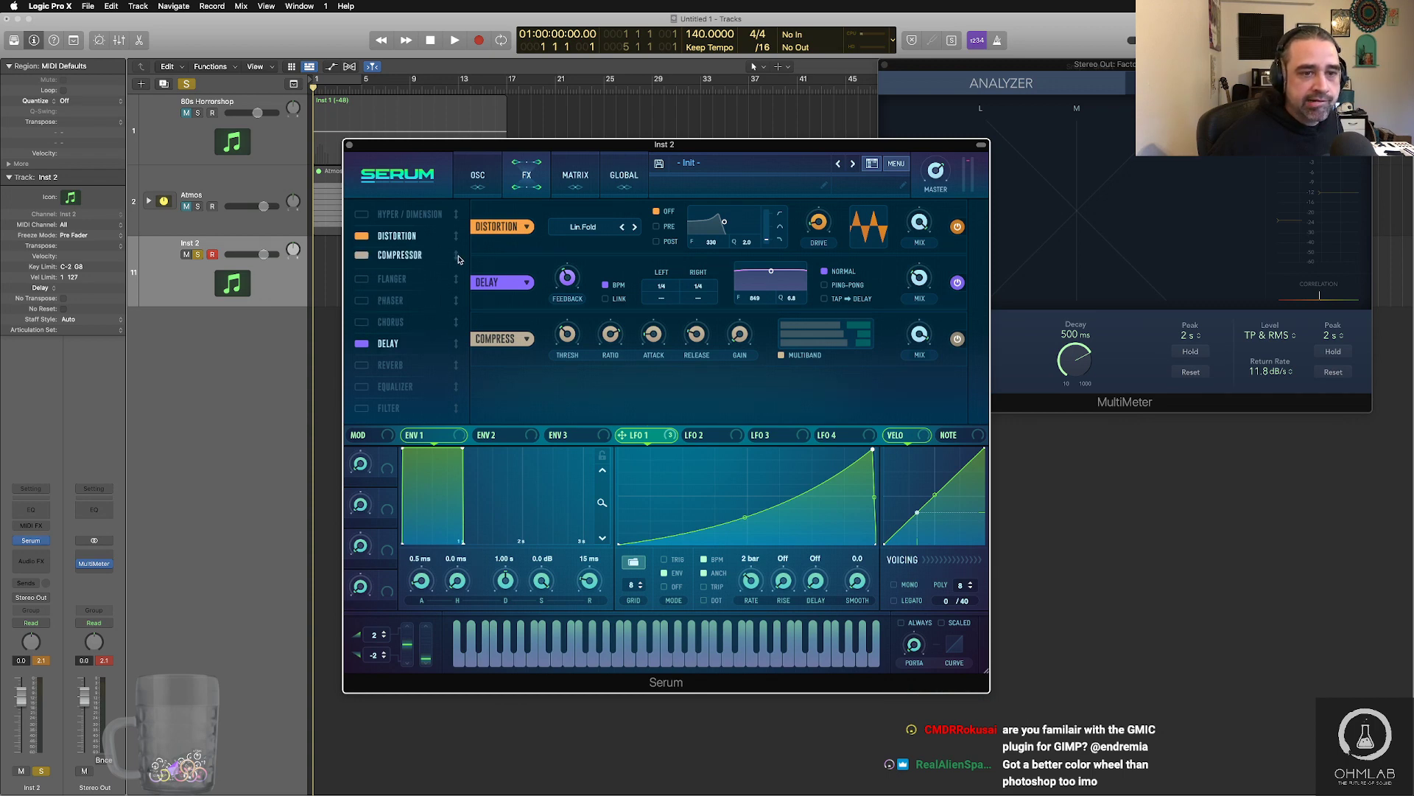
left_click_drag(459, 258, 458, 259)
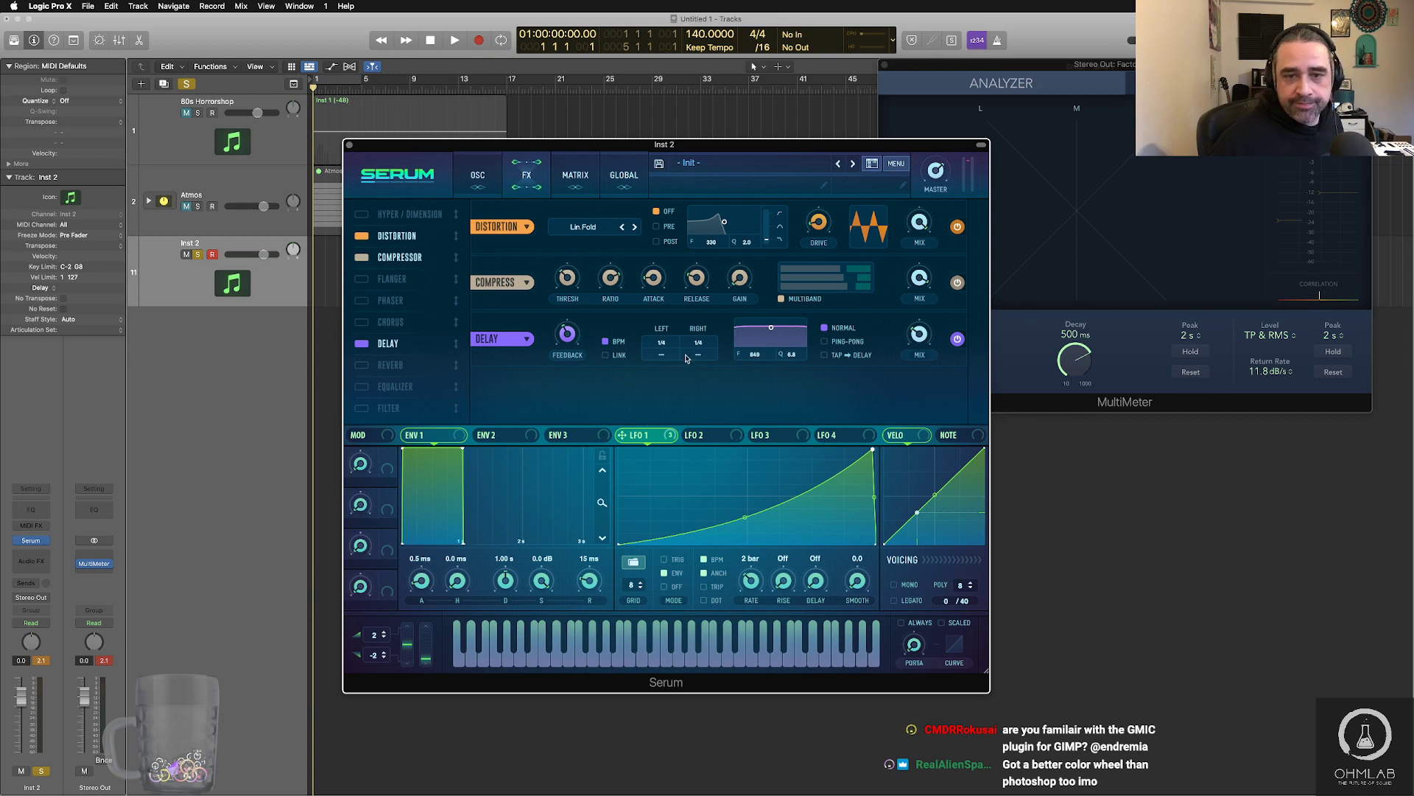
- Set the delay times to 1/8 left and 1/16 right, with offsets of 0.967 and 1.018
left_click_drag(699, 344, 709, 323)
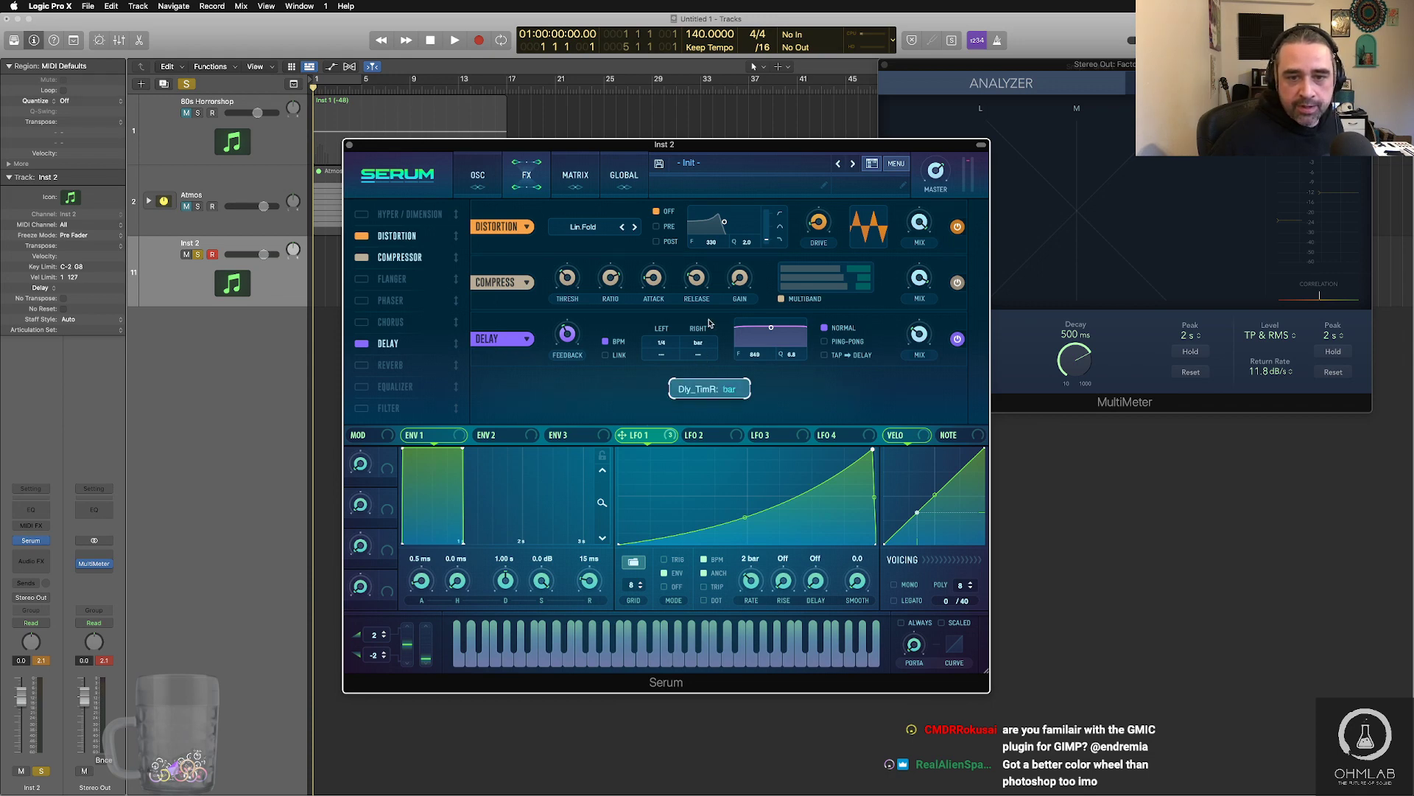
left_click_drag(713, 377, 714, 384)
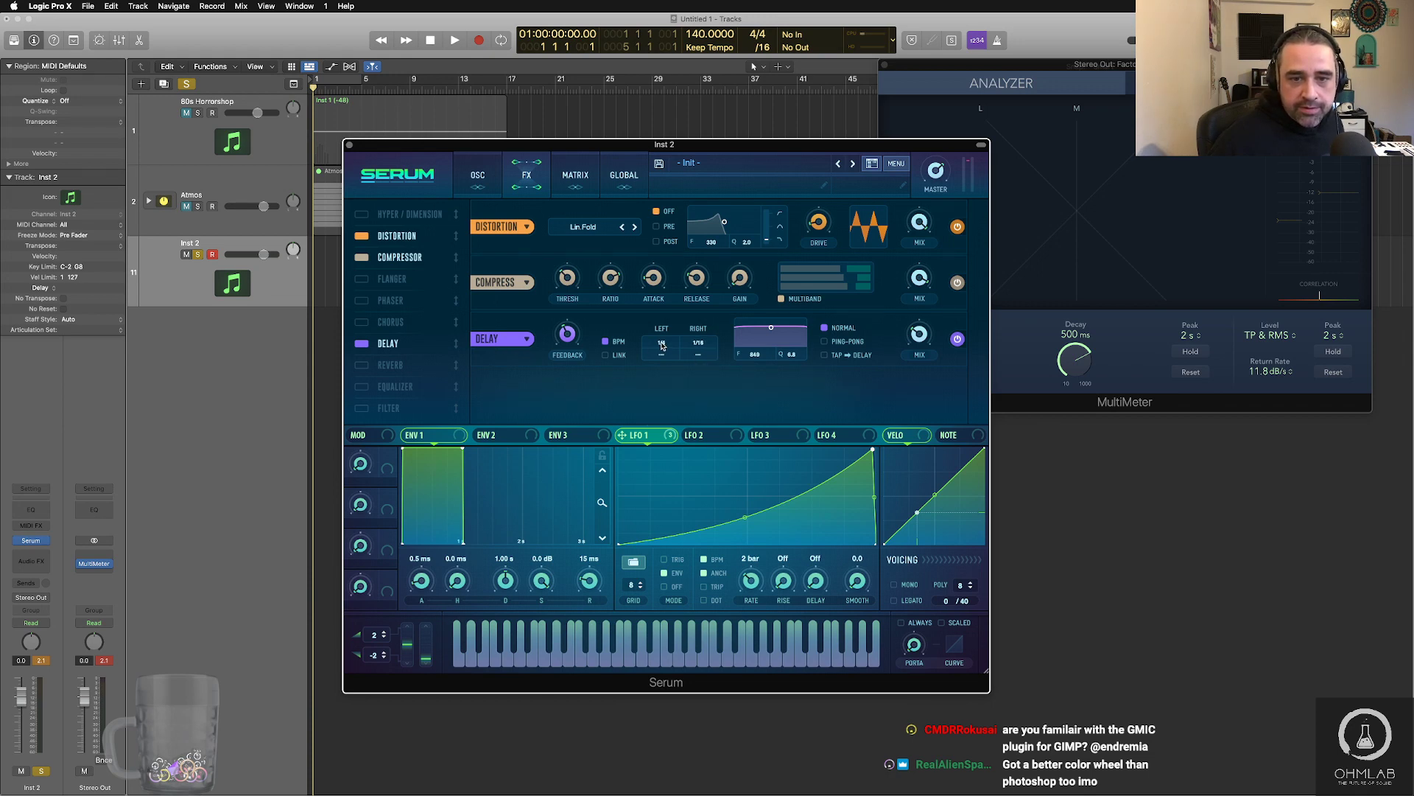
mouse_move(661, 342)
left_mouse_down()
mouse_move(701, 356)
mouse_move(671, 363)
left_mouse_up()
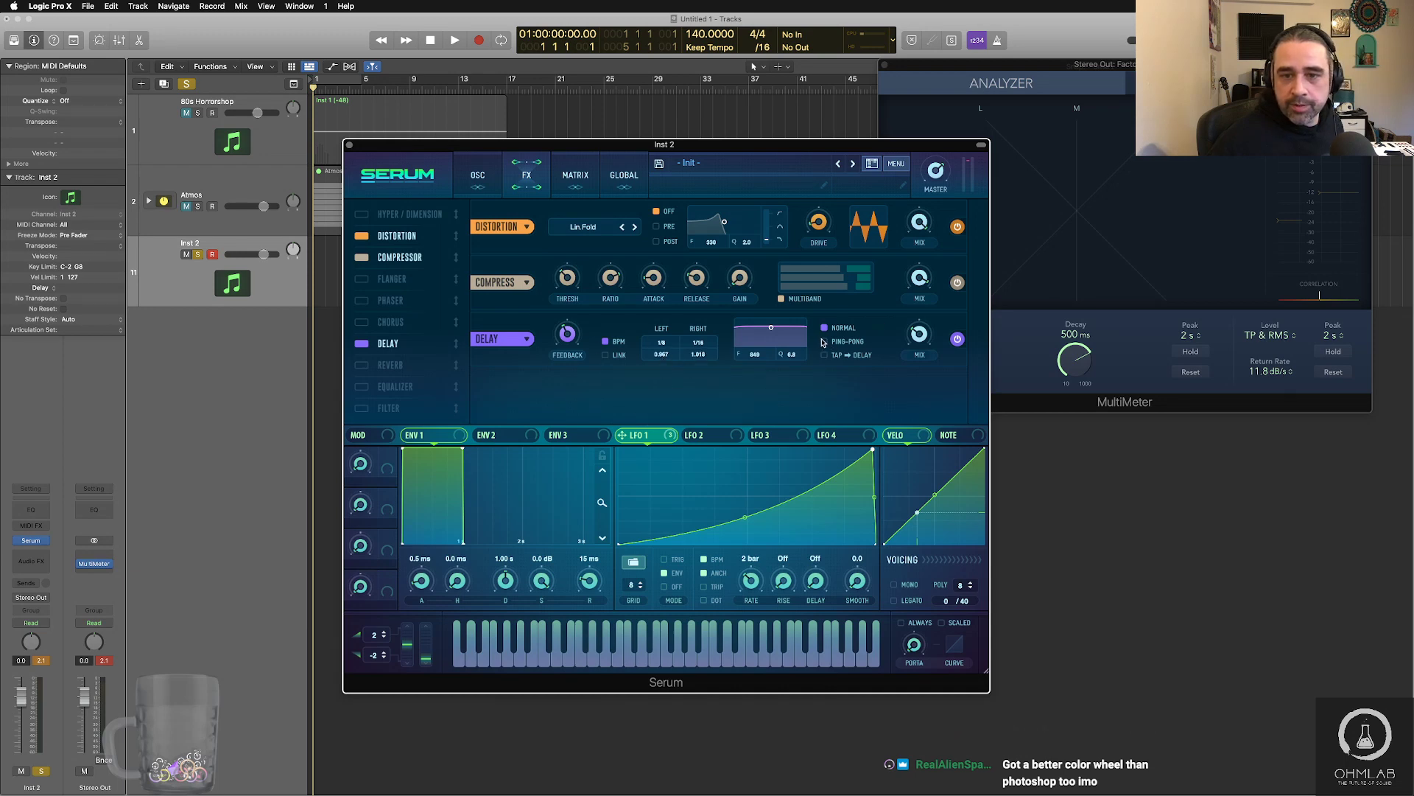
- Switch the delay to ping-pong mode, narrow its filter into a rounded band and fine-tune the feedback
left_click(824, 341)
left_click_drag(771, 327, 773, 346)
left_click_drag(569, 331, 569, 329)
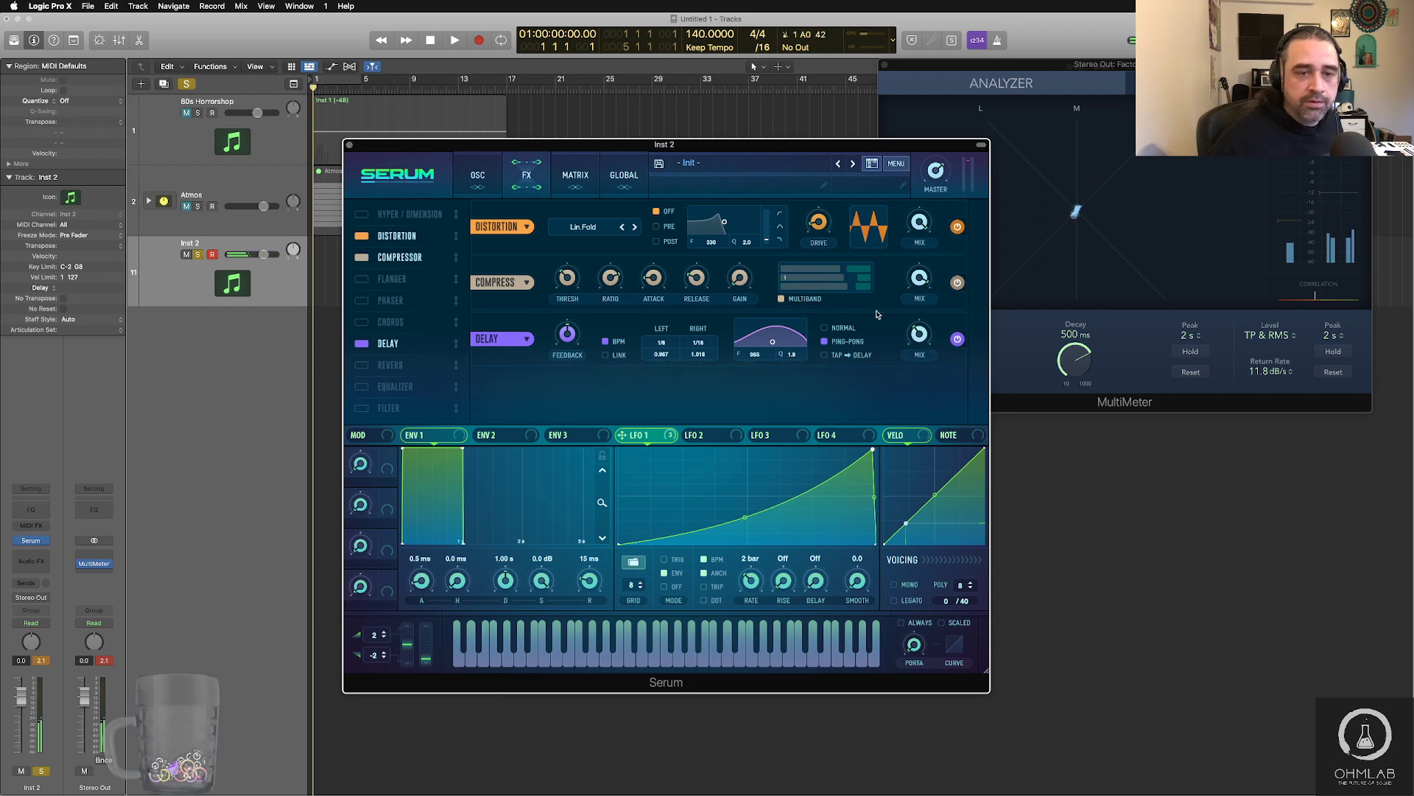
- Bend the final falling segment of LFO 1 and return to Serum's effects page
left_click(475, 175)
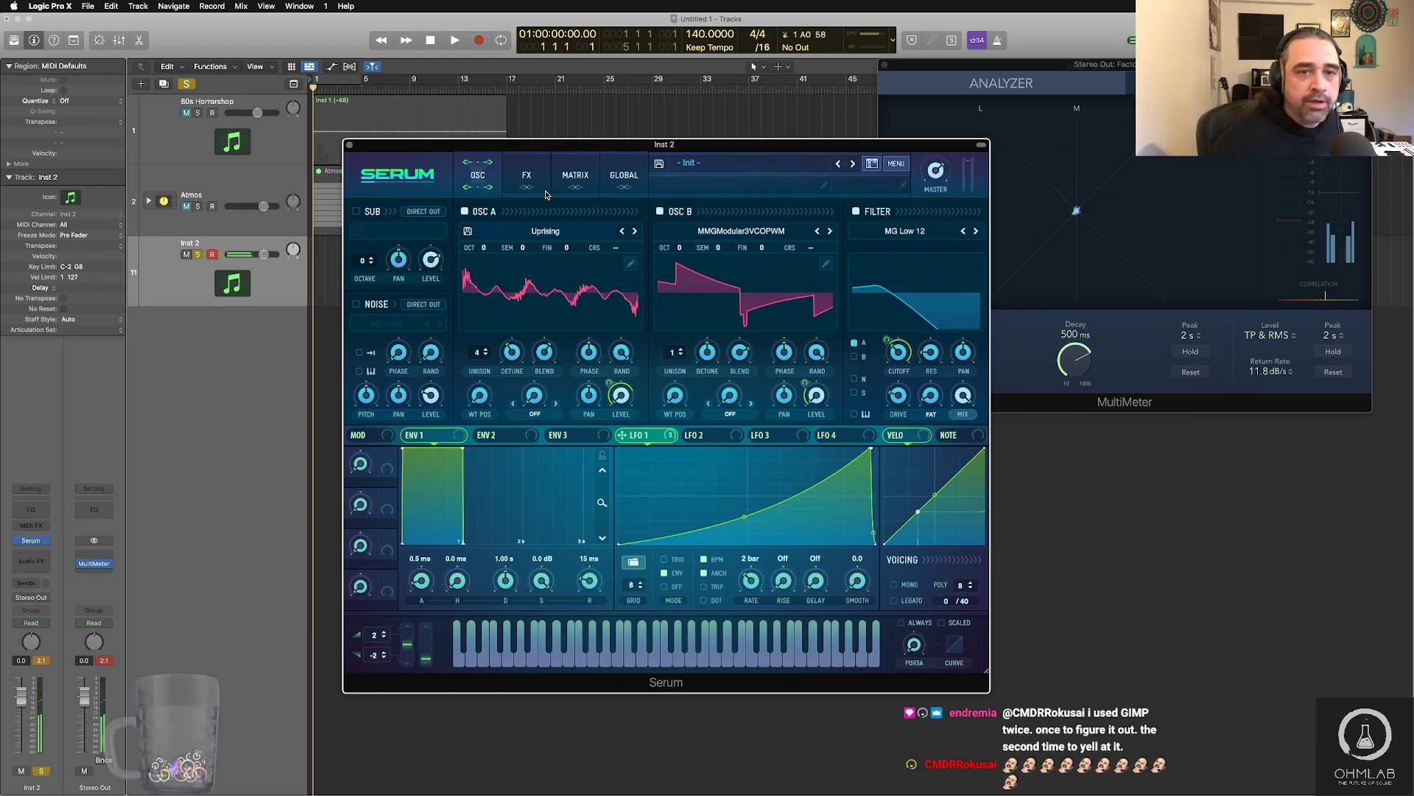
left_click(526, 174)
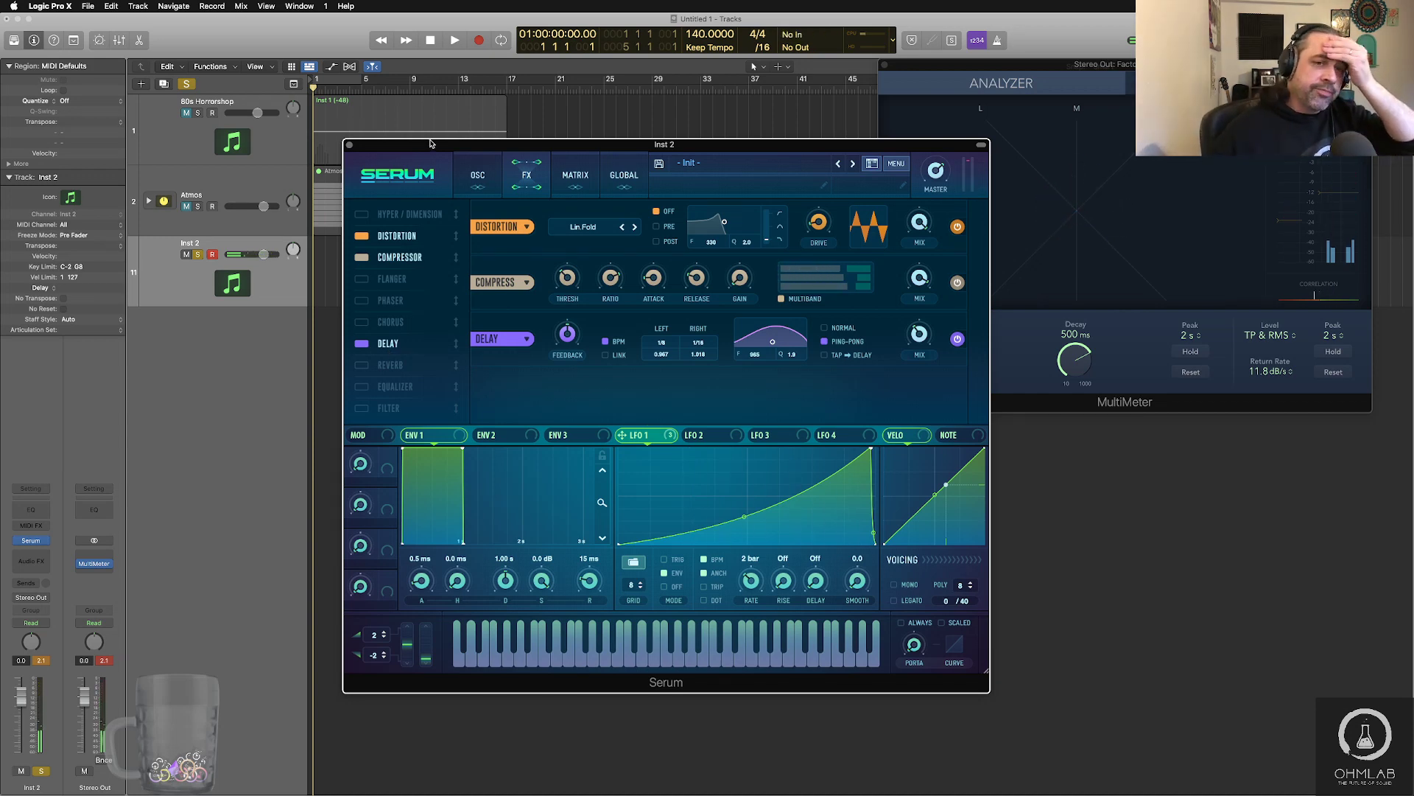
- Move the Serum window off the track lanes and record a short held note on Inst 2 from bar 1
left_click_drag(429, 150, 723, 128)
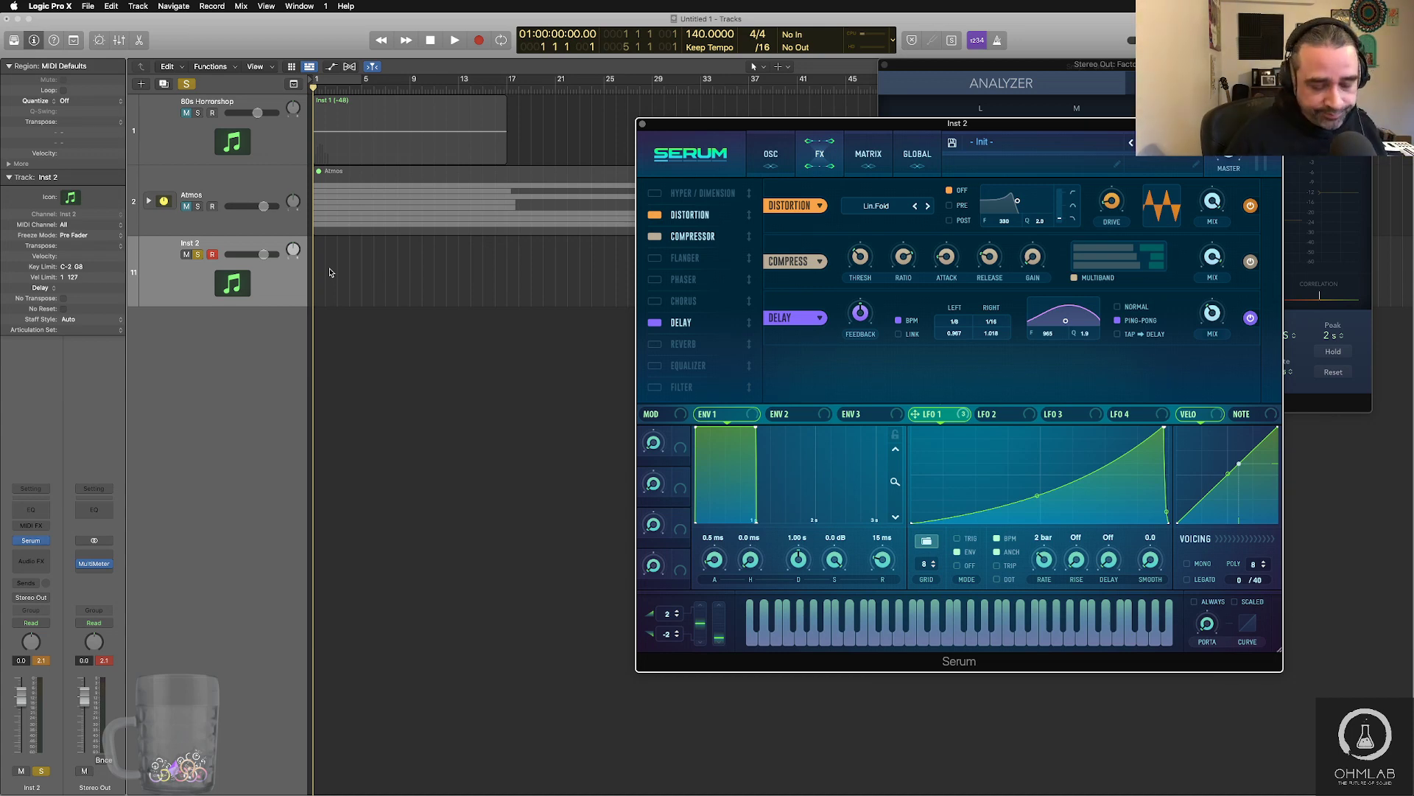
key("r")
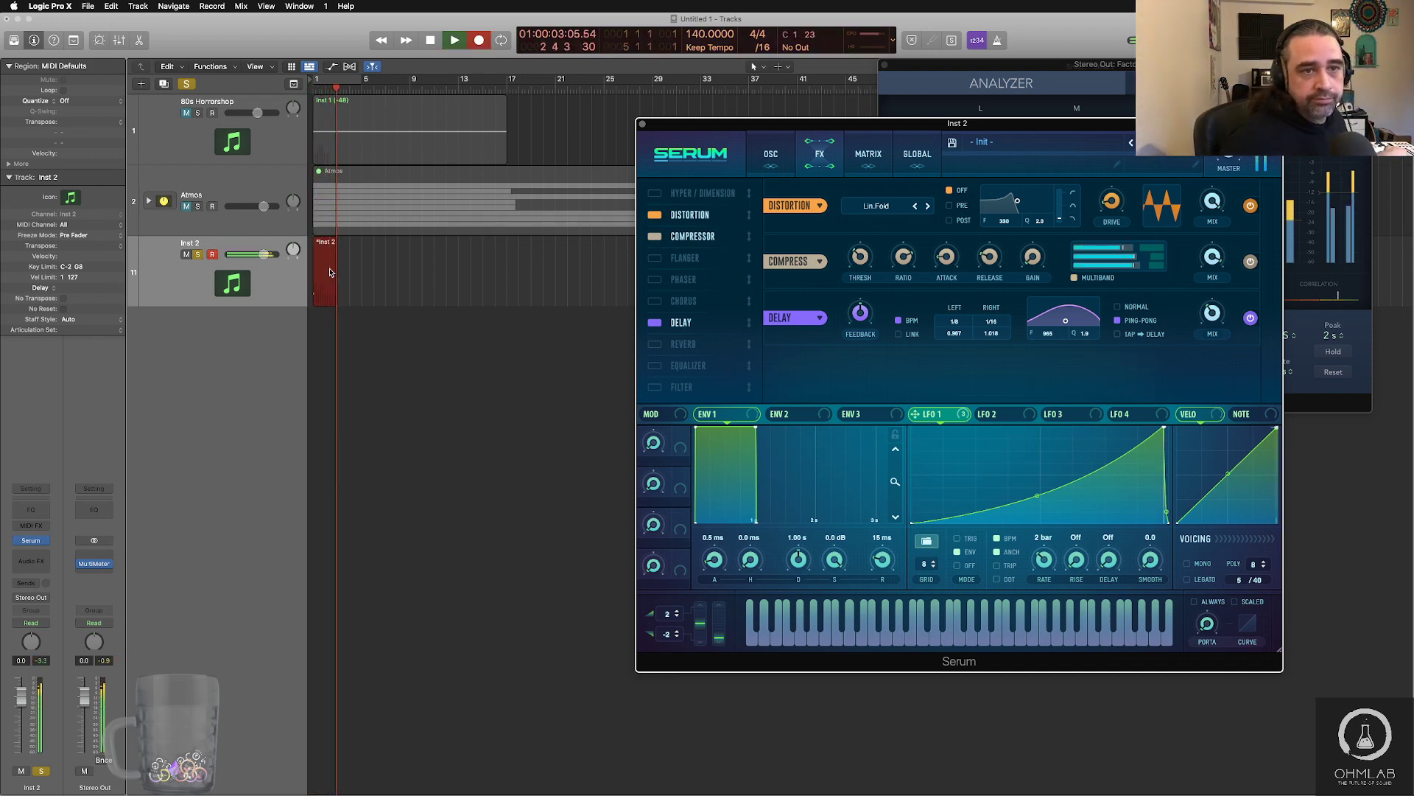
key("space")
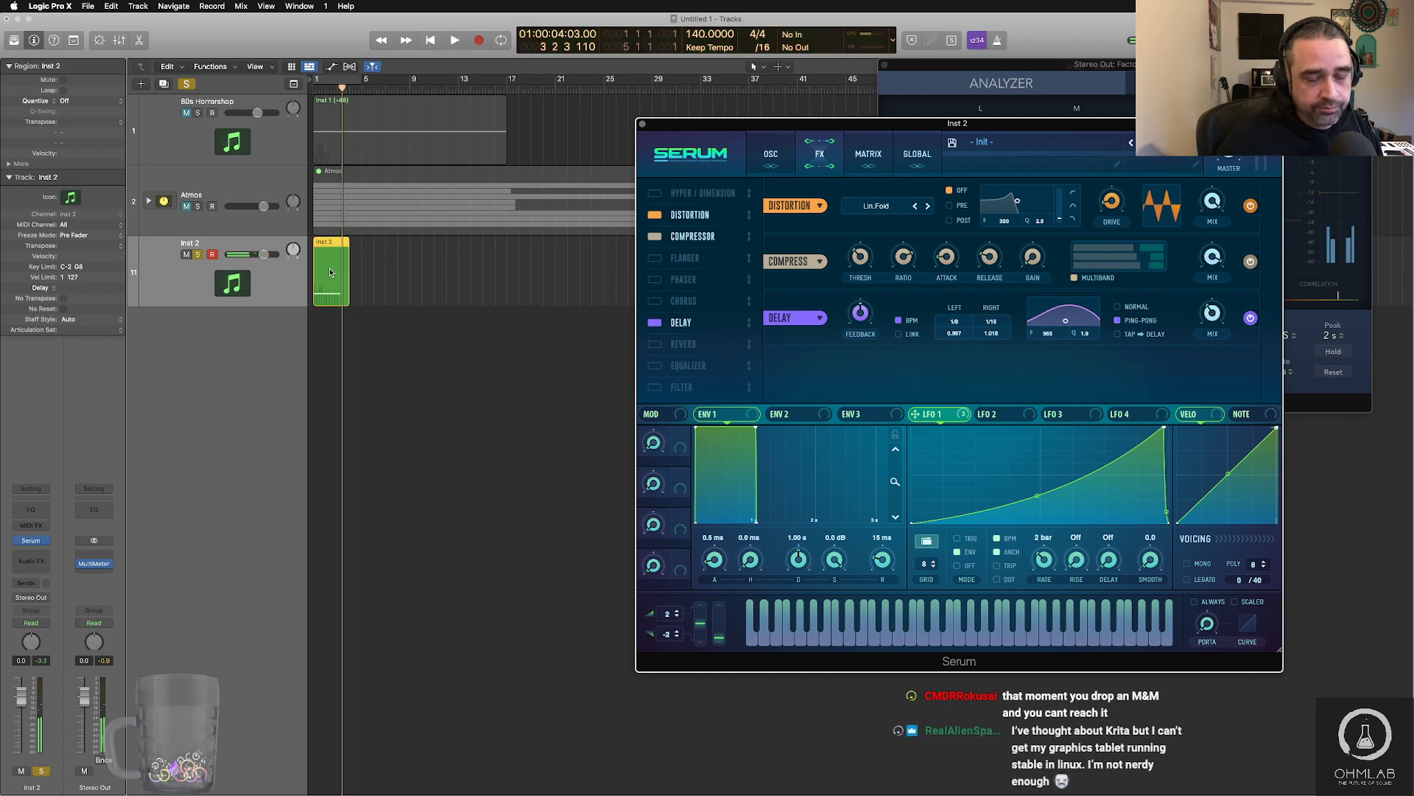
- Shorten the recorded A-1 note and its Inst 2 region so both end at bar 3
double_click(330, 273)
left_click(293, 680)
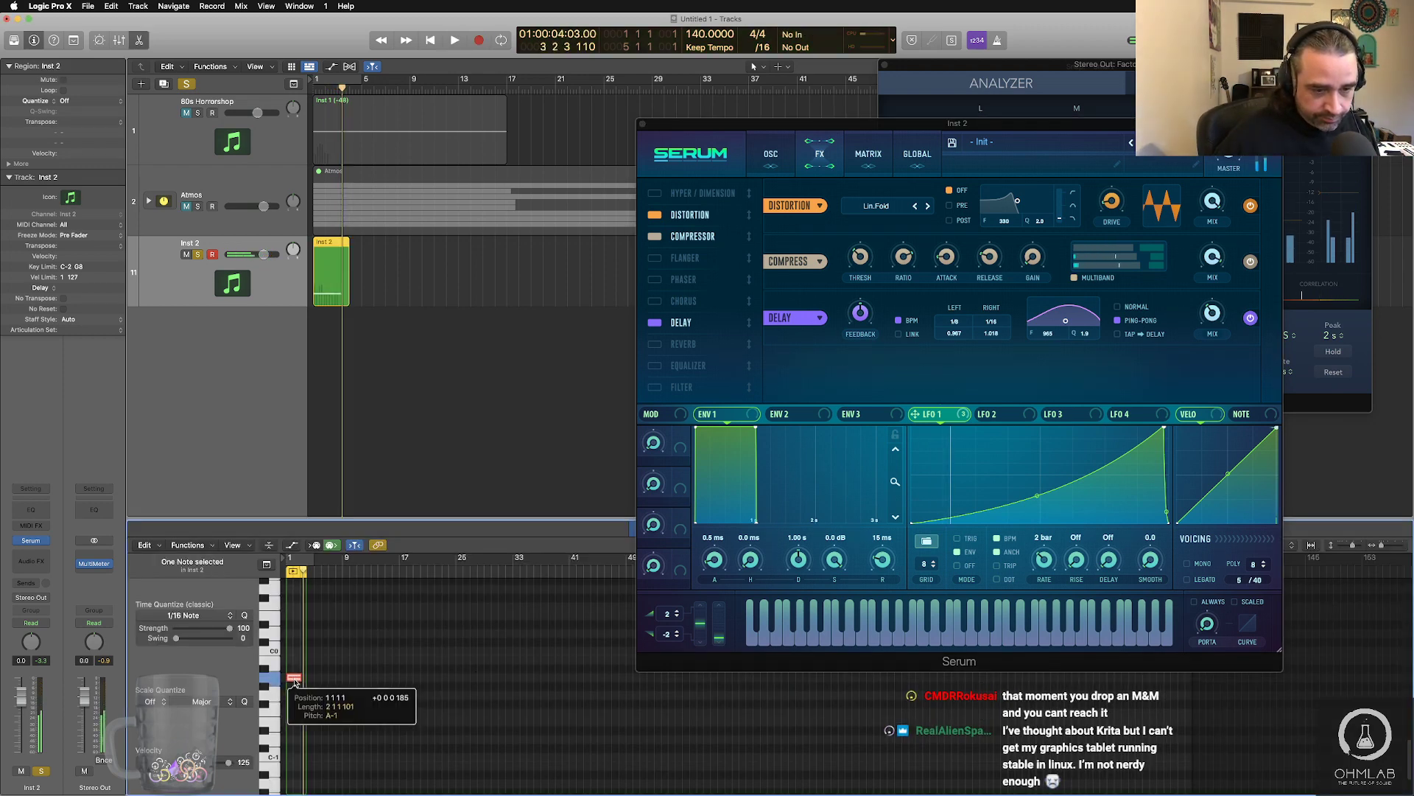
scroll(302, 698, "up", 5)
scroll(303, 697, "left", 3)
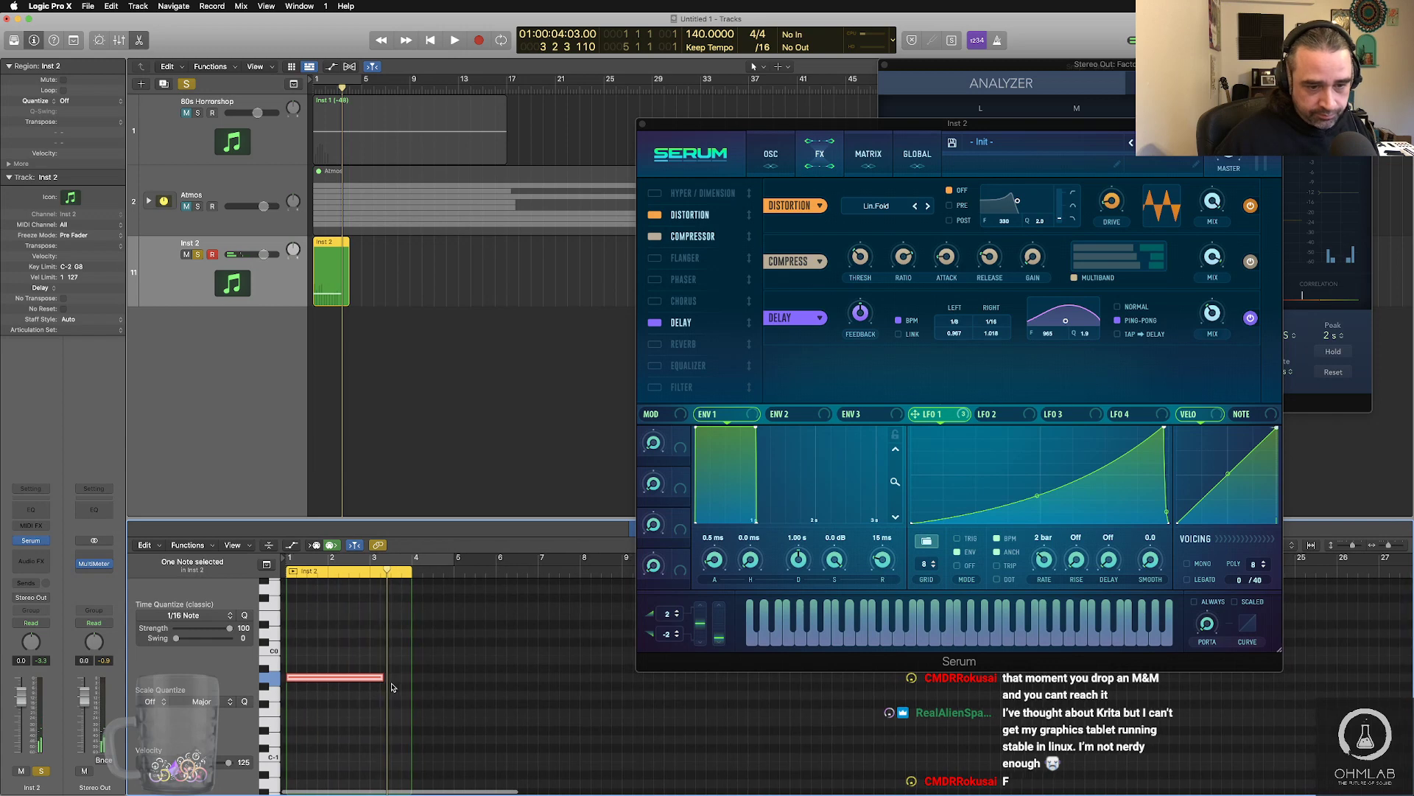
left_click_drag(381, 678, 369, 705)
left_click(395, 419)
- Play the trimmed Inst 2 region from the project start to hear the riser and its delay tail
key("Return")
key("space")
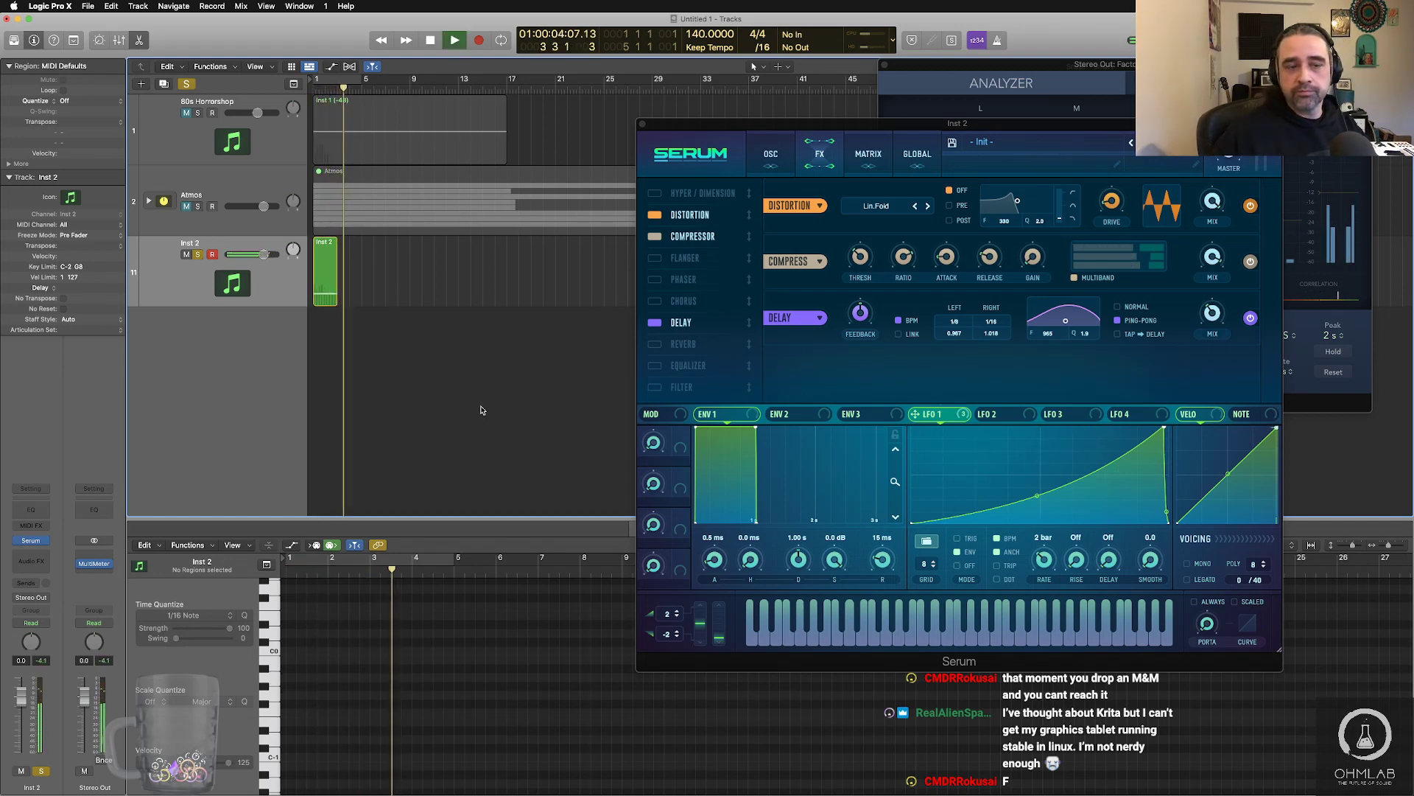
key("space")
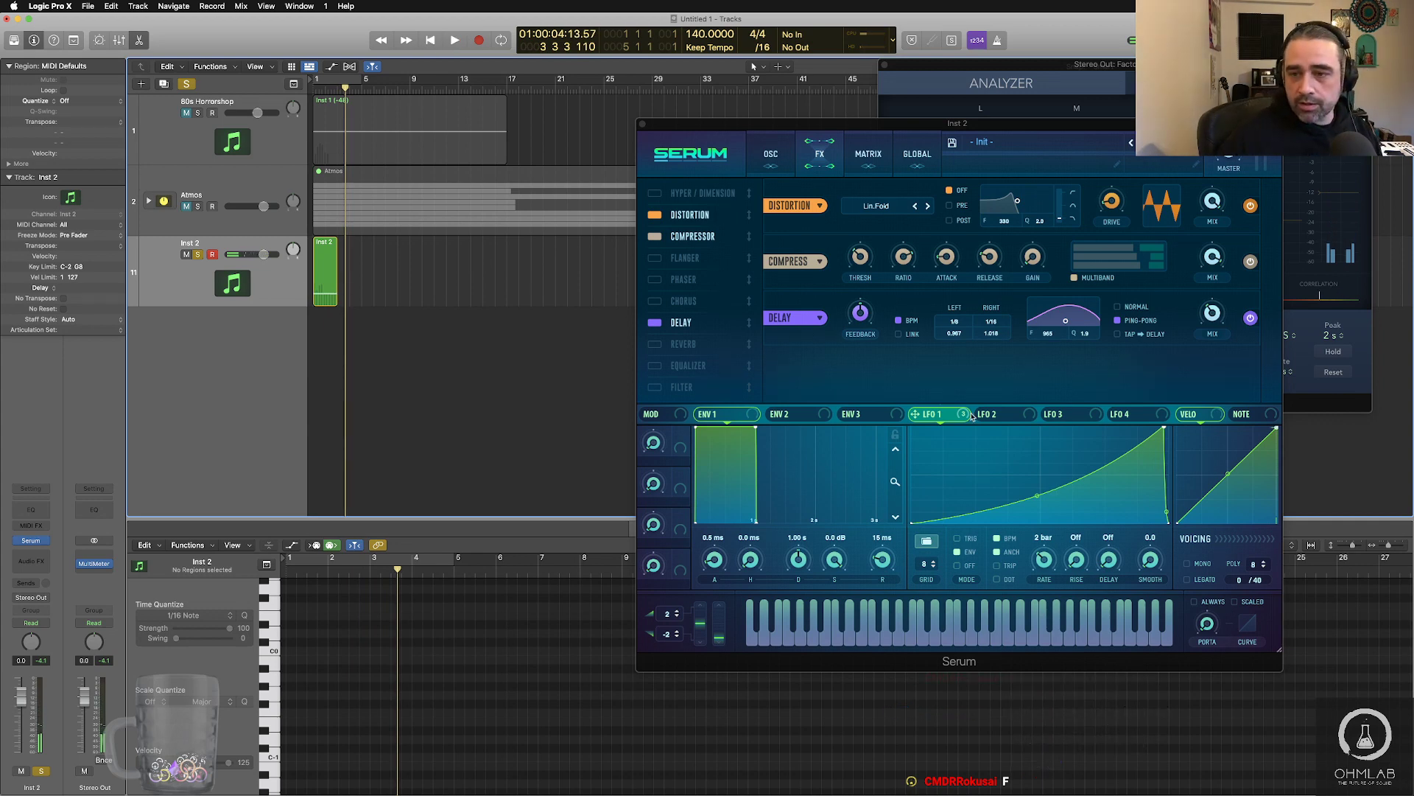
- Bounce the Inst 2 region in place to a new track and correct the track's name to "Riser 2 bar 1"
left_click(321, 279)
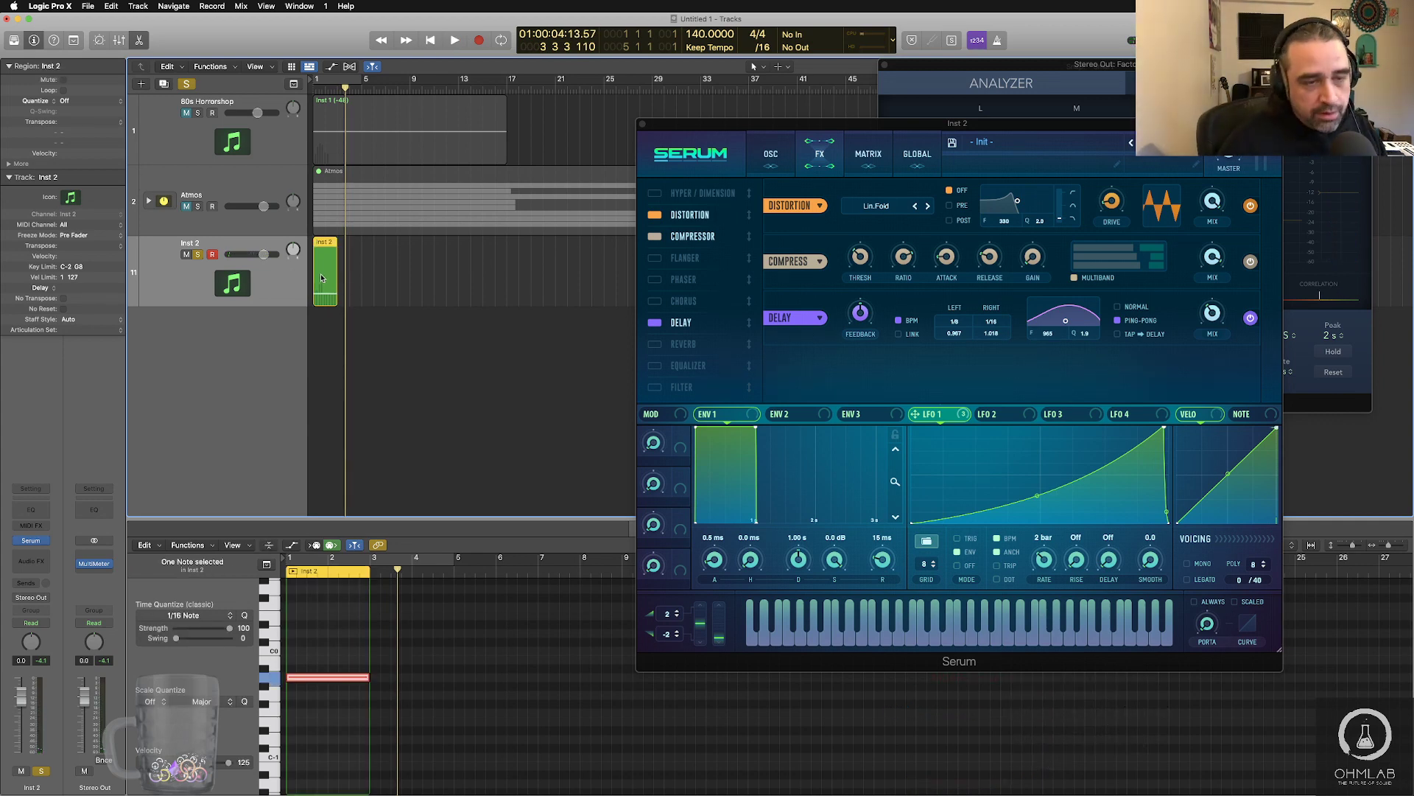
key("ctrl+b")
type("Rsier 2 bar 1")
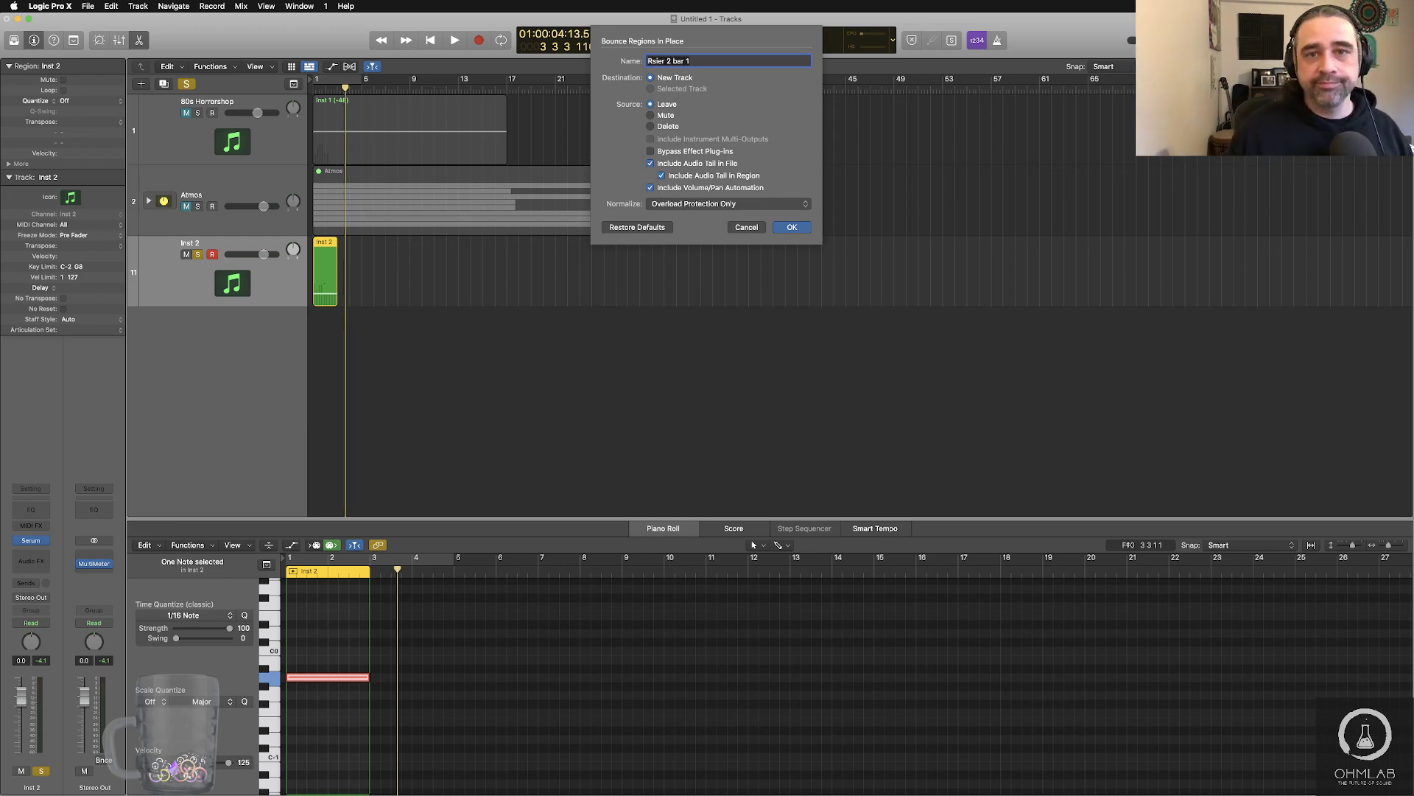
key("Return")
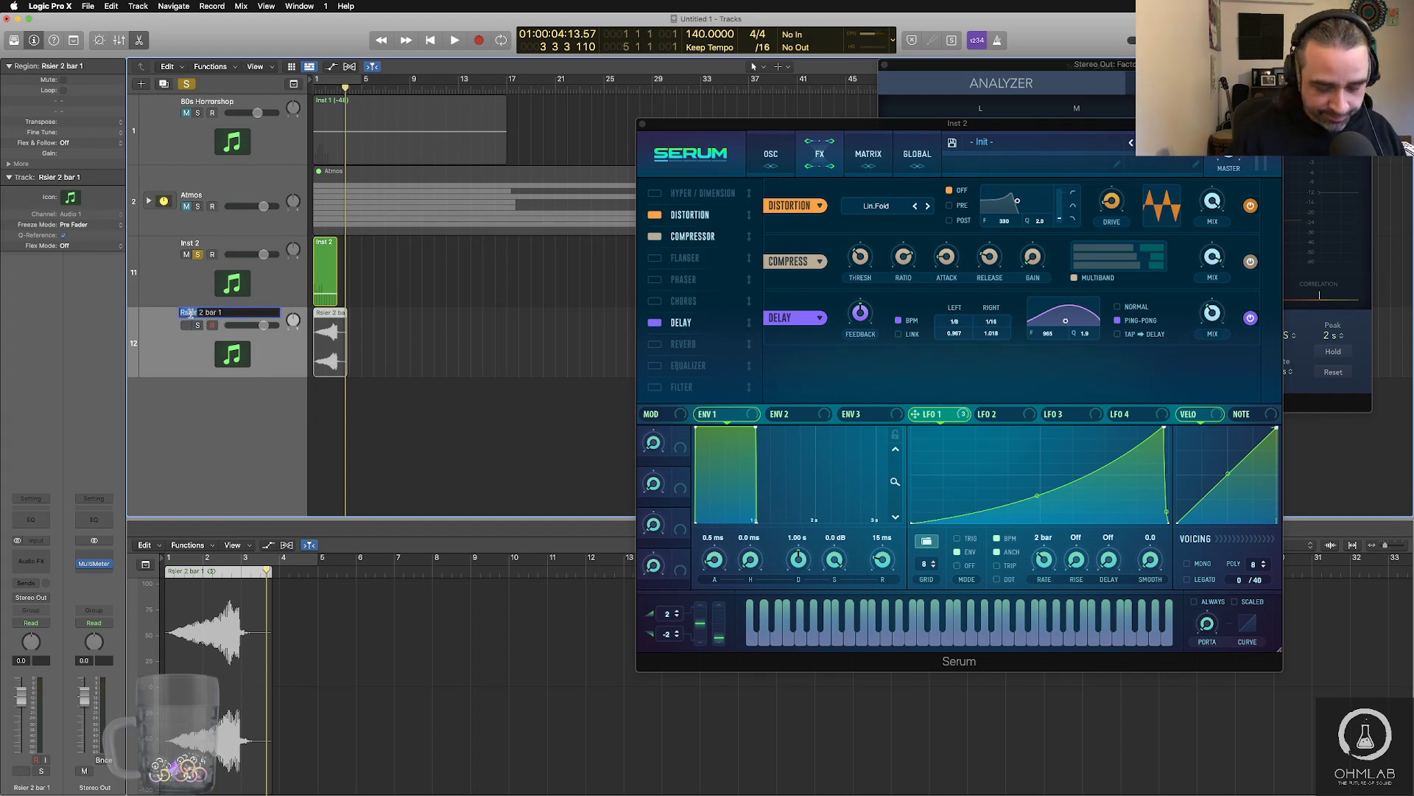
type("R")
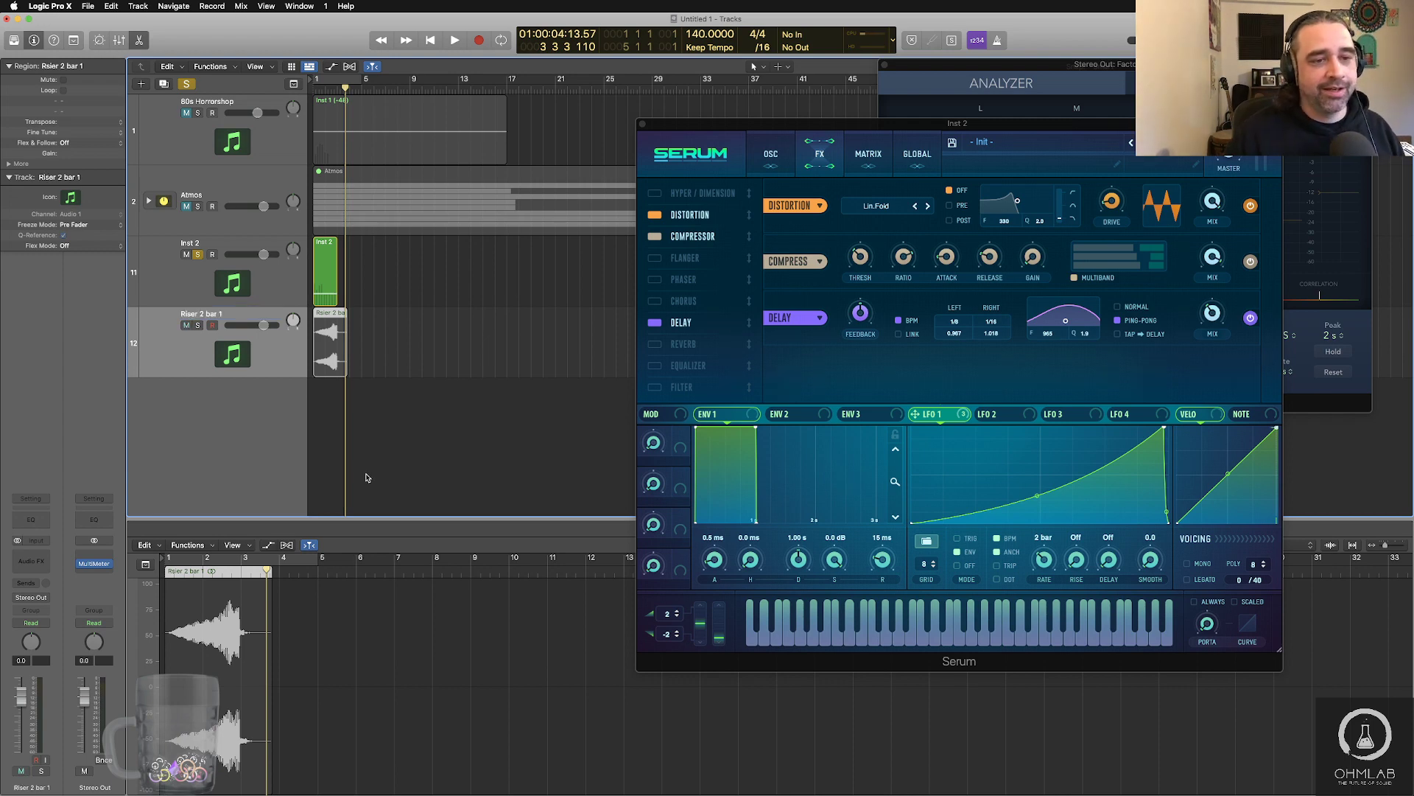
right_click(334, 346)
left_click(271, 366)
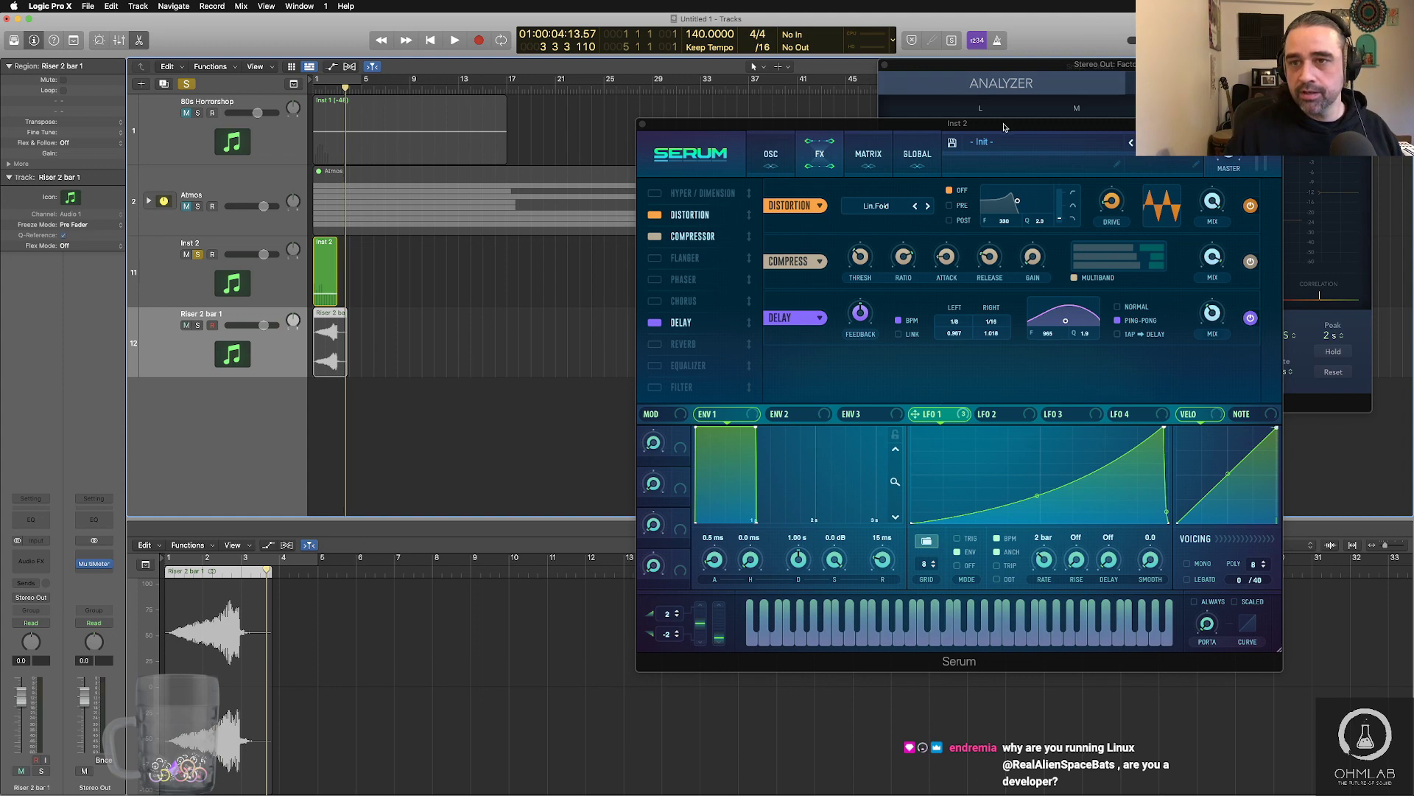
- Raise the note in the Inst 2 region by three octaves and play it from the project start
left_click(318, 275)
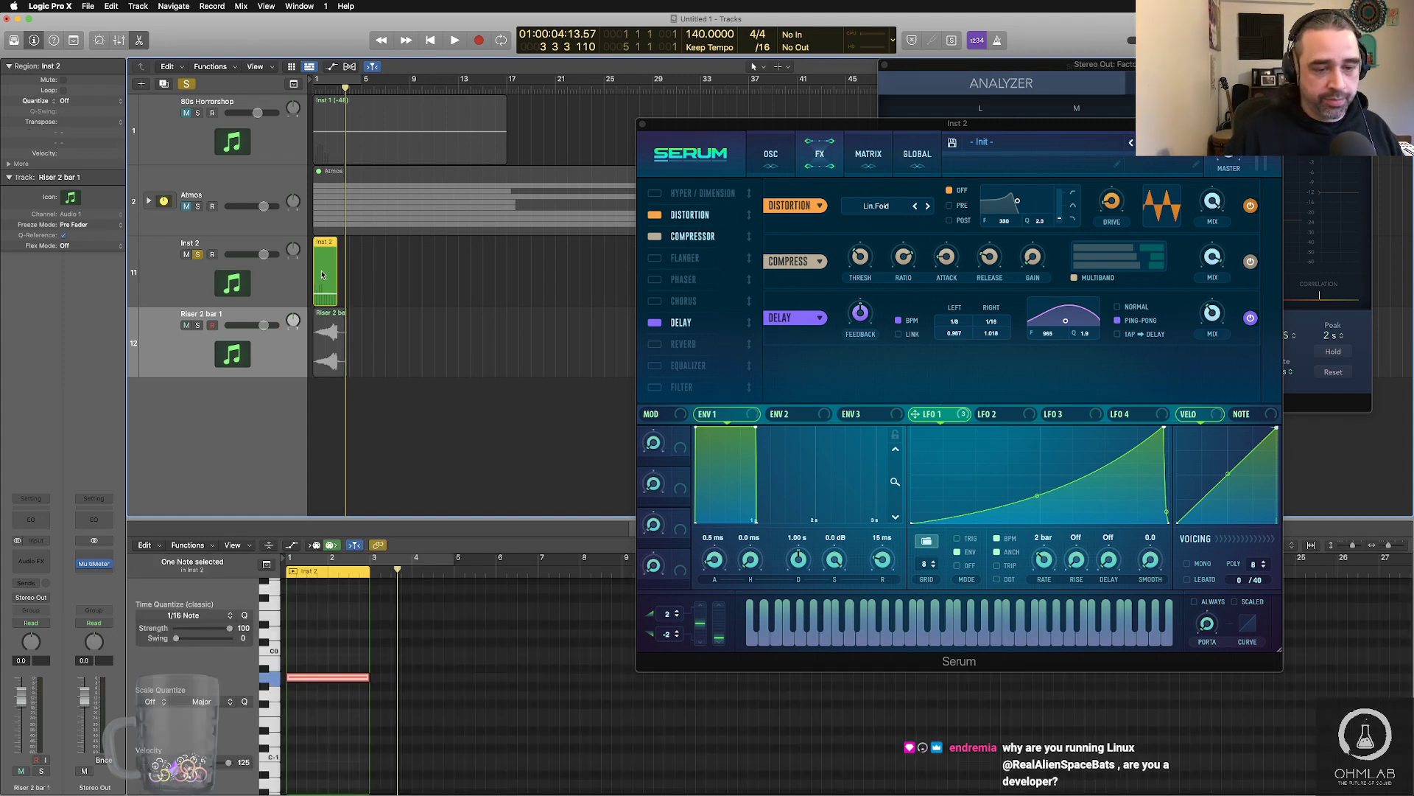
left_click(312, 676)
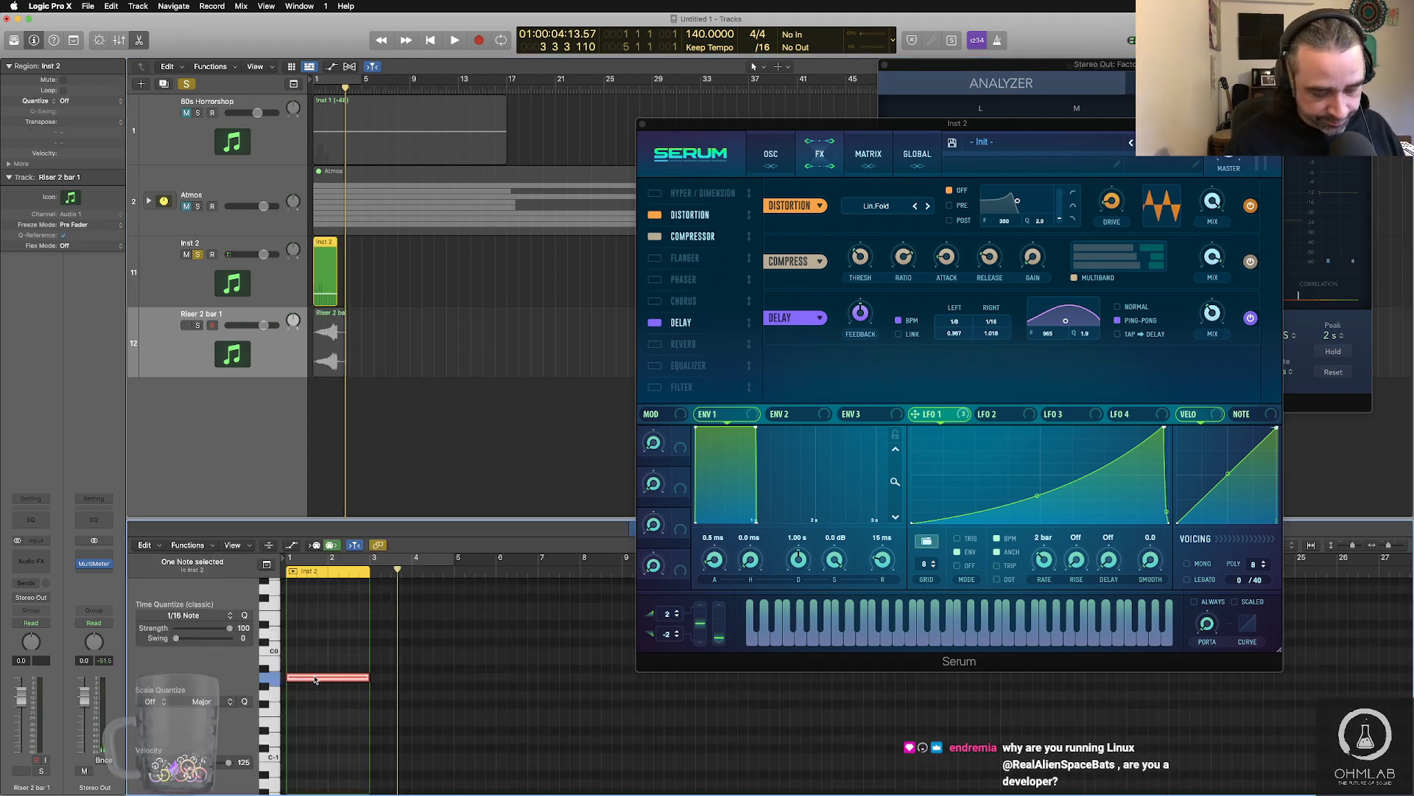
key("alt+shift+Up")
key("space")
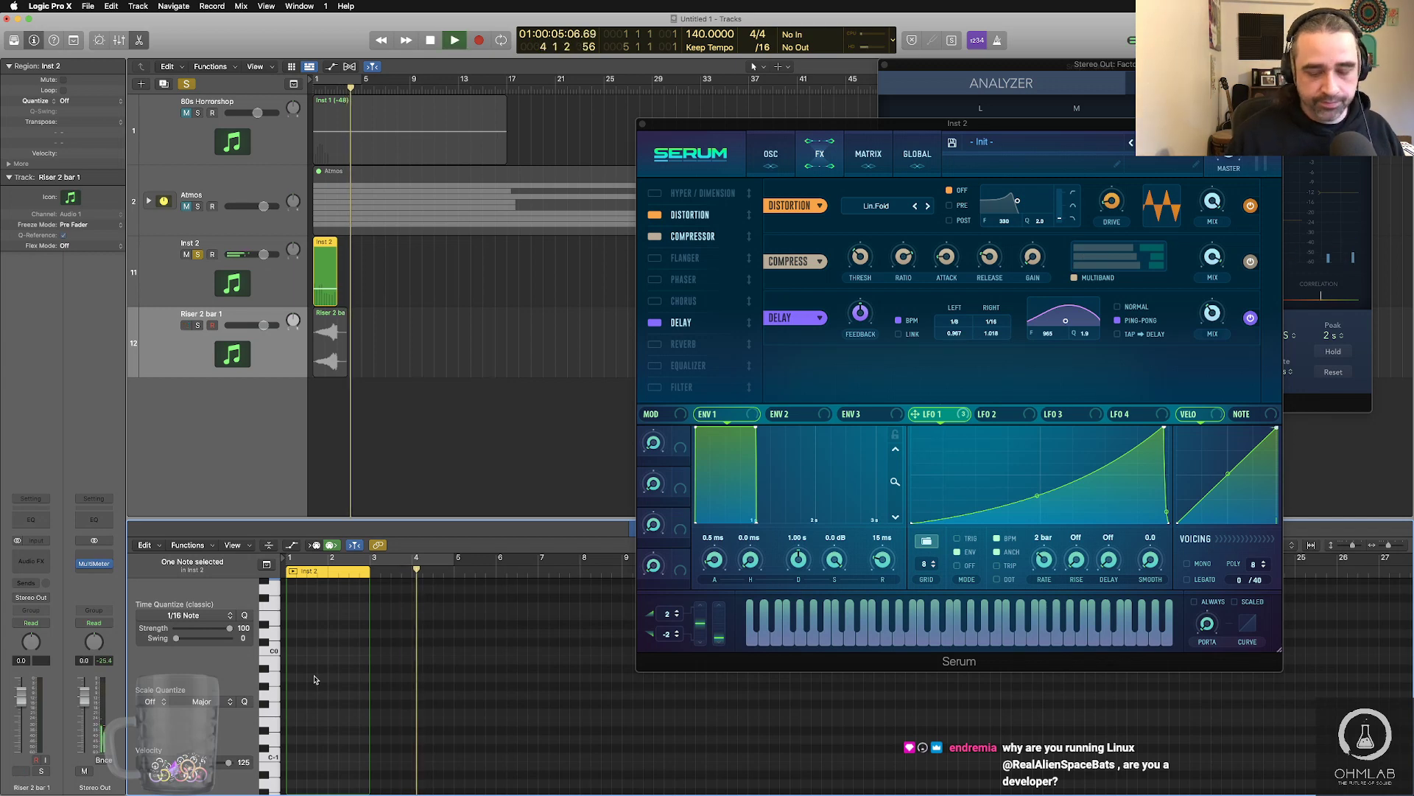
key("Return")
key("space")
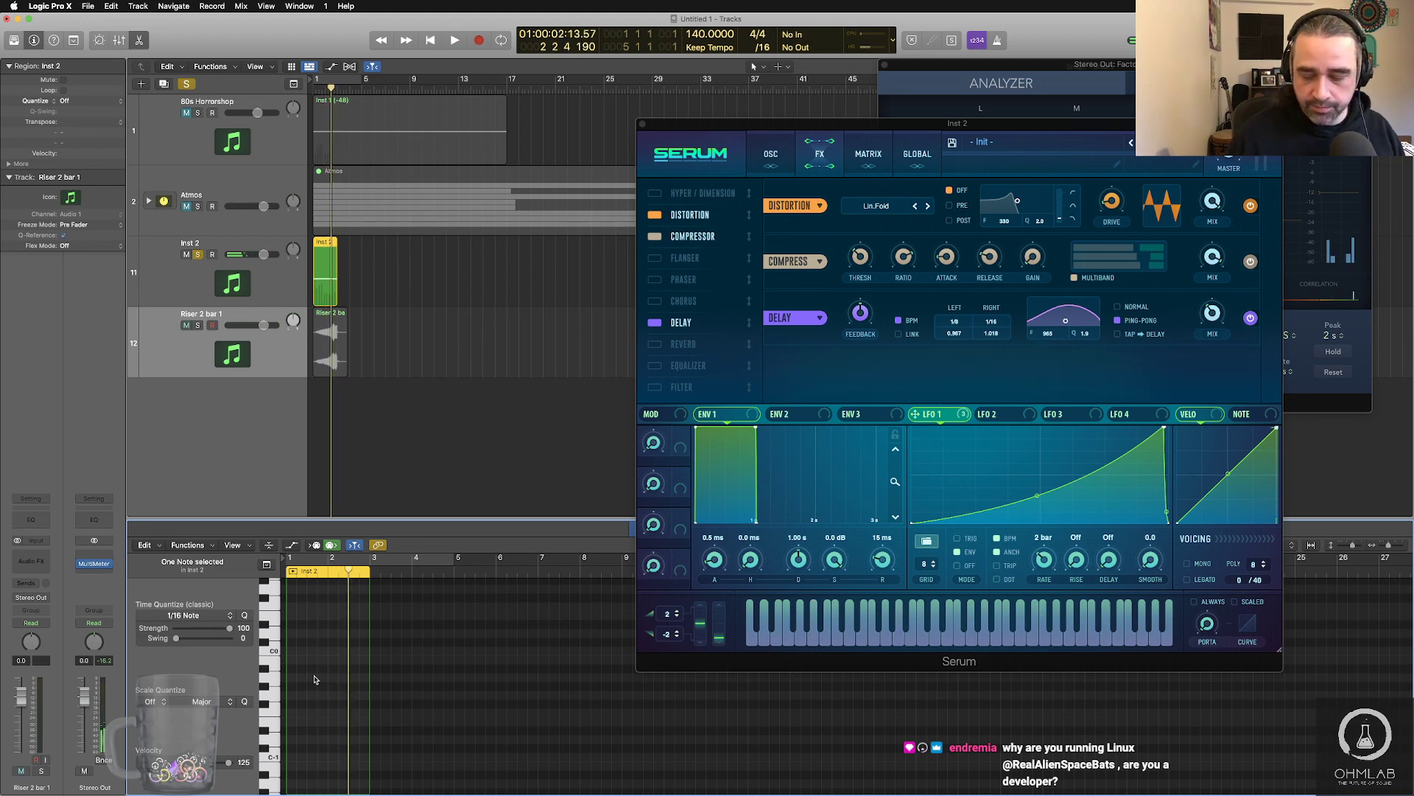
key("space")
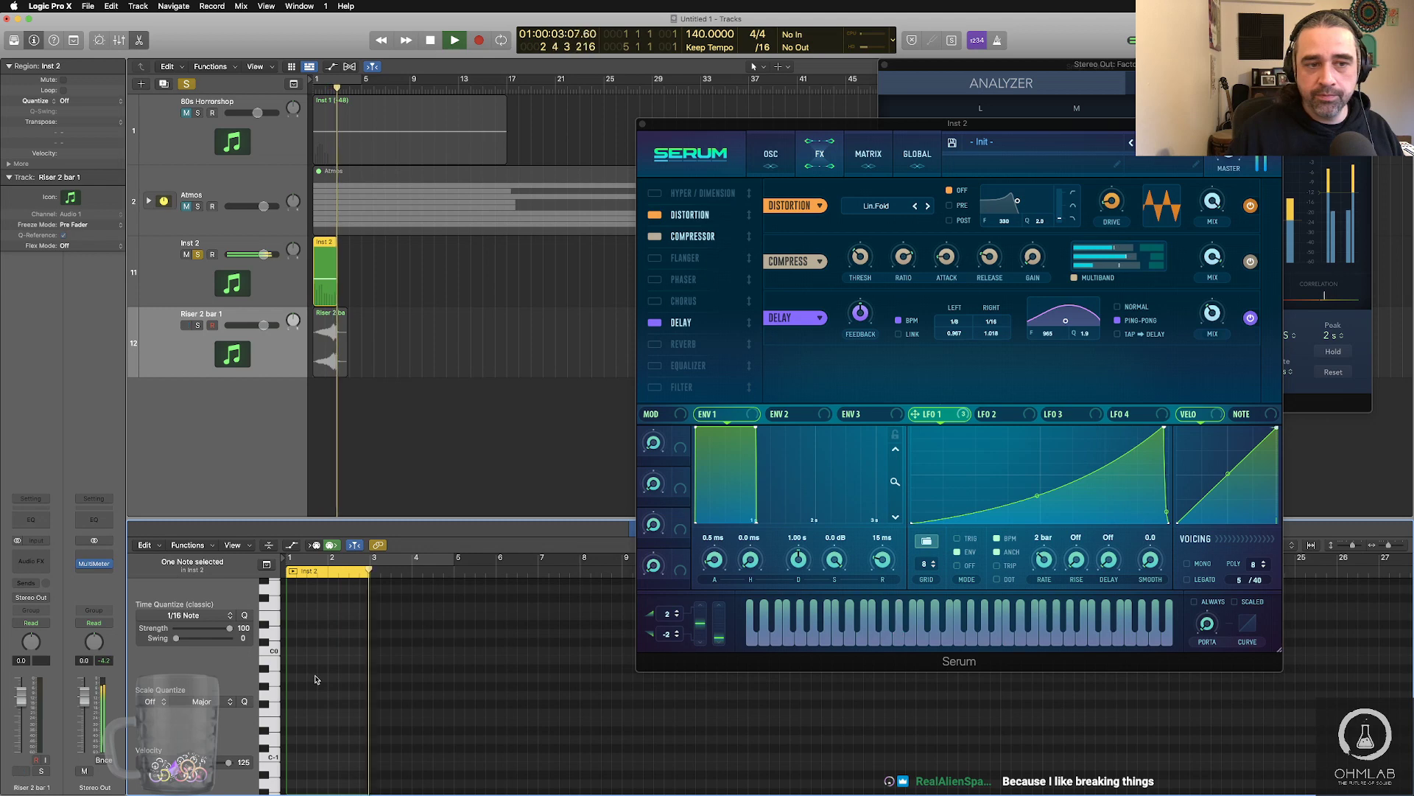
key("space")
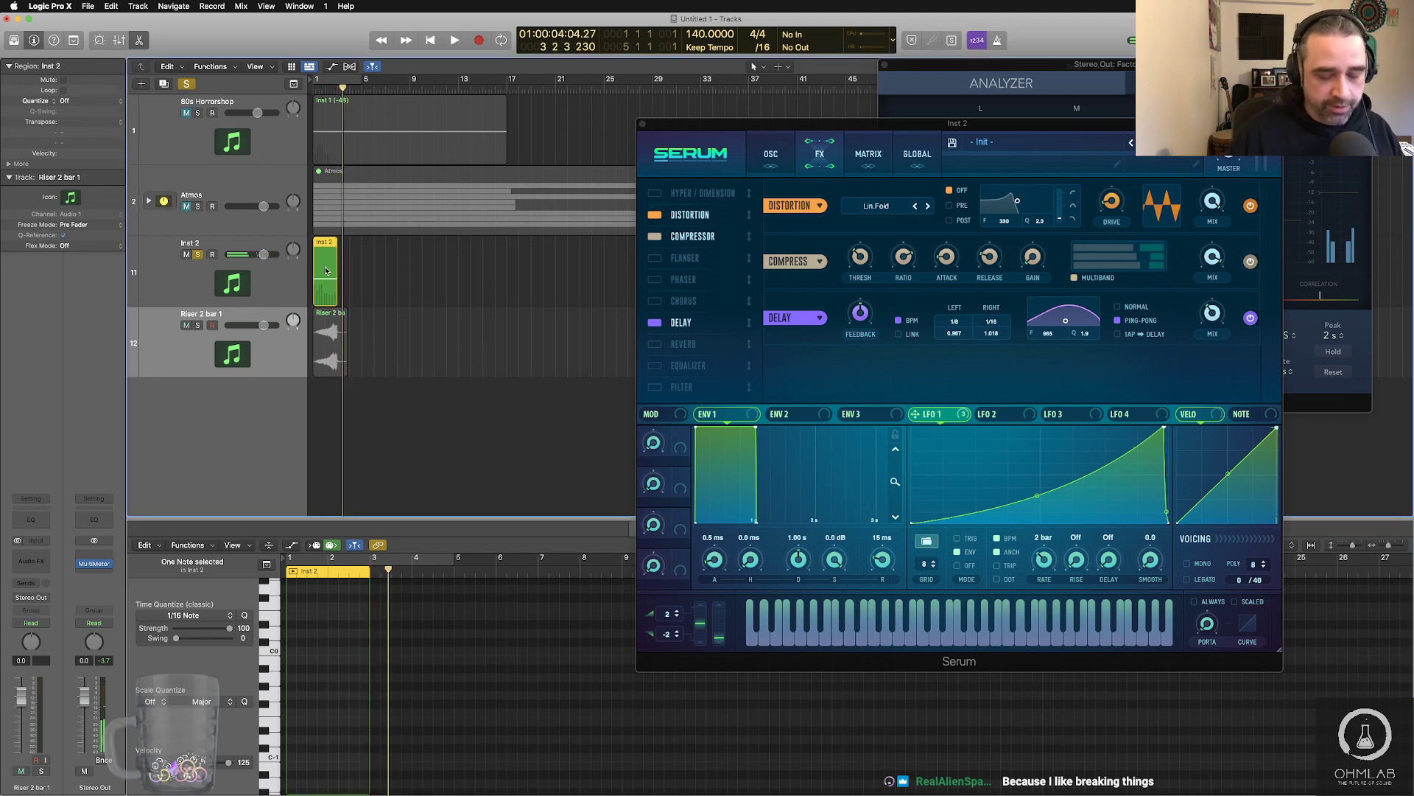
- Bounce the raised Inst 2 region in place to a new track named "Riser 2 Bar 2", and reselect the Inst 2 track
key("super+b")
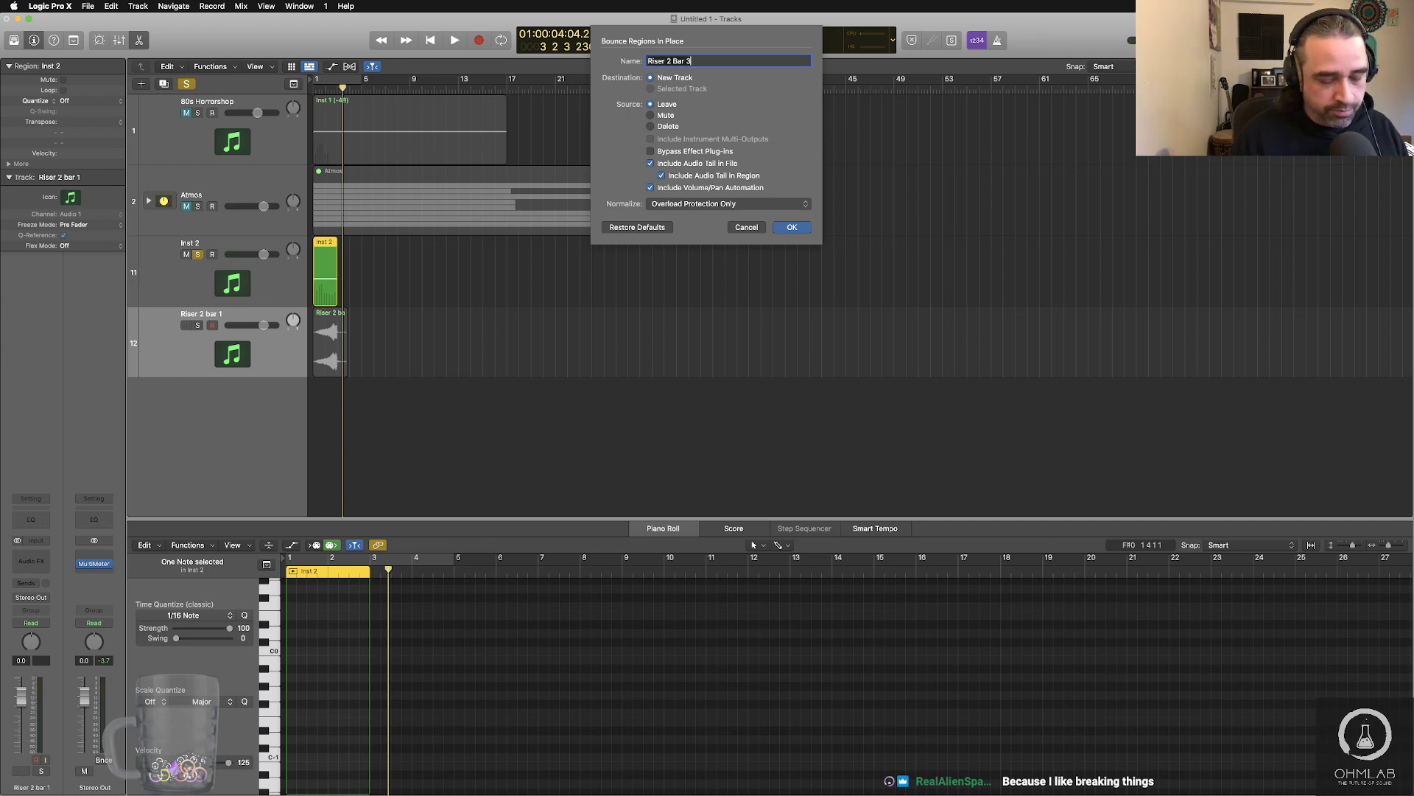
key("Return")
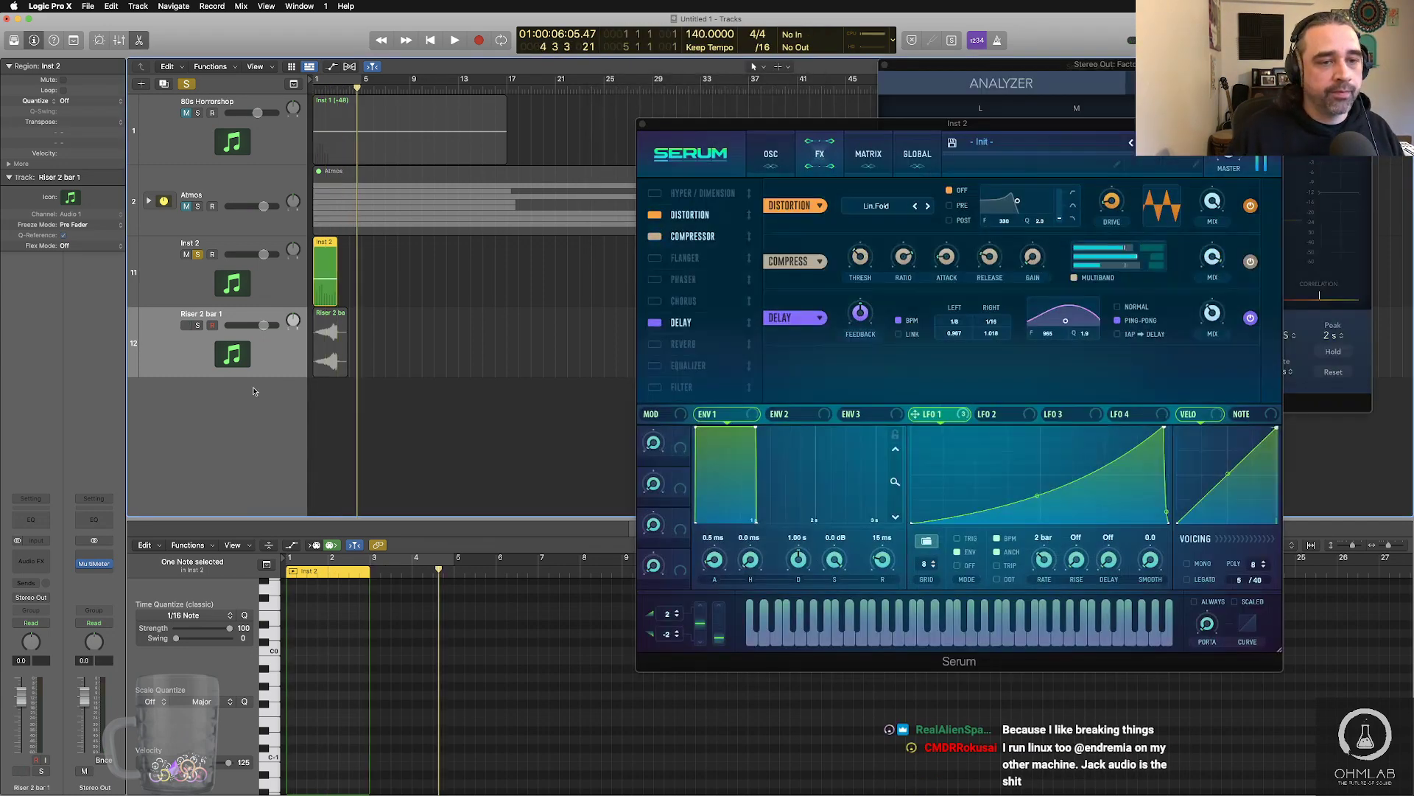
left_click(274, 286)
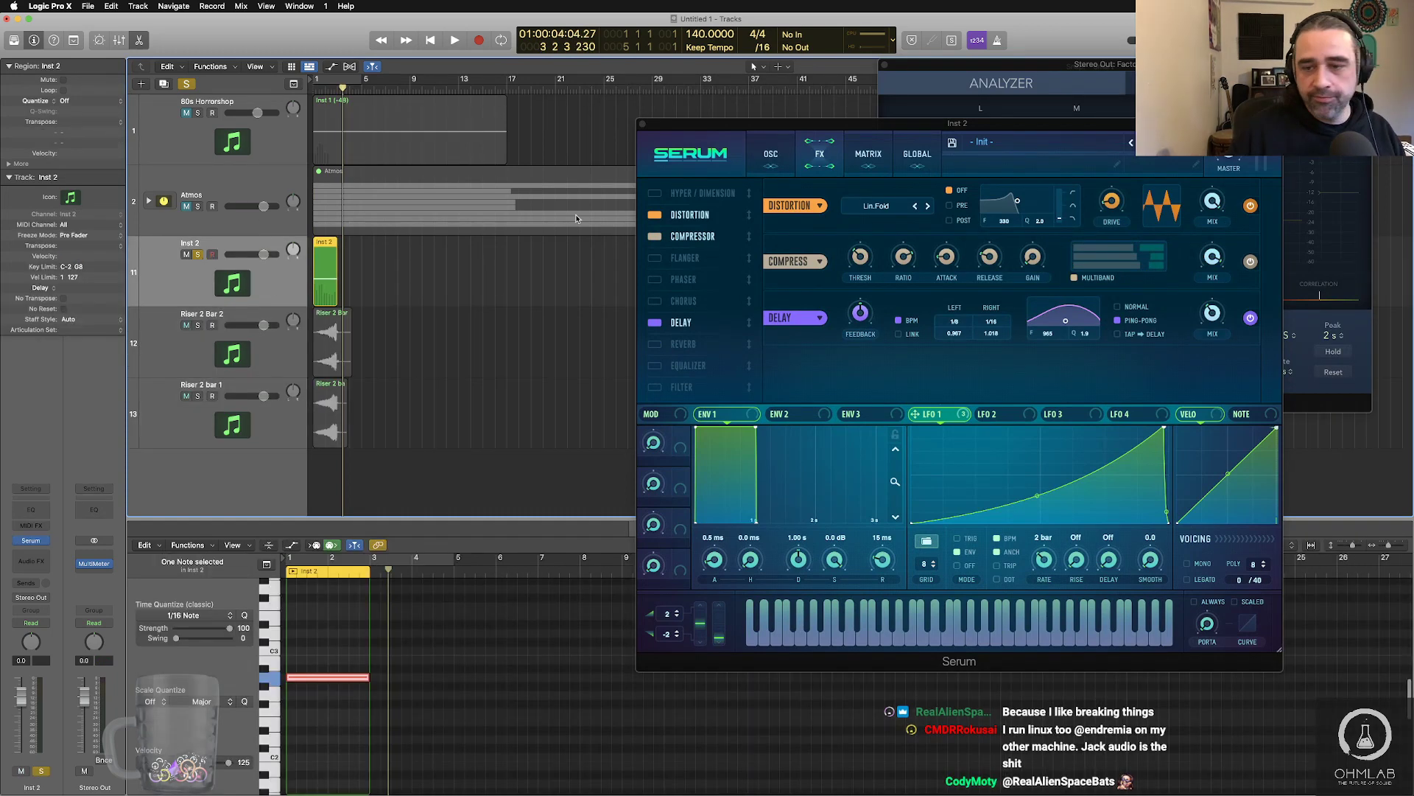
- Set Serum's LFO 1 rate to 8 bar and return to the oscillator page
left_click_drag(1047, 567, 1047, 569)
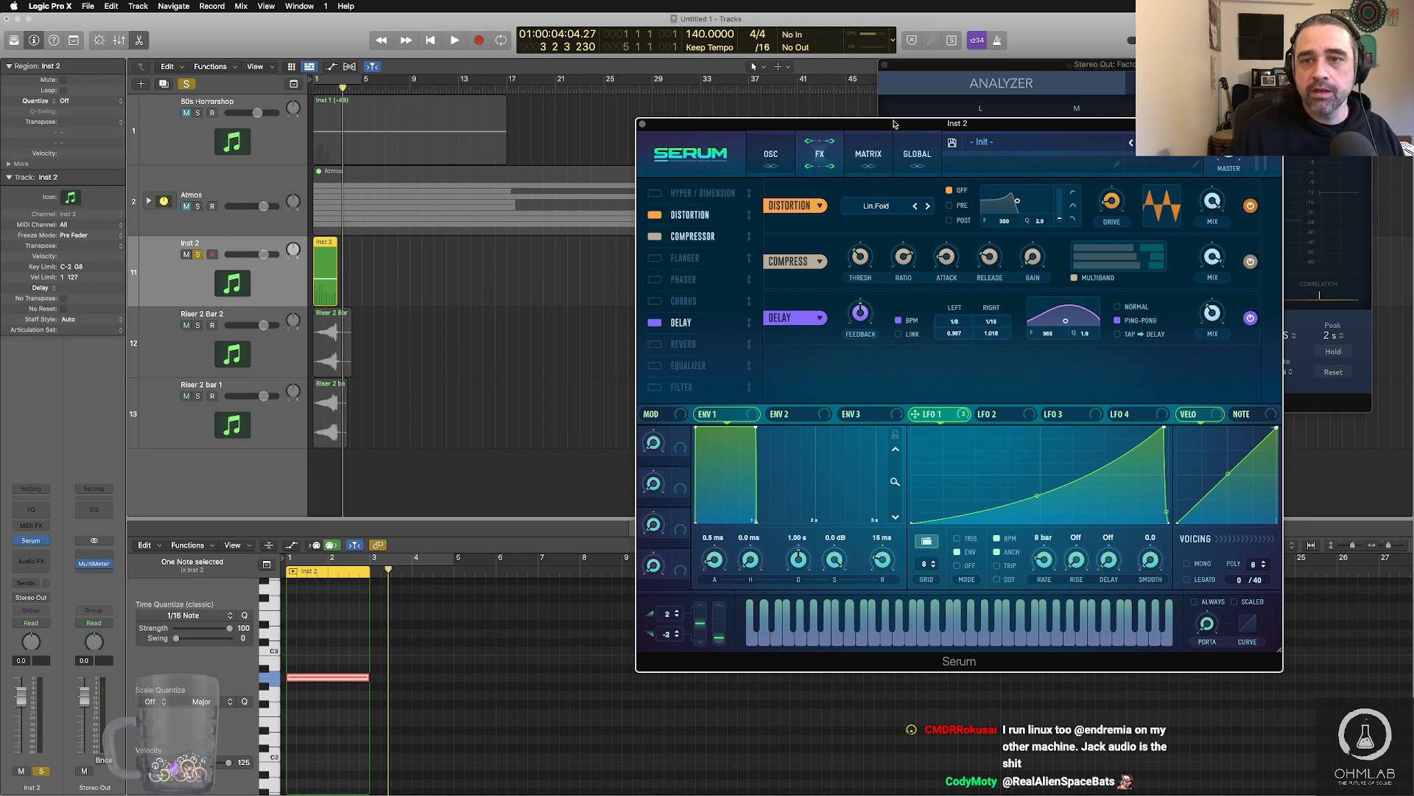
left_click_drag(894, 124, 714, 139)
left_click(578, 171)
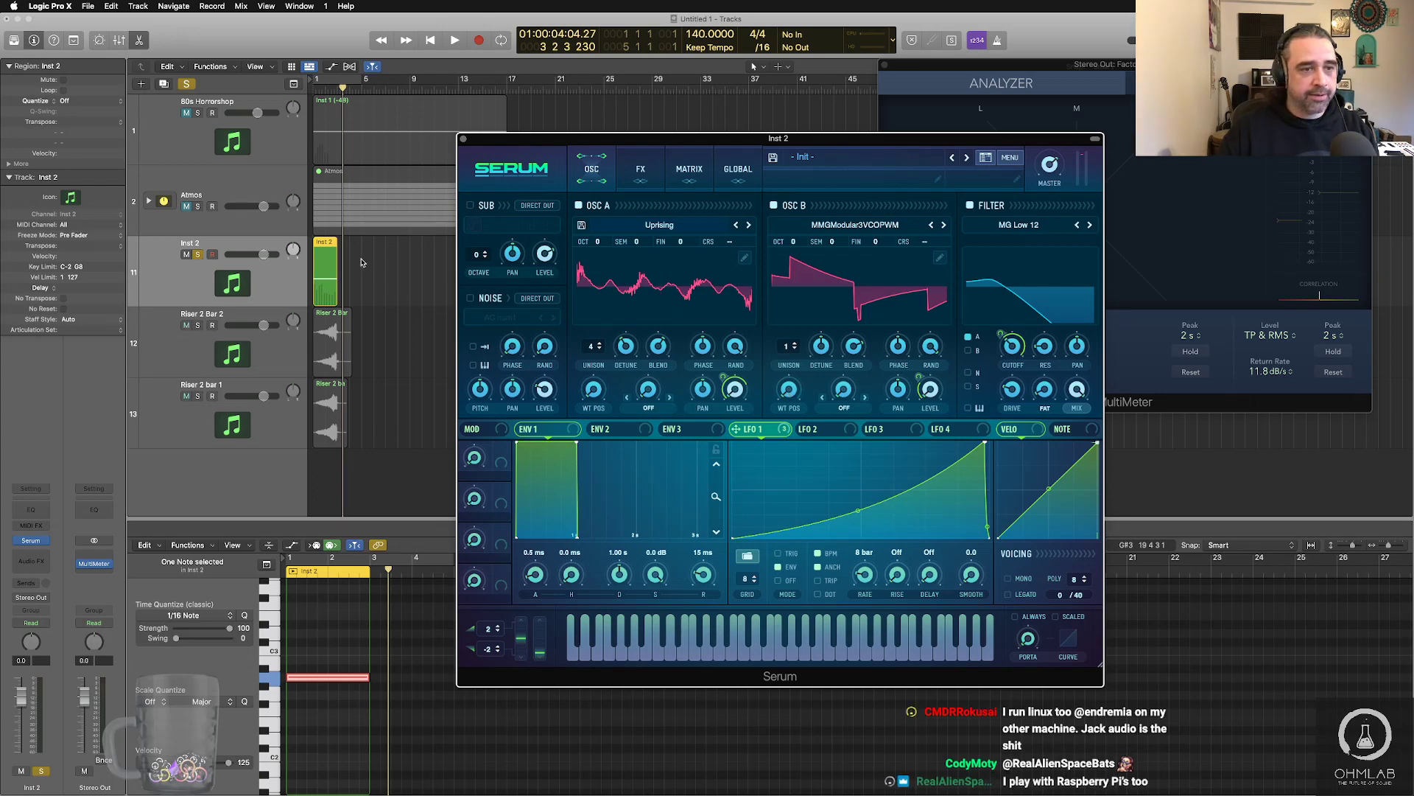
- Lengthen the Inst 2 region and its note so both end at bar 9, moving the Serum window clear of them
left_click(366, 289)
key("Return")
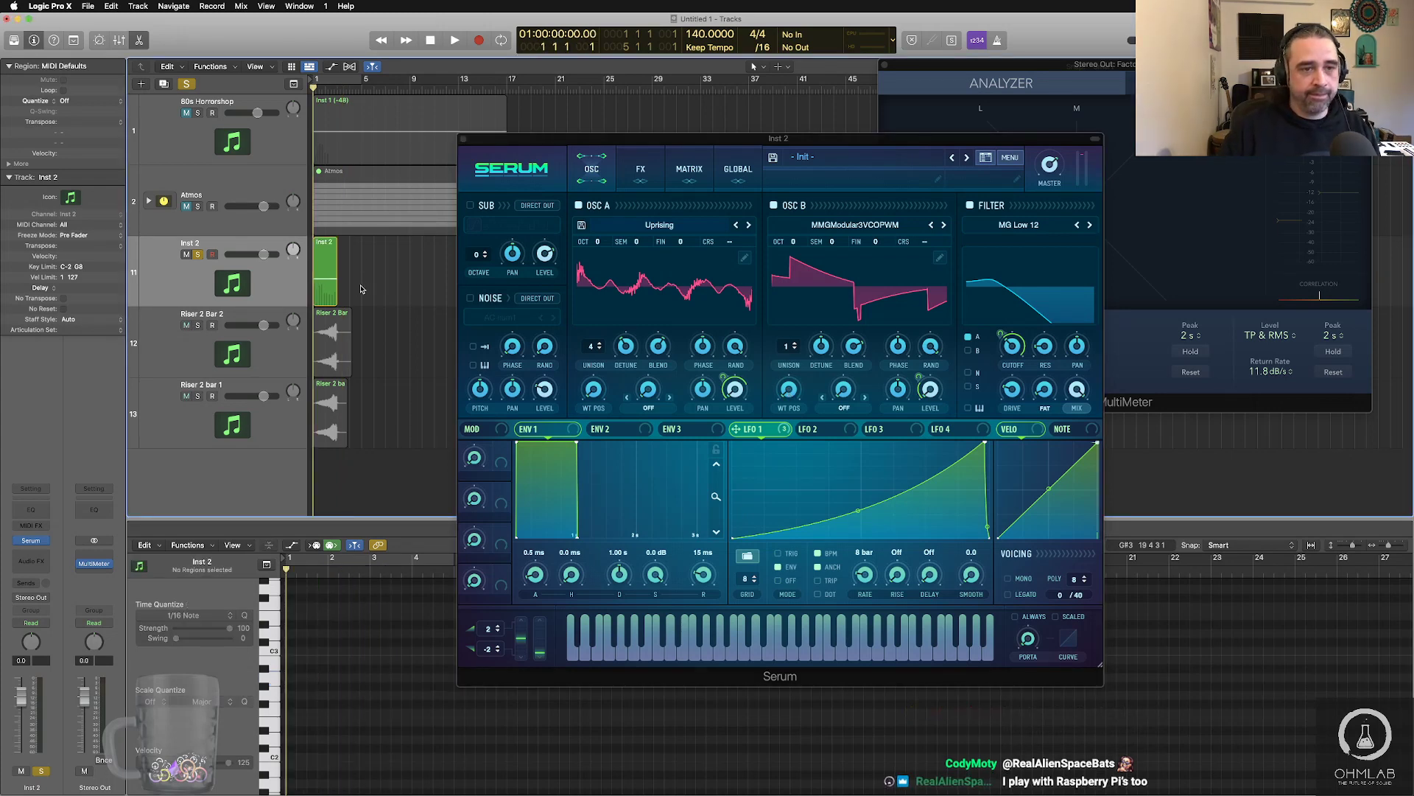
left_click_drag(336, 297, 410, 302)
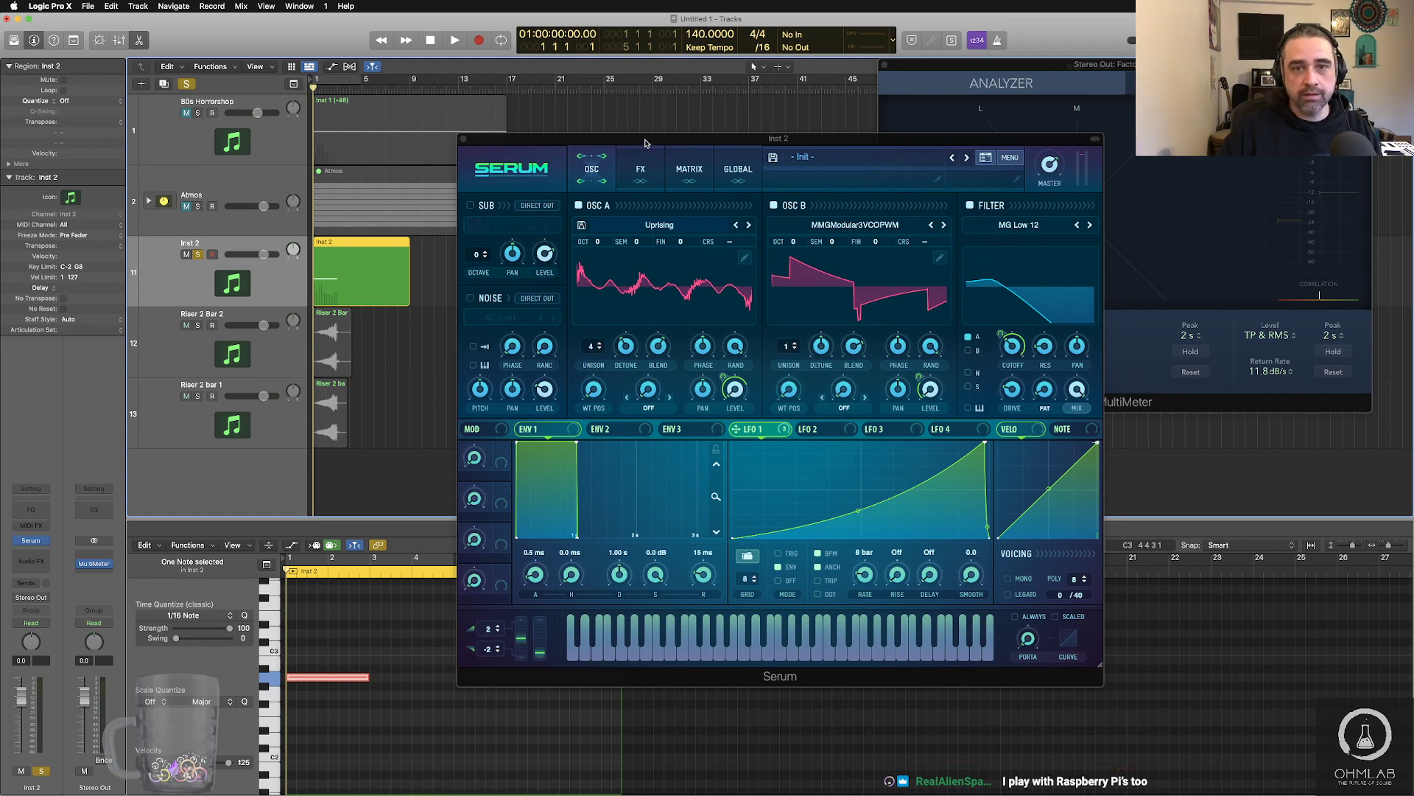
left_click_drag(645, 142, 929, 32)
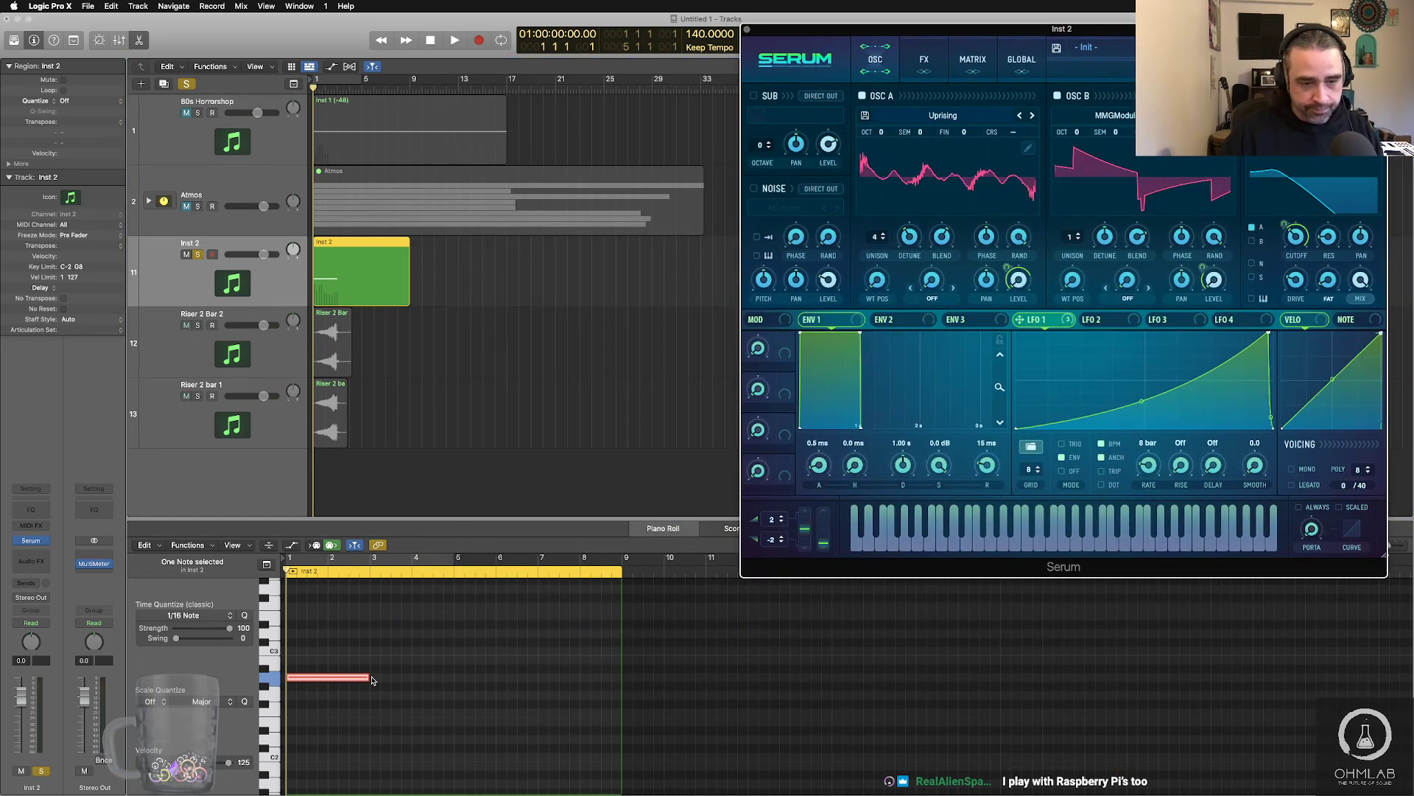
left_click_drag(372, 680, 621, 678)
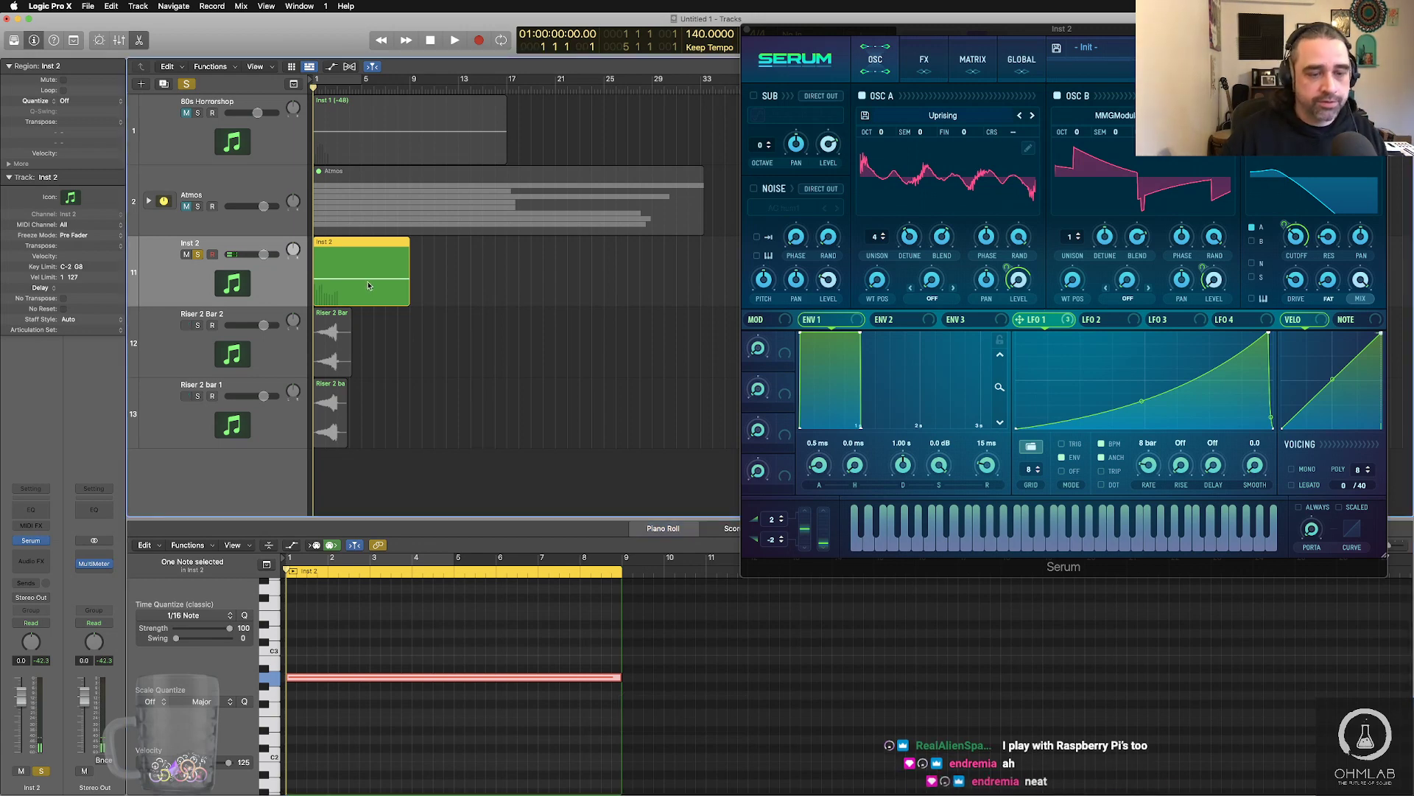
- Transpose the Inst 2 region by -48 semitones and play the eight-bar riser through to its tail
key("alt+shift+Down")
key("alt+shift+Down")
key("alt+shift+Down")
key("alt+shift+Down")
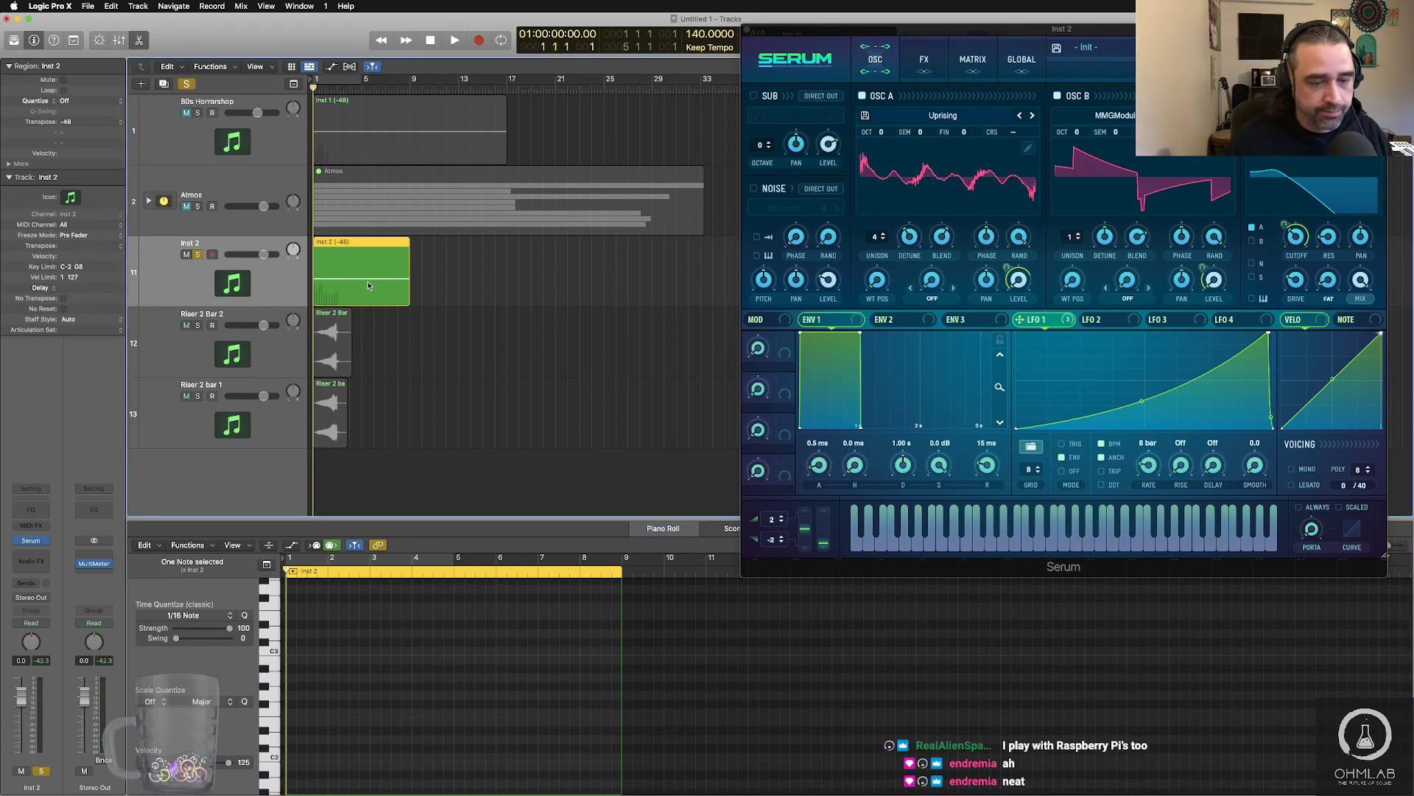
key("space")
scroll(518, 681, "down", 5)
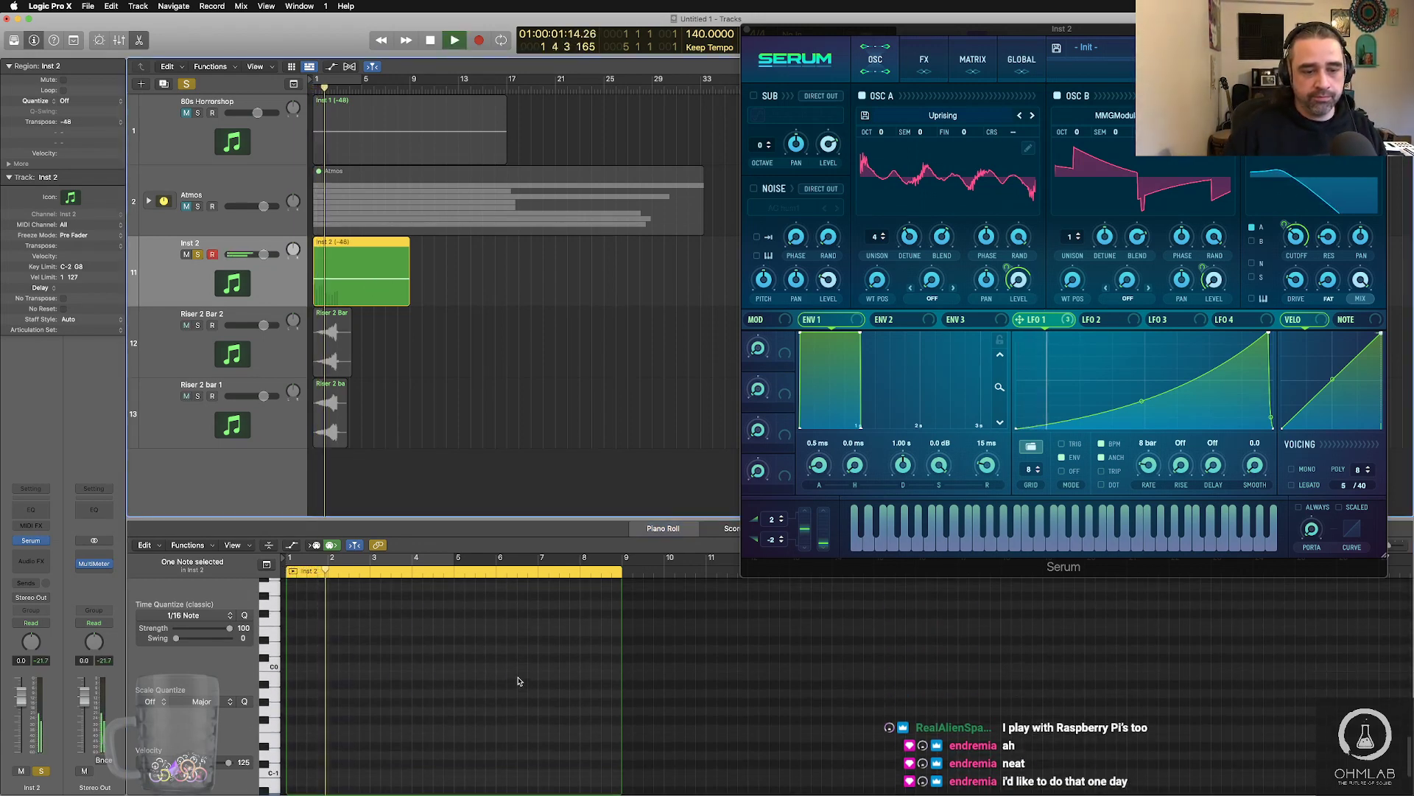
scroll(518, 681, "down", 2)
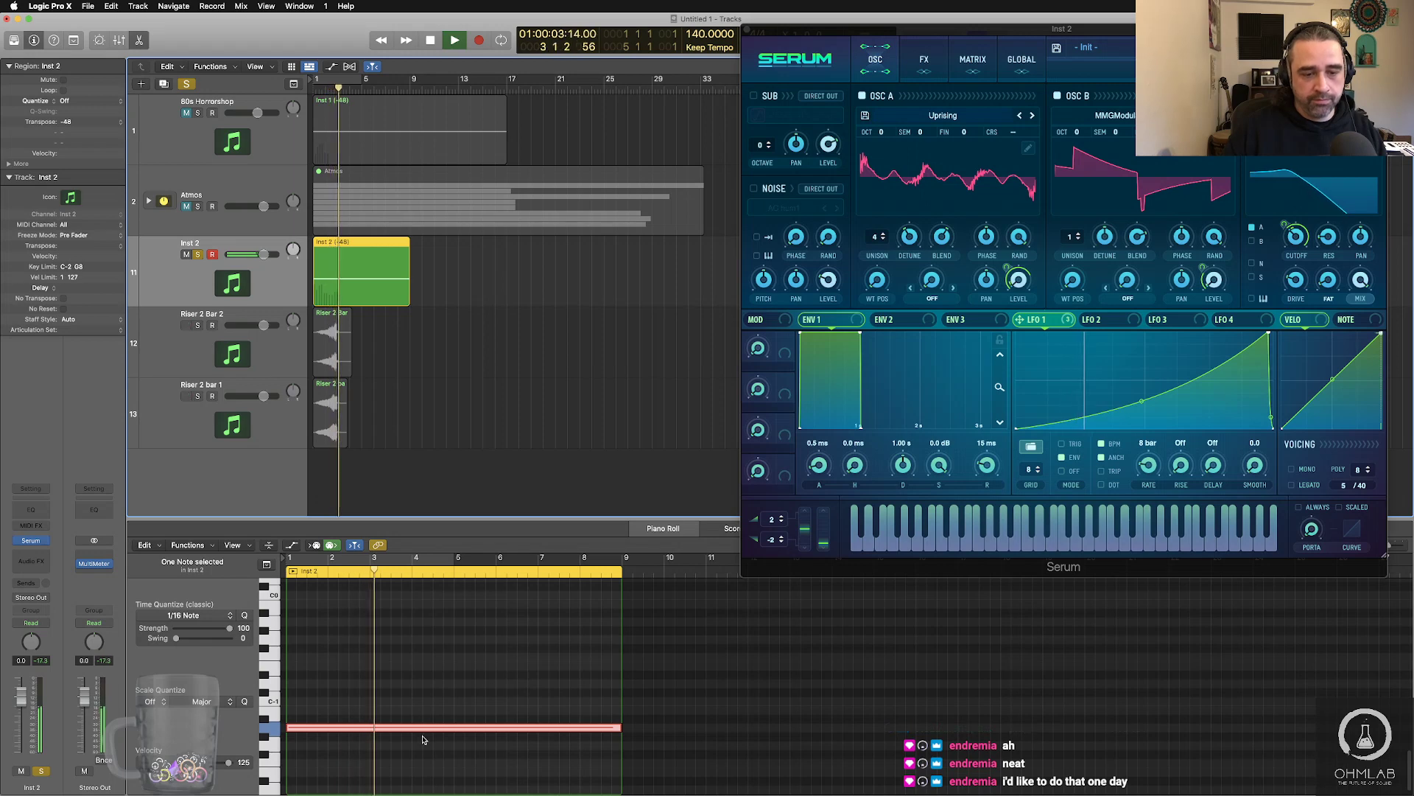
mouse_move(426, 733)
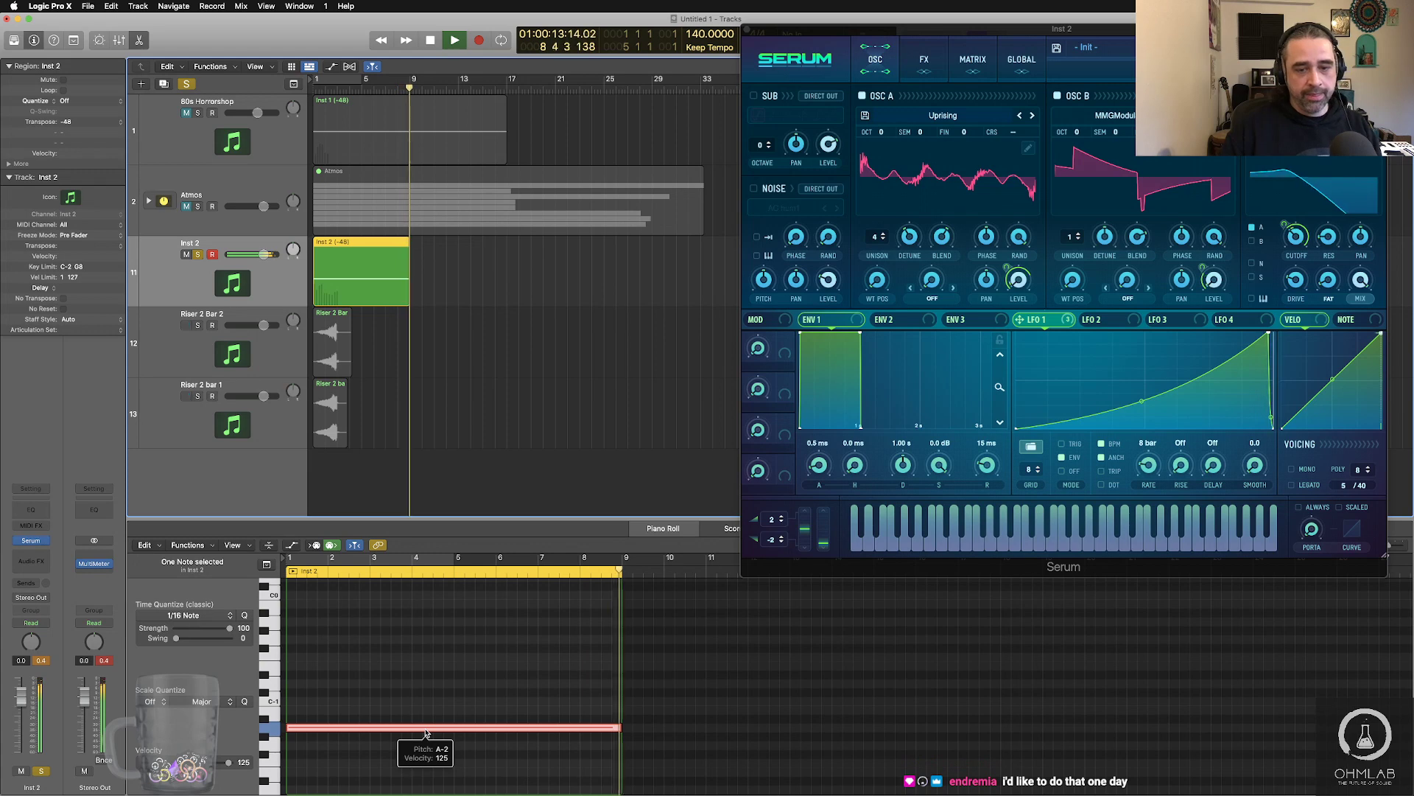
key("space")
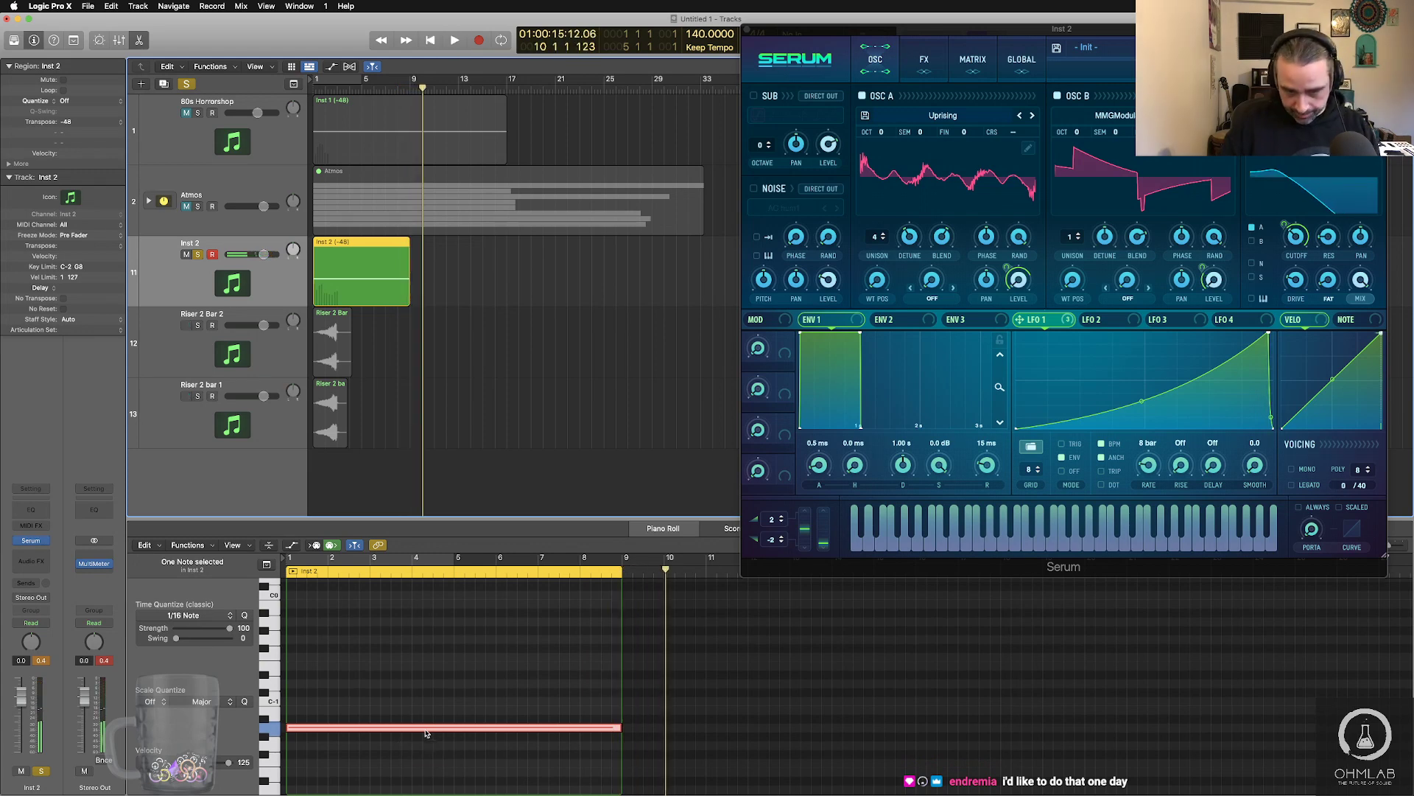
- Remove the falling segment at the end of LFO 1, then play the riser while checking both oscillators' wavetable positions
left_click(1268, 334)
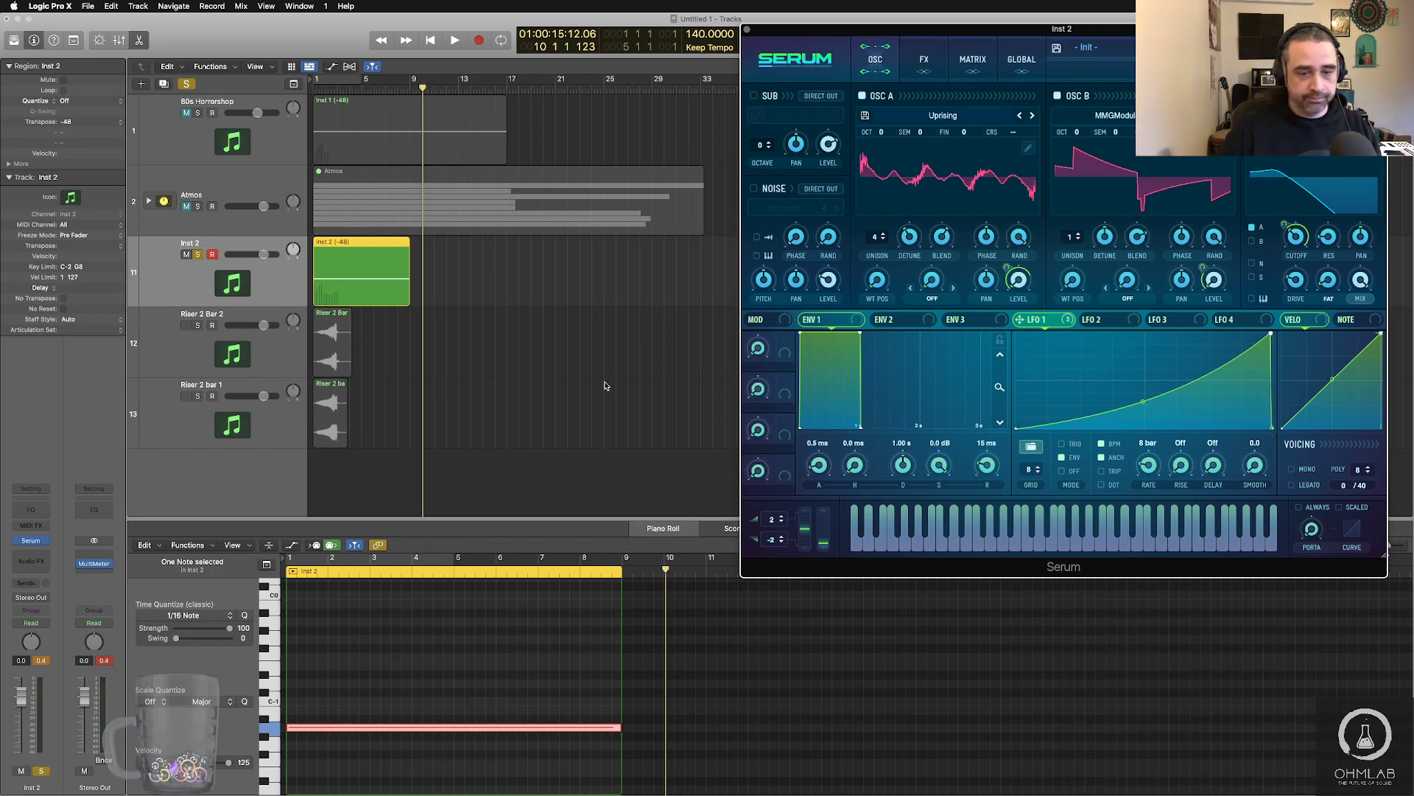
key("space")
key("Return")
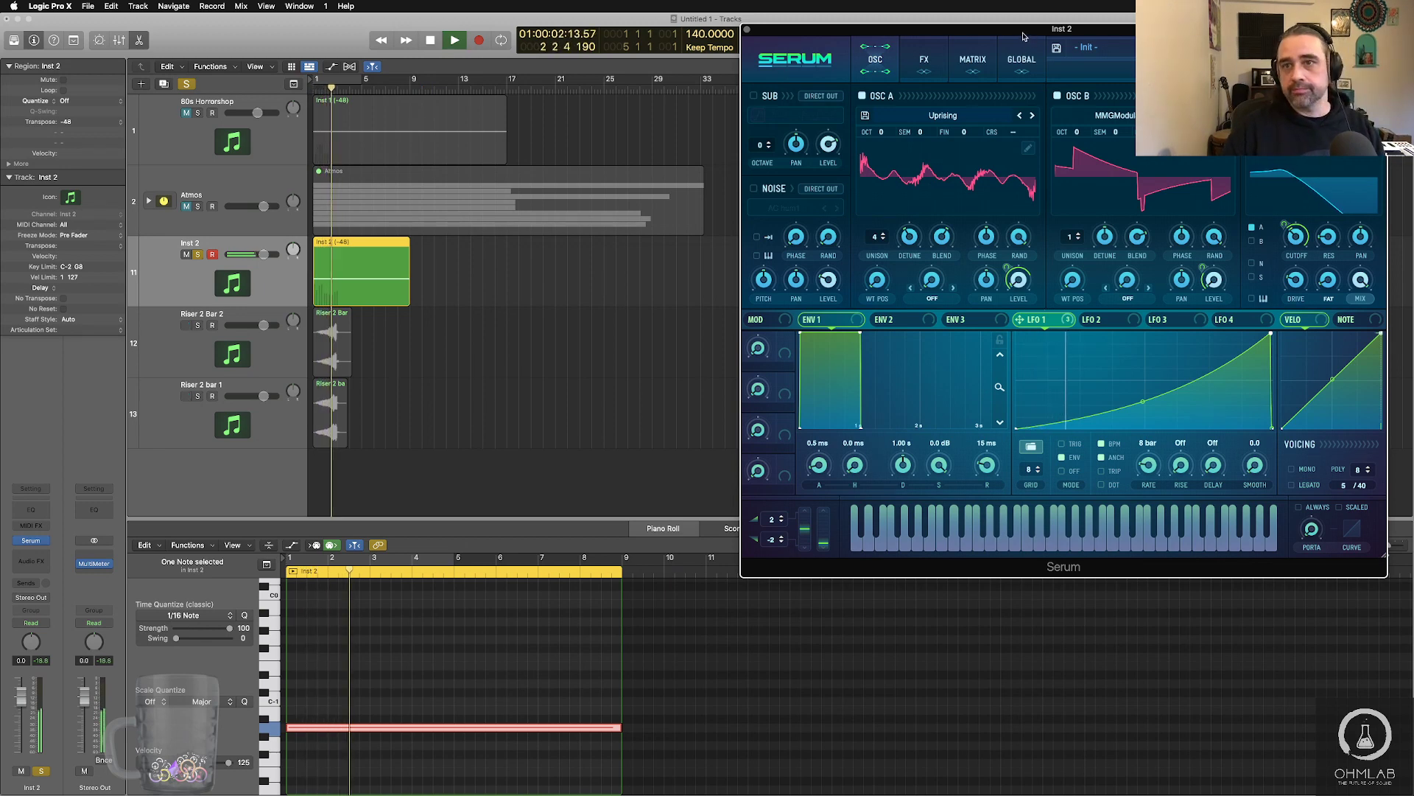
left_click_drag(971, 29, 911, 25)
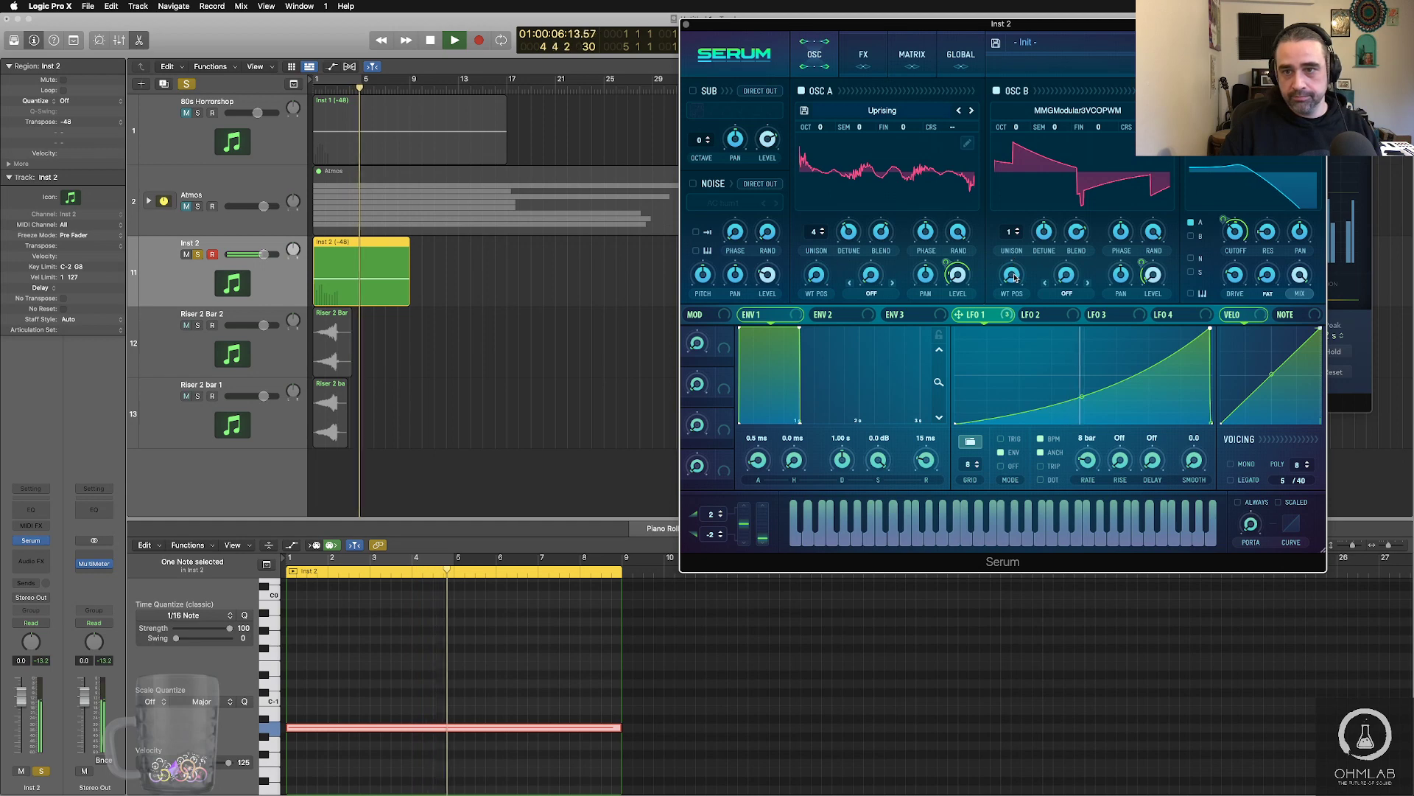
left_click_drag(818, 277, 816, 280)
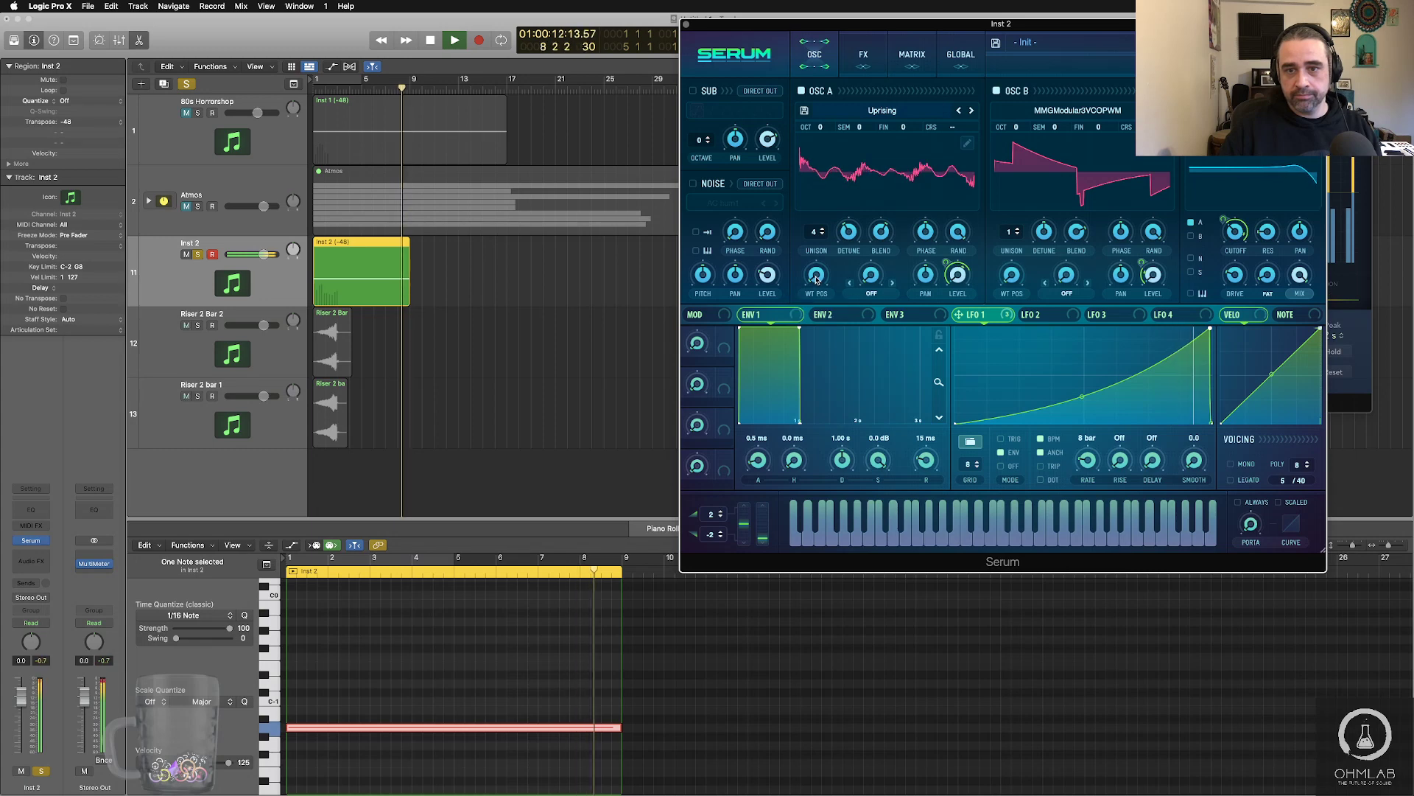
key("space")
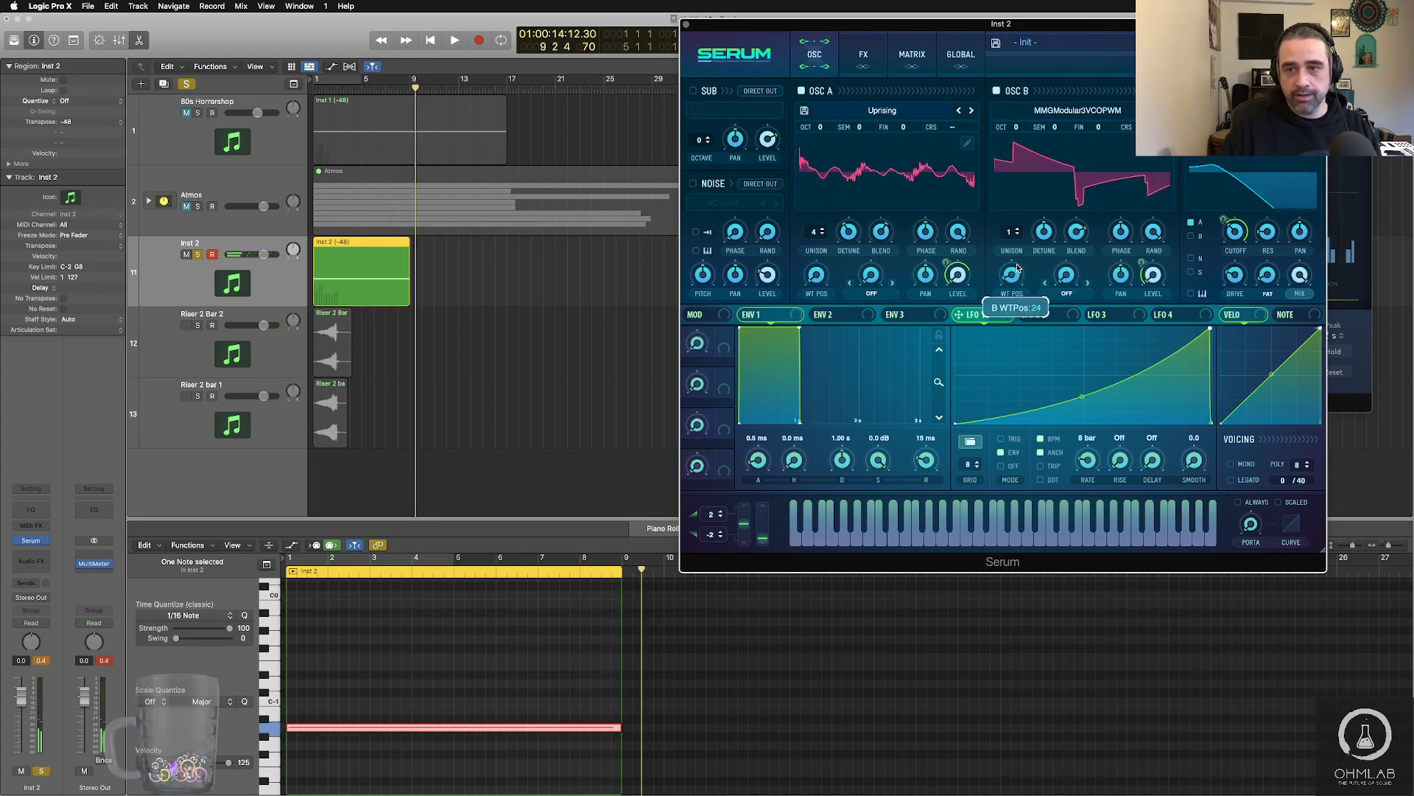
- Replay the opening of the eight-bar riser from the project start, stop playback and deselect the region
key("Return")
key("space")
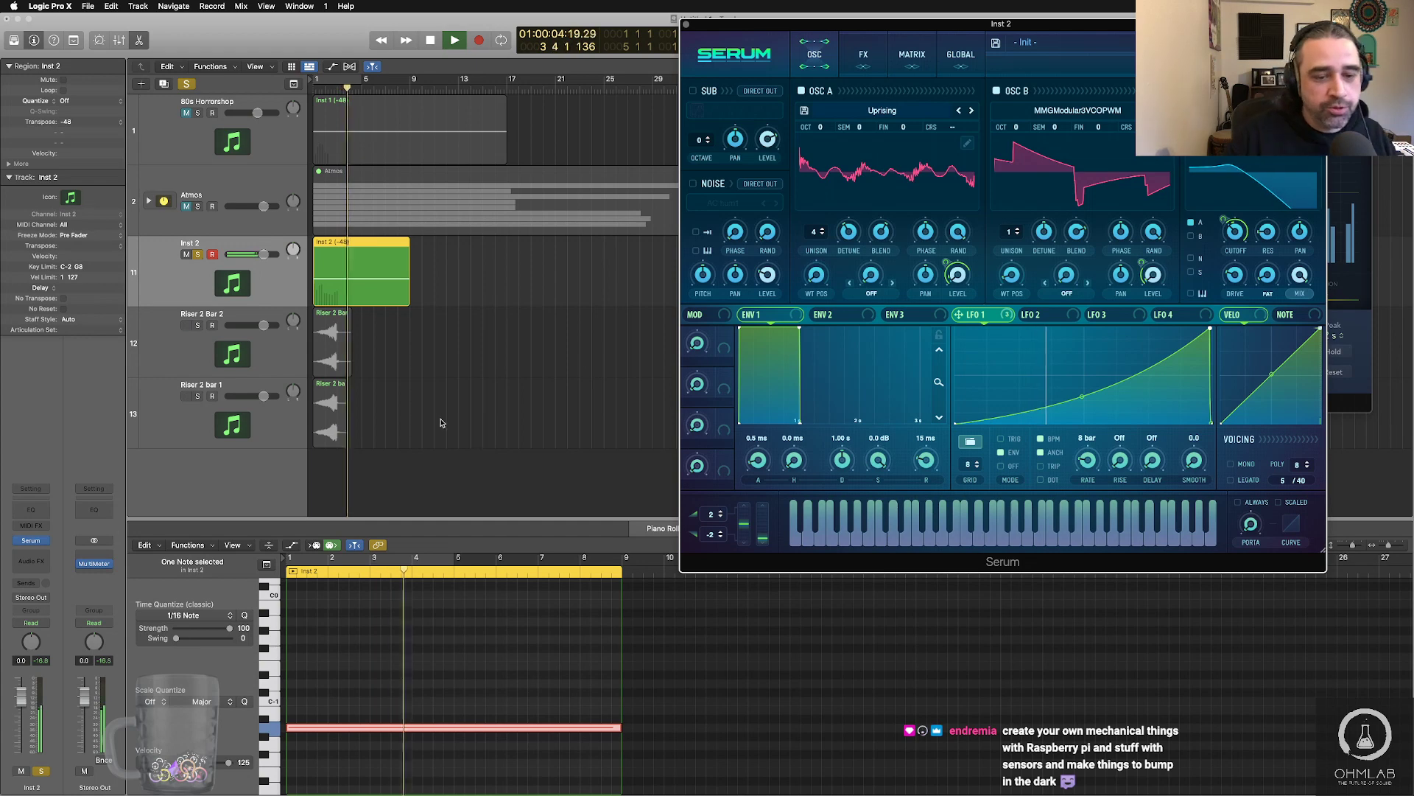
left_click(545, 500)
key("space")
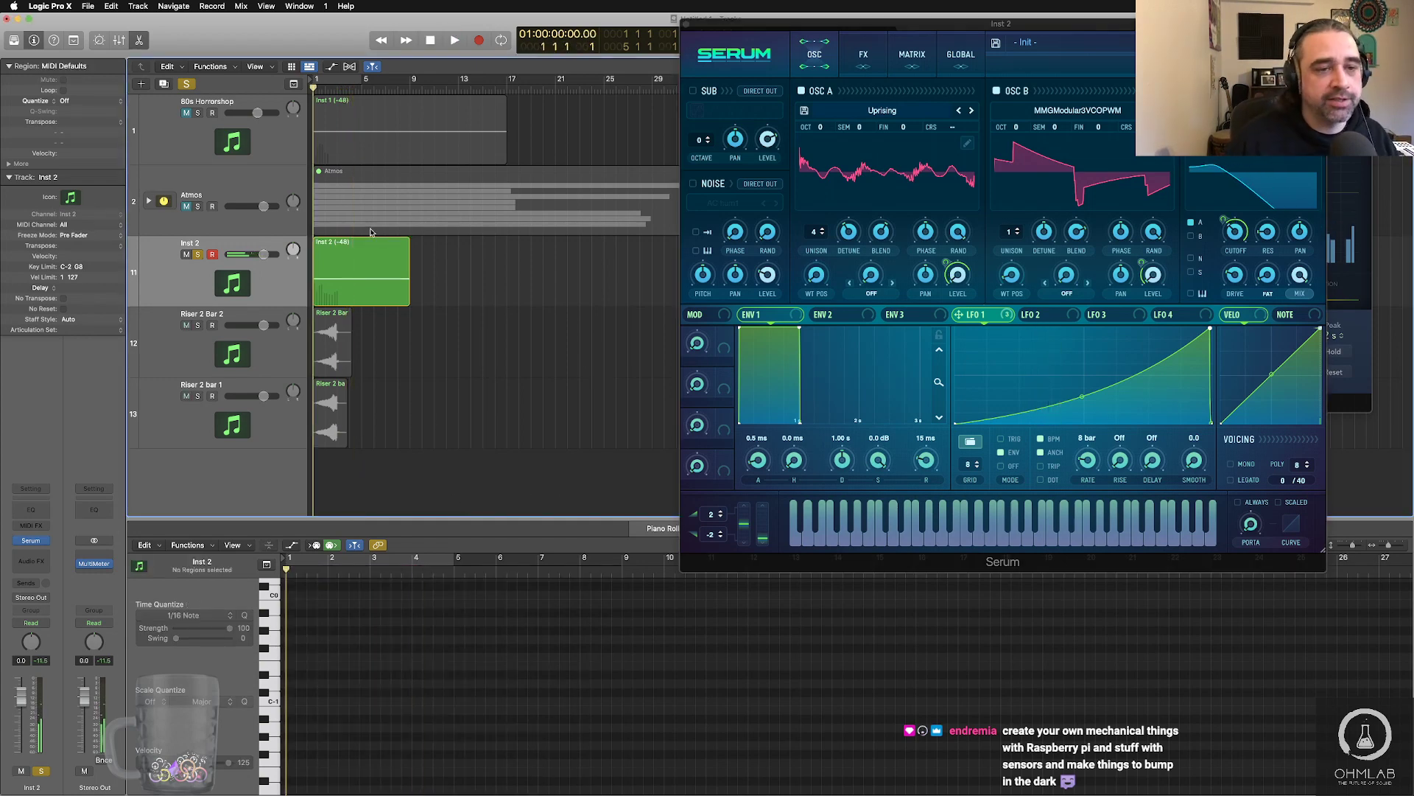
- Bounce the eight-bar Inst 2 region in place to a new track named "Riser 8 Bar 1"
left_click(365, 287)
key("ctrl+b")
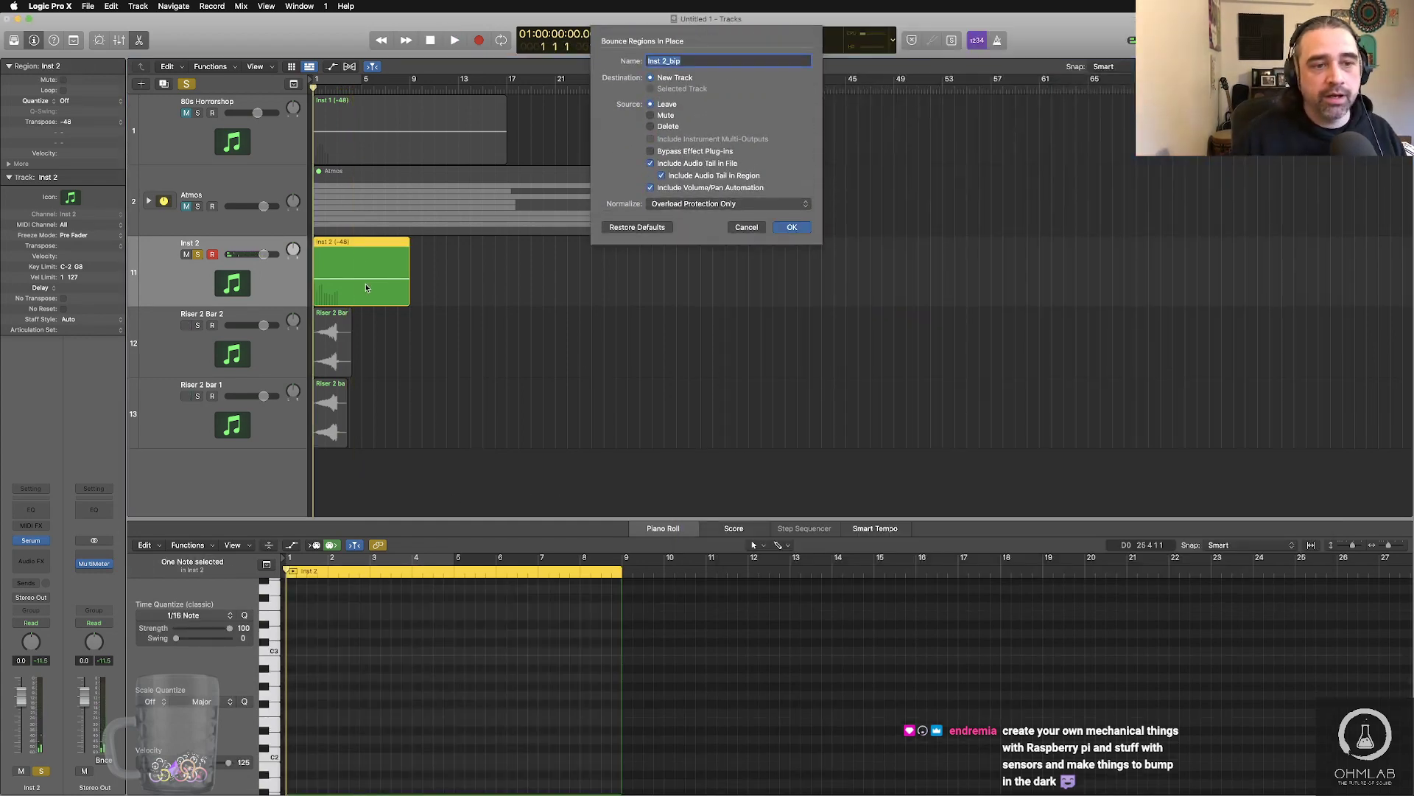
type("Riser 8")
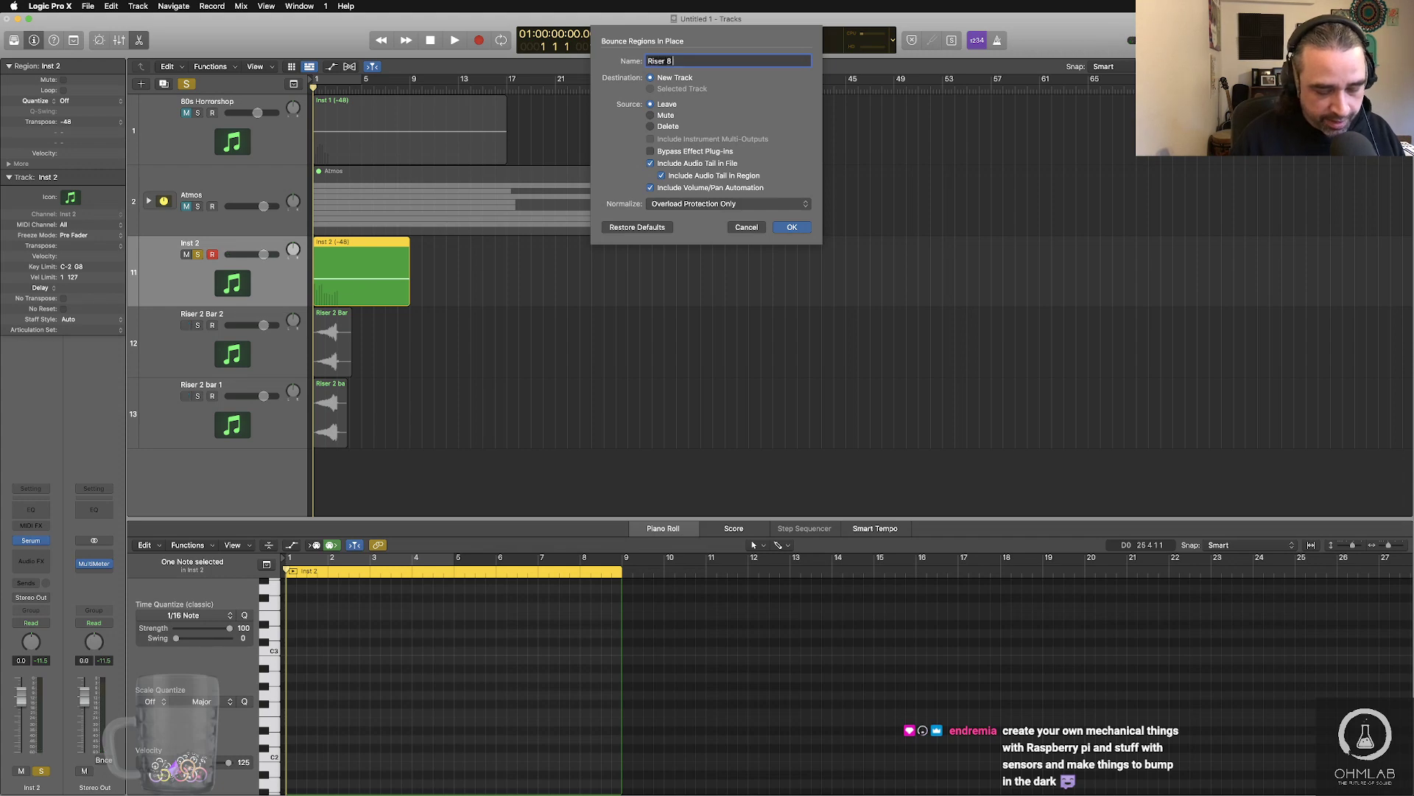
type(" Bar 1")
key("Return")
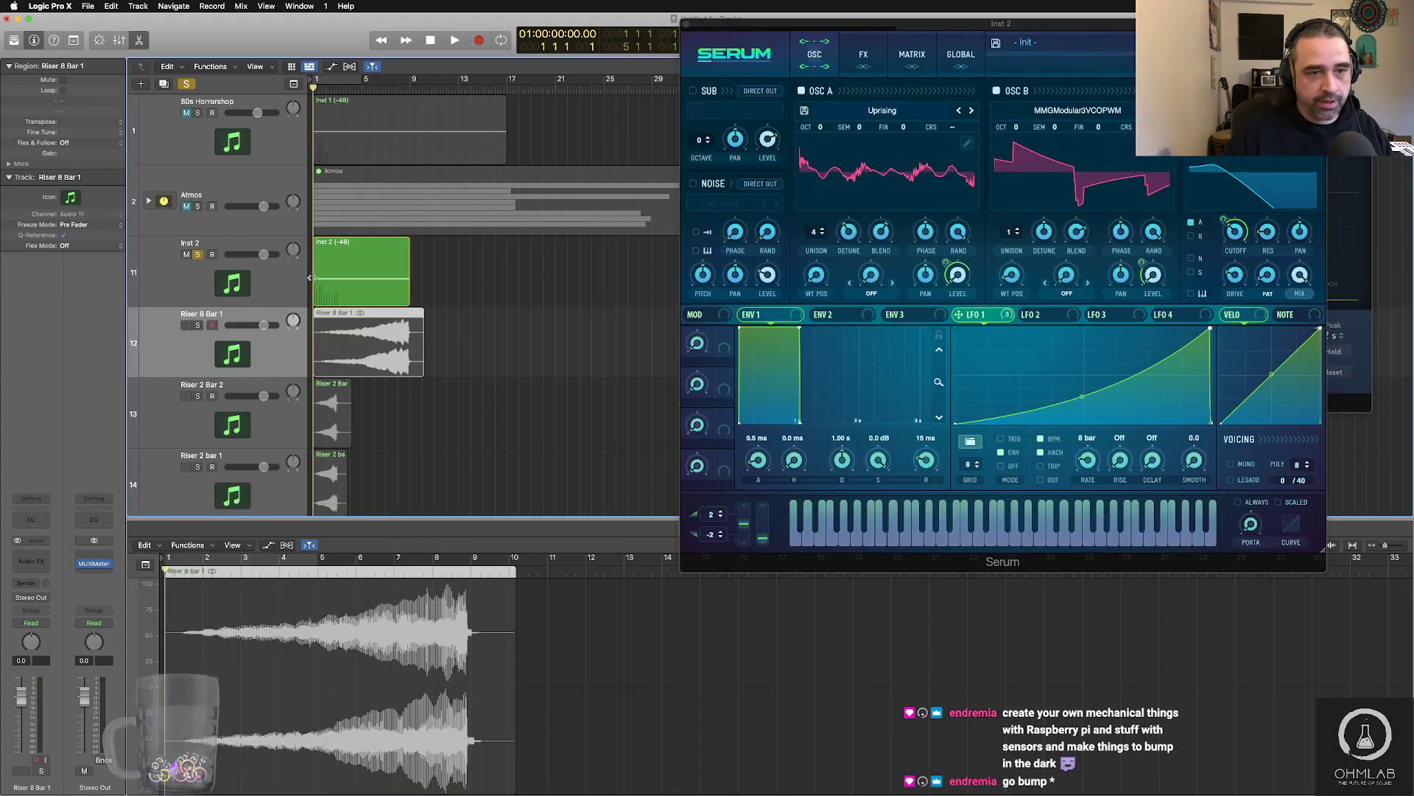
- Change oscillator A's wavetable position on the Inst 2 track and play the eight-bar riser through its tail
left_click(280, 275)
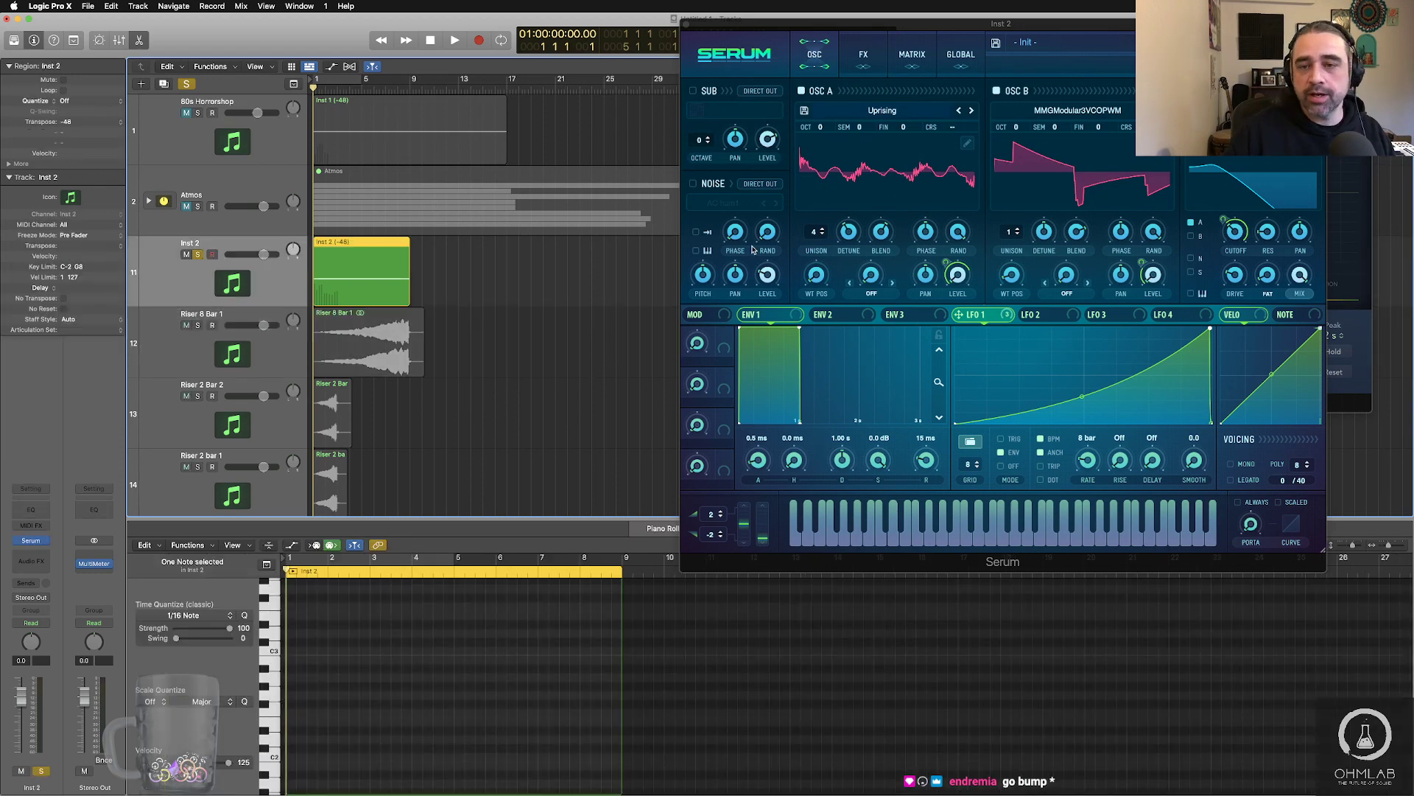
left_click_drag(950, 30, 807, 28)
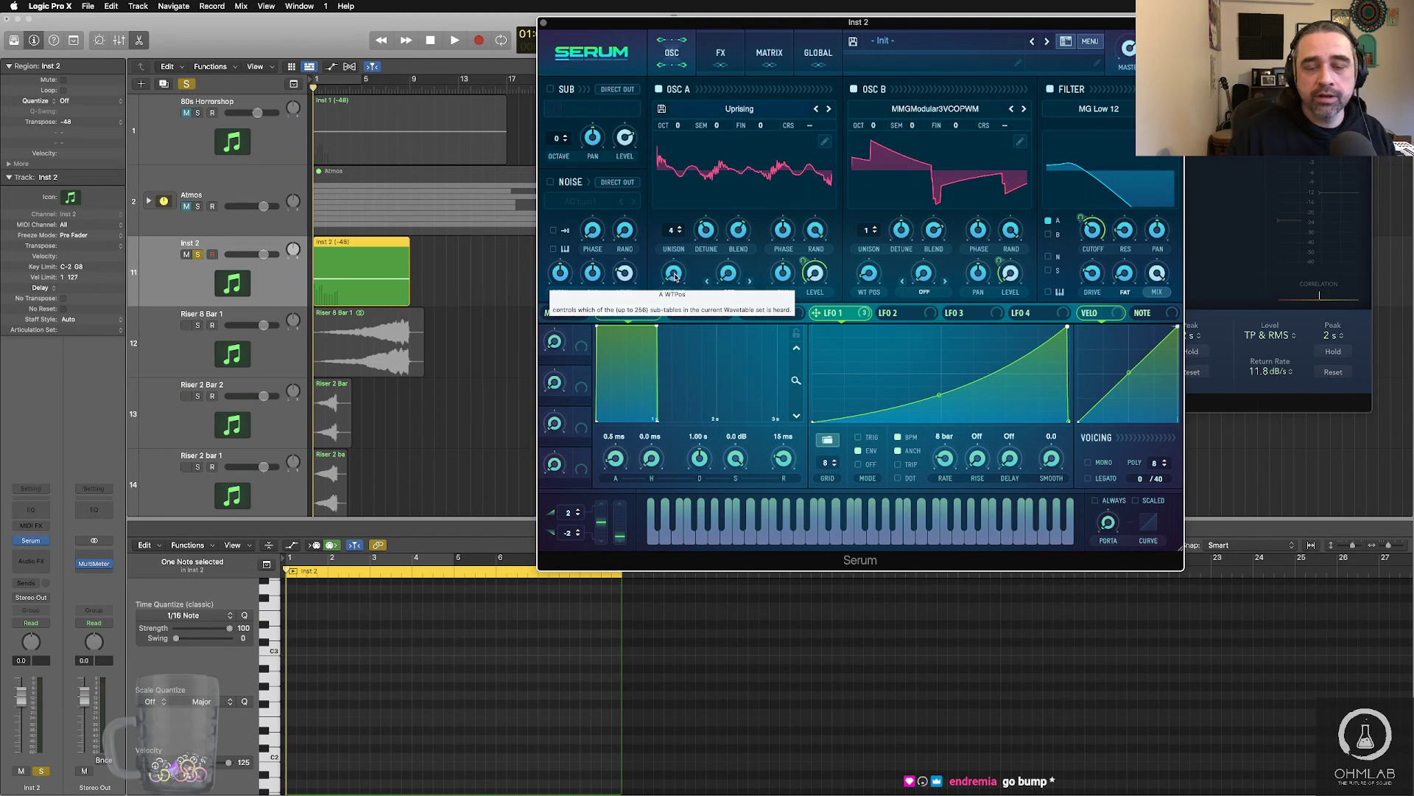
left_click_drag(674, 277, 674, 273)
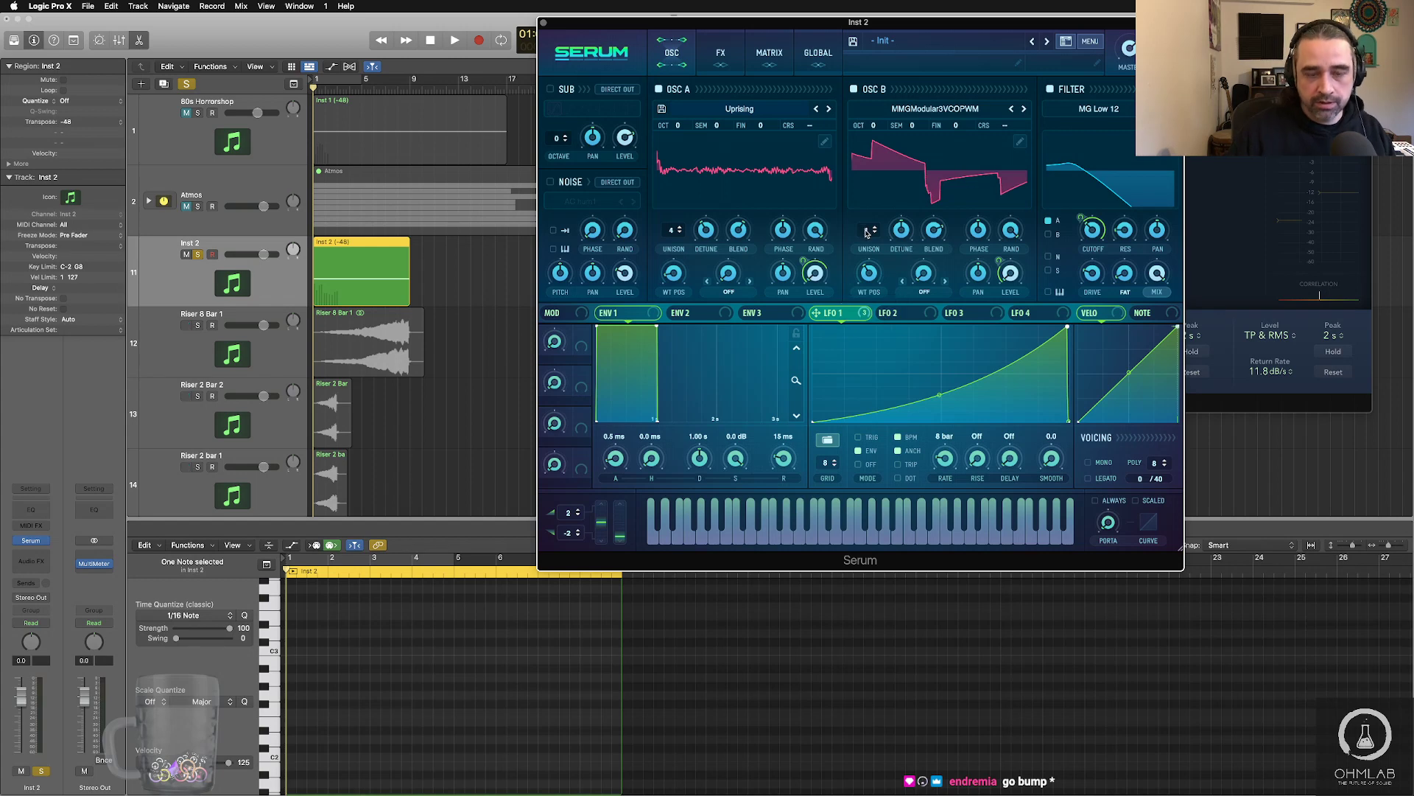
key("space")
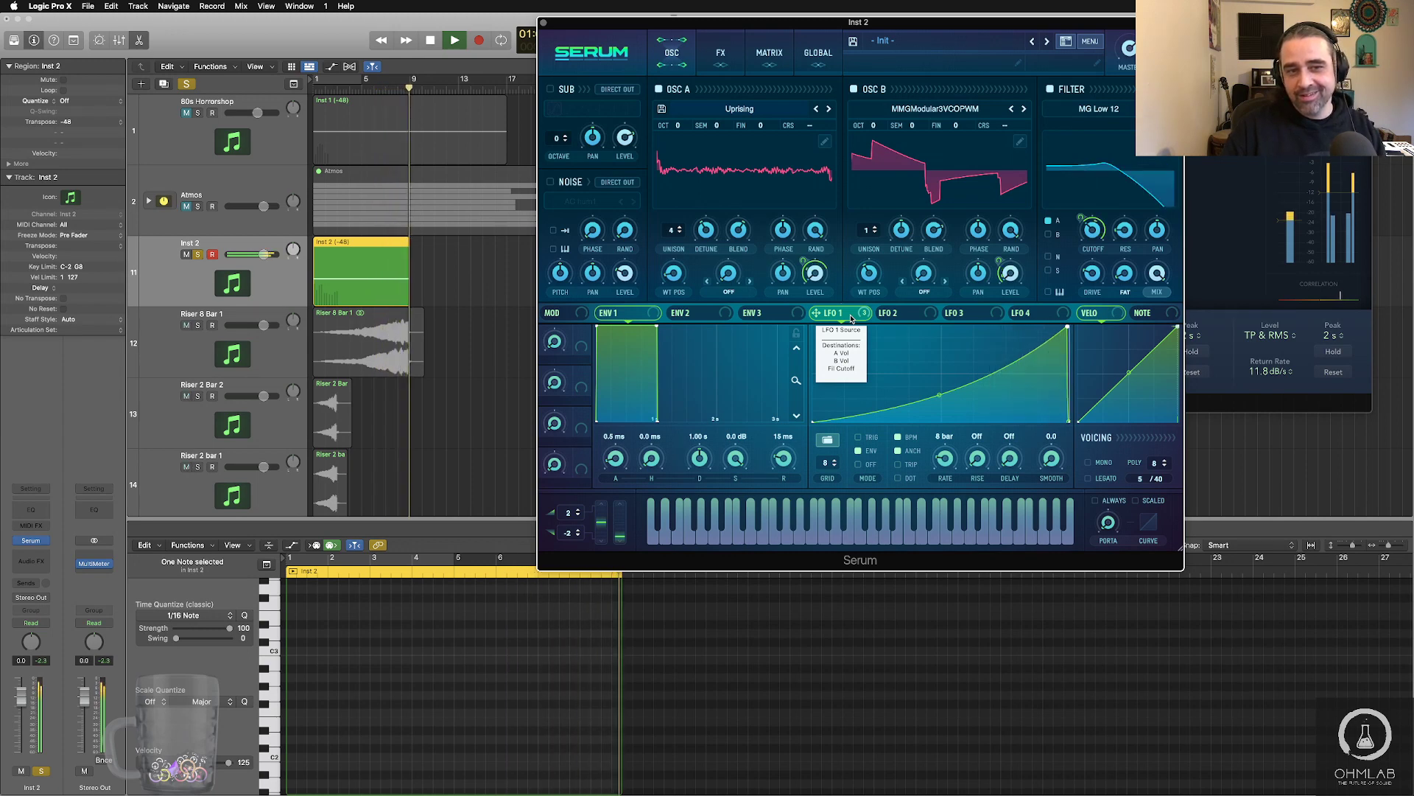
key("space")
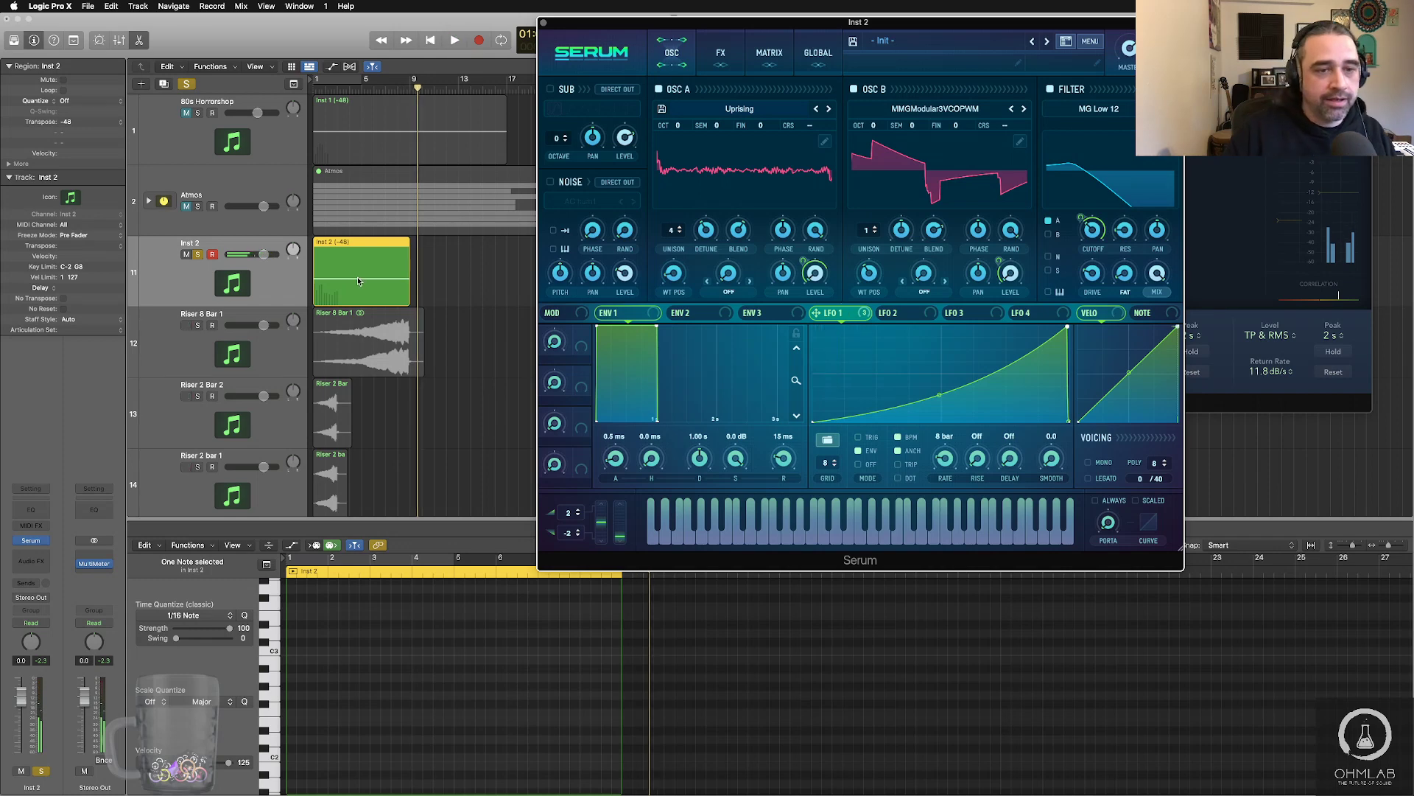
- Bounce the eight-bar Inst 2 region in place to a new track named "Riser 8 Bar 2"
left_click(359, 282)
key("Return")
key("ctrl+b")
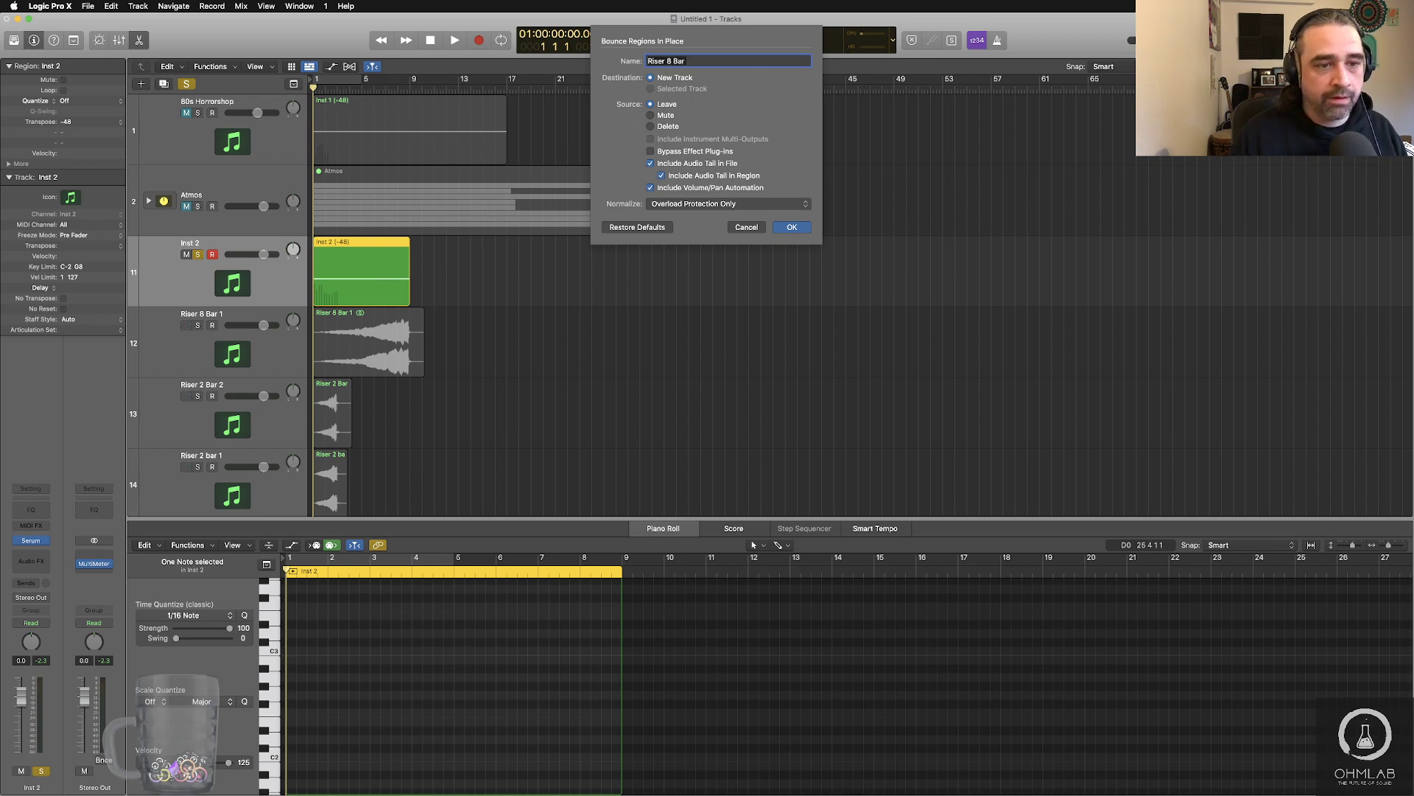
key("Return")
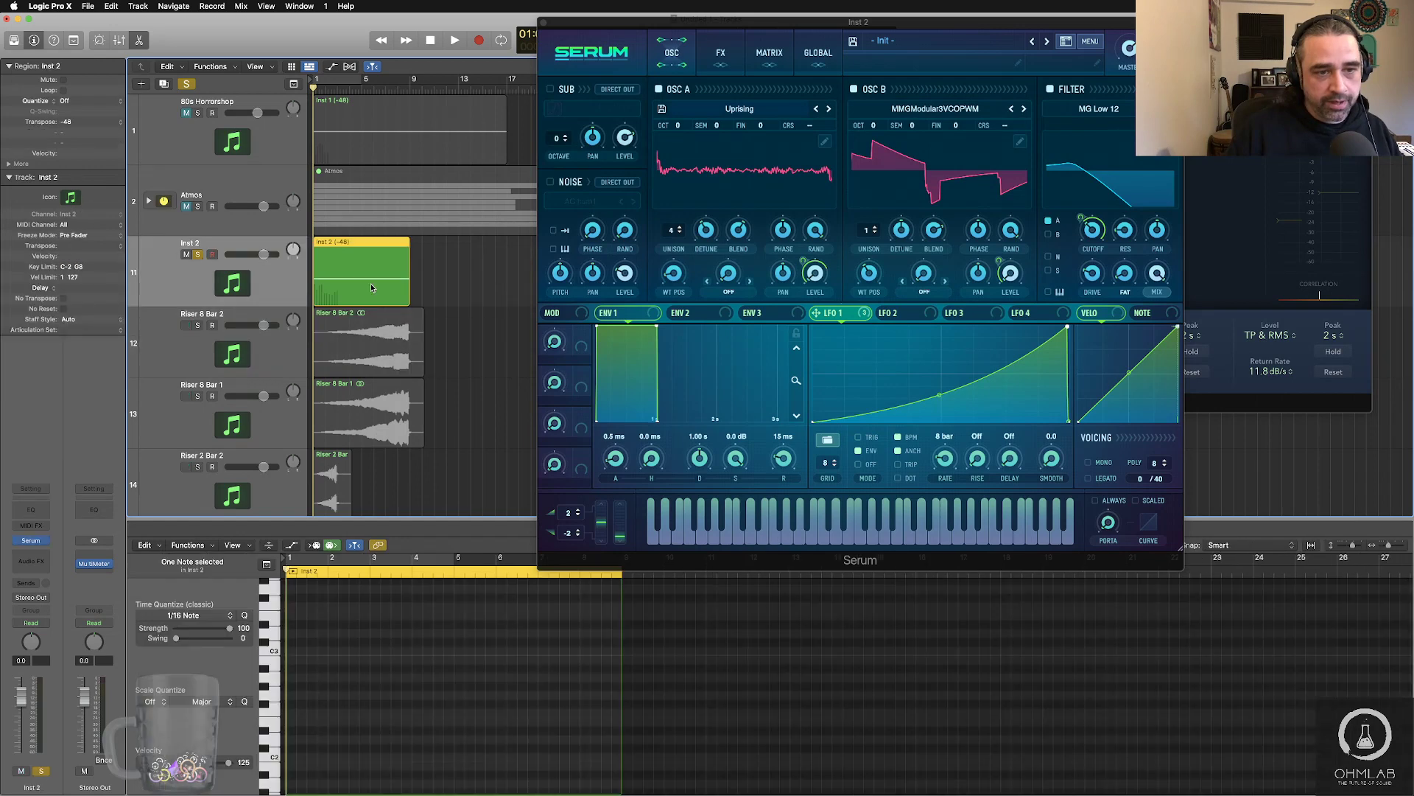
- Set the Inst 2 region's transpose to -24 and play the eight-bar riser to its end
left_click(345, 87)
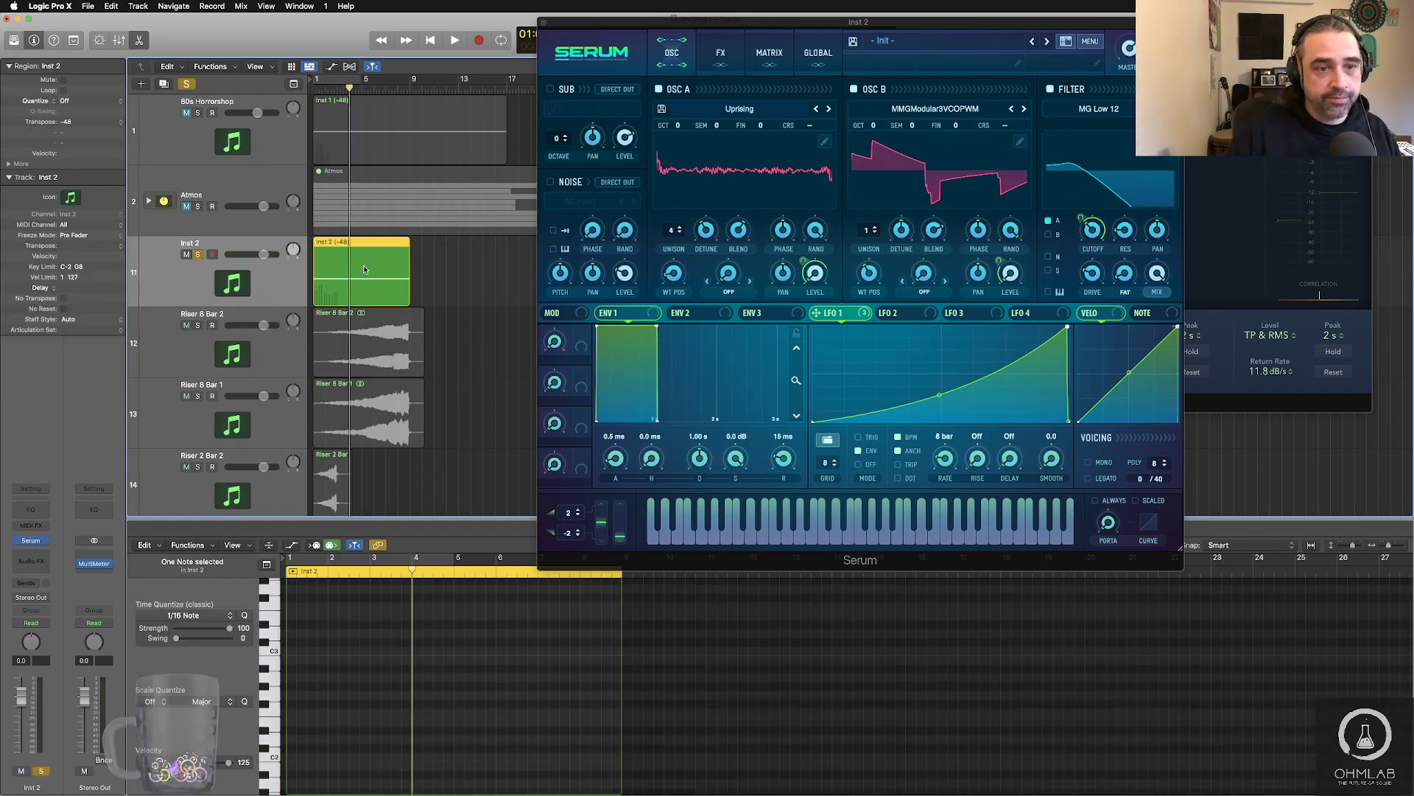
scroll(367, 659, "down", 10)
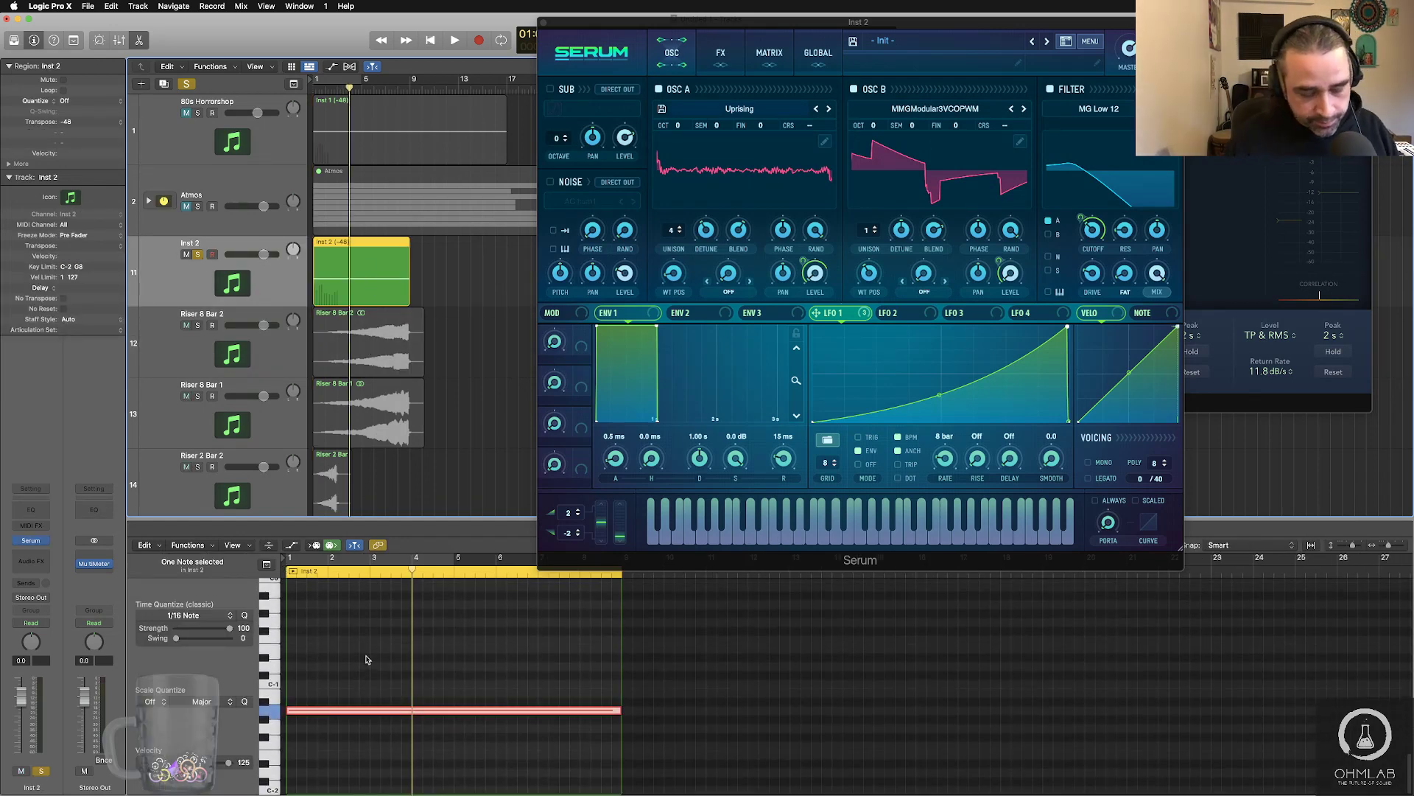
key("alt+shift+Up")
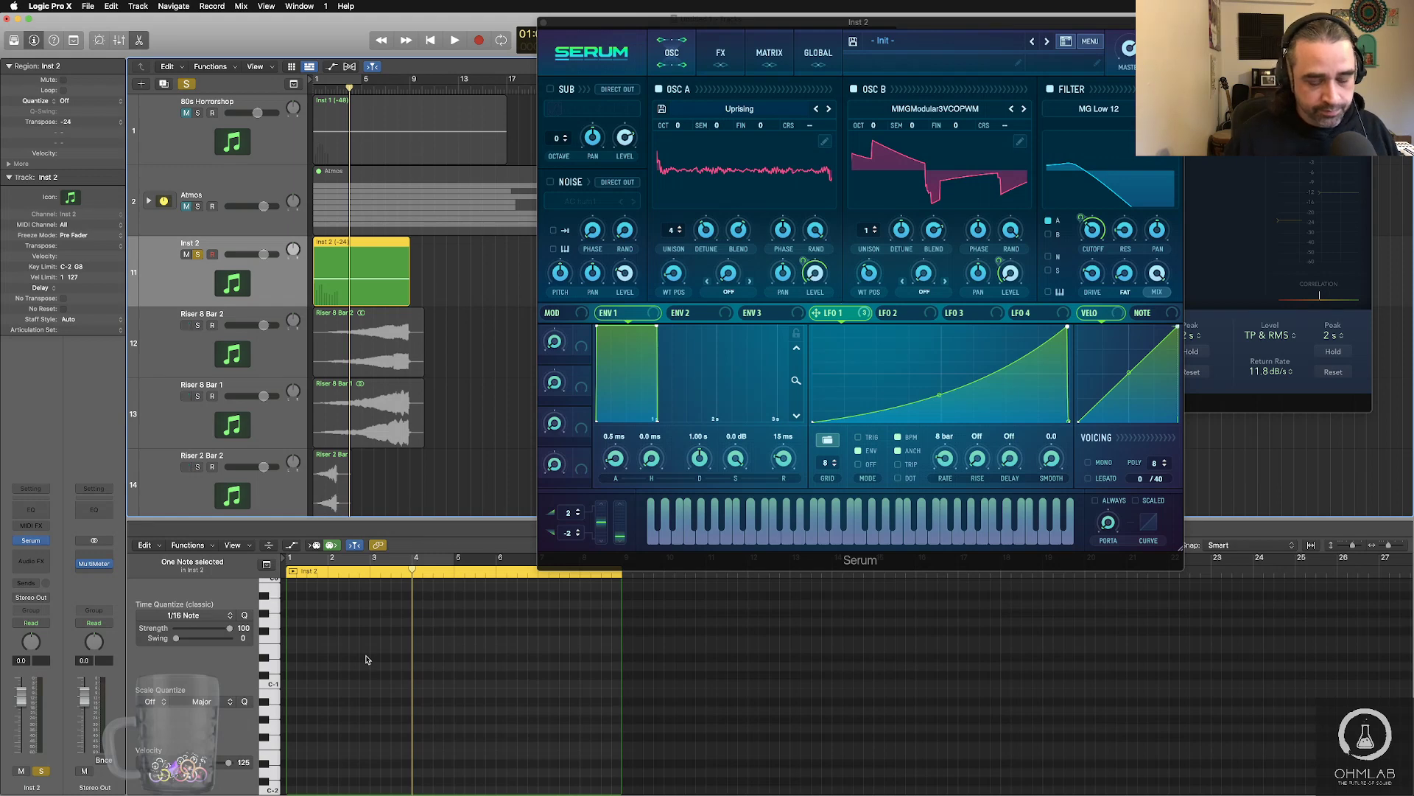
key("shift+space")
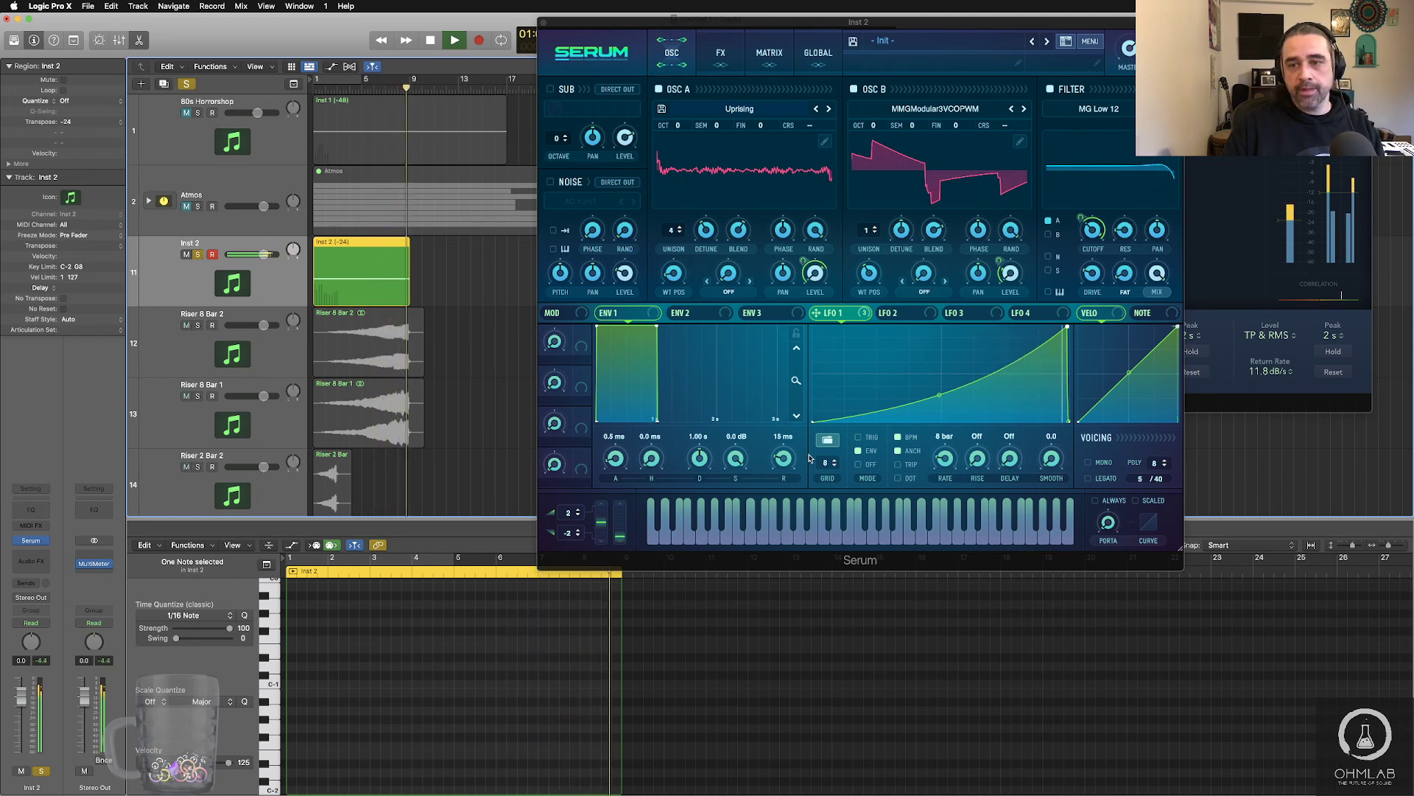
key("space")
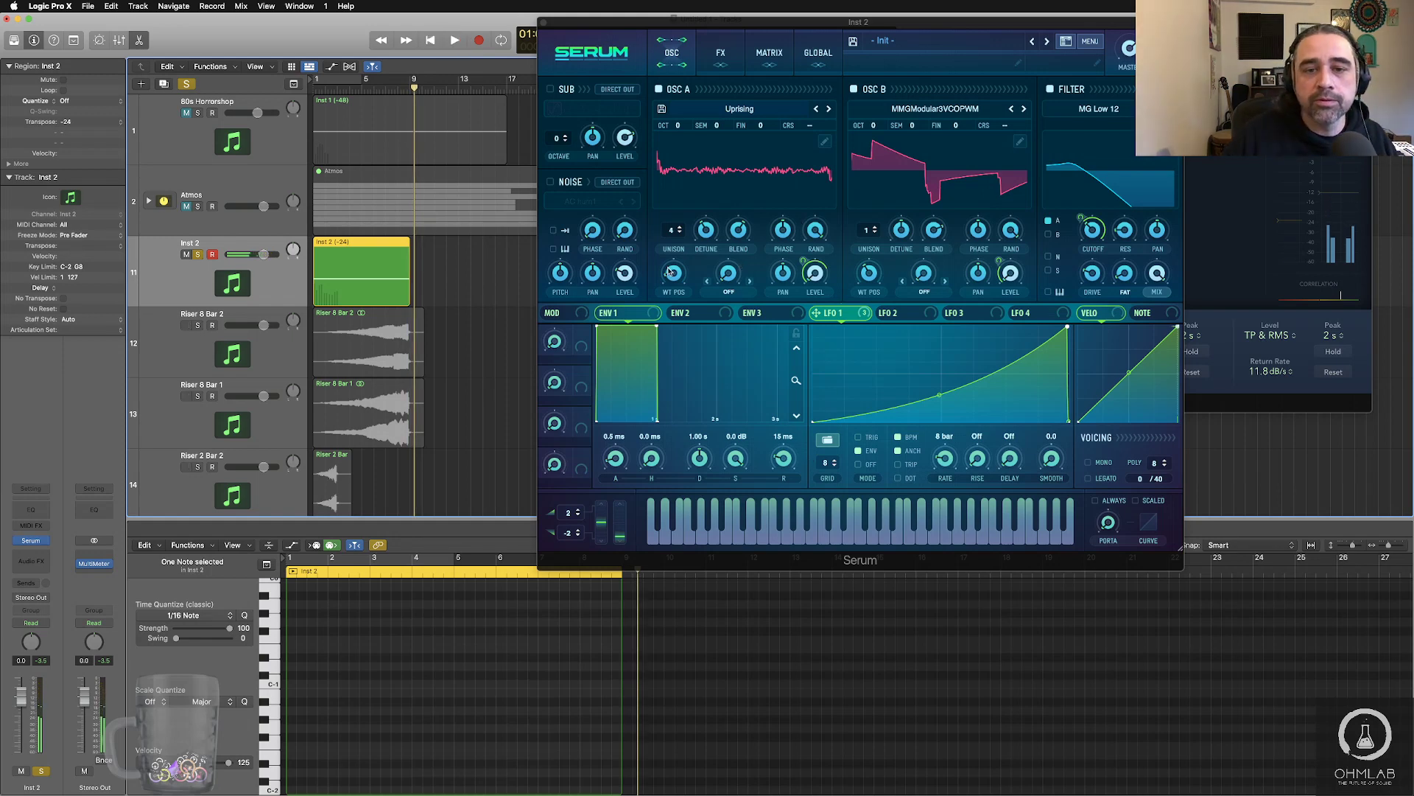
- Change both oscillators' wavetable positions and set oscillator B's octave to +2 while playing the riser
left_click_drag(672, 276, 672, 259)
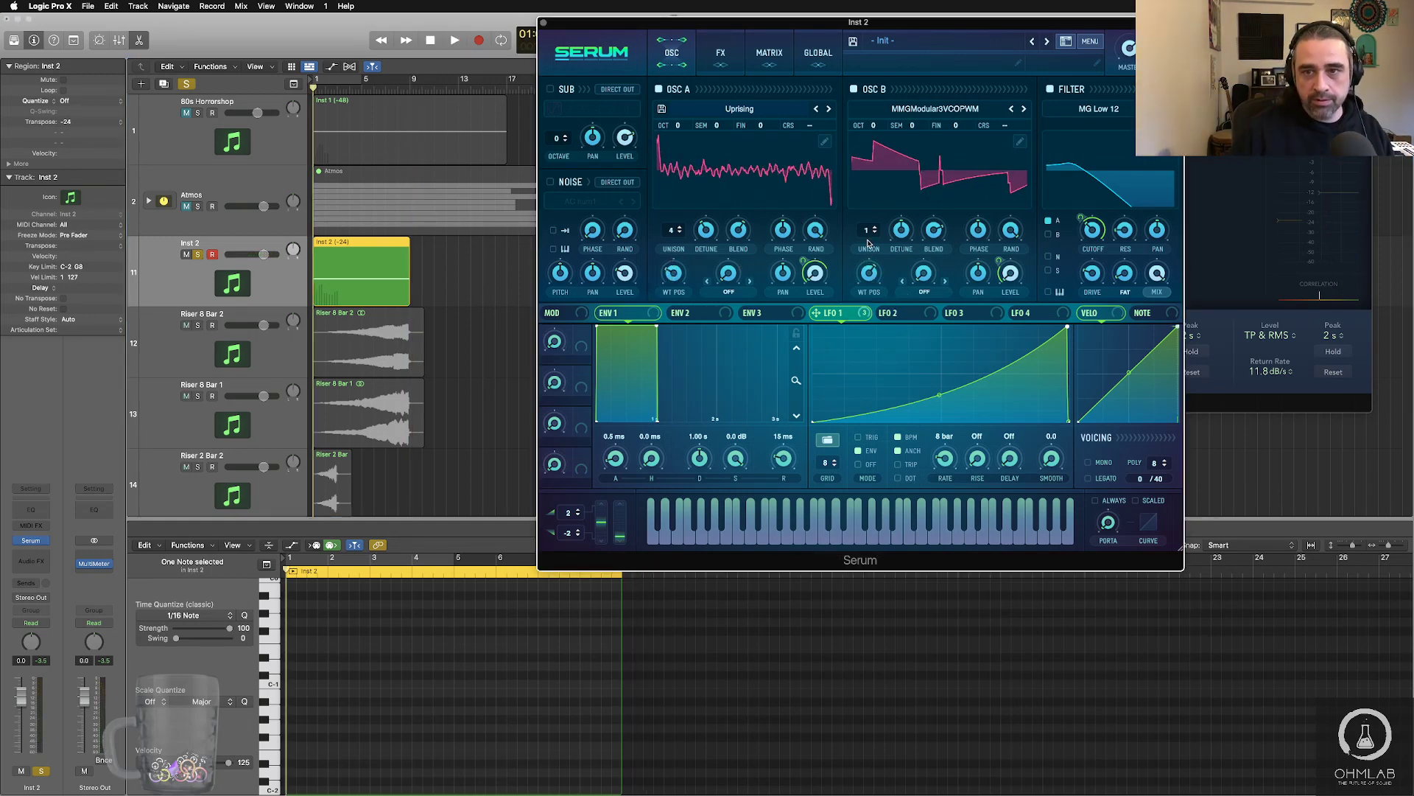
key("space")
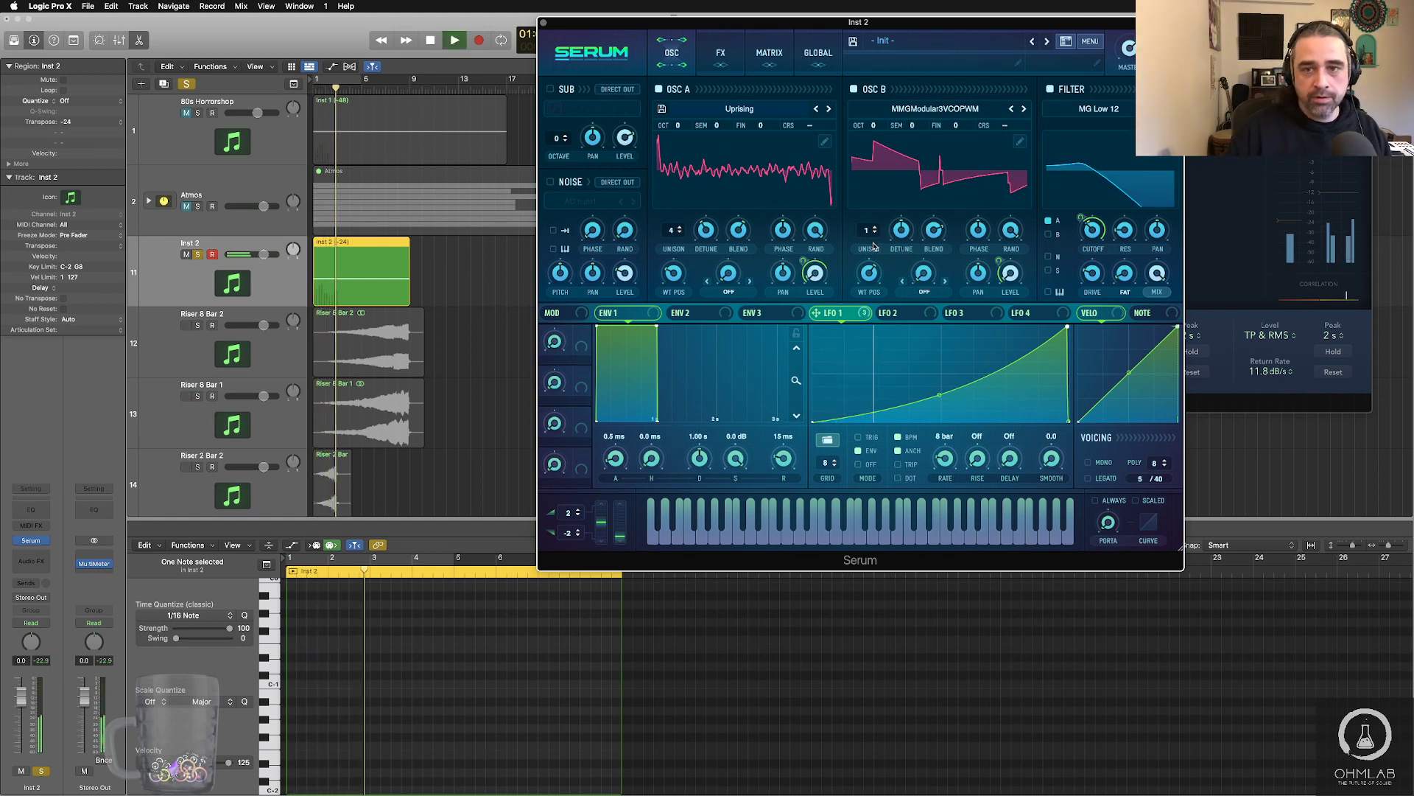
mouse_move(876, 129)
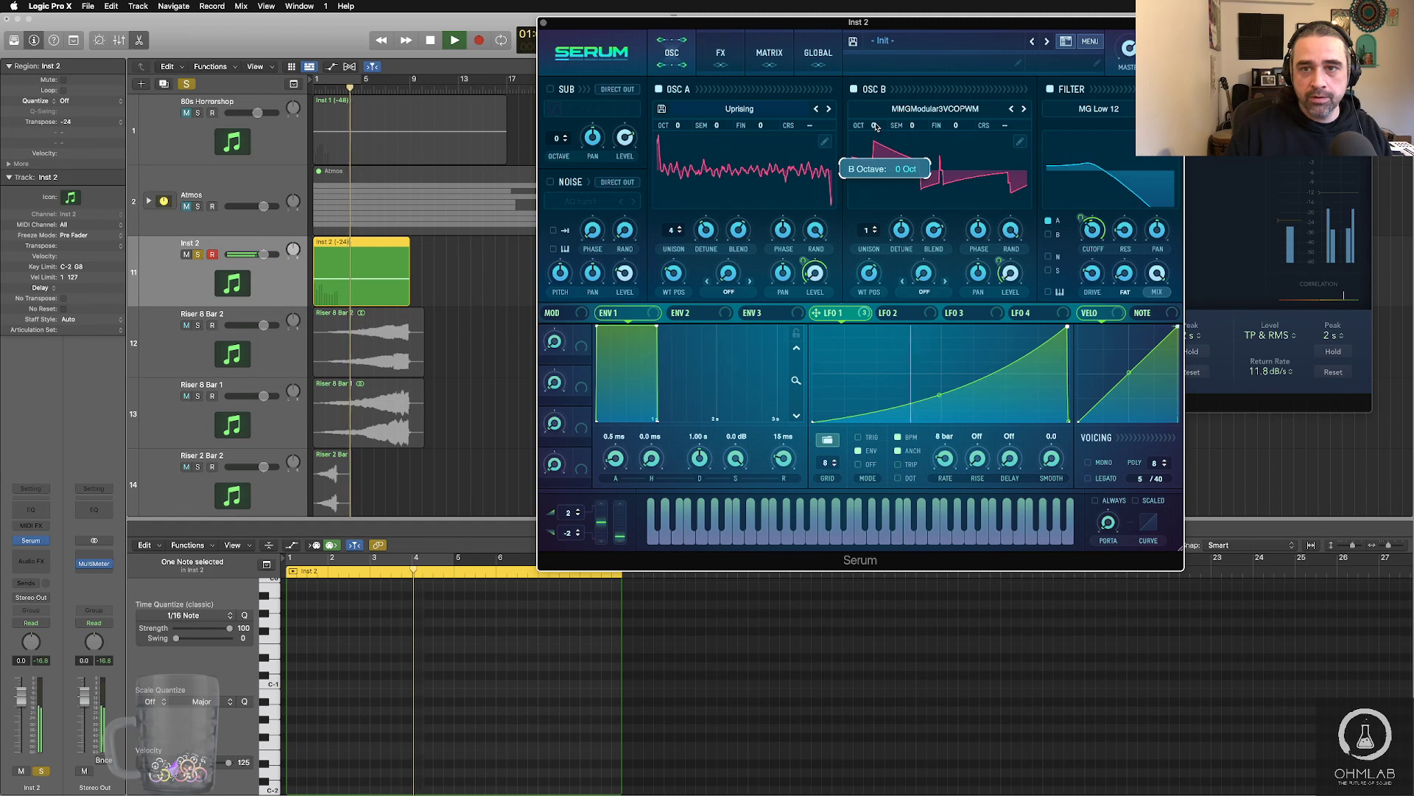
left_click_drag(877, 112, 877, 90)
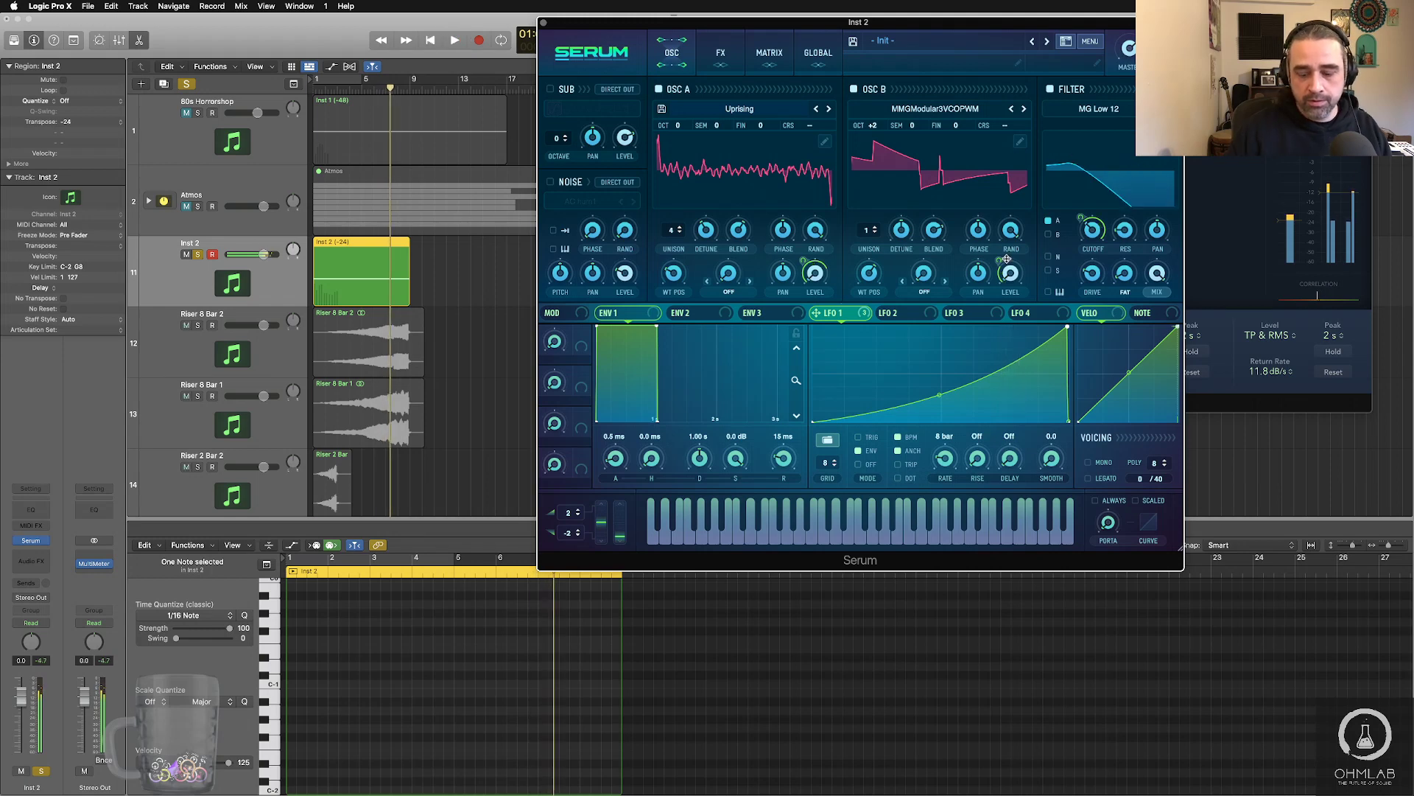
- Replay the riser while adjusting the amount of LFO 1 modulation on oscillator B's level
key("space")
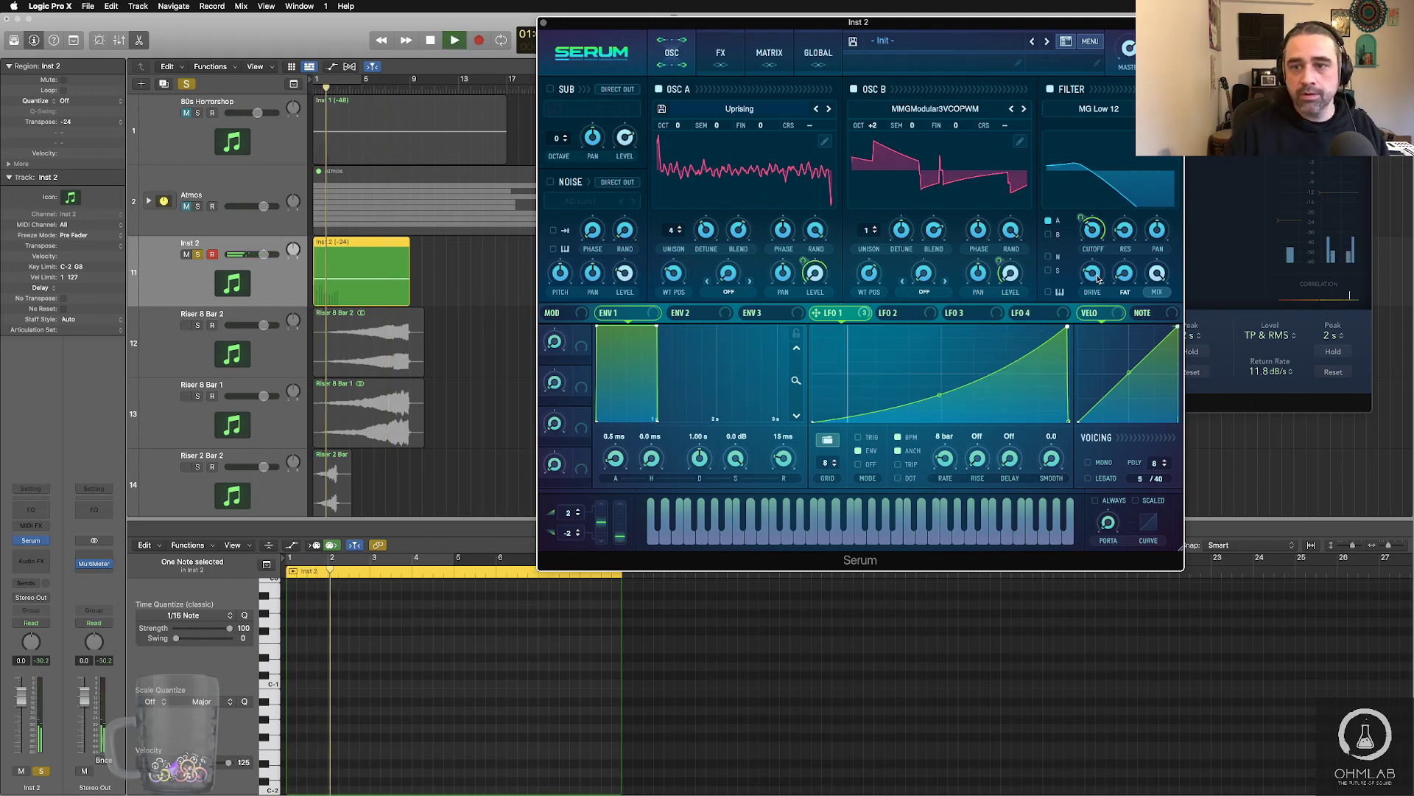
mouse_move(999, 265)
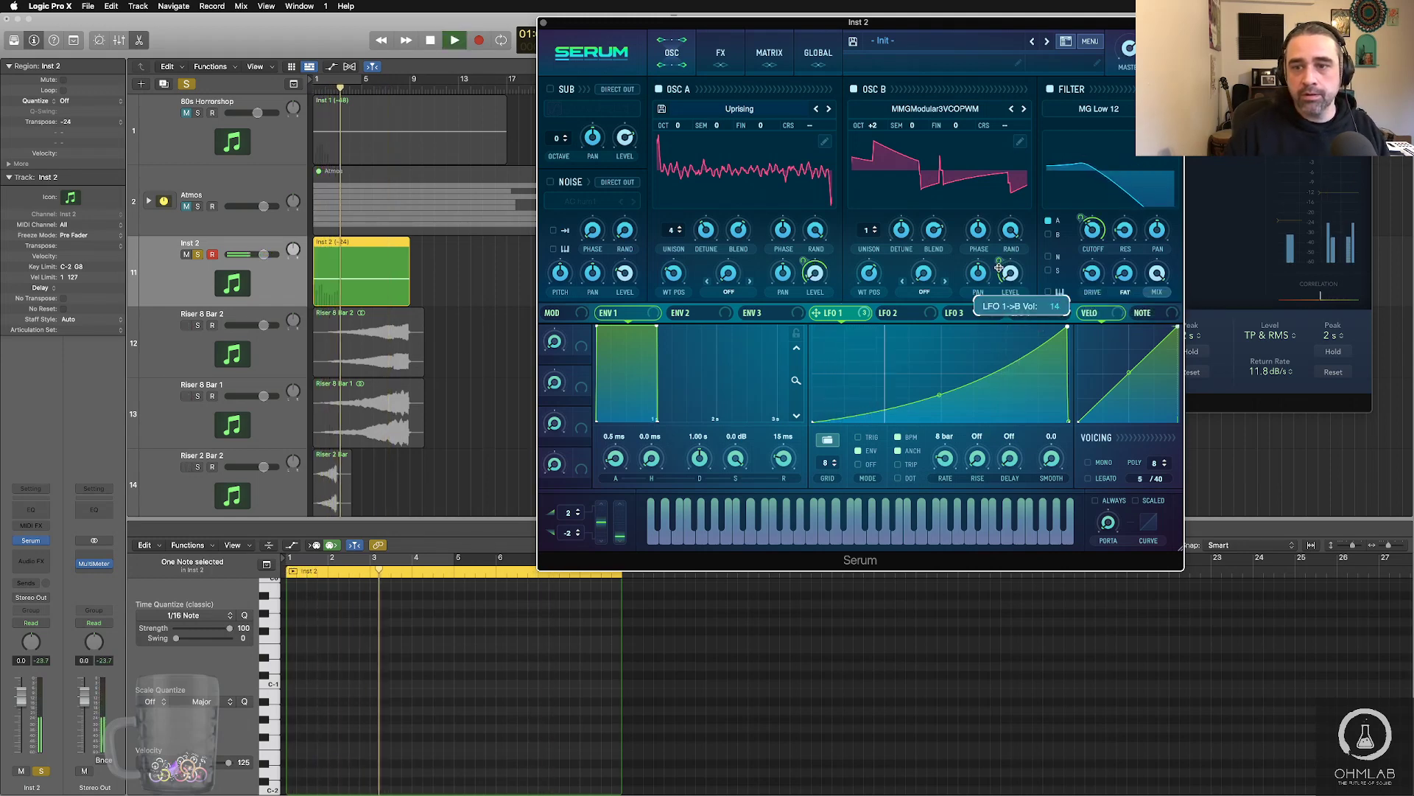
left_click_drag(999, 268, 999, 269)
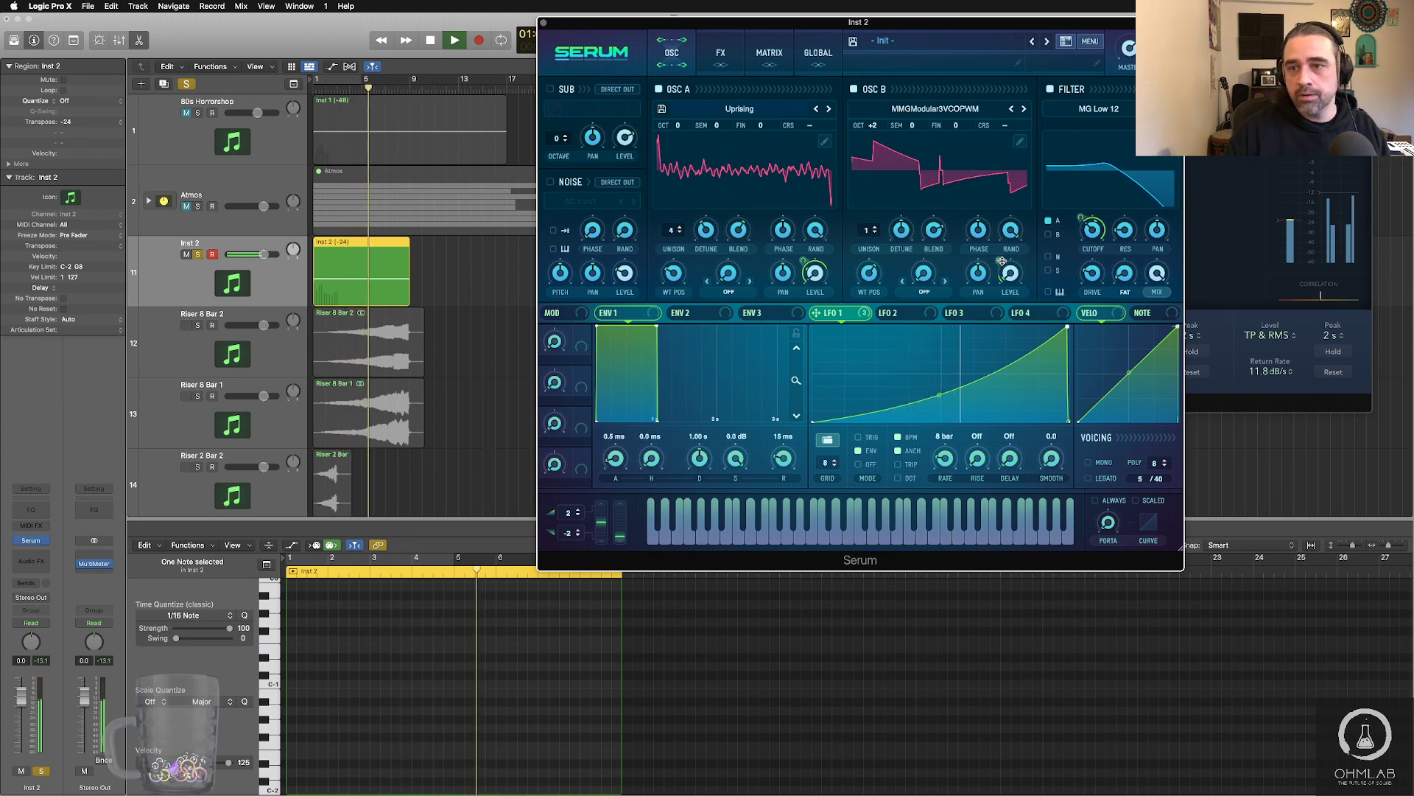
left_click_drag(998, 257, 1001, 251)
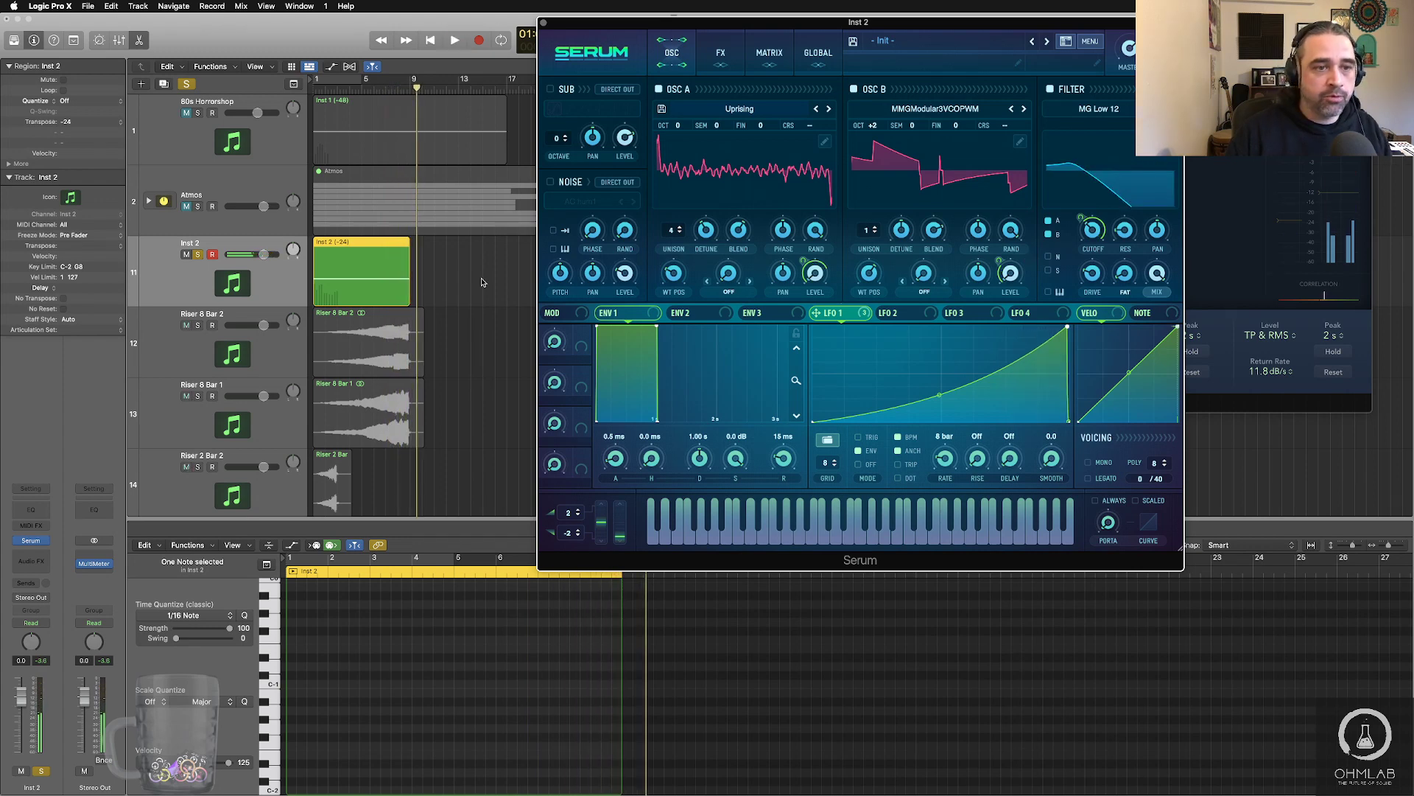
- Bounce the -24 Inst 2 region in place to a new track named "Riser 8 Bar 3"
key("ctrl+b")
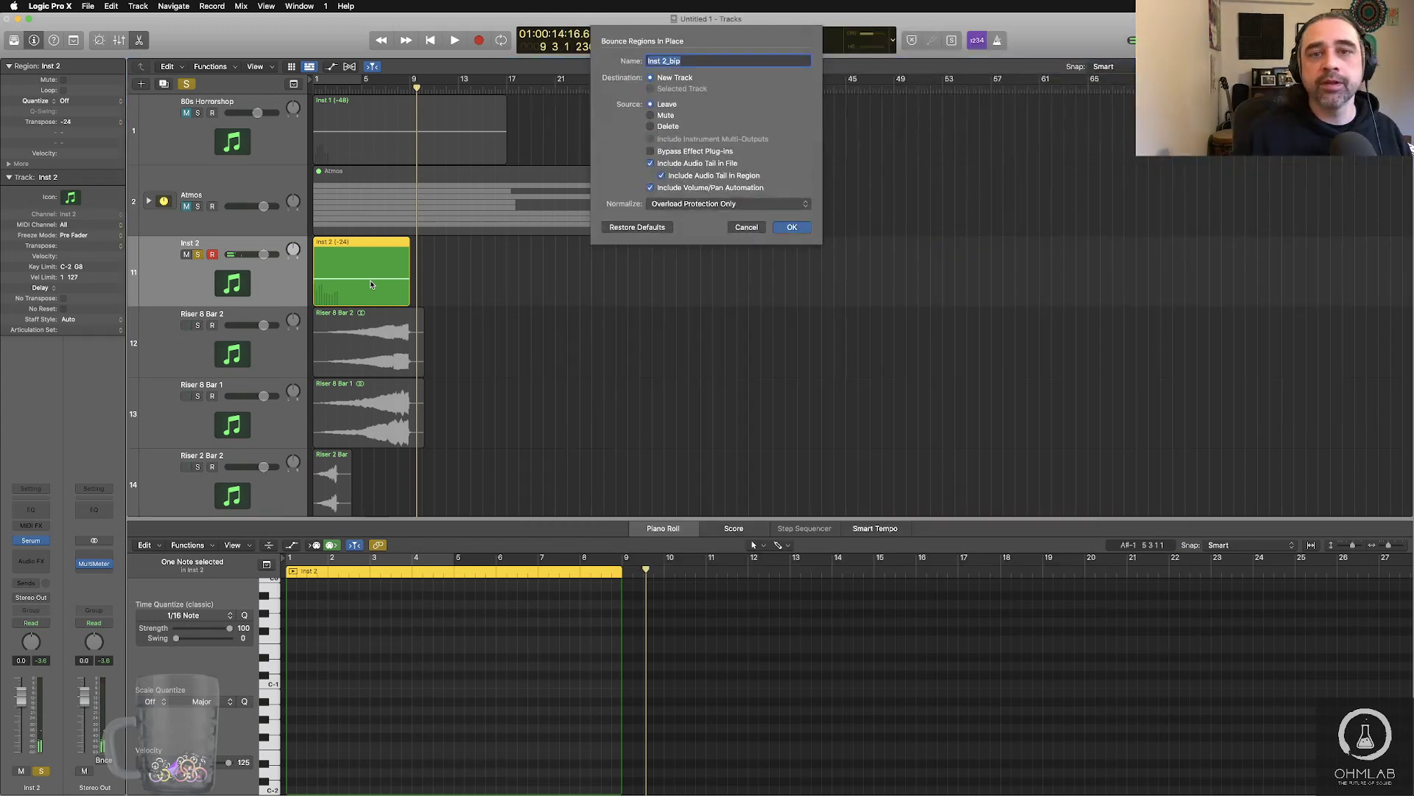
type("Riser 8 B")
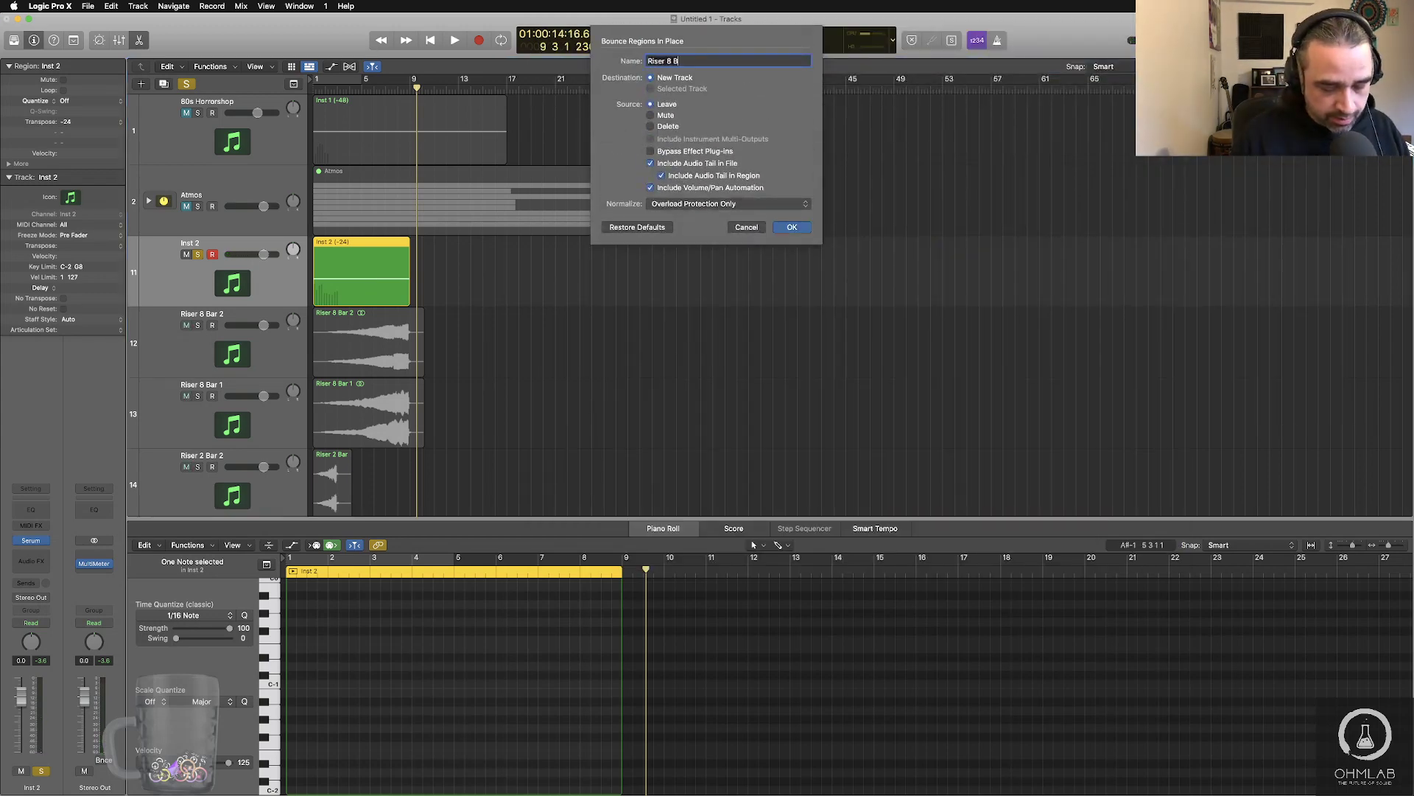
type("ar 3")
key("Return")
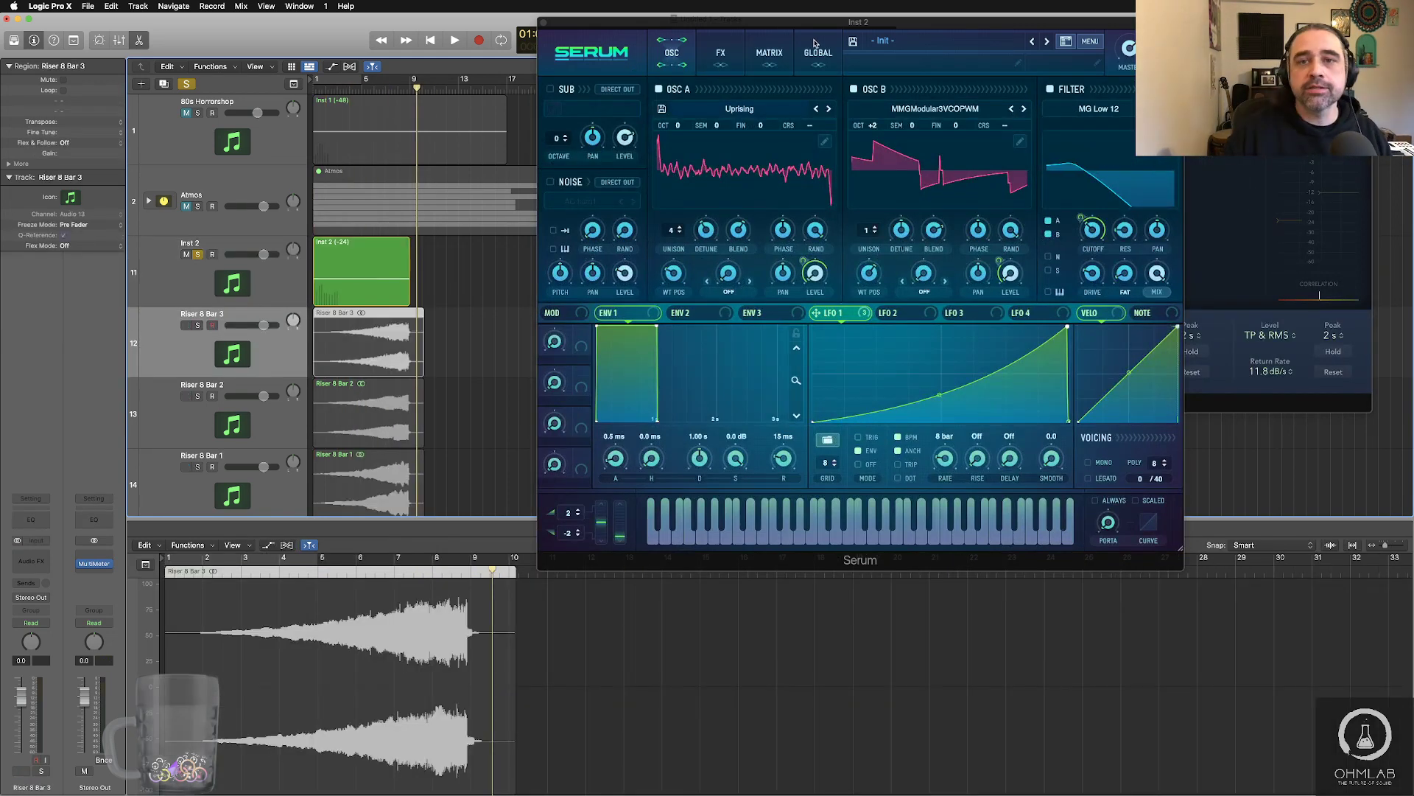
- Assign LFO 1 to oscillator A's coarse pitch and adjust the modulation amount while playing the riser
left_click_drag(813, 24, 748, 27)
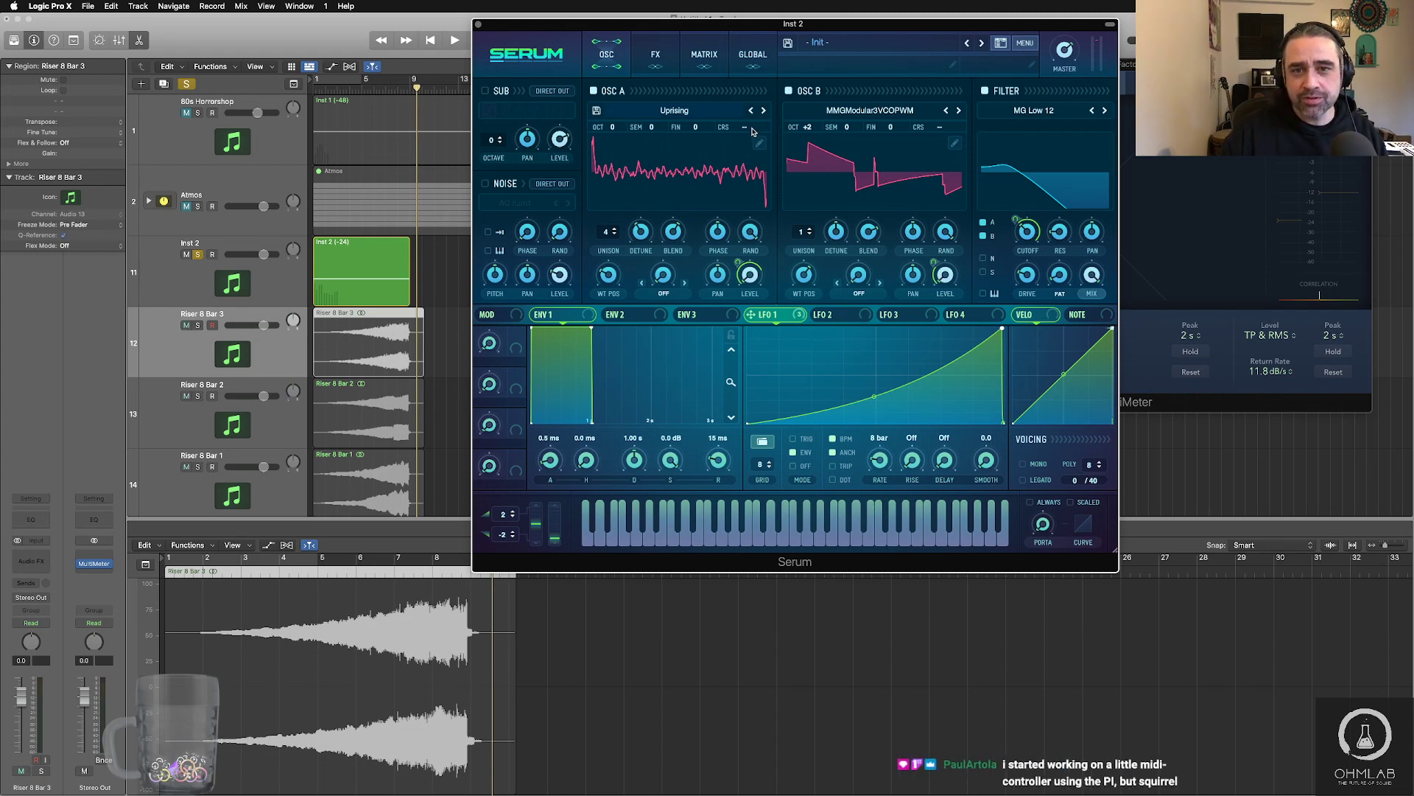
left_click_drag(838, 243, 746, 127)
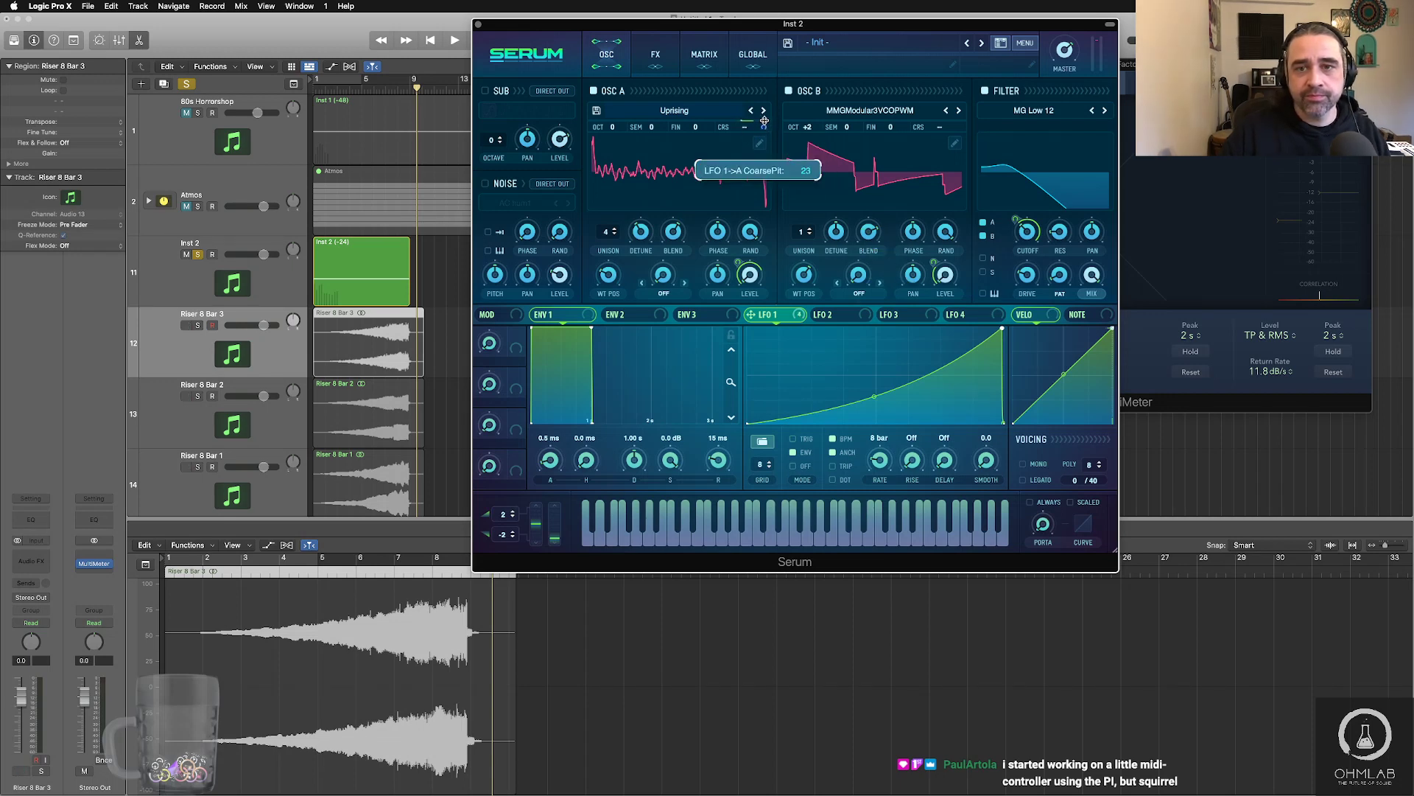
key("space")
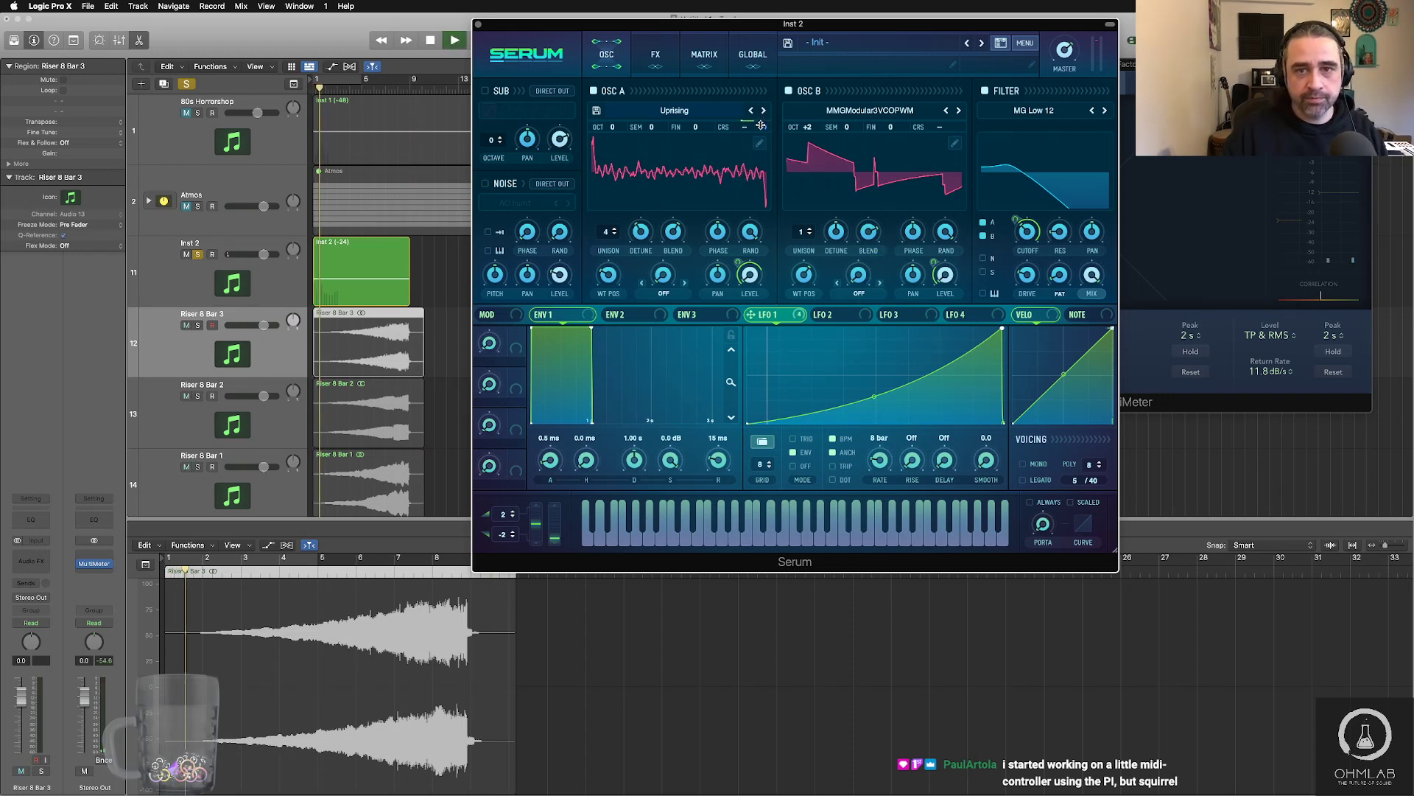
left_click_drag(761, 125, 763, 125)
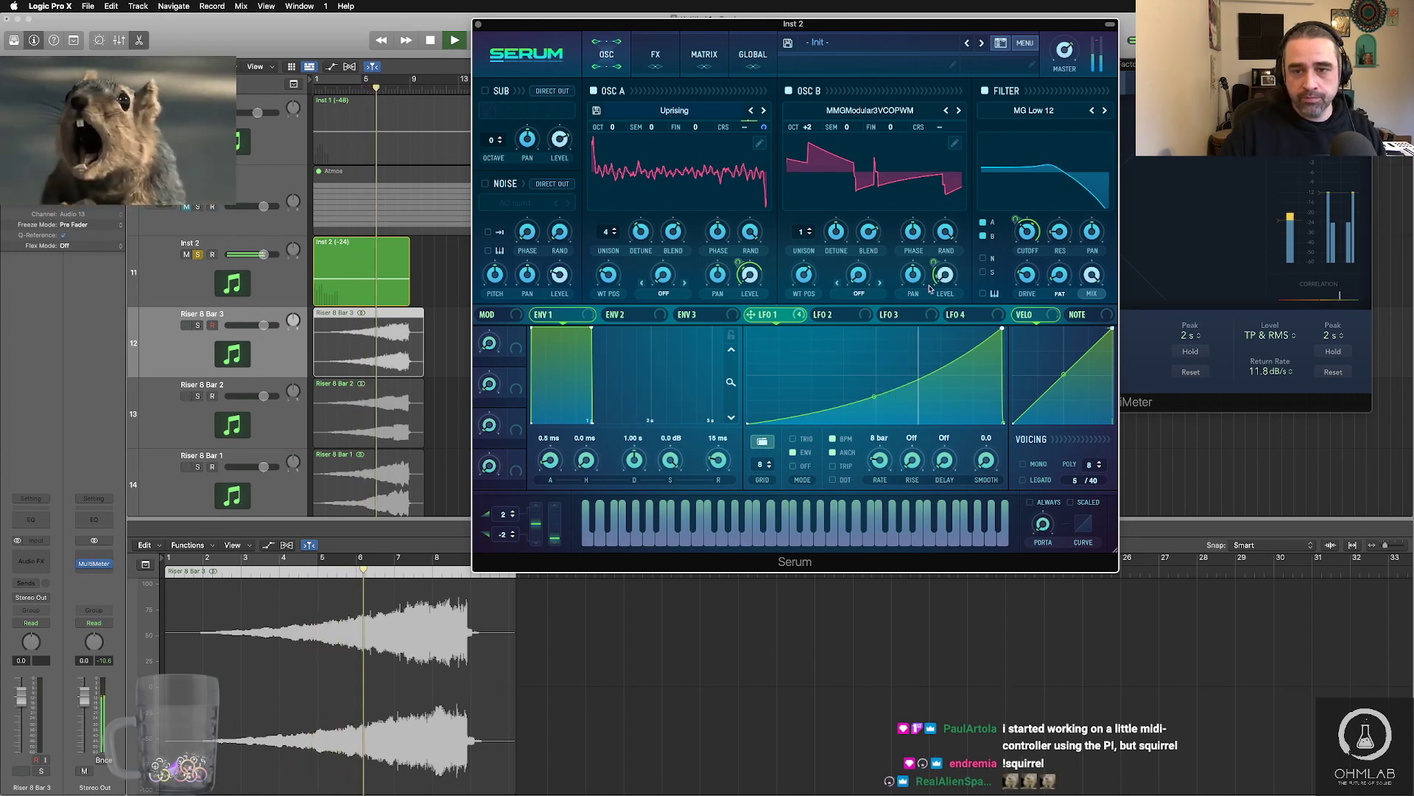
key("space")
- Shape LFO 2 into a square gate with a 1/16 rate in trigger mode and assign it to oscillator B's level
left_click(825, 314)
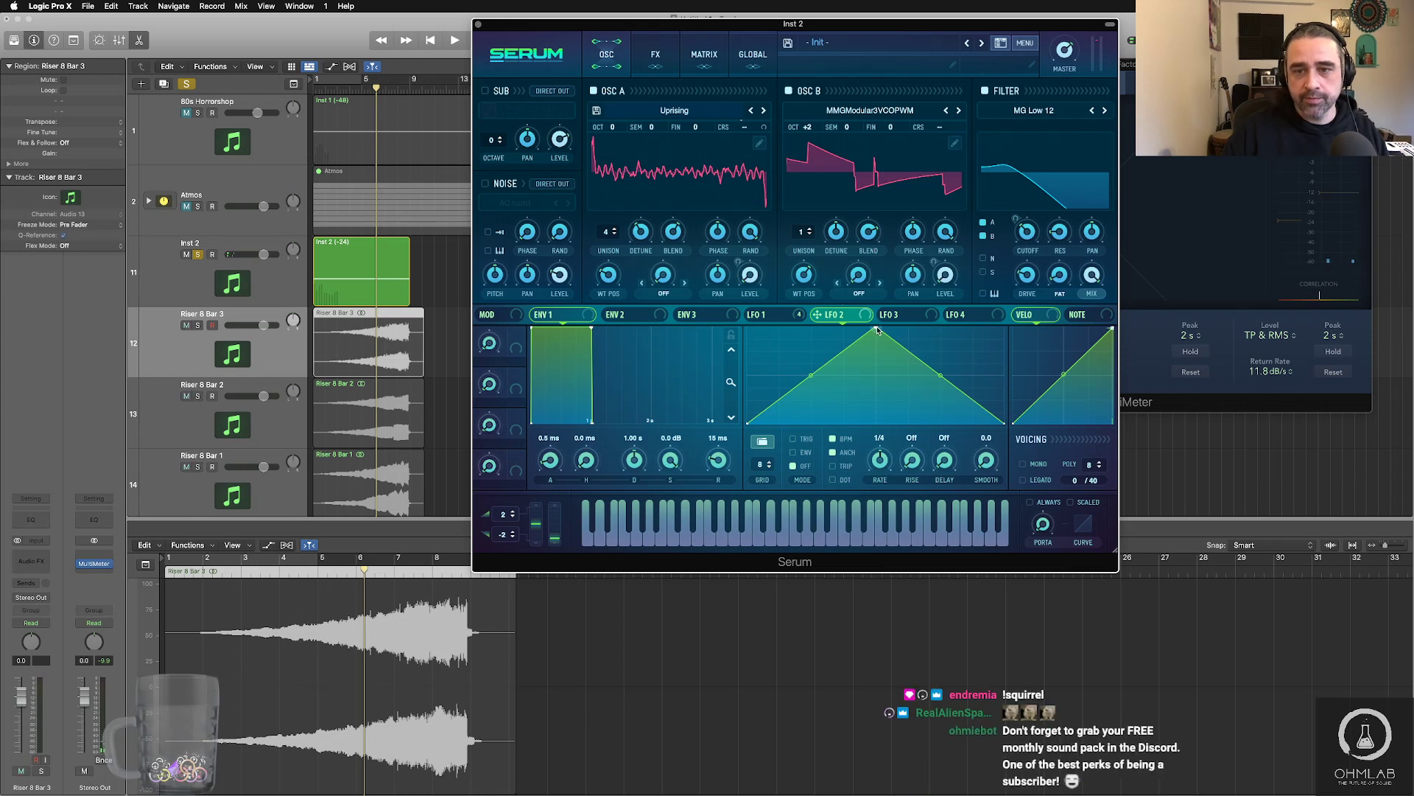
left_click_drag(875, 327, 636, 290)
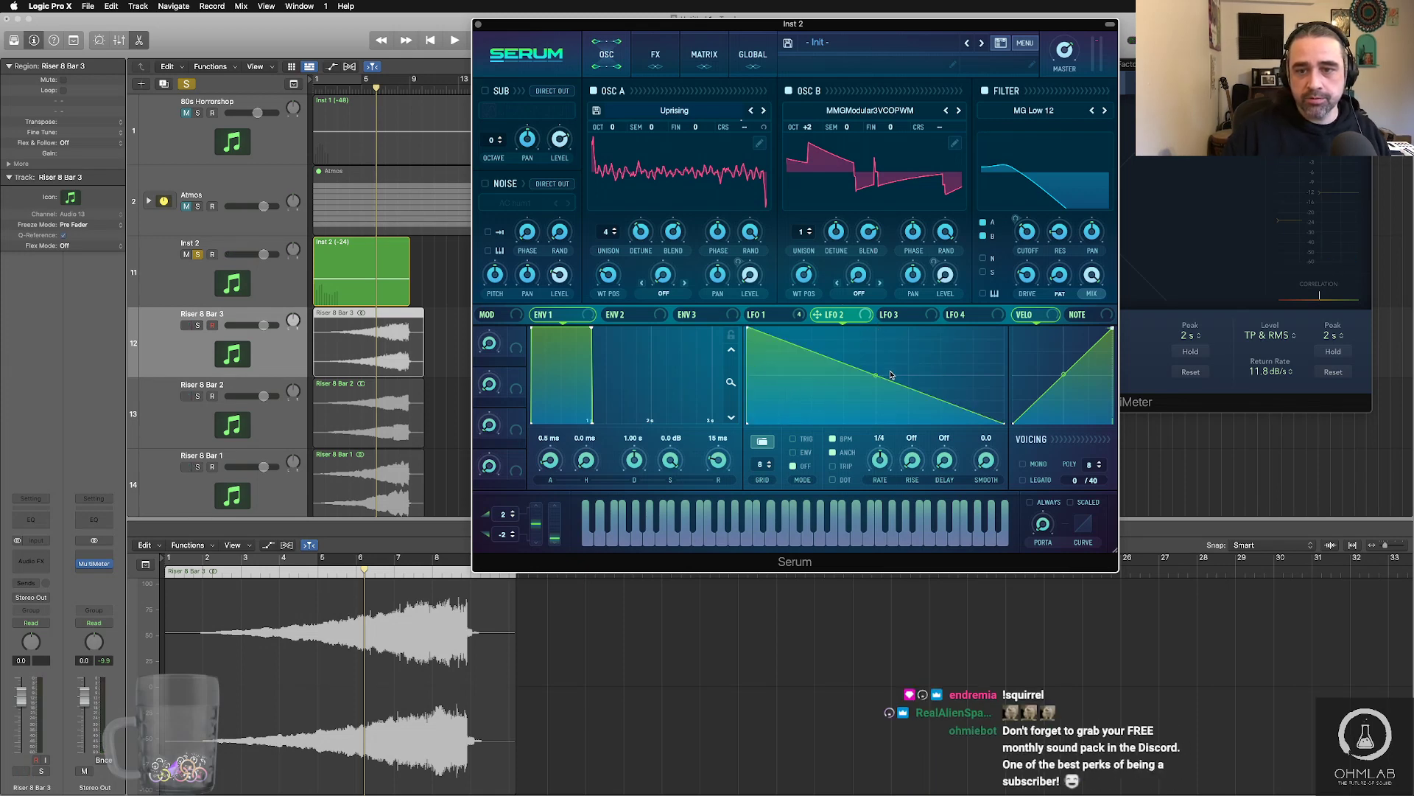
double_click(877, 333)
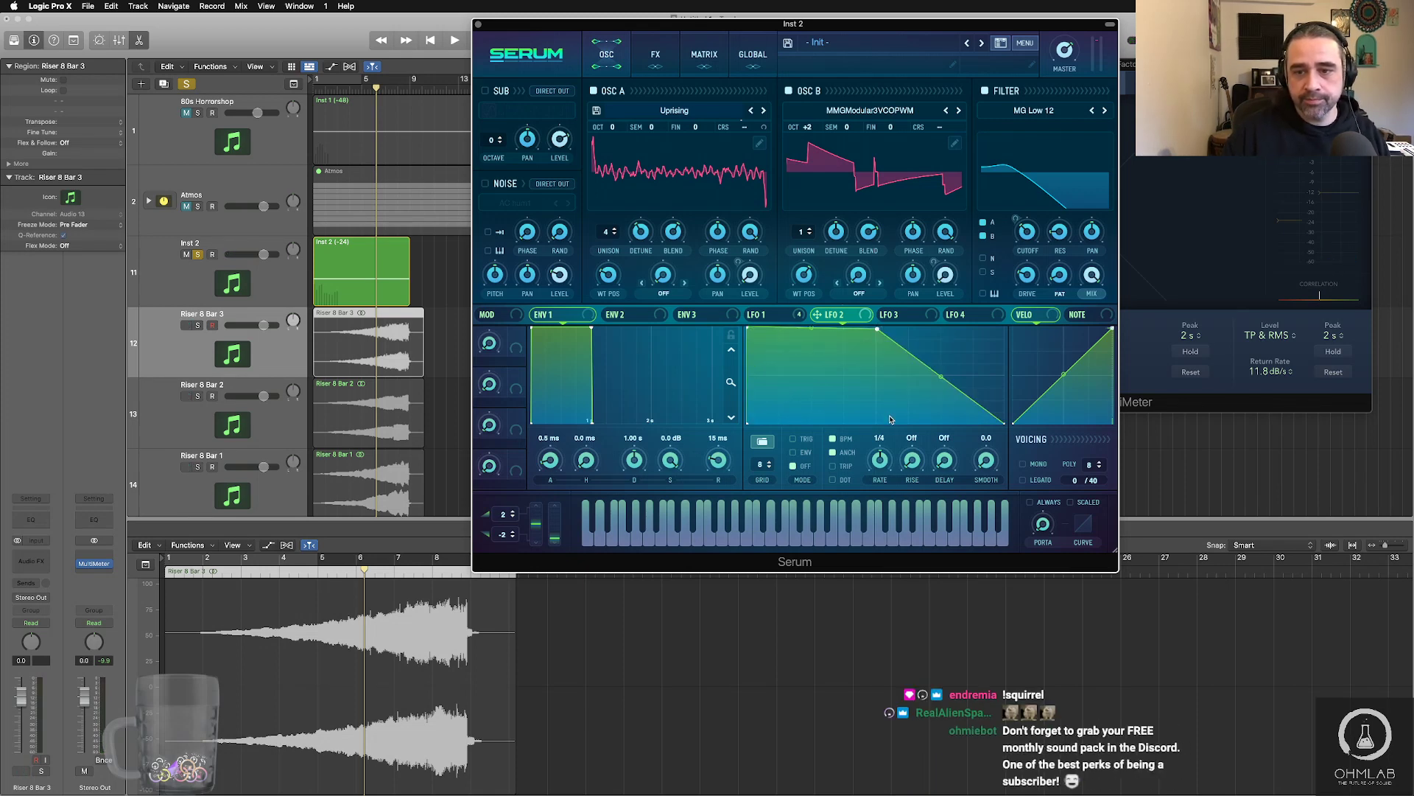
double_click(901, 415)
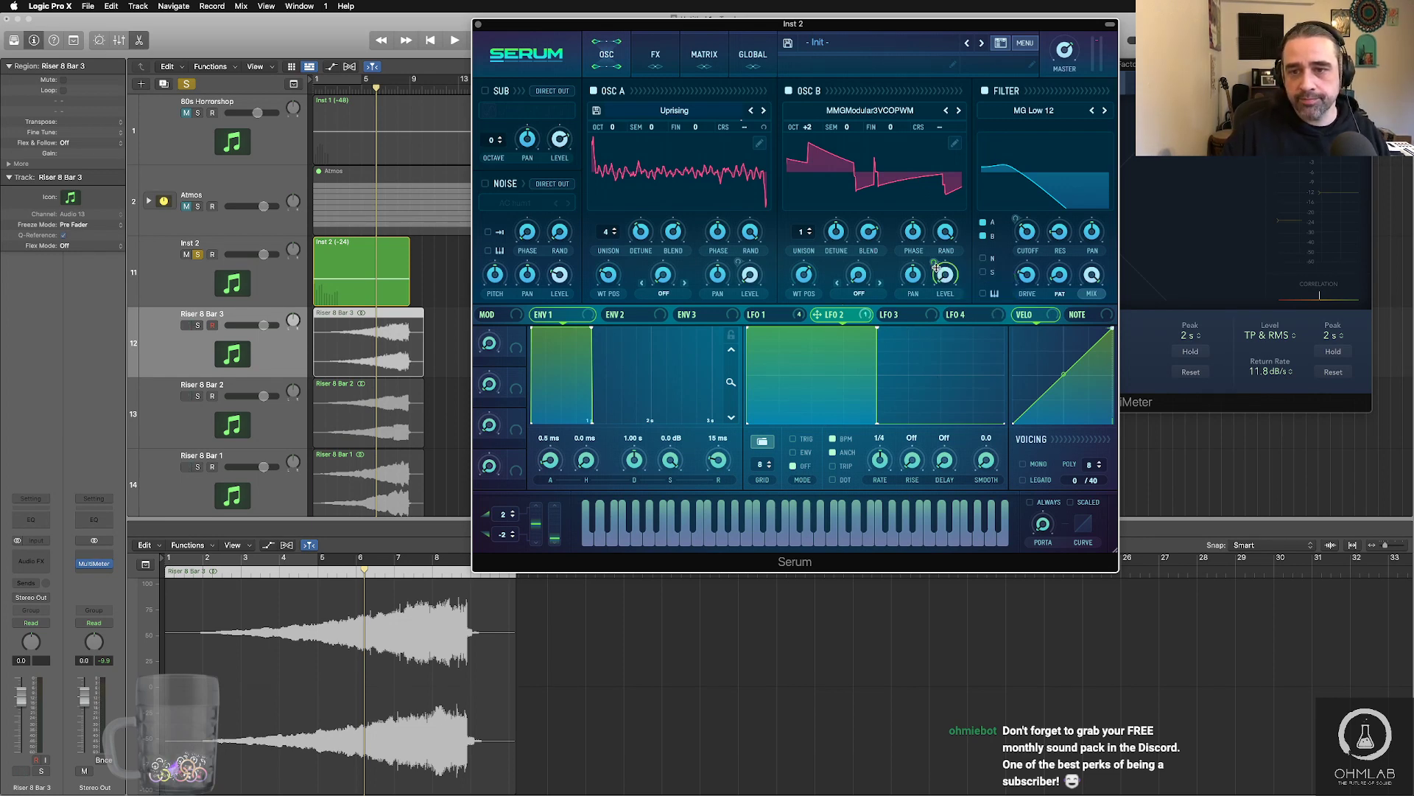
left_click_drag(935, 267, 938, 362)
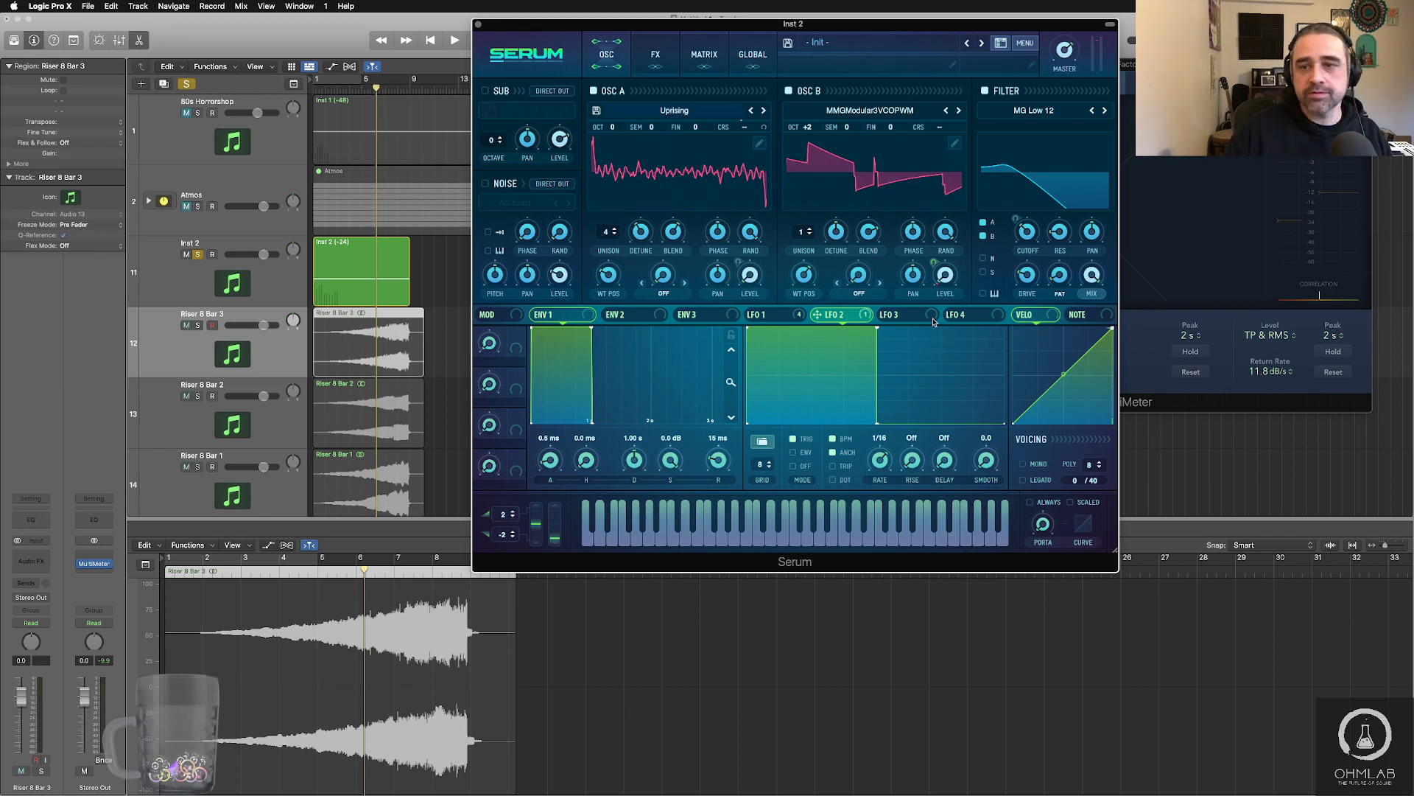
- Play the gated riser while checking LFO 1, change oscillator A's wavetable position, and replay the riser
key("Return")
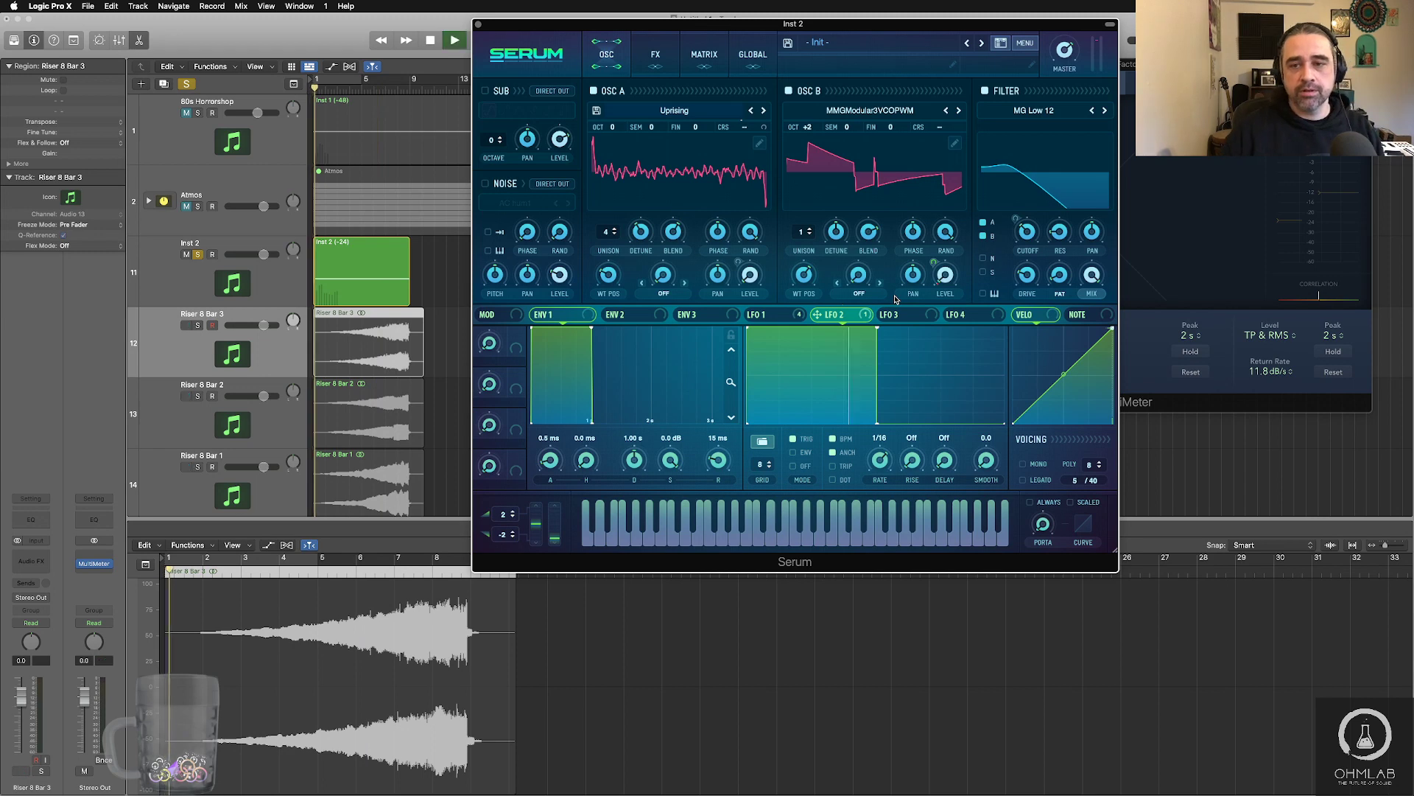
left_click(773, 316)
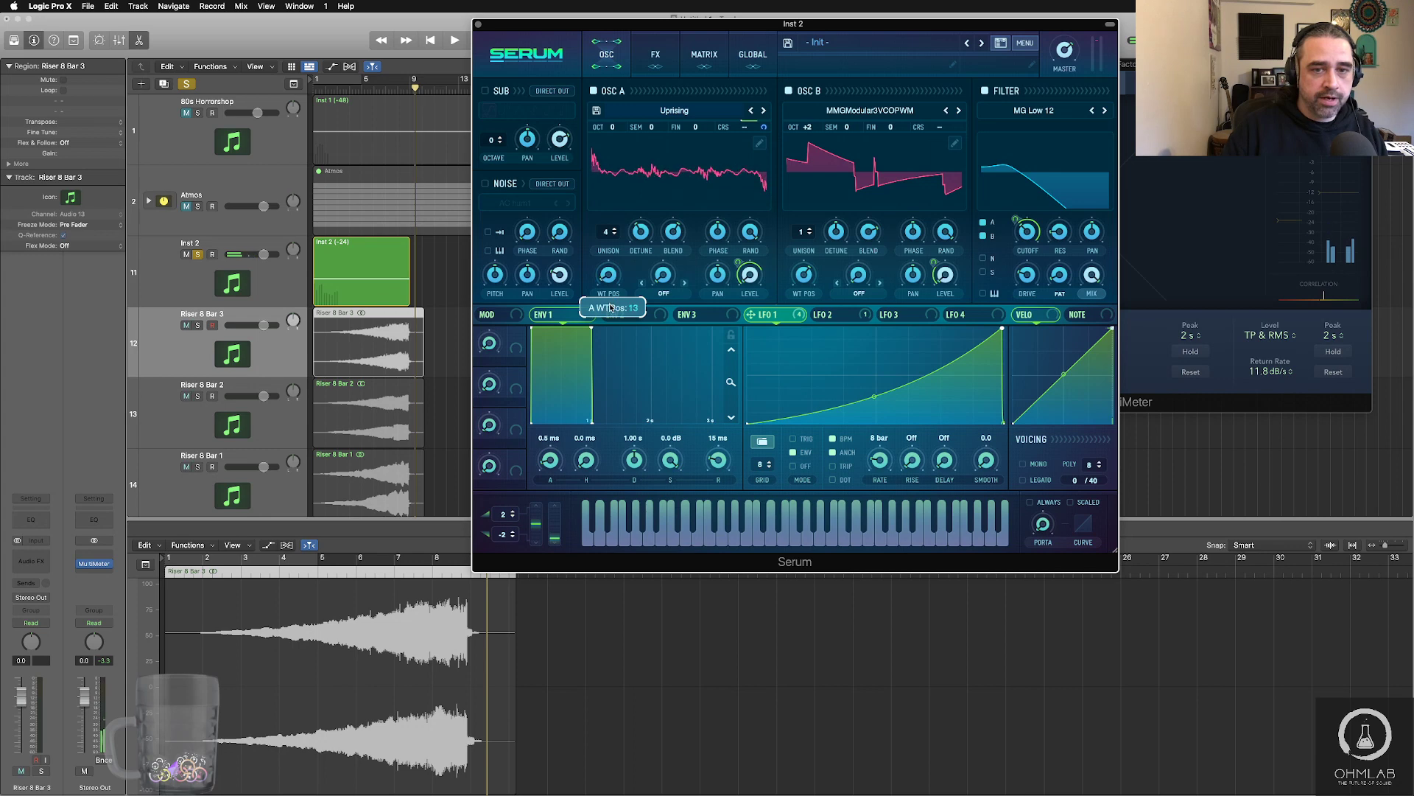
key("space")
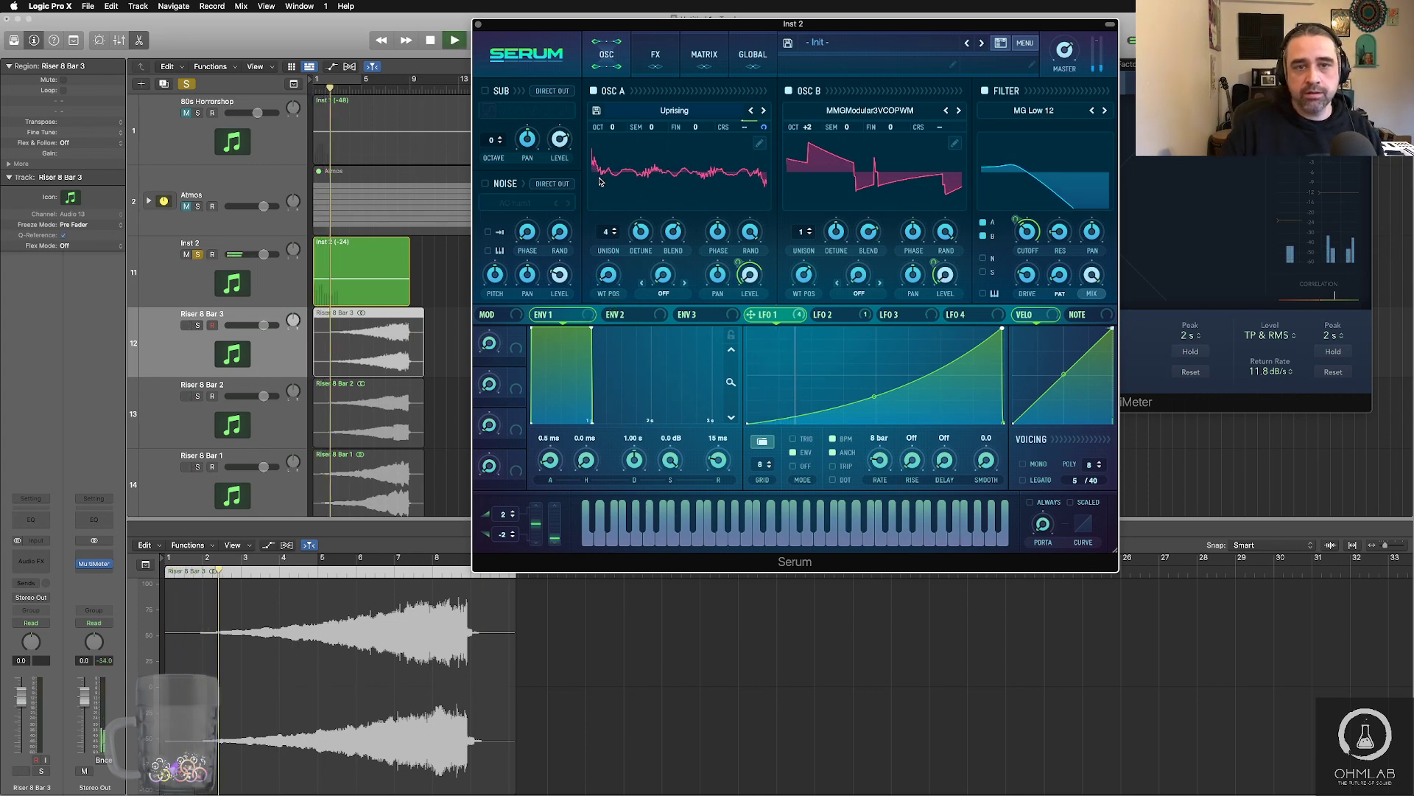
- Set oscillator A's octave to -1 and audition the riser through to its end
left_click_drag(611, 139, 612, 145)
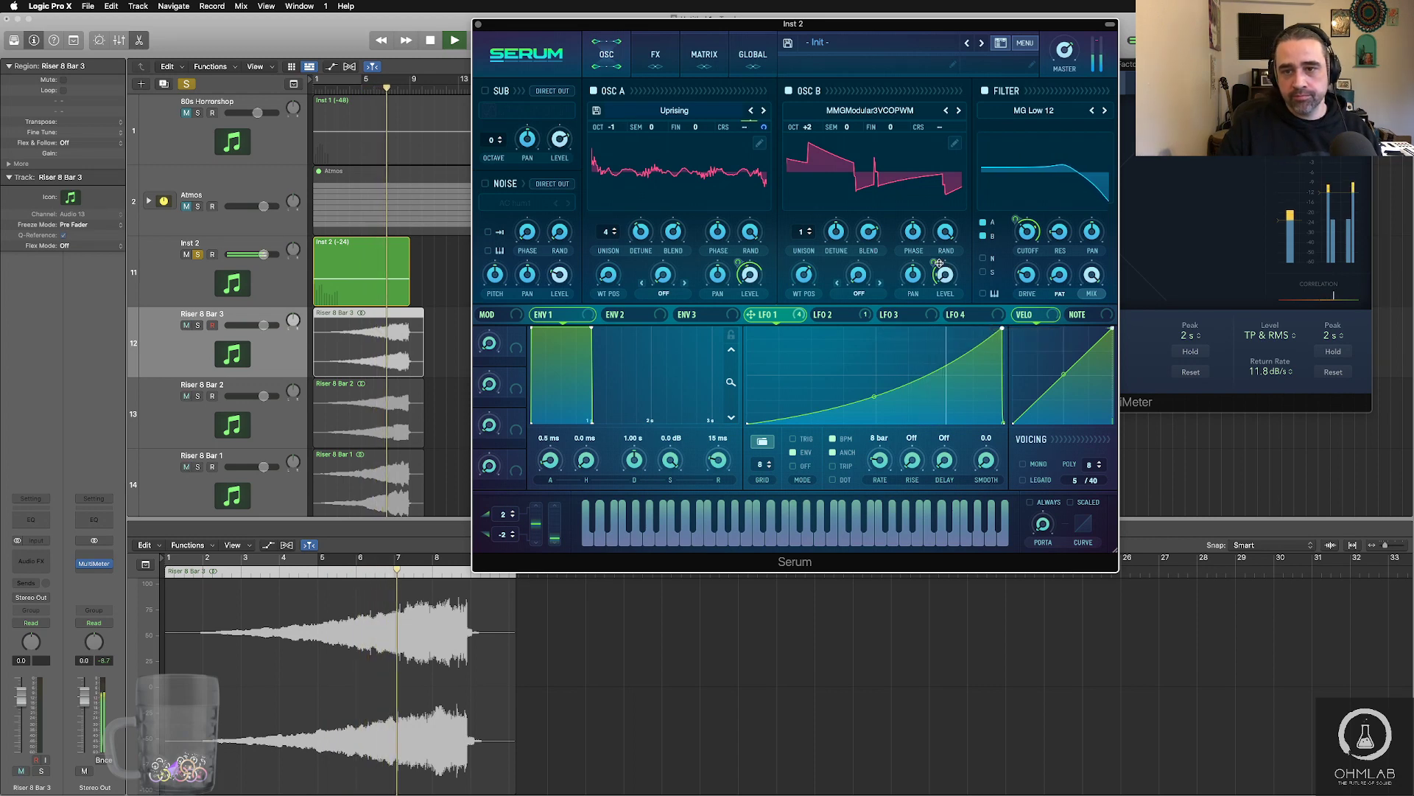
mouse_move(934, 261)
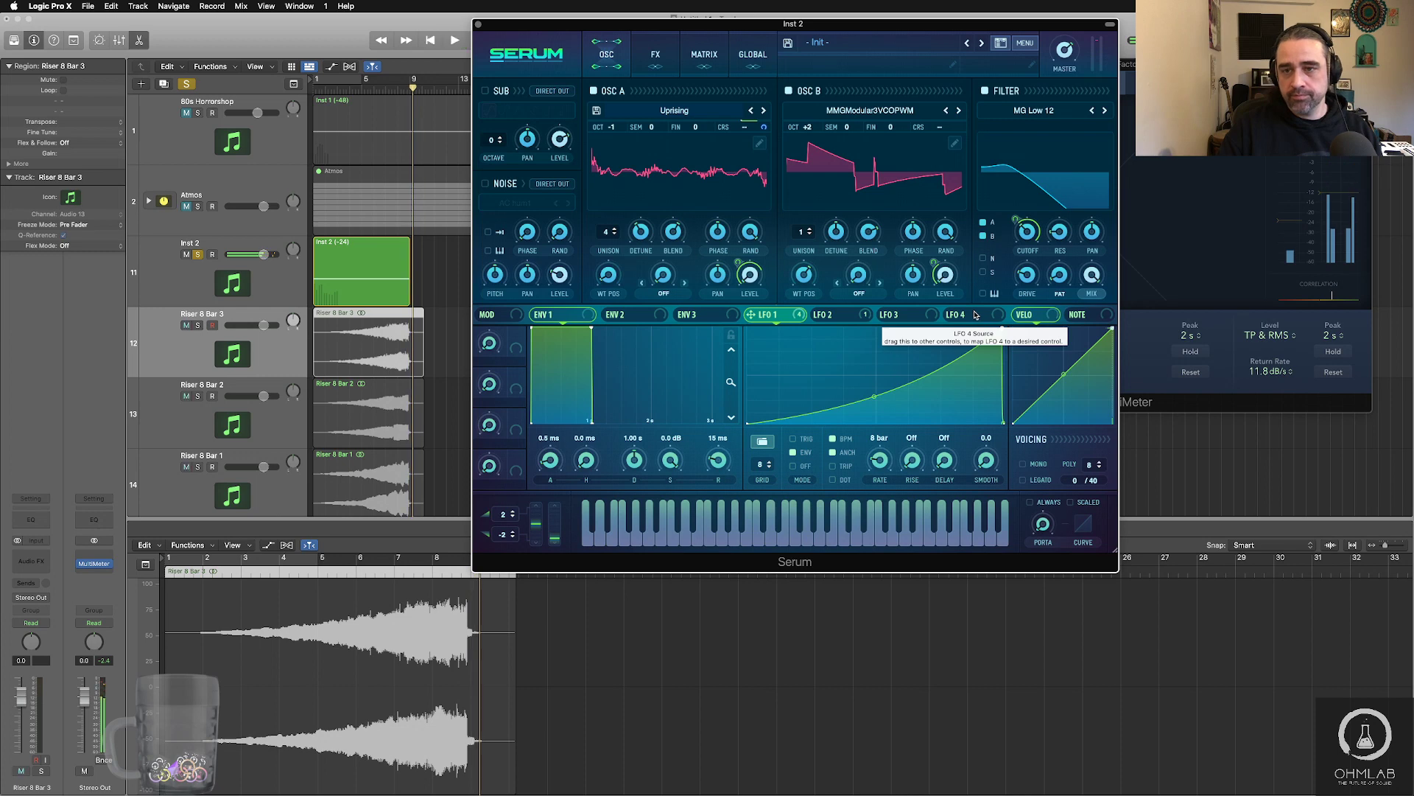
key("space")
- Enable the Chorus effect and move it ahead of Distortion in the effects chain while starting the riser's playback
left_click(667, 59)
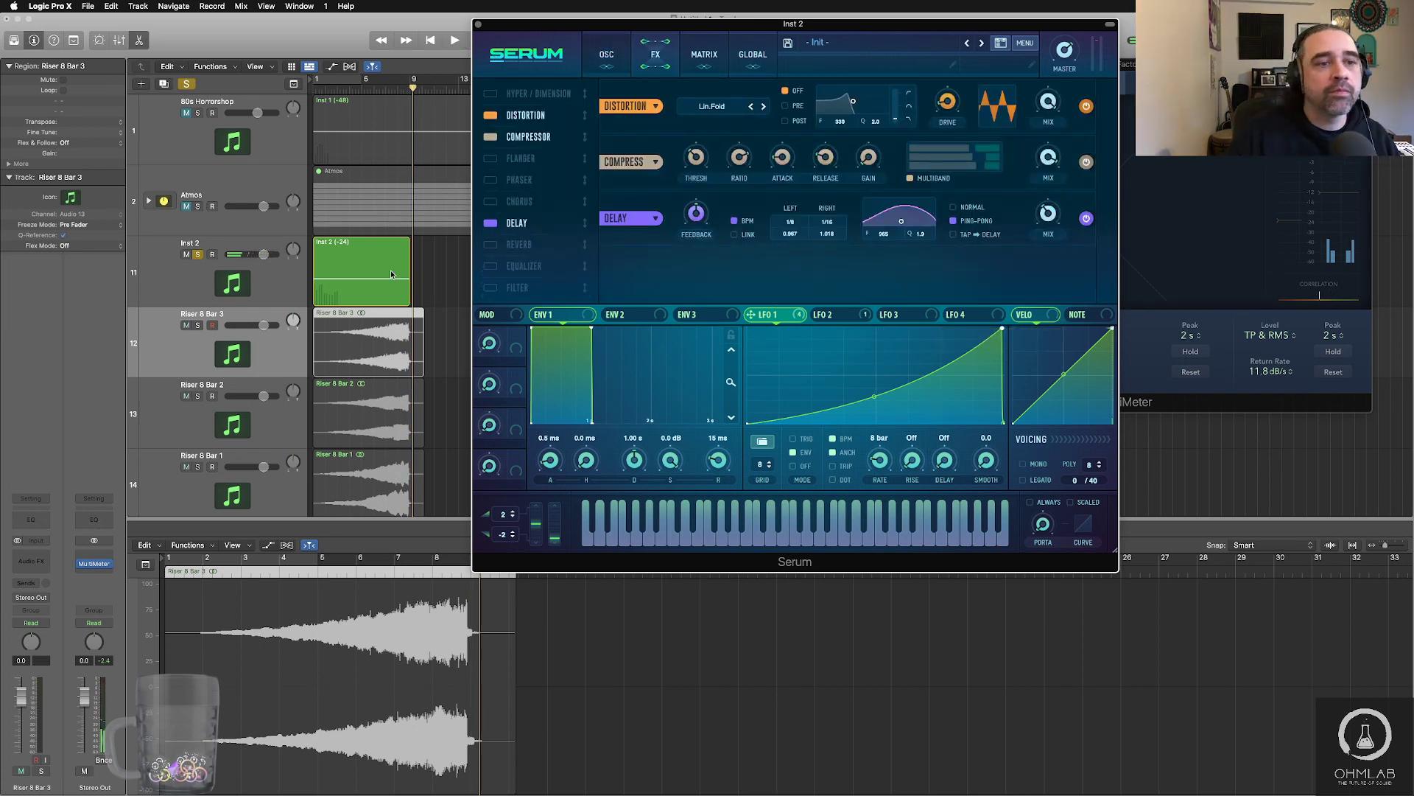
left_click(491, 203)
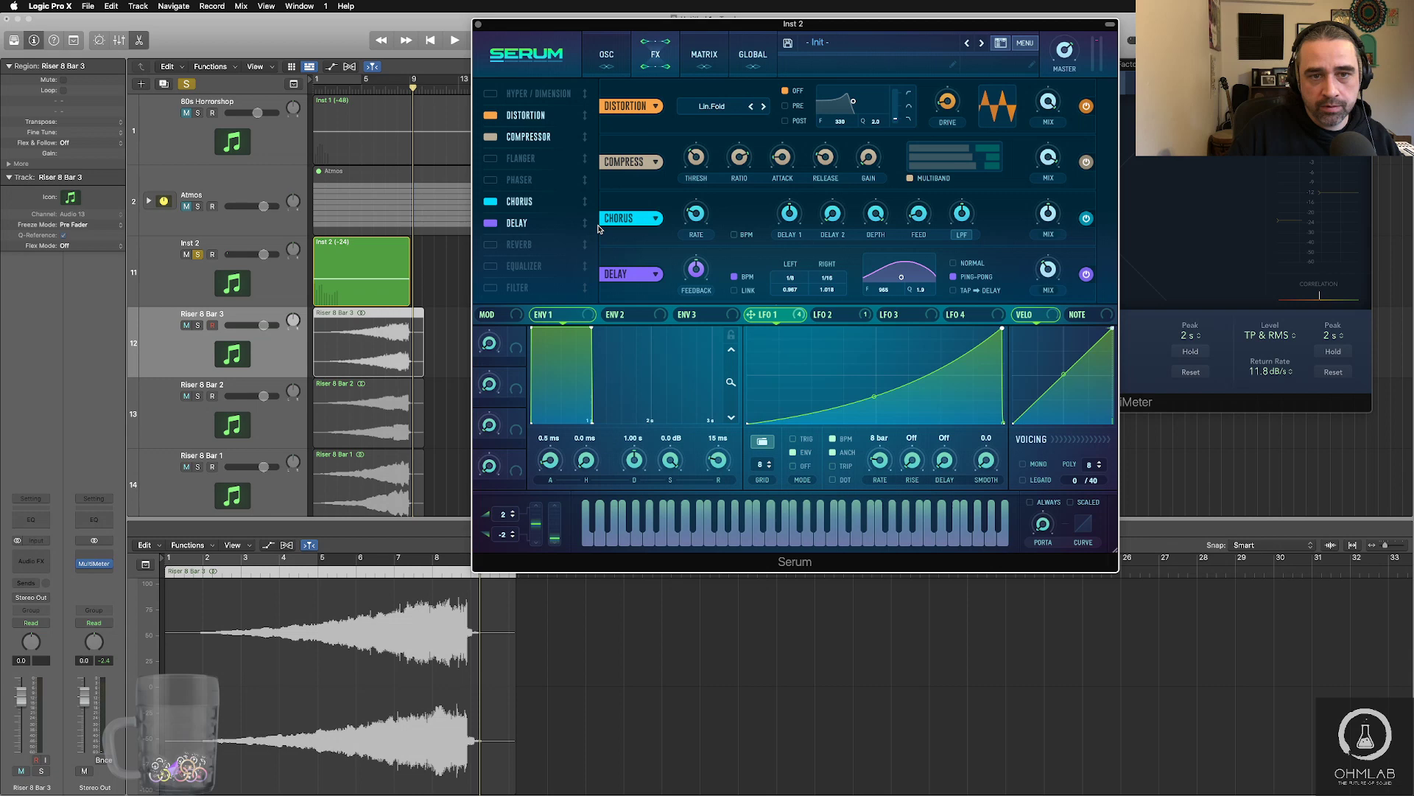
key("space")
left_click_drag(545, 201, 543, 117)
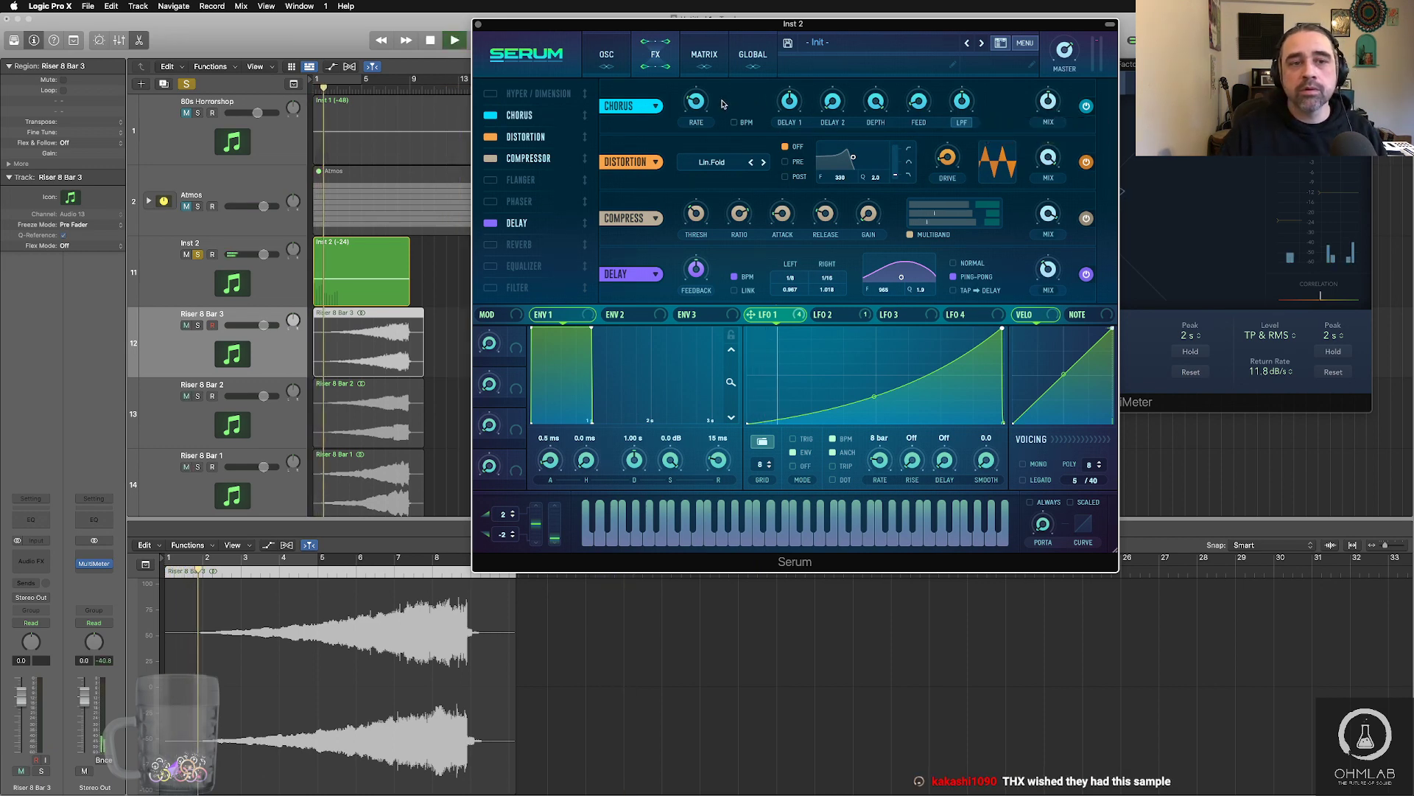
- Set the Chorus mix to 39% during playback and reposition the Serum window below the transport display
mouse_move(699, 104)
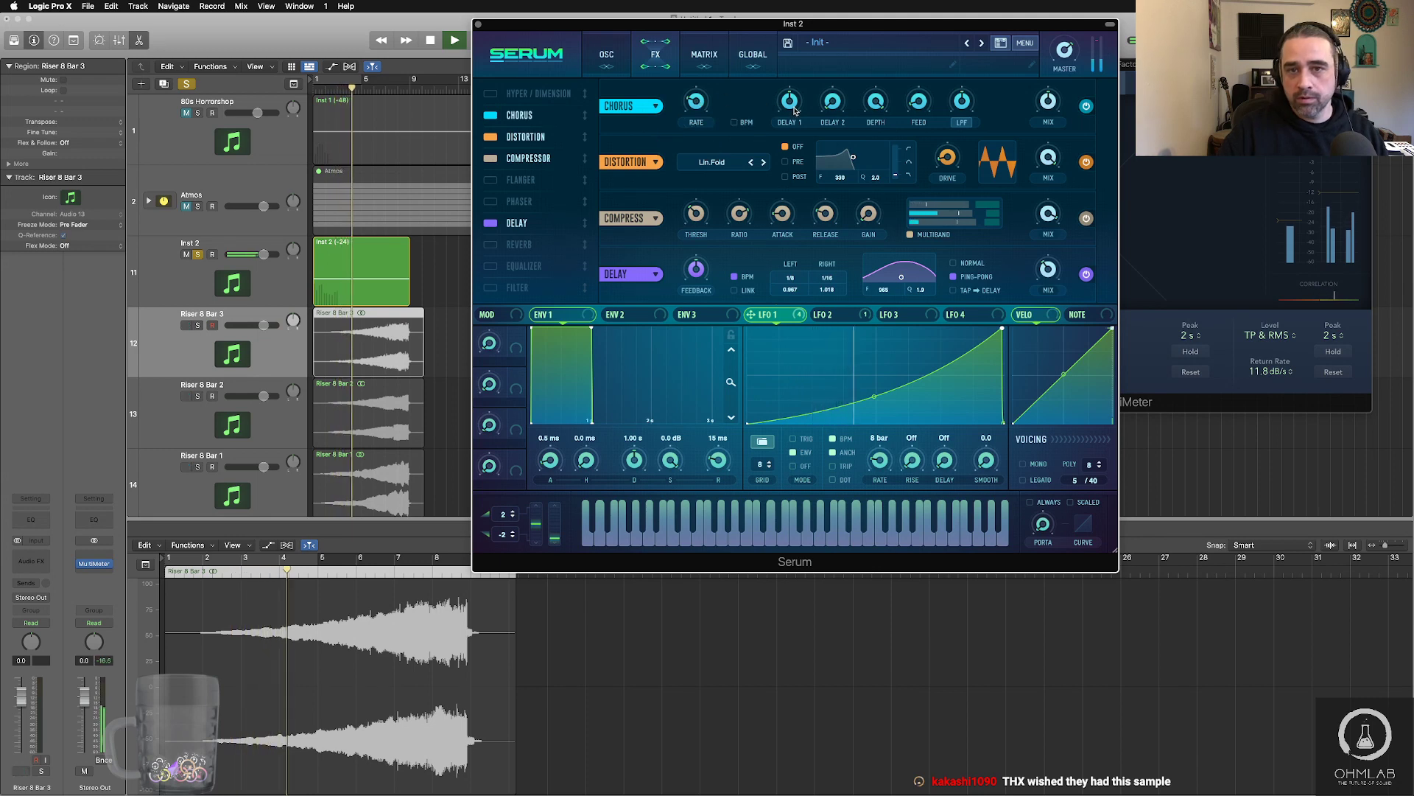
mouse_move(943, 103)
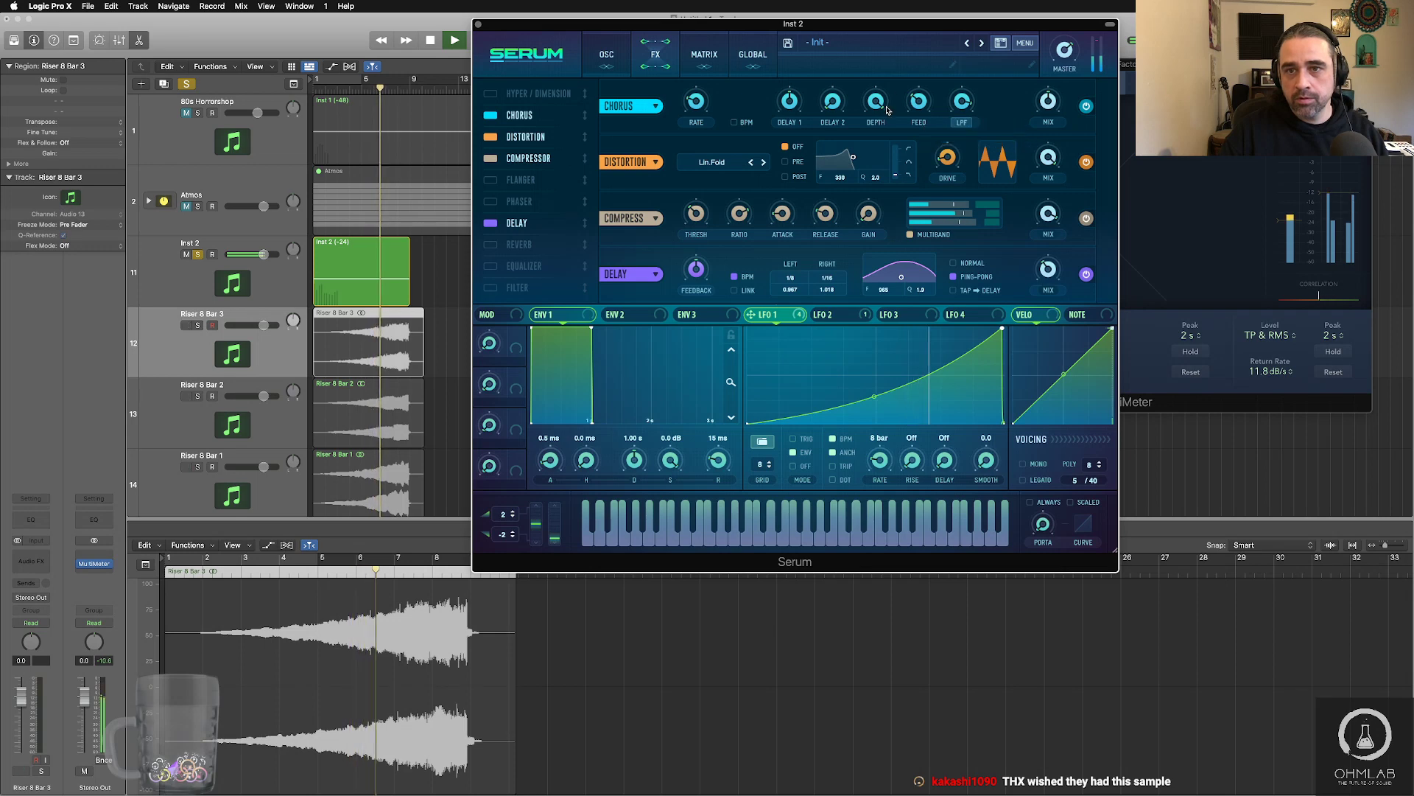
mouse_move(881, 122)
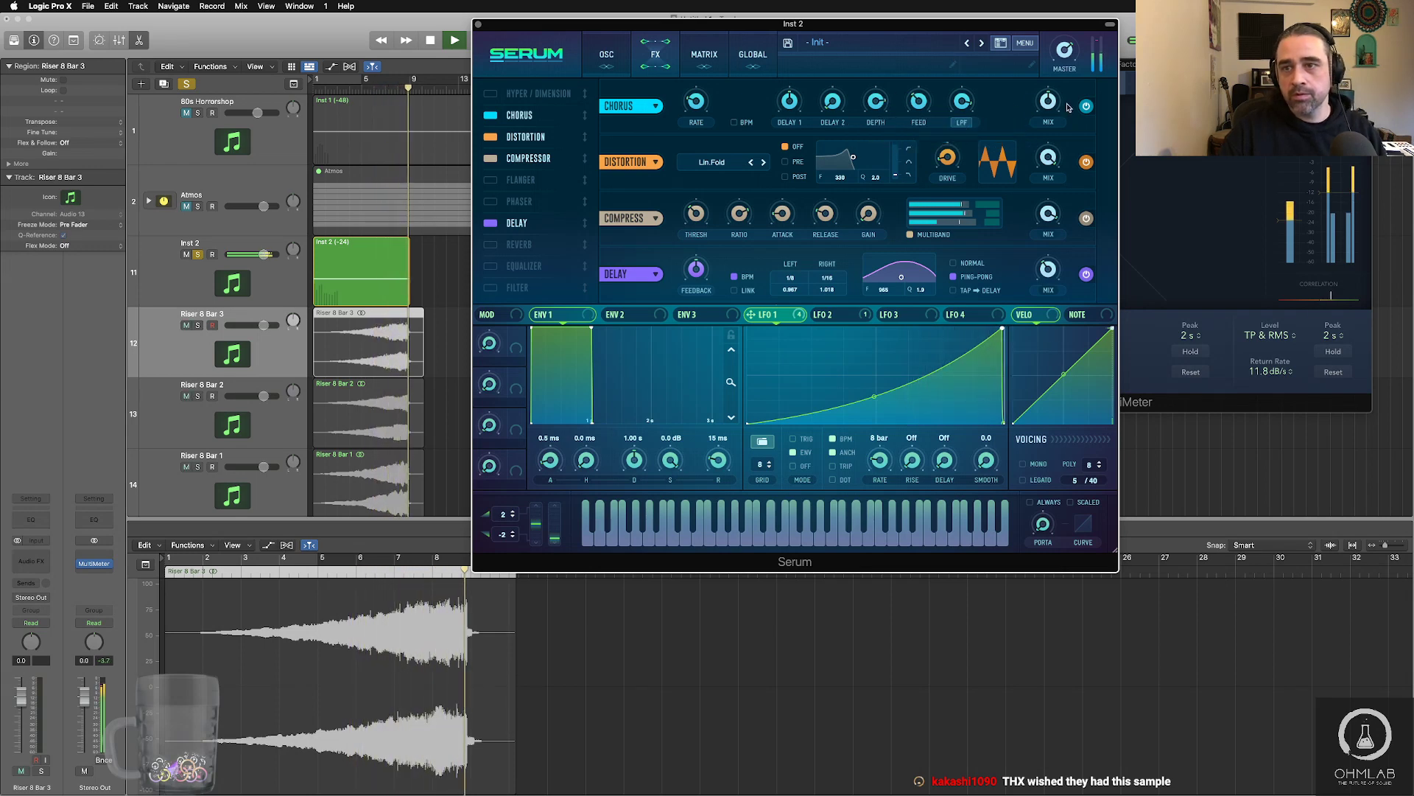
scroll(1049, 118, "down", 1)
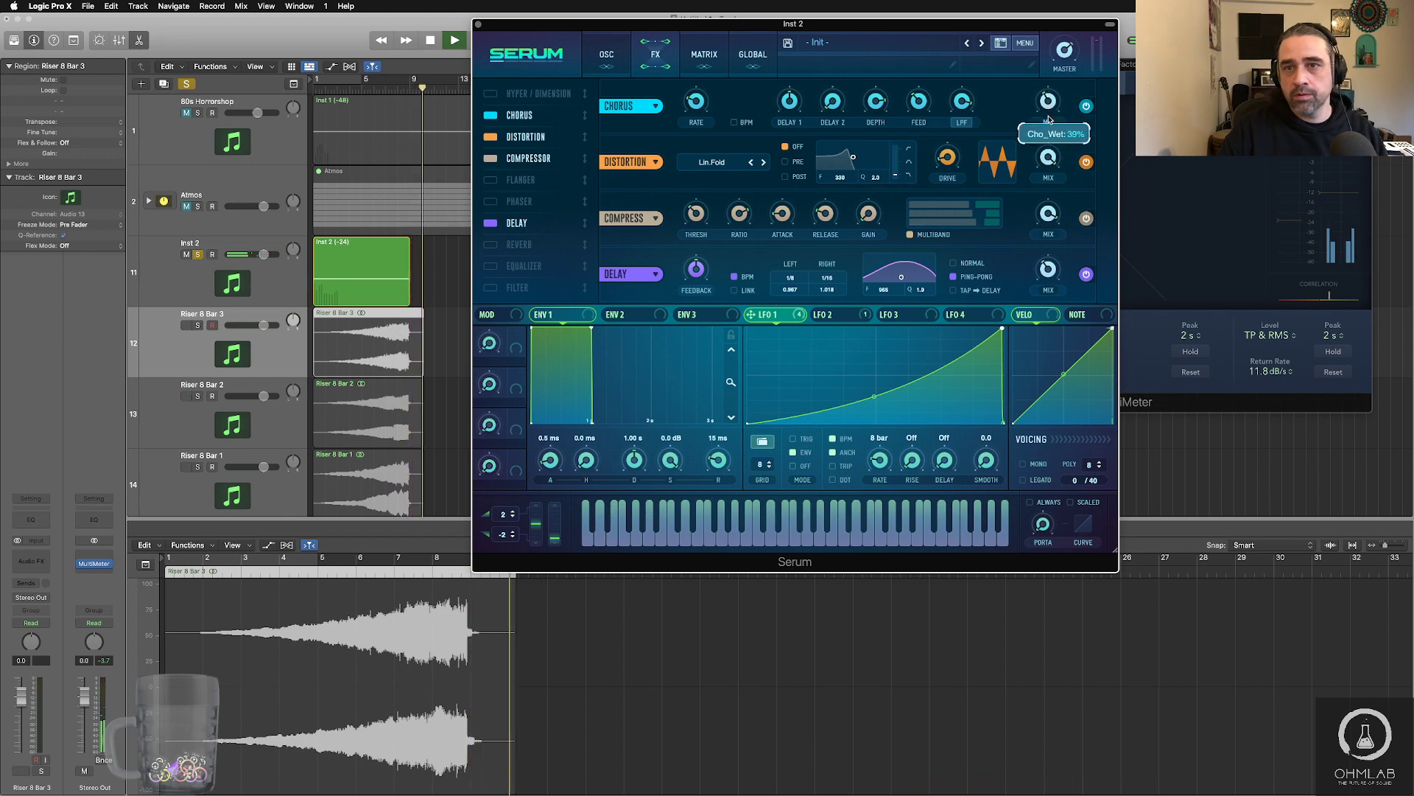
left_click_drag(888, 27, 912, 133)
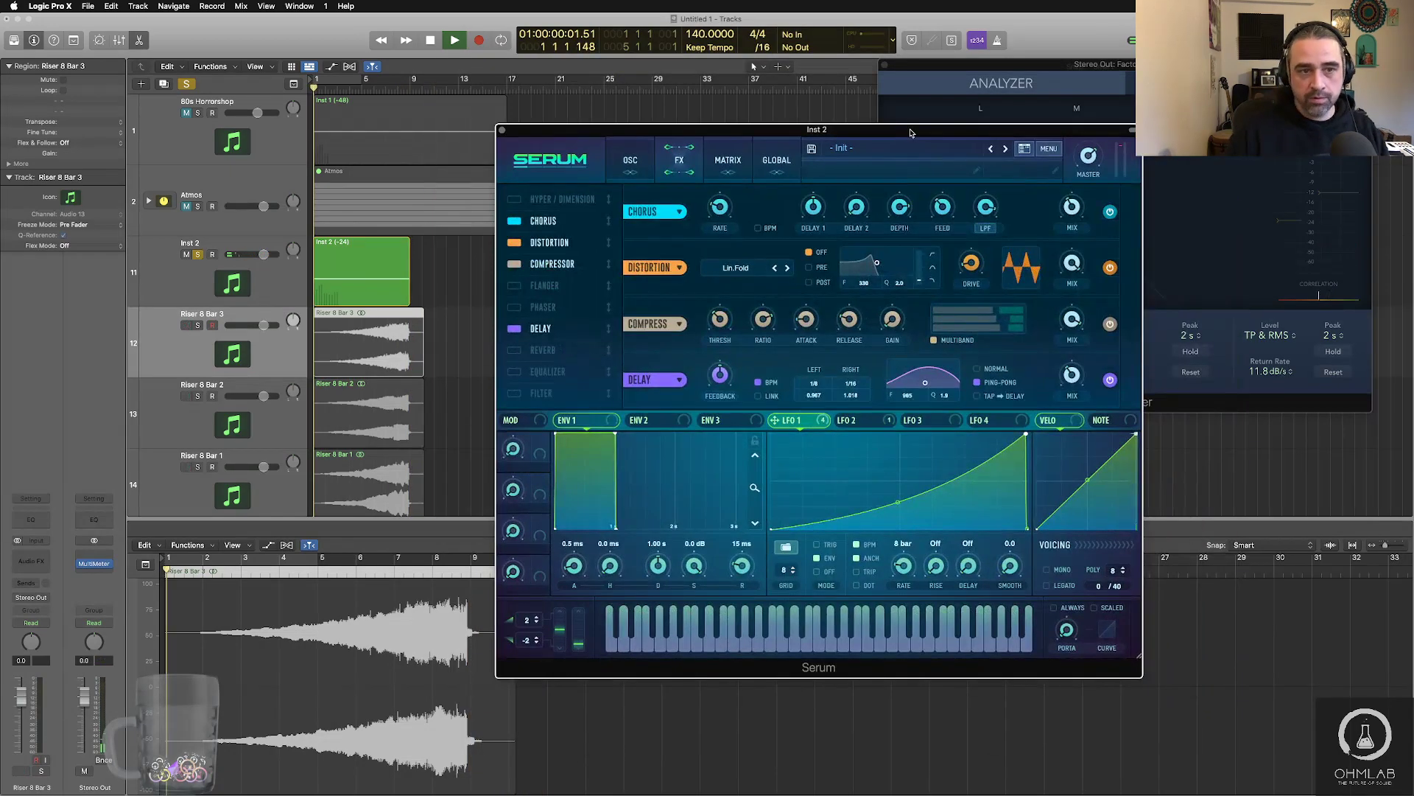
left_click_drag(802, 135, 770, 132)
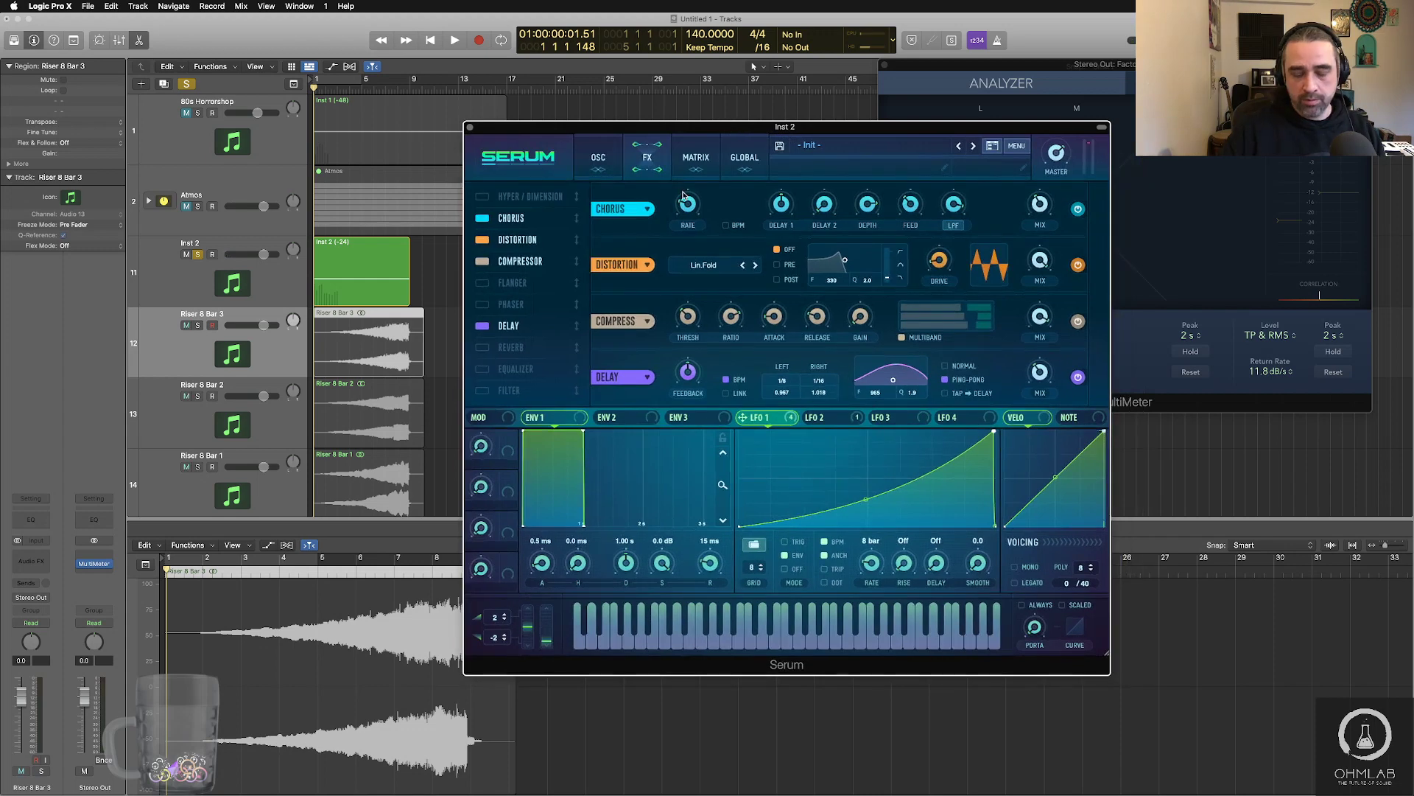
- Replay the riser and adjust LFO 1's modulation amount on oscillator A's coarse pitch
key("space")
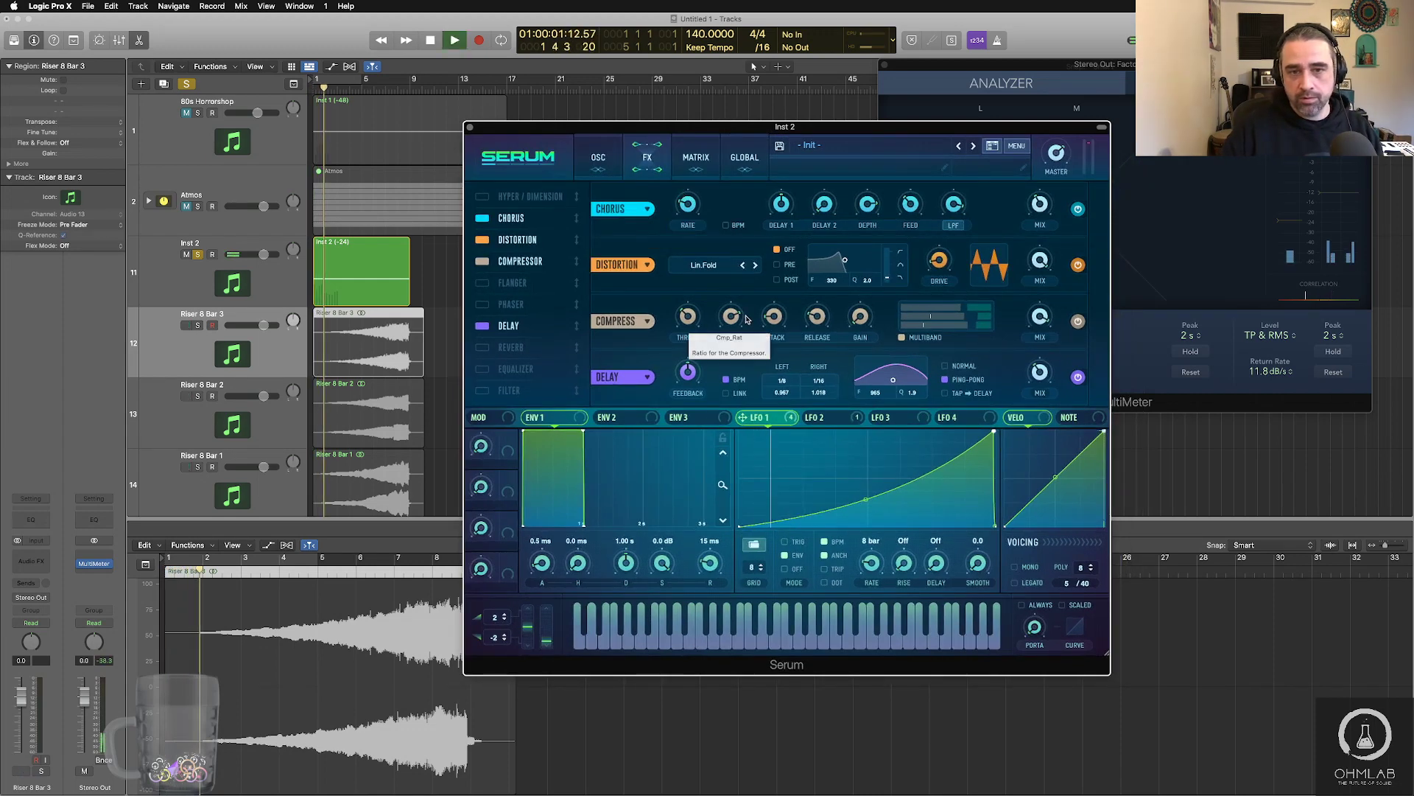
left_click(598, 158)
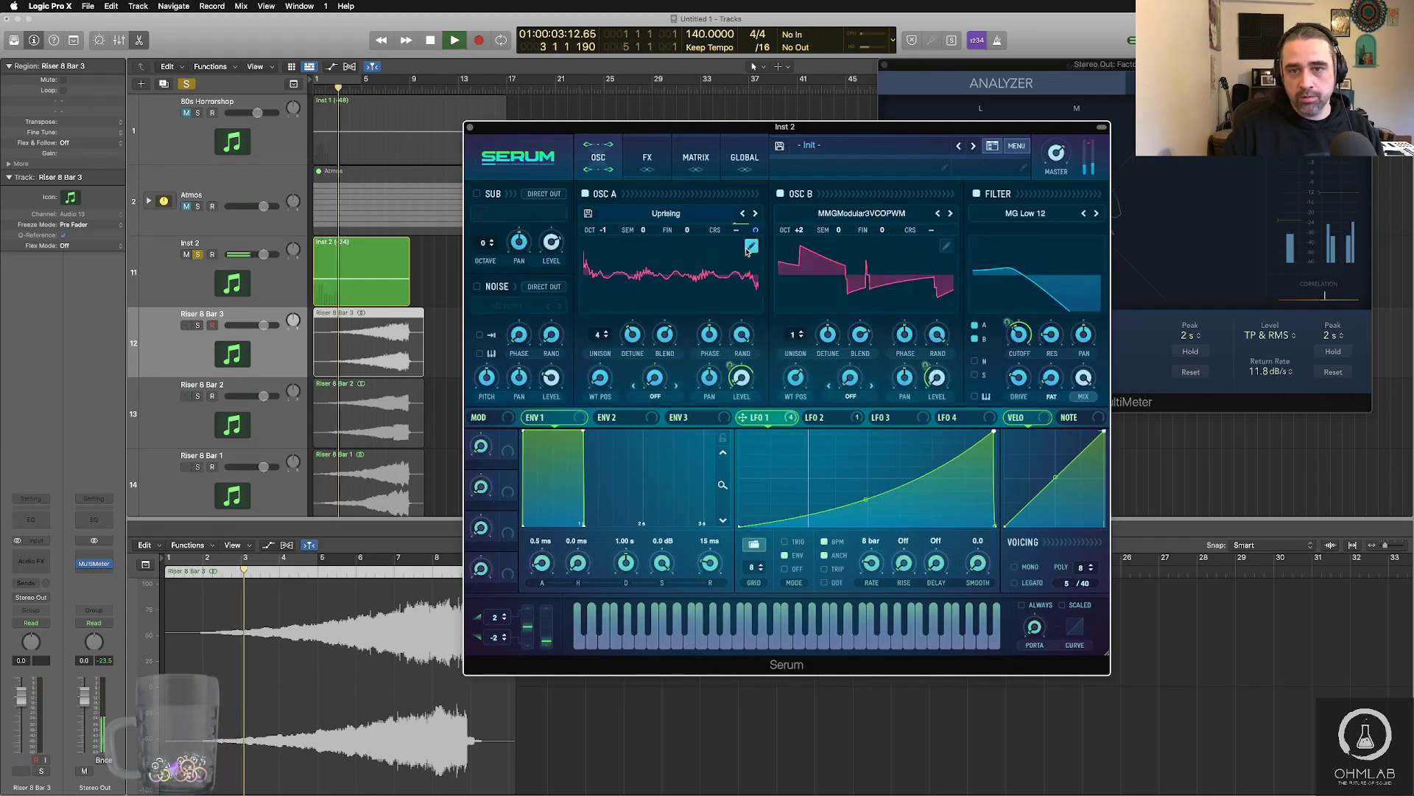
left_click_drag(753, 227, 756, 238)
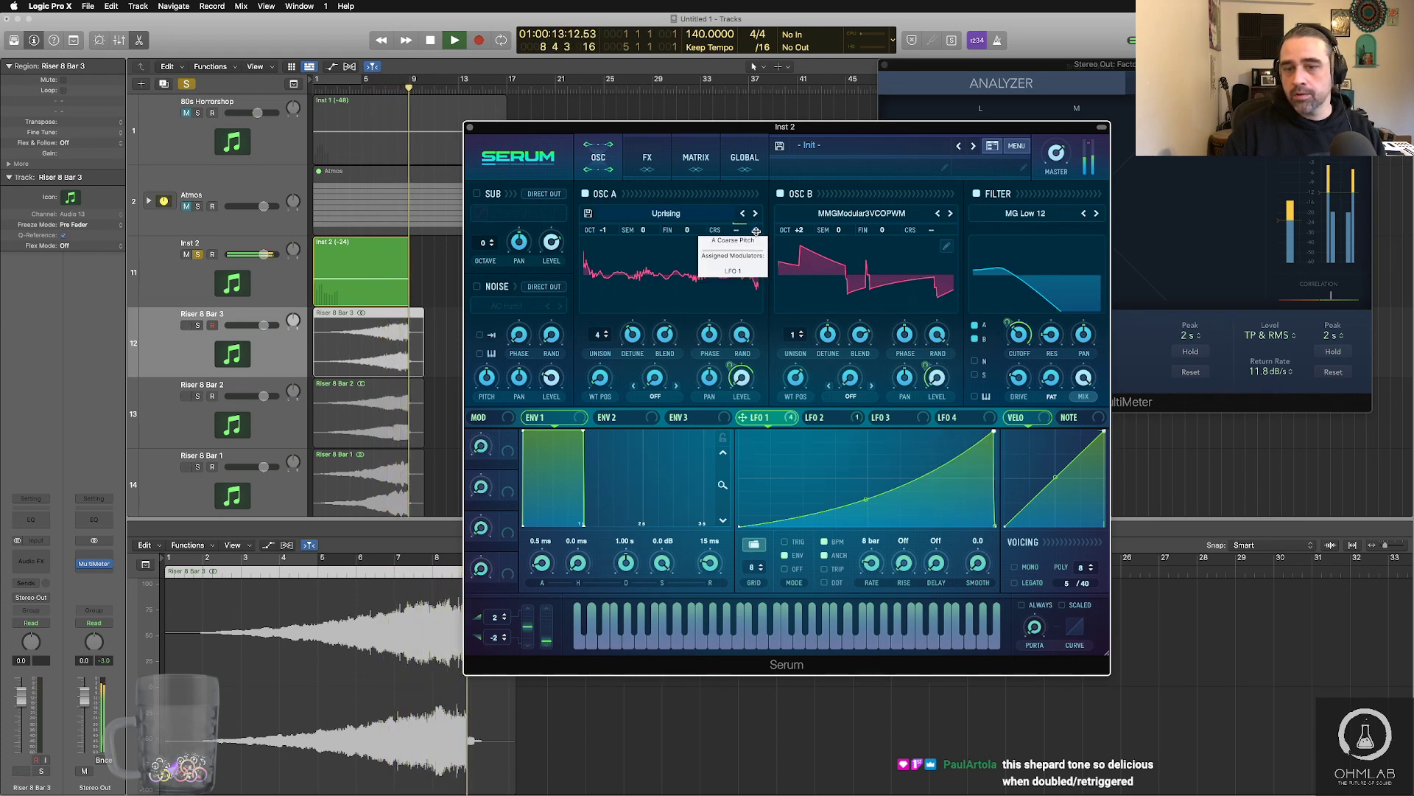
key("space")
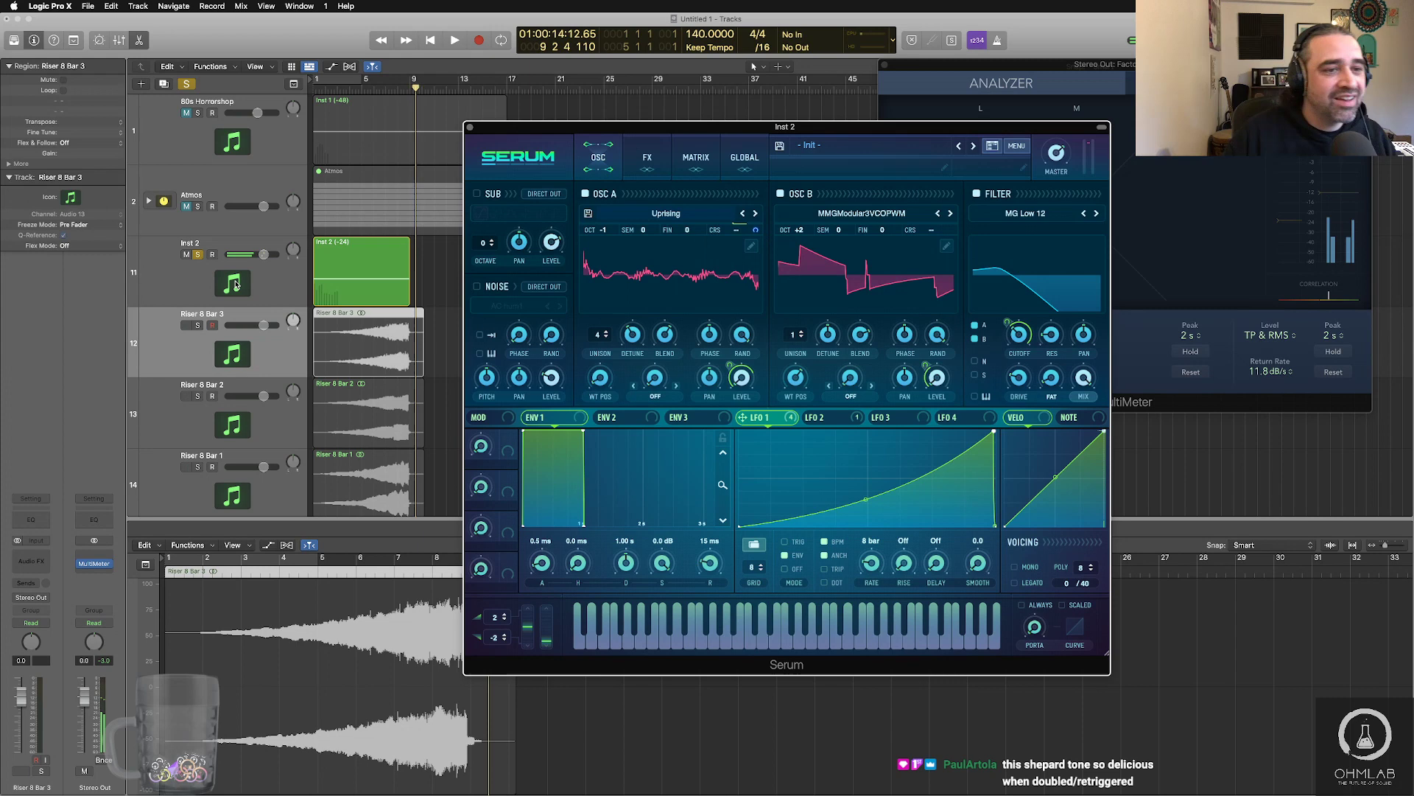
- Insert the Tuner metering plug-in after Serum on the Inst 2 track
left_click(186, 286)
left_click(43, 554)
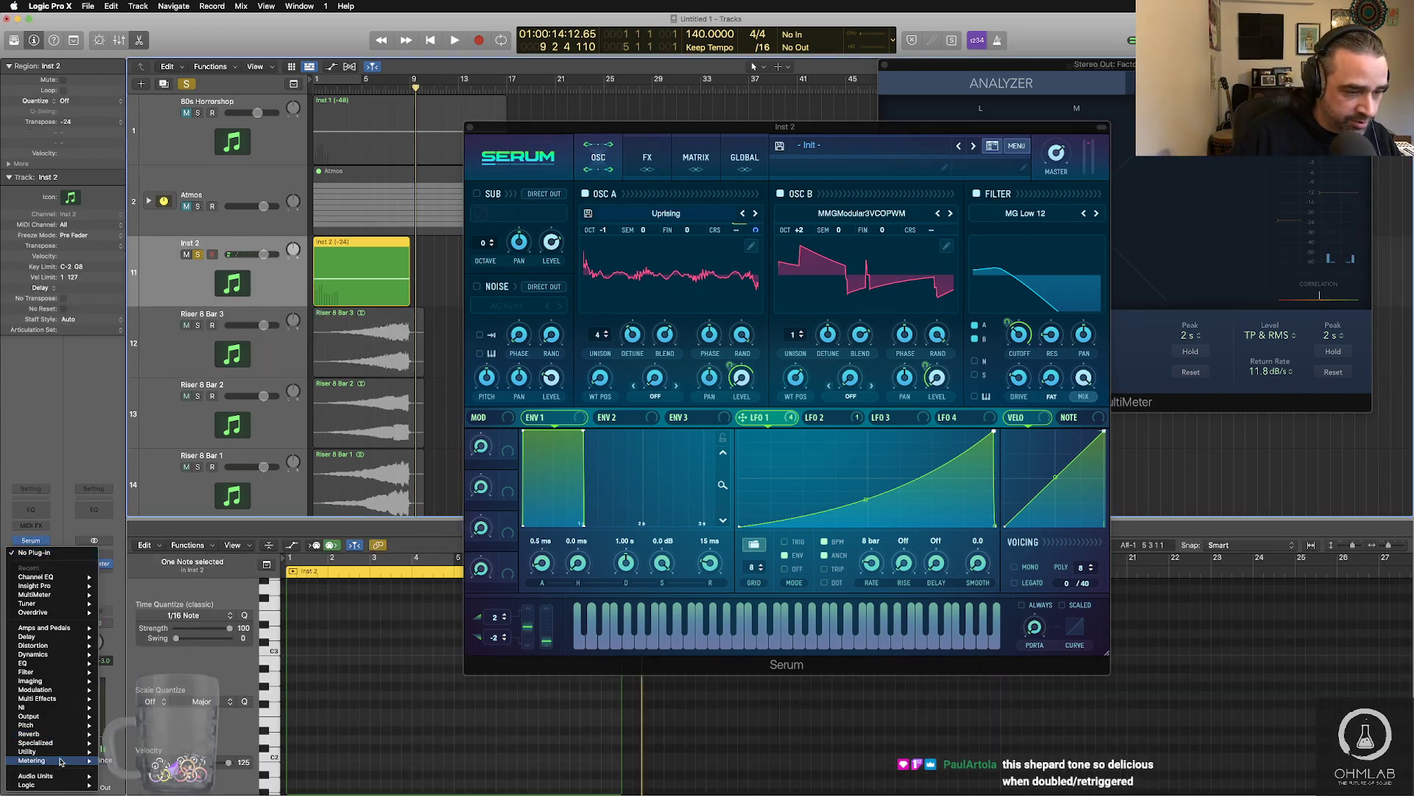
mouse_move(61, 761)
left_click(212, 786)
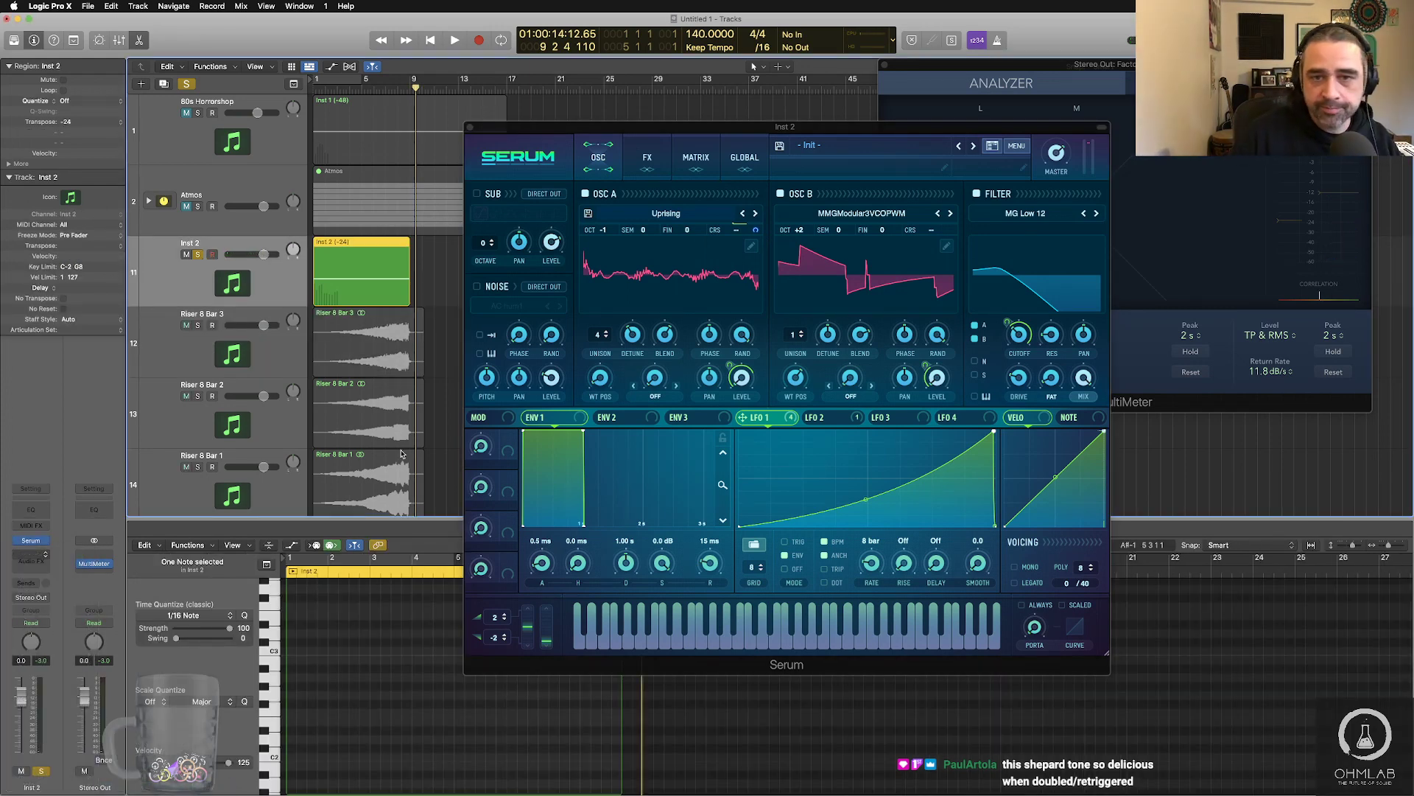
- Play the riser against the Tuner and set LFO 1's modulation of oscillator A's coarse pitch to 28
key("space")
left_click_drag(651, 177, 1122, 266)
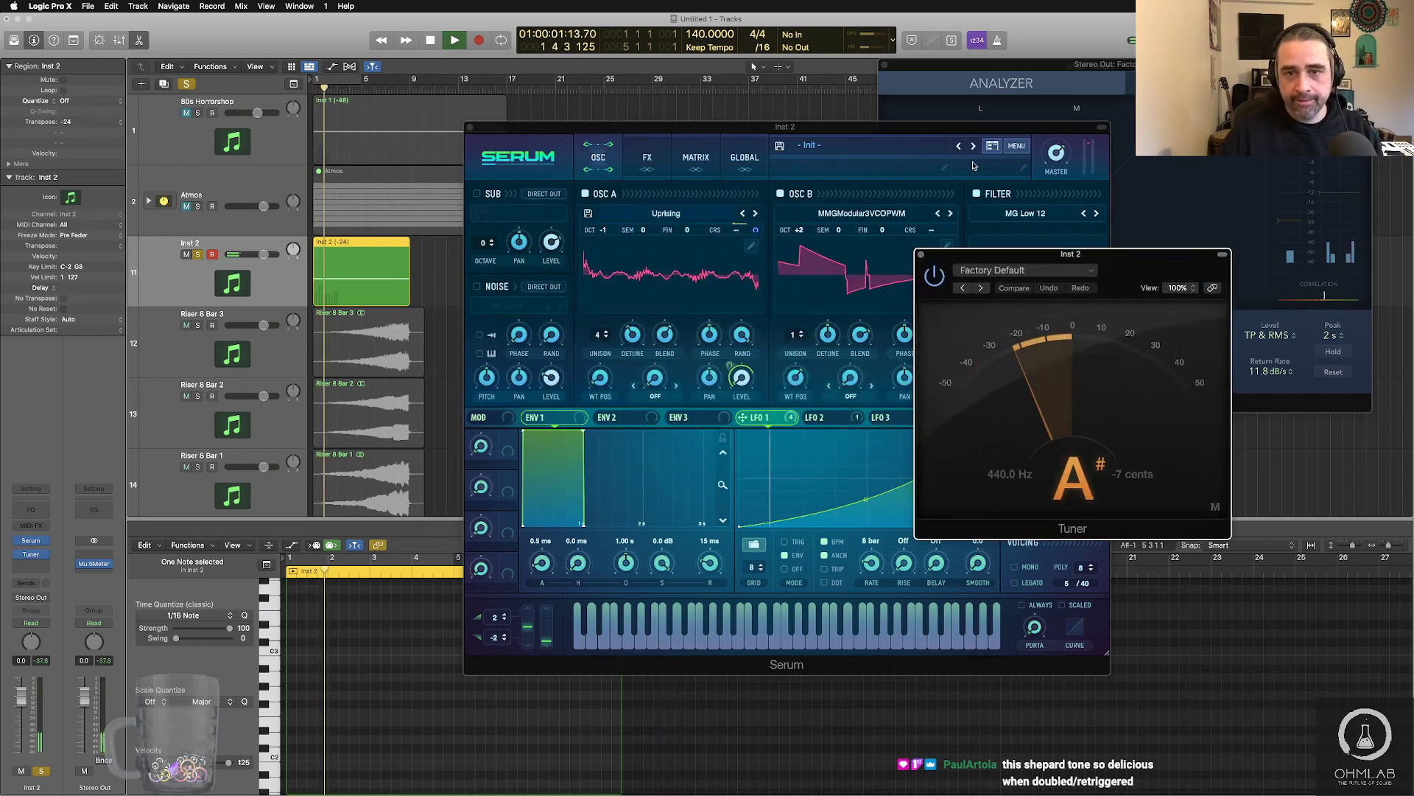
left_click(756, 231)
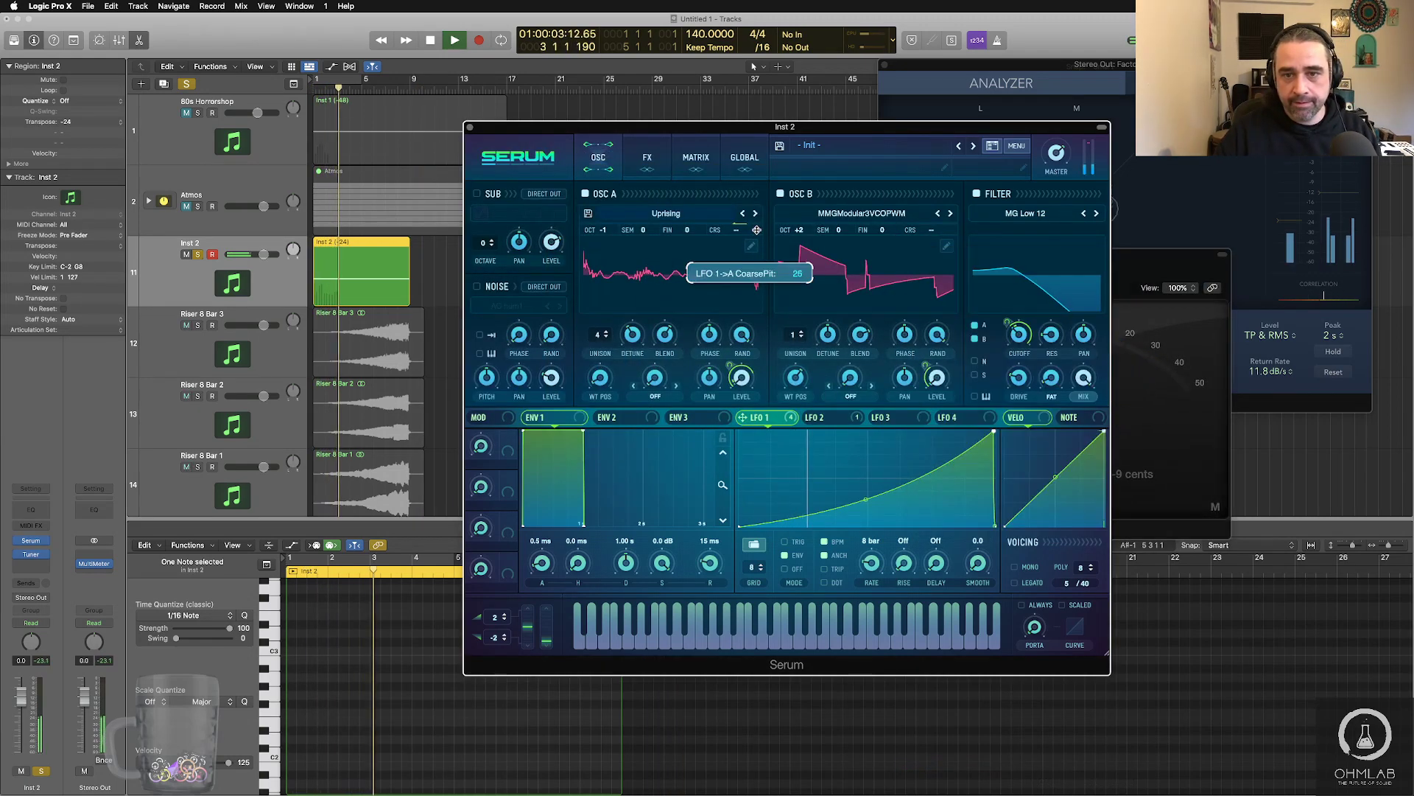
left_click_drag(756, 230, 757, 229)
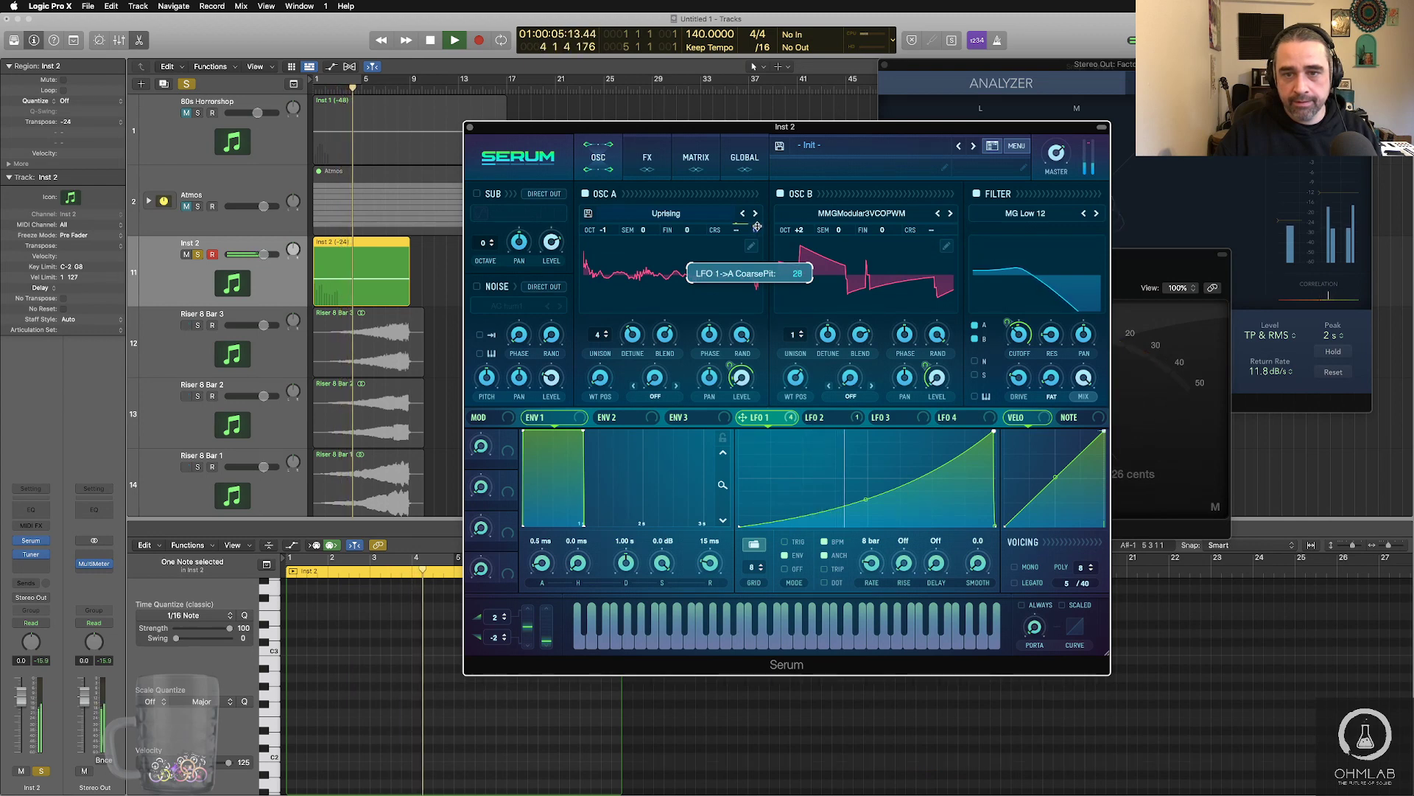
left_click(1129, 272)
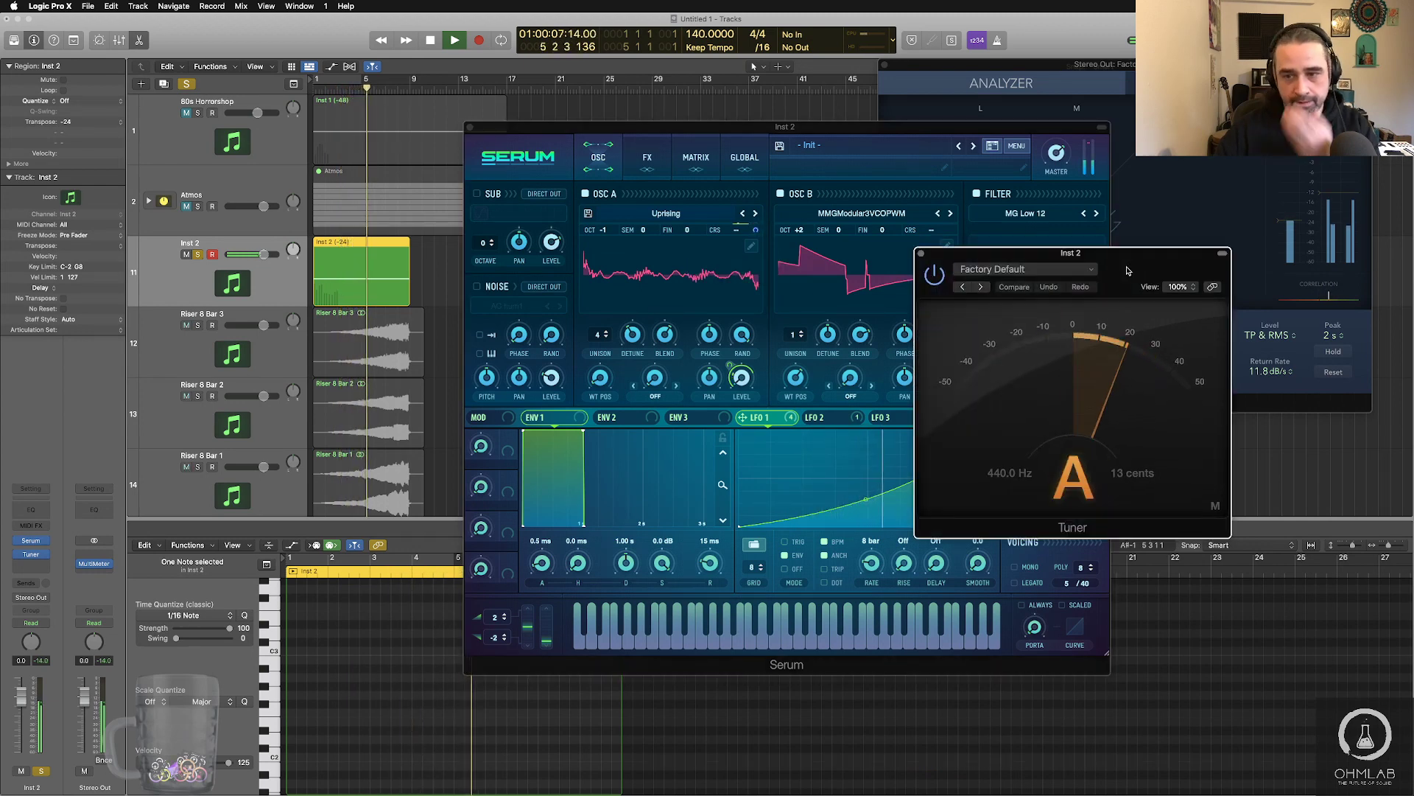
left_click_drag(1129, 272, 889, 186)
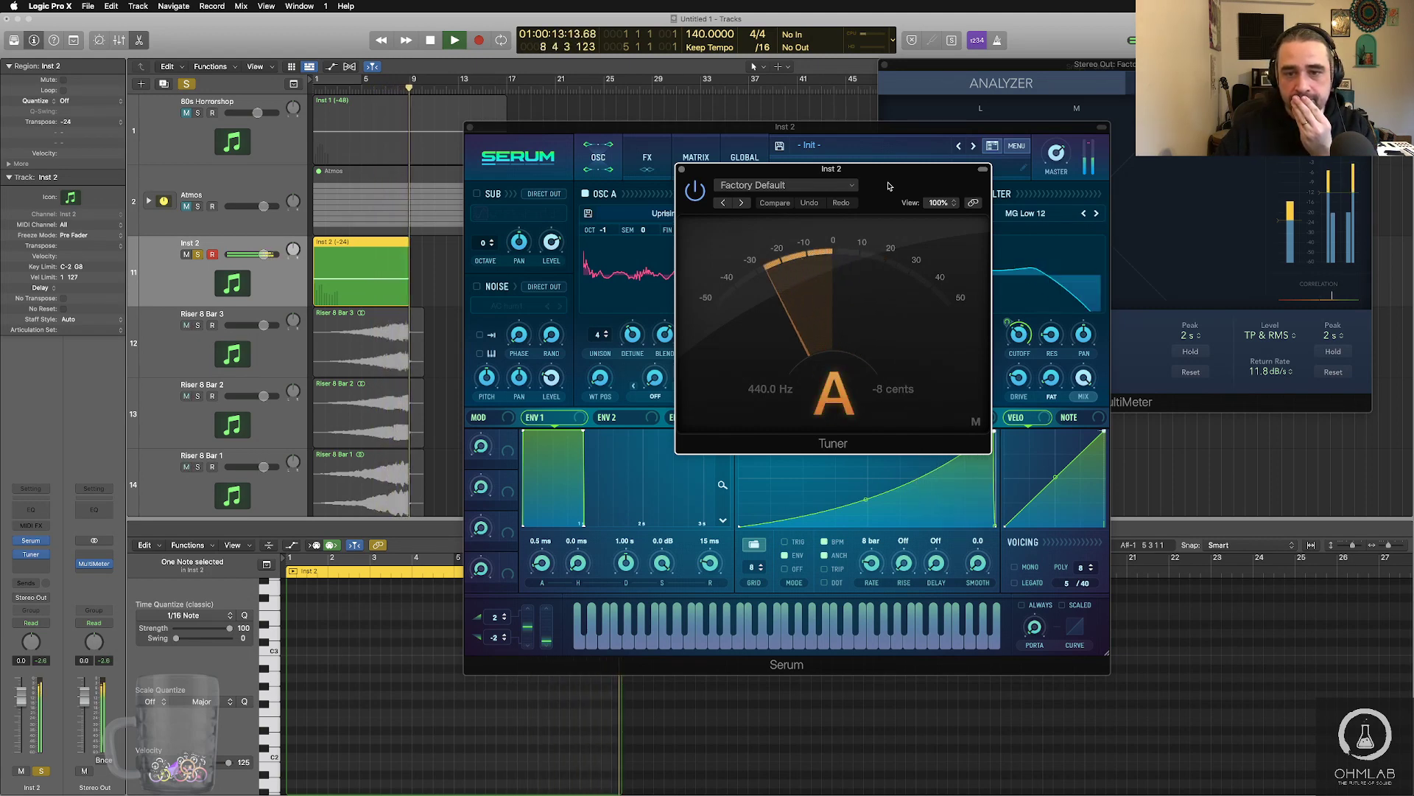
left_click(682, 170)
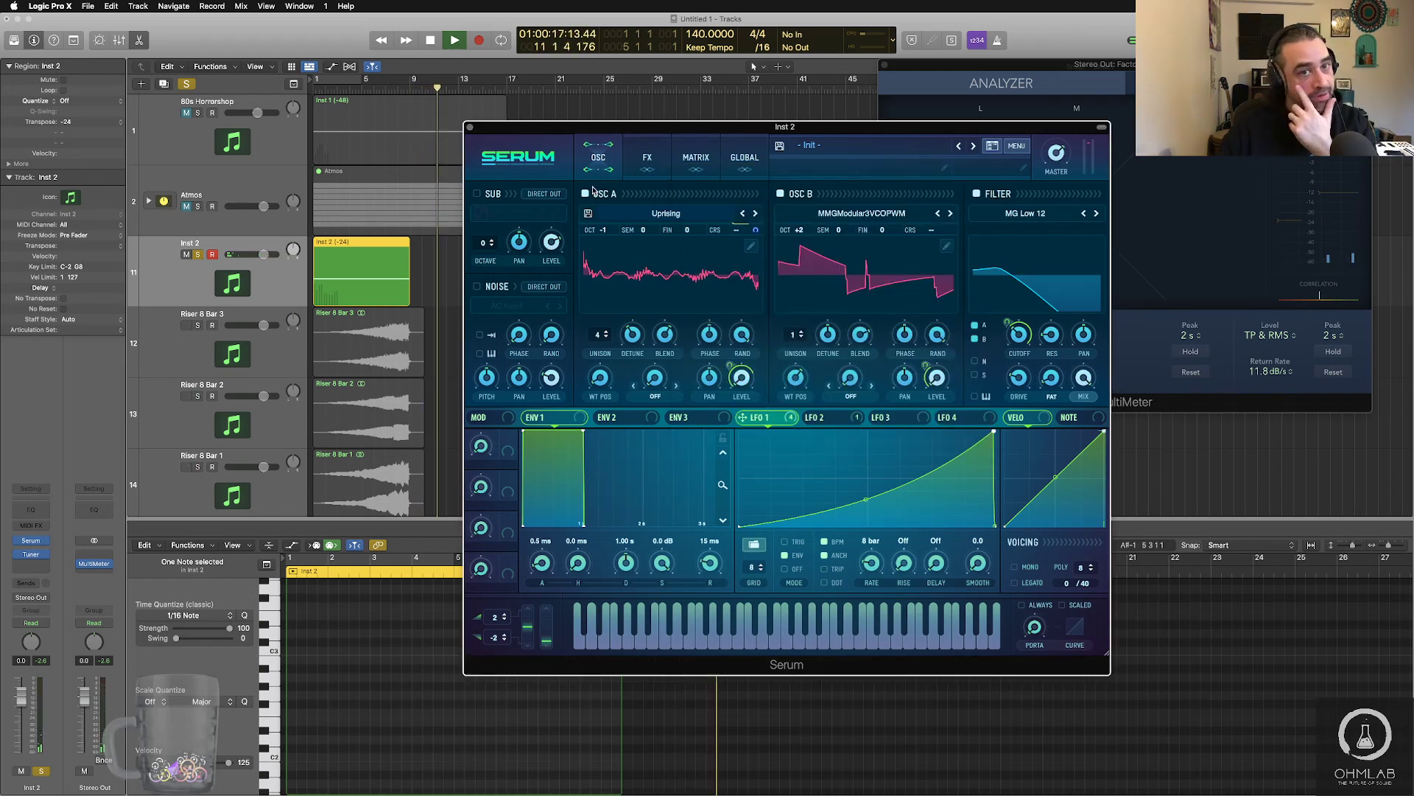
- Transpose the Inst 2 region's long note down one octave in the Piano Roll and play the lowered riser
key("Return")
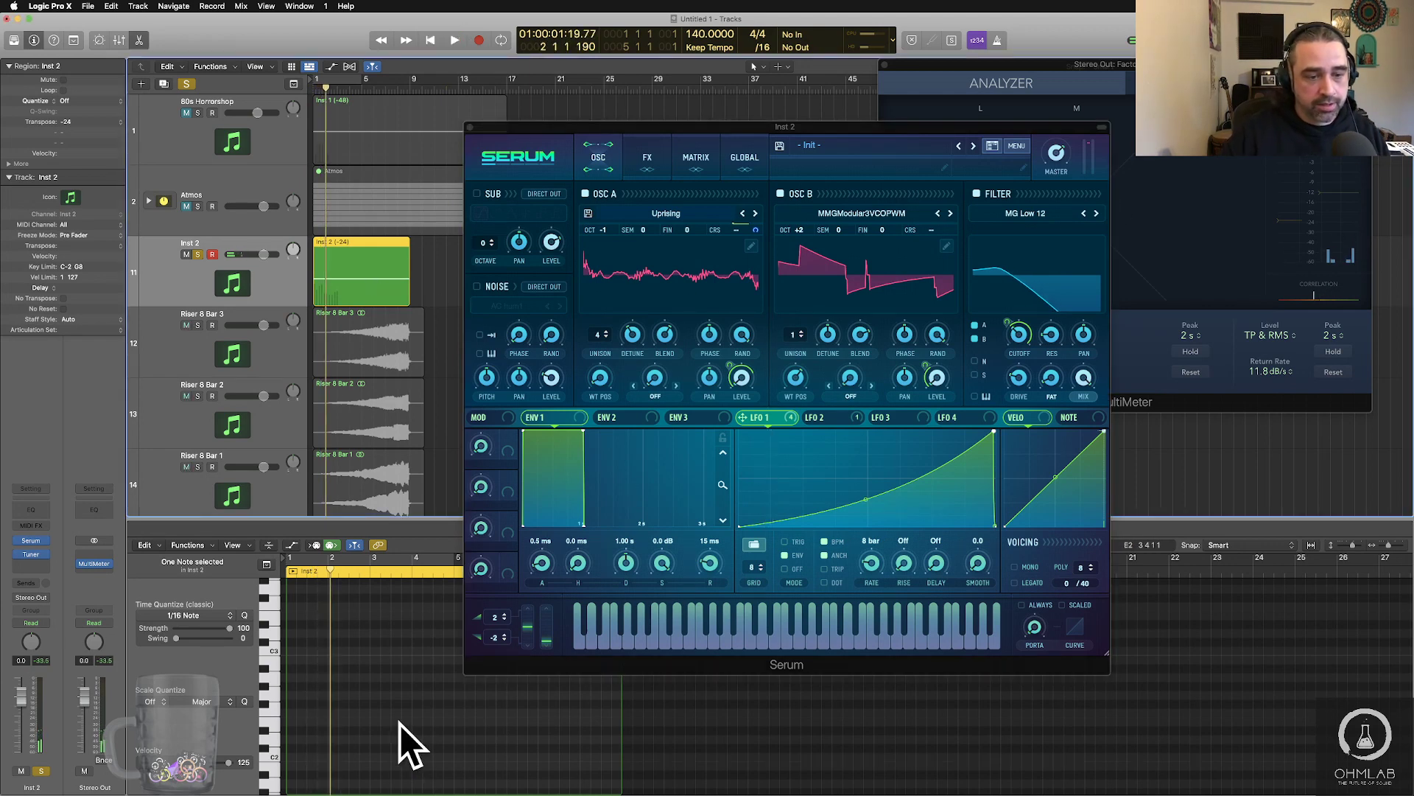
scroll(402, 740, "down", 6)
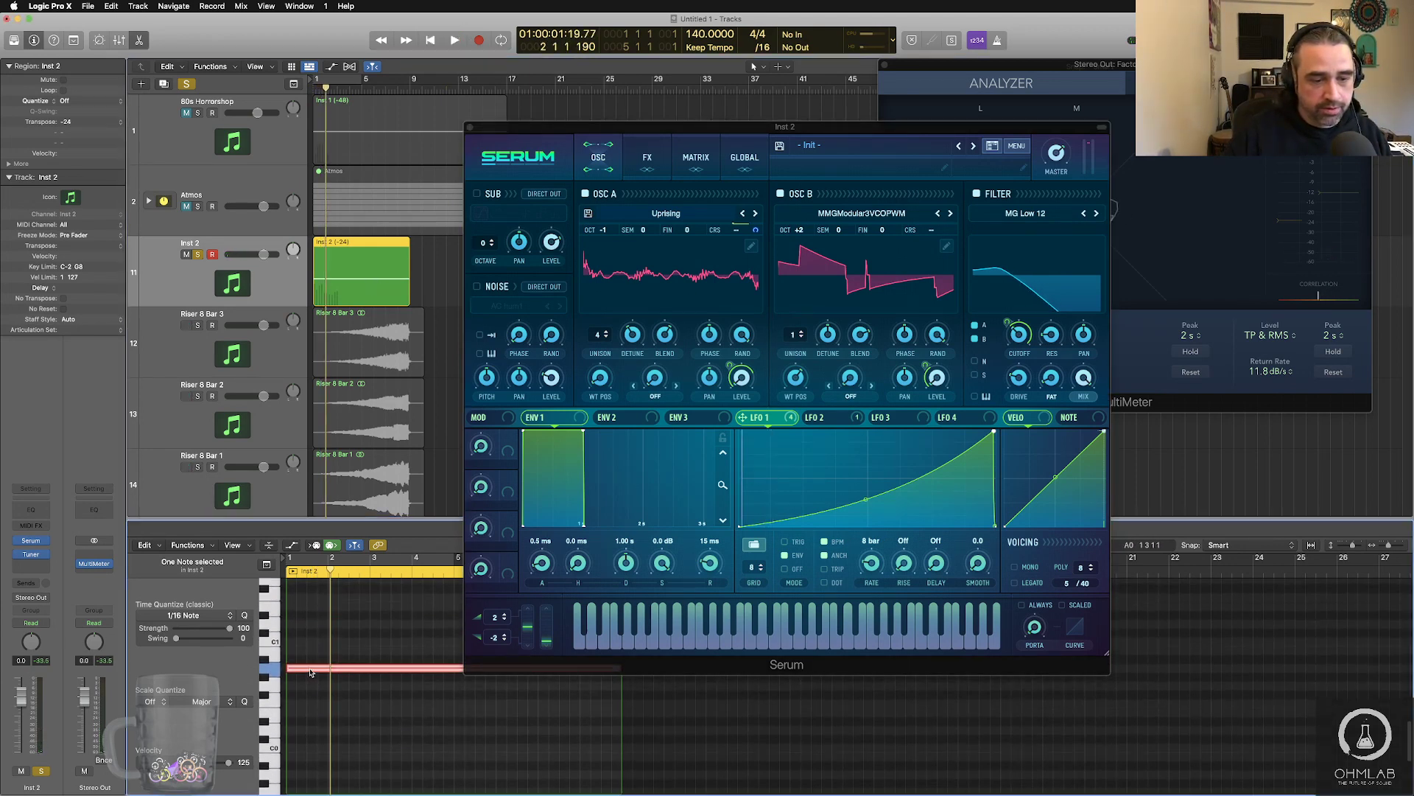
key("shift+alt+Down")
key("Return")
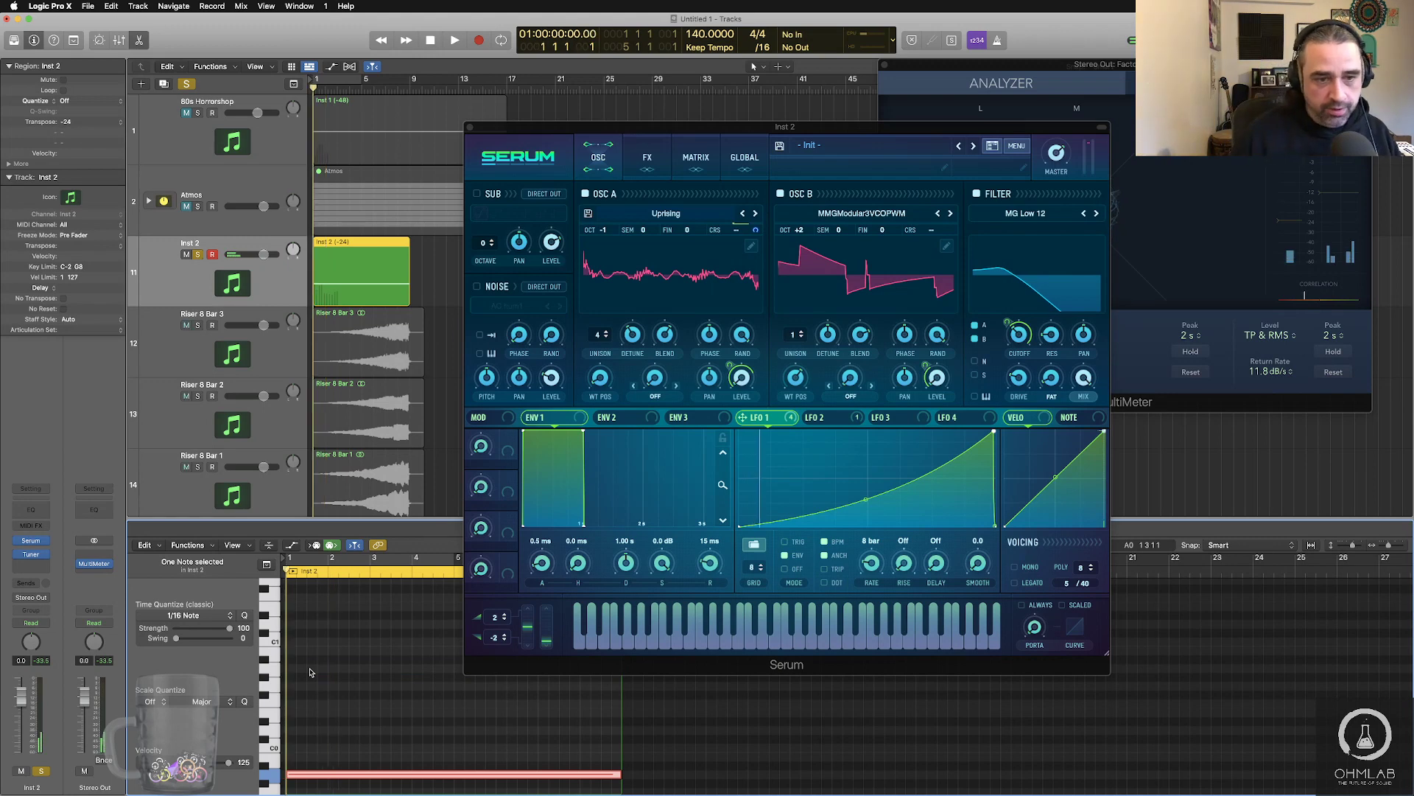
key("space")
left_click(449, 423)
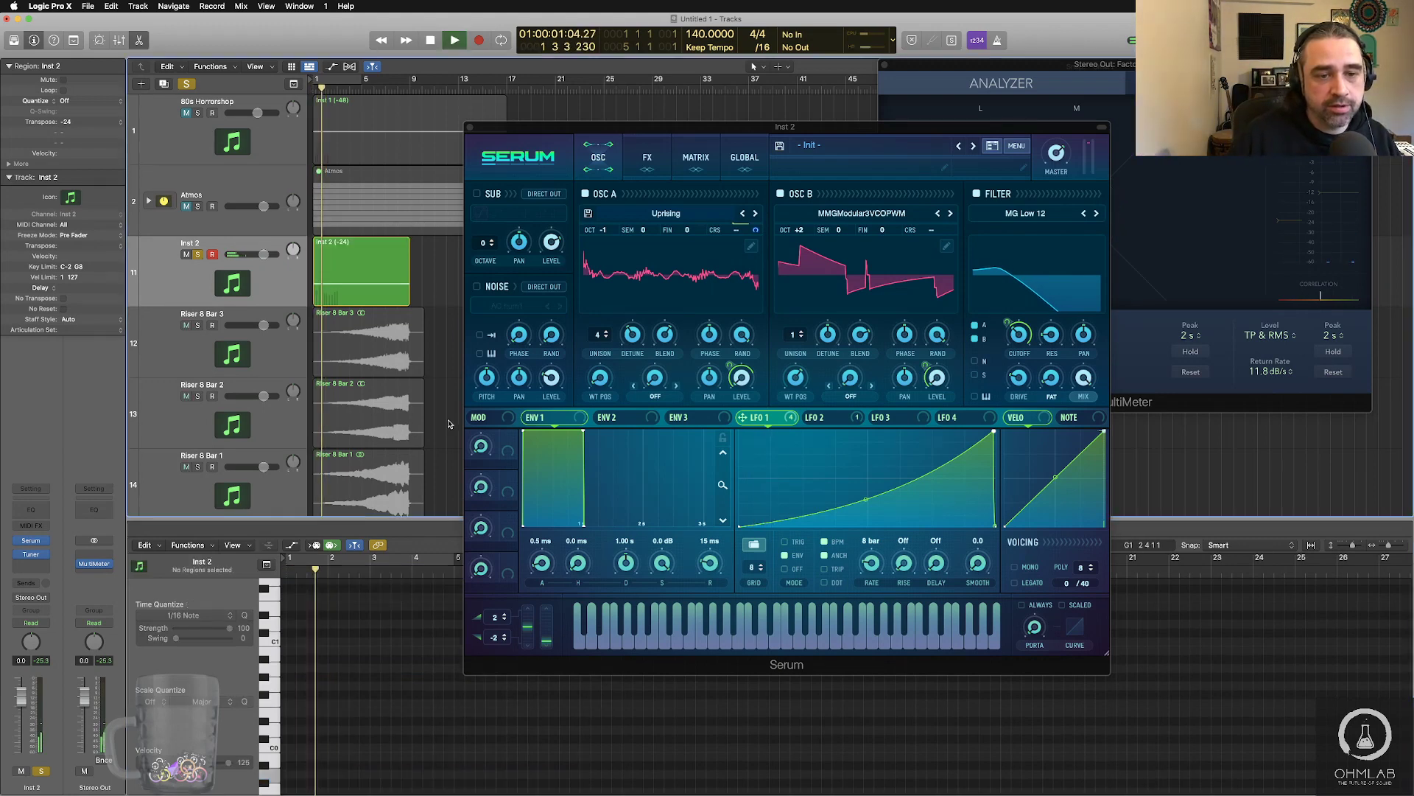
left_click_drag(761, 125, 765, 71)
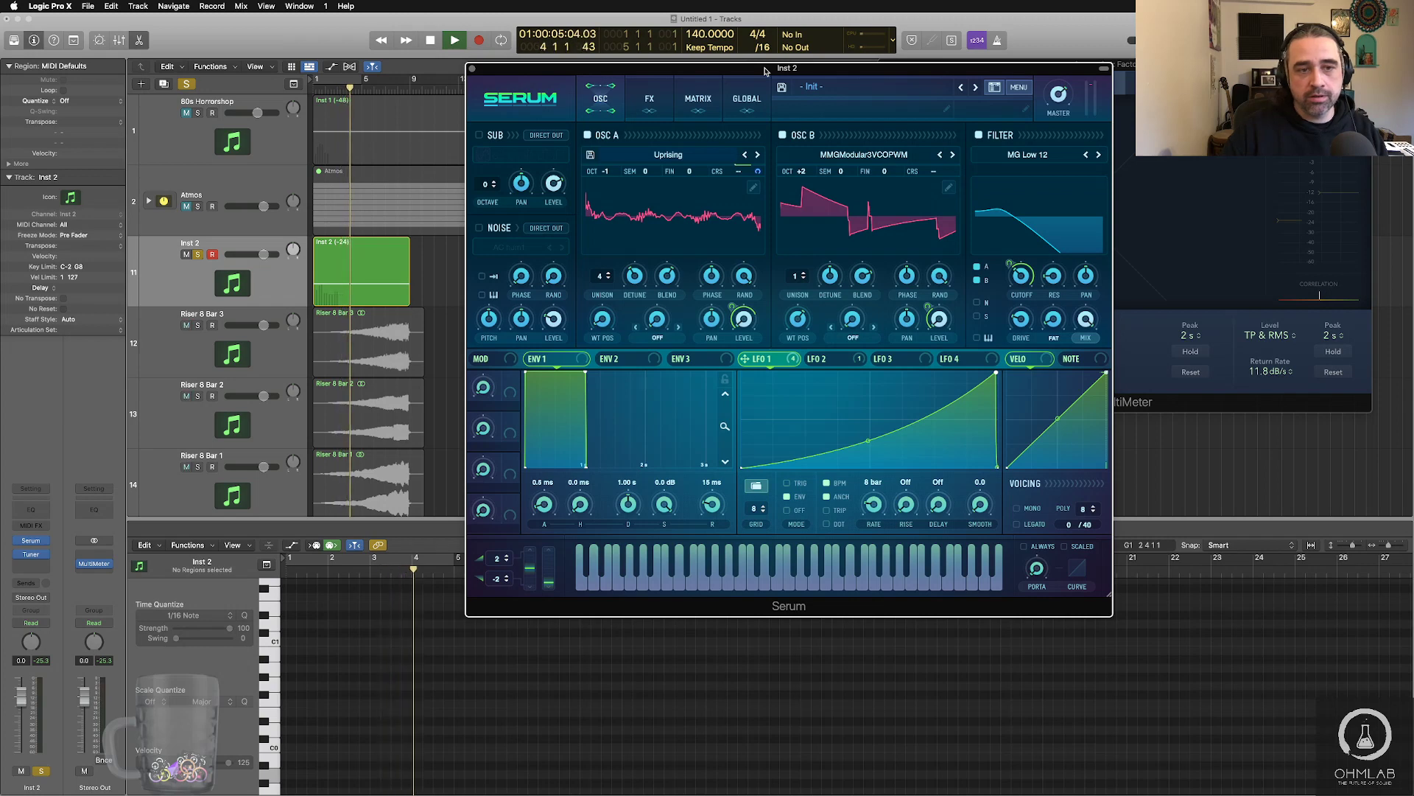
left_click(436, 325)
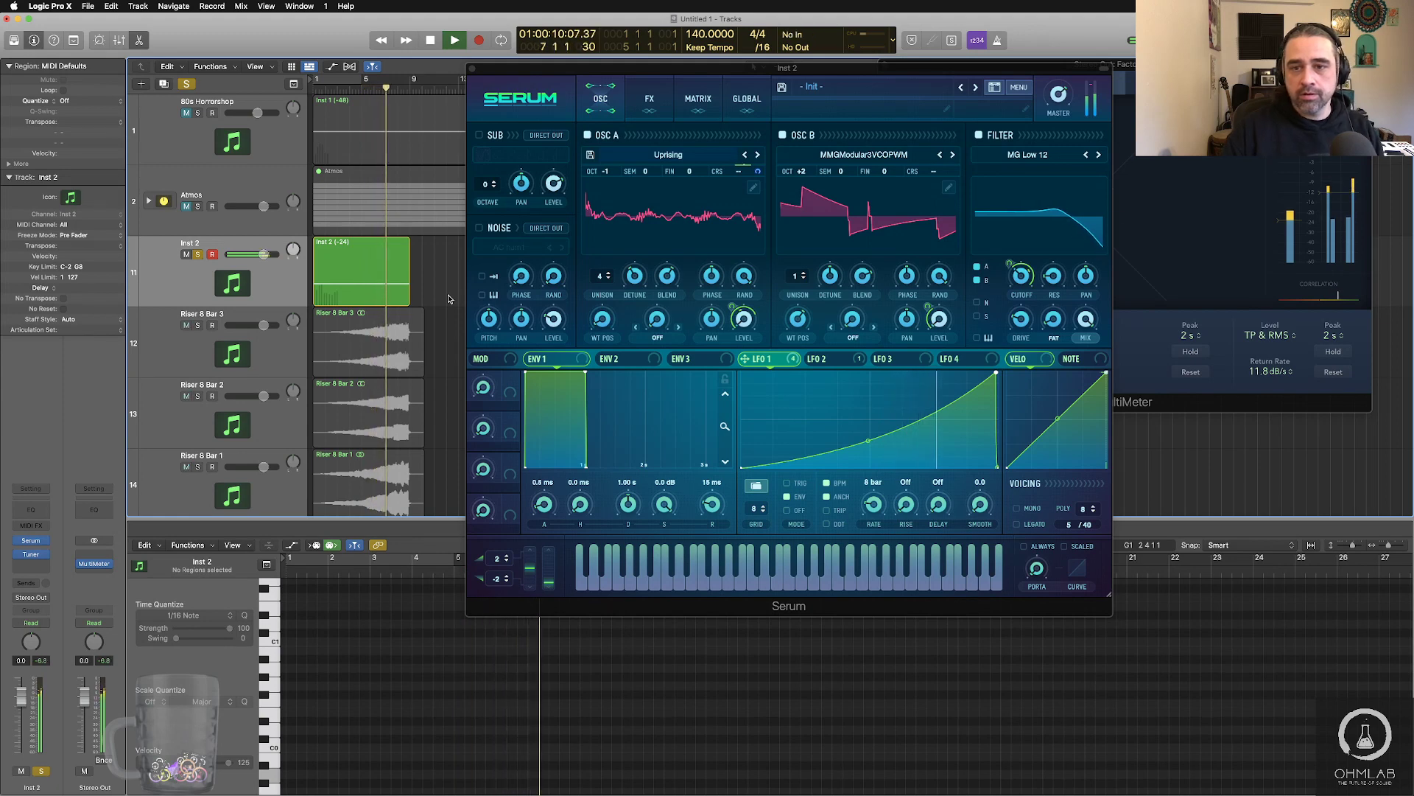
left_click(926, 305)
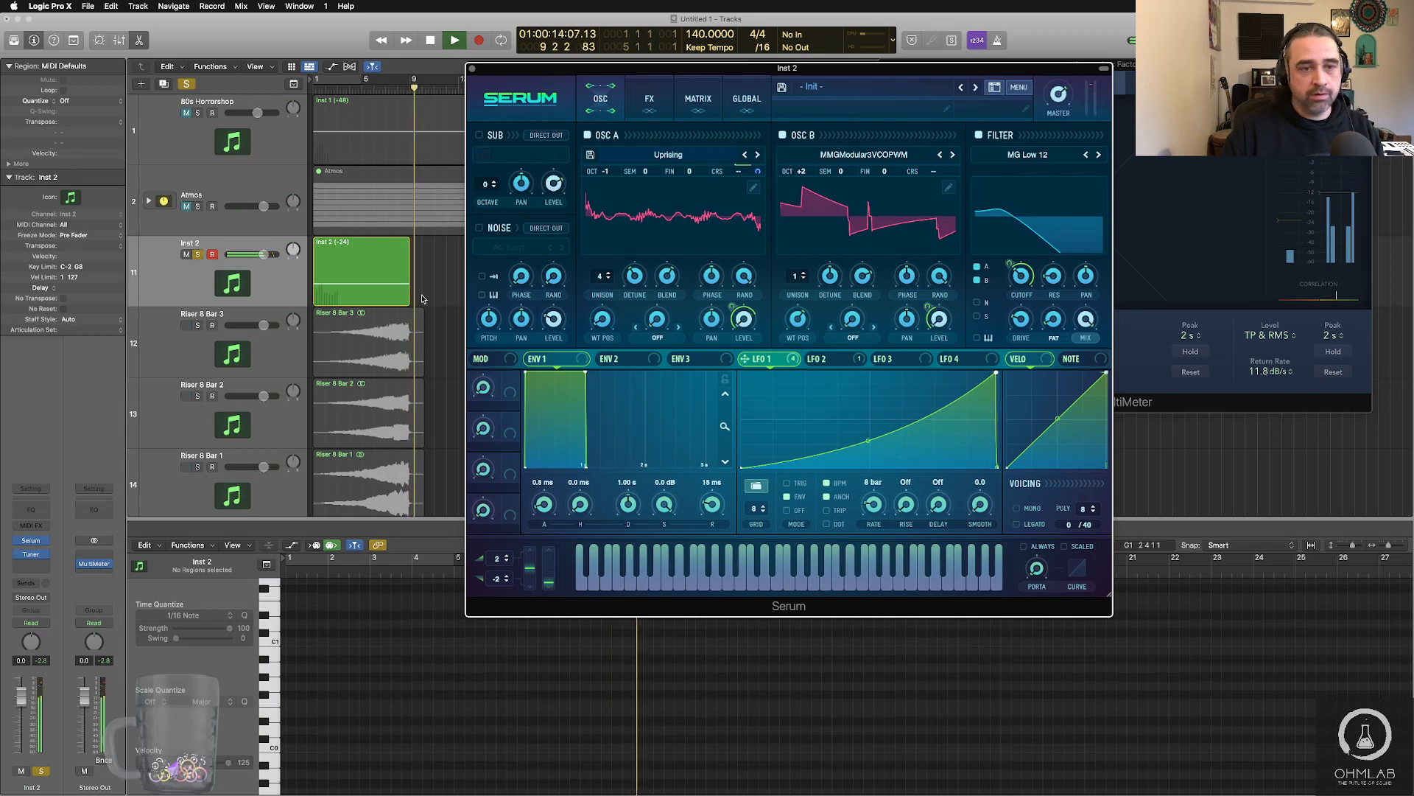
- Bounce the Inst 2 region in place to a new track named "Riser 8 Bar 4"
key("space")
left_click(374, 298)
key("ctrl+b")
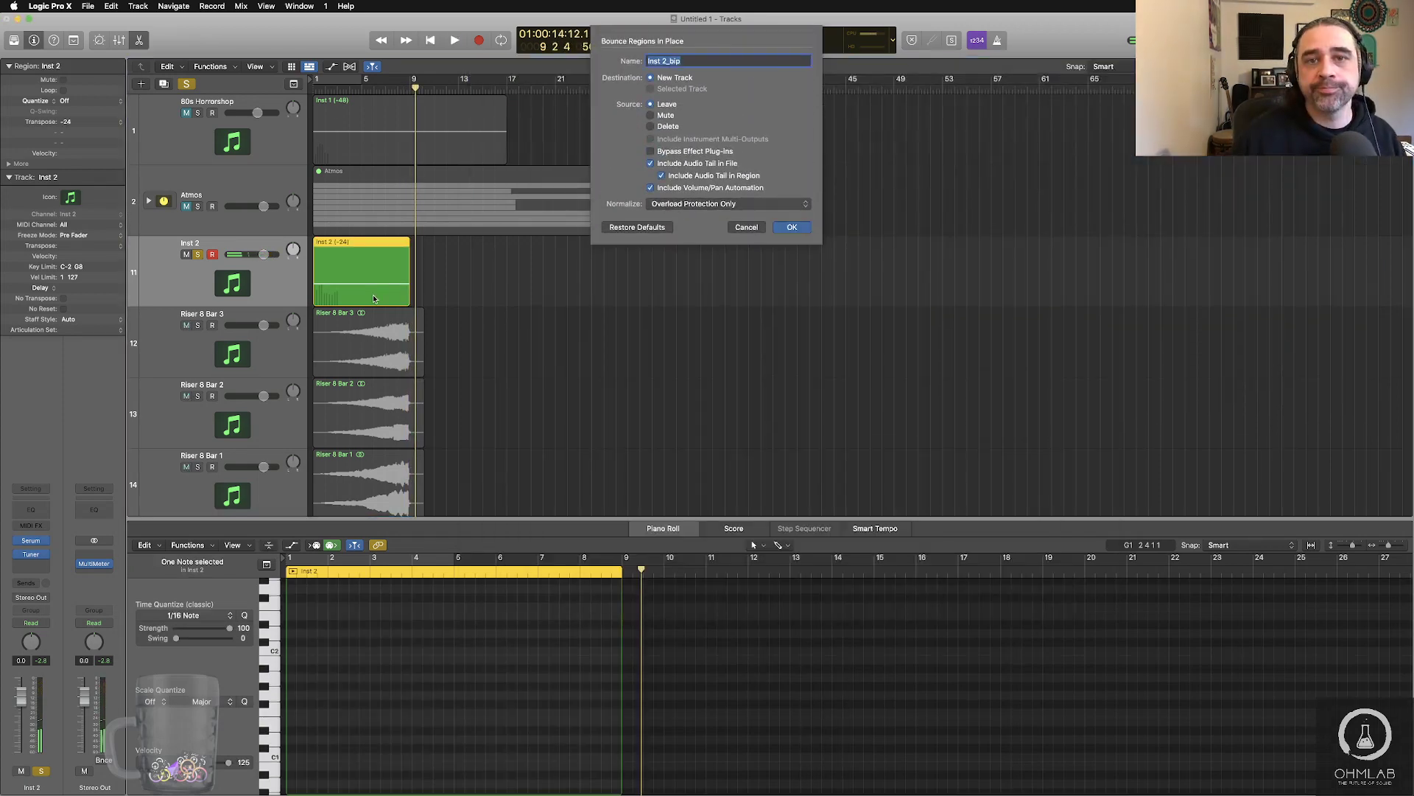
type("Riser ")
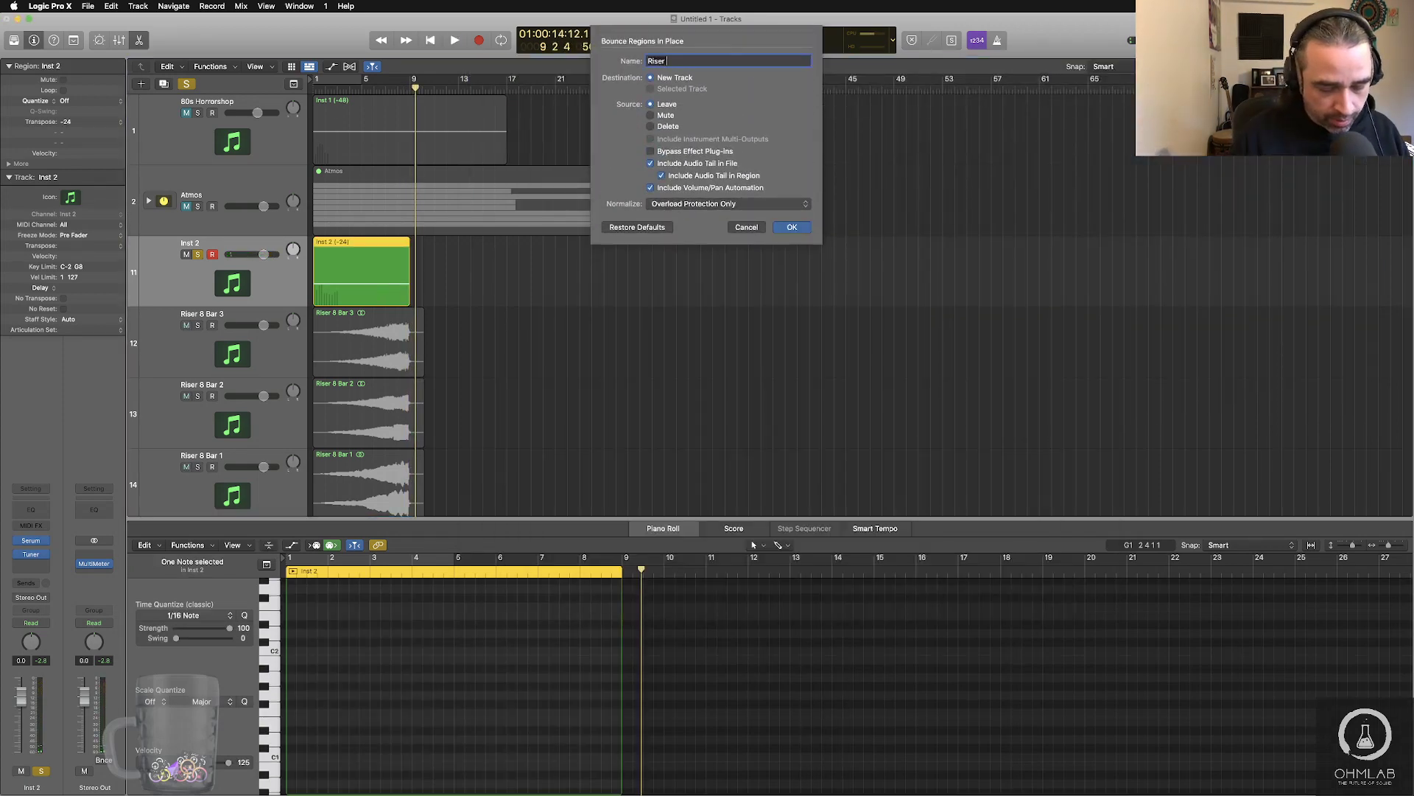
type("8 Bar 4")
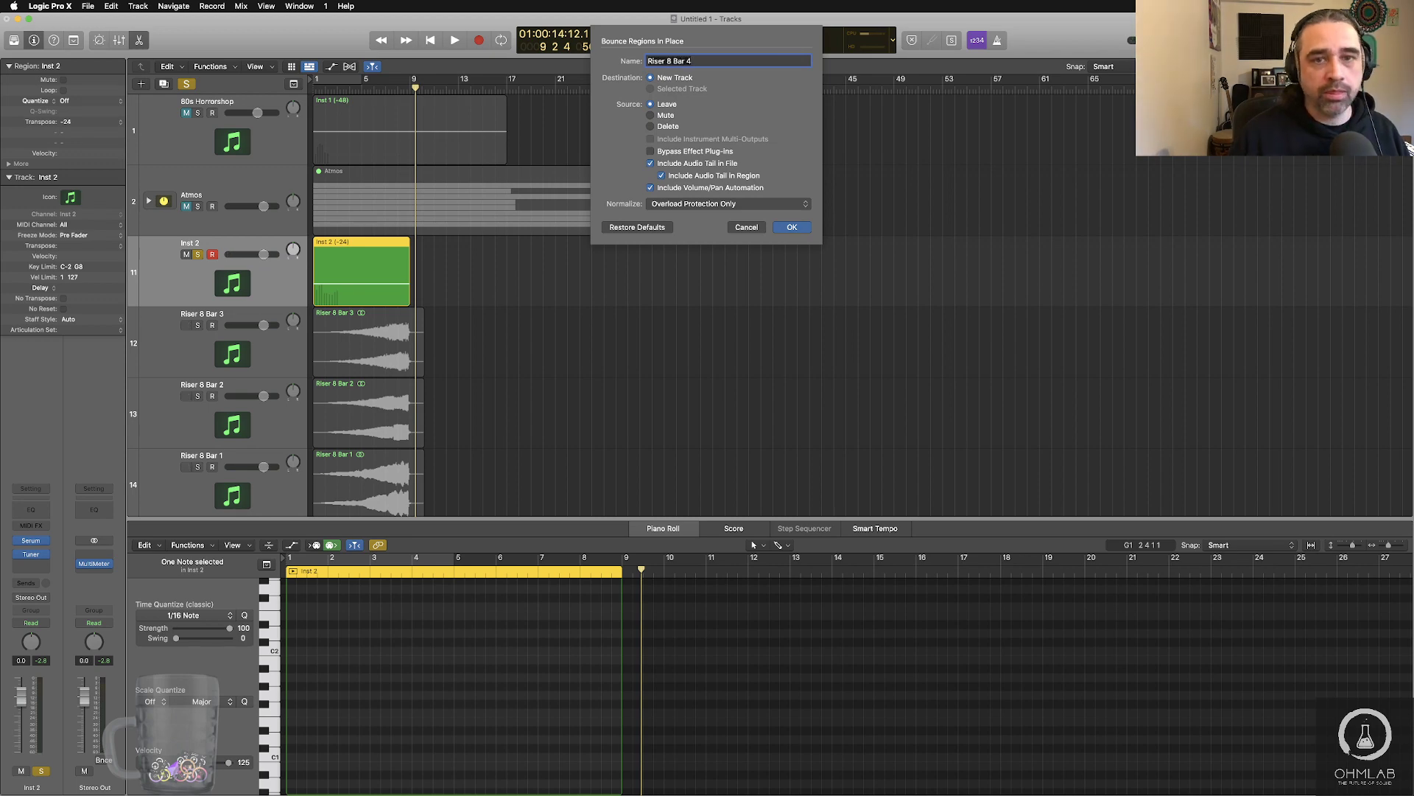
key("Return")
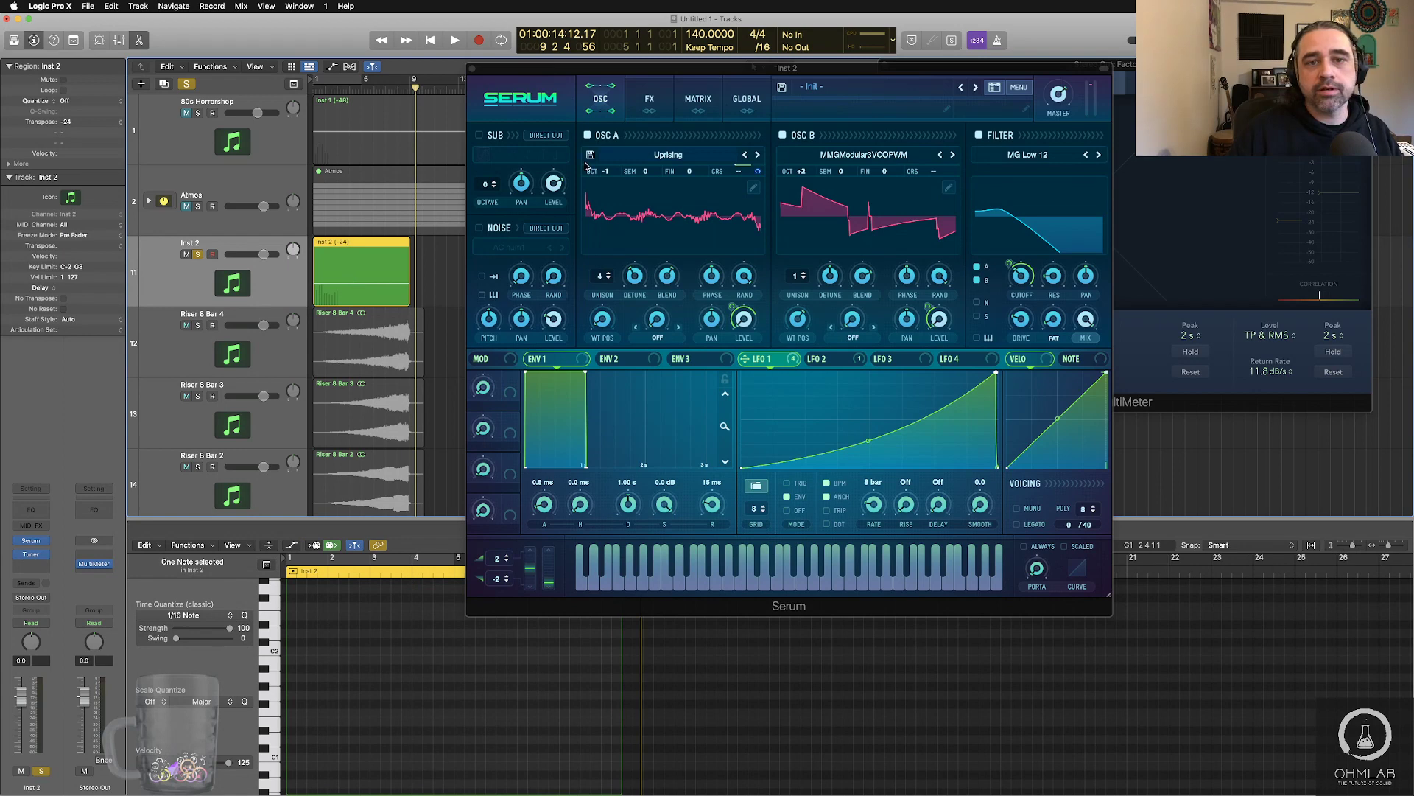
- Lower oscillator A's octave to -2, set the Inst 2 region's transposition to +12 and play the riser through
left_click(609, 177)
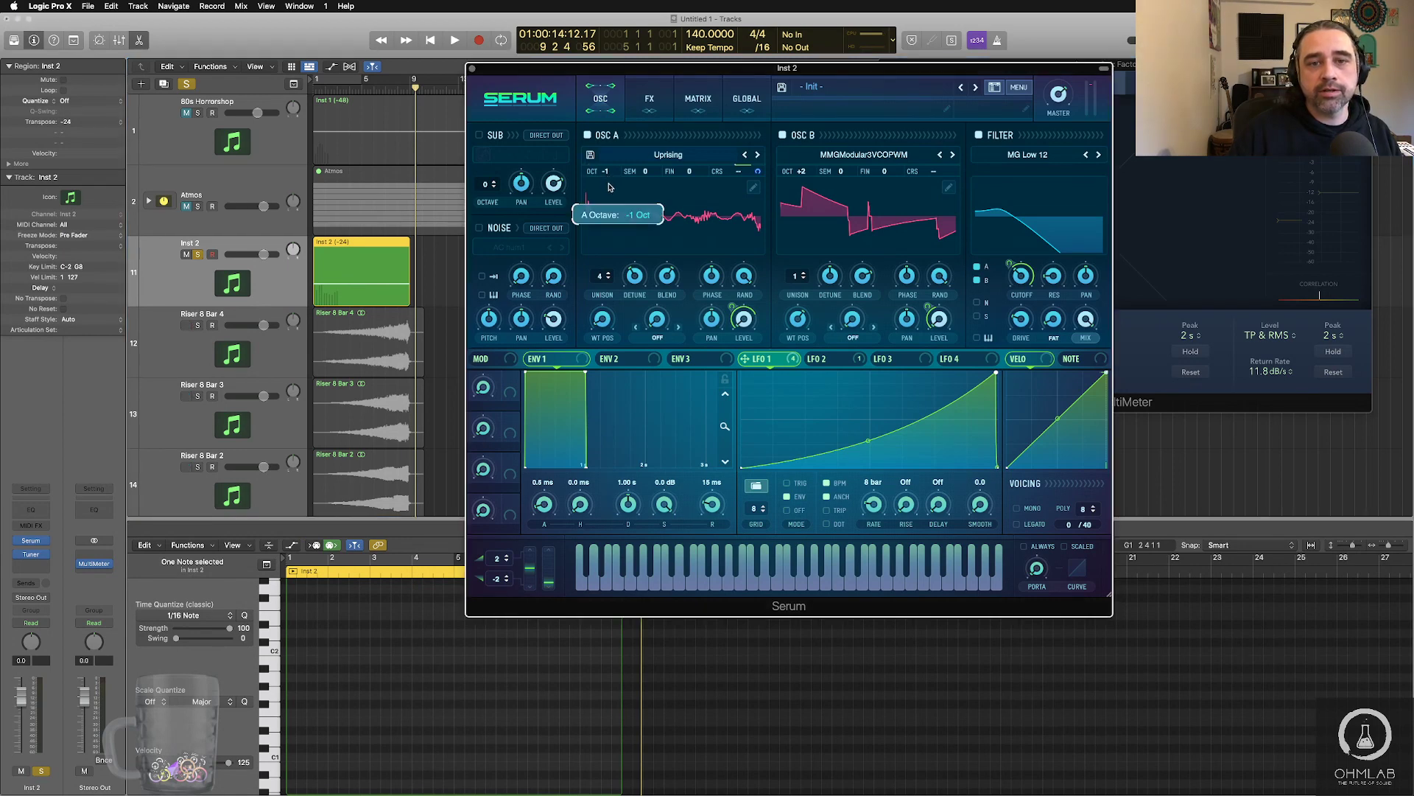
left_click(342, 298)
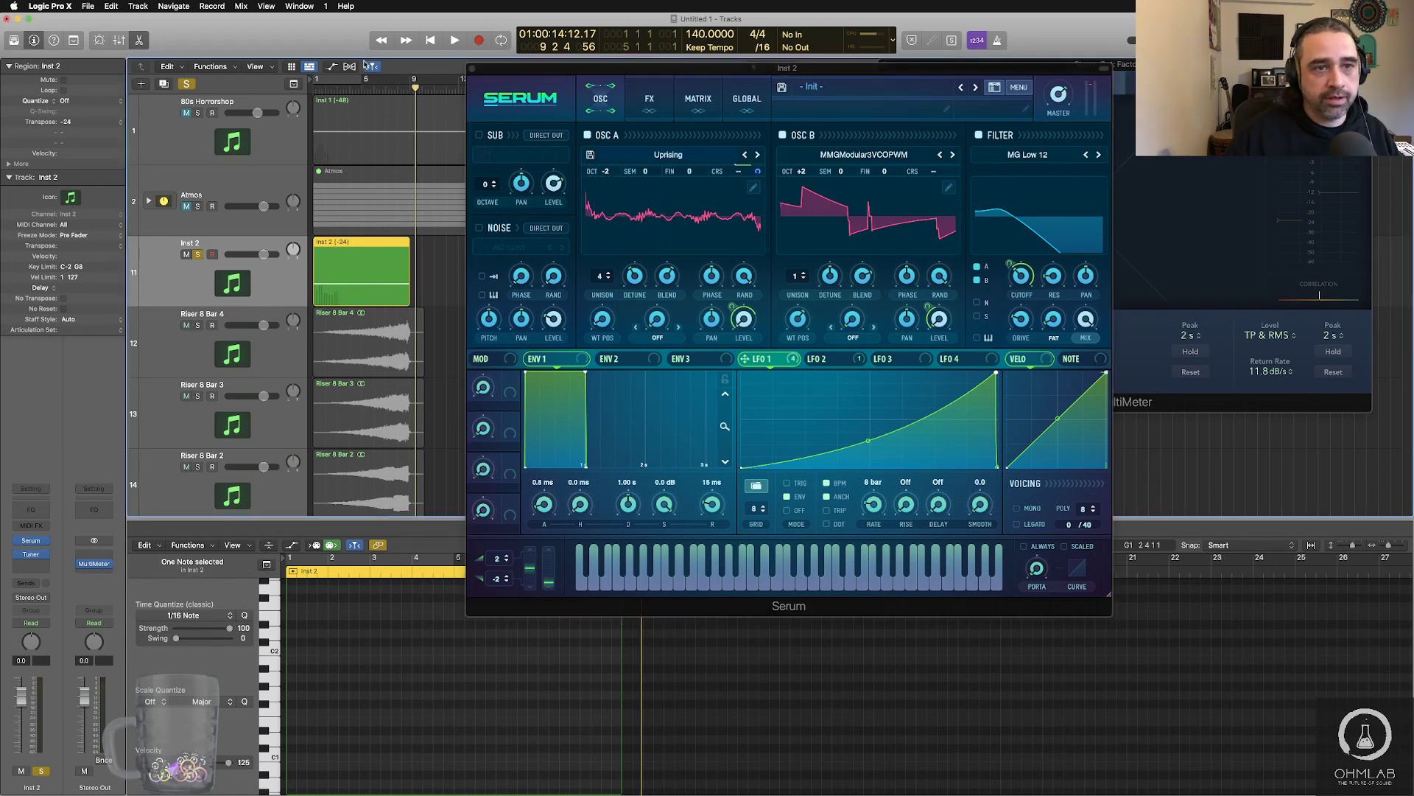
left_click(354, 90)
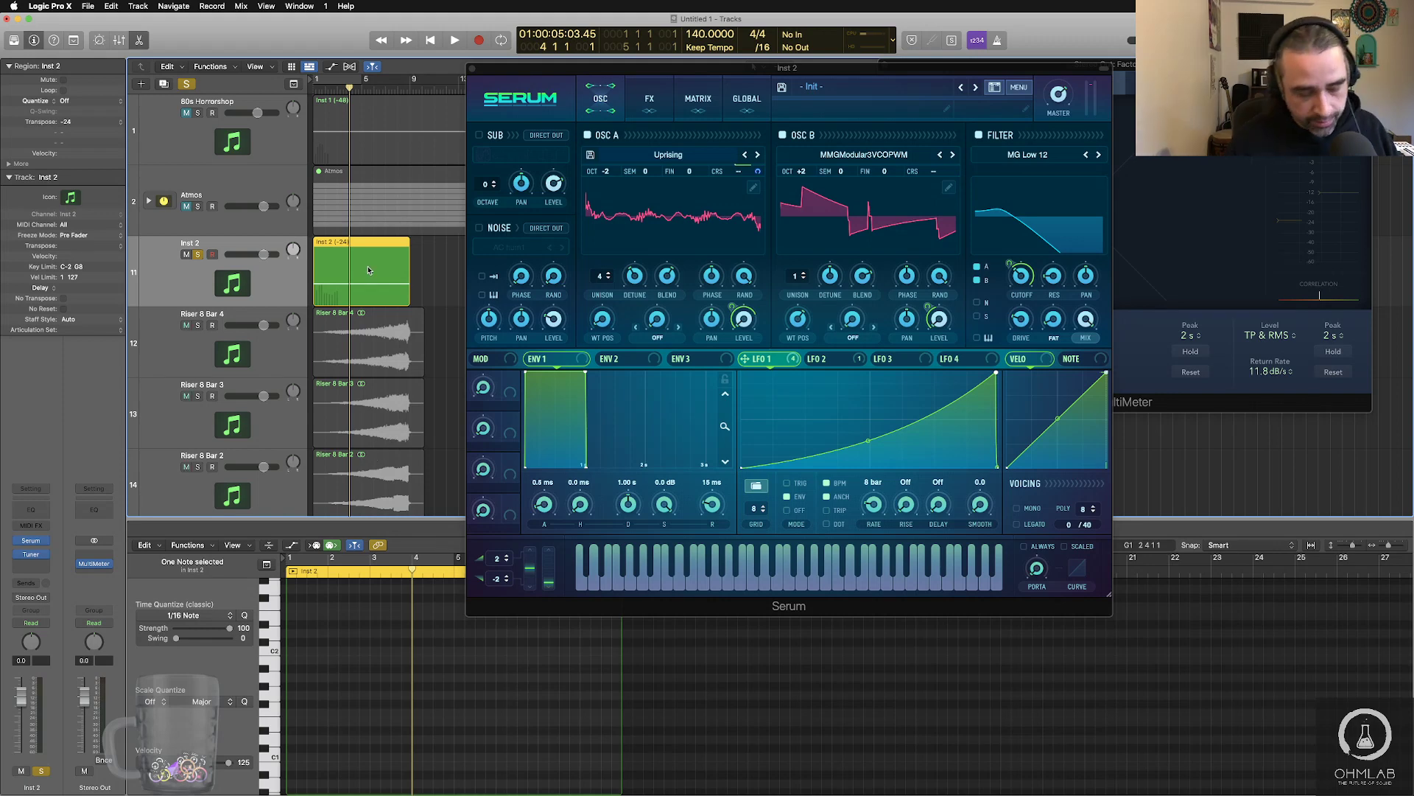
key("alt+shift+Up")
key("alt+shift+Up")
key("alt+shift+Up")
key("Return")
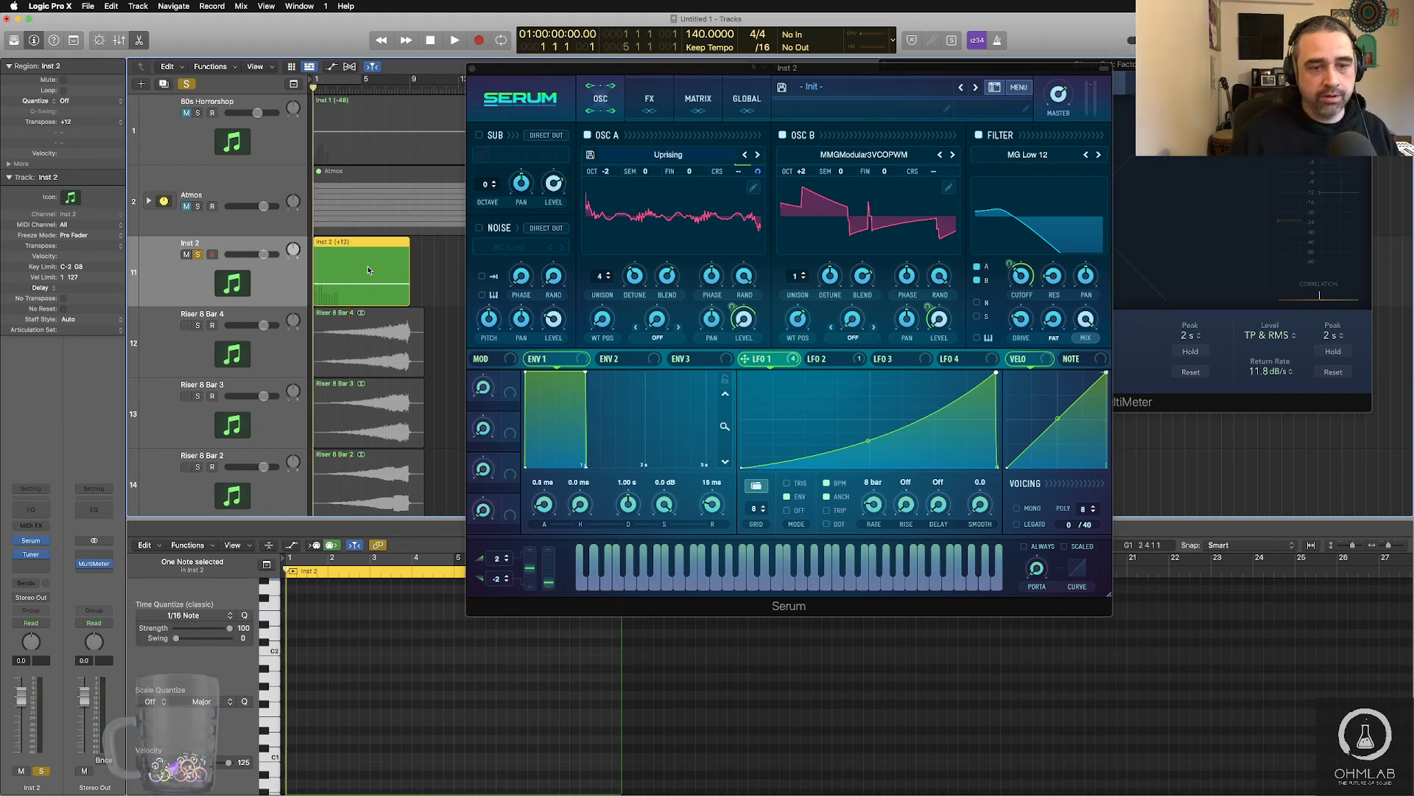
key("space")
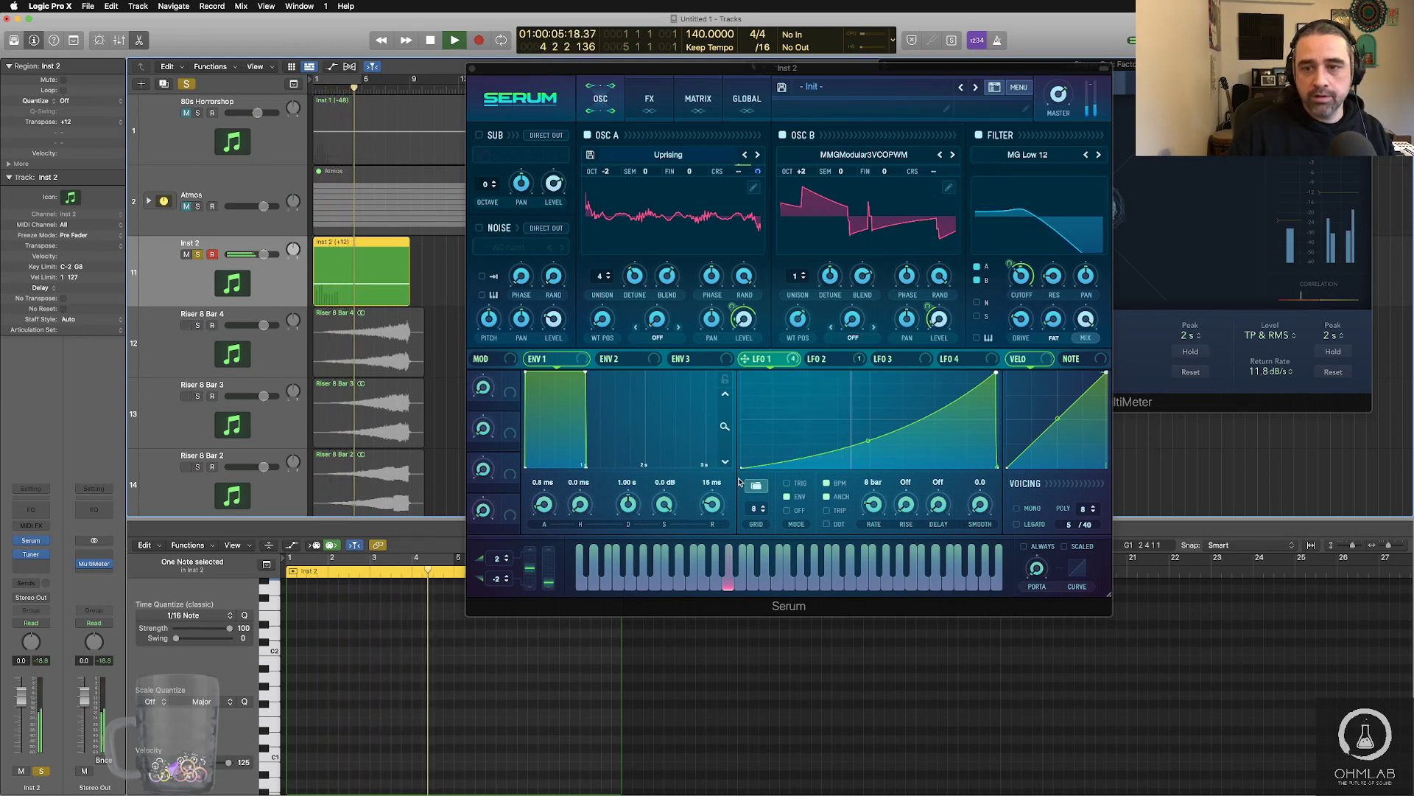
mouse_move(928, 305)
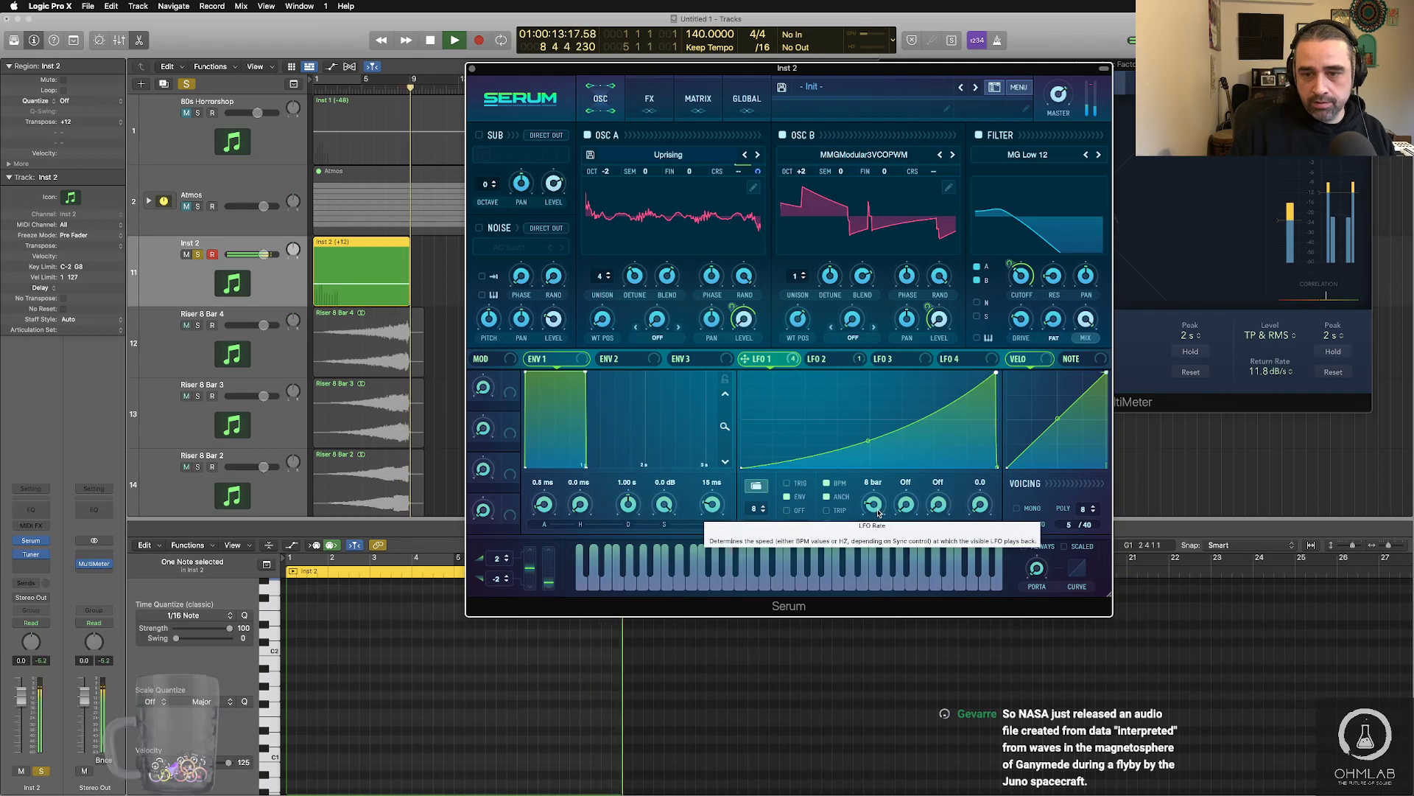
key("space")
- Enable Serum's Filter effect and set its type to Combs while the riser plays
left_click(834, 365)
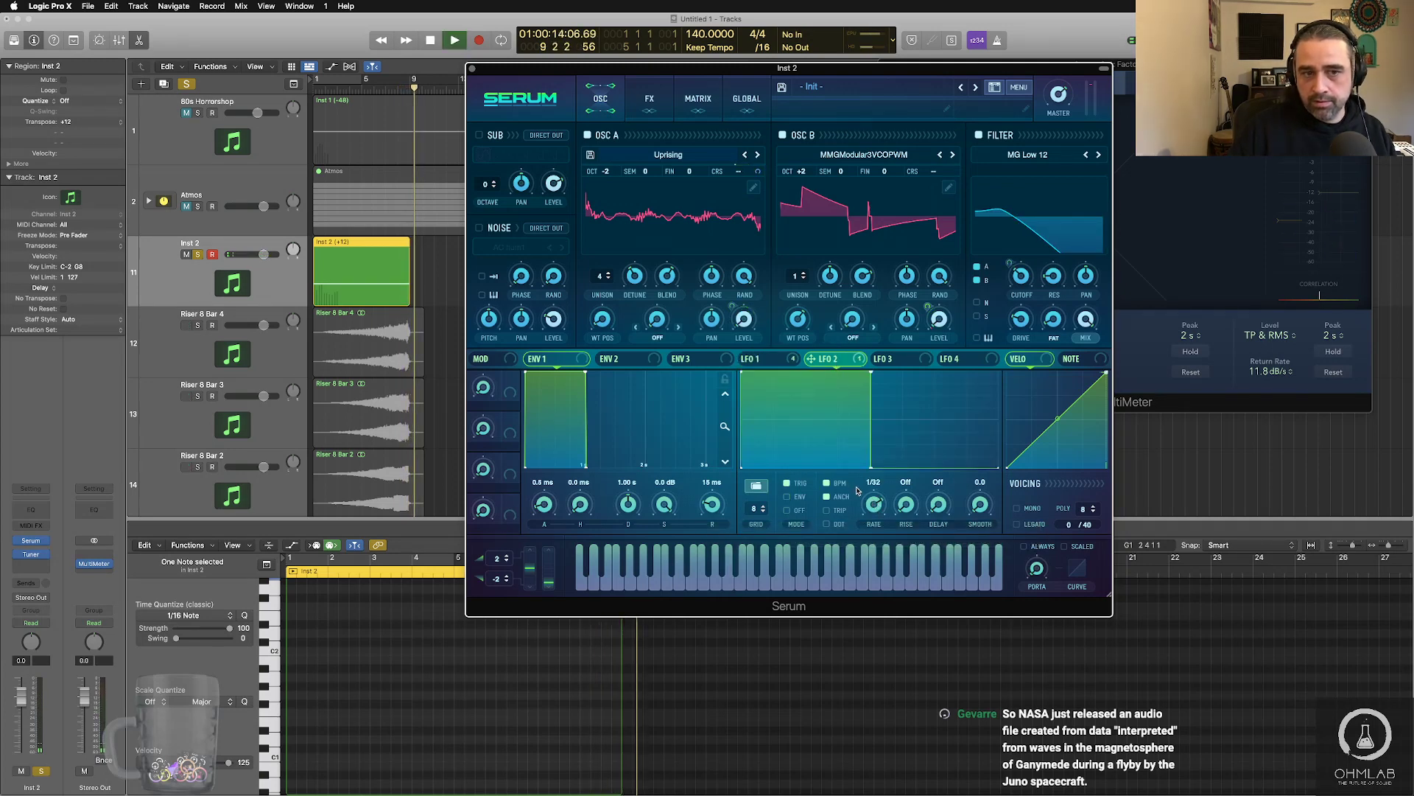
key("space")
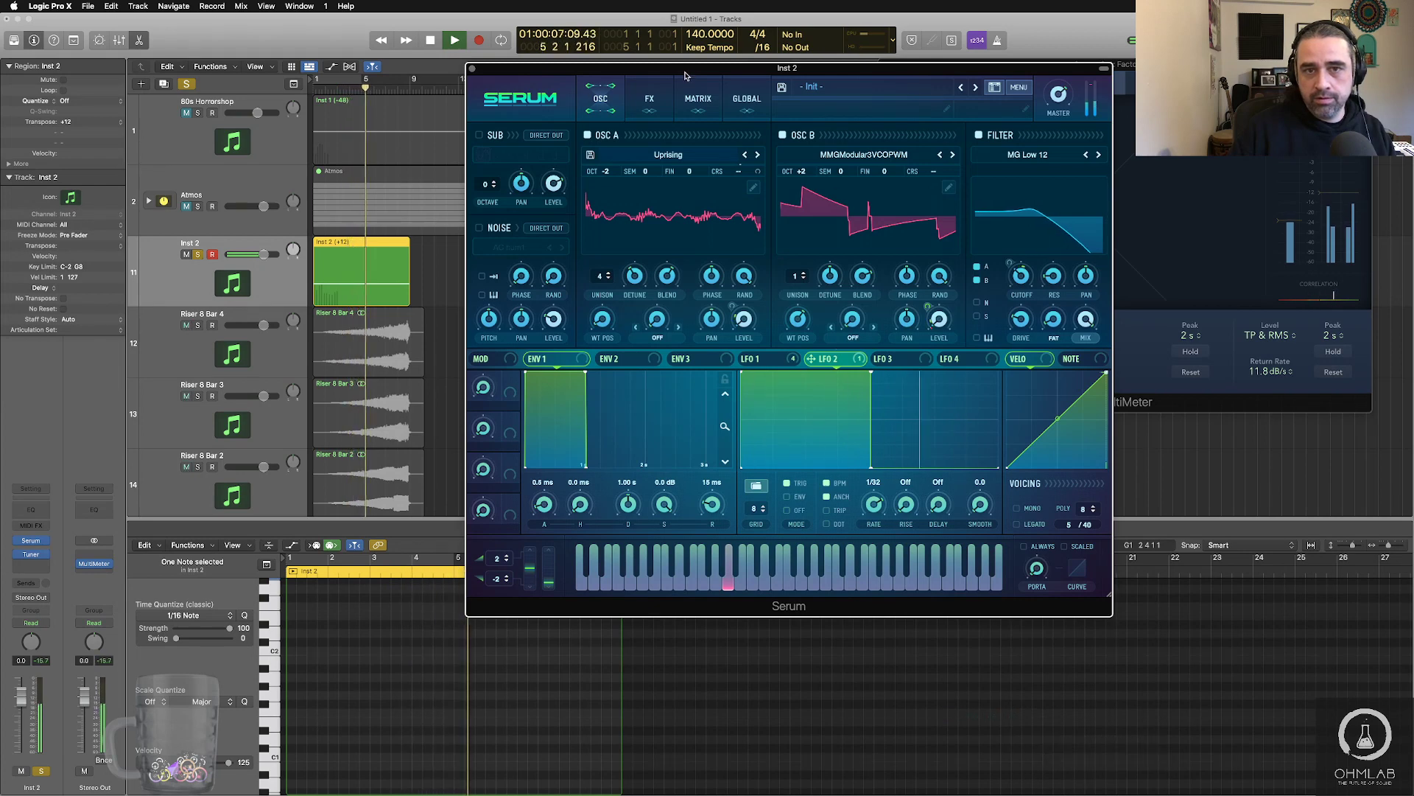
left_click(649, 98)
left_click(488, 332)
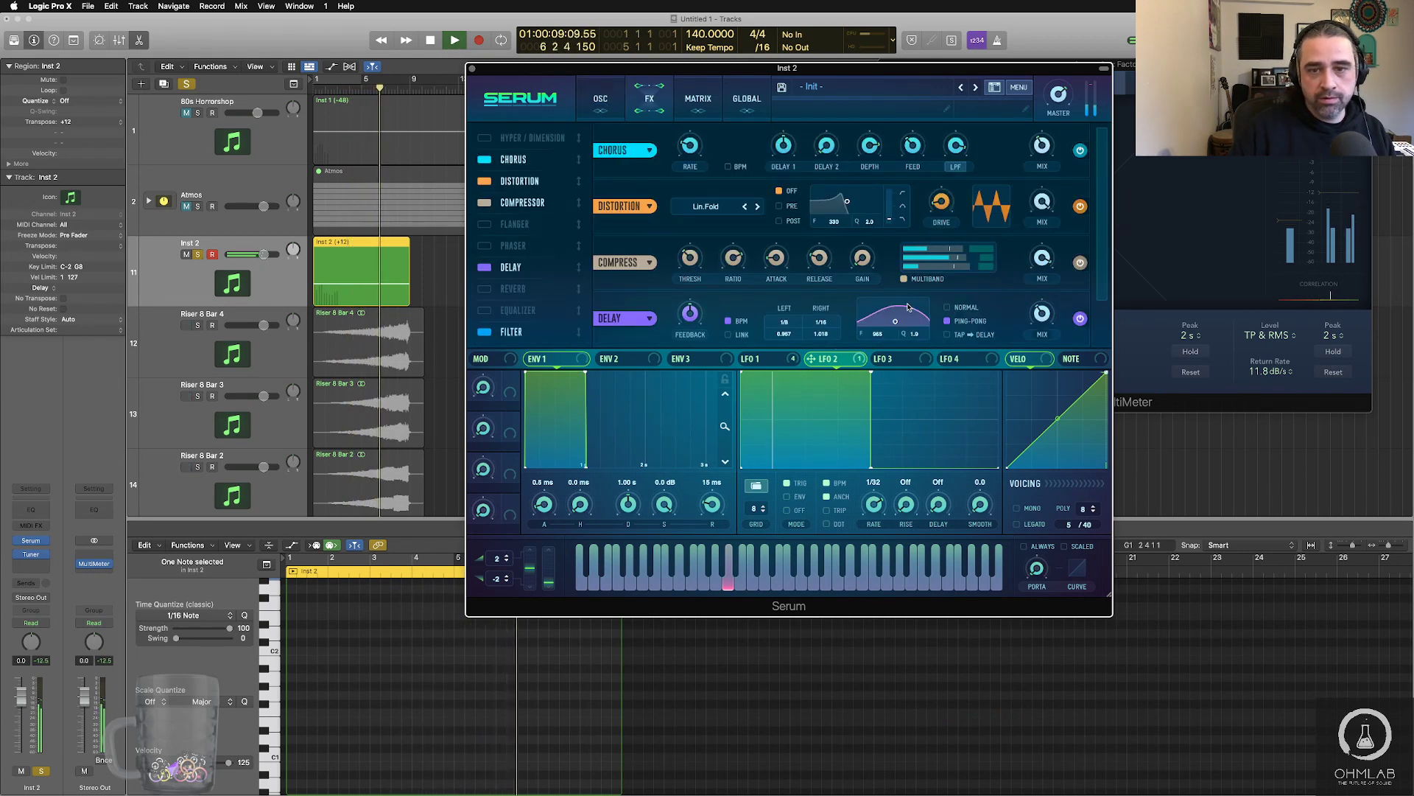
scroll(792, 326, "down", 2)
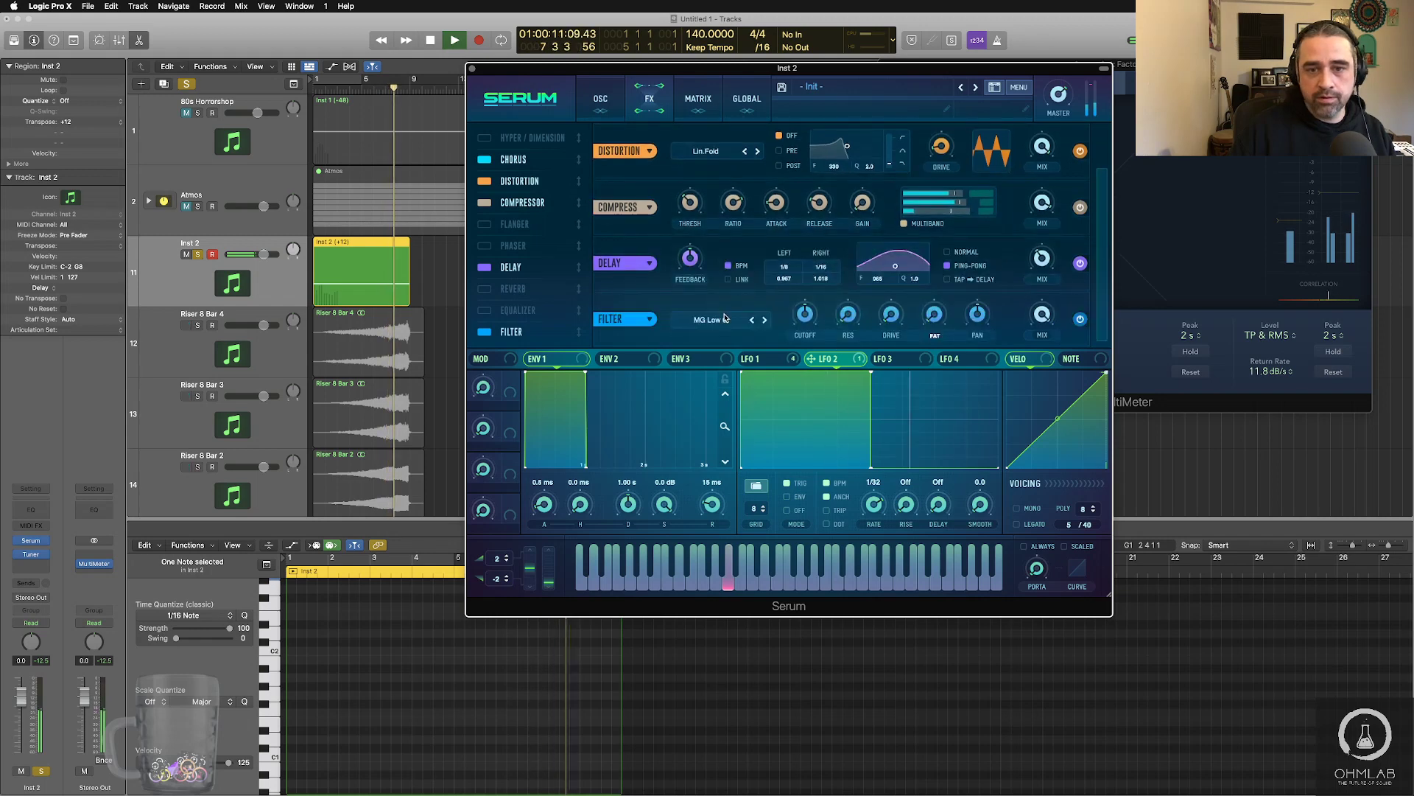
left_click(724, 317)
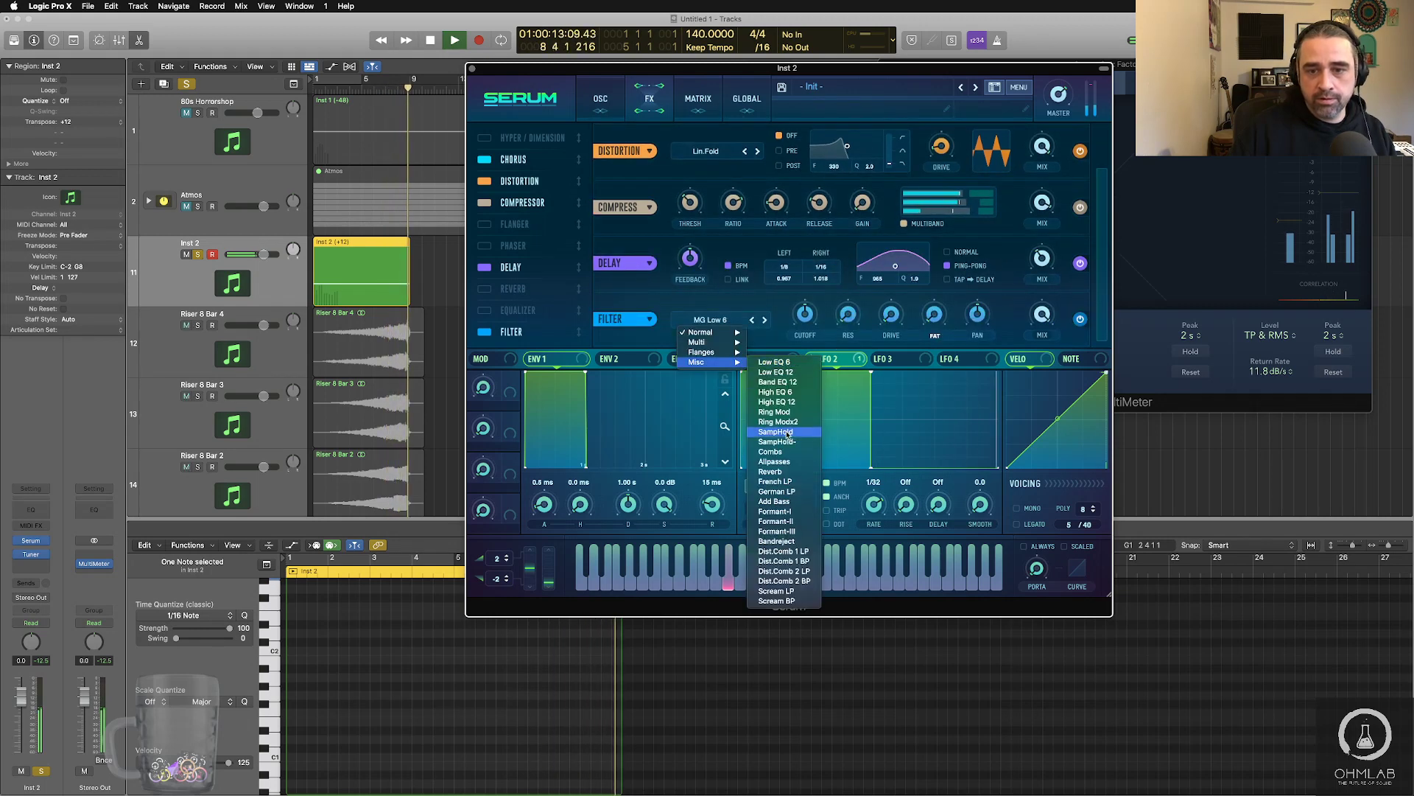
left_click(796, 309)
key("space")
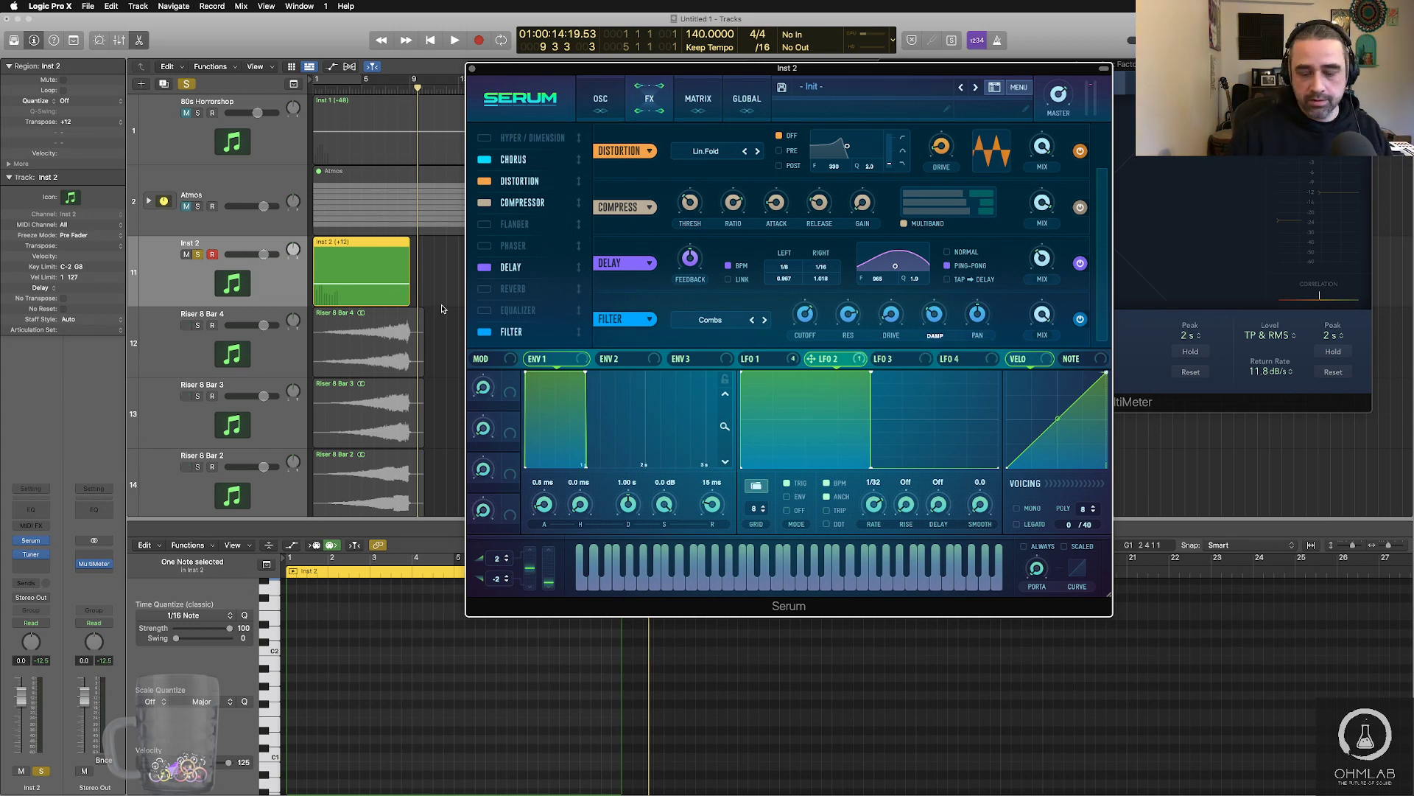
- Replay the riser with the effect filter's resonance at 83%, sweeping its cutoff through about 1164 Hz and 358 Hz
left_click(443, 309)
key("Return")
key("space")
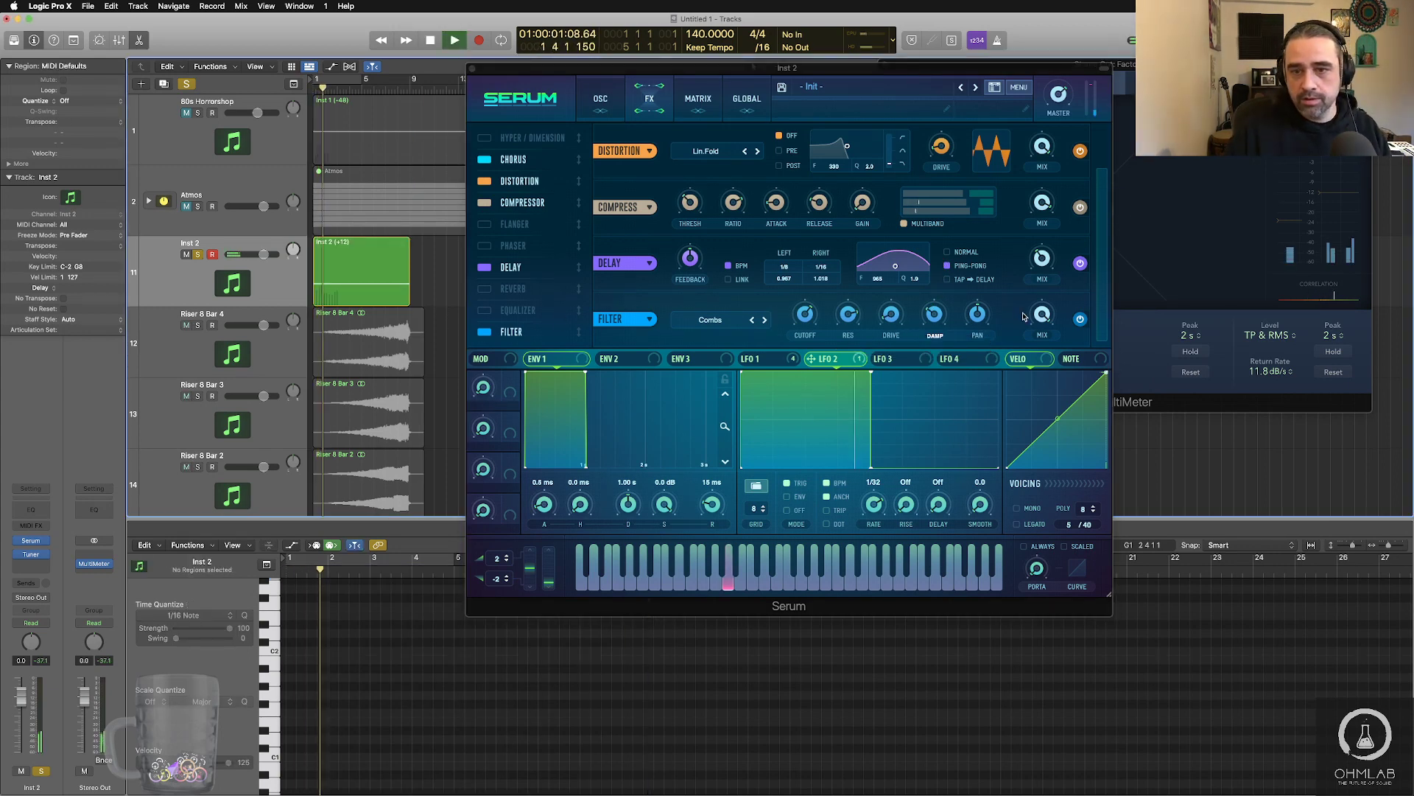
left_click(847, 316)
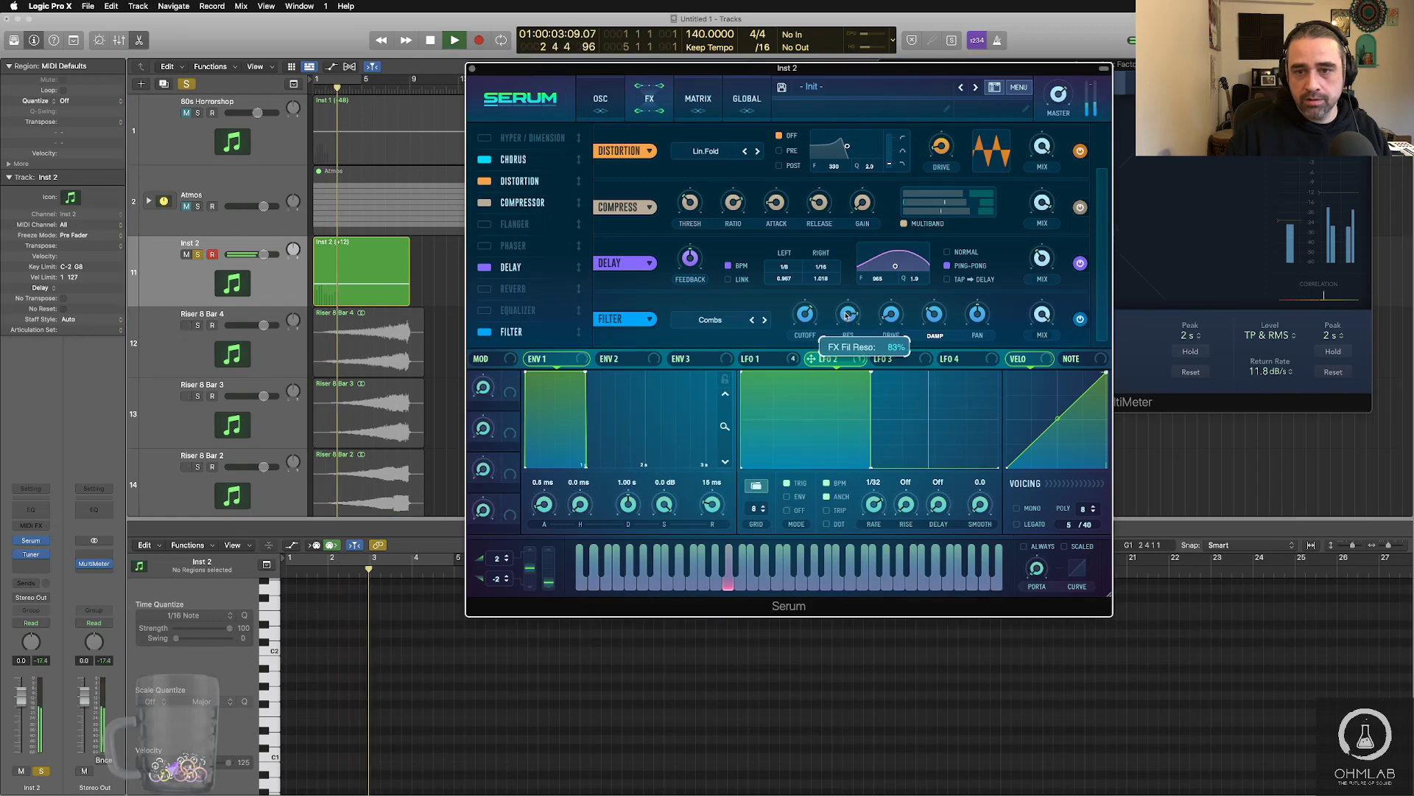
mouse_move(811, 322)
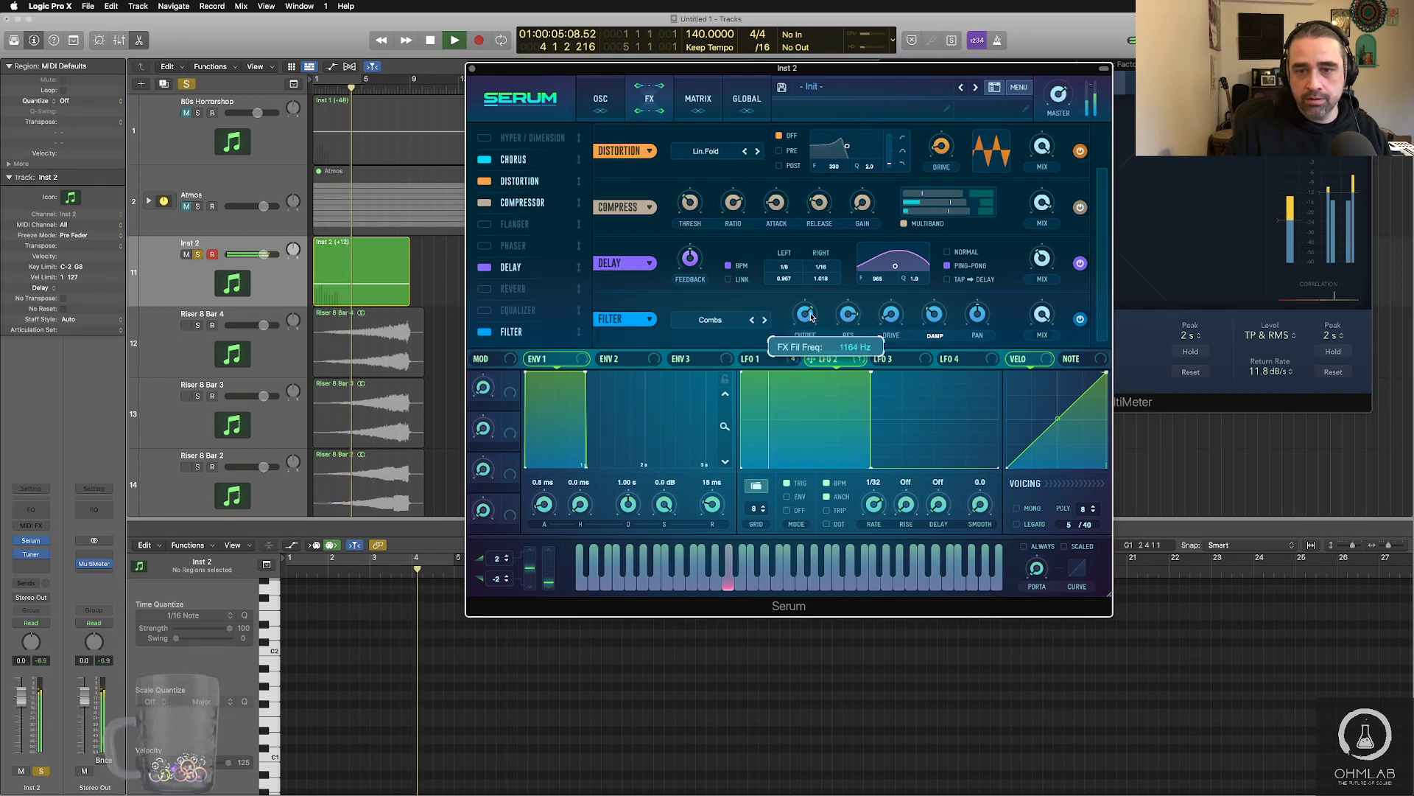
left_click_drag(811, 323, 814, 357)
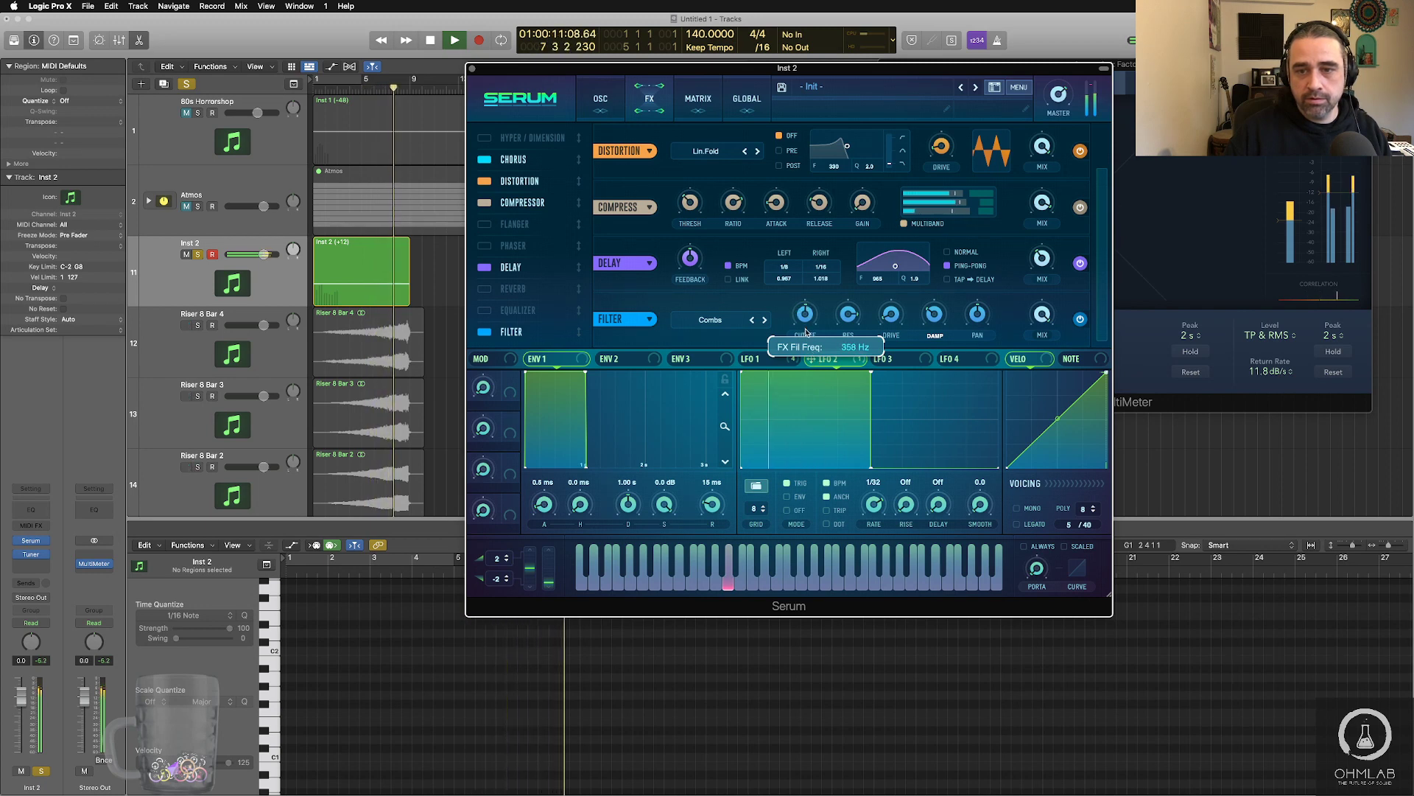
mouse_move(807, 332)
left_mouse_down()
mouse_move(806, 312)
mouse_move(809, 365)
mouse_move(807, 321)
mouse_move(808, 333)
mouse_move(850, 311)
mouse_move(806, 306)
left_mouse_up()
key("space")
key("space")
- Change the effect filter's type to Dist.Comb 1 LP and adjust its cutoff and comb frequency during playback
mouse_move(727, 361)
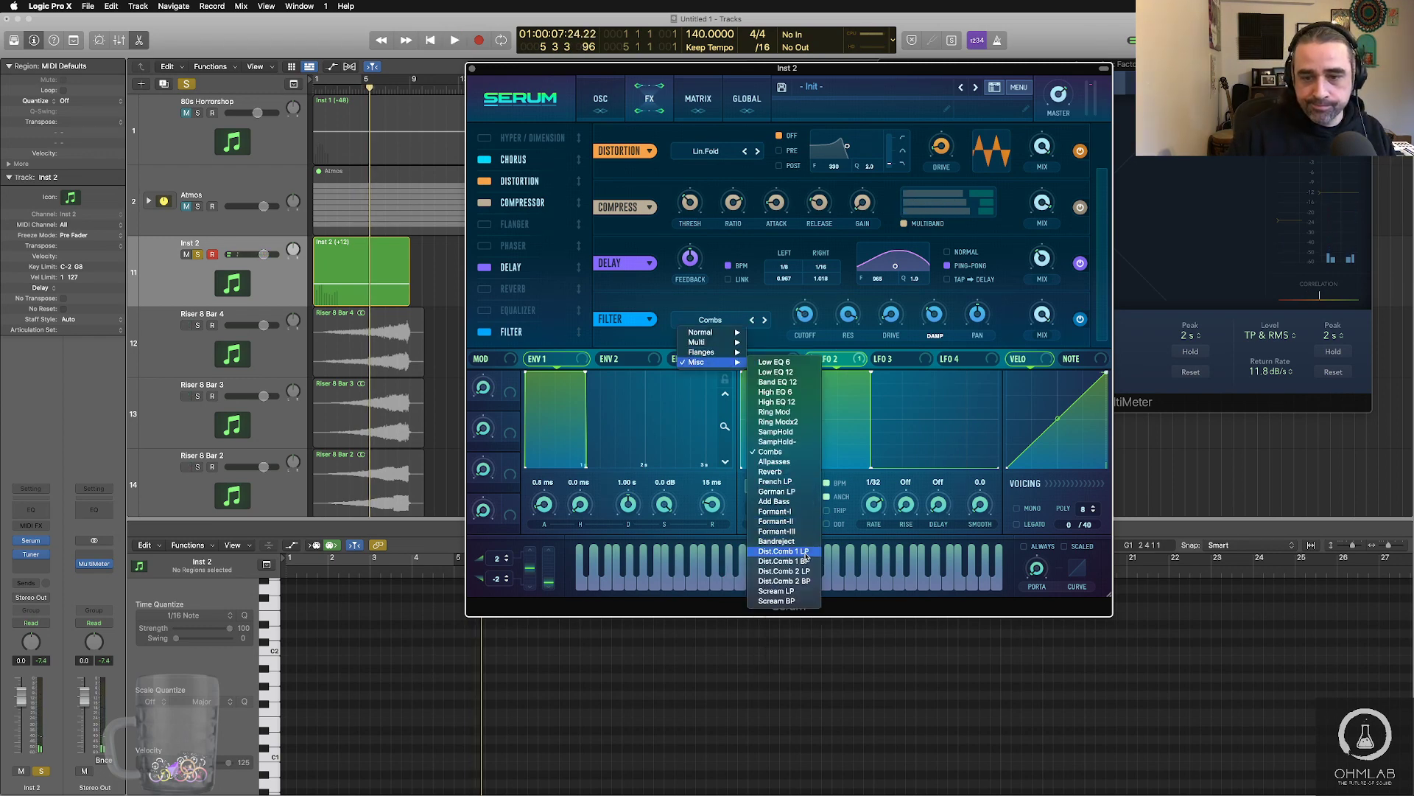
left_click(806, 553)
key("space")
left_click_drag(809, 315, 811, 267)
left_click_drag(931, 318, 848, 327)
- Replay the riser, raise the effect filter's resonance to 90% and adjust its mix
key("Return")
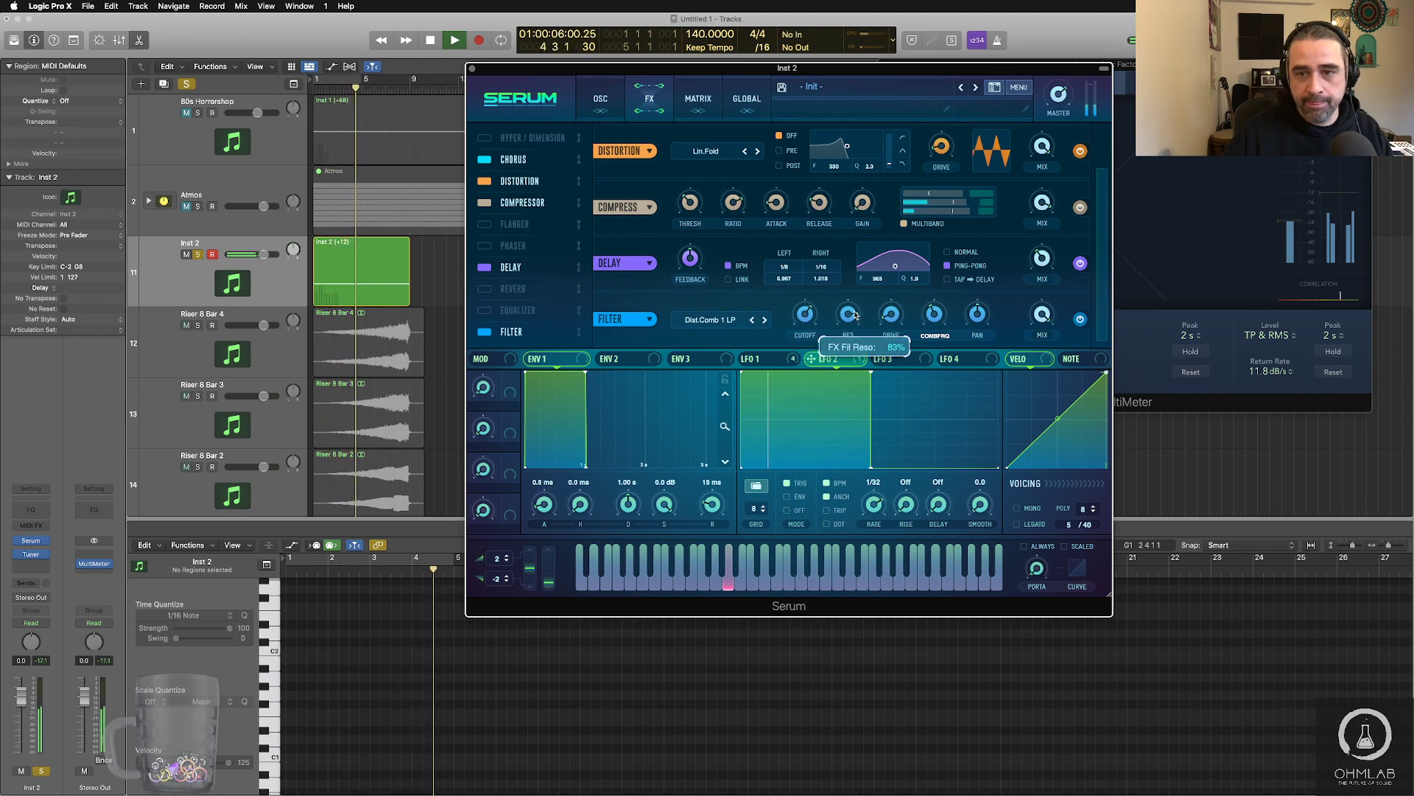
left_click_drag(854, 317, 856, 308)
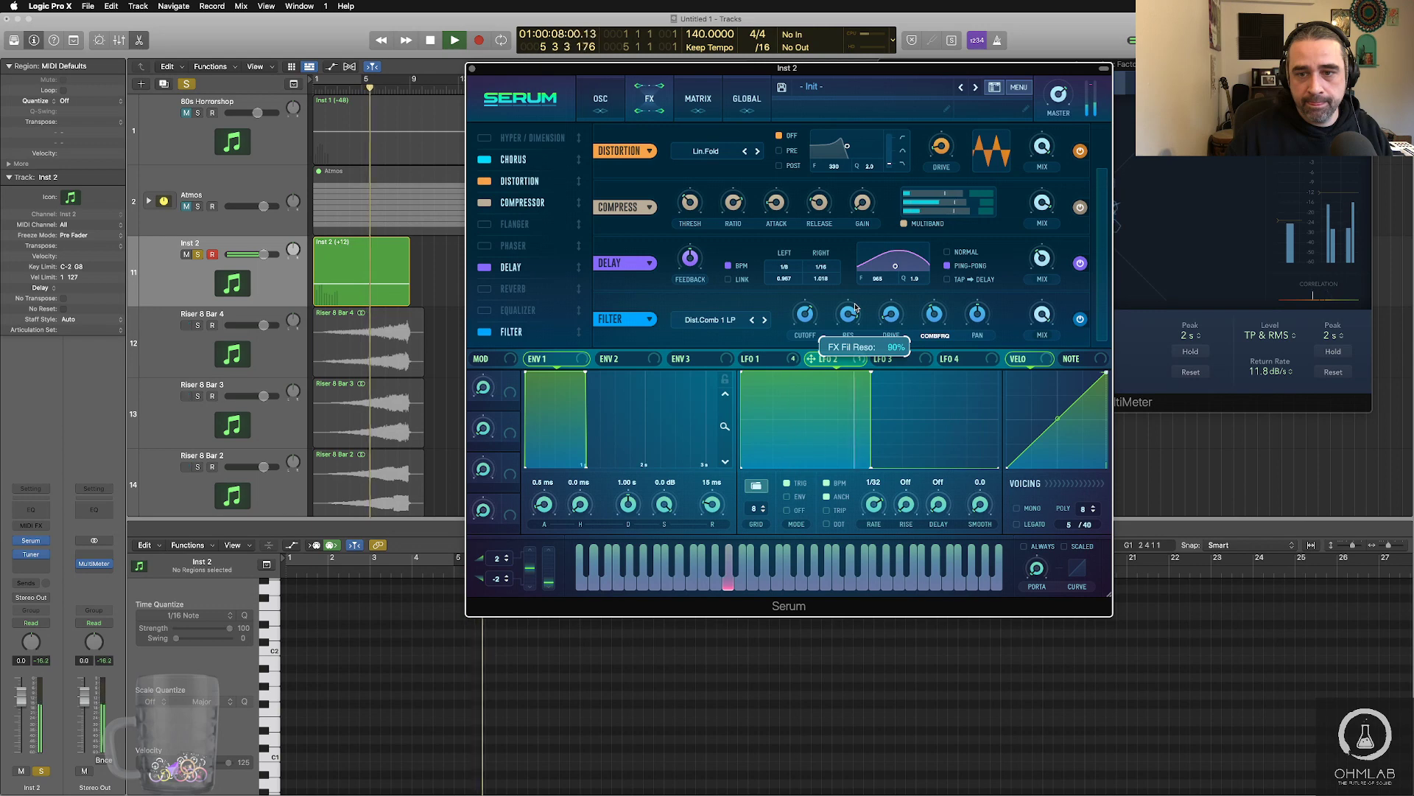
left_click_drag(1042, 315, 1050, 391)
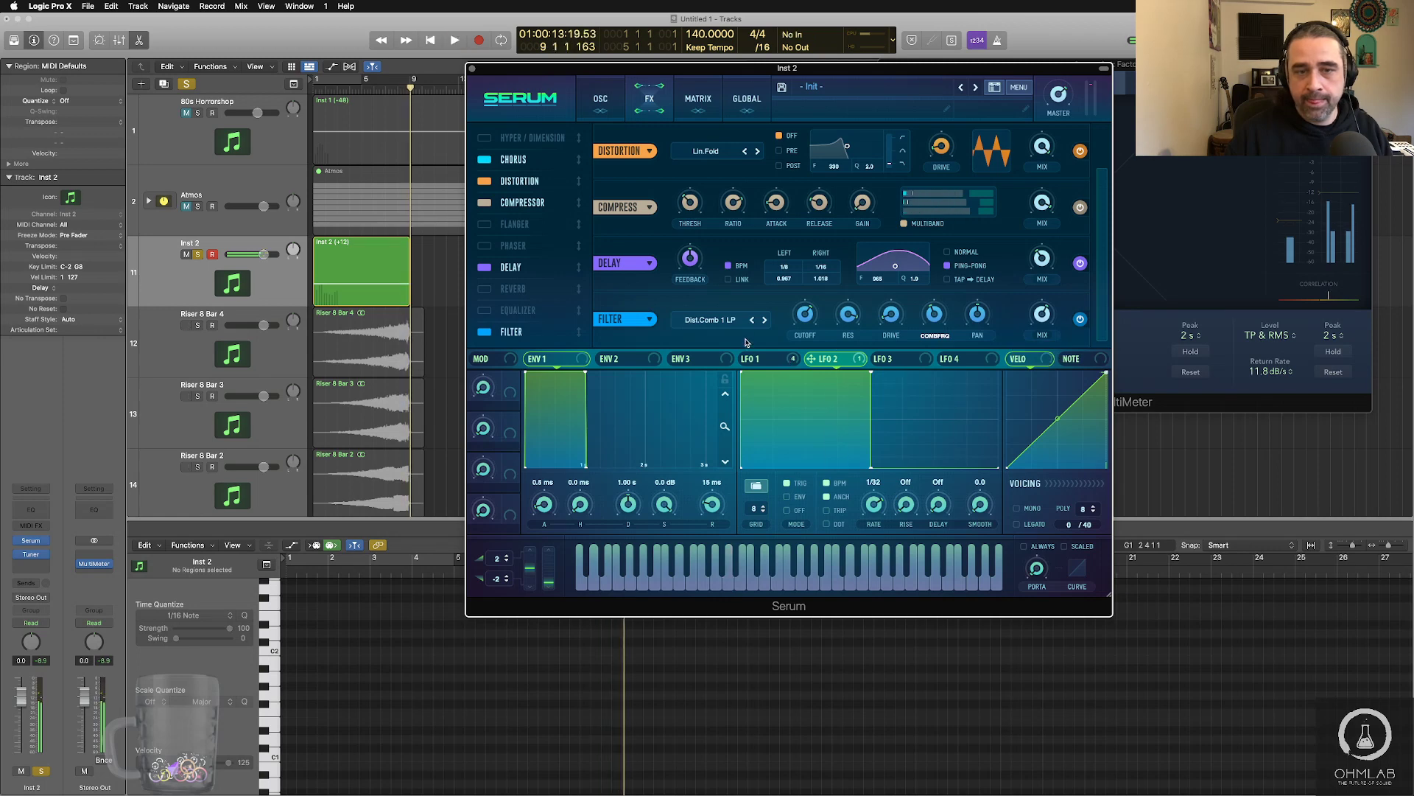
- Transpose the Inst 2 region back down one octave to 0 and play the riser from the beginning
left_click(341, 265)
left_click(350, 86)
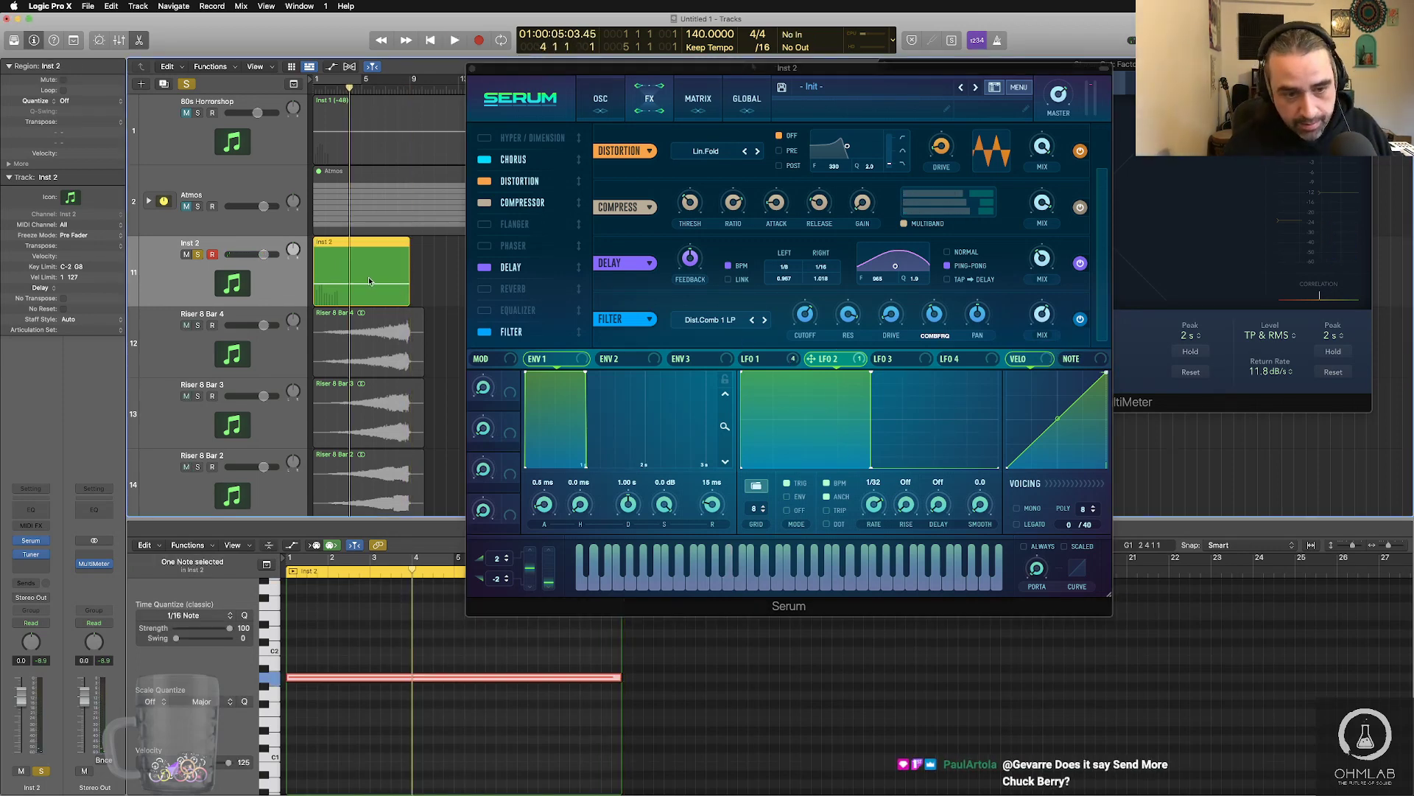
key("space")
left_click(441, 298)
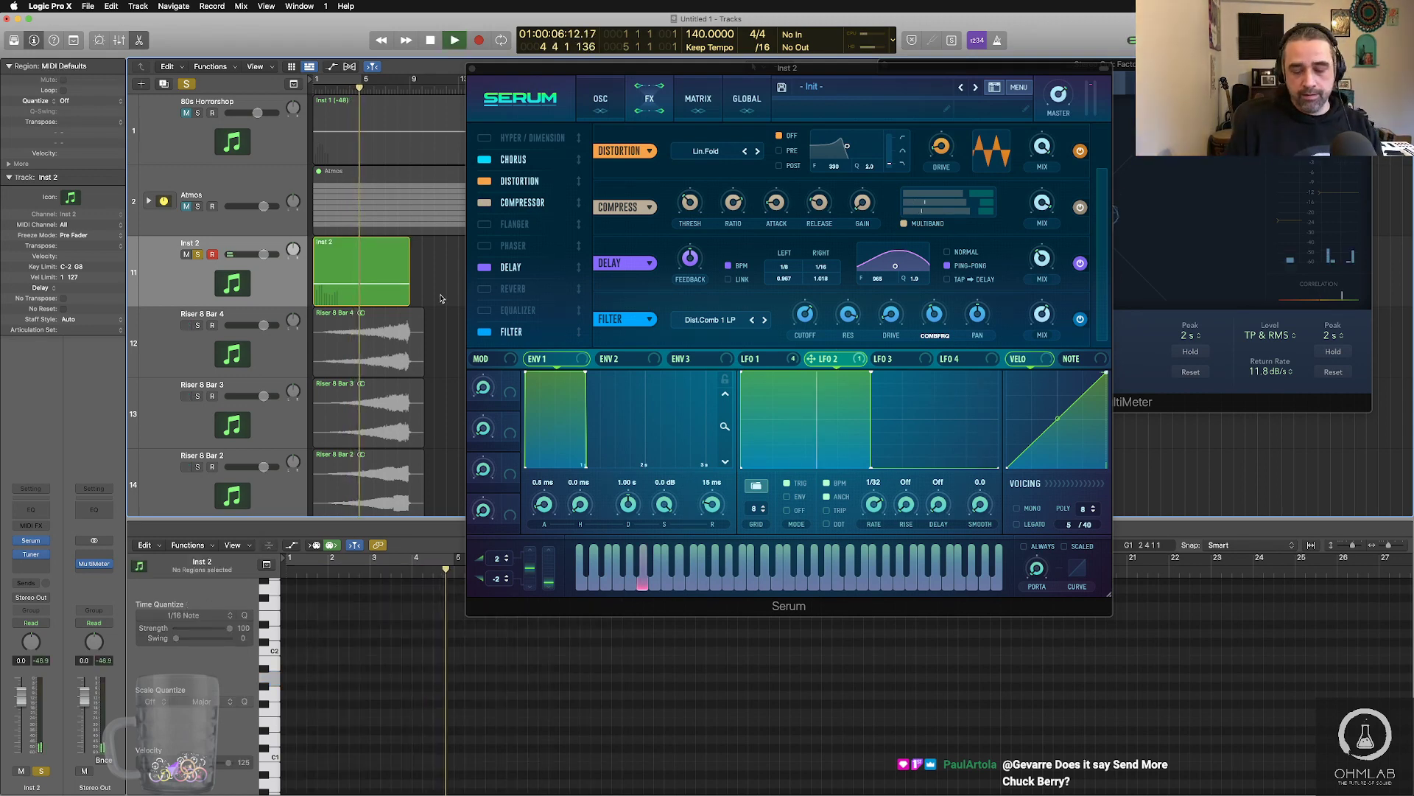
key("space")
key("Return")
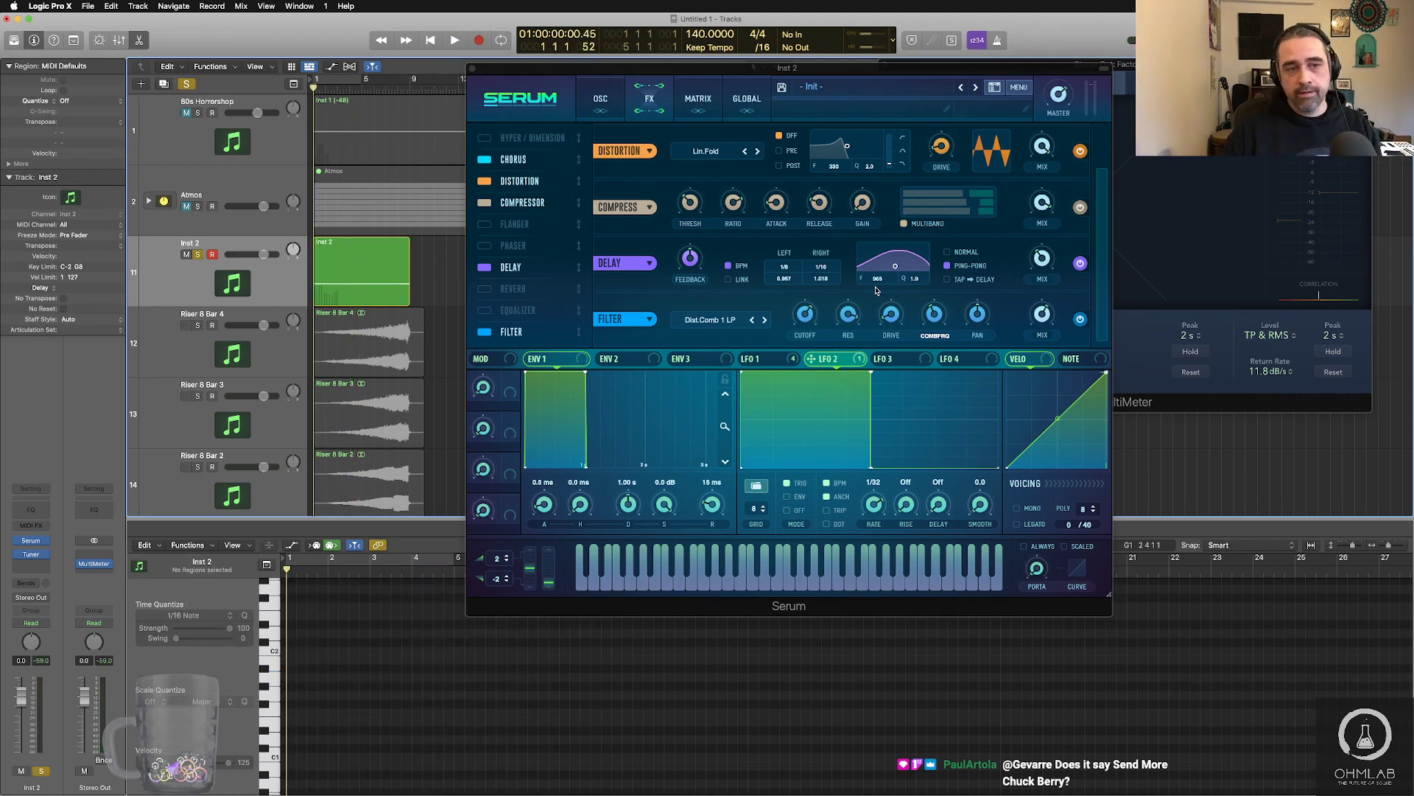
key("space")
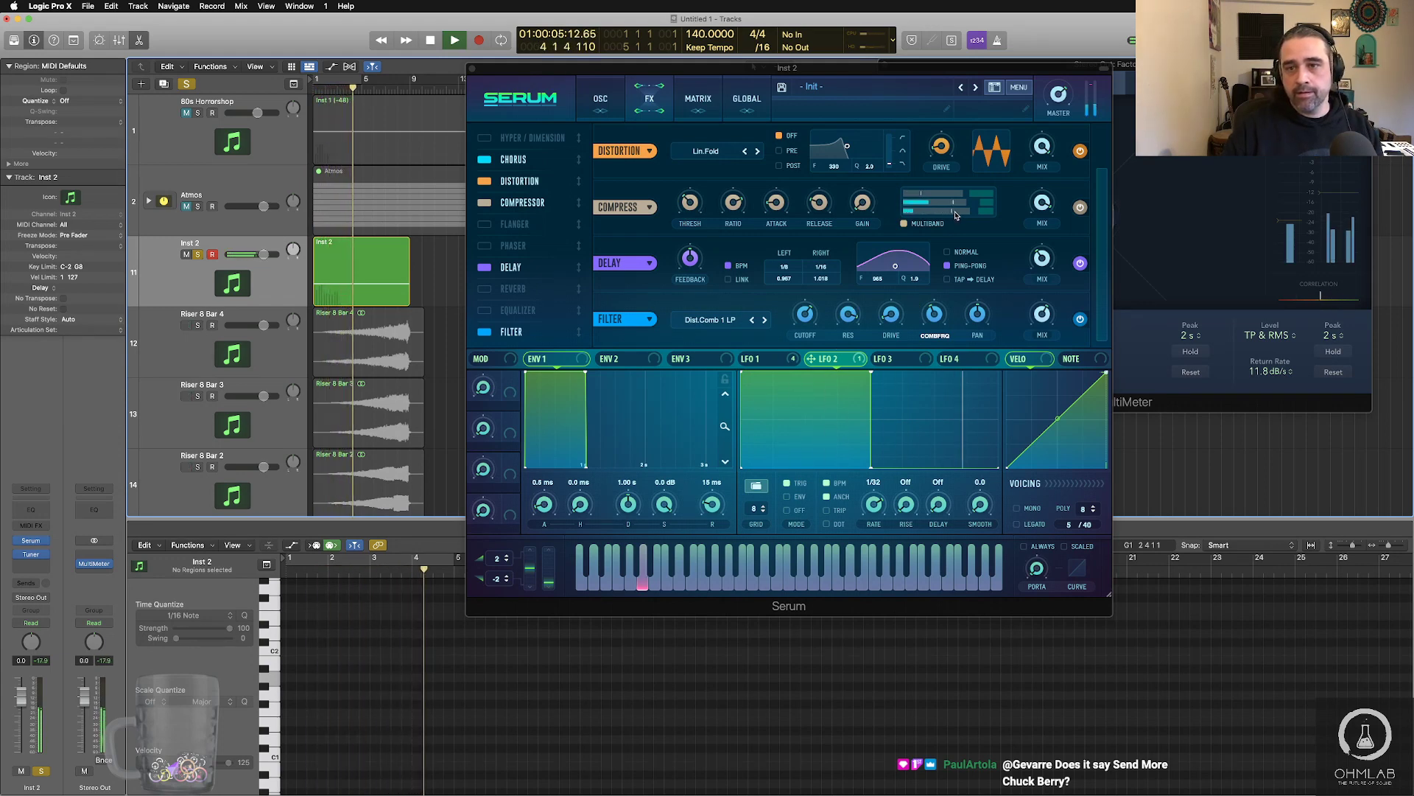
left_click_drag(957, 209, 1036, 209)
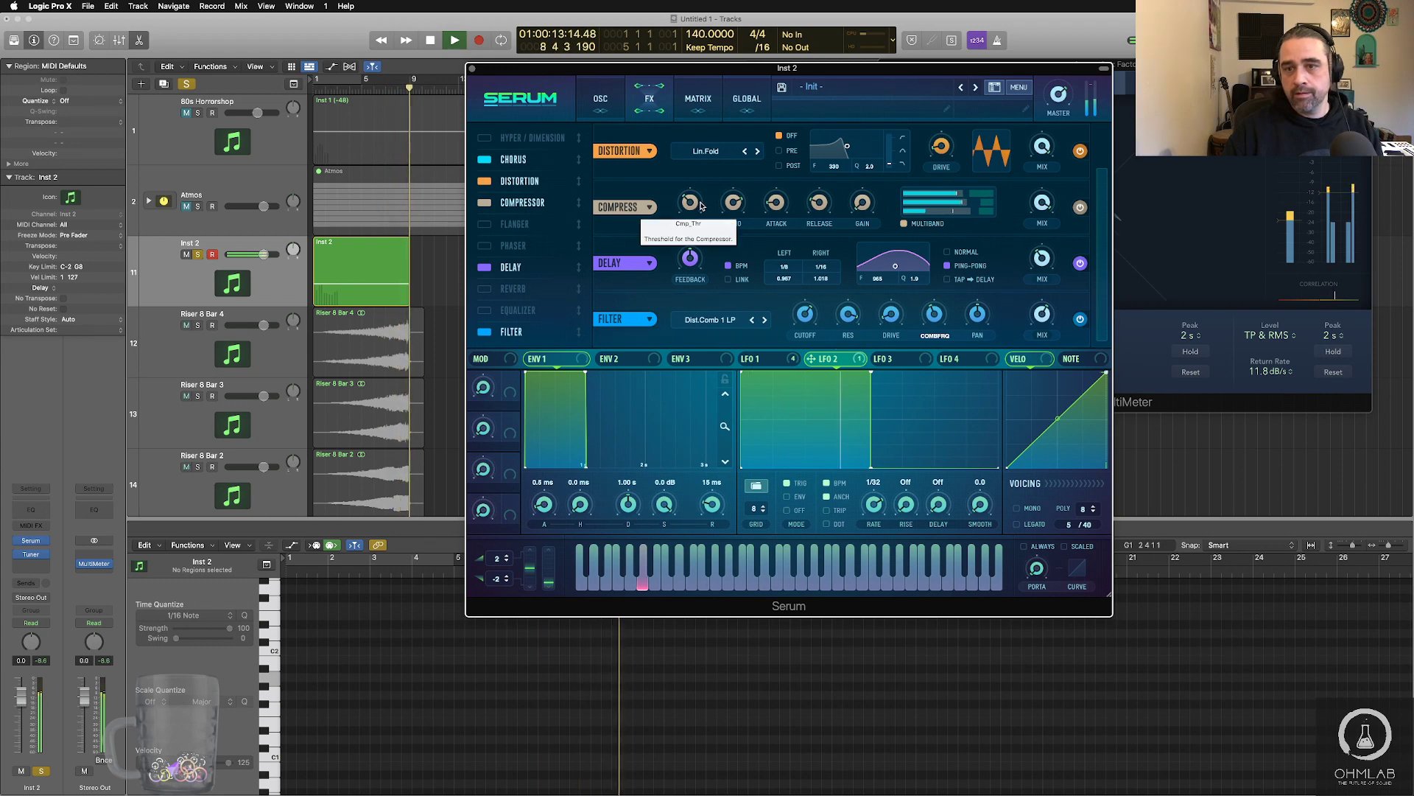
key("space")
- Bounce the Inst 2 region in place to a new track named "Riser 8 Bar 5"
left_click(366, 299)
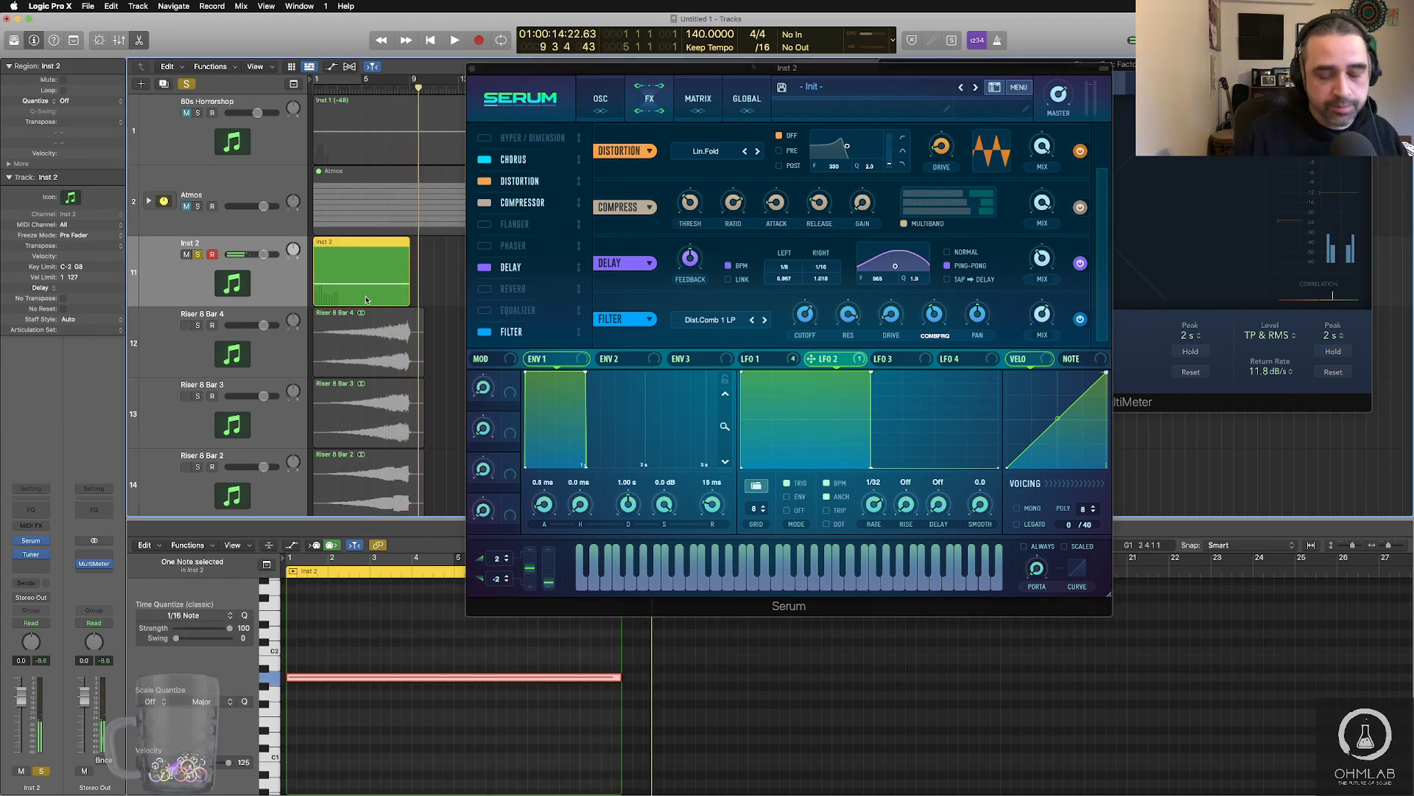
key("ctrl+b")
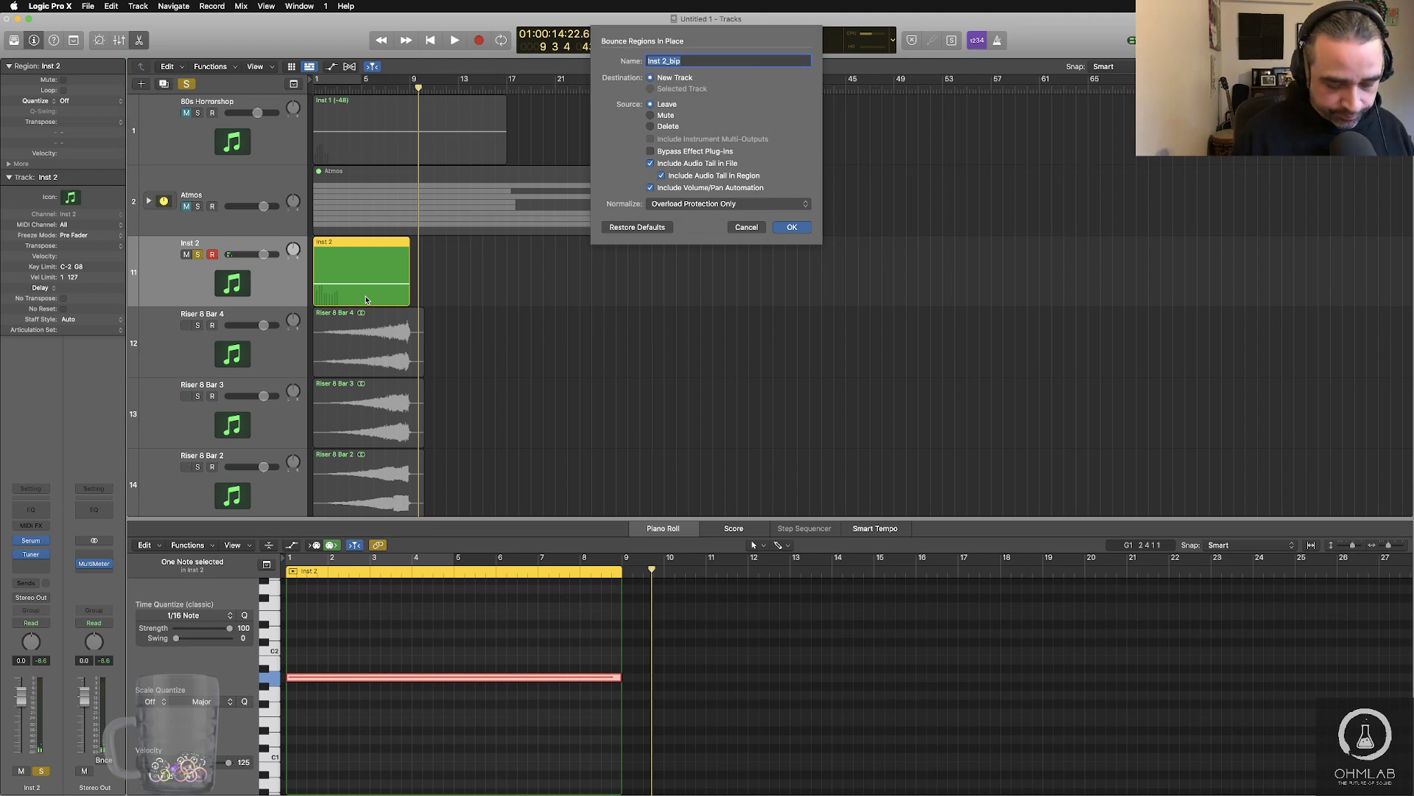
type("Riser 8 Bar 1")
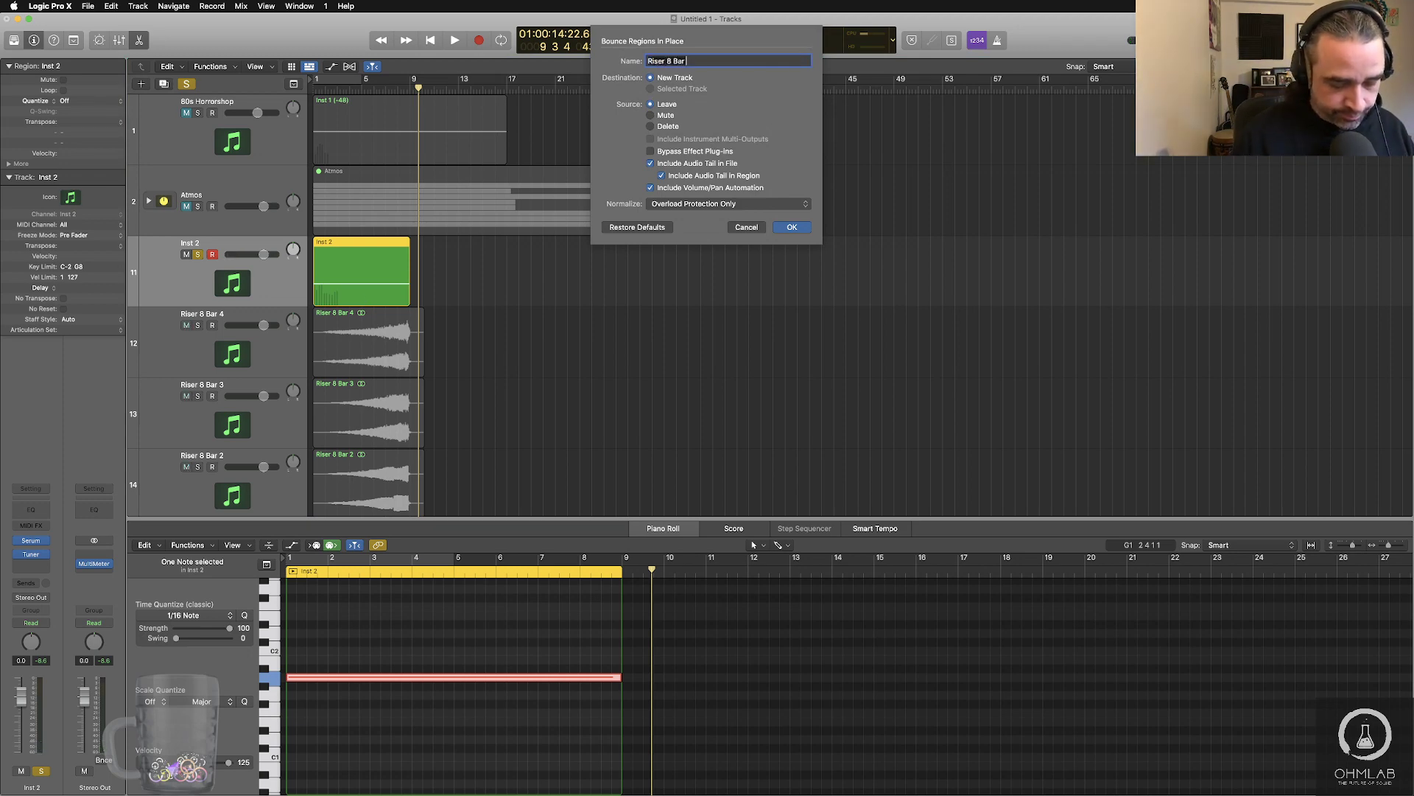
key("Return")
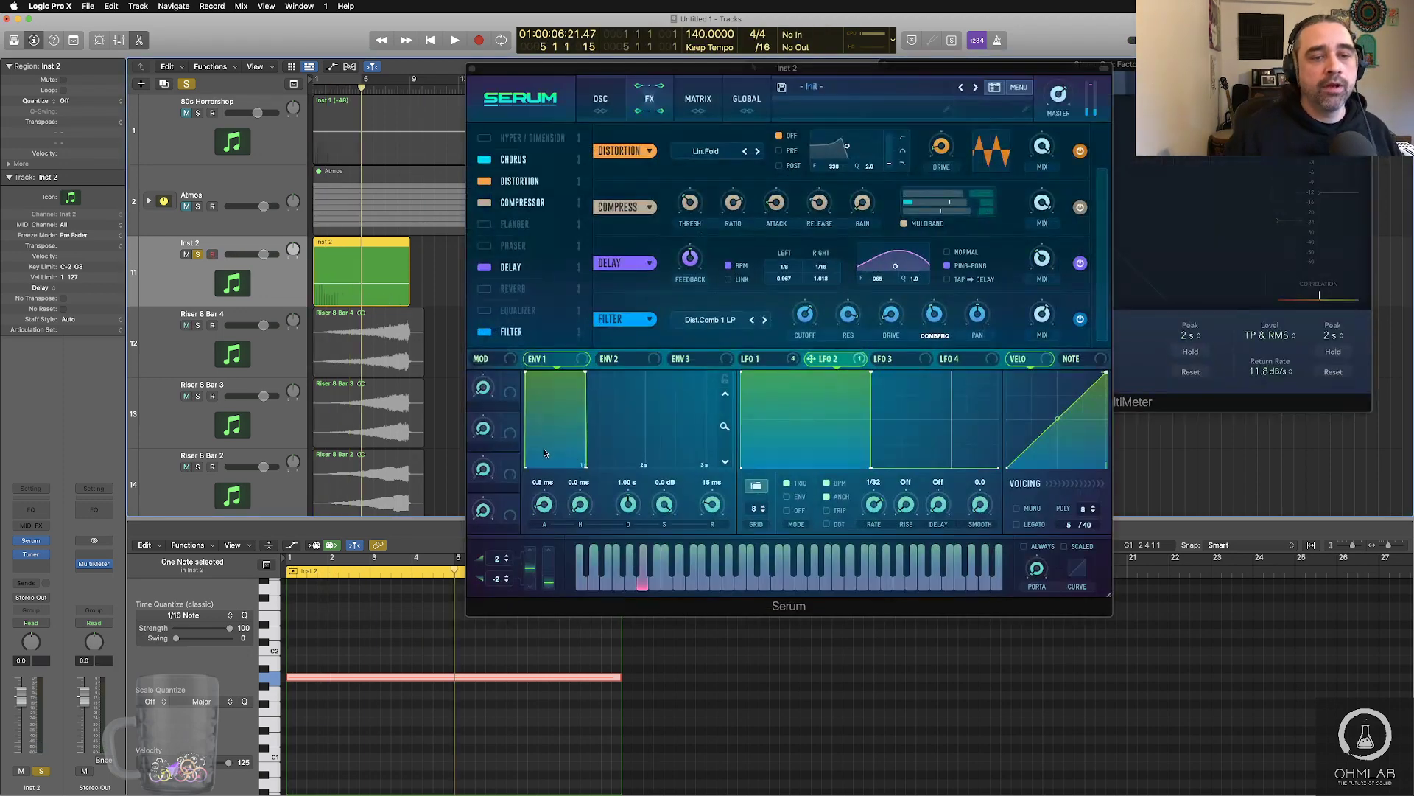
left_click(444, 374)
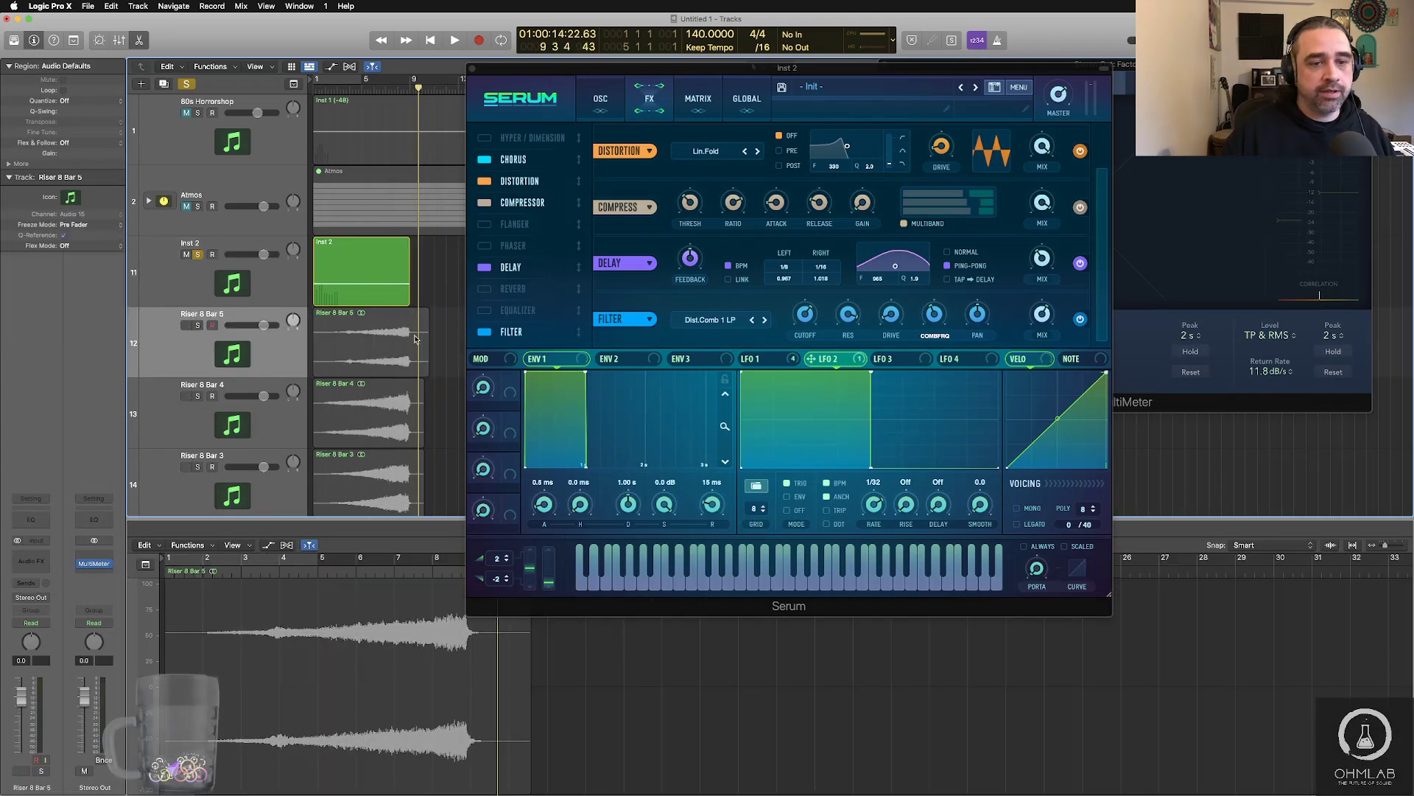
- Look over the bounced riser tracks, close the Serum window, then unsolo and mute the Inst 2 track
scroll(330, 378, "down", 3)
scroll(330, 377, "up", 3)
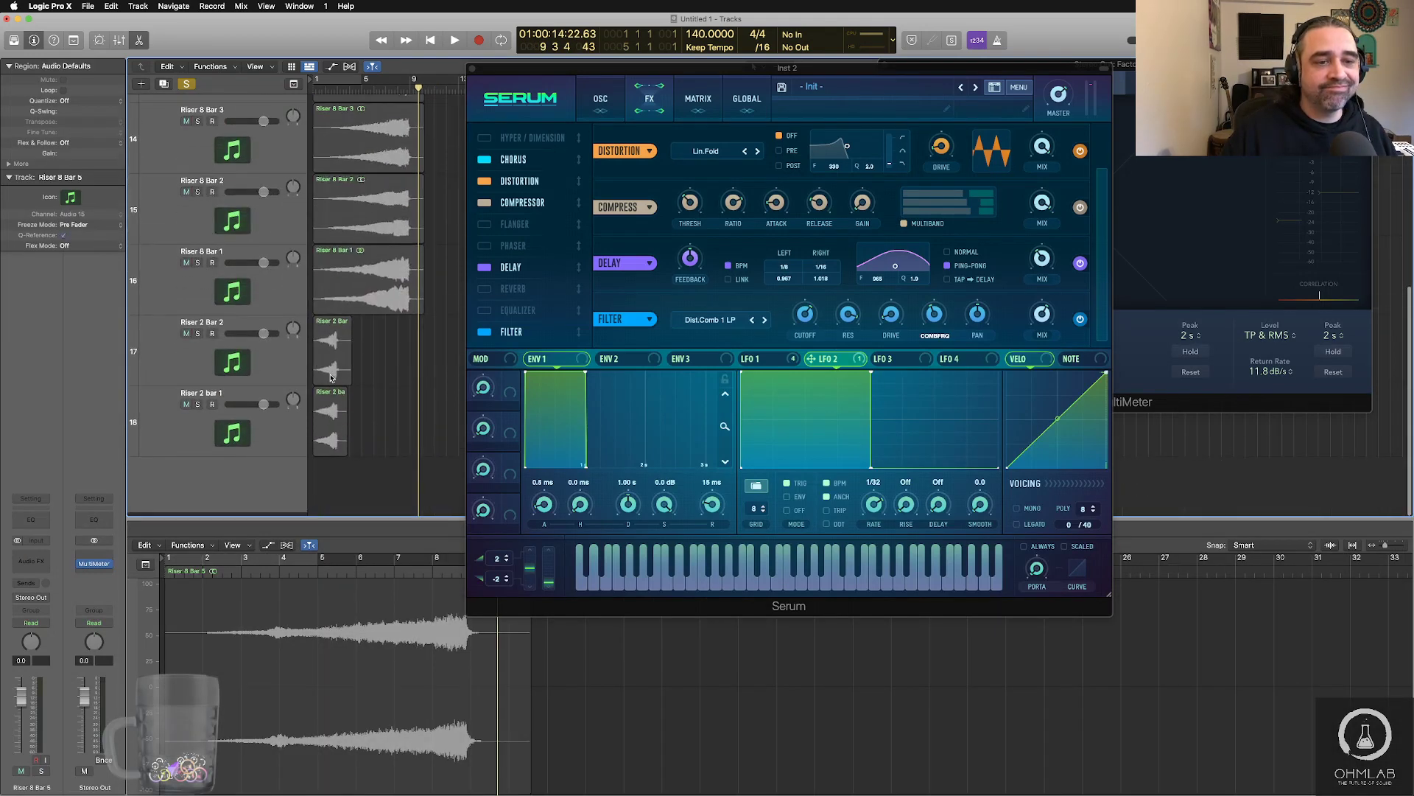
scroll(330, 378, "up", 3)
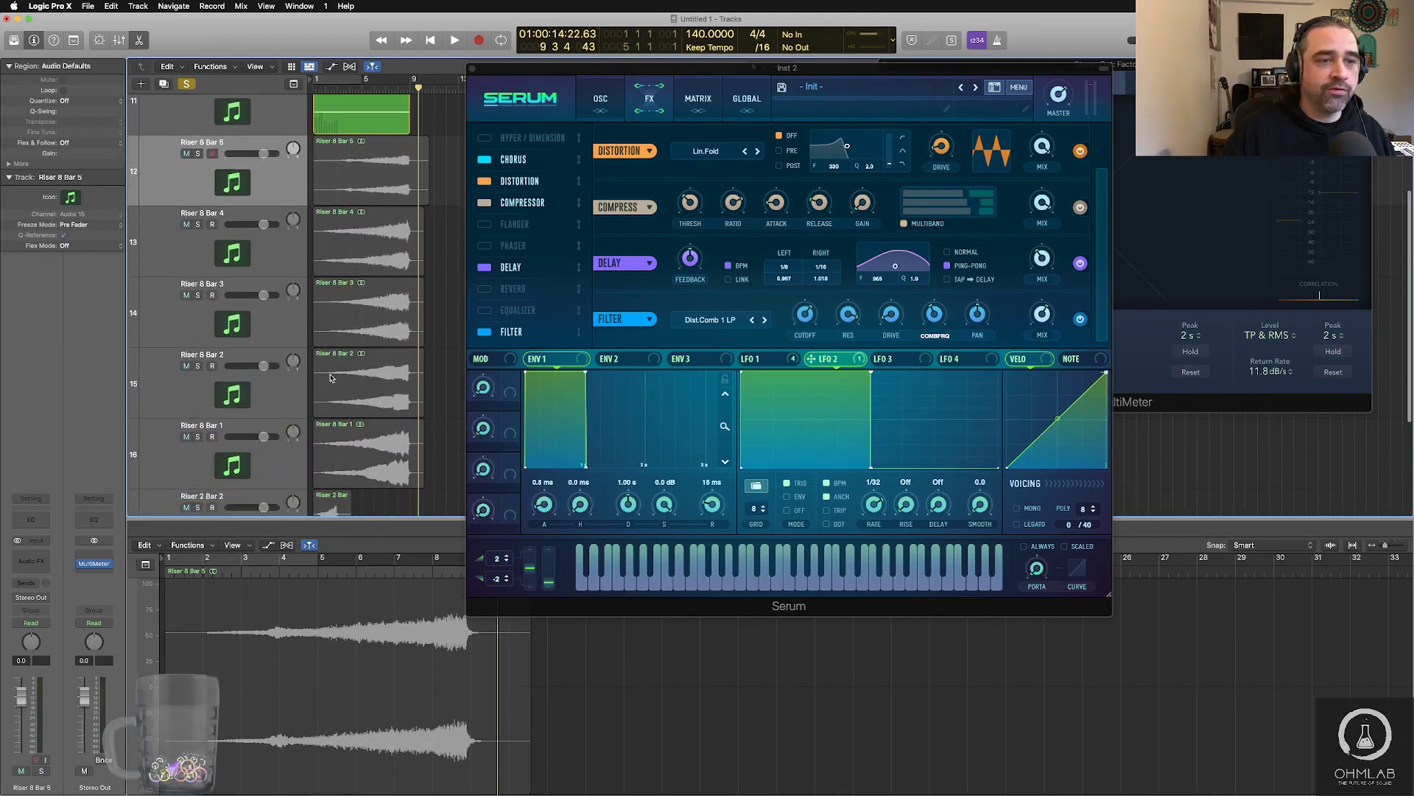
scroll(330, 378, "down", 1)
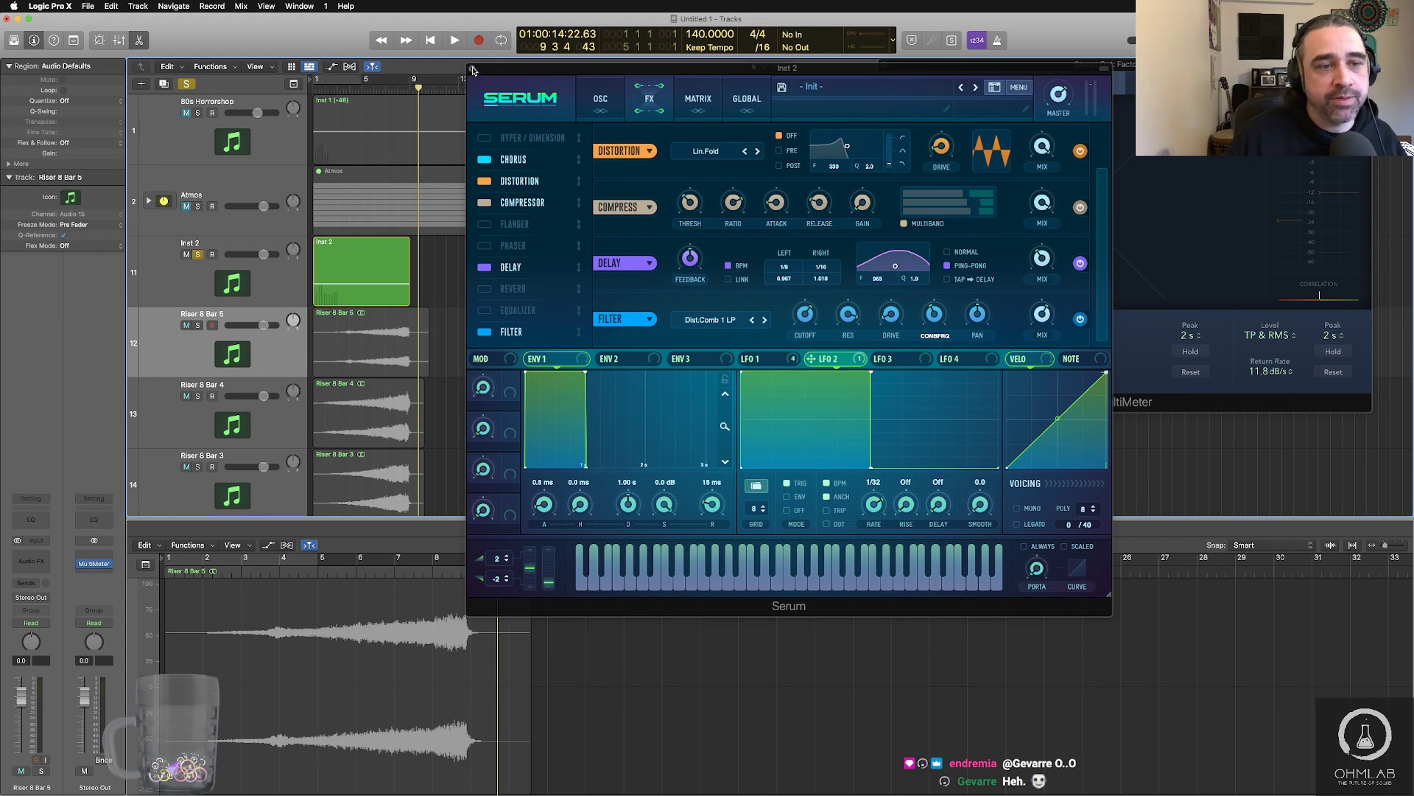
left_click(472, 68)
scroll(231, 295, "down", 5)
scroll(231, 295, "up", 5)
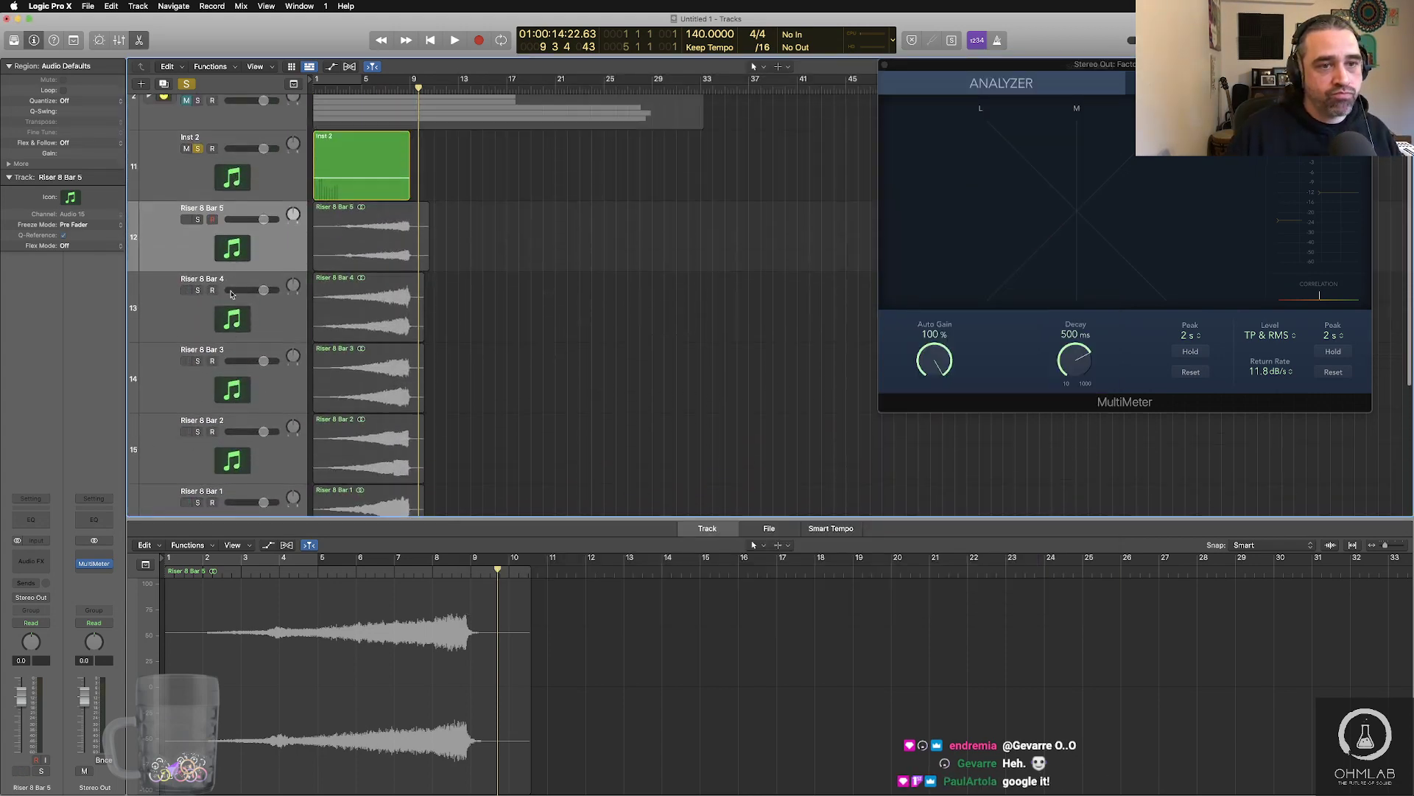
left_click(197, 254)
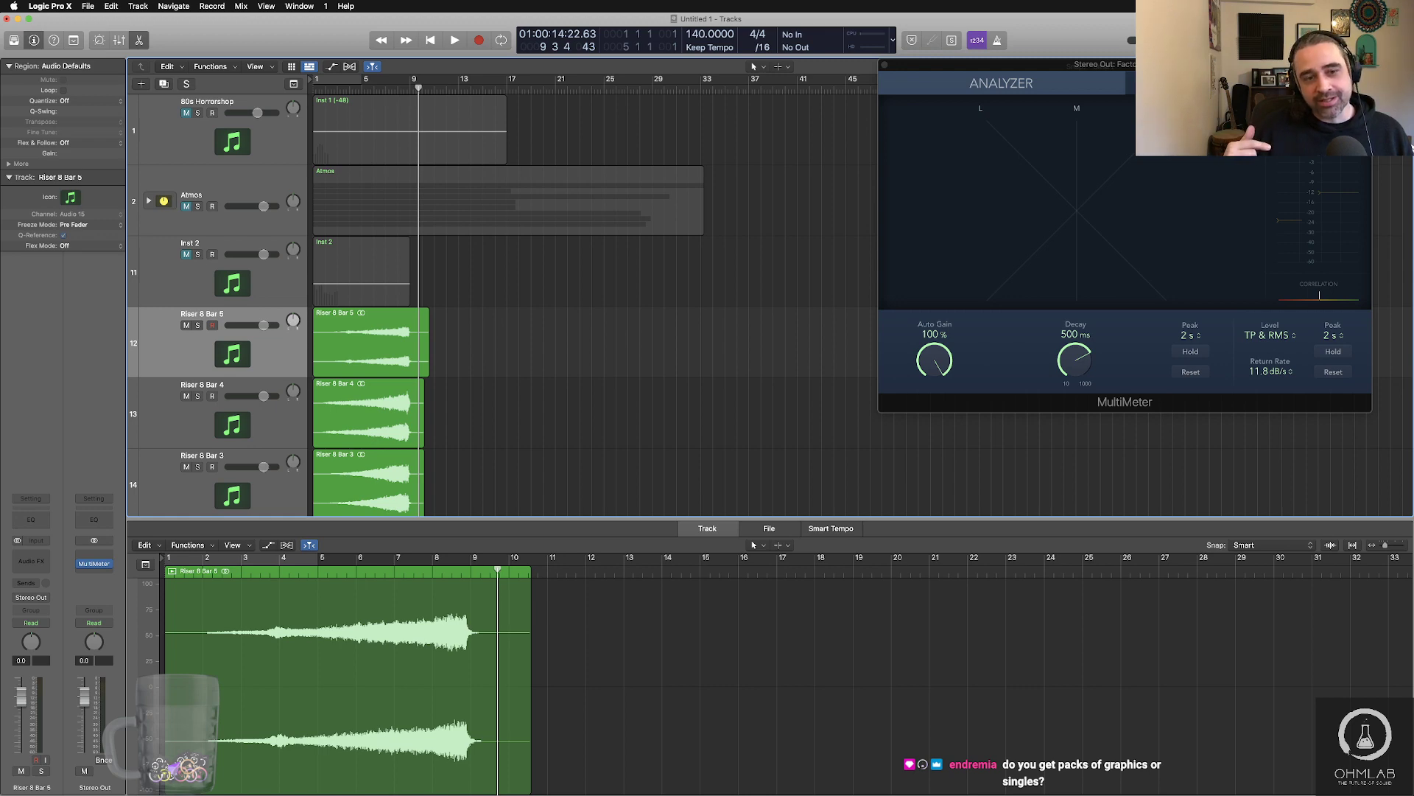
- Reveal the desktop and preview the Comp1 cover images for Themes 1 through 4 of Rhythmic Vol. 1
key("F11")
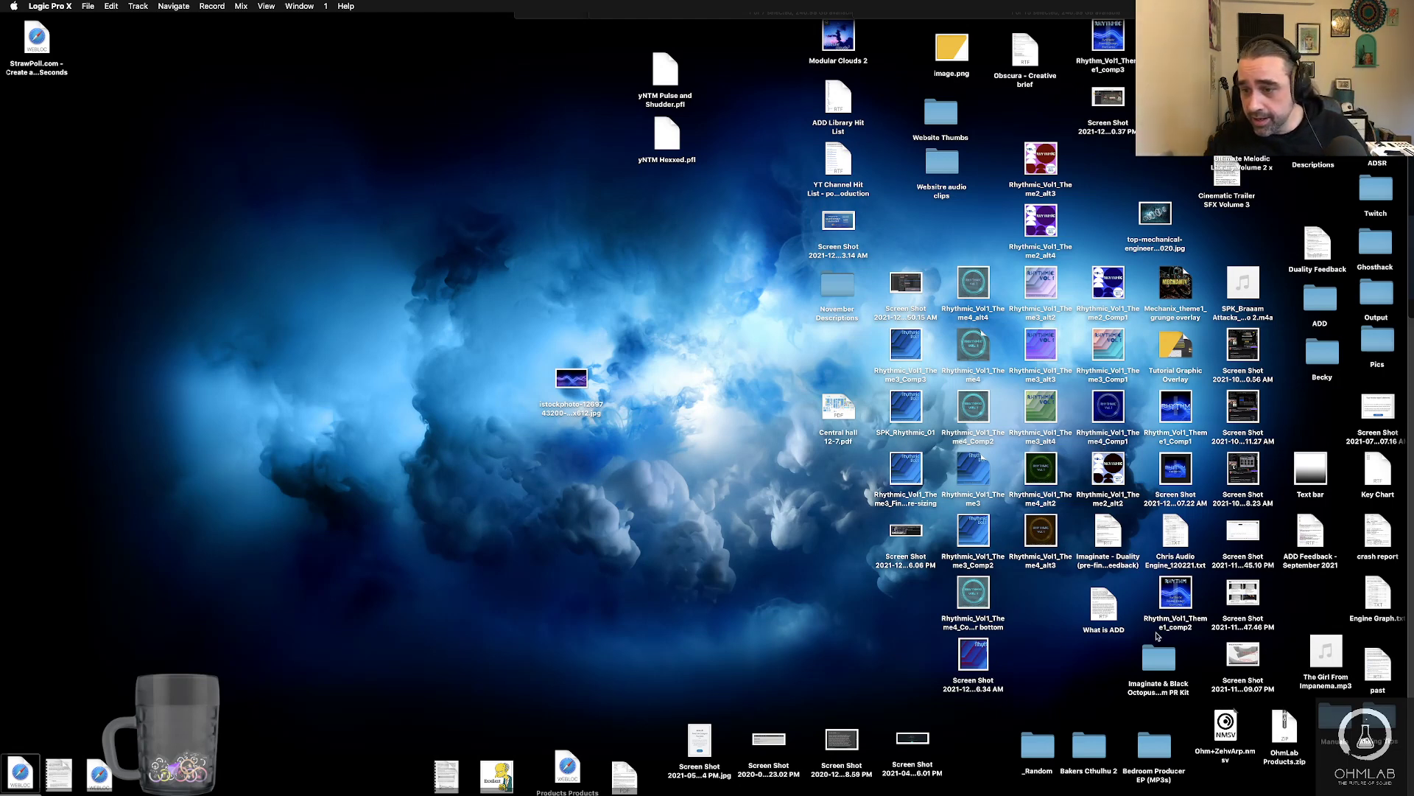
left_click(1177, 414)
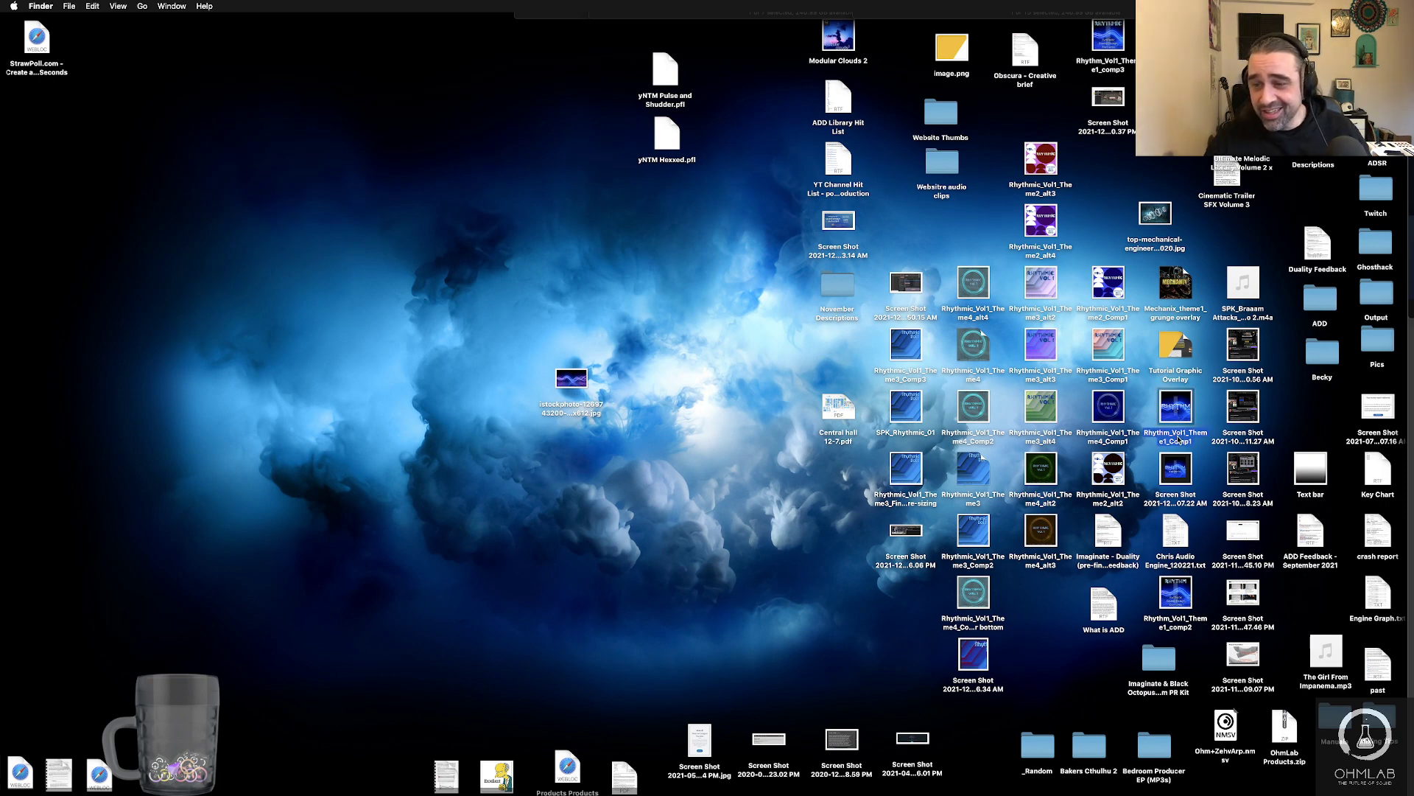
key("space")
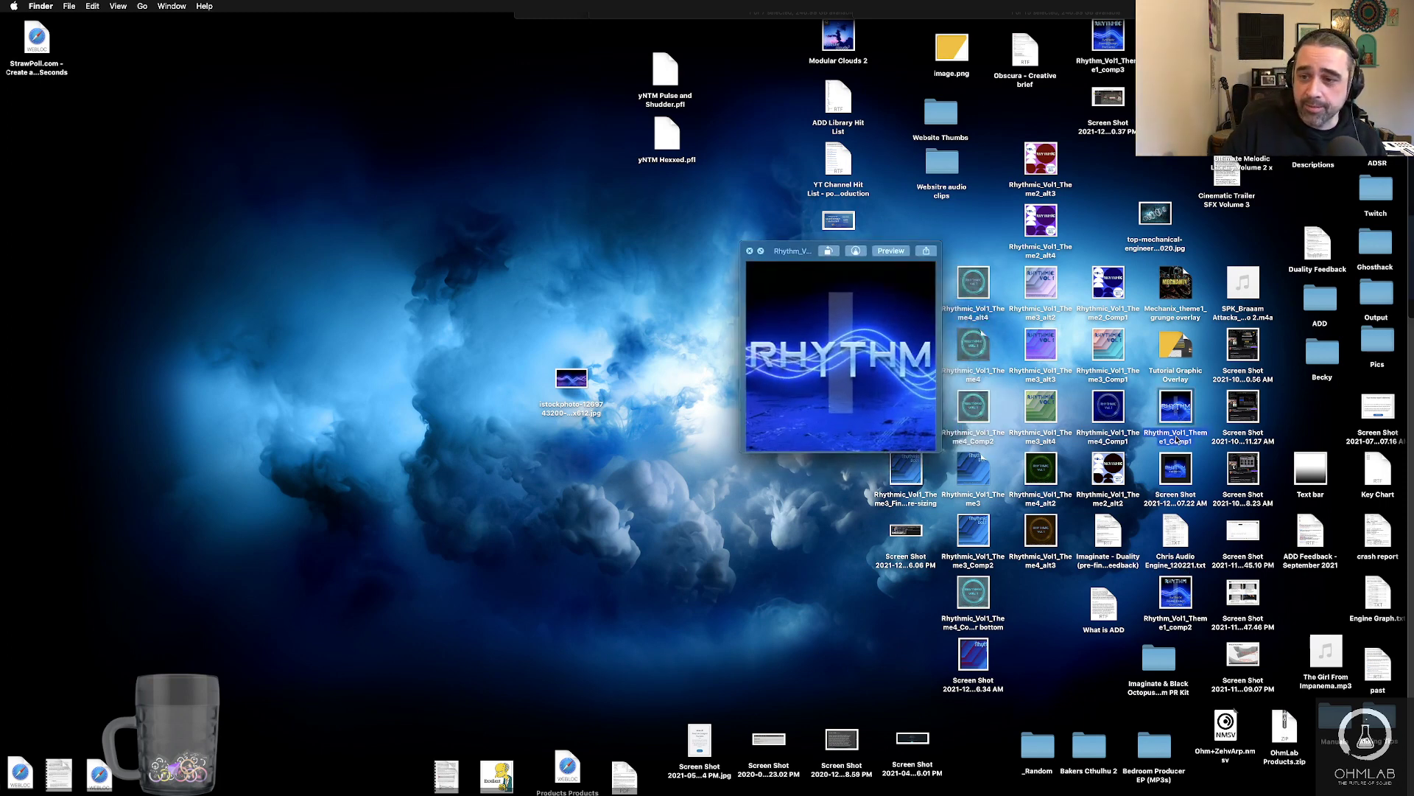
key("space")
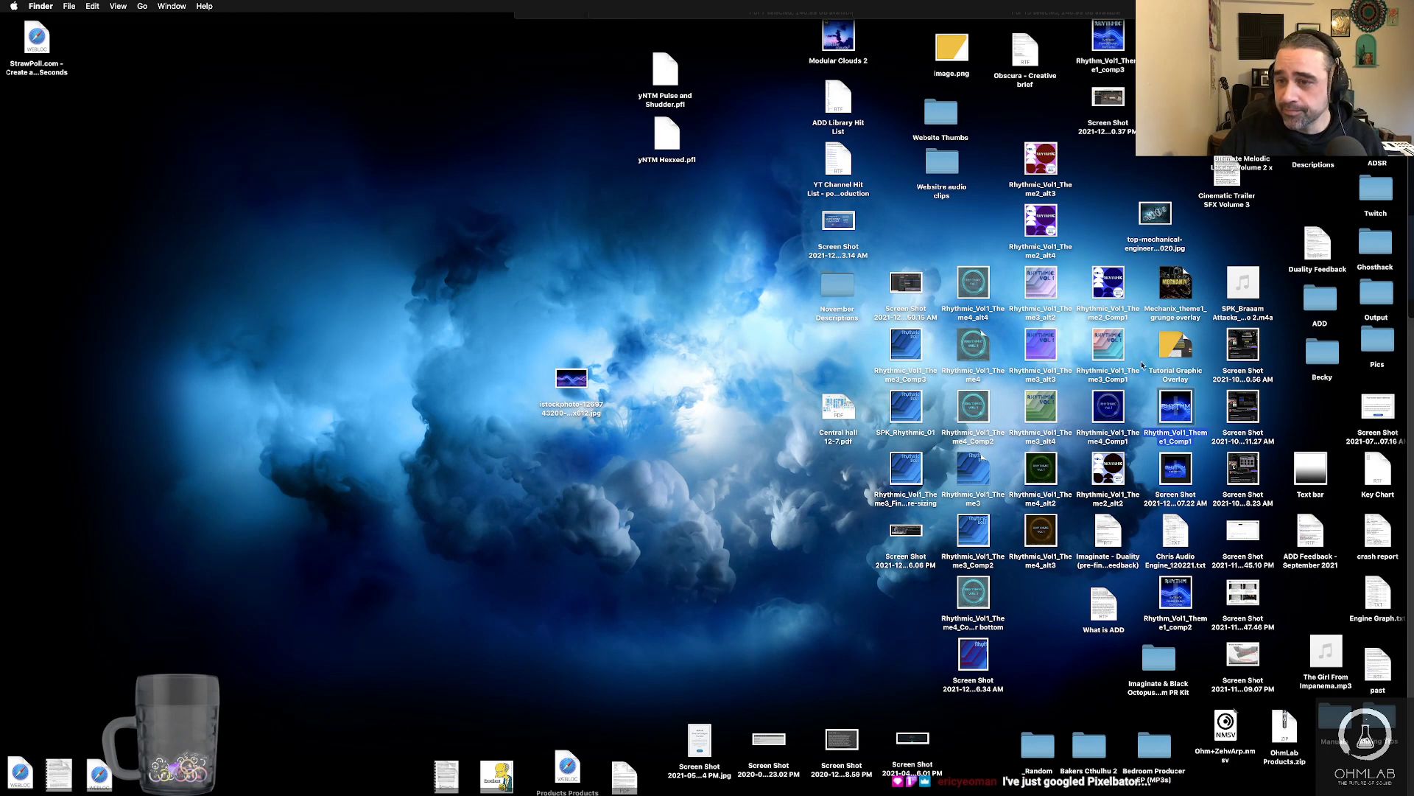
left_click(1110, 285)
key("space")
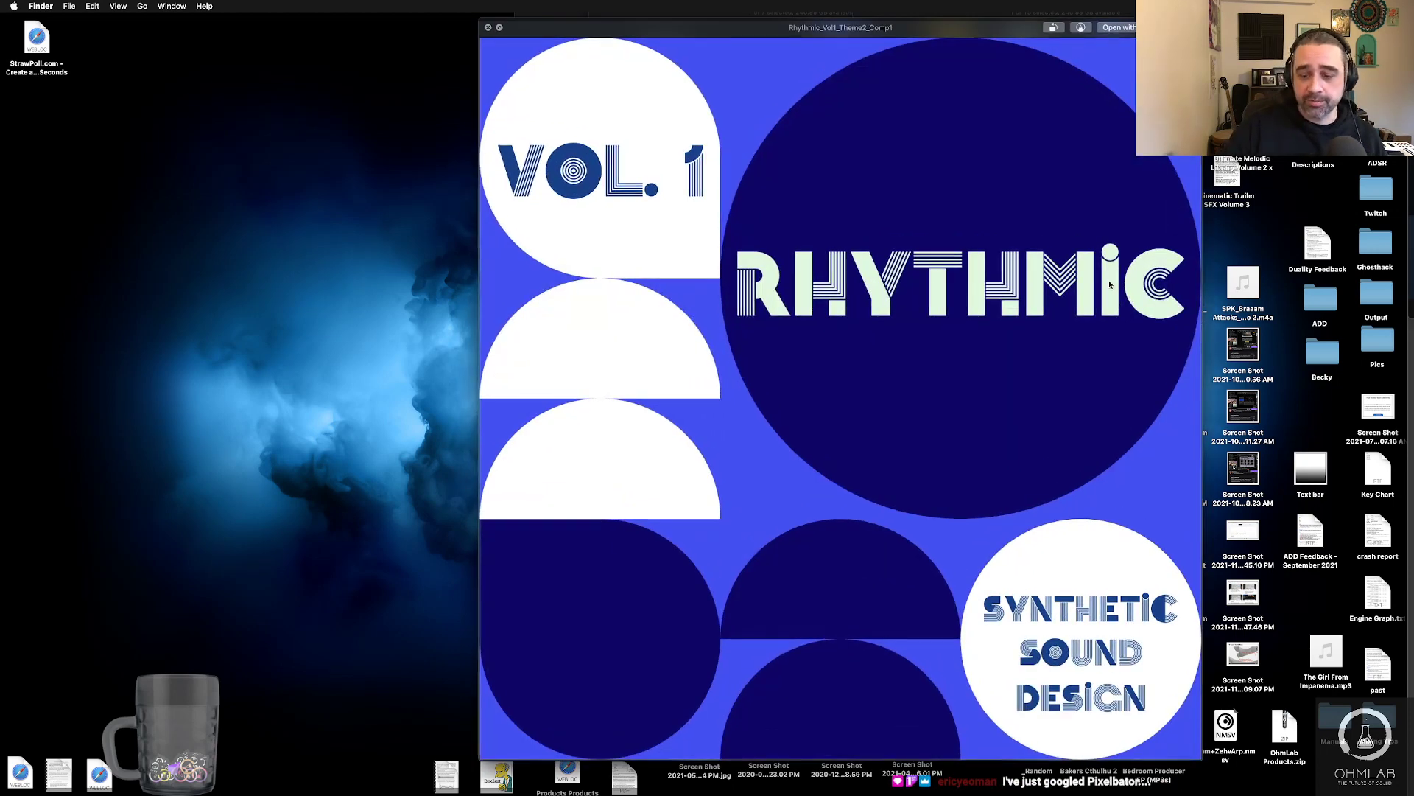
key("Down")
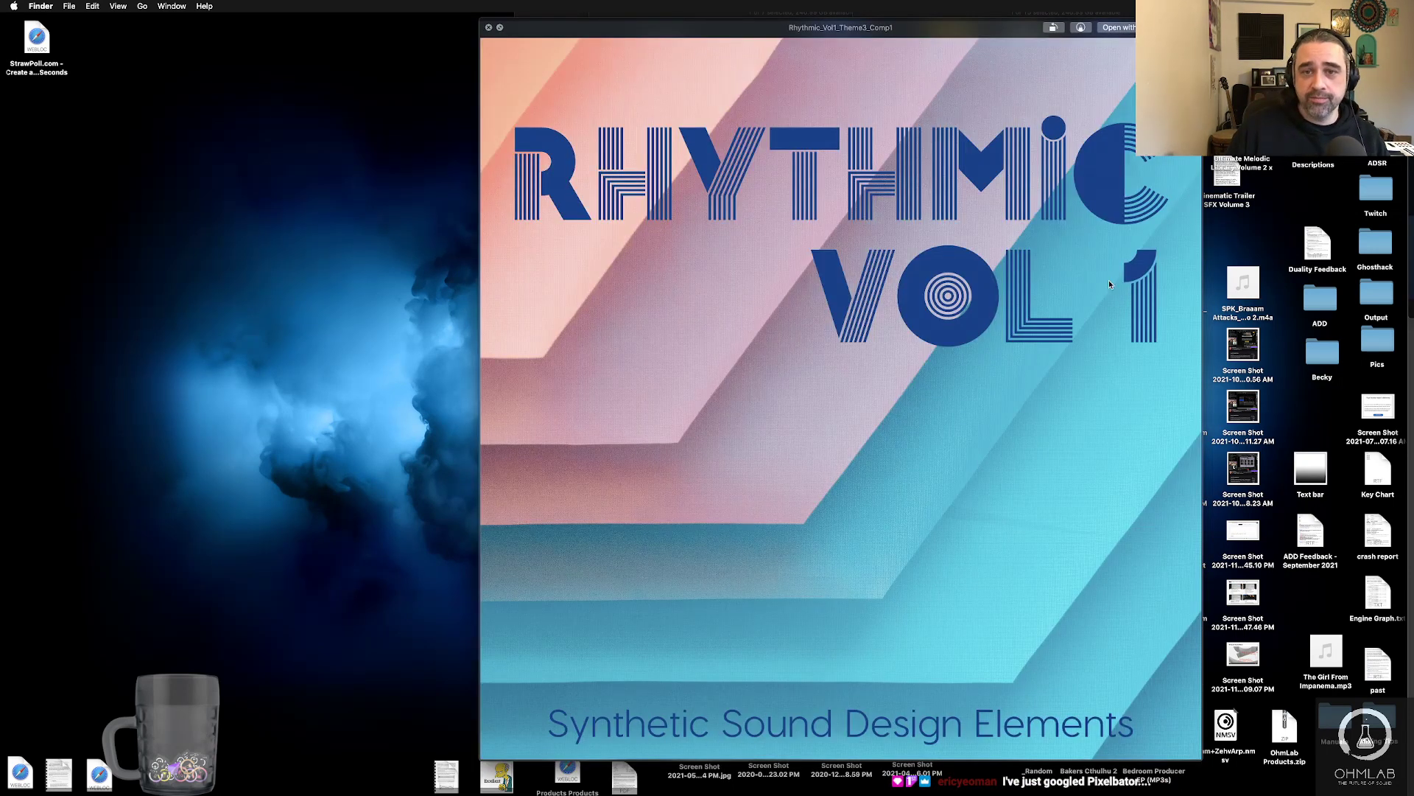
key("space")
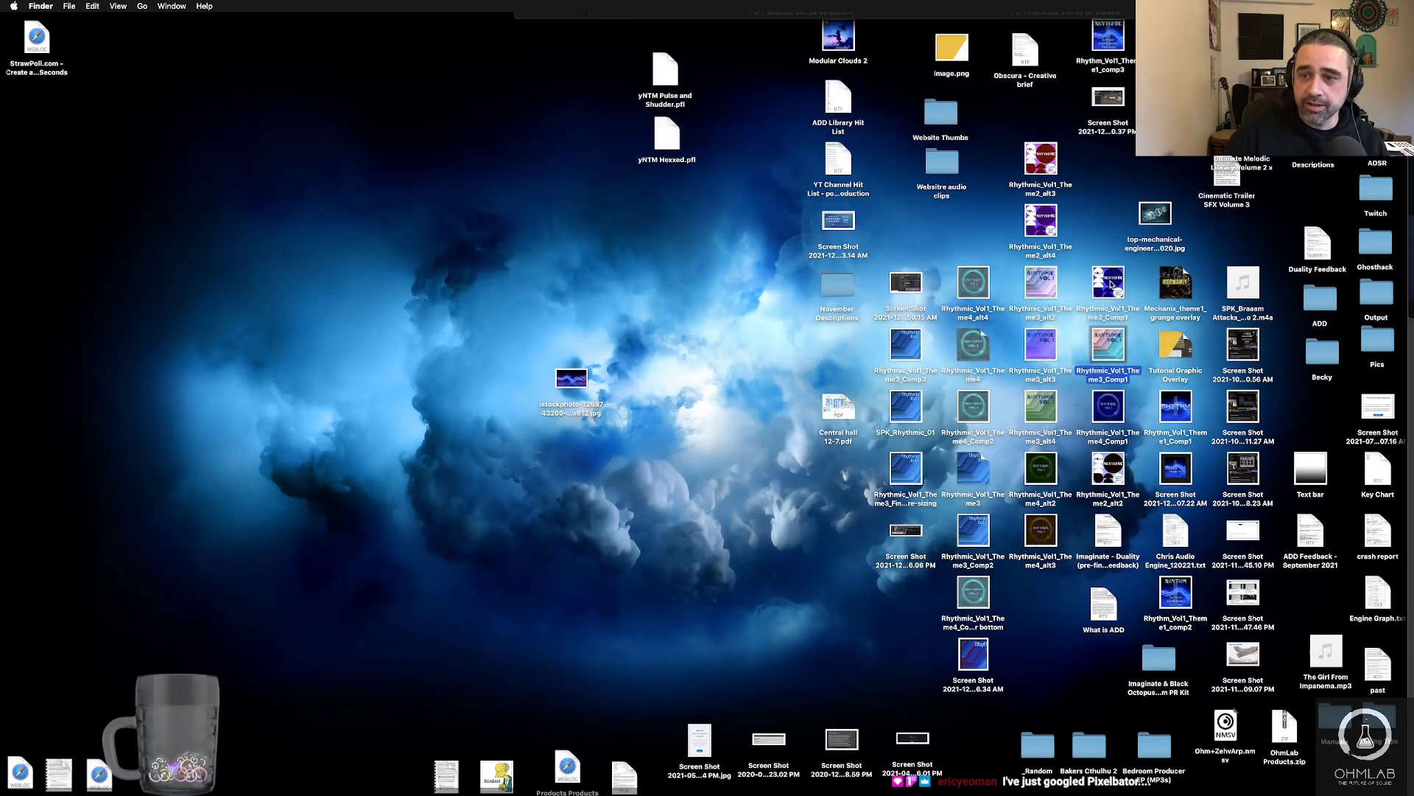
left_click(1104, 410)
key("space")
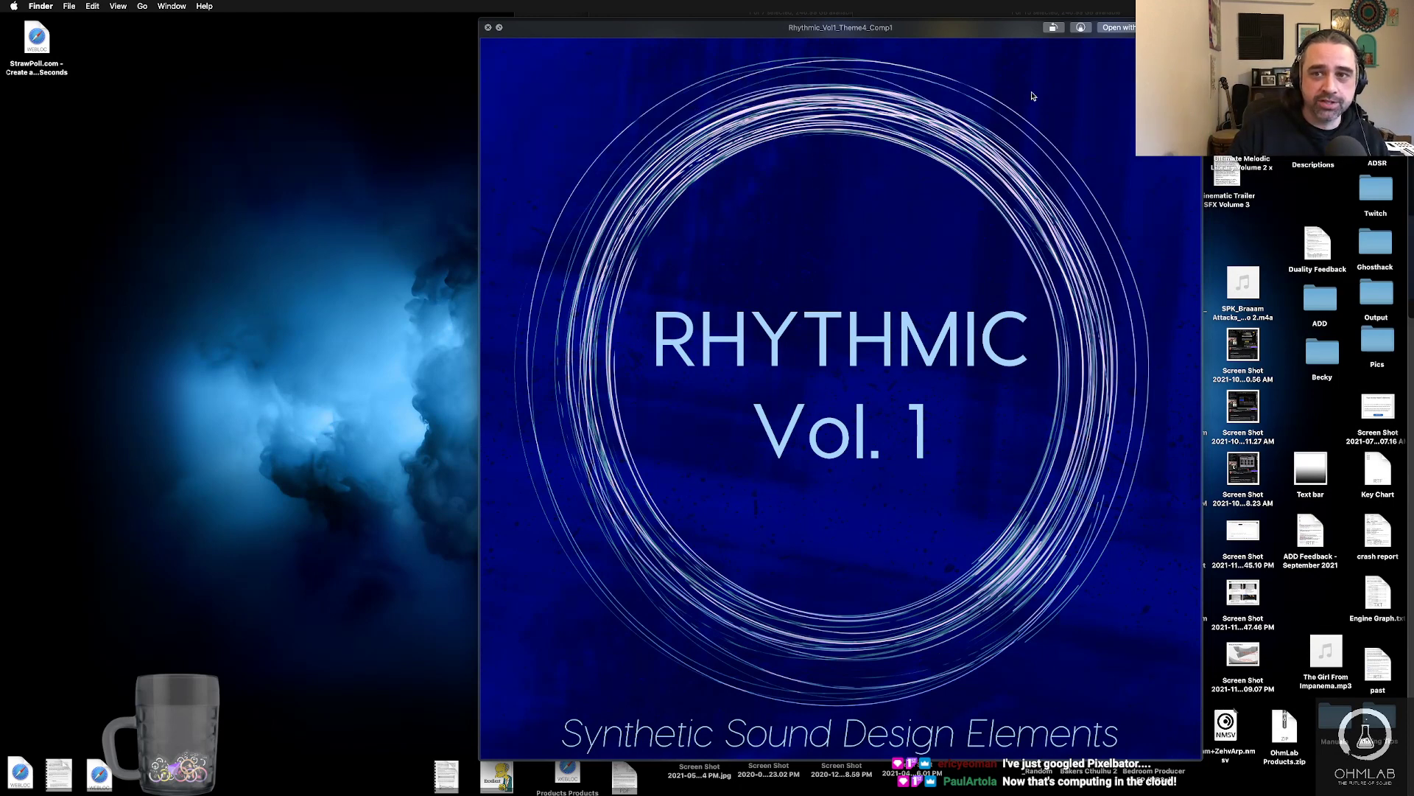
key("space")
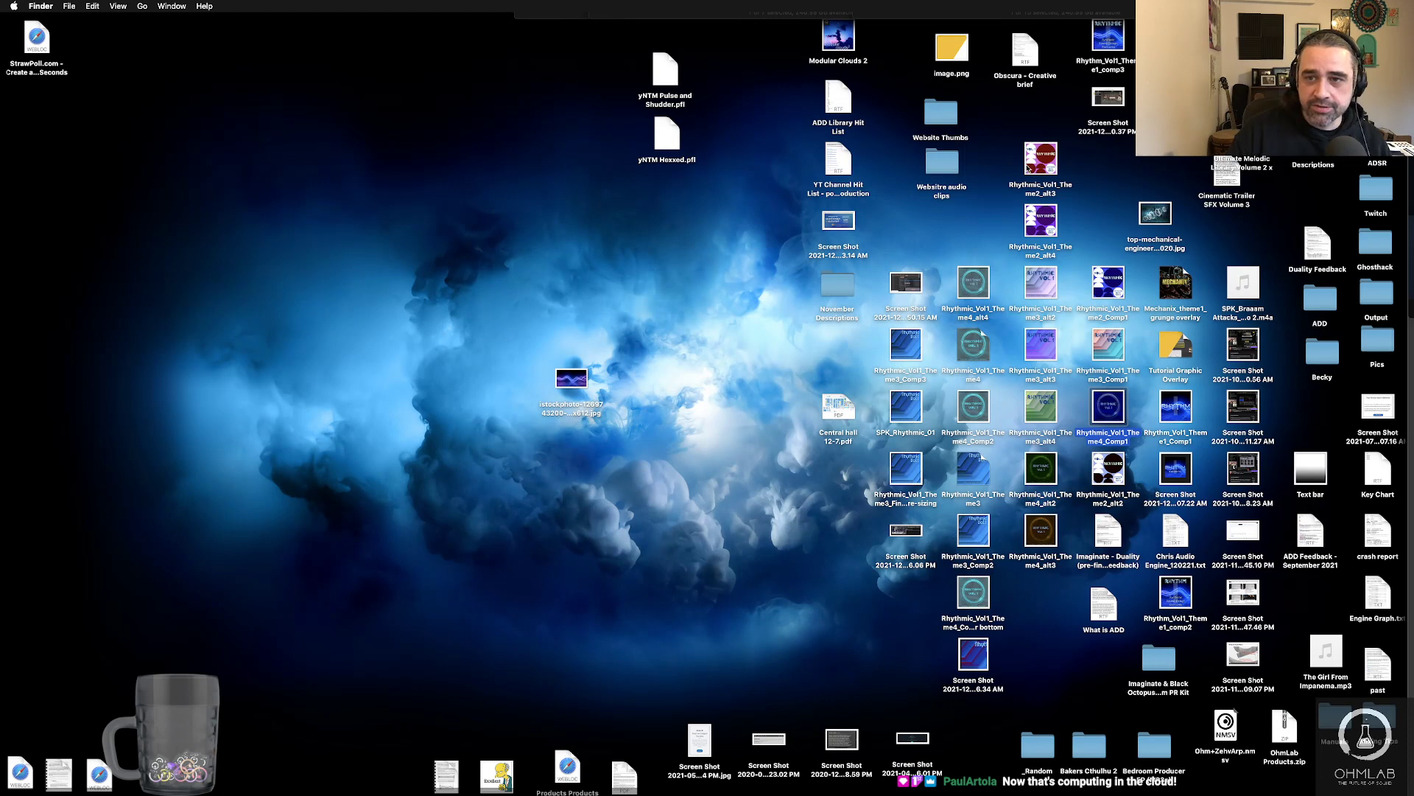
- Preview the column of alternate Rhythmic Vol. 1 covers on the desktop, from Theme2_alt3 down to Theme4_alt3
left_click(1047, 158)
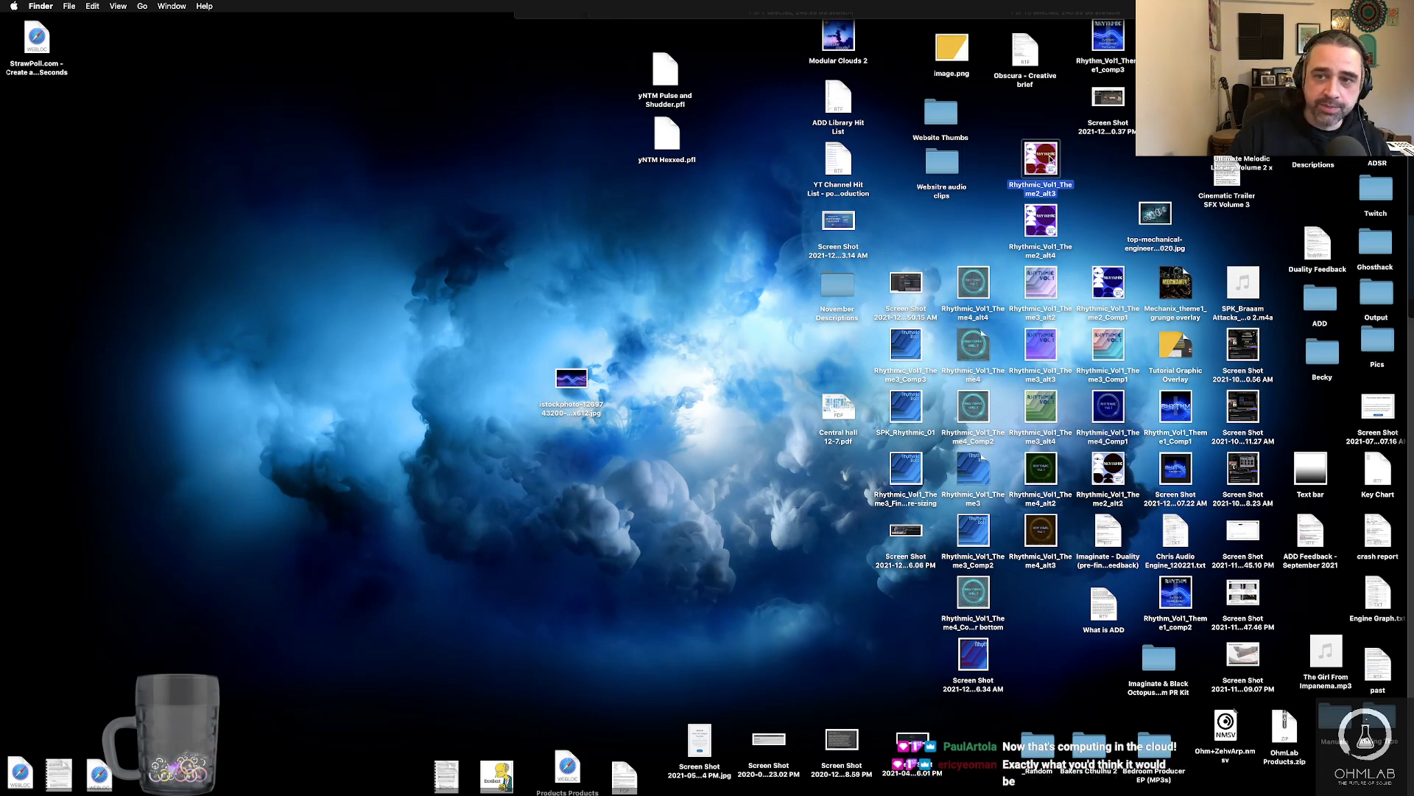
key("space")
key("Down")
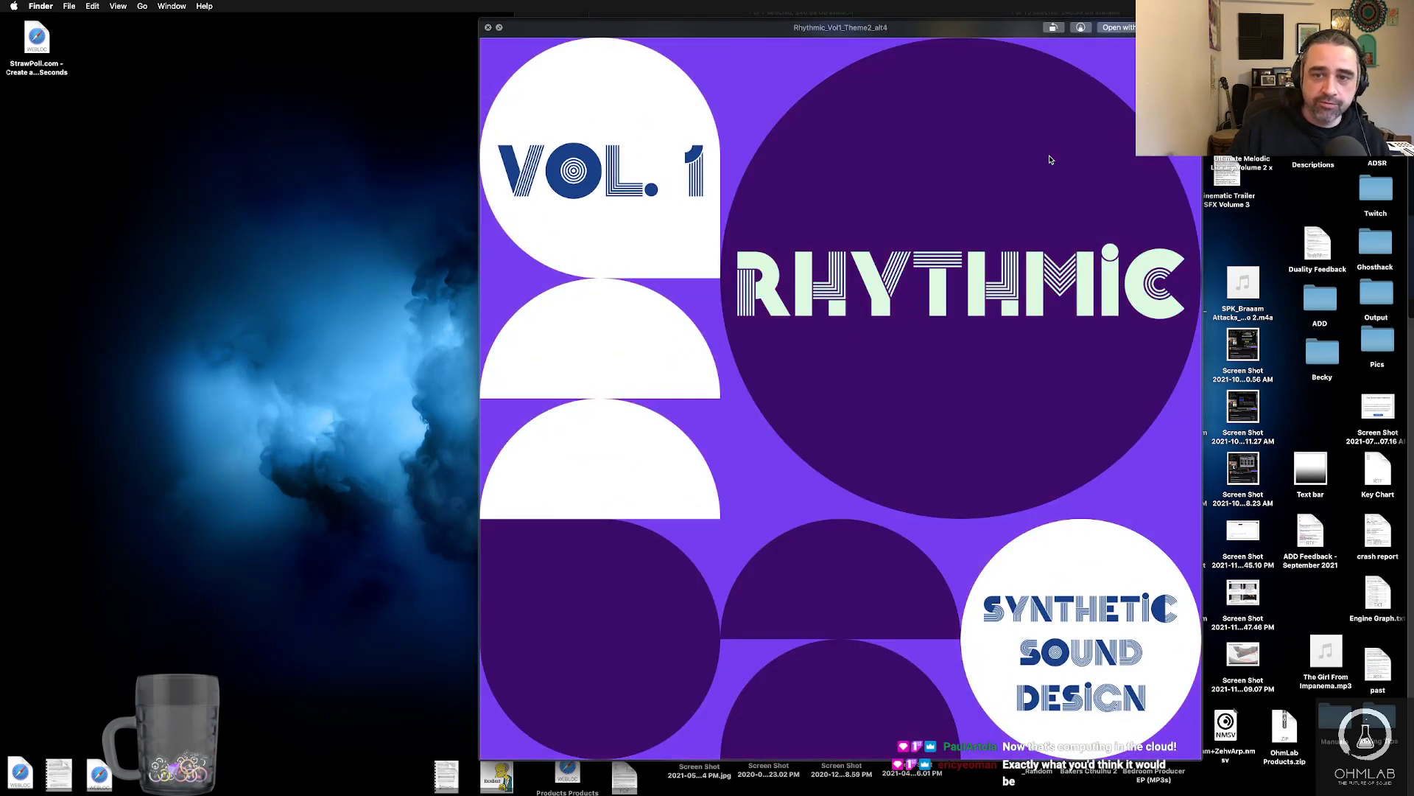
key("Down")
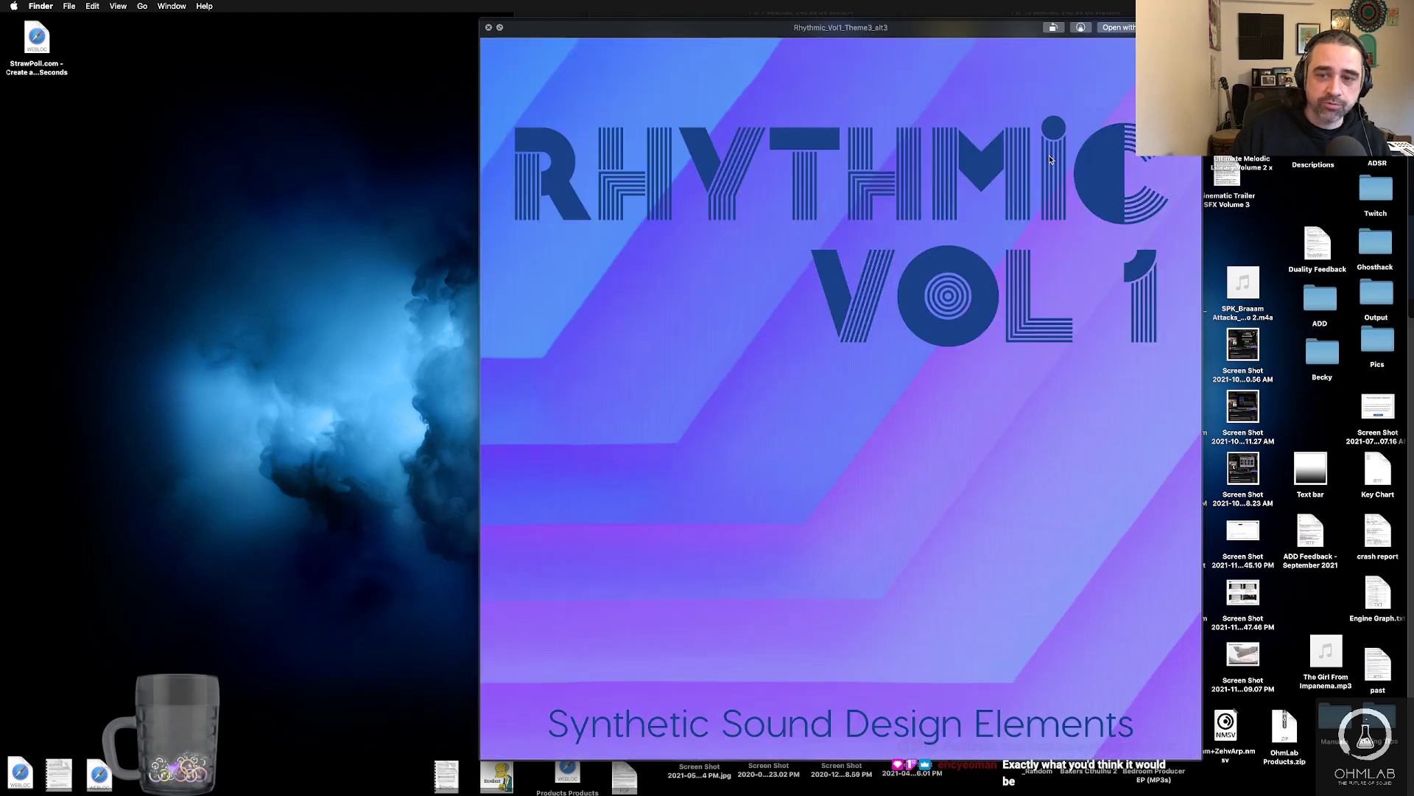
key("Down")
key("Down")
key("Down")
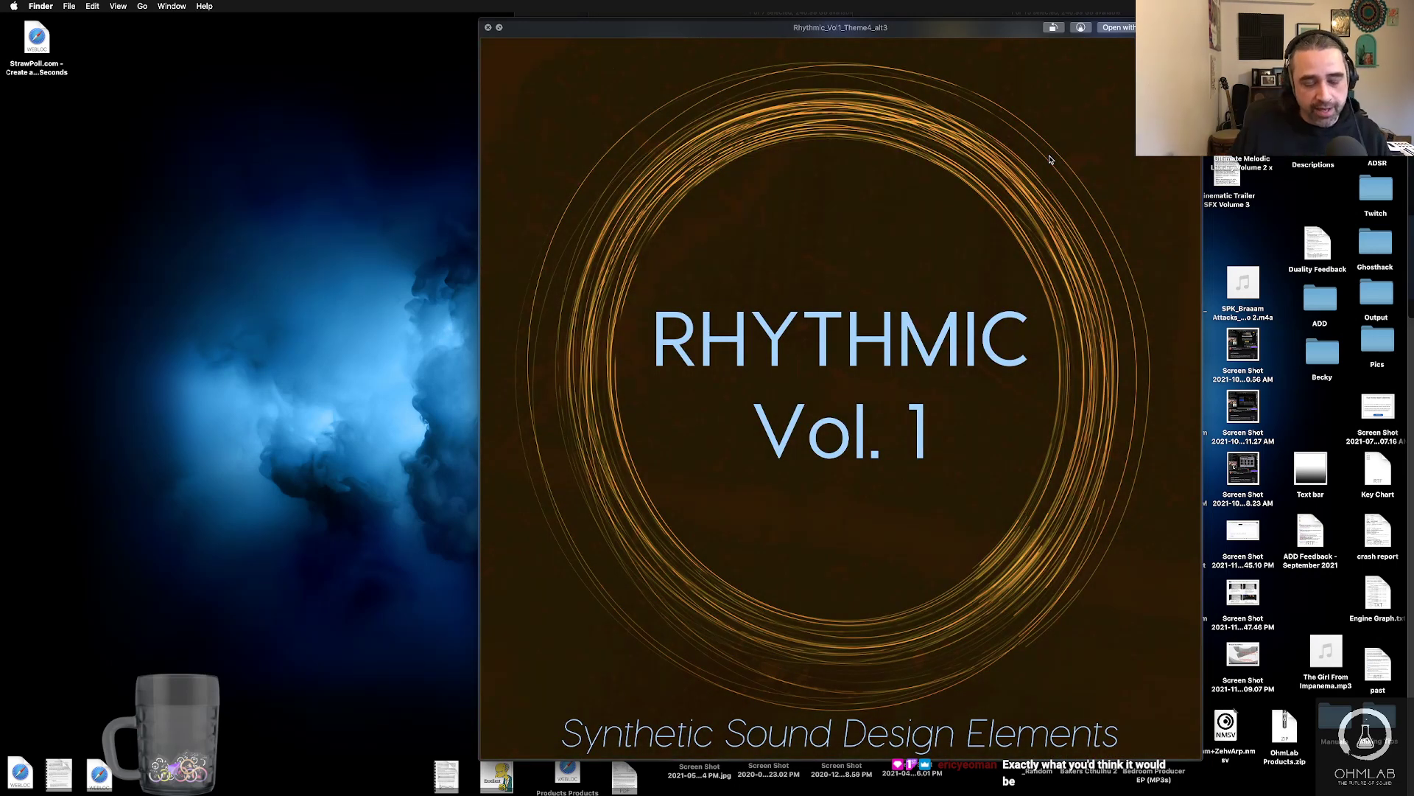
key("space")
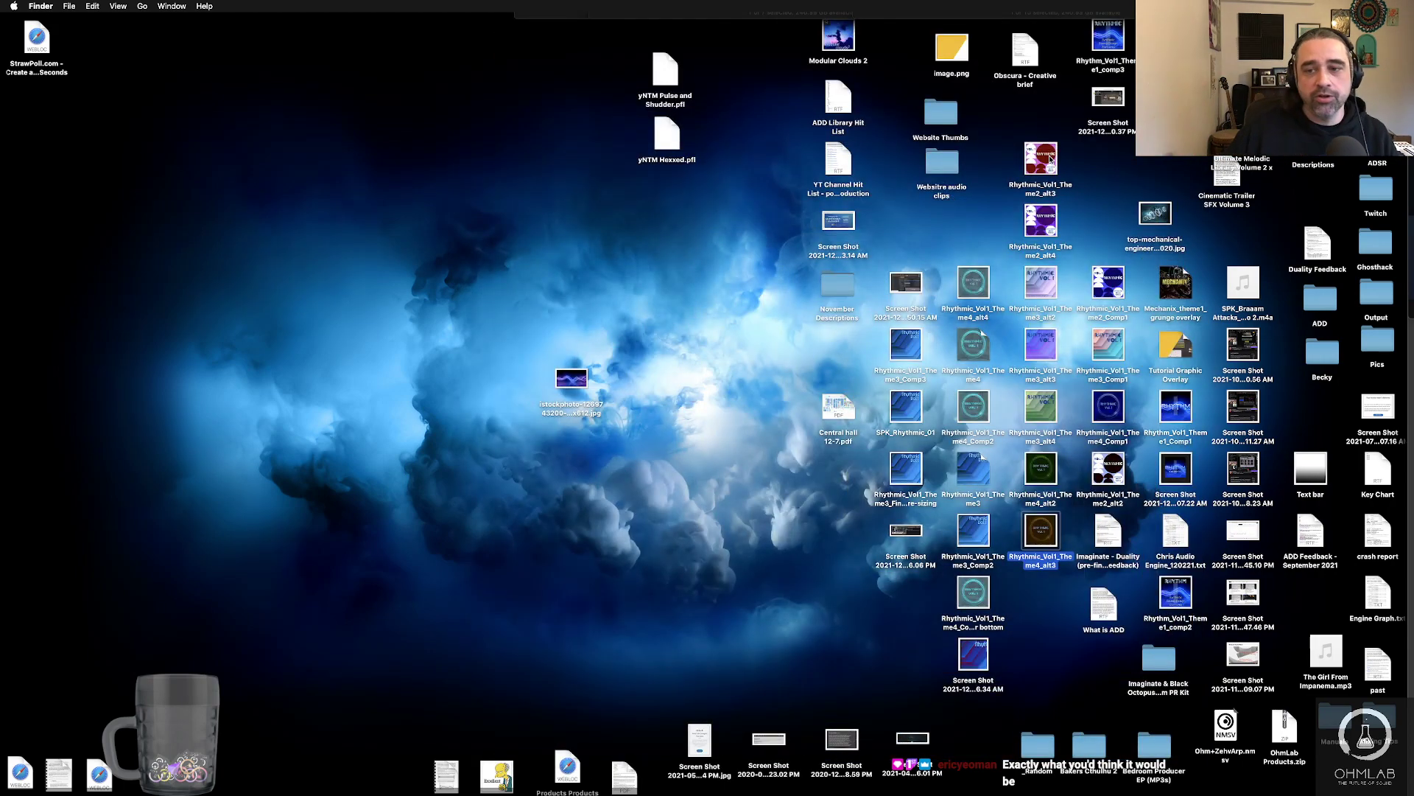
- Preview the column of Theme 3 and Theme 4 cover revisions, starting from Rhythmic_Vol1_Theme4_alt4, including the "Comp2-brighter bottom" version
left_click(984, 290)
key("space")
key("Up")
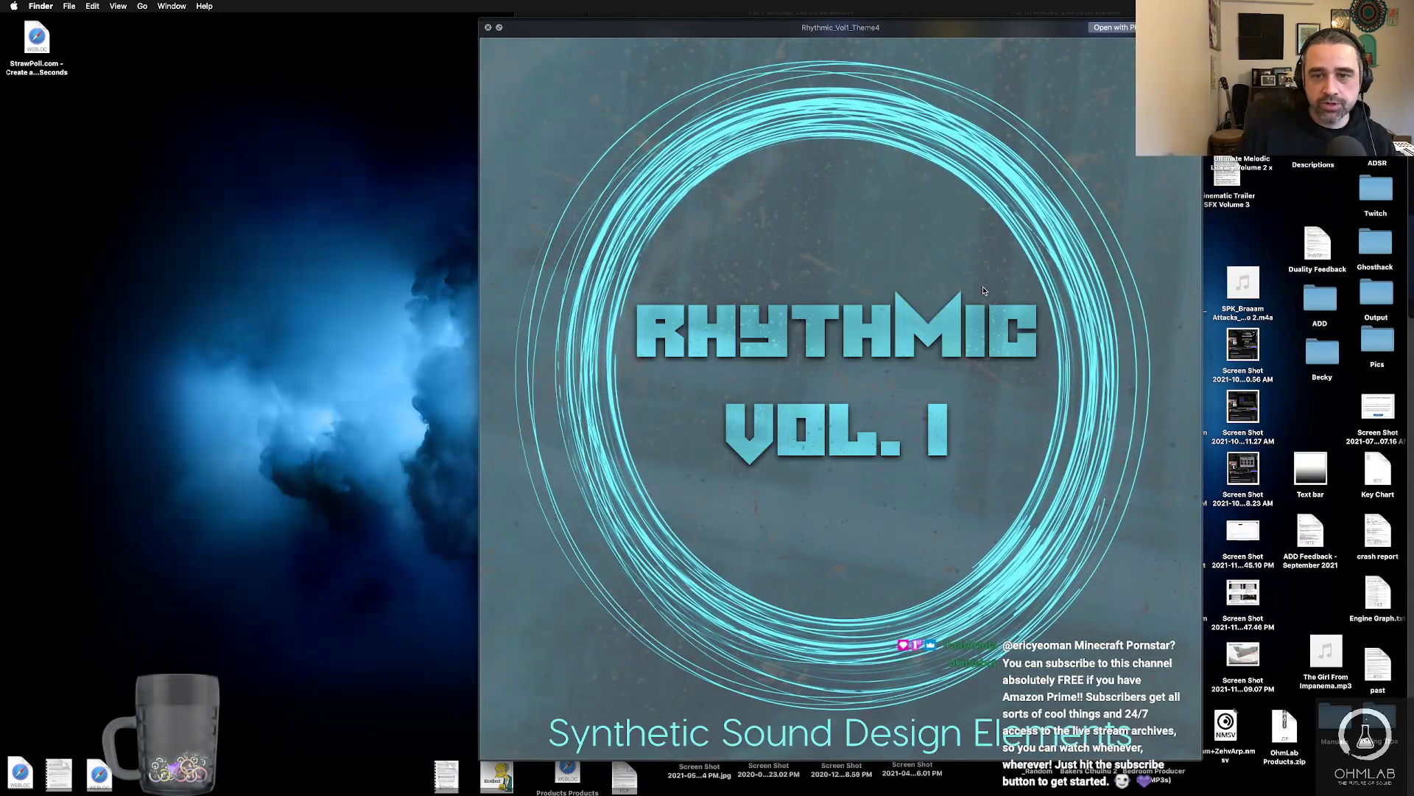
key("Up")
key("Up")
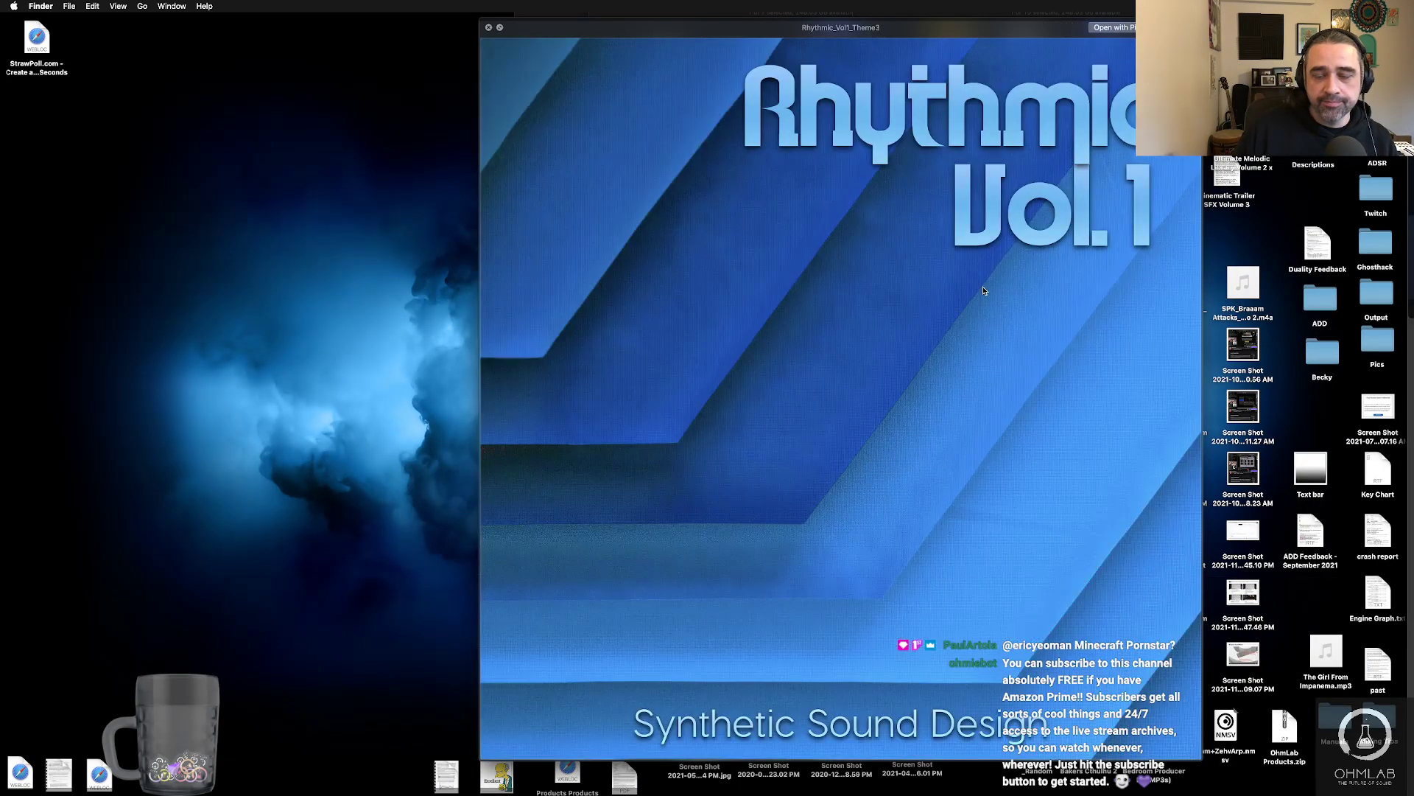
key("Up")
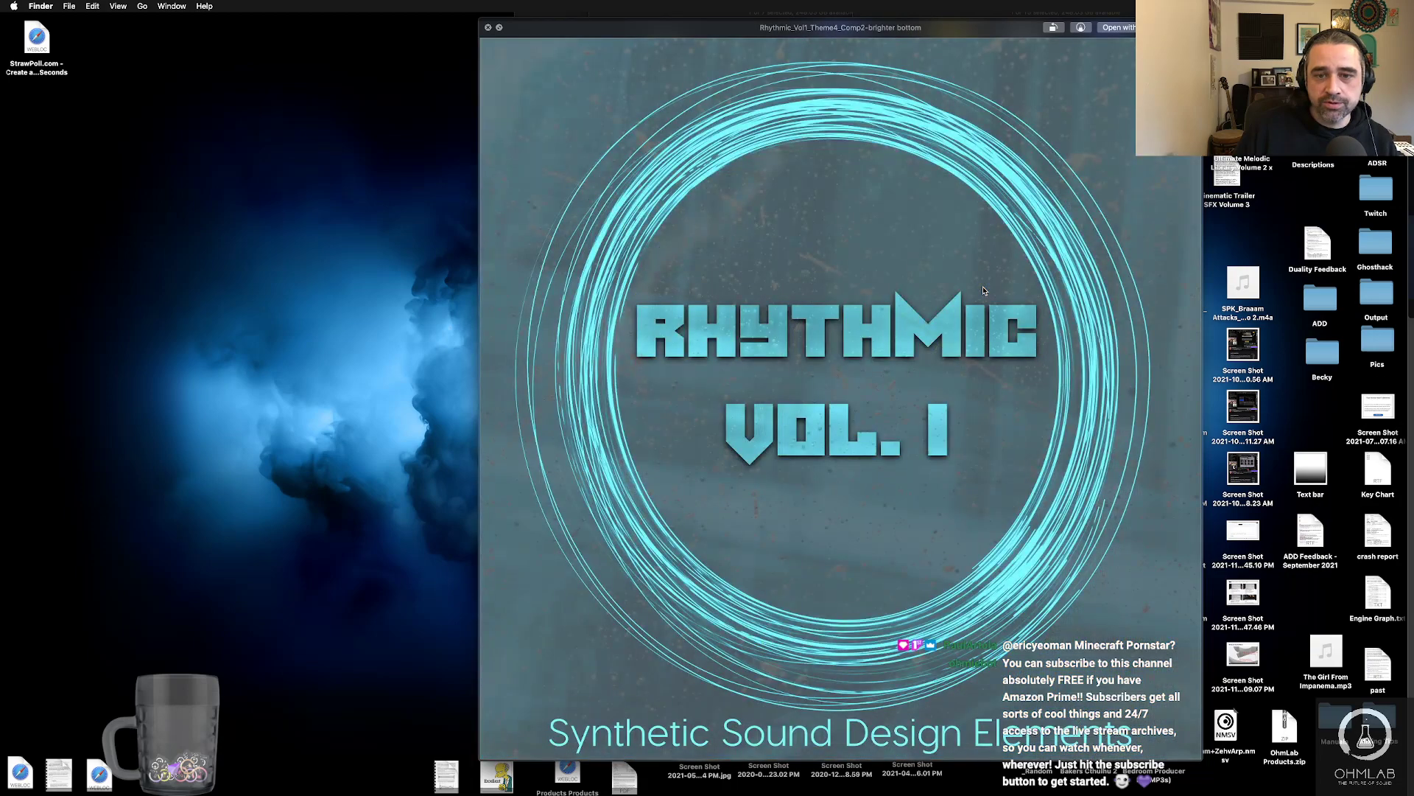
key("Down")
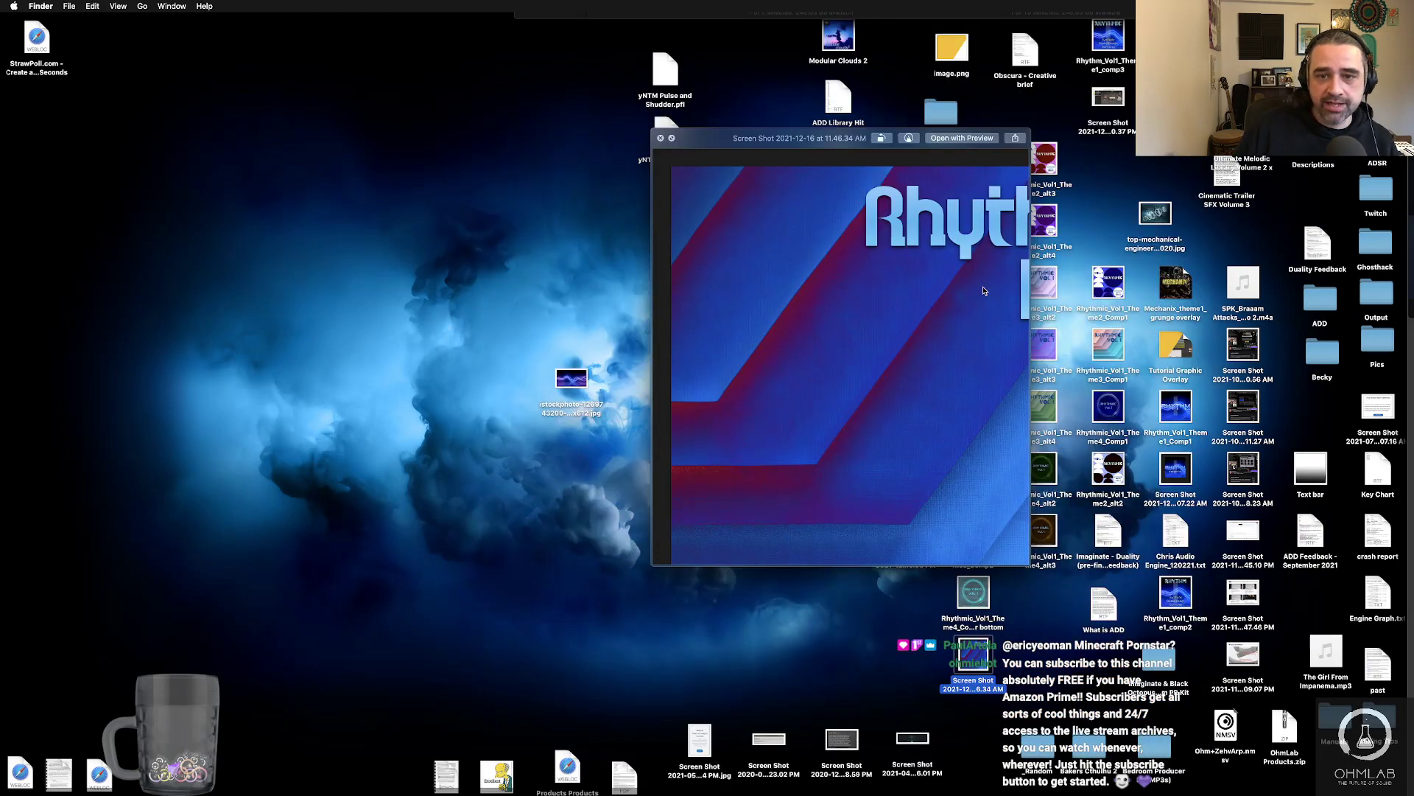
key("space")
- Preview the Theme 3 covers from Rhythmic_Vol1_Theme3_Comp3 downward, then view the Final_Pre-sizing version at full size
left_click(907, 349)
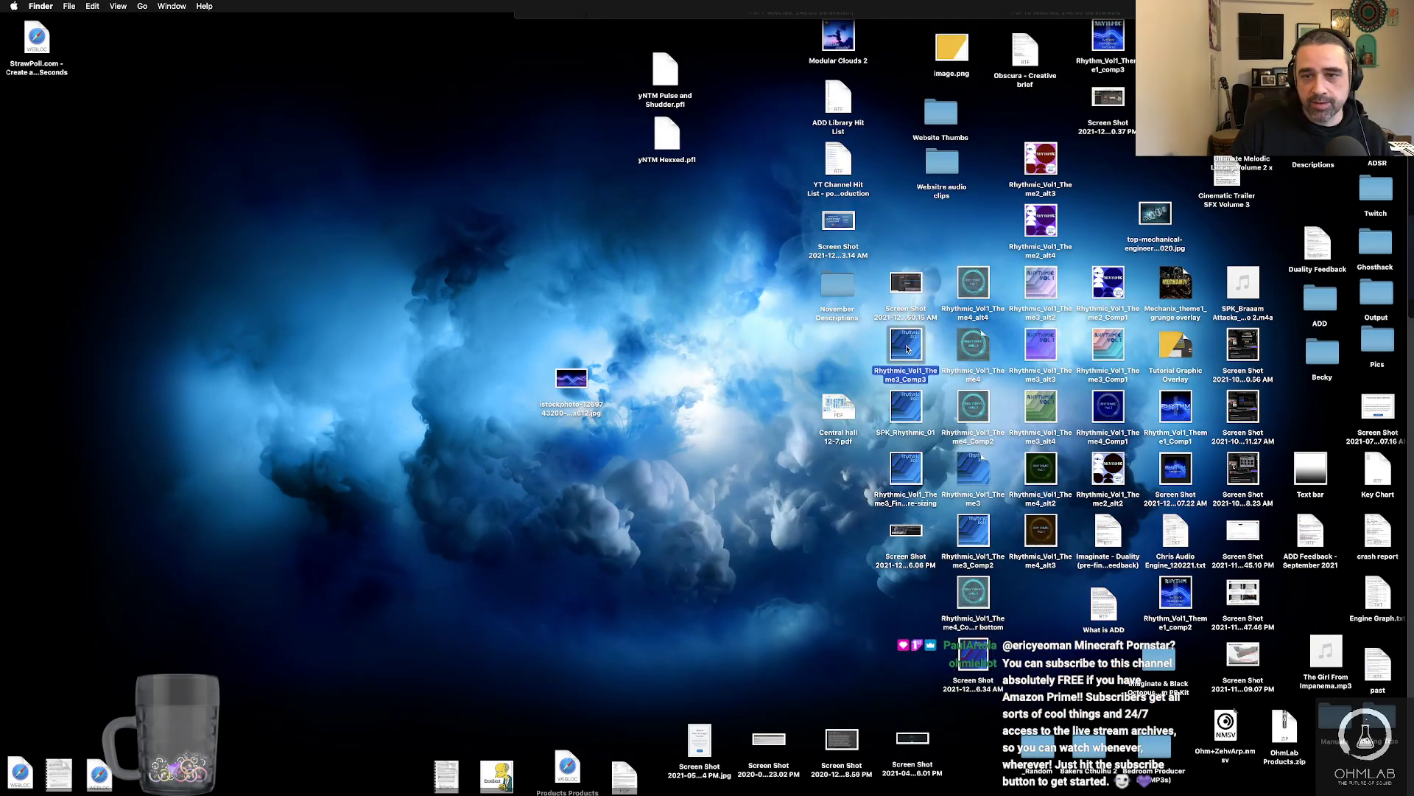
key("space")
key("Down")
key("Down")
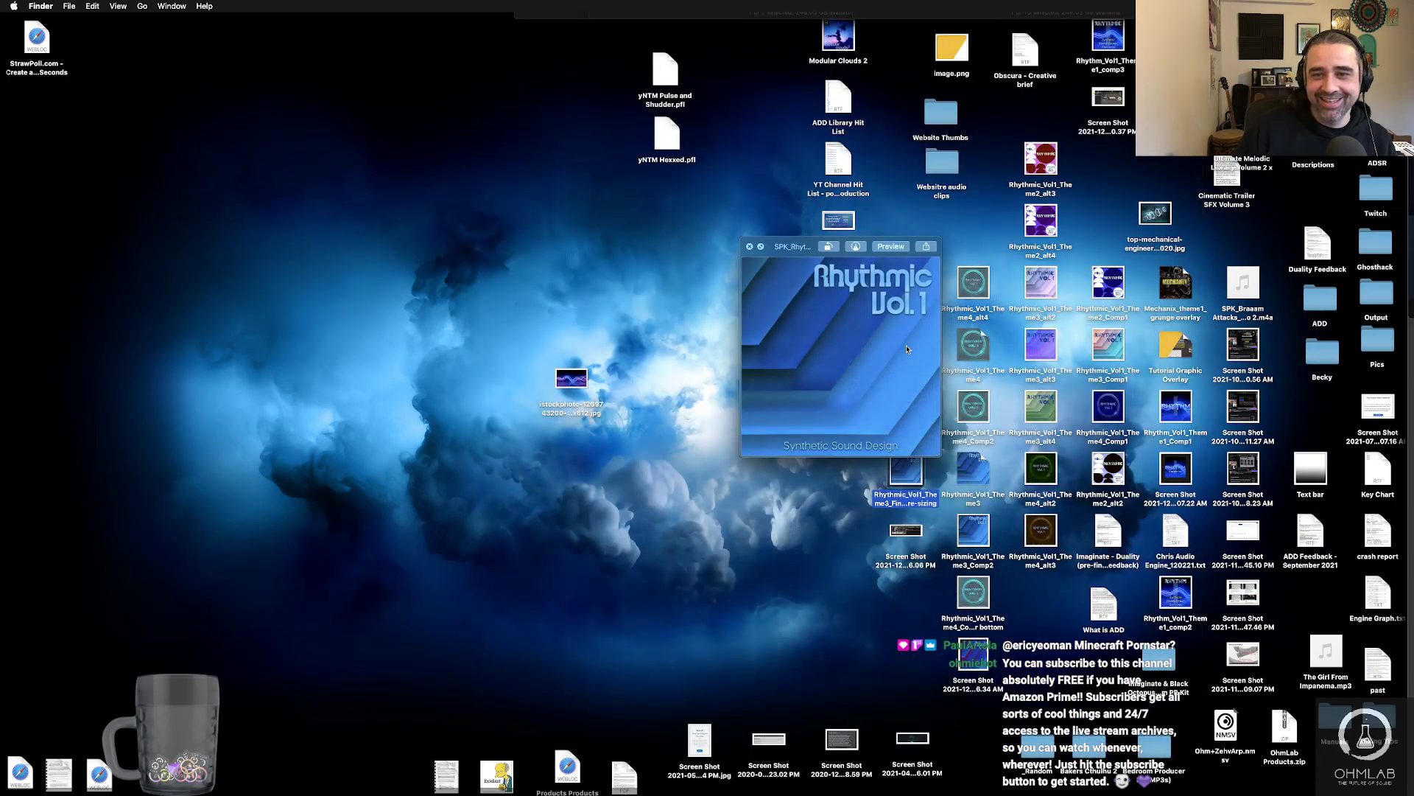
key("Down")
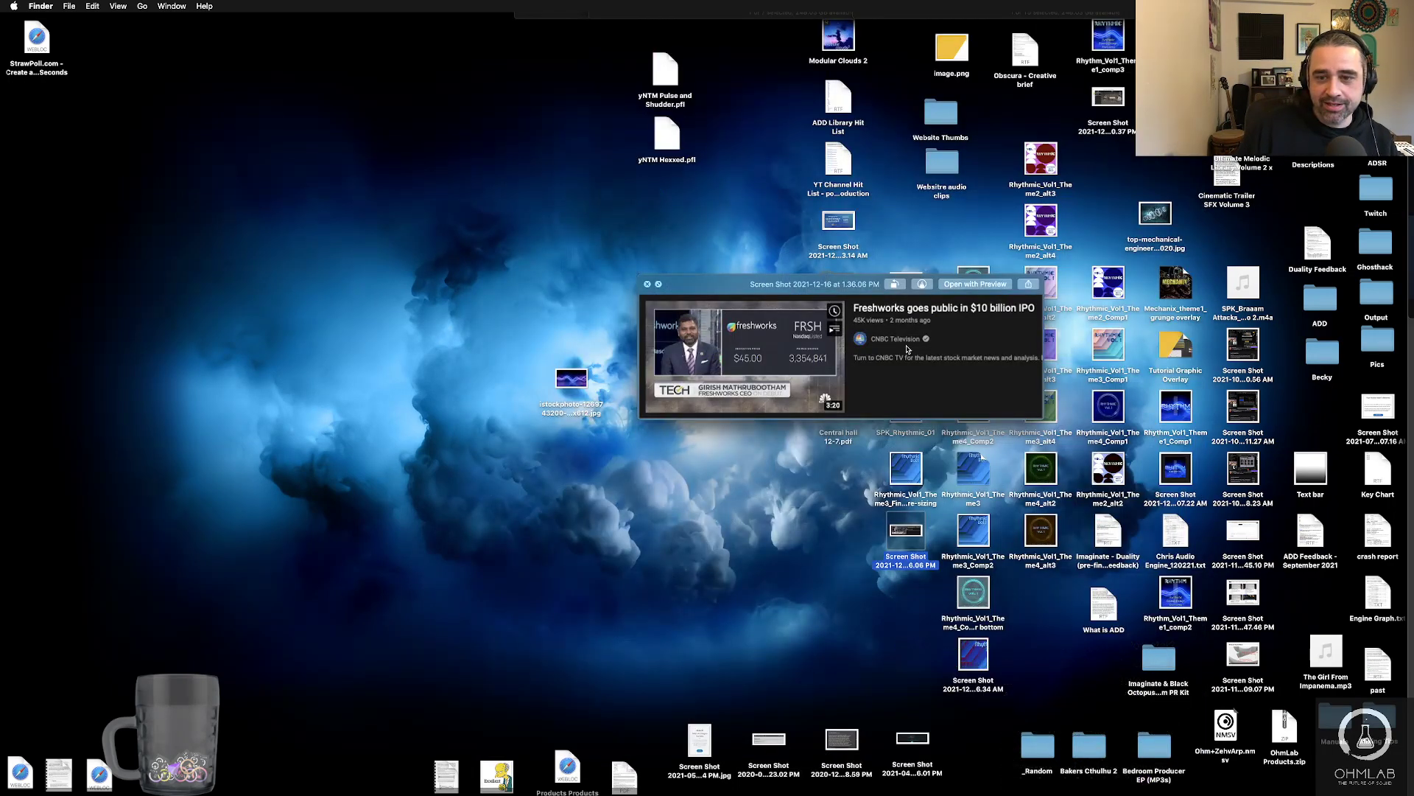
key("space")
left_click(911, 473)
key("space")
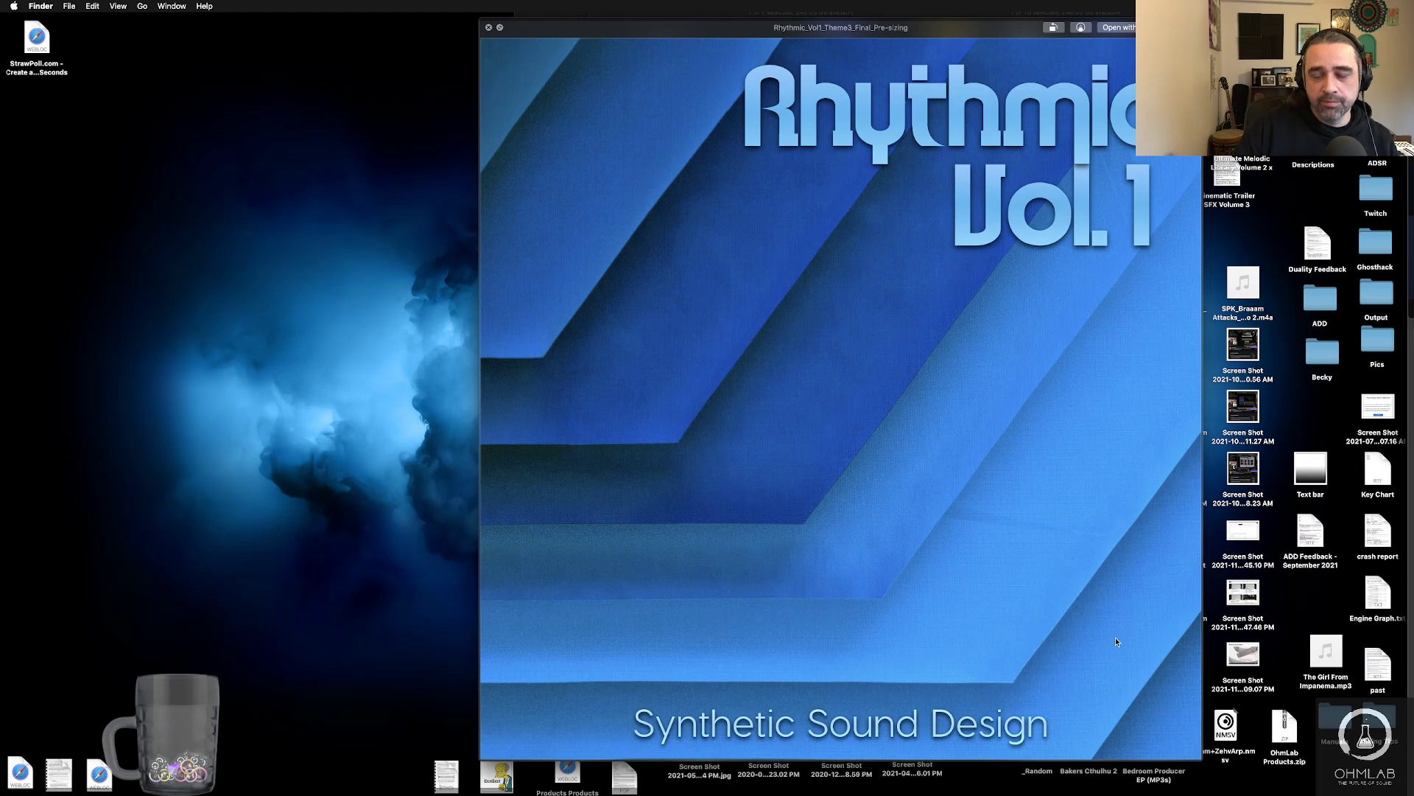
key("space")
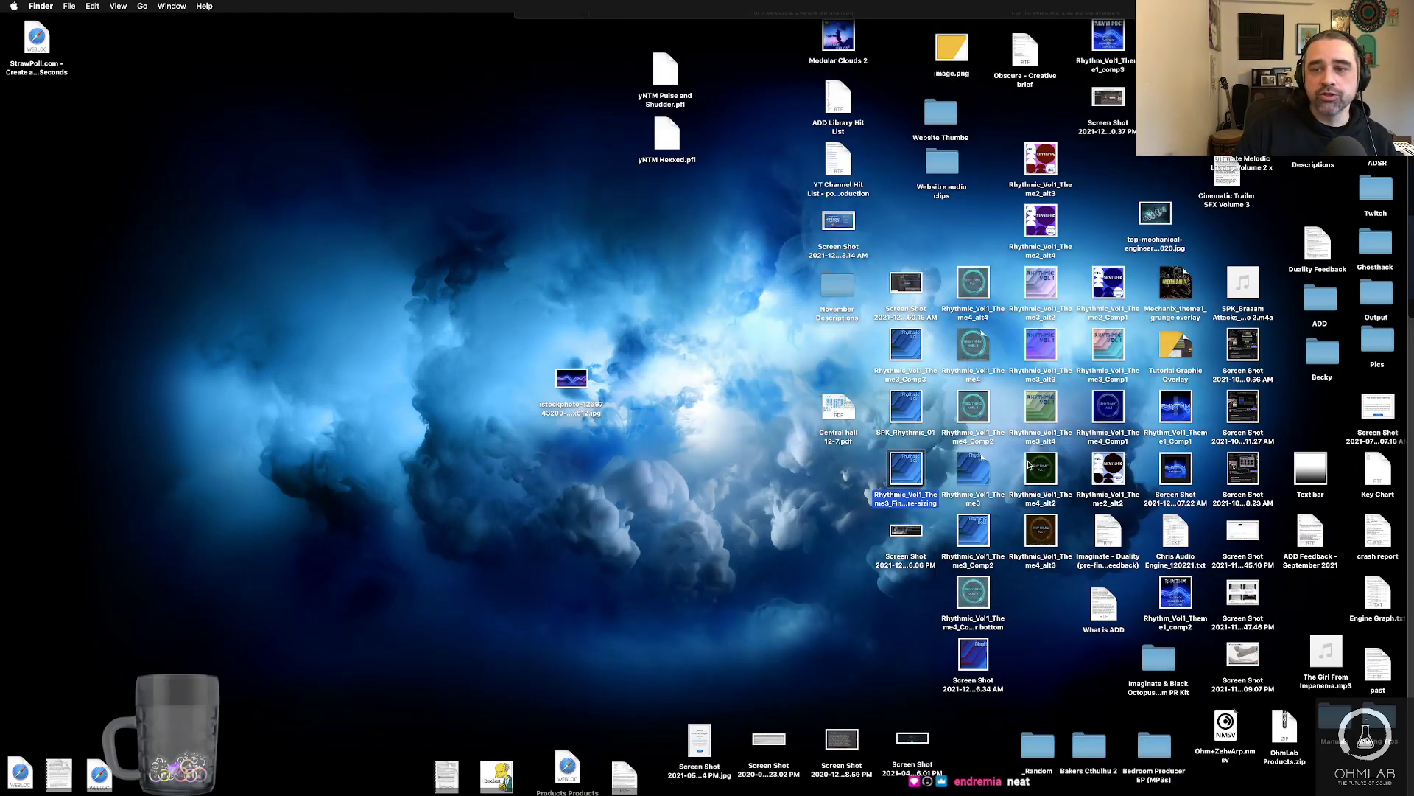
- Preview the Theme3_alt2 cover and the color variations below it through Theme3_alt4, then return to the Logic Pro project
left_click(1043, 290)
key("space")
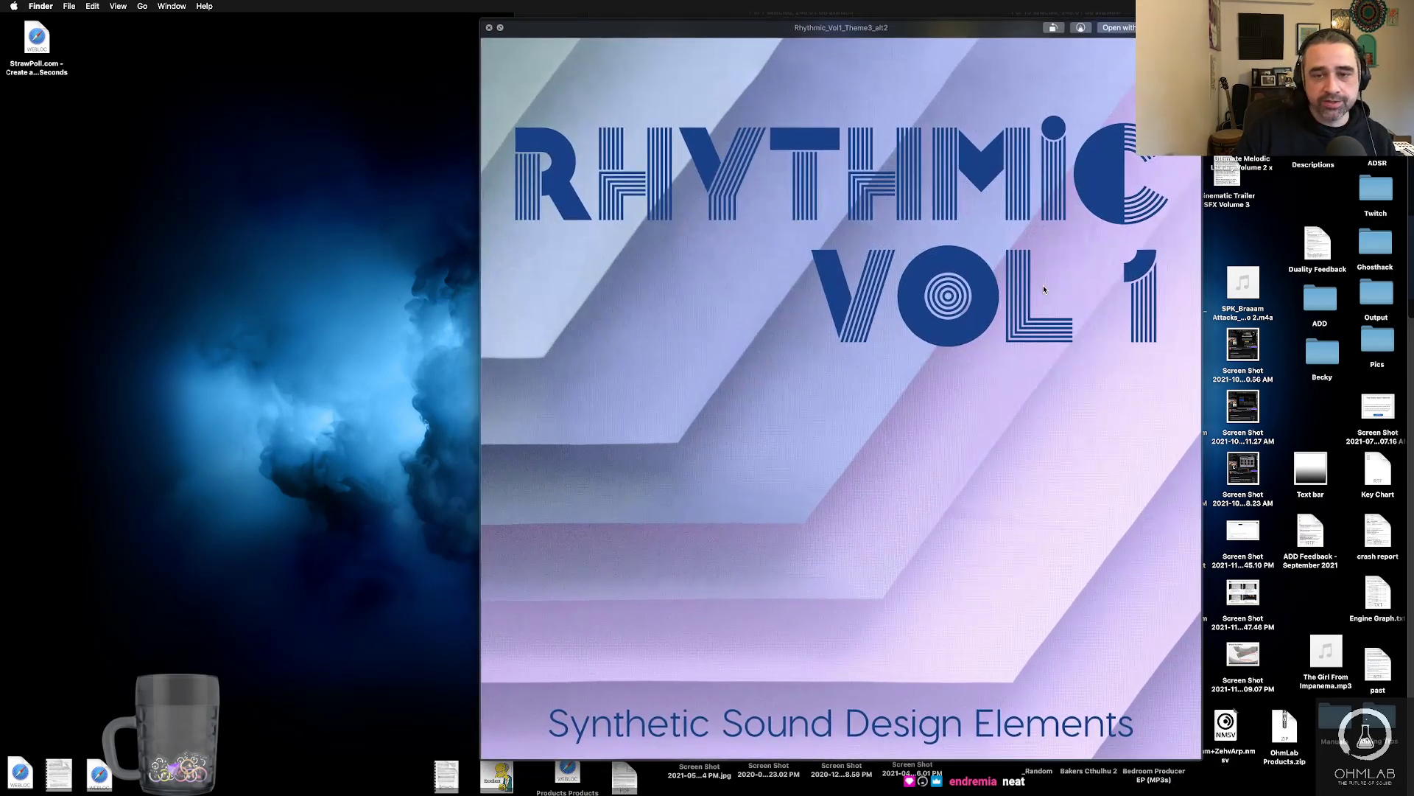
key("Down")
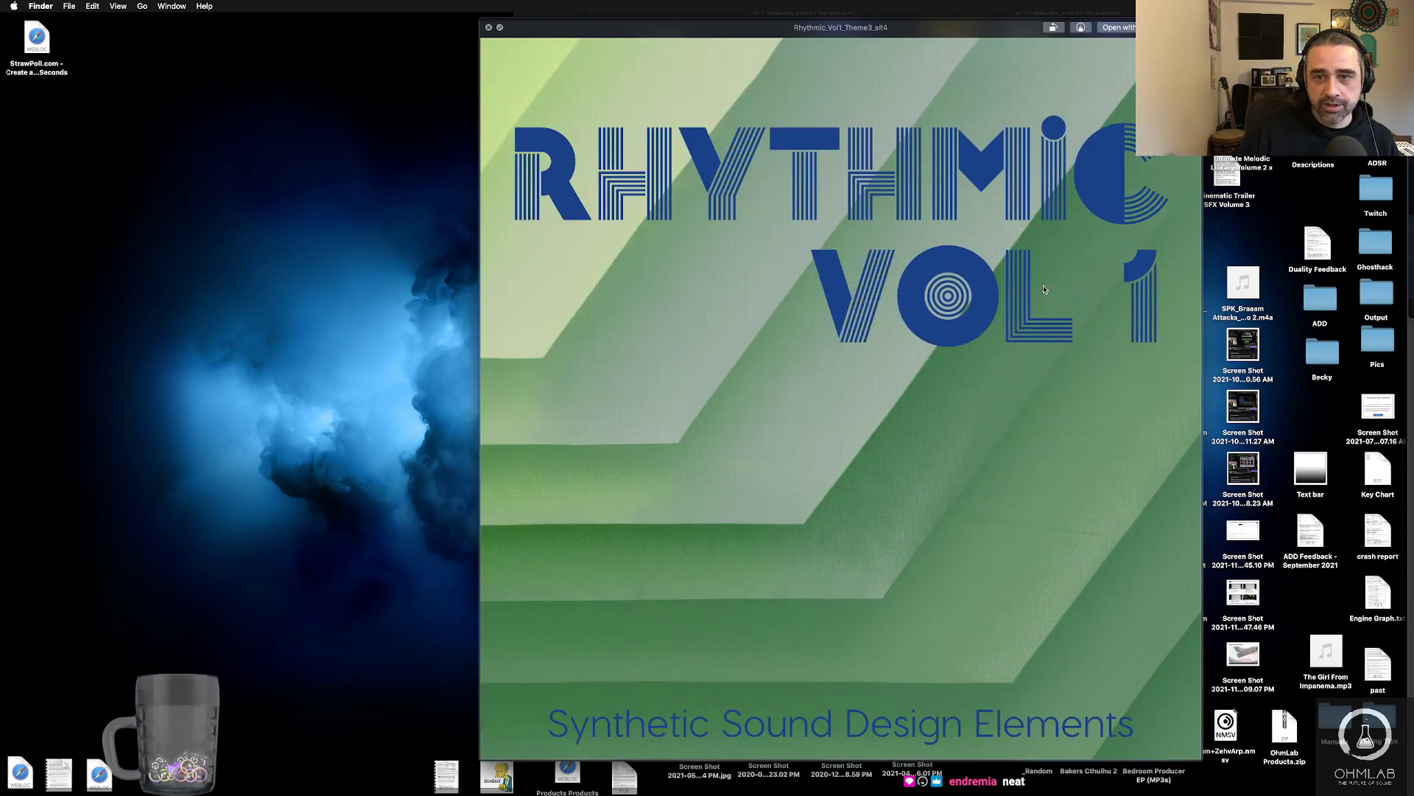
key("space")
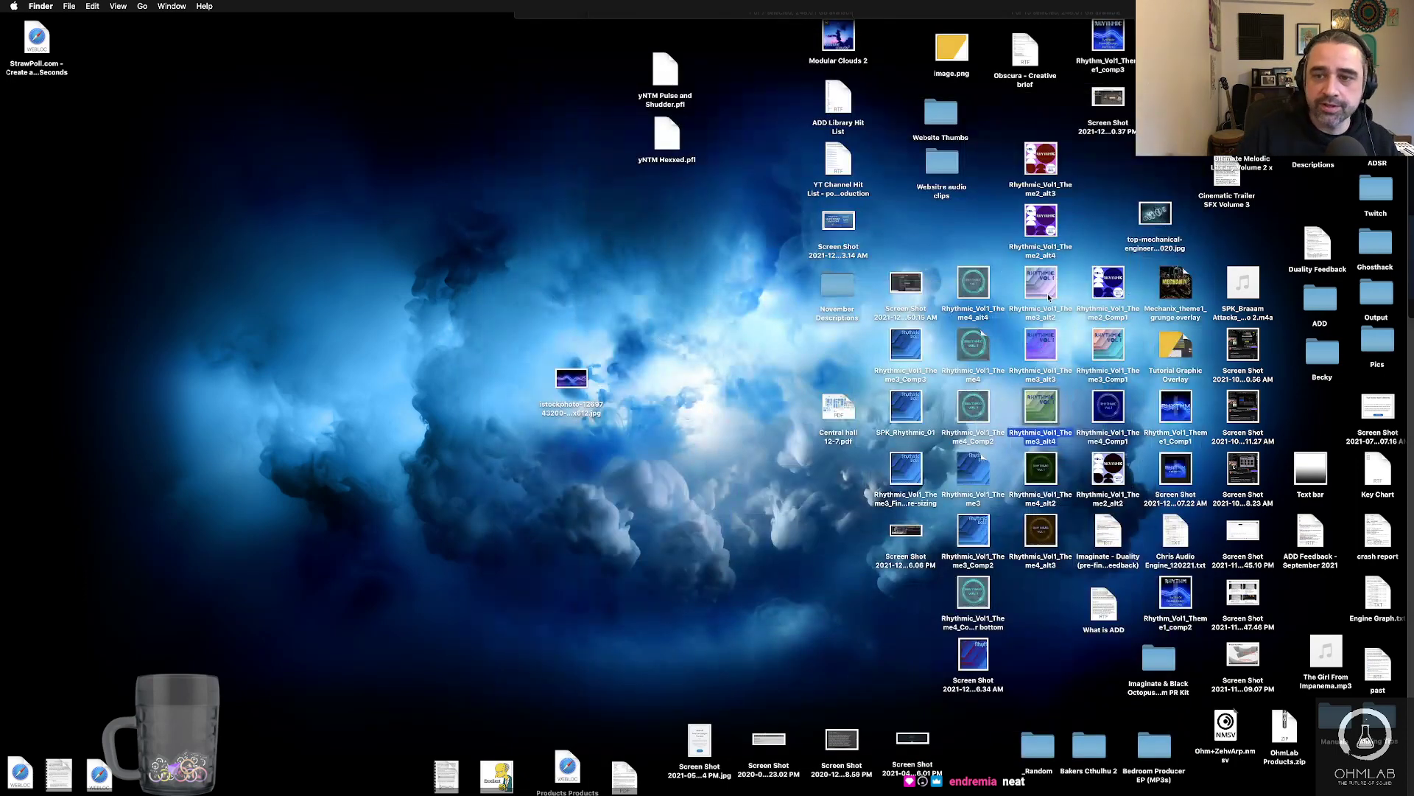
key("F11")
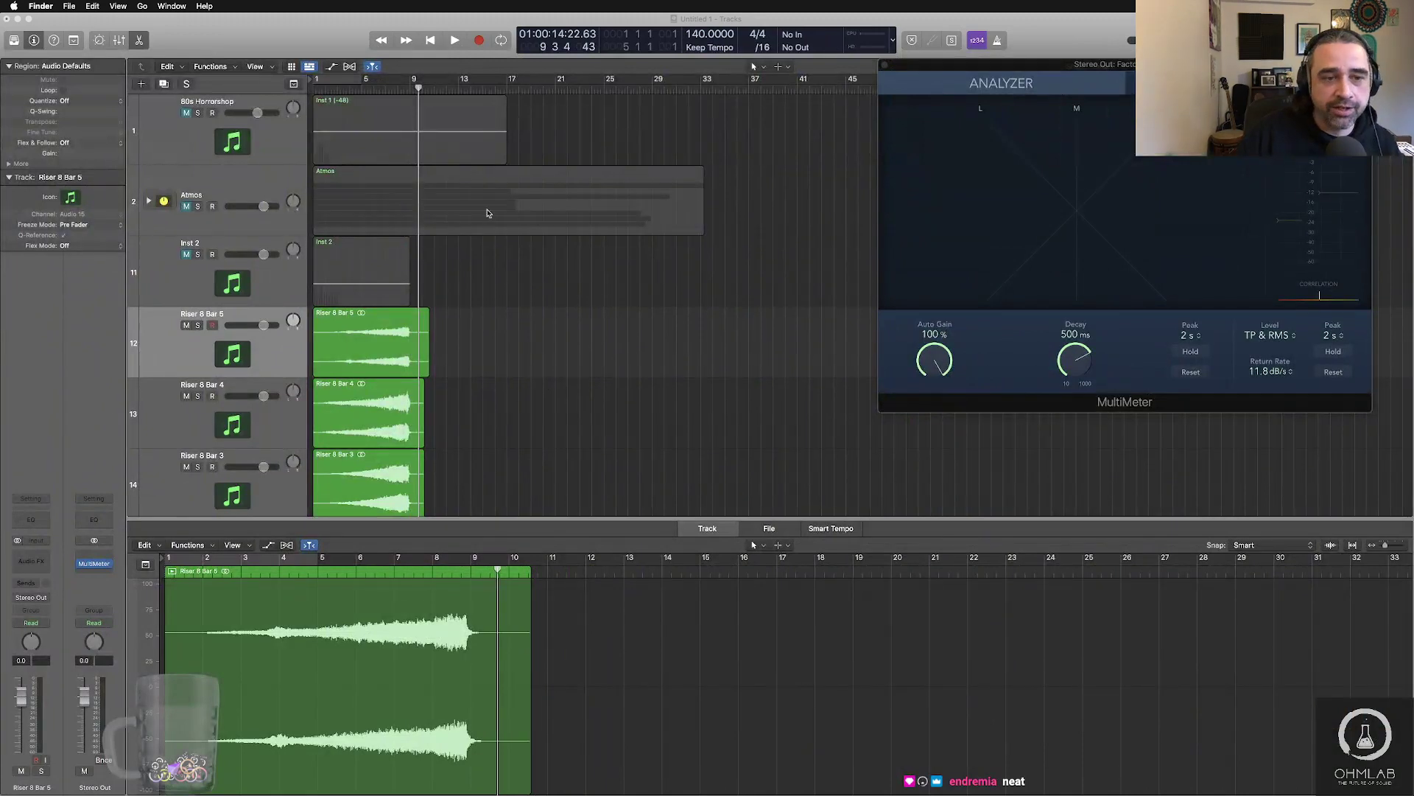
left_click(808, 357)
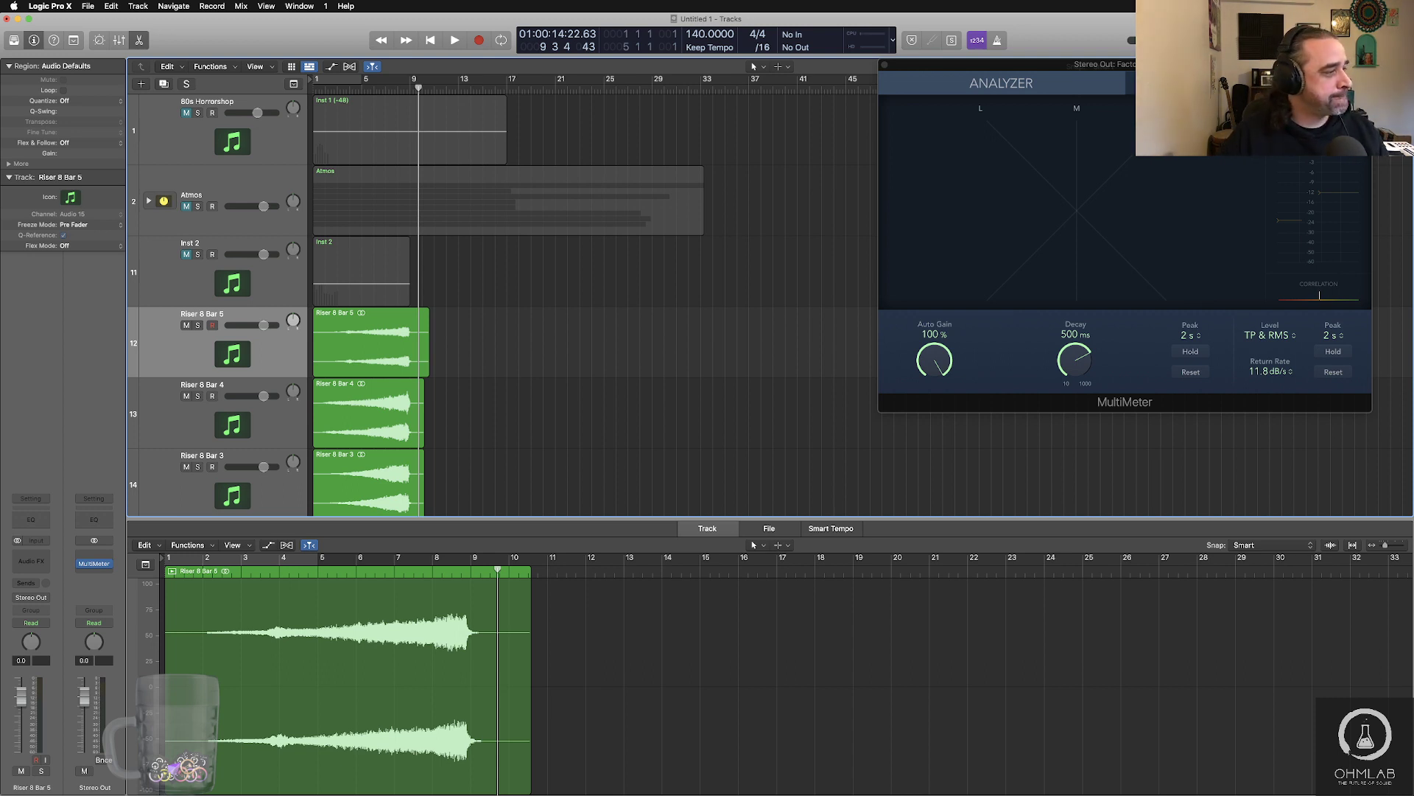
- Switch to Safari, search the web for "pixelmator" and look through the Pixelmator Pro website's overview page
key("super+Tab")
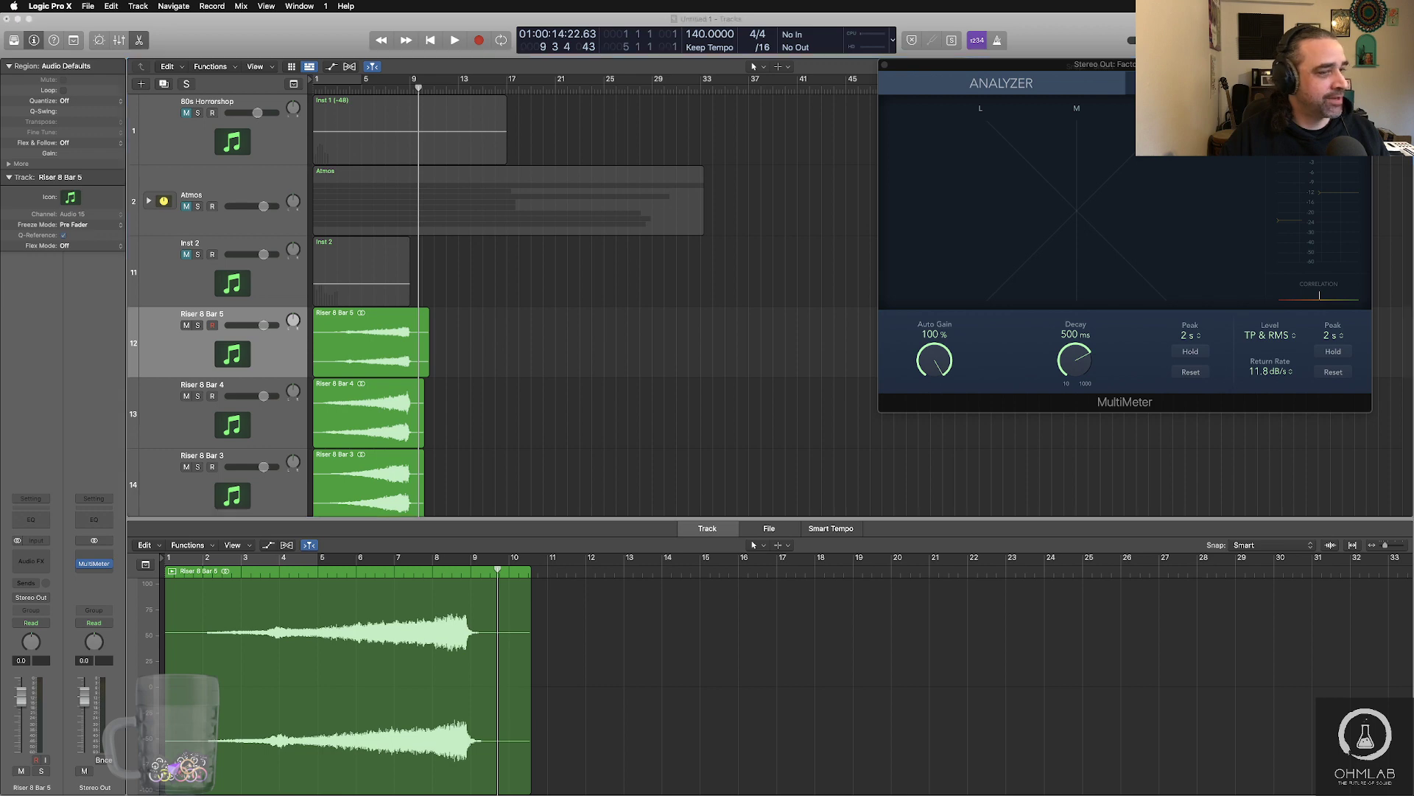
left_click(755, 47)
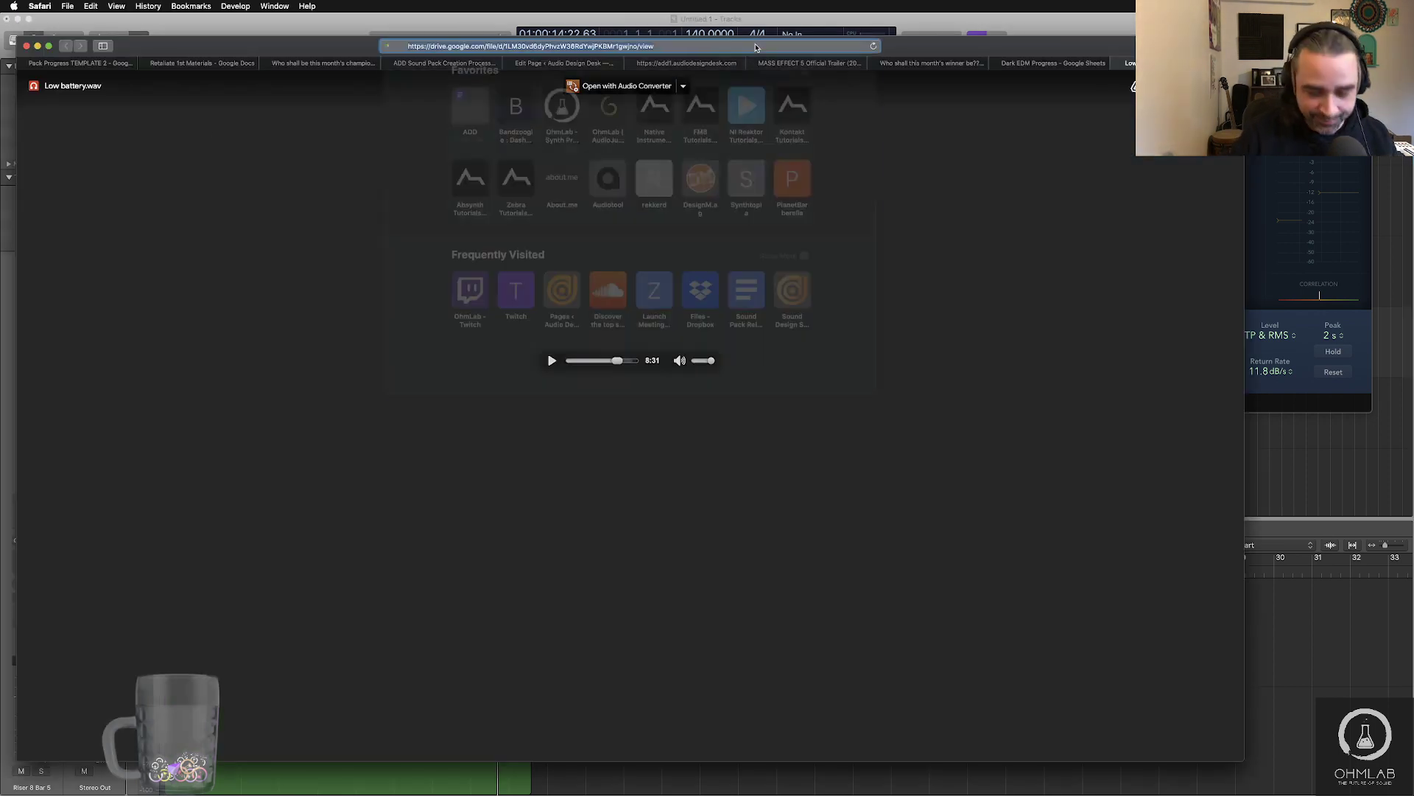
type("pixelmator")
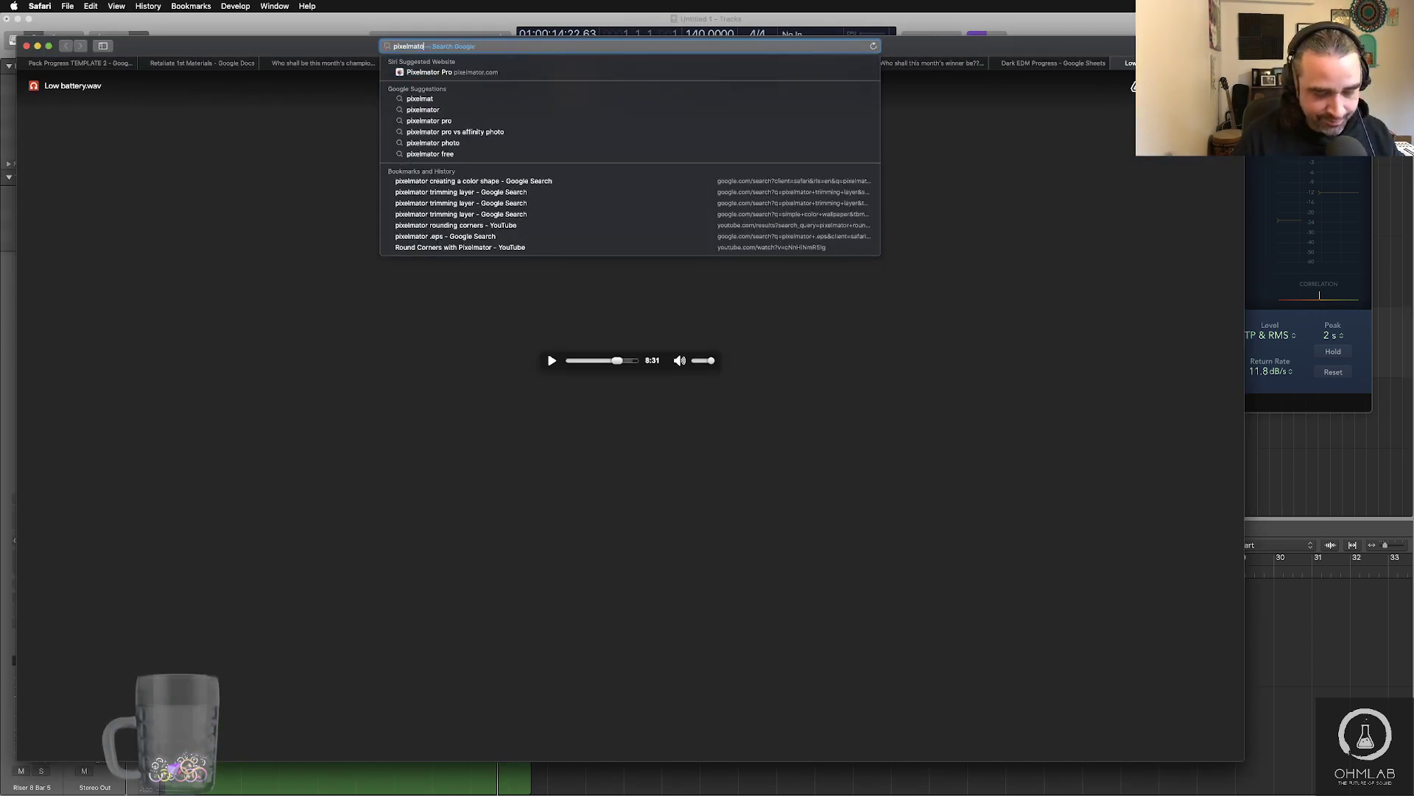
key("Return")
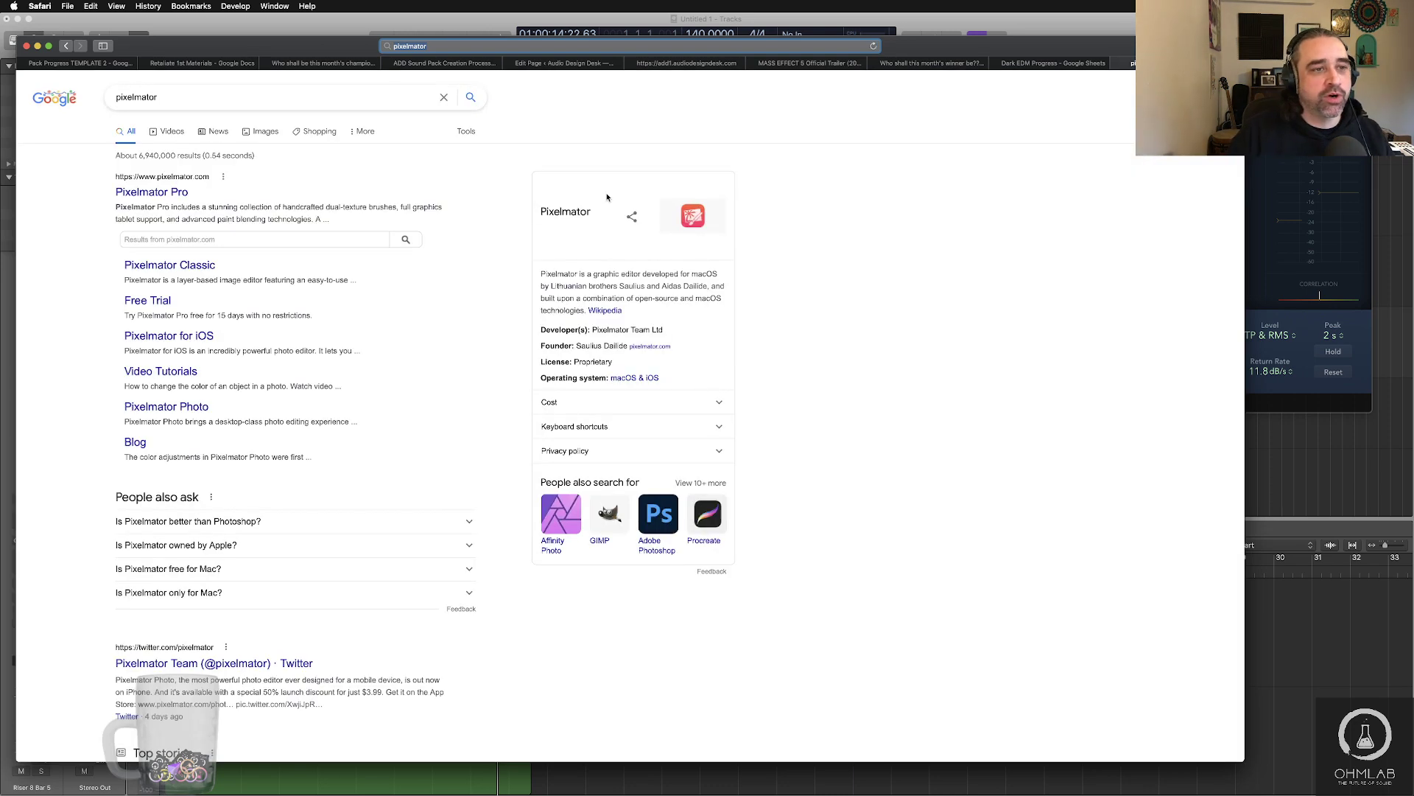
left_click(172, 193)
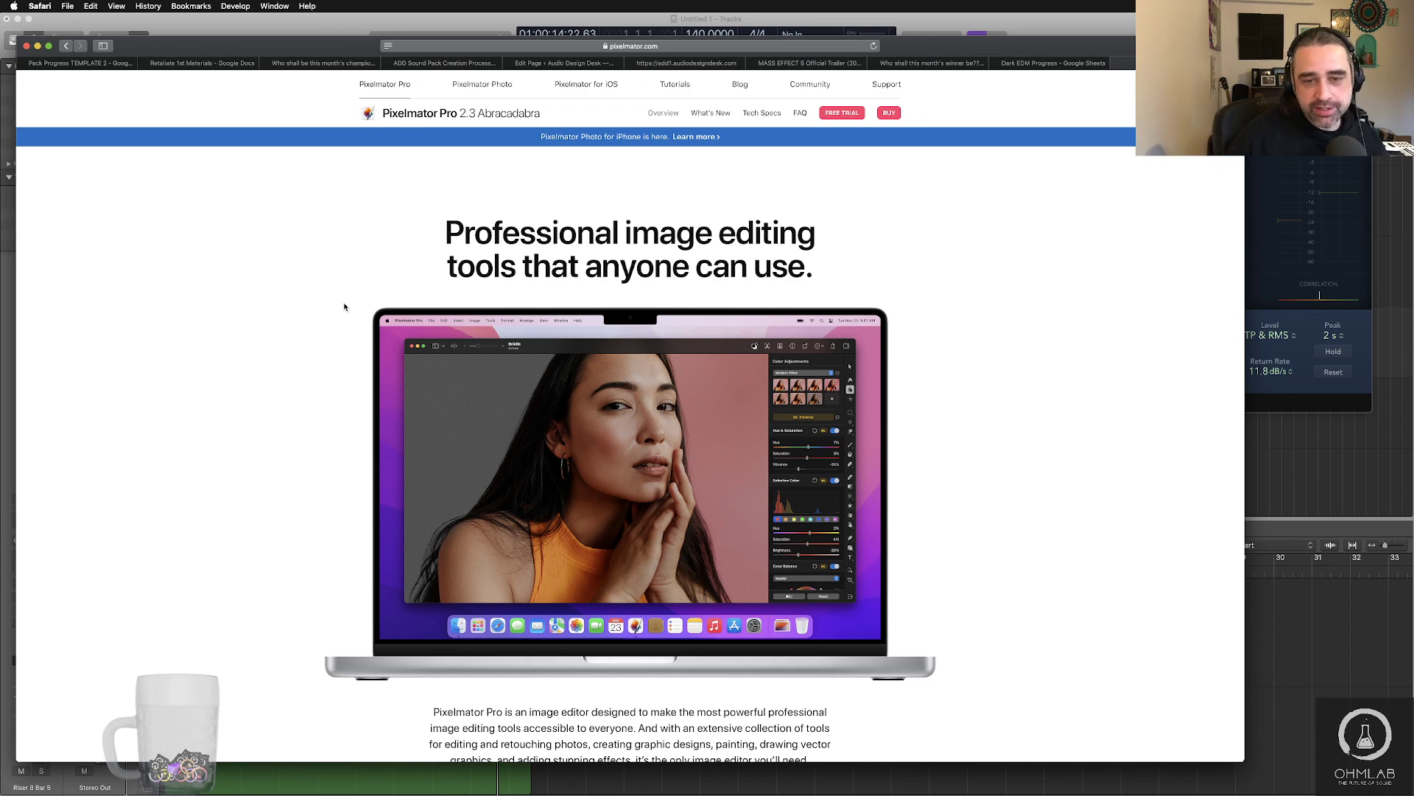
scroll(332, 310, "down", 5)
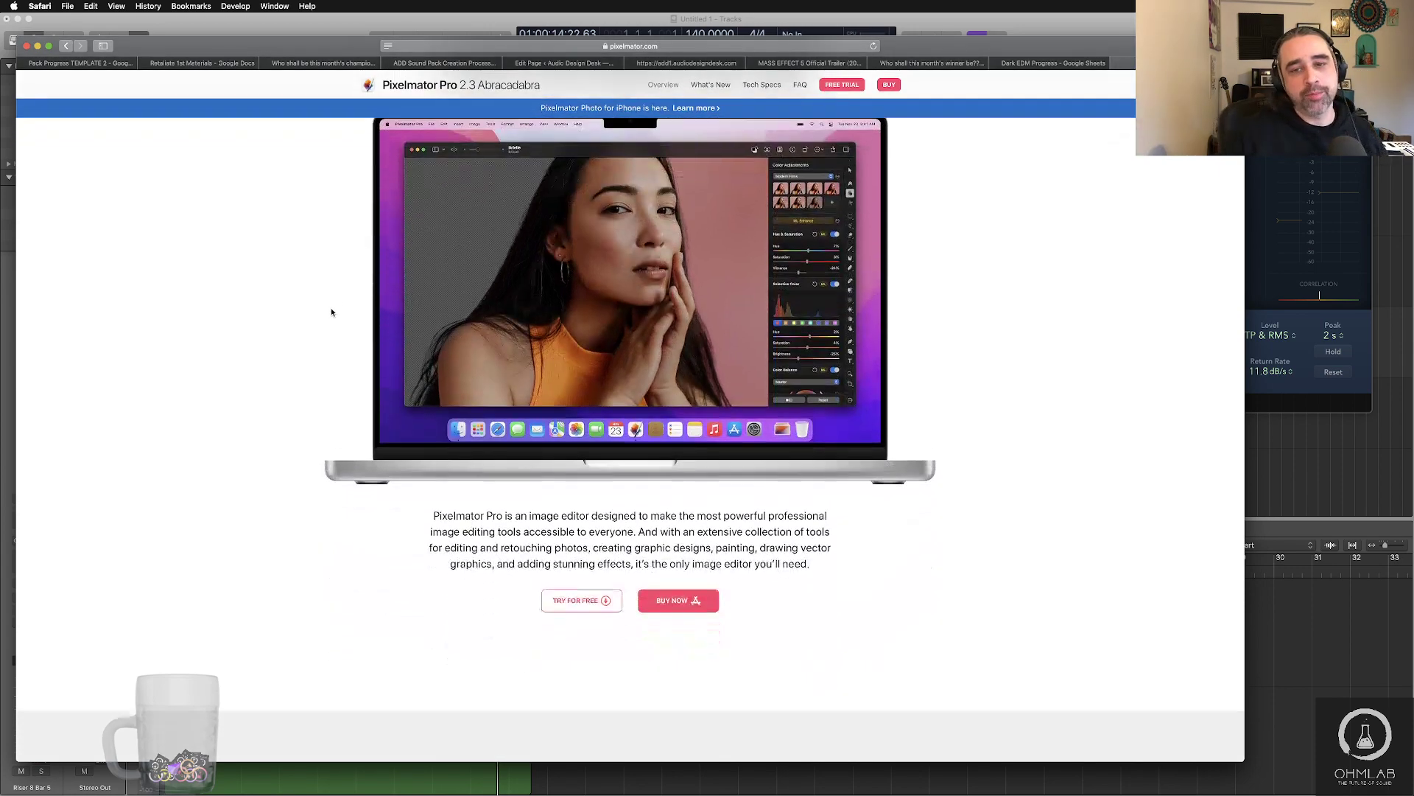
scroll(330, 313, "down", 15)
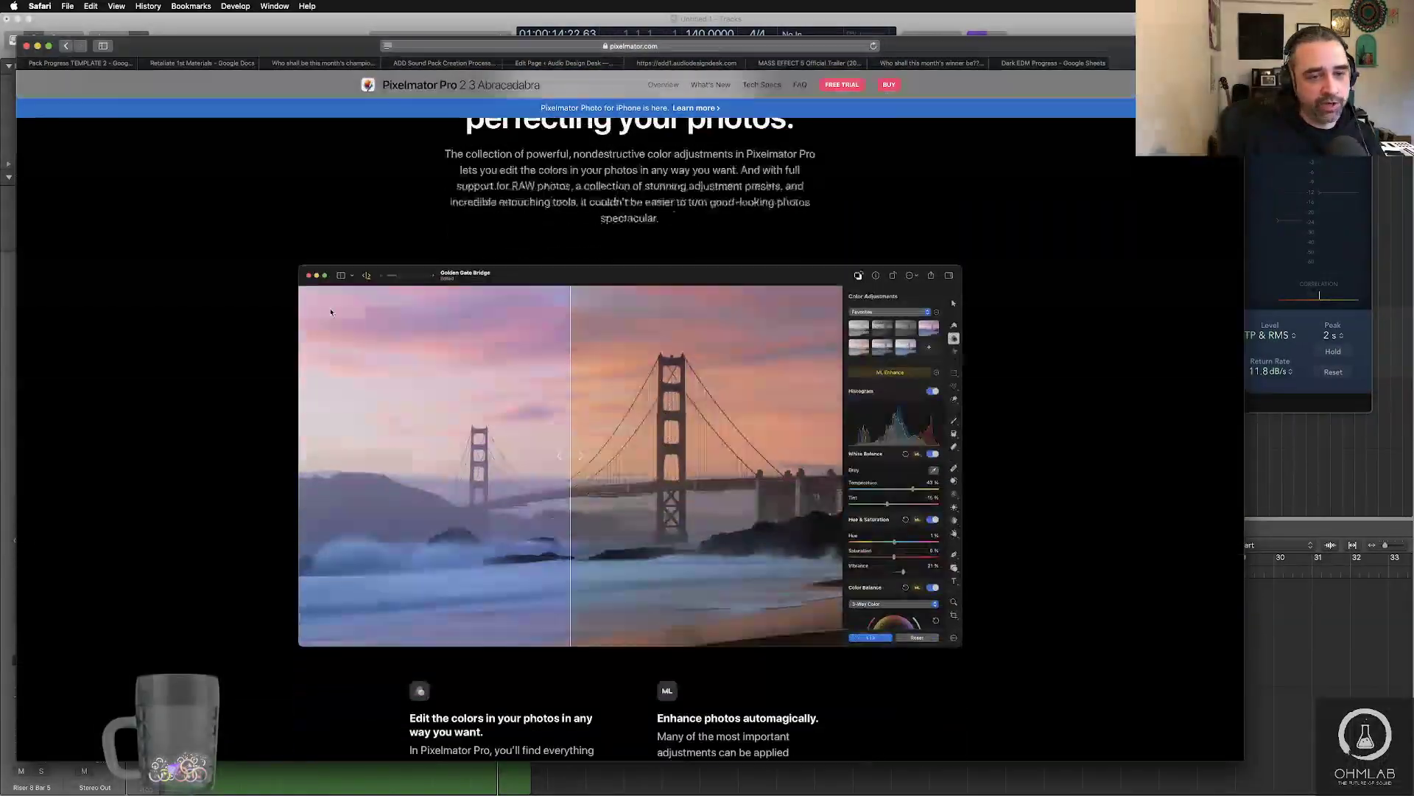
- Look further through the Pixelmator Pro overview page, open the Dark EDM Progress sheet, and return to the Logic Pro project
scroll(330, 312, "down", 1)
scroll(331, 313, "down", 18)
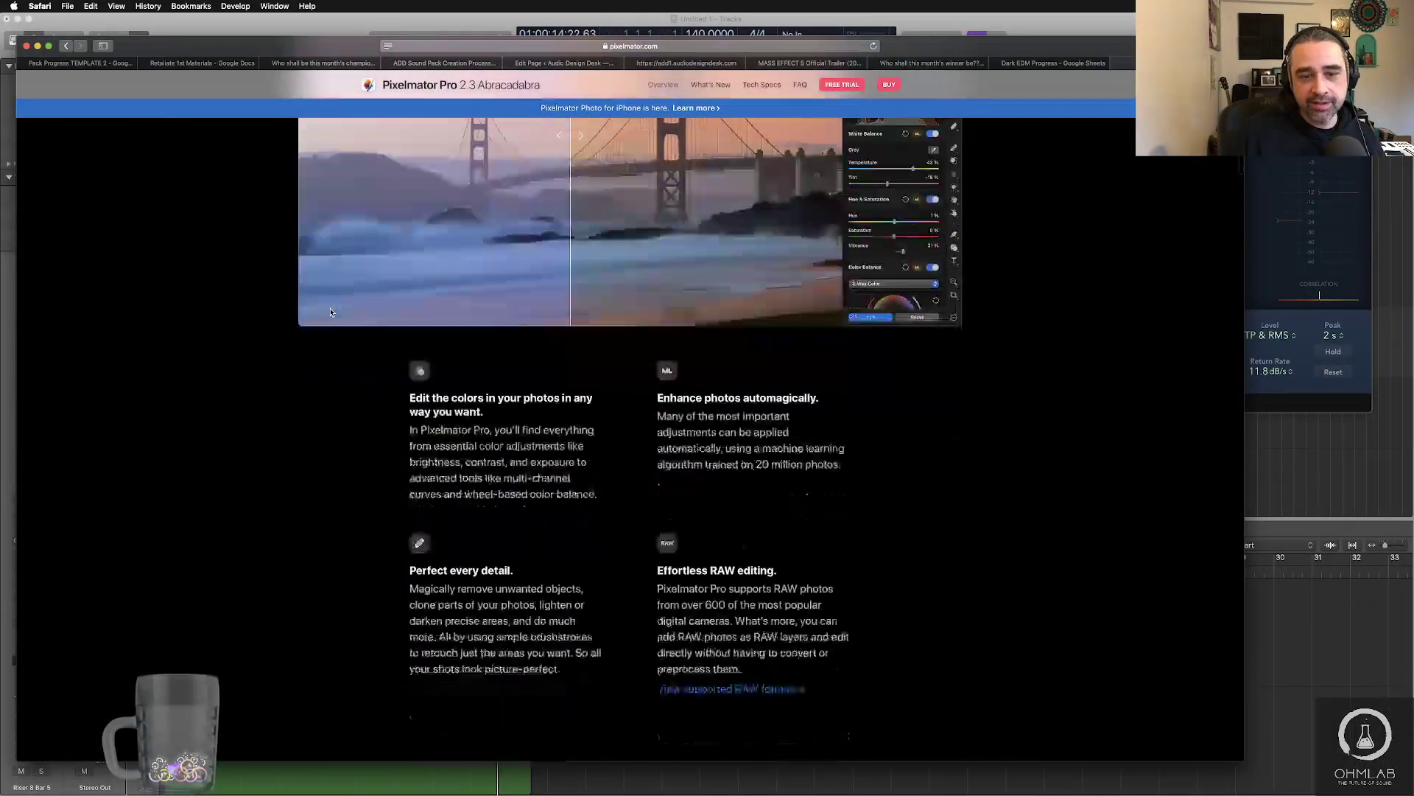
scroll(331, 313, "down", 12)
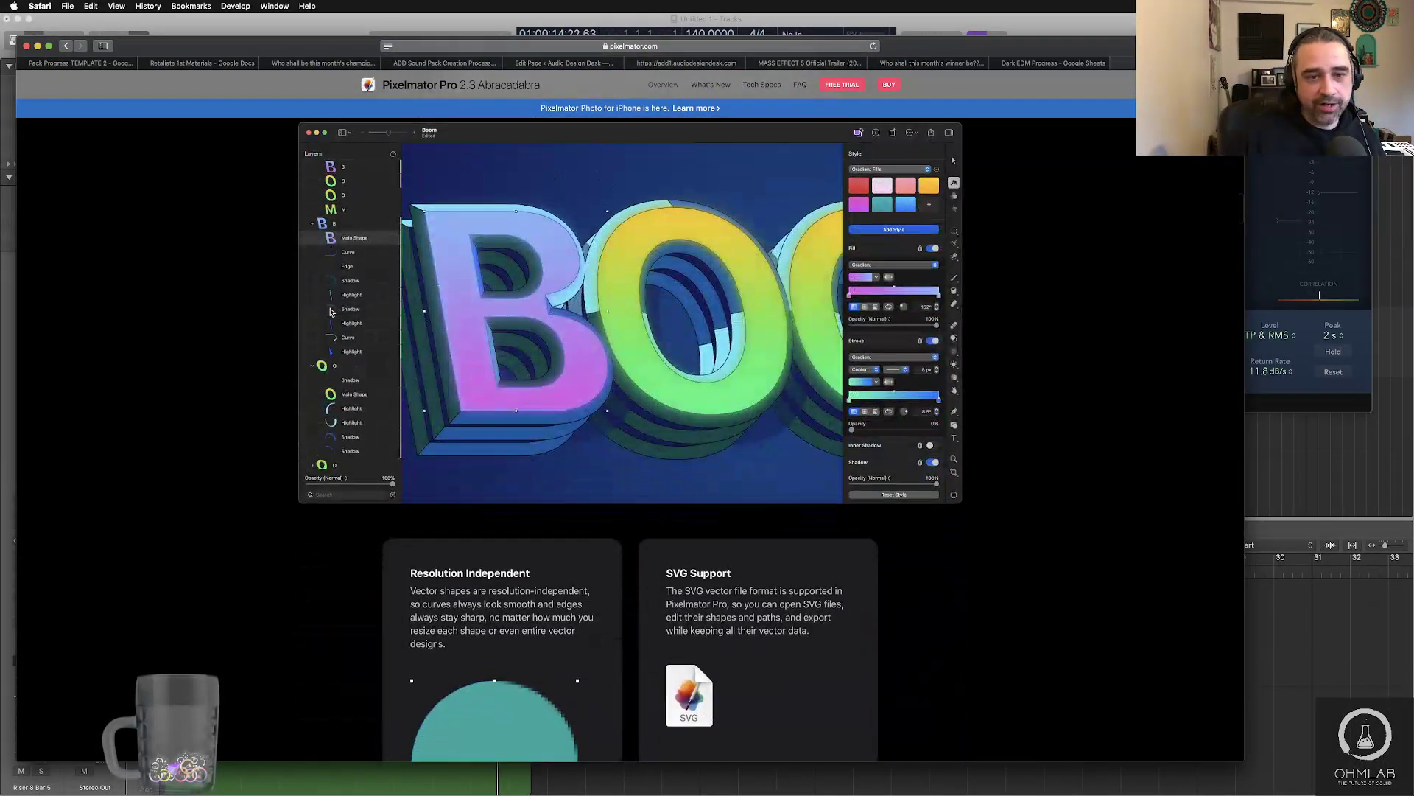
scroll(331, 312, "down", 15)
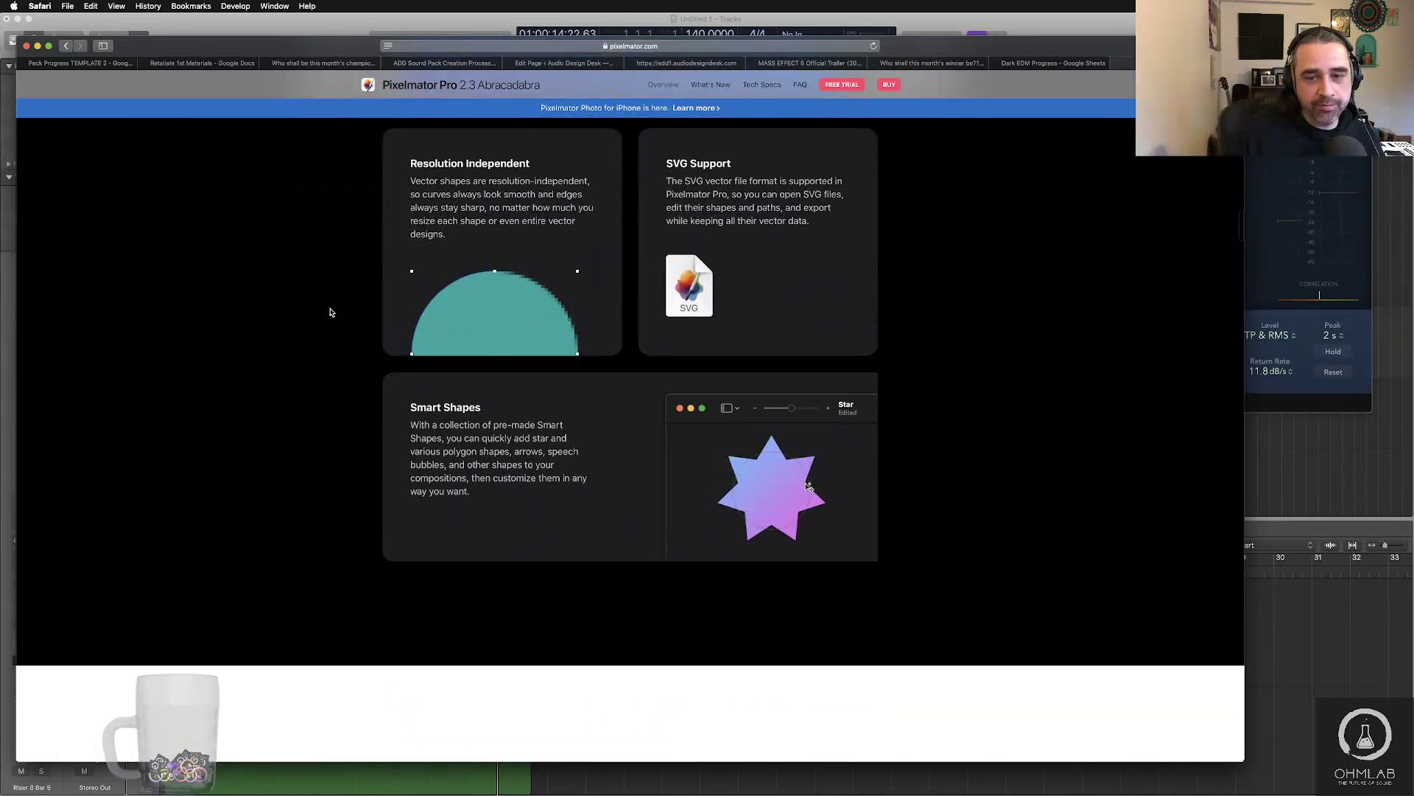
scroll(331, 312, "up", 20)
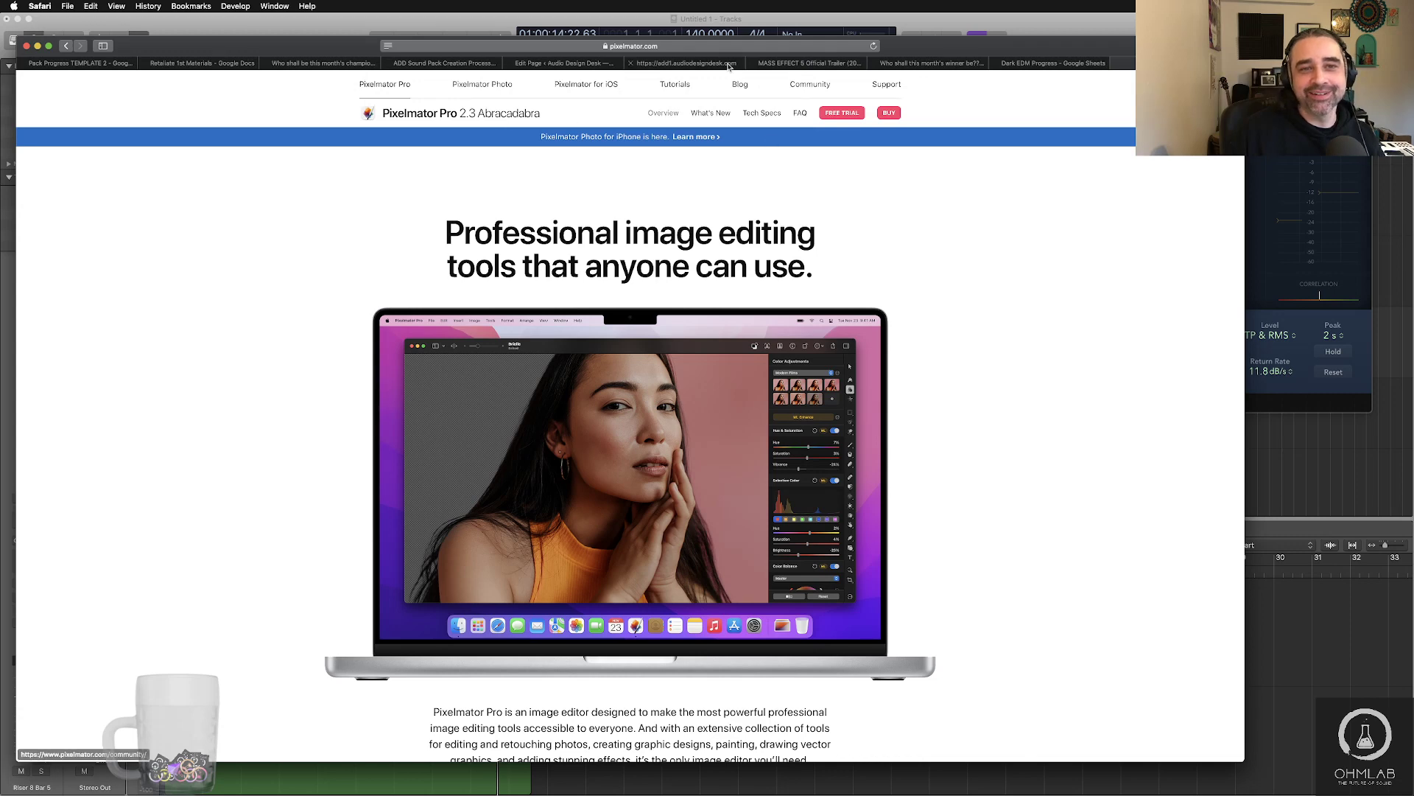
left_click(1117, 65)
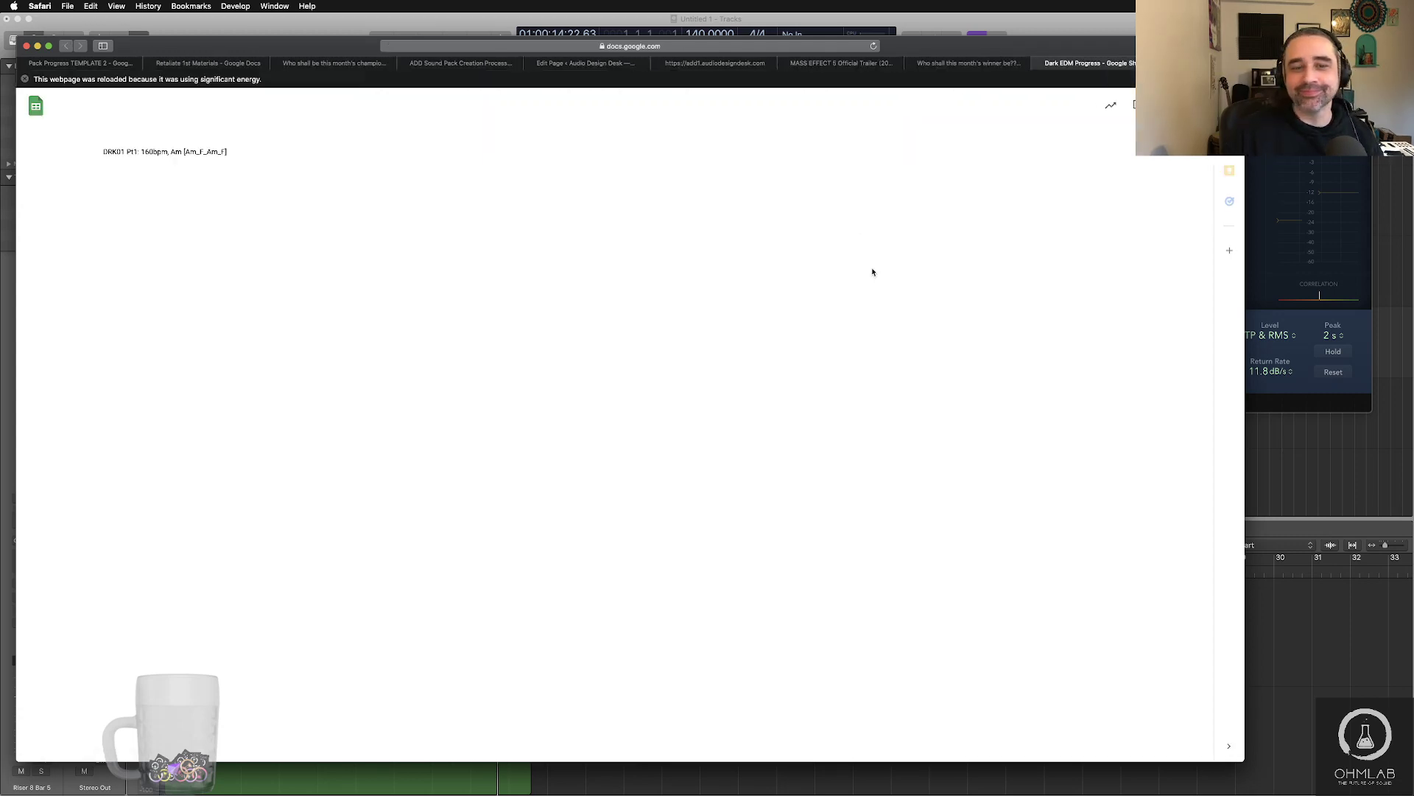
key("super+Tab")
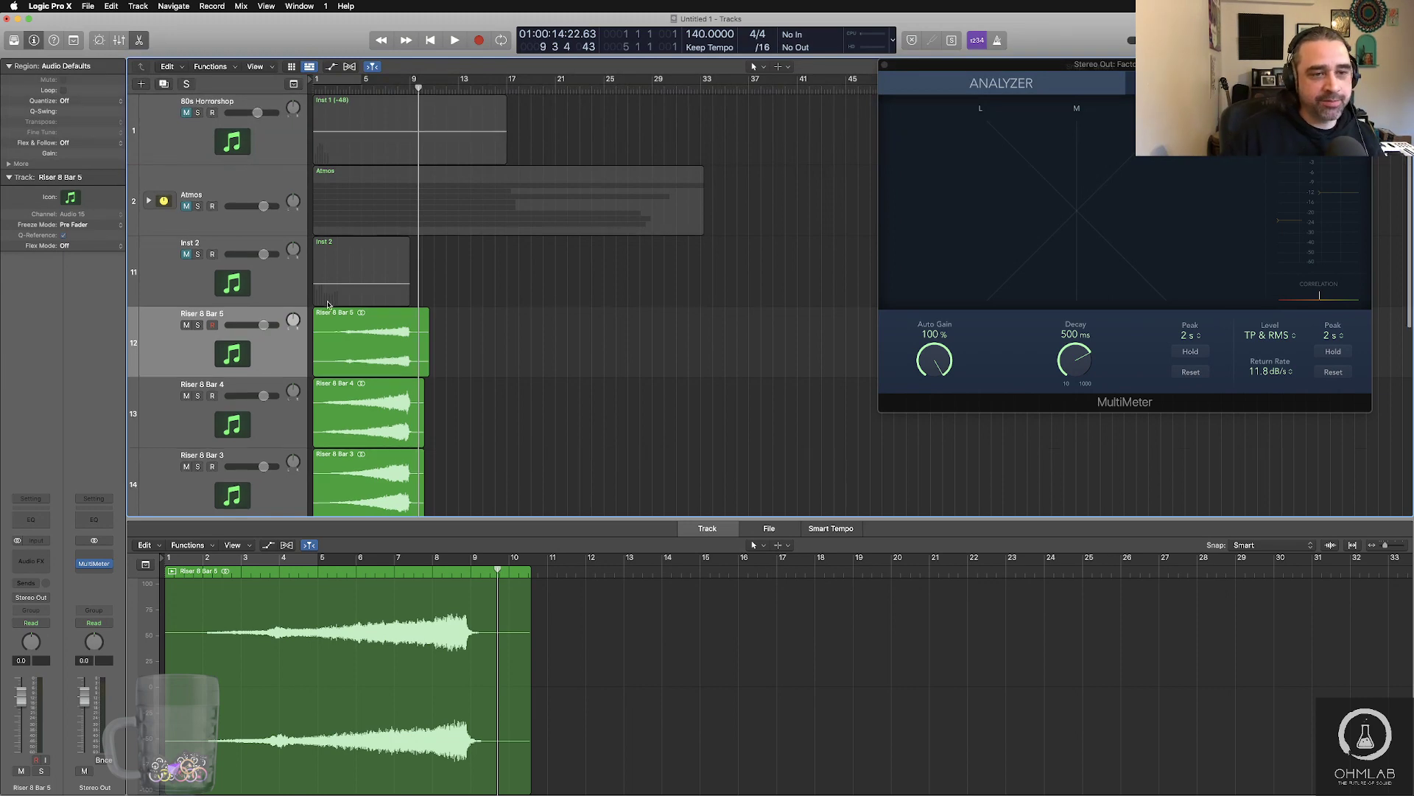
- Group the seven riser tracks, from Riser 8 Bar 5 down to Riser 2 bar 1, into a Summing Stack
scroll(177, 302, "down", 5)
scroll(199, 331, "up", 5)
scroll(185, 329, "down", 1)
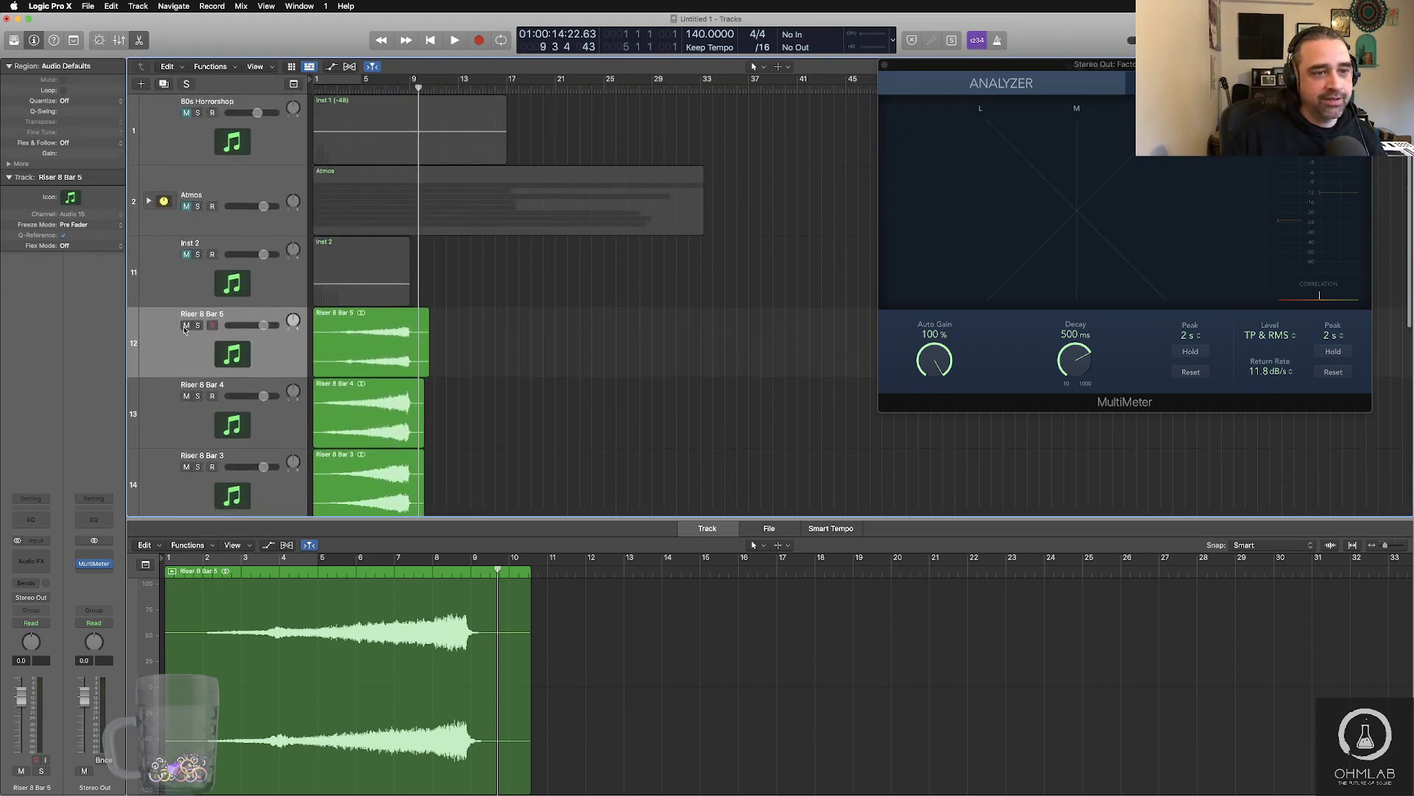
left_click(283, 366)
scroll(283, 366, "down", 10)
left_click(291, 429, "shift")
right_click(291, 429)
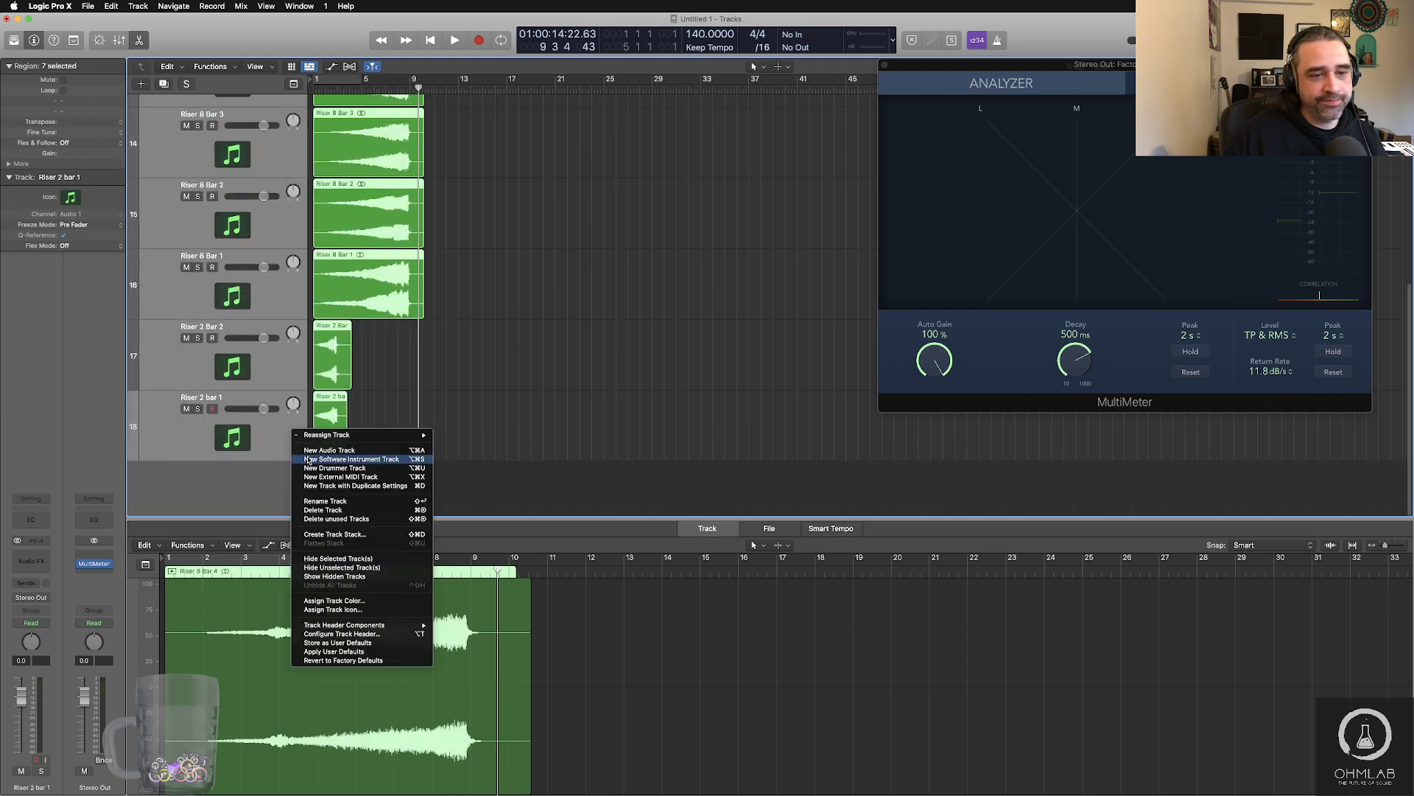
left_click(338, 535)
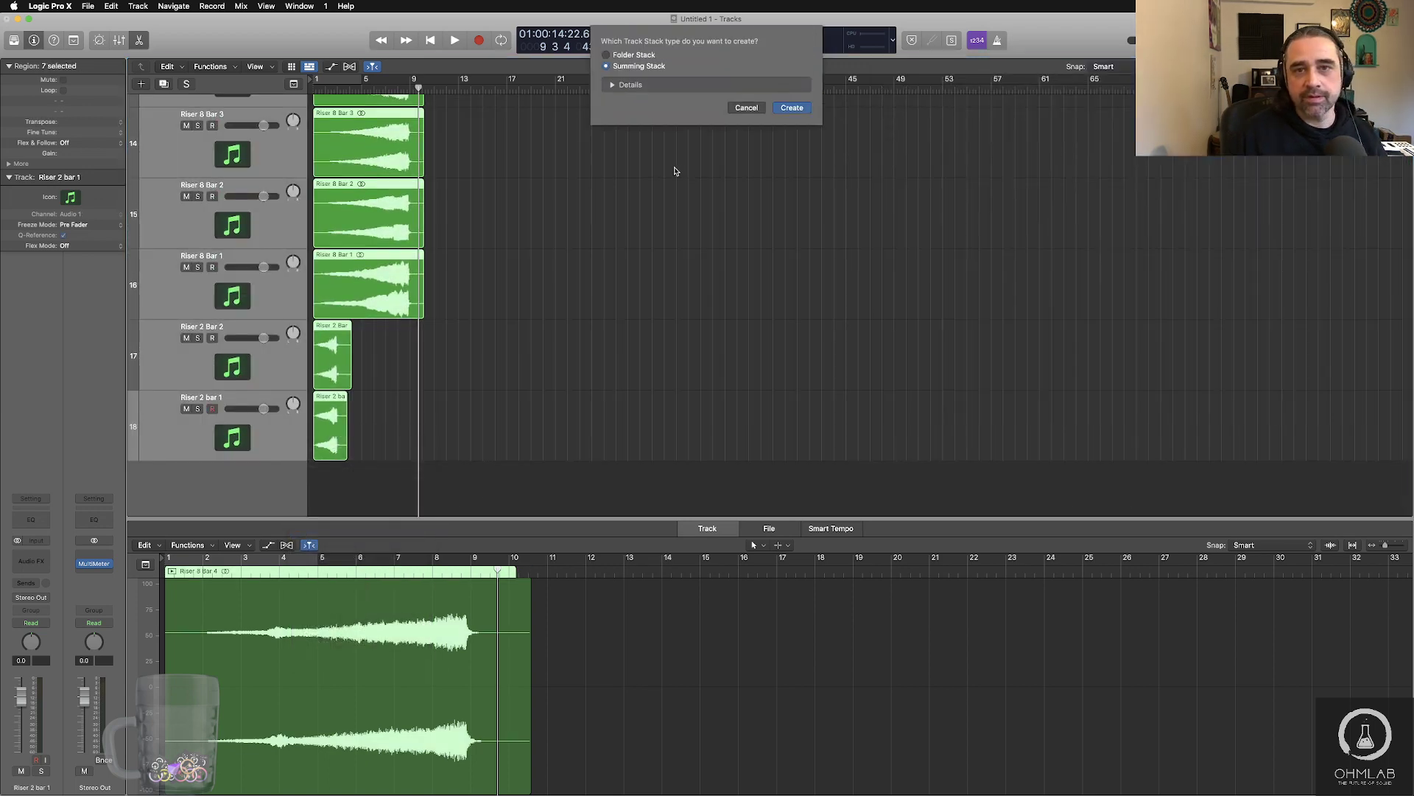
left_click(793, 108)
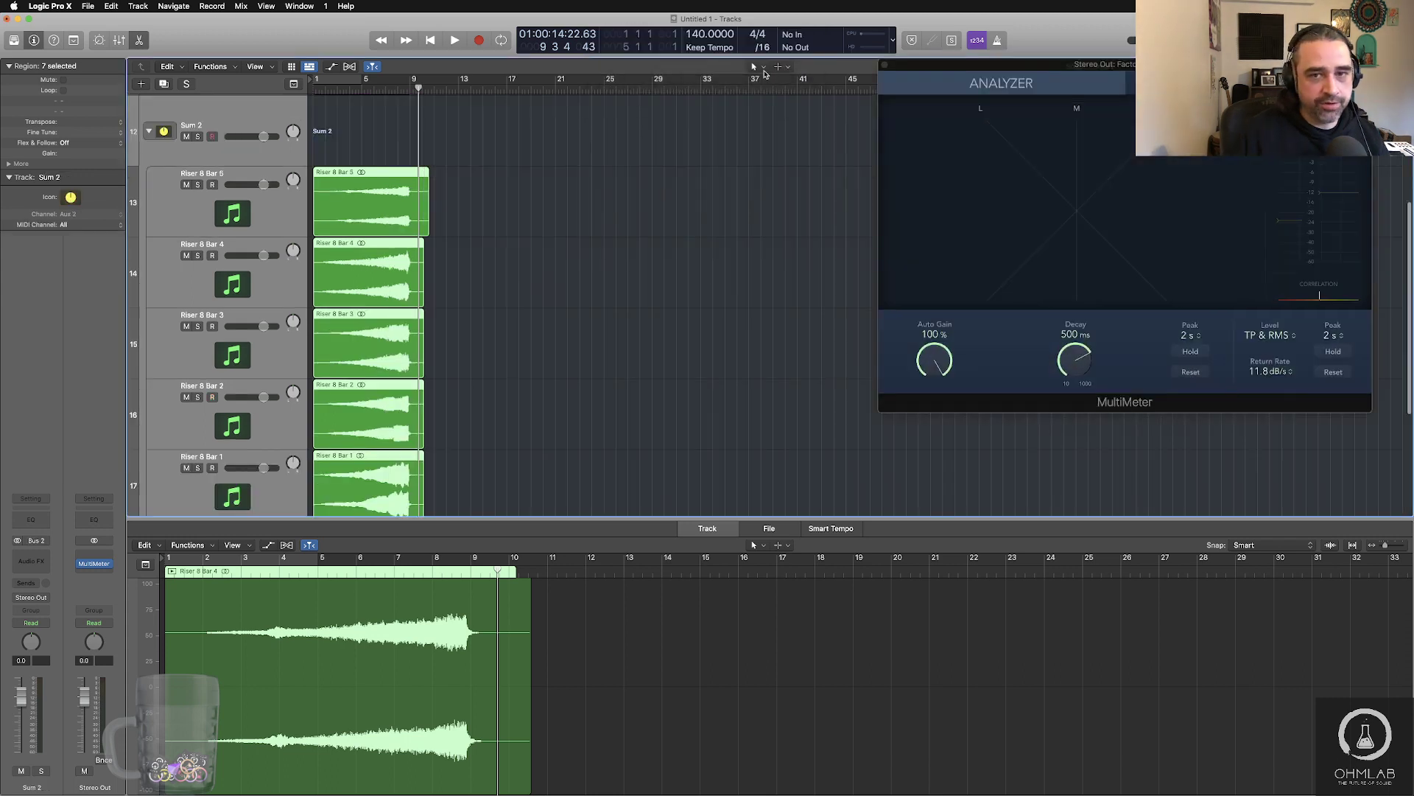
- Rename the new summing stack Risers, then collapse and mute it
double_click(197, 126)
type("Risers")
key("Return")
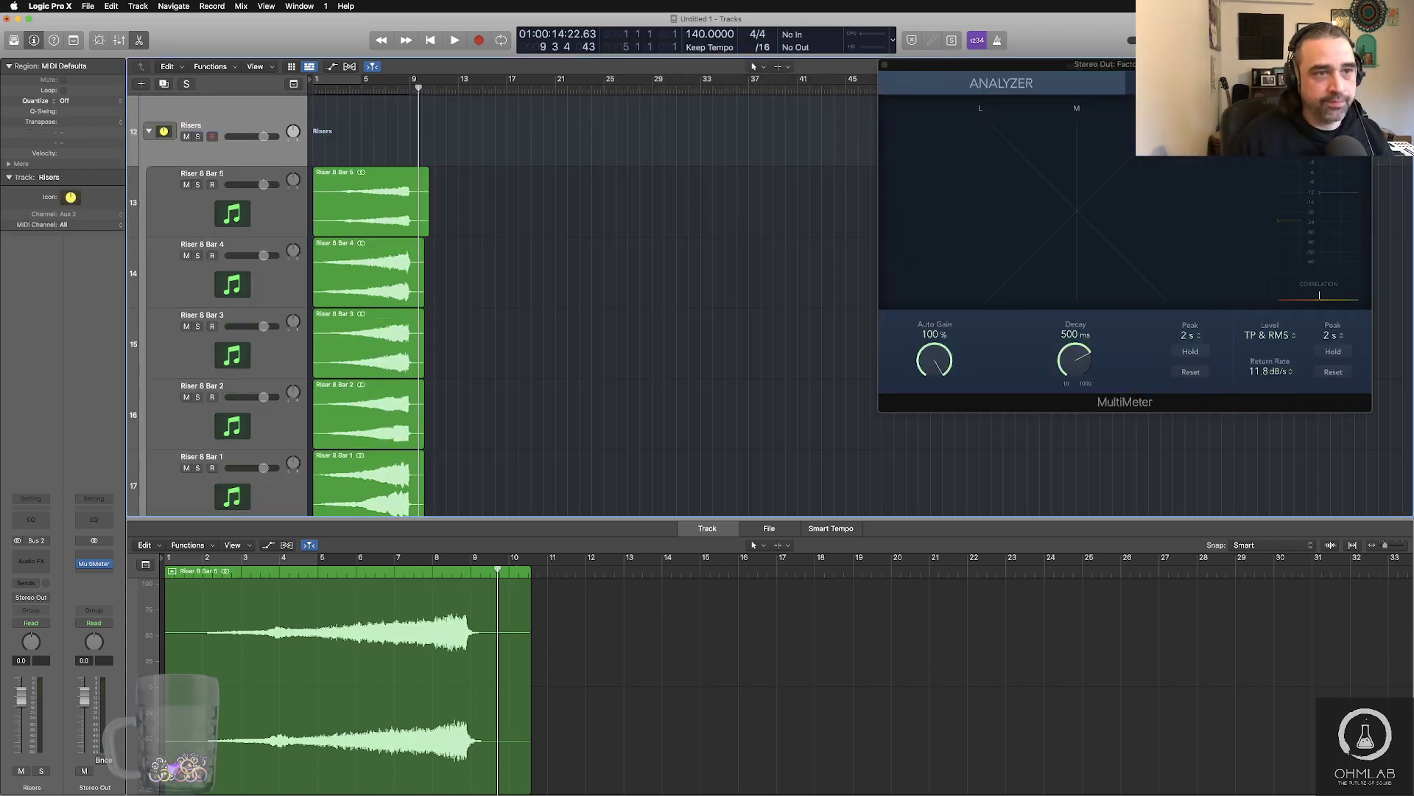
left_click(150, 132)
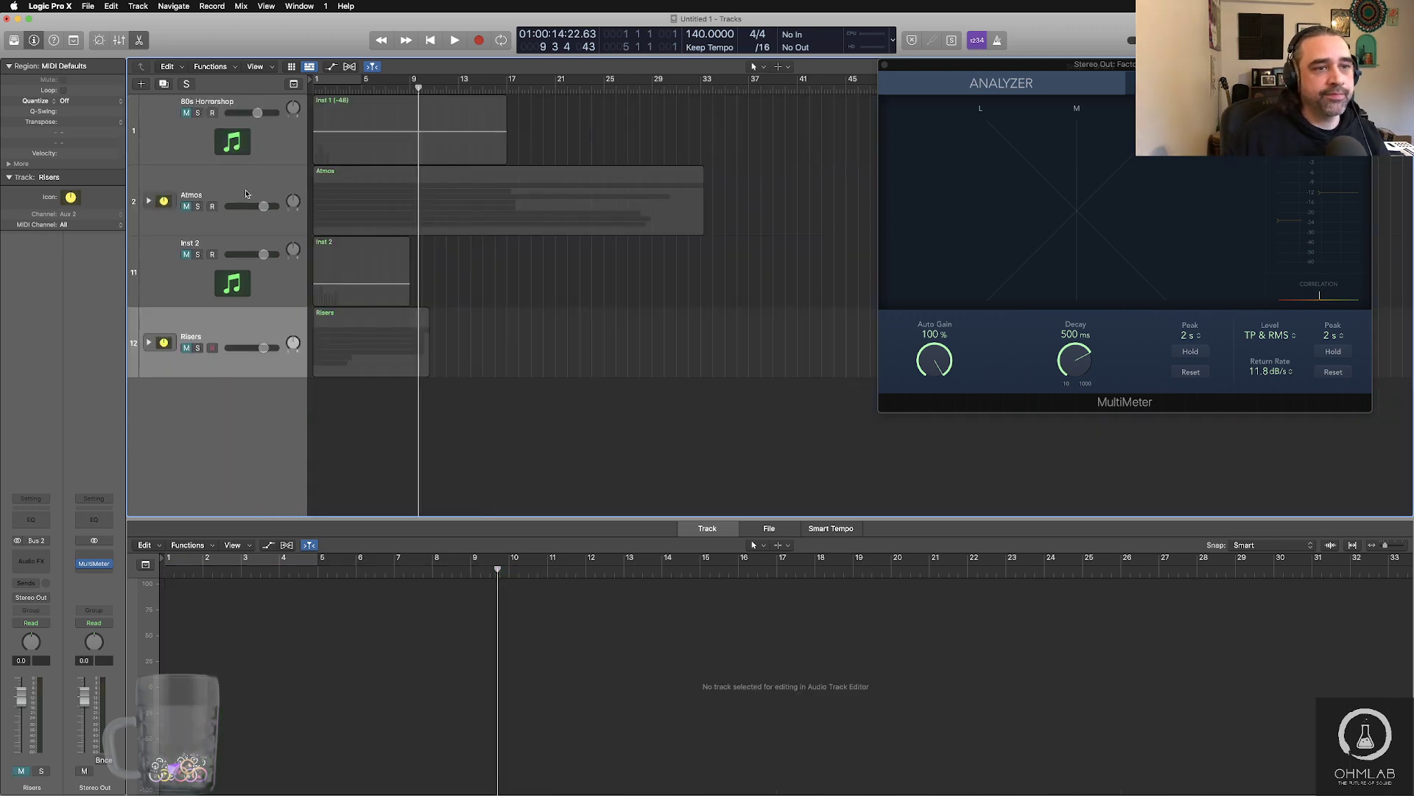
- Expand the Atmos stack and solo its Grainy Atmos track
left_click(148, 200)
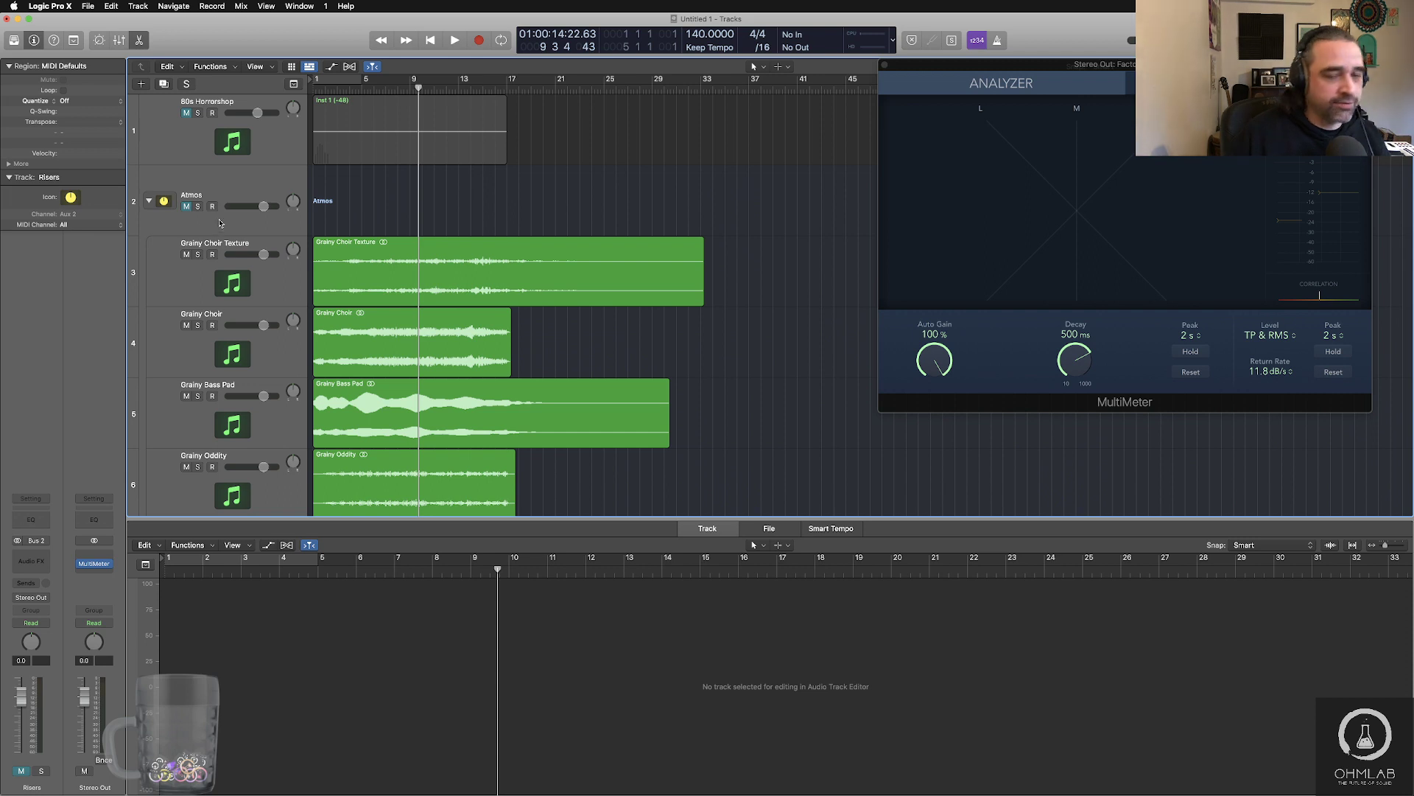
scroll(233, 228, "down", 8)
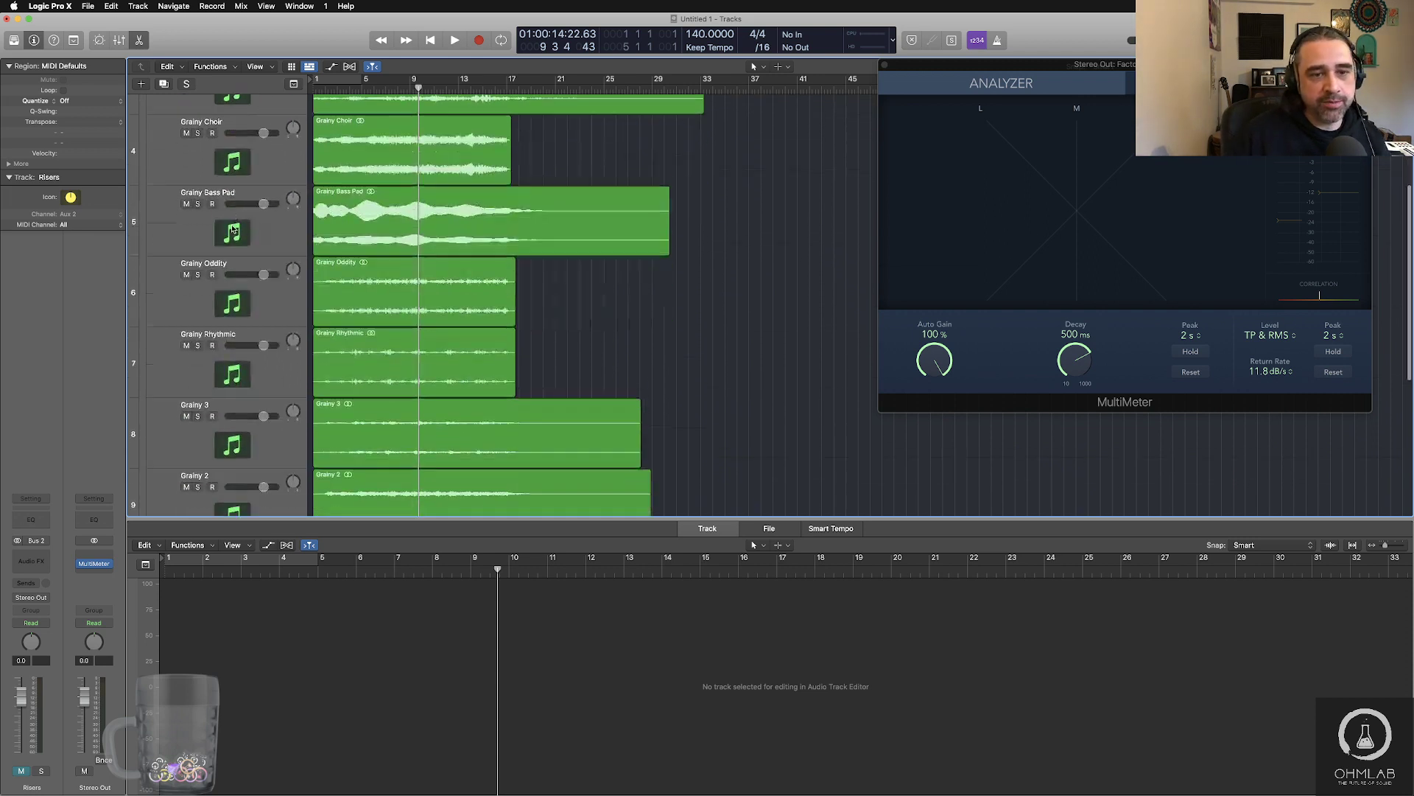
scroll(229, 237, "down", 1)
left_click(277, 389)
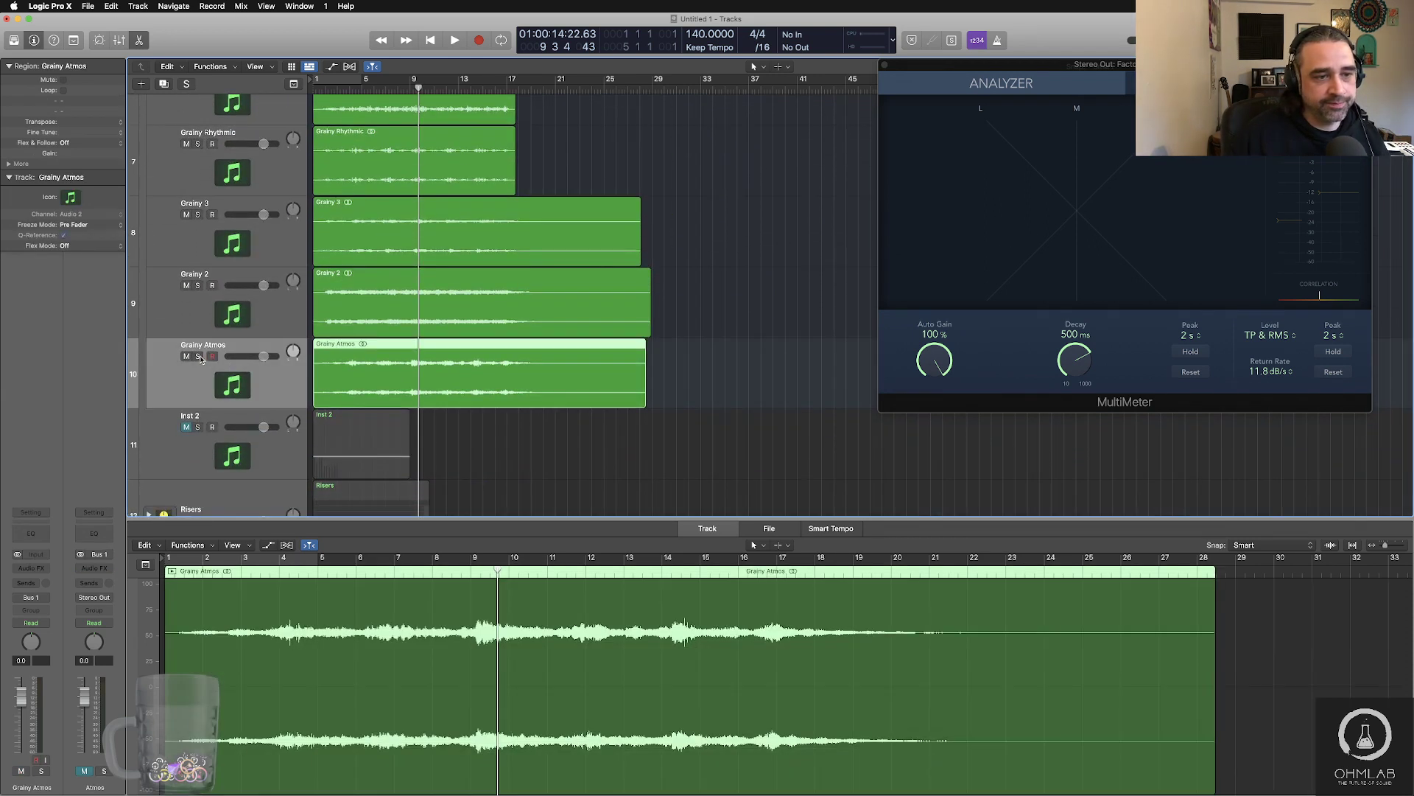
key("s")
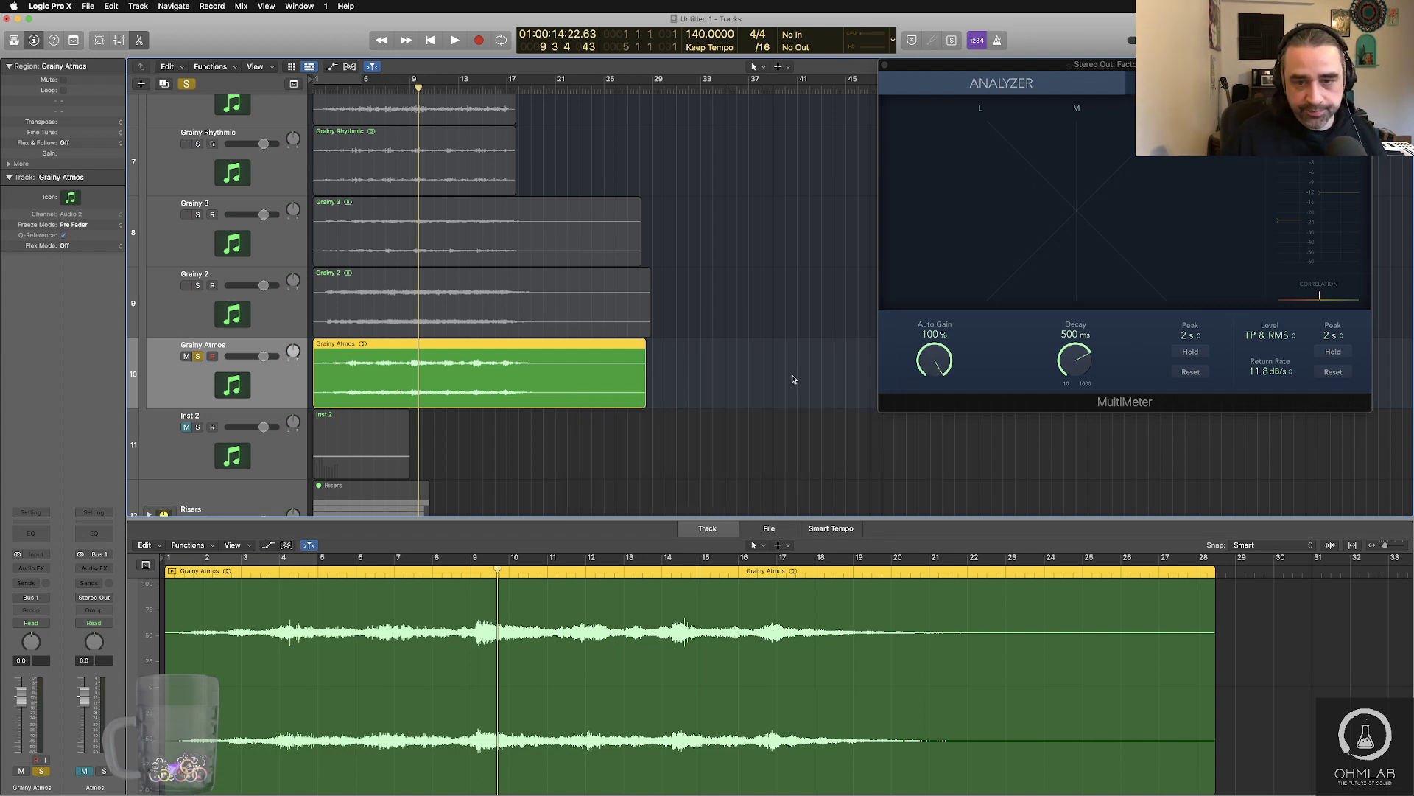
- Shrink the track view, select the eight Grainy regions in the Atmos stack and check their fade-in and fade-out settings
left_click(669, 402)
scroll(723, 413, "down", 5)
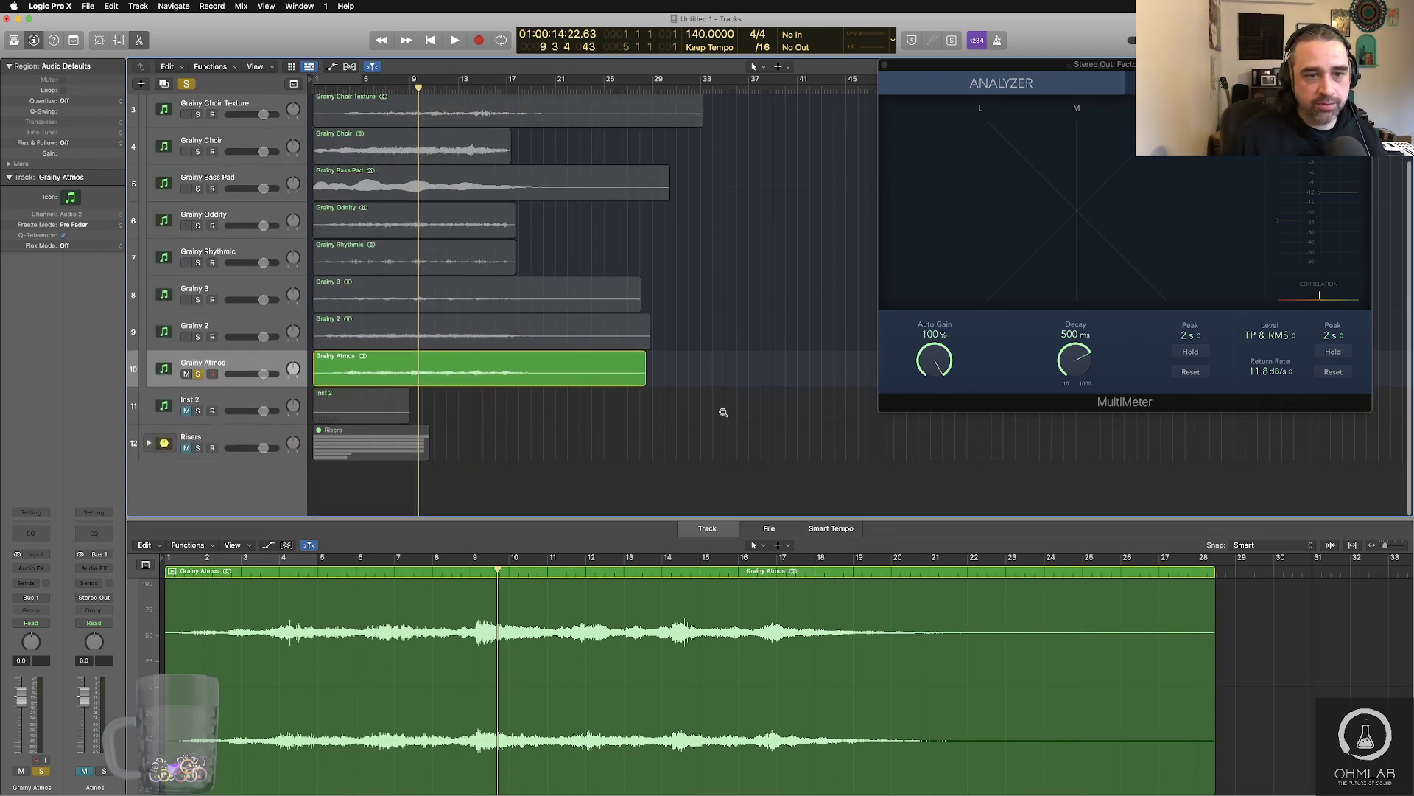
scroll(724, 413, "down", 3)
left_click_drag(565, 136, 484, 402)
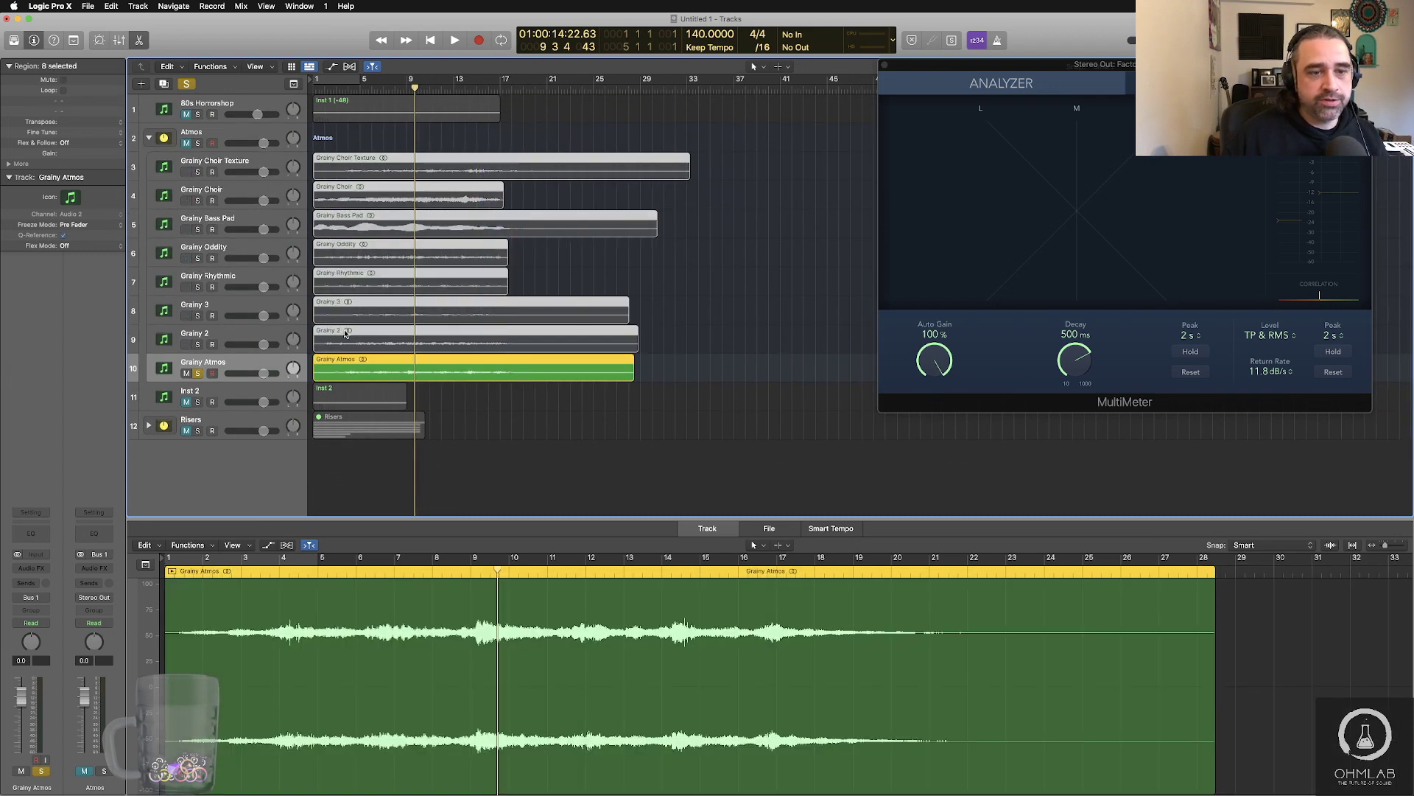
left_click(9, 164)
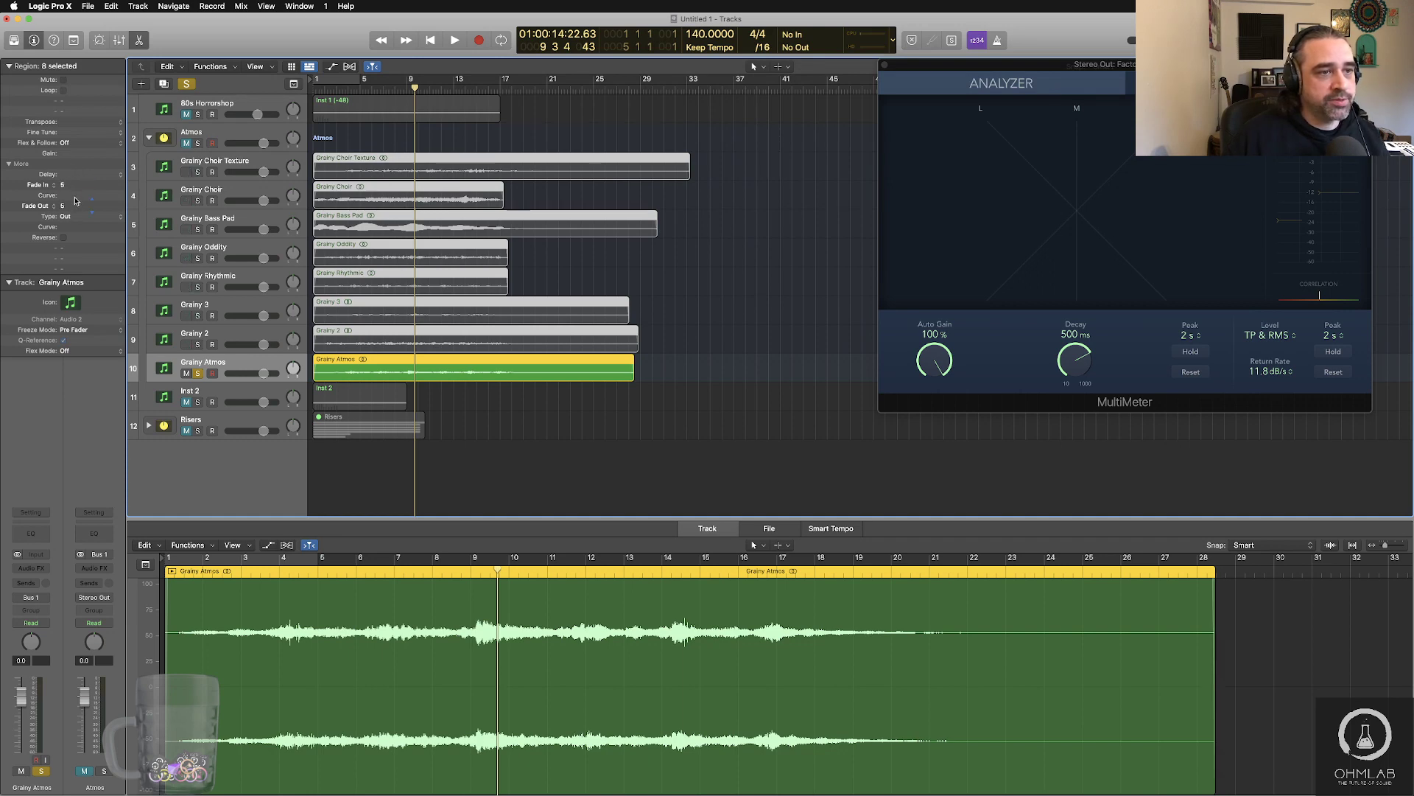
left_click(731, 324)
left_click(409, 361)
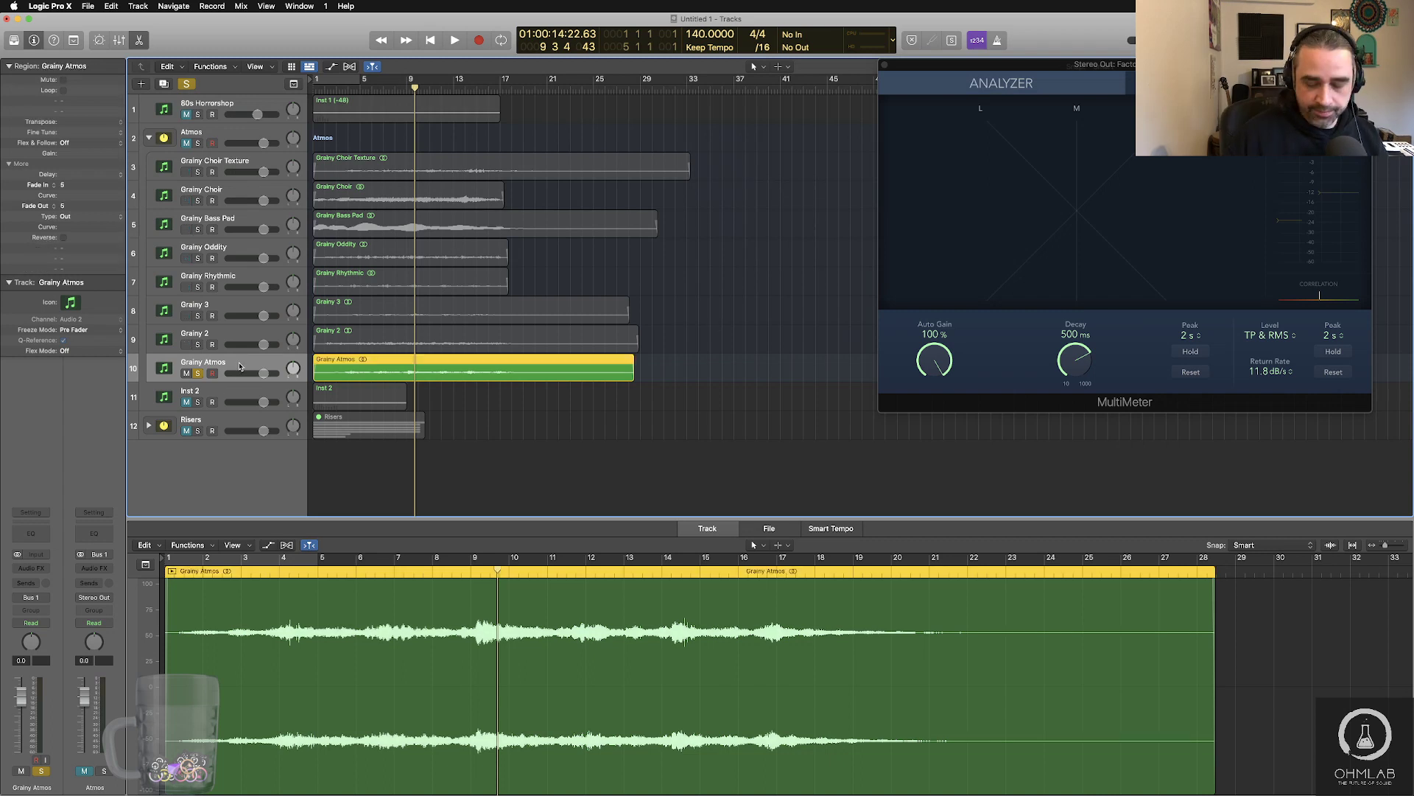
- Unmute the Atmos stack and play the soloed Grainy Atmos track from the start of the project
key("Return")
key("space")
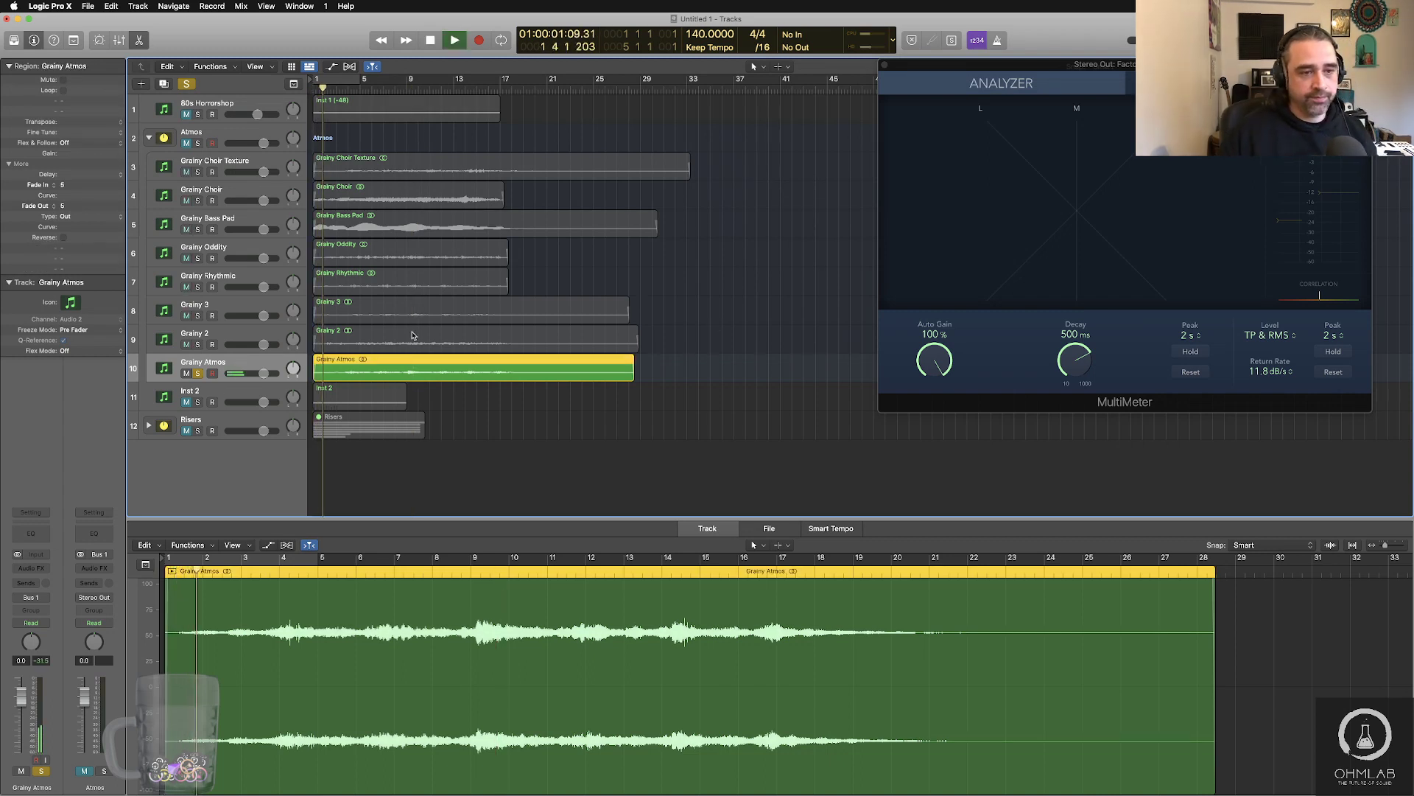
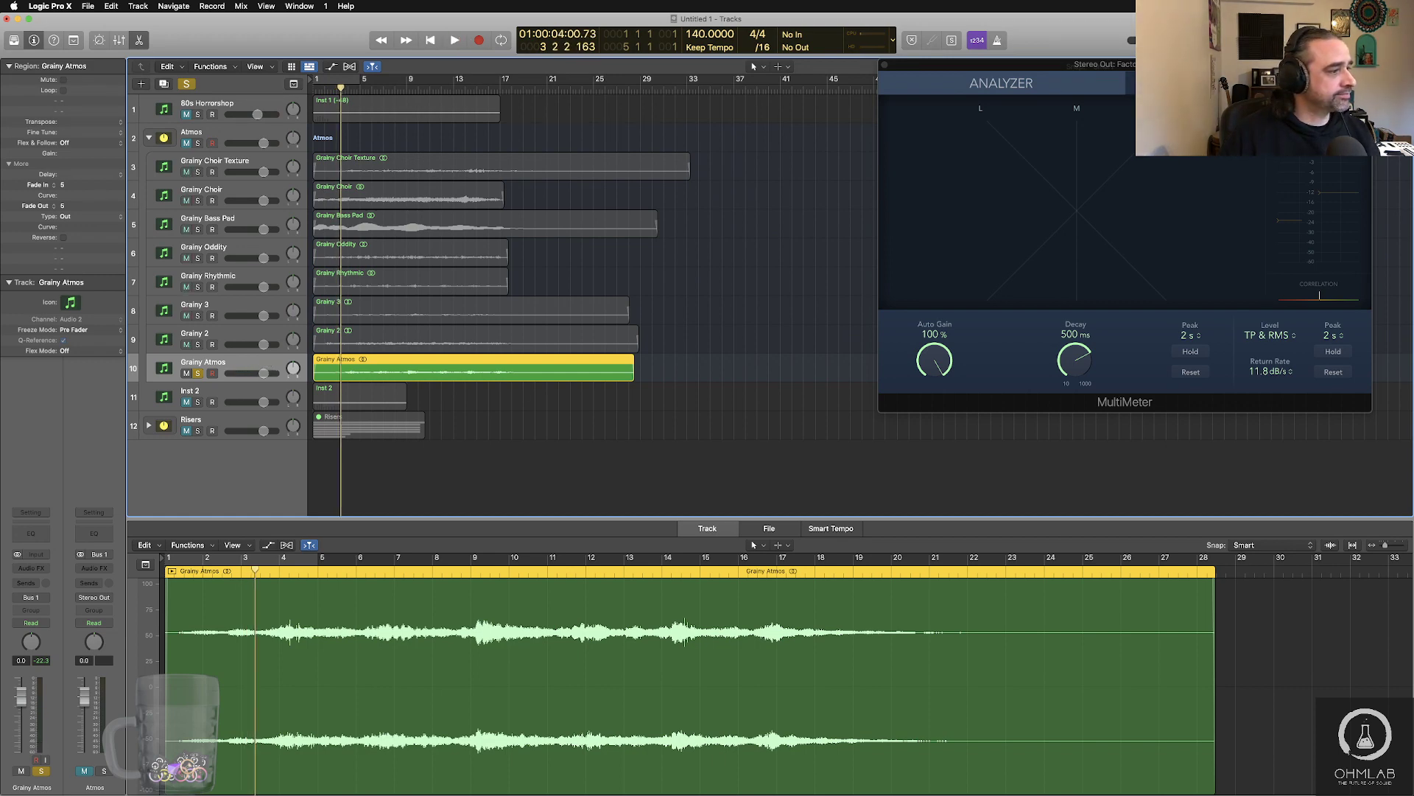
left_click(380, 501)
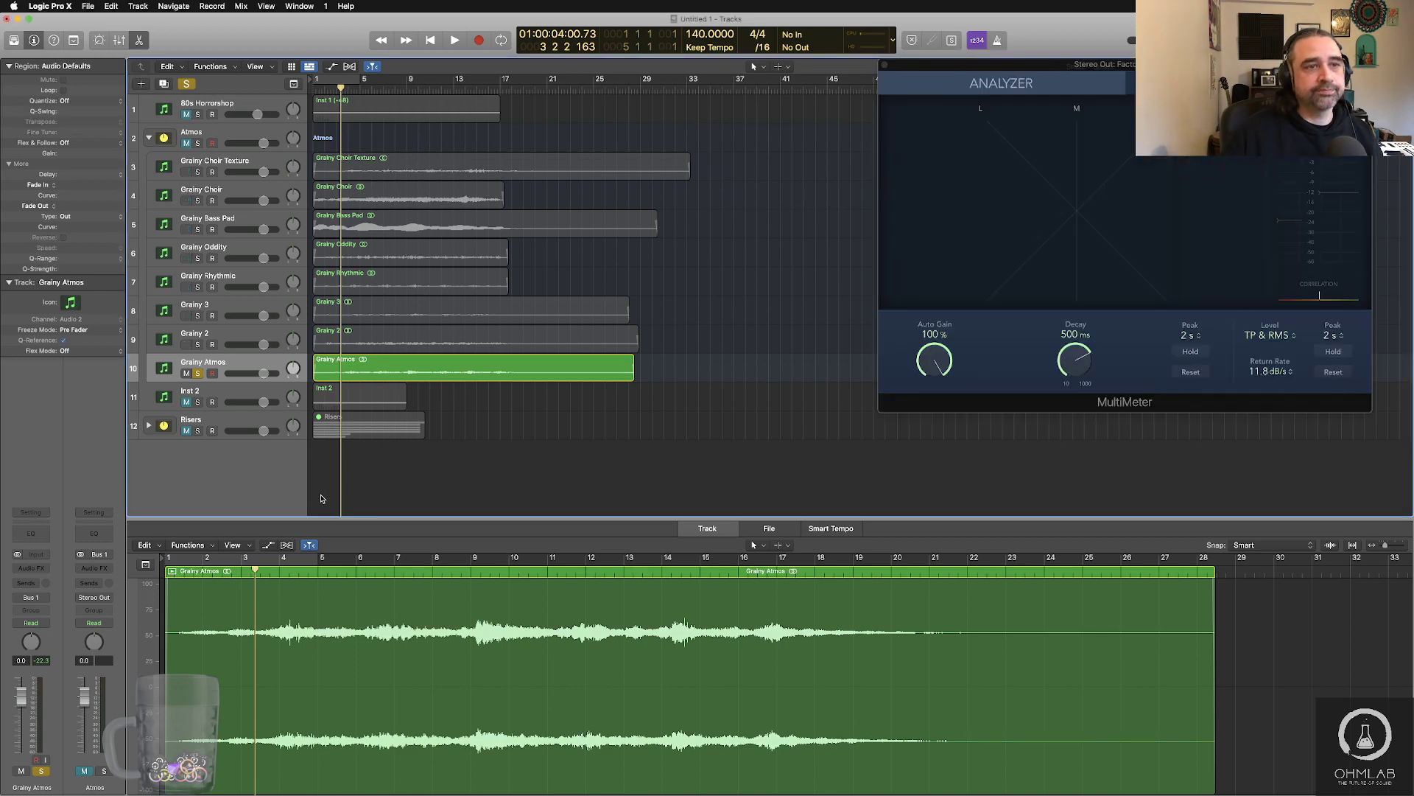
key("Return")
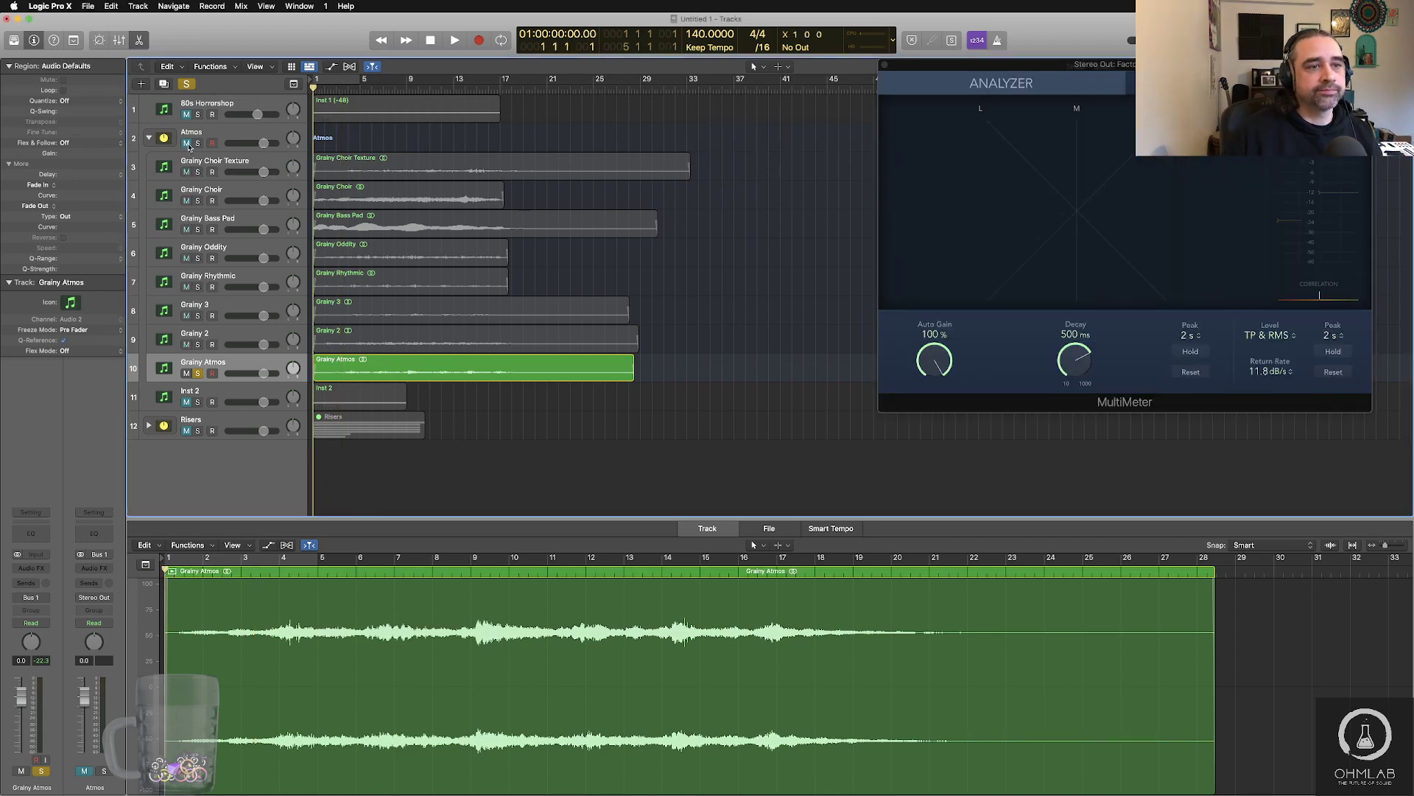
key("space")
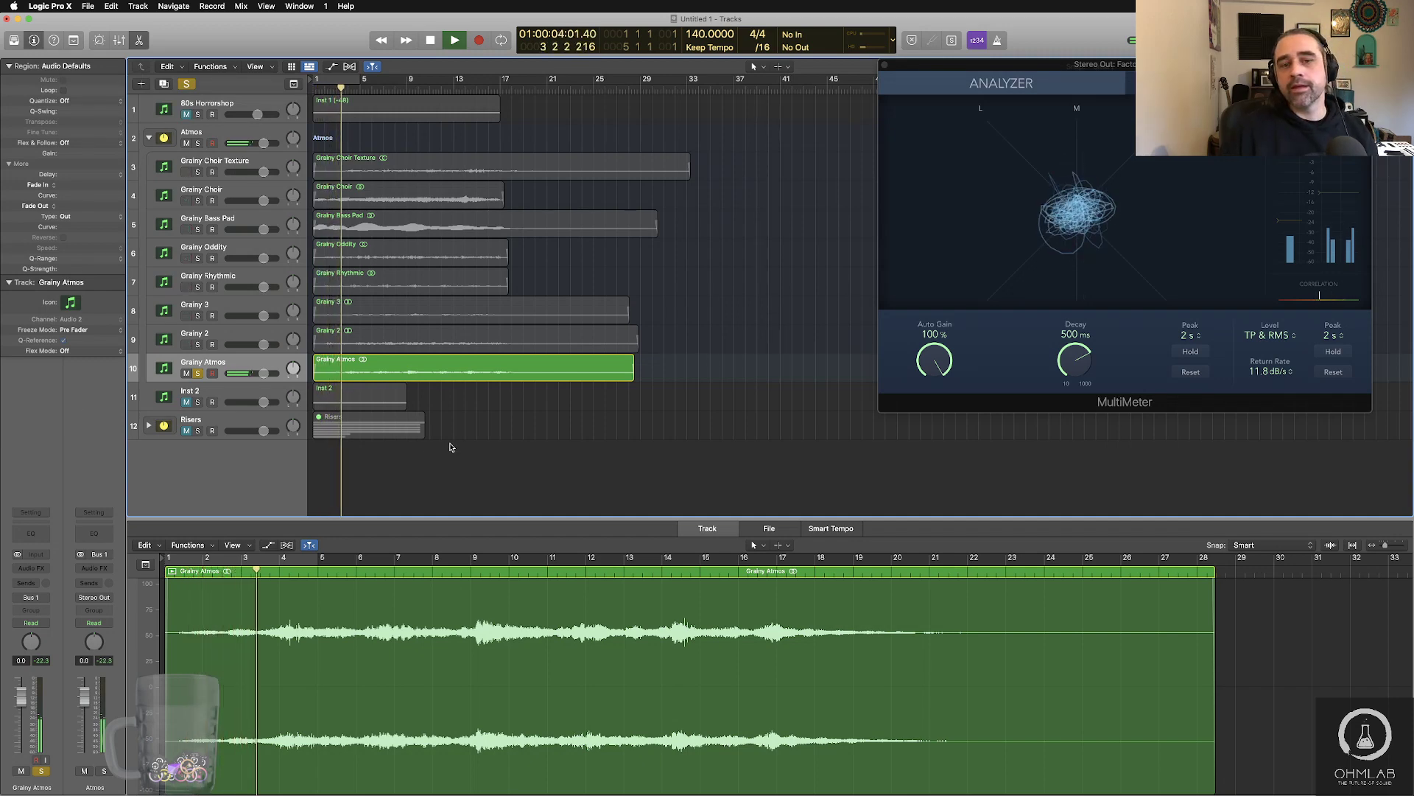
- Set the cycle range to the Grainy Atmos region's length during playback, then stop playback
left_click(472, 374)
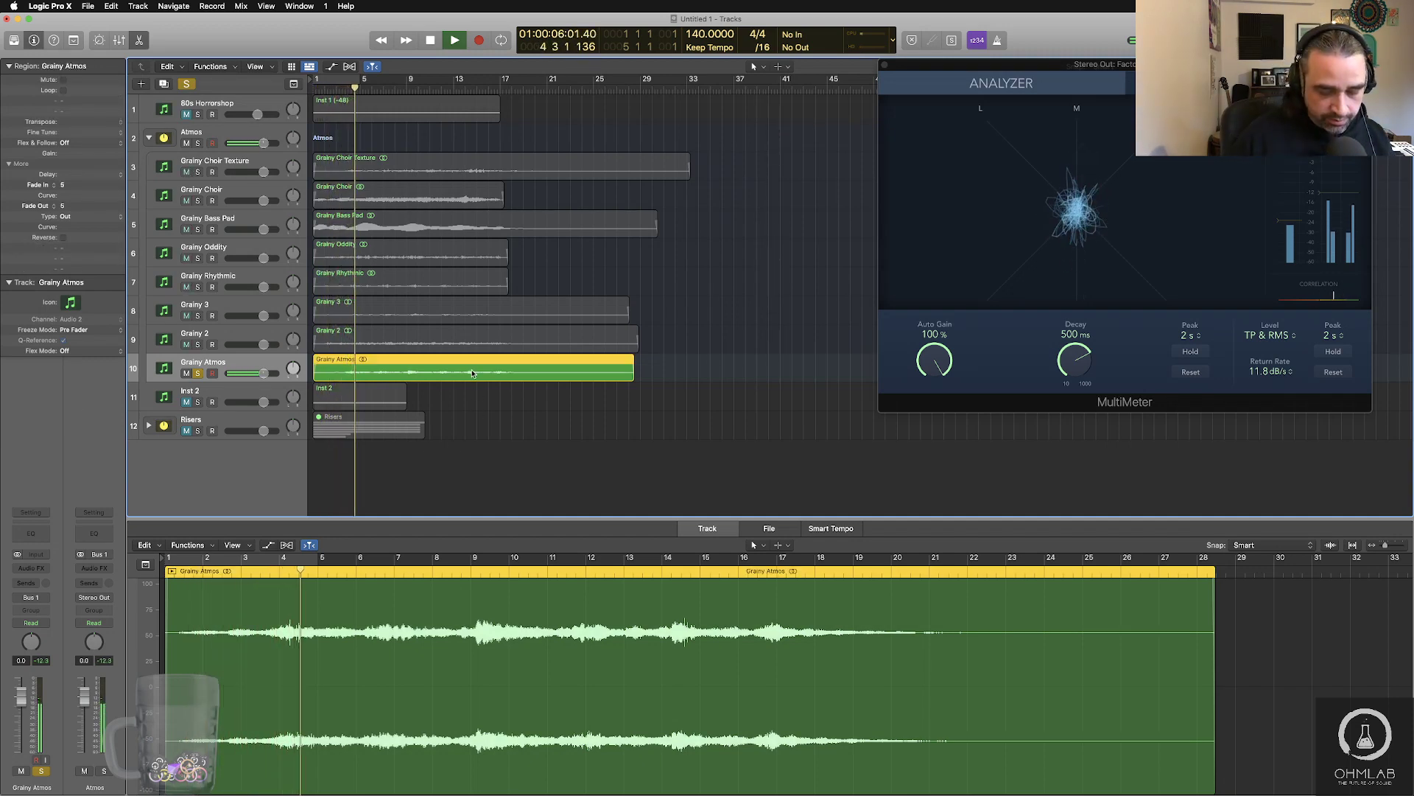
key("u")
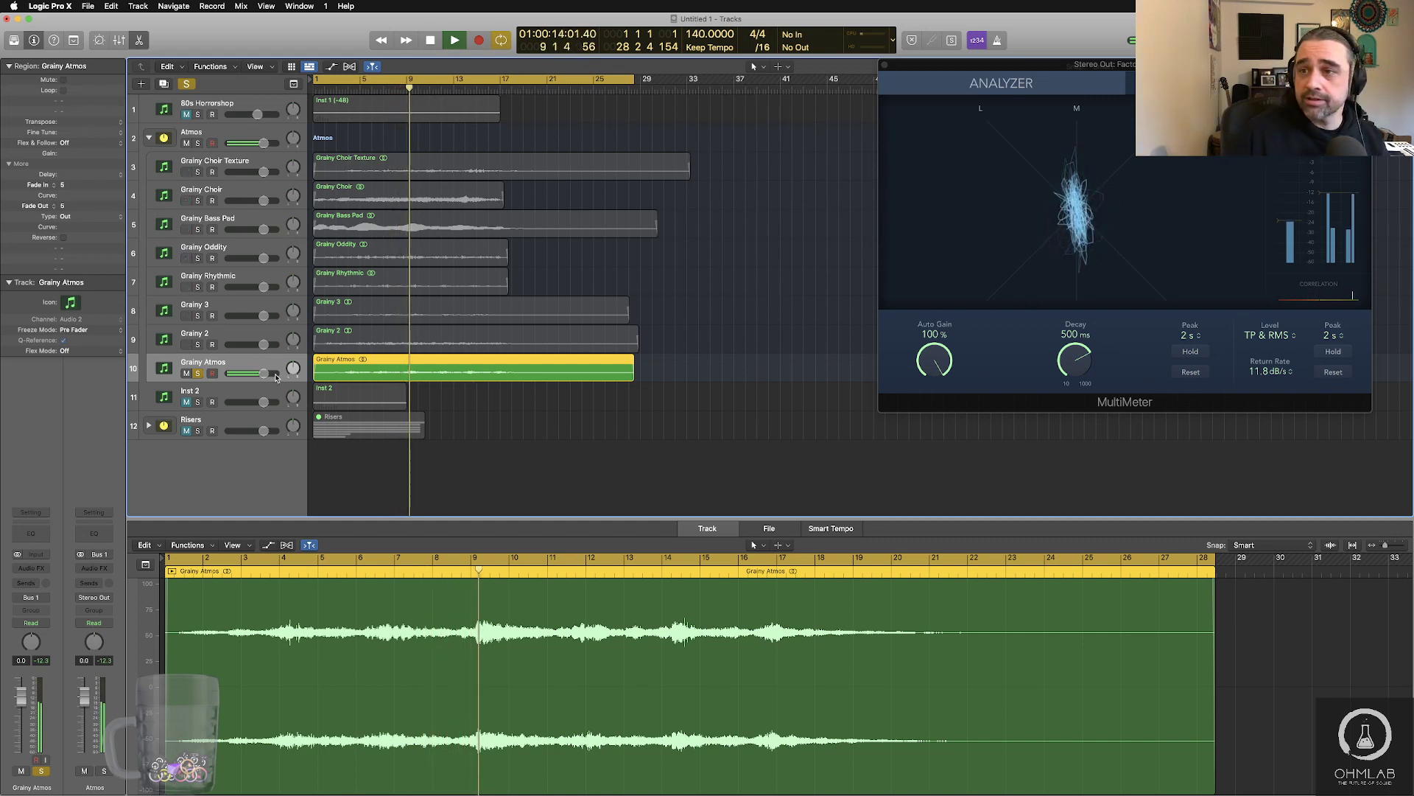
key("space")
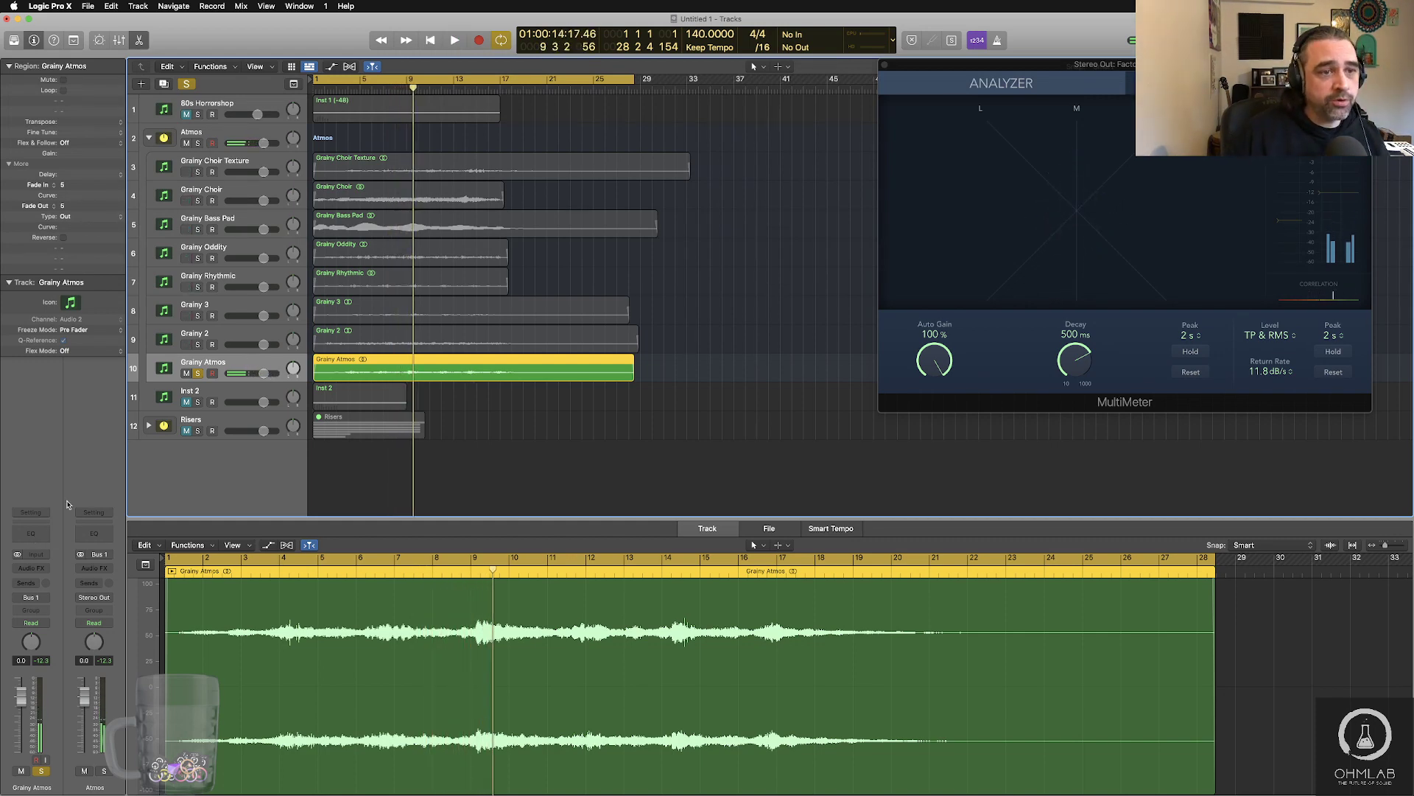
- Add a Channel EQ to the Atmos stack with a low cut at 43.2 Hz and a 36 dB/Oct slope
left_click(245, 133)
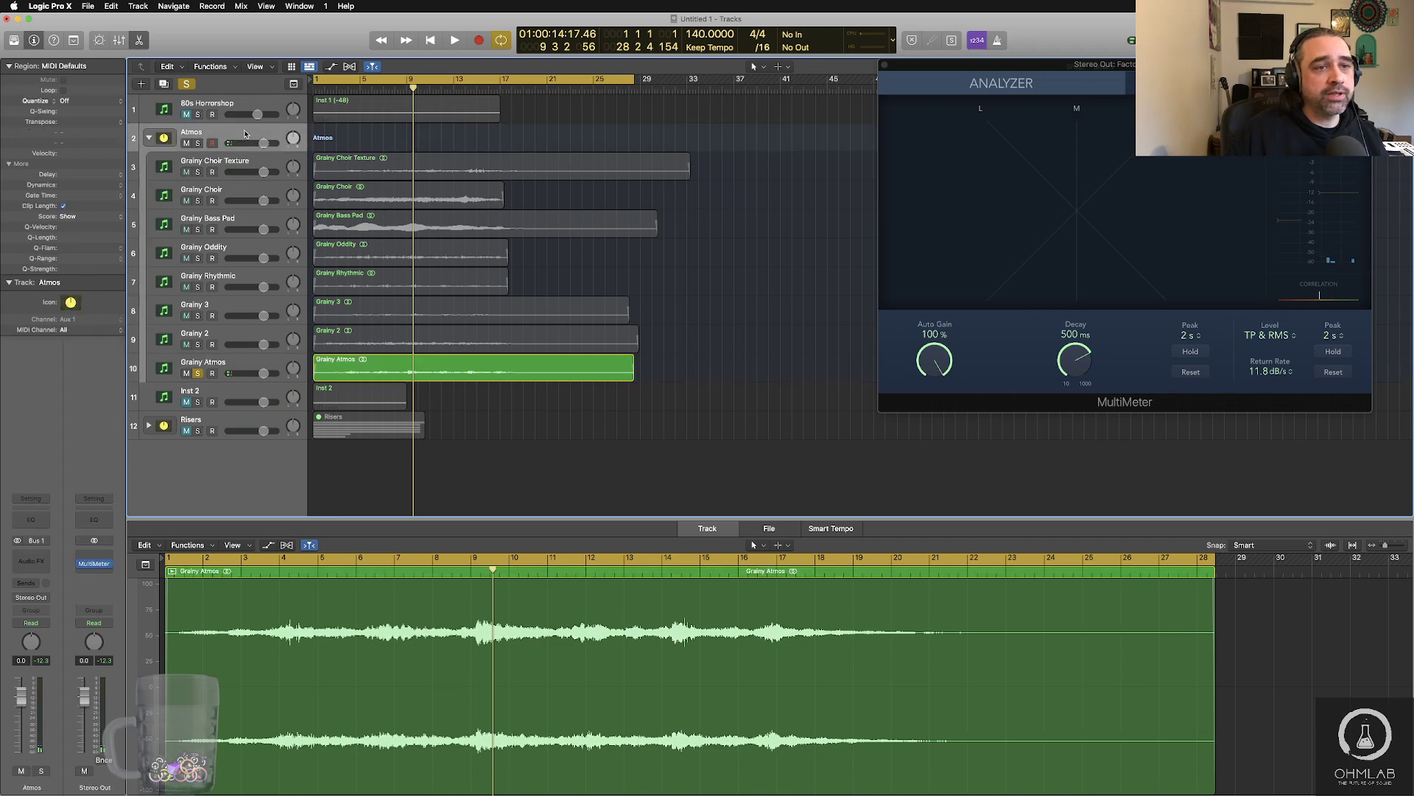
left_click(46, 519)
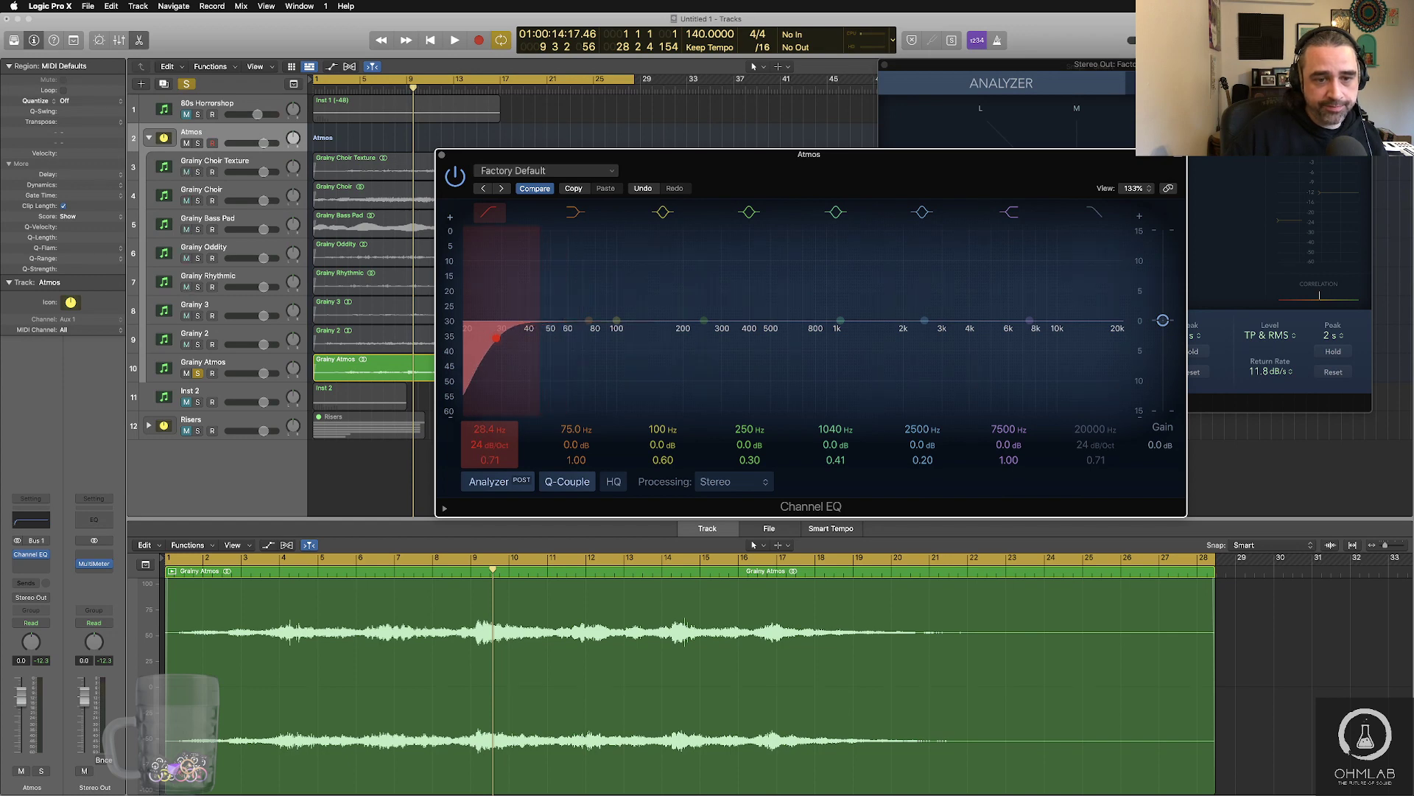
left_click_drag(479, 435, 479, 424)
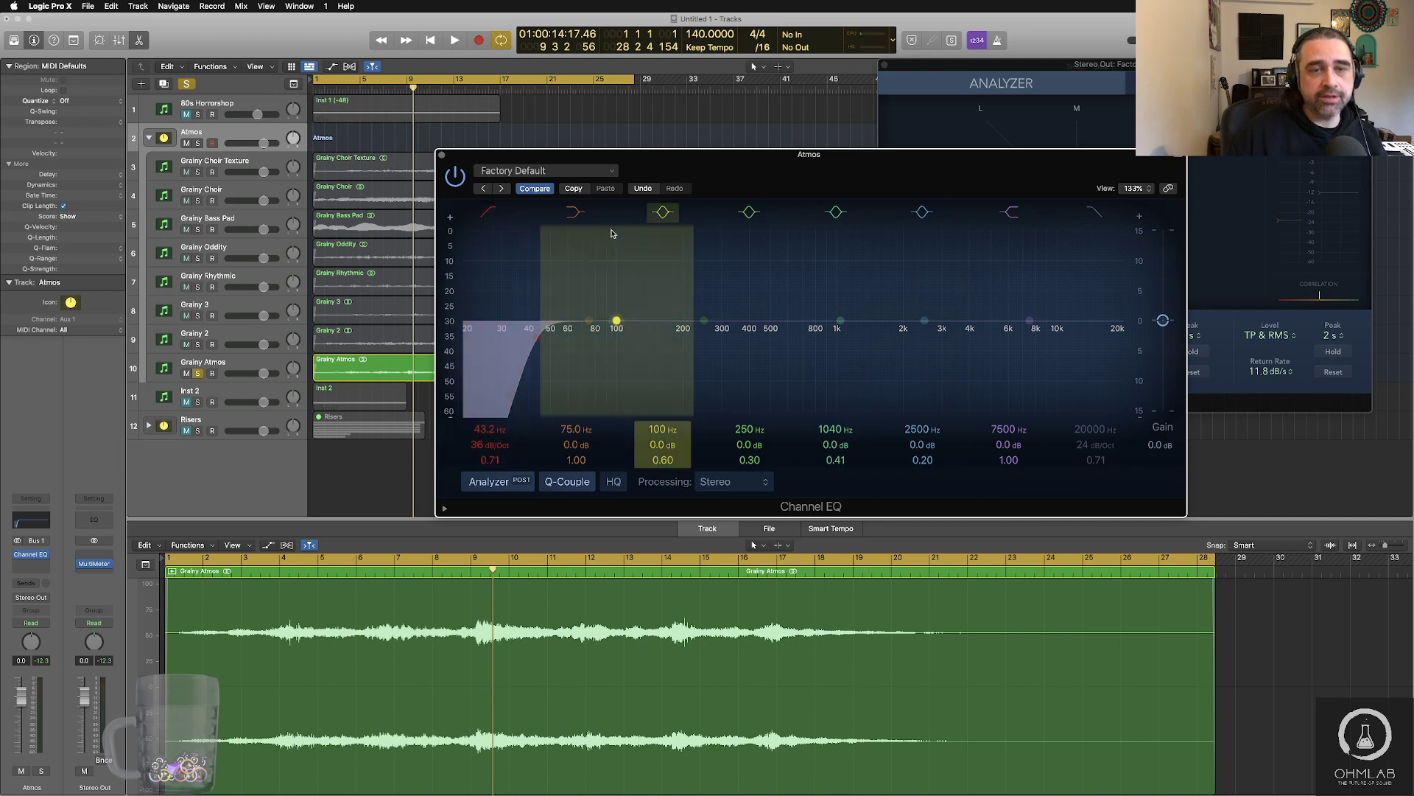
- Audition the Atmos EQ, set the 250 Hz band to 505 Hz, -3.1 dB and Q 0.54, and enable a 24 dB/Oct high cut
key("Return")
key("space")
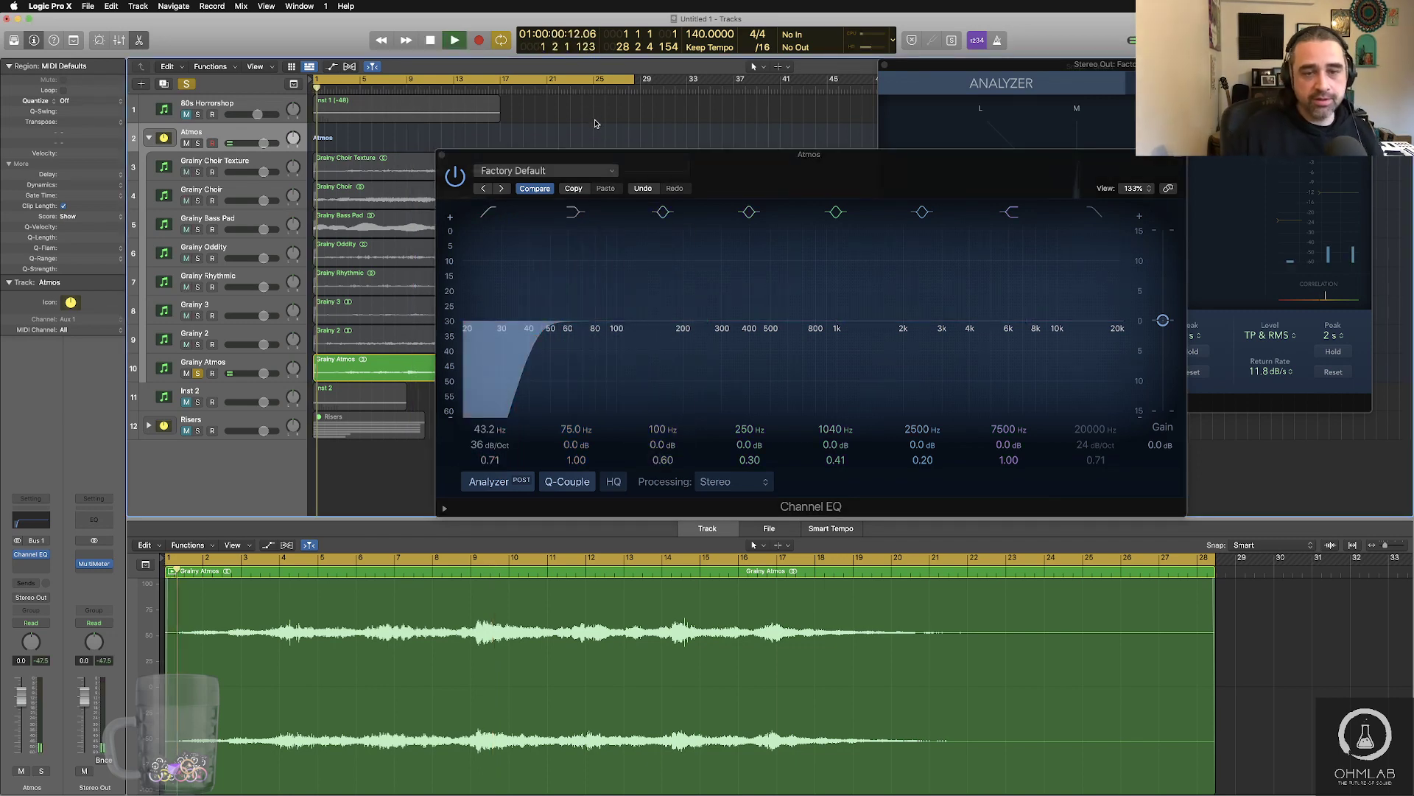
left_click_drag(597, 154, 538, 109)
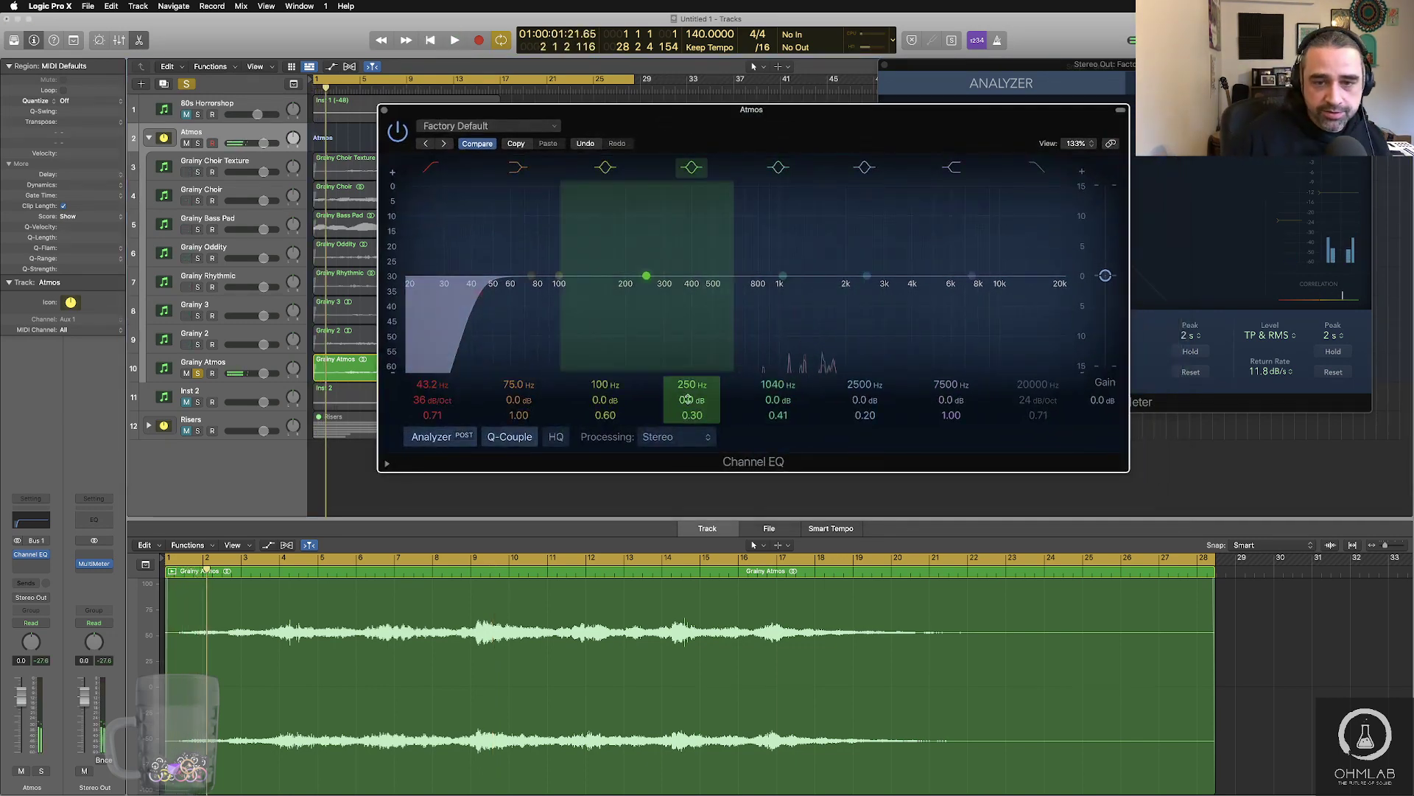
left_click_drag(668, 321, 713, 297)
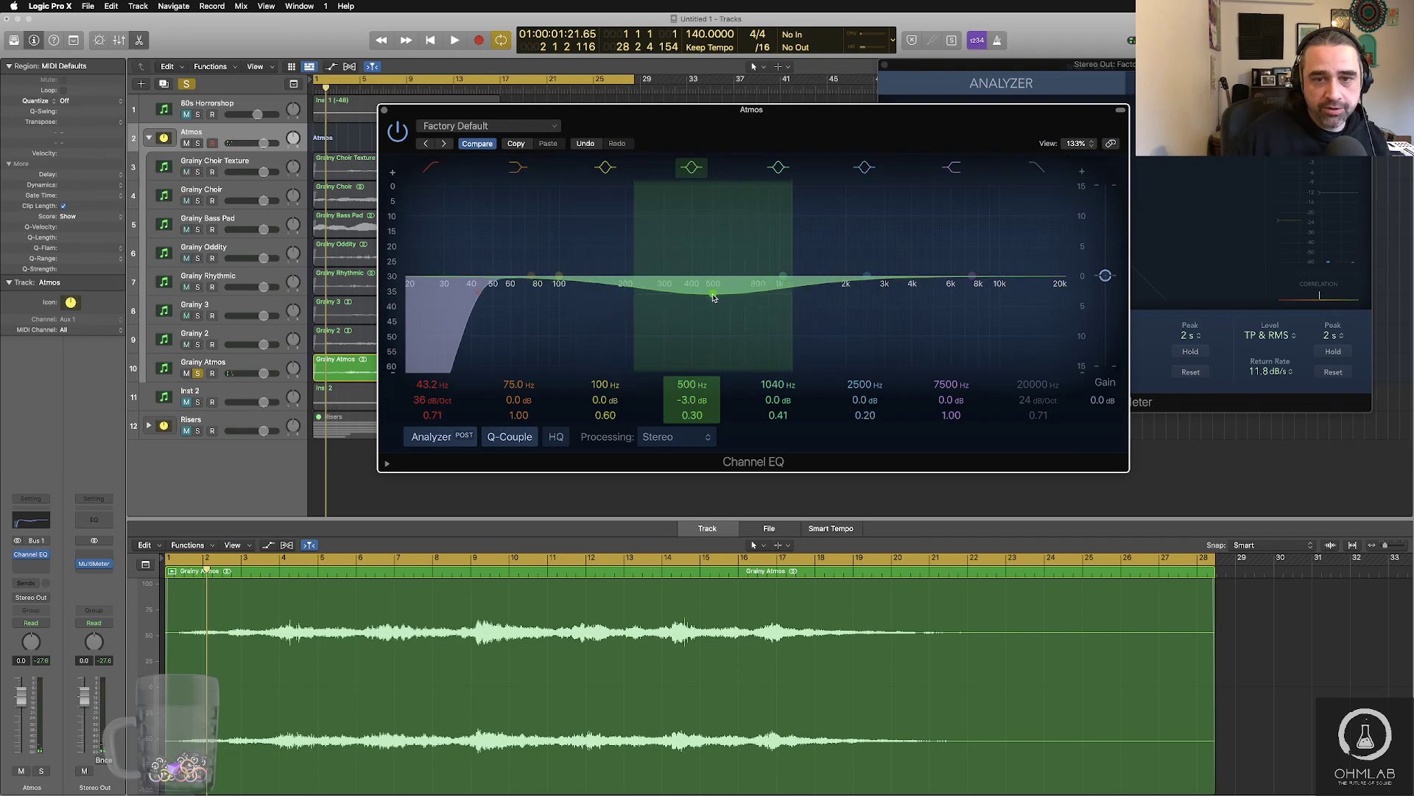
left_click_drag(692, 415, 692, 398)
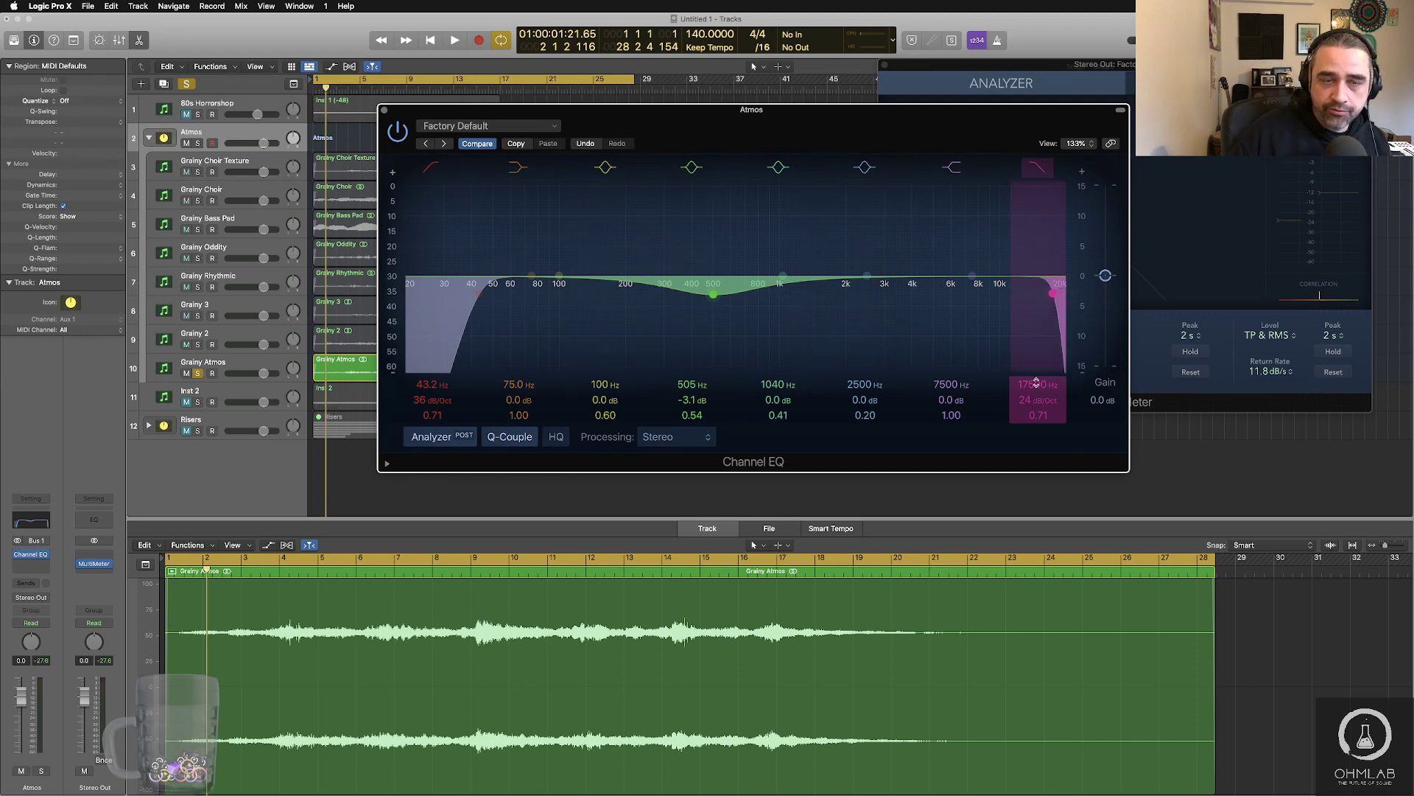
- Set the Q of the Atmos EQ's 505 Hz band to 0.83 during playback from the start, and close the EQ
left_click_drag(617, 119, 682, 162)
key("Return")
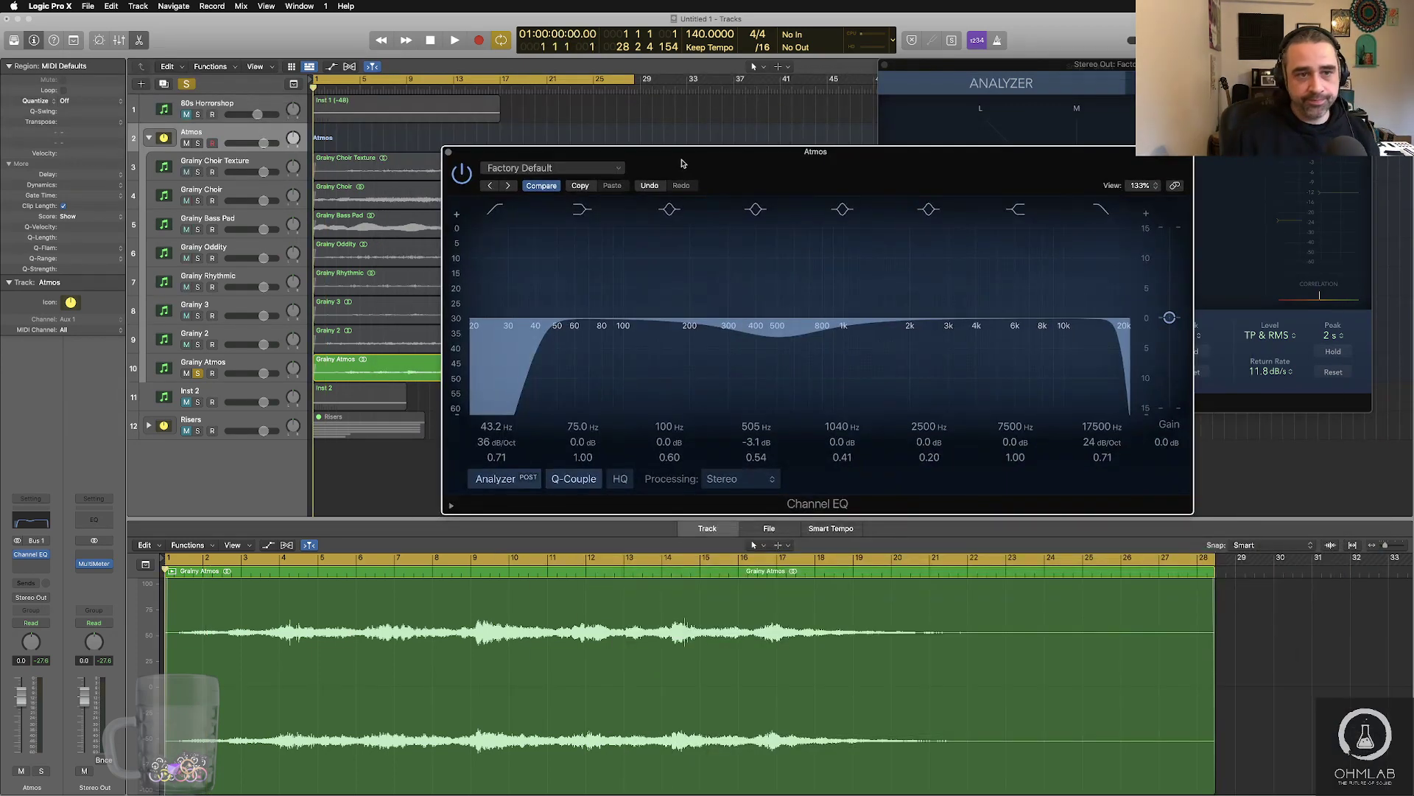
key("space")
left_click_drag(756, 457, 756, 440)
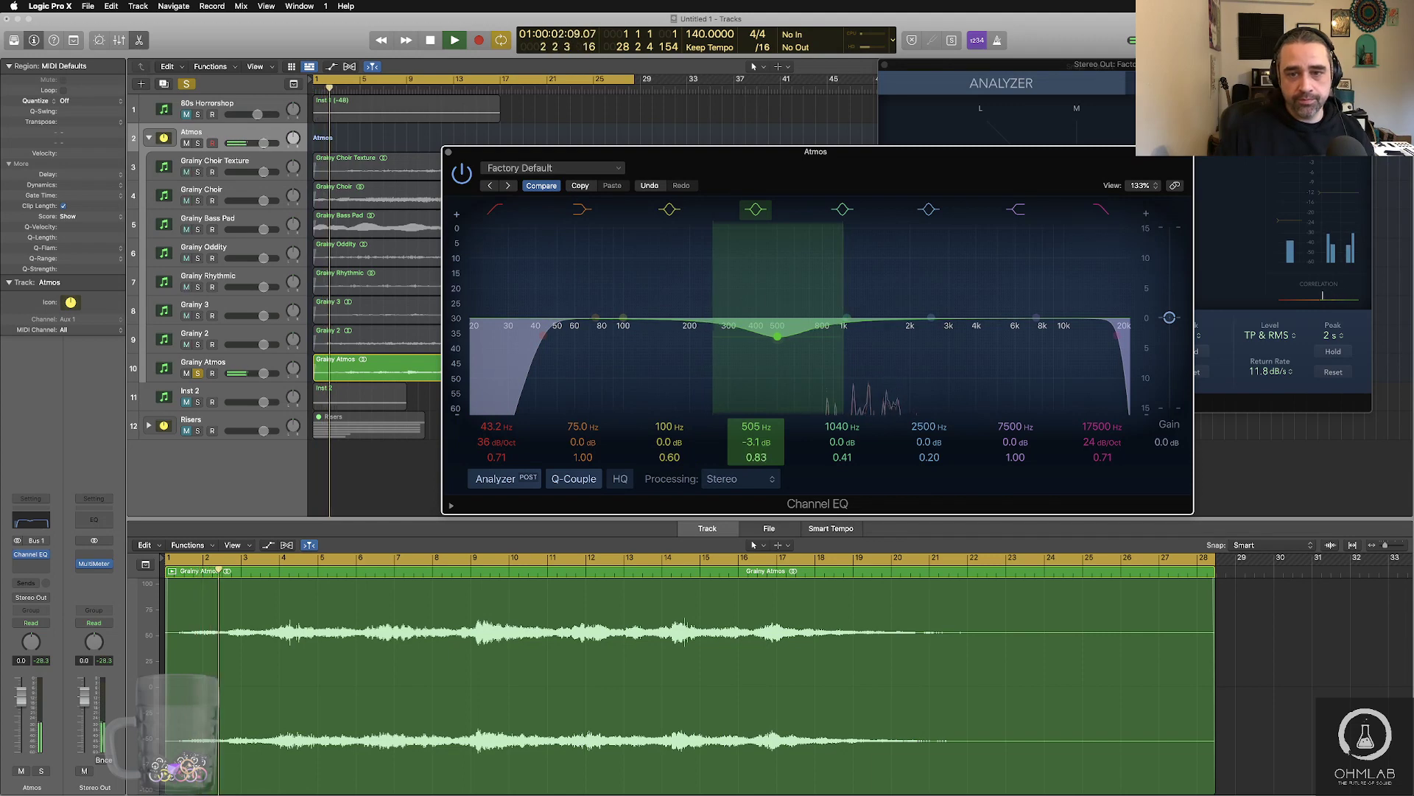
left_click(448, 152)
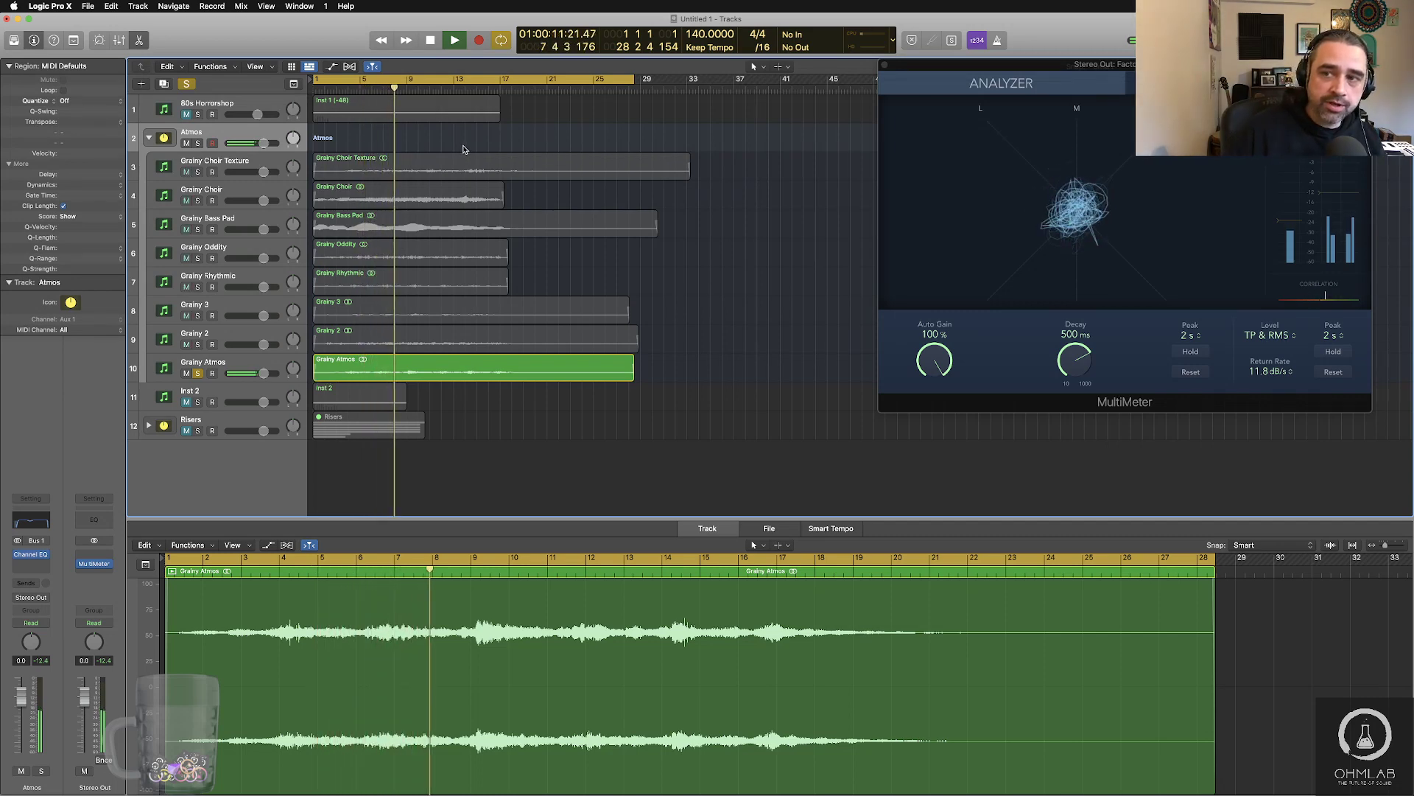
- Move and enlarge the MultiMeter window to view the goniometer during playback, and stop playback
left_click_drag(1241, 187, 1059, 190)
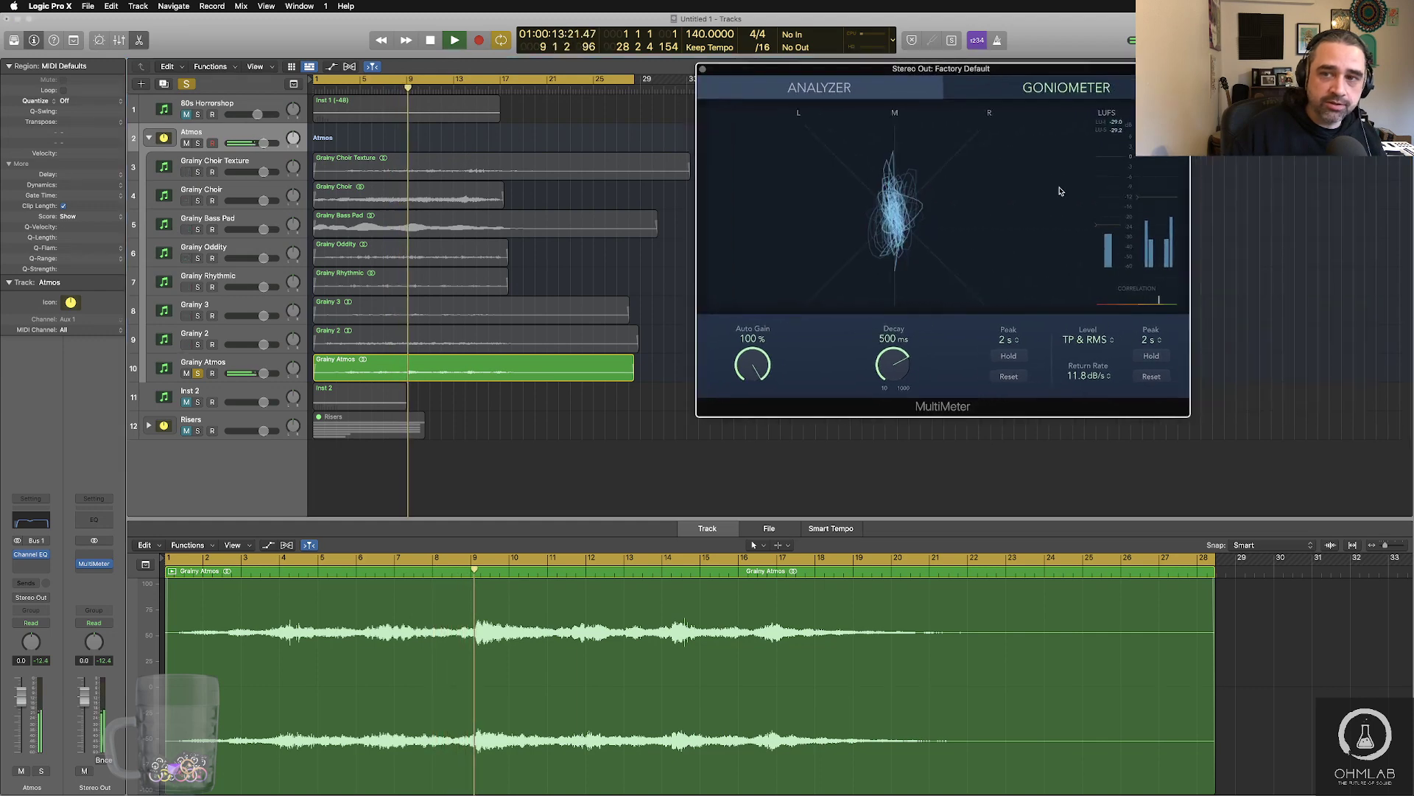
left_click_drag(1189, 415, 1262, 509)
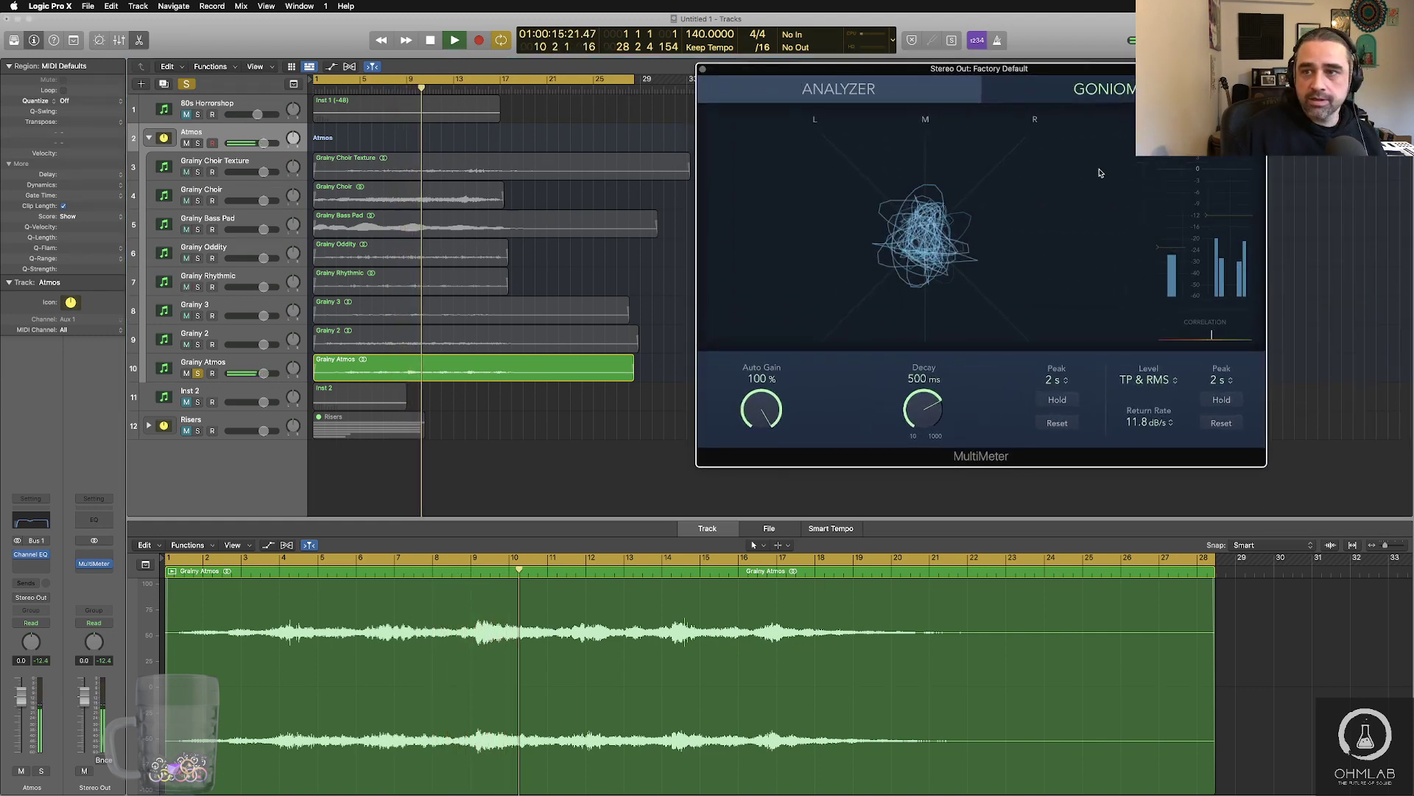
mouse_move(813, 158)
left_mouse_down()
mouse_move(863, 163)
mouse_move(810, 163)
left_mouse_up()
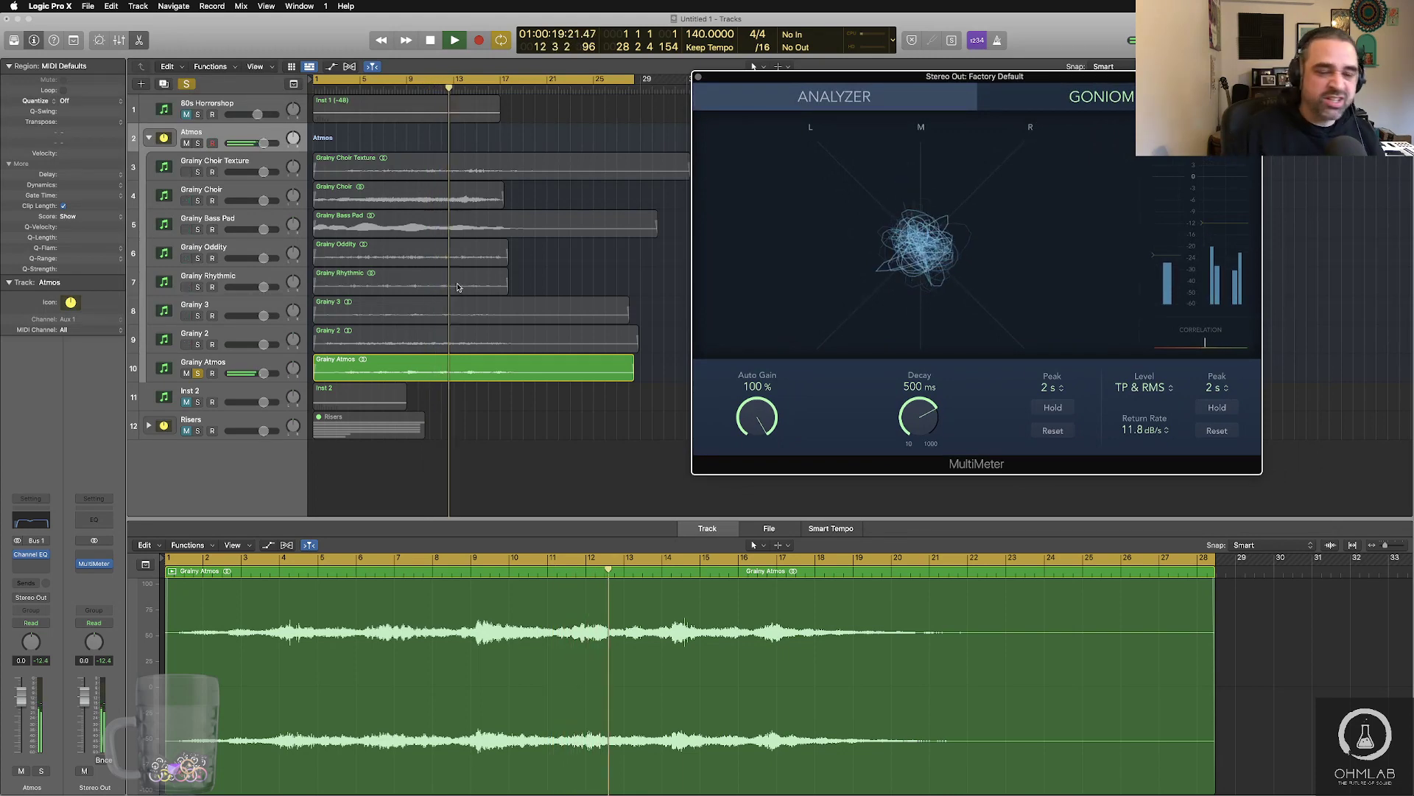
key("space")
- Insert the Output Portal plug-in on the Grainy Atmos track
left_click(231, 376)
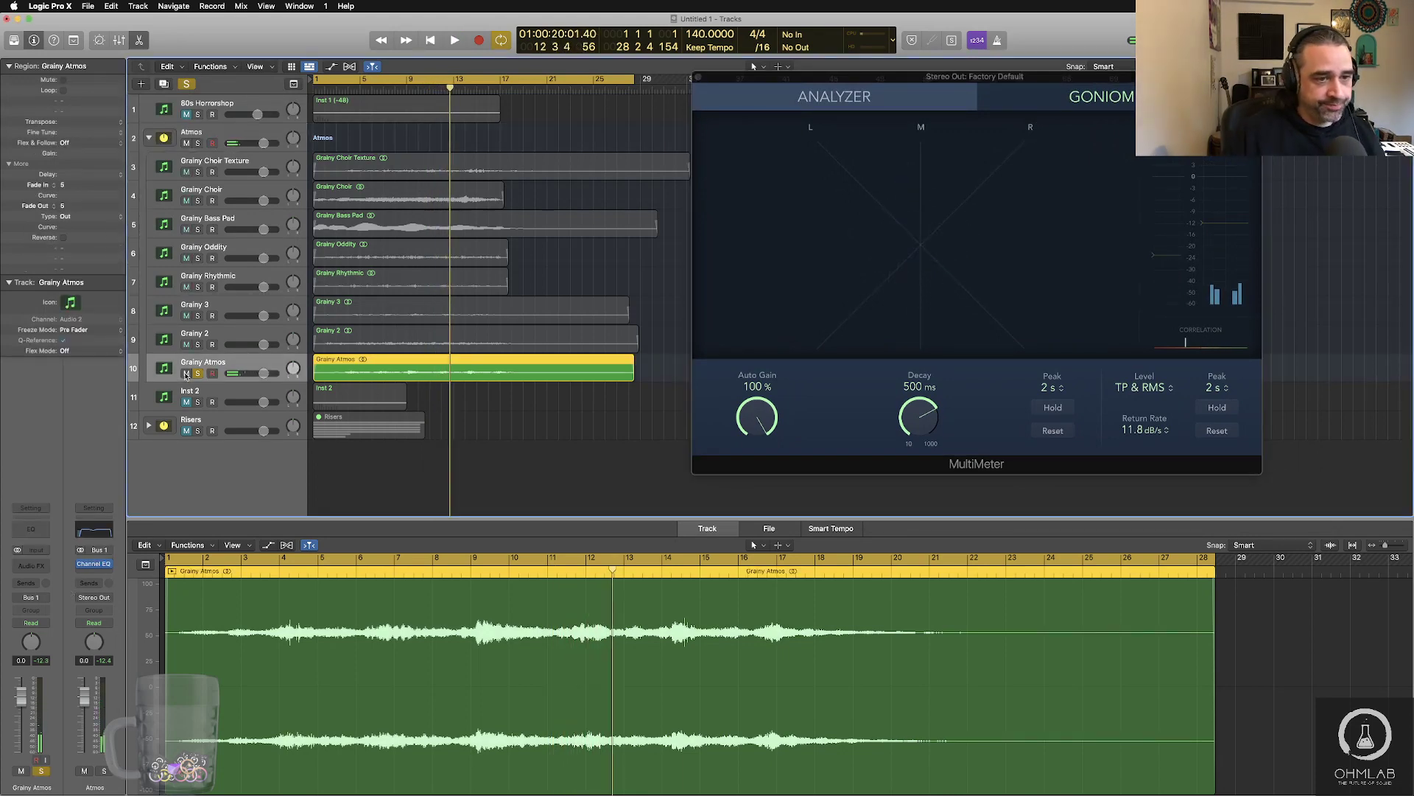
left_click(47, 565)
mouse_move(68, 756)
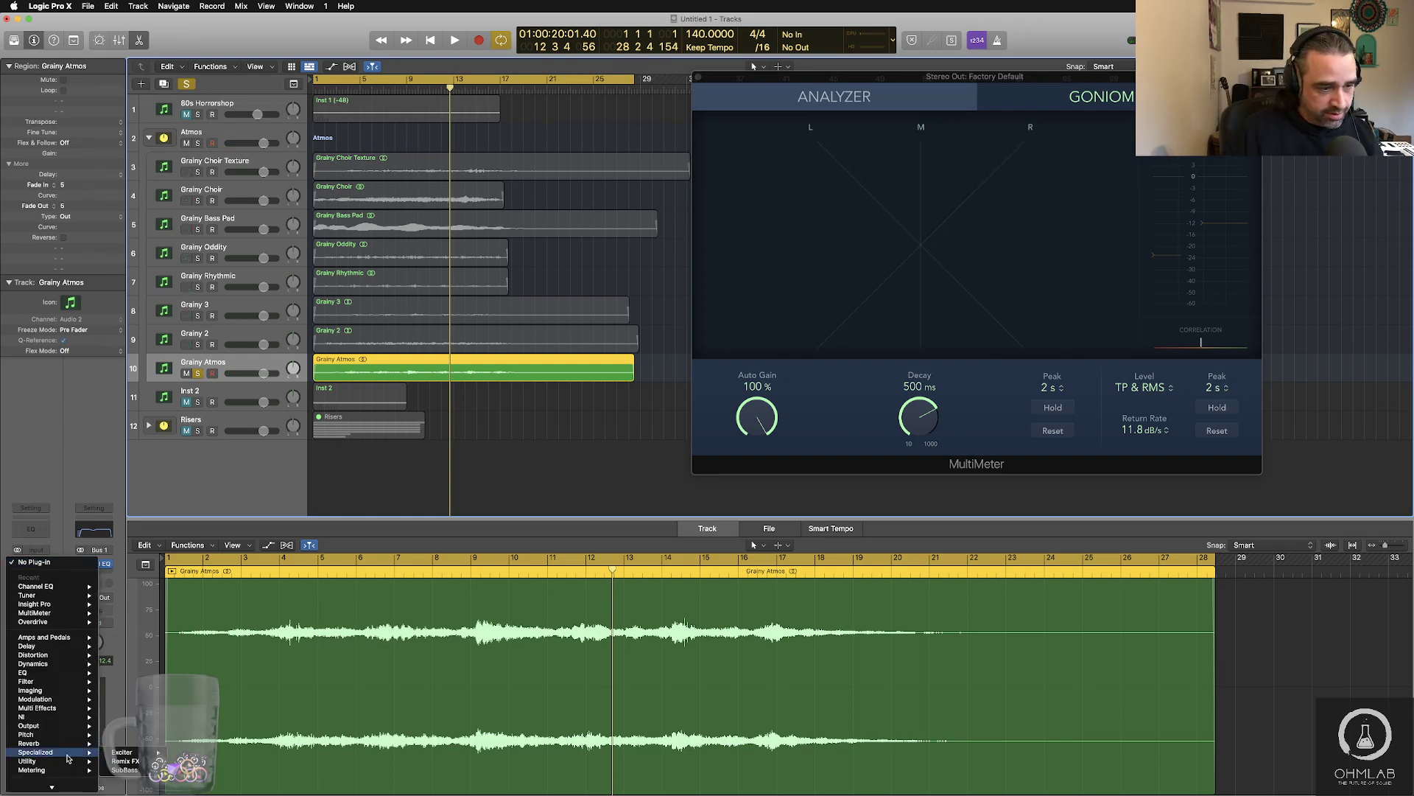
mouse_move(62, 730)
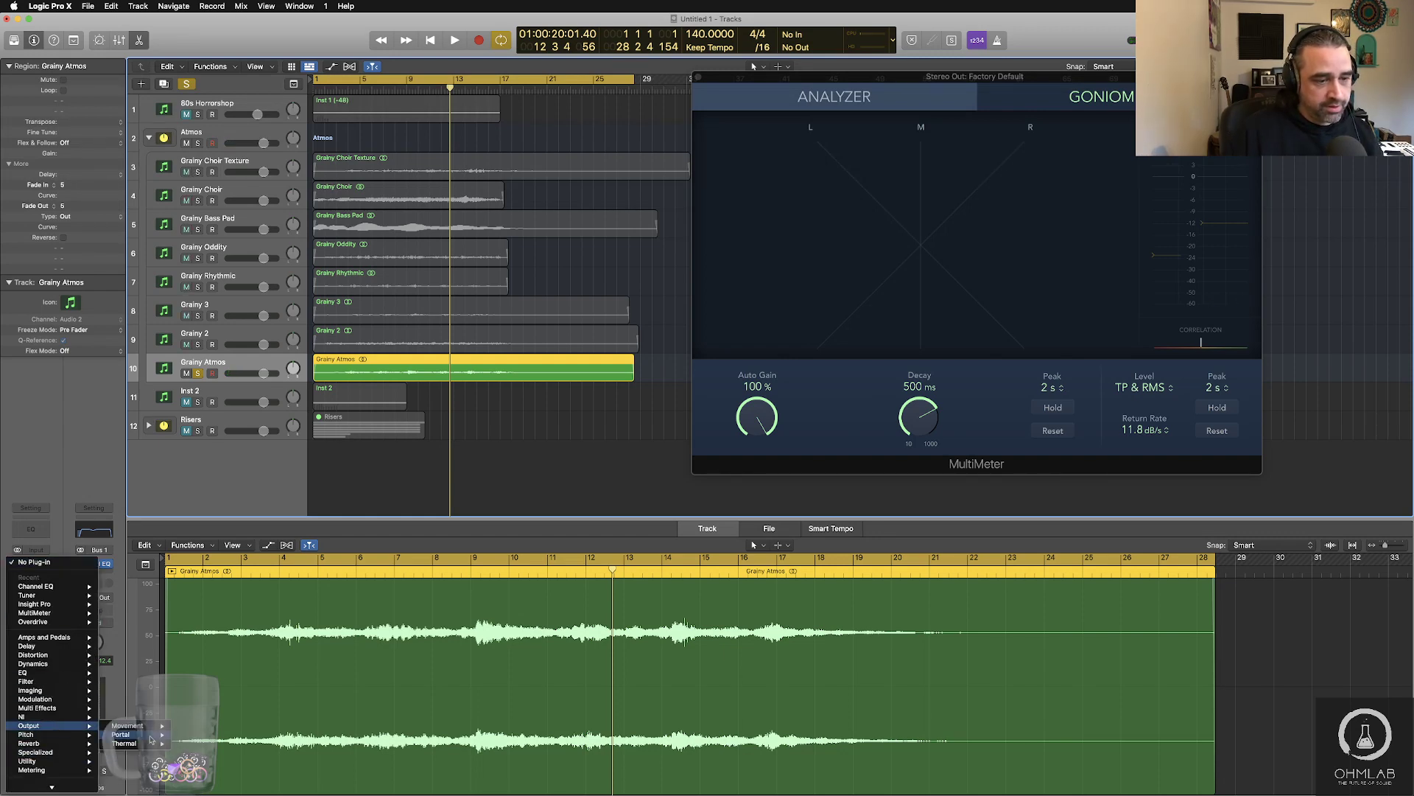
left_click(200, 735)
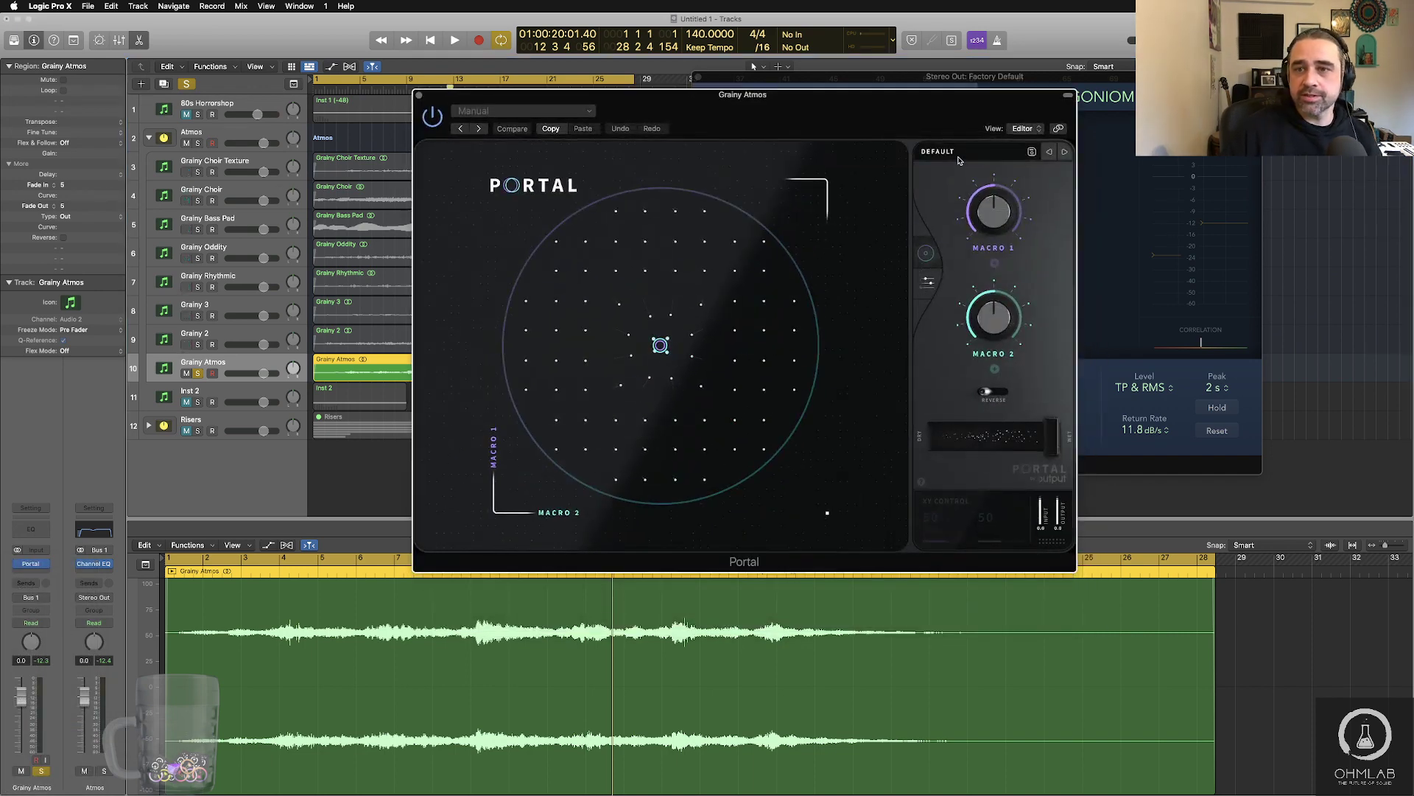
- Load the Trembling Time preset from Portal's Stretch & Smear category
left_click(949, 154)
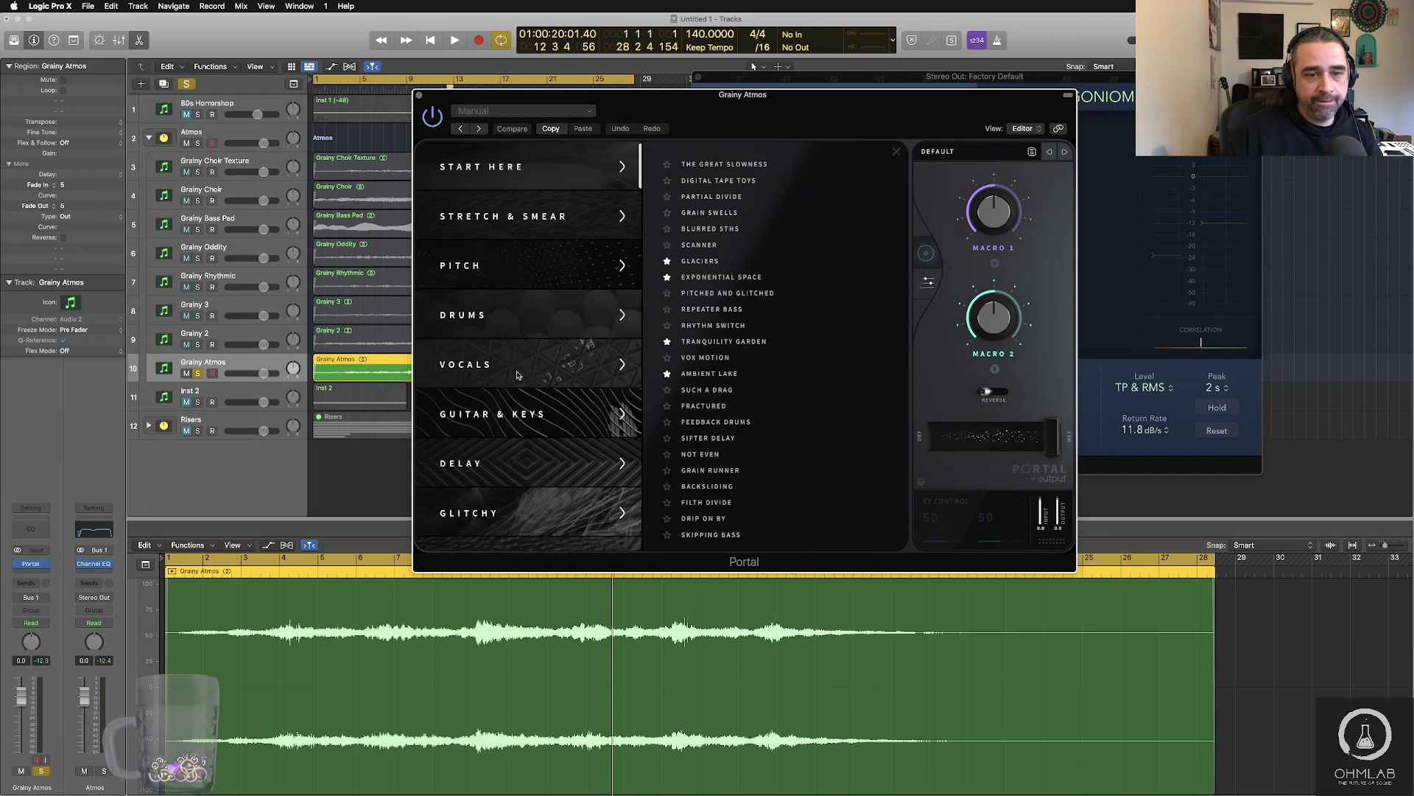
scroll(518, 376, "down", 5)
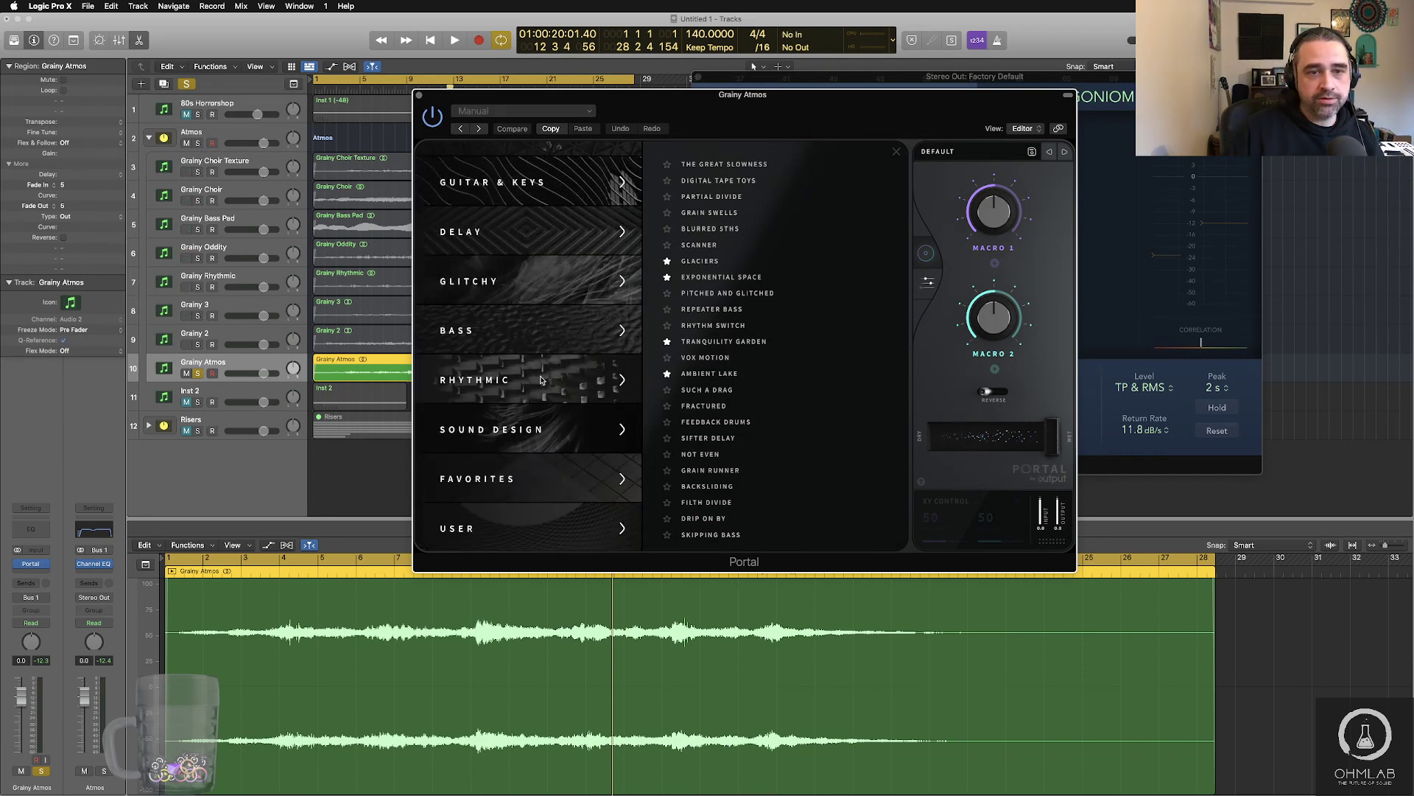
scroll(518, 376, "up", 5)
left_click(533, 233)
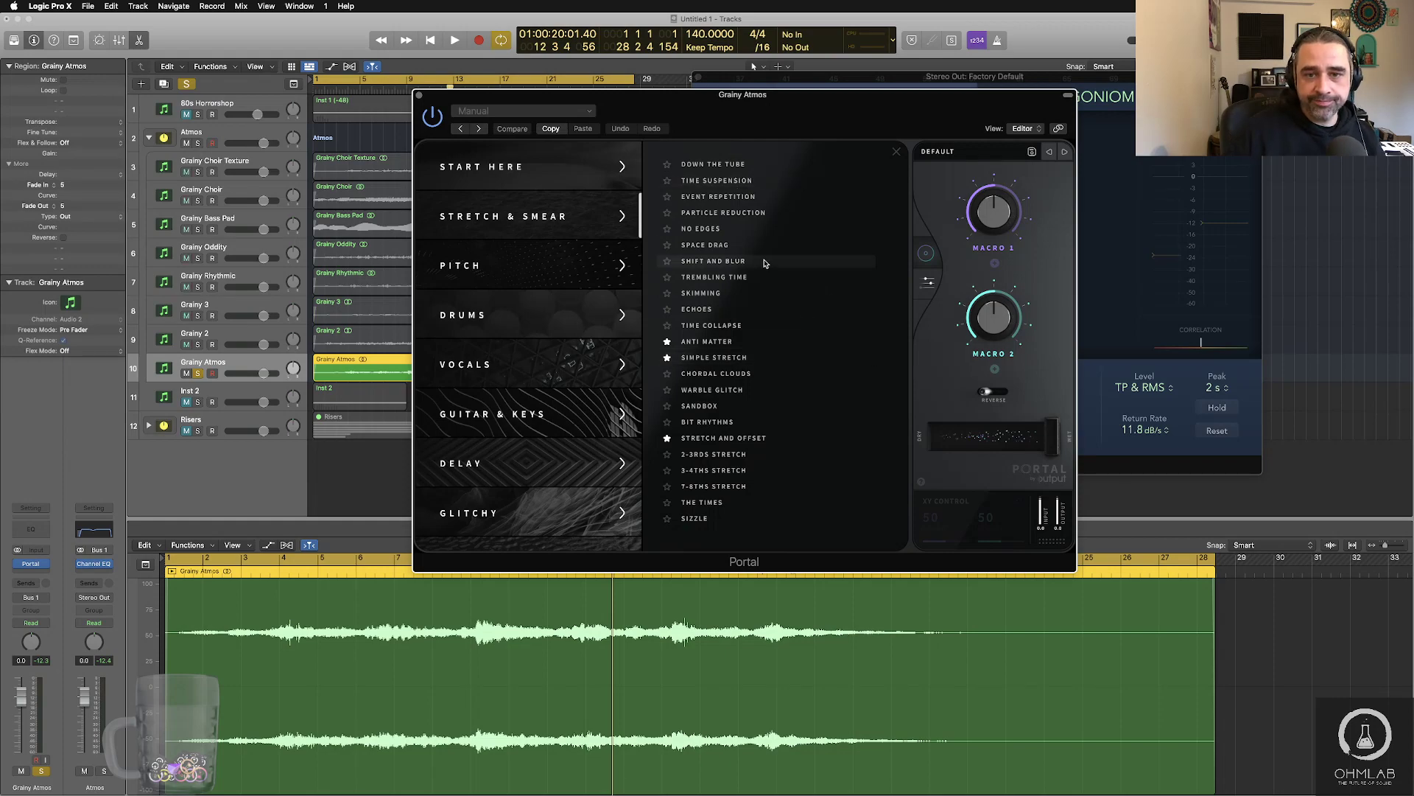
left_click(729, 277)
left_click_drag(839, 126, 805, 169)
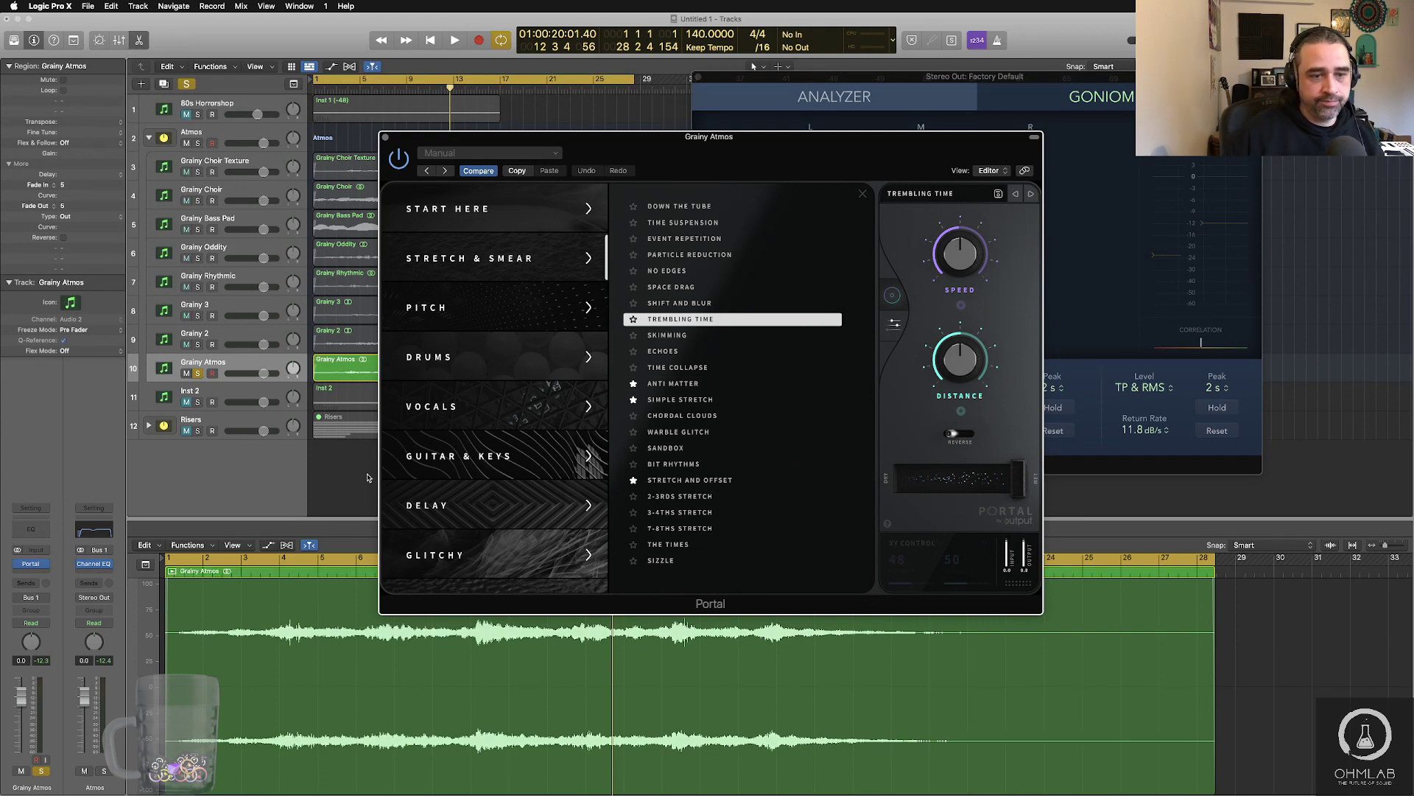
- Play Grainy Atmos from the project start and reduce Portal's dry/wet mix to 46
left_click(322, 465)
key("Return")
key("space")
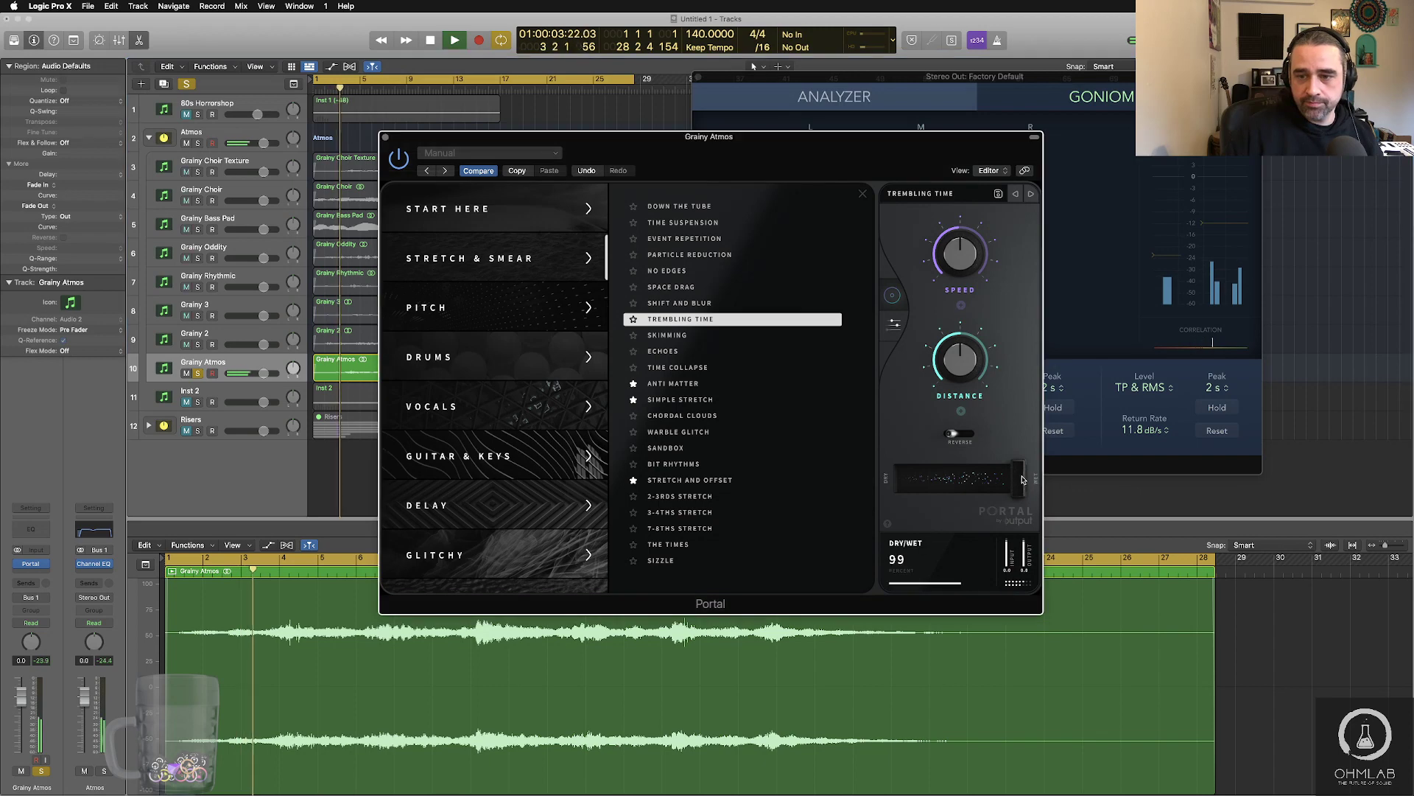
left_click_drag(1023, 480, 955, 484)
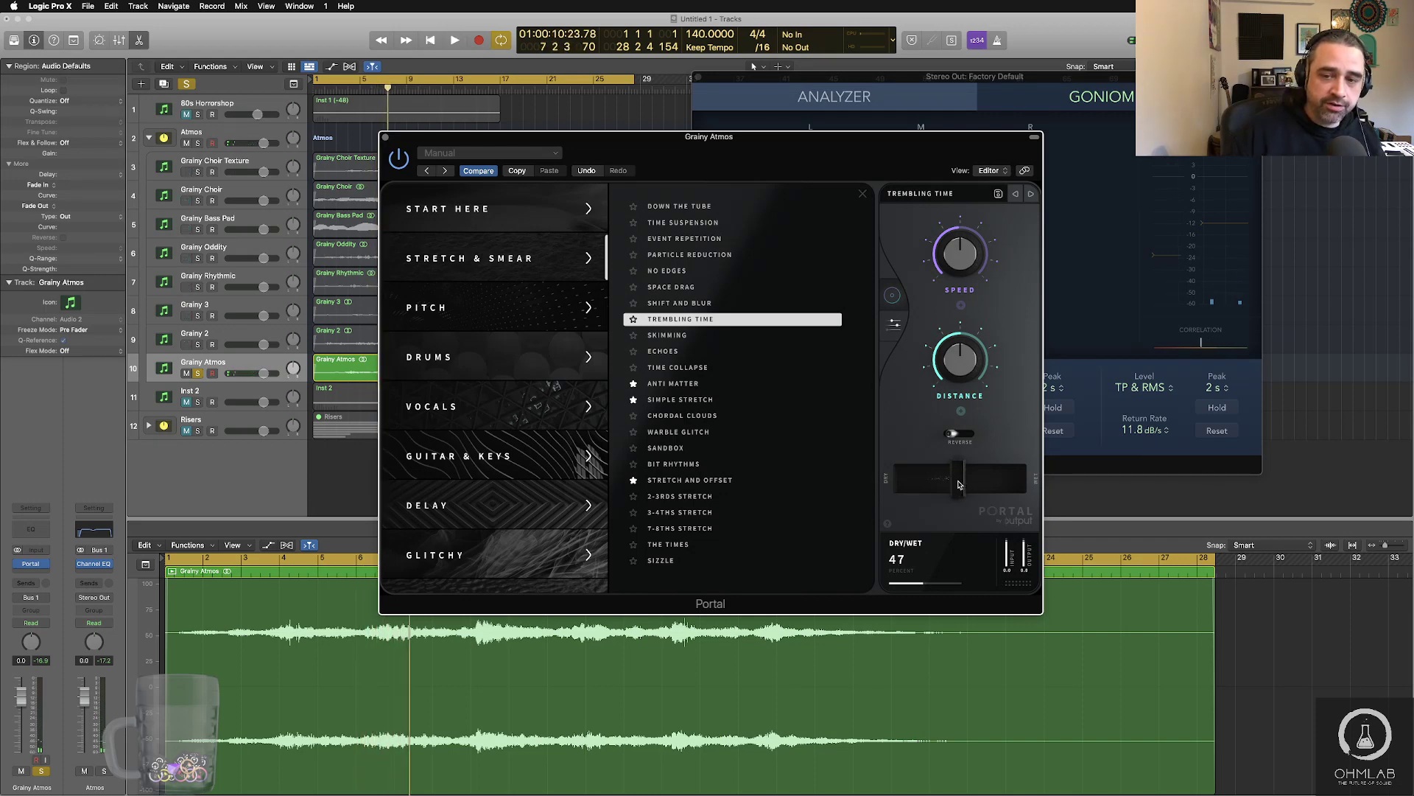
- Replay Grainy Atmos and lower Portal's dry/wet mix to 30 while watching the goniometer, stop playback and close Portal
left_click_drag(828, 160, 1028, 175)
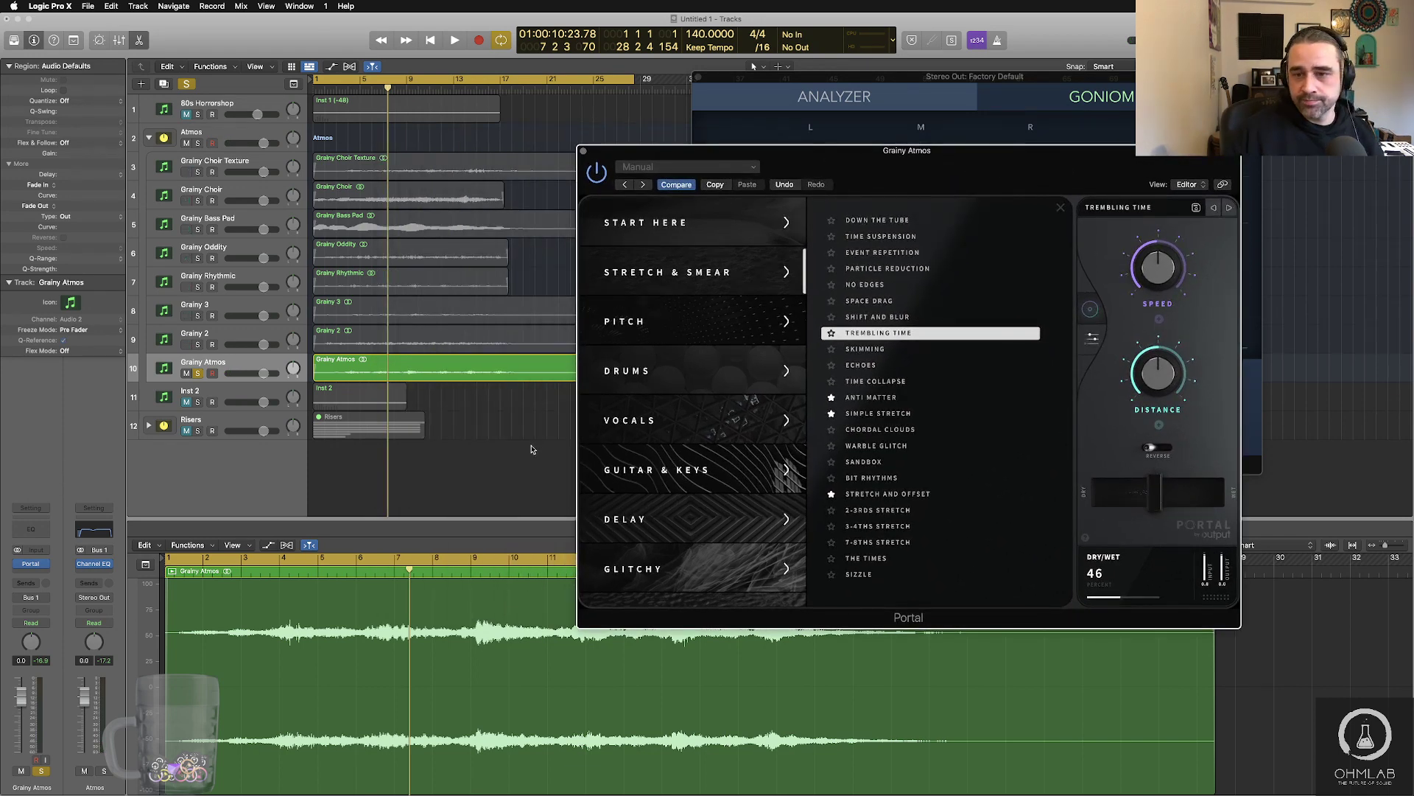
key("space")
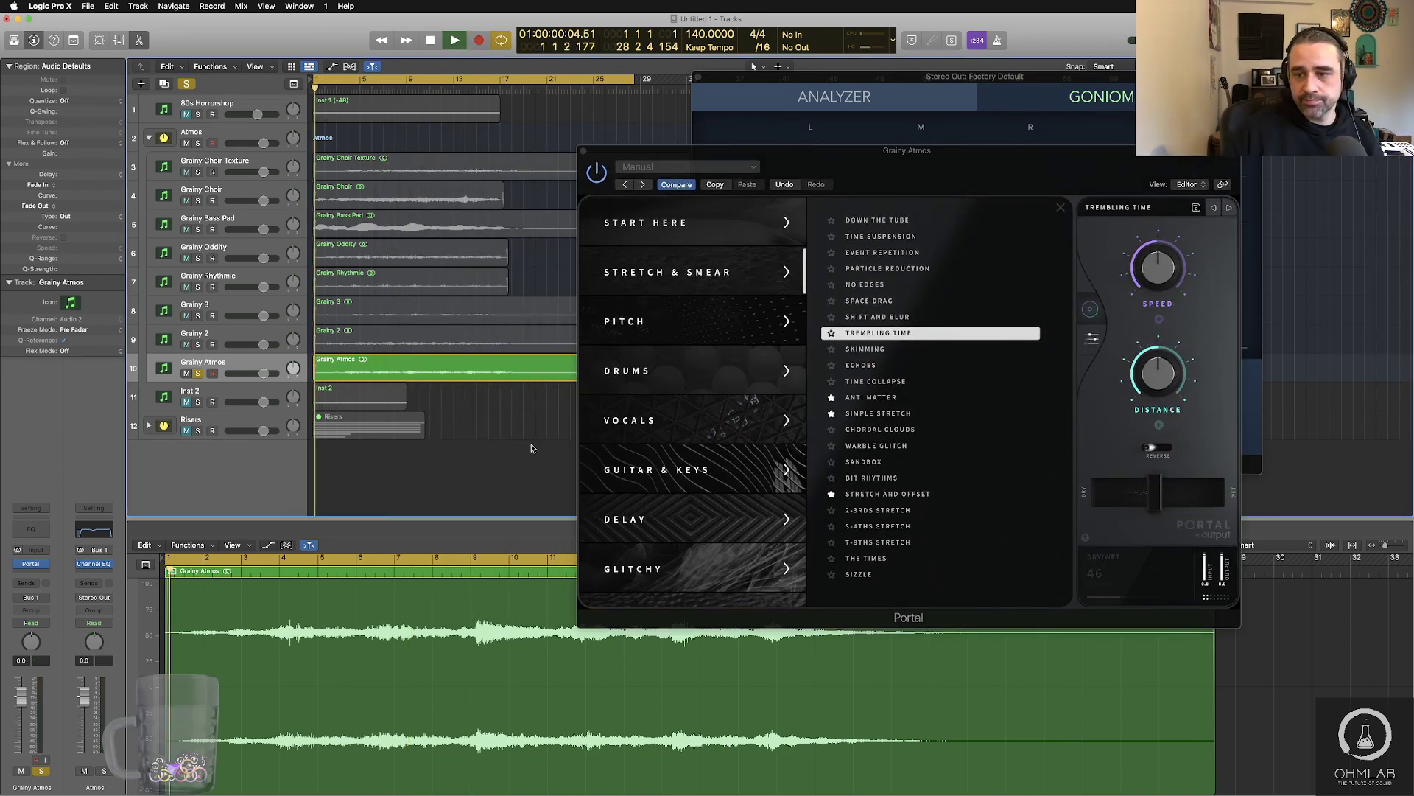
left_click(1153, 499)
left_click_drag(1009, 161, 582, 190)
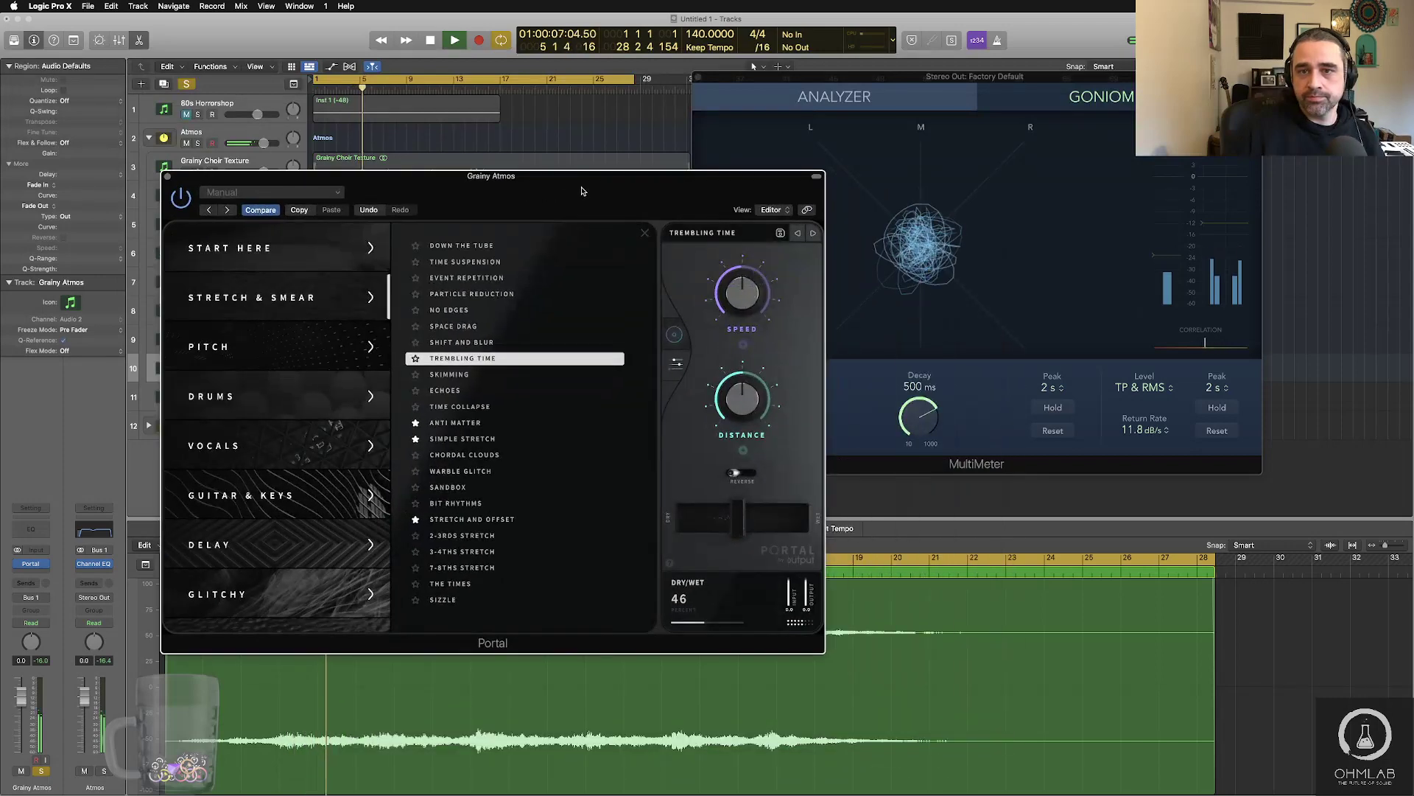
left_click_drag(733, 499, 726, 504)
left_click_drag(437, 191, 957, 282)
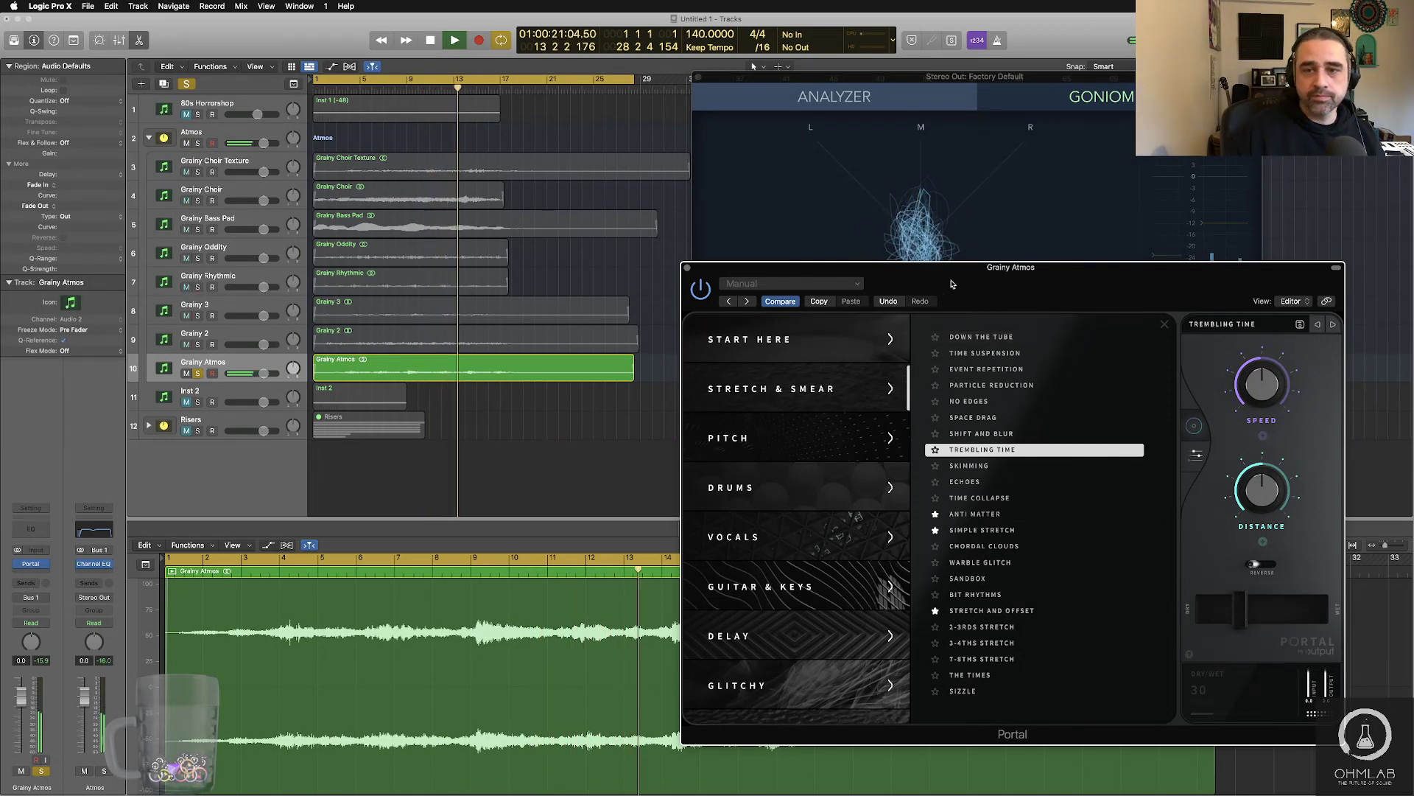
key("space")
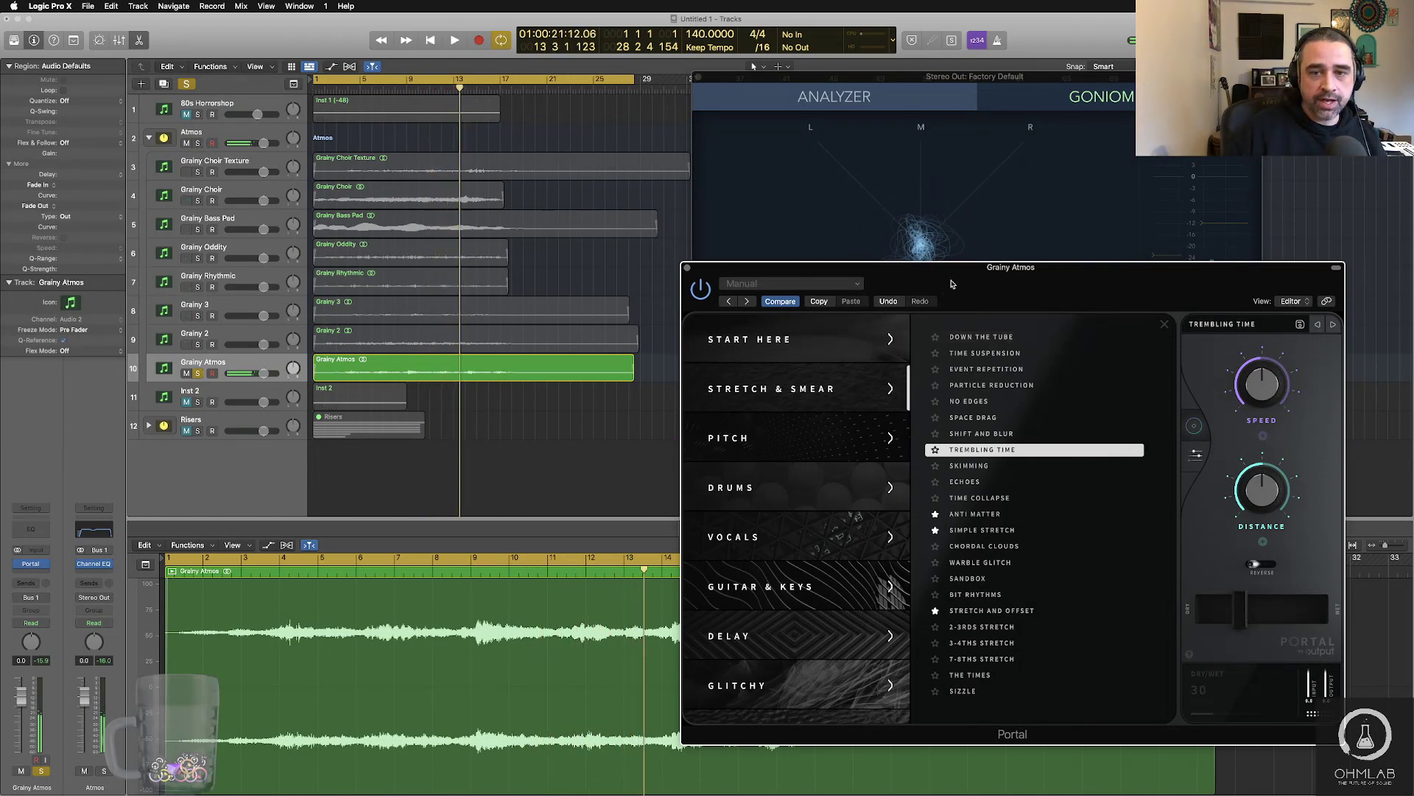
left_click(687, 268)
- Insert the Output Thermal plug-in after Portal on the Grainy Atmos track
left_click(251, 359)
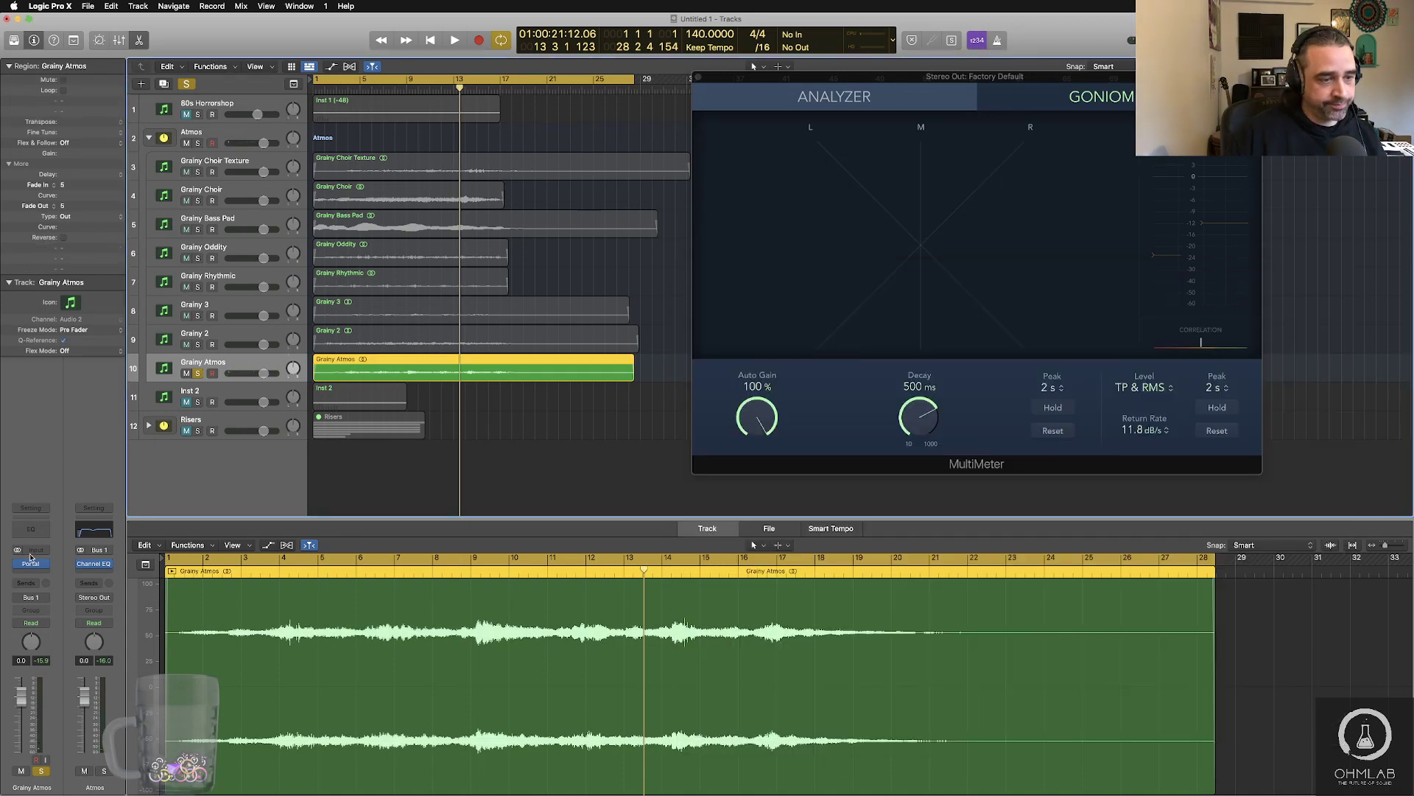
left_click(41, 574)
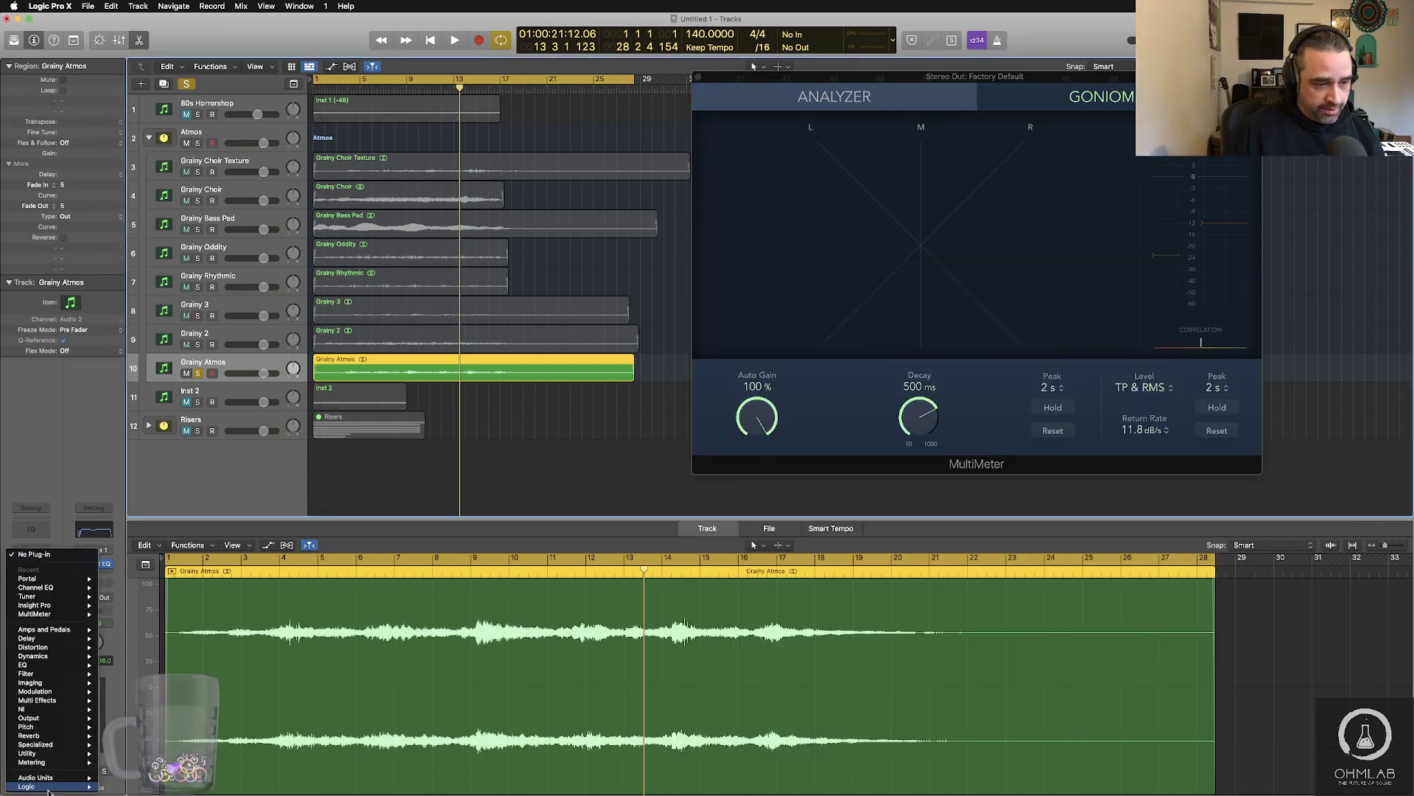
mouse_move(66, 715)
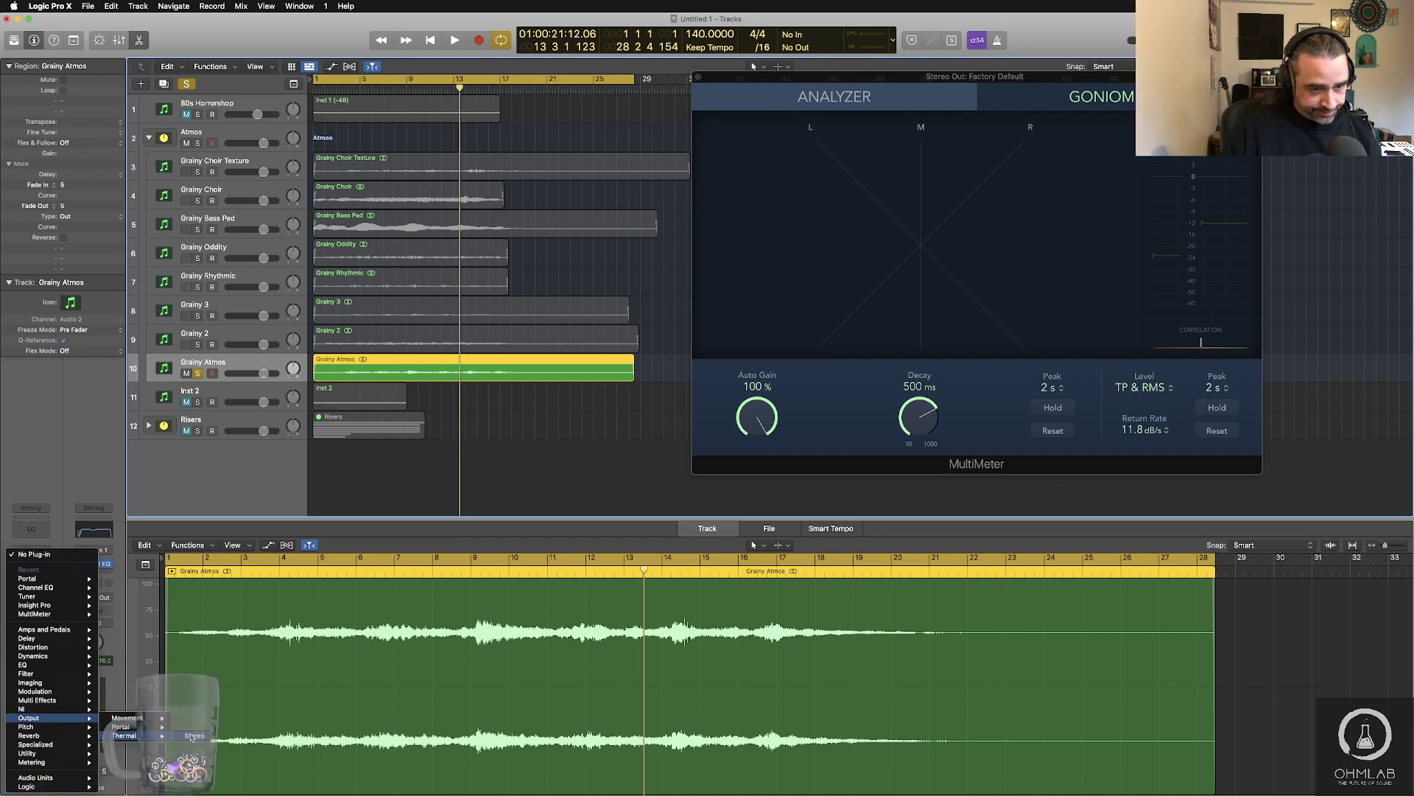
left_click(195, 736)
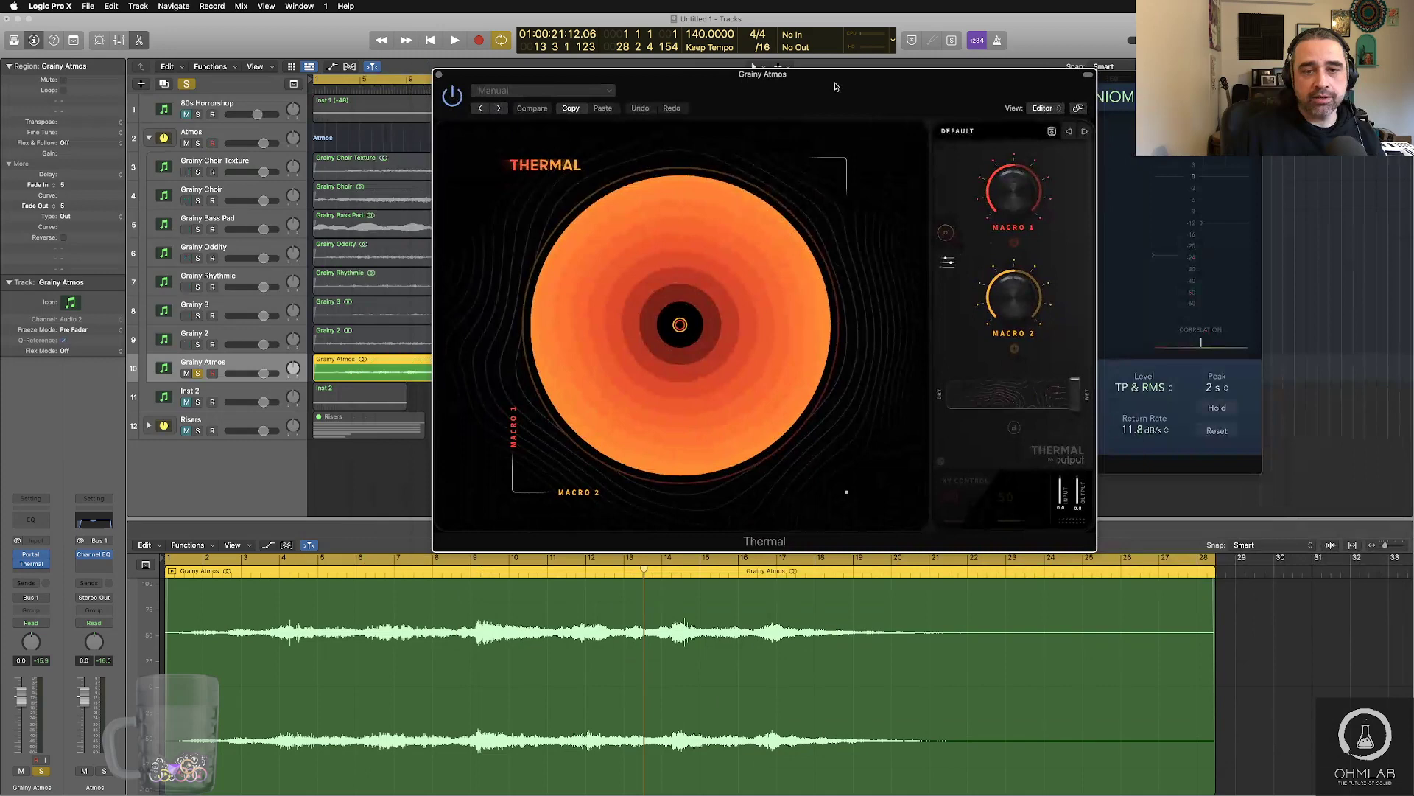
- Load the Searing Edges preset from Thermal's Feedback FX category
left_click_drag(836, 87, 714, 118)
left_click(873, 167)
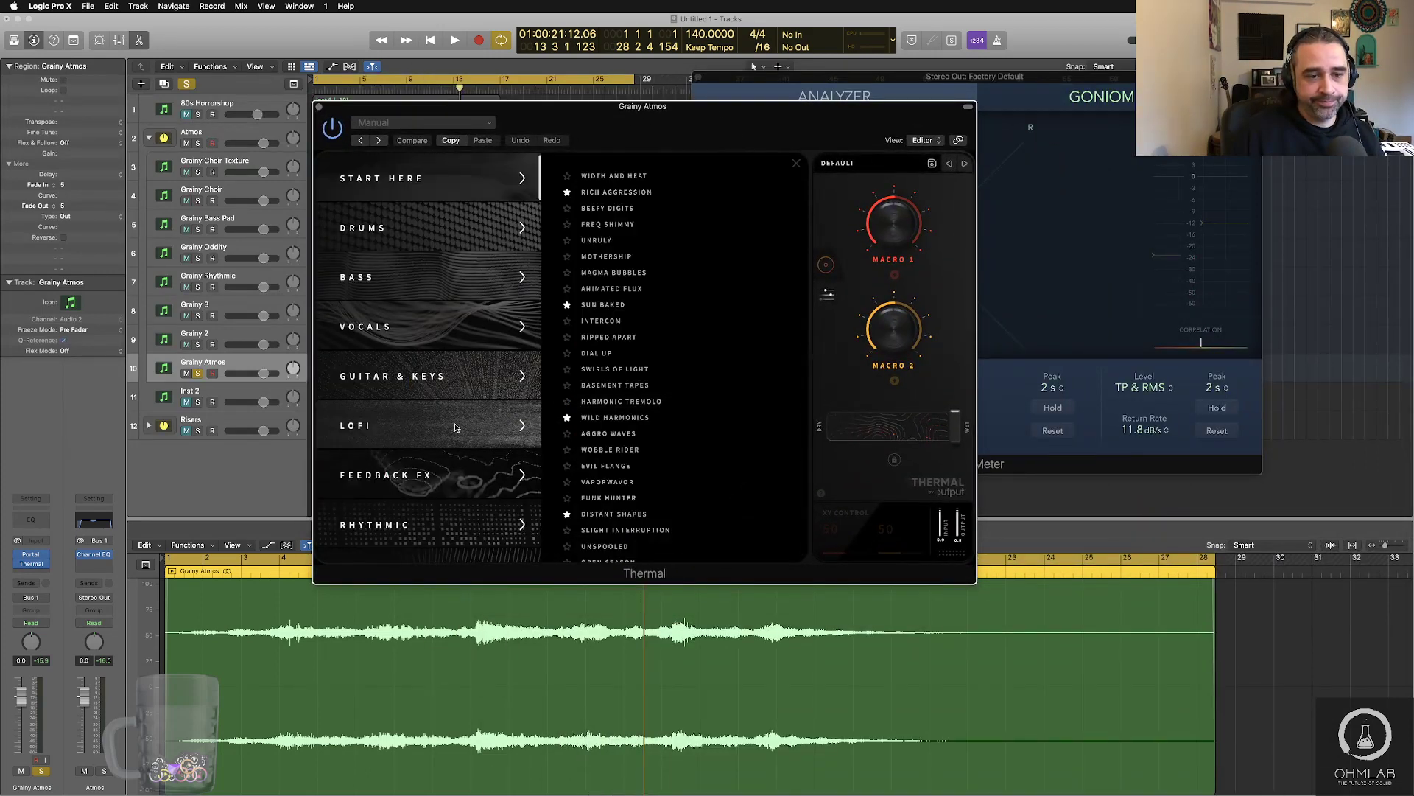
scroll(633, 442, "down", 3)
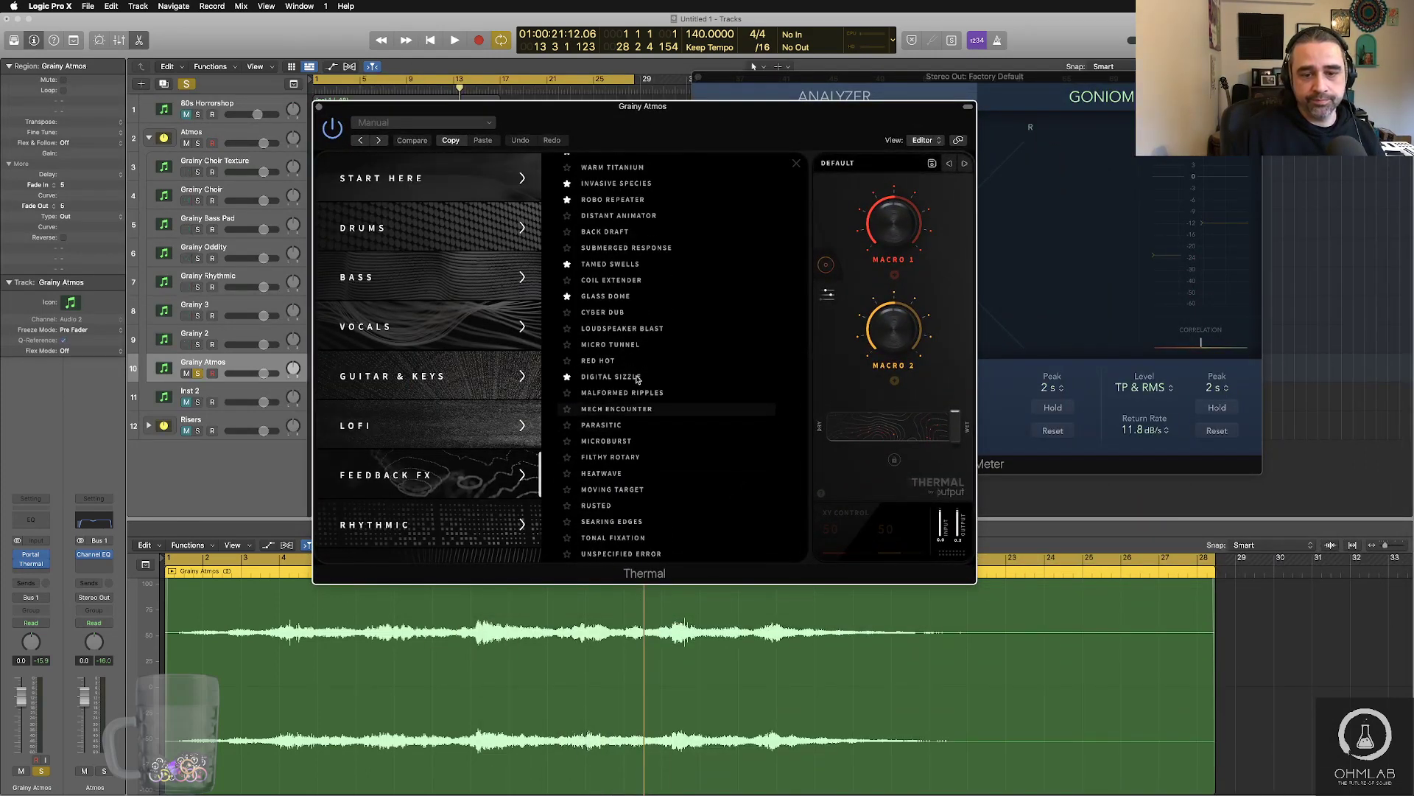
left_click(638, 522)
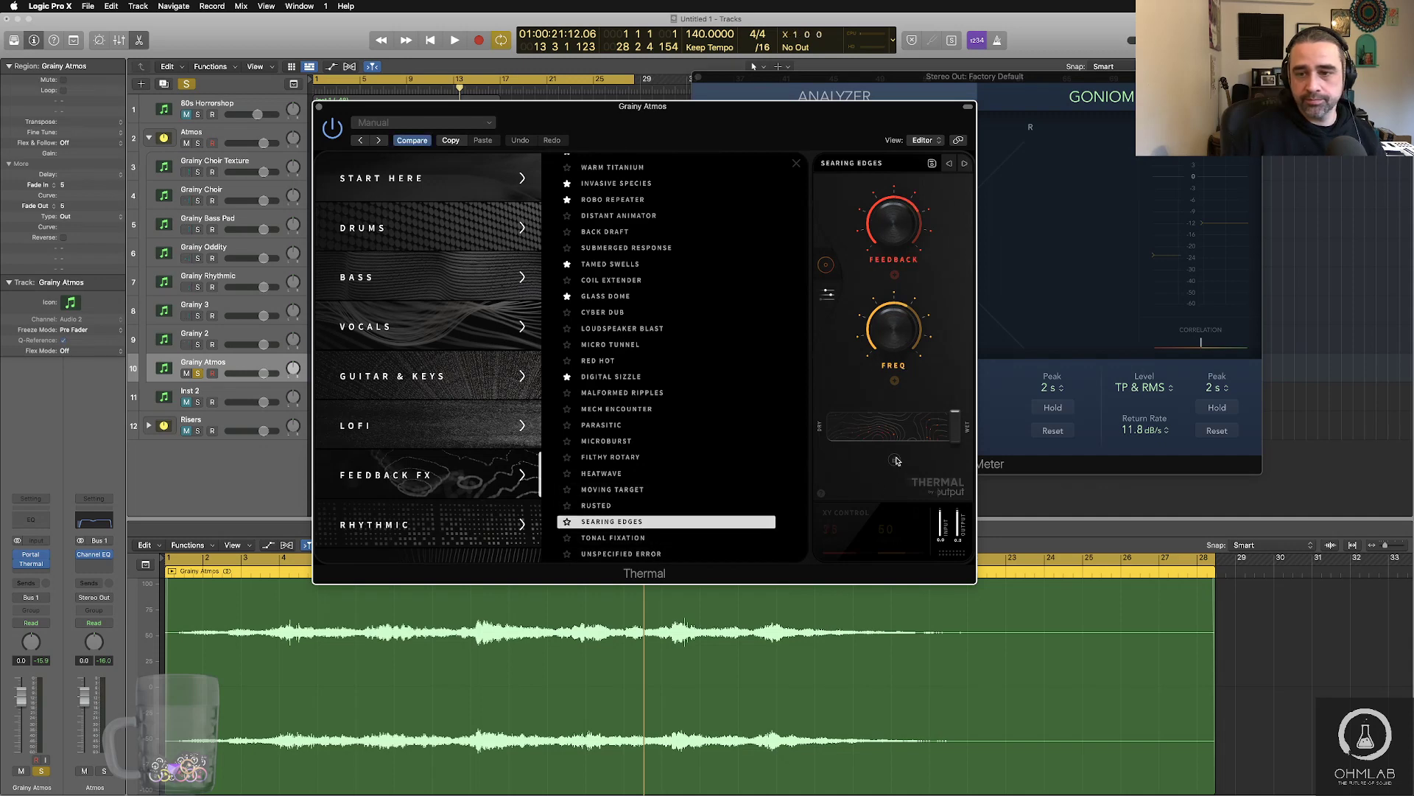
- Audition Searing Edges on Grainy Atmos, set Thermal's dry/wet mix to 11, and stop playback
key("space")
left_click_drag(952, 429, 857, 429)
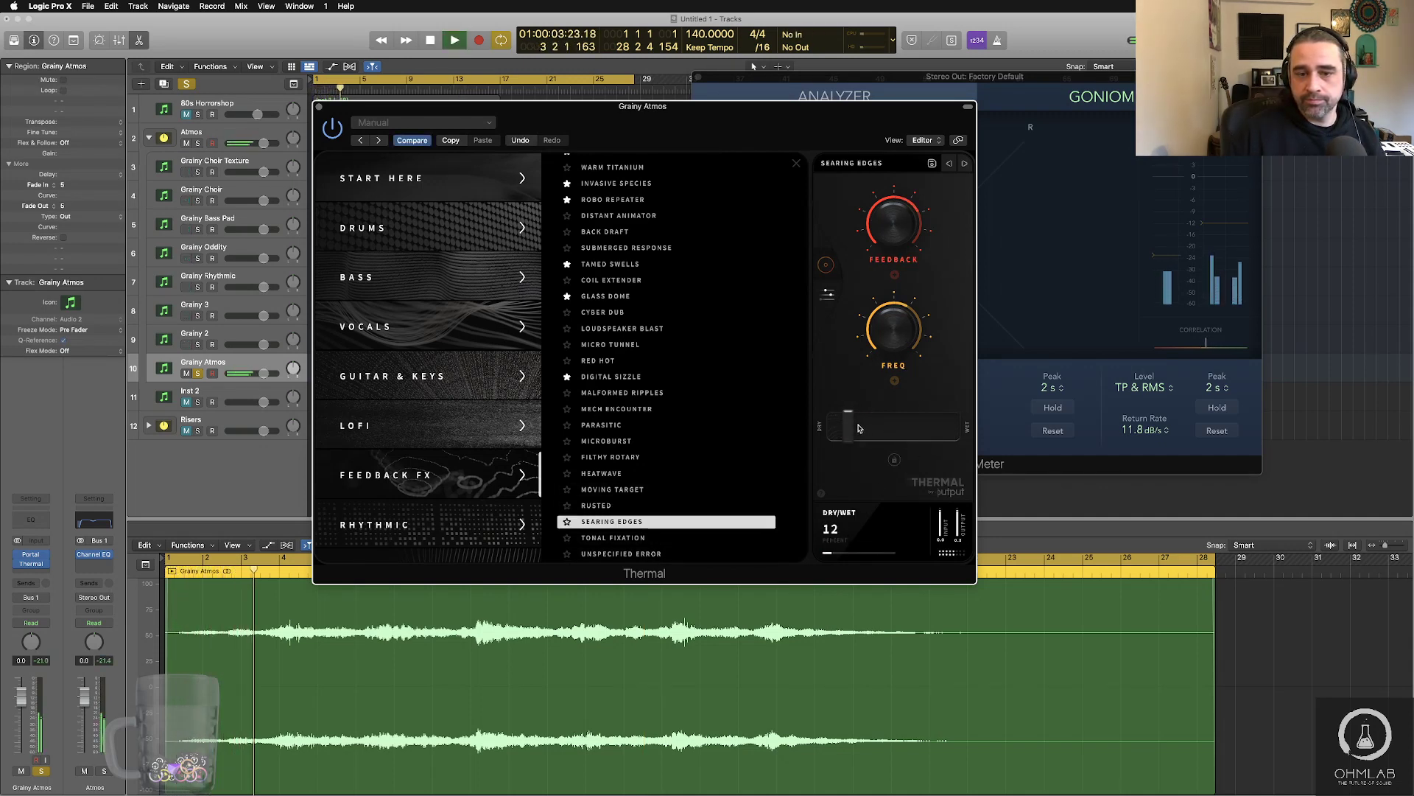
key("space")
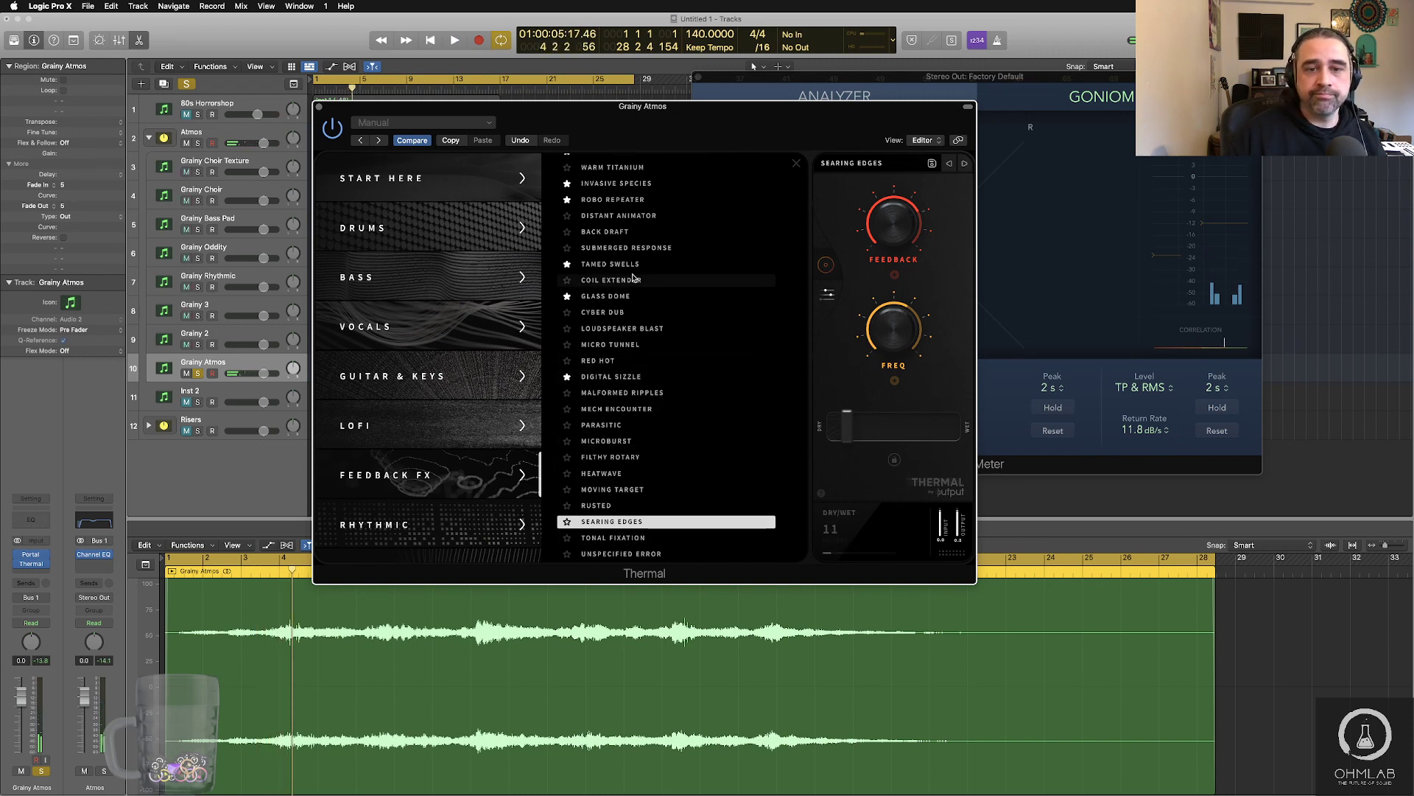
- Audition Thermal's Distant Animator preset on the Grainy Atmos track and lower its dry/wet mix
scroll(696, 352, "up", 2)
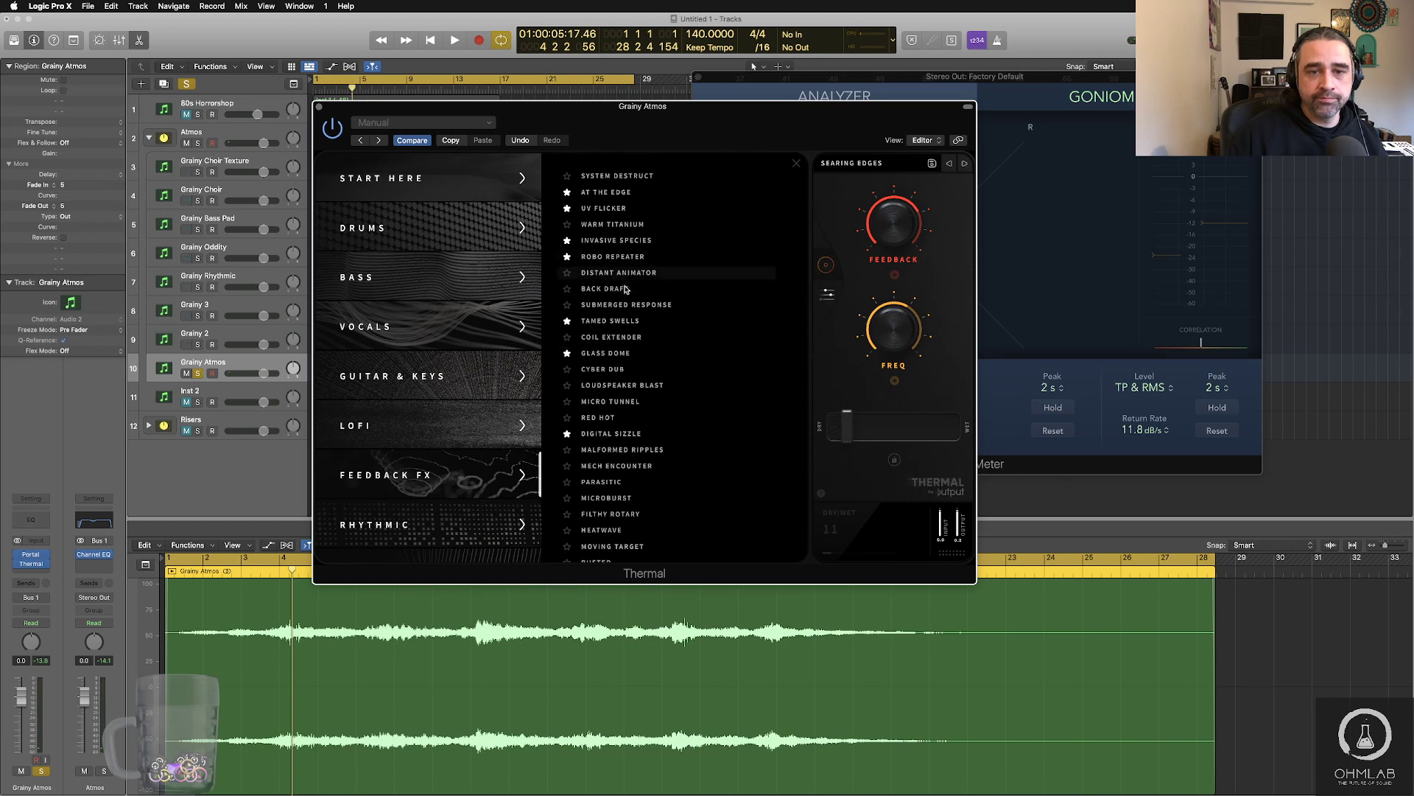
left_click(663, 278)
key("space")
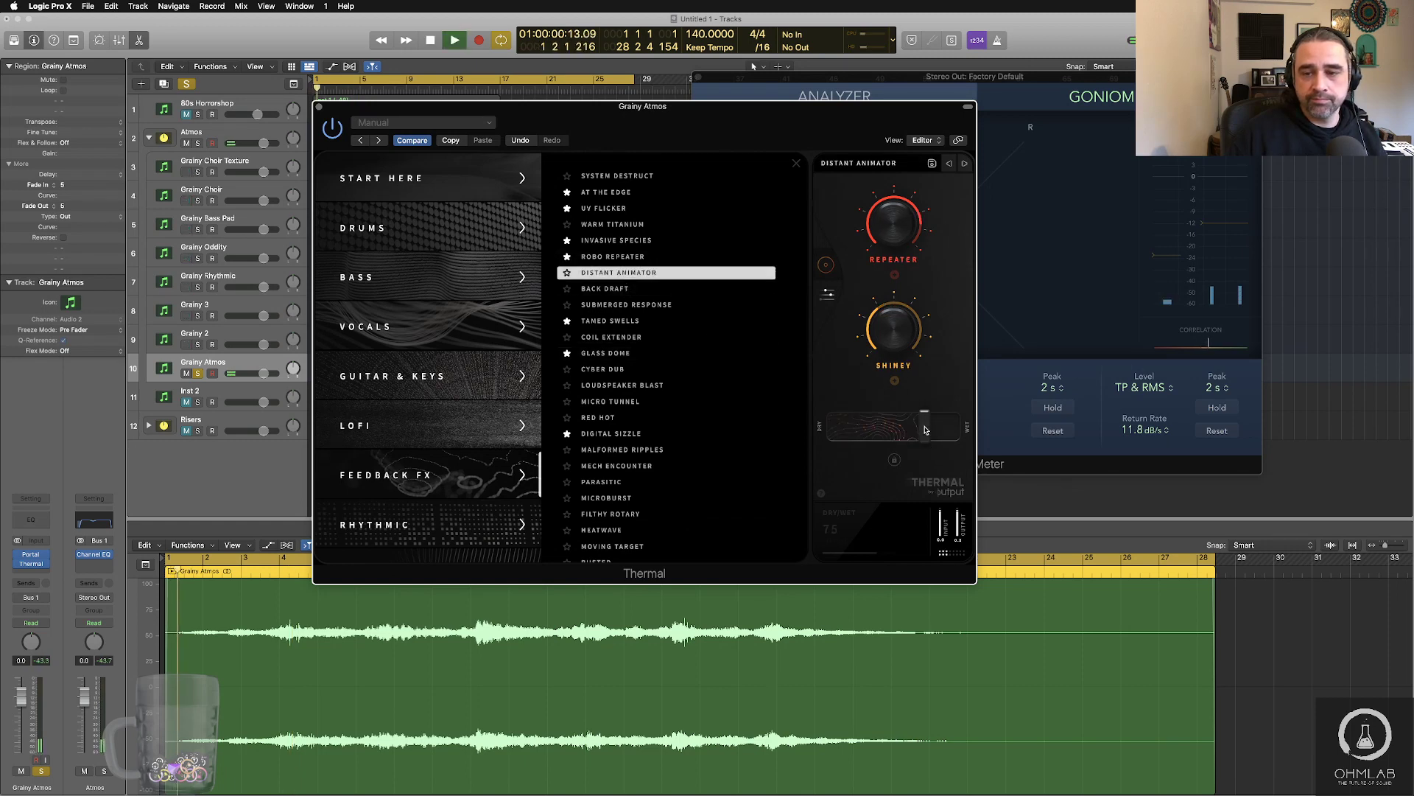
left_click_drag(925, 430, 843, 429)
- Load Thermal's Invasive Species preset and reduce its dry/wet mix to 2 percent while listening to Grainy Atmos
left_click(657, 240)
key("space")
key("space")
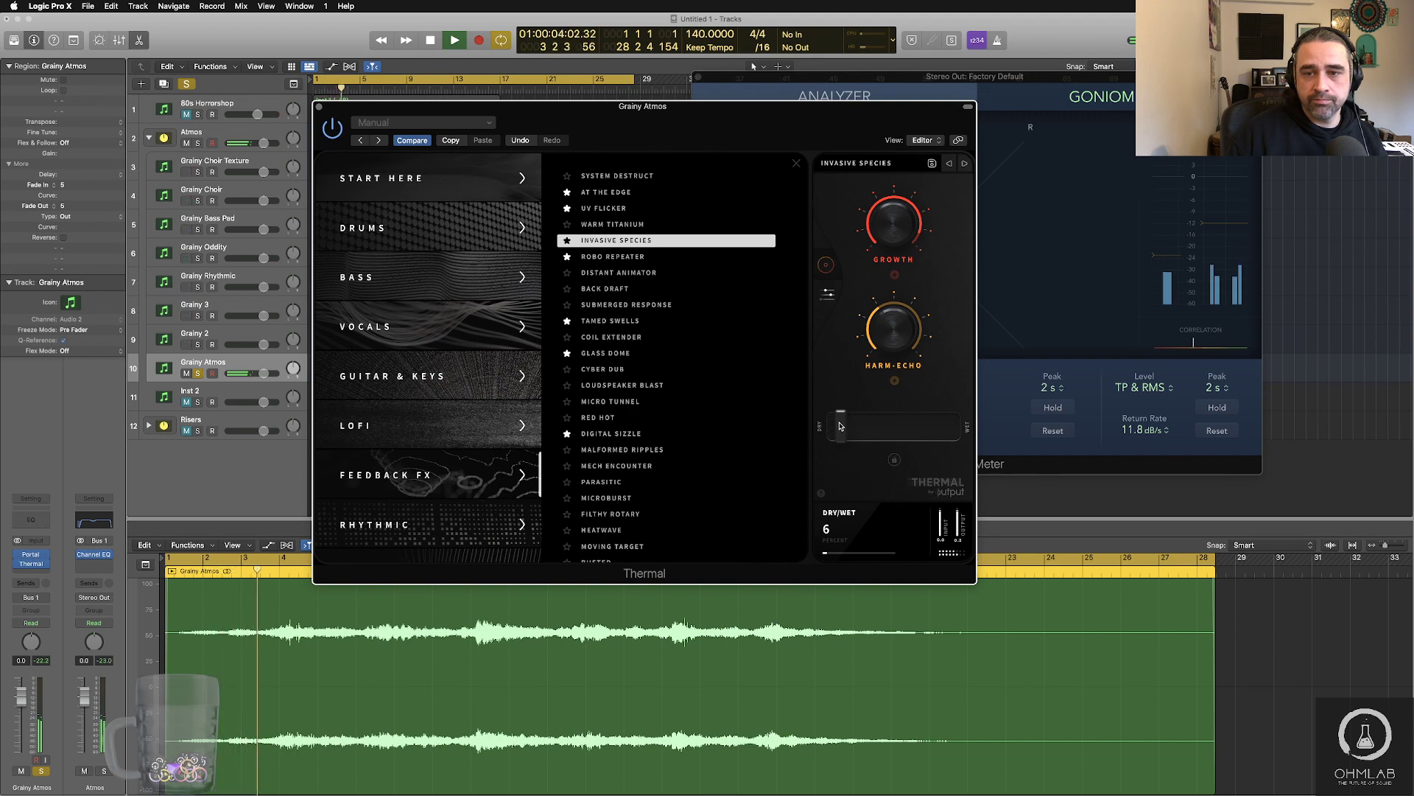
left_click_drag(840, 426, 837, 426)
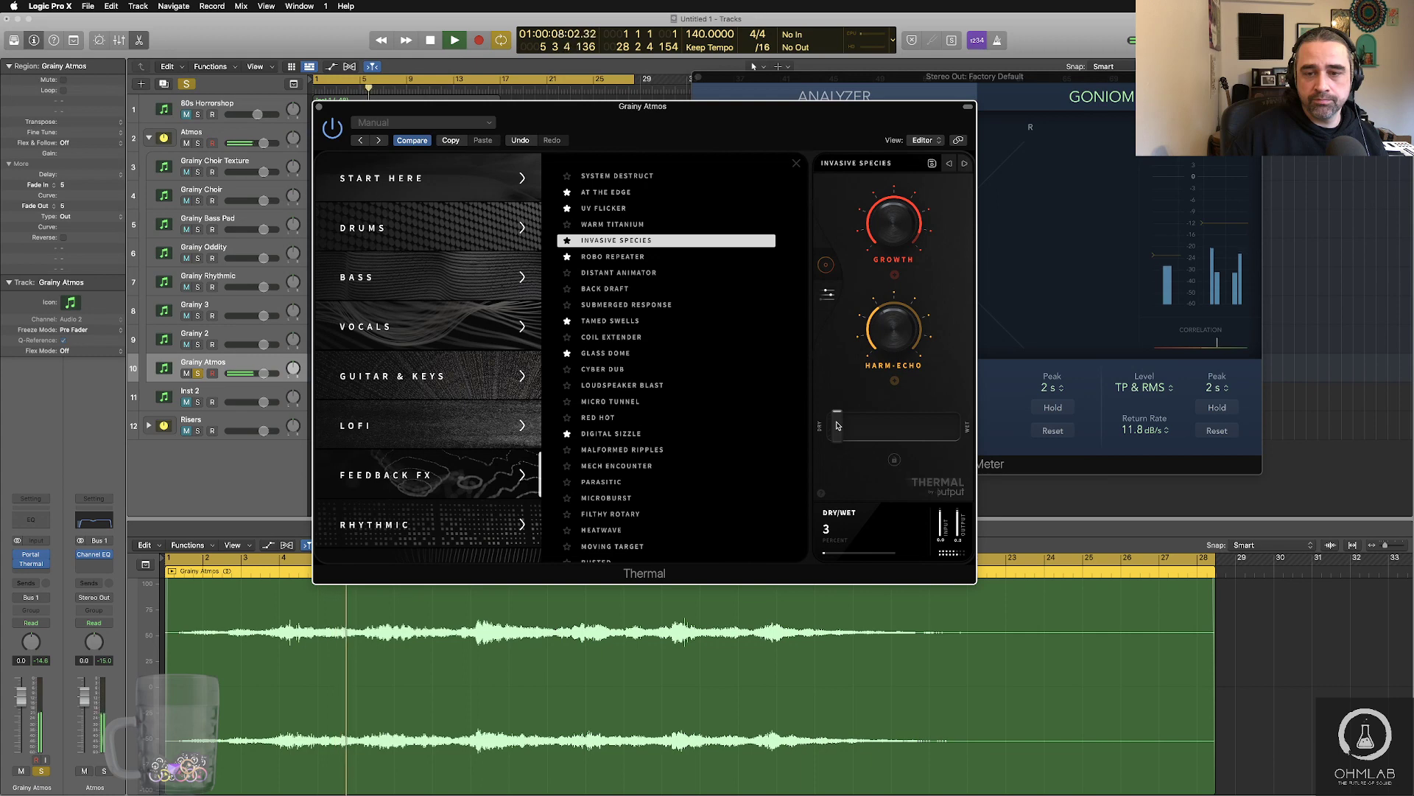
left_click_drag(837, 426, 836, 426)
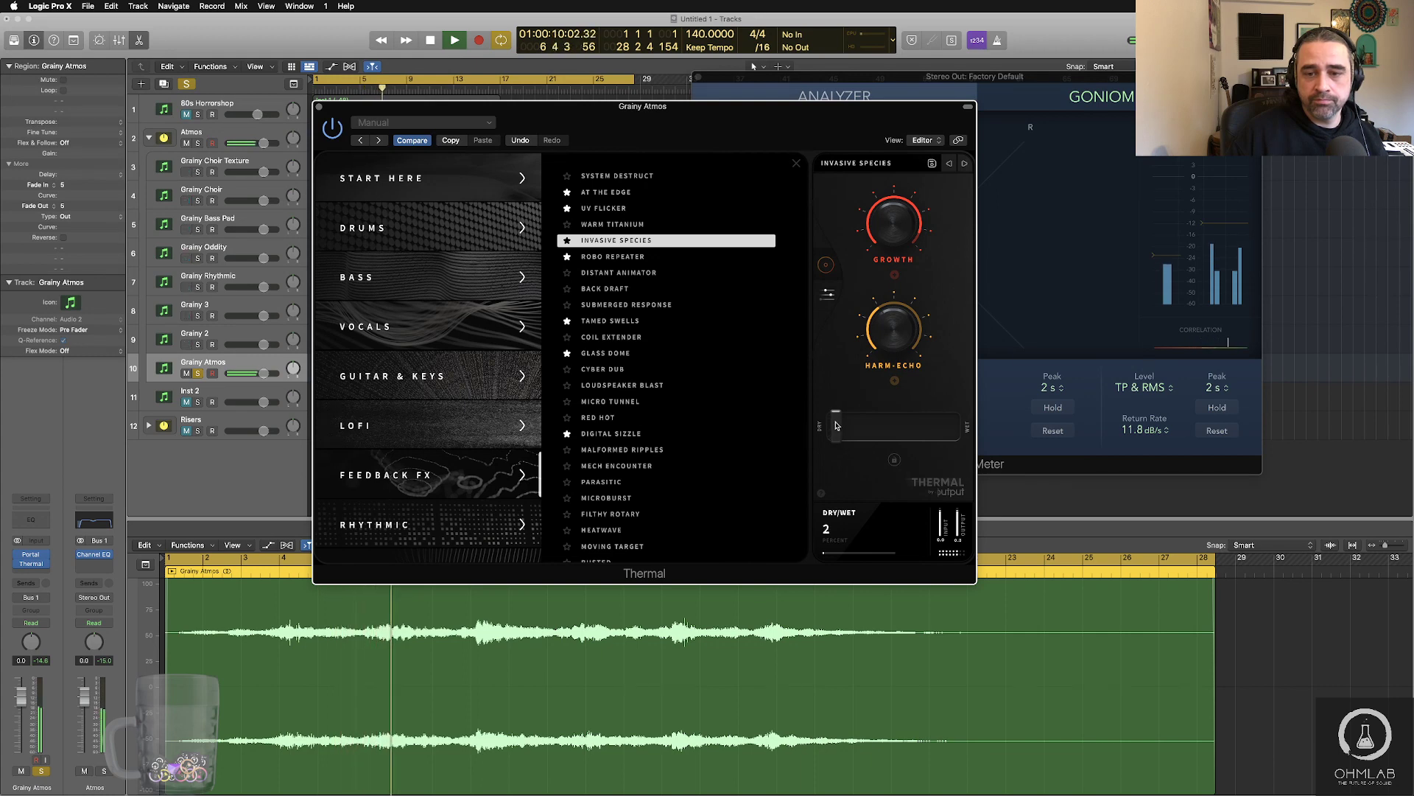
key("space")
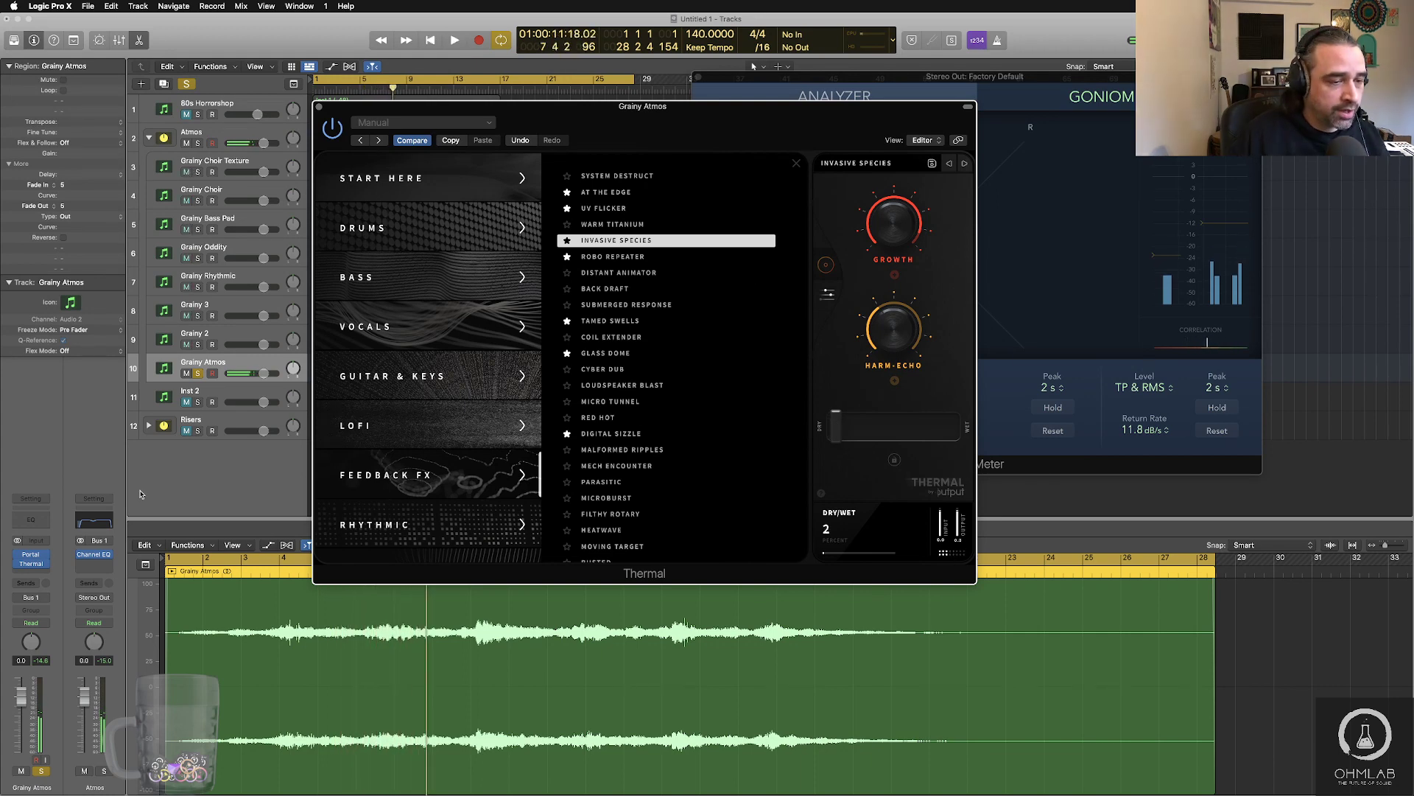
- Move Thermal ahead of Portal in the Grainy Atmos insert chain and play back the reordered effects
left_click(35, 553)
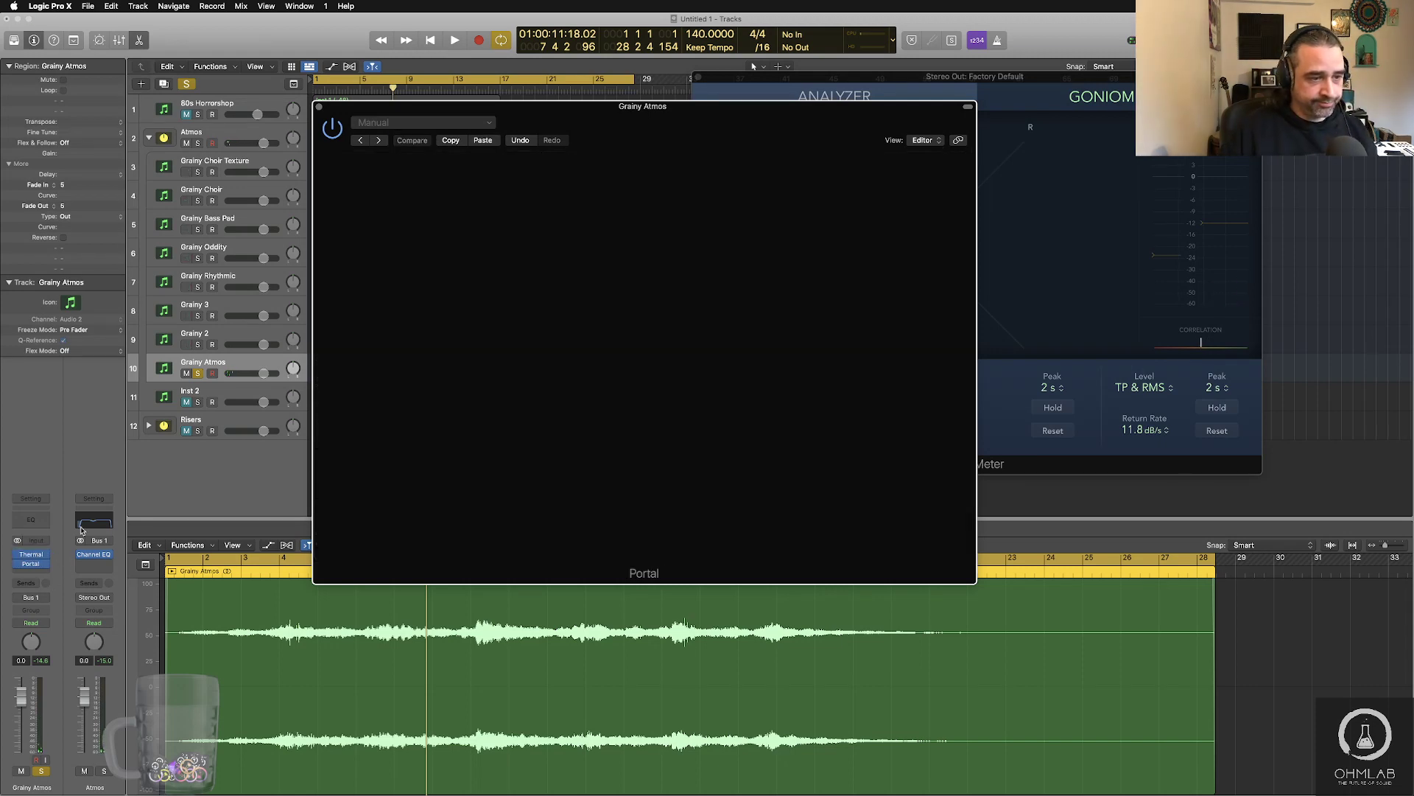
key("space")
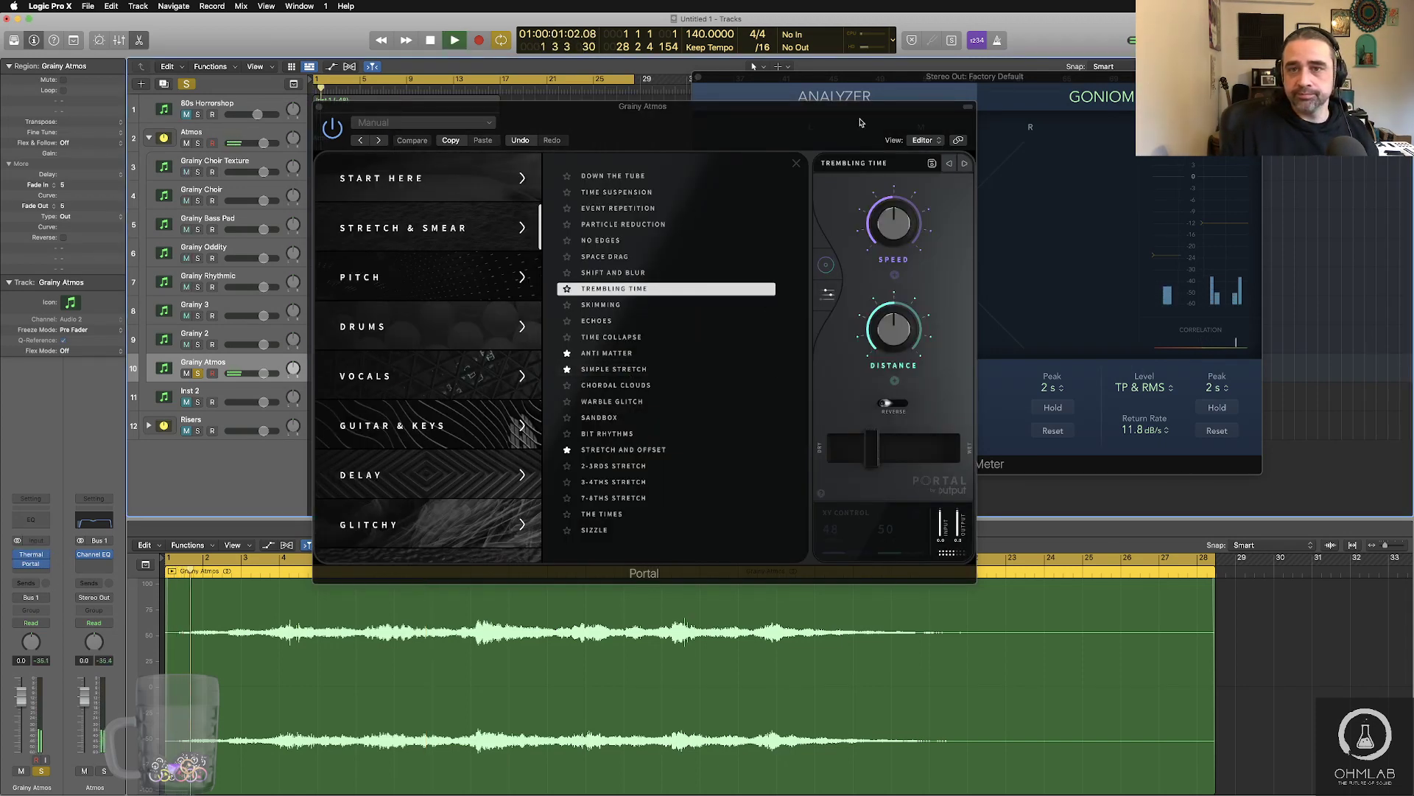
mouse_move(861, 123)
left_mouse_down()
mouse_move(974, 212)
mouse_move(878, 156)
mouse_move(864, 145)
mouse_move(874, 134)
left_mouse_up()
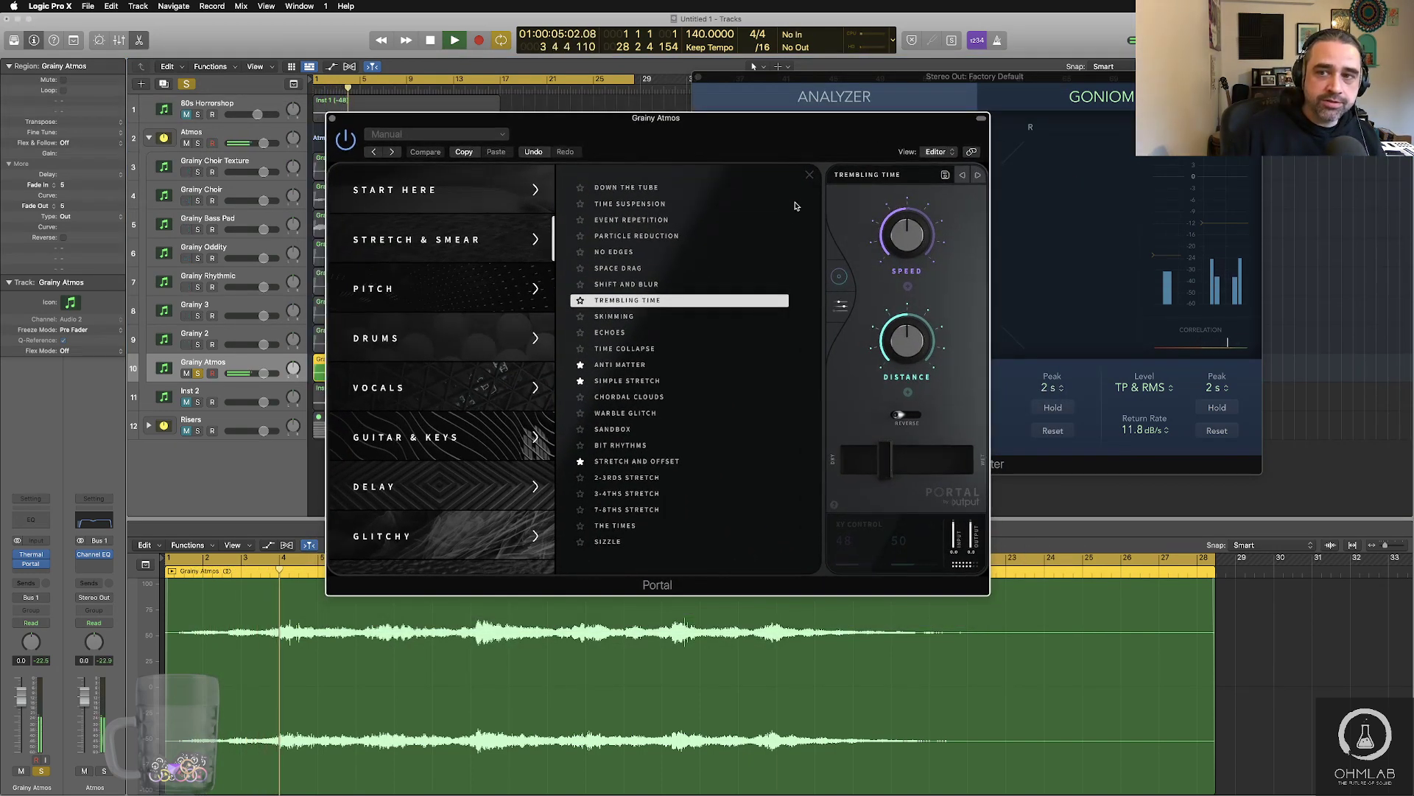
key("space")
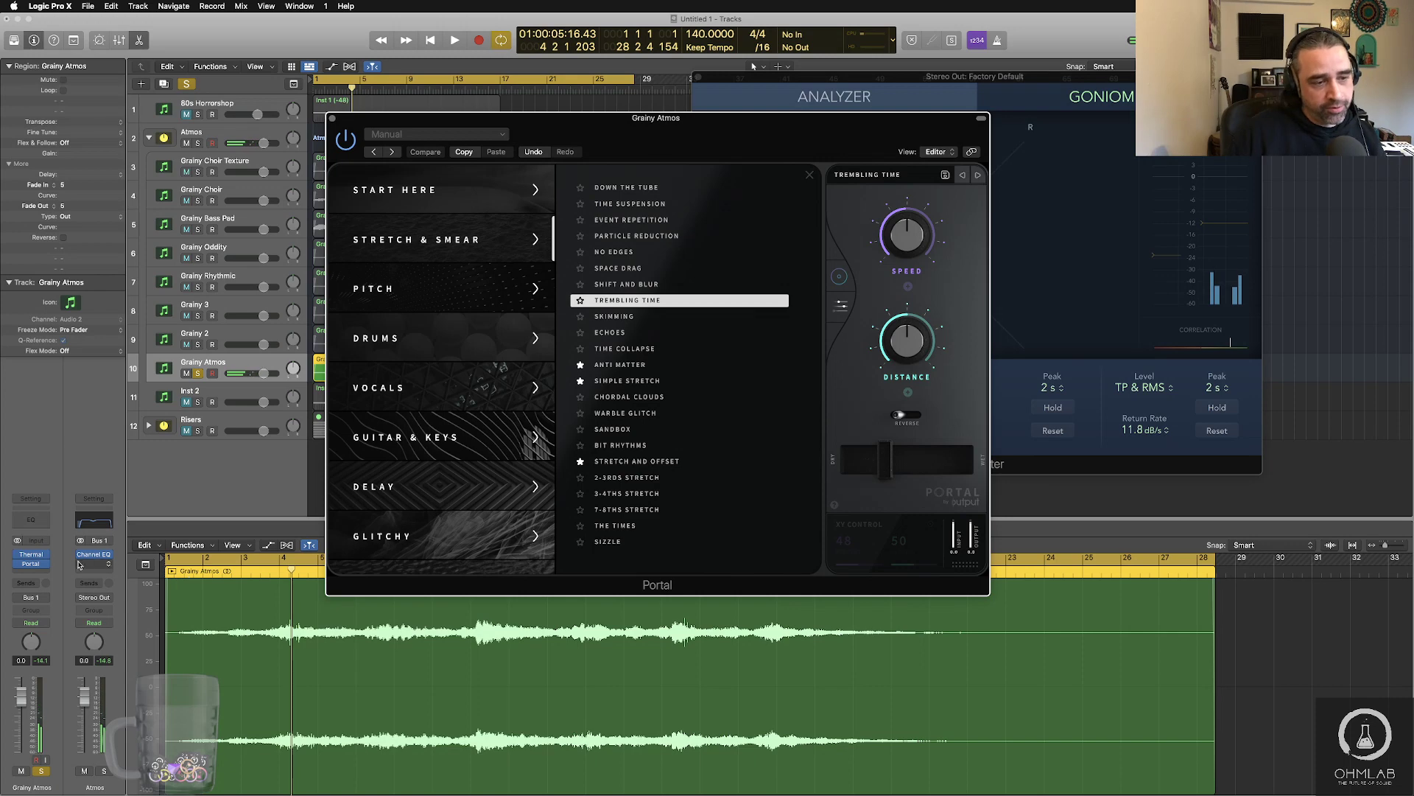
- Insert a stereo Overdrive after Portal on Grainy Atmos, with Drive at 4.00 dB and Tone at 7900 Hz
left_click(44, 572)
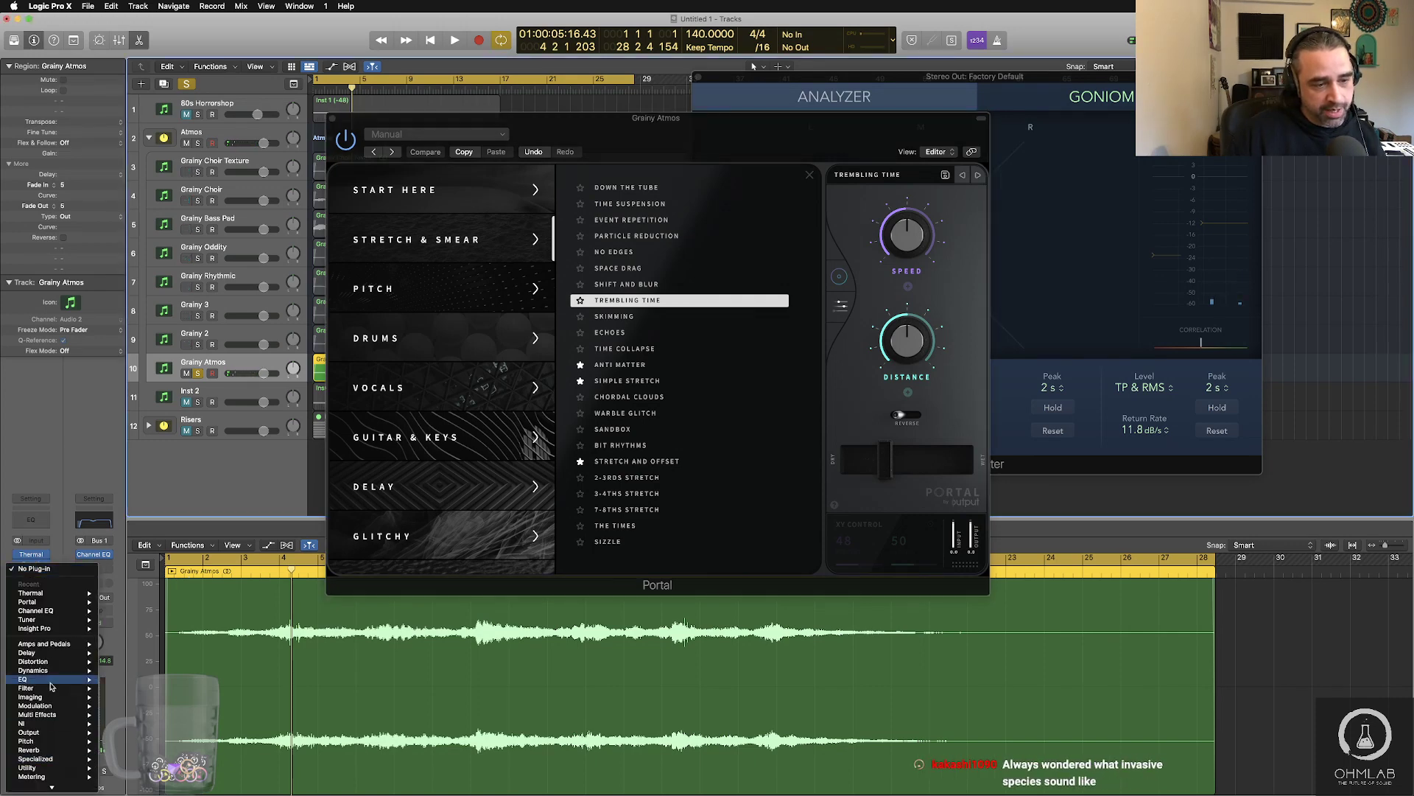
mouse_move(44, 663)
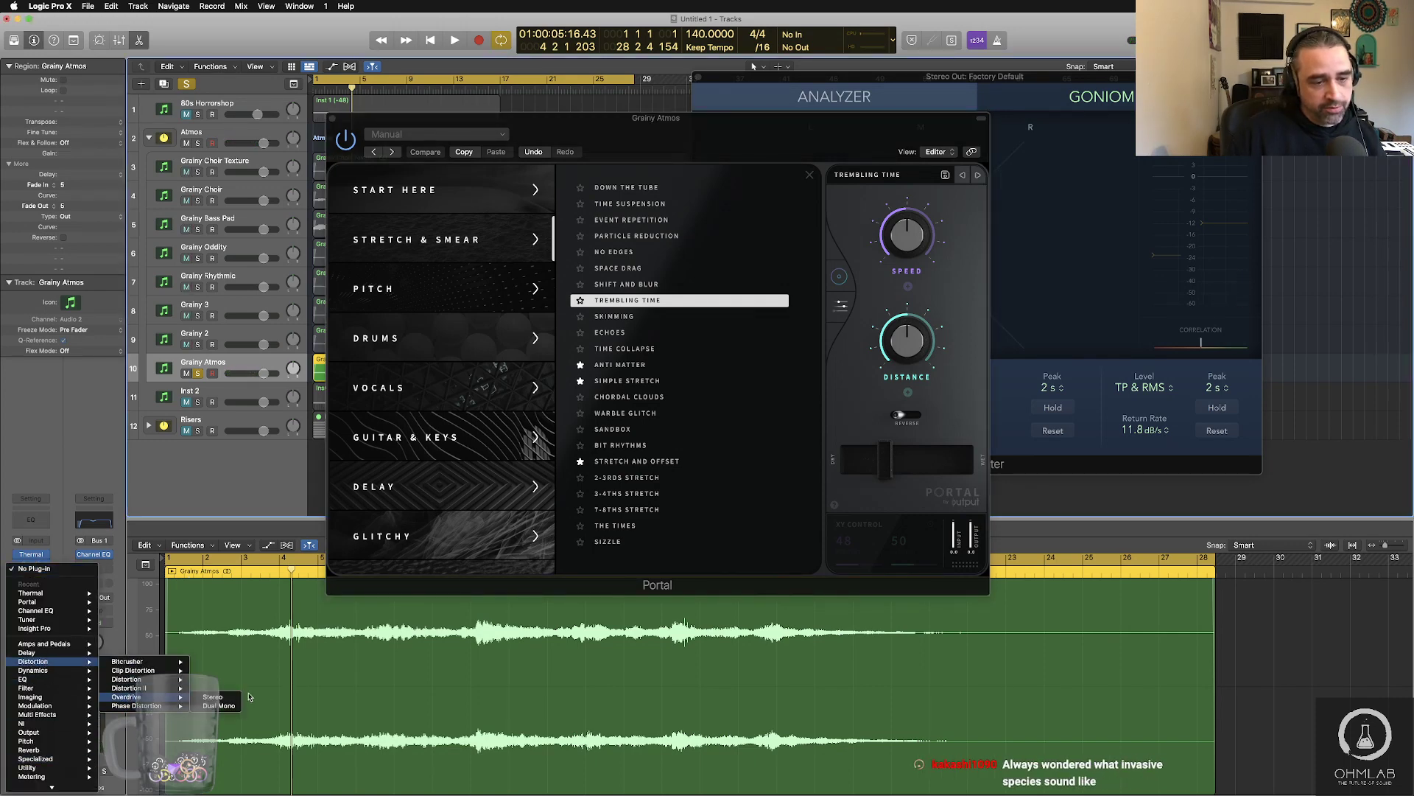
left_click(237, 697)
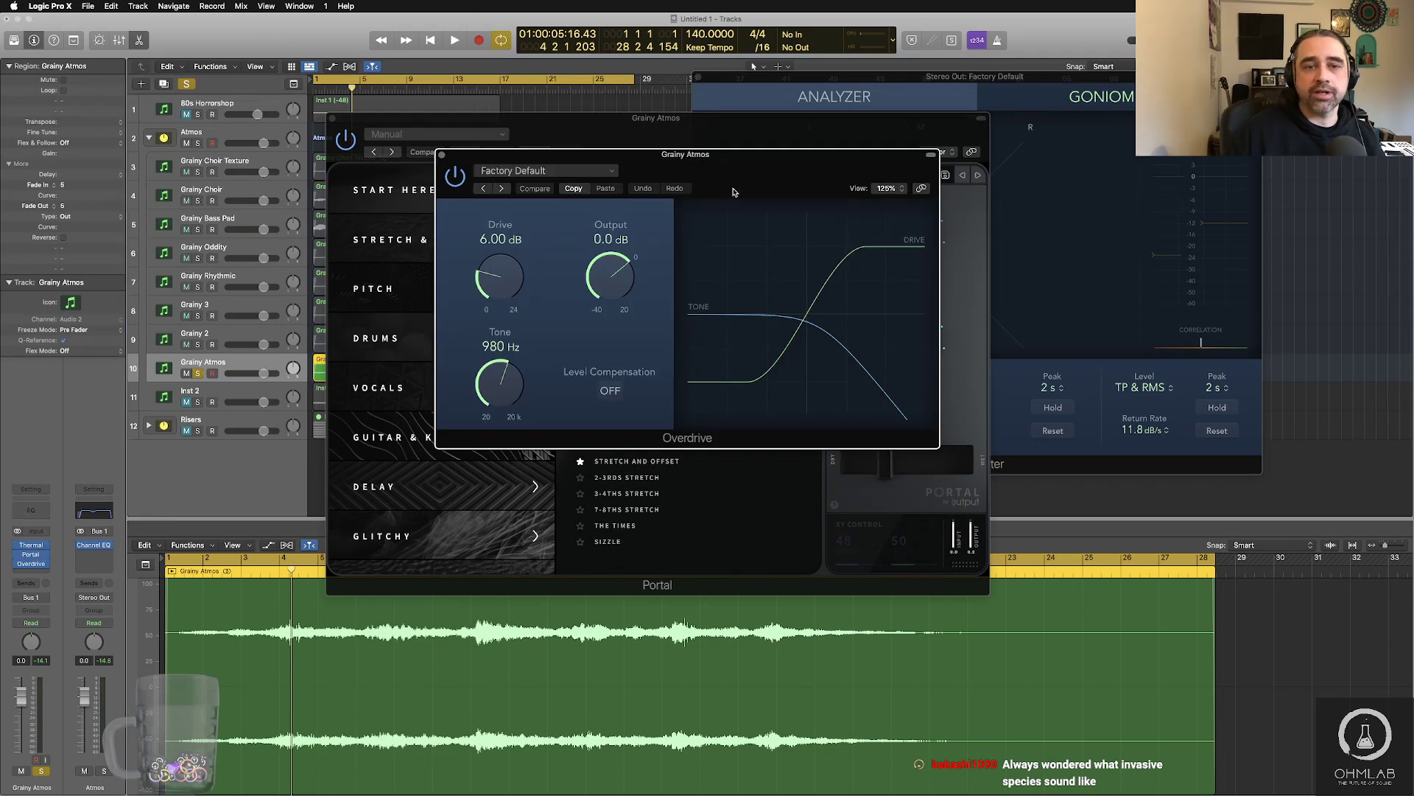
left_click_drag(733, 191, 696, 278)
left_click_drag(466, 391, 465, 412)
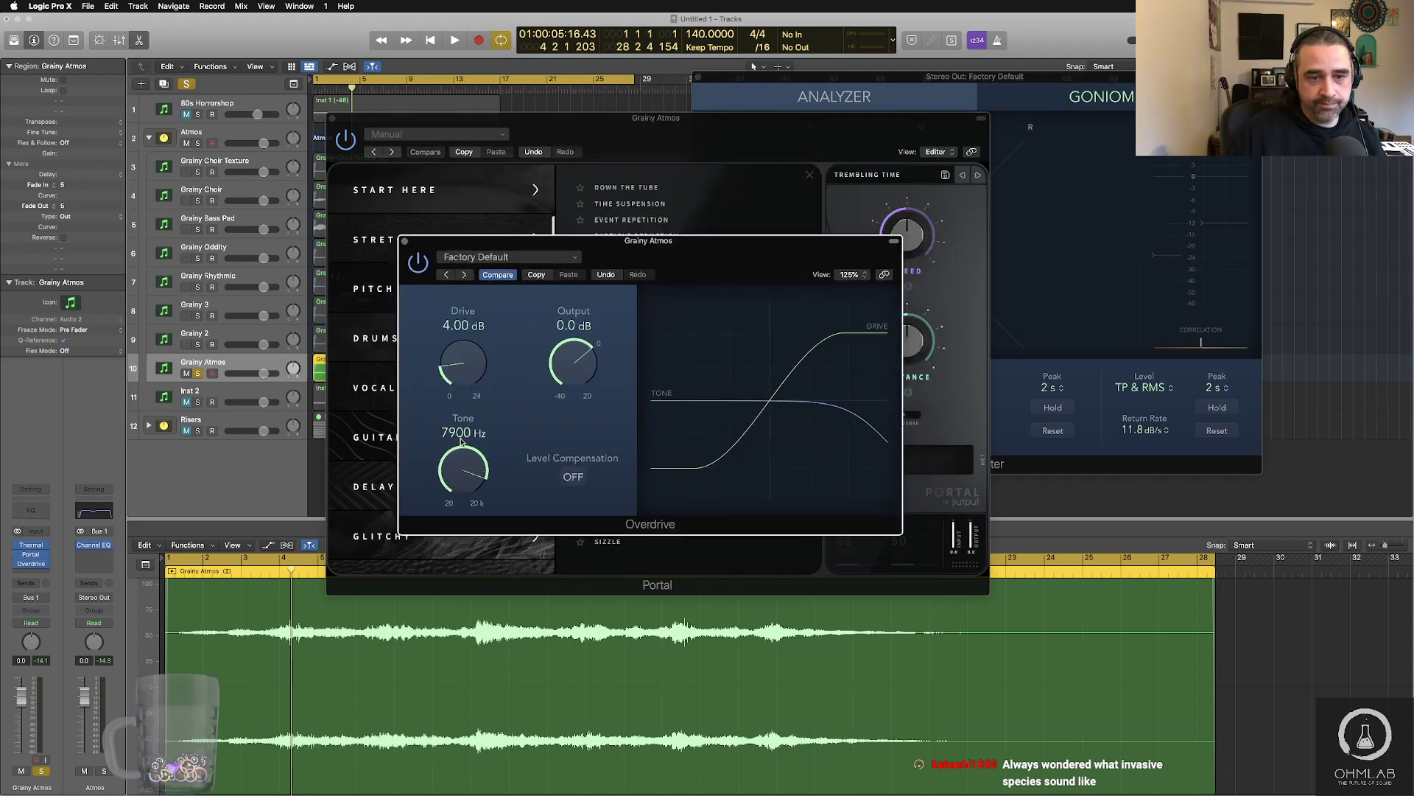
- Refine the Overdrive during playback to 1.50 dB Drive and 5600 Hz Tone
key("space")
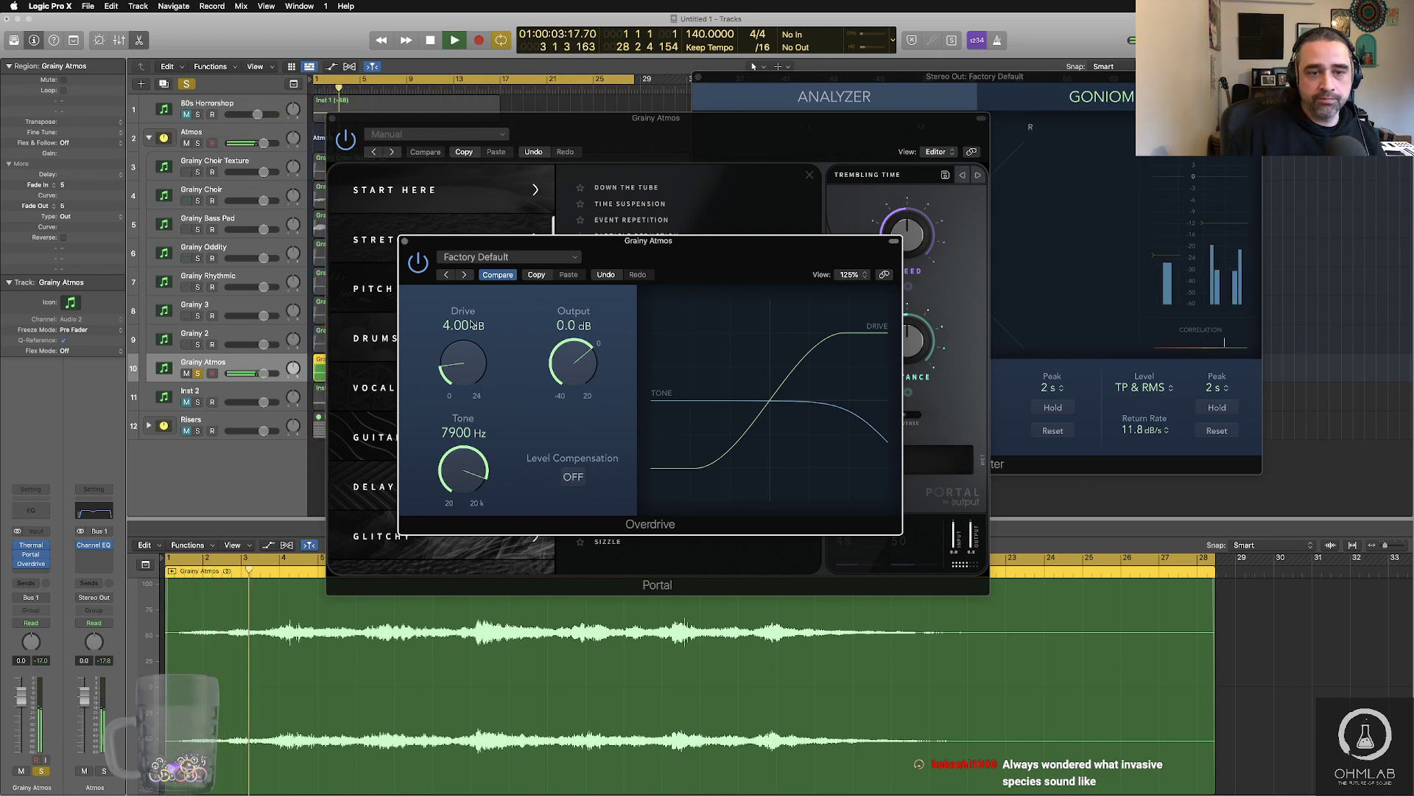
left_click_drag(476, 372, 467, 378)
left_click_drag(454, 480, 454, 488)
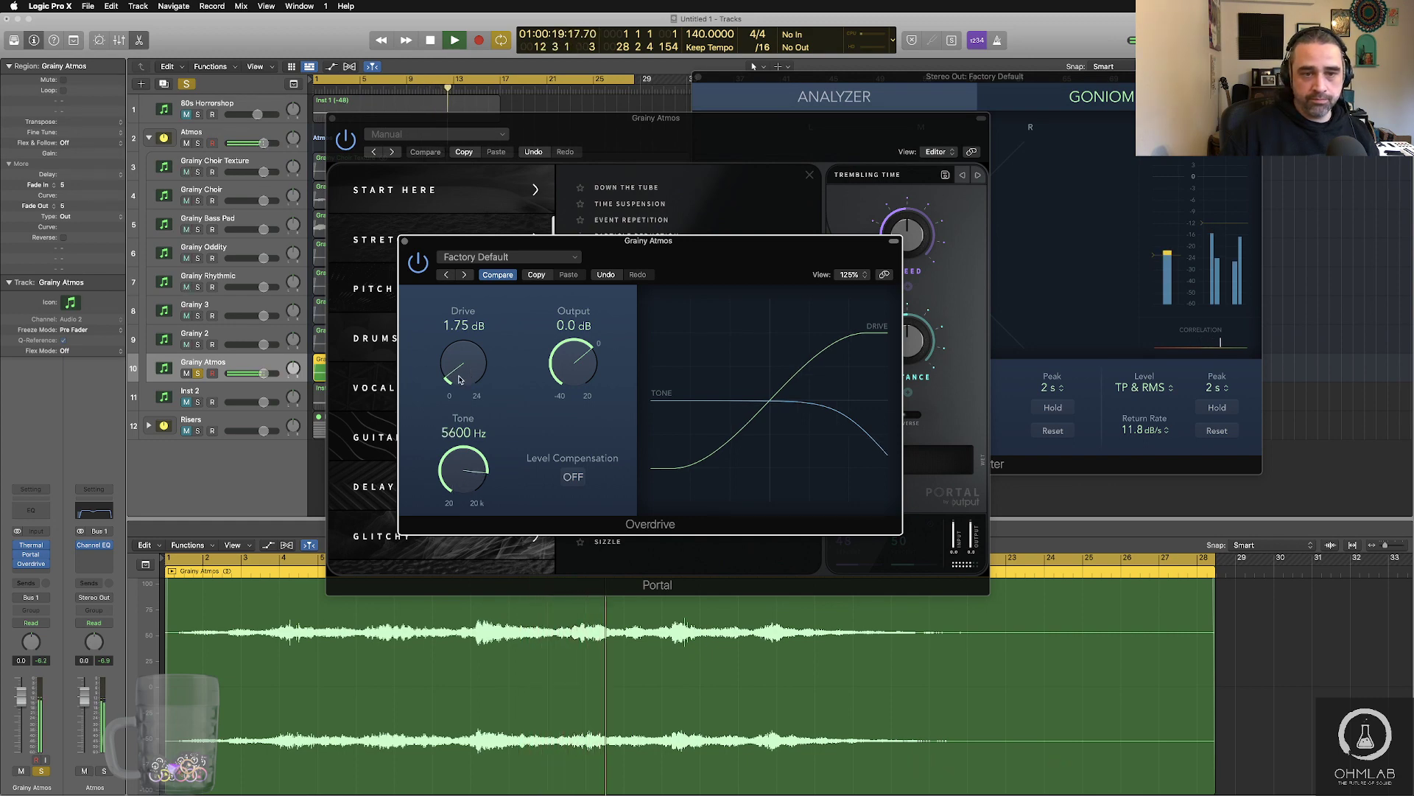
left_click_drag(458, 379, 458, 382)
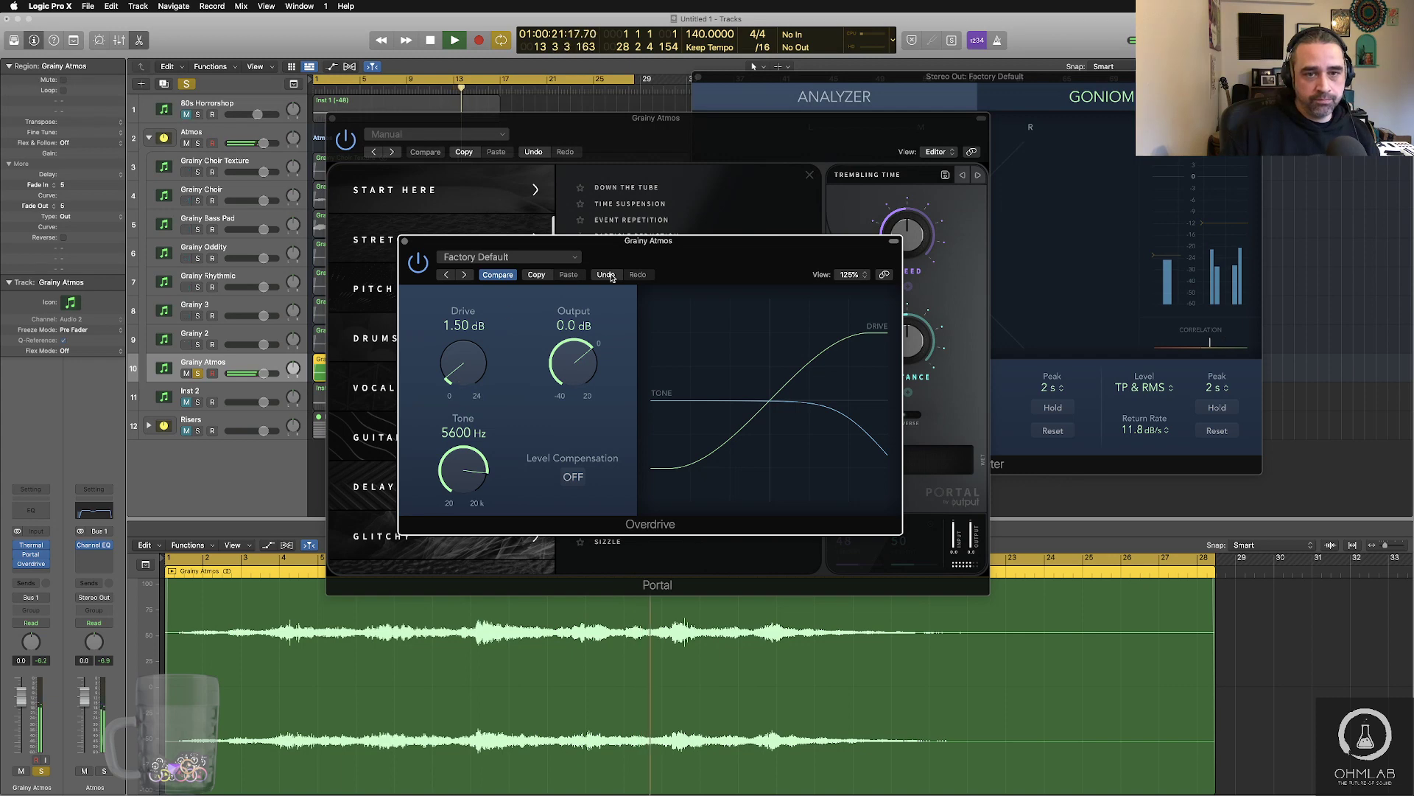
- Reposition the Overdrive window, close the Portal window and stop playback
left_click_drag(599, 251, 853, 339)
left_click(334, 121)
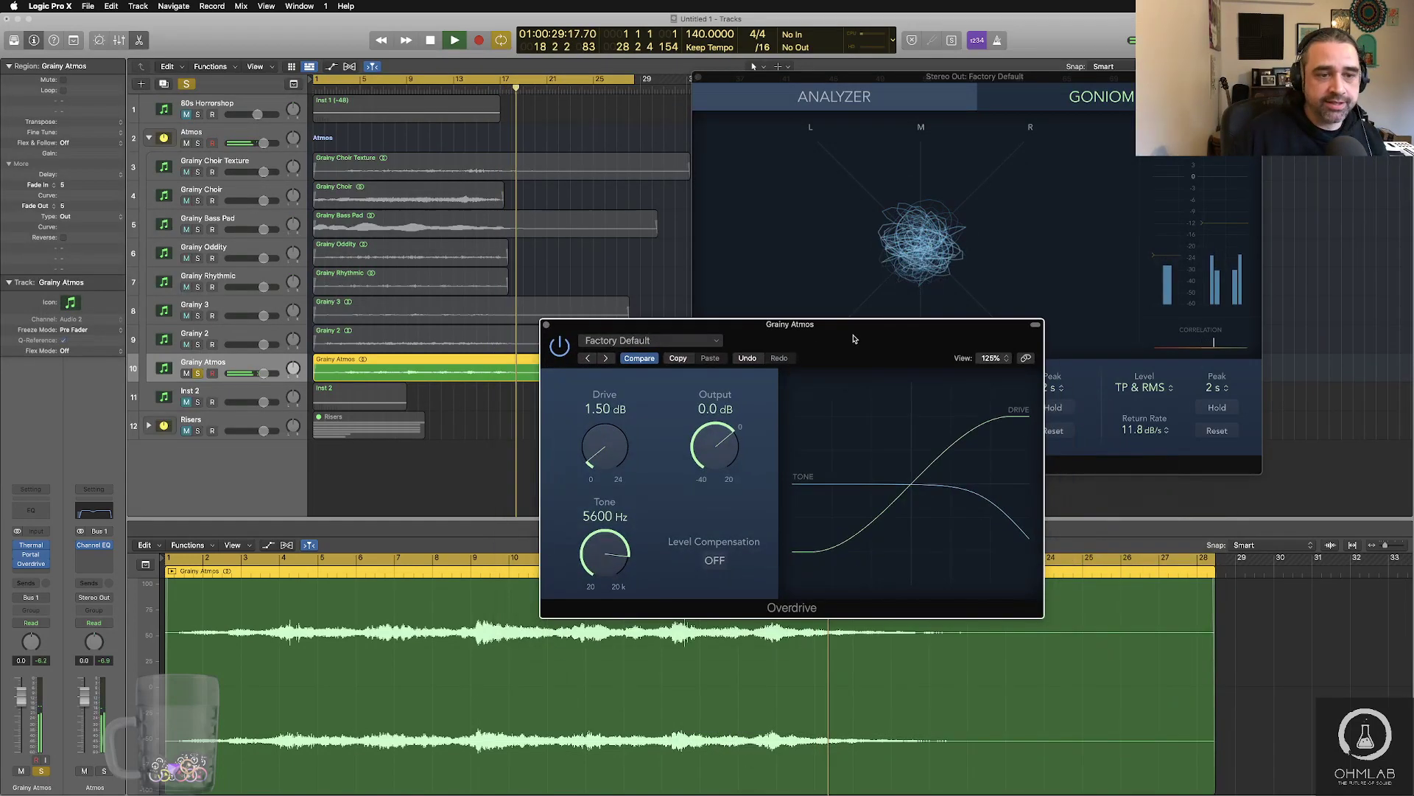
key("space")
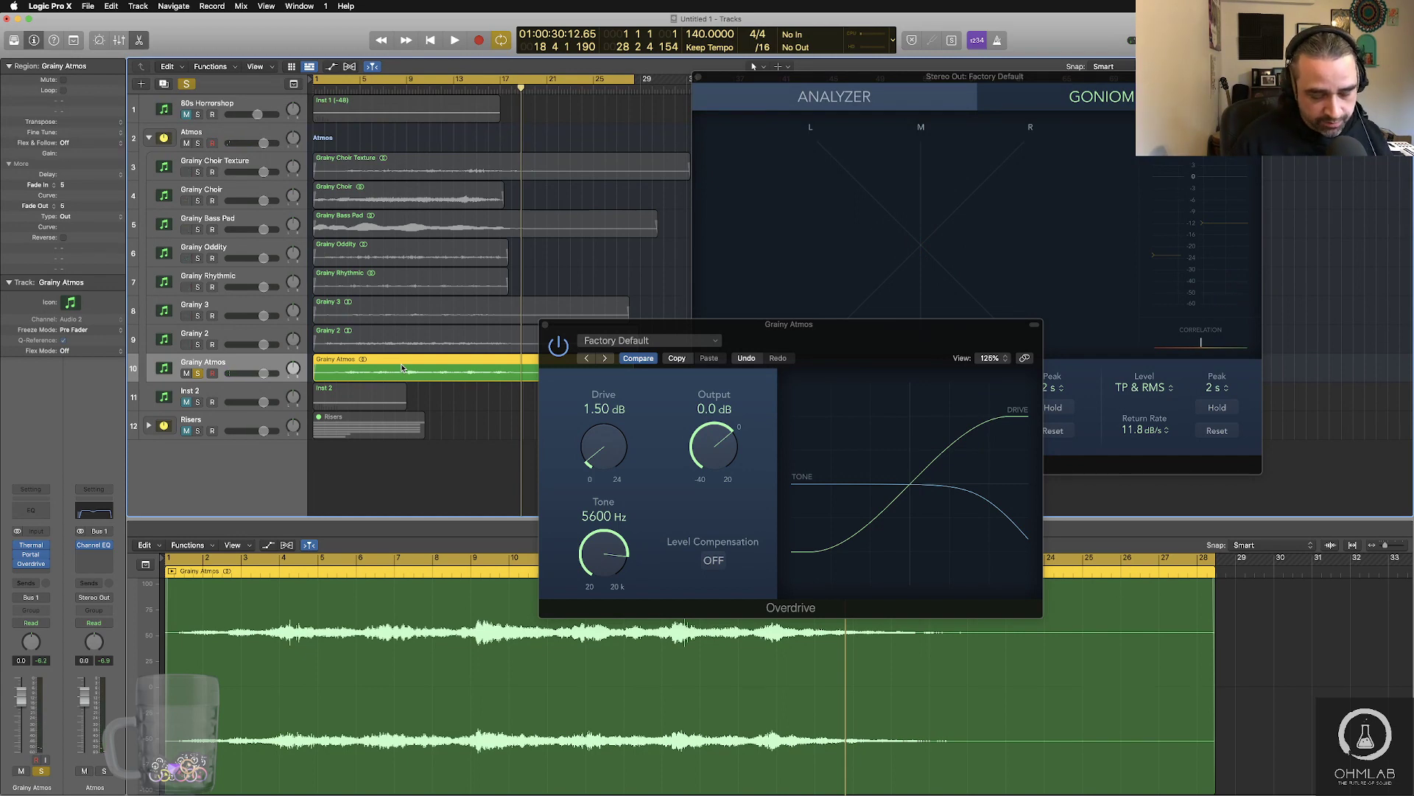
- Open the bounce-in-place settings for the Grainy Atmos region and cancel them
key("ctrl+b")
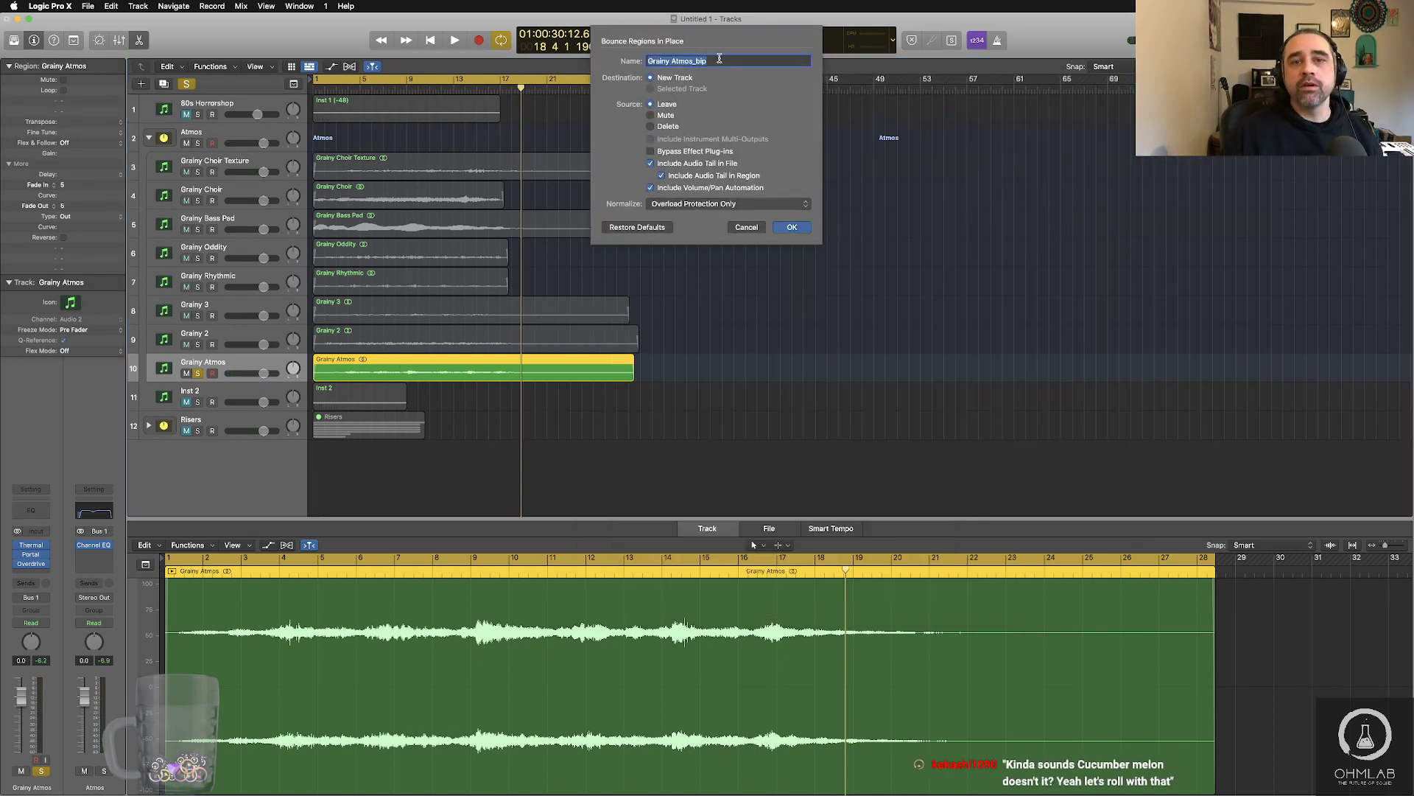
left_click(747, 227)
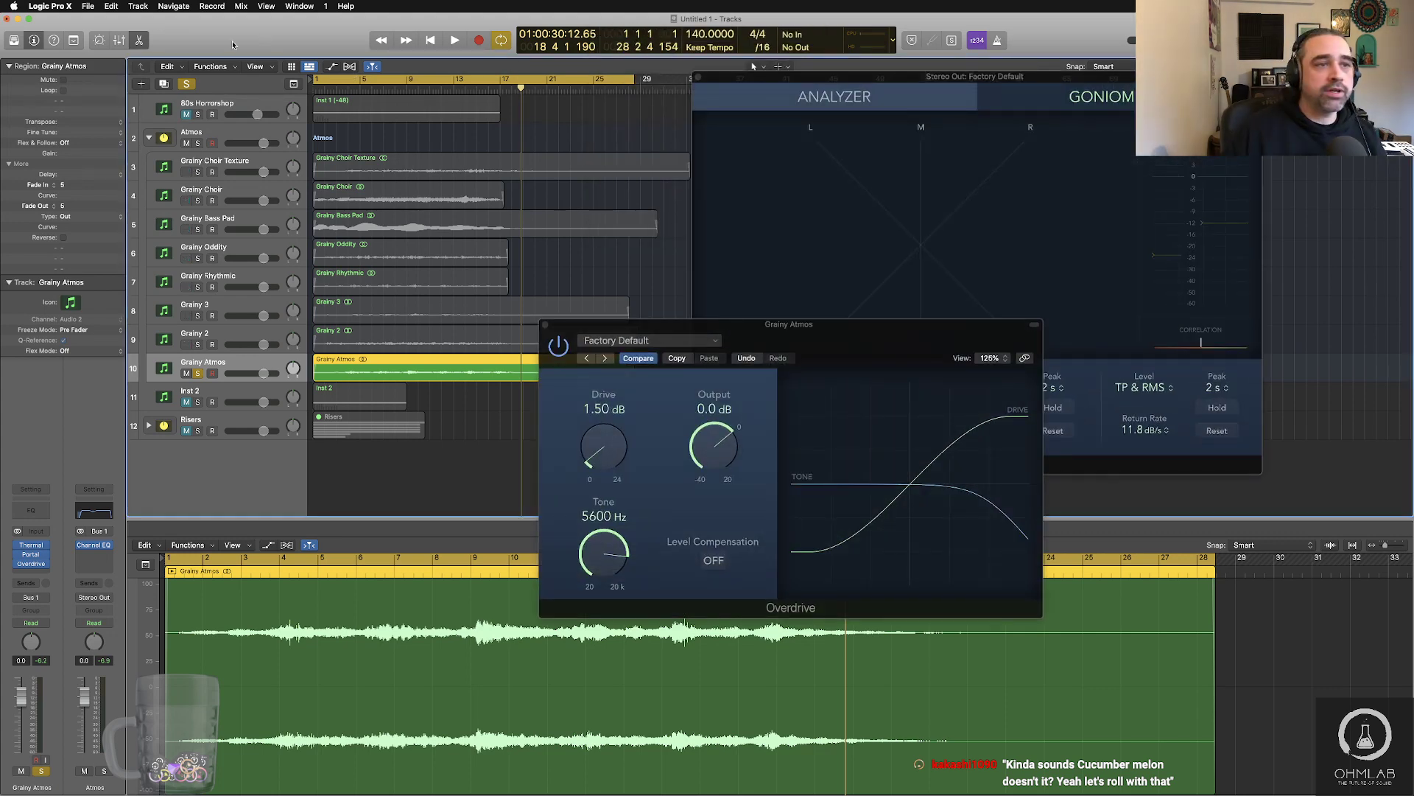
- Start saving the project under a new name, "12.20.21_ADD Dark Arts Atmos Risers"
left_click(87, 6)
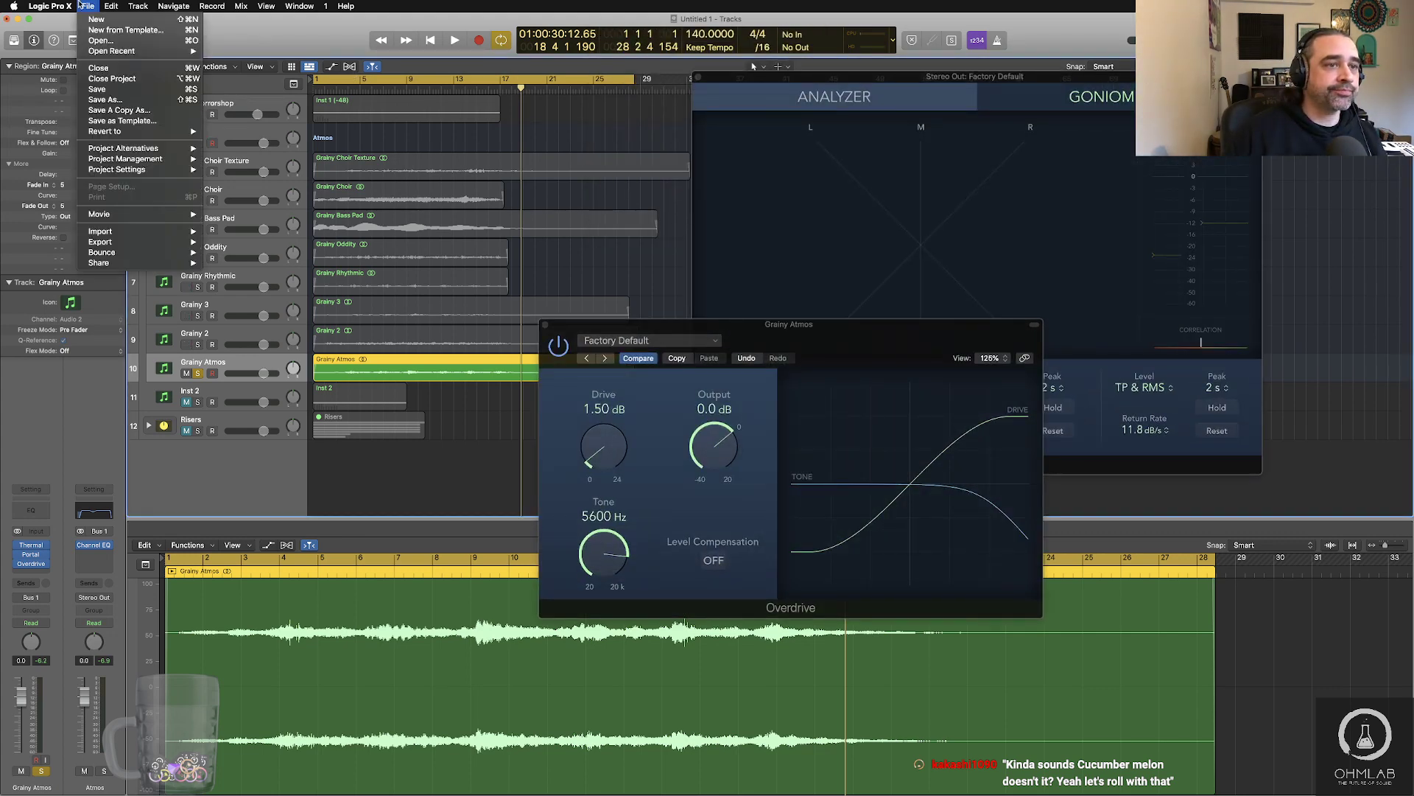
left_click(111, 100)
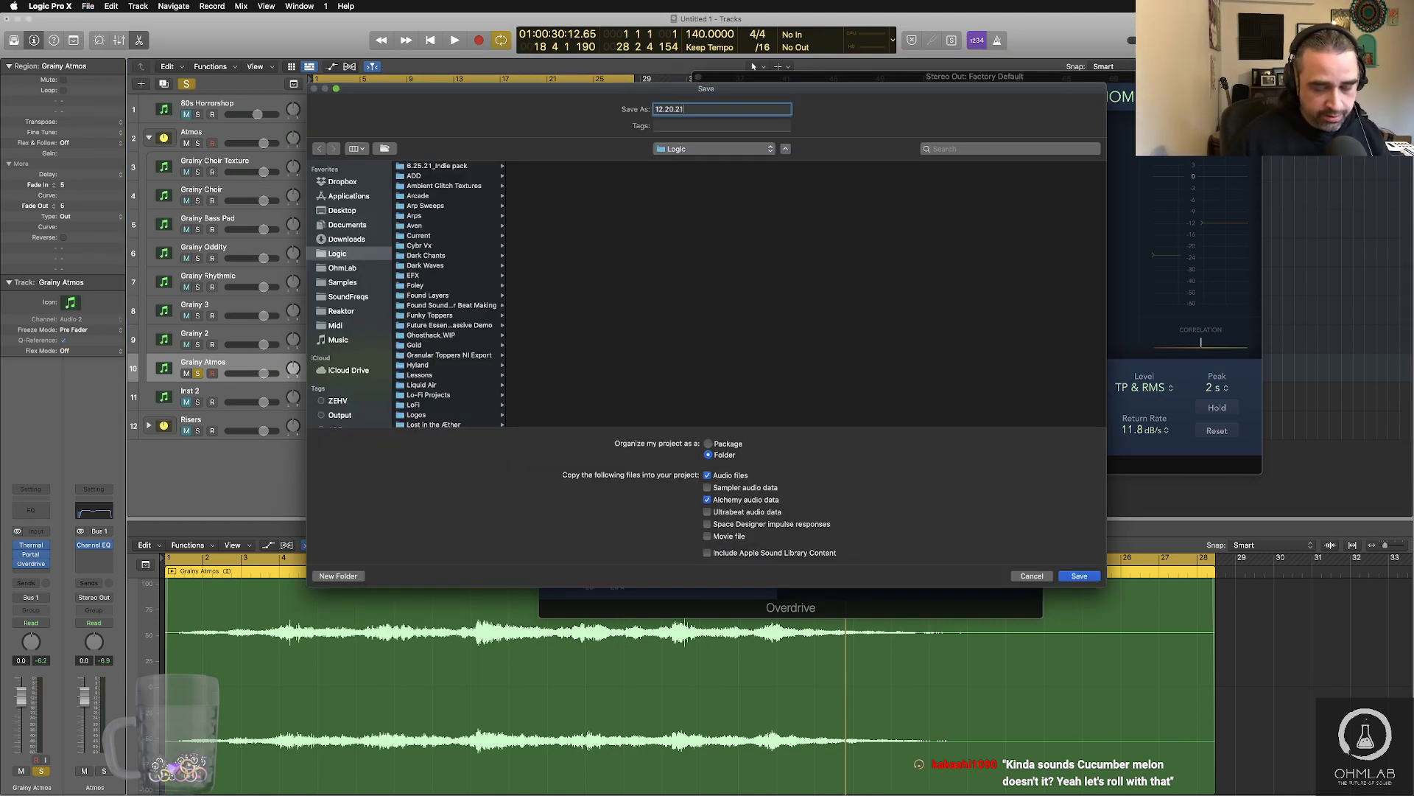
type("12.20.21_ADD ")
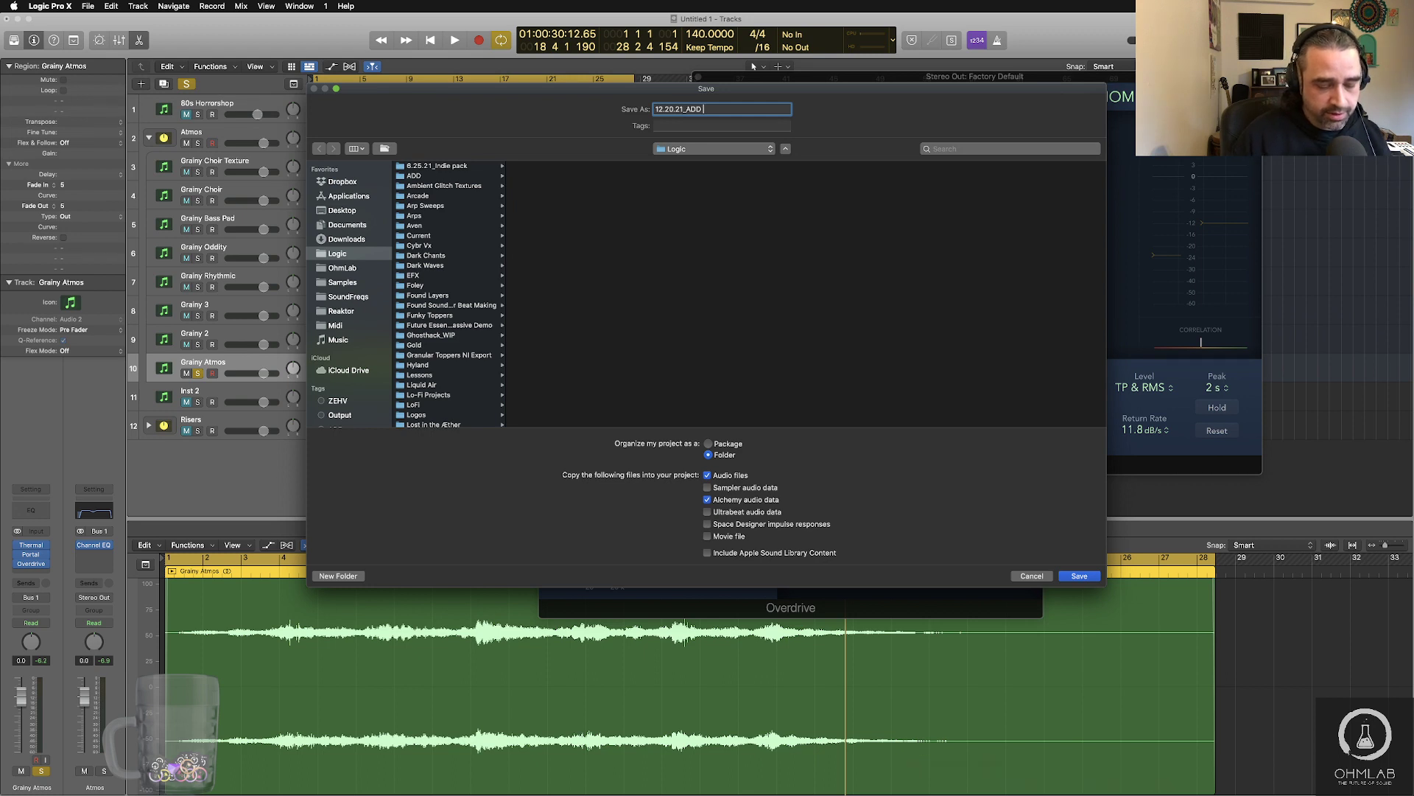
type("Dark Arts Atmos Risers")
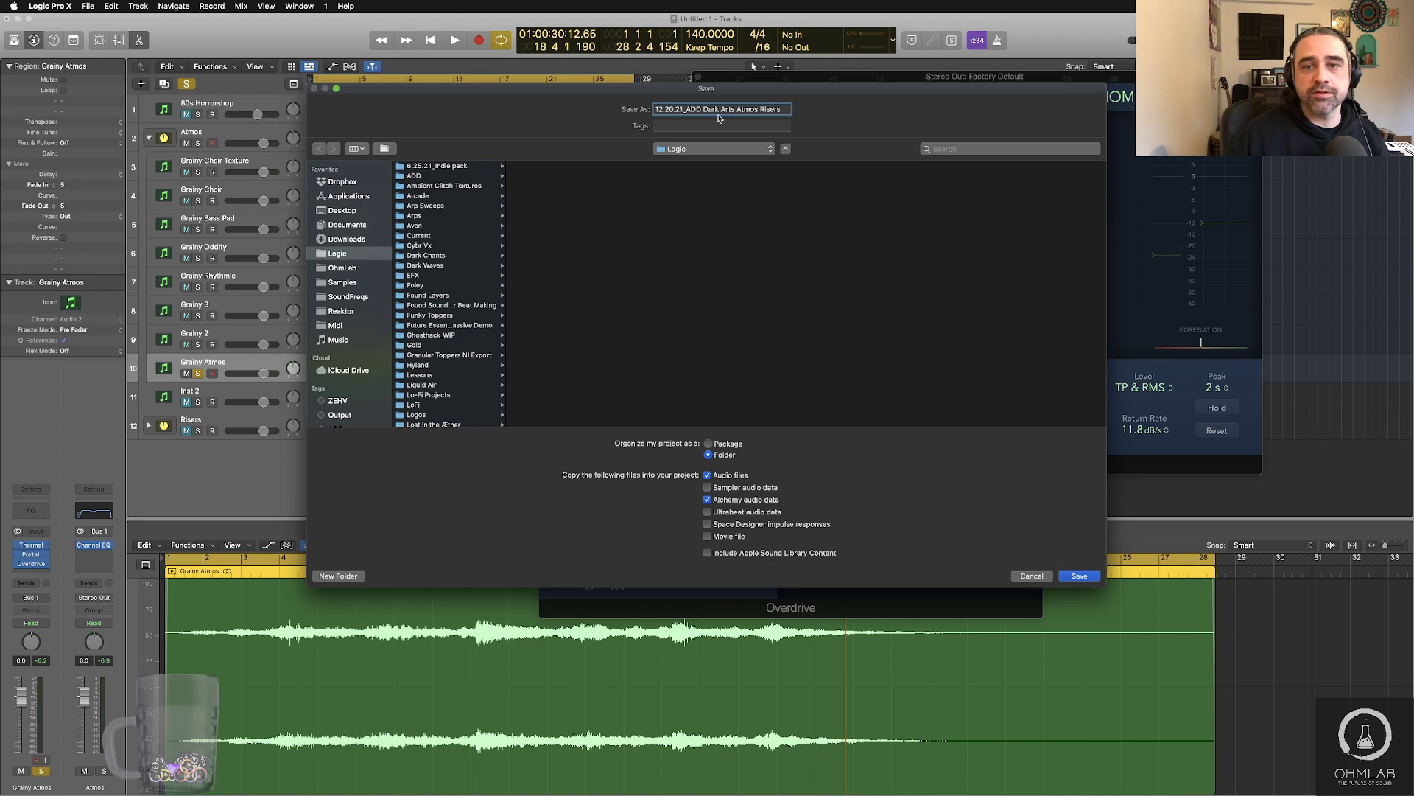
- Tag the project ADD and save it in the Streams folder inside Logic
left_click(725, 125)
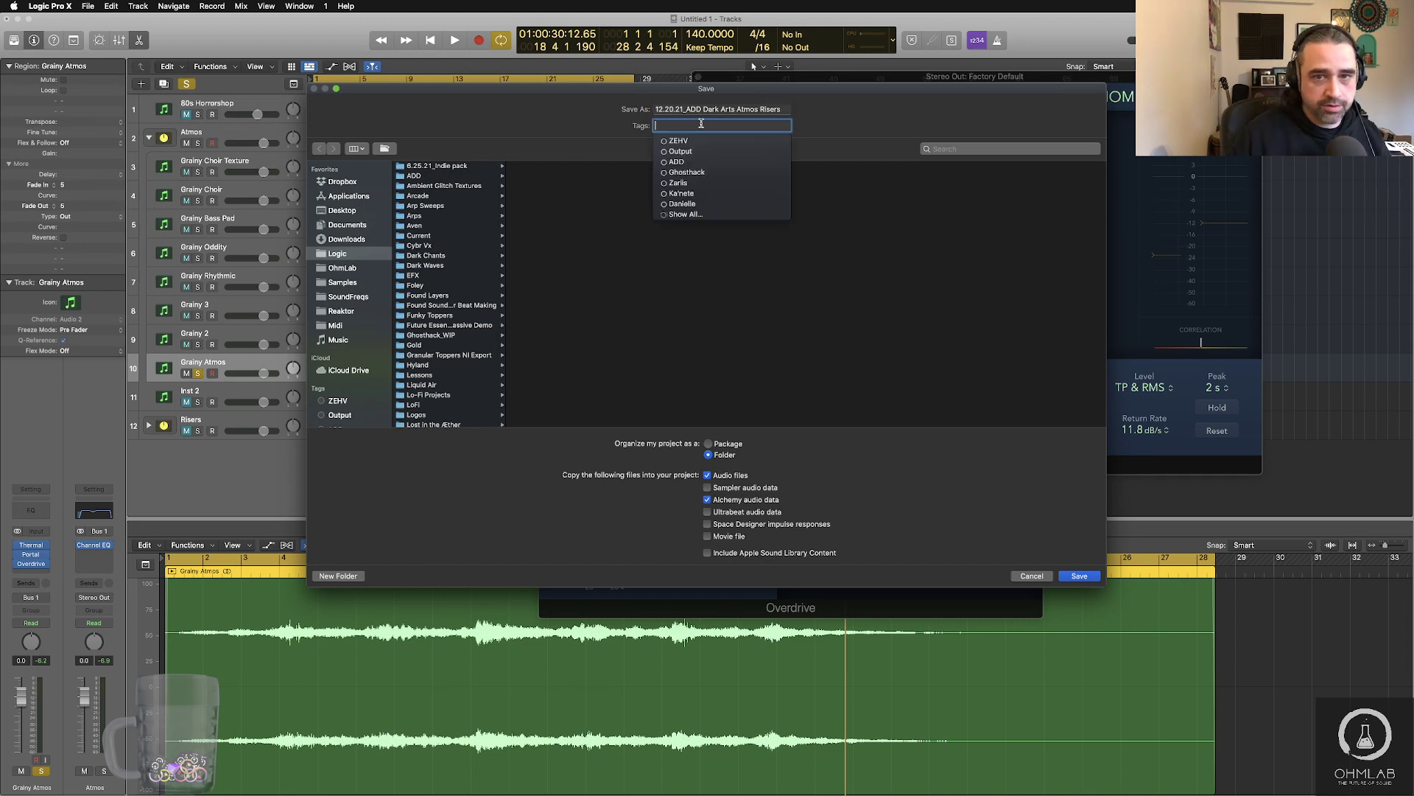
left_click(677, 162)
left_click(447, 177)
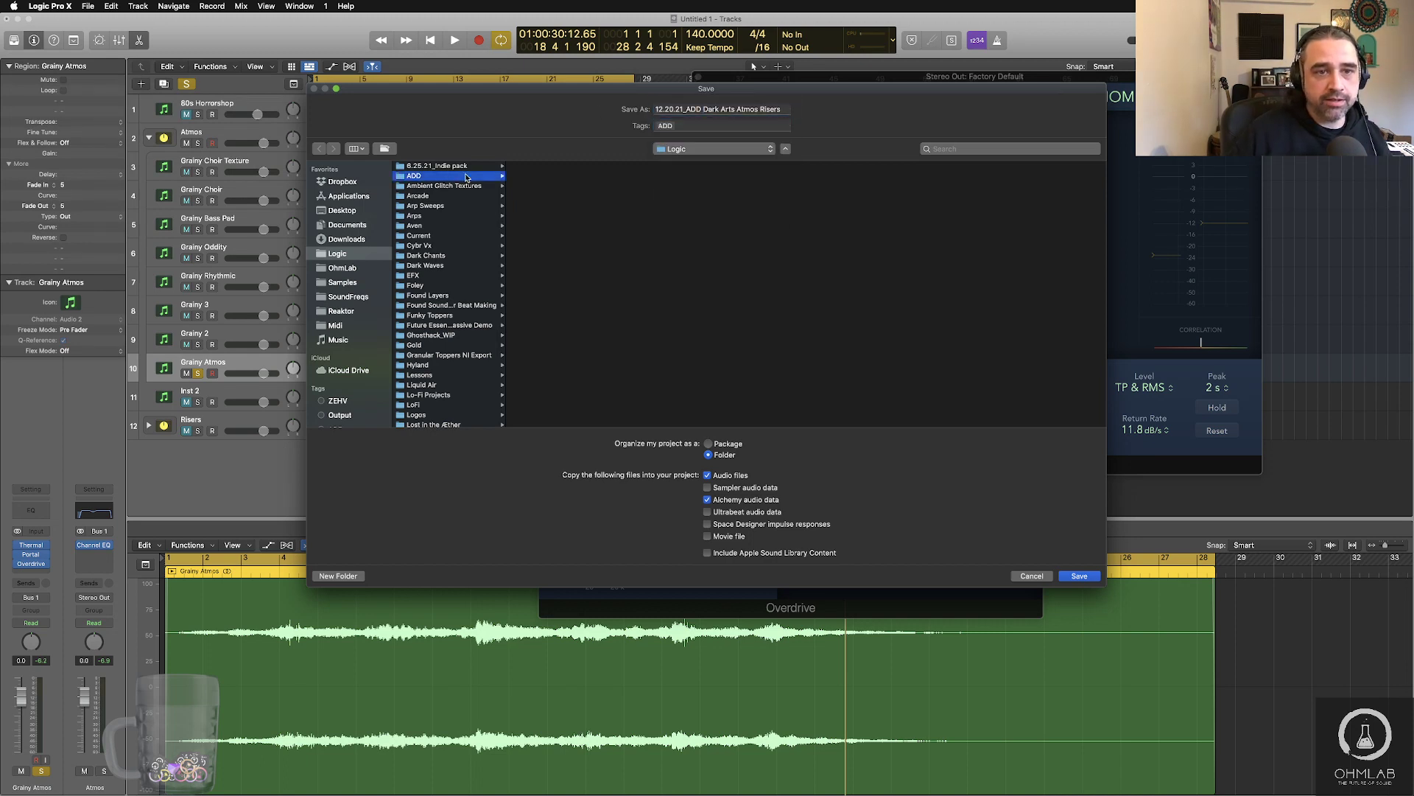
scroll(467, 236, "down", 10)
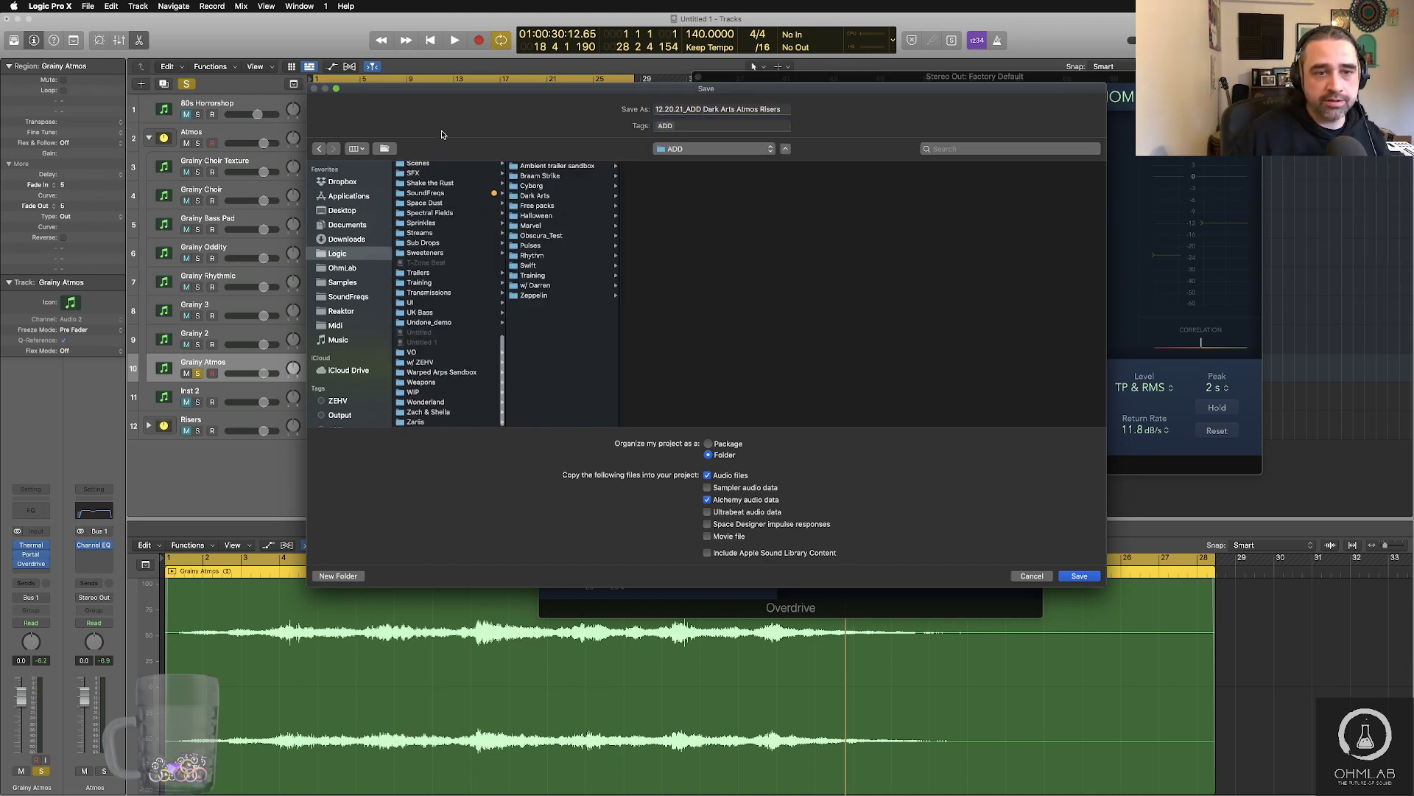
left_click(447, 233)
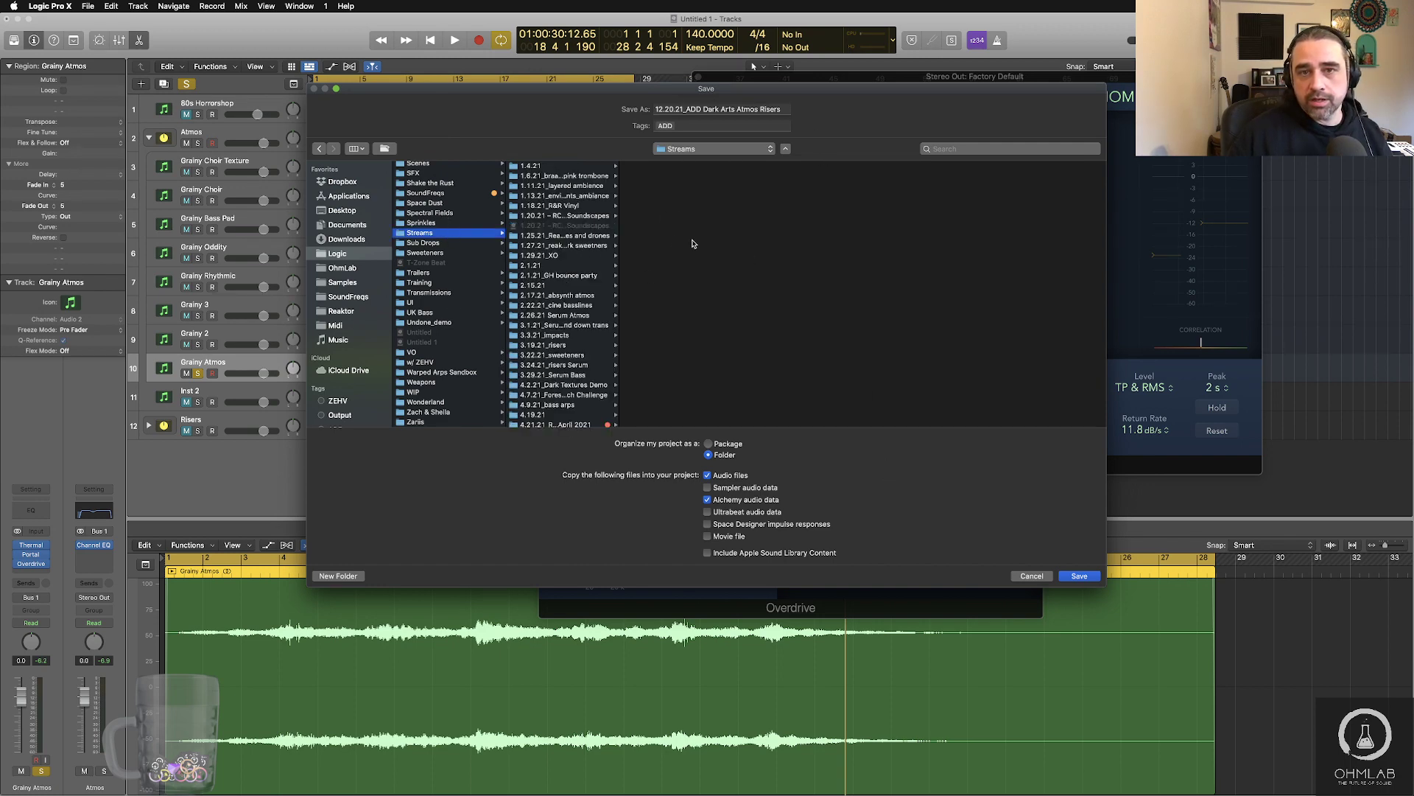
left_click(1080, 576)
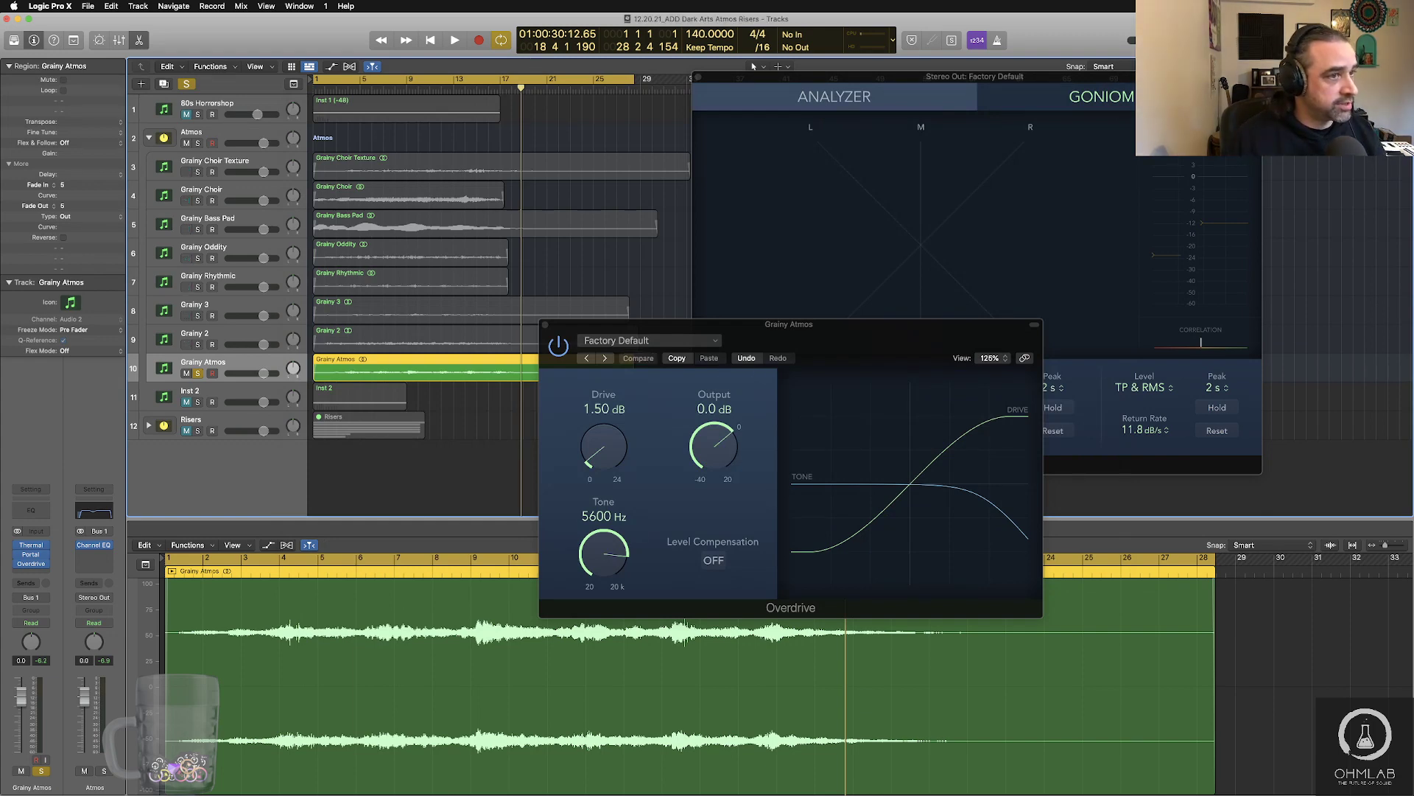
- Switch to Finder and browse to the Streams folder inside Logic in a new window
key("super+Tab")
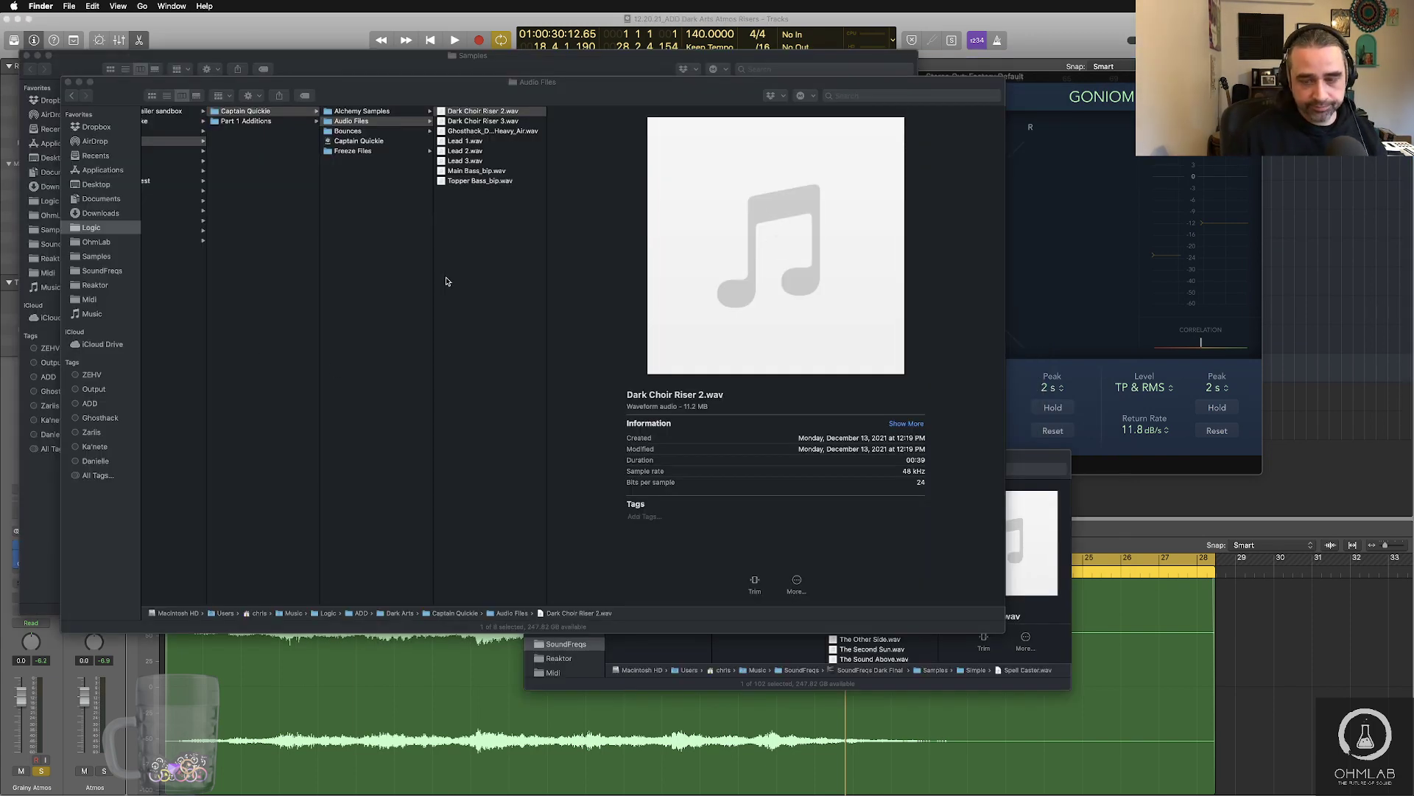
key("super+n")
left_click(537, 300)
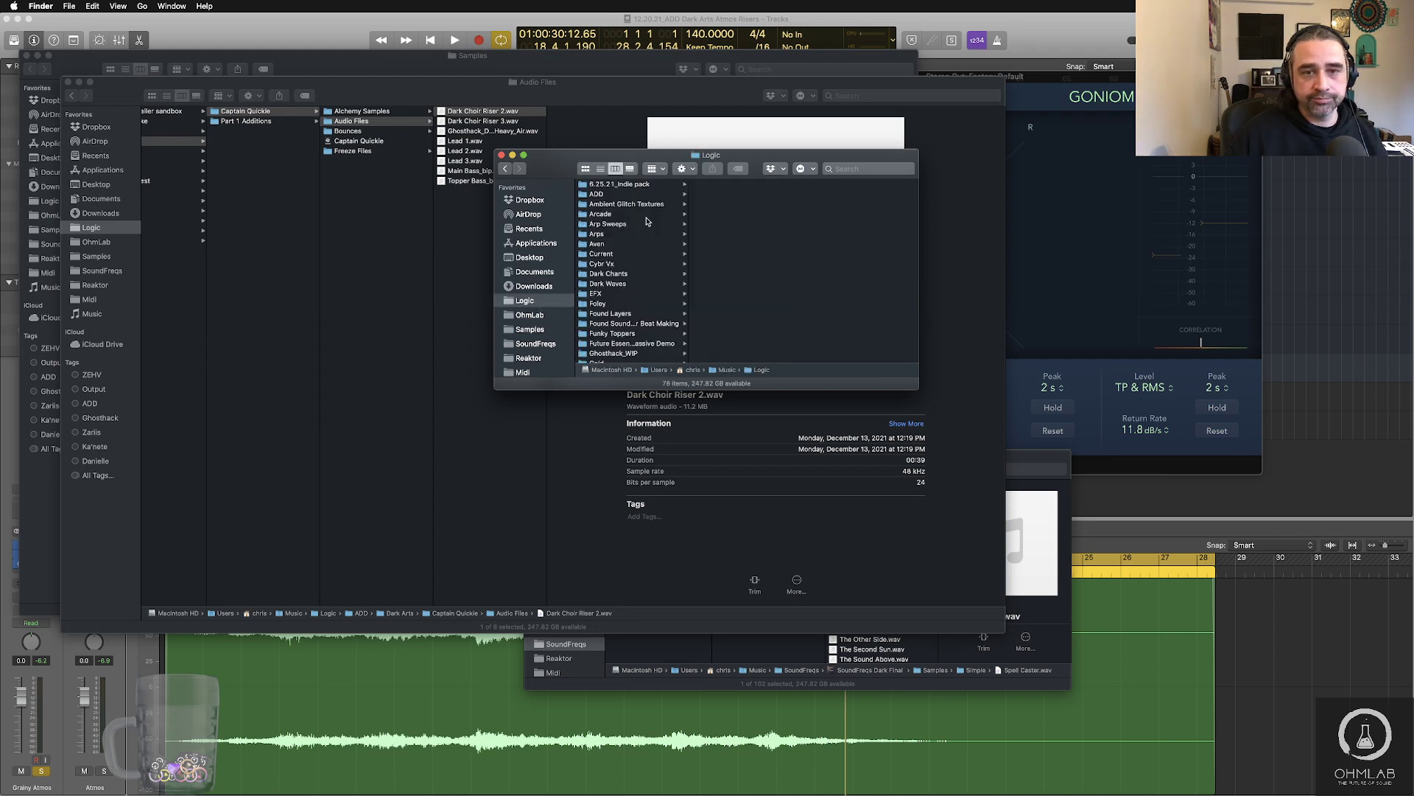
scroll(648, 291, "down", 10)
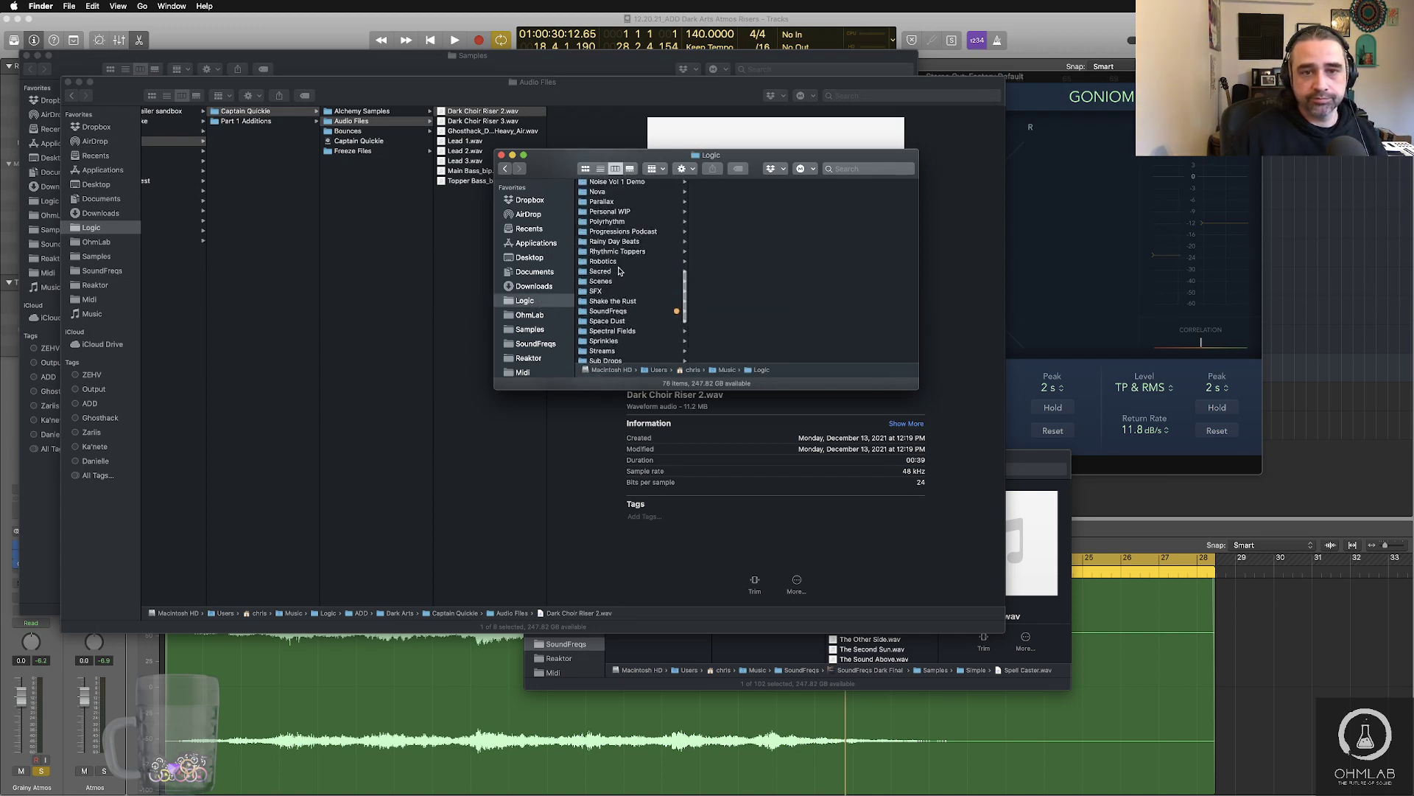
scroll(633, 322, "down", 4)
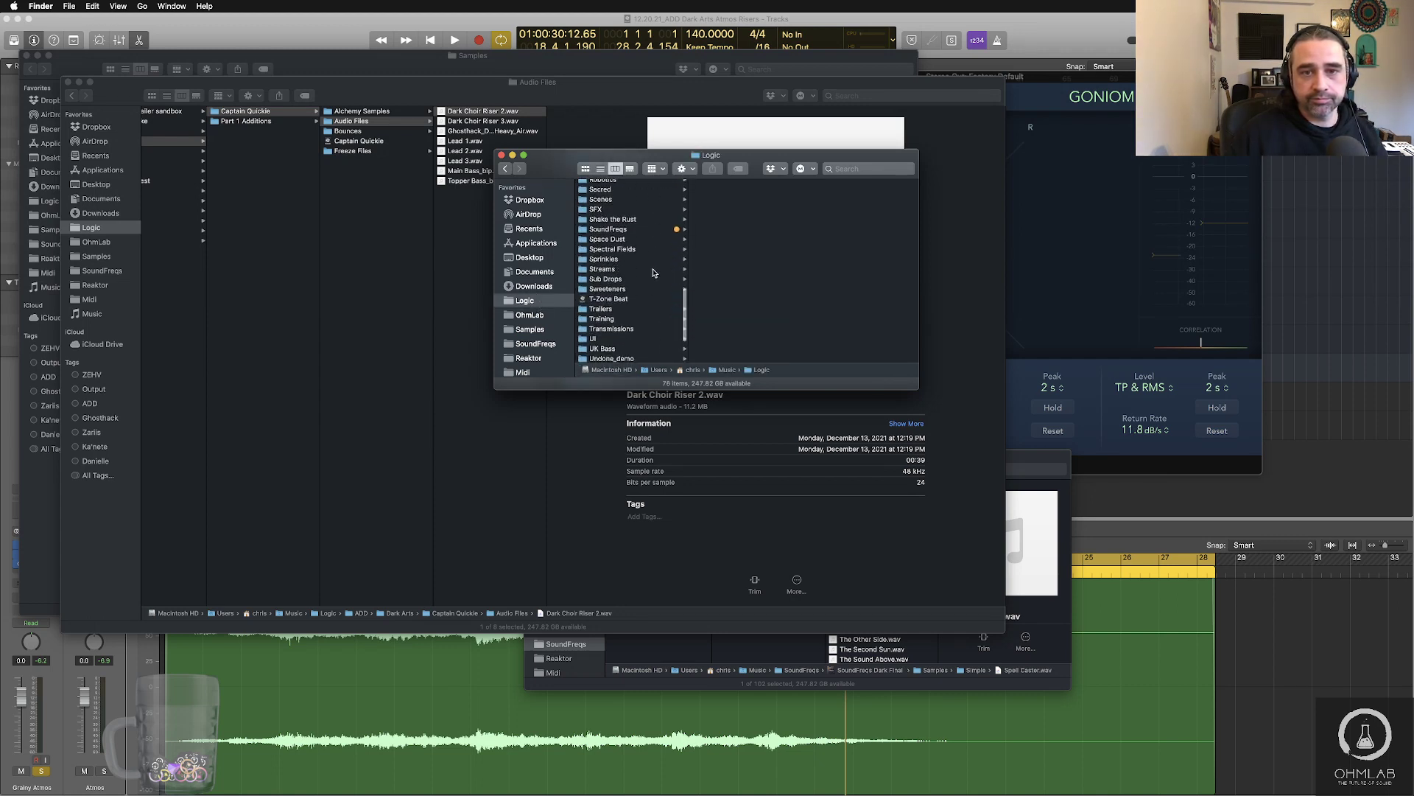
left_click(652, 270)
scroll(774, 221, "down", 10)
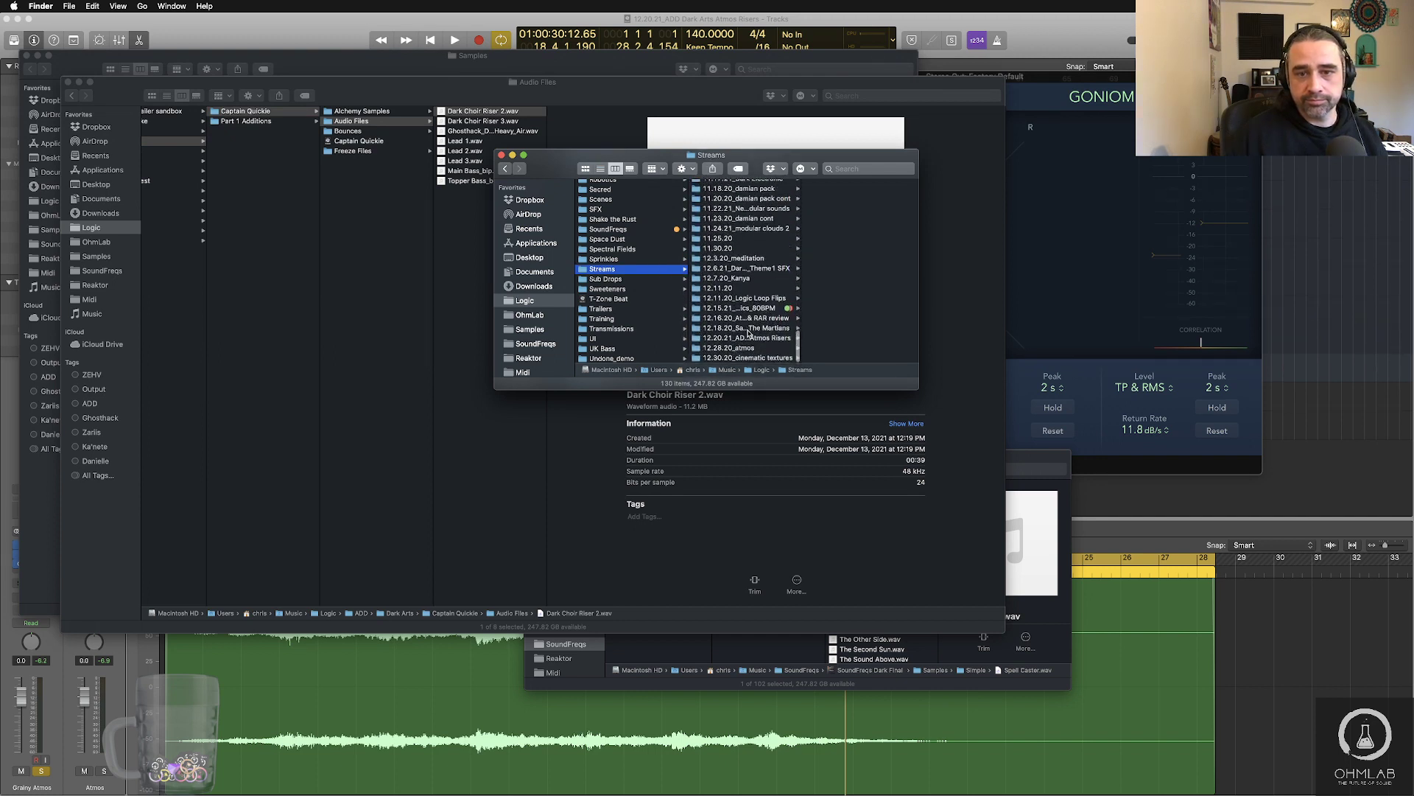
- Tag the "12.20.21_ADD Dark Arts Atmos Risers" folder green and close the Finder window
left_click(751, 339)
right_click(786, 339)
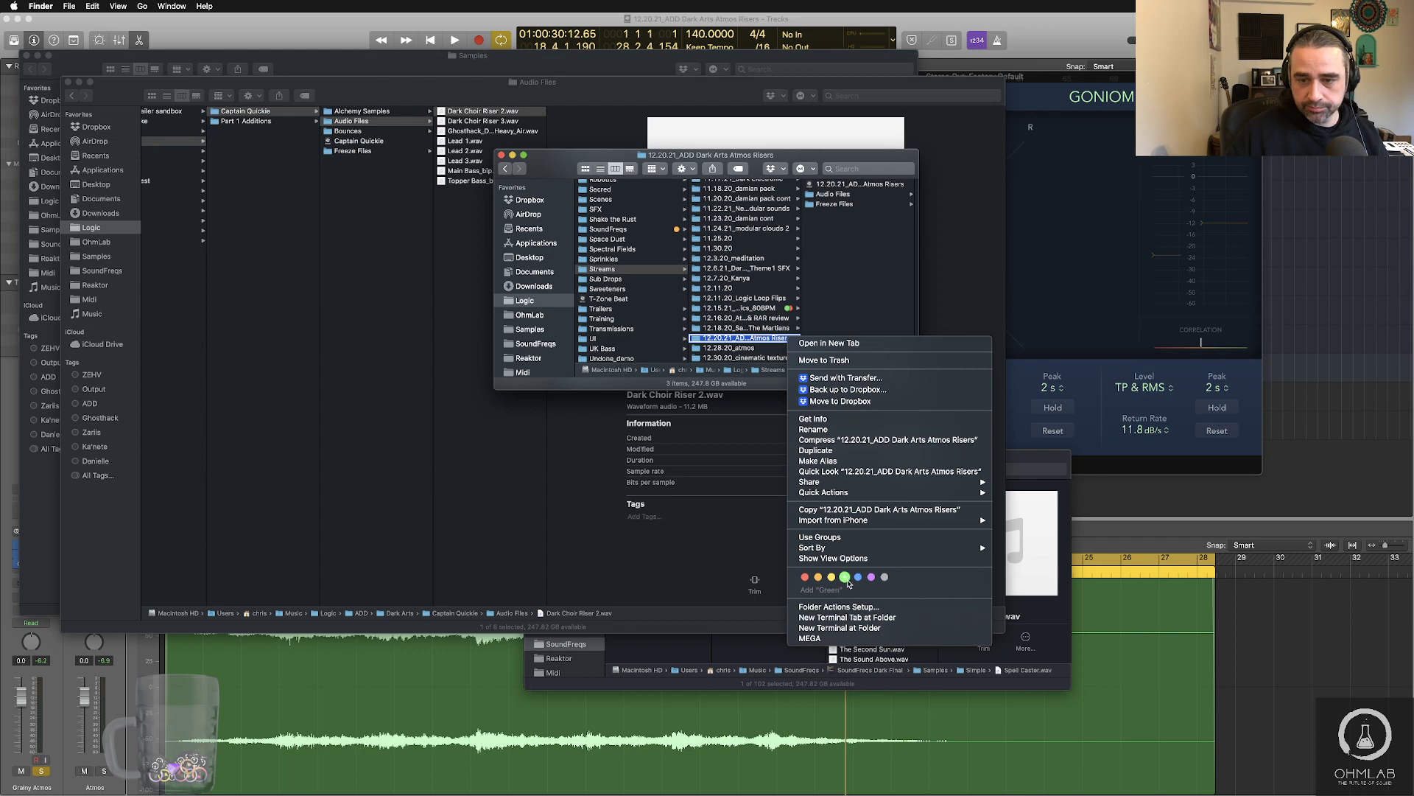
left_click(806, 577)
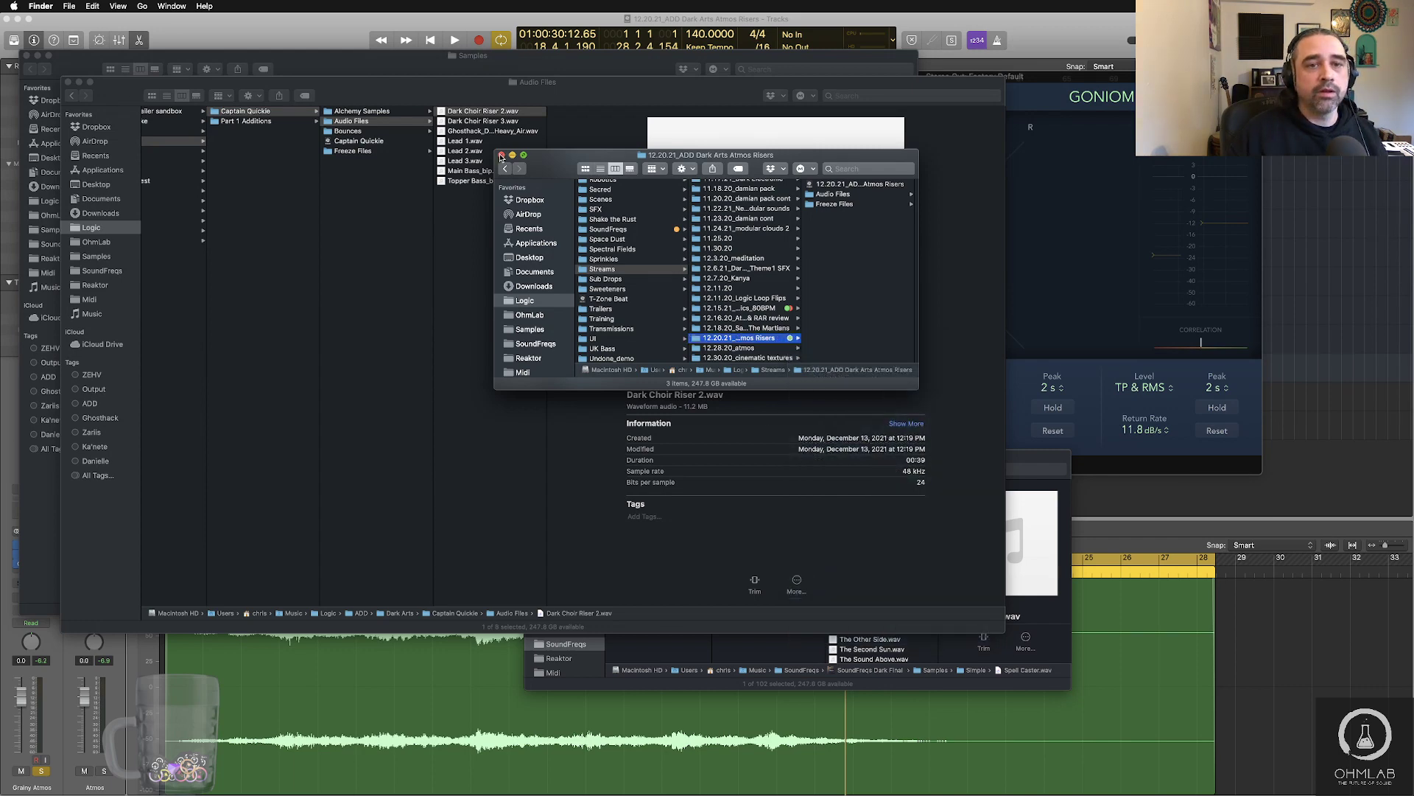
left_click(501, 155)
- Switch back to Logic and bounce the soloed Grainy Atmos track as "Grainy Atmos 1" into the project's Bounces folder
key("super+Tab")
left_click(477, 490)
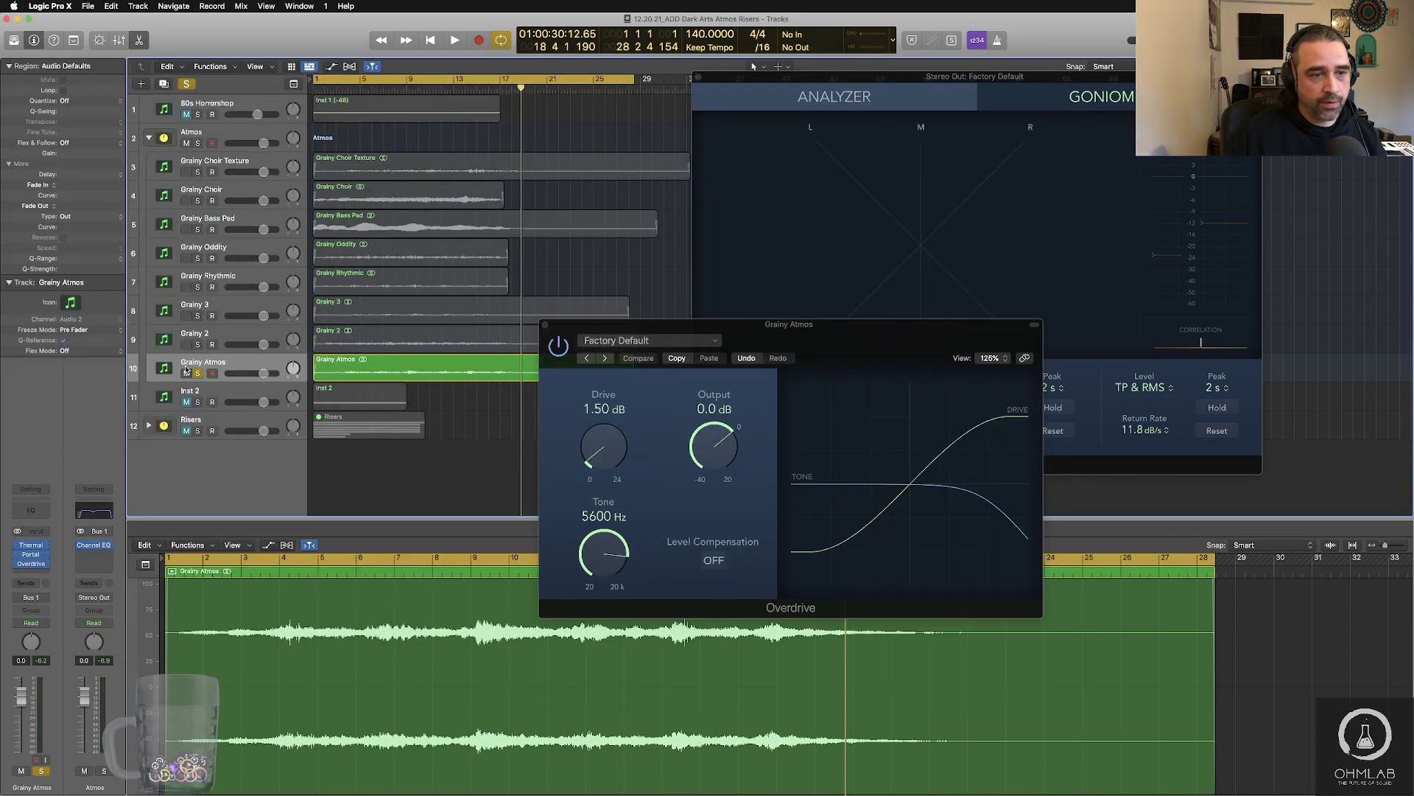
key("super+b")
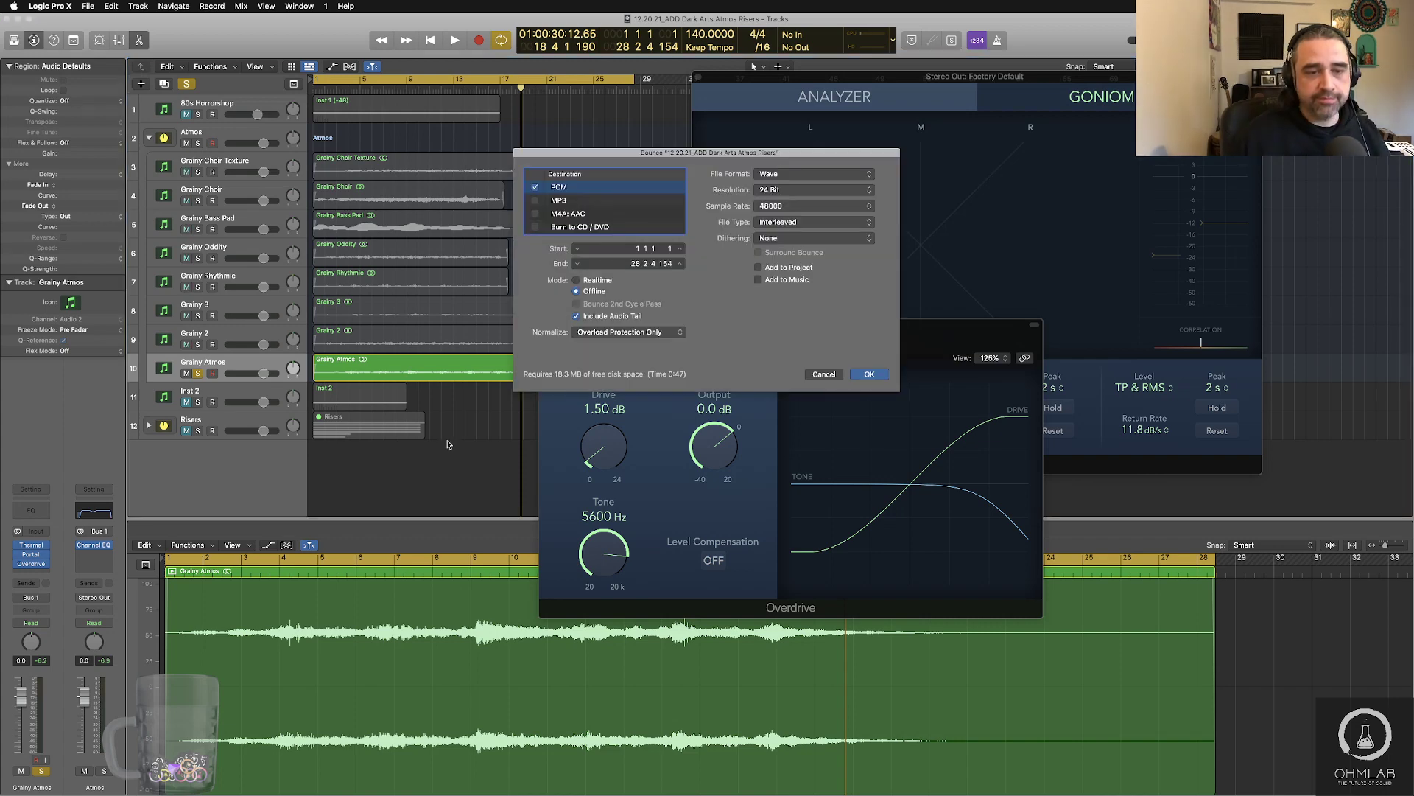
left_click(873, 378)
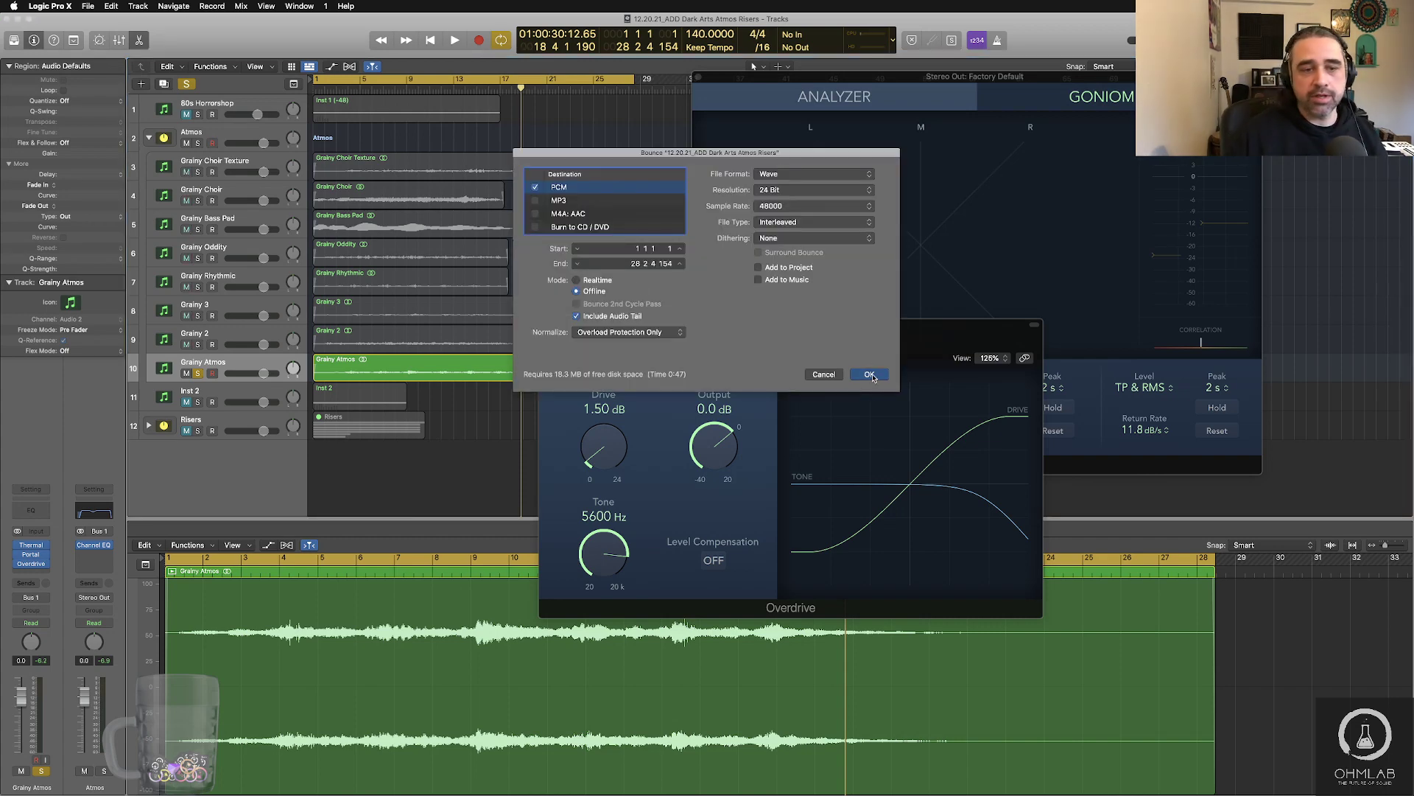
key("Return")
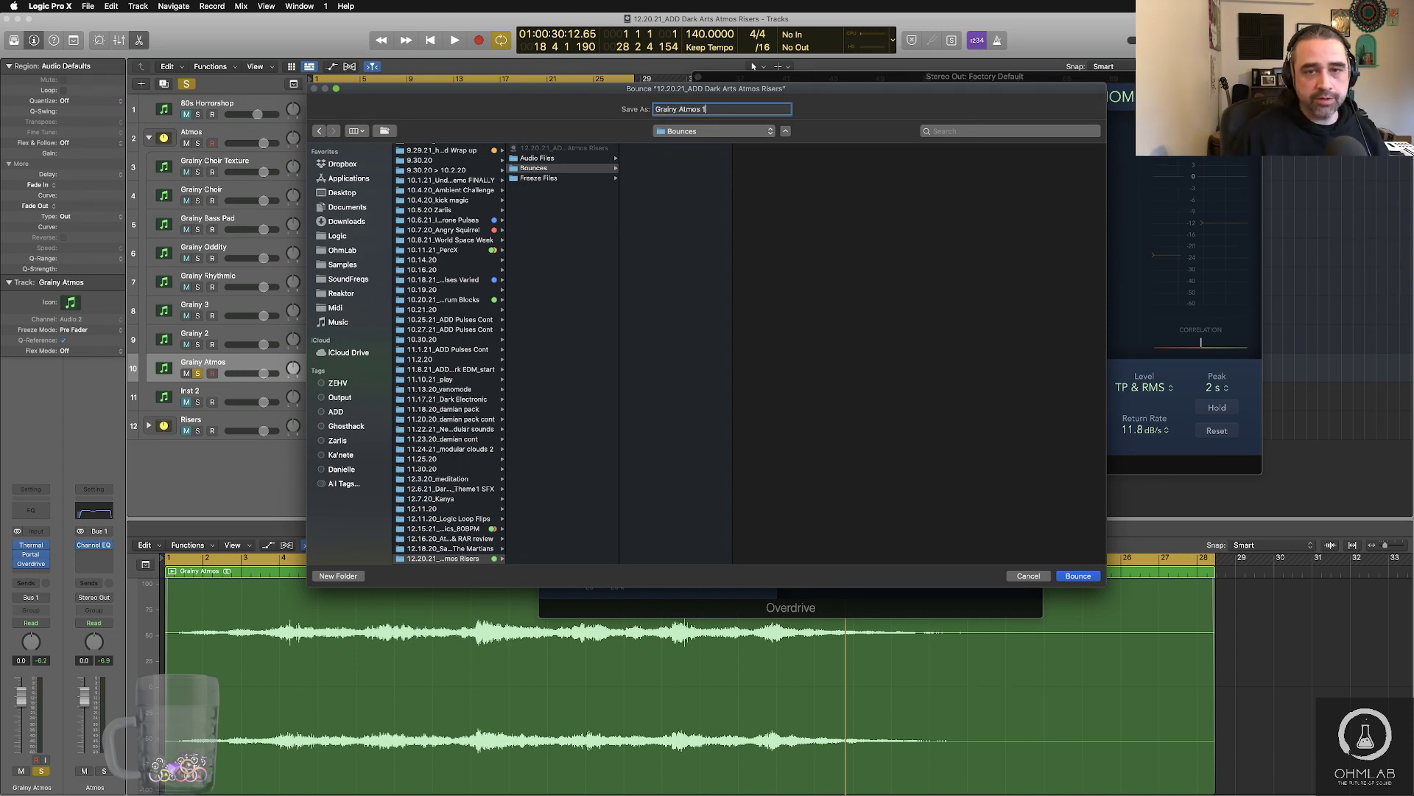
left_click(1078, 576)
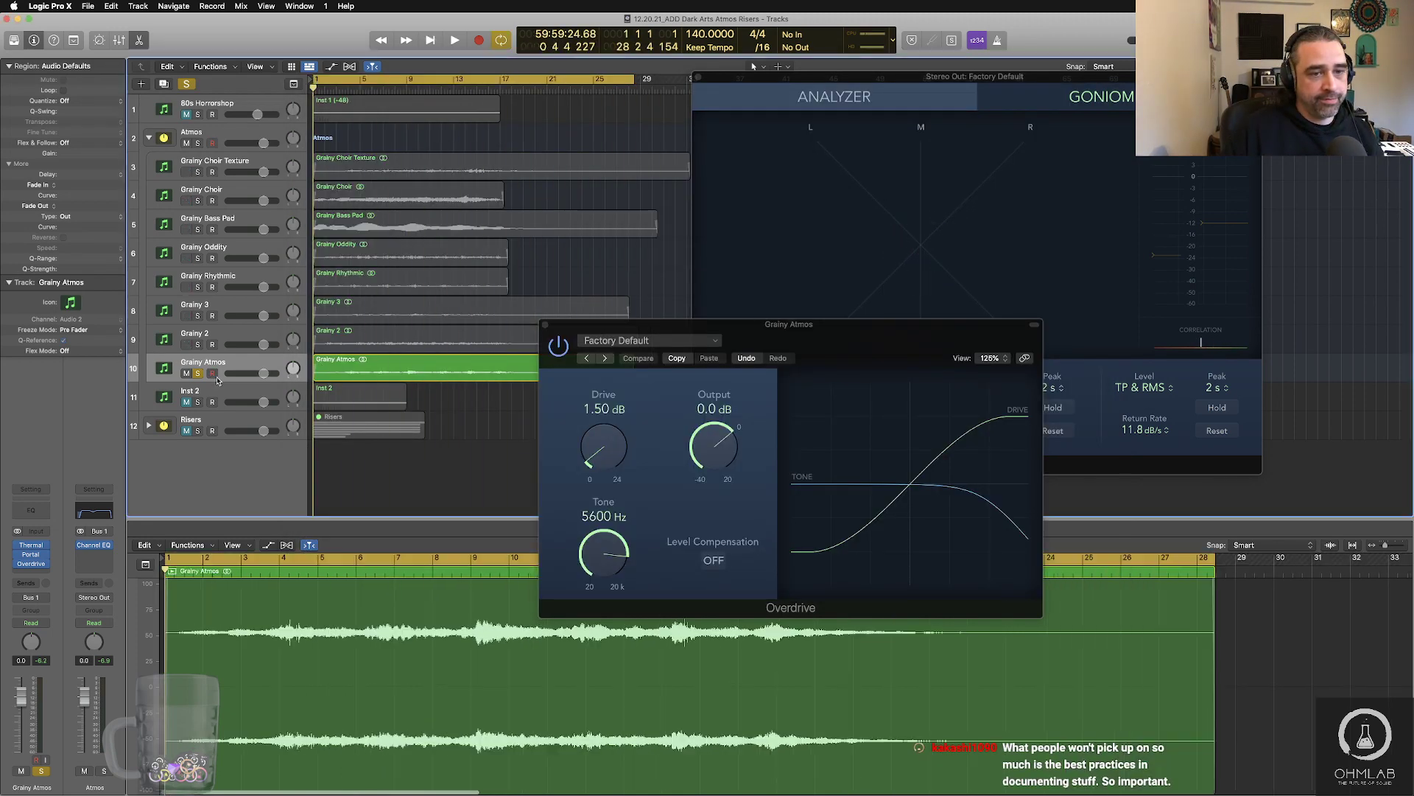
left_click(198, 373)
left_click(203, 347)
left_click(198, 345)
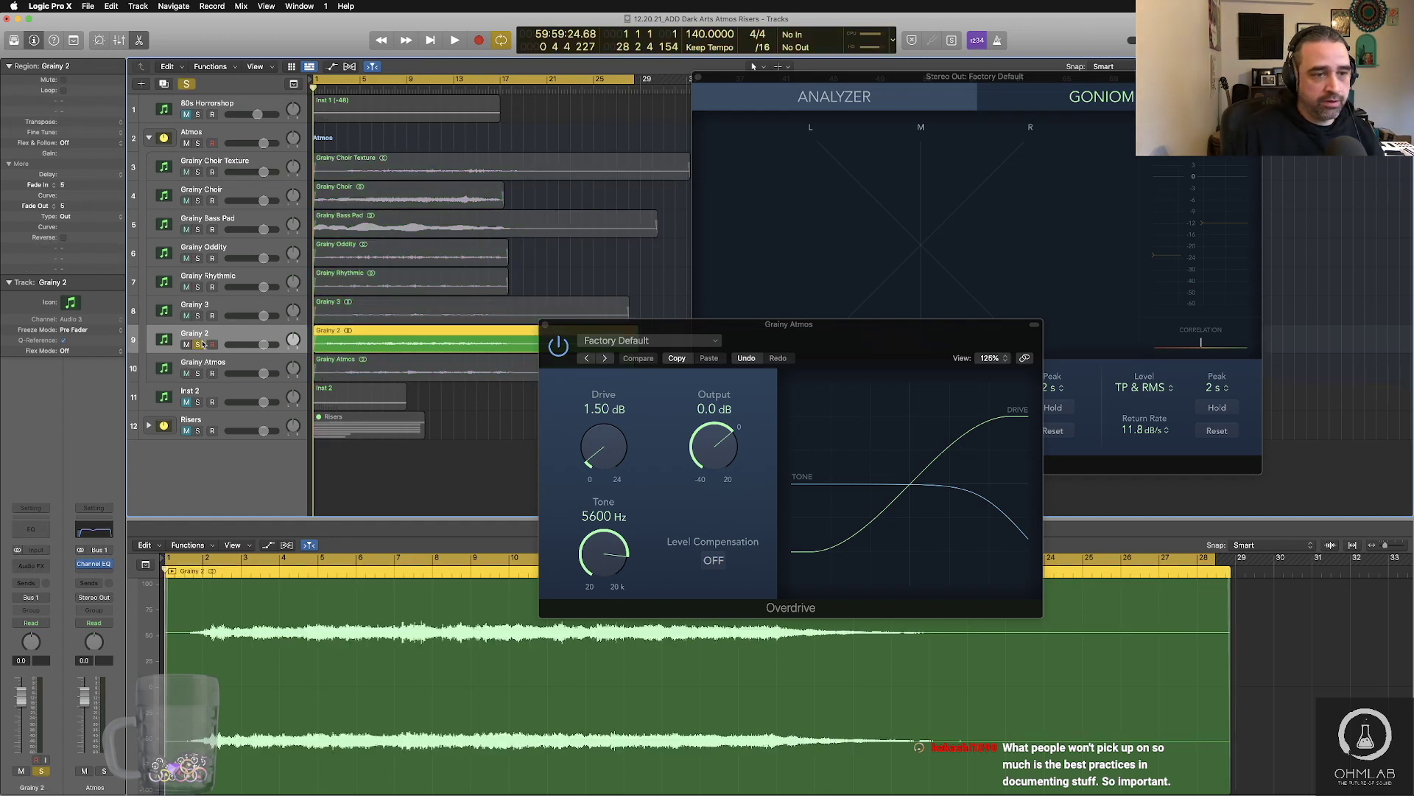
left_click(199, 345)
left_click(206, 368)
left_click(198, 373)
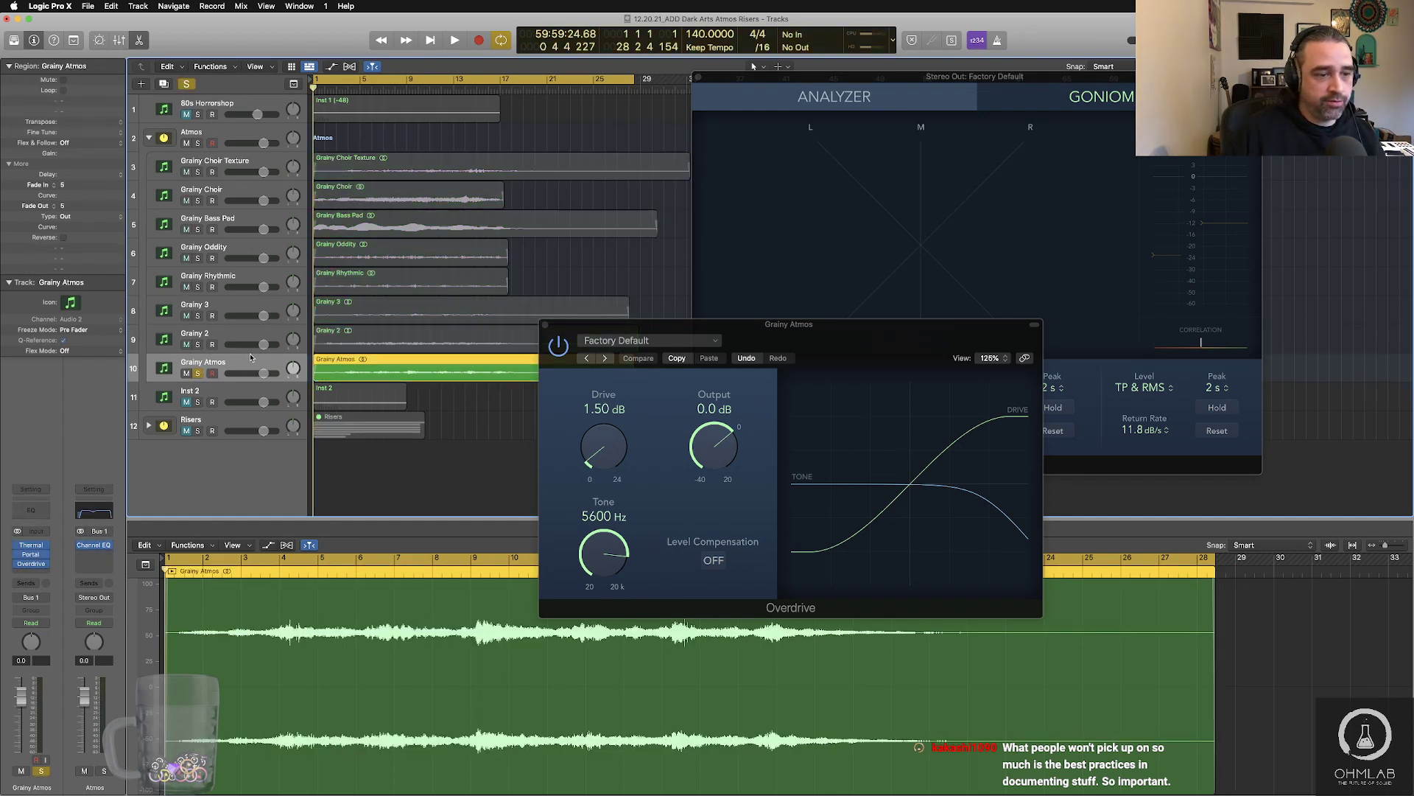
- Open Thermal on the Grainy Atmos track and browse its presets
left_click(30, 545)
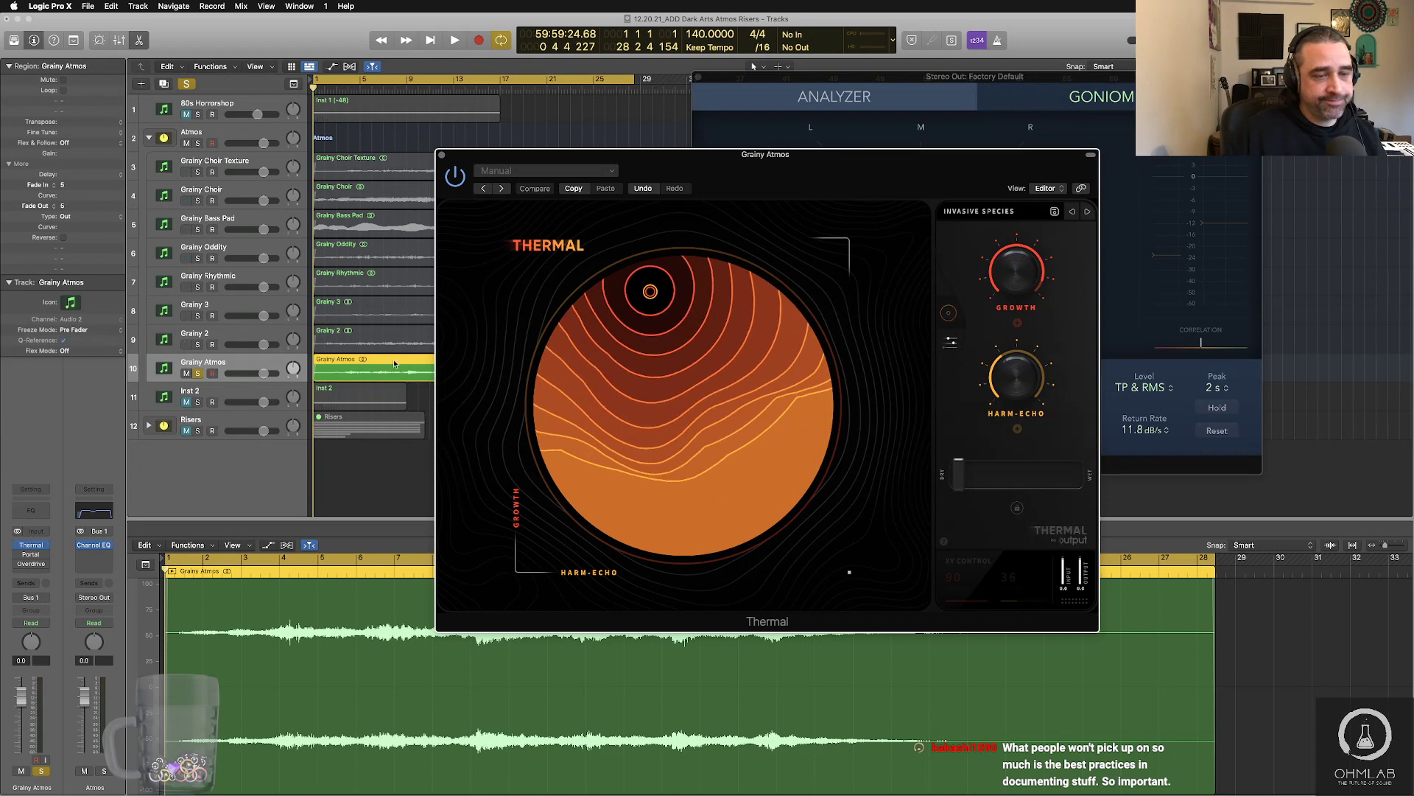
left_click(969, 210)
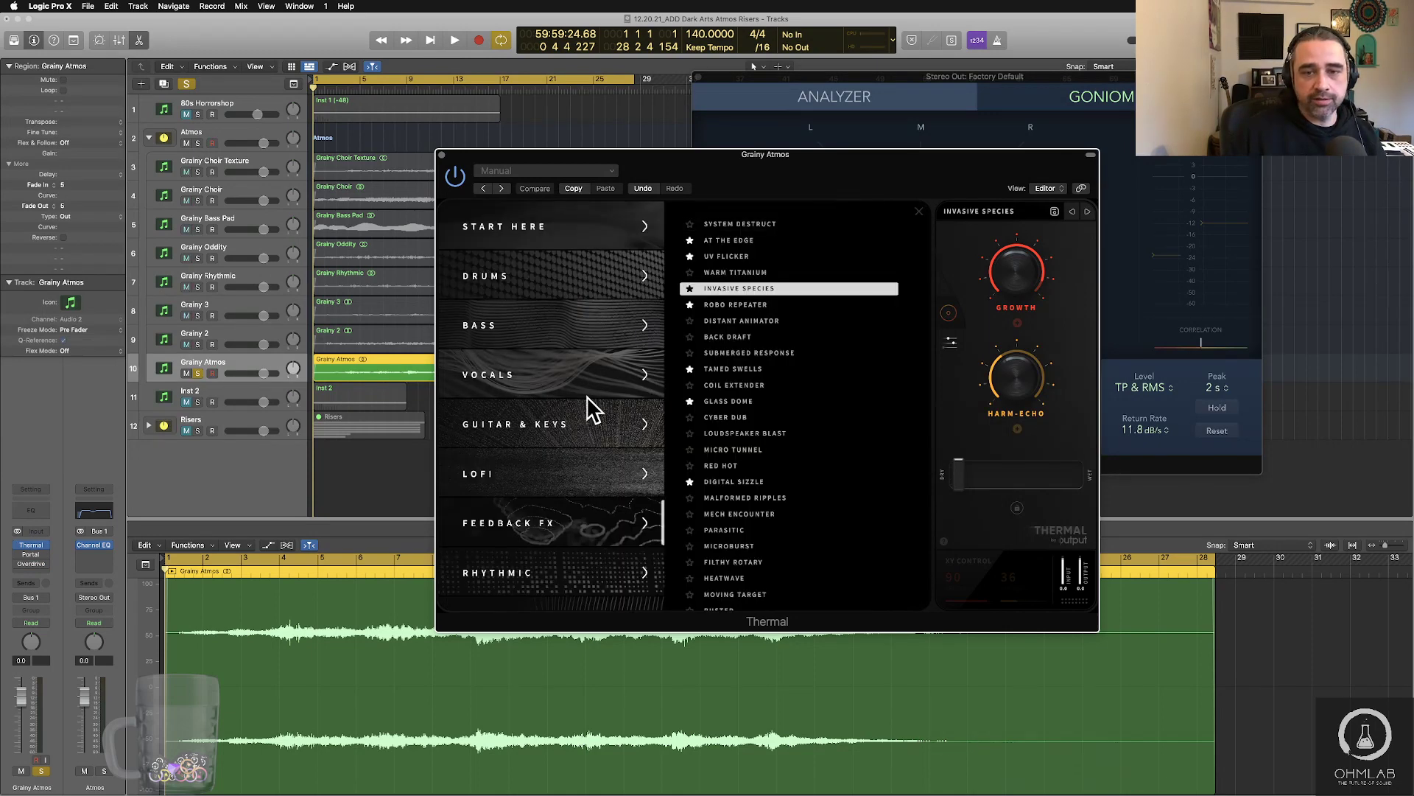
scroll(722, 451, "down", 3)
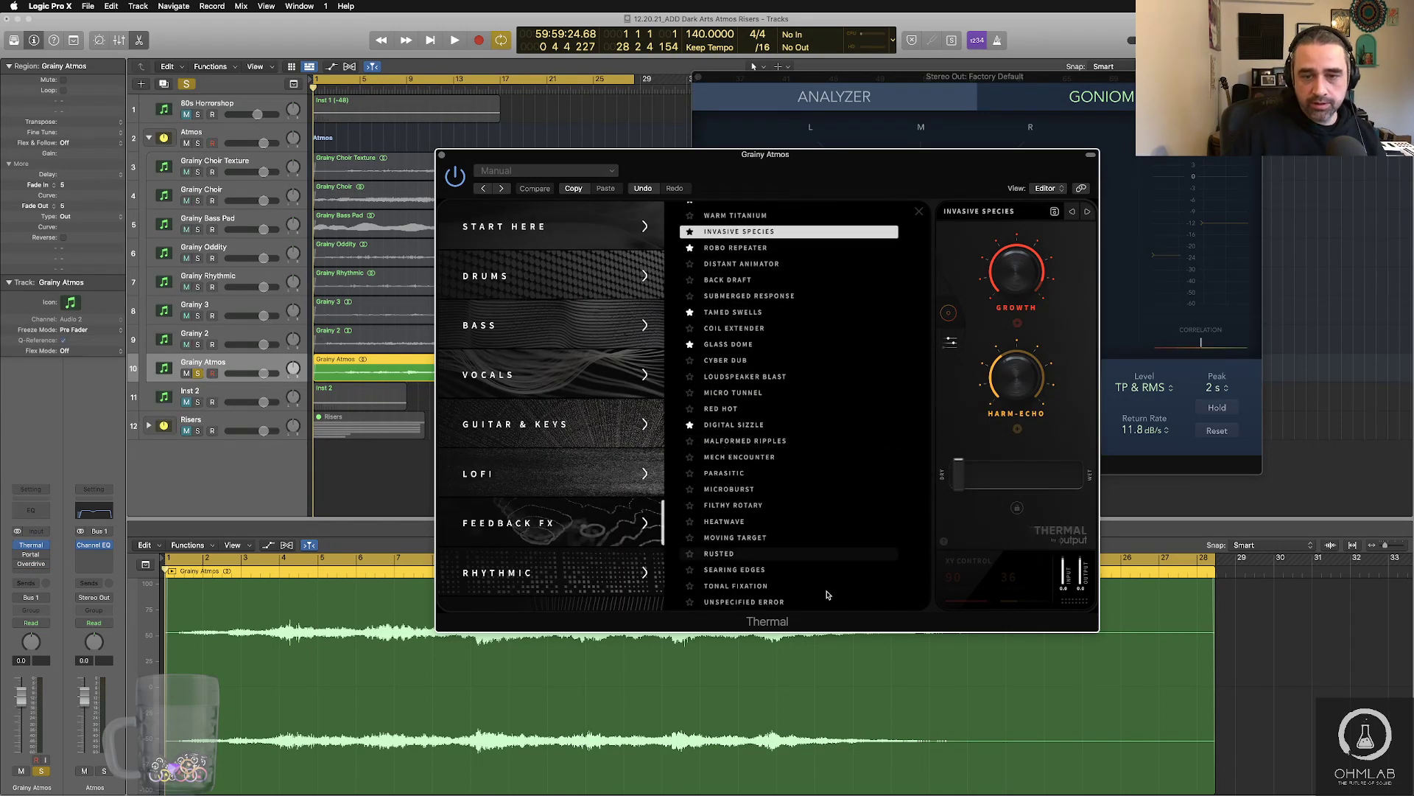
- Try Thermal's Heatwave preset with dry/wet at 76 and audition it on Grainy Atmos
left_click(737, 522)
left_click_drag(1033, 476, 1048, 480)
key("space")
key("space")
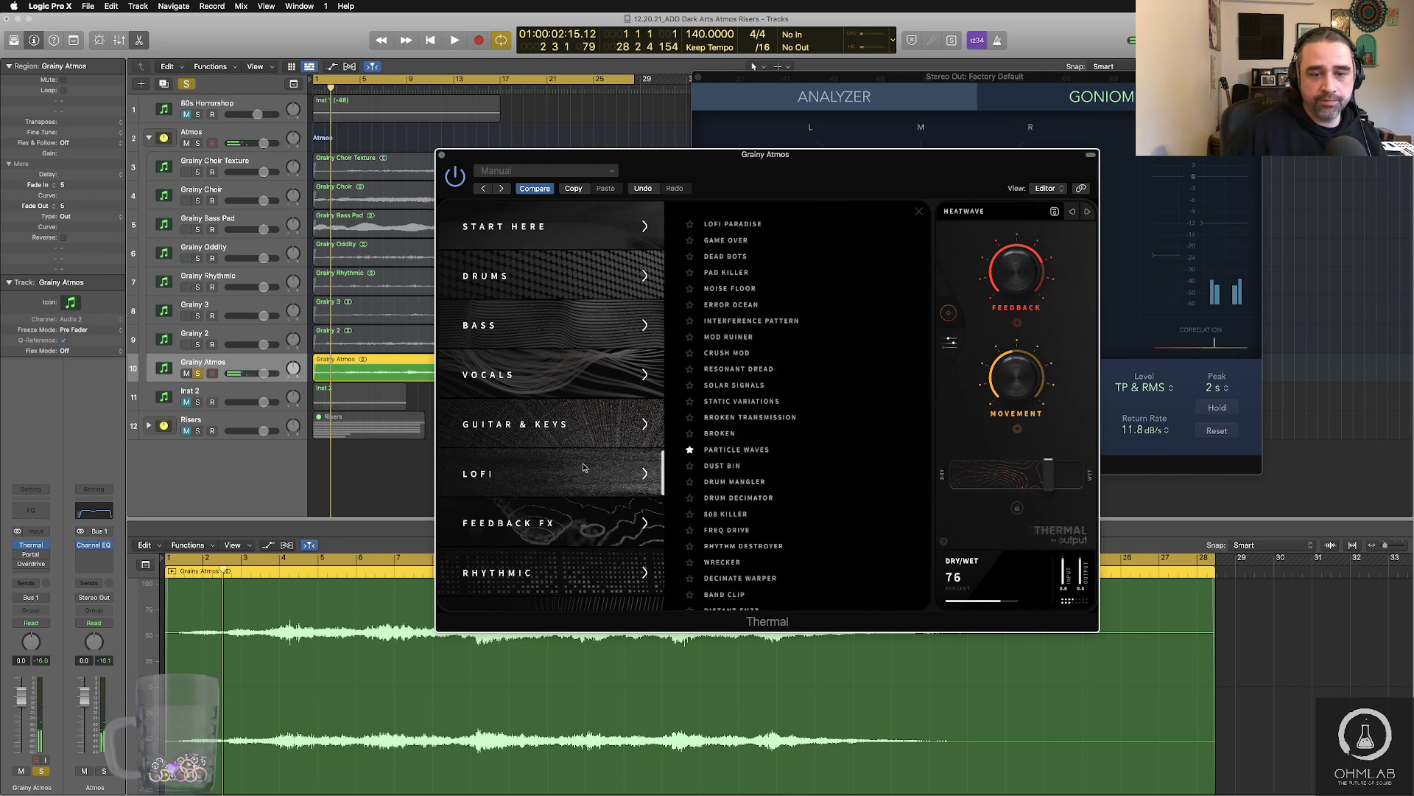
- Load Thermal's Midrange Texture preset from the Vocals category and set its dry/wet to 87 while auditioning Grainy Atmos
left_click(575, 377)
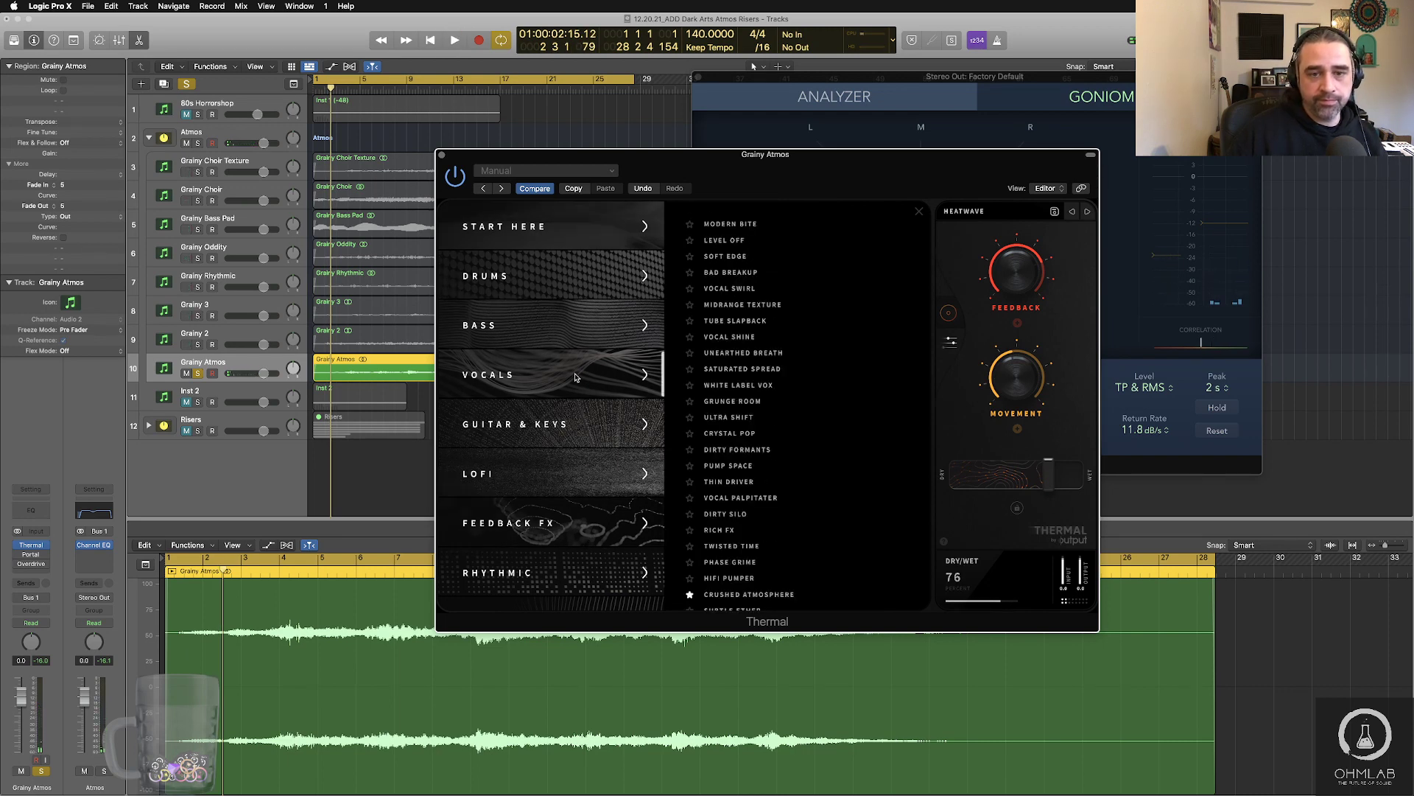
left_click(765, 305)
key("space")
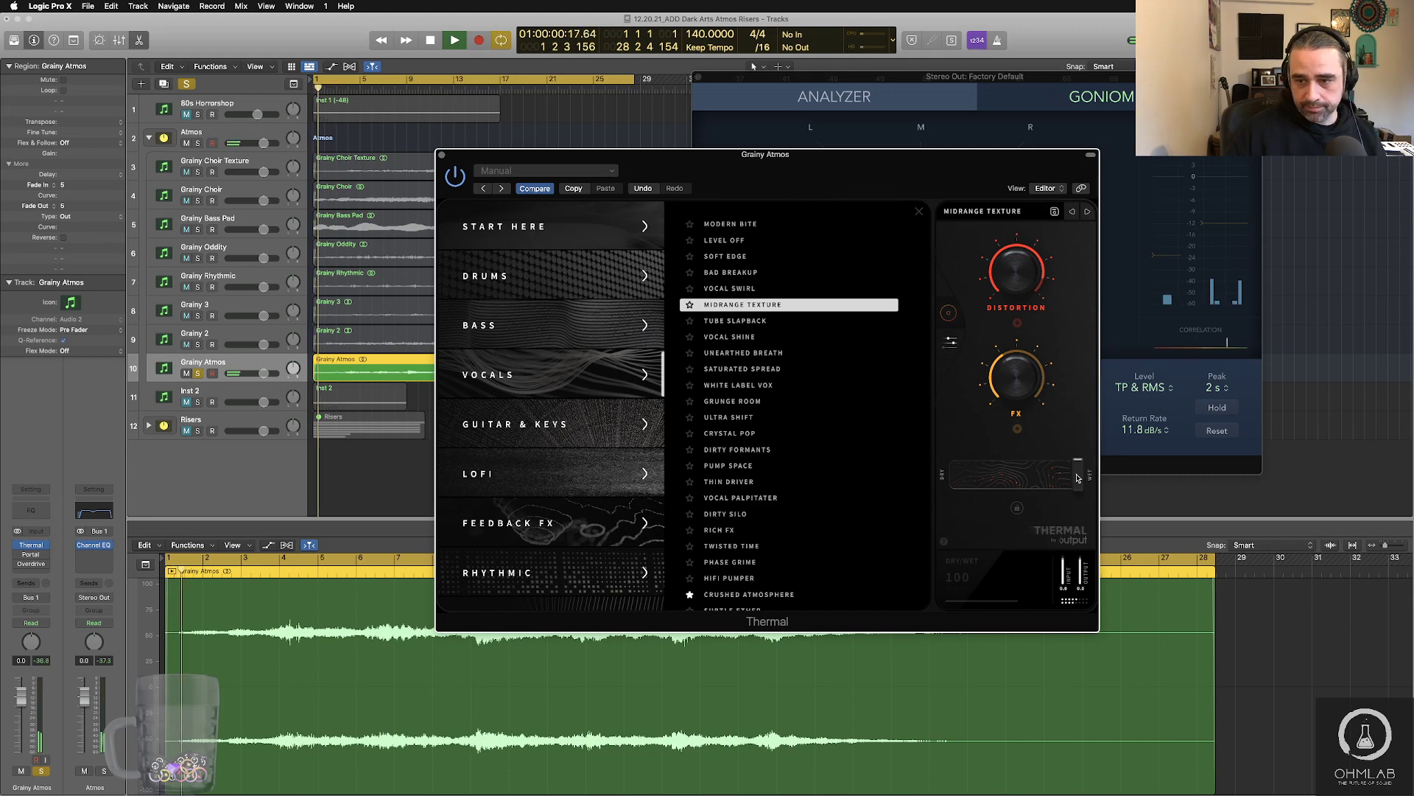
left_click_drag(1077, 472, 1064, 478)
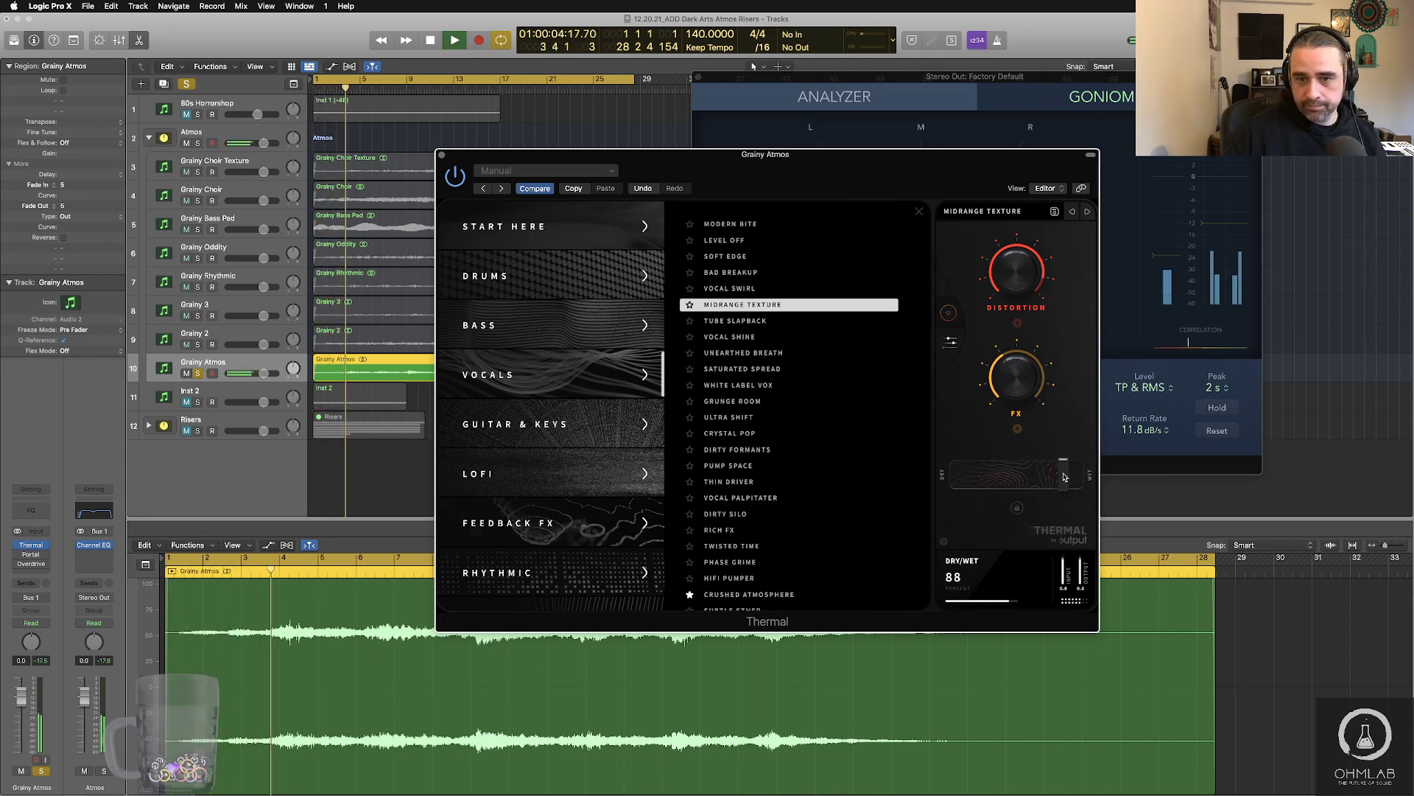
left_click_drag(1064, 478, 1062, 475)
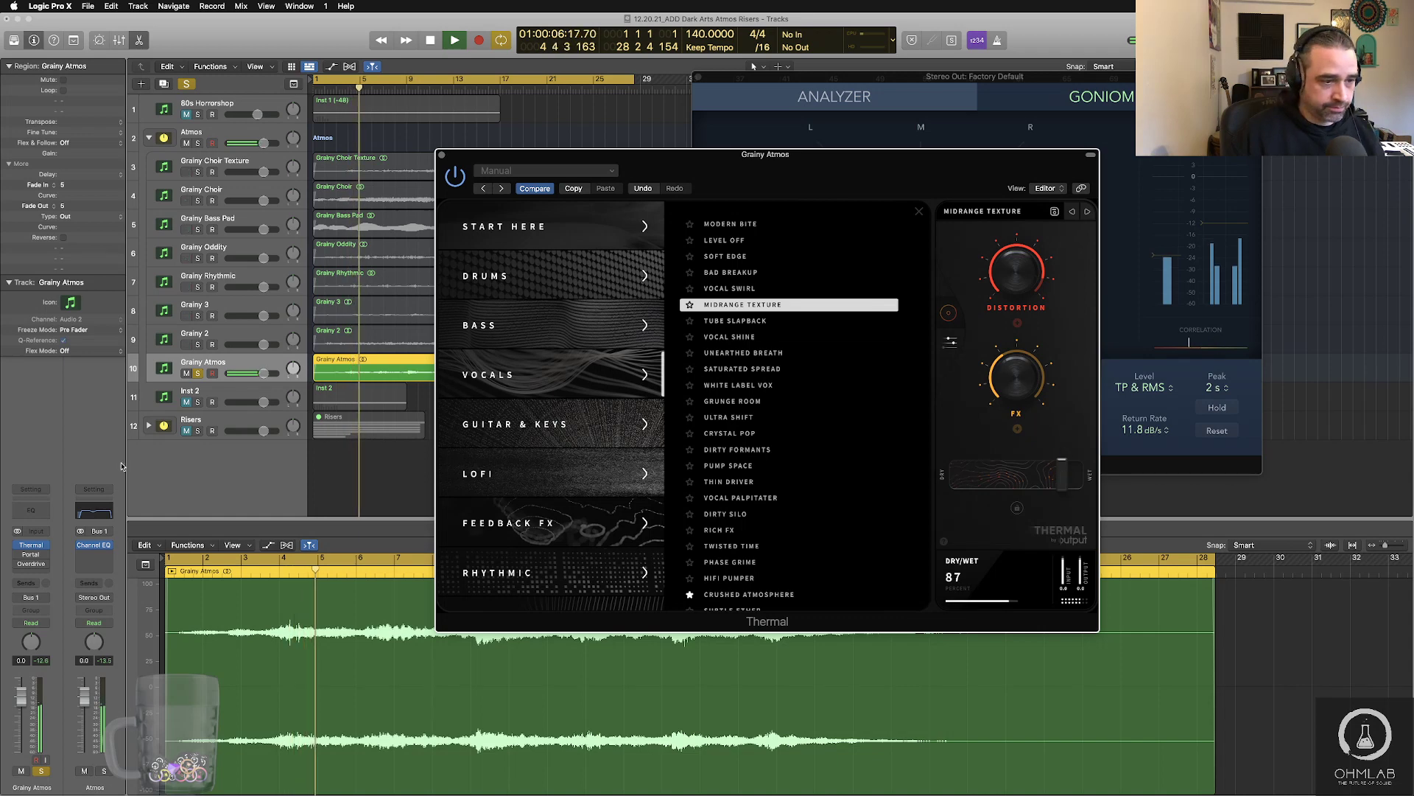
key("space")
- Load Portal's Brain Gone preset from the Sound Design category, set dry/wet to 43 and audition it from the start
left_click(16, 554)
left_click(24, 555)
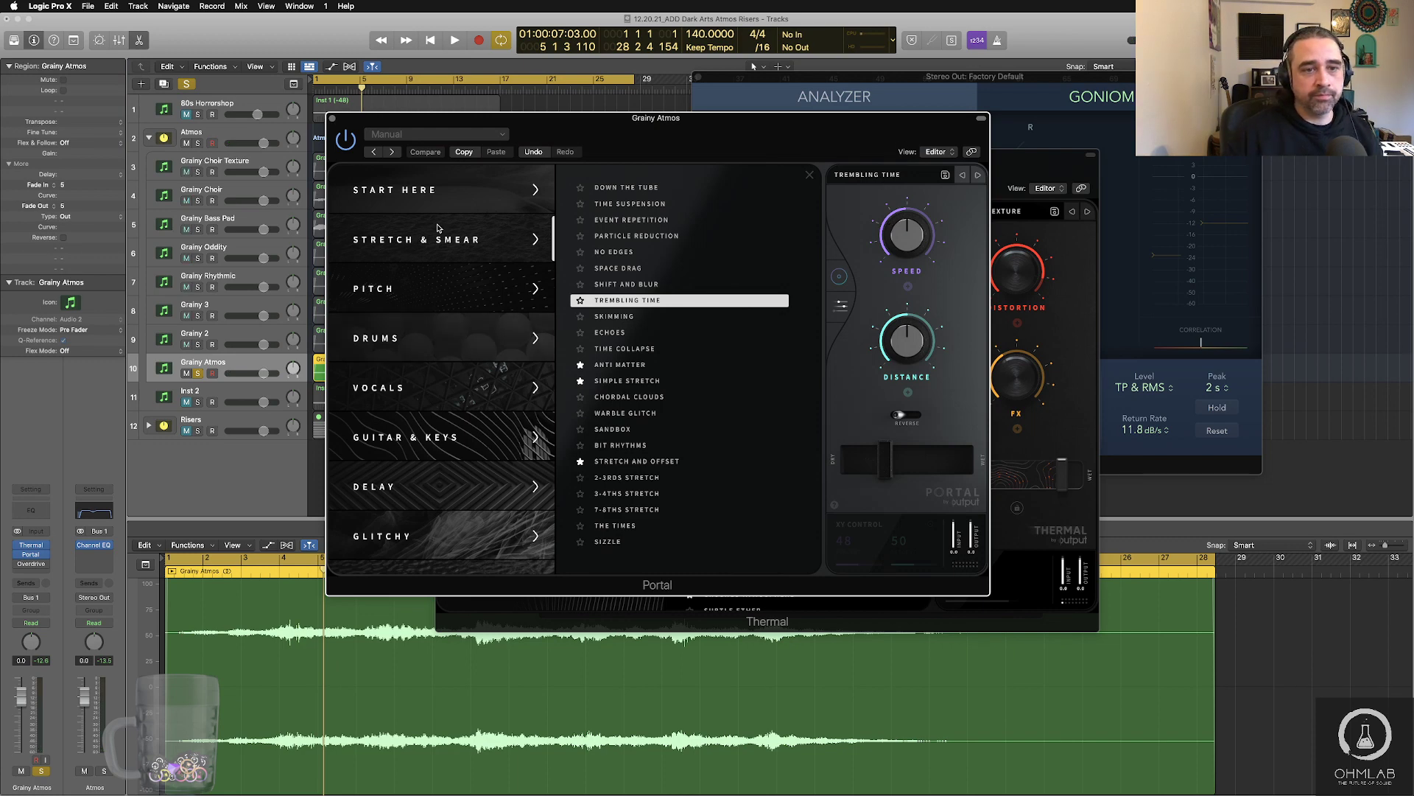
scroll(476, 443, "down", 5)
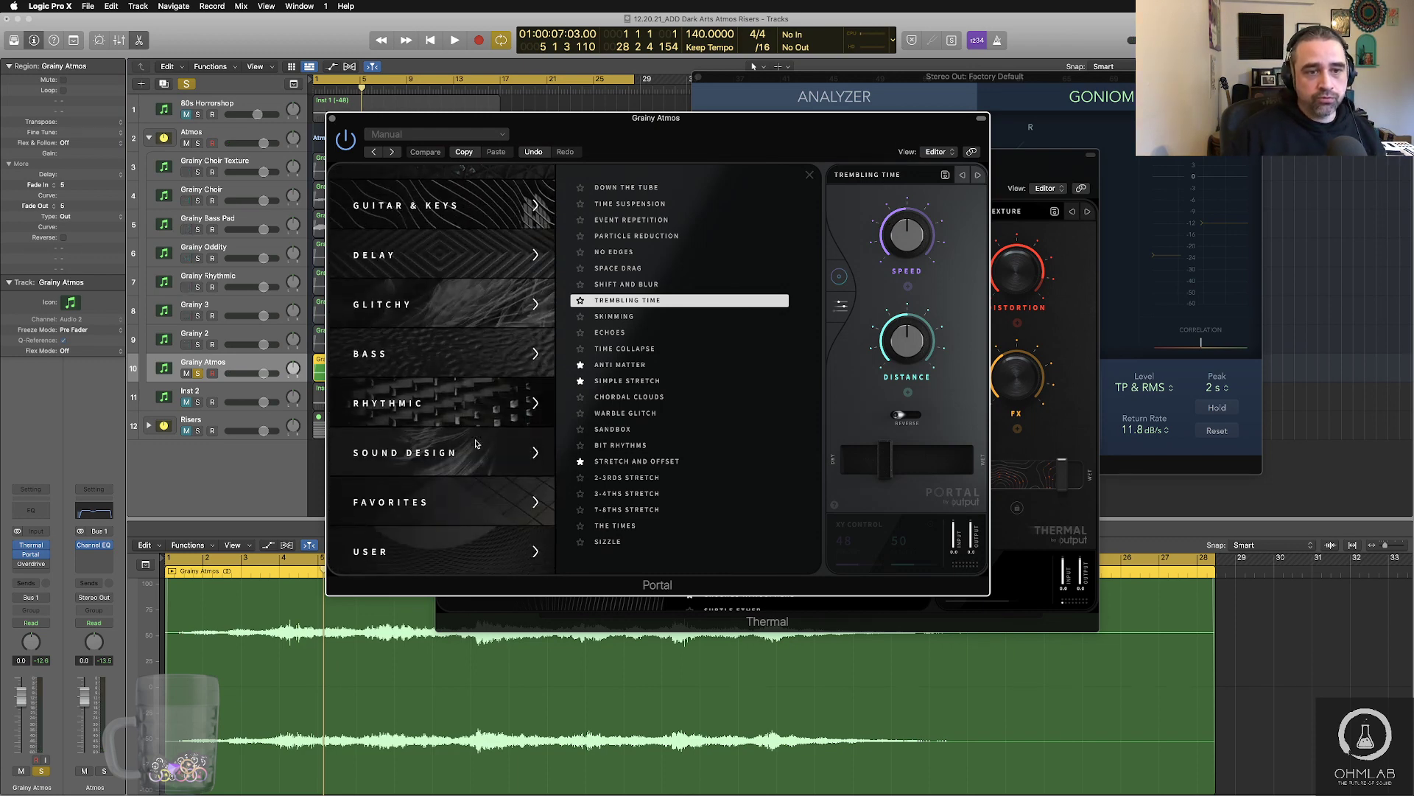
left_click(503, 472)
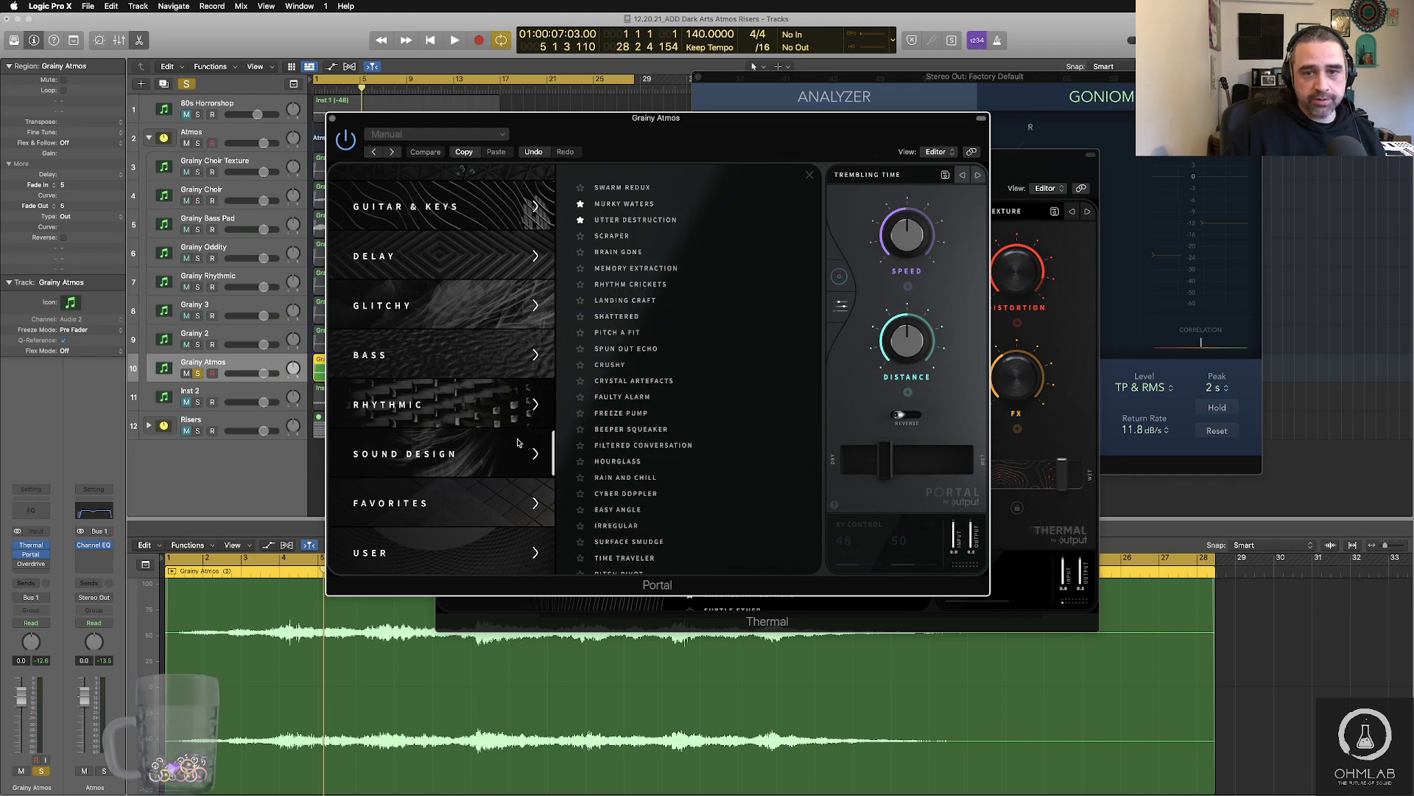
left_click(631, 253)
key("space")
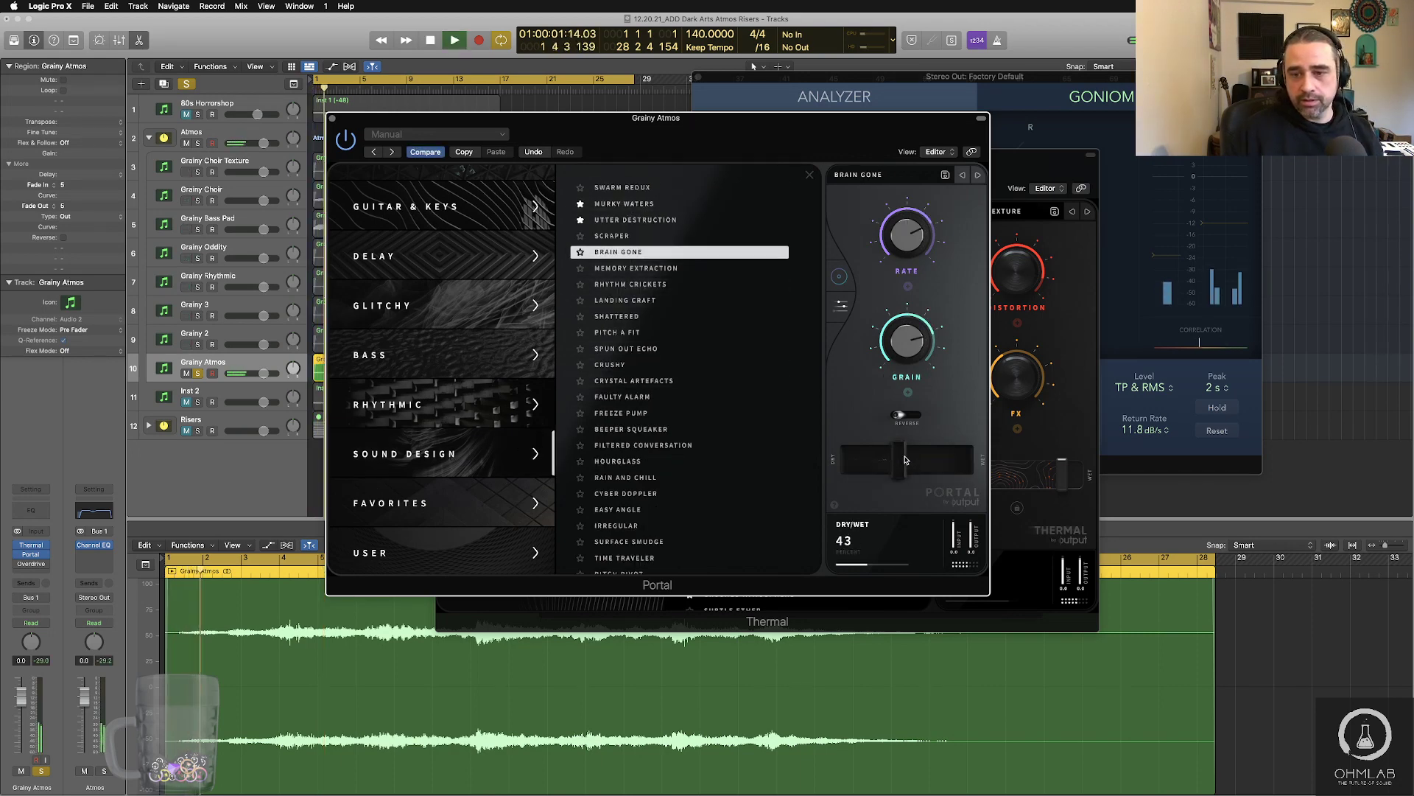
key("Return")
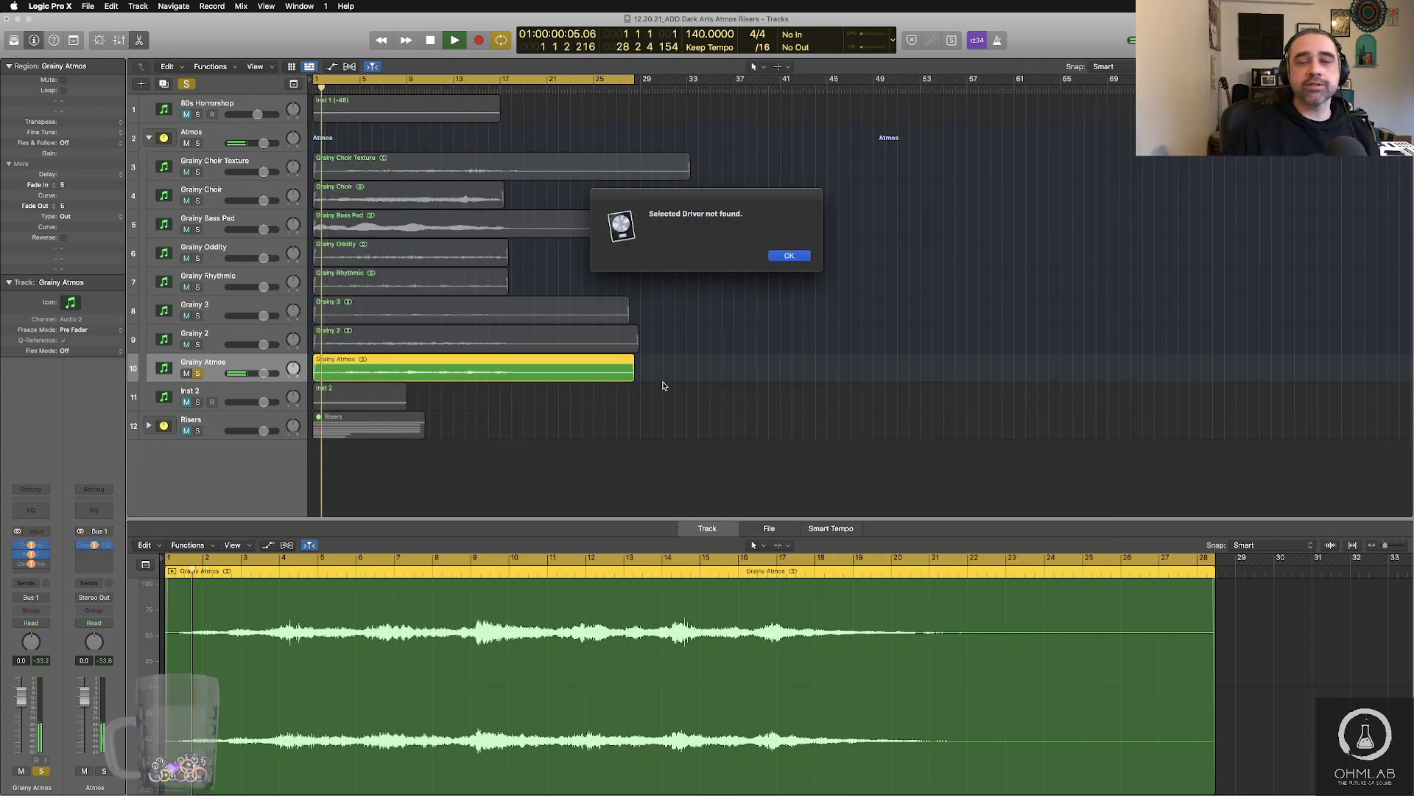
- Dismiss the driver alert and restart Logic, ignoring the incompatible Audio Units
left_click(794, 257)
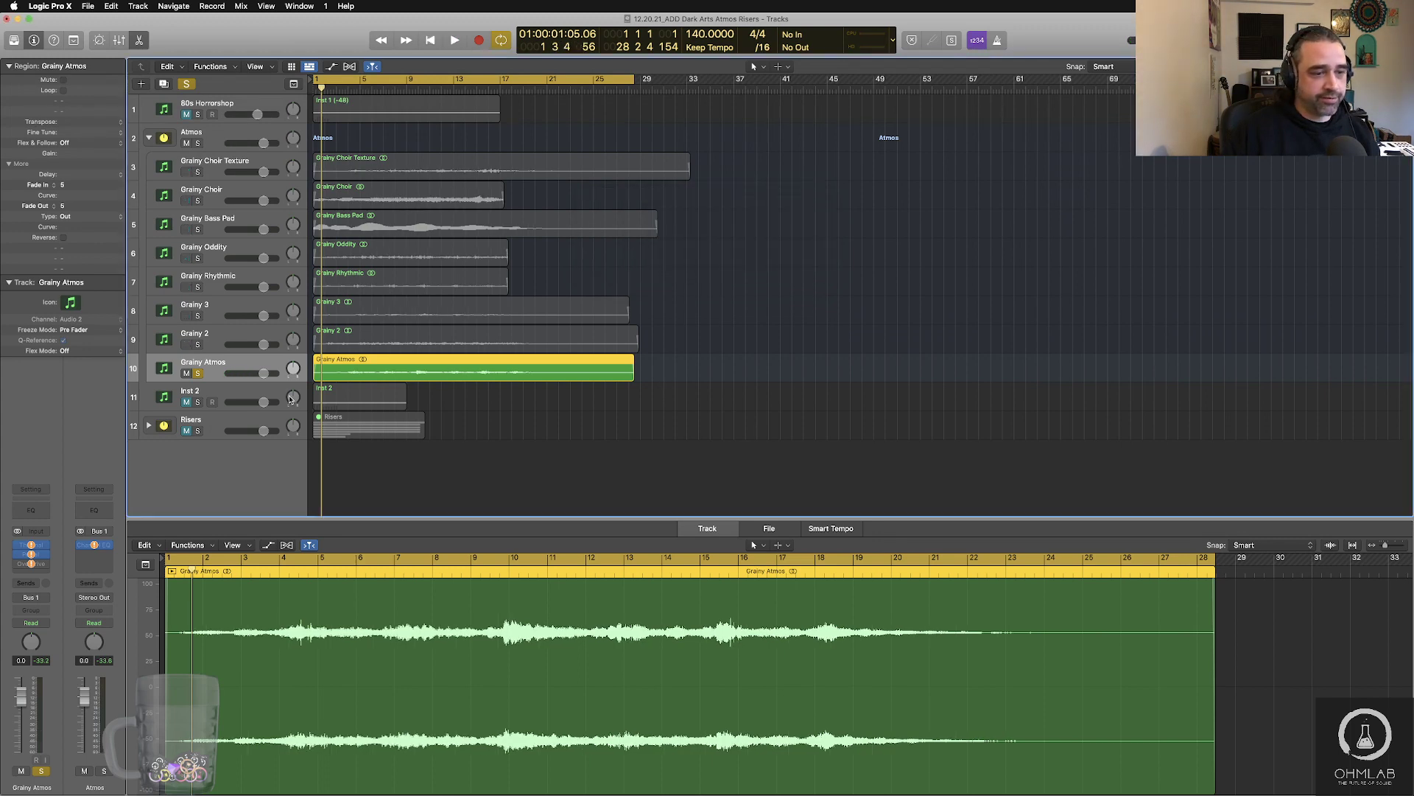
left_click(365, 470)
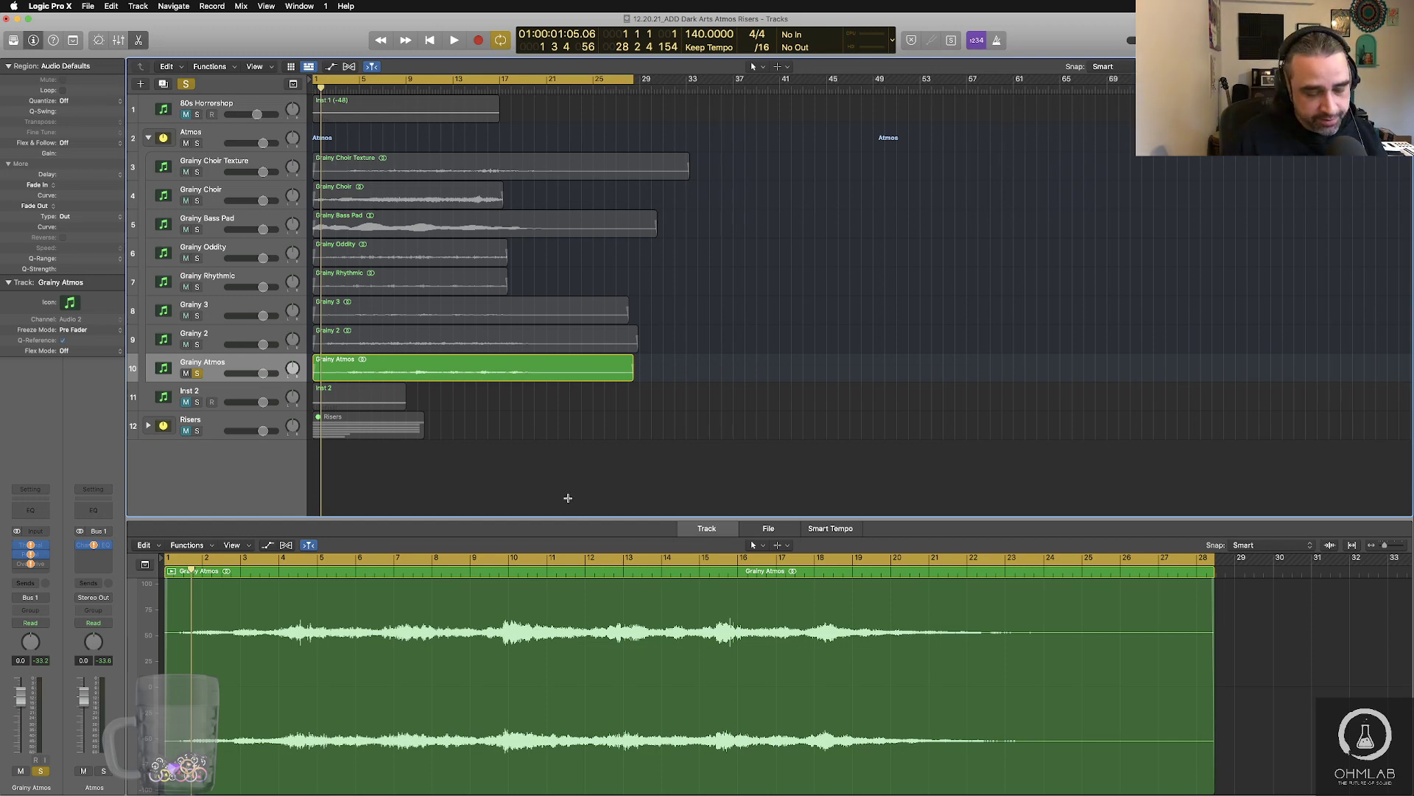
left_click(37, 7)
left_click(66, 181)
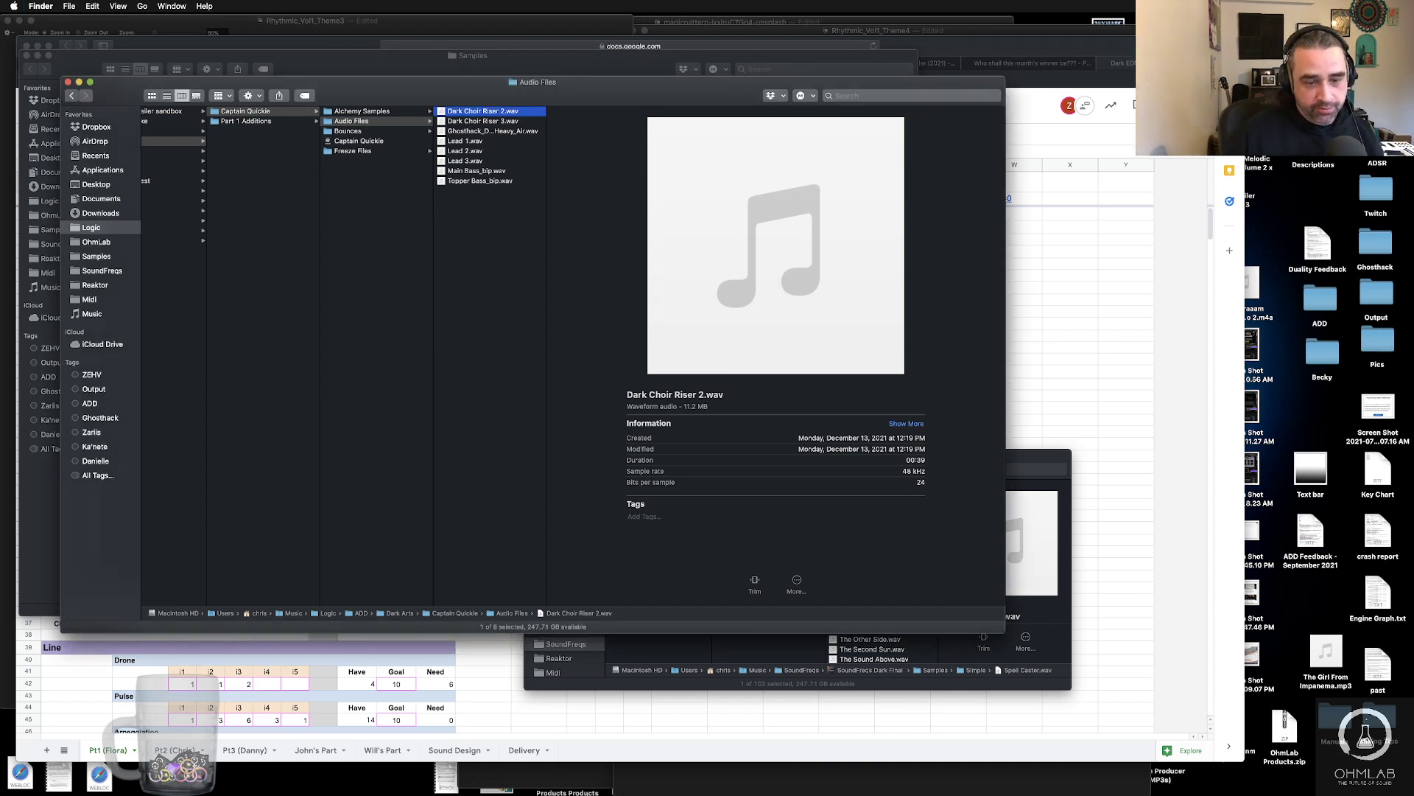
mouse_move(613, 779)
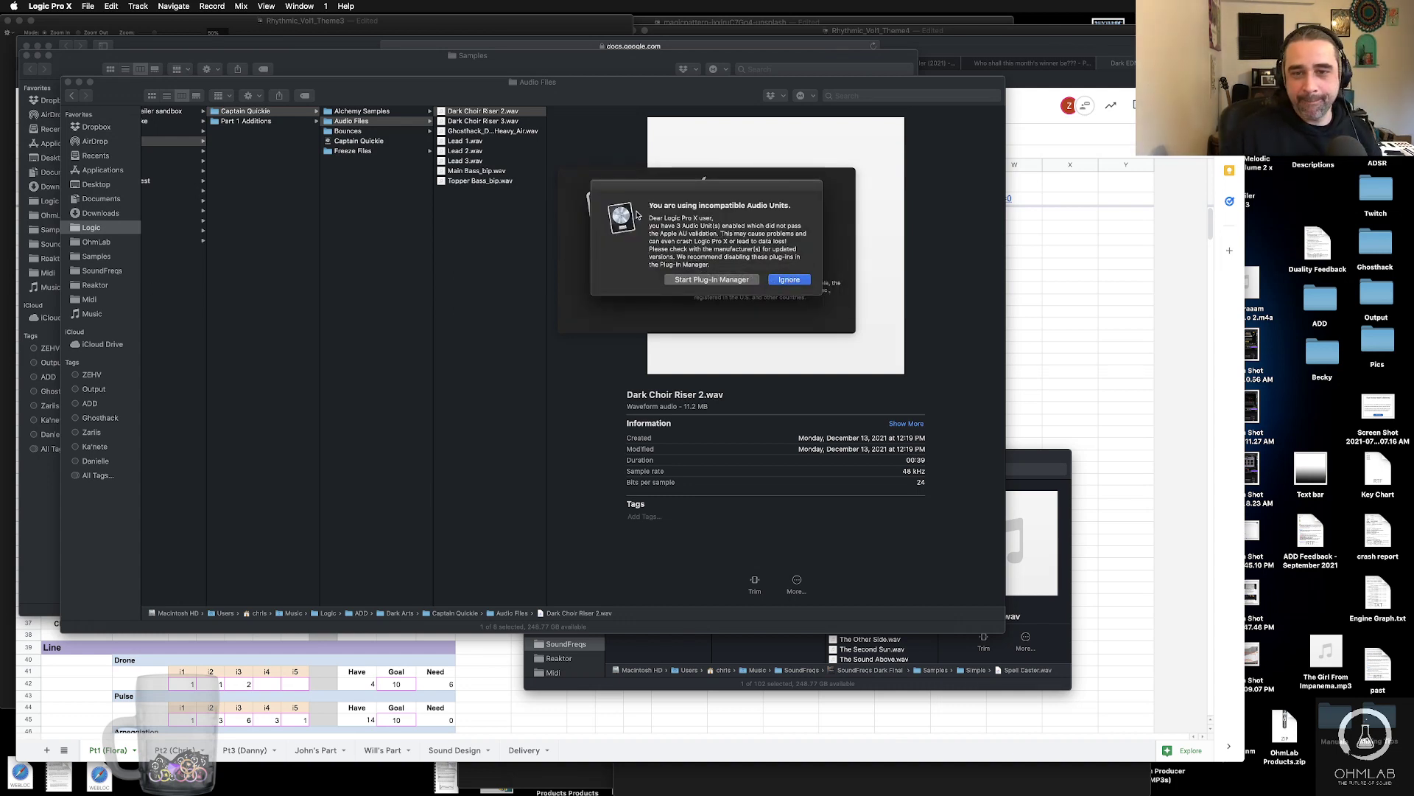
key("Return")
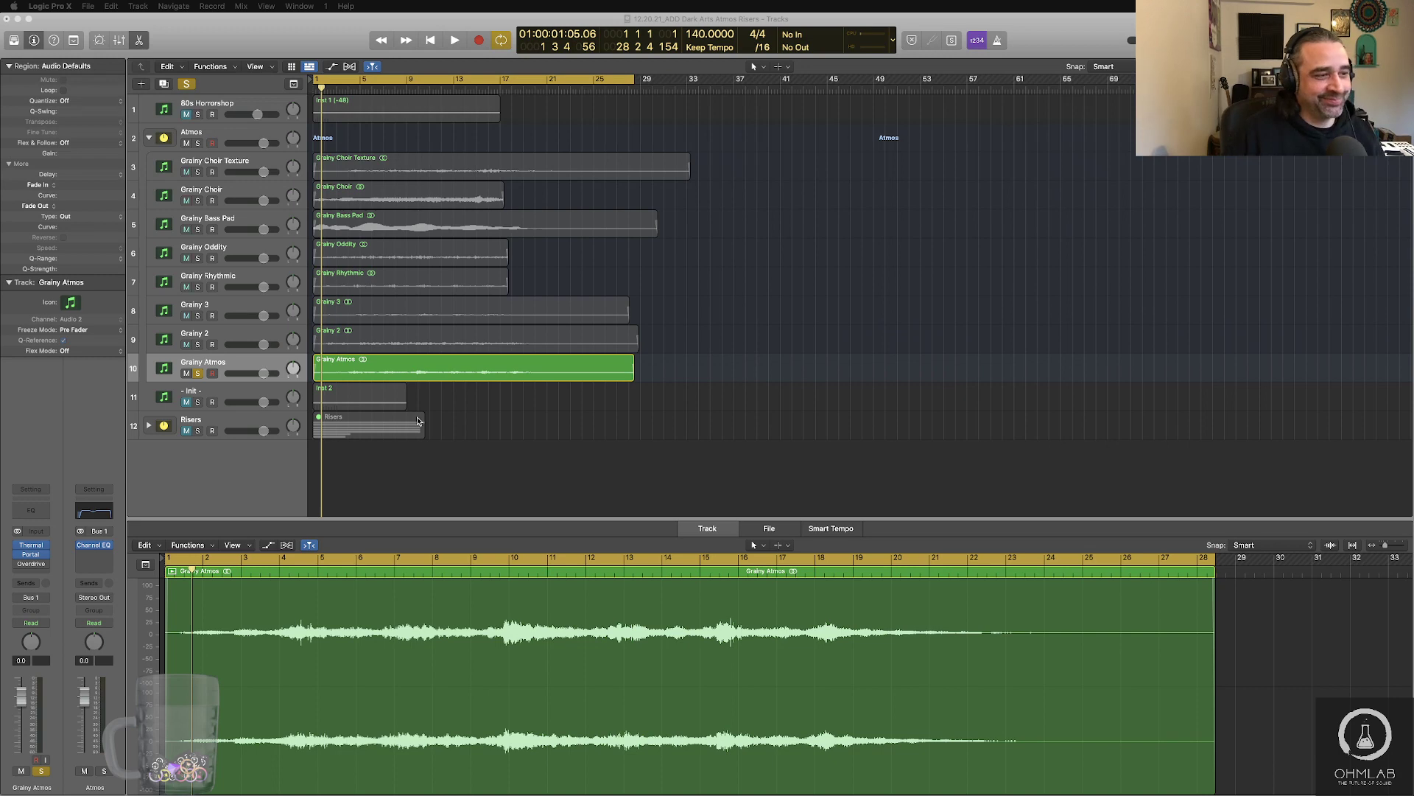
- Play the soloed Grainy Atmos track from the start of the reopened project to check its playback
left_click(481, 483)
key("space")
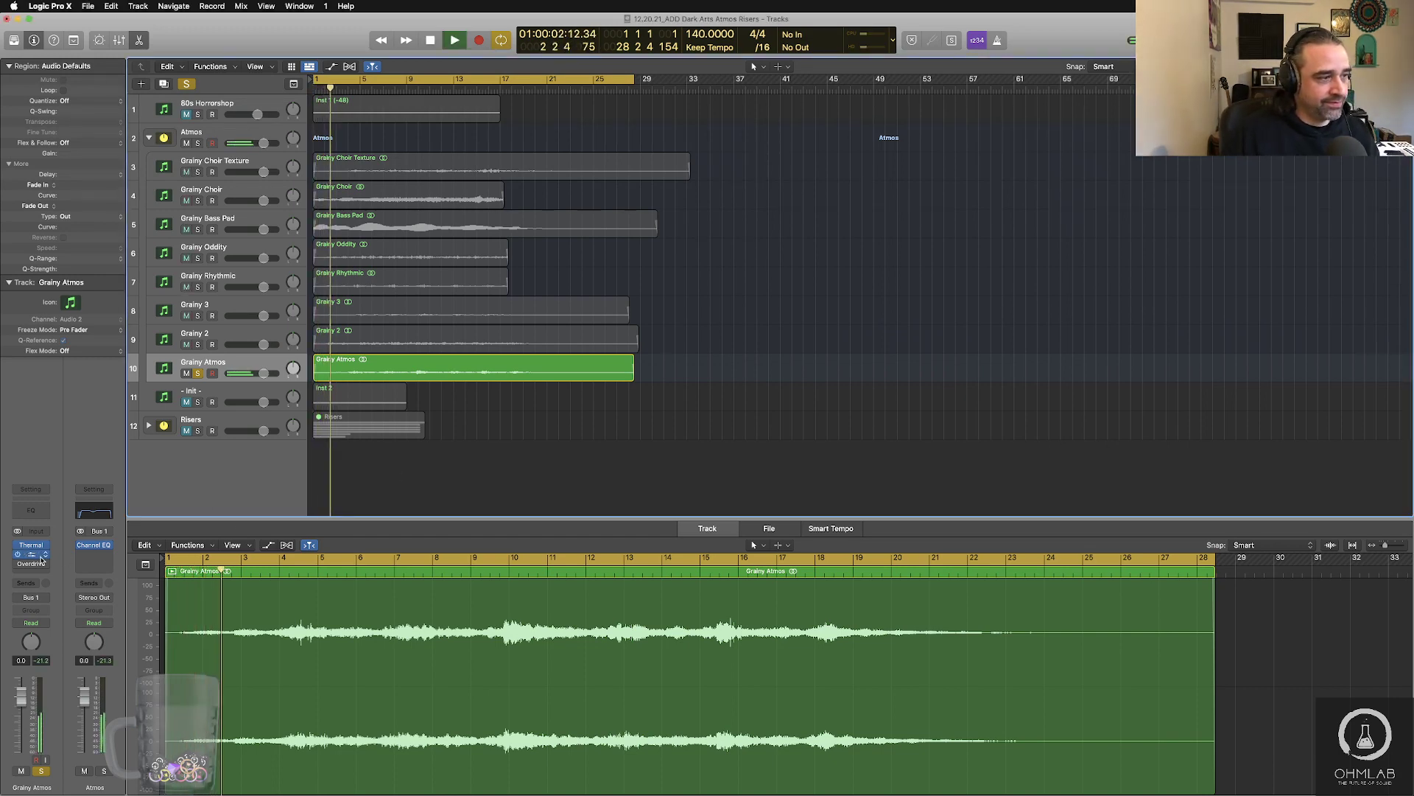
key("space")
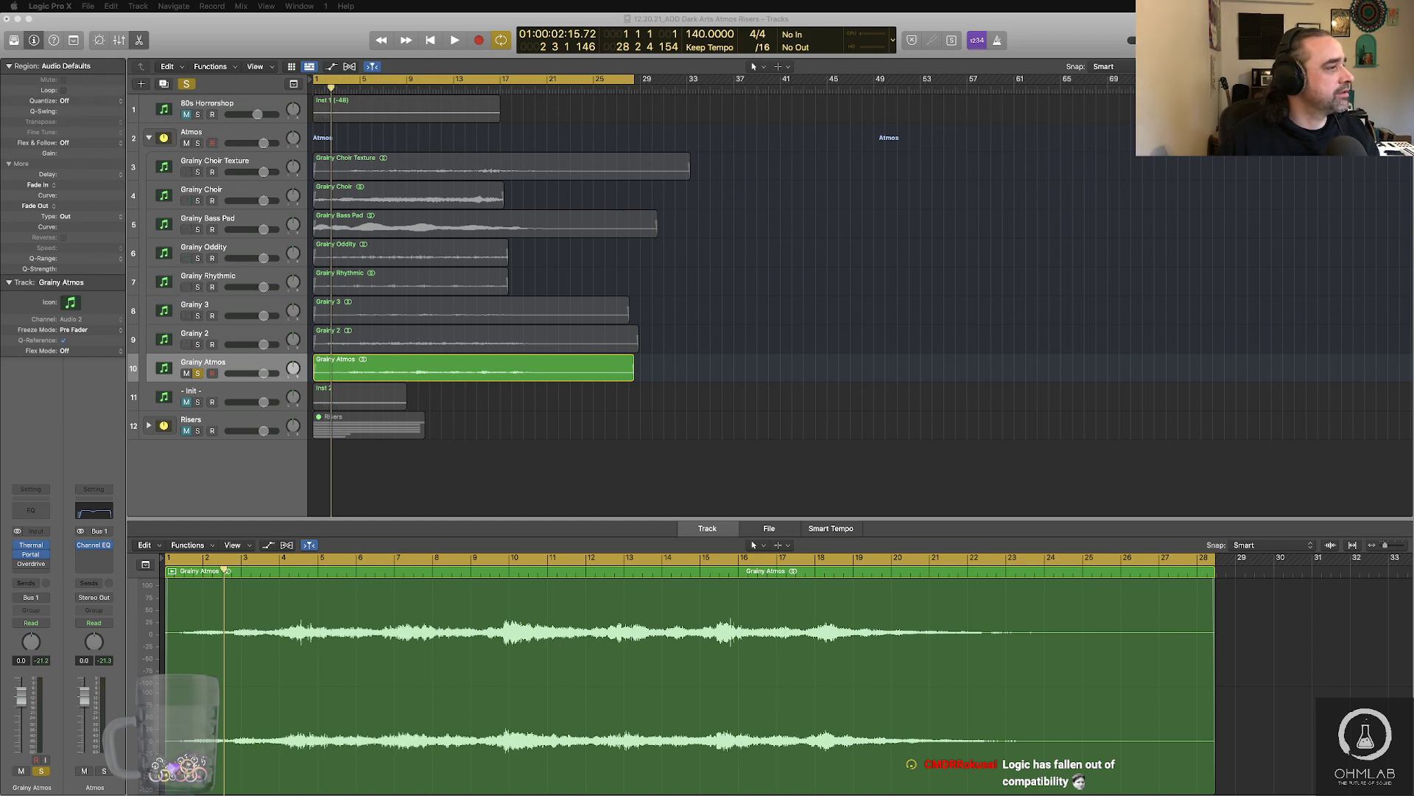
key("Return")
key("space")
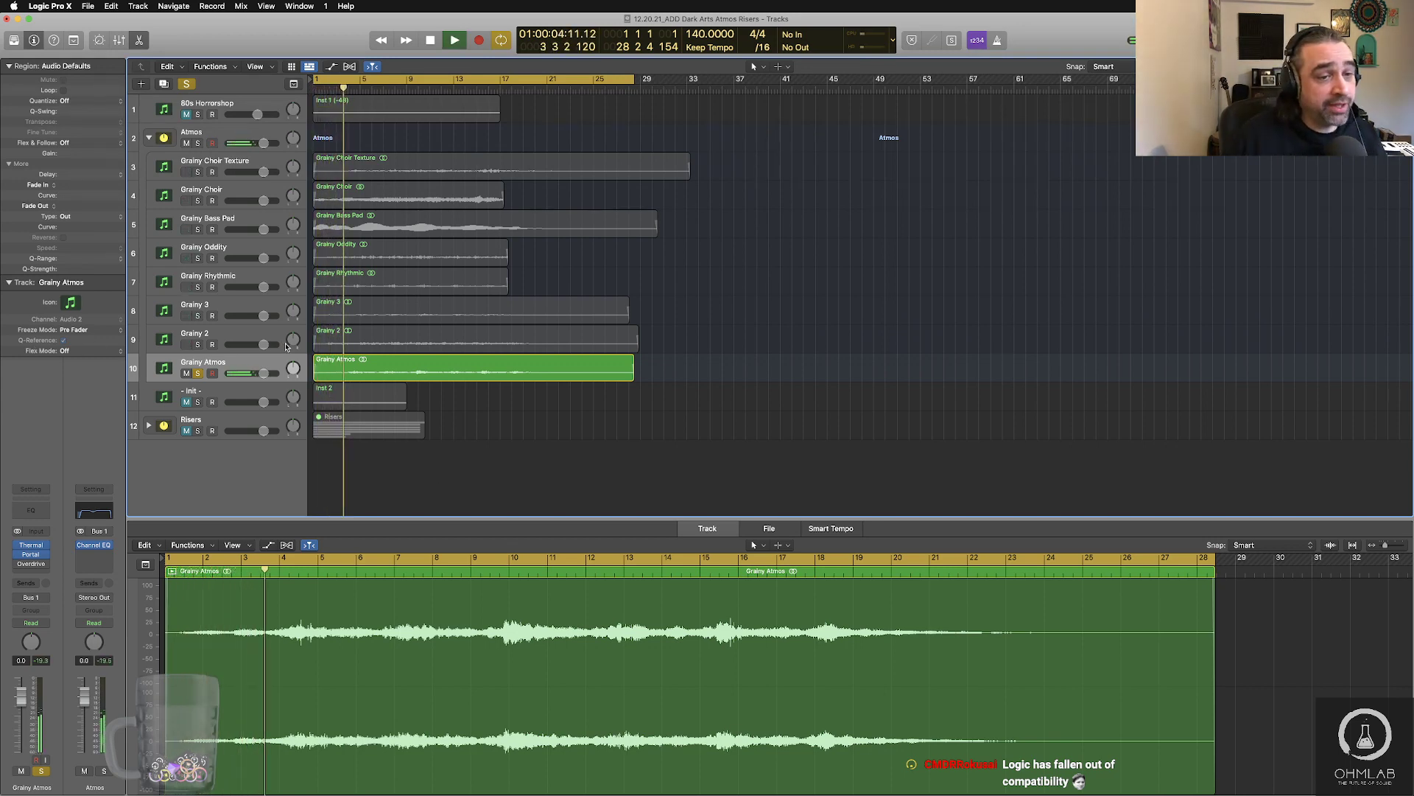
- Stop playback and check the Logic Pro X version information
key("space")
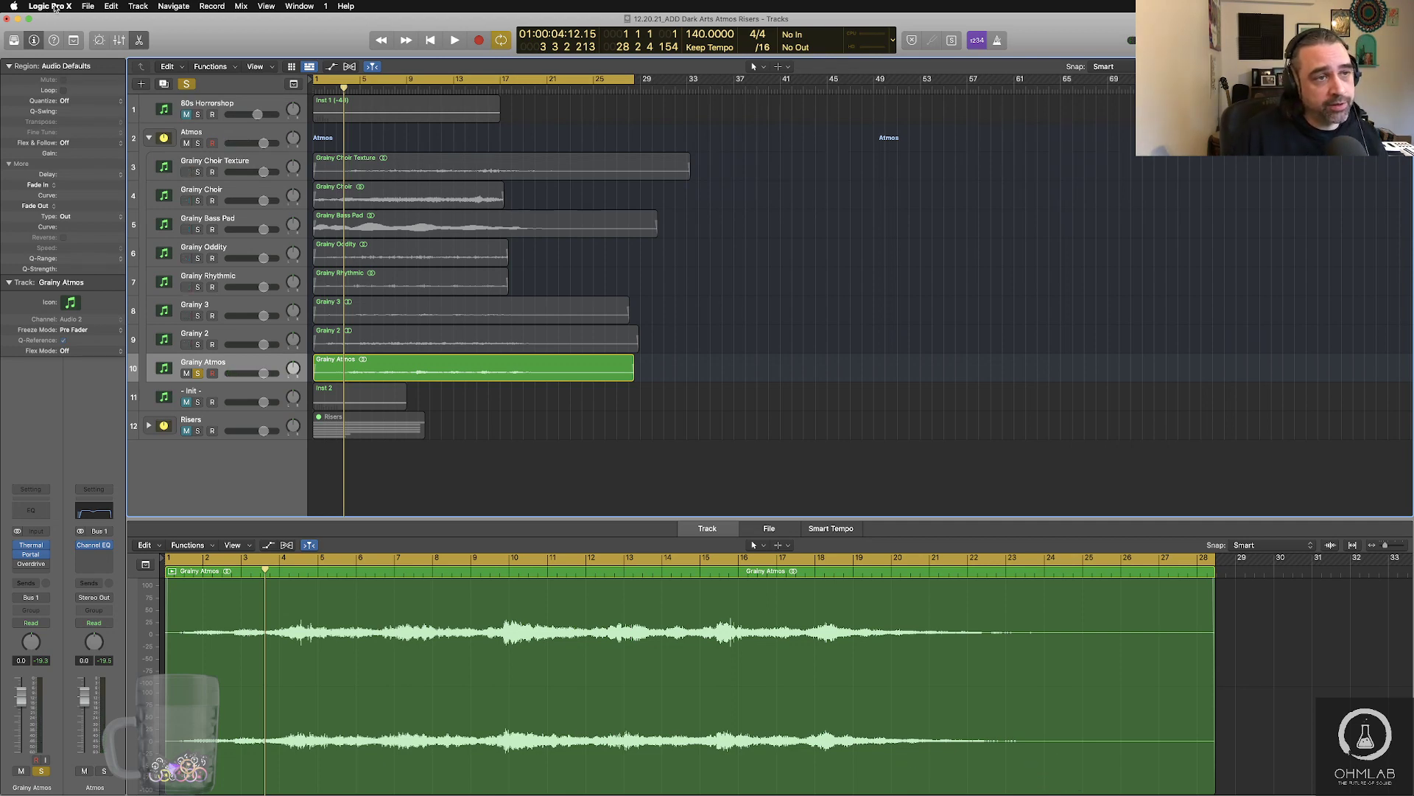
left_click(50, 6)
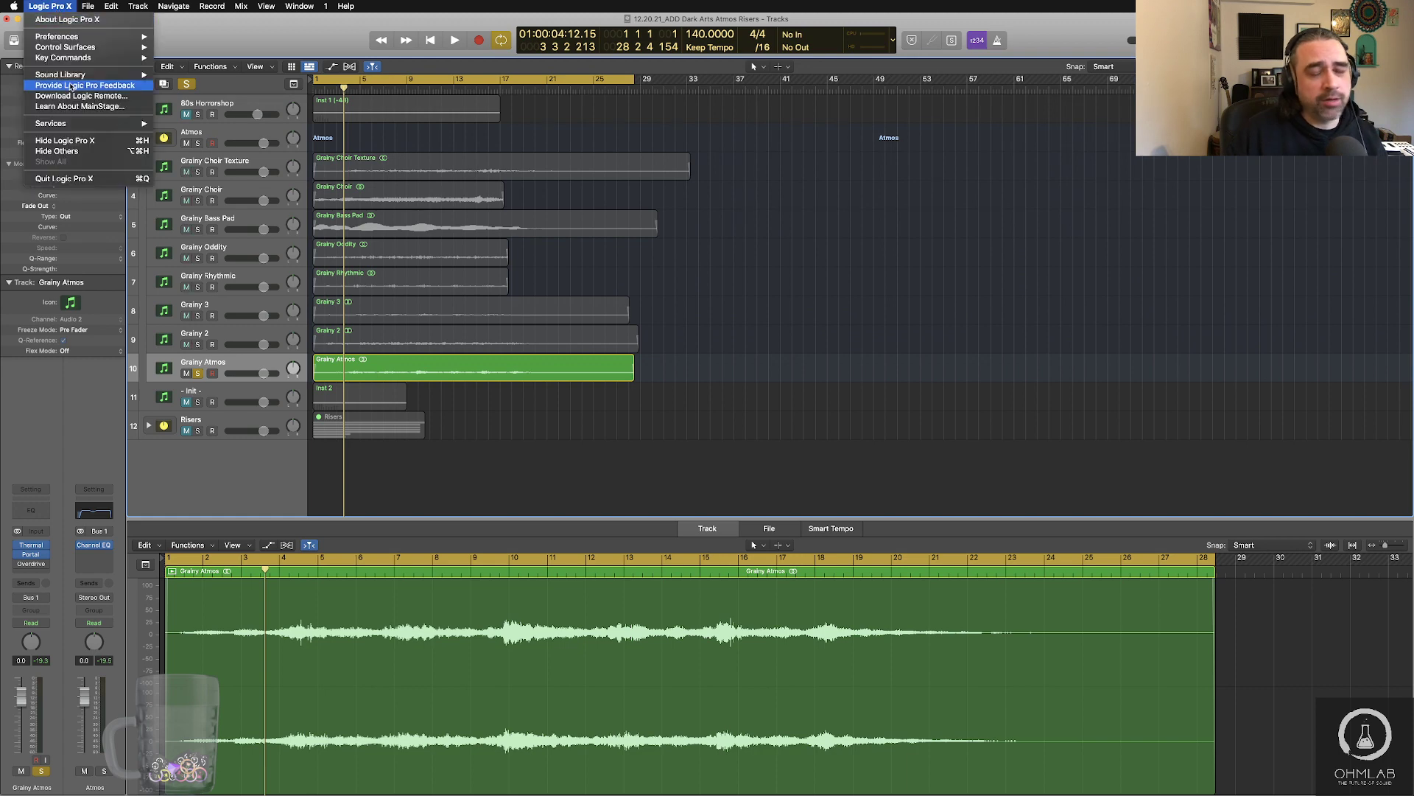
left_click(67, 19)
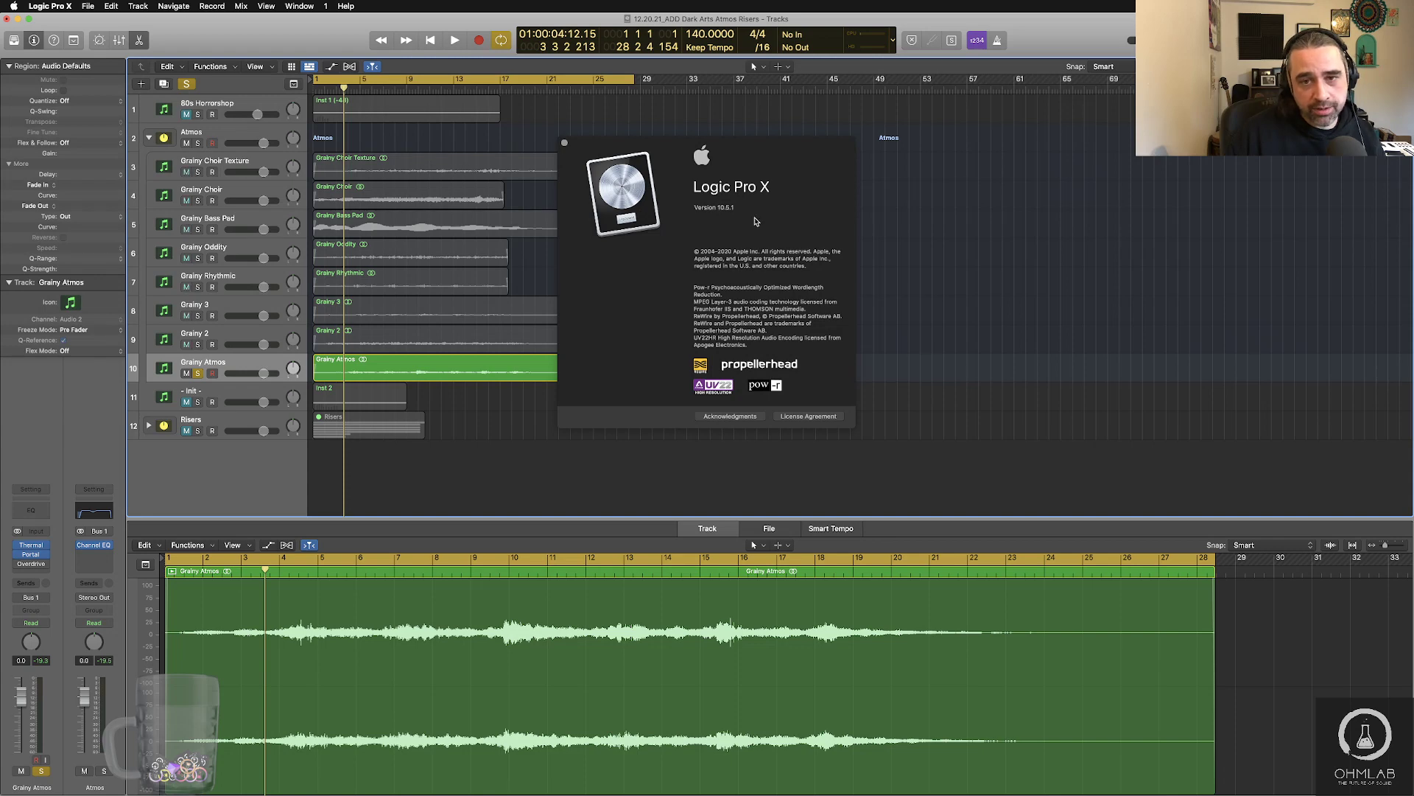
left_click(565, 142)
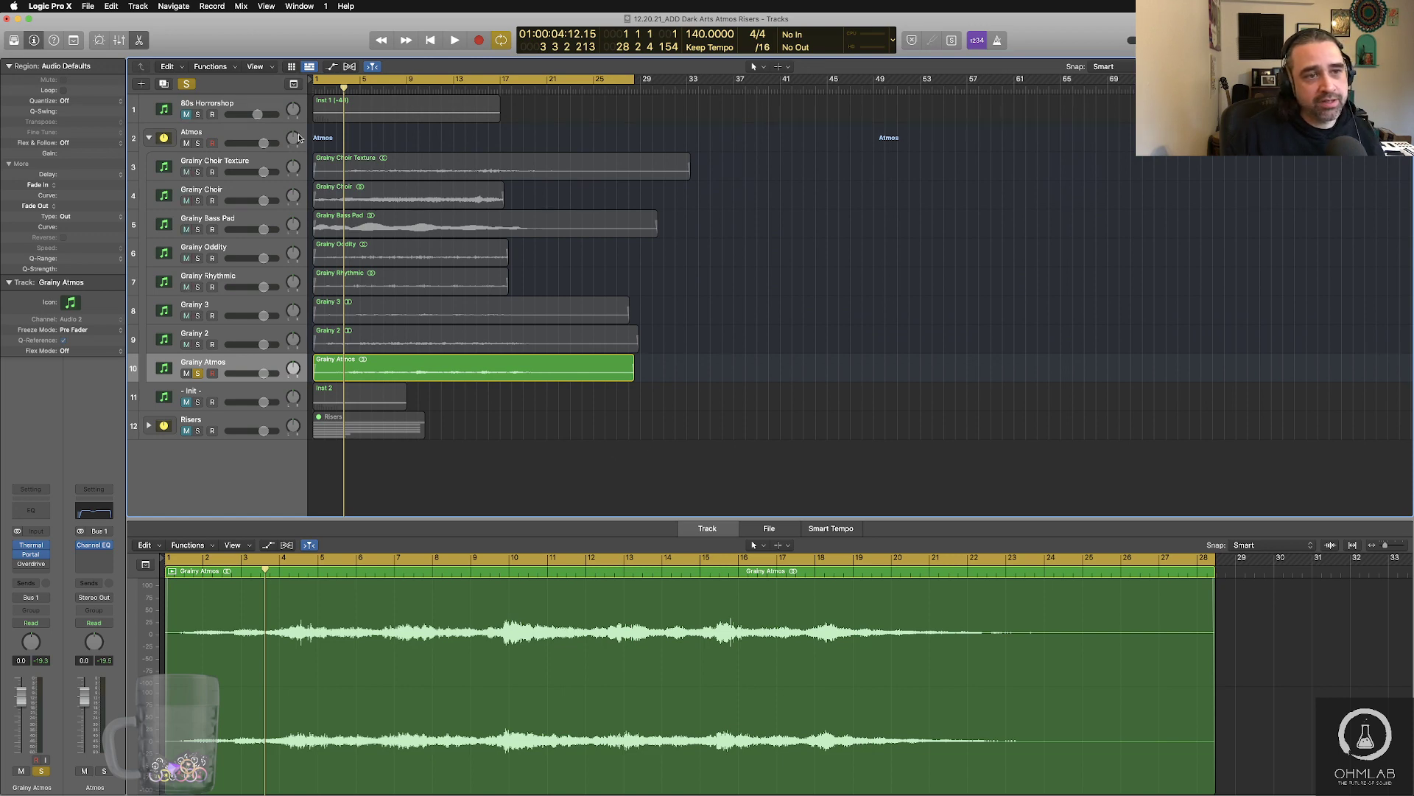
- Play Grainy Atmos from the start and raise Portal's dry/wet to 51 while listening
key("Return")
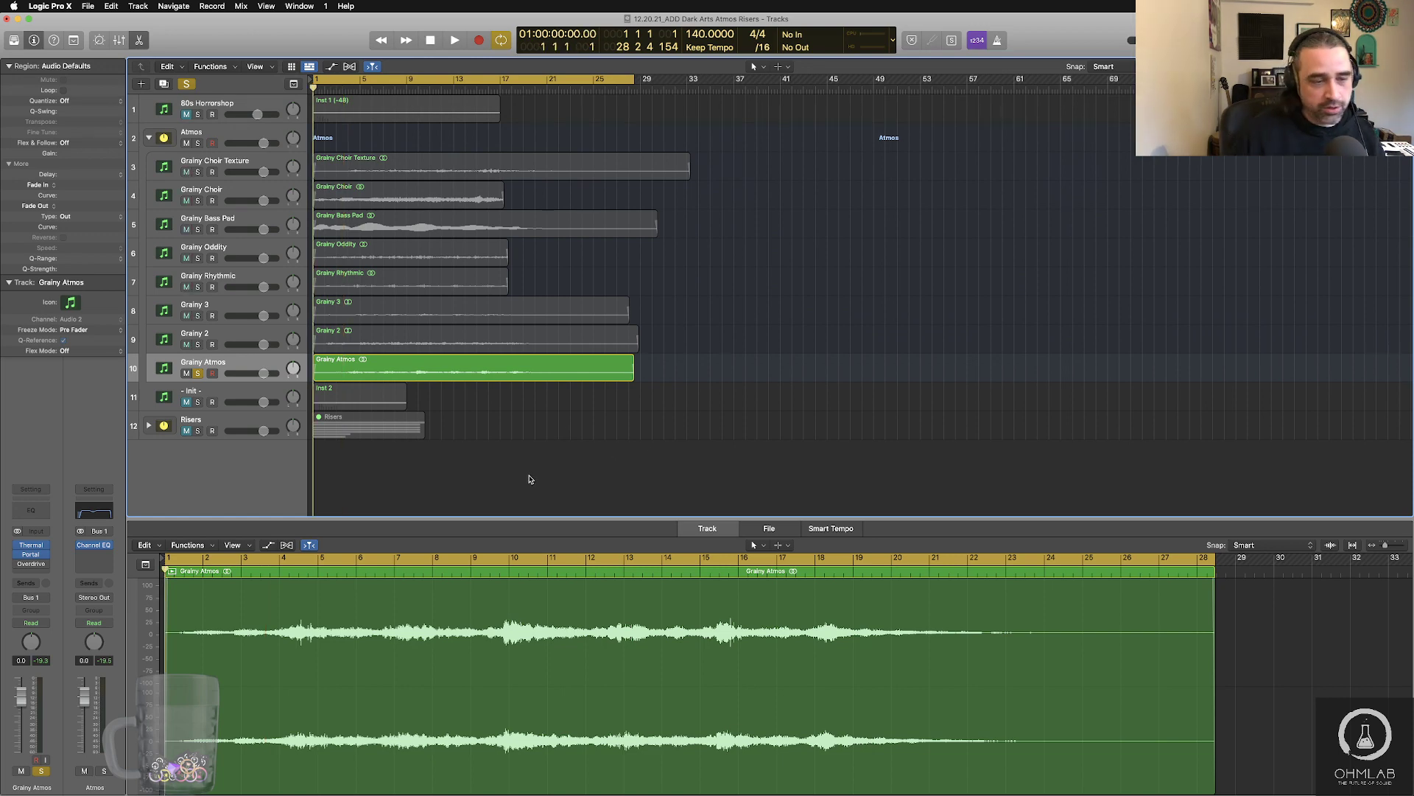
key("space")
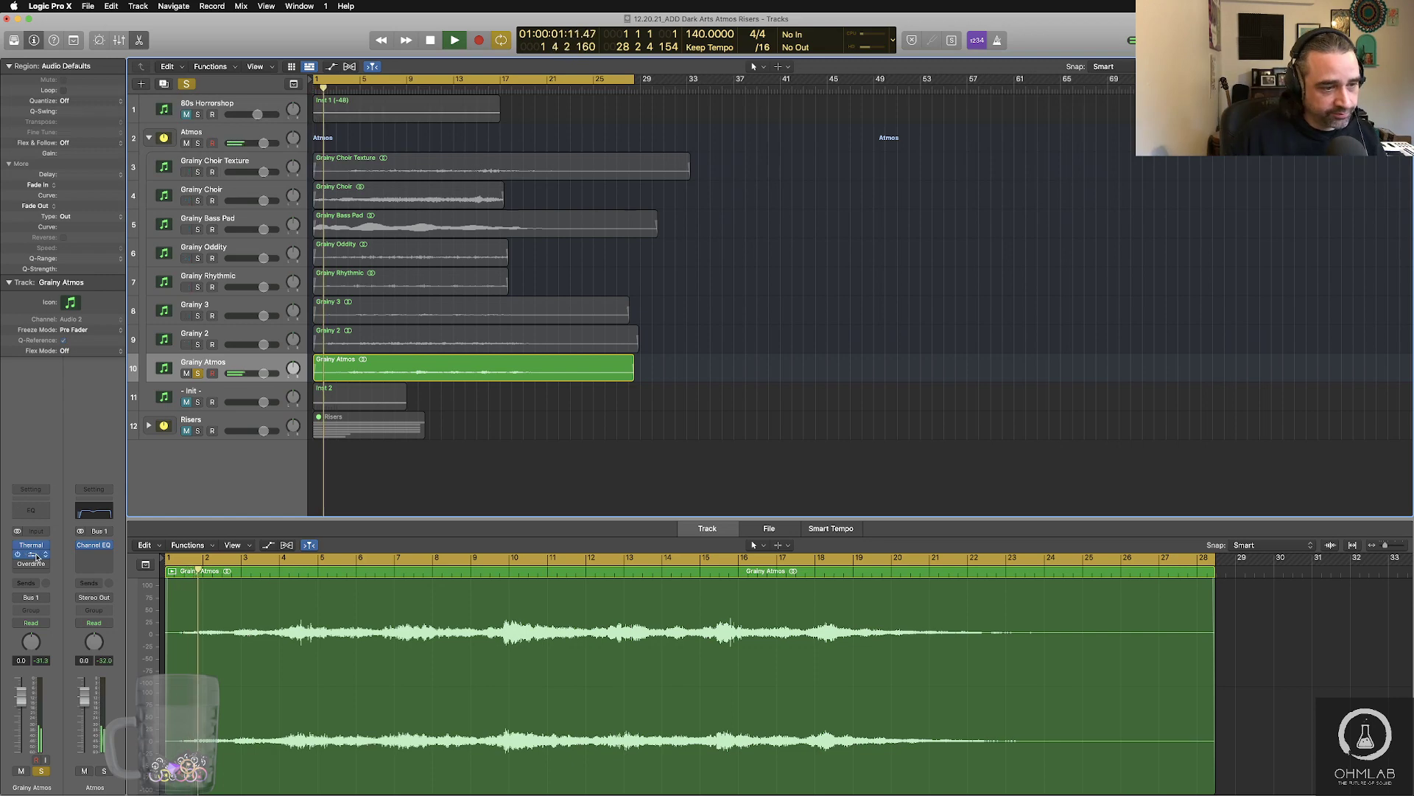
left_click(35, 554)
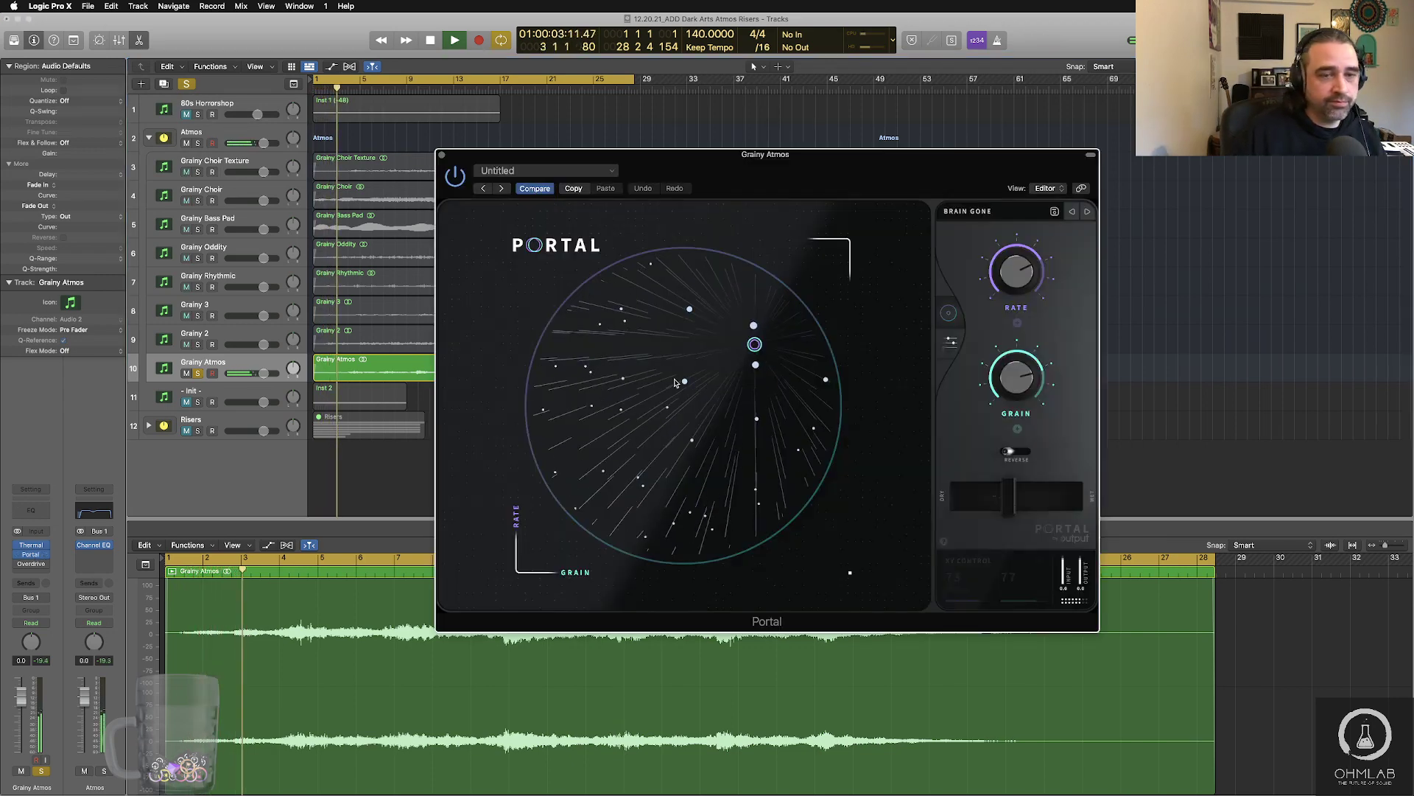
left_click_drag(882, 168, 849, 120)
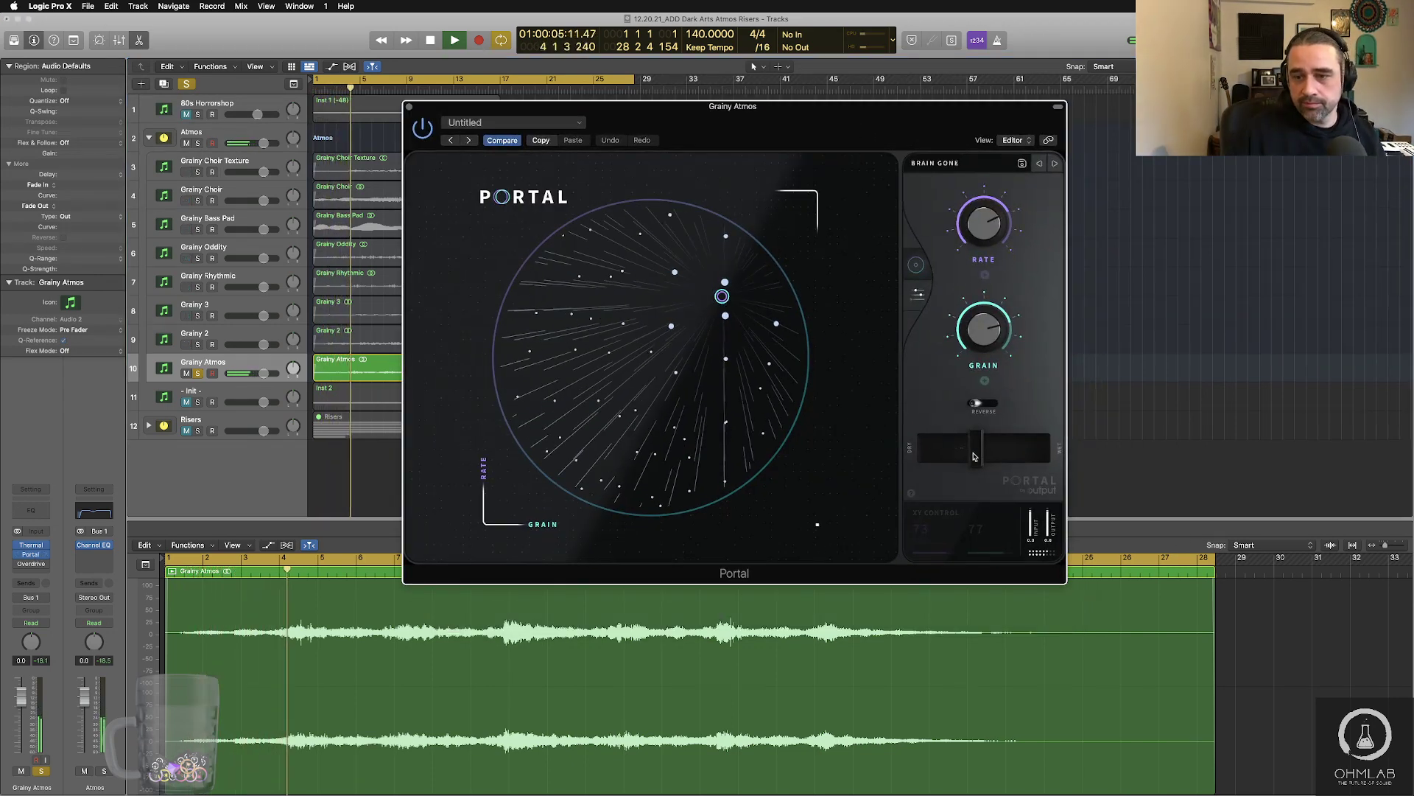
left_click_drag(977, 457, 983, 457)
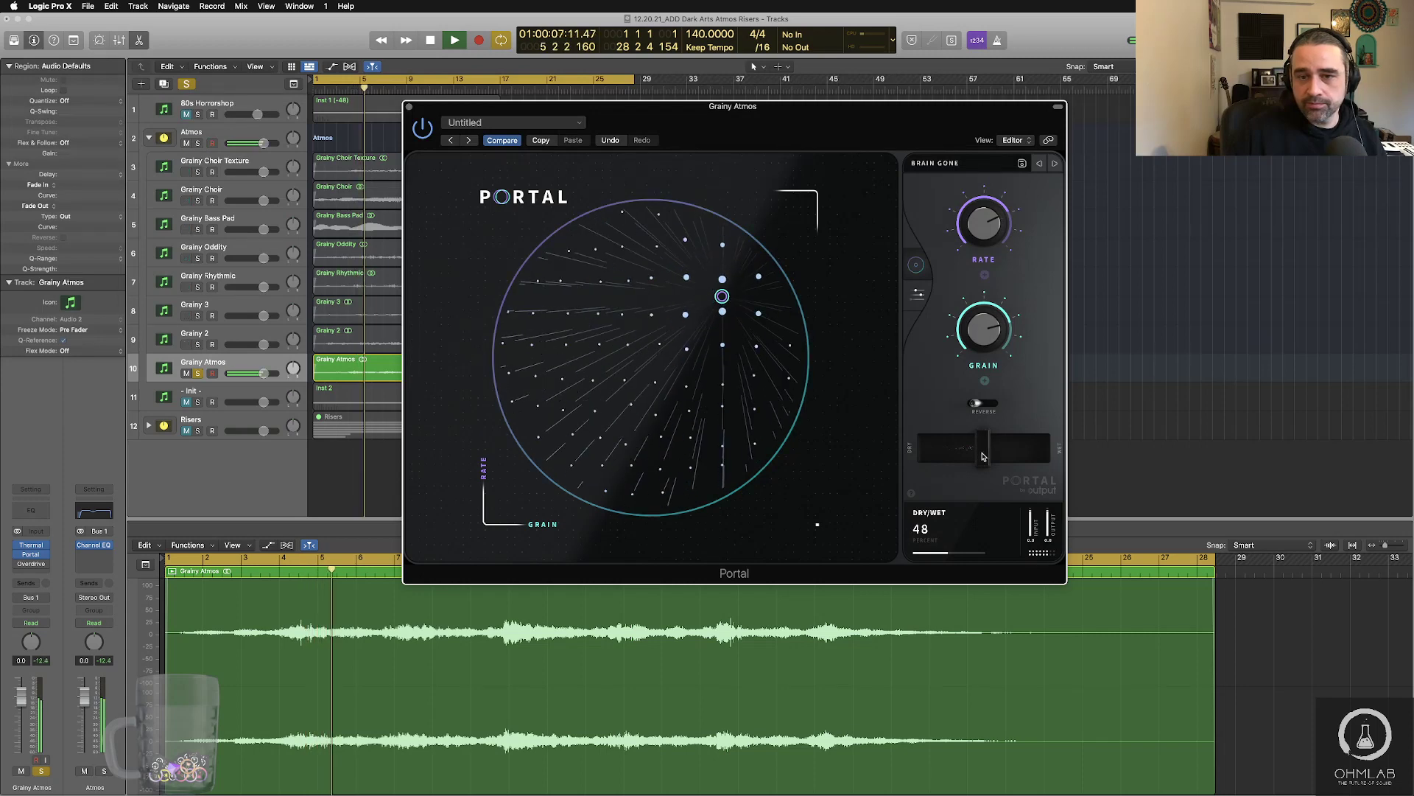
left_click_drag(982, 457, 985, 457)
key("space")
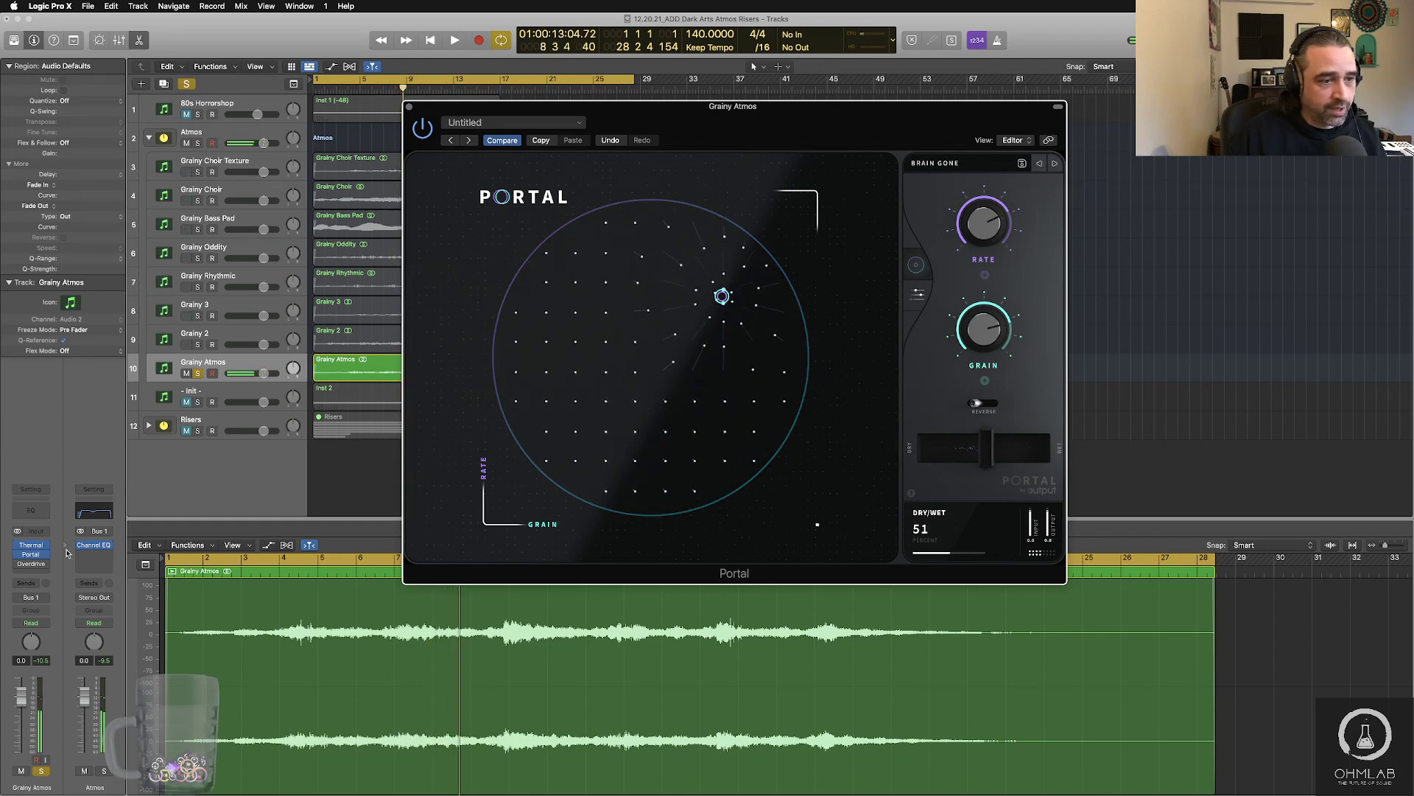
left_click_drag(804, 138, 687, 164)
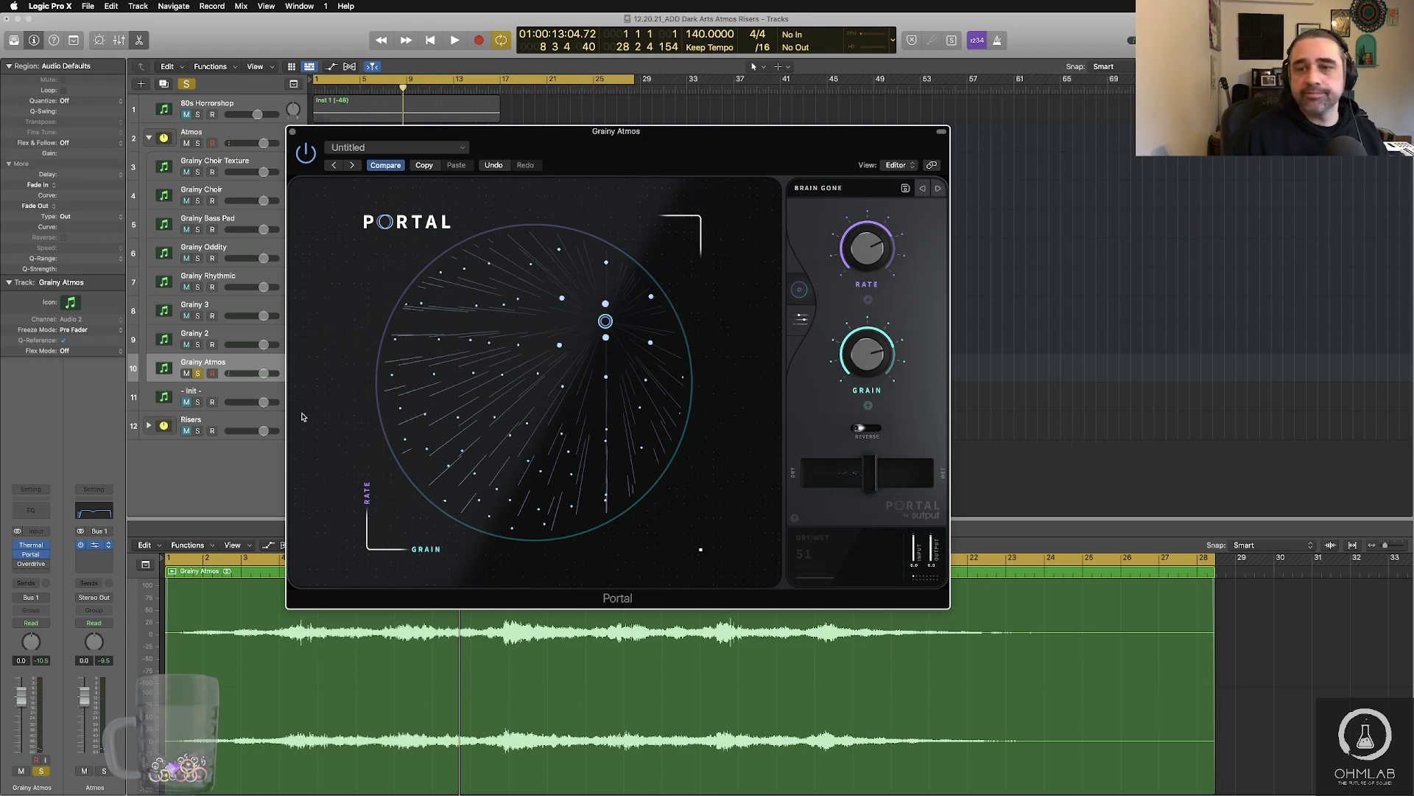
left_click_drag(905, 182, 1114, 108)
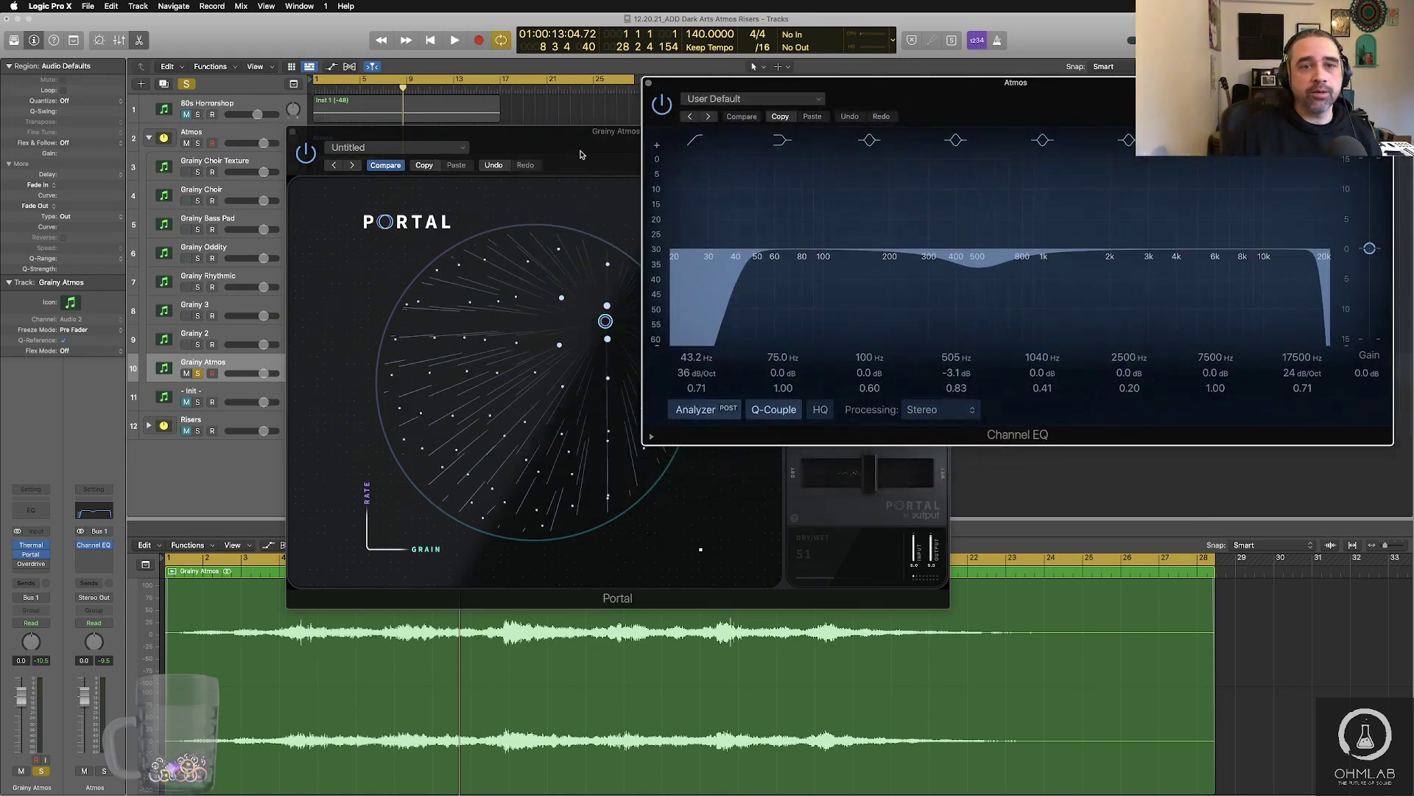
left_click_drag(580, 154, 615, 173)
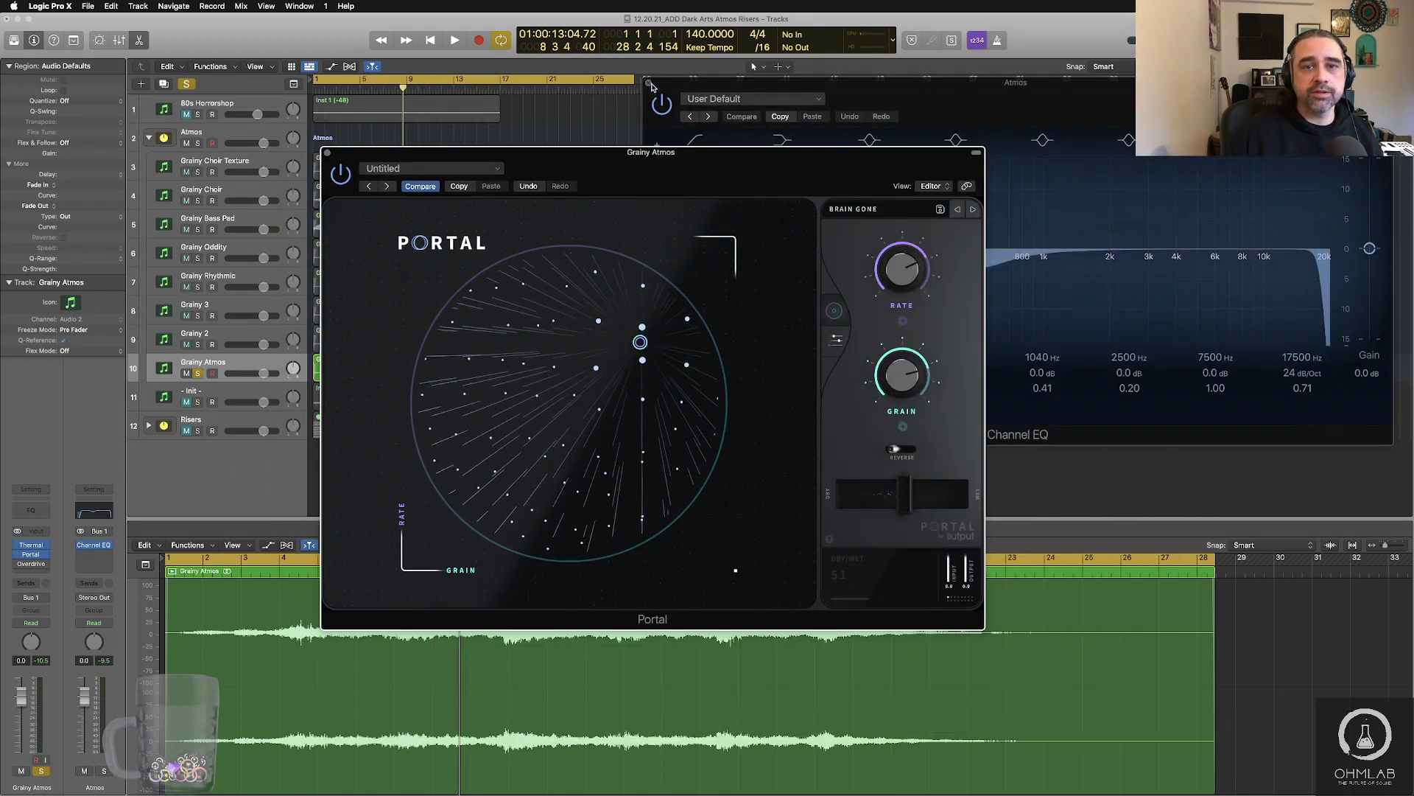
left_click(649, 82)
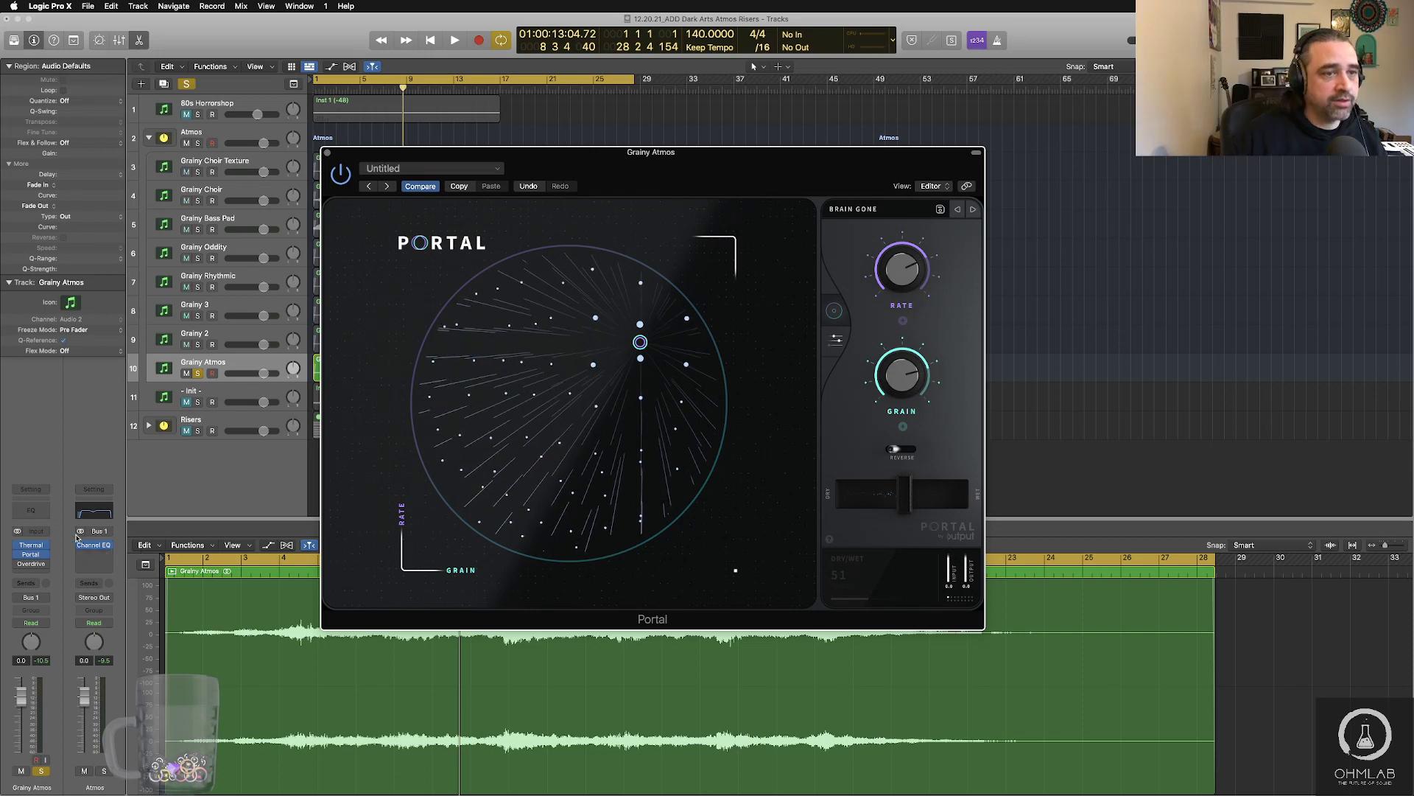
- Open the Stereo Out MultiMeter, place it beside the Portal window and reselect the Grainy Atmos track
left_click(228, 105)
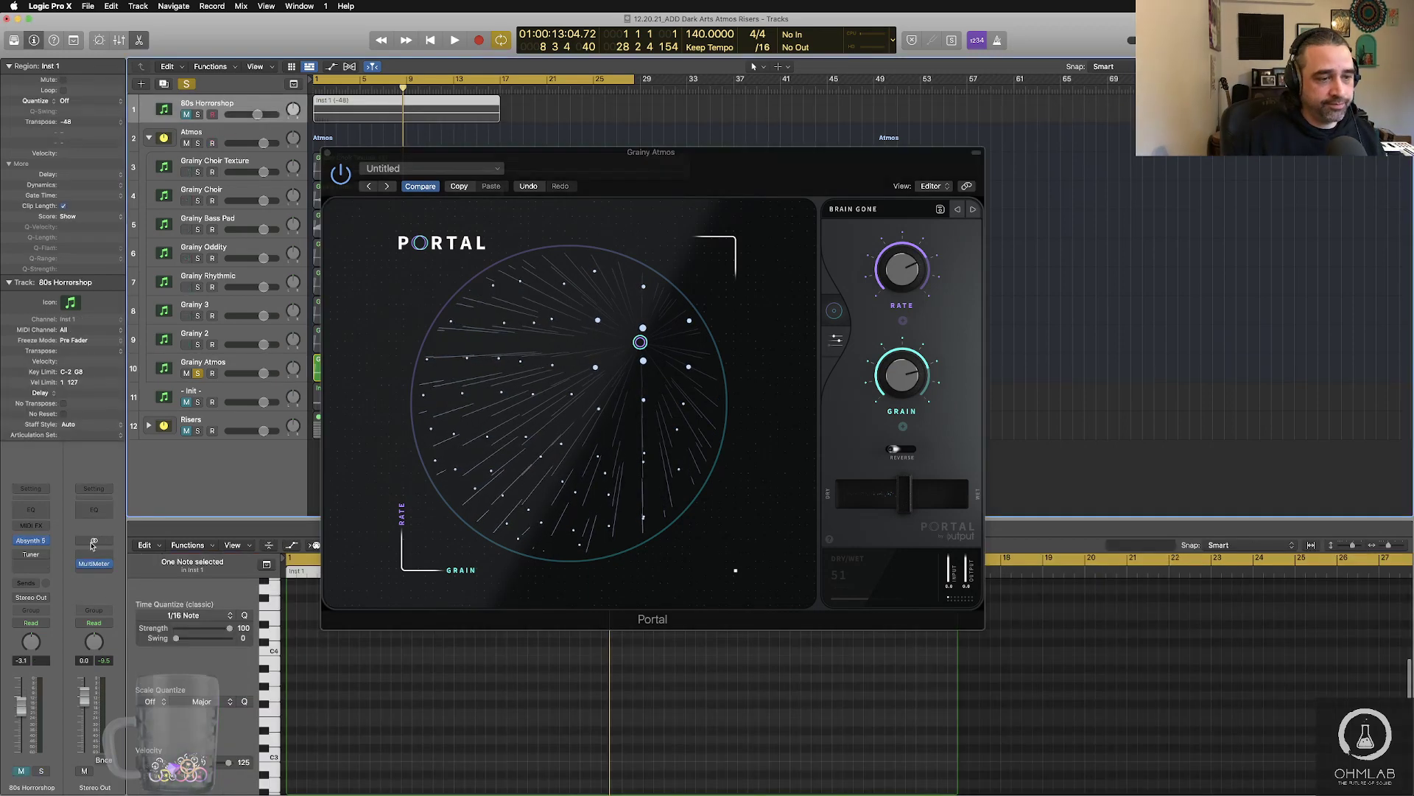
left_click(96, 563)
left_click(248, 366)
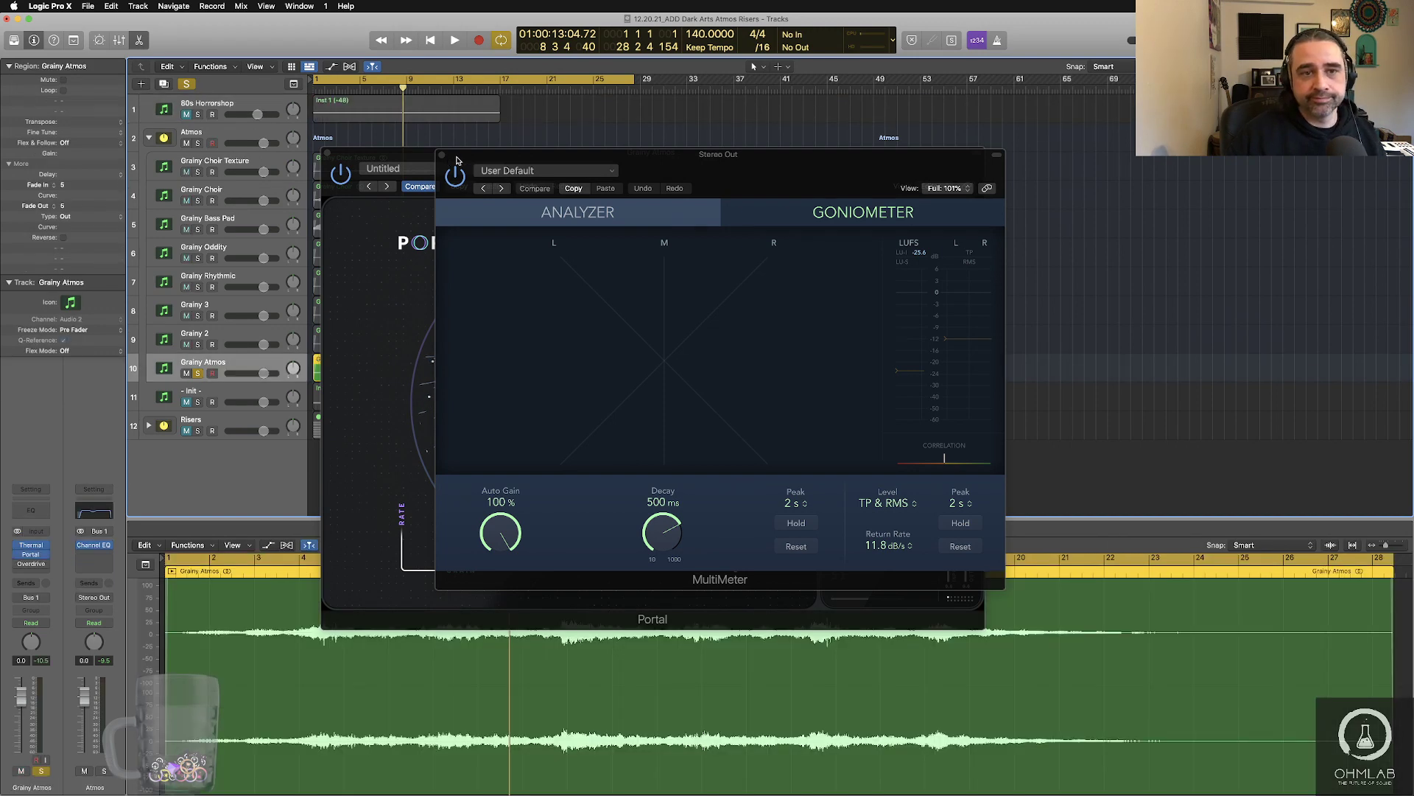
left_click_drag(457, 161, 817, 42)
left_click(644, 171)
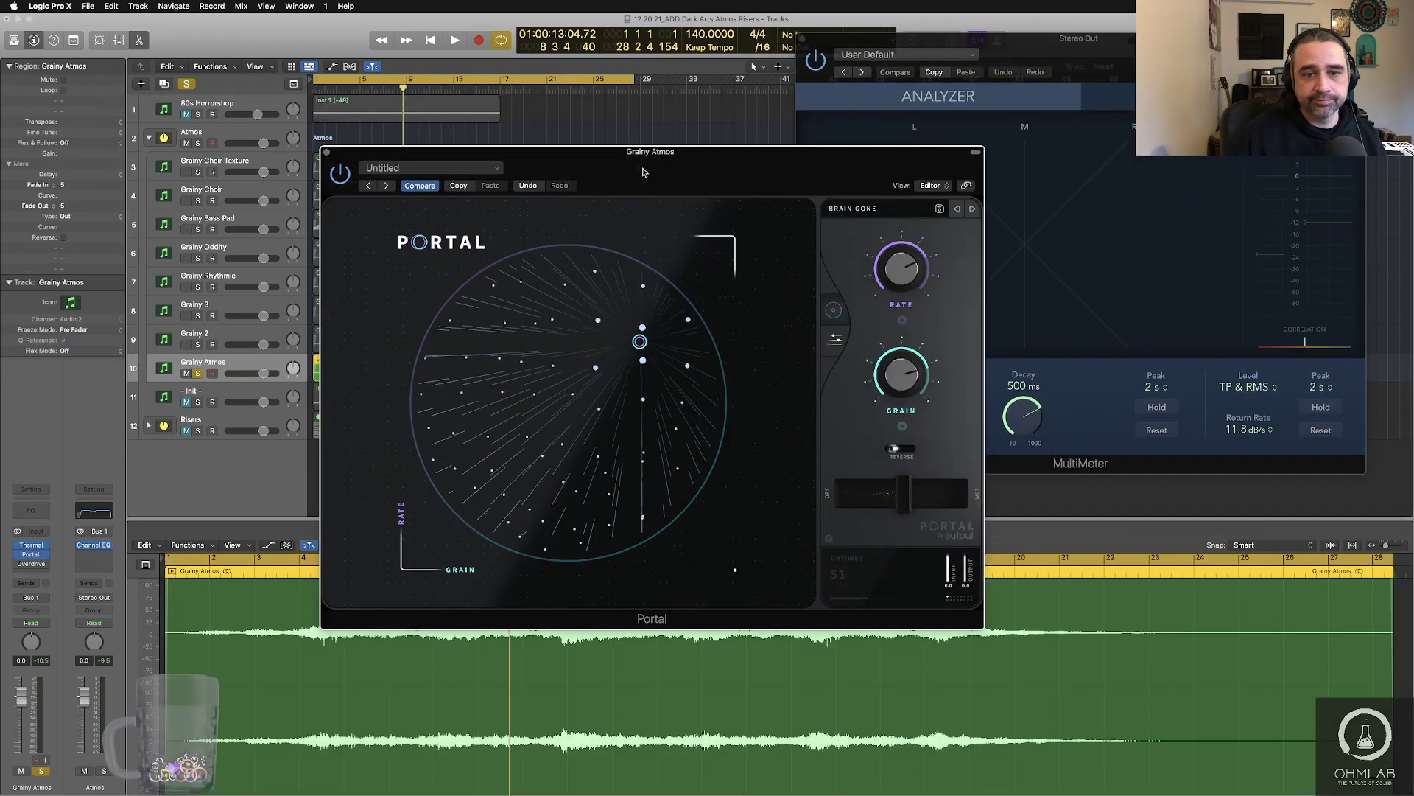
- Insert Valhalla DSP's ValhallaShimmer after Portal on the Grainy Atmos channel
left_click(33, 573)
mouse_move(73, 770)
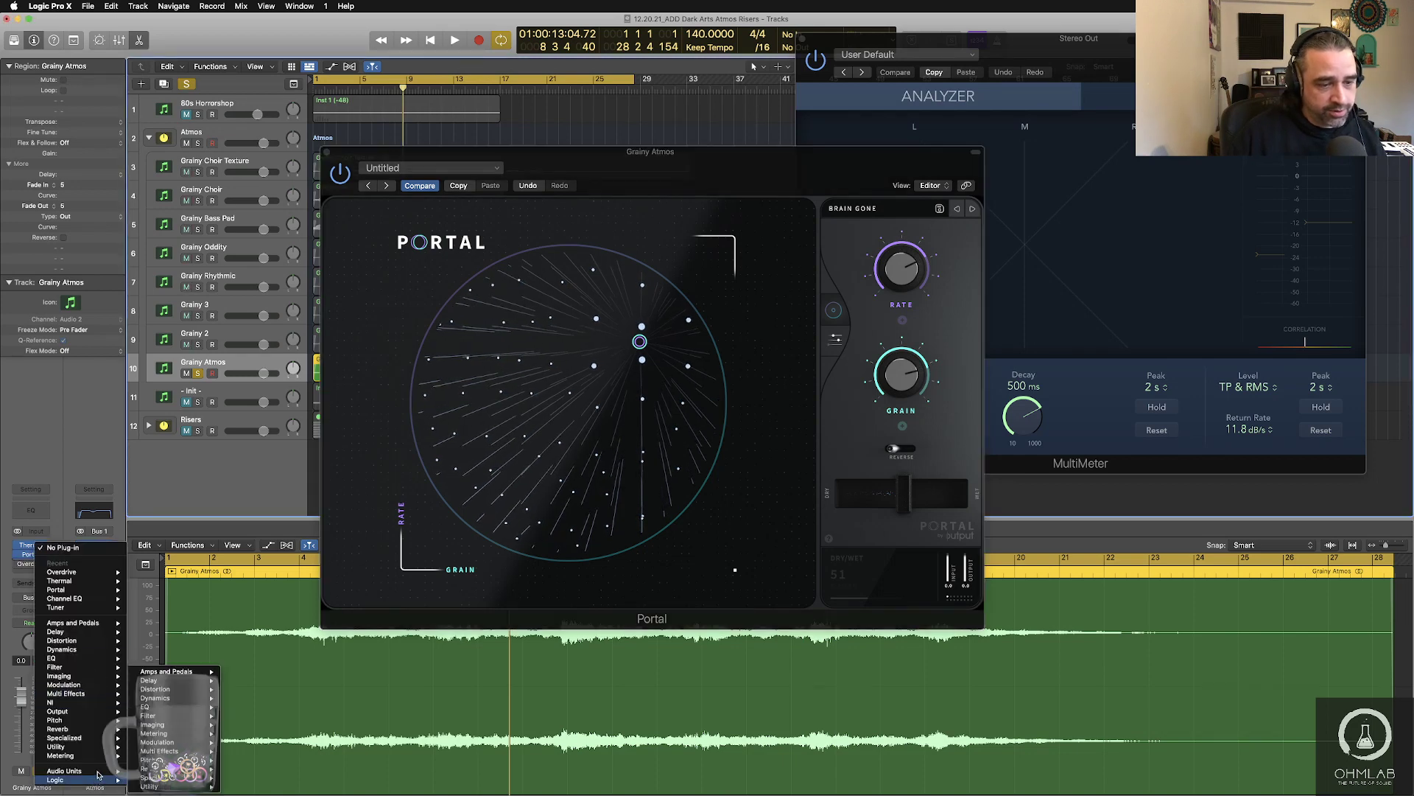
mouse_move(165, 750)
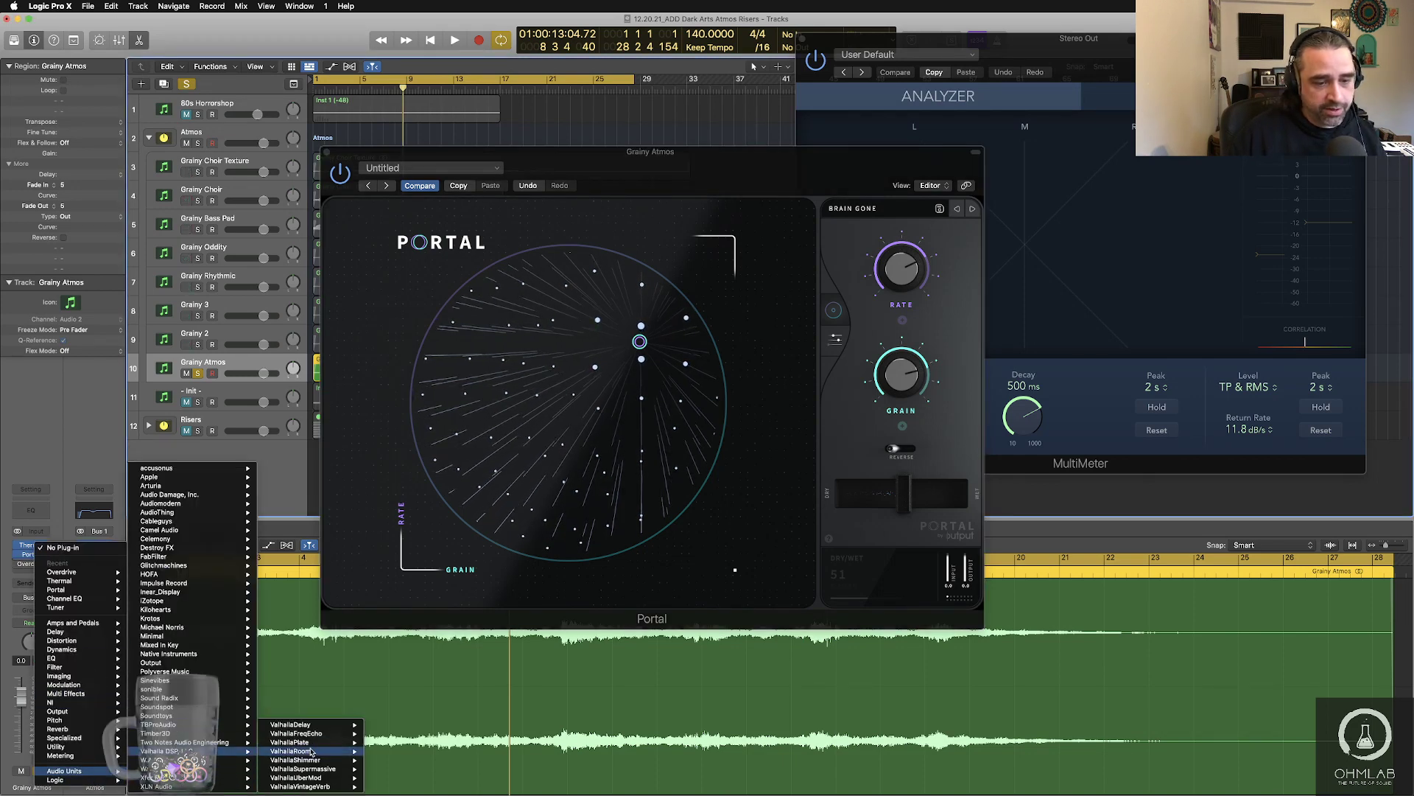
mouse_move(309, 760)
left_click(387, 761)
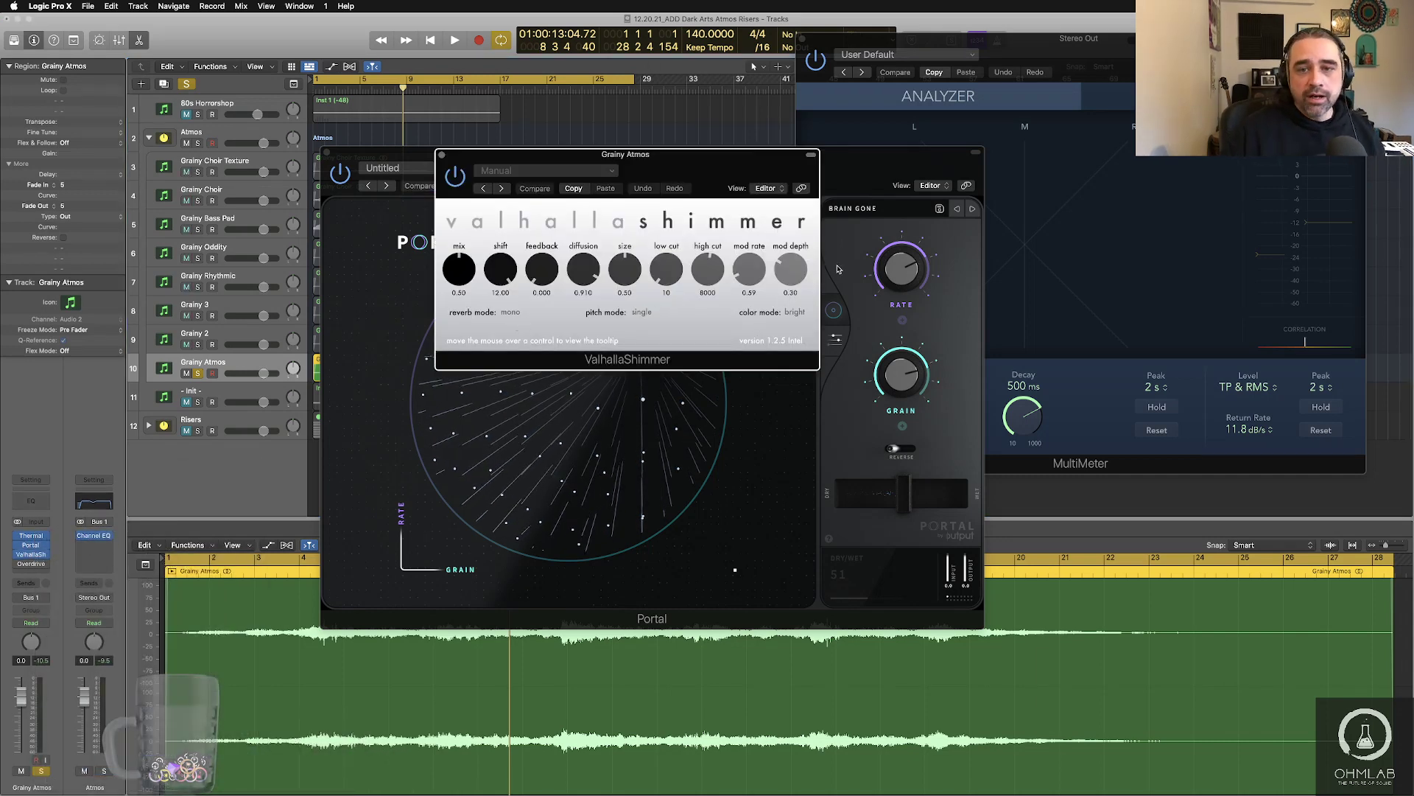
- Set ValhallaShimmer's color mode to dark, pitch mode to dual and reverb mode to bigStereo
left_click(796, 312)
left_click(792, 319)
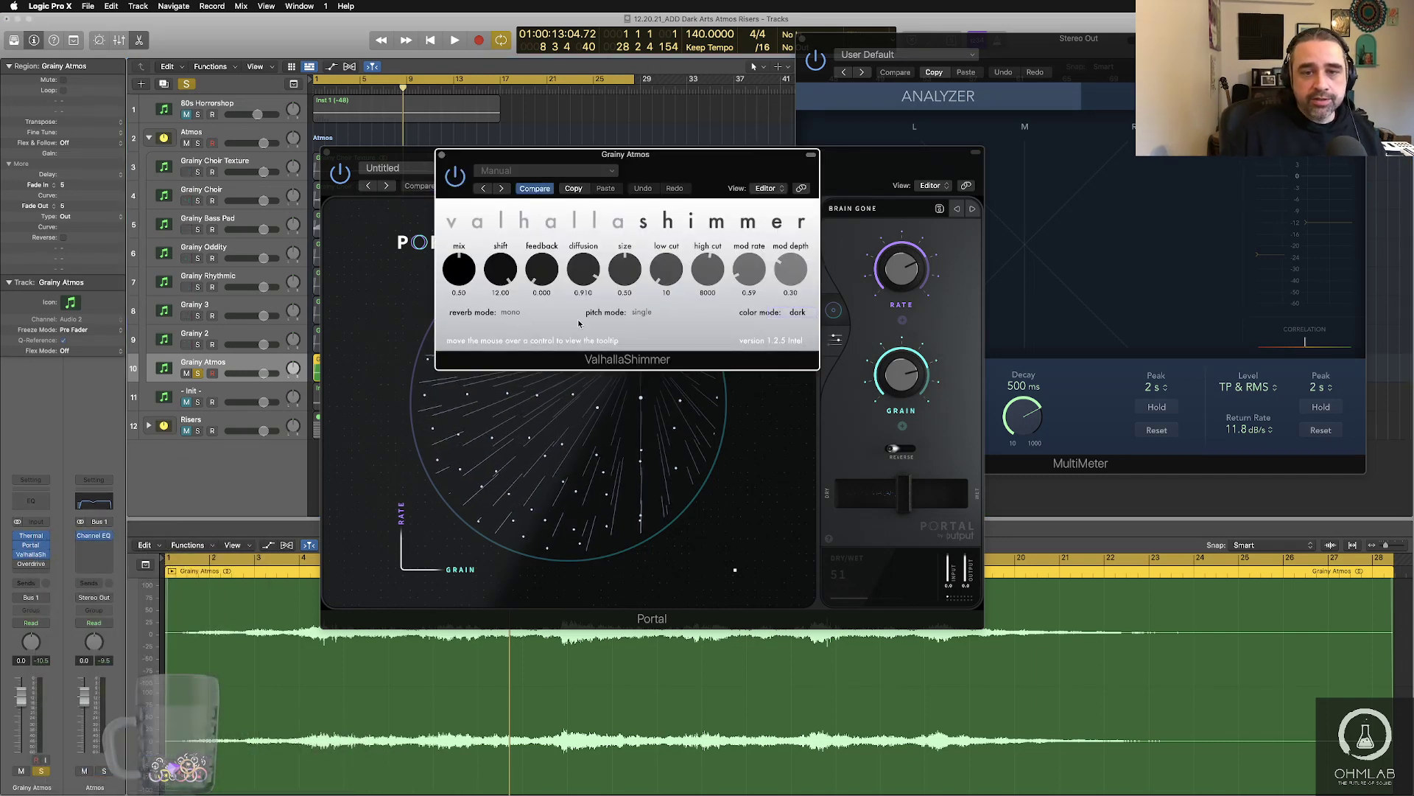
left_click(642, 313)
left_click(644, 324)
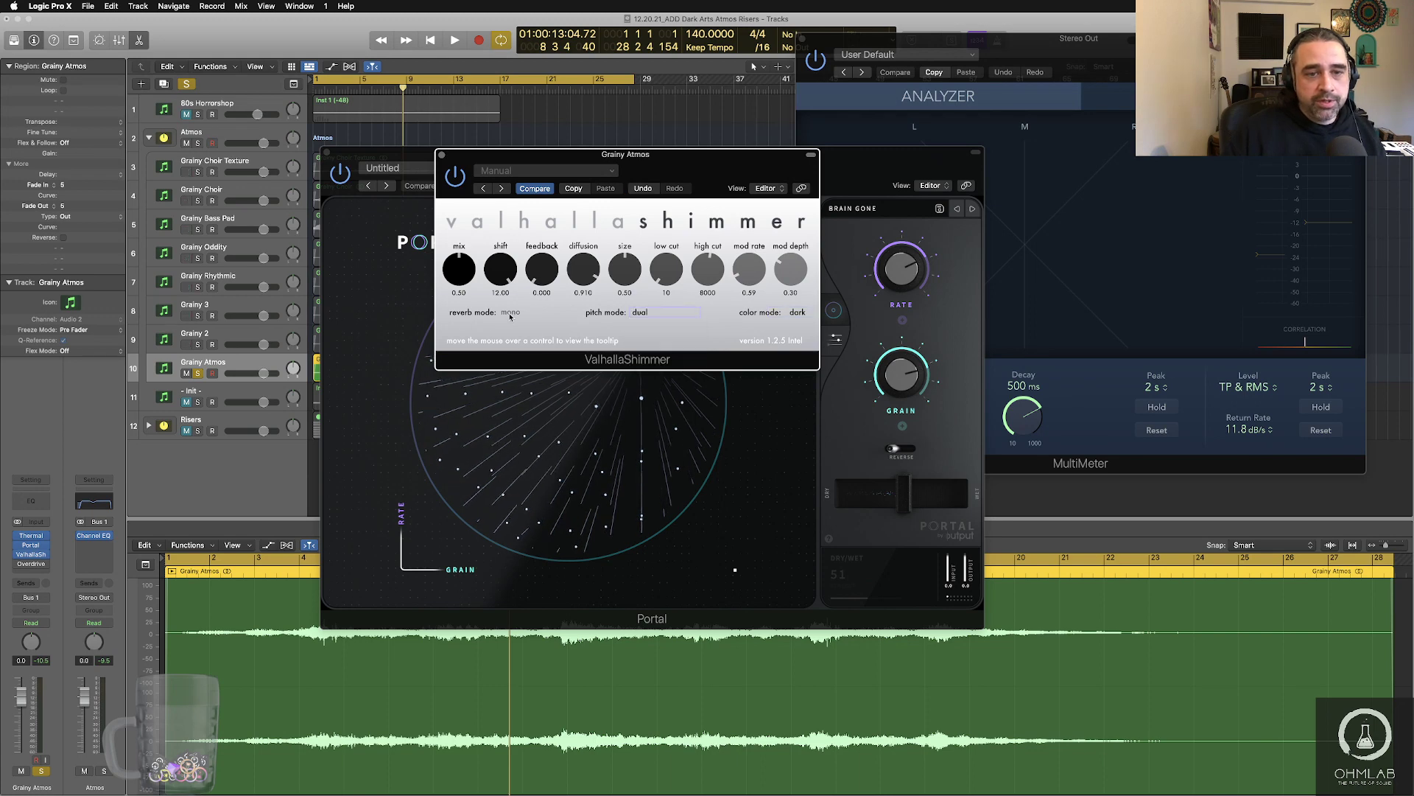
left_click(518, 334)
- Dial in ValhallaShimmer with mix 0.14, feedback 0.130, diffusion 0.919, size 0.36, low cut 420 and high cut 7510, auditioning the track
left_click_drag(464, 281, 473, 317)
left_click_drag(537, 254, 538, 254)
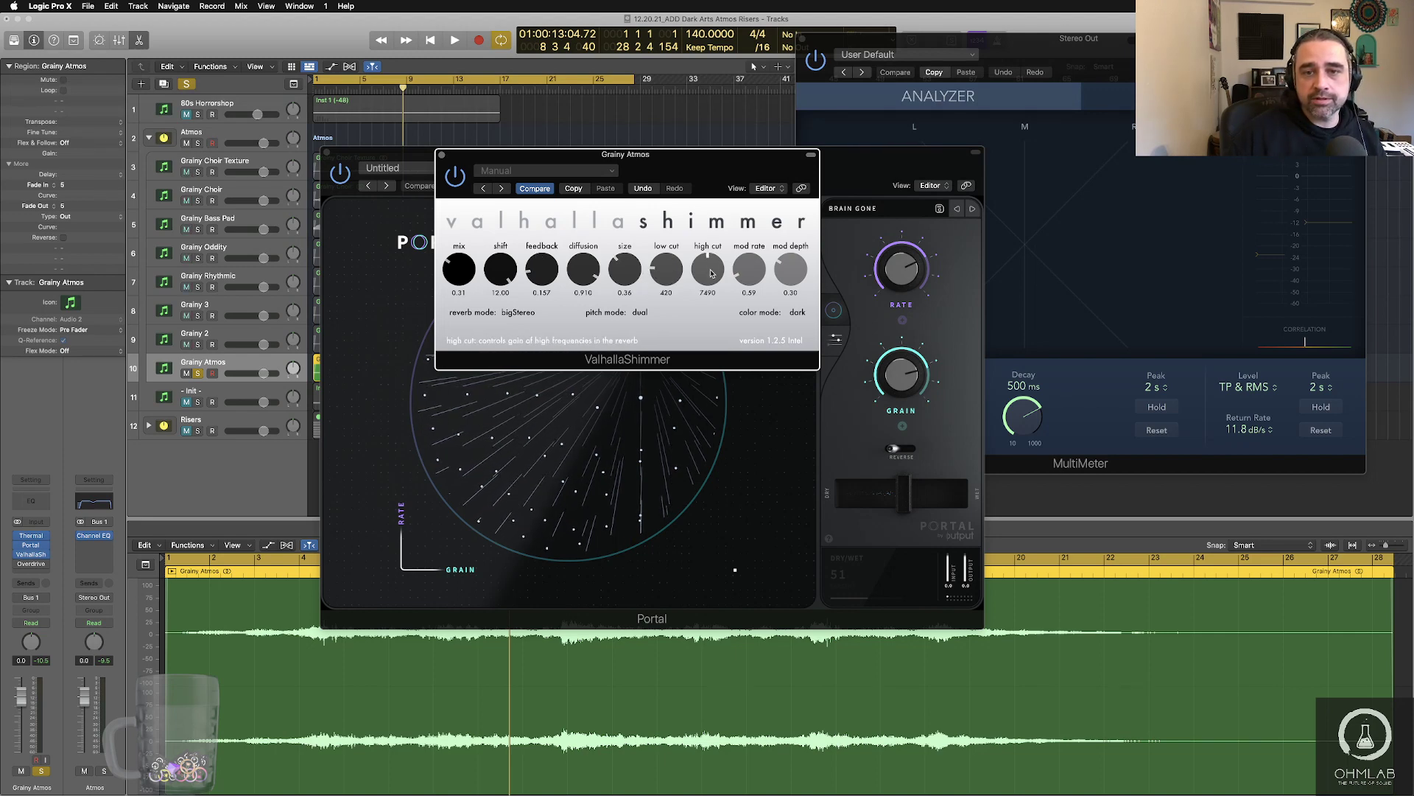
key("space")
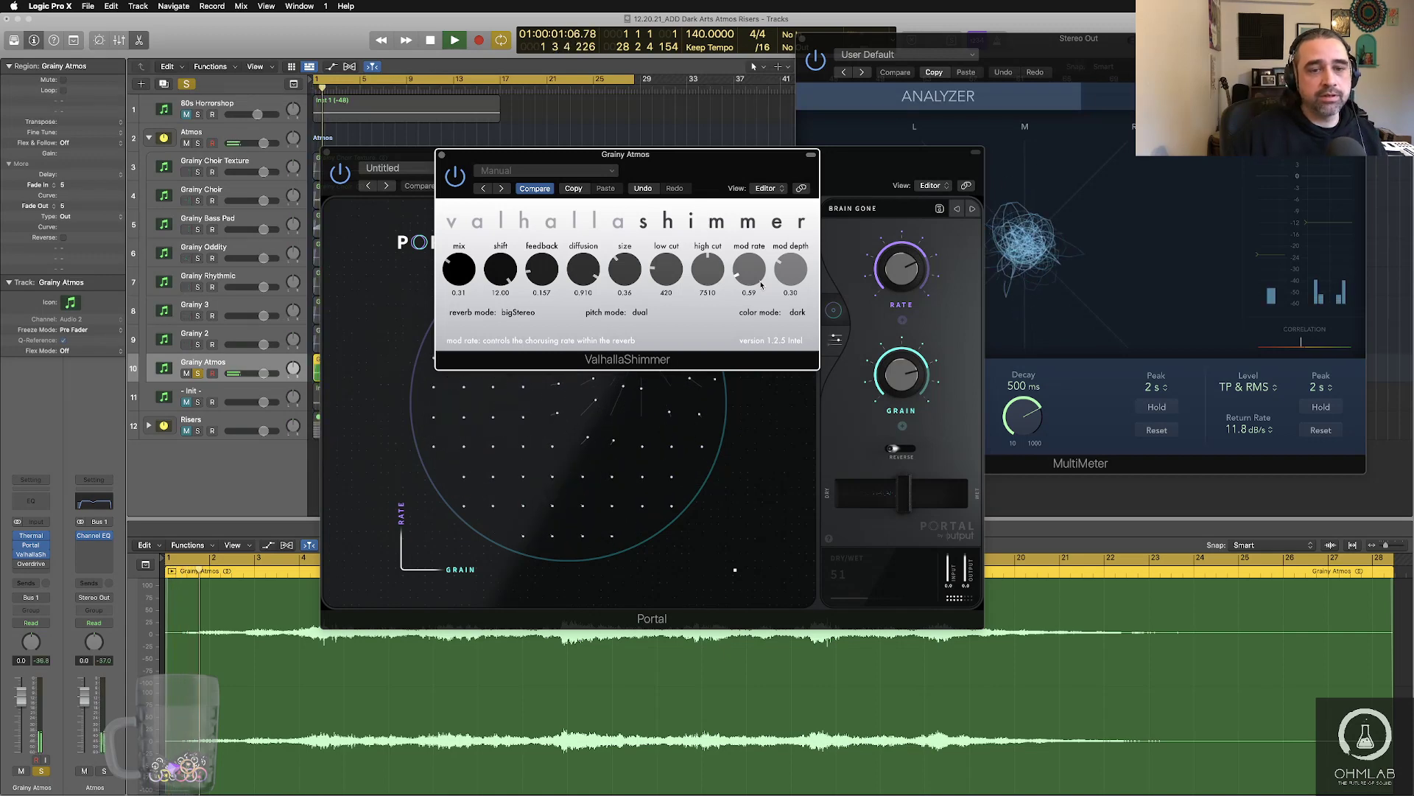
left_click_drag(466, 273, 465, 292)
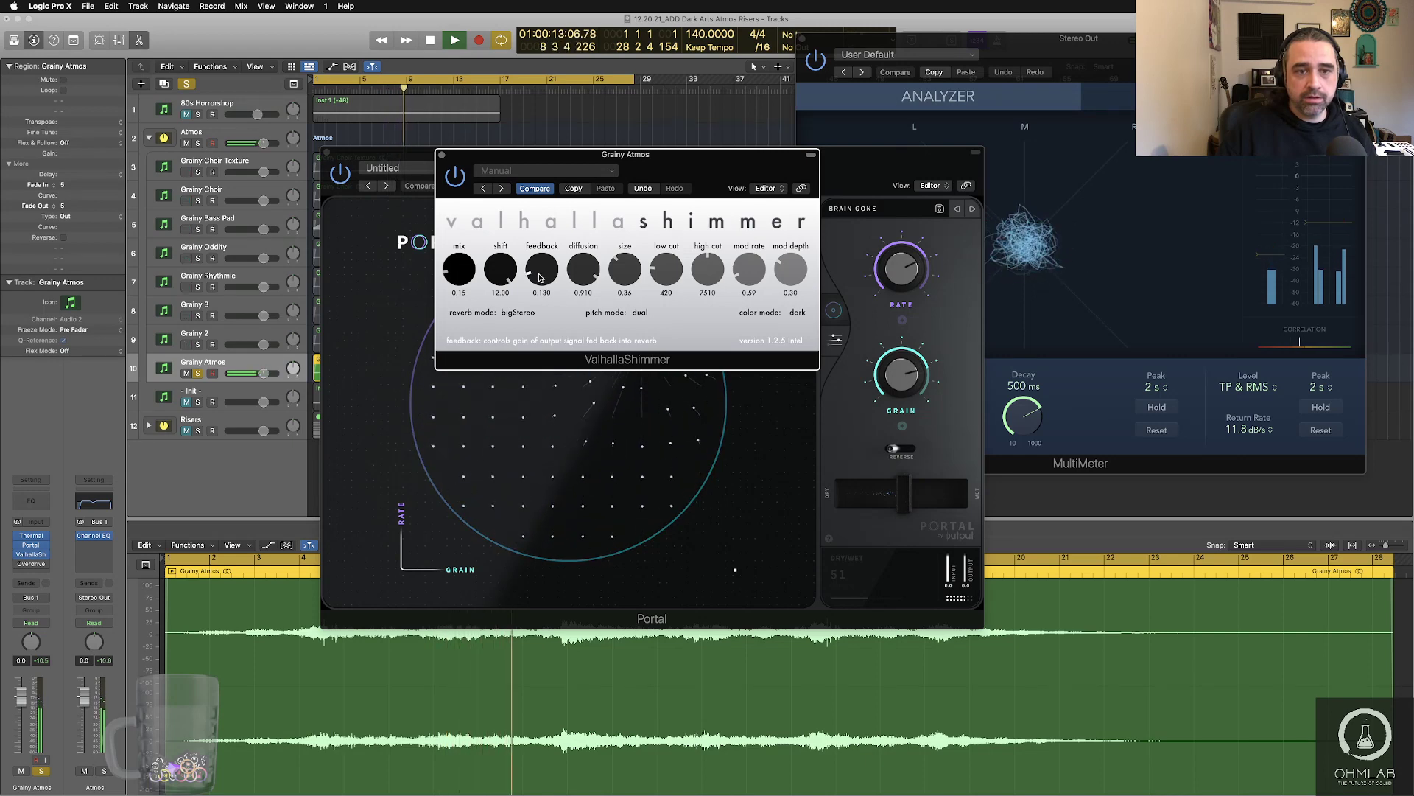
scroll(581, 278, "up", 2)
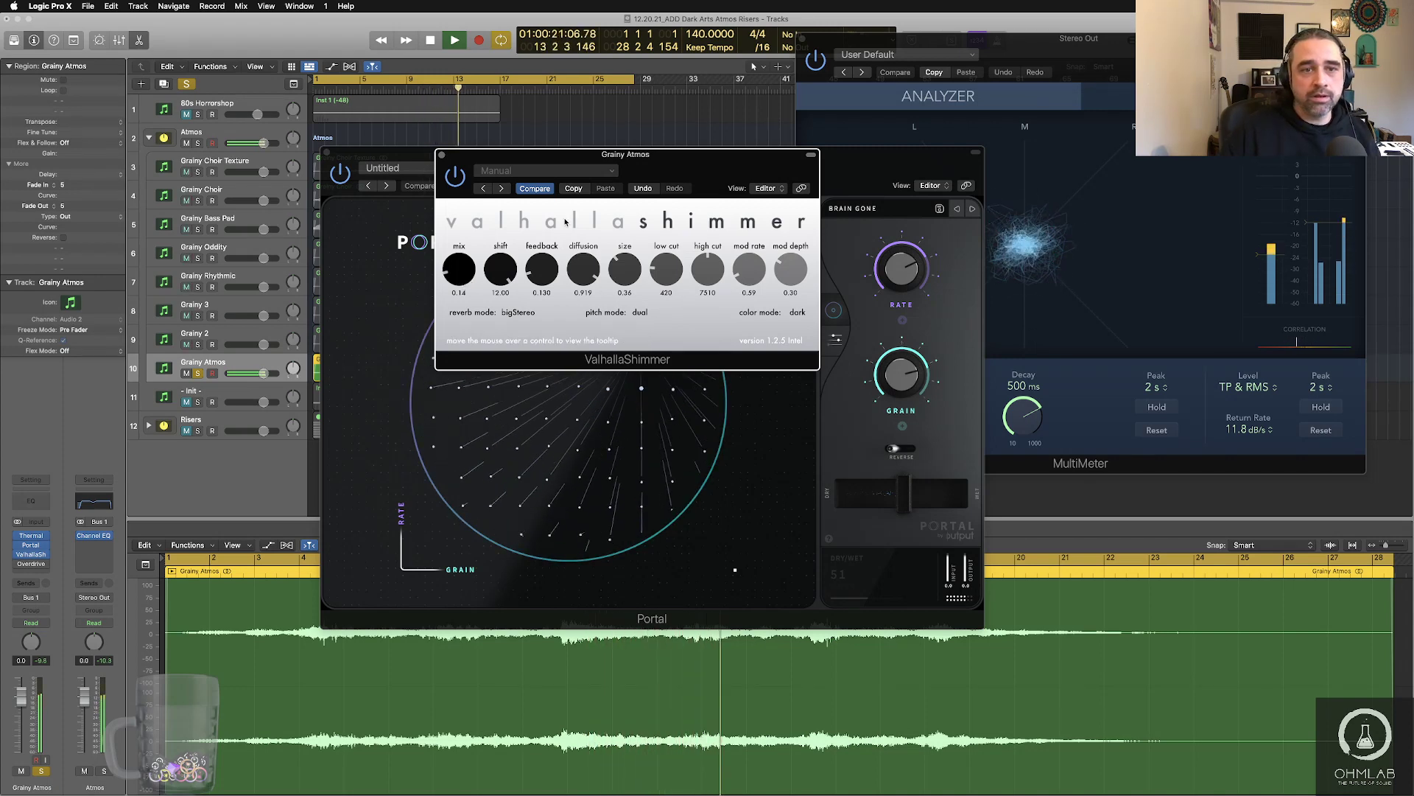
- Move the ValhallaShimmer and Portal windows clear of the MultiMeter display and track regions while the track plays
left_click_drag(506, 158, 947, 458)
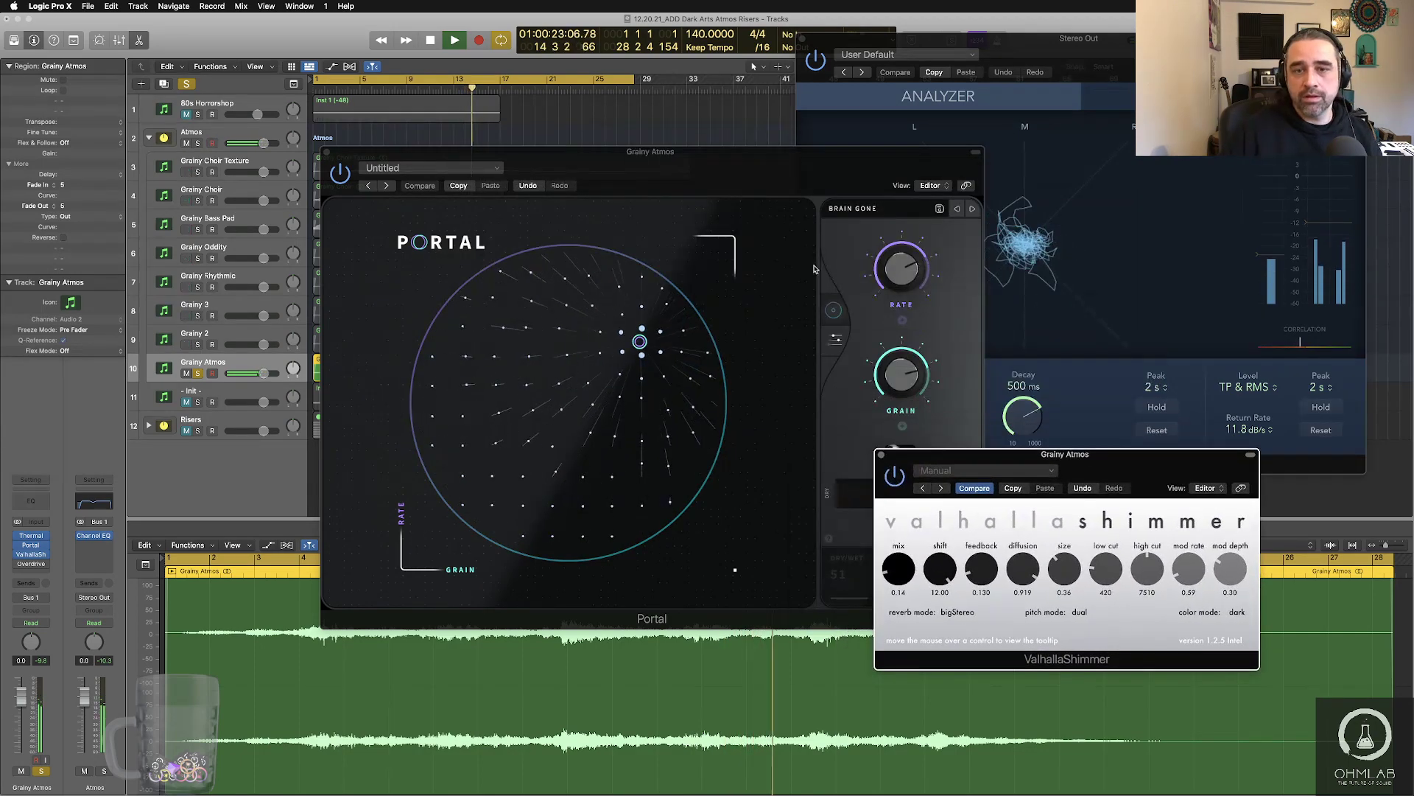
left_click_drag(711, 170, 573, 410)
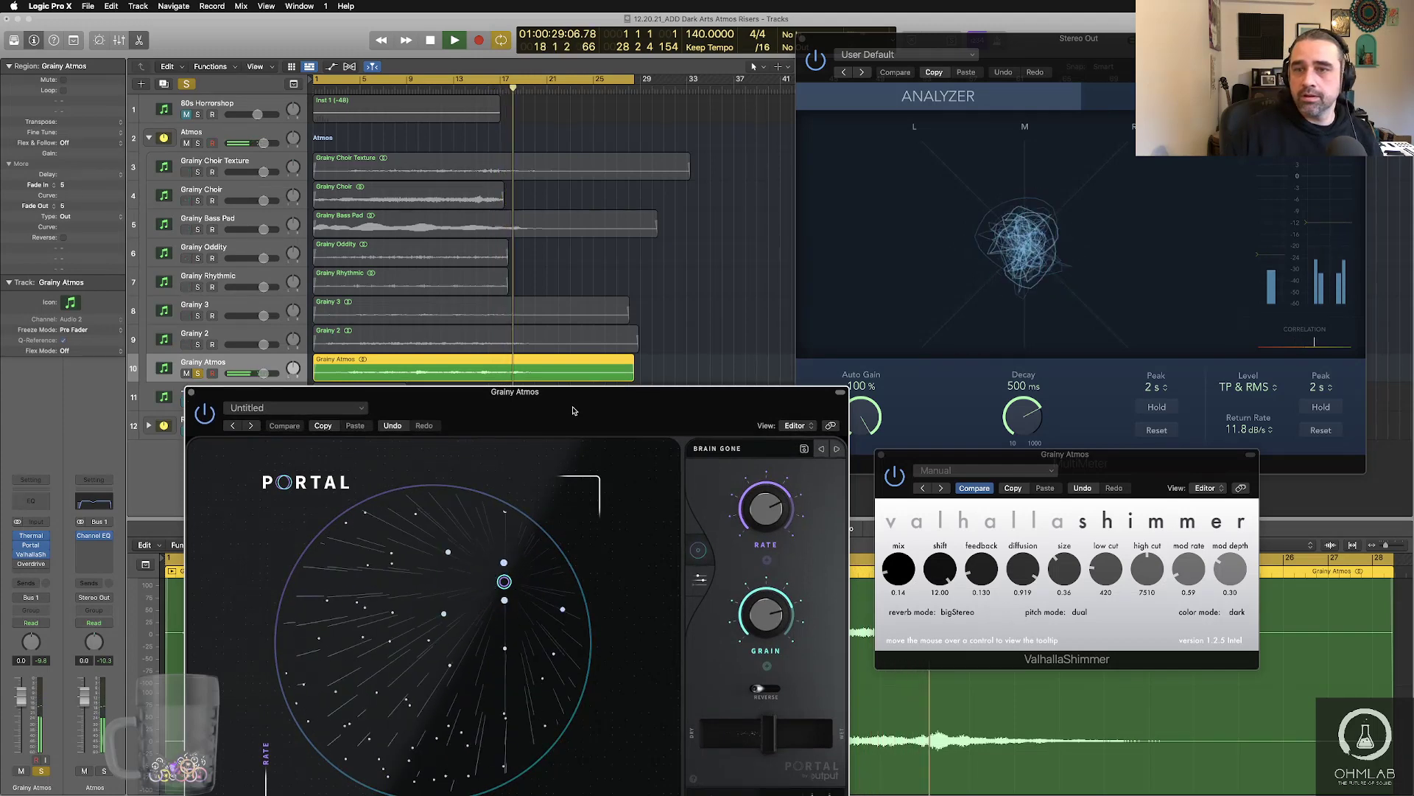
left_click_drag(574, 410, 574, 410)
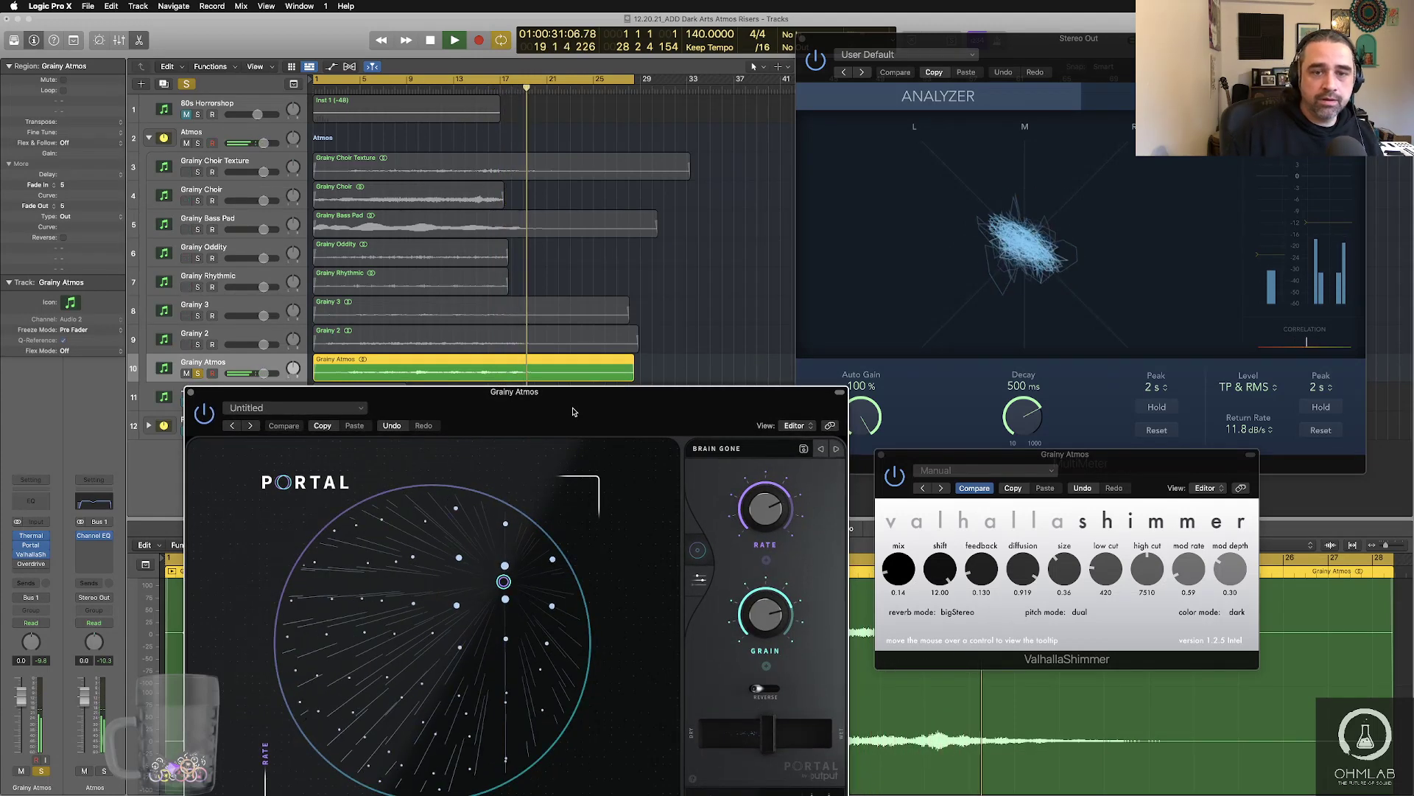
- Bounce Grainy Atmos as a 24-bit PCM Wave into Bounces, basing its name on Grainy Atmos 1, and close the Portal and ValhallaShimmer windows
left_click(406, 371)
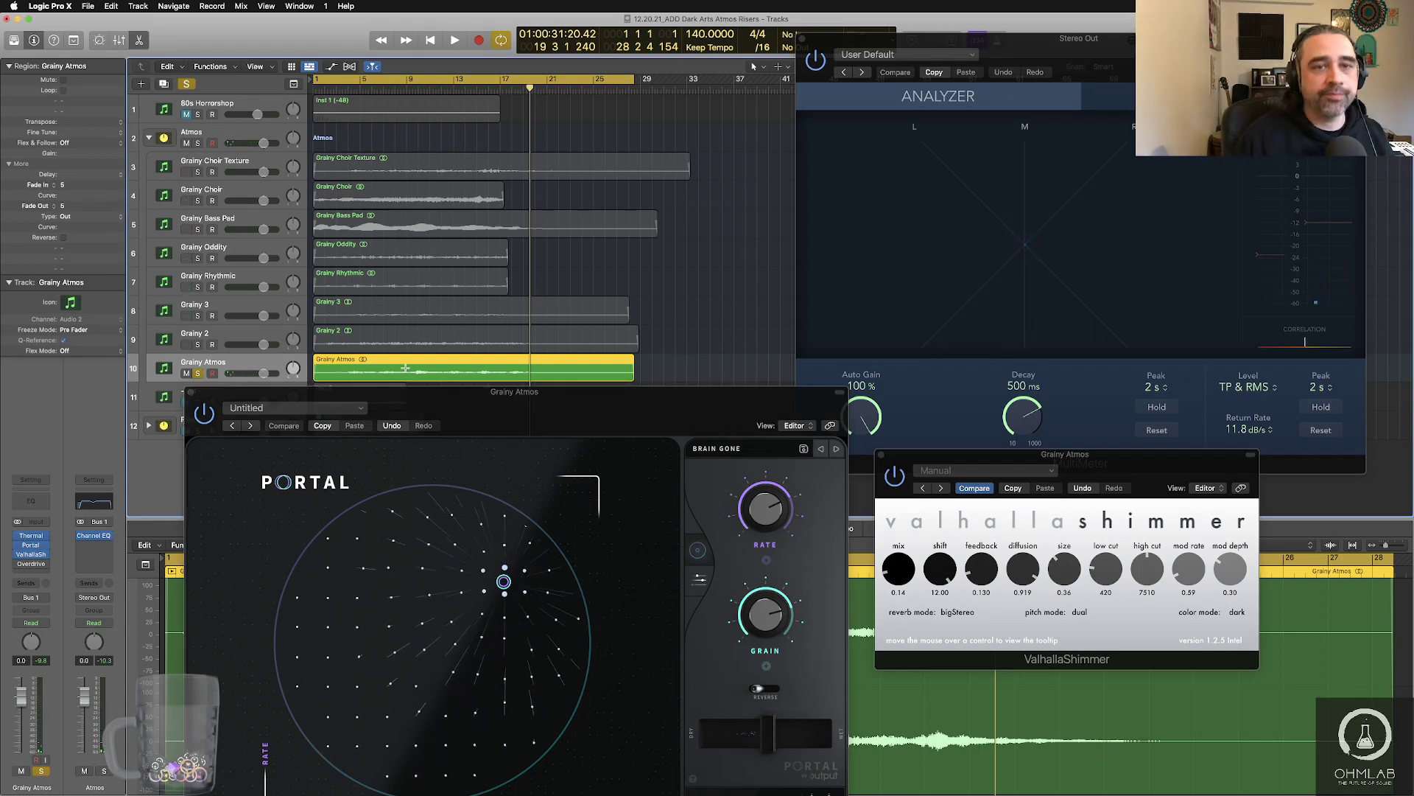
key("super+b")
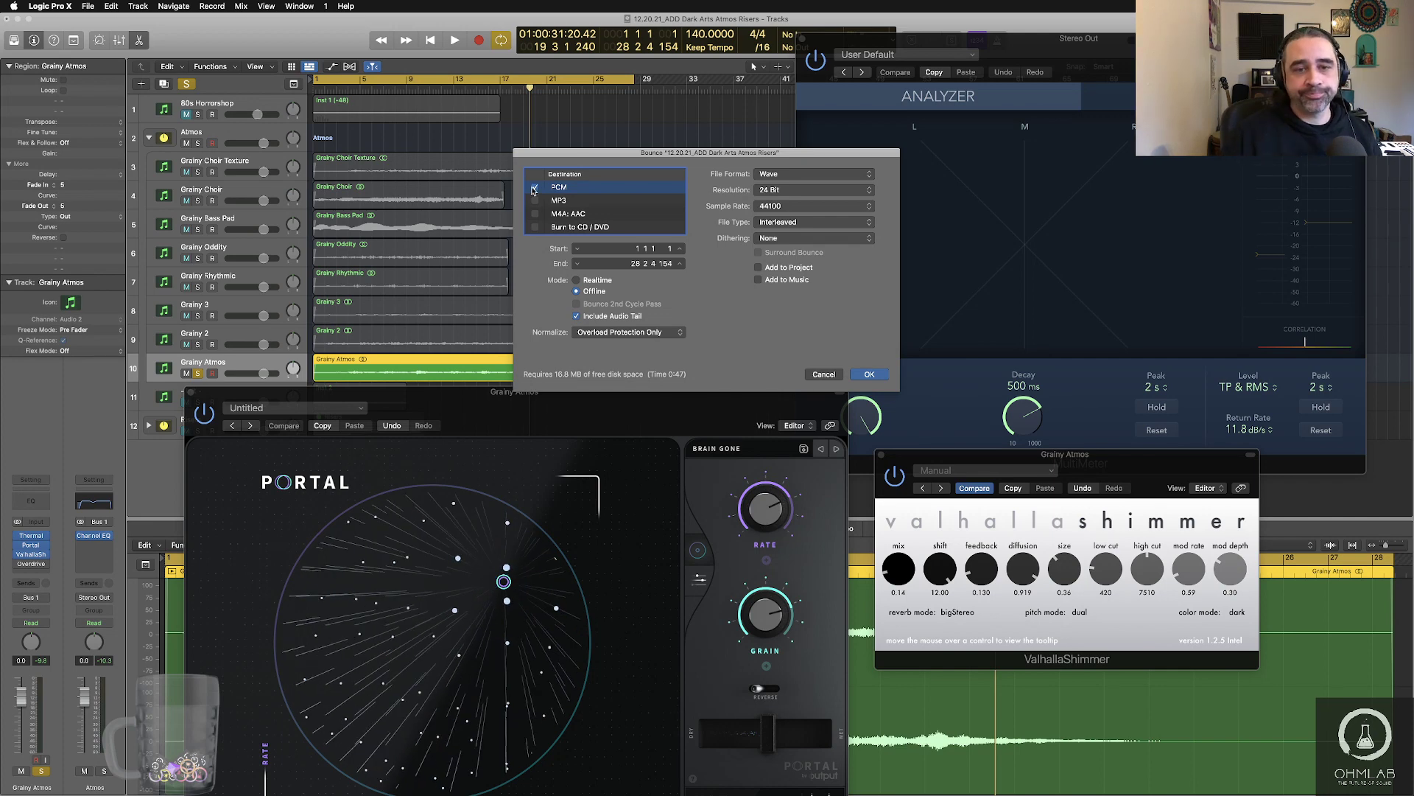
key("Return")
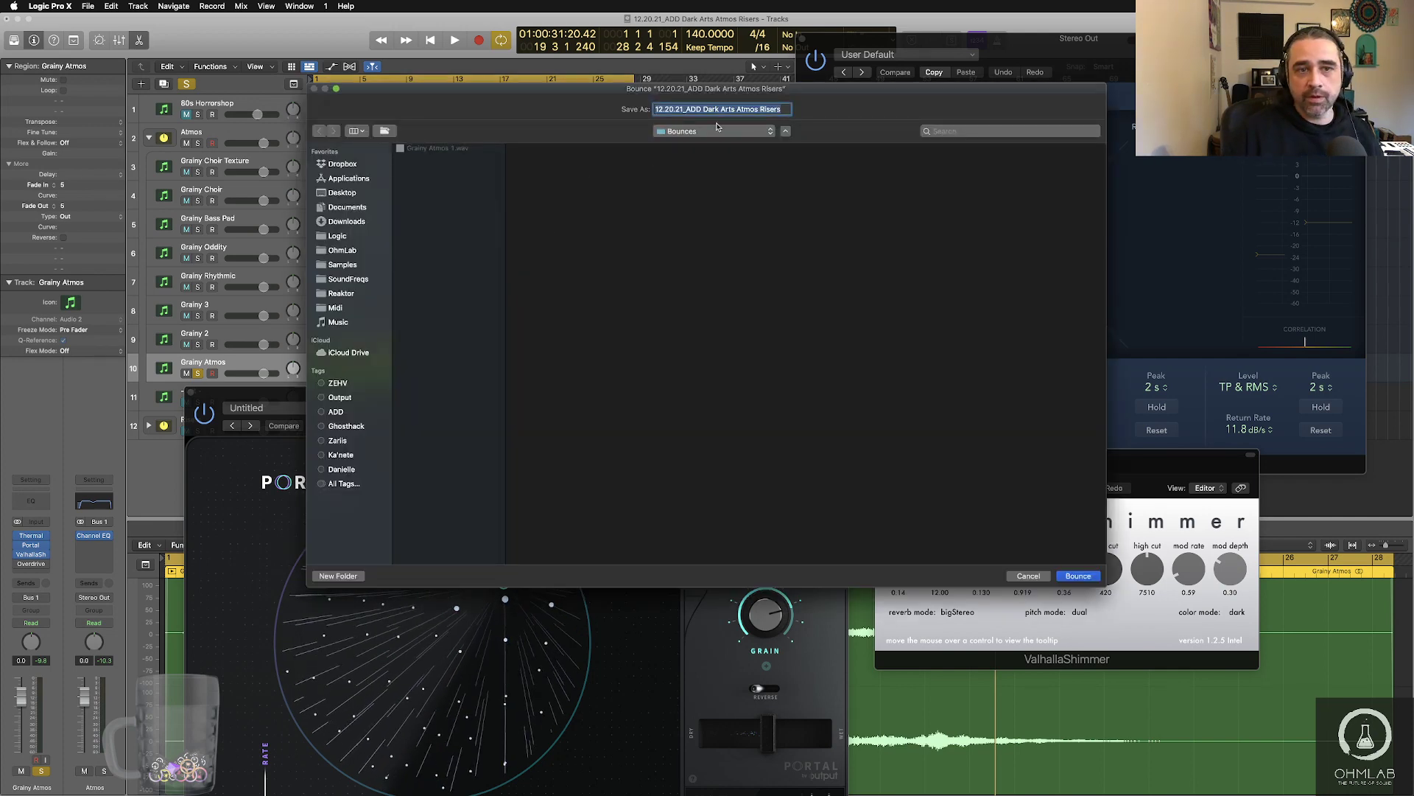
left_click(432, 152)
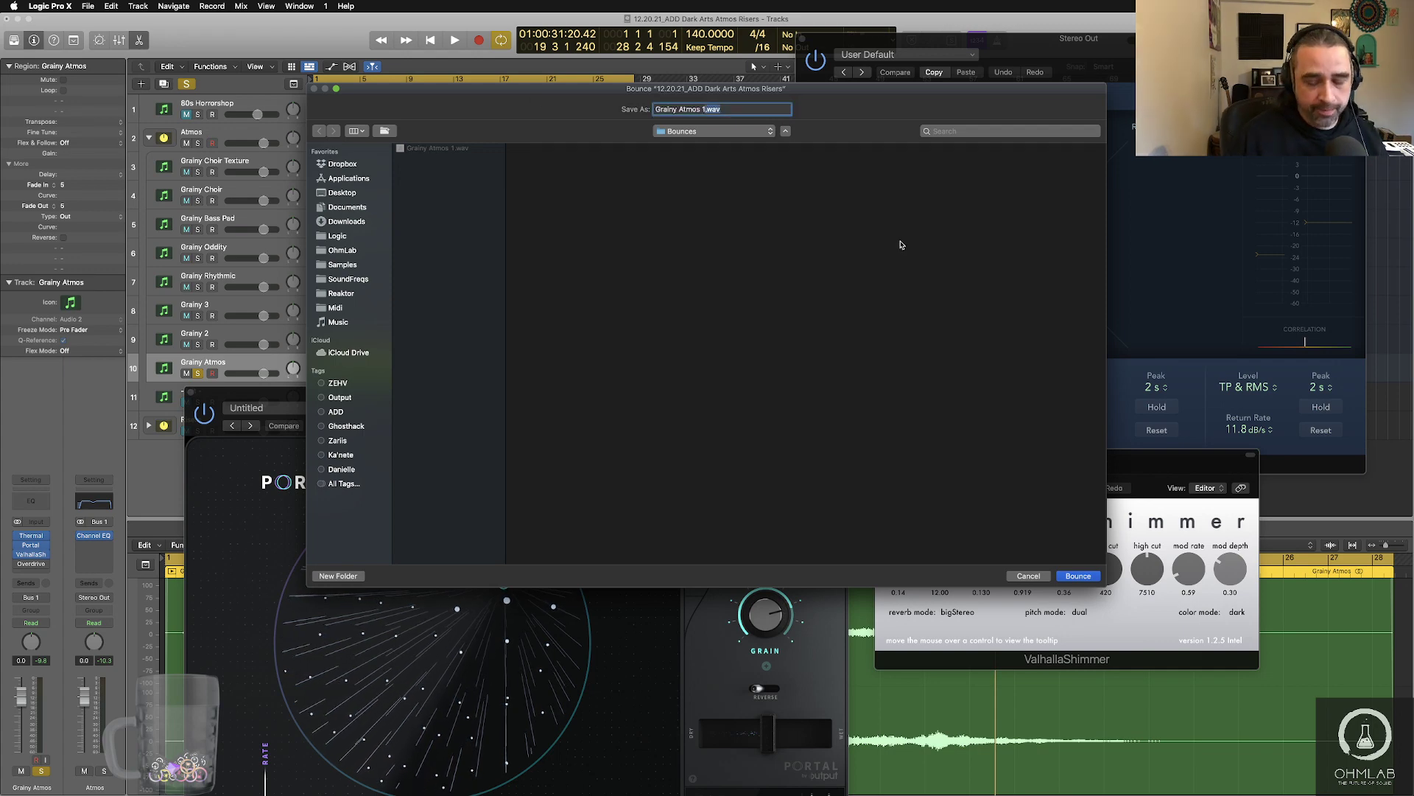
left_click(1077, 575)
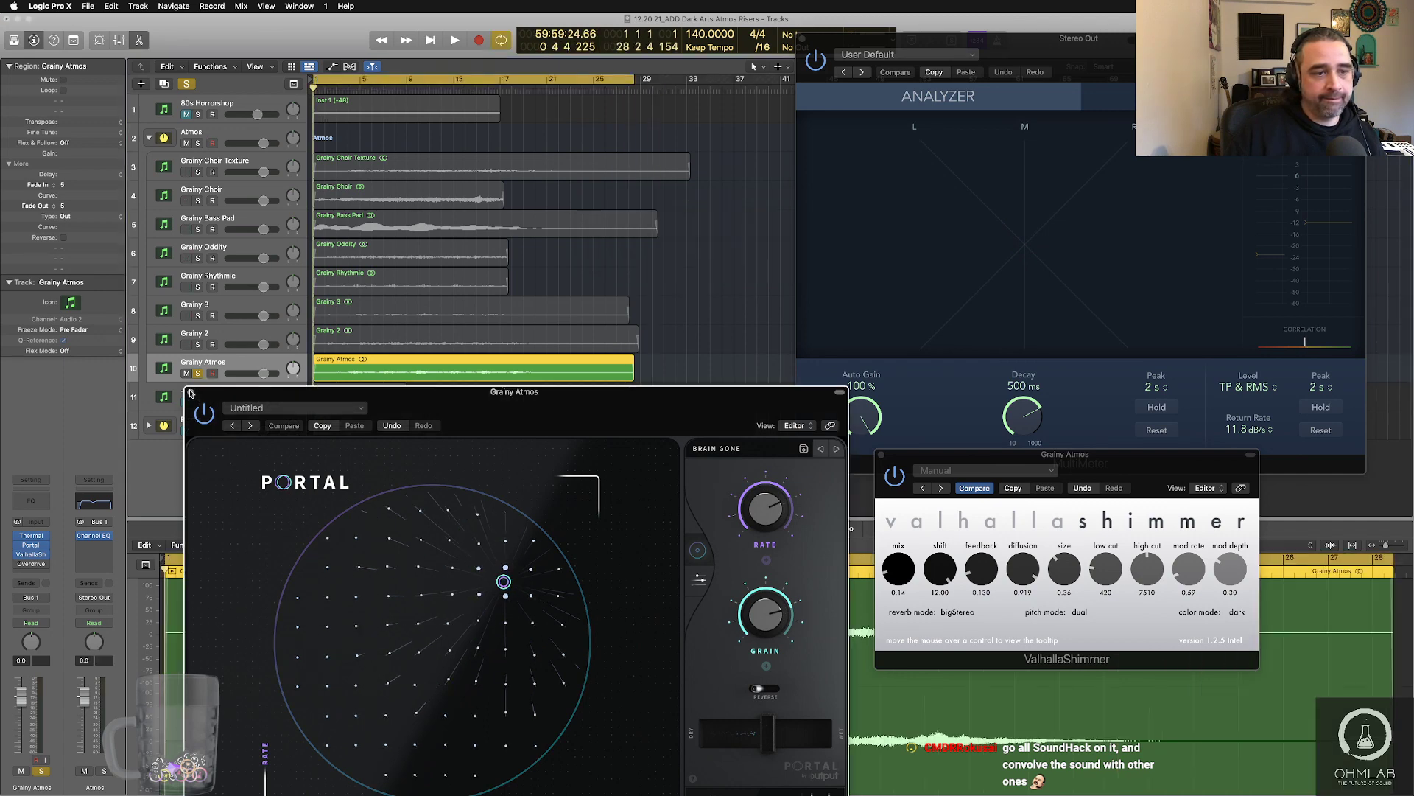
left_click(190, 393)
left_click(883, 456)
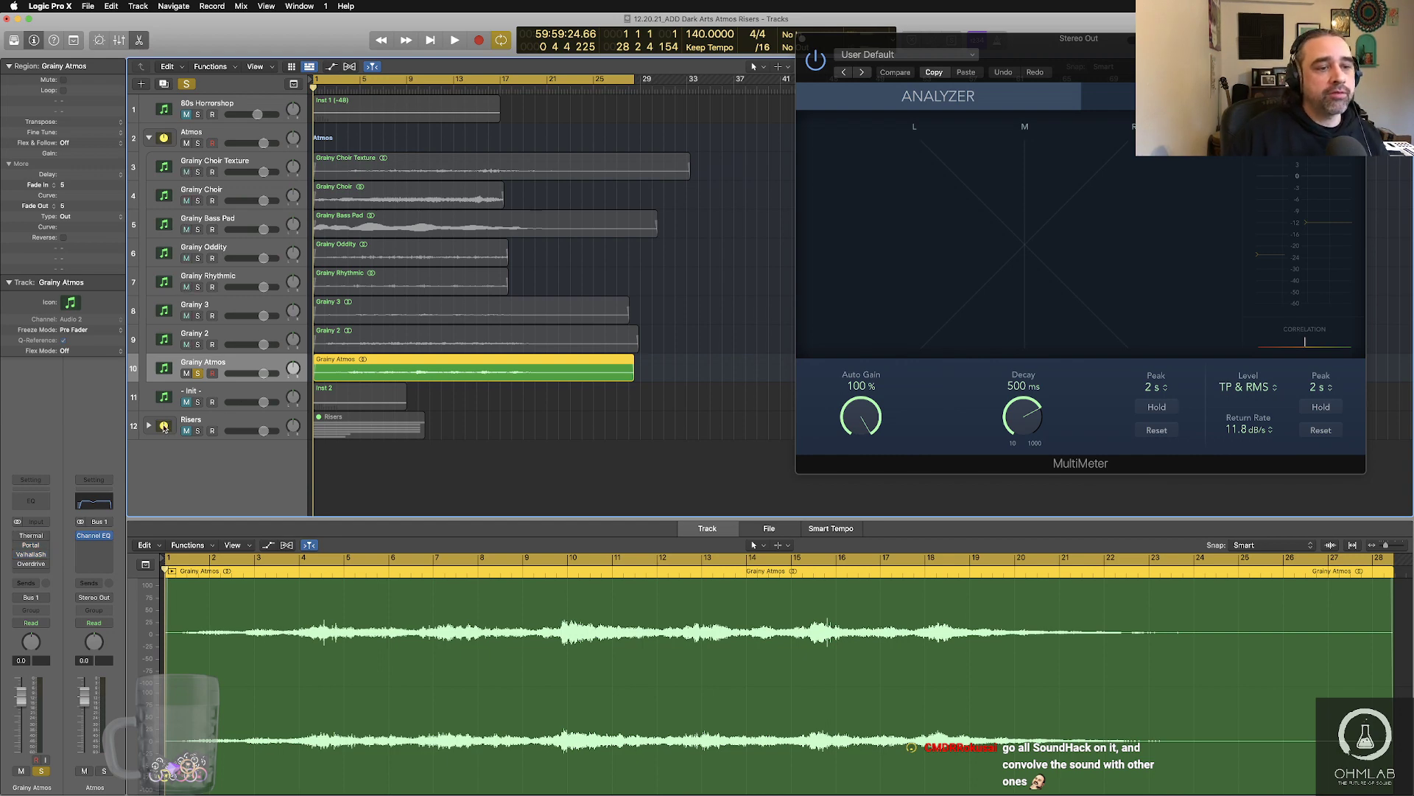
- Expand the Risers stack, clear the Grainy Atmos solo and switch muting from the Risers stack to the Atmos stack
left_click(150, 426)
scroll(185, 255, "down", 6)
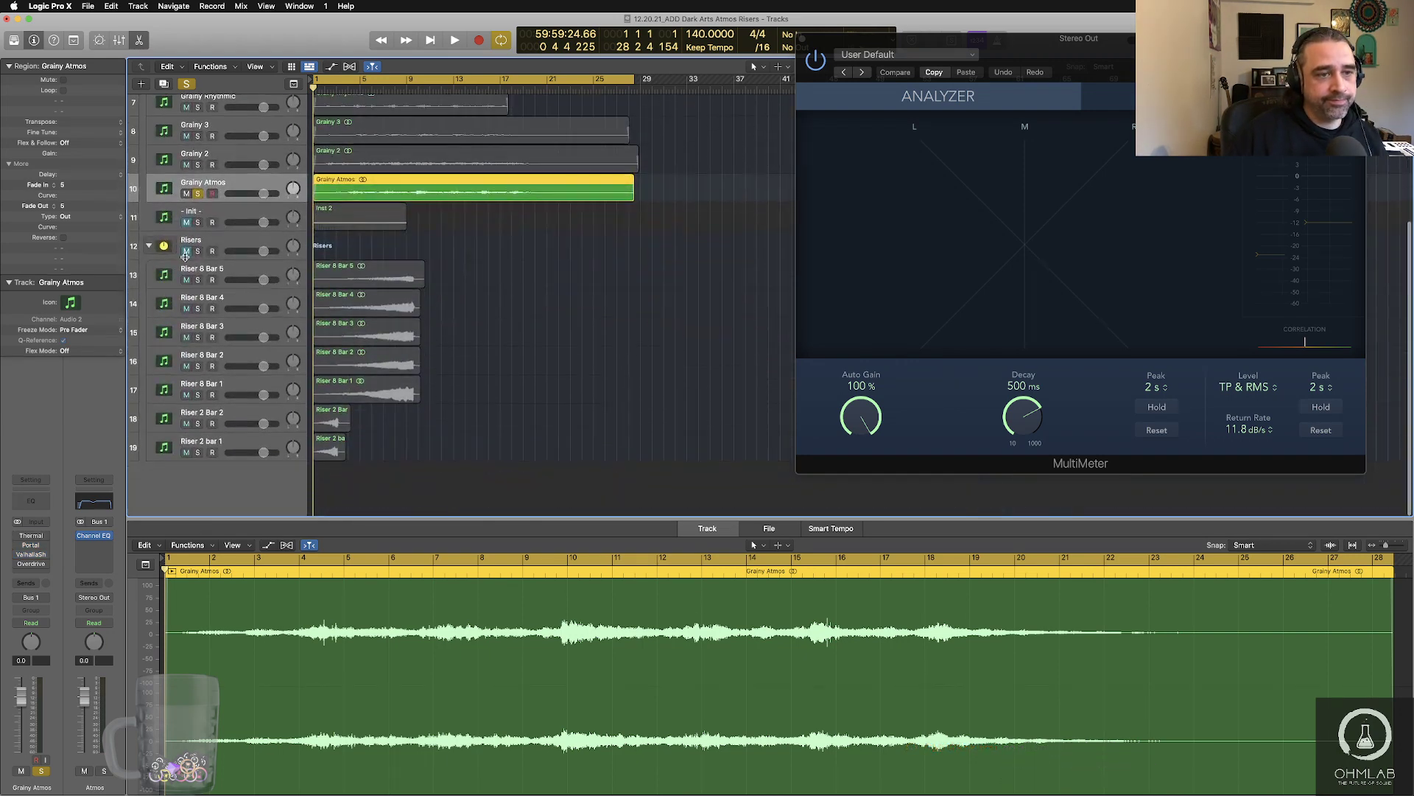
left_click(187, 252)
scroll(247, 301, "up", 5)
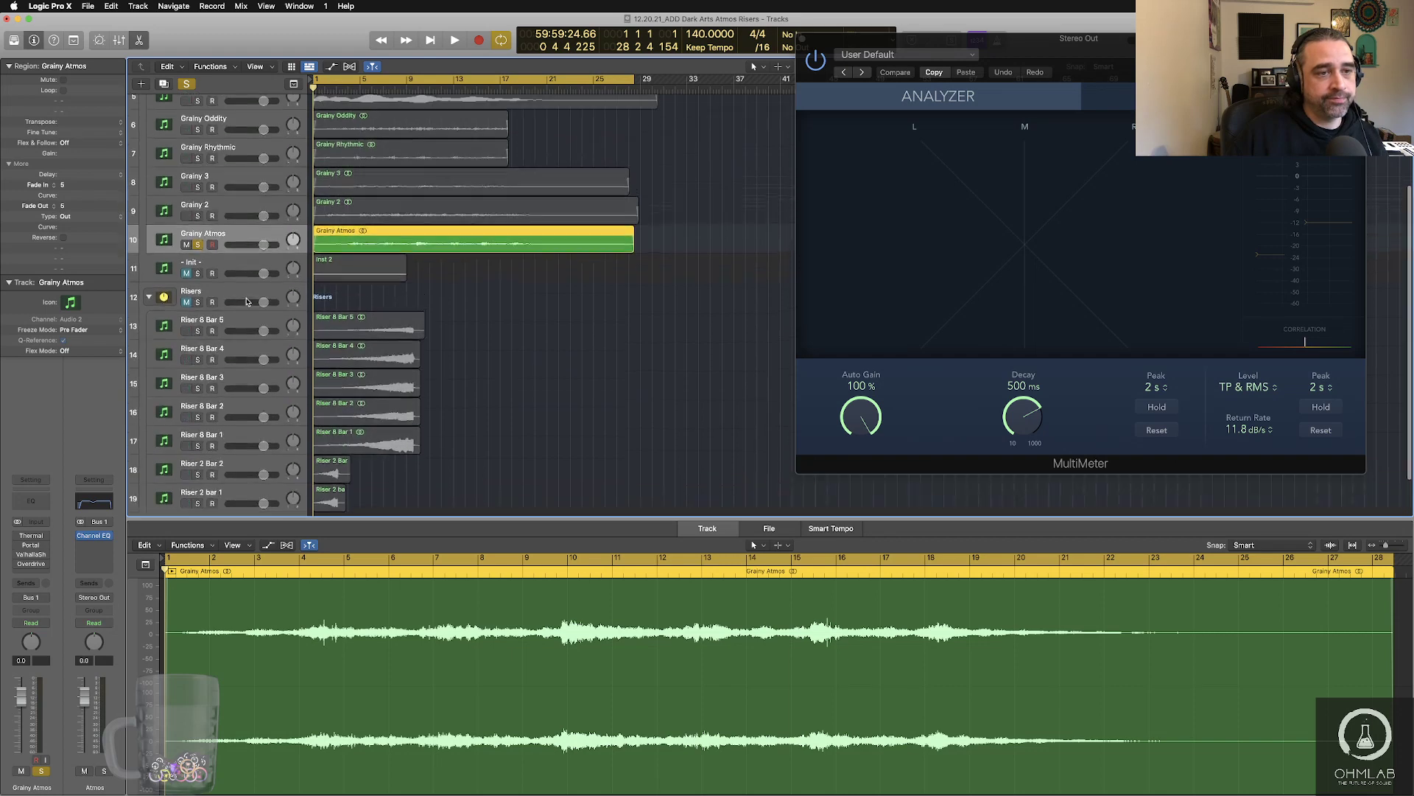
key("s")
scroll(237, 313, "up", 1)
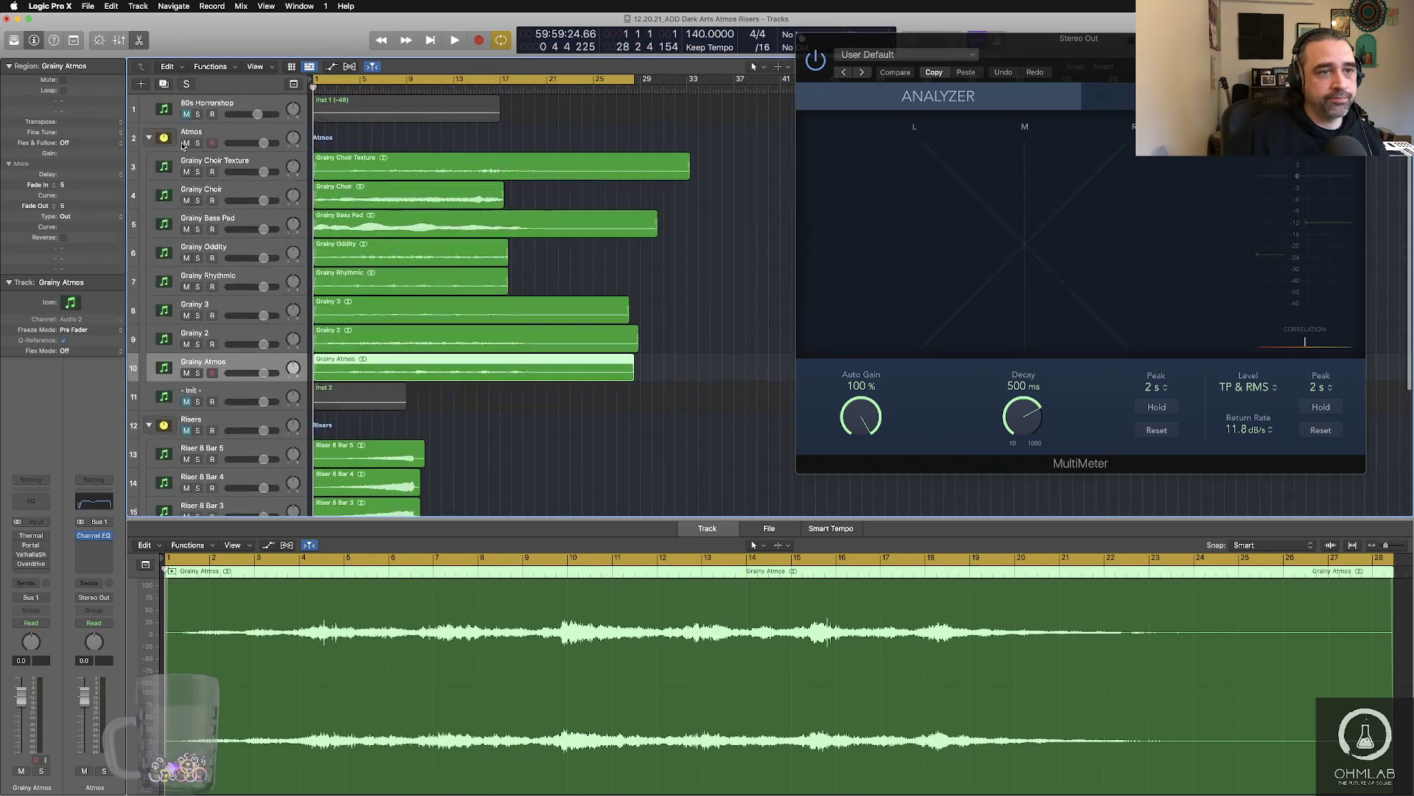
scroll(191, 221, "down", 5)
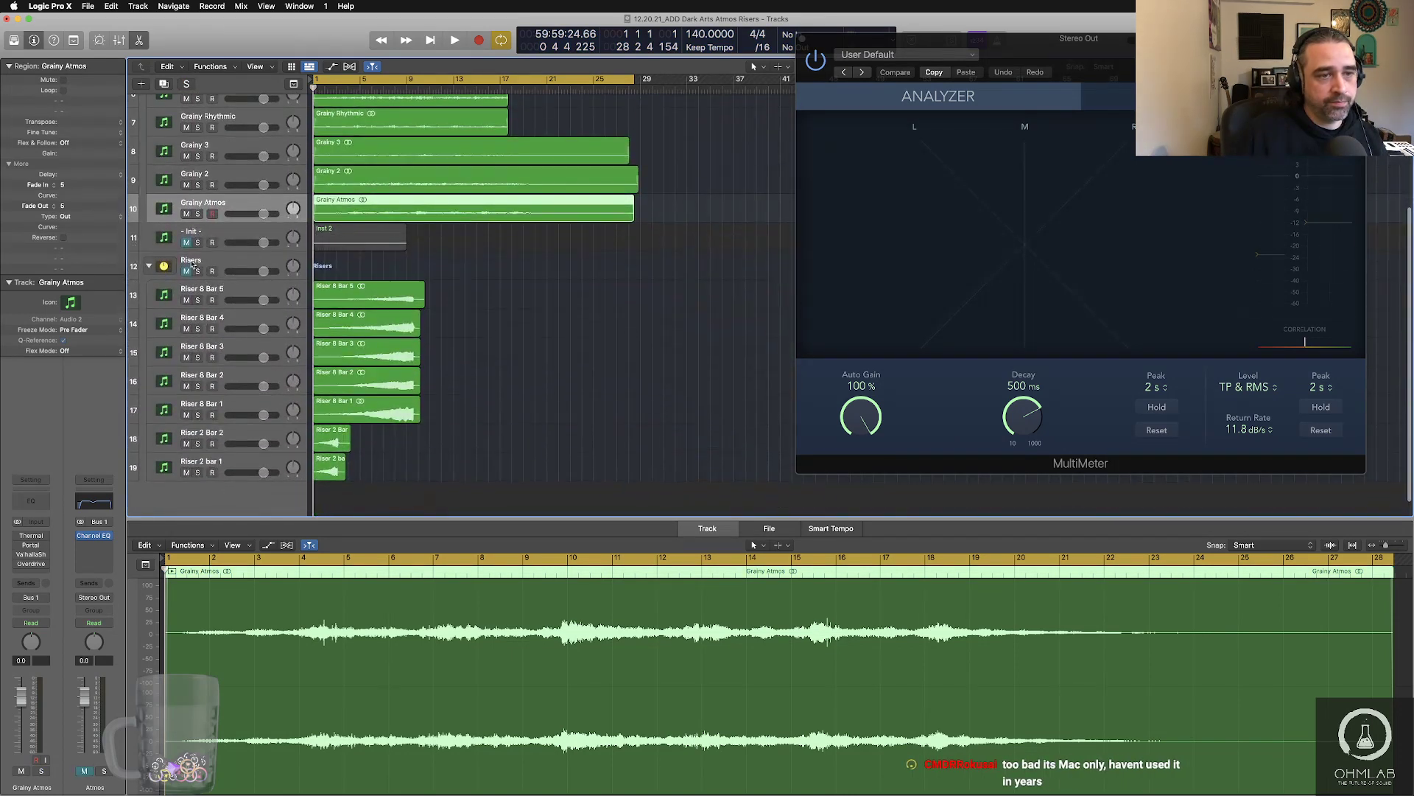
- Solo Riser 2 bar 1, fit the cycle range to its region and play it back from the start
left_click(200, 473)
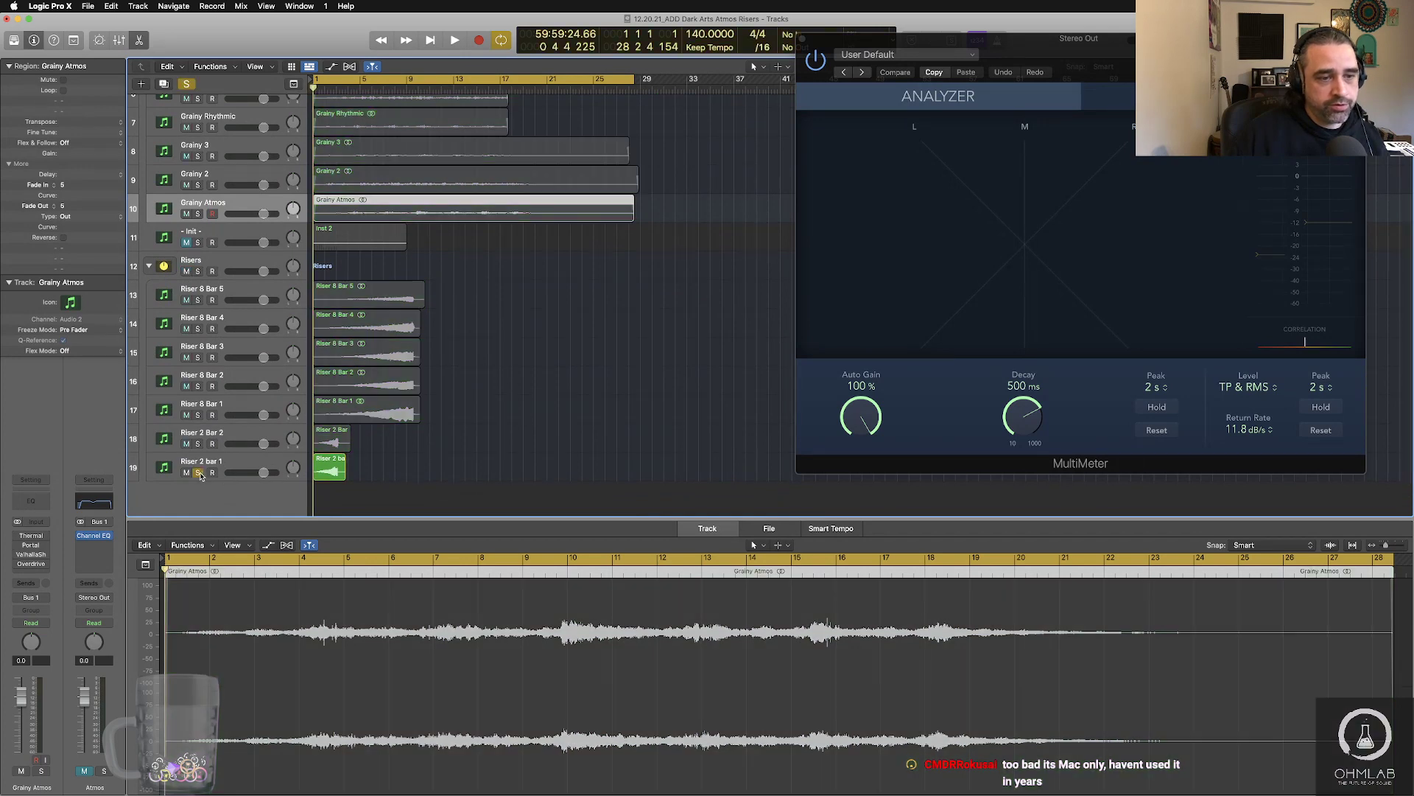
key("Return")
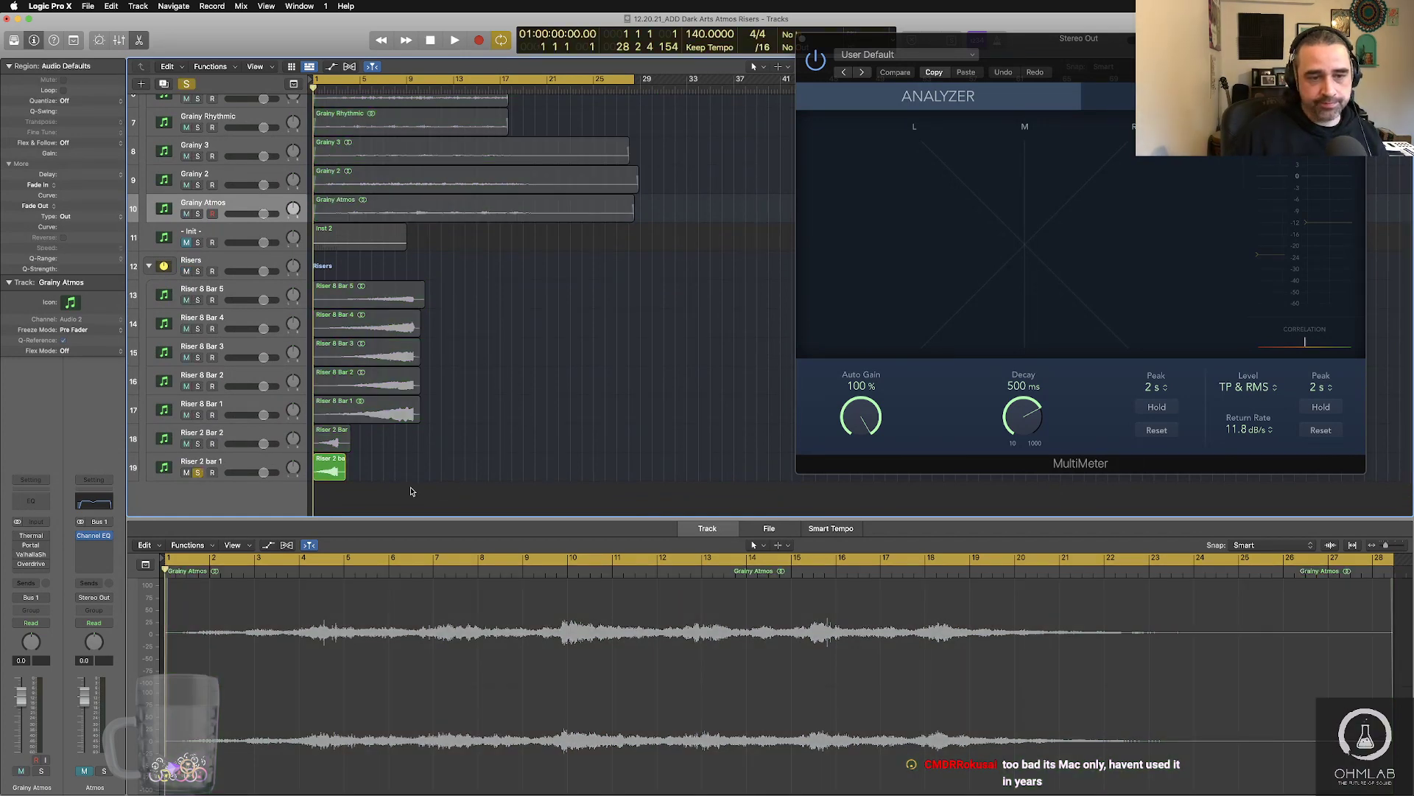
left_click(339, 470)
key("space")
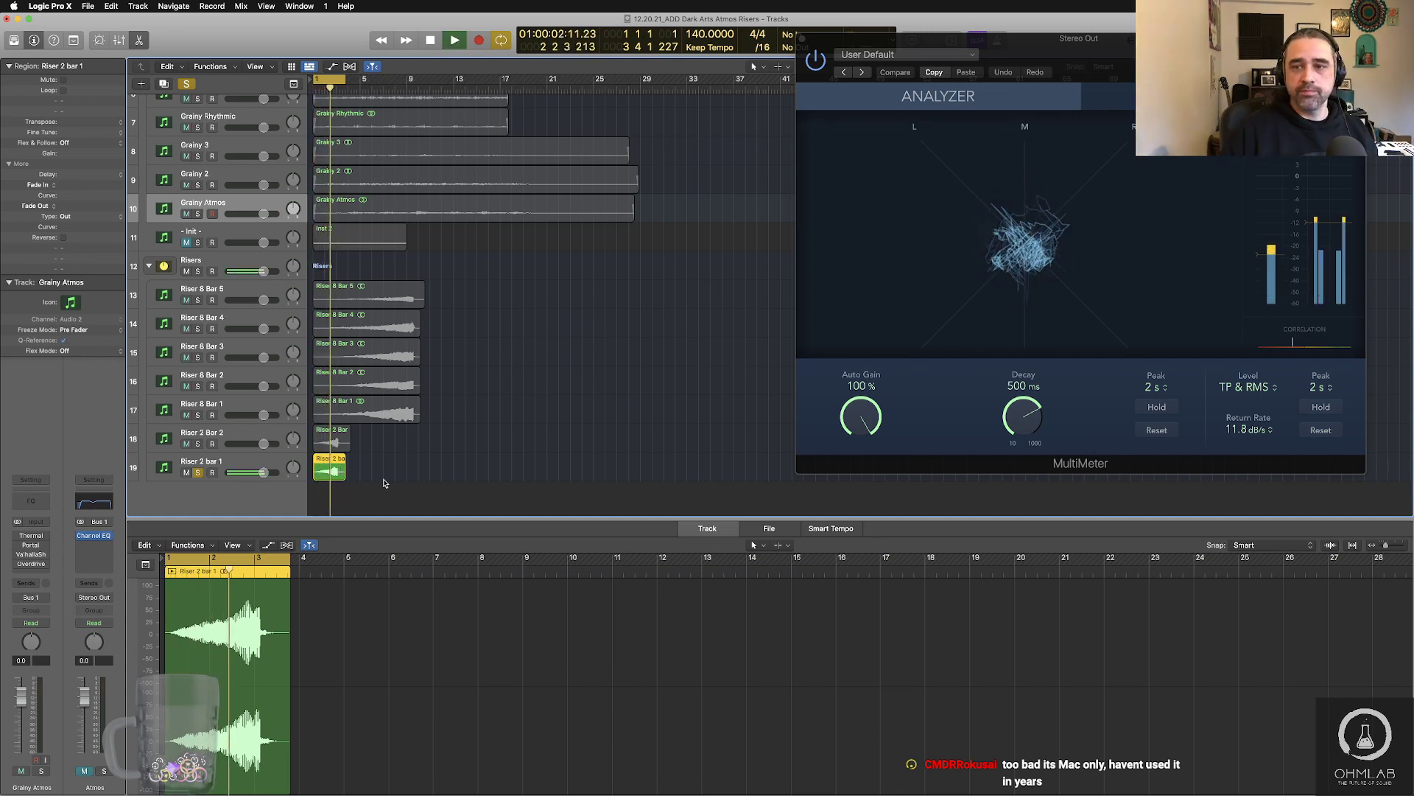
key("space")
- Insert Channel EQ on the Risers stack with a low cut at 37.2 Hz and a 36 dB/Oct slope
left_click(339, 270)
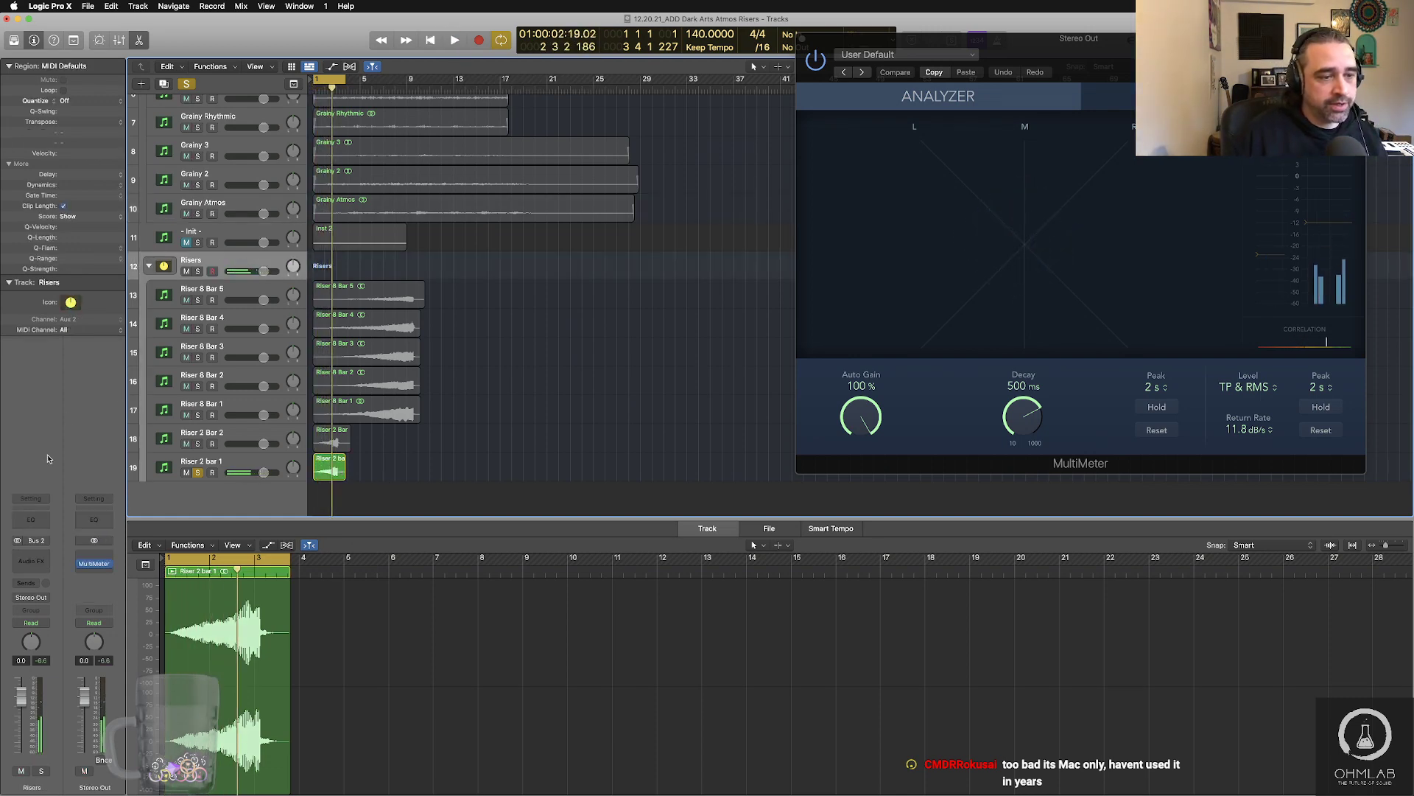
left_click(36, 526)
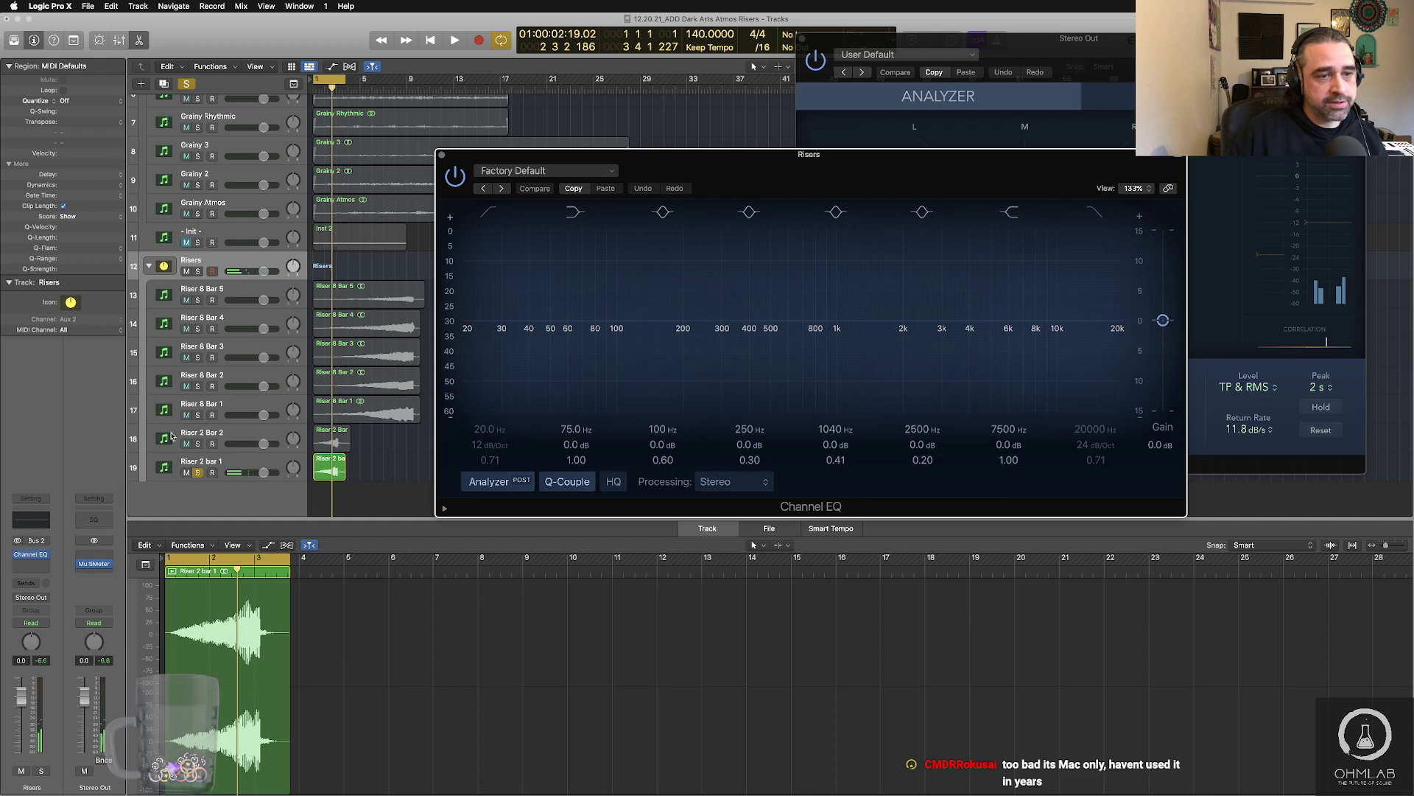
left_click(489, 215)
left_click_drag(502, 432, 502, 413)
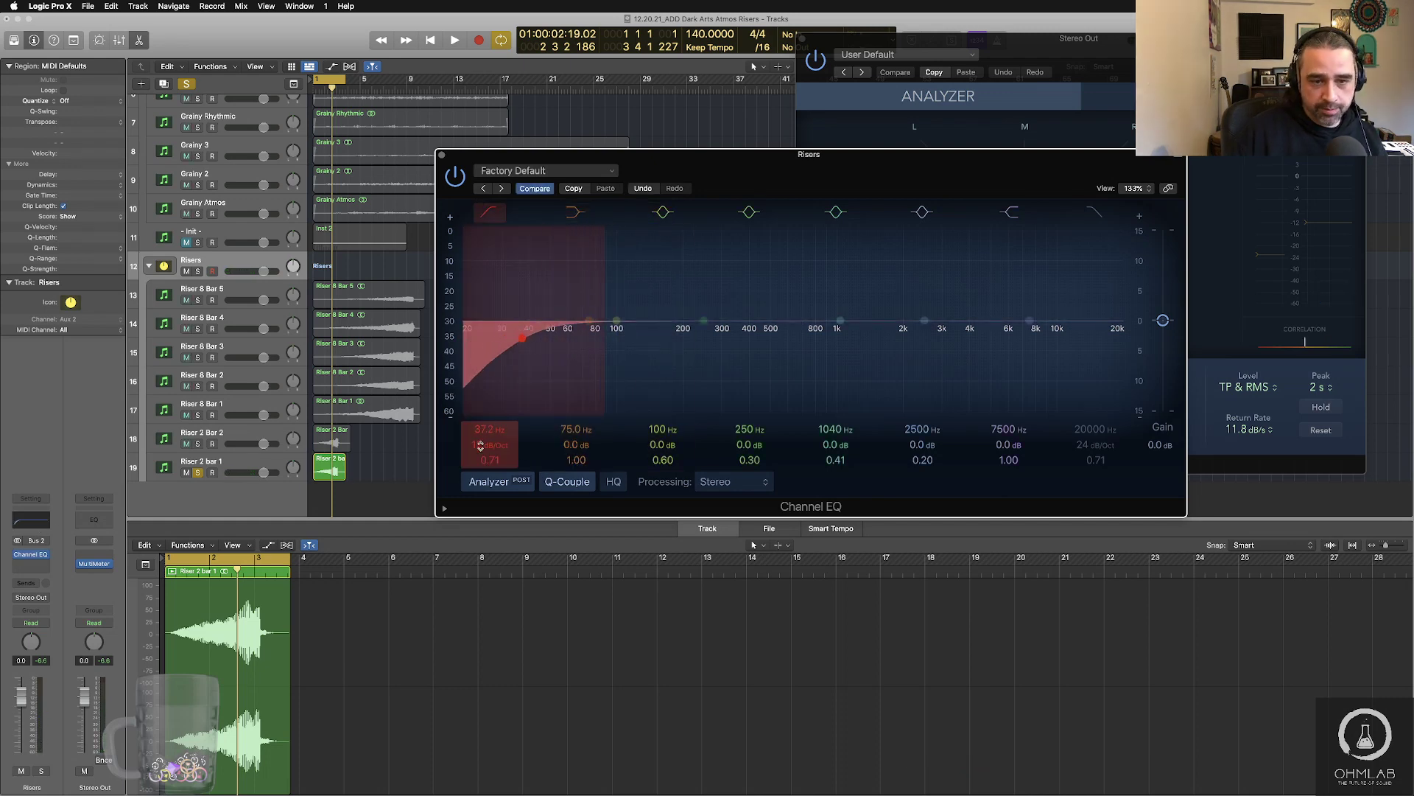
left_click_drag(490, 445, 490, 431)
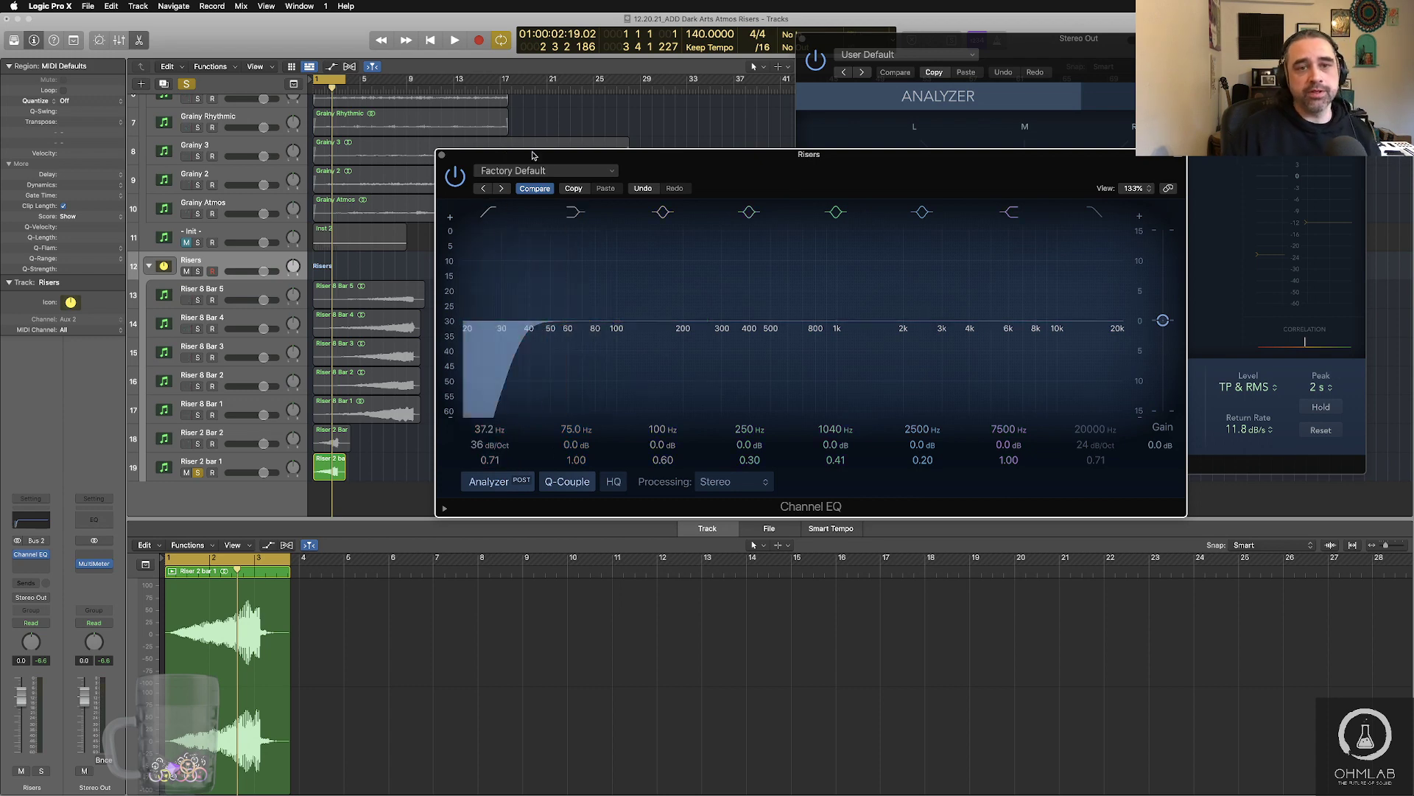
- Audition the riser, cut the EQ's low shelf by 3.6 dB at 42.4 Hz and enable the high cut at 17500 Hz
key("space")
key("space")
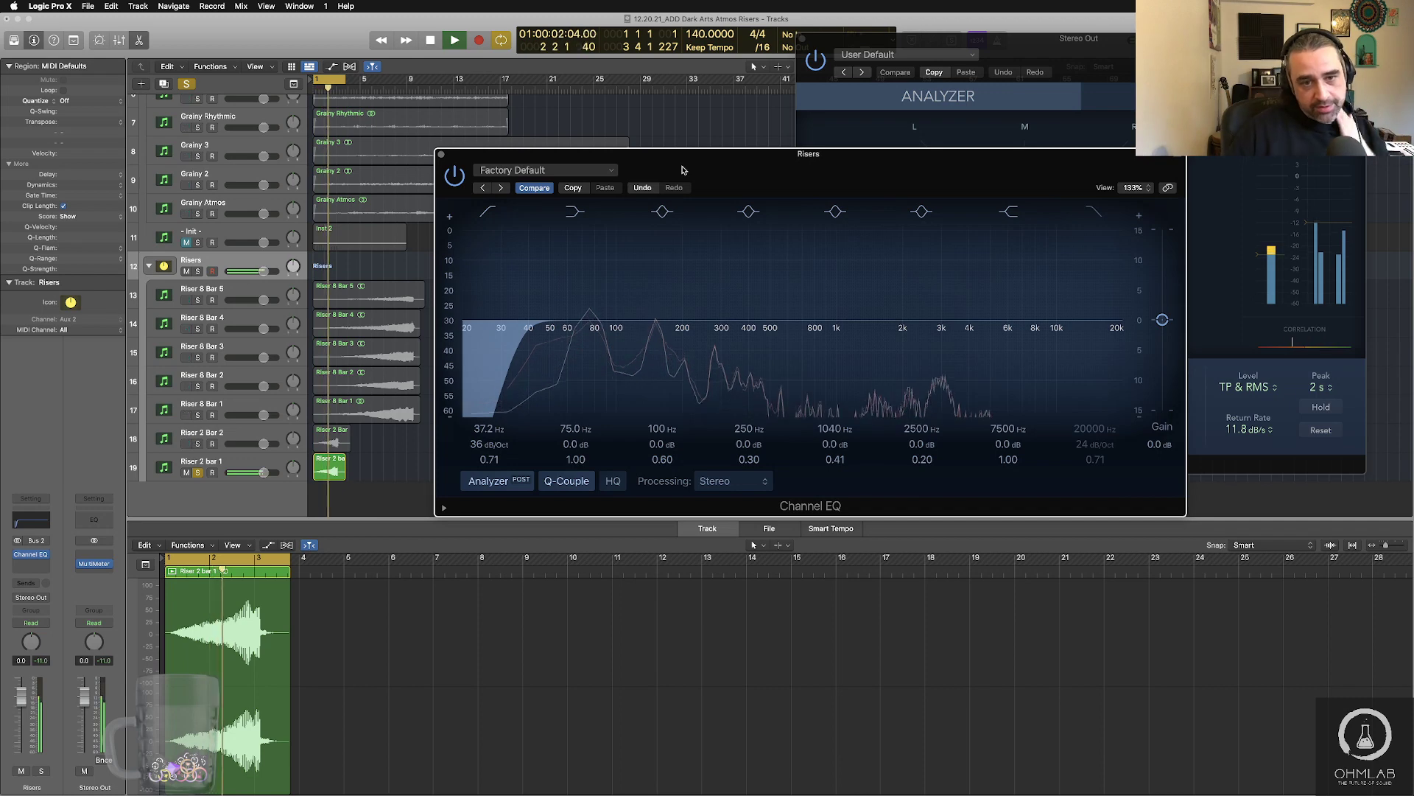
key("space")
left_click_drag(575, 431, 575, 468)
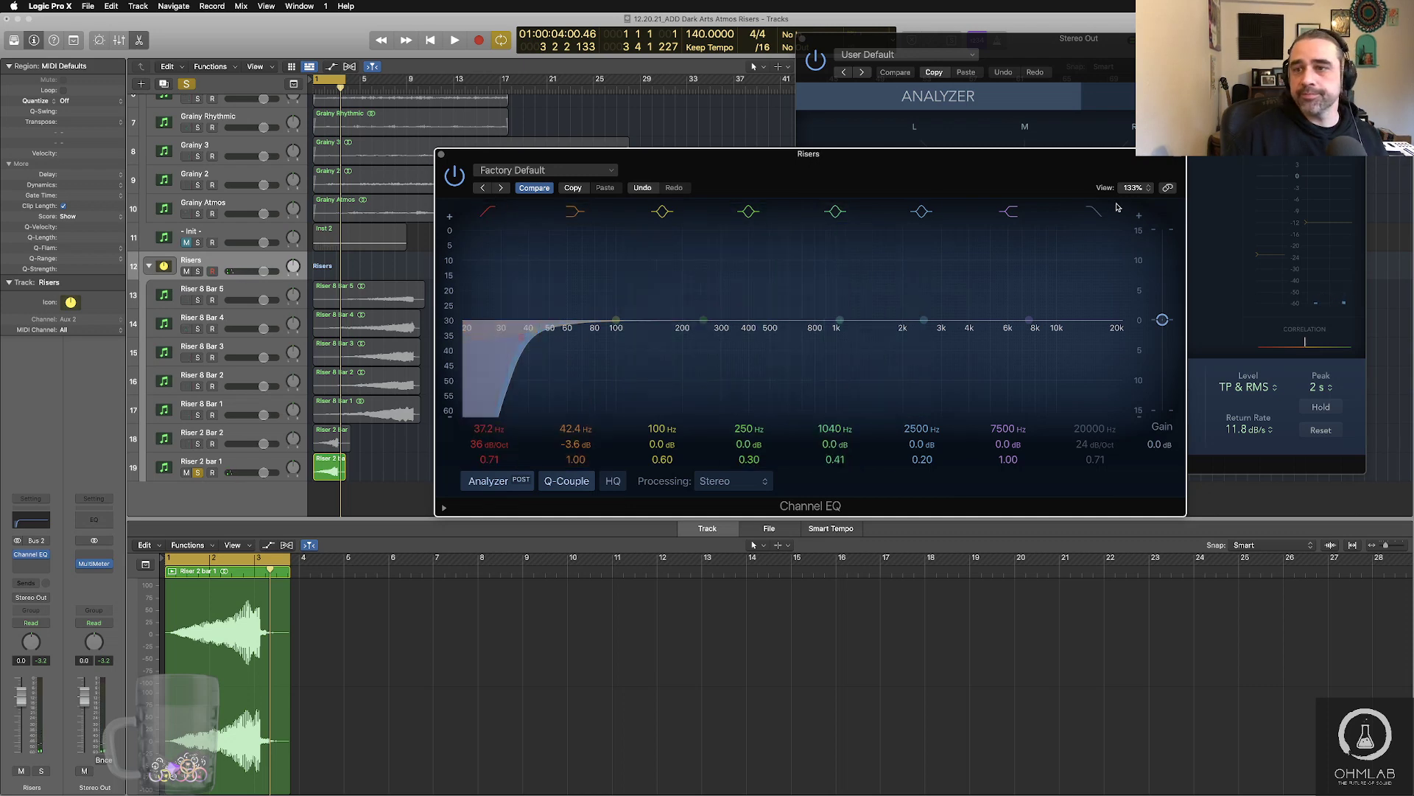
left_click(1088, 213)
left_click_drag(1098, 436, 1098, 449)
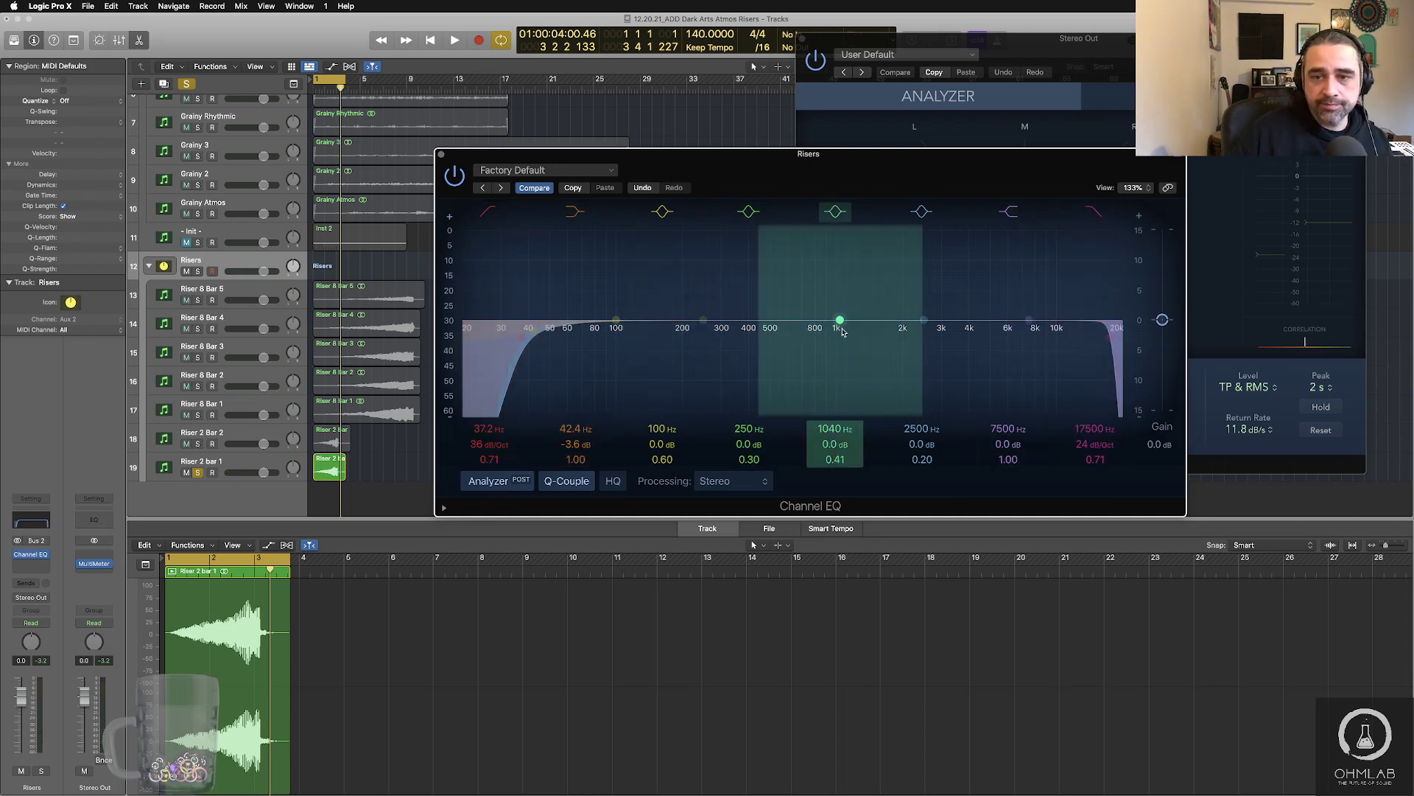
- Shape an EQ dip of -2.6 dB at 492 Hz with Q 1.40, audition the riser and close Channel EQ
left_click_drag(843, 330, 768, 336)
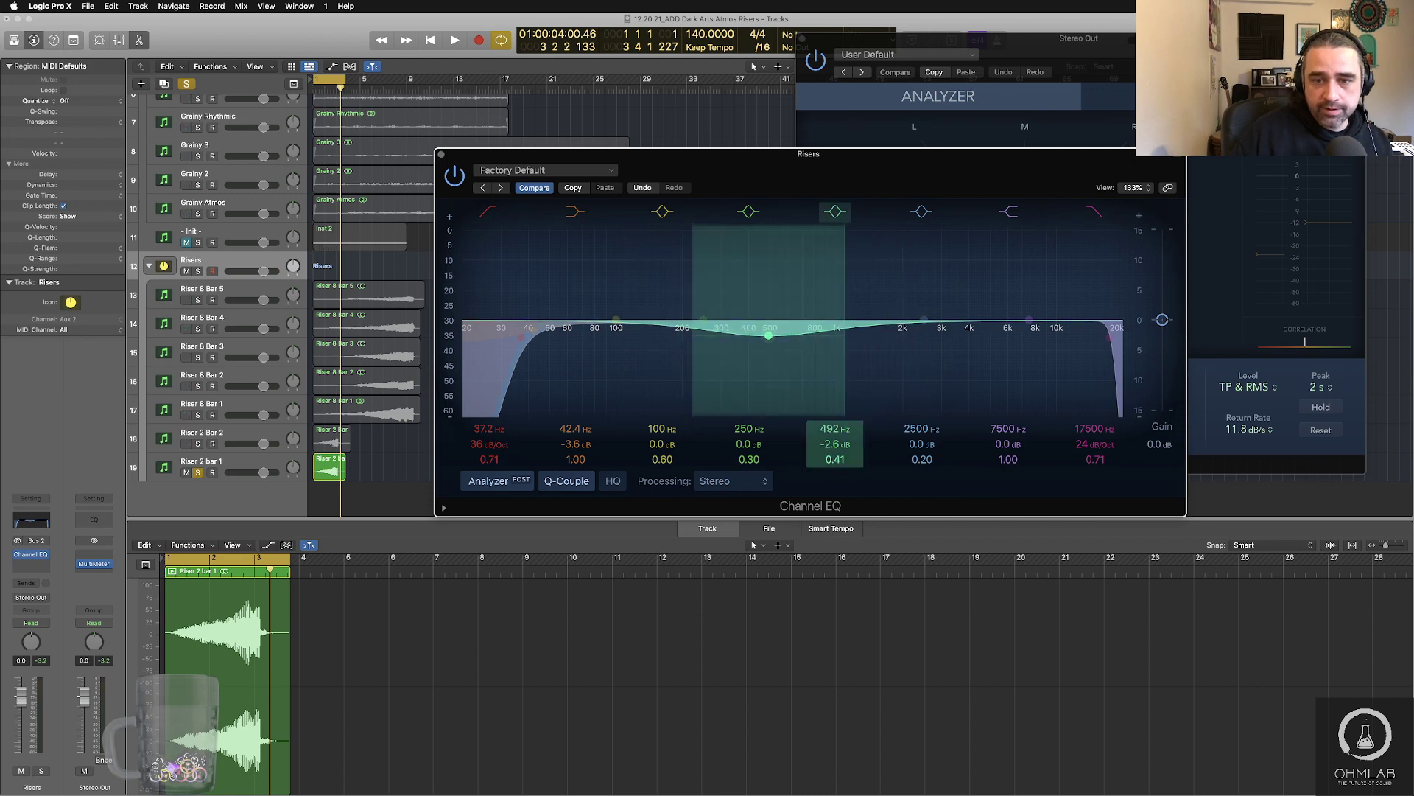
scroll(768, 335, "up", 5)
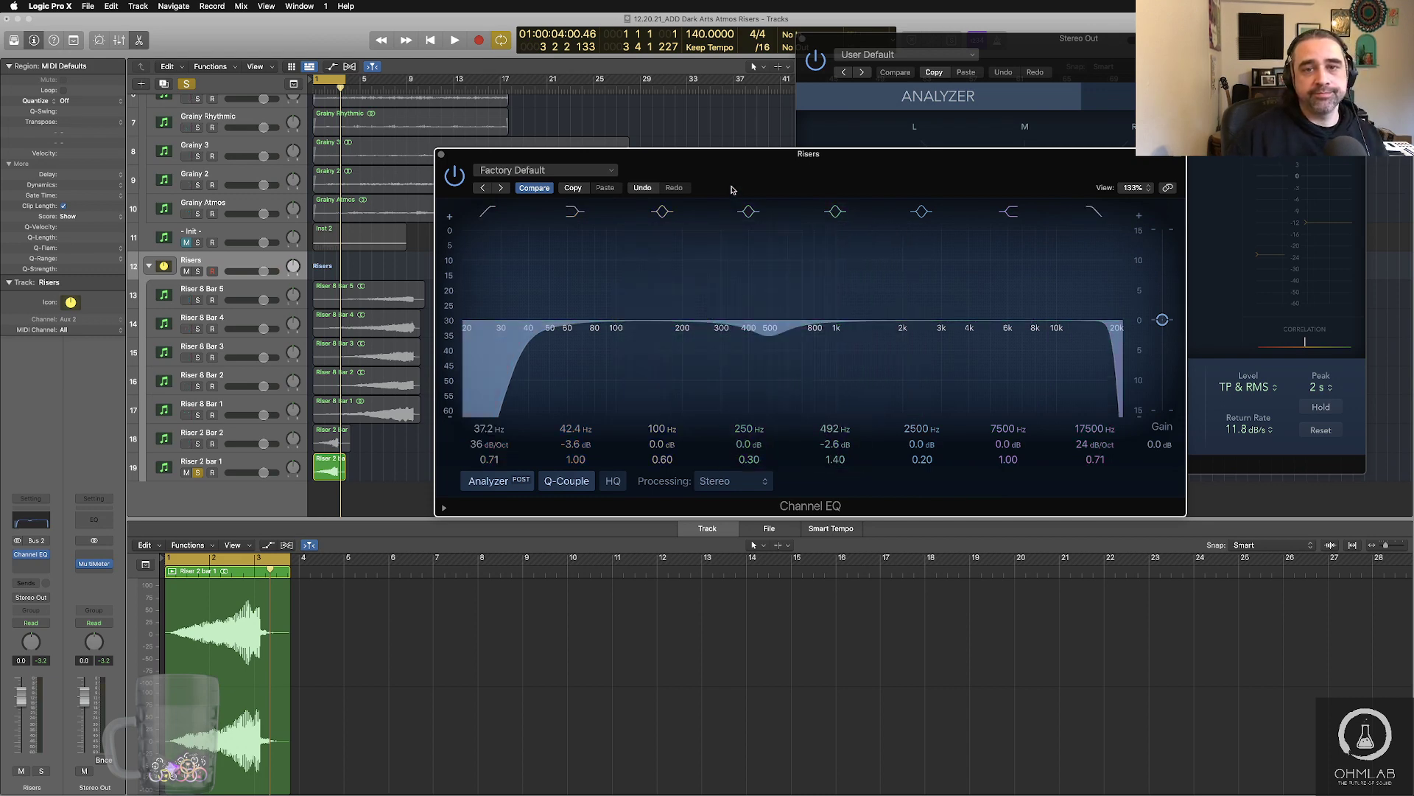
key("space")
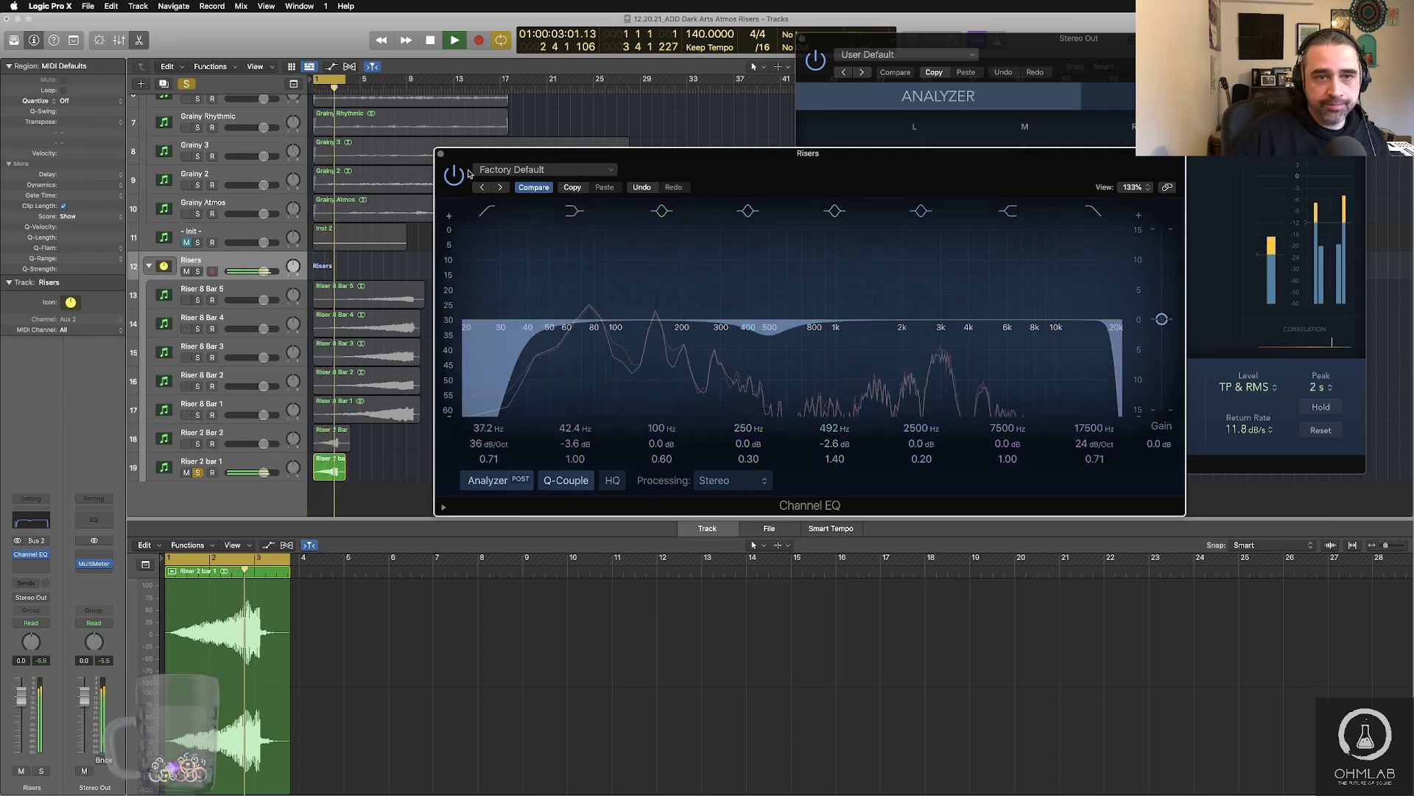
left_click(441, 154)
key("space")
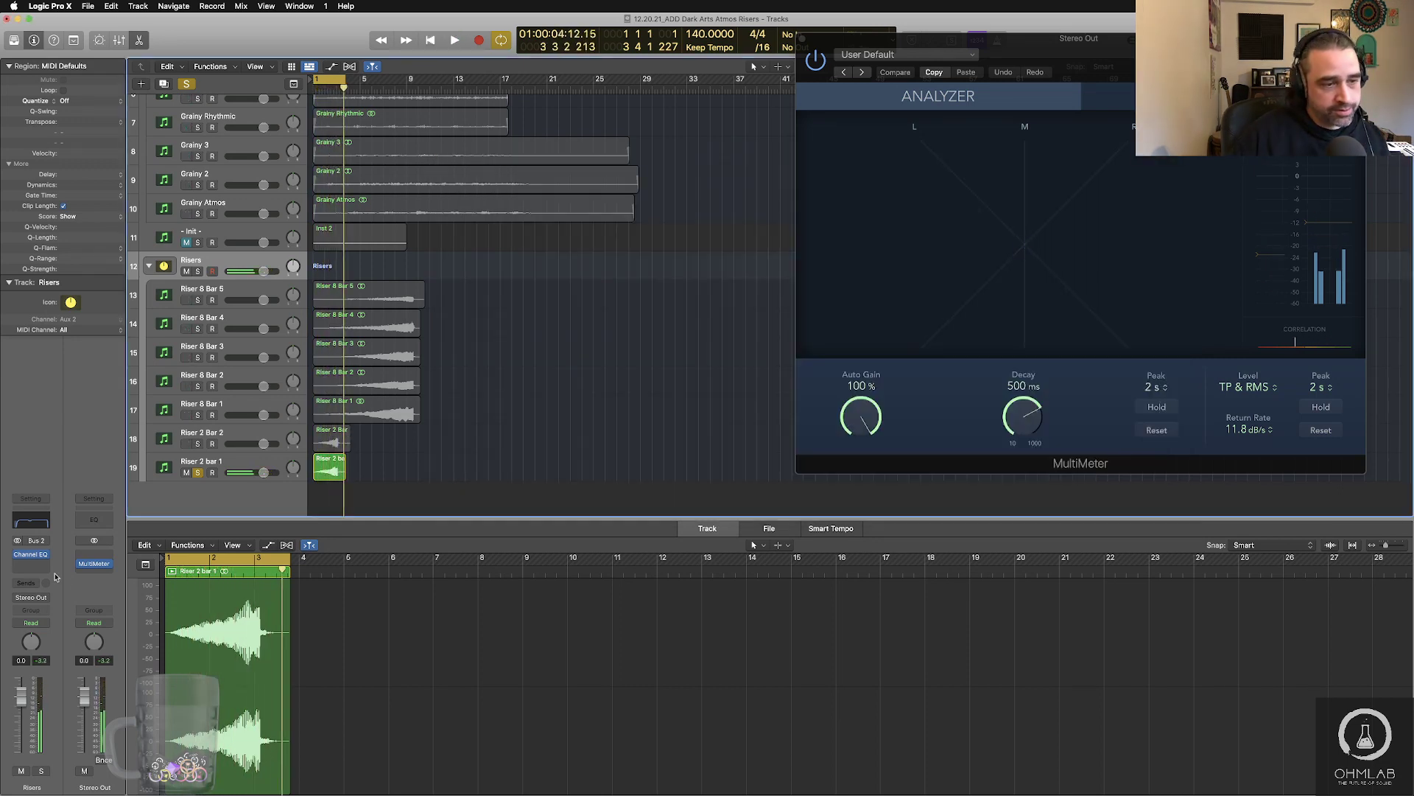
- Insert Portal on the Riser 2 bar 1 track, reposition its window and open its preset browser
left_click(259, 460)
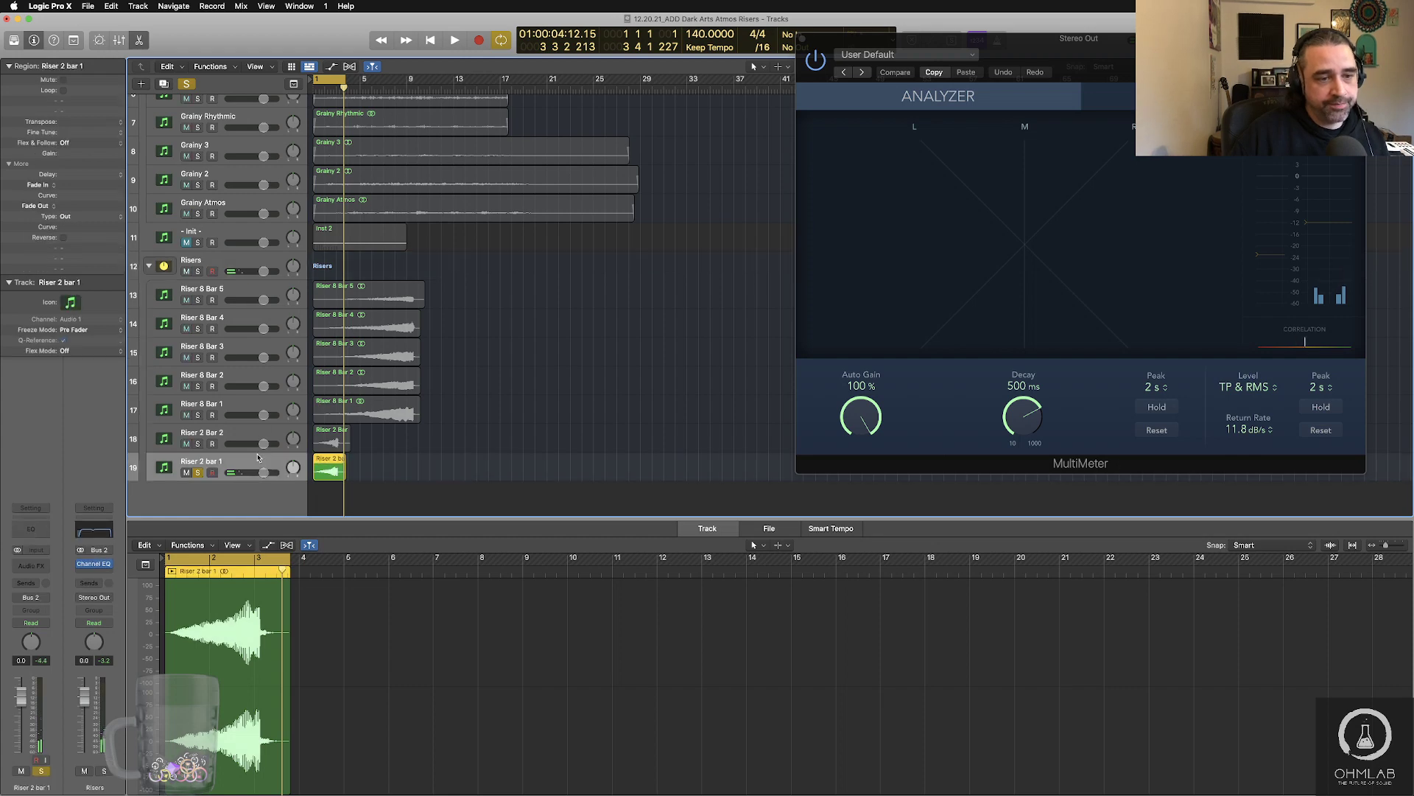
left_click(39, 559)
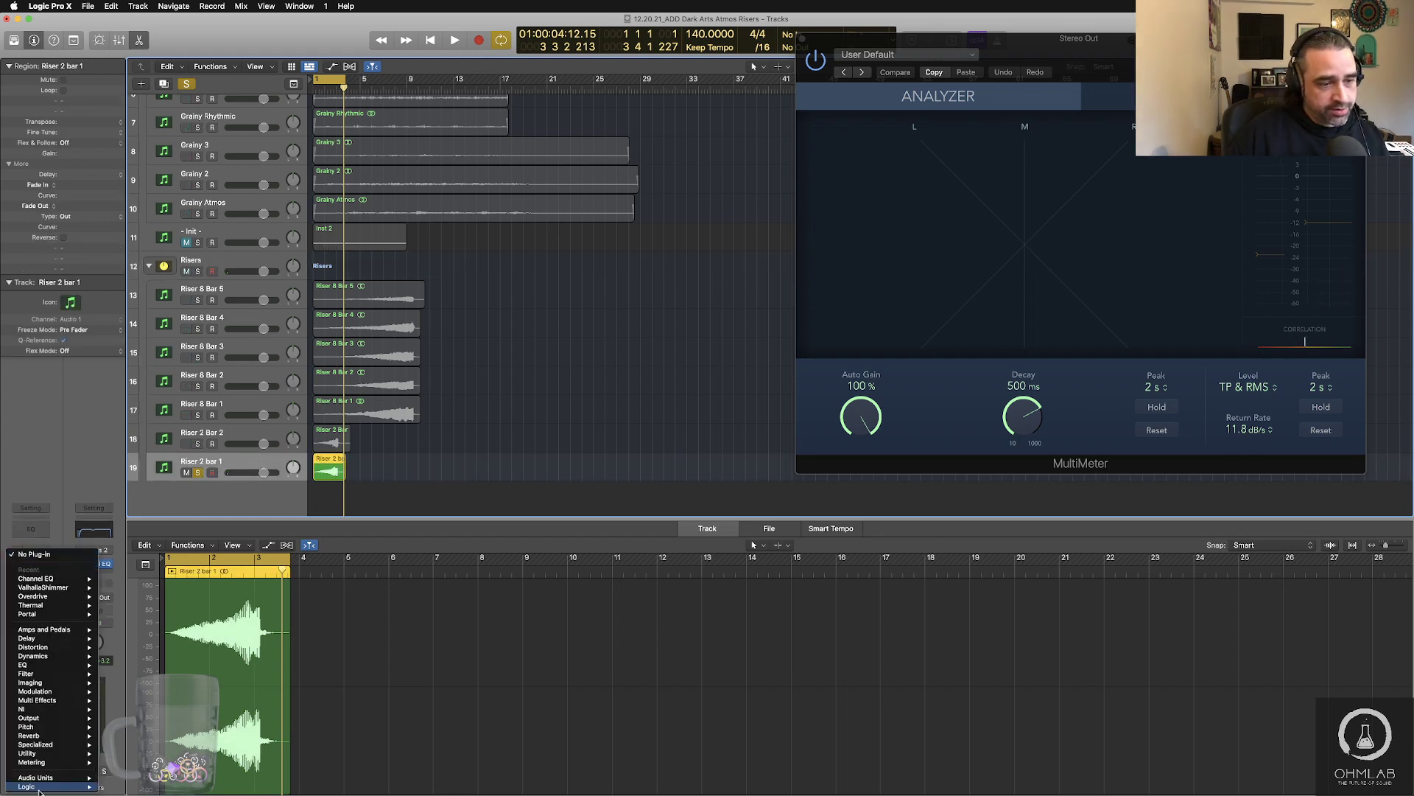
mouse_move(96, 719)
left_click(196, 727)
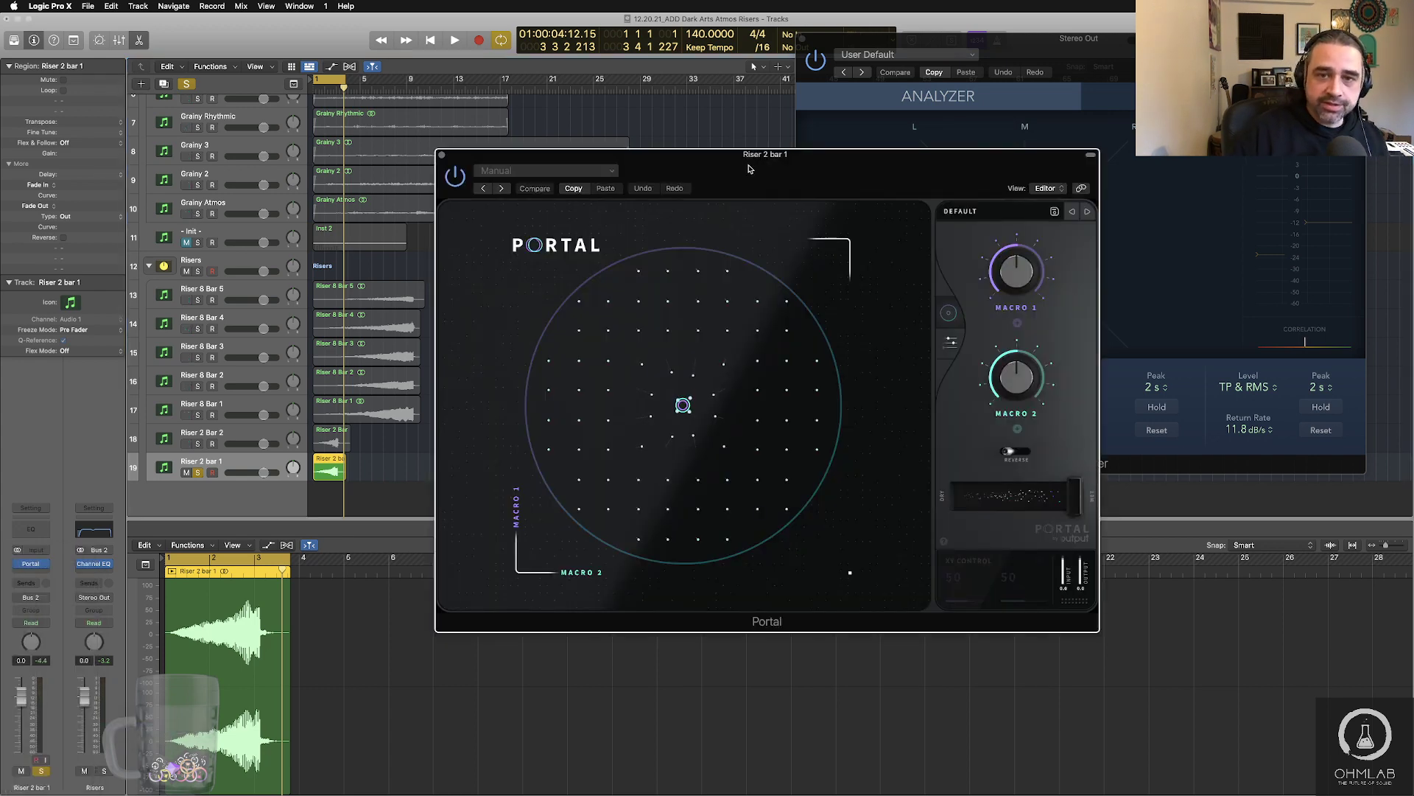
left_click_drag(749, 169, 783, 89)
left_click_drag(888, 96, 828, 95)
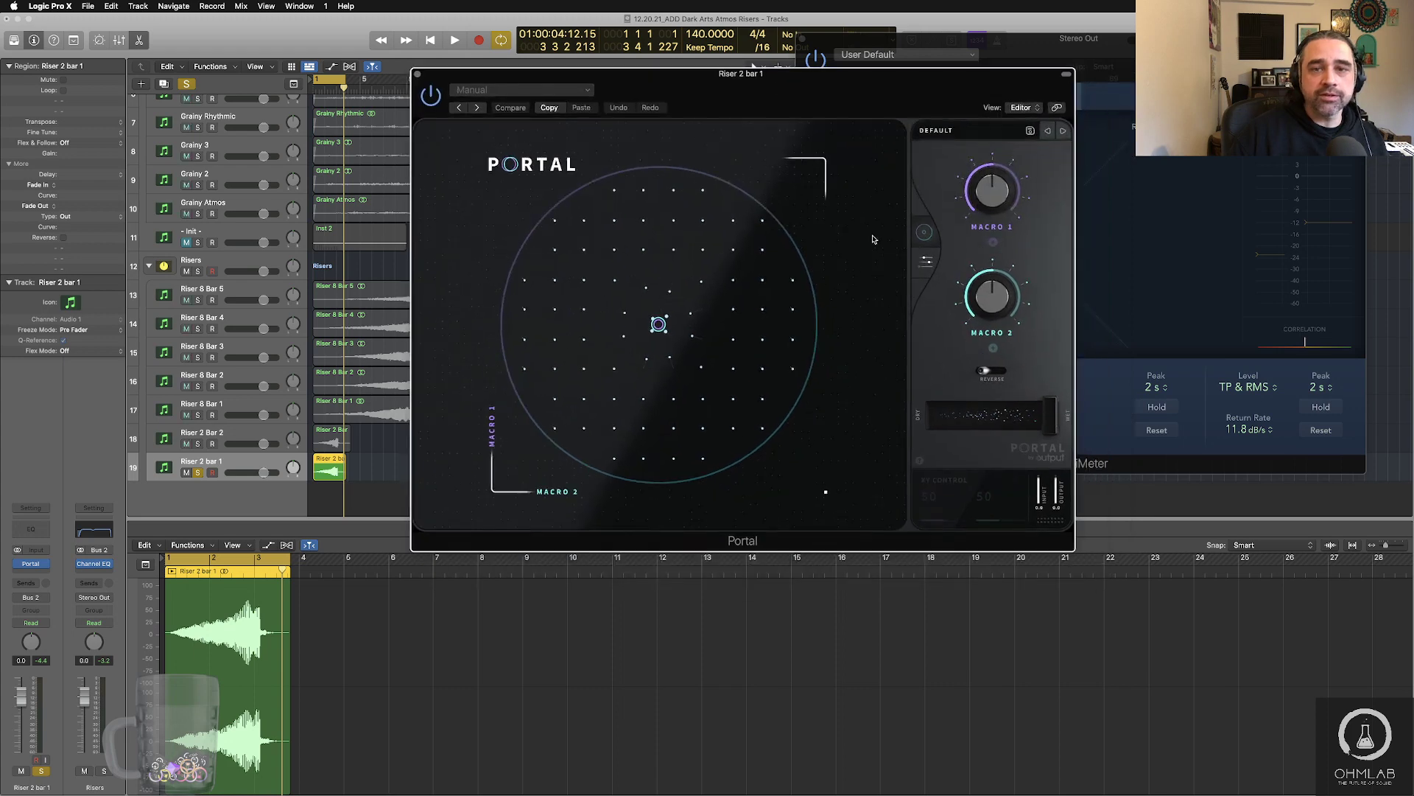
left_click(945, 136)
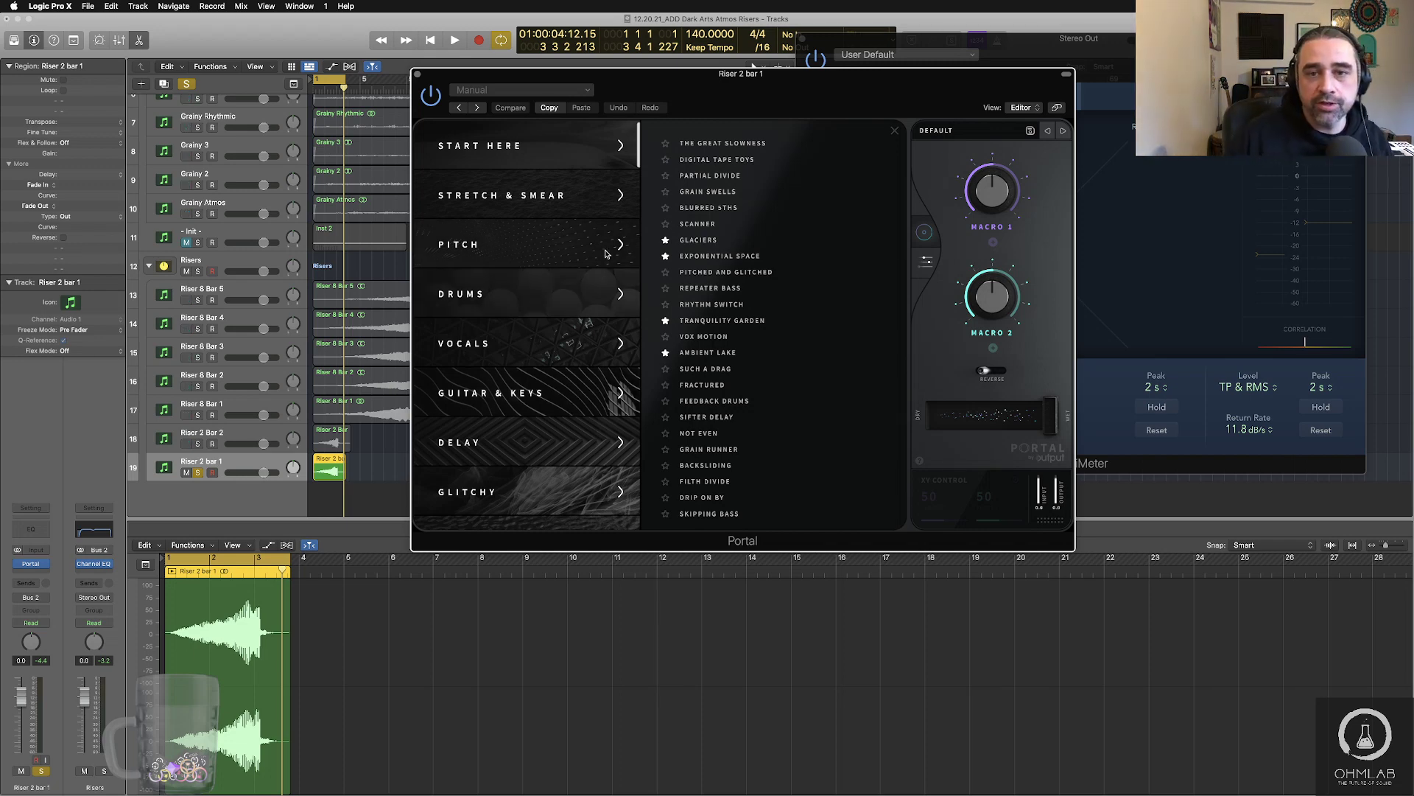
- Try Portal's Partial Divide preset, Grain Swells with dry/wet at 37 percent, and Blurred 5ths, playing the riser to compare
left_click(710, 176)
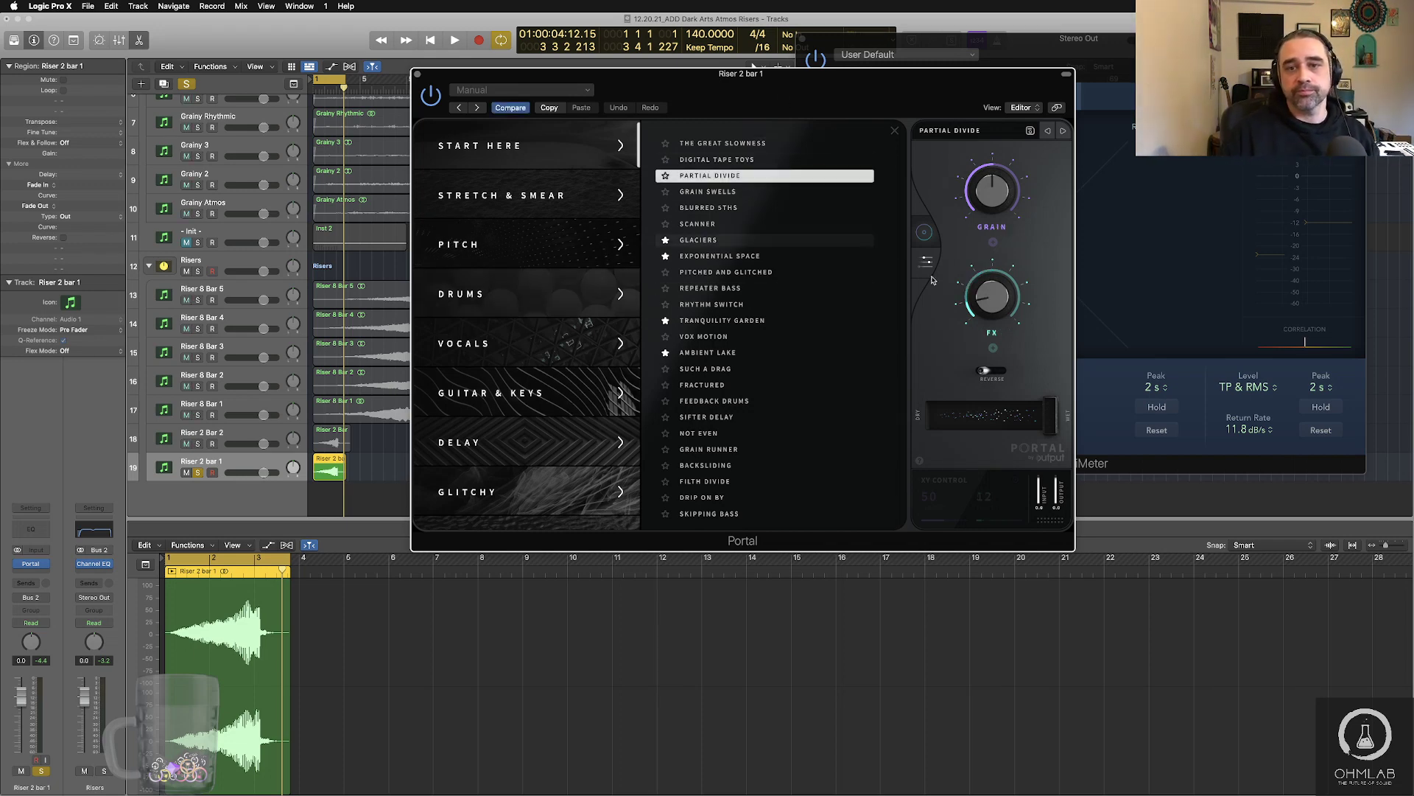
key("space")
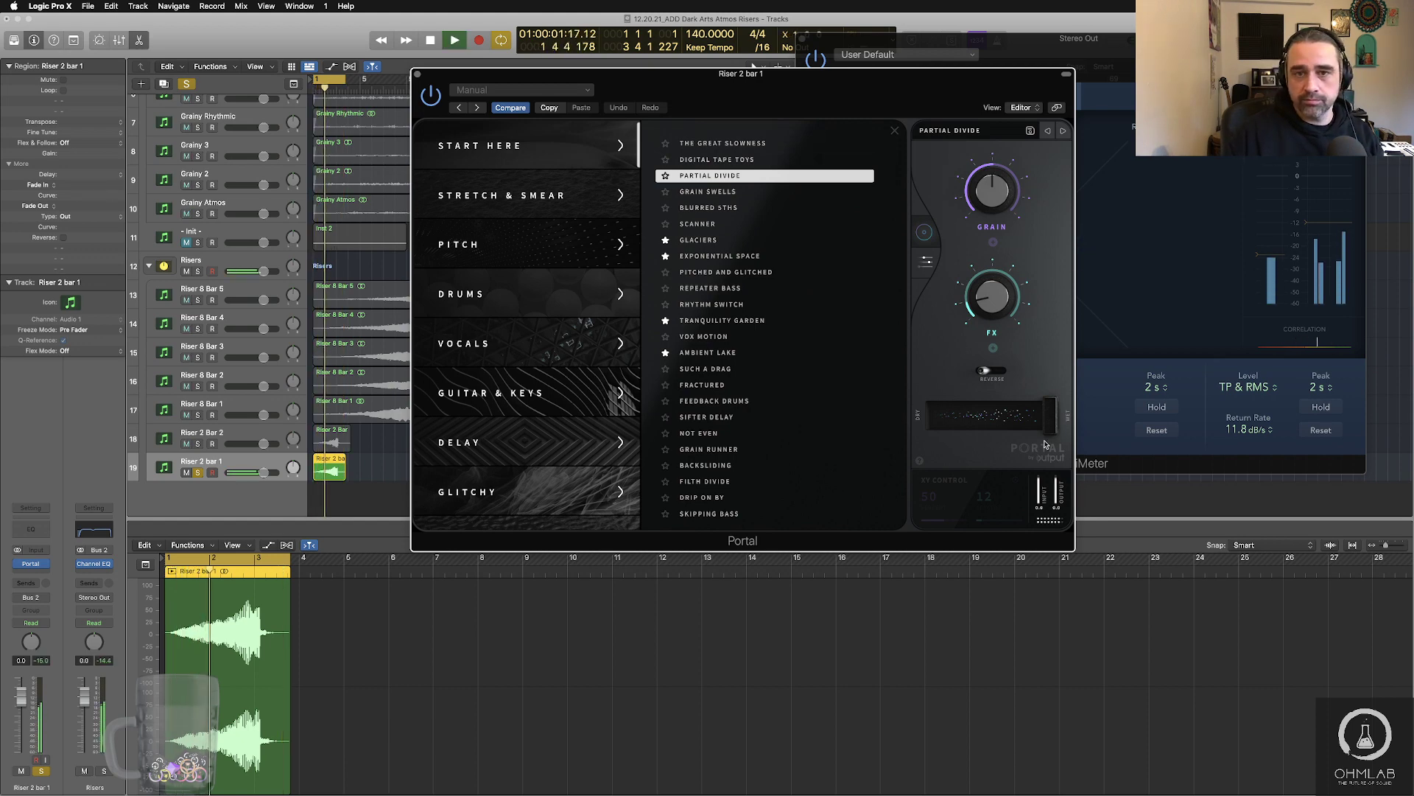
left_click(730, 191)
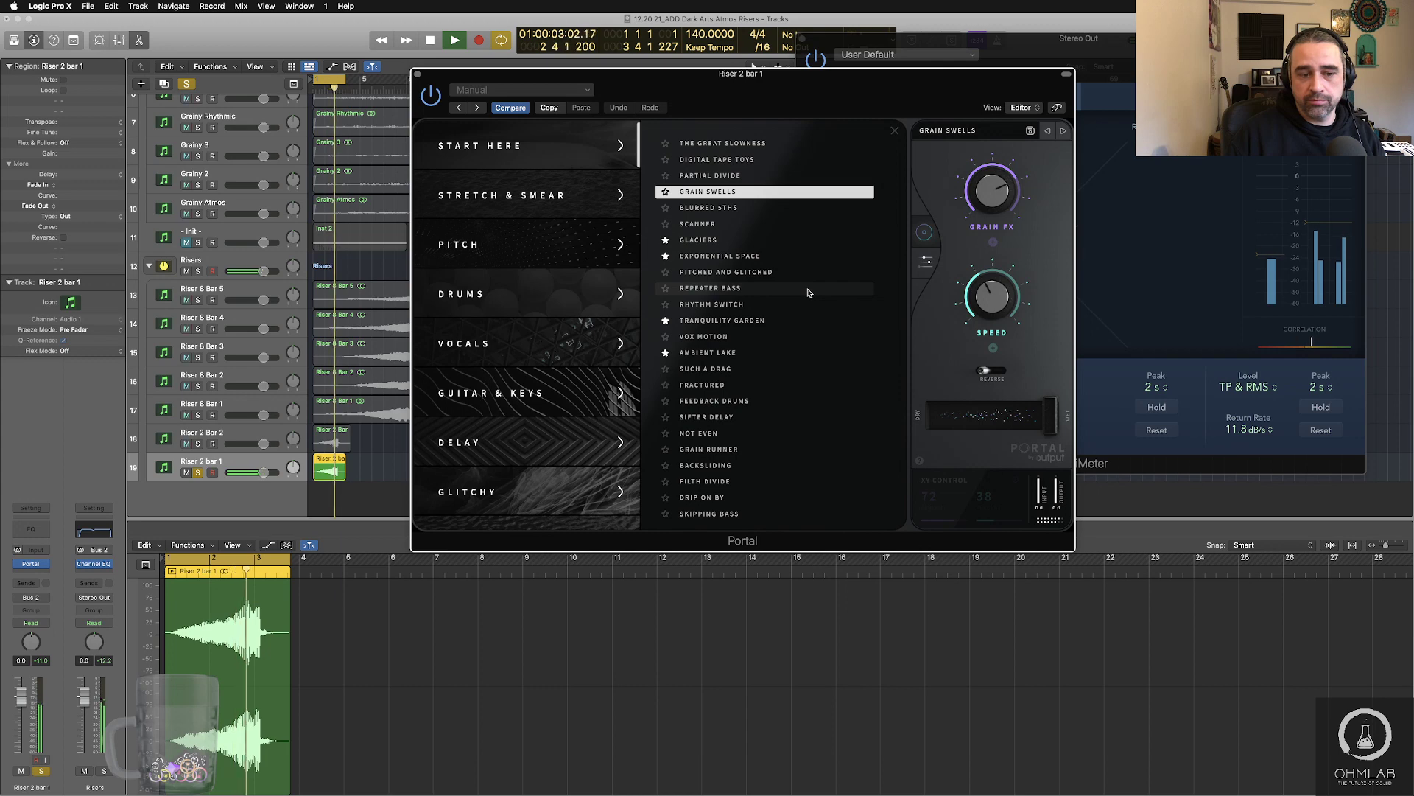
key("space")
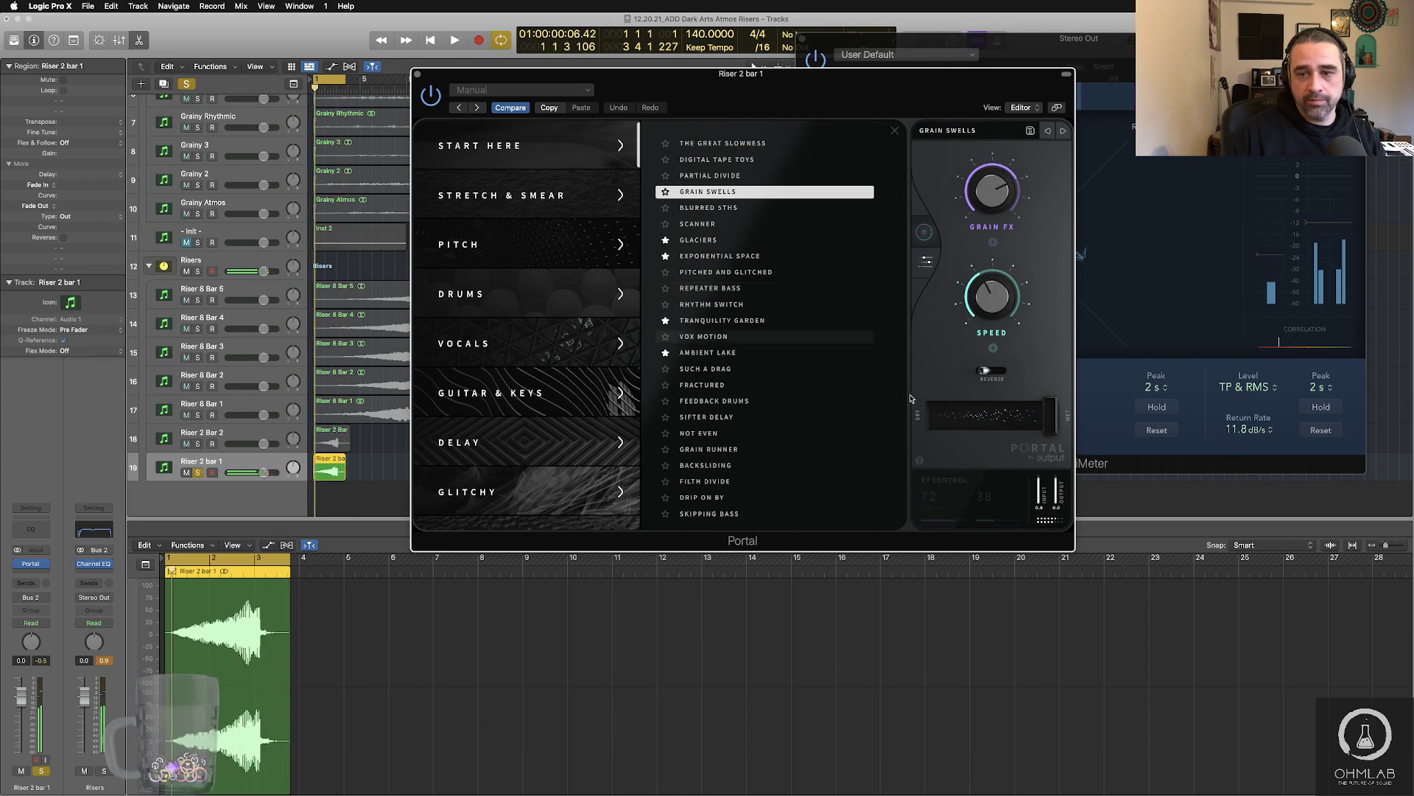
key("space")
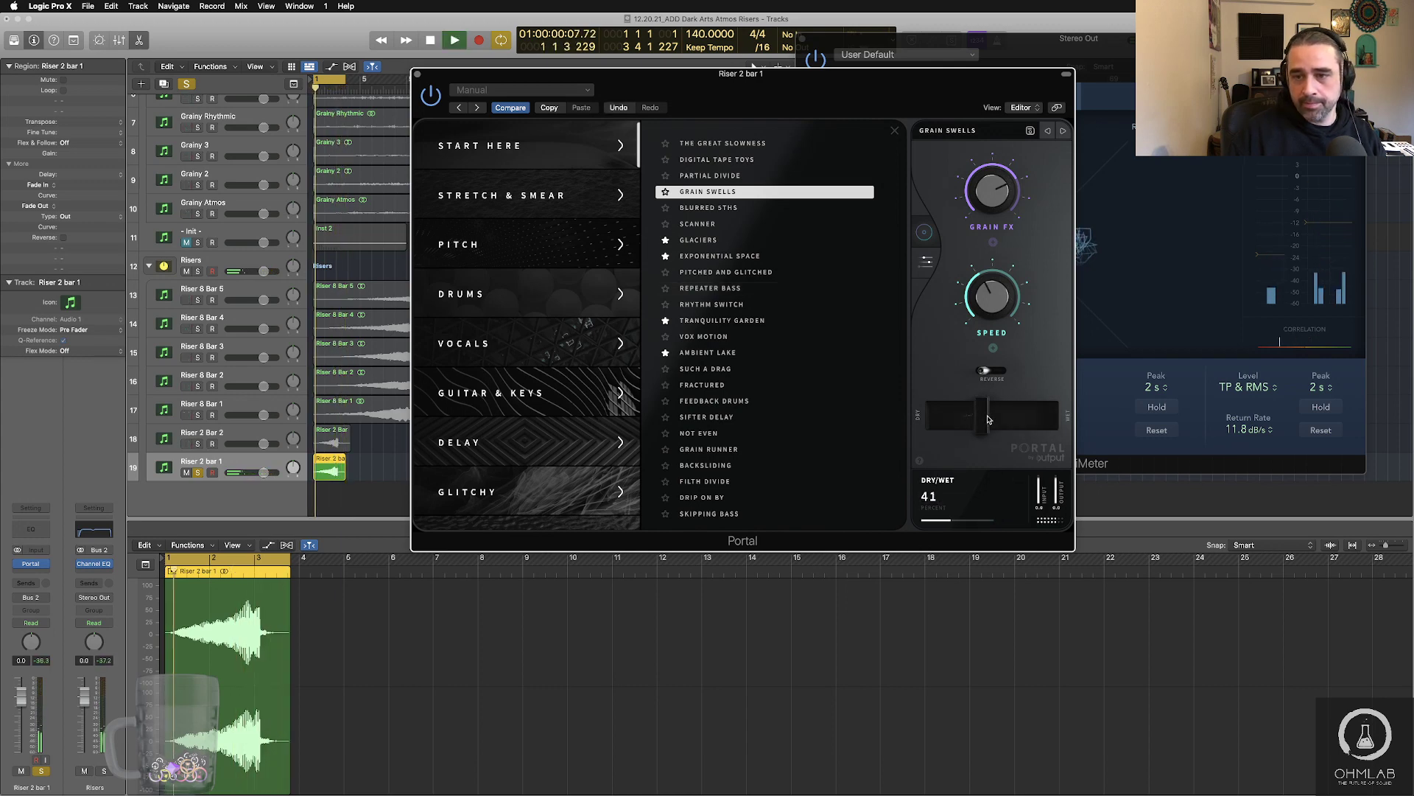
left_click_drag(989, 420, 981, 418)
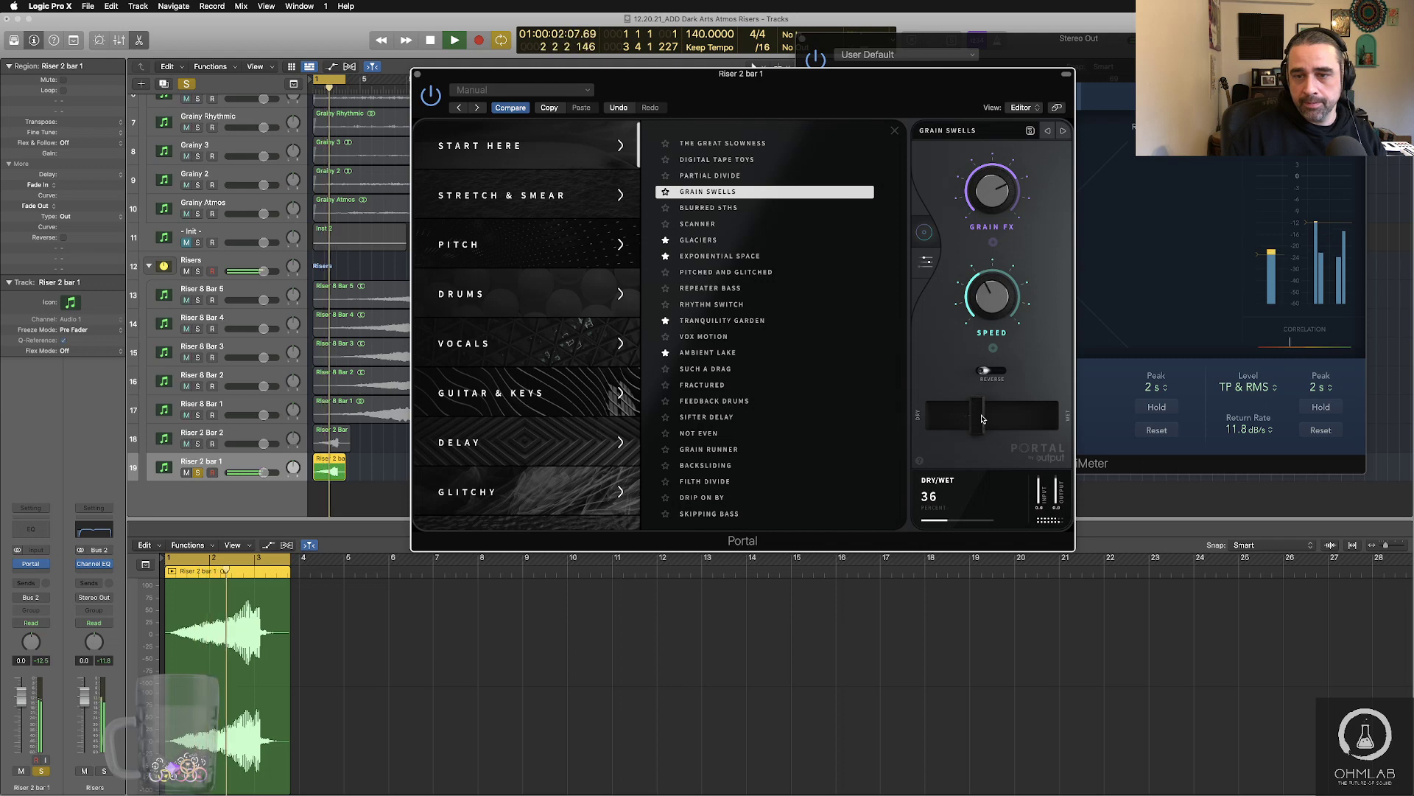
key("space")
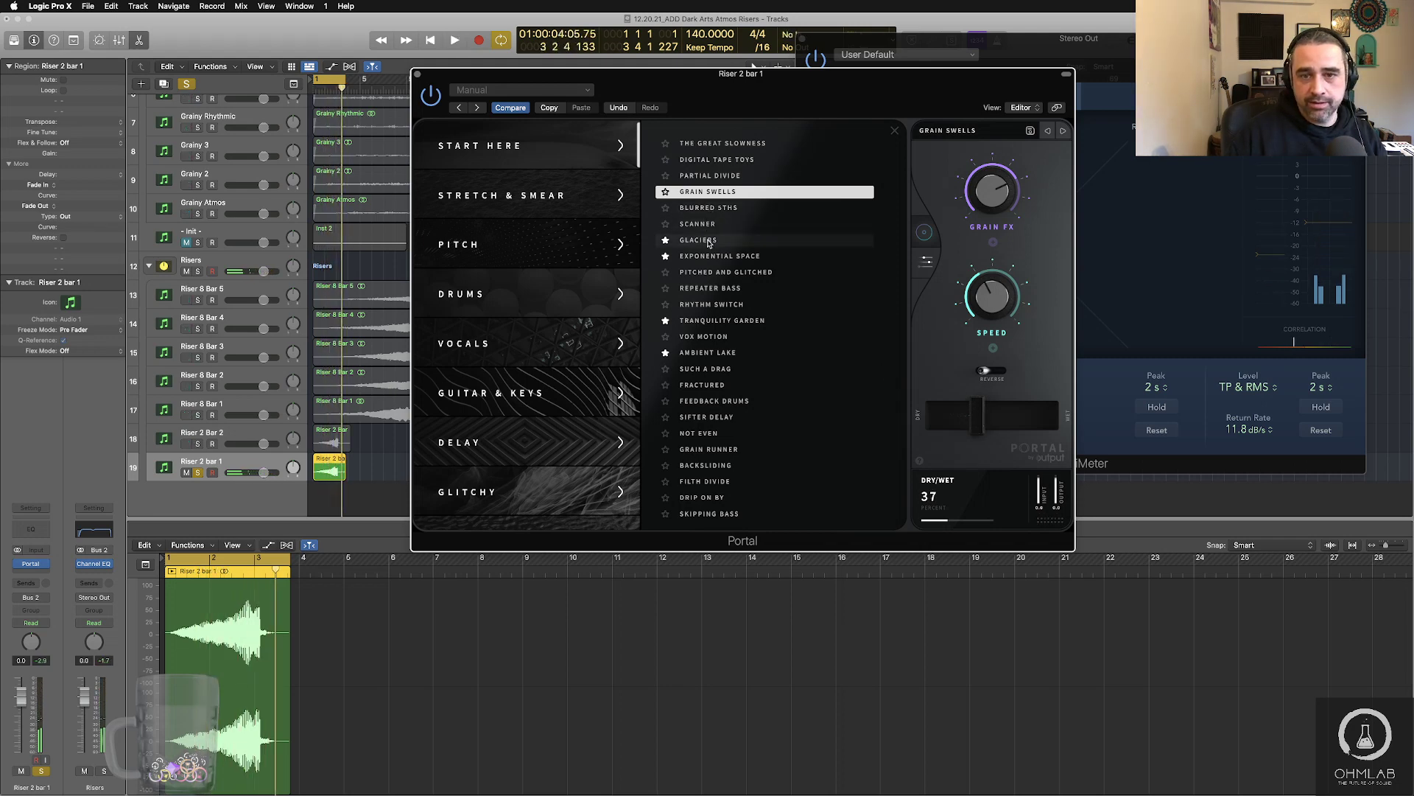
left_click(710, 210)
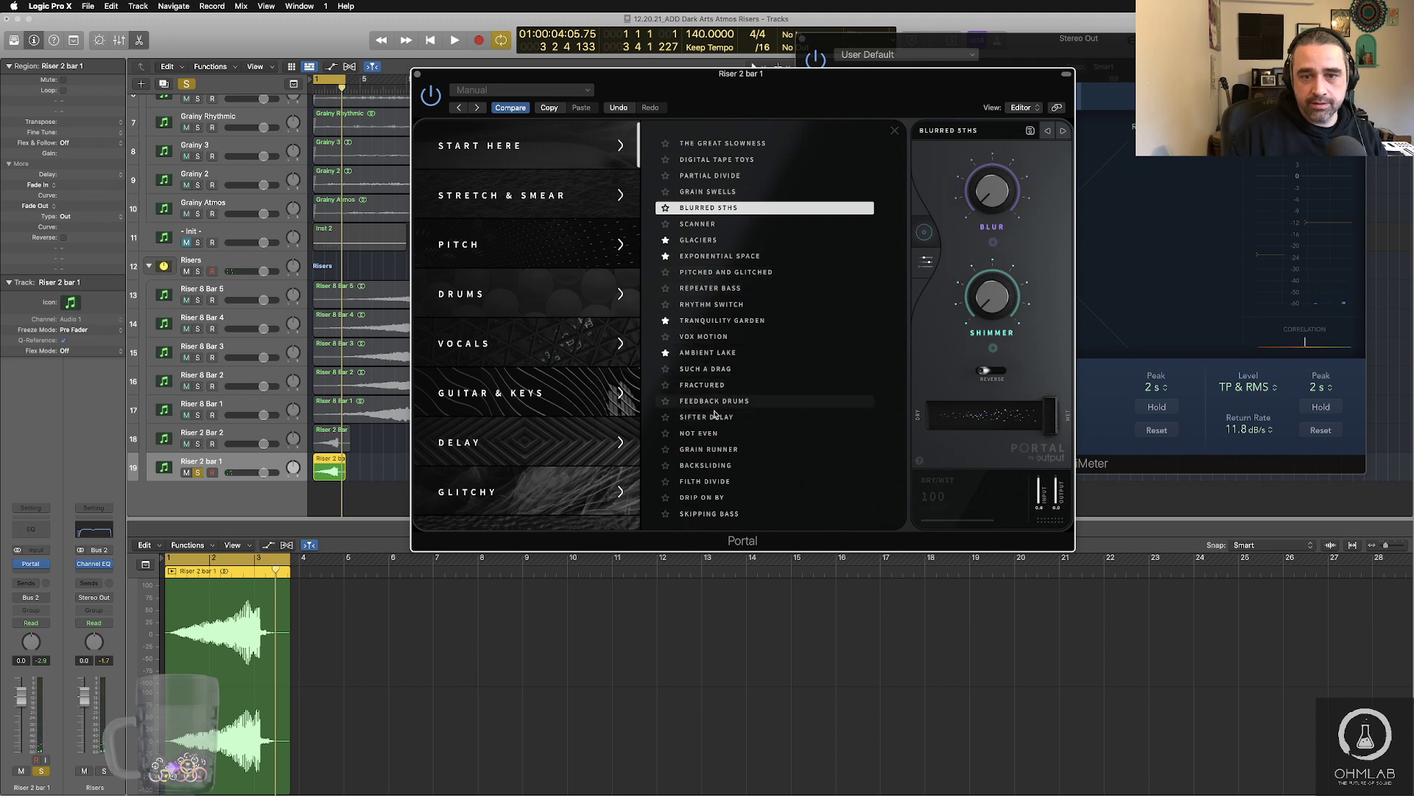
- Load Portal's Such a Drag preset, set dry/wet to 42 percent, audition the riser and shift the plug-in window
left_click(708, 369)
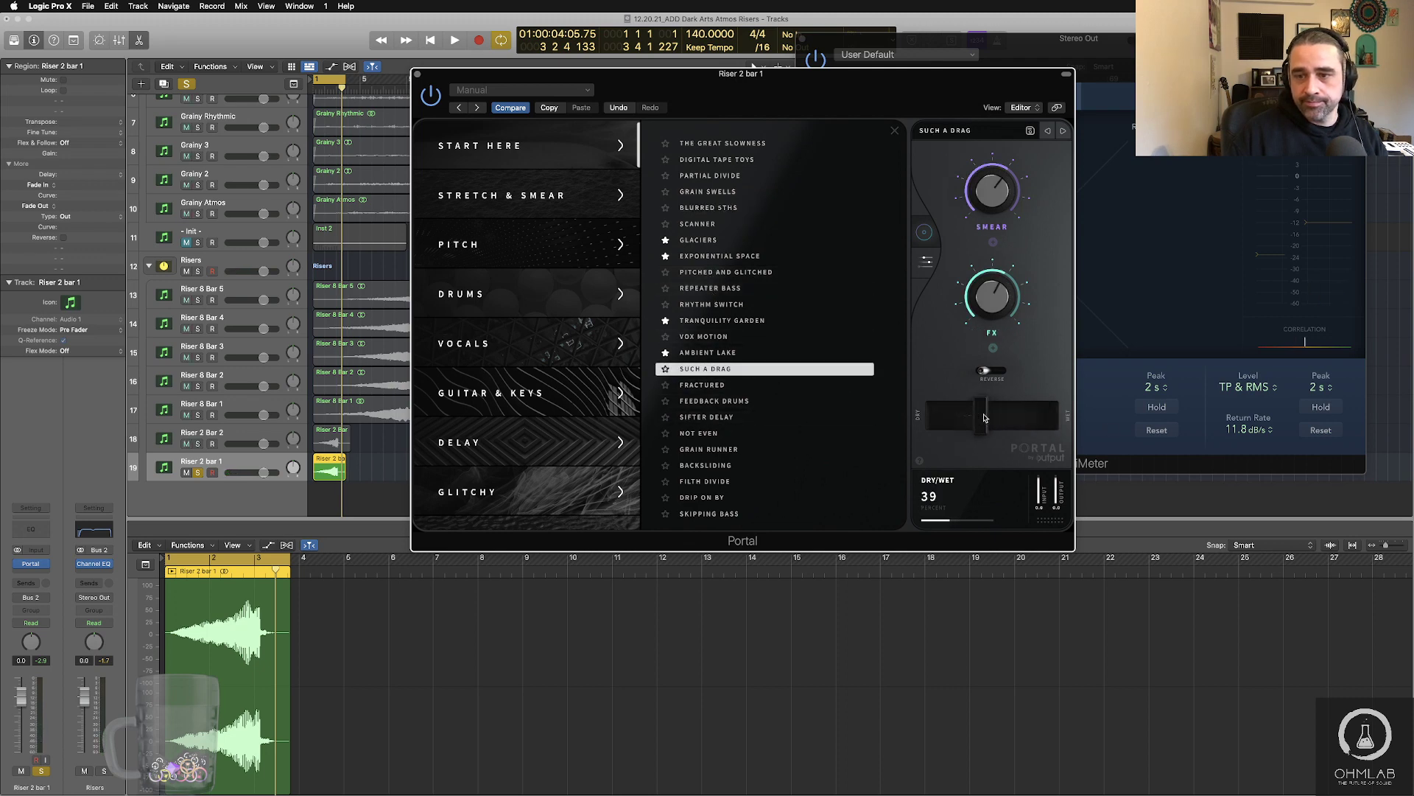
key("space")
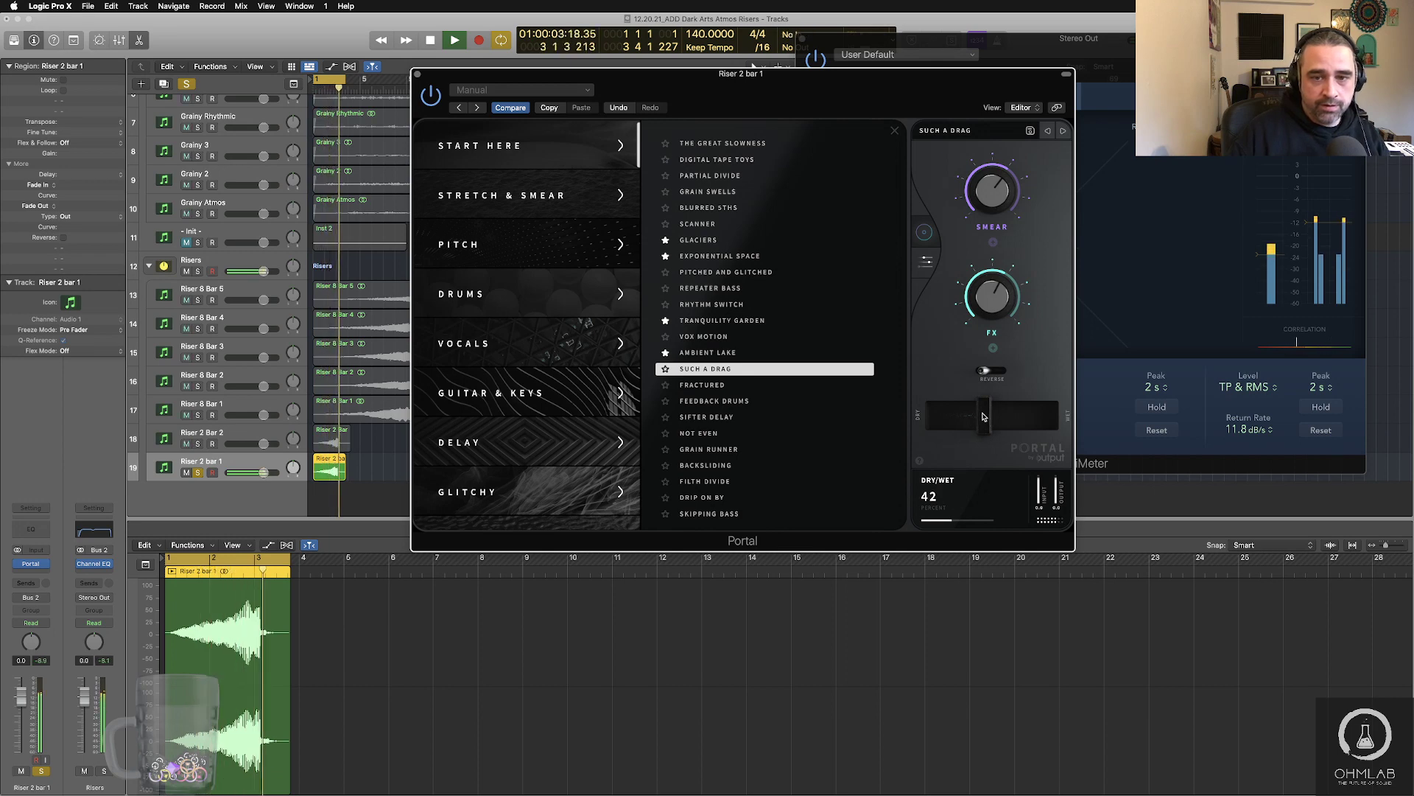
key("space")
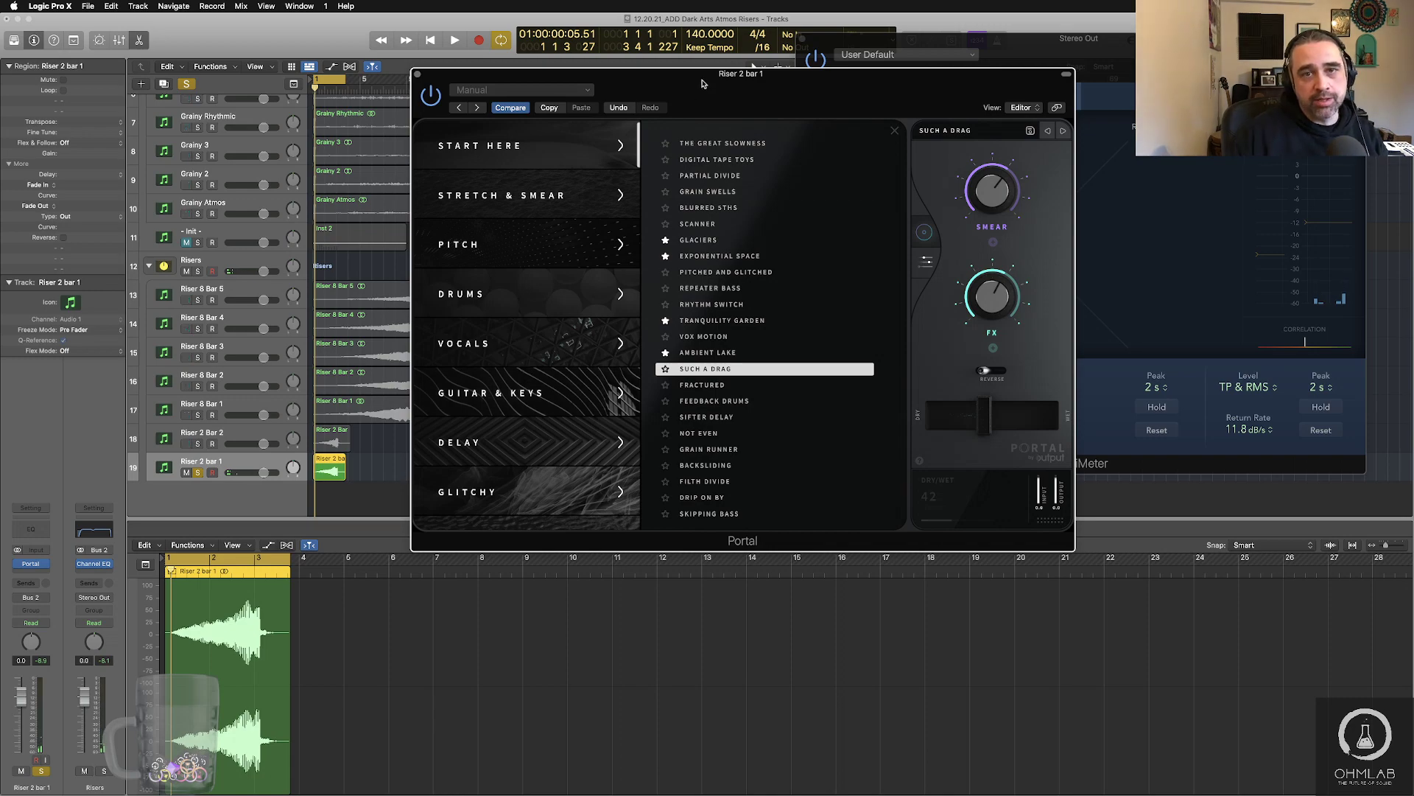
left_click_drag(705, 81, 720, 123)
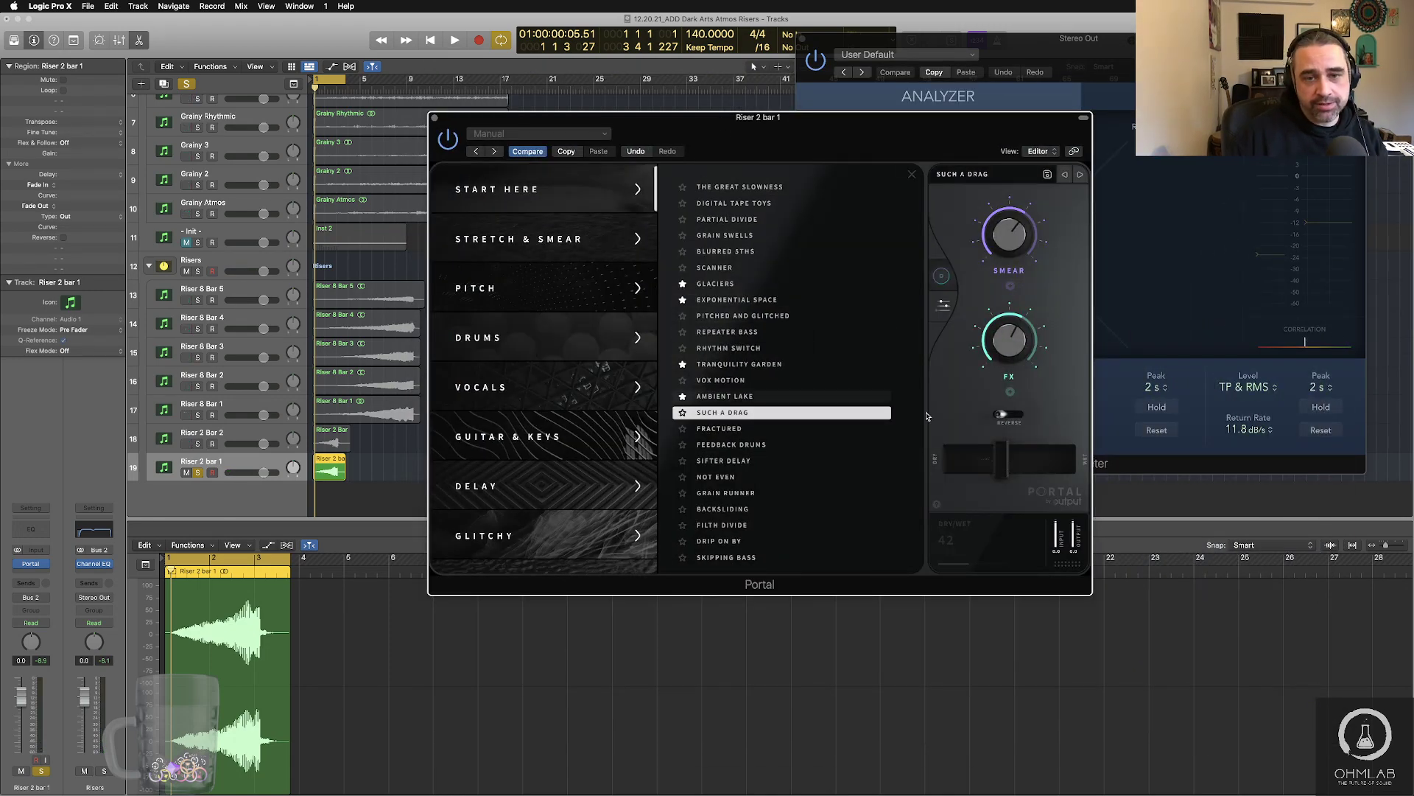
- Close Portal, insert Minimal's Rift in stereo on the Riser 2 bar 1 track, reposition its window and play the riser
left_click(435, 118)
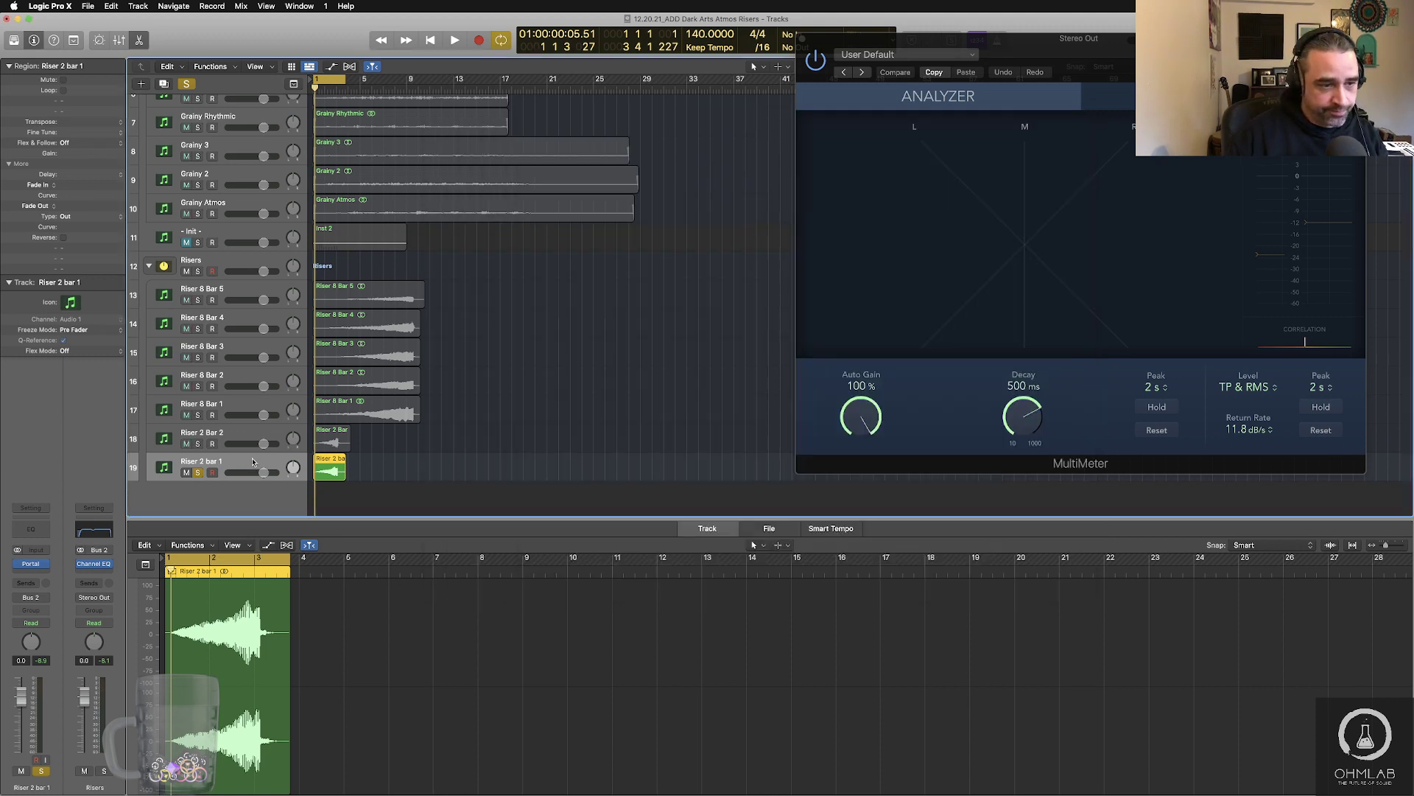
left_click(44, 564)
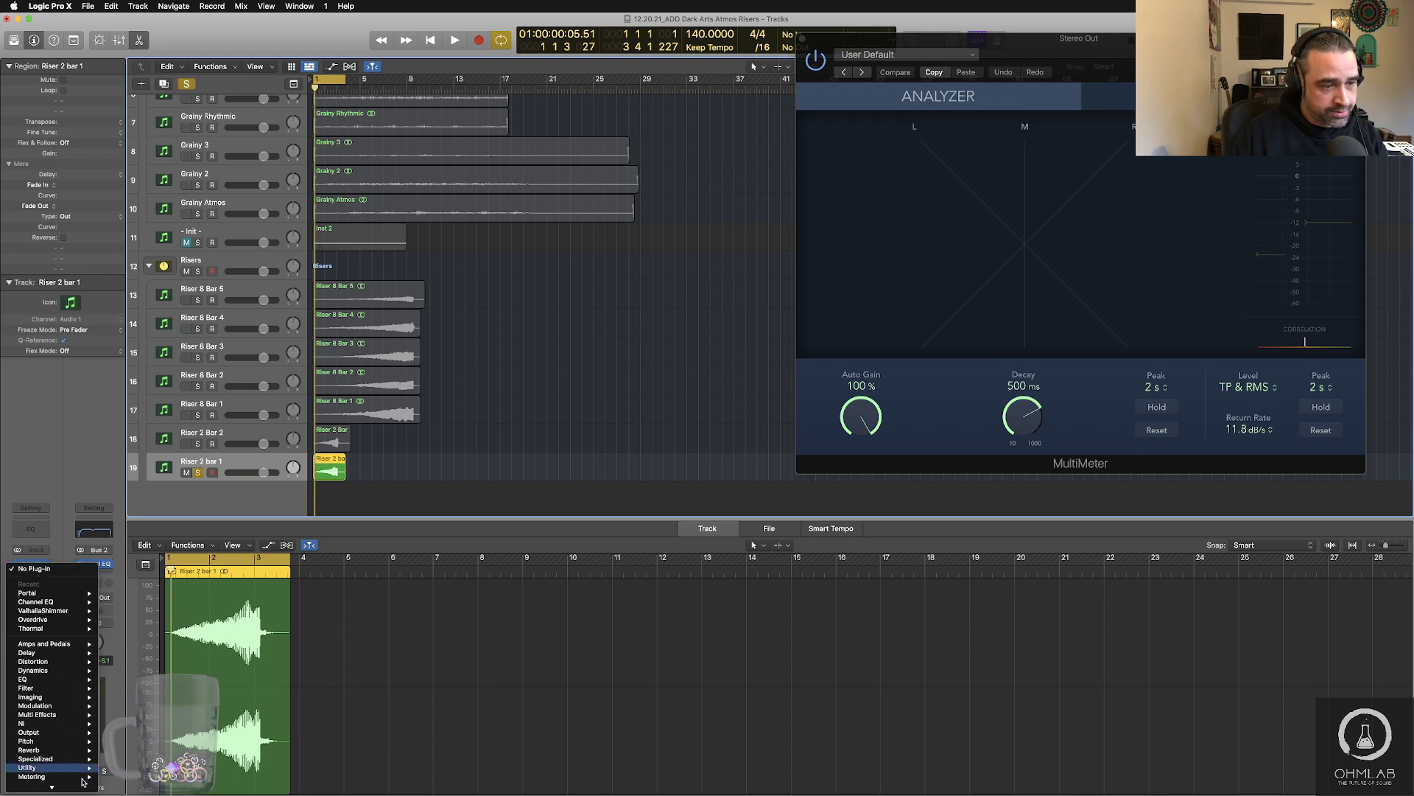
mouse_move(73, 779)
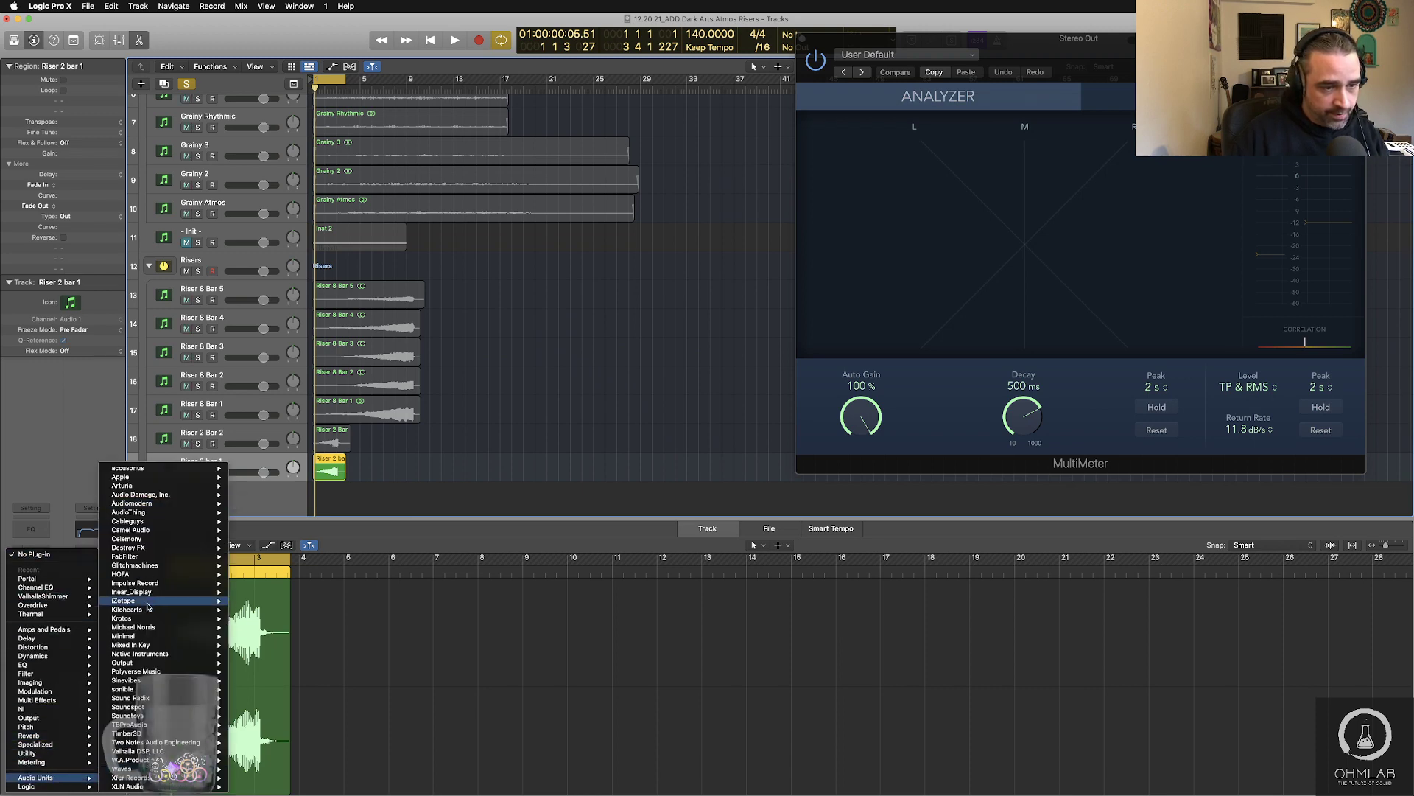
mouse_move(176, 638)
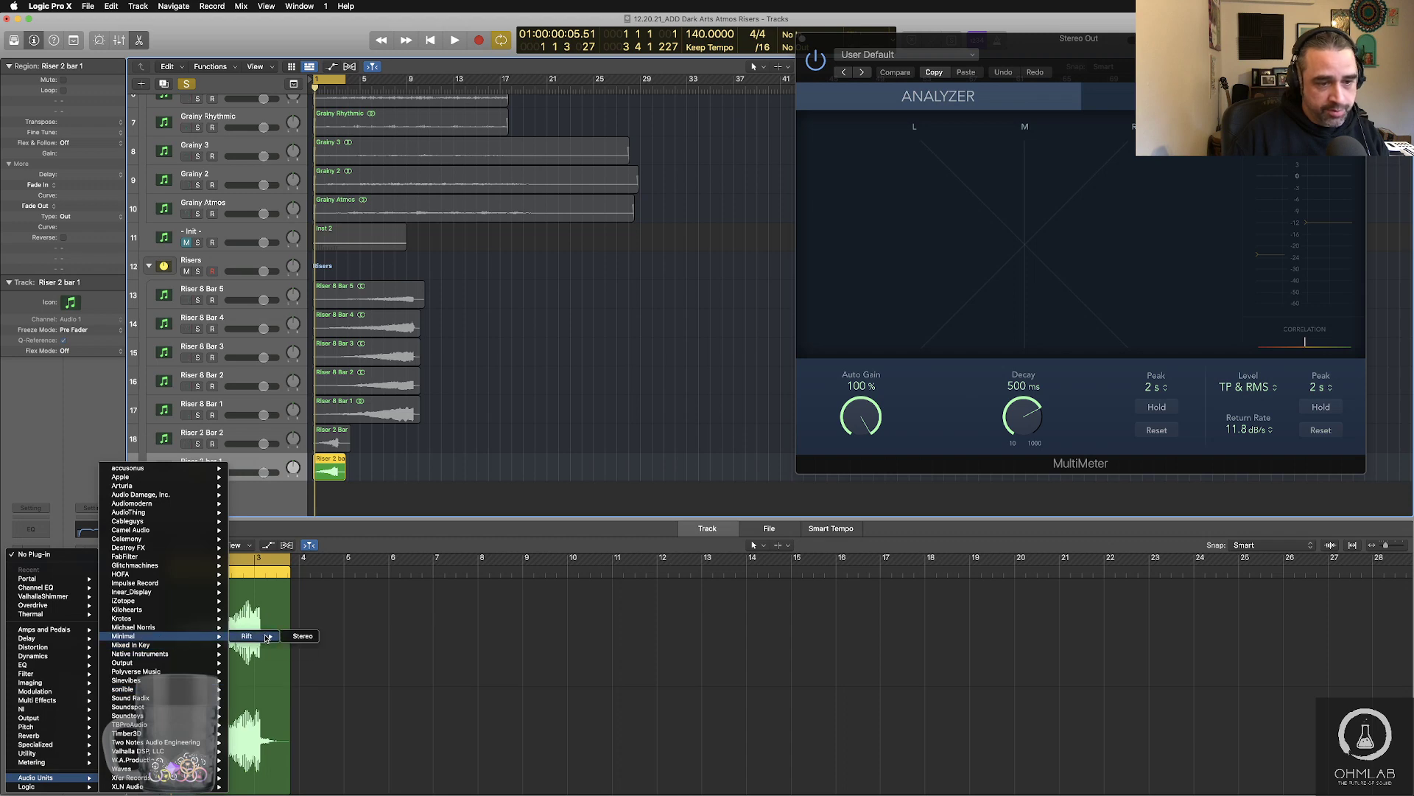
left_click(303, 636)
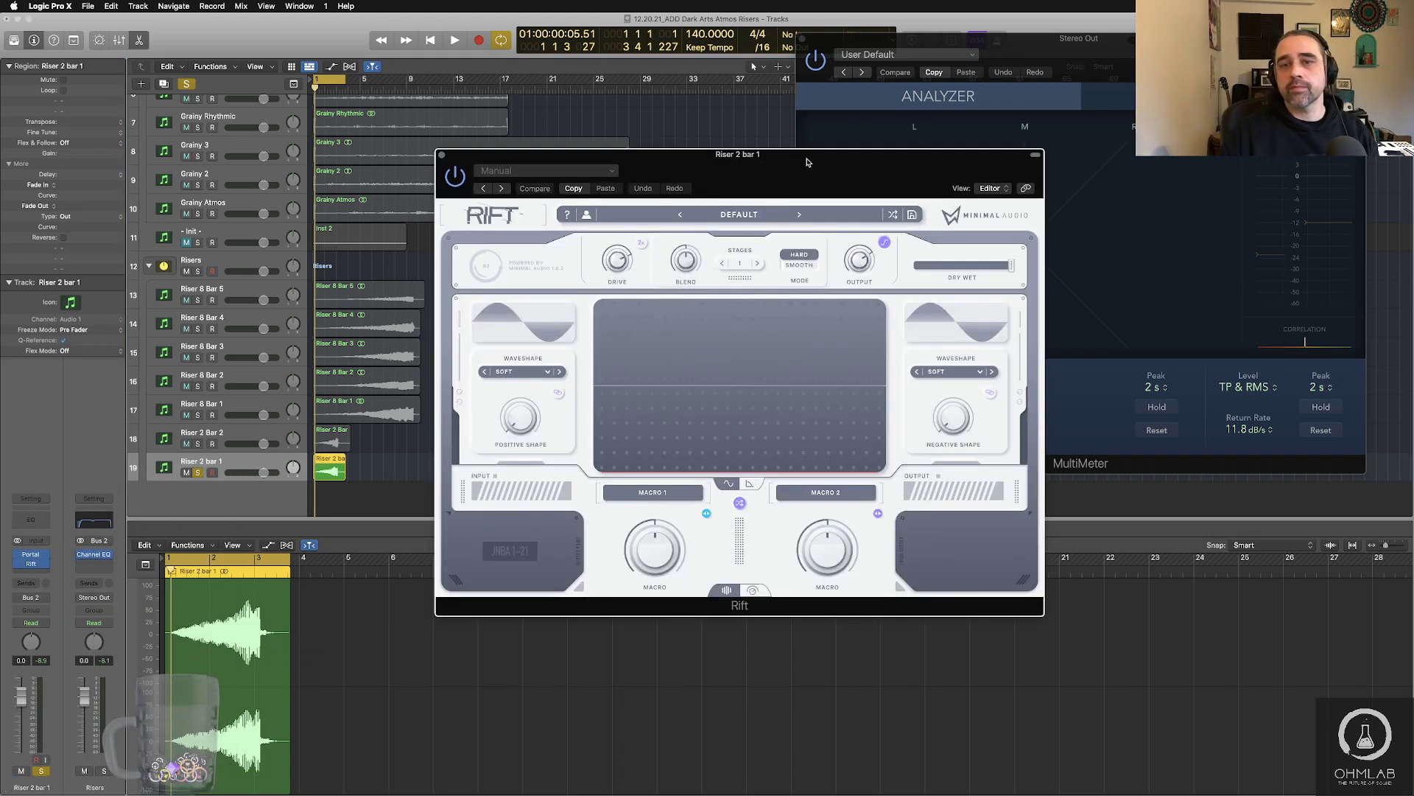
left_click_drag(807, 163, 807, 50)
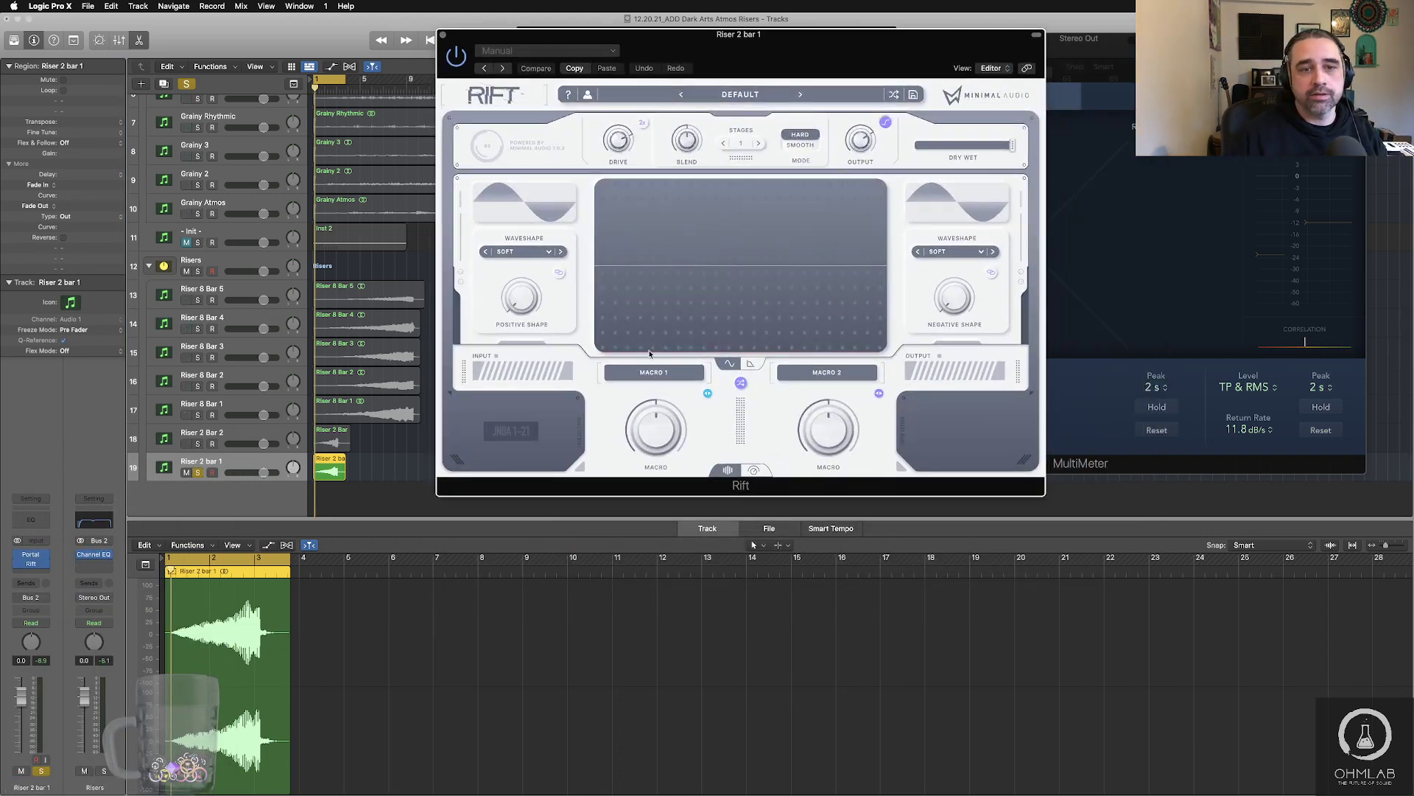
key("space")
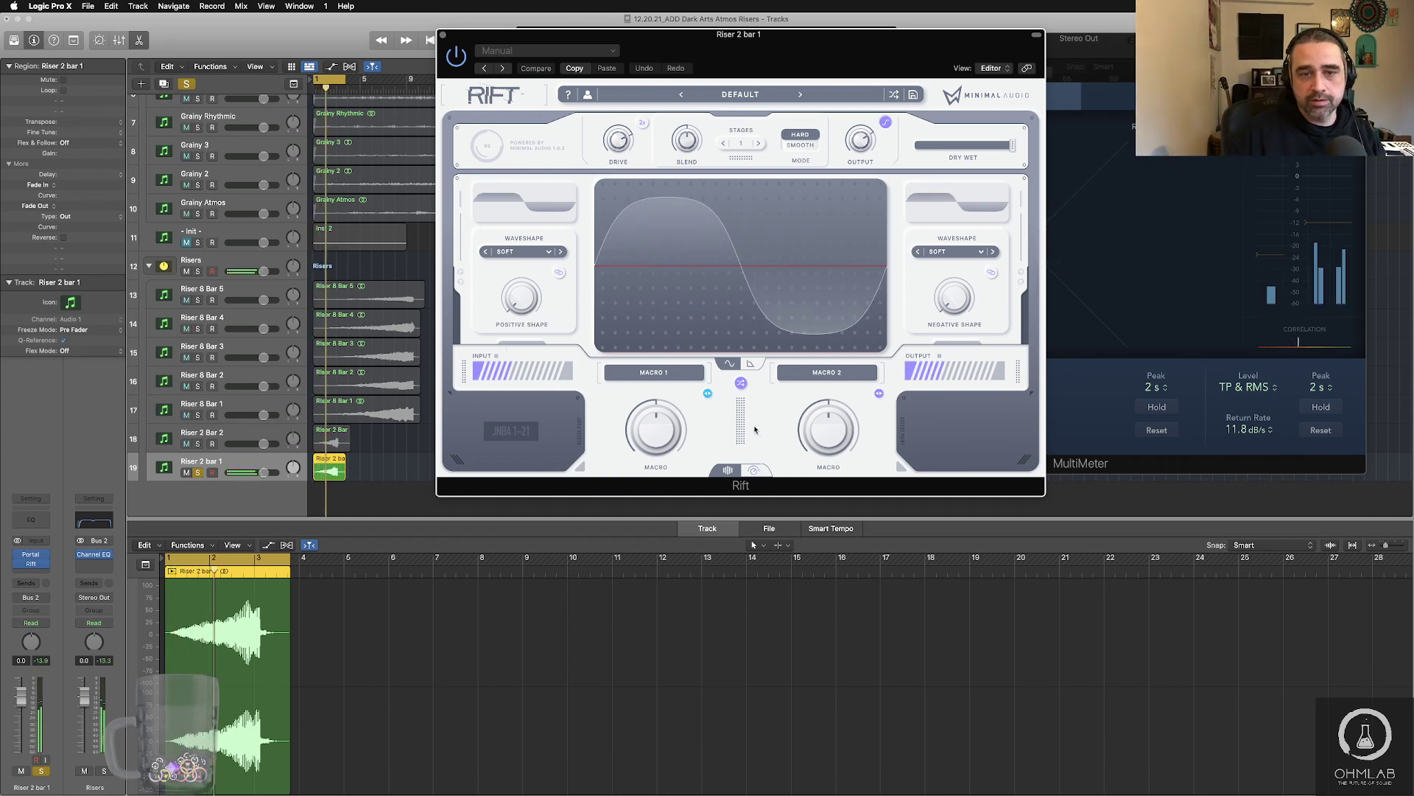
- Show Rift's advanced view, set the positive shape to Harmonic wavefold, raise its amount to about 0.3 and audition the riser
left_click(754, 470)
left_click(579, 209)
mouse_move(584, 235)
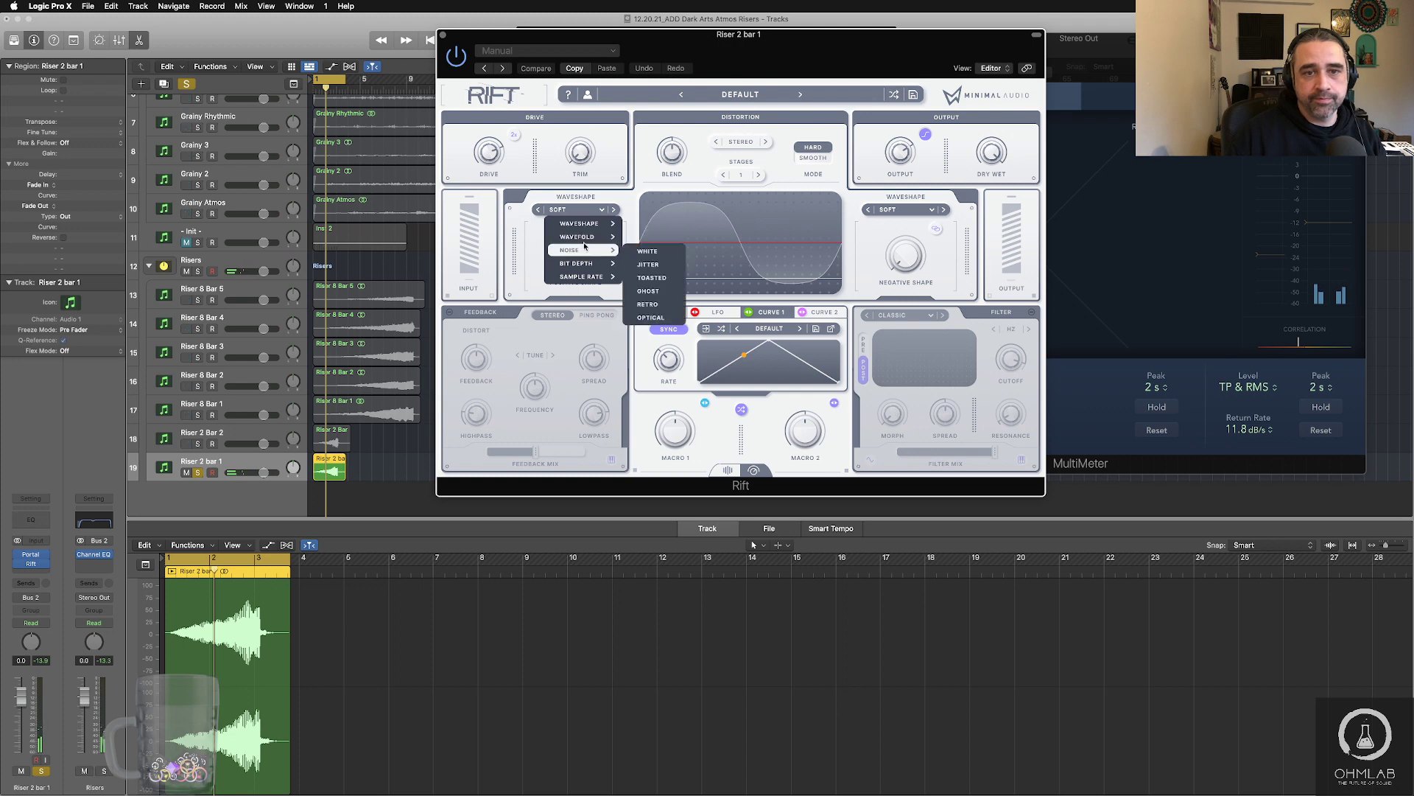
left_click(655, 264)
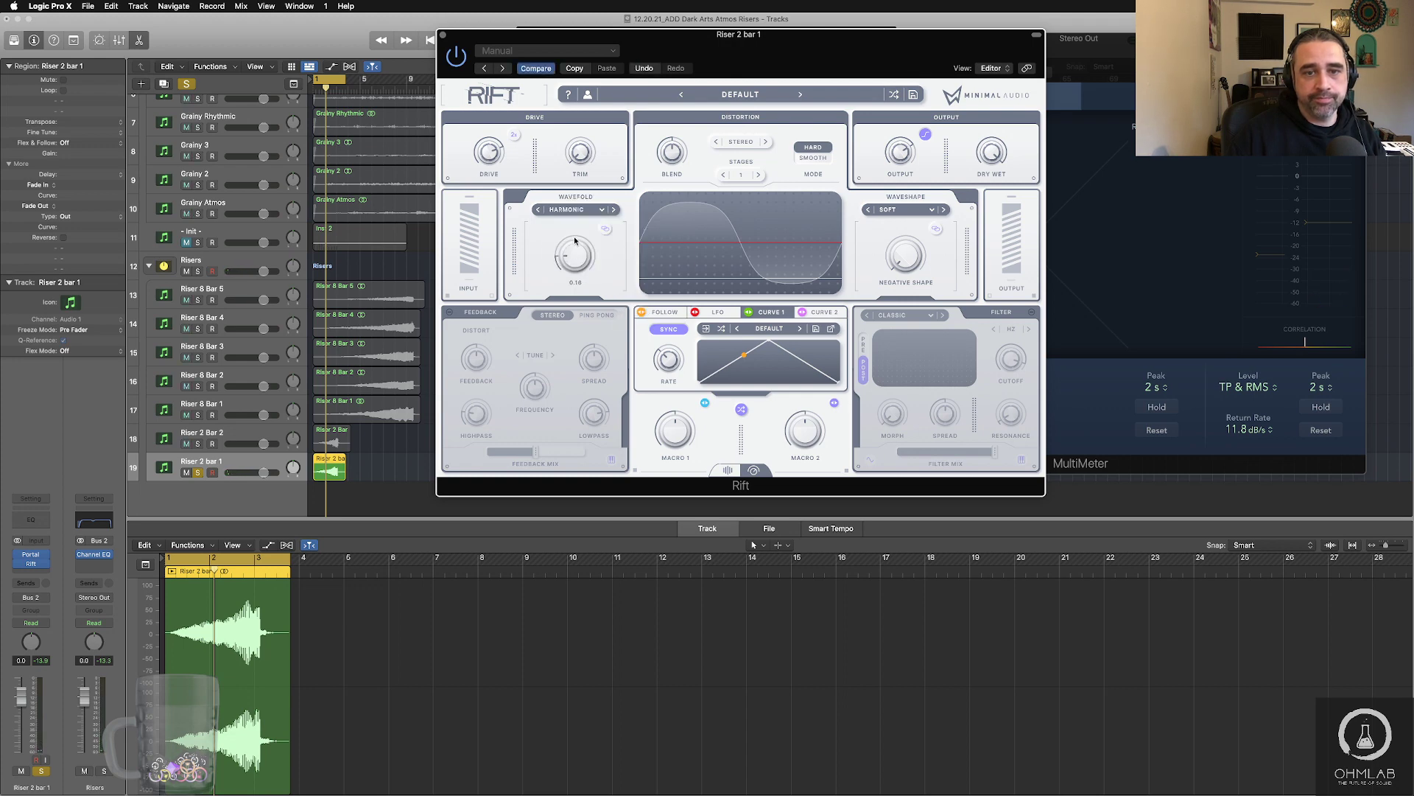
left_click_drag(575, 240, 577, 257)
key("space")
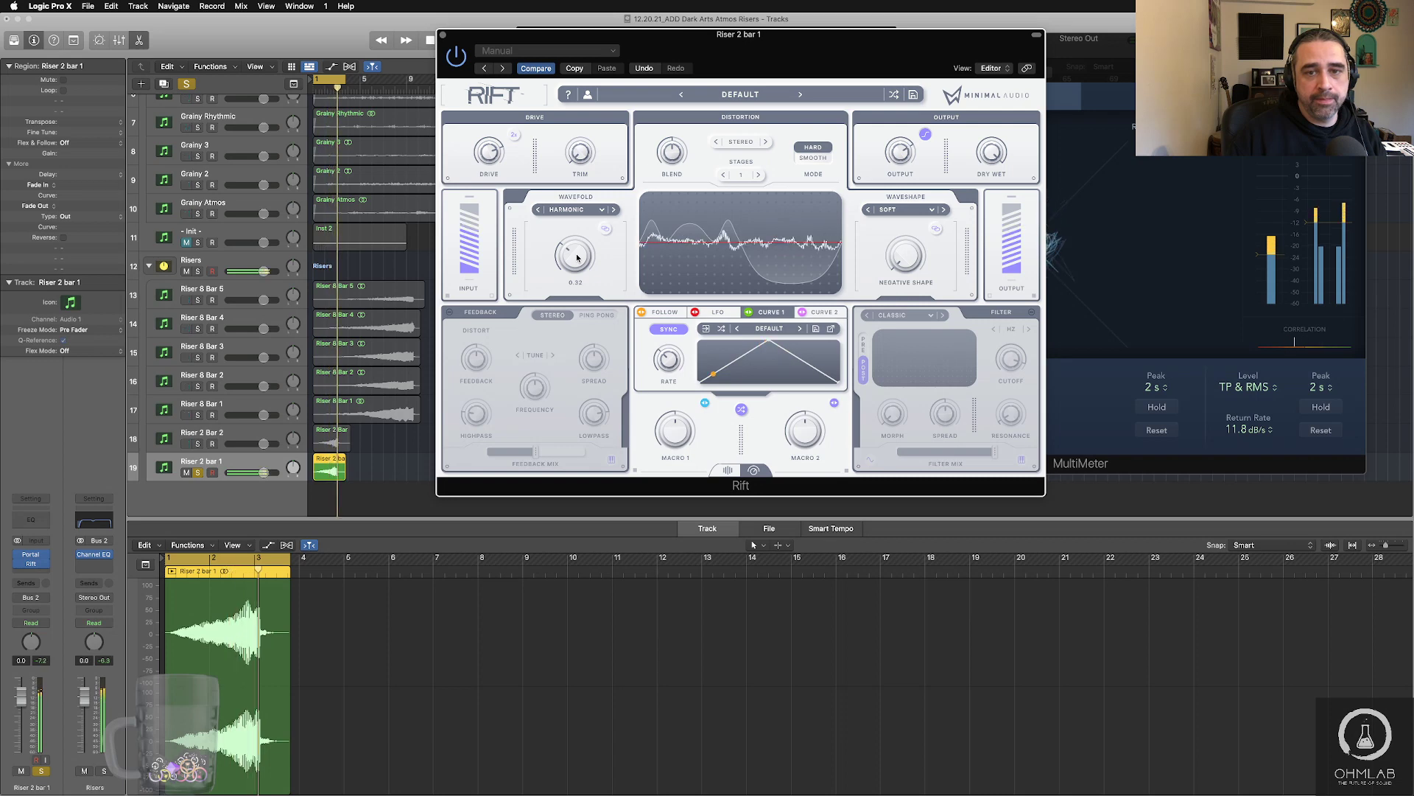
- Set Rift's negative shape to Ghost noise and adjust its amount while playing the riser
left_click(906, 212)
mouse_move(903, 257)
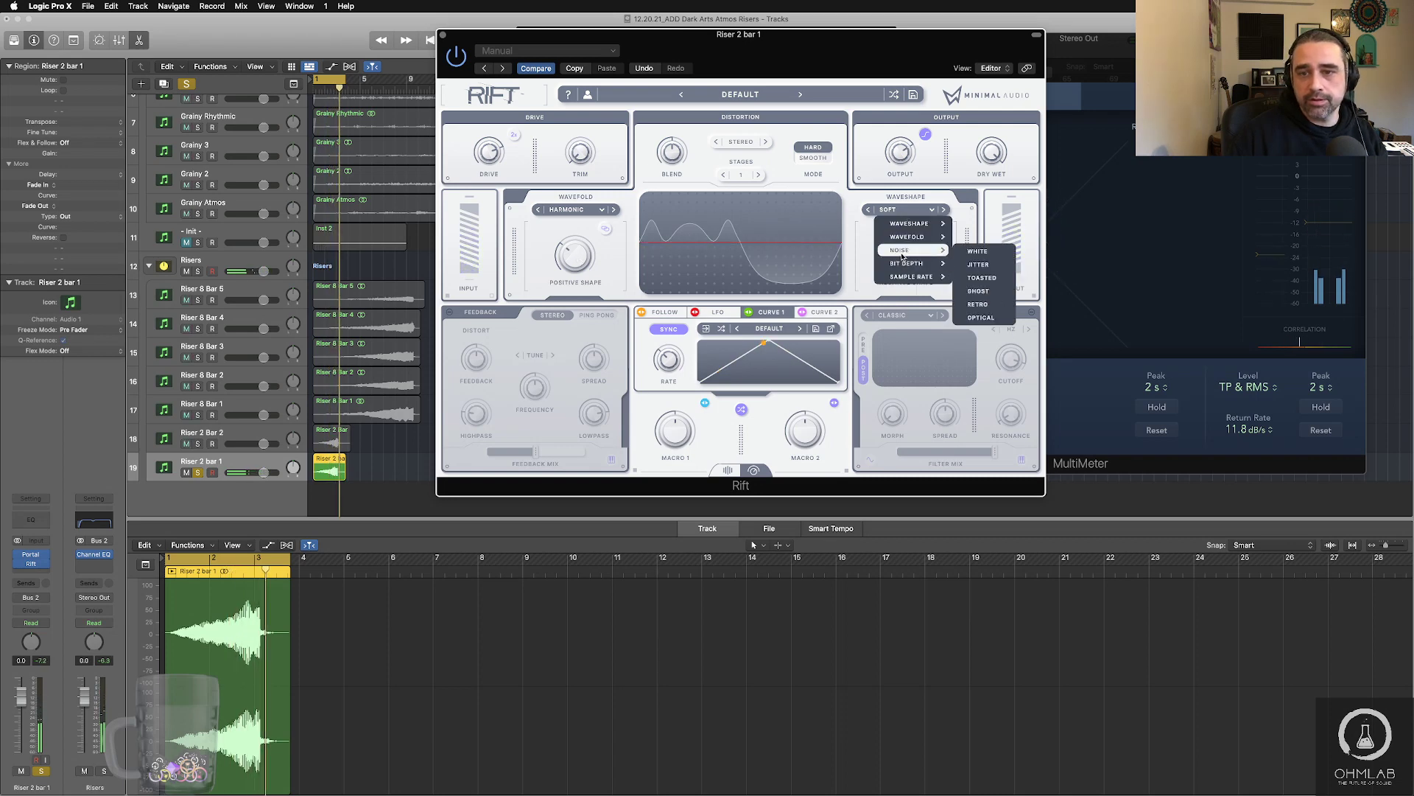
left_click(977, 291)
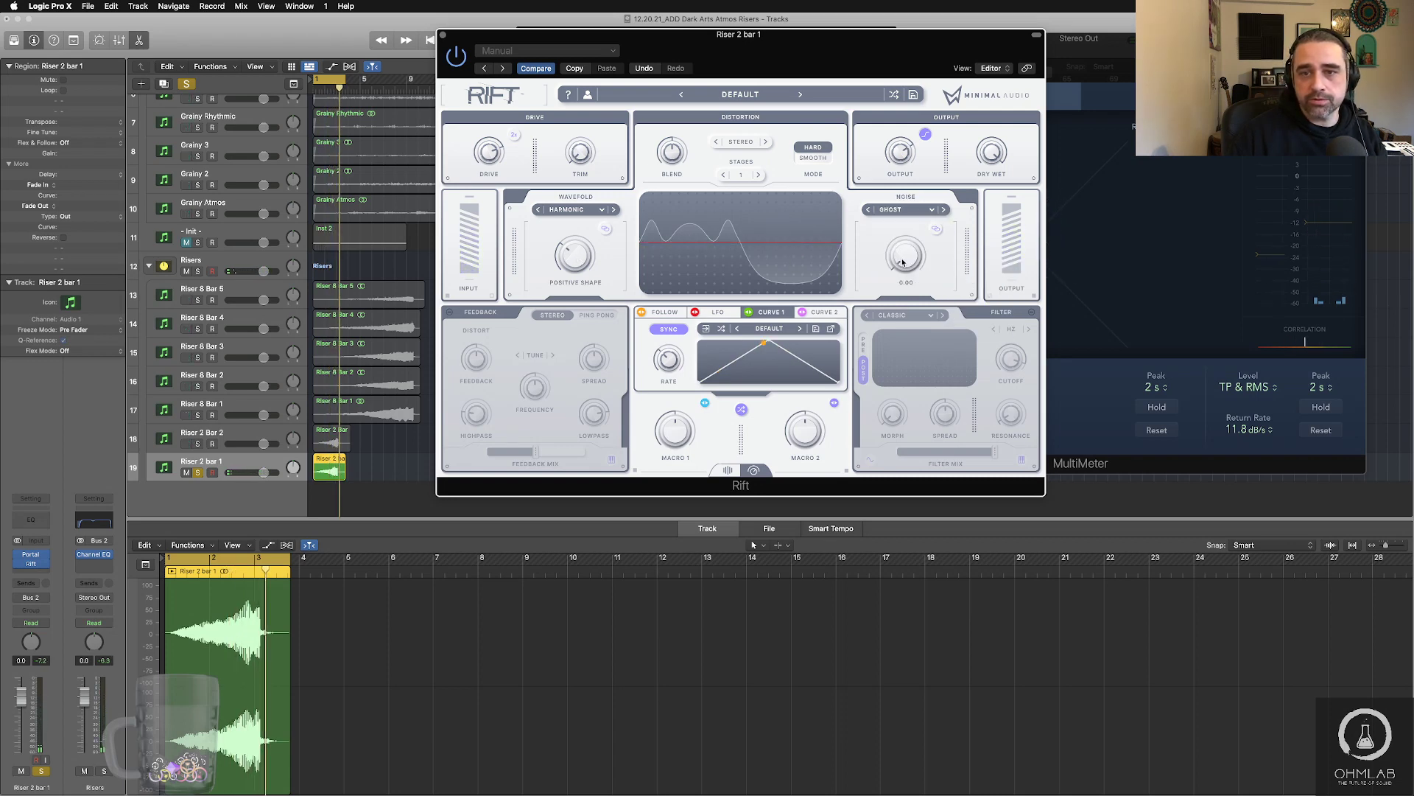
key("space")
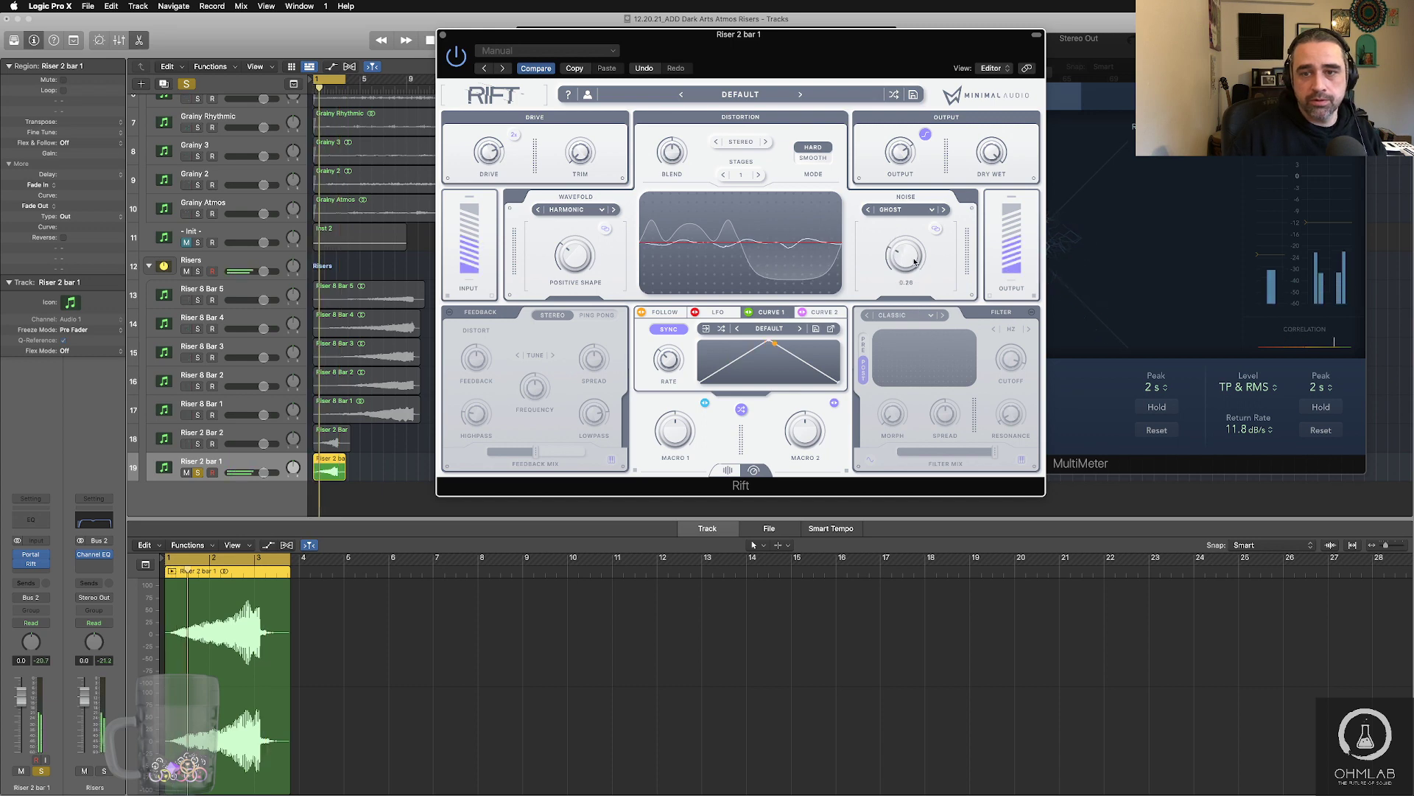
mouse_move(897, 248)
left_mouse_down()
mouse_move(913, 285)
mouse_move(893, 272)
left_mouse_up()
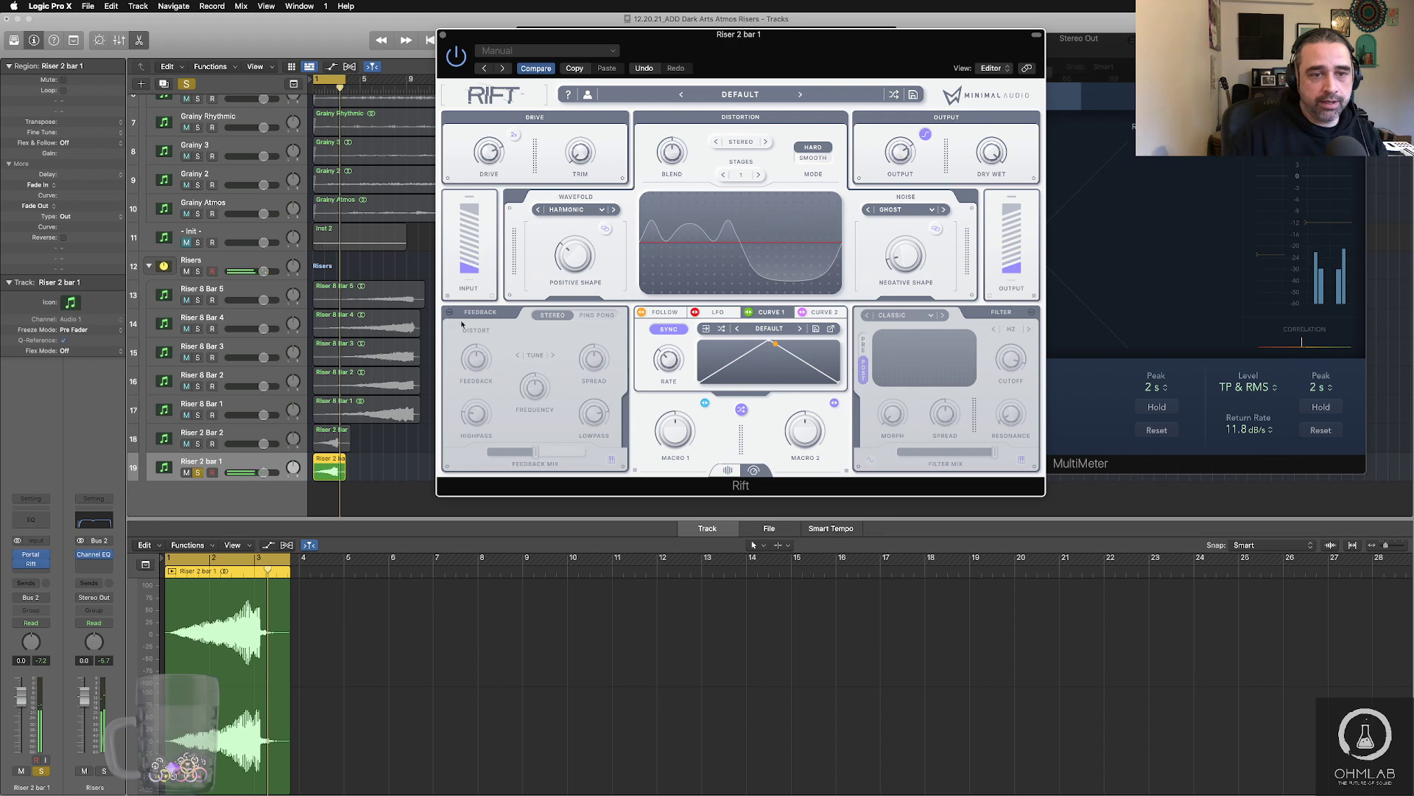
- Enable Rift's feedback section, set its timing mode to Dot and adjust the feedback amount while auditioning the riser
left_click(545, 319)
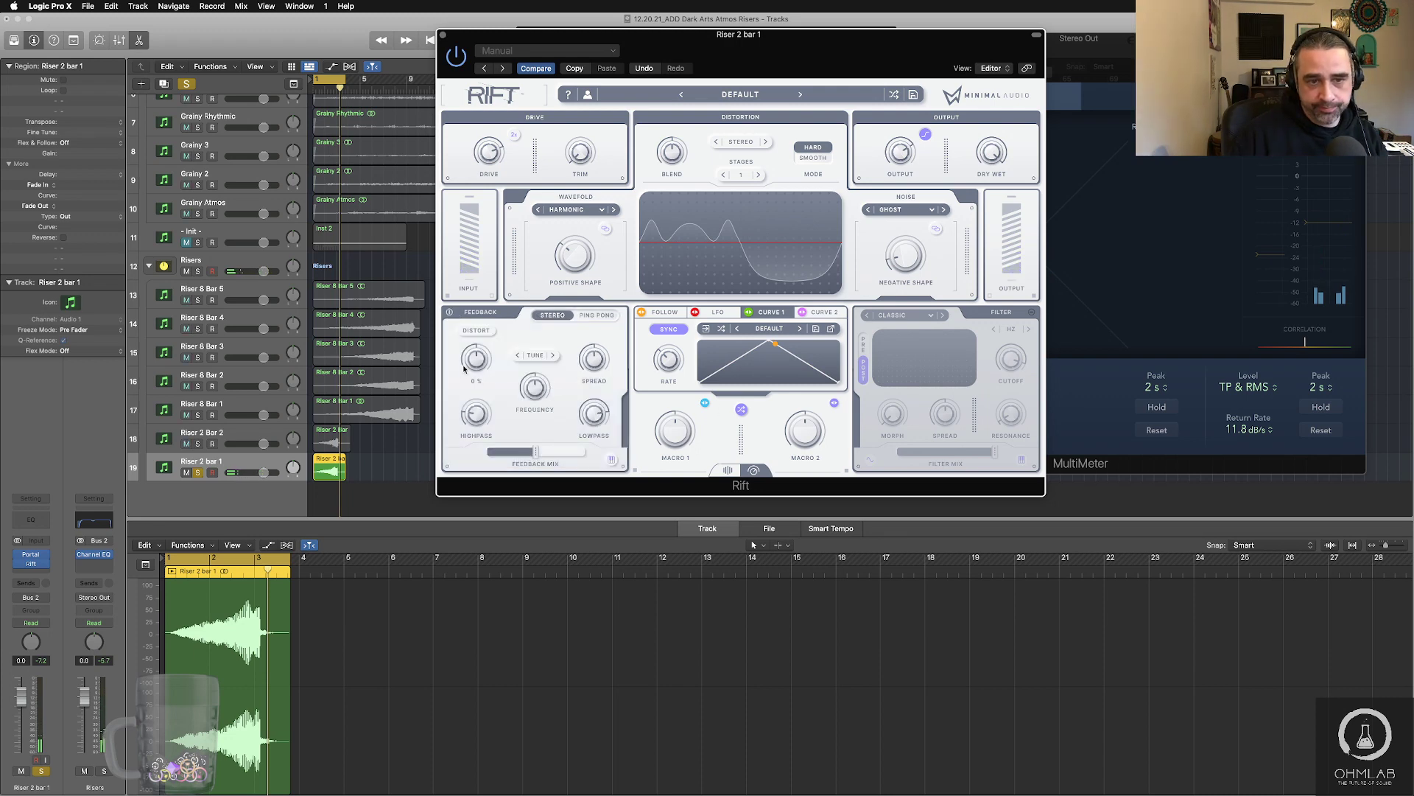
left_click(536, 355)
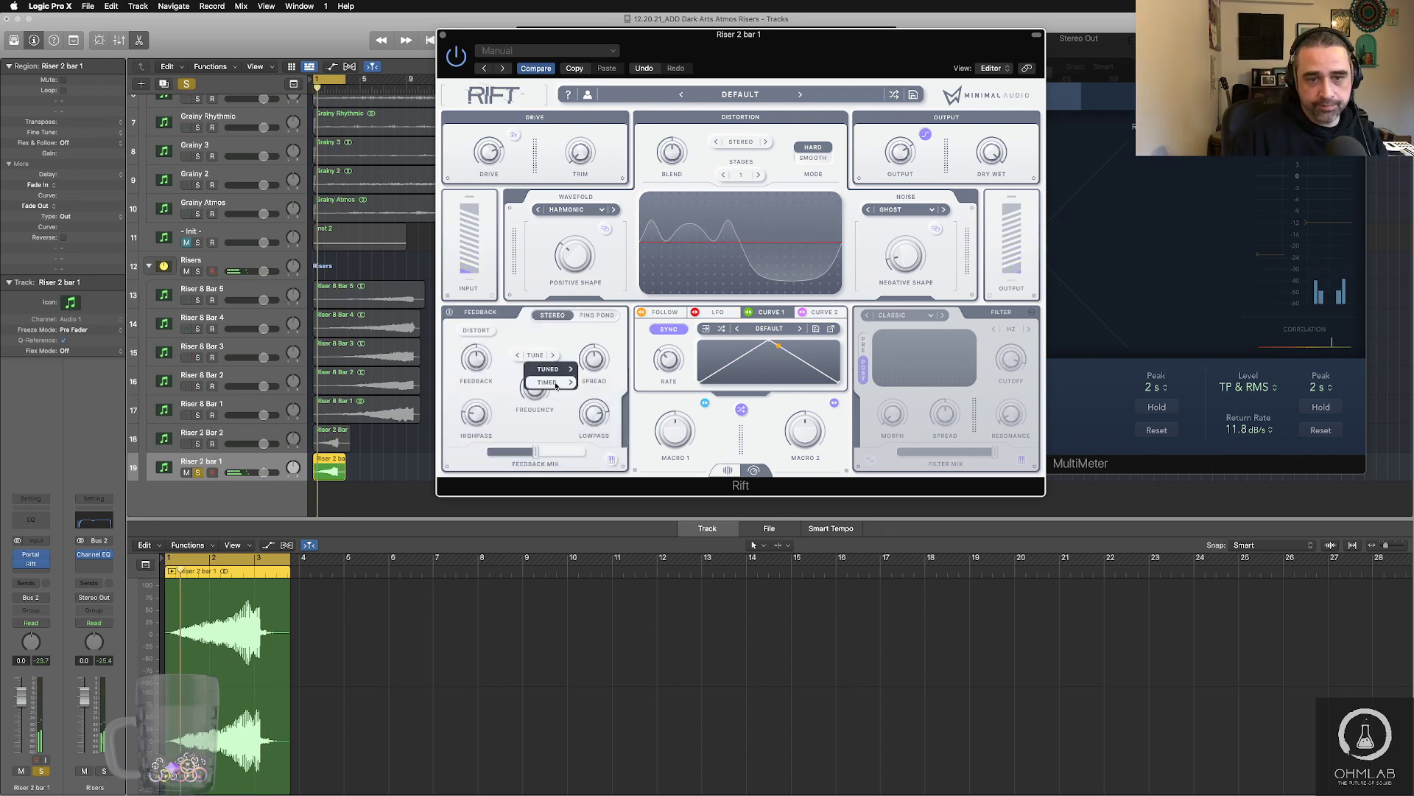
mouse_move(556, 385)
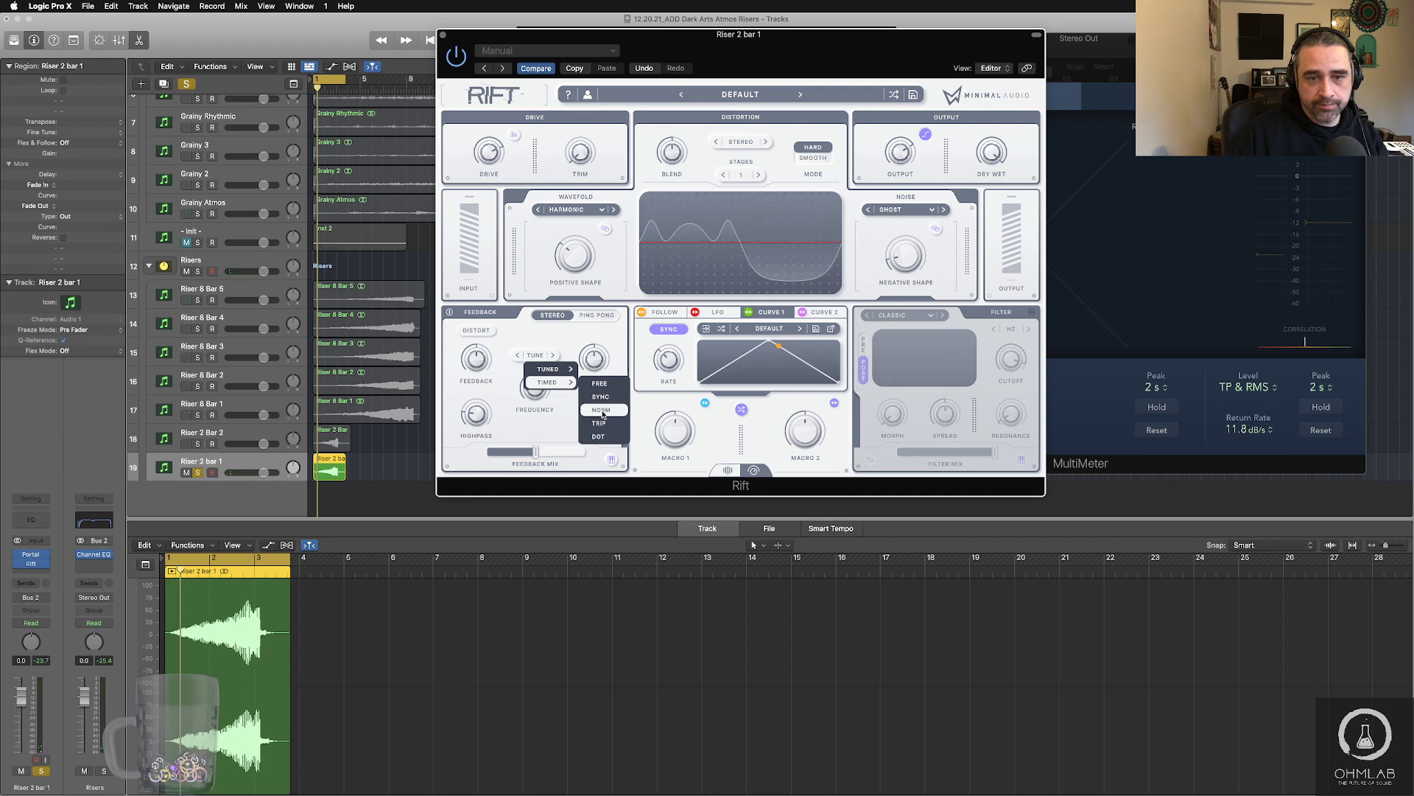
left_click(599, 437)
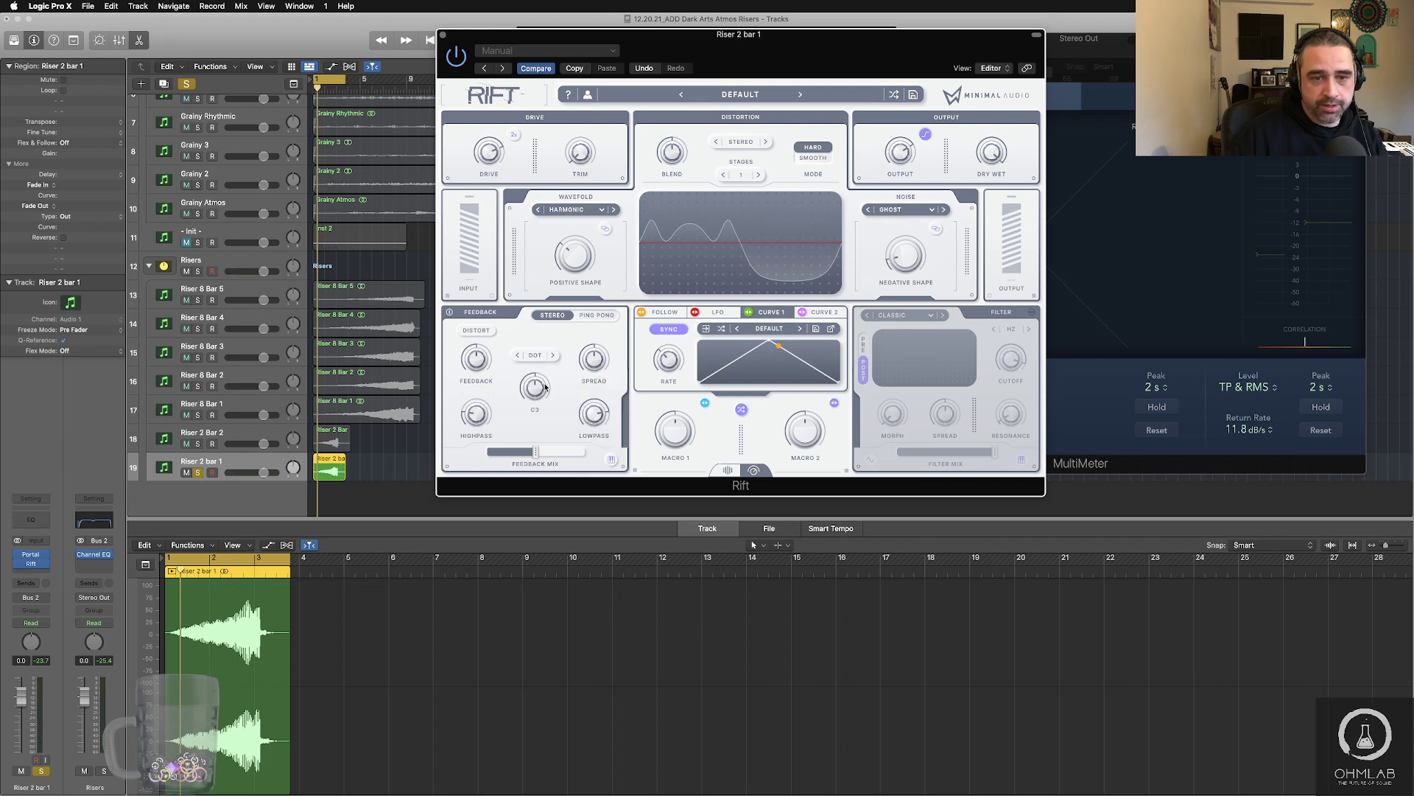
key("space")
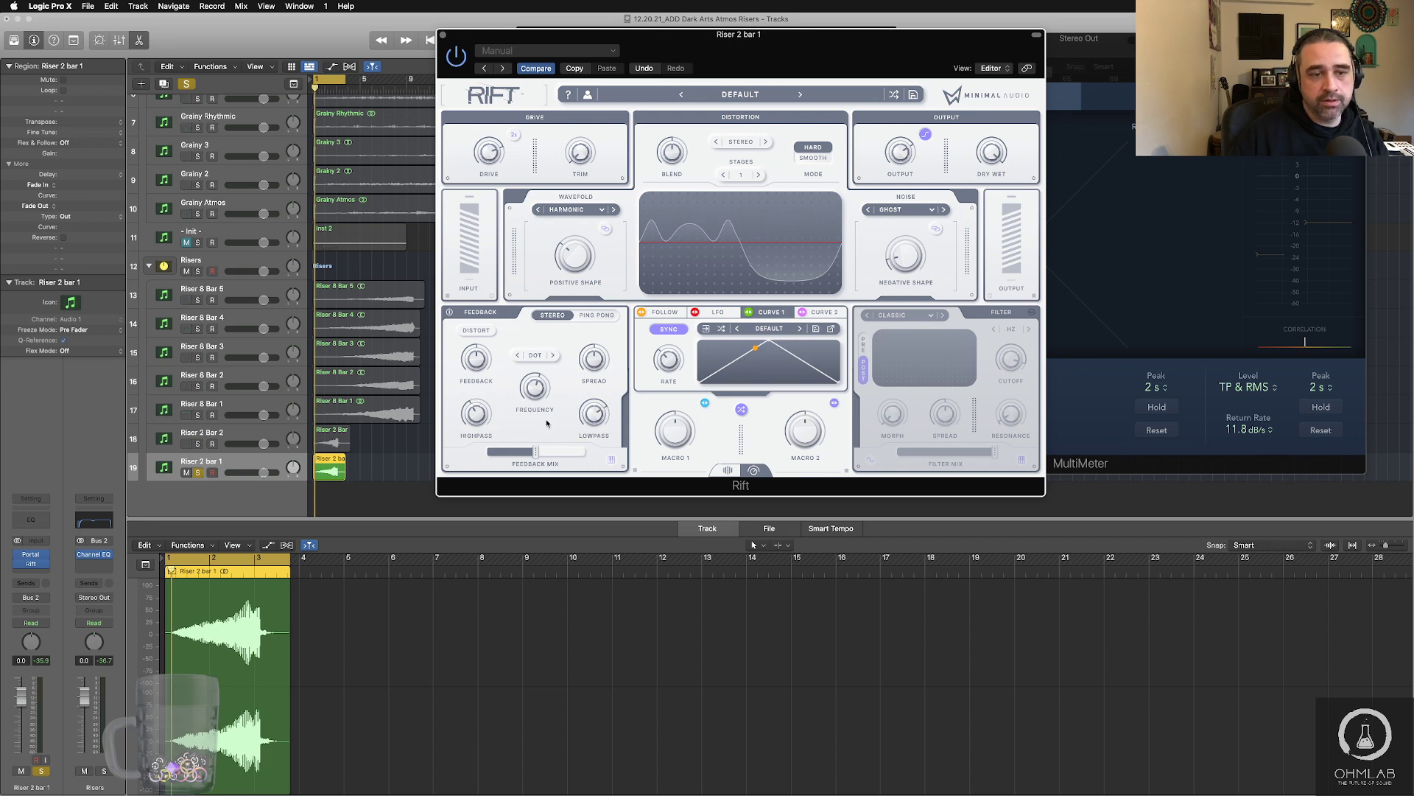
left_click(414, 489)
key("space")
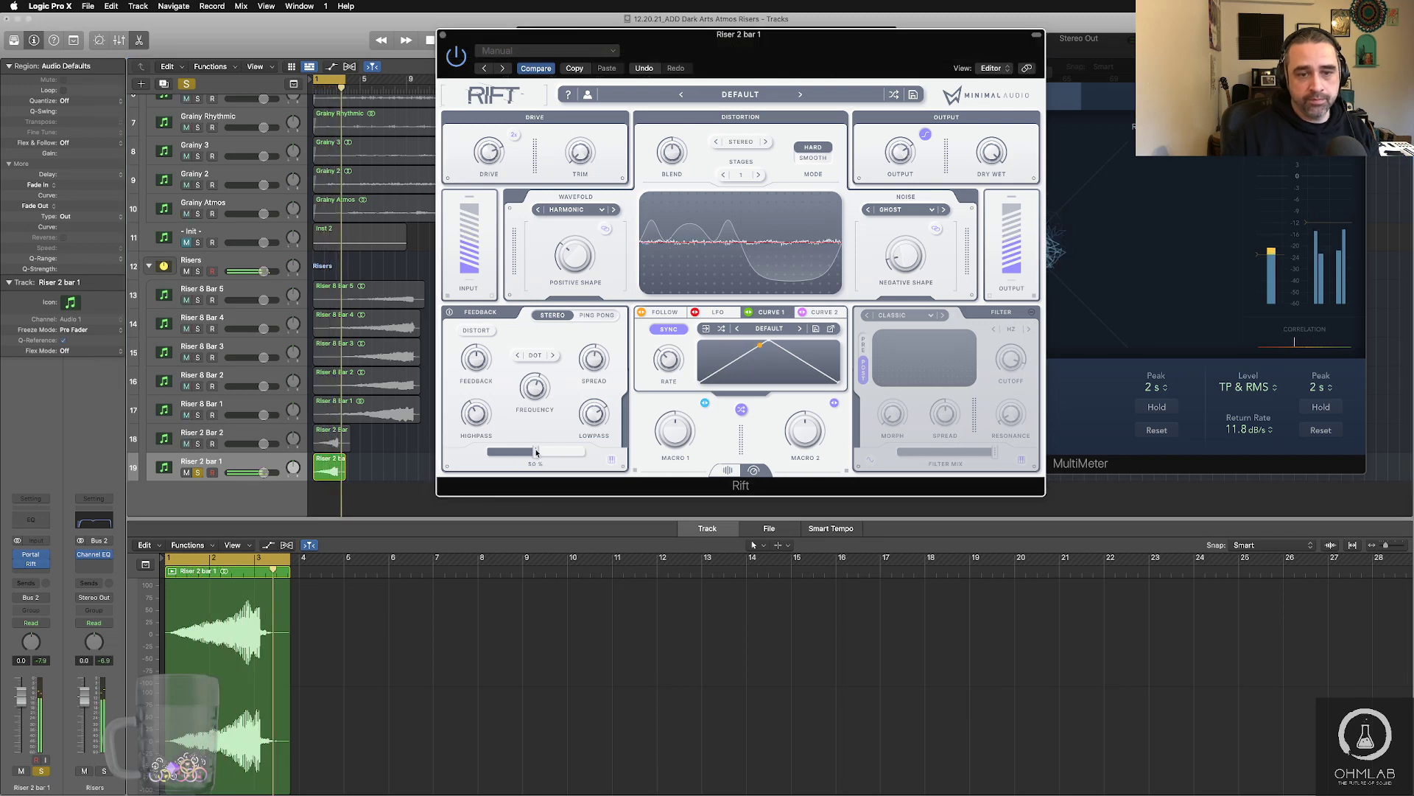
left_click_drag(479, 360, 475, 364)
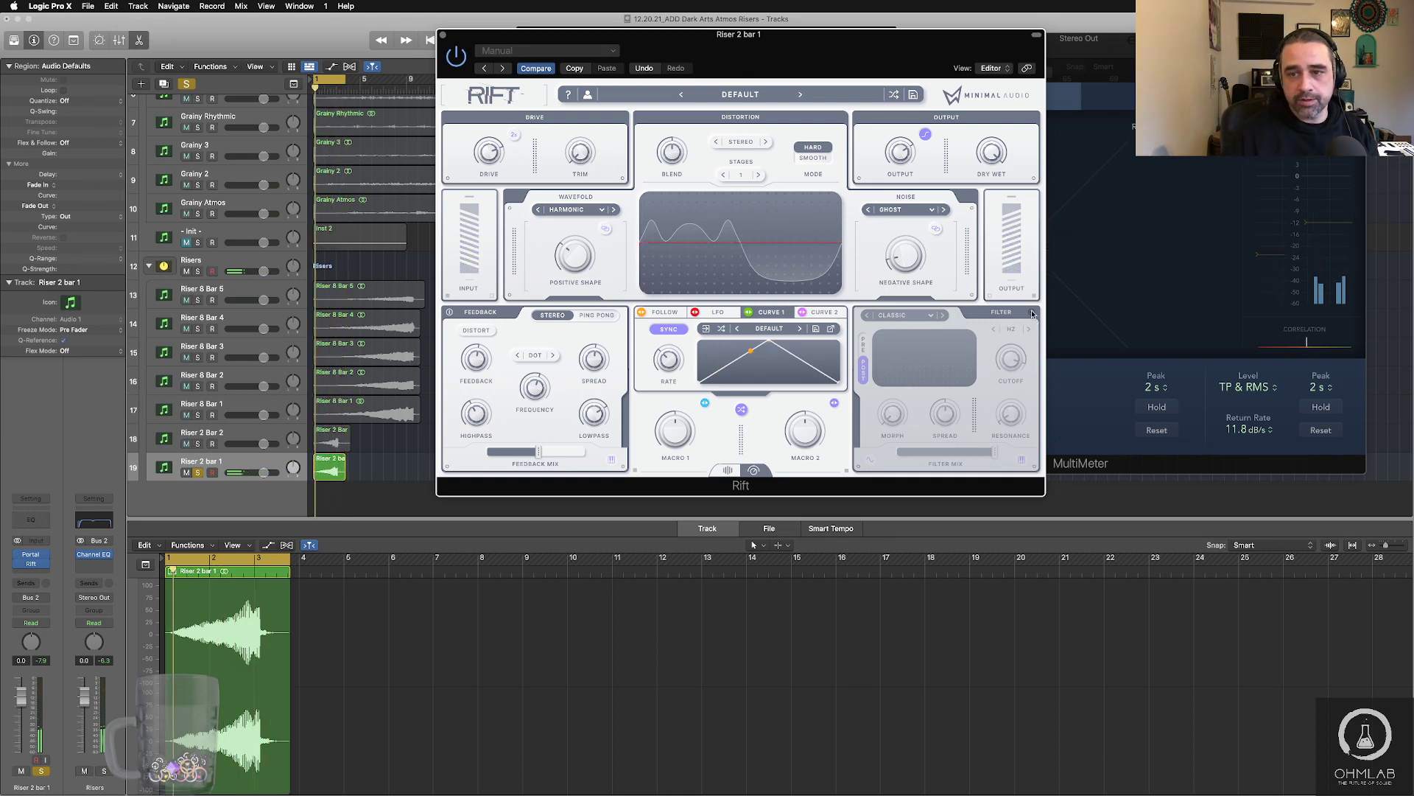
- Enable Rift's filter with the Scatter morph type and play the riser
left_click(899, 315)
mouse_move(901, 343)
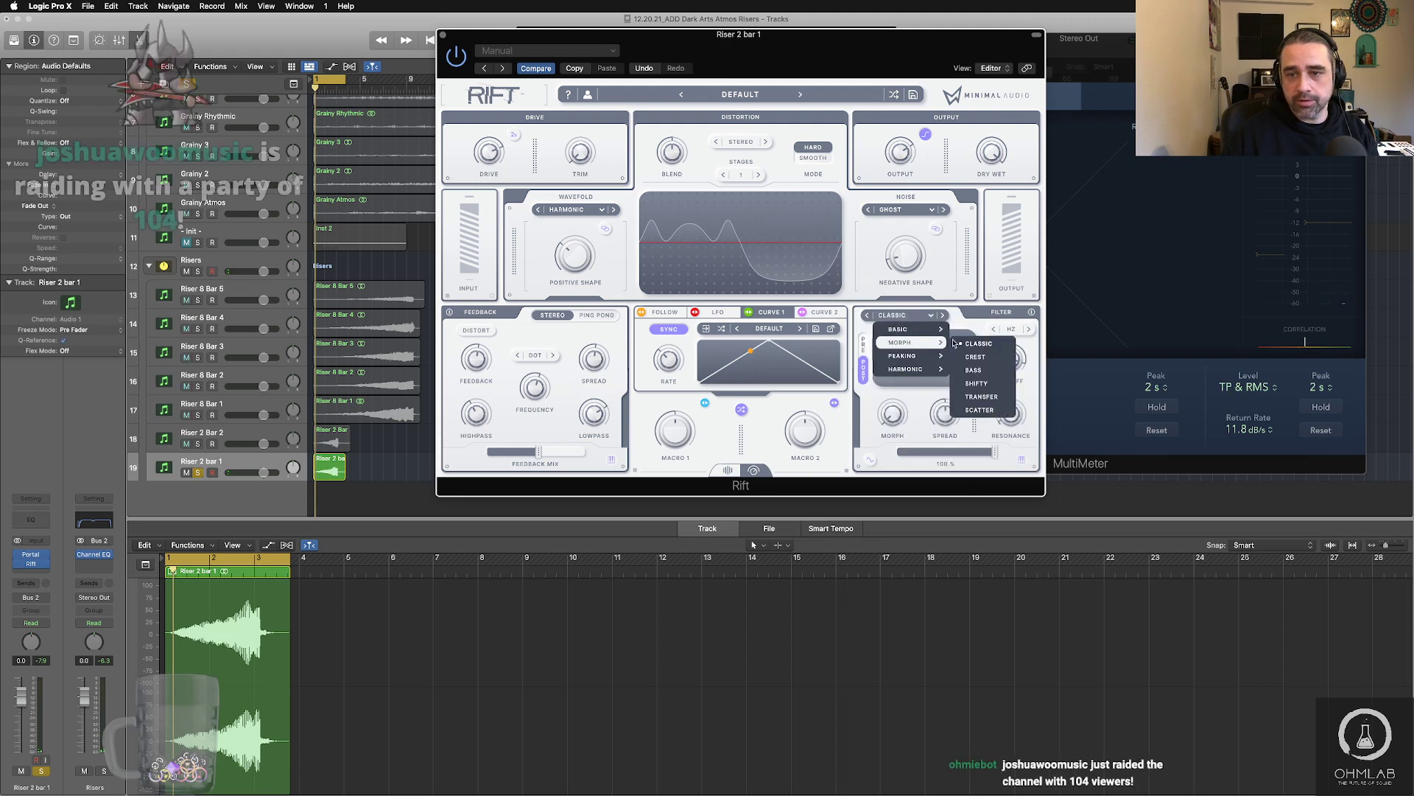
left_click(978, 410)
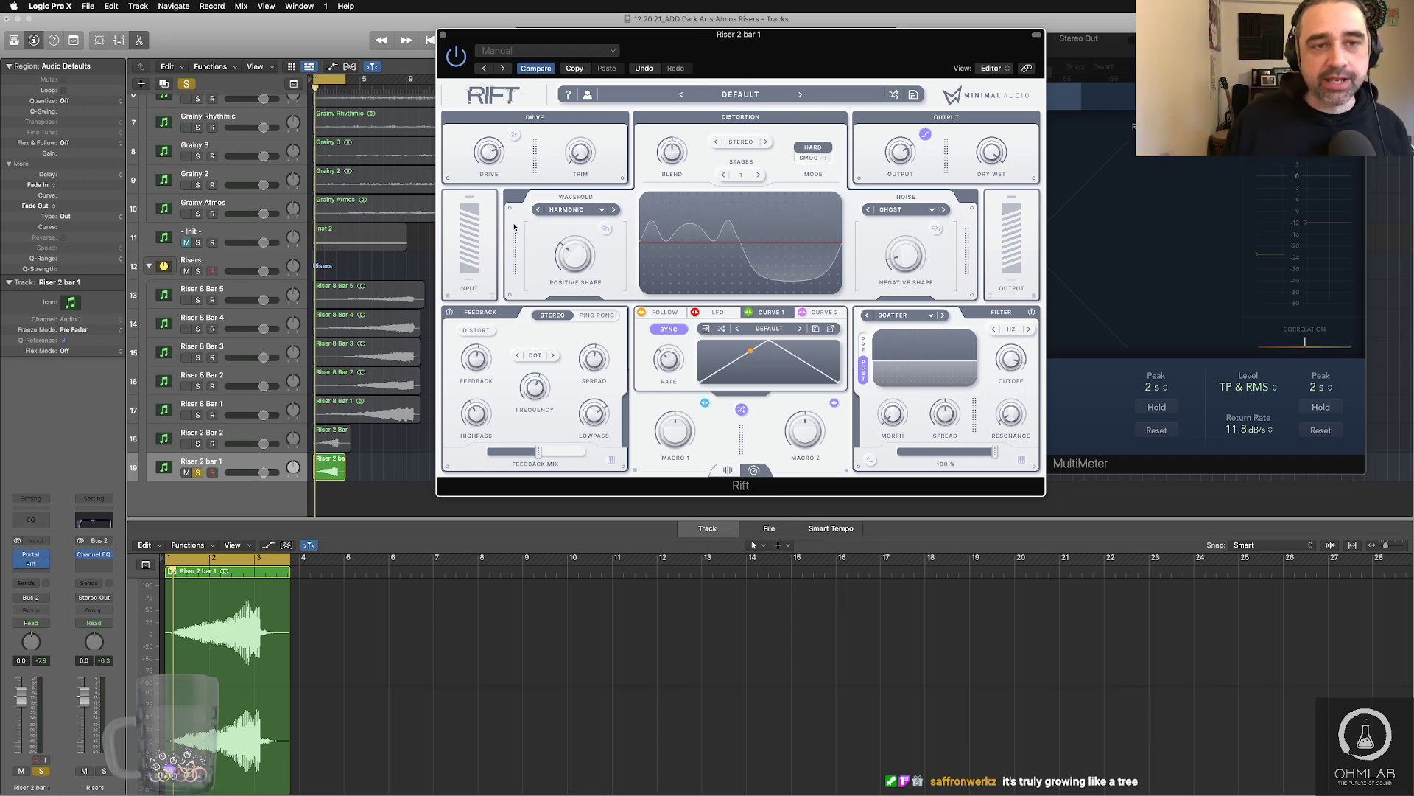
key("space")
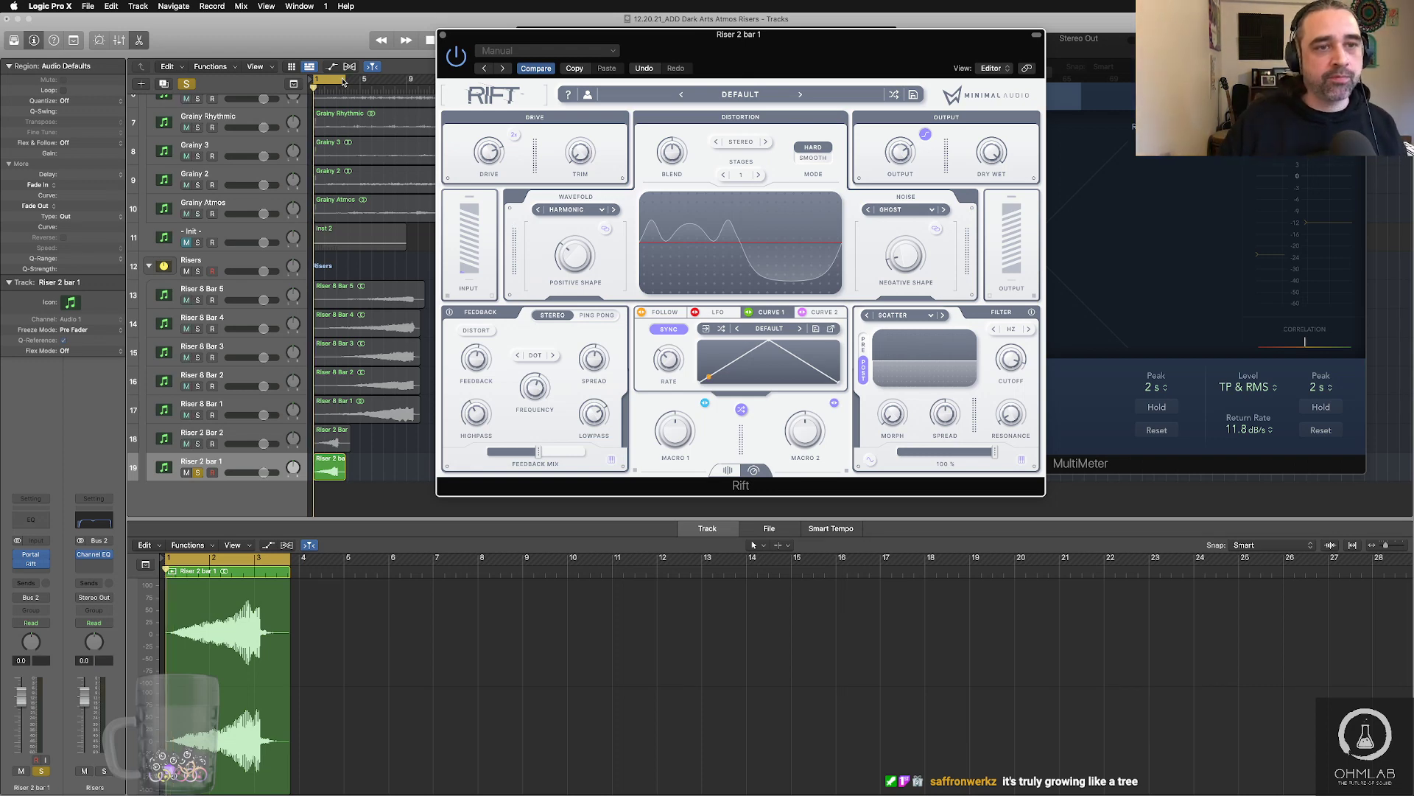
- Extend the cycle range to about bar 29, moving the Rift window out of the way and back, and play the riser
left_click_drag(597, 40, 587, 342)
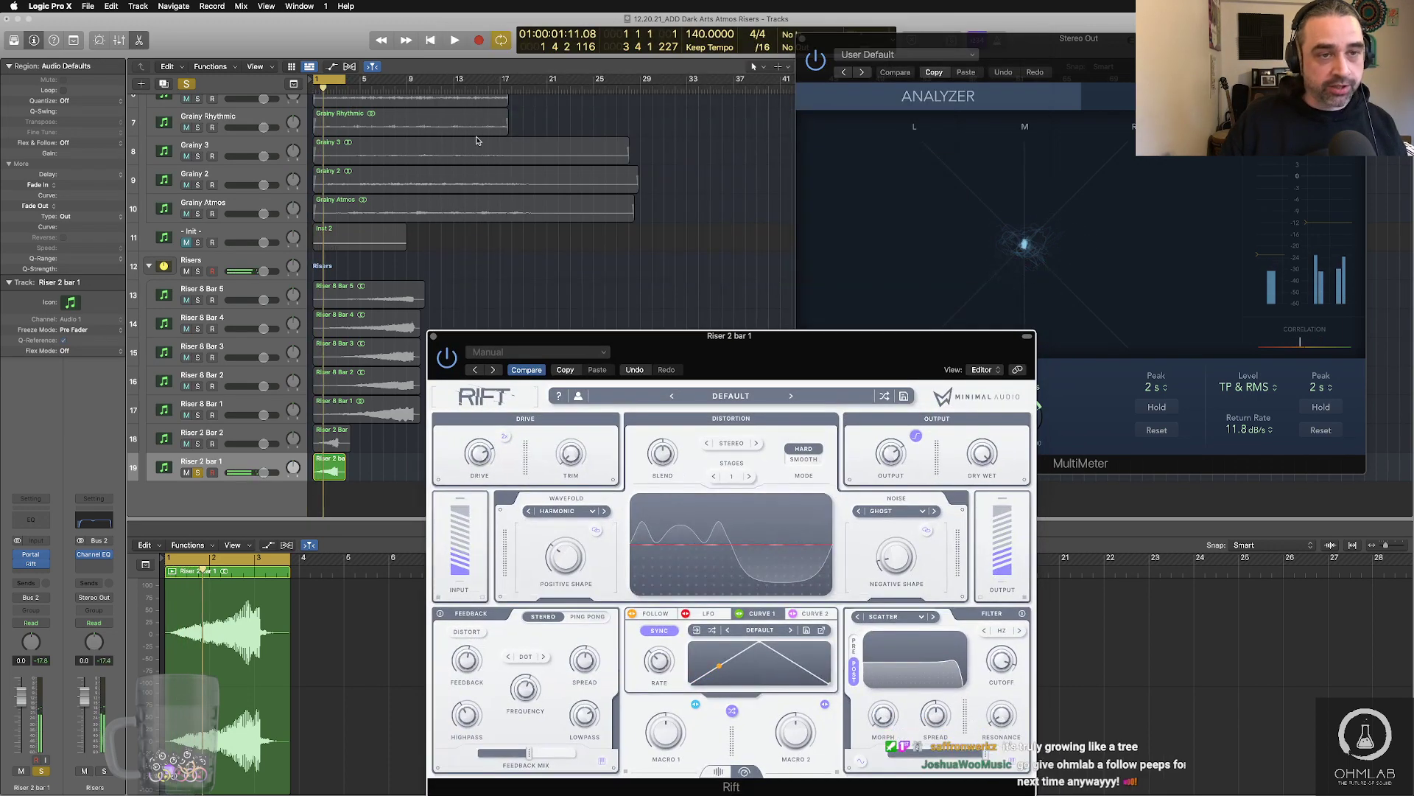
left_click_drag(345, 83, 646, 81)
left_click_drag(730, 356, 688, 137)
key("space")
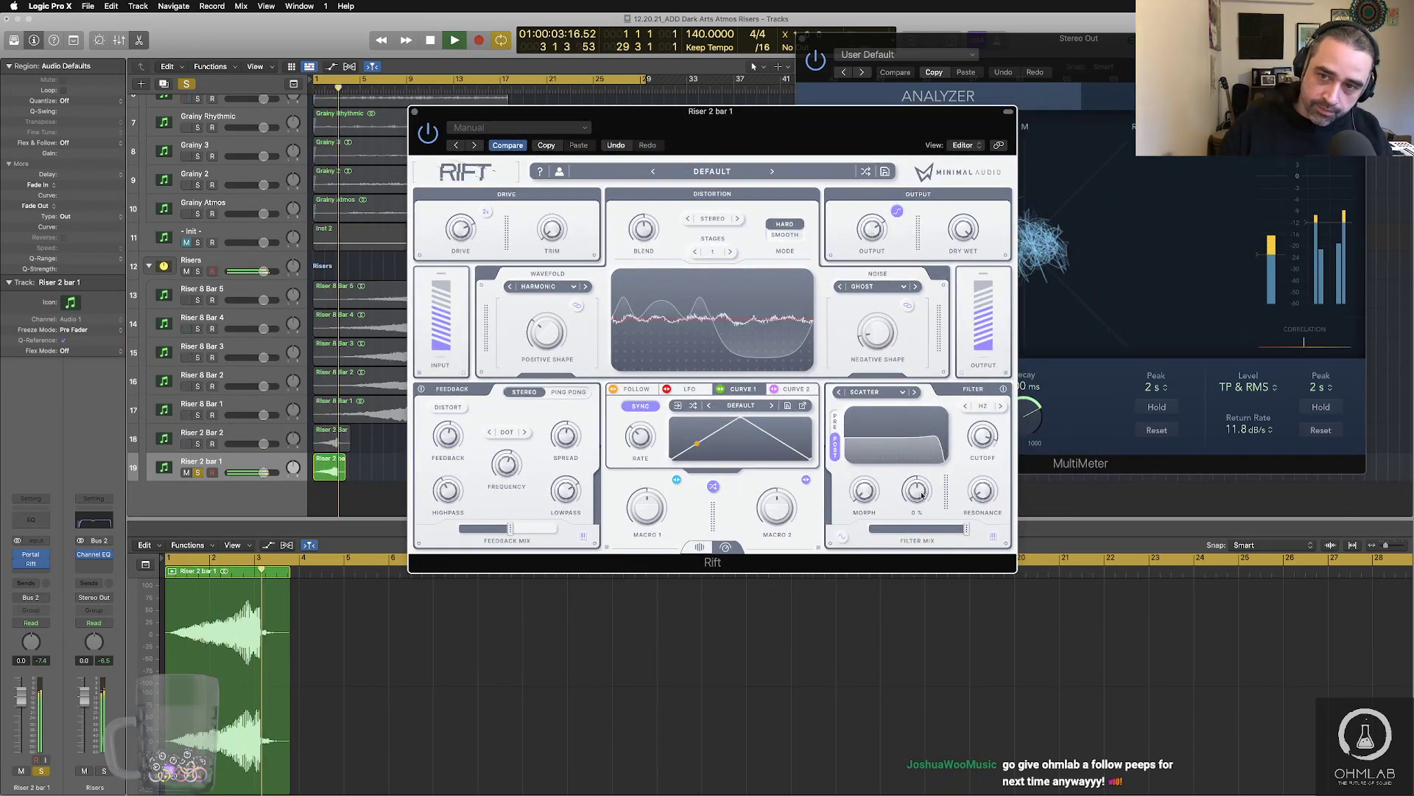
- Switch Rift's filter to Pre, set spread to 11 percent and resonance to 31 percent, and adjust morph while auditioning
key("space")
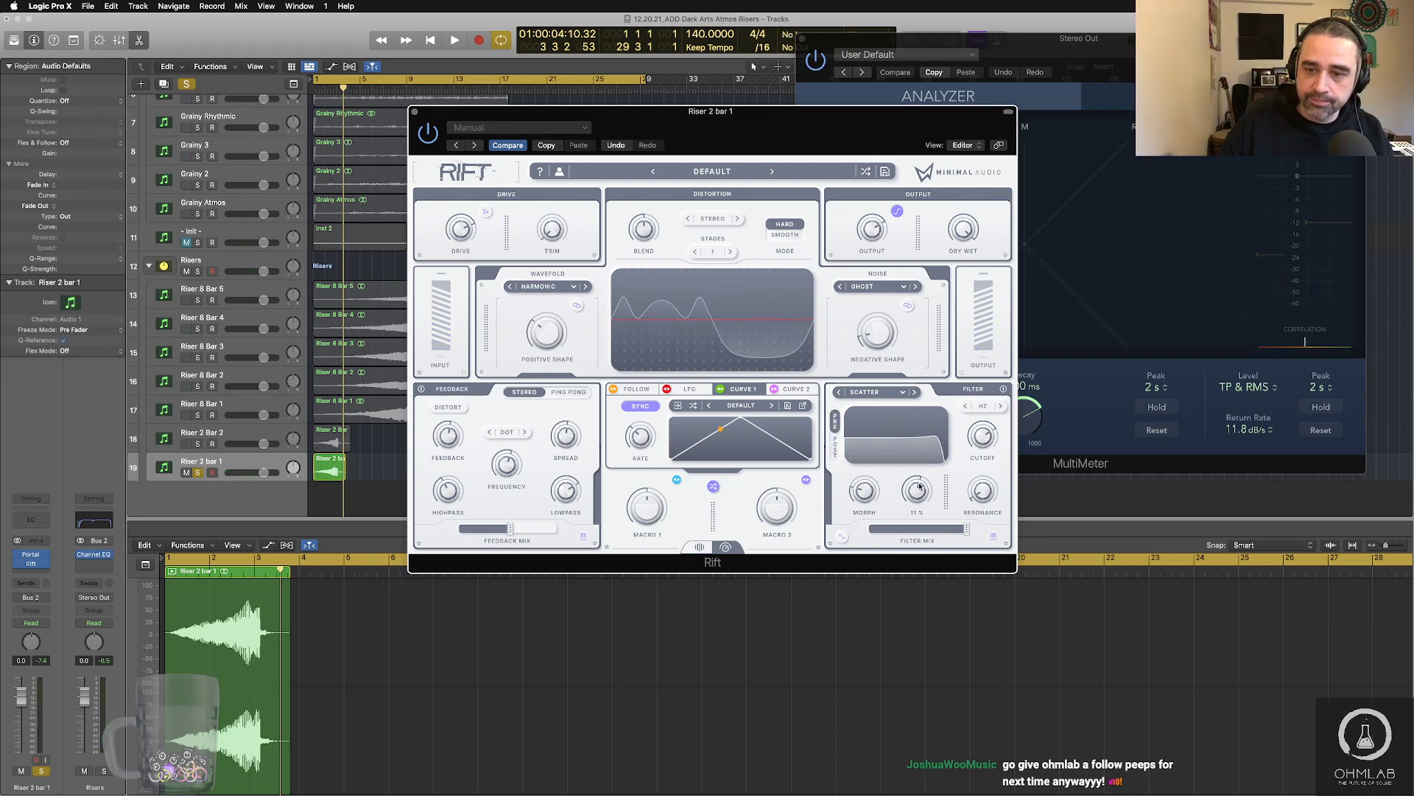
key("space")
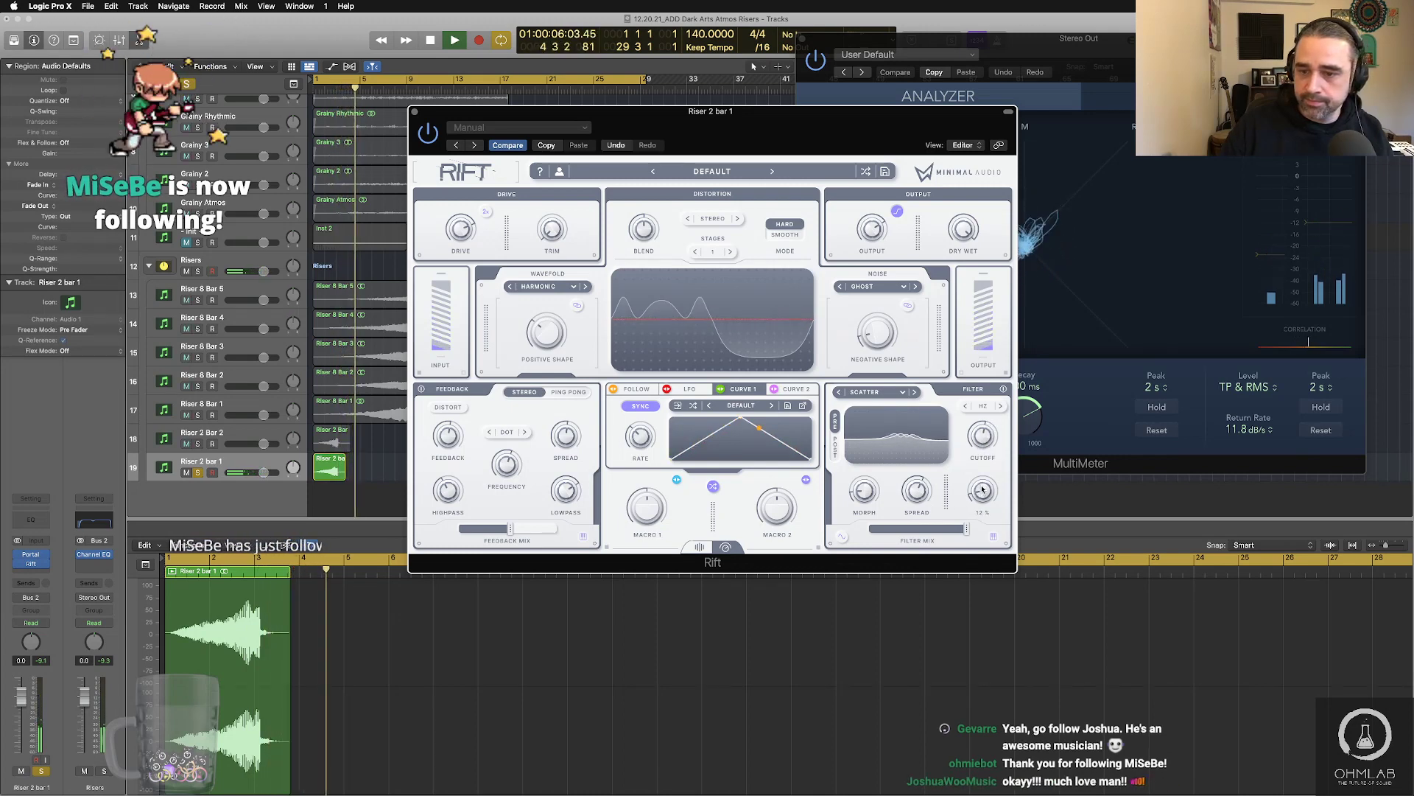
left_click_drag(983, 488, 981, 470)
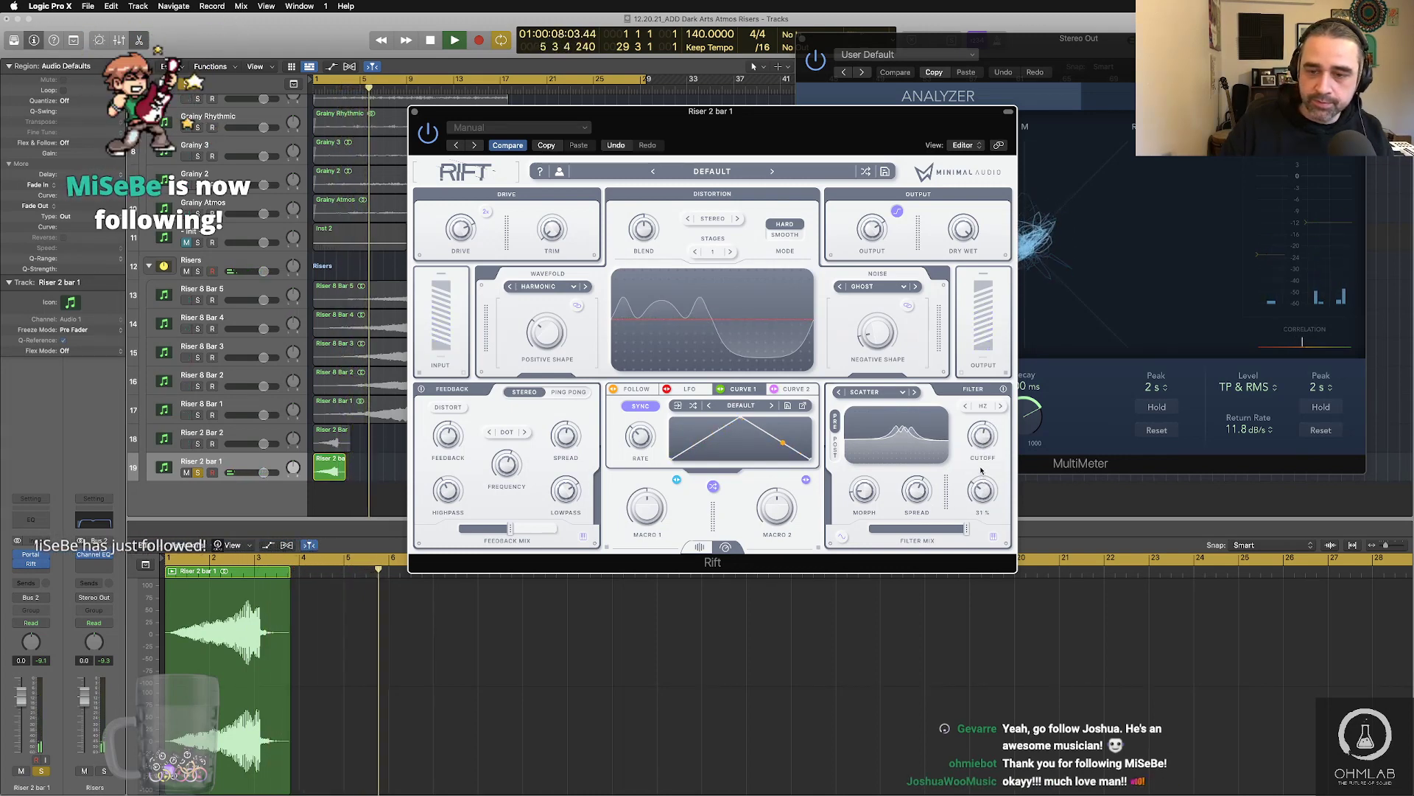
key("space")
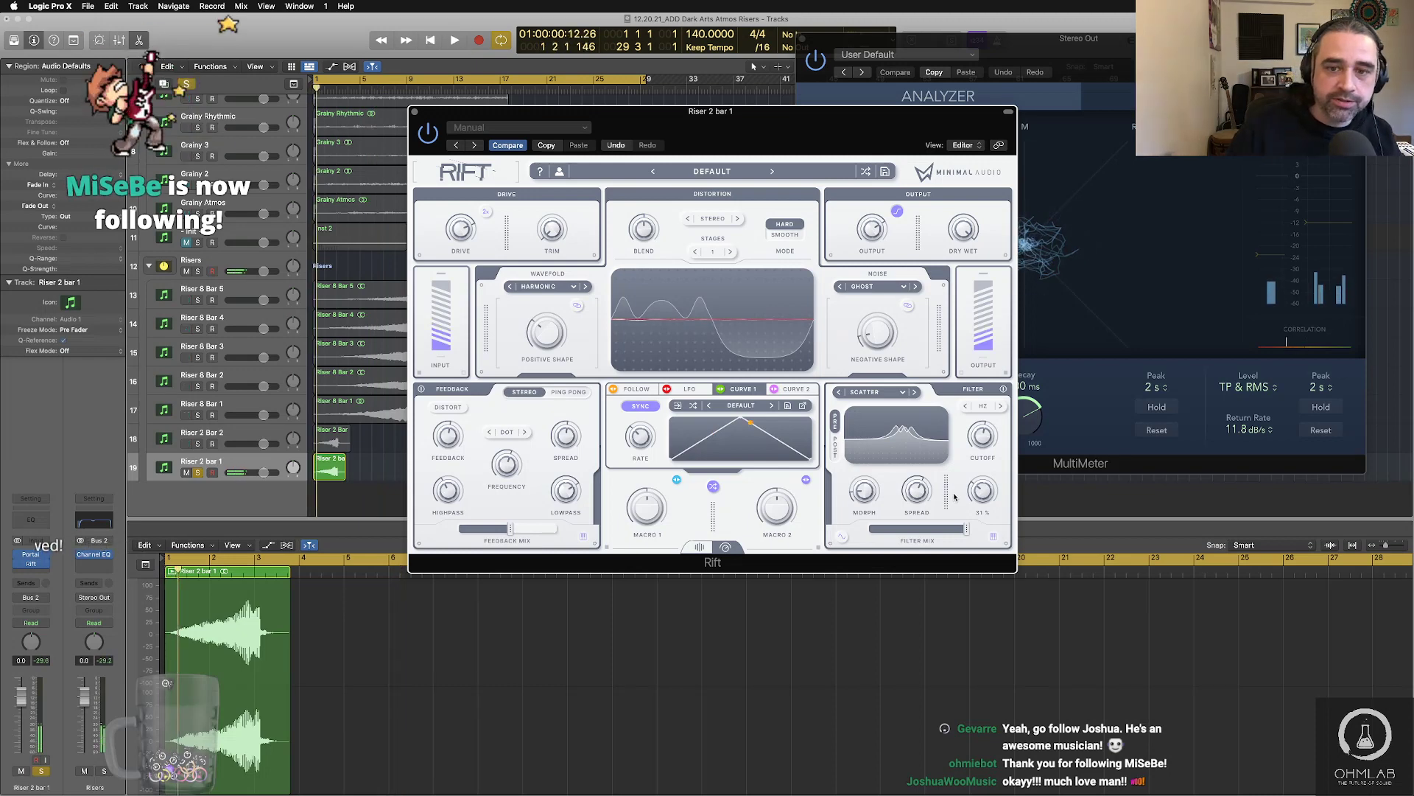
- Replay the processed riser, move the Rift window aside and bring MultiMeter forward to check the stereo image and levels
key("space")
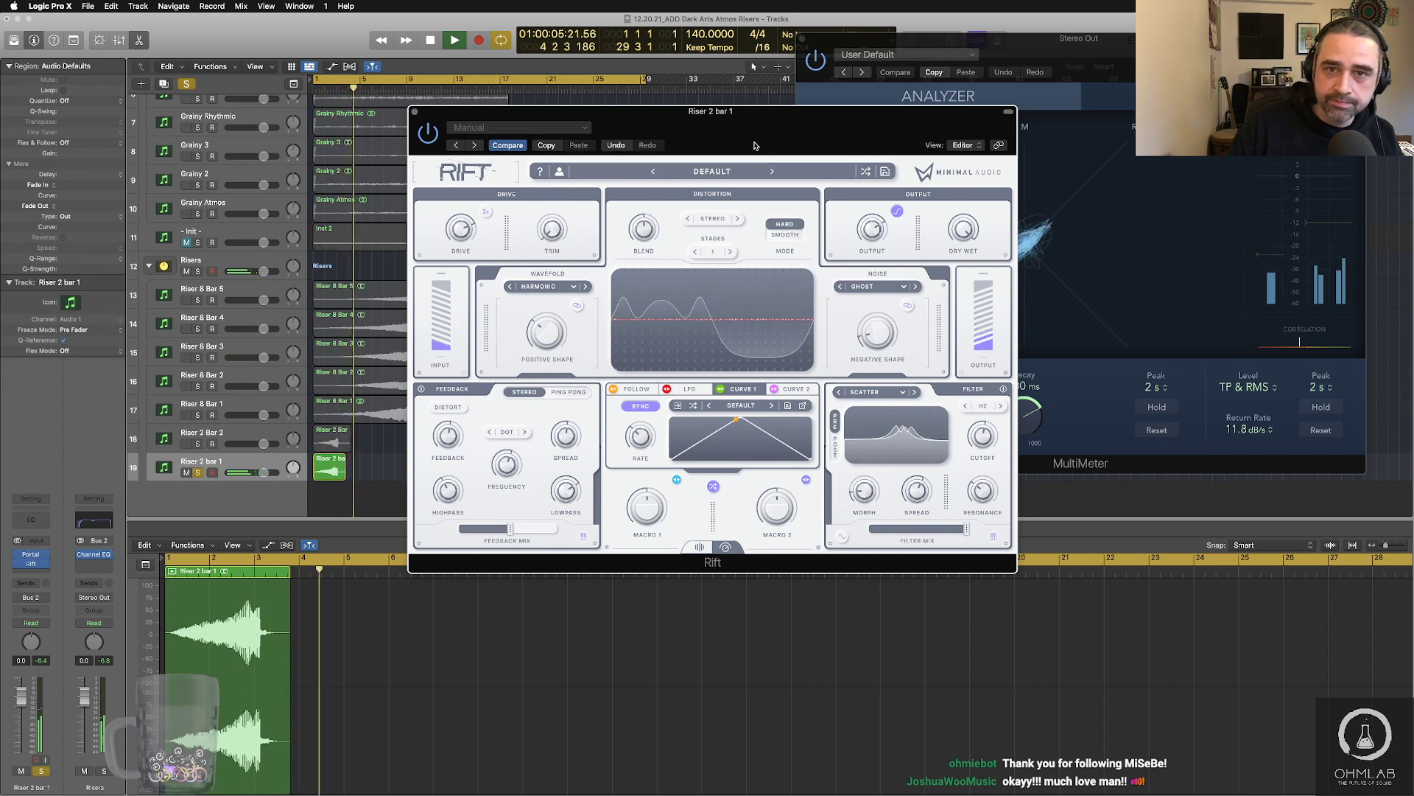
left_click_drag(755, 145, 894, 144)
key("space")
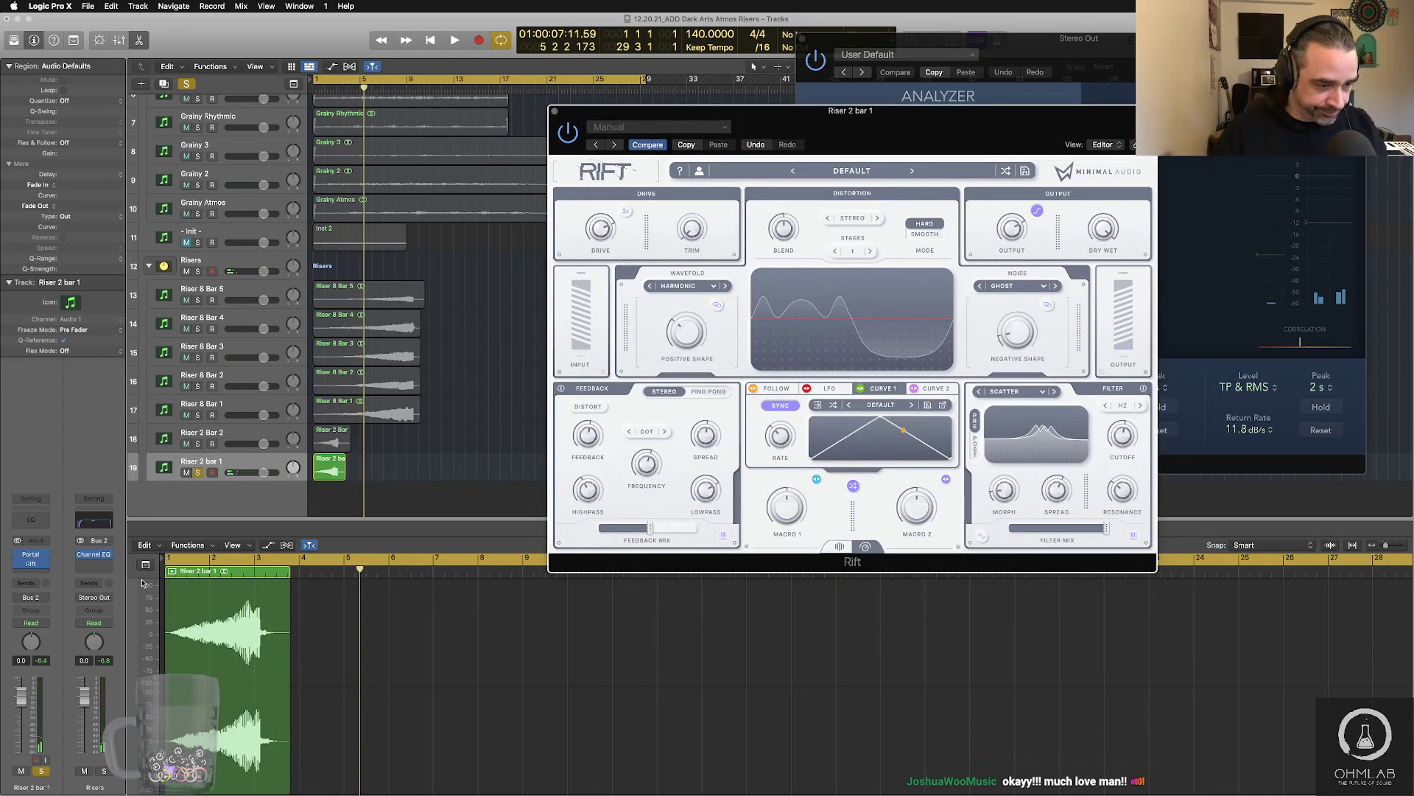
left_click(1228, 256)
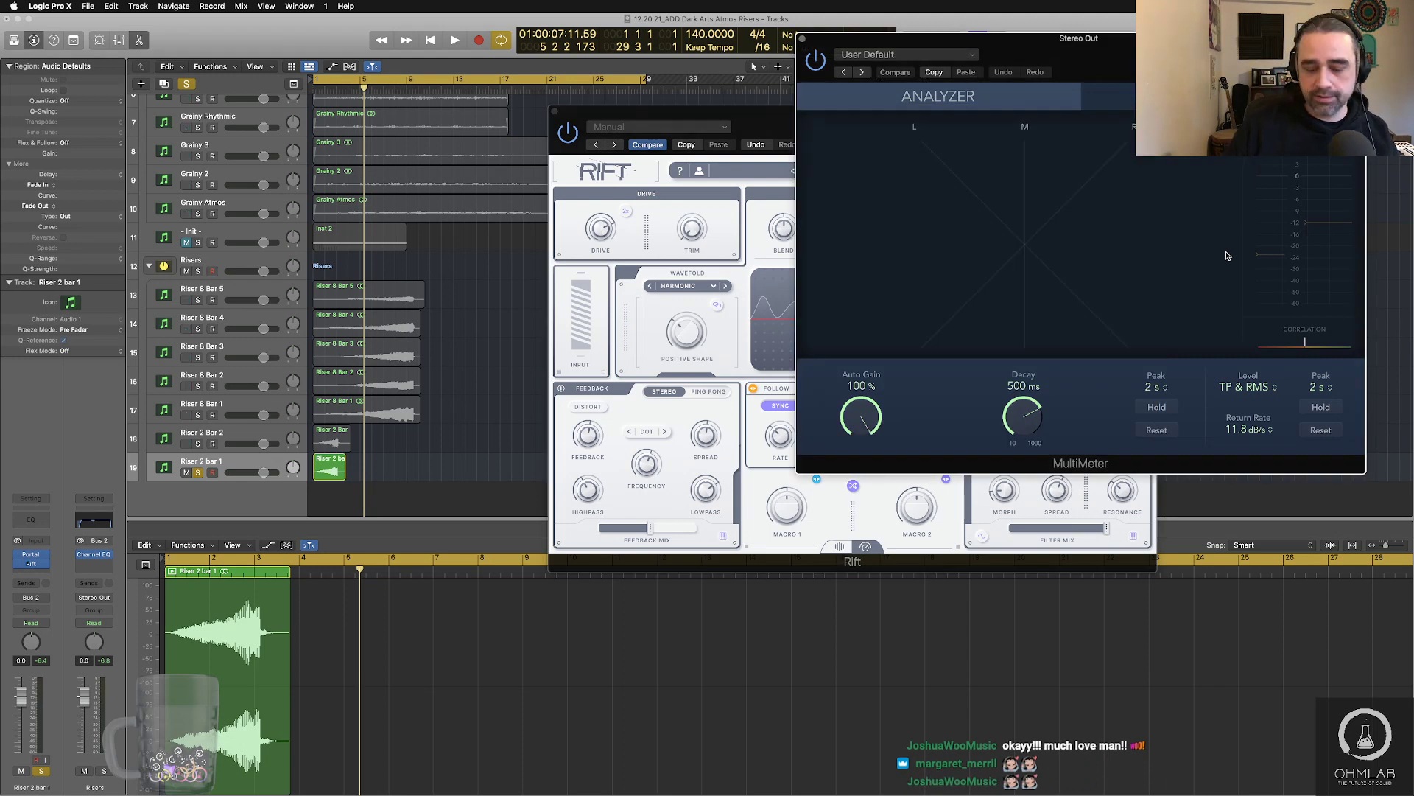
key("space")
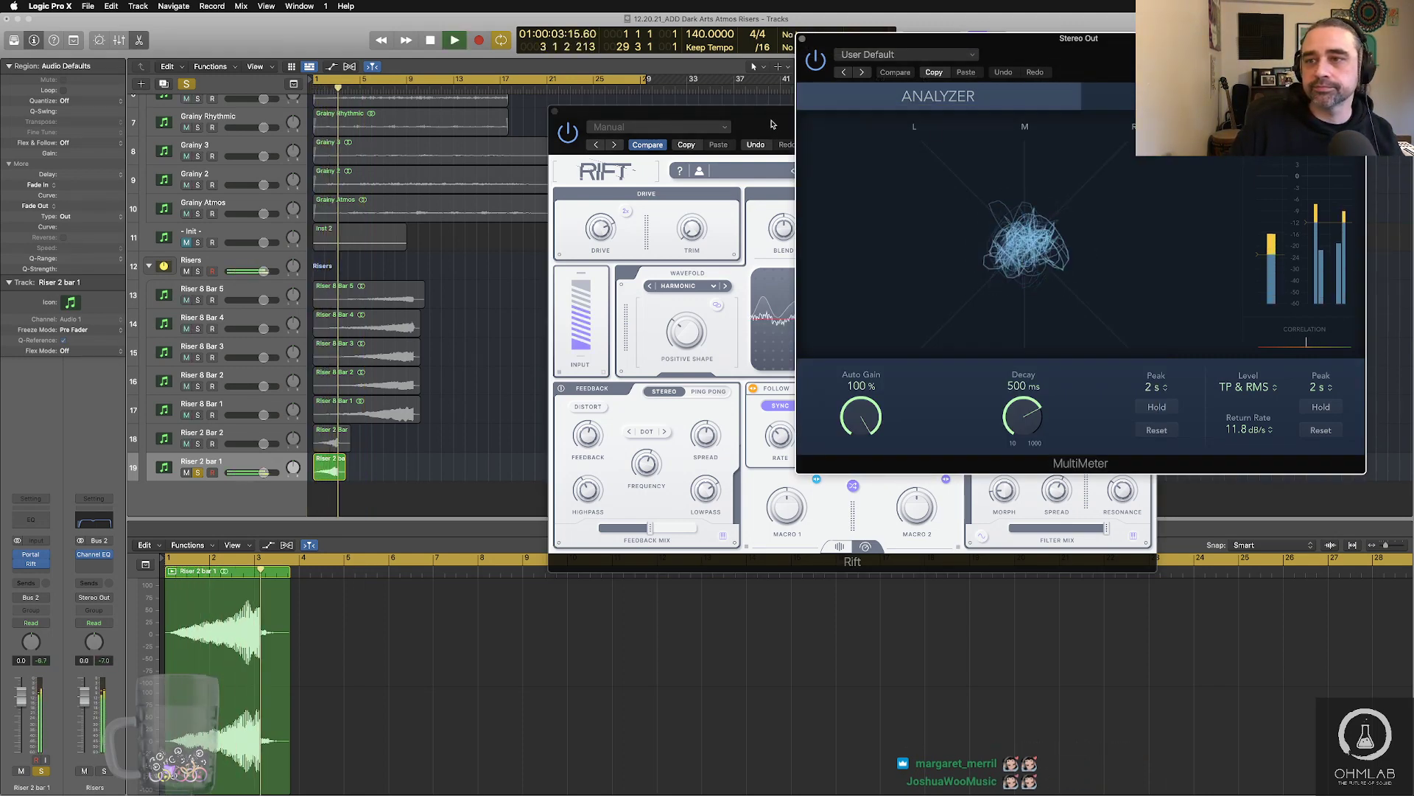
key("space")
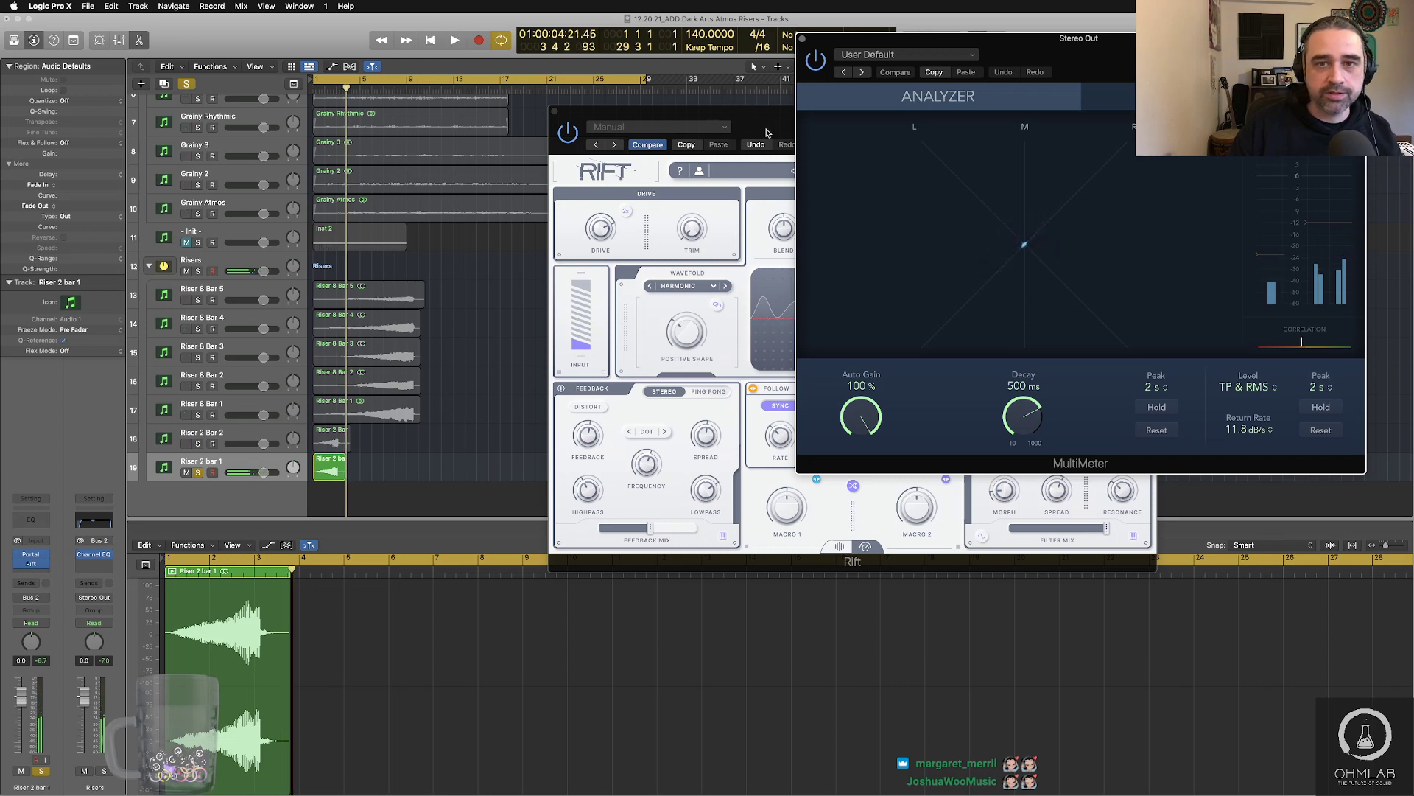
- Move the Rift window aside and bounce the Riser 2 bar 1 region offline as a 24-bit Wave file into the Bounces folder
left_click(766, 133)
left_click_drag(766, 132, 674, 171)
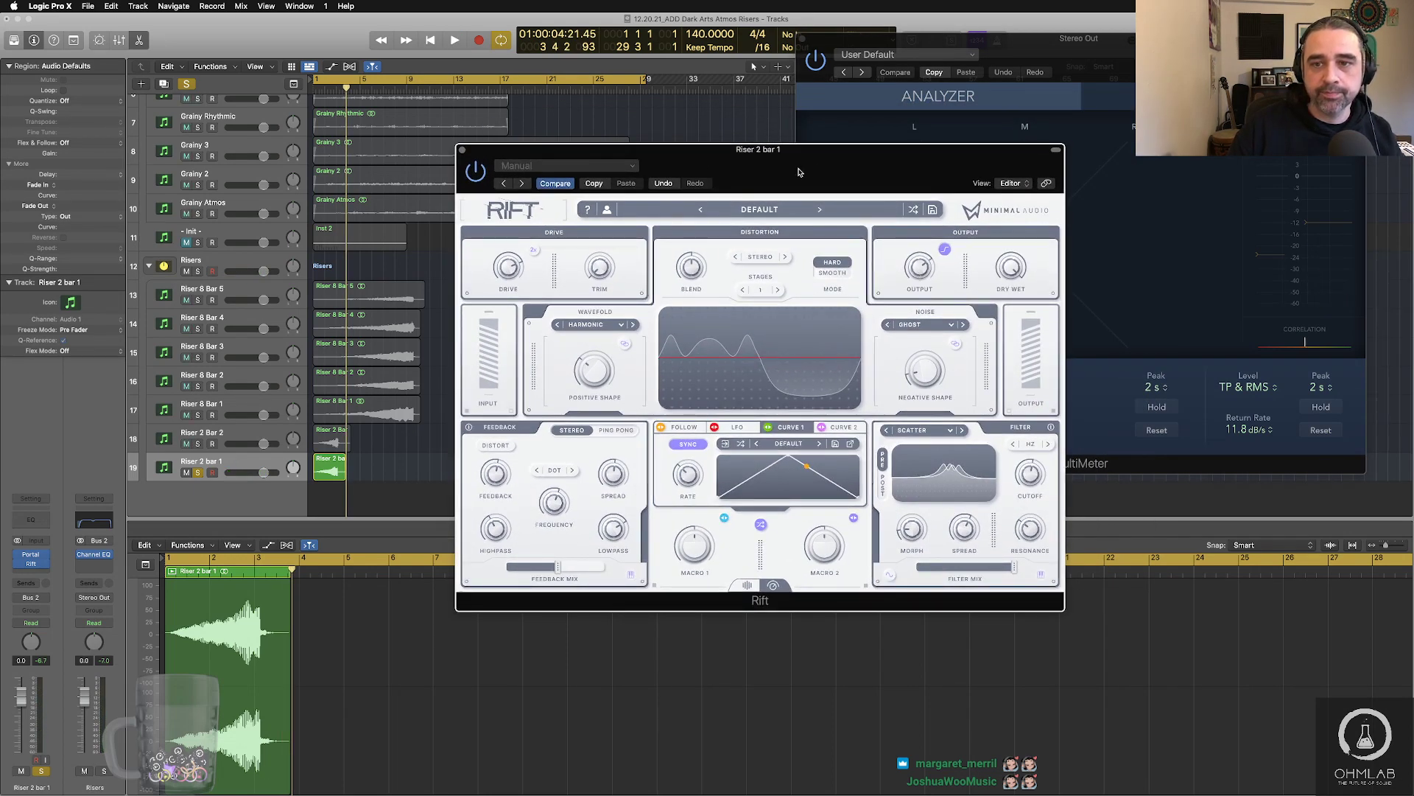
left_click_drag(799, 172, 976, 173)
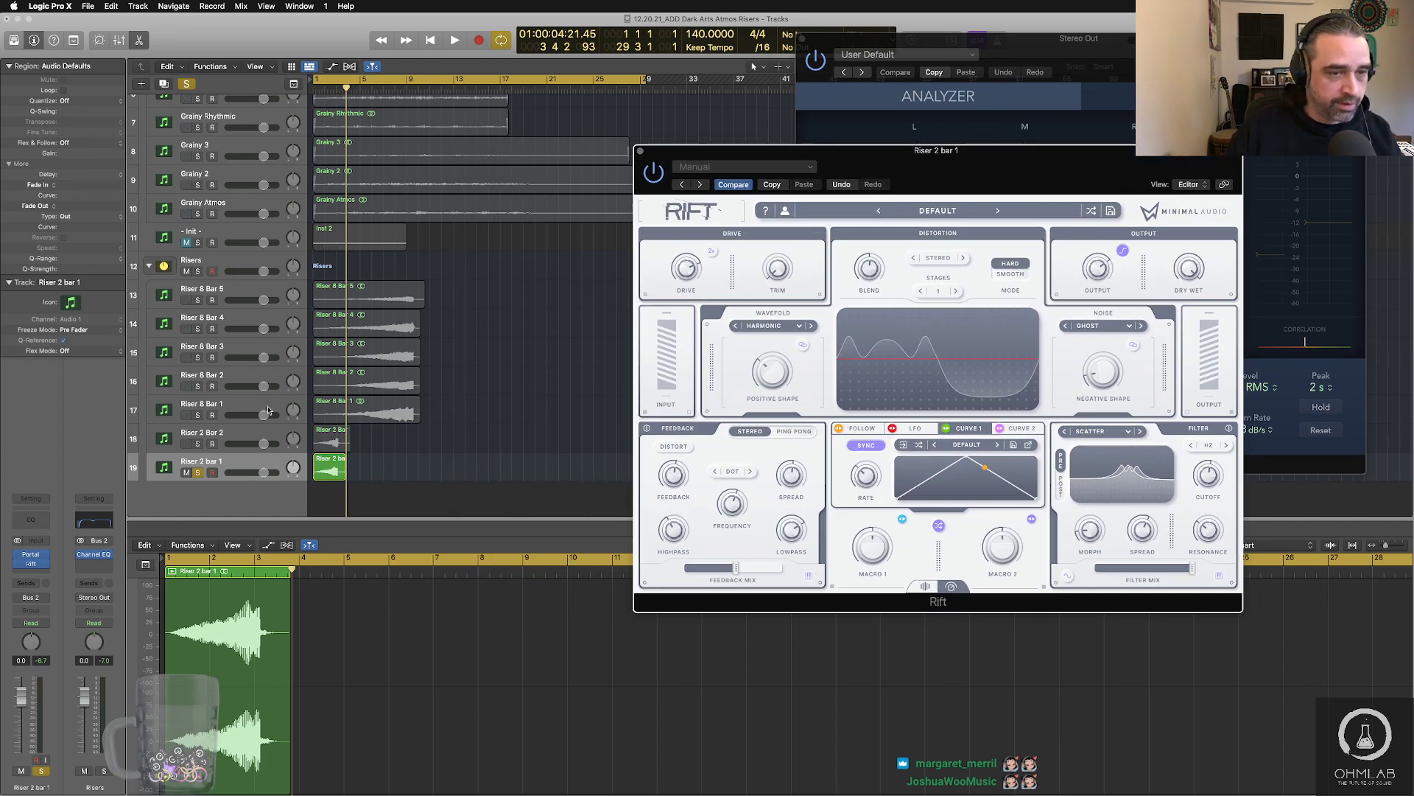
left_click(333, 469)
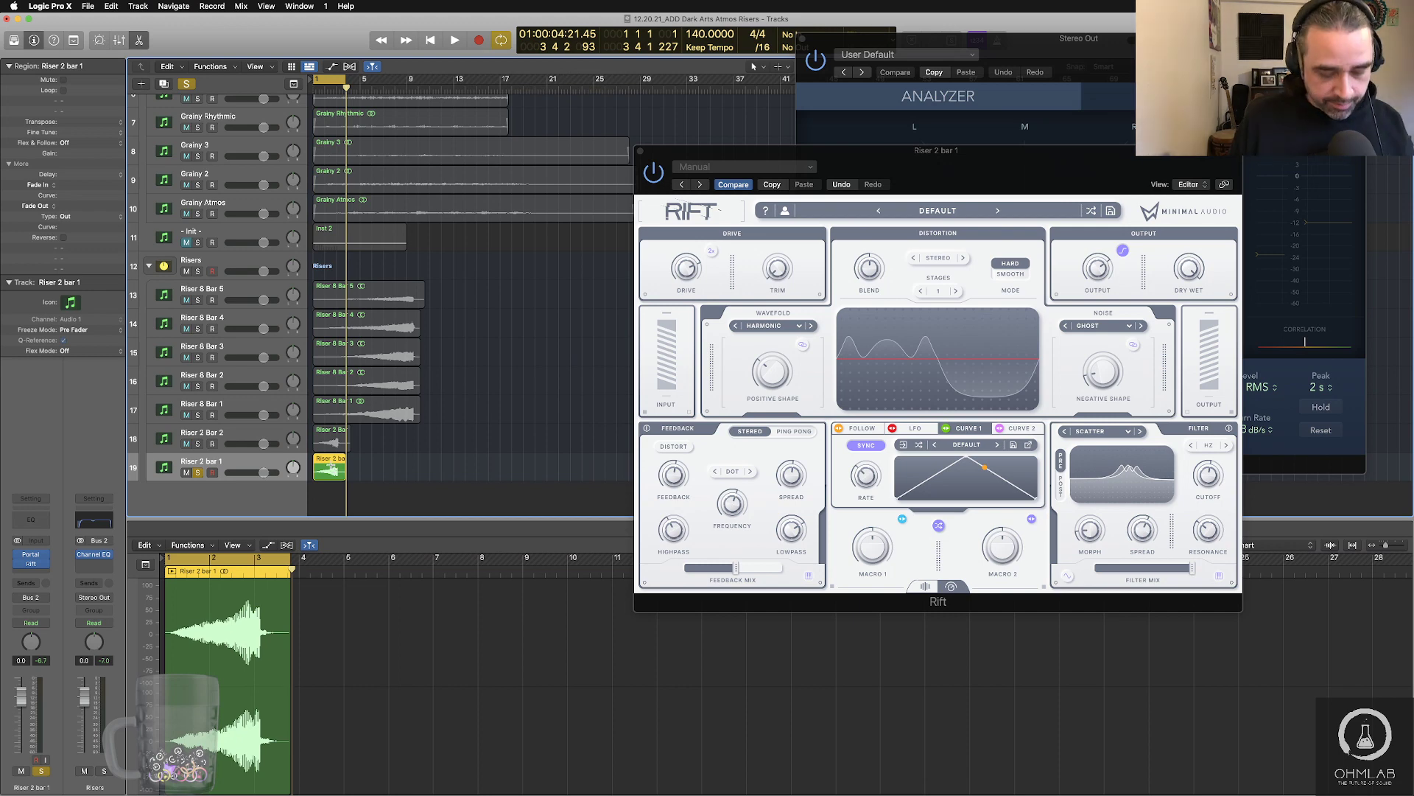
key("super+b")
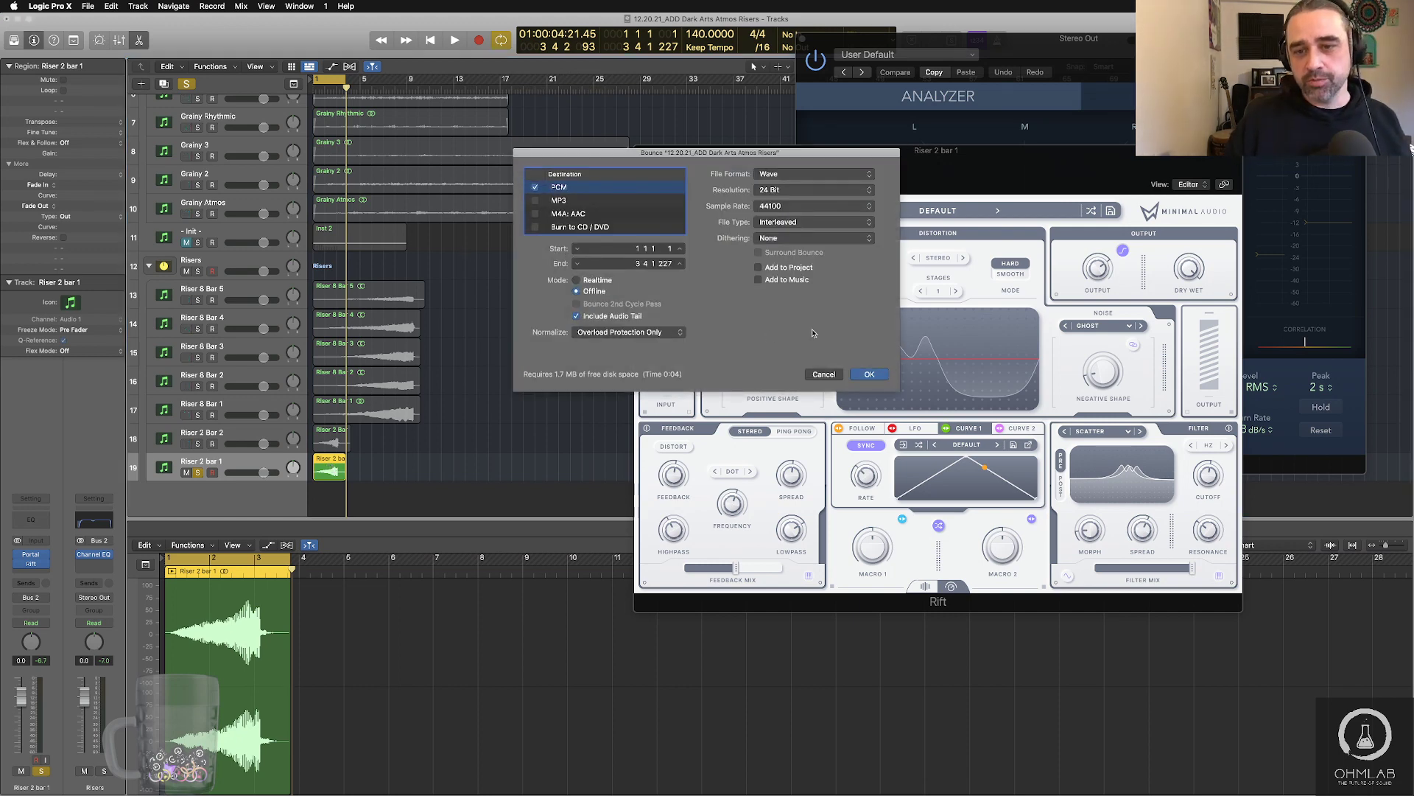
left_click(869, 375)
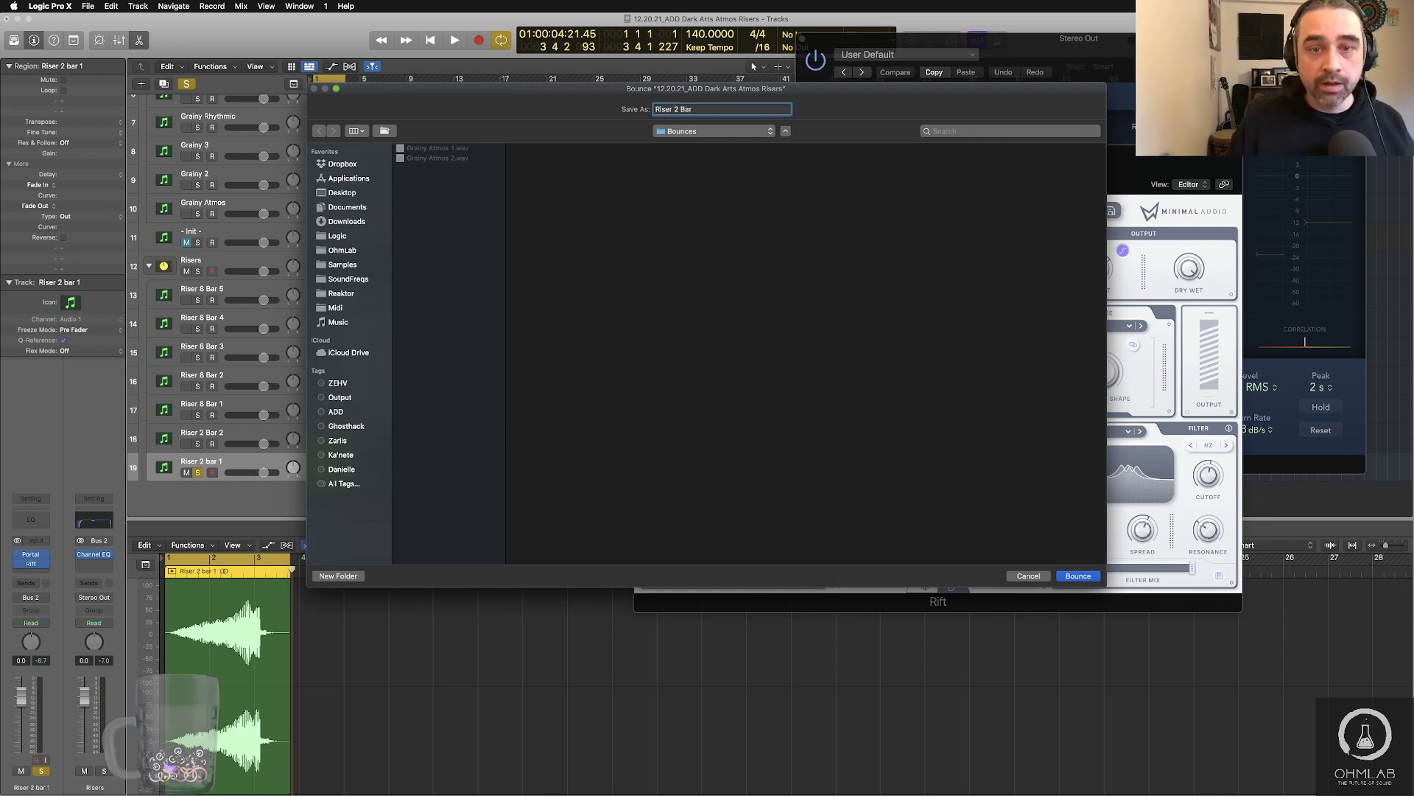
left_click(1077, 576)
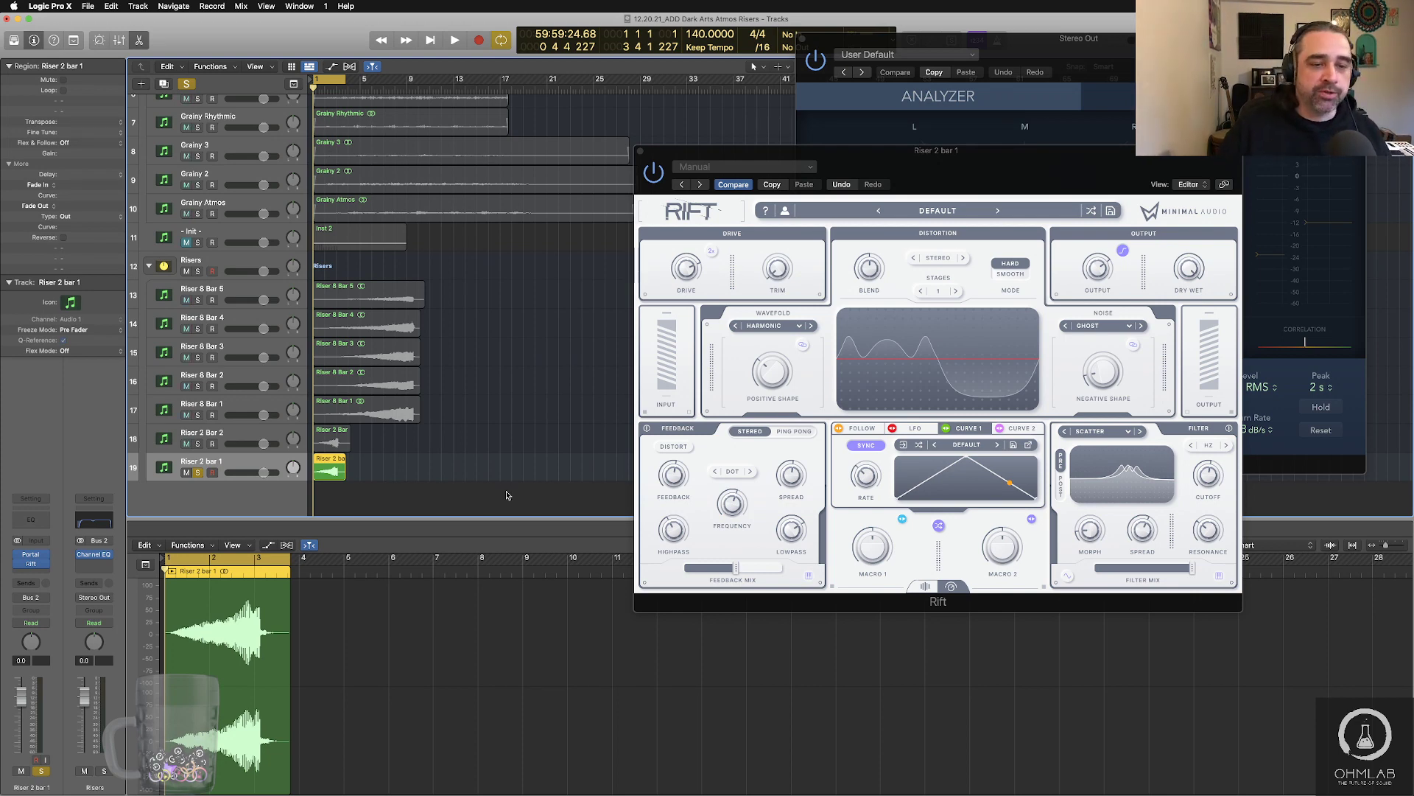
- Switch the solo from Riser 2 bar 1 to Riser 2 Bar 2, close the Rift window and audition the unprocessed riser
left_click(464, 491)
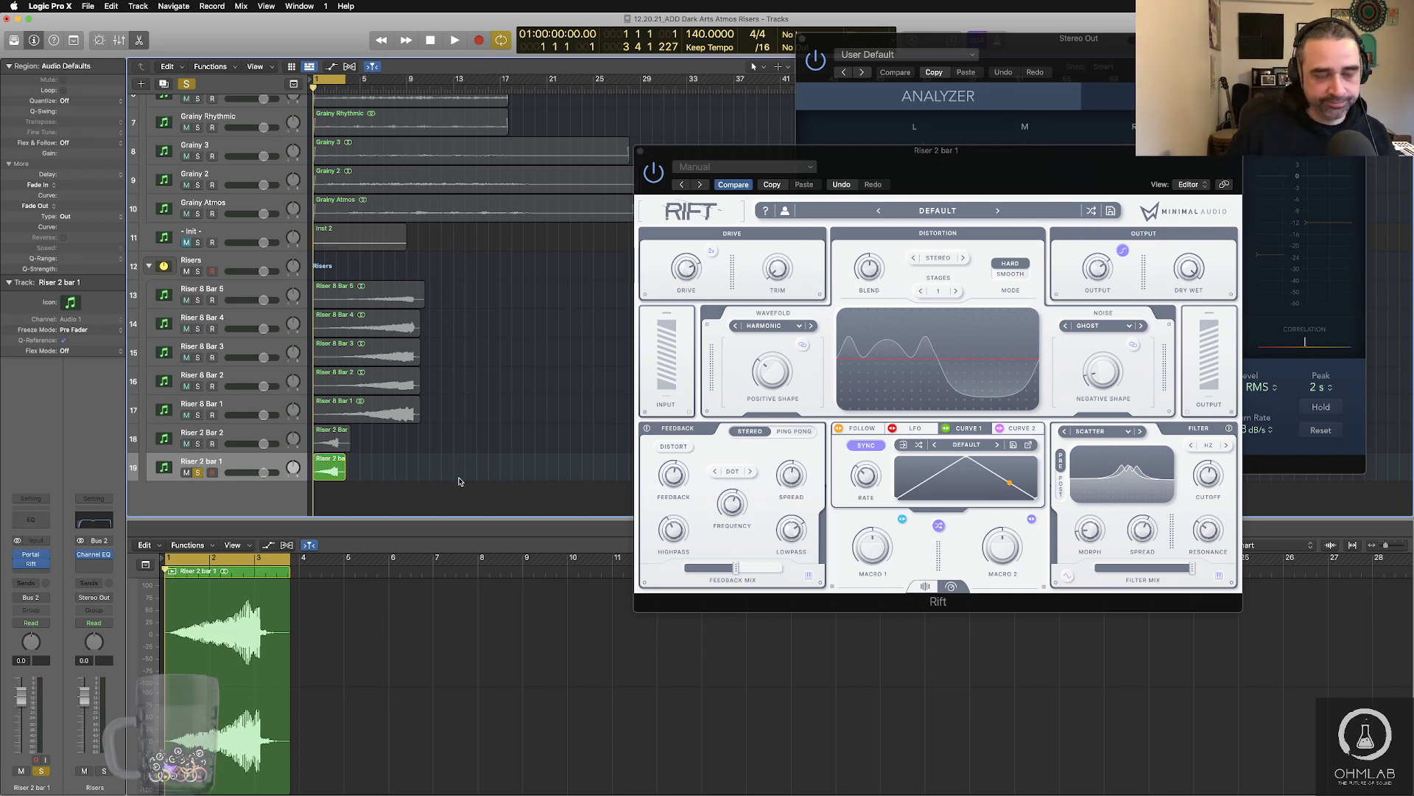
left_click_drag(871, 161, 722, 105)
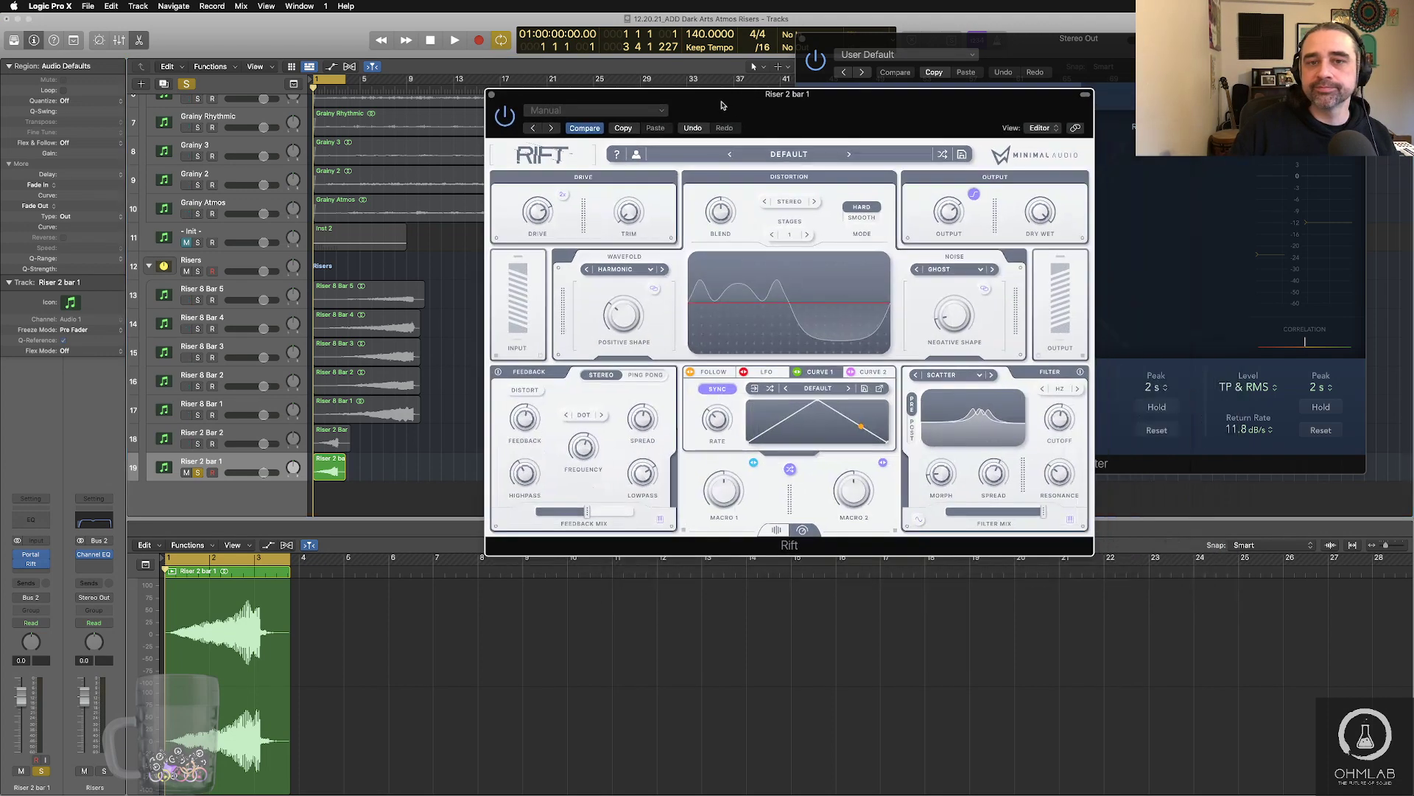
left_click(199, 473)
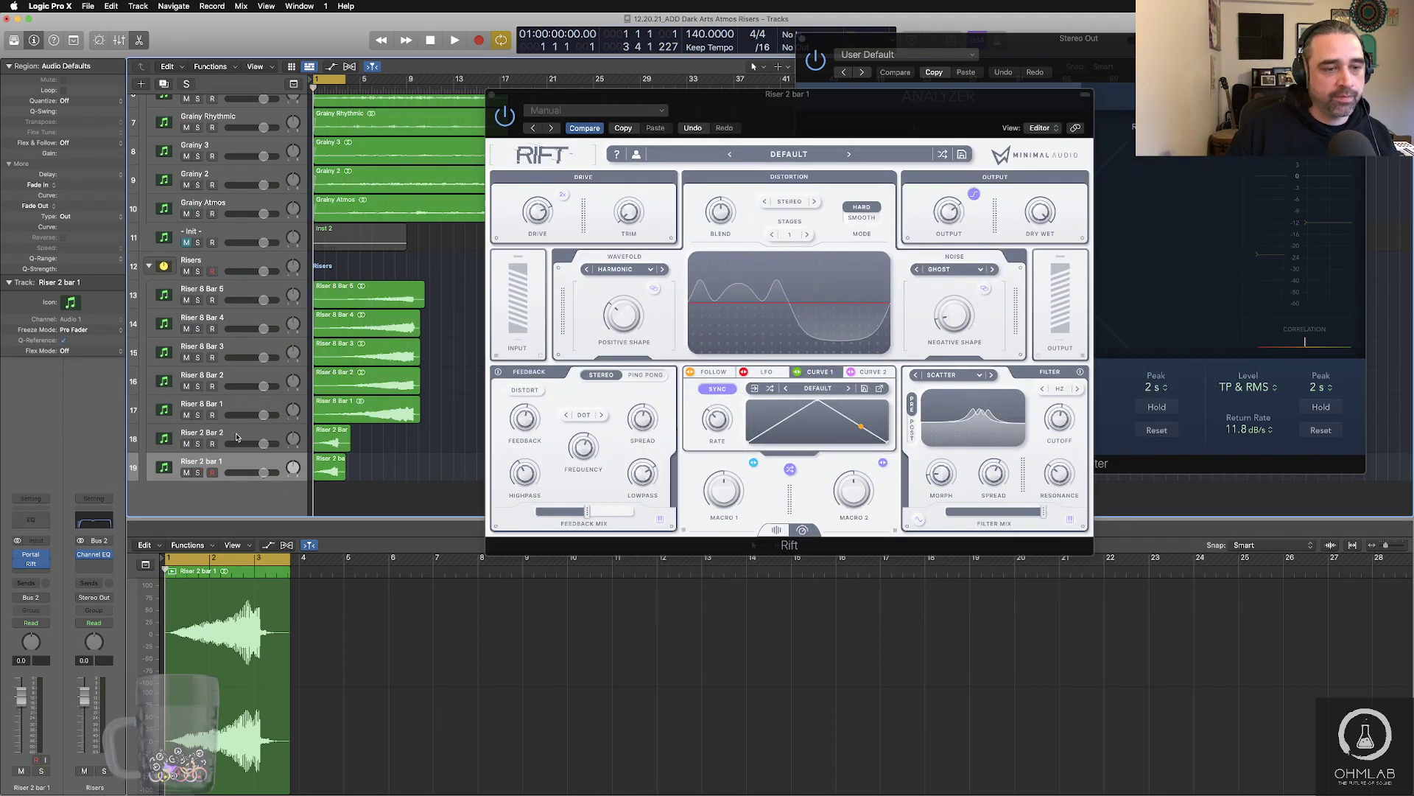
left_click(234, 427)
left_click(199, 445)
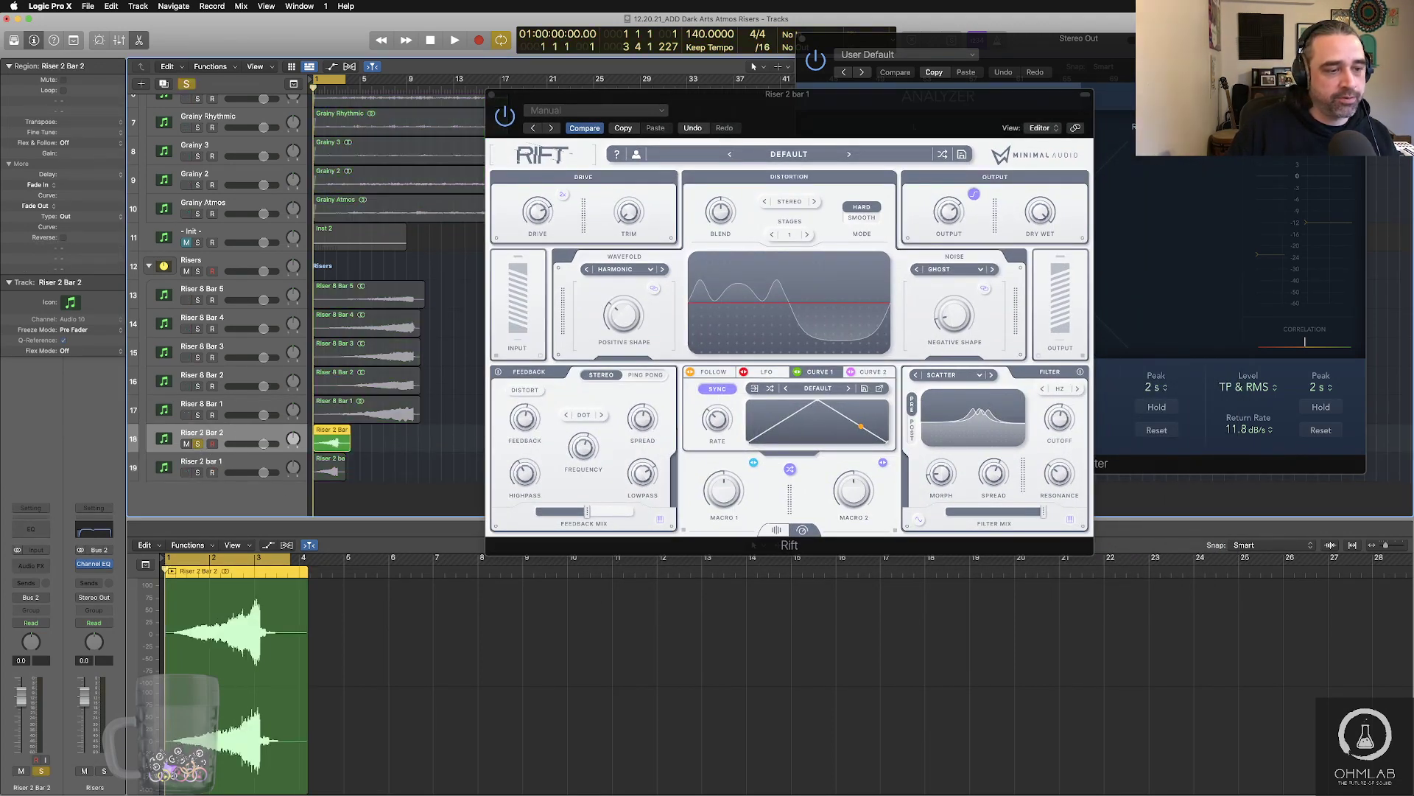
key("space")
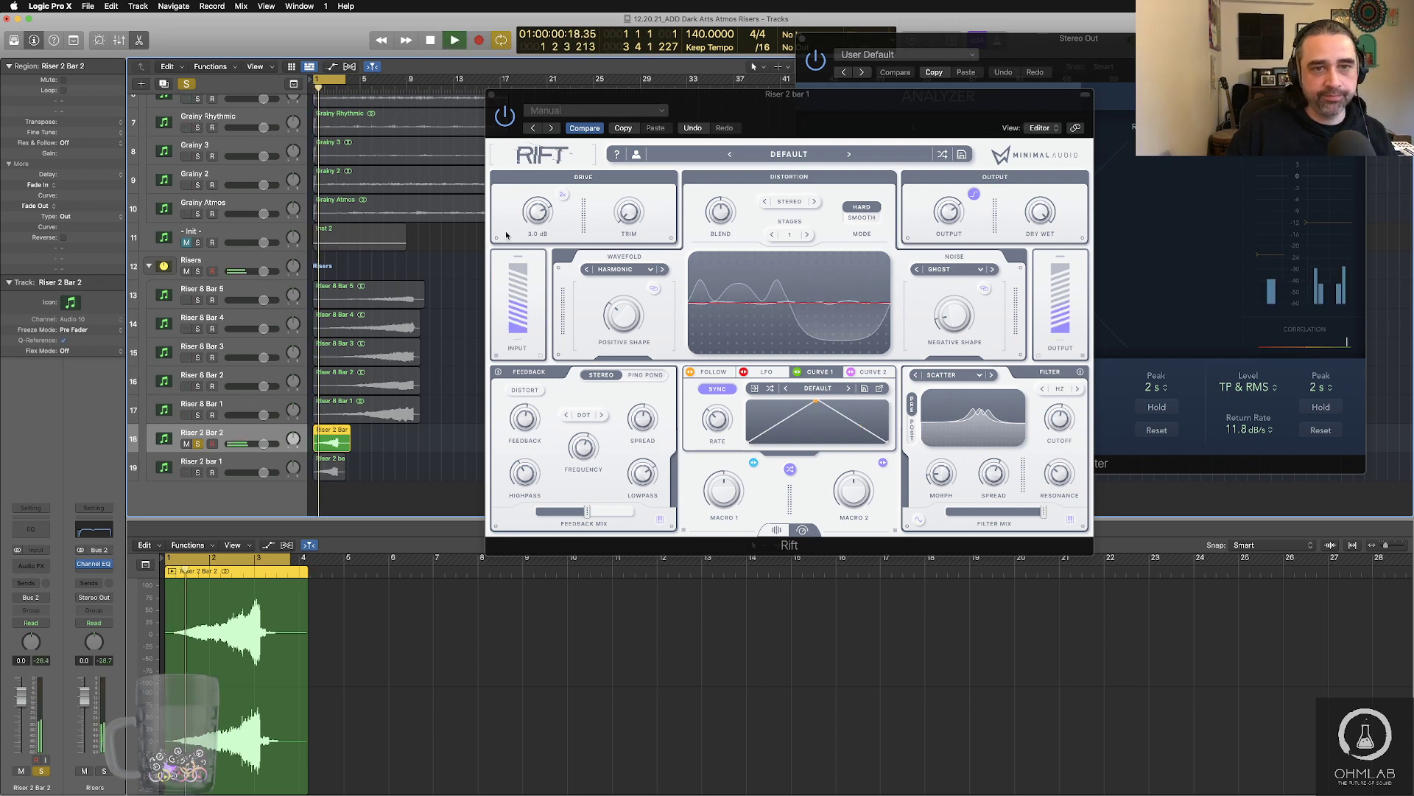
left_click(494, 98)
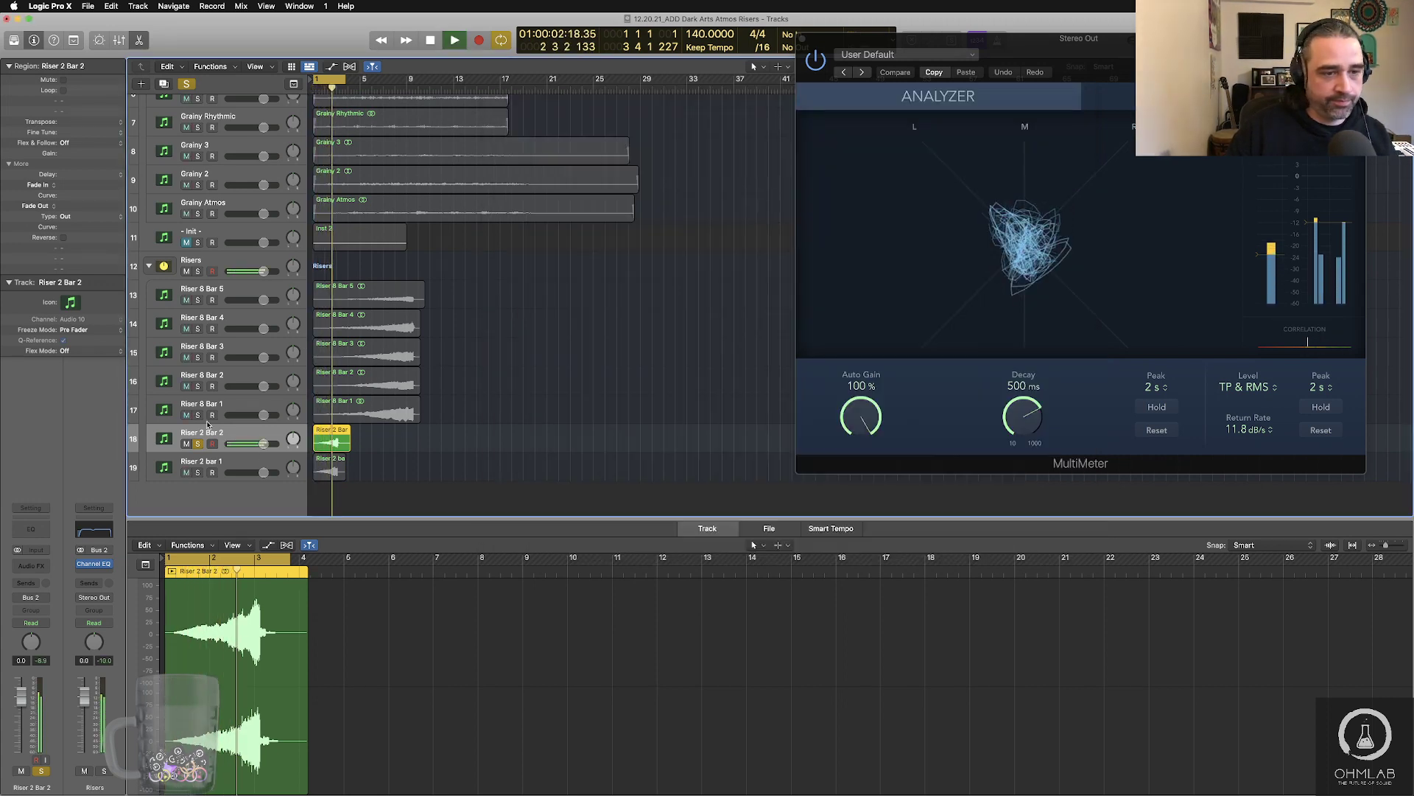
key("space")
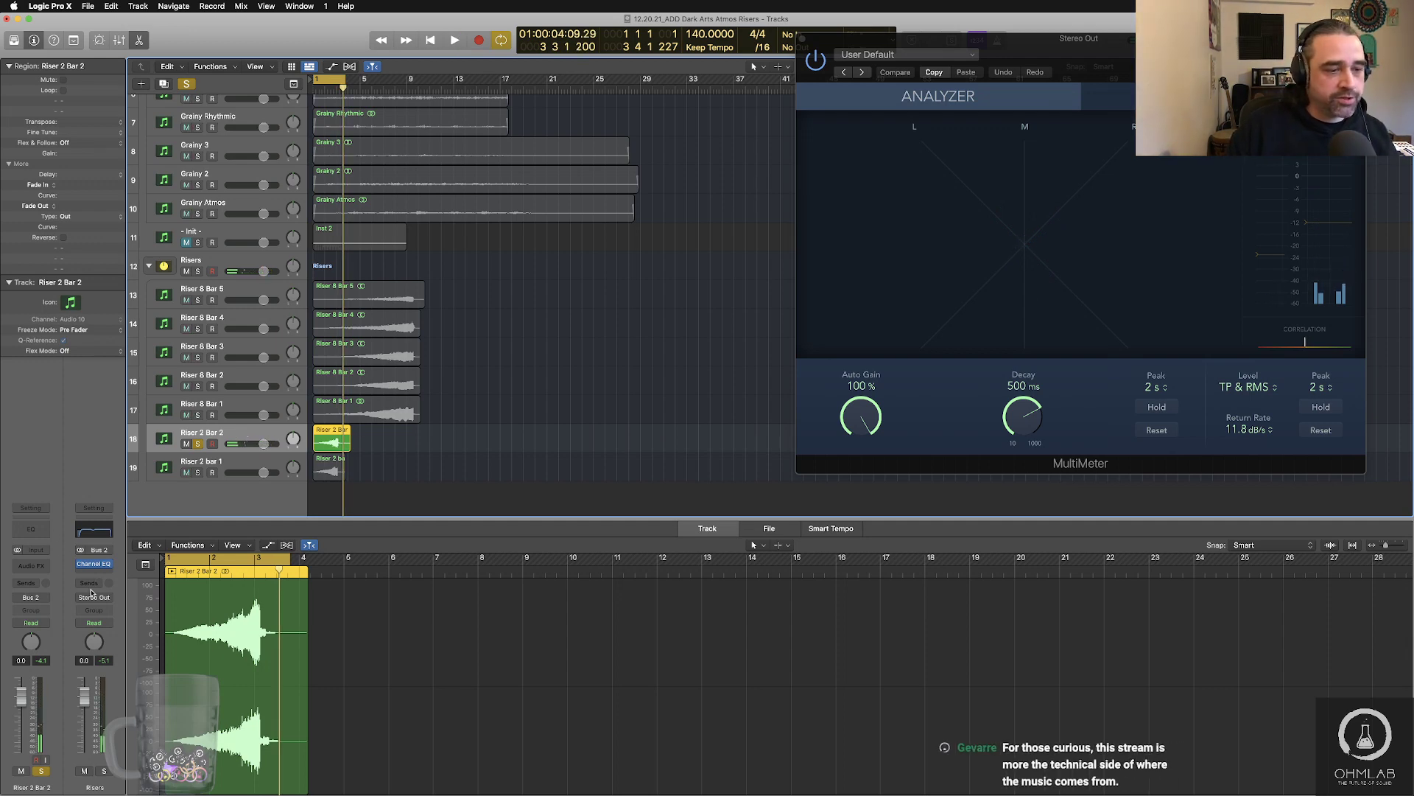
- Insert a stereo Portal effect on the Riser 2 Bar 2 track, load its Exponential Space preset and start playback
left_click(42, 566)
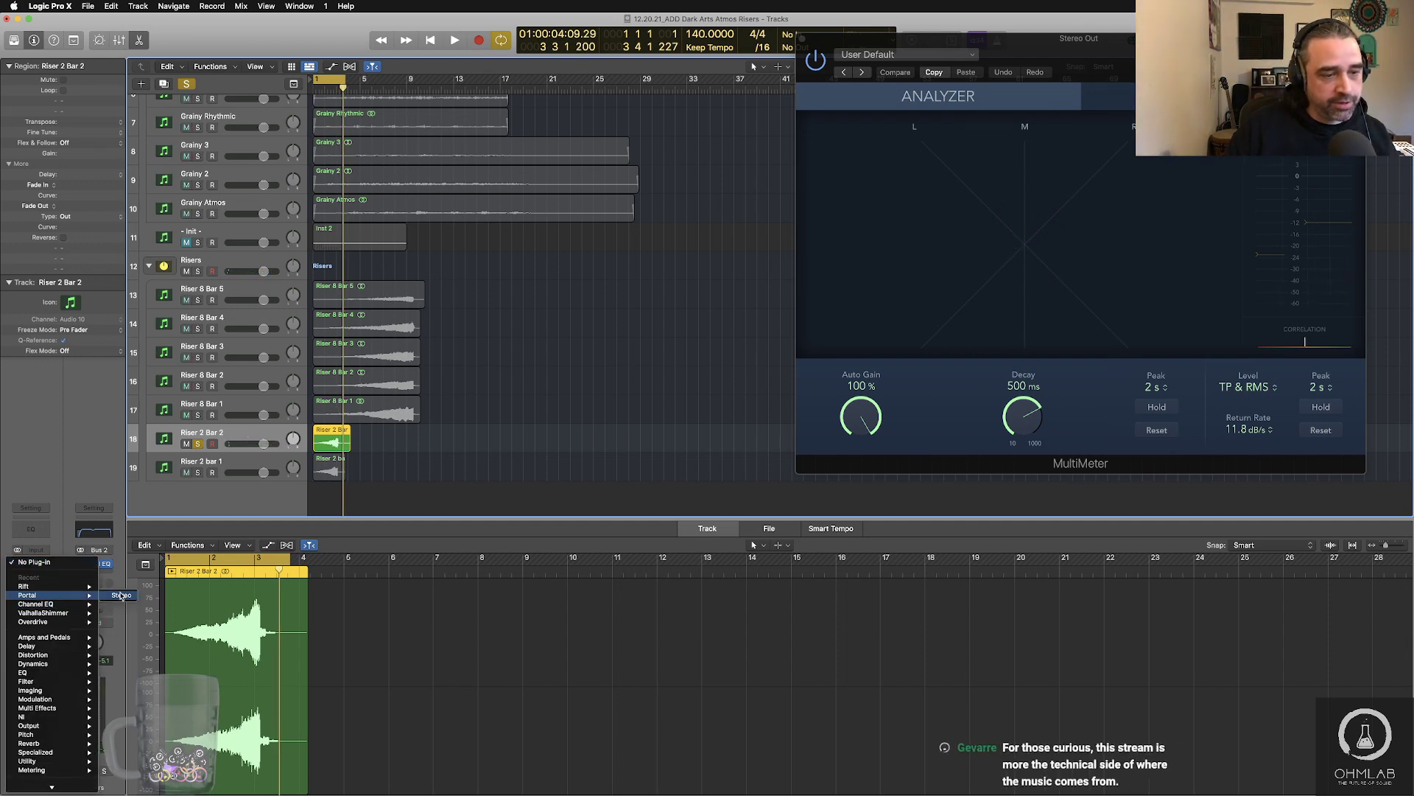
left_click(120, 595)
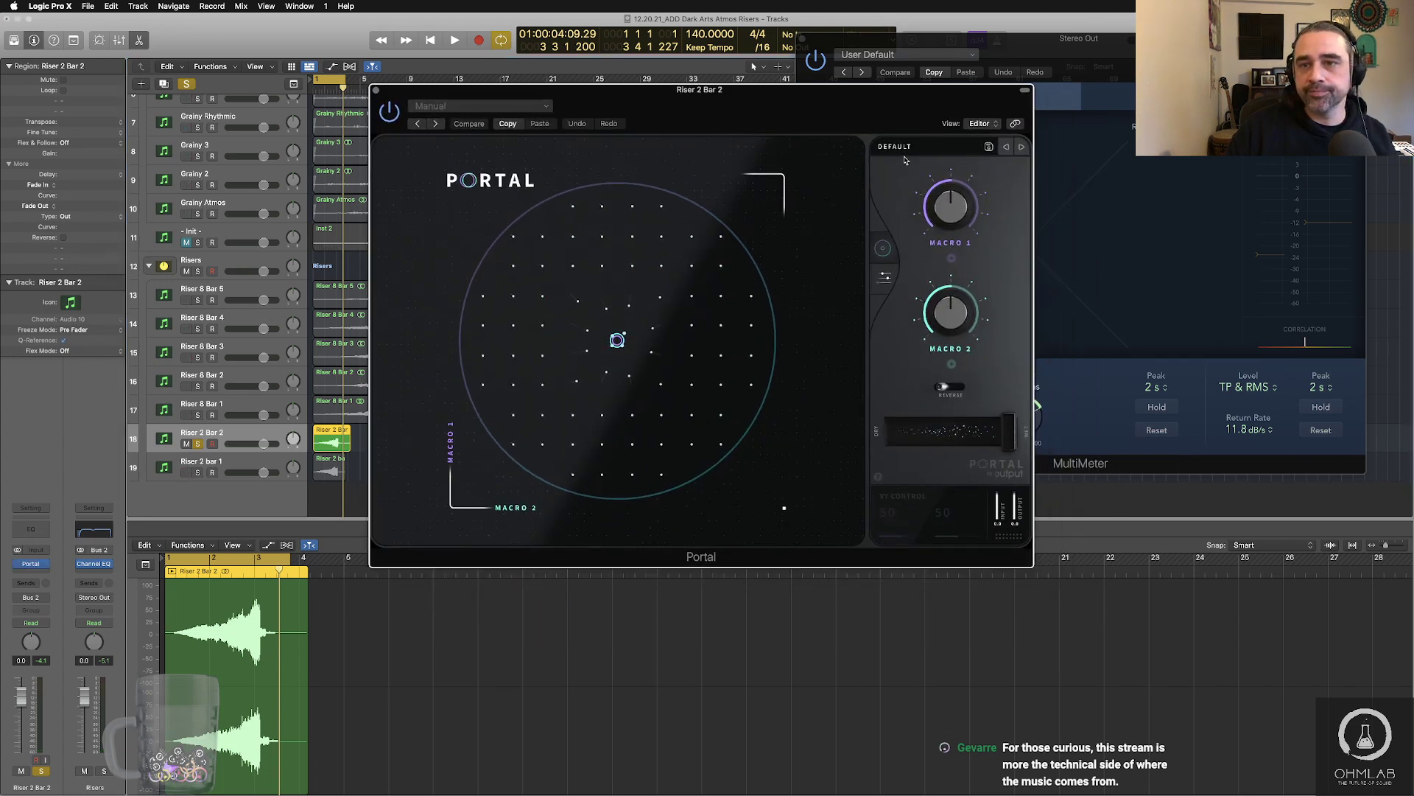
left_click(903, 150)
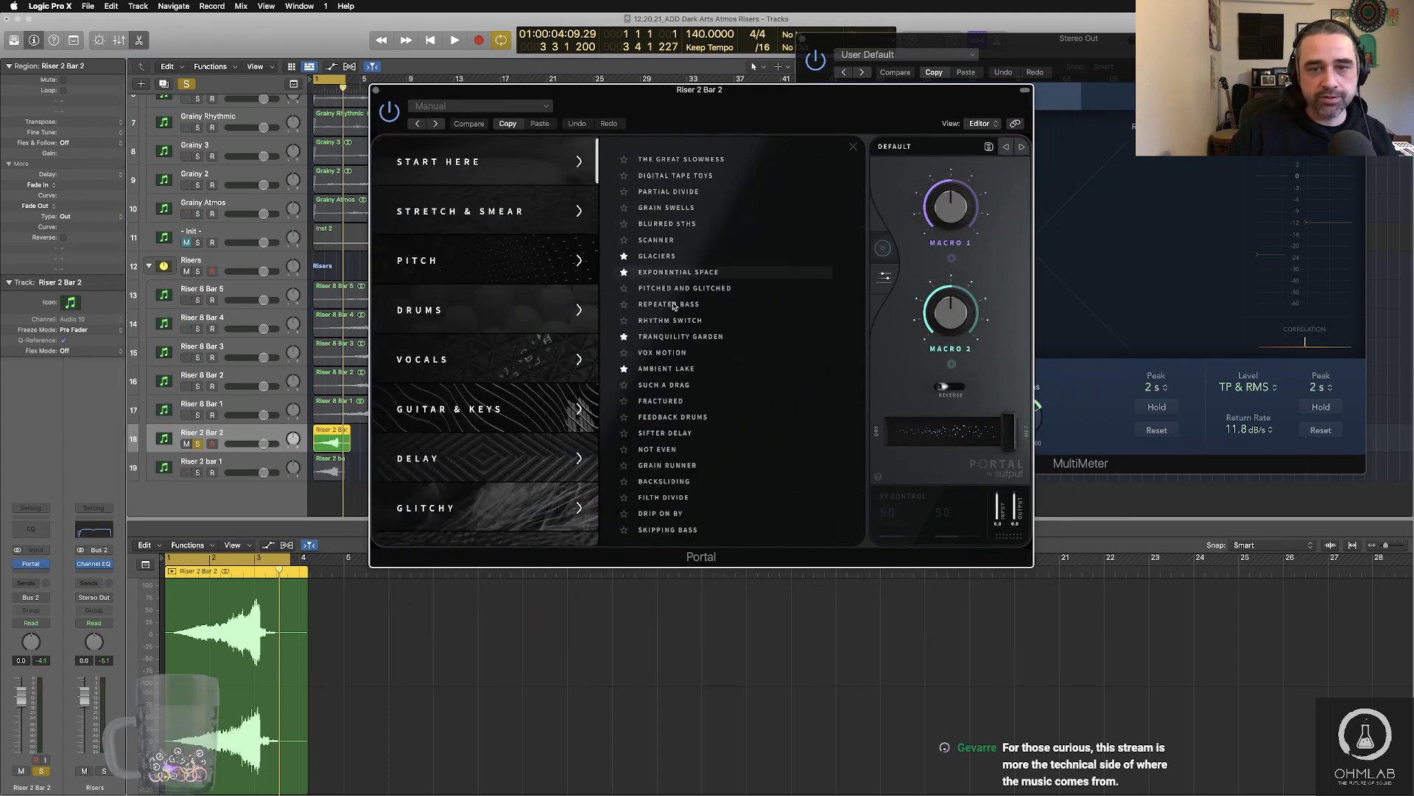
left_click(678, 272)
key("space")
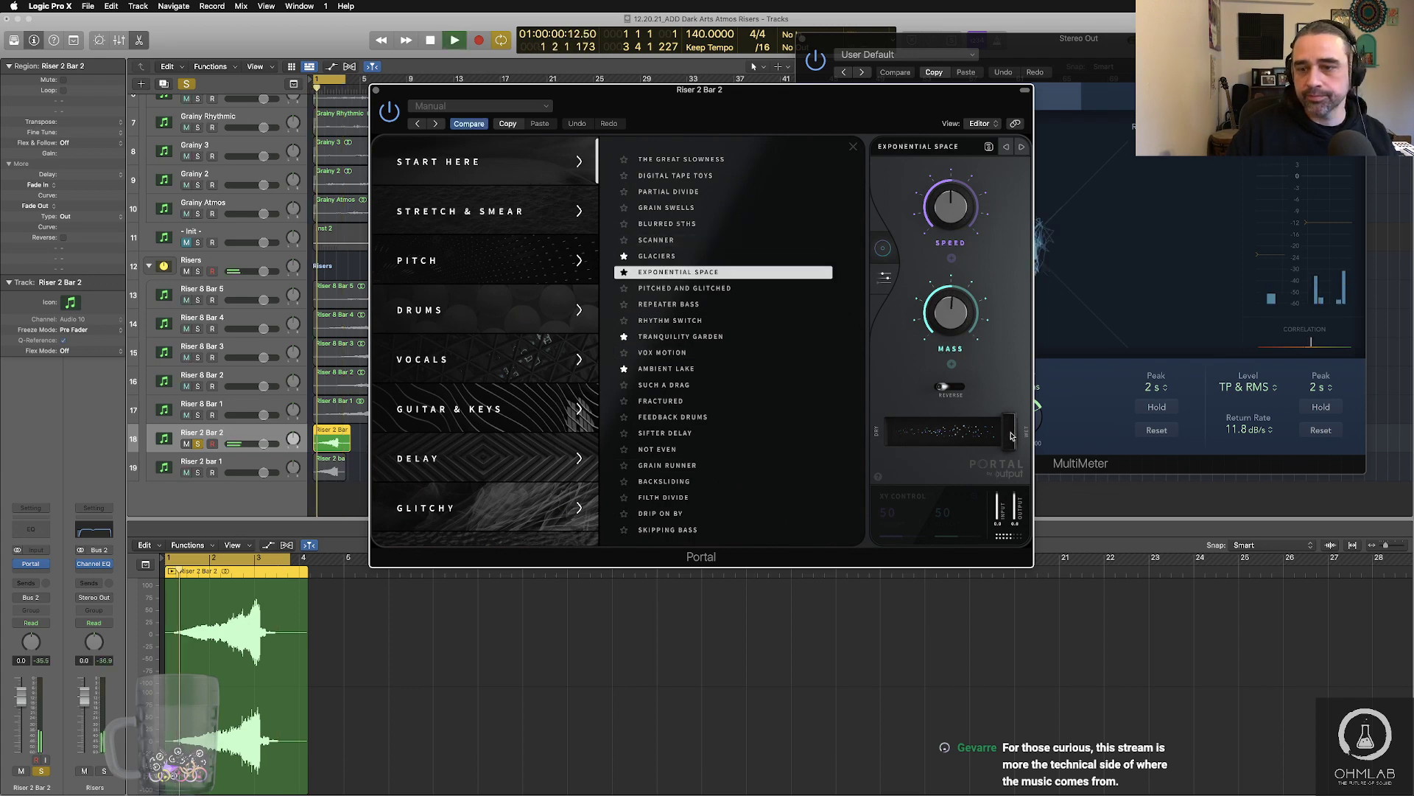
- Set Portal's dry/wet mix to 65 percent while replaying the riser
left_click_drag(1006, 431, 957, 432)
key("space")
key("space")
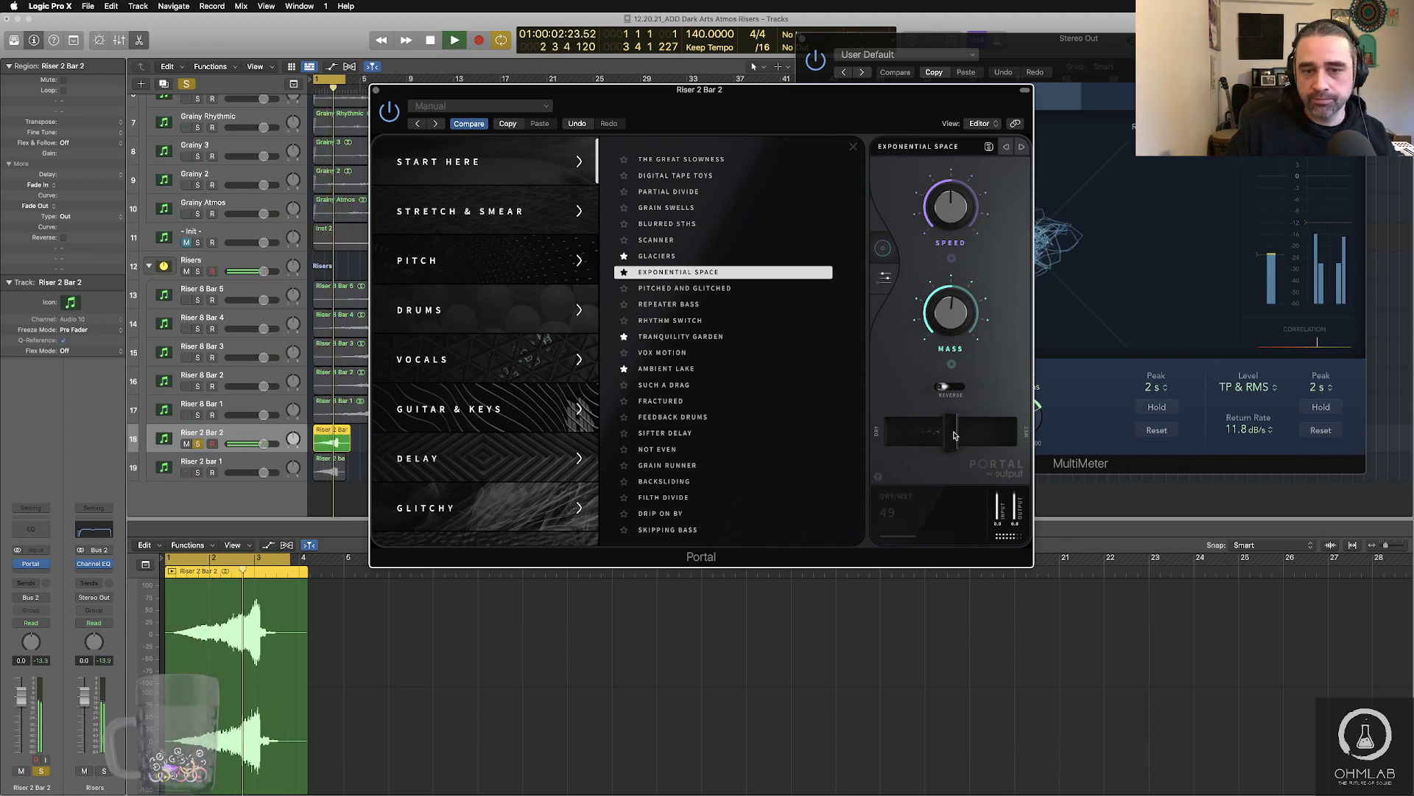
key("space")
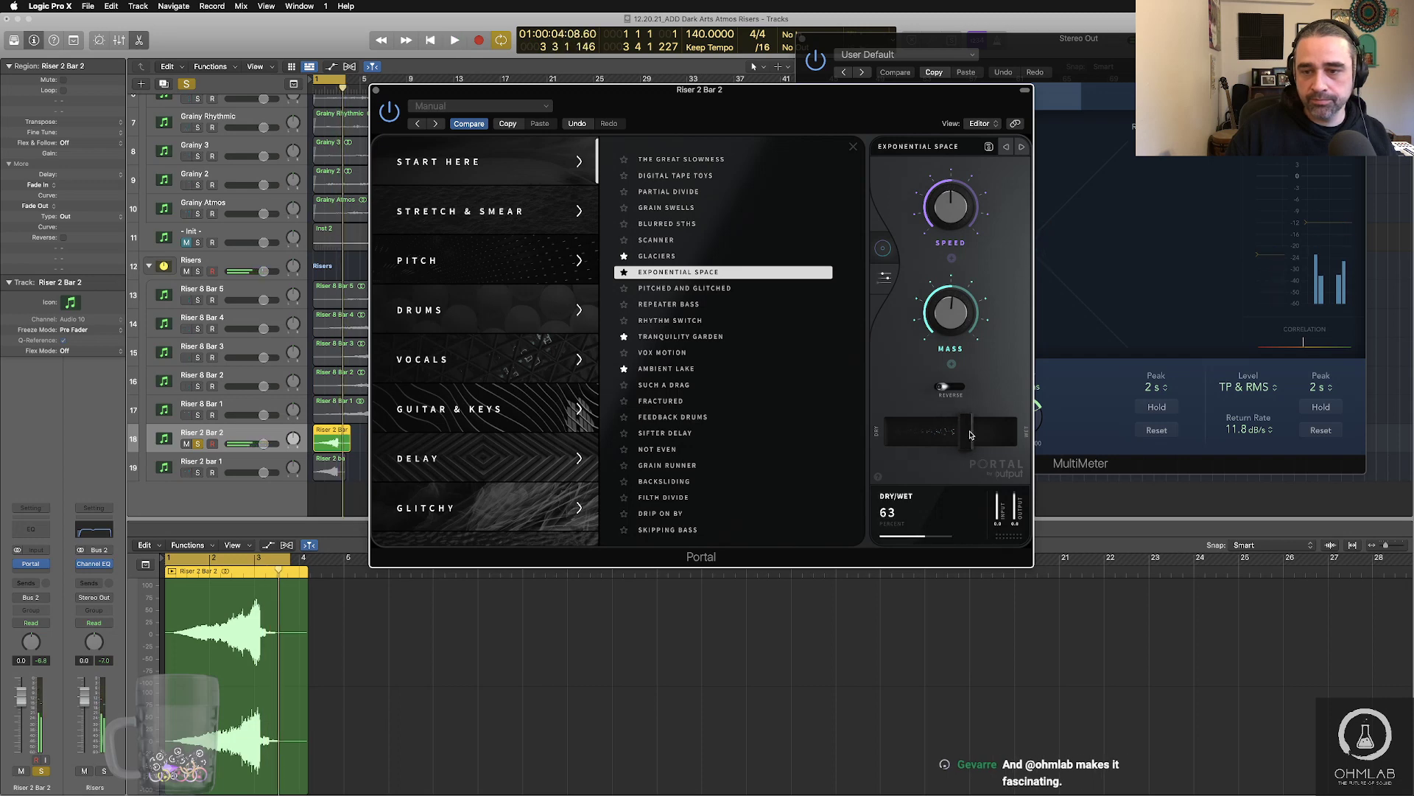
key("space")
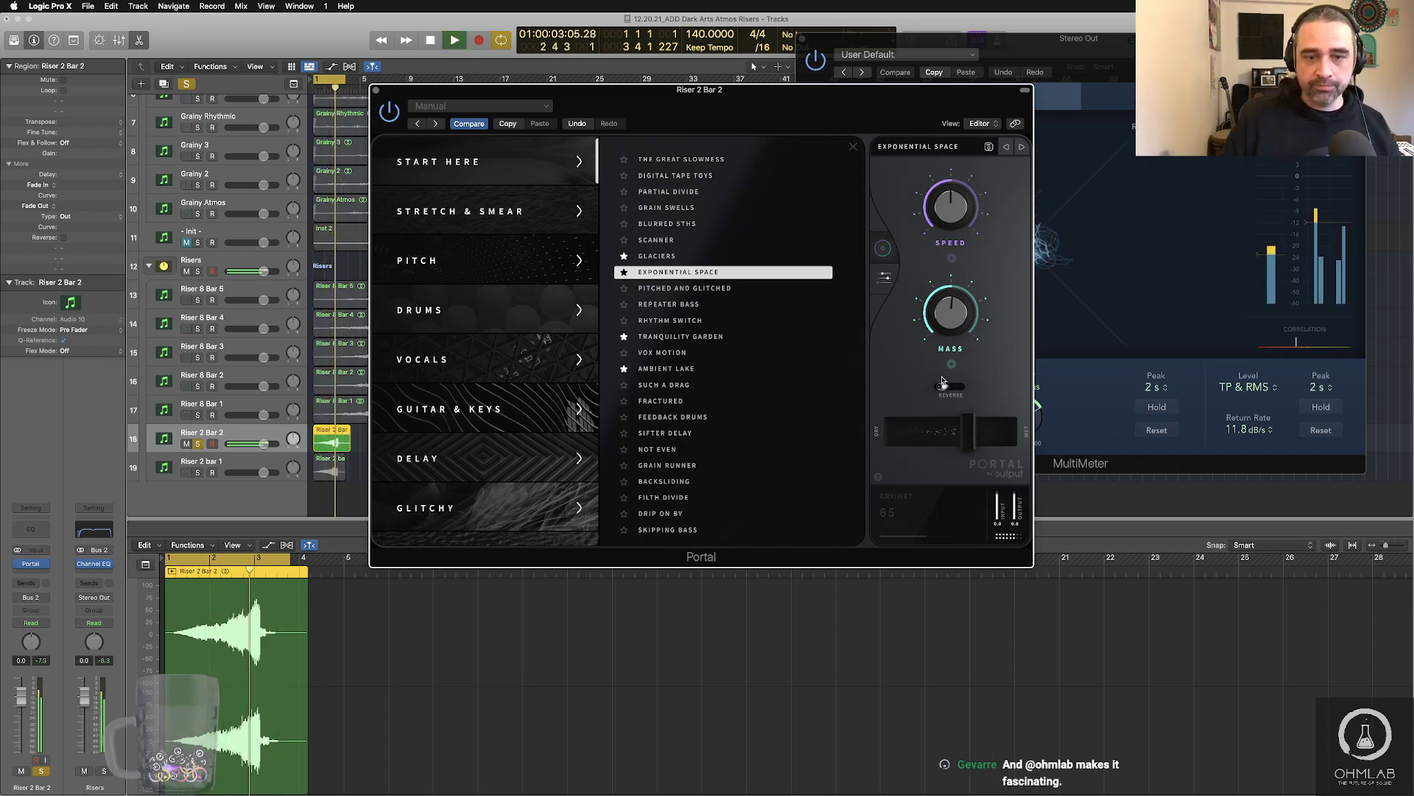
key("space")
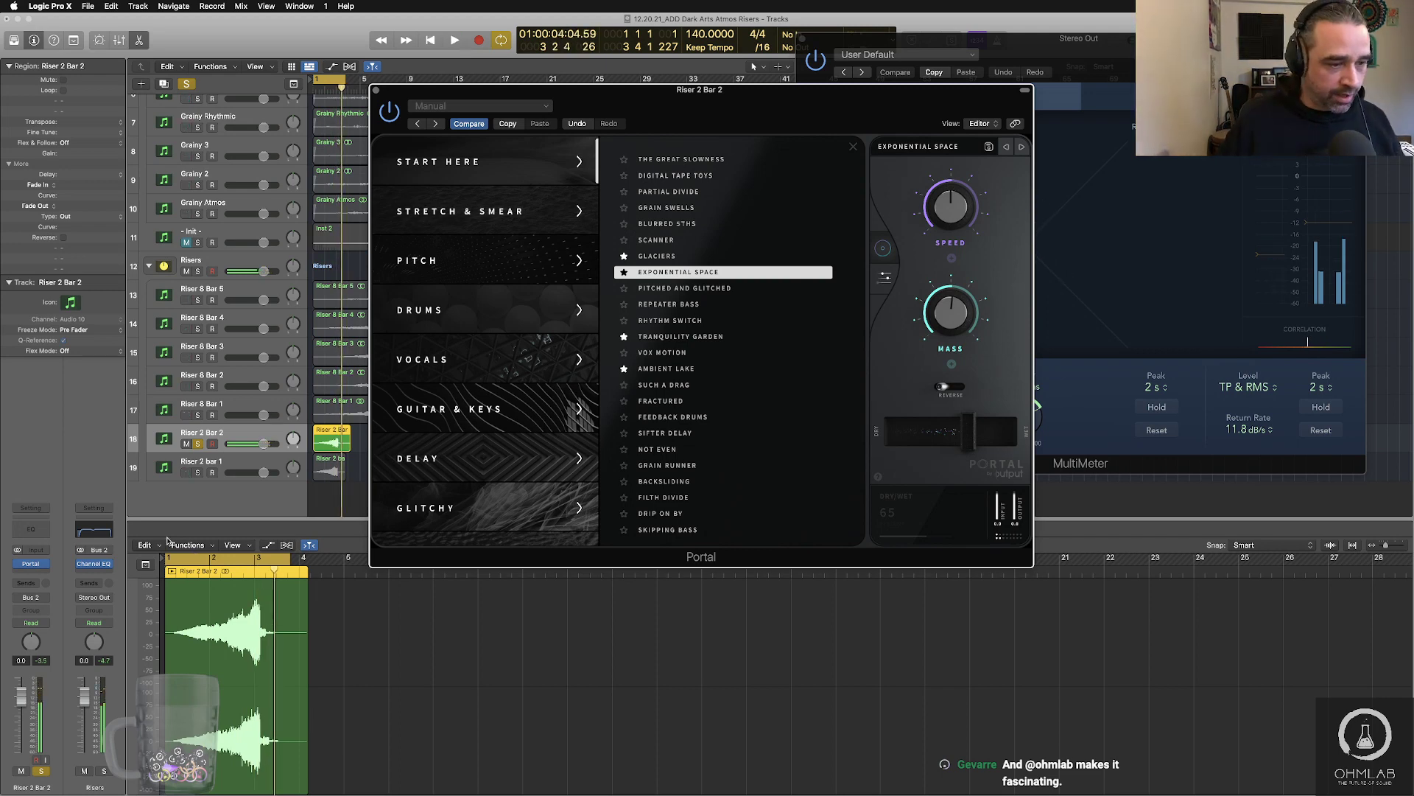
- Insert Output's Thermal after Portal on the Riser 2 Bar 2 track and browse its preset list
left_click(45, 565)
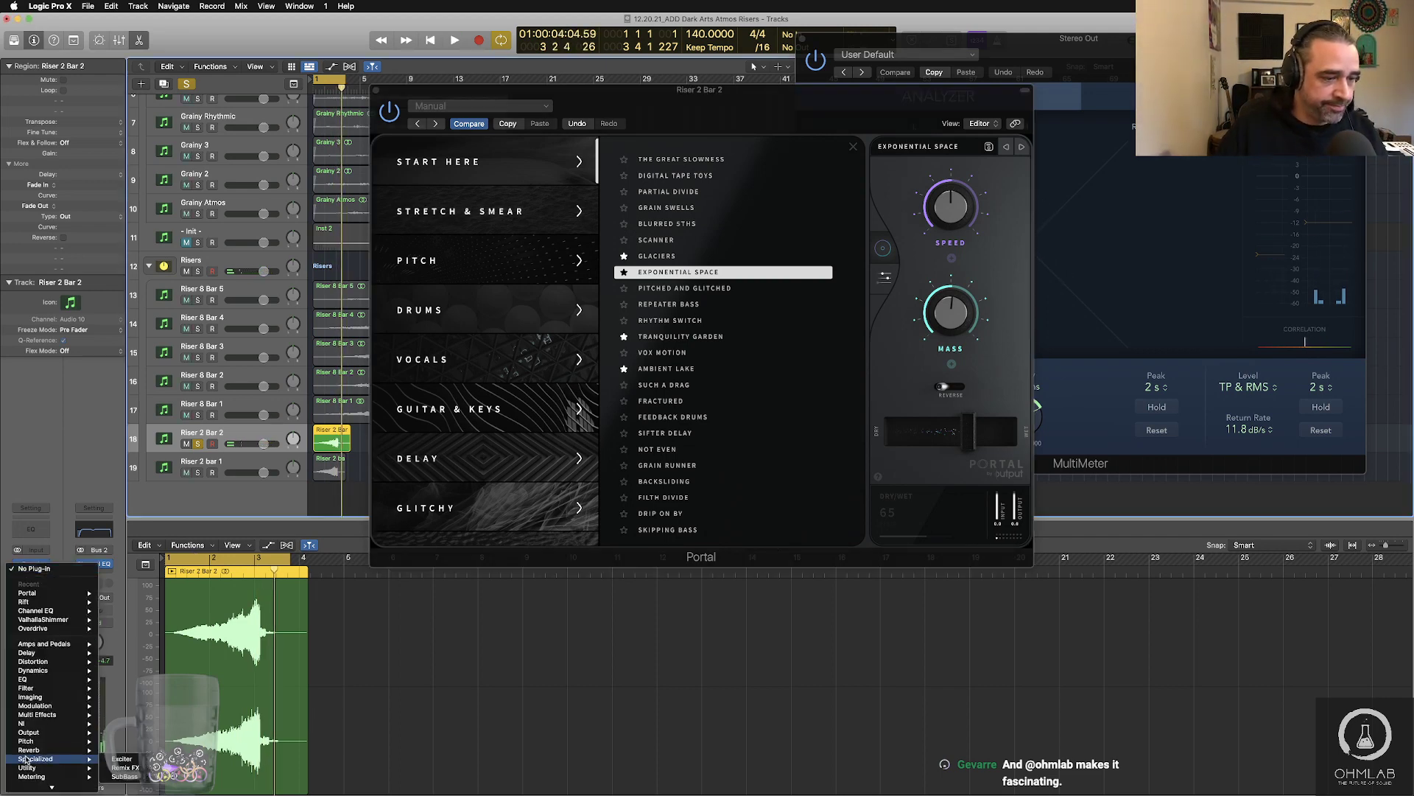
mouse_move(68, 740)
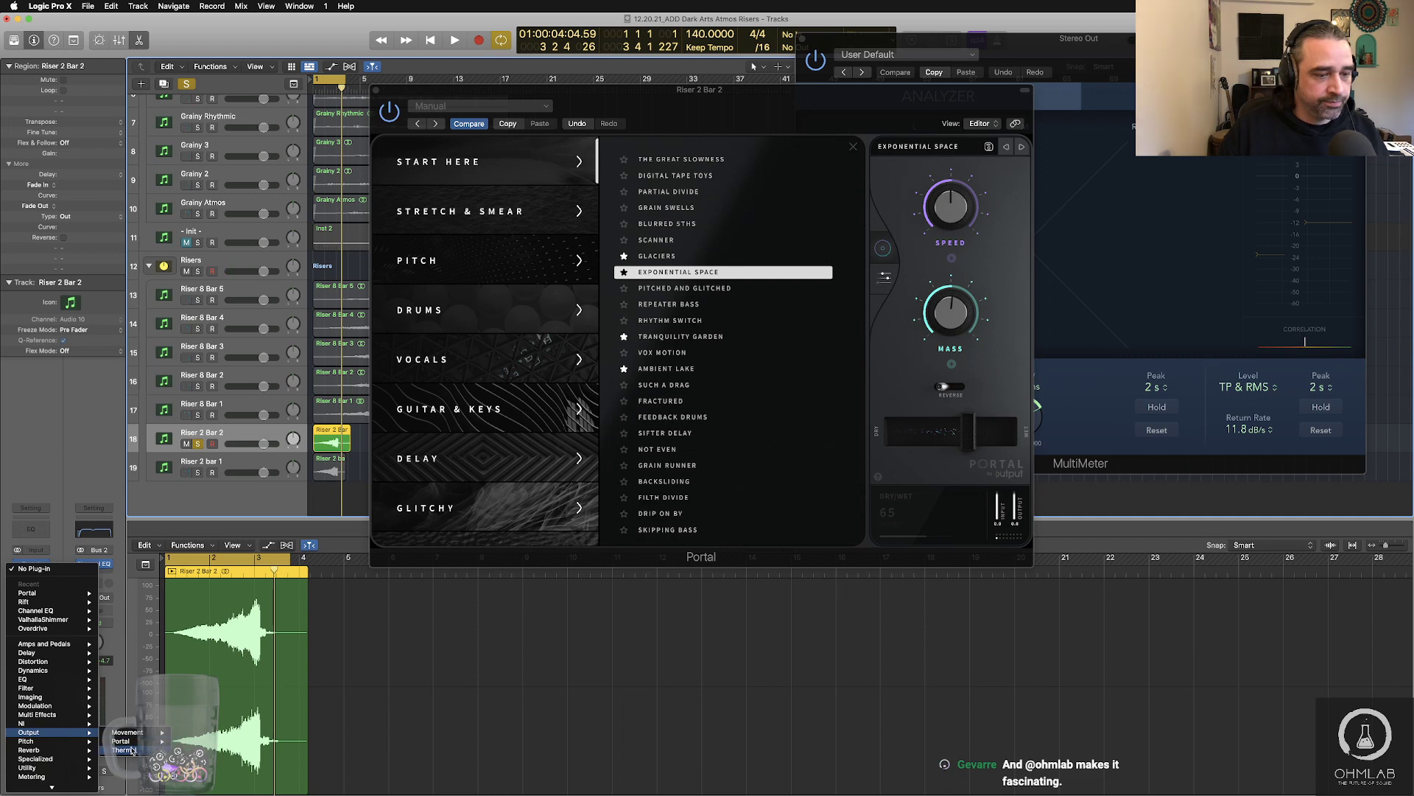
left_click(194, 750)
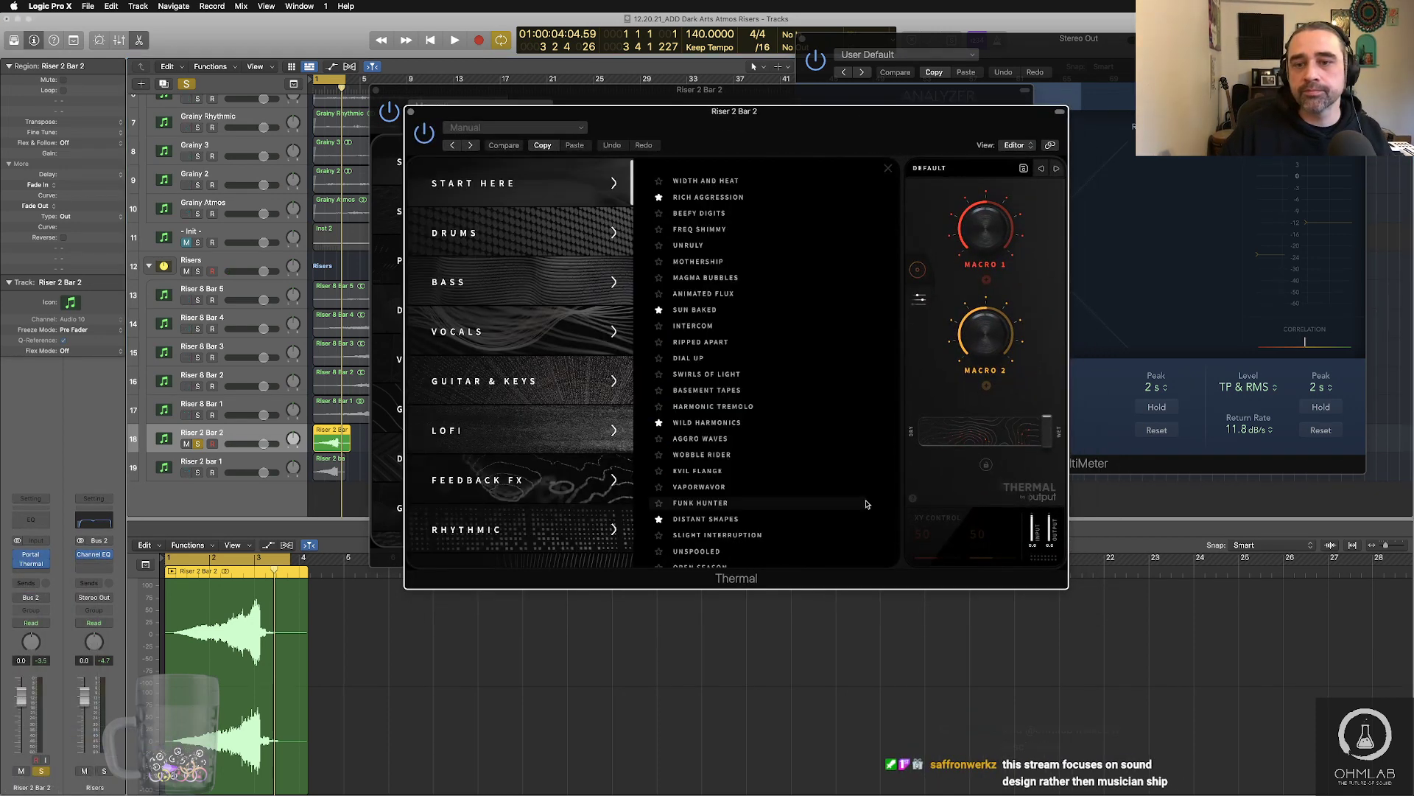
scroll(557, 357, "down", 1)
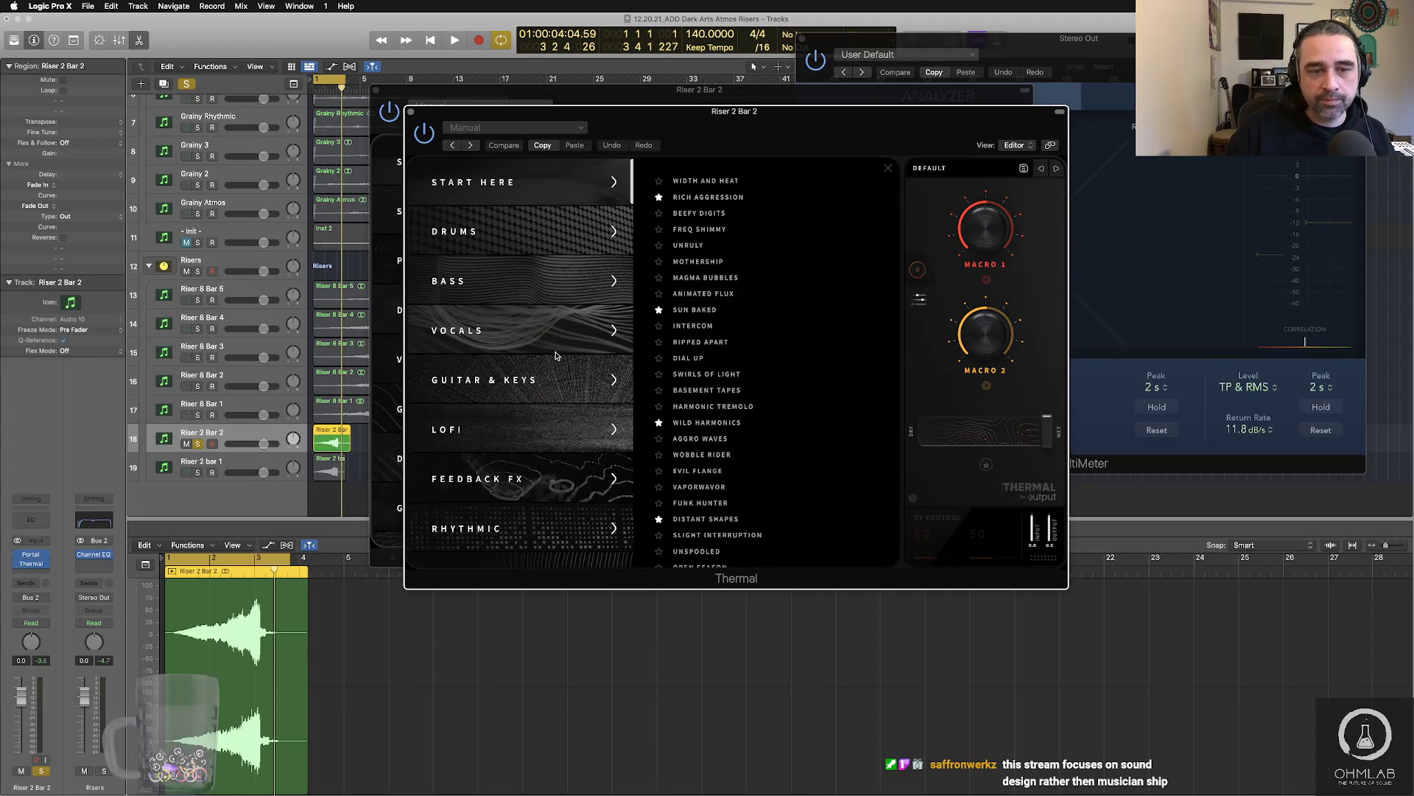
scroll(557, 357, "down", 4)
scroll(757, 340, "down", 8)
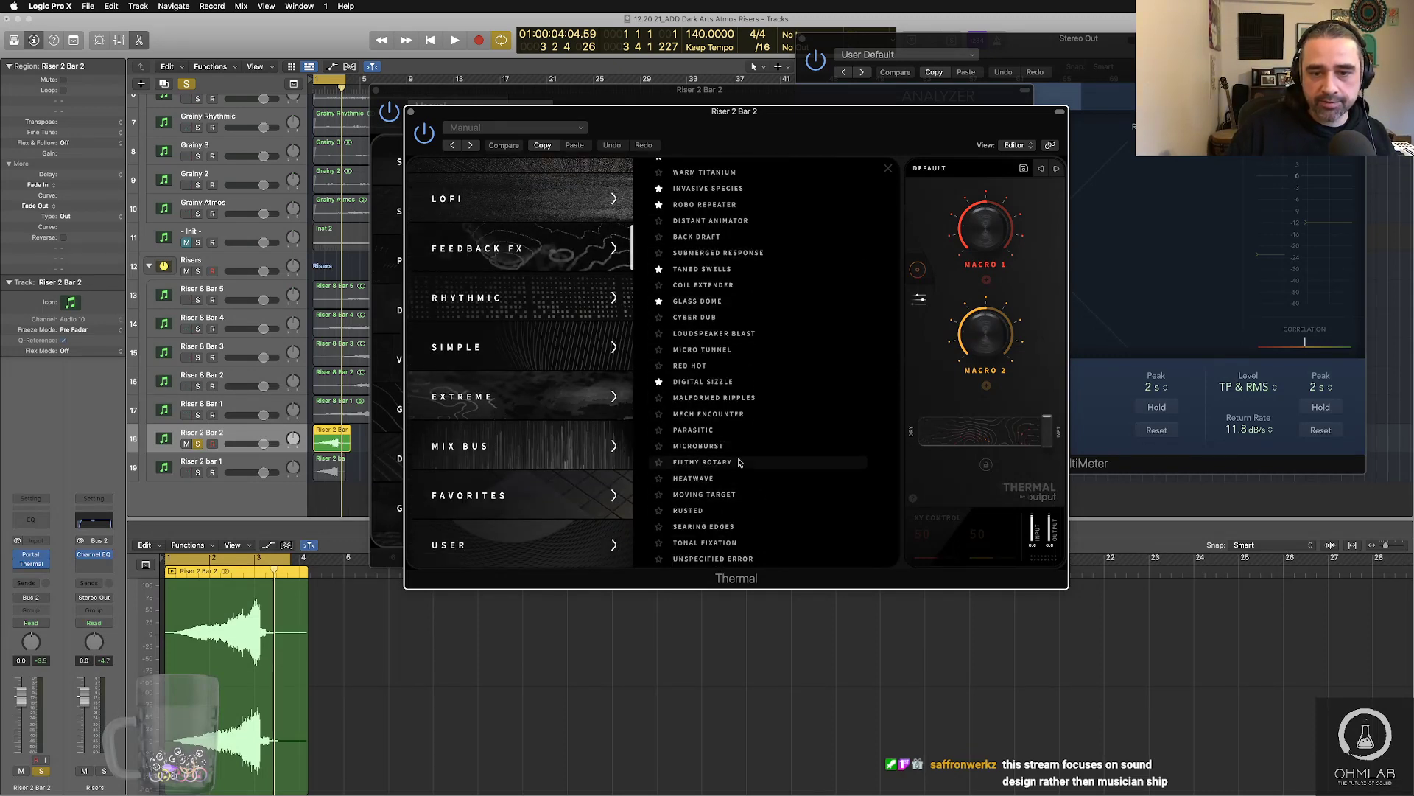
- Try Thermal's Heatwave preset on the riser at 32 percent dry/wet
left_click(727, 480)
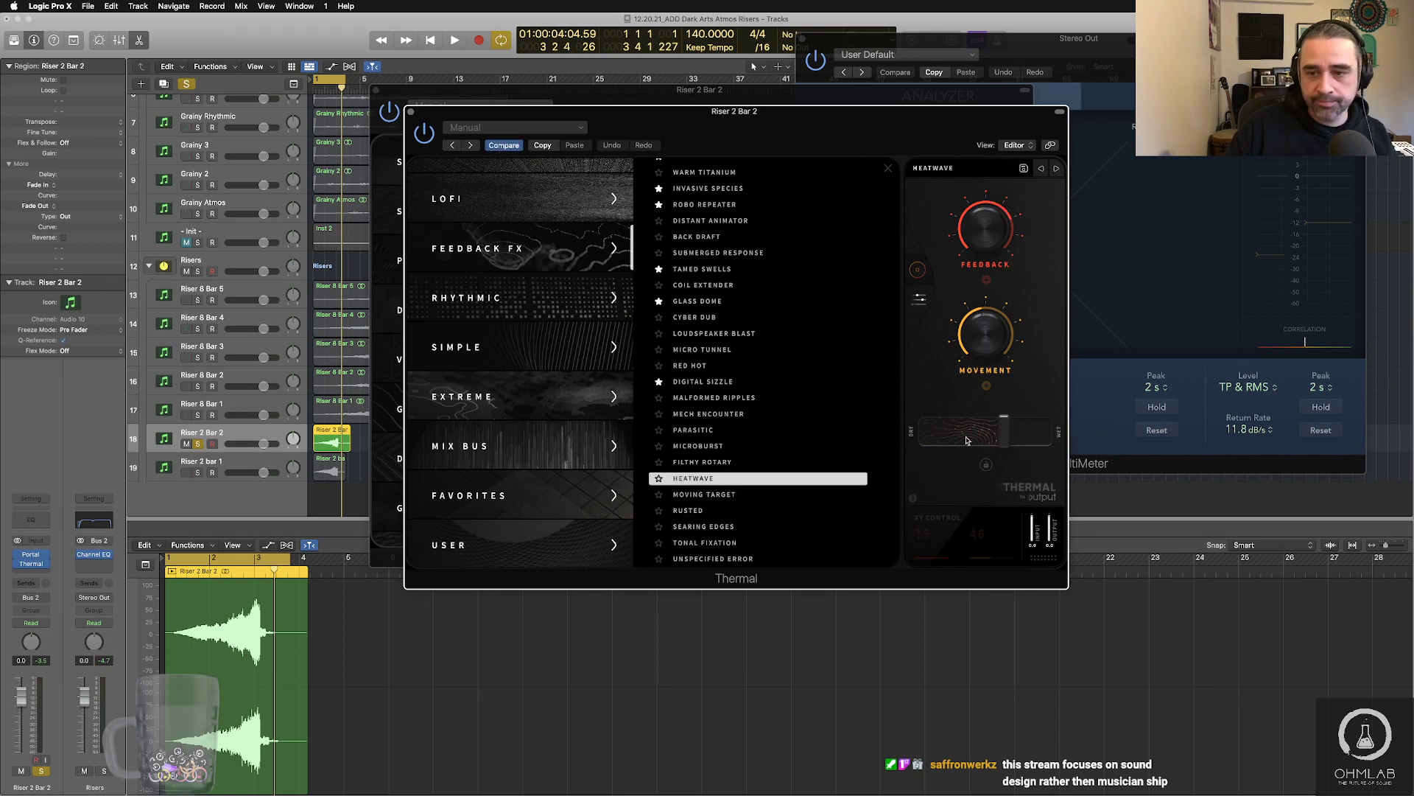
key("space")
left_click_drag(1046, 431, 967, 432)
key("space")
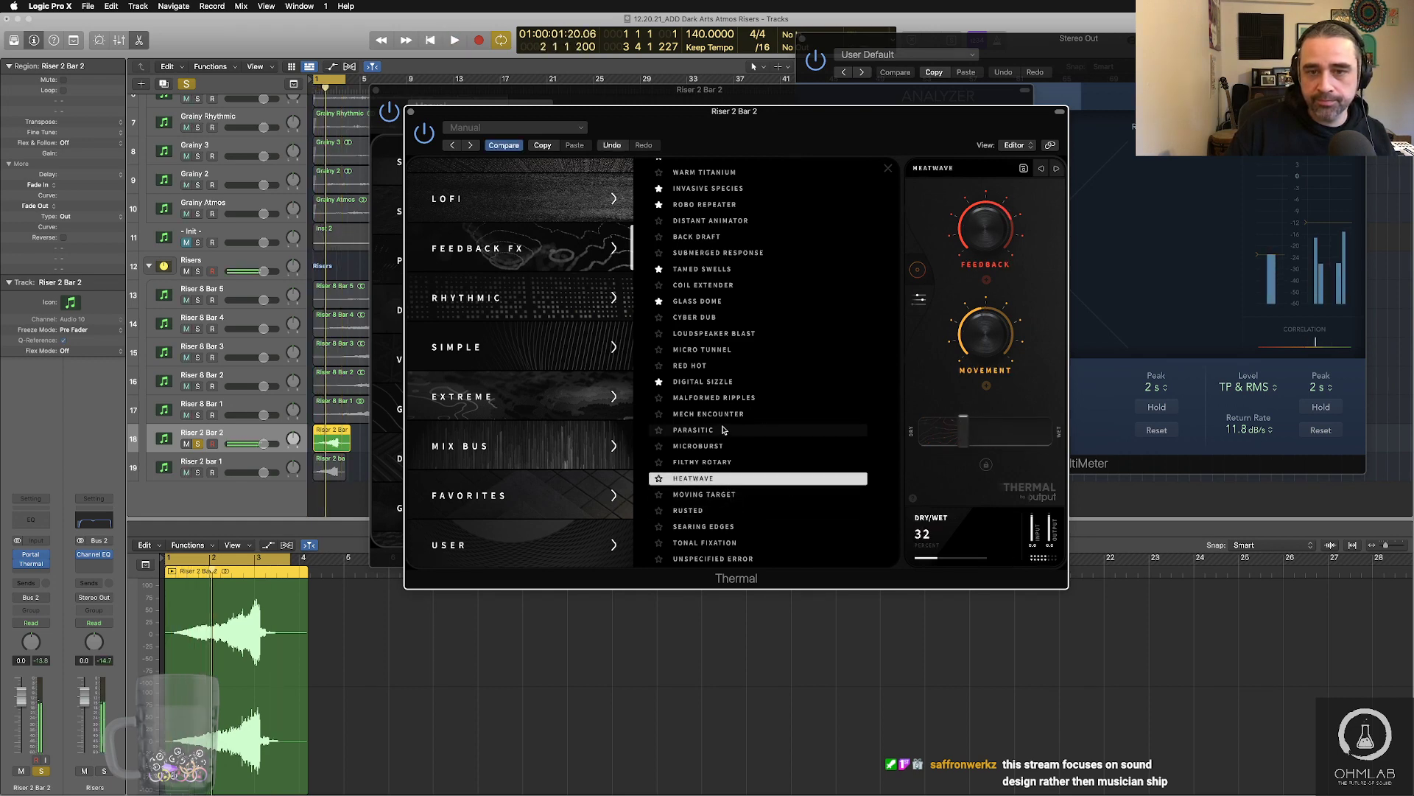
- Try Thermal's Glass Dome preset on the riser at 36 percent dry/wet
scroll(716, 358, "up", 2)
left_click(715, 358)
key("space")
left_click_drag(1023, 421, 971, 422)
key("space")
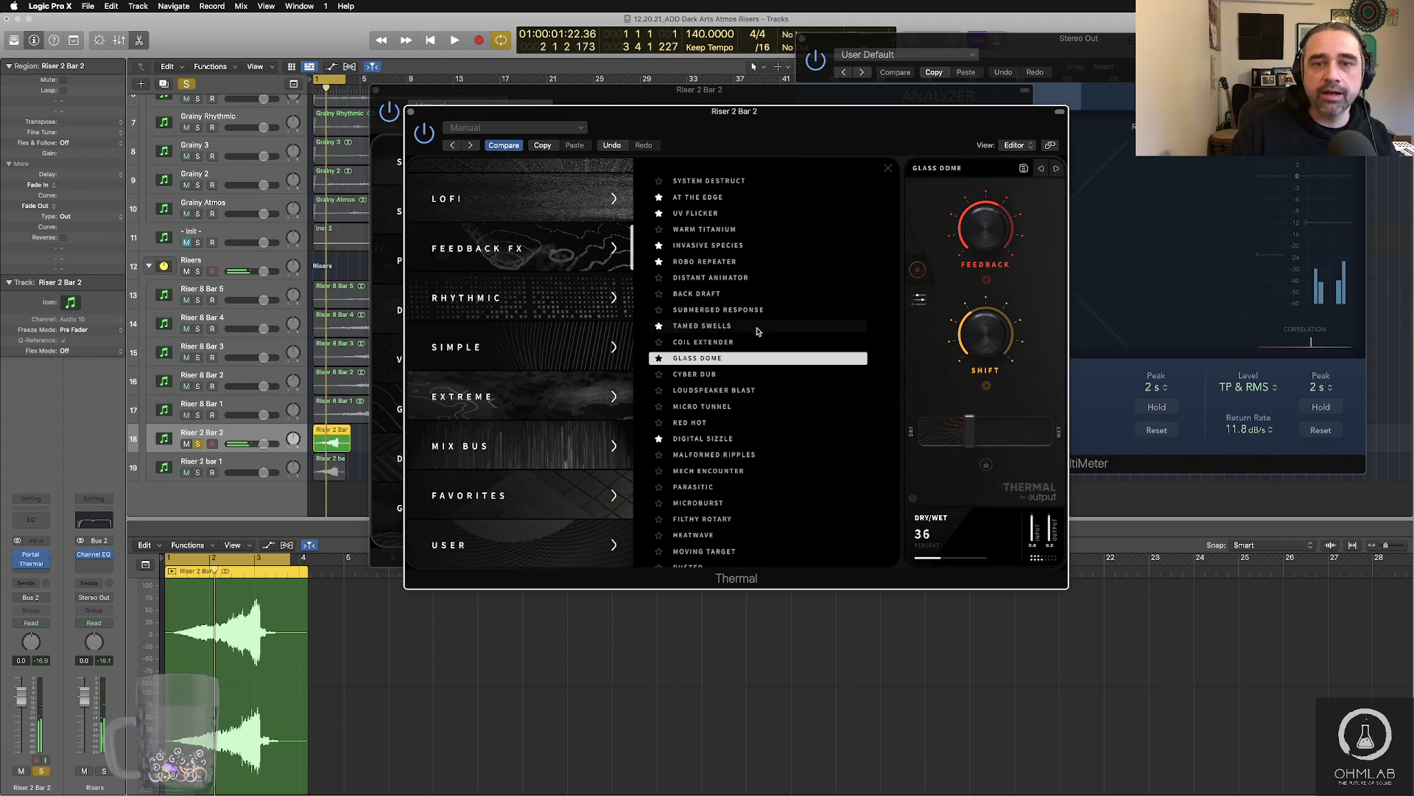
- Load Thermal's Warm Titanium preset and audition the riser through it
left_click(715, 230)
key("space")
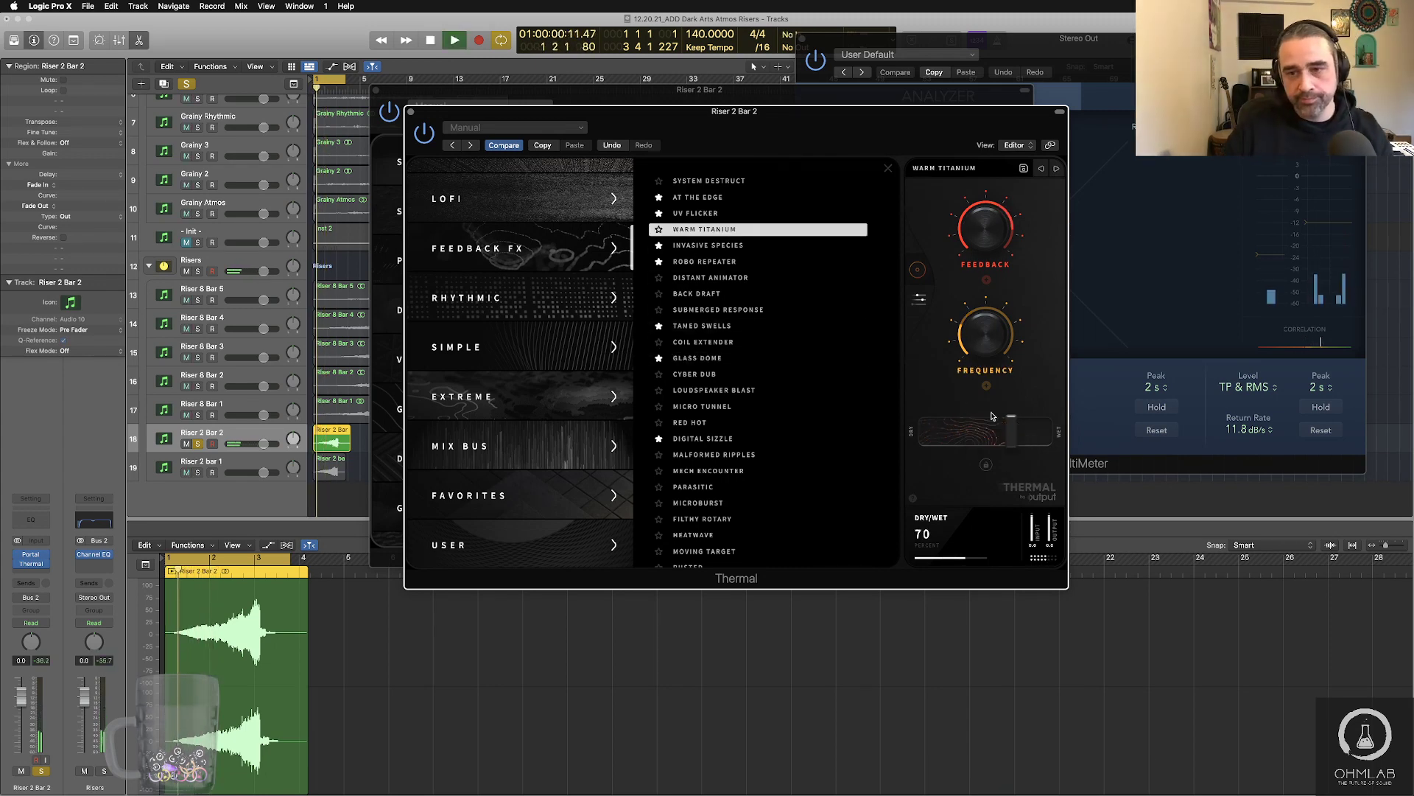
key("space")
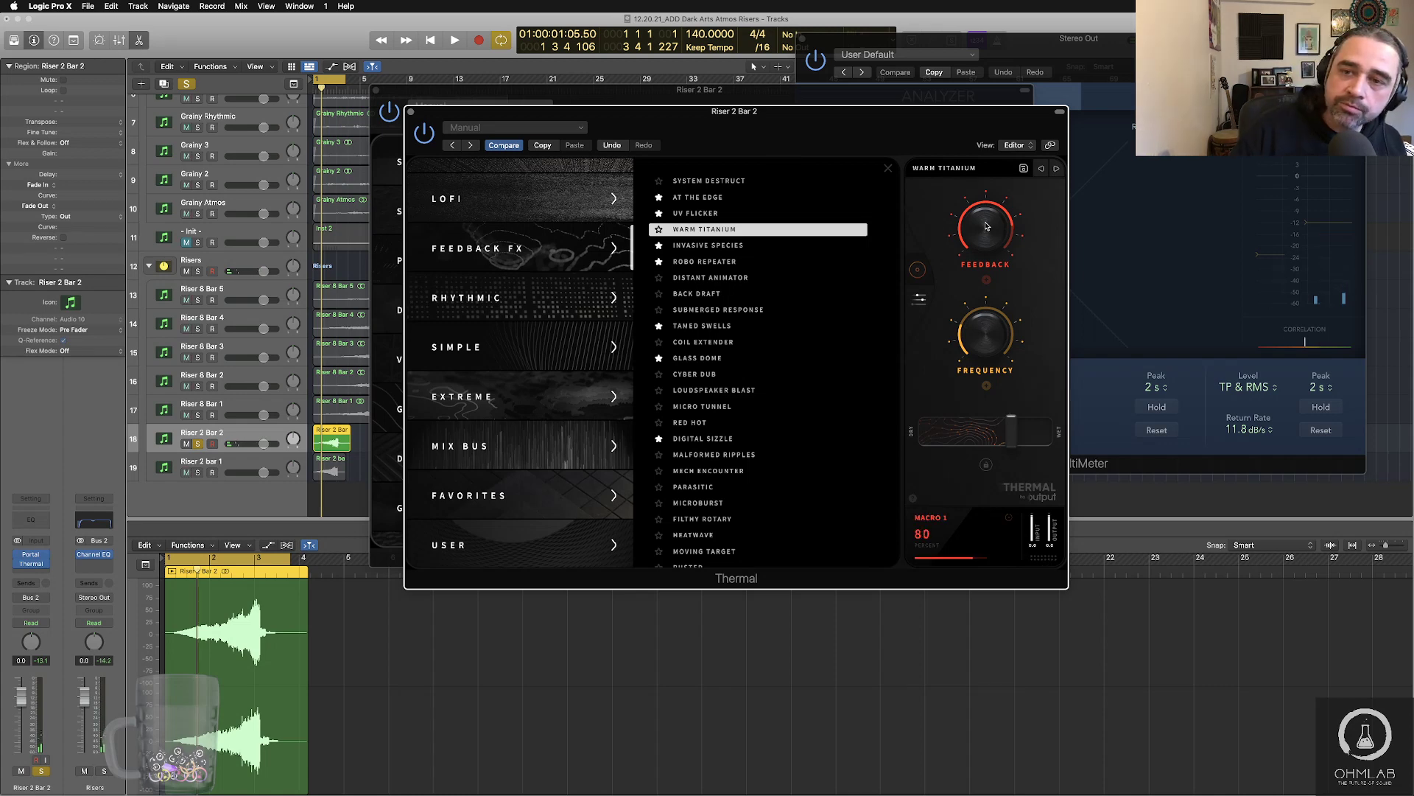
key("space")
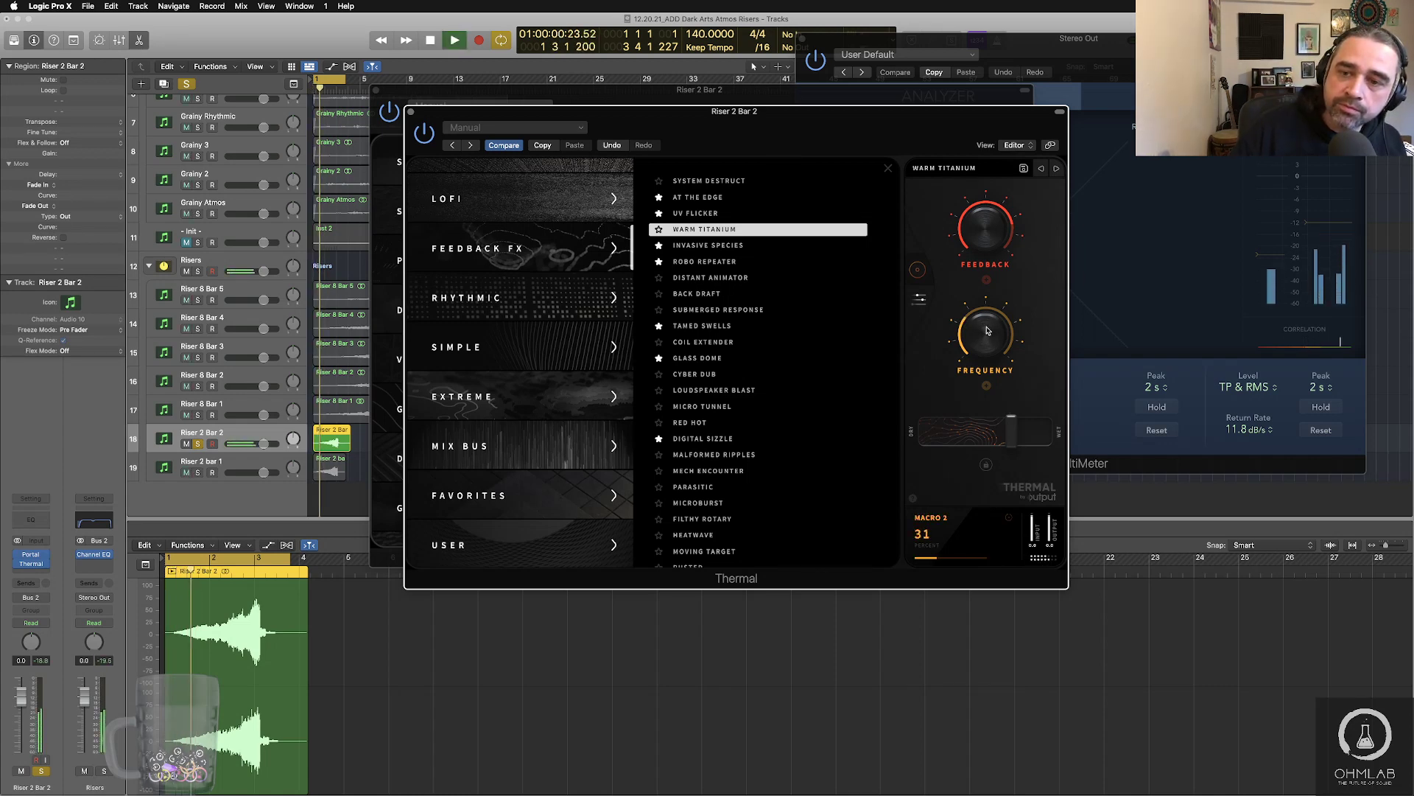
- Lower Thermal's frequency macro, set feedback to 63 percent and dry/wet to 27 percent while playing the riser
mouse_move(989, 339)
left_mouse_down()
mouse_move(985, 306)
mouse_move(985, 349)
left_mouse_up()
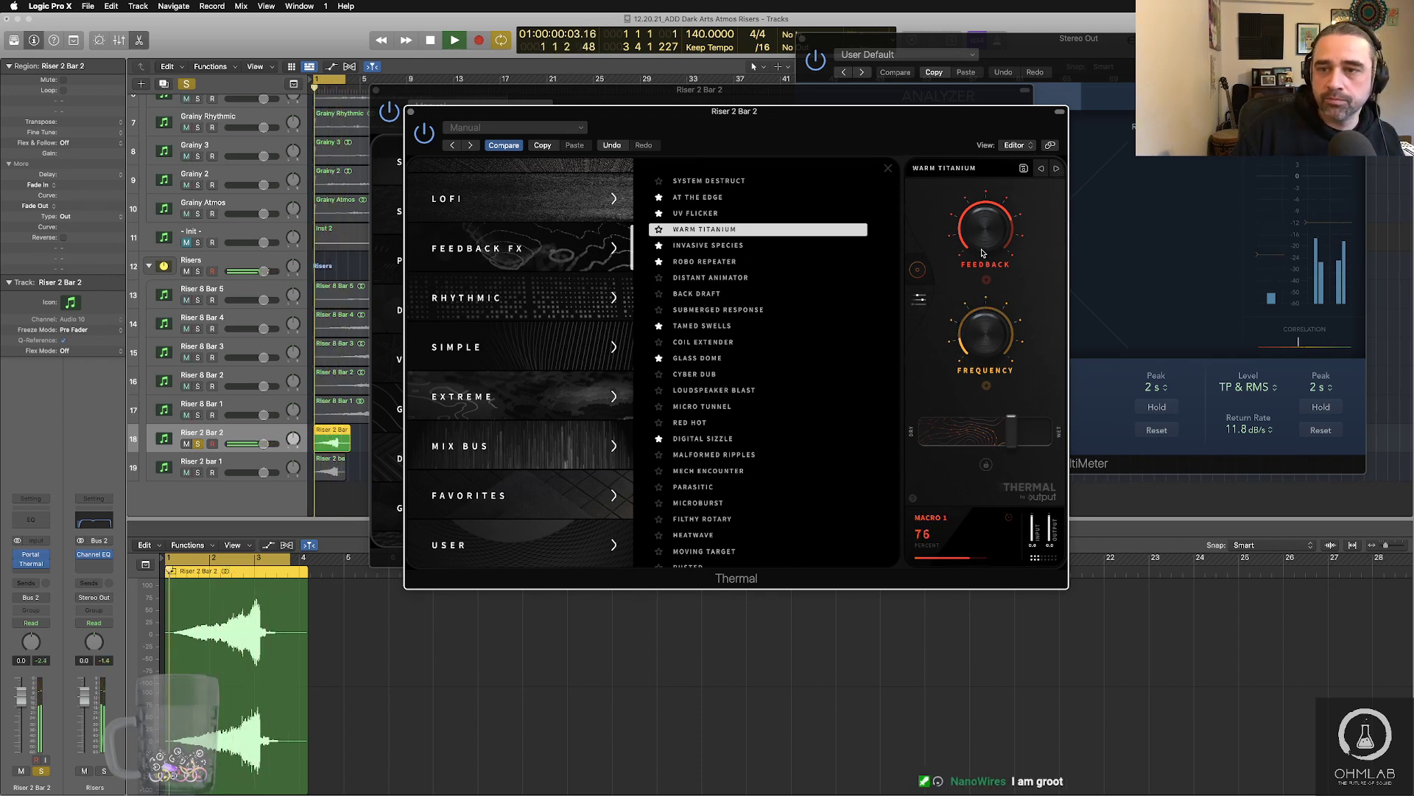
left_click_drag(984, 247, 982, 267)
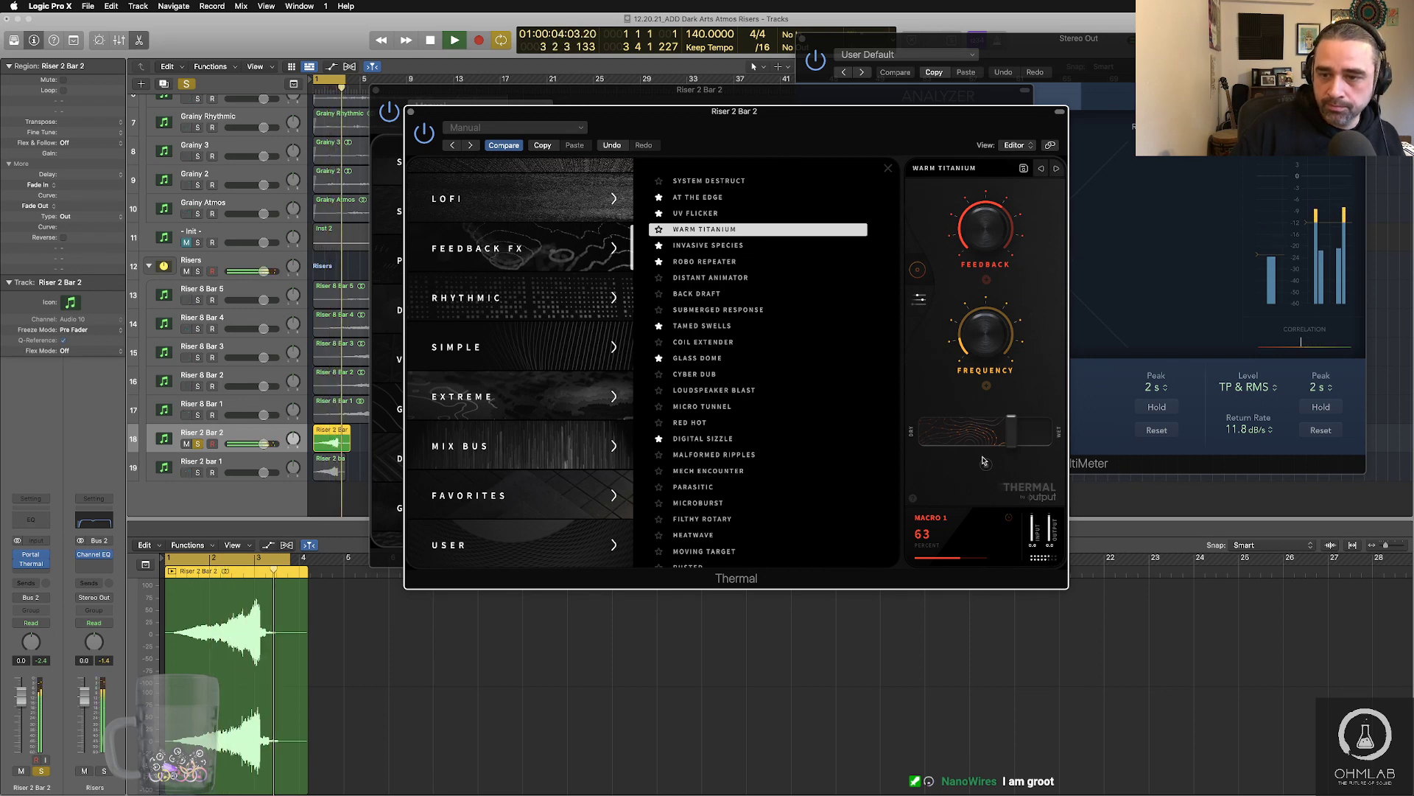
left_click_drag(1012, 435, 958, 435)
key("space")
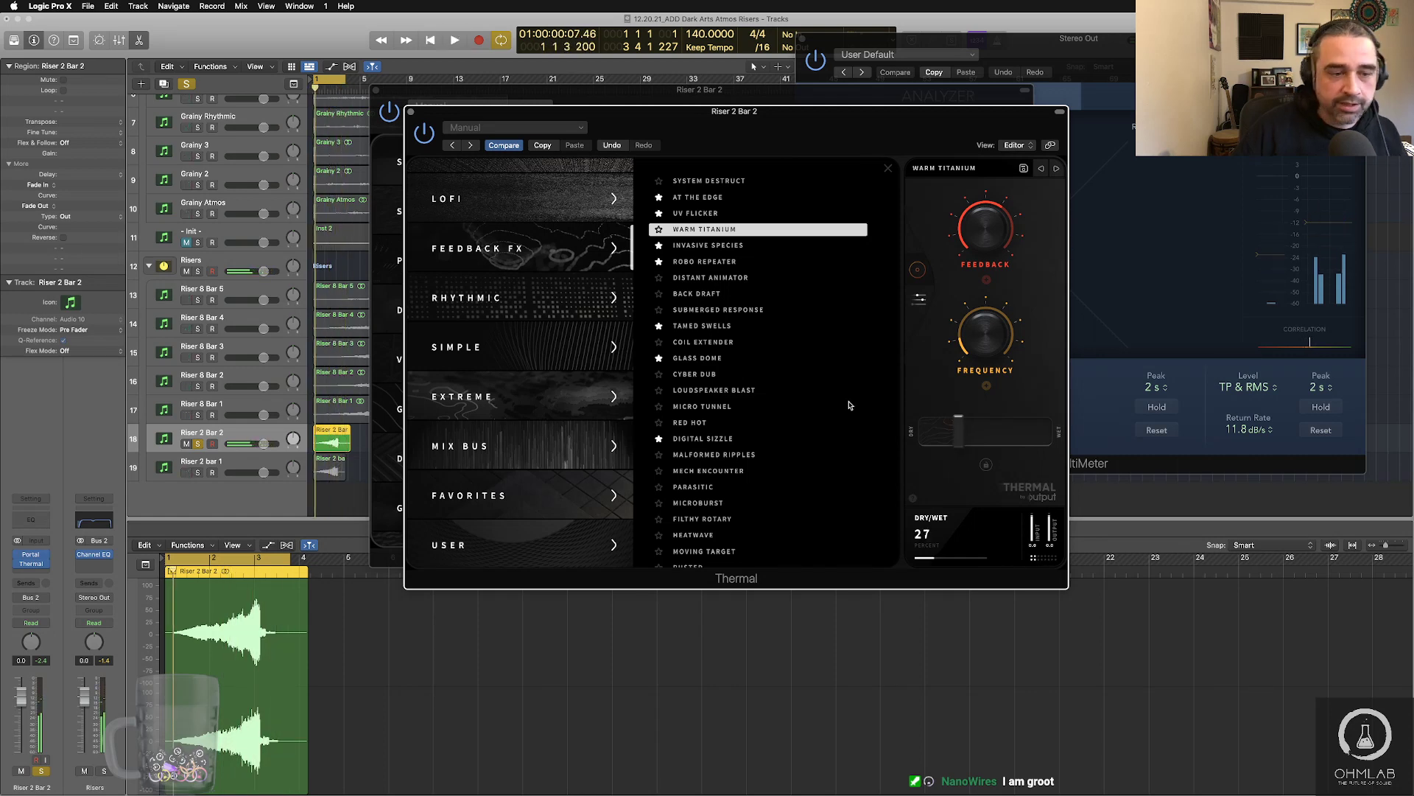
- Add a stereo ValhallaShimmer after Thermal on the Riser 2 Bar 2 channel
left_click(46, 574)
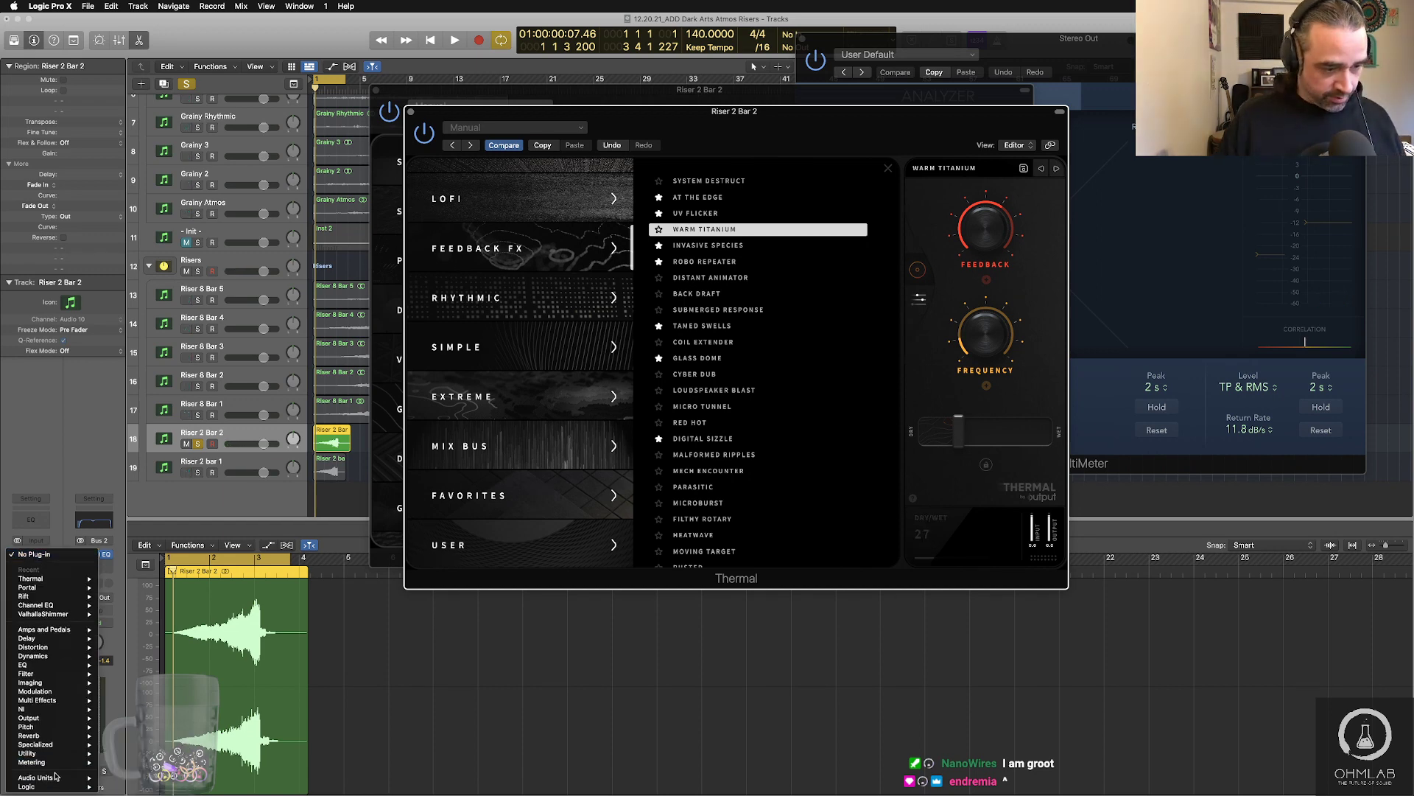
mouse_move(56, 775)
mouse_move(132, 768)
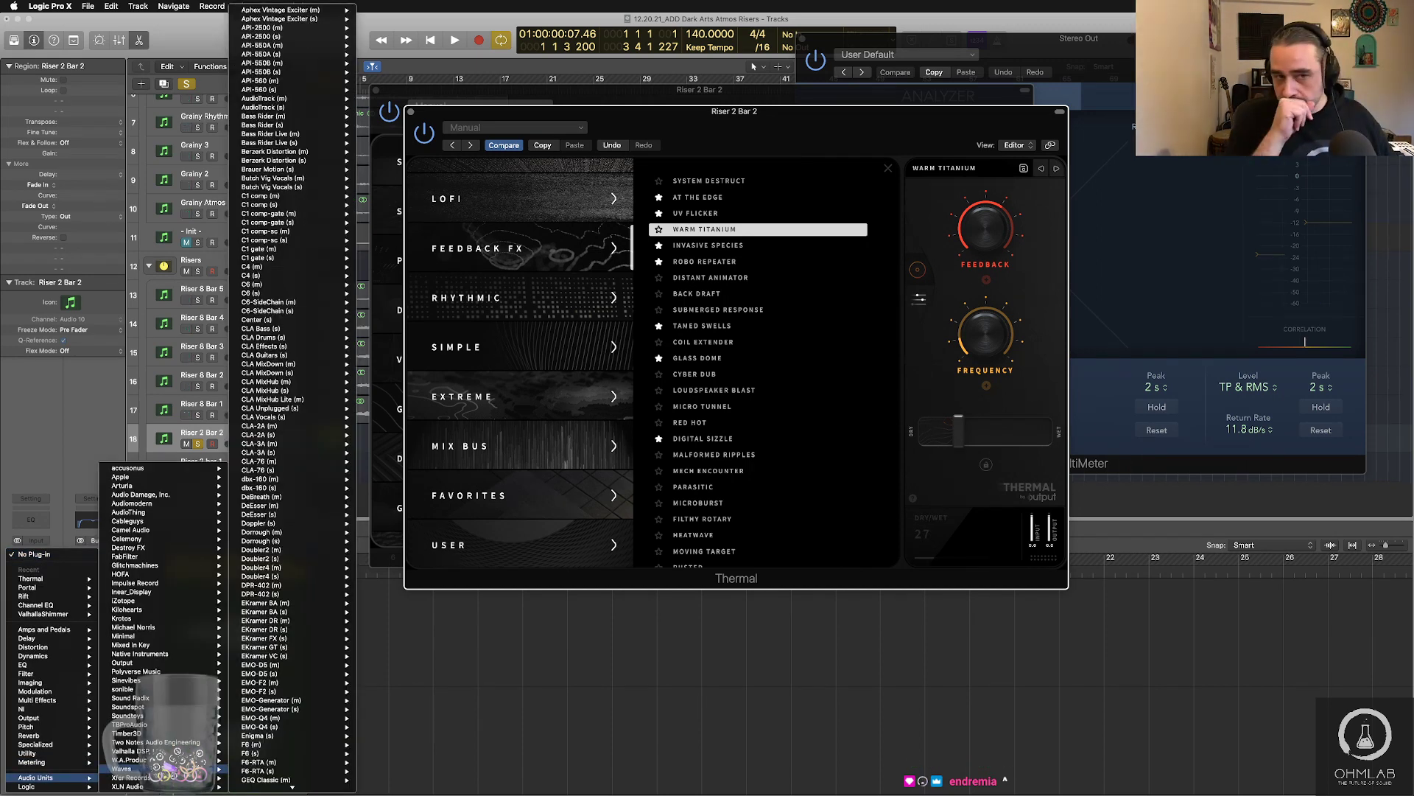
mouse_move(45, 707)
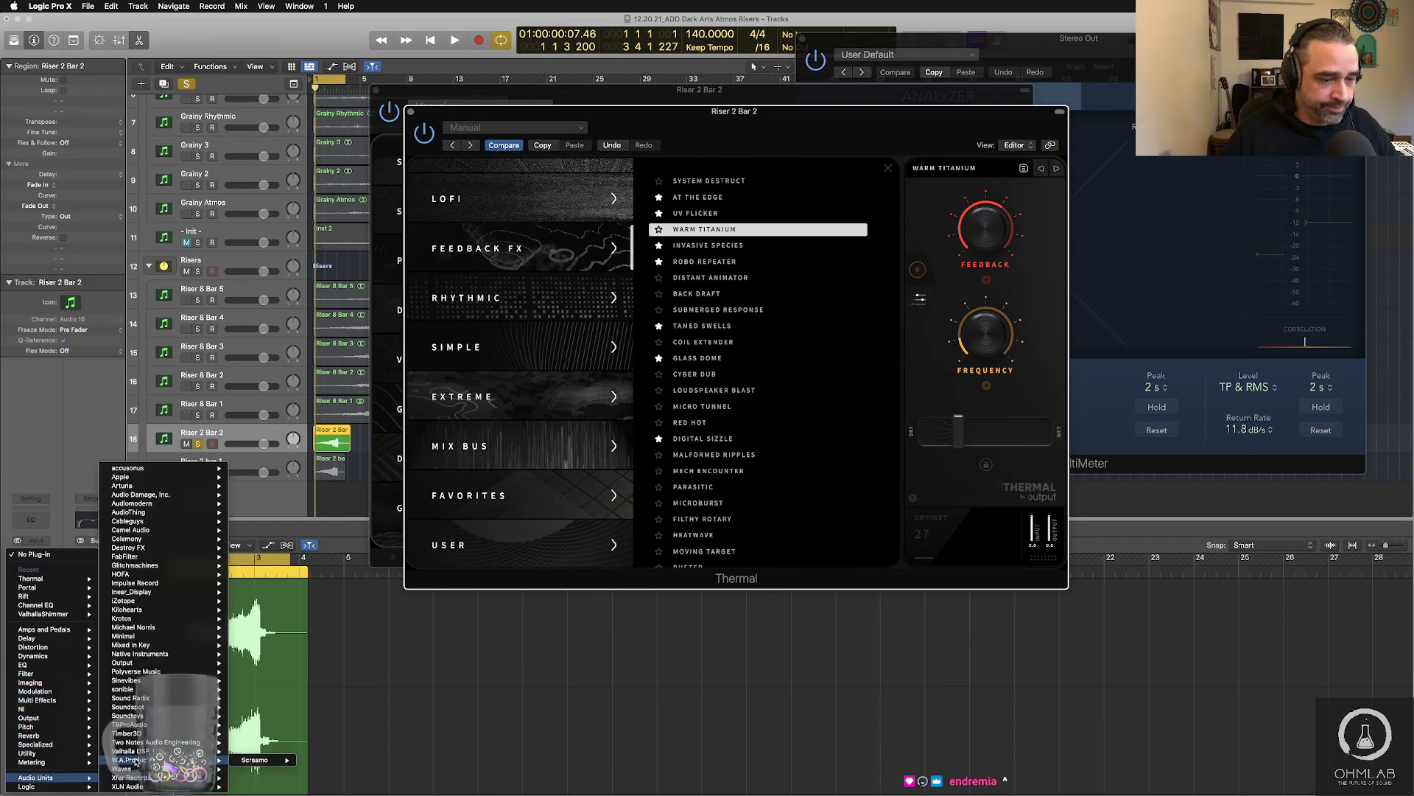
mouse_move(299, 760)
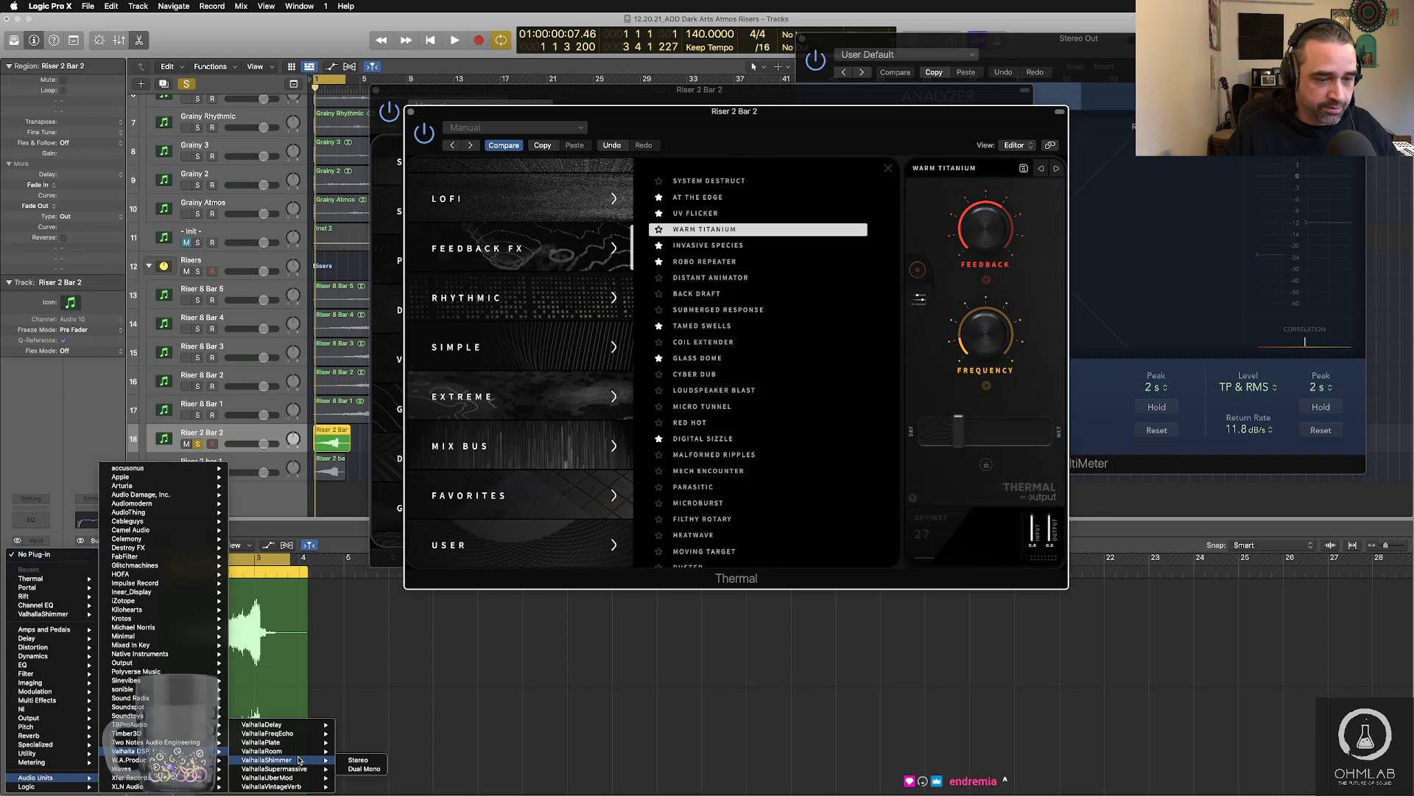
left_click(361, 759)
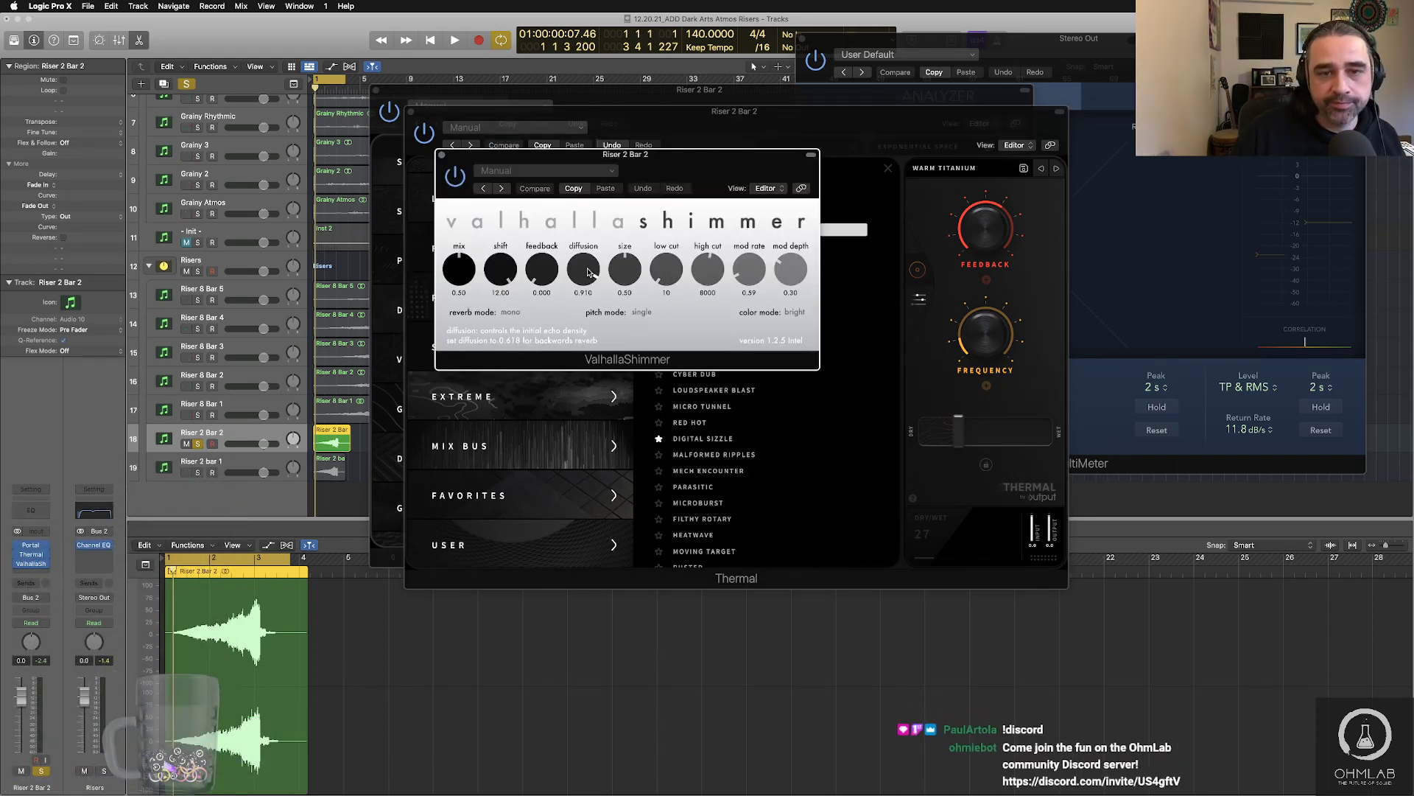
- Set ValhallaShimmer's shift to -12, feedback 0.116, size 0.37, low cut 400, high cut 7000 and mix 0.20 while auditioning the riser
left_click_drag(488, 266, 541, 482)
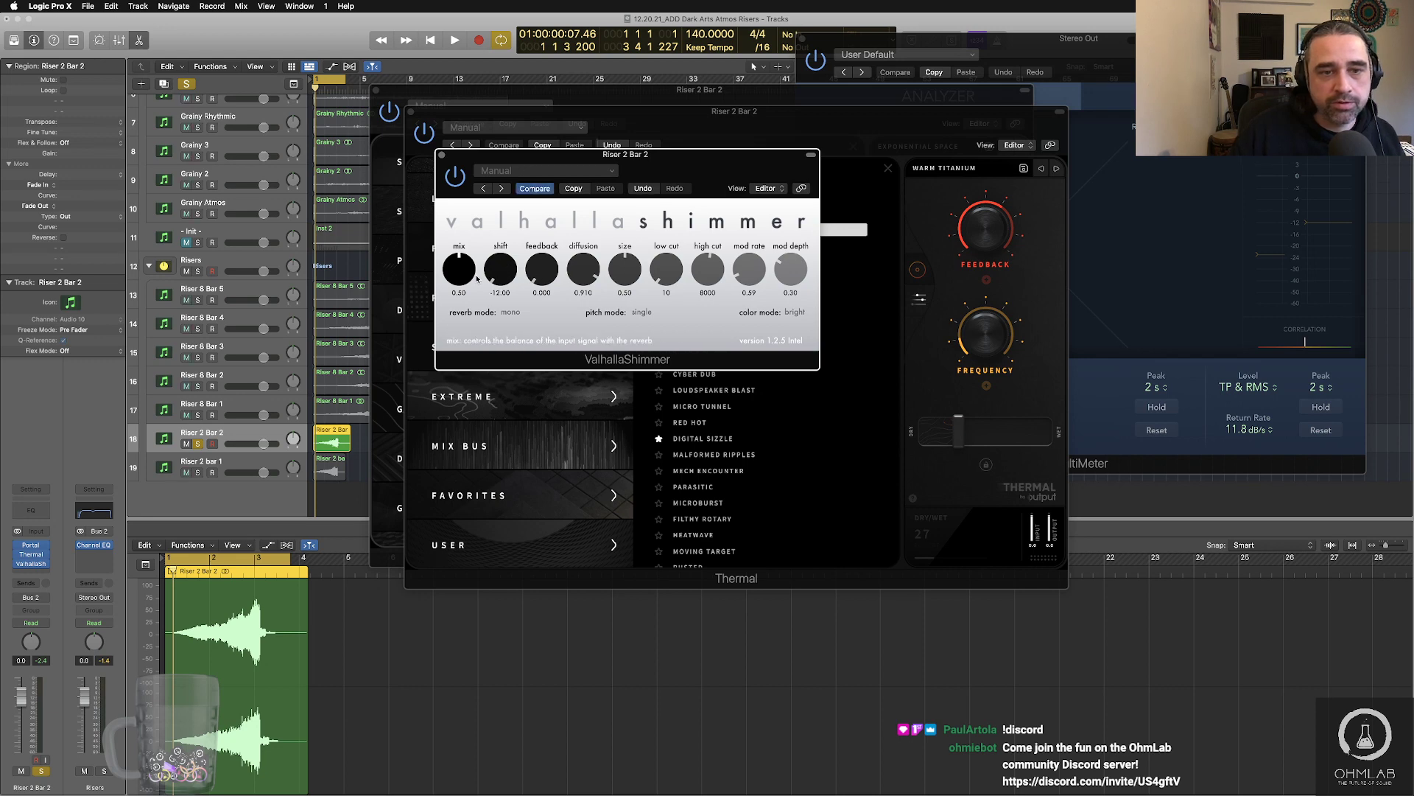
left_click_drag(543, 271, 544, 267)
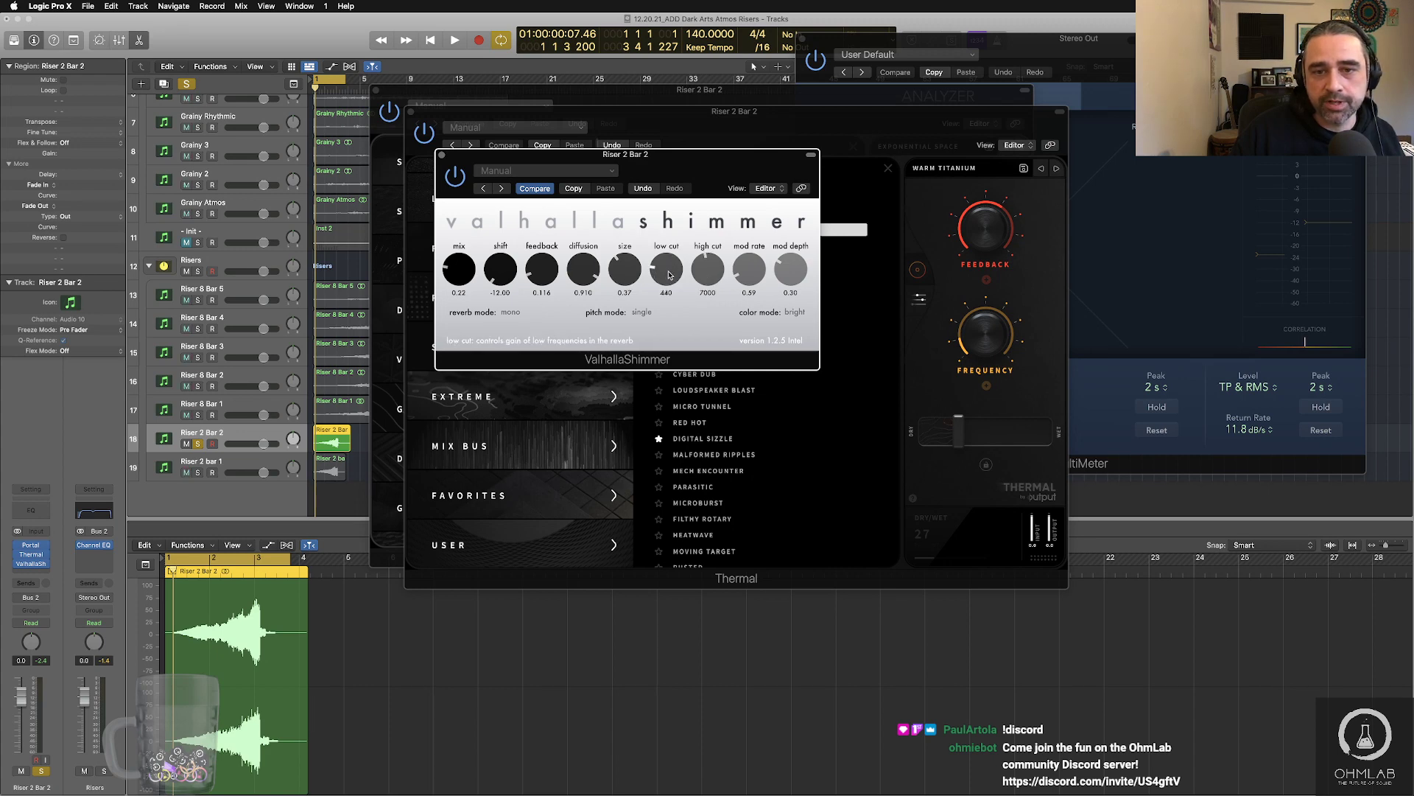
key("space")
left_click_drag(673, 156, 719, 181)
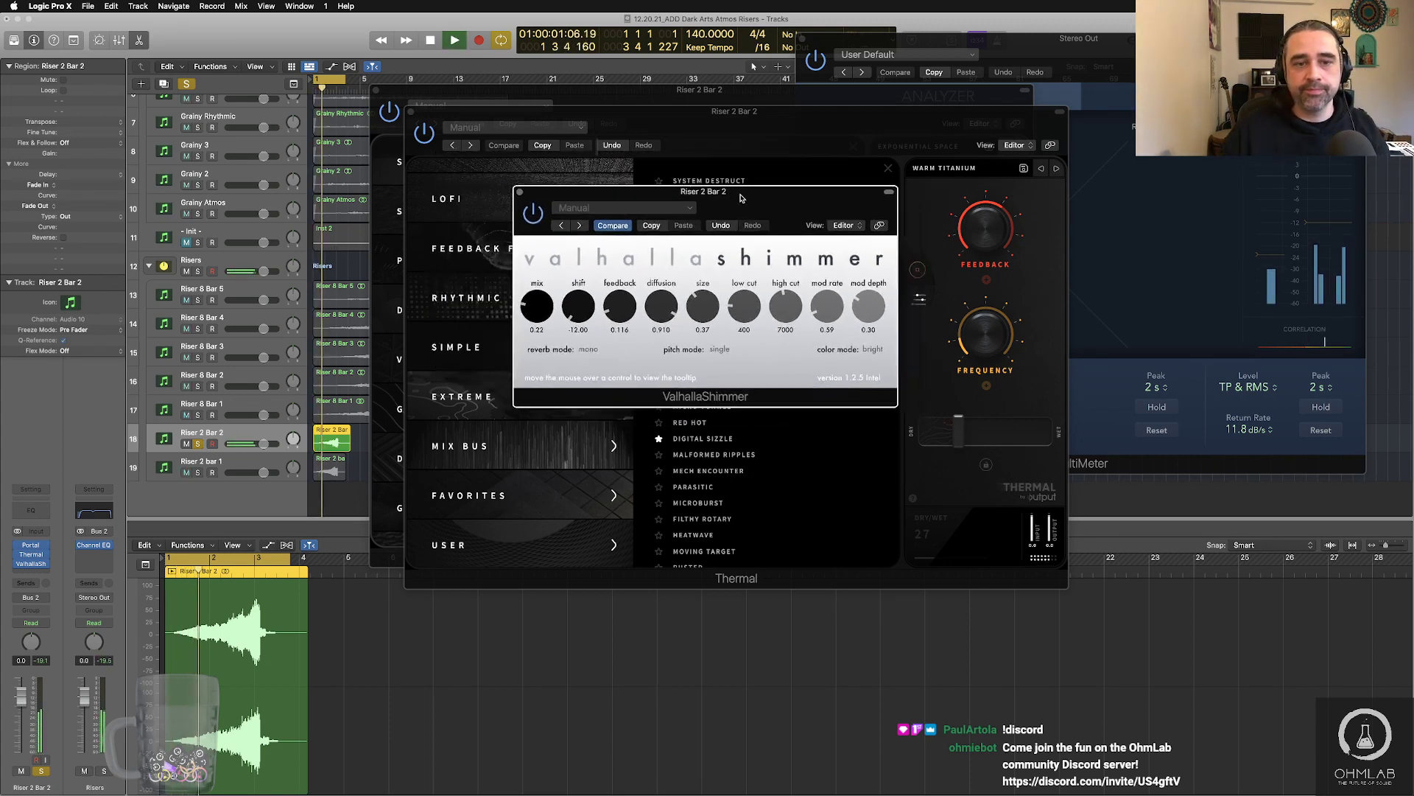
left_click_drag(508, 298, 513, 304)
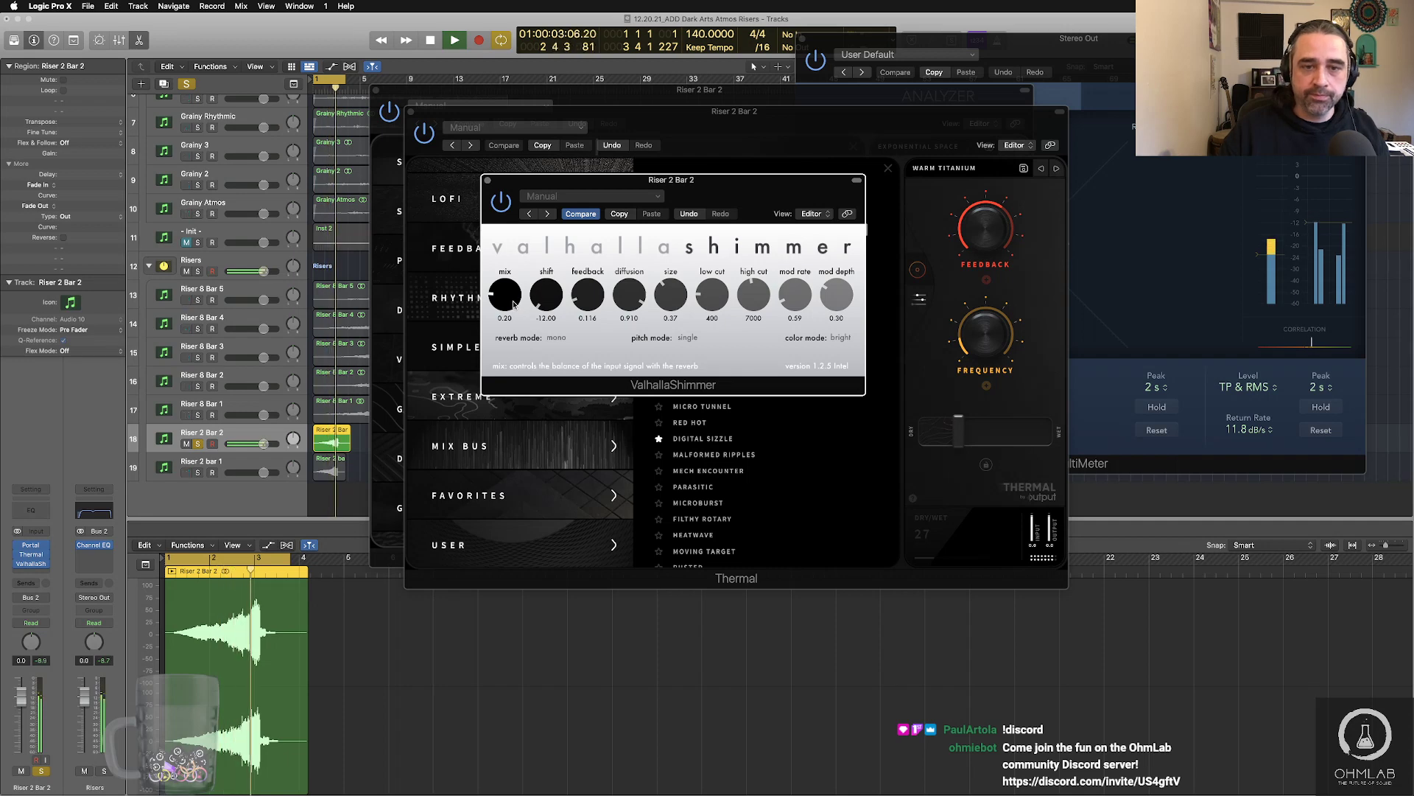
key("space")
- Switch ValhallaShimmer to dark color mode, dual pitch mode and bigStereo reverb mode, with the mix at 0.18
left_click(843, 339)
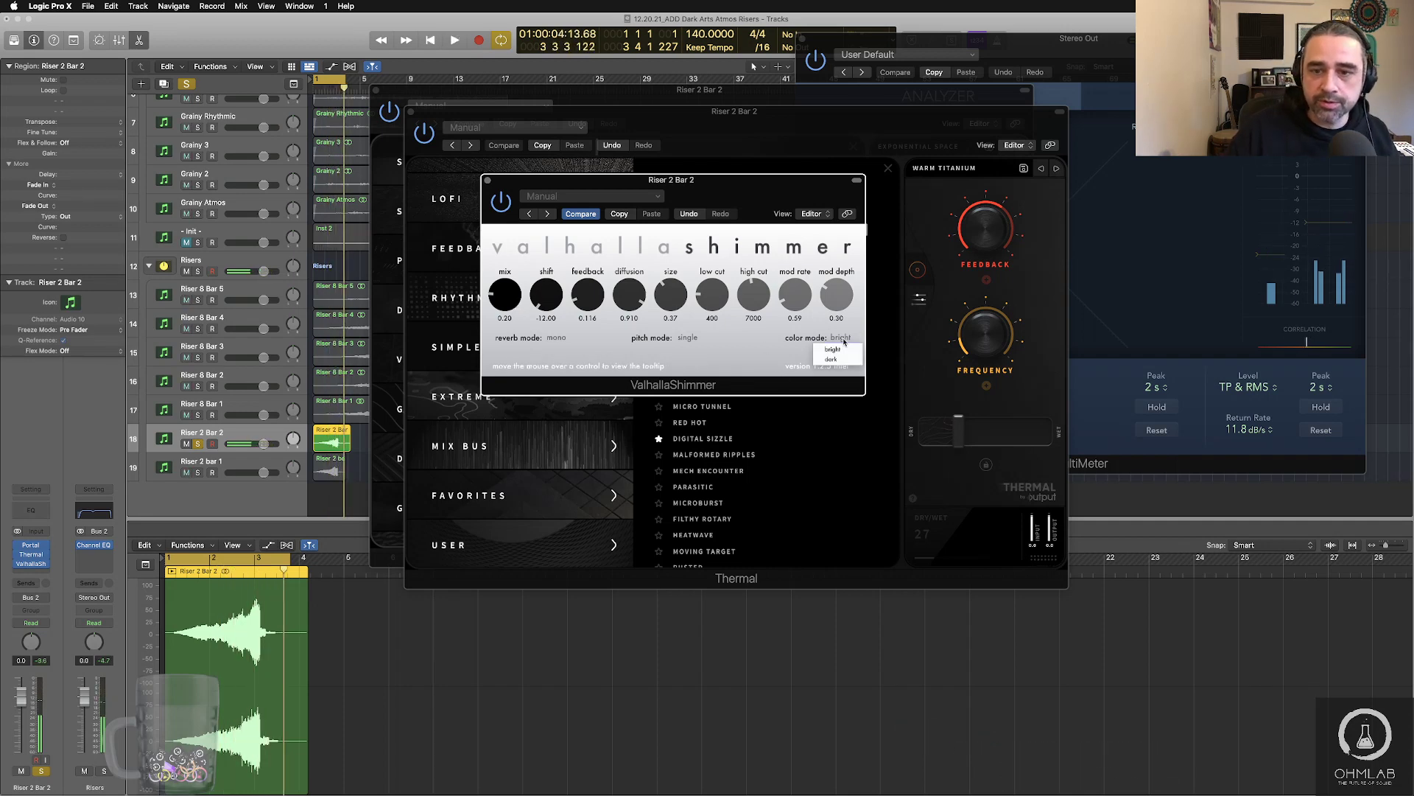
left_click(846, 360)
left_click(688, 337)
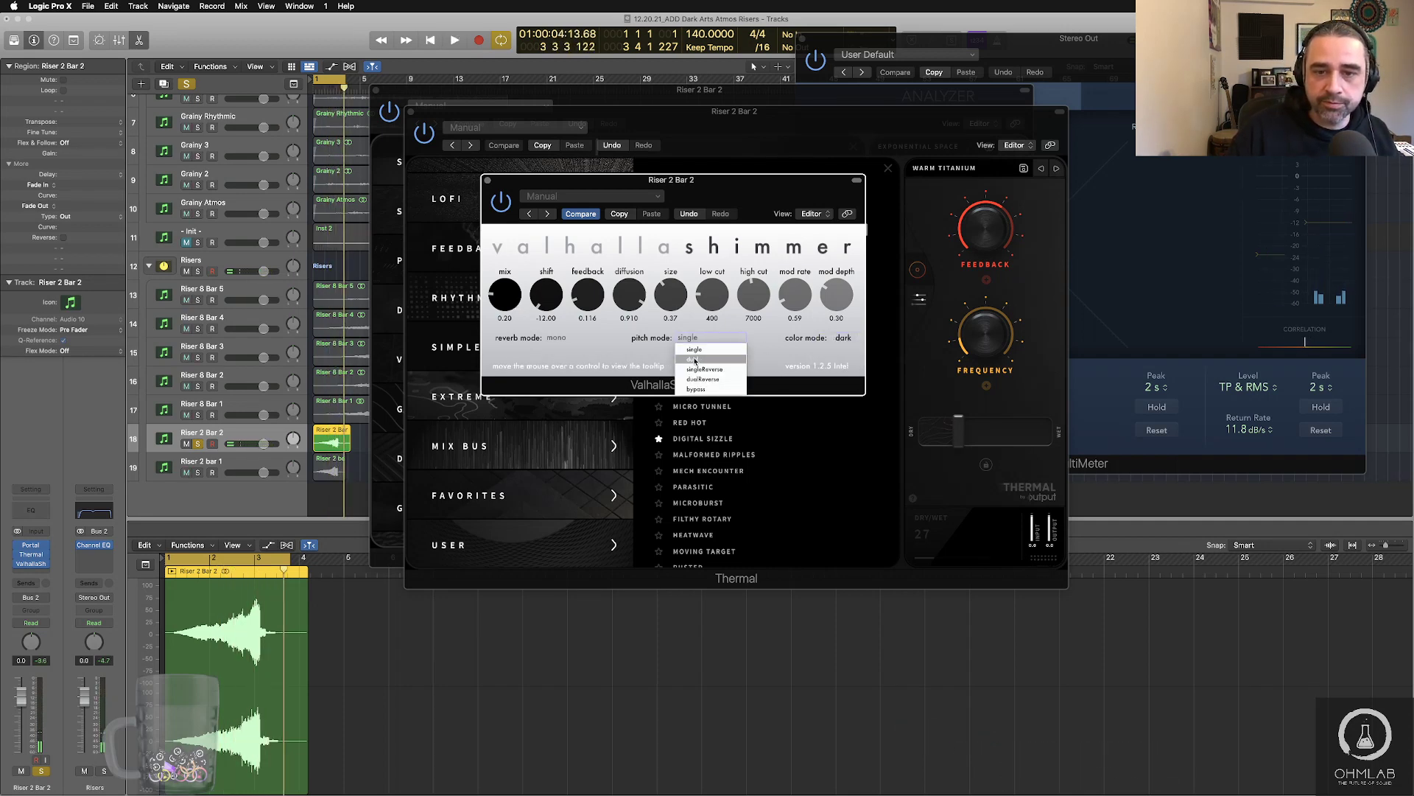
left_click(694, 359)
left_click(581, 341)
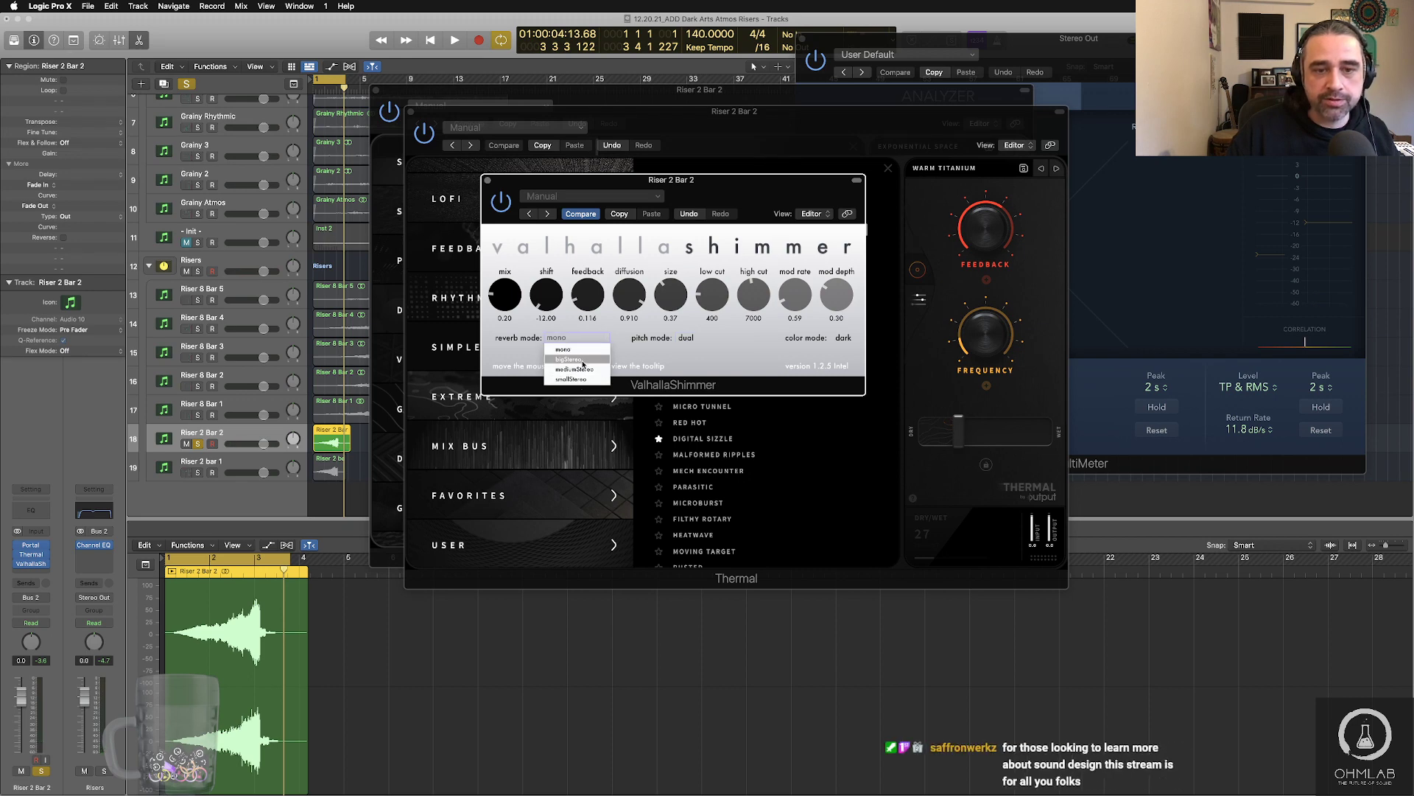
left_click(567, 370)
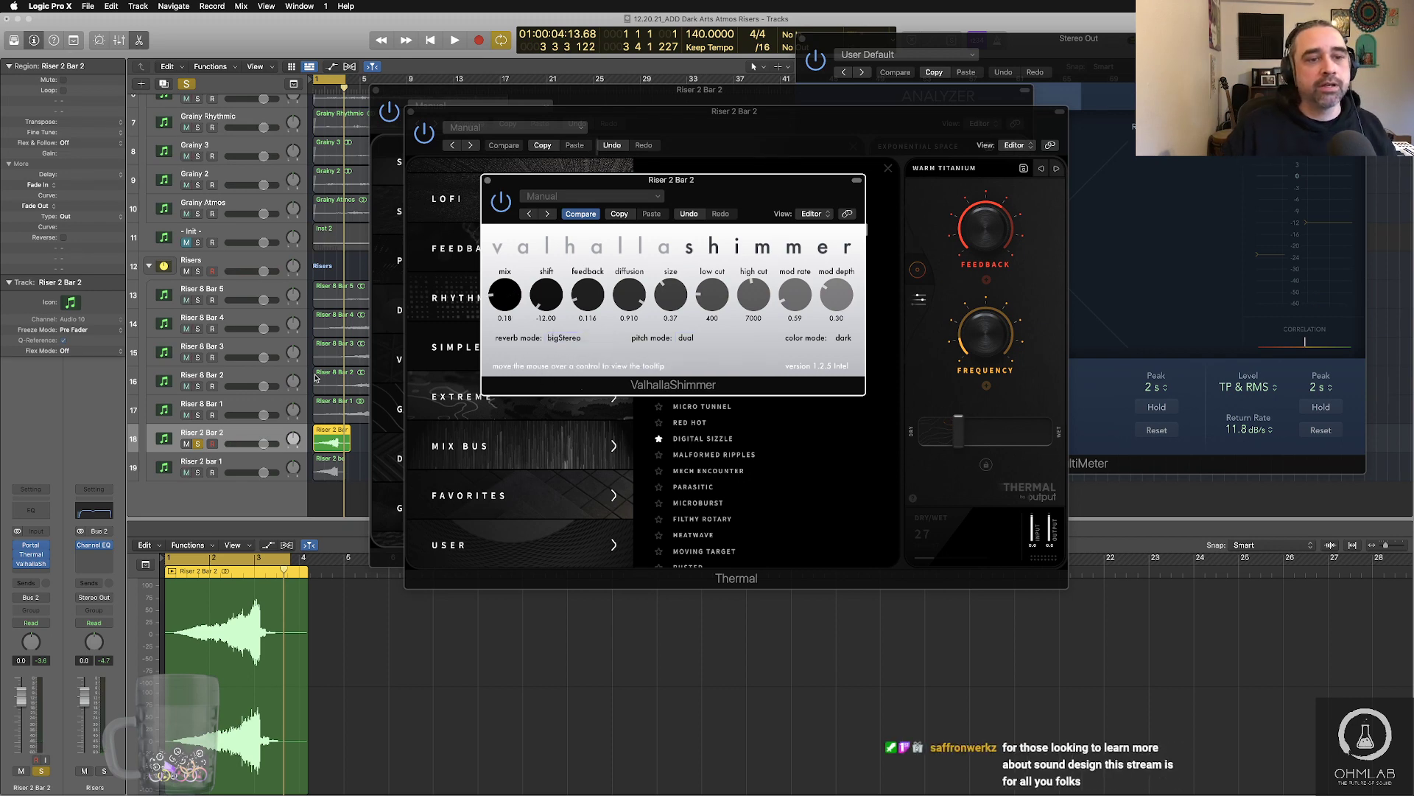
- Audition the riser, lower ValhallaShimmer's mix to 0.16 and close its window
key("space")
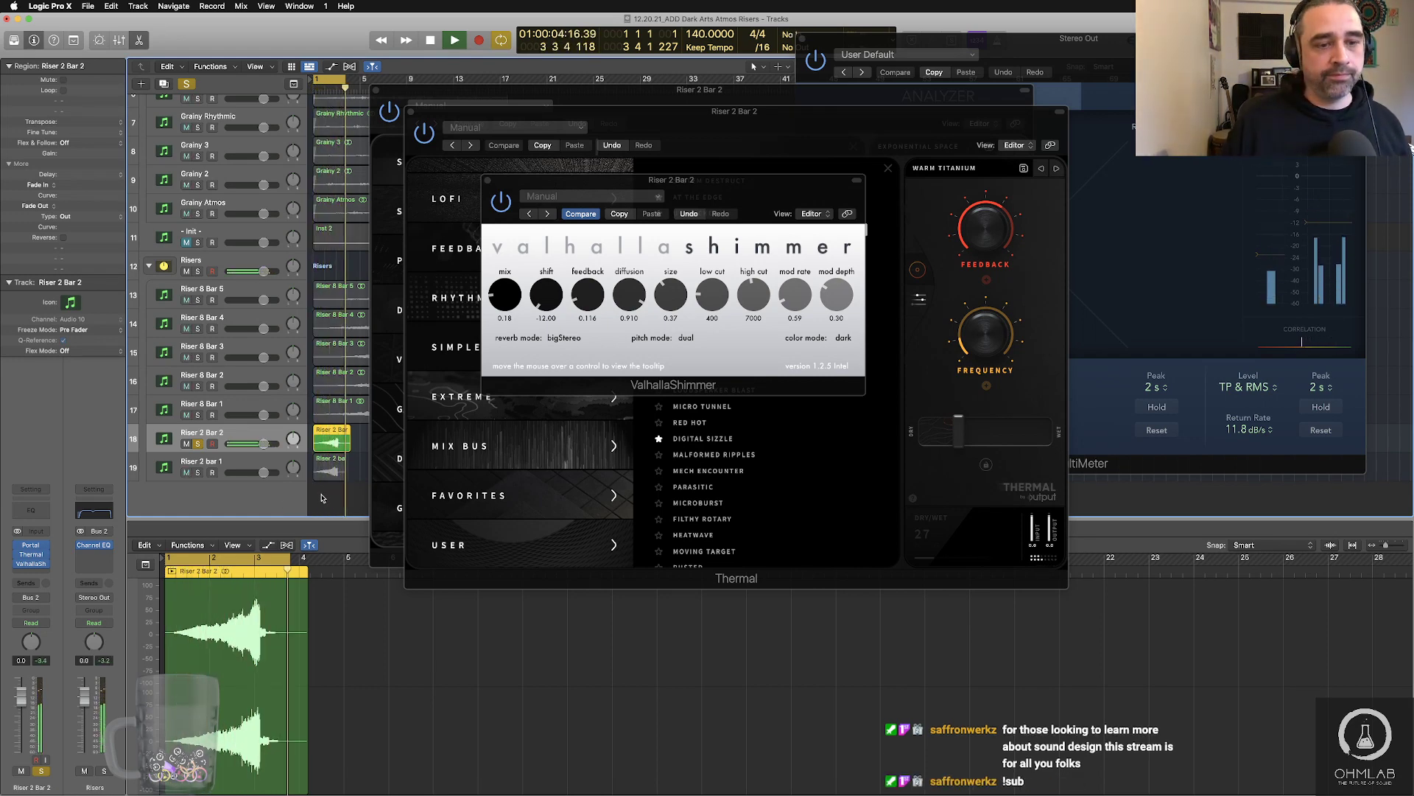
key("space")
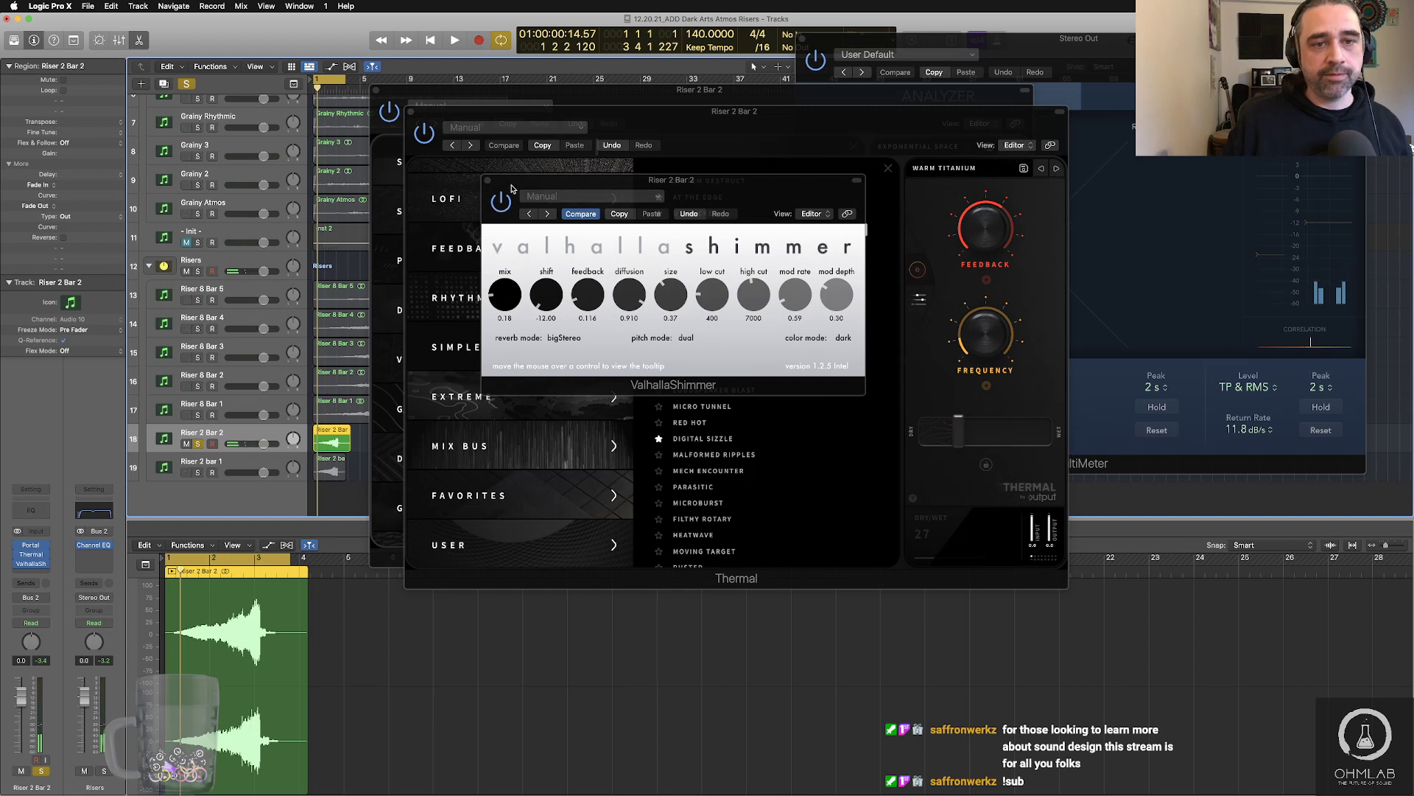
left_click_drag(505, 289, 505, 293)
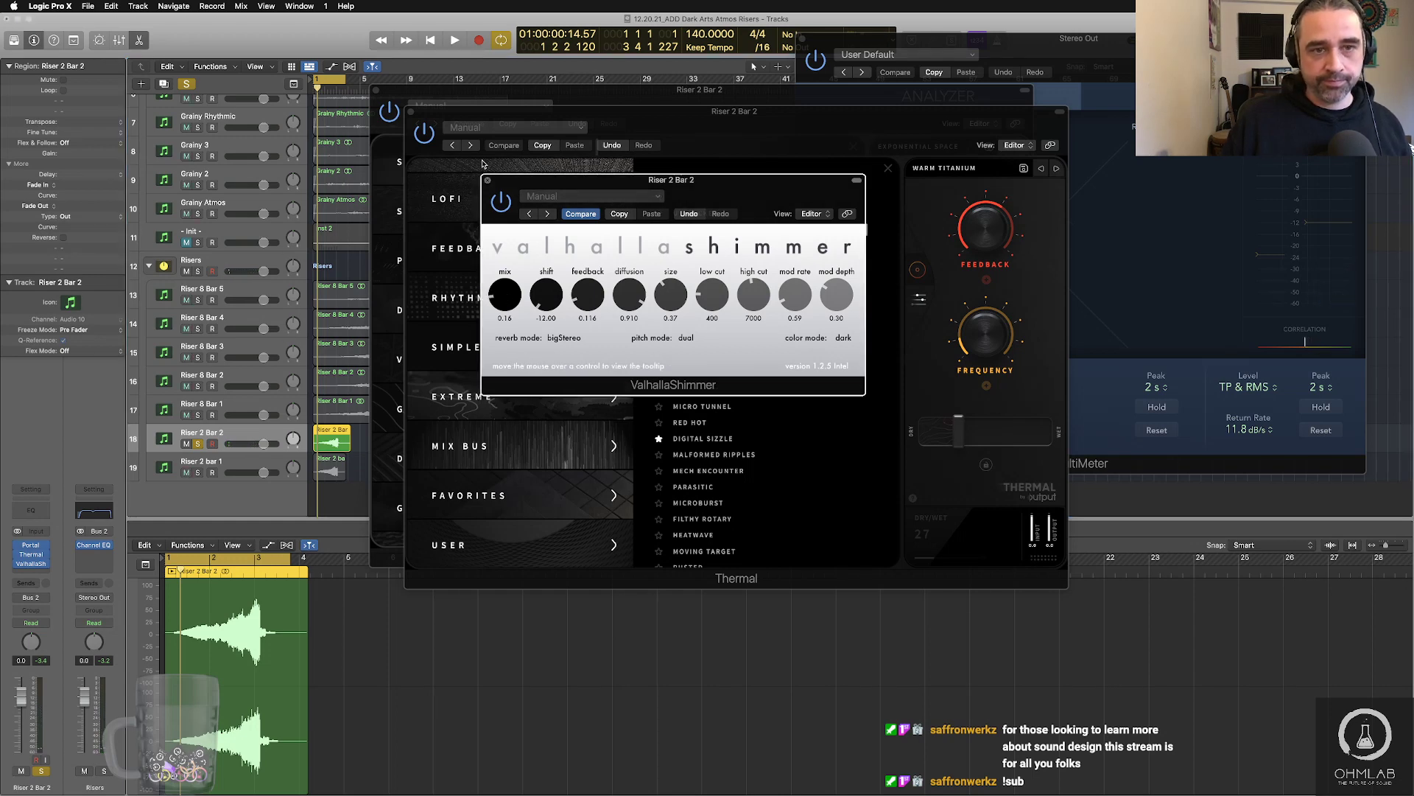
left_click(489, 181)
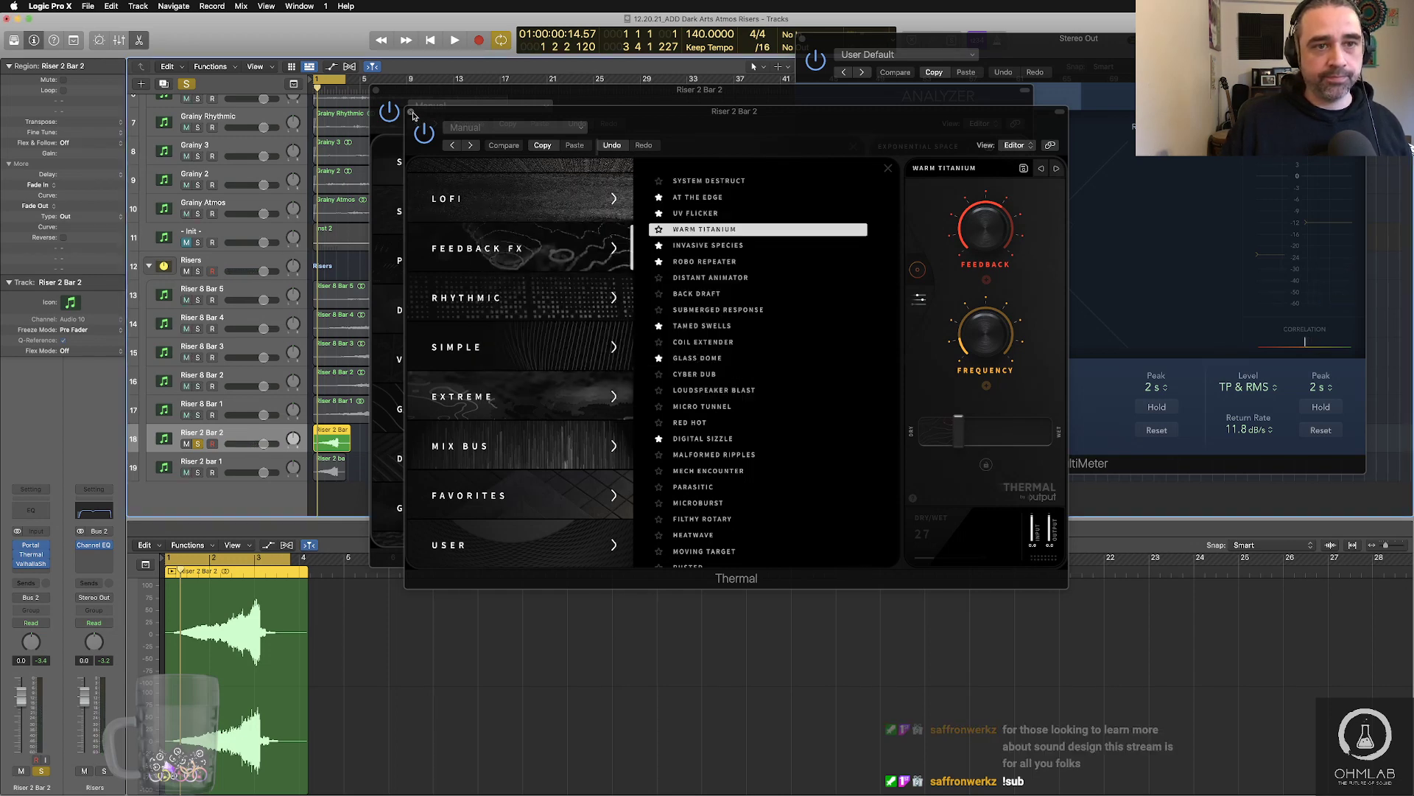
- Close the Thermal and Portal windows and play the processed riser through its tail
key("super+w")
key("super+w")
left_click(562, 495)
key("space")
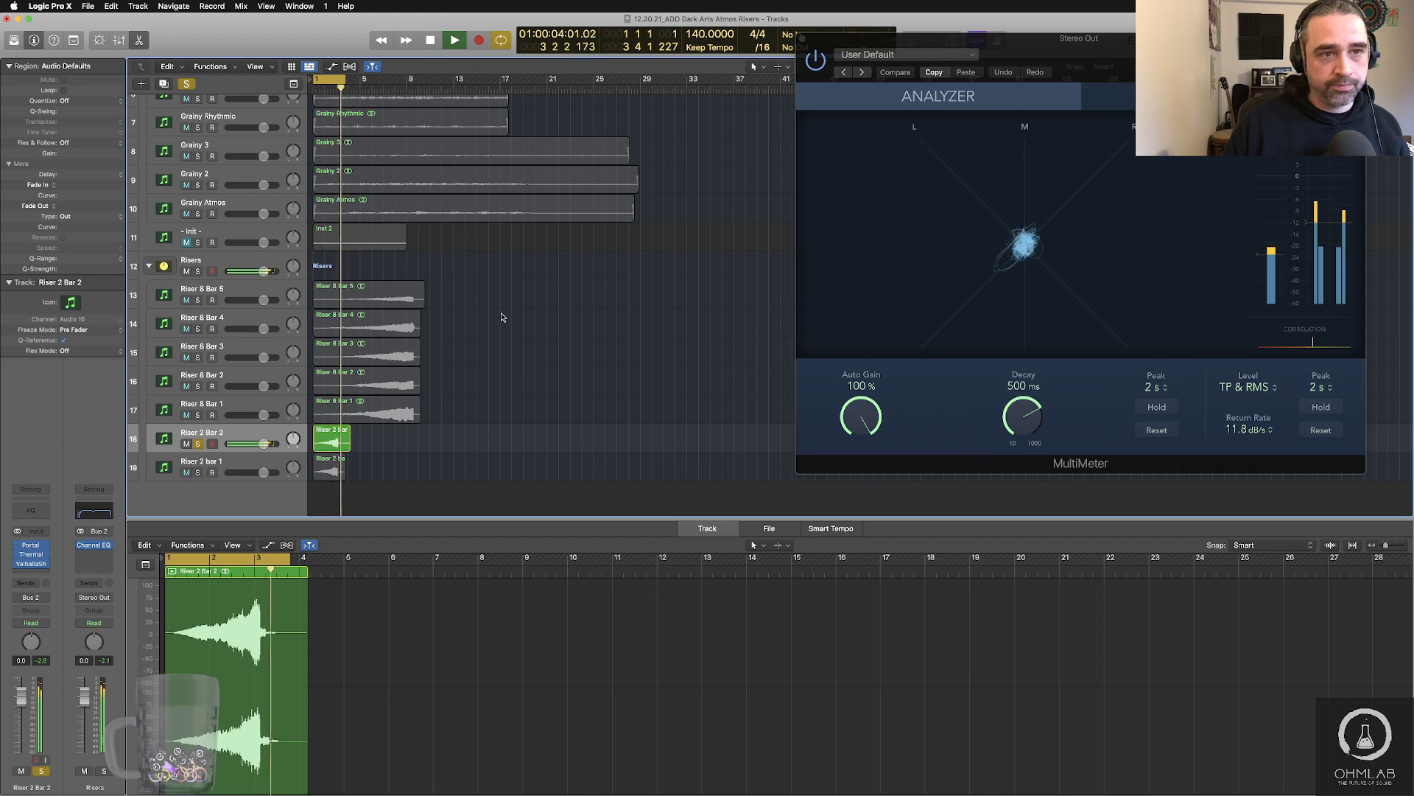
key("space")
- Fit the cycle range to the Riser 2 Bar 2 region and clear the region selection
left_click(325, 441)
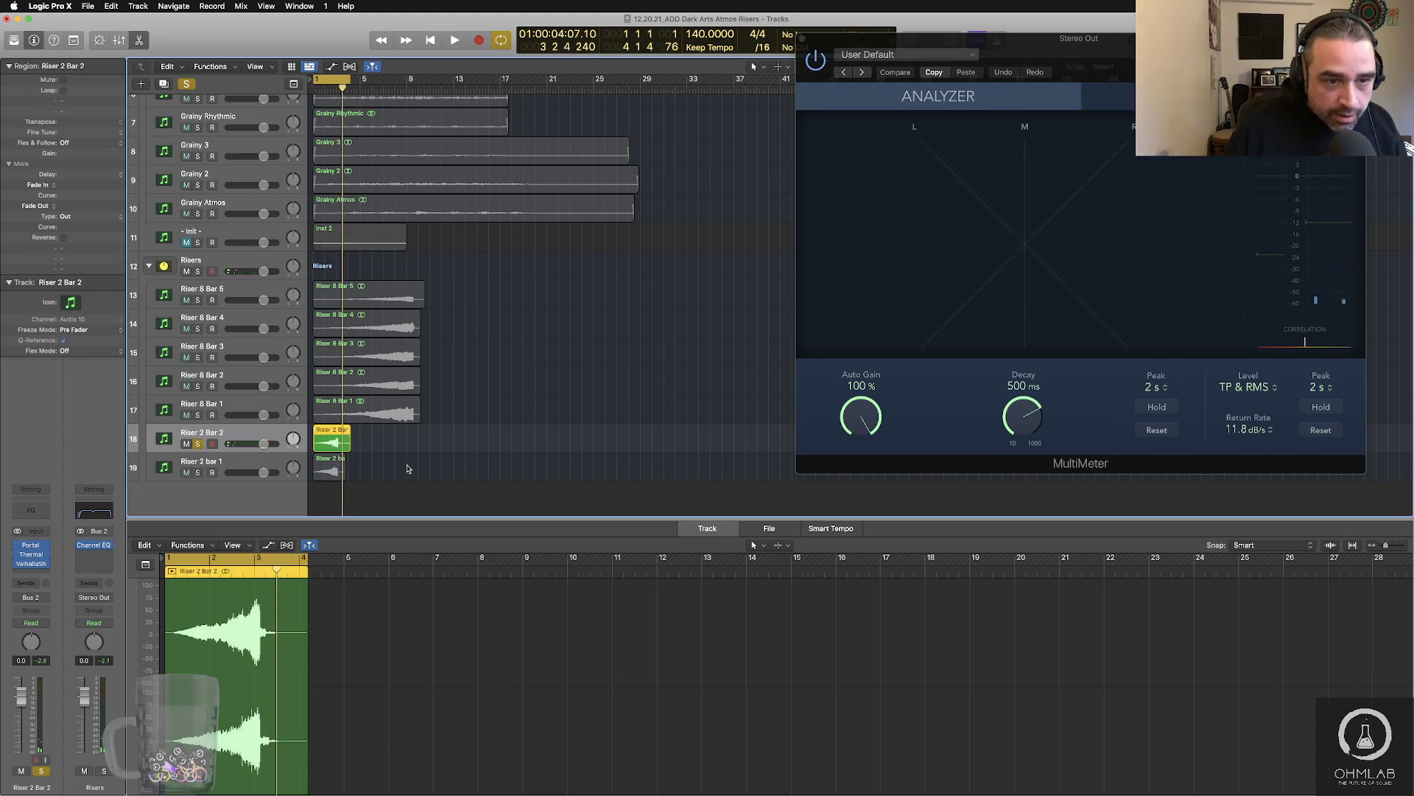
left_click_drag(462, 276, 340, 507)
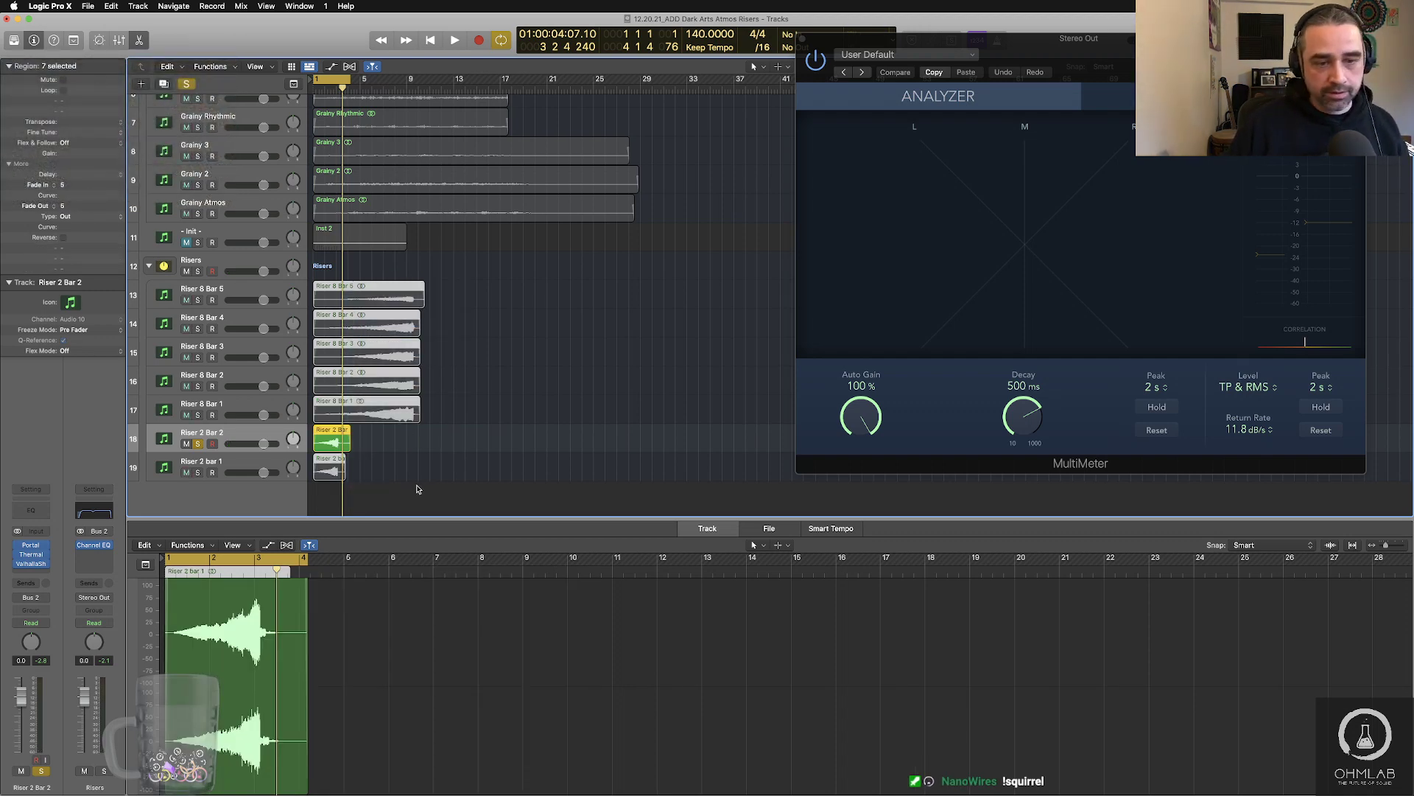
left_click(416, 489)
- Bounce Riser 2 Bar 2 offline as a 24-bit, 44100 Wave file in the Bounces folder, updating the number in the file name
key("Return")
key("super+b")
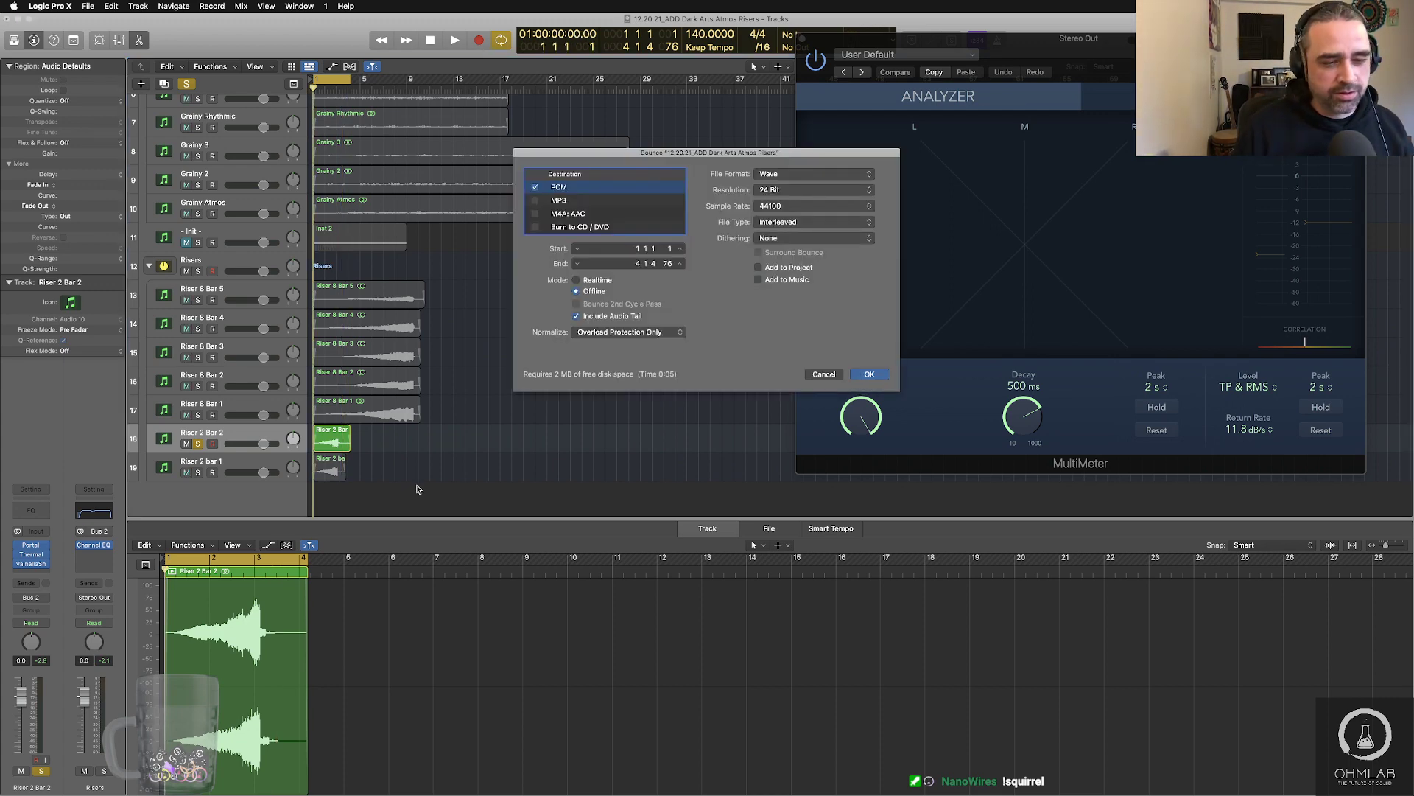
key("Return")
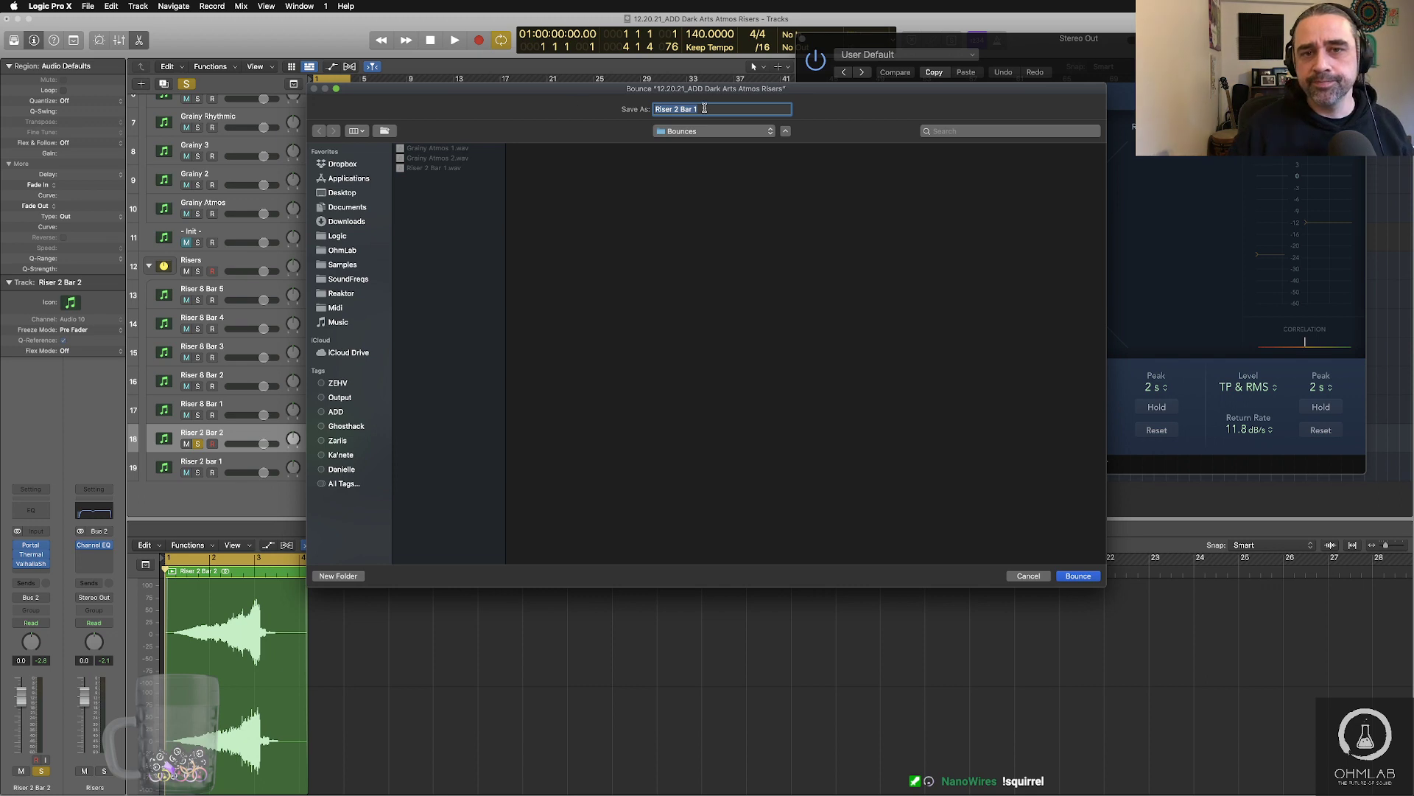
key("BackSpace")
key("Return")
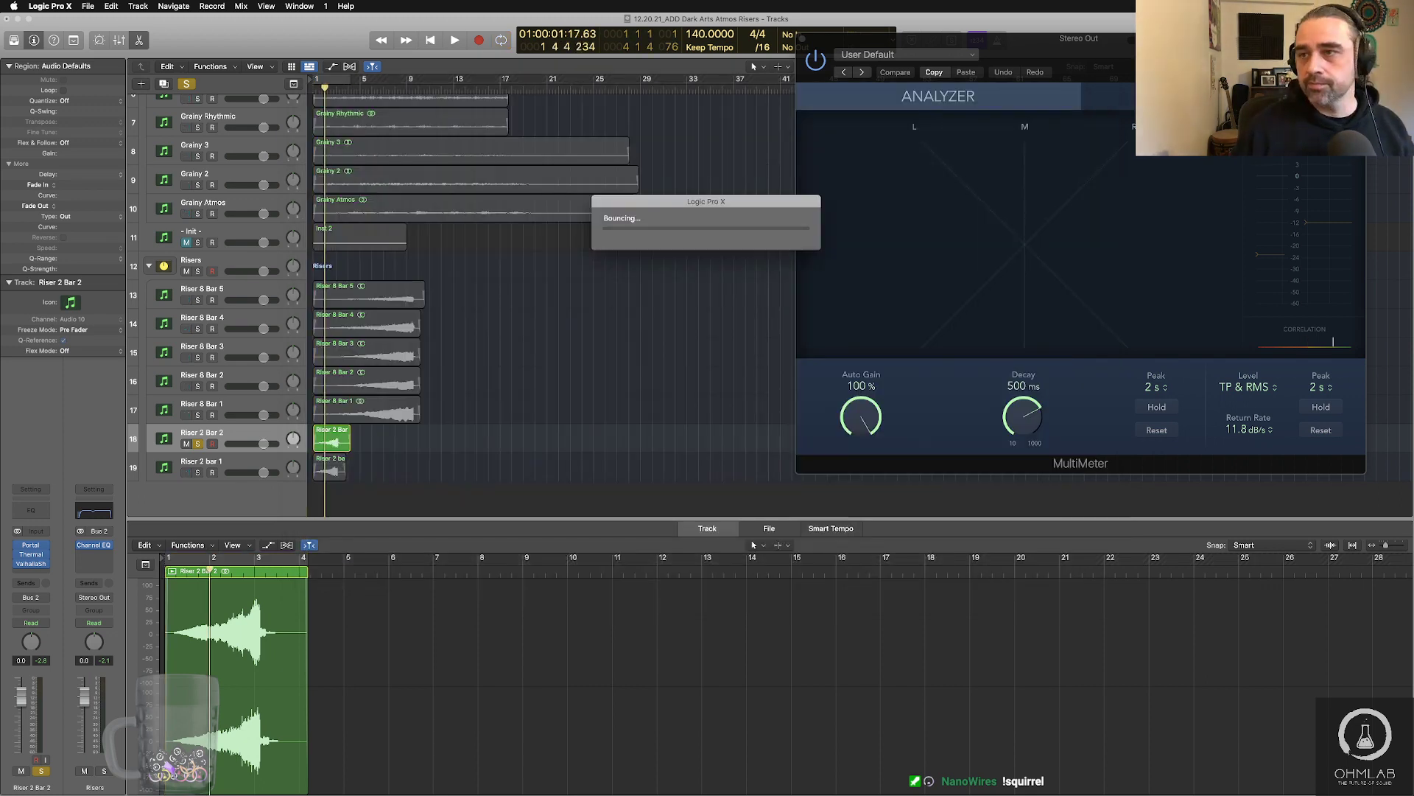
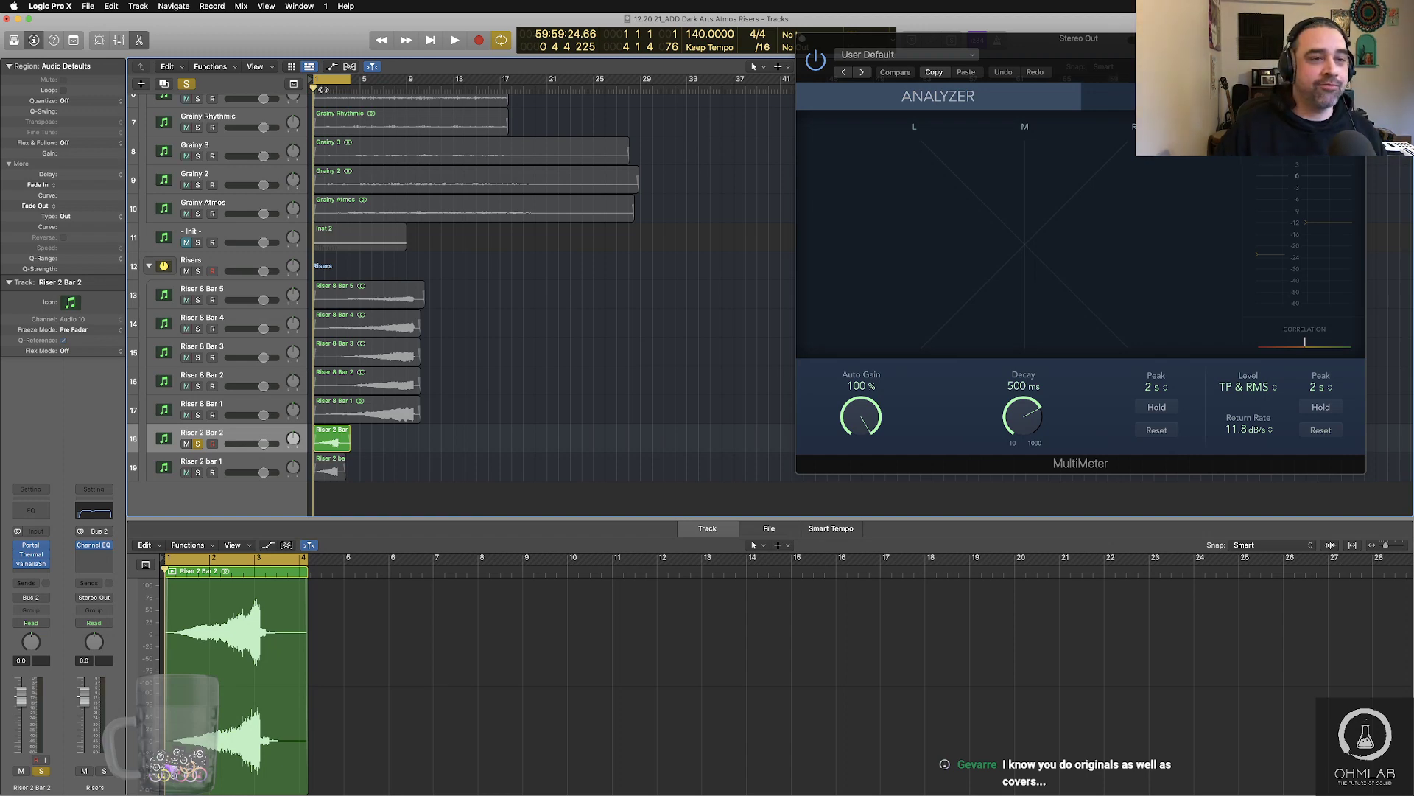
- Unsolo Riser 2 Bar 2, then mute and collapse the Risers stack
left_click(198, 443)
left_click(189, 272)
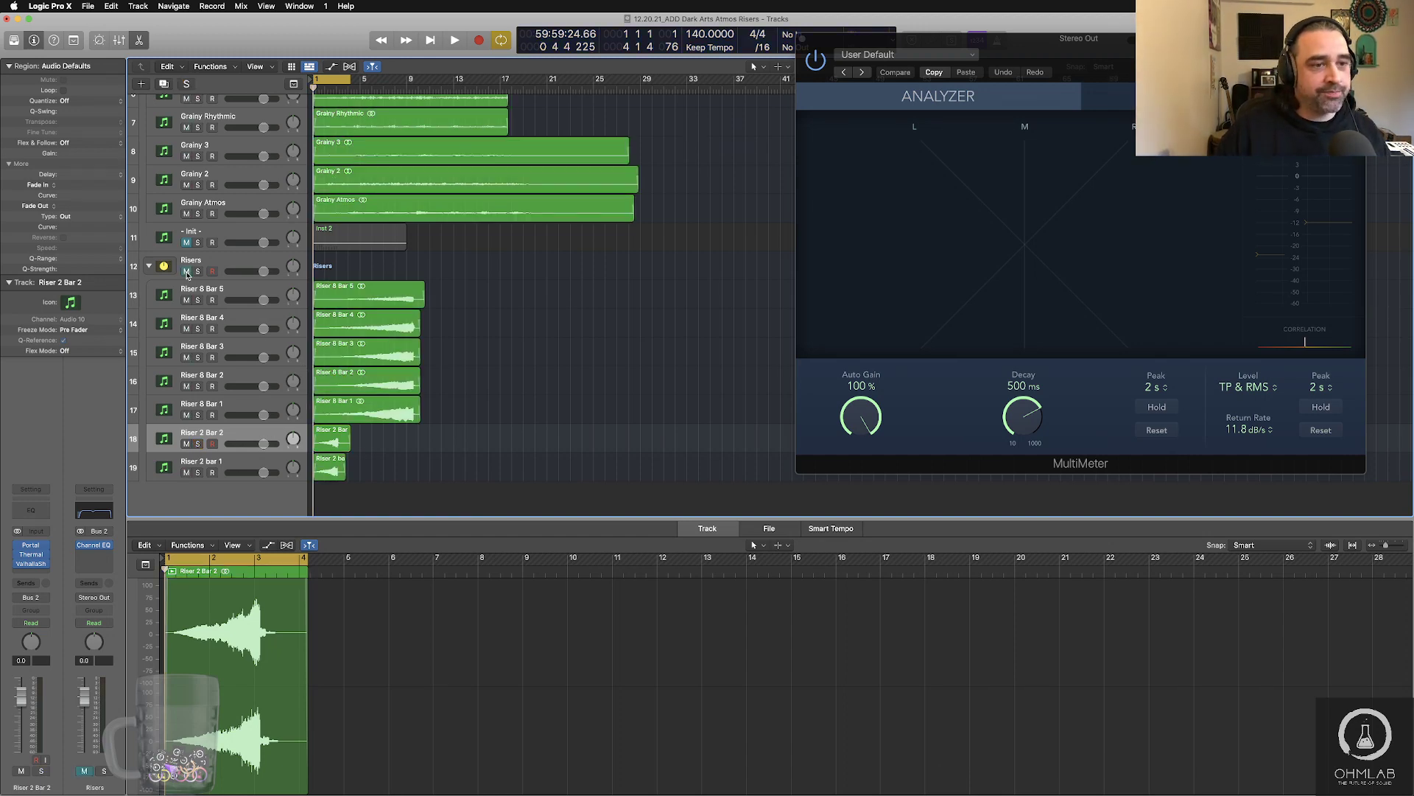
left_click(149, 266)
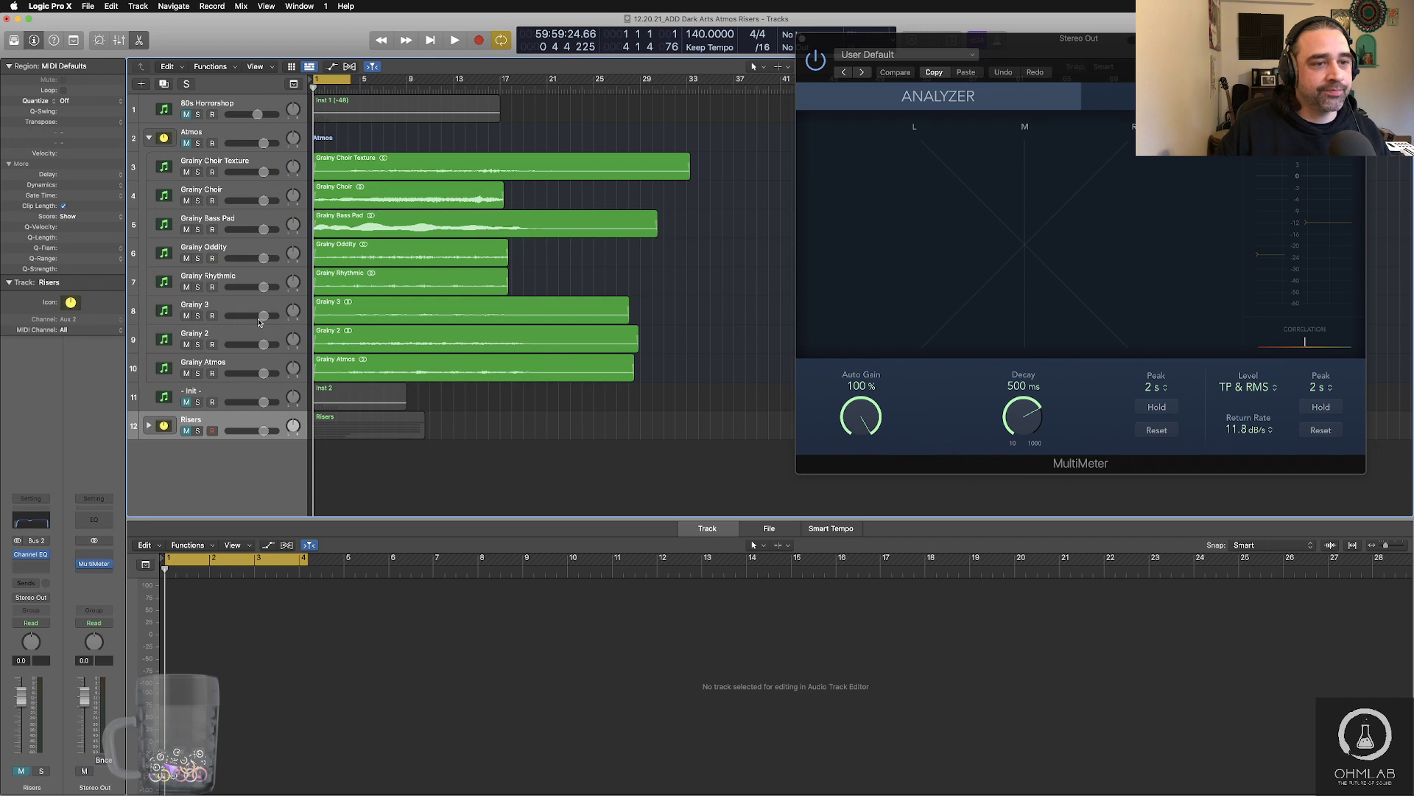
- Solo the Grainy 2 track and unmute the Atmos stack
left_click(236, 365)
left_click(202, 344)
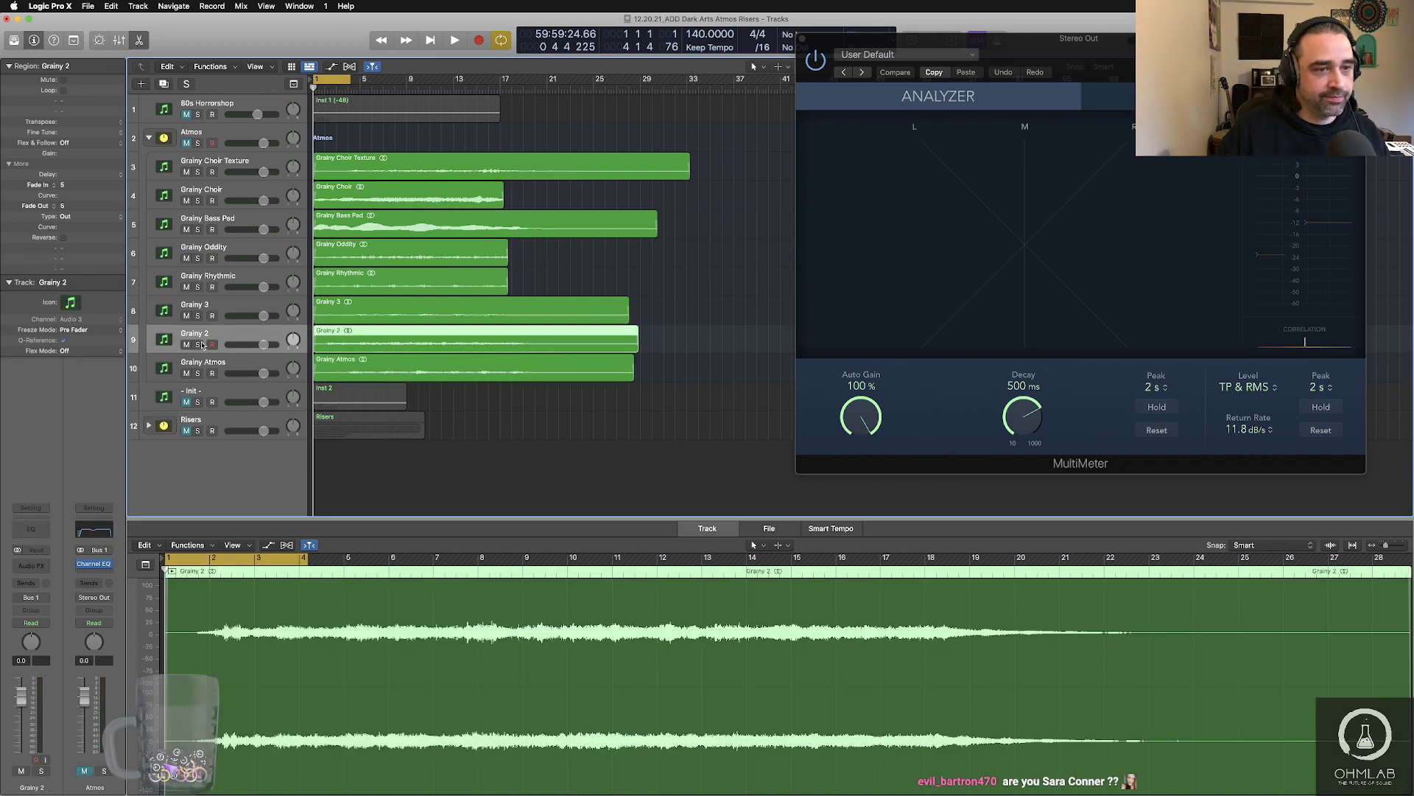
left_click(199, 344)
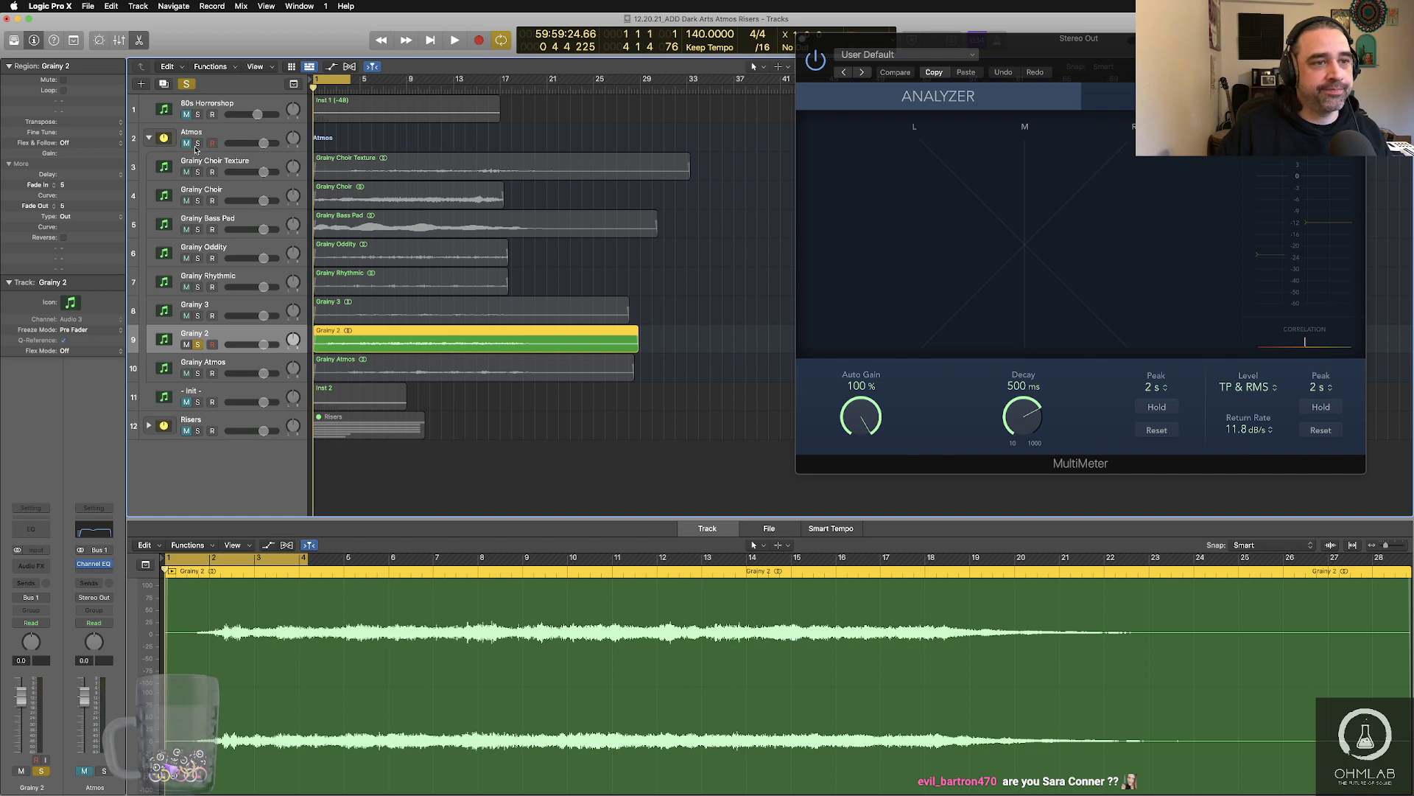
left_click(188, 144)
- Fit the cycle range to the Grainy 2 region and play it with the MultiMeter moved into clear view
left_click(653, 440)
left_click(502, 335)
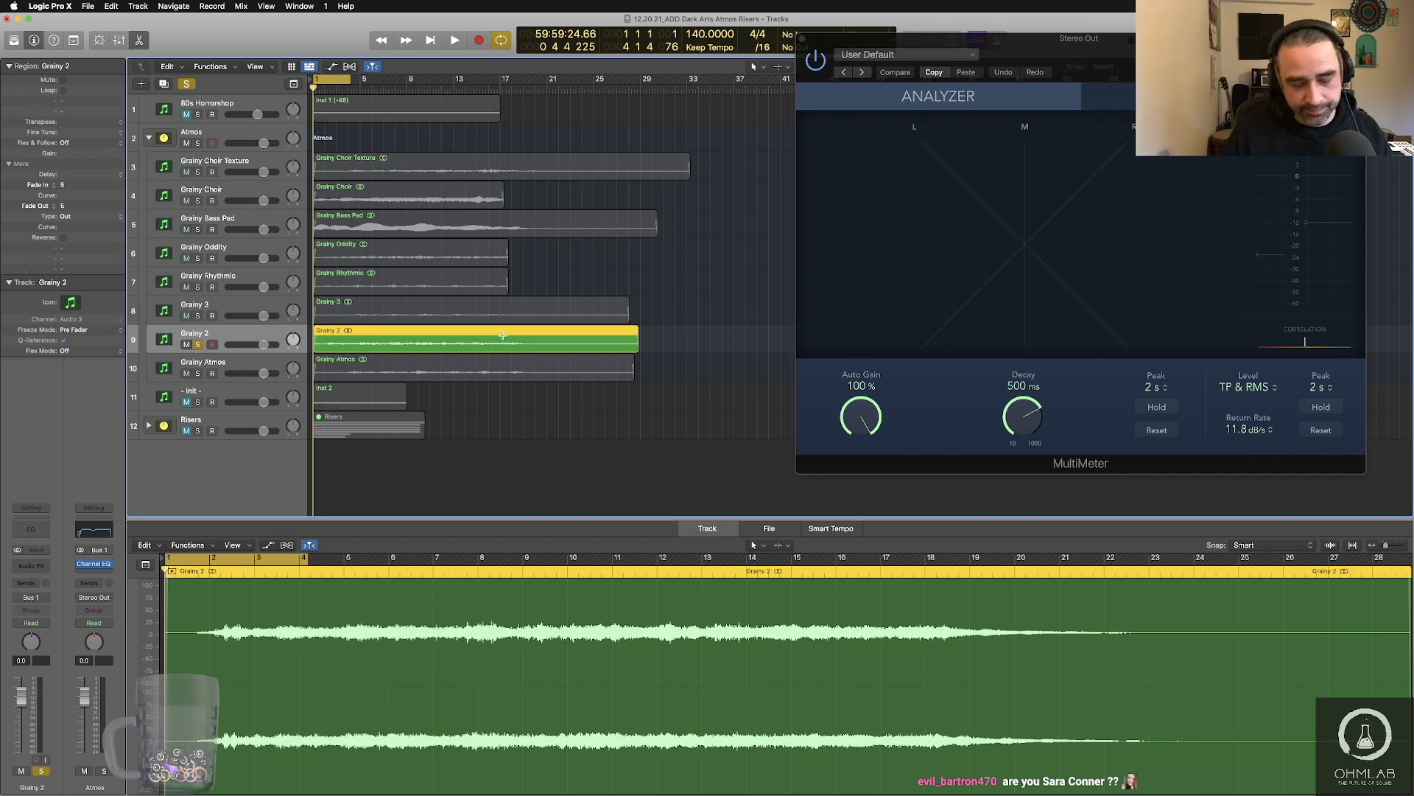
key("space")
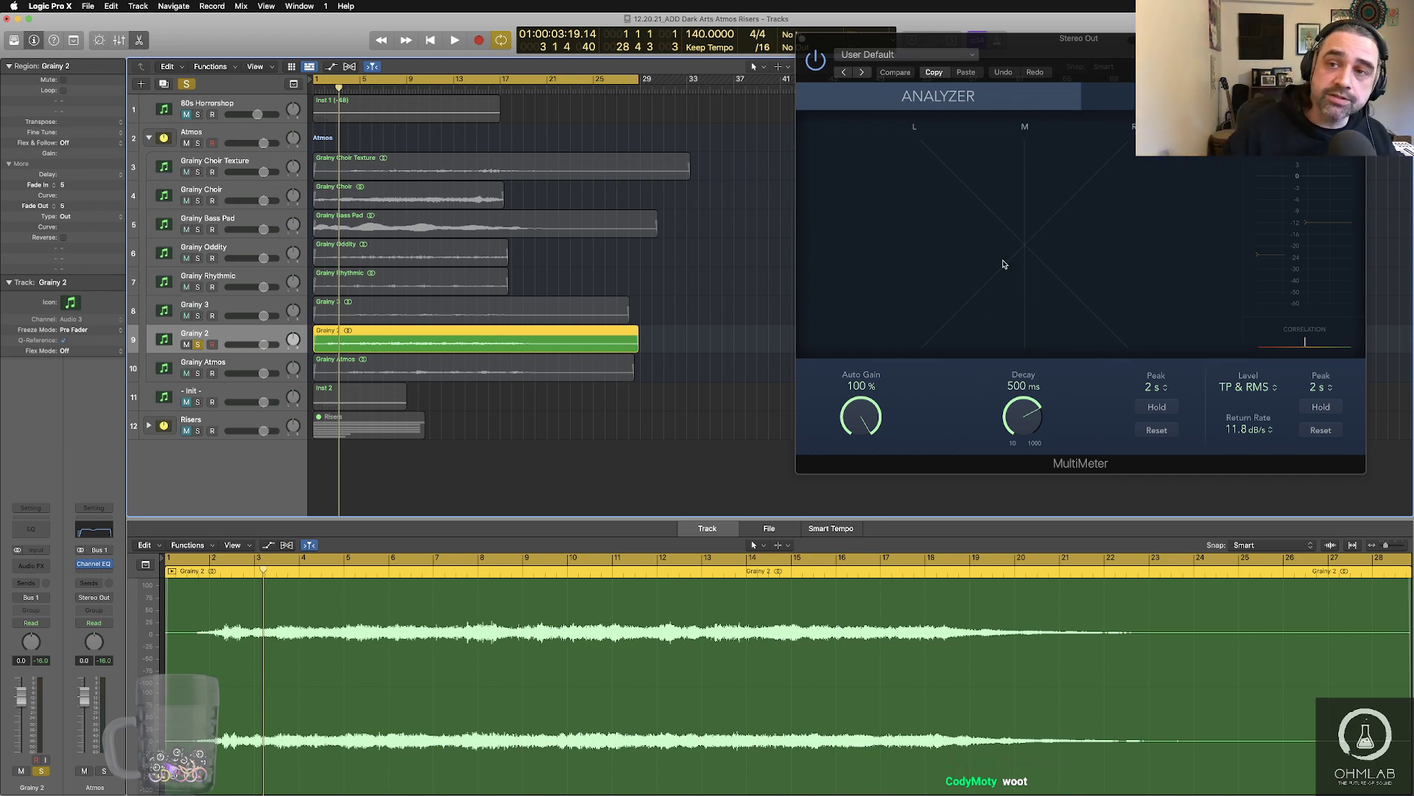
left_click_drag(1080, 64, 1021, 109)
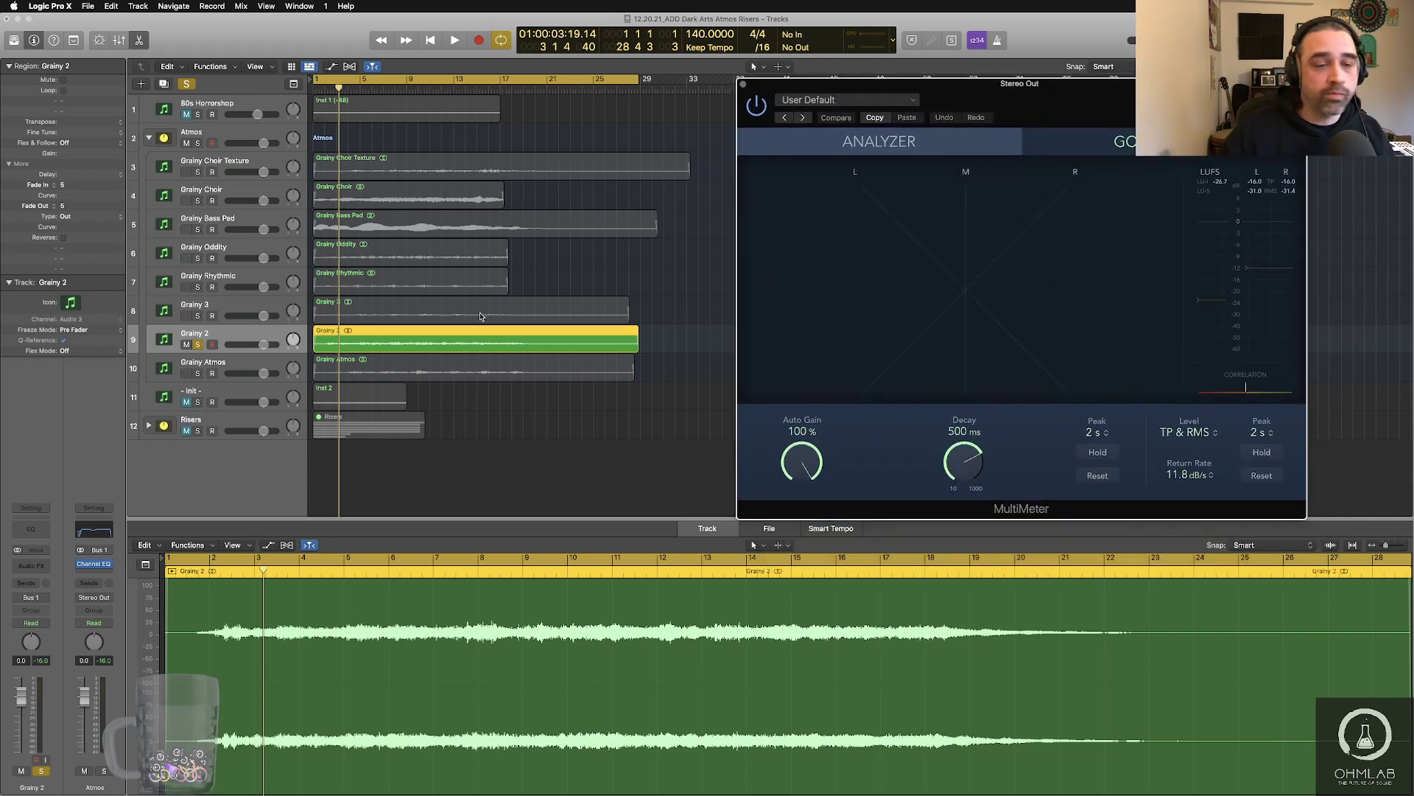
key("space")
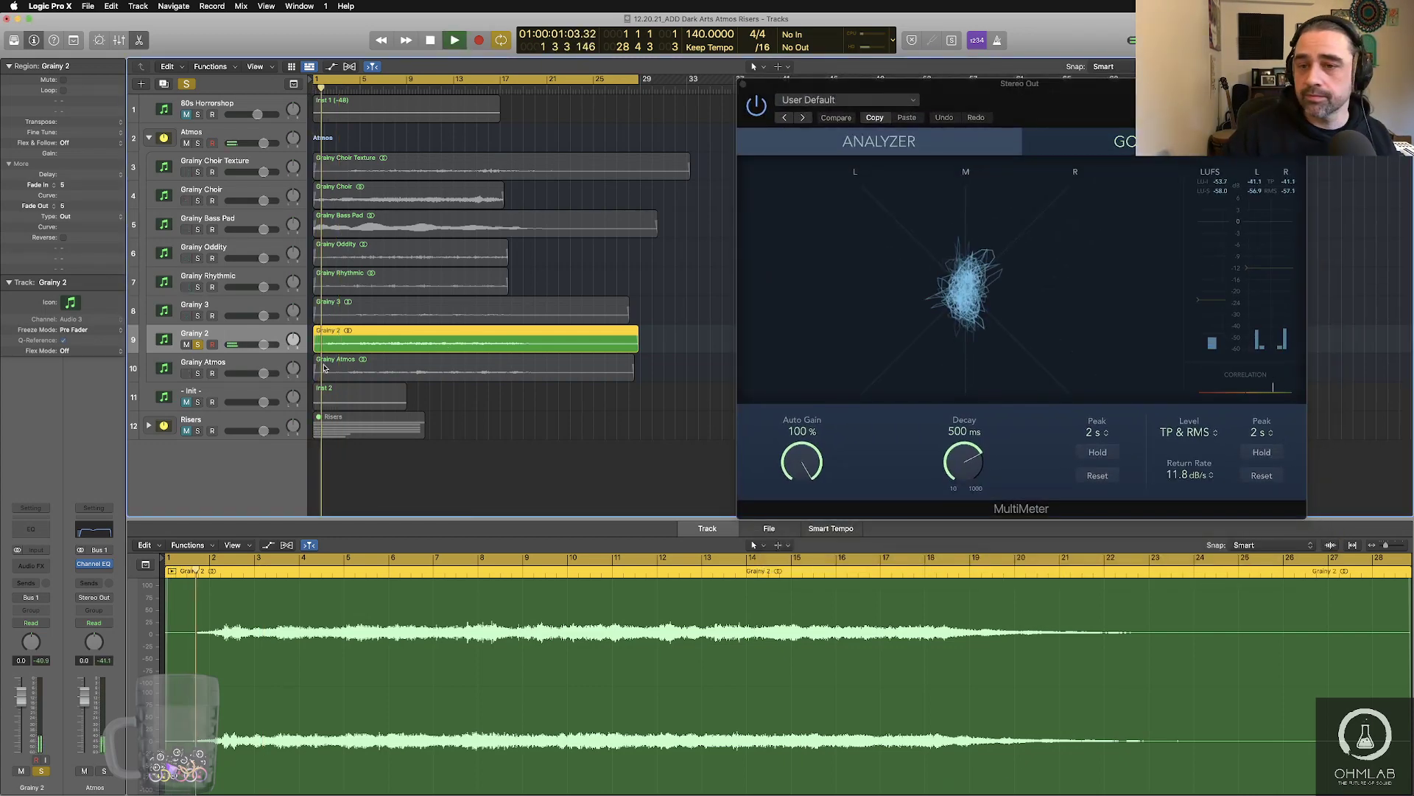
- Insert a stereo Portal on the Grainy 2 channel during playback and reposition its window over the arrangement
left_click(42, 565)
mouse_move(46, 604)
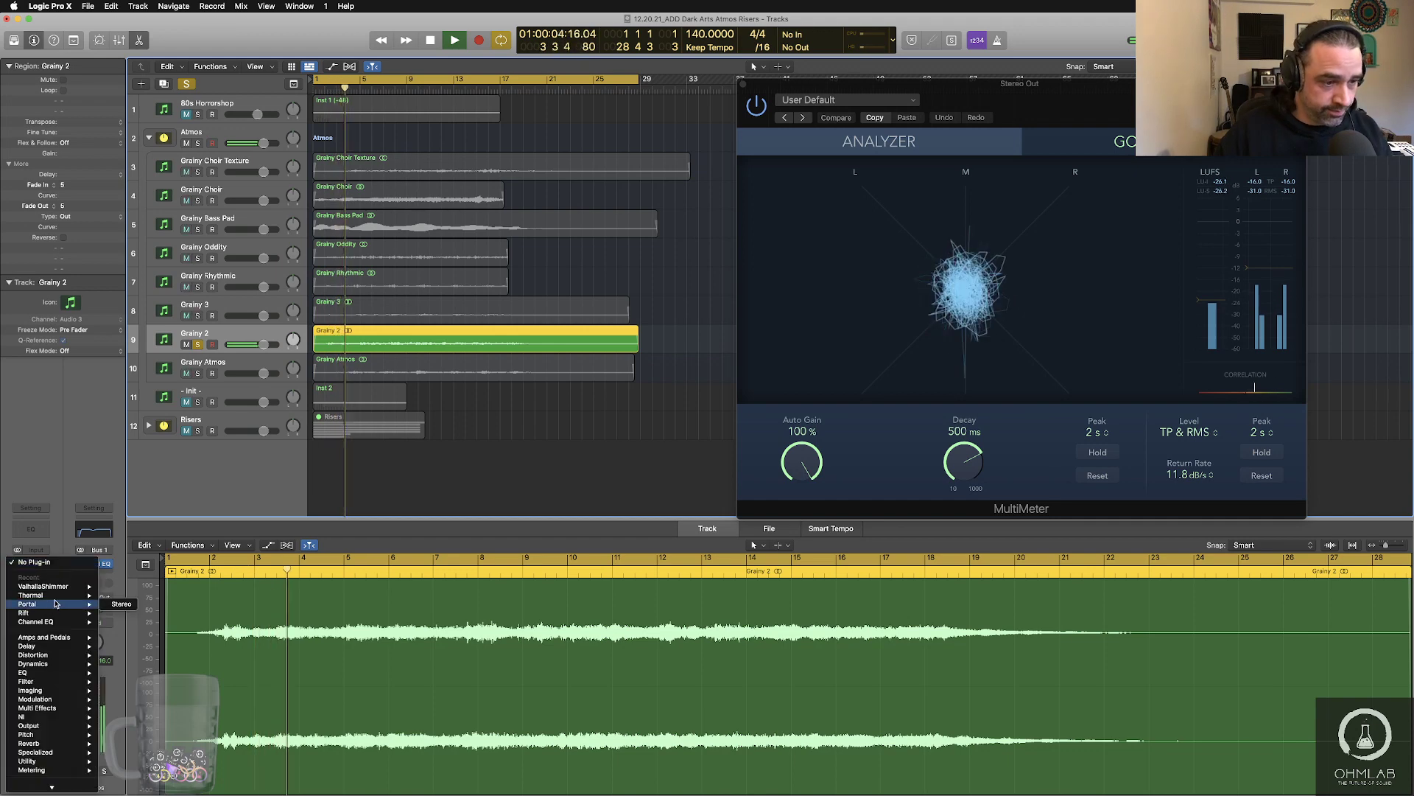
left_click(122, 604)
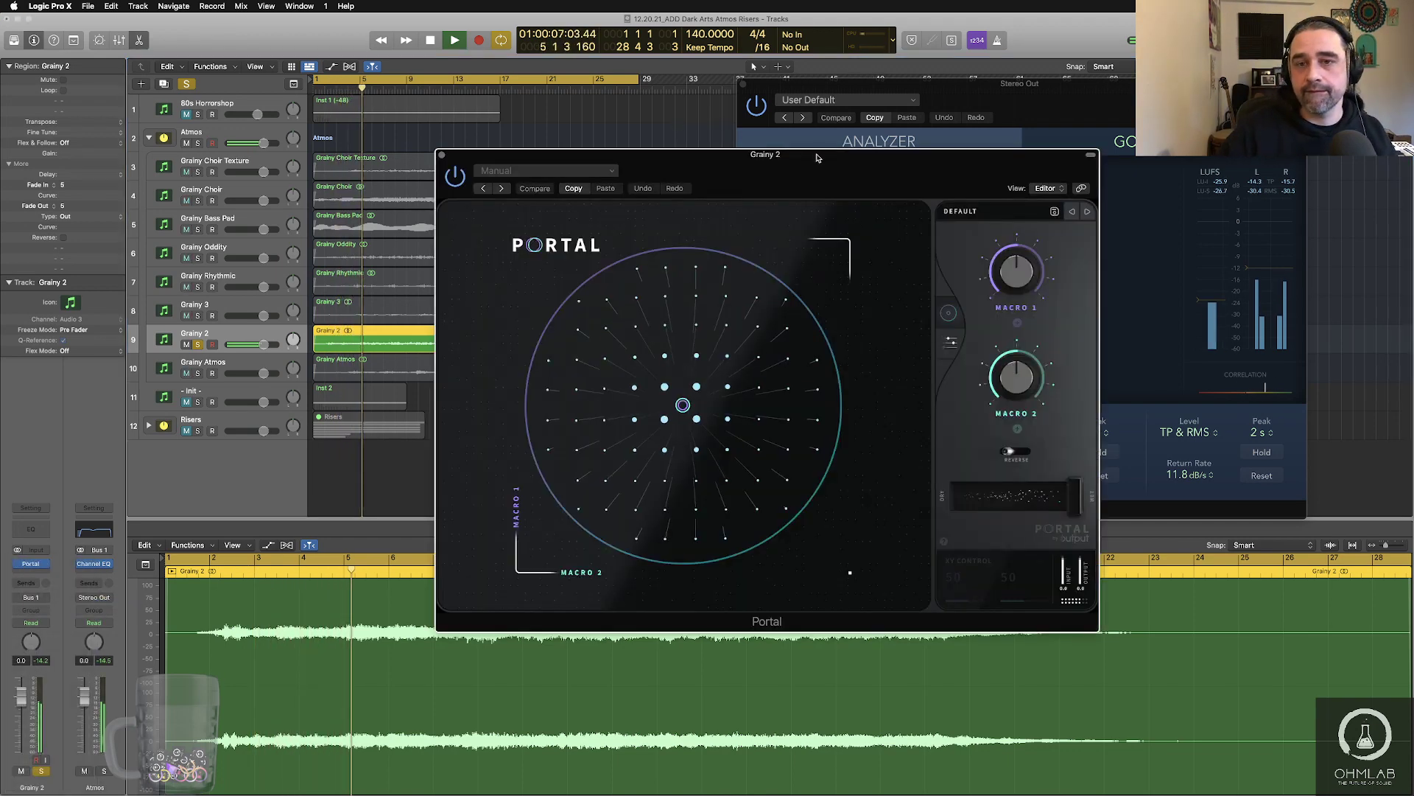
left_click_drag(809, 155, 683, 110)
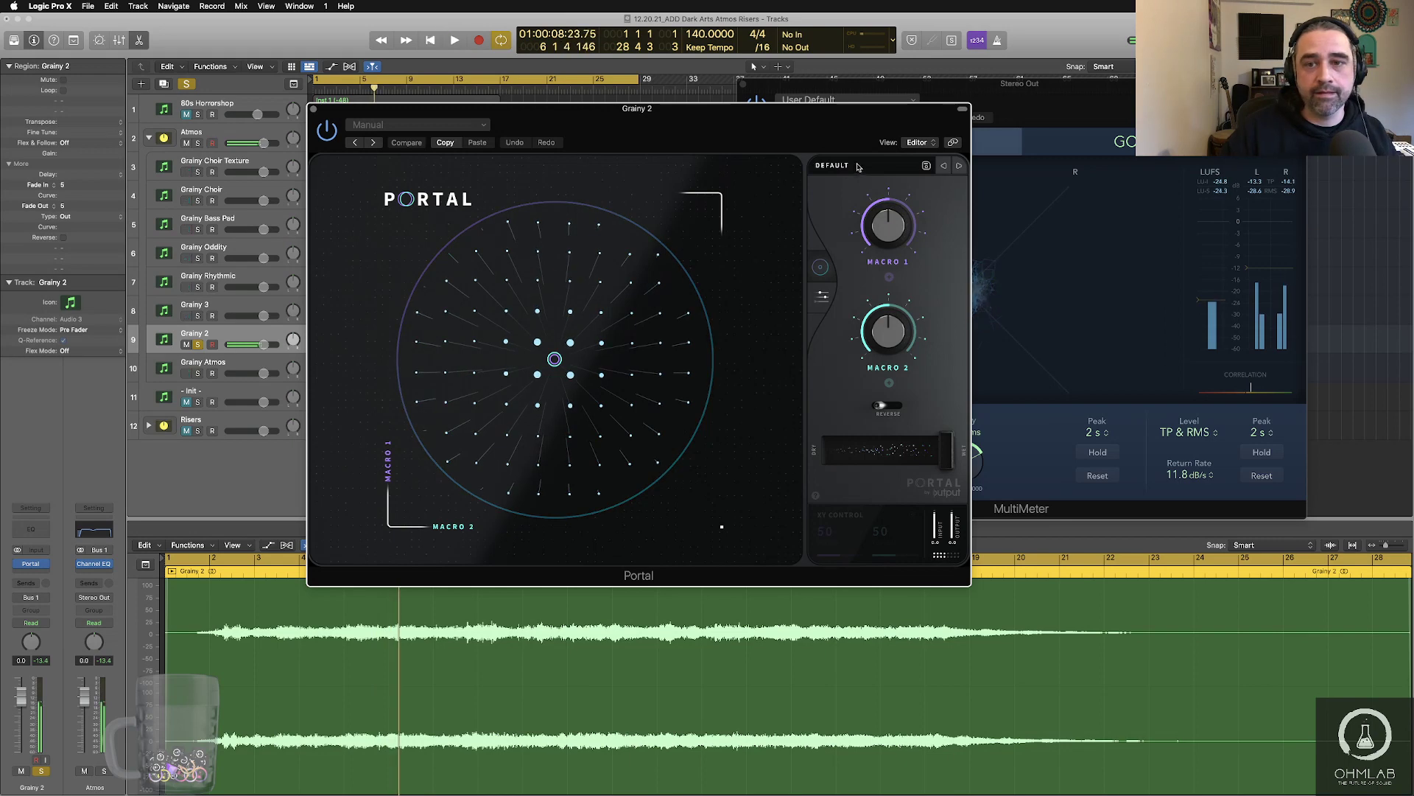
- Load the Chordal Clouds preset from the Stretch & Smear category in Portal on Grainy 2
left_click(427, 198)
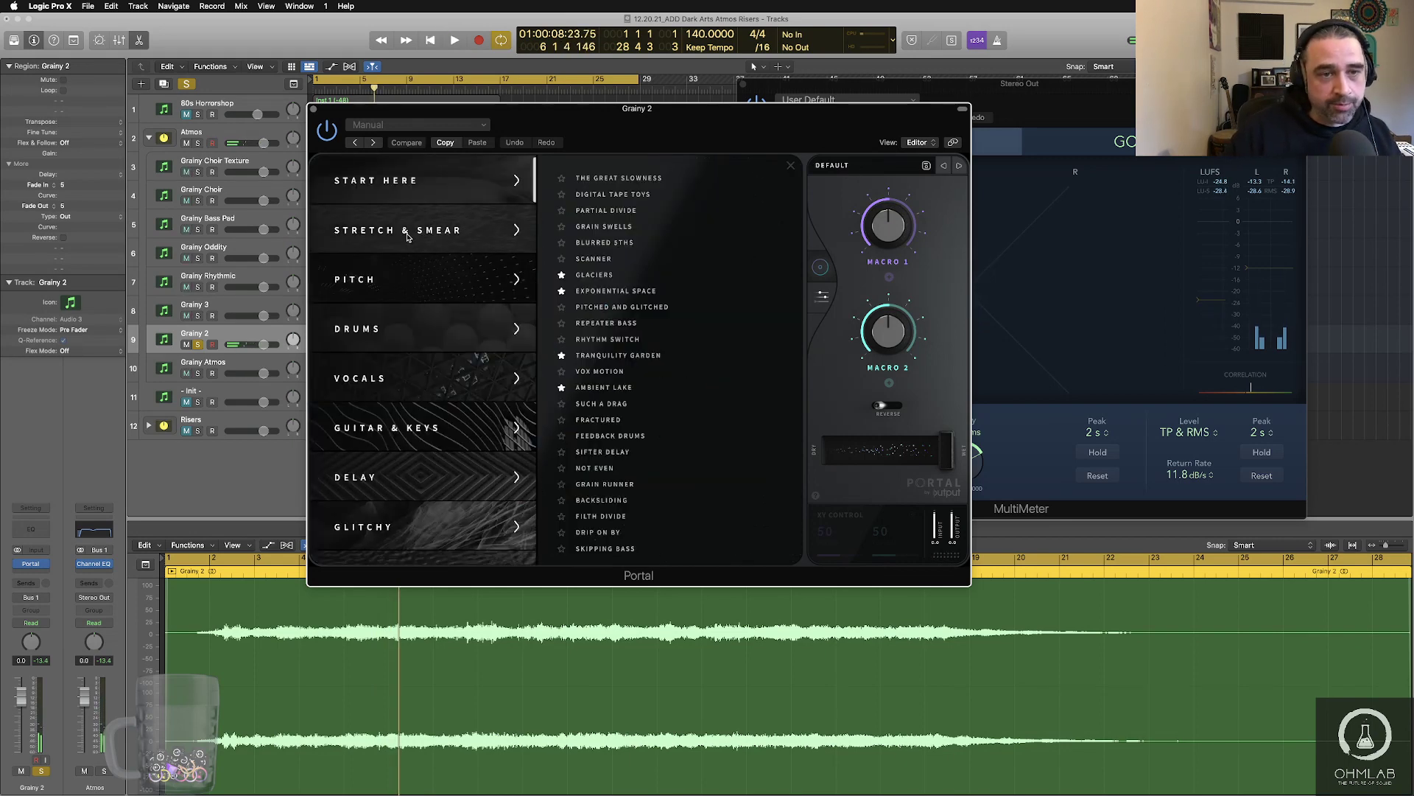
left_click(463, 248)
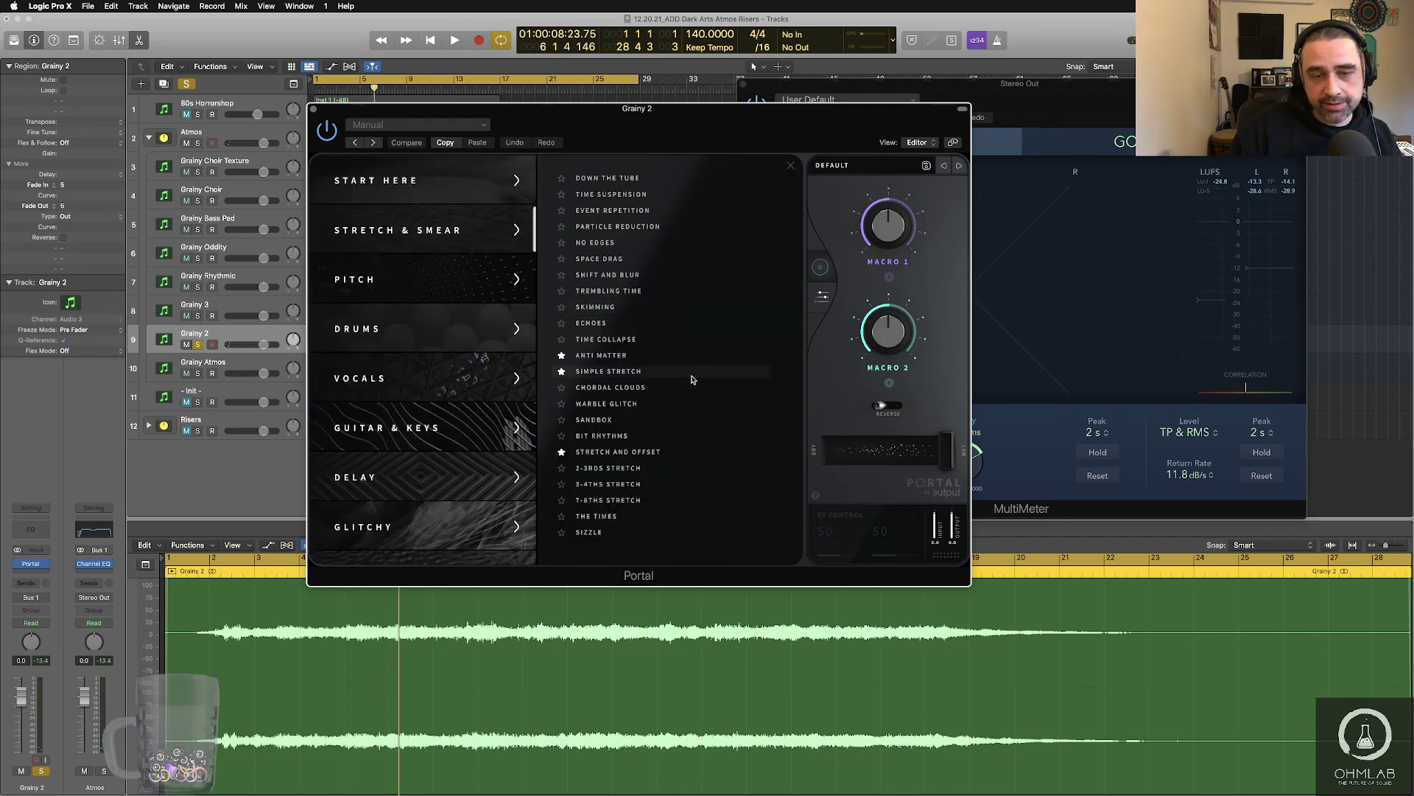
left_click(663, 387)
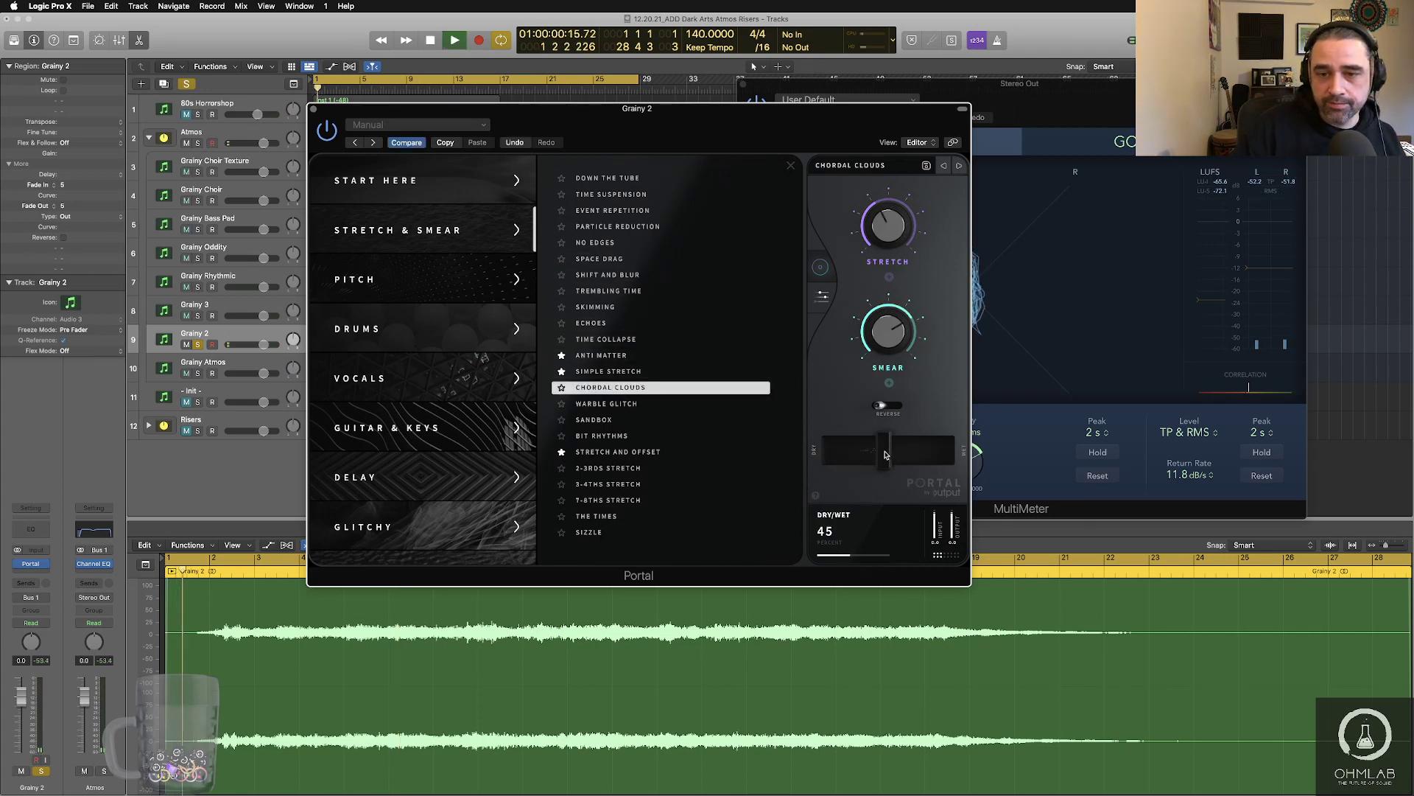
- Set Portal's dry/wet to about 46 percent while listening, stop playback and close the plug-in window
left_click_drag(879, 453, 882, 455)
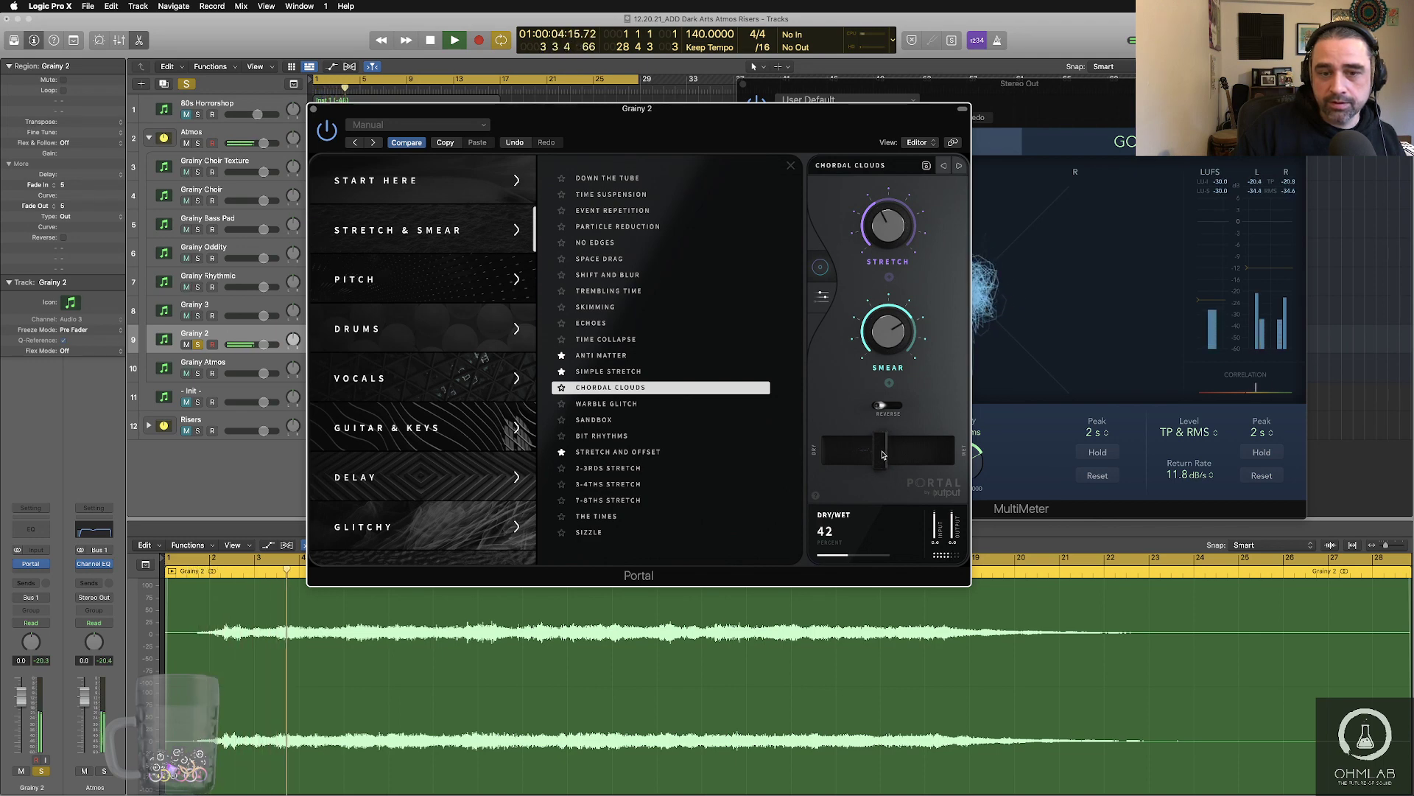
left_click_drag(883, 455, 887, 455)
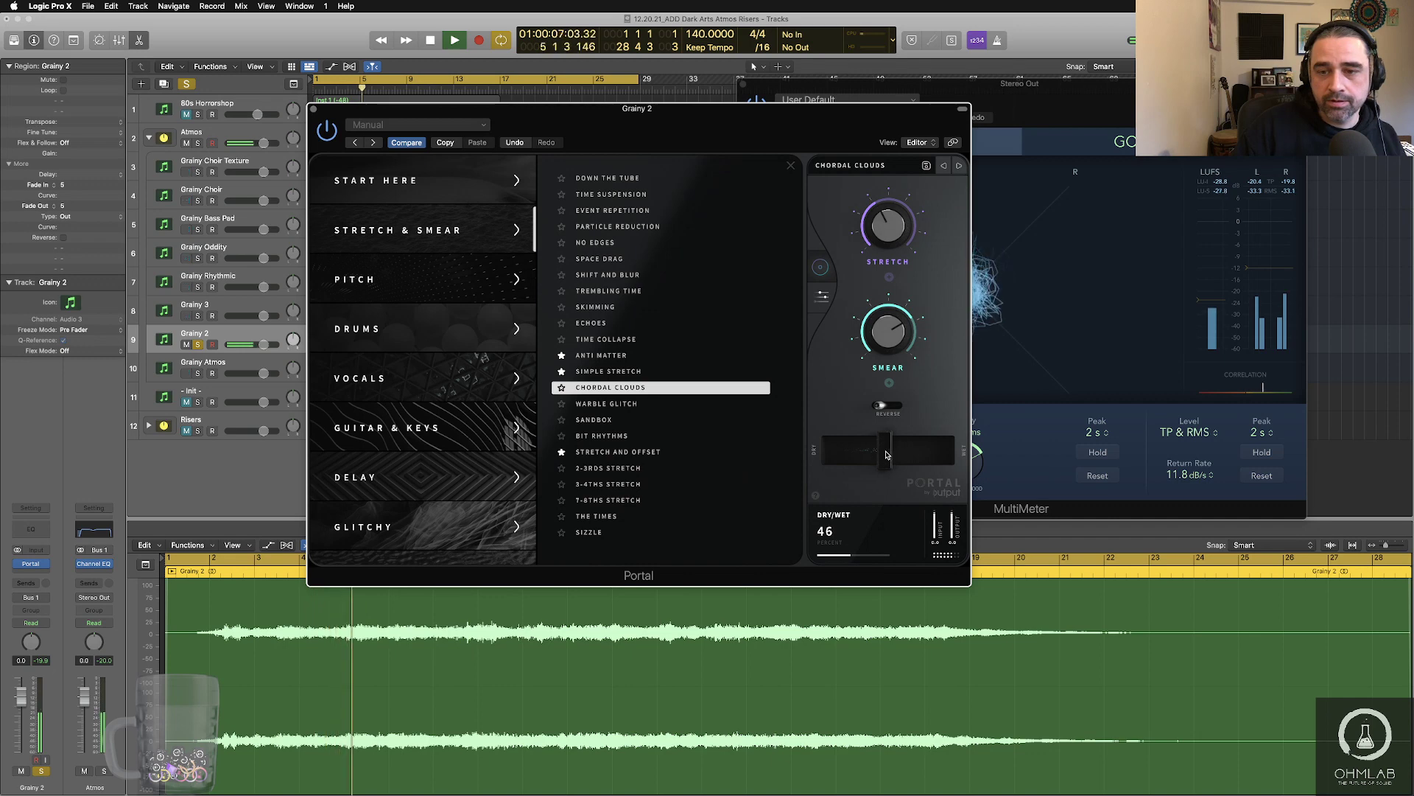
key("space")
left_click(315, 110)
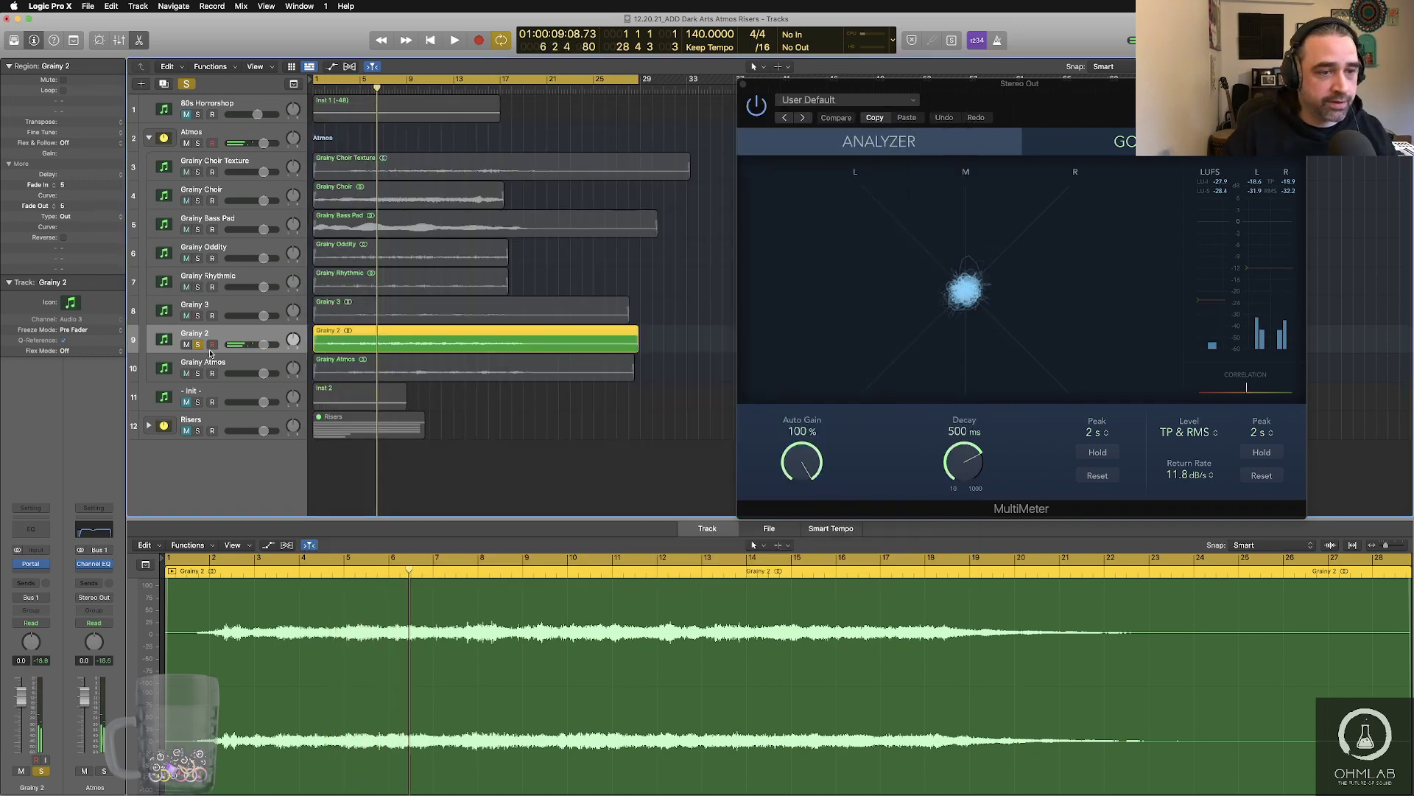
- Insert a stereo Movement after Portal on Grainy 2 and audition its Drag It Out preset, found with the slow and filtered tags
left_click(45, 565)
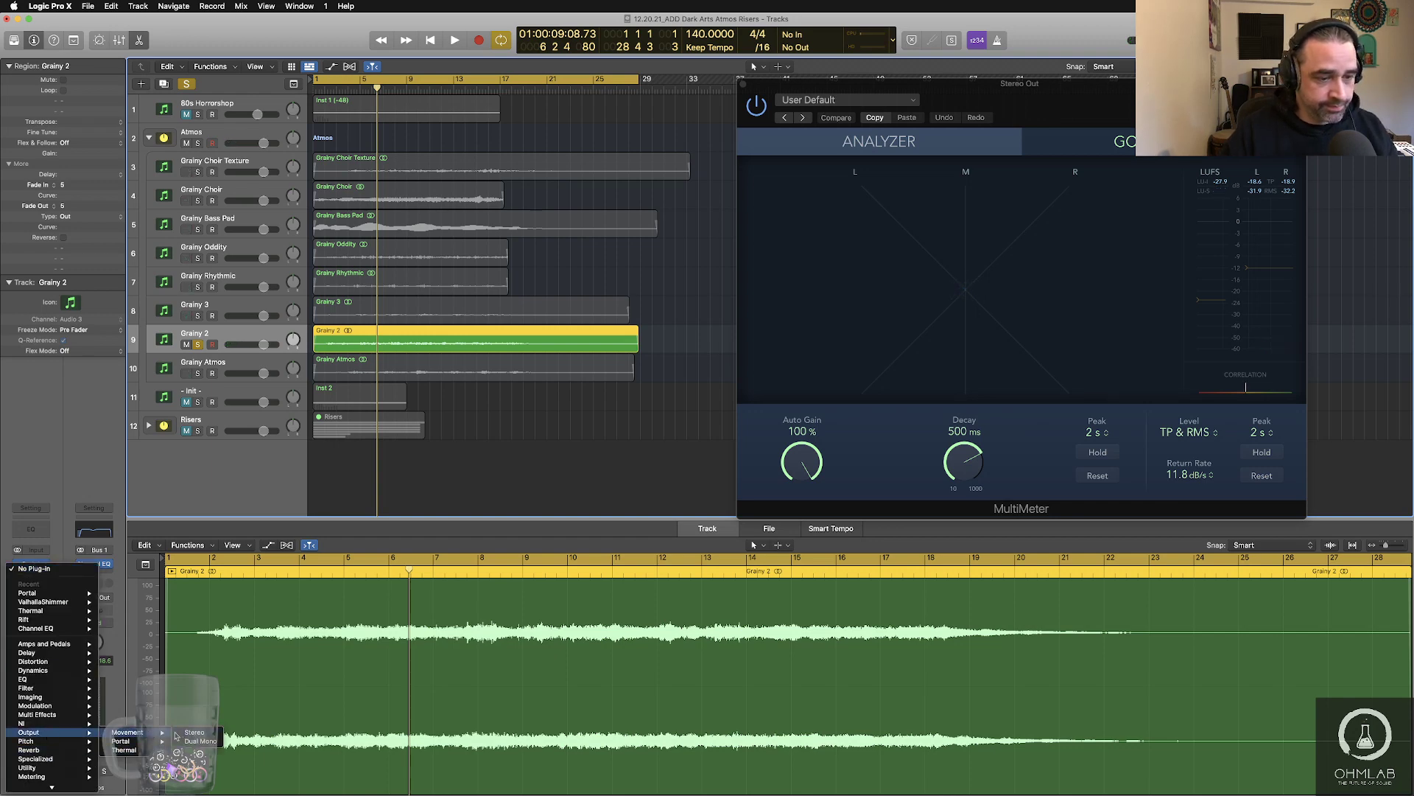
left_click(191, 733)
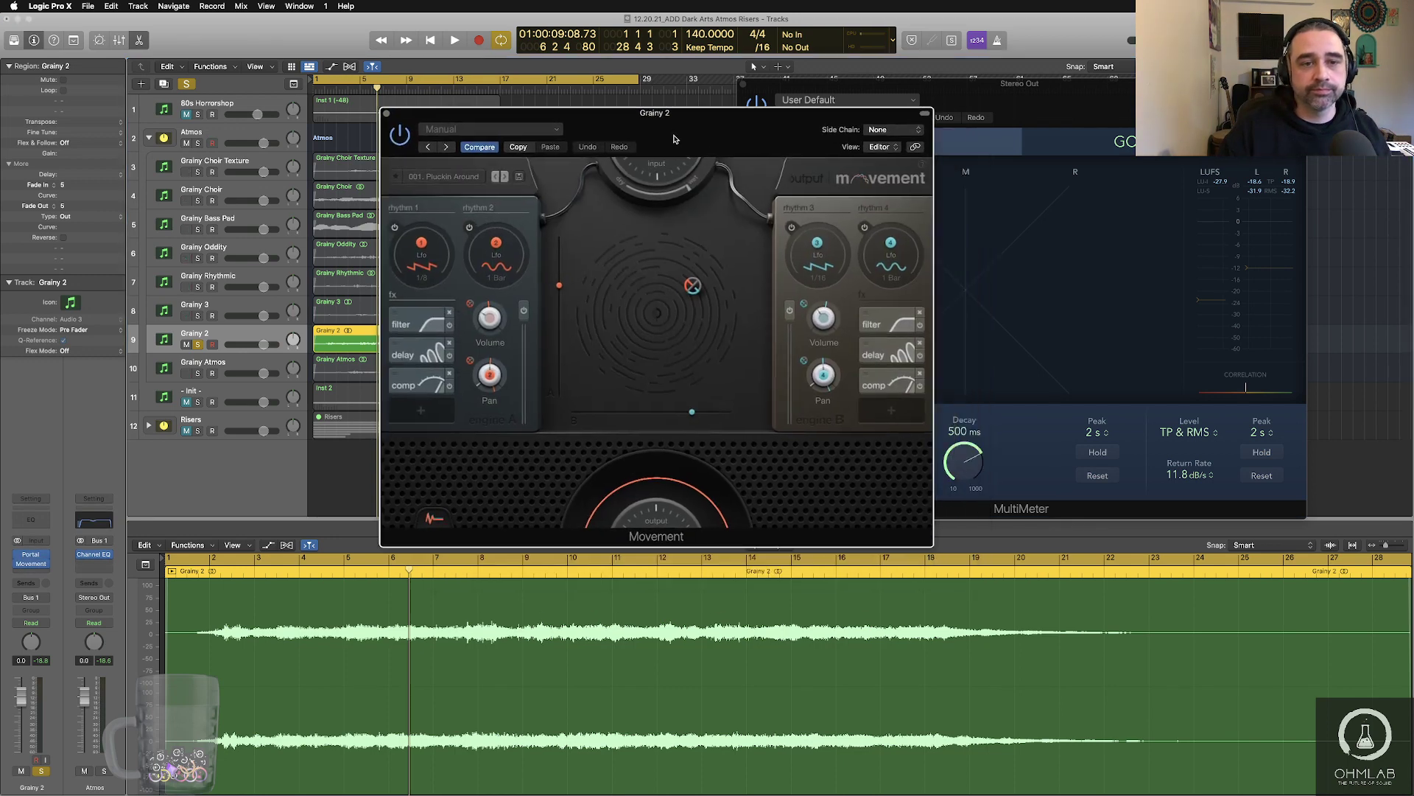
left_click(469, 177)
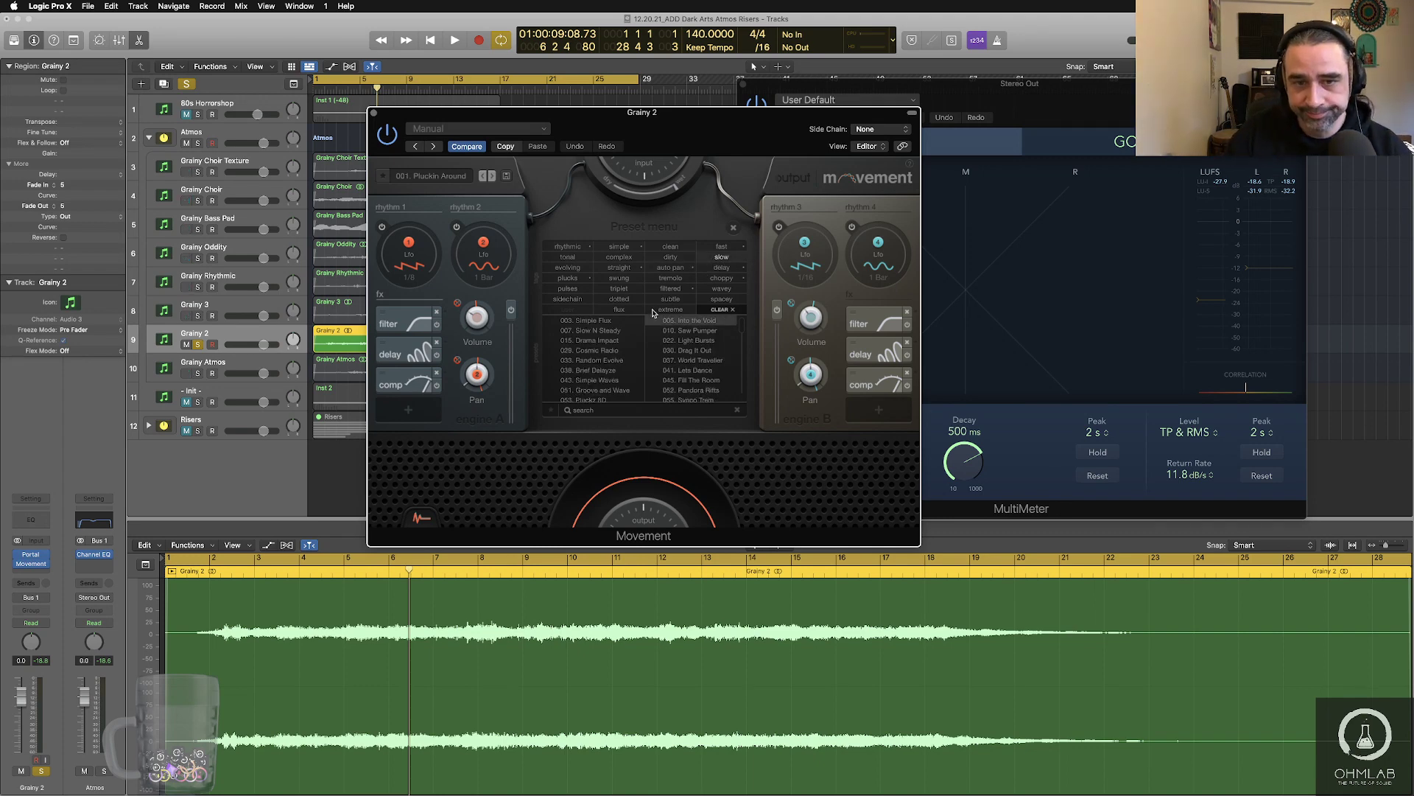
left_click(671, 288)
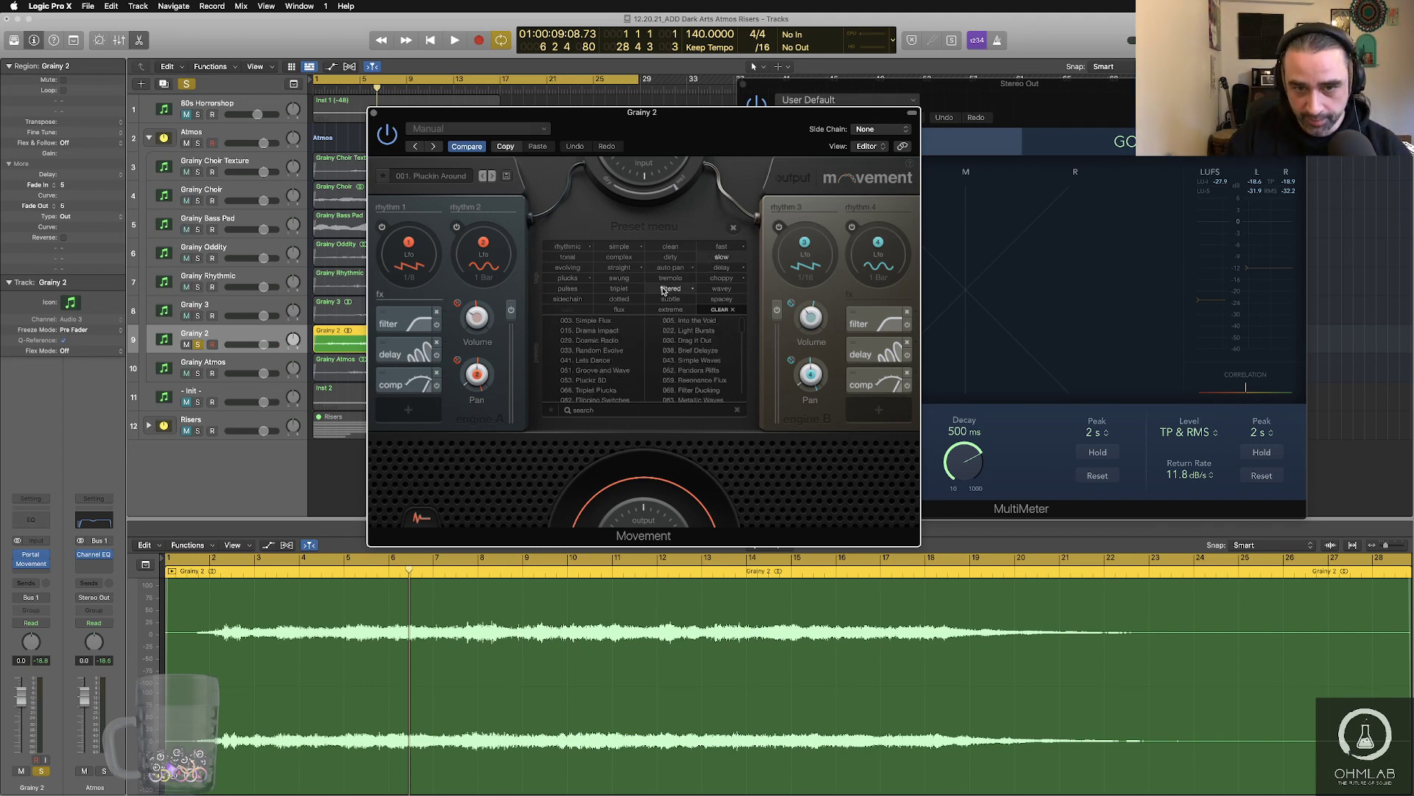
left_click(680, 341)
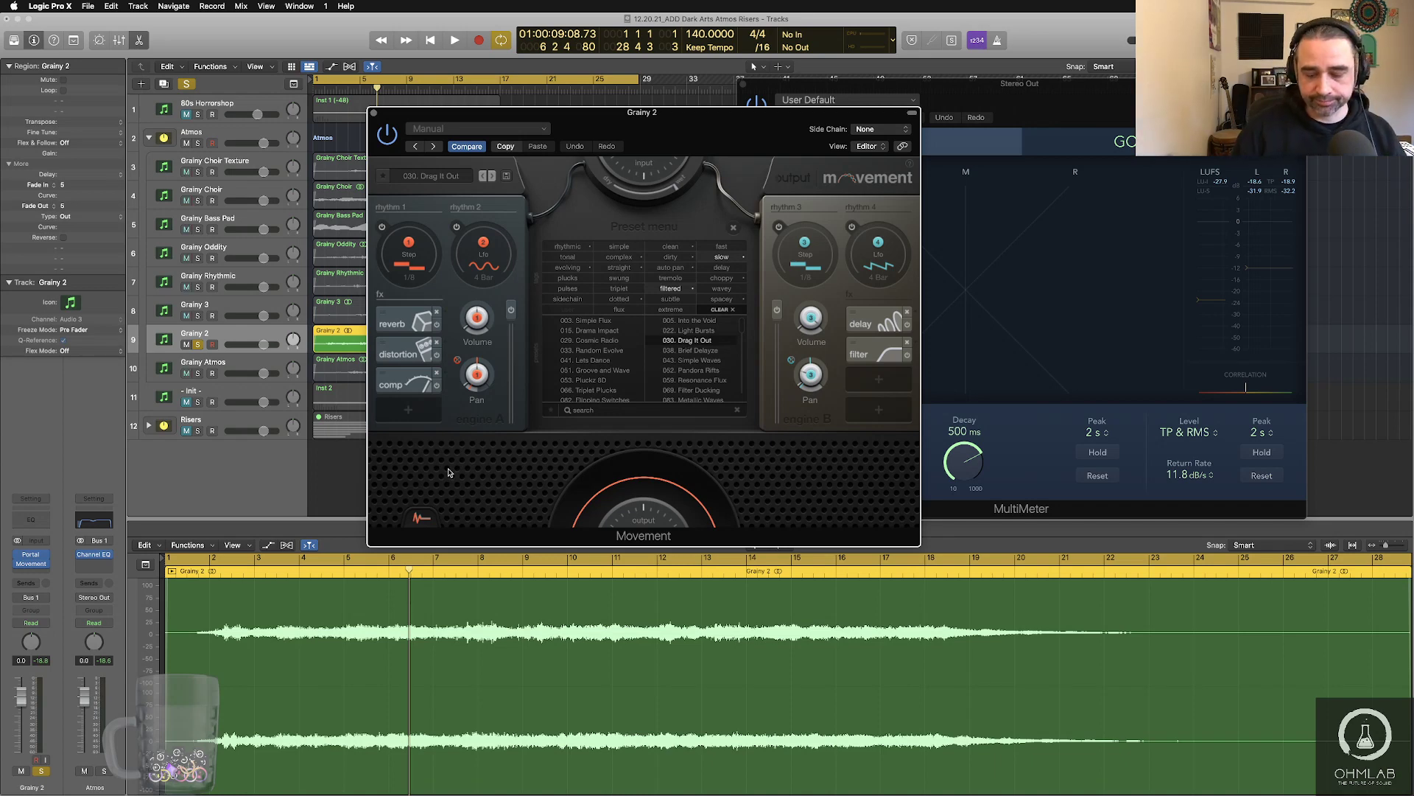
key("space")
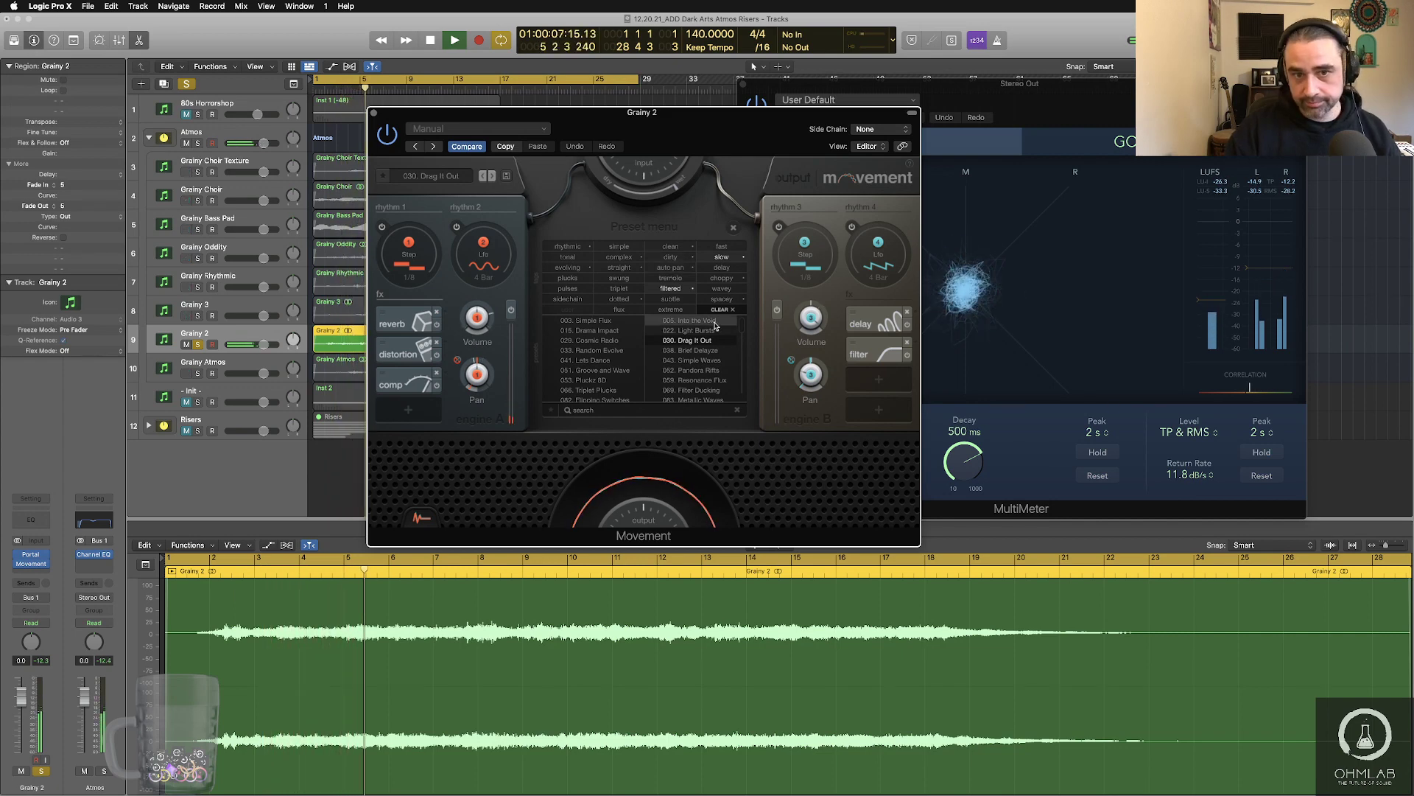
- Narrow the Movement presets by the evolving tag, load Lost Purpose and play the region from the start
left_click(586, 268)
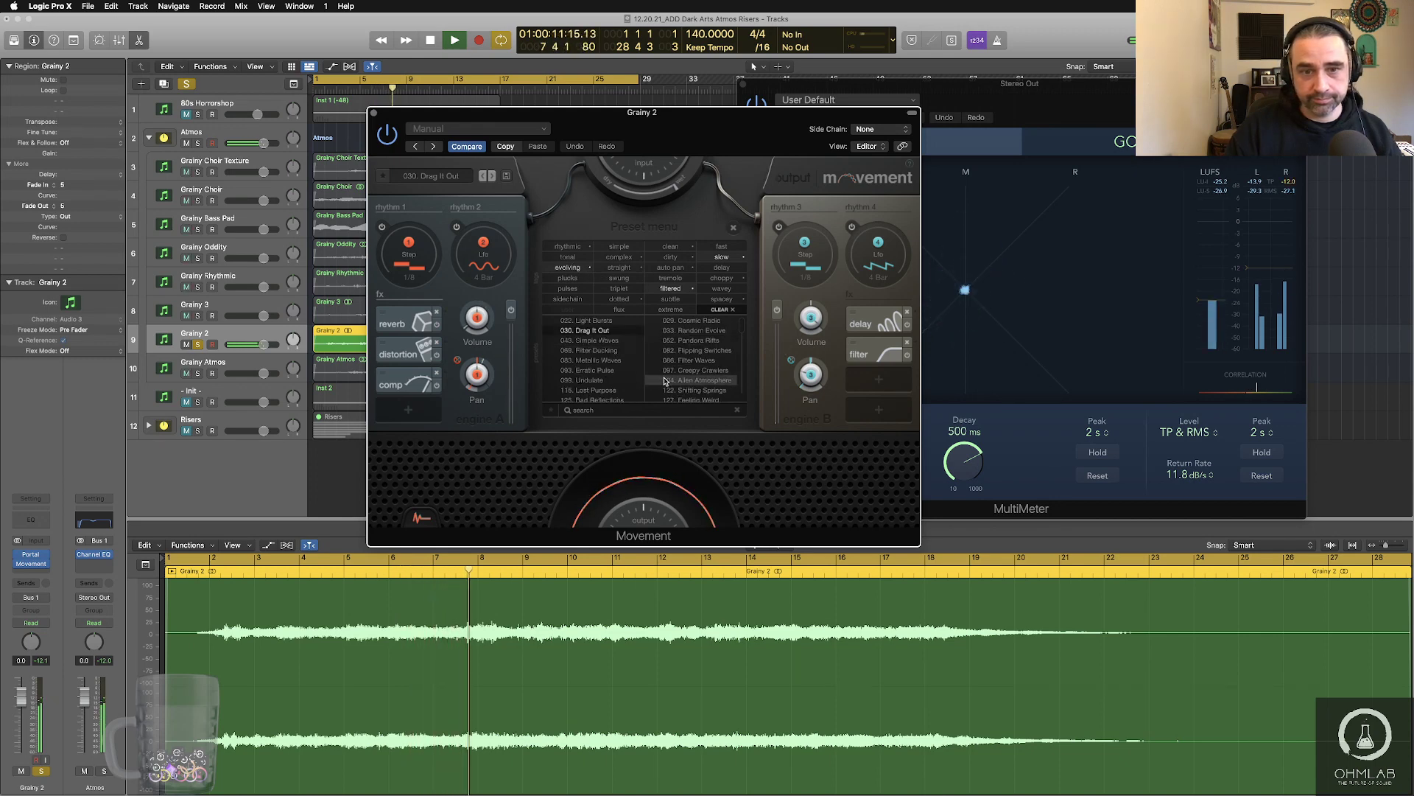
scroll(664, 364, "down", 2)
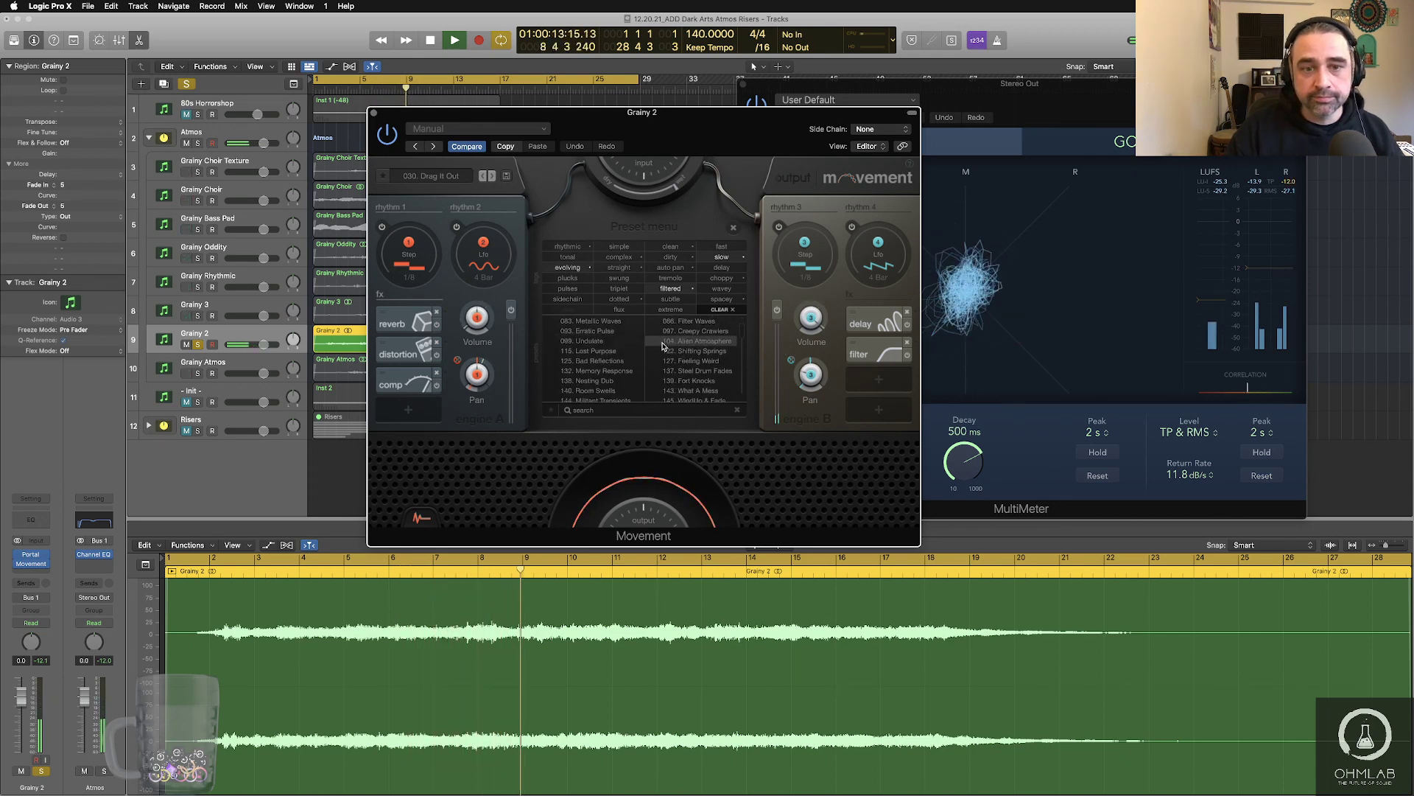
left_click(593, 352)
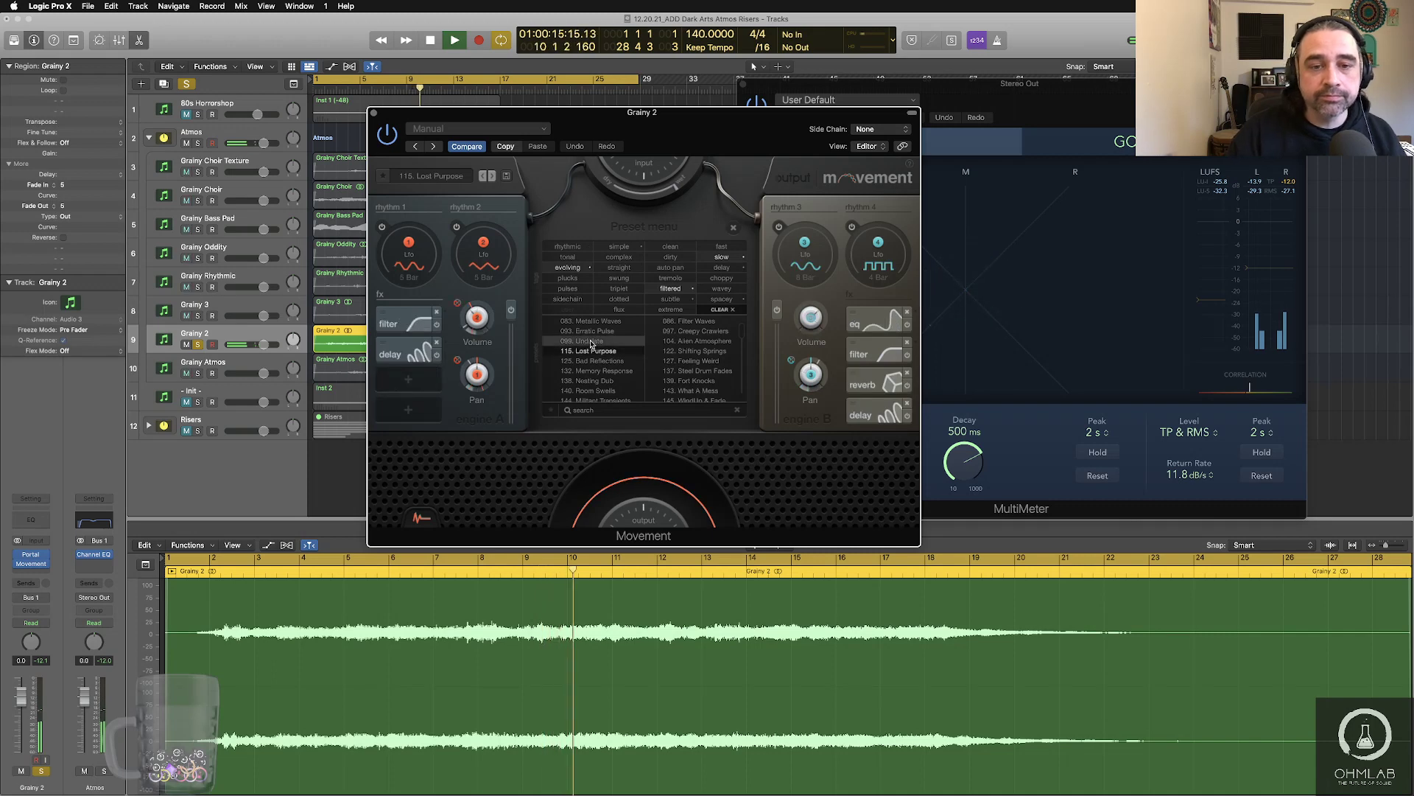
key("Return")
key("space")
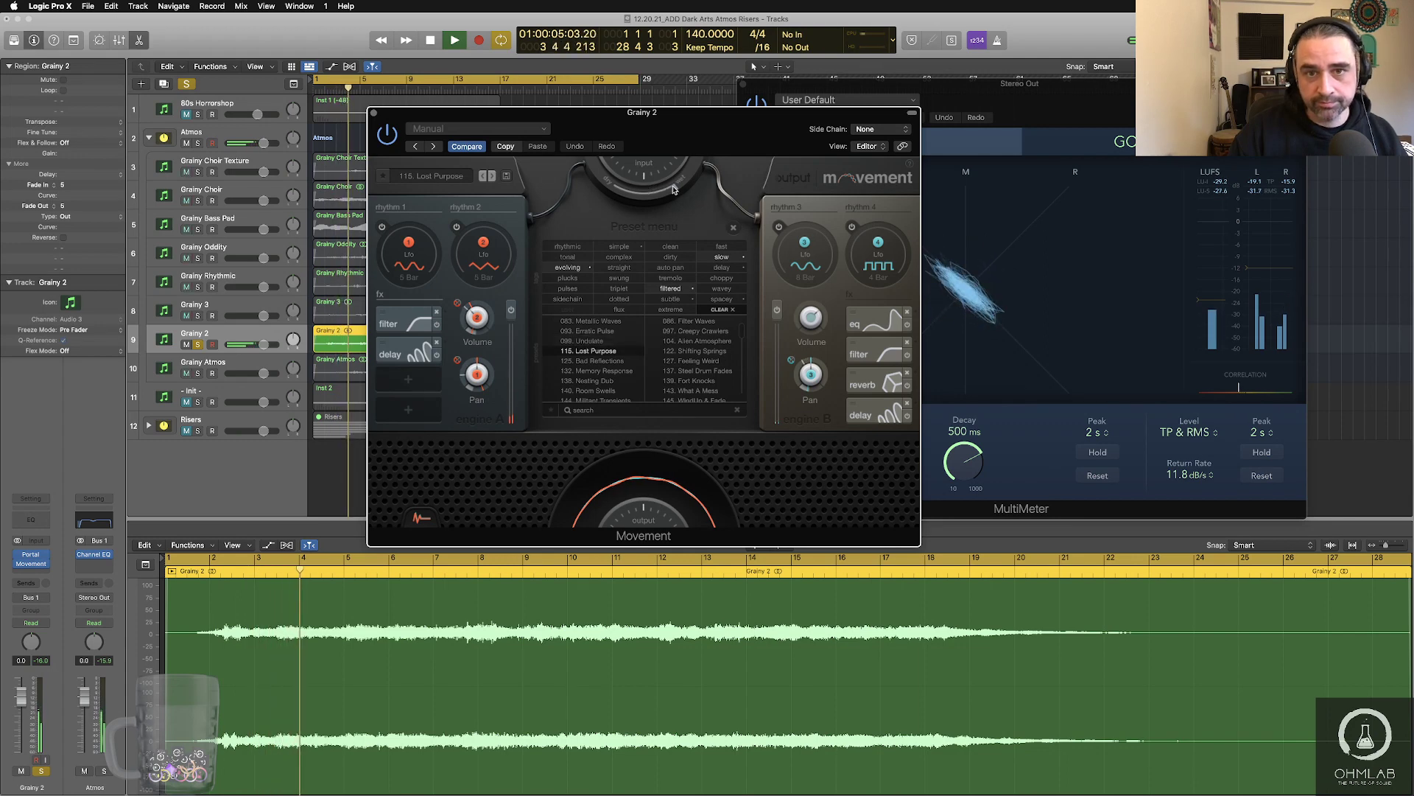
- Adjust the ring around Movement's input dial during playback, reposition the plug-in window and close it
left_click_drag(672, 186, 640, 196)
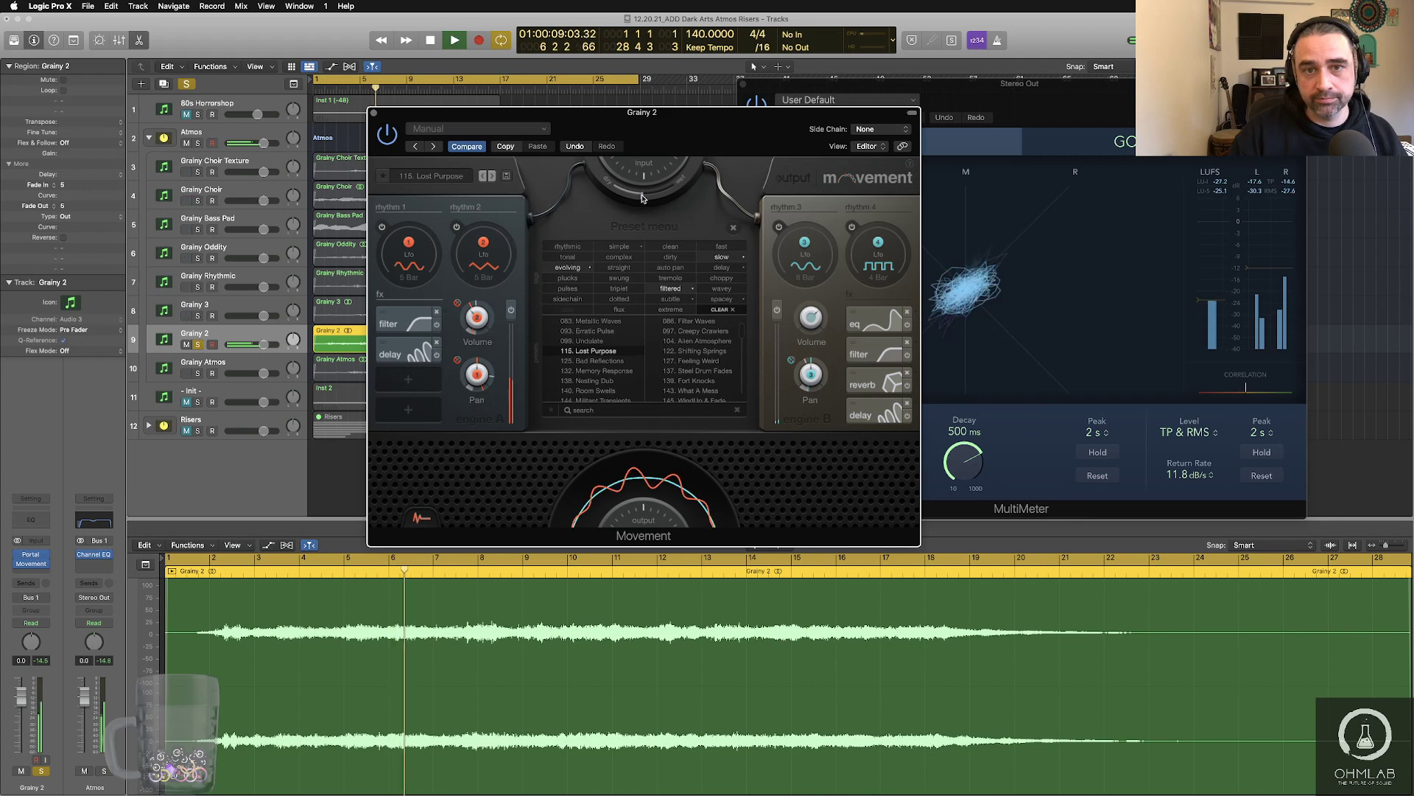
left_click_drag(689, 145, 726, 133)
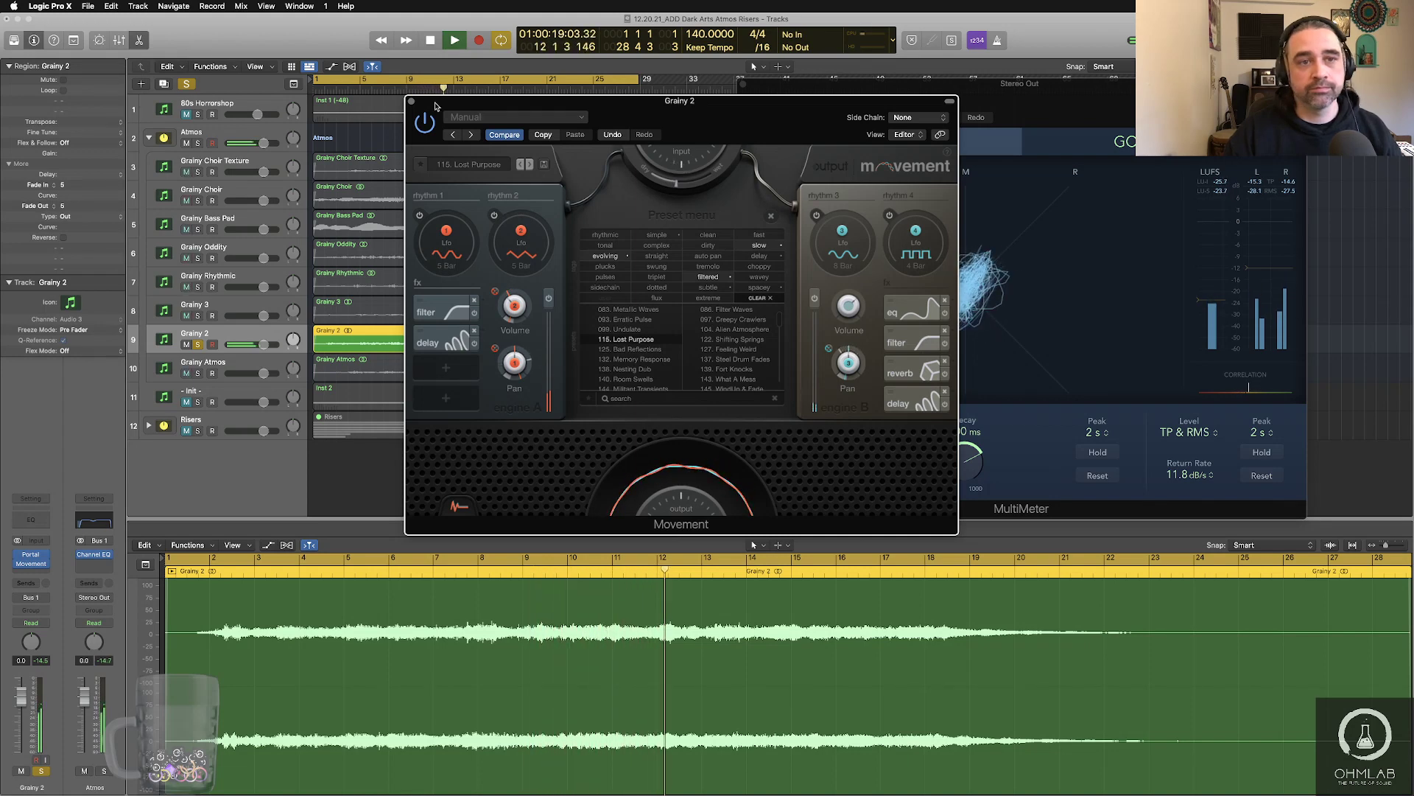
left_click(411, 101)
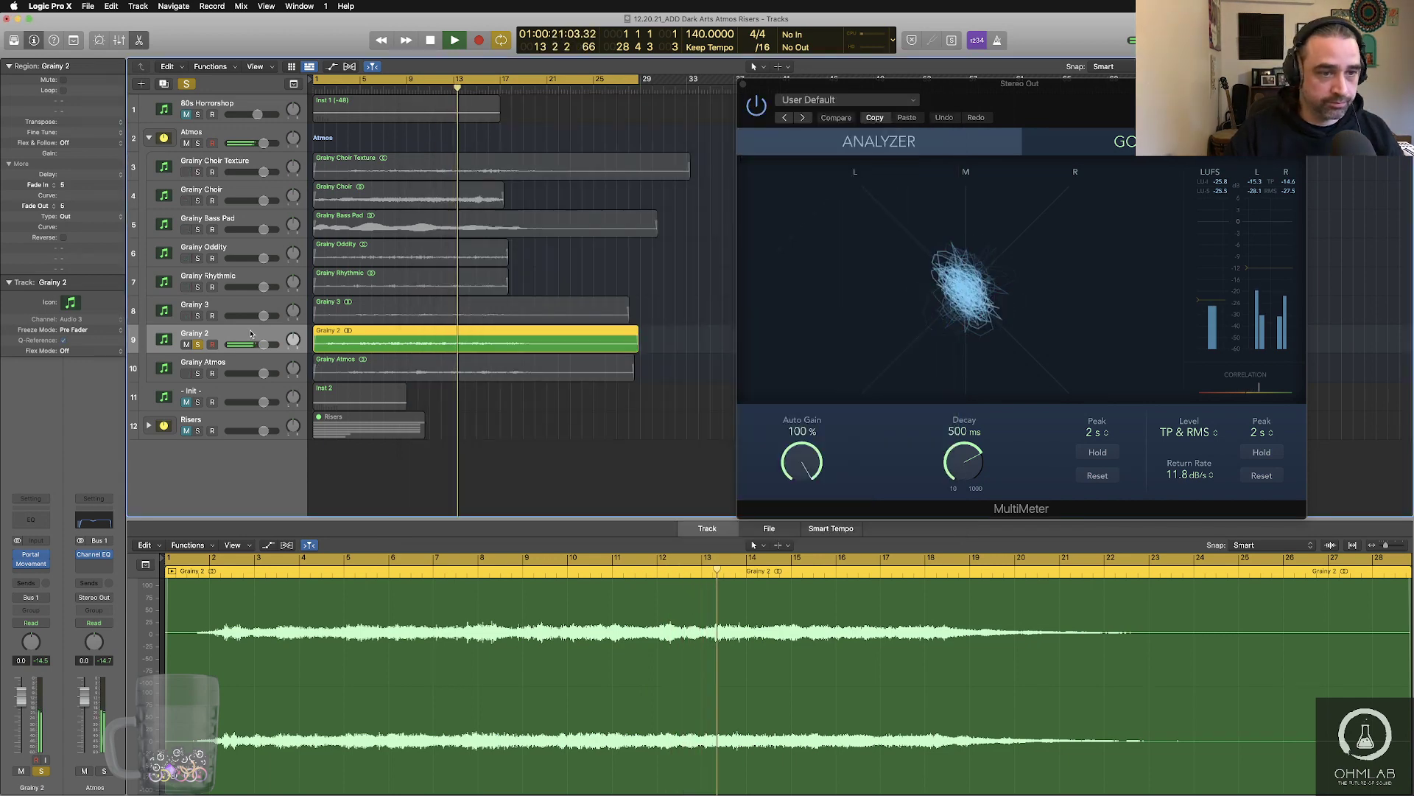
- Stop playback and insert a Tremolo after Movement on Grainy 2, with its phase at 0° and rate at 1/16
key("space")
left_click(34, 562)
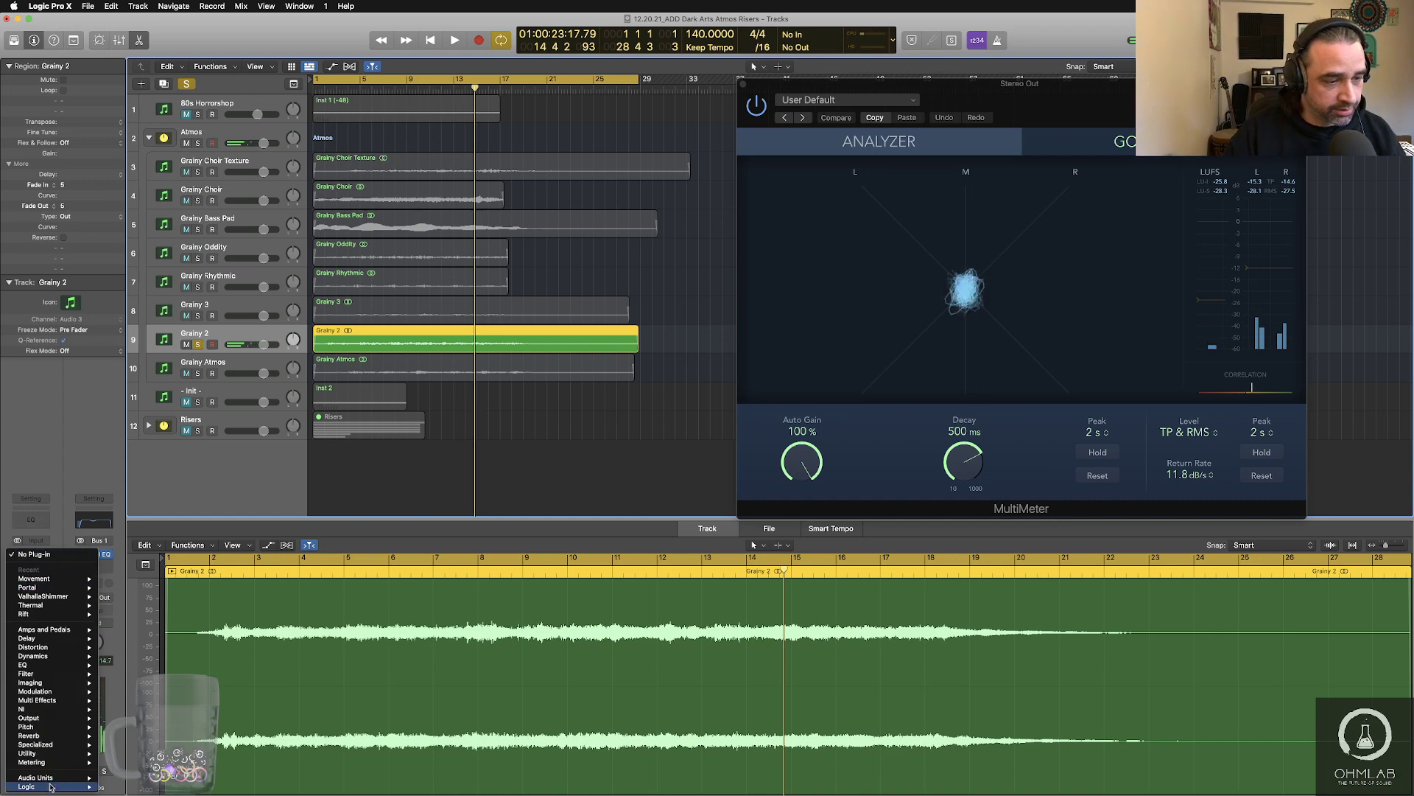
mouse_move(59, 695)
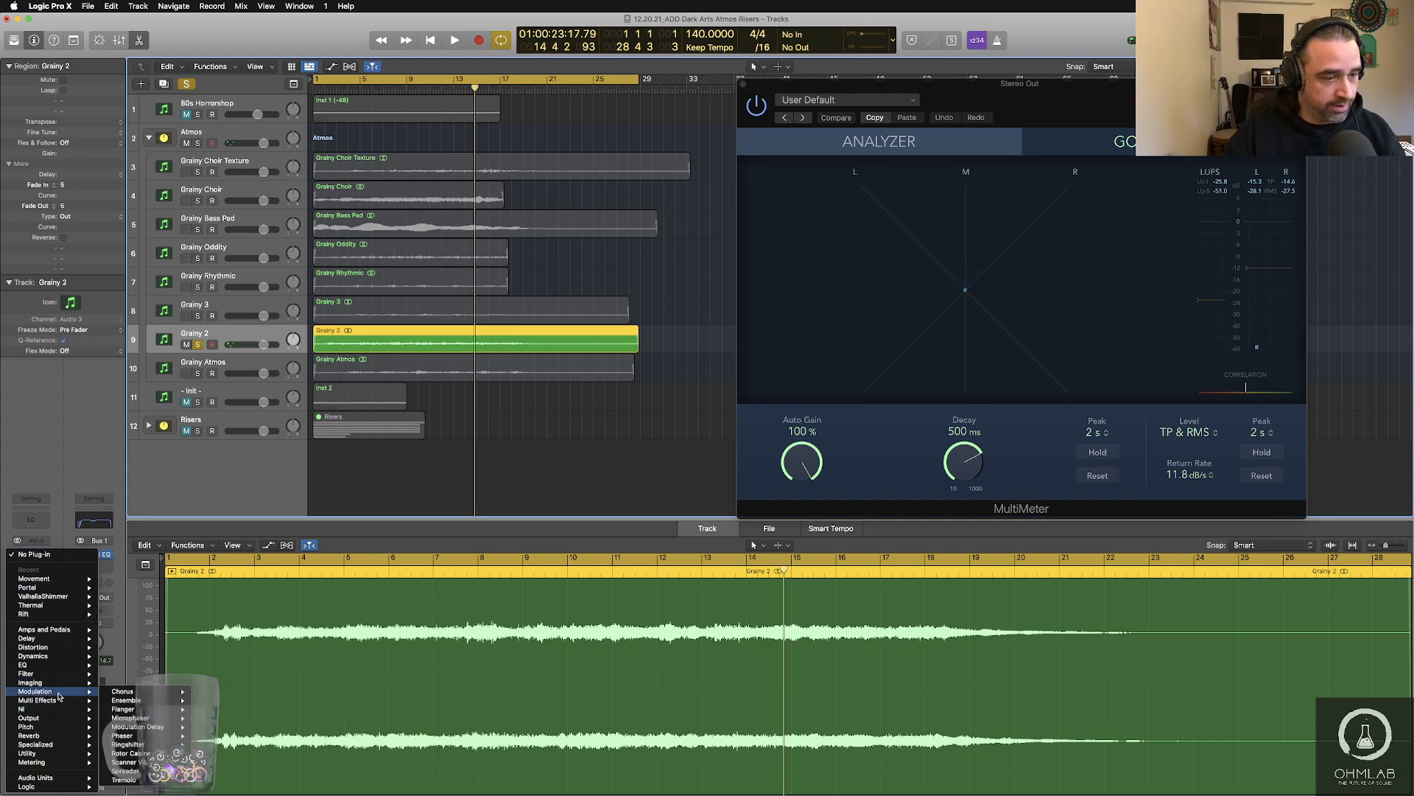
left_click(214, 777)
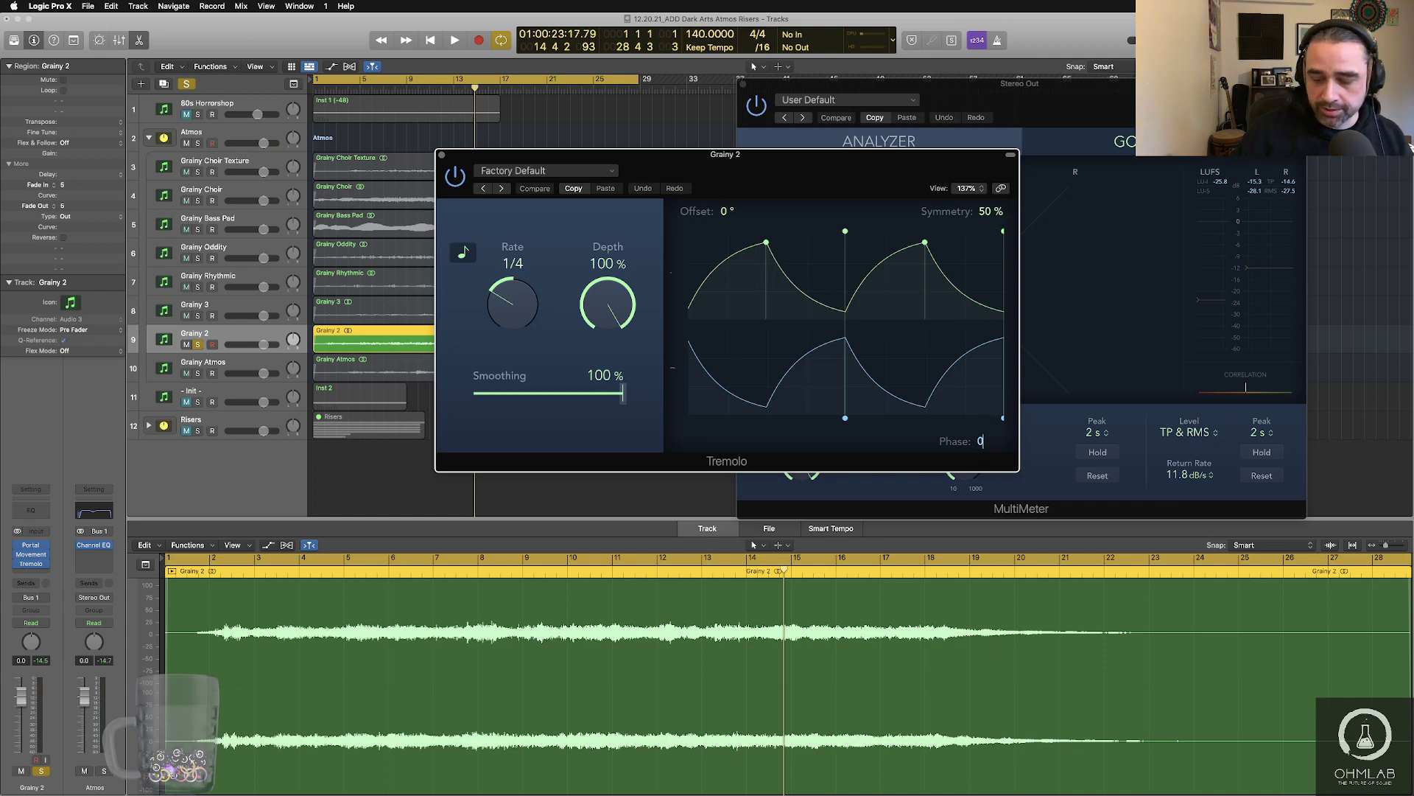
key("Return")
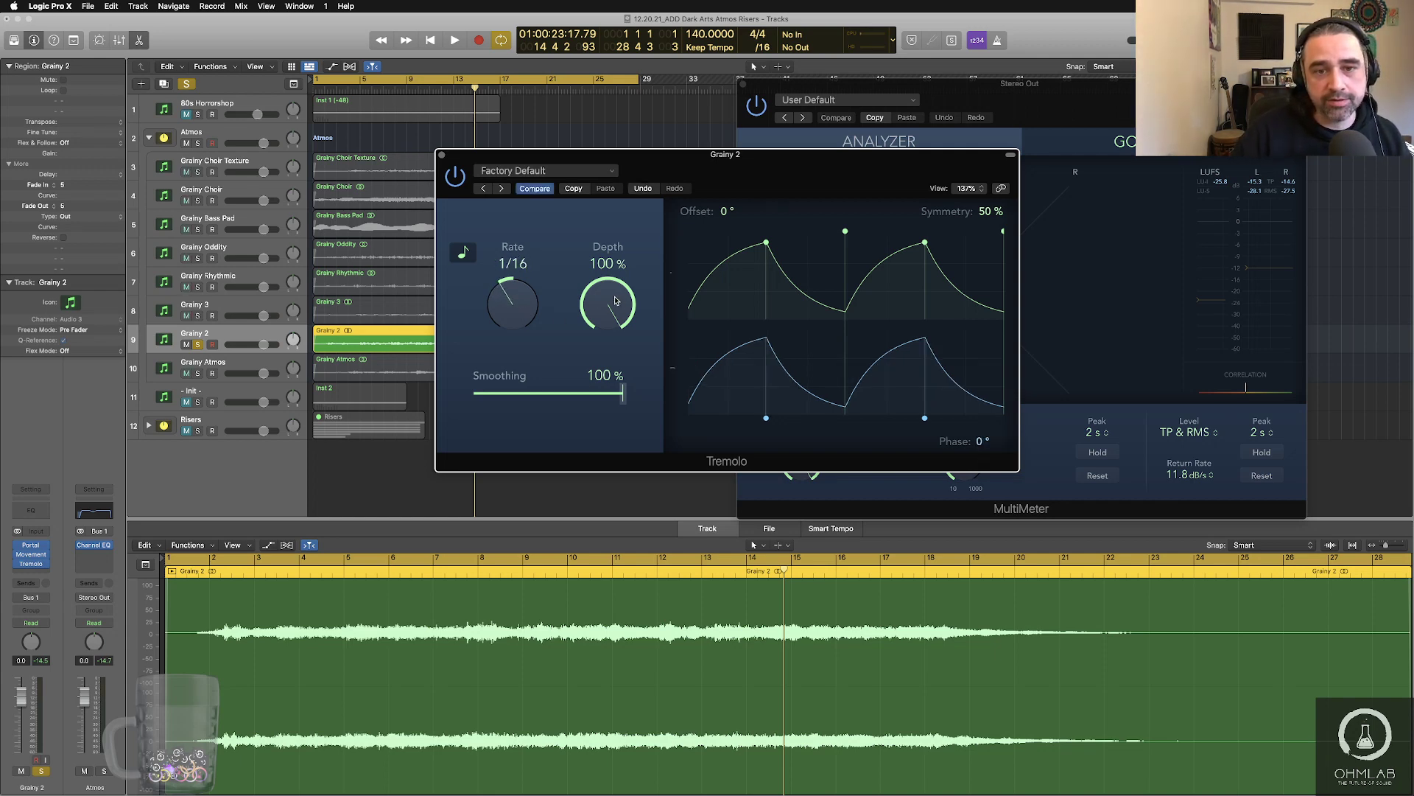
- Try the Tremolo with 28% smoothing and about 59% depth, playing Grainy 2 from the start
left_click_drag(627, 402, 517, 394)
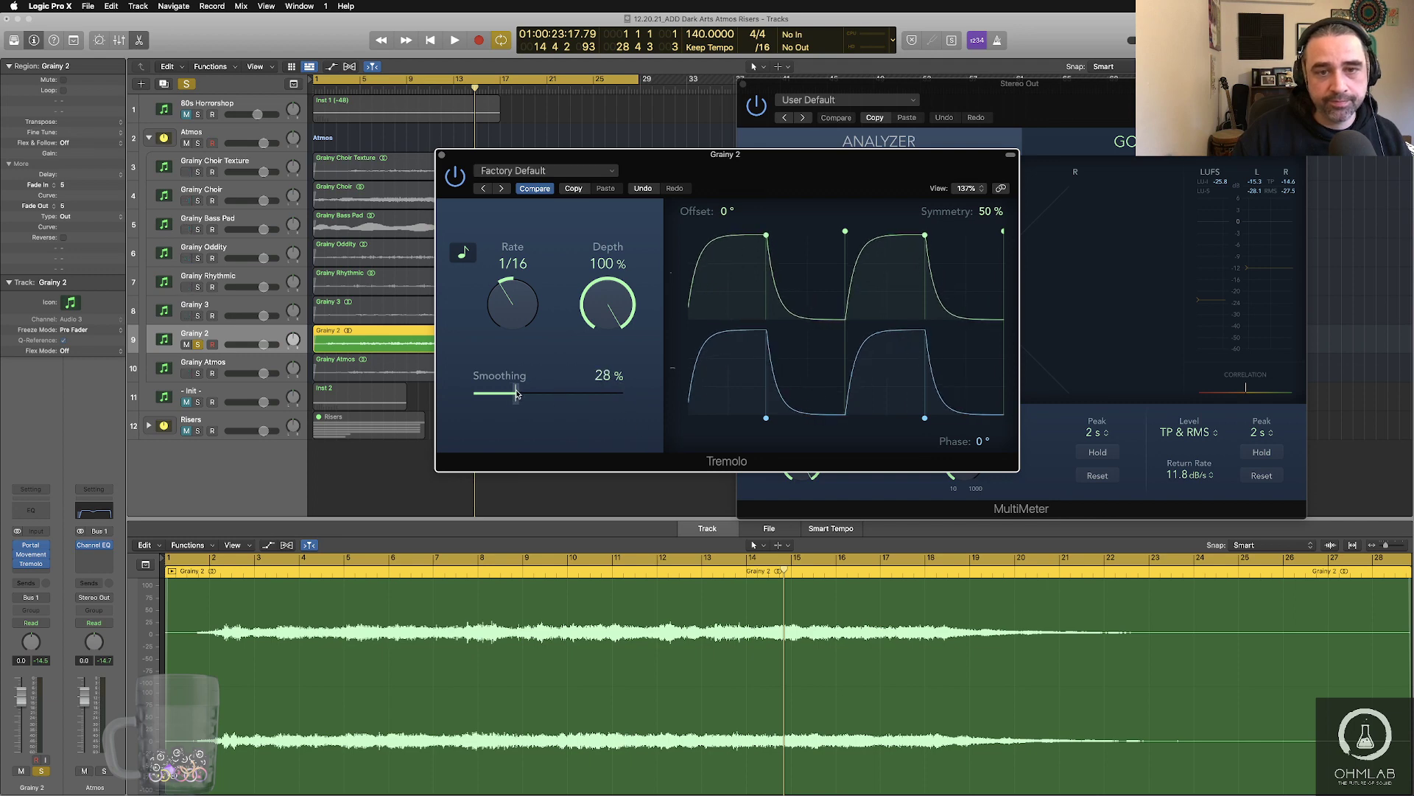
left_click_drag(601, 315, 604, 374)
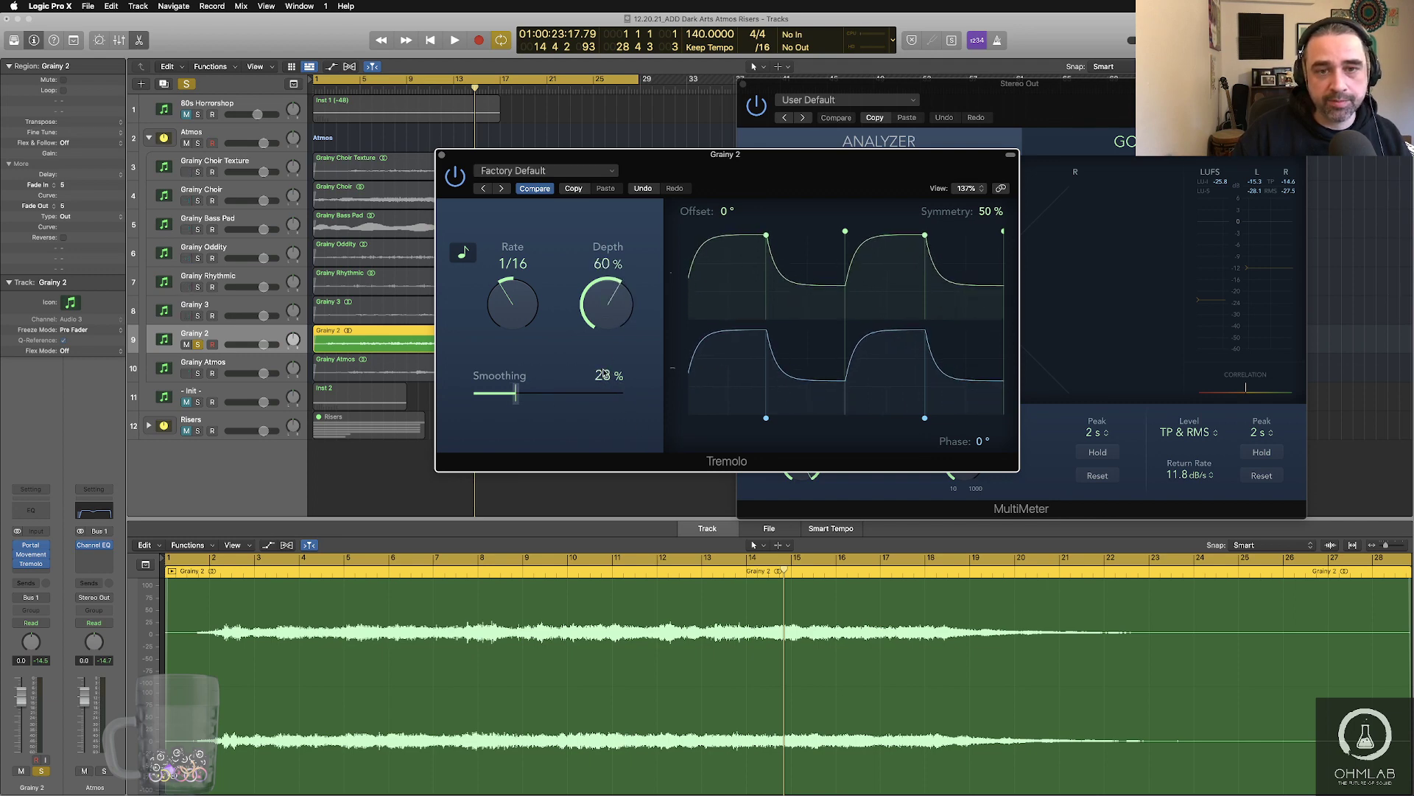
key("Return")
key("space")
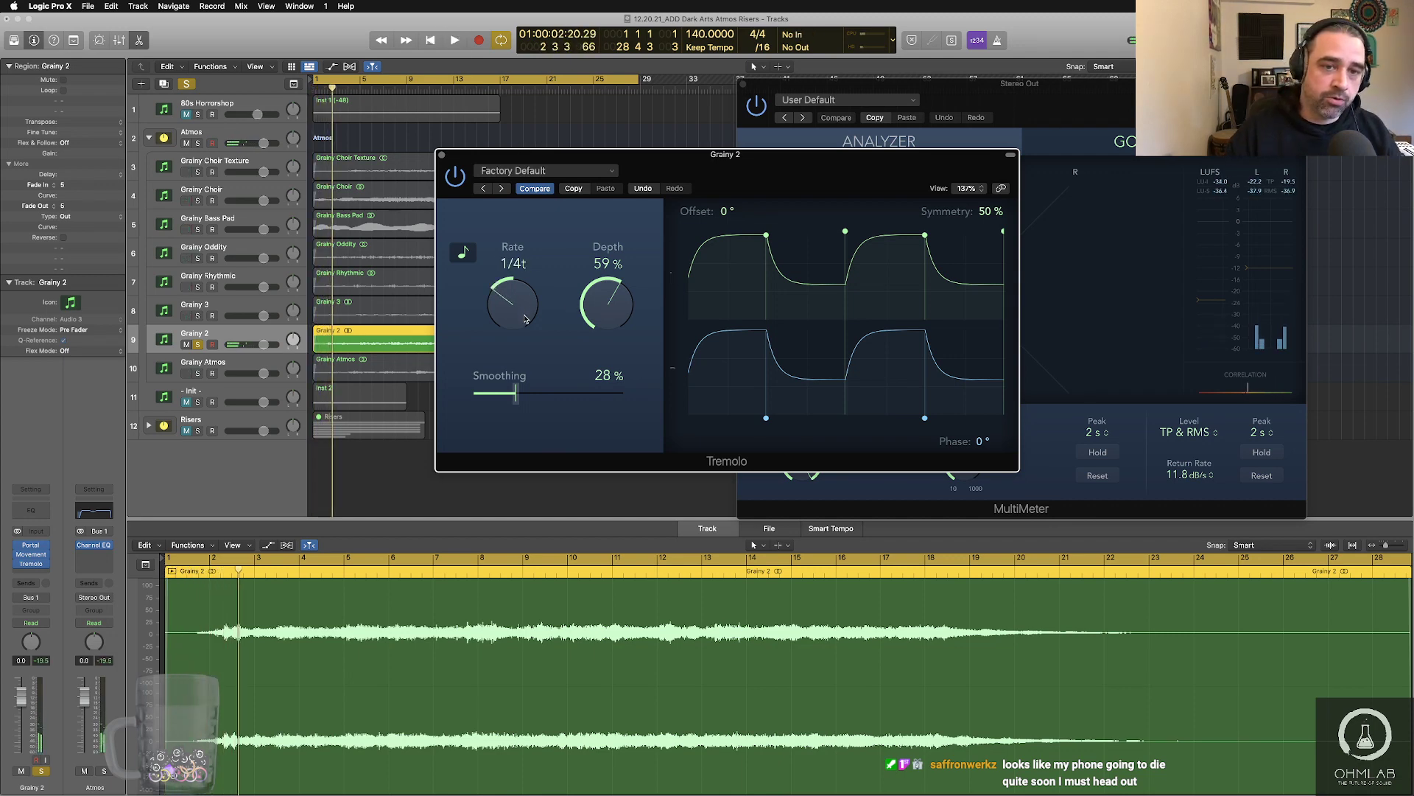
- Audition slower Tremolo rates of 1/4, 1/2t and 1/2 by replaying Grainy 2 from the start
key("Return")
key("space")
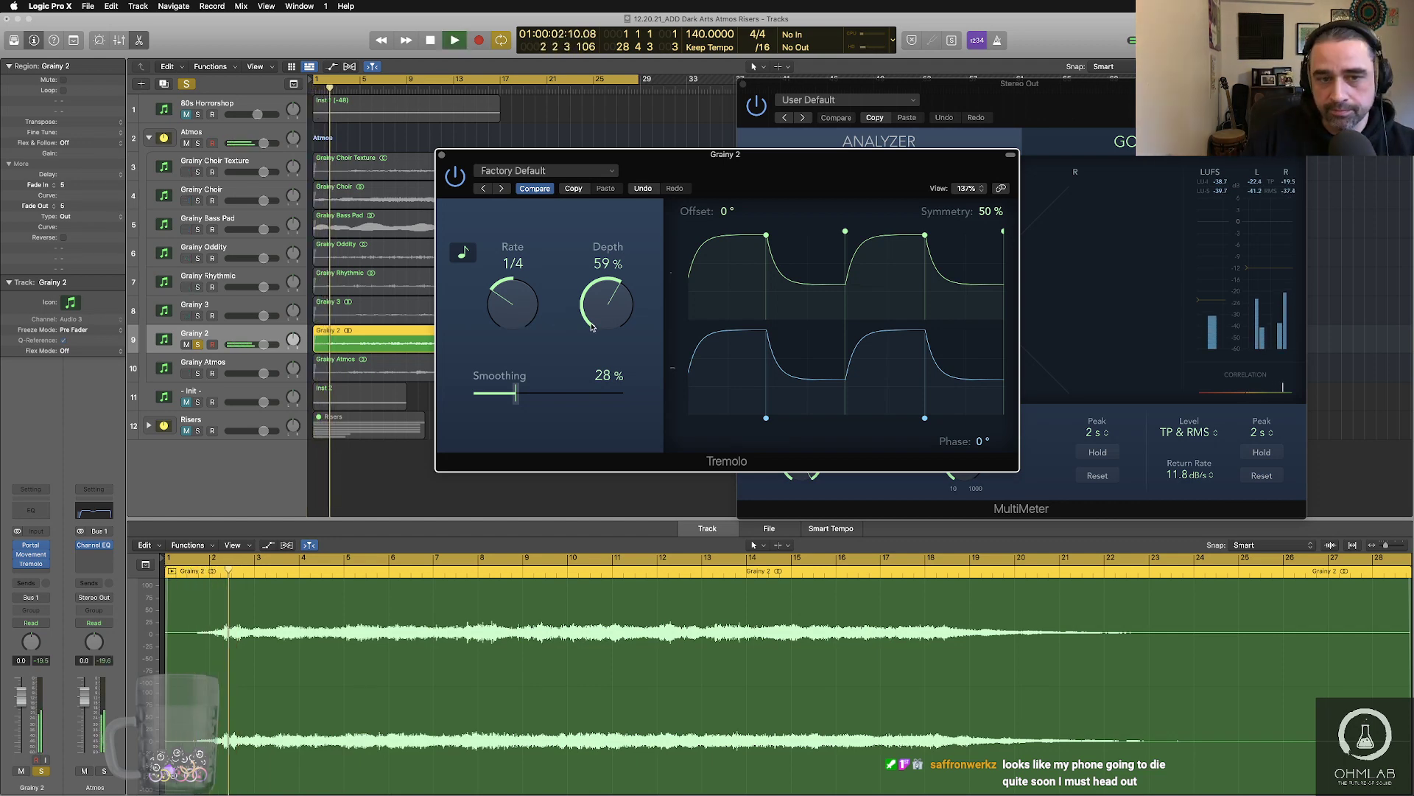
key("space")
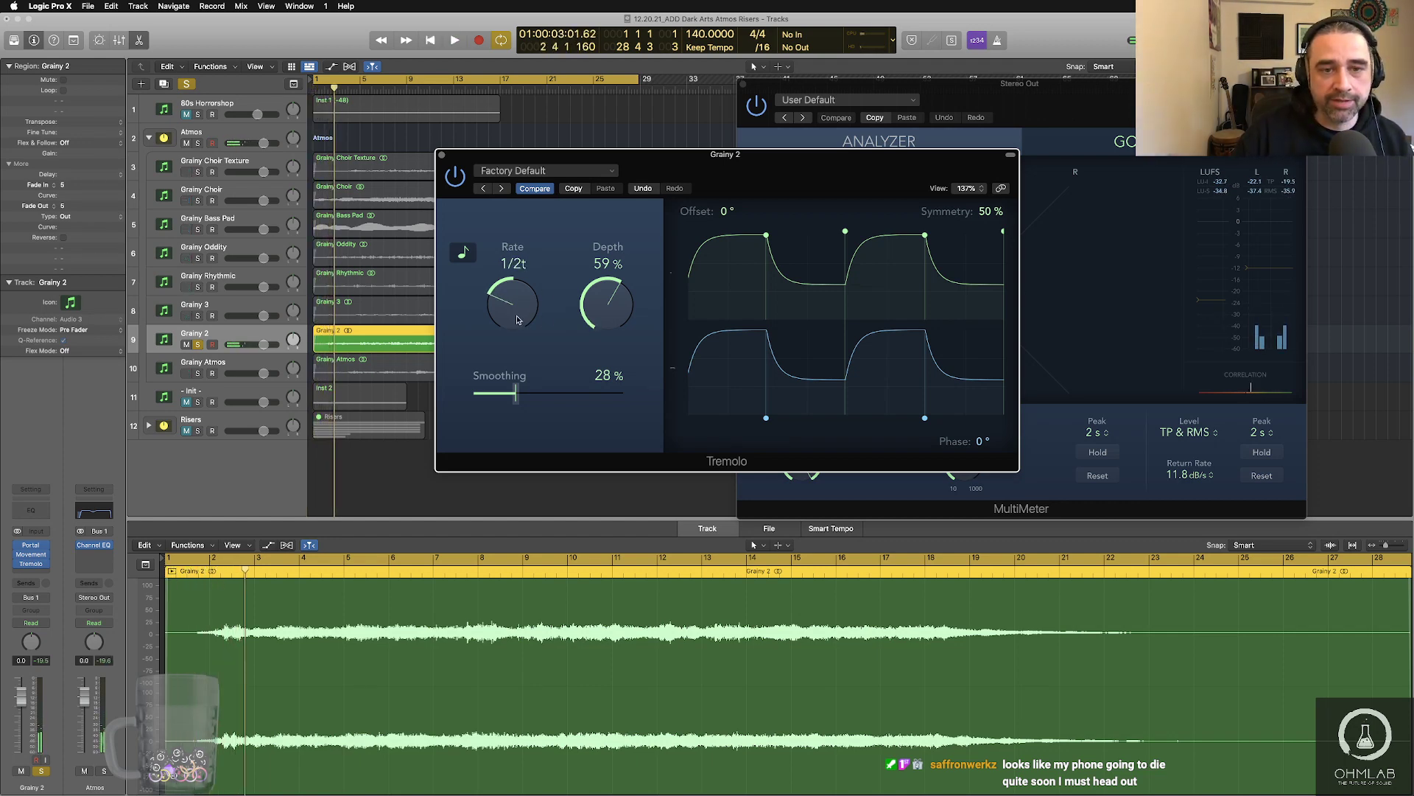
key("Return")
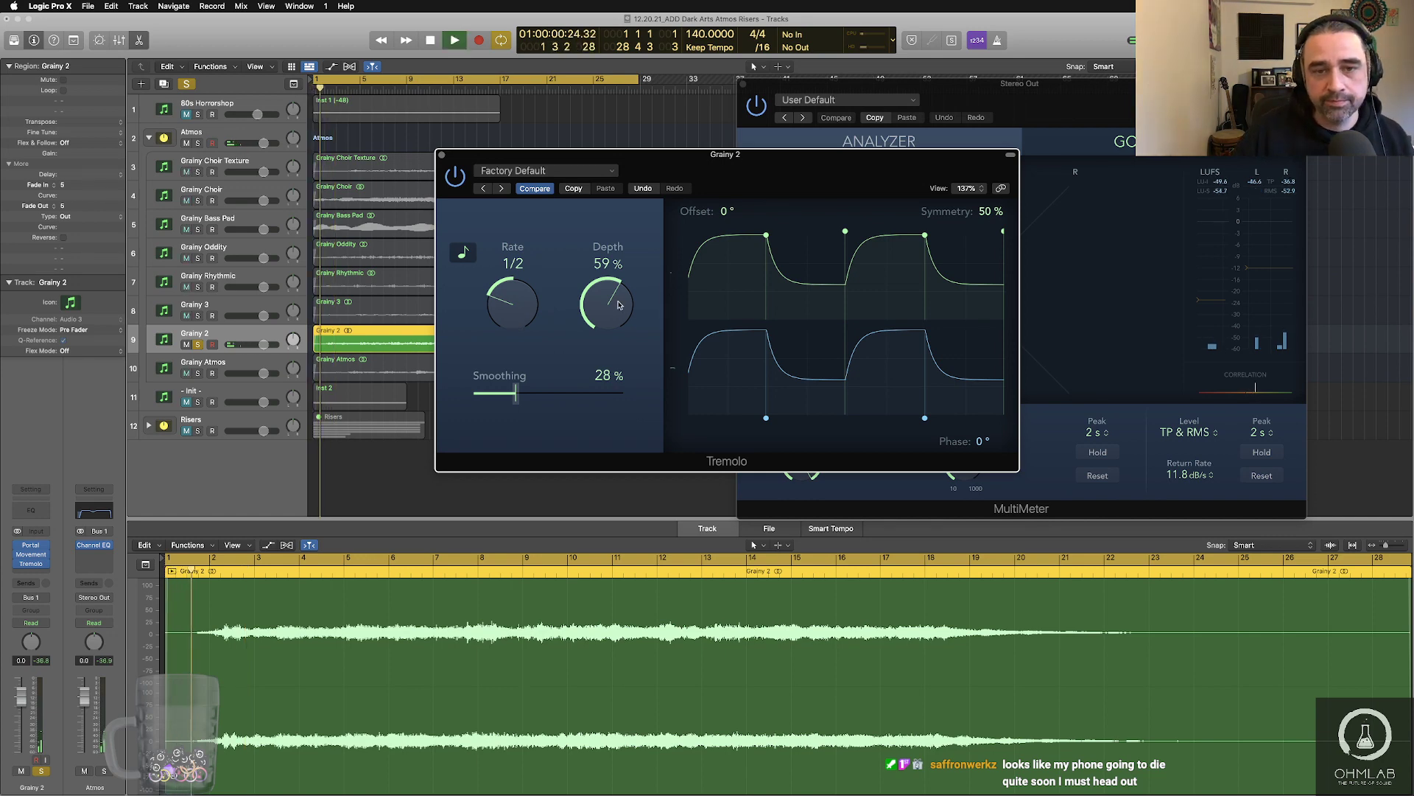
- Set the Tremolo to a 1 bar rate, 51% depth and 45% smoothing while listening, and stop playback
left_click_drag(619, 304, 619, 331)
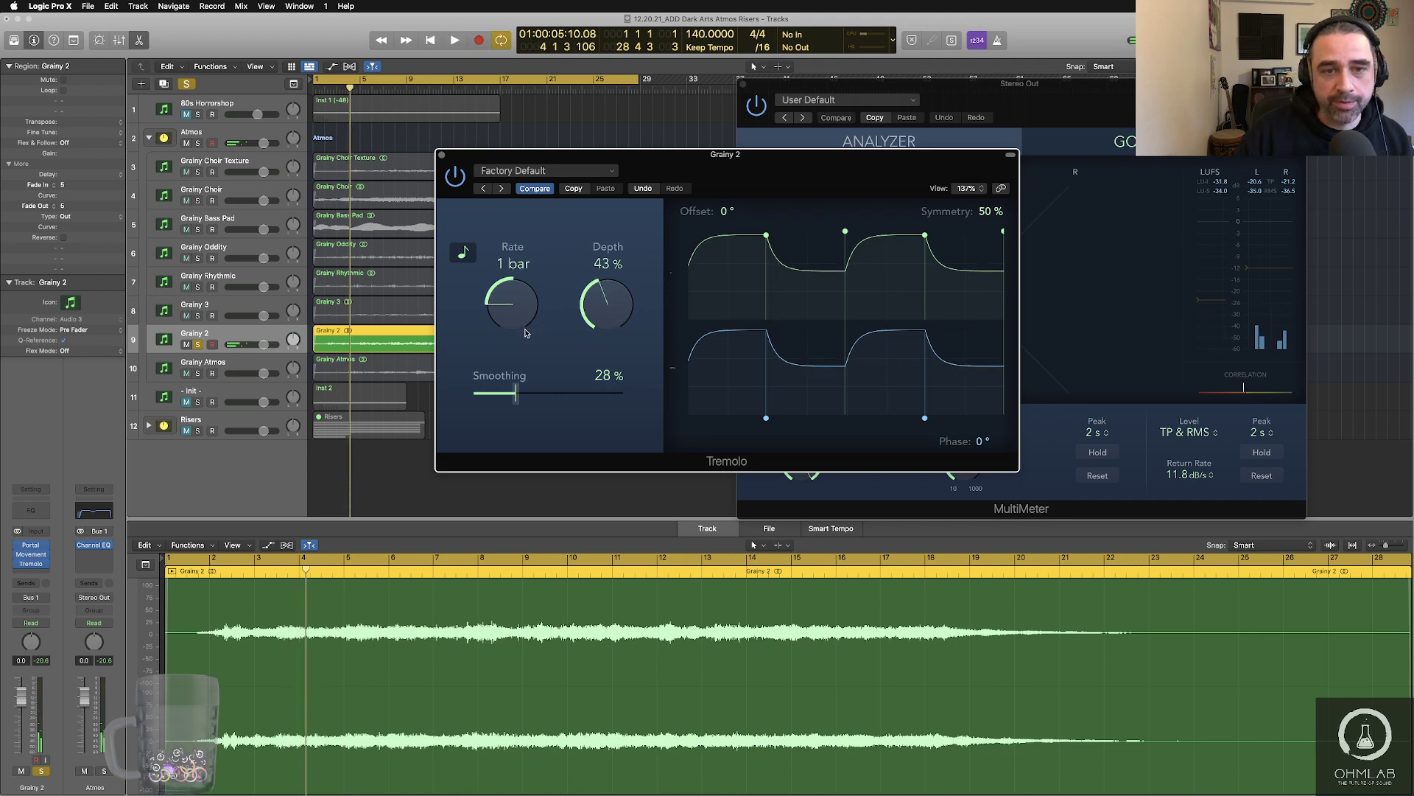
key("space")
left_click_drag(602, 313, 601, 327)
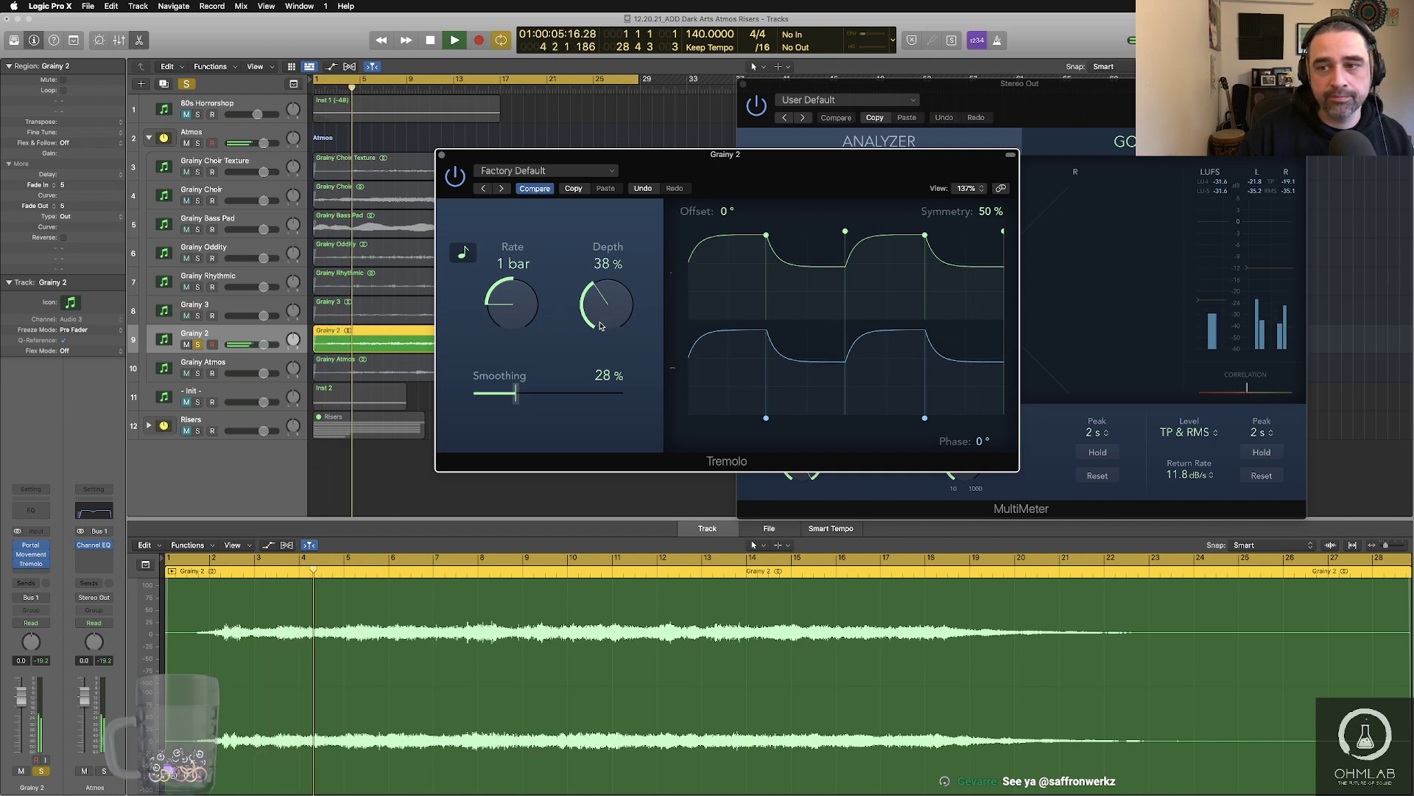
left_click_drag(601, 327, 602, 304)
left_click_drag(516, 393, 542, 398)
key("space")
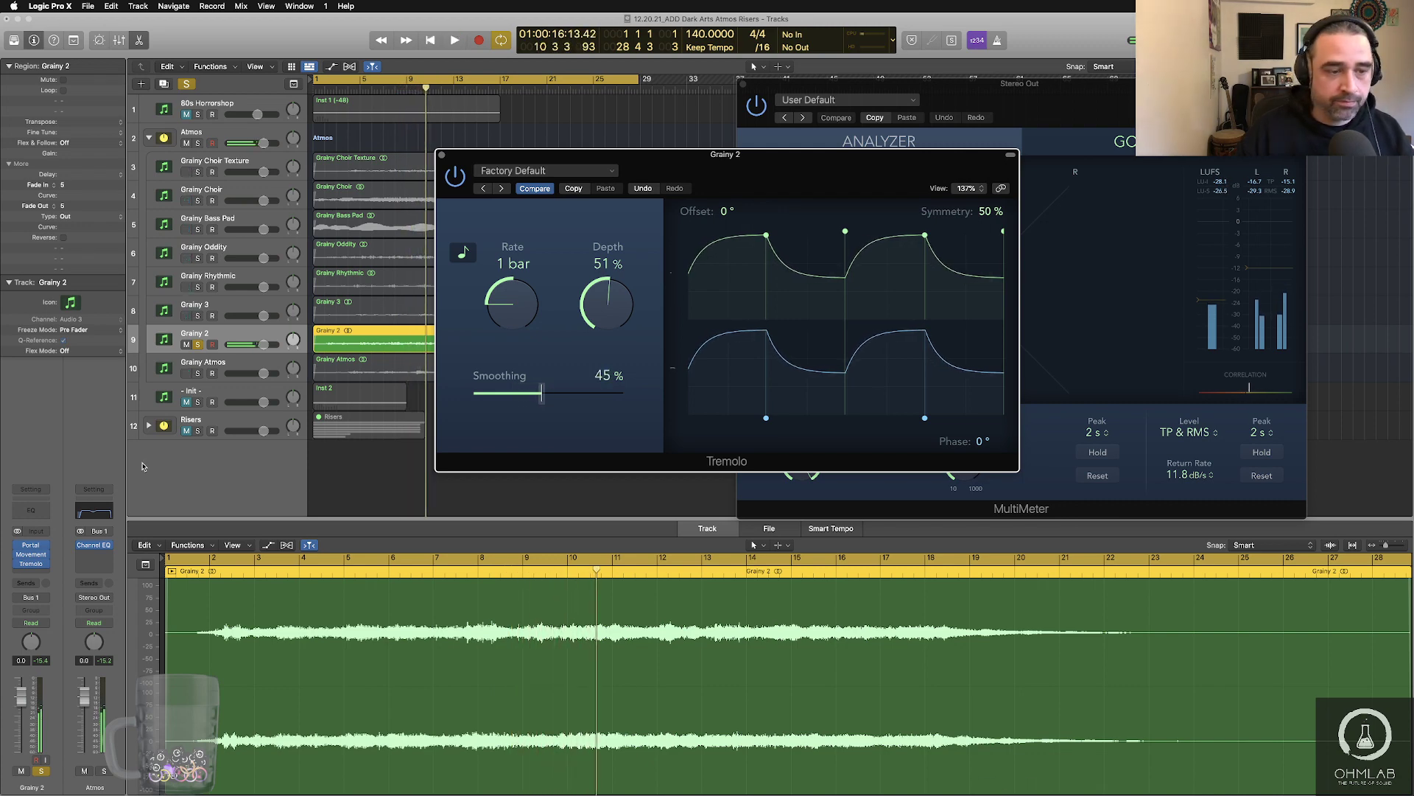
- Insert a stereo ValhallaShimmer after Tremolo on Grainy 2, with dual pitch mode and bigStereo reverb mode
left_click(44, 571)
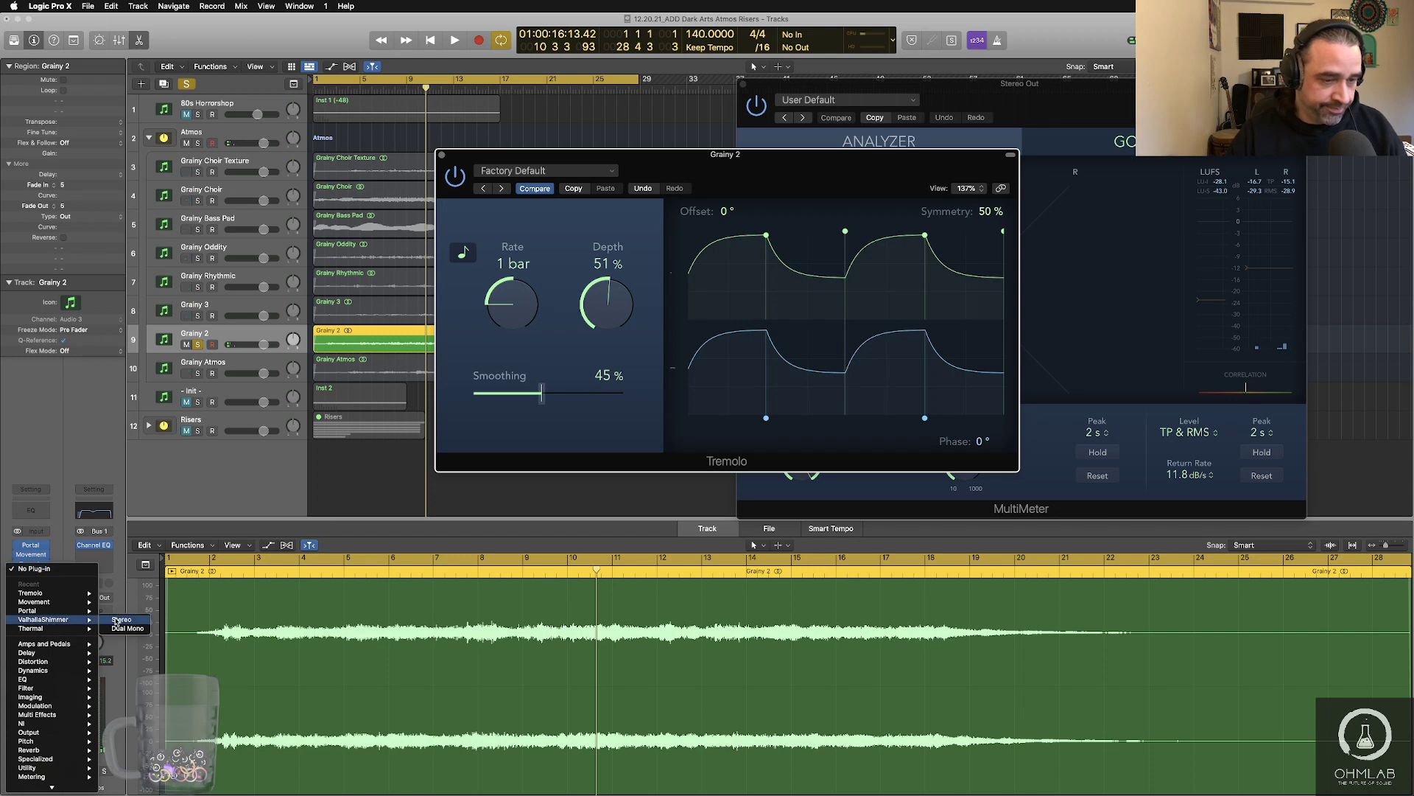
left_click(117, 621)
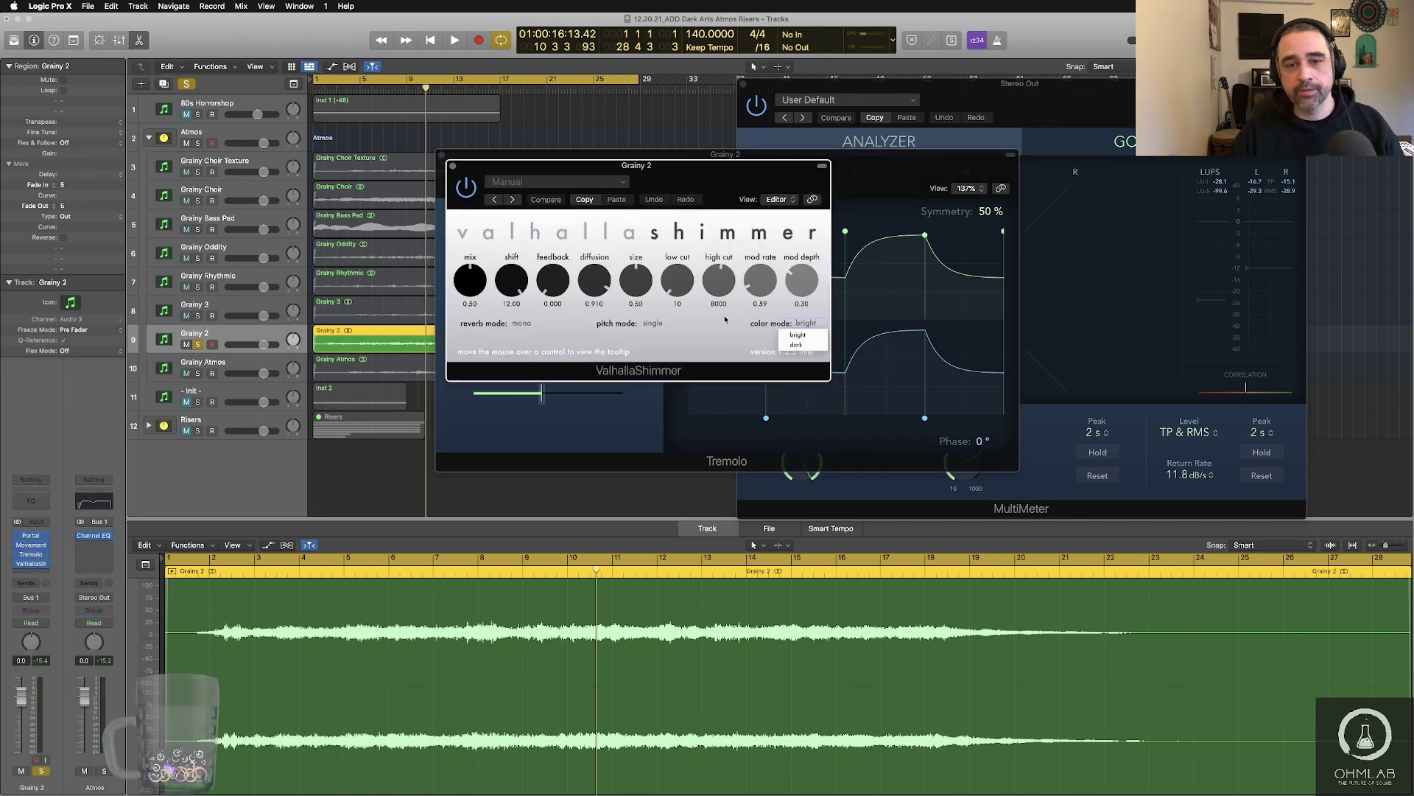
left_click(657, 327)
left_click(657, 350)
left_click(523, 324)
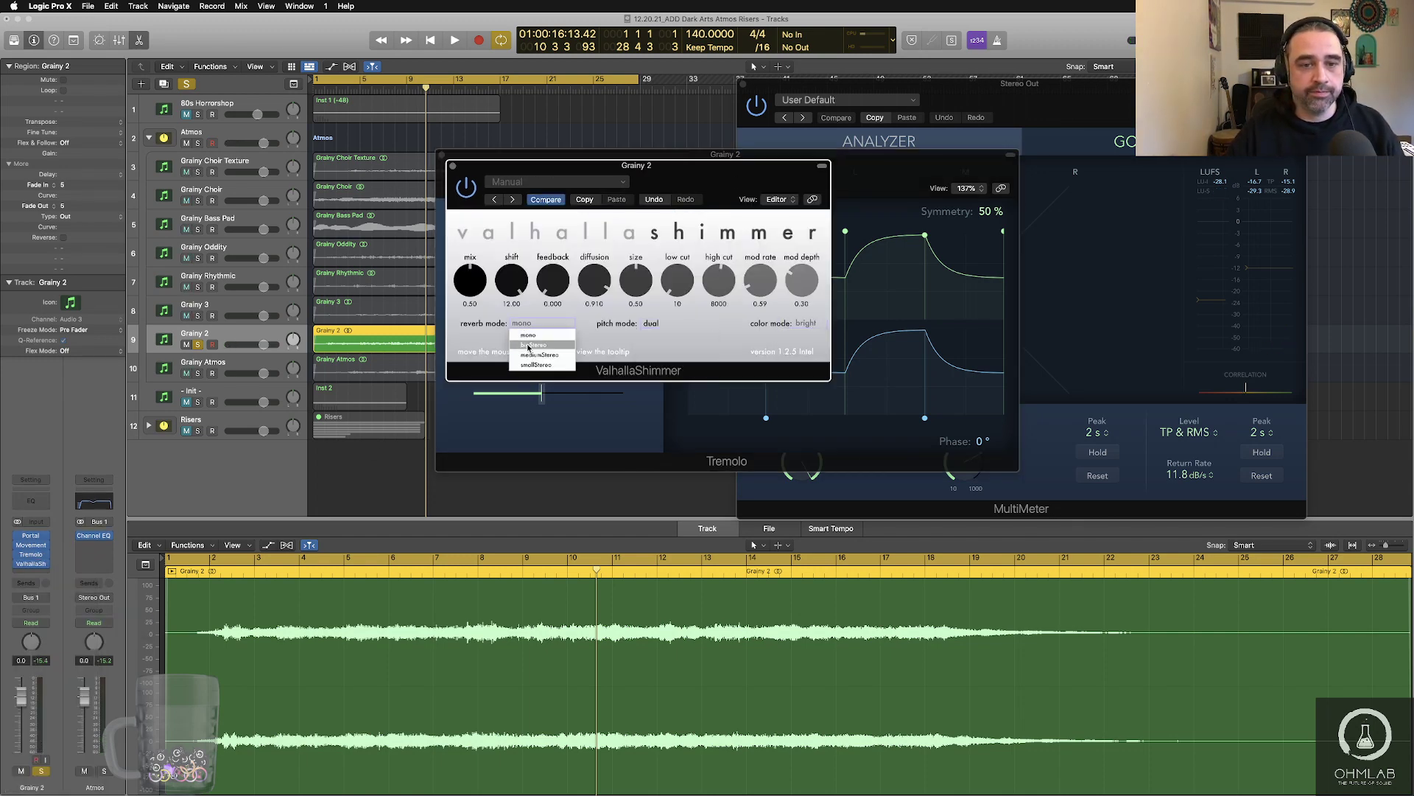
left_click(529, 358)
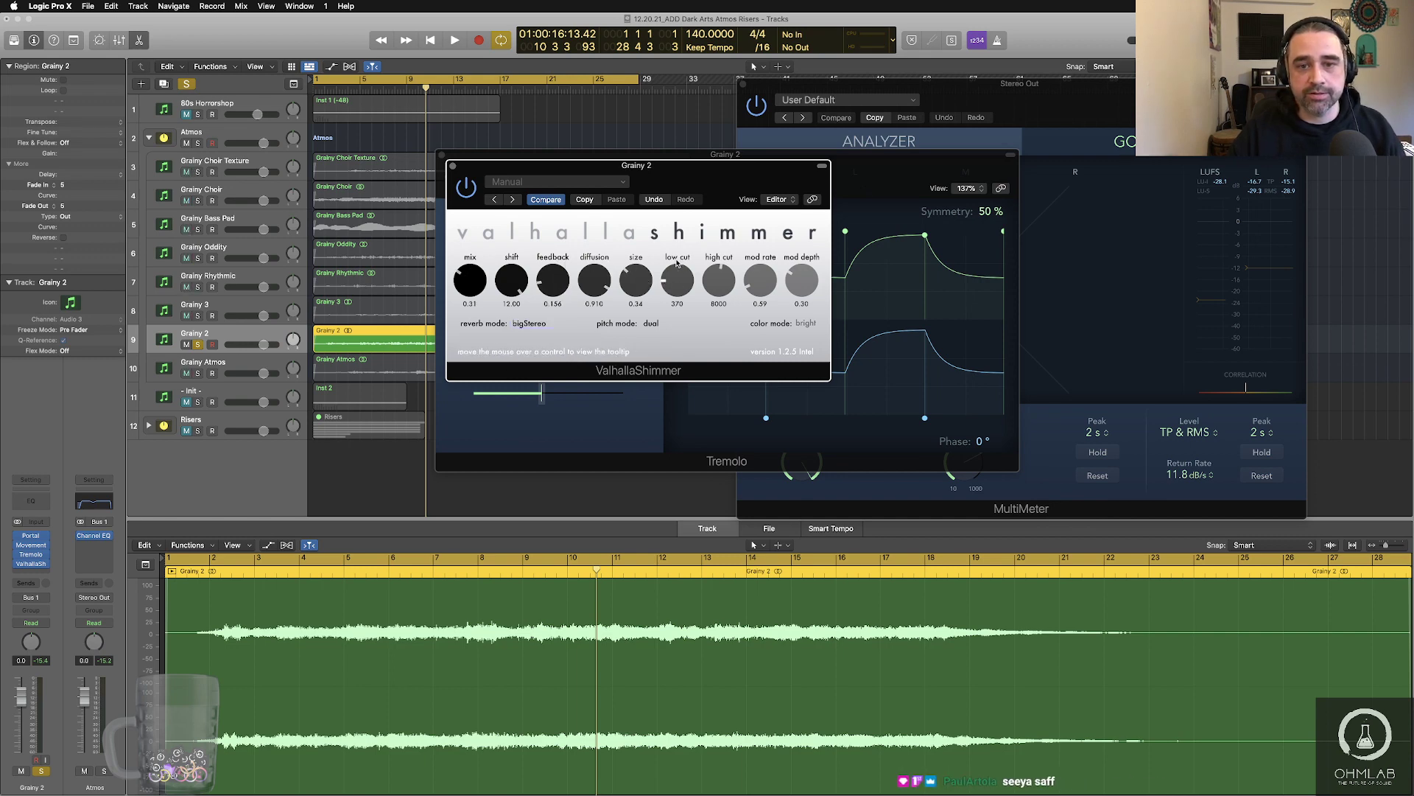
- Set ValhallaShimmer's high cut to 7450, then play Grainy 2 while setting the mix to 0.18 and feedback to 0.206
left_click_drag(728, 276, 728, 283)
key("space")
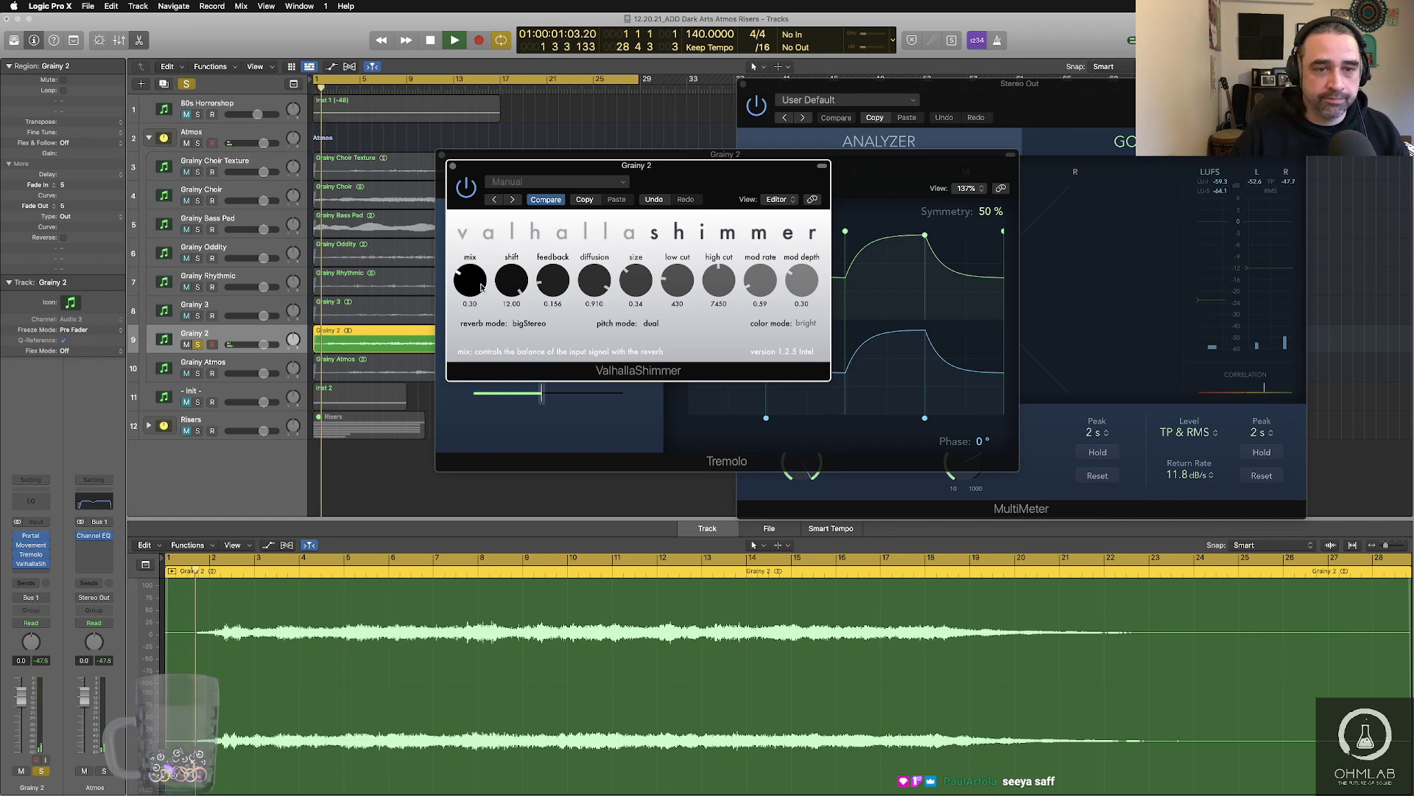
left_click_drag(481, 283, 481, 301)
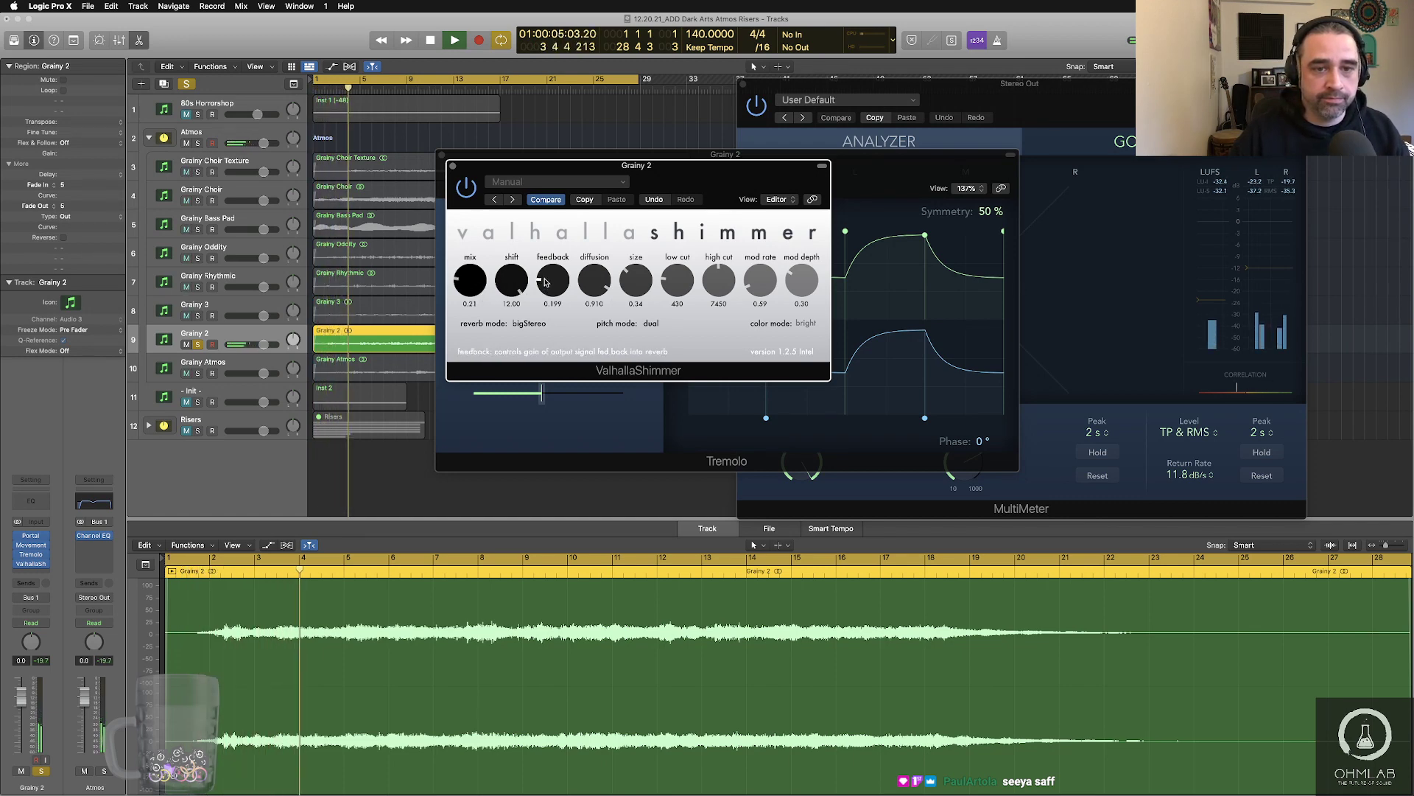
left_click_drag(547, 288, 483, 295)
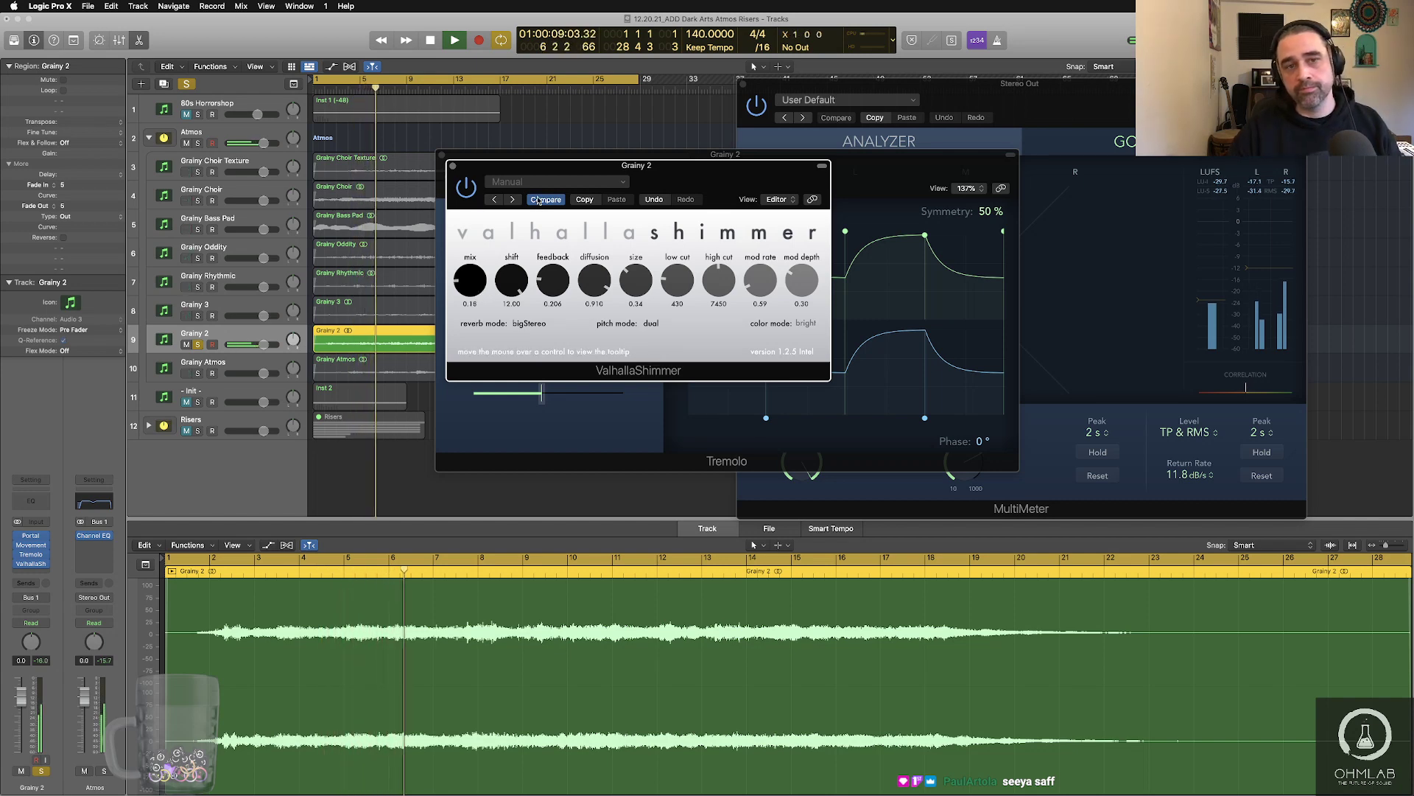
- Set the Tremolo depth on Grainy 2 to 48% during playback and close the Tremolo window
left_click_drag(507, 169, 687, 183)
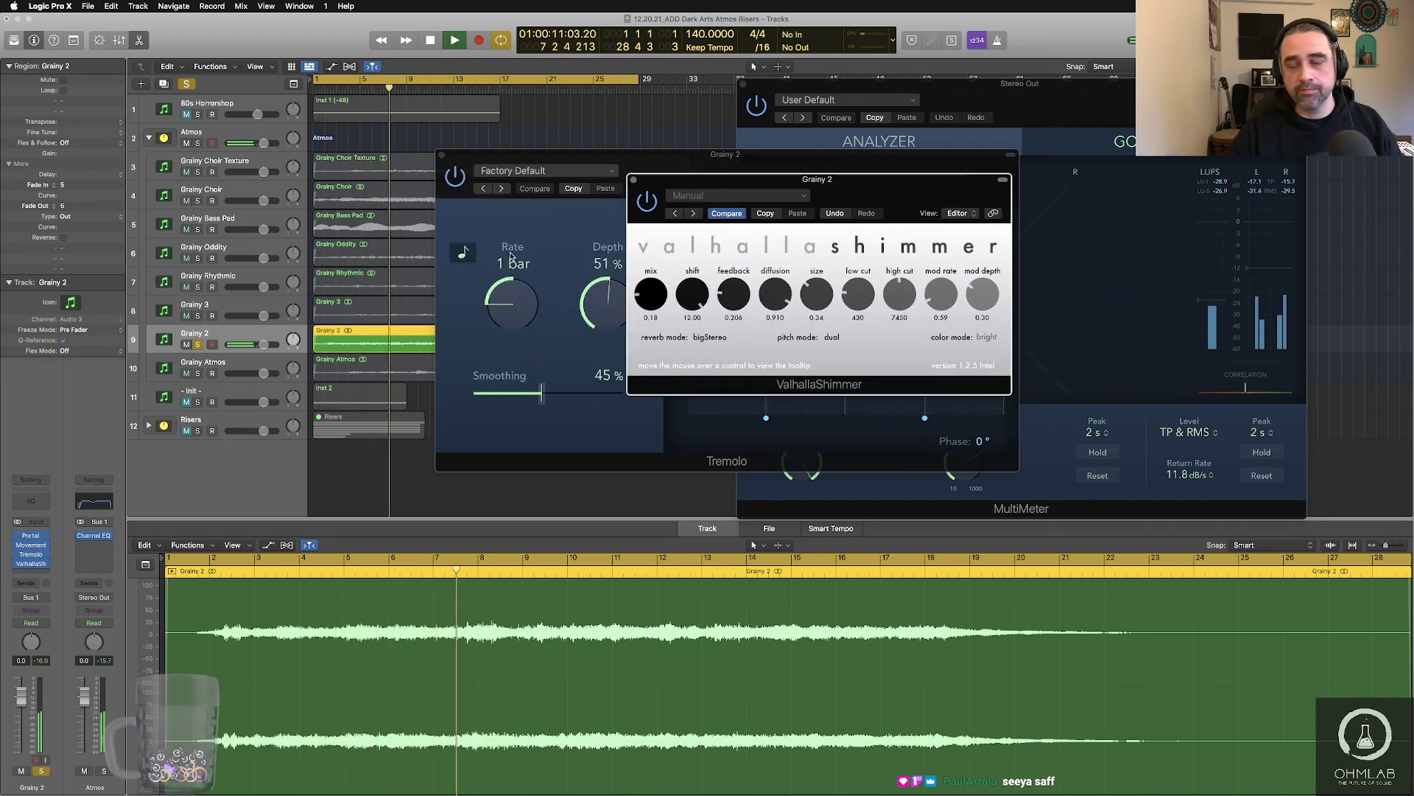
left_click_drag(608, 307, 608, 315)
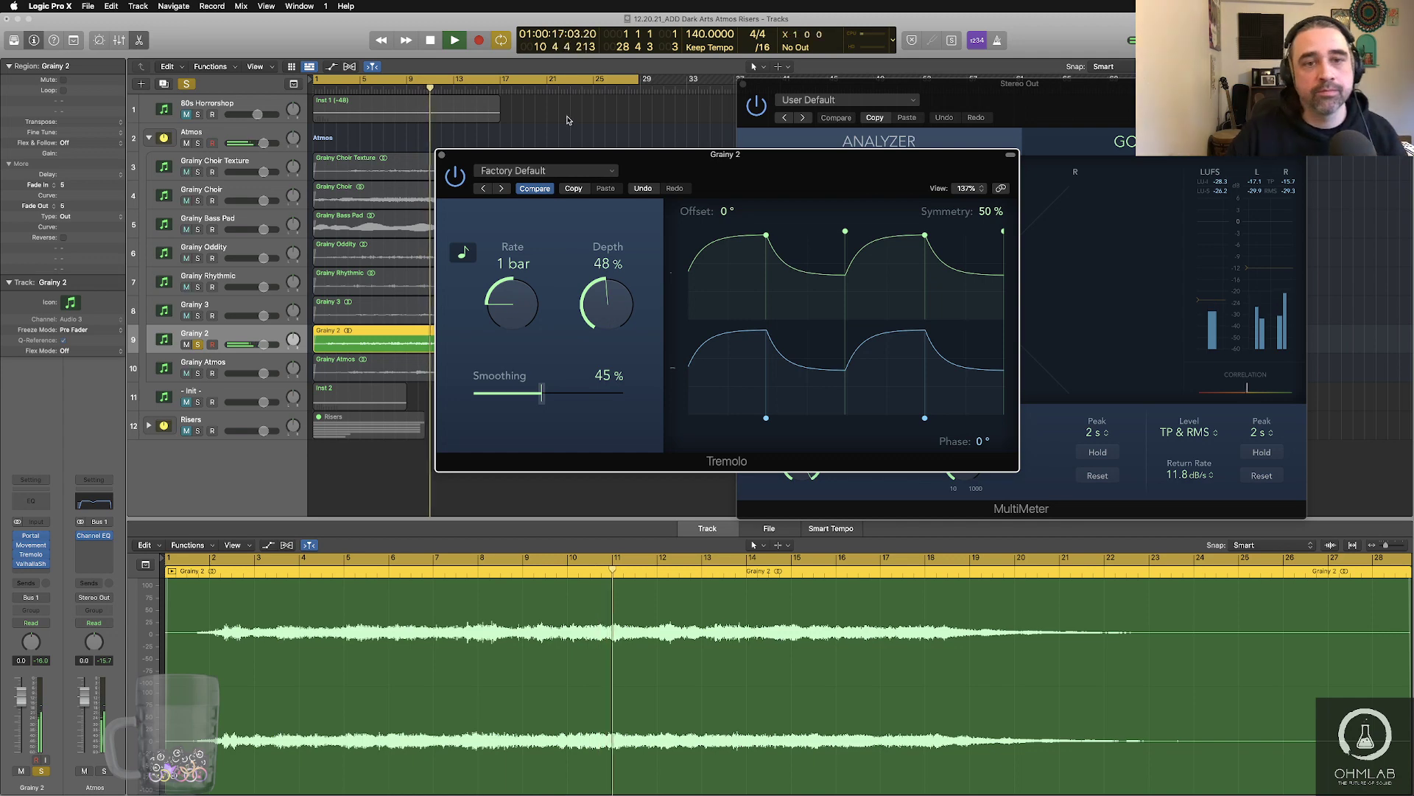
left_click_drag(633, 160, 548, 247)
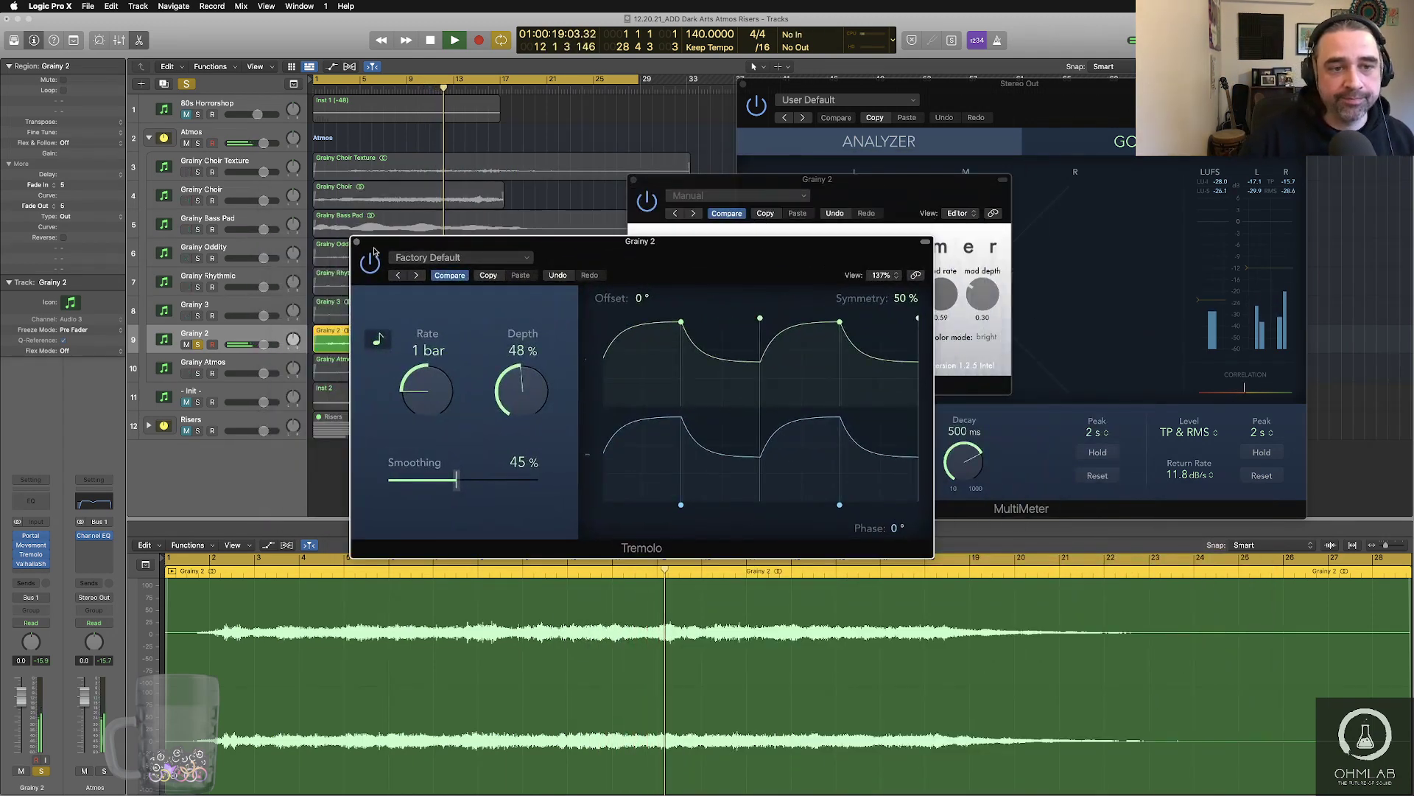
left_click(357, 242)
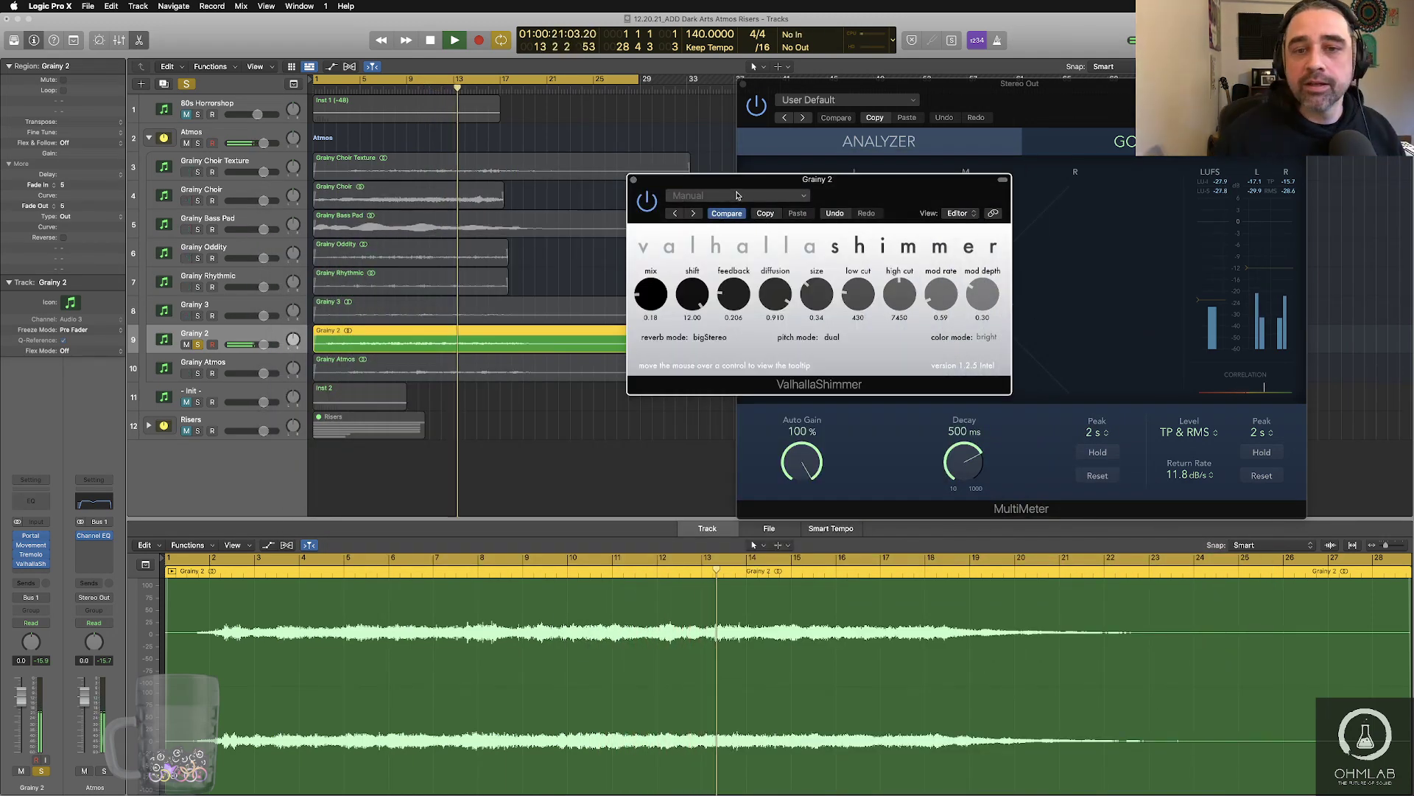
- Listen to Grainy 2 through the complete effect chain, stop playback and close the ValhallaShimmer window
left_click_drag(740, 182, 664, 436)
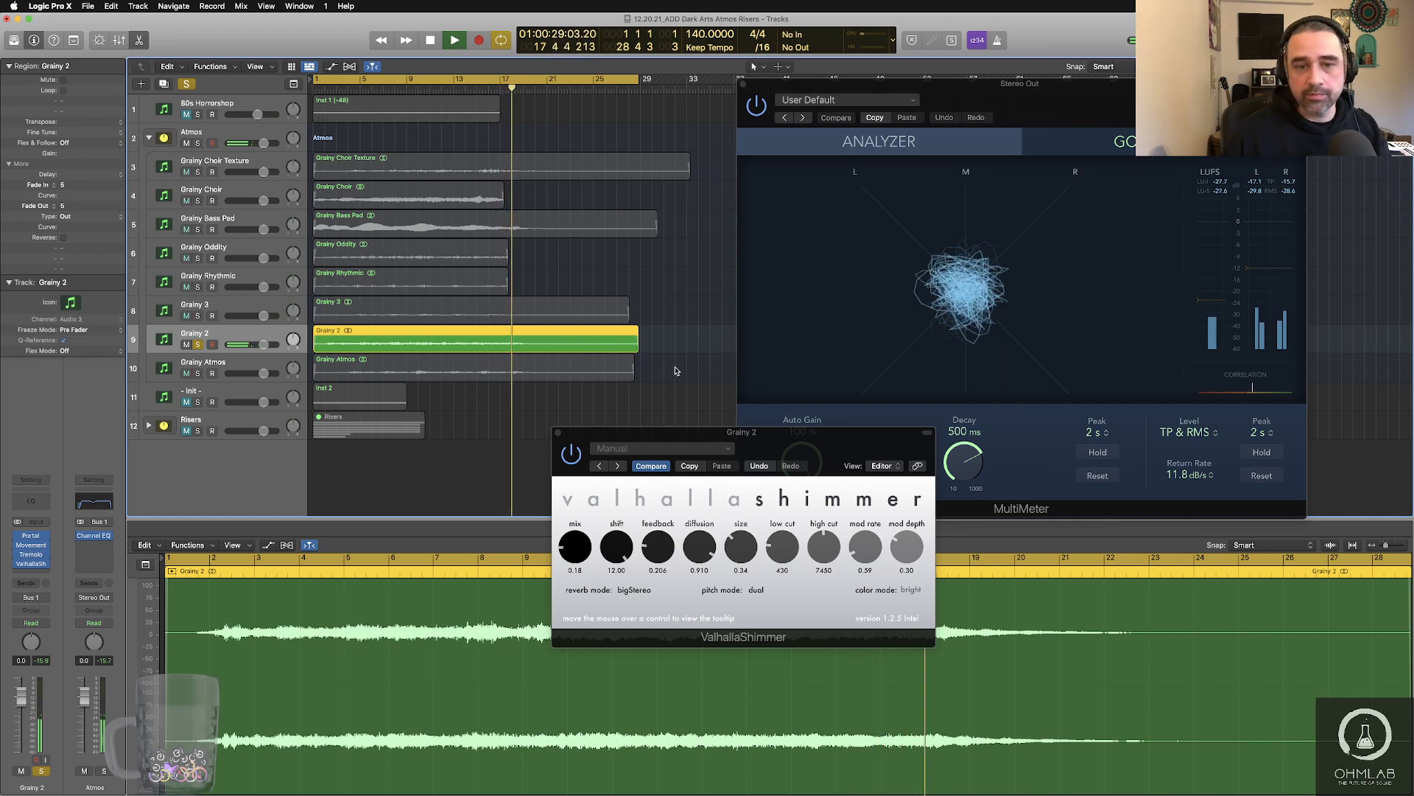
key("space")
left_click_drag(656, 434, 663, 352)
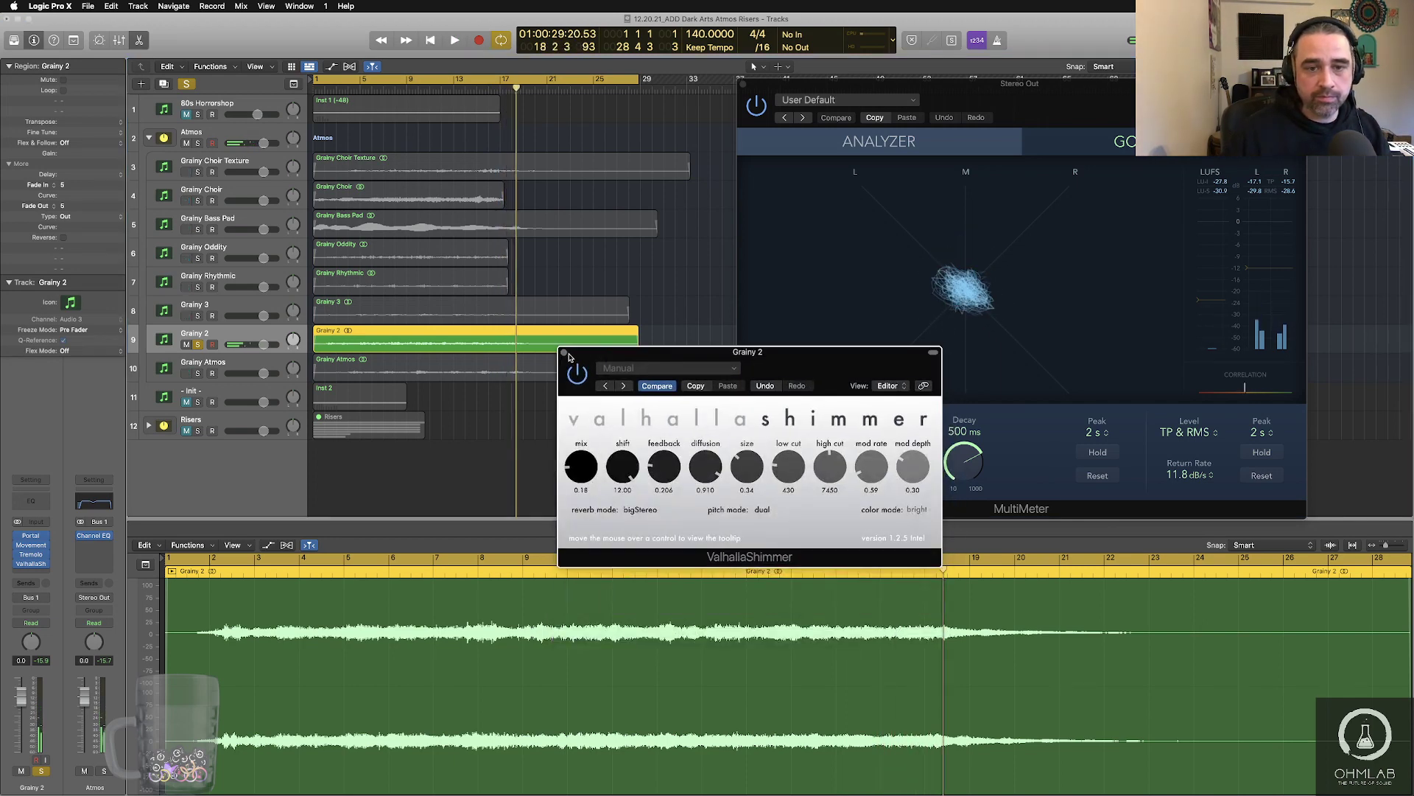
left_click(565, 352)
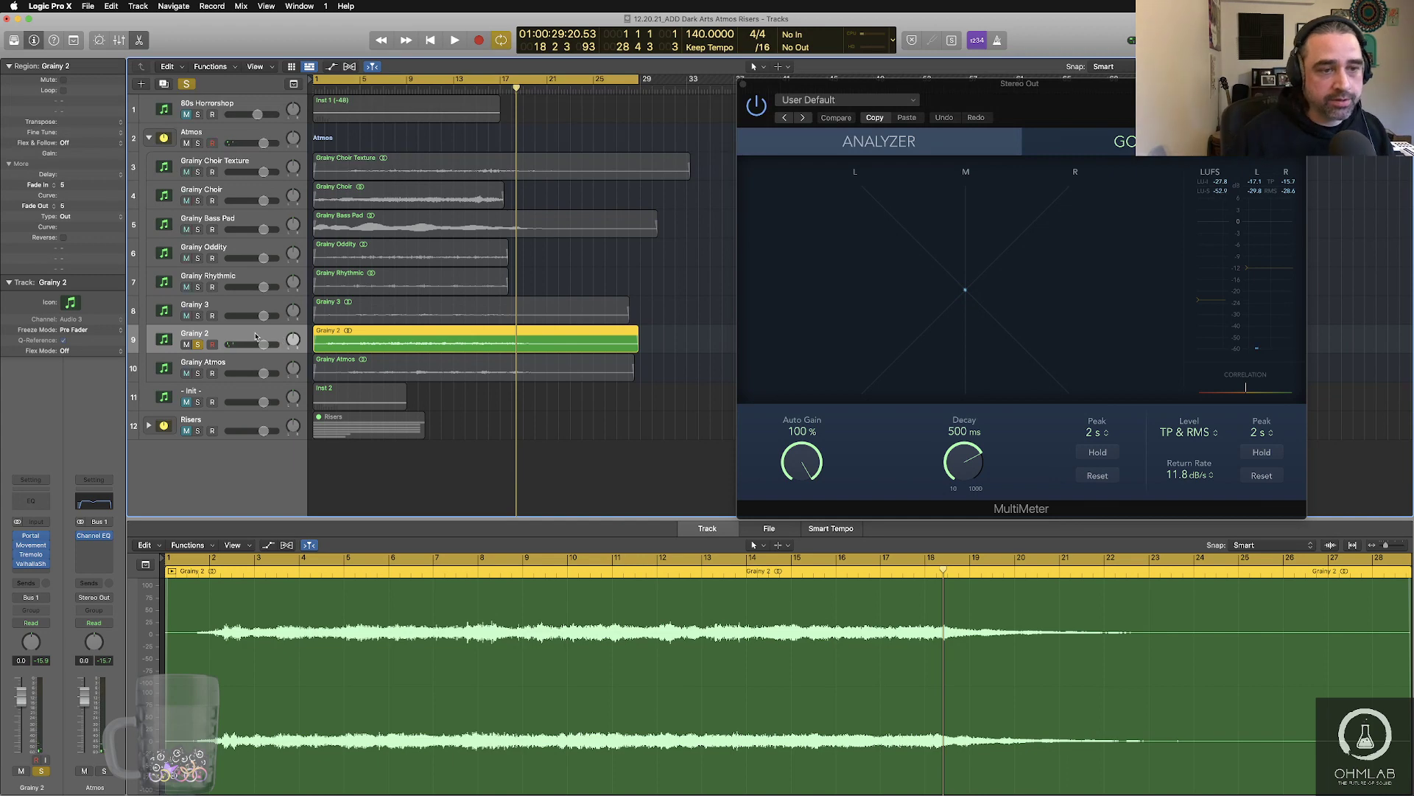
- Bounce Grainy 2 offline as a 24-bit, 44100 Wave file into the Bounces folder under a new Grainy Atmos name
key("super+b")
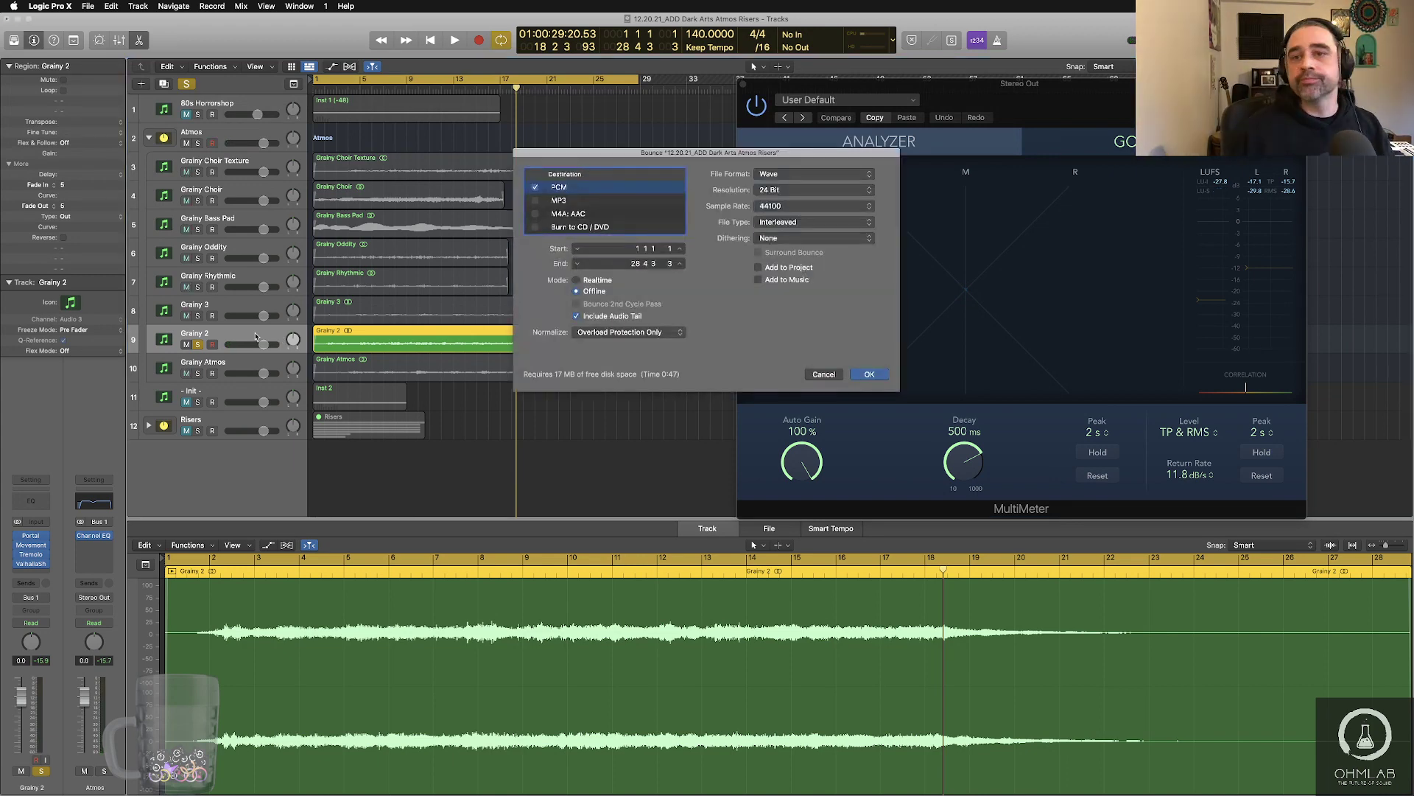
key("Return")
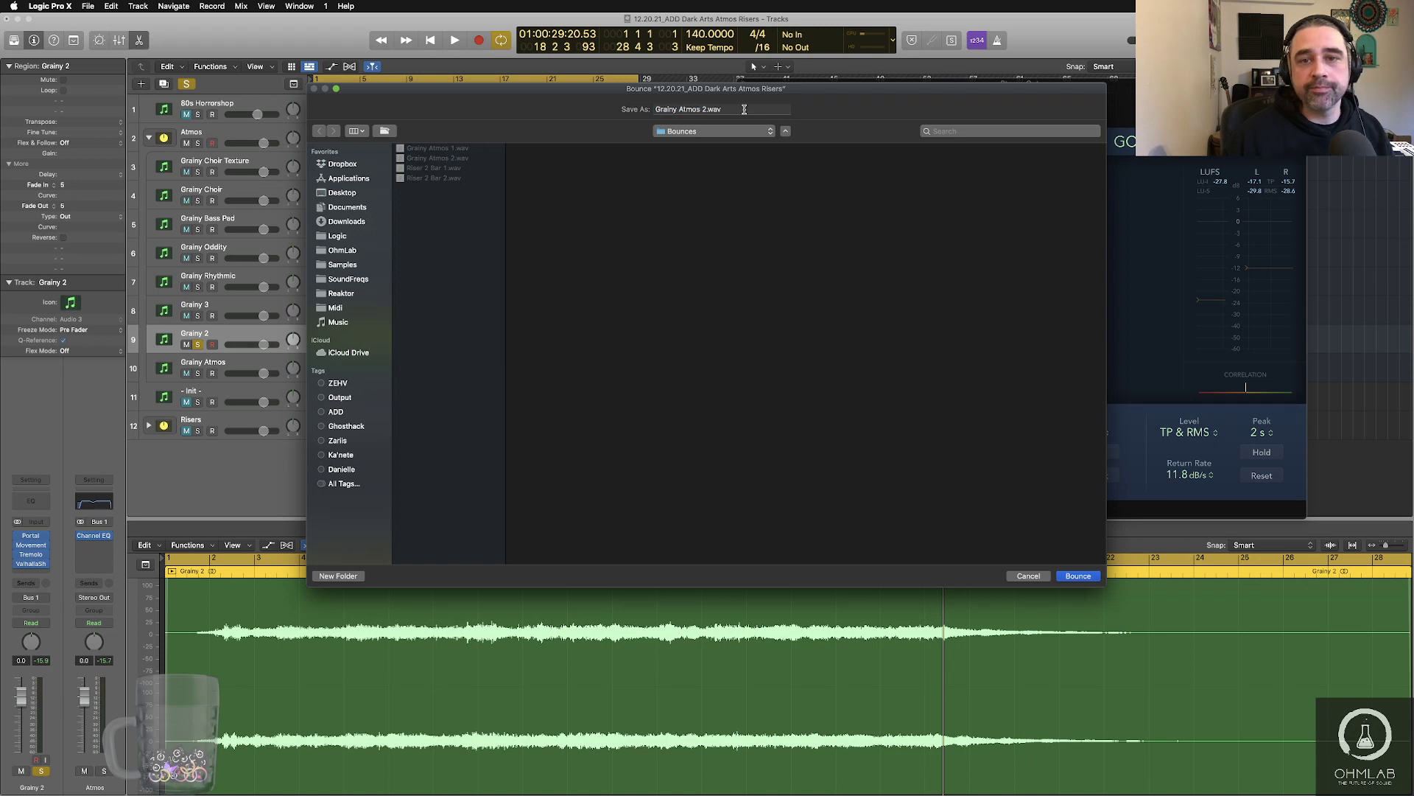
key("BackSpace")
key("BackSpace")
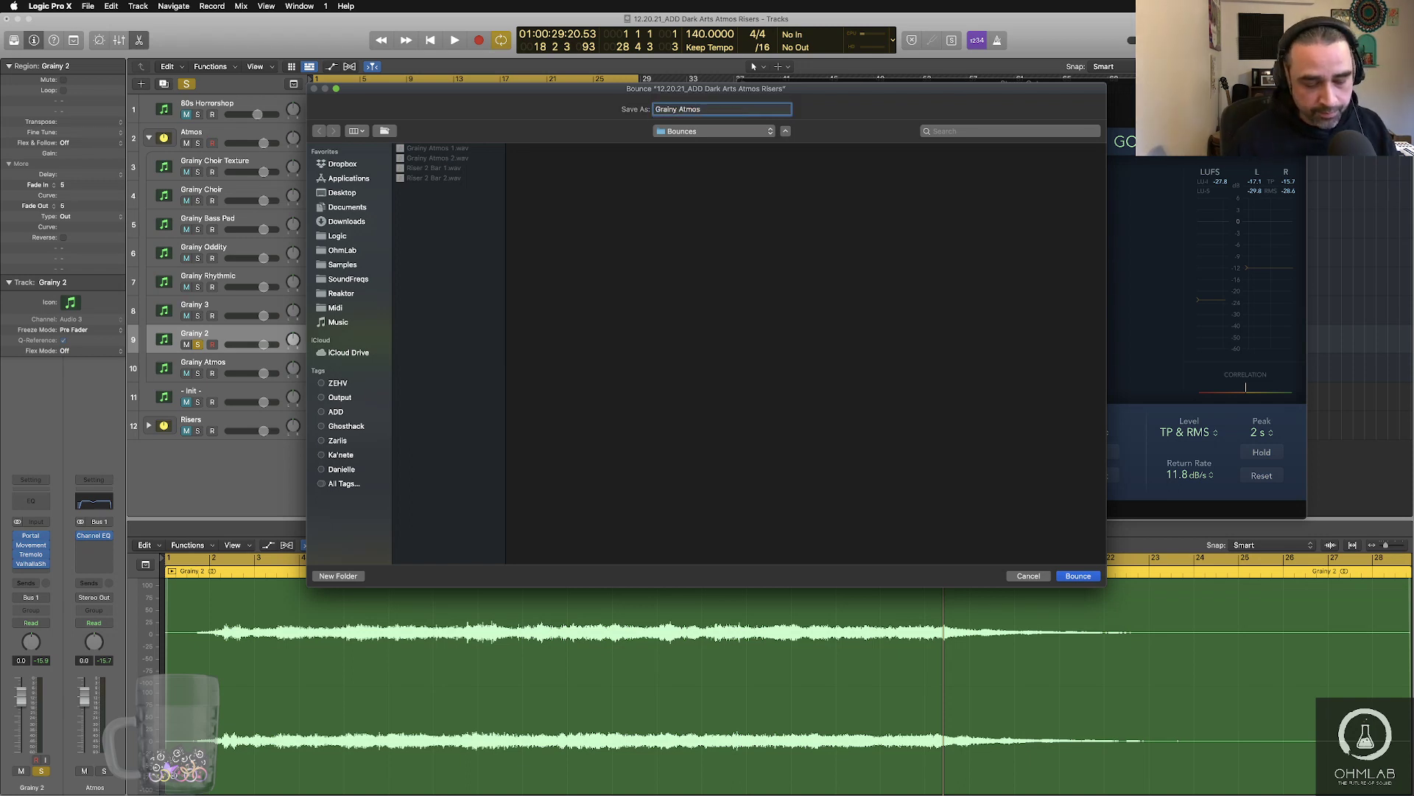
key("Return")
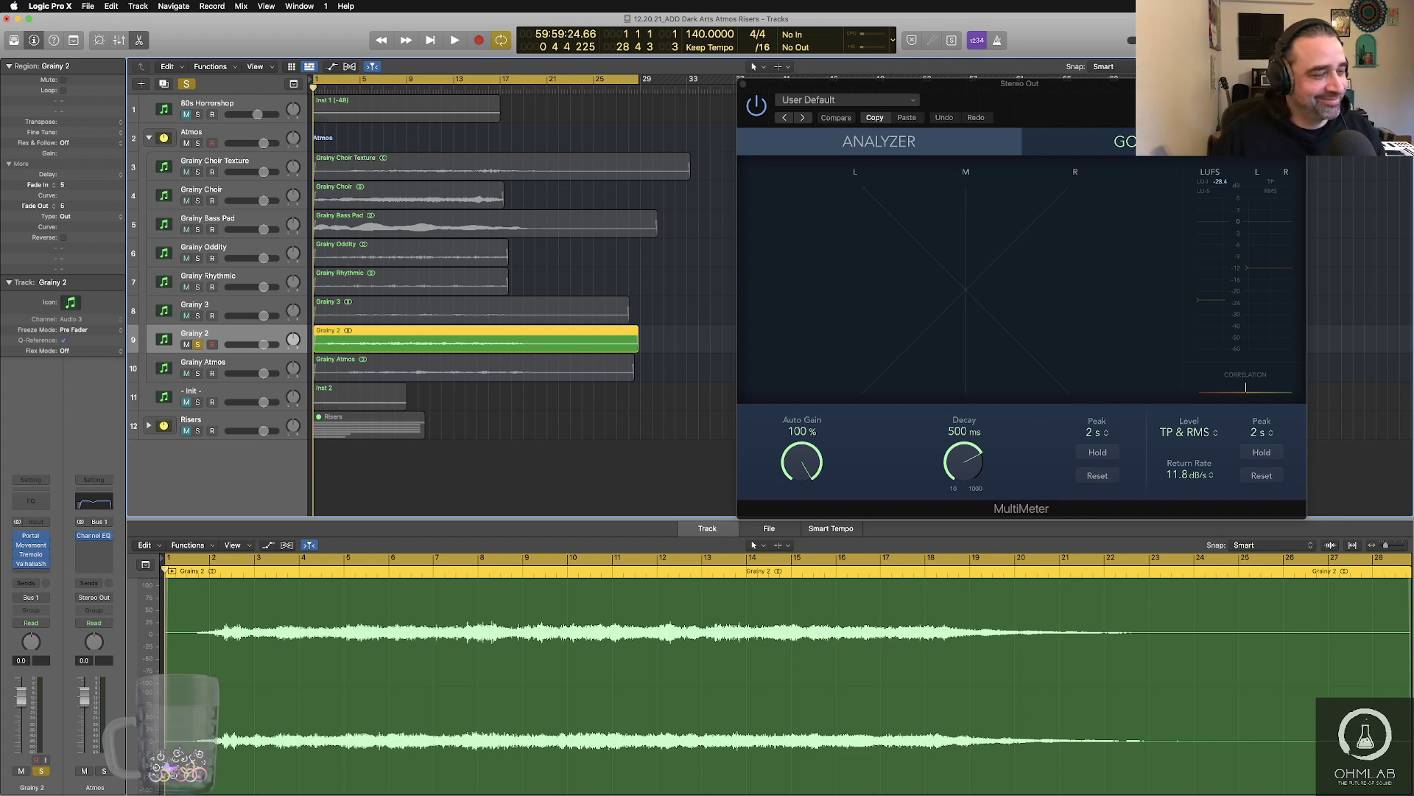
- Unsolo the Grainy 2 track and solo Grainy 3 instead
left_click(411, 487)
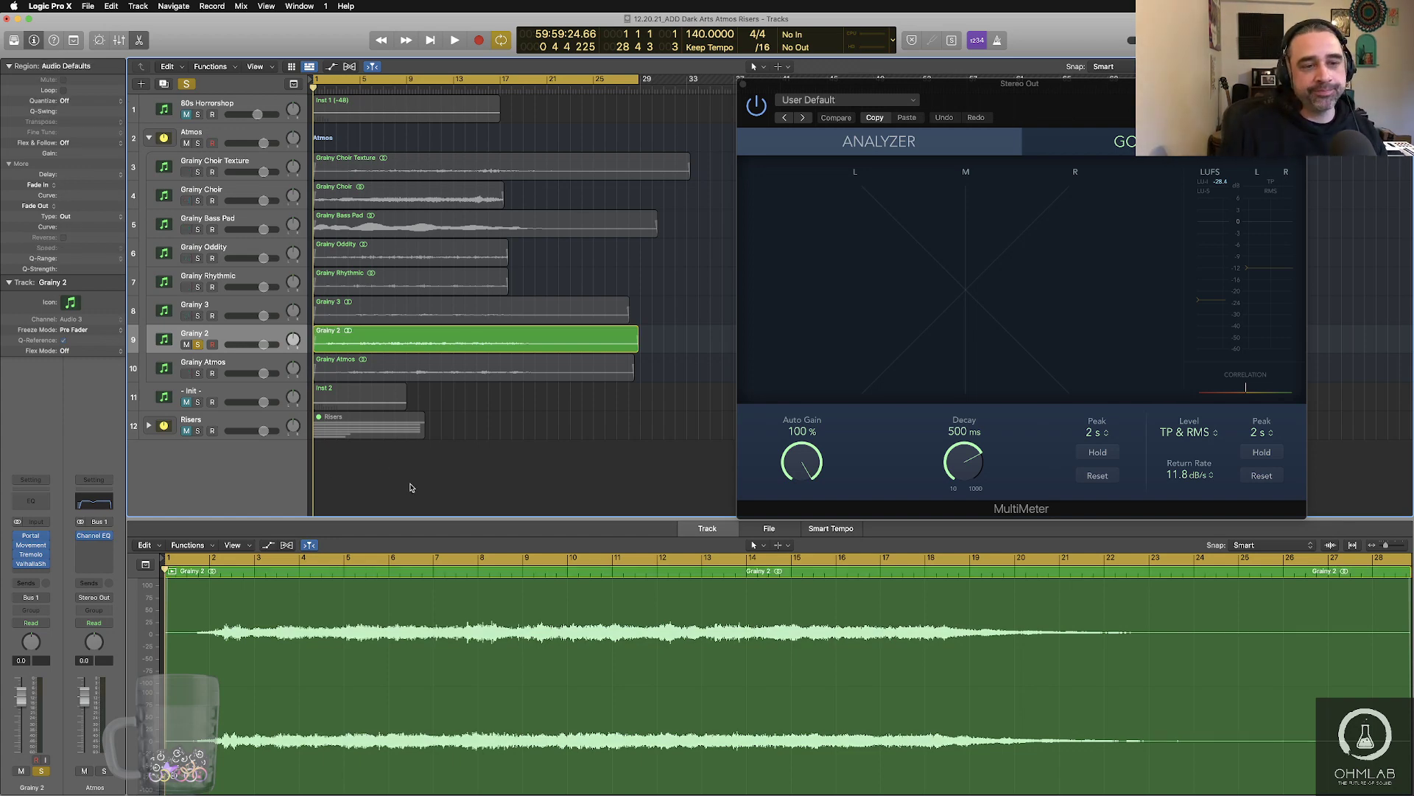
left_click(230, 335)
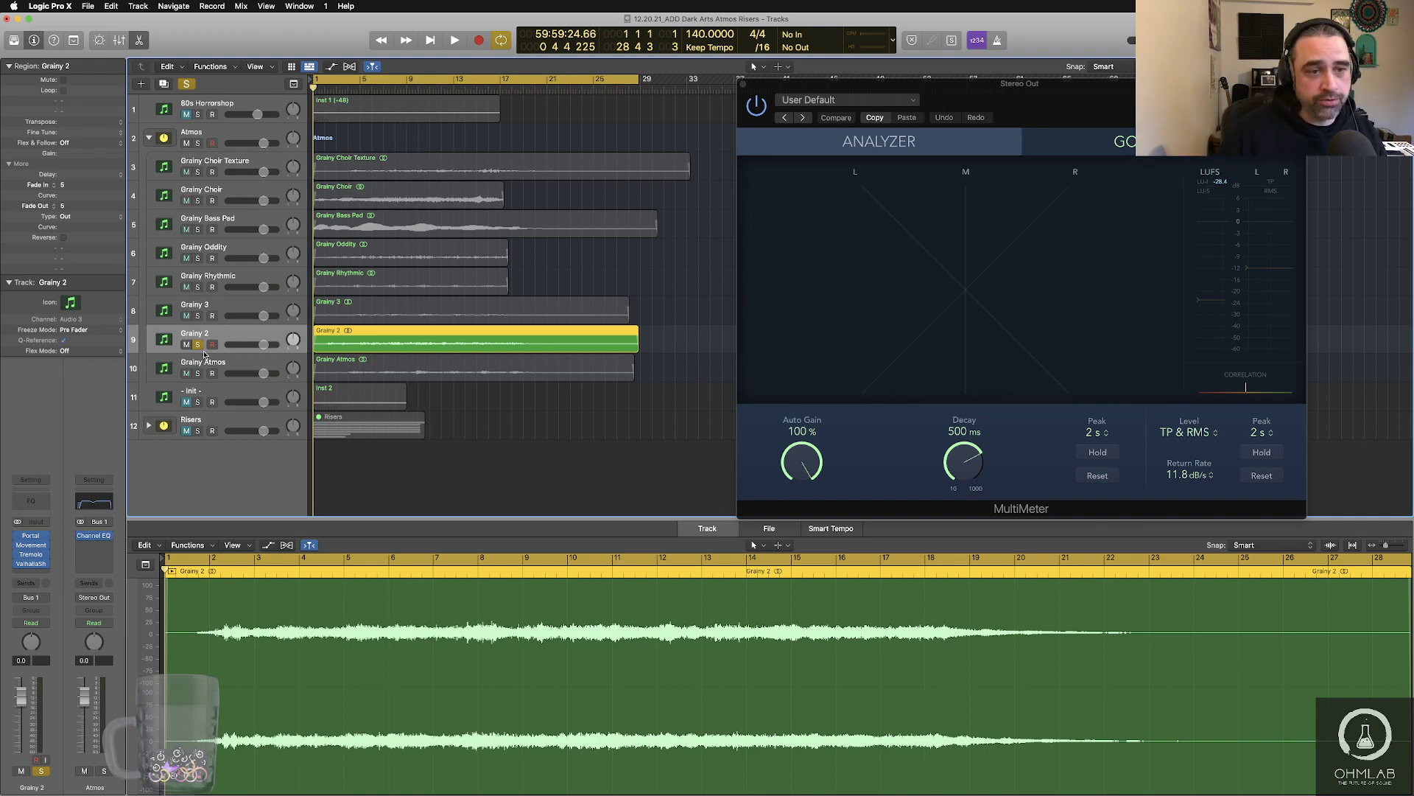
left_click(199, 346)
left_click(232, 306)
key("s")
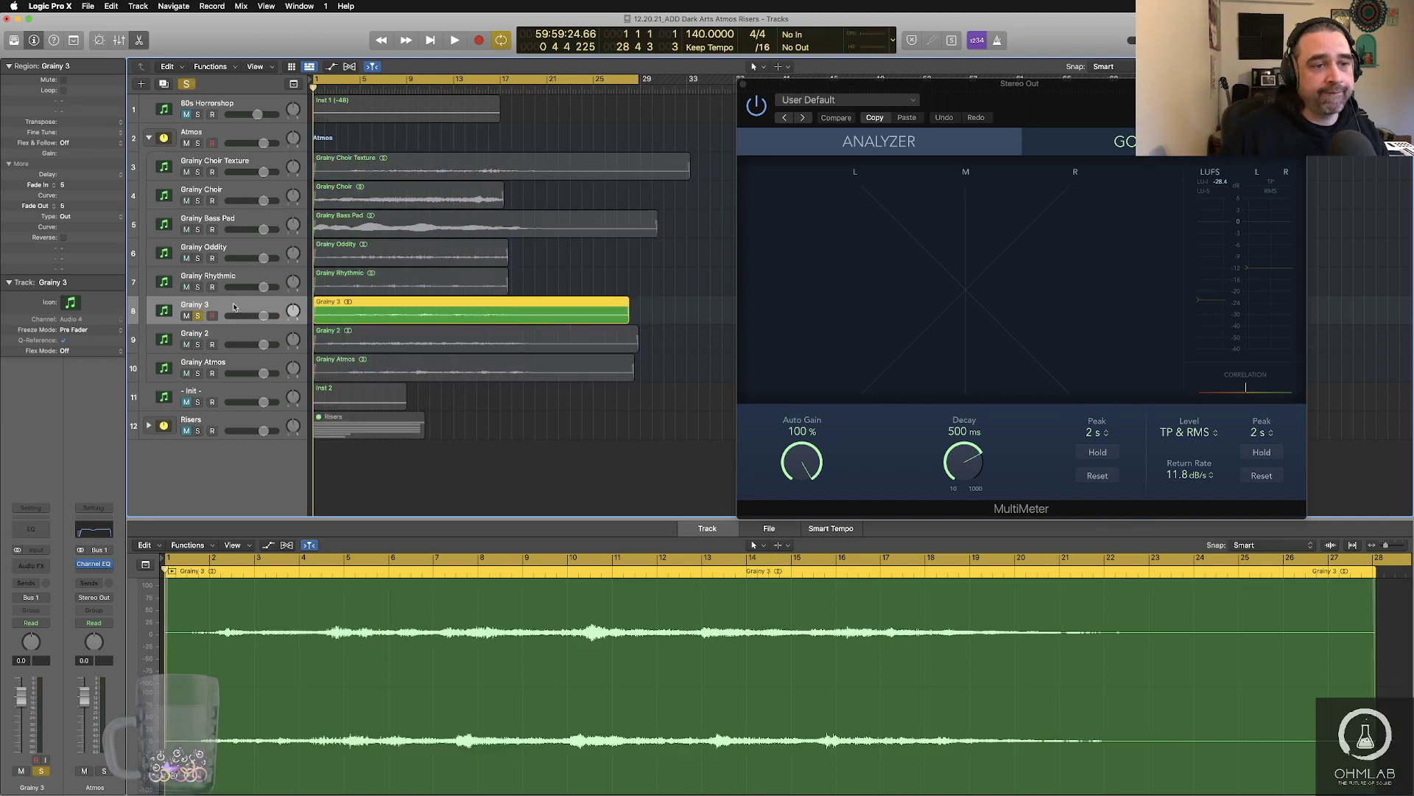
- Set the cycle range to the Grainy 3 region, audition it unprocessed from the start and stop playback
left_click(588, 448)
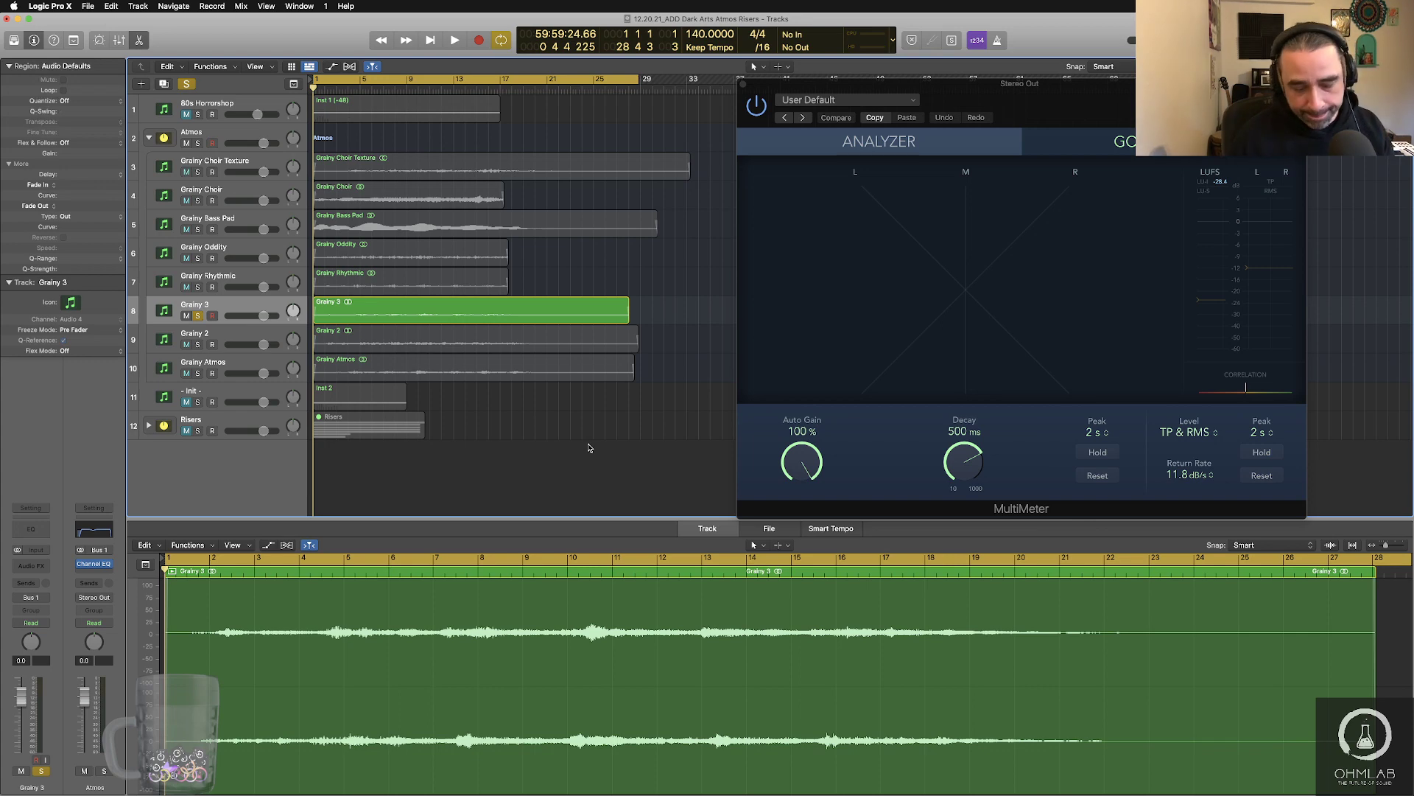
left_click(432, 318)
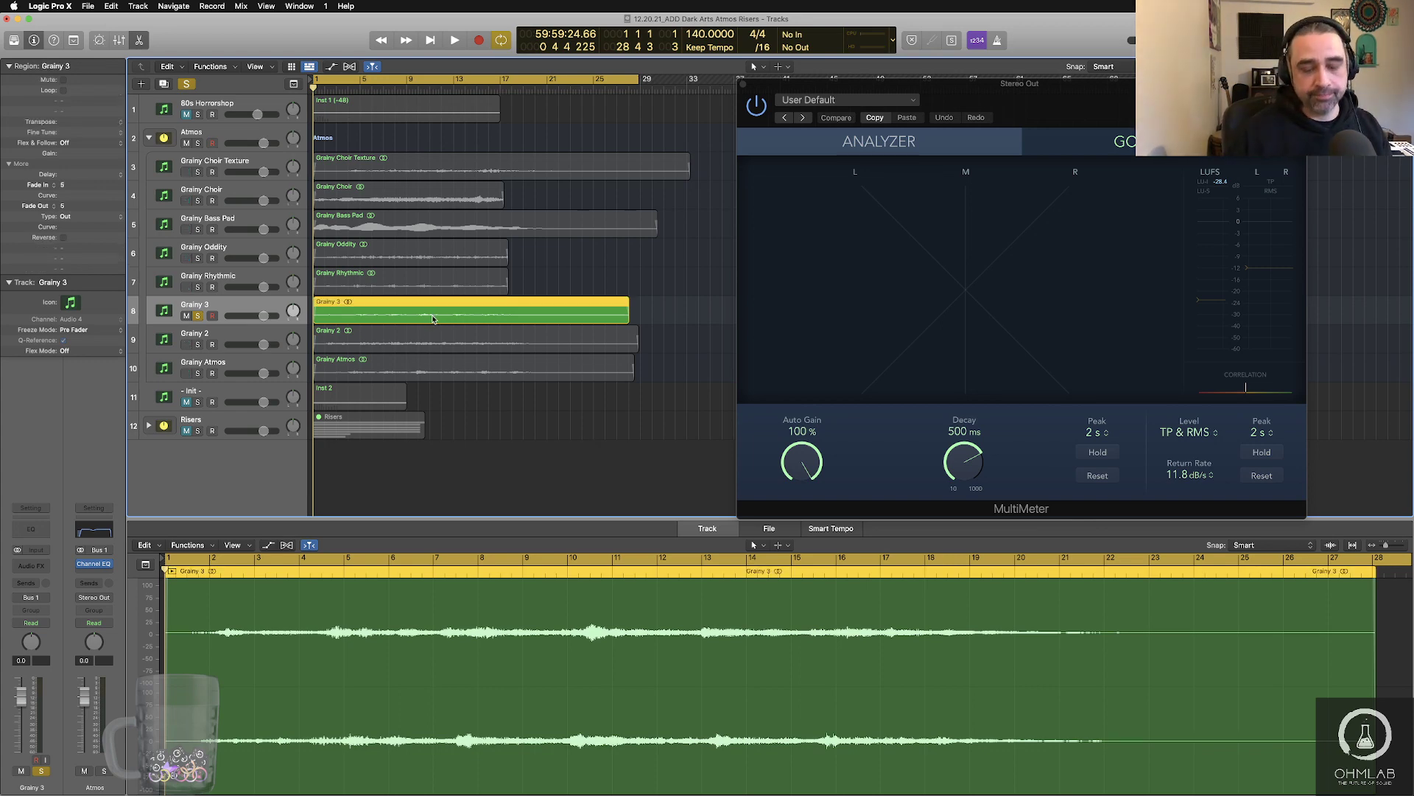
key("u")
left_click(468, 506)
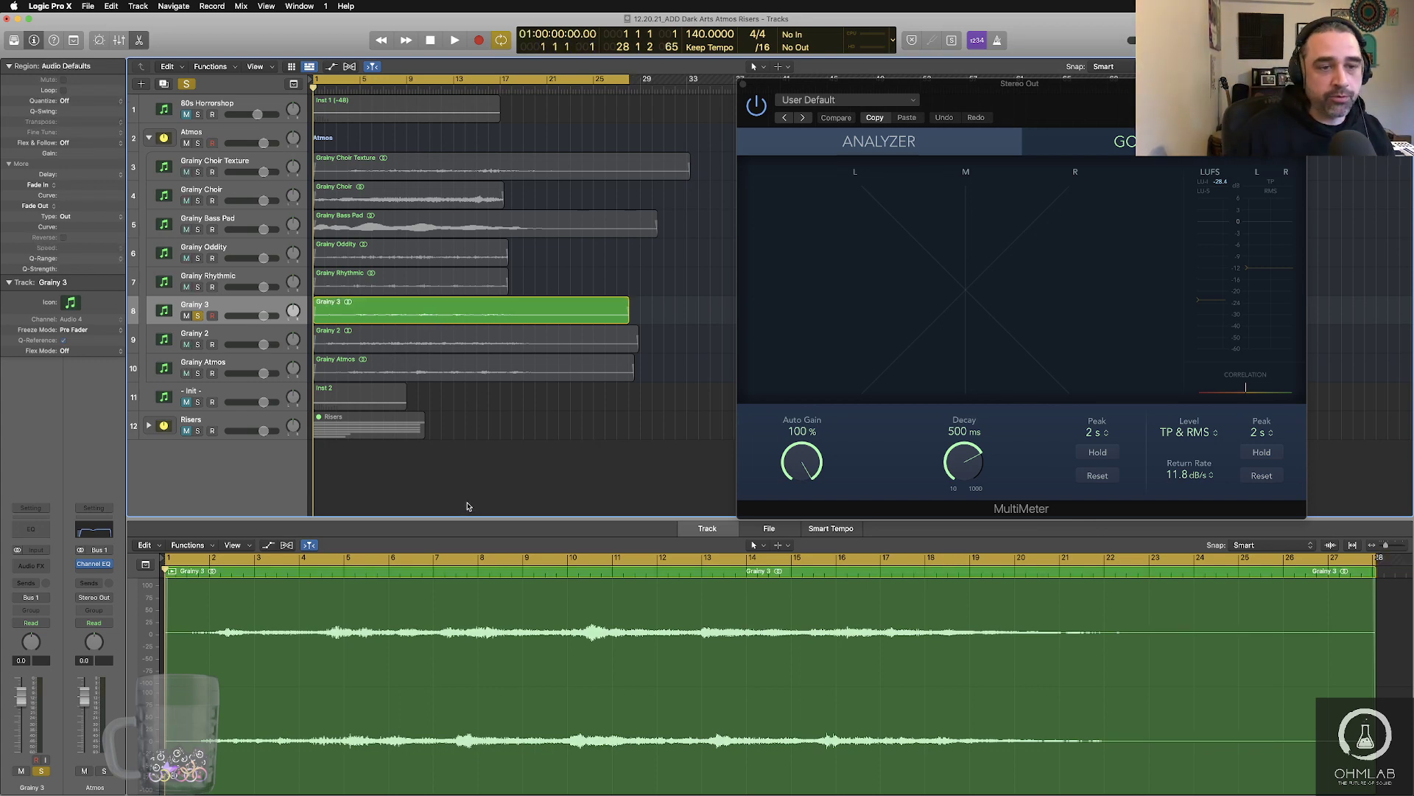
left_click(413, 311)
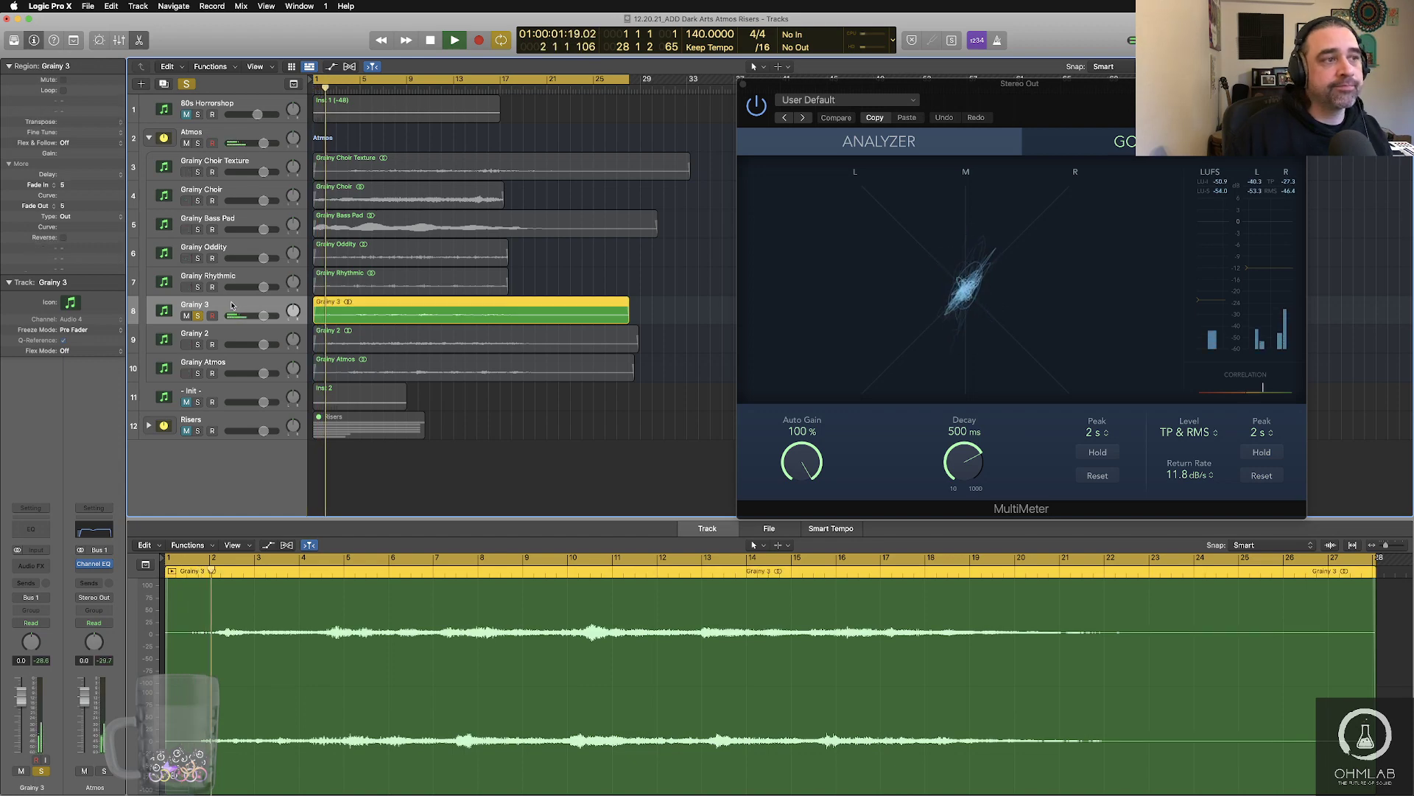
mouse_move(966, 95)
left_mouse_down()
mouse_move(917, 88)
mouse_move(938, 88)
left_mouse_up()
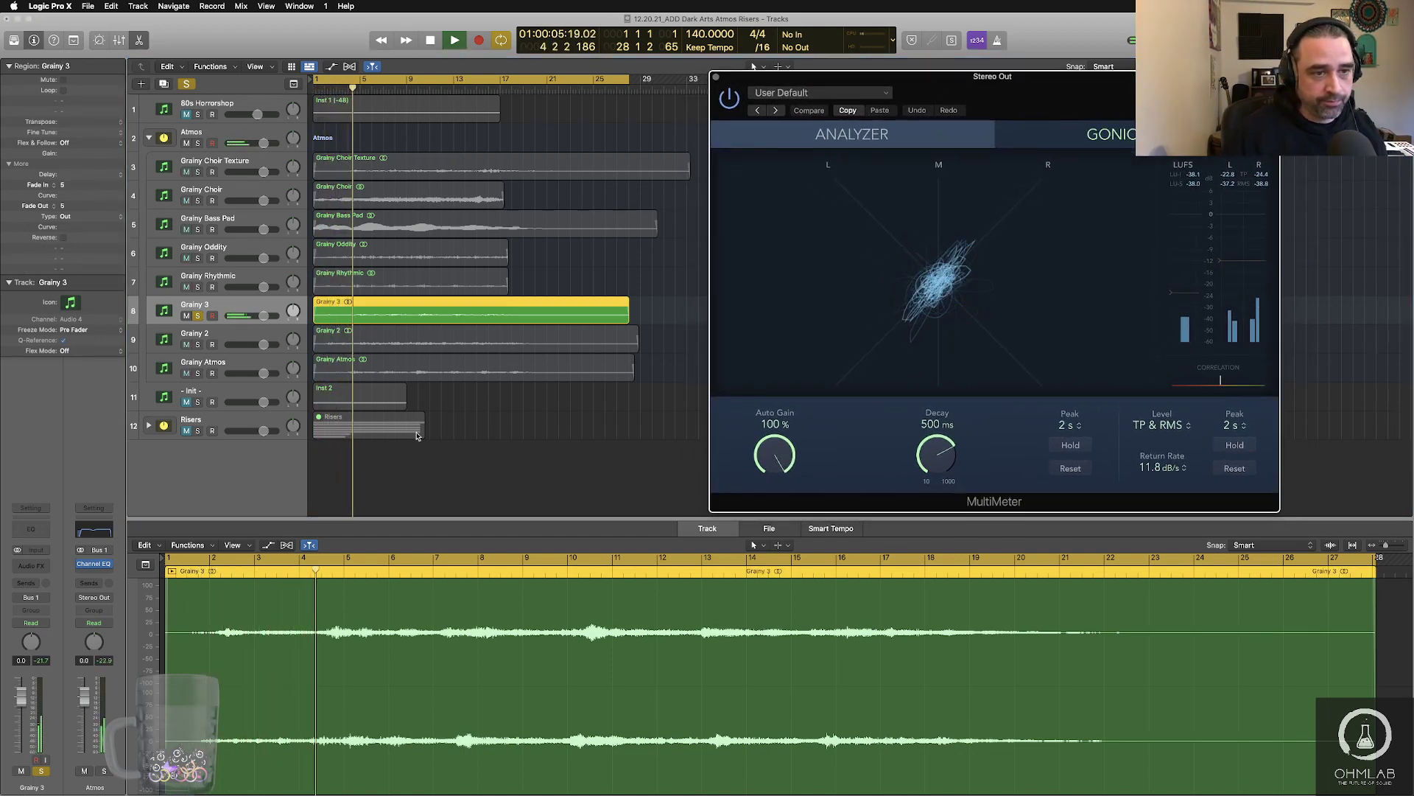
key("space")
- Insert Thermal on Grainy 3 and load the Tape Crunch preset from the Mix Bus category
left_click(39, 565)
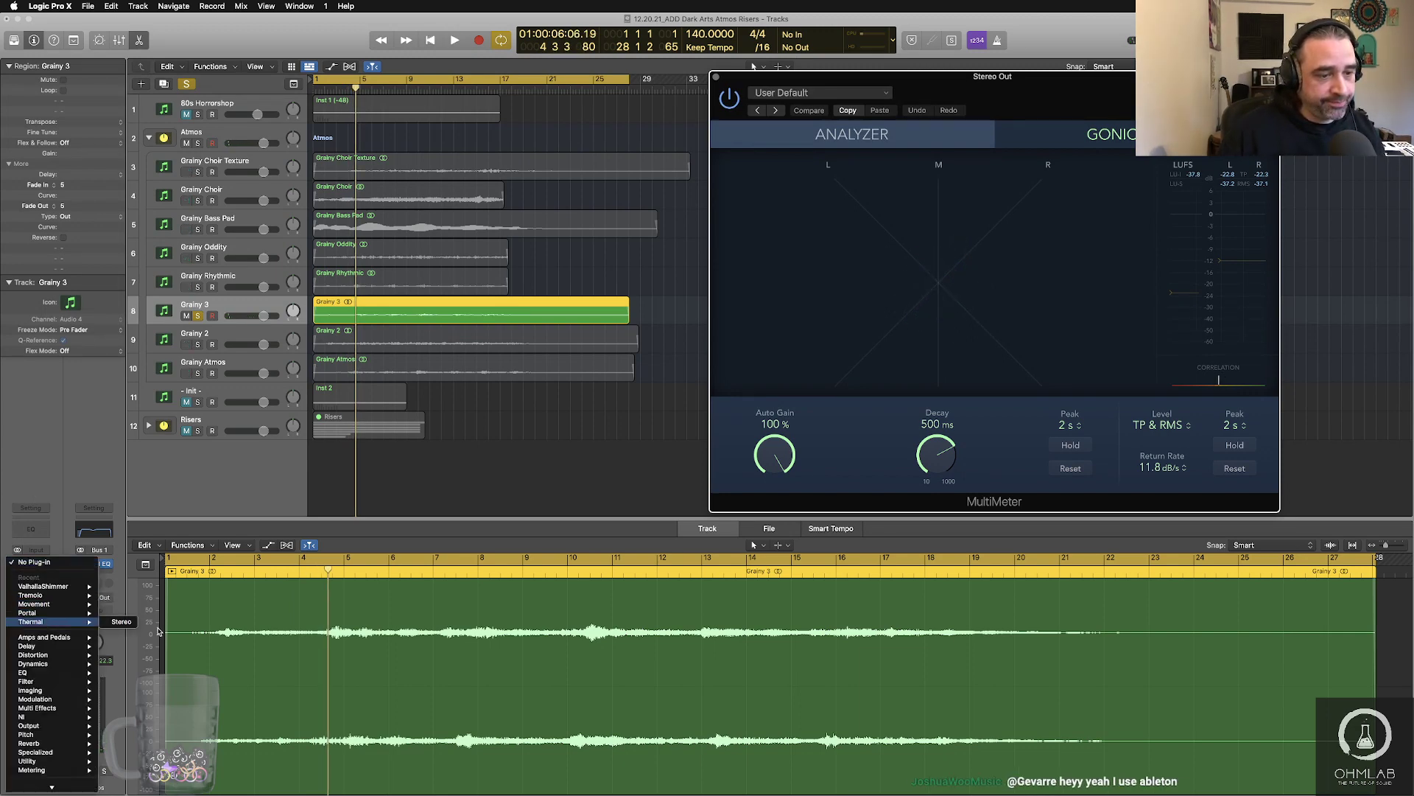
left_click(759, 377)
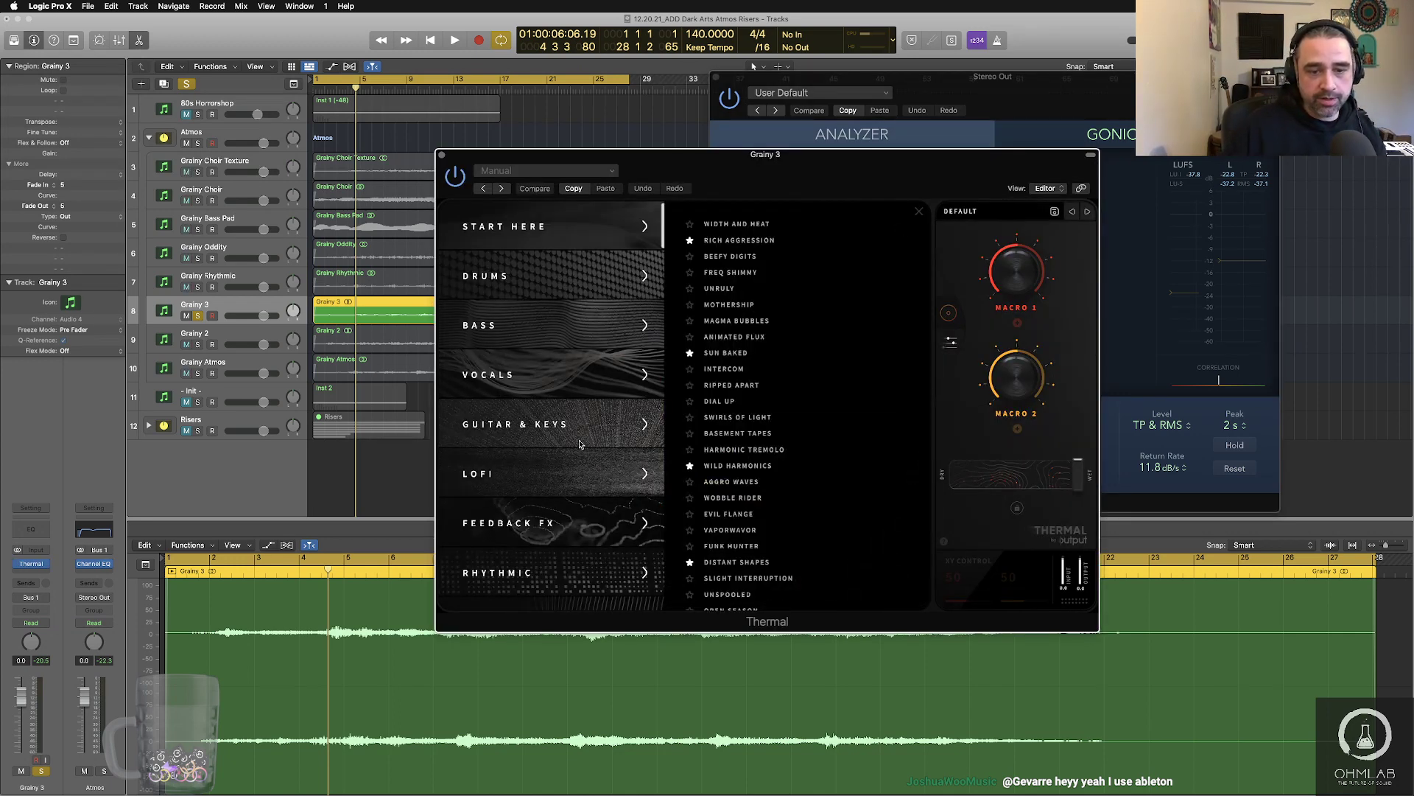
scroll(580, 444, "down", 5)
left_click(560, 489)
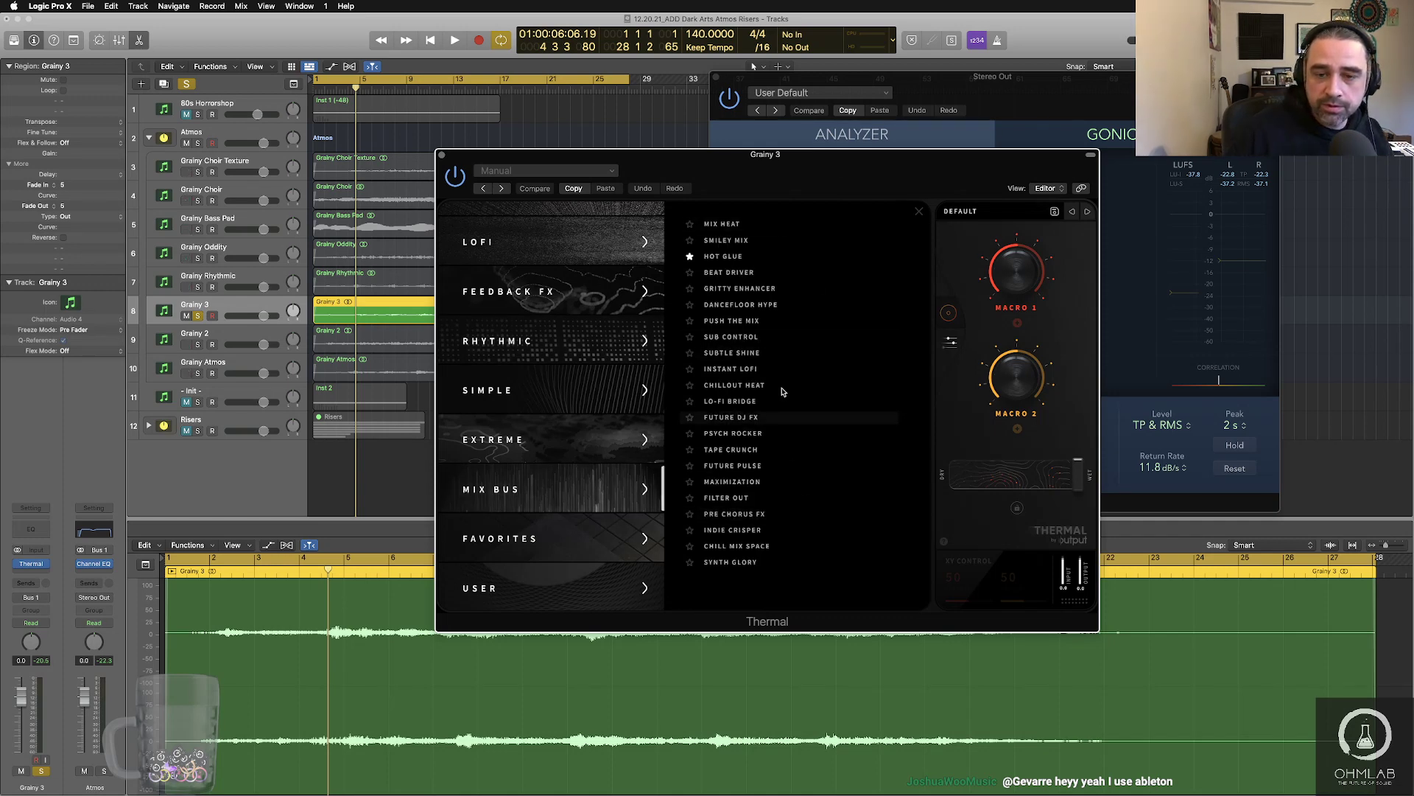
left_click(764, 450)
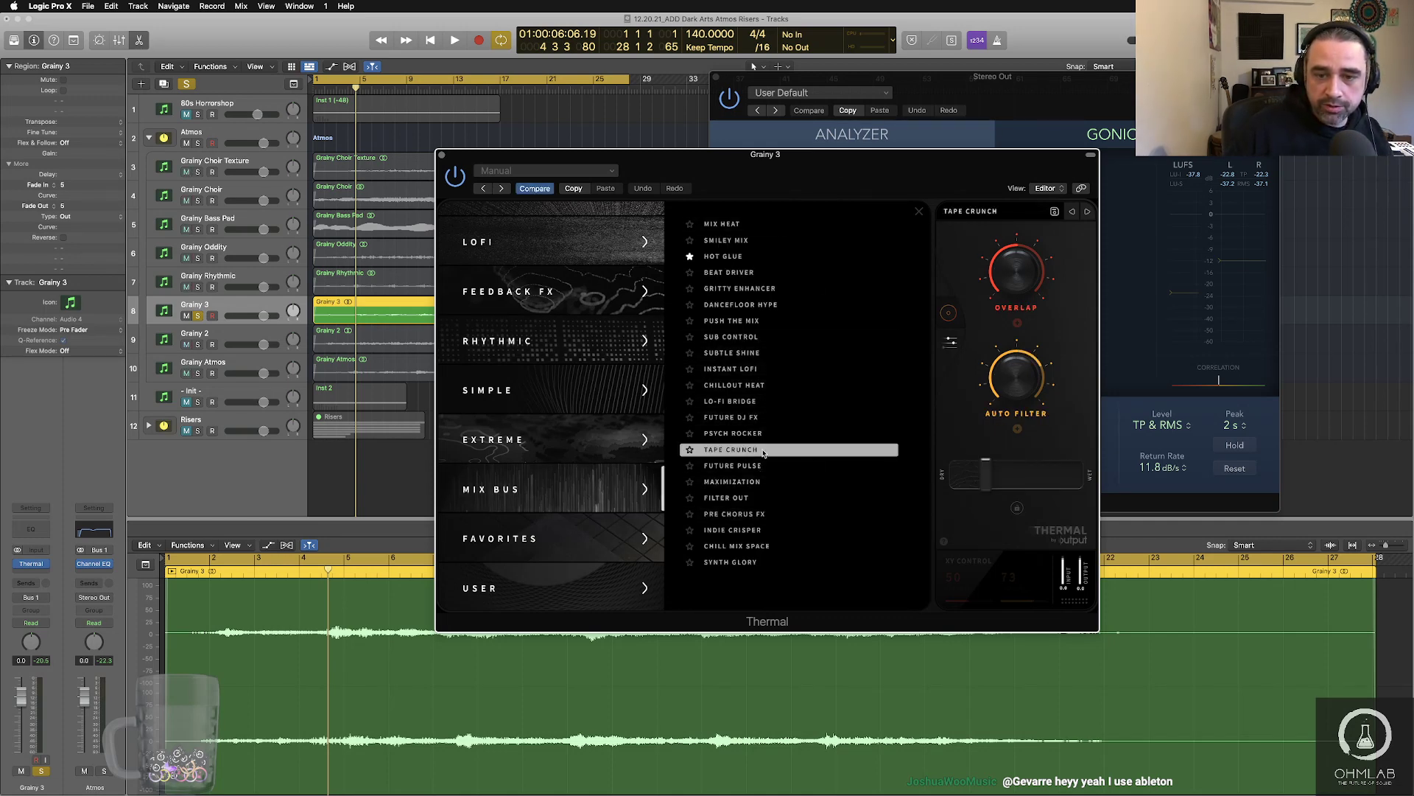
- Play Grainy 3 while setting Thermal's dry/wet to 43, and close the Thermal window
key("space")
left_click_drag(986, 472, 1009, 472)
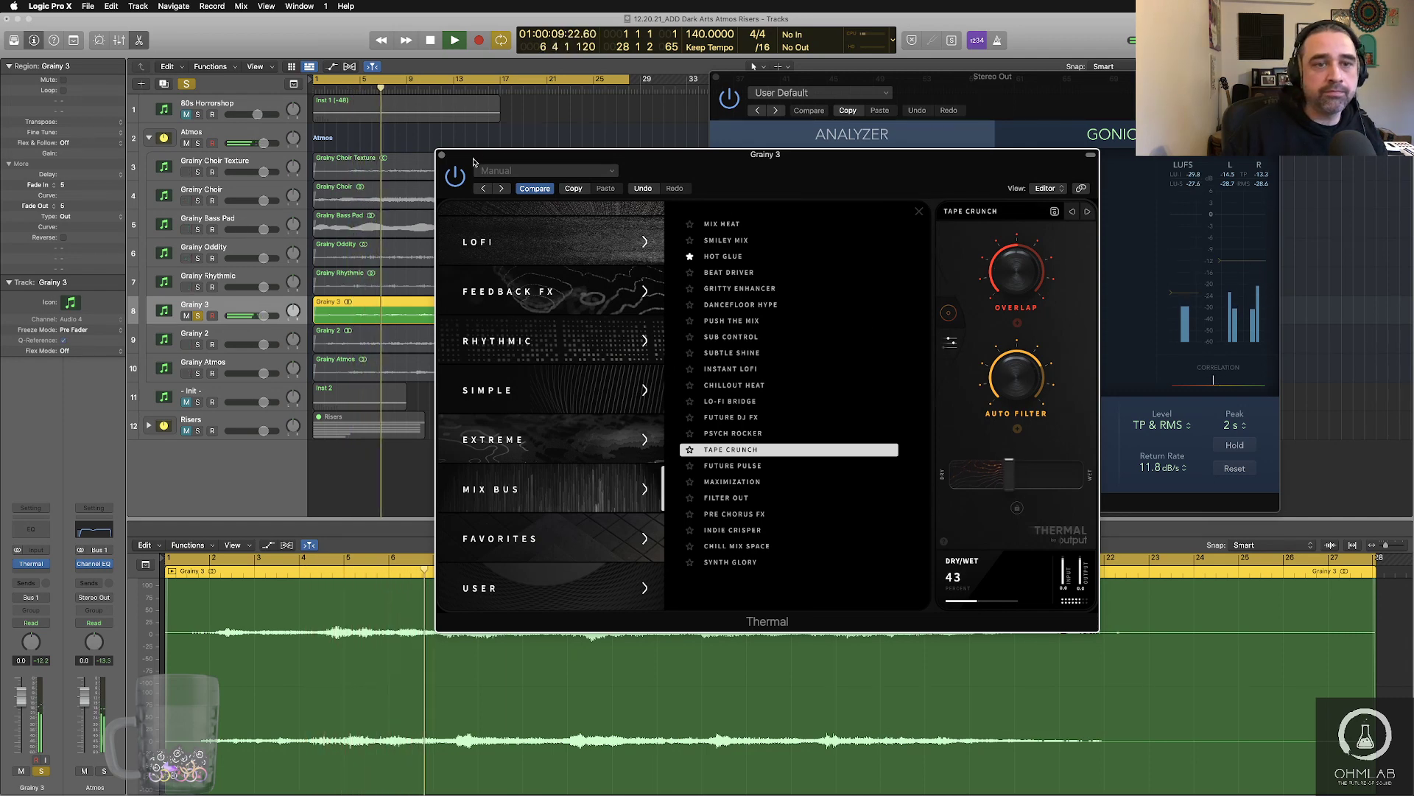
left_click(442, 156)
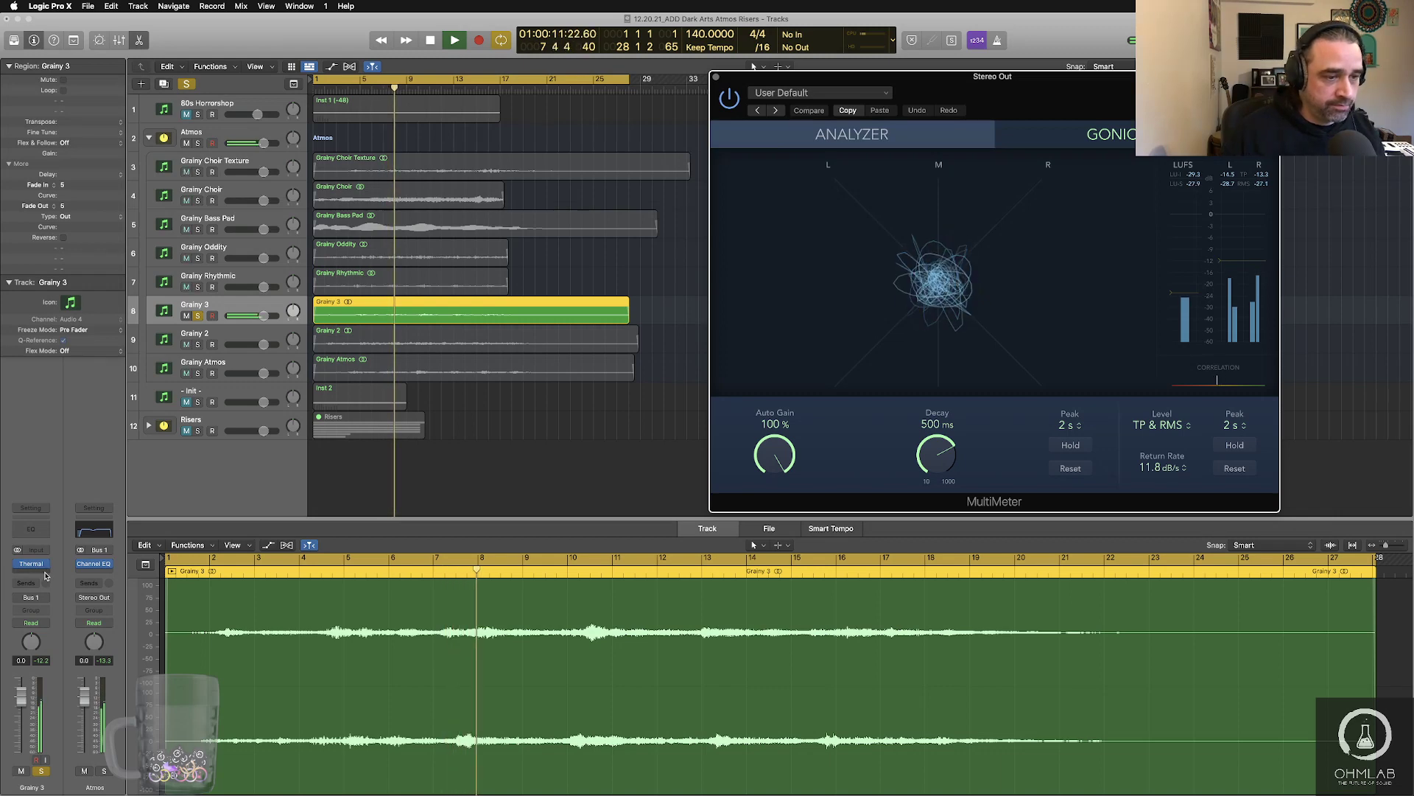
- Insert Portal after Thermal on Grainy 3 and load the Vox Drag preset from the Vocals category
left_click(31, 576)
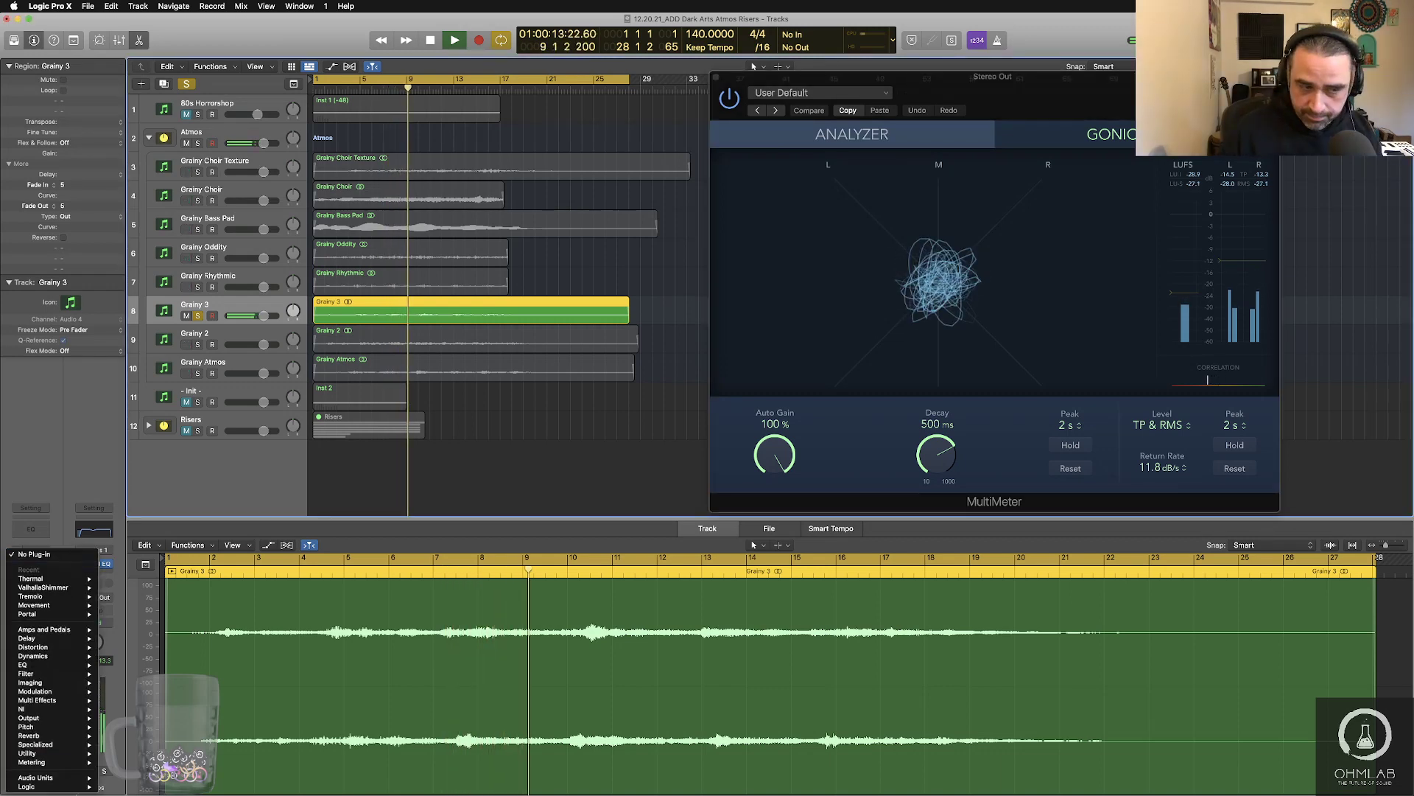
mouse_move(59, 613)
left_click(118, 614)
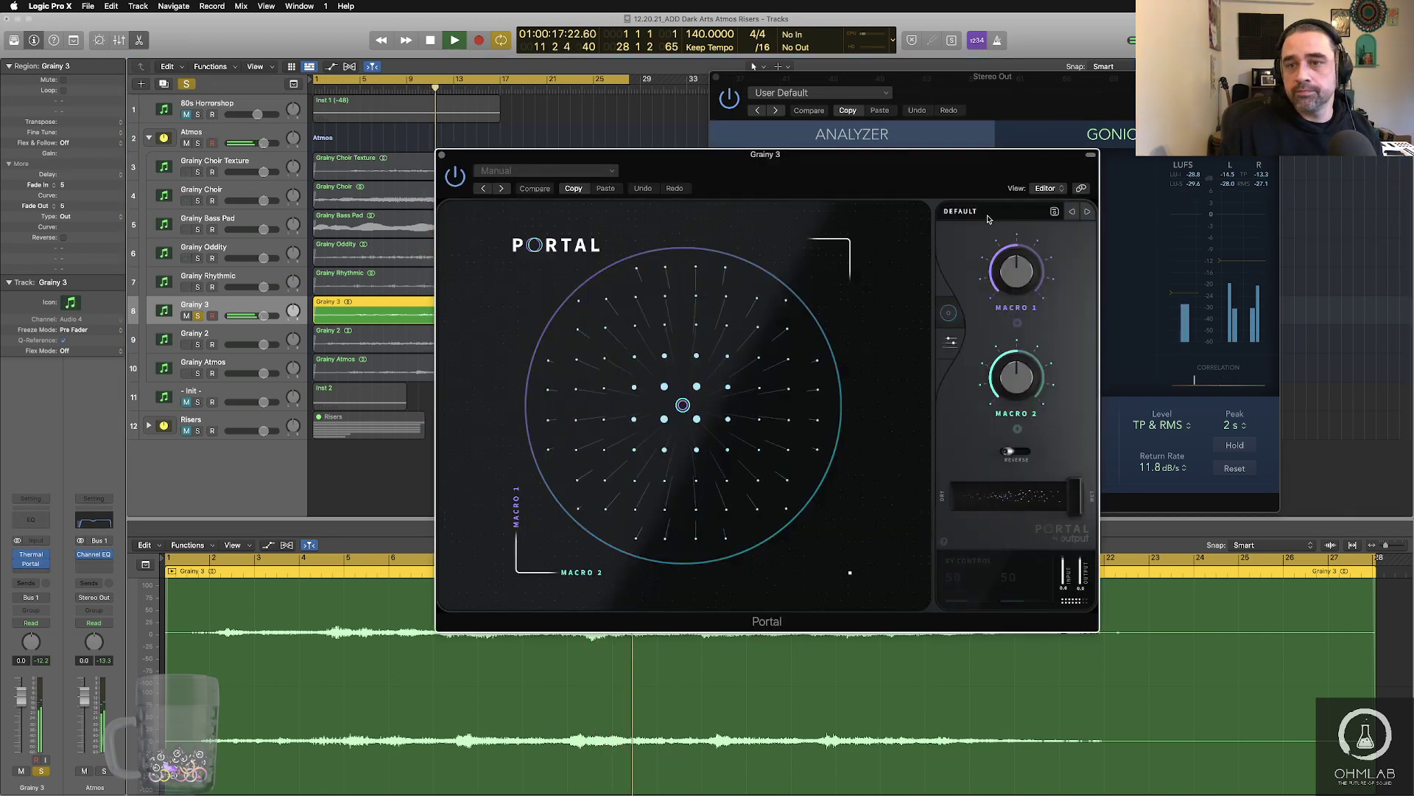
left_click(985, 212)
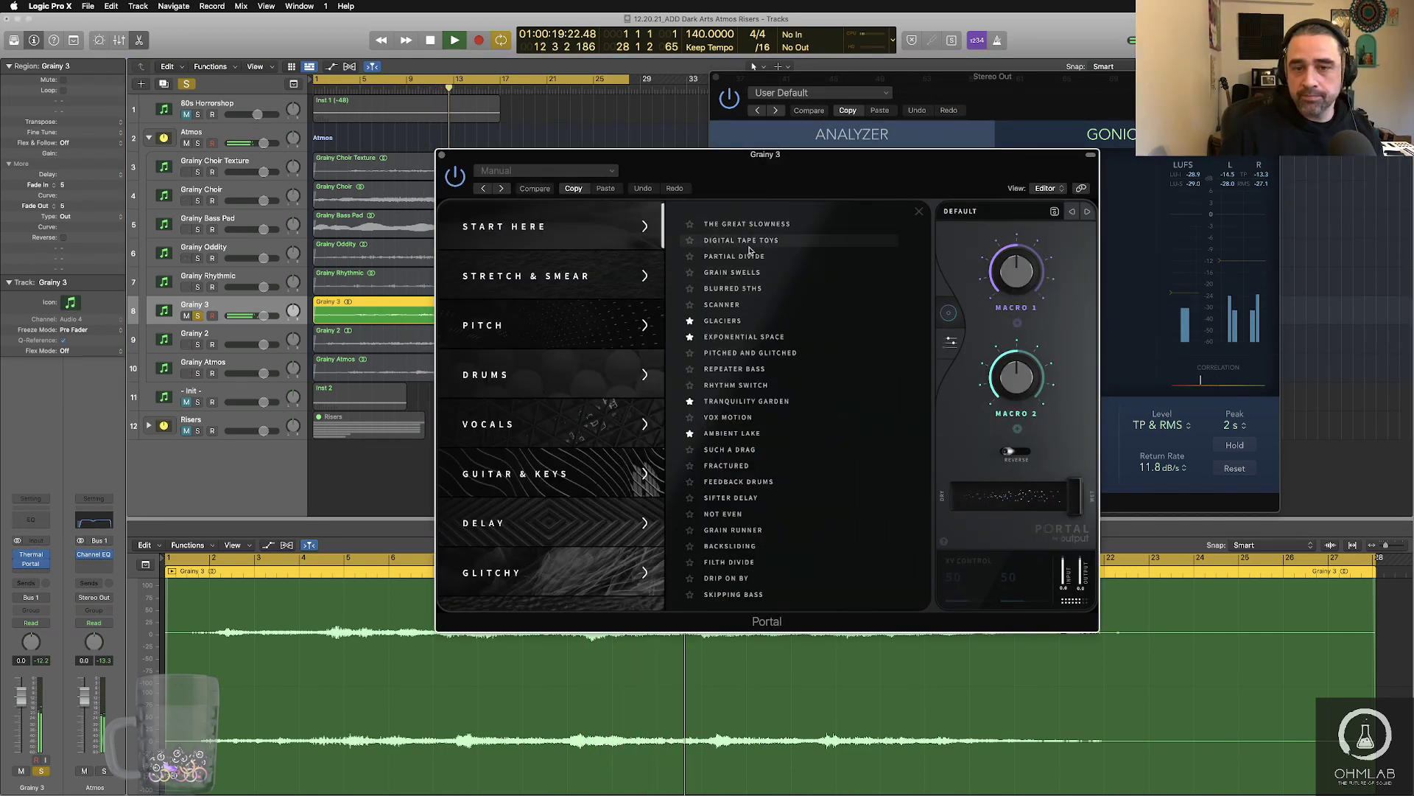
scroll(584, 453, "down", 5)
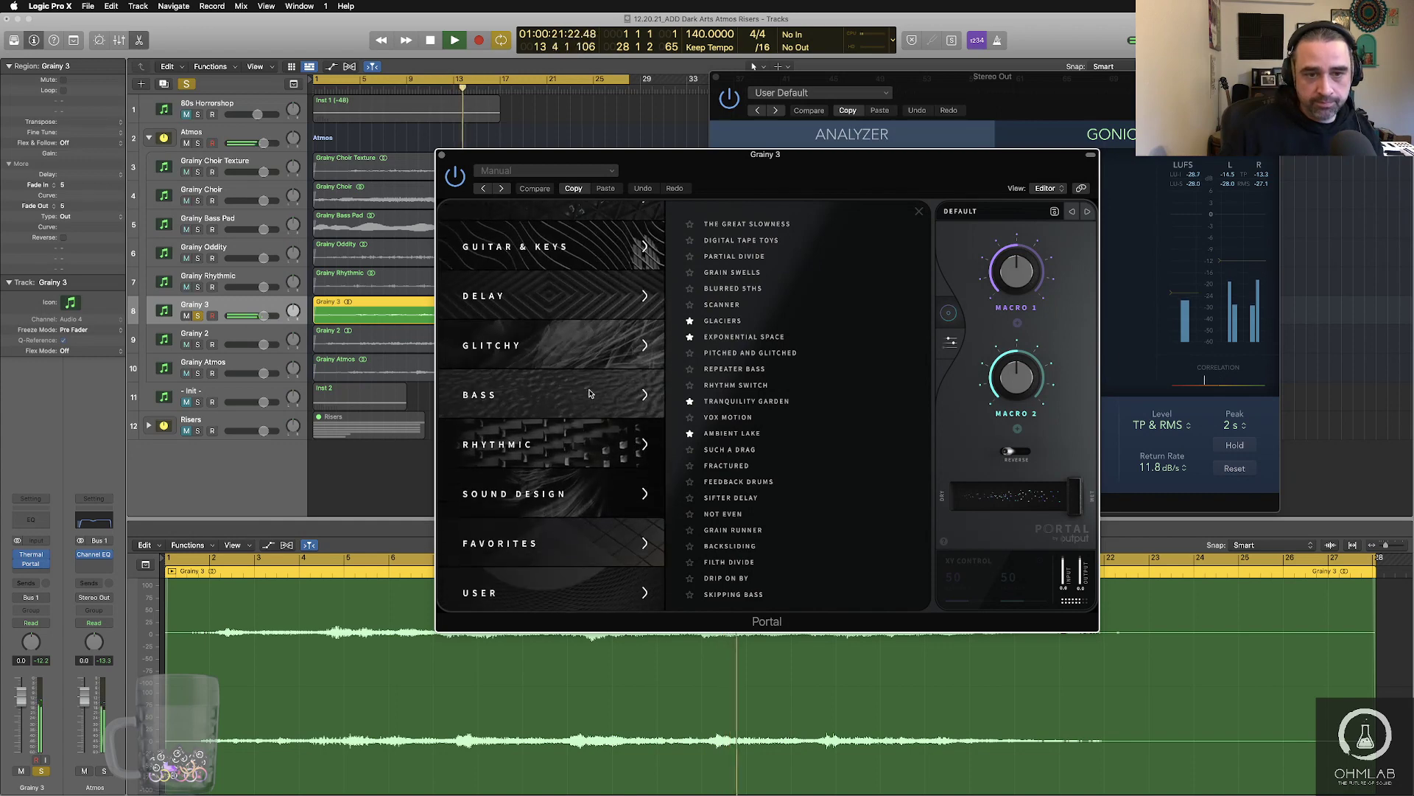
scroll(557, 403, "up", 5)
left_click(560, 416)
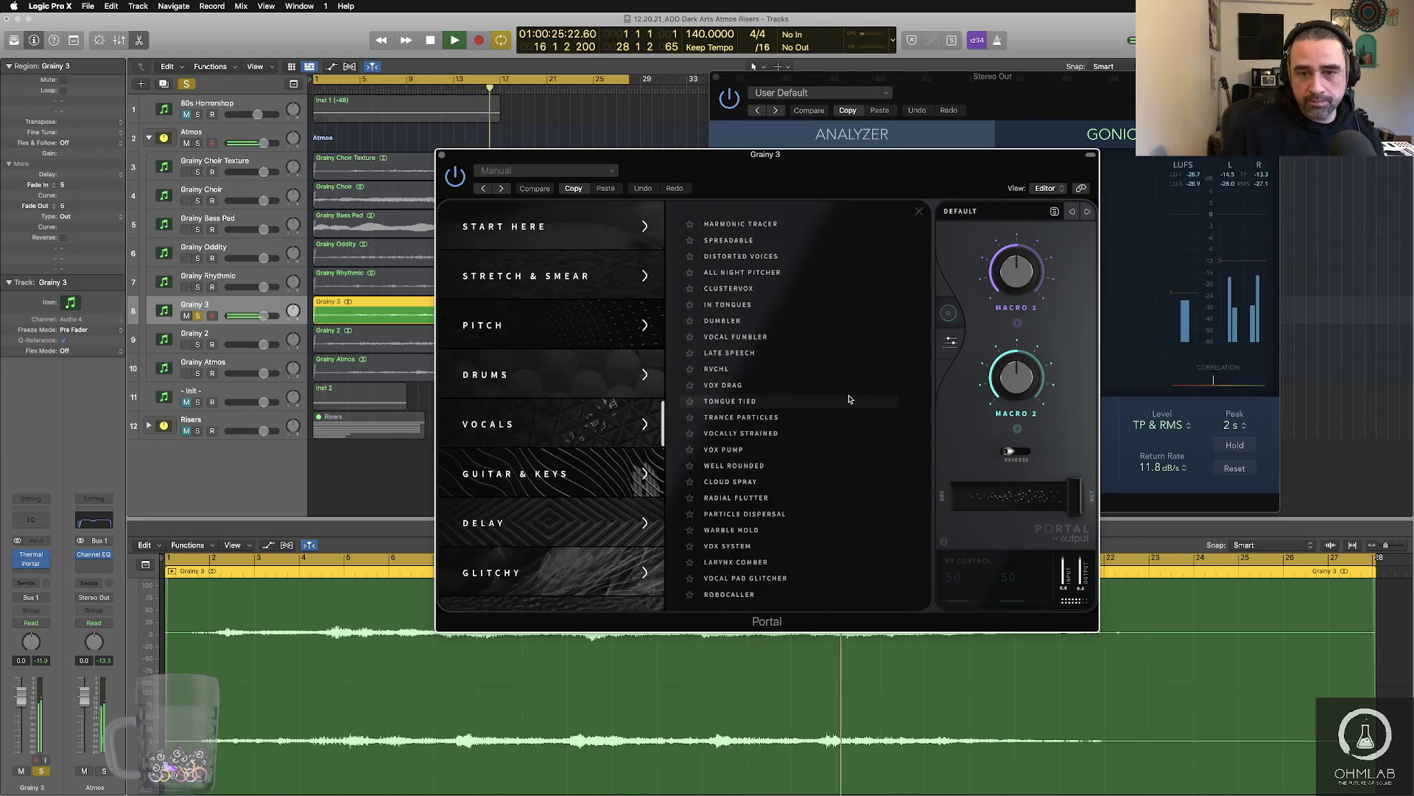
left_click(737, 385)
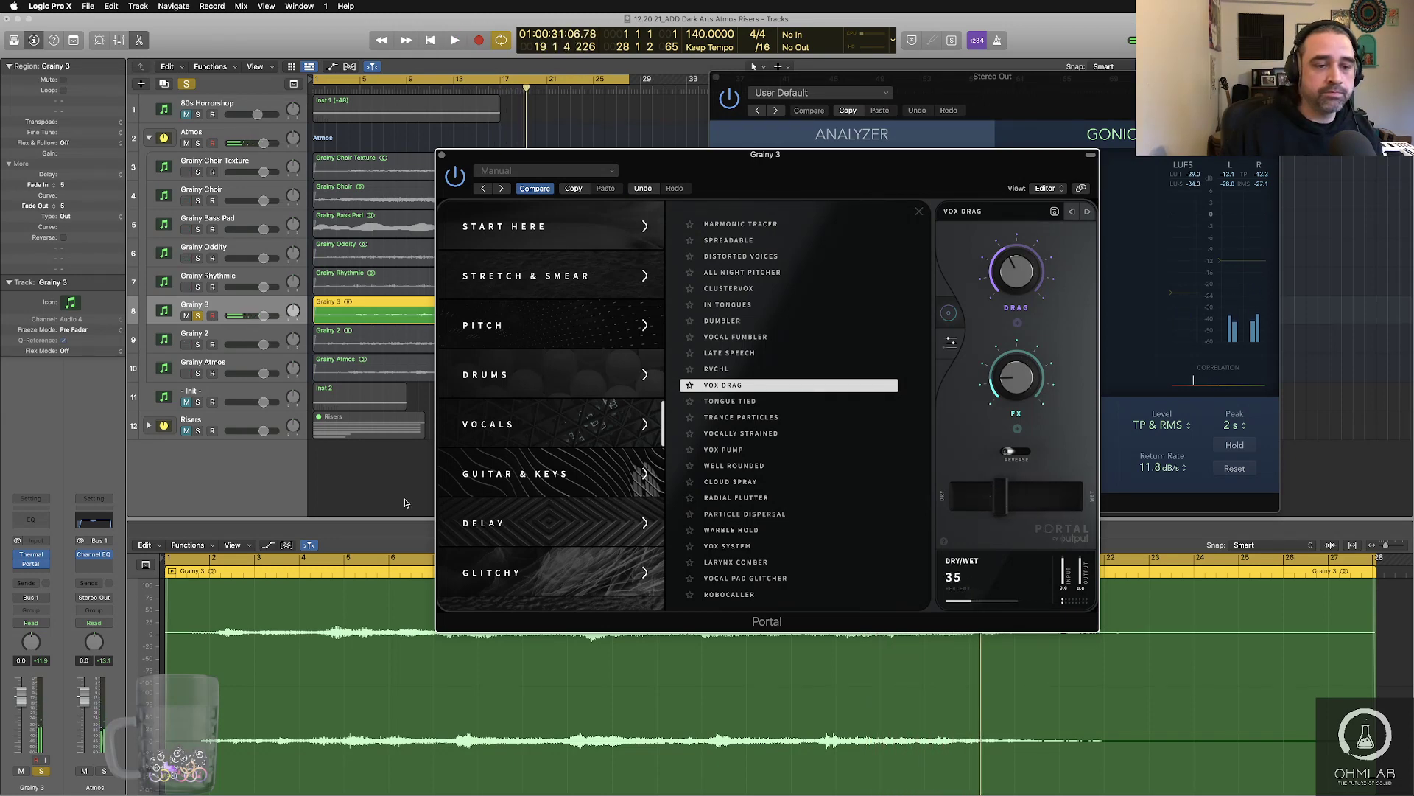
- Play Grainy 3 from the start while setting Portal's dry/wet to 28, and close the Portal window
left_click(405, 504)
key("space")
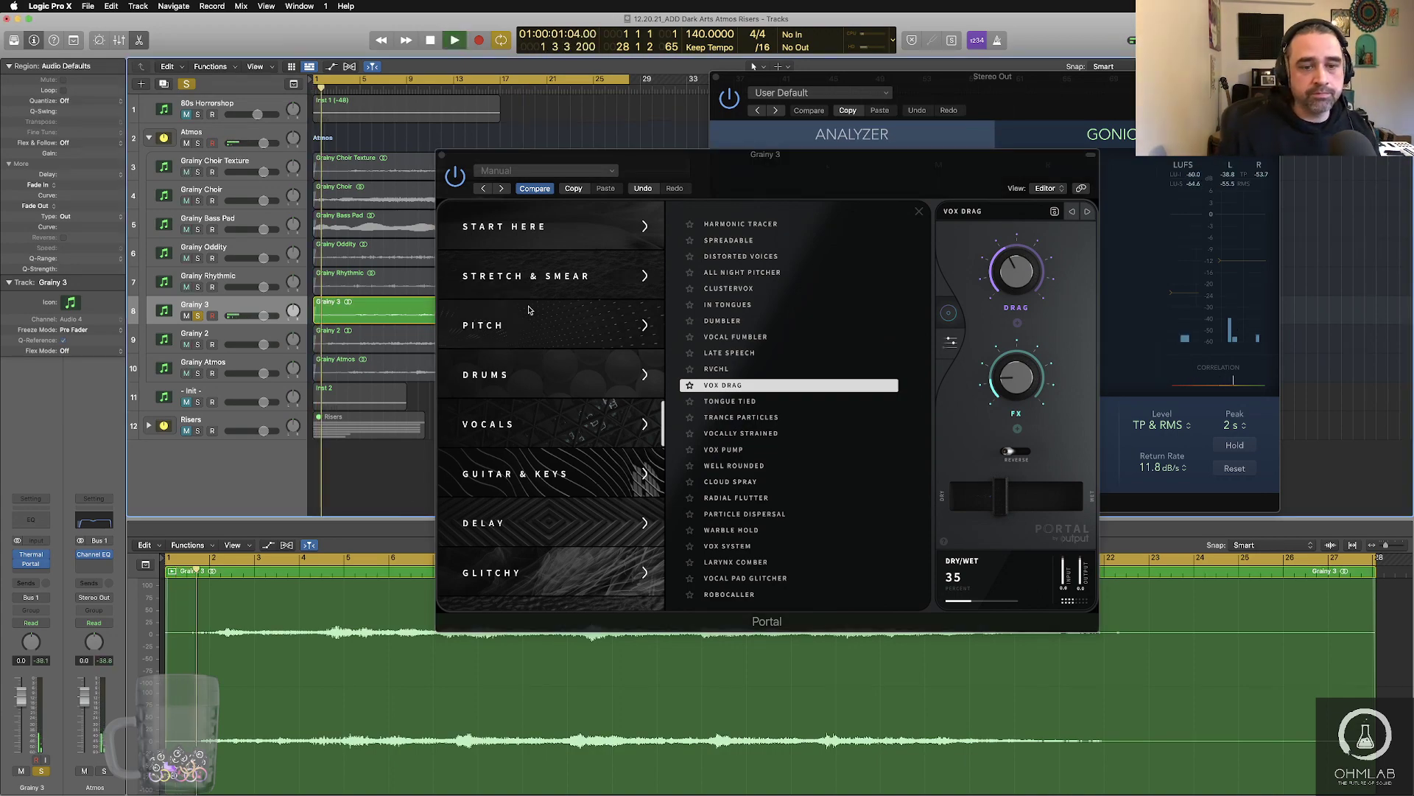
left_click_drag(727, 155, 771, 134)
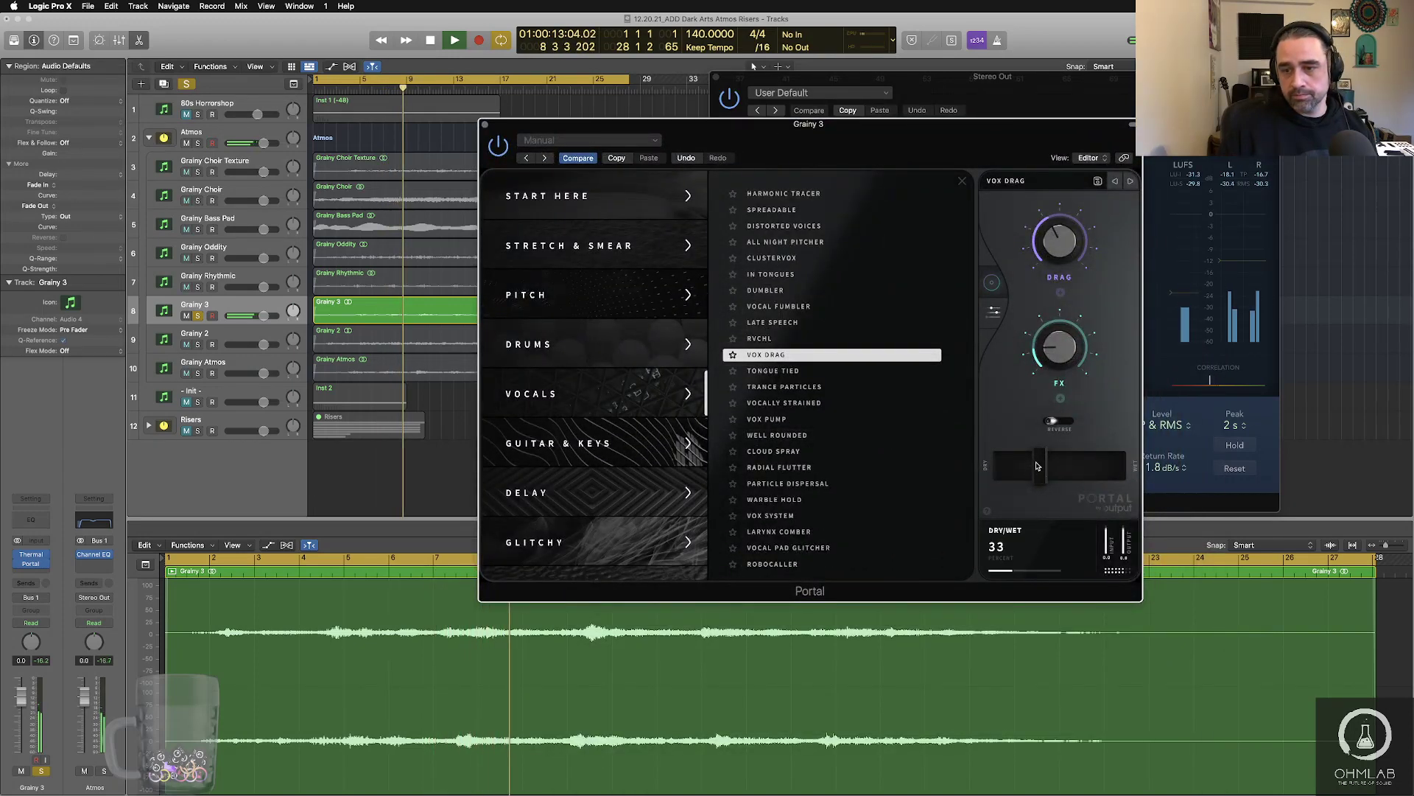
left_click_drag(1037, 466, 1032, 466)
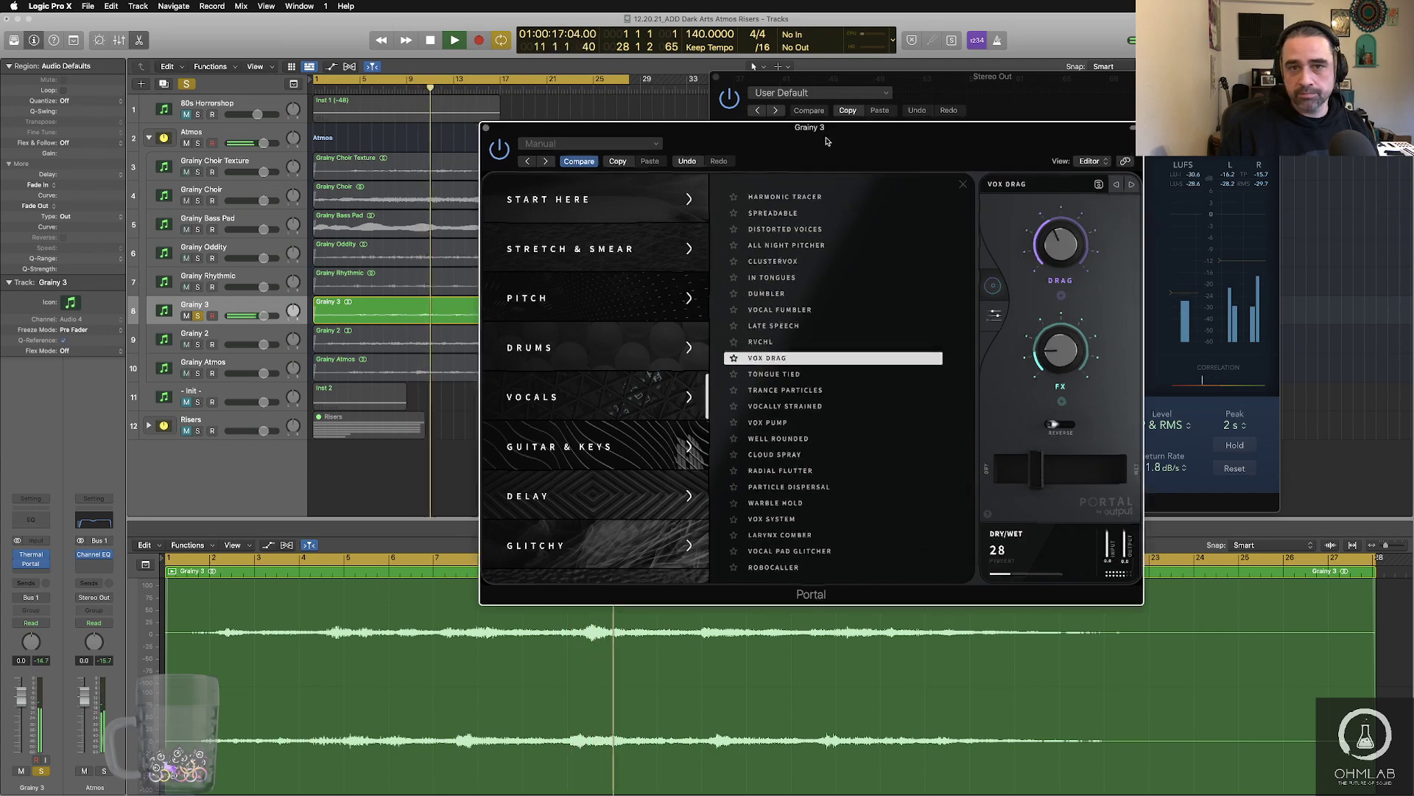
left_click_drag(930, 124, 723, 153)
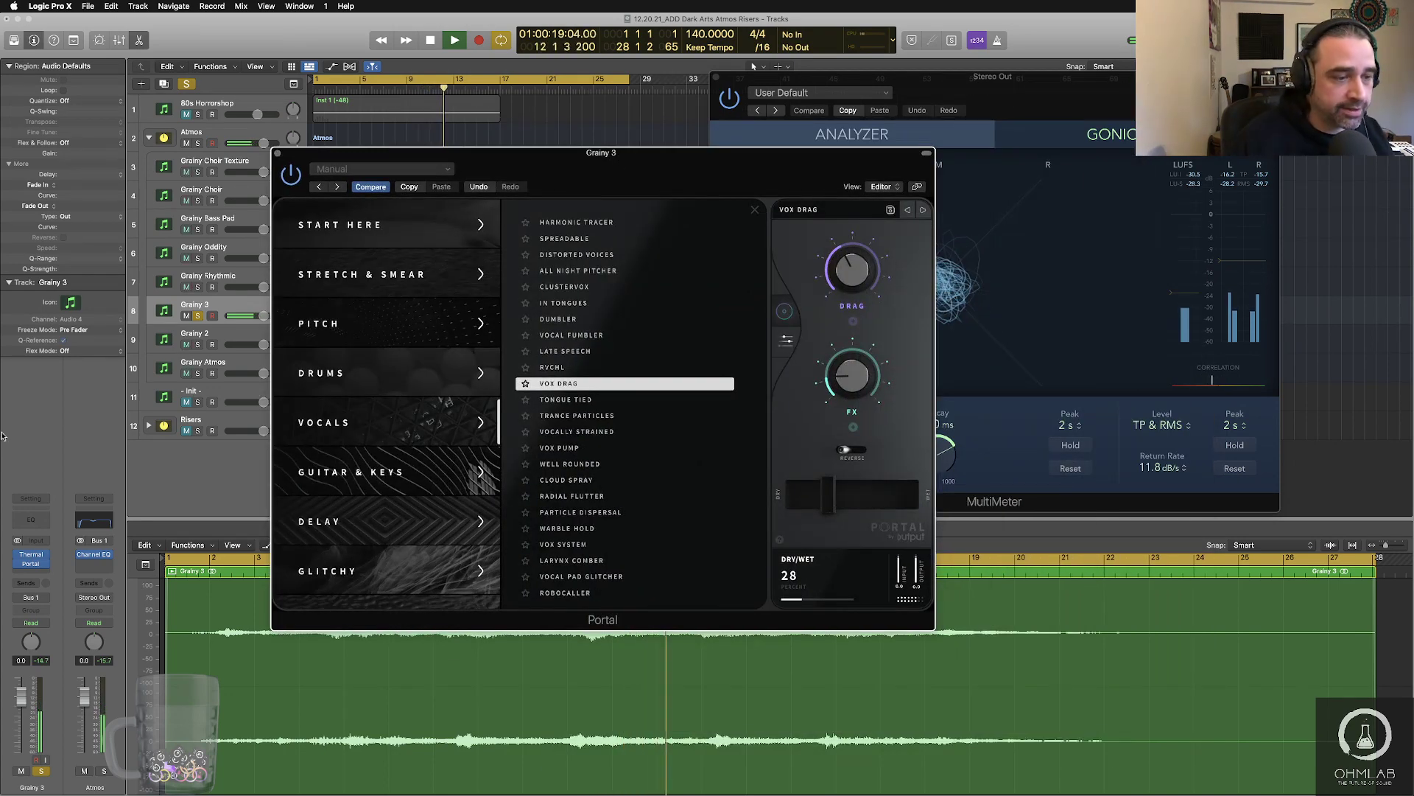
left_click(277, 153)
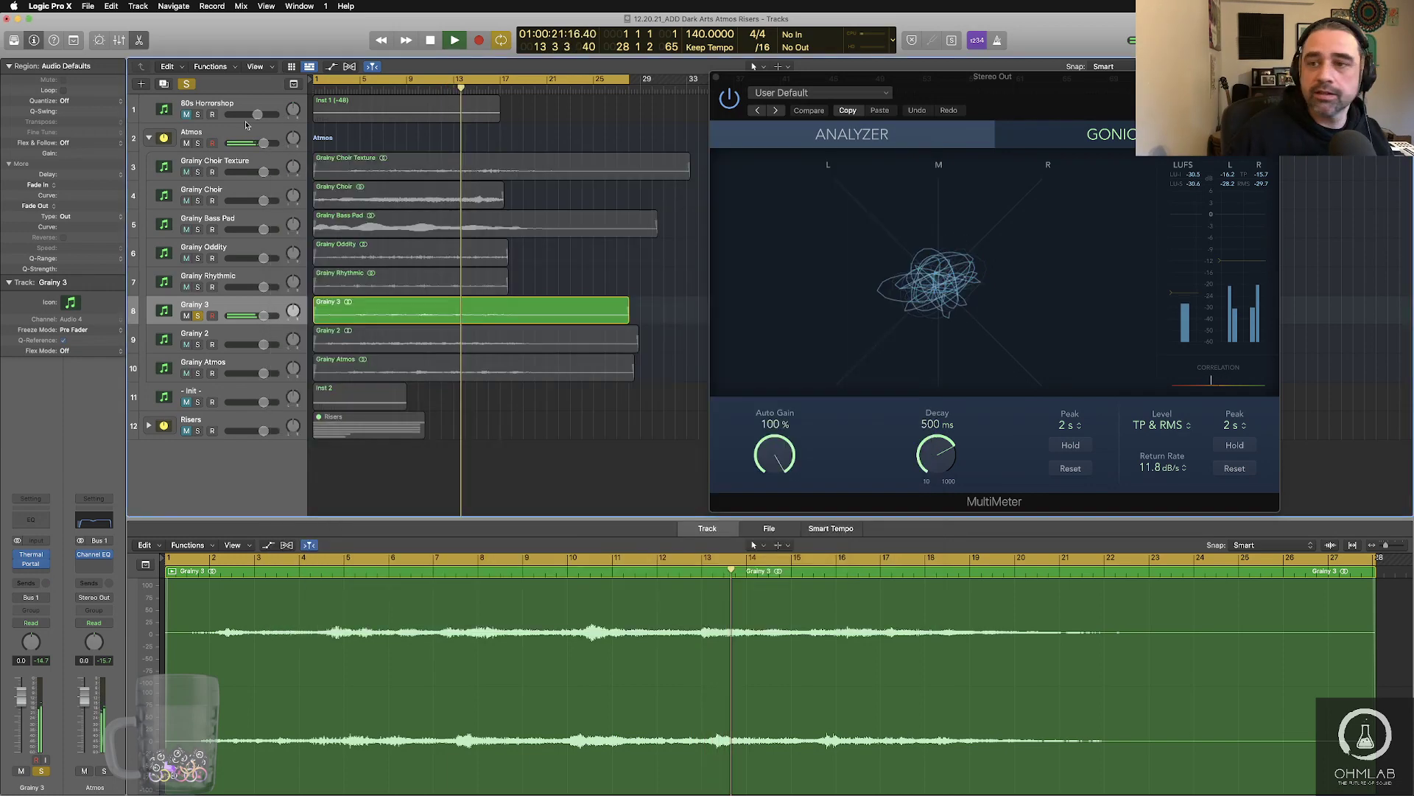
- Insert a stereo Overdrive after Portal on Grainy 3 and restart playback from the beginning
left_click(32, 572)
mouse_move(51, 661)
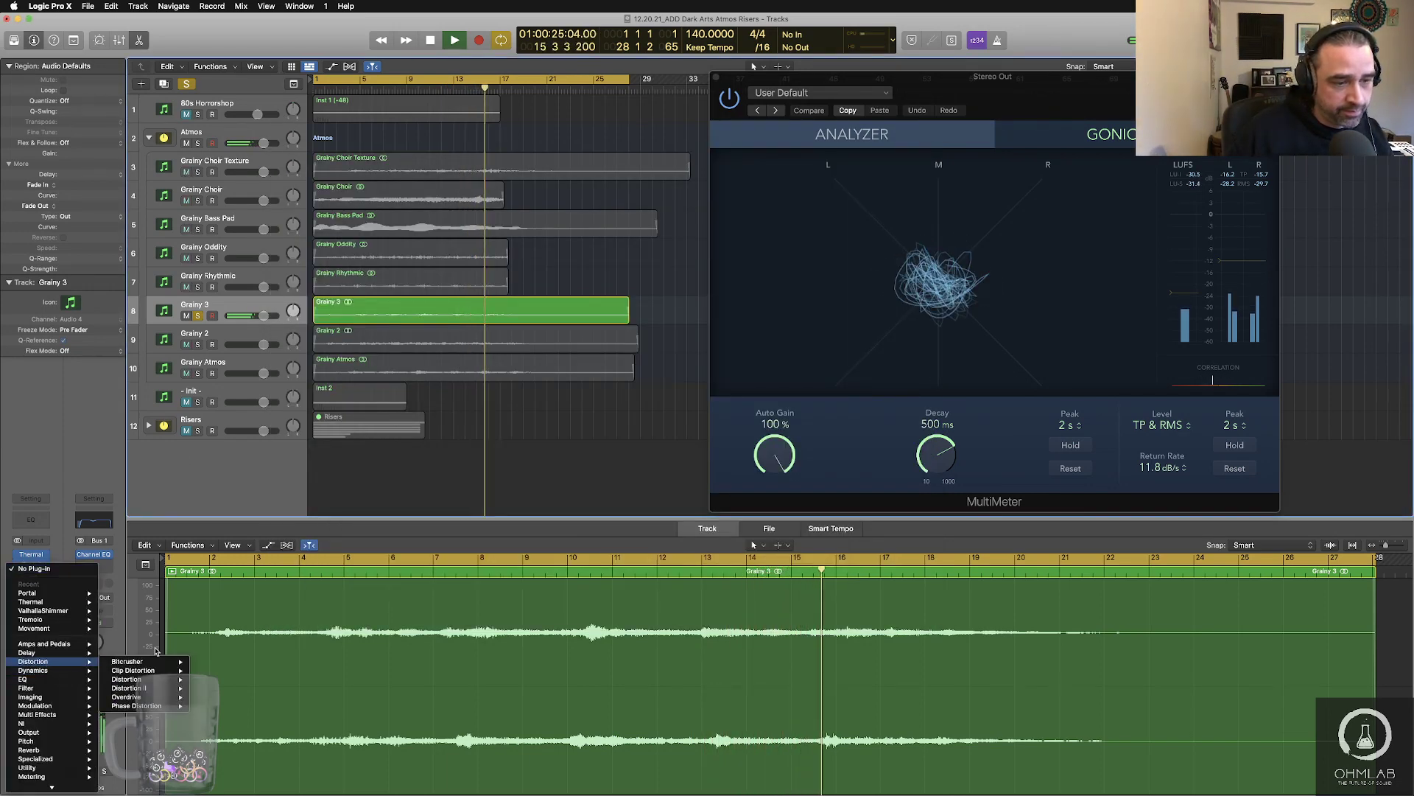
mouse_move(133, 697)
left_click(206, 698)
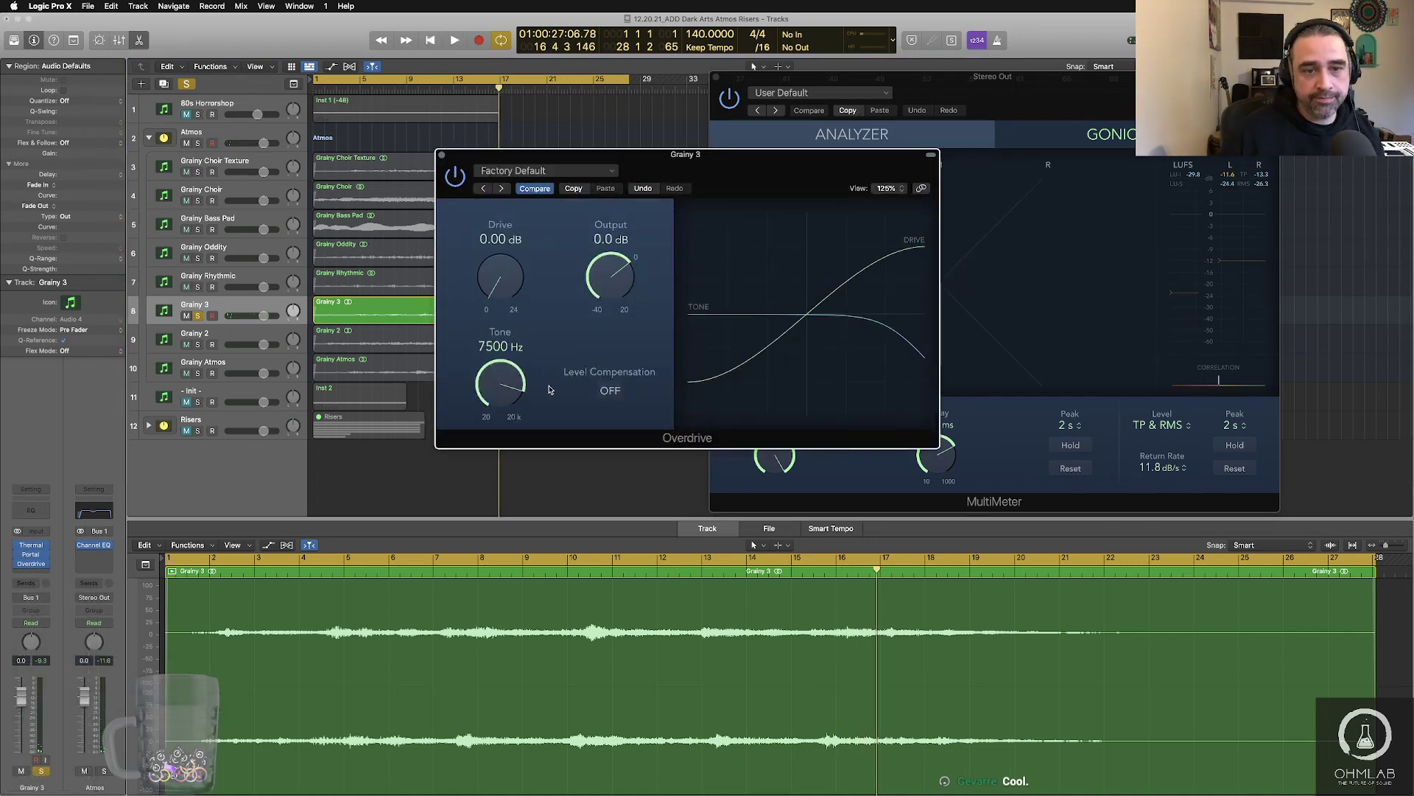
key("Return")
key("space")
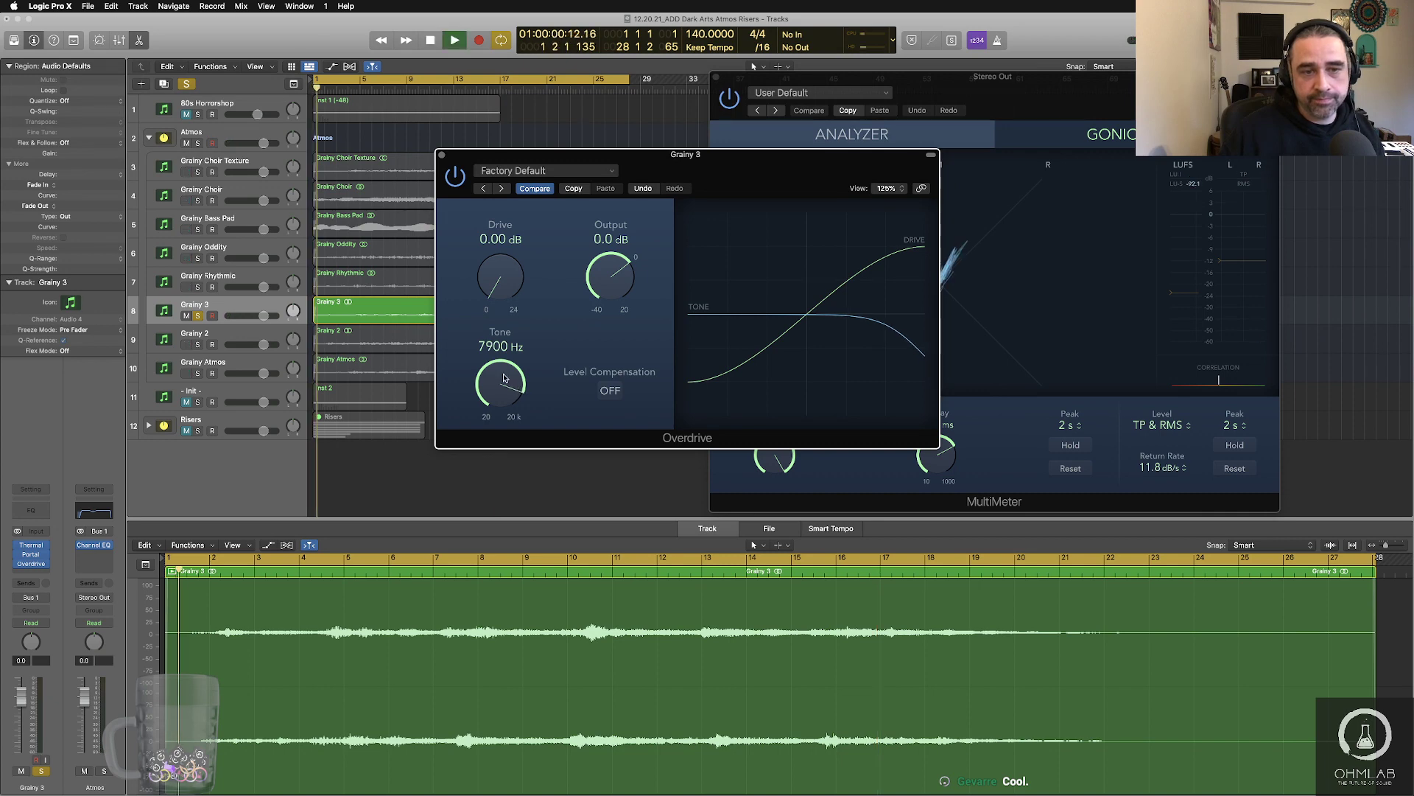
- Set Overdrive's drive to 0.75 dB and tone to 3900 Hz, and close its window
scroll(496, 281, "up", 1)
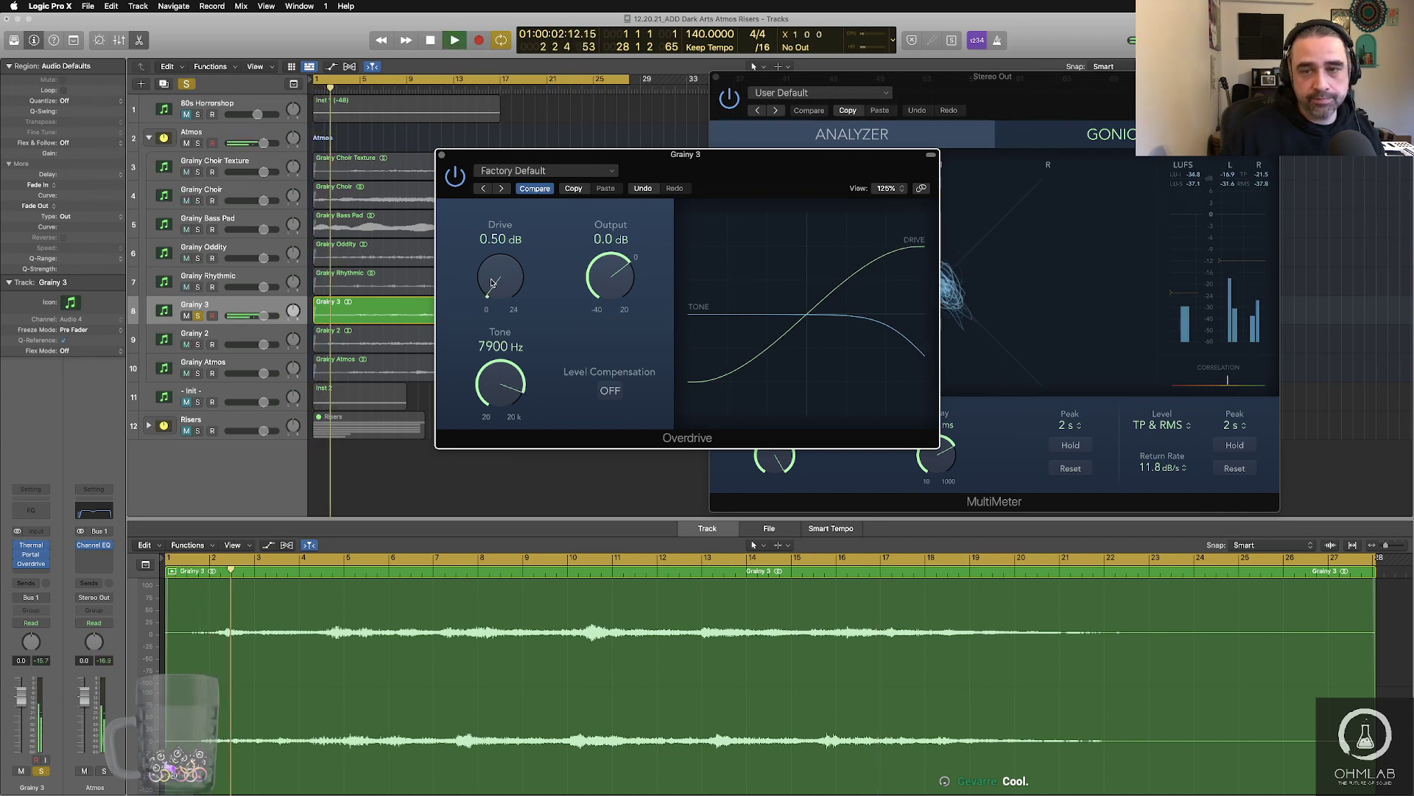
left_click_drag(801, 159, 788, 333)
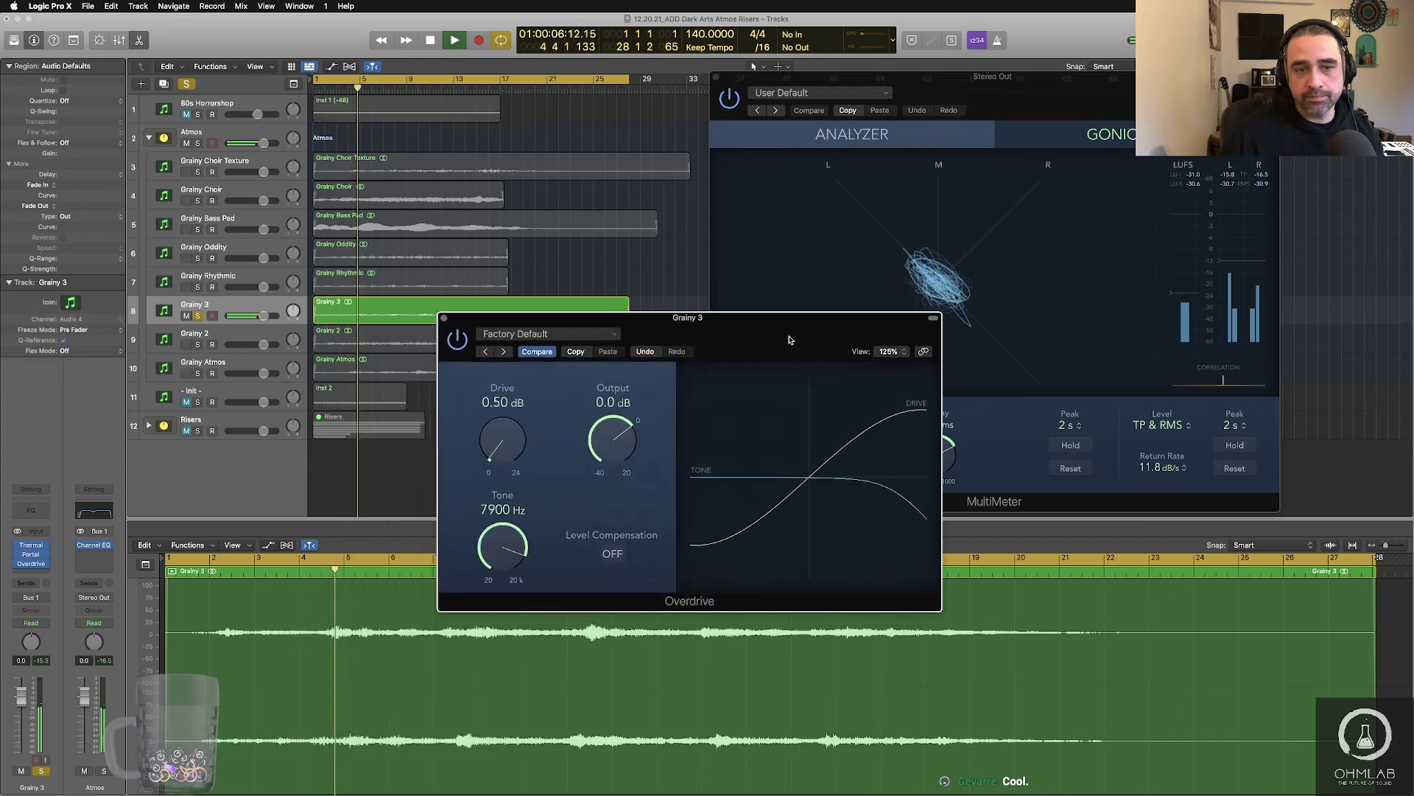
left_click_drag(513, 451, 513, 450)
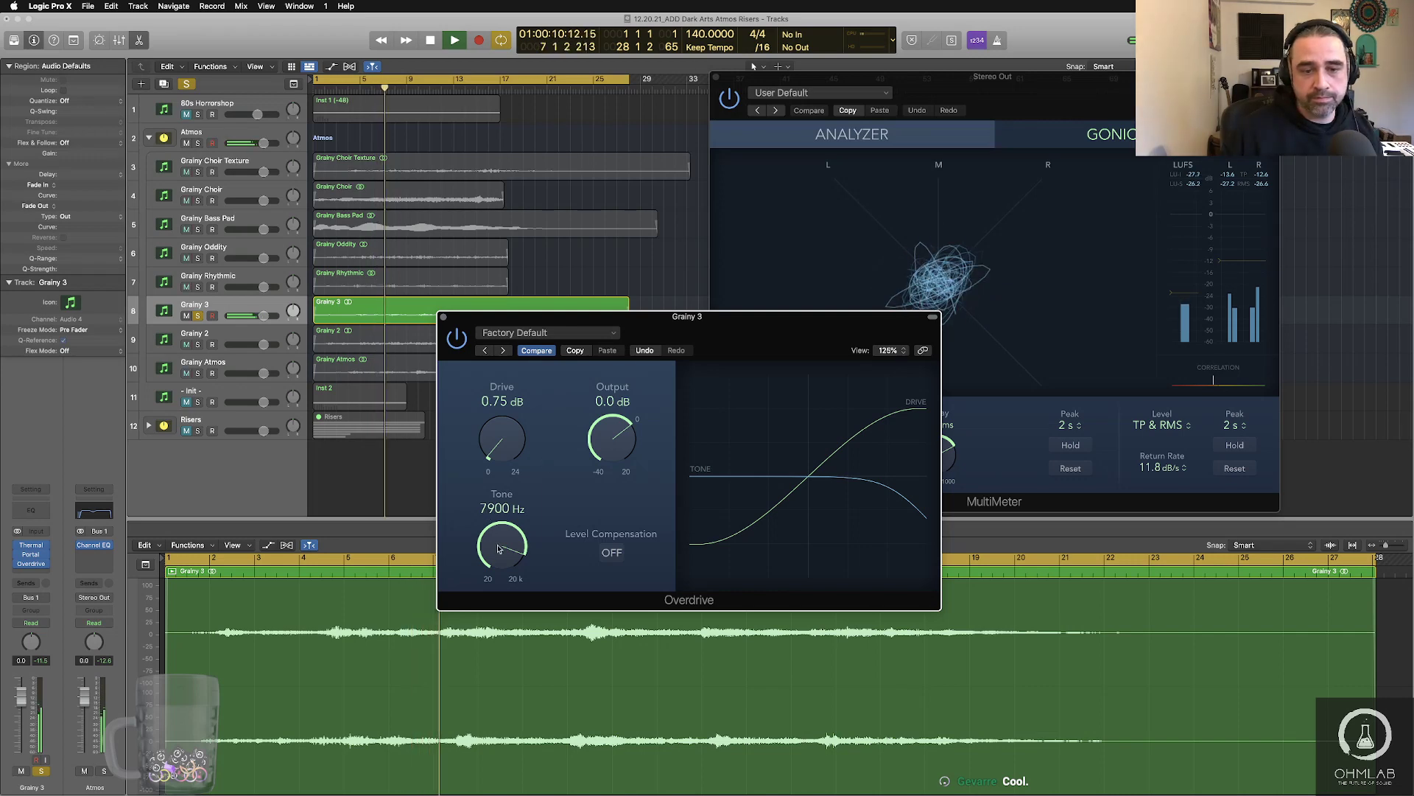
left_click_drag(499, 549, 497, 563)
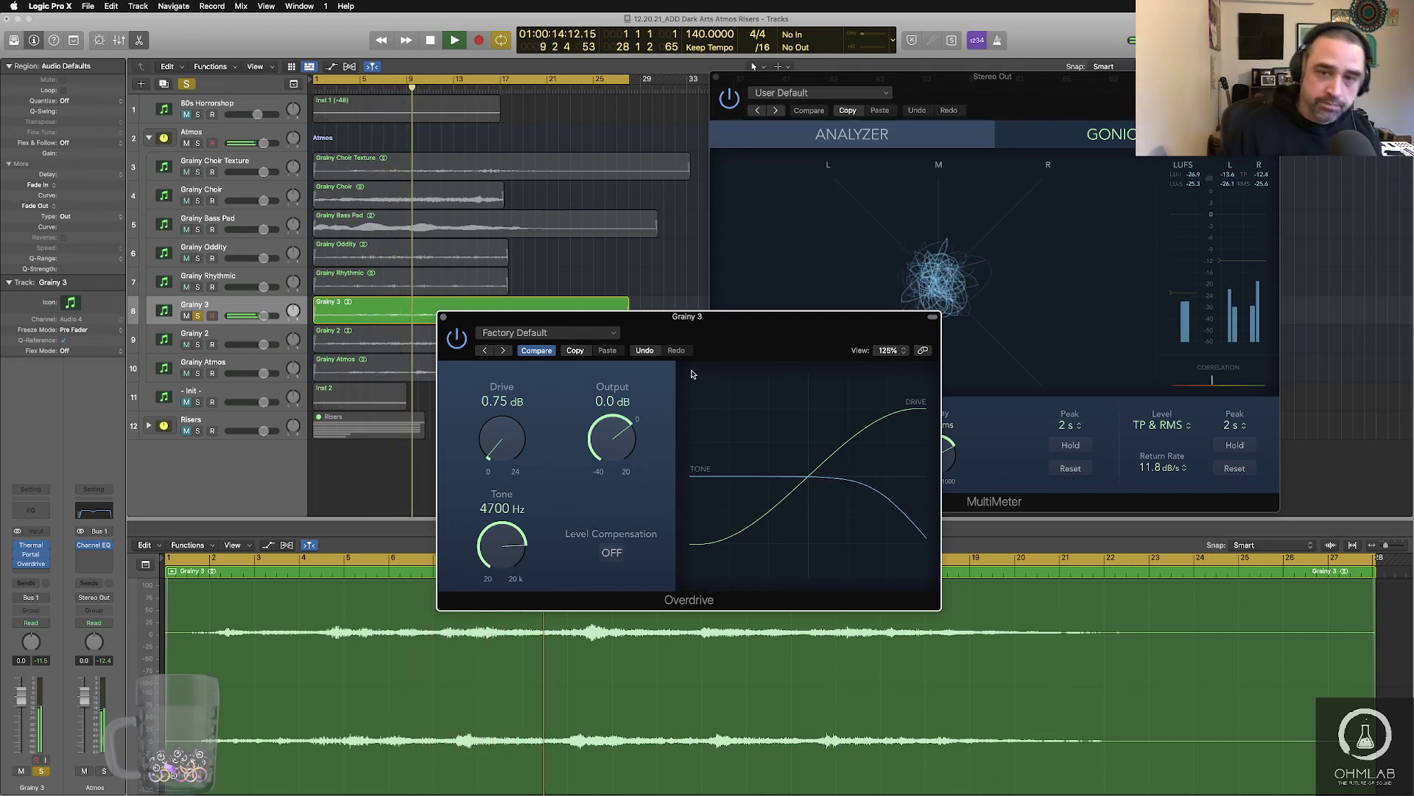
left_click_drag(713, 322, 718, 368)
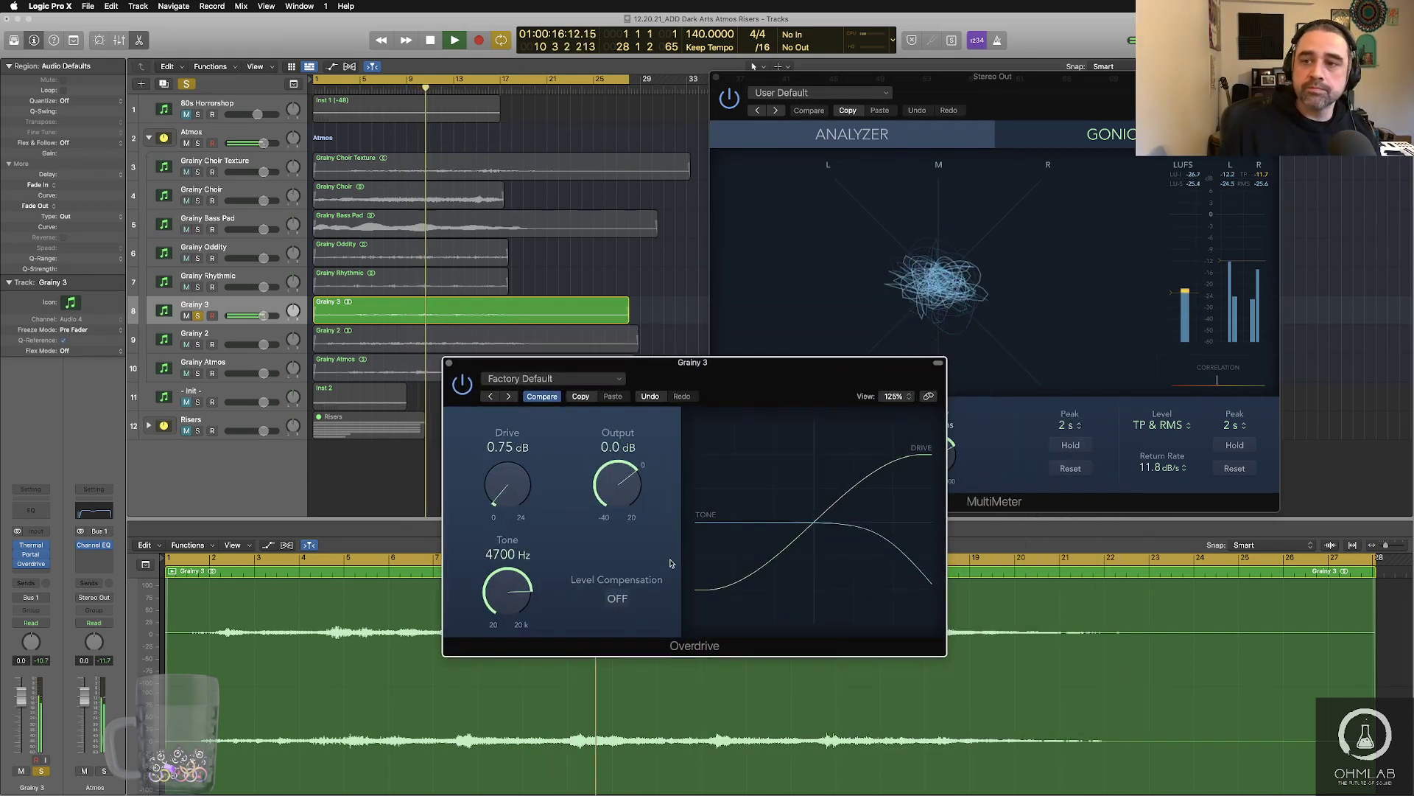
left_click_drag(518, 604, 518, 606)
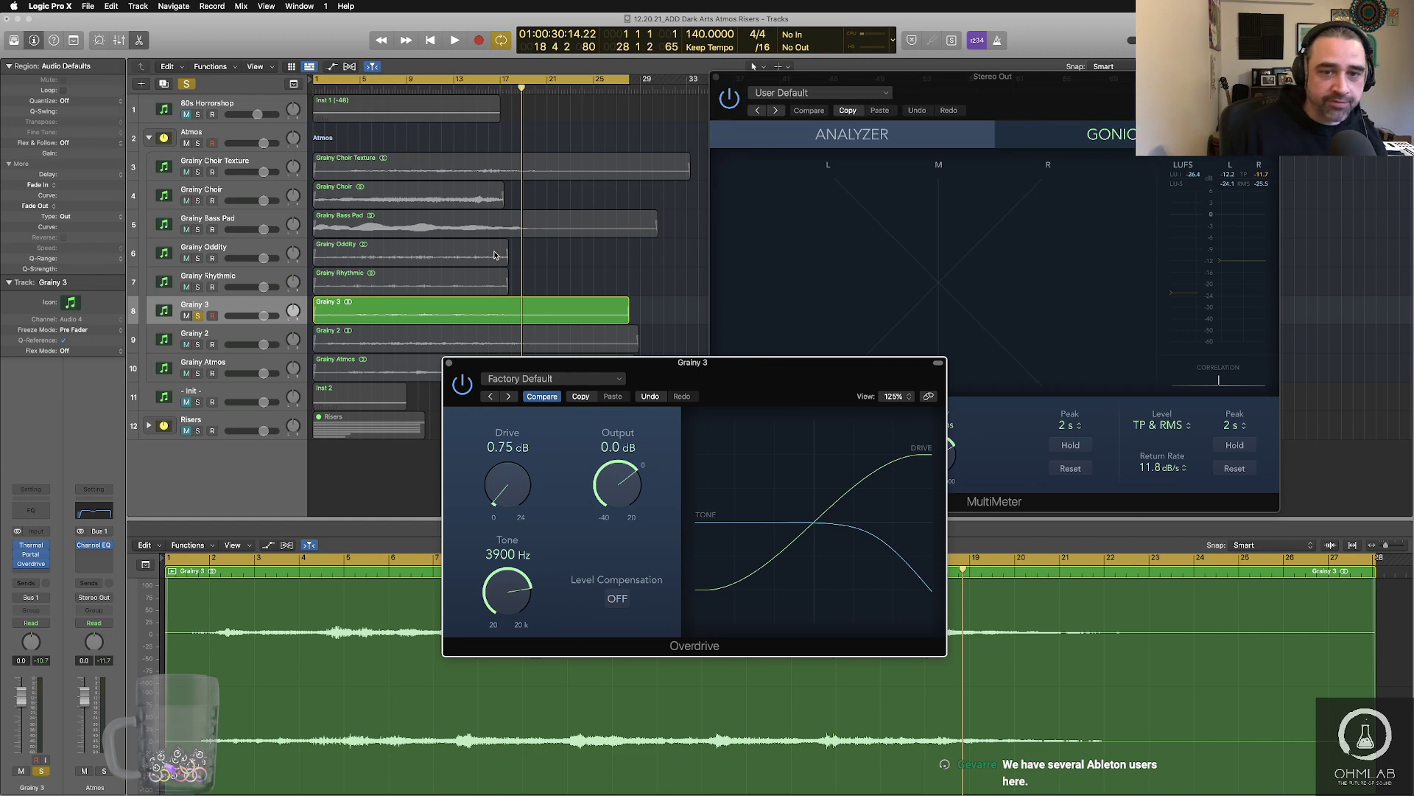
mouse_move(641, 379)
left_mouse_down()
mouse_move(887, 426)
mouse_move(632, 383)
left_mouse_up()
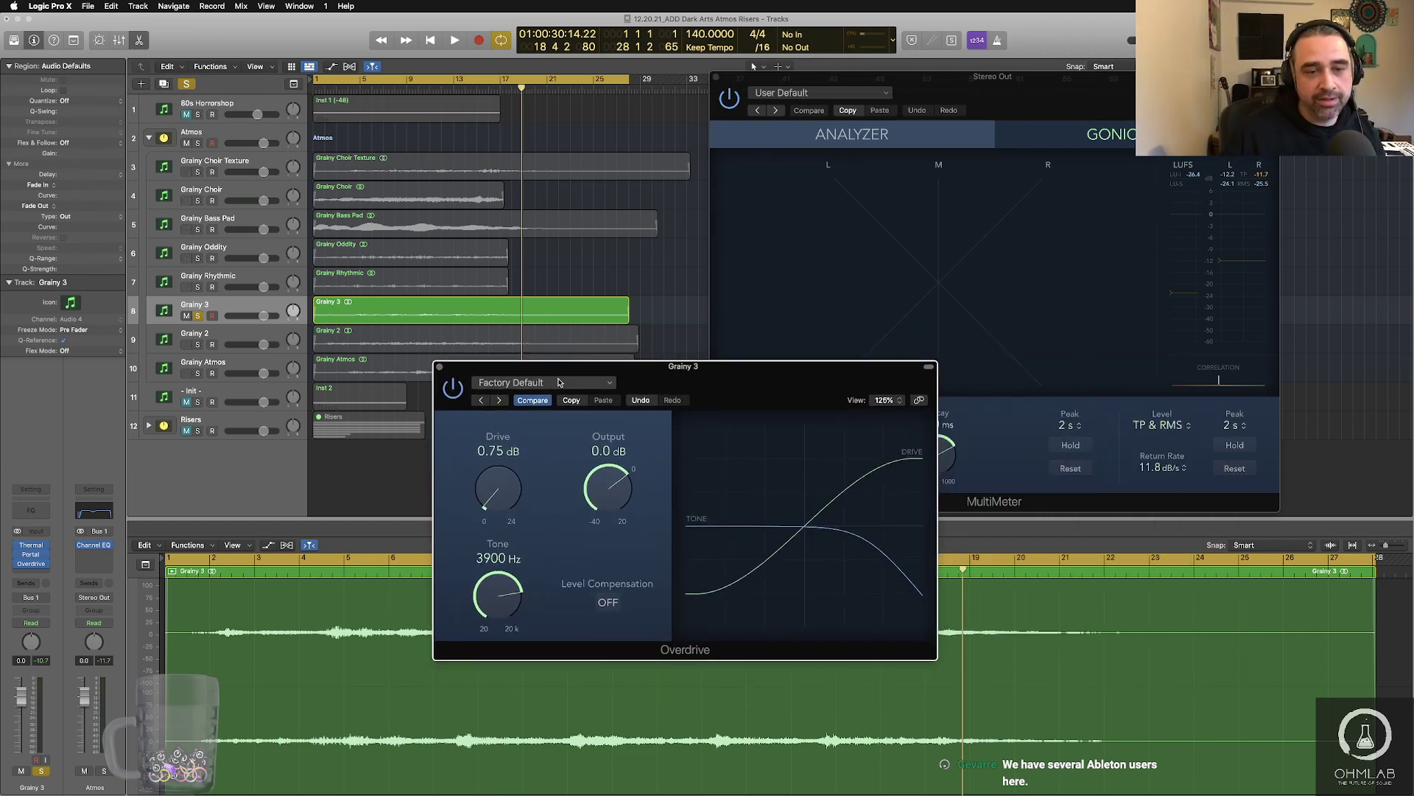
left_click(440, 367)
- Bounce Grainy 3 offline as a 24-bit Wave file into the Bounces folder, changing the number that ends the suggested Grainy Atmos name
left_click(433, 310)
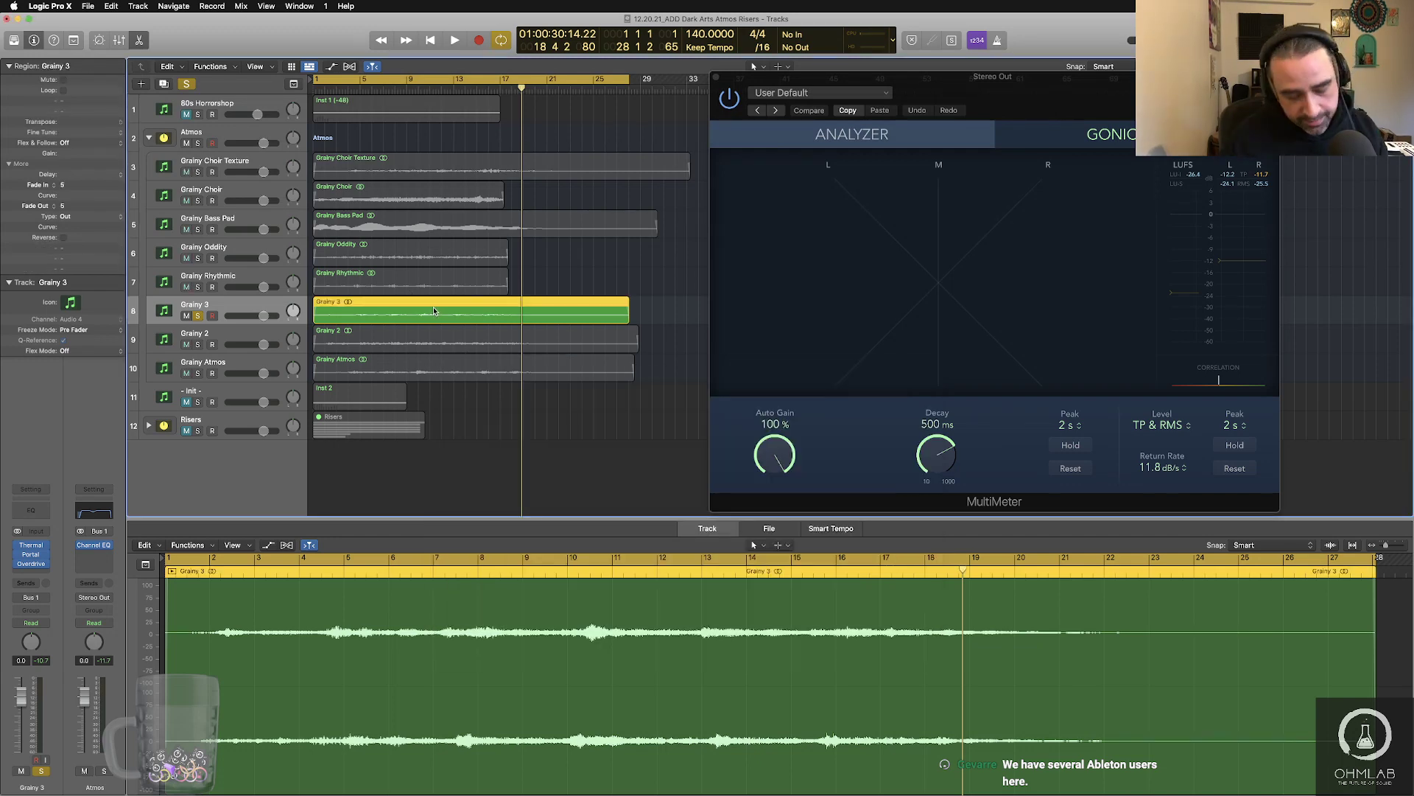
key("super+b")
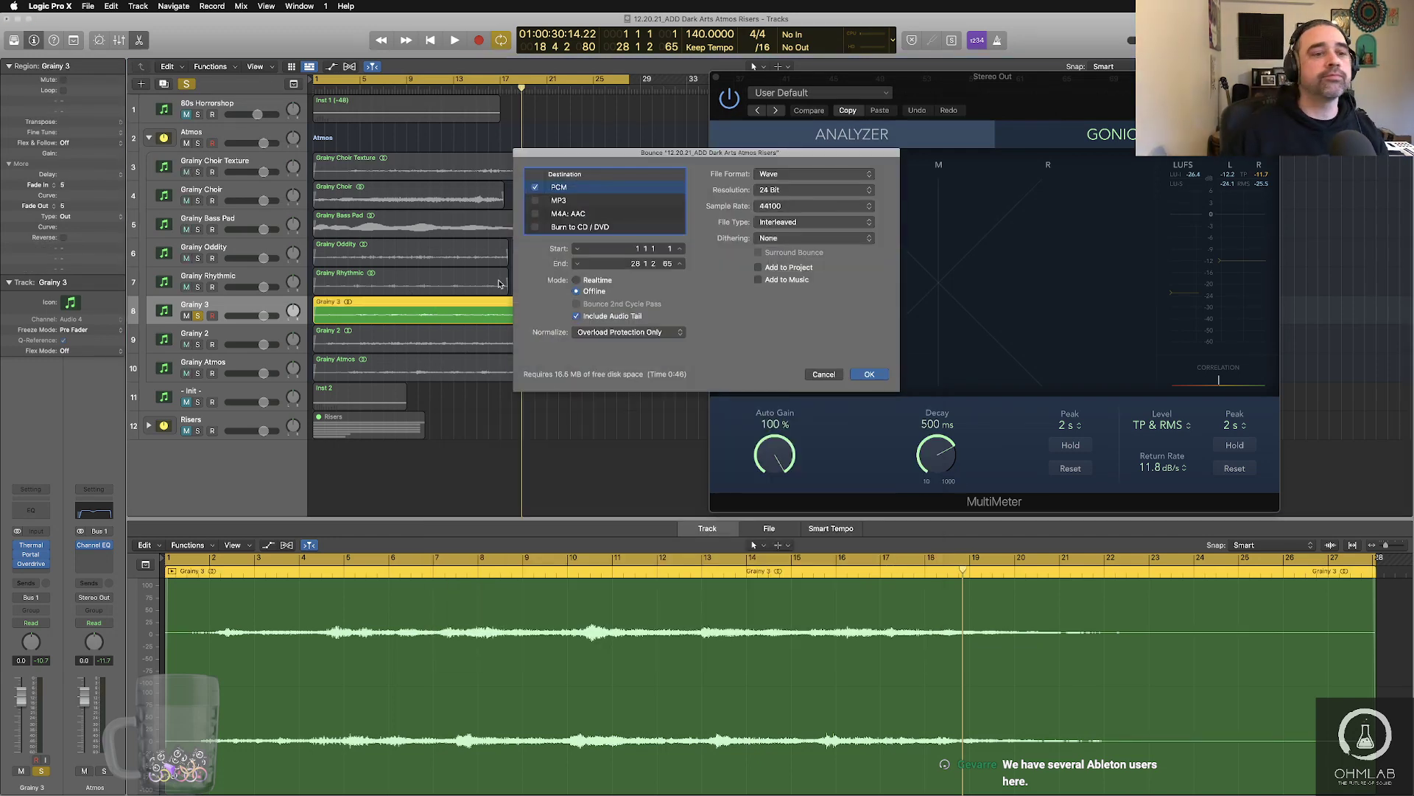
key("Return")
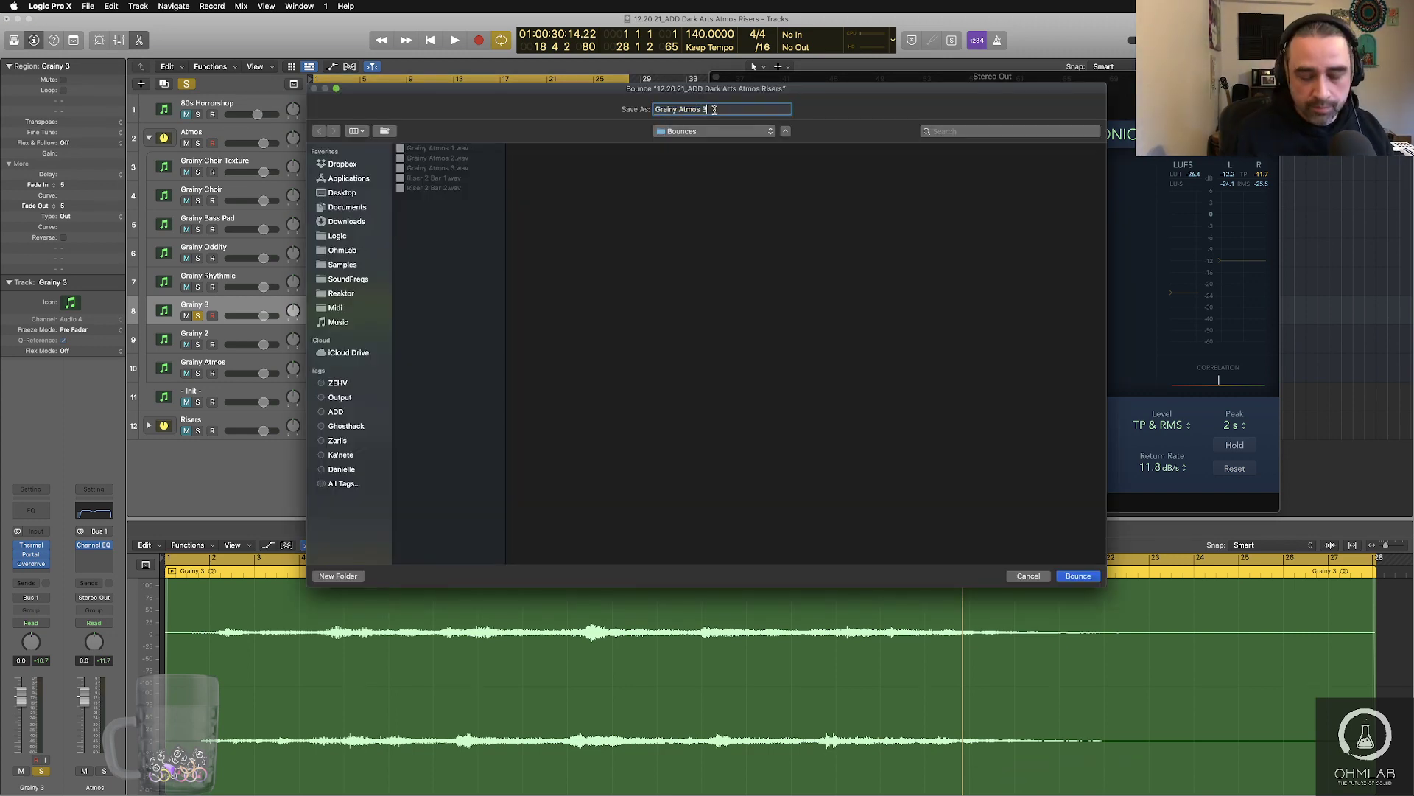
key("BackSpace")
key("Return")
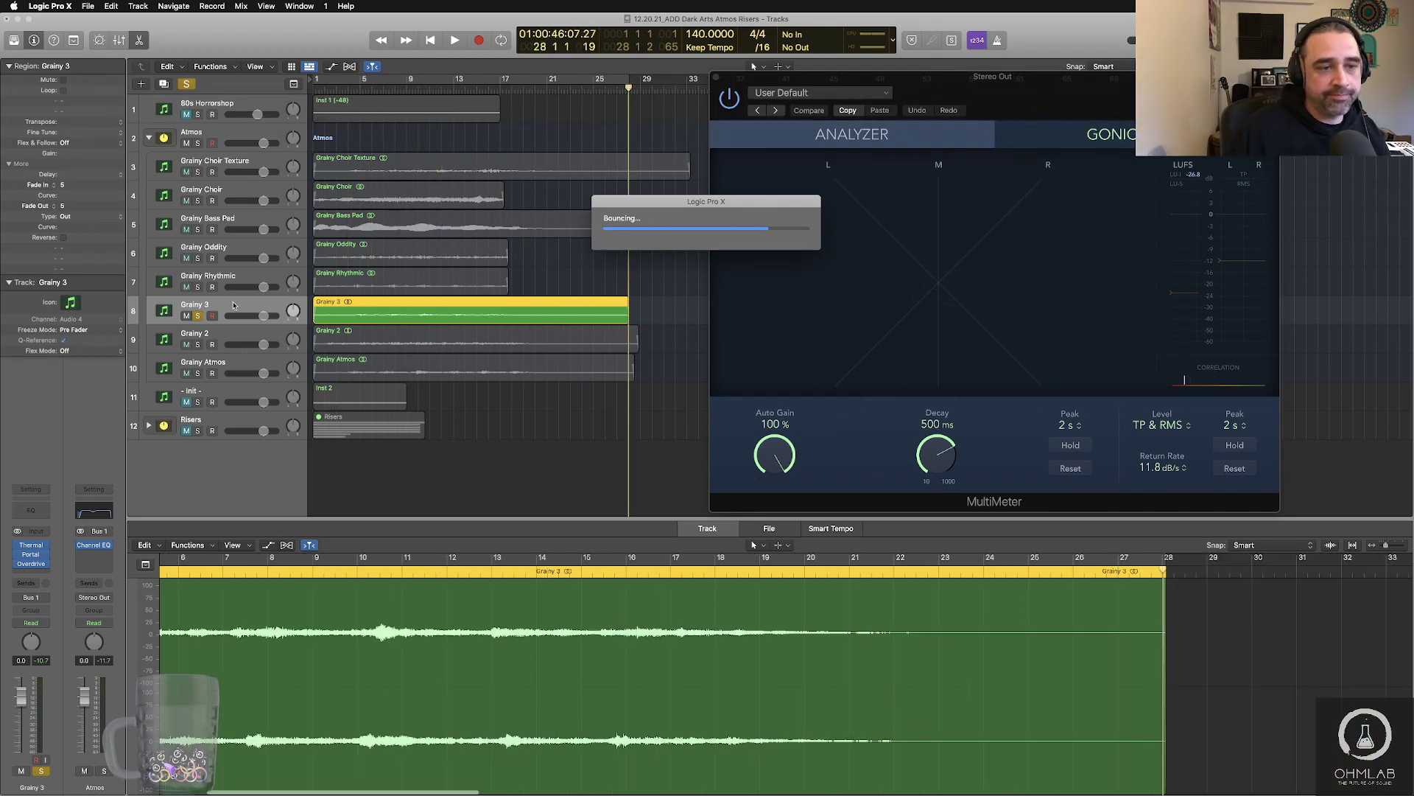
- Unsolo Grainy 3, solo Grainy Rhythmic instead and set the cycle range to its region
left_click(198, 316)
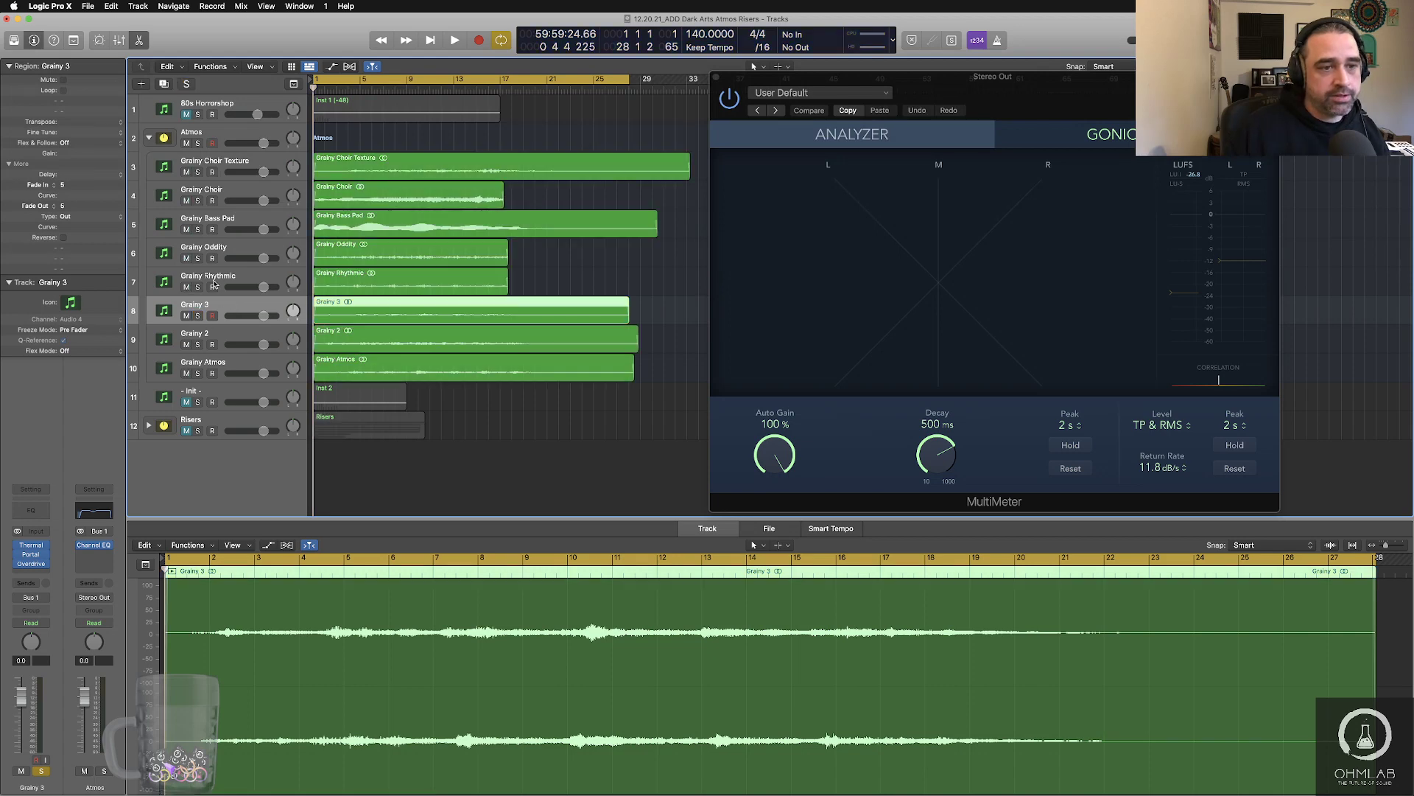
left_click(226, 278)
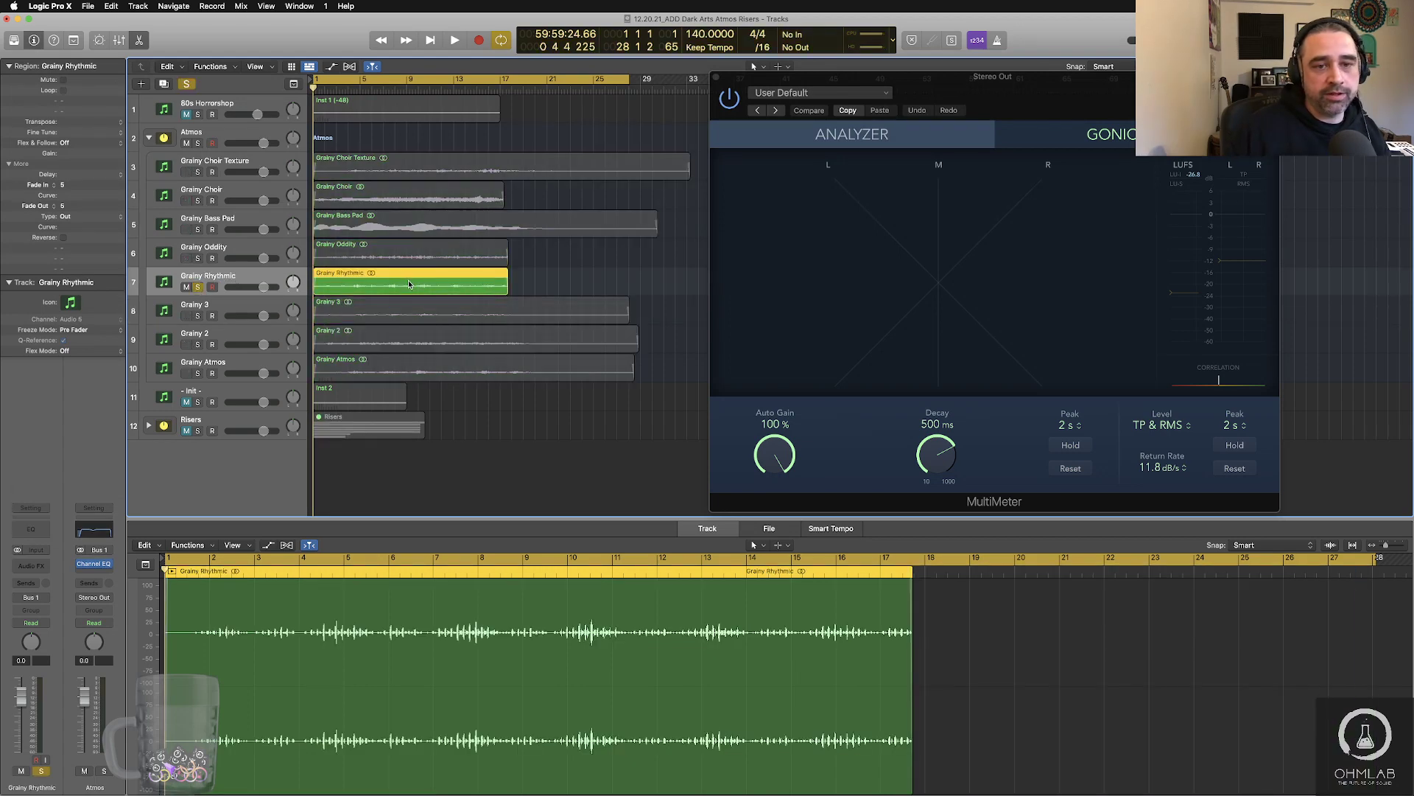
key("super+u")
key("Return")
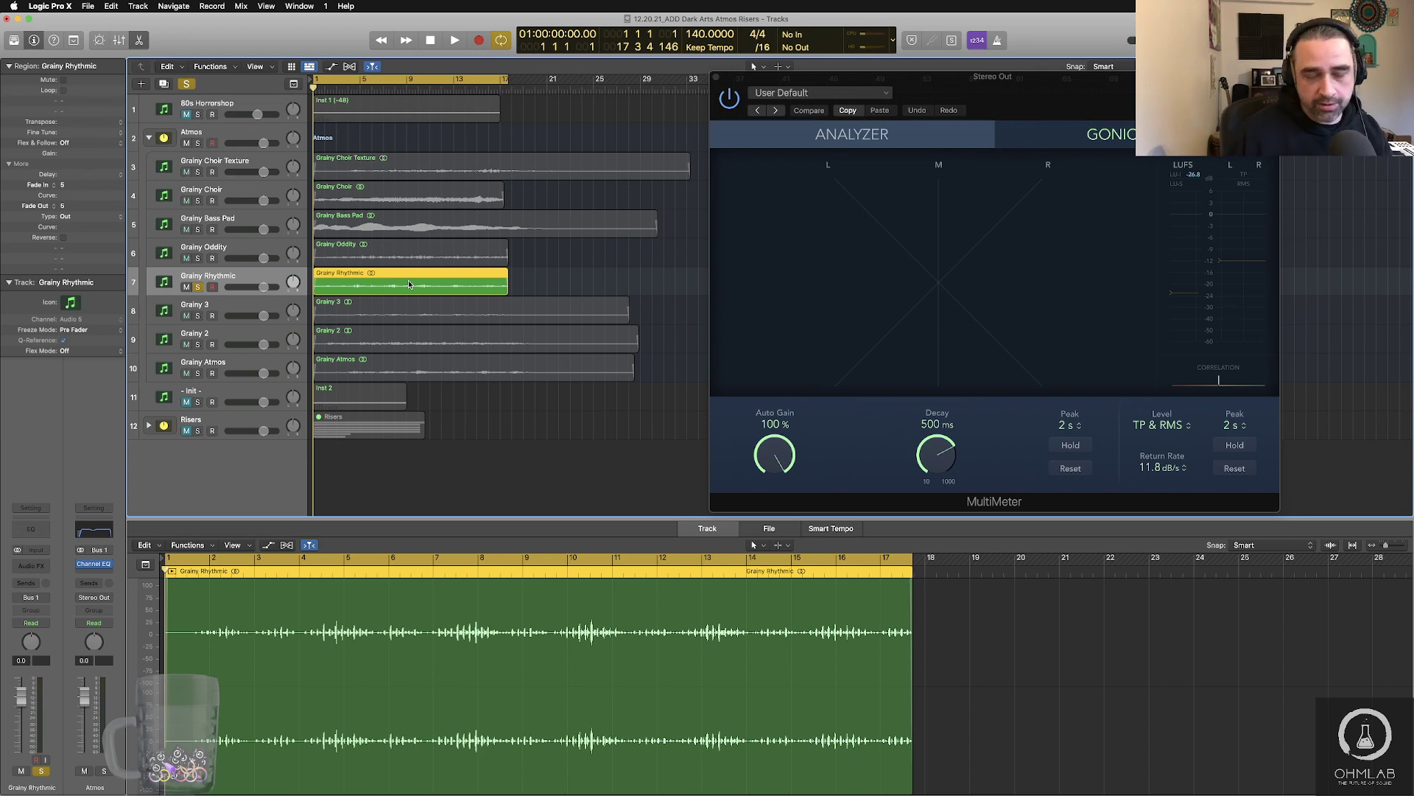
- Audition Grainy Rhythmic unprocessed from the start and stop playback
key("space")
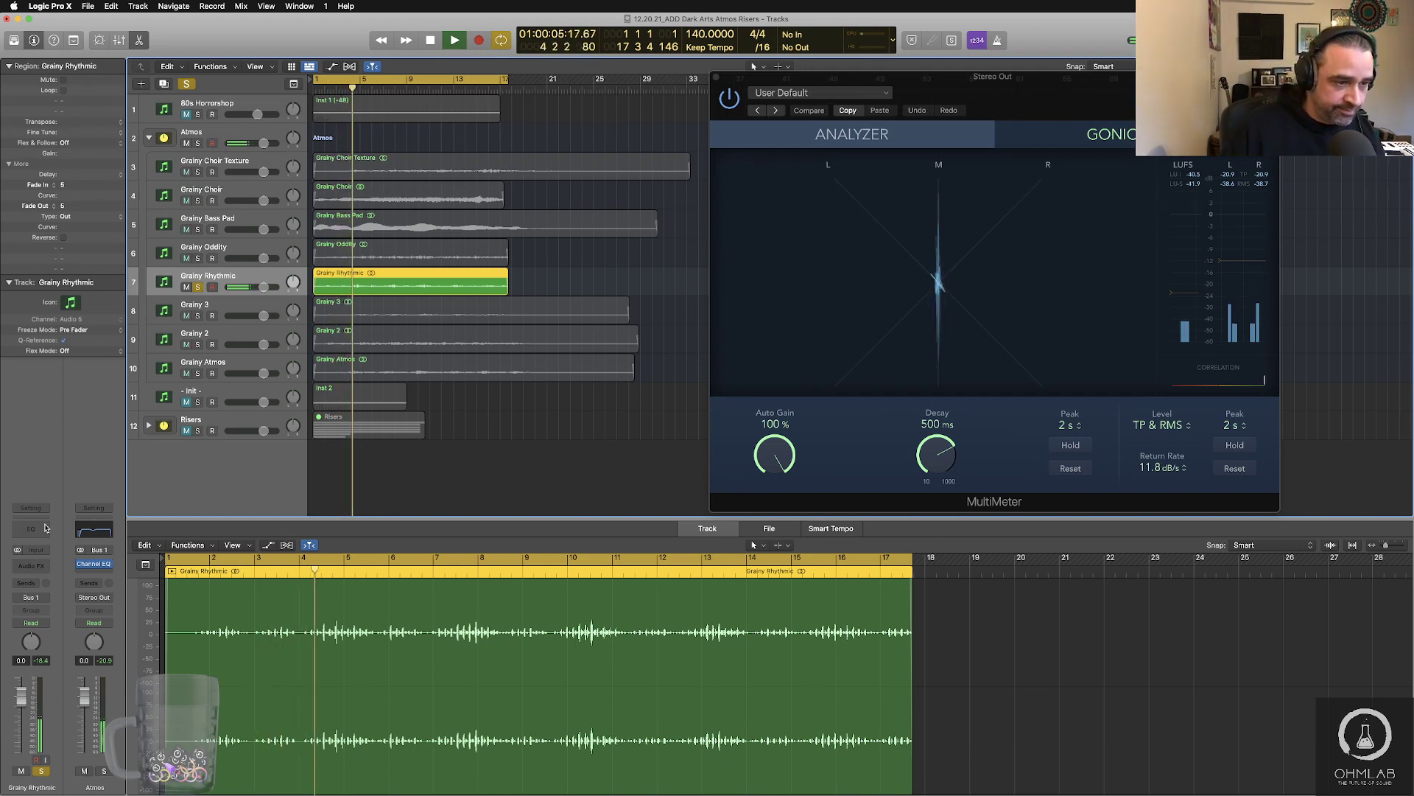
left_click(42, 565)
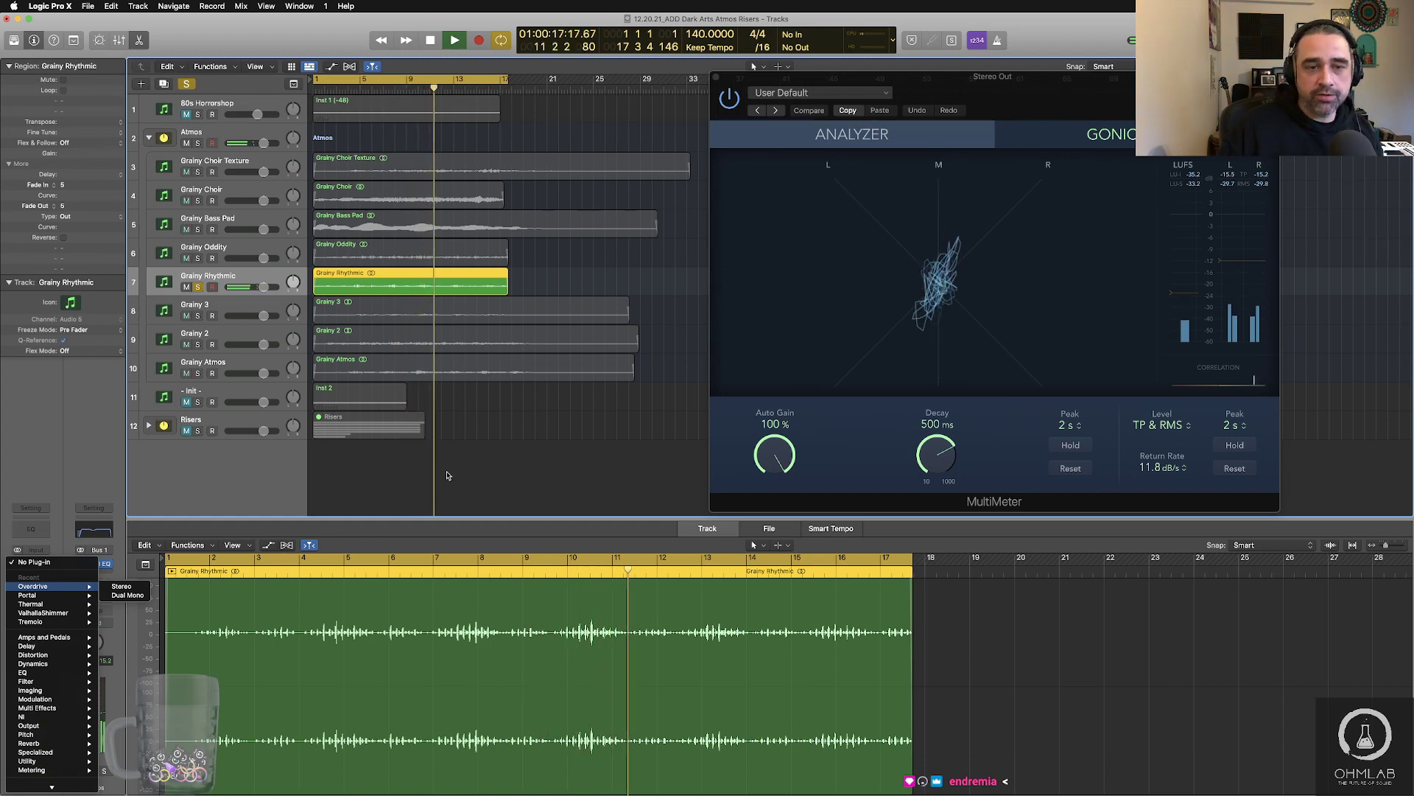
key("Escape")
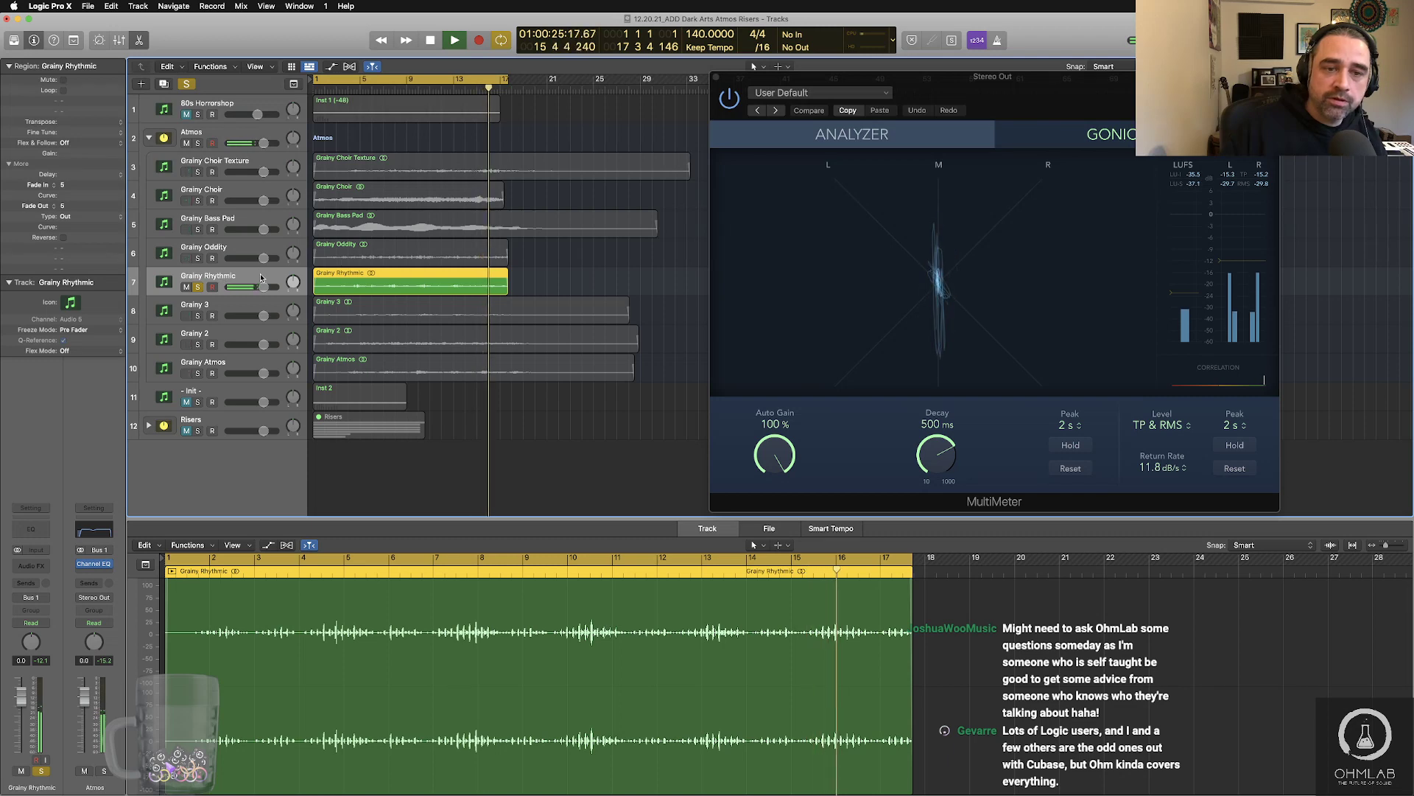
key("space")
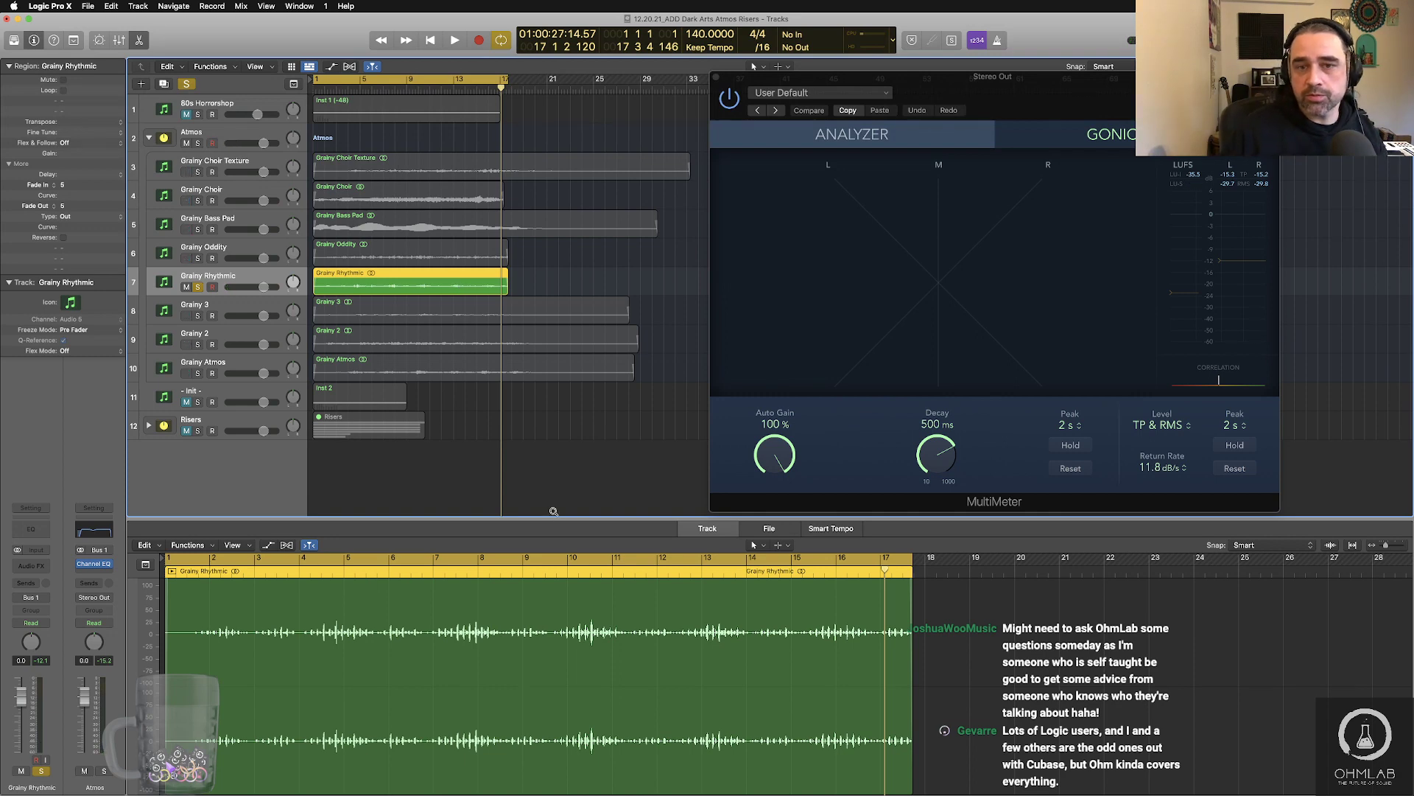
- Return the playhead to the start of Grainy Rhythmic and switch to the sound pack progress spreadsheet in Safari
scroll(554, 511, "up", 2)
scroll(553, 511, "up", 8)
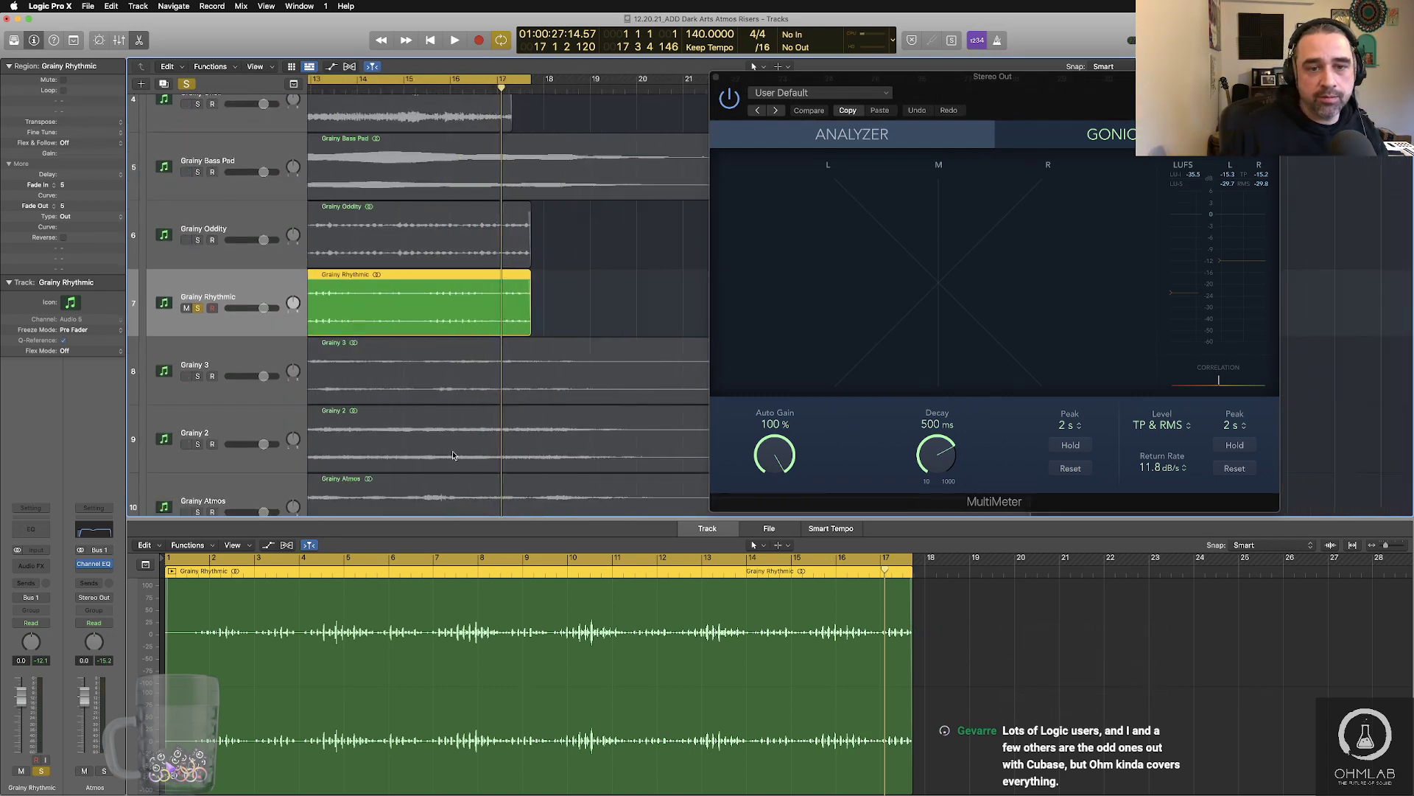
scroll(453, 455, "left", 15)
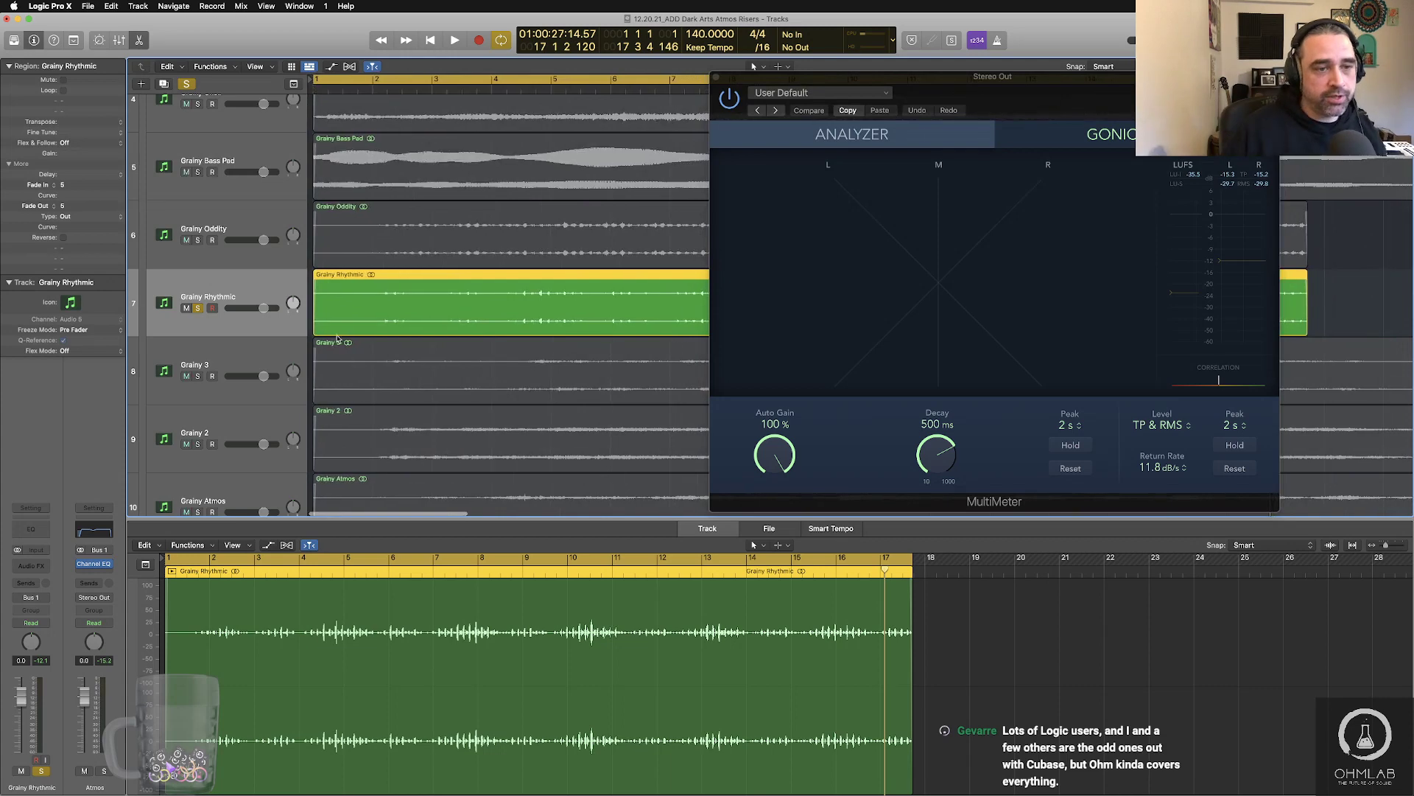
key("Return")
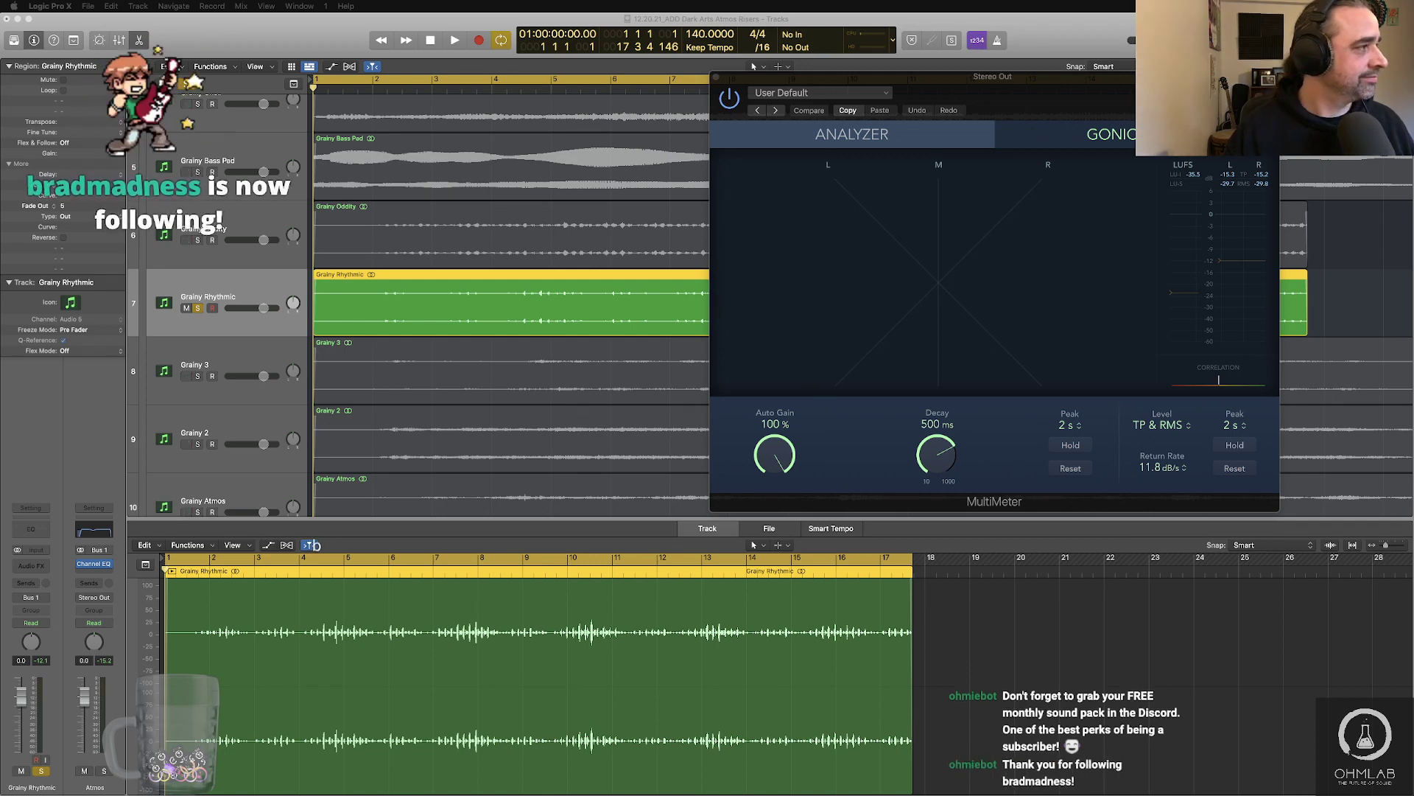
key("super+Tab")
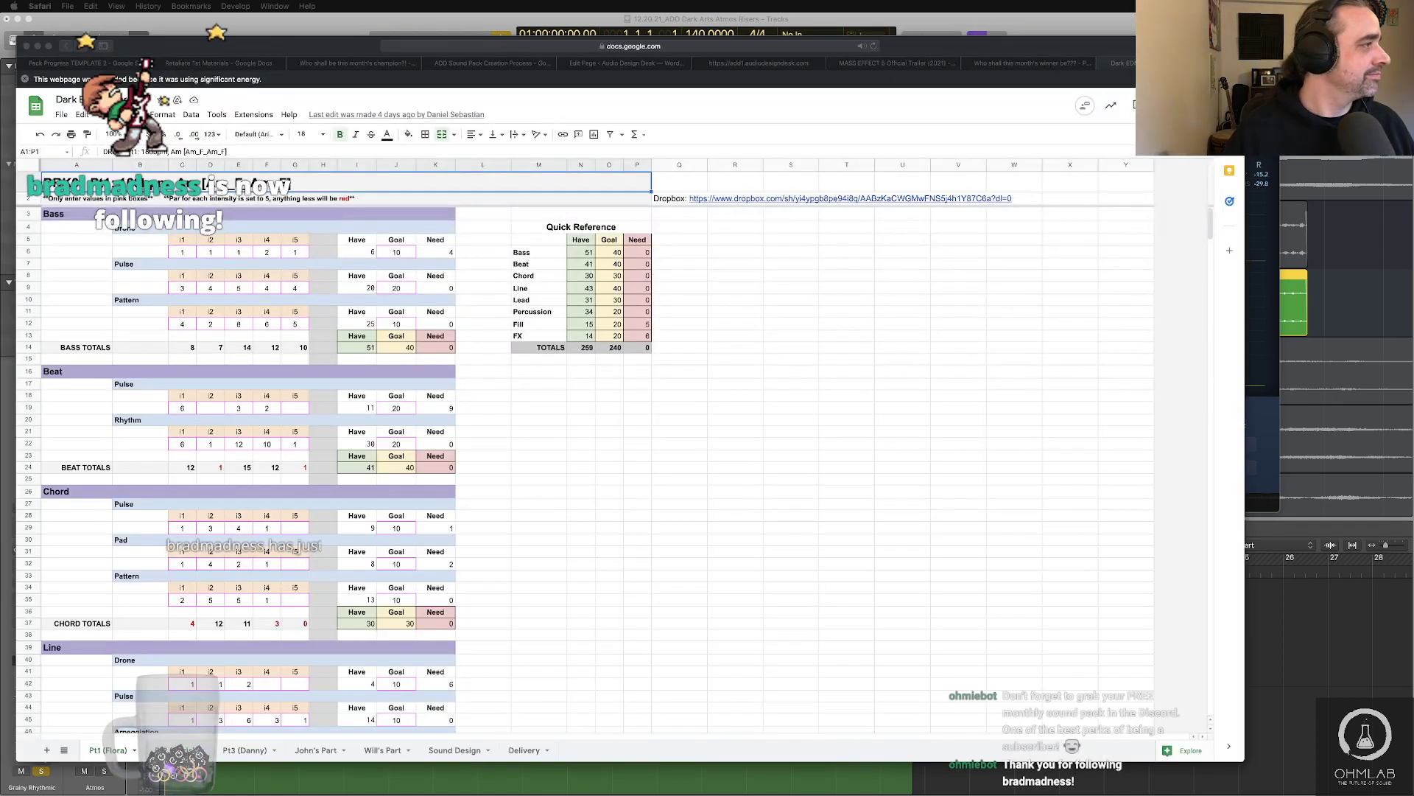